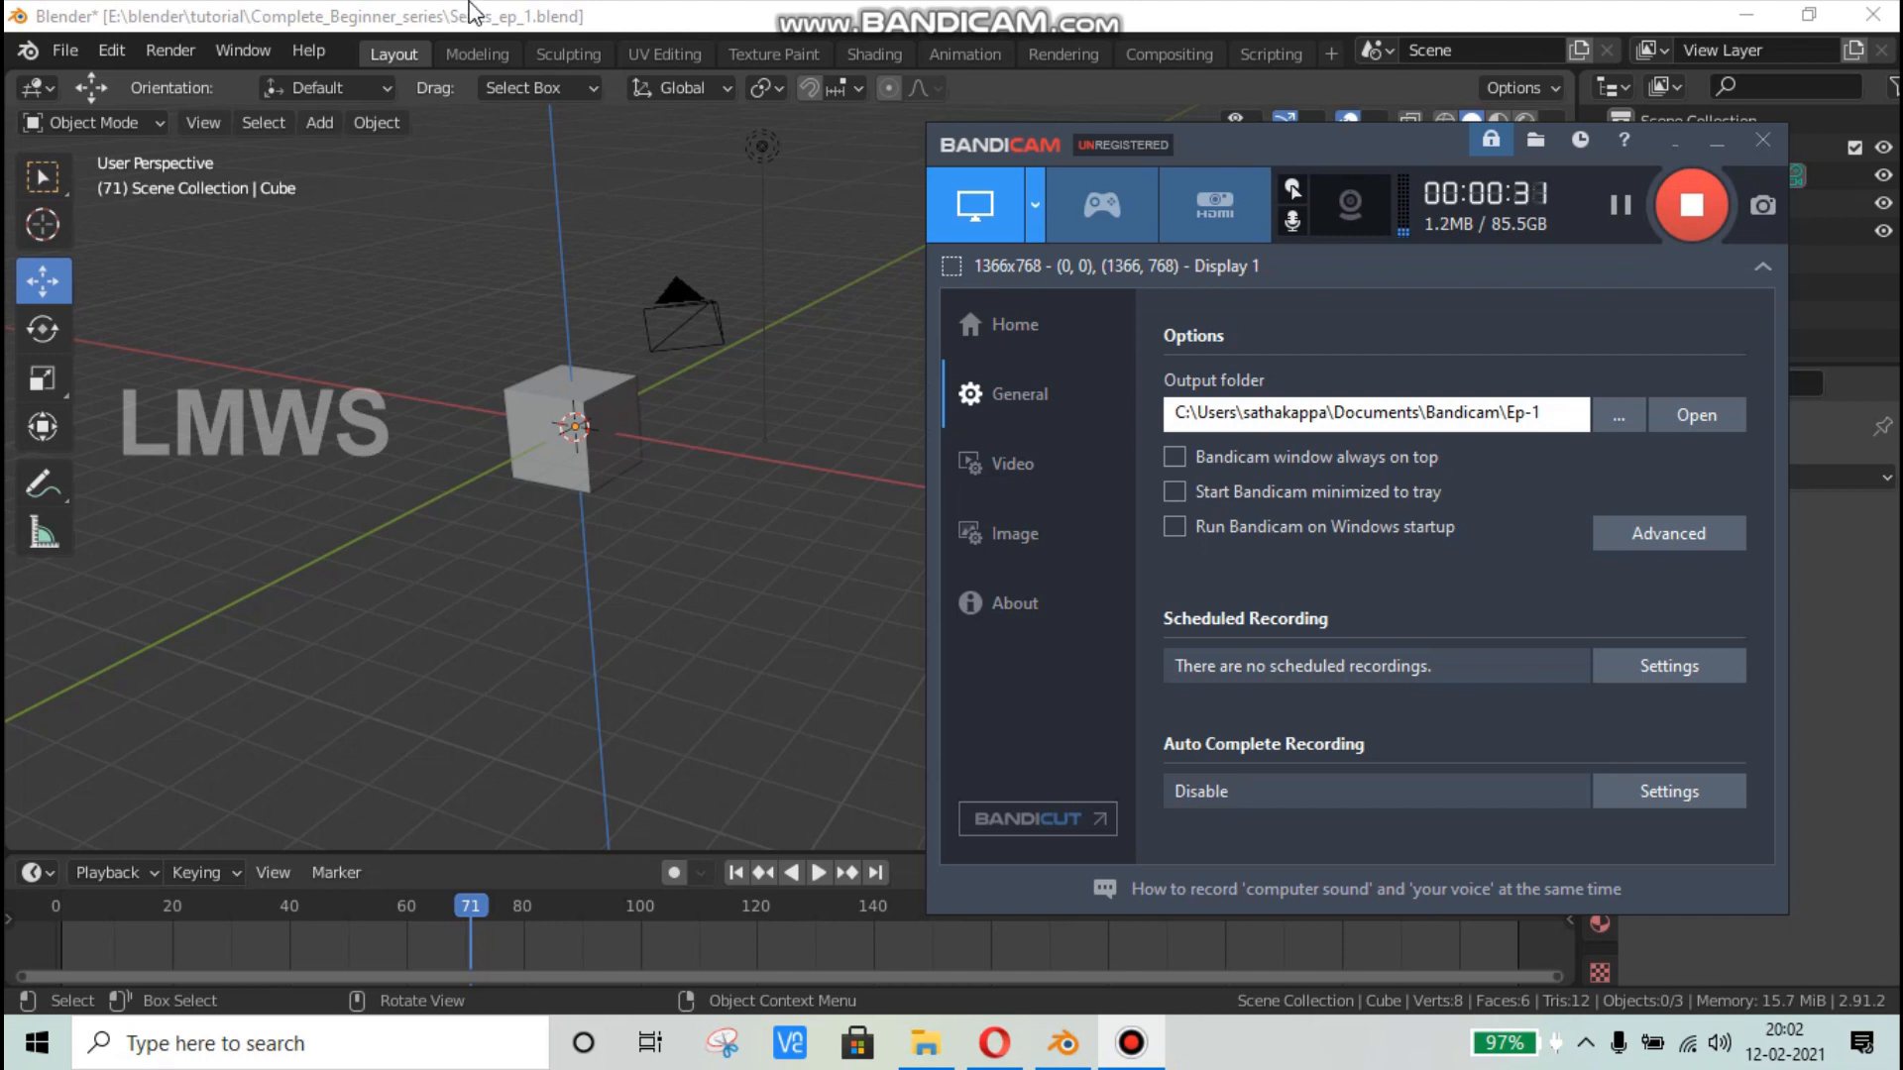
Step: Switch to Blender and examine the cube in the 3D viewport from several angles
key(alt+Tab)
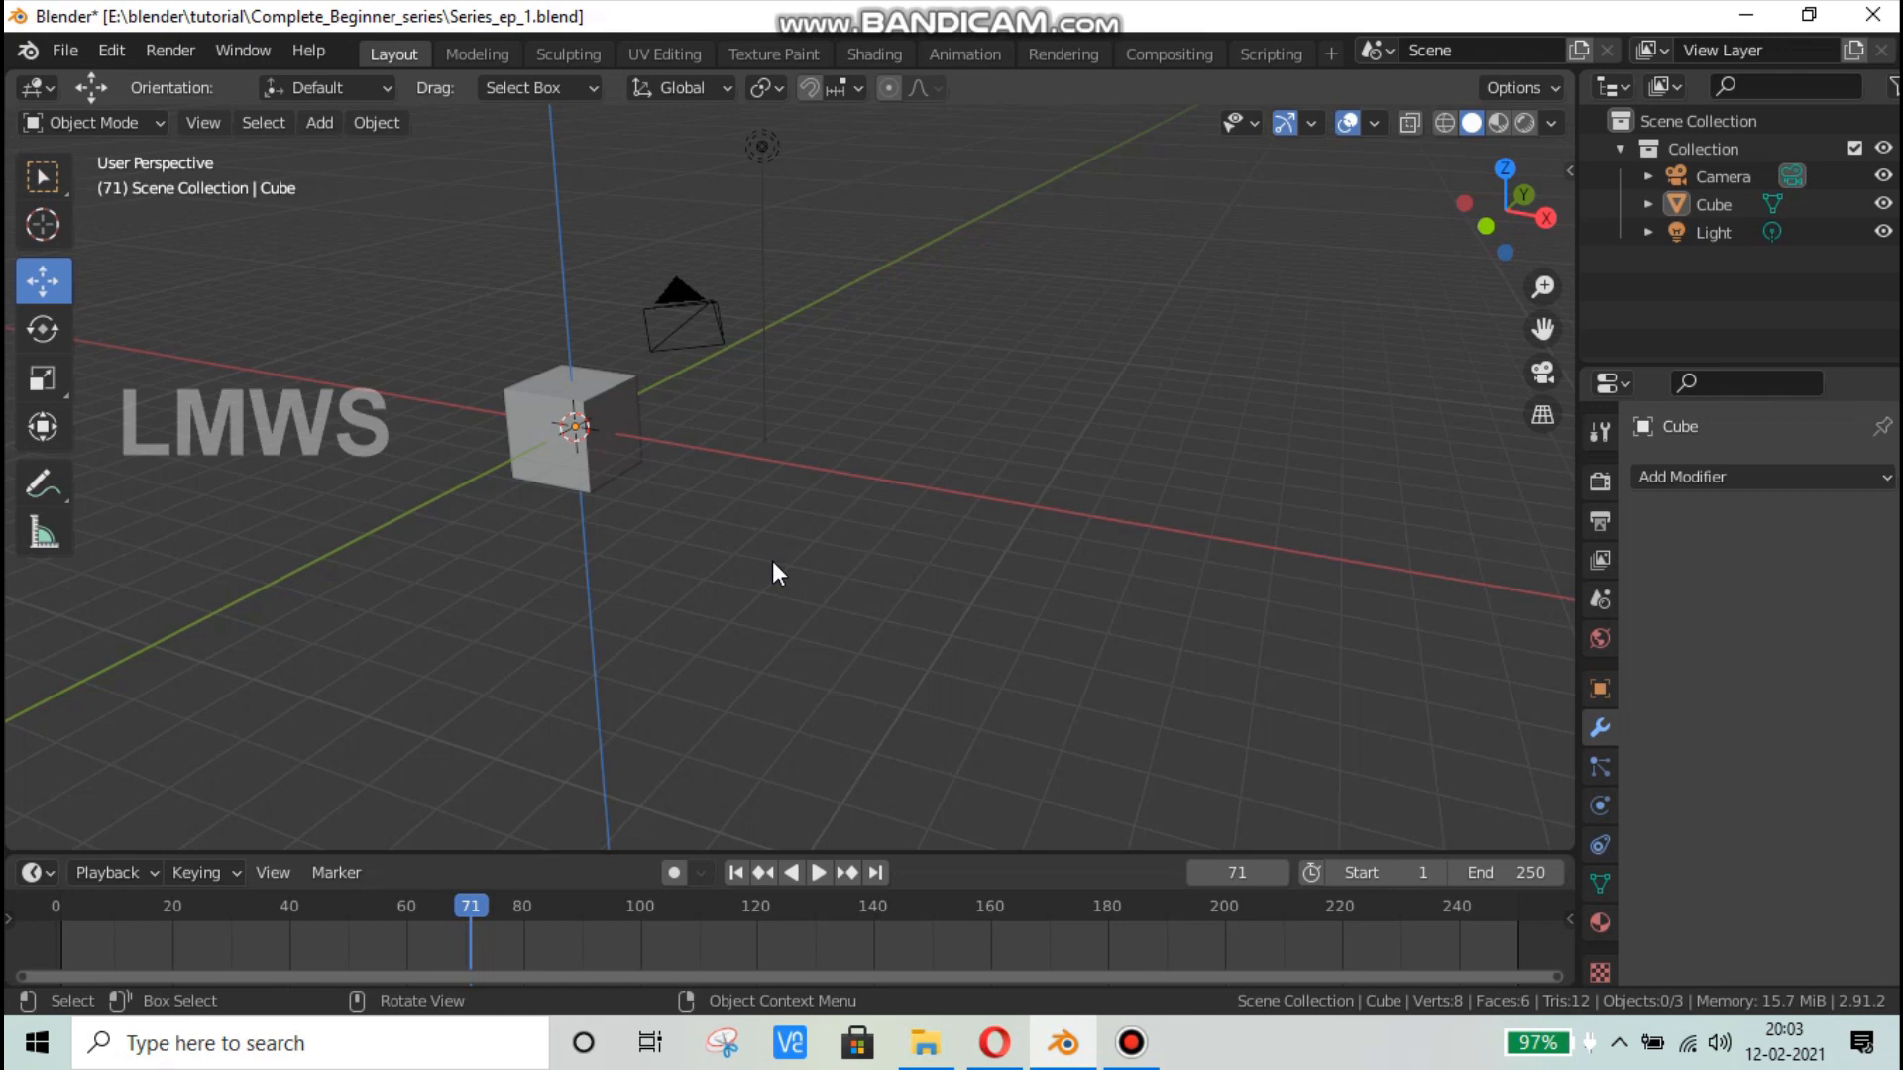
middle_drag(770, 569, 892, 648)
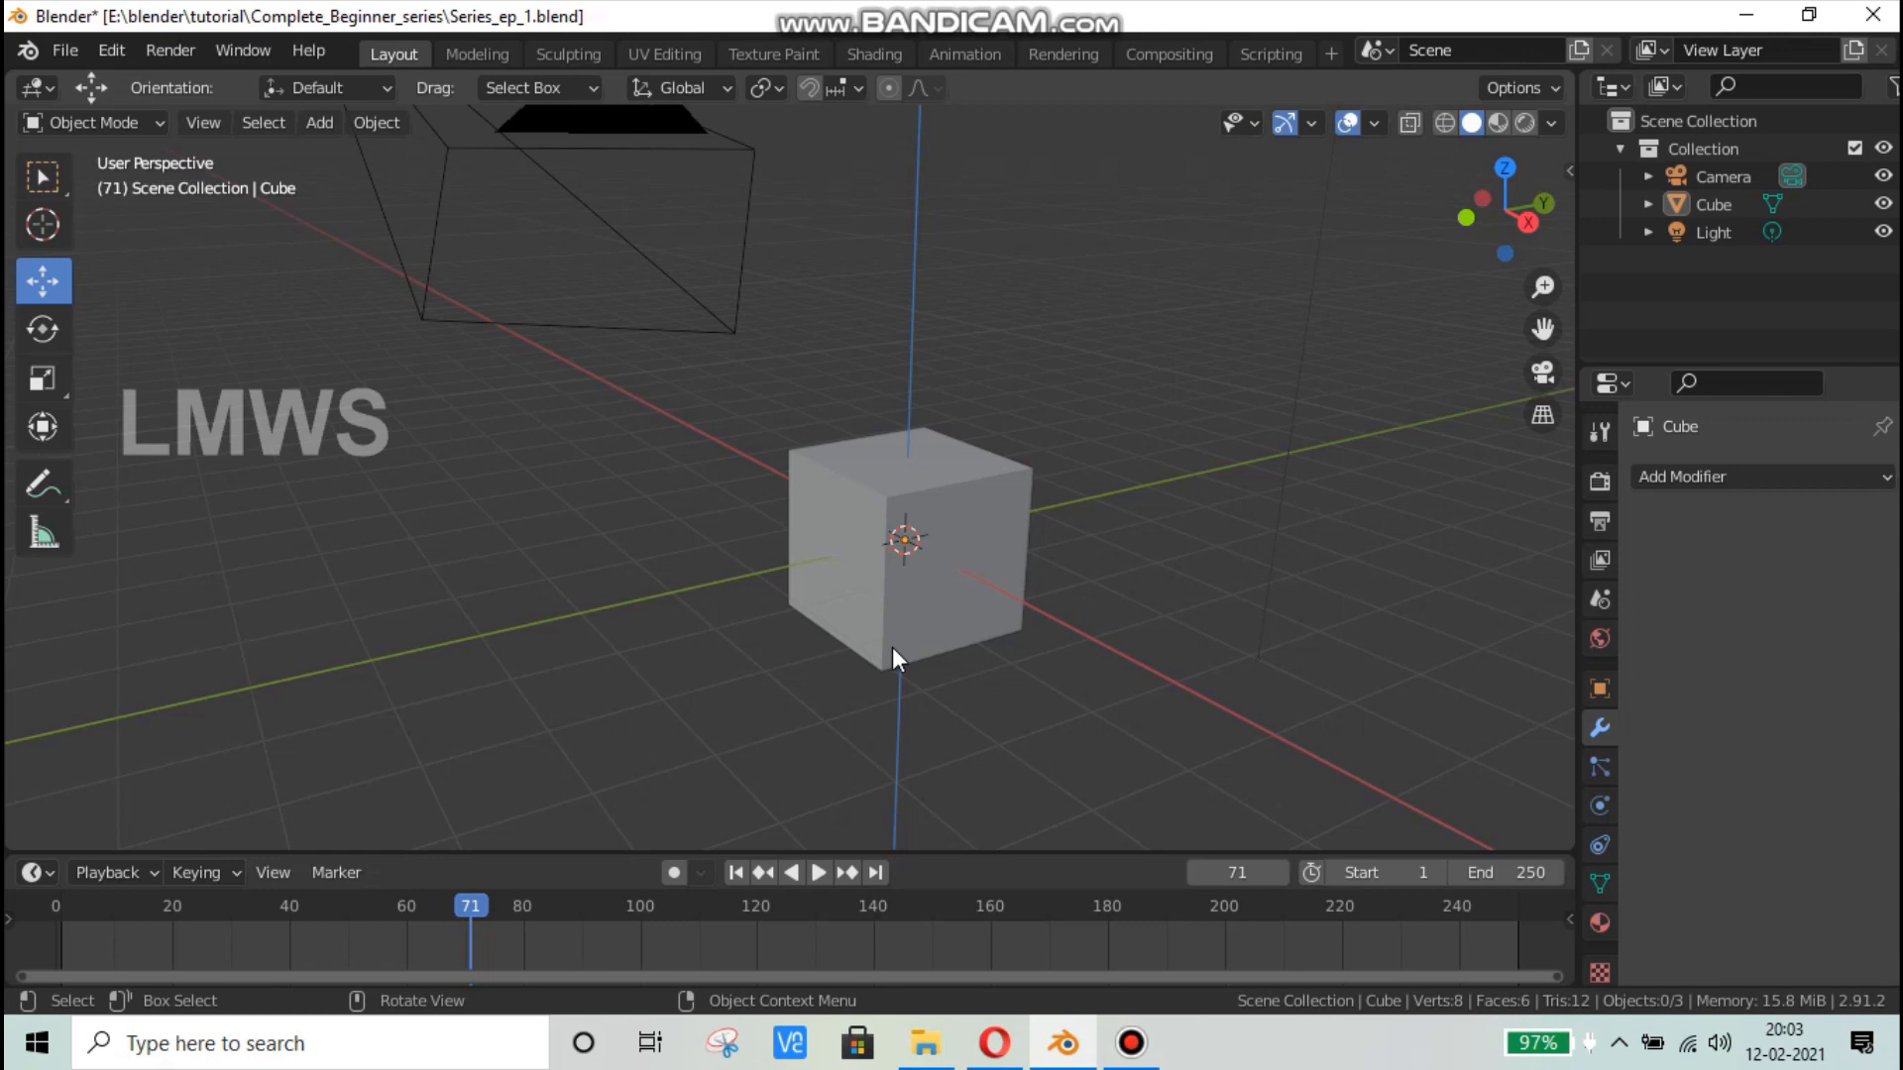
scroll(444, 479, down, 3)
middle_drag(634, 559, 792, 408)
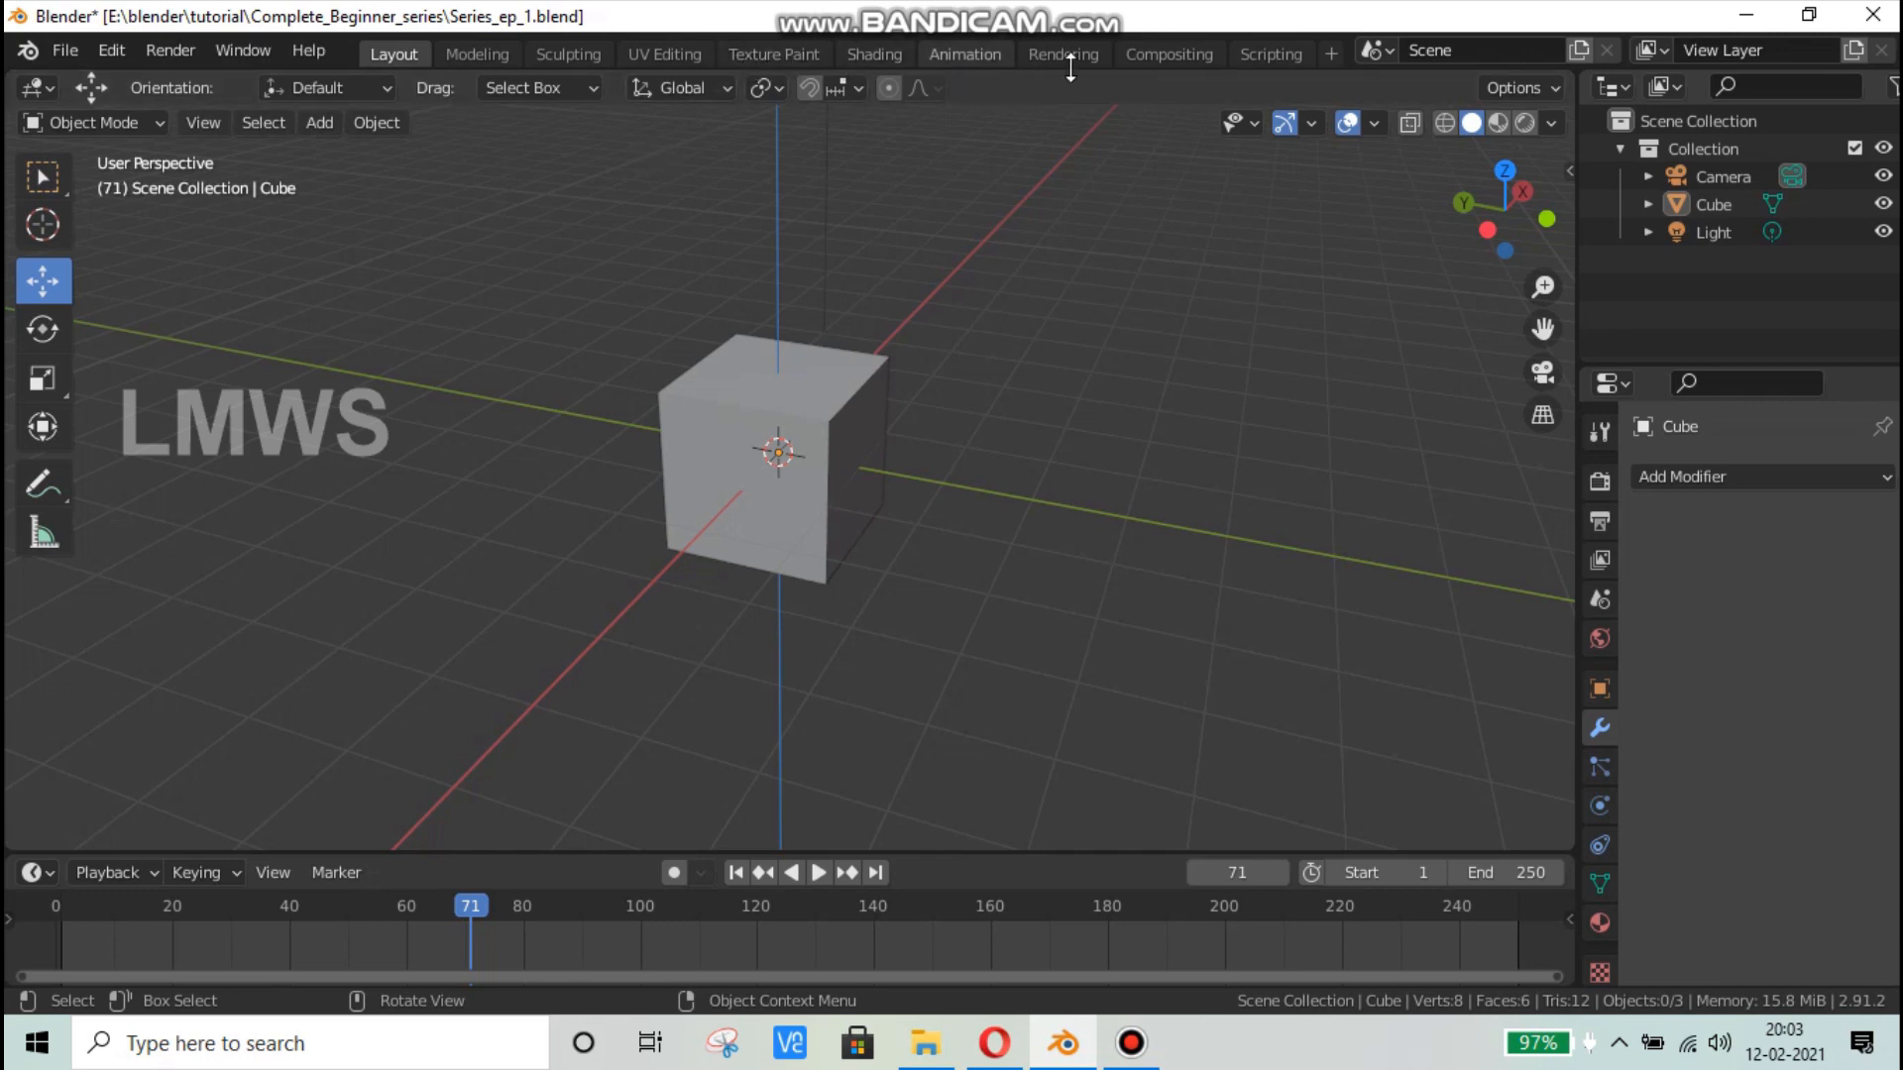
Step: View the Animation workspace and return to the Layout workspace
click(944, 51)
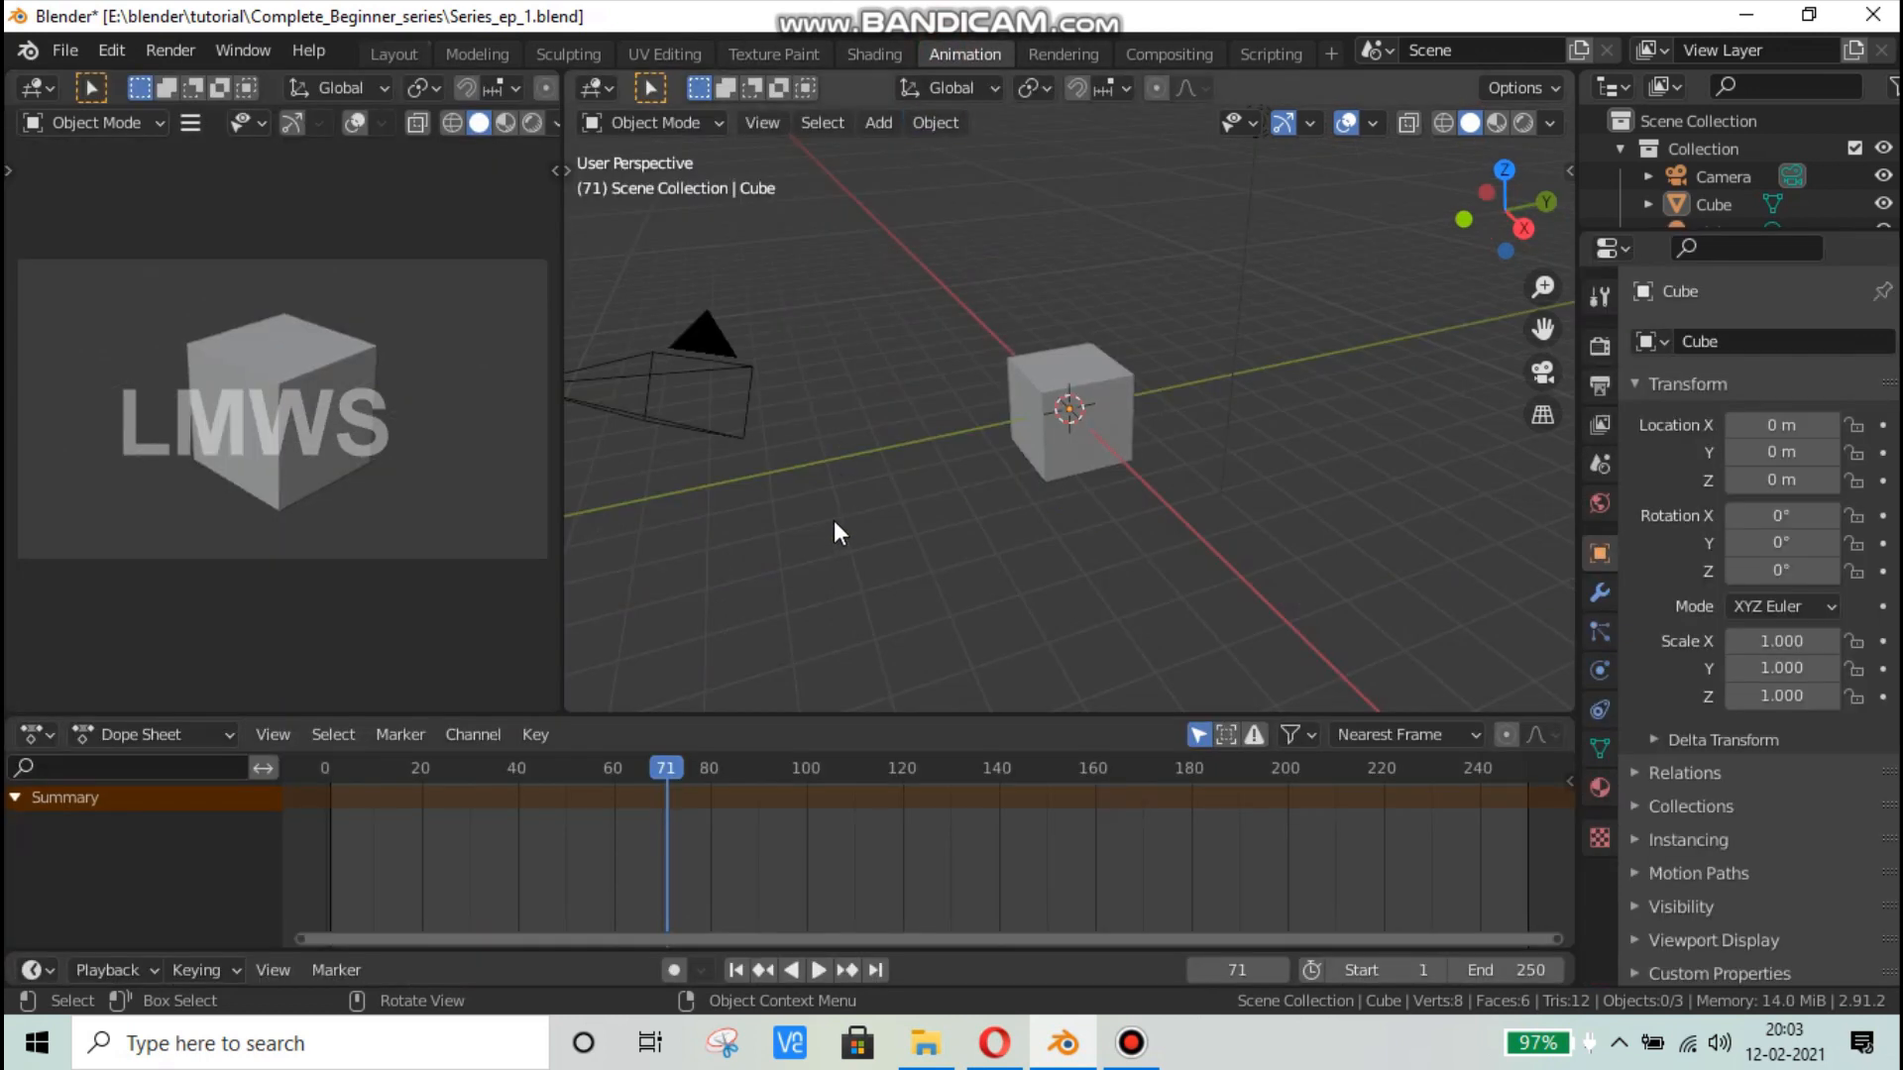
click(393, 53)
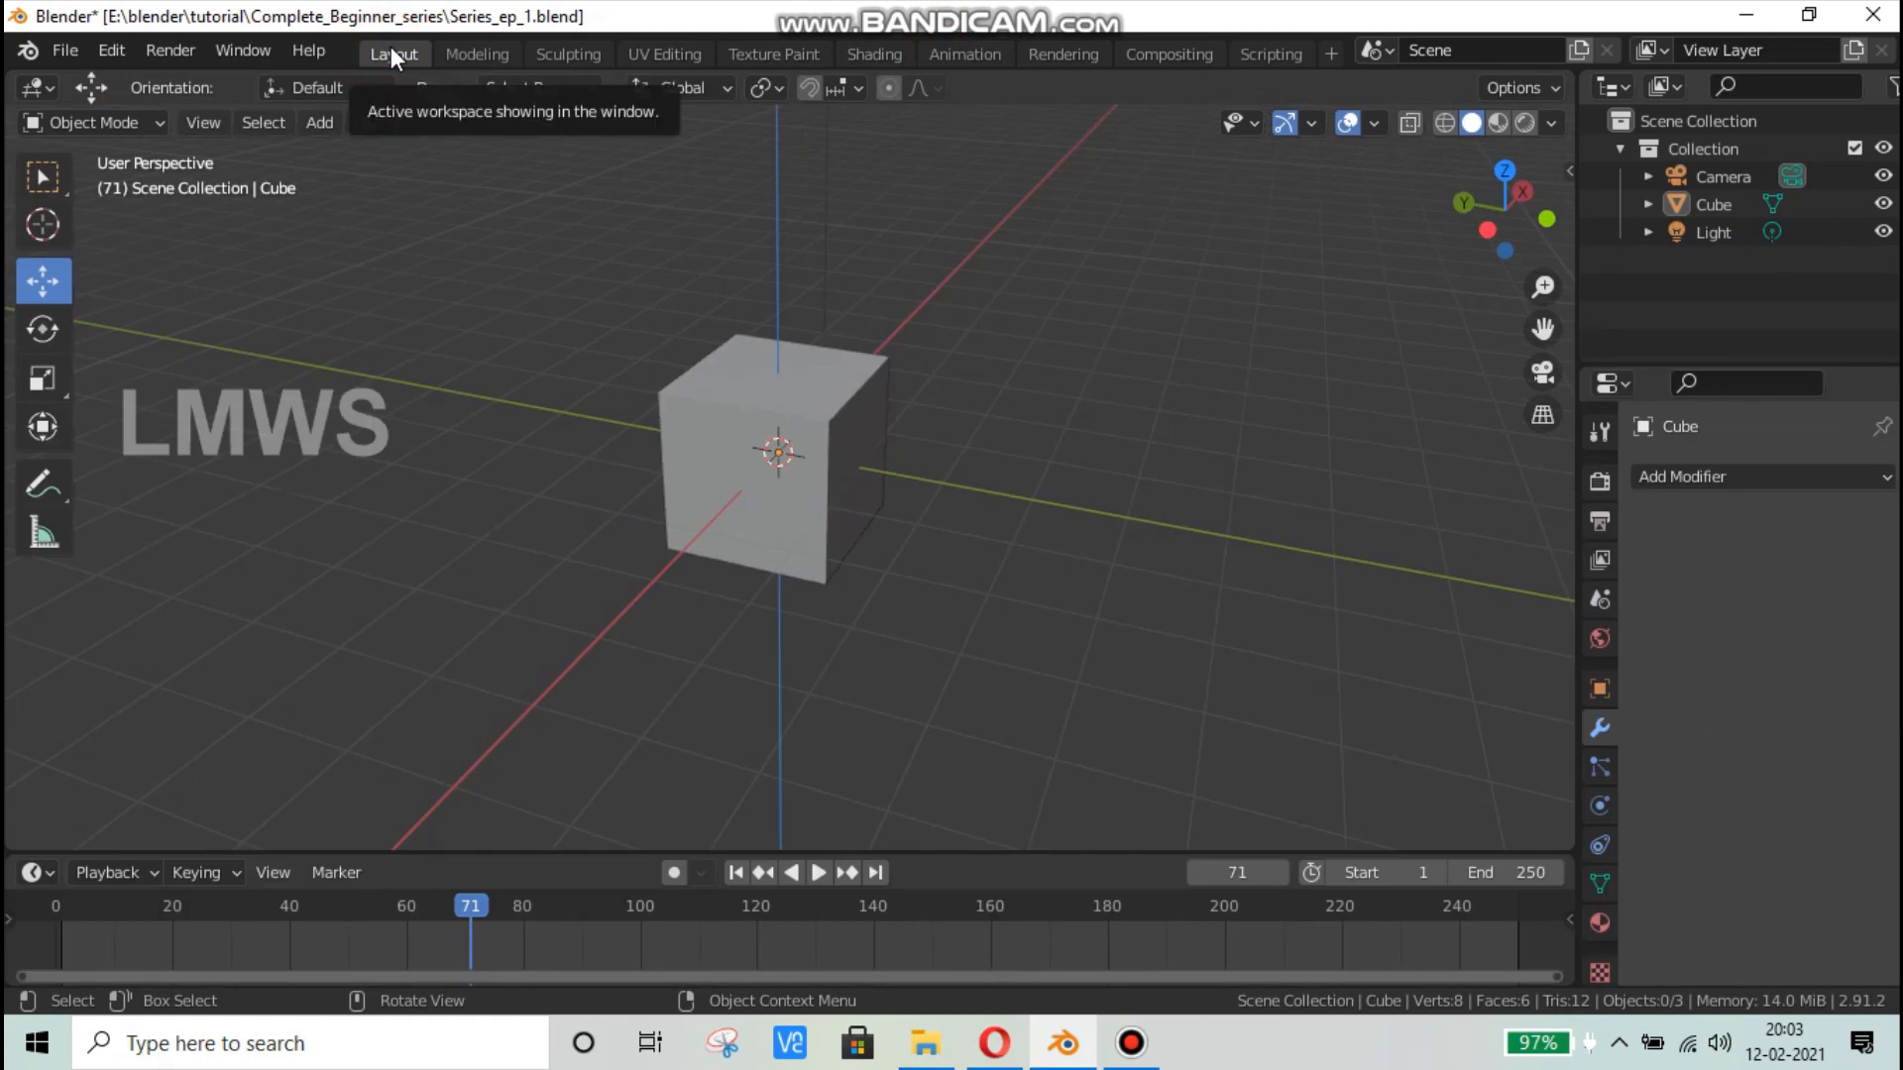
click(1139, 492)
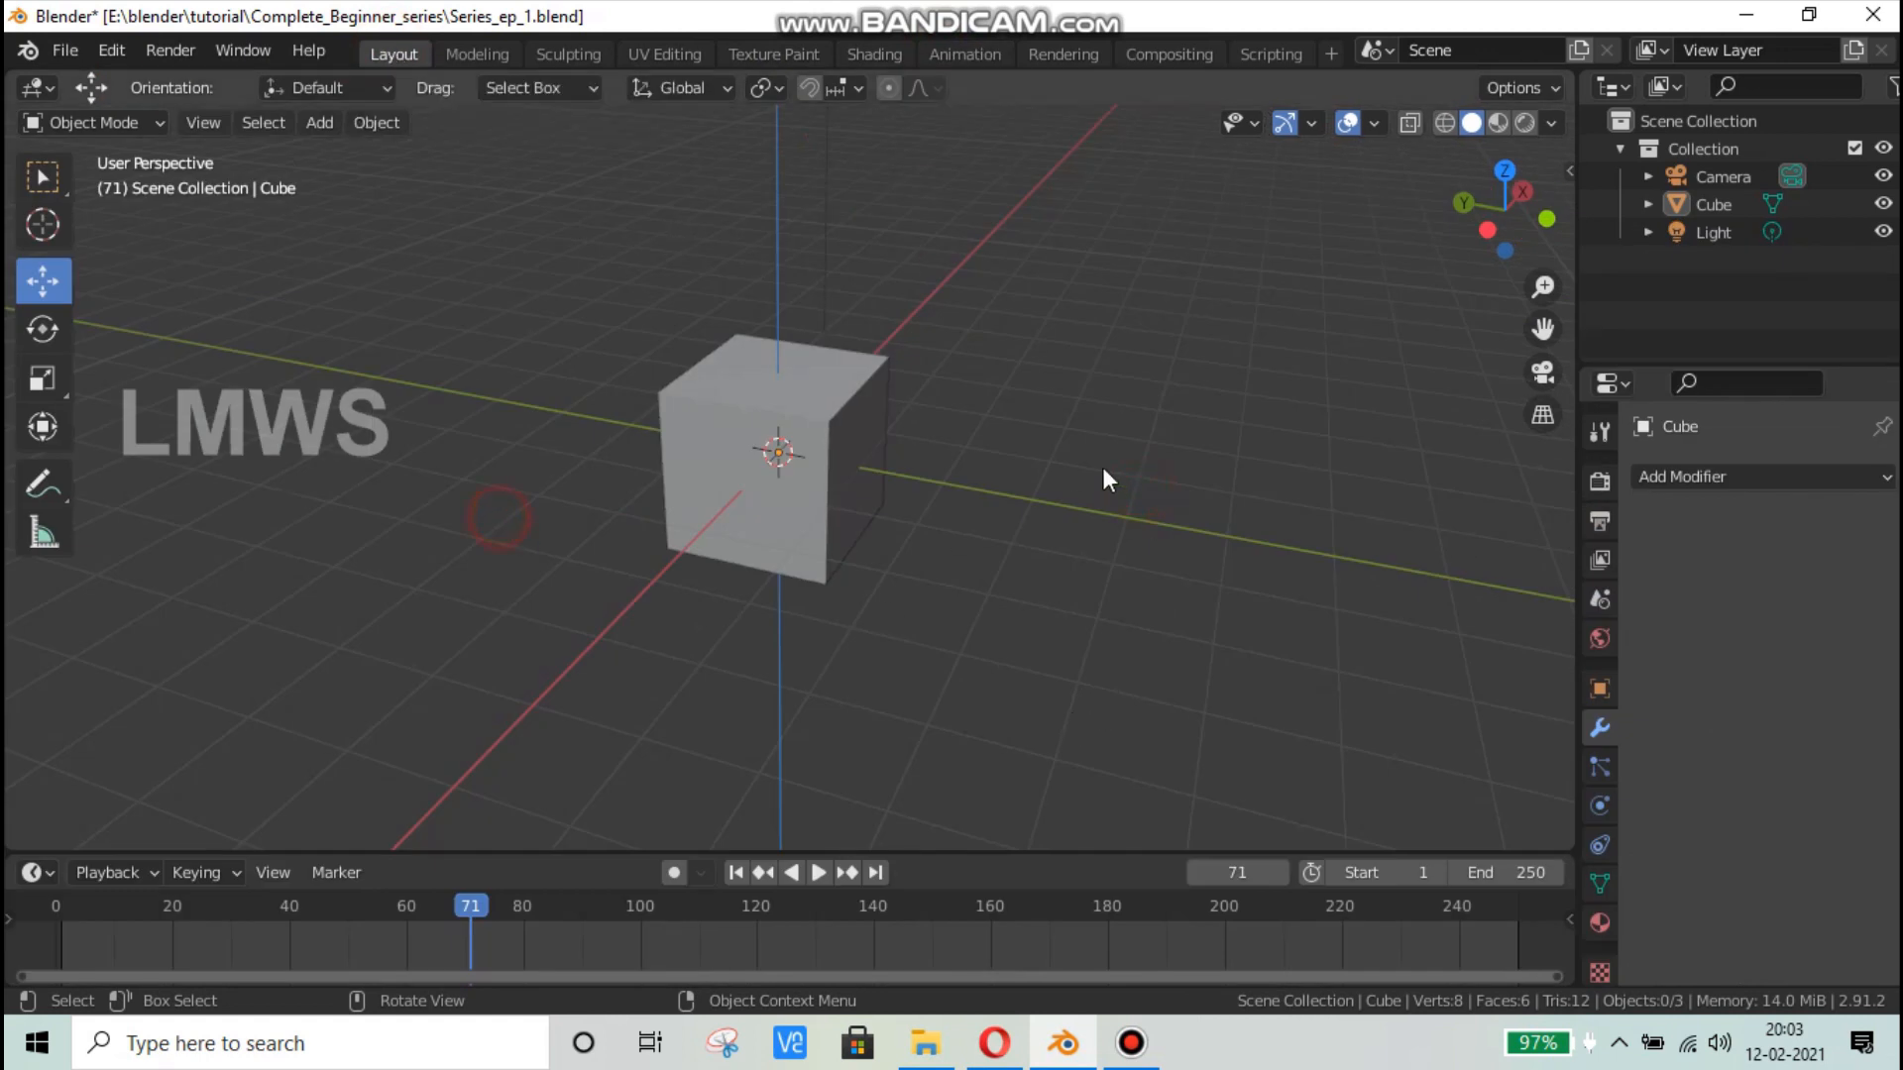
click(1131, 1042)
Step: Open the recent file low_poly_stegosaurus.blend, discarding the unsaved changes to Series_ep_1
click(66, 50)
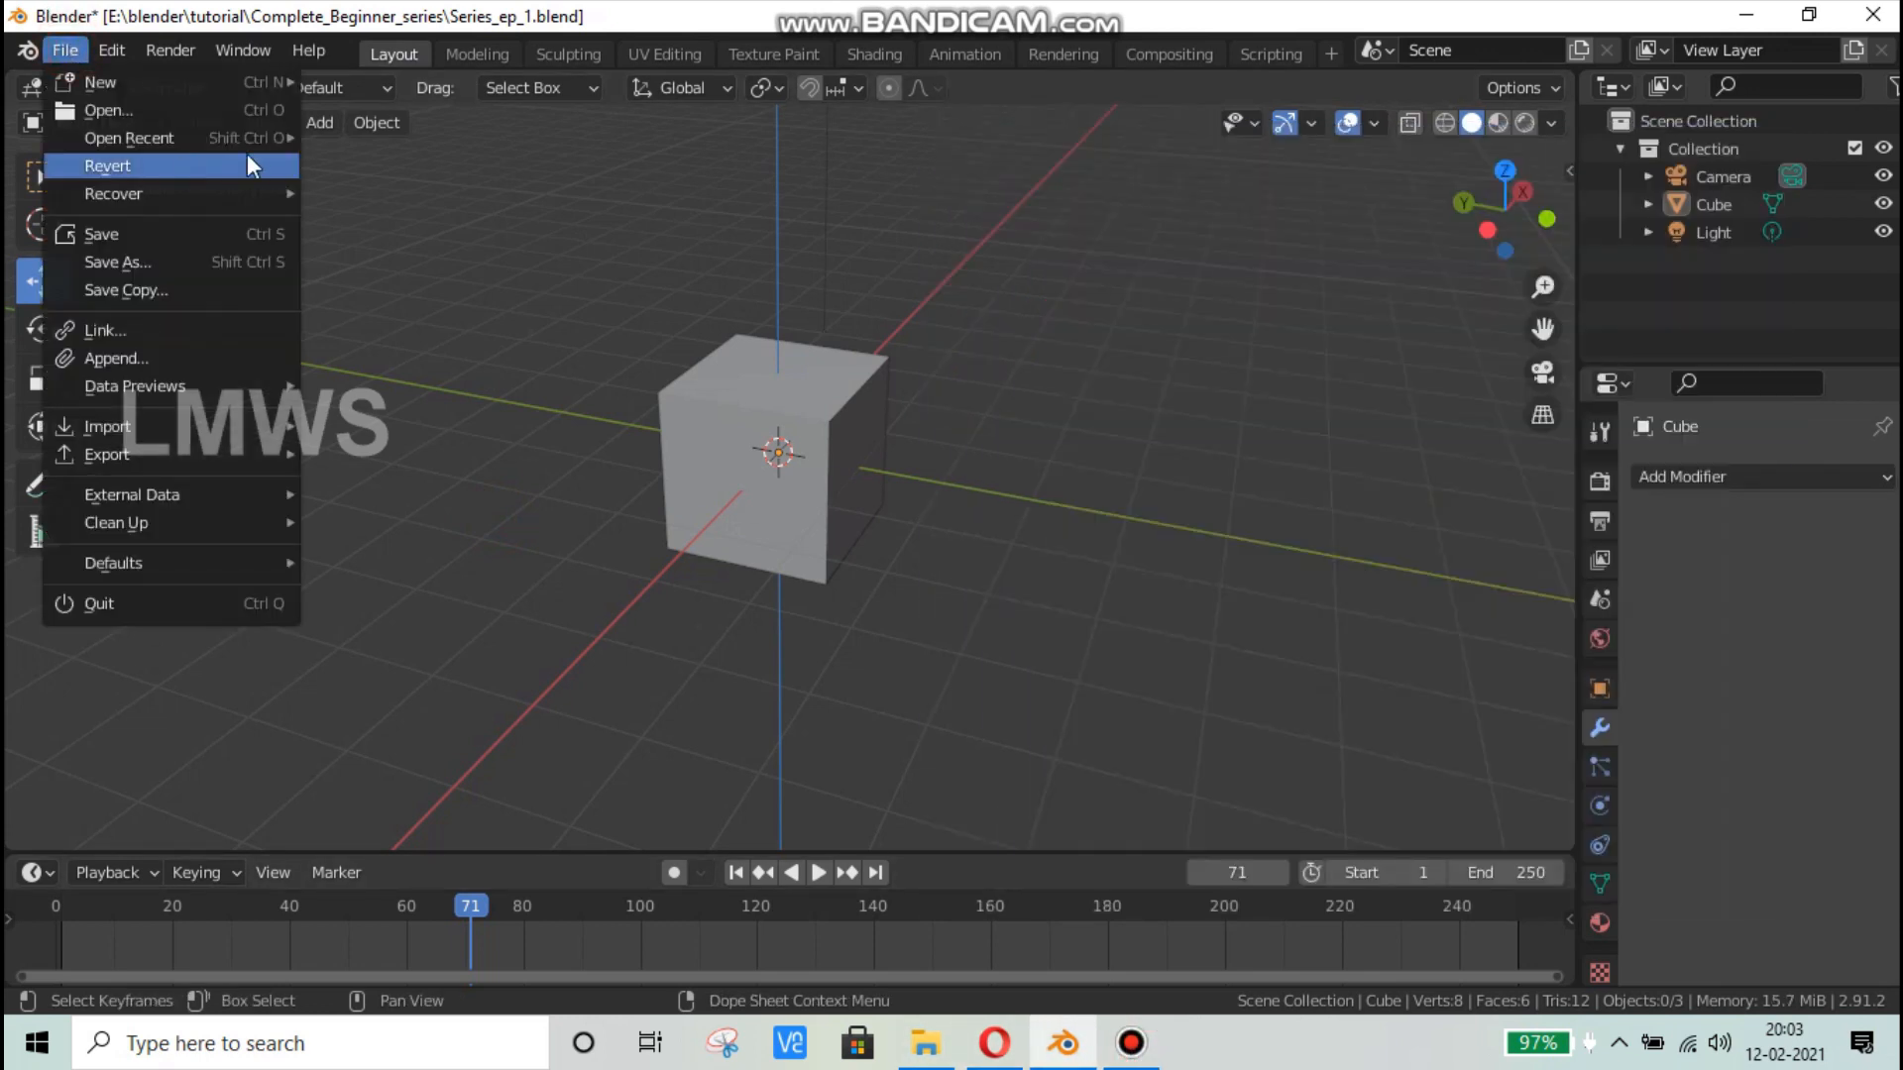
mouse_move(260, 137)
click(464, 164)
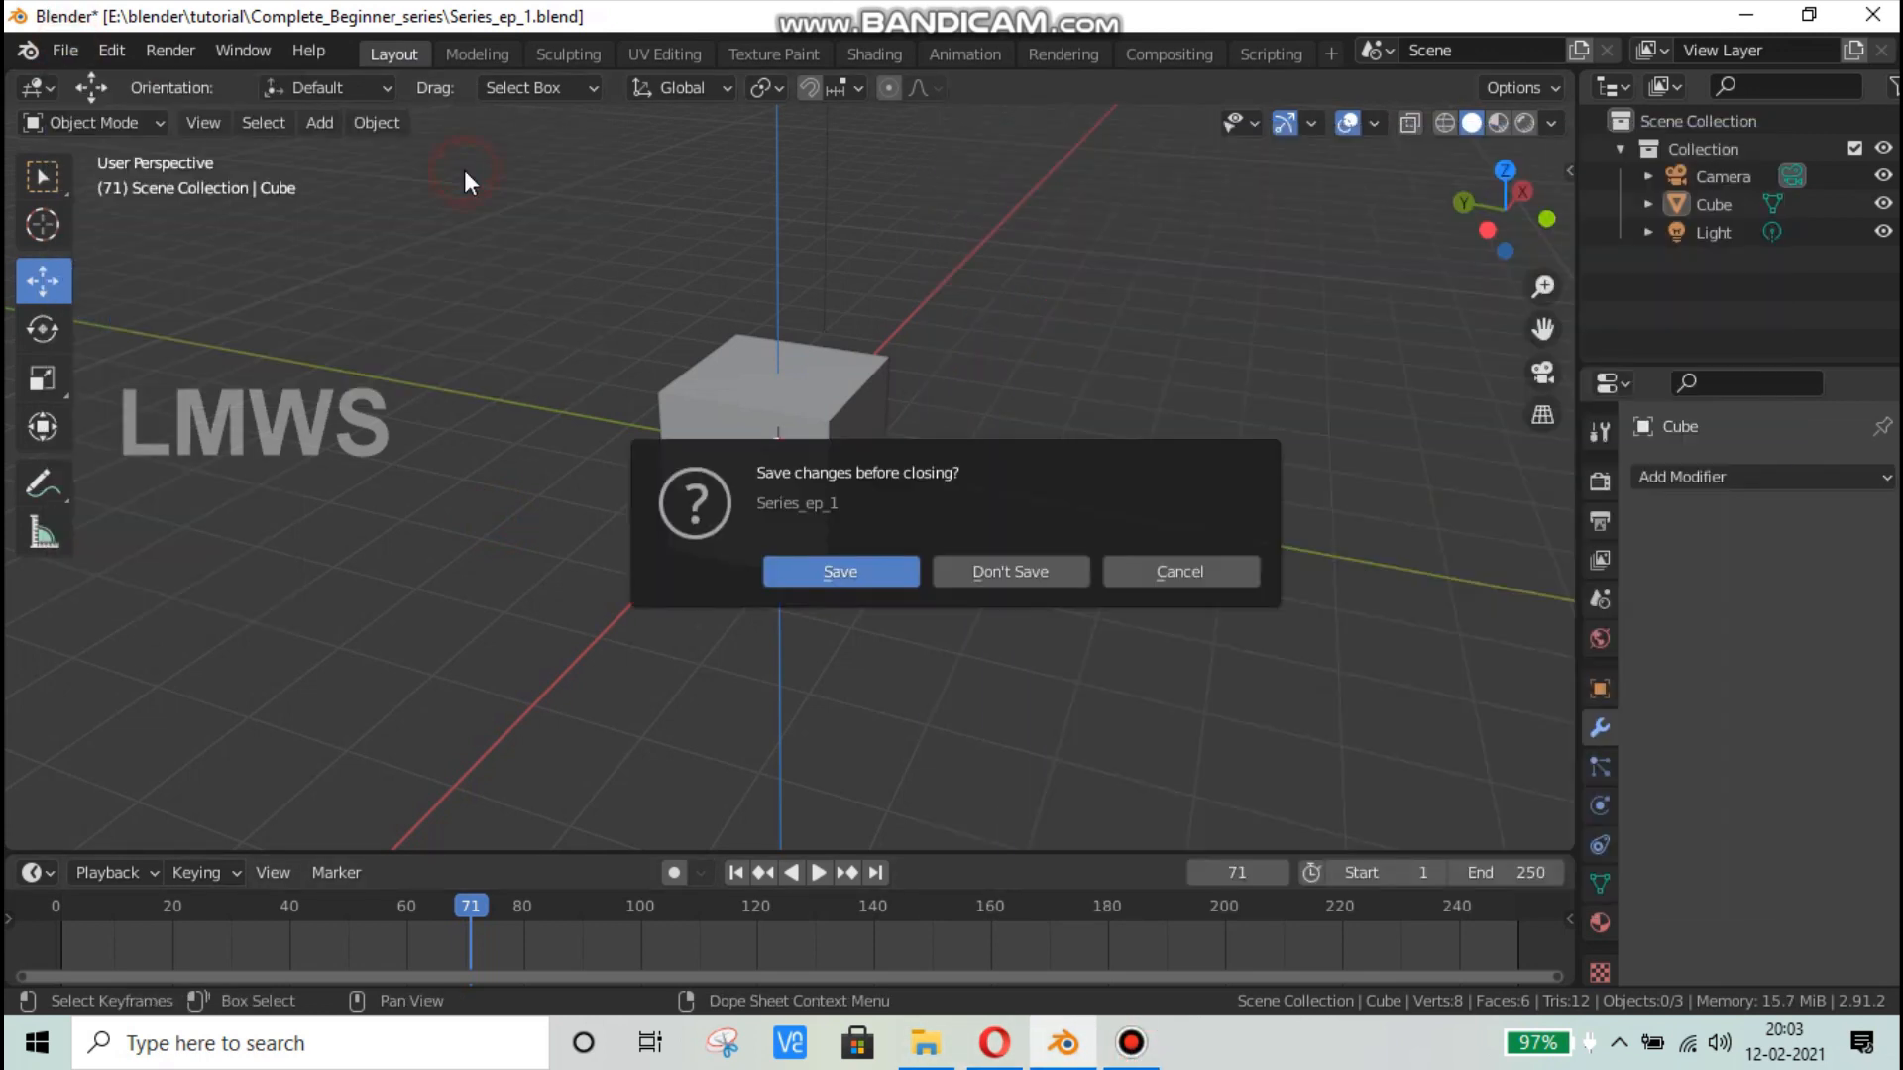
click(1025, 577)
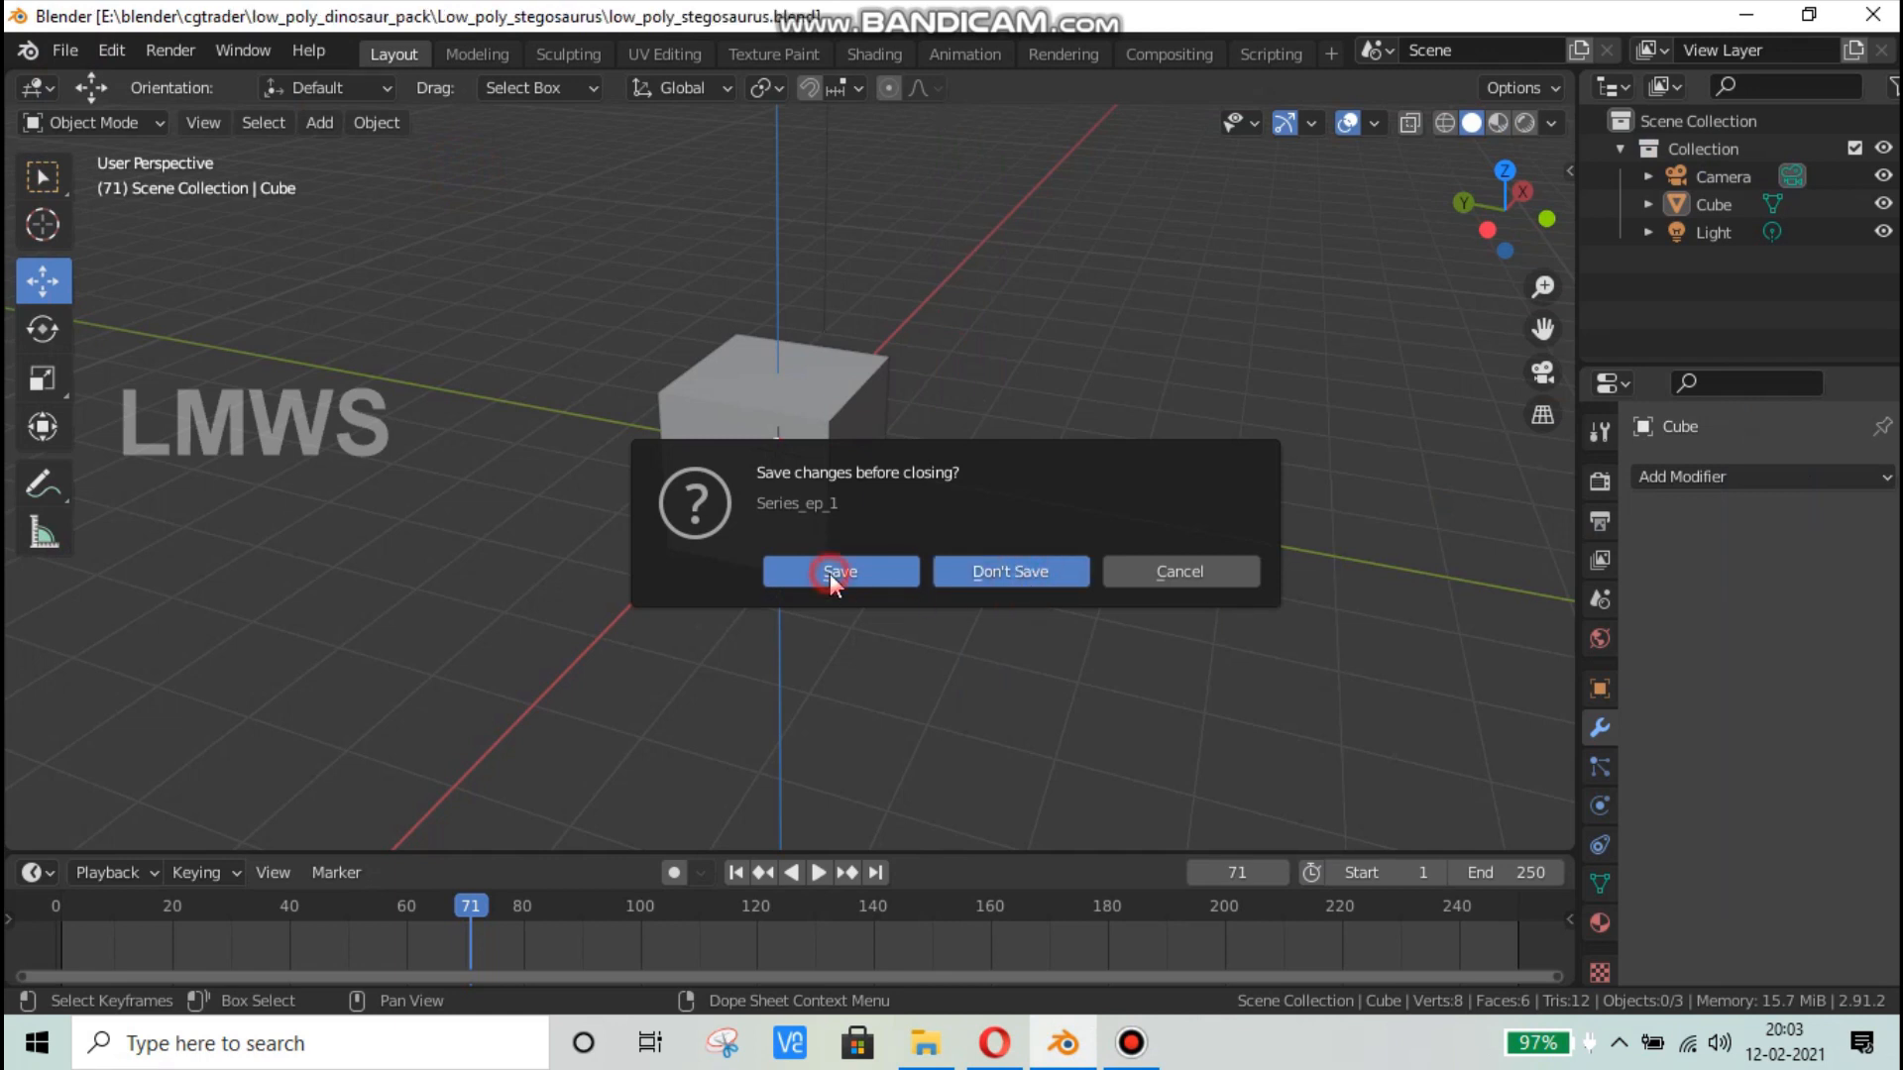
click(1130, 1042)
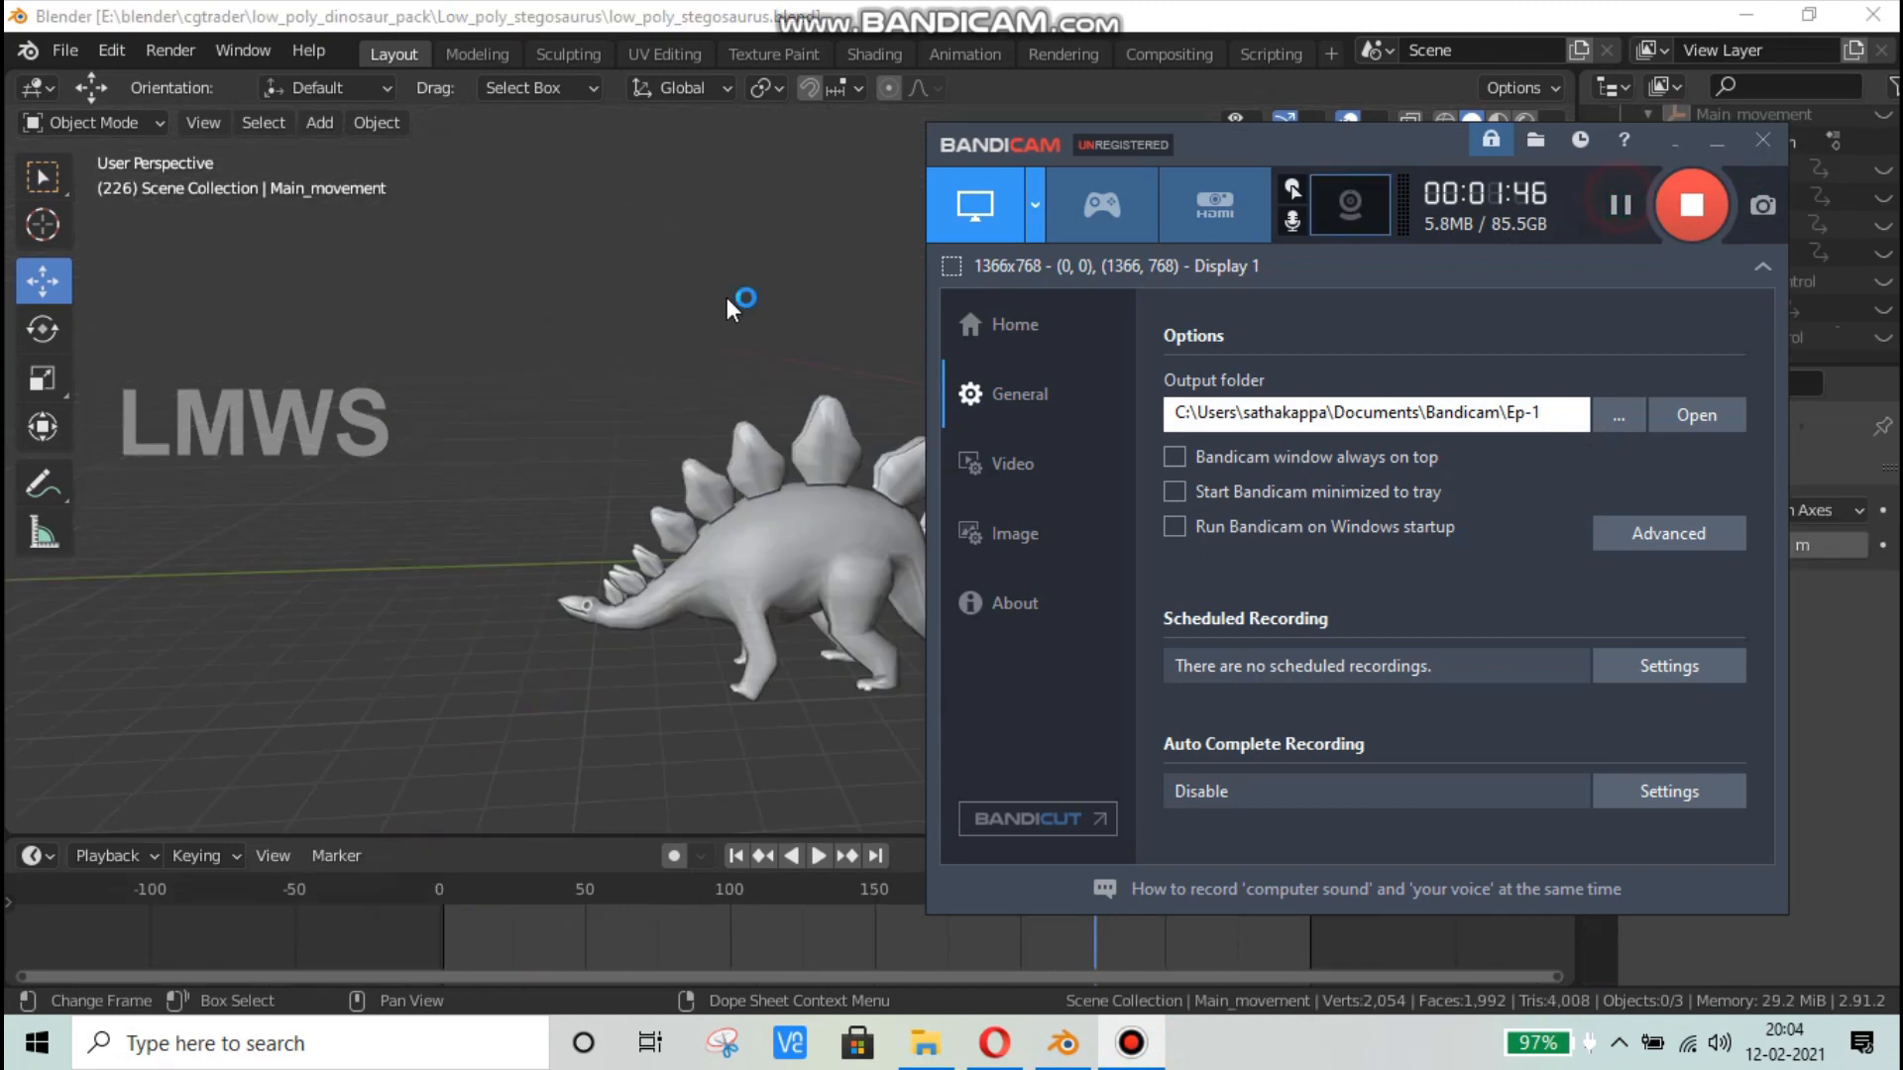
click(1461, 12)
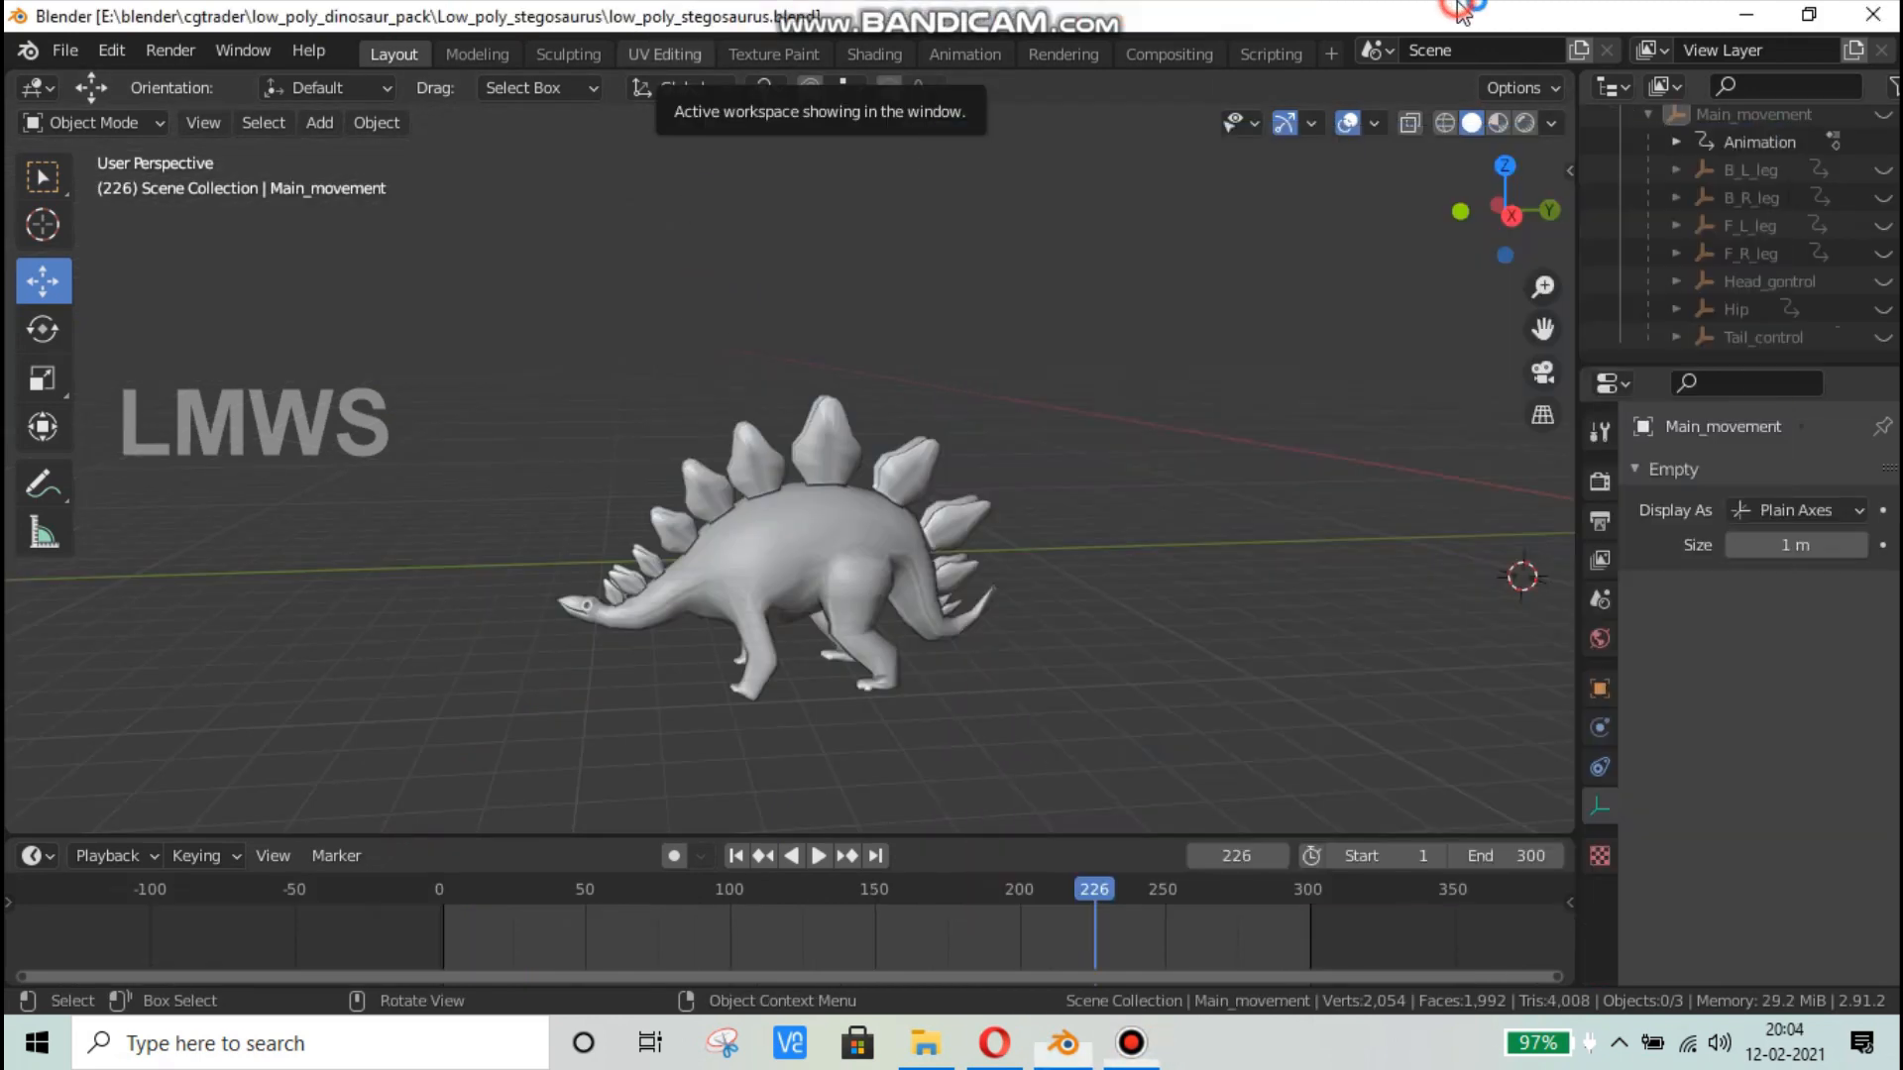
Step: Play the stegosaurus animation and watch the walking model from different angles
key(space)
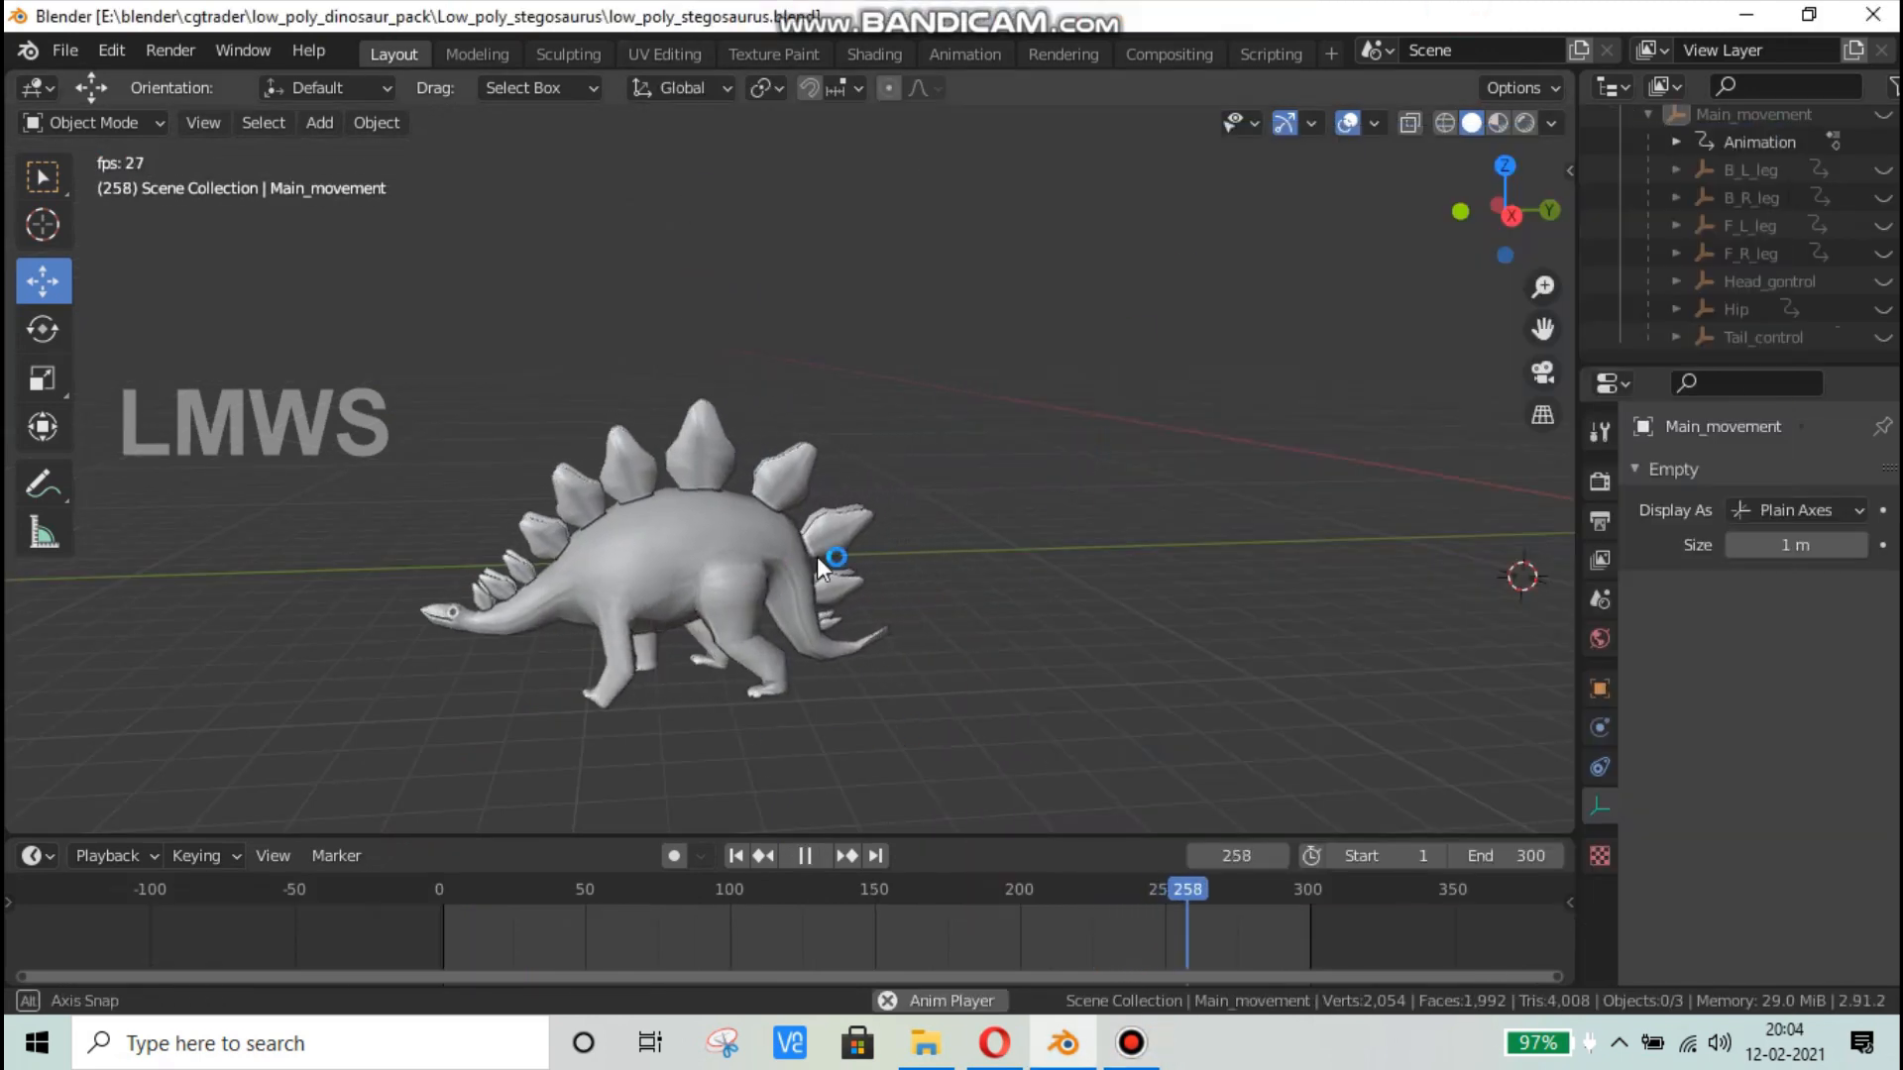
middle_drag(816, 556, 793, 500)
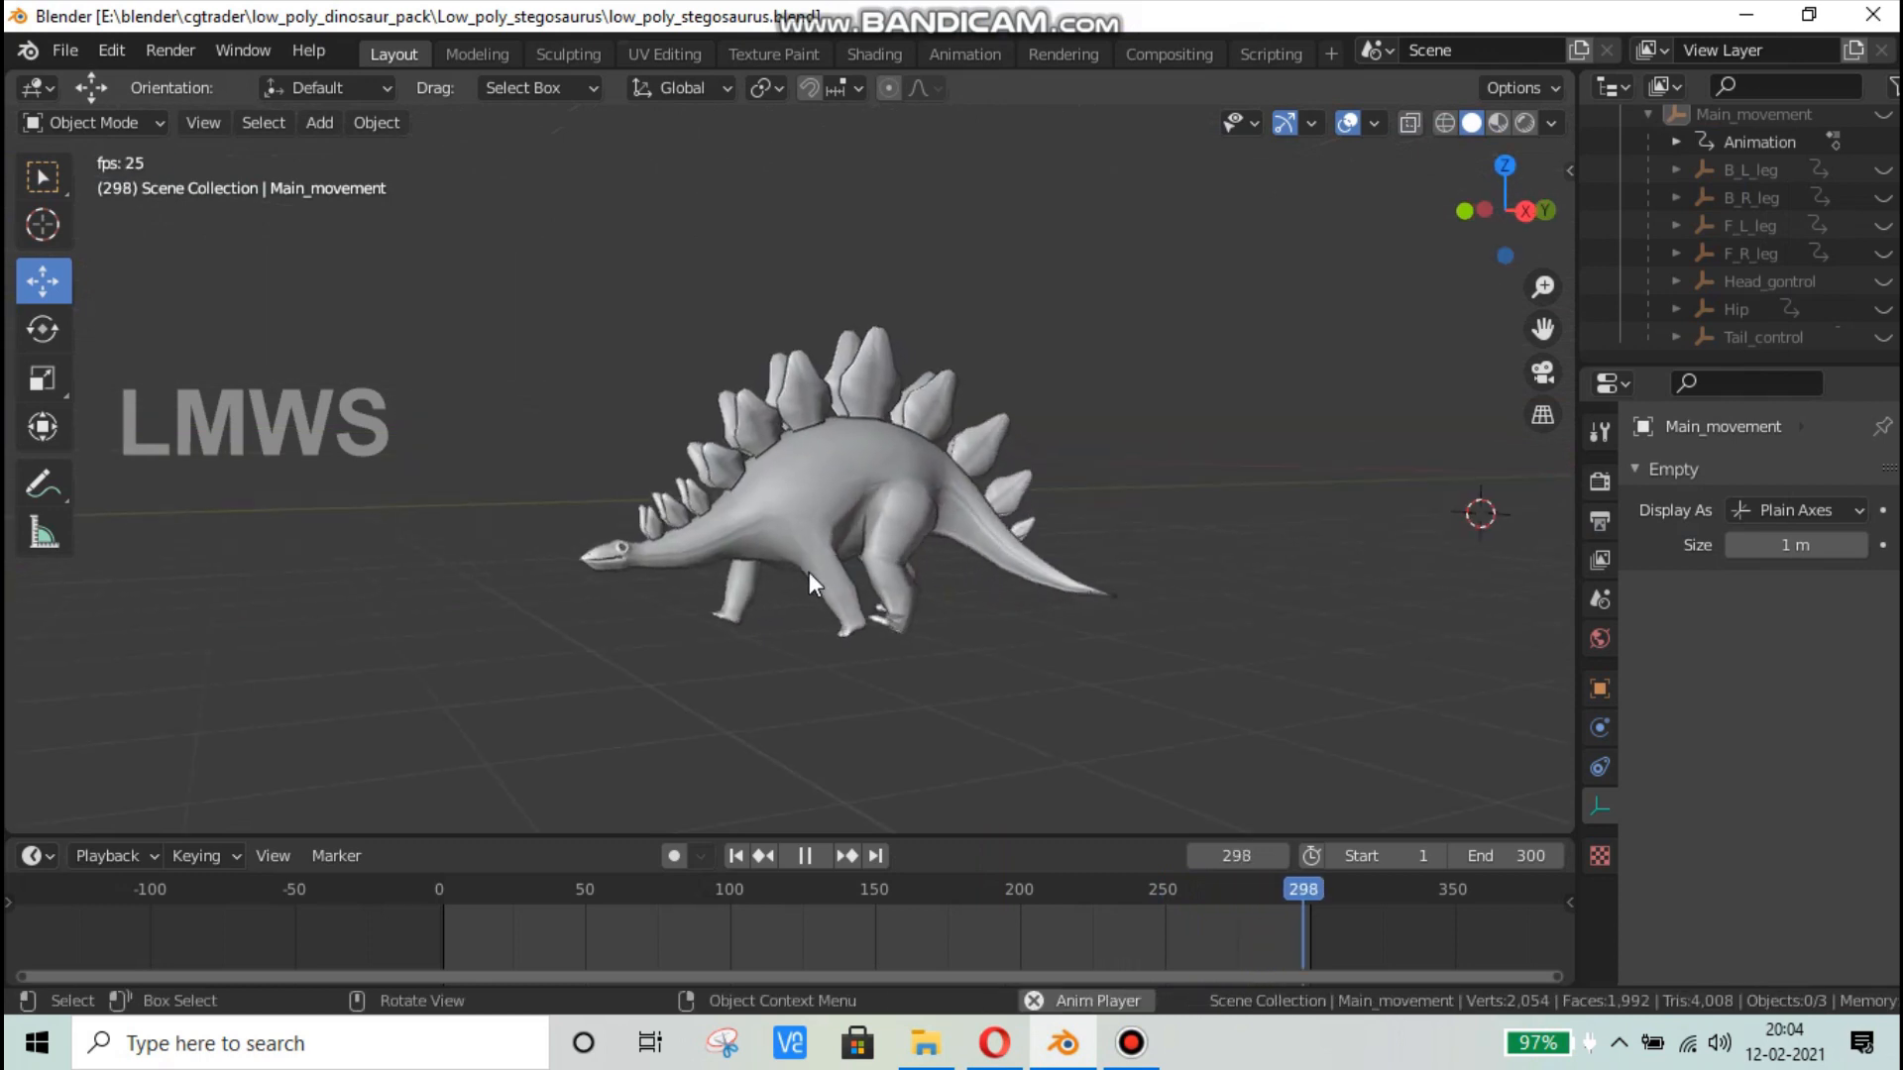
middle_drag(906, 626, 1302, 684)
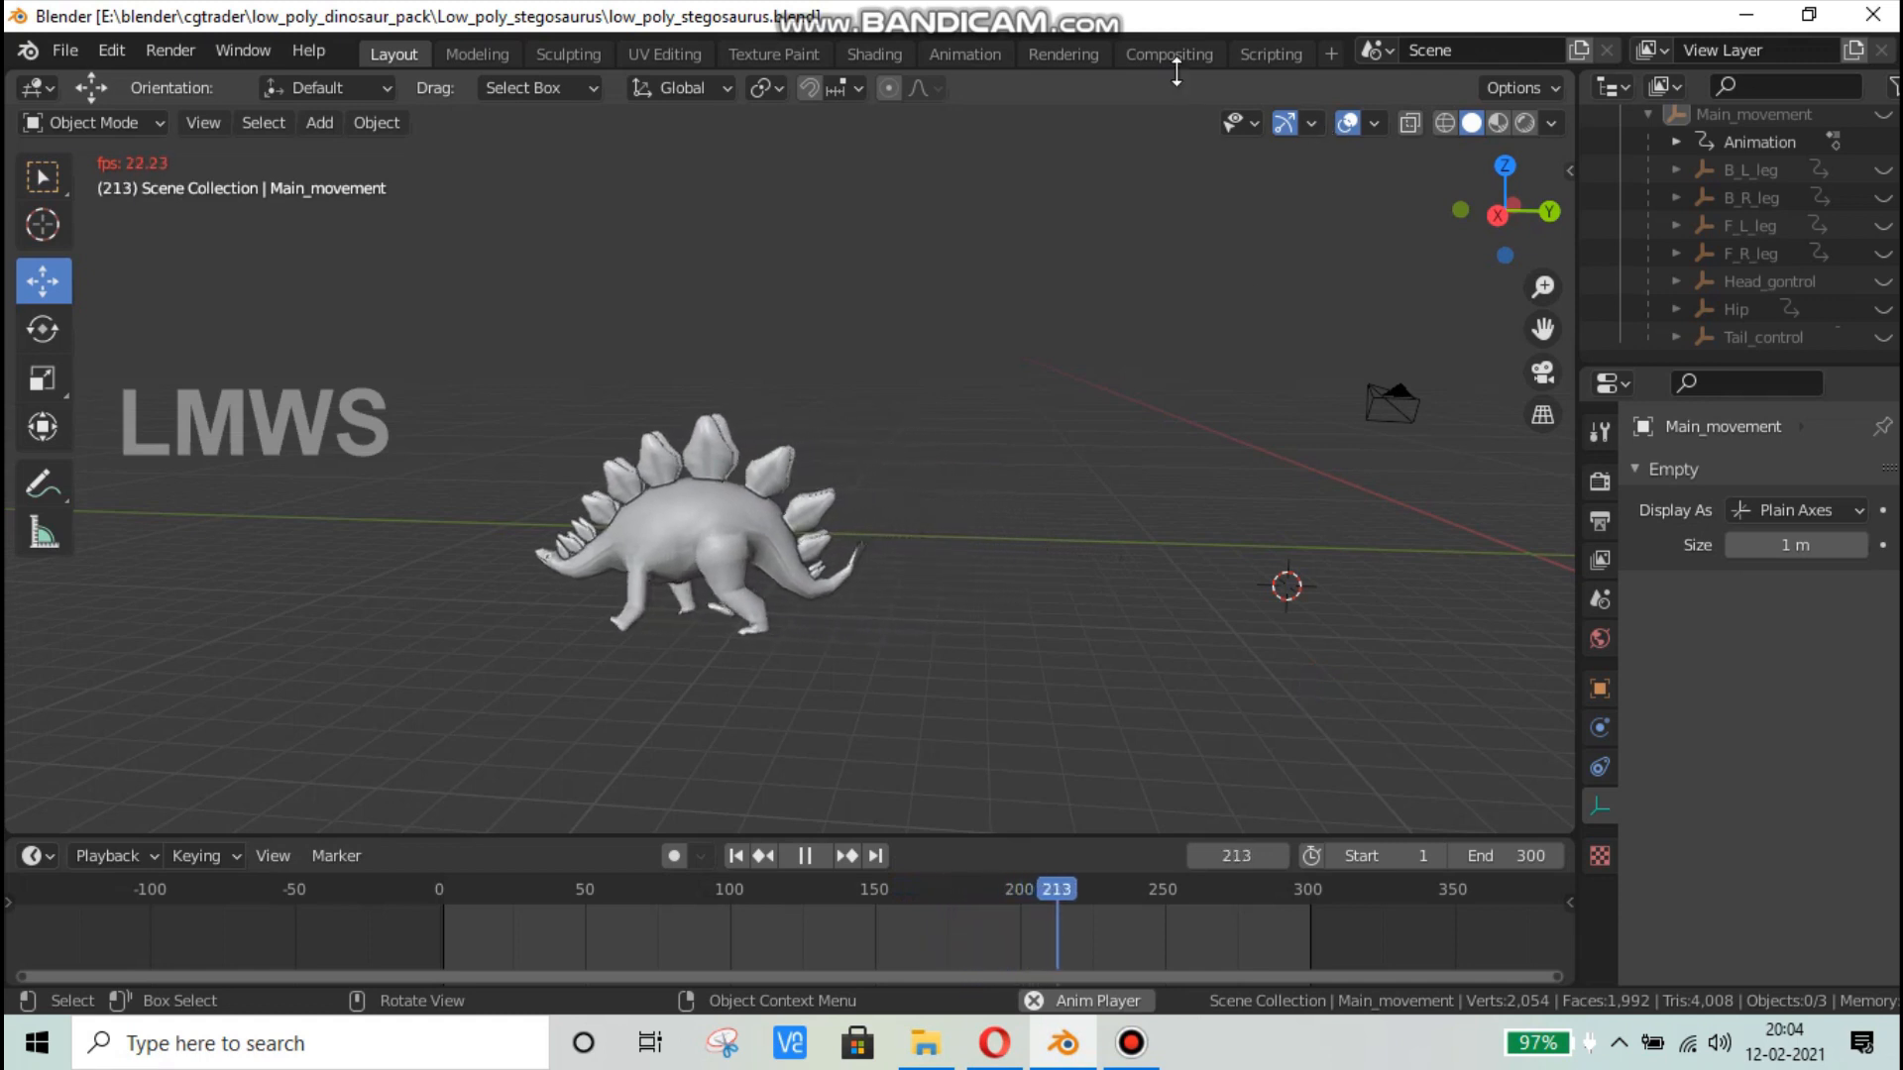
Step: Look through the additional workspace templates, including the VFX category, and stop the animation playback
click(1329, 56)
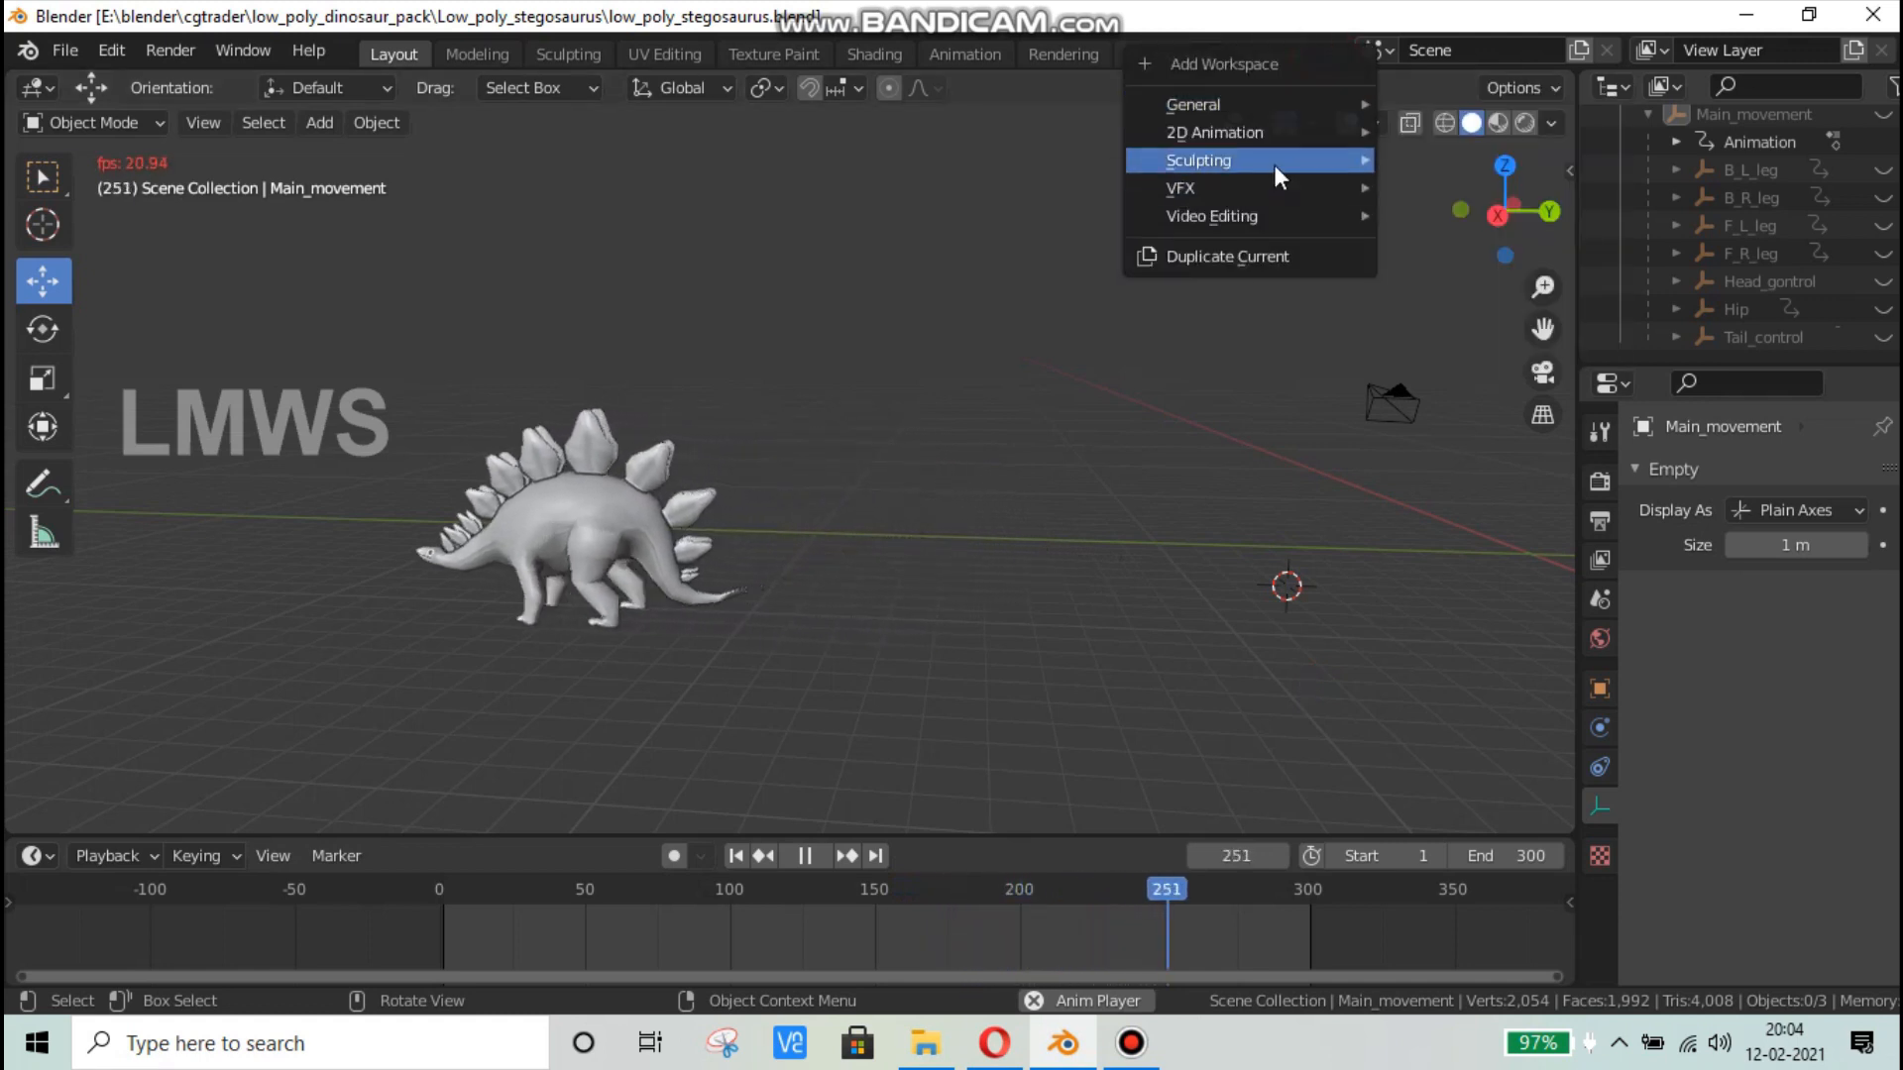
mouse_move(1211, 187)
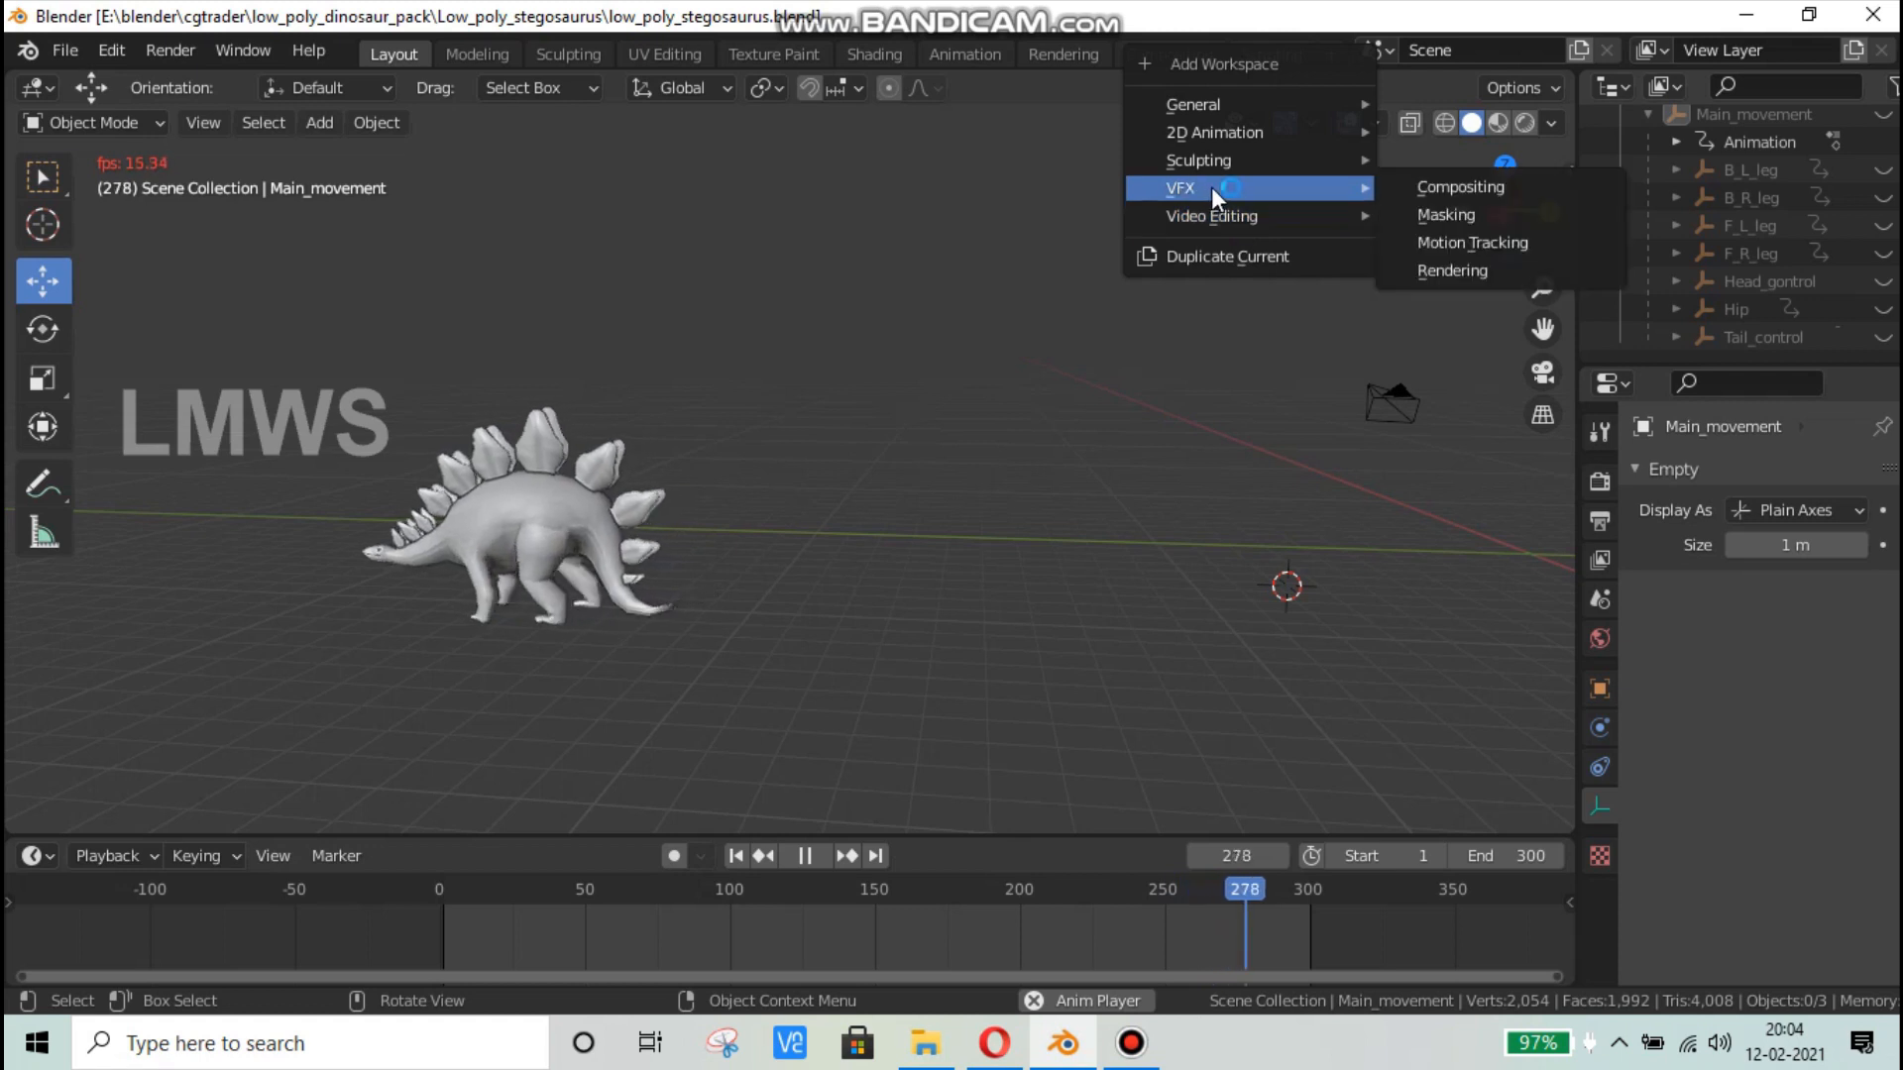
click(1460, 187)
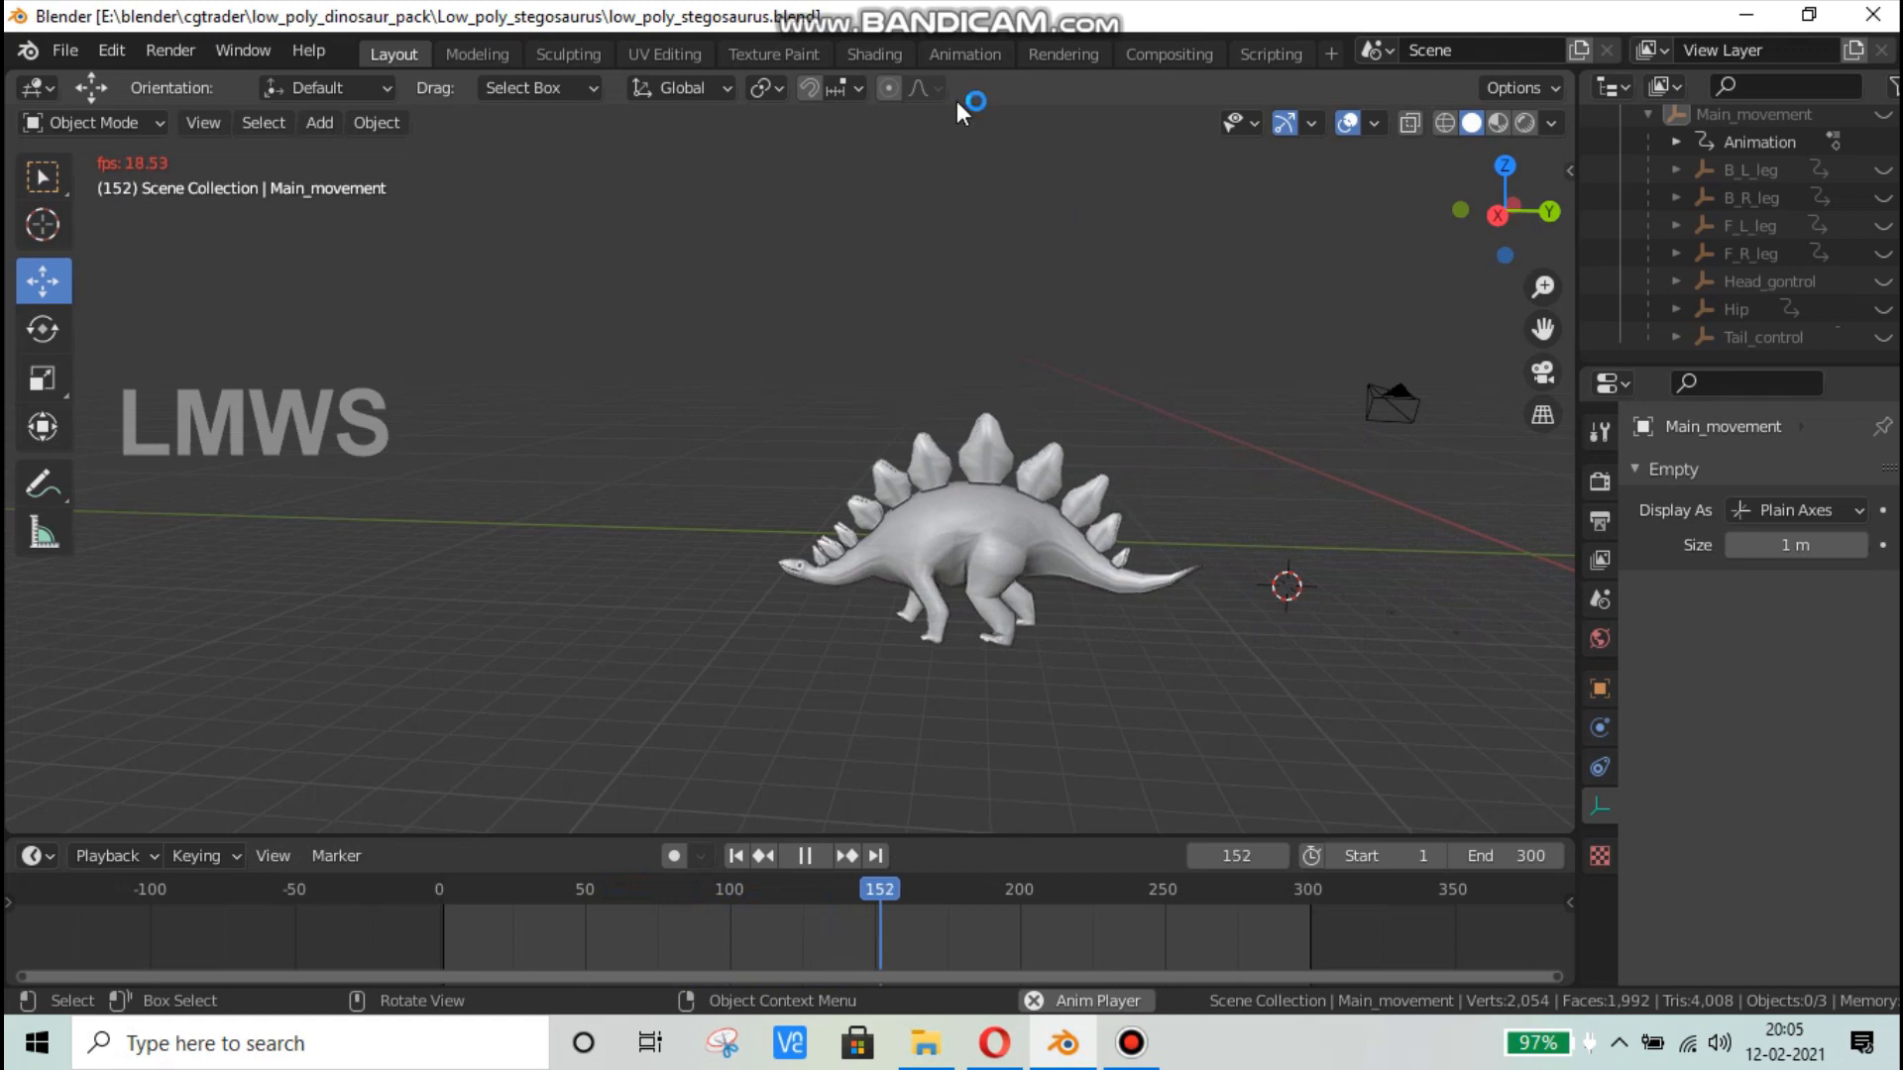
key(space)
Step: Open the recent file Series_ep_1.blend
click(59, 52)
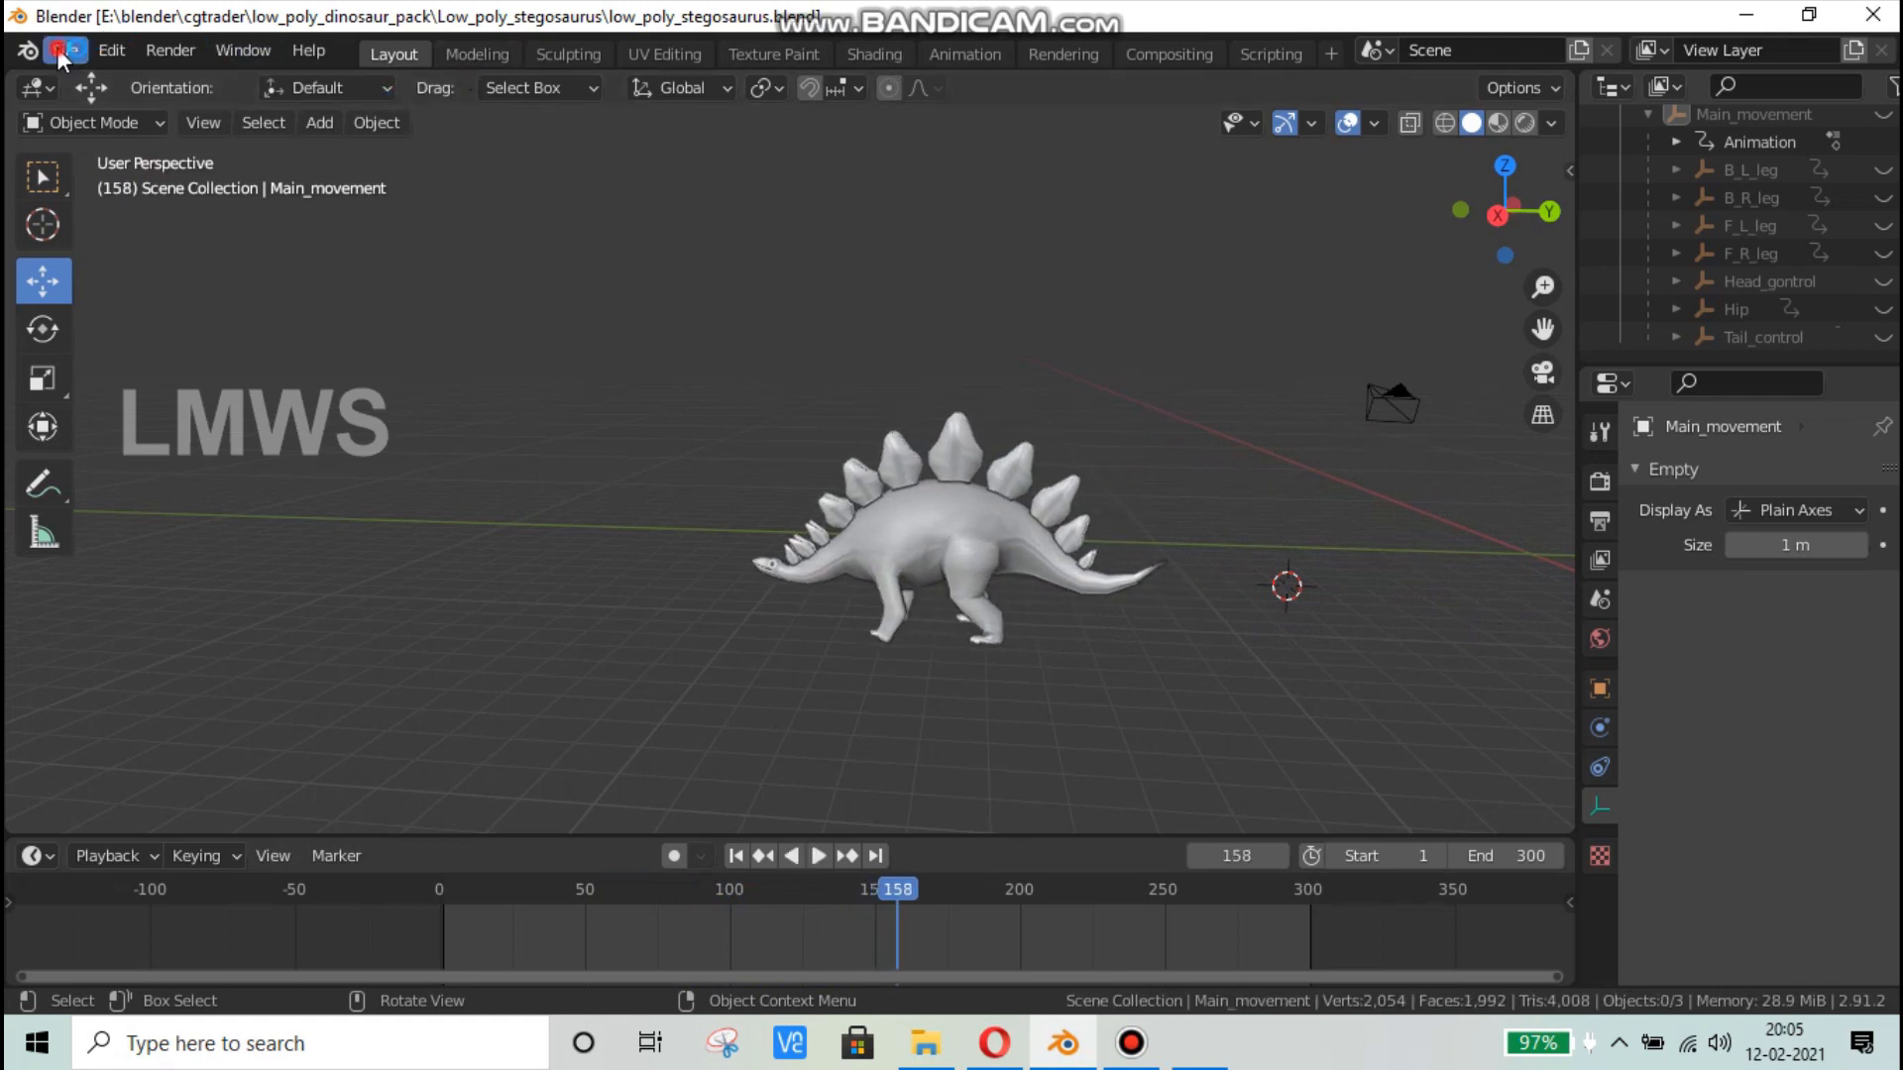
mouse_move(186, 136)
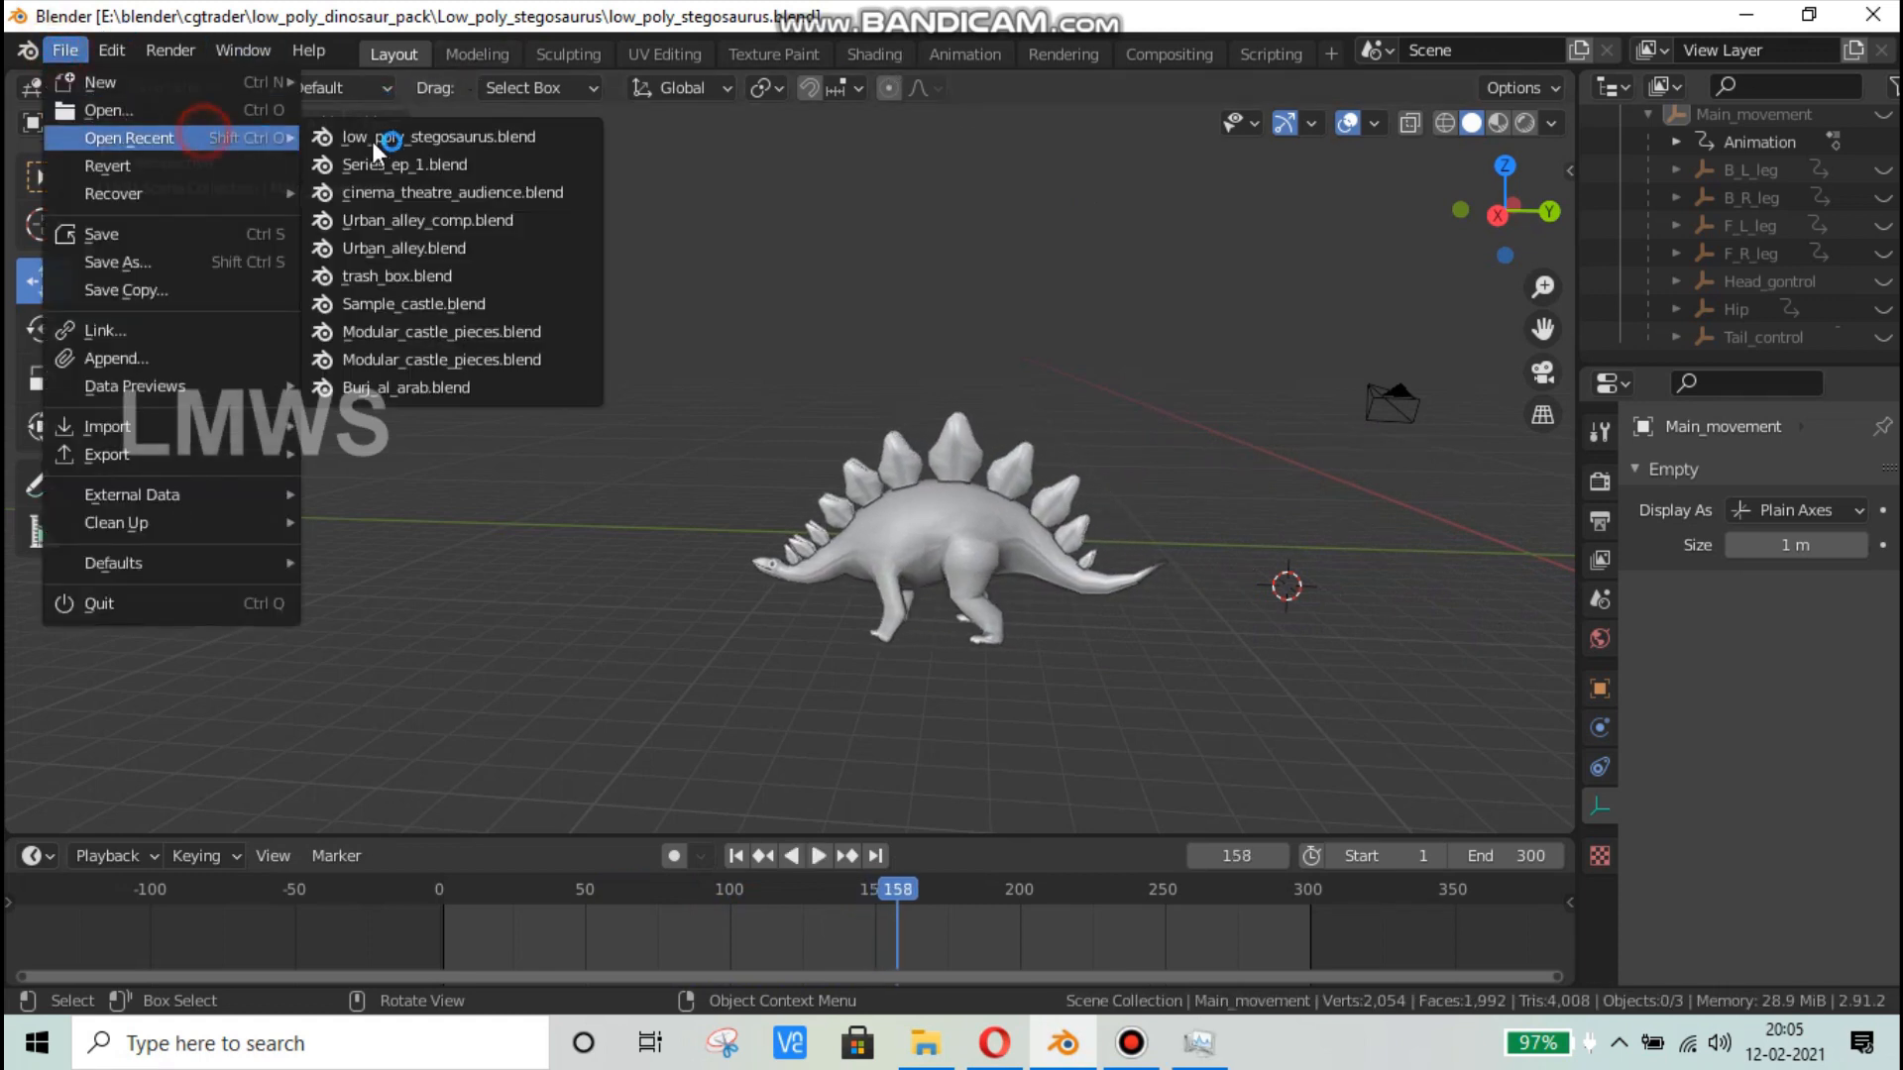
click(456, 162)
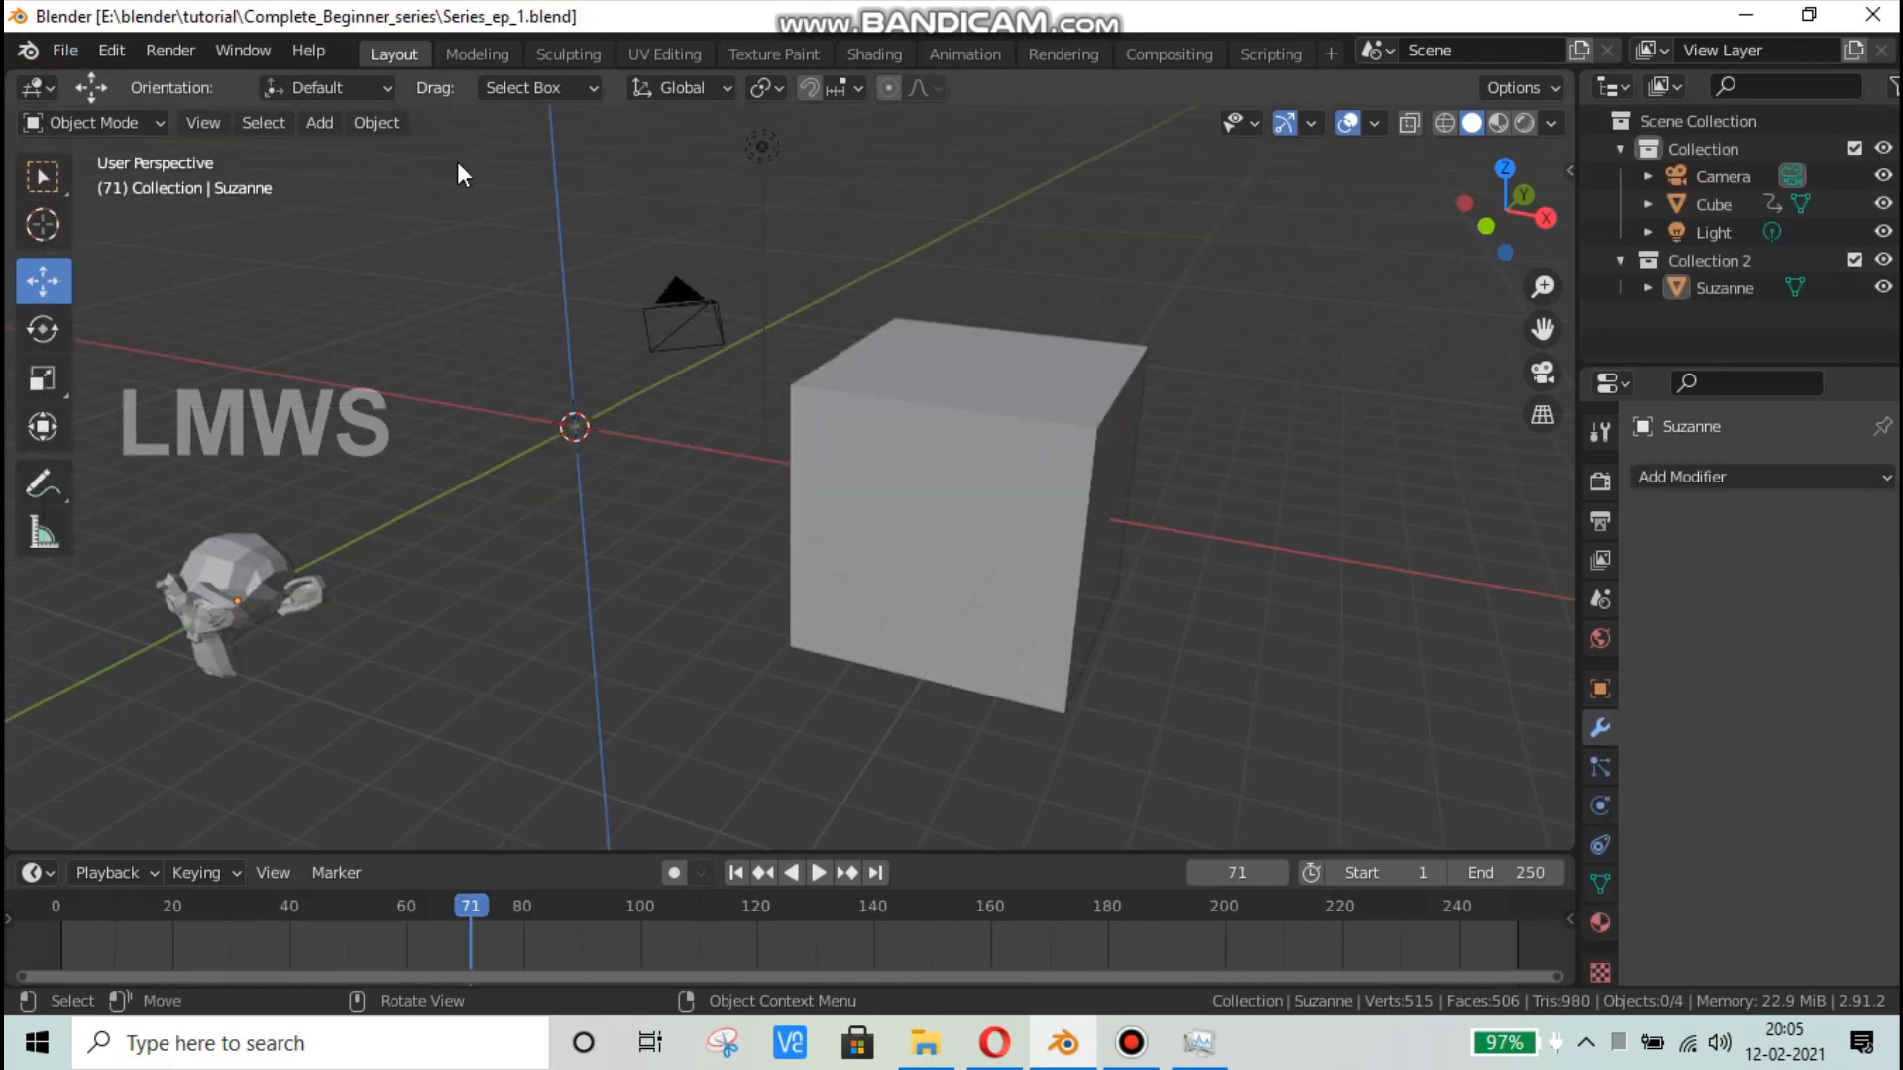
Step: Delete the large cube and the Suzanne monkey head from the scene
click(1074, 493)
key(x)
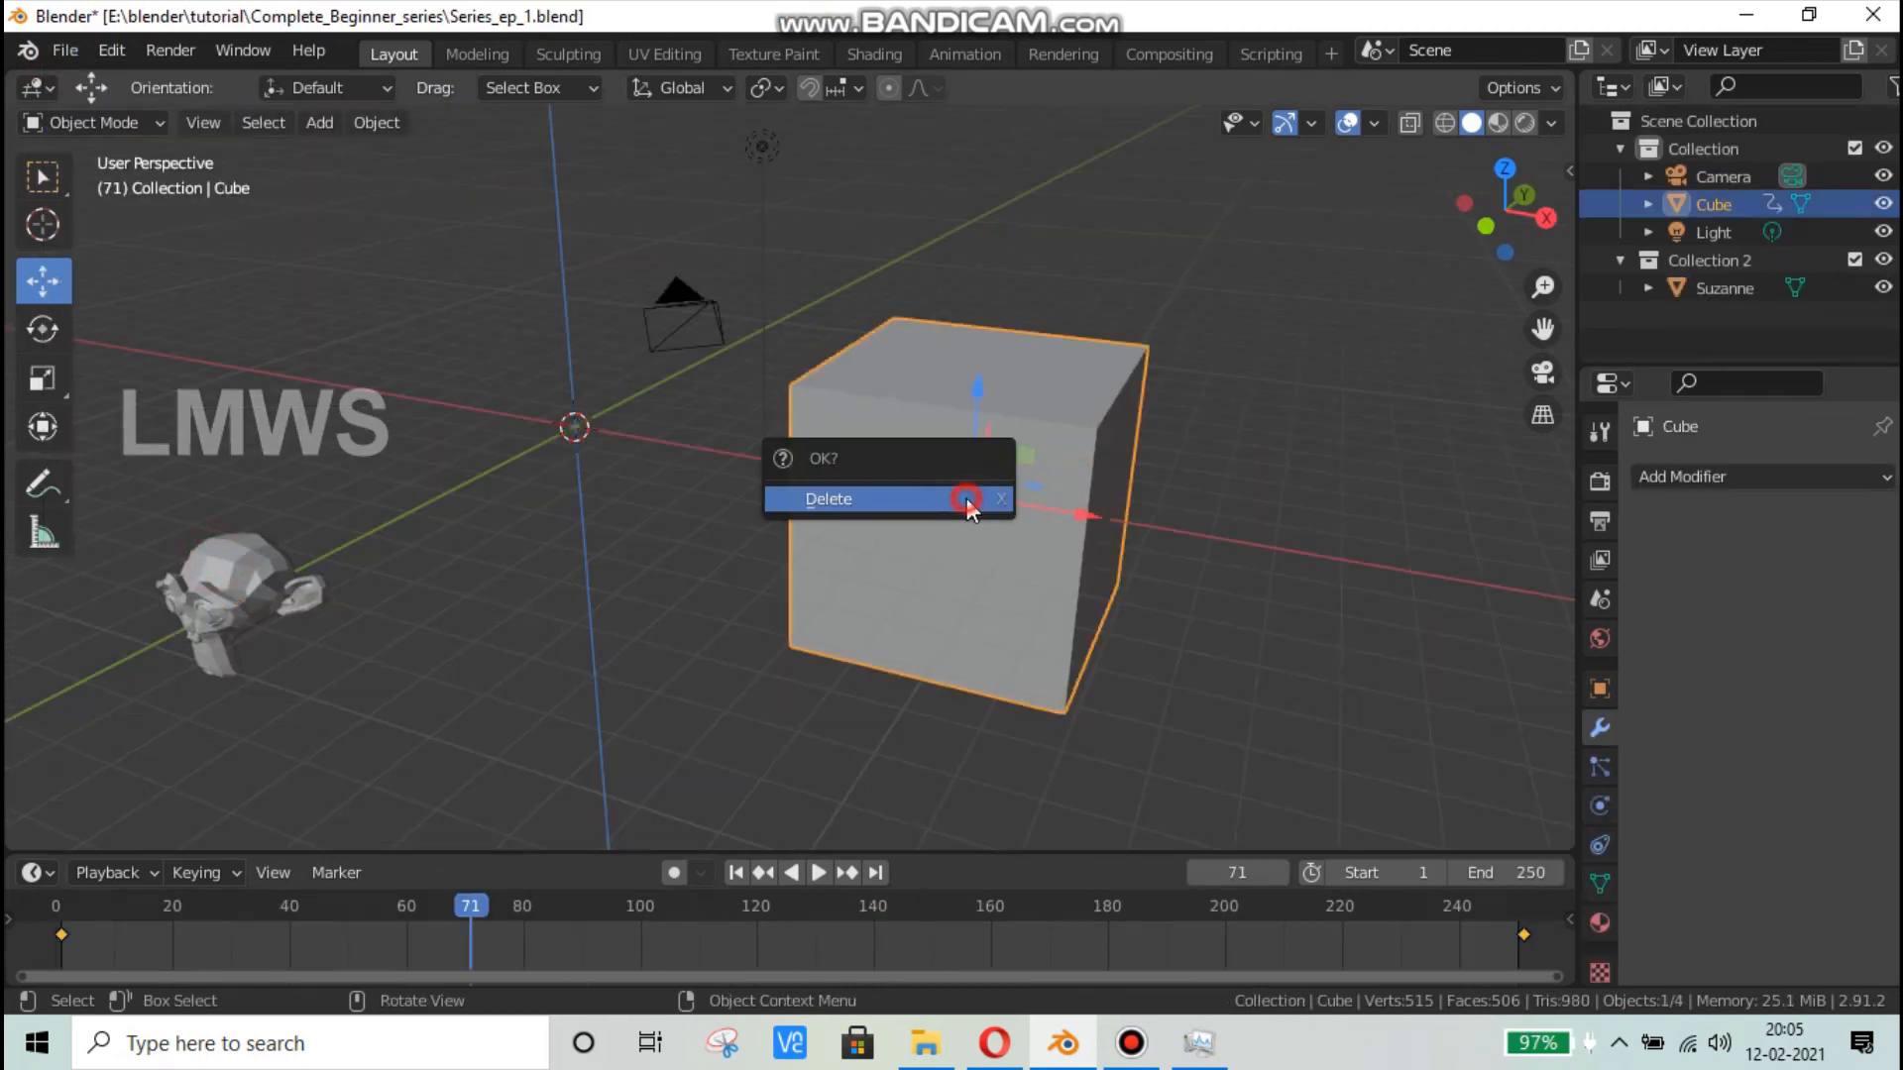
click(968, 495)
click(234, 573)
key(x)
click(694, 493)
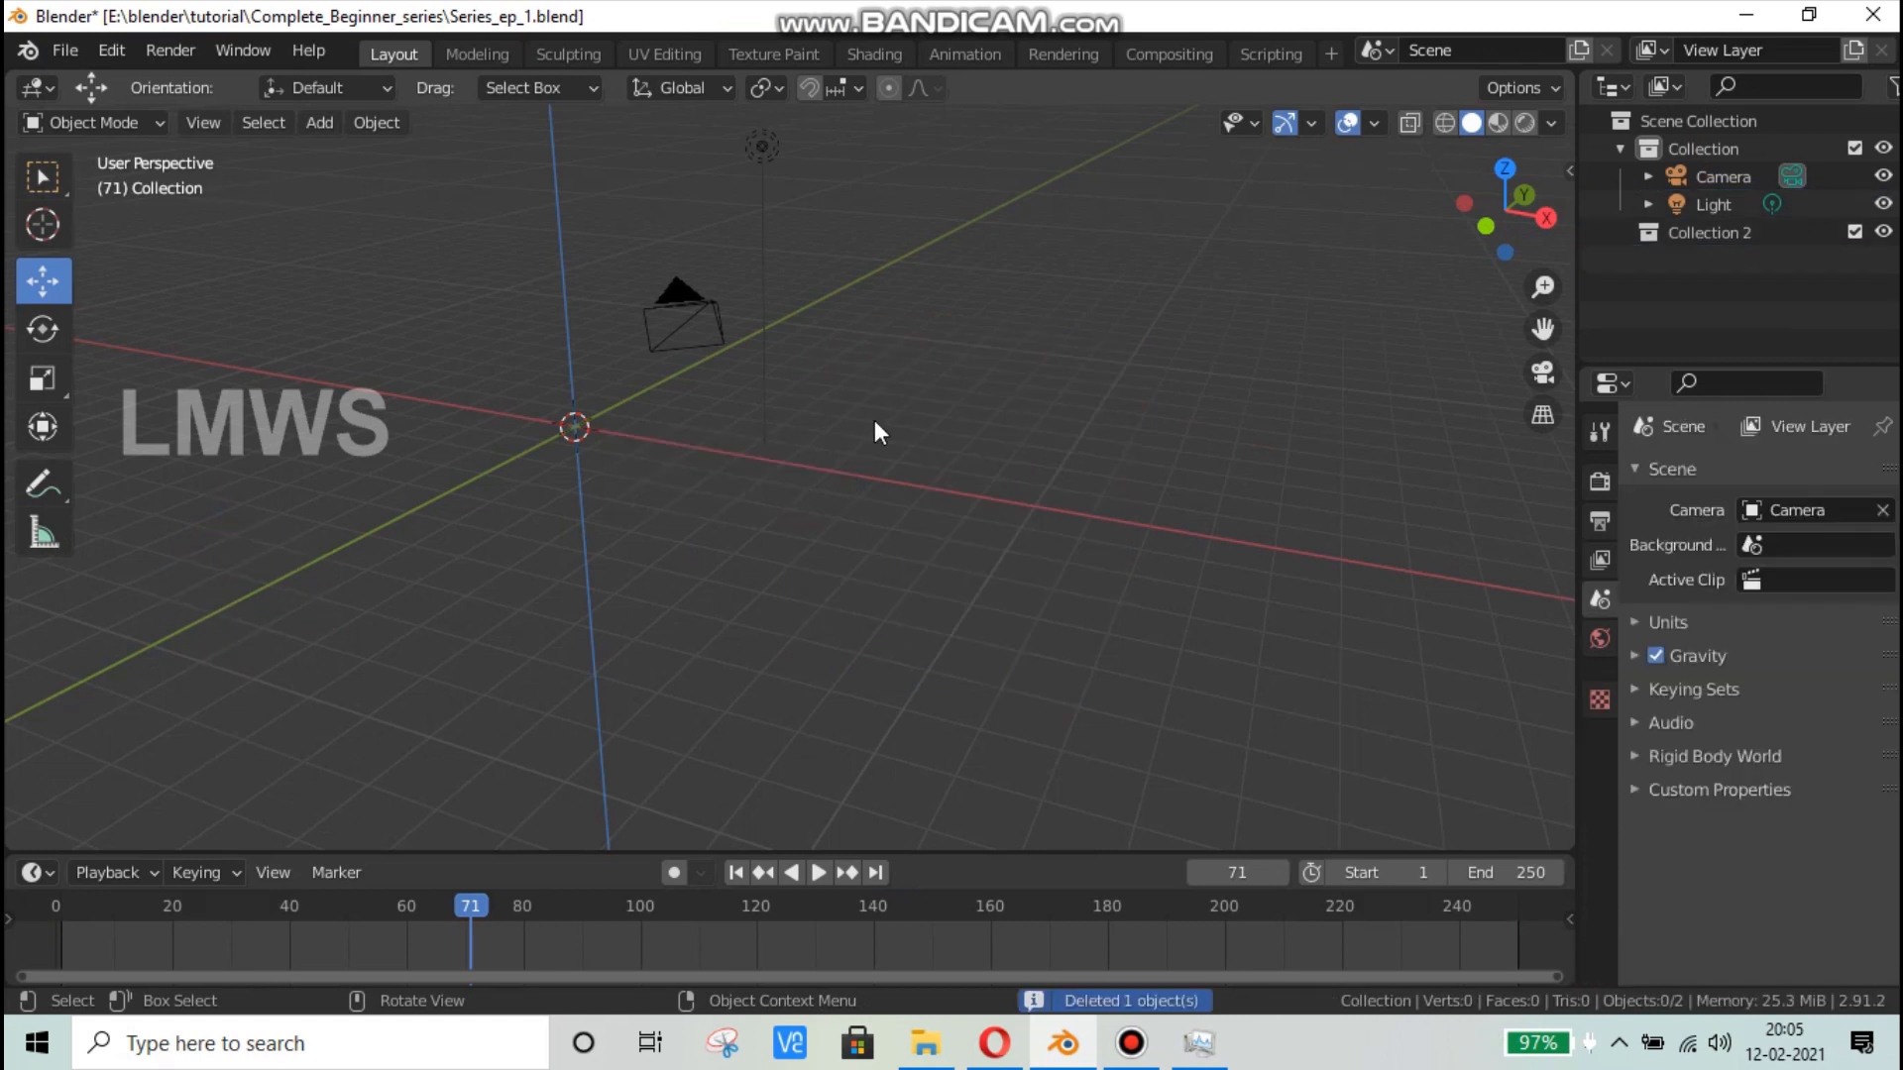
Step: Add a cube mesh to the empty scene and view it from another side
key(shift+a)
mouse_move(900, 391)
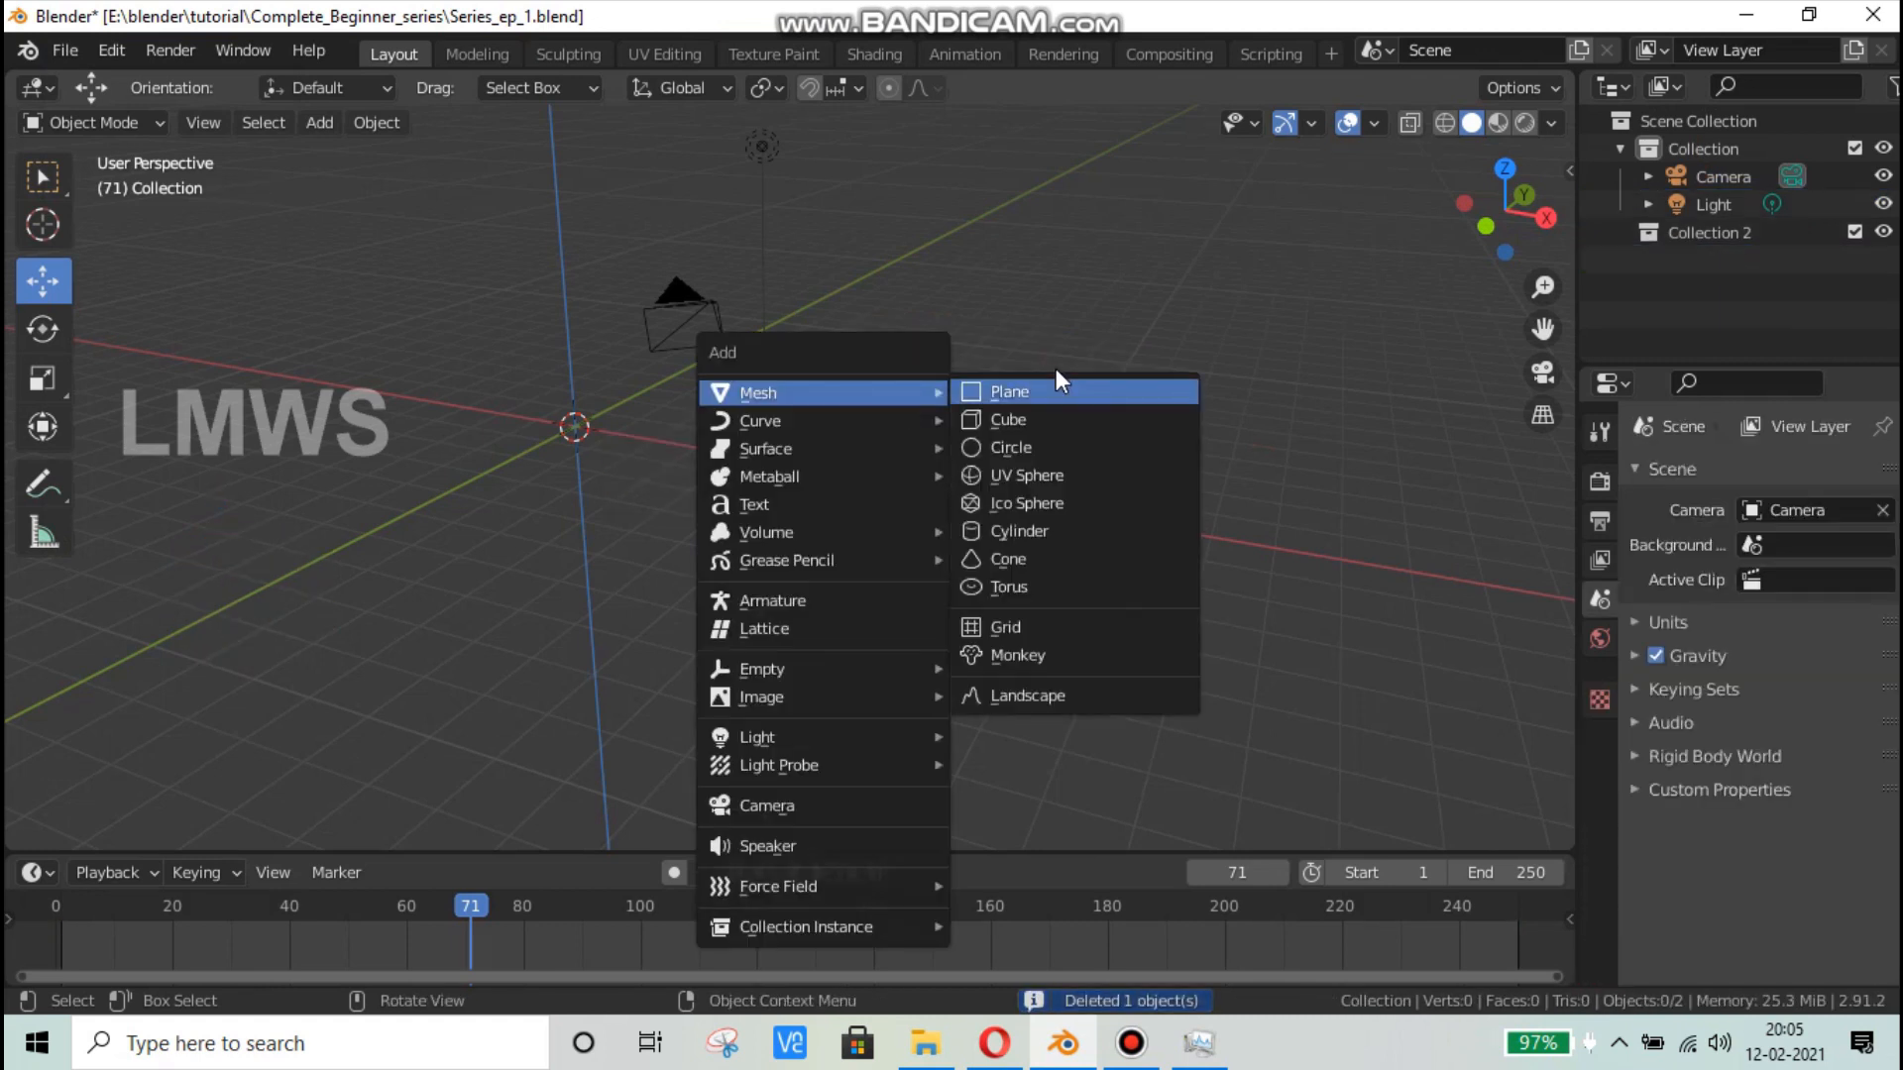
click(1031, 420)
middle_drag(698, 516, 1041, 595)
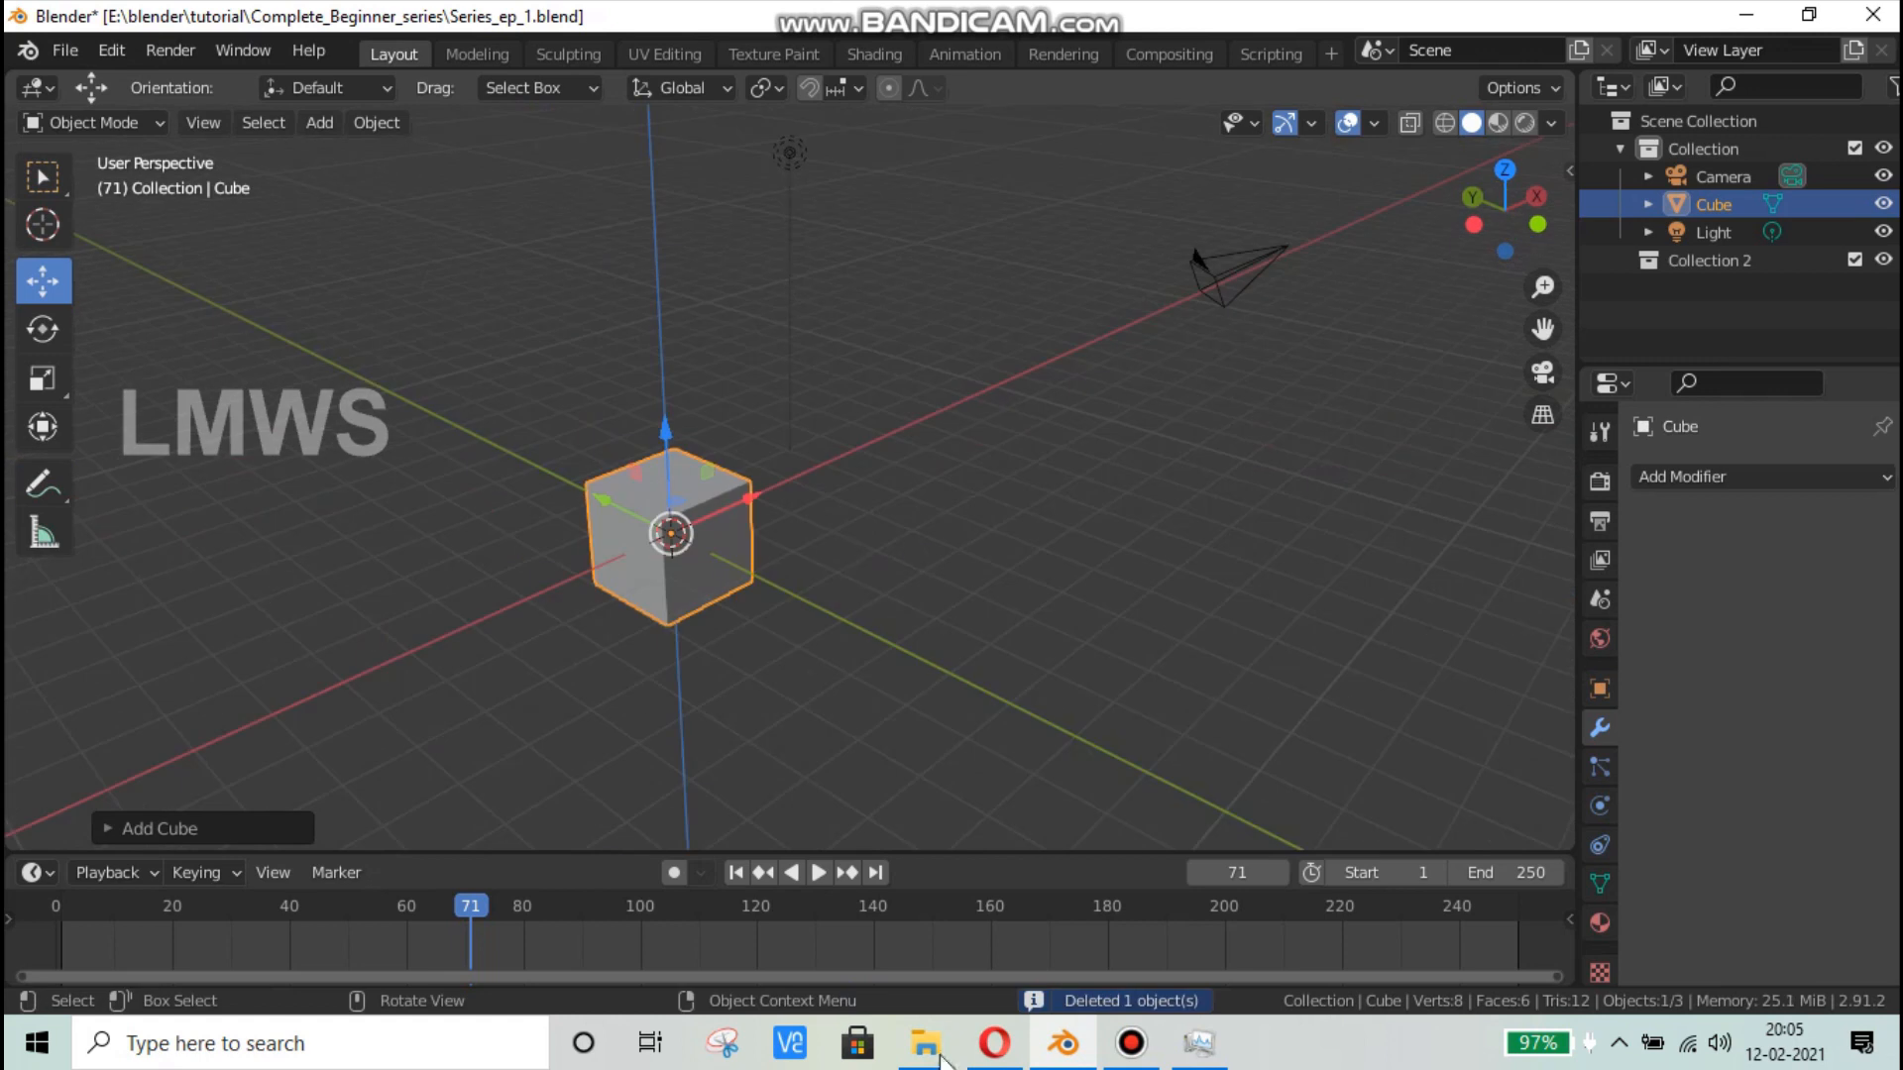
Step: Switch to the Opera browser and look over the blender.org home page down to the About section
click(999, 1040)
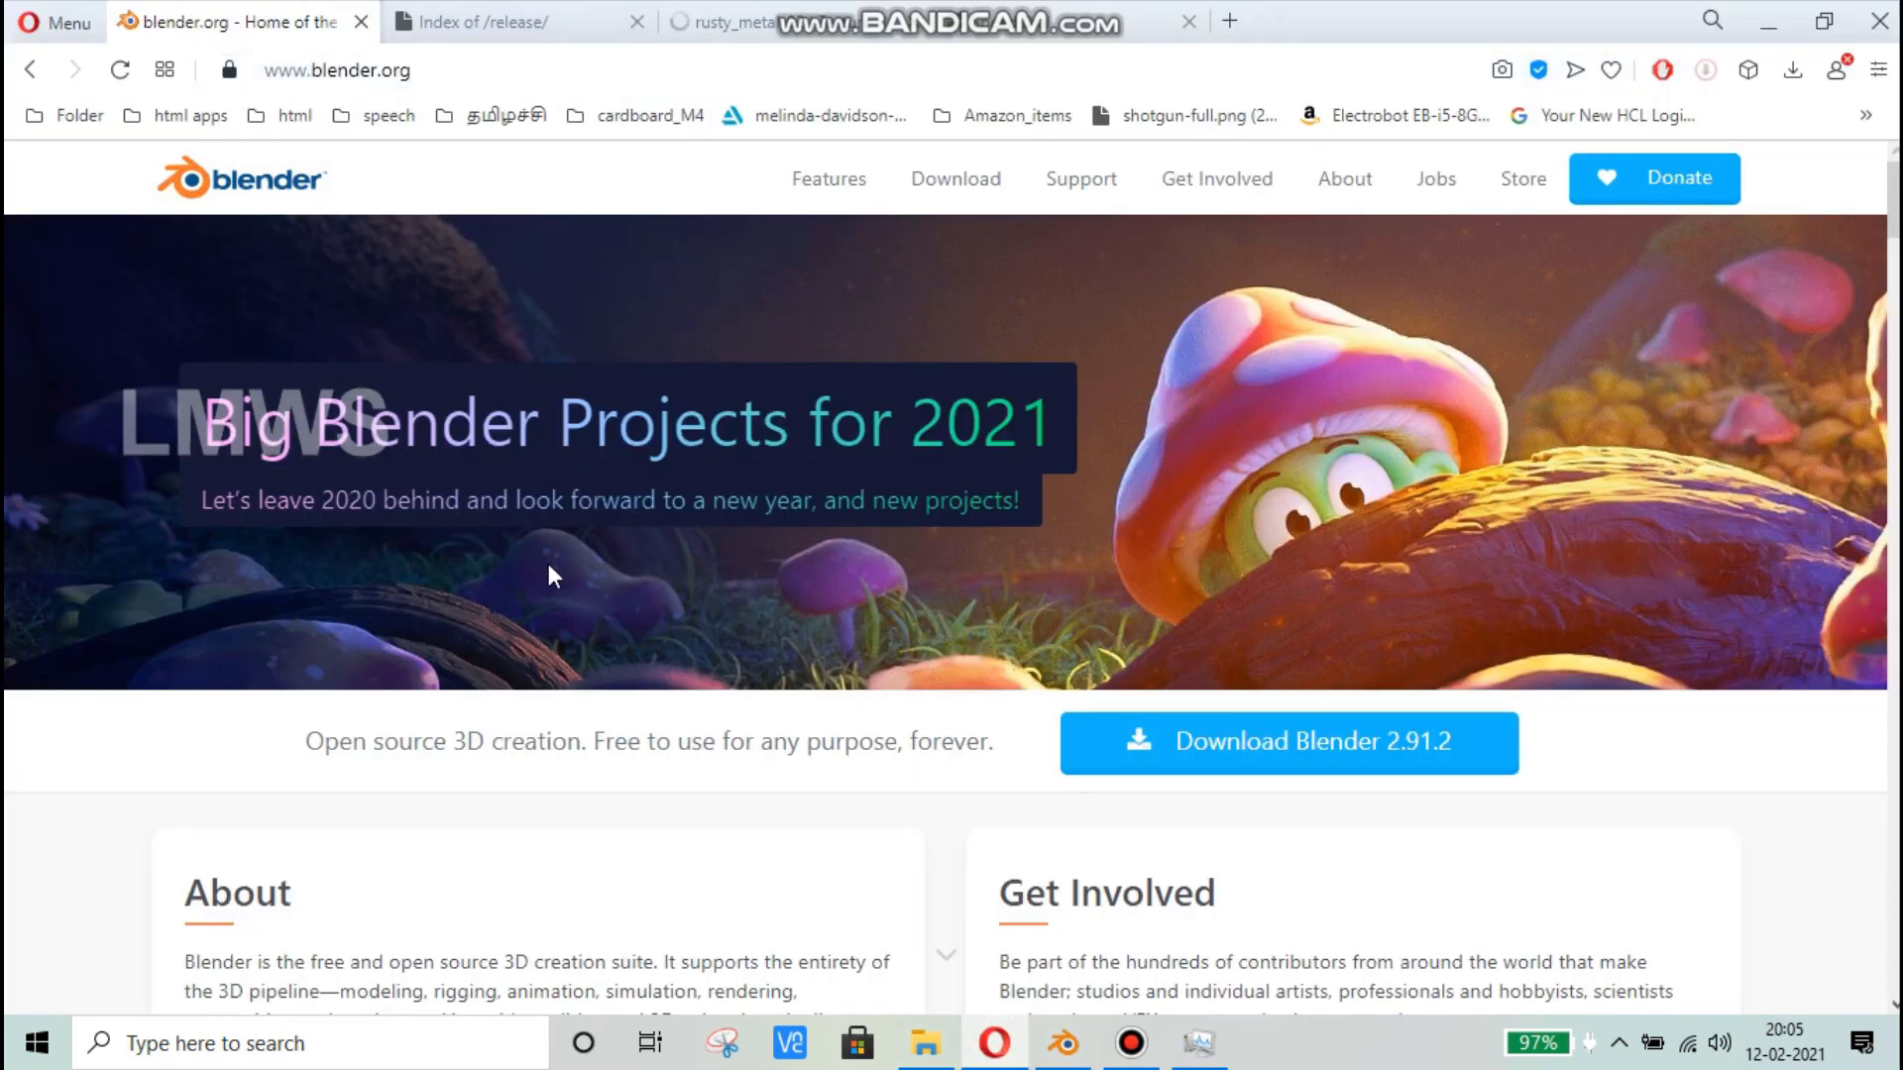
scroll(1363, 750, down, 3)
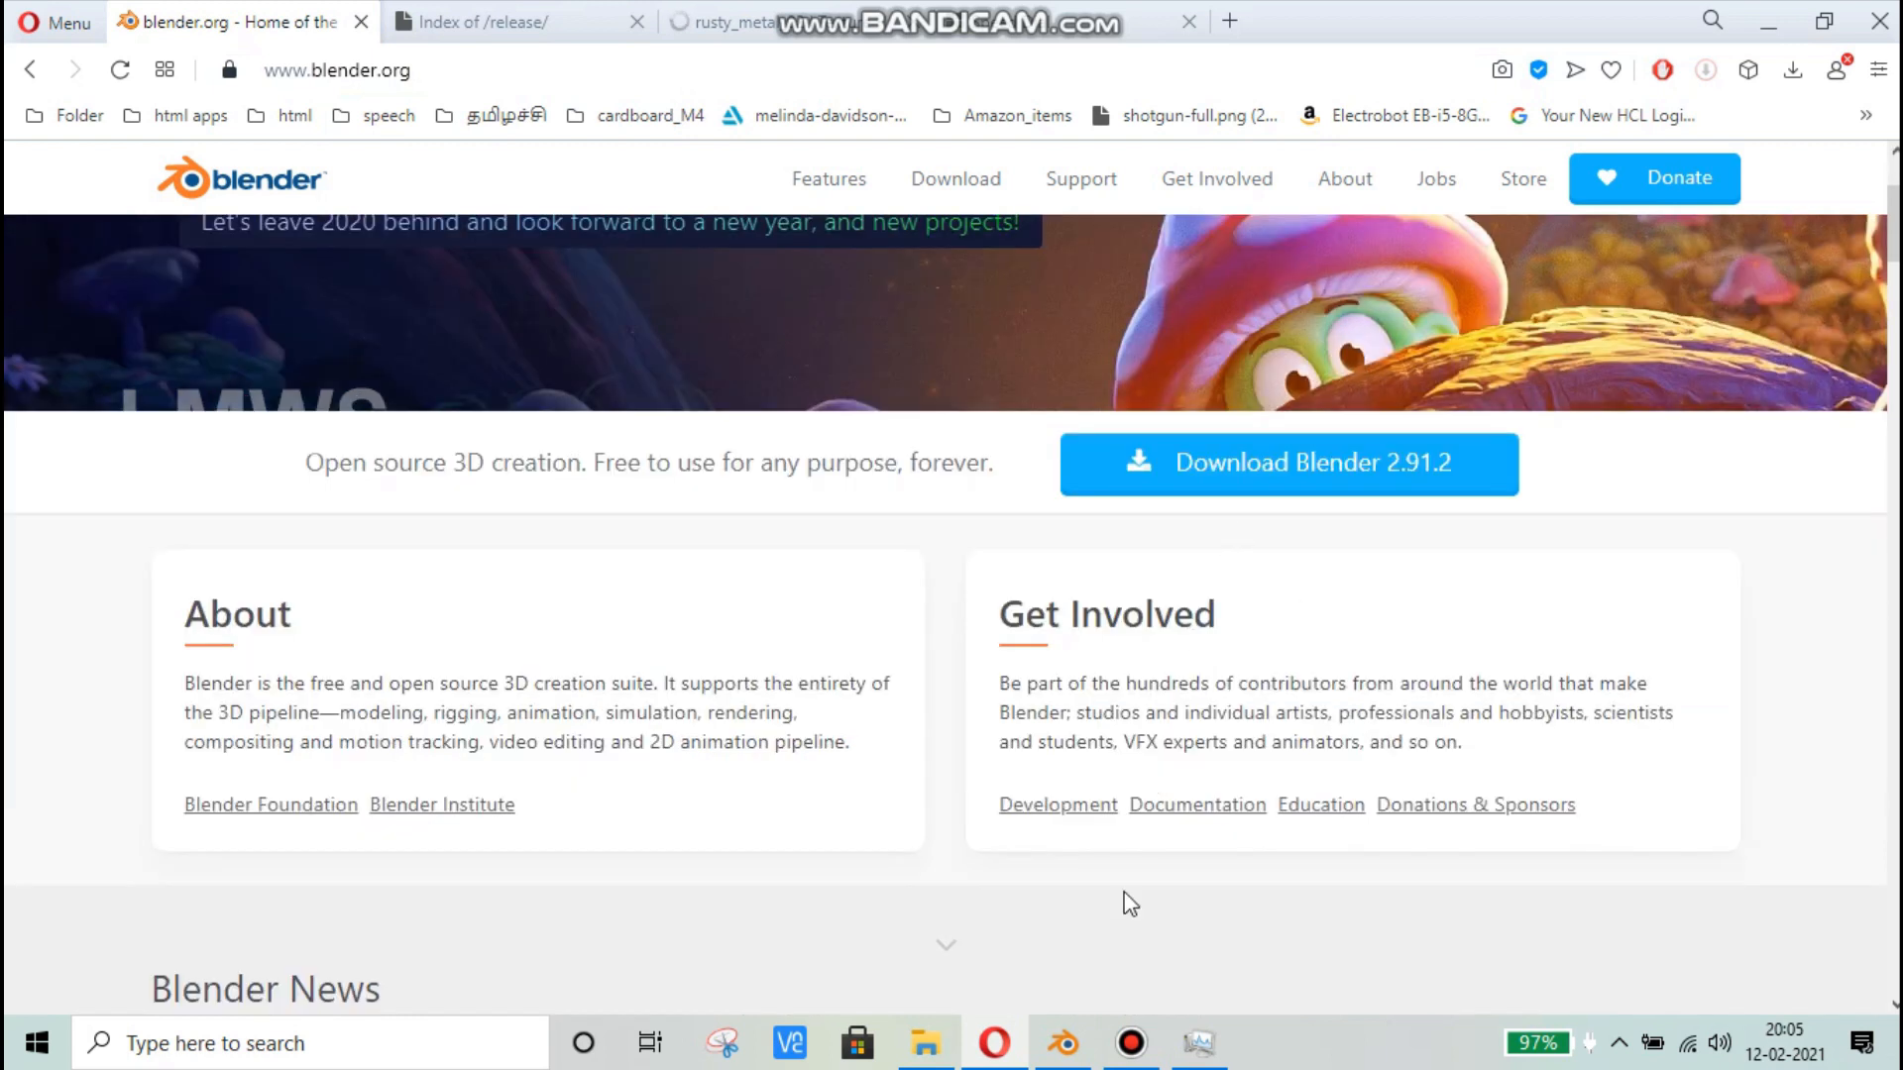
click(1200, 1041)
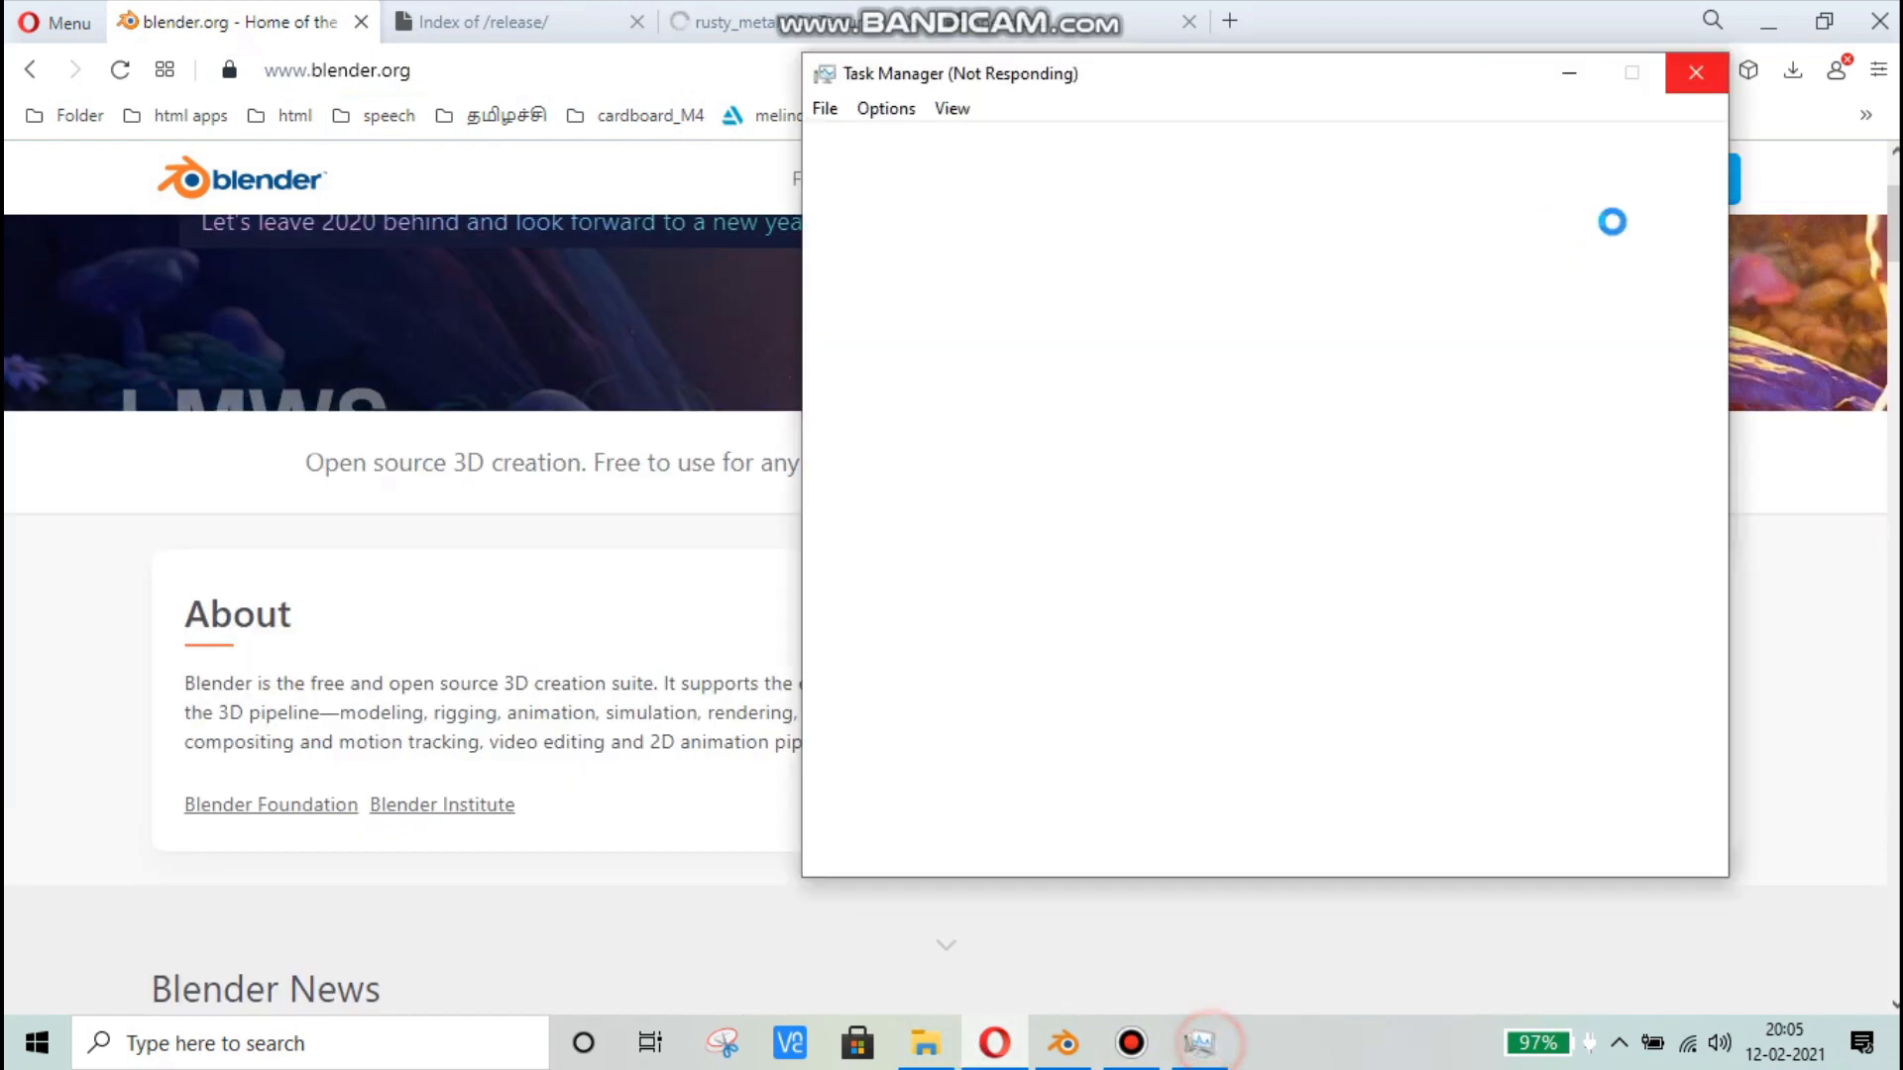
click(1569, 73)
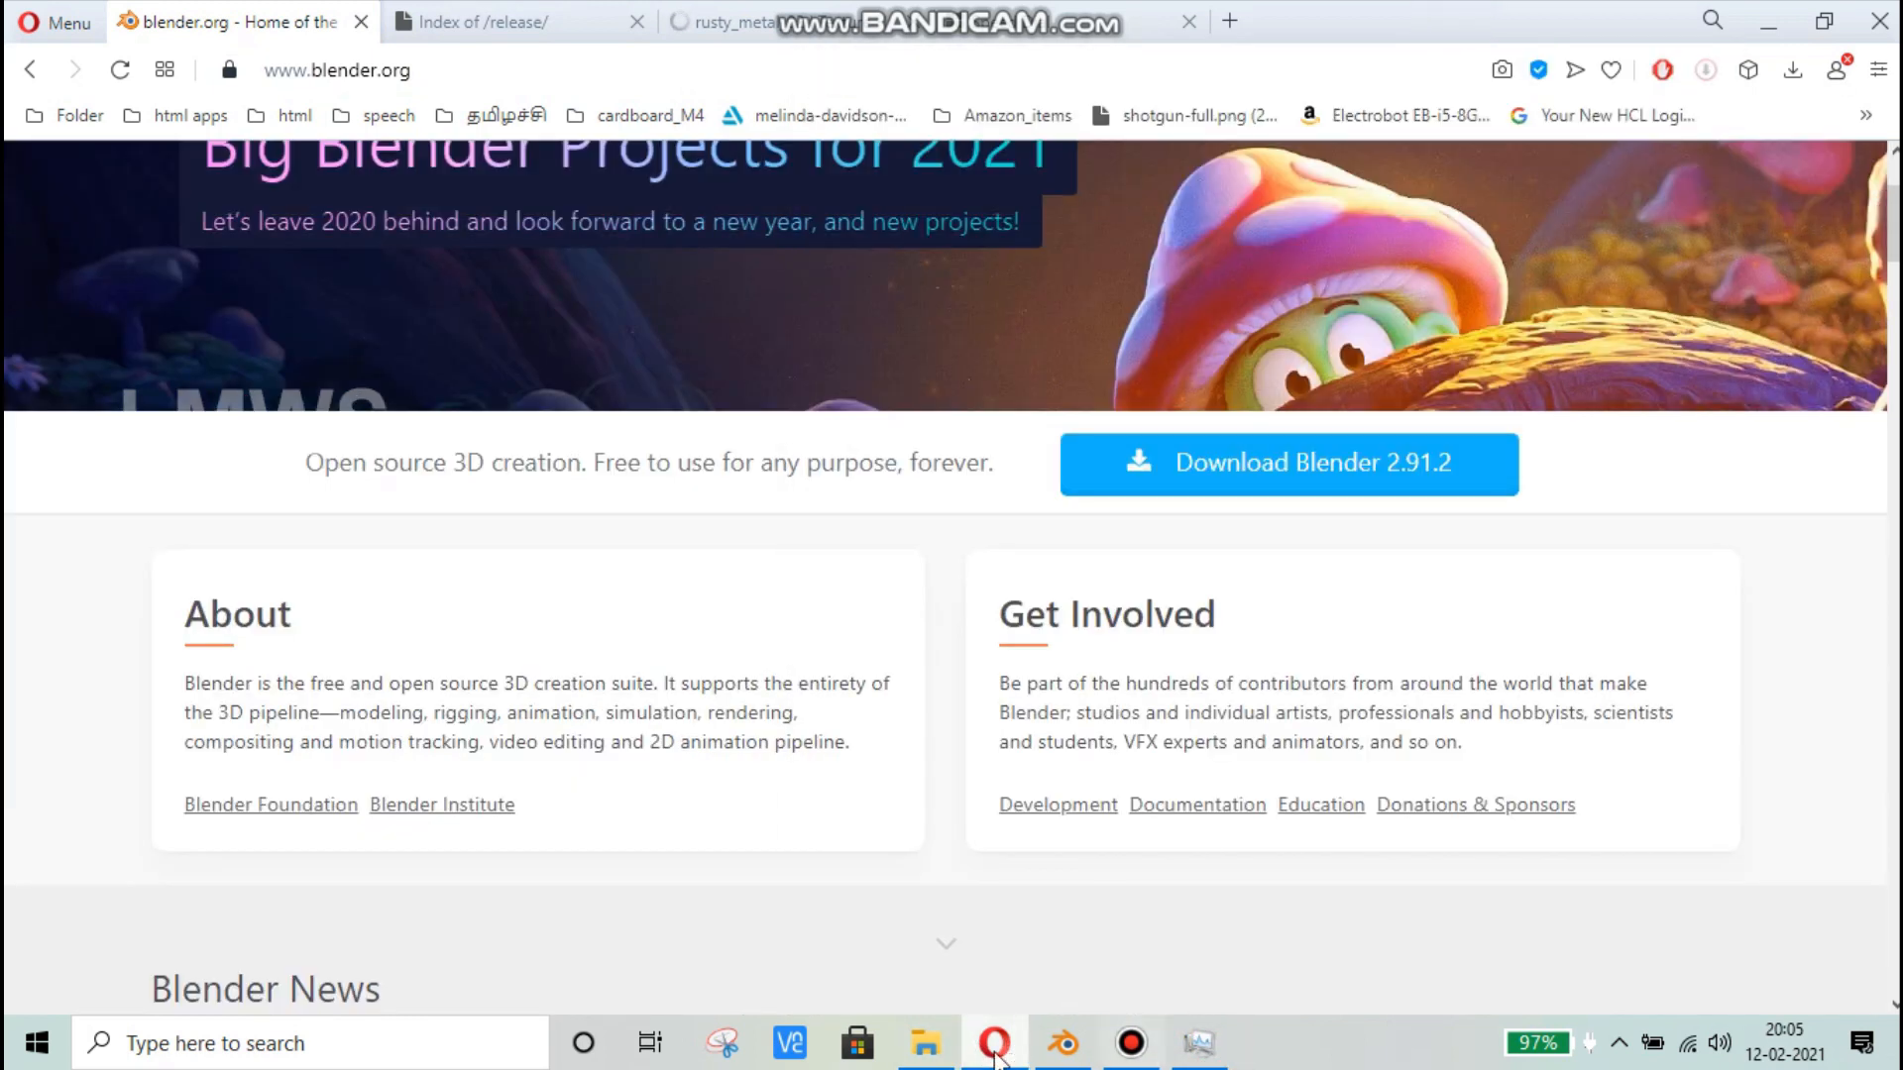
click(1131, 1042)
click(860, 933)
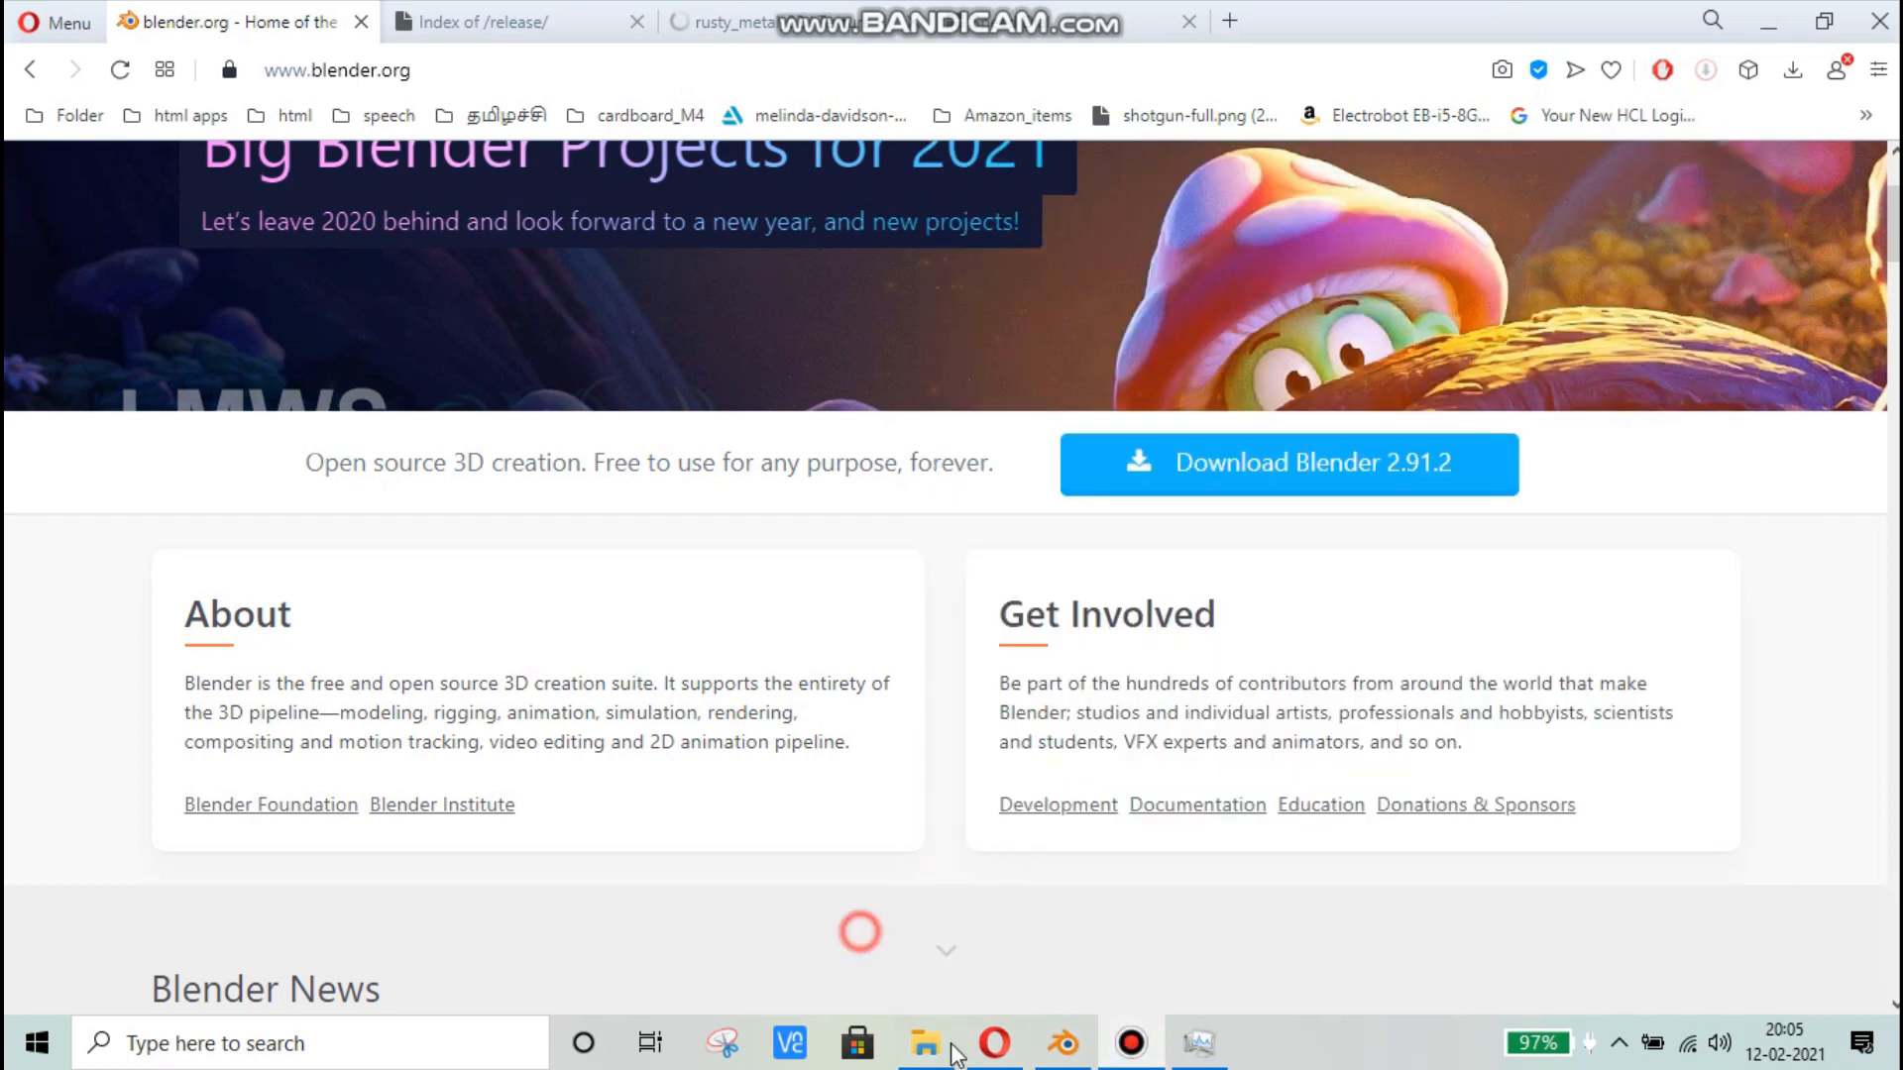
click(949, 1052)
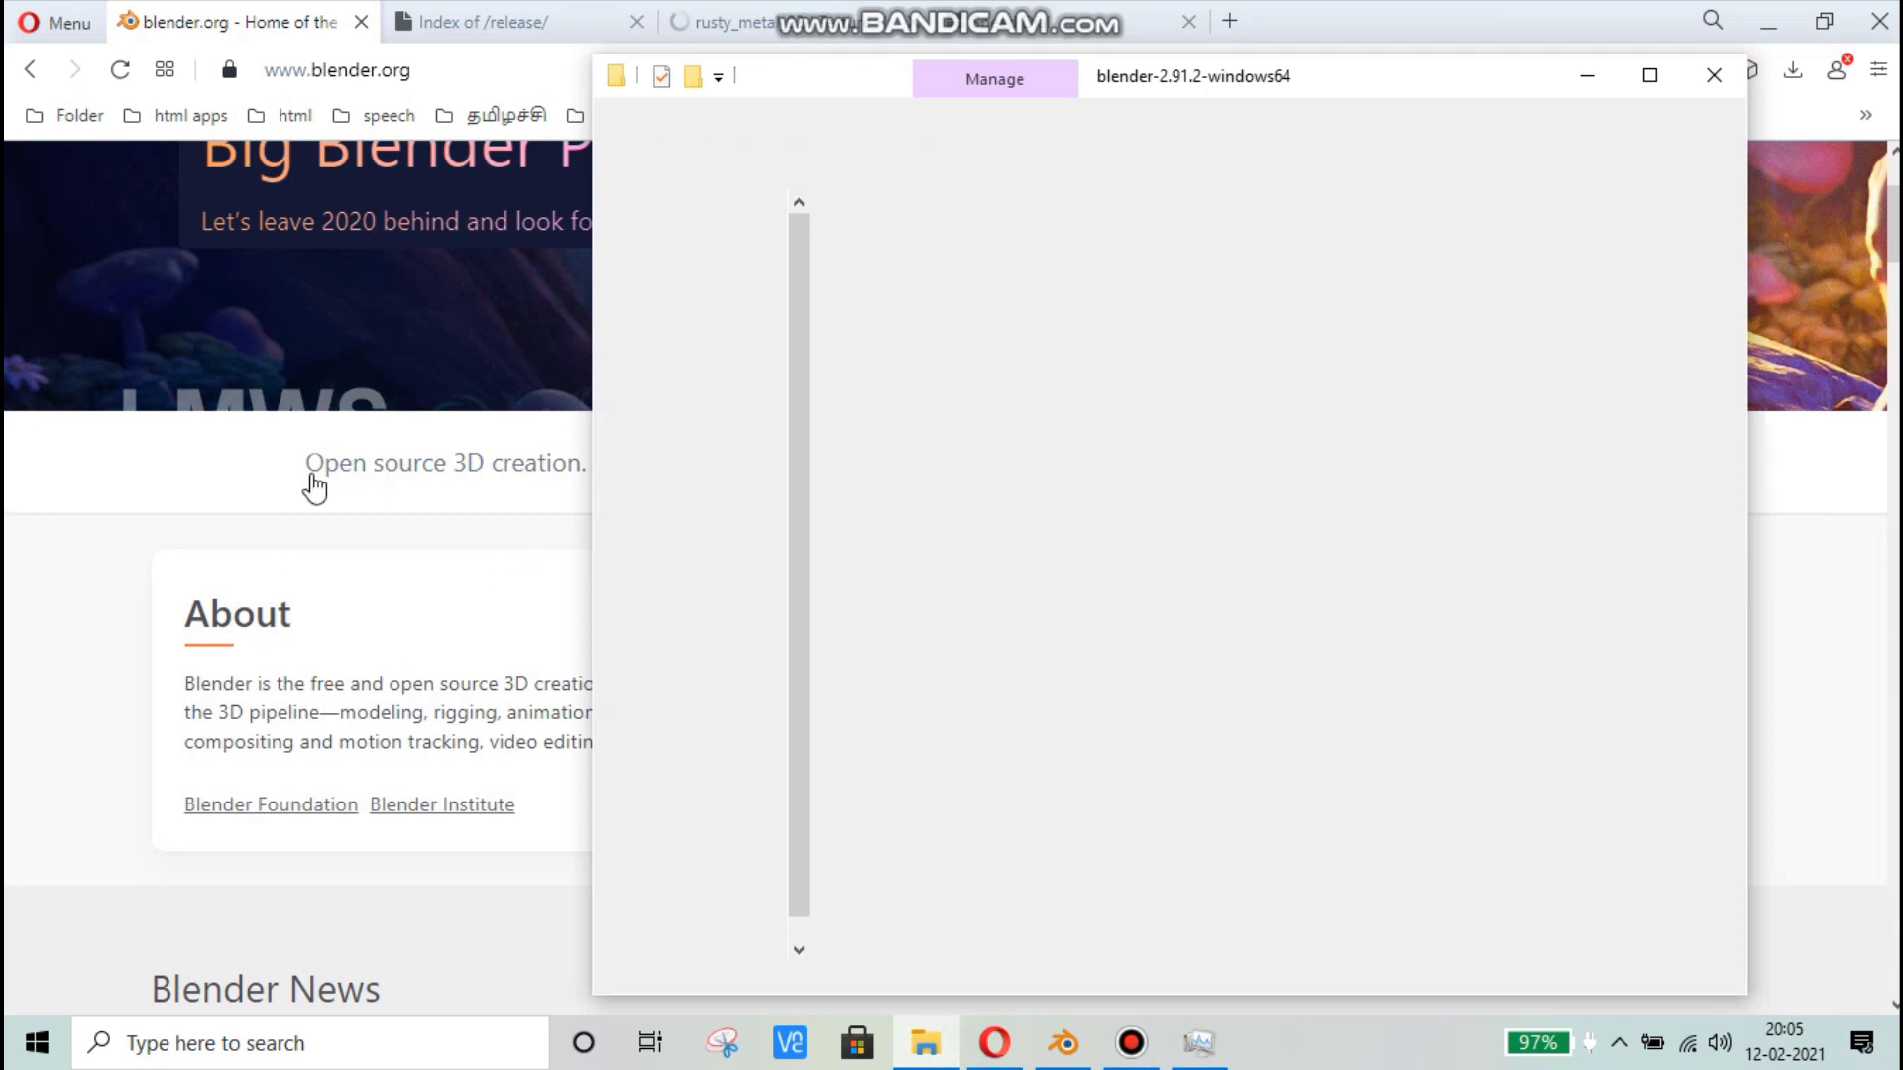
click(406, 28)
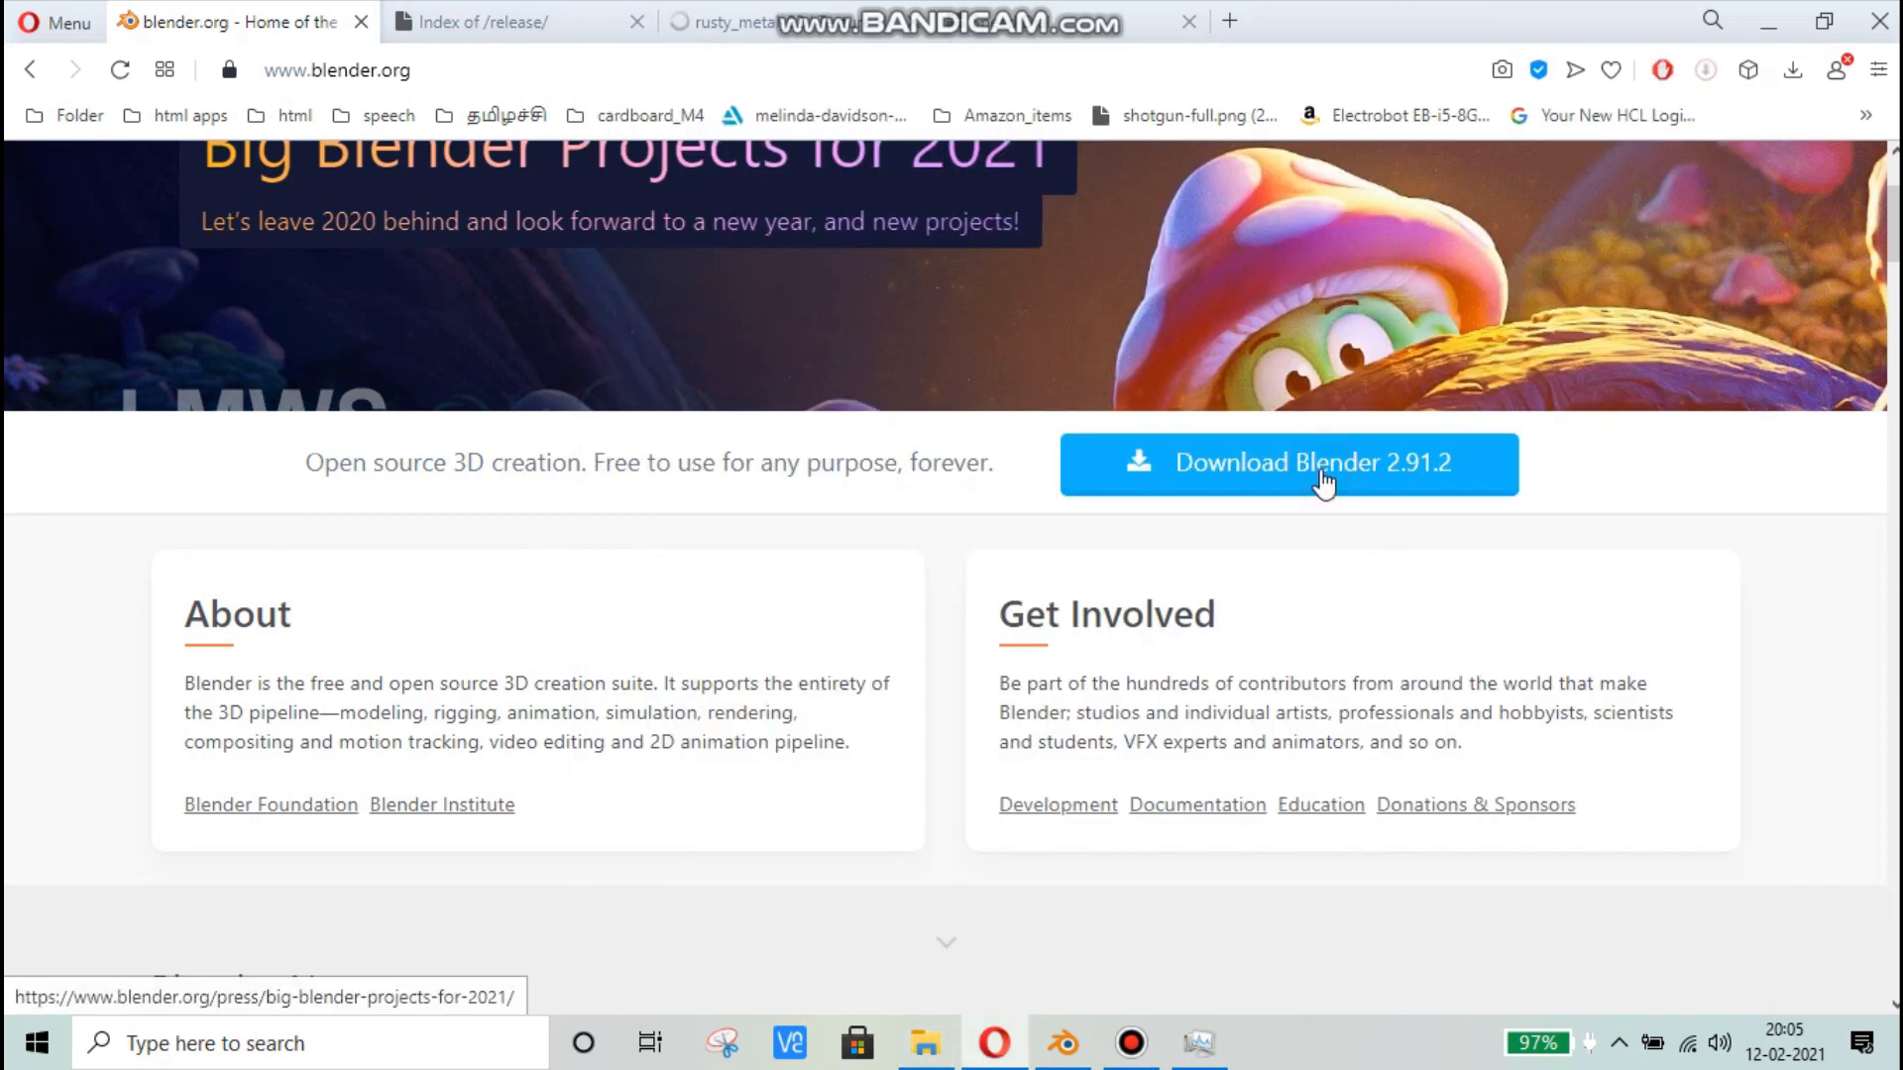
Step: Open the Blender 2.91.2 download page from the blender.org home page
click(1322, 482)
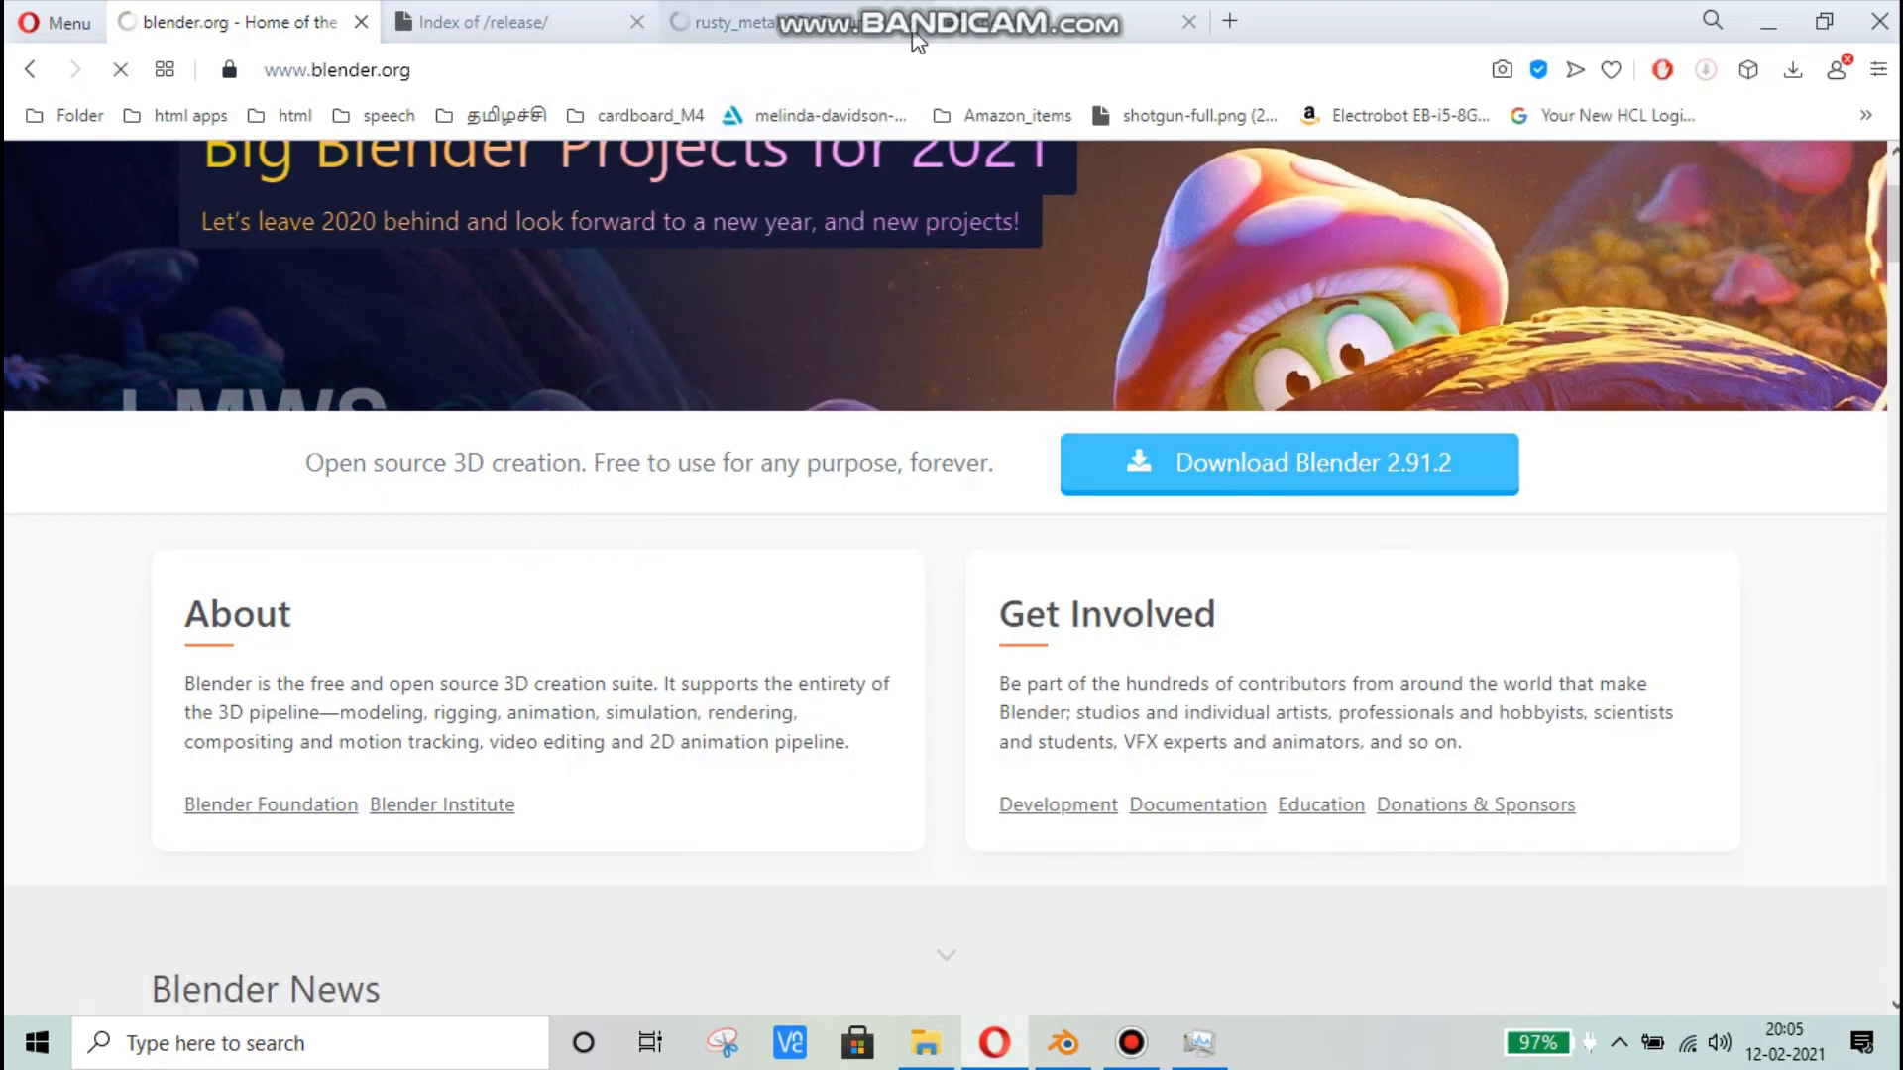
click(913, 36)
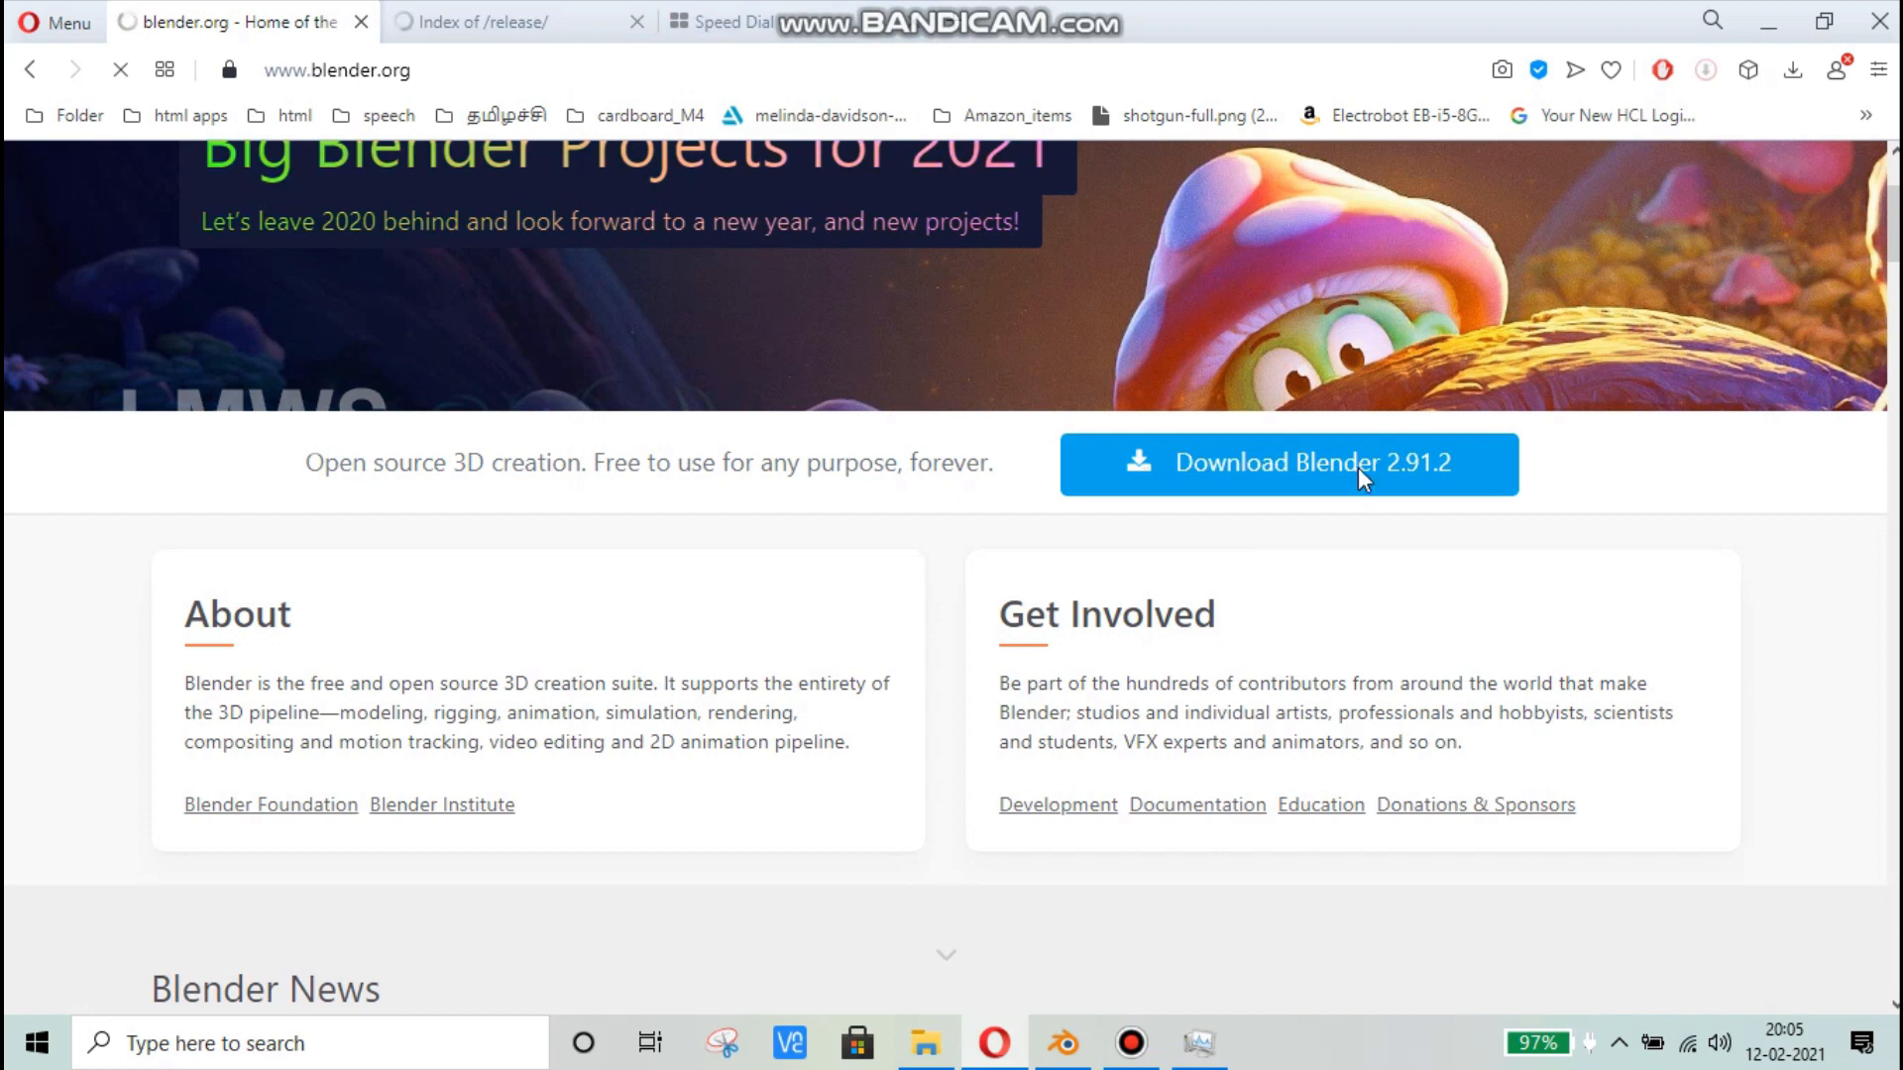
key(ctrl+shift+Escape)
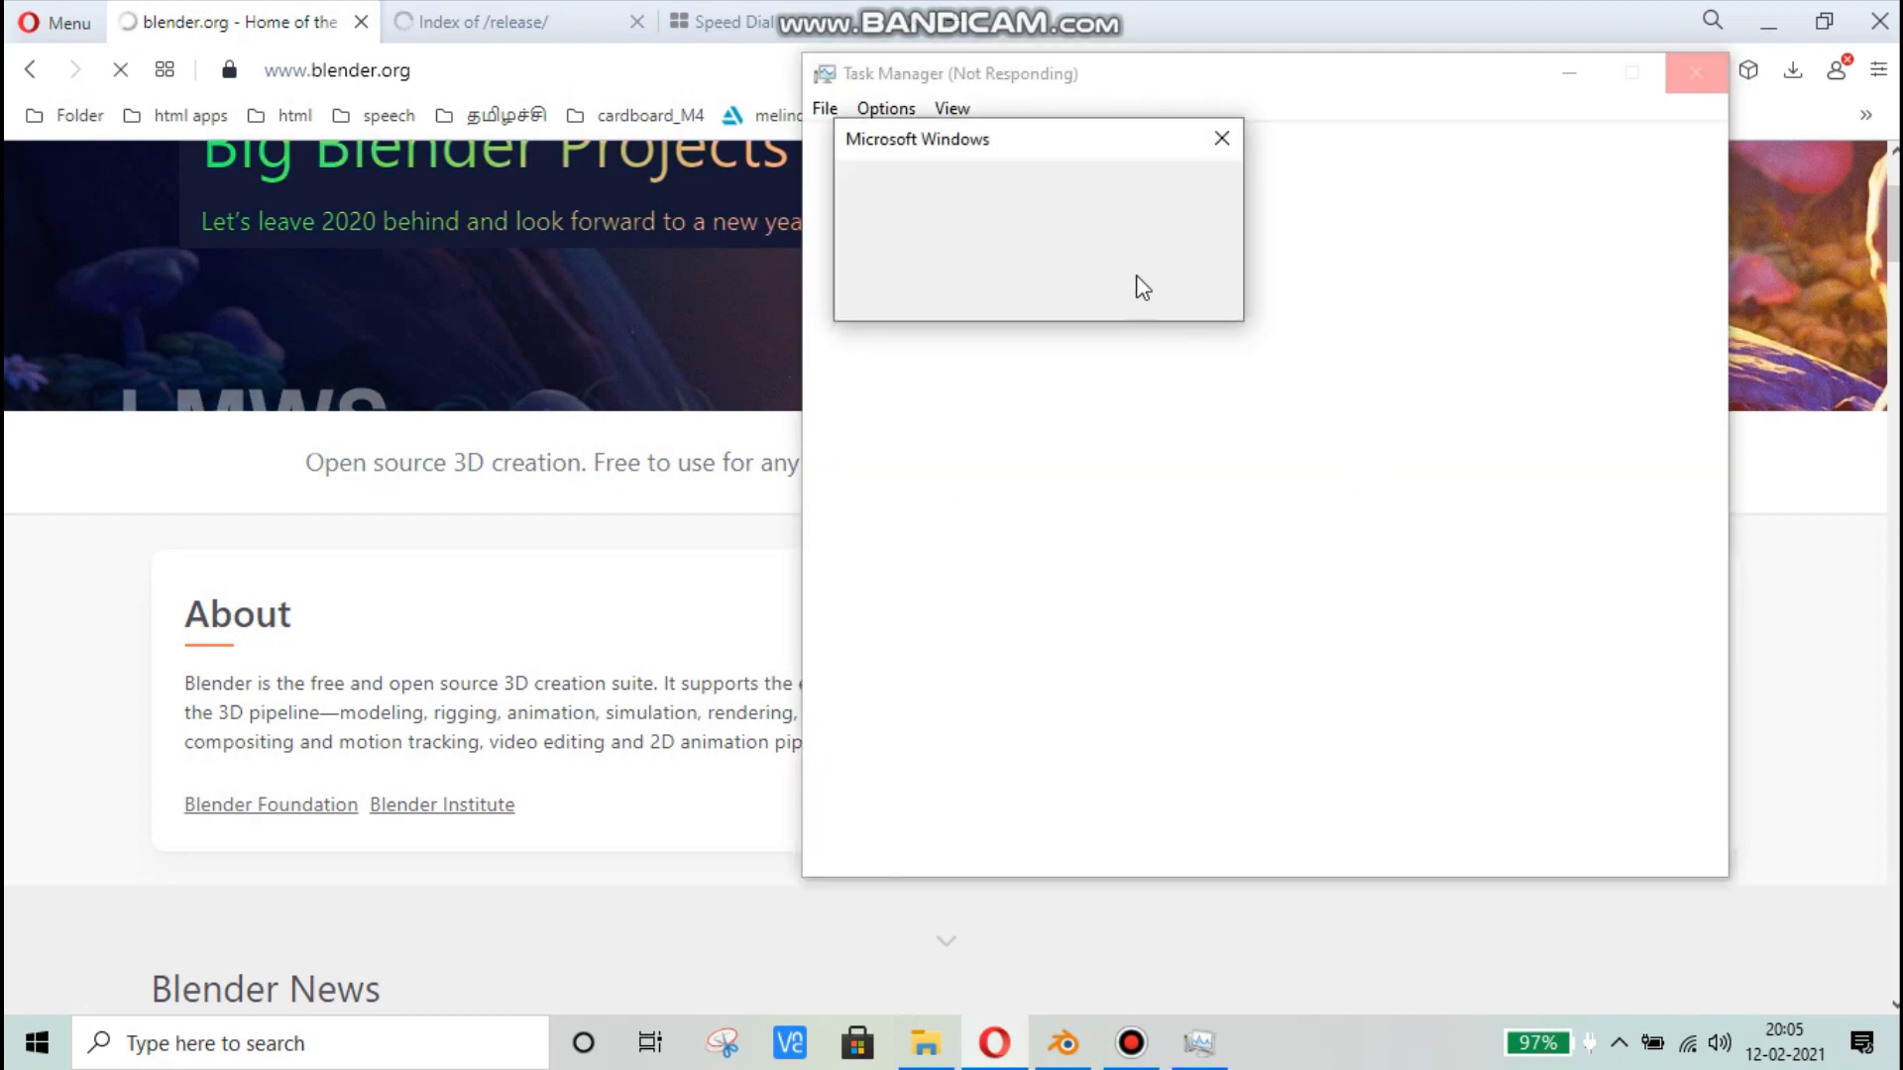
click(1131, 1043)
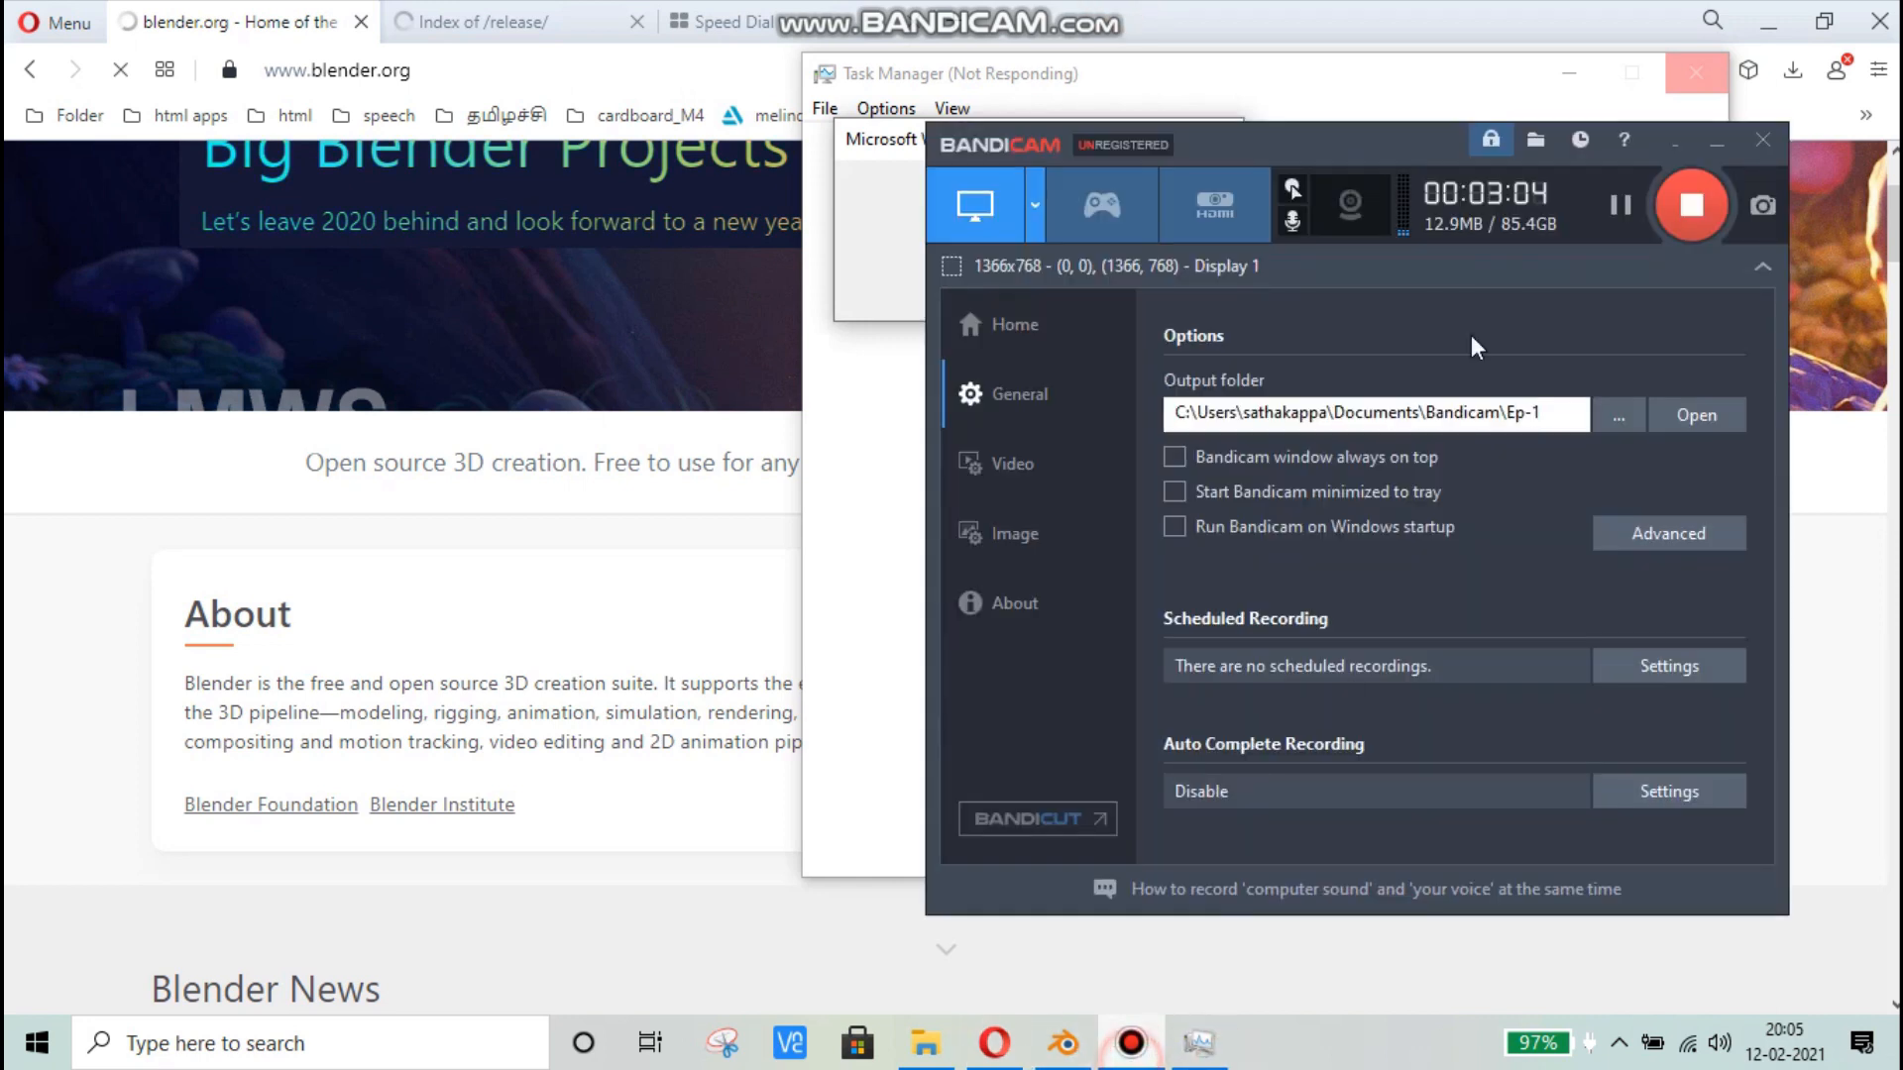
click(1619, 208)
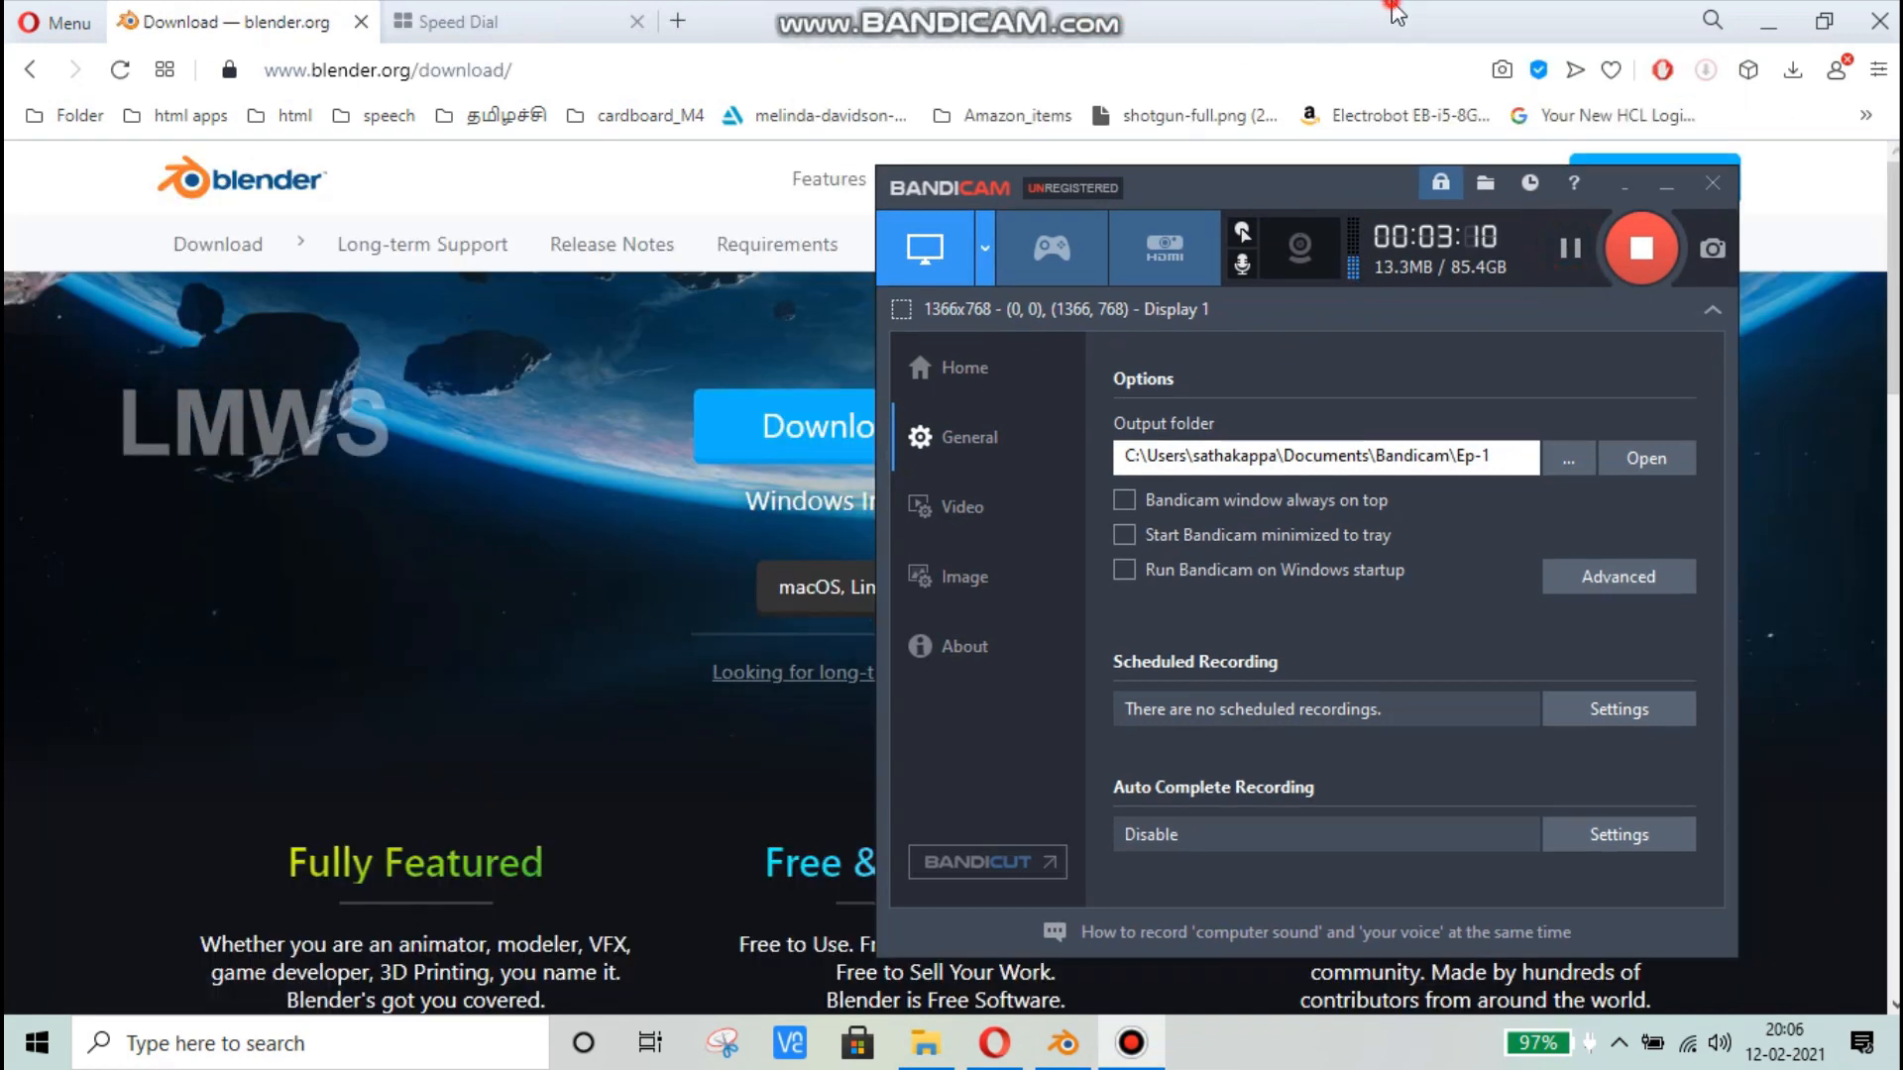
click(1390, 4)
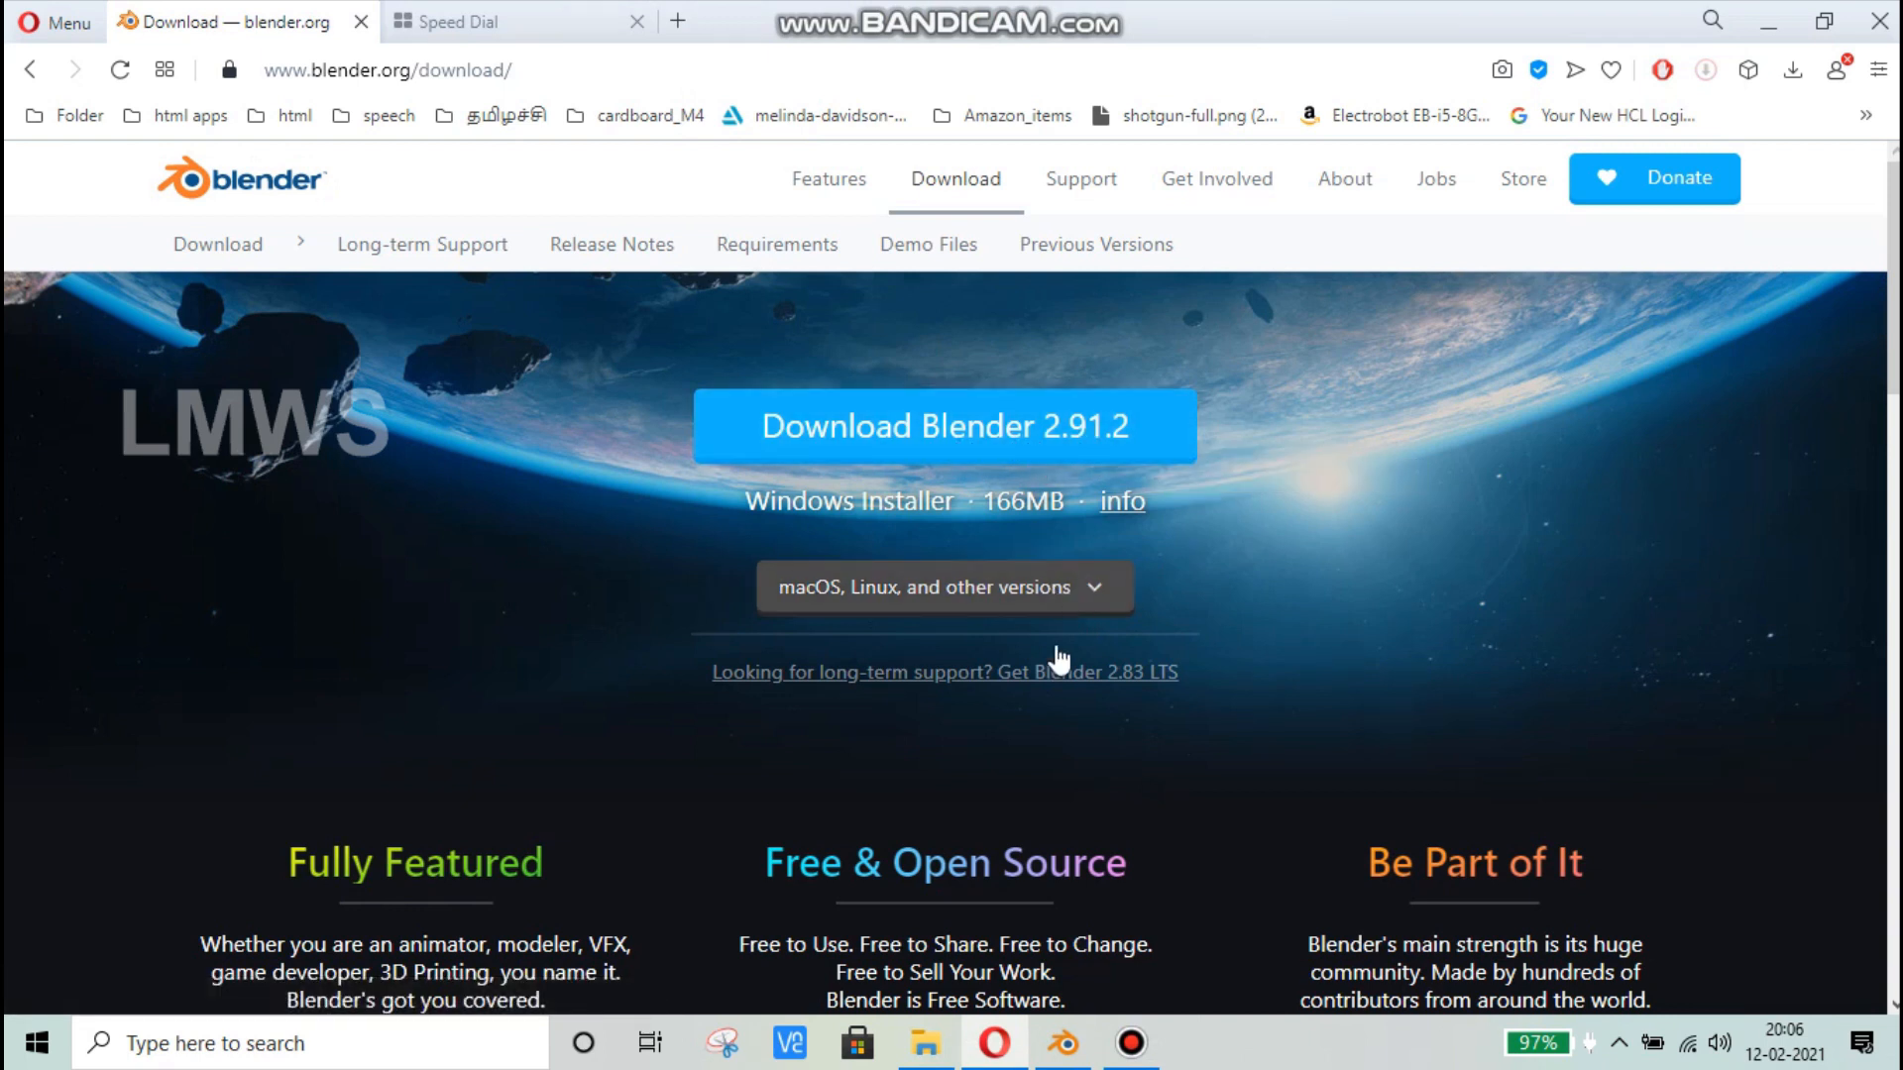
Step: Expand the list of macOS, Linux and other Blender versions on the download page
click(947, 1054)
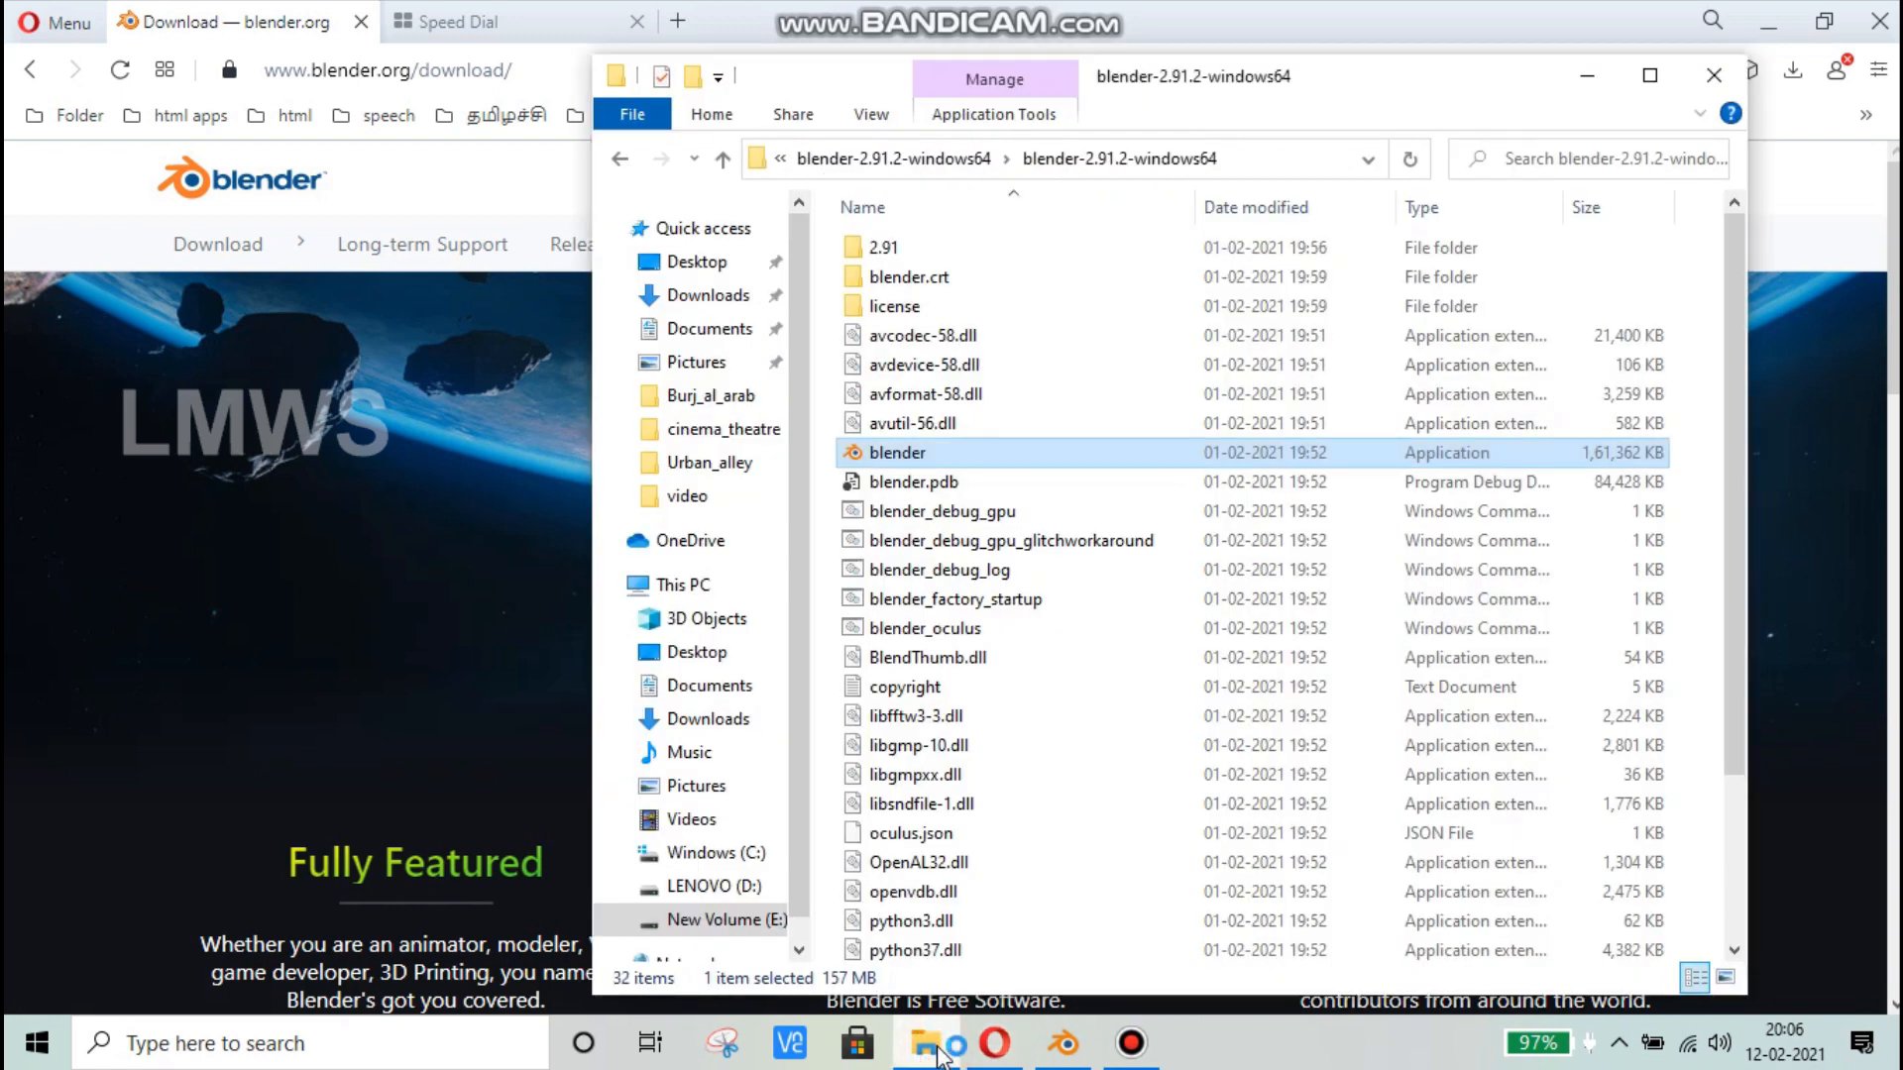
click(939, 1053)
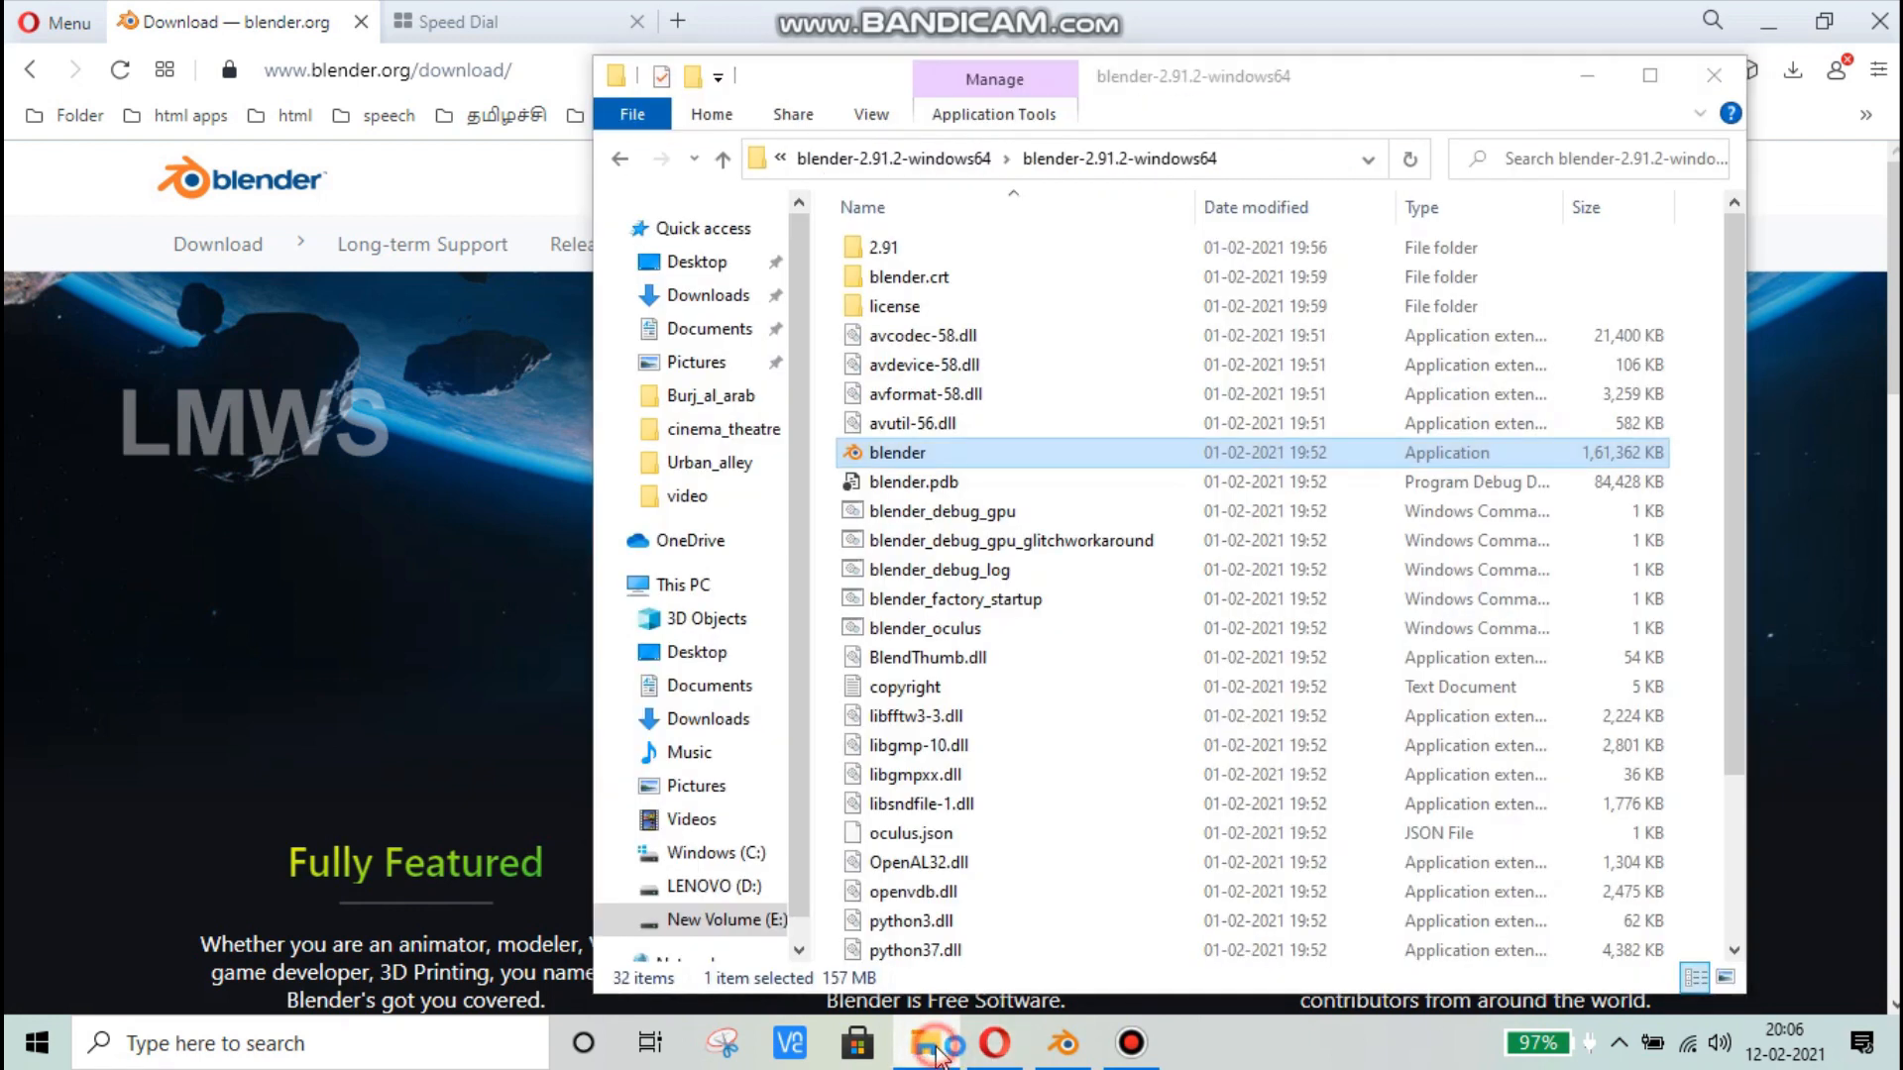
click(1096, 592)
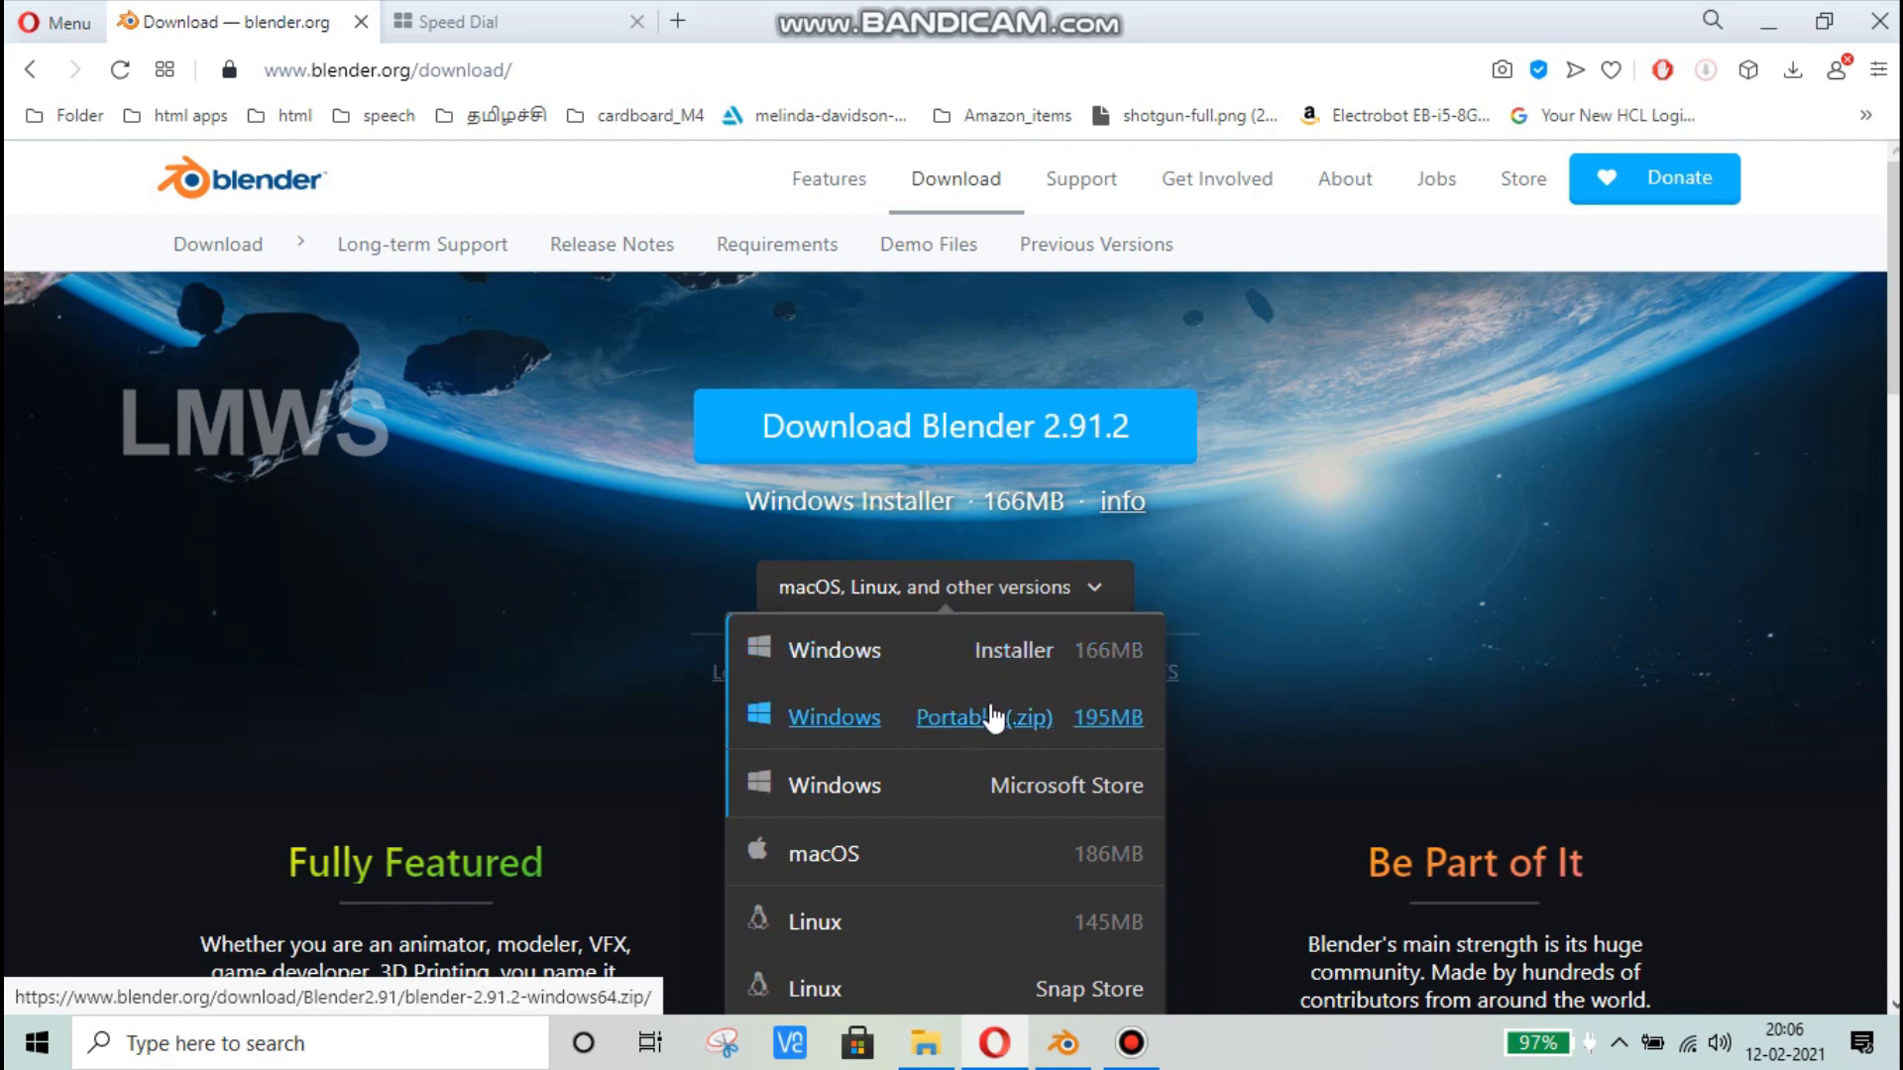
Step: Switch to File Explorer and look through the extracted blender-2.91.2-windows64 folder, locating the blender application
click(947, 1039)
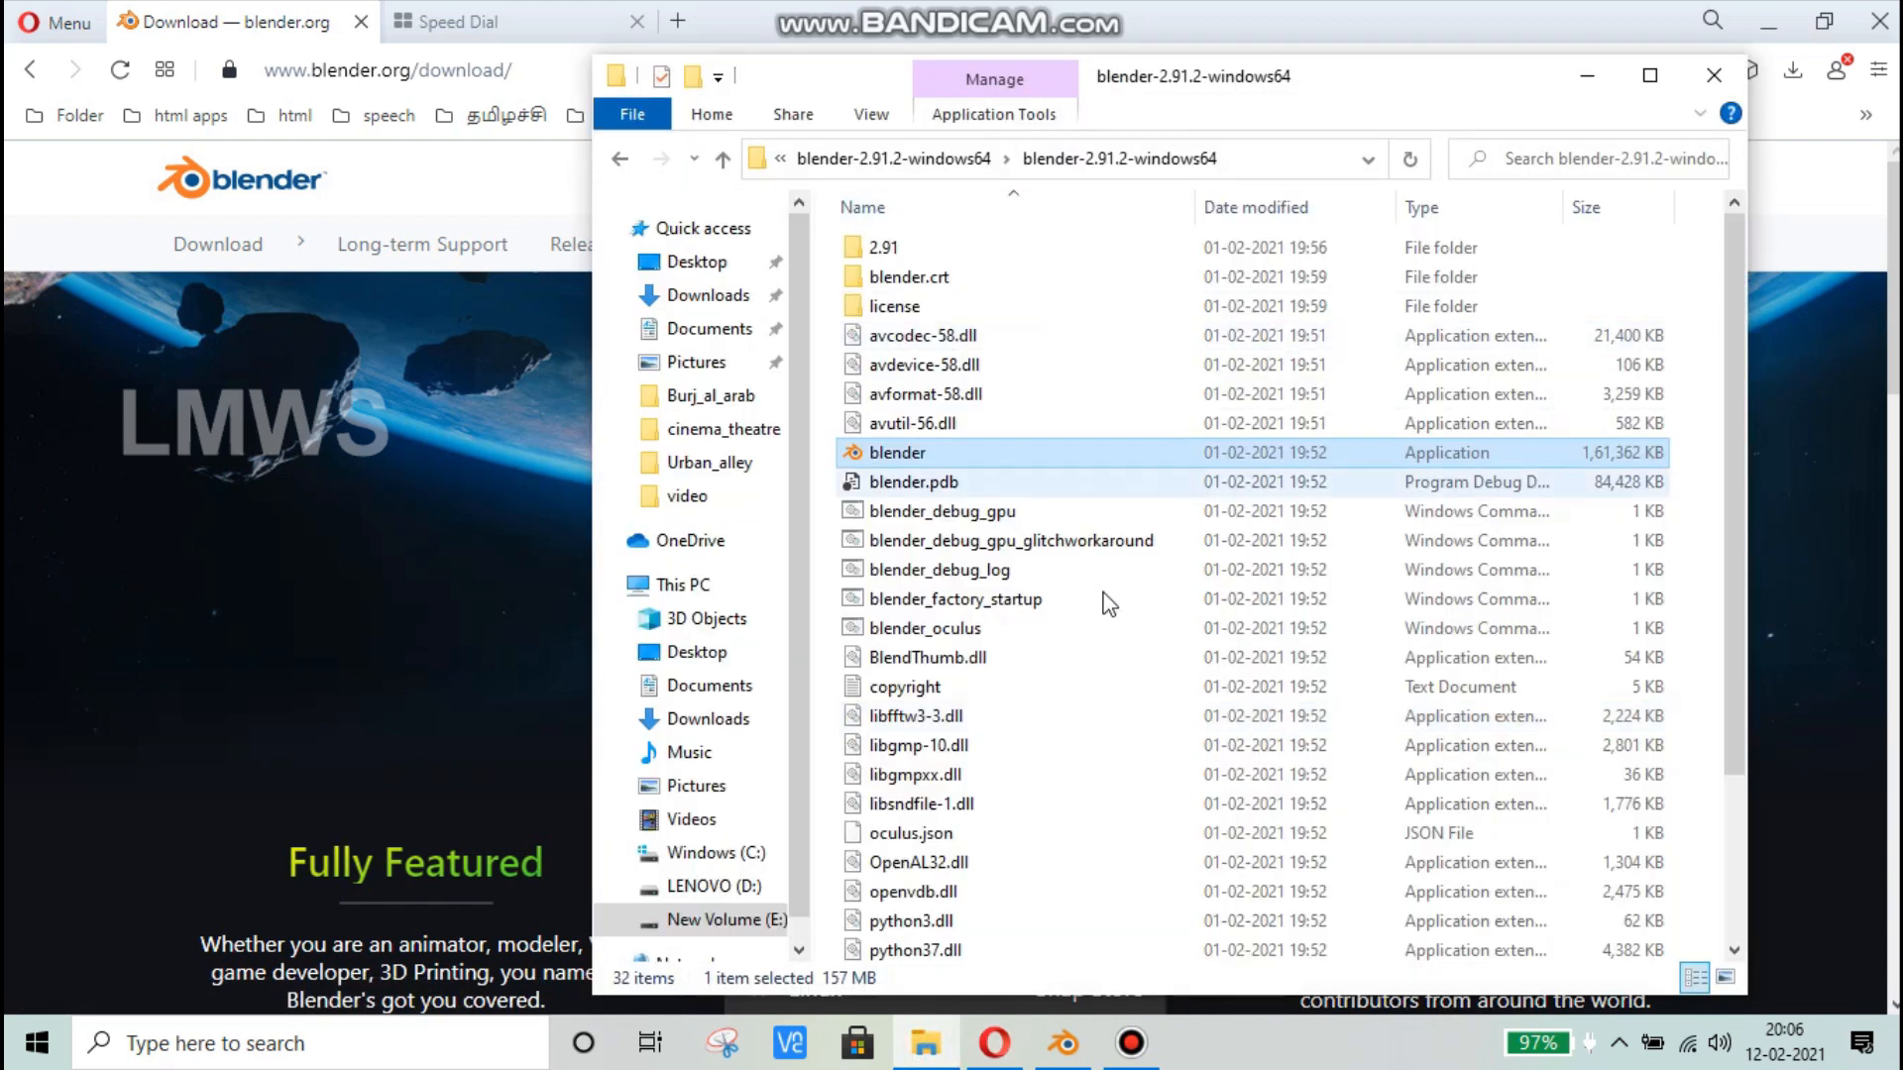
scroll(892, 778, down, 3)
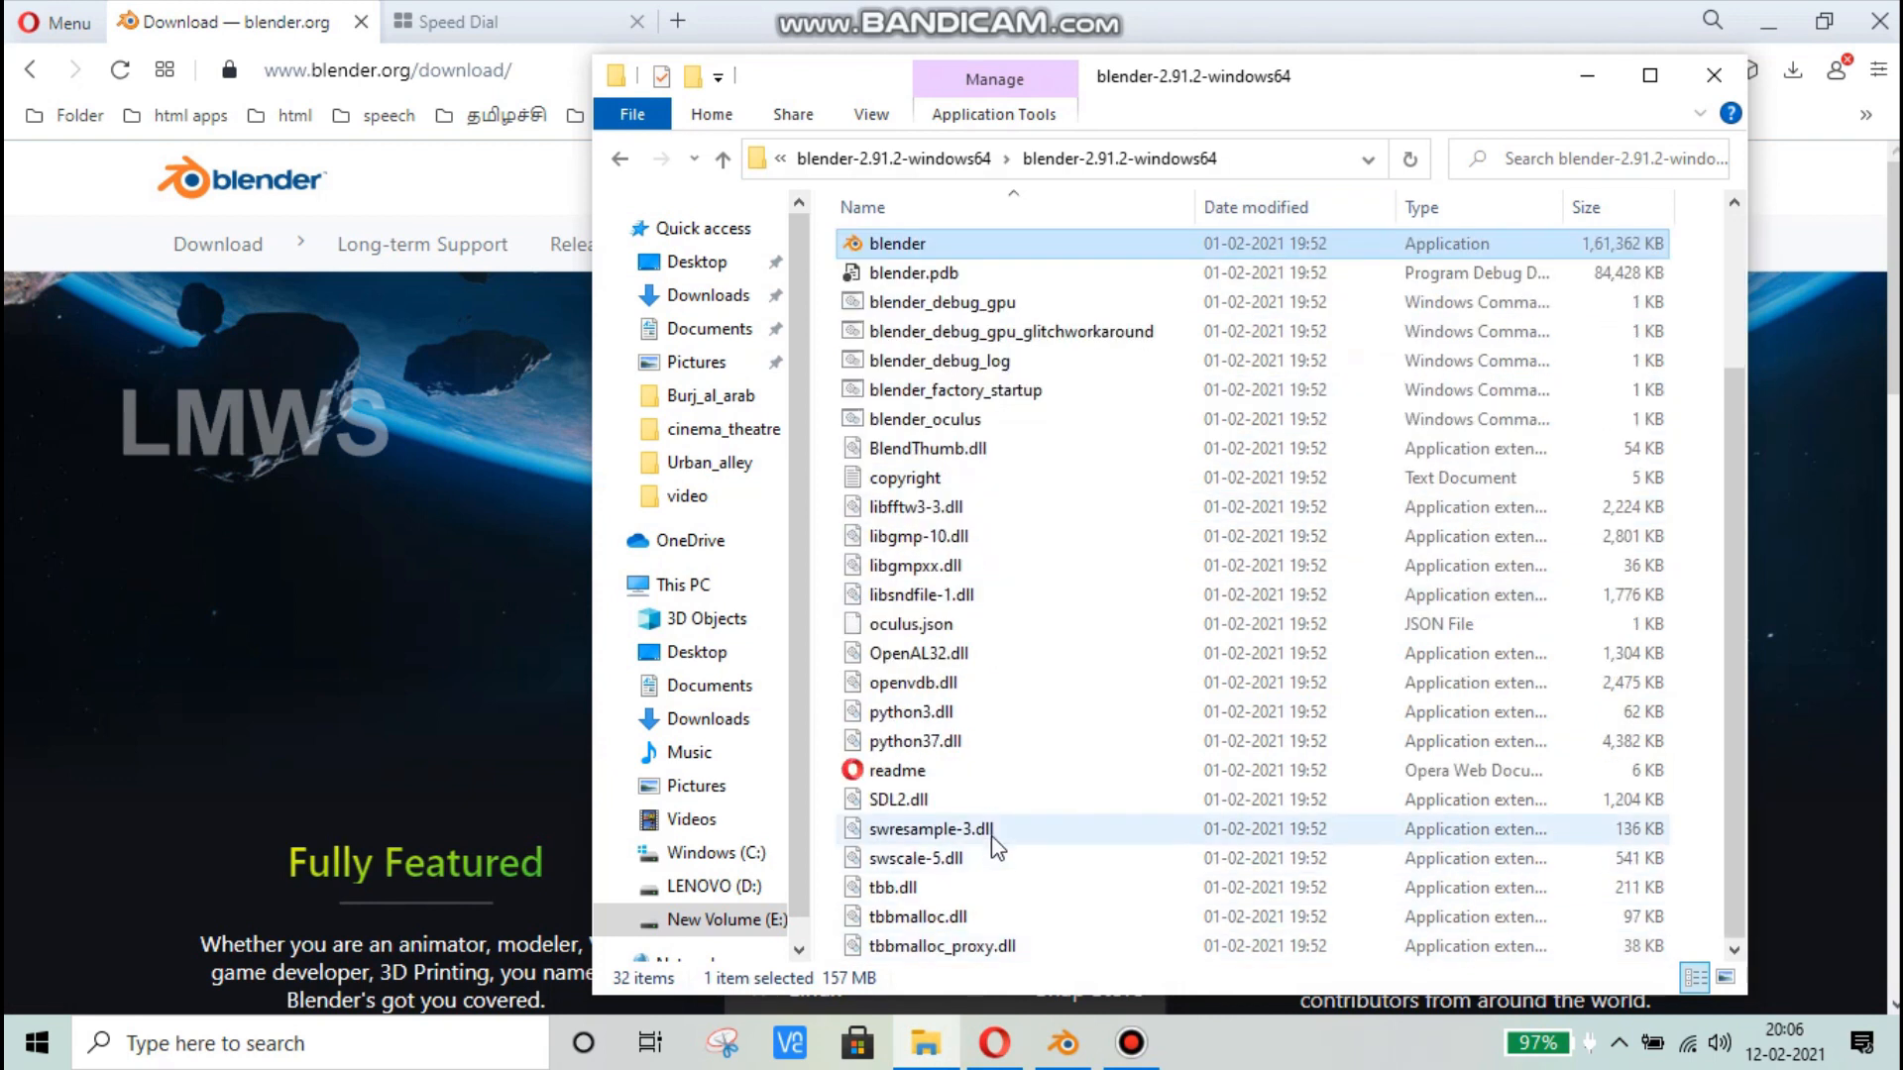
scroll(991, 833, up, 3)
click(931, 160)
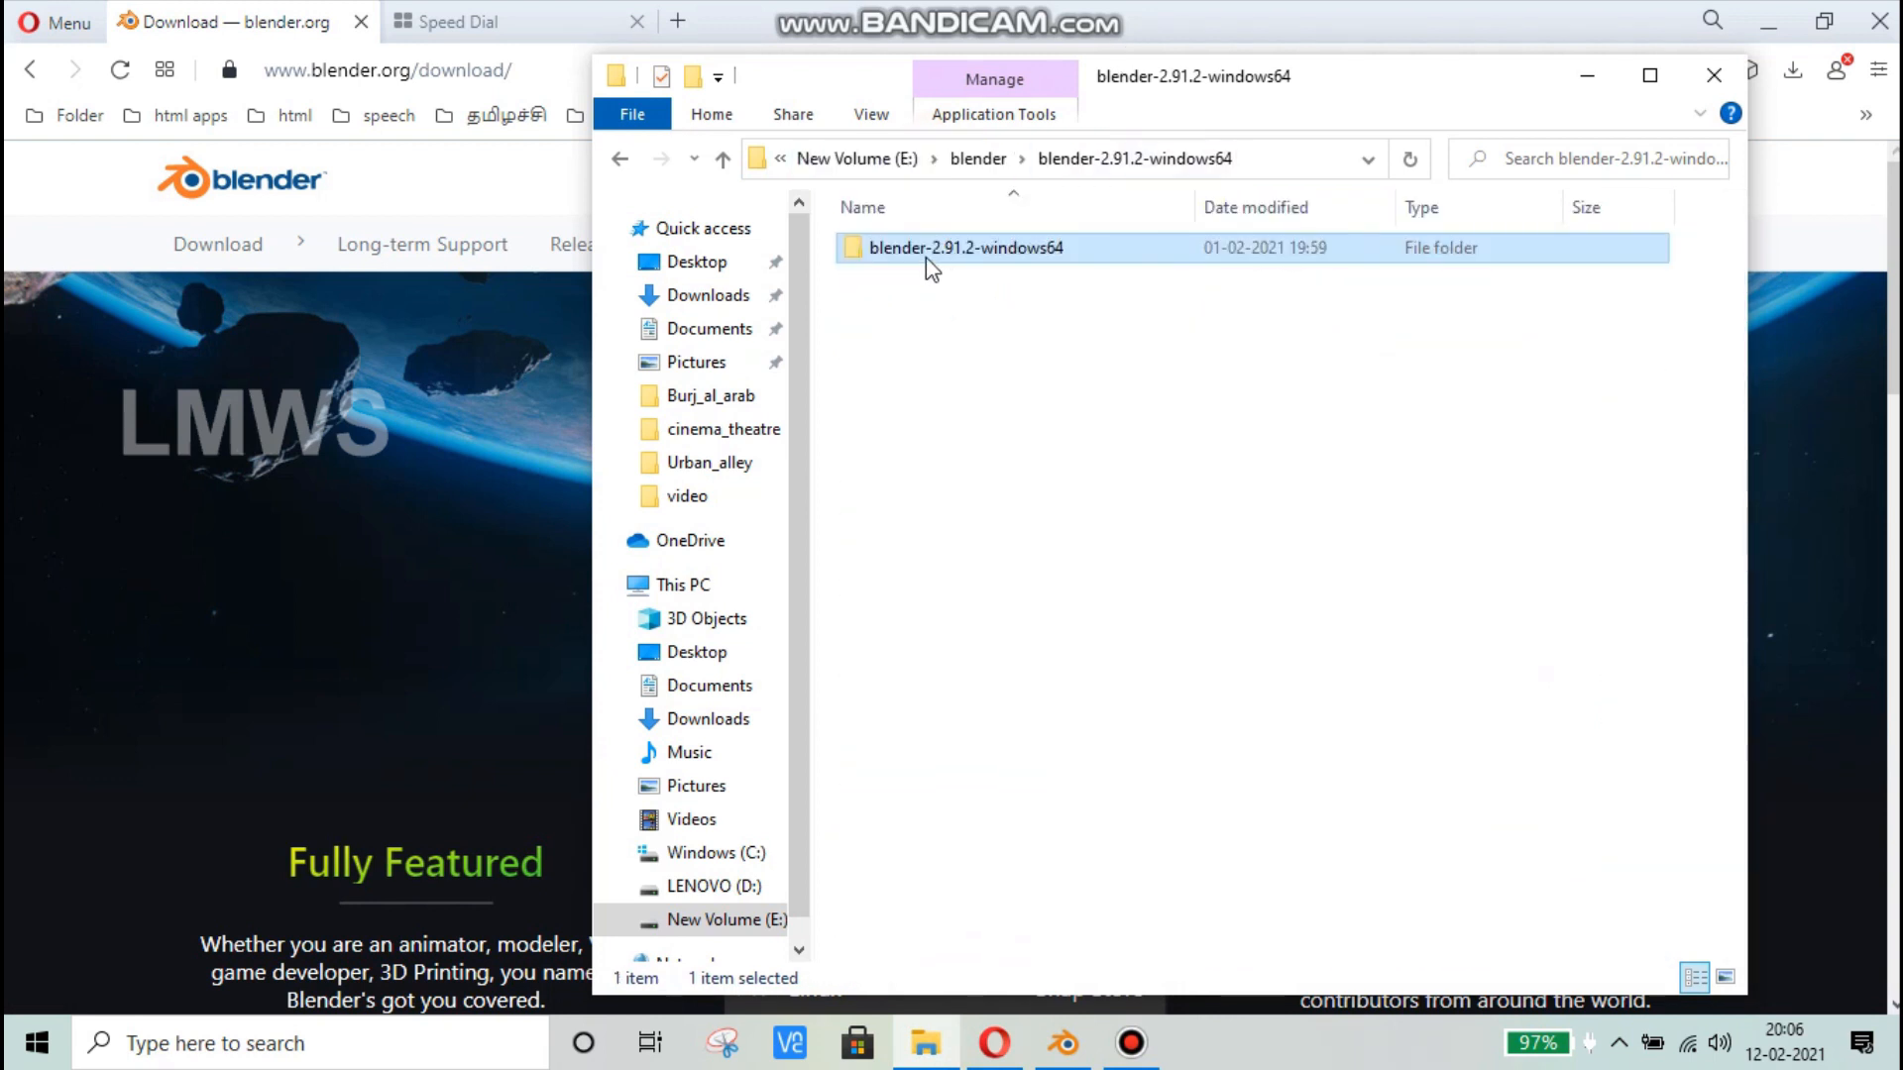
double_click(1146, 256)
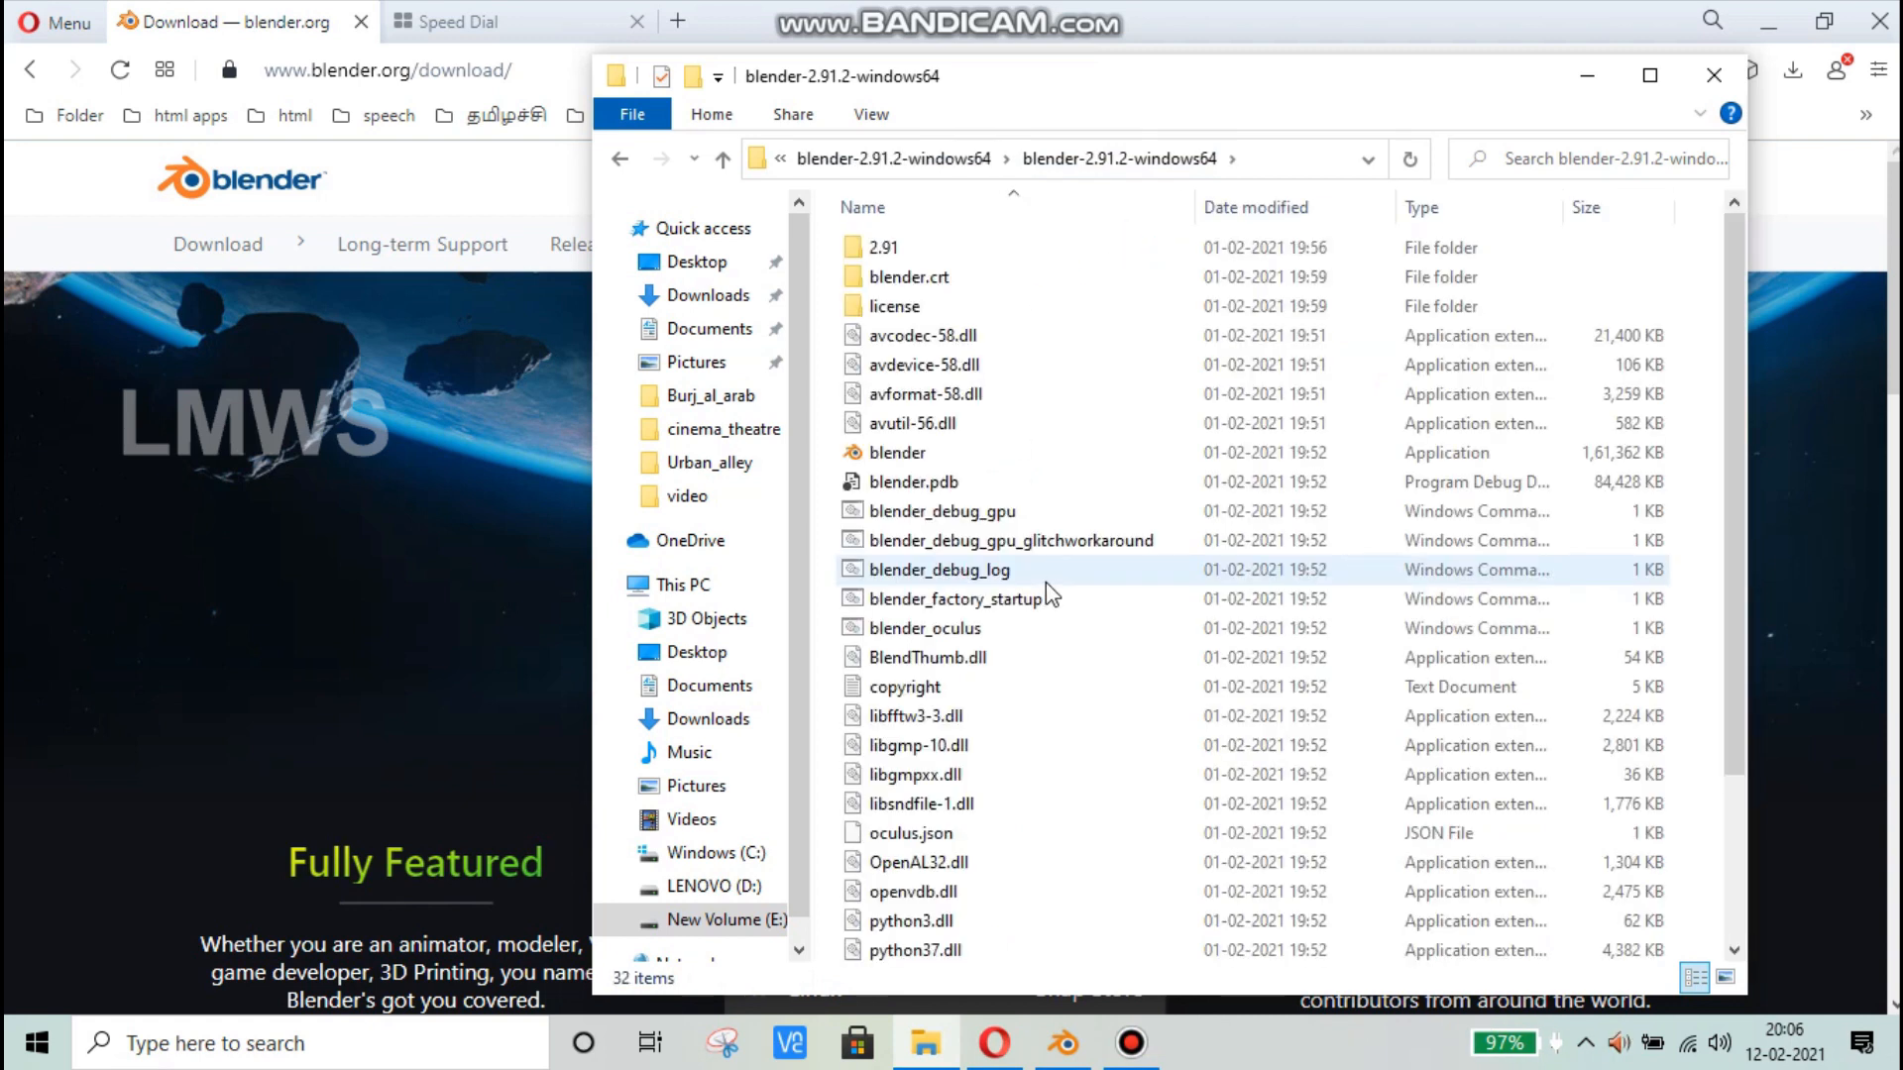
double_click(942, 452)
Step: Switch back to Blender, take a closer look at the cube and save the Series_ep_1.blend file
click(1059, 1050)
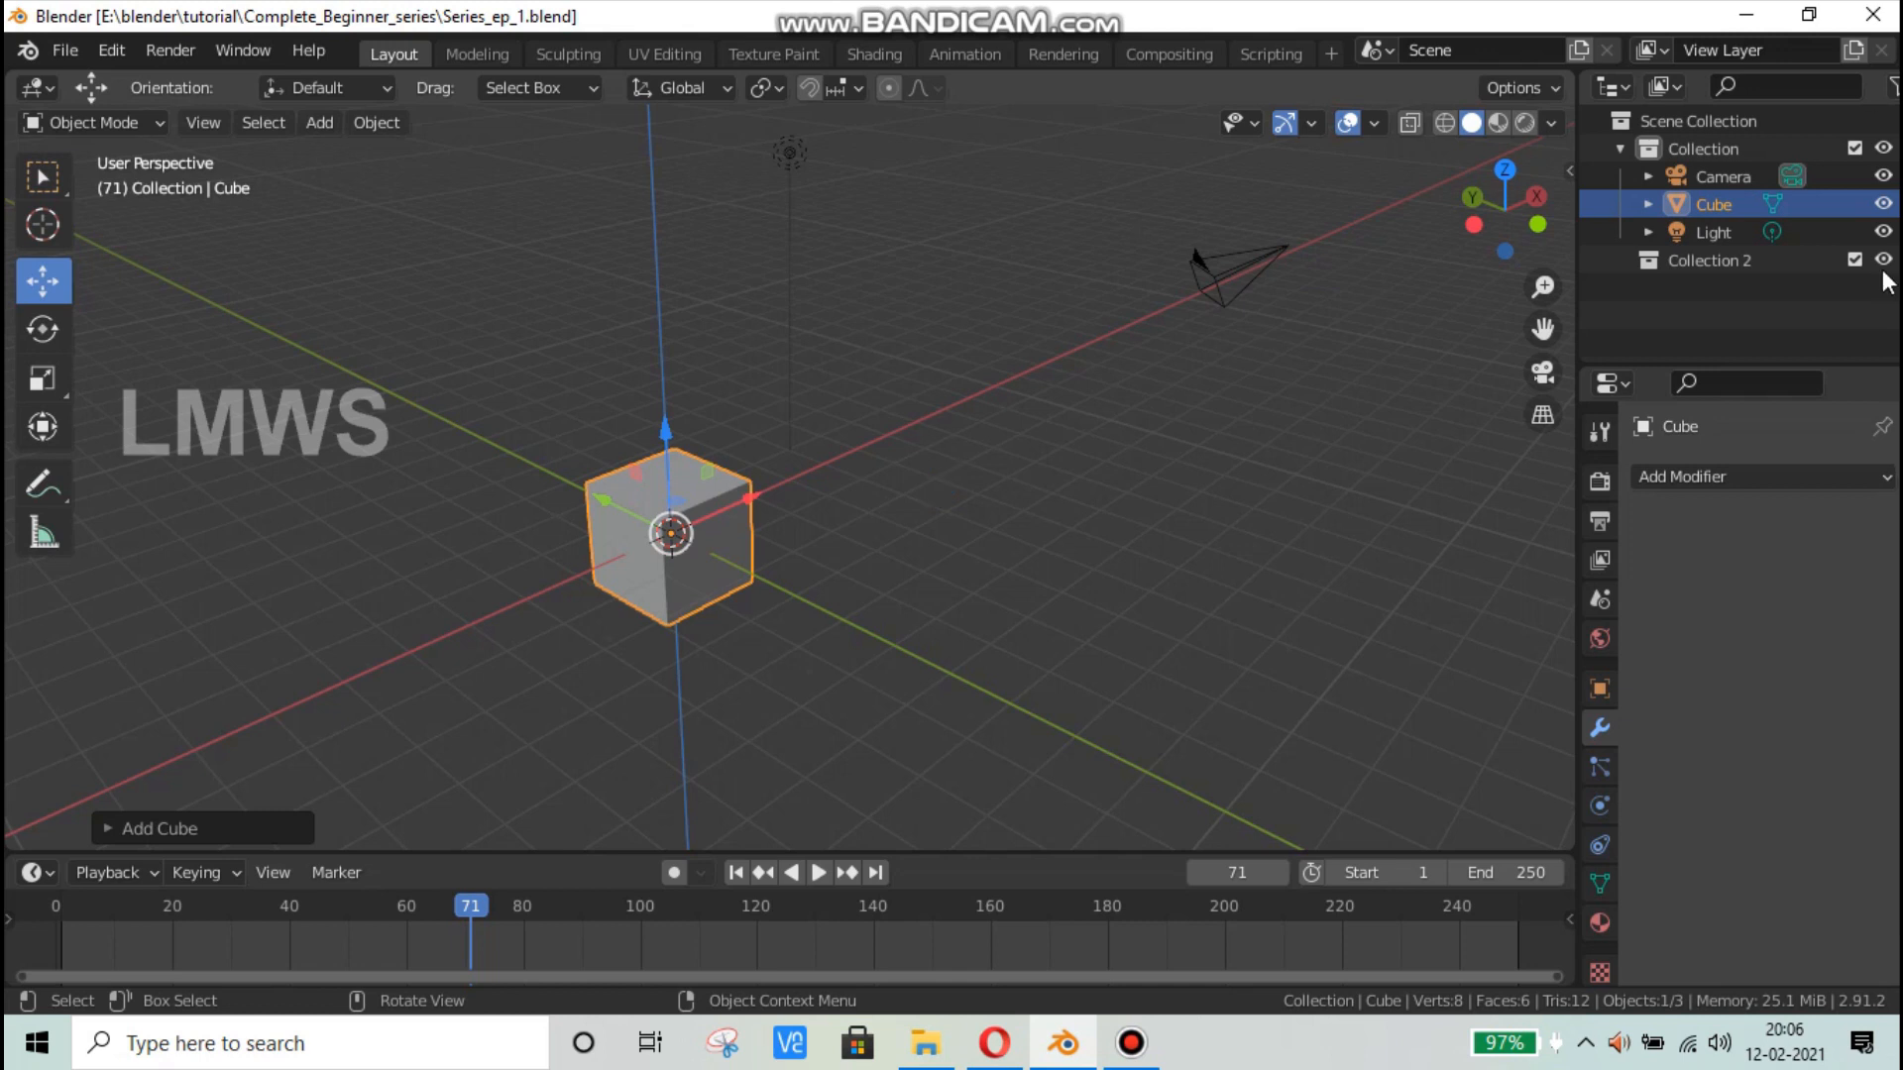
scroll(862, 526, up, 2)
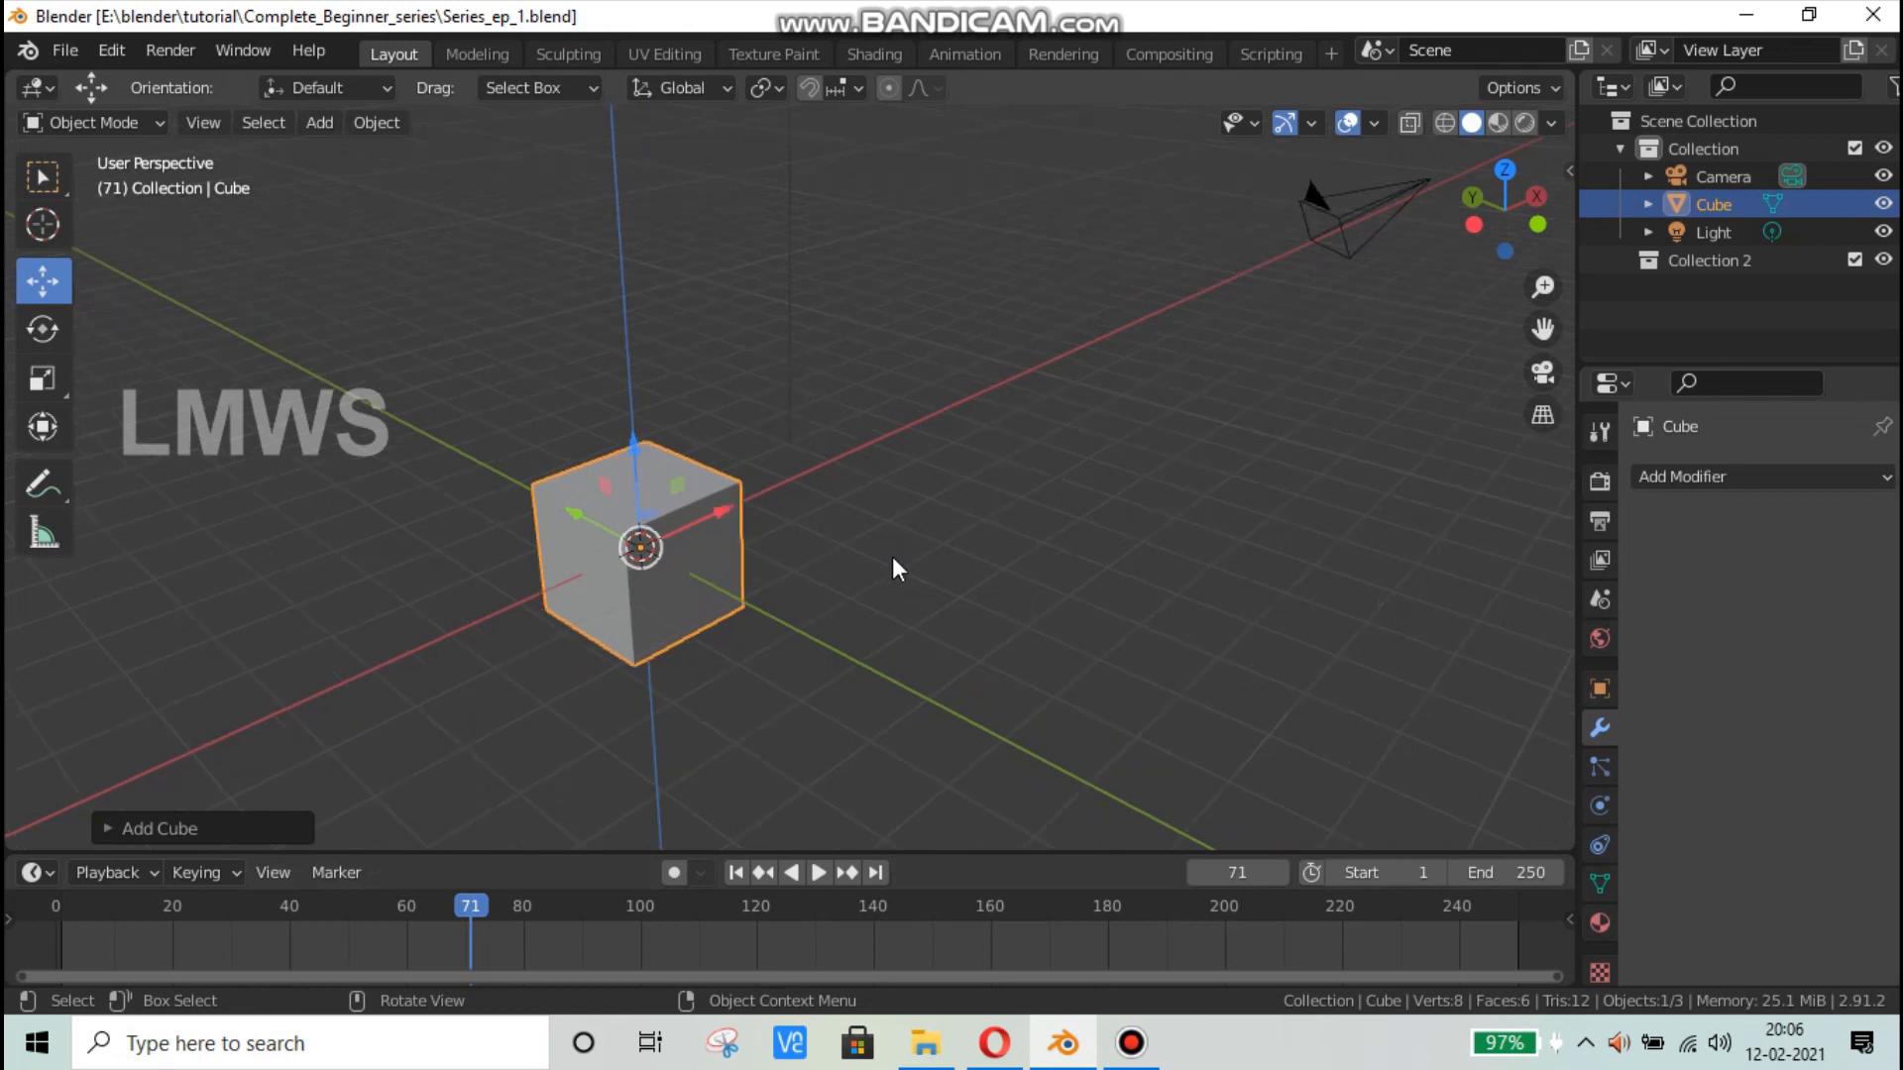
ctrl+scroll(1001, 598, up, 4)
key(ctrl+s)
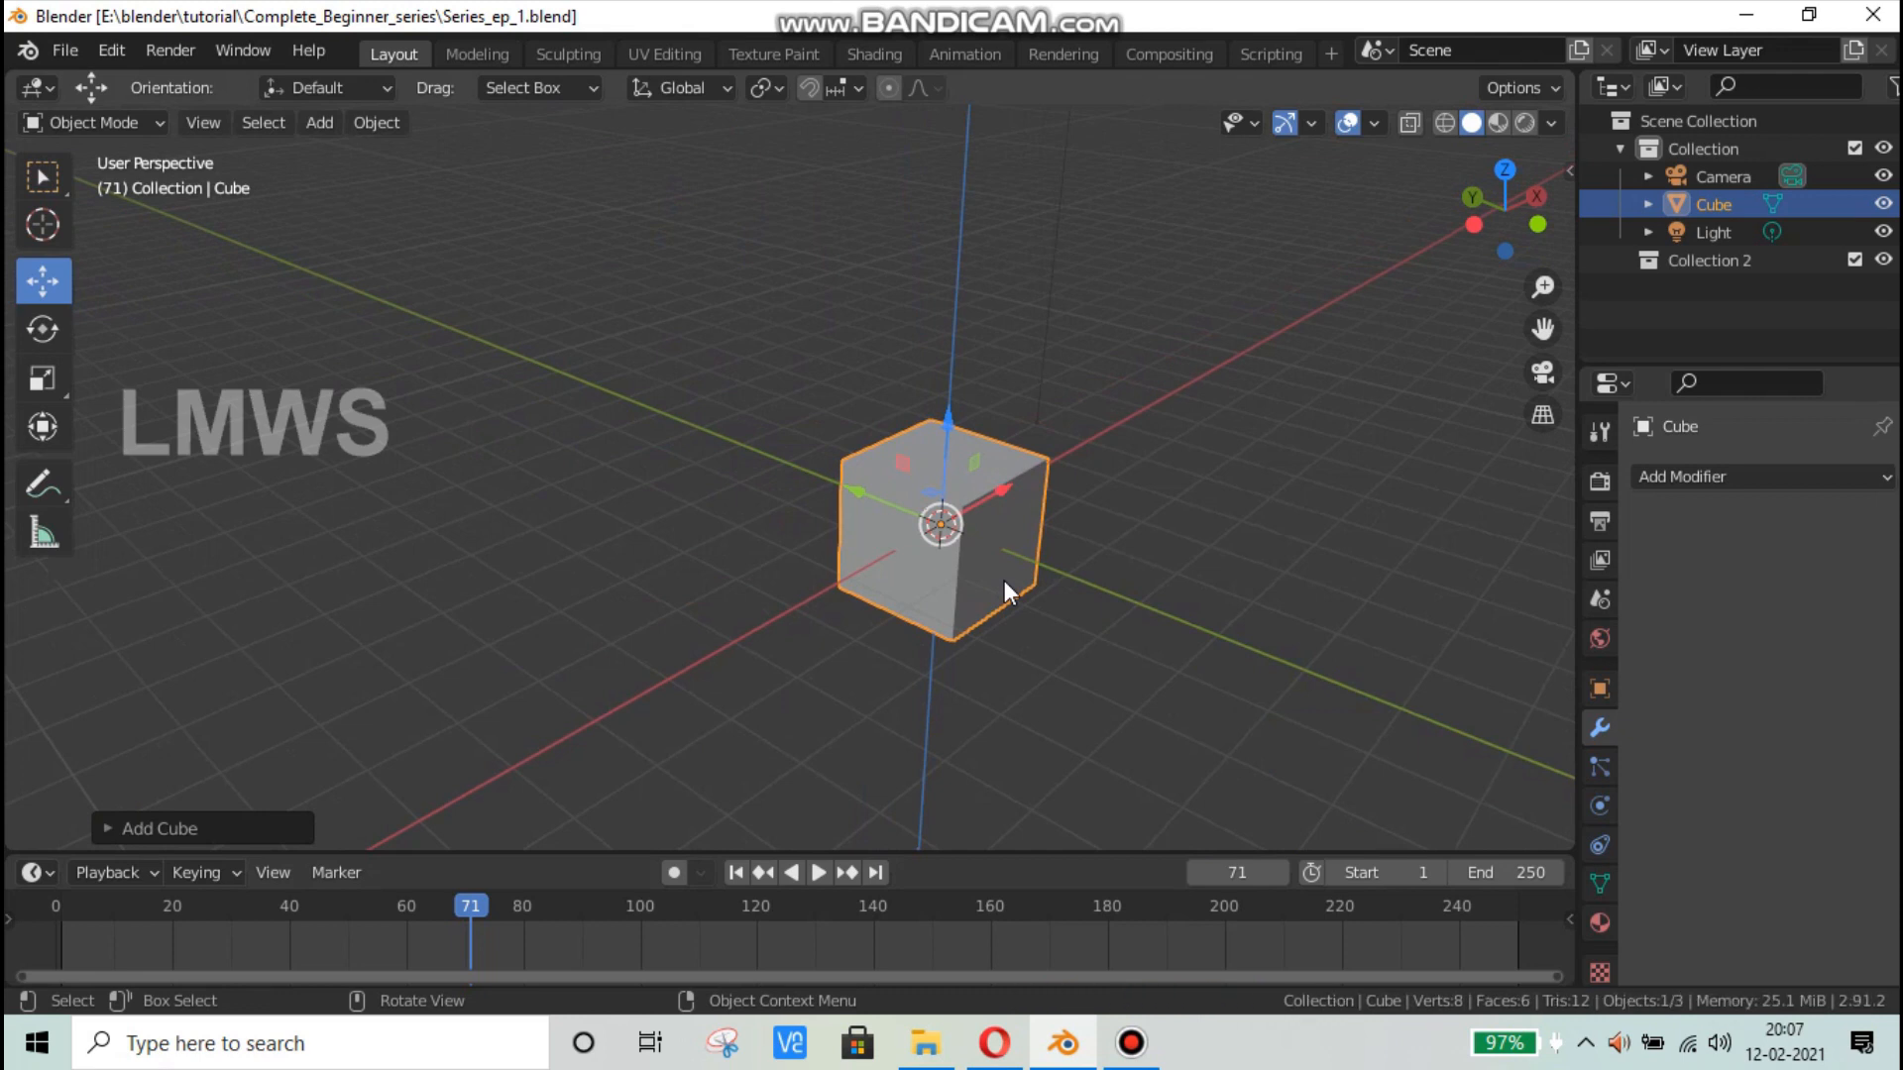
key(ctrl+s)
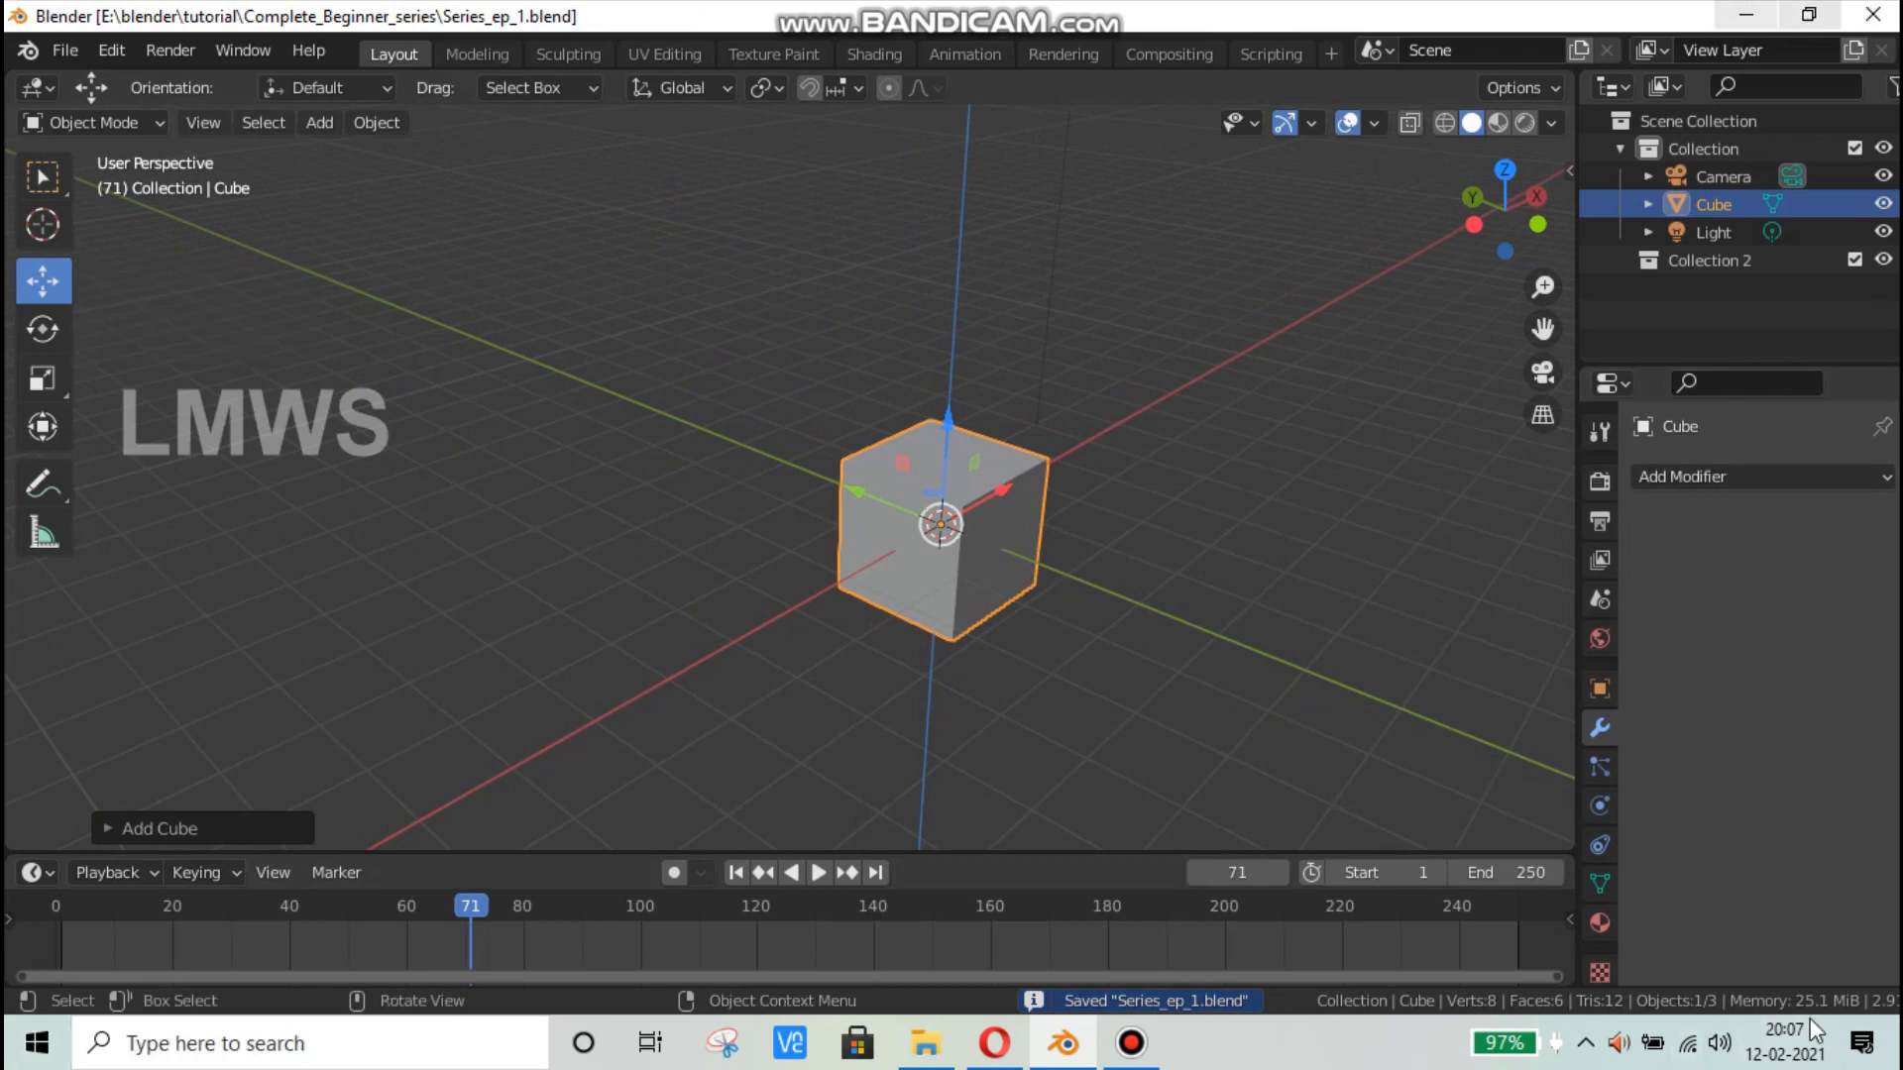
Step: Start the Shortcut VUr key display in the 3D viewport, try it in empty space and save the file
click(607, 333)
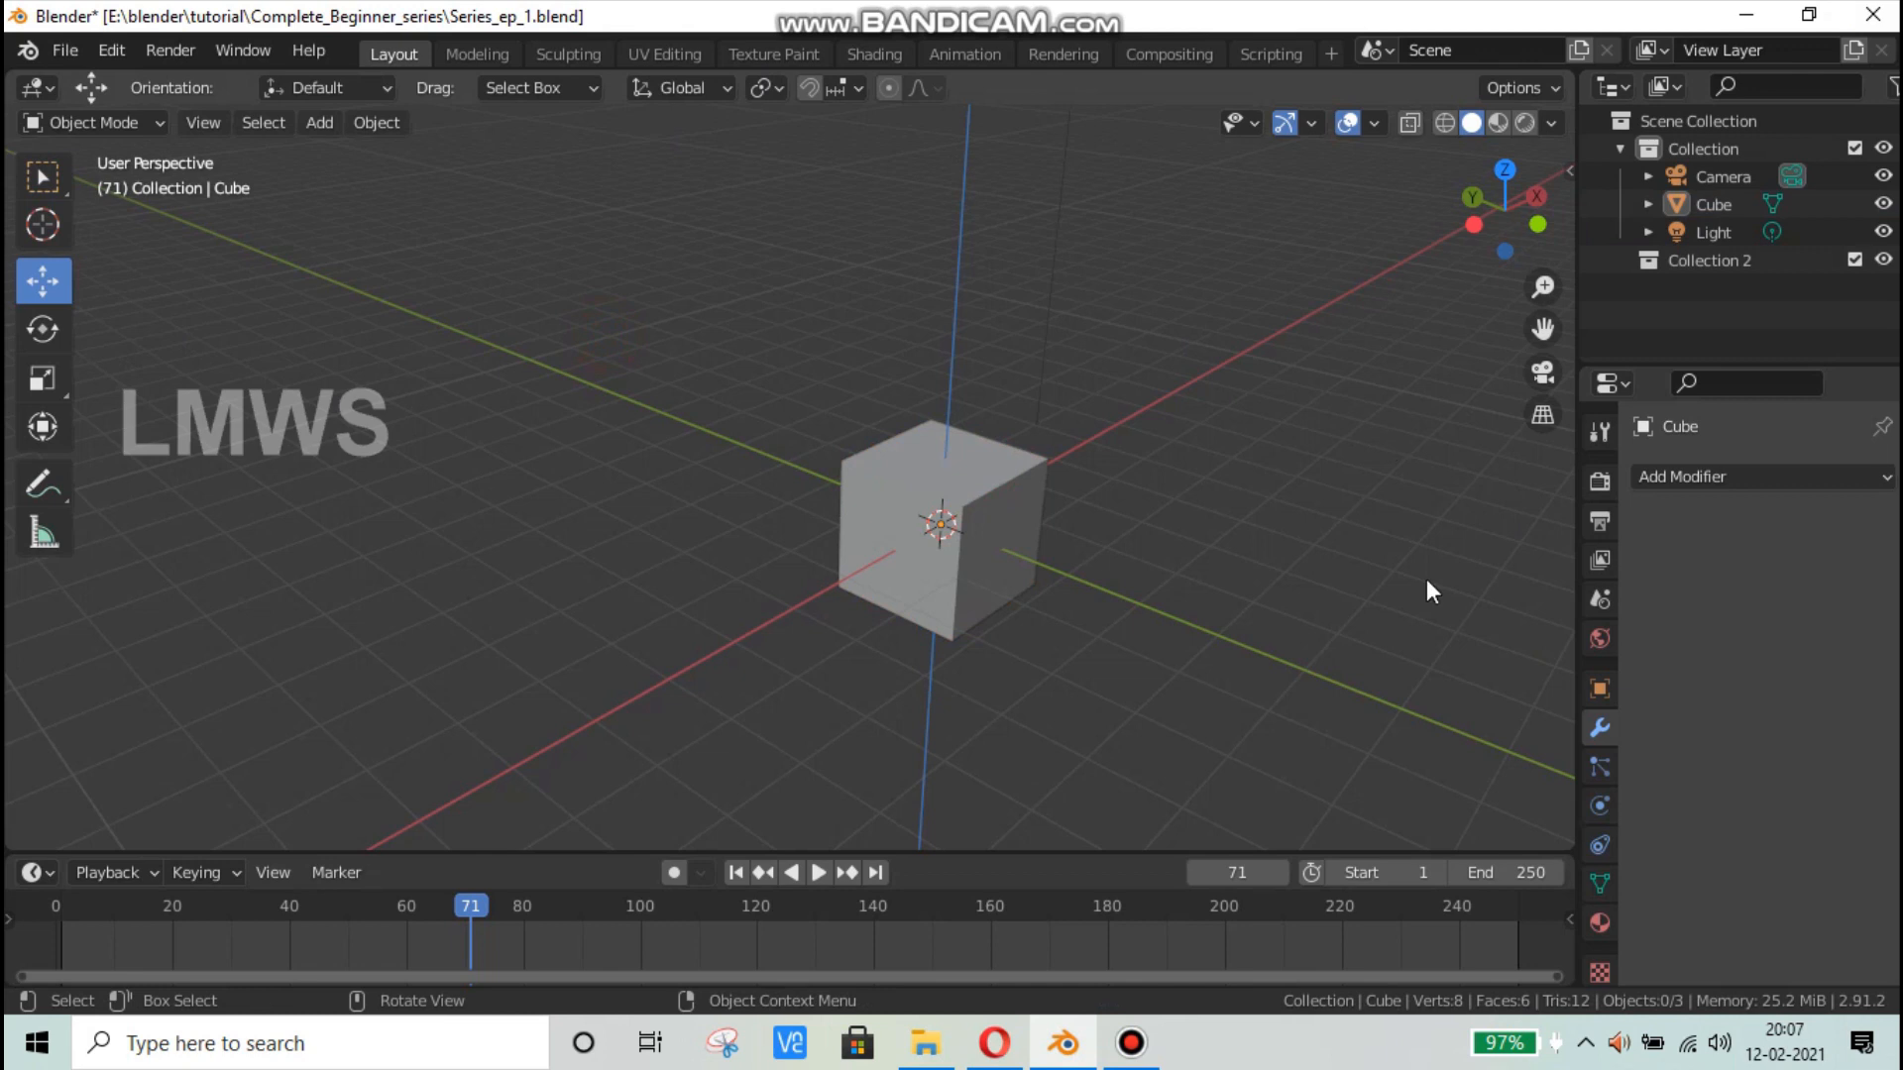
key(n)
click(1557, 396)
click(1427, 200)
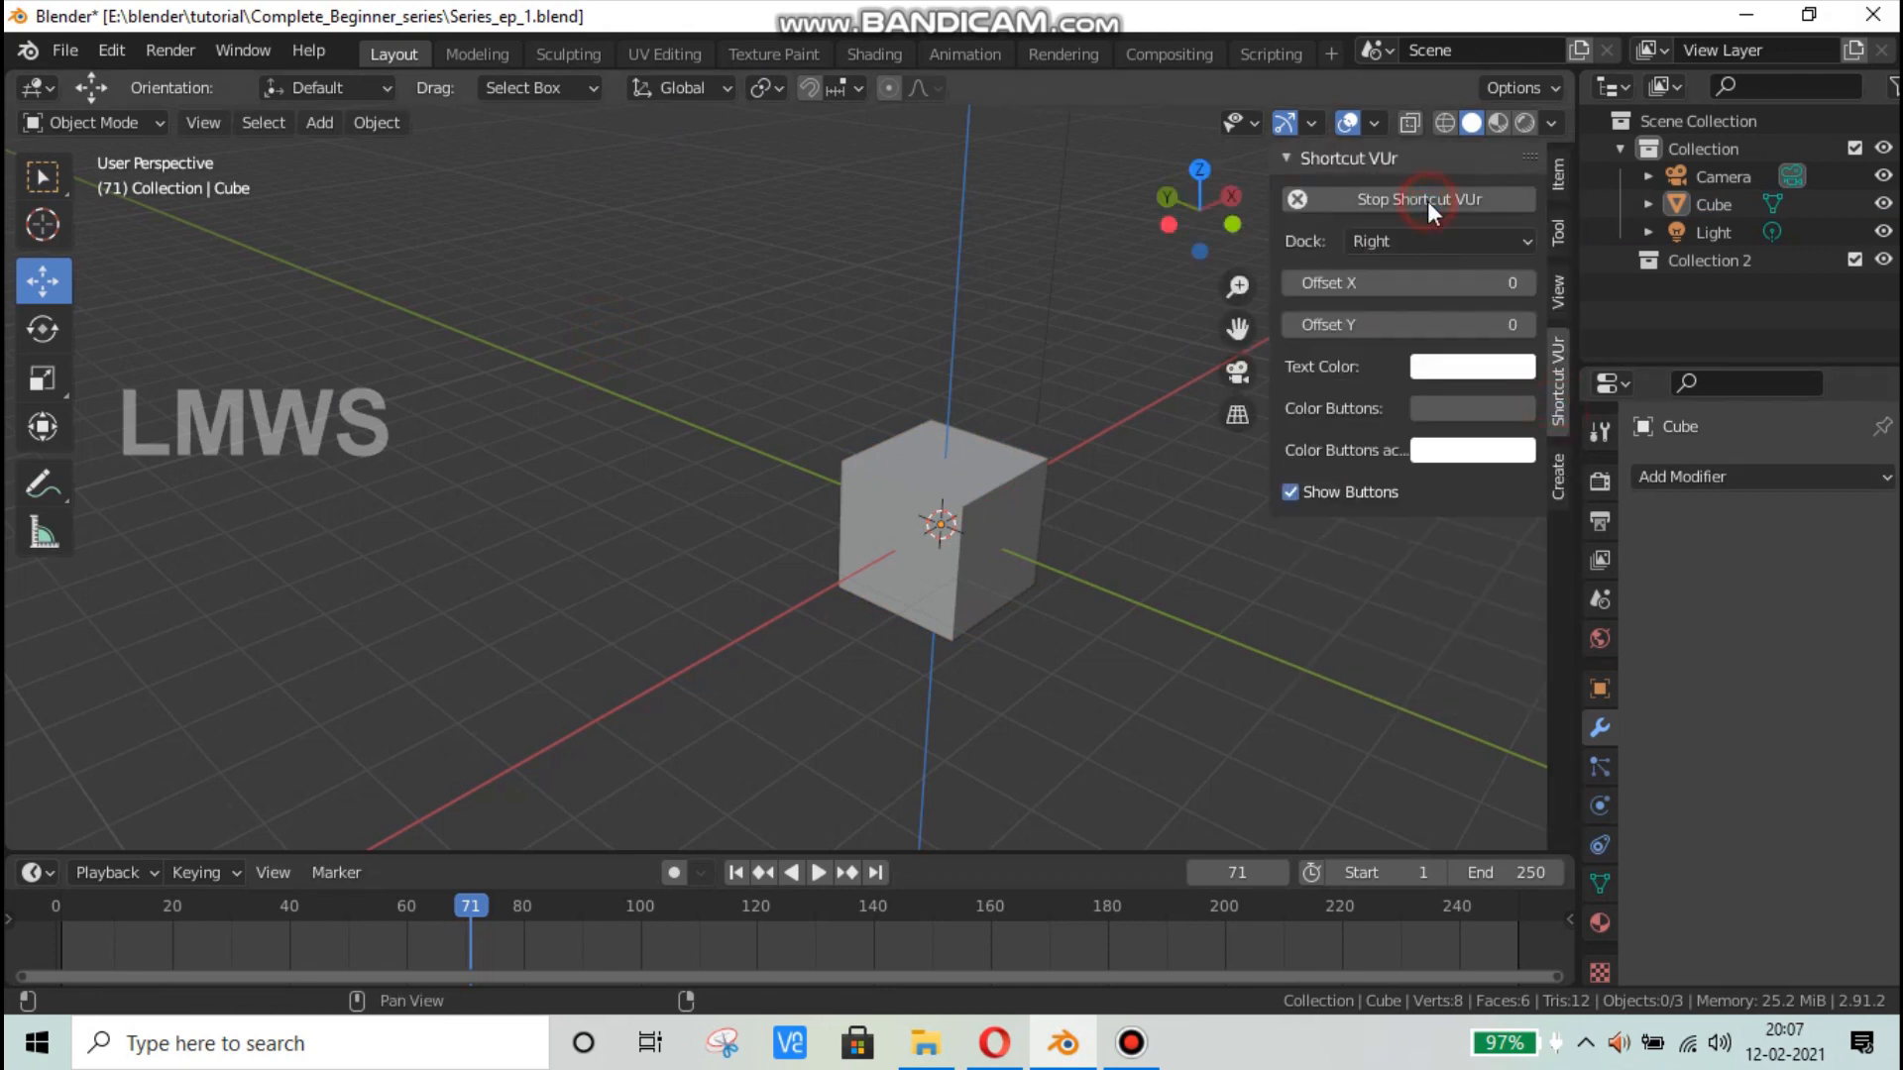
key(n)
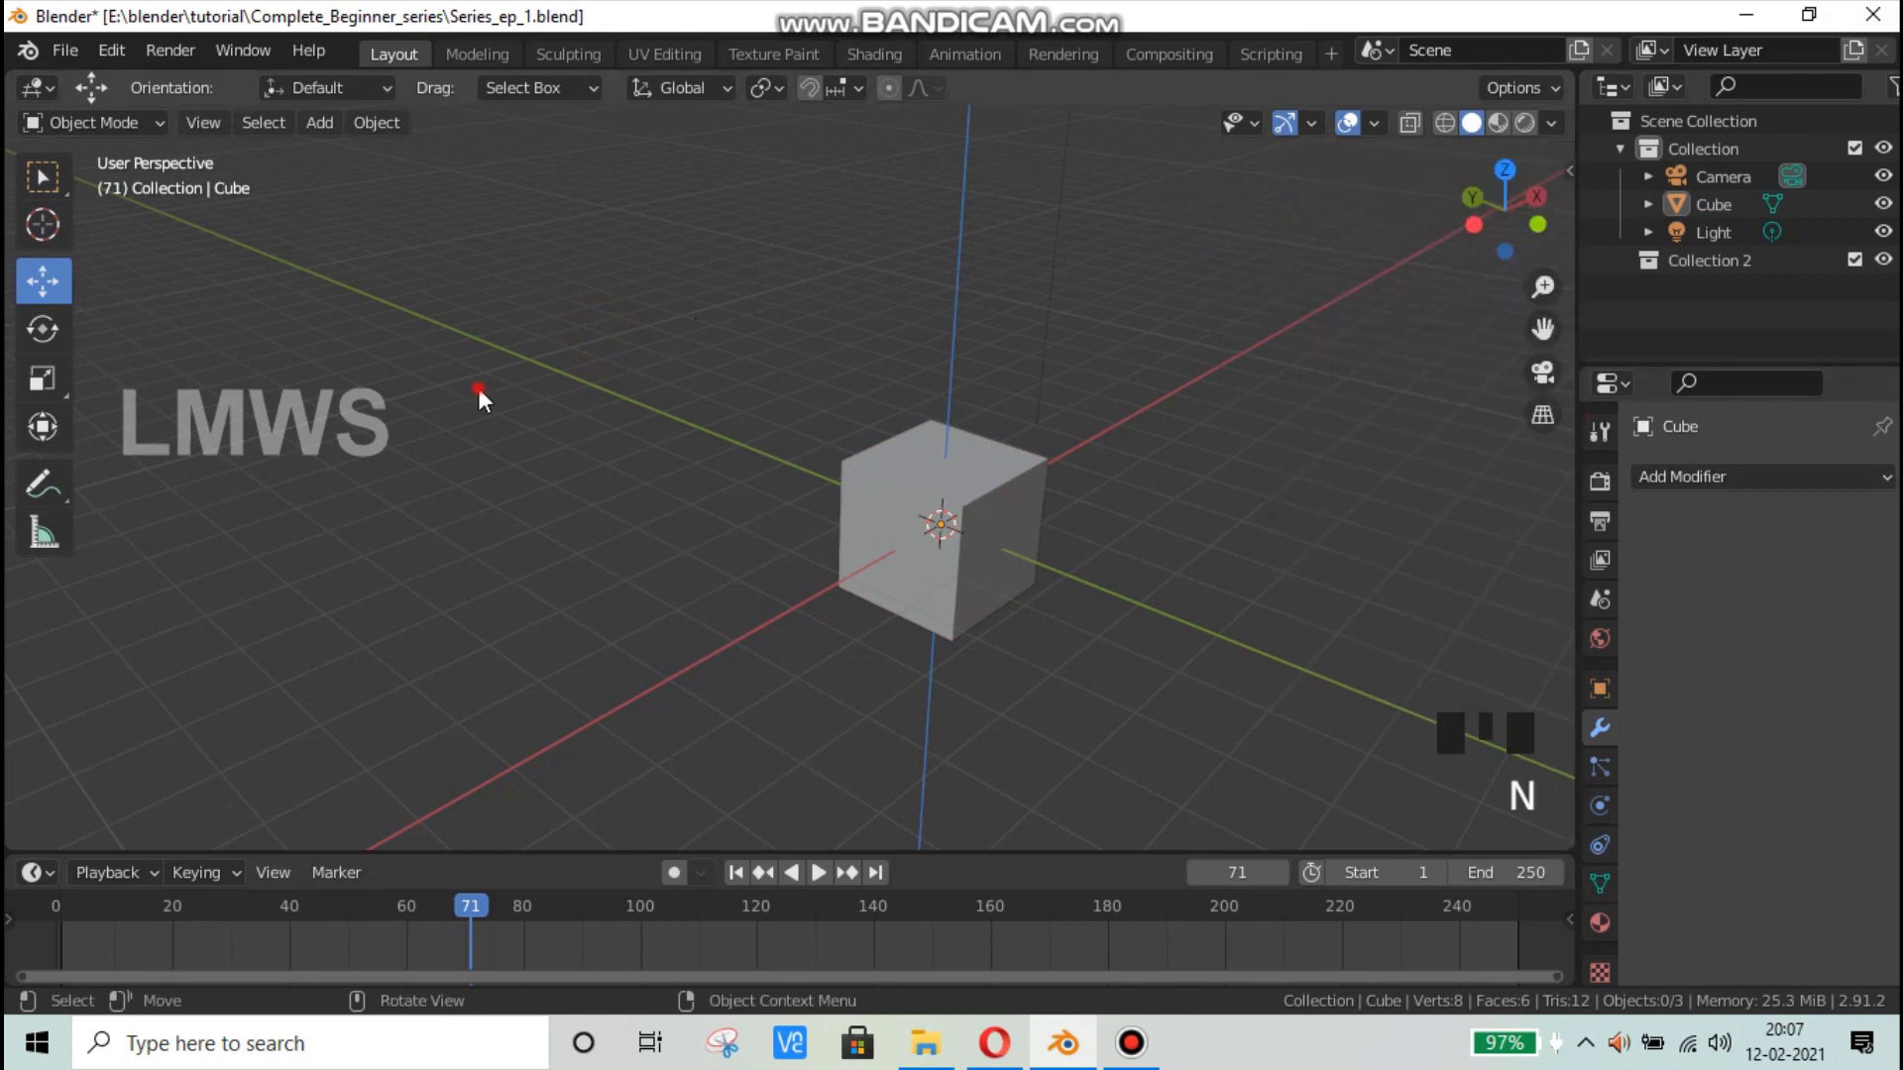
click(1065, 548)
click(1172, 614)
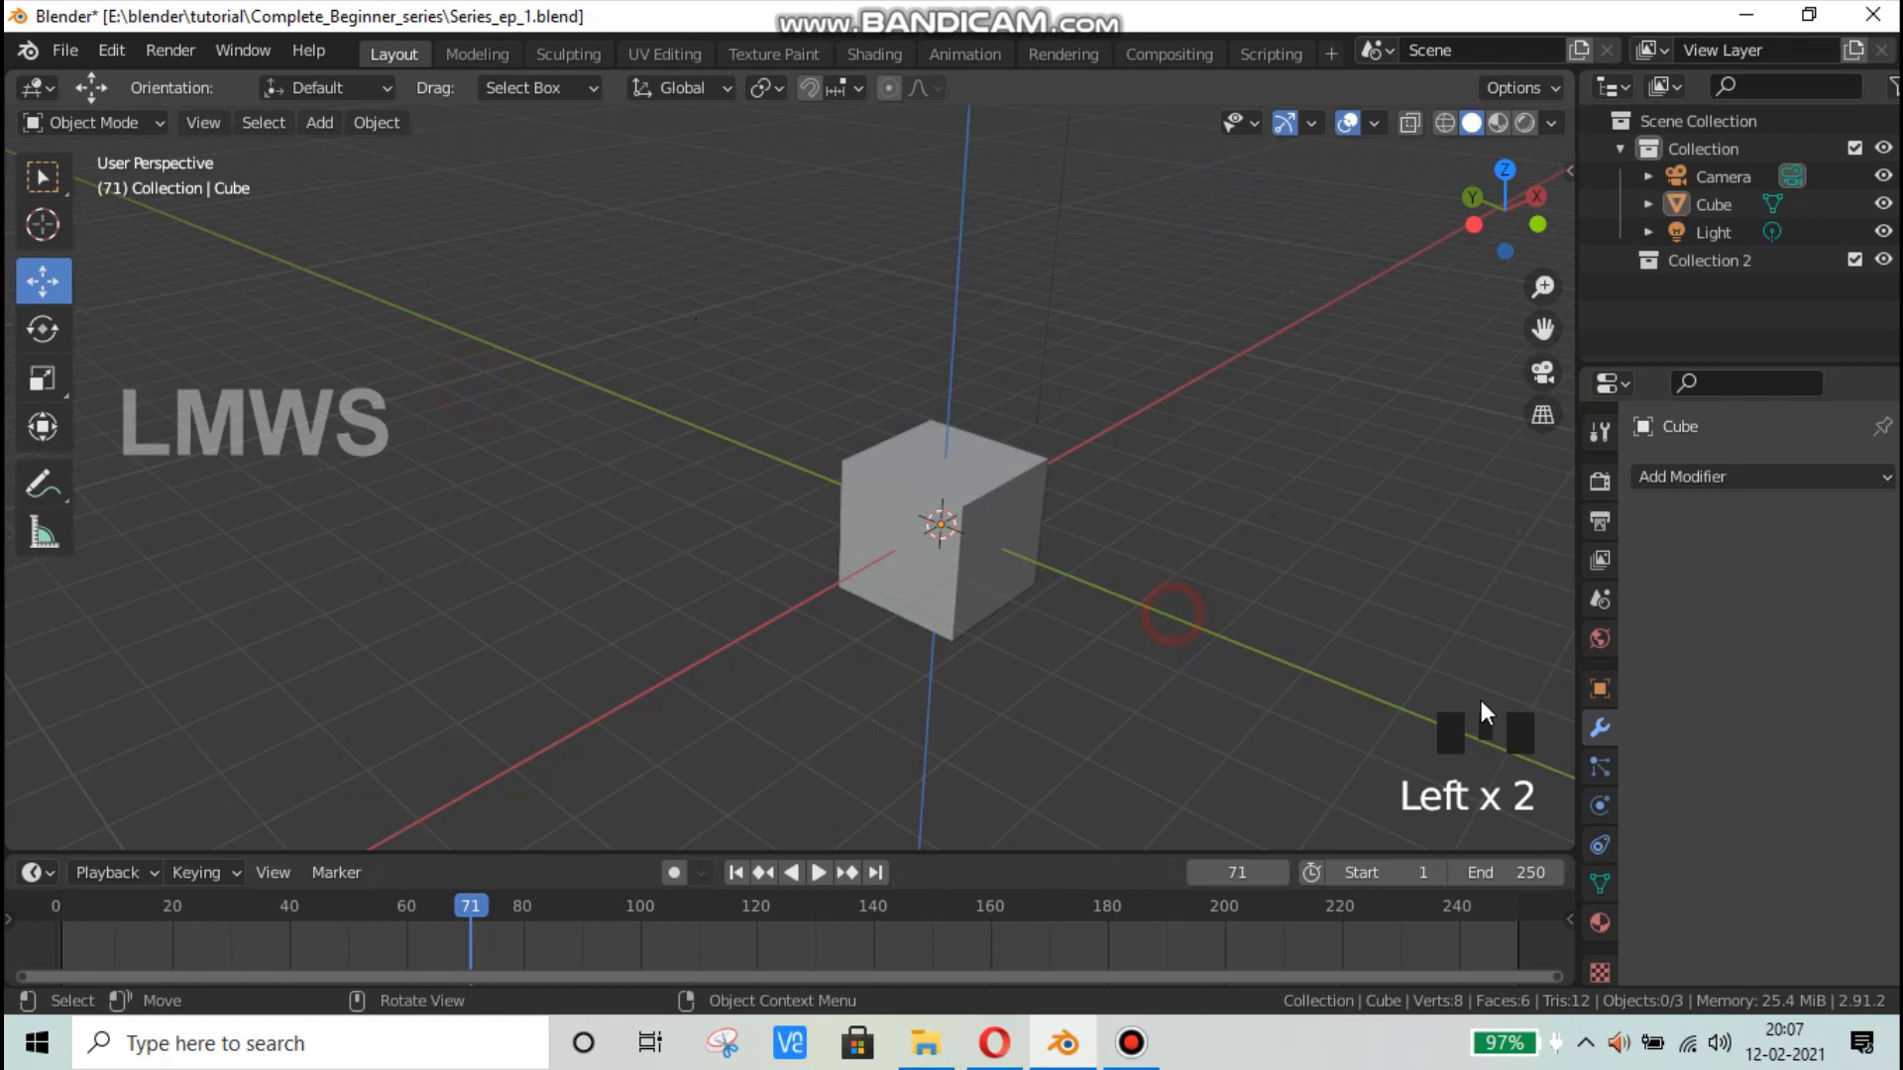
click(1210, 629)
key(ctrl+s)
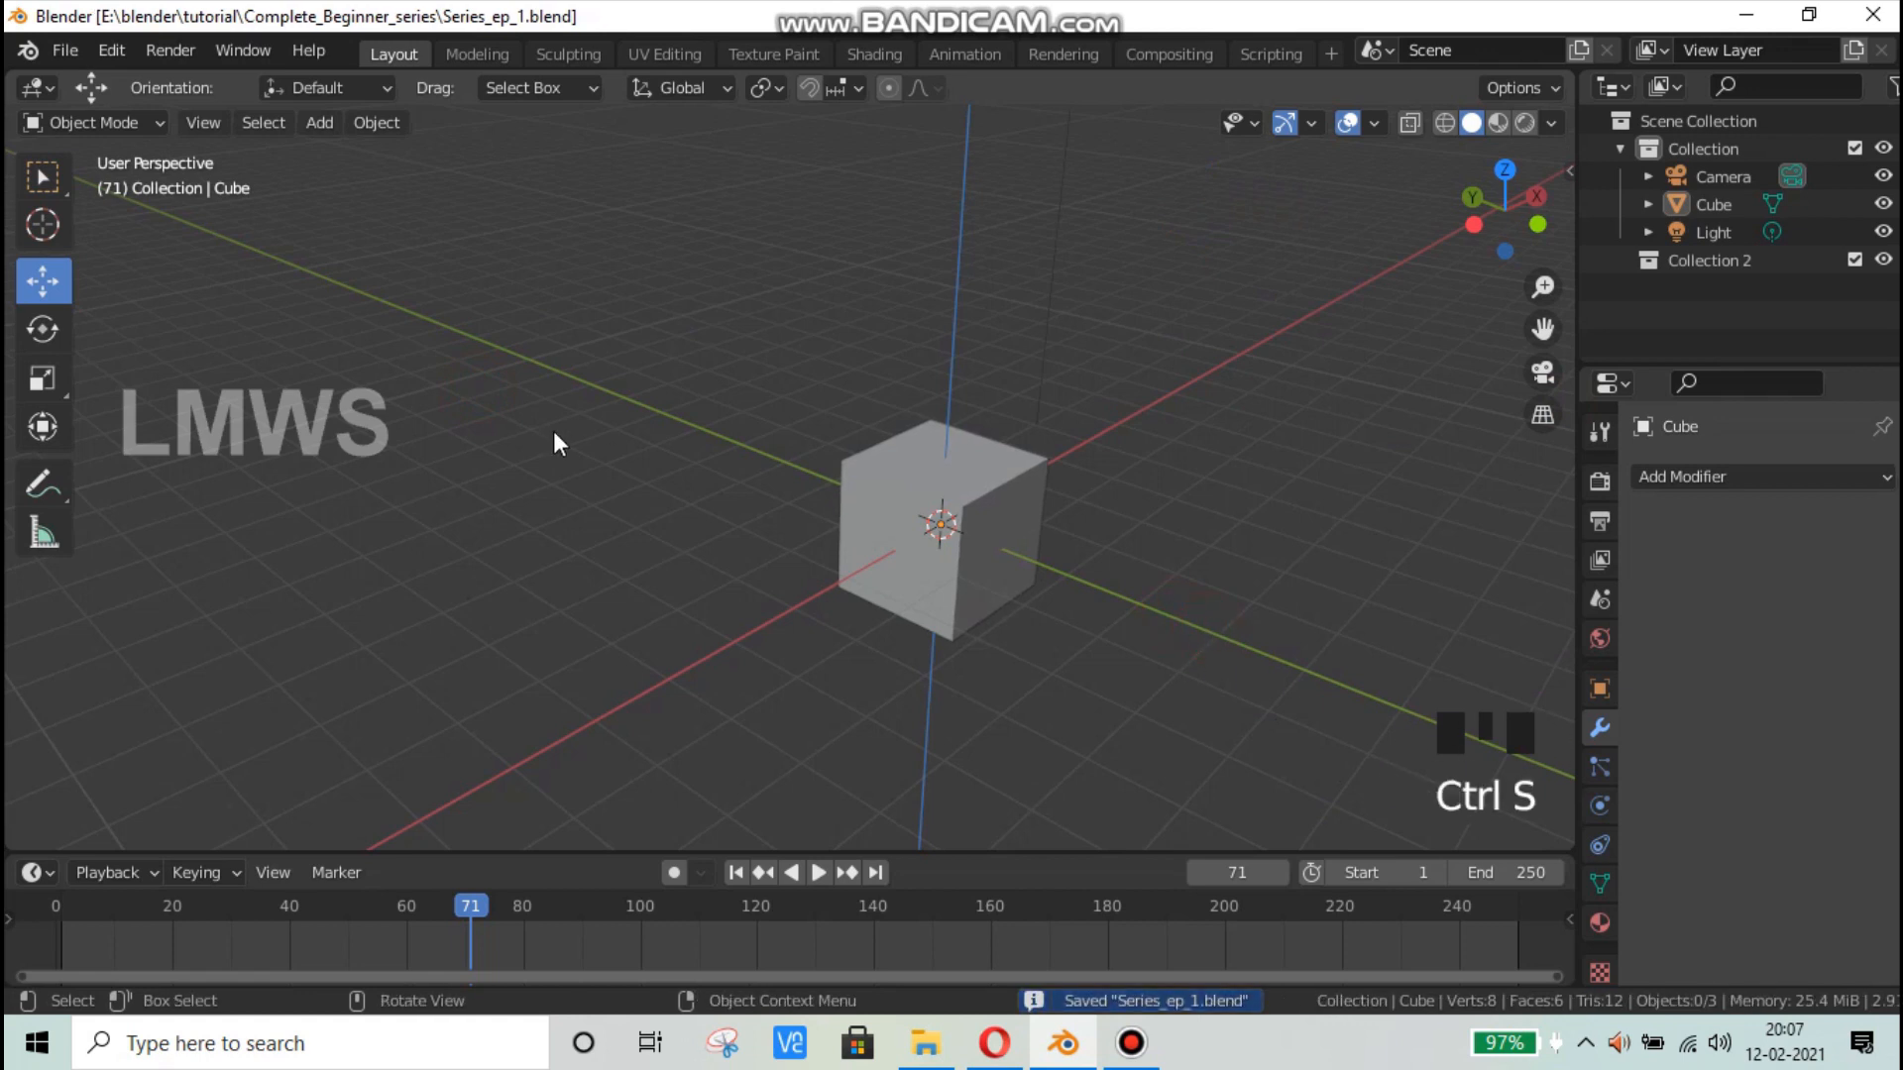
Step: Select the cube and view it from a lower angle
scroll(555, 397, down, 2)
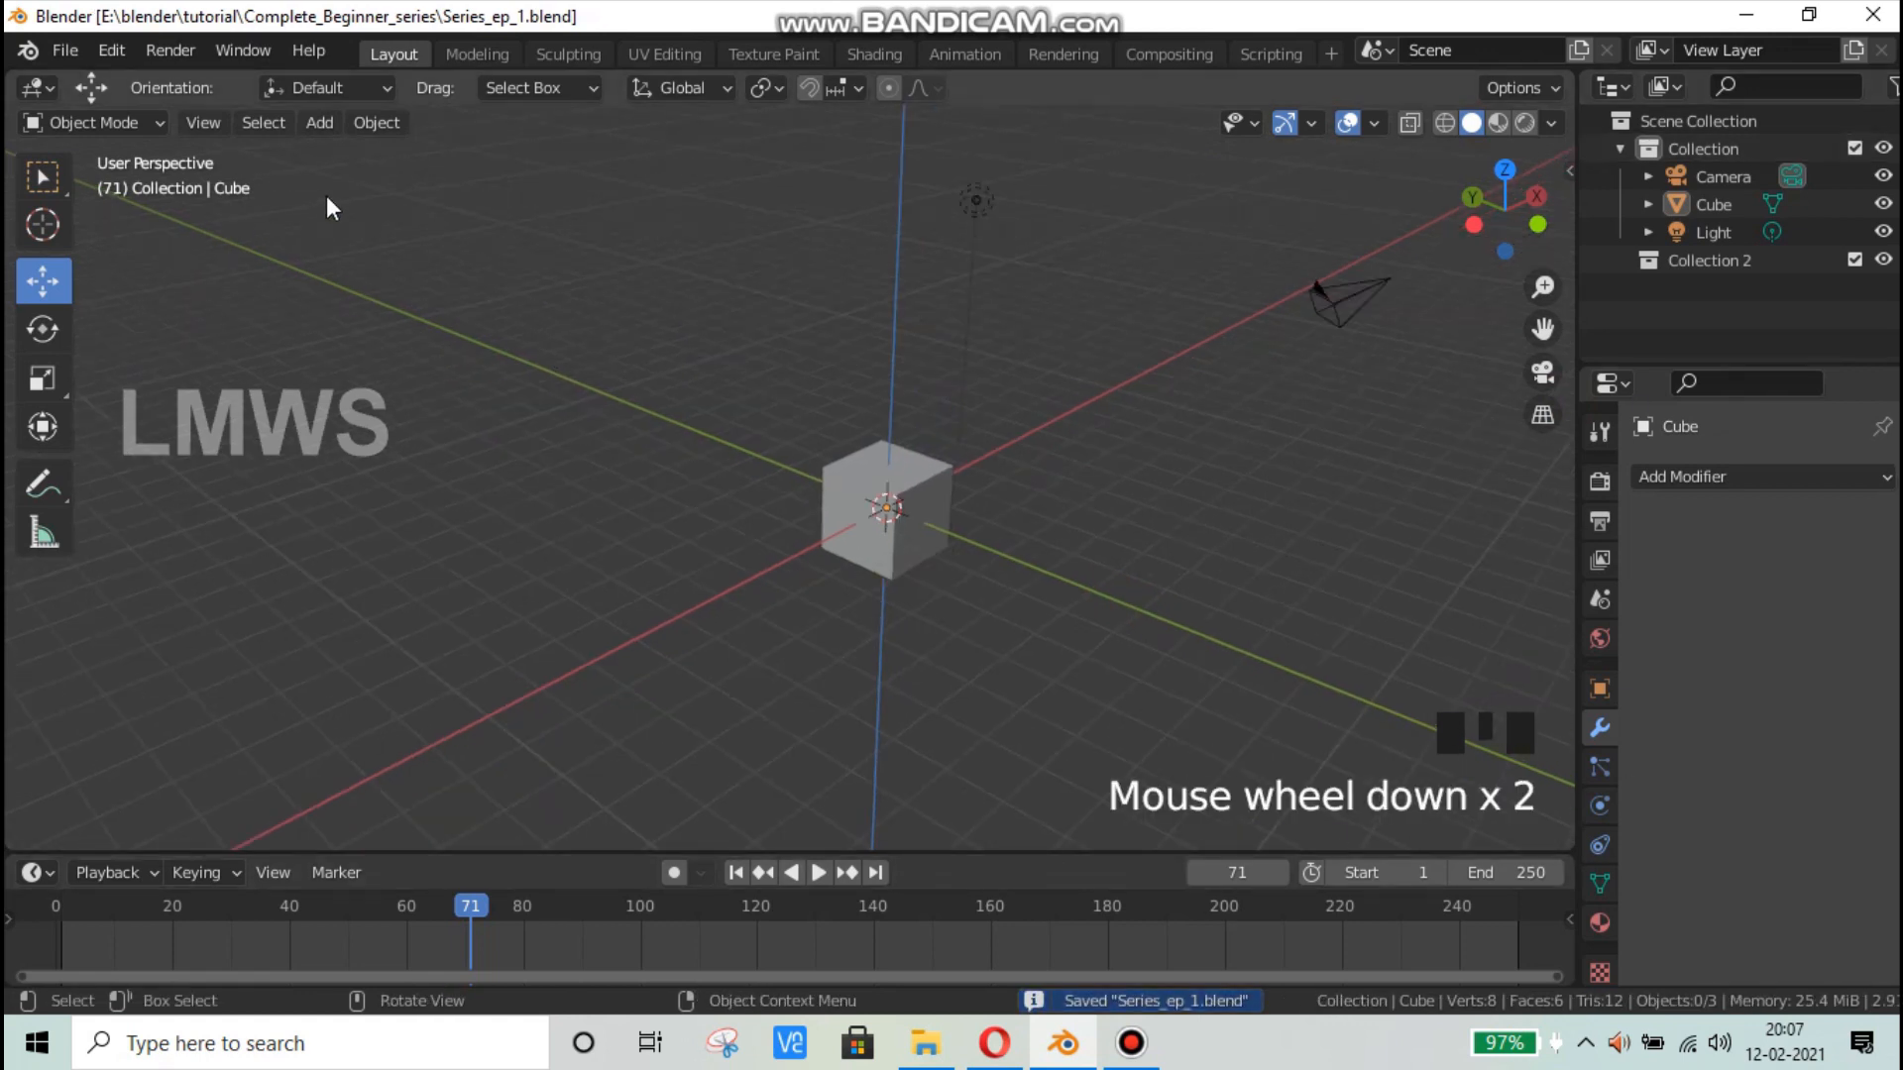
scroll(402, 579, up, 2)
middle_drag(582, 692, 1177, 502)
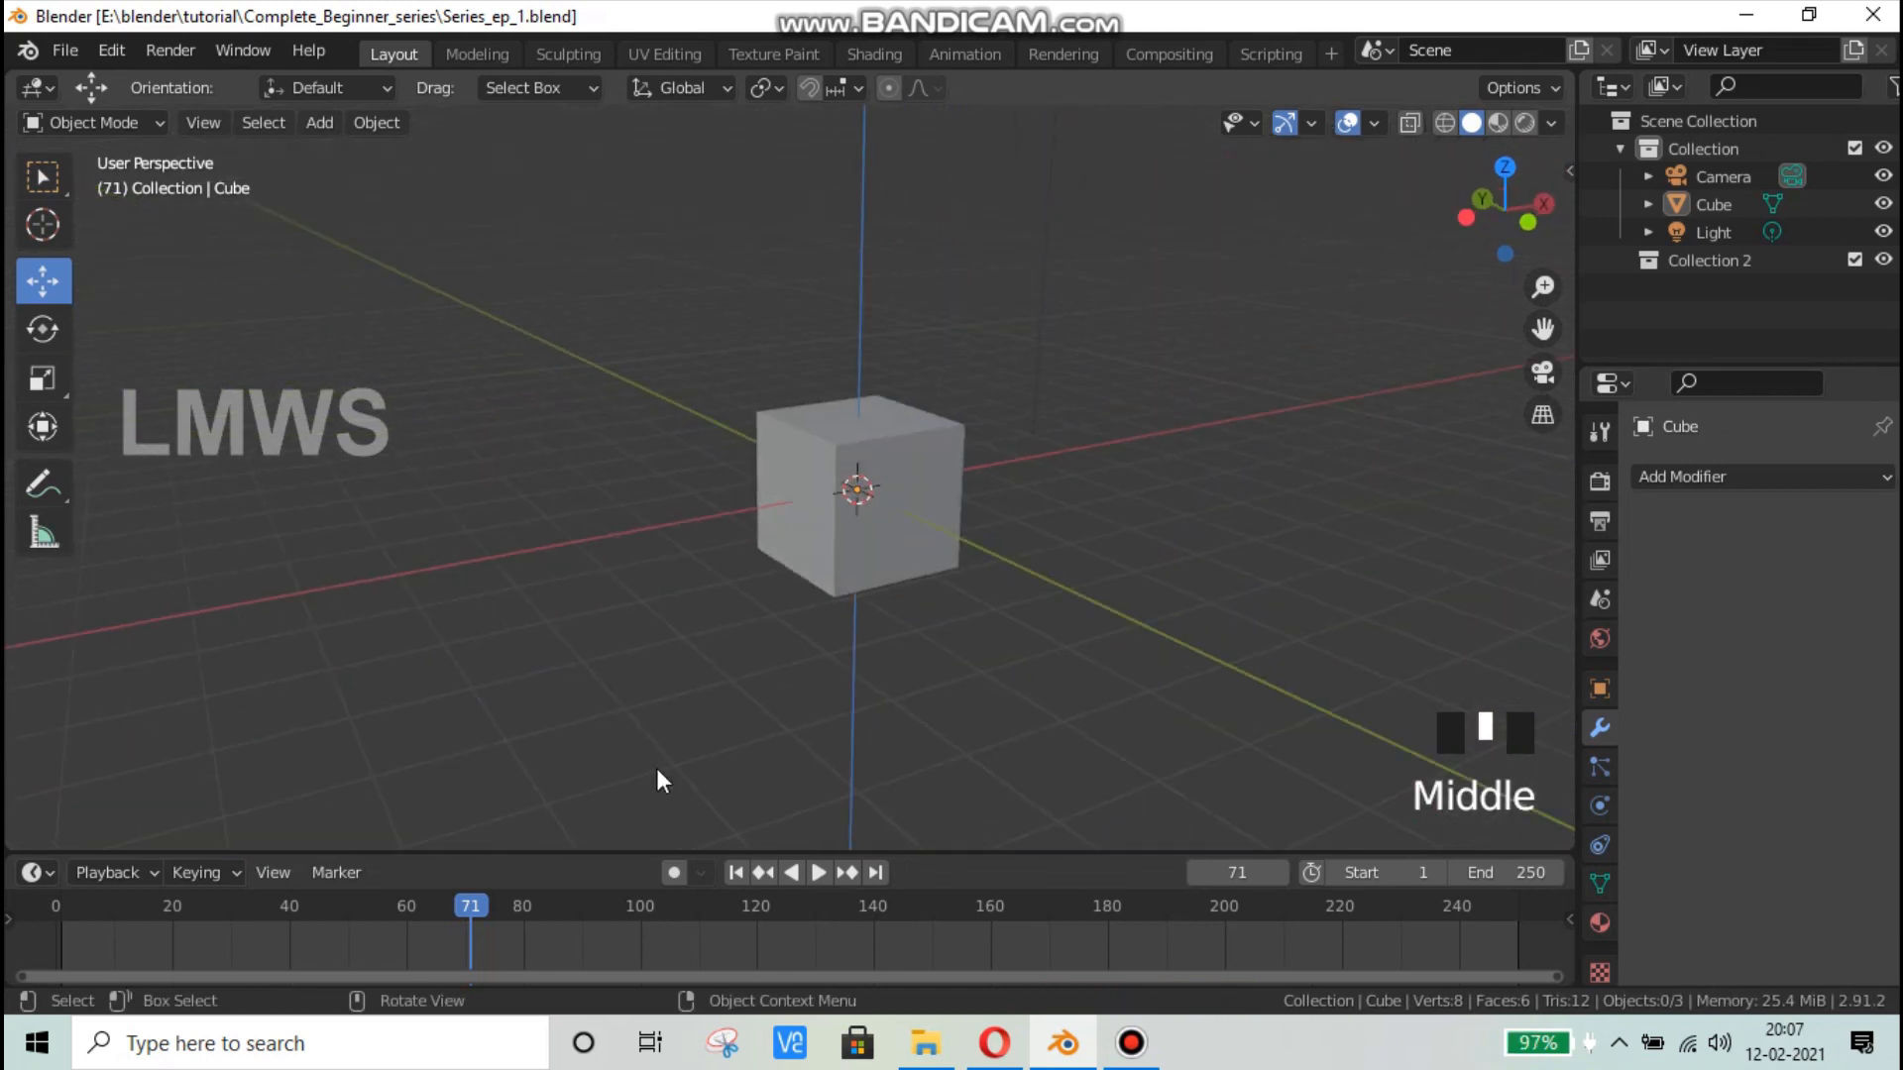
click(888, 537)
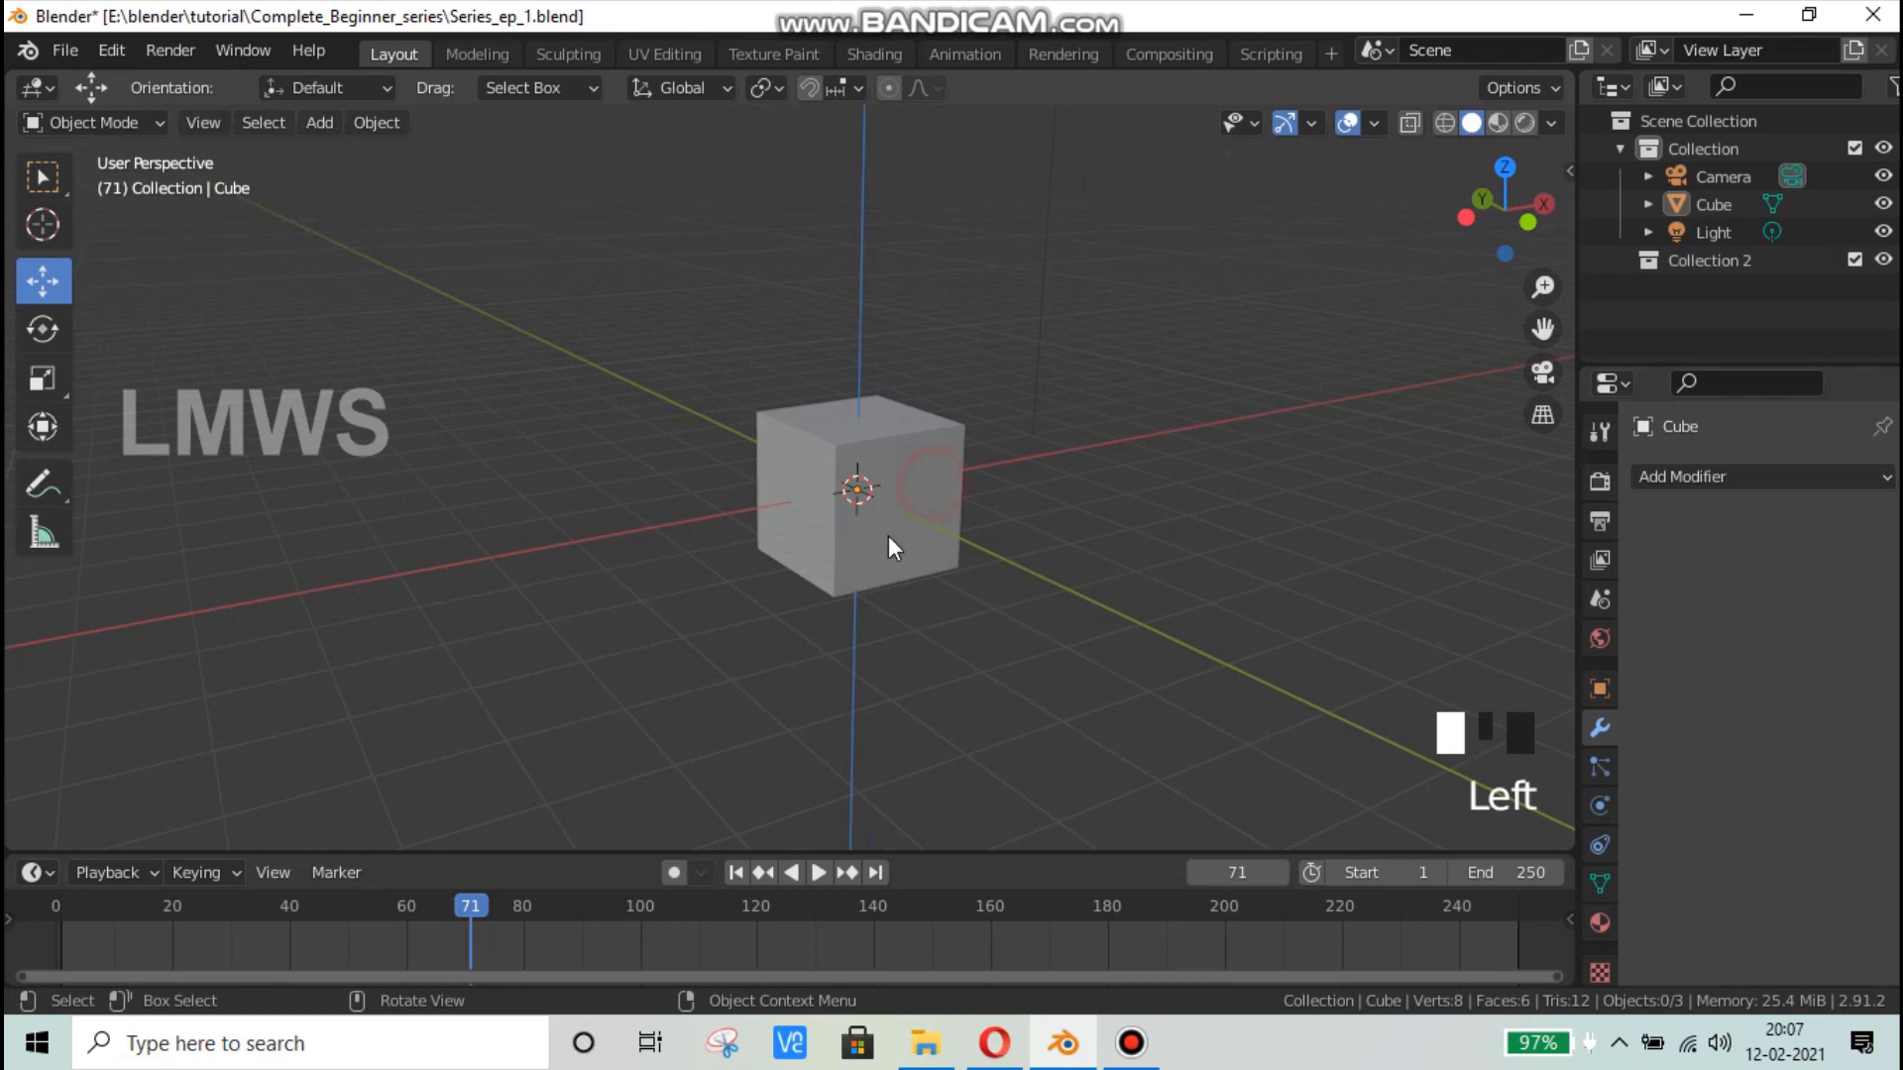
middle_drag(953, 568, 977, 589)
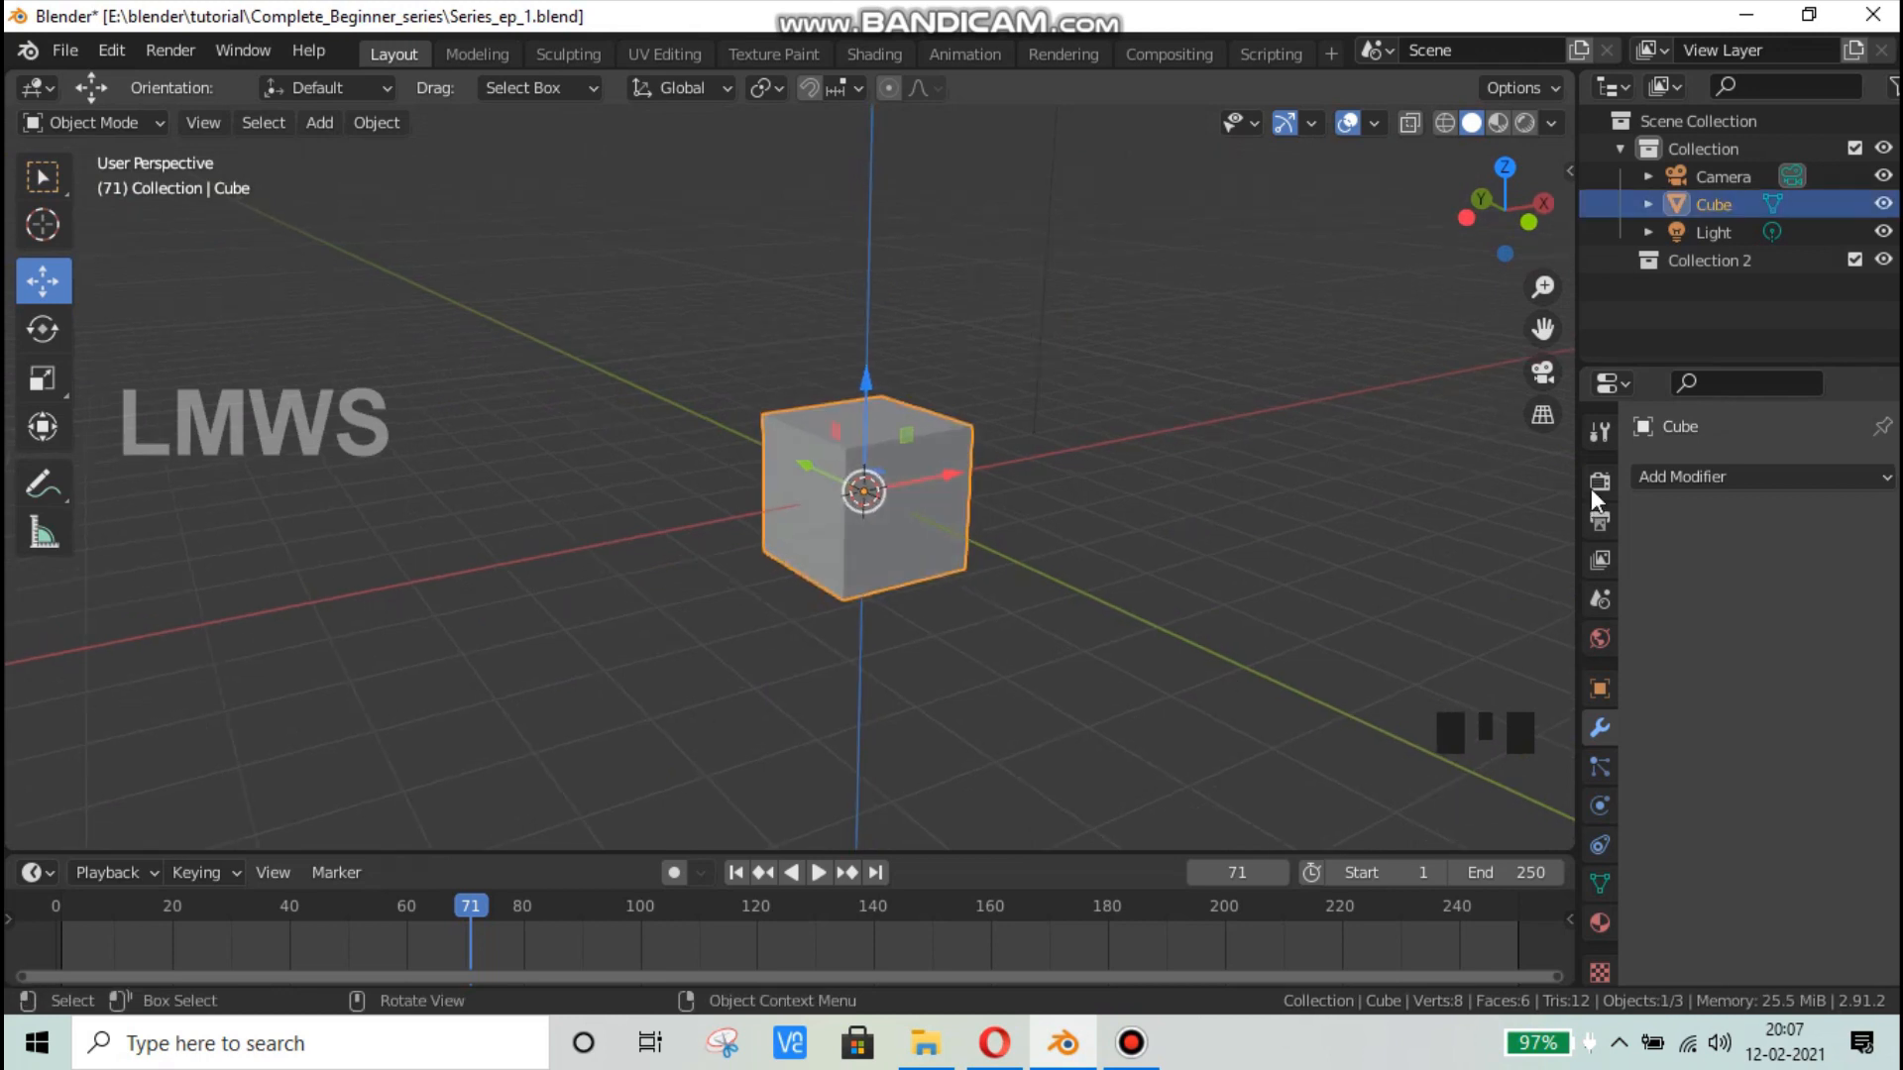
Step: Delete the empty Collection 2 from the scene and save the file
click(1708, 258)
right_click(1675, 263)
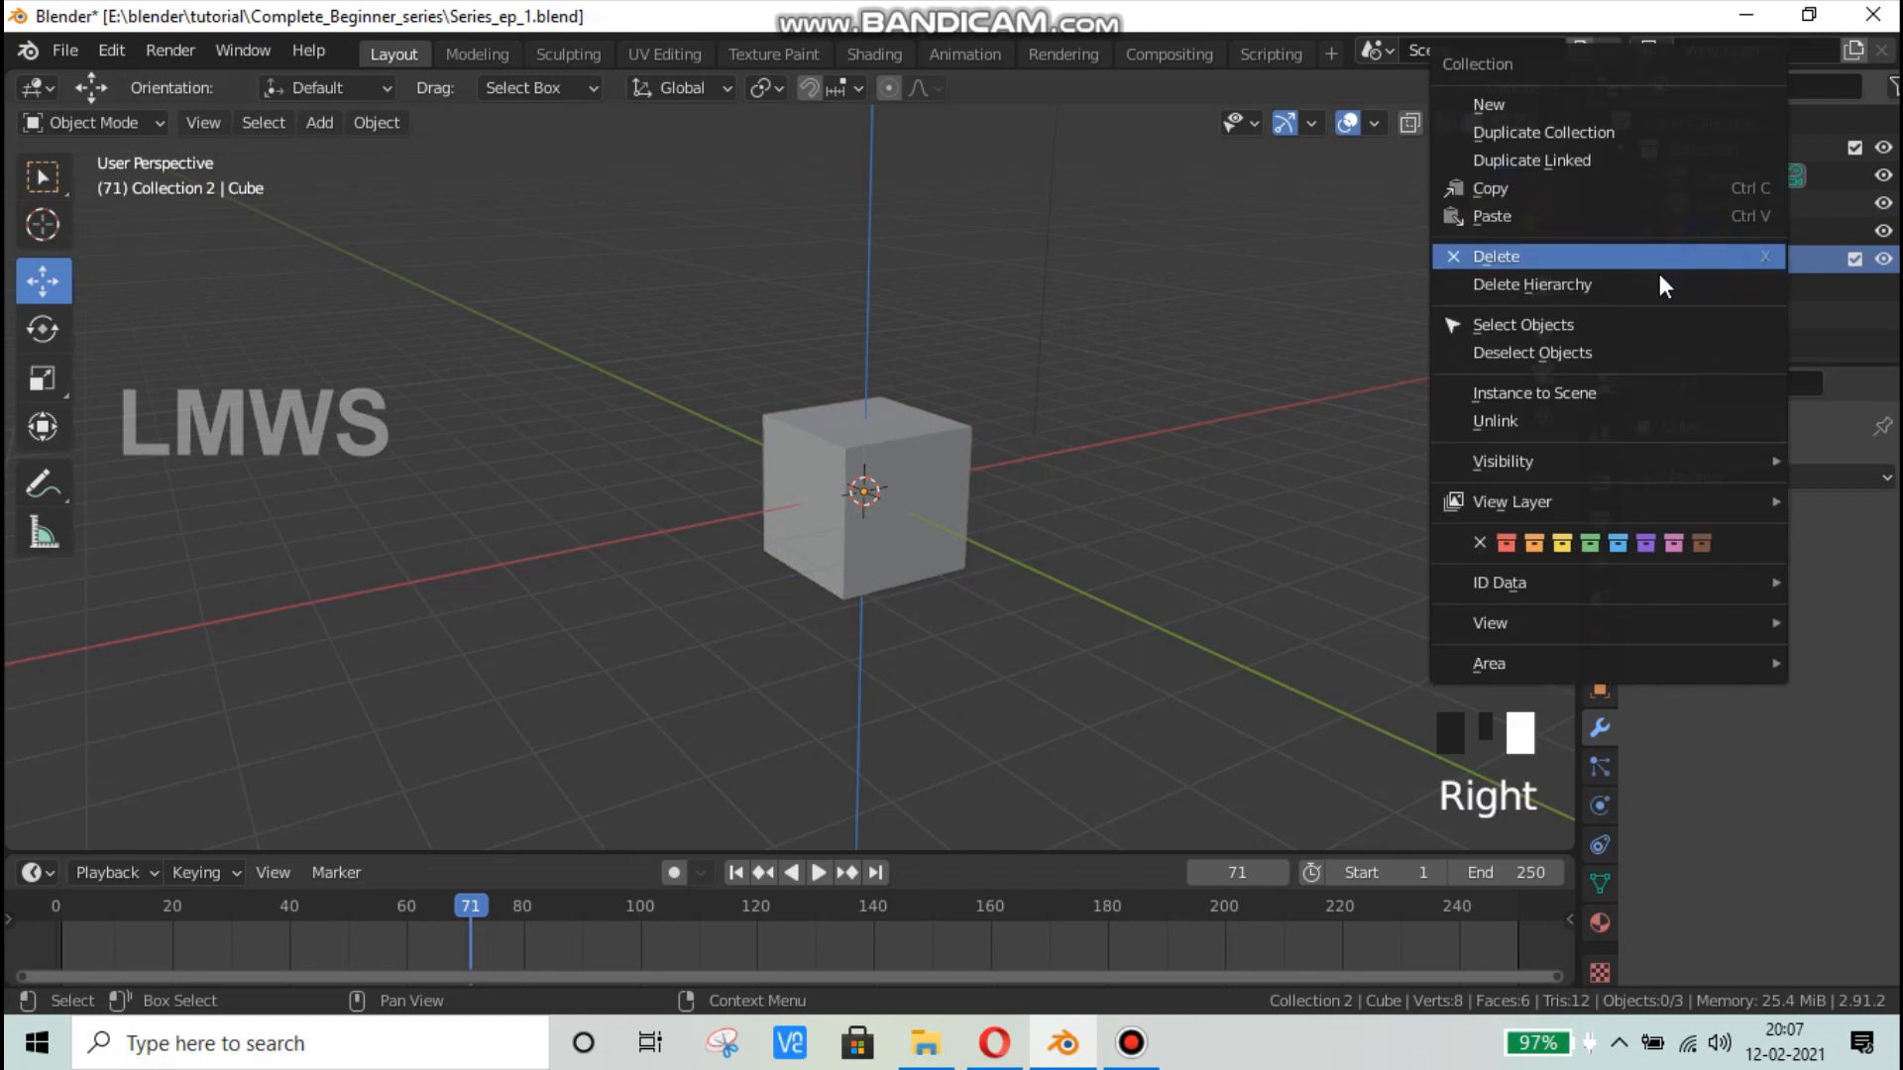
click(1546, 255)
key(ctrl+s)
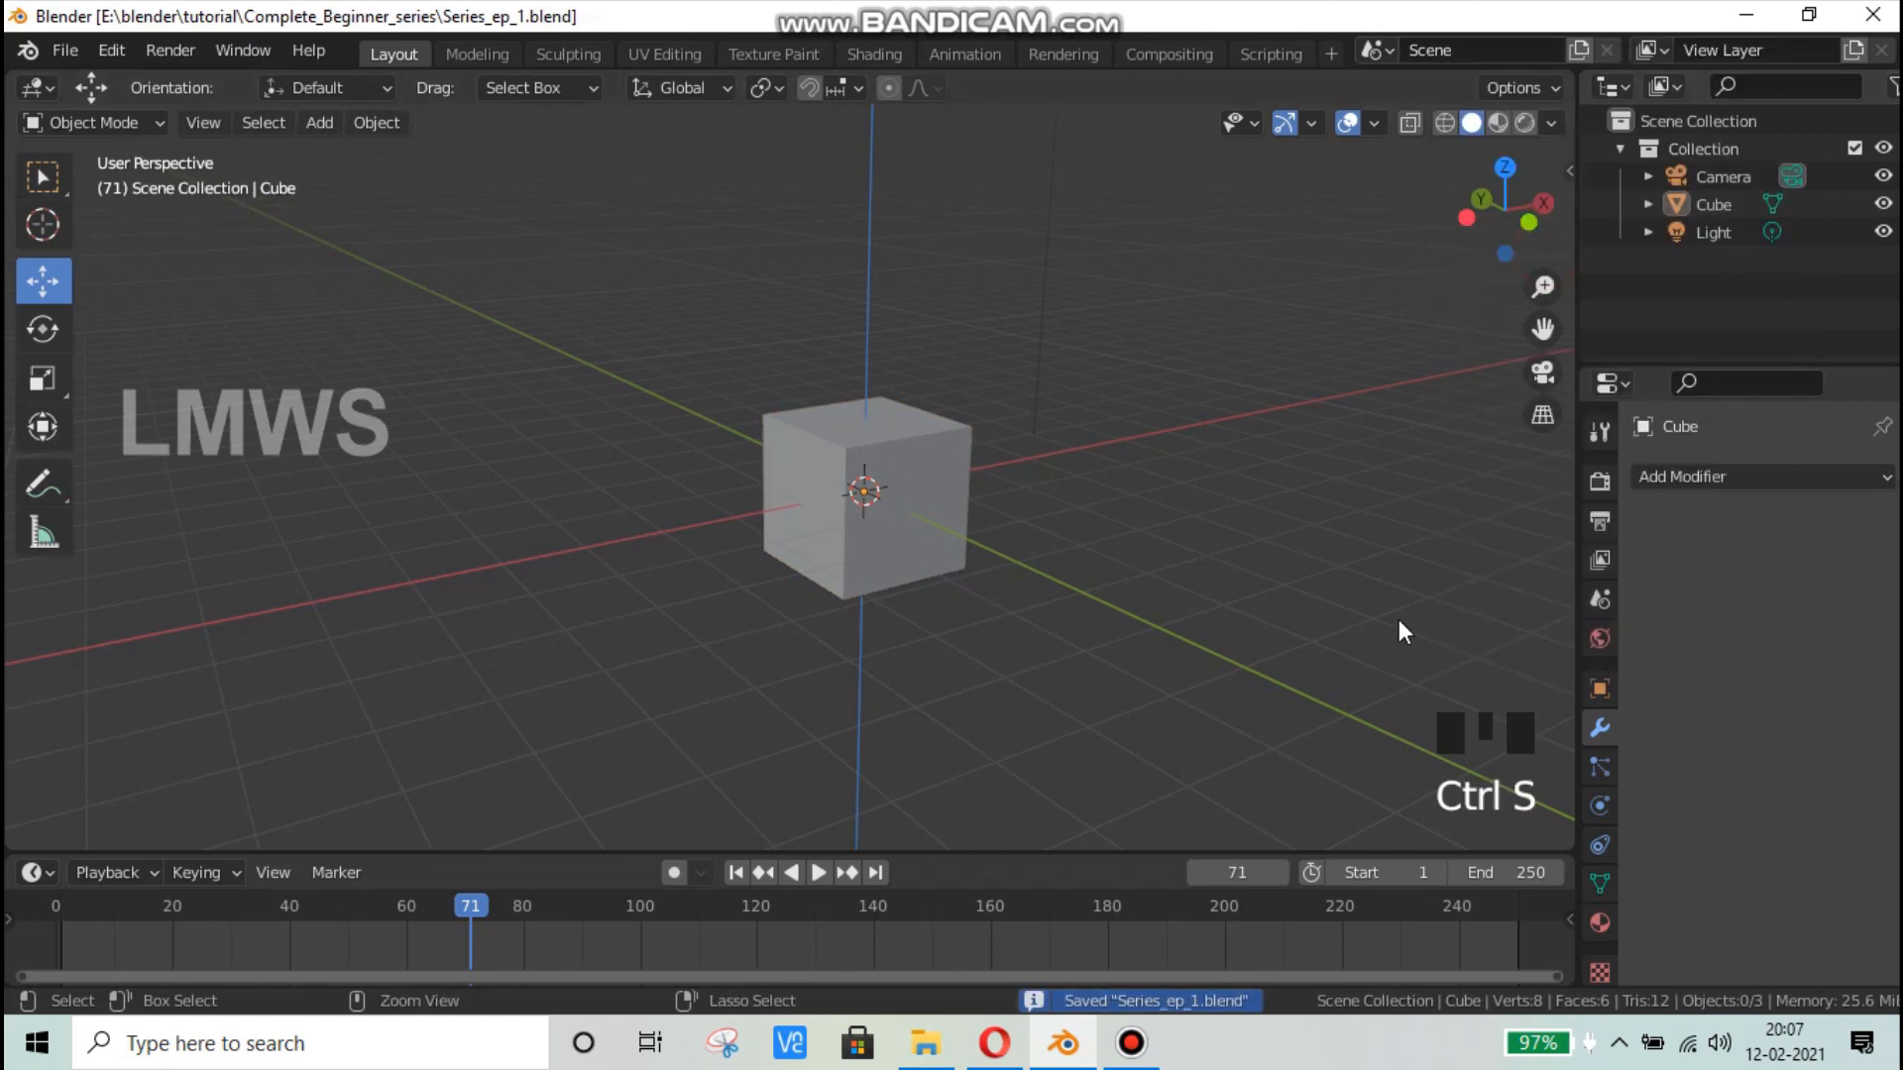
Step: Select the cube, the light and the camera one after another, and save the file
click(927, 459)
scroll(1018, 231, down, 2)
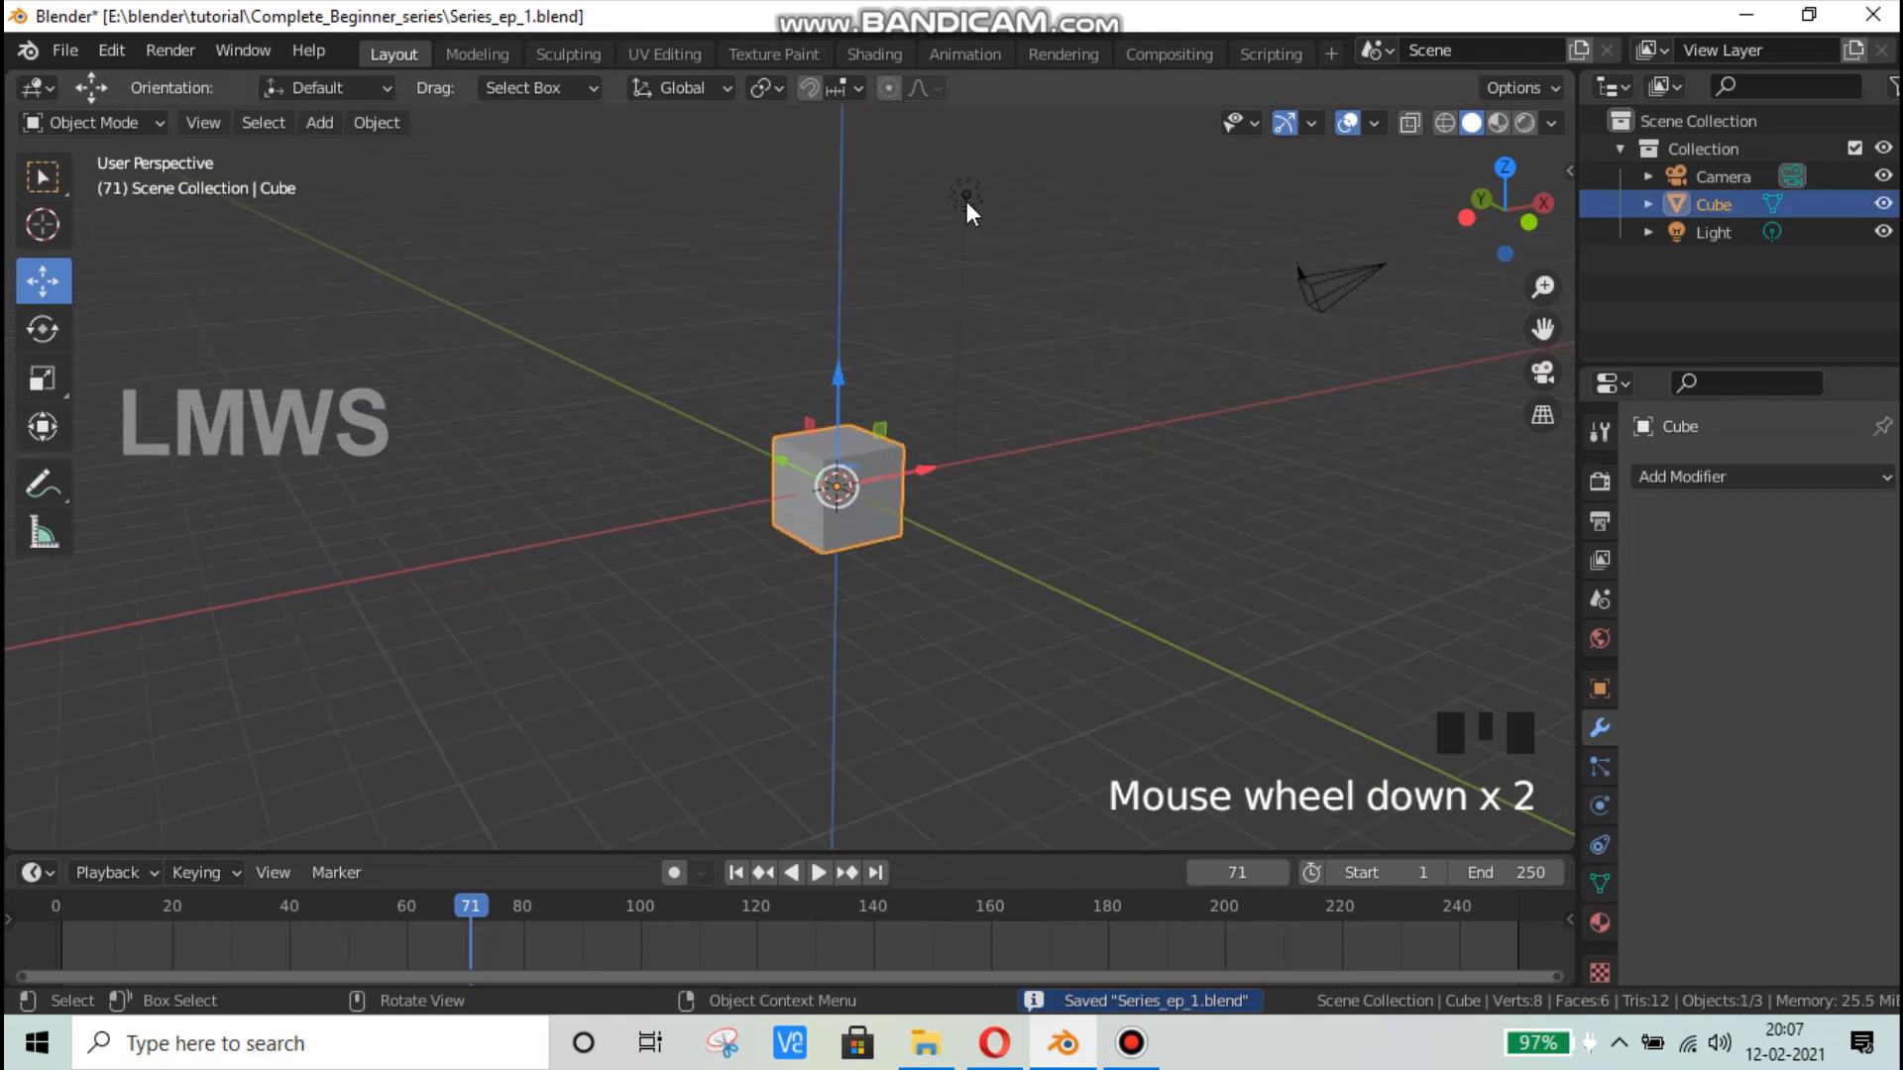
click(966, 196)
click(1353, 282)
key(ctrl+s)
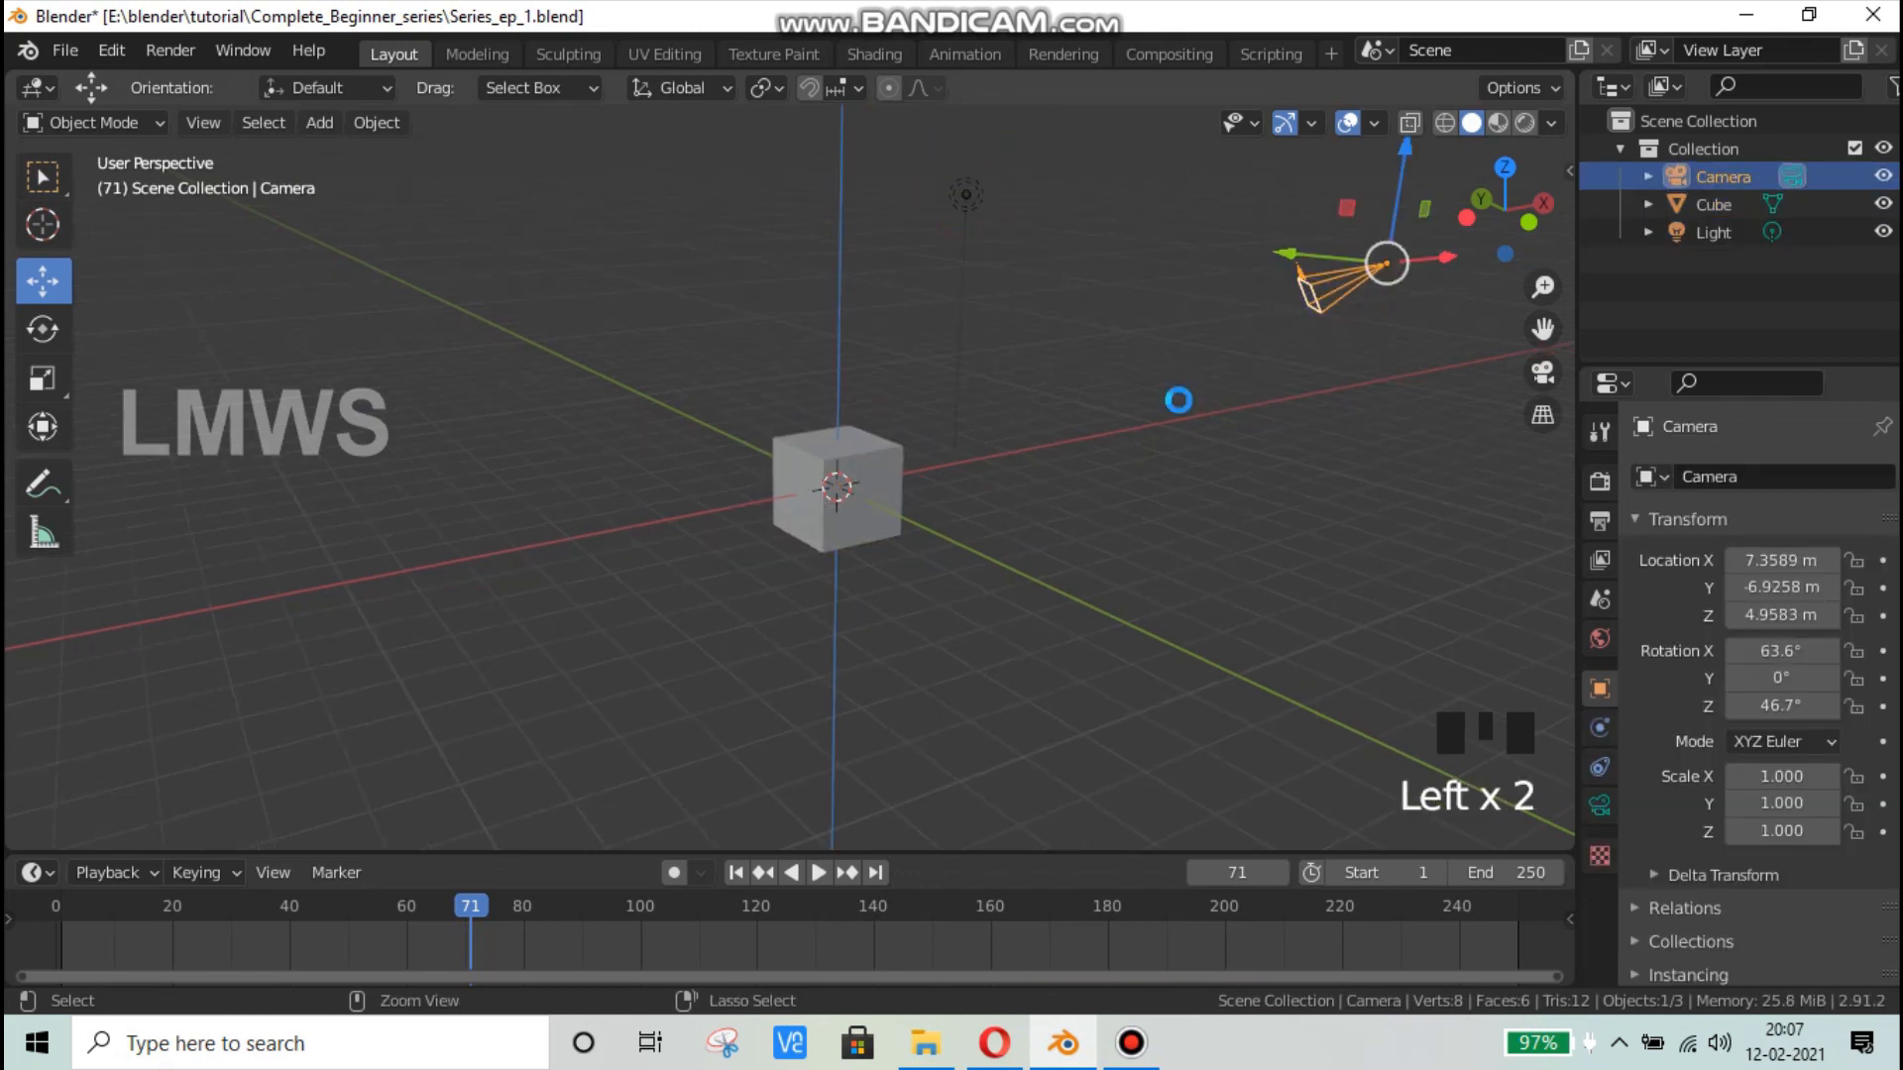
Step: Select the cube again and examine it from several angles and distances
scroll(987, 448, up, 1)
scroll(987, 459, down, 2)
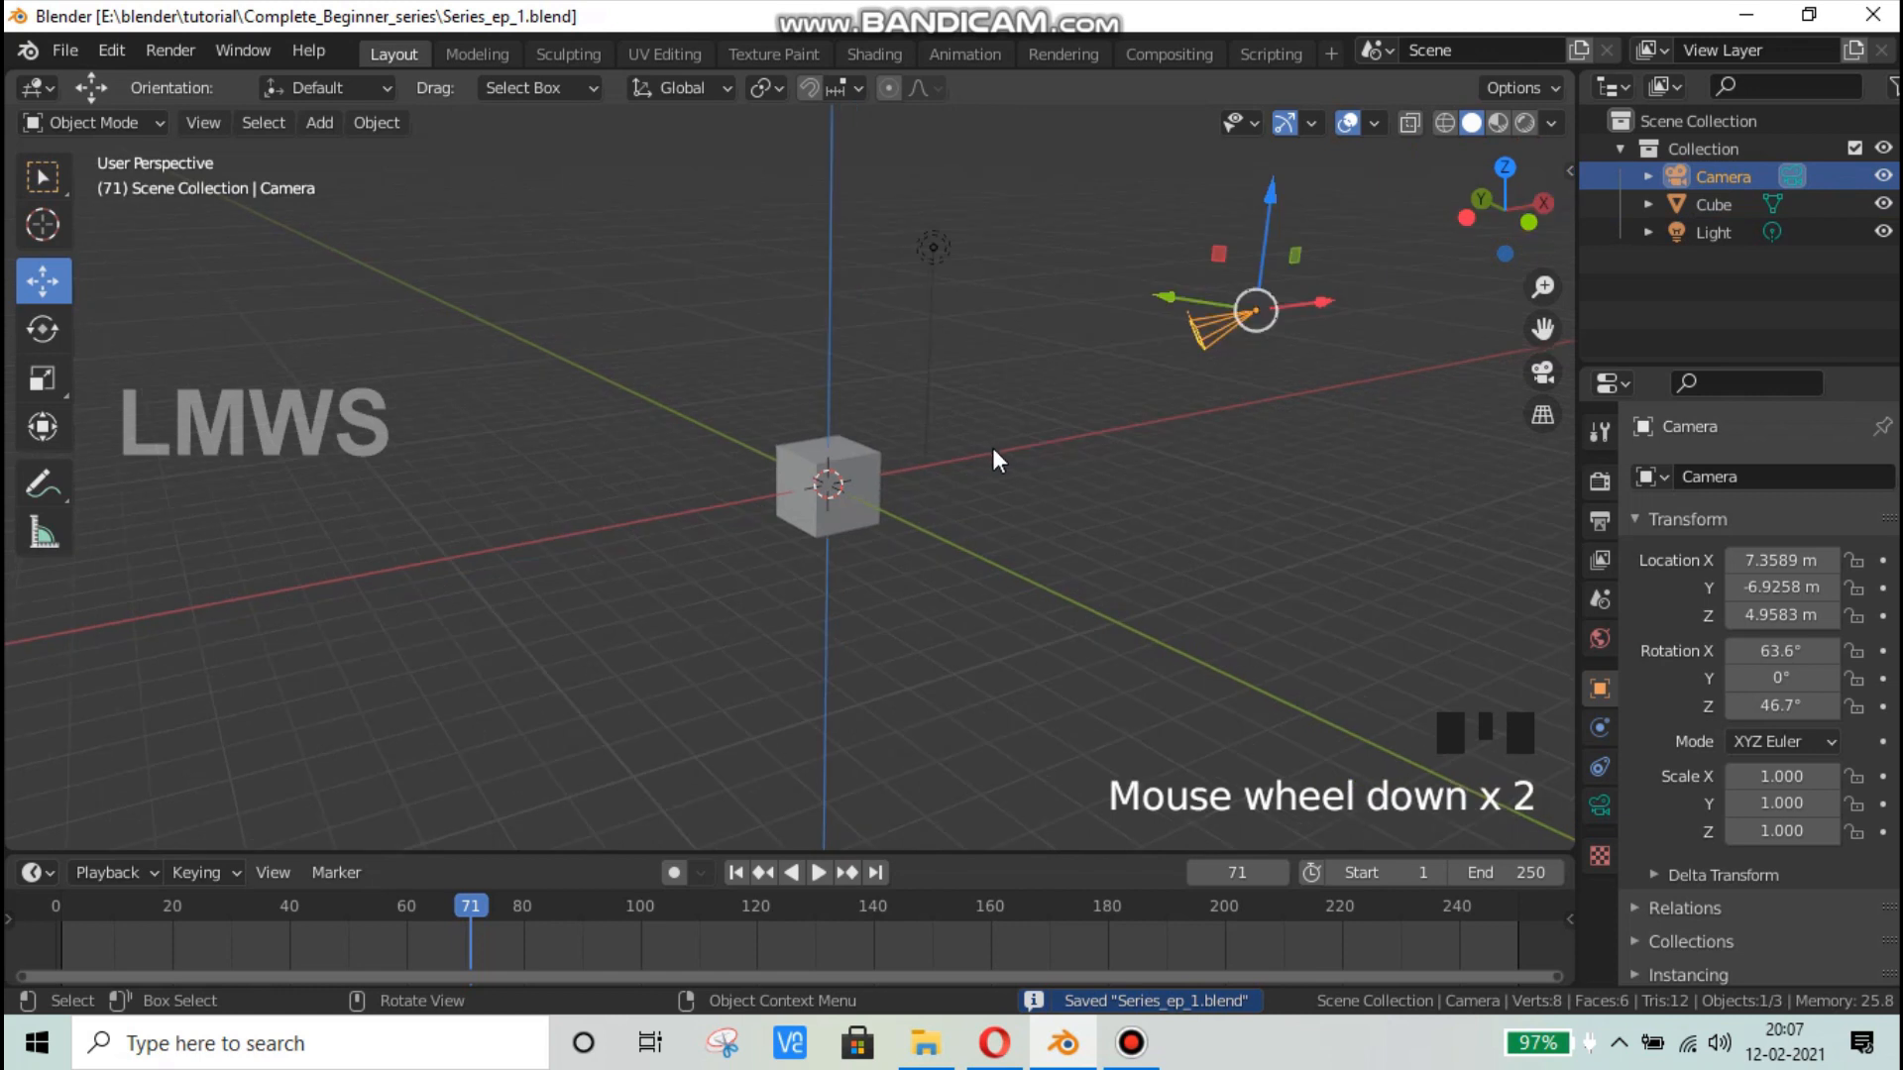
scroll(991, 448, up, 3)
click(961, 462)
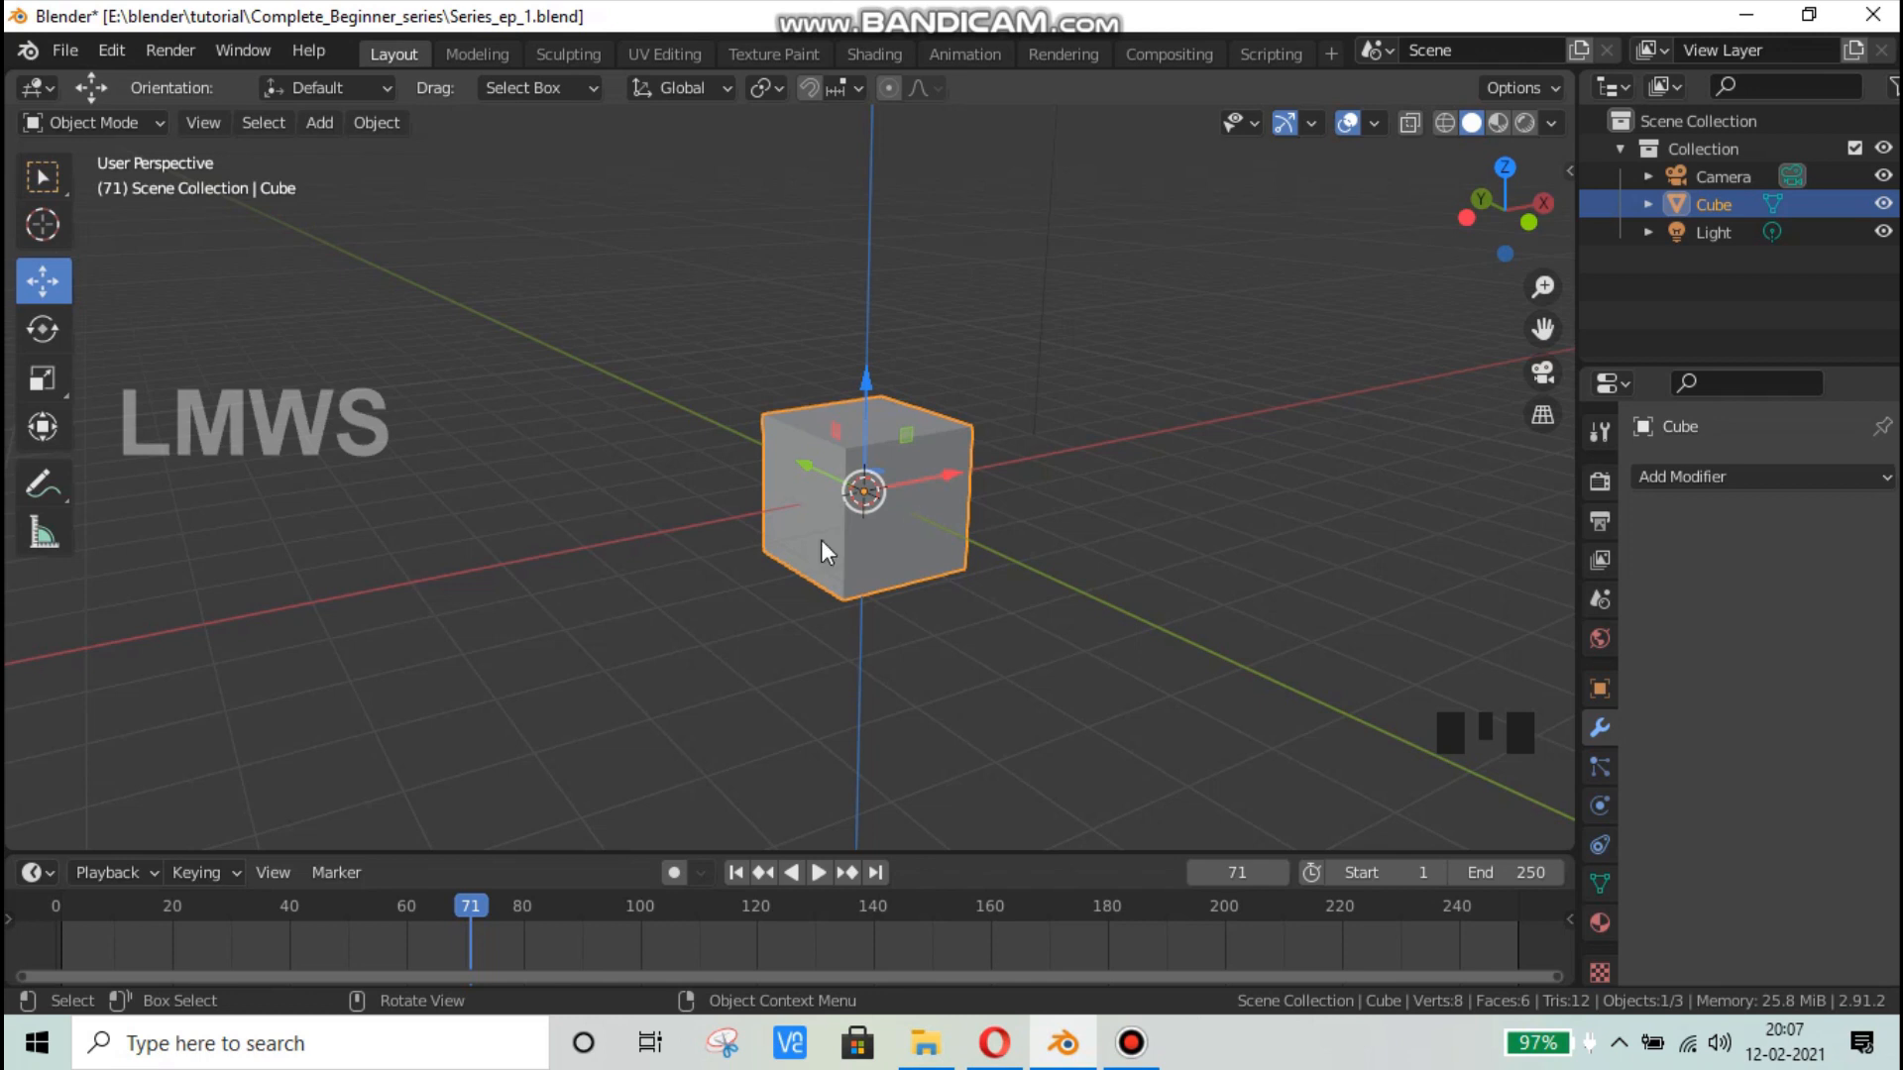
scroll(873, 535, down, 3)
middle_drag(851, 563, 1011, 592)
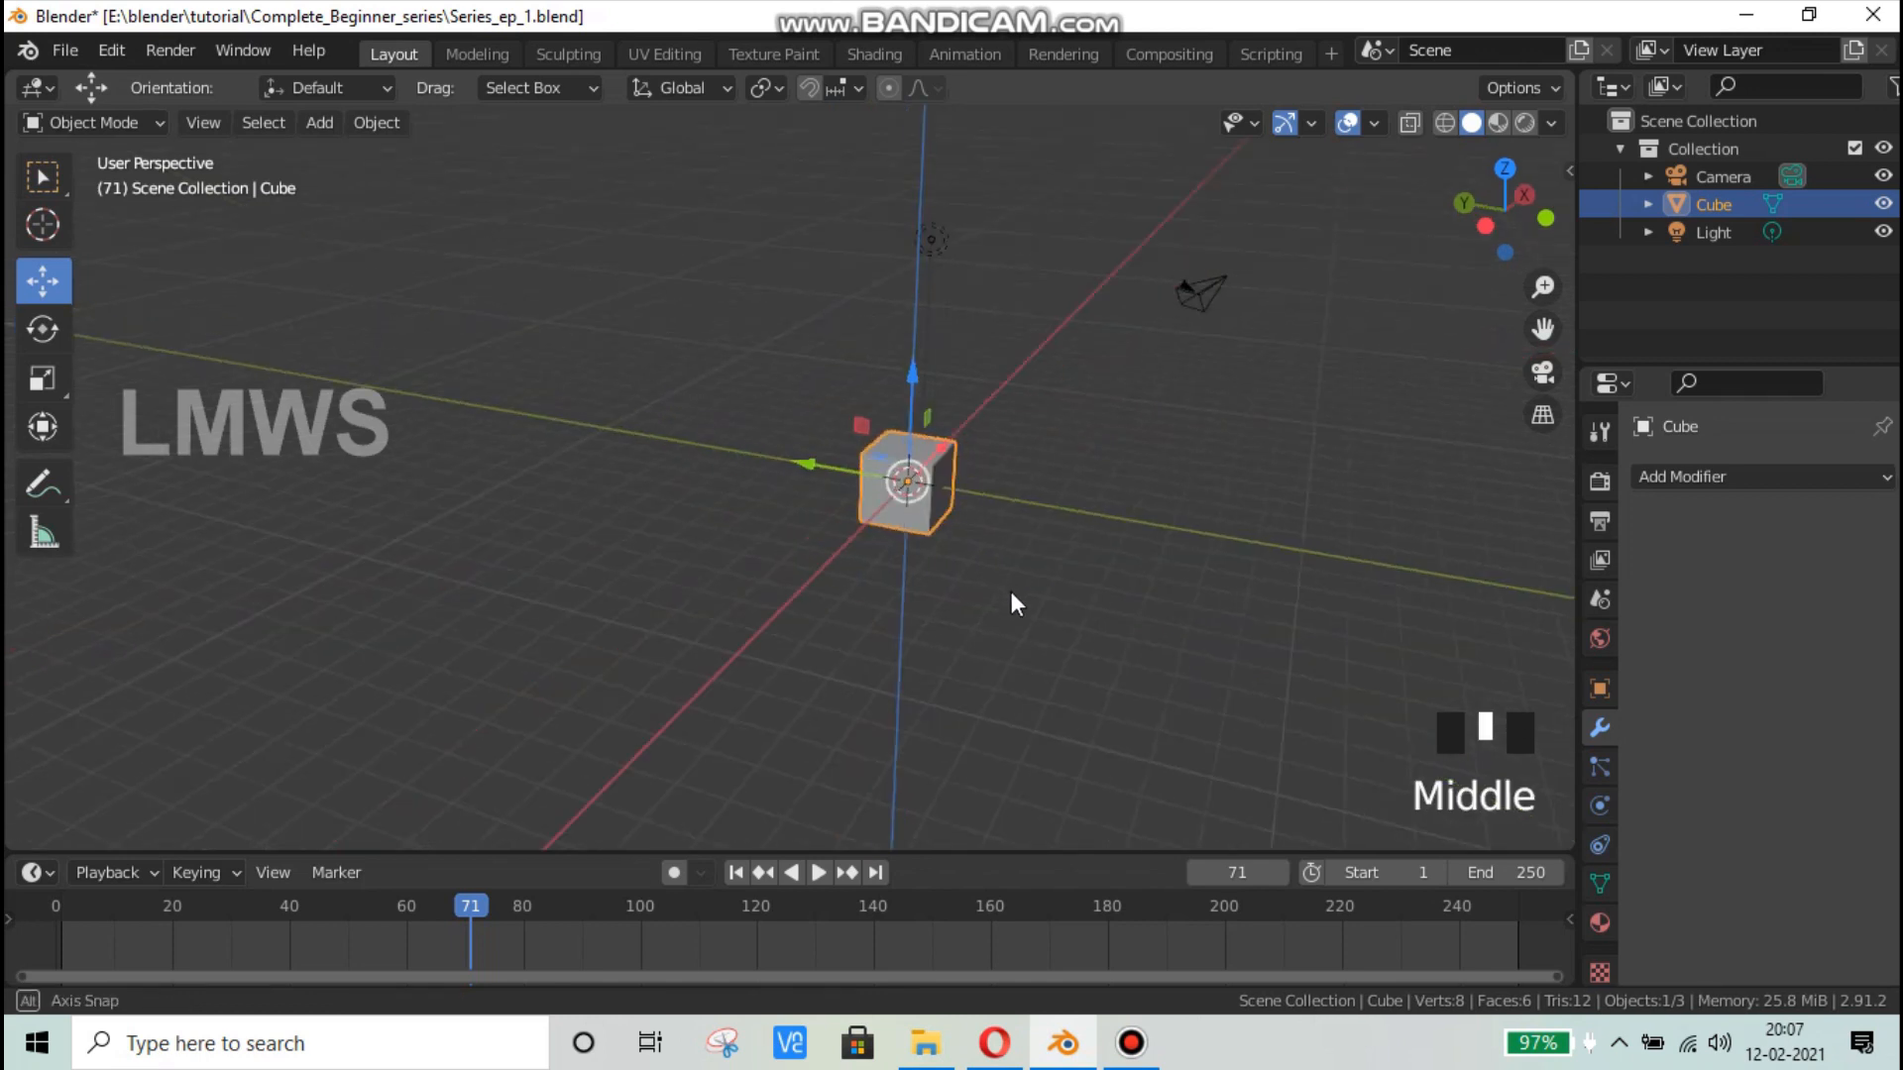
scroll(910, 462, up, 3)
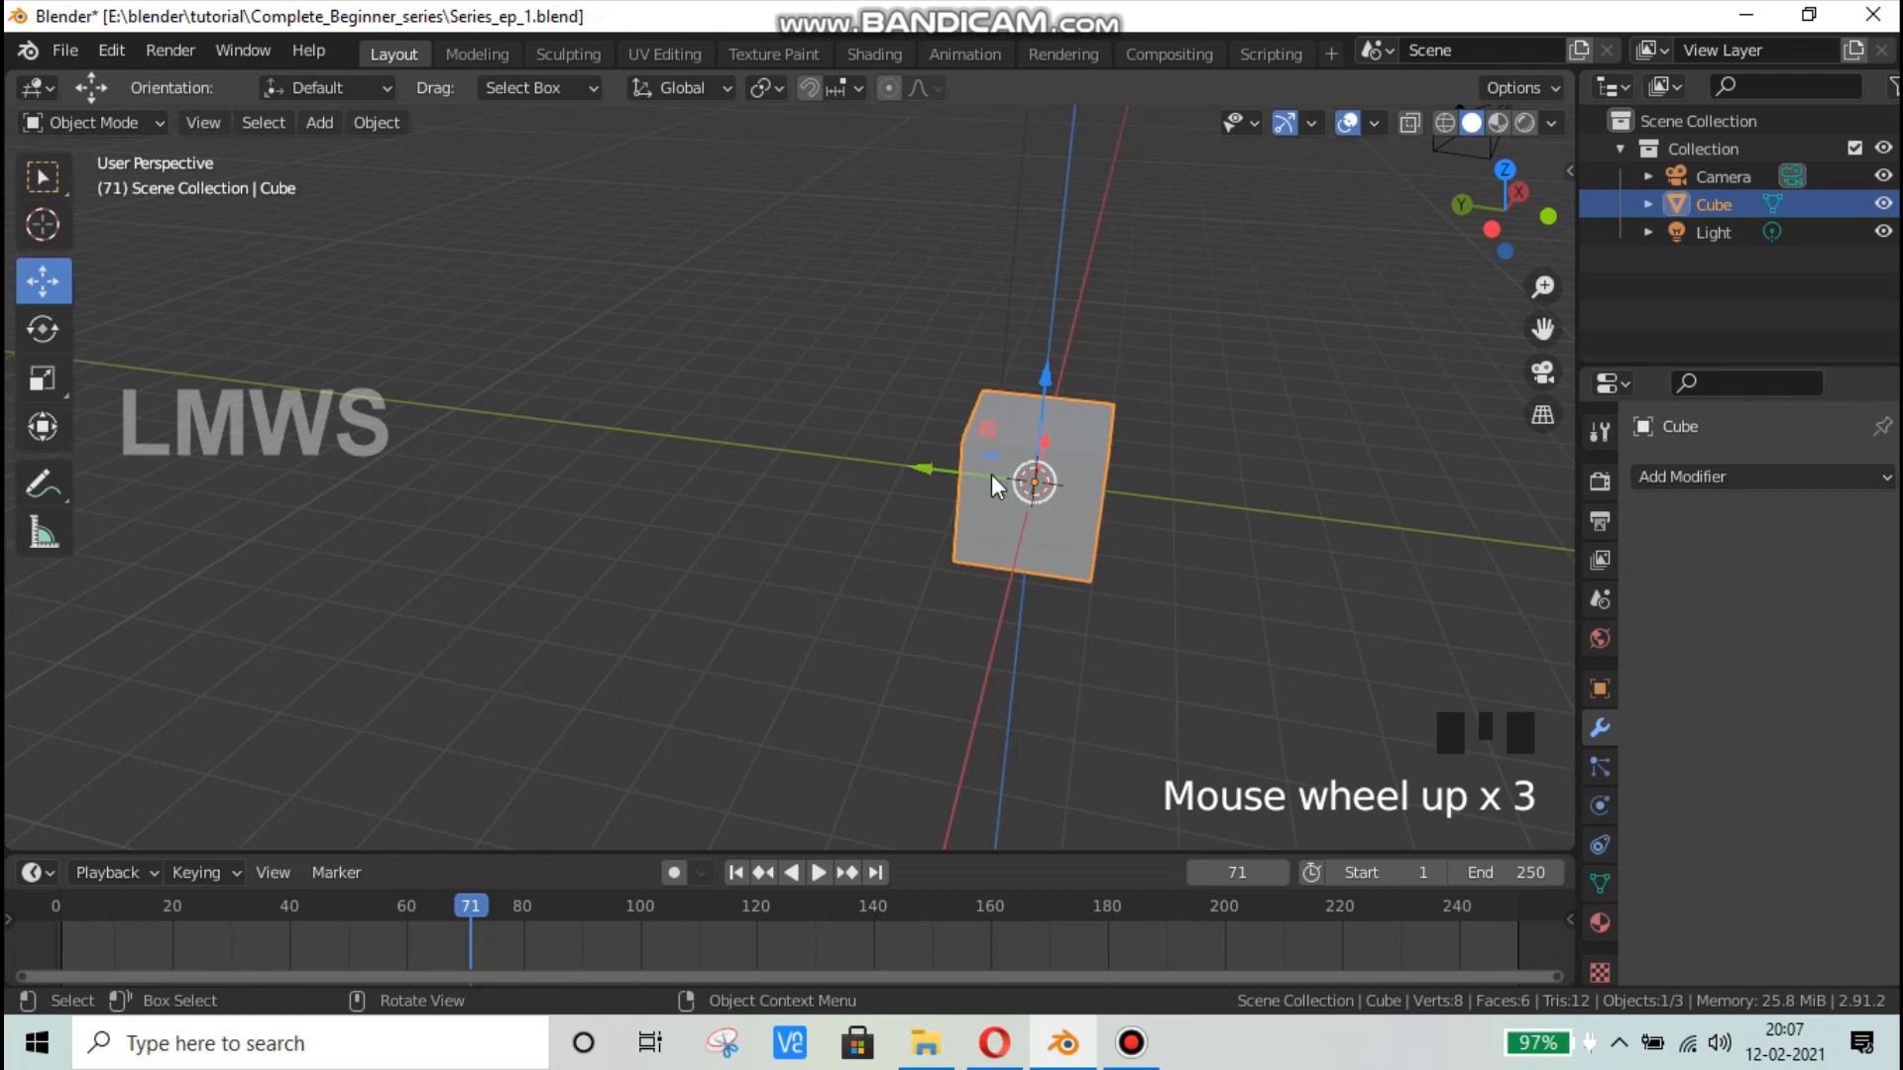
middle_drag(991, 474, 913, 466)
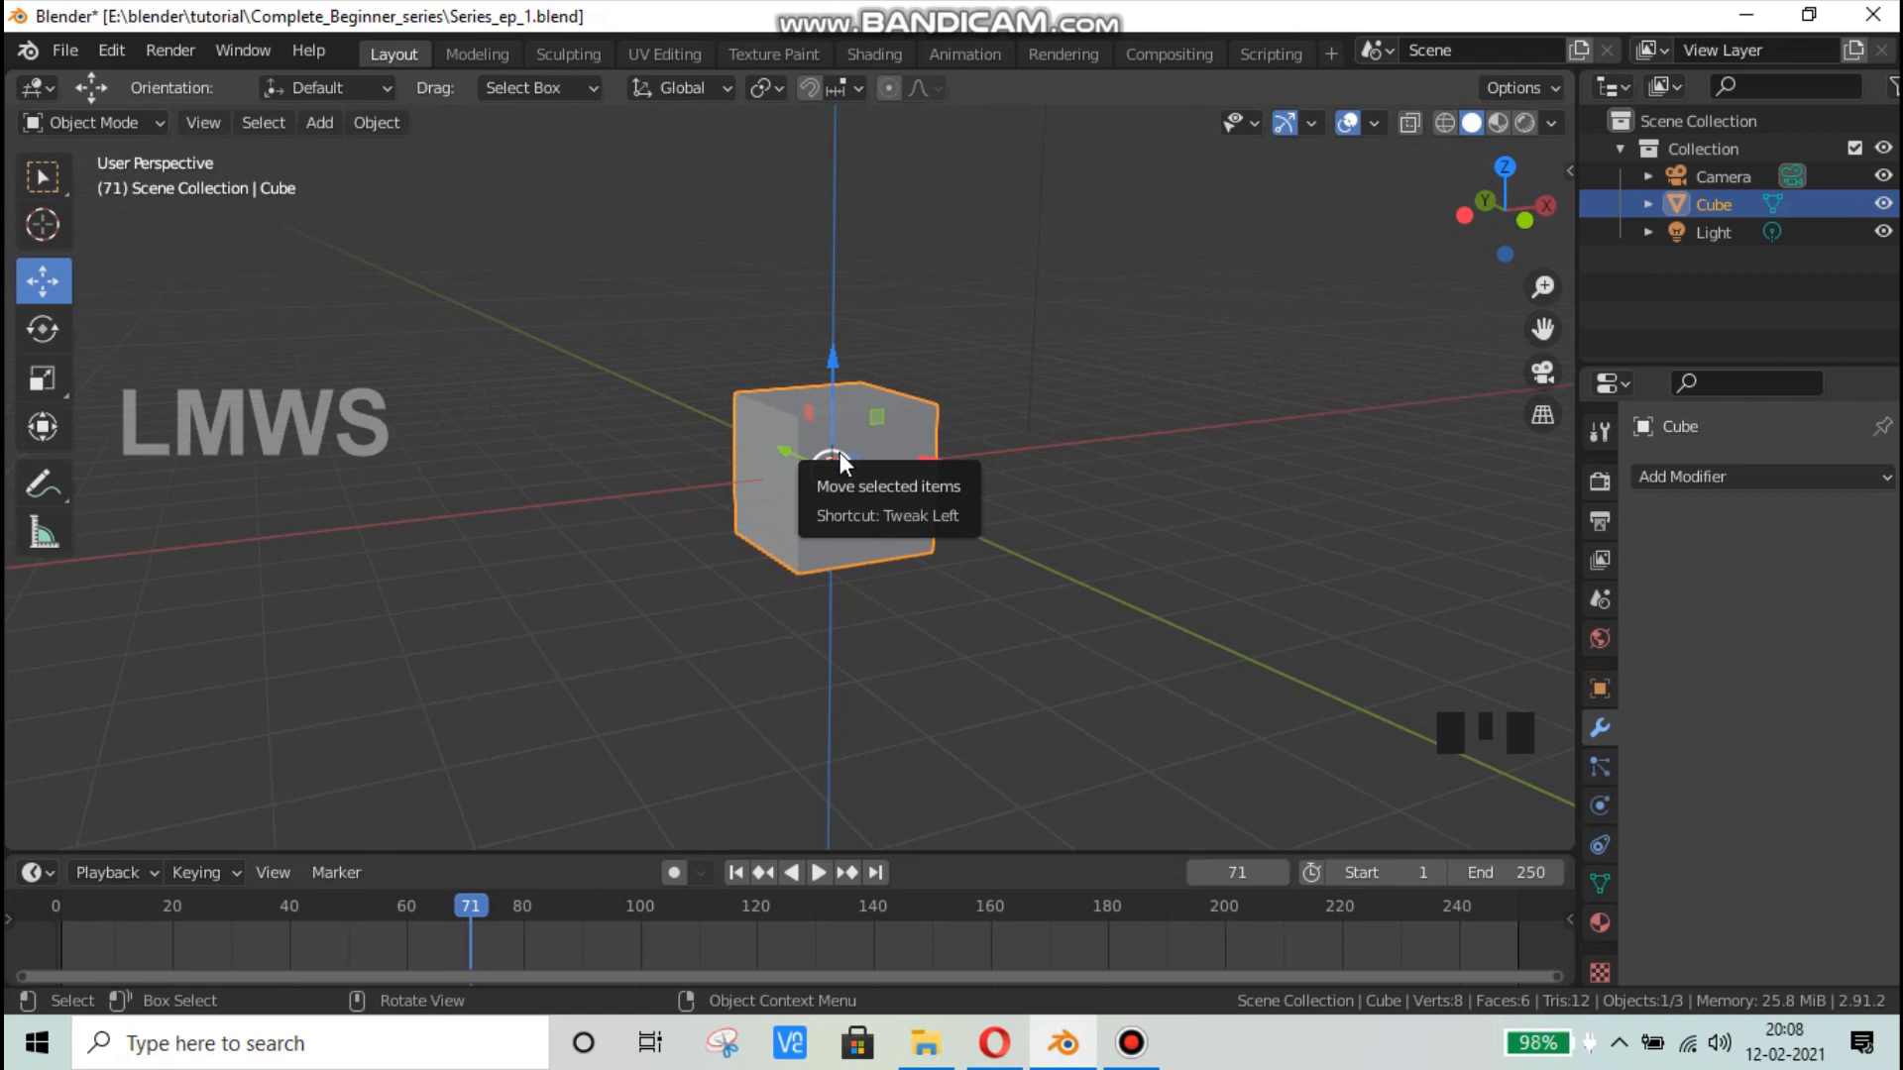
Step: Deselect the cube and review the file commands, the edit commands and the add-ons list in Preferences
click(375, 508)
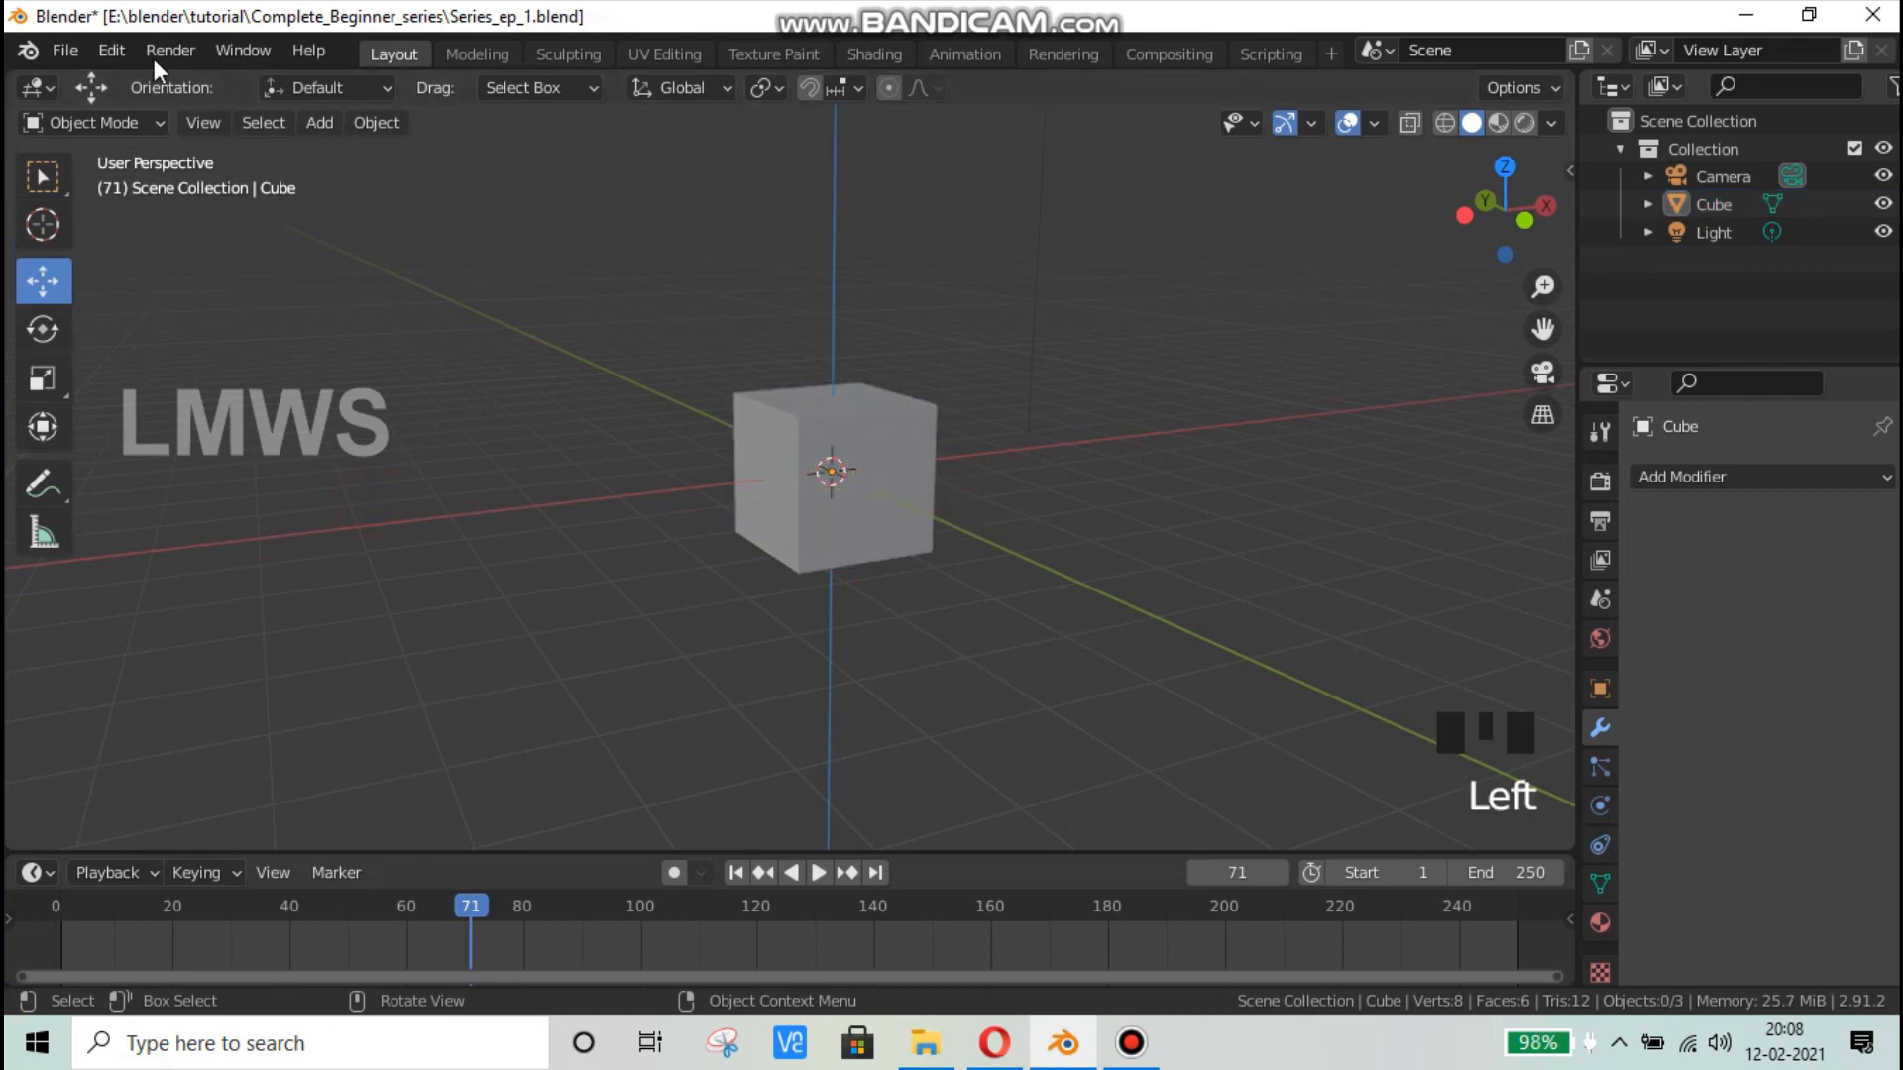
click(60, 51)
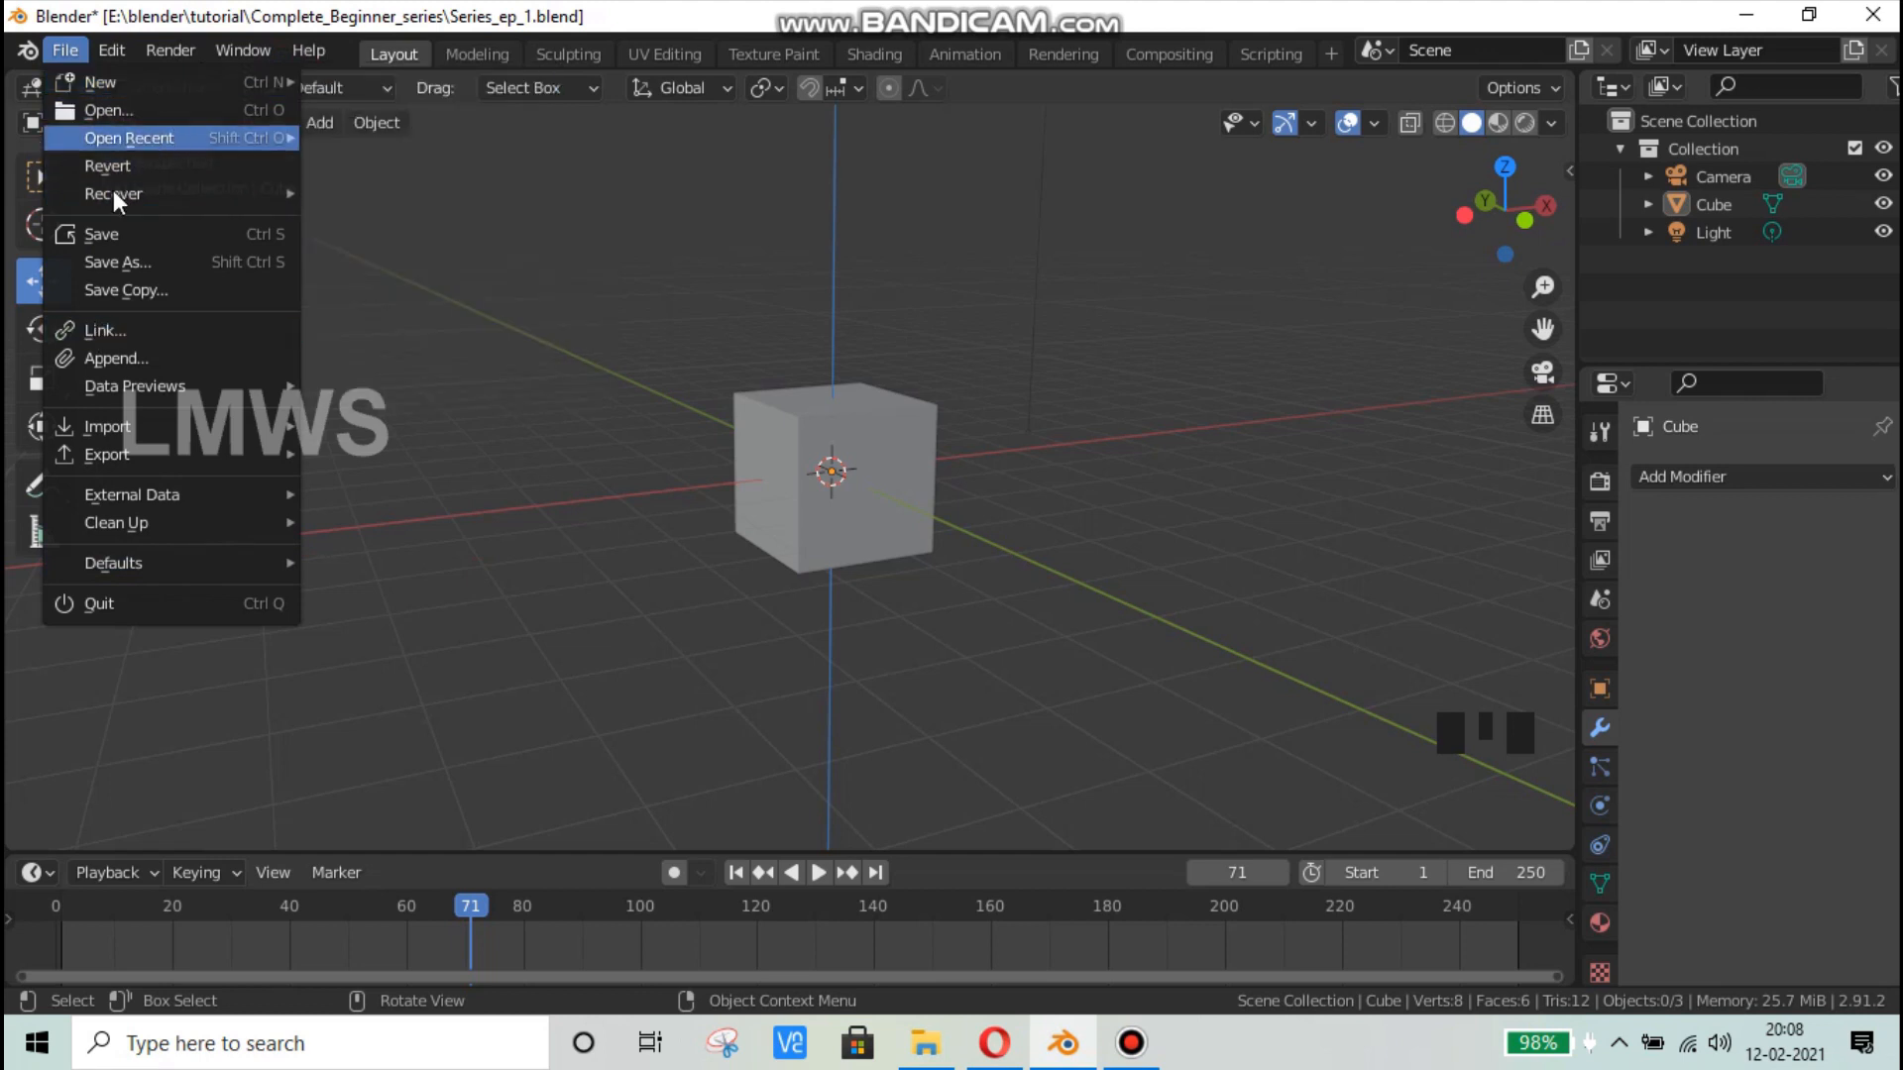
click(113, 51)
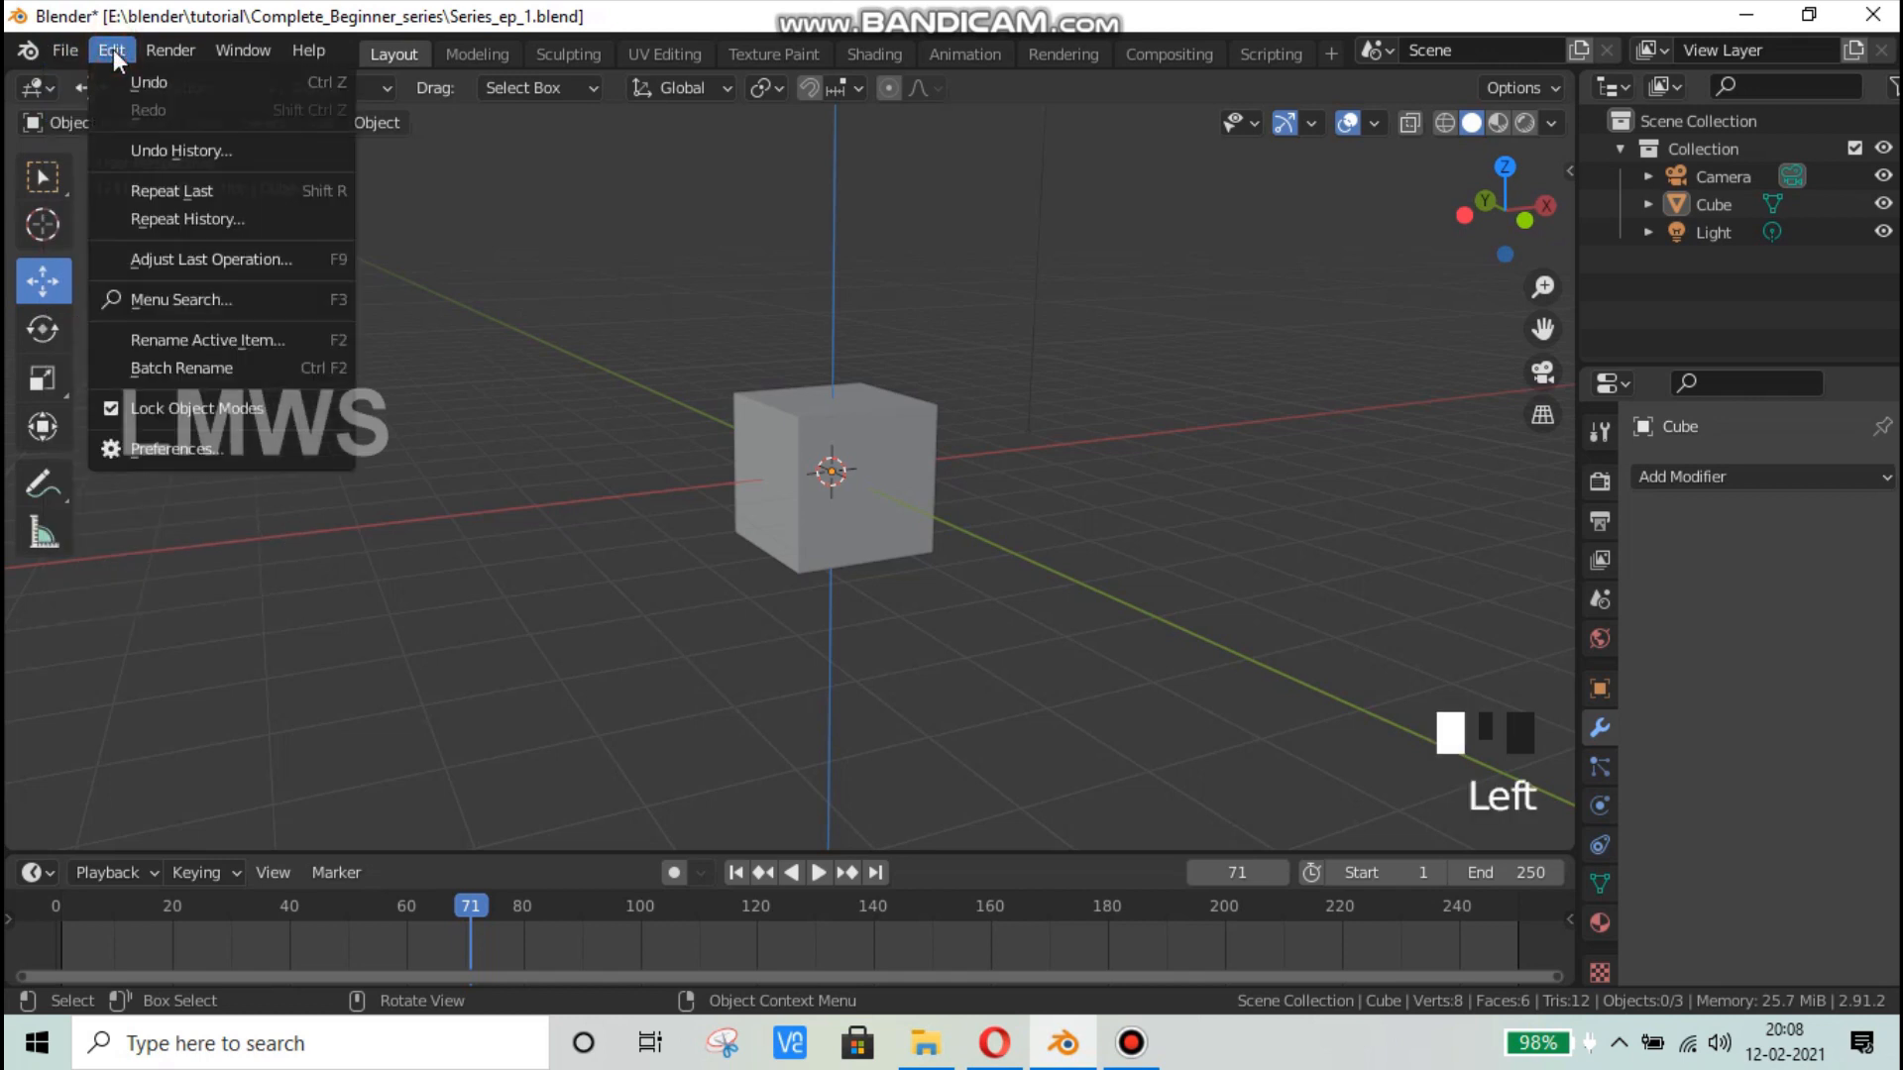
click(191, 451)
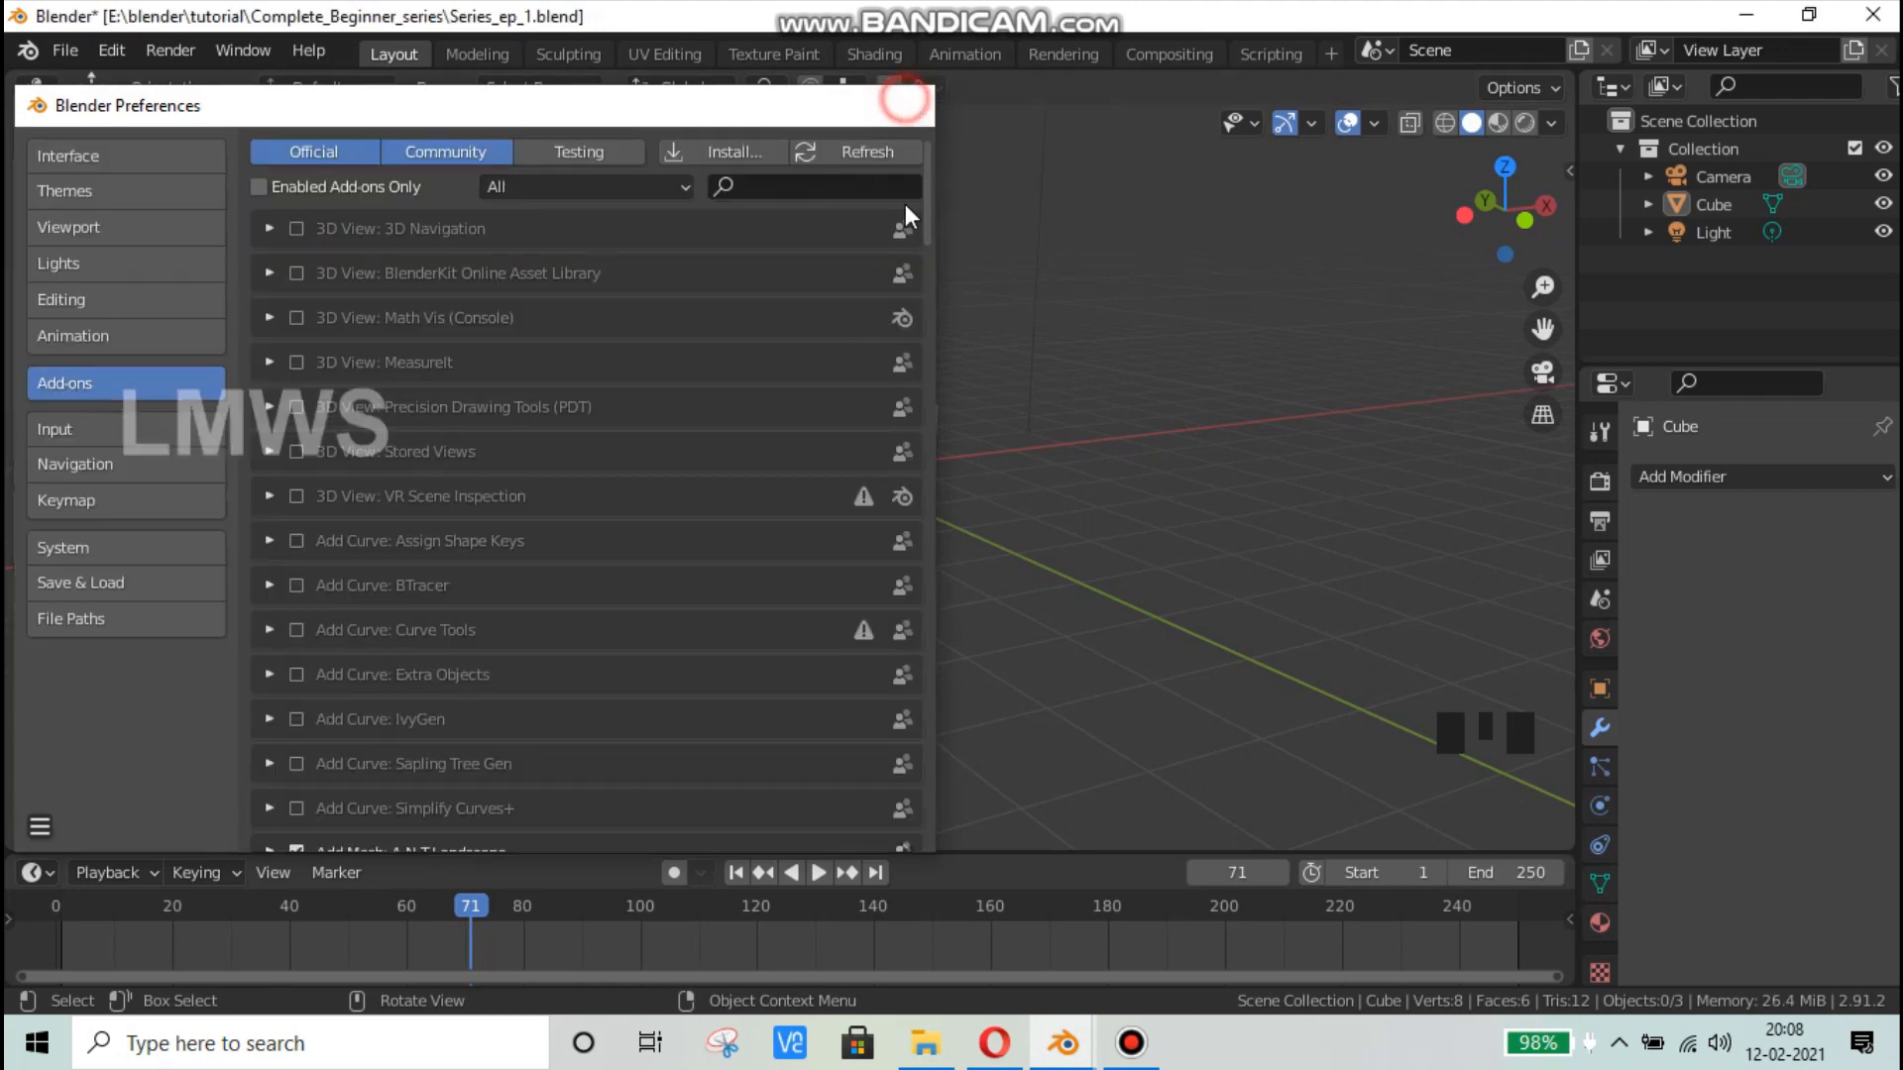
click(903, 101)
Step: Review the available render commands, such as Render Image and Render Animation, and the window commands
click(168, 51)
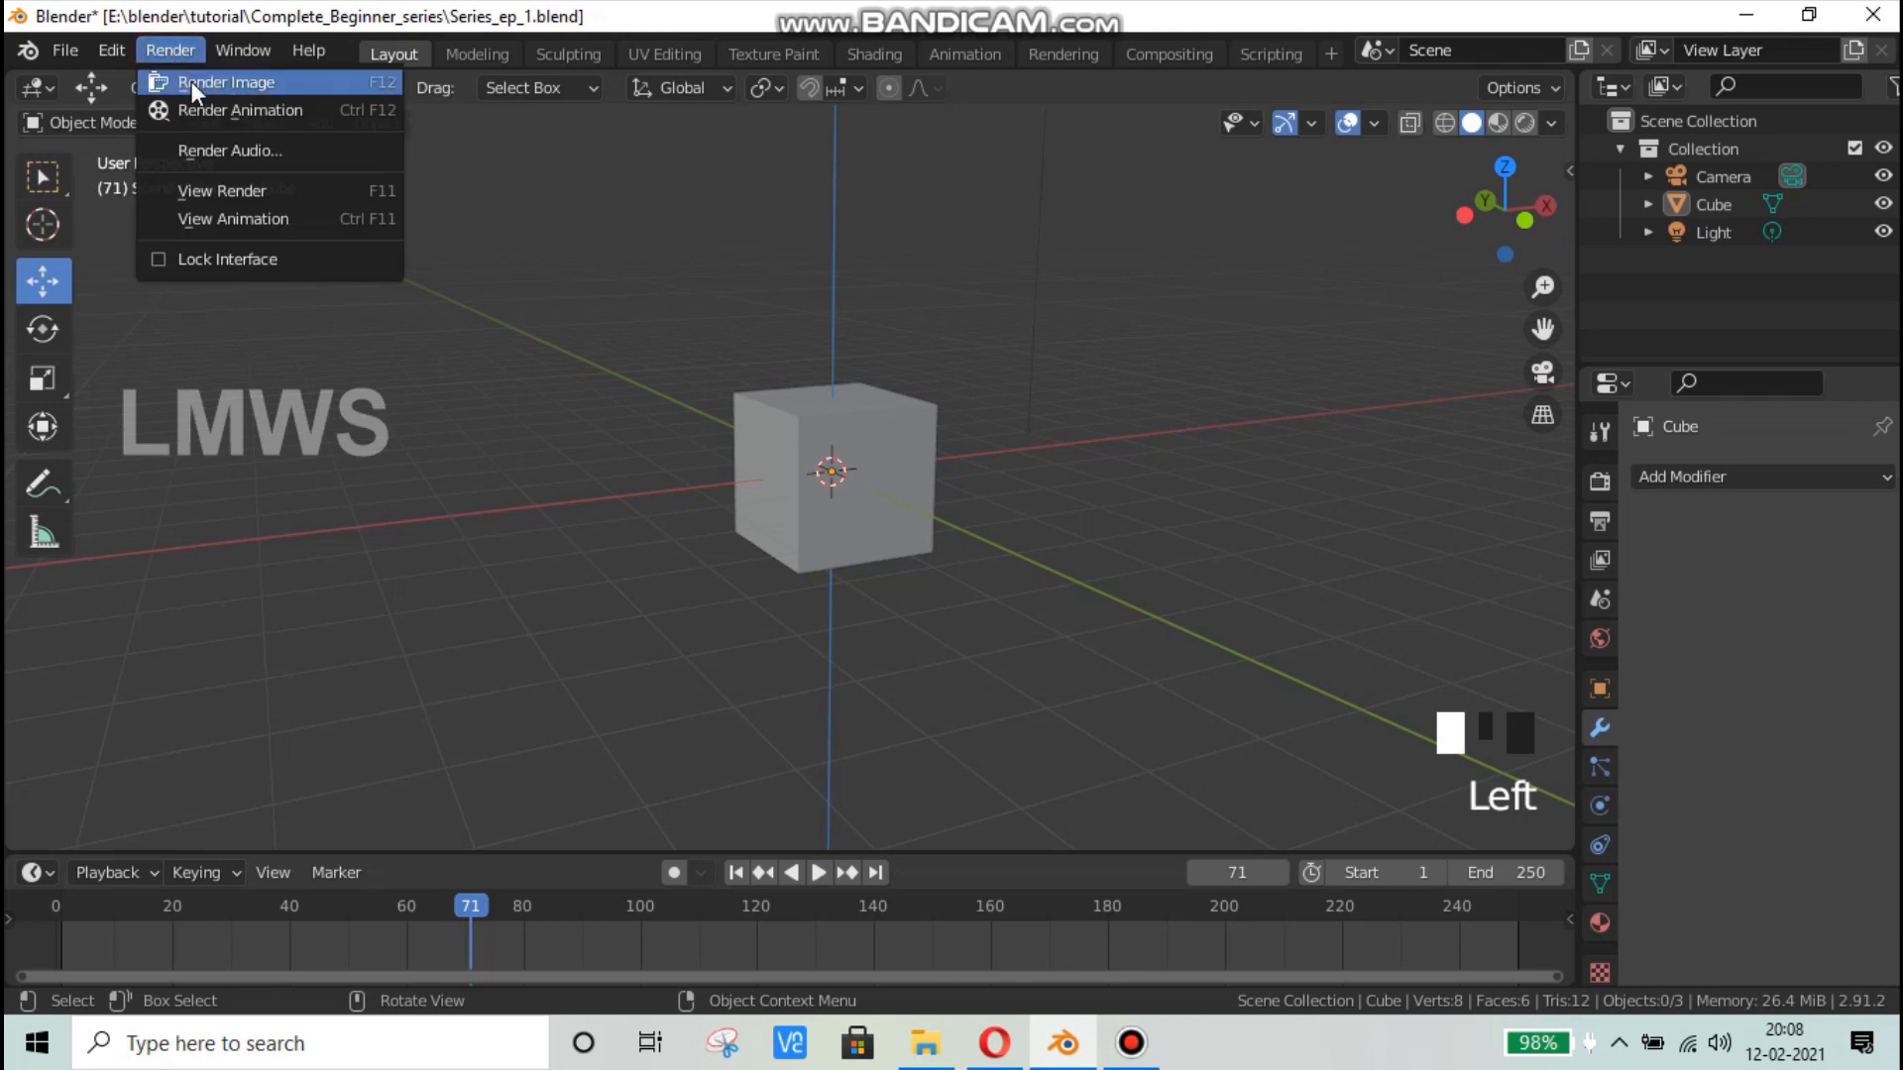
click(174, 50)
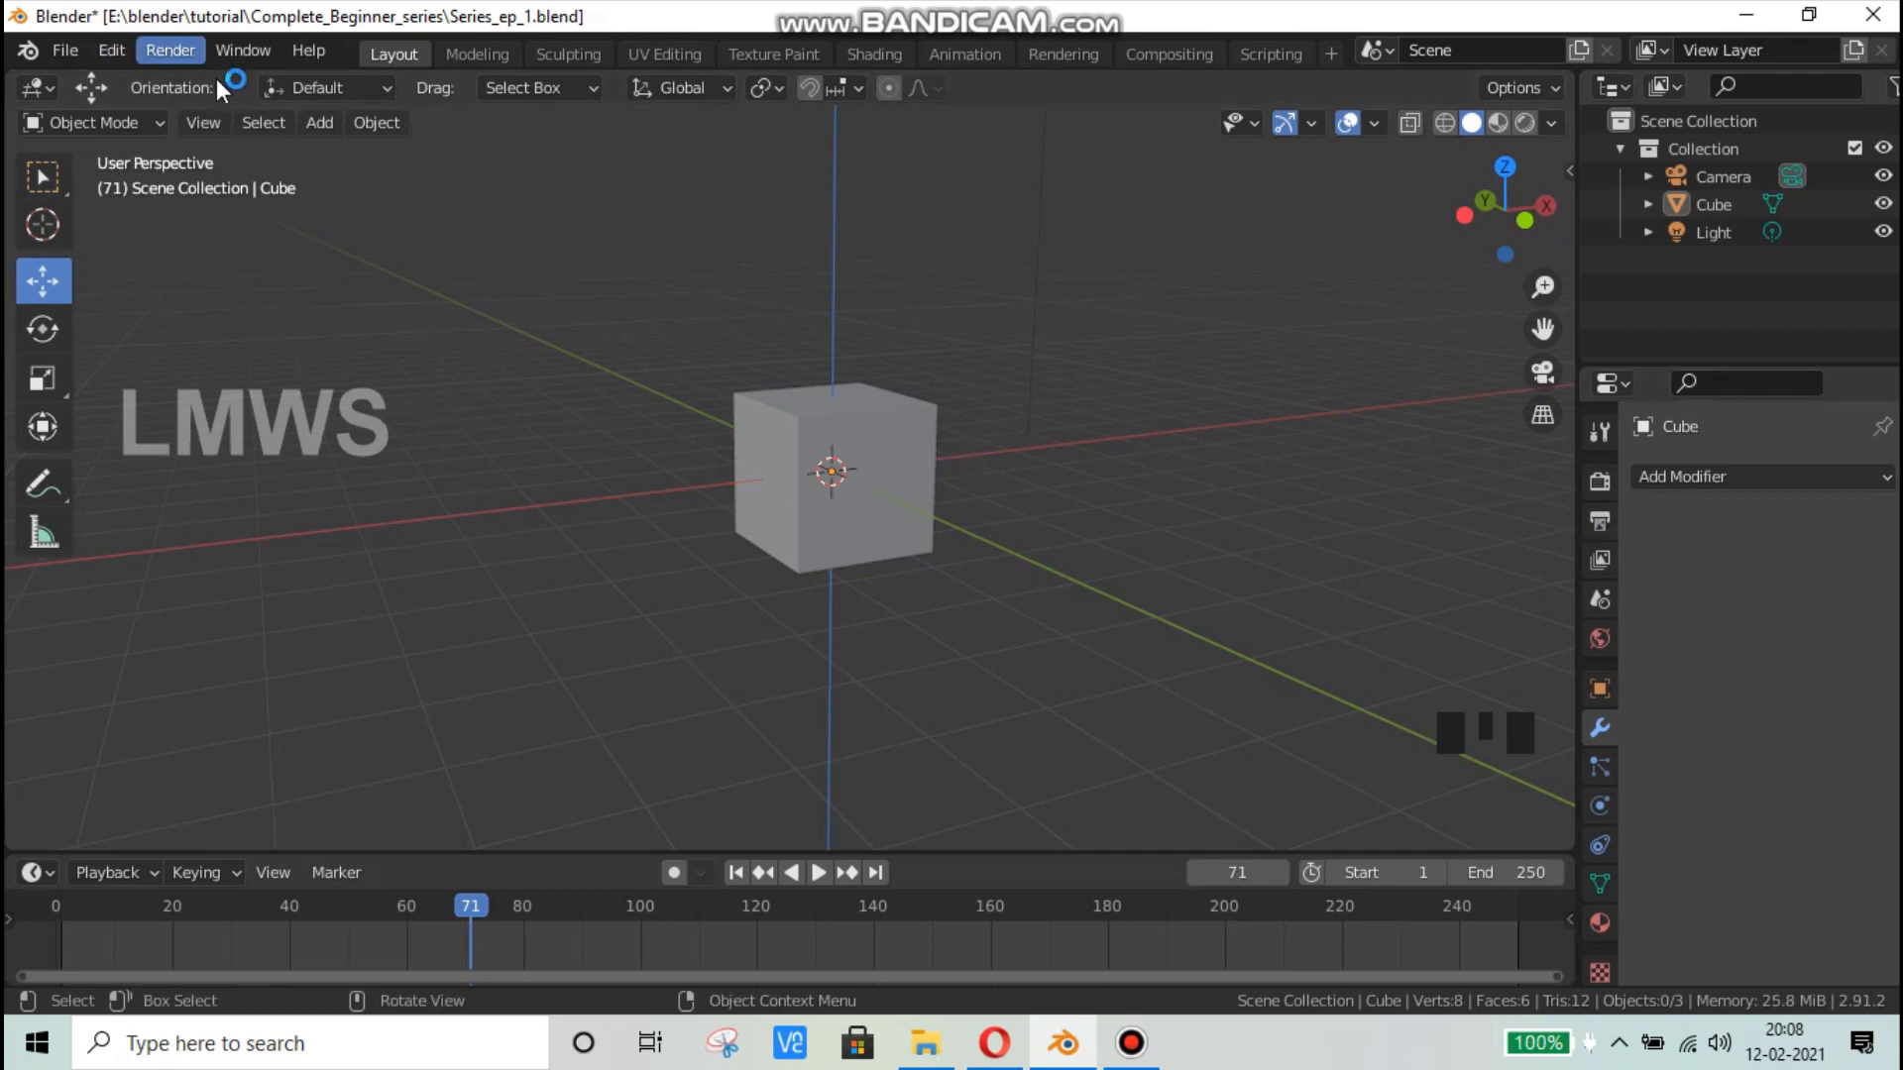
scroll(404, 363, down, 2)
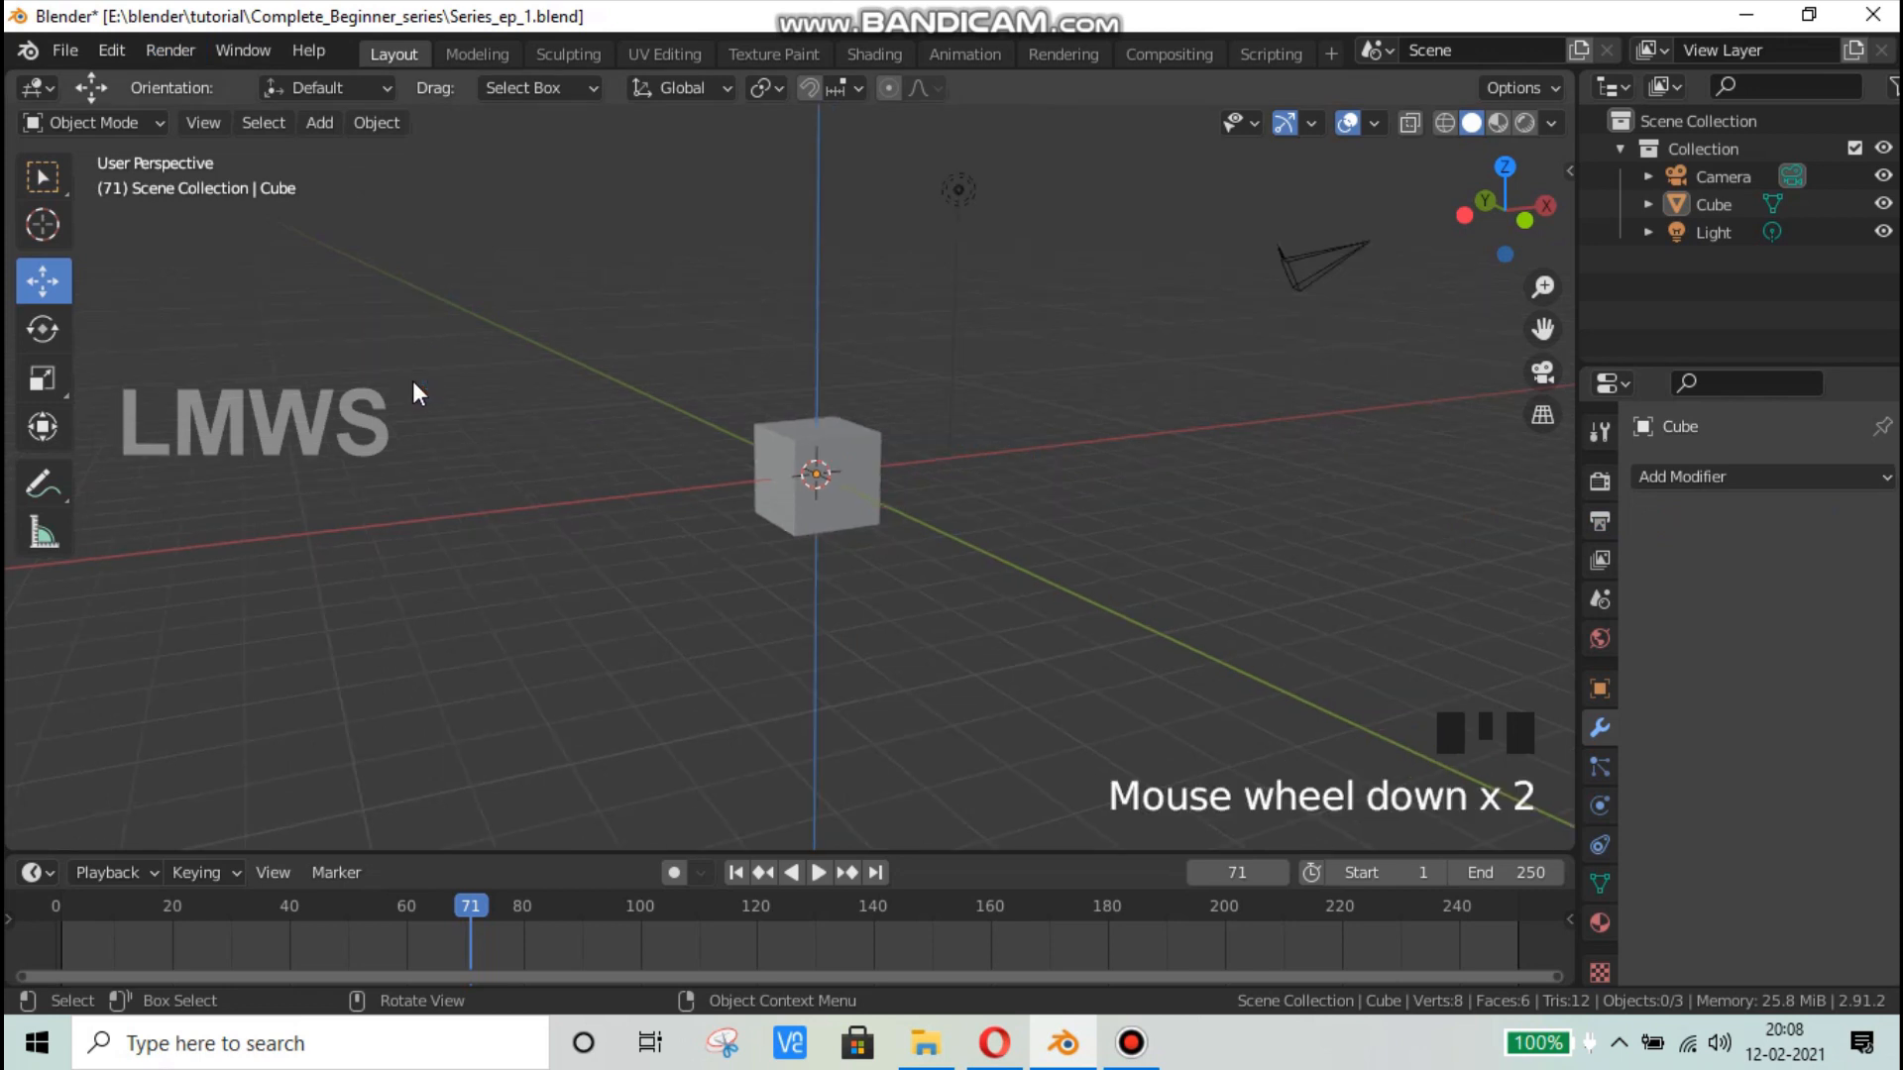
click(148, 47)
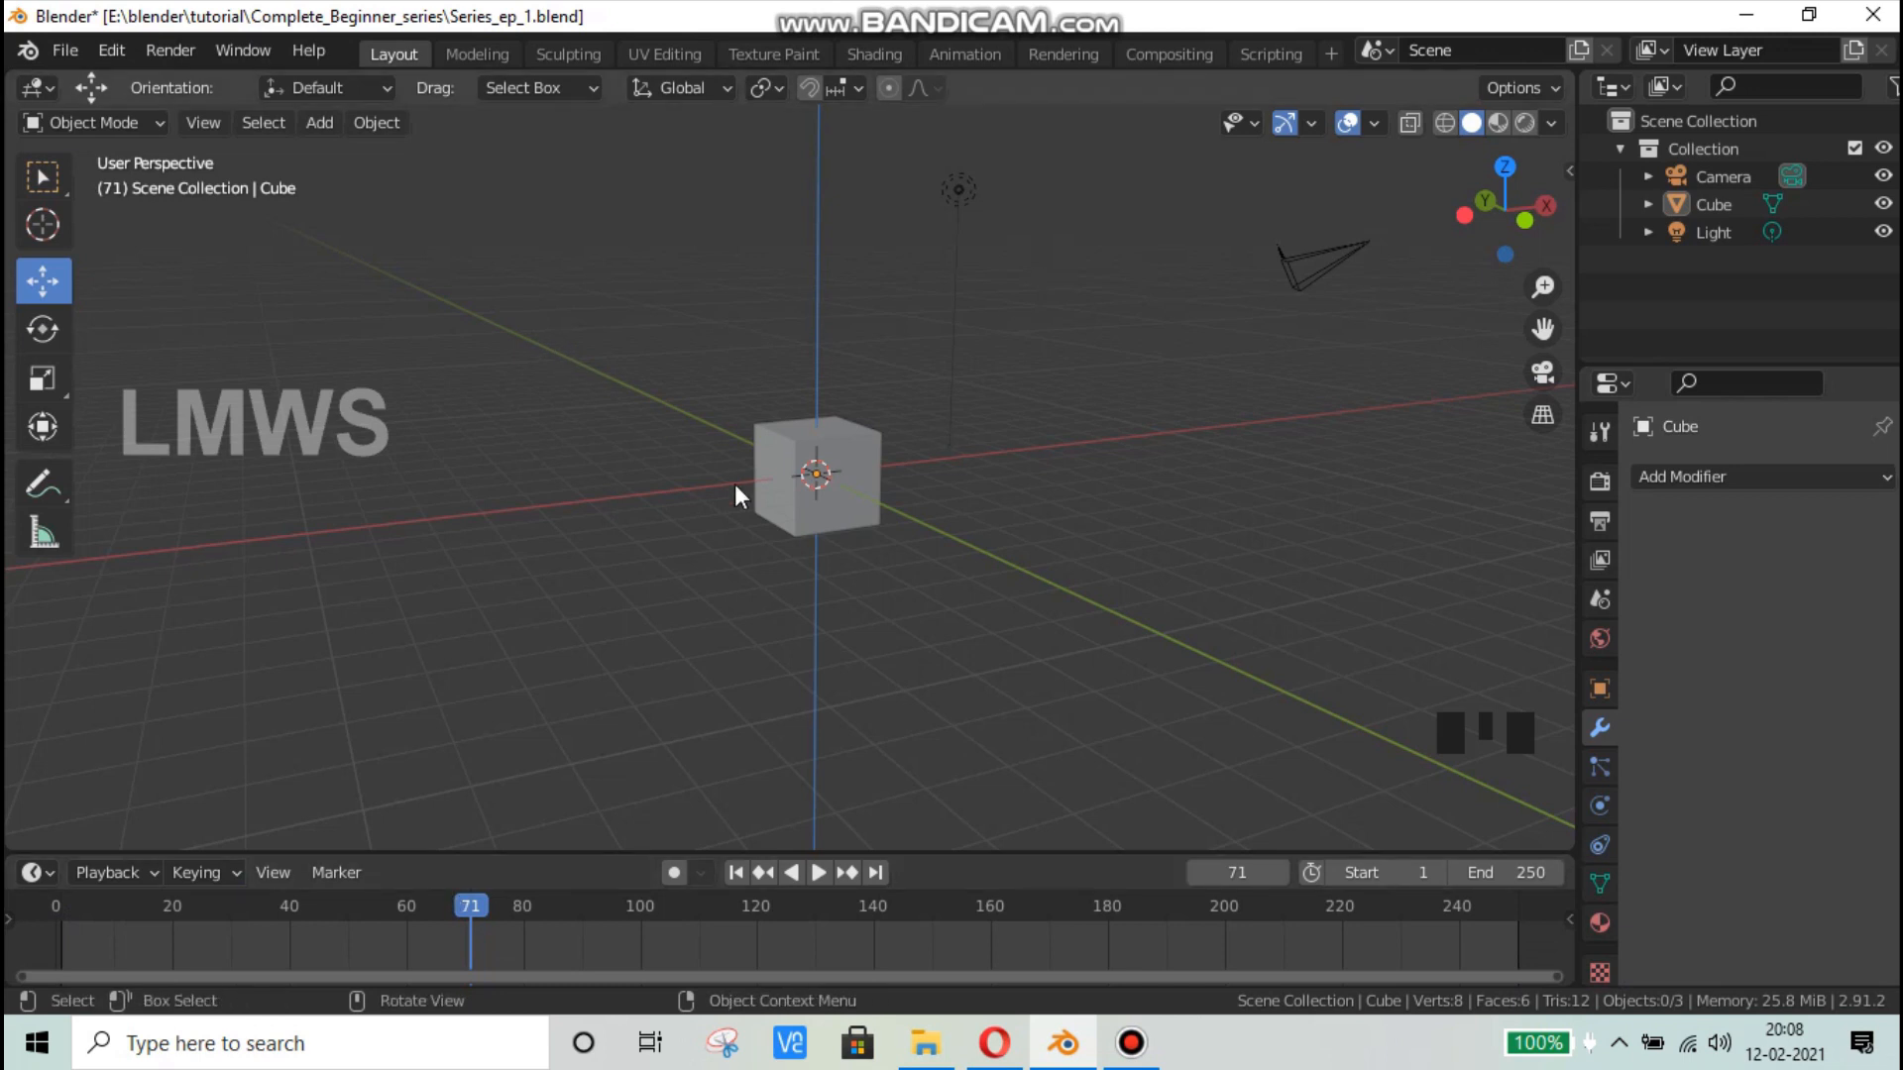
click(200, 51)
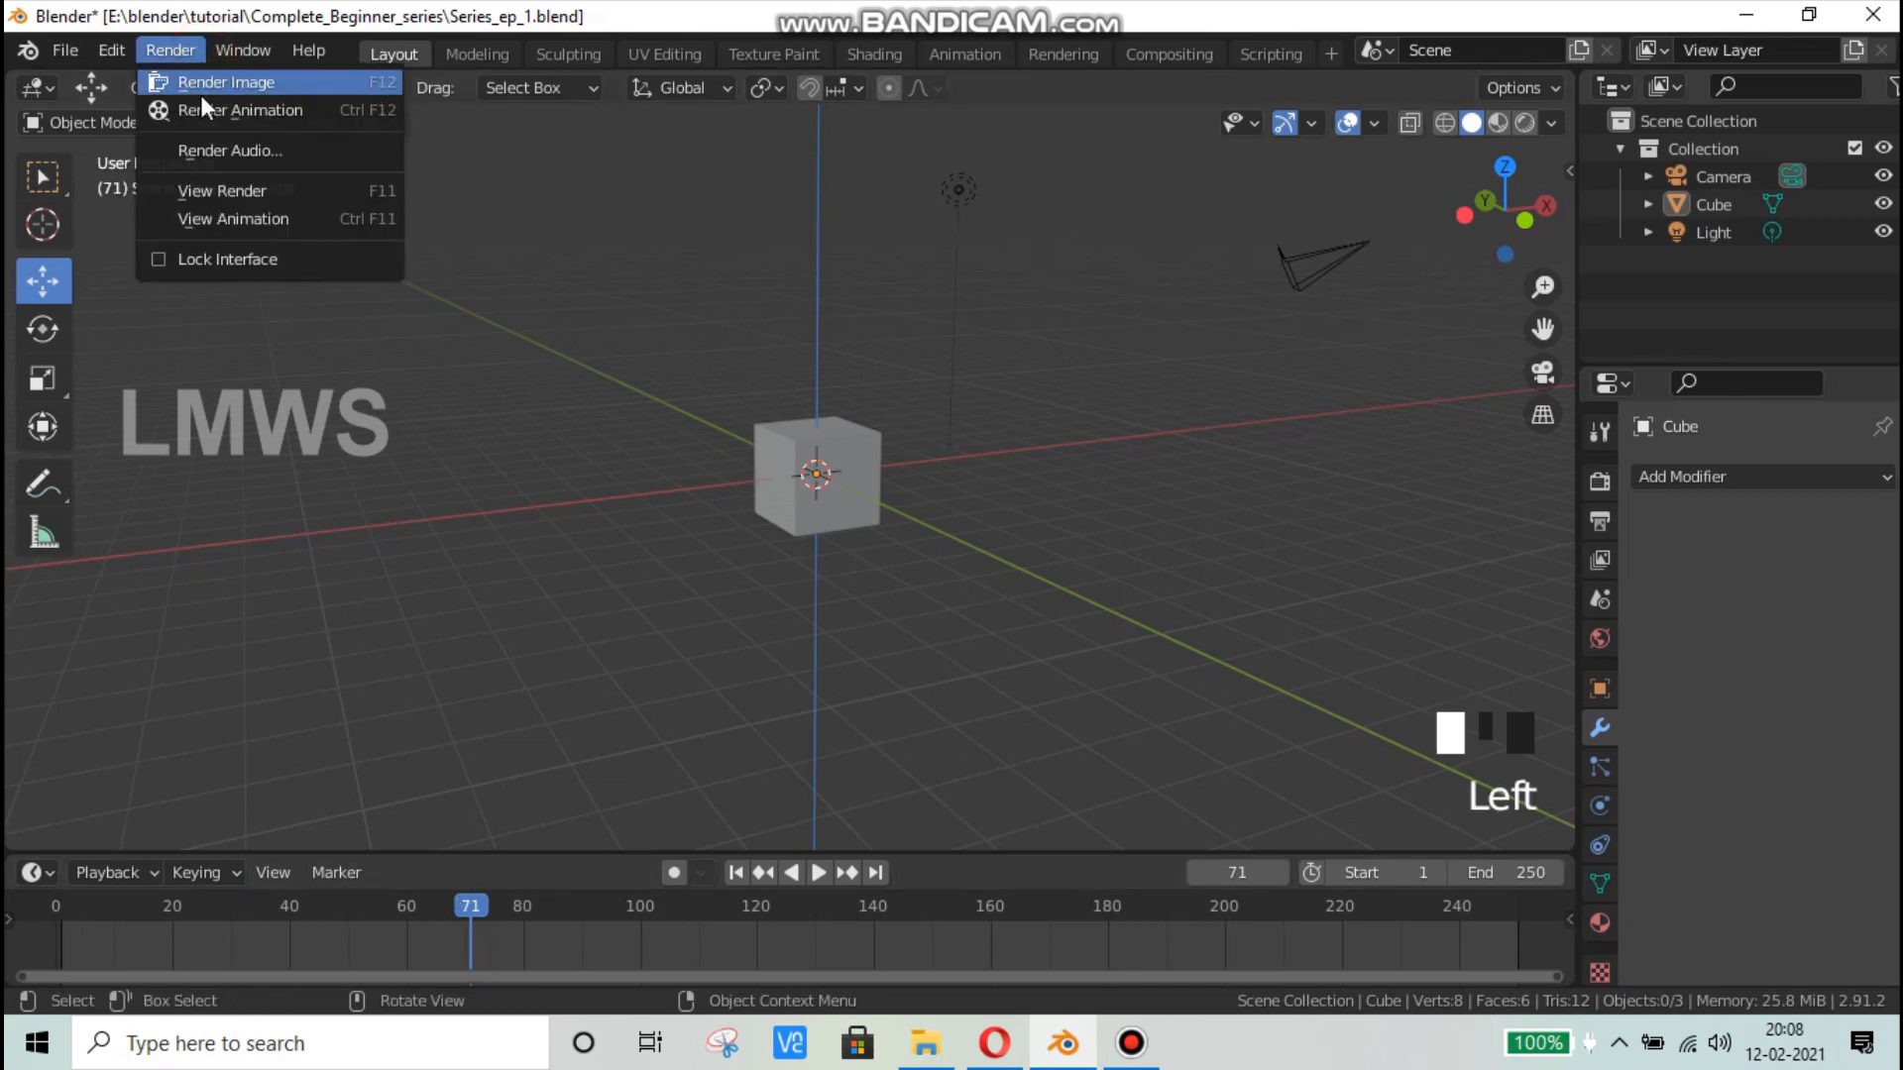
click(373, 587)
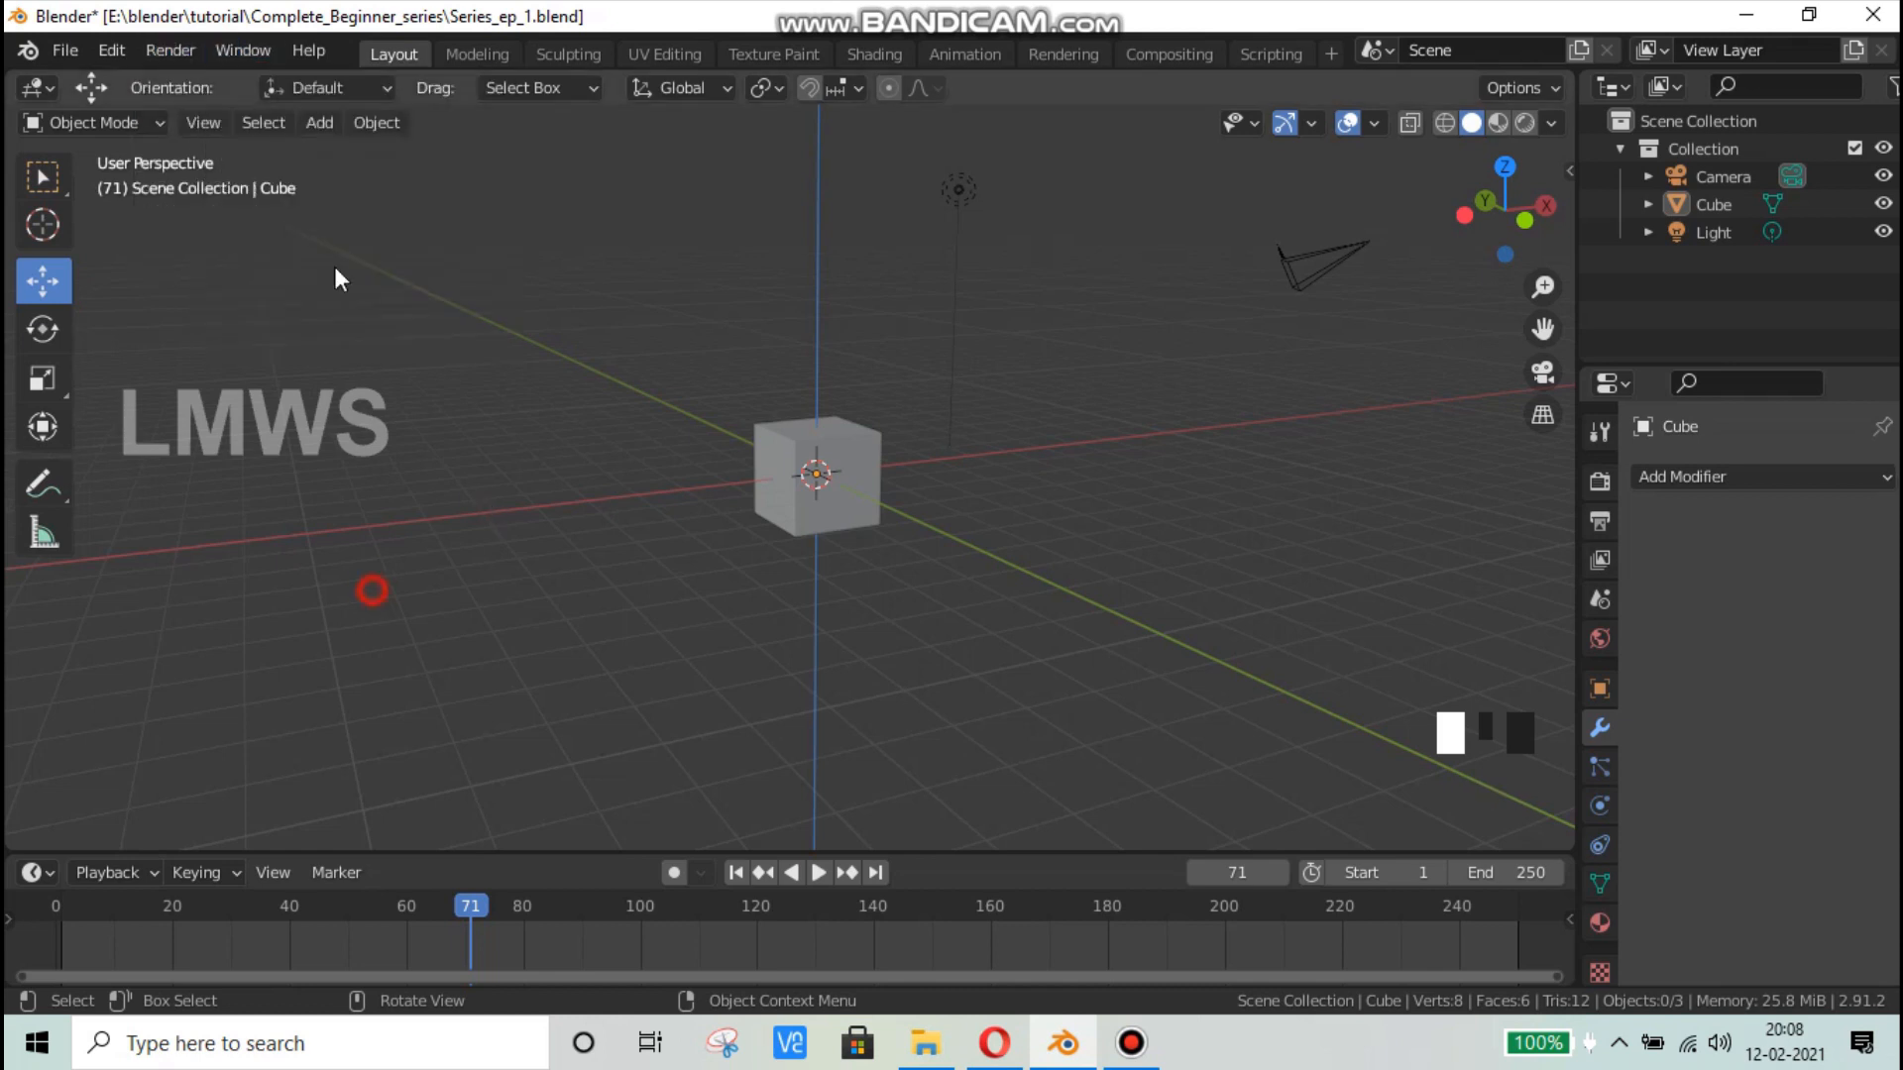
click(260, 48)
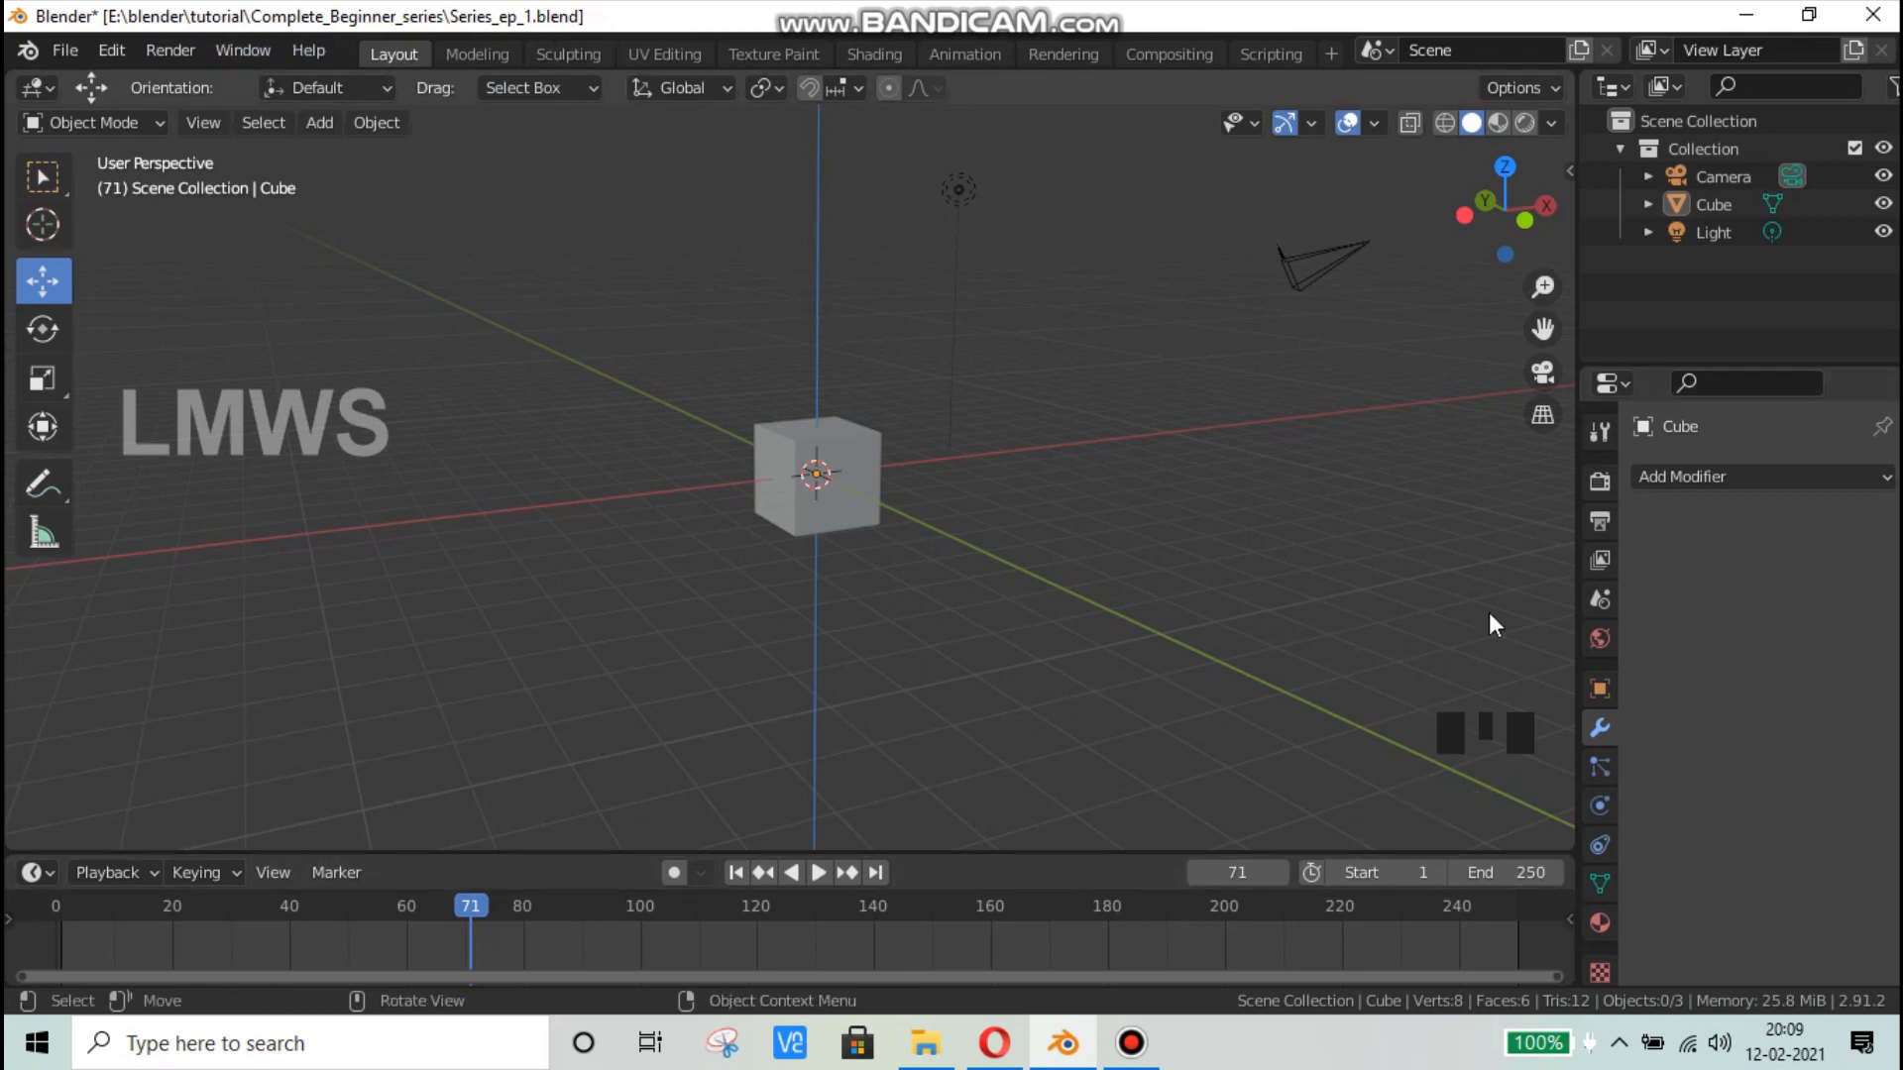
Step: Examine the red X axis line and the green Y axis line in the viewport from several angles
scroll(805, 501, up, 3)
scroll(645, 389, down, 1)
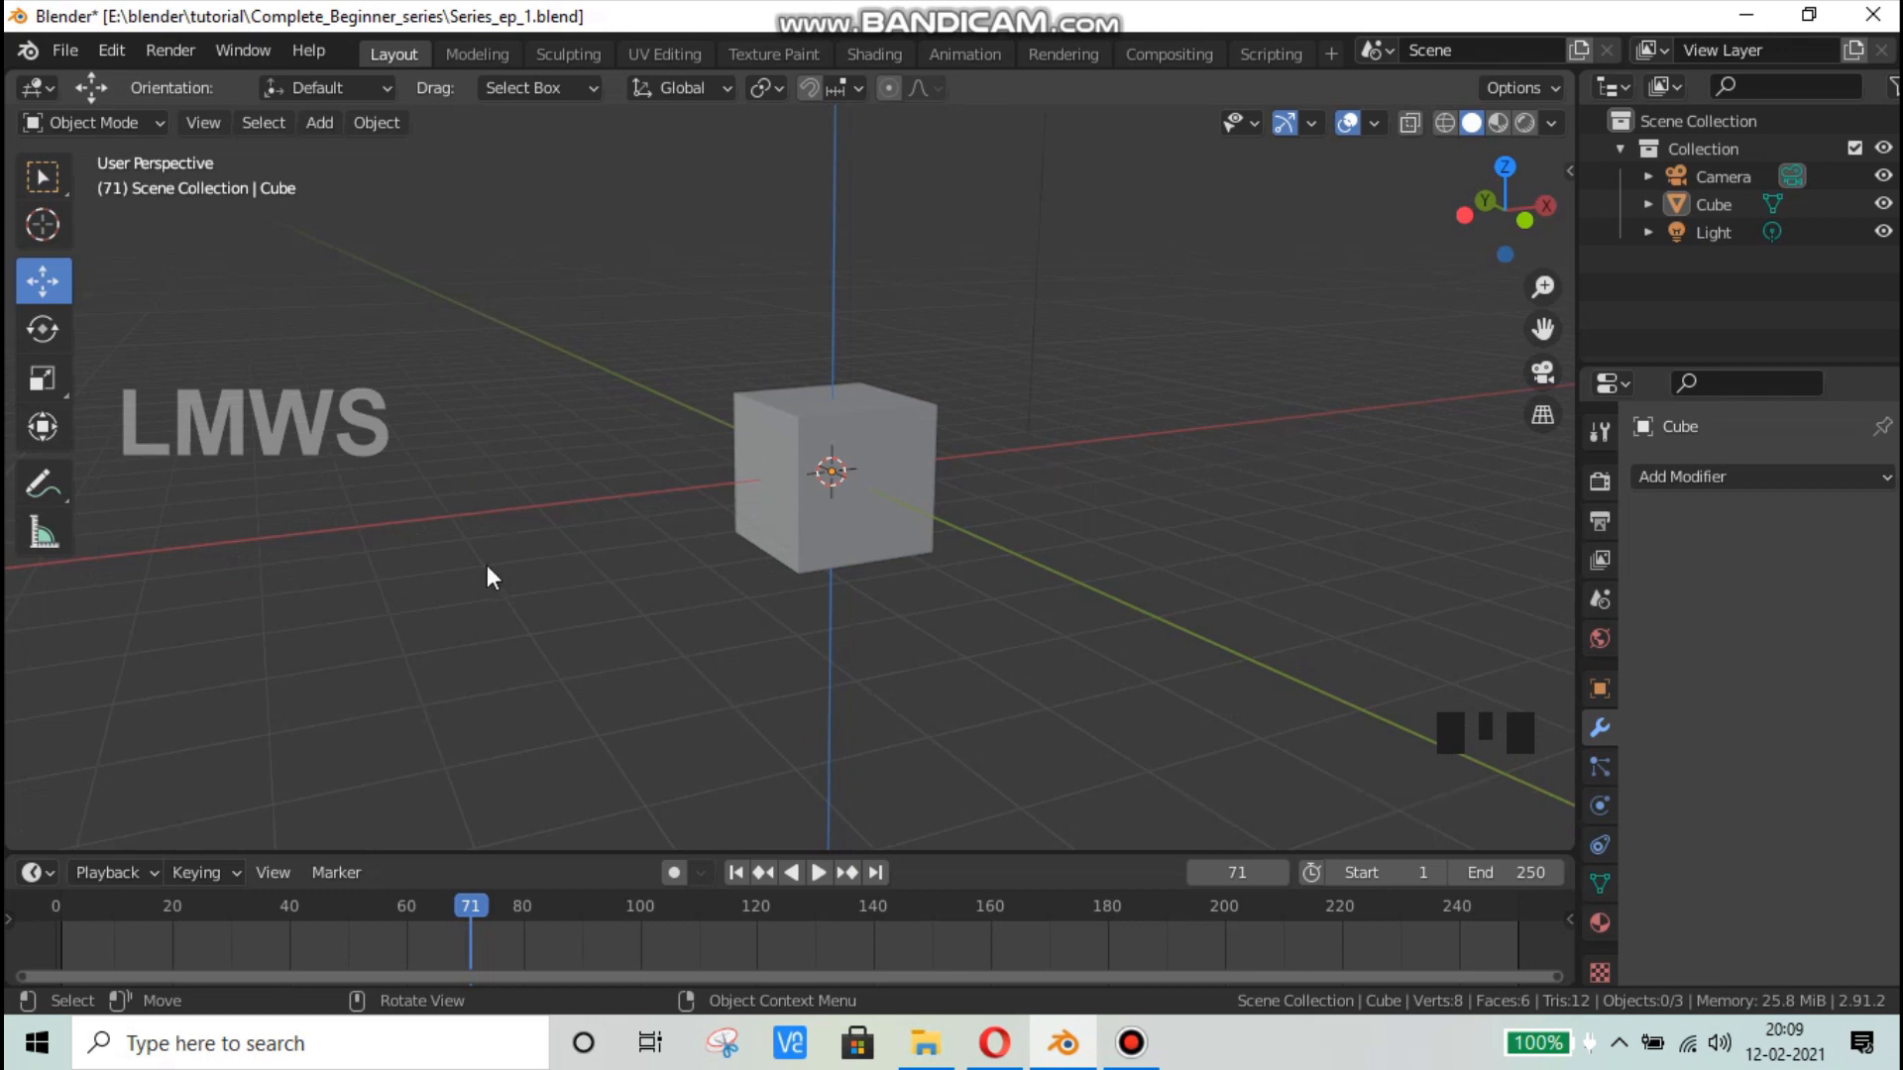
scroll(728, 526, down, 2)
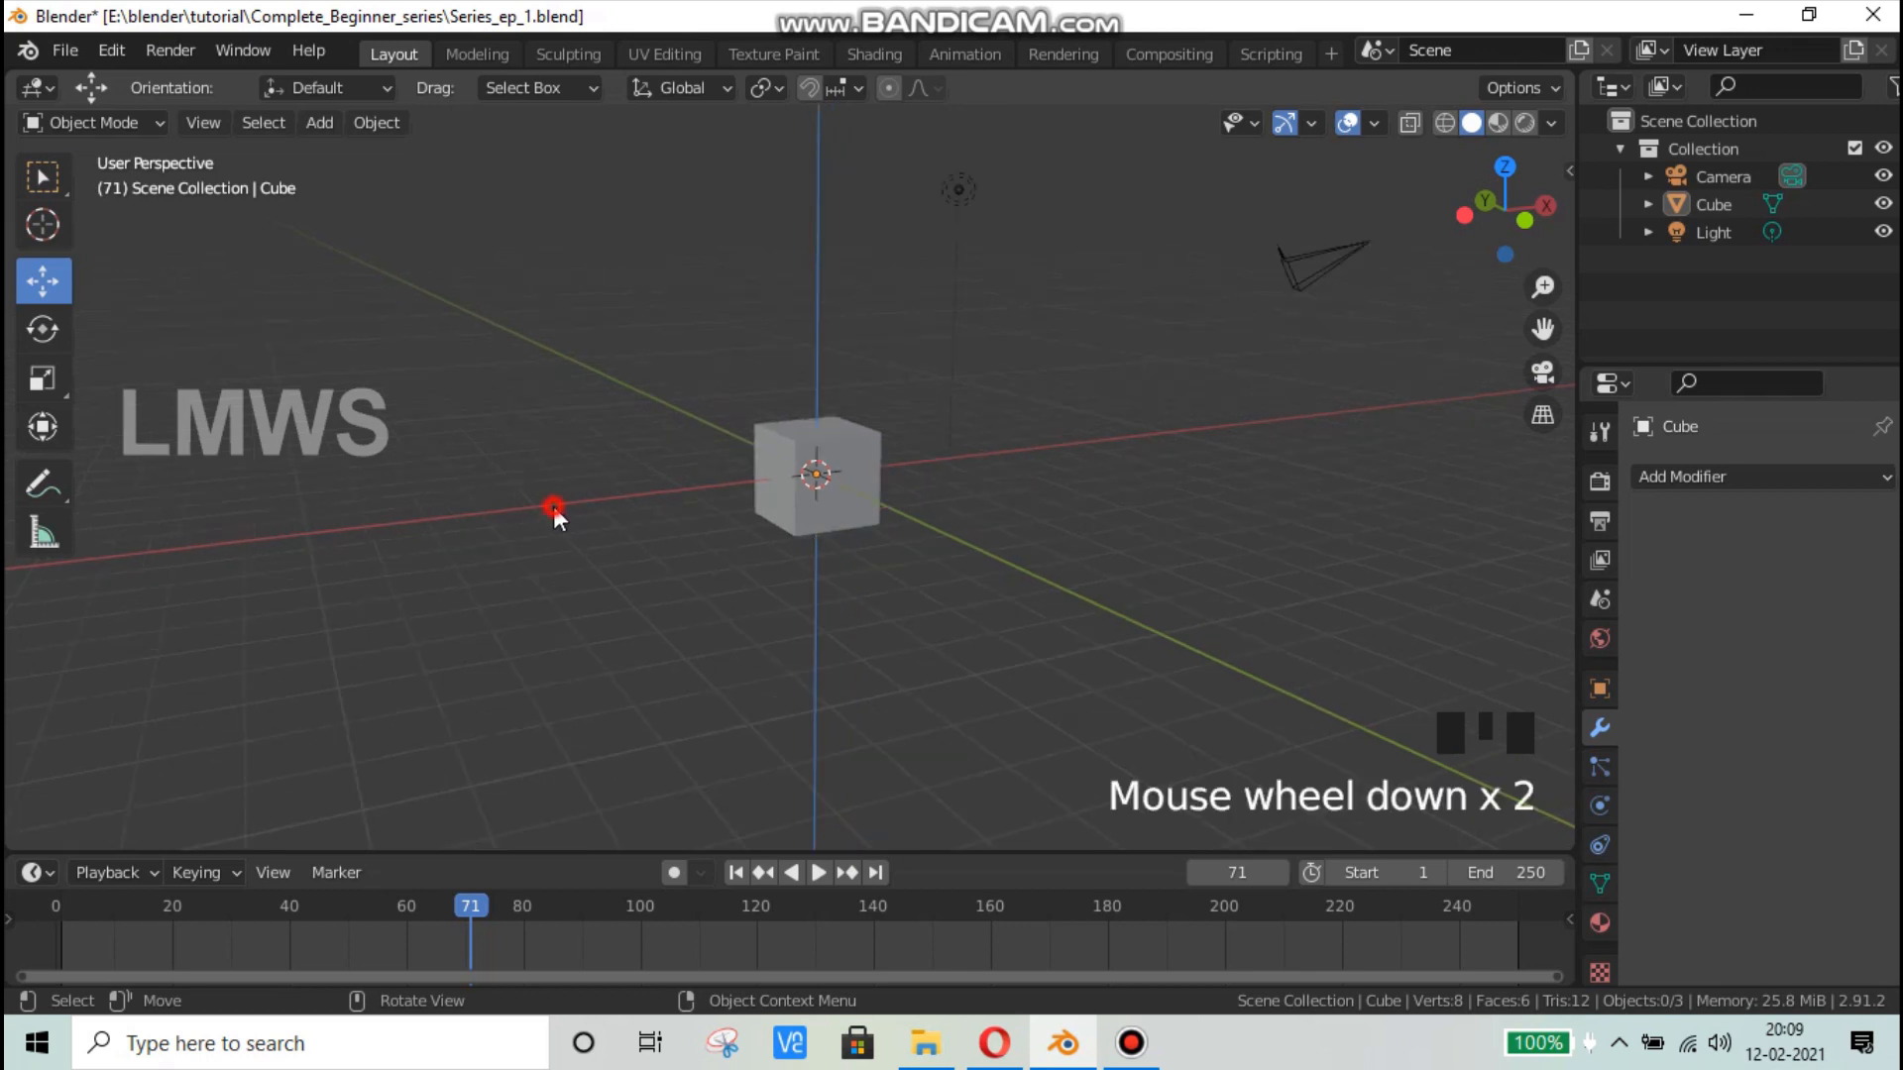
click(1270, 437)
click(982, 550)
middle_drag(977, 553, 930, 616)
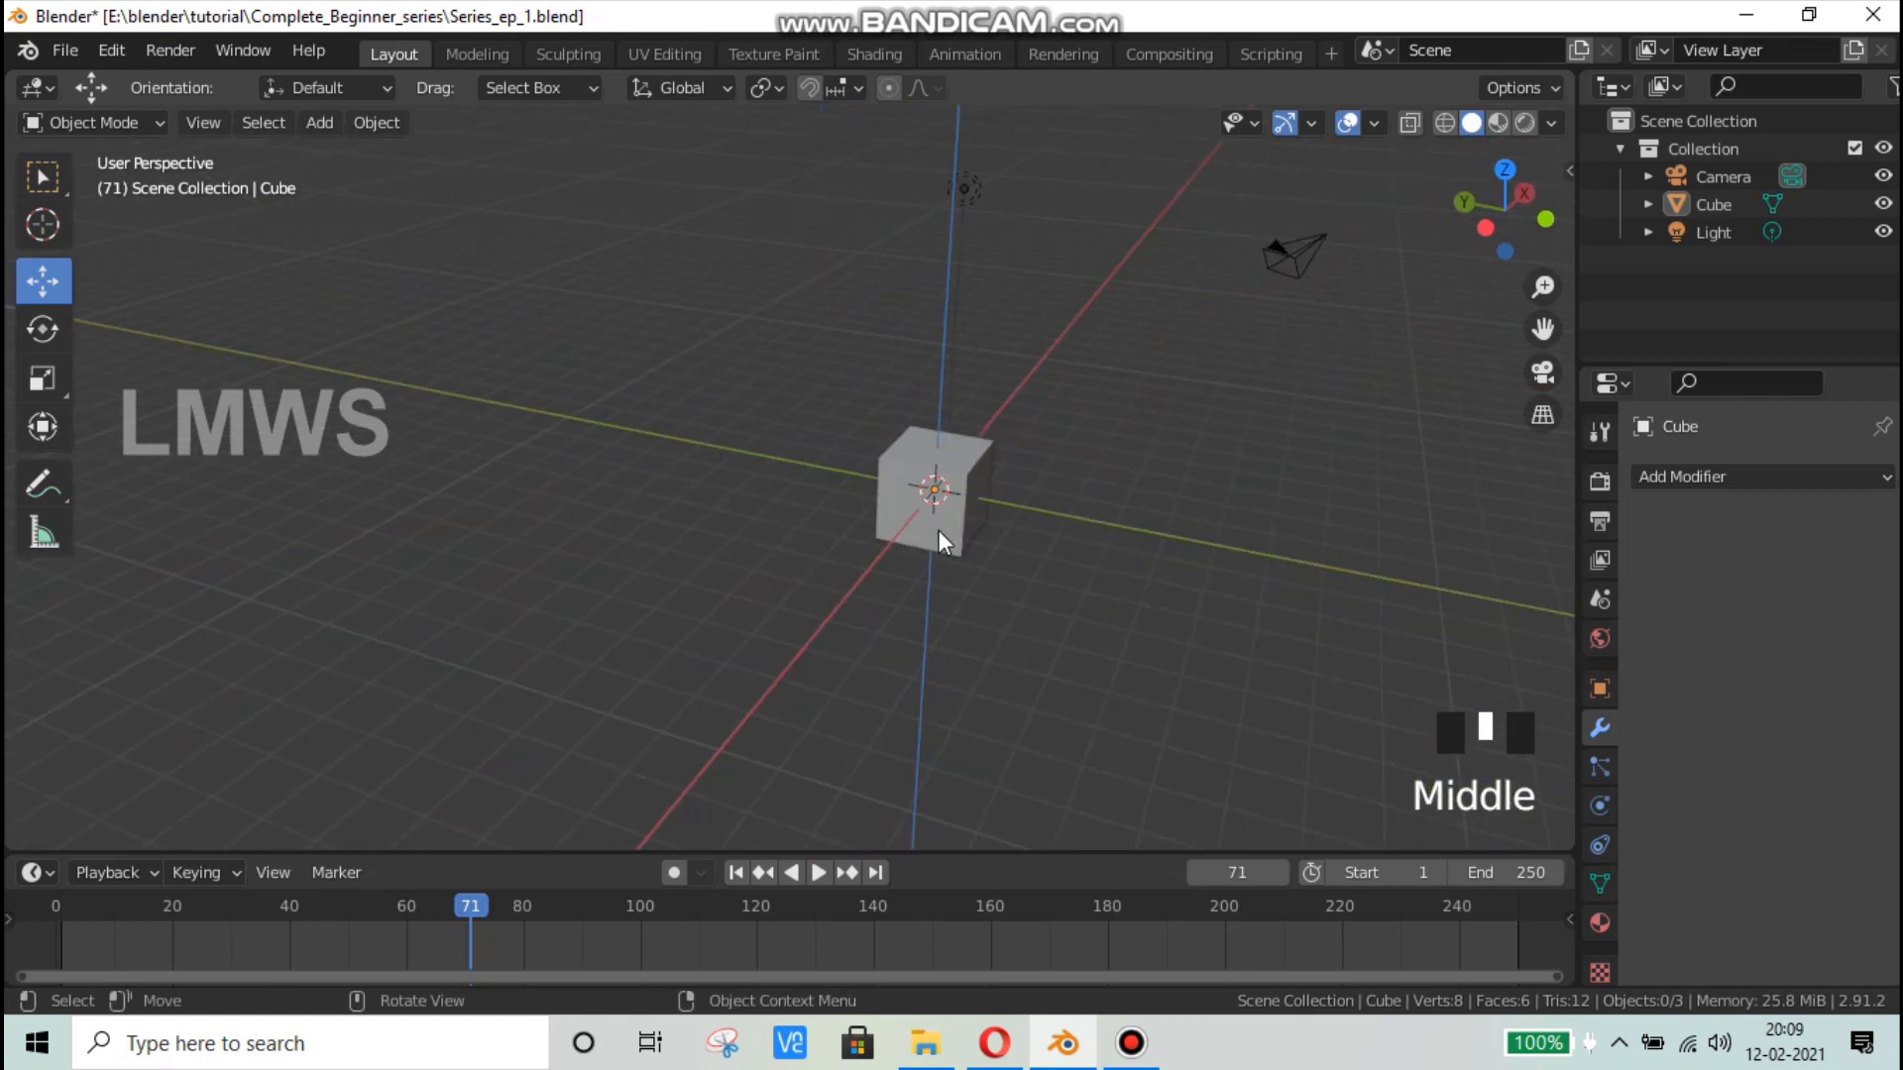
drag(461, 397, 737, 464)
click(1104, 517)
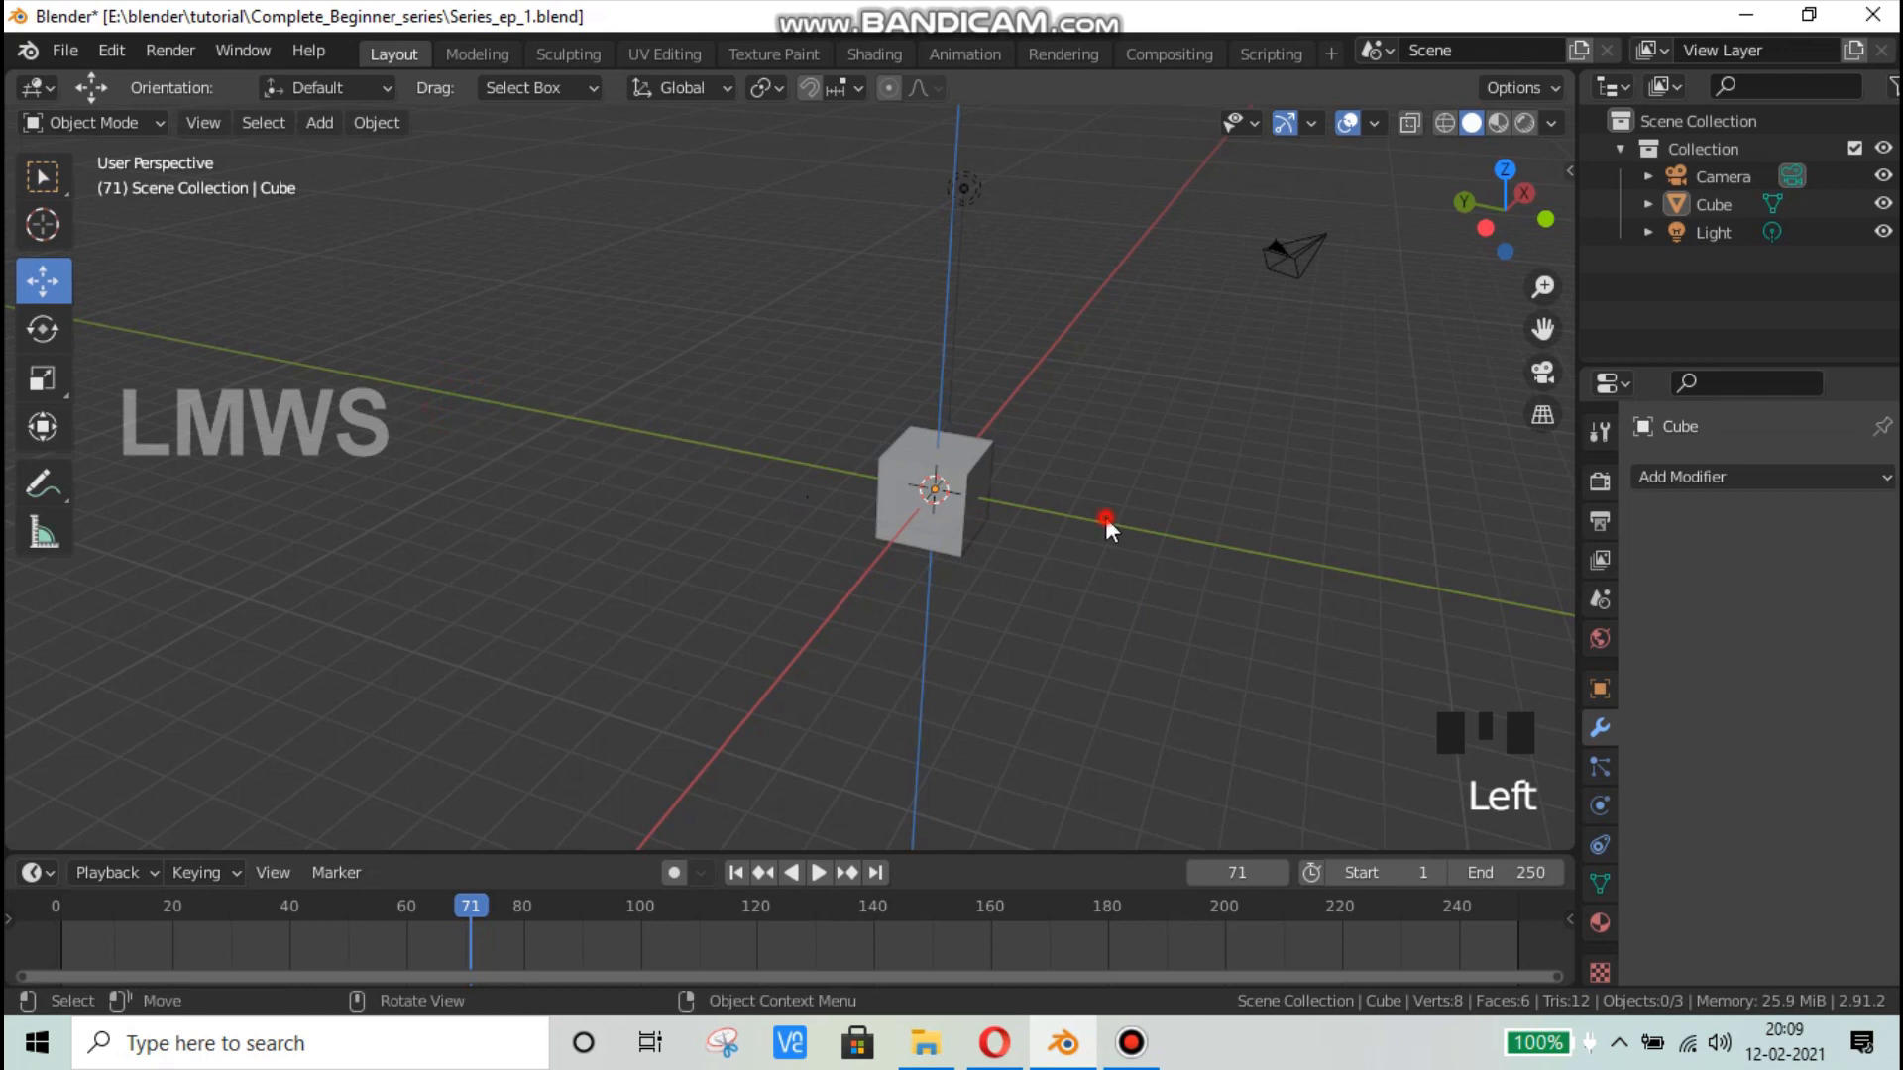
drag(1104, 518, 1330, 569)
middle_drag(1249, 576, 775, 466)
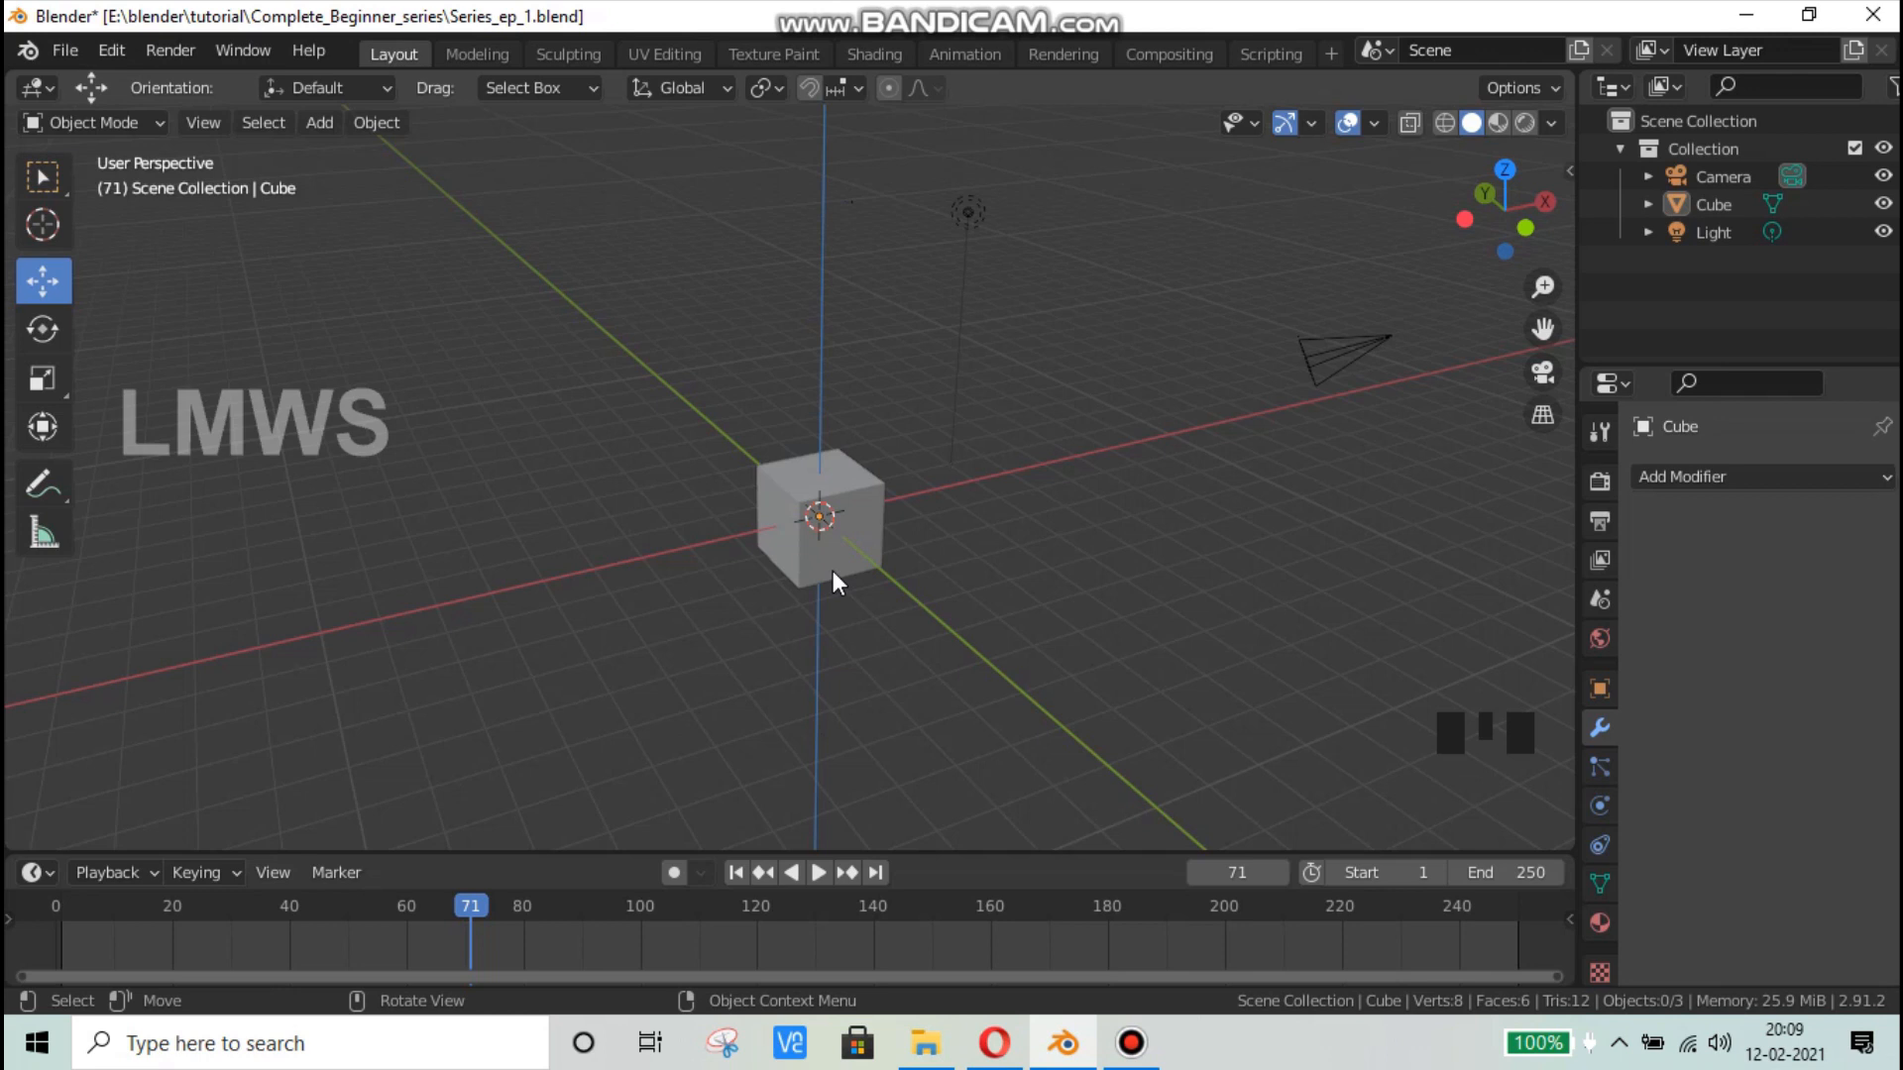
Step: Trace the vertical blue Z axis line, and select the cube to view it from another angle
click(816, 203)
click(793, 734)
scroll(817, 644, up, 2)
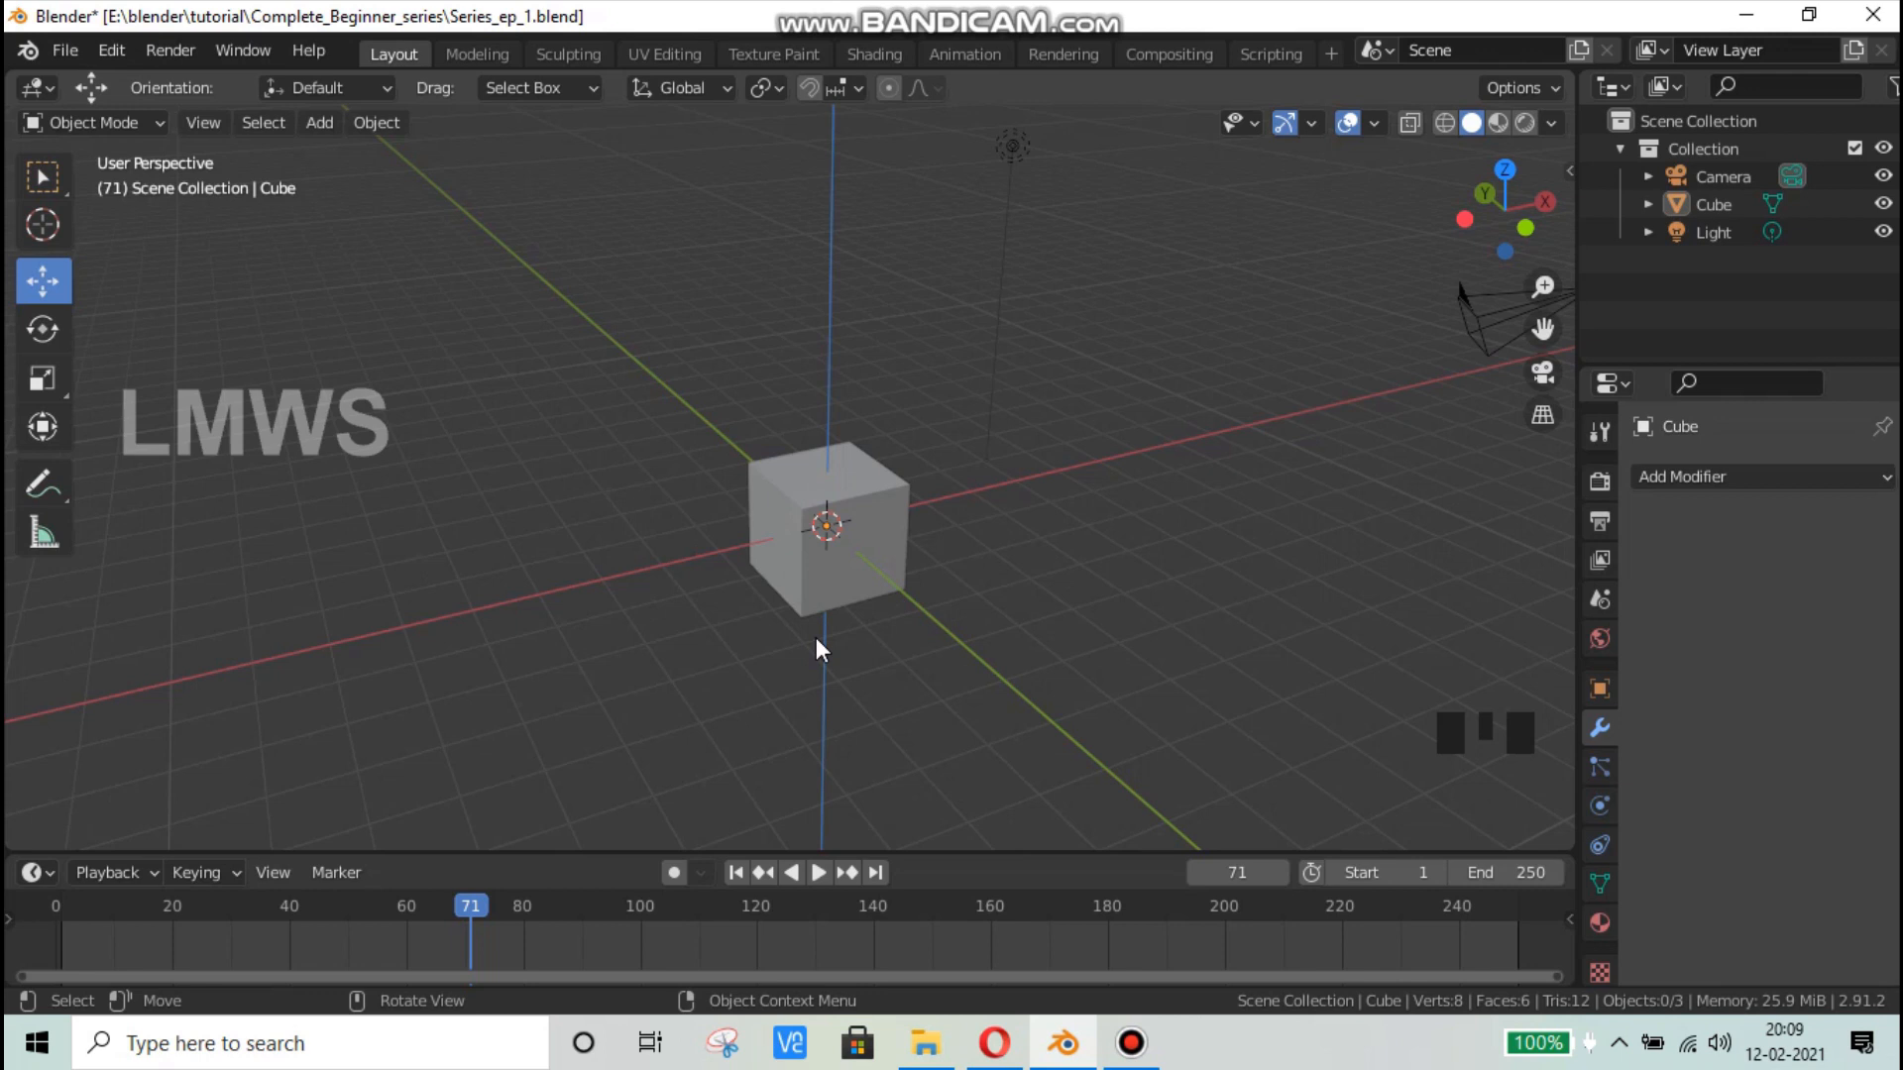
click(870, 517)
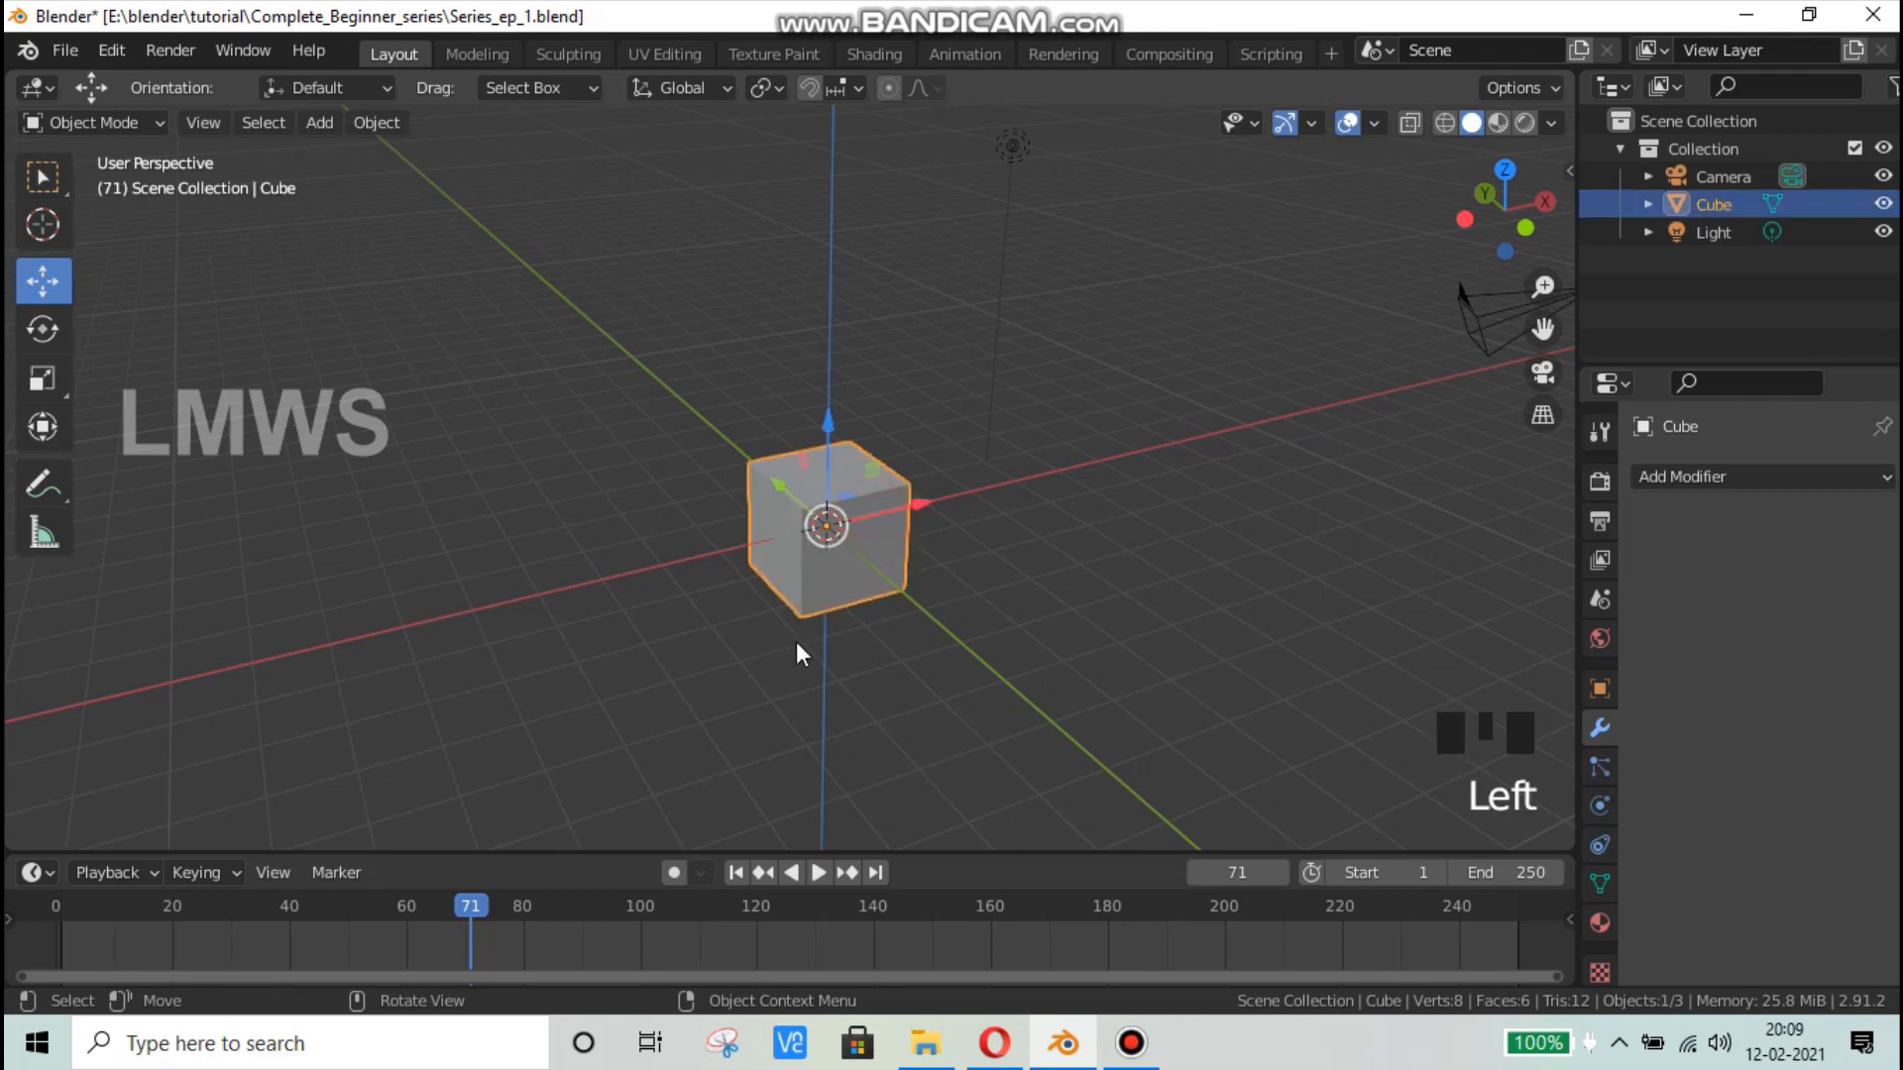
middle_drag(751, 601, 817, 598)
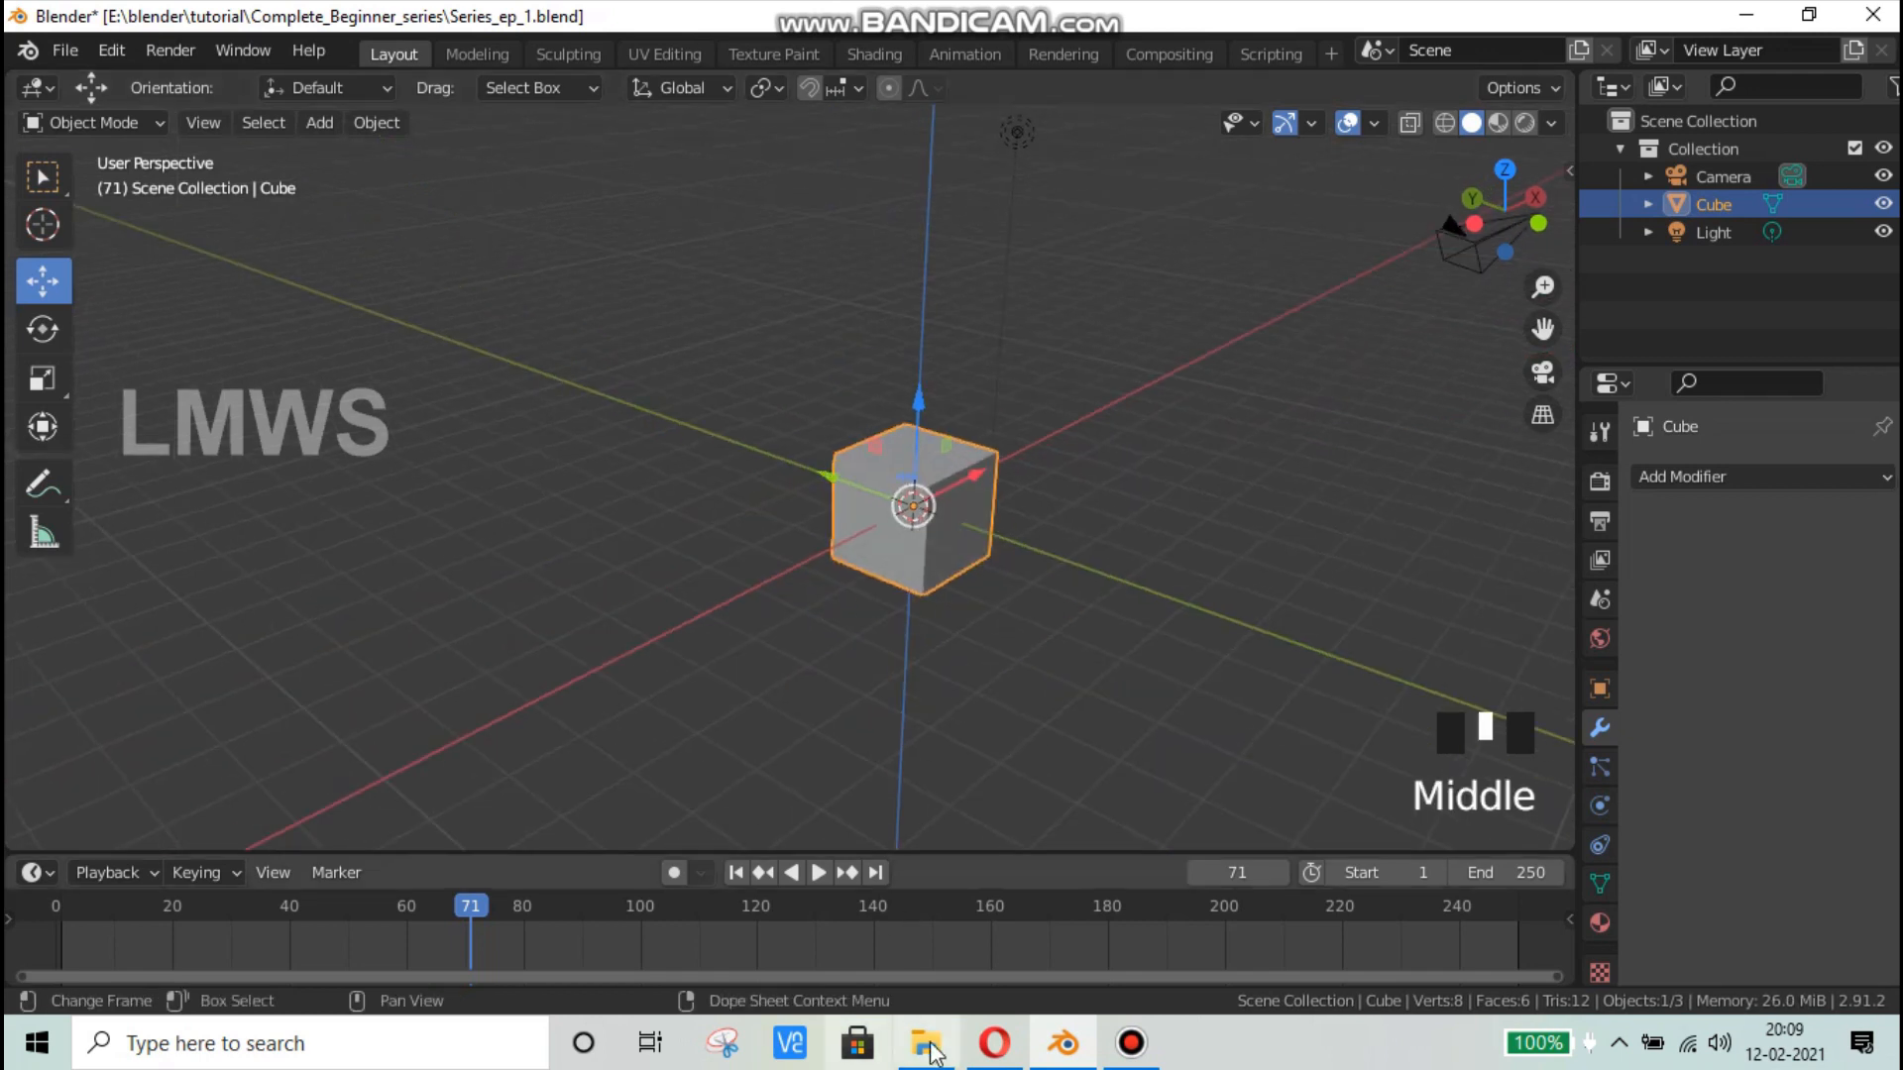
Step: Switch to Paint and draw crossing axes with the Pencil, a vertical line about 320 px tall and a horizontal line about 340 px wide
click(1131, 1043)
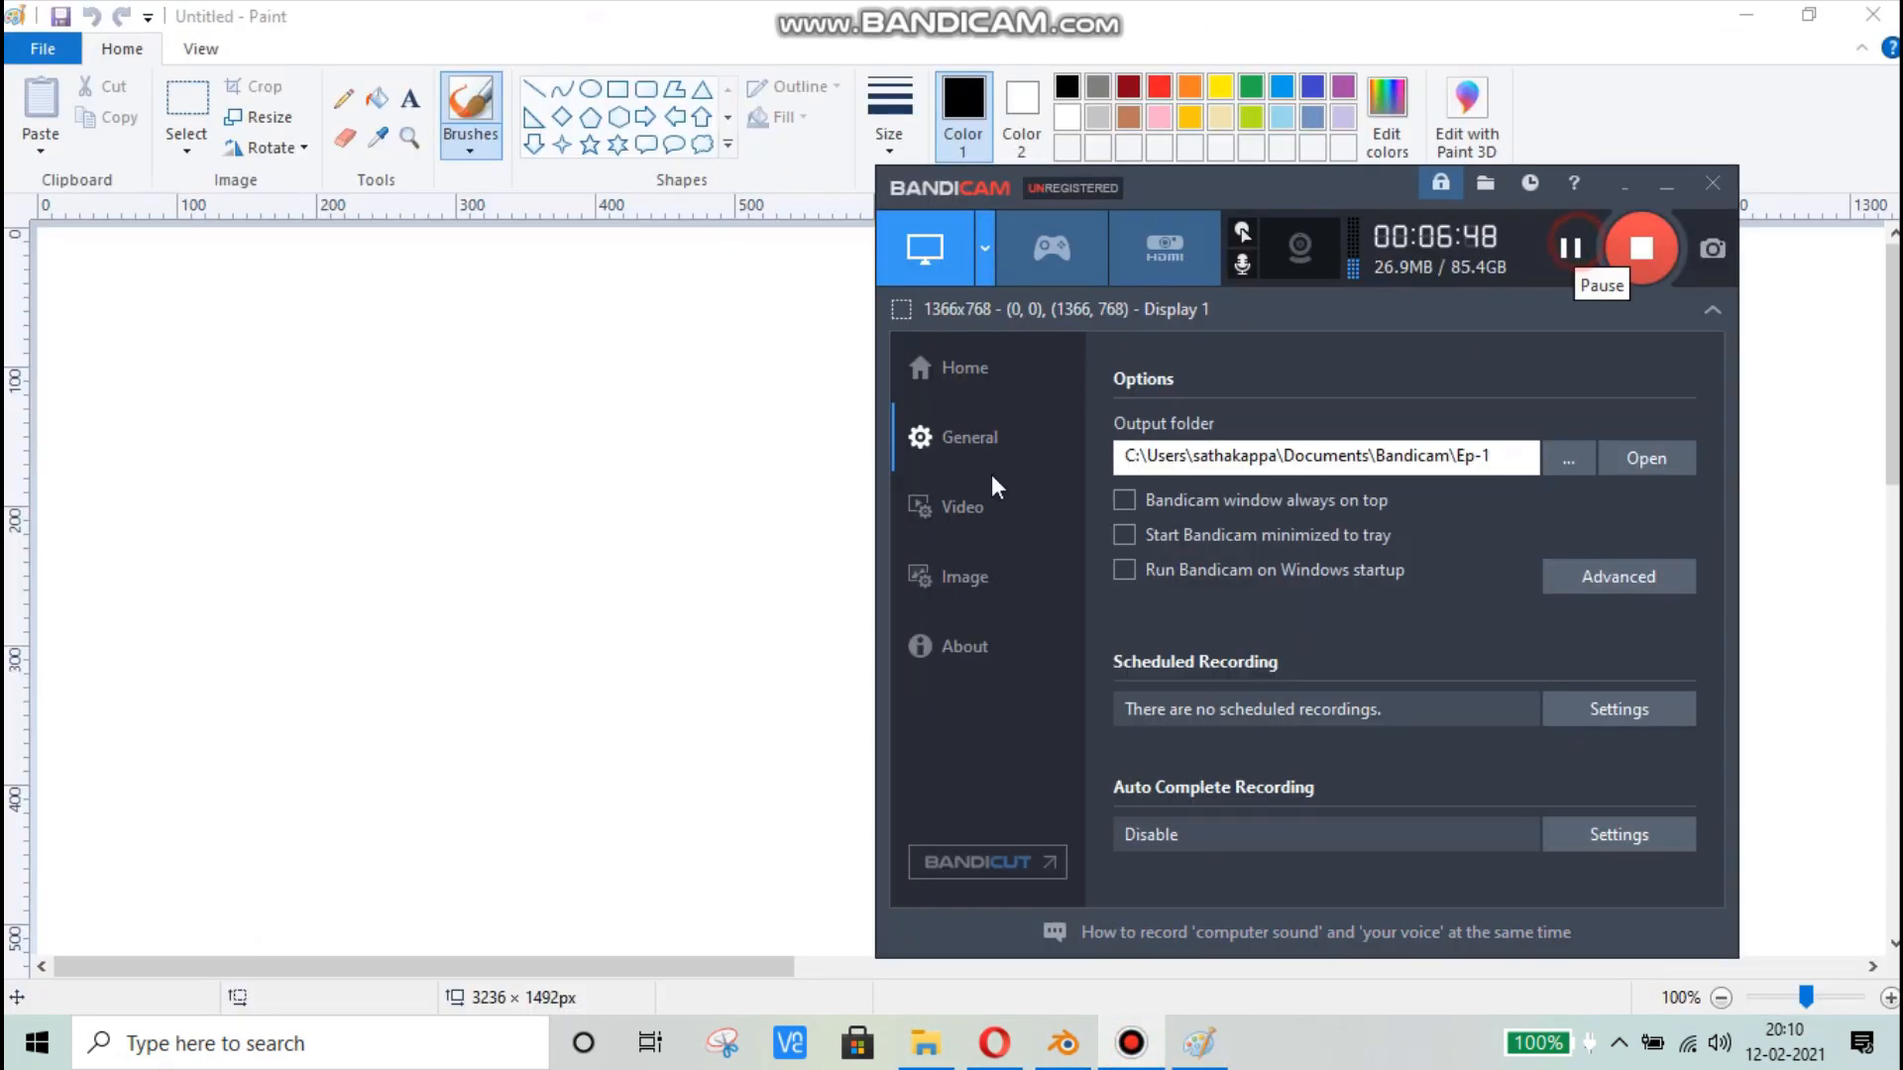
click(494, 608)
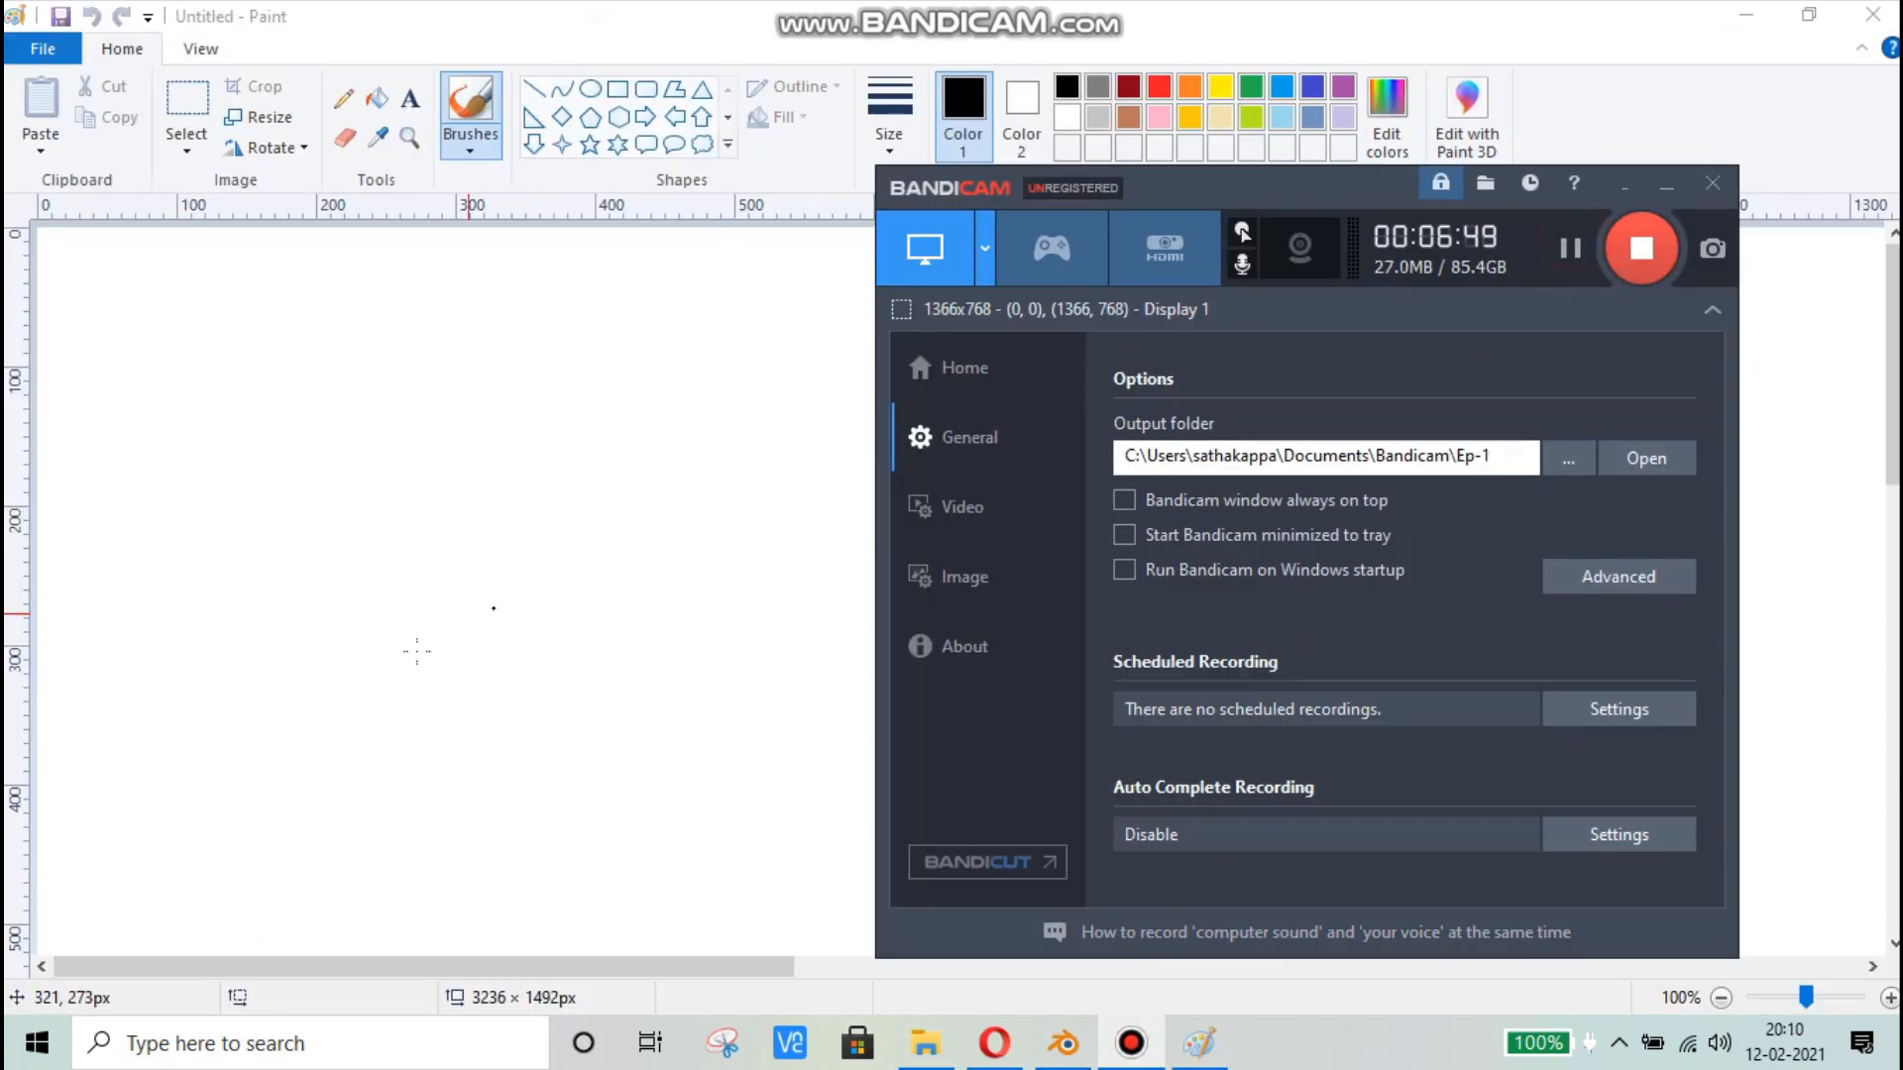
click(528, 79)
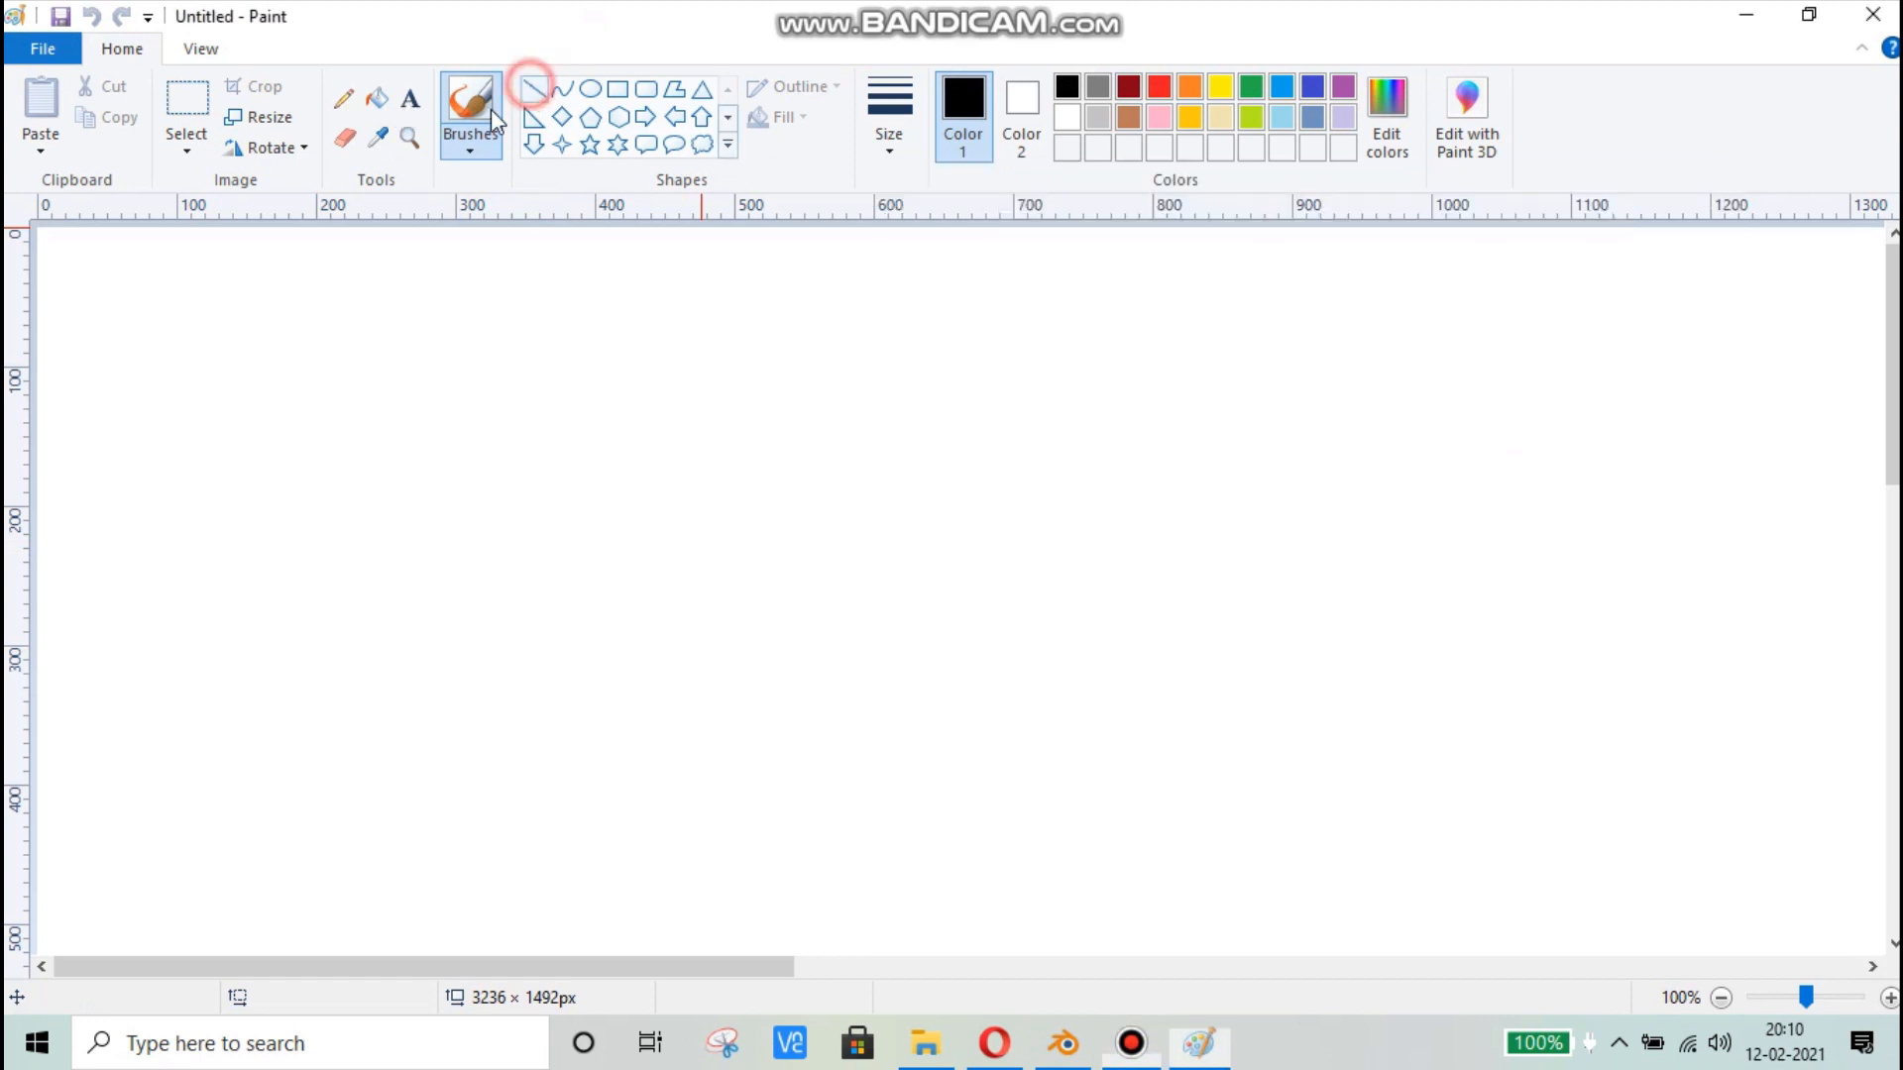
click(343, 98)
click(528, 314)
drag(526, 716, 514, 755)
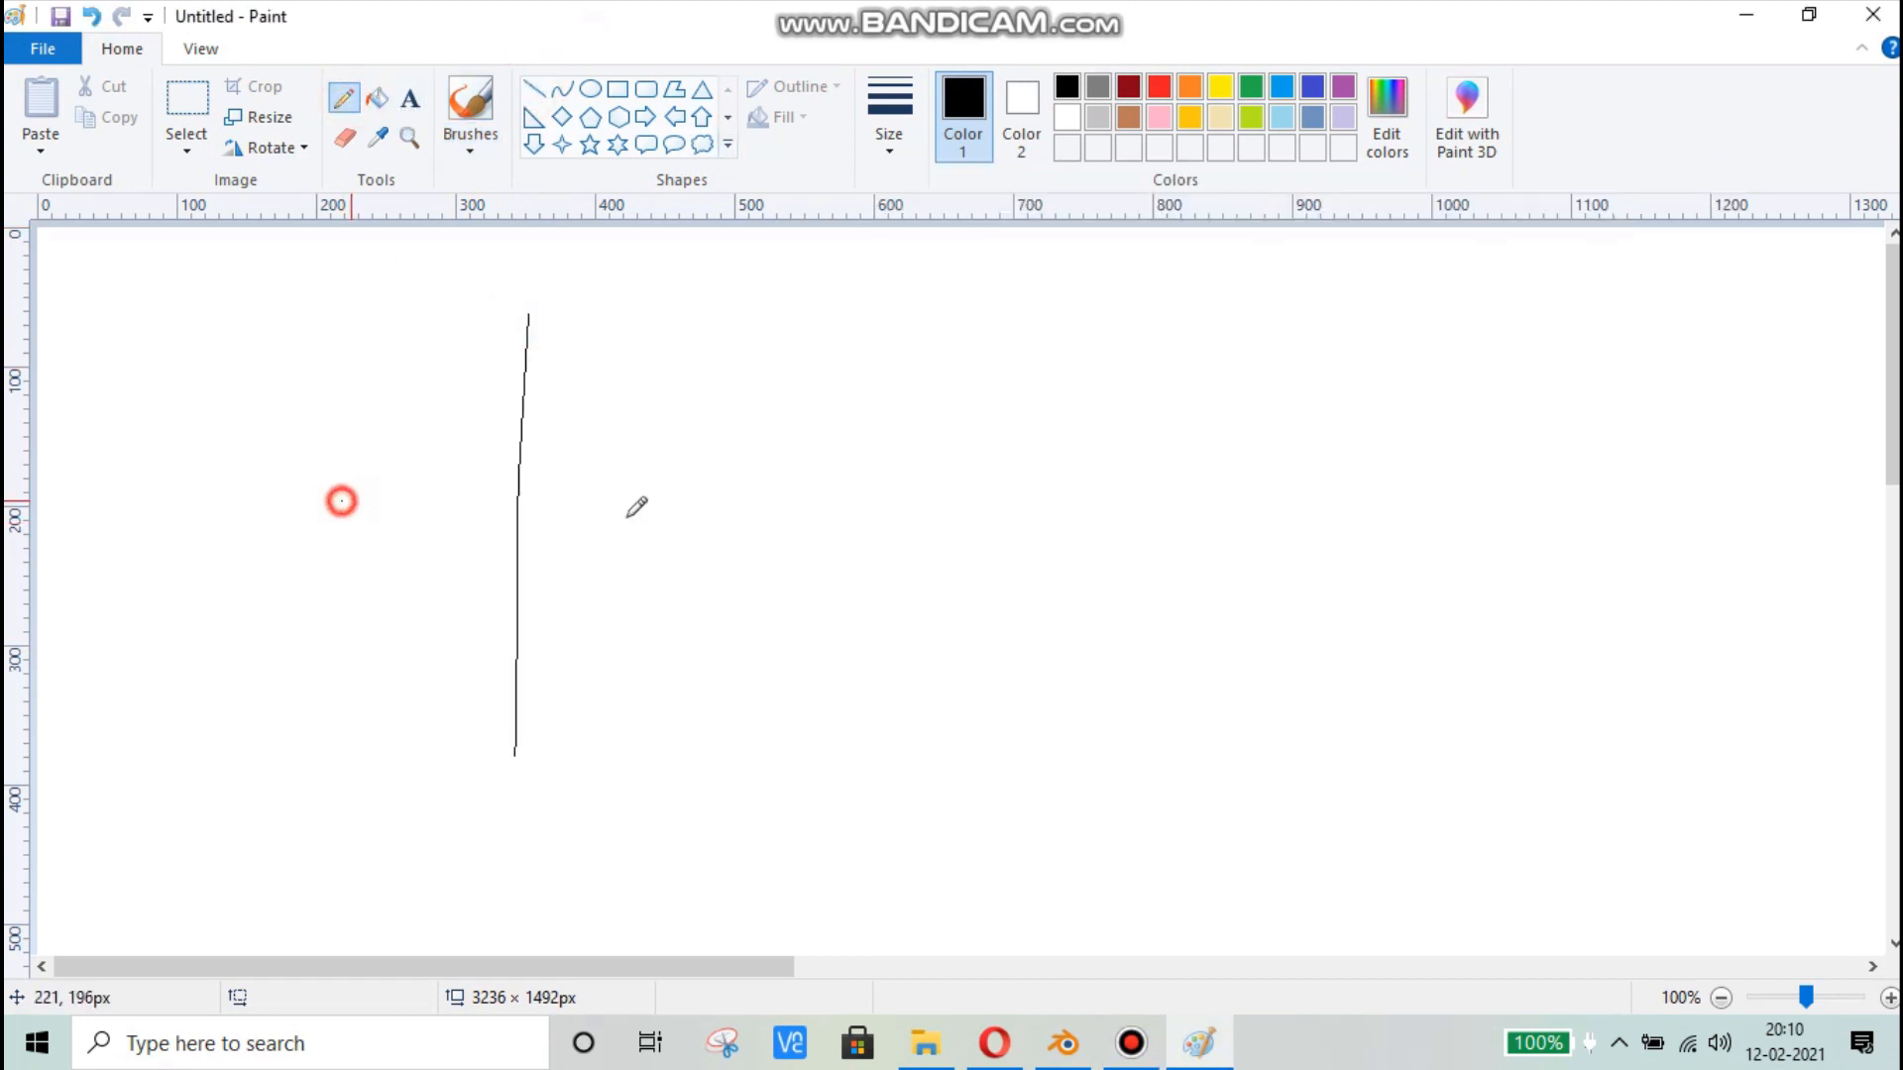
drag(341, 500, 818, 522)
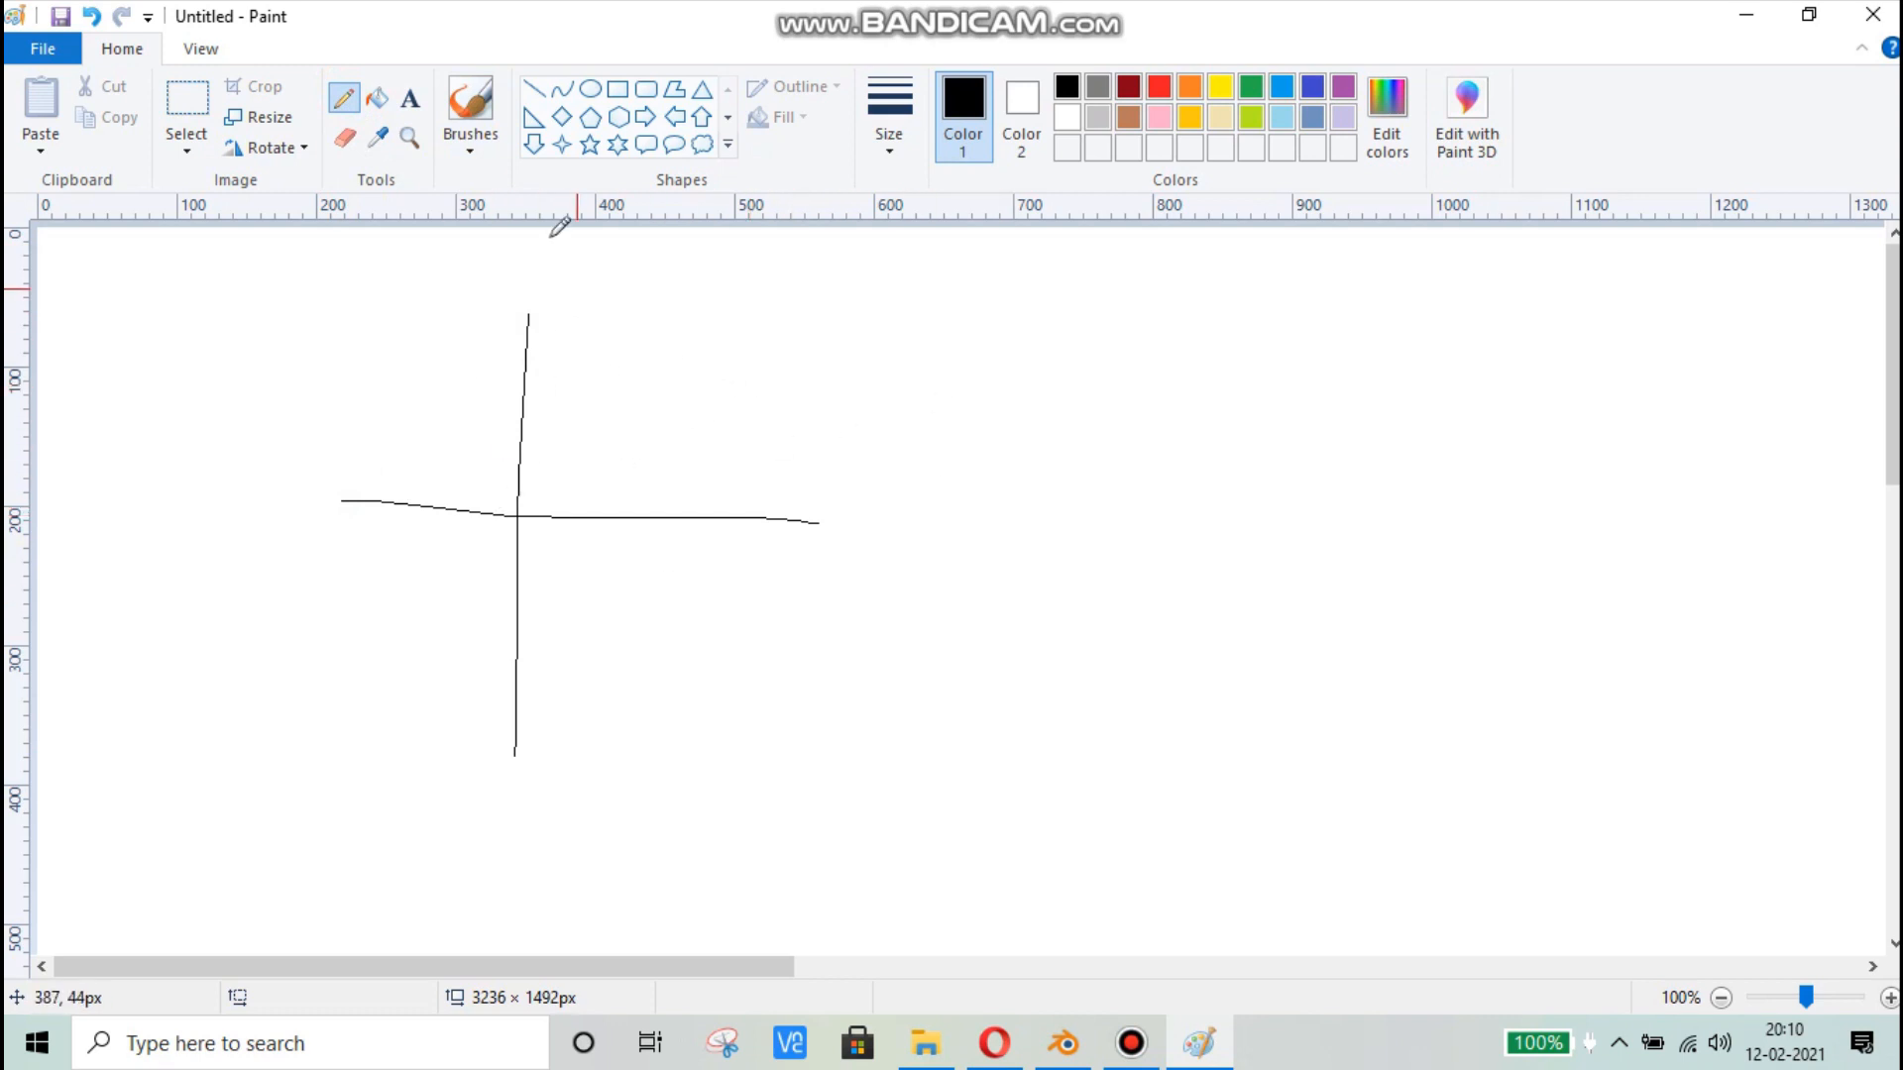
Step: Label the ends of the drawn axes by hand as X, -X, Y and -Y
click(845, 540)
drag(866, 537, 820, 575)
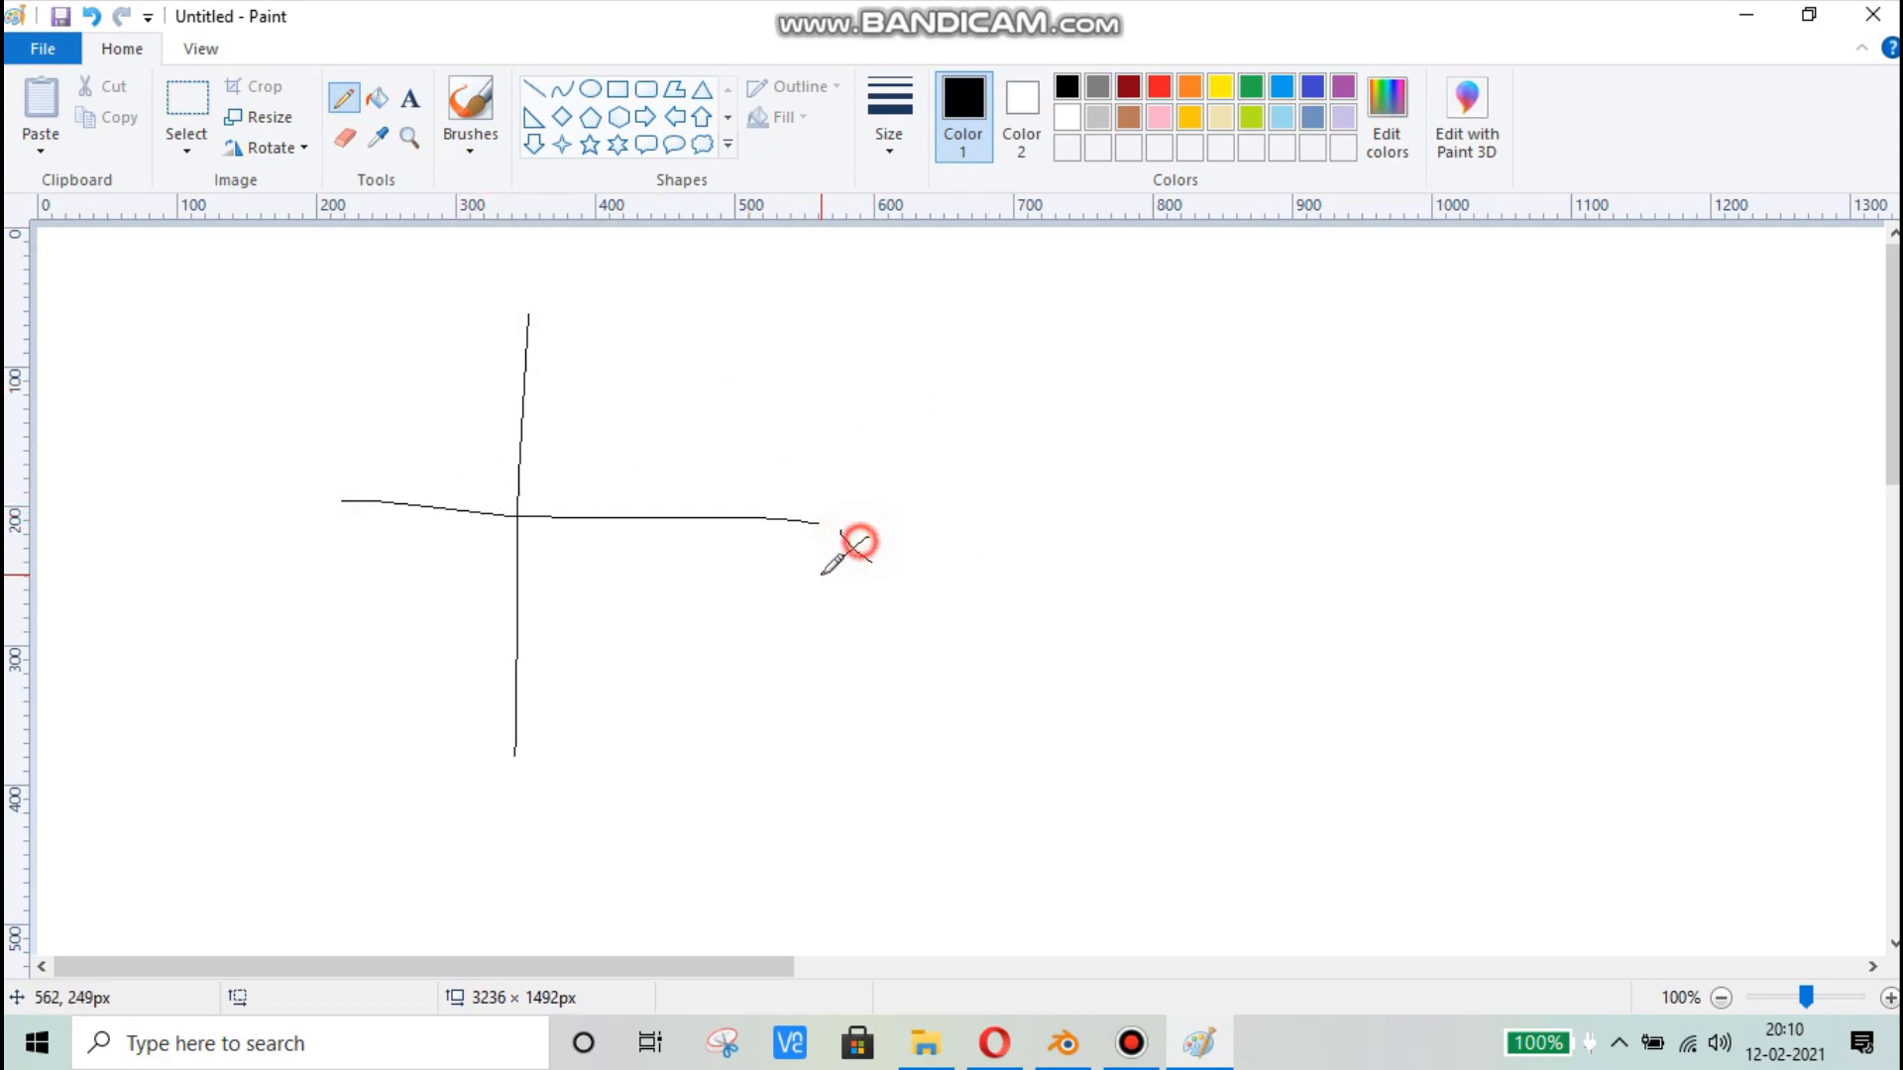
mouse_move(268, 545)
mouse_down()
mouse_move(354, 557)
mouse_move(334, 559)
mouse_up()
mouse_move(434, 332)
mouse_down()
mouse_move(473, 364)
mouse_move(453, 404)
mouse_up()
mouse_move(406, 665)
mouse_down()
mouse_move(500, 654)
mouse_move(475, 702)
mouse_up()
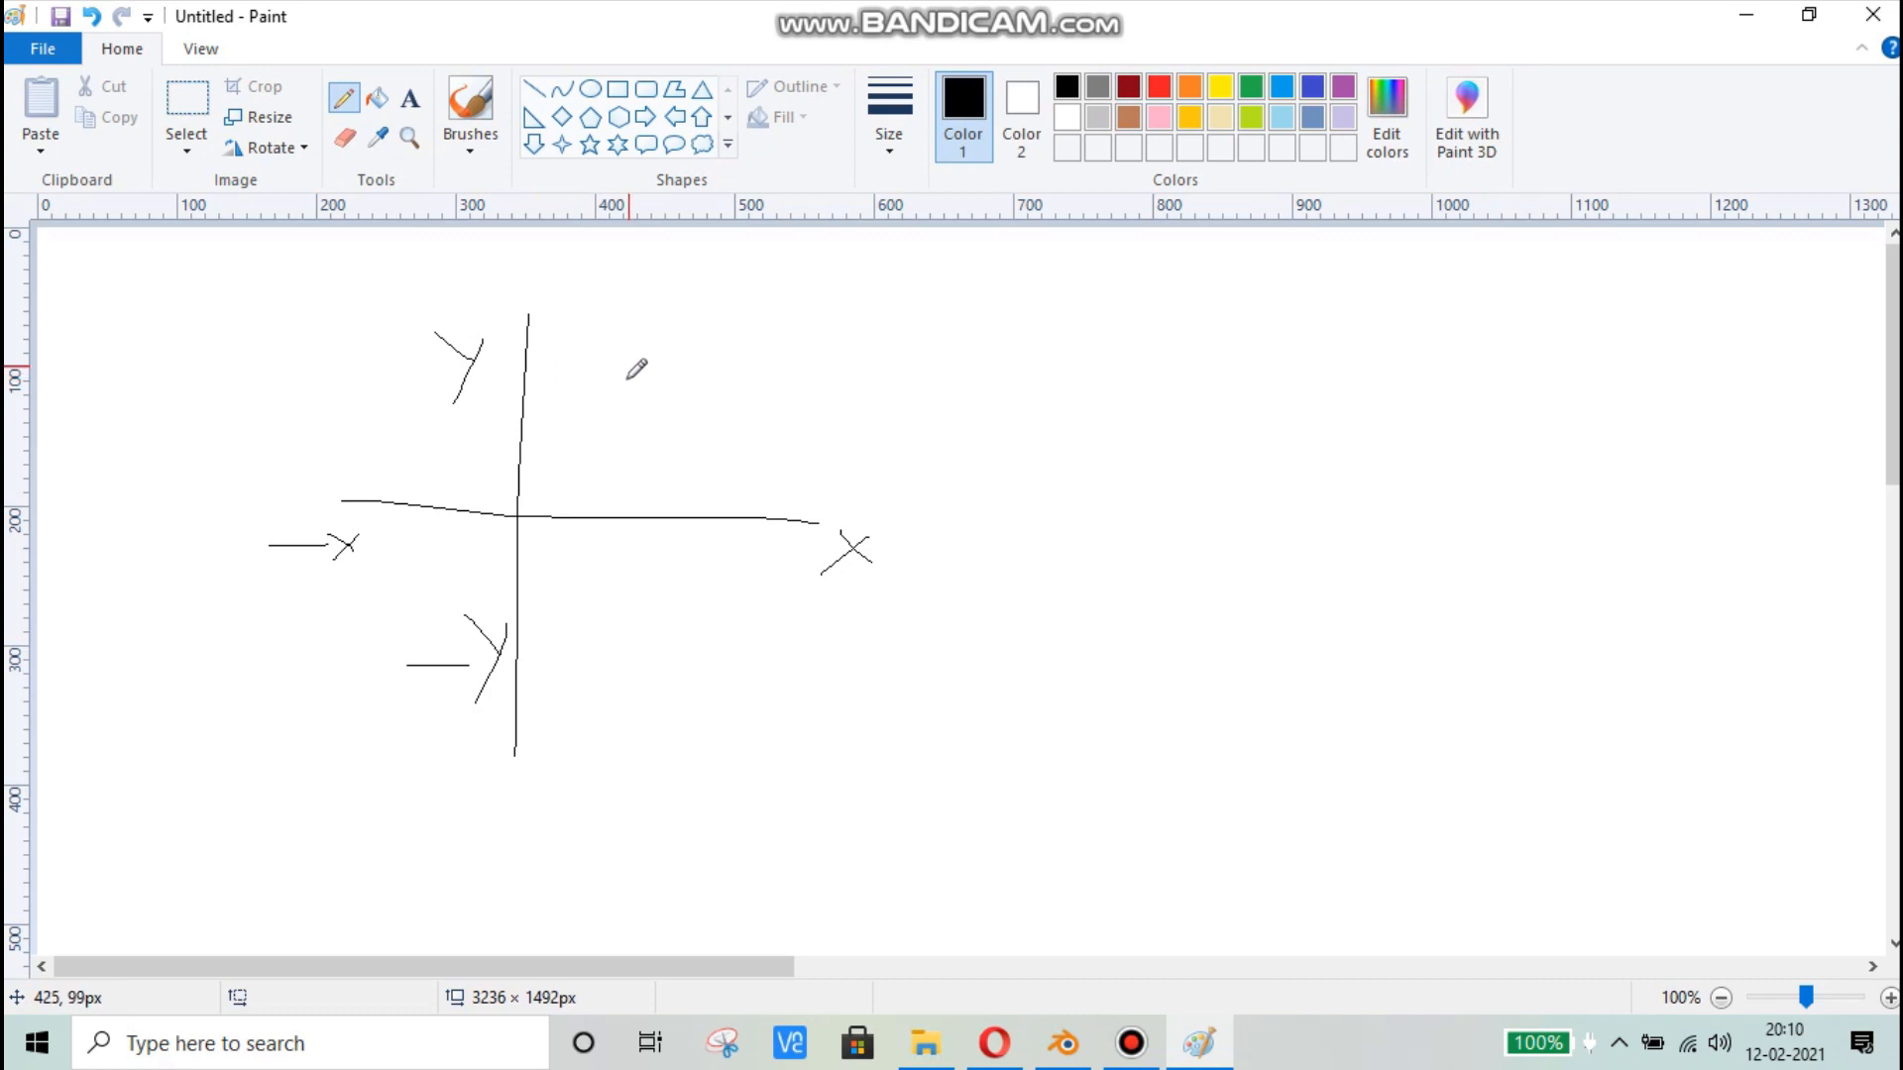
Step: Draw a rounded shape in the upper-right quadrant of the axes, with two curved lines across it
mouse_move(713, 357)
mouse_down()
mouse_move(580, 407)
mouse_move(655, 362)
mouse_up()
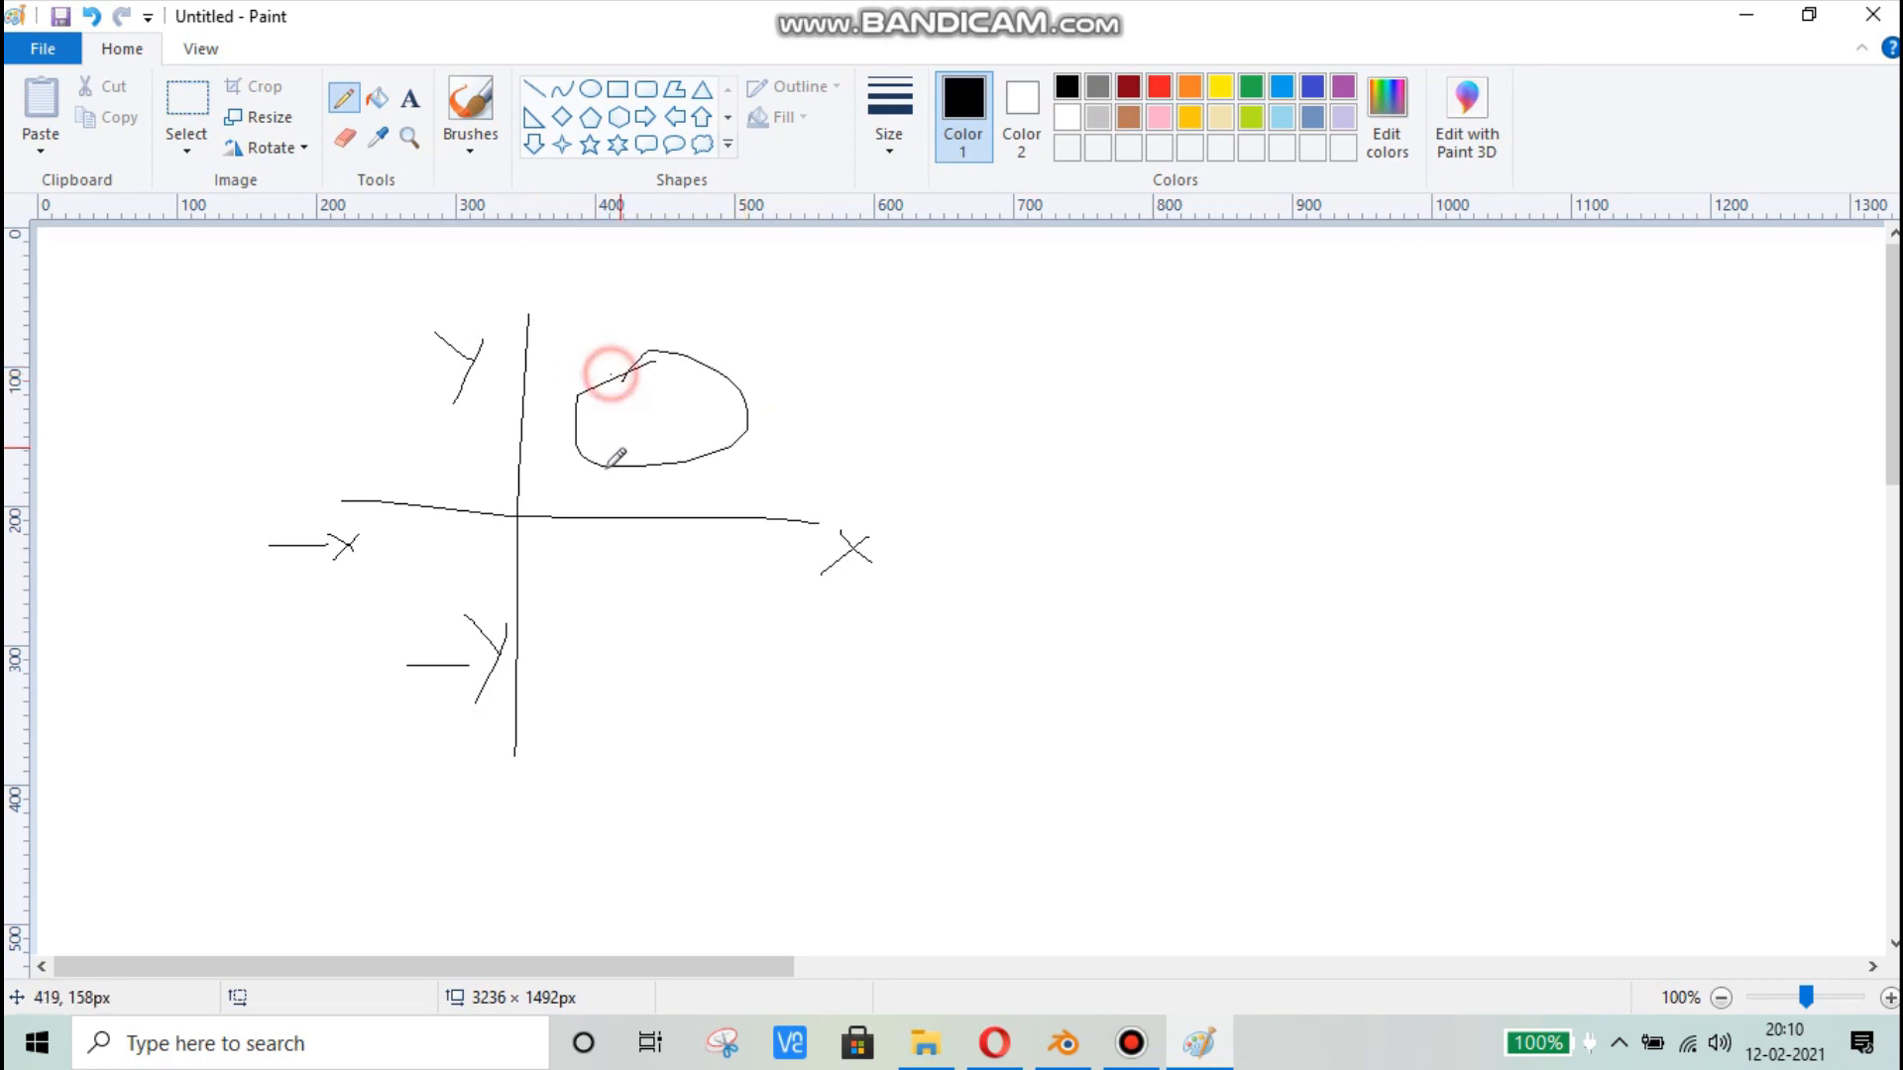
mouse_move(609, 462)
mouse_down()
mouse_move(613, 375)
mouse_move(714, 456)
mouse_up()
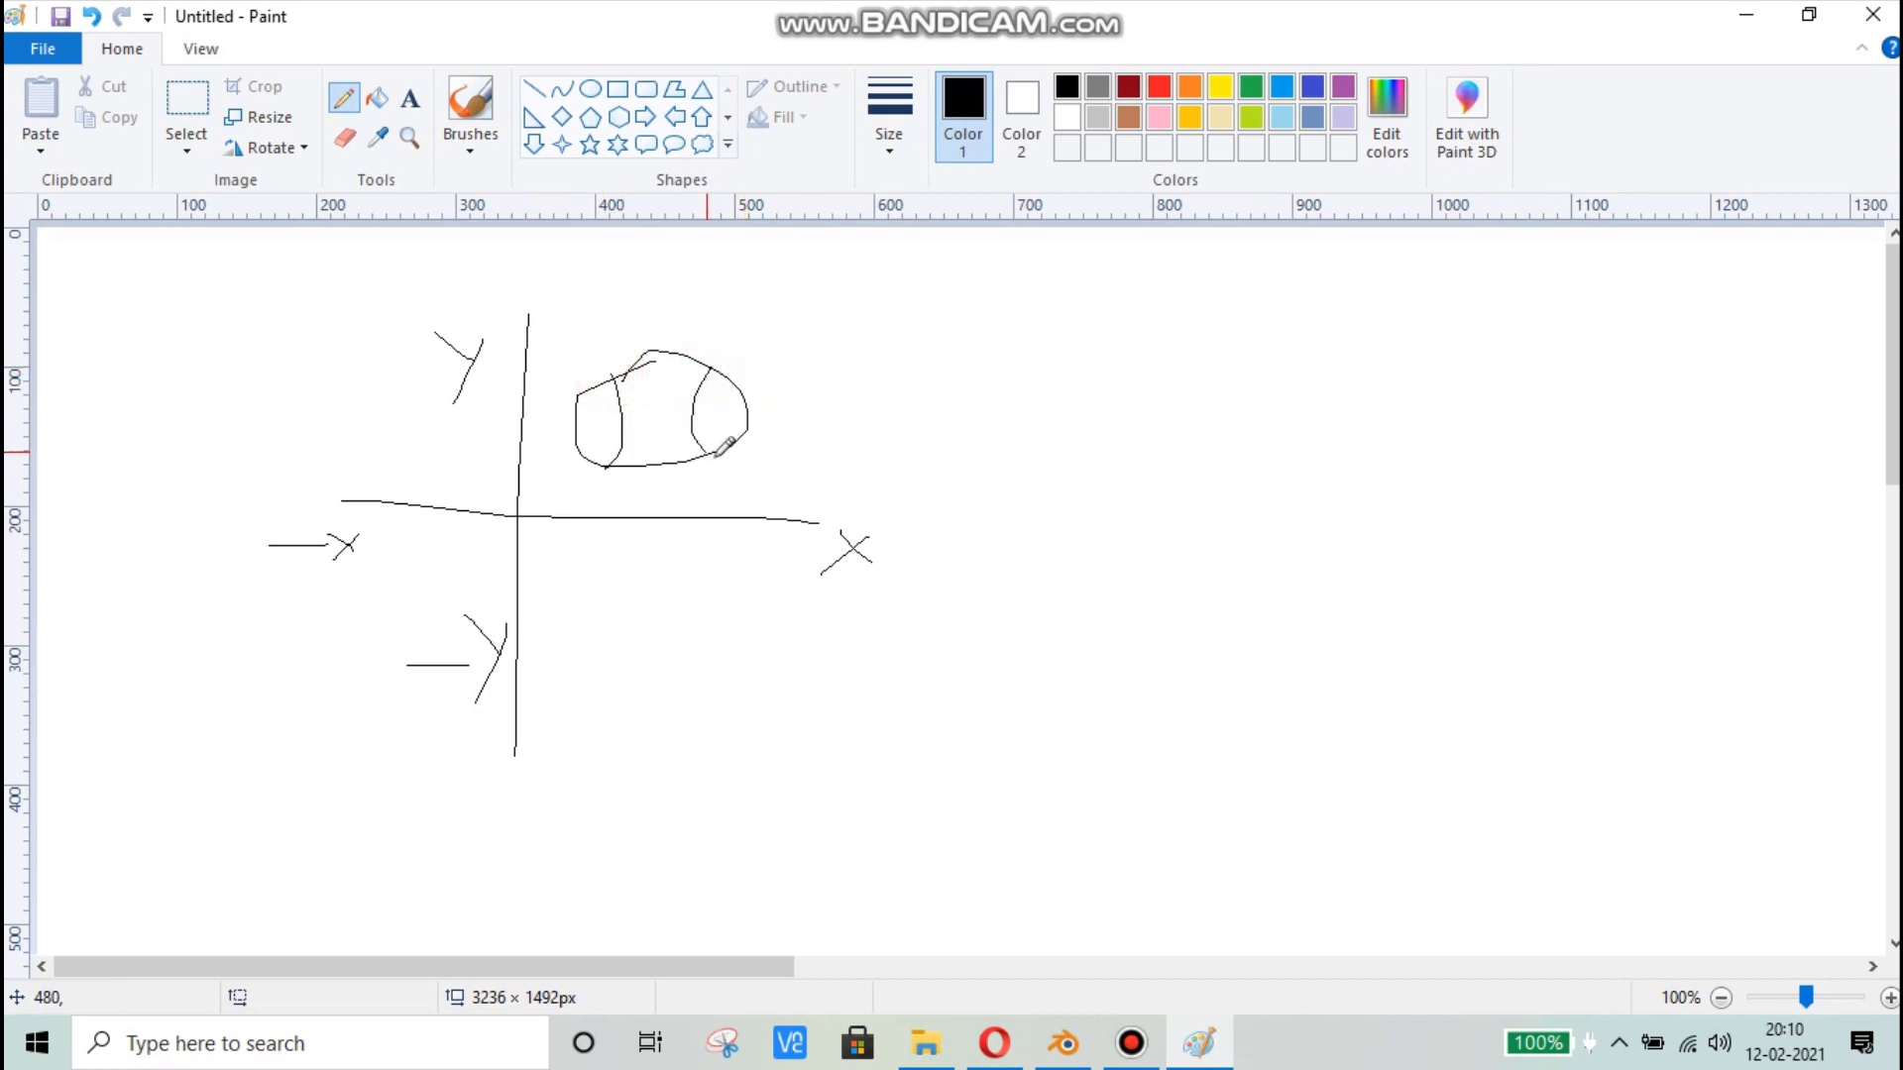
click(608, 464)
click(610, 376)
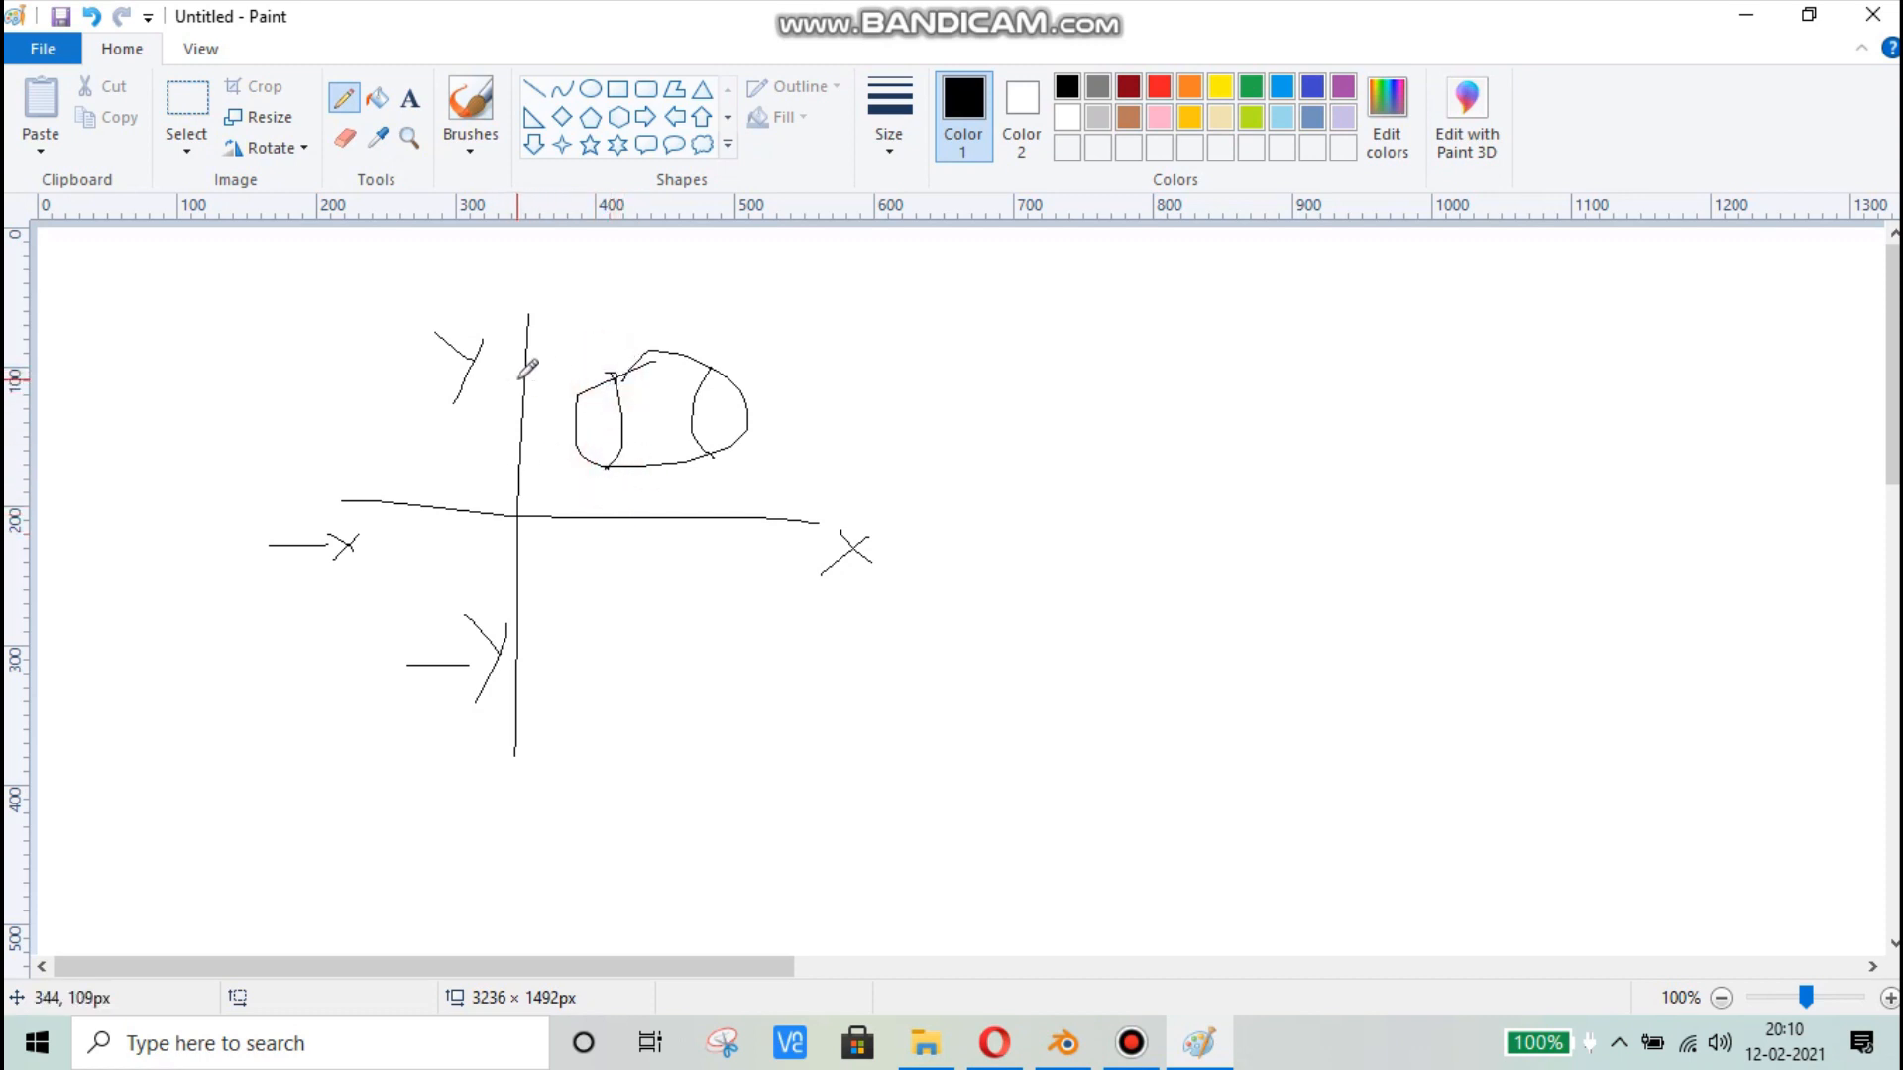
Step: Switch back to Blender, examine the cube and its axis lines from another angle and distance, and save the file
click(1063, 1043)
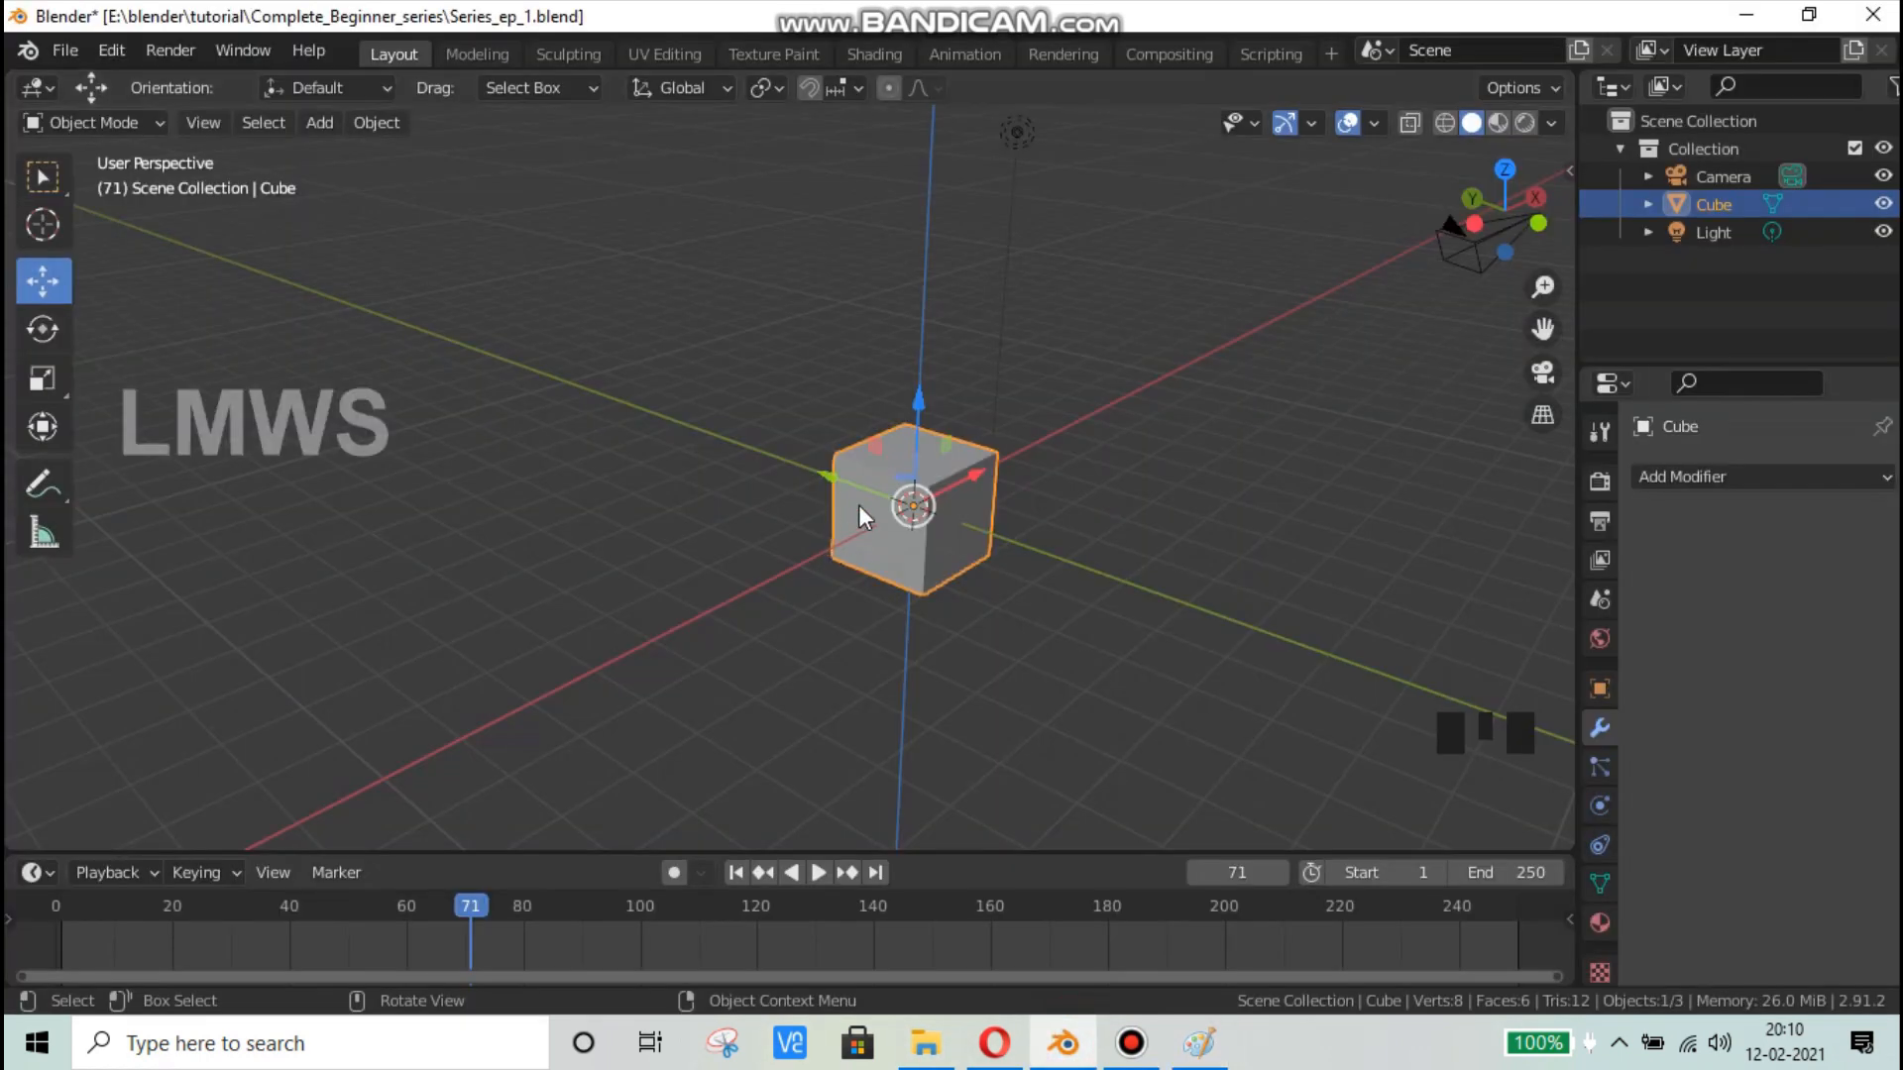
scroll(991, 516, down, 2)
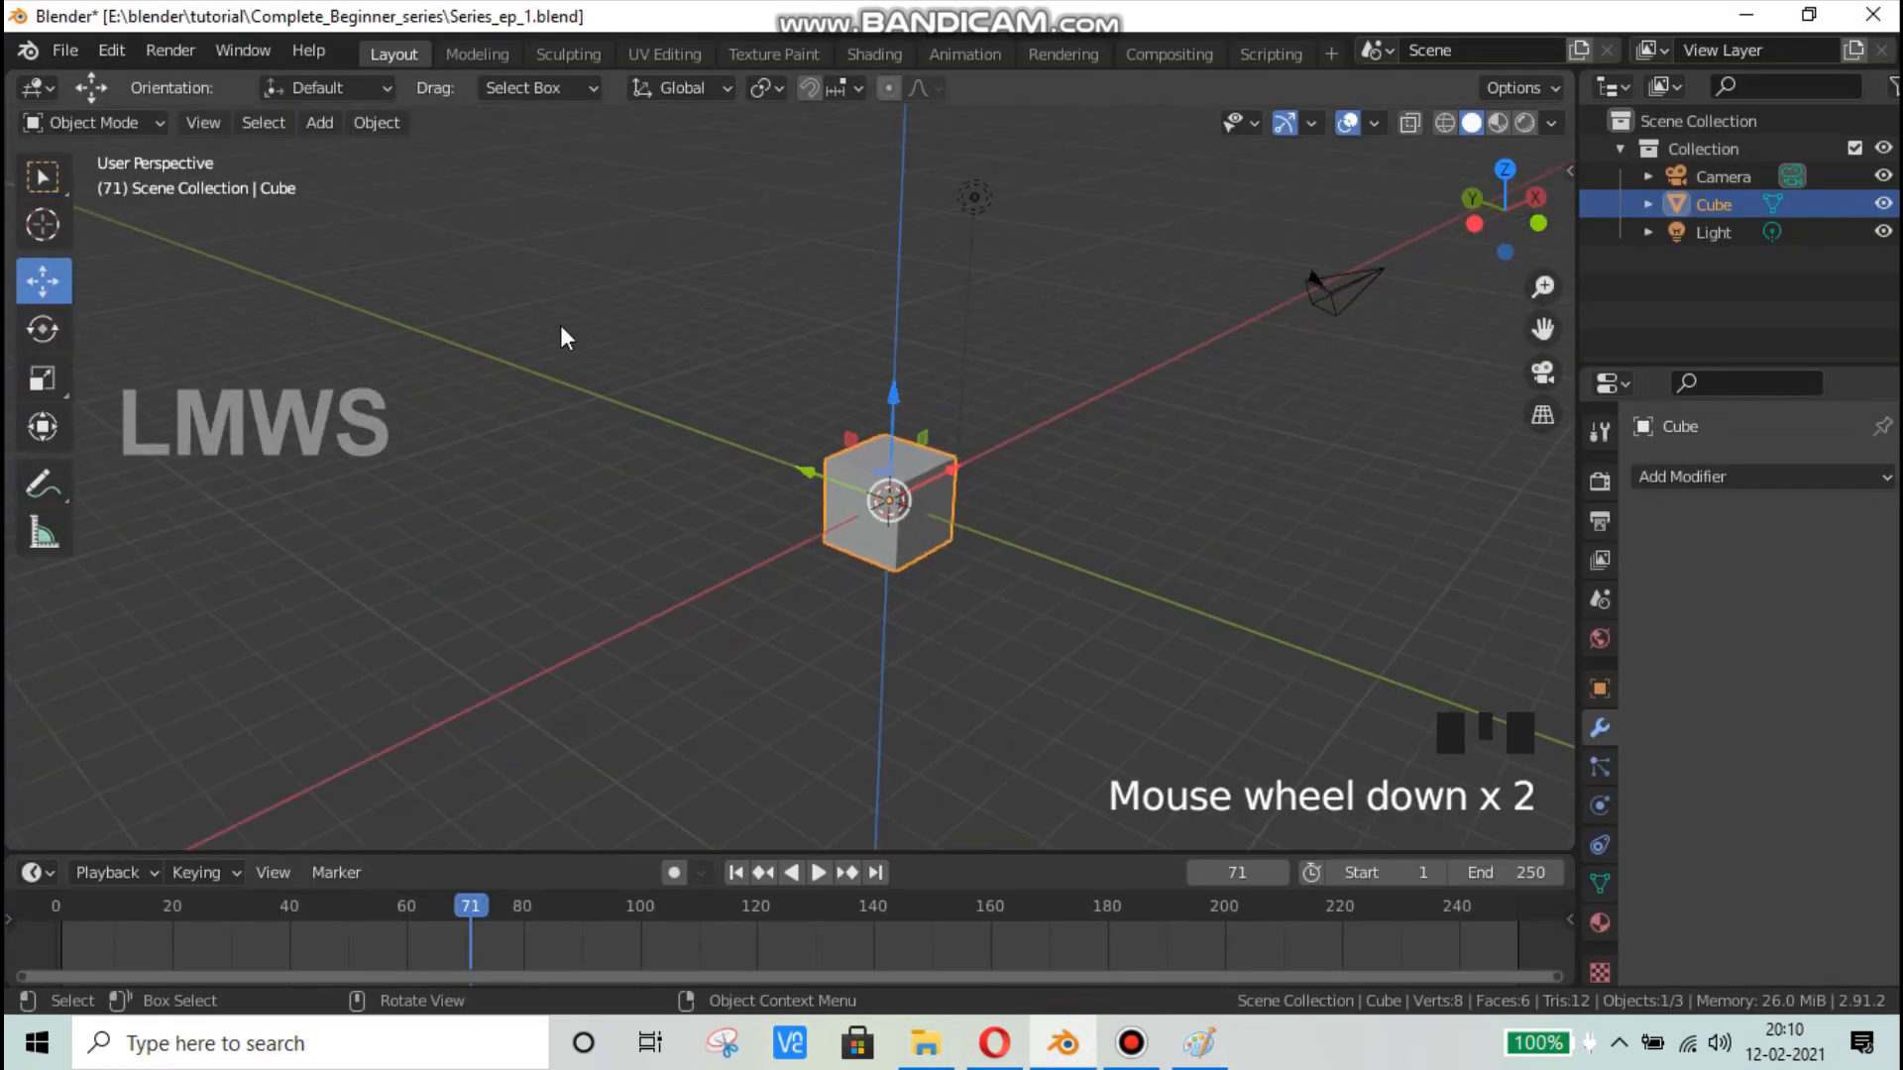
scroll(934, 381, down, 1)
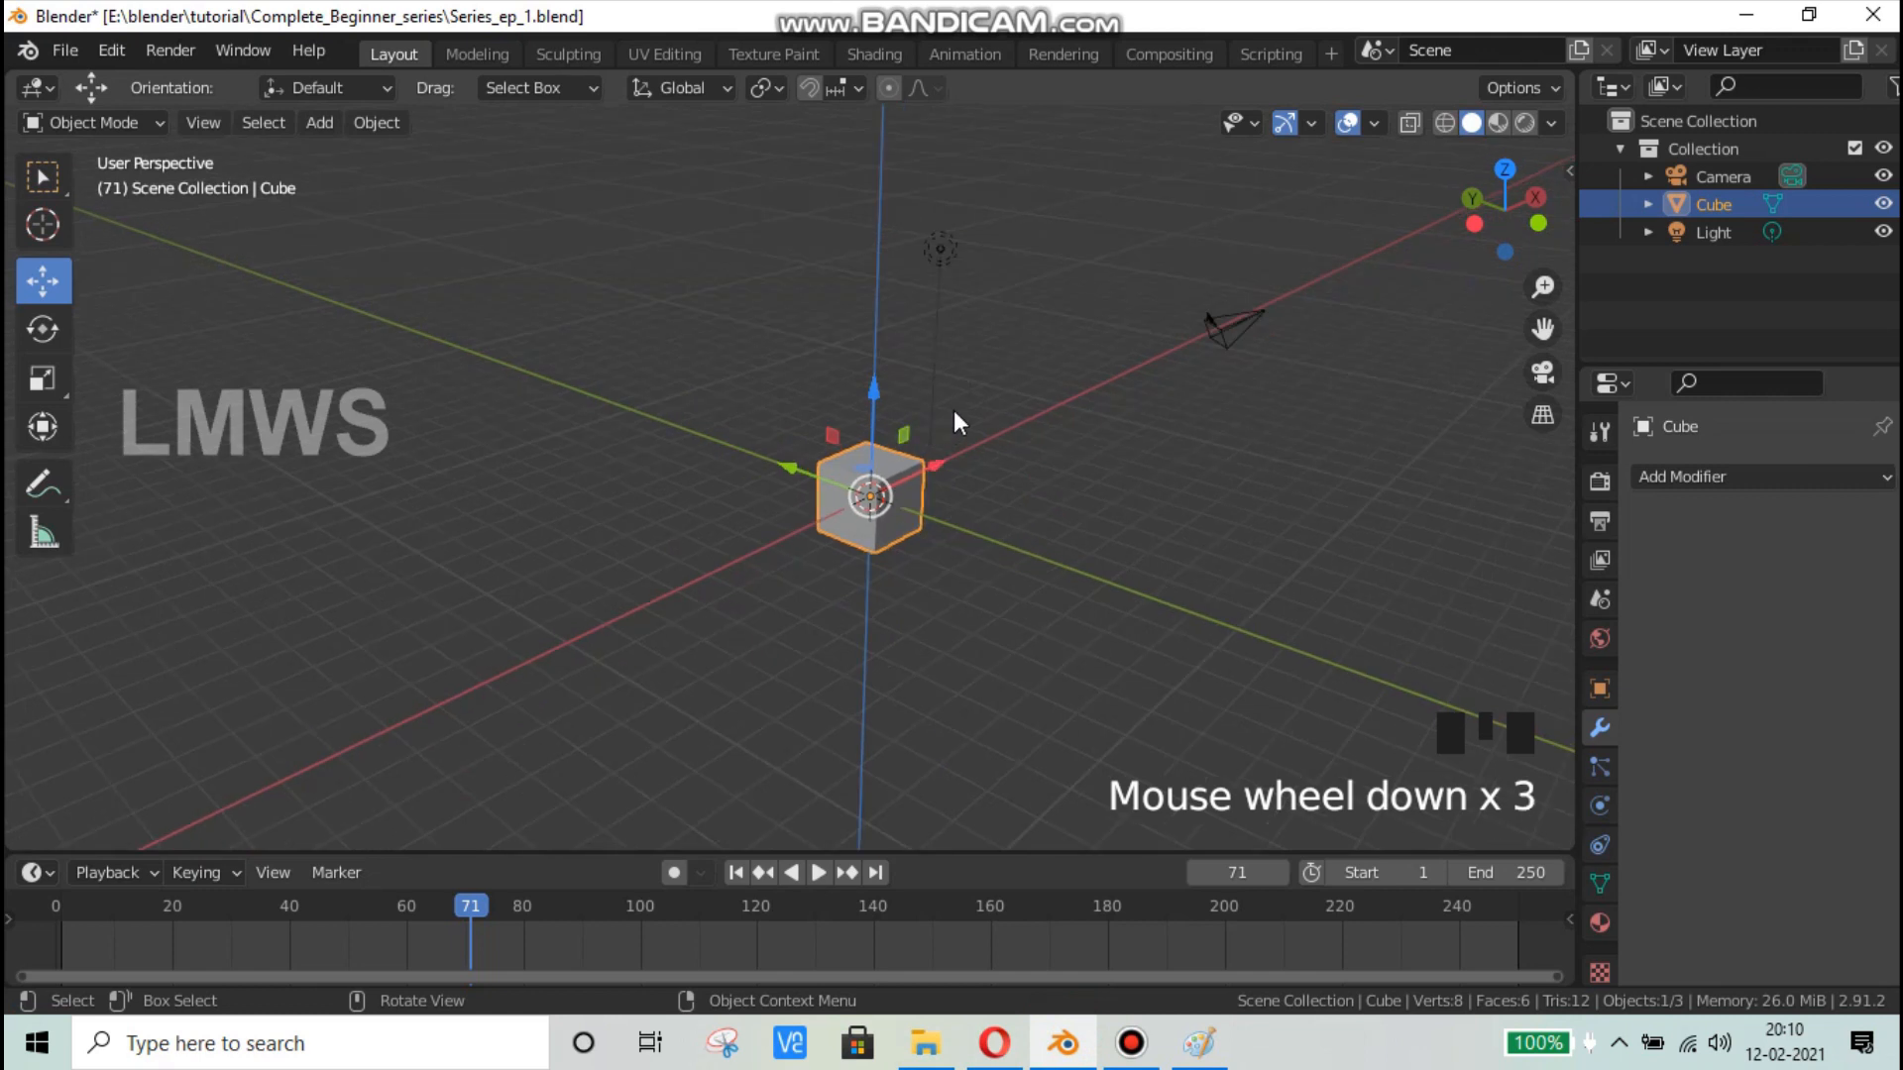
middle_drag(955, 412, 1170, 420)
middle_drag(1007, 561, 1053, 539)
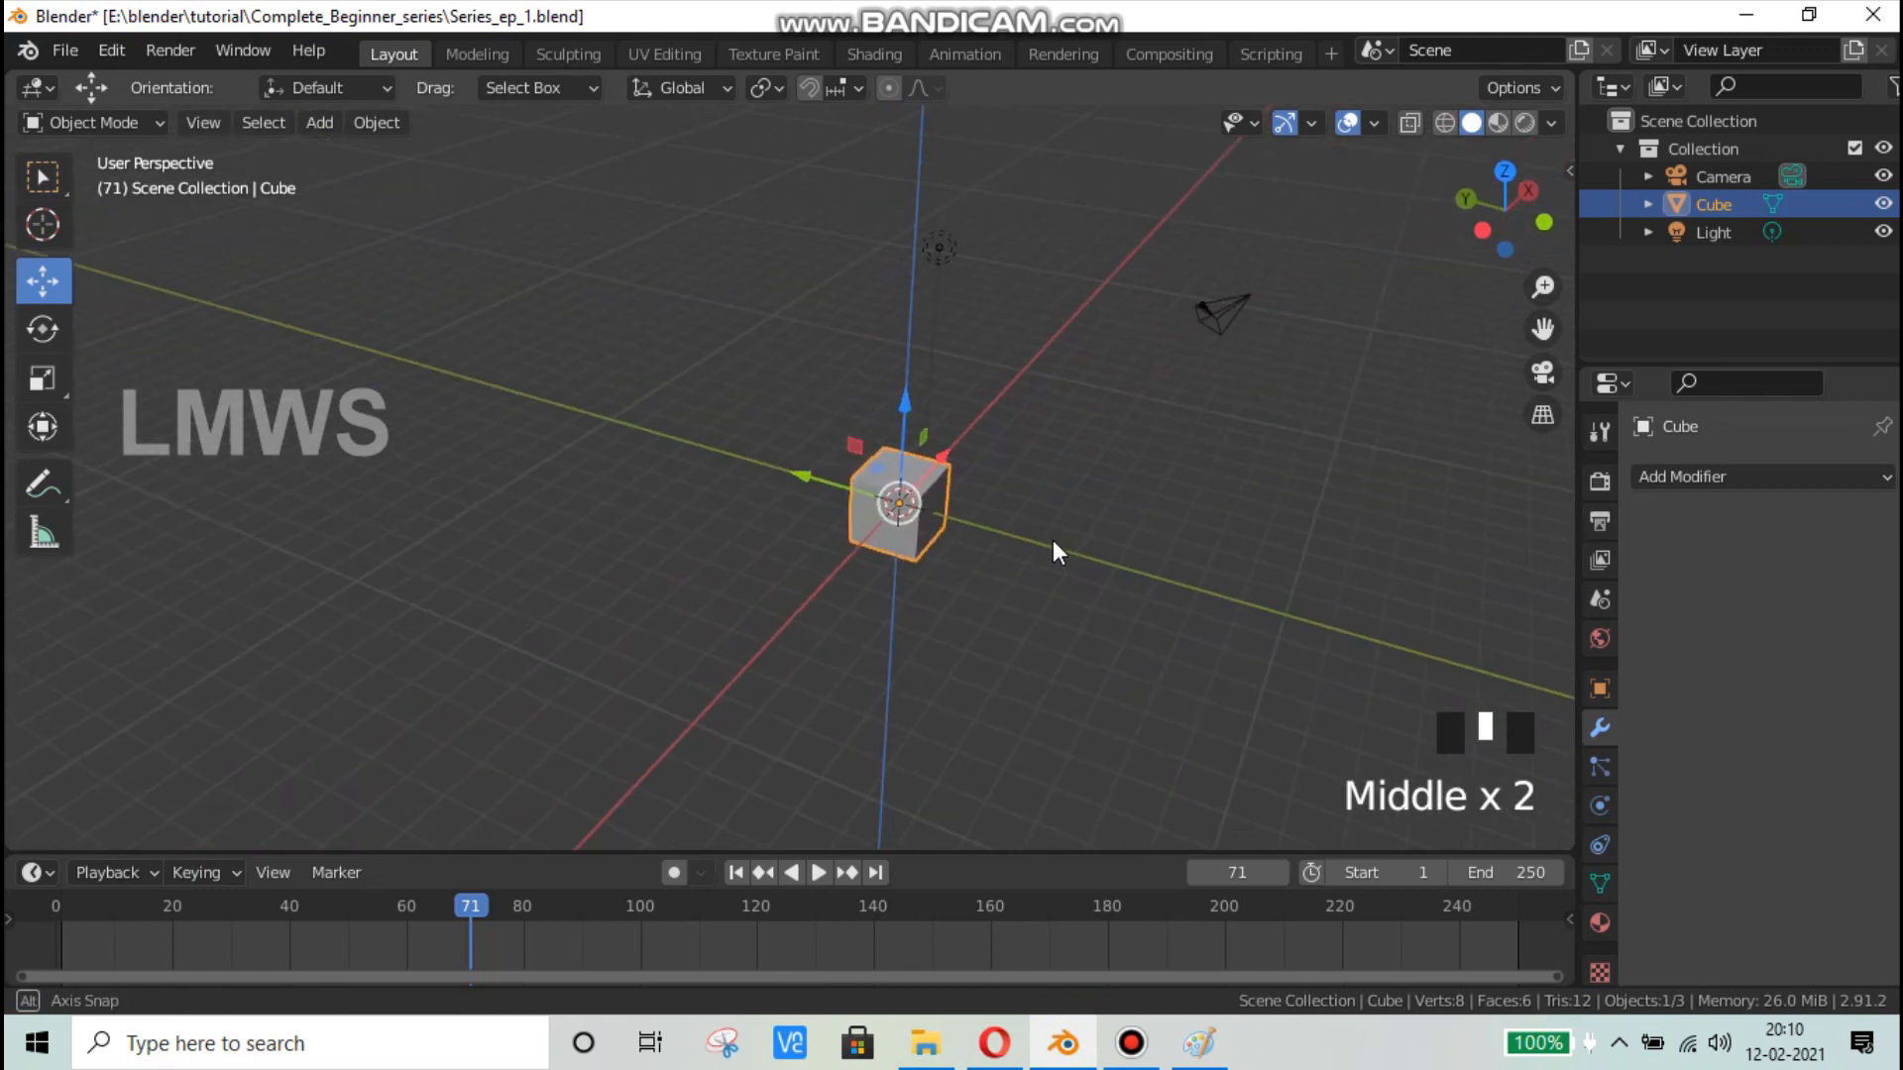
scroll(991, 622, up, 2)
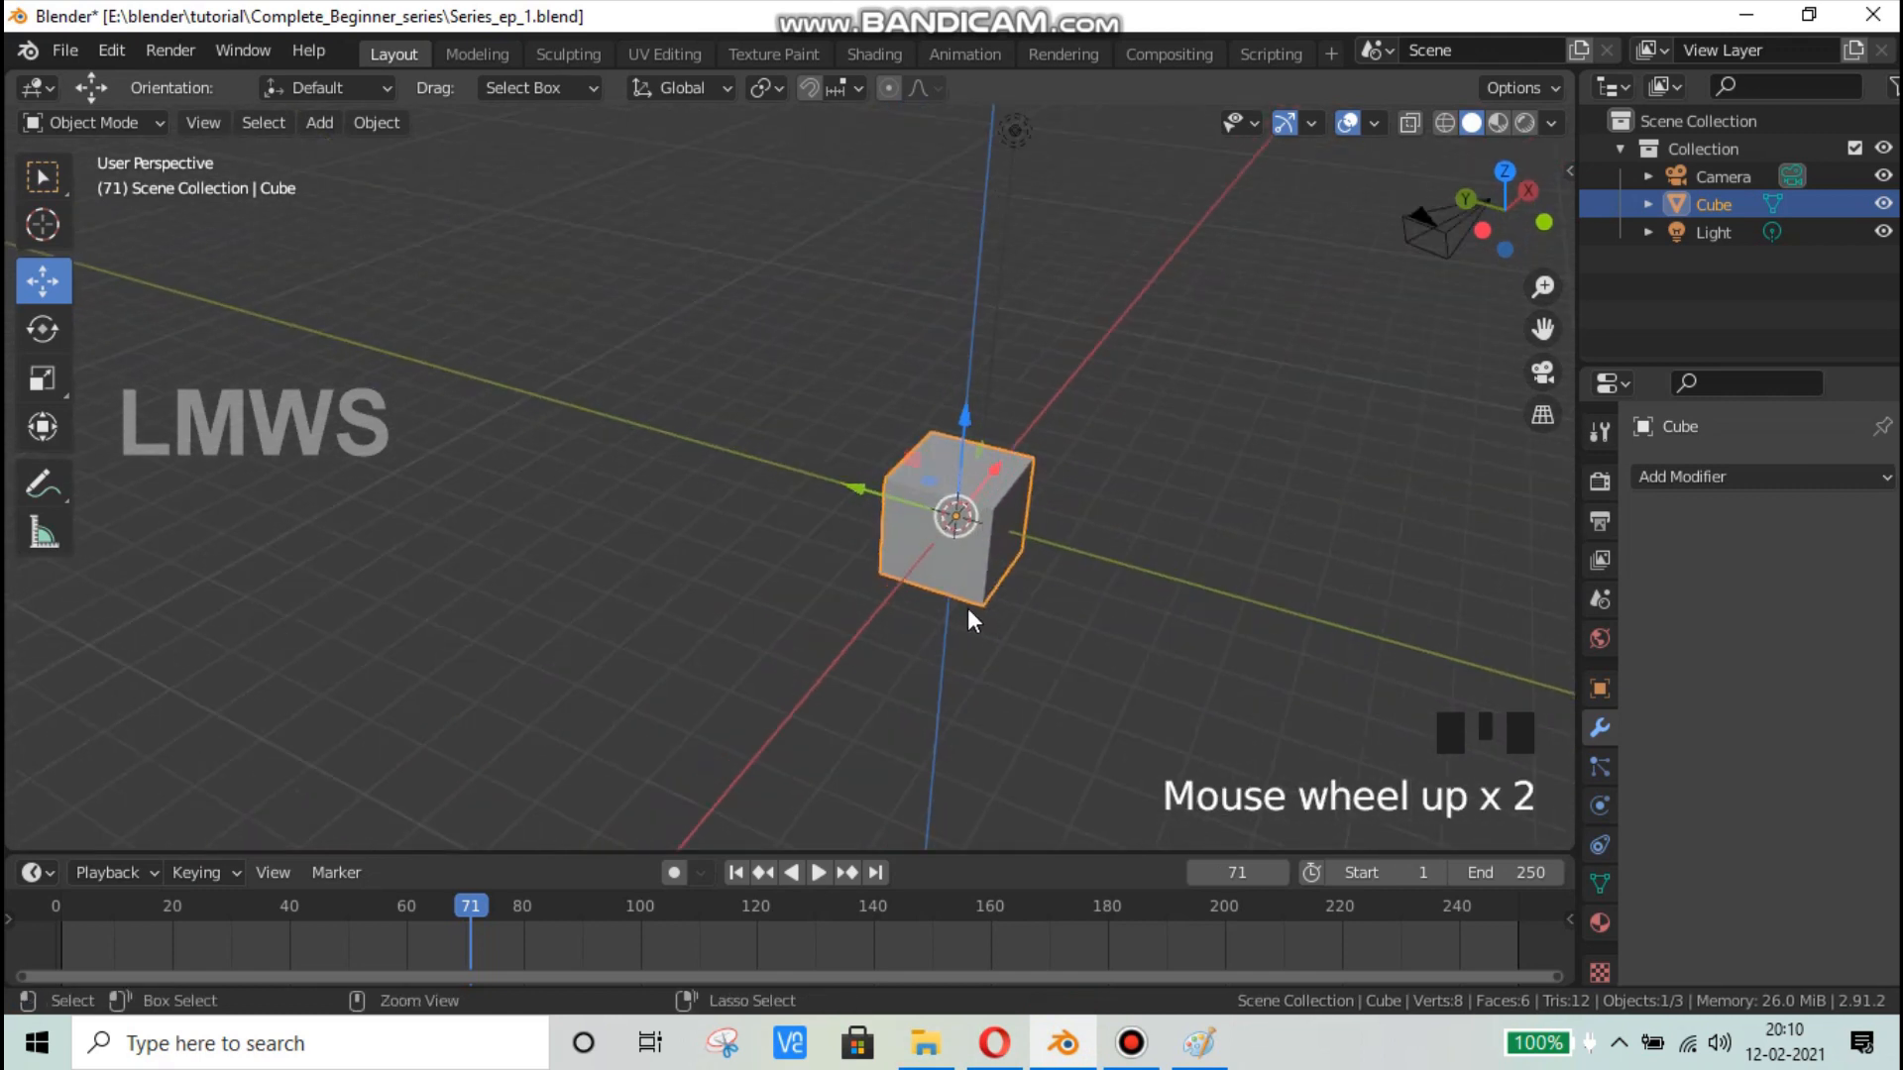
key(ctrl+s)
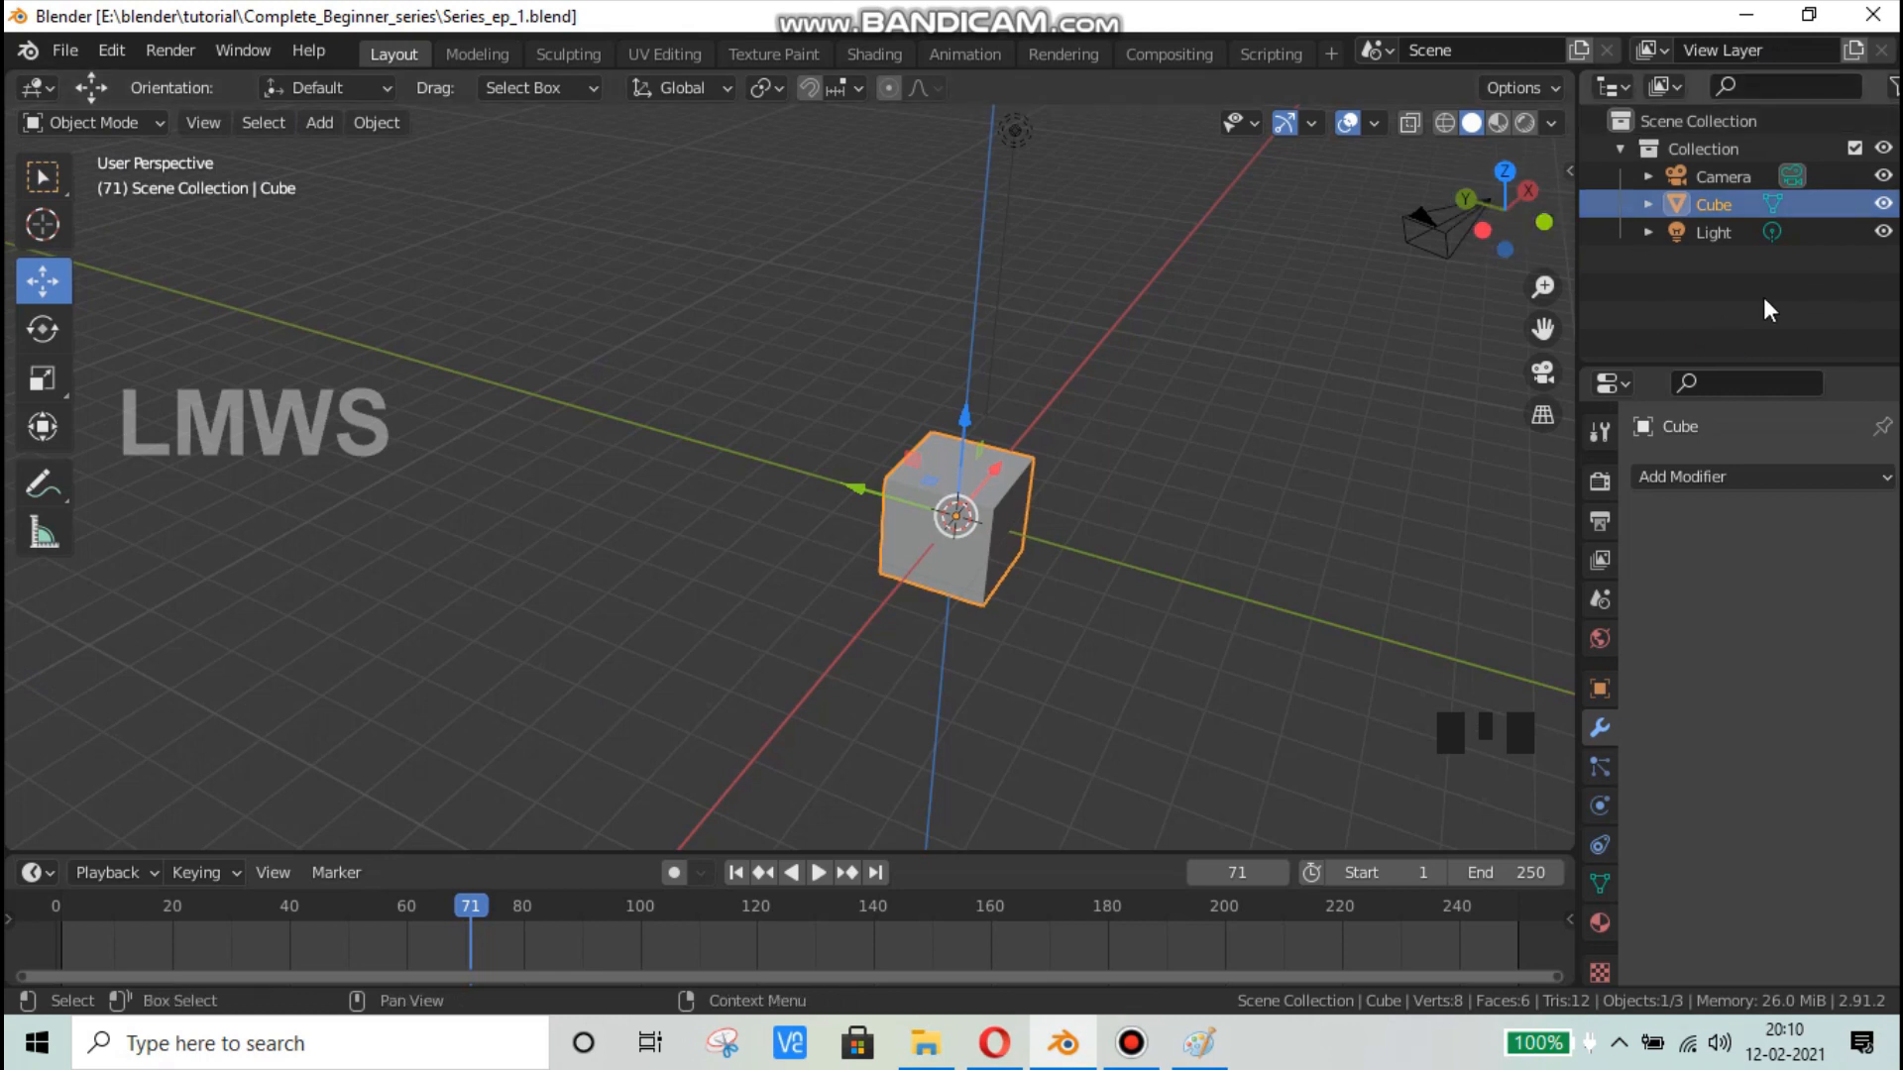
Step: Select the Light, Camera and Cube one after another in the scene collection and look at the cube from another angle
middle_drag(1070, 525, 878, 484)
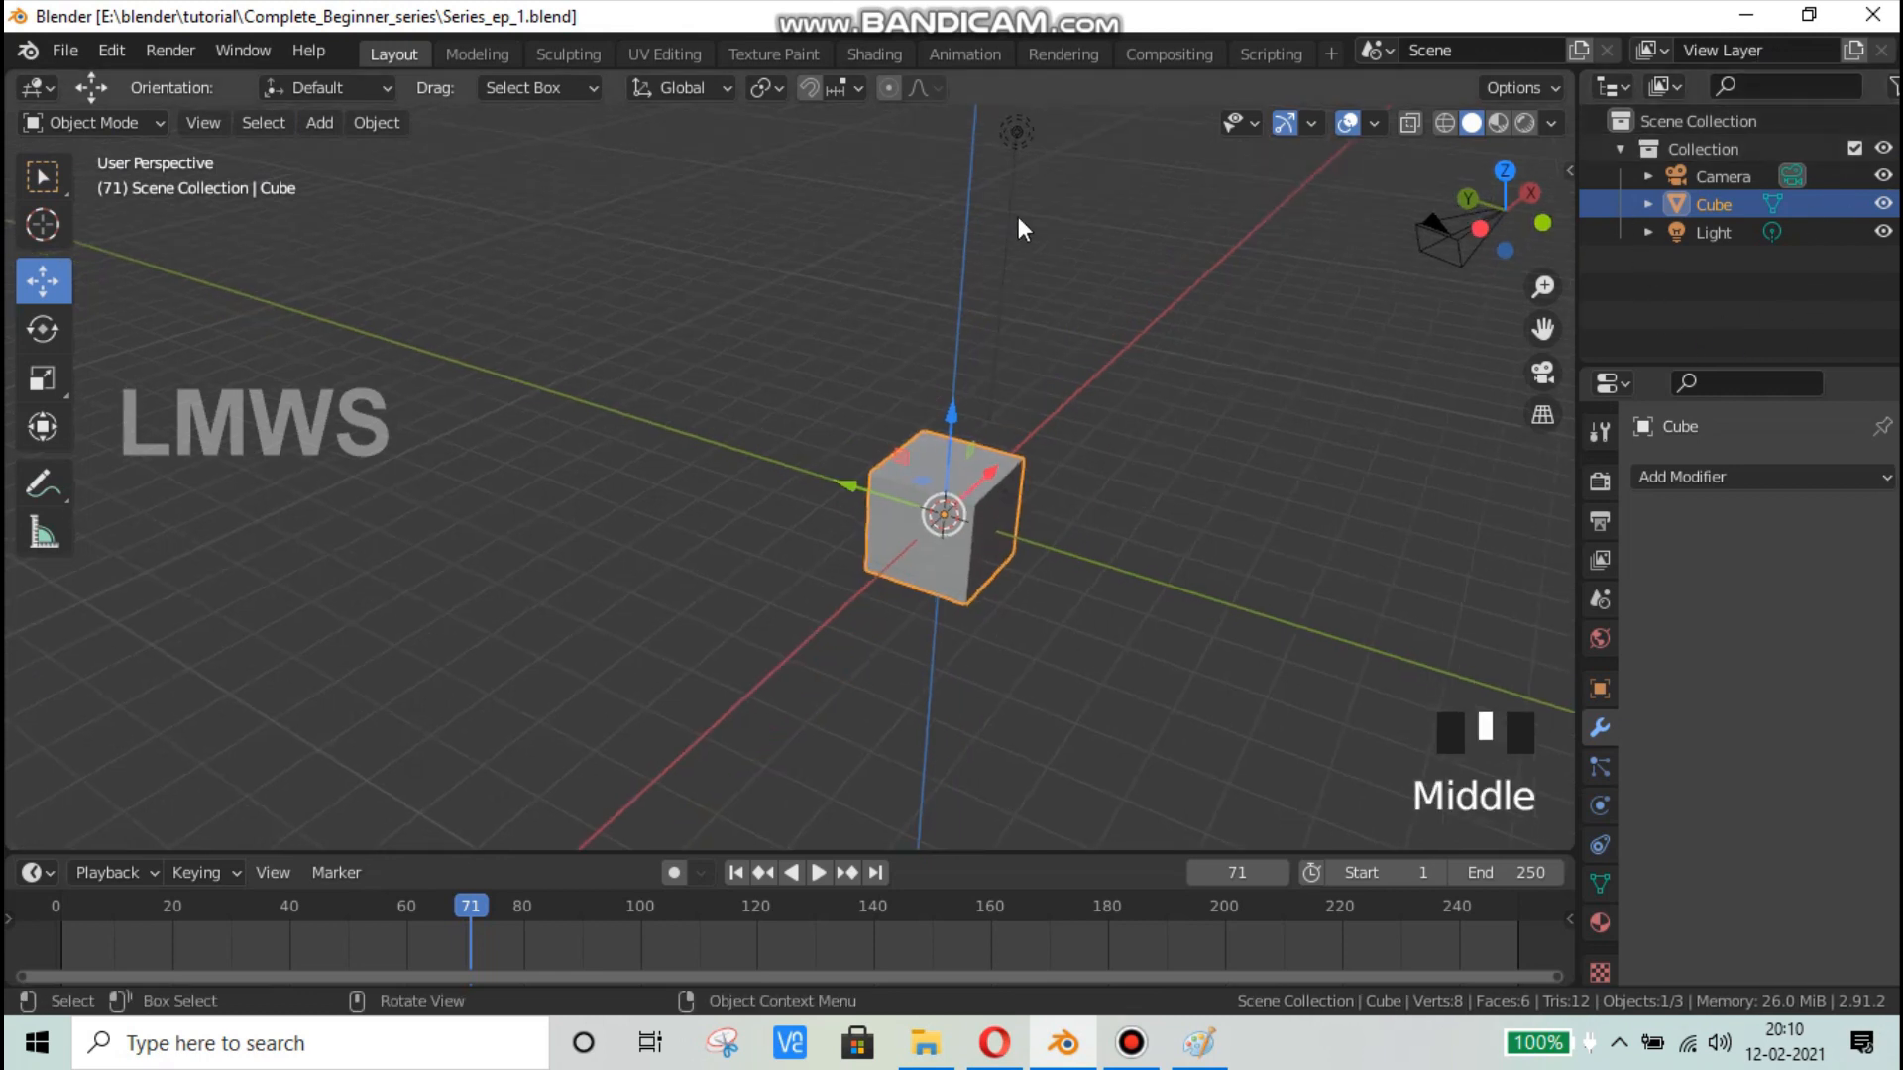
click(1653, 232)
click(1732, 301)
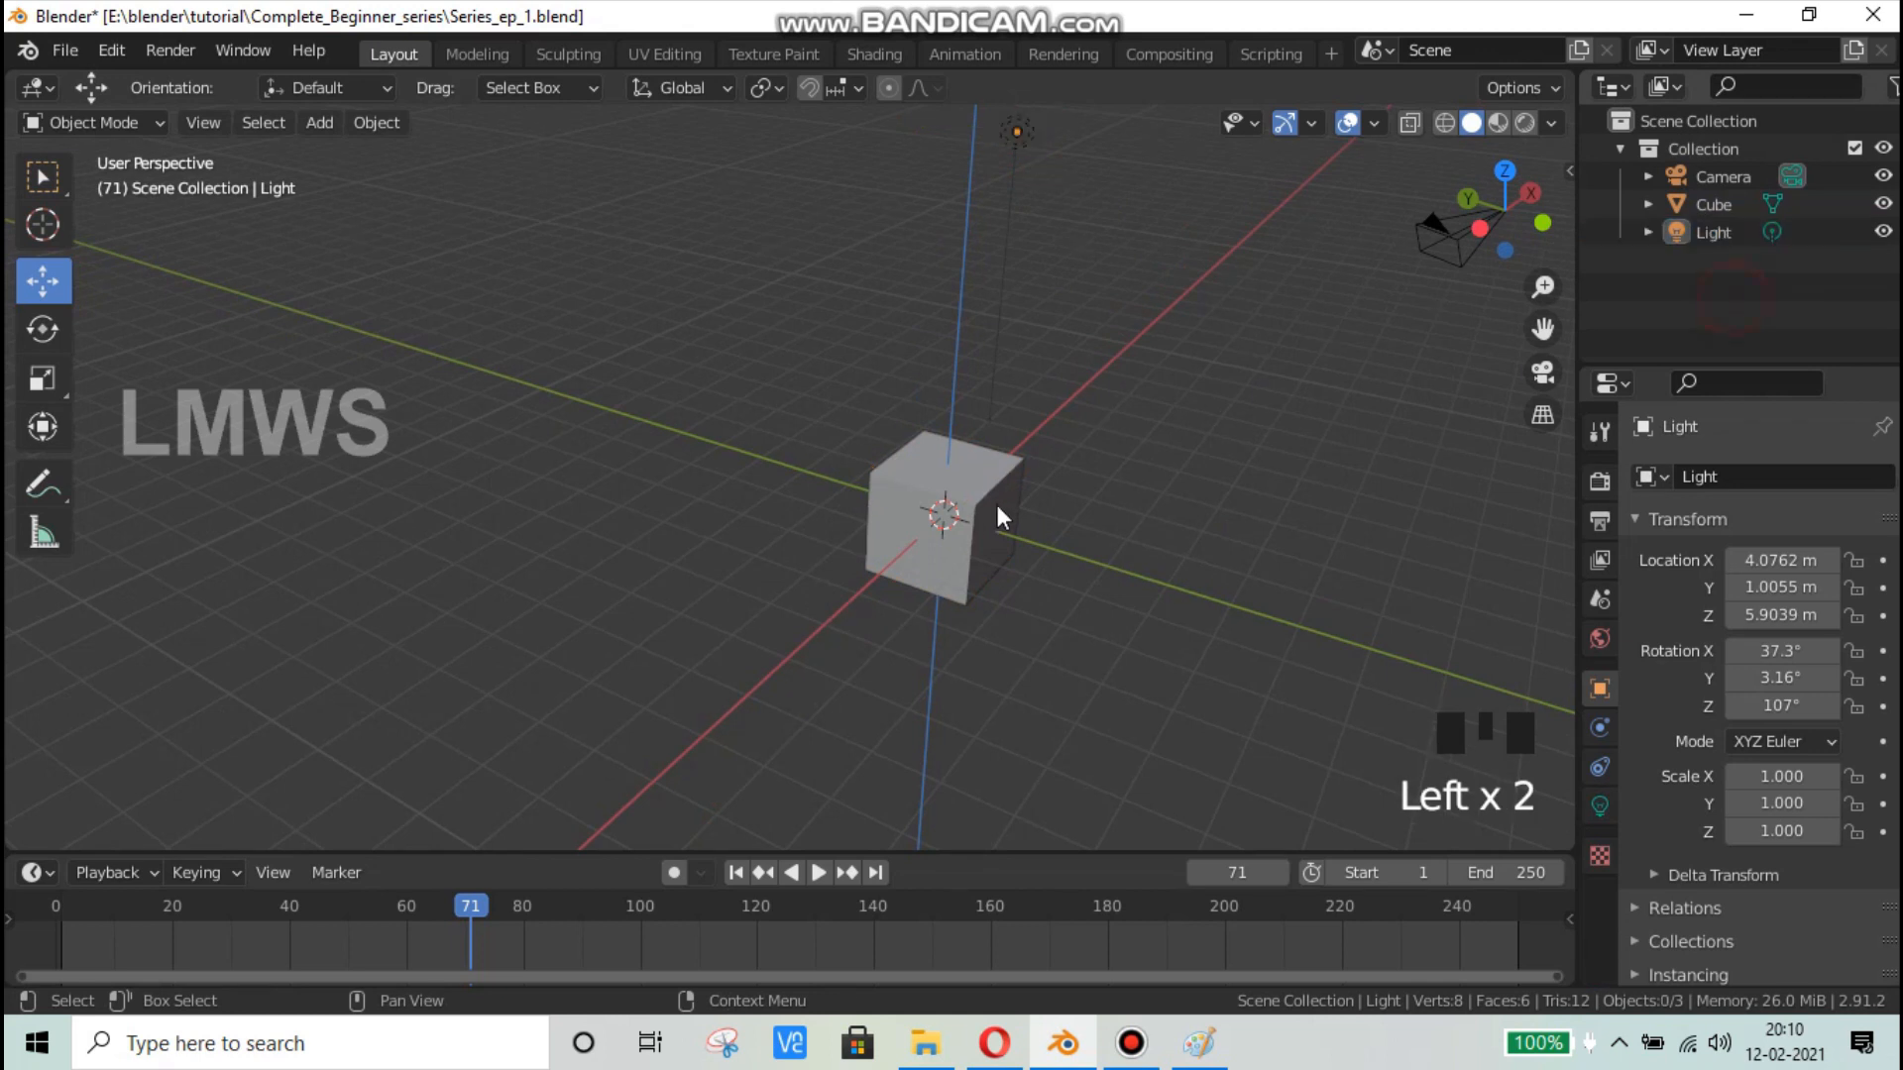
click(1742, 182)
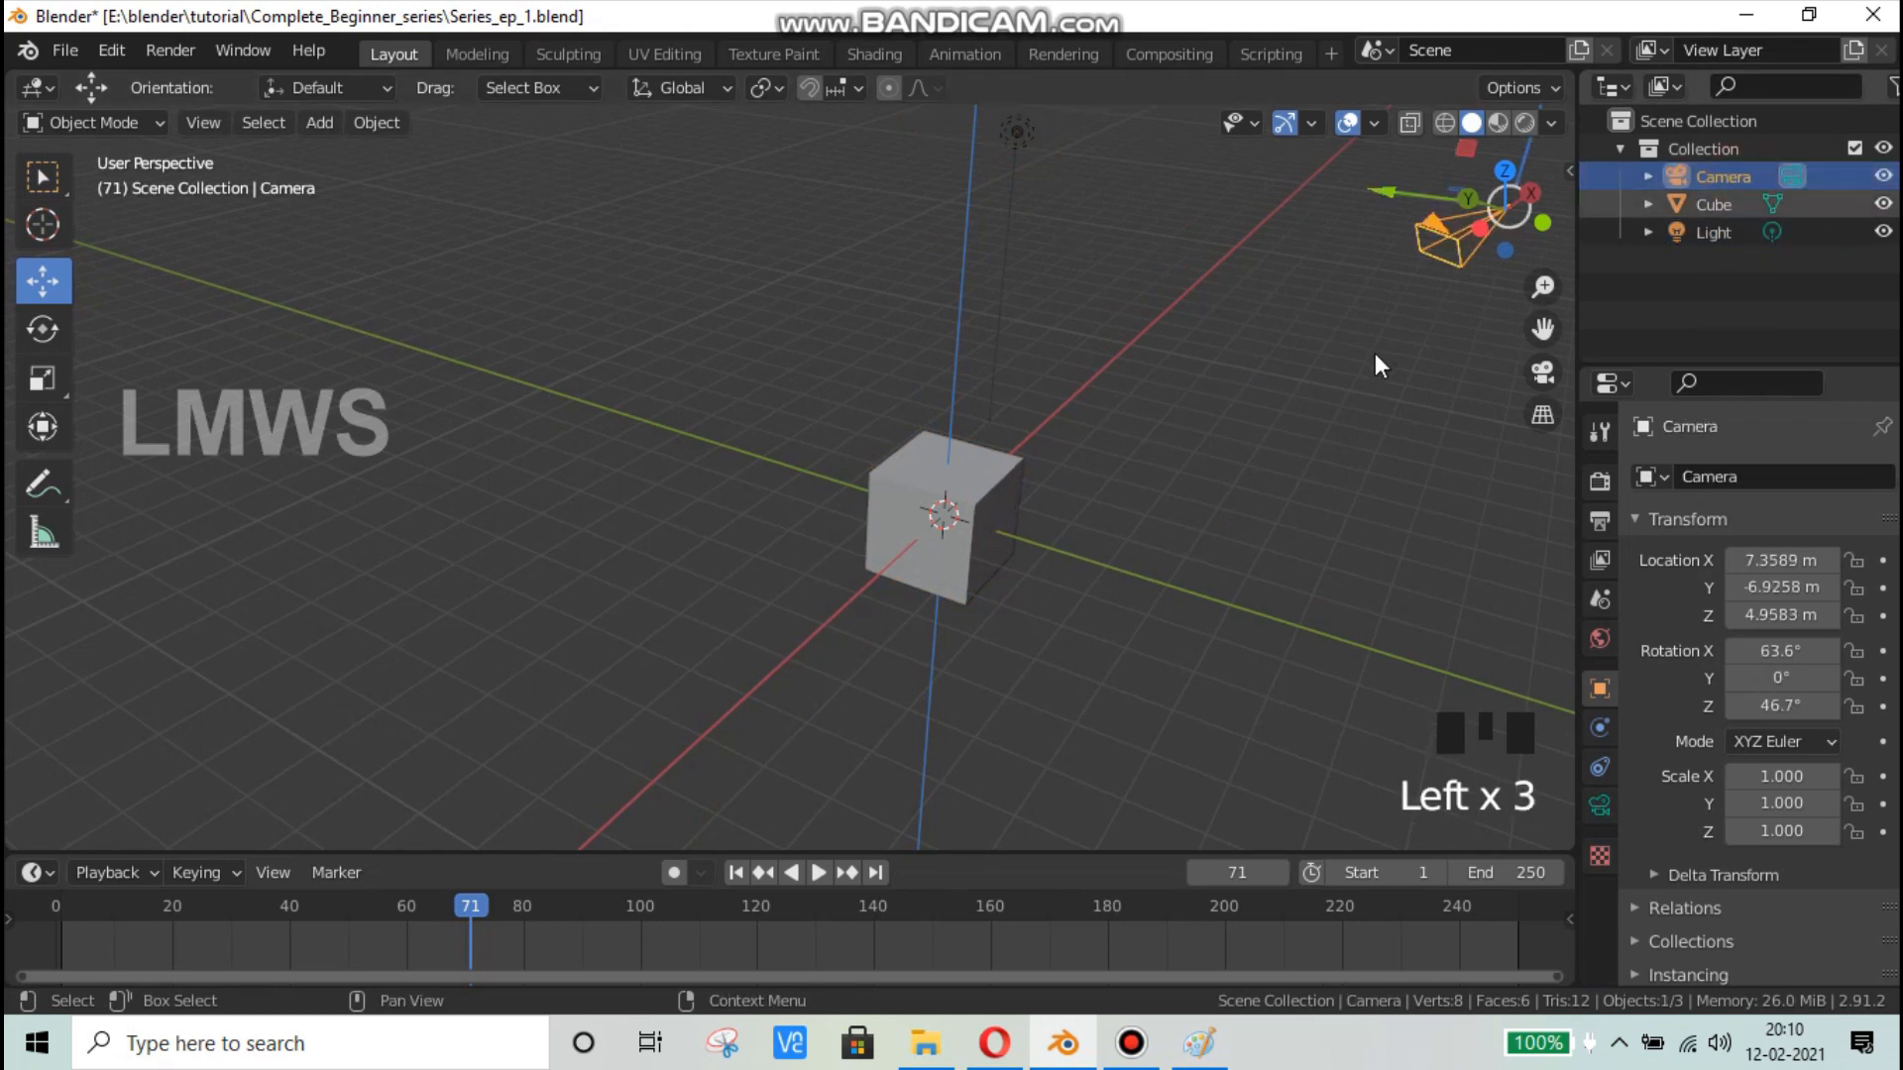
middle_drag(1375, 352, 1314, 341)
click(1721, 208)
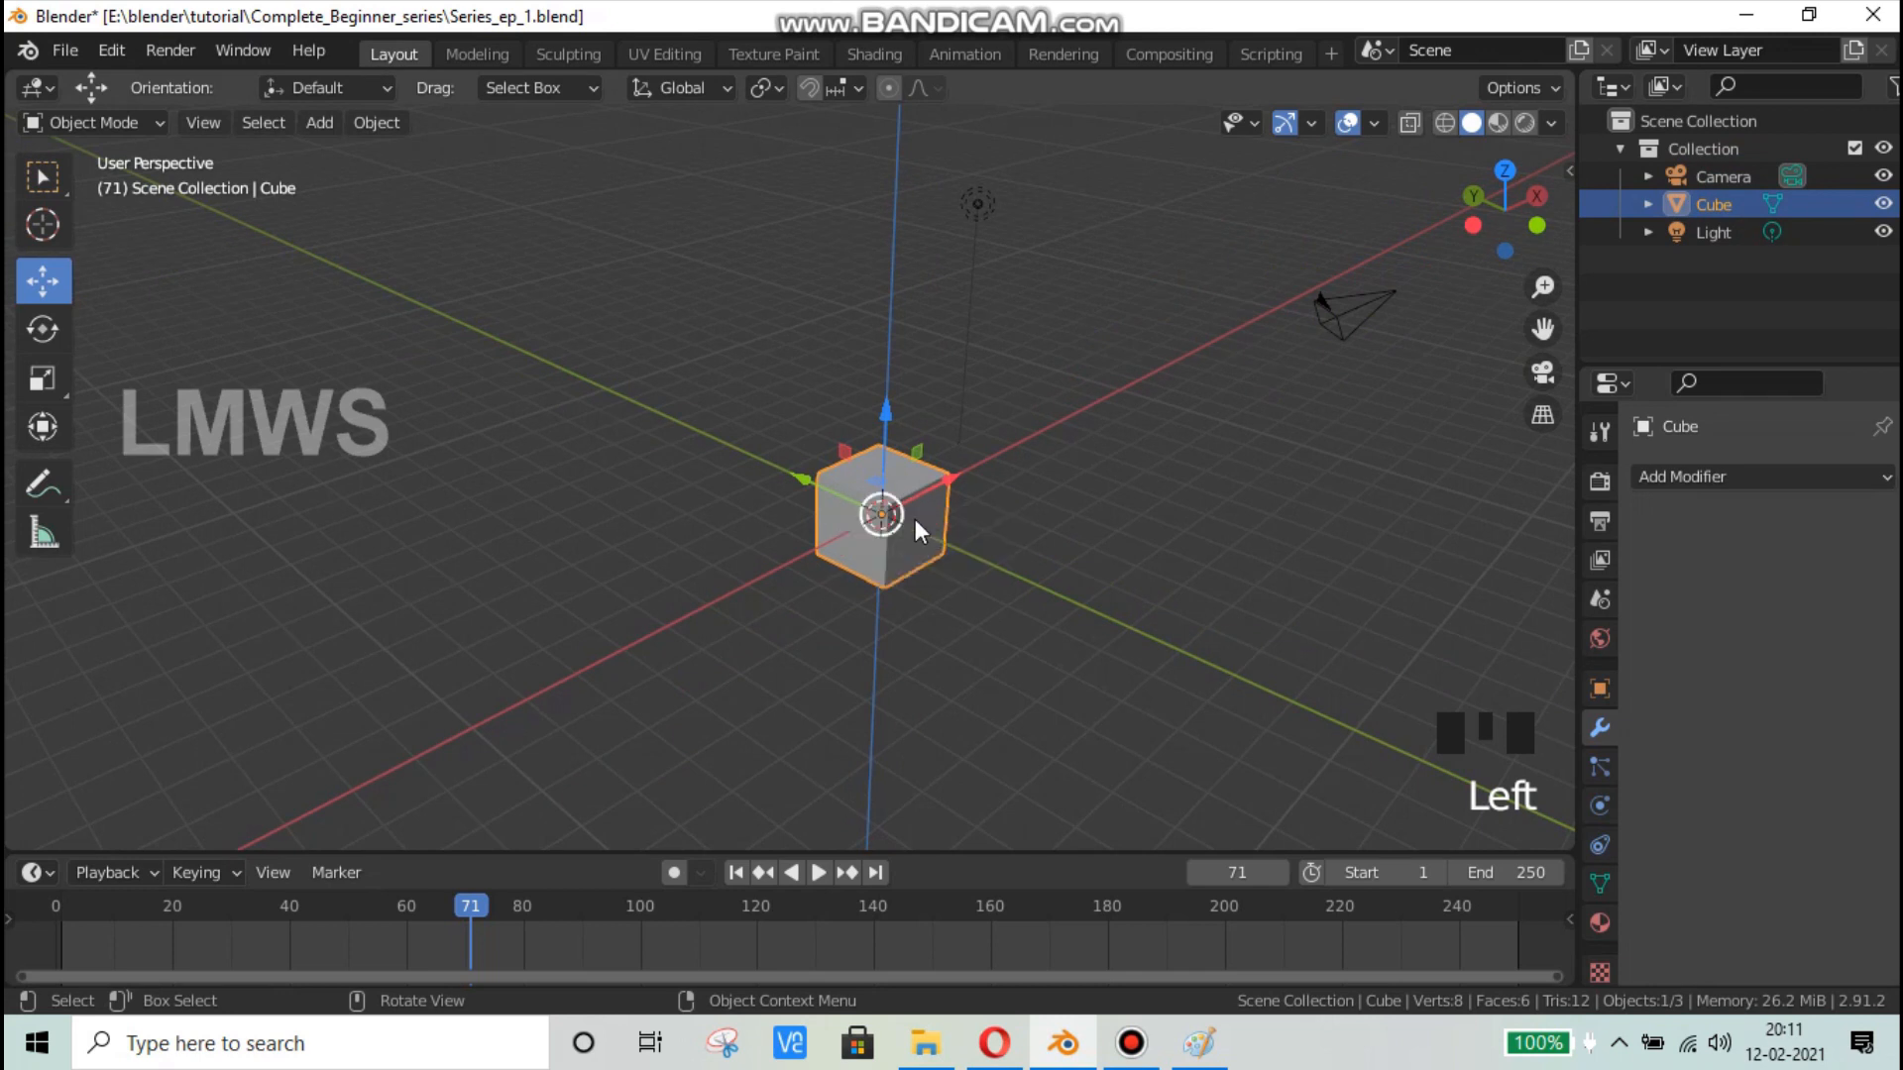
scroll(908, 514, up, 2)
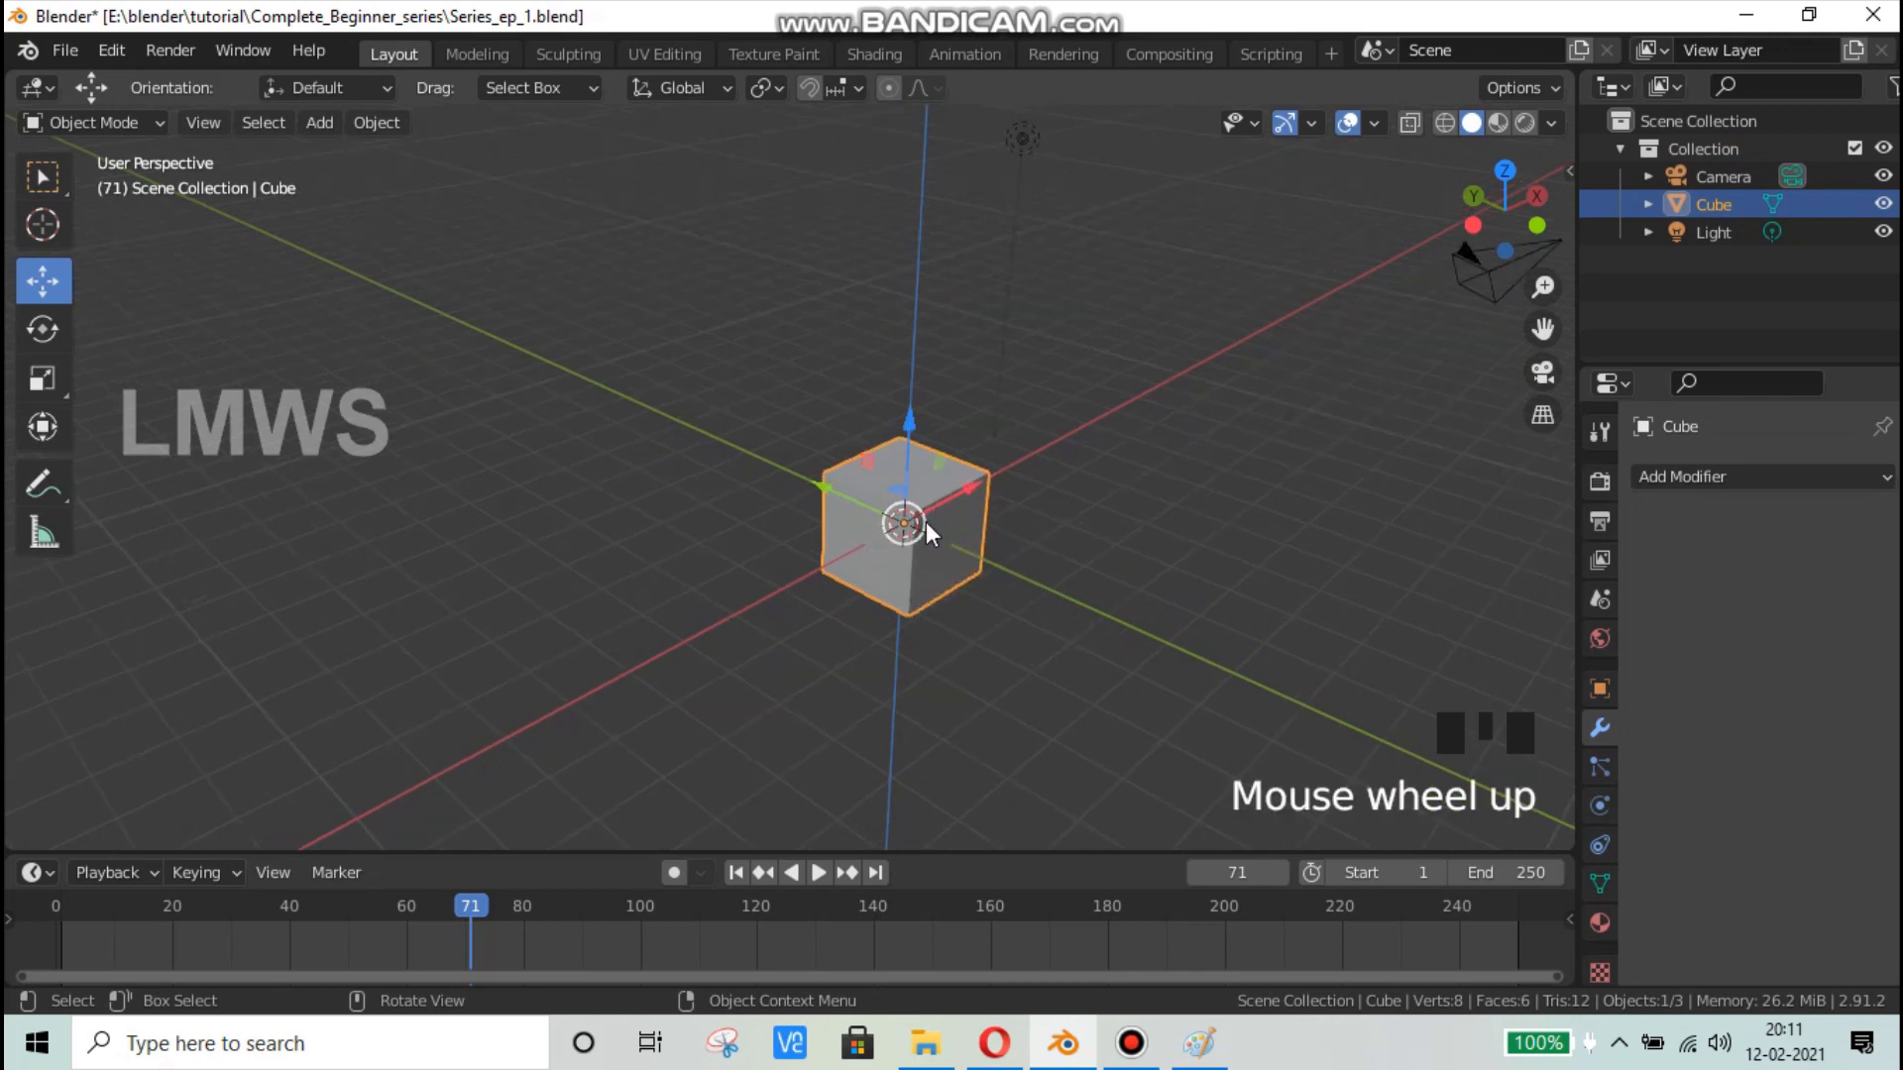
scroll(925, 522, down, 2)
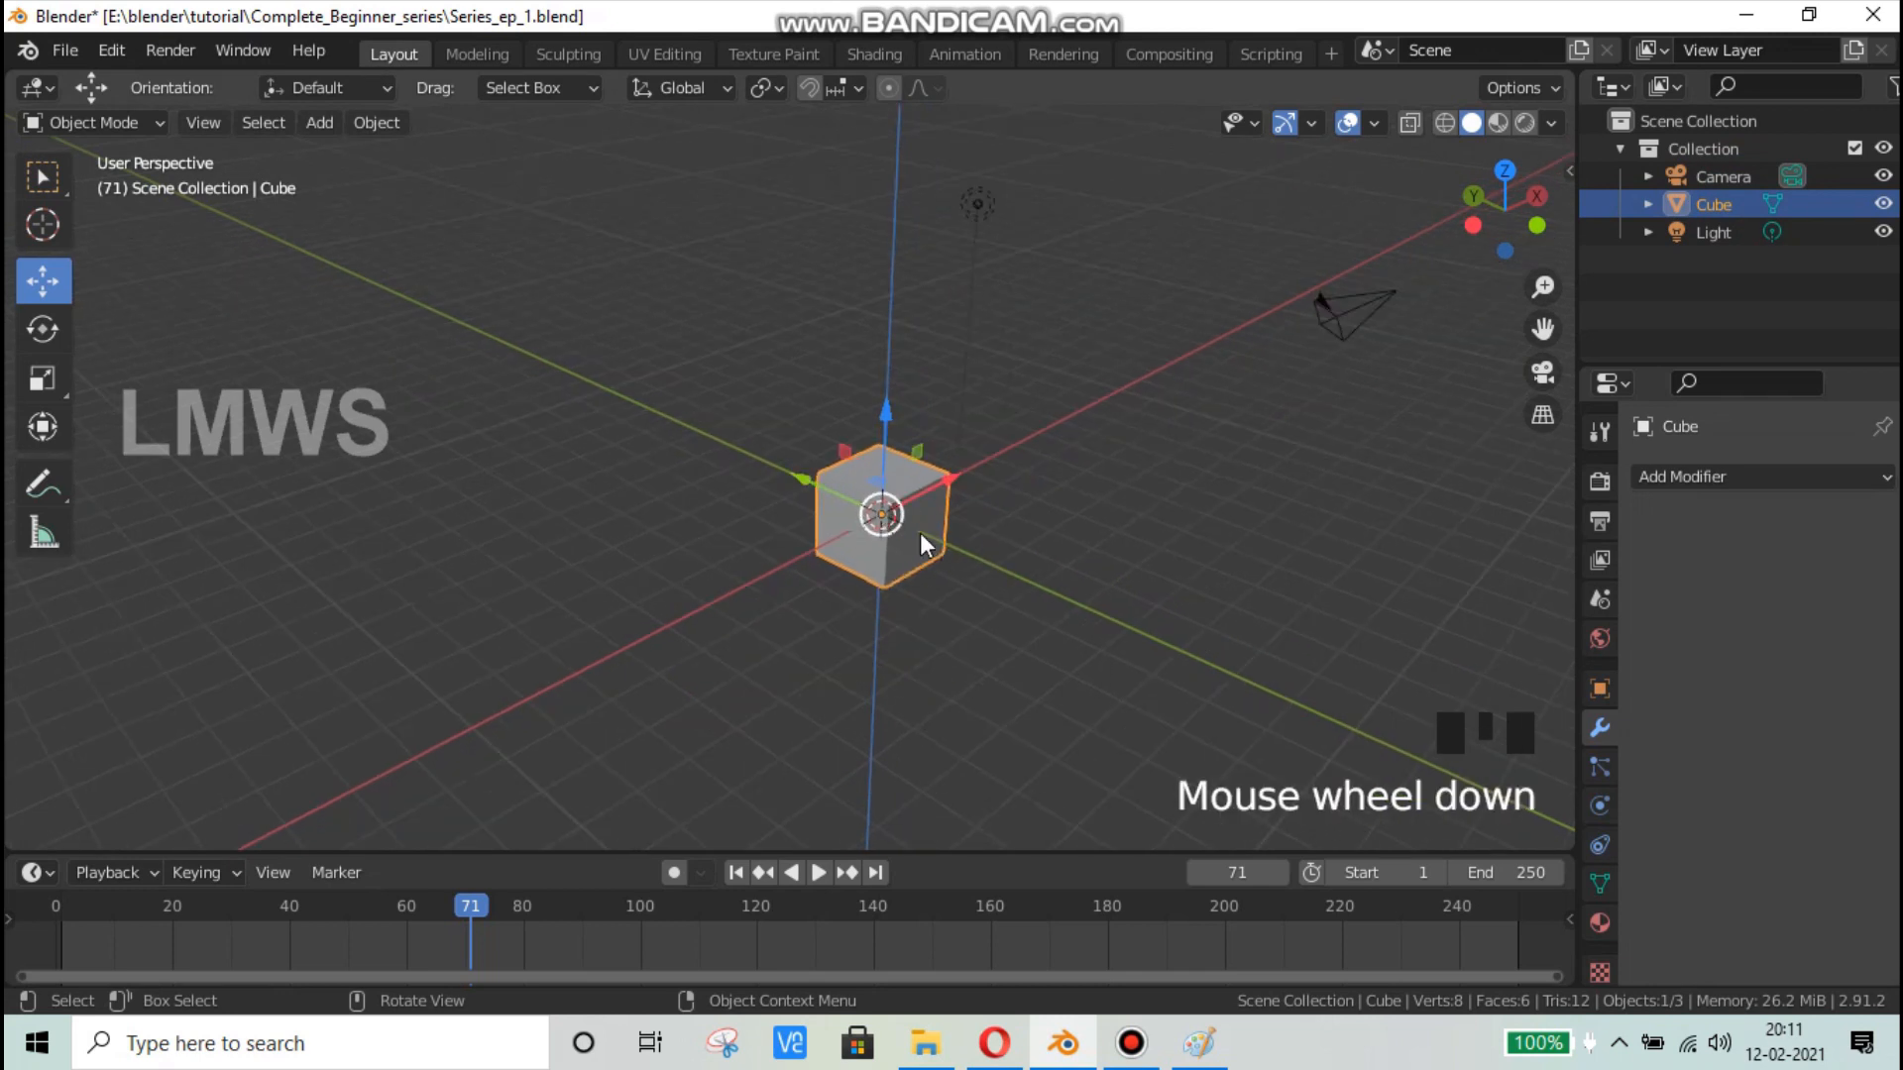
Step: Select the light and the camera in turn directly in the 3D viewport, leaving nothing selected at the end
click(933, 605)
click(978, 205)
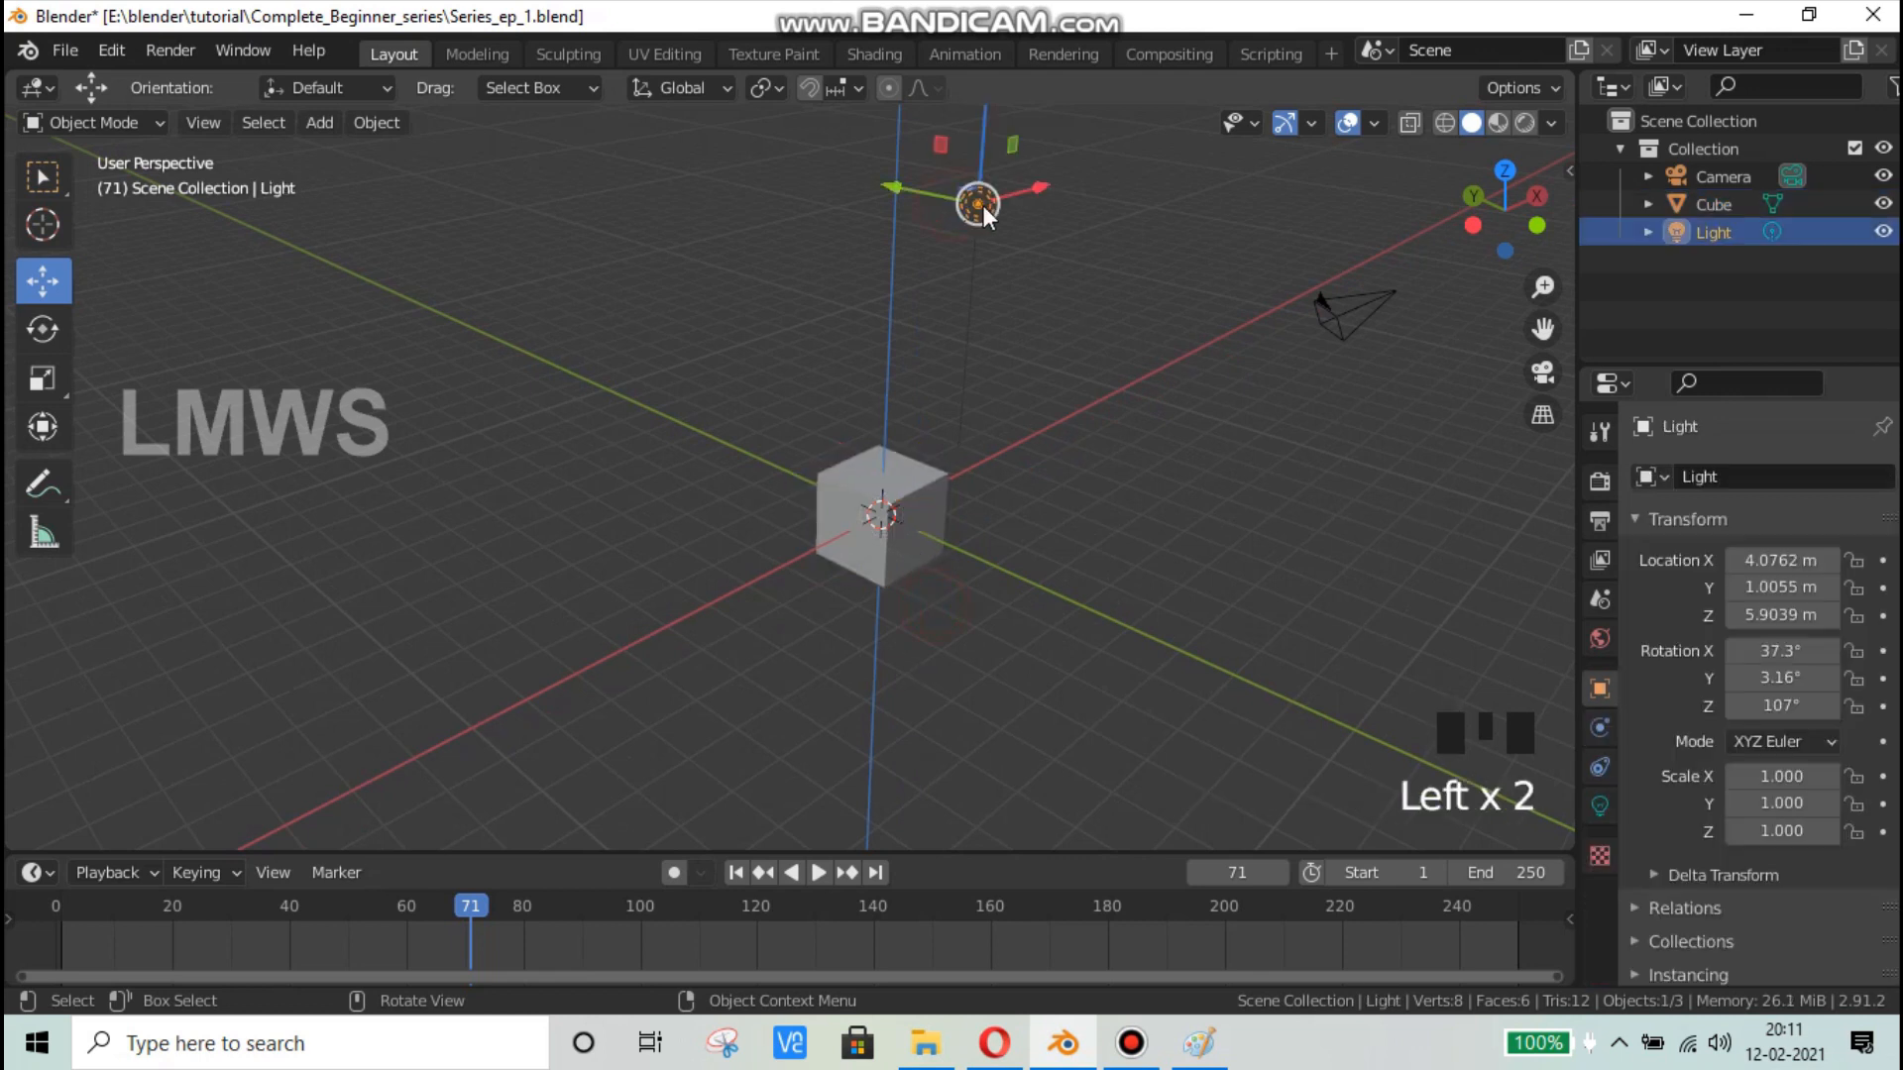
click(1194, 404)
click(1380, 315)
click(1081, 500)
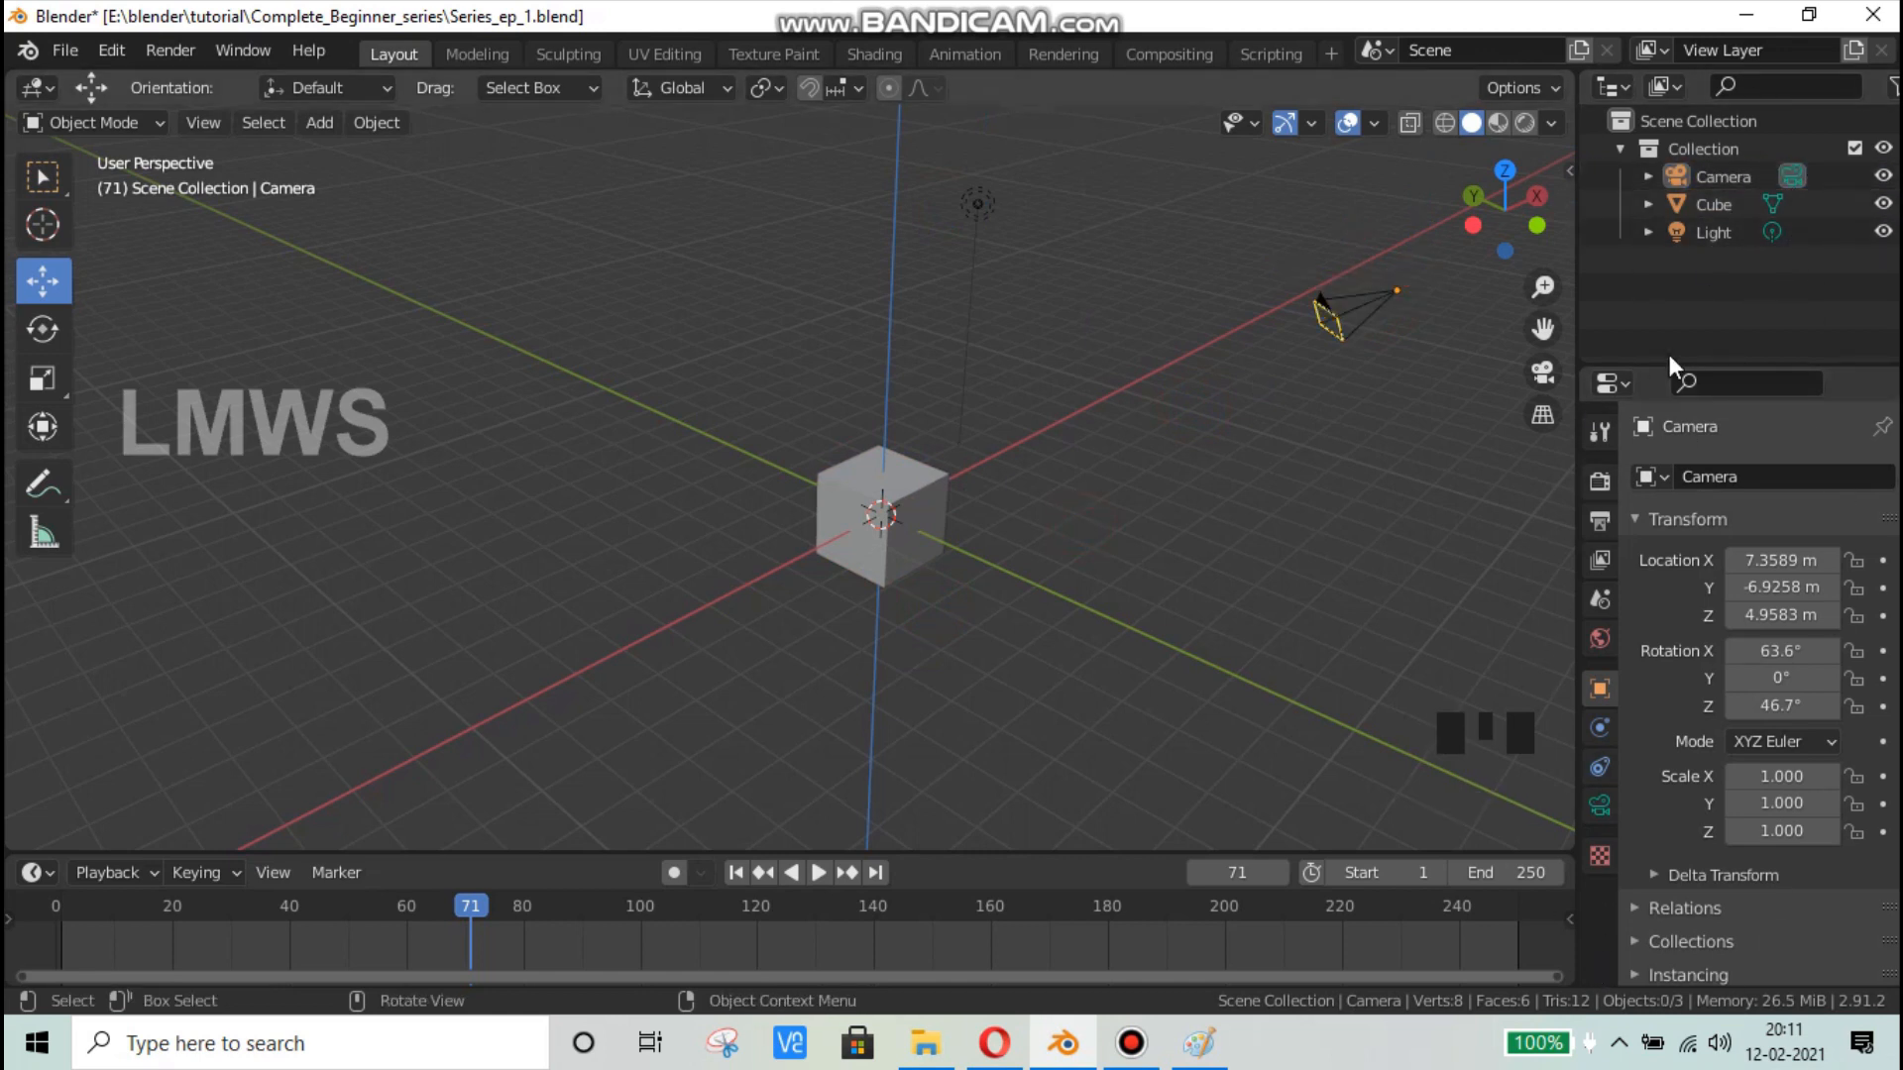
Step: Review the tool, render and output properties, including render engine, sampling, resolution, frame range and output file format
click(1600, 434)
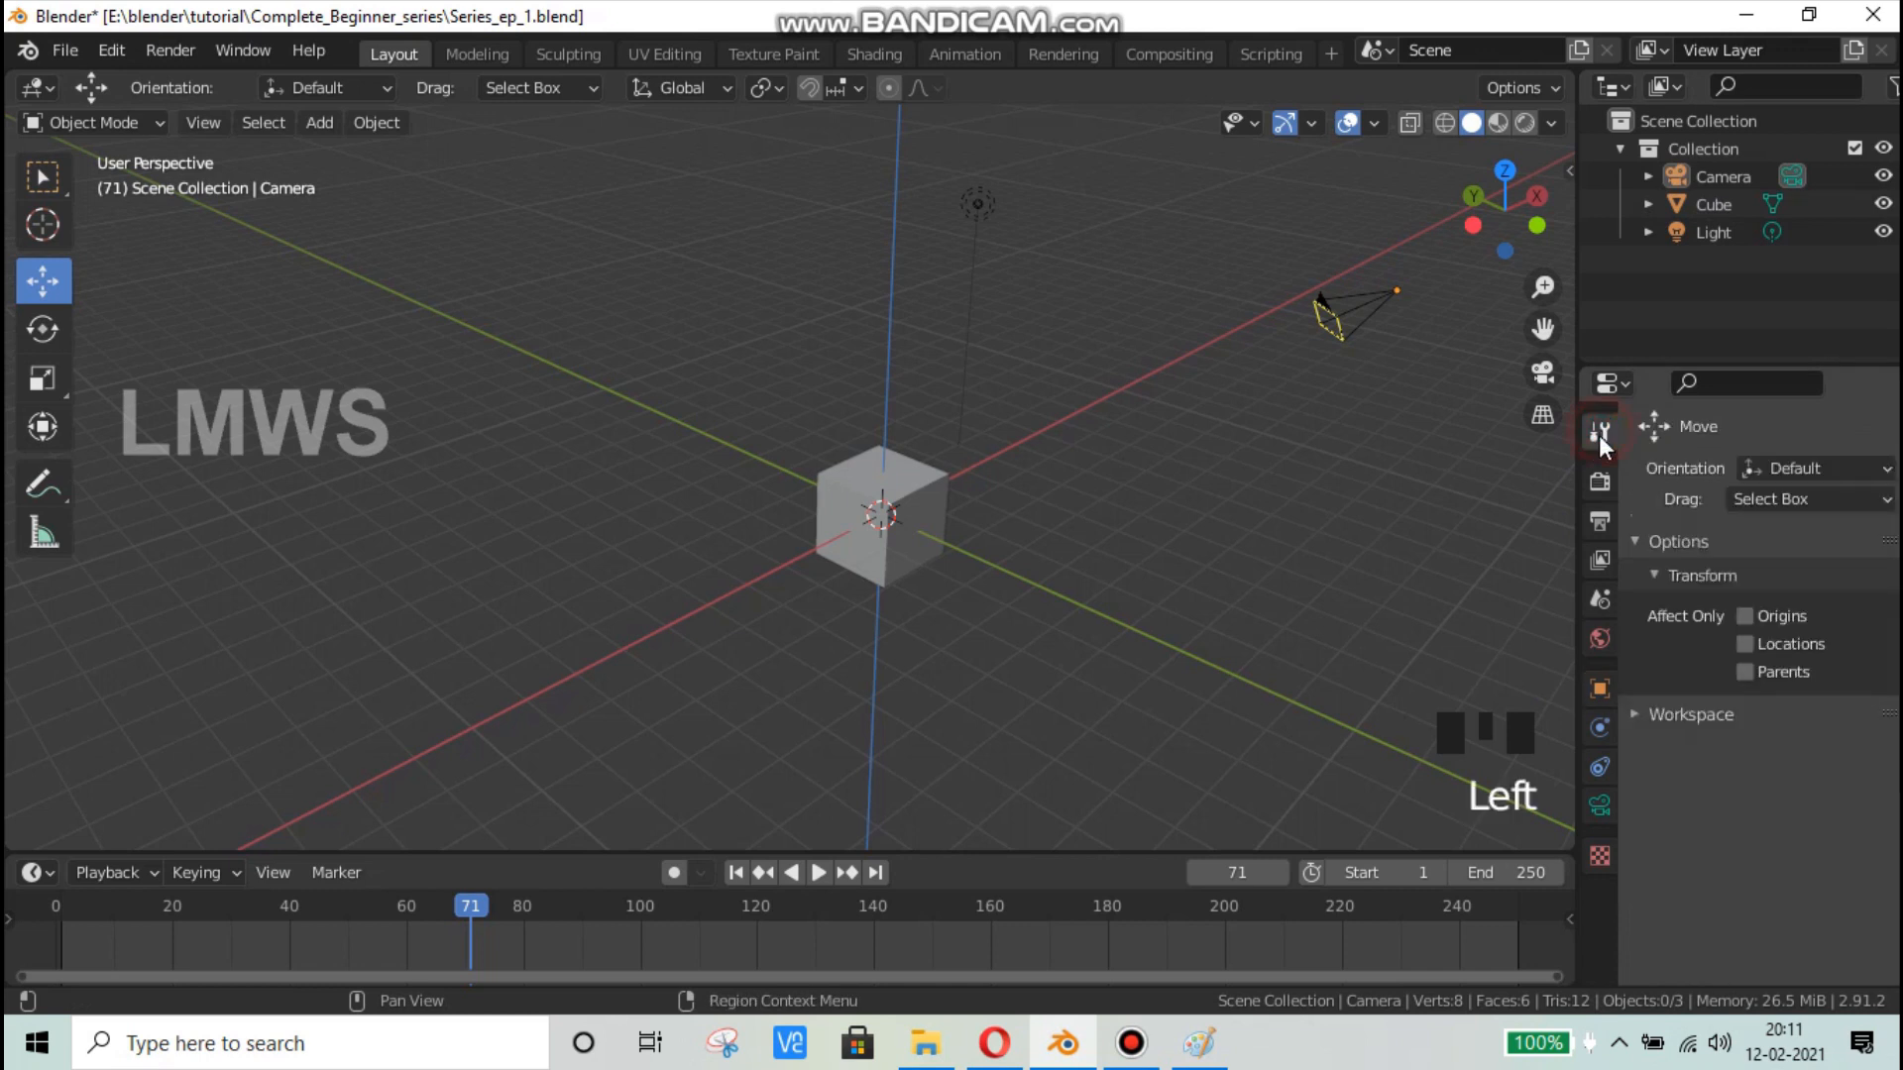
click(1591, 486)
click(1588, 492)
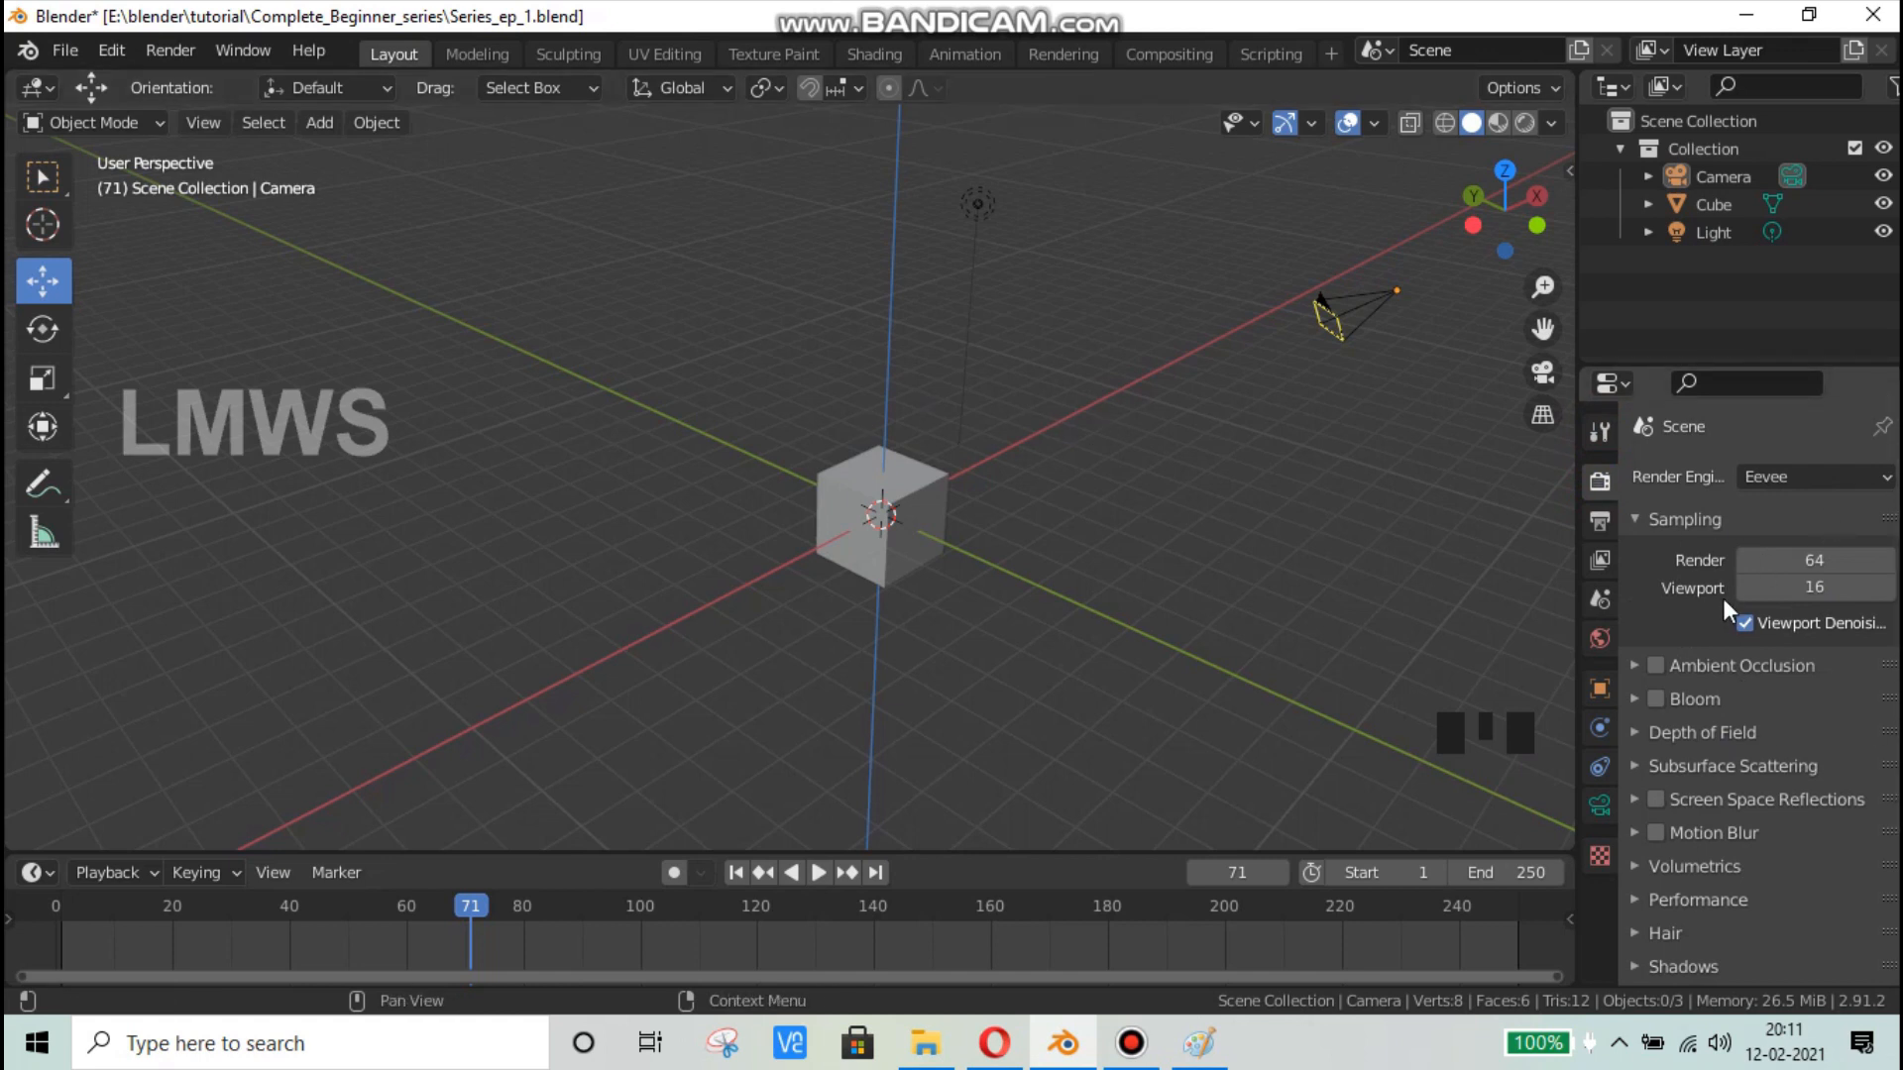
click(1599, 517)
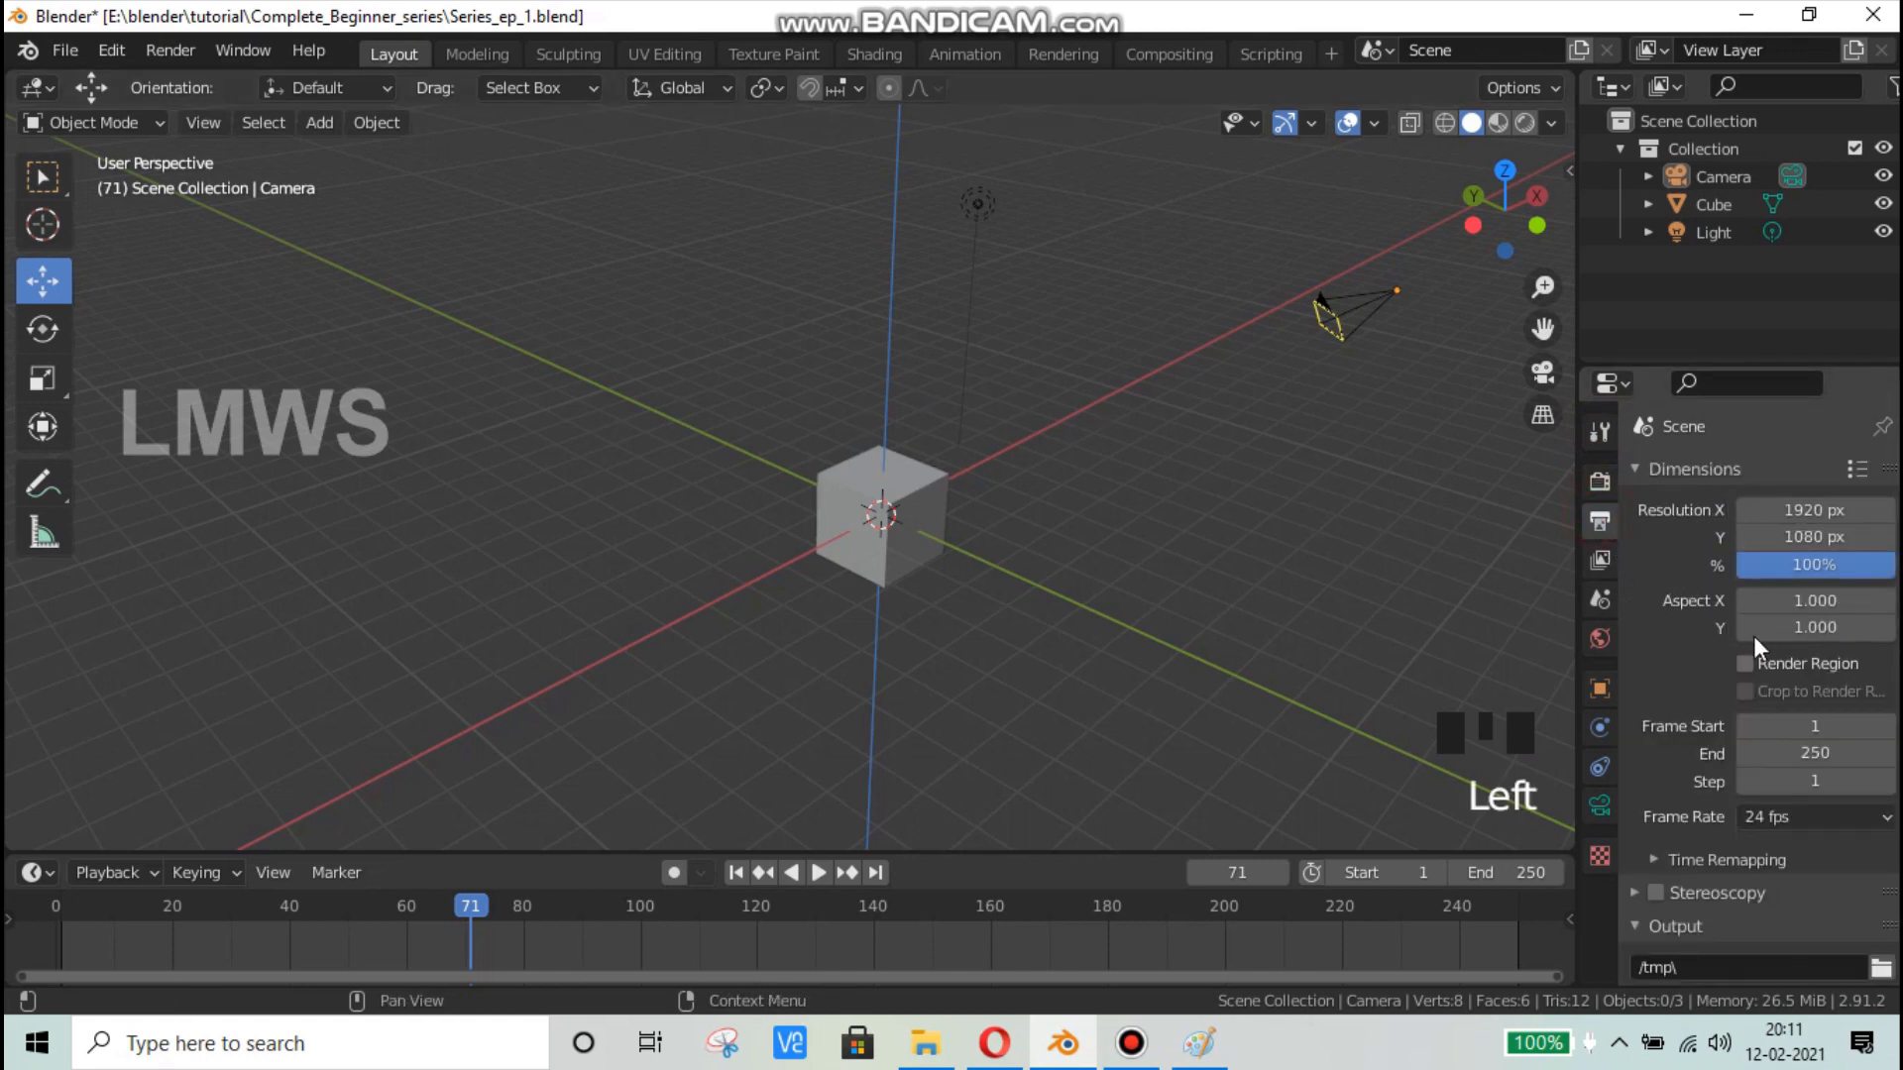
click(1613, 482)
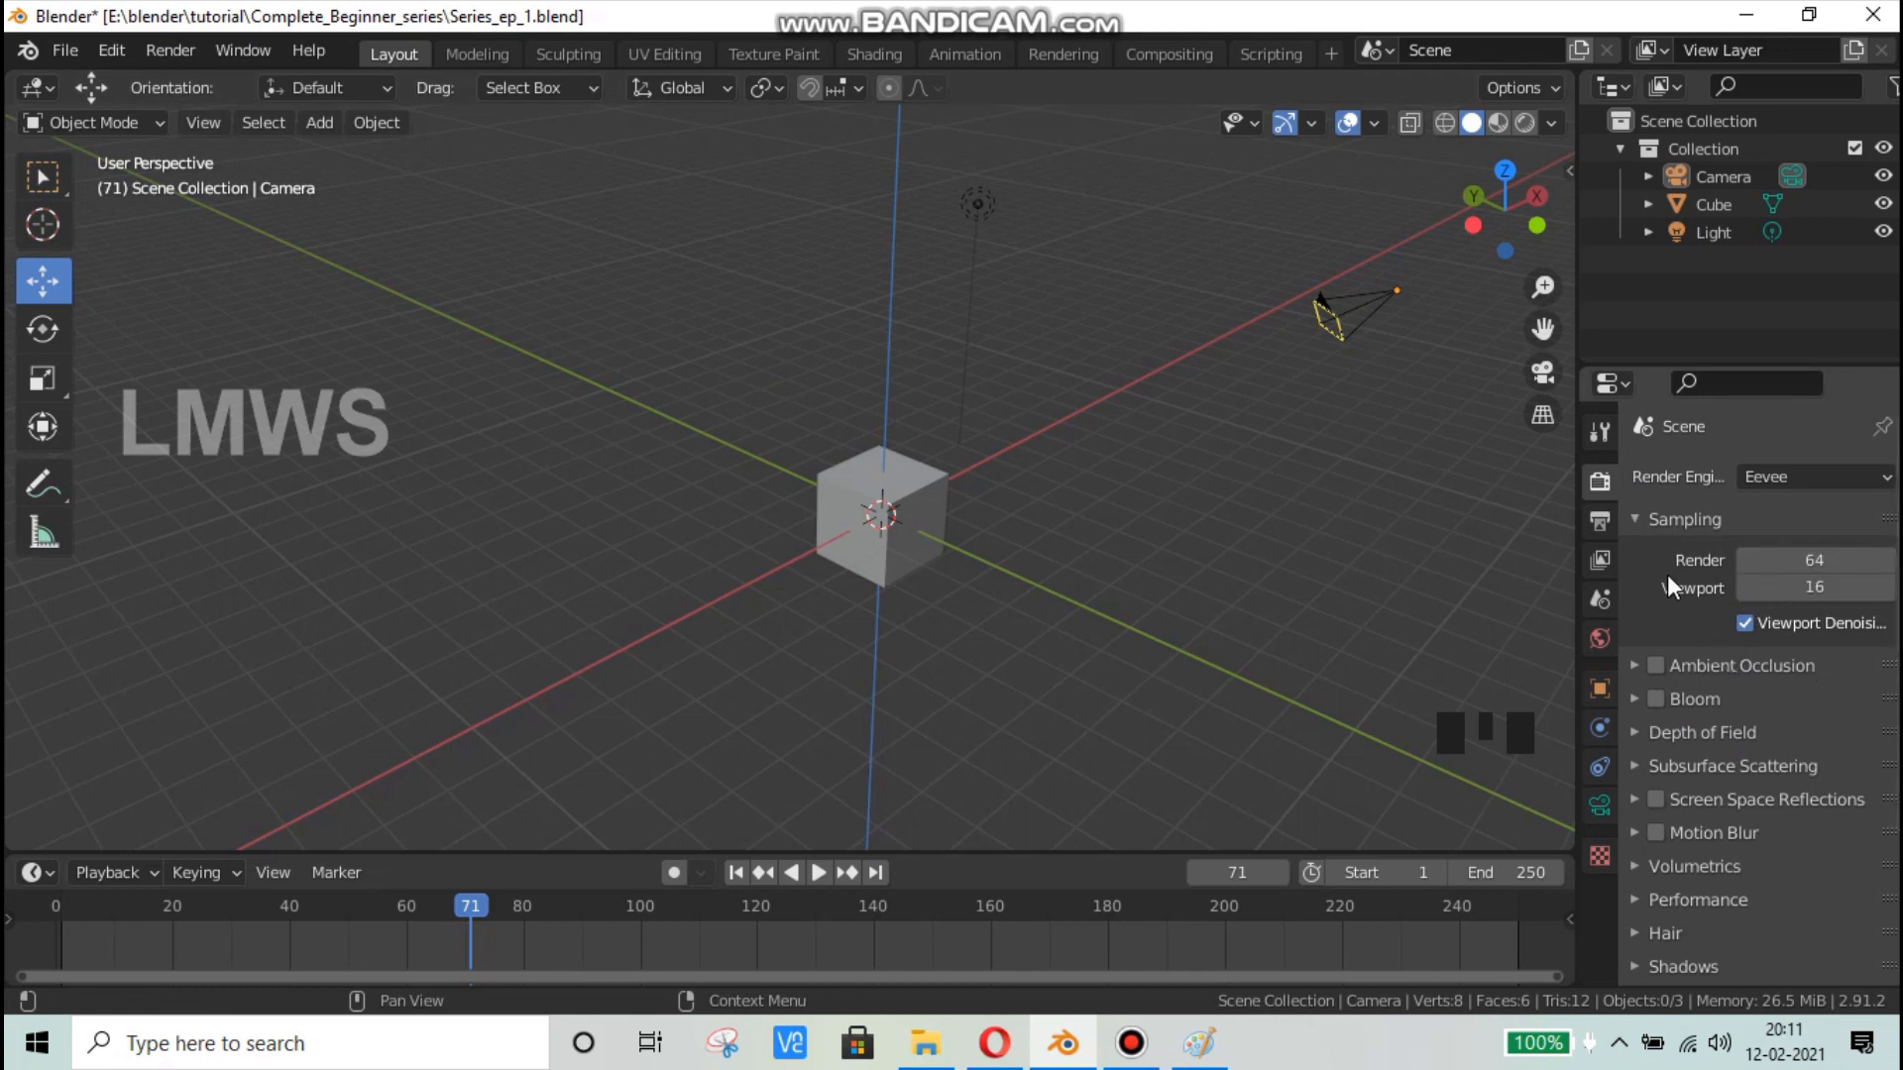
click(1600, 520)
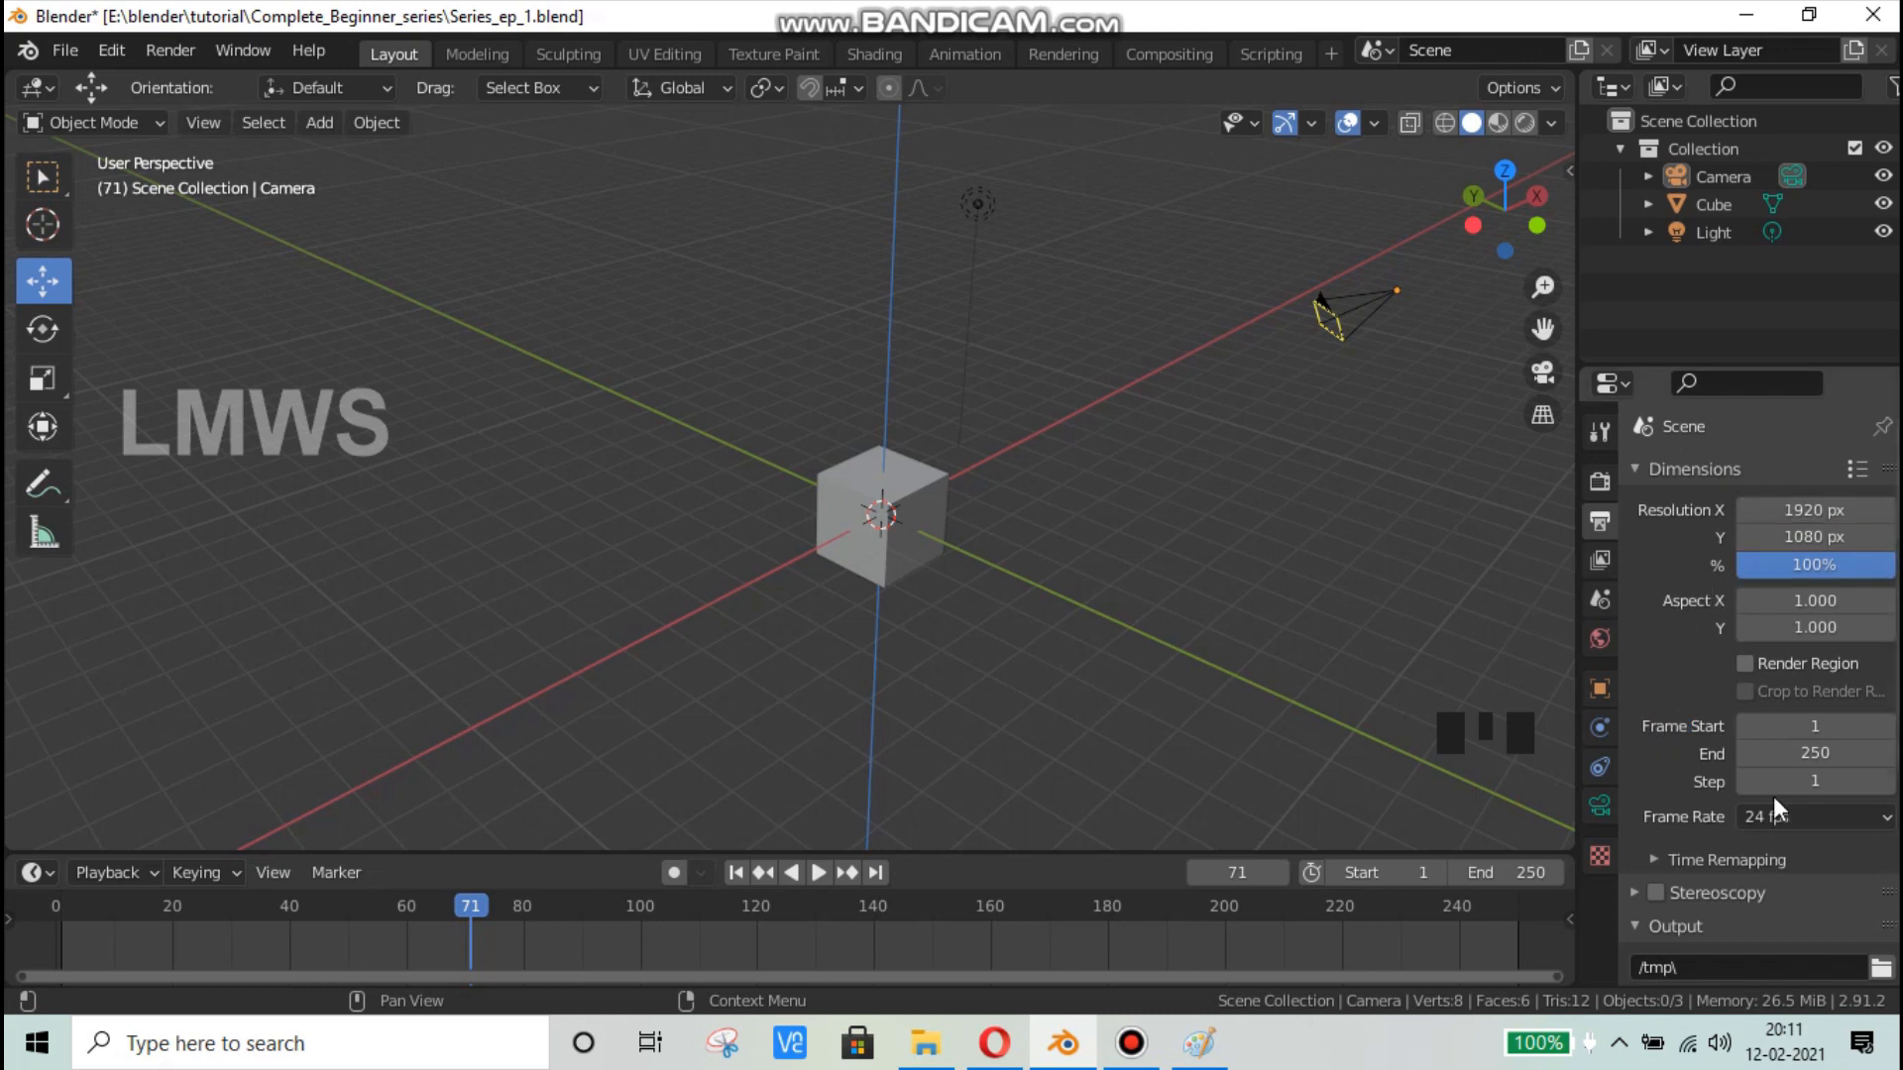
scroll(1784, 753, down, 2)
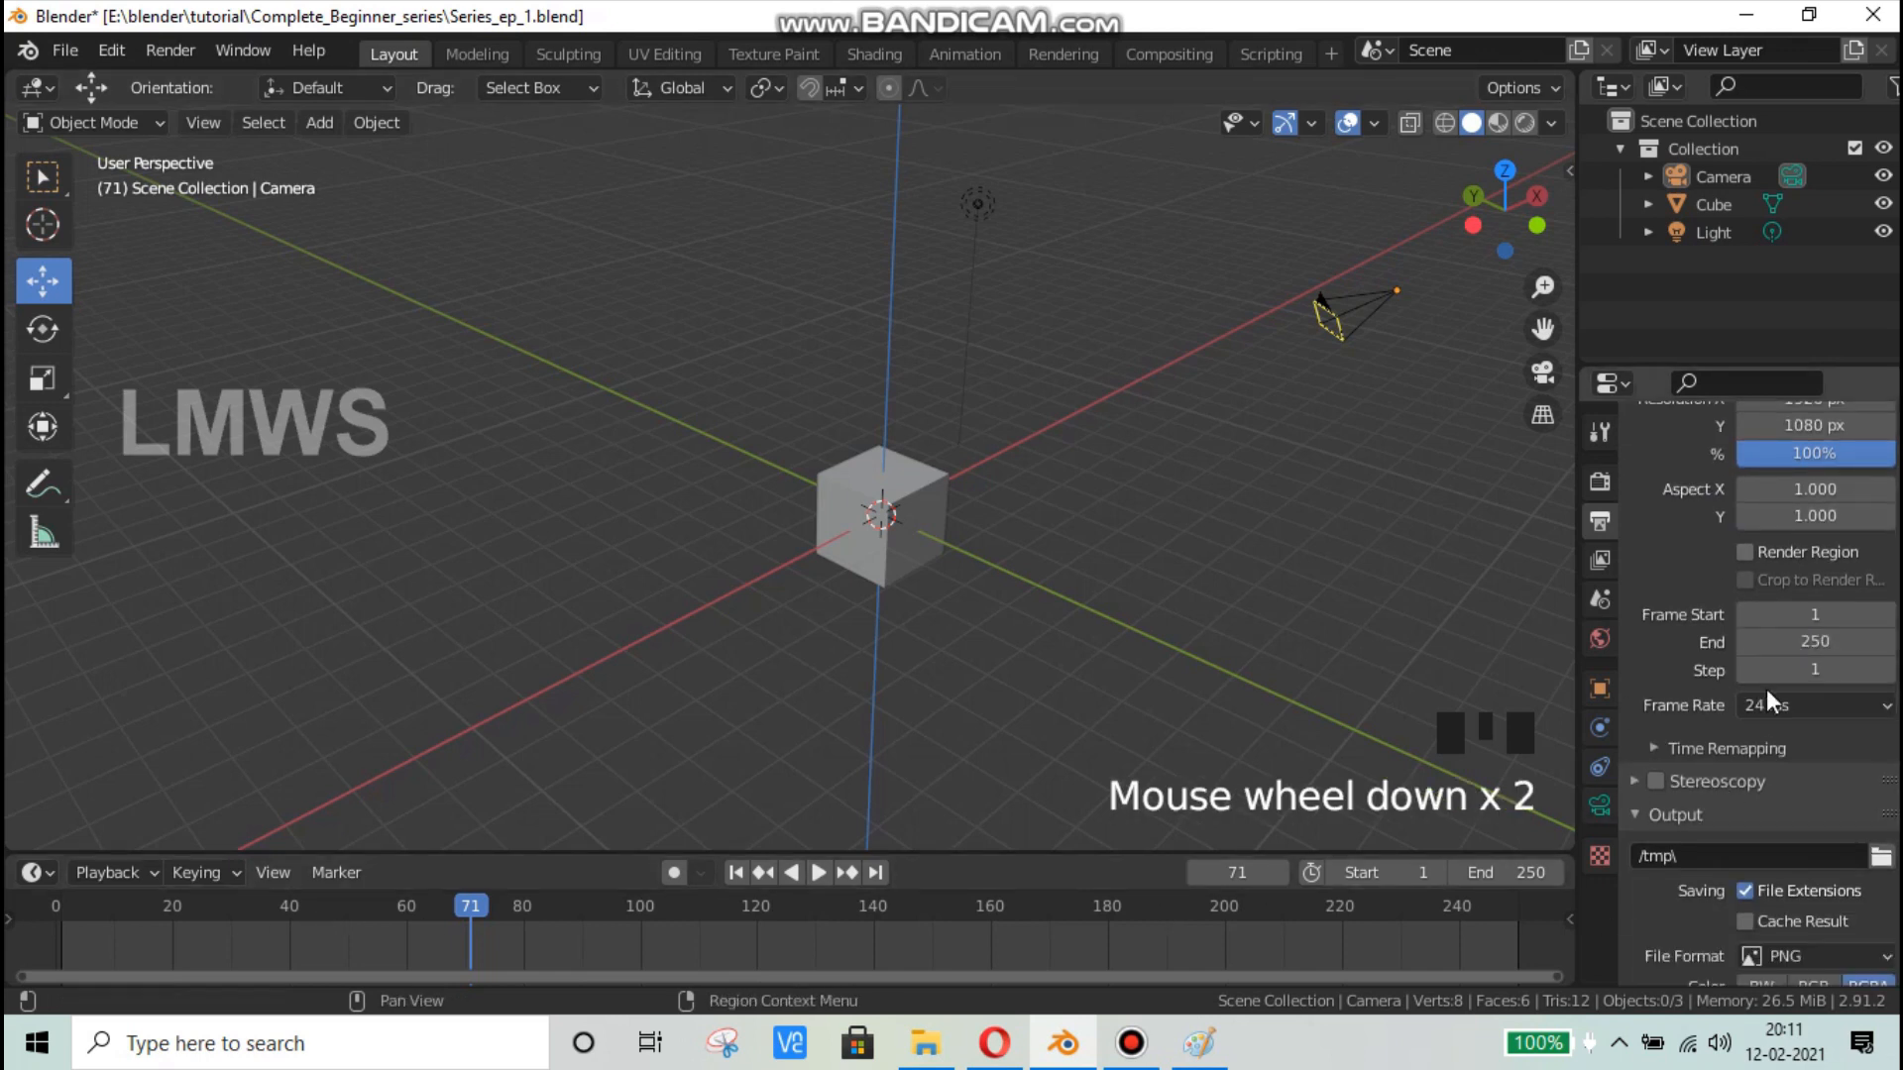
scroll(1701, 717, down, 9)
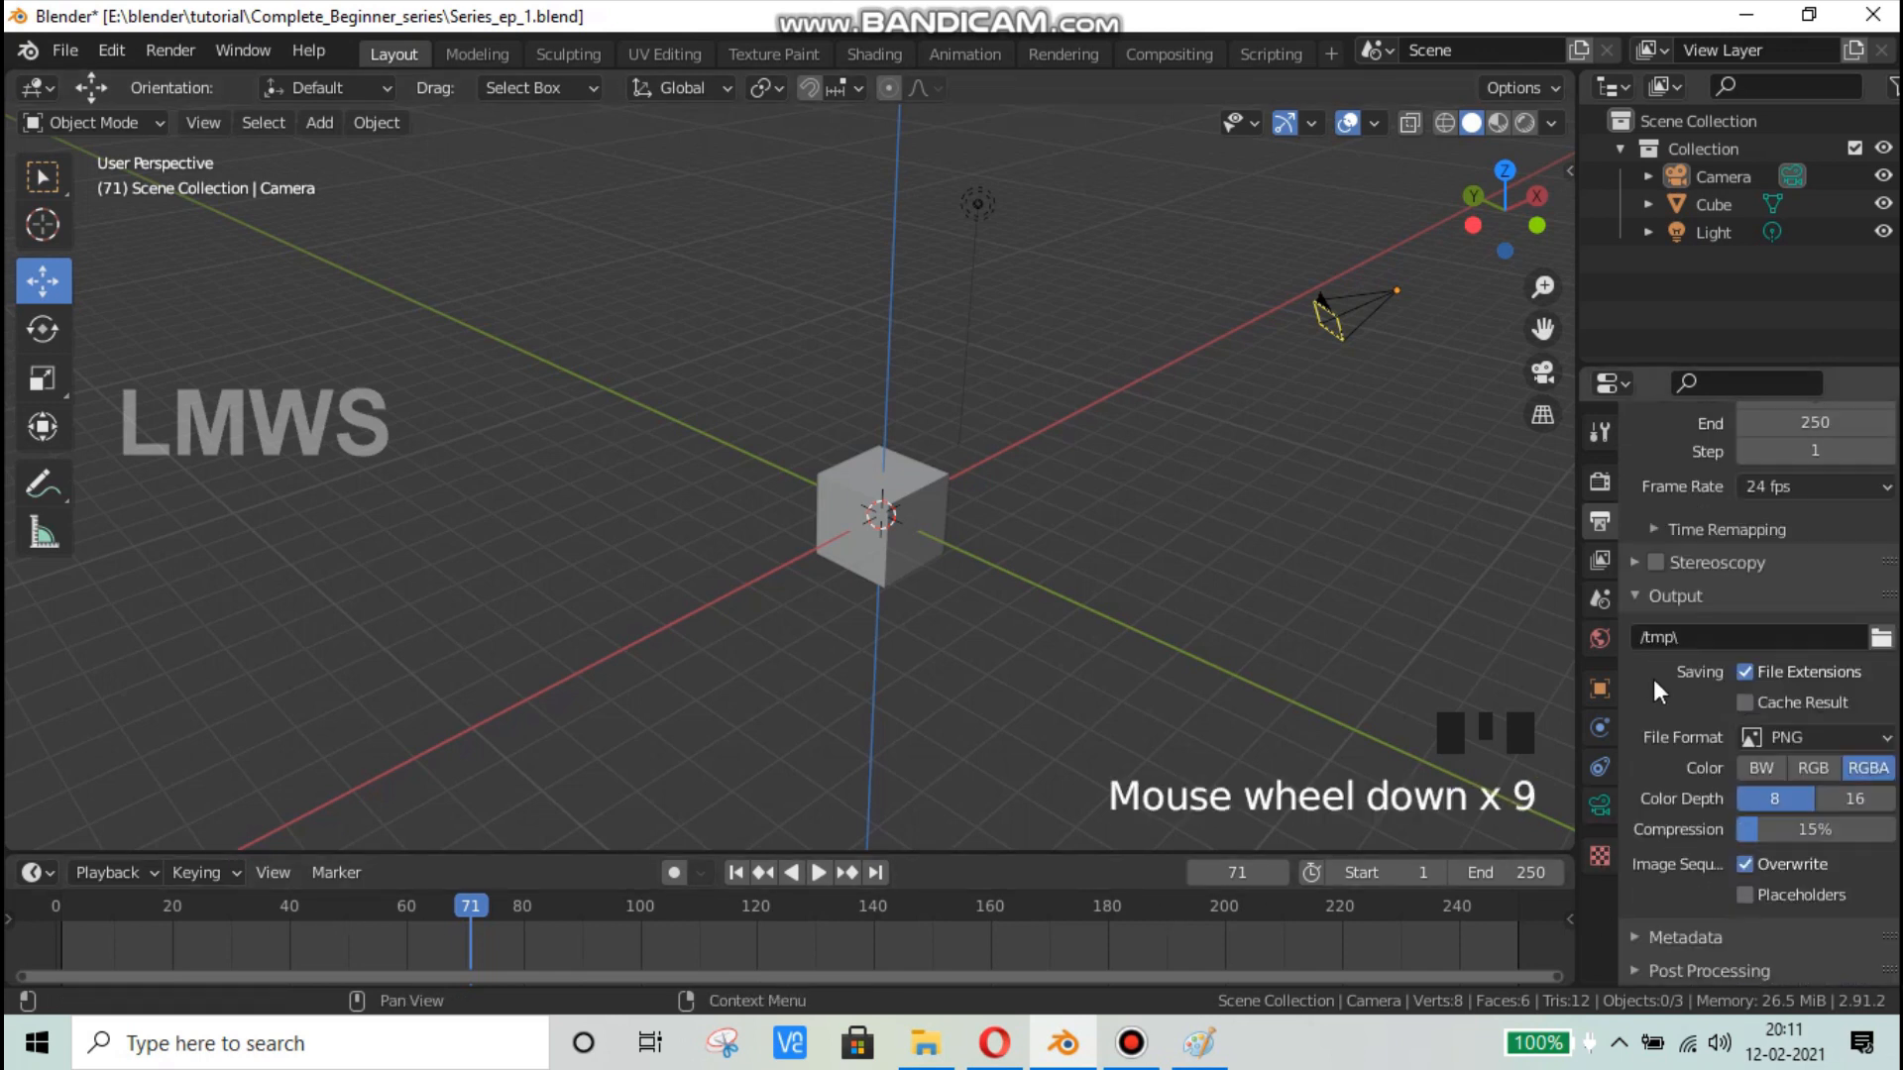
Step: Look through the view layer, scene, world, object, physics, constraint, camera data and texture properties
click(1600, 559)
click(1600, 599)
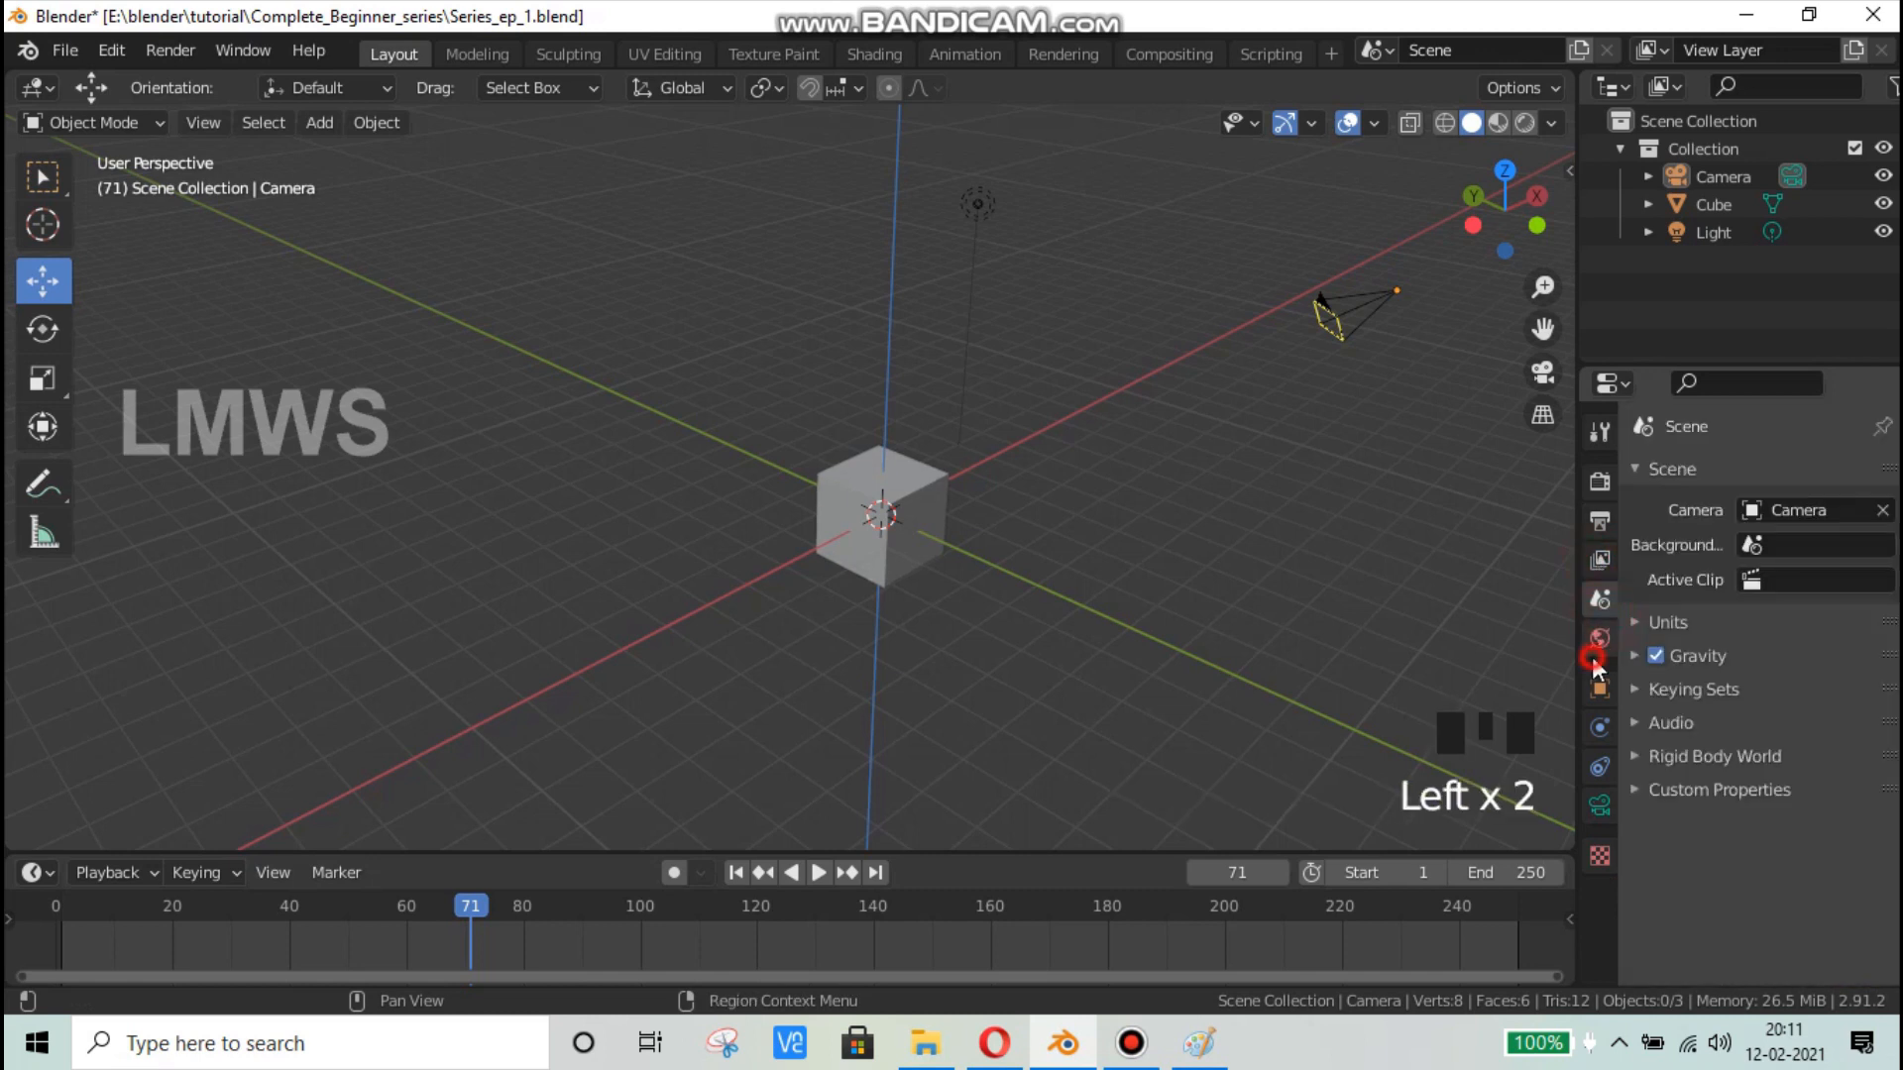
click(1601, 638)
click(1599, 688)
click(1599, 727)
click(1601, 638)
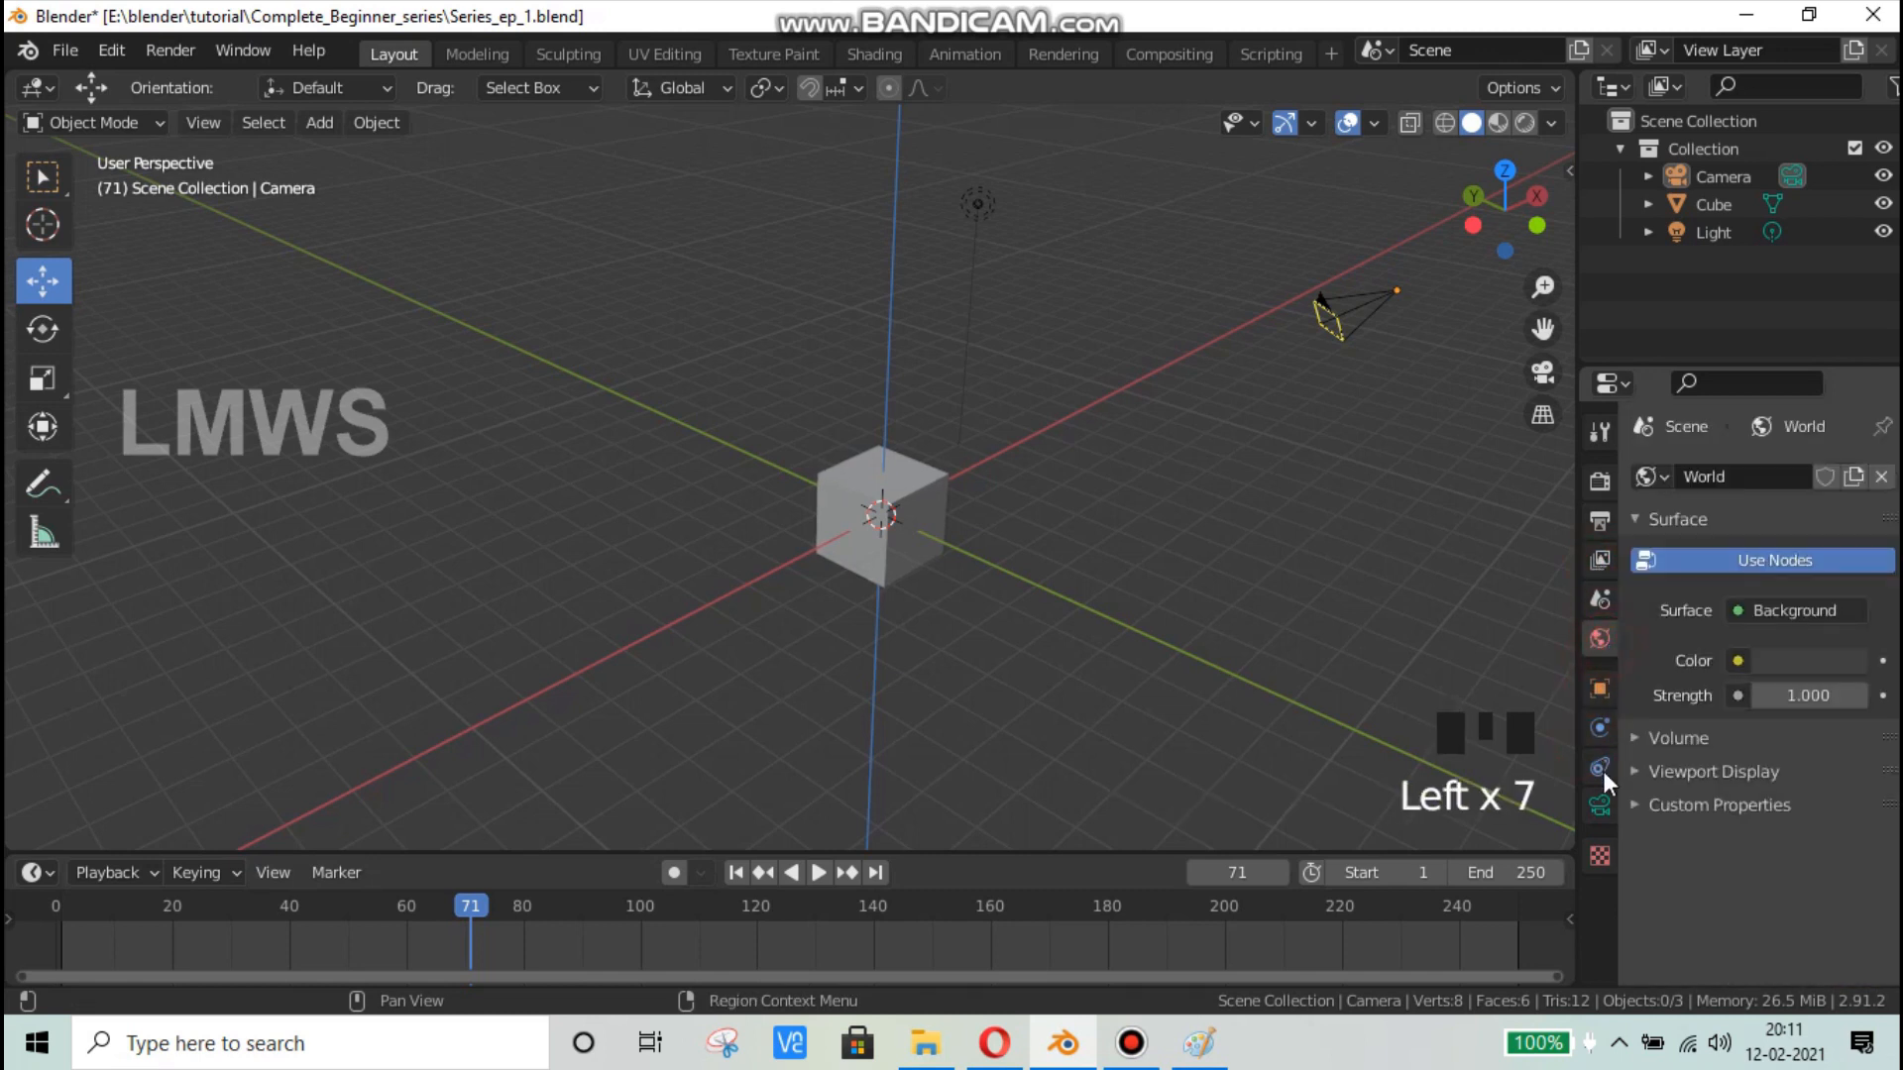
click(1599, 767)
click(1606, 800)
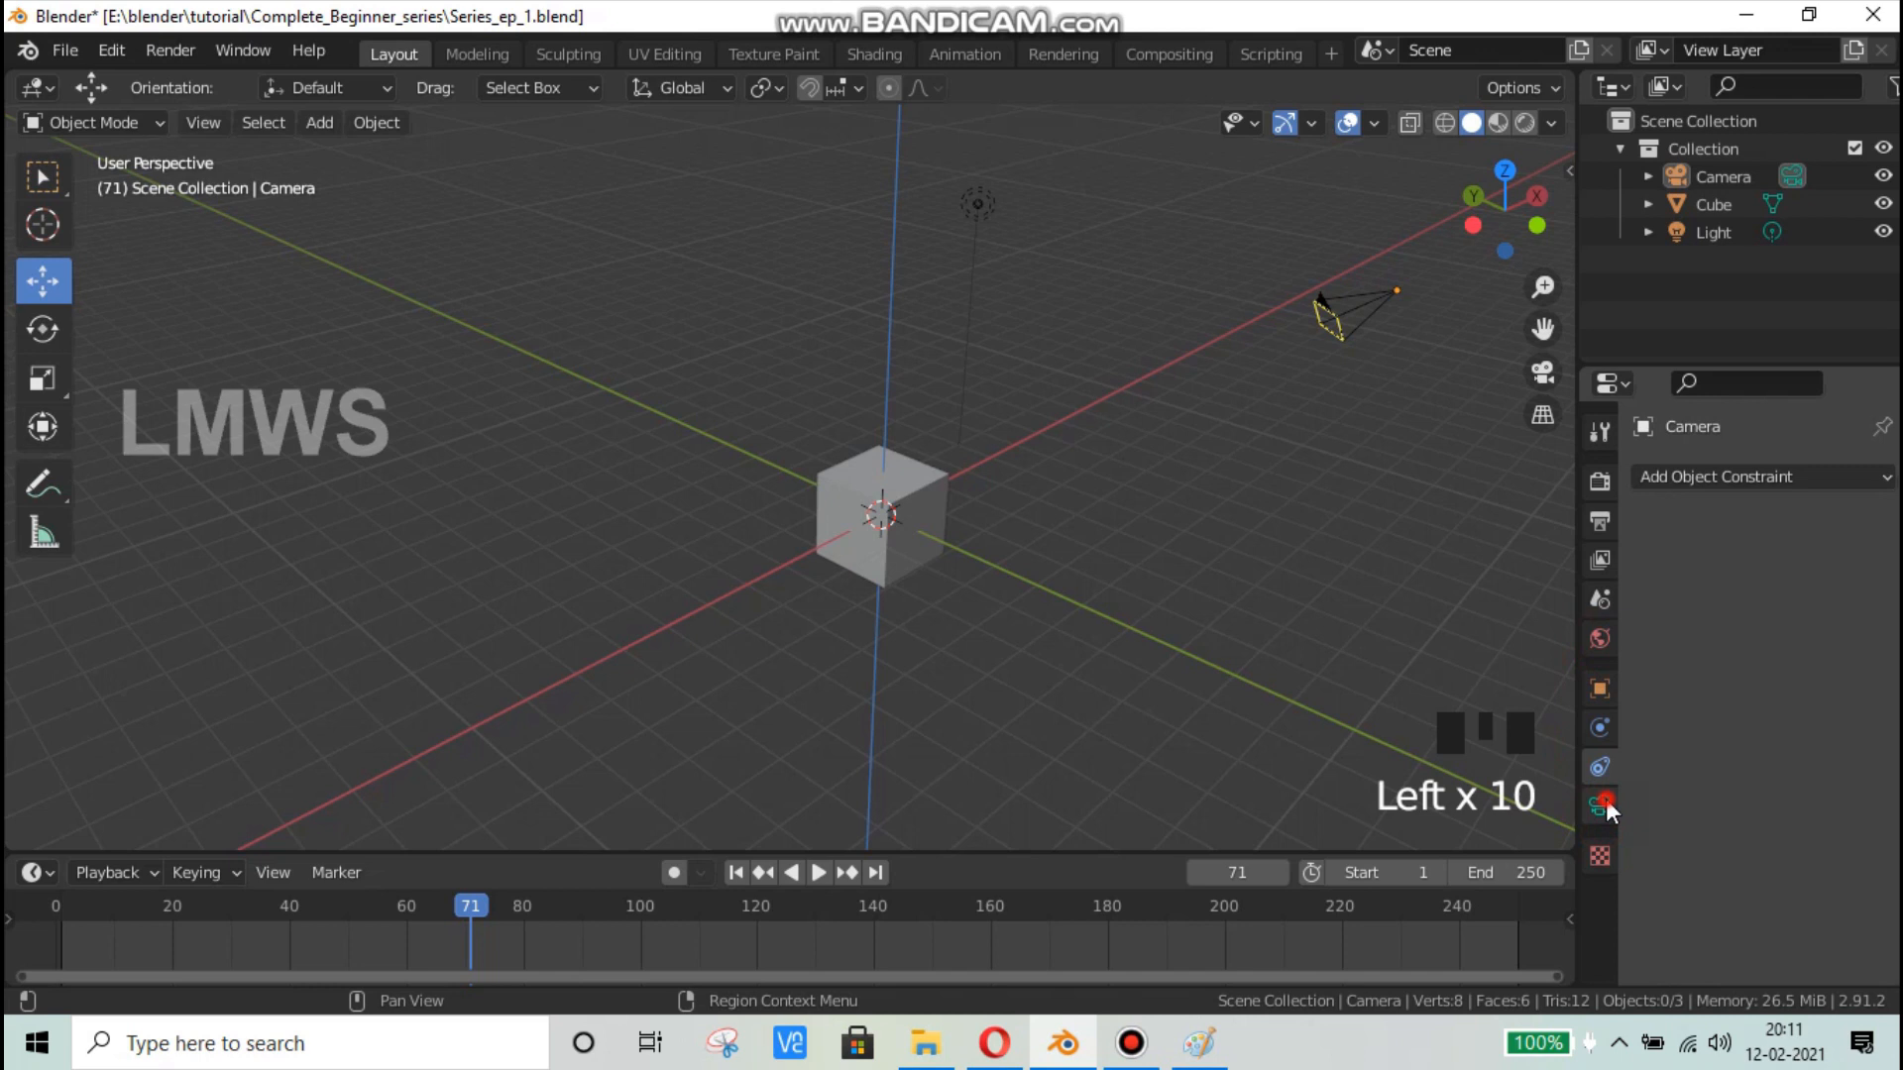
click(1595, 864)
click(1253, 706)
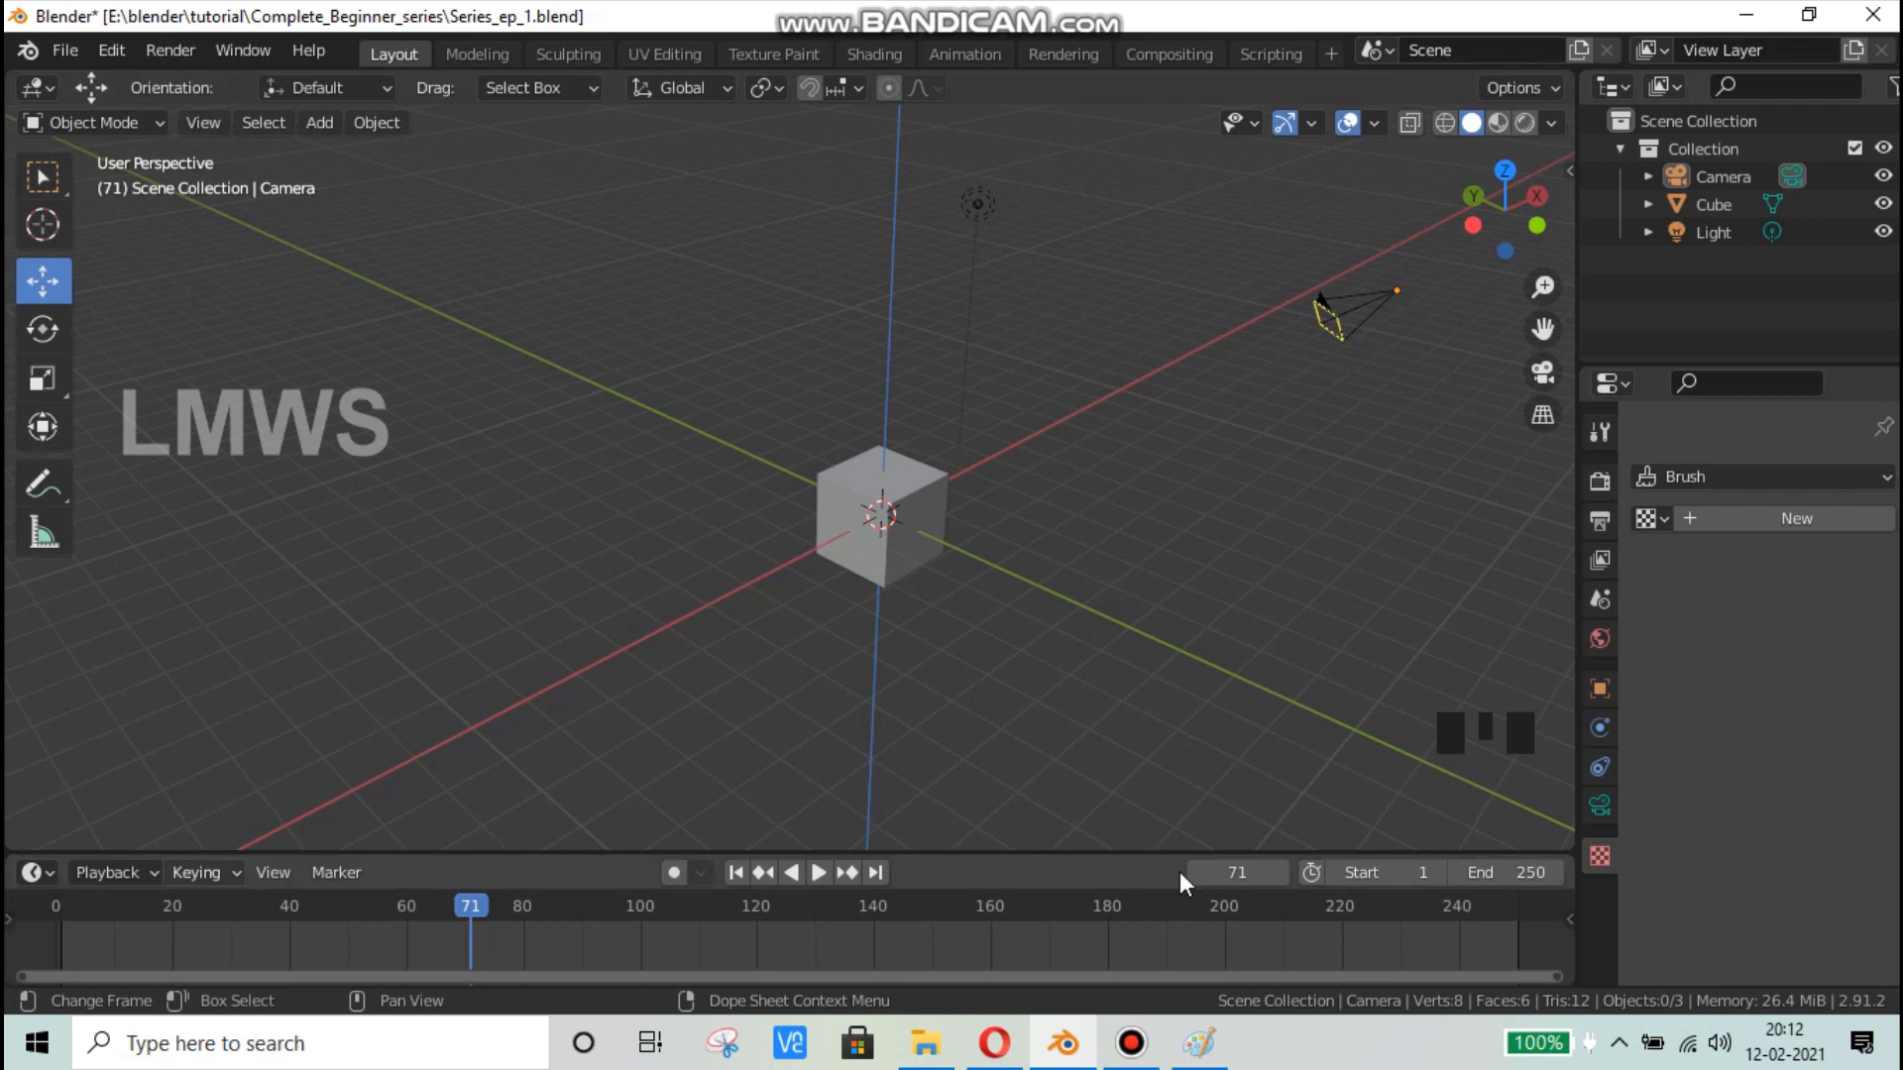
Step: Play the animation from the start of the timeline and stop it at about frame 98
click(44, 904)
click(819, 872)
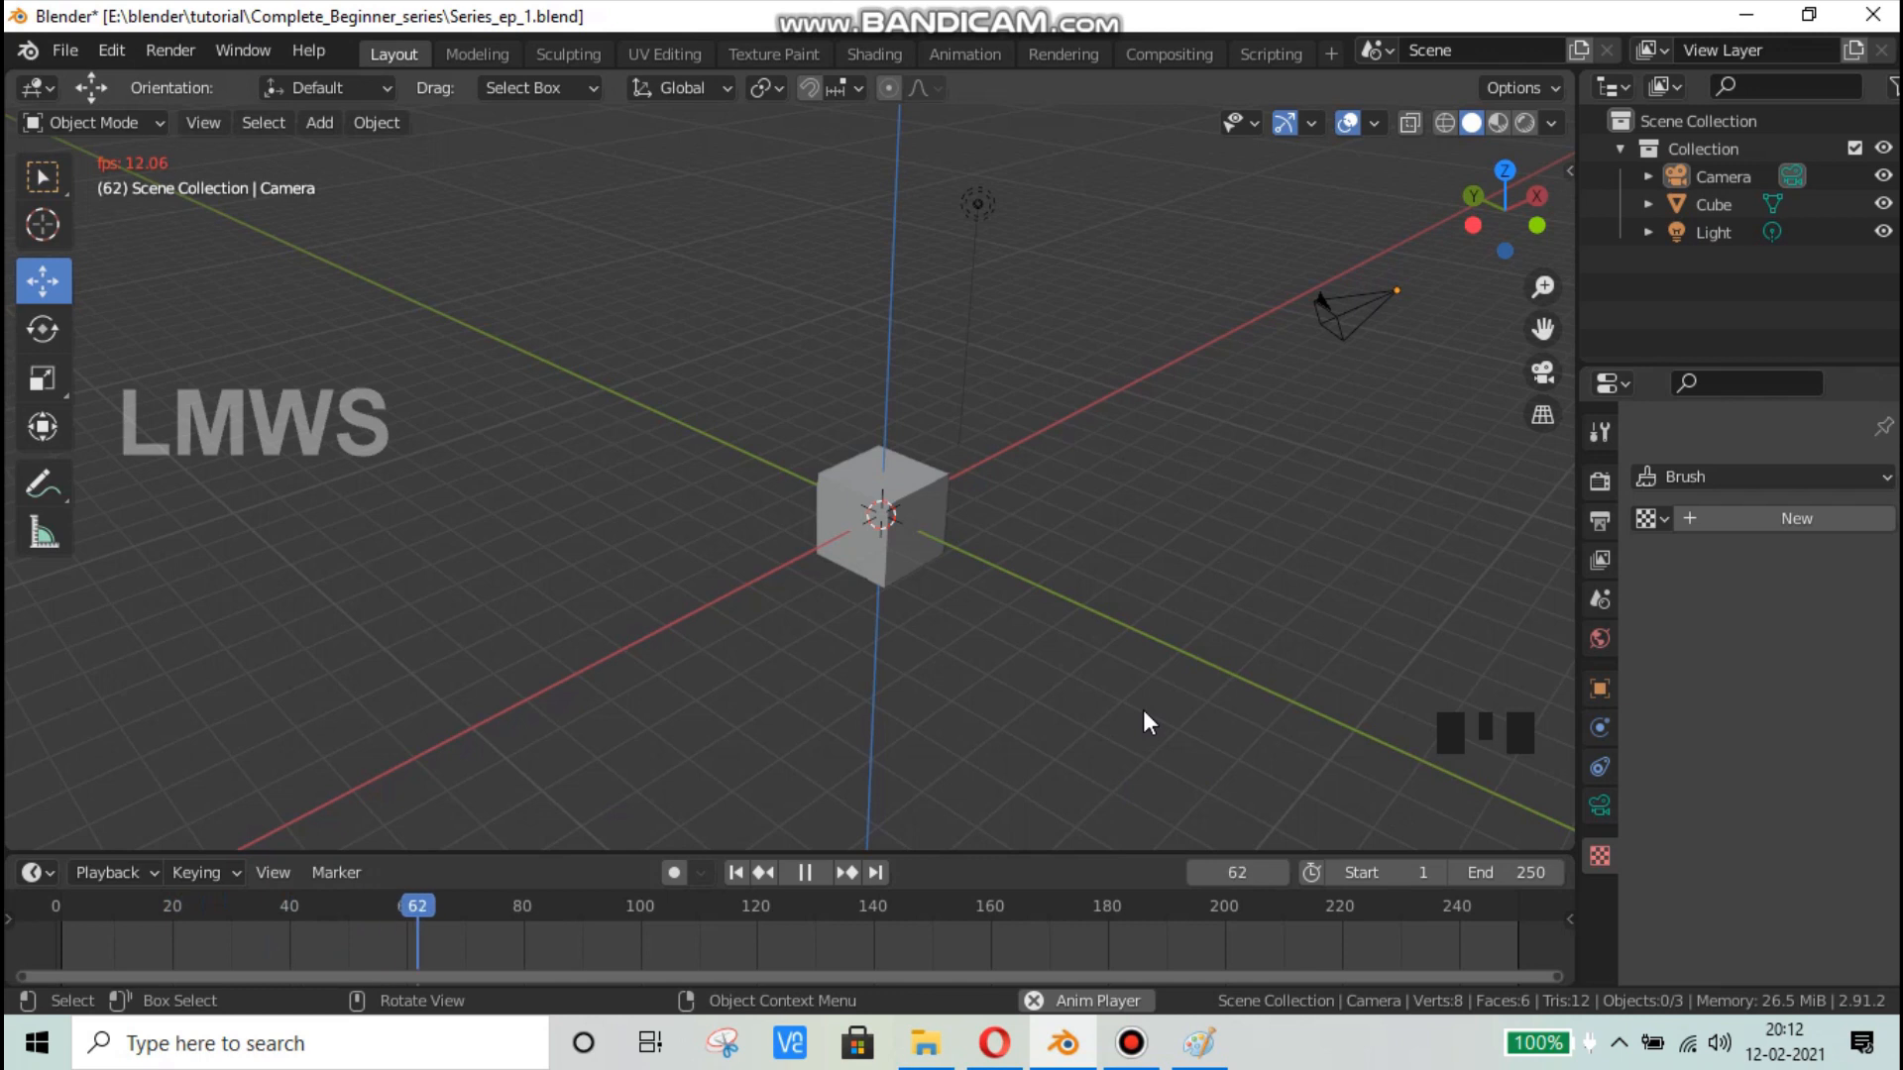
scroll(1100, 654, down, 1)
scroll(1100, 654, up, 2)
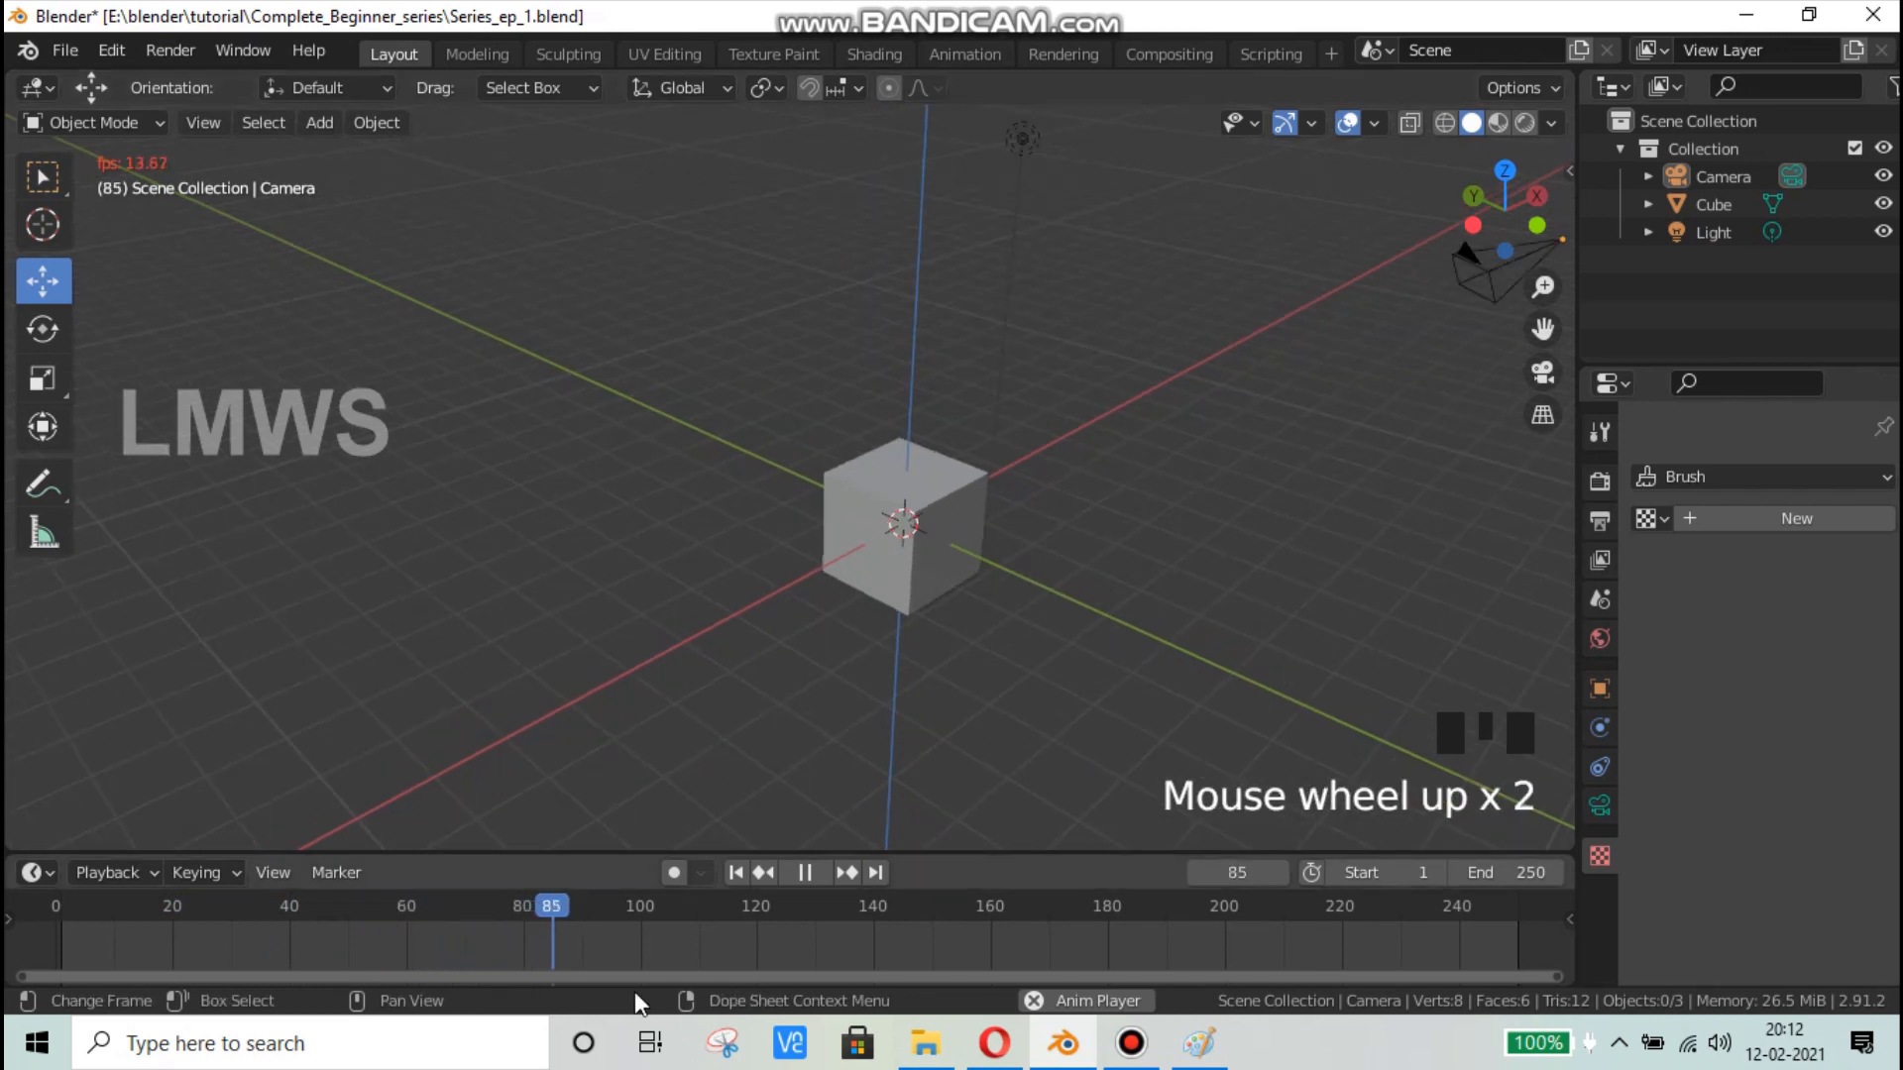
key(space)
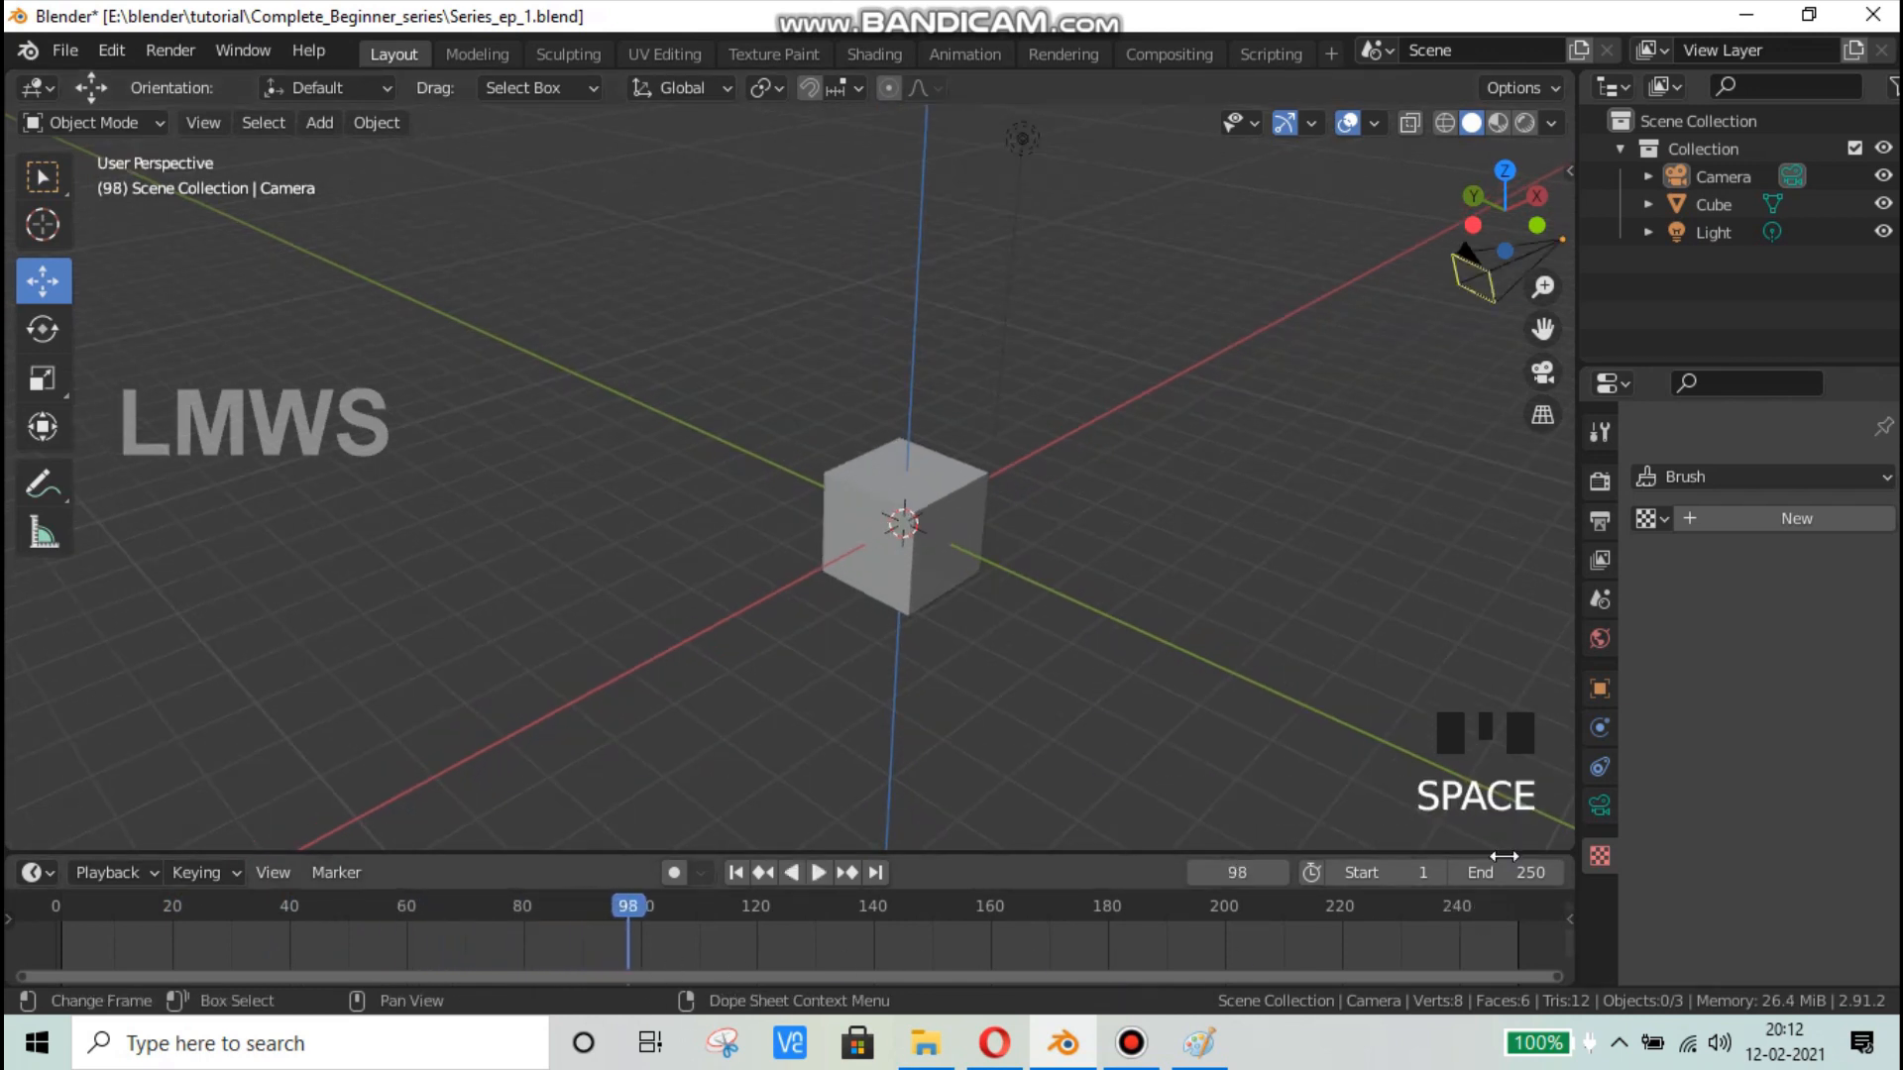
Step: Show the output properties with the frame rate, and move the playhead to frame 25
click(1599, 521)
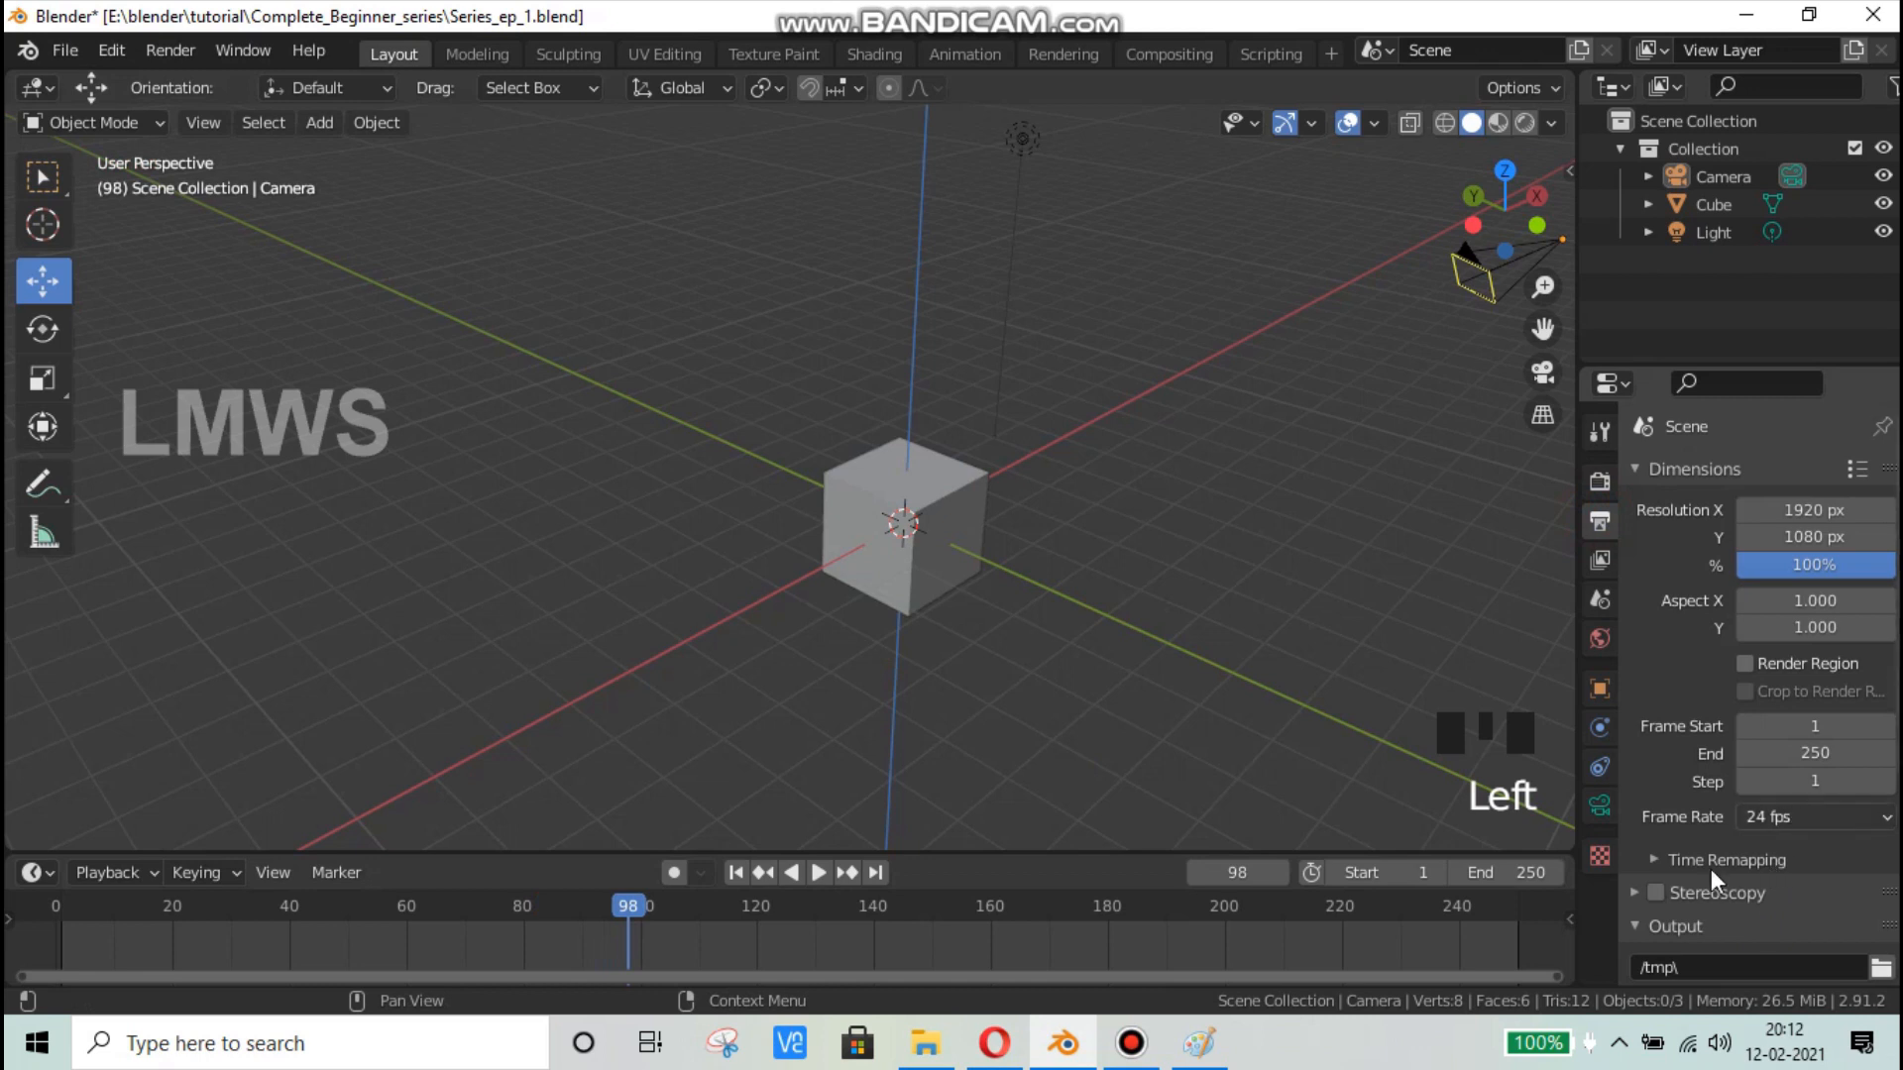
click(69, 918)
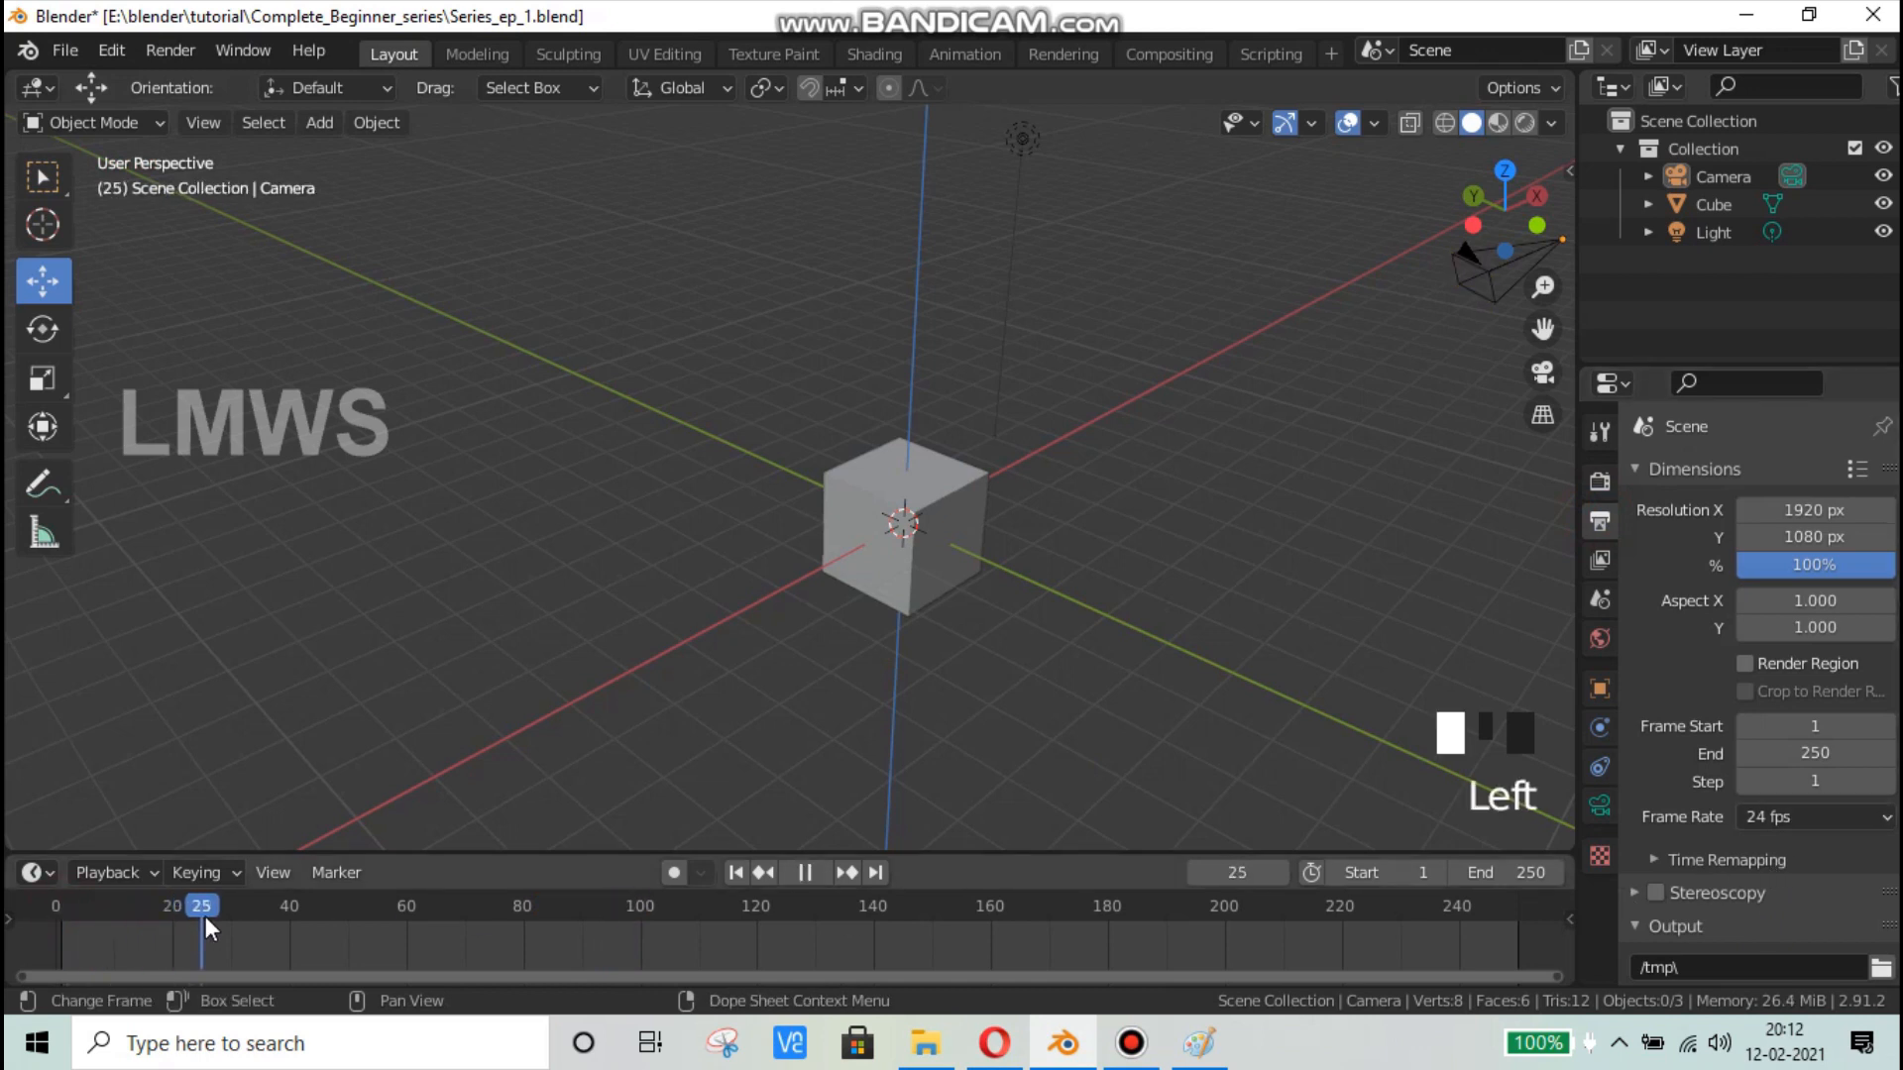
key(space)
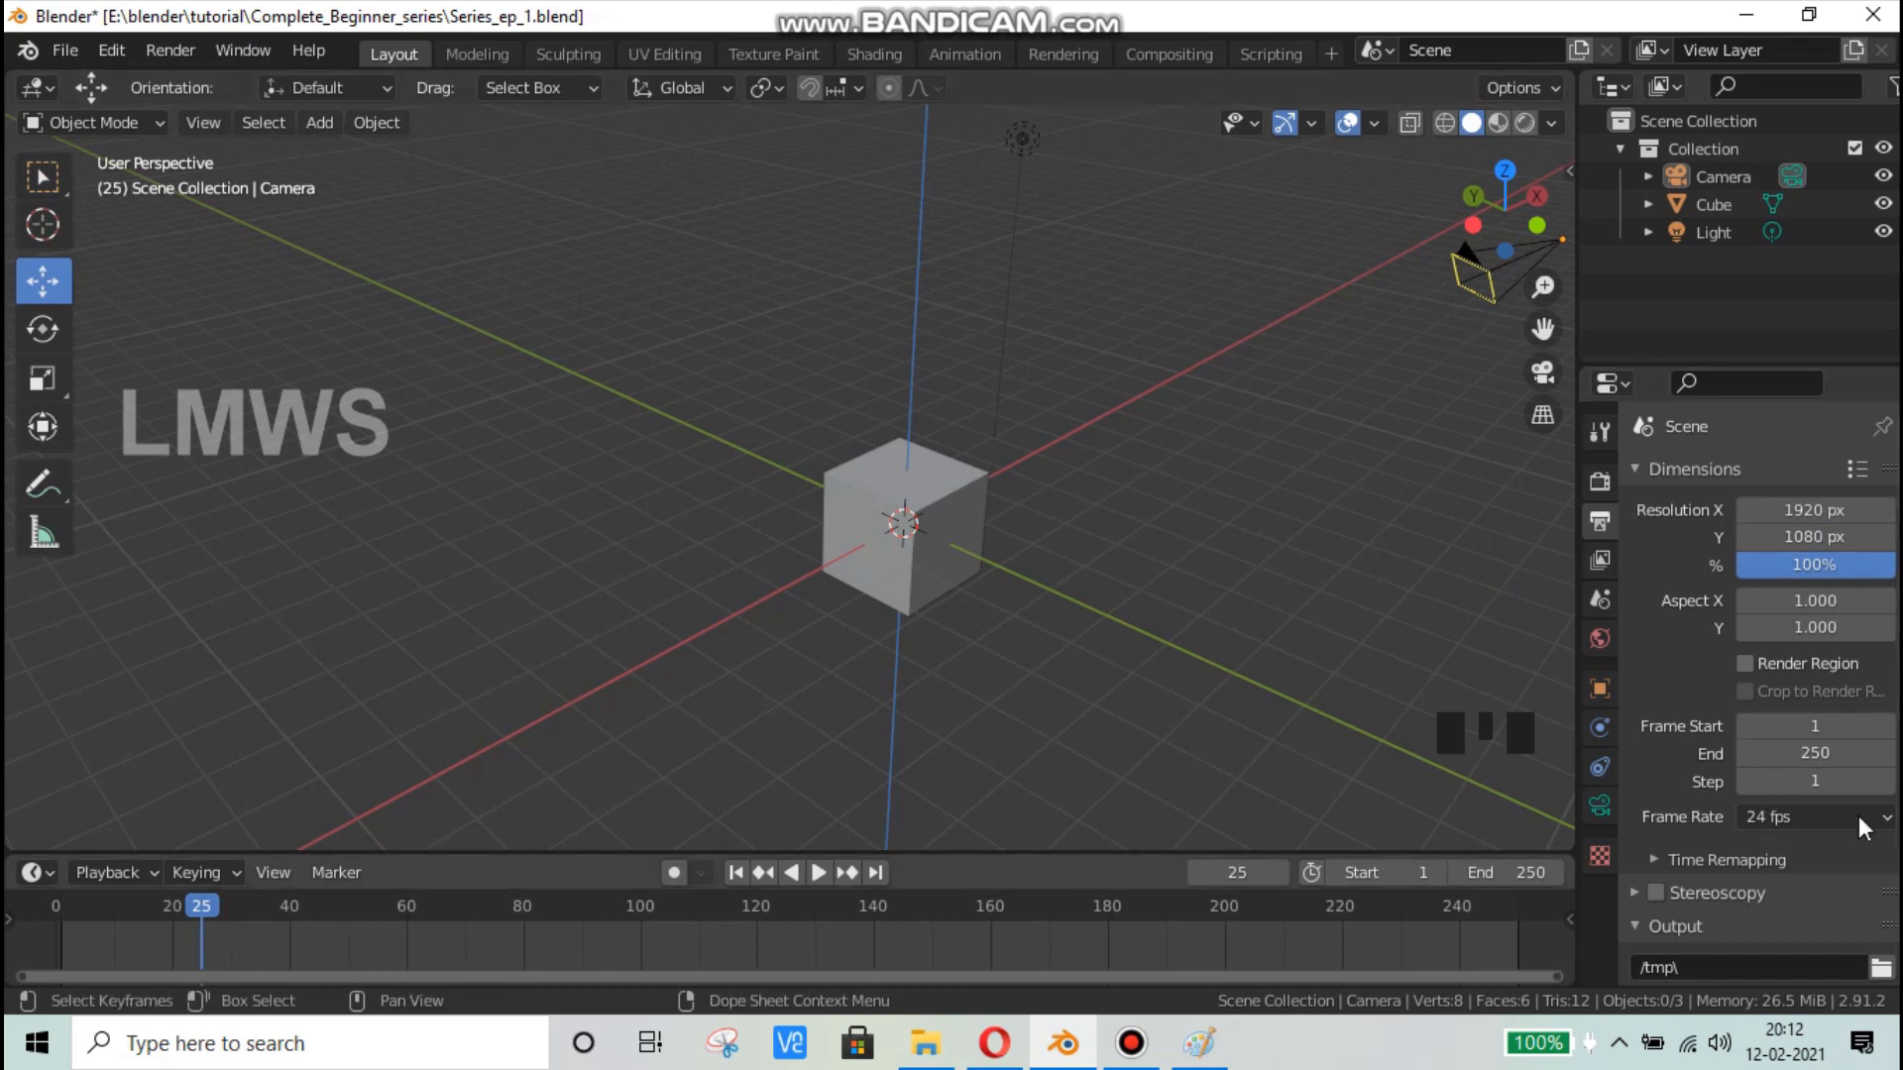
Step: Play the animation from frame 25 to about frame 49 and save the file
key(space)
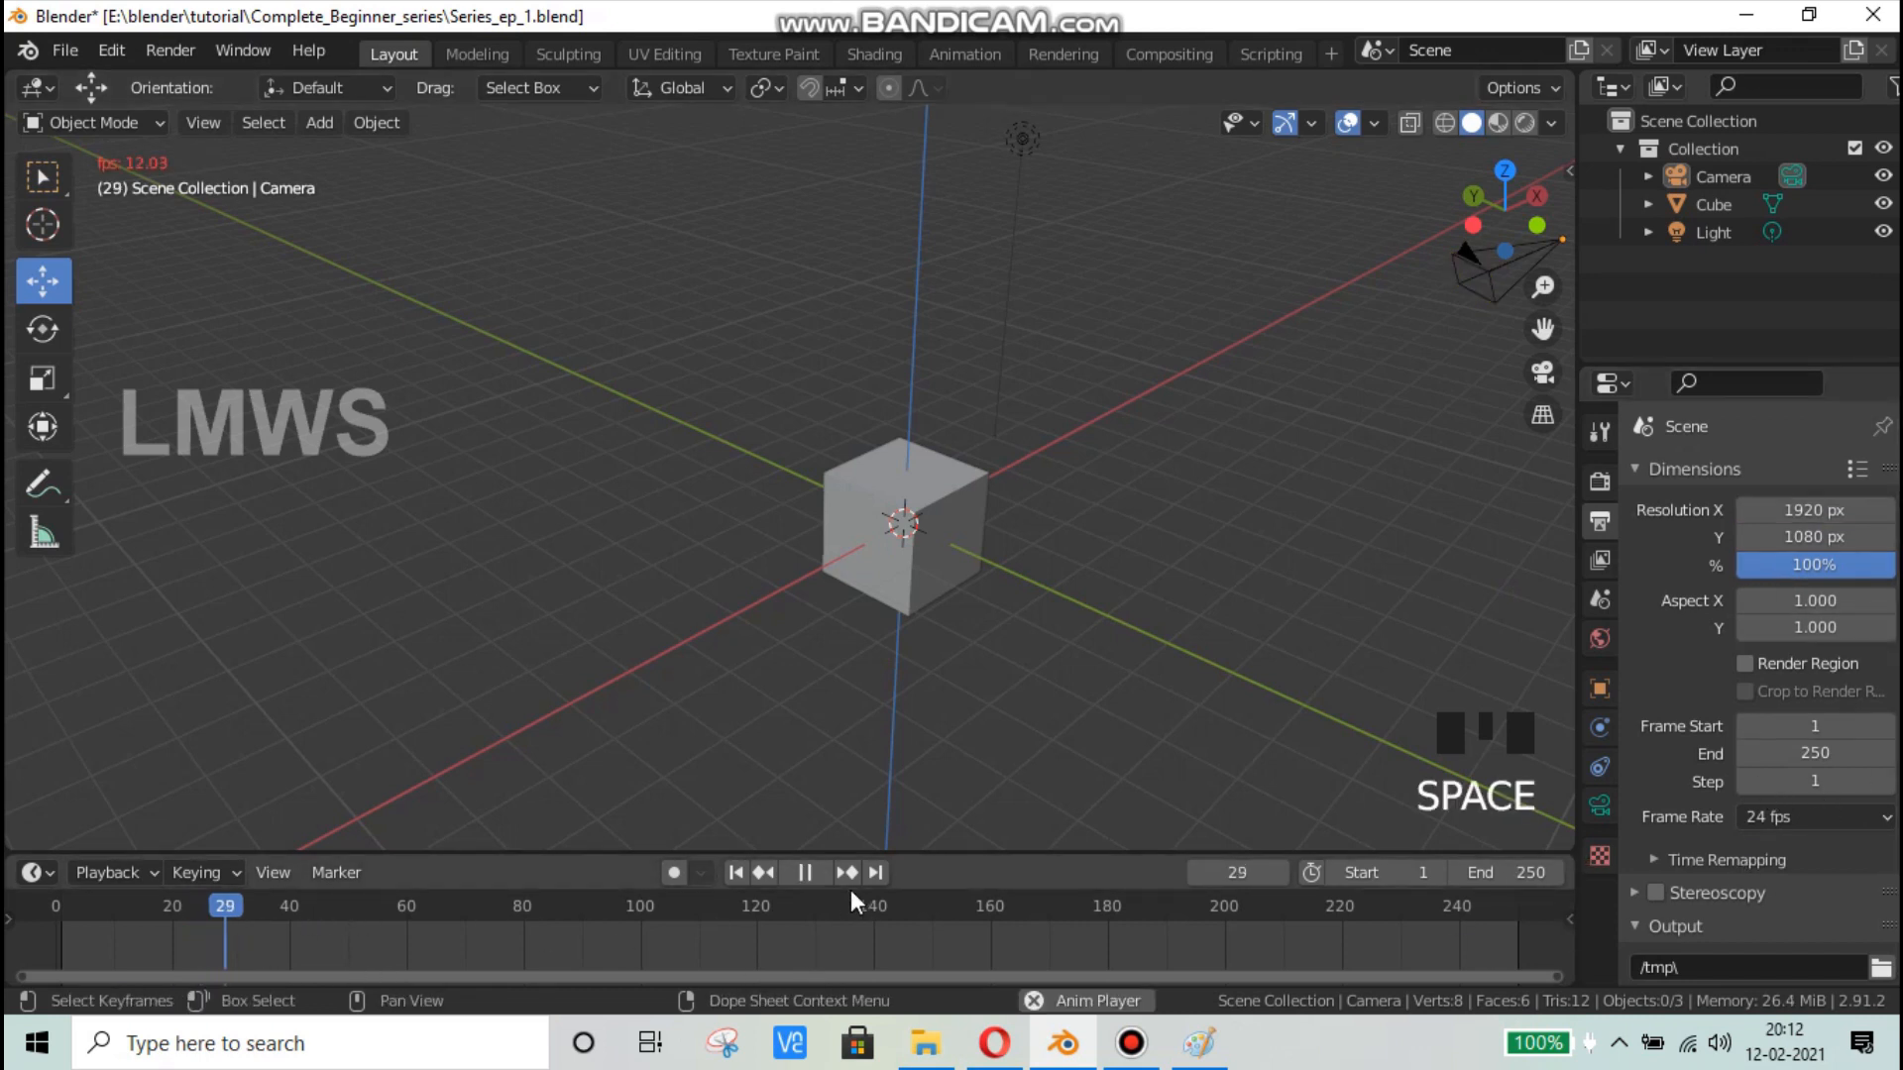
key(space)
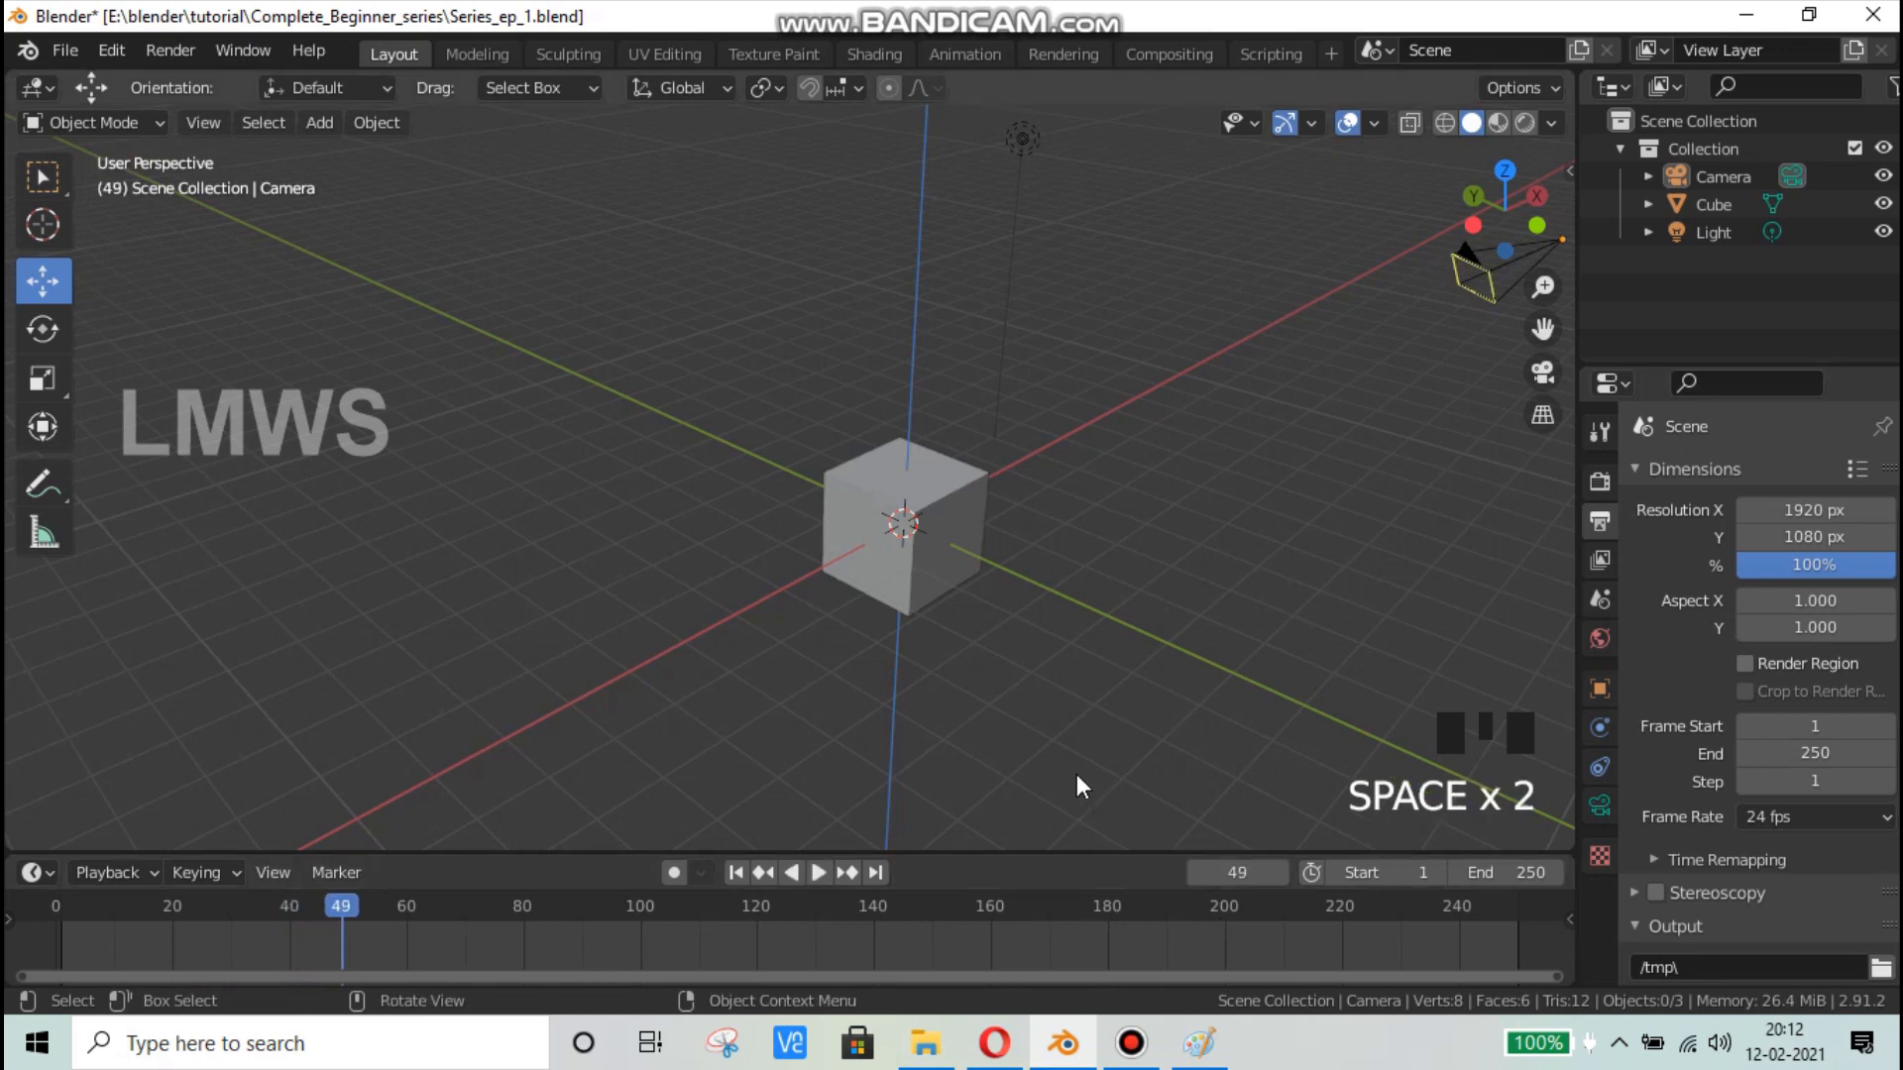
key(ctrl+s)
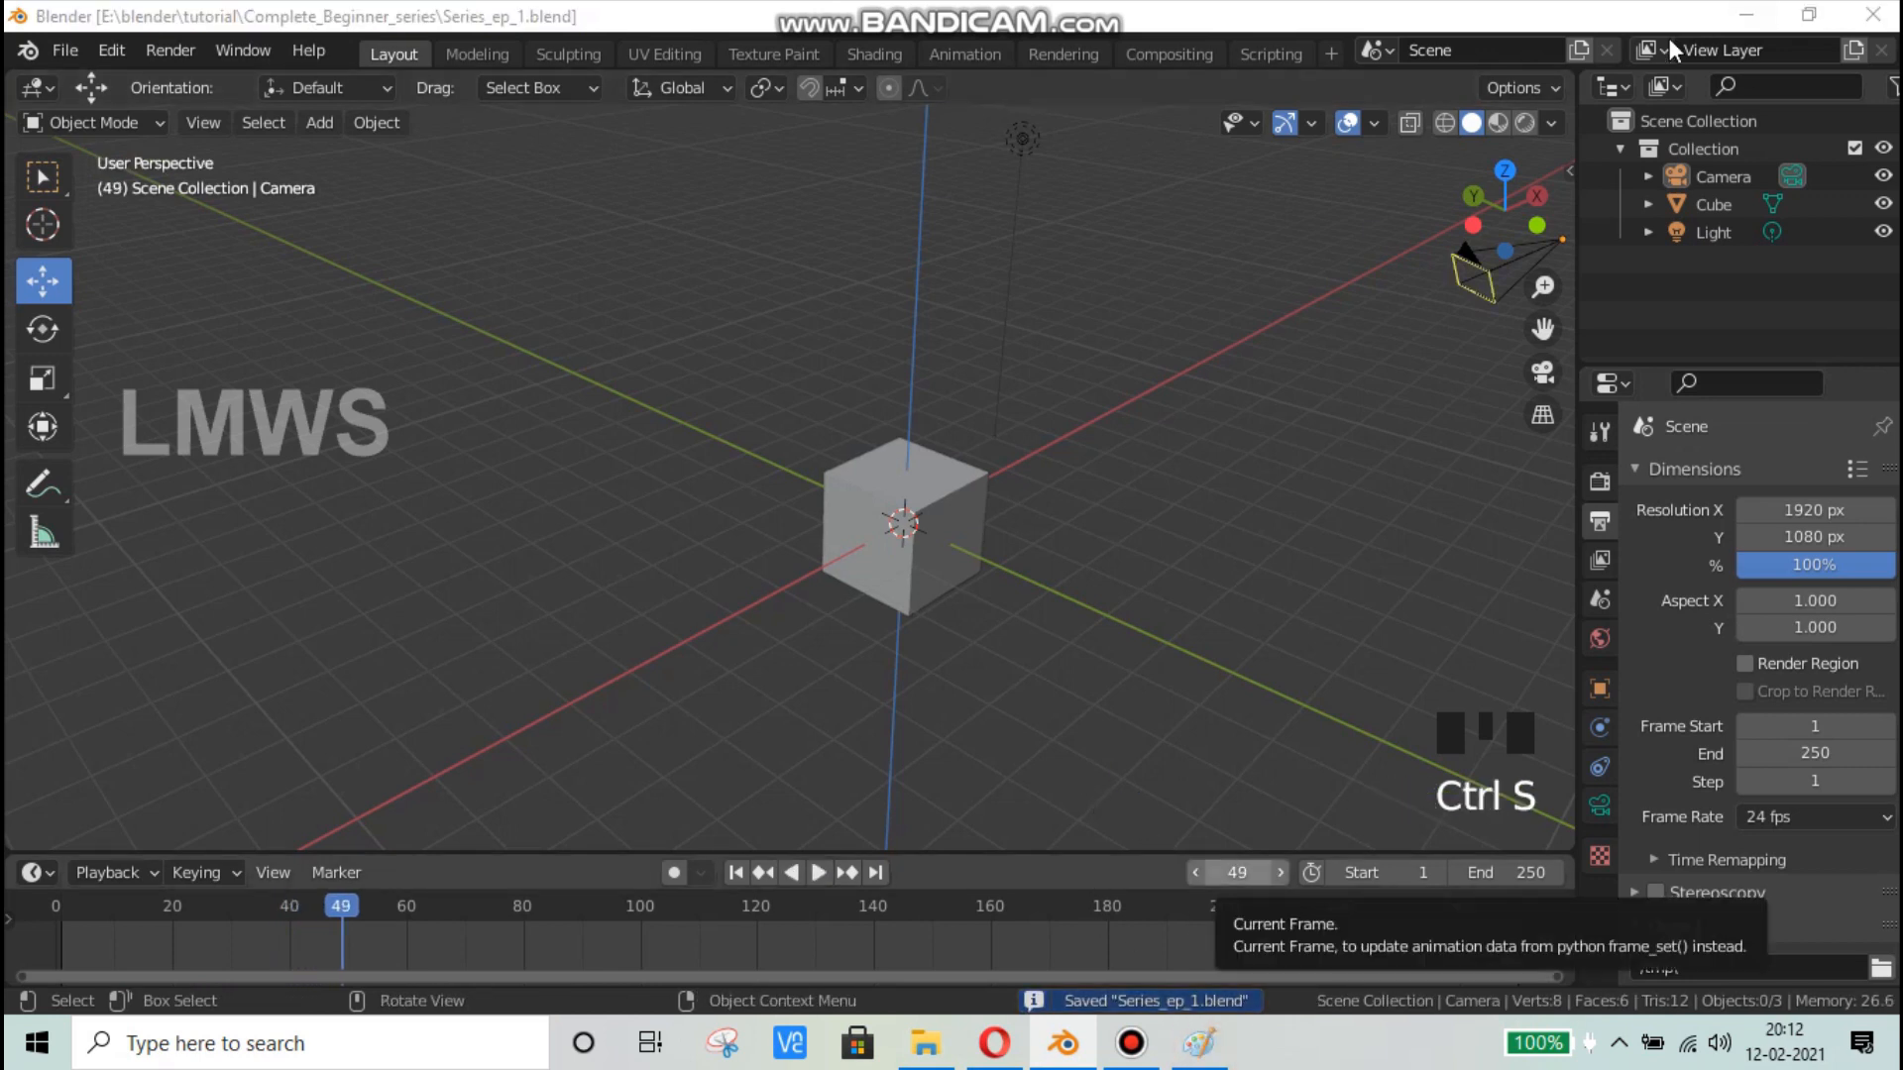
Step: Switch to Paint and close it without saving the axes drawing
scroll(834, 543, down, 2)
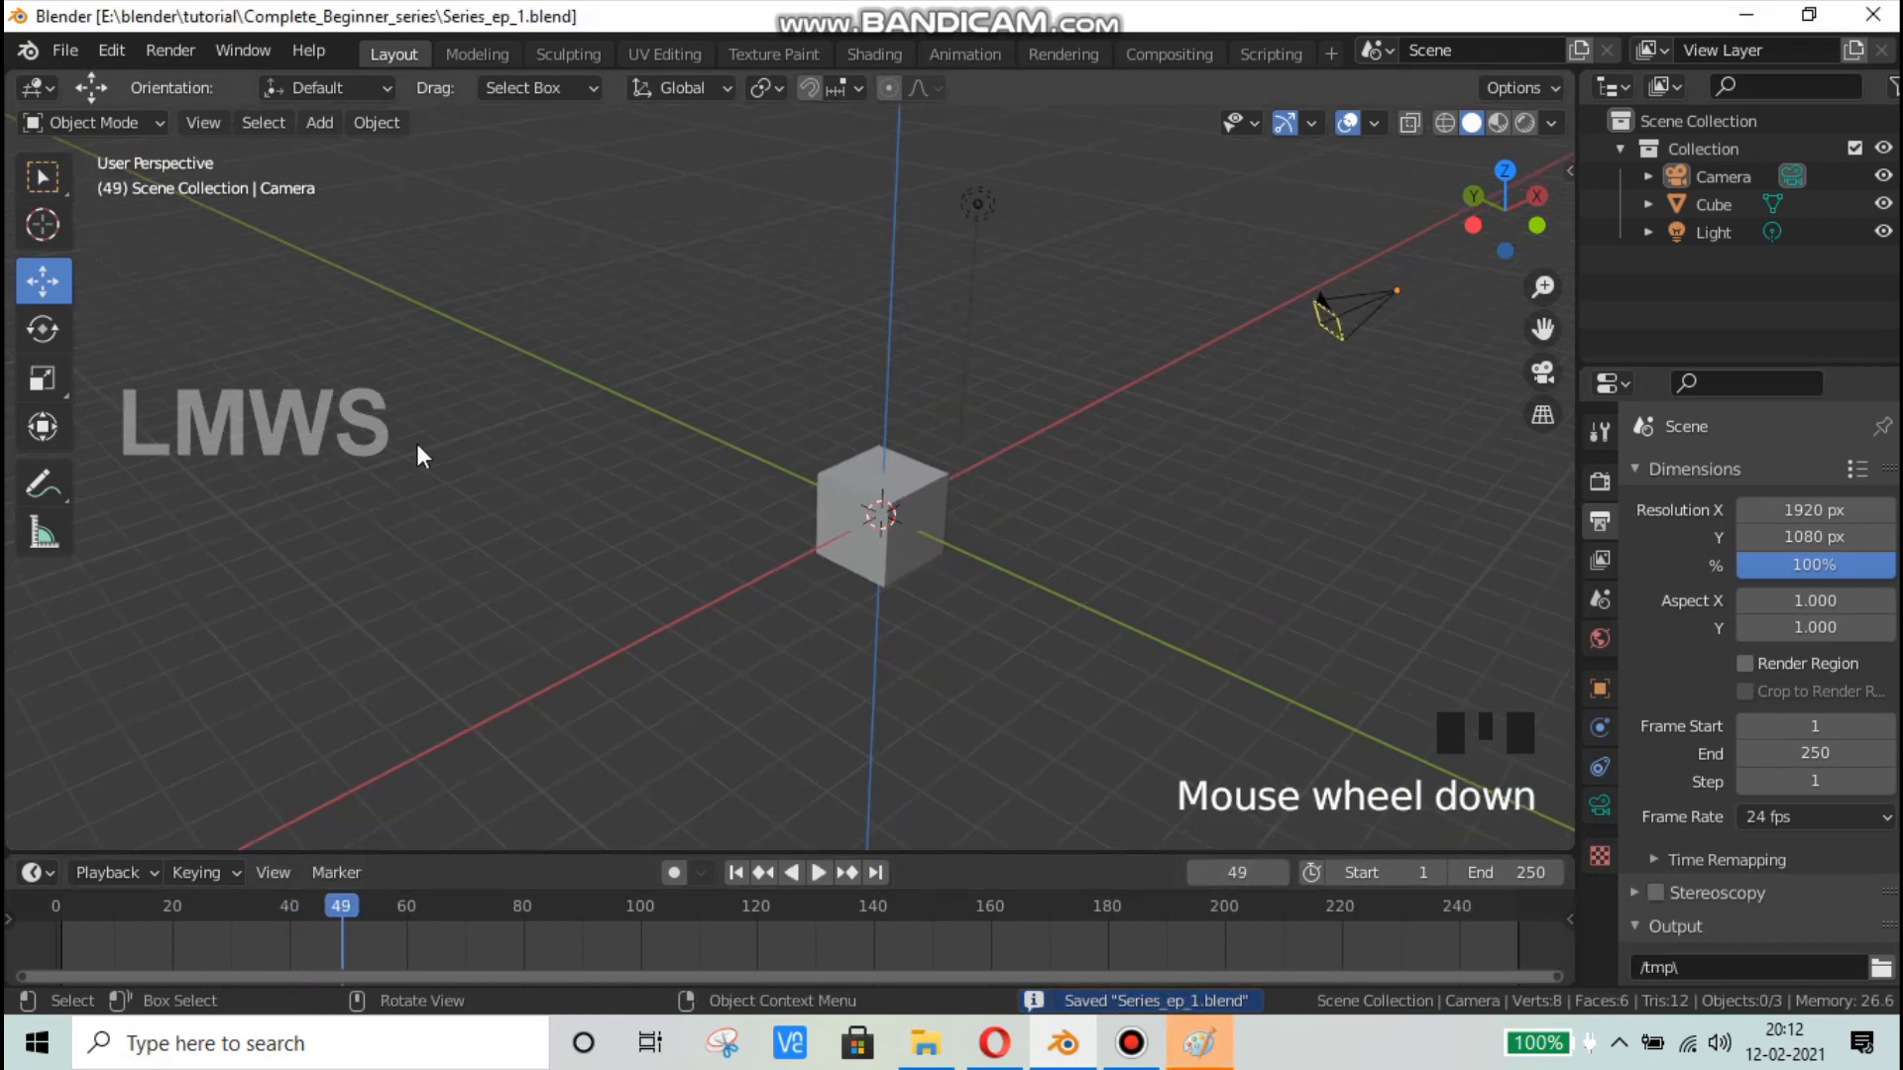
scroll(654, 535, up, 2)
scroll(901, 378, down, 3)
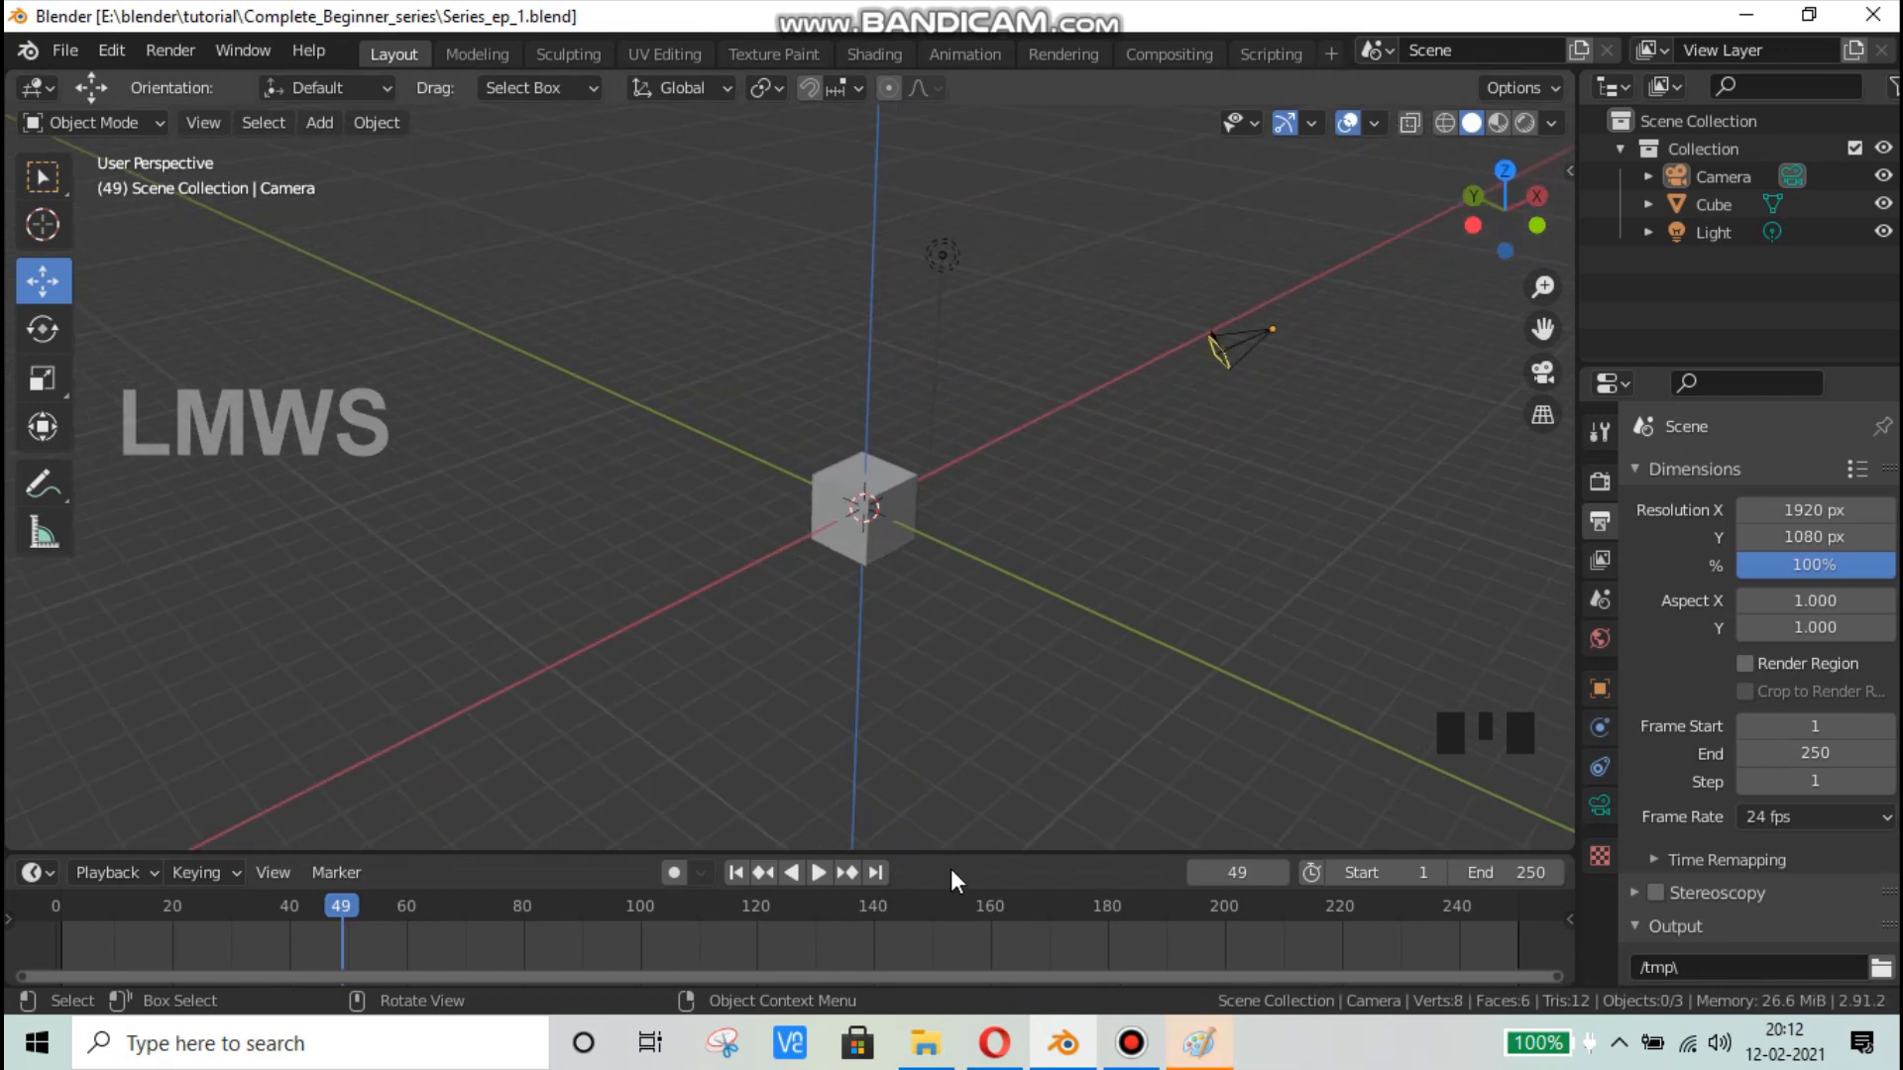
click(1197, 1041)
click(1869, 16)
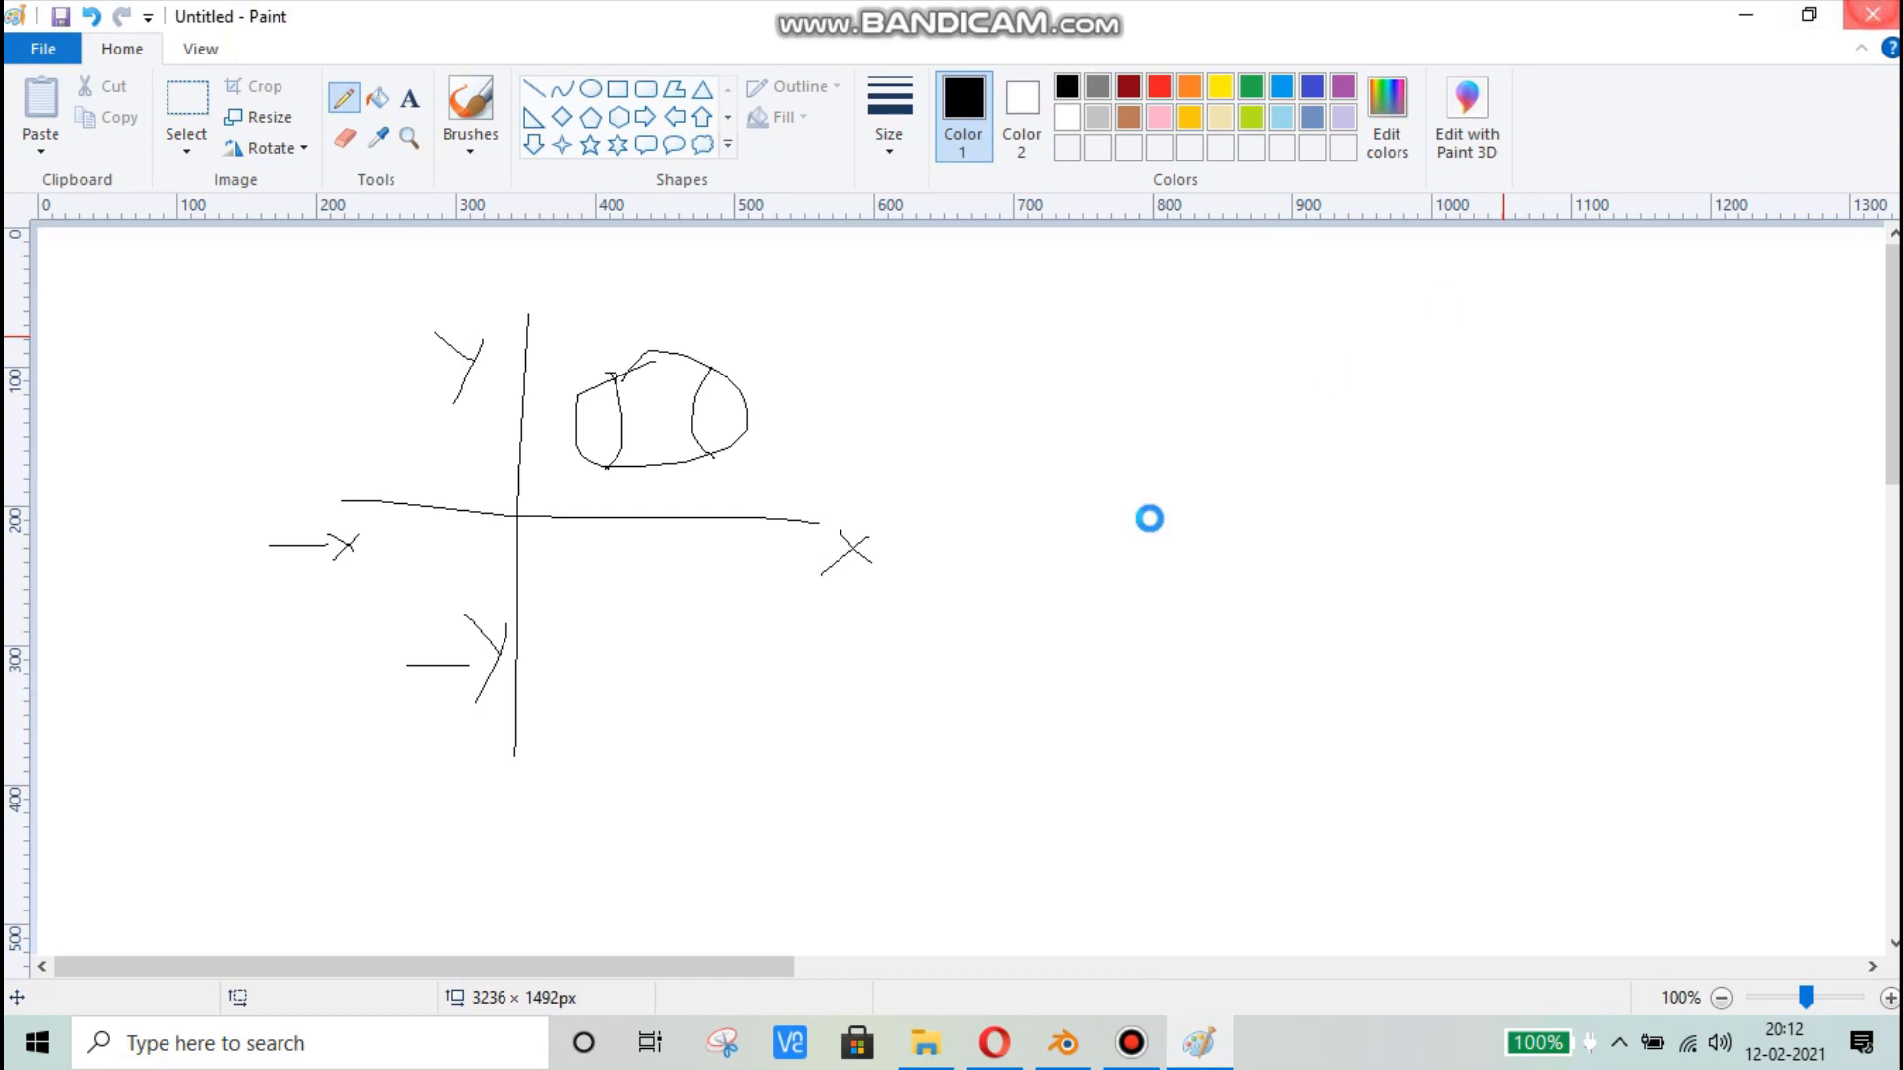
click(1003, 523)
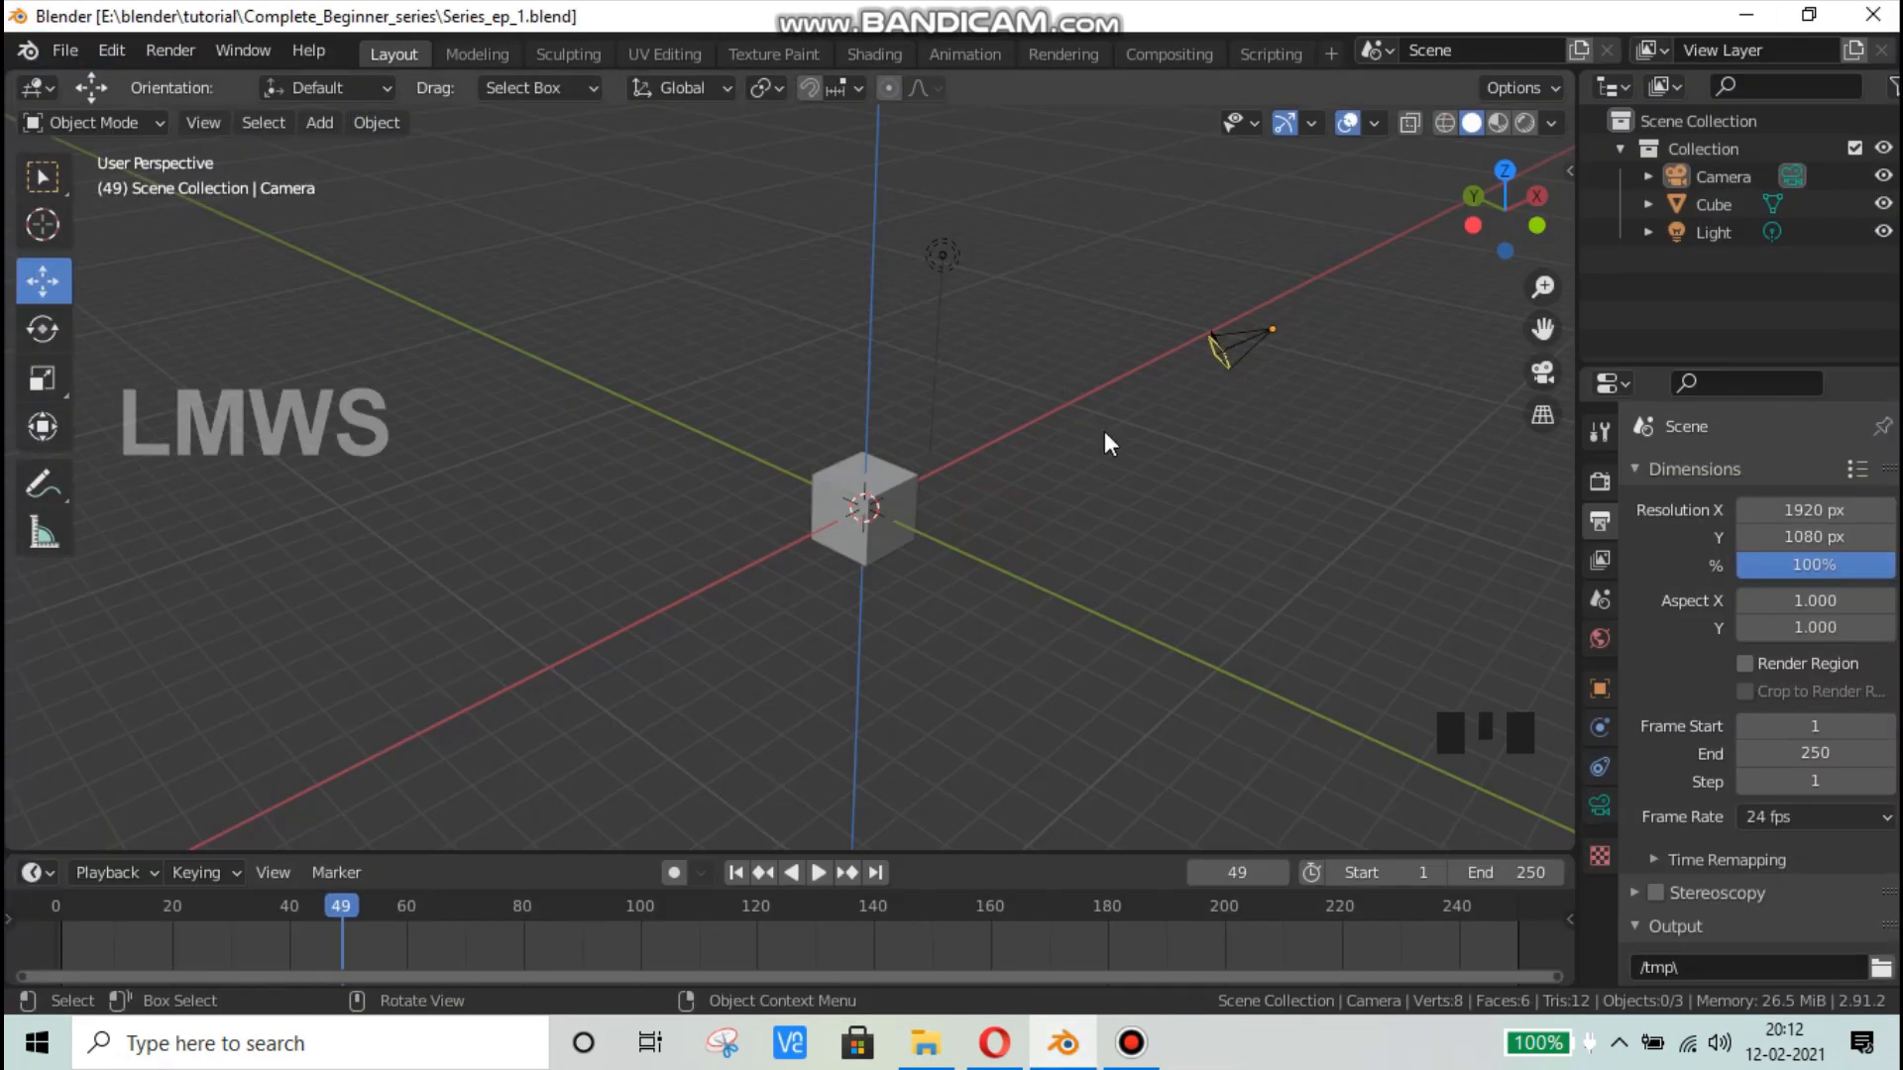
Step: Split the 3D viewport into two side-by-side viewports of about equal width and orbit the view in one of them
right_click(924, 859)
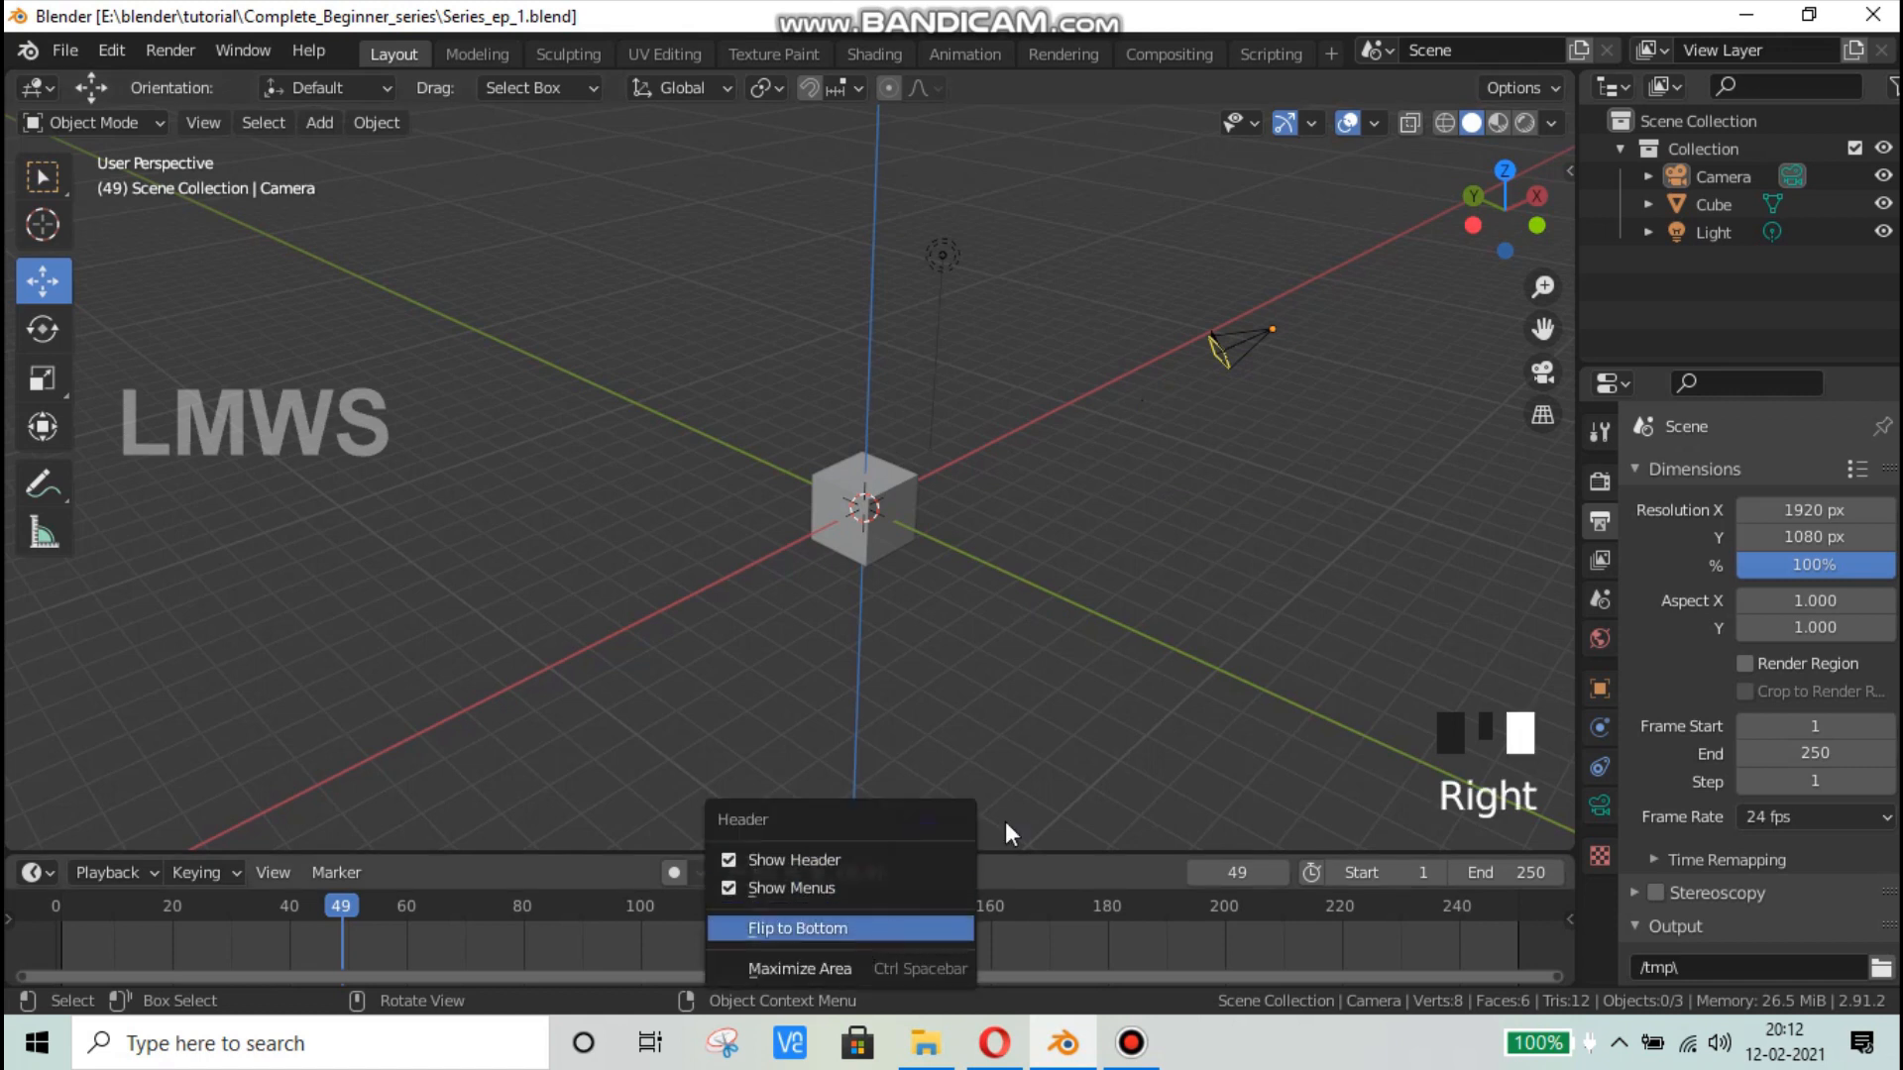
click(1185, 551)
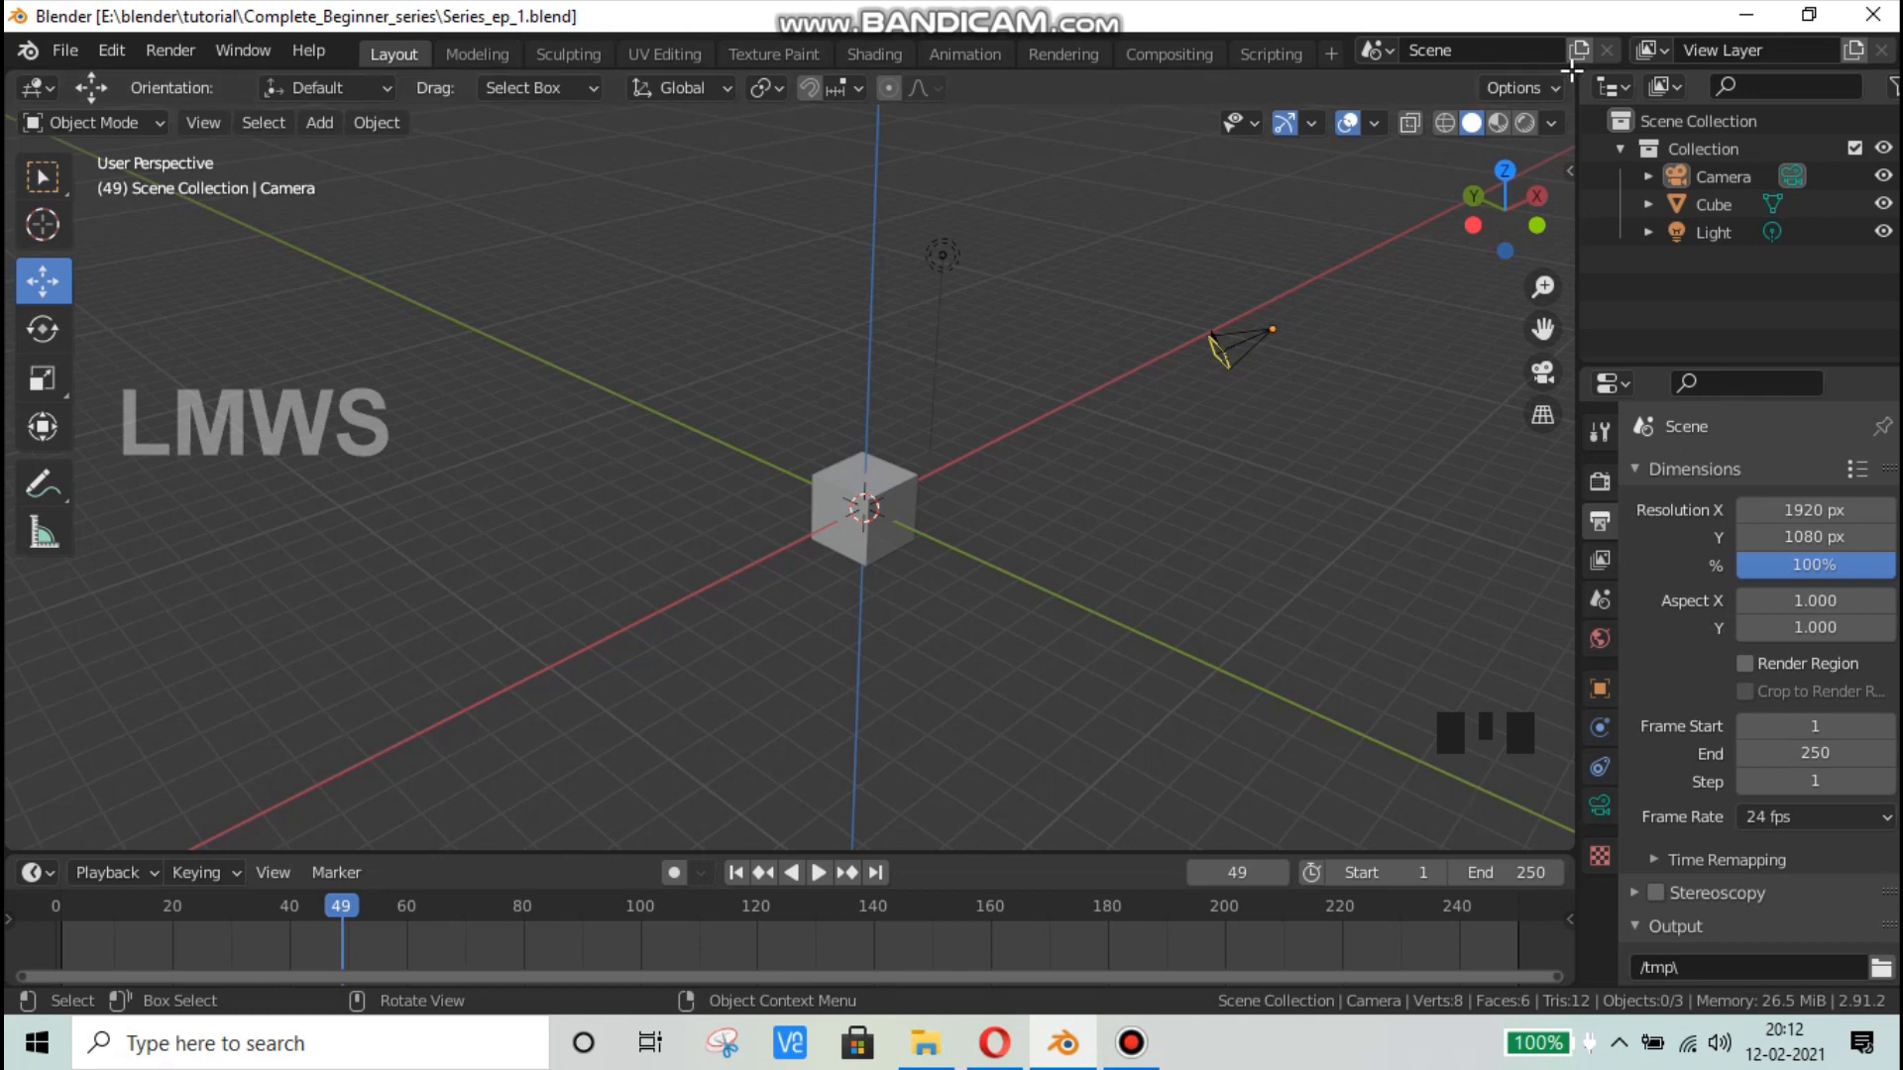
drag(1572, 71, 749, 83)
middle_drag(374, 645, 621, 582)
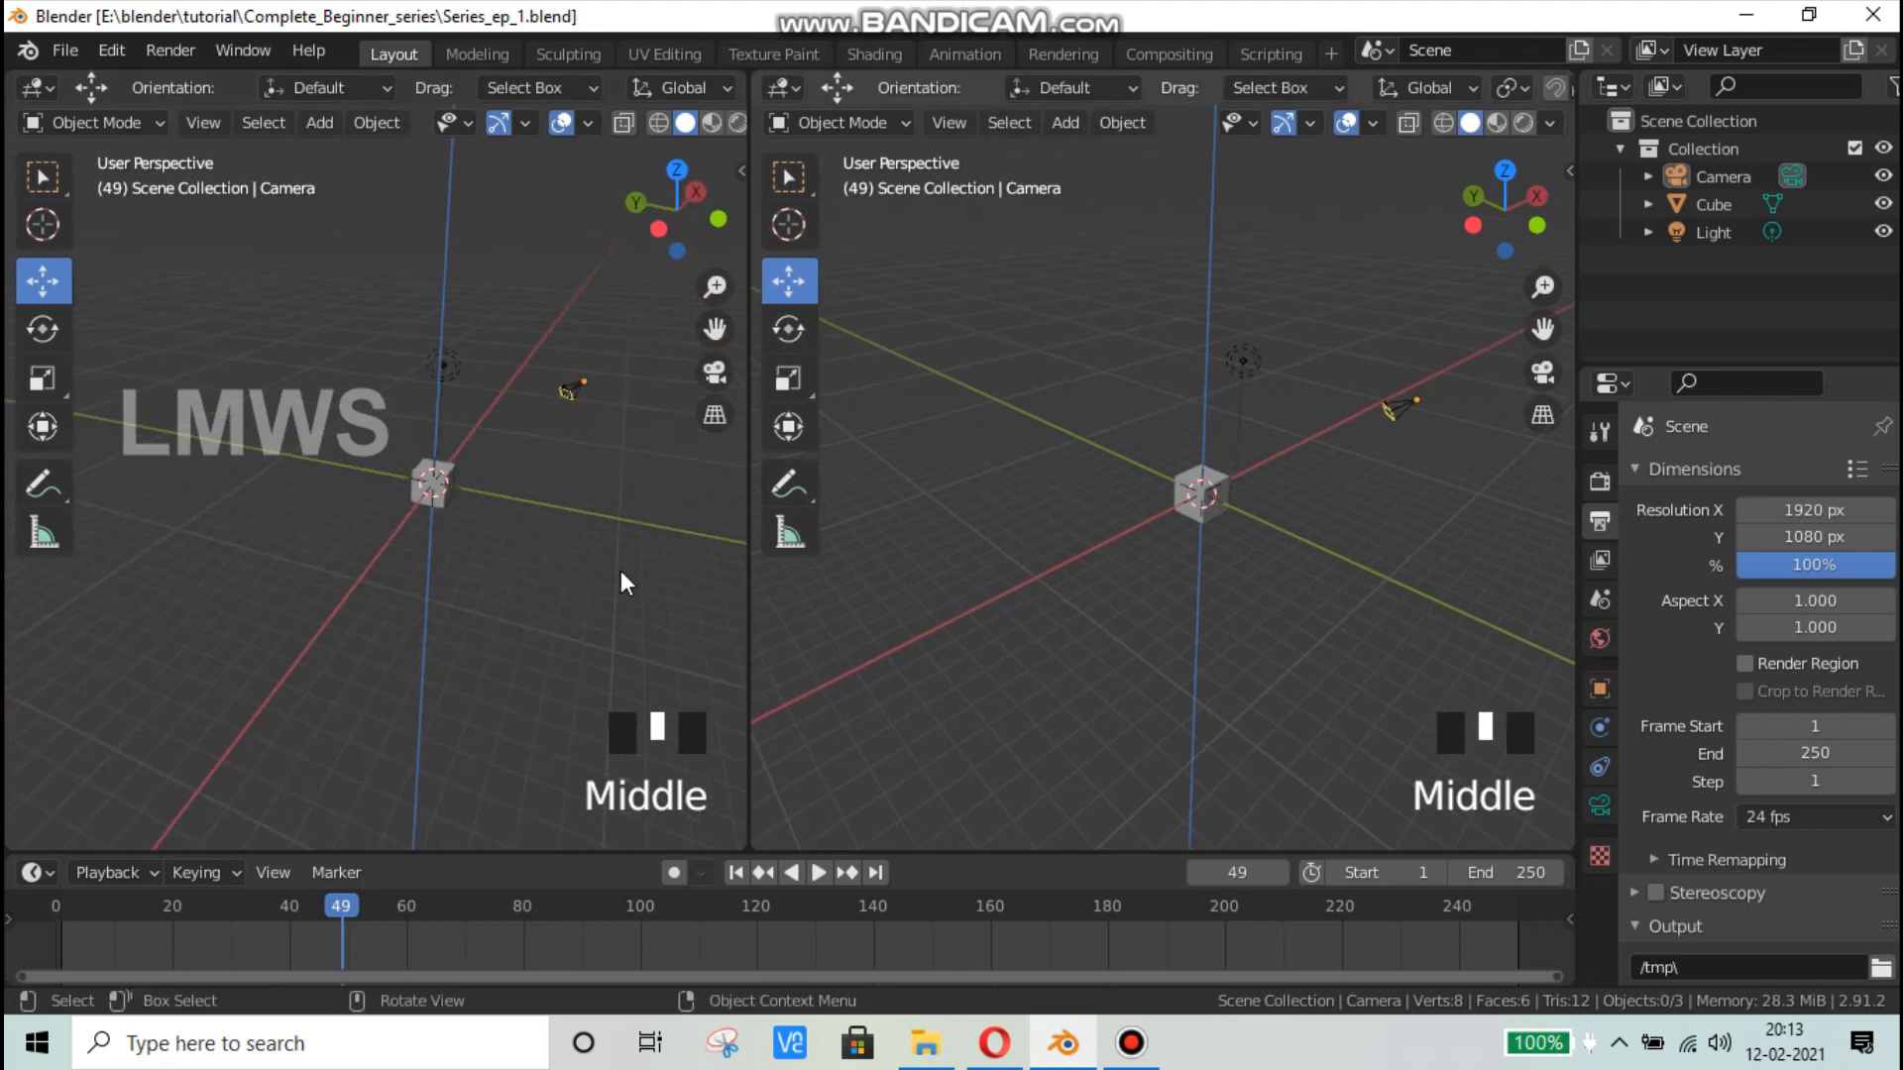
Step: View the scene from the front, right and top in one of the two viewports, and return it to a perspective view
click(561, 569)
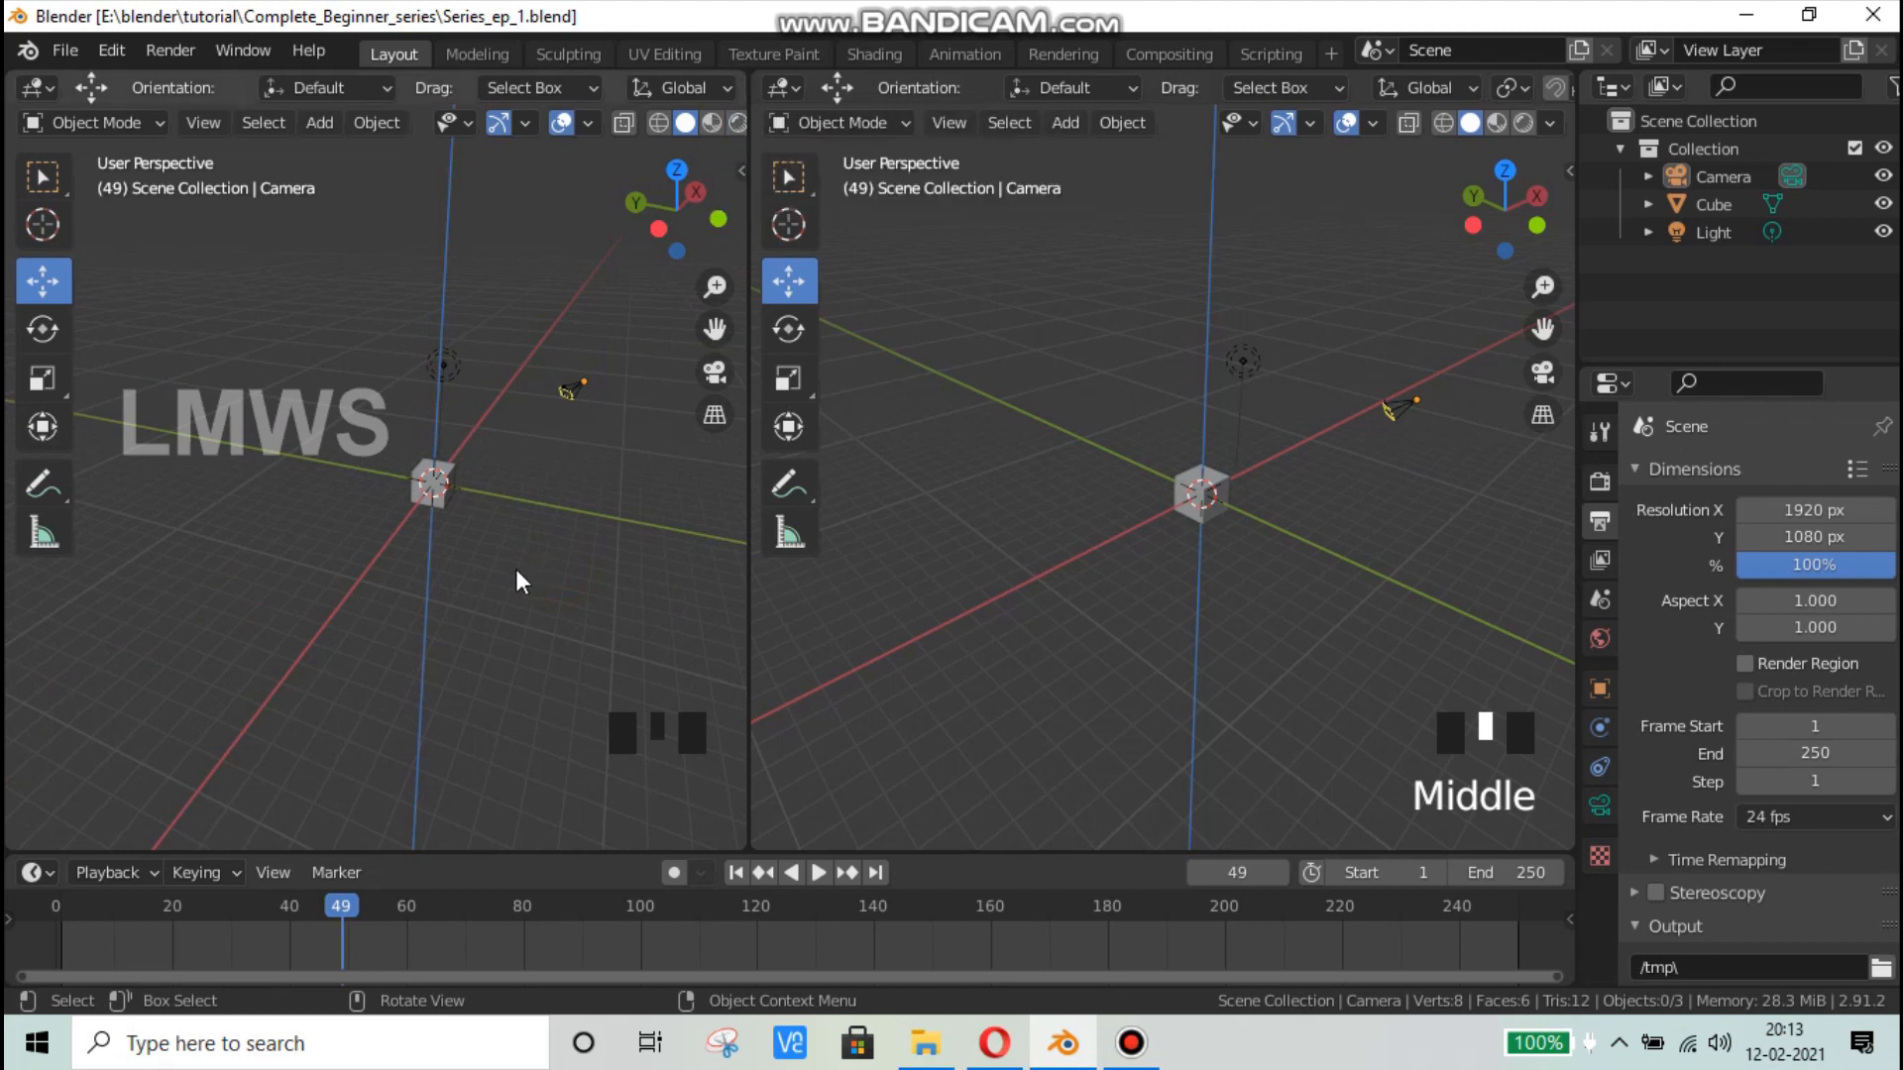
scroll(489, 503, up, 2)
click(577, 502)
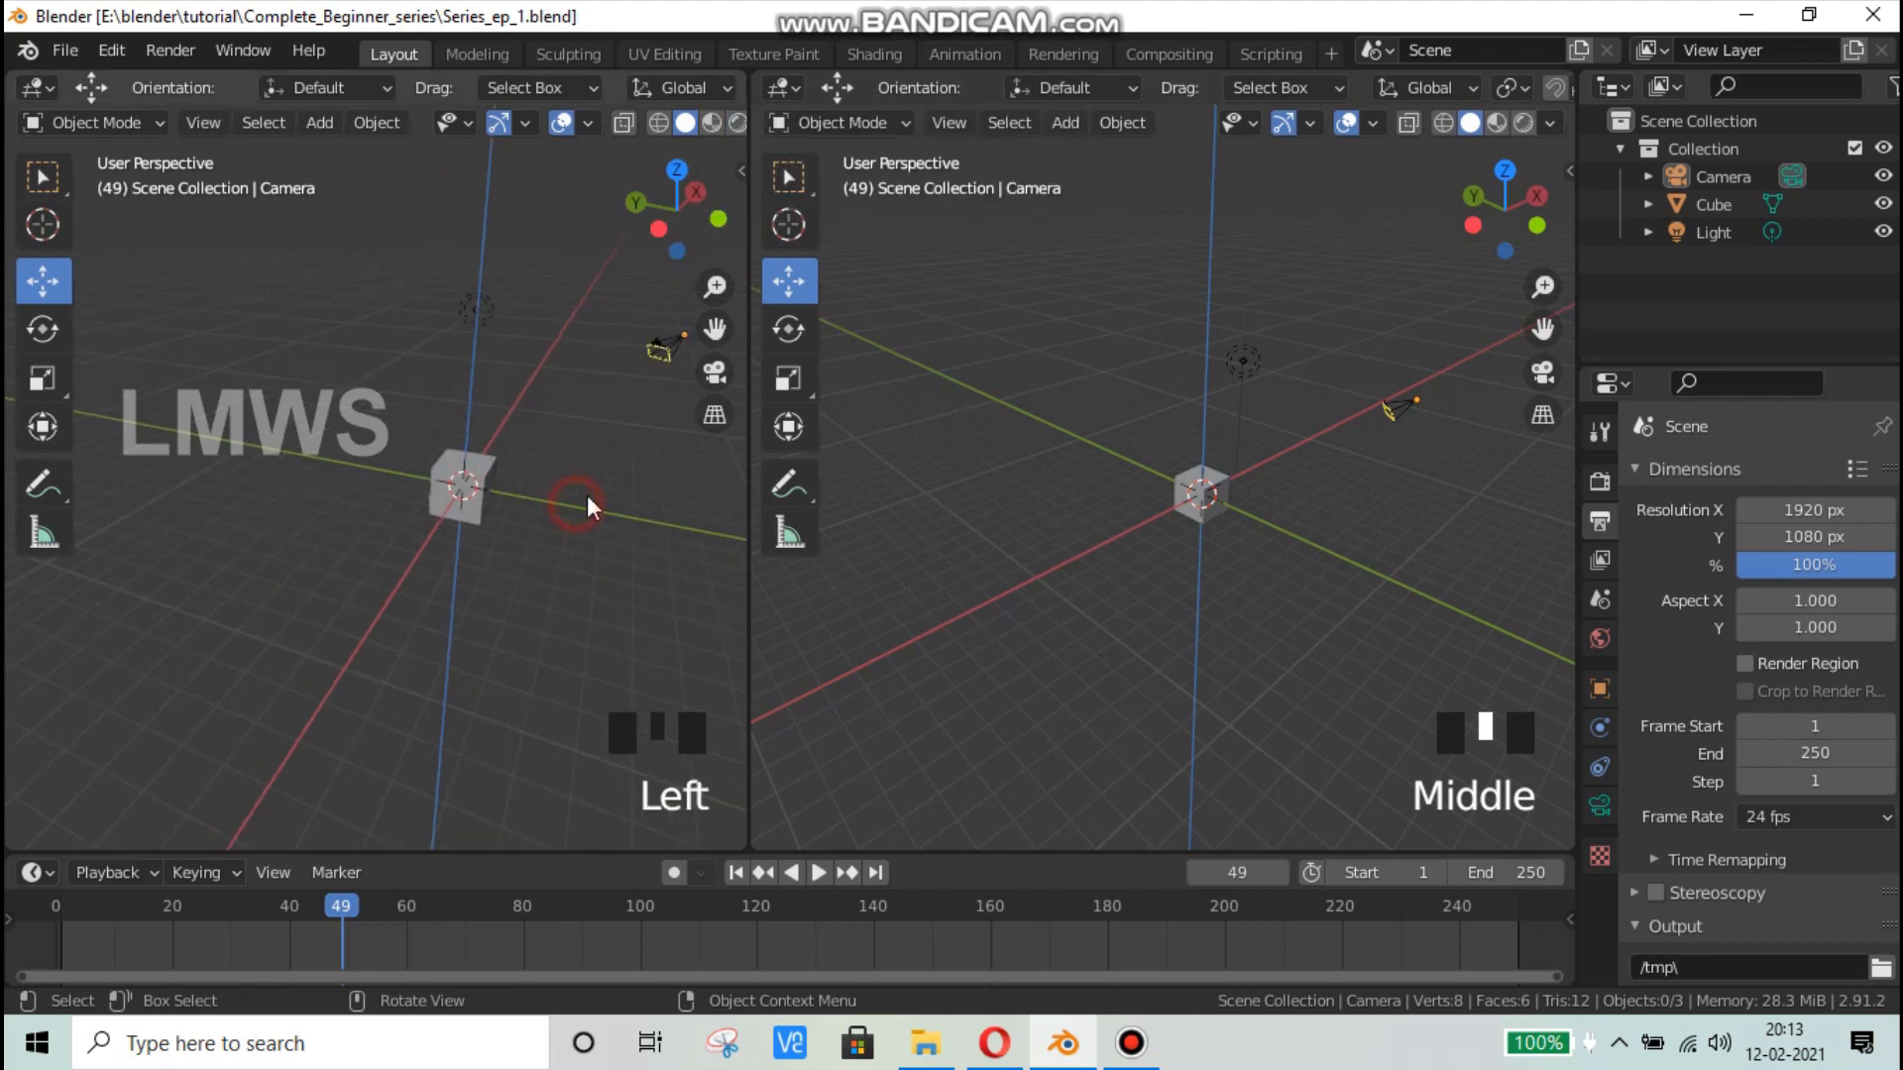
key(KP_1)
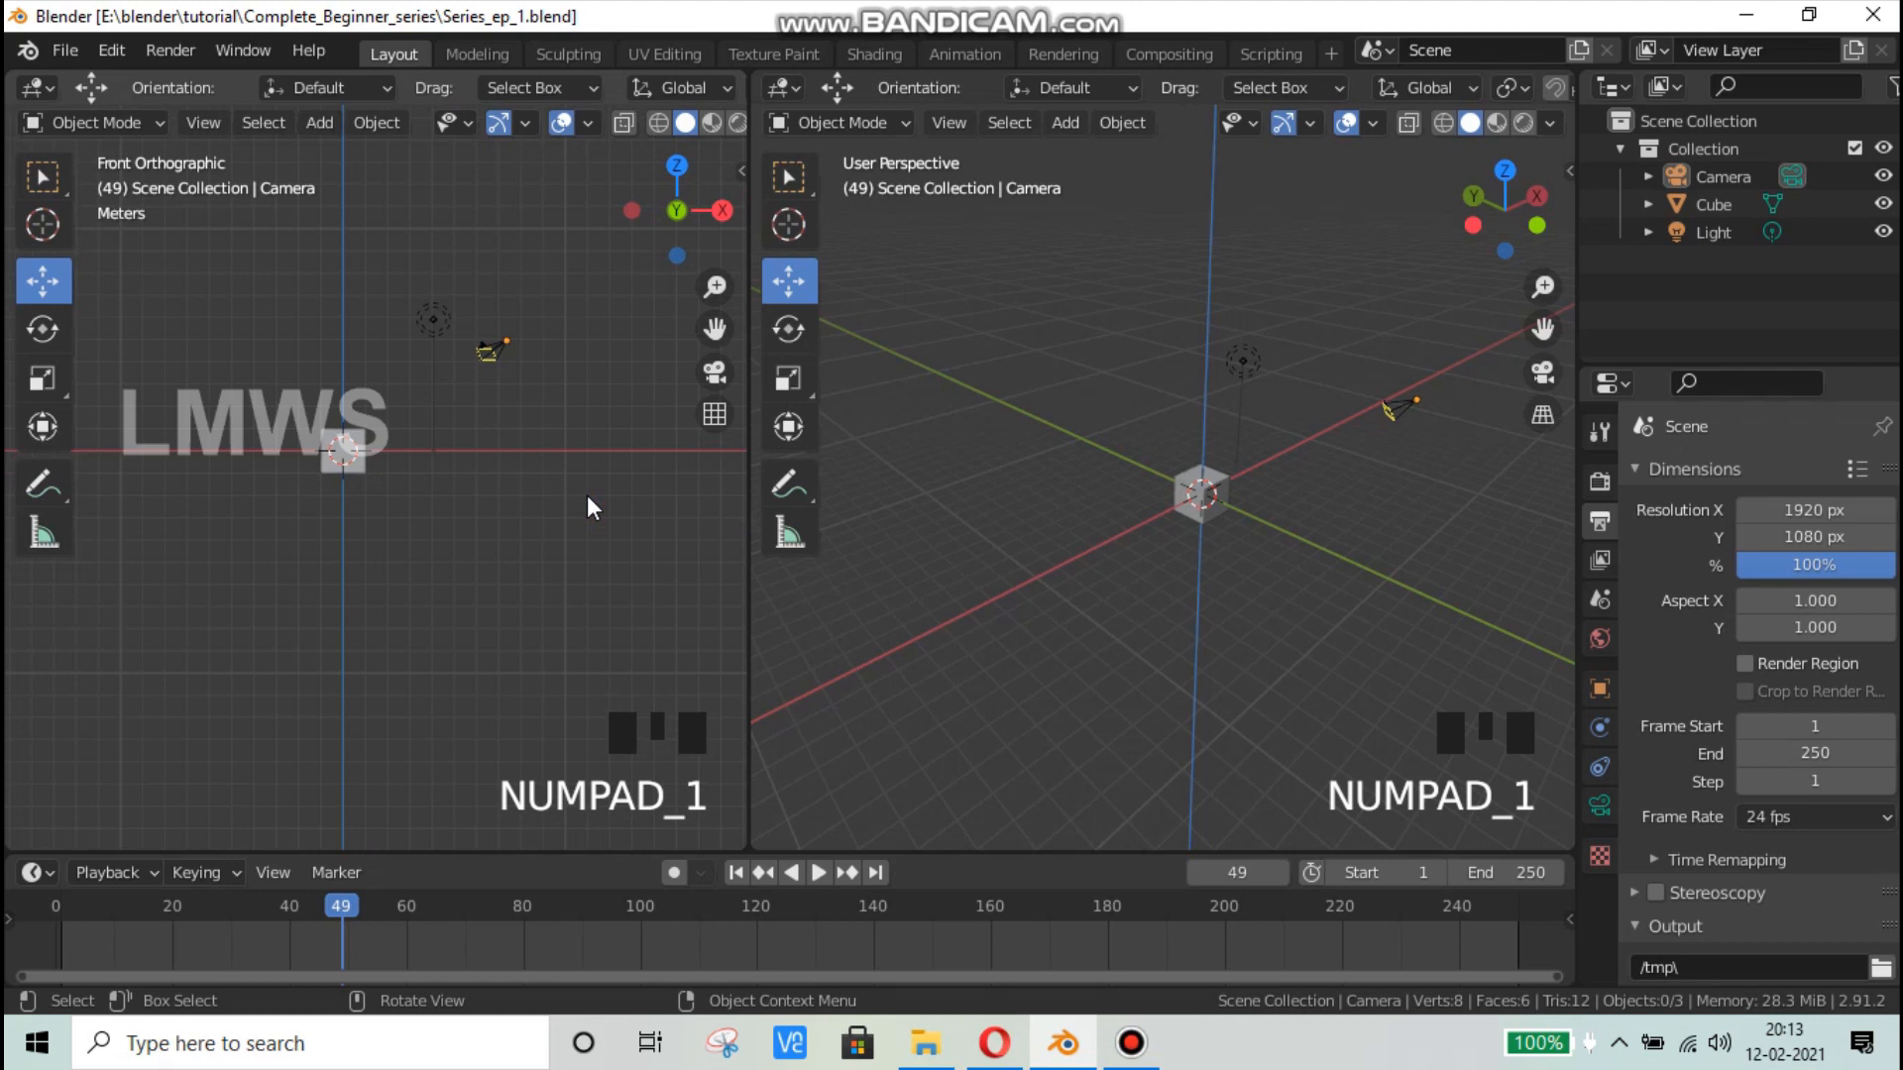
key(KP_3)
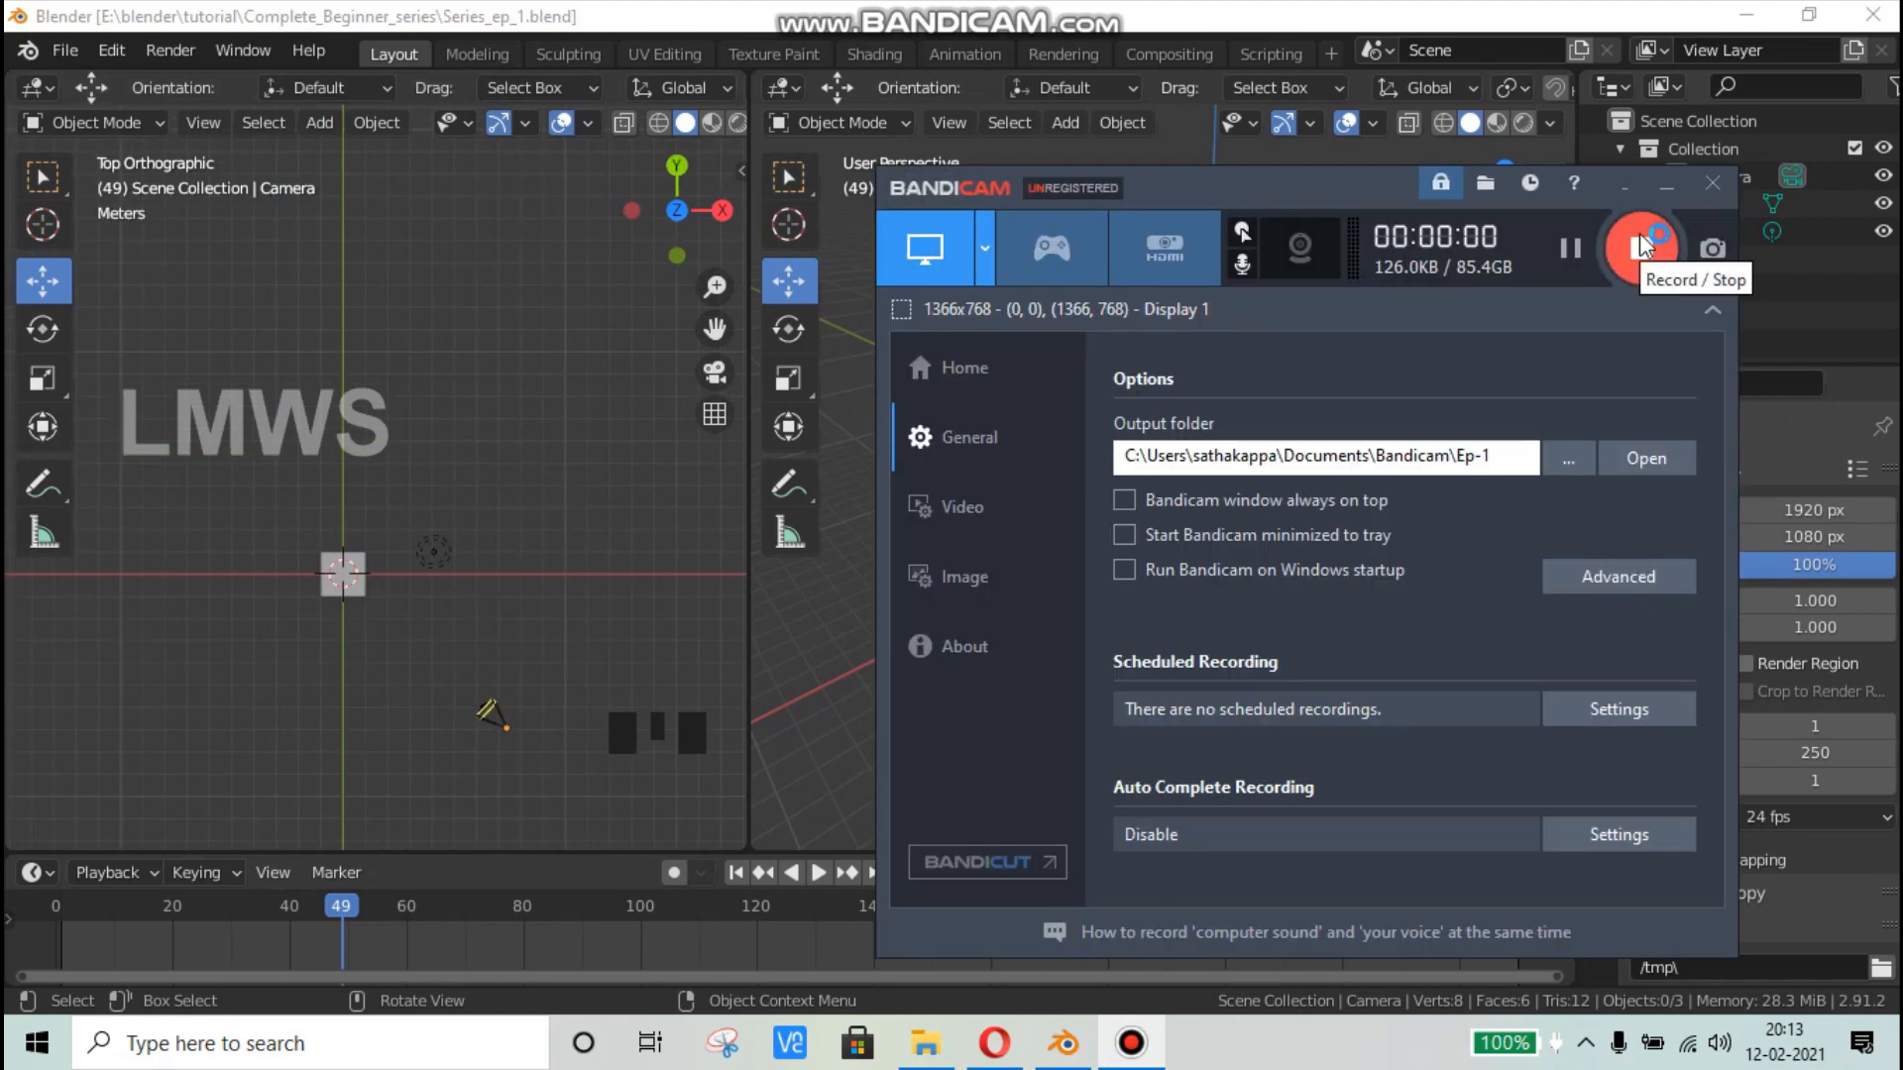
click(247, 577)
key(KP_7)
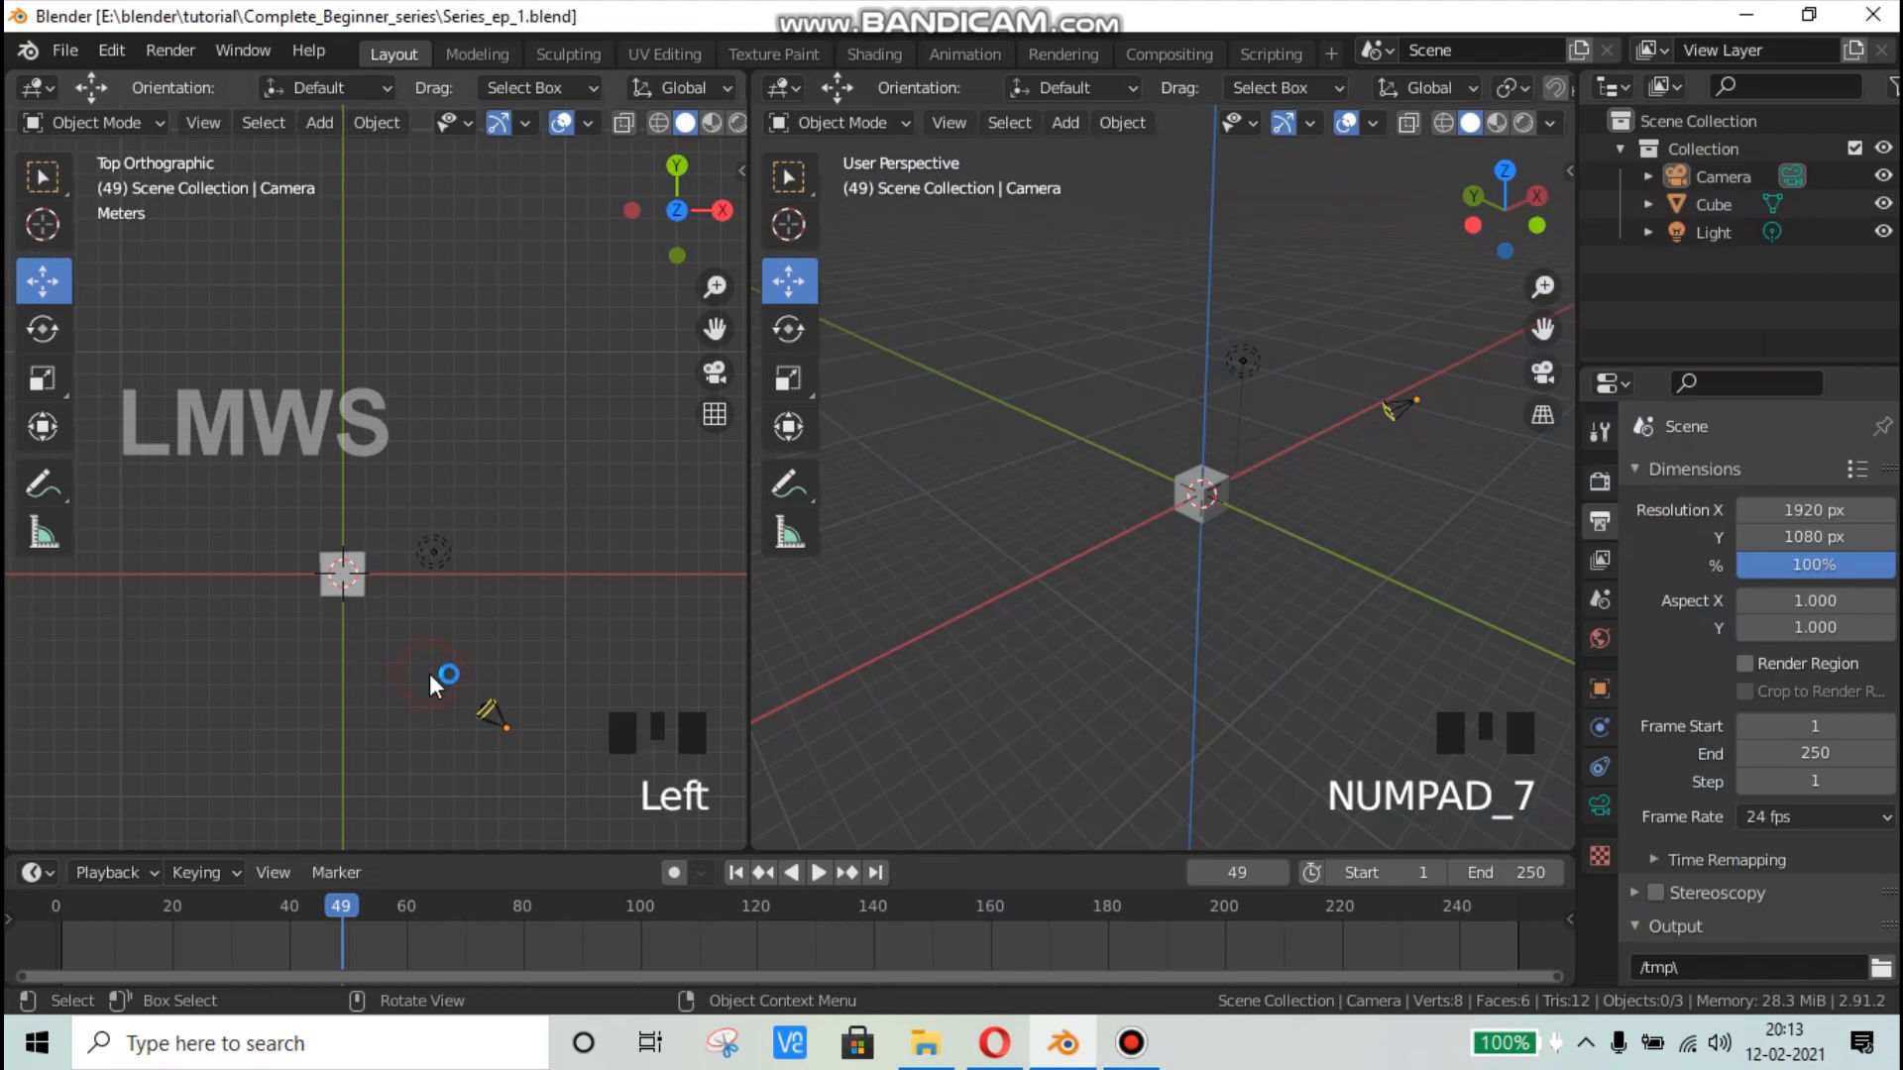
scroll(430, 674, down, 2)
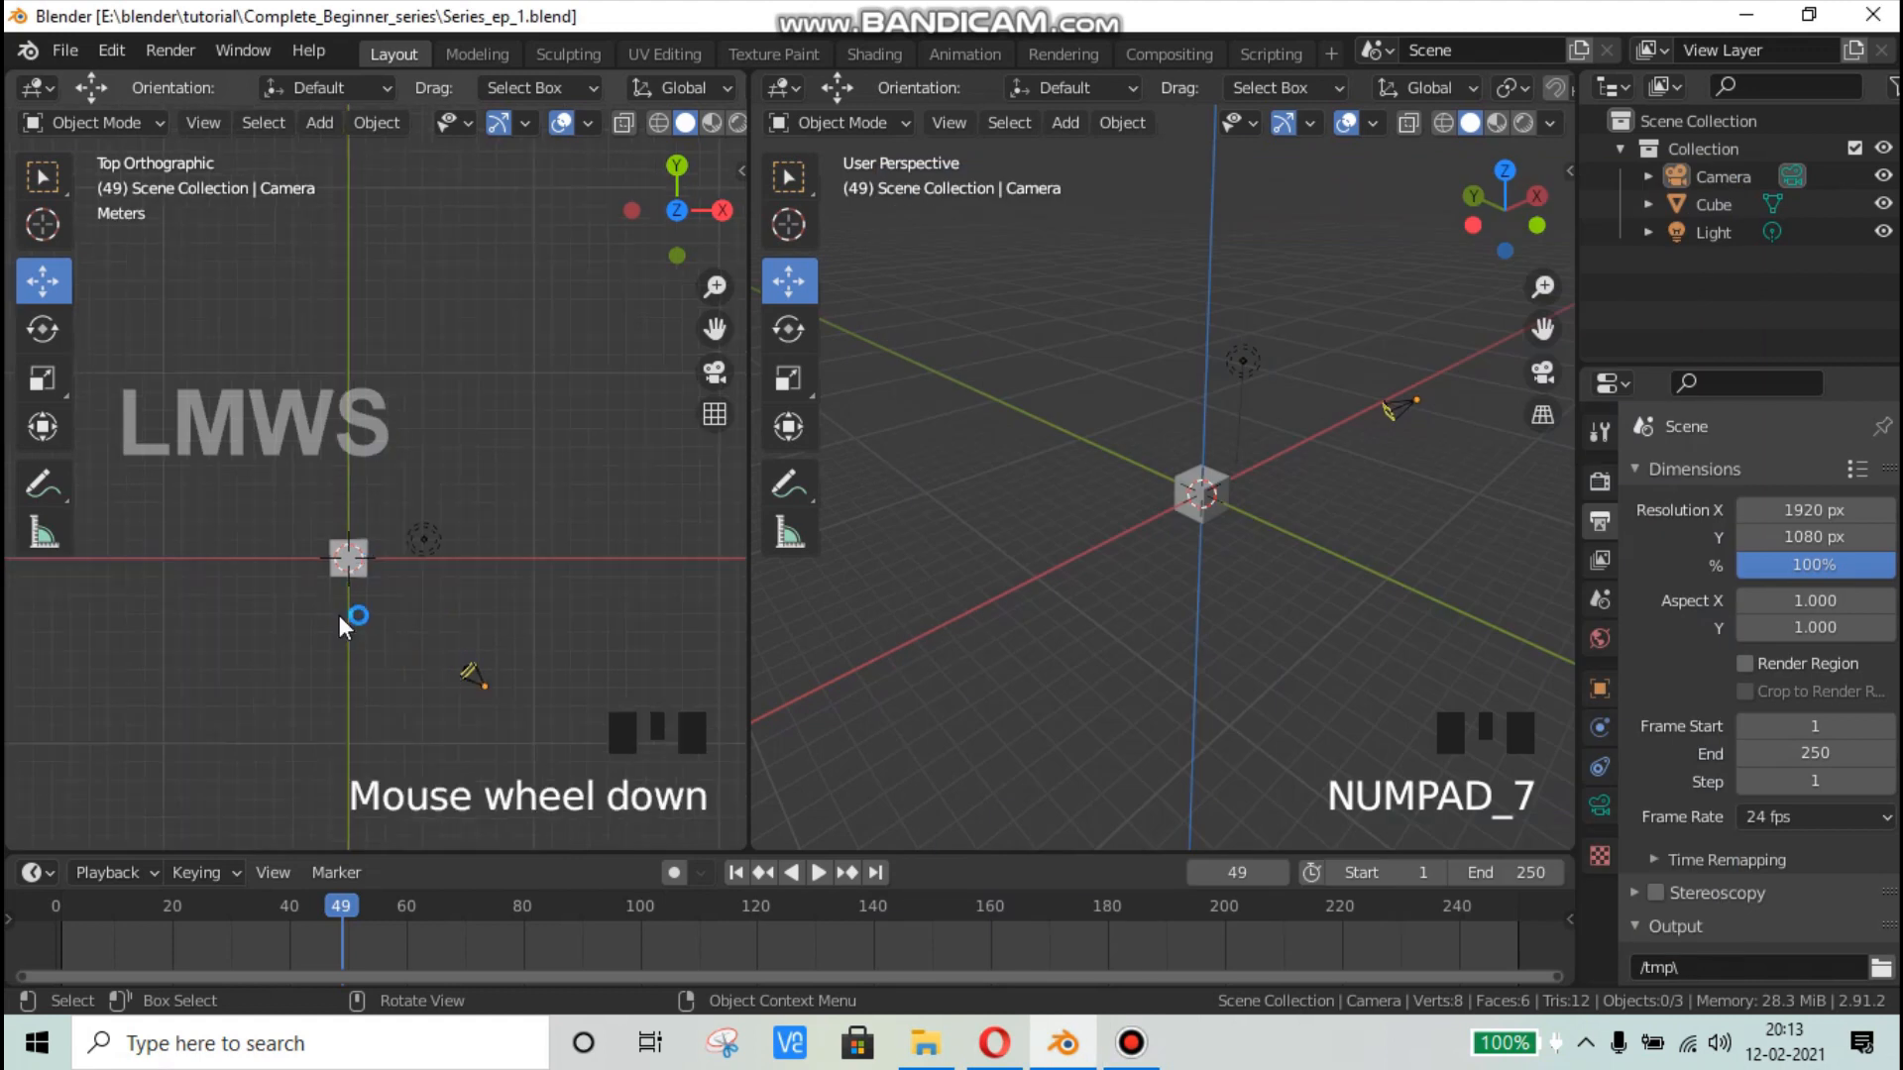
middle_drag(346, 619, 288, 773)
scroll(549, 611, up, 2)
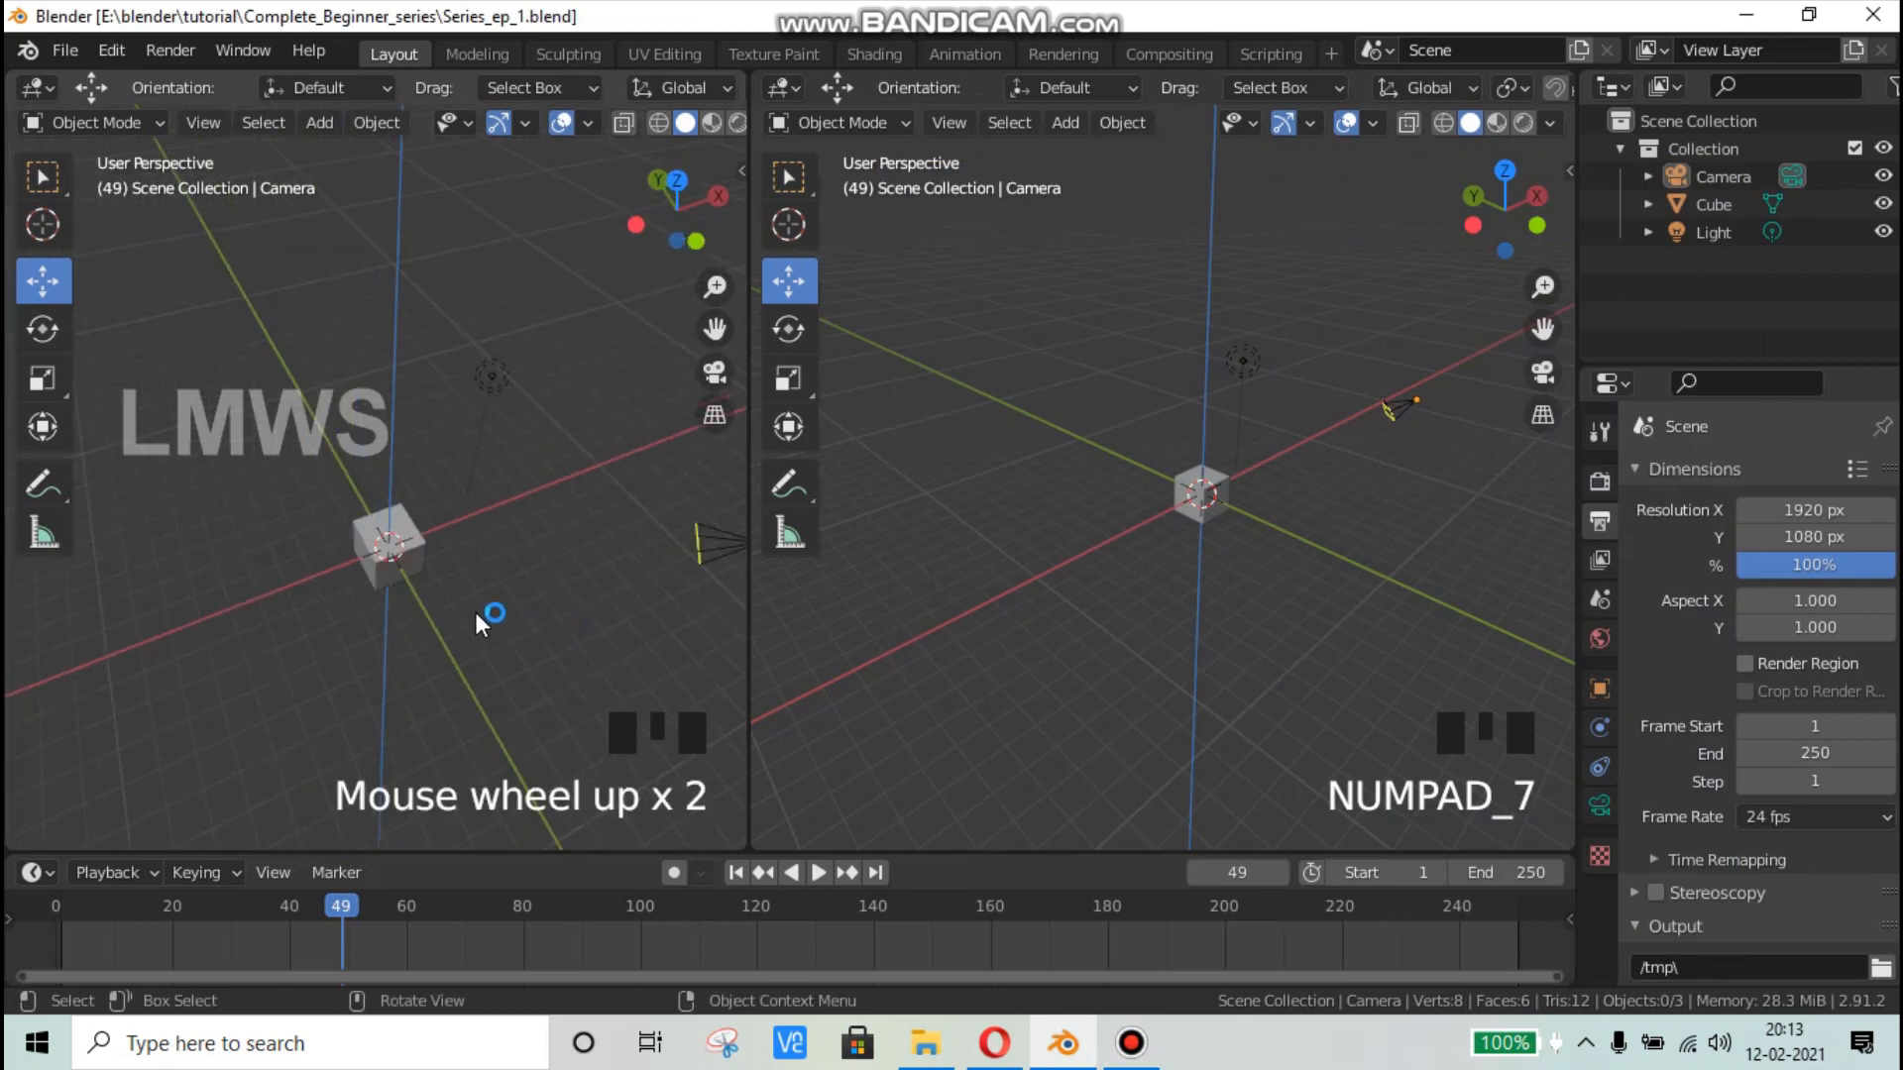
middle_drag(473, 611, 461, 611)
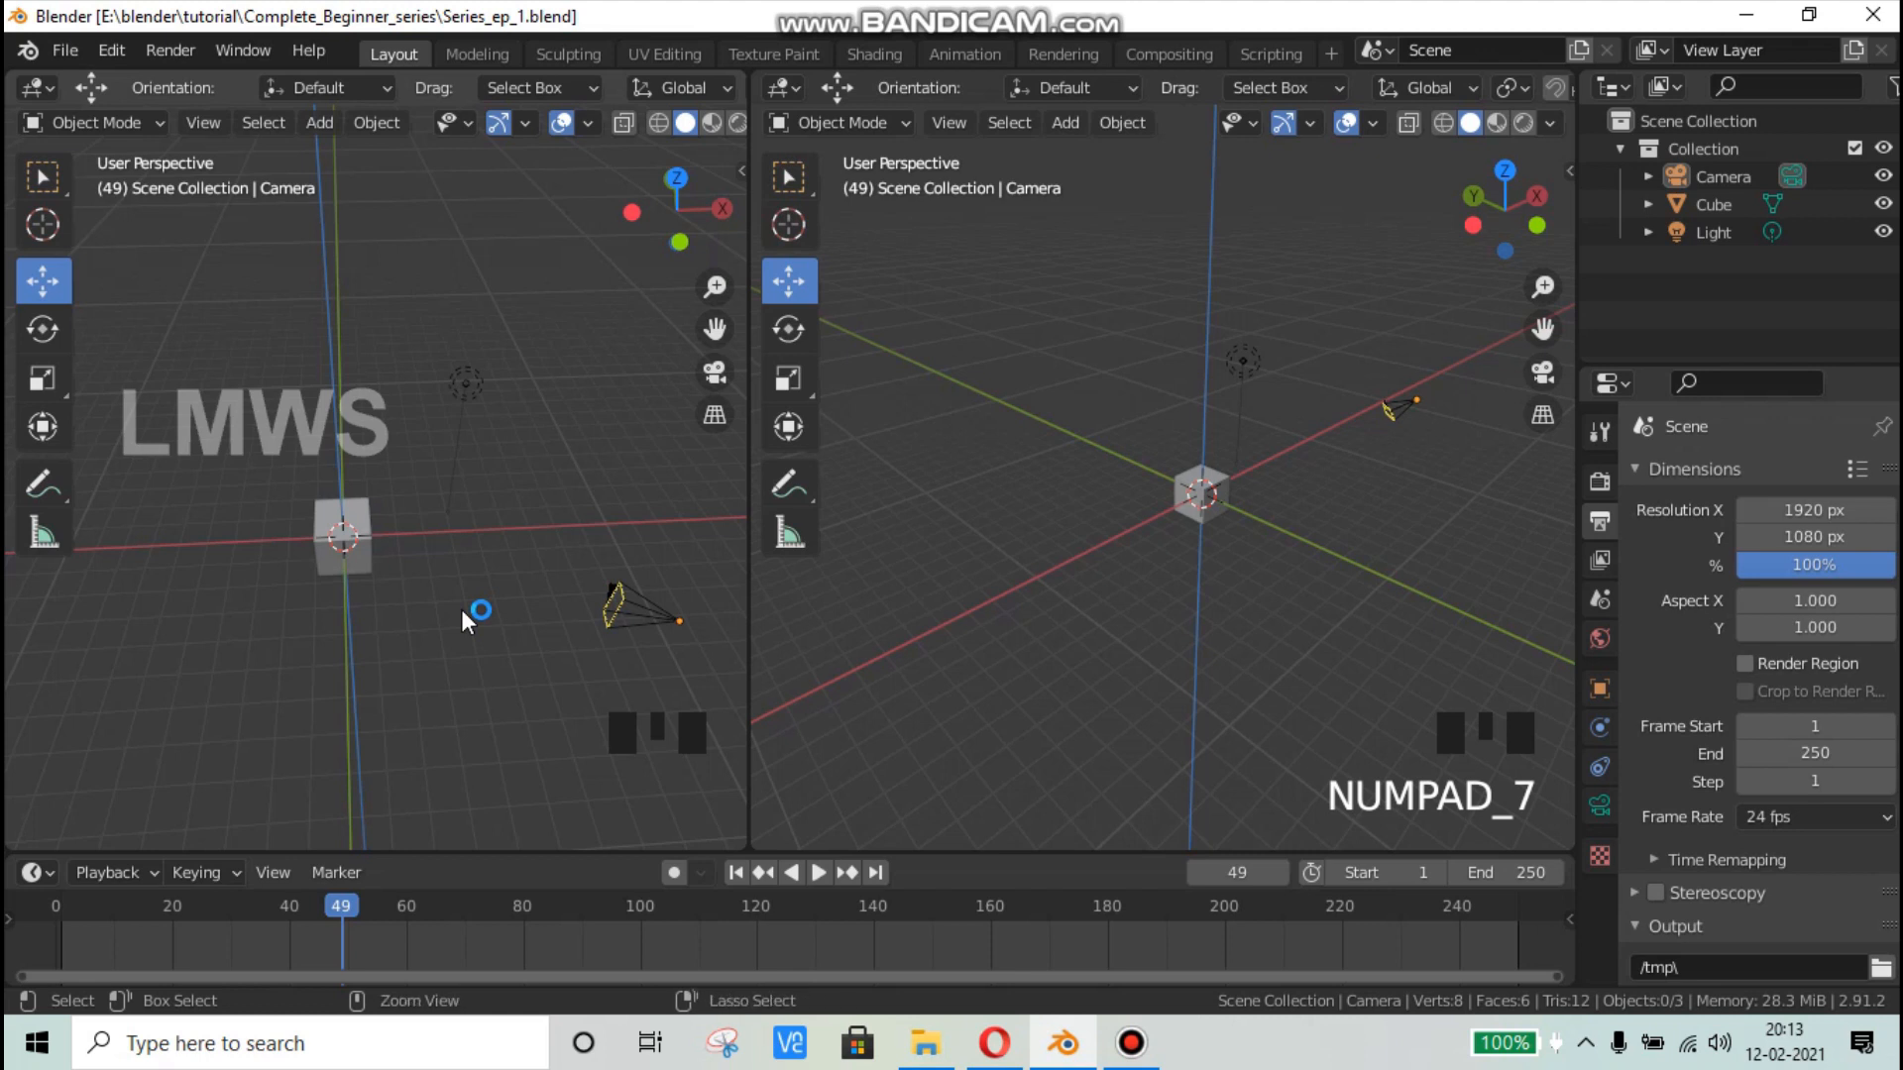
Step: Switch the same viewport through the left, back, top and bottom orthographic views, and orbit out of the bottom view
key(ctrl+KP_3)
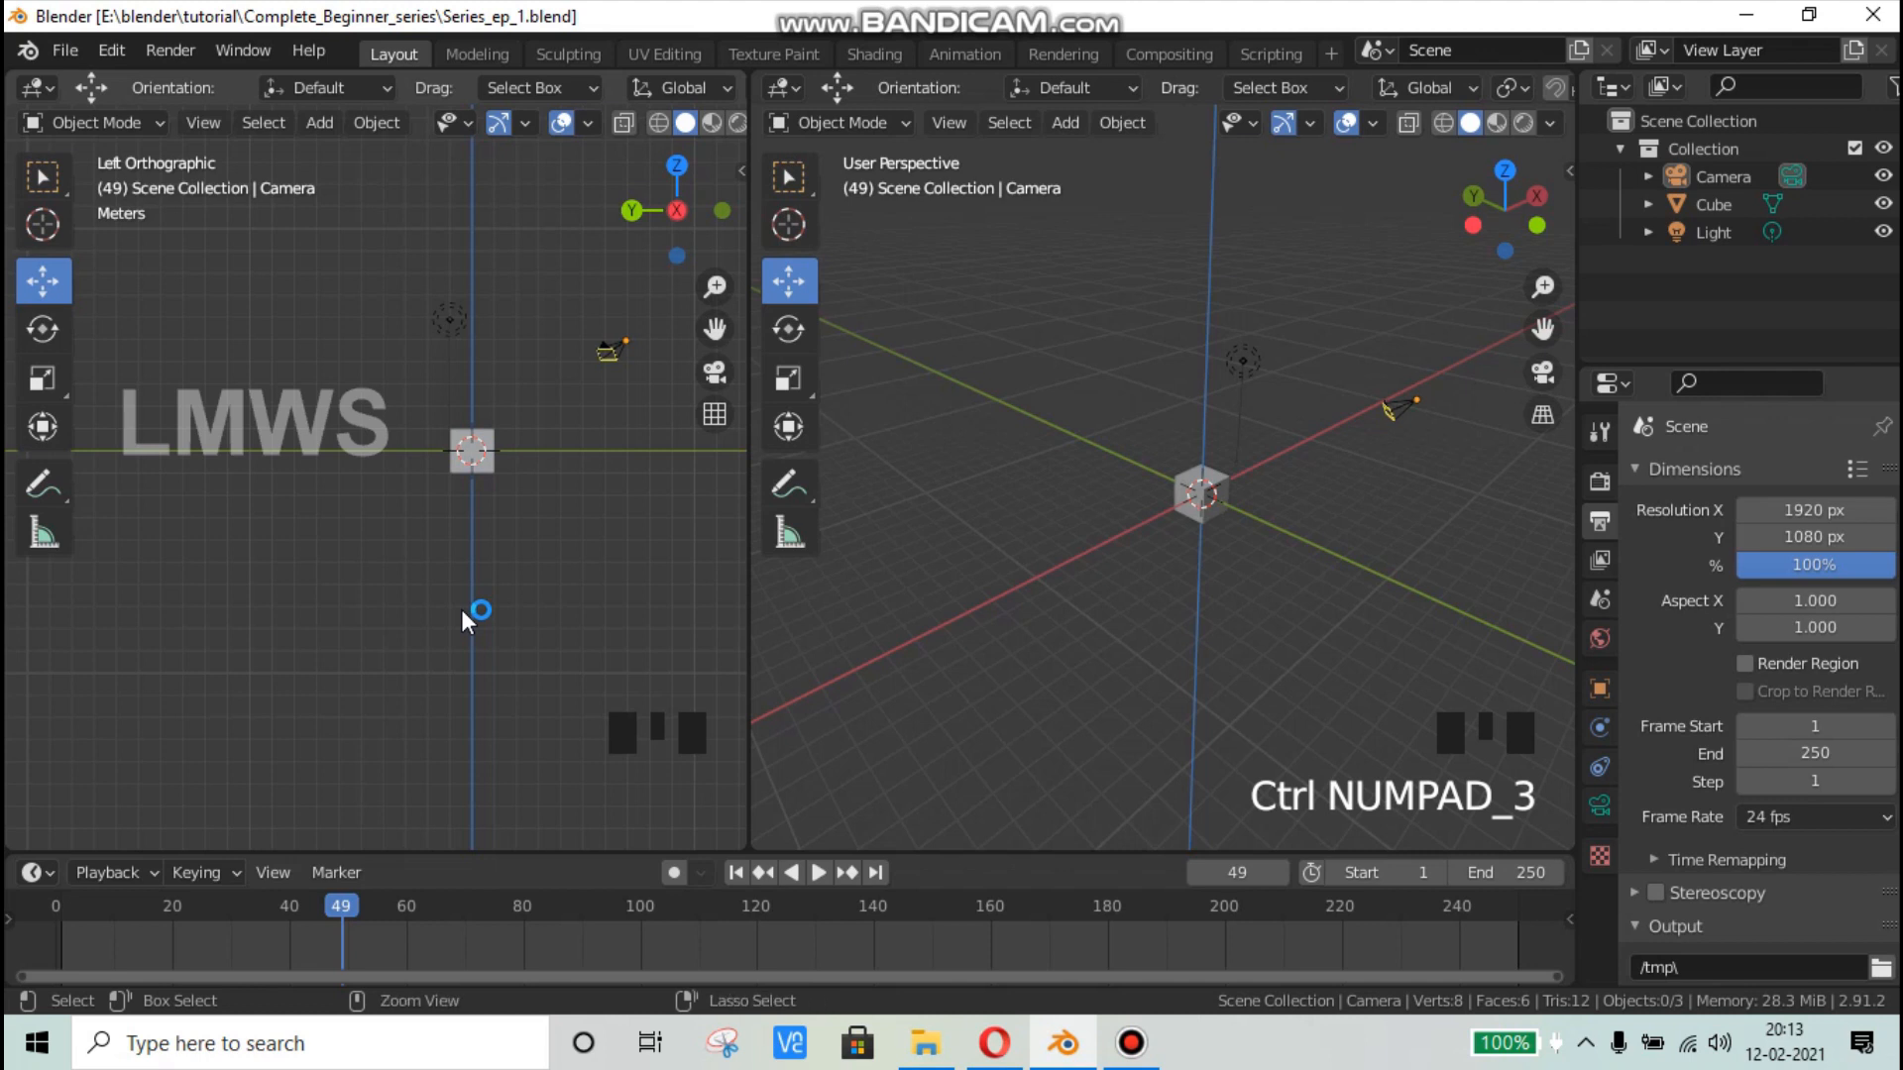
key(ctrl+KP_1)
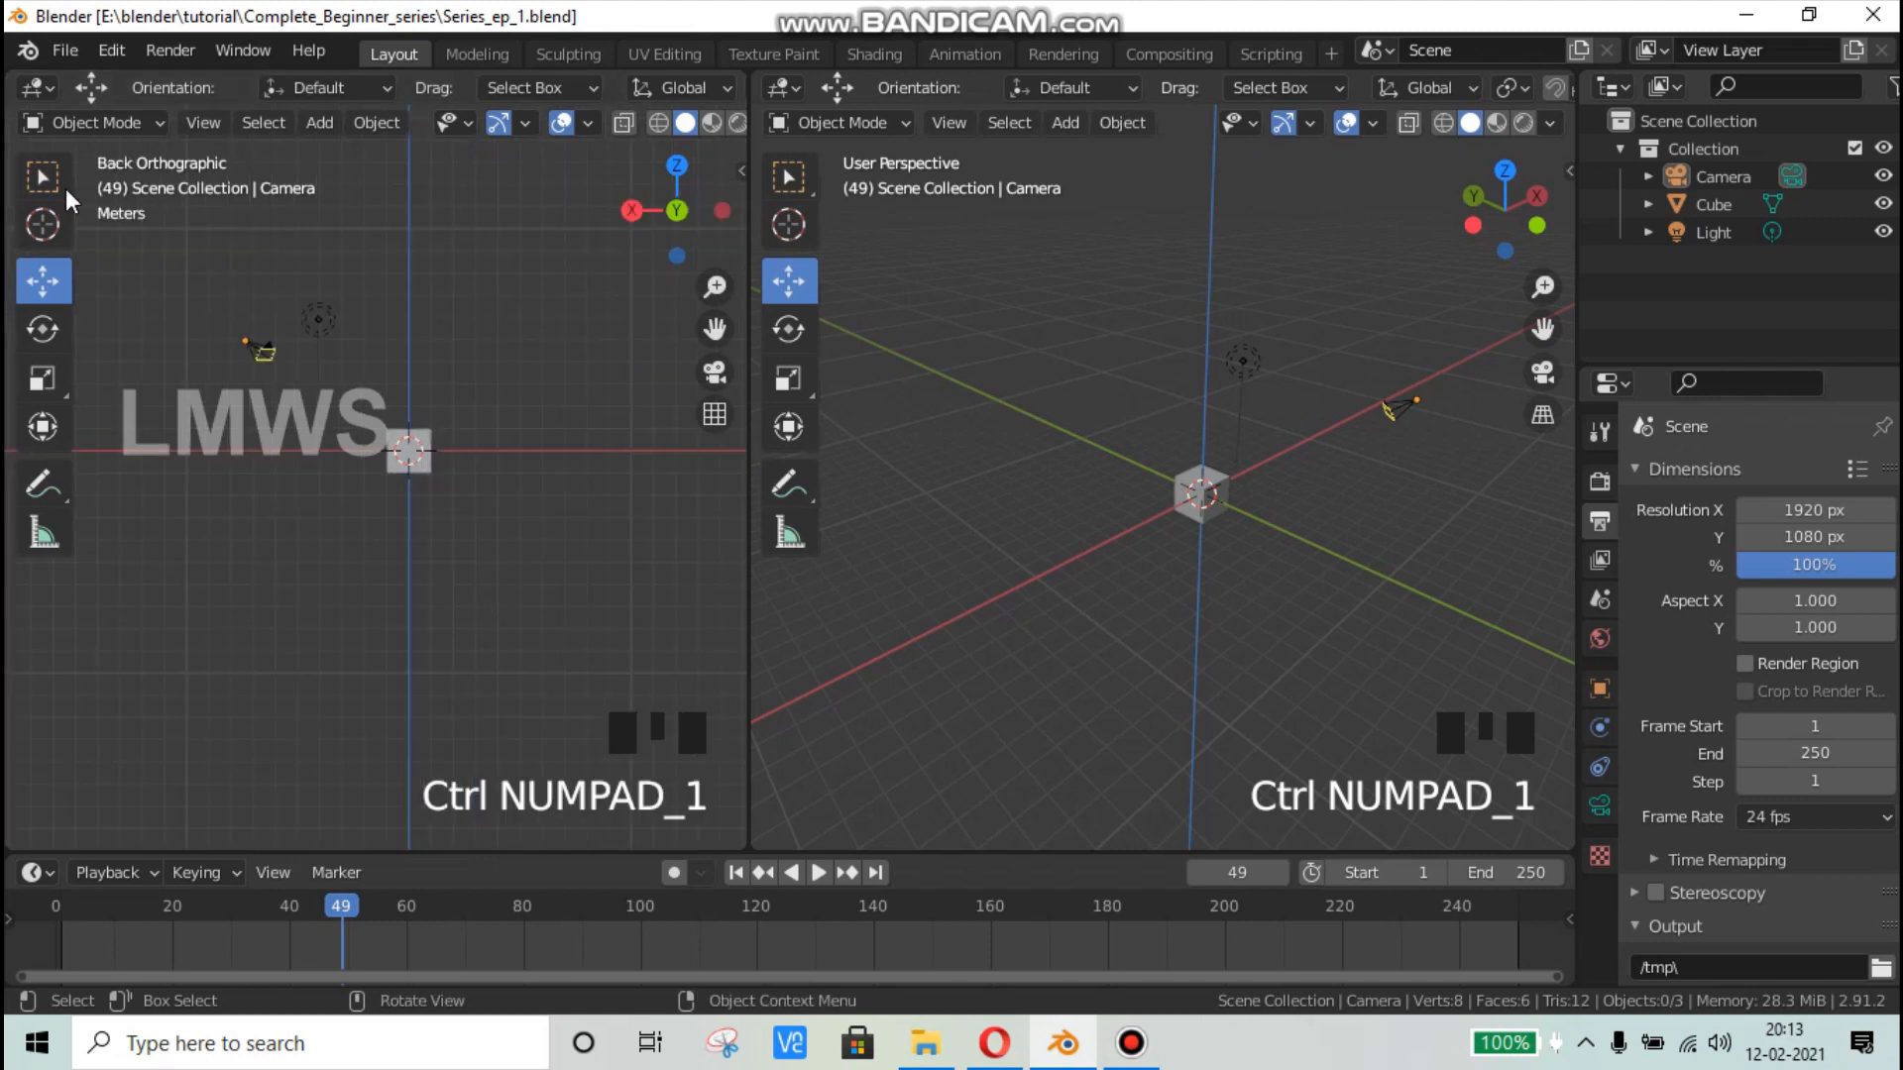
click(598, 677)
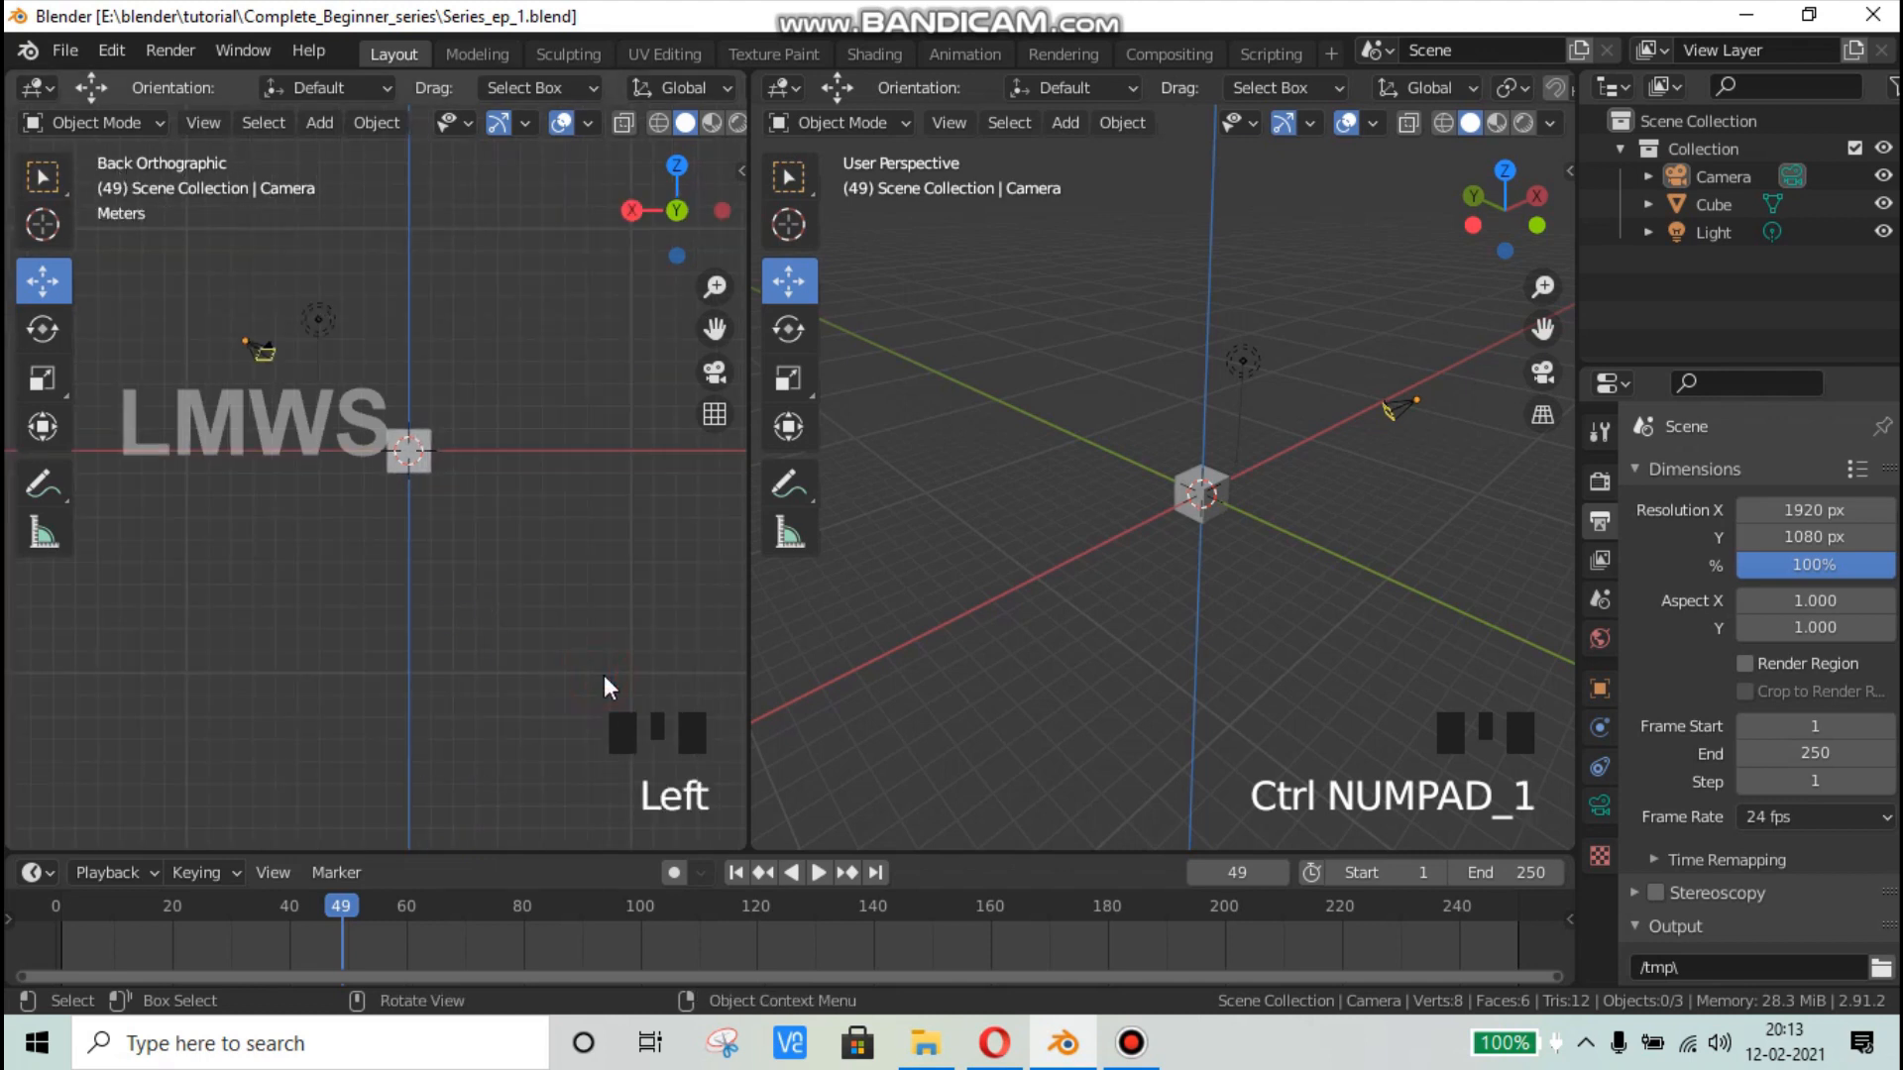
key(KP_7)
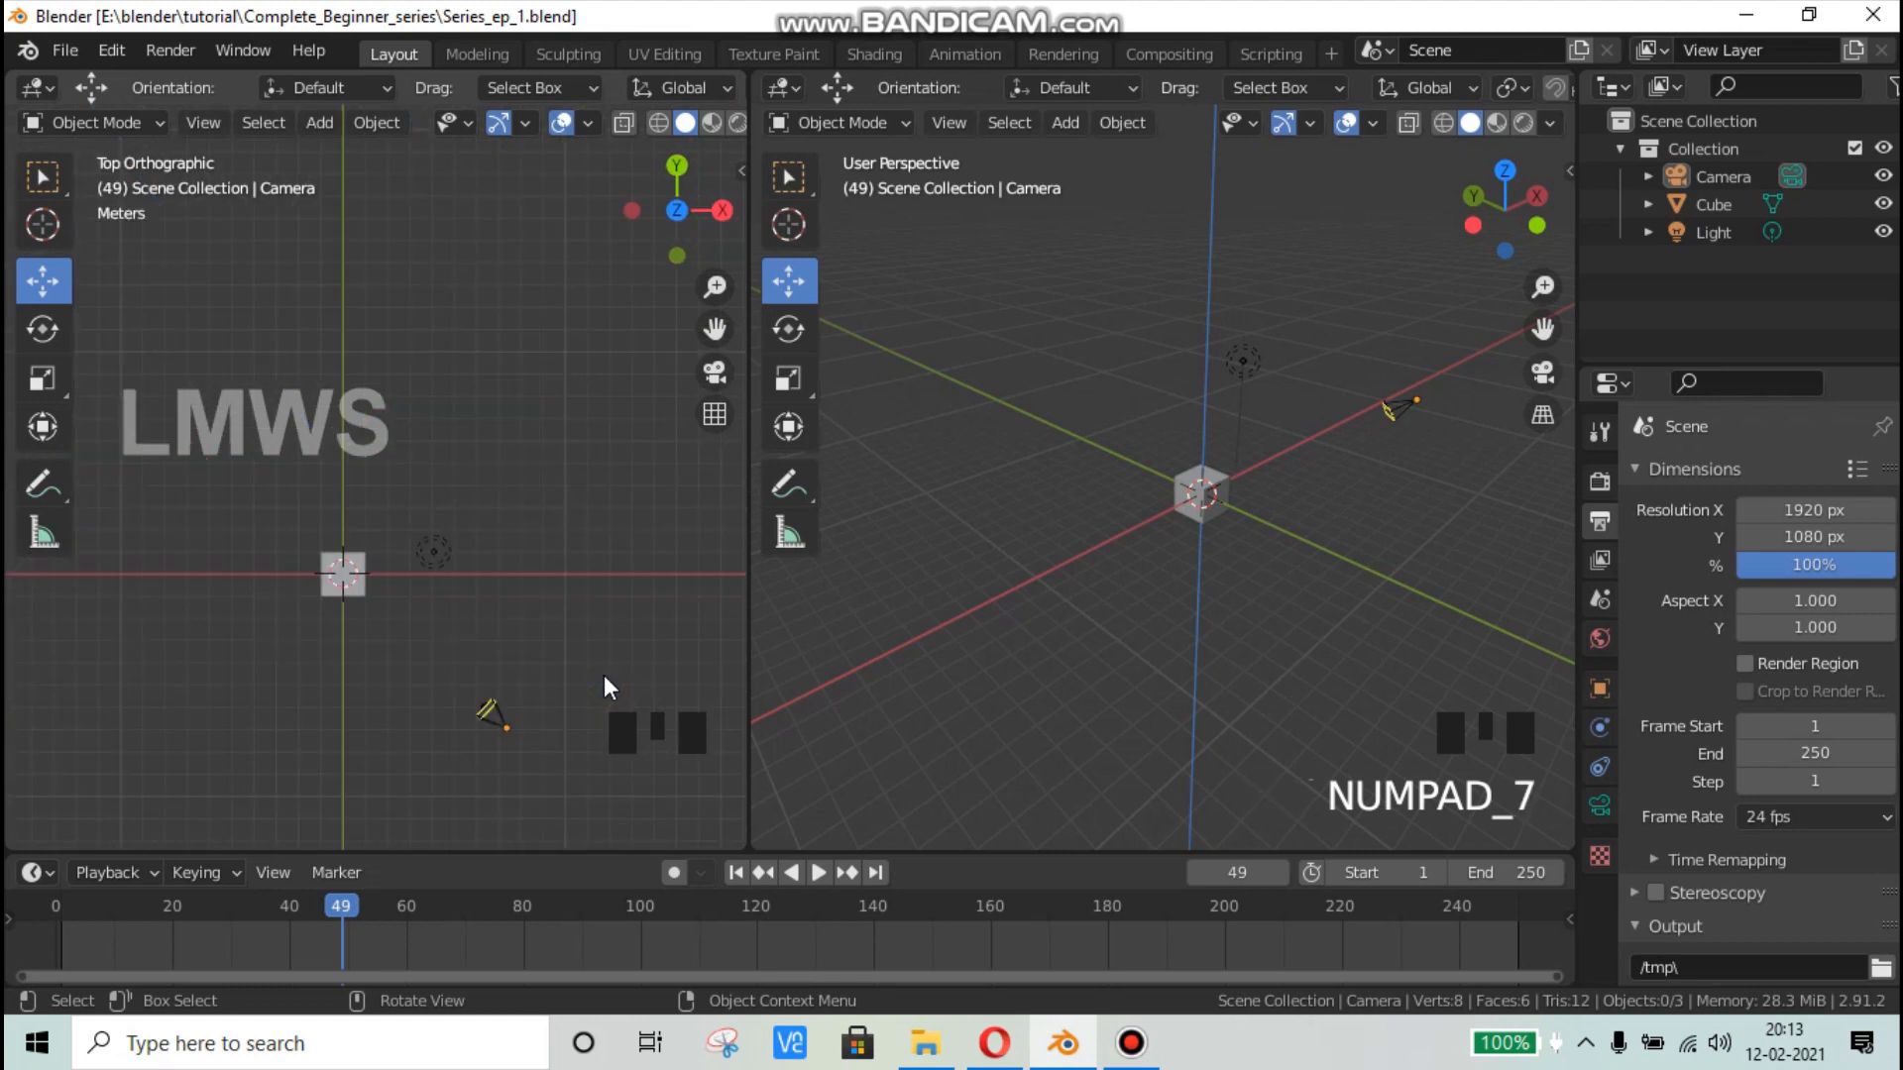
key(ctrl+KP_7)
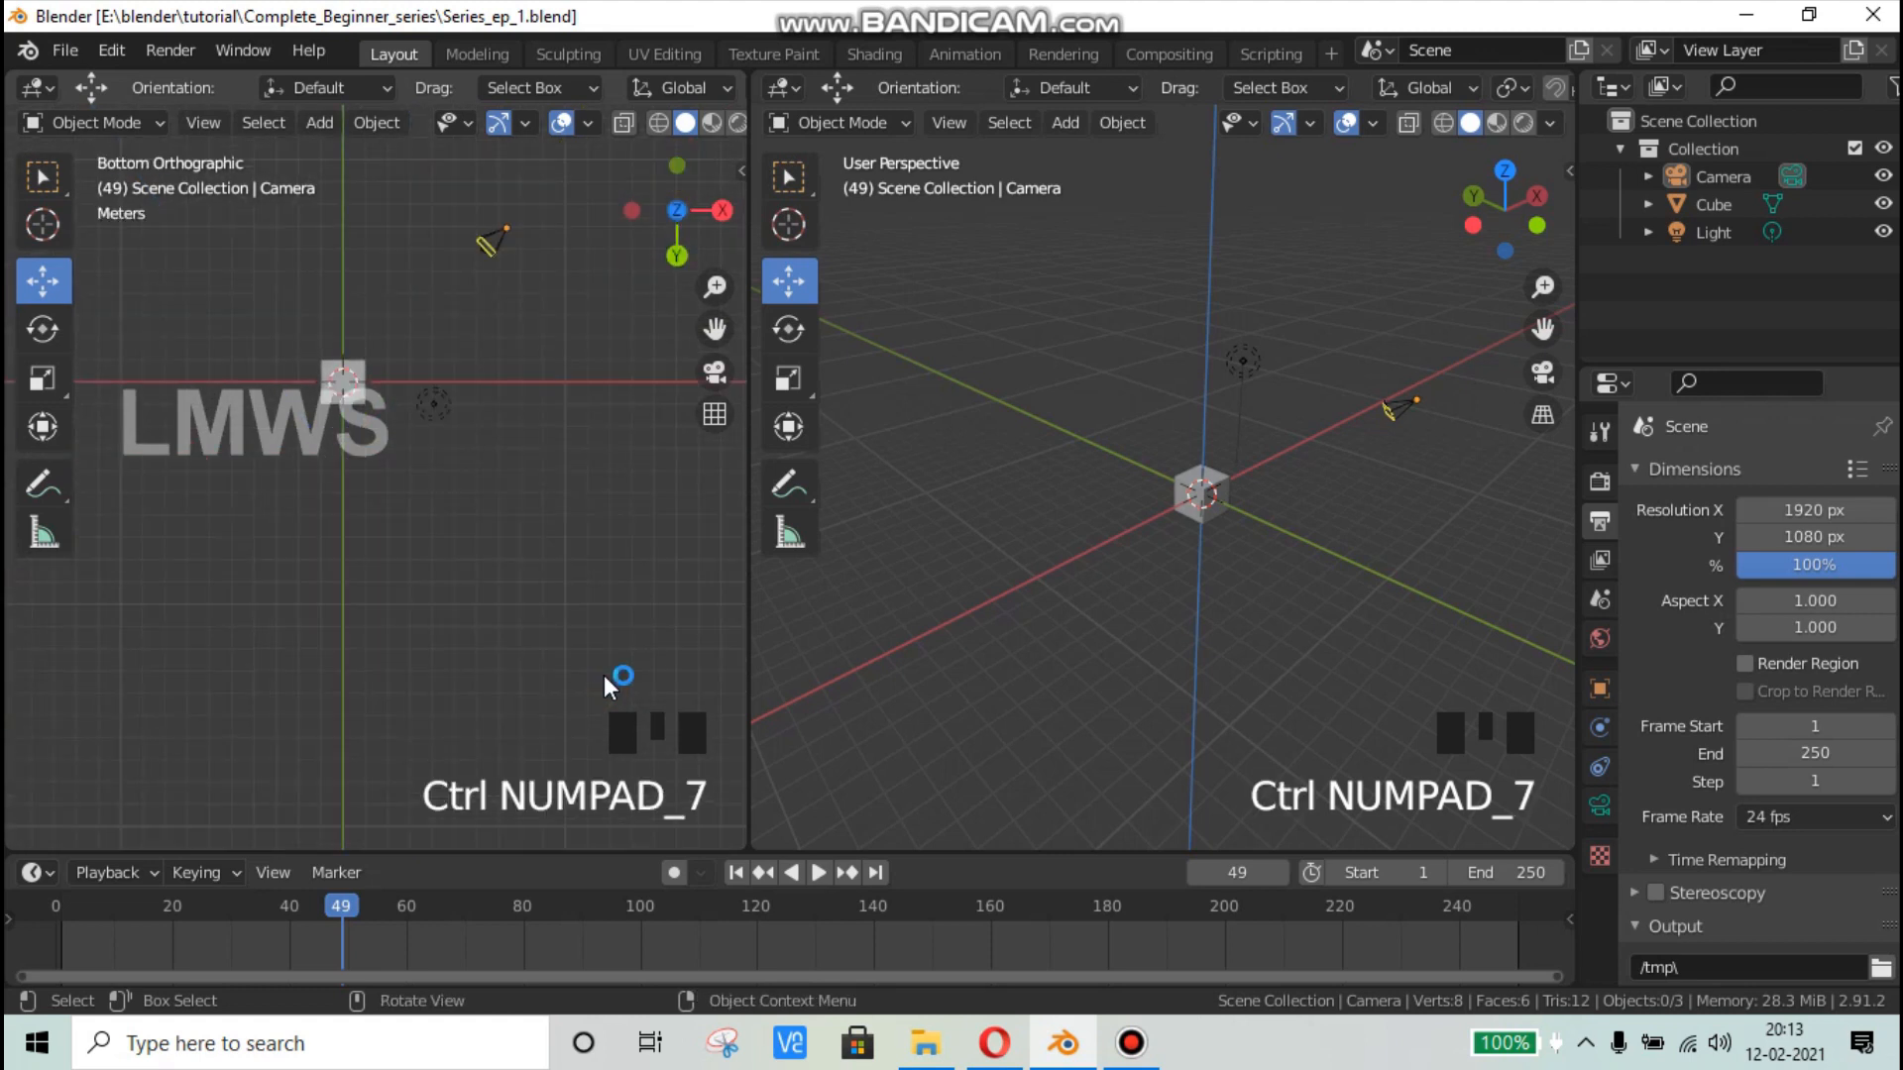
middle_drag(441, 590, 438, 621)
Step: Show the cube close up in front orthographic view in one viewport and in right orthographic view in the other
key(KP_1)
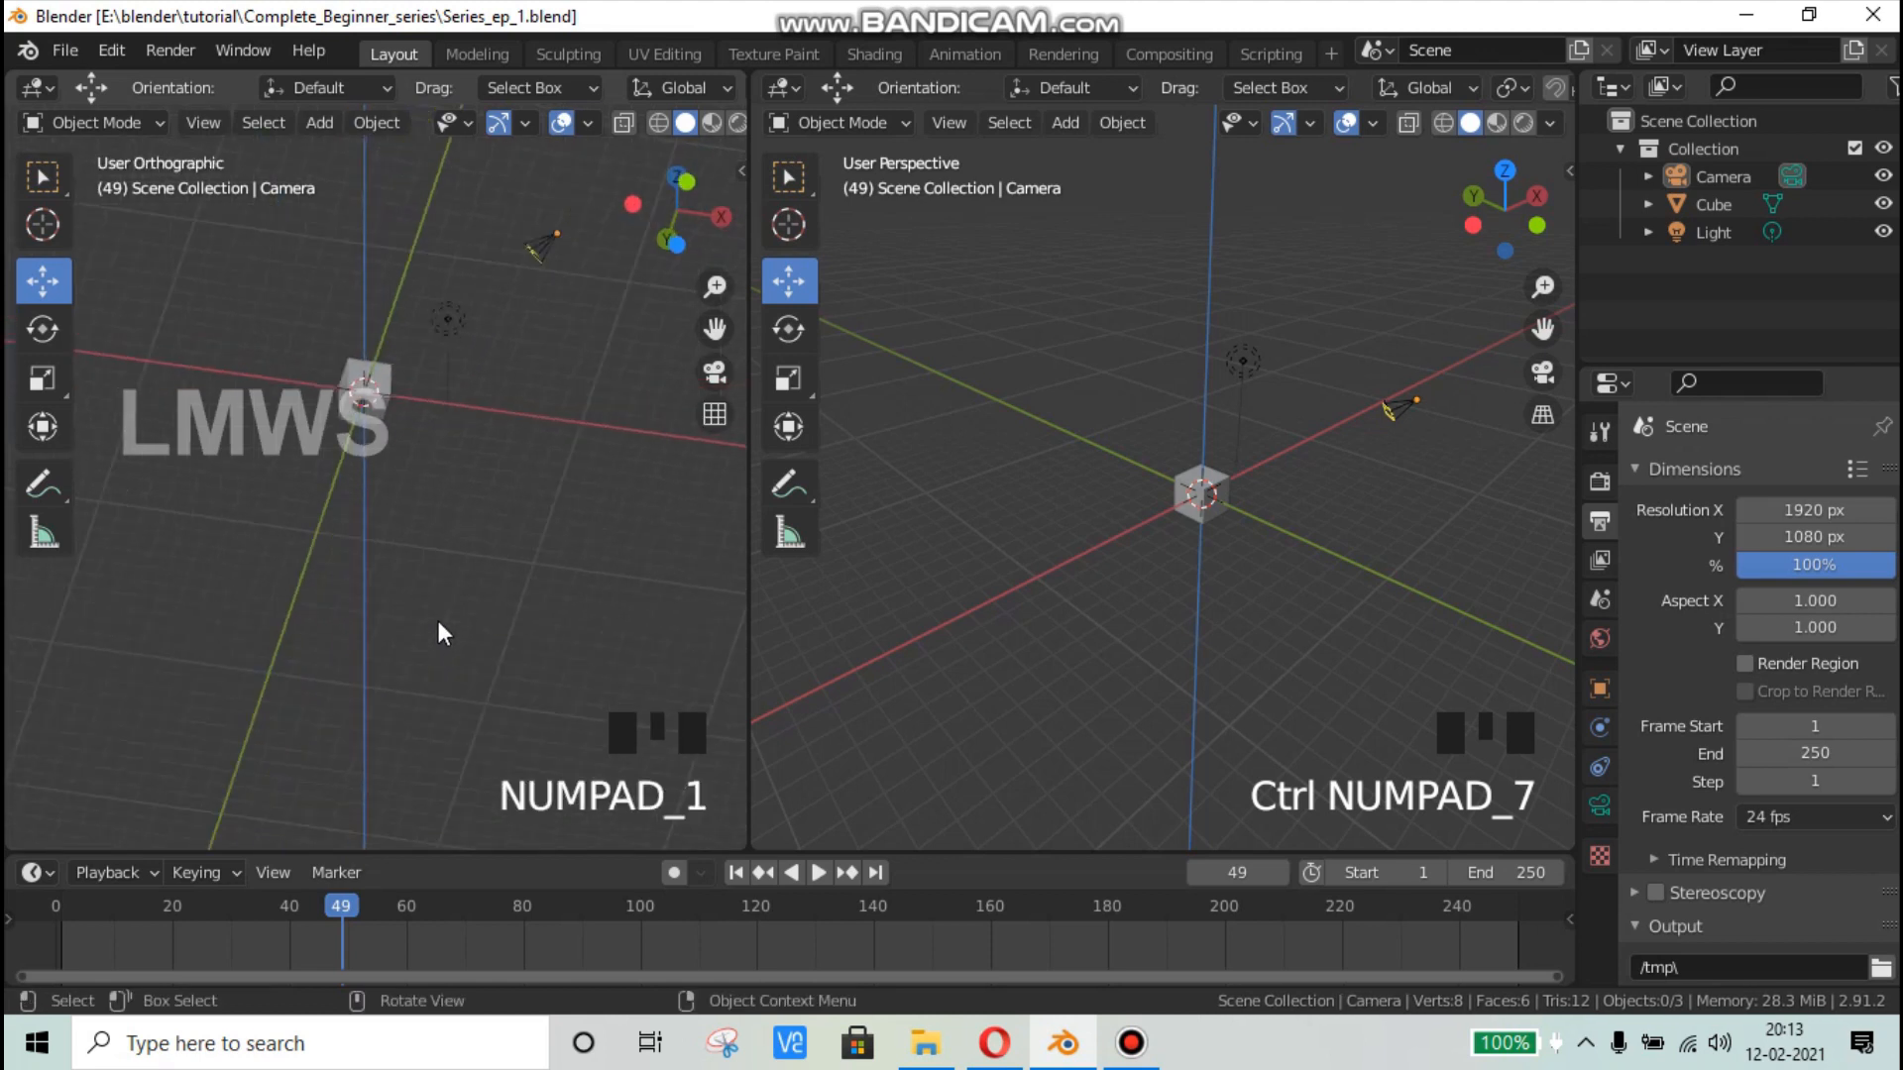
scroll(438, 620, up, 5)
drag(714, 327, 959, 479)
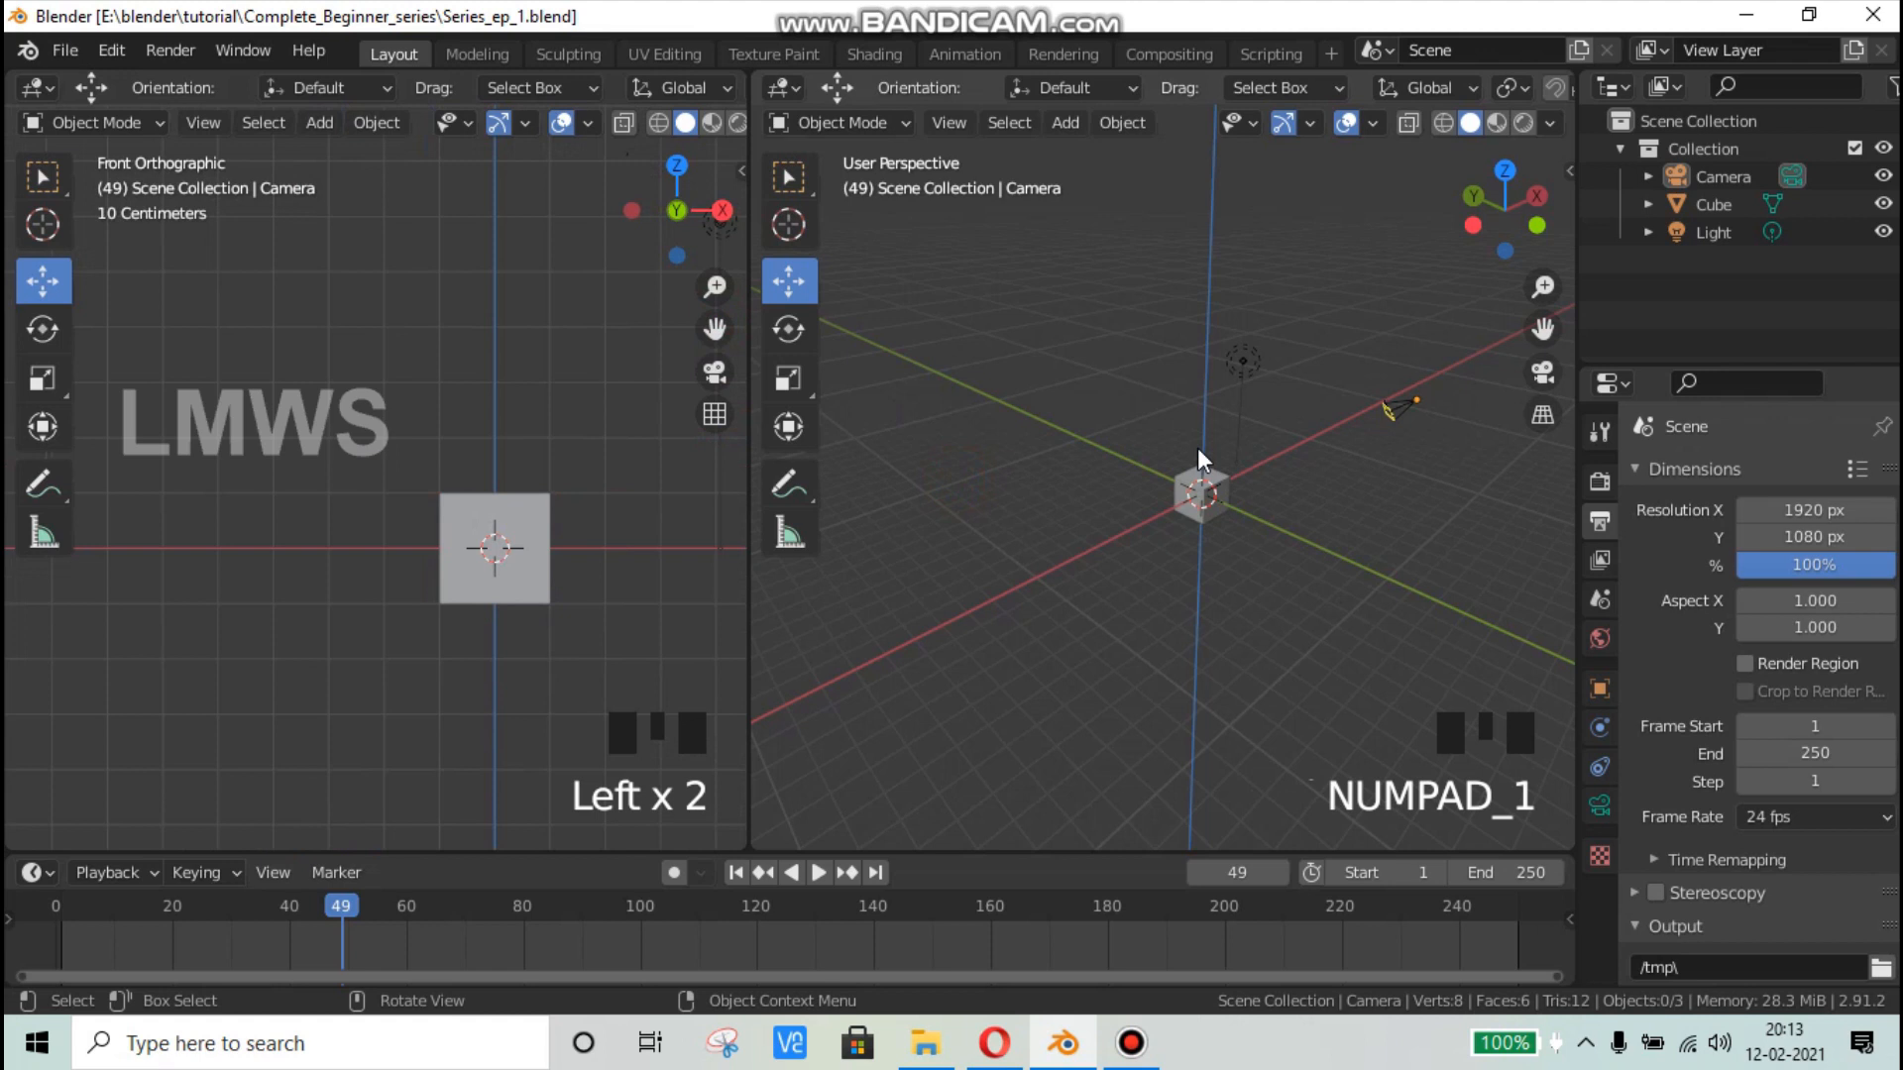
key(KP_3)
scroll(1197, 448, up, 8)
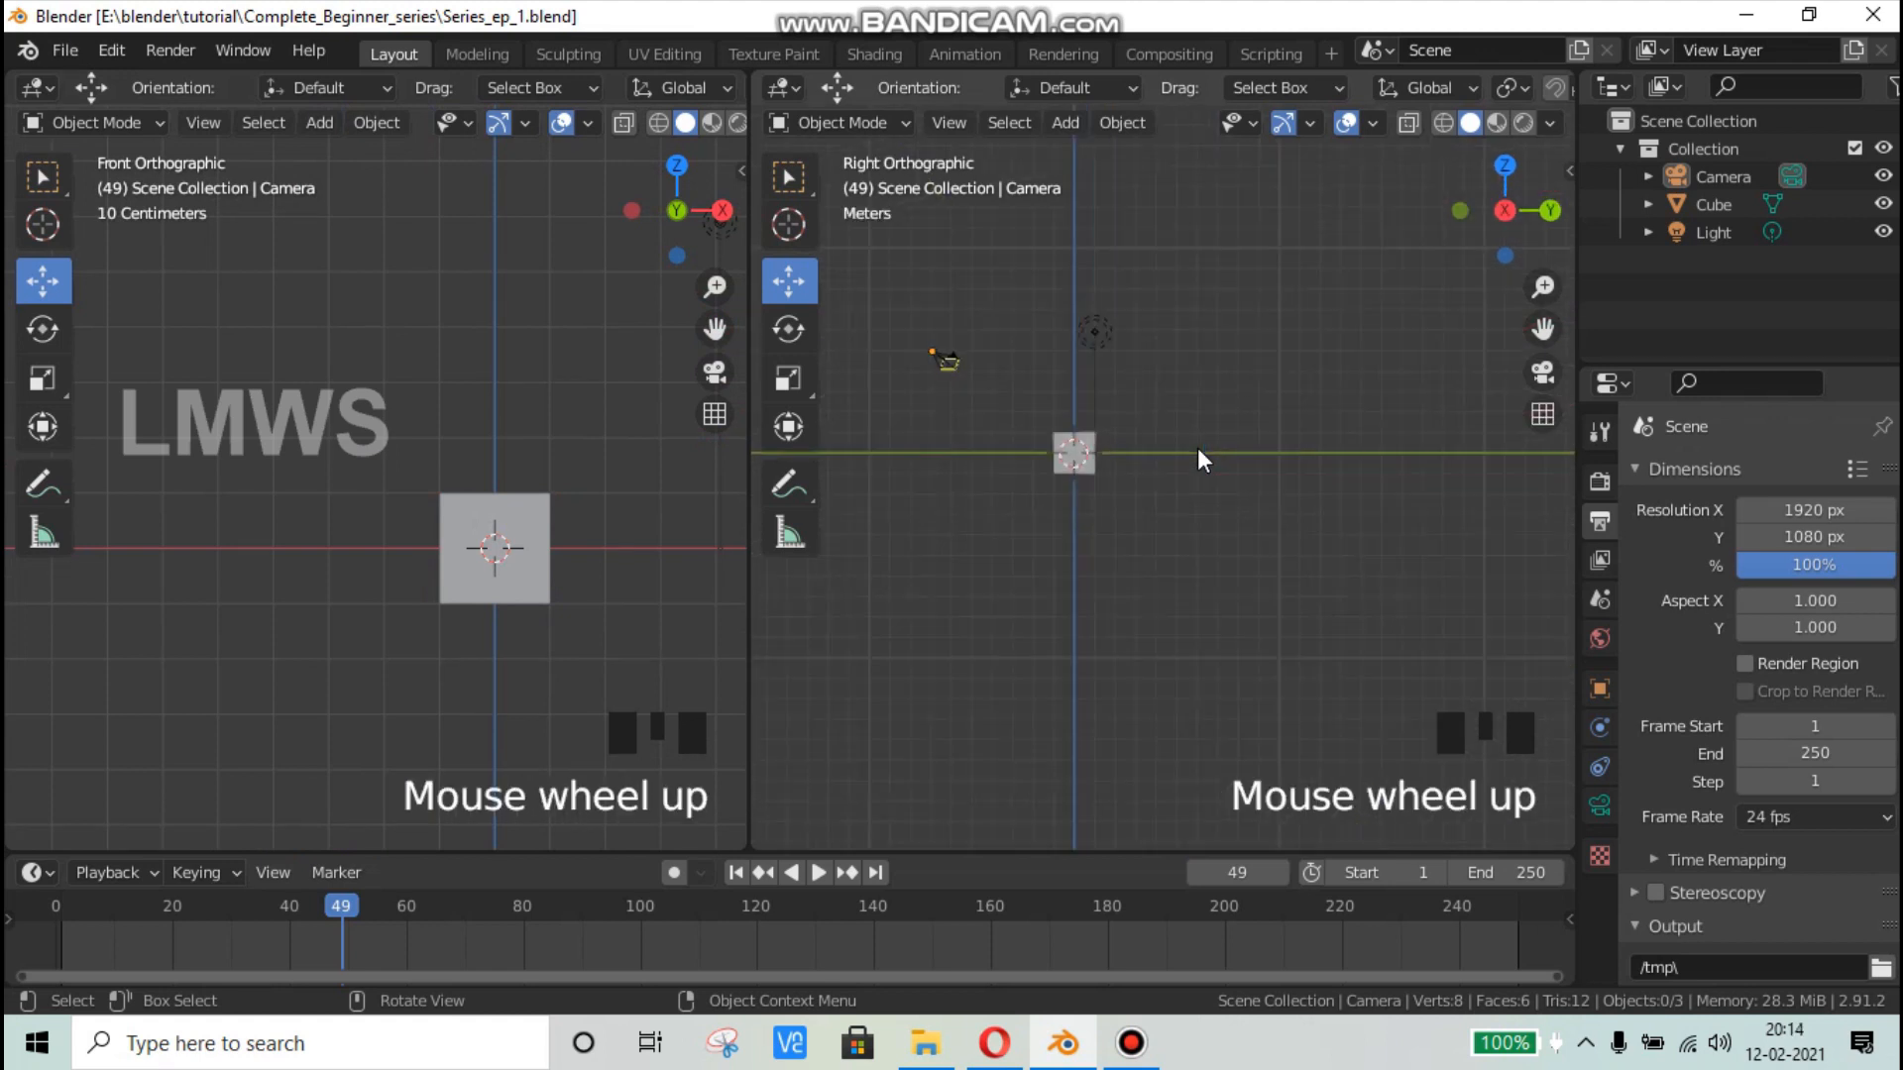
drag(1542, 328, 1066, 537)
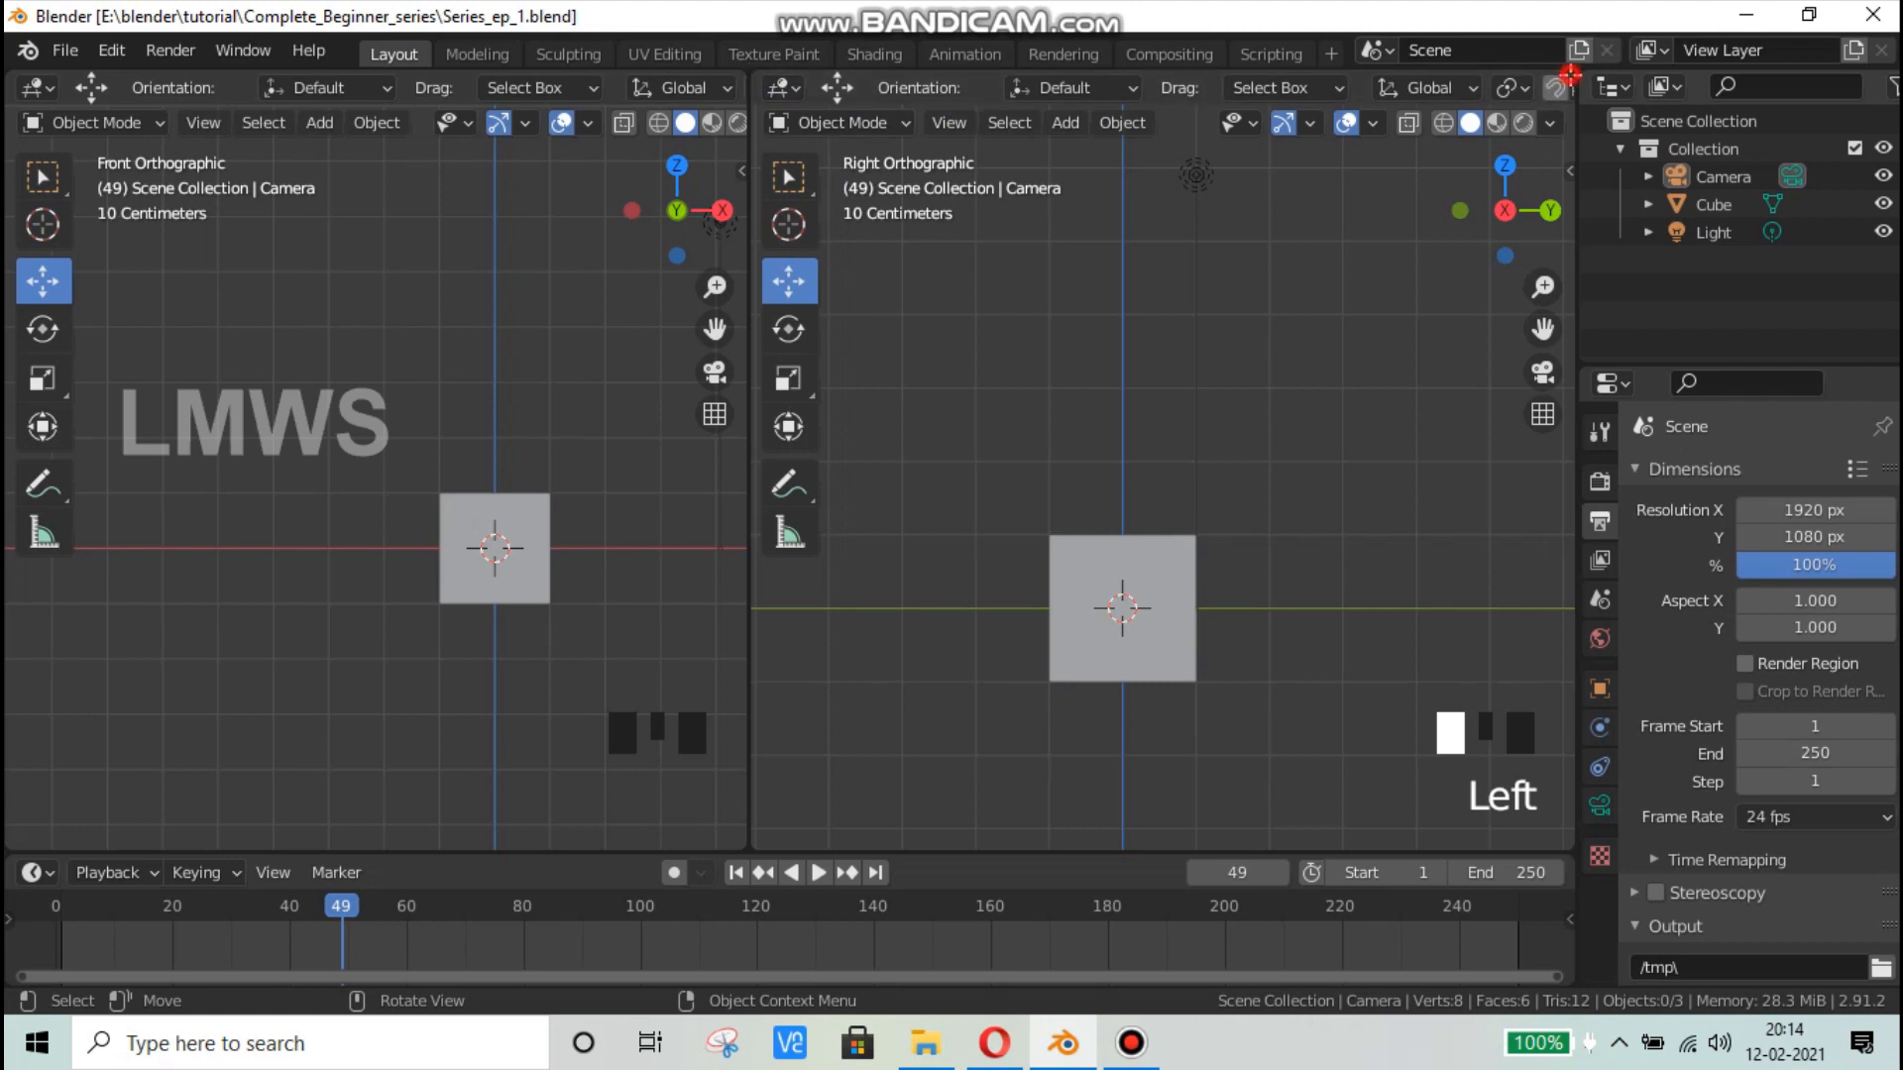
Step: Split the viewport with the right orthographic view into two stacked viewports and set the upper one to top orthographic view
drag(1574, 75, 1543, 535)
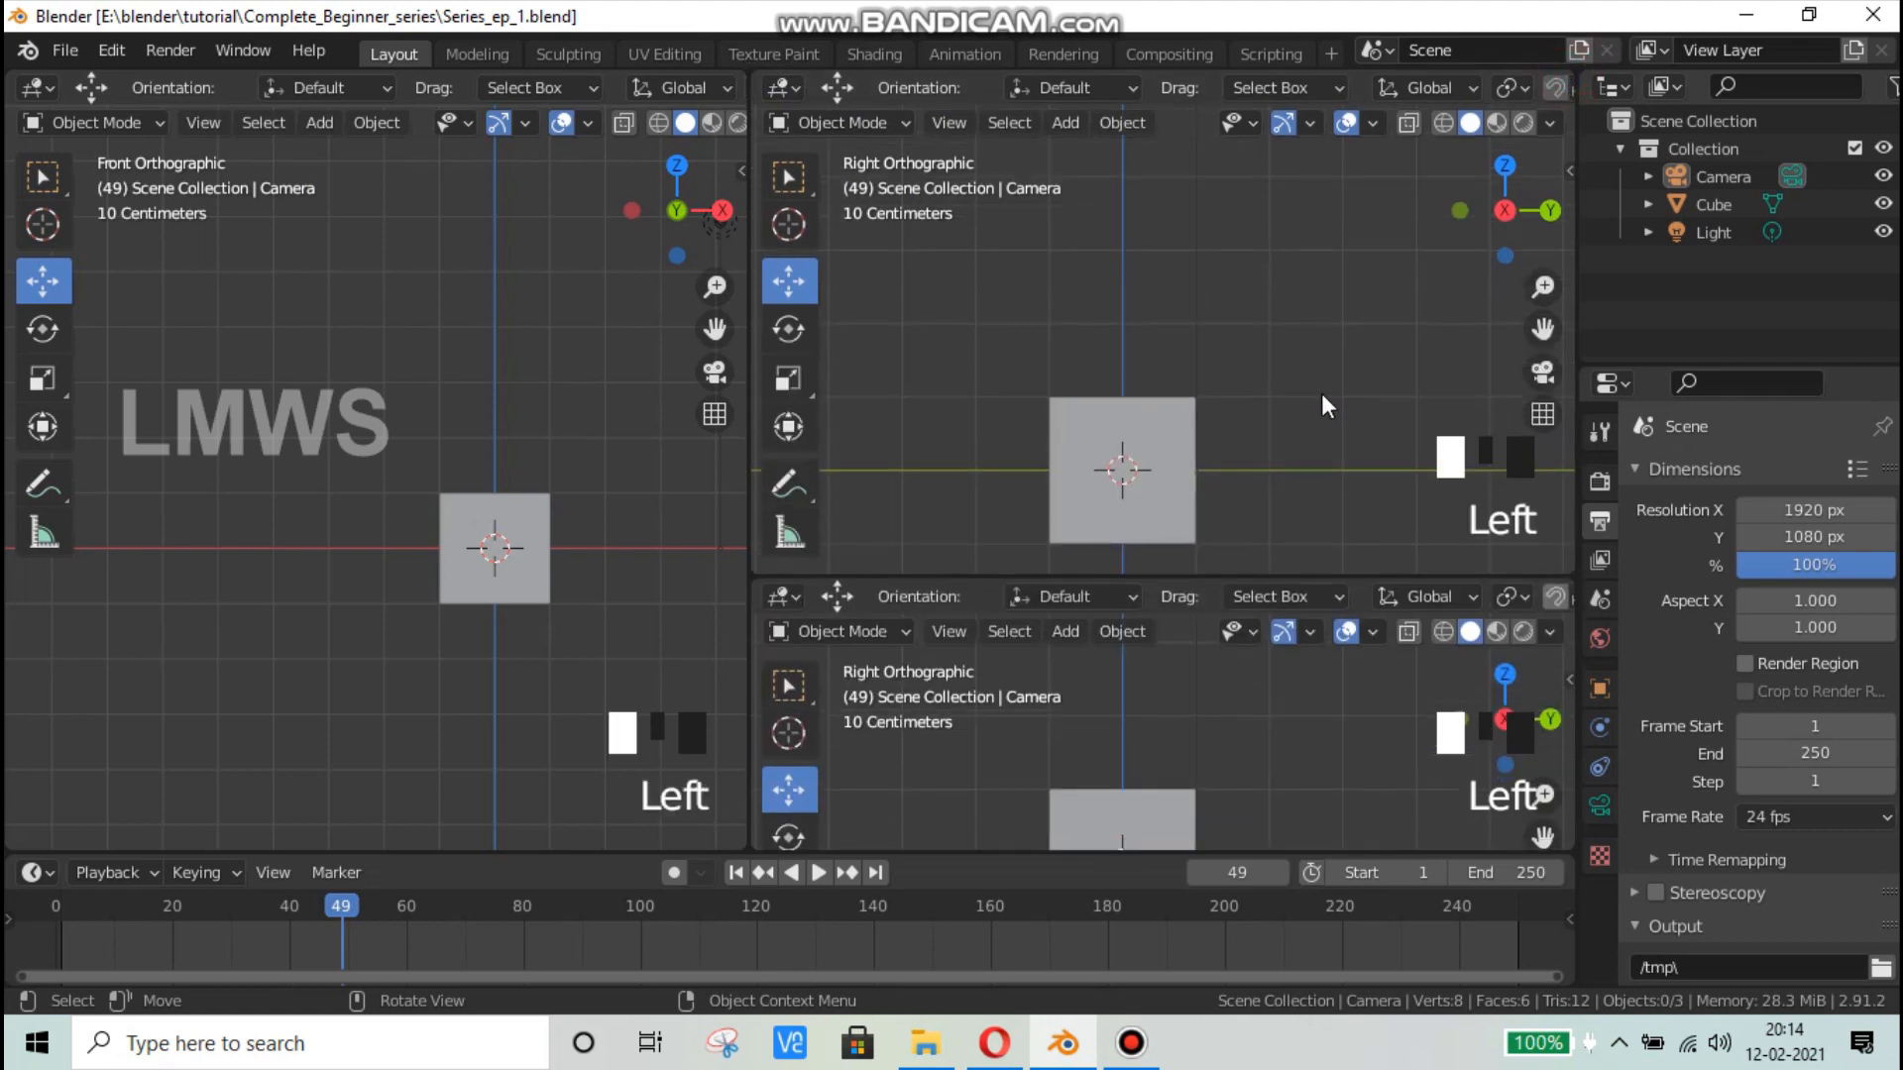
click(1316, 347)
key(KP_7)
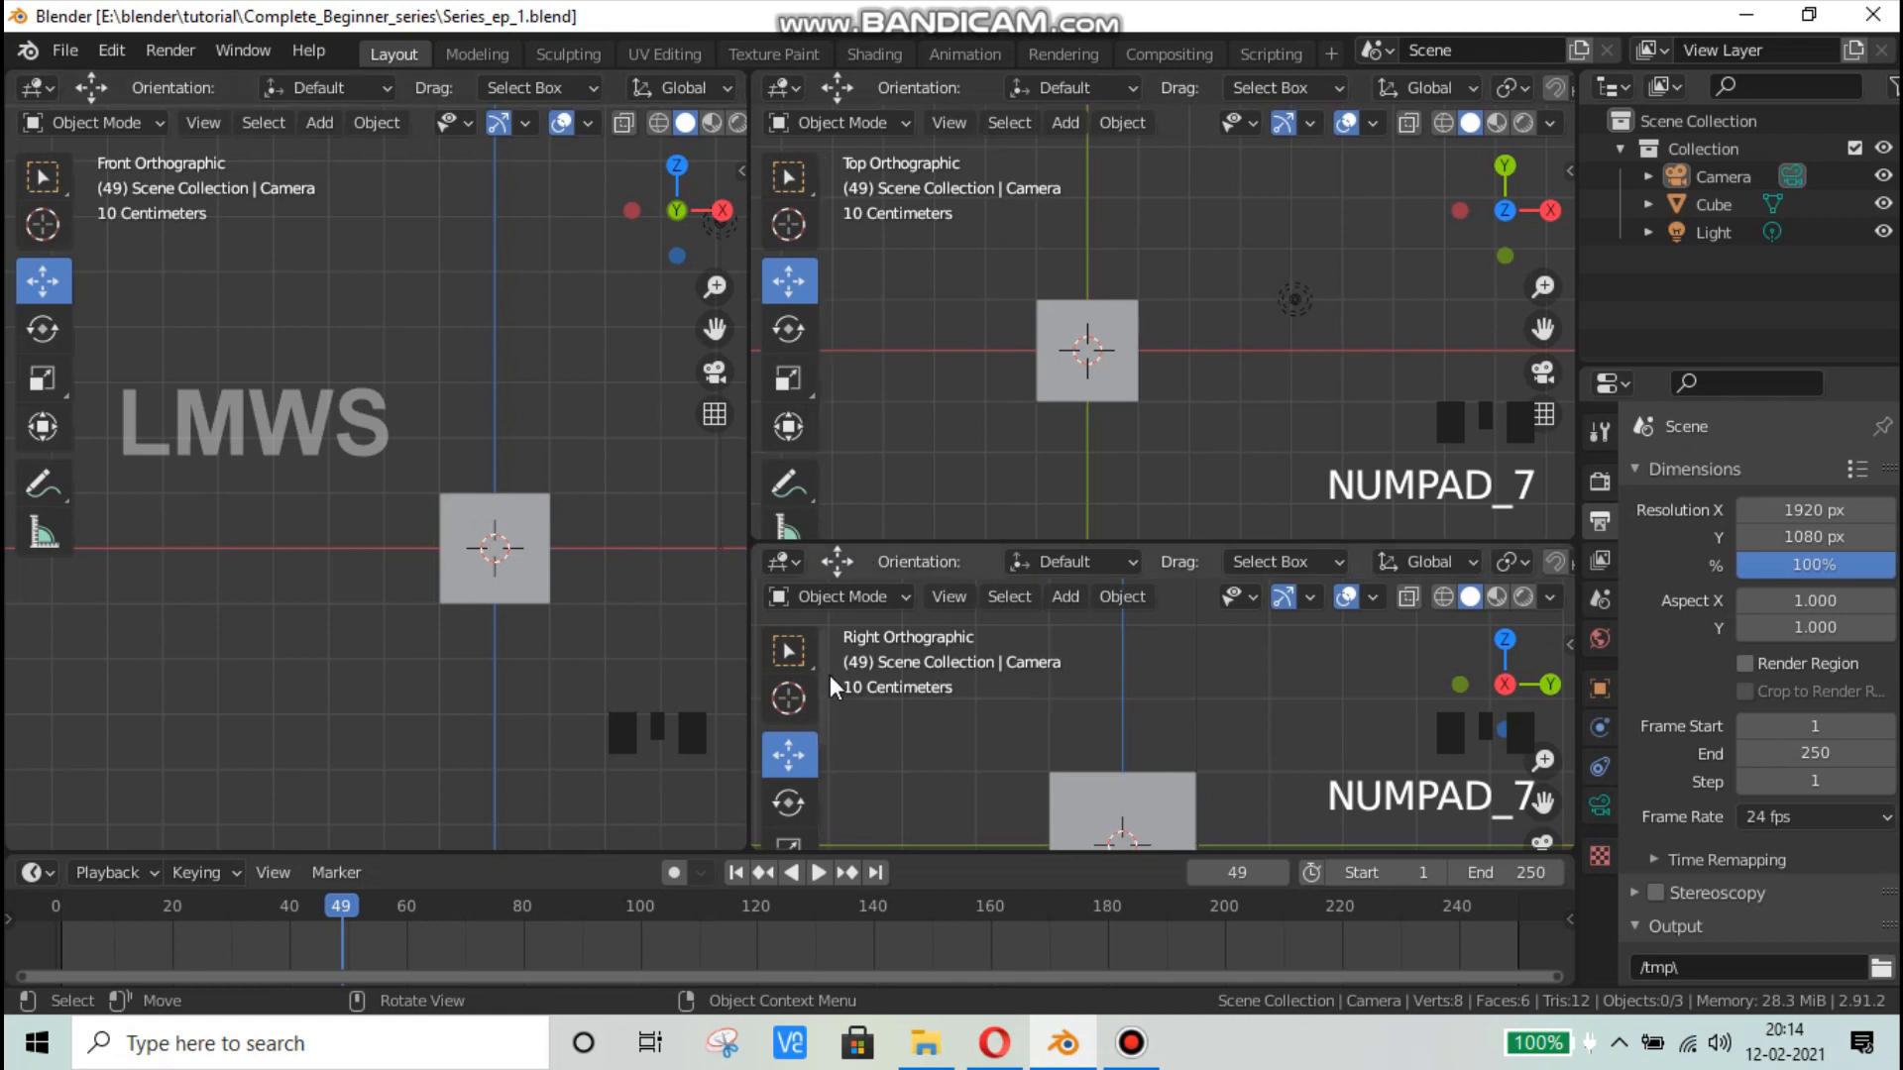
Step: Join the extra viewports back into a single 3D viewport that keeps the front orthographic view
drag(752, 545, 757, 466)
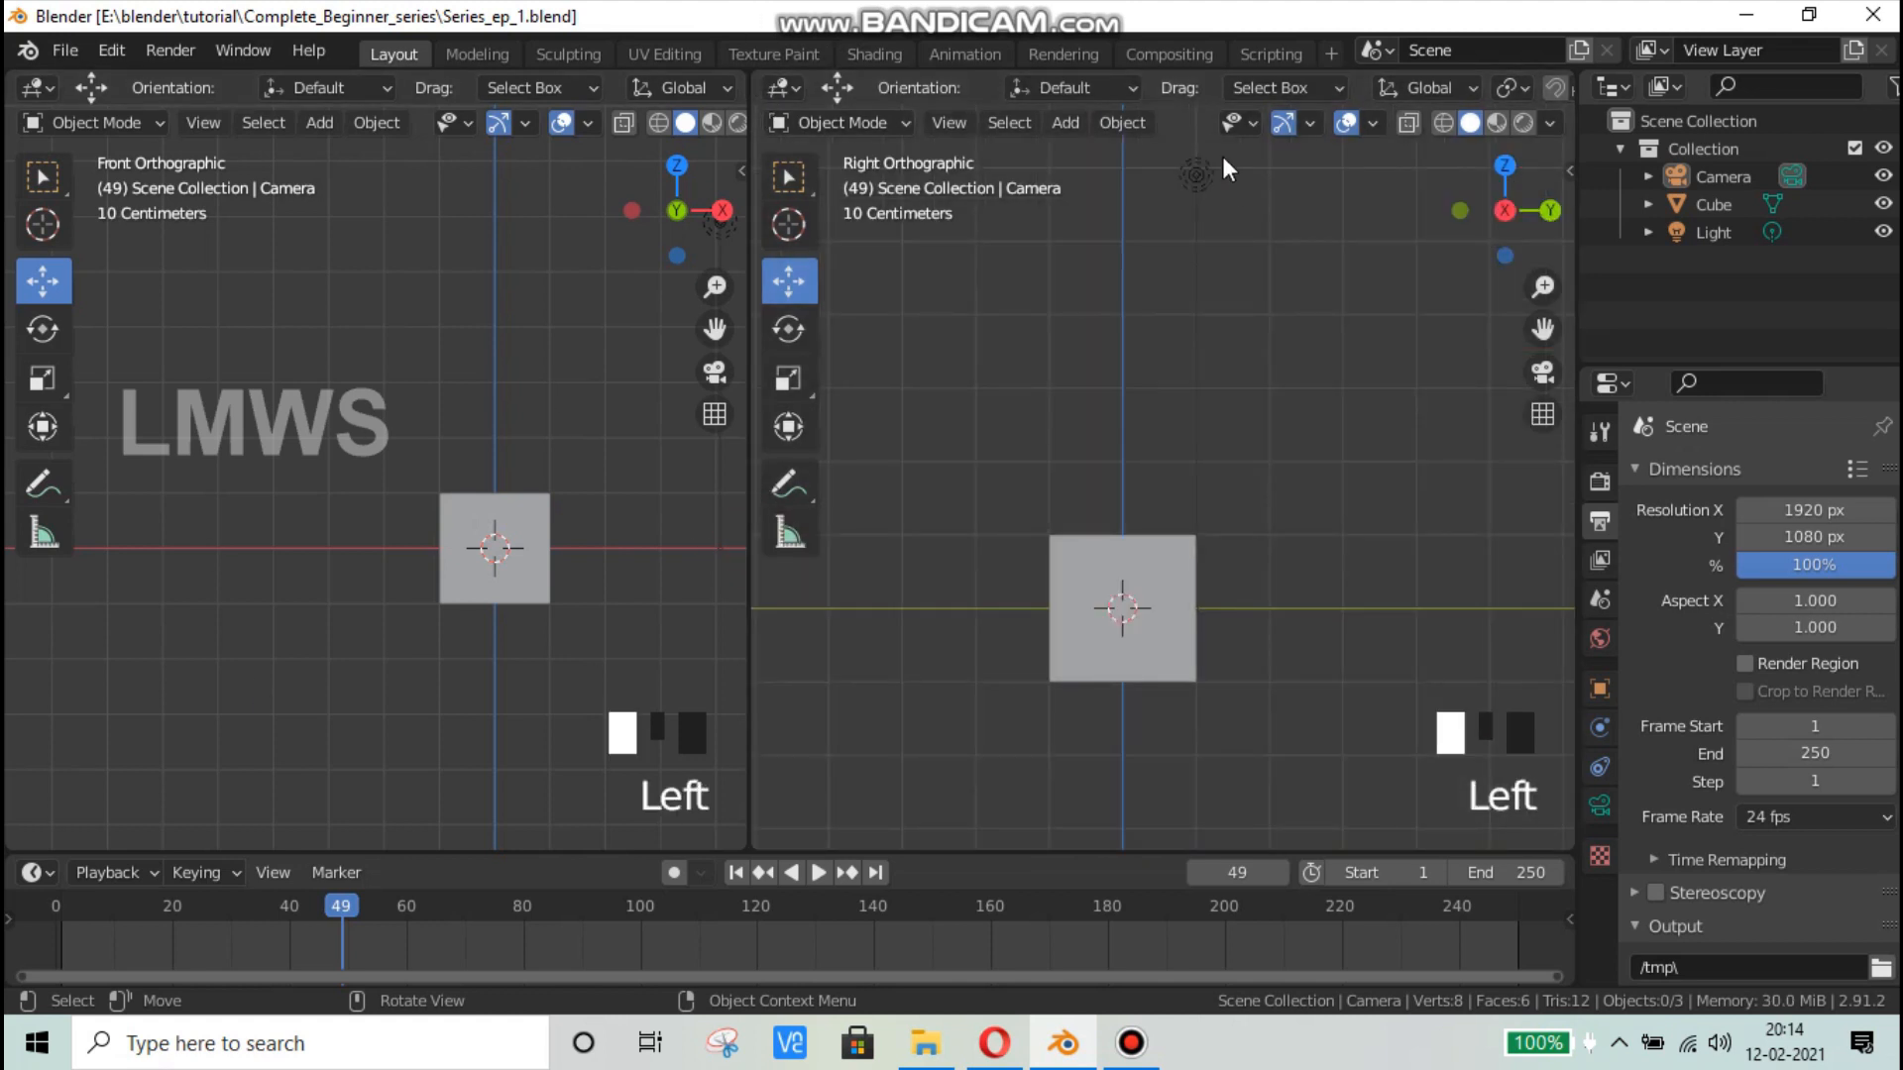
drag(750, 72, 895, 81)
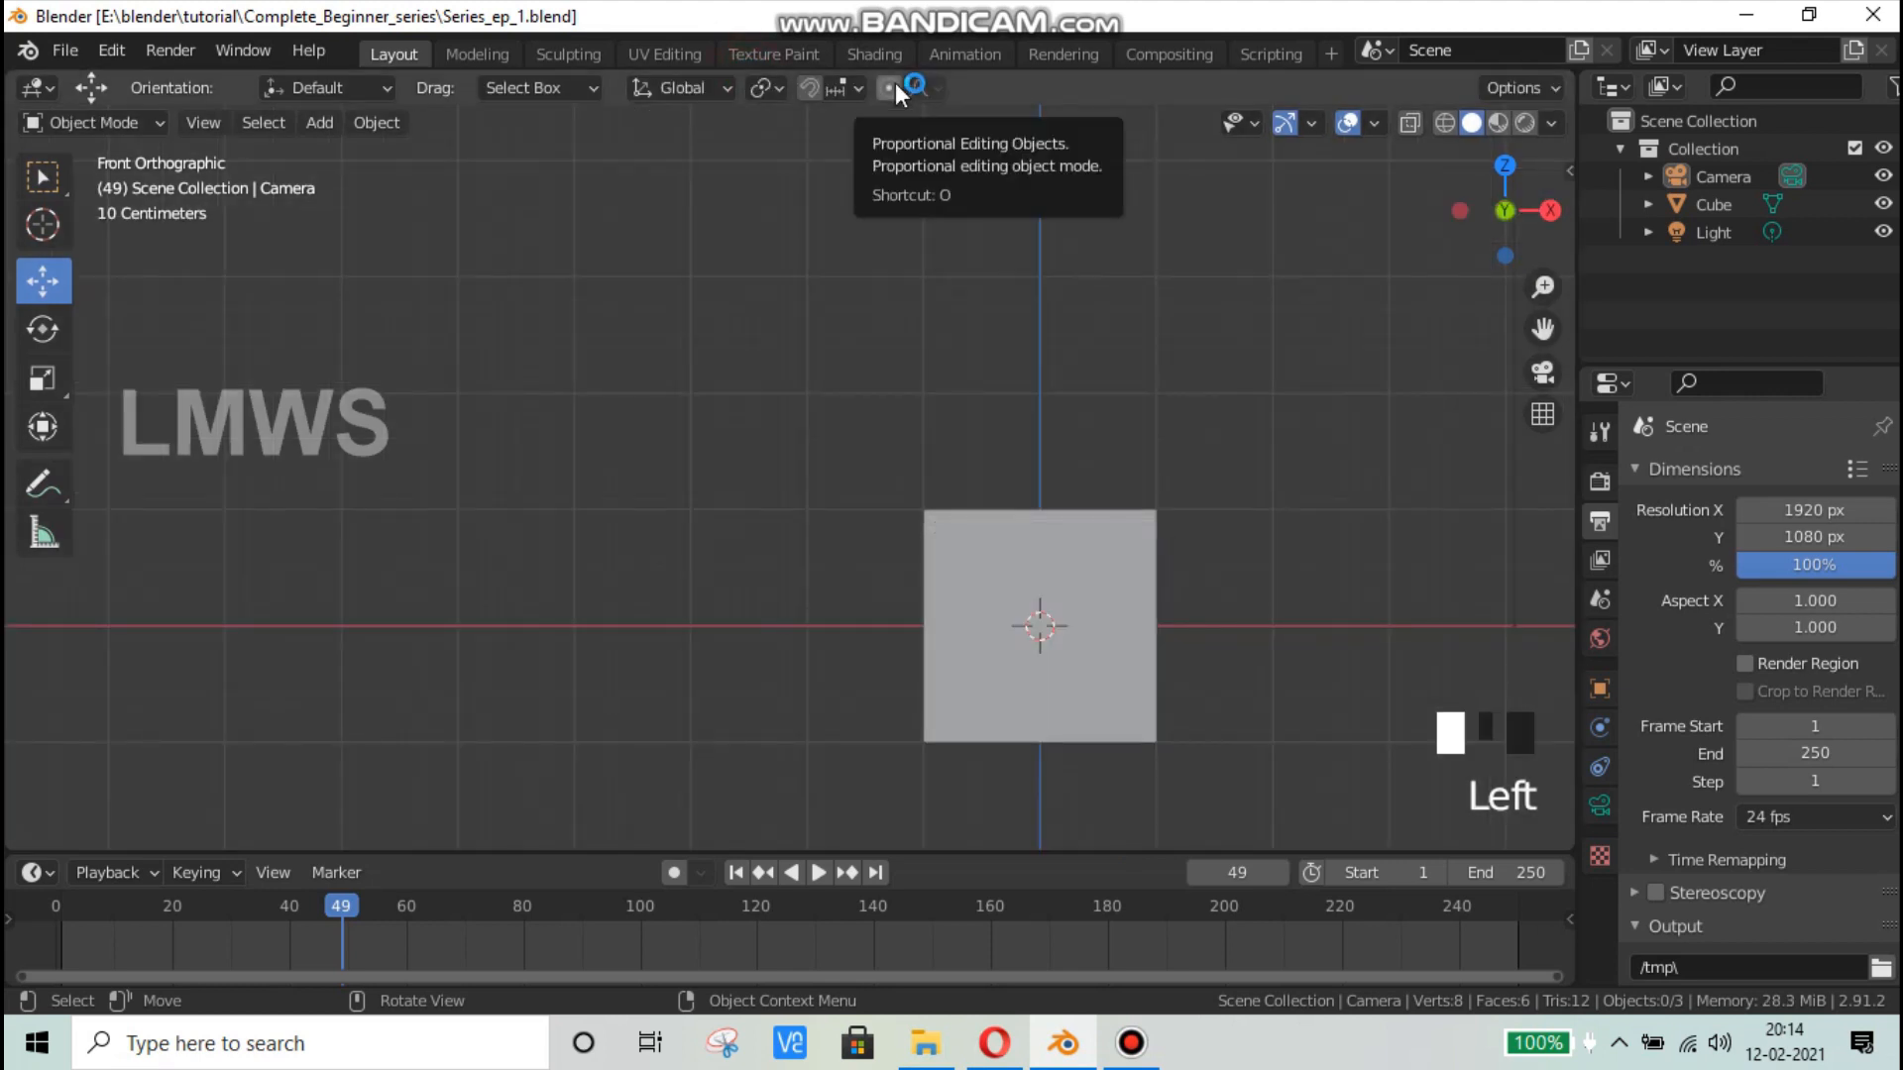
scroll(728, 361, down, 2)
scroll(1370, 318, up, 2)
scroll(1492, 213, down, 2)
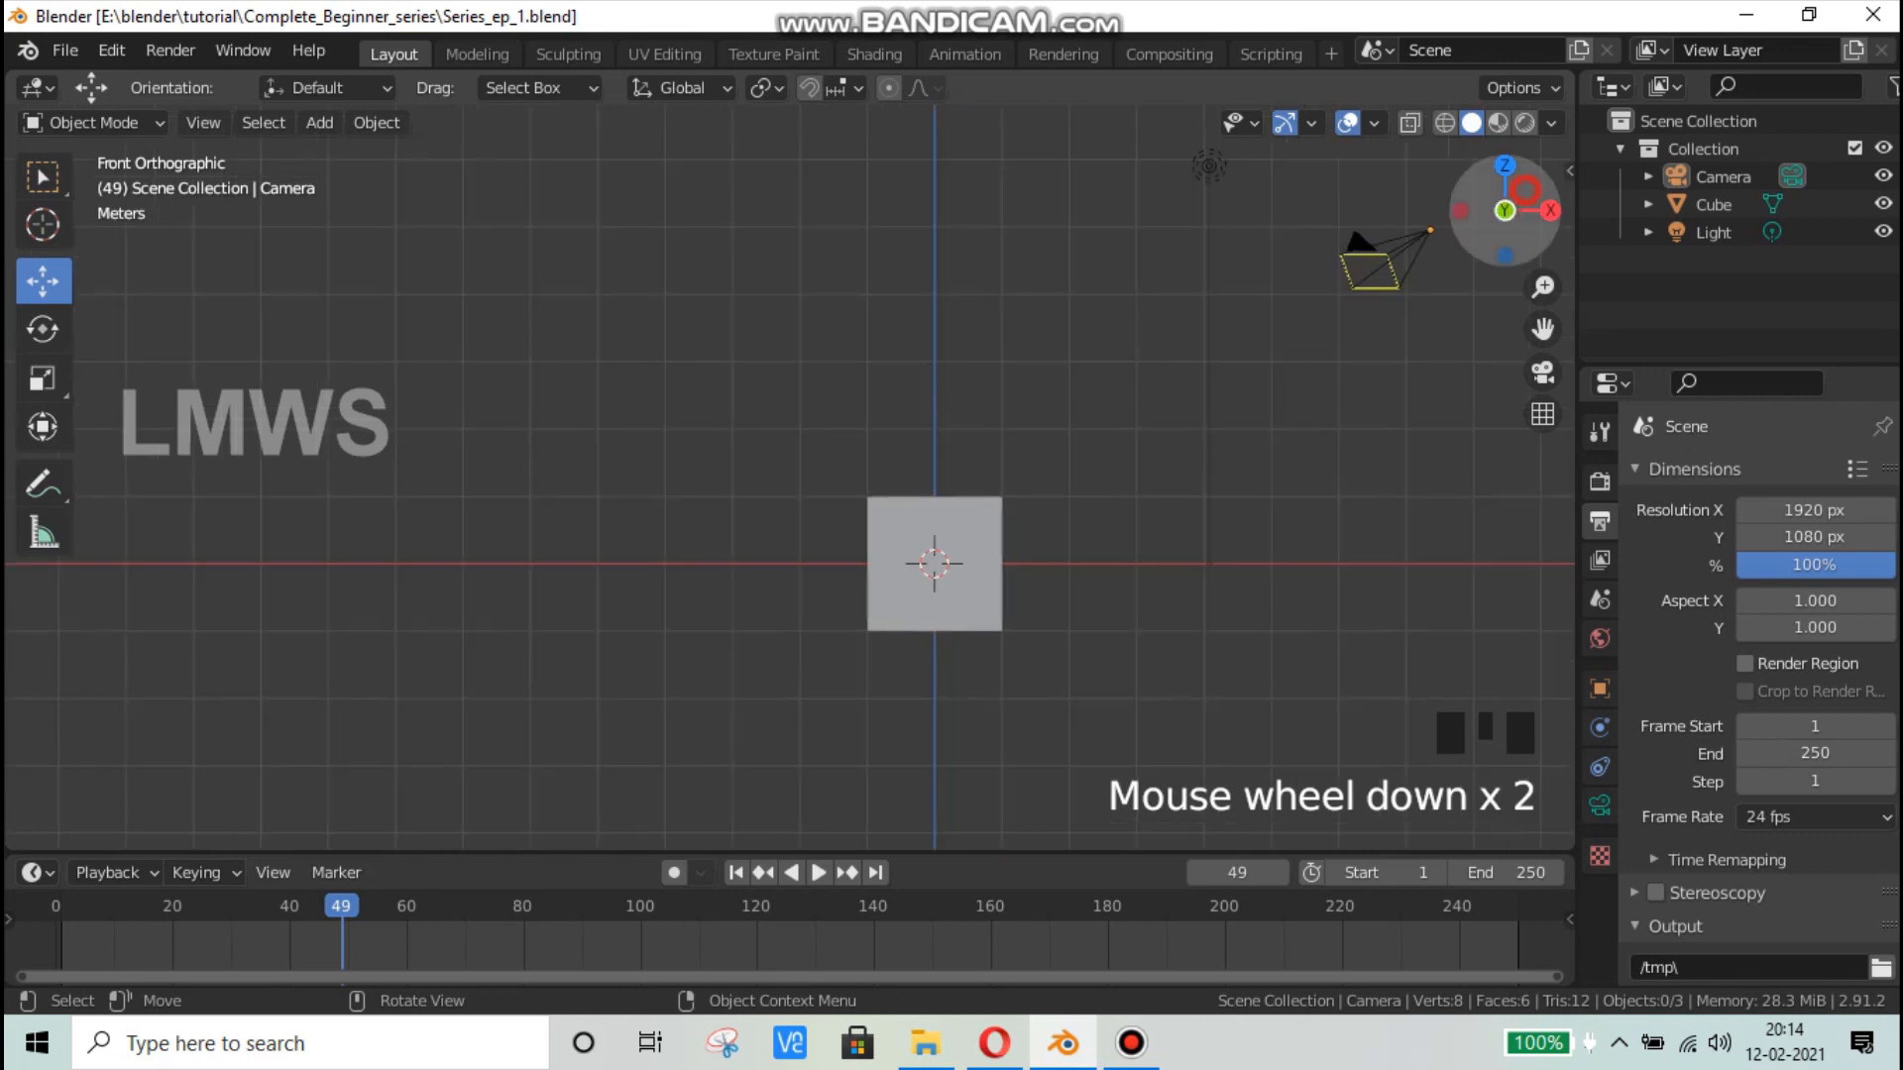
Step: Orbit the scene into a perspective view and zoom in and out repeatedly around the cube
drag(1497, 208, 963, 374)
scroll(840, 724, down, 2)
scroll(843, 594, down, 2)
scroll(812, 515, up, 3)
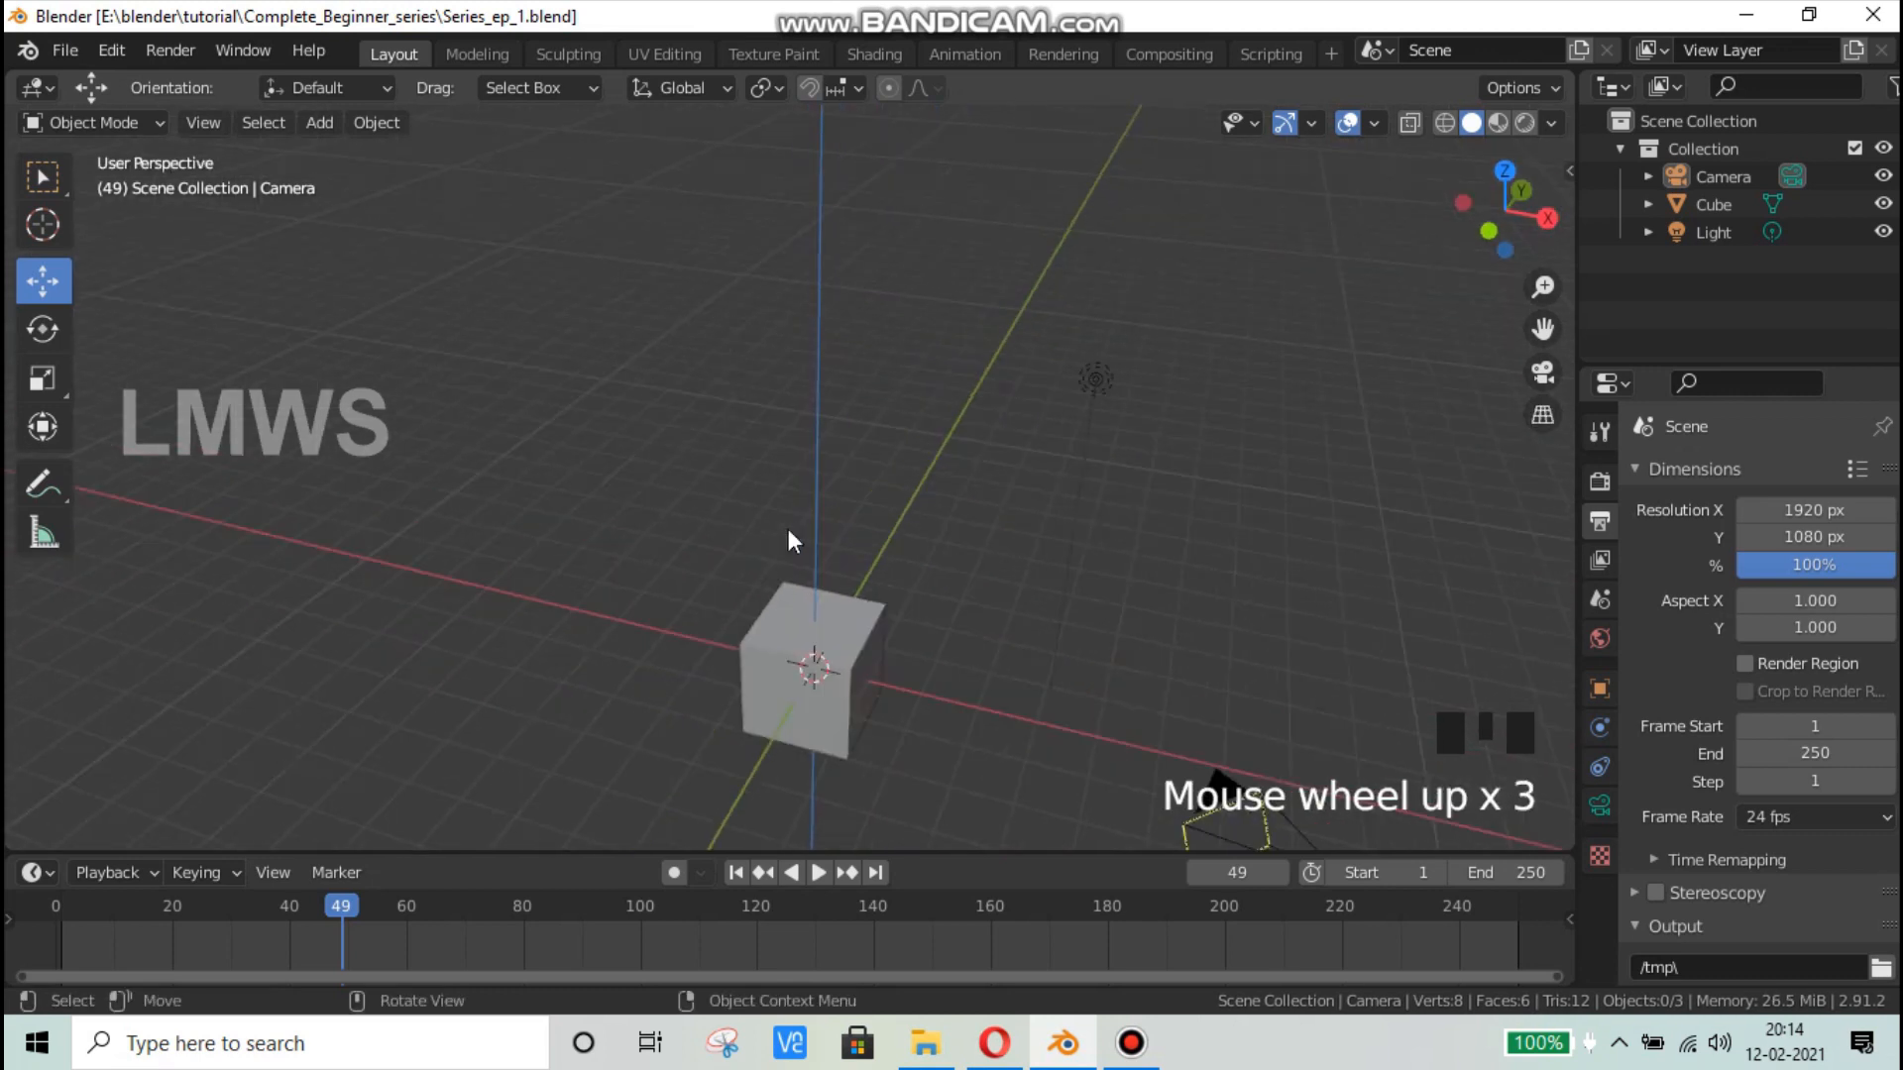
scroll(803, 565, down, 2)
scroll(823, 604, up, 1)
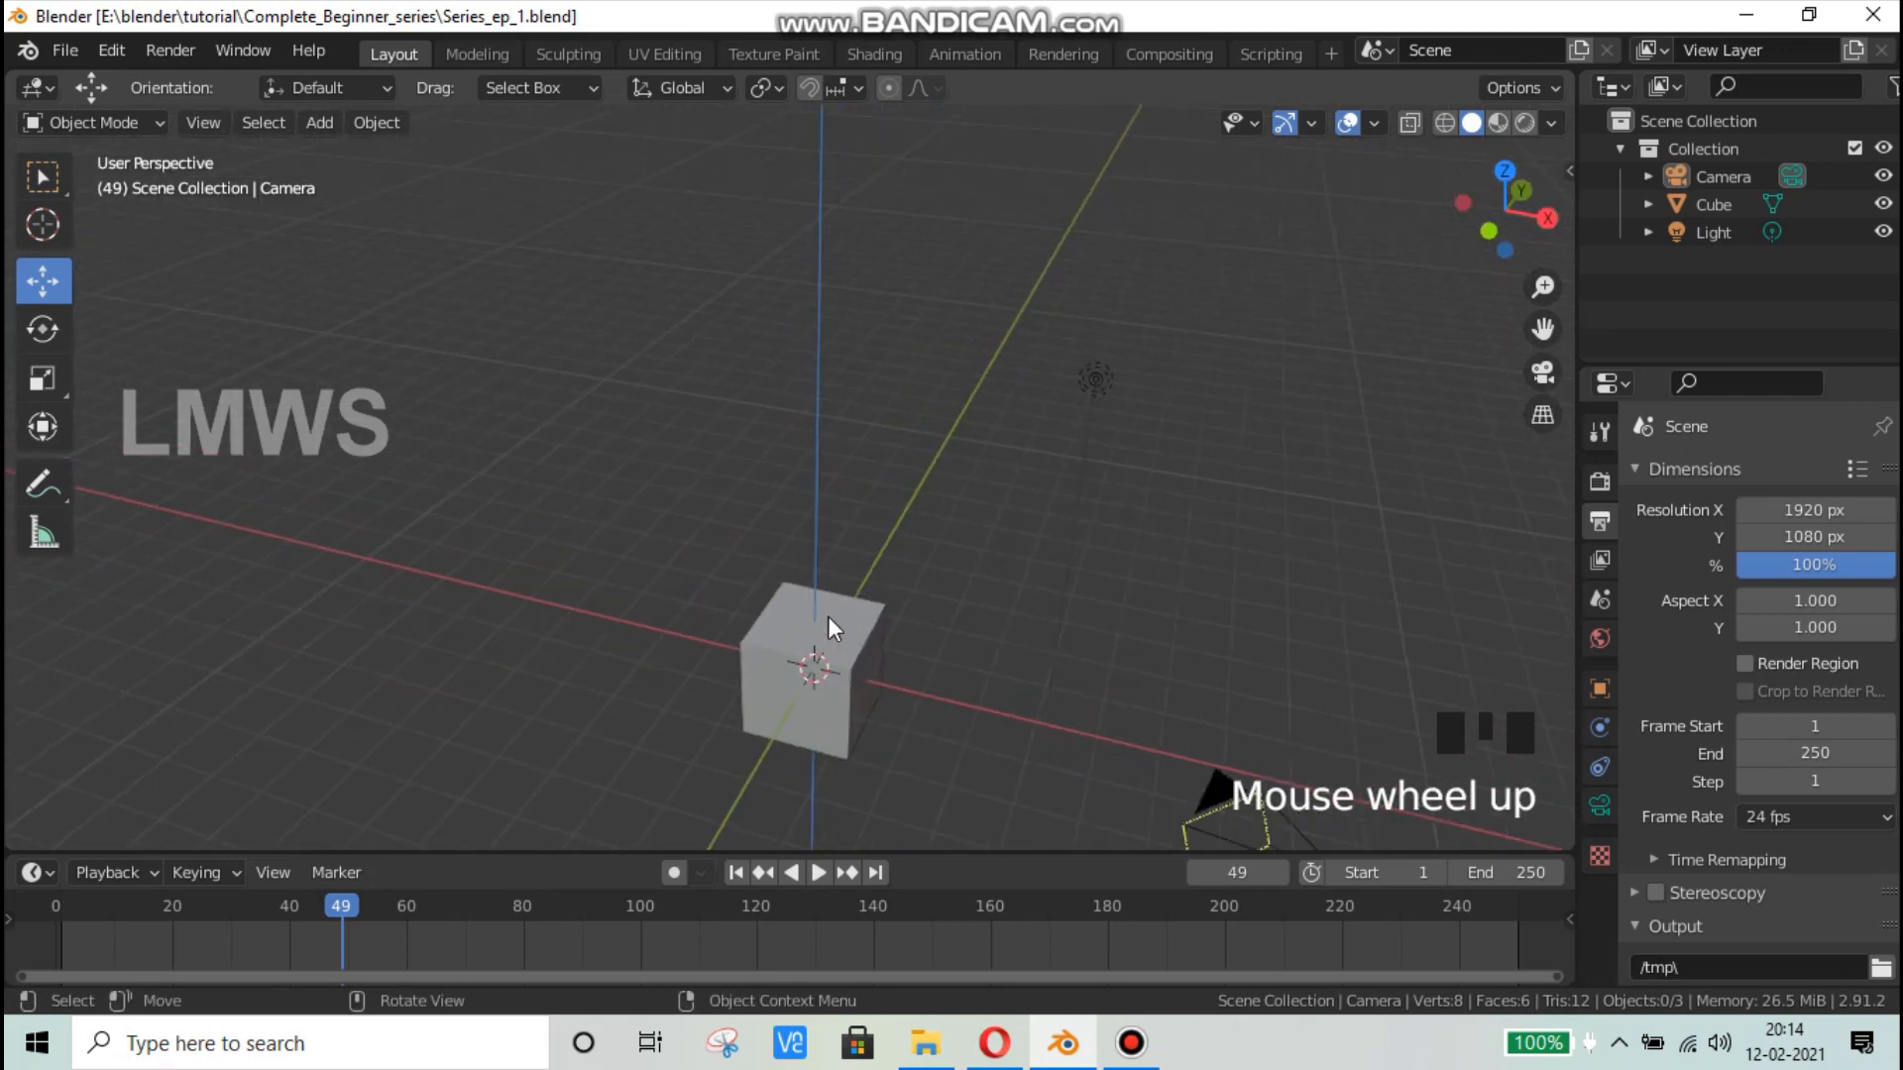
scroll(829, 619, down, 3)
scroll(828, 625, up, 4)
scroll(828, 626, down, 1)
scroll(829, 619, up, 4)
scroll(828, 619, down, 5)
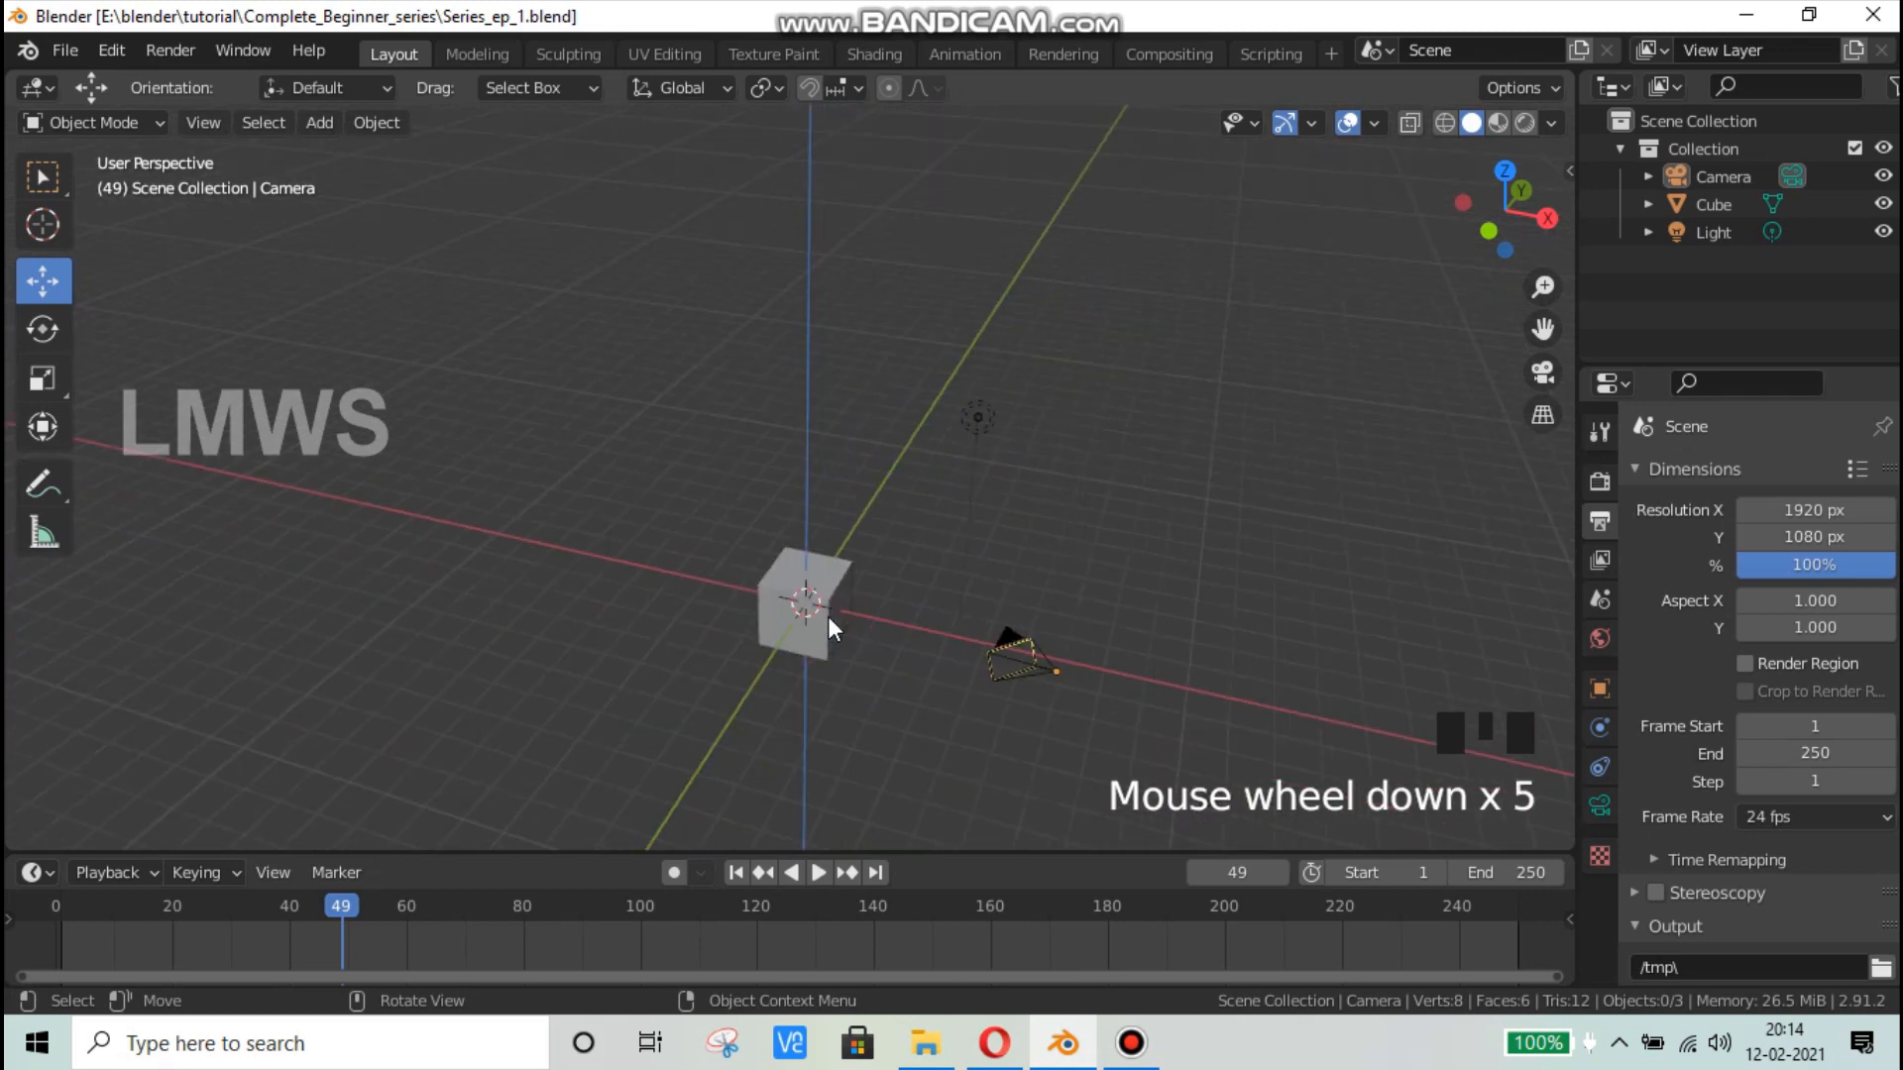
scroll(828, 619, up, 4)
scroll(828, 619, down, 3)
scroll(828, 622, up, 5)
scroll(830, 624, down, 1)
scroll(828, 625, down, 4)
middle_drag(662, 644, 823, 669)
scroll(1293, 489, up, 2)
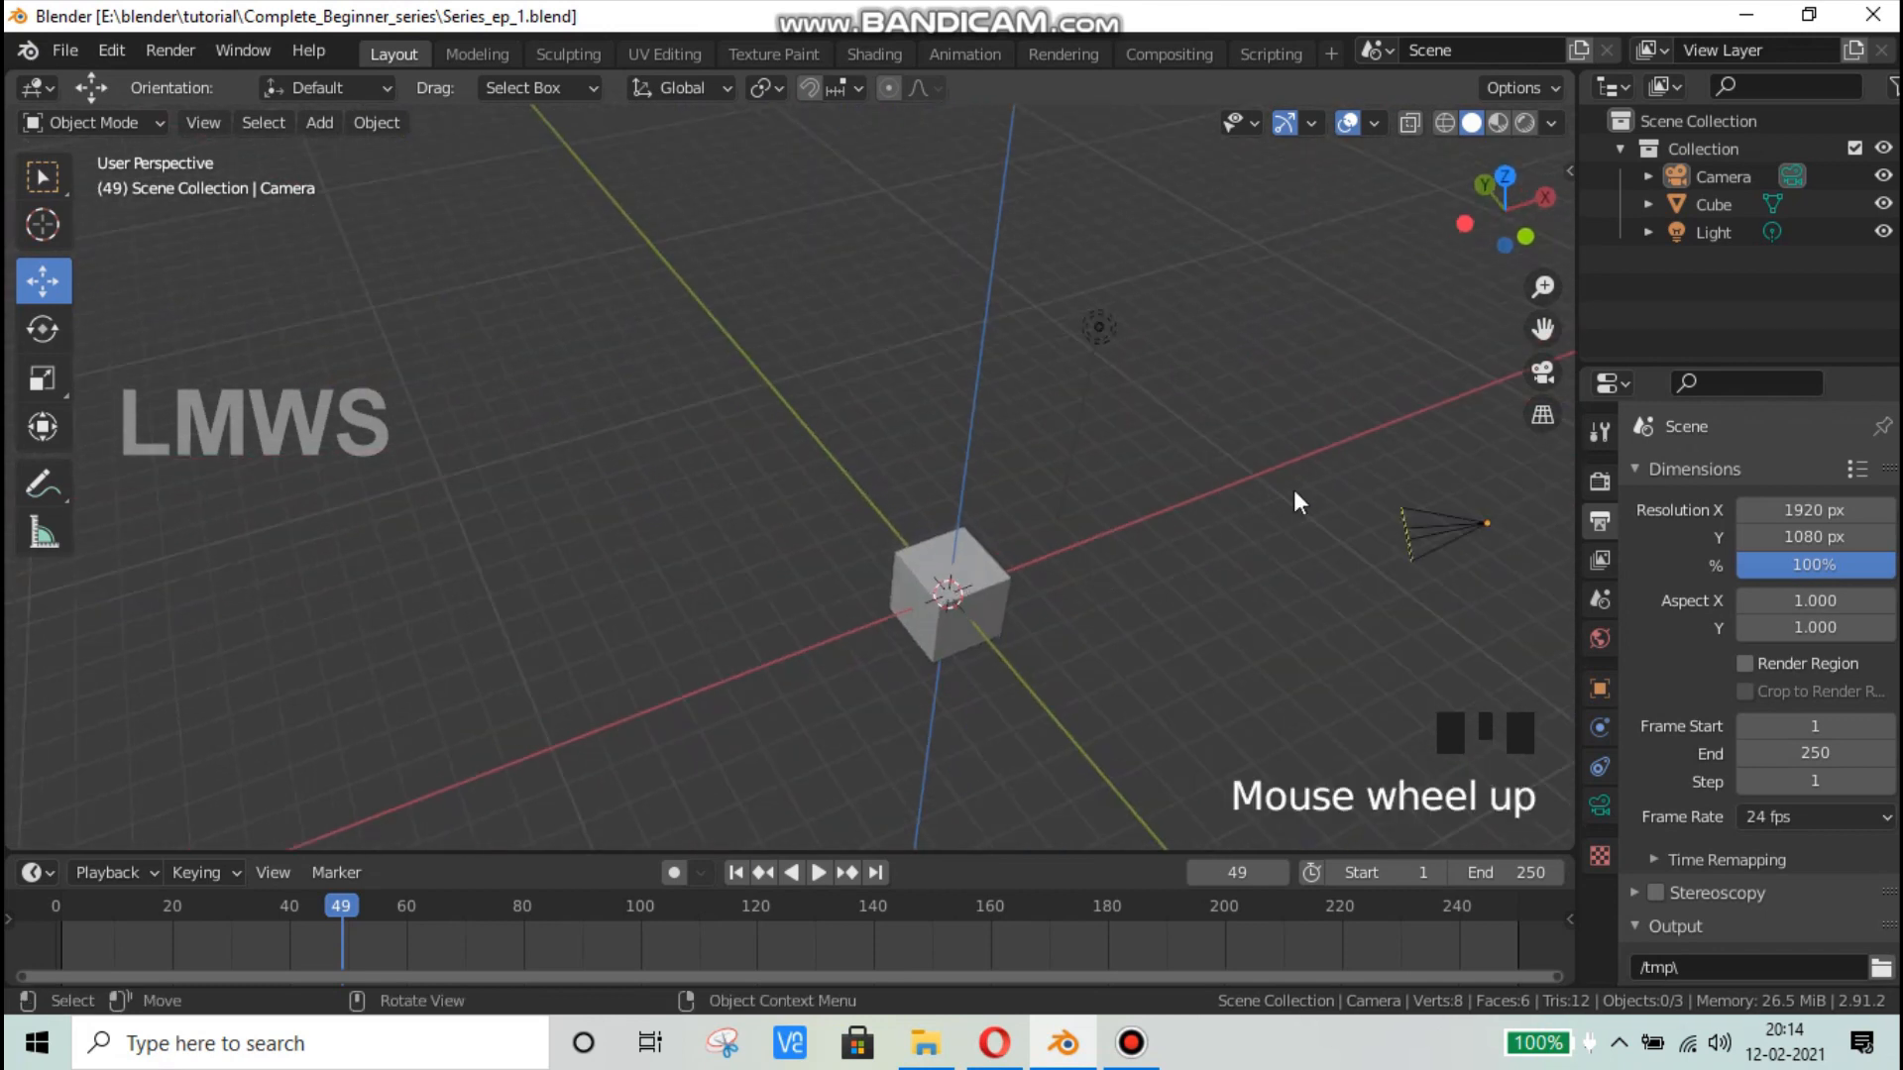
Step: Pan the view around the cube and orbit it with the navigation gizmo, keeping the perspective view
drag(1540, 327, 1251, 230)
click(1541, 327)
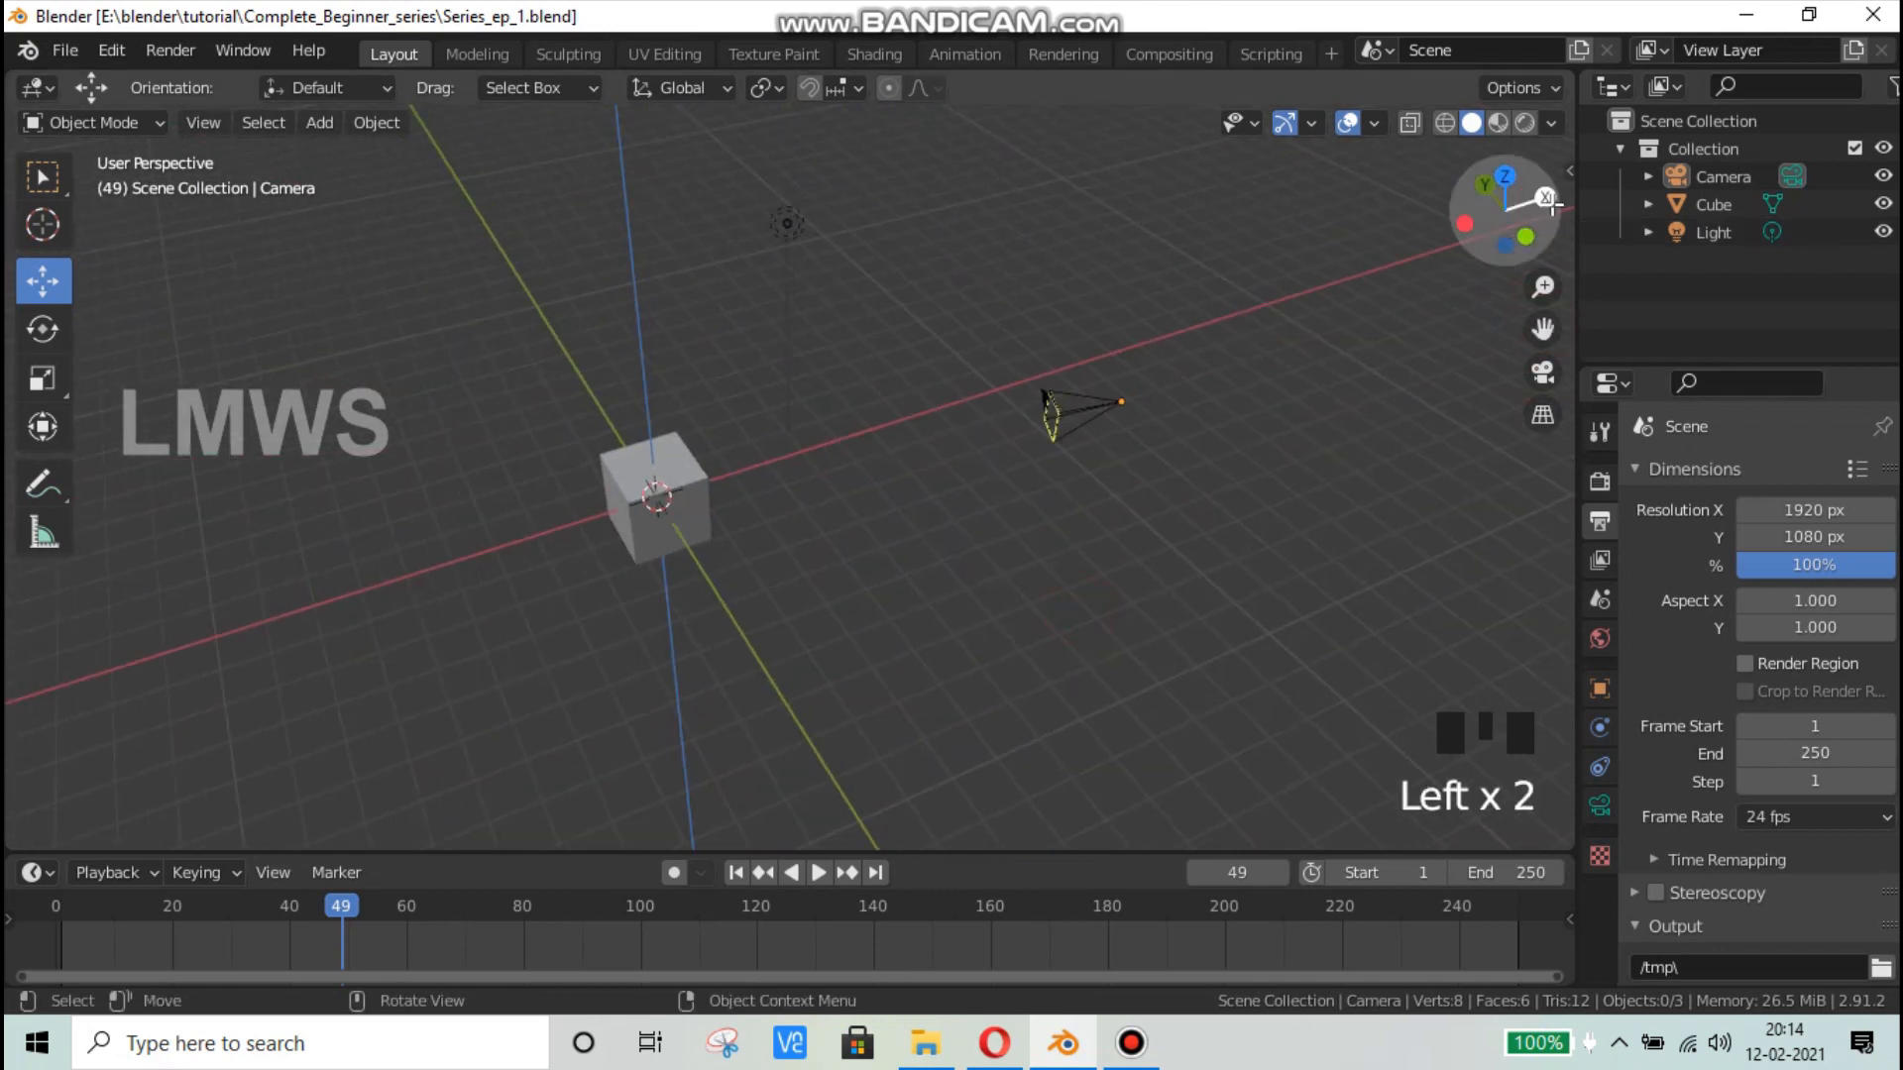
drag(1541, 200, 1498, 236)
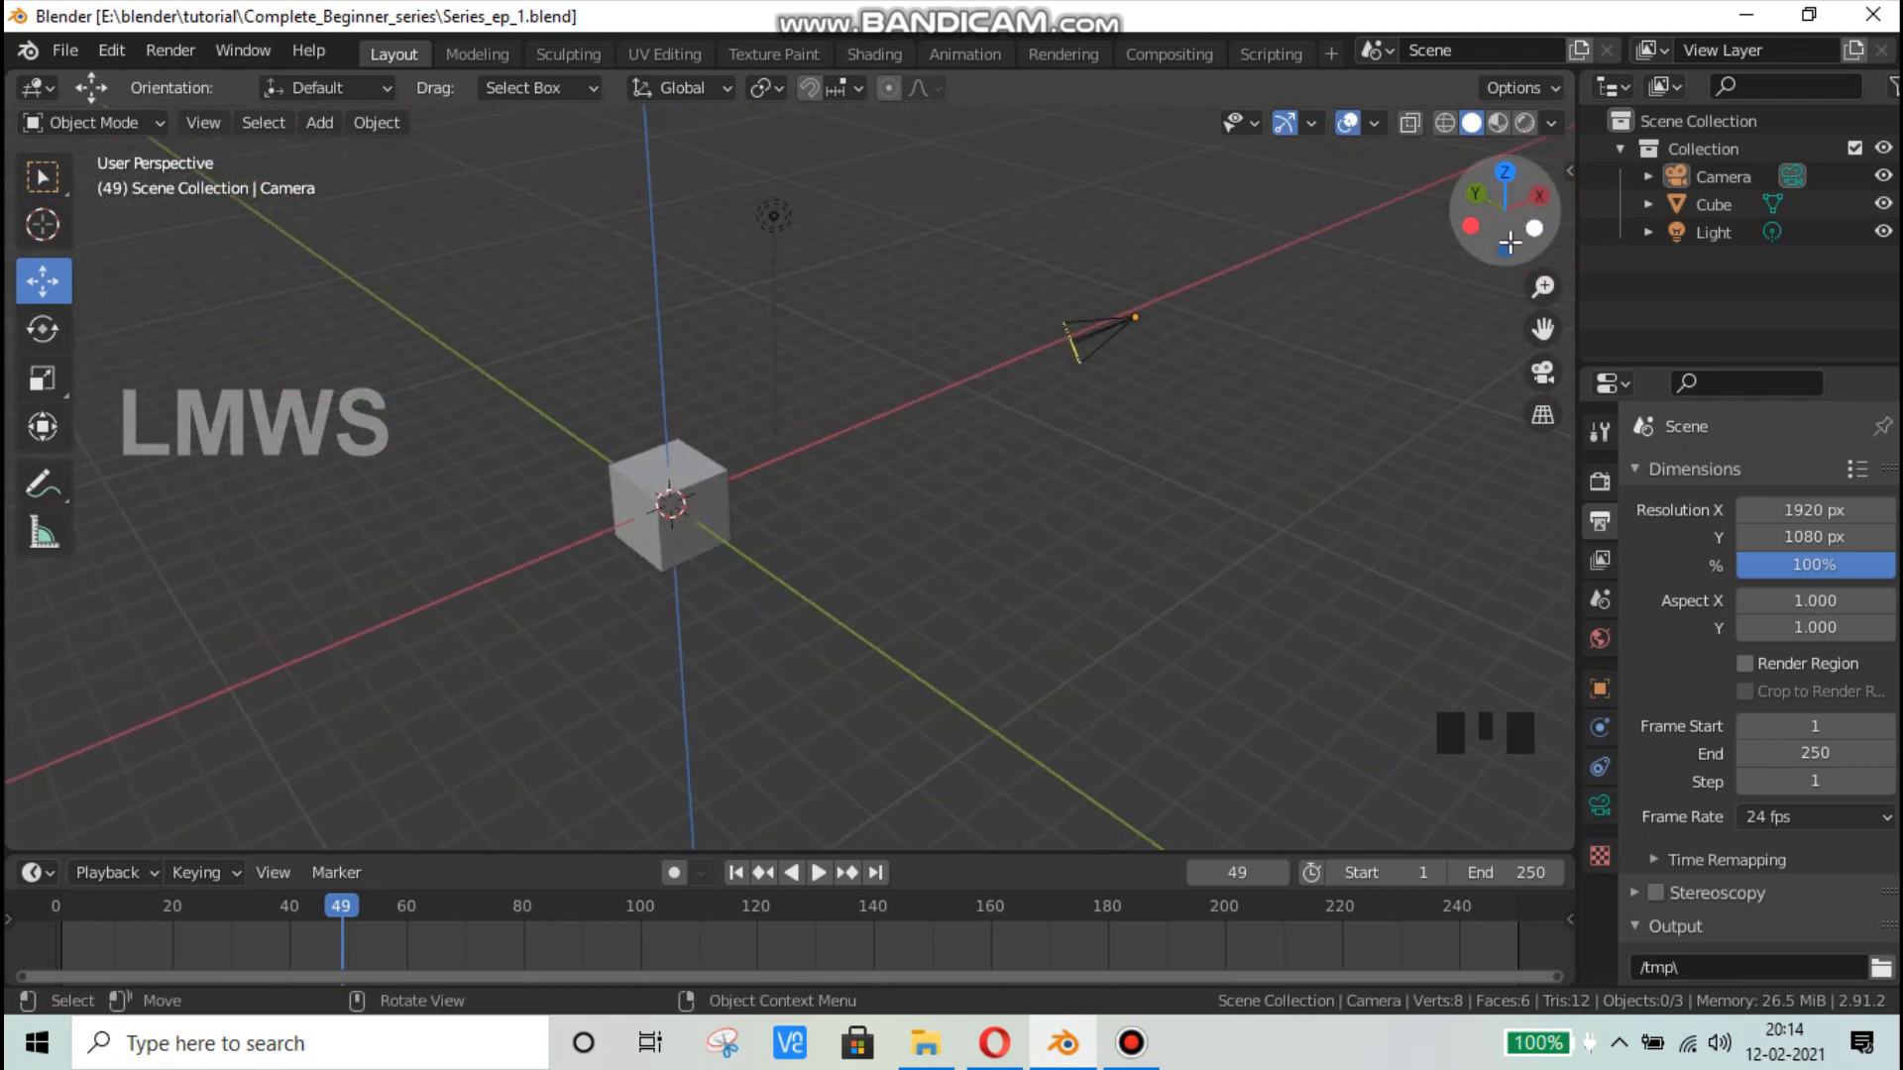
click(1000, 552)
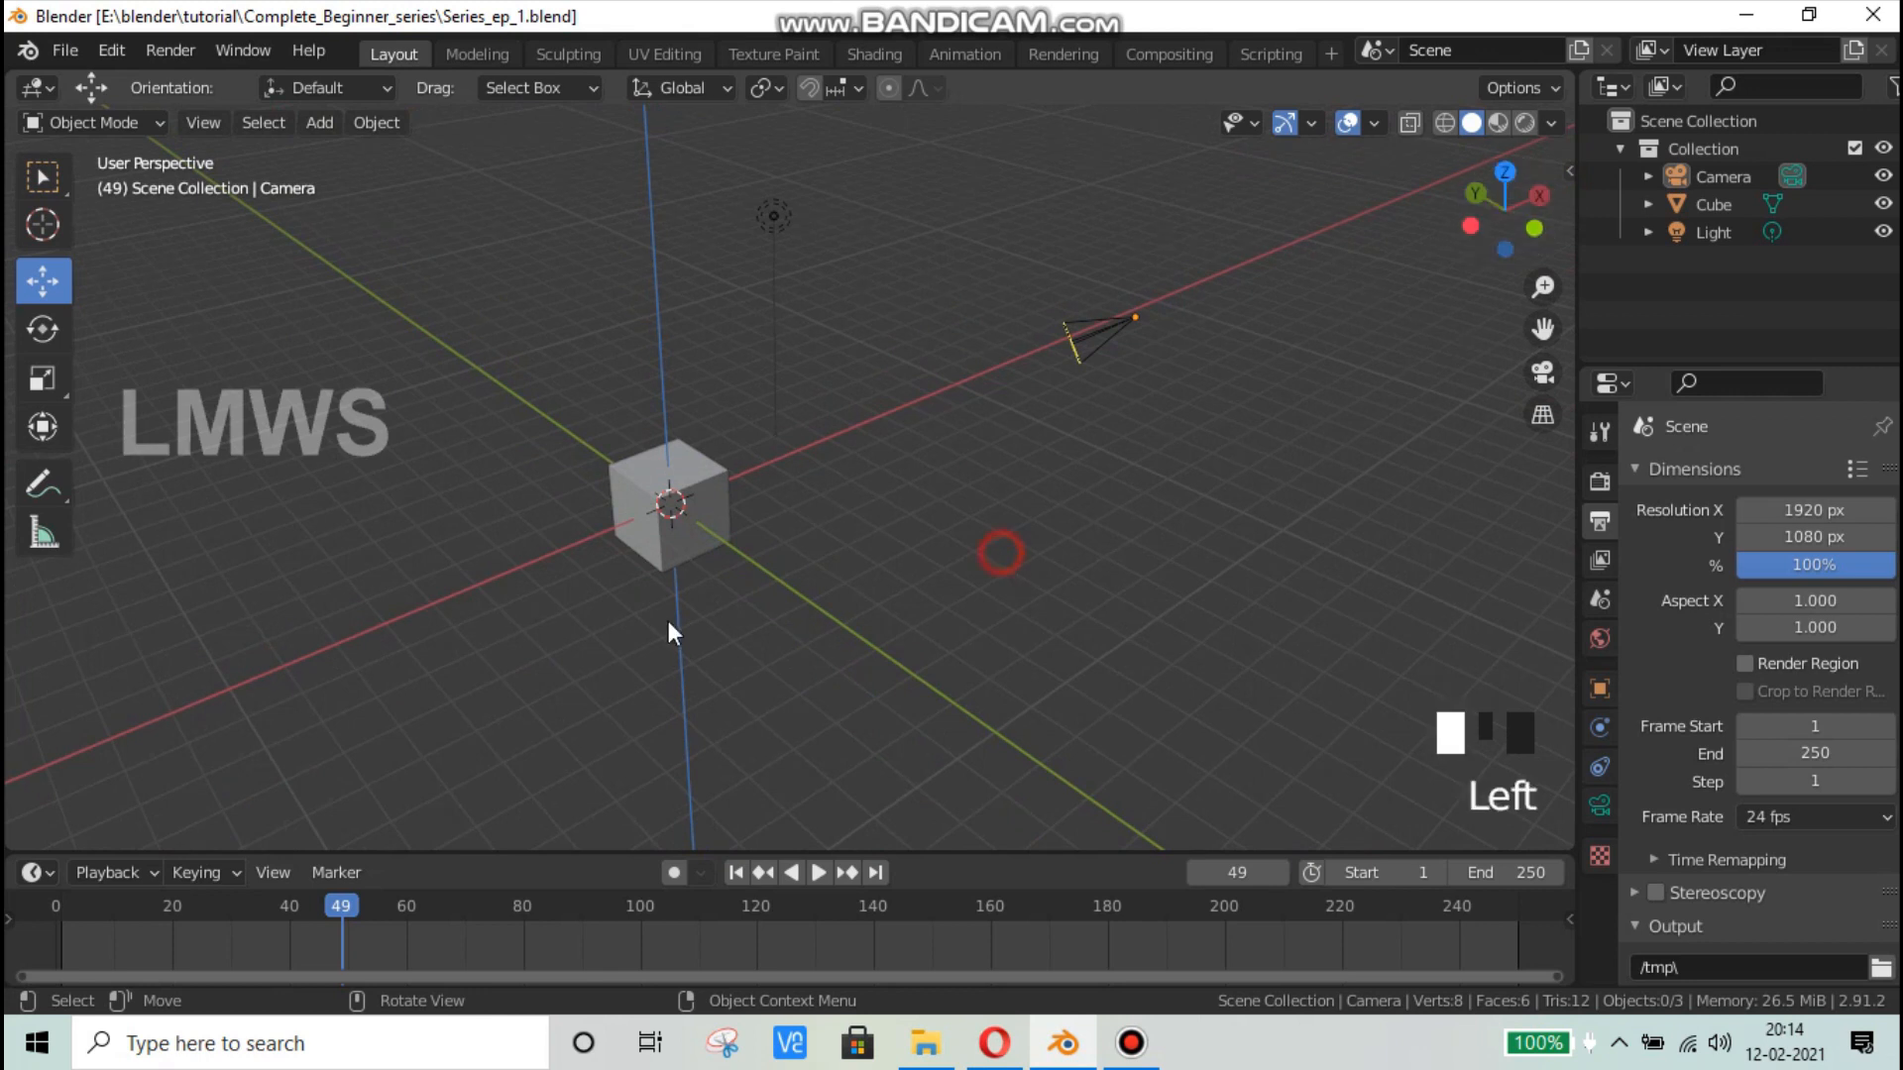
scroll(617, 610, up, 1)
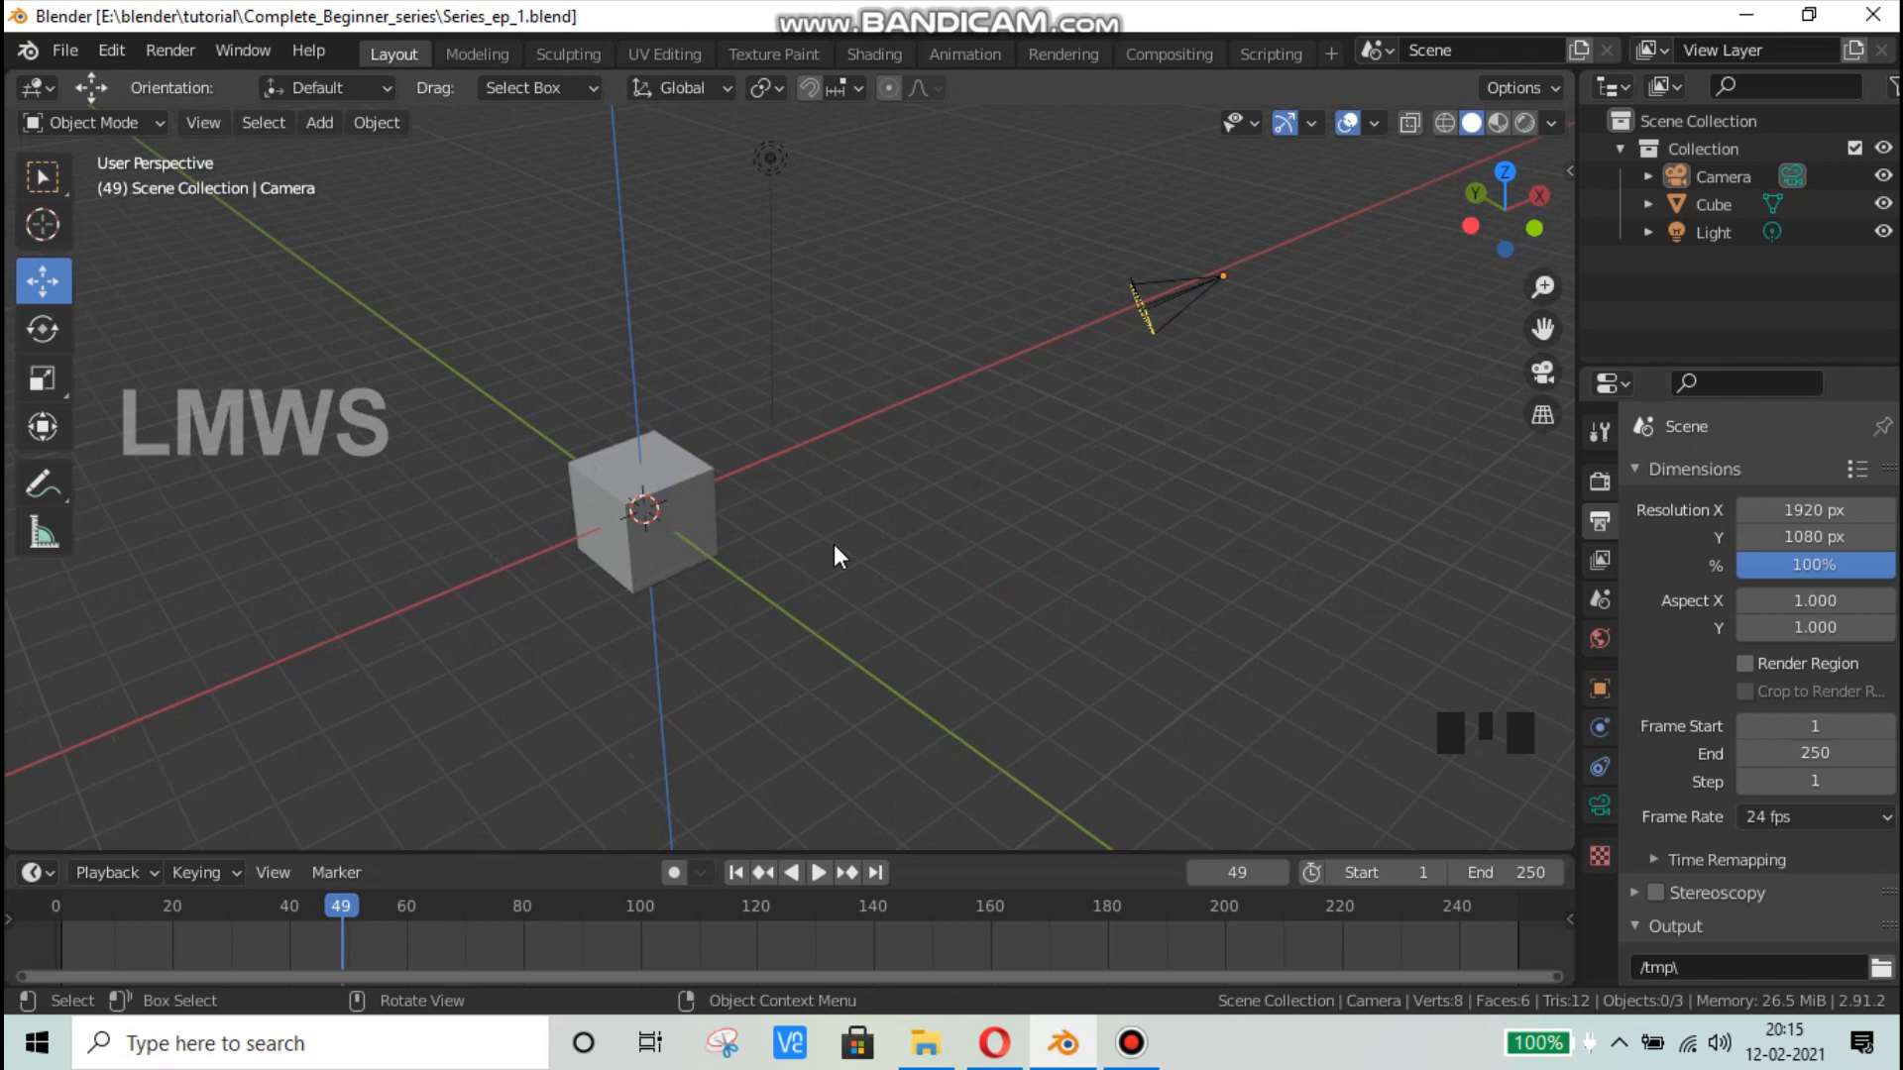
shift+middle_drag(834, 544, 876, 547)
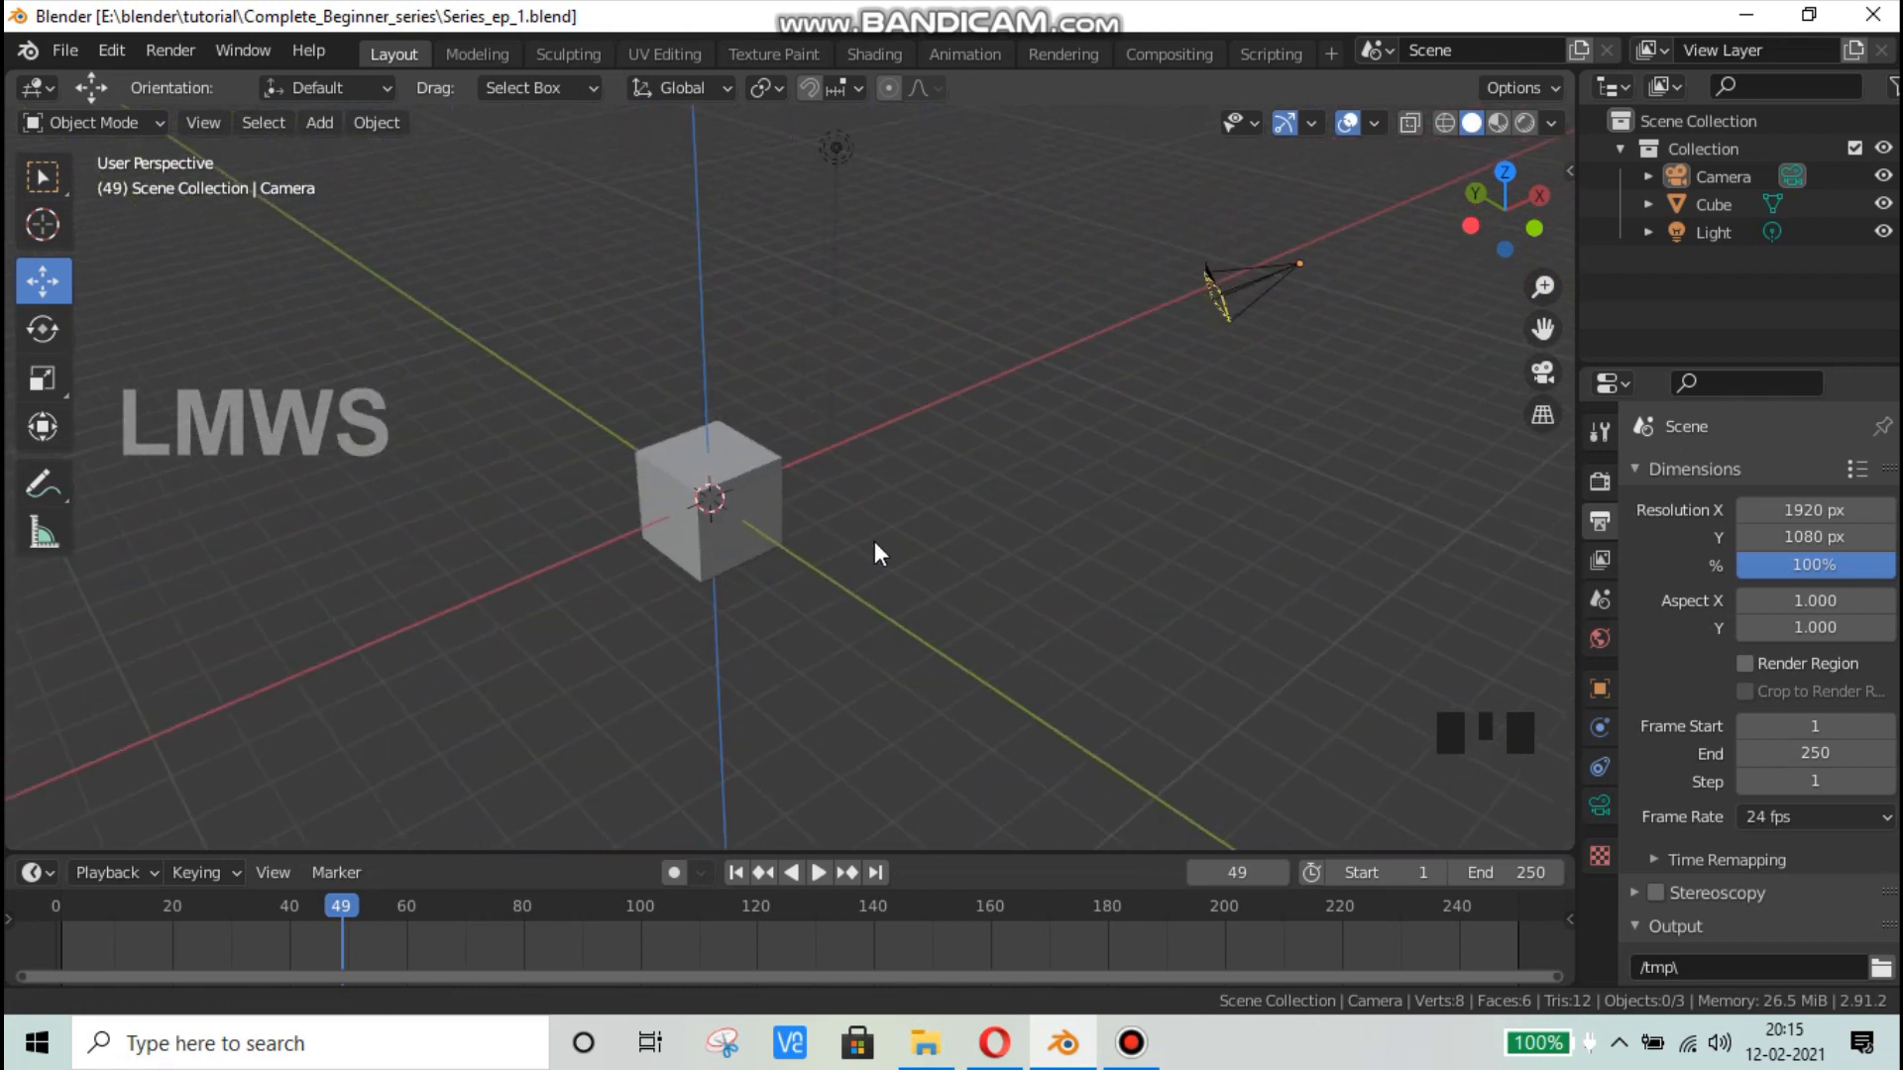
shift+middle_drag(690, 594, 406, 613)
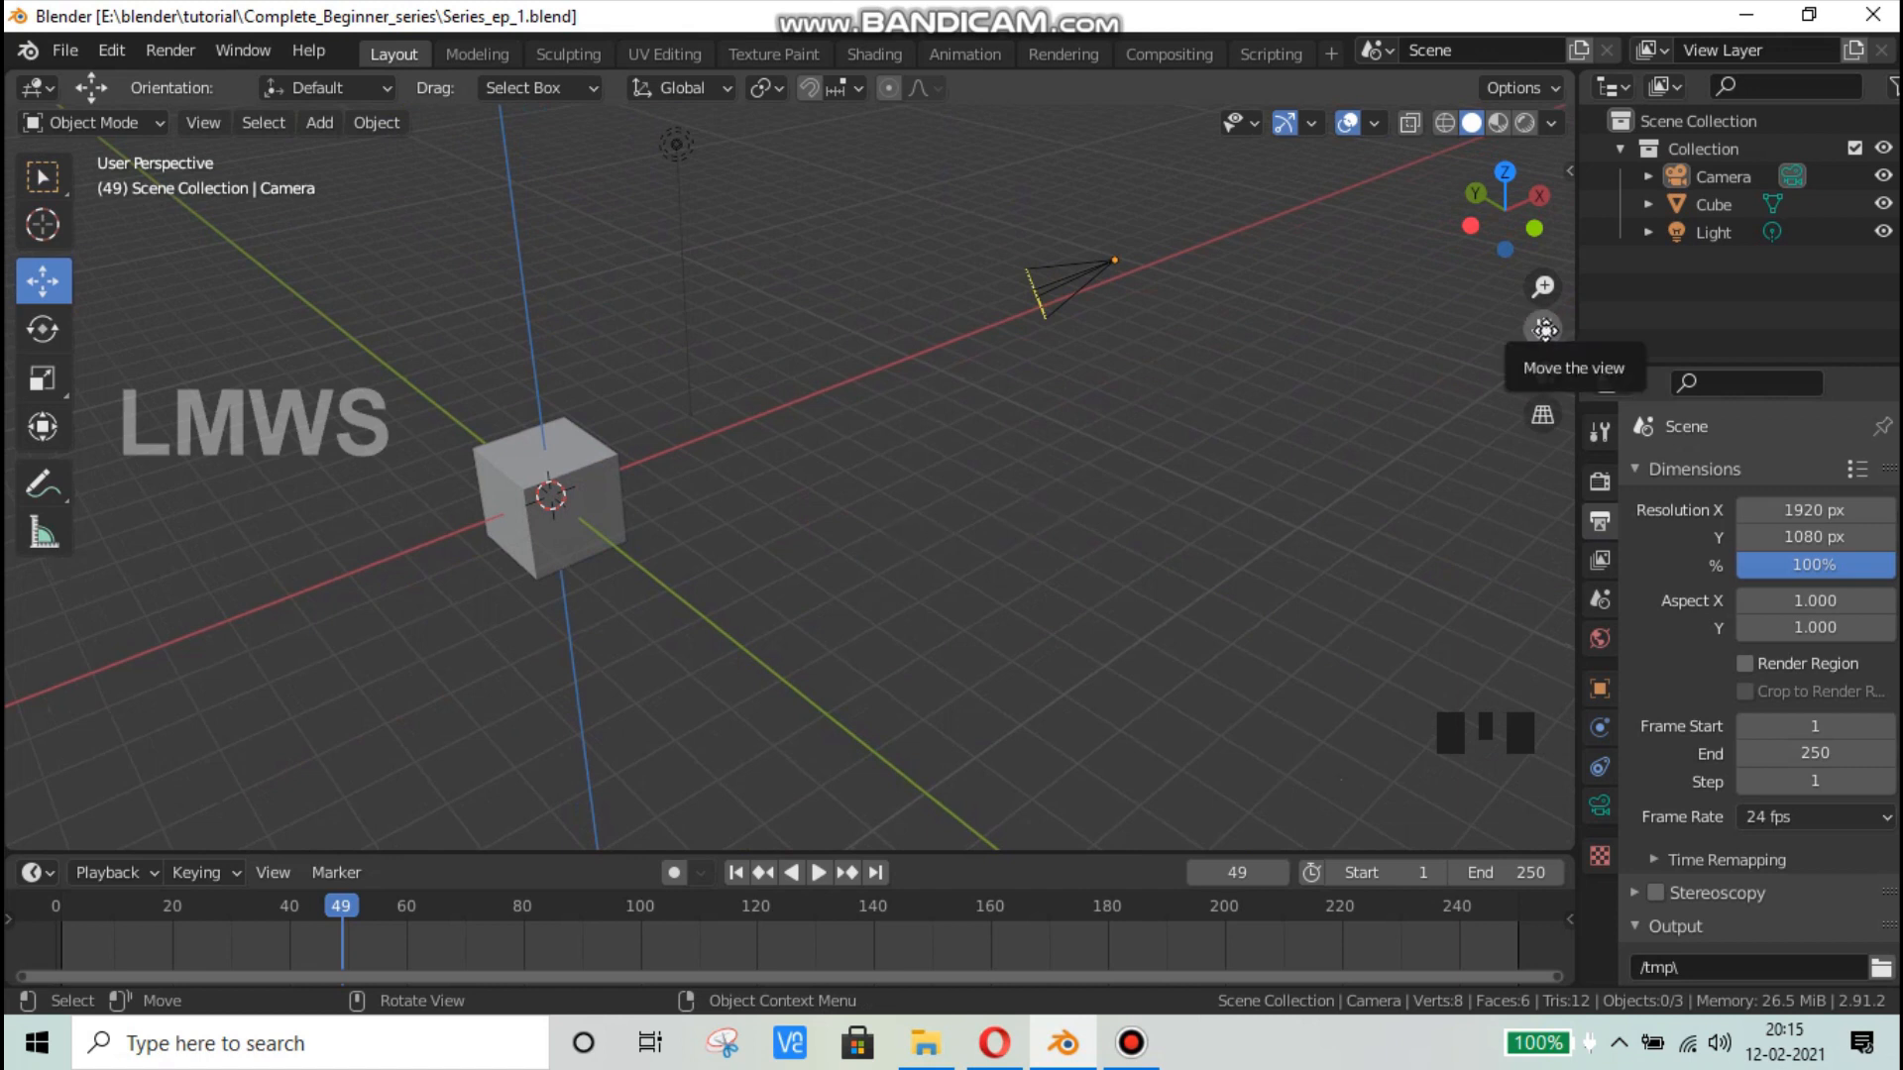
drag(1543, 329, 1594, 297)
scroll(1141, 569, down, 1)
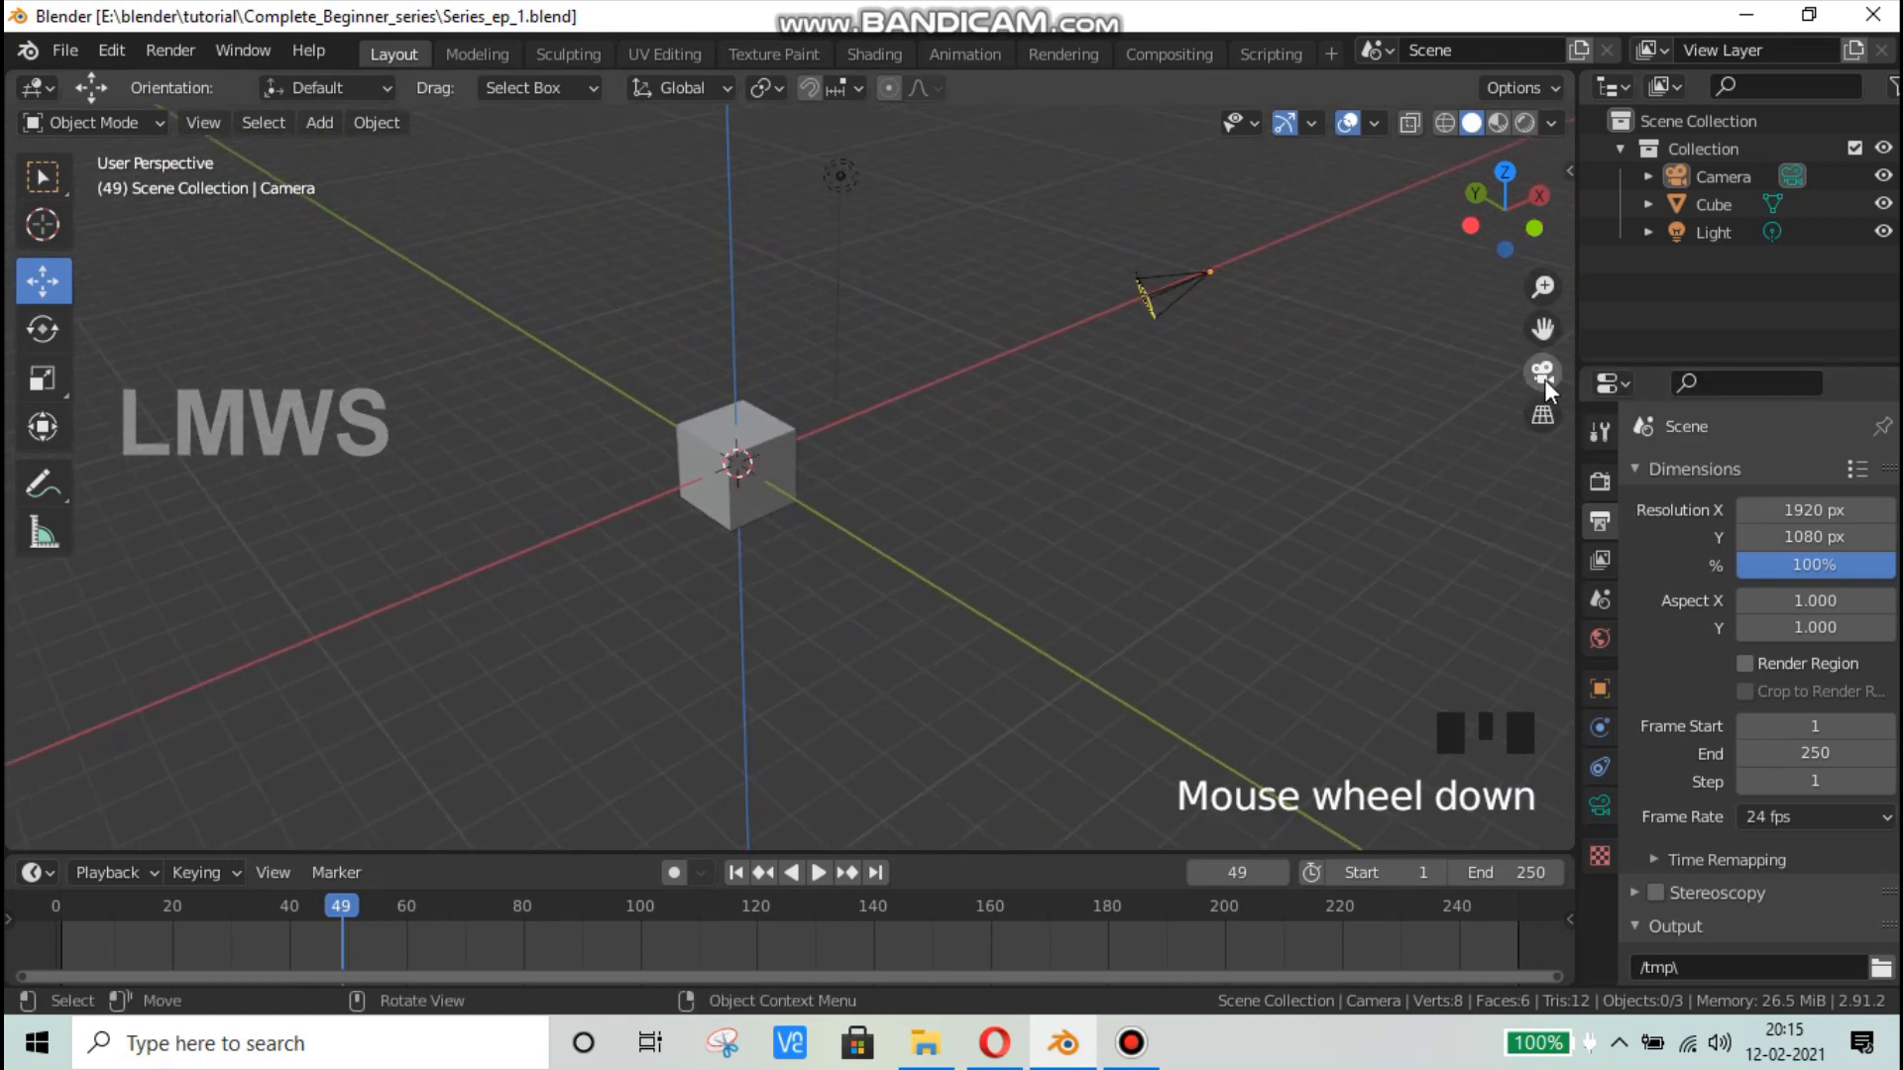
Step: Look through the scene camera and enlarge the camera frame in the viewport
click(1157, 406)
key(KP_0)
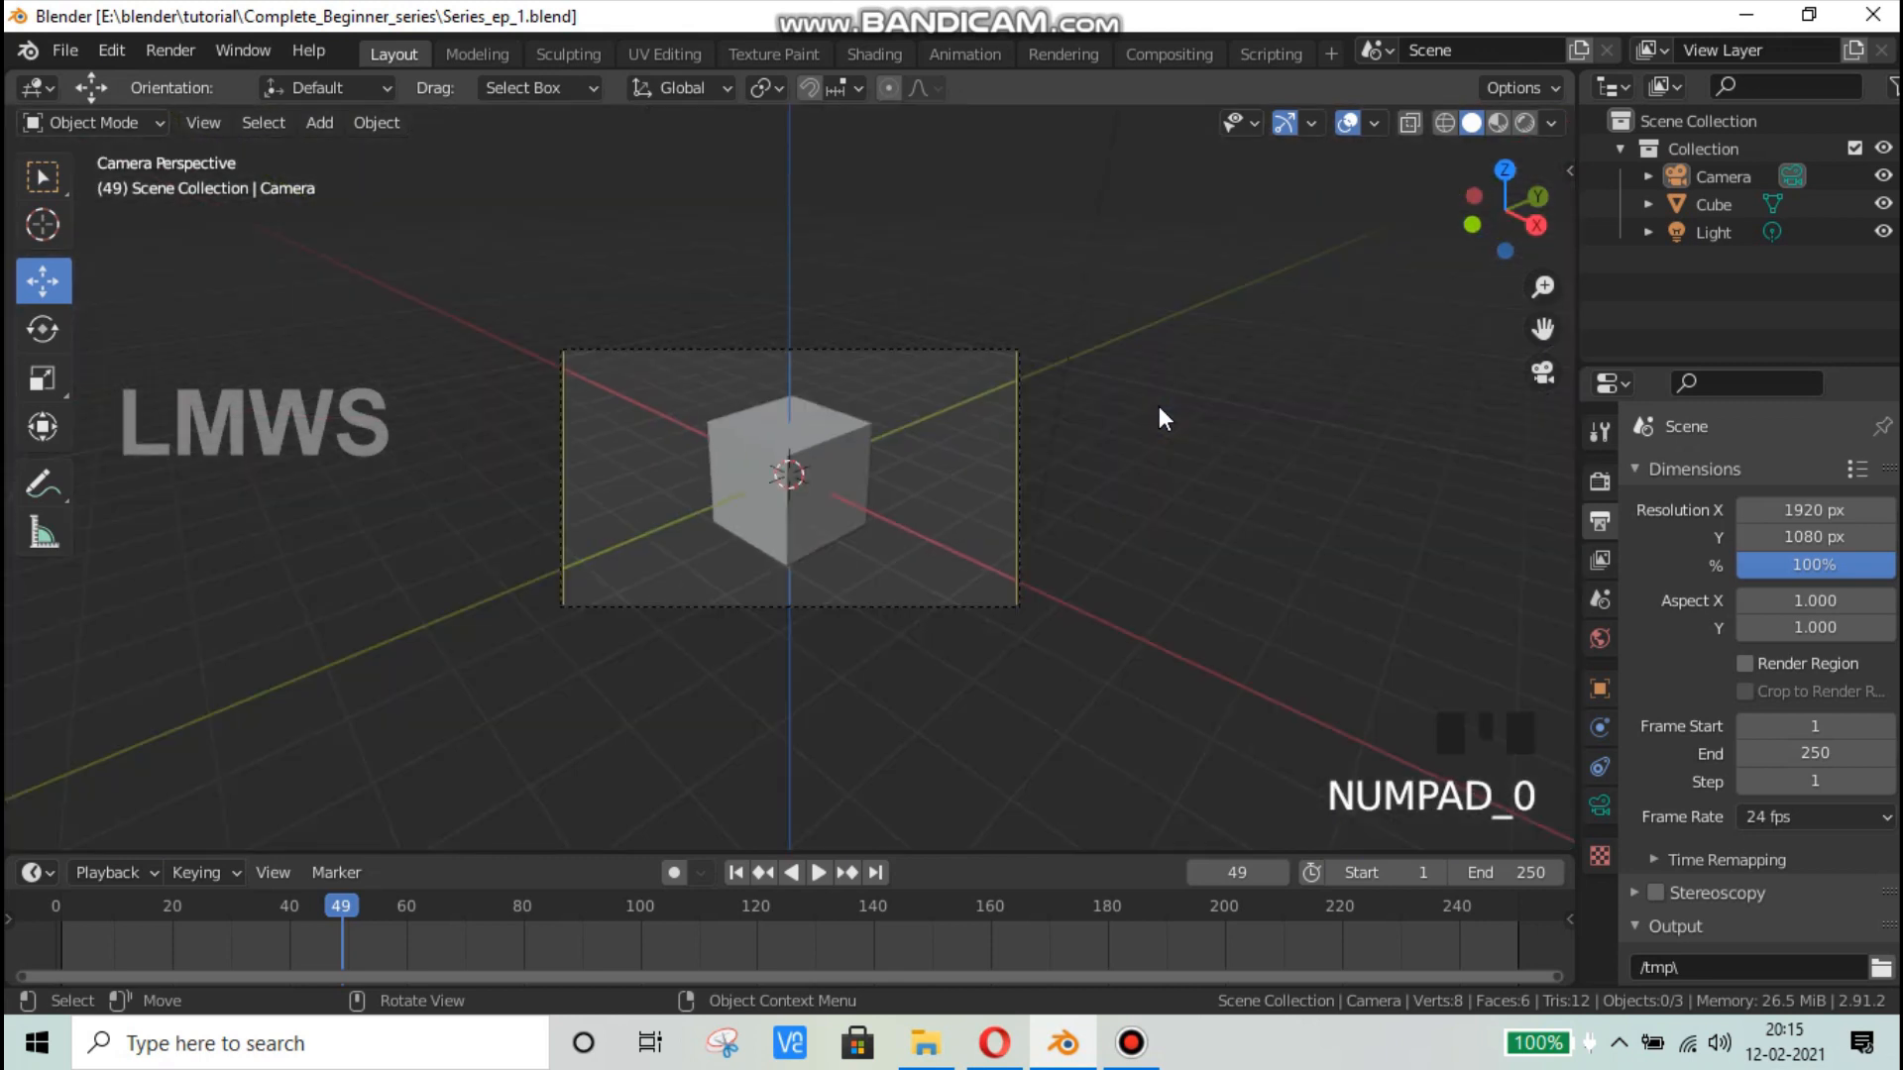
scroll(892, 507, up, 2)
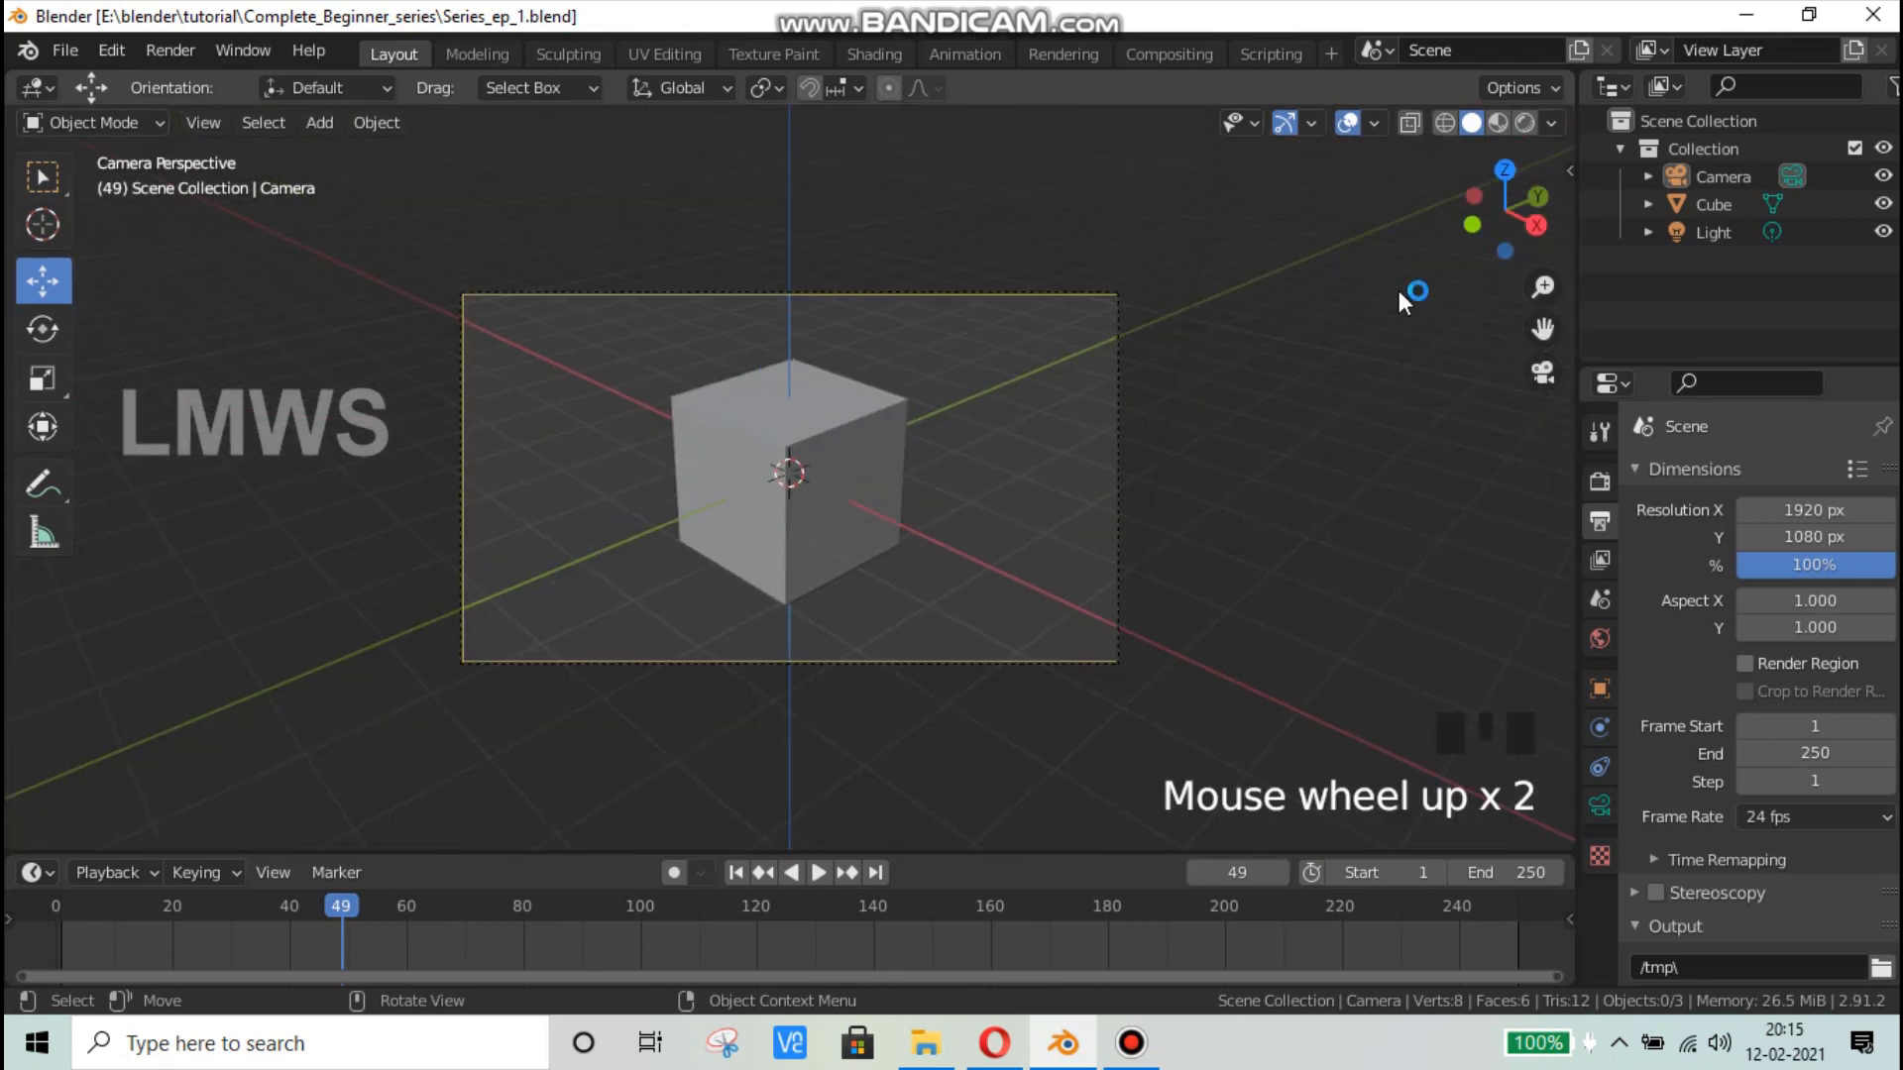
Step: Set the output resolution to 1280 × 720 px and save the file
scroll(1399, 289, down, 1)
scroll(663, 606, up, 2)
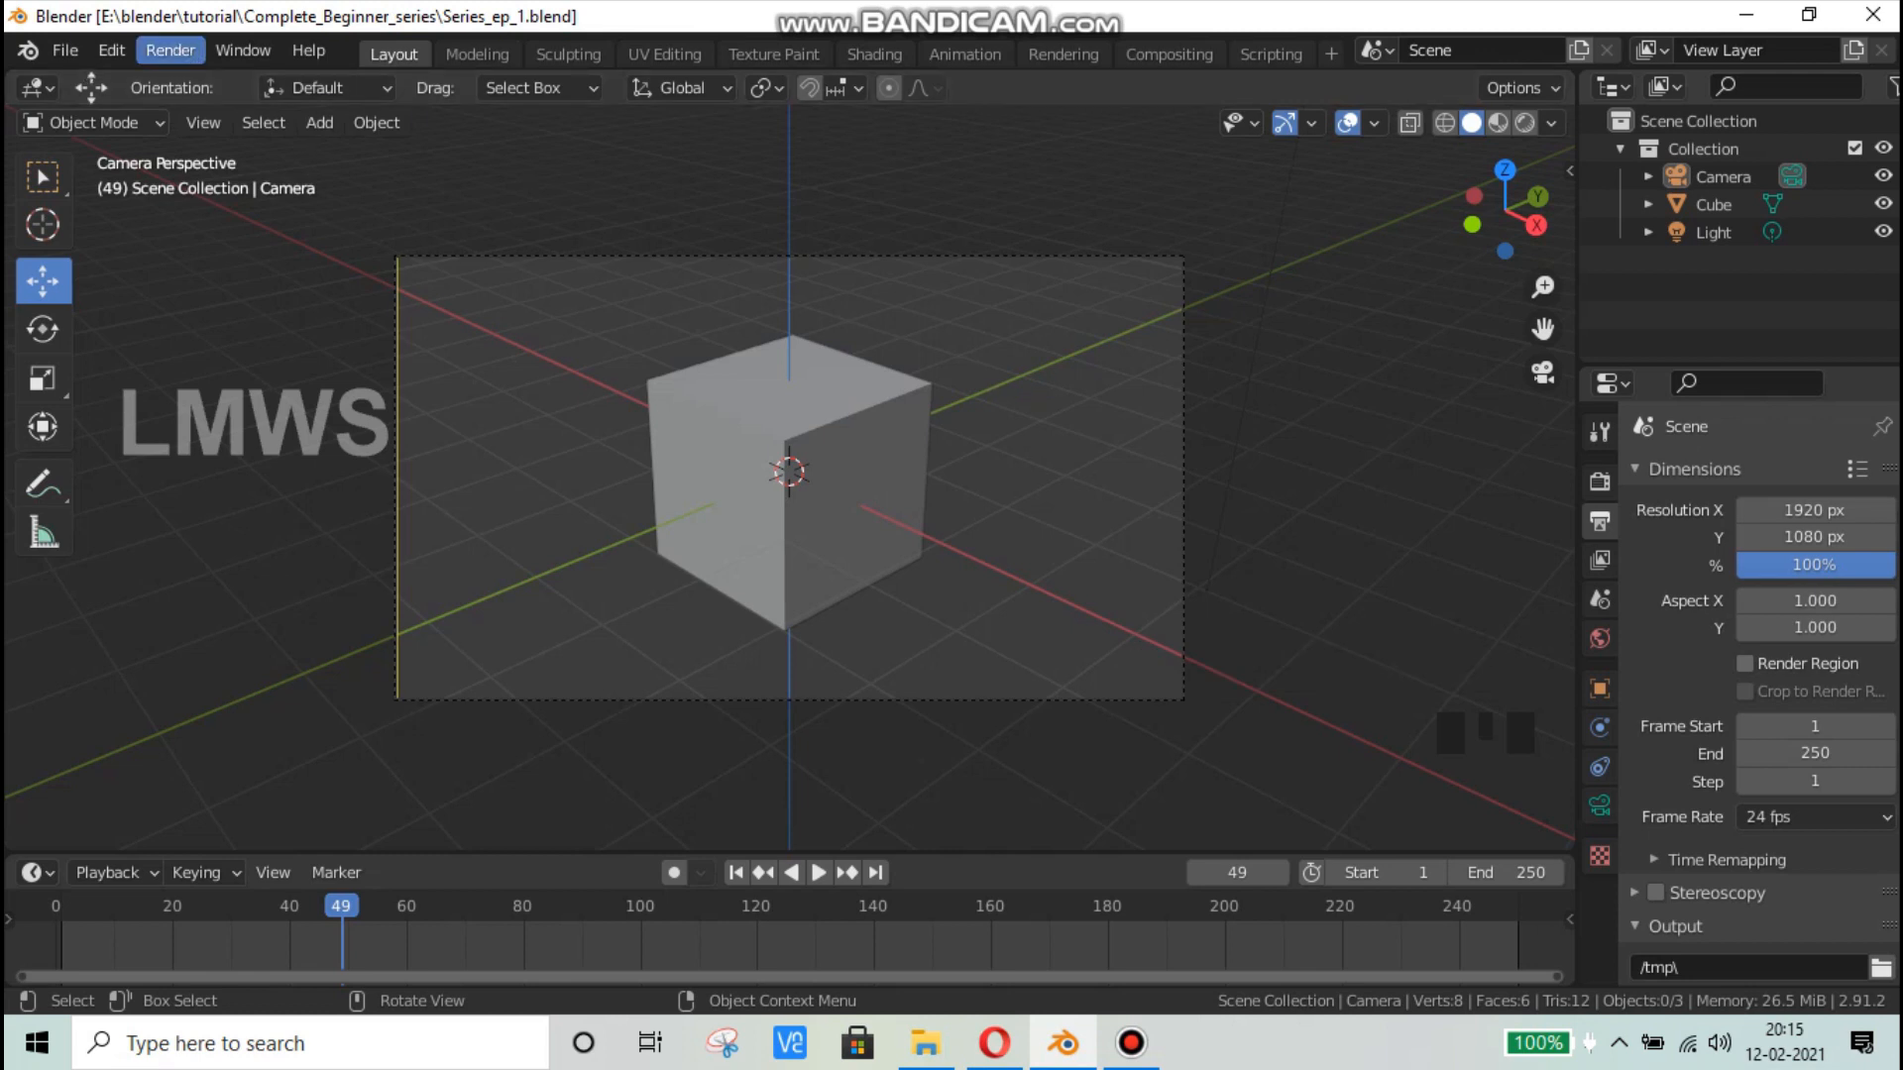
click(1818, 507)
text(1280)
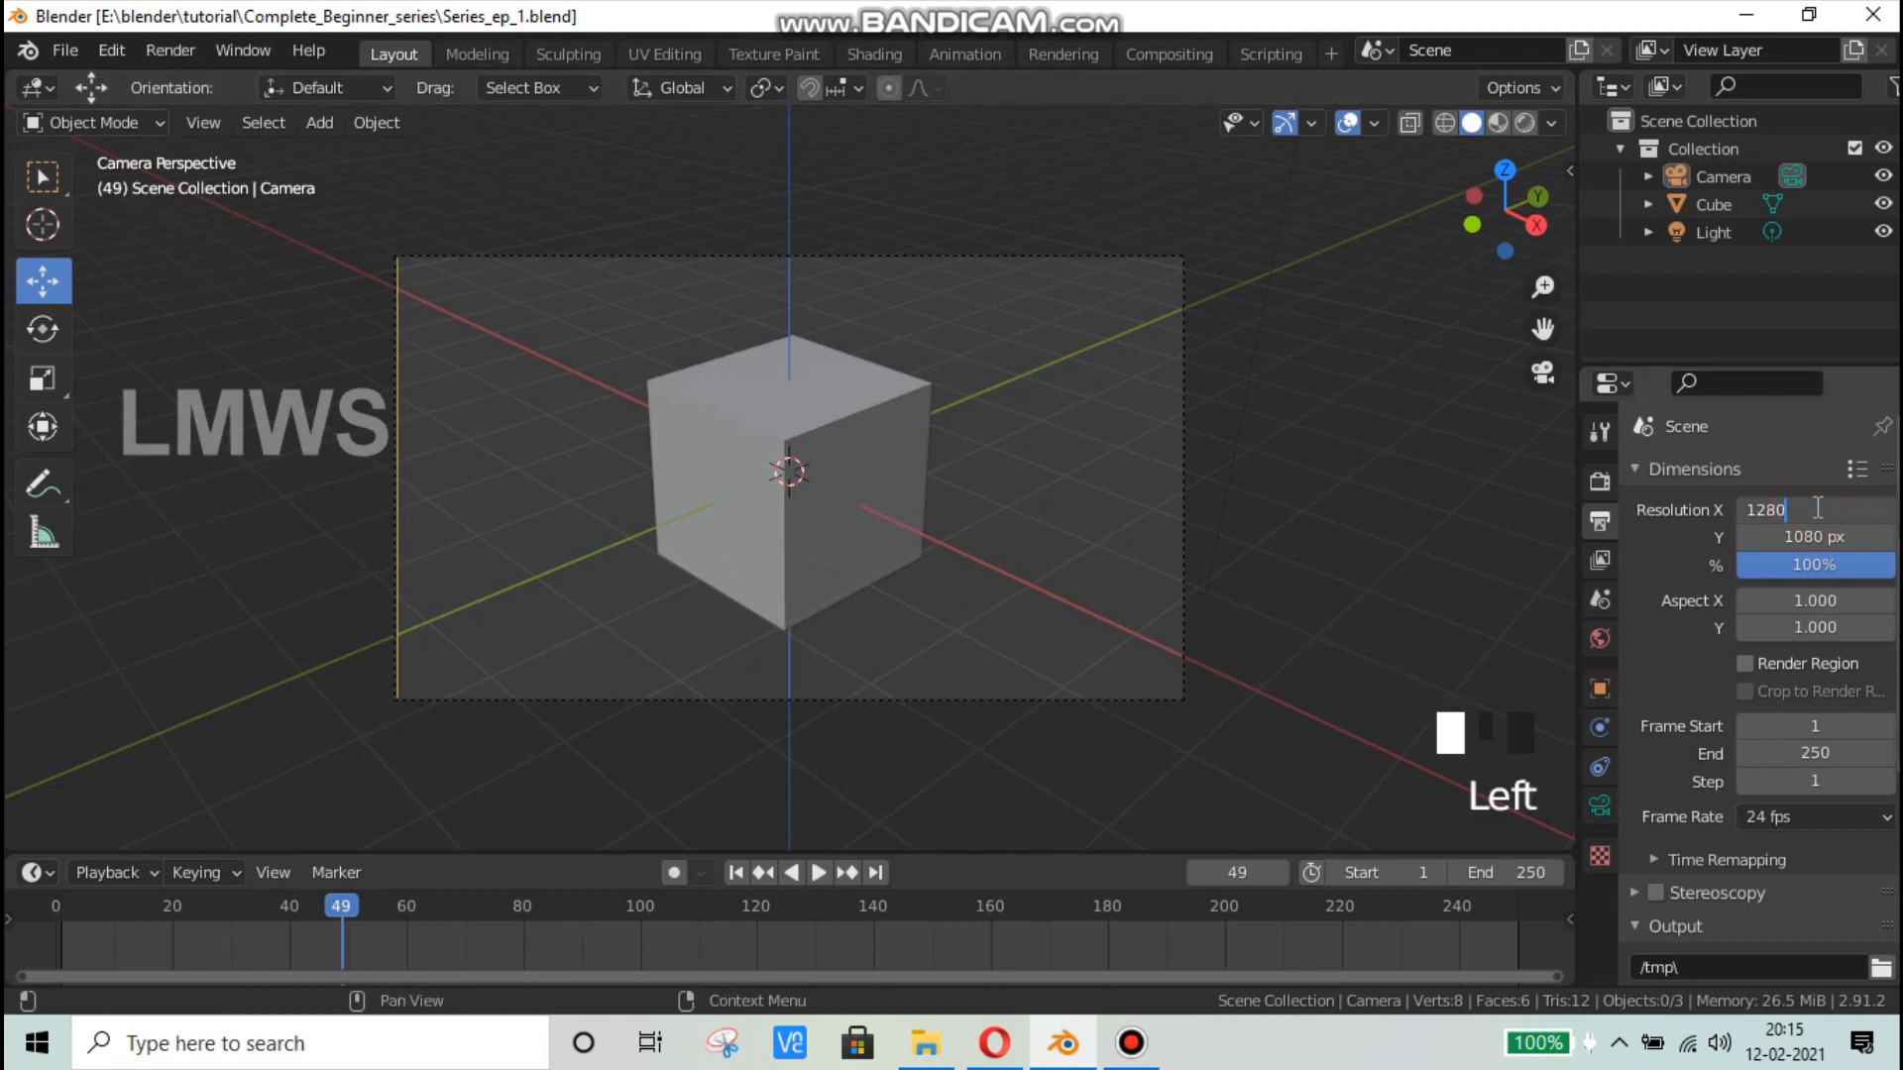
key(Tab)
text(72)
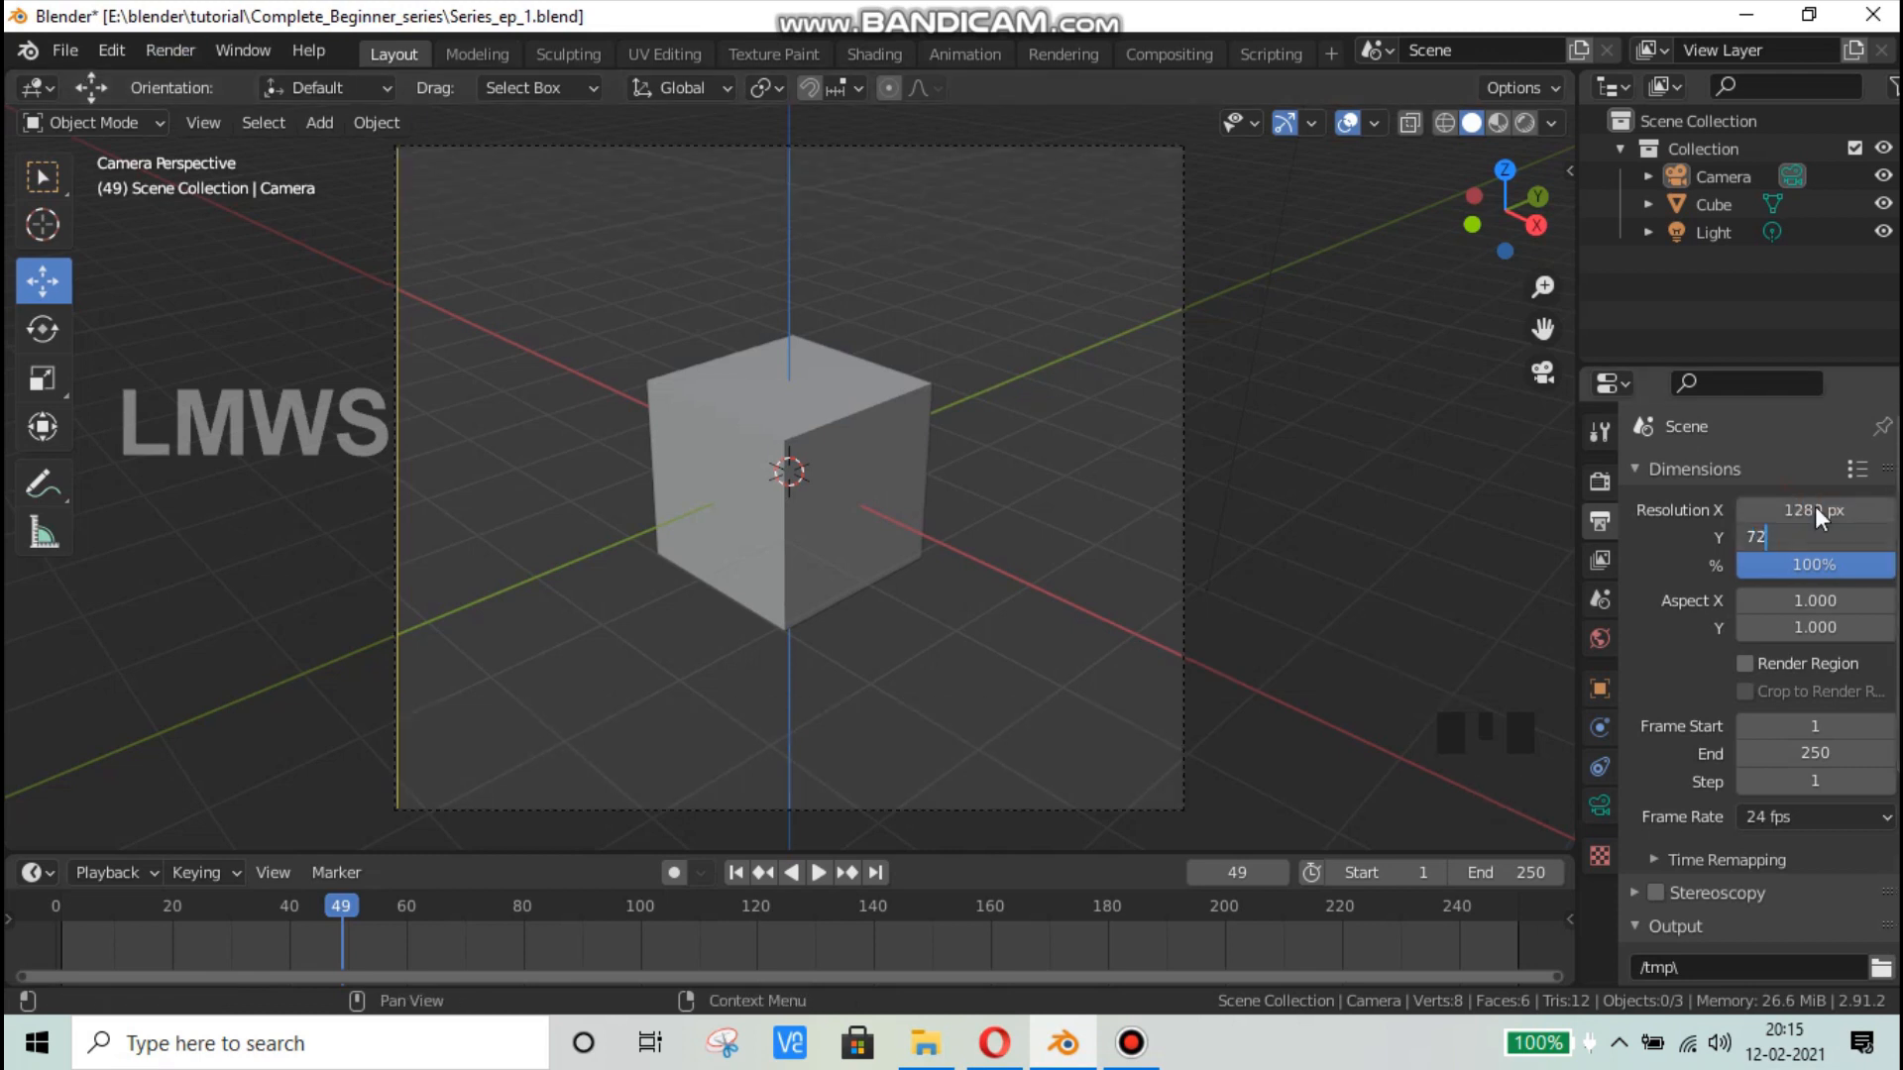
text(0)
key(Return)
key(ctrl+s)
Step: Render the current frame as a still image, examine the rendered cube and close the render window
click(161, 48)
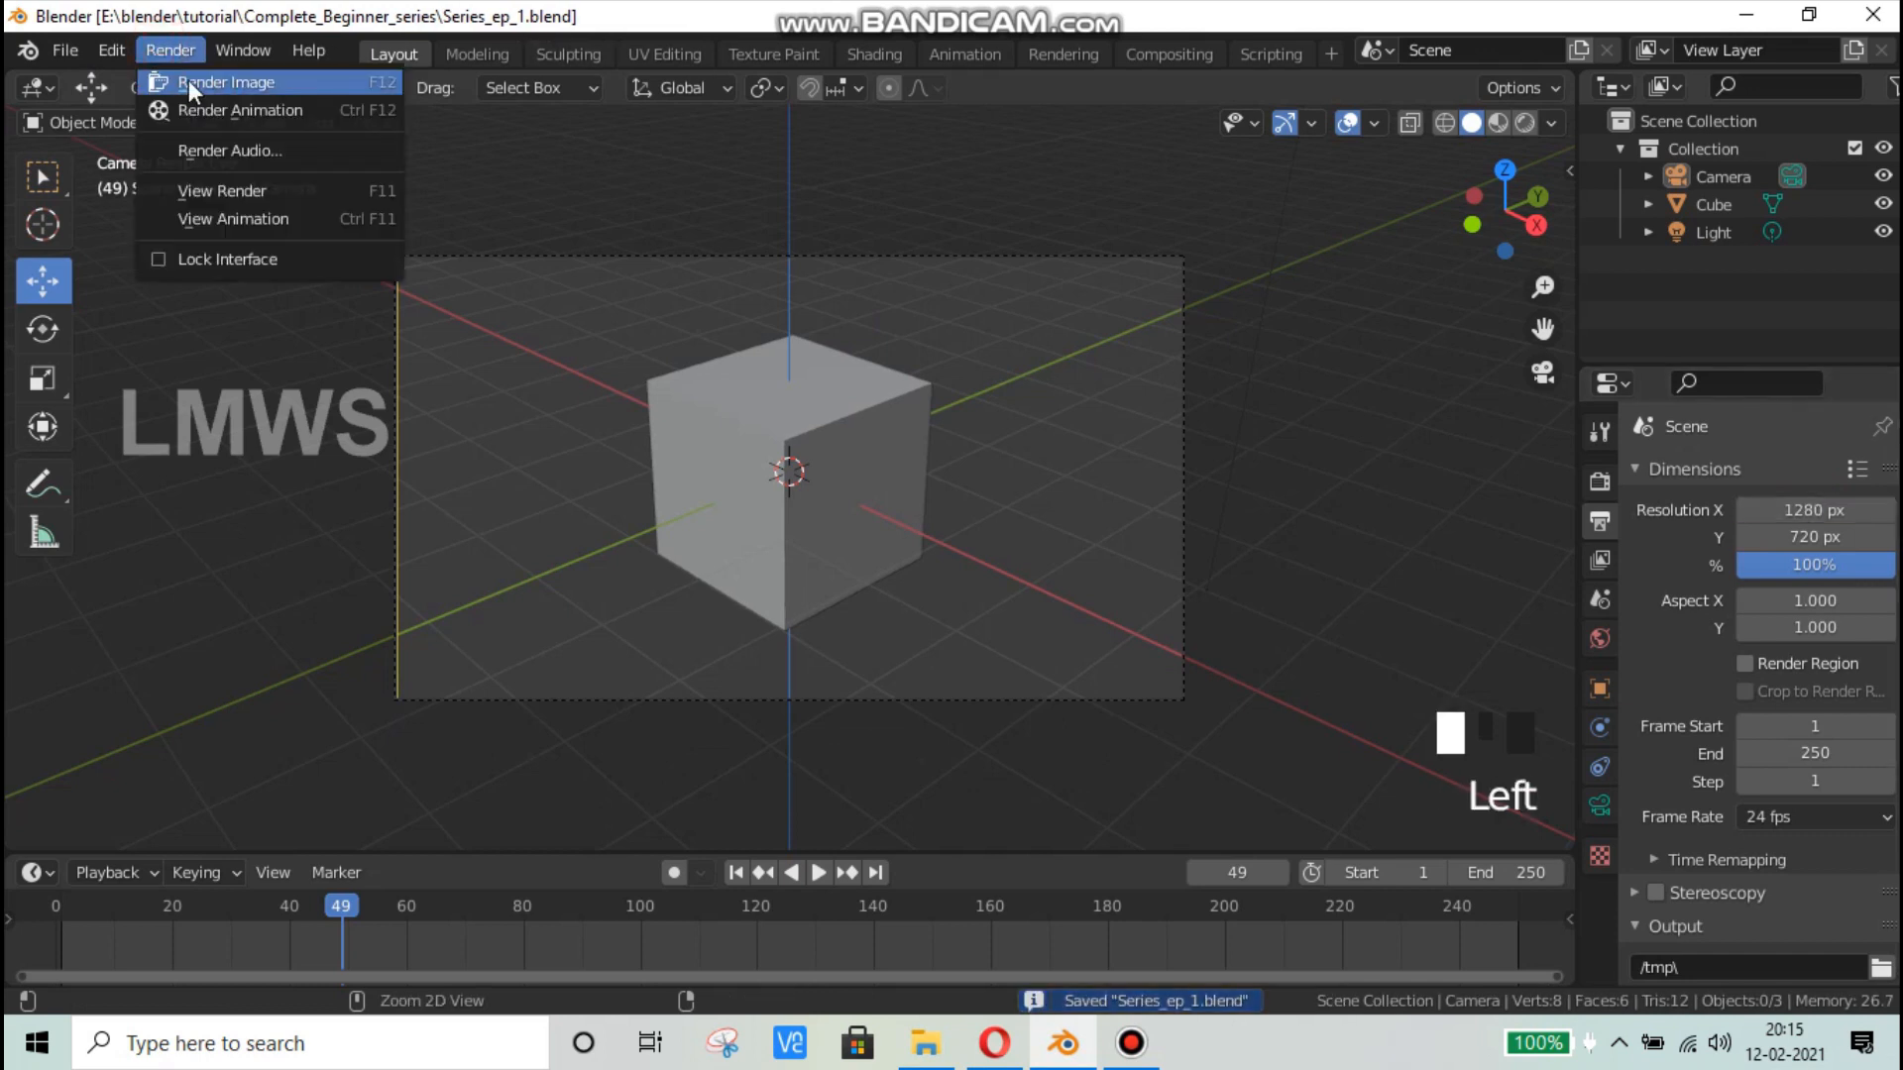
click(189, 83)
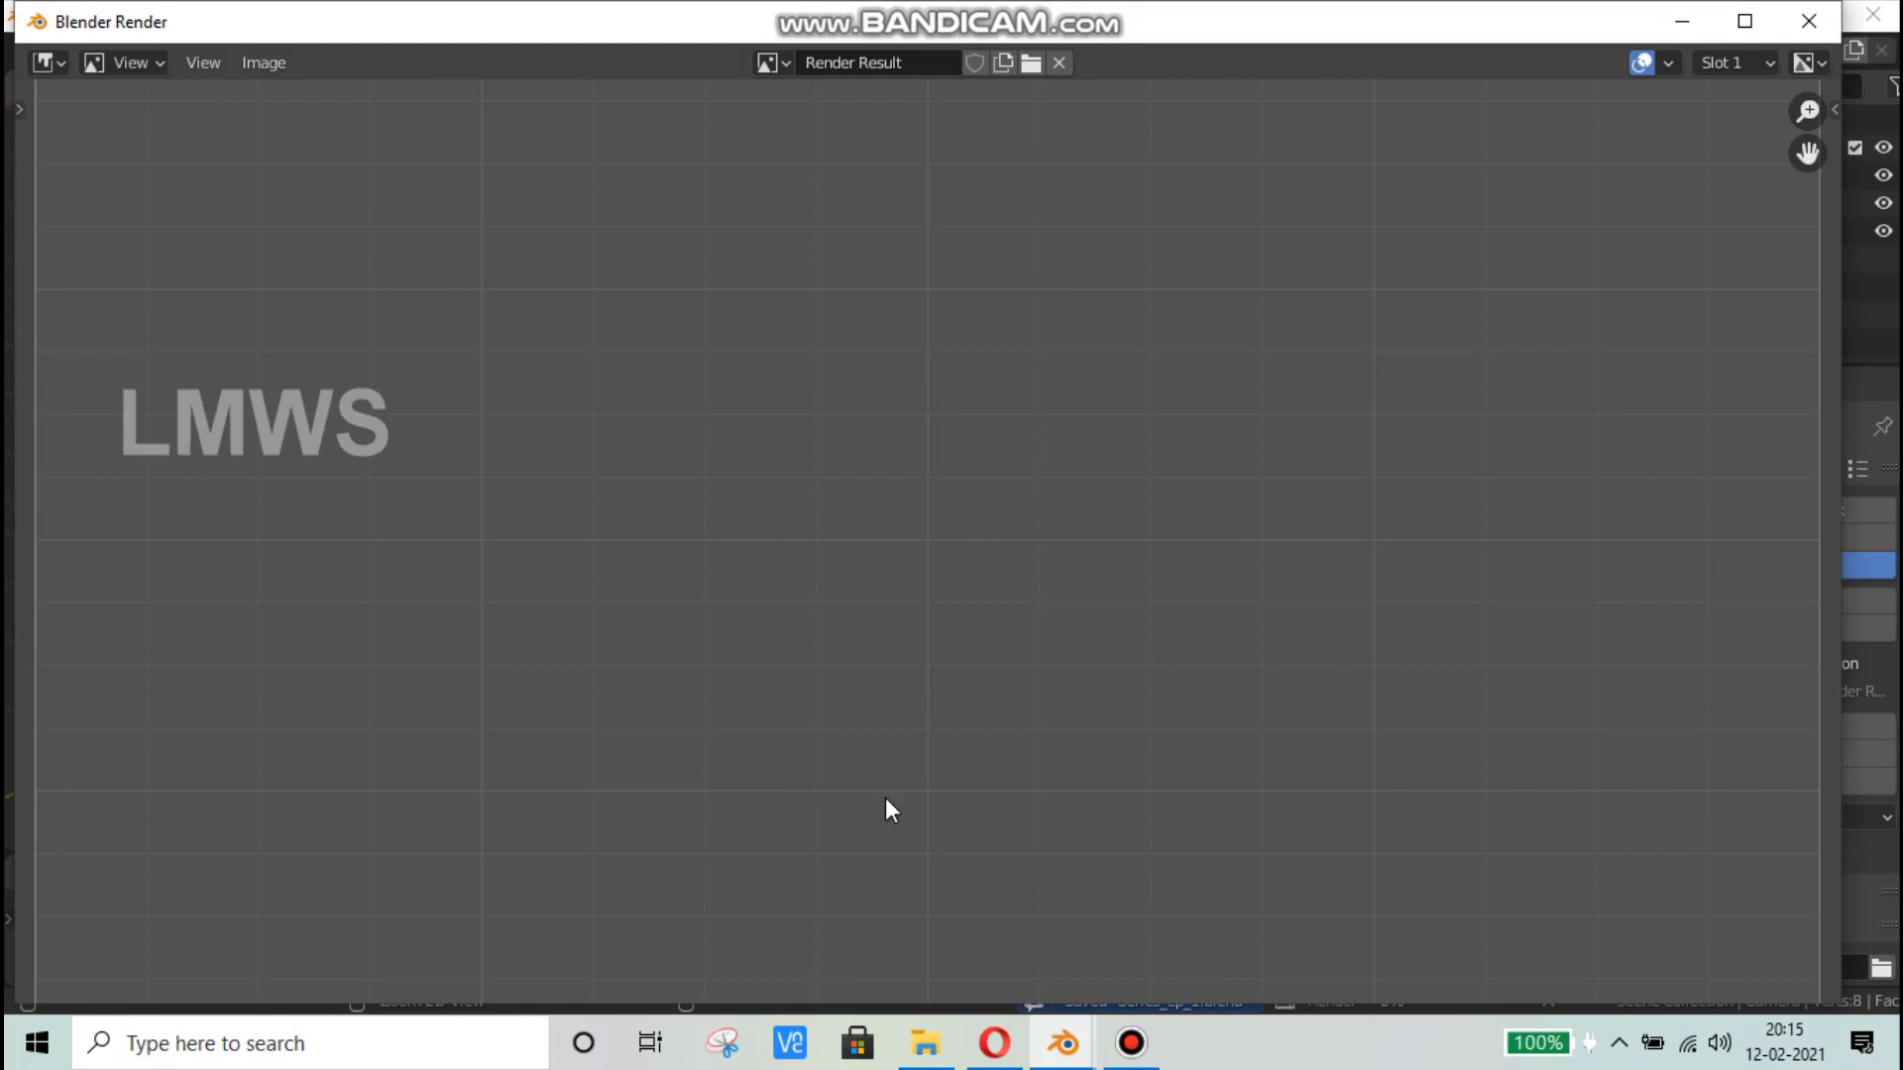
click(1138, 1046)
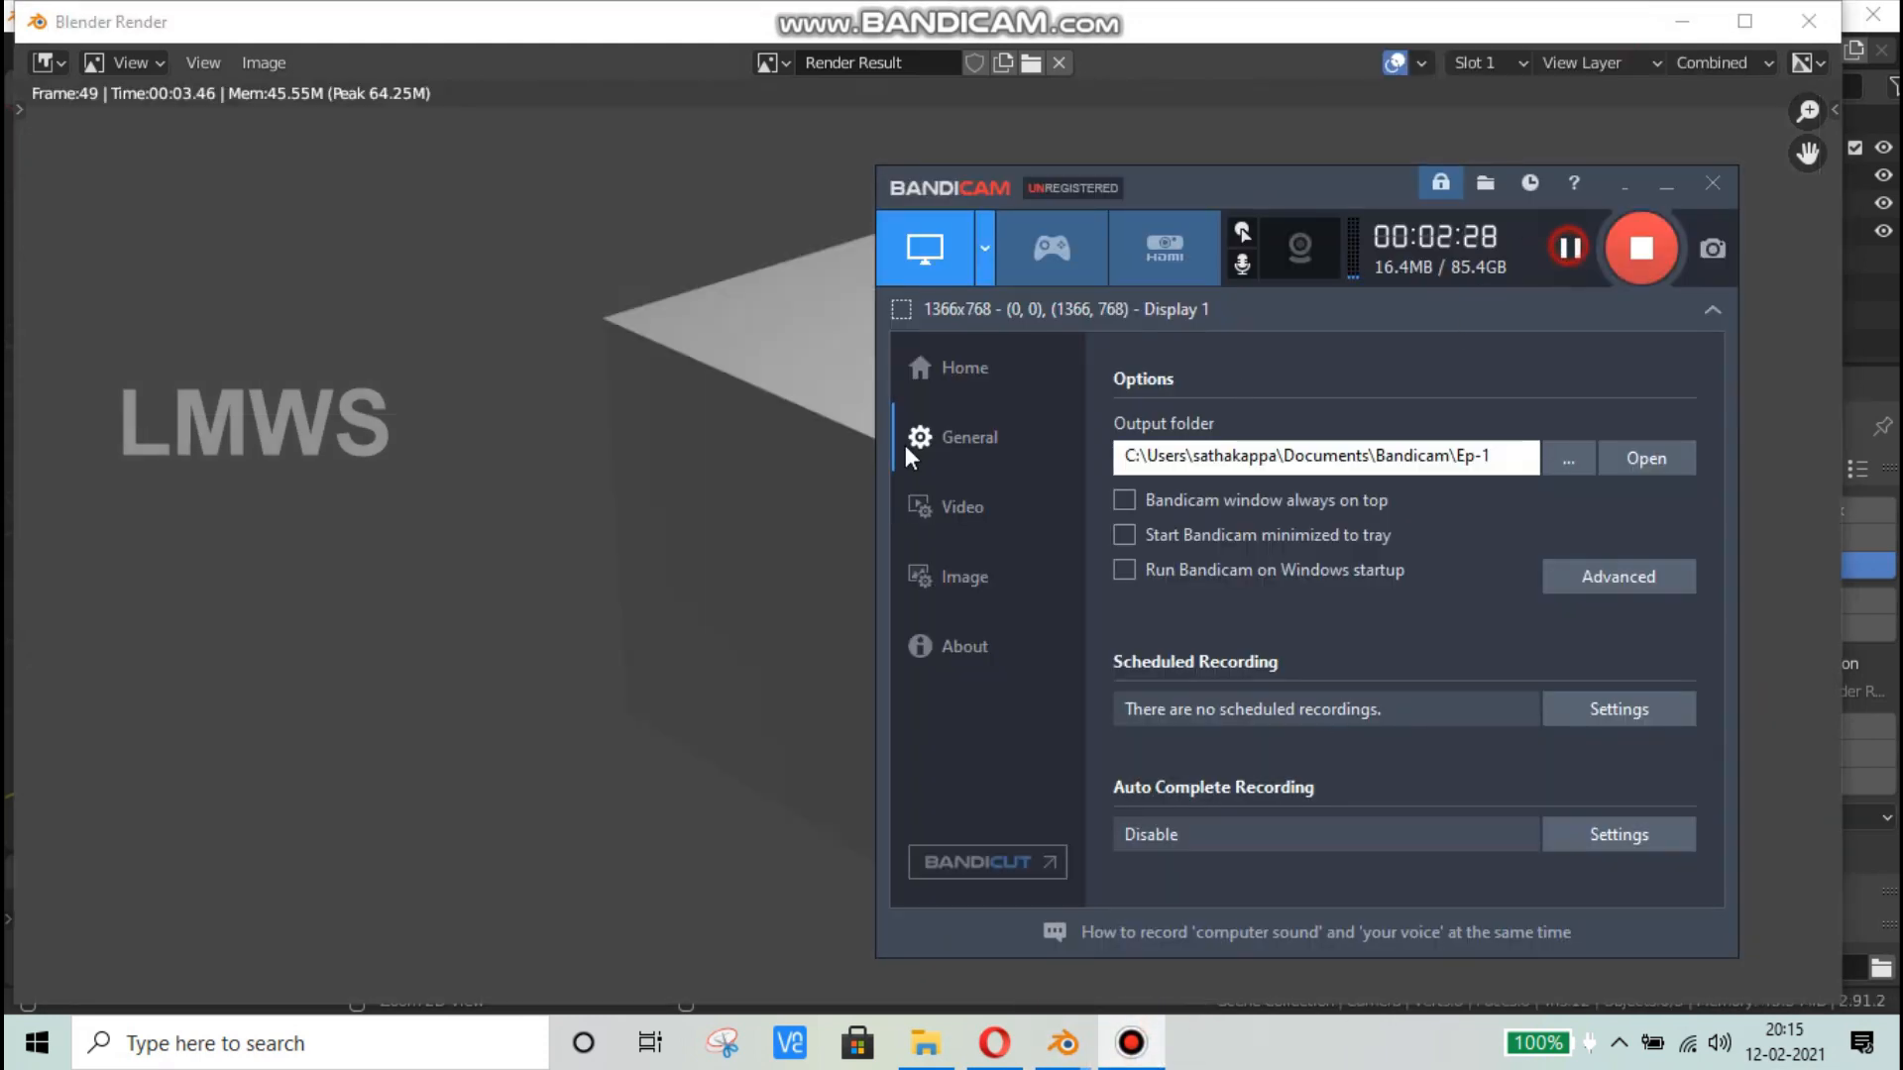
click(502, 479)
scroll(828, 531, down, 3)
scroll(727, 450, up, 1)
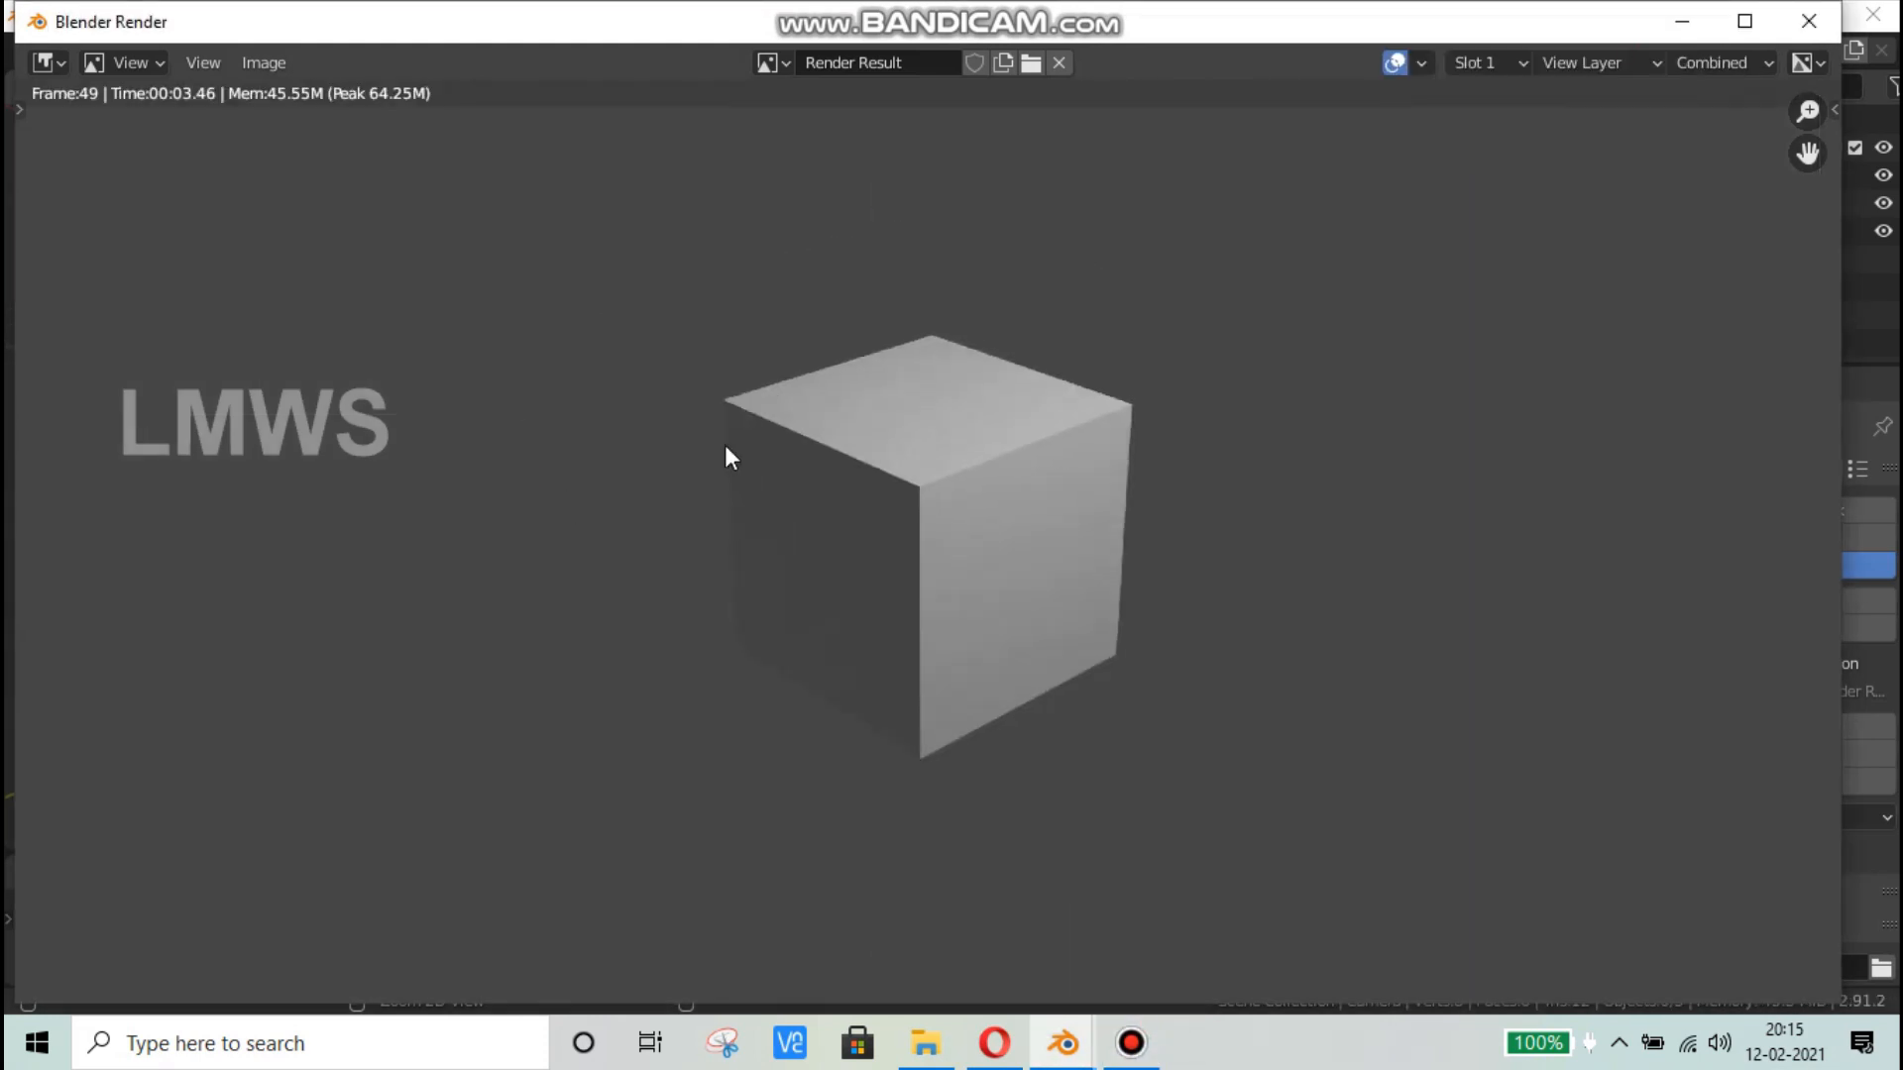
click(1809, 21)
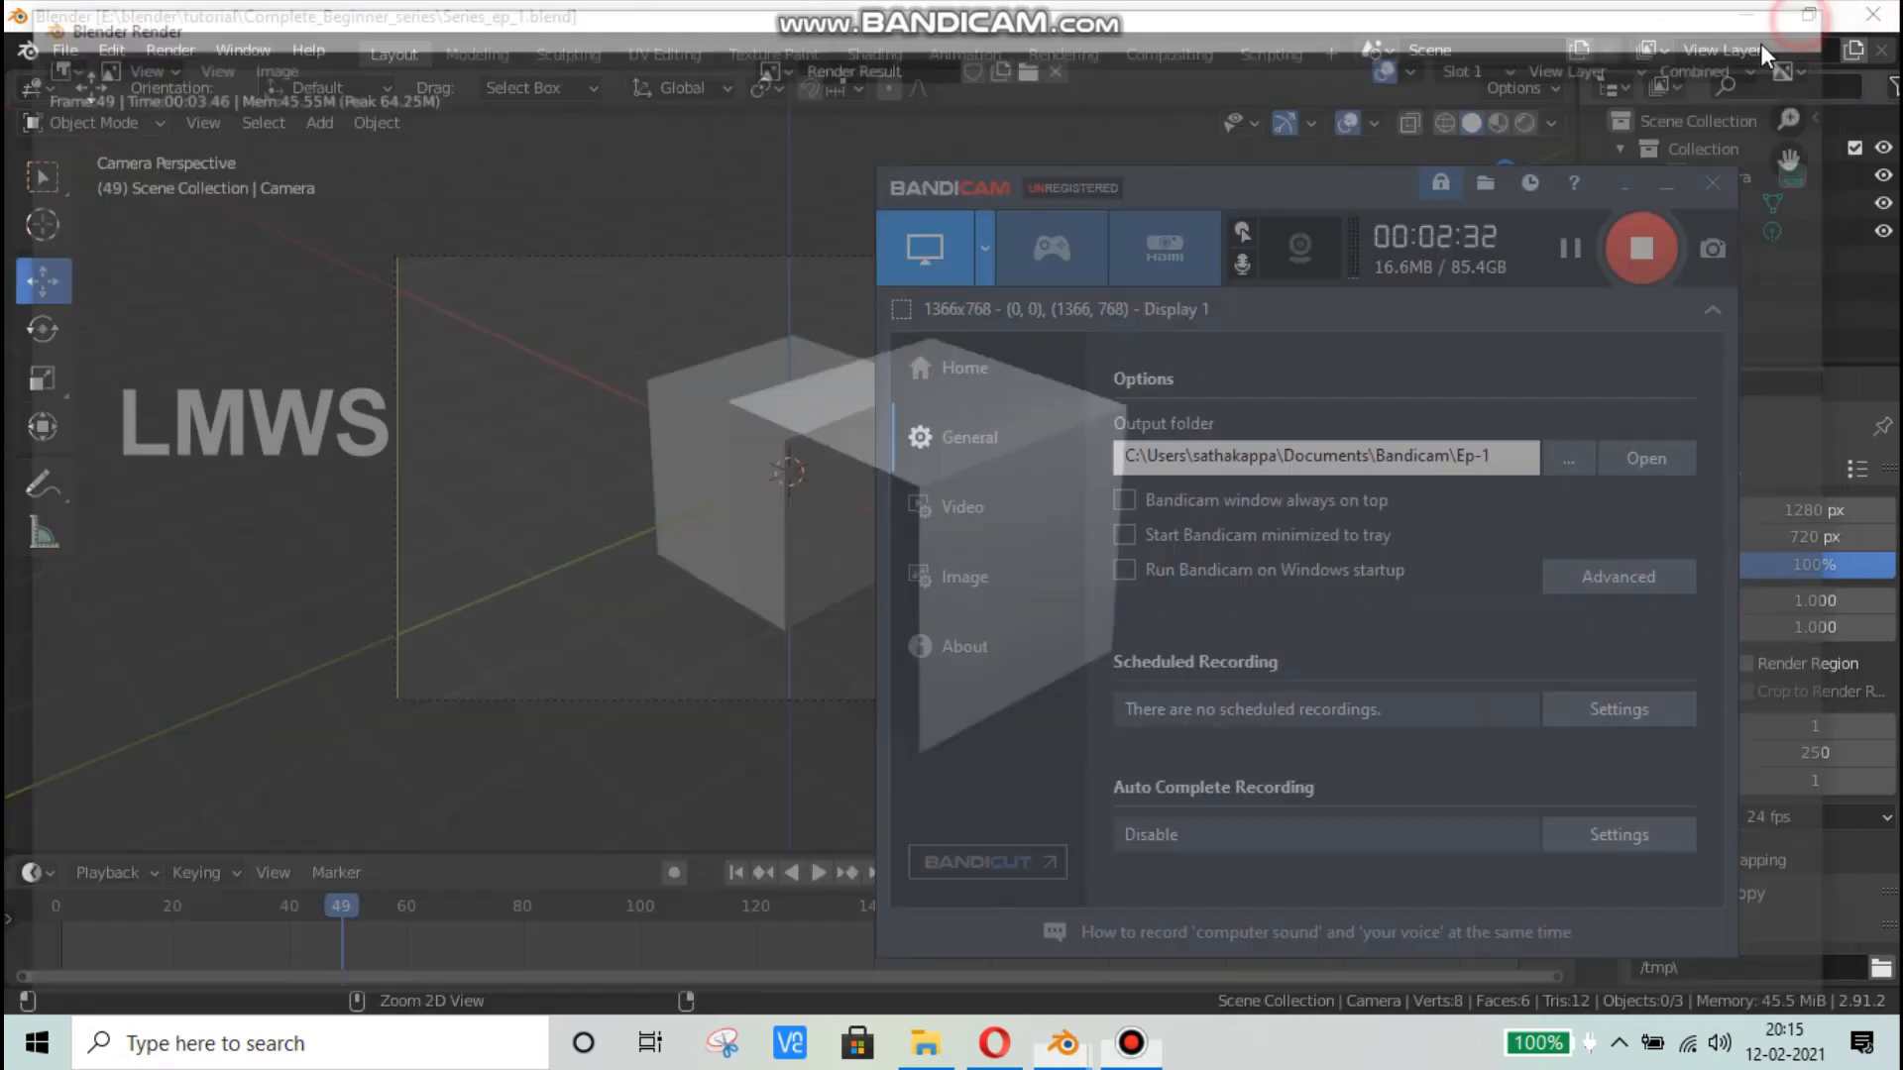
Step: Leave the camera view and orbit, pan and zoom around the cube, camera and light
click(301, 486)
middle_drag(301, 486, 529, 483)
scroll(662, 399, down, 3)
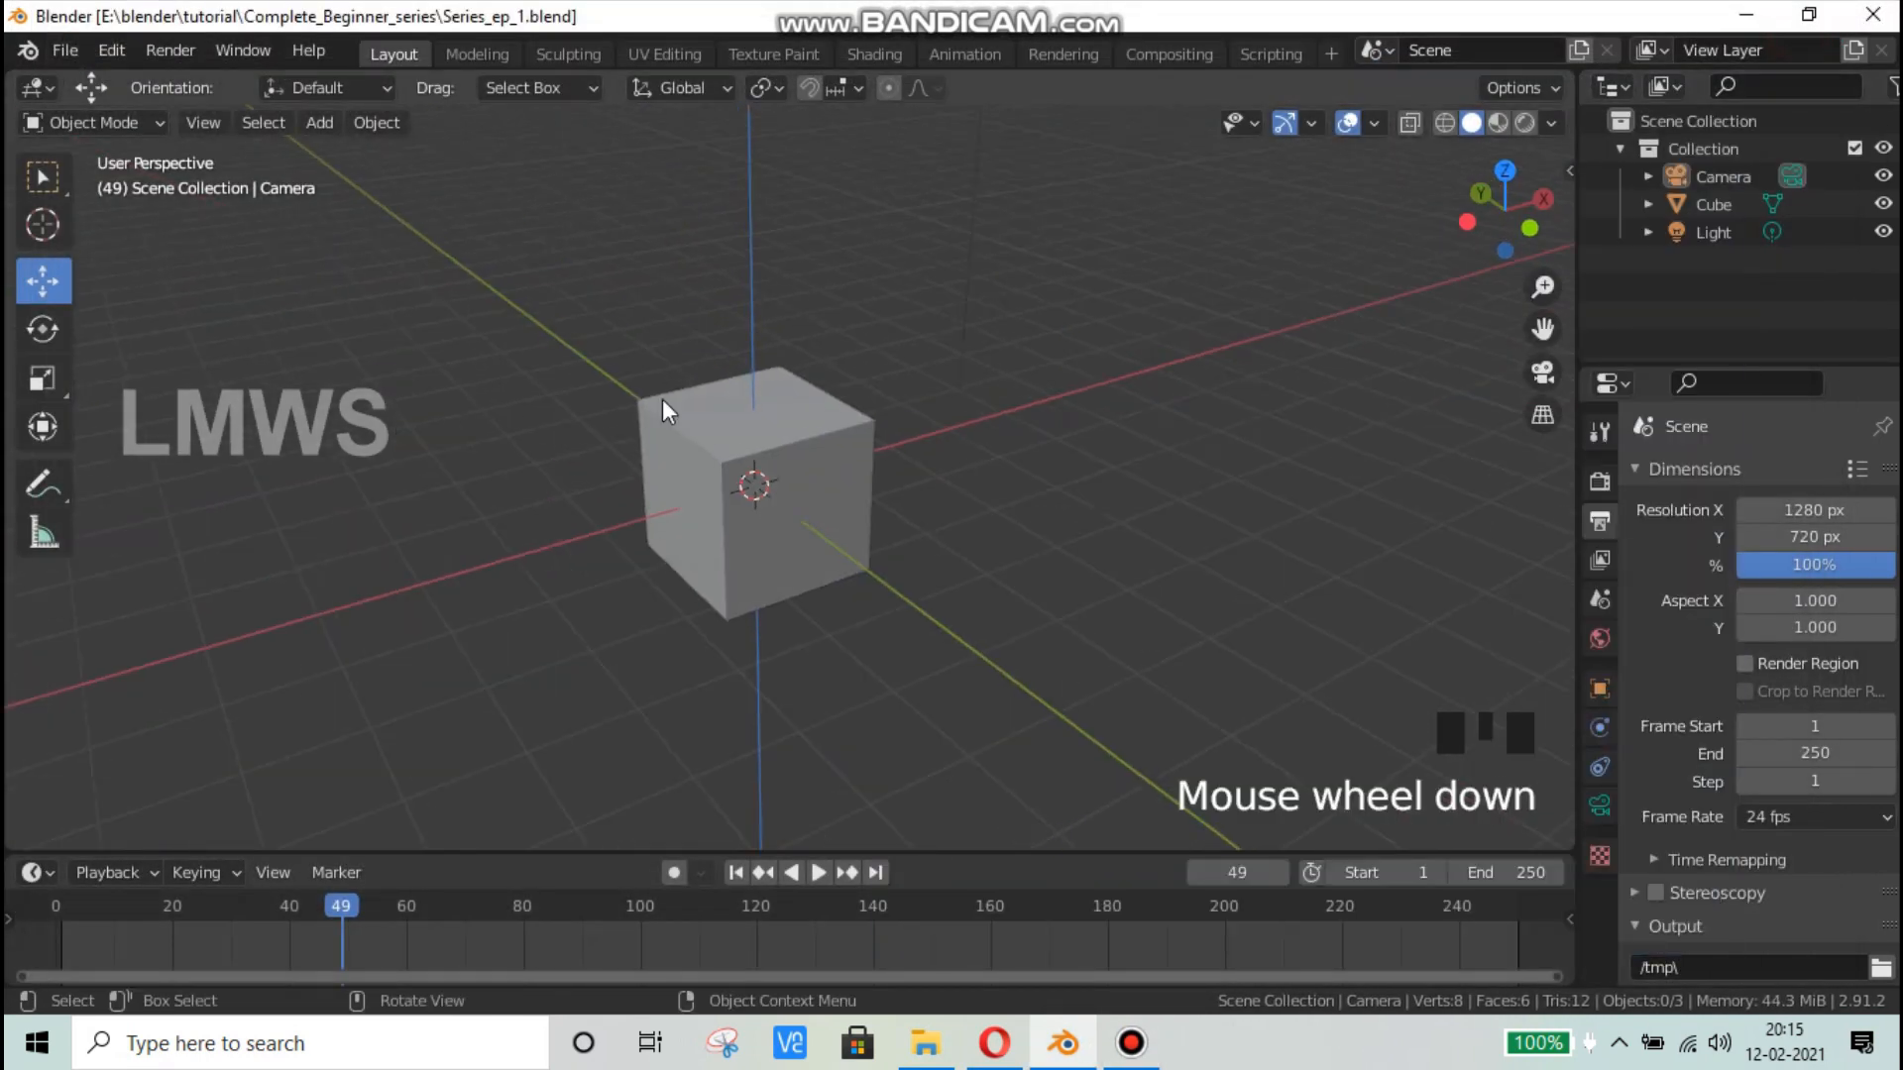
middle_drag(930, 312, 1032, 174)
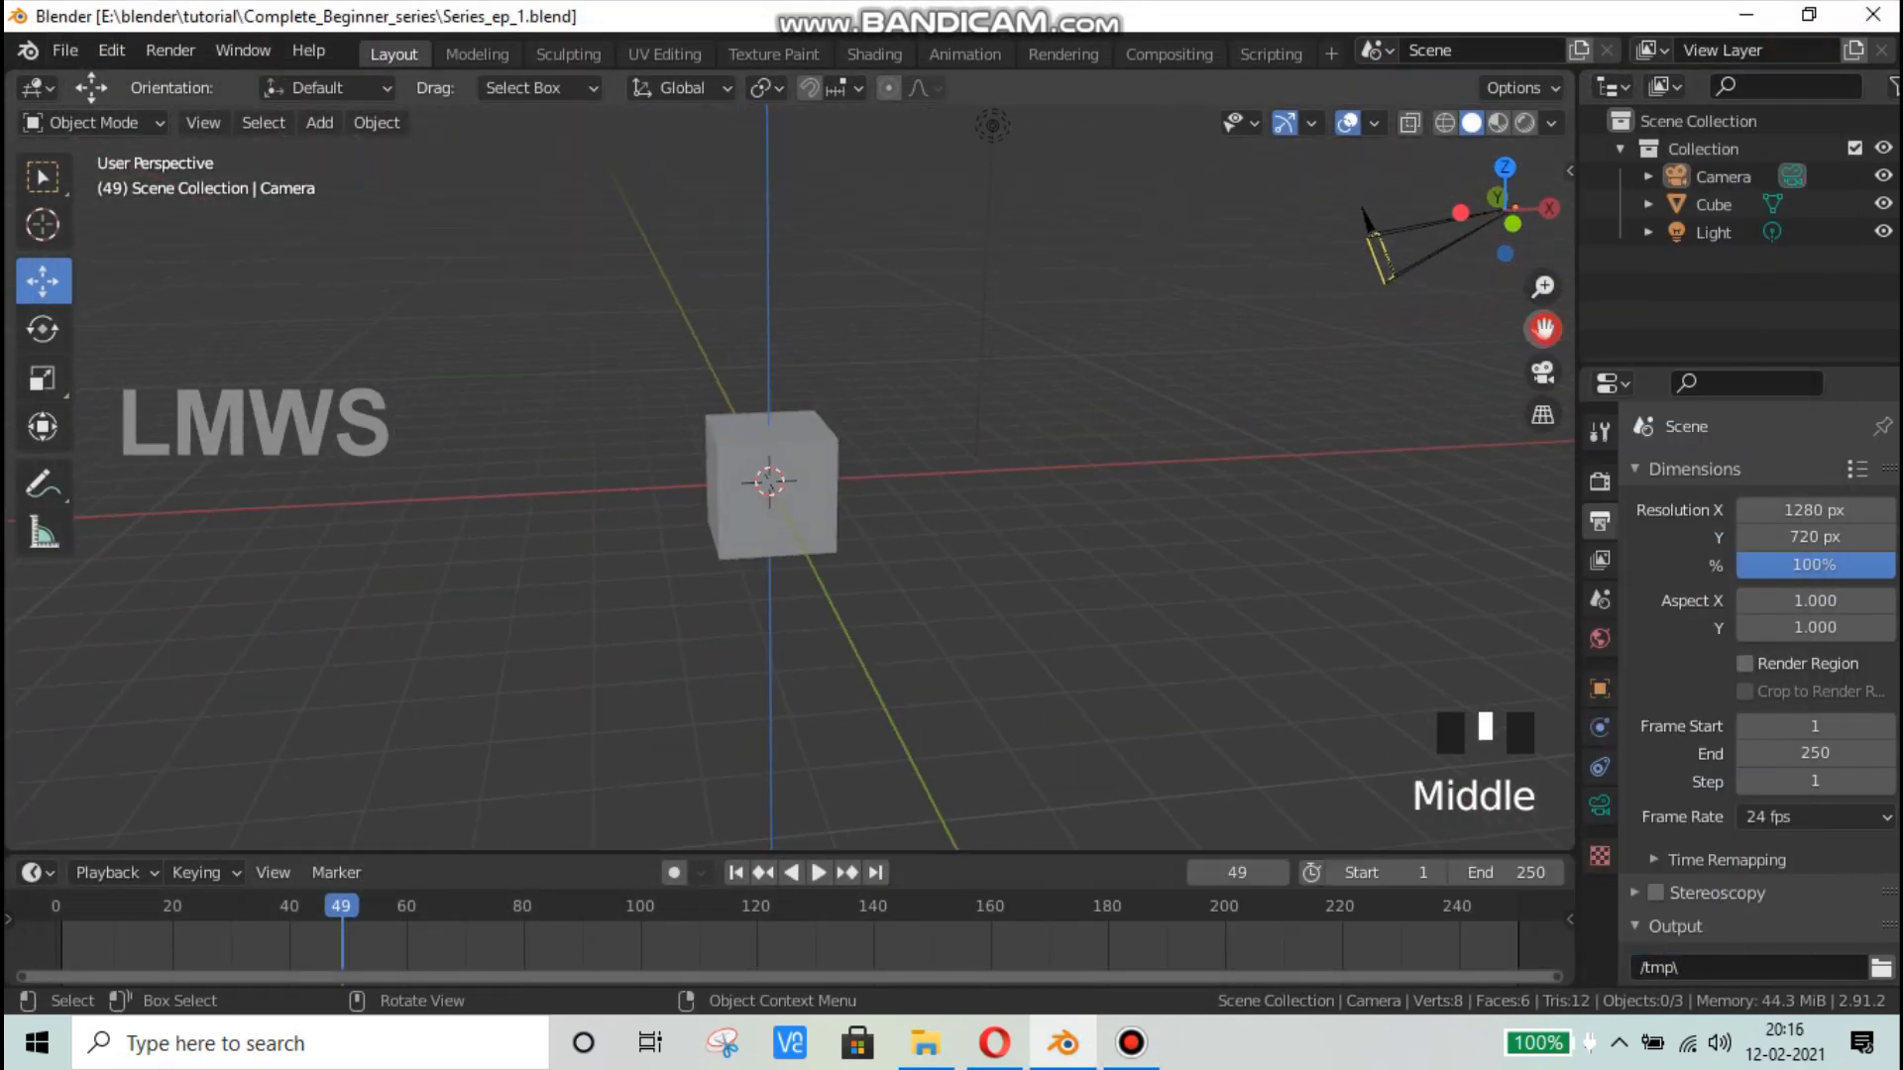
drag(1540, 337, 1036, 540)
scroll(1134, 365, up, 2)
middle_drag(1029, 582, 1223, 281)
scroll(1223, 282, down, 2)
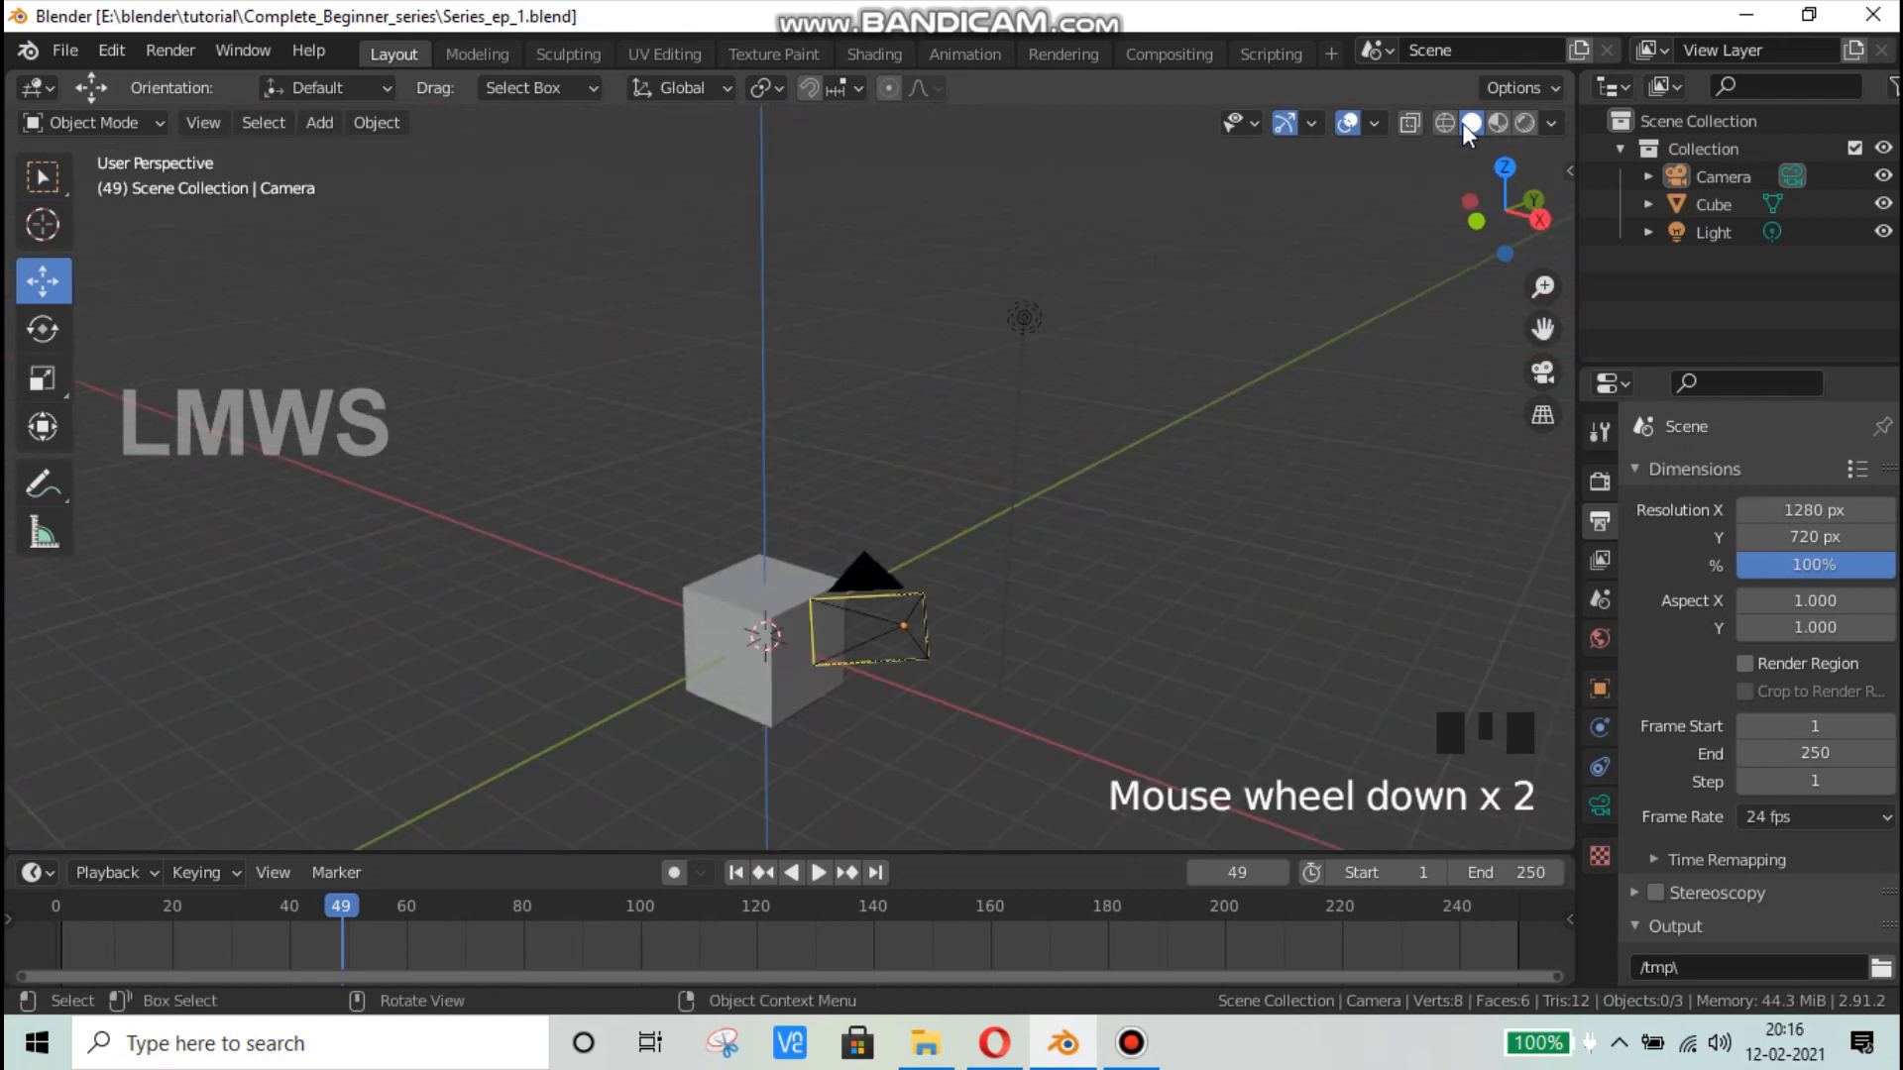
middle_drag(853, 682, 984, 404)
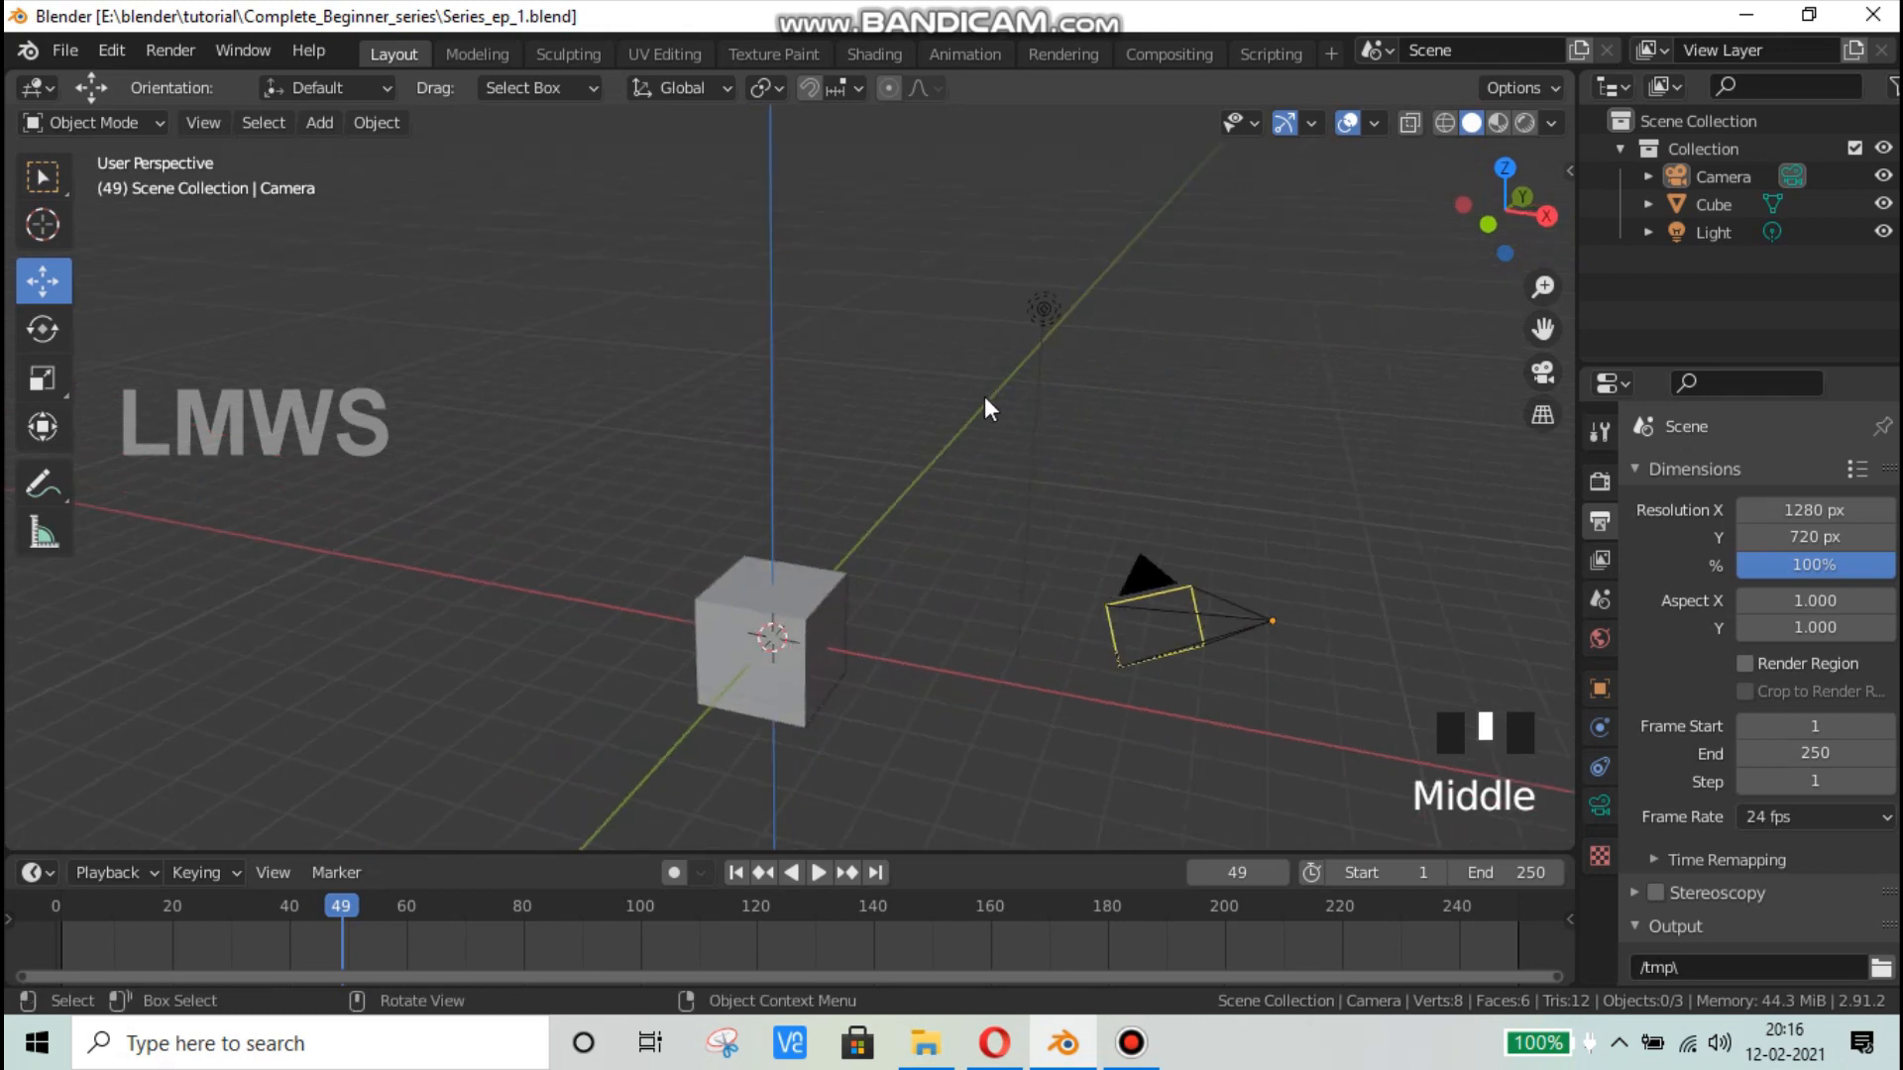
Step: Preview the scene in Rendered shading and set the light's colour to orange with H 0.091, S 1.000 and V 1.000
click(1526, 121)
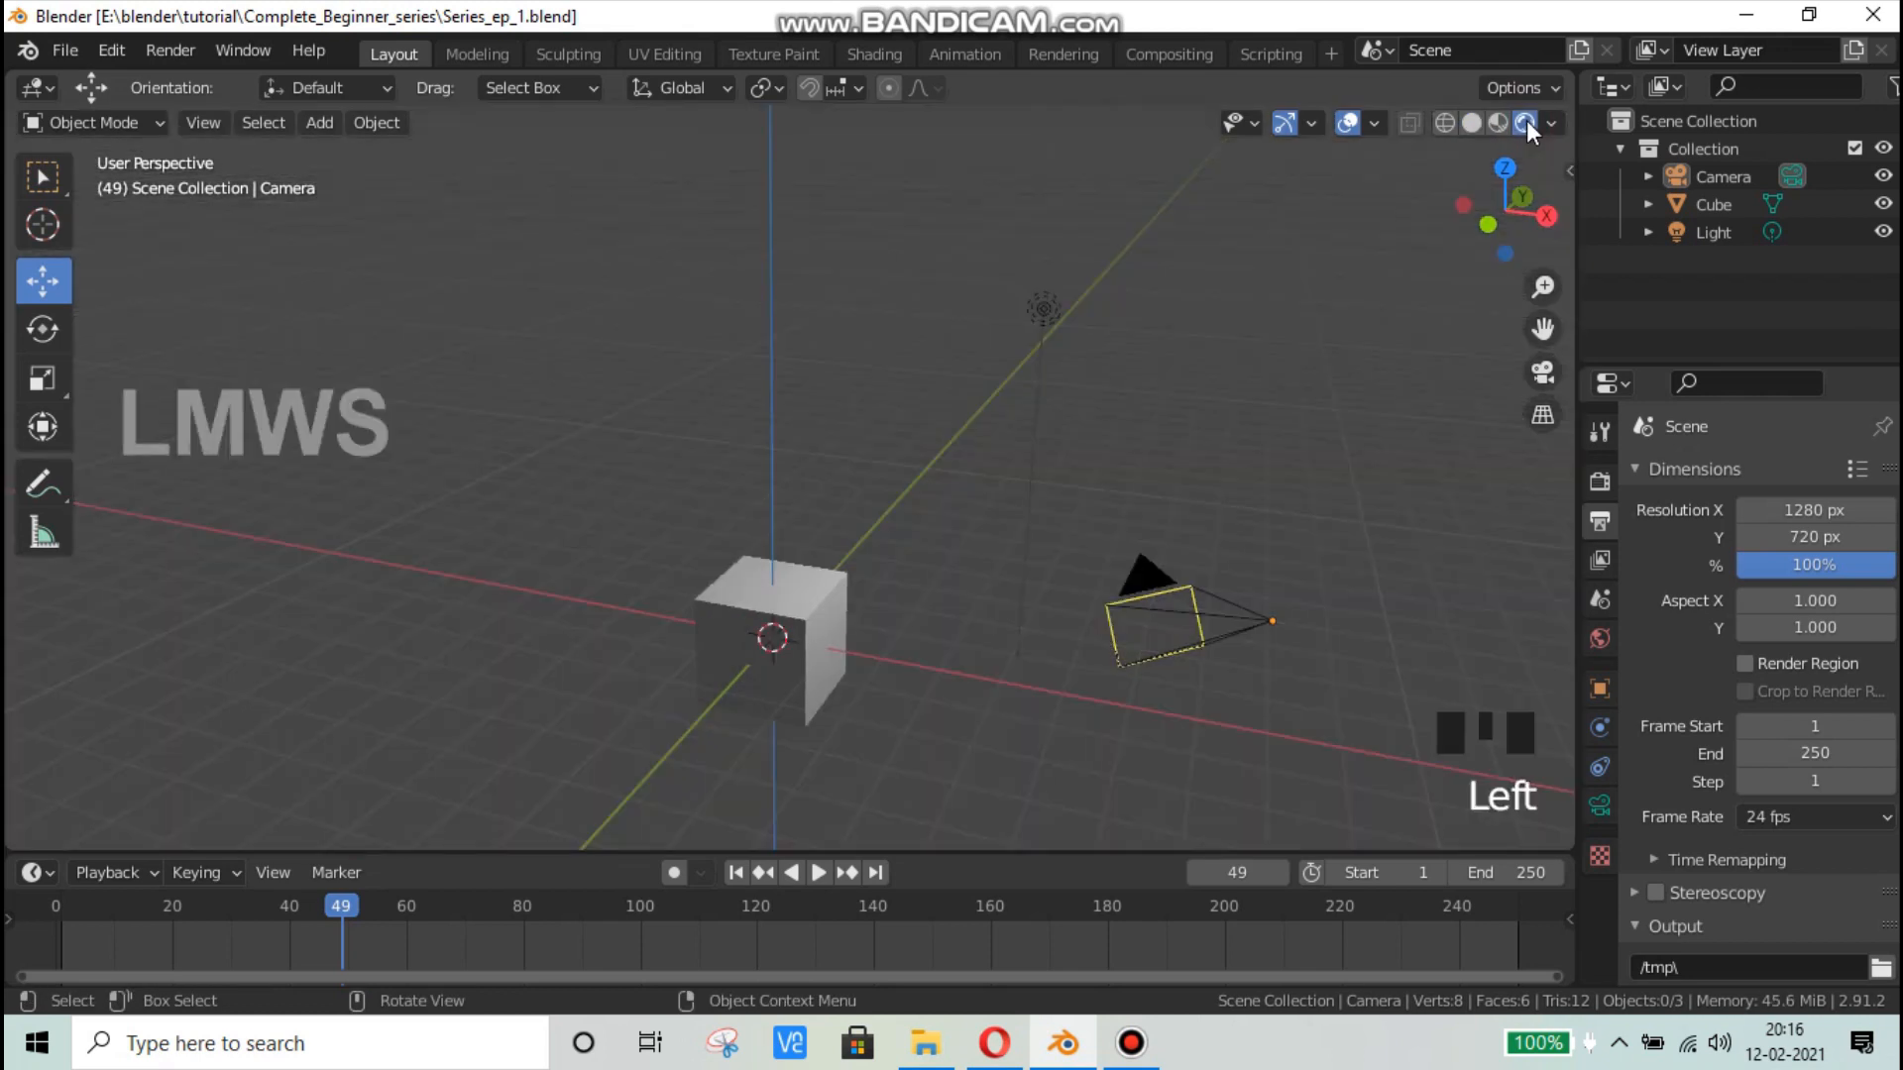
scroll(790, 610, up, 1)
click(1103, 271)
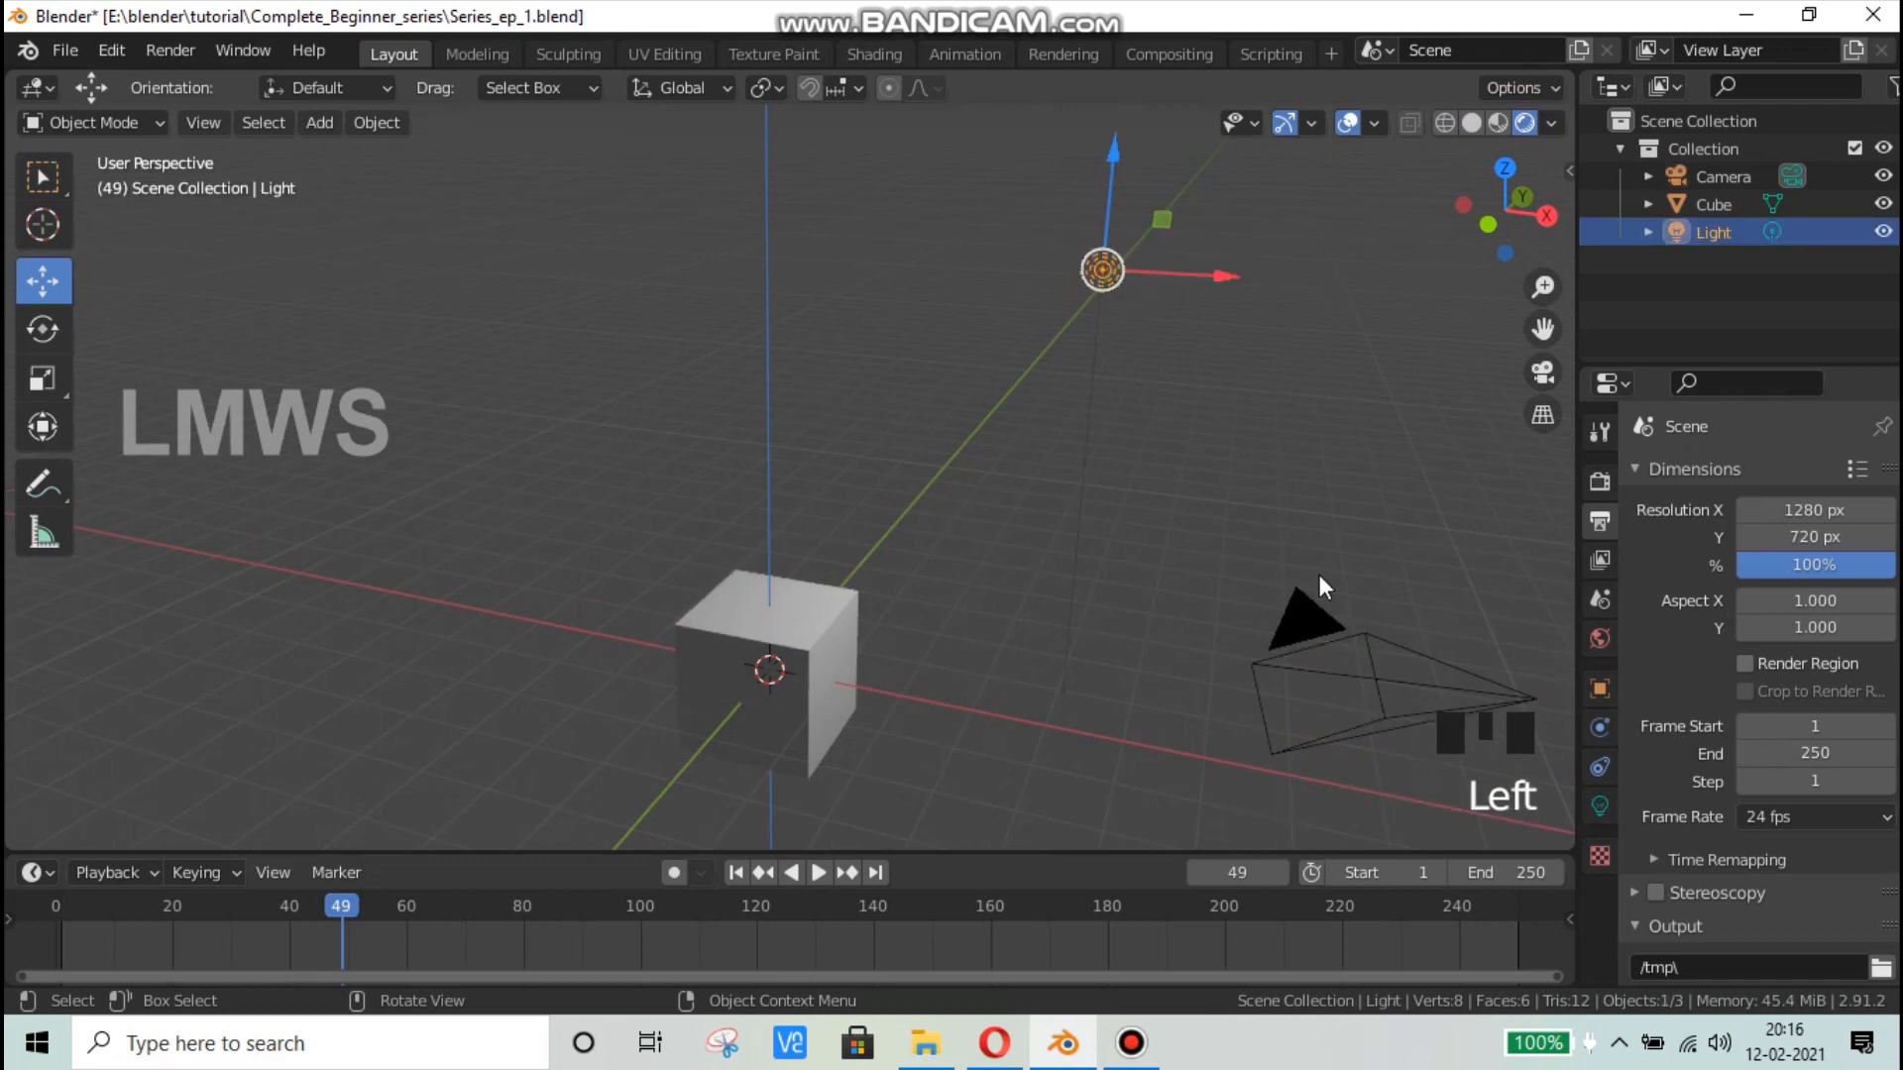
click(1601, 805)
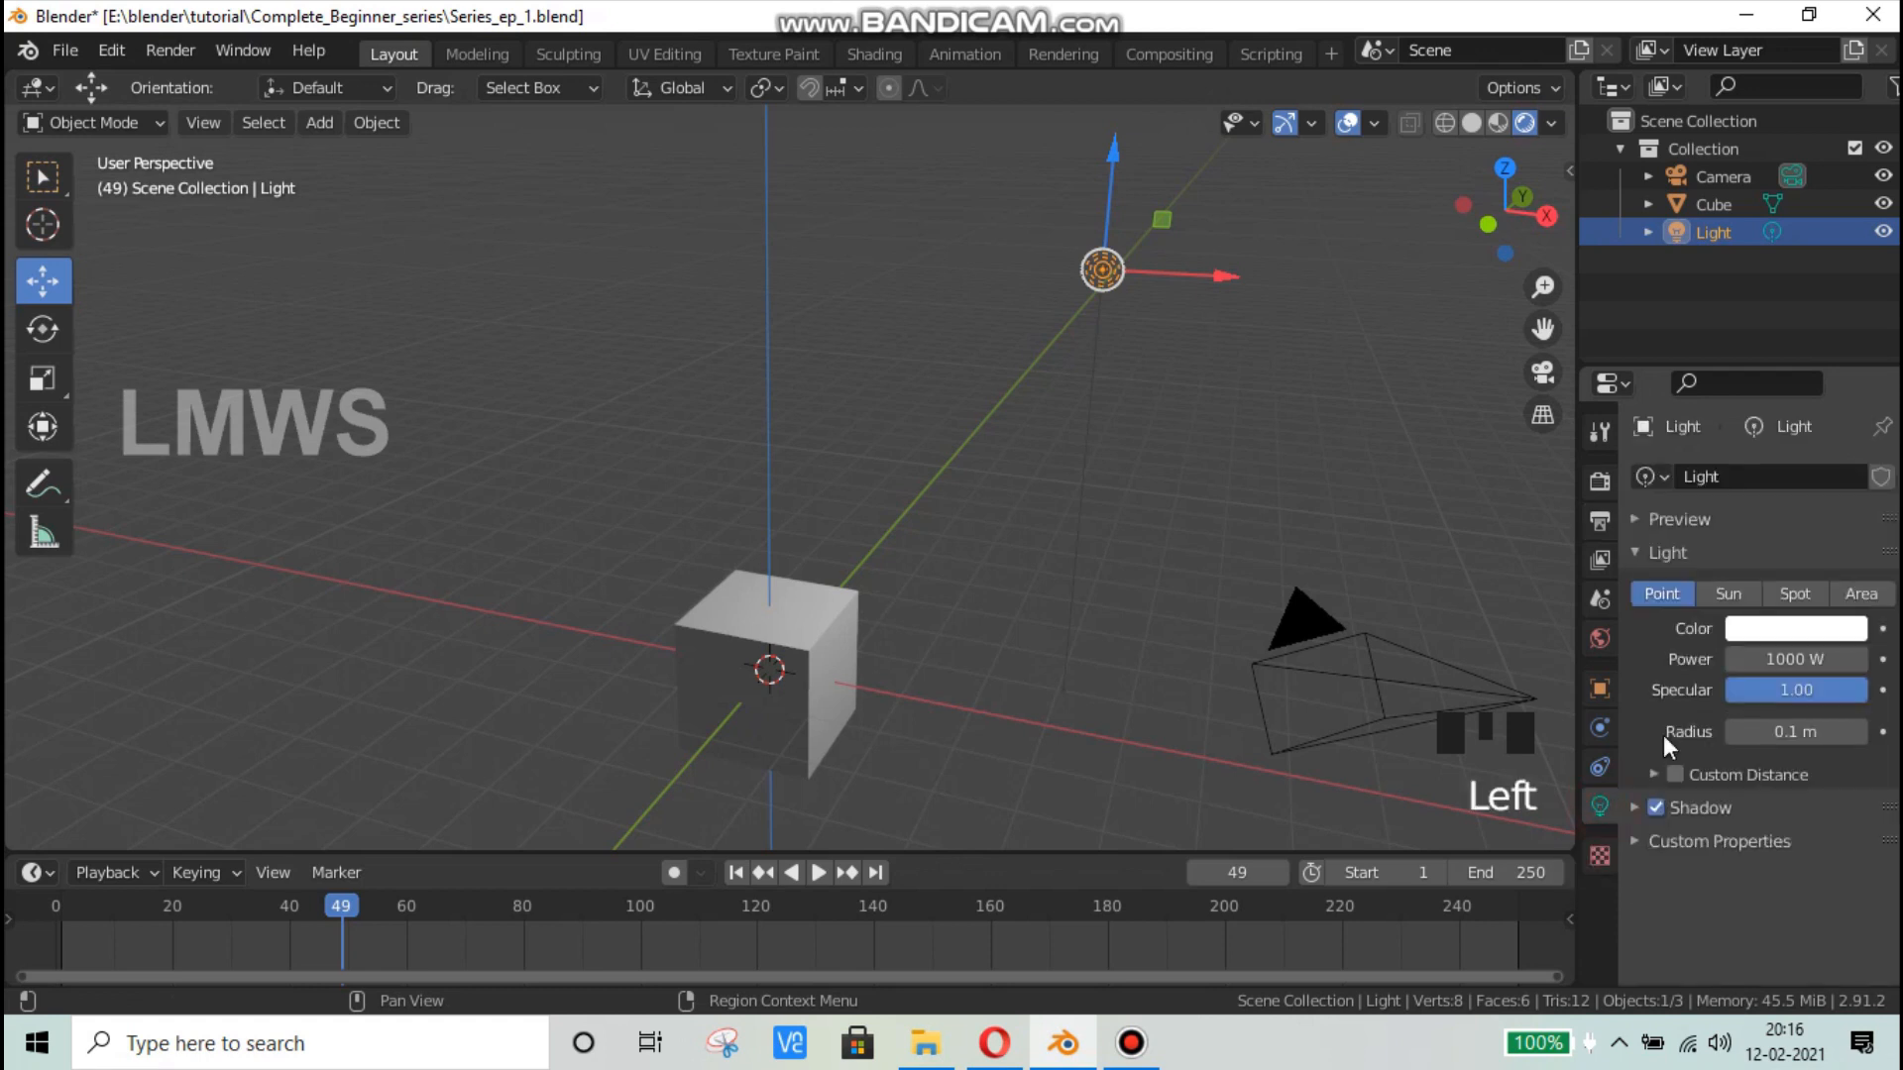
click(1750, 628)
mouse_move(1747, 361)
mouse_down()
mouse_move(1789, 327)
mouse_move(1729, 322)
mouse_move(1687, 457)
mouse_move(1662, 444)
mouse_up()
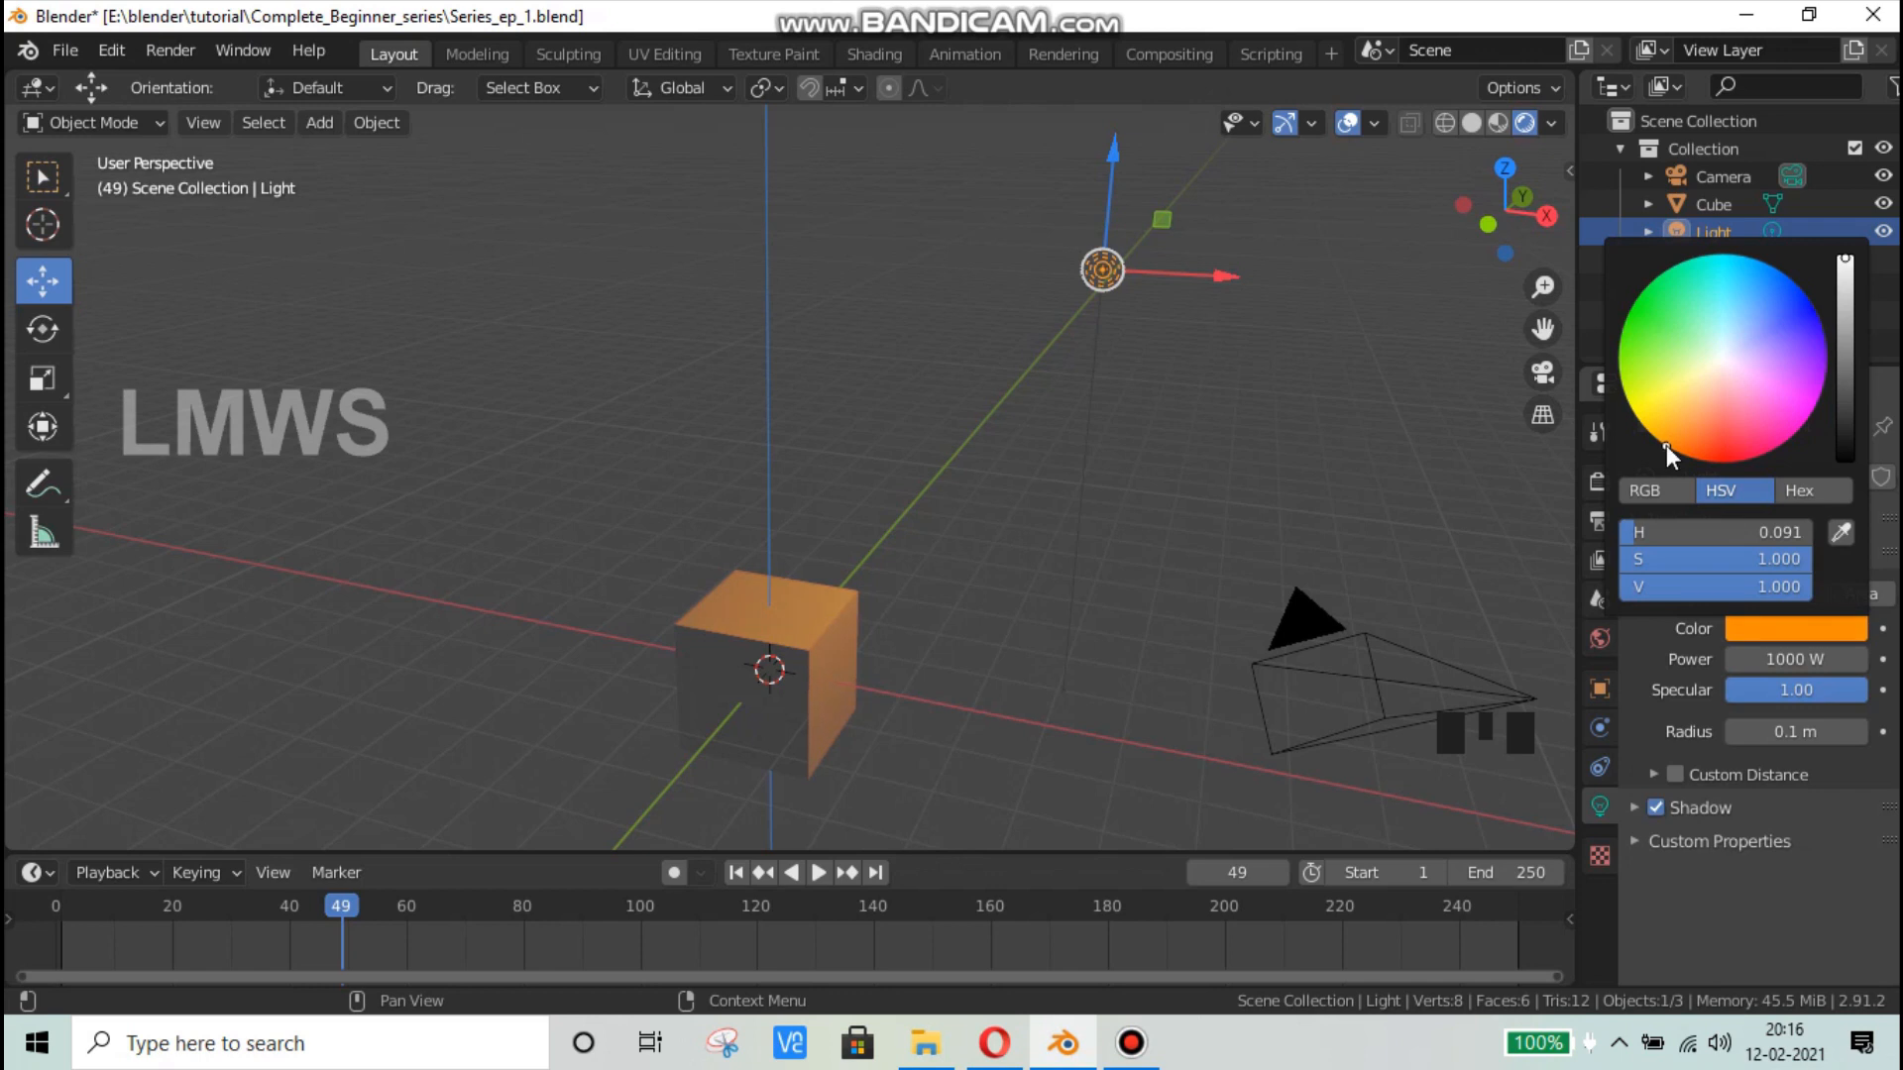
click(788, 439)
Step: Return the viewport to Solid shading and save the file
click(1475, 116)
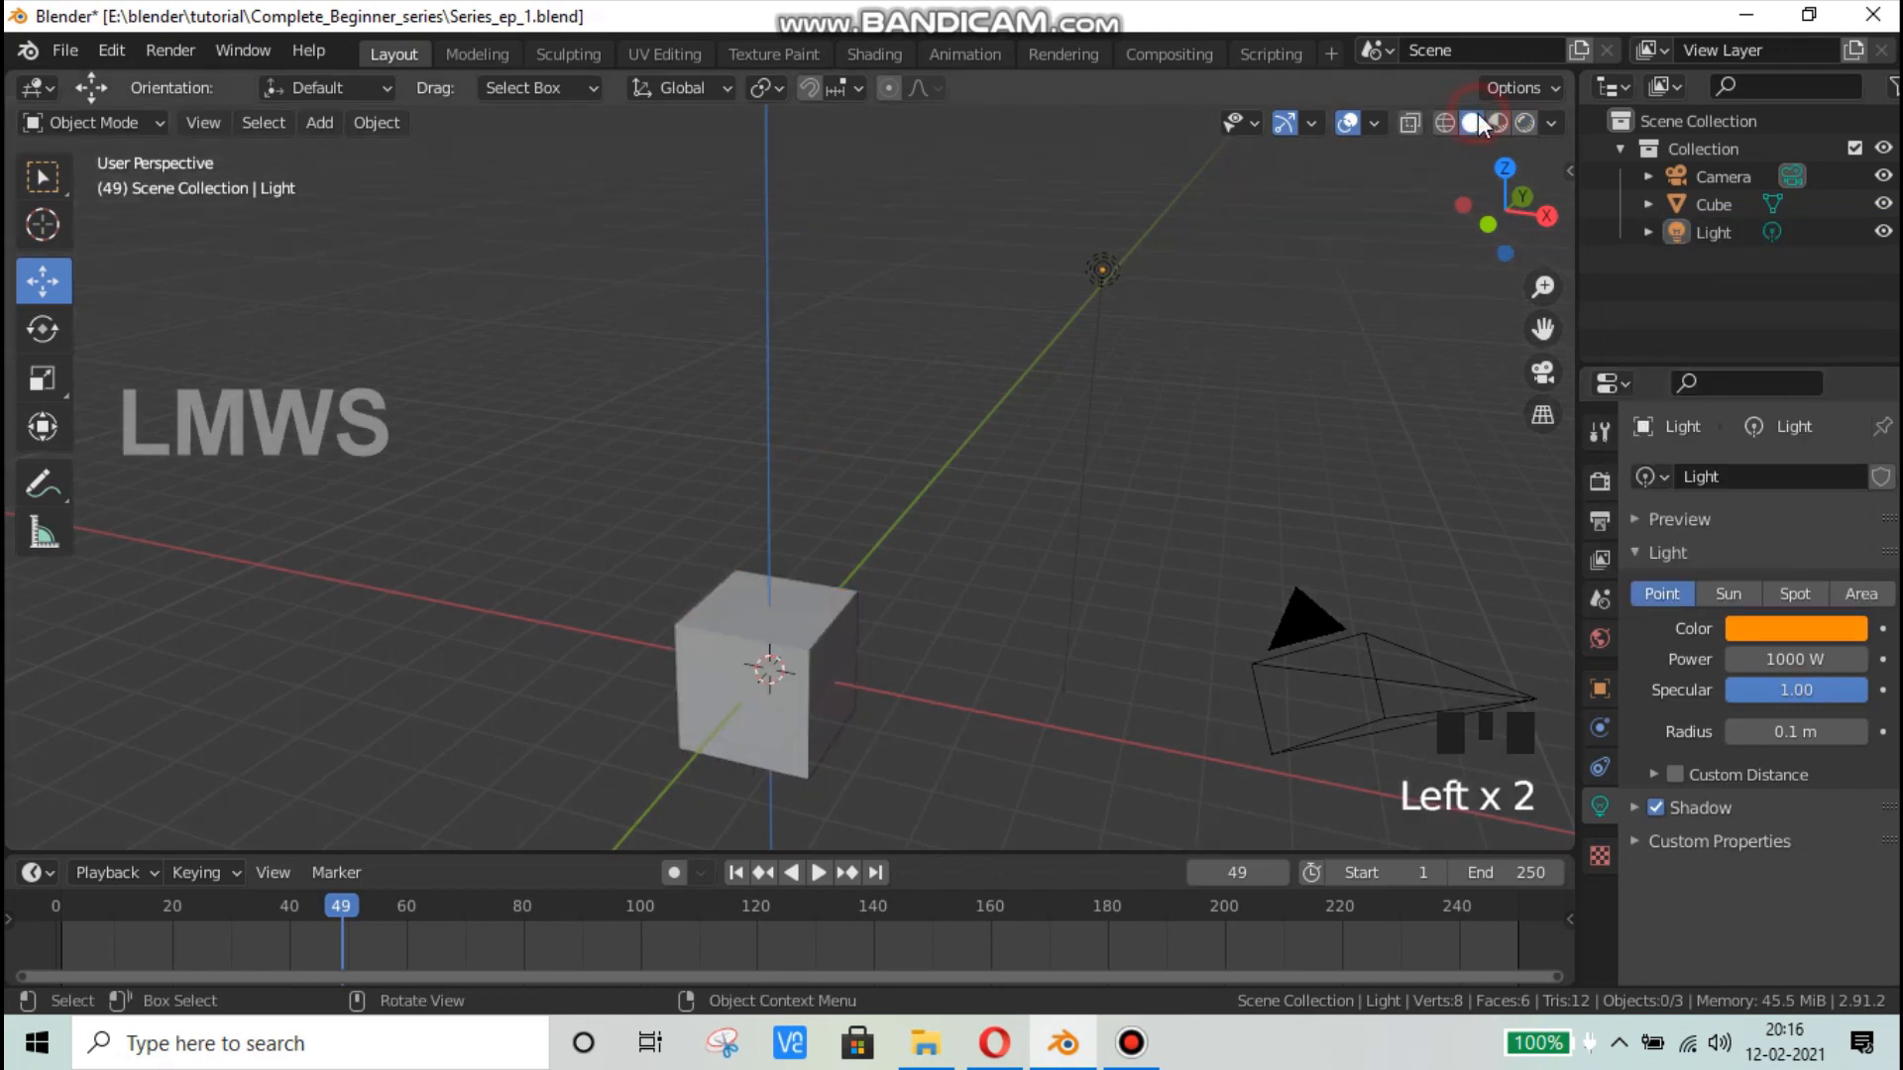
scroll(1030, 471, down, 3)
key(ctrl+s)
scroll(858, 662, up, 3)
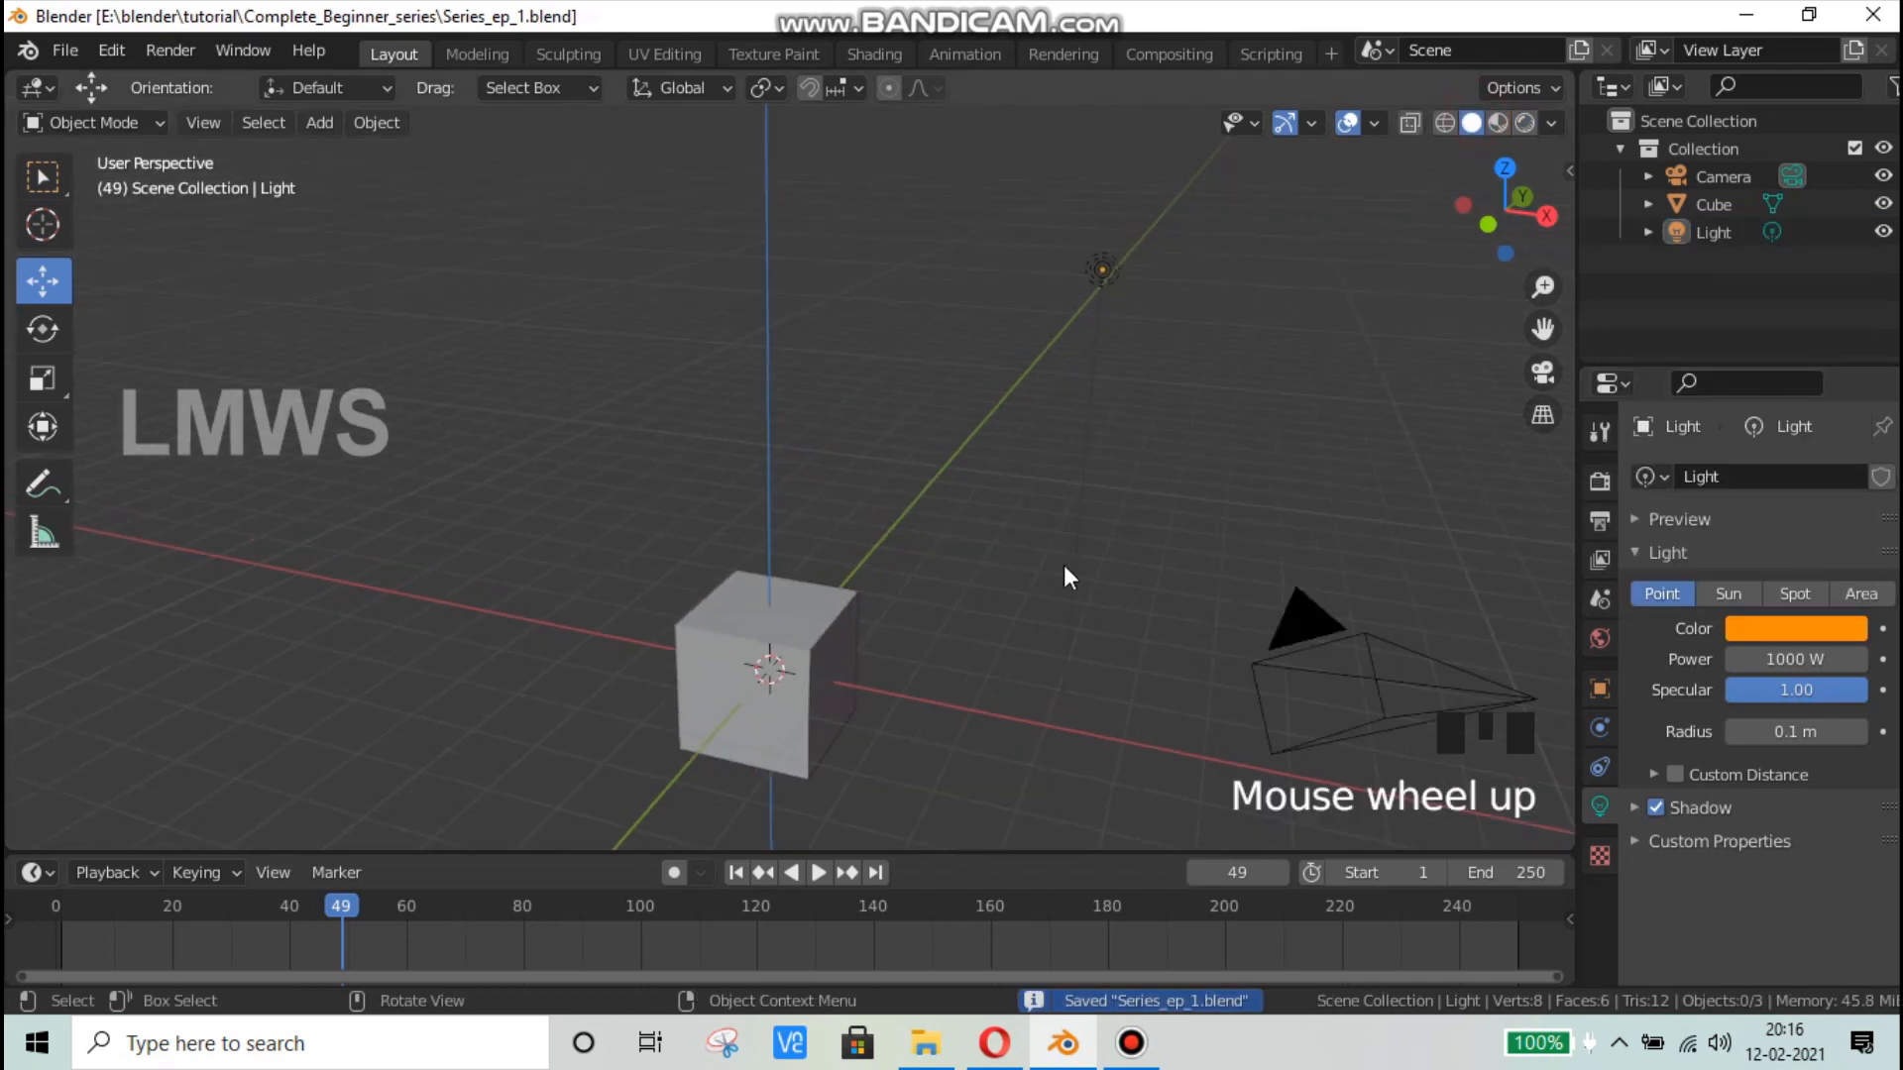
Step: Centre the cube in the viewport, and hide and show the viewport toolbar repeatedly
drag(1540, 325, 1159, 407)
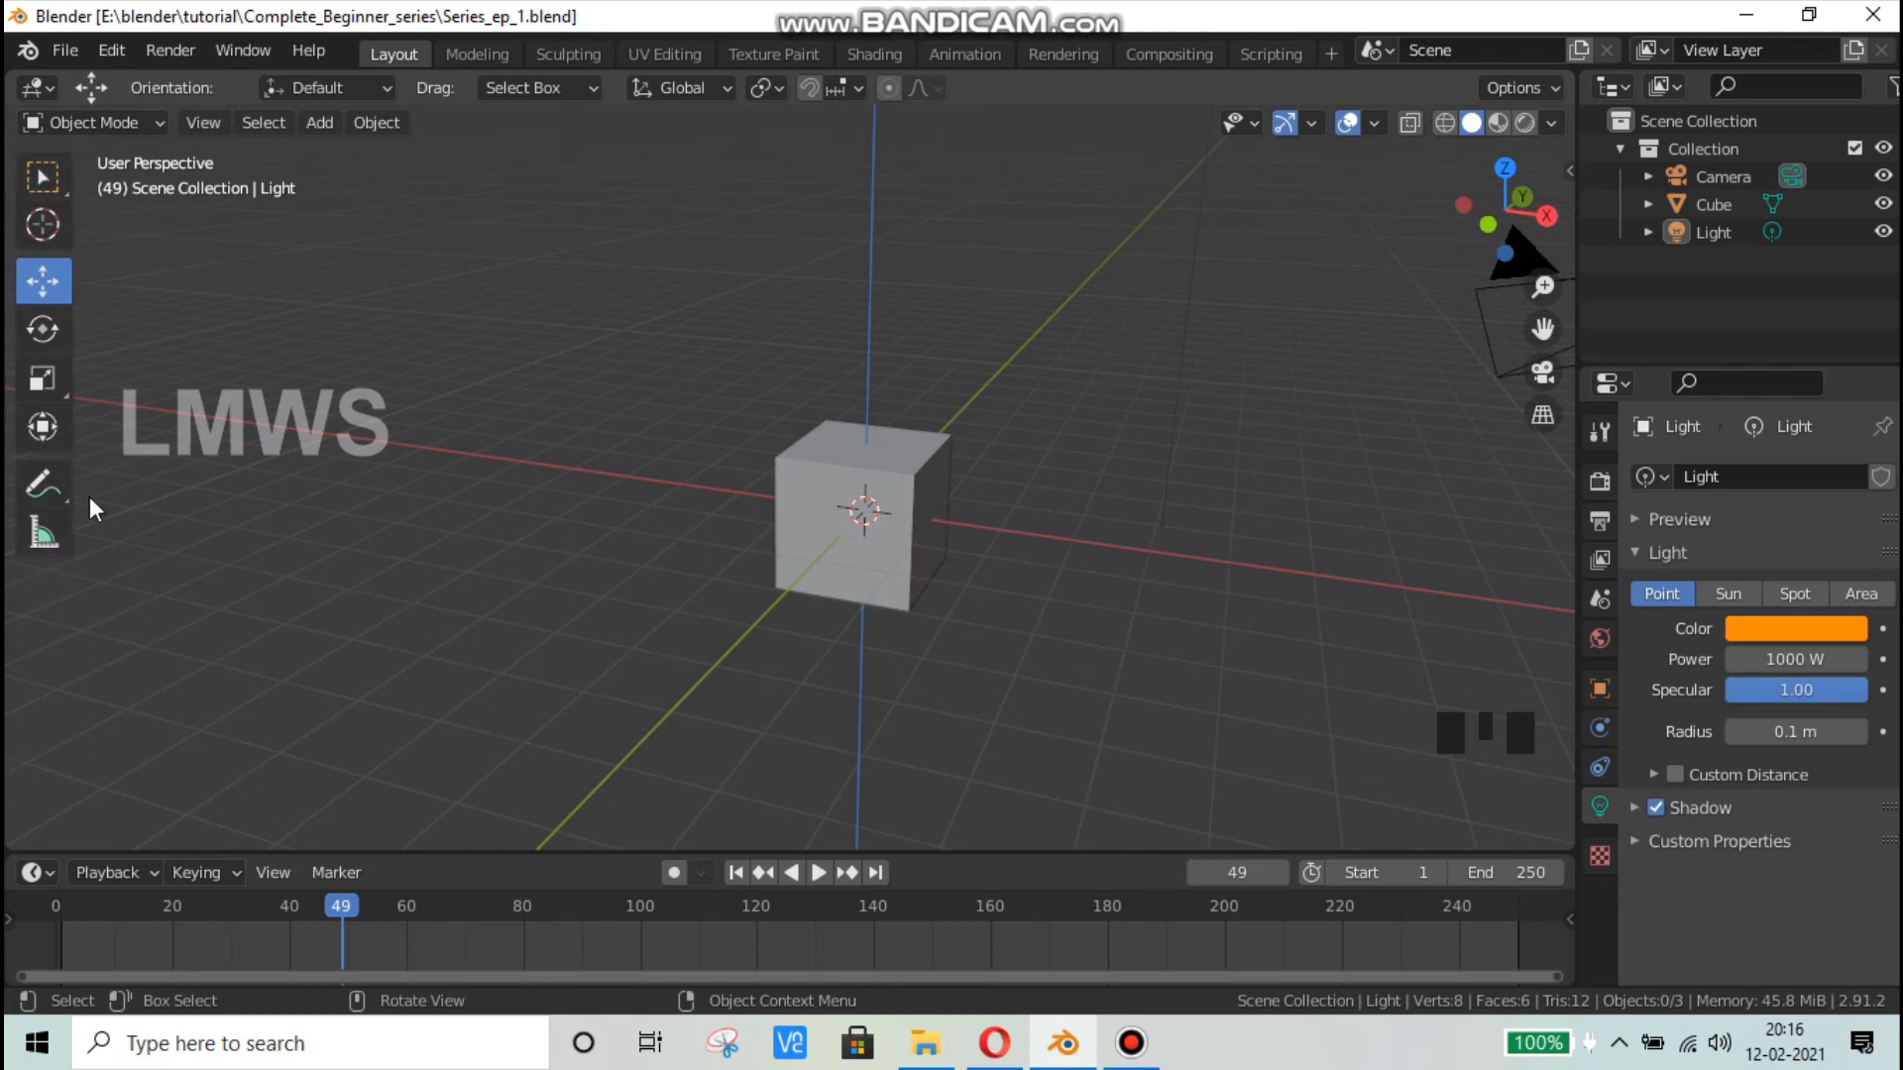
click(567, 543)
key(t)
key(t)
key(t)
key(t)
key(t)
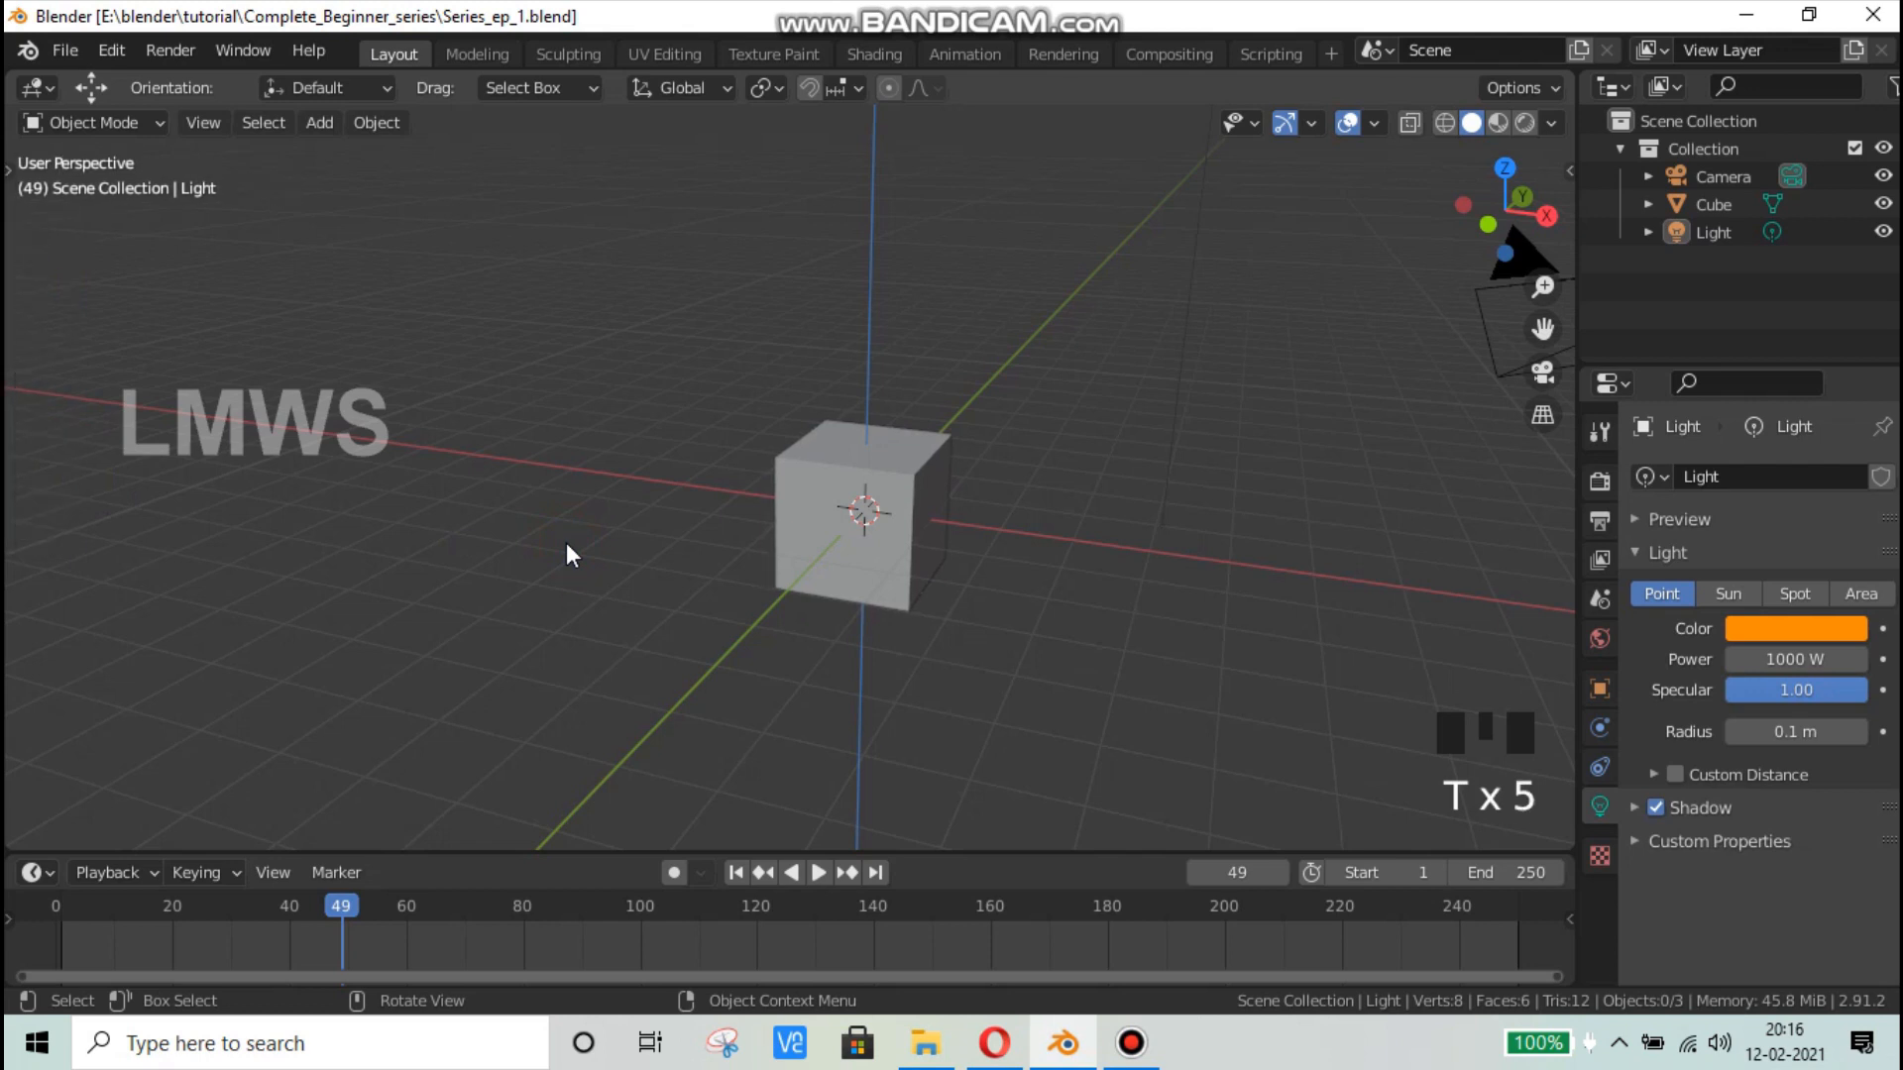
key(t)
key(t)
key(t)
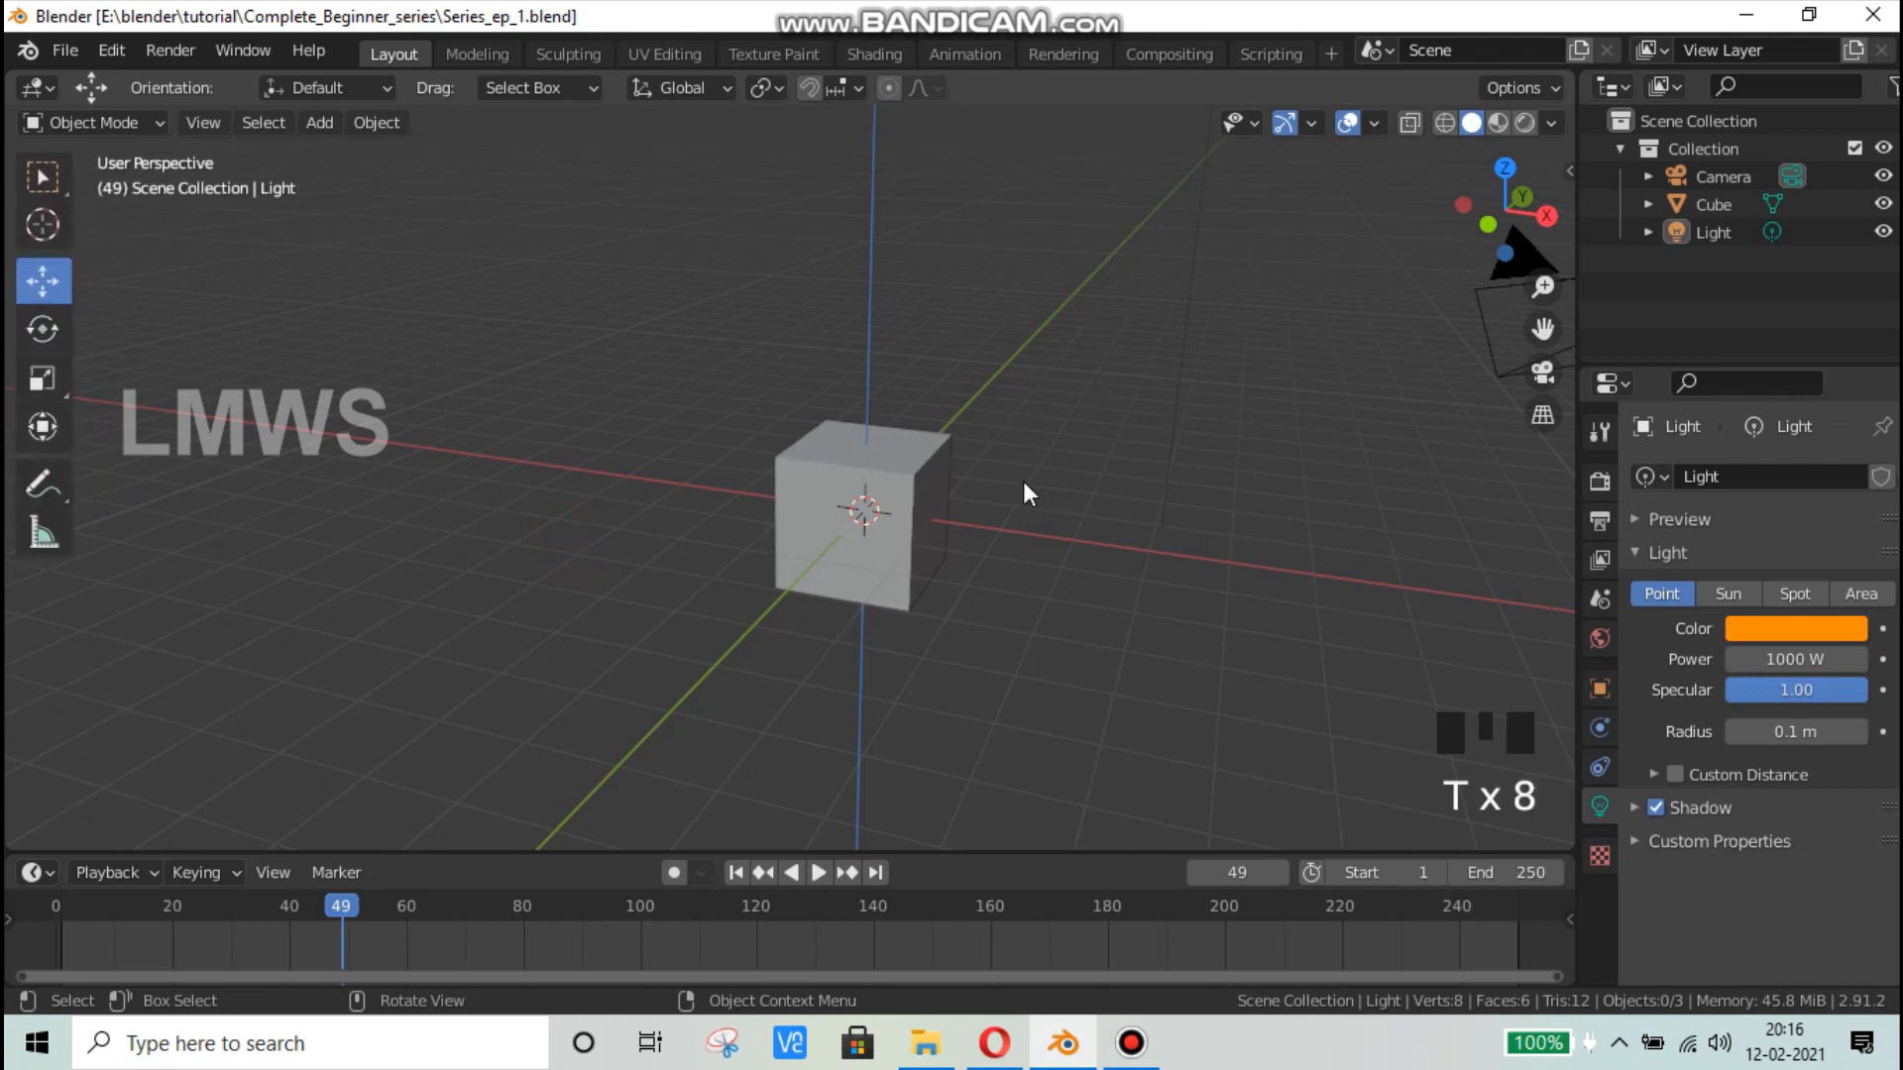
Step: Select the cube, activate the Select Box tool and display the available selection tool variants
click(859, 538)
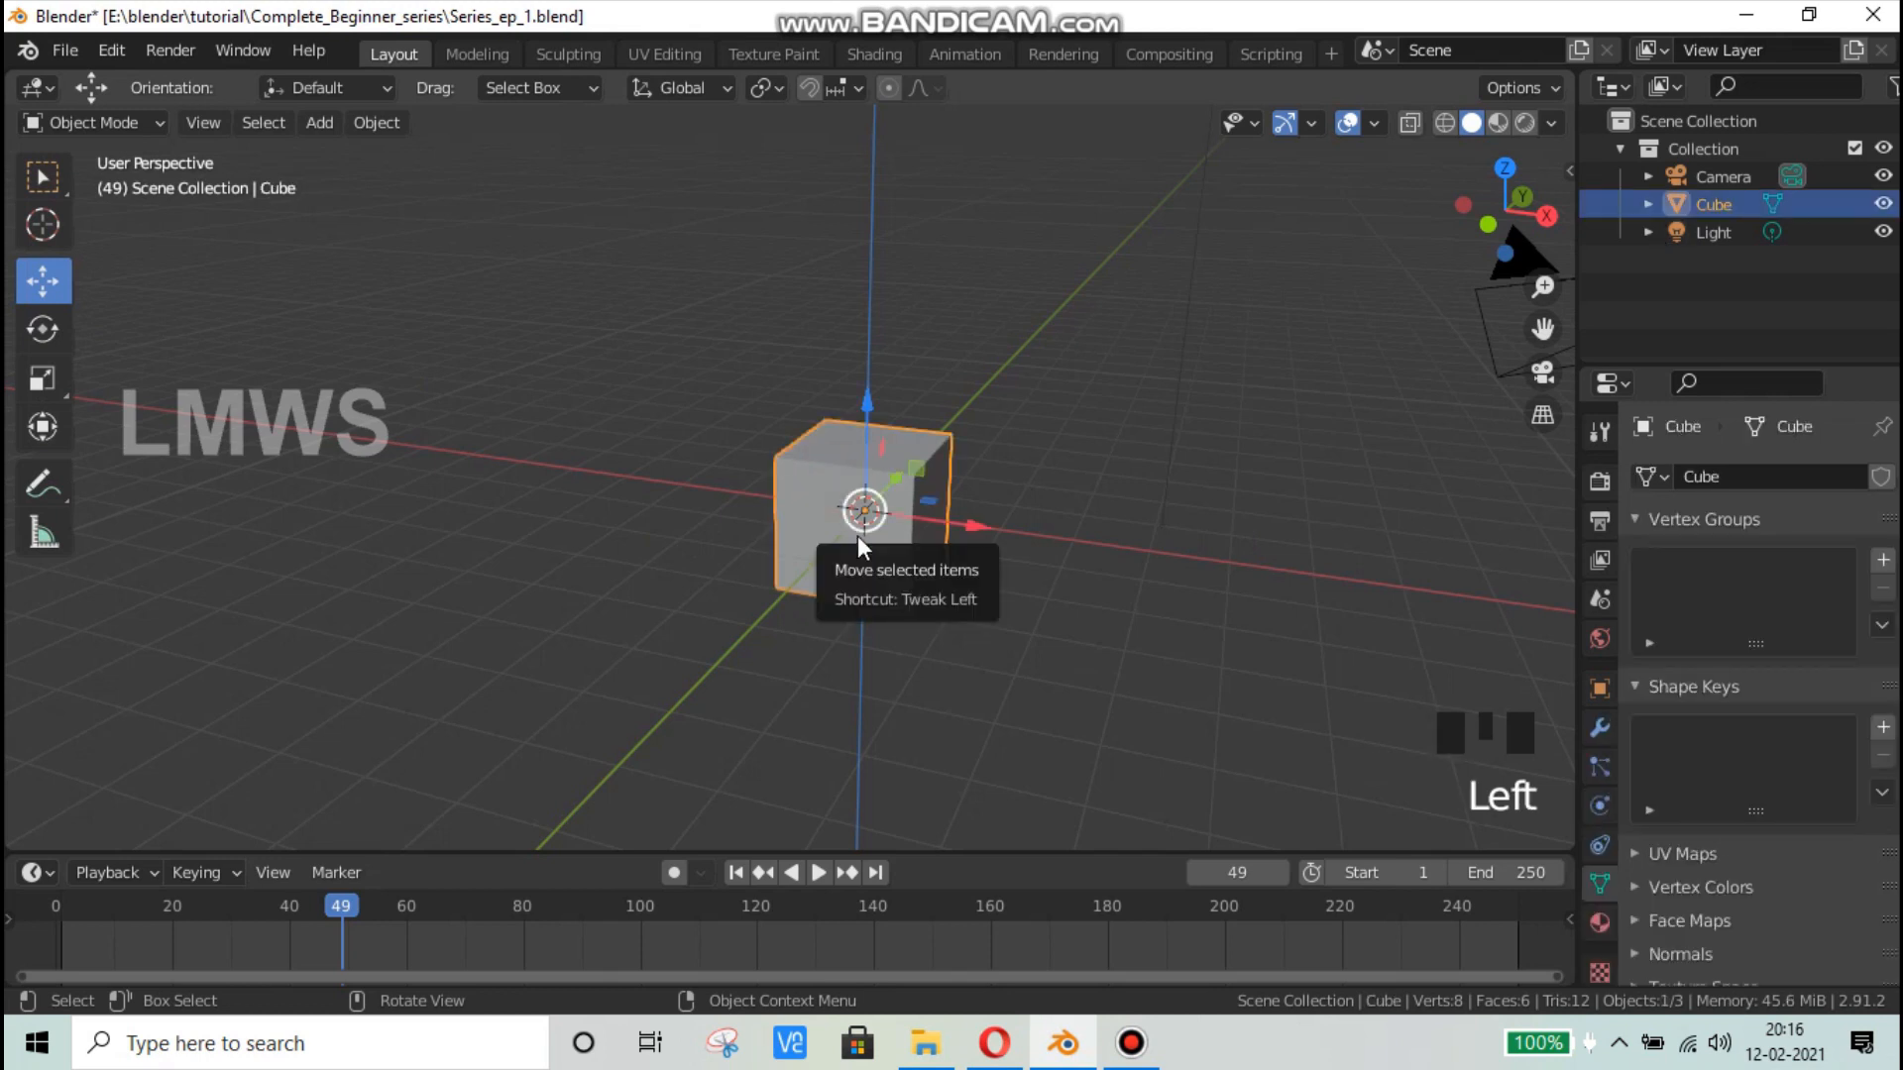
mouse_move(654, 551)
middle_down()
mouse_move(806, 591)
mouse_move(662, 583)
middle_up()
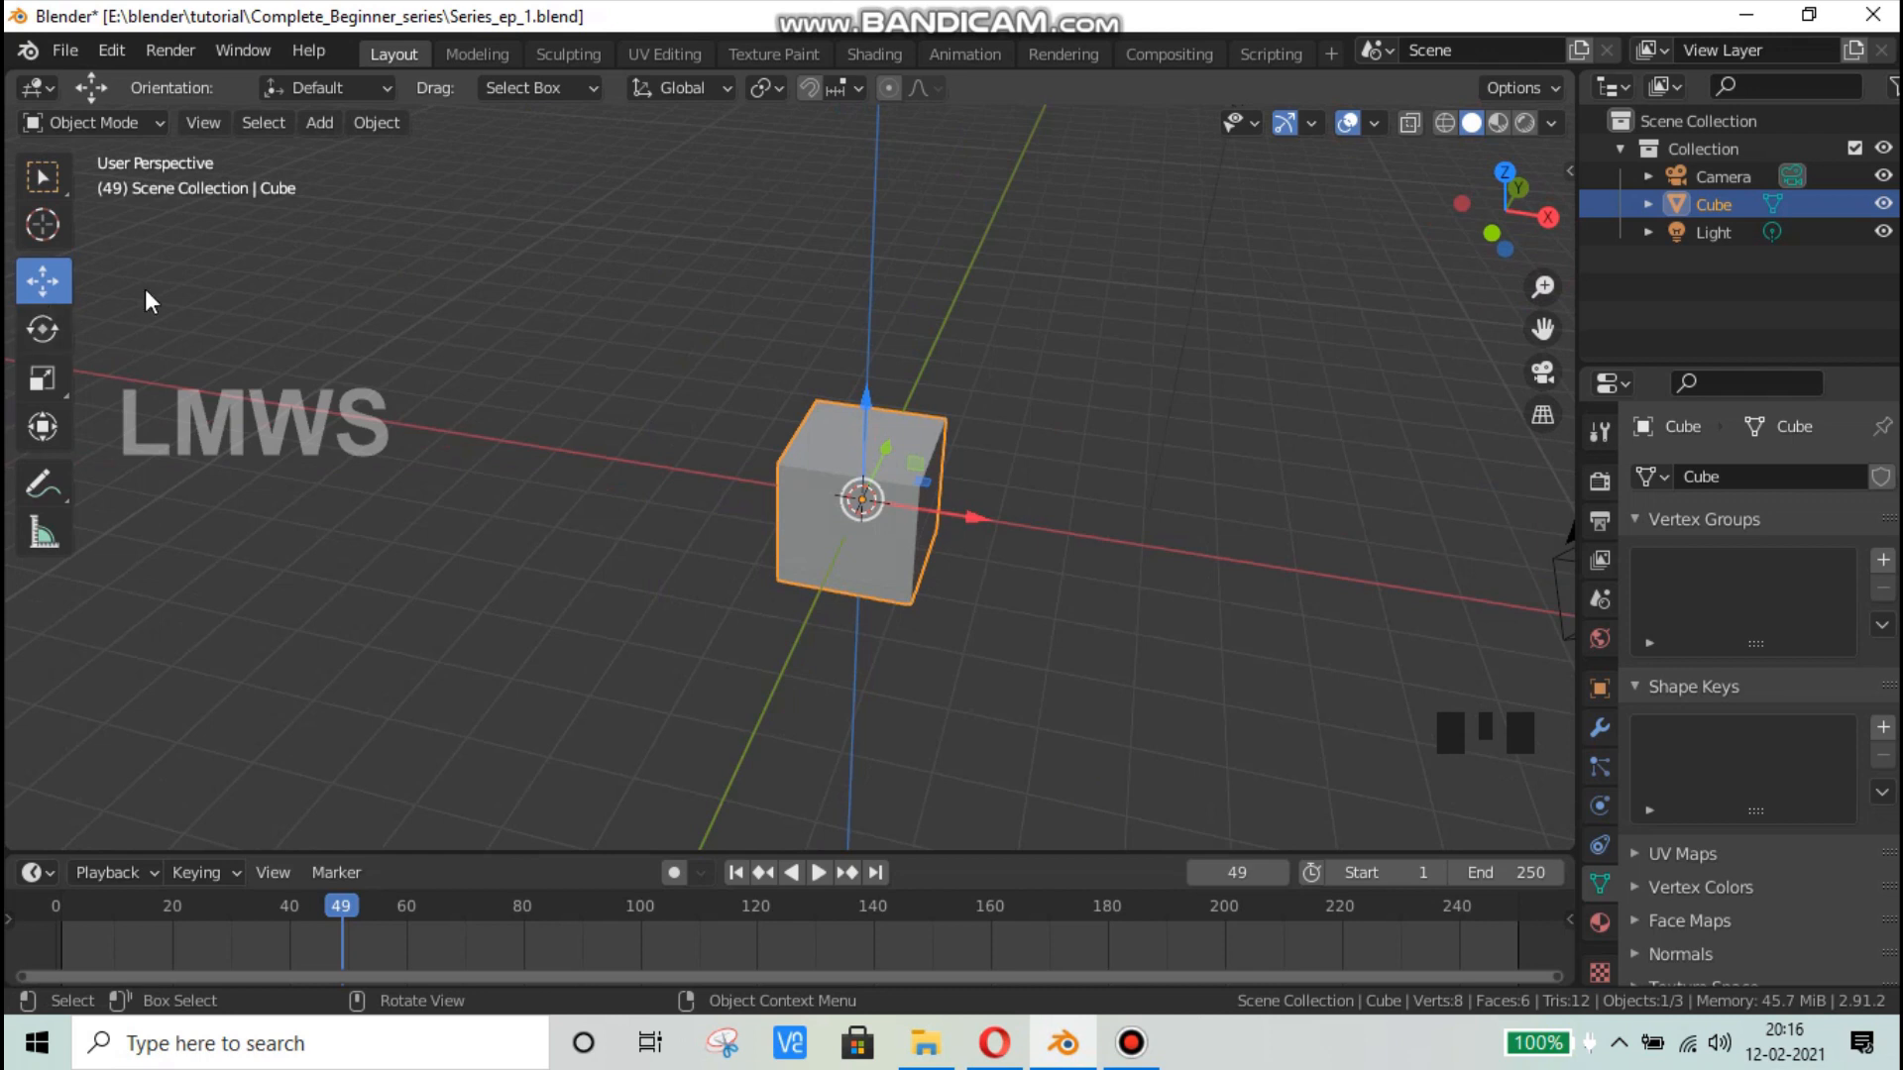
middle_drag(883, 659, 6, 242)
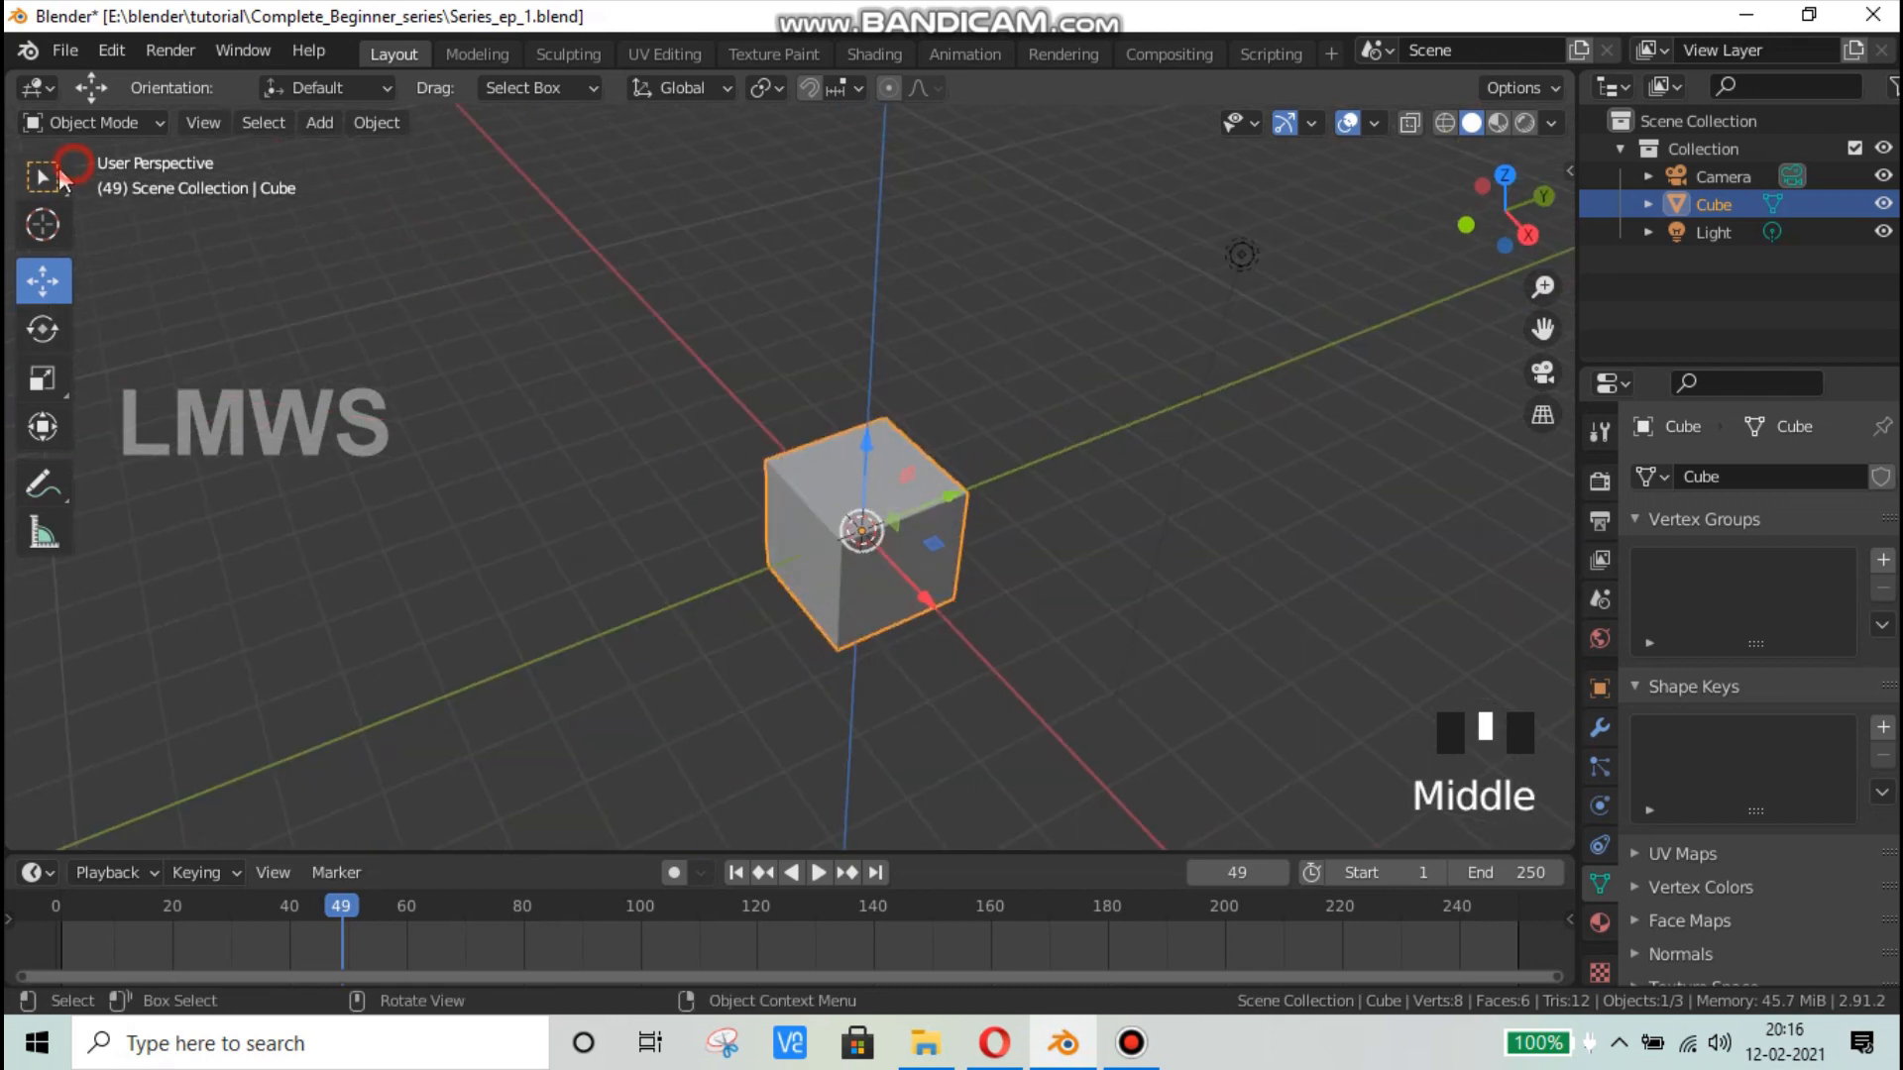
double_click(58, 176)
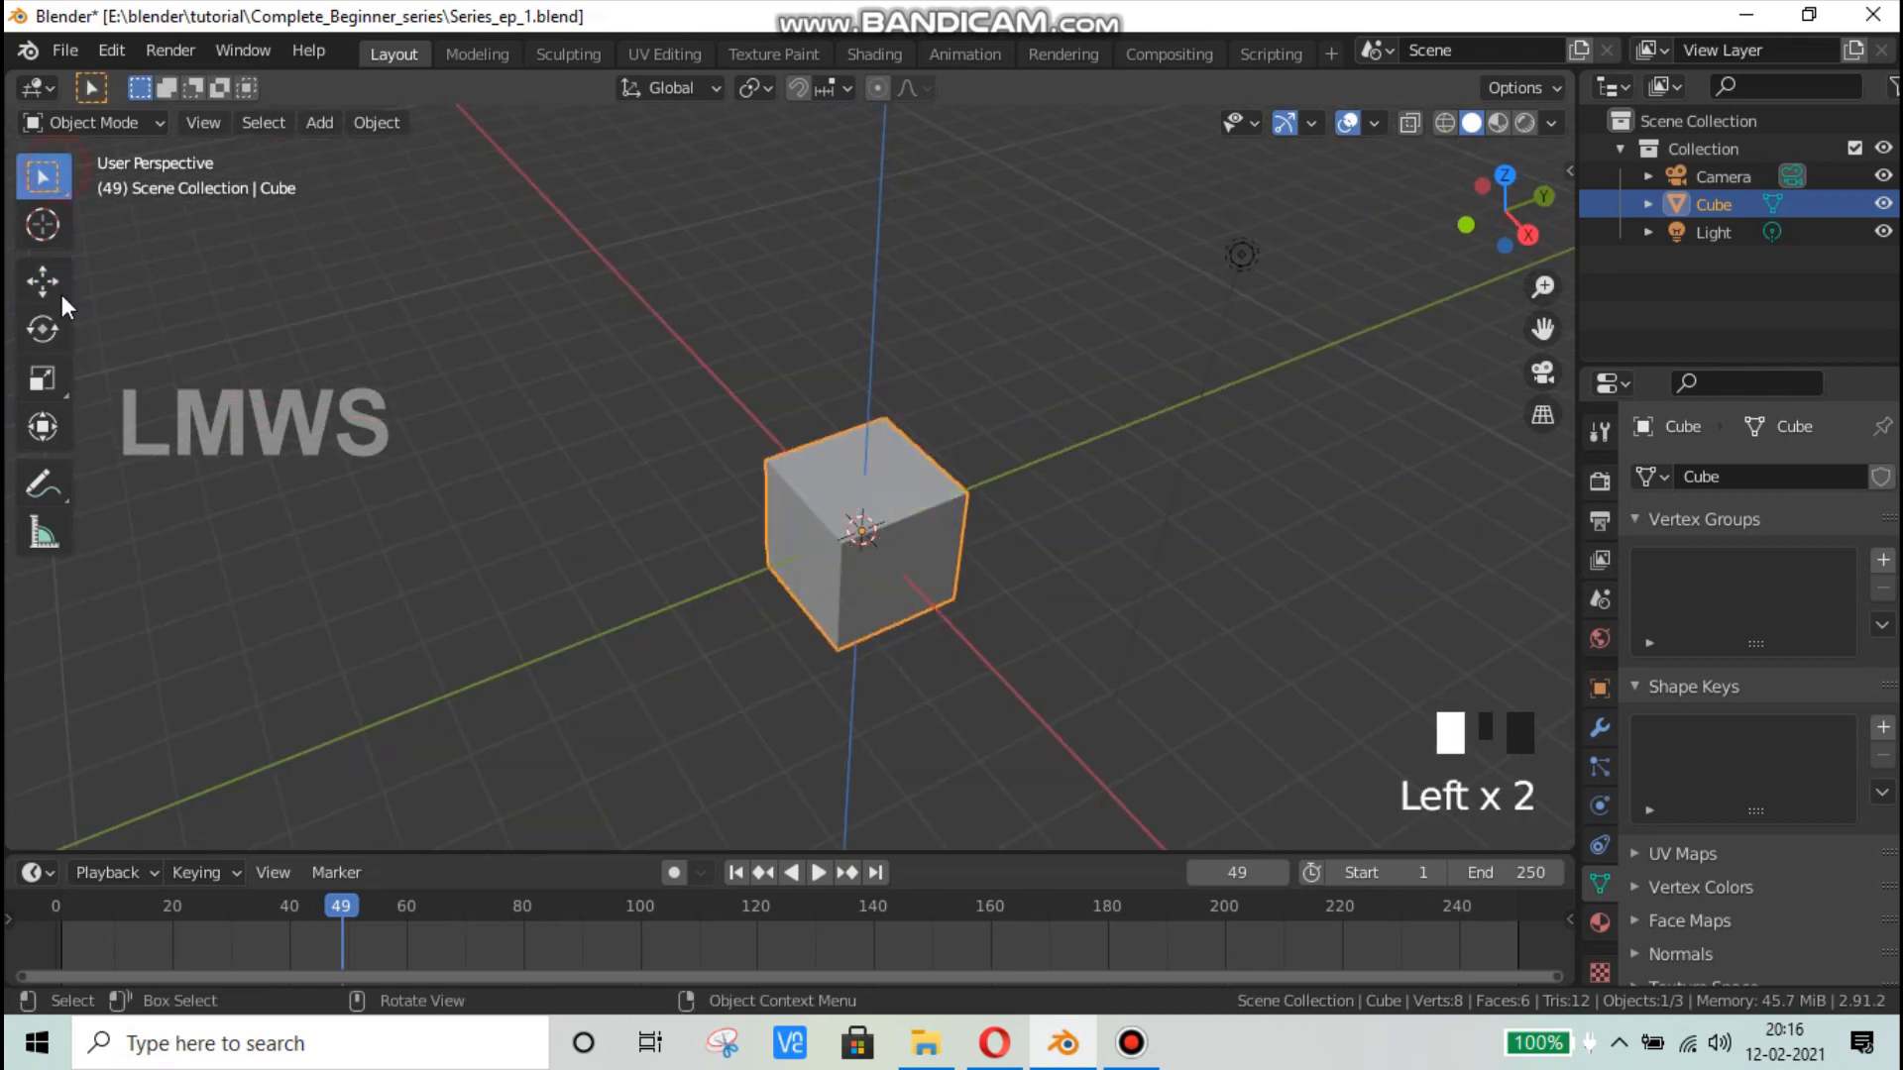
click(51, 186)
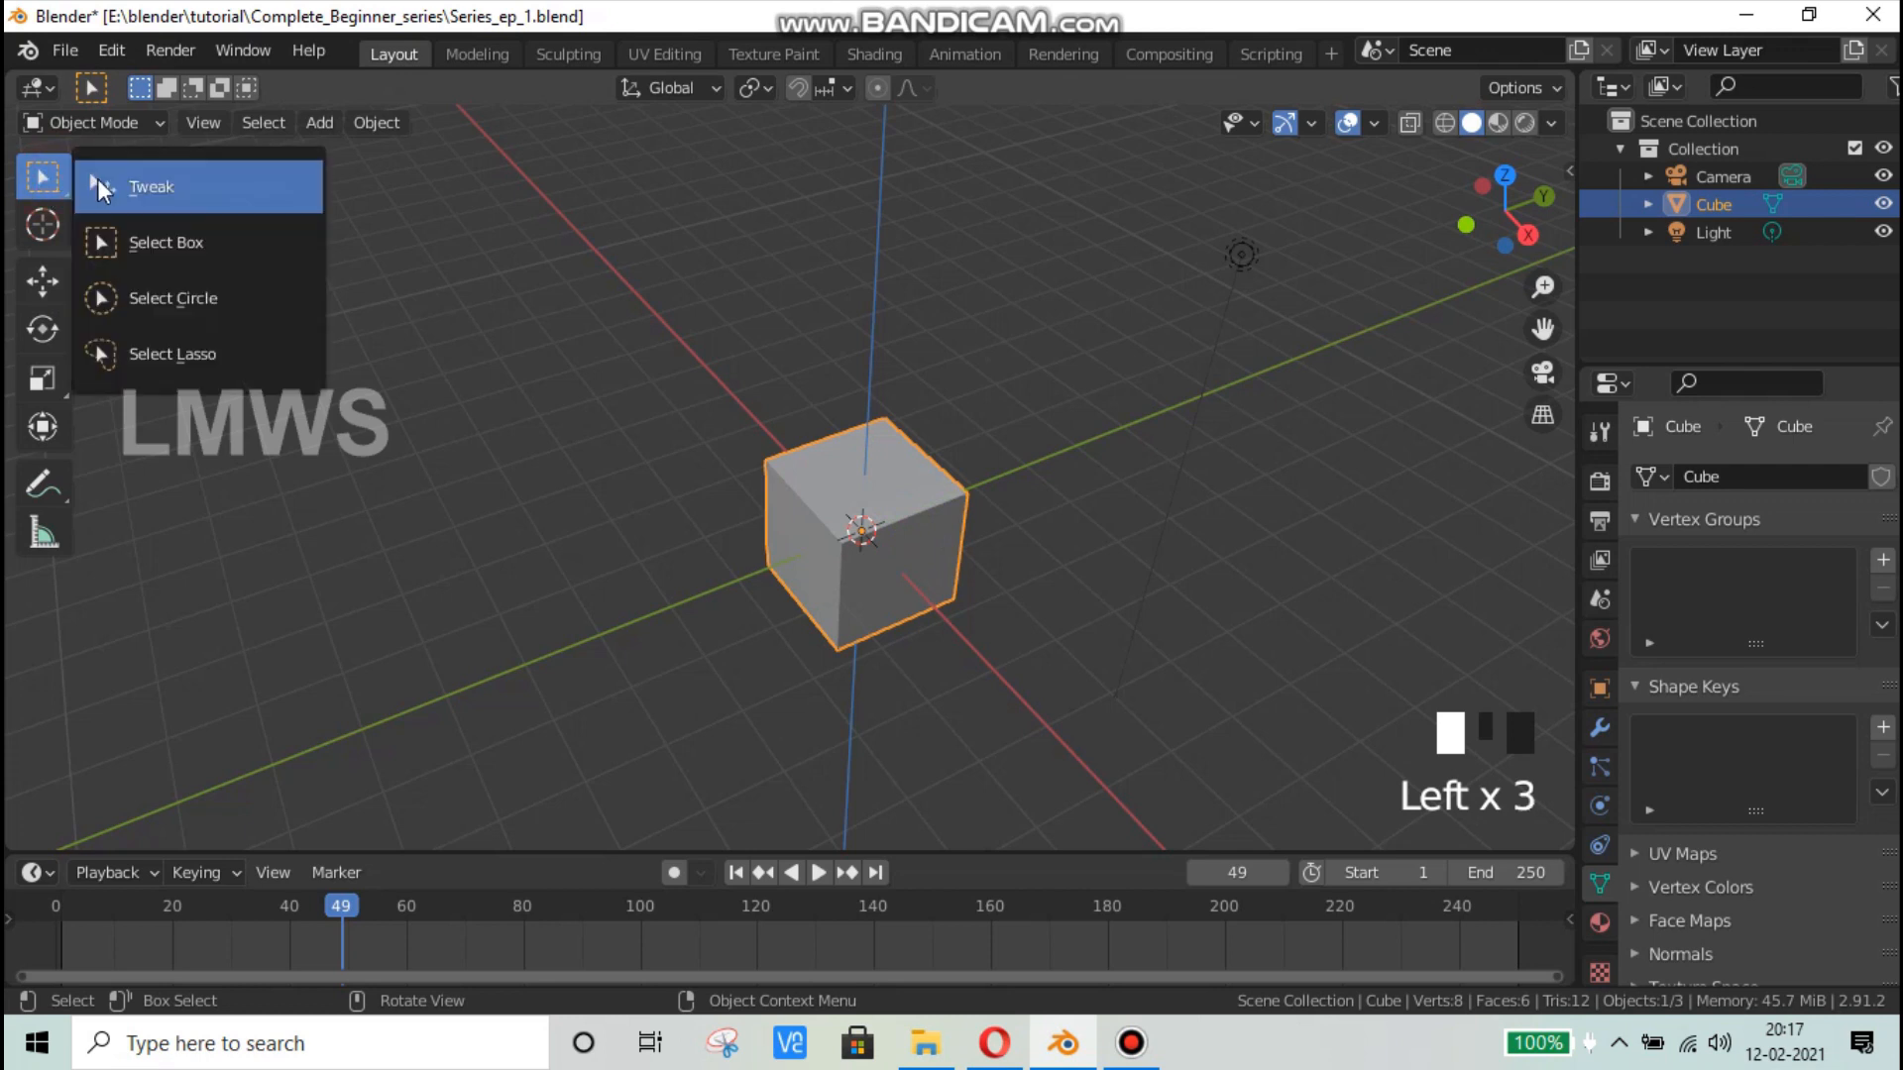
click(38, 175)
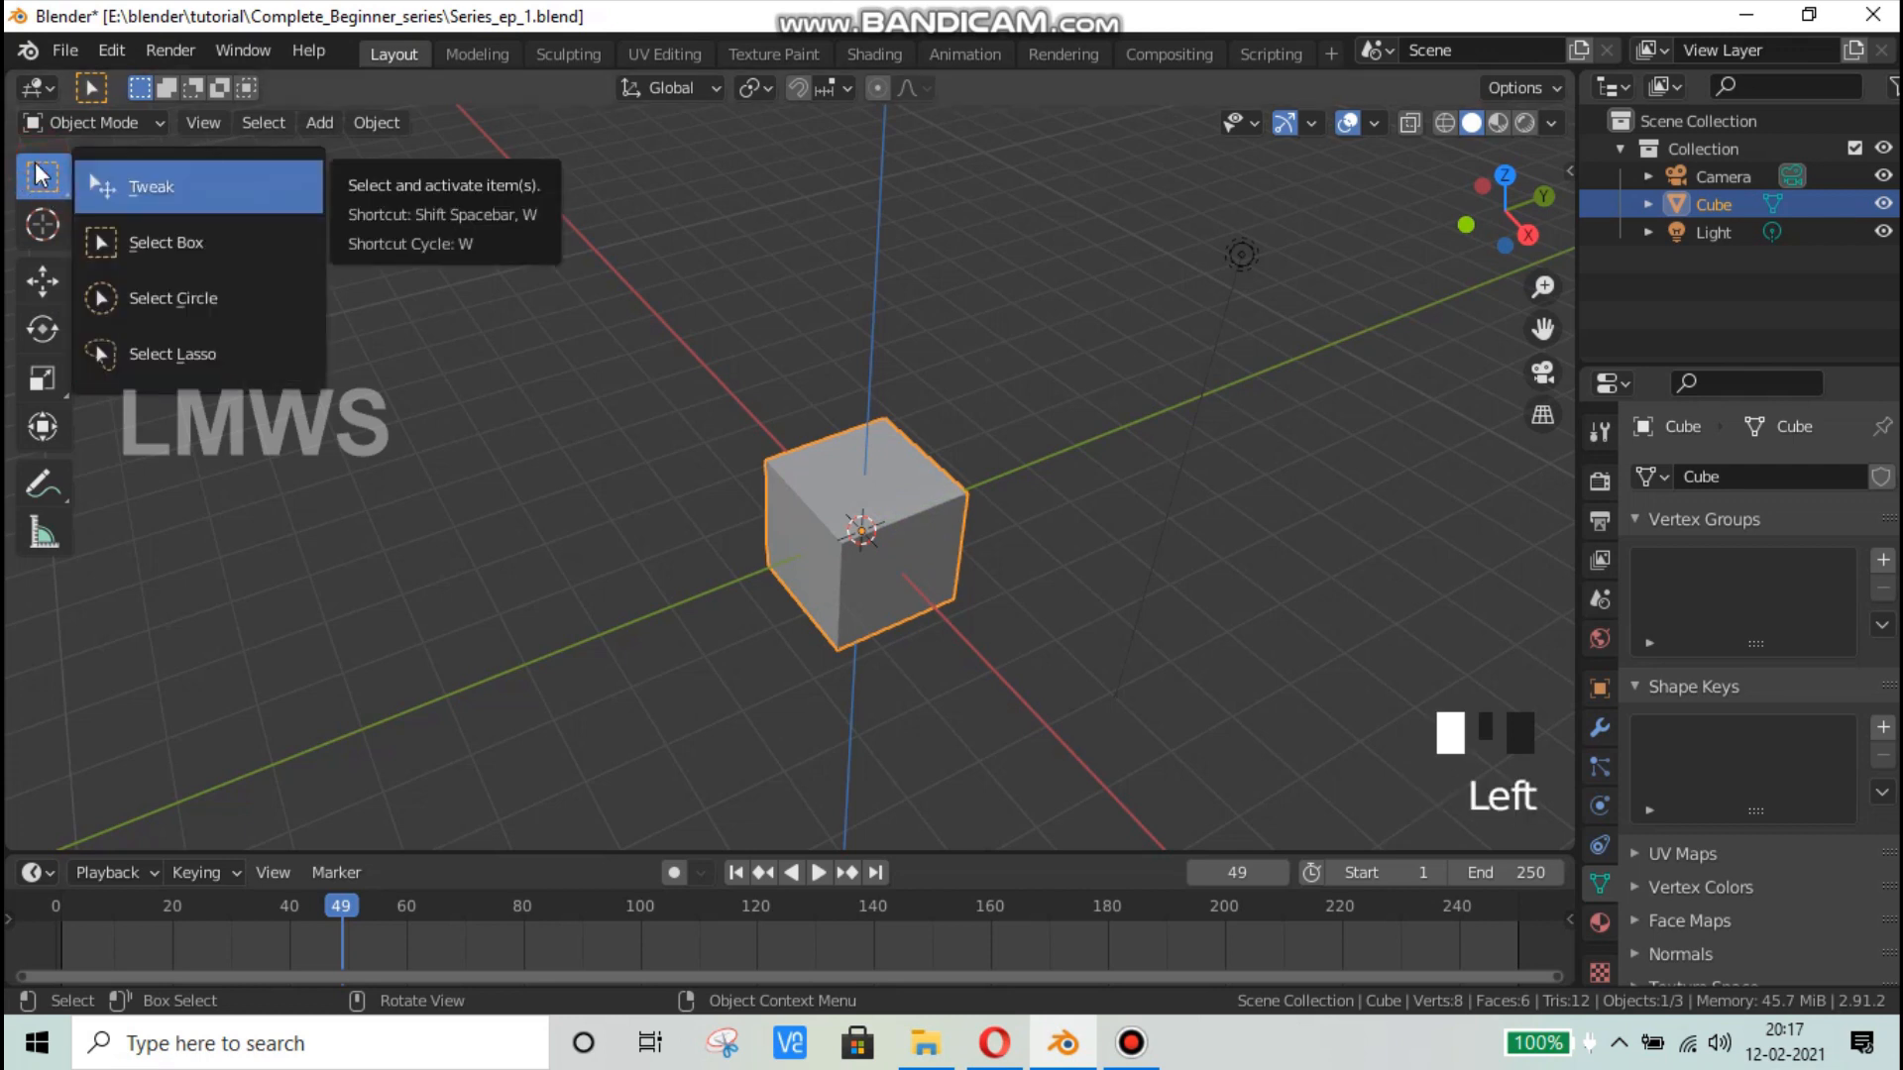
Step: Select the light, cube and camera one at a time in the viewport, finishing with the light
scroll(991, 414, down, 2)
click(1060, 352)
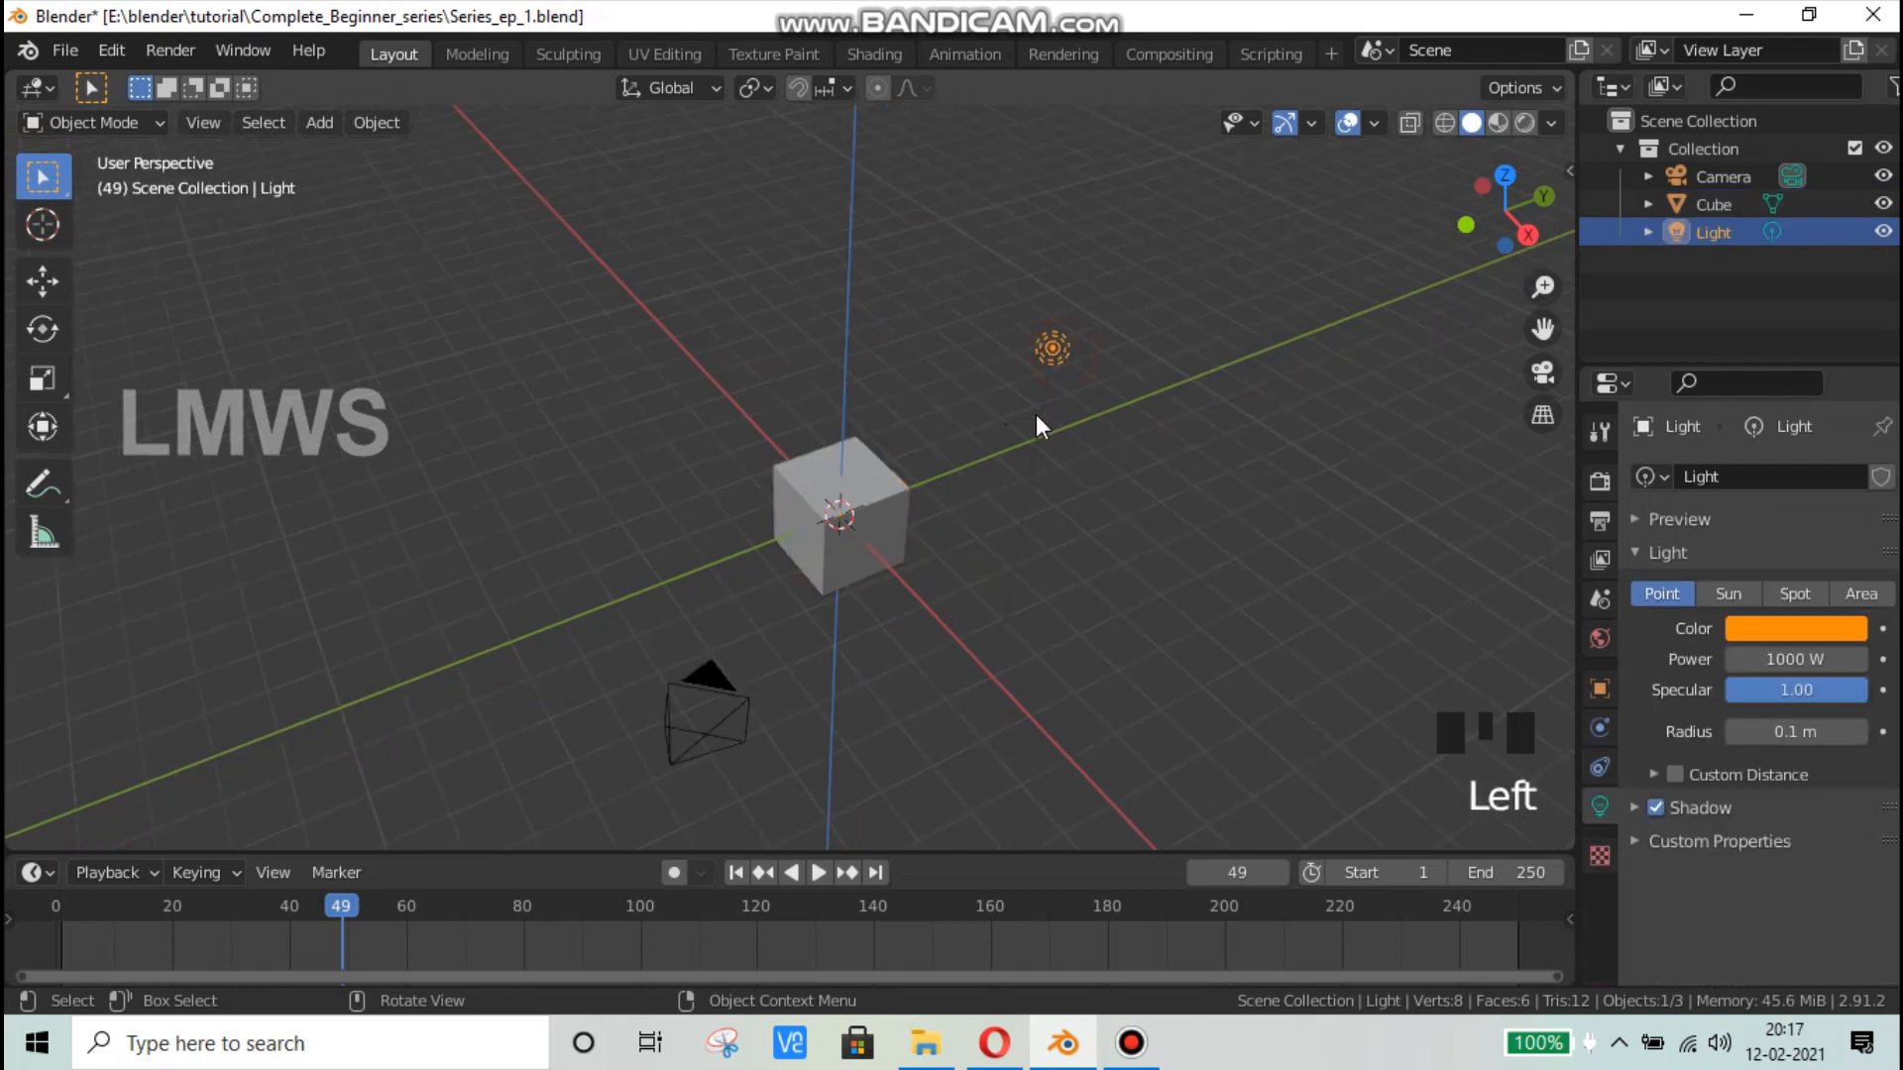
scroll(1037, 414, down, 1)
click(836, 532)
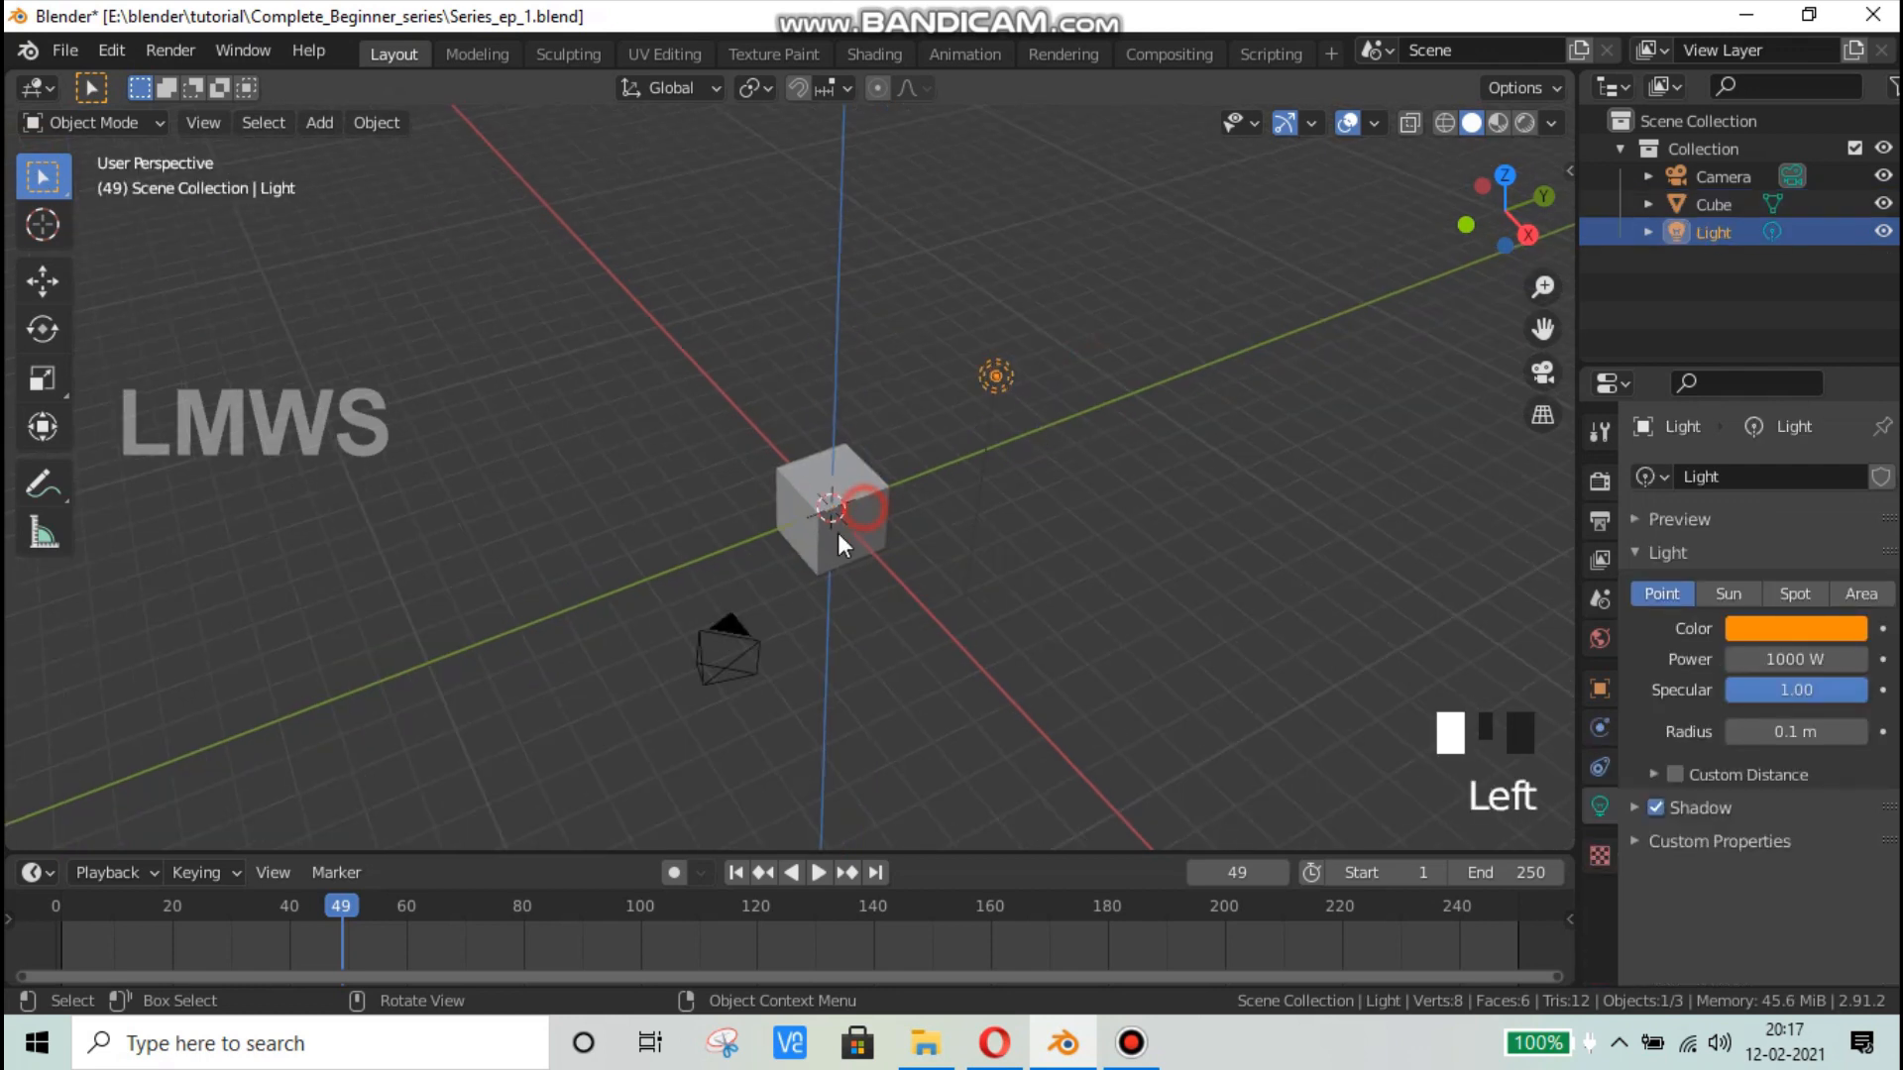
click(753, 624)
click(871, 464)
click(1007, 367)
Step: Use the Tweak tool to select the cube, light and camera together, and clear the selection
middle_drag(753, 479, 842, 434)
drag(40, 180, 214, 182)
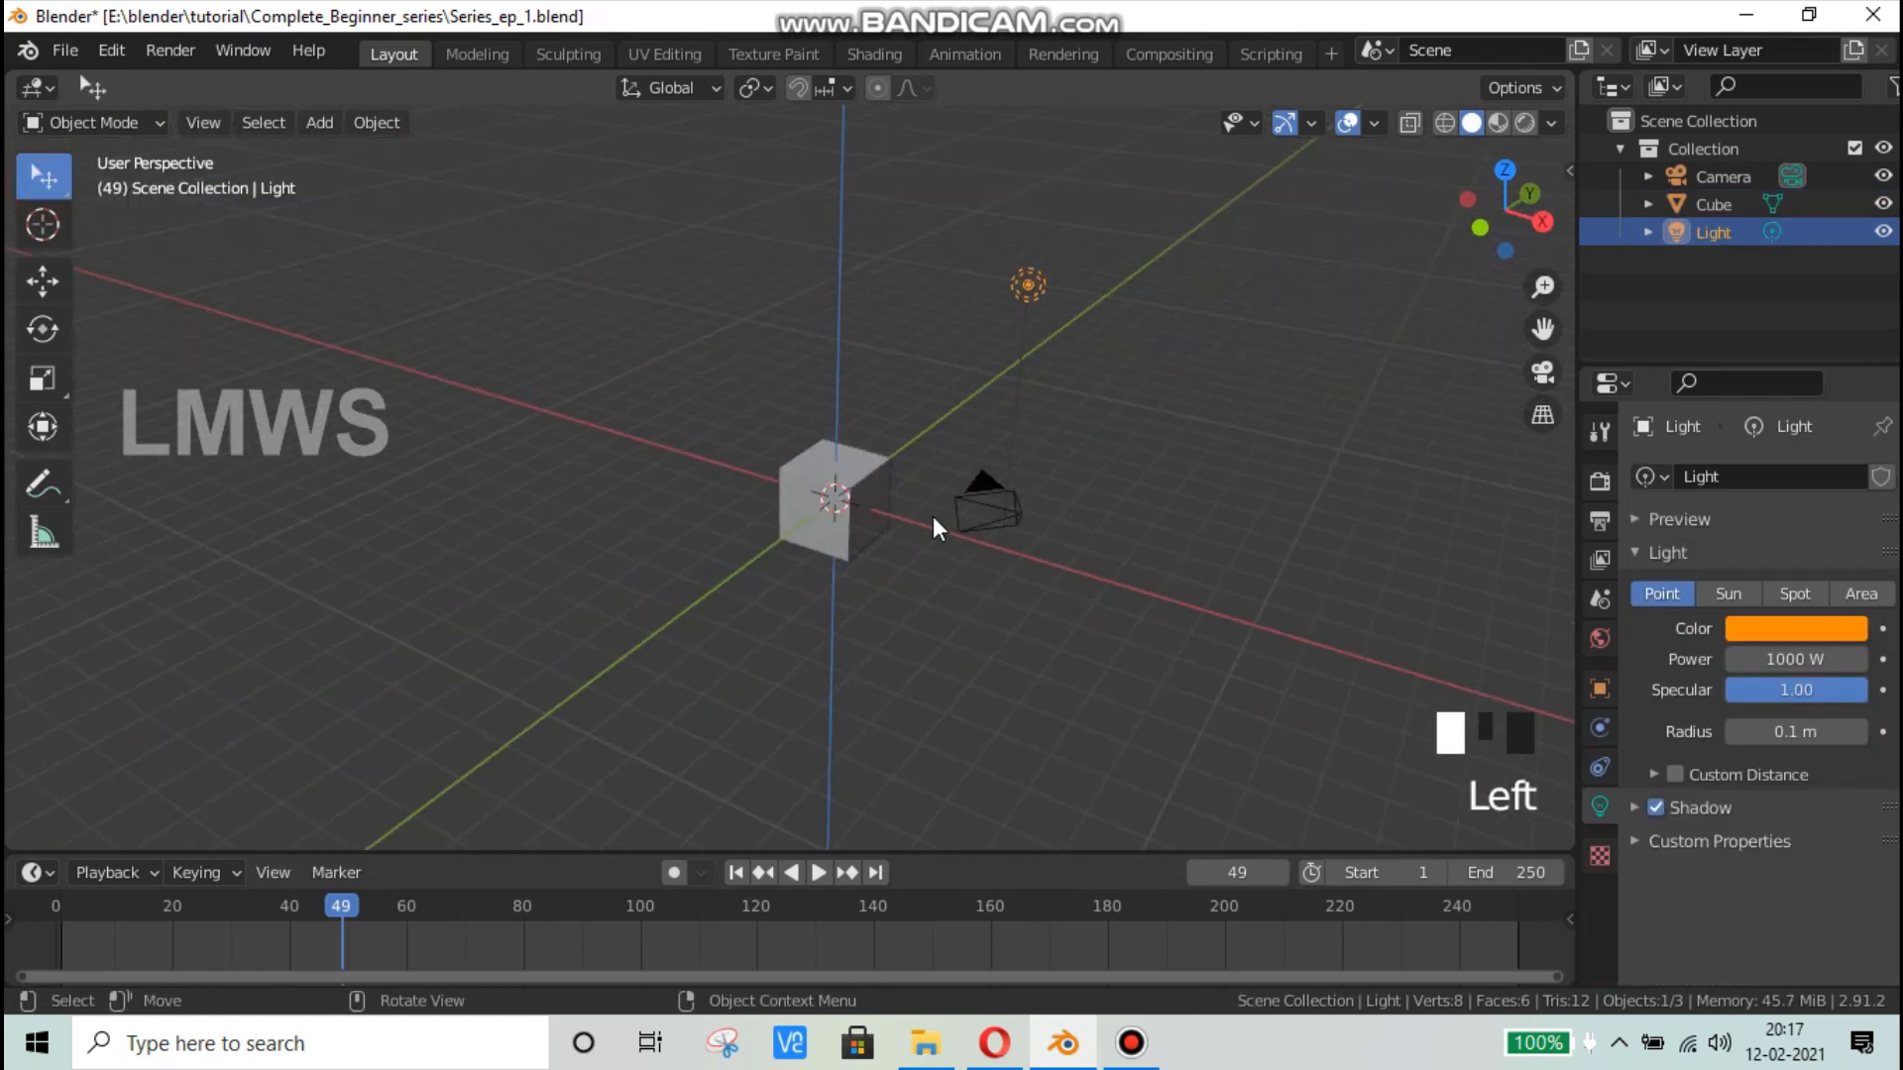
click(838, 491)
shift+click(1028, 282)
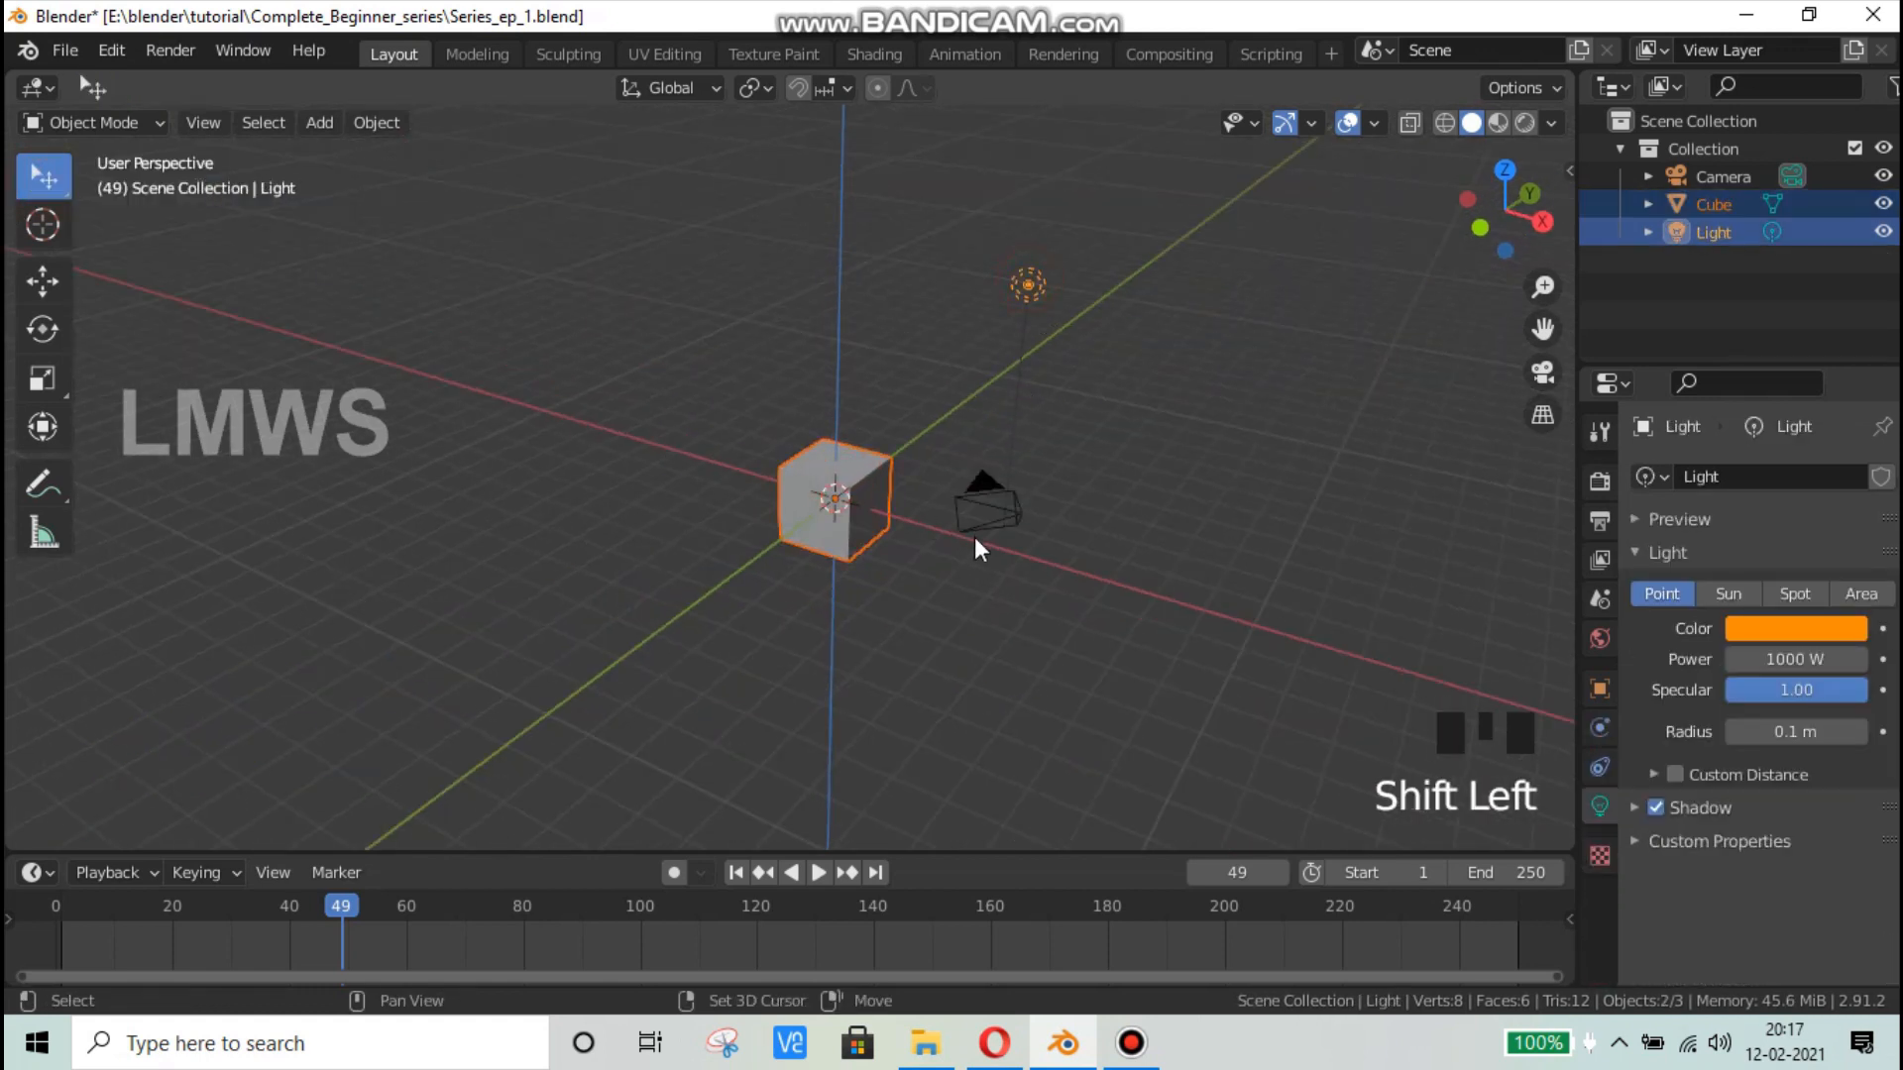
shift+click(986, 502)
scroll(889, 678, up, 1)
click(1048, 576)
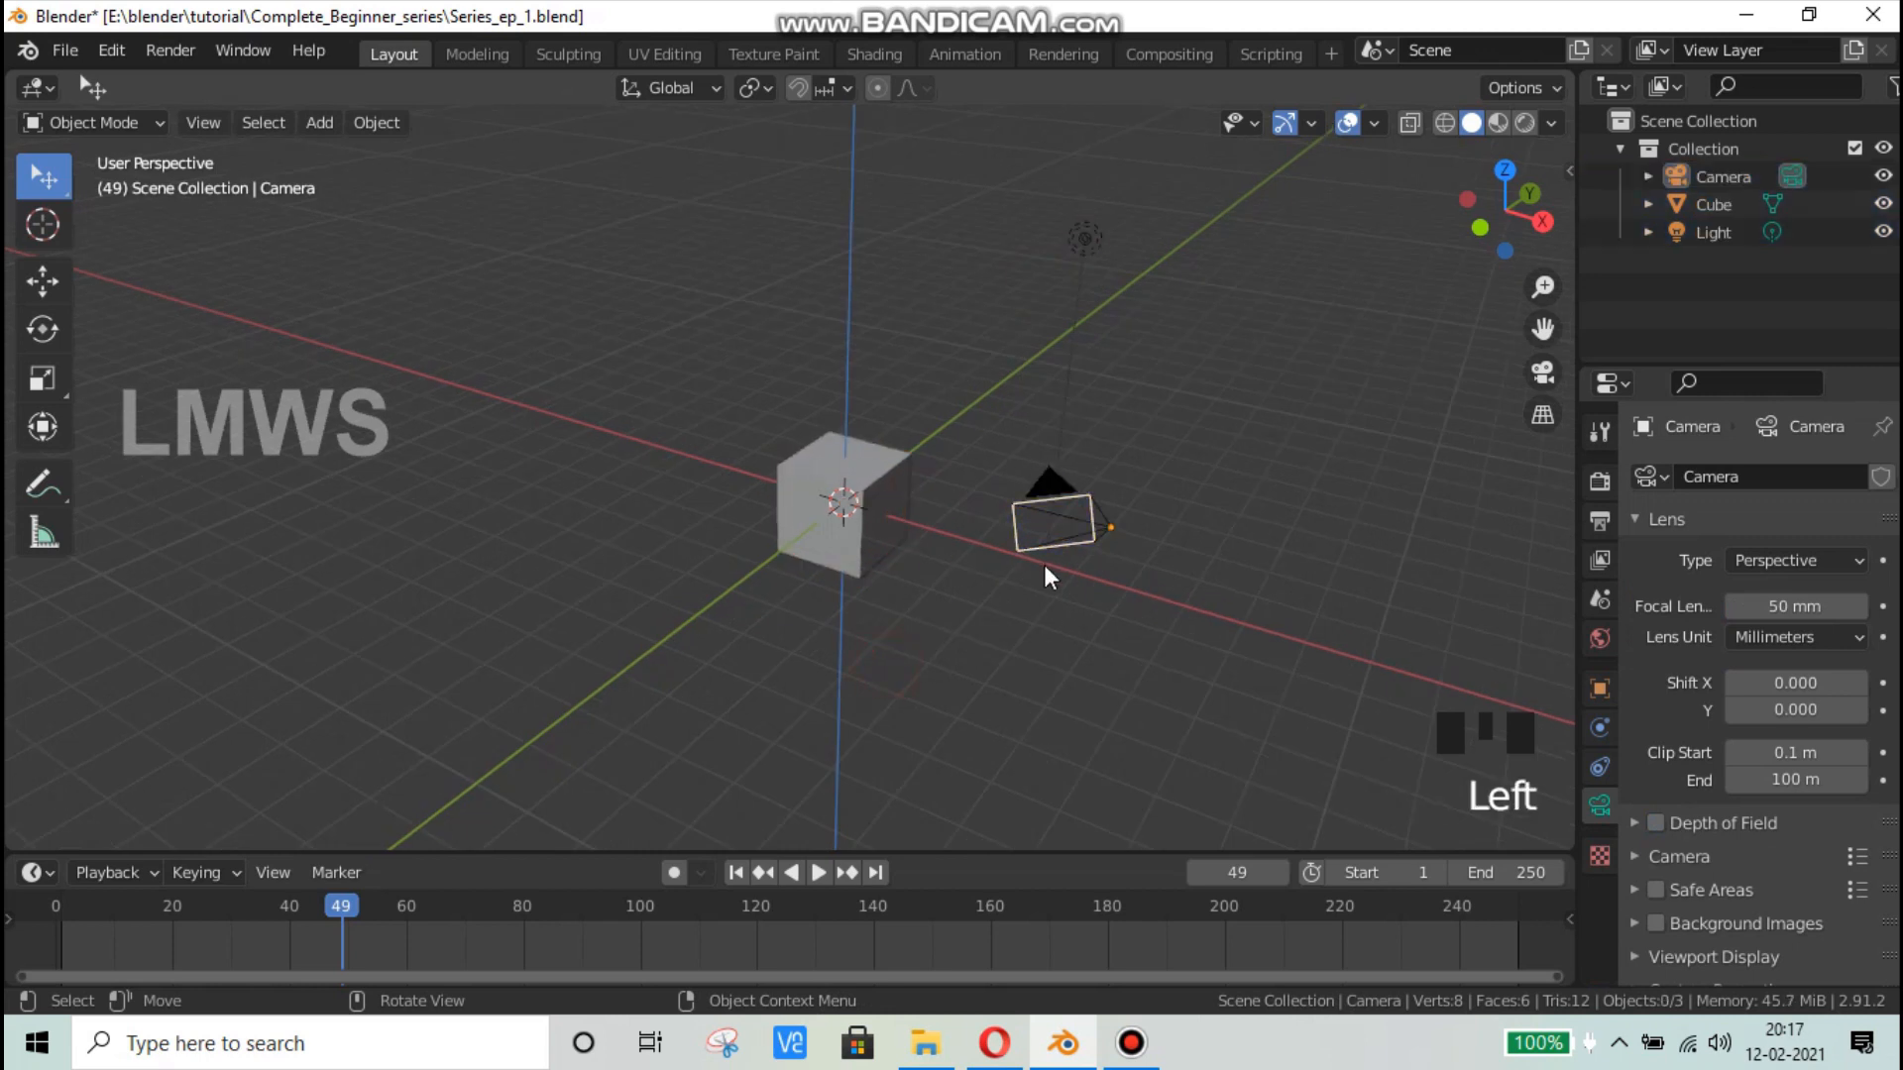
Step: Select the light and cube together, and reduce the selection to the light alone
click(1080, 238)
shift+click(883, 514)
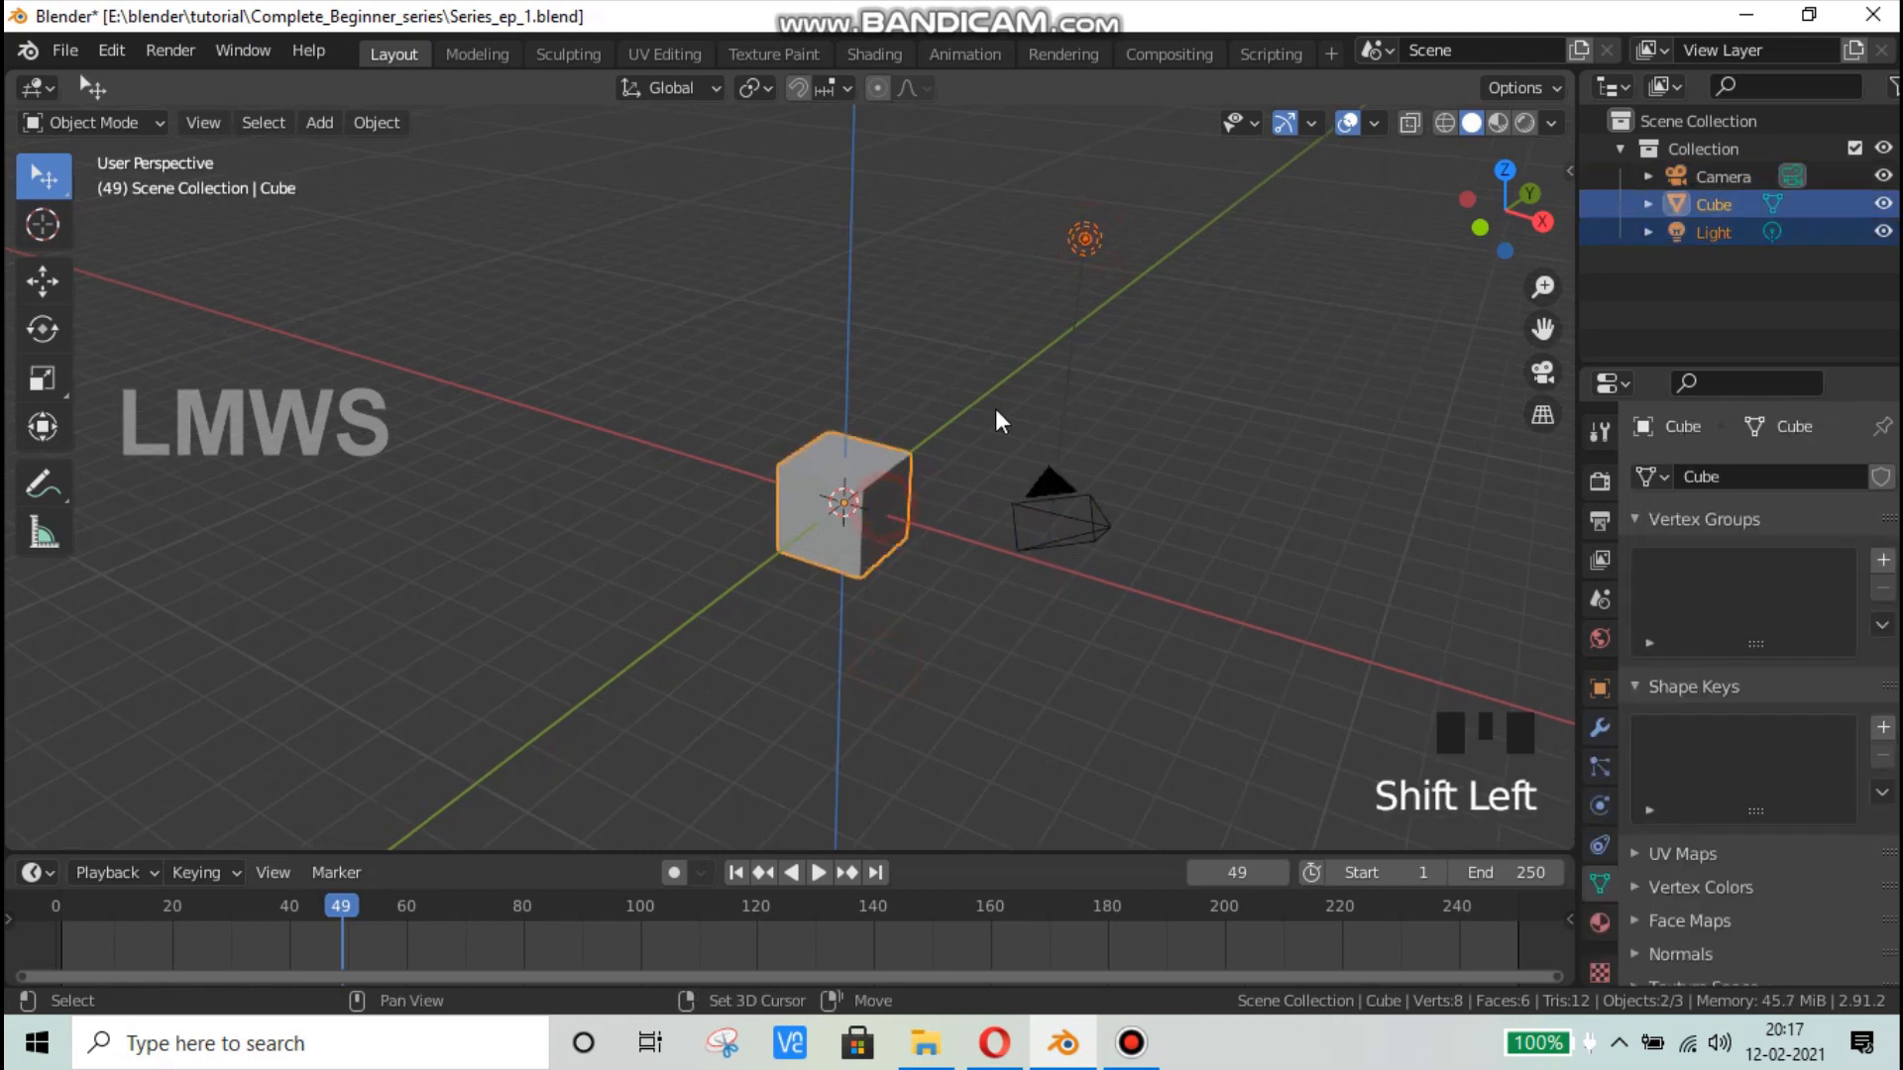
ctrl+click(1088, 252)
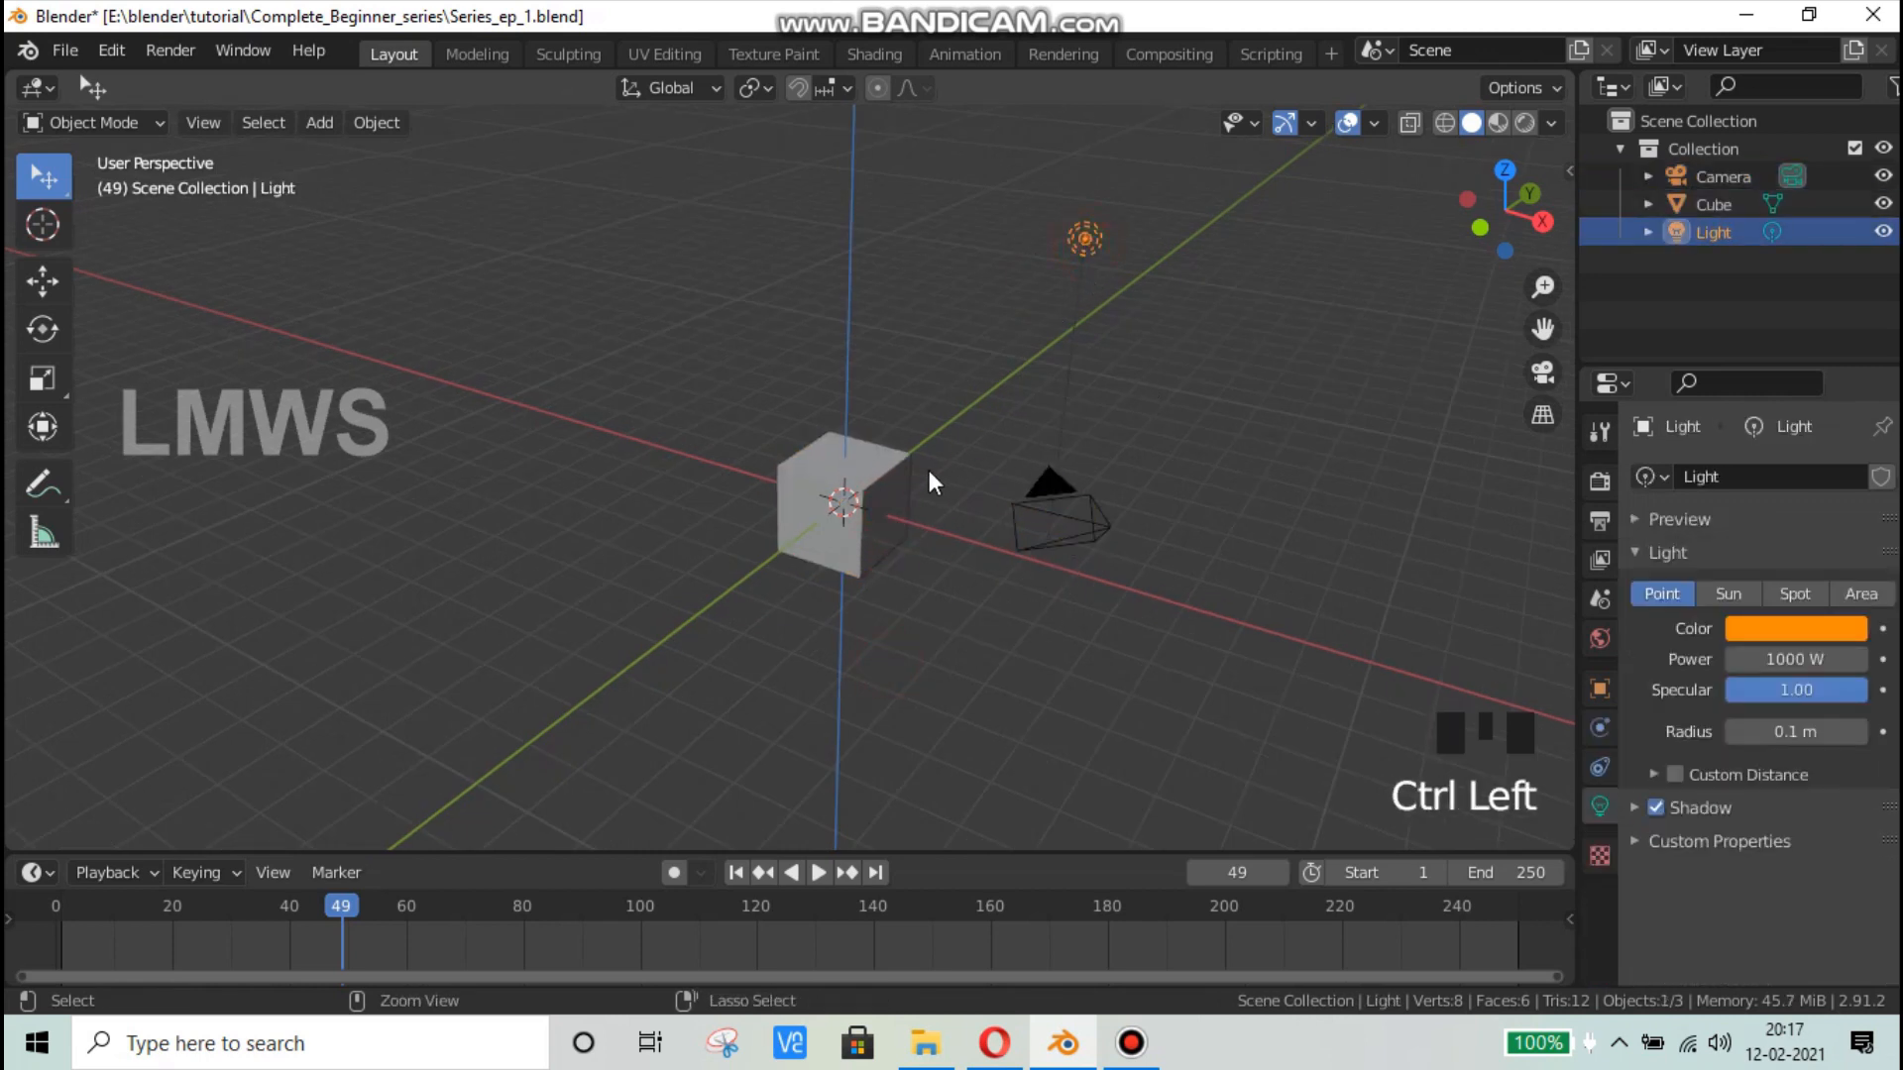
ctrl+click(476, 427)
Step: Select the scene's objects together with the Select Box tool, and clear the selection
click(42, 176)
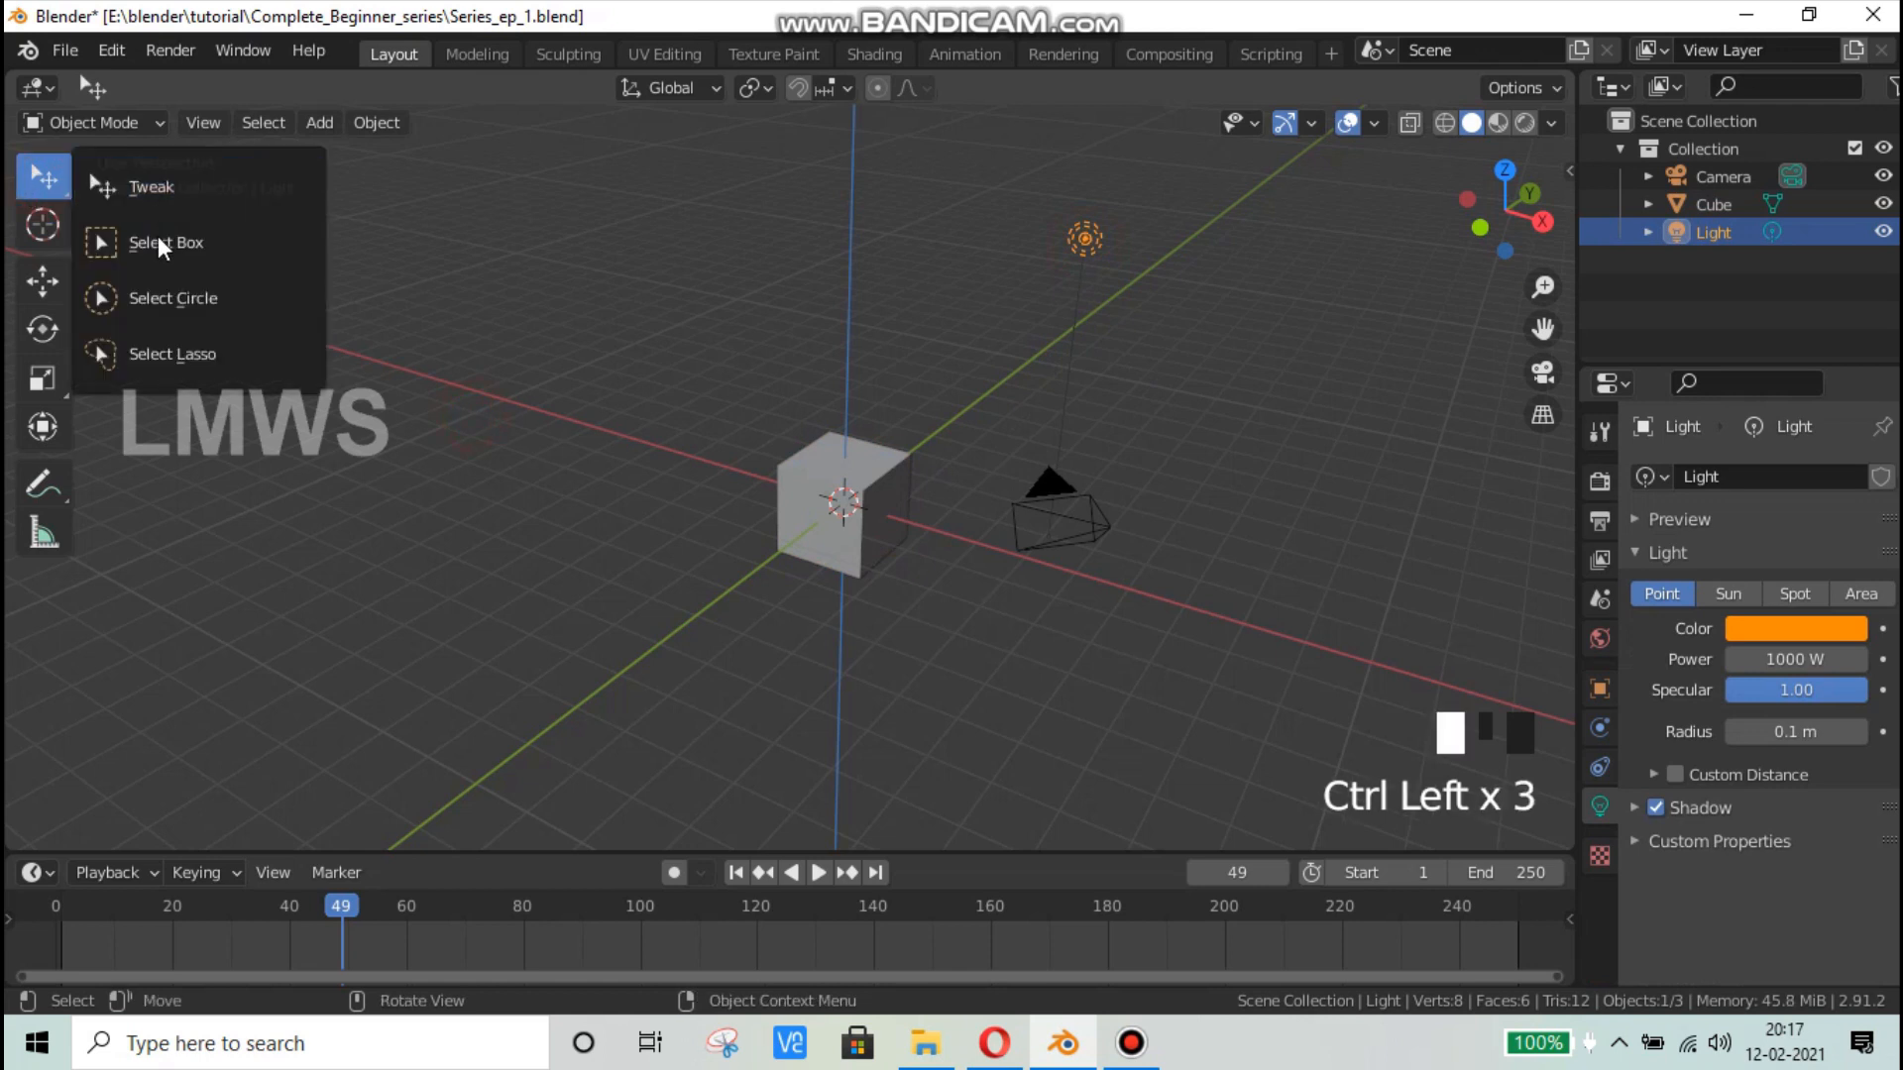
click(148, 242)
drag(666, 769, 1221, 202)
click(674, 306)
Step: Switch to the Select Circle tool and sweep it over the camera, light and cube to select all three
drag(217, 264, 193, 312)
drag(856, 585, 999, 526)
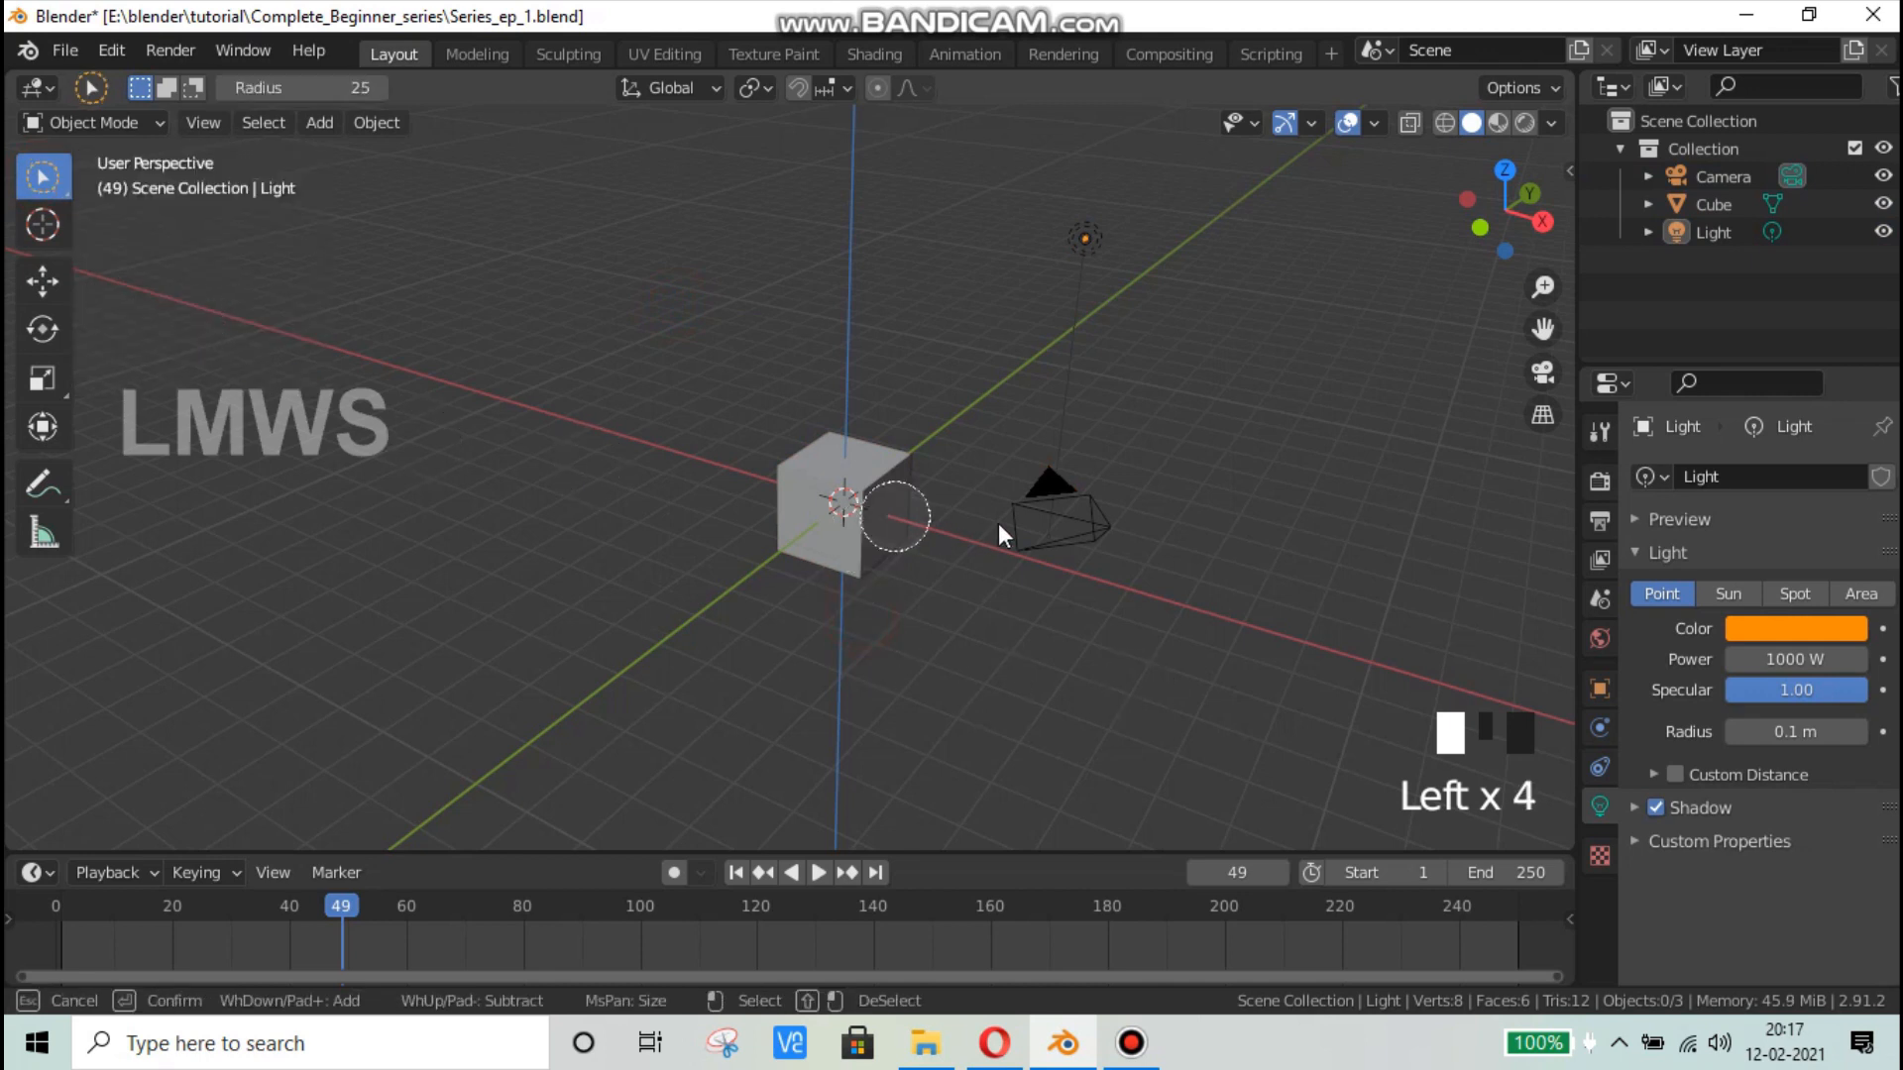
mouse_move(1050, 368)
mouse_down()
mouse_move(1088, 323)
mouse_move(947, 557)
mouse_move(807, 468)
mouse_up()
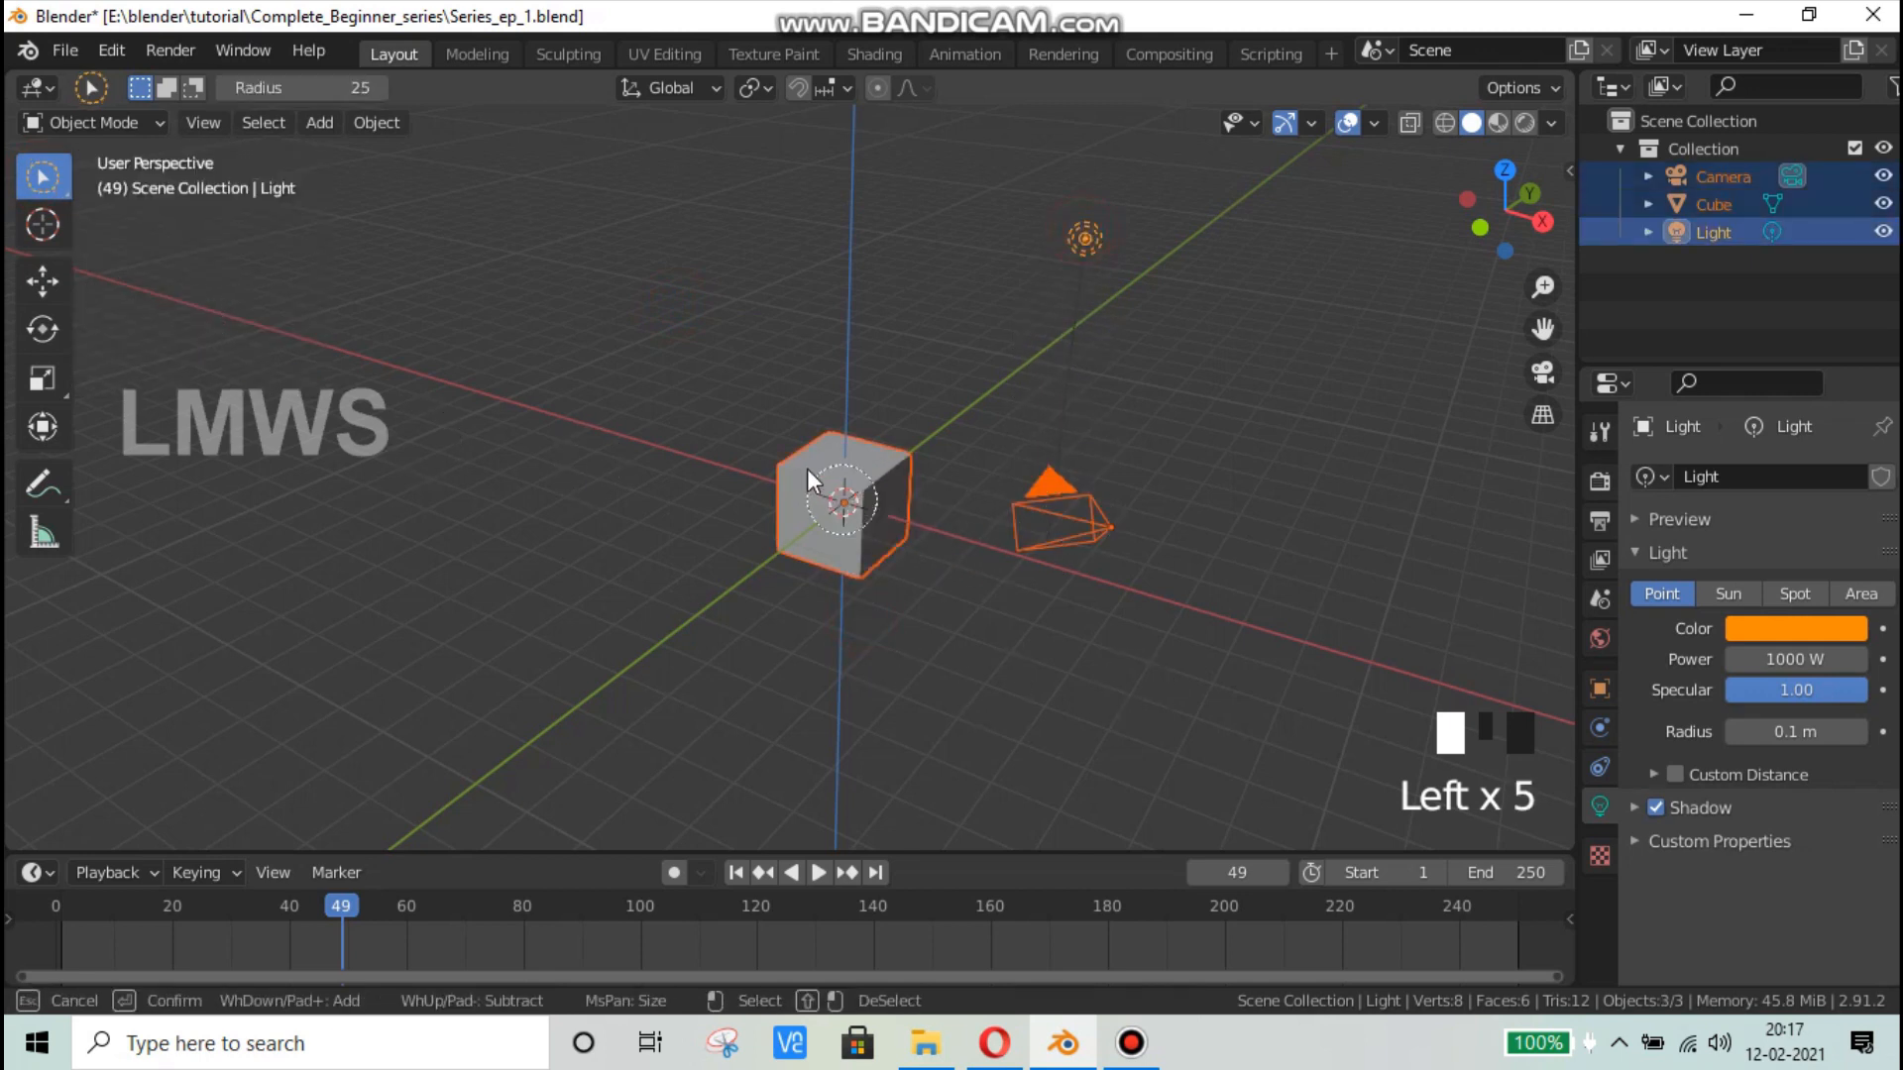
Step: Use the Select Lasso tool to draw freehand selections around objects in the viewport, and clear the selection
mouse_move(41, 176)
mouse_down()
mouse_move(159, 332)
mouse_move(141, 369)
mouse_up()
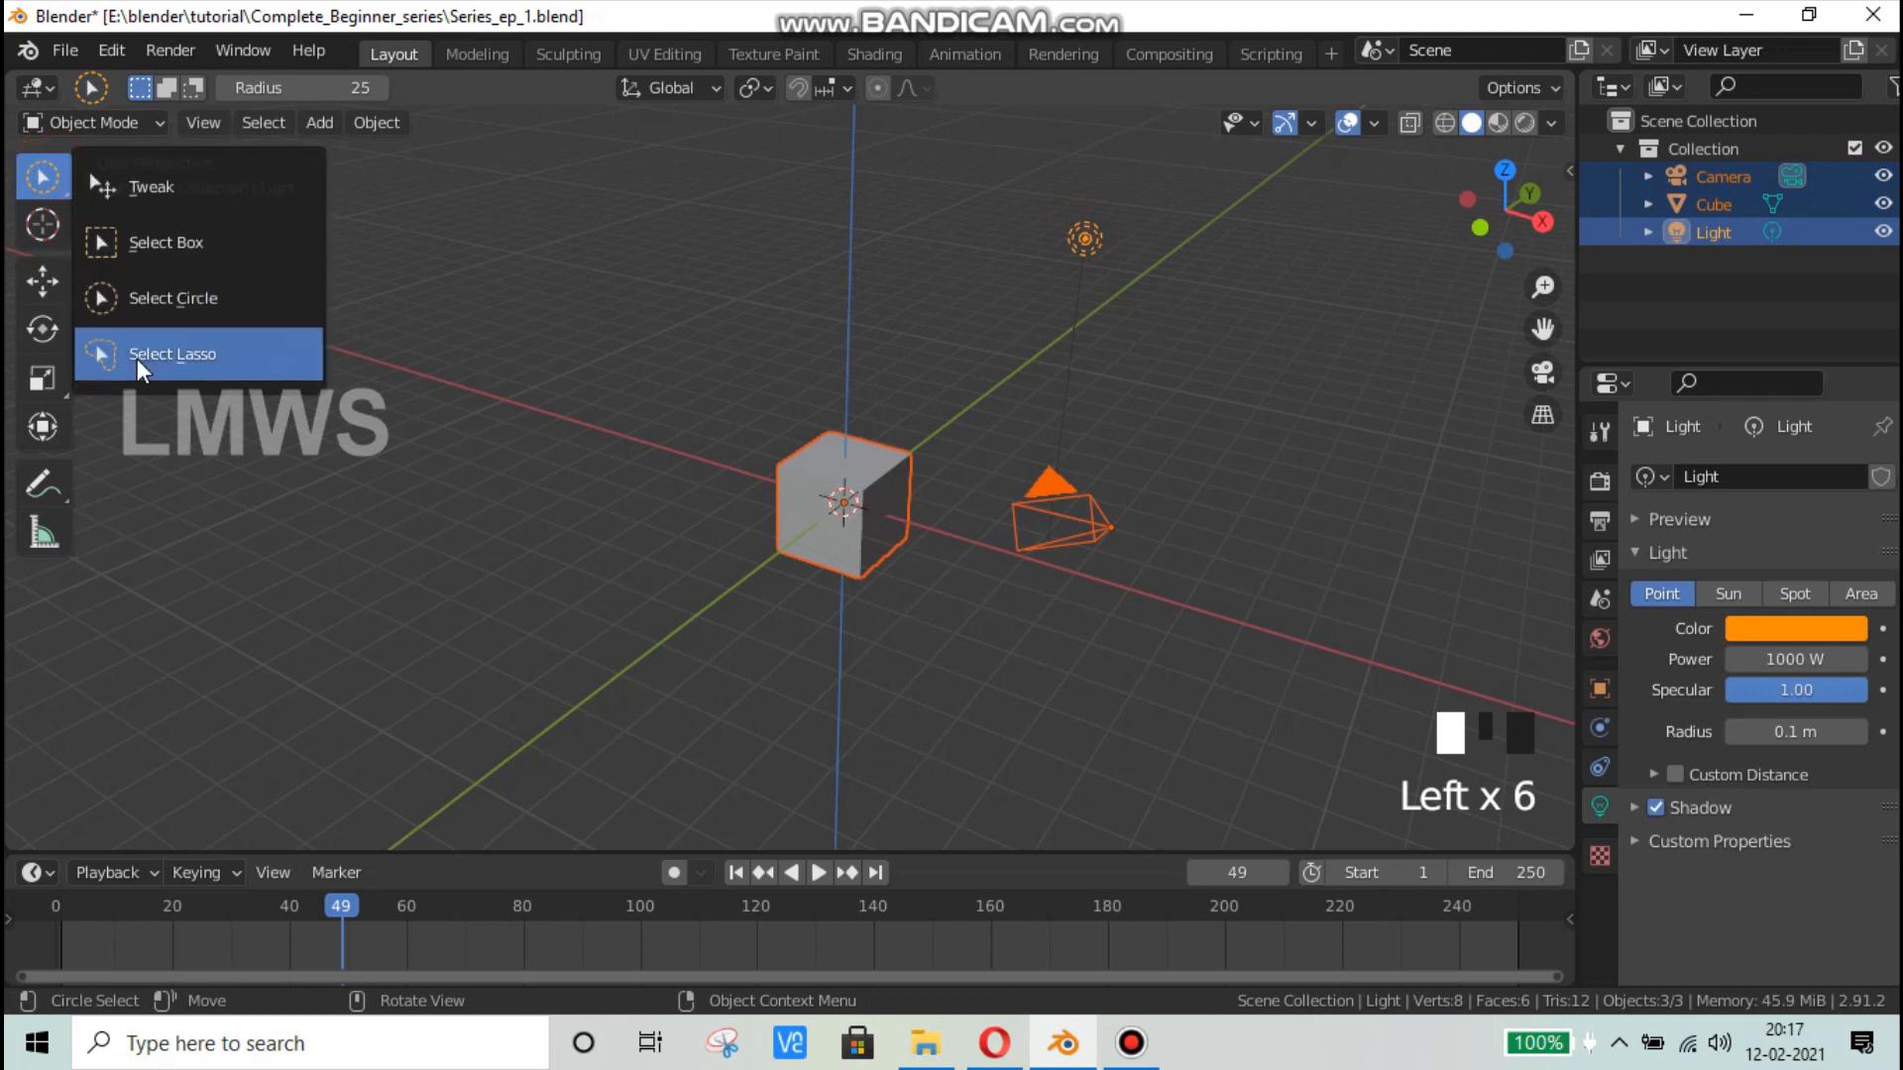
drag(890, 593, 864, 711)
click(870, 694)
mouse_move(838, 507)
mouse_down()
mouse_move(938, 355)
mouse_move(1120, 305)
mouse_move(1173, 560)
mouse_move(1052, 698)
mouse_move(960, 710)
mouse_up()
mouse_move(763, 619)
mouse_down()
mouse_move(909, 363)
mouse_move(1157, 243)
mouse_move(1037, 544)
mouse_move(1086, 685)
mouse_up()
click(1011, 631)
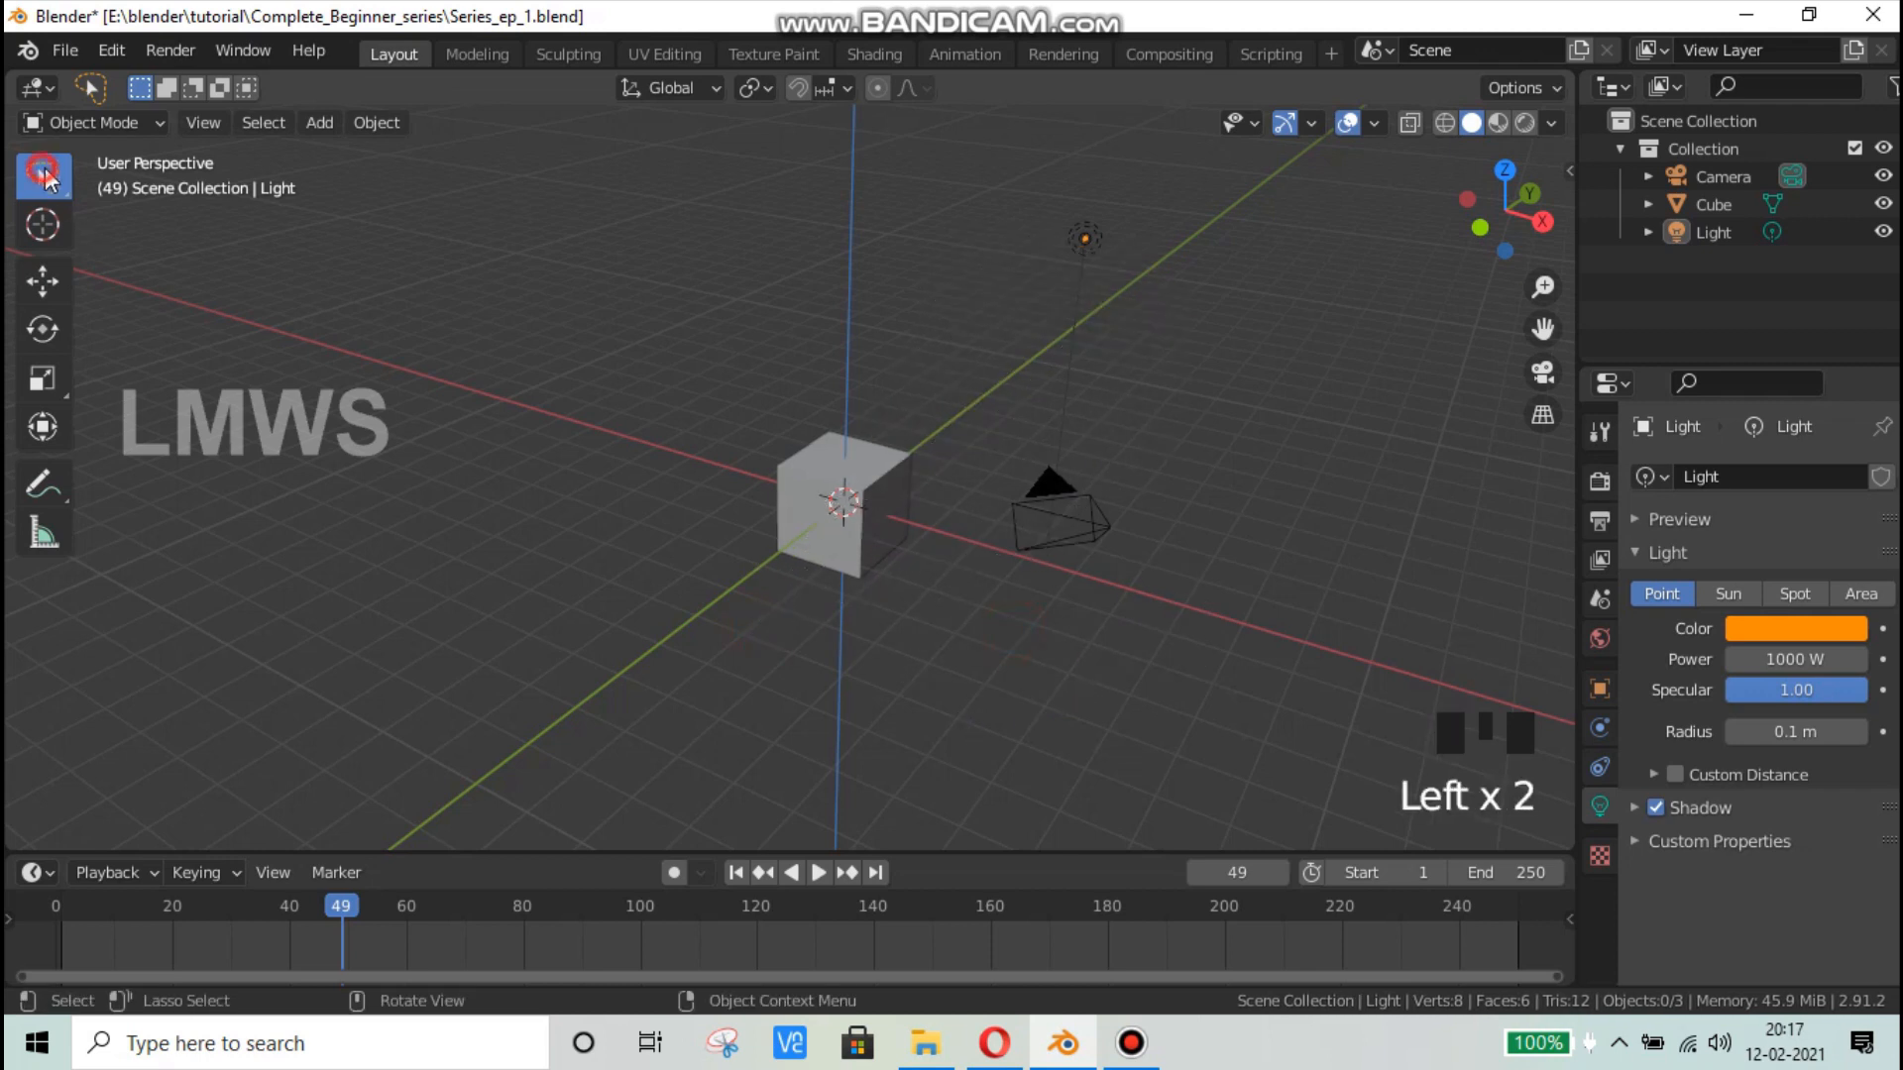
Step: Activate the 3D Cursor tool, examine the cursor at the cube's centre, and return to the Select Box tool
drag(45, 178, 169, 240)
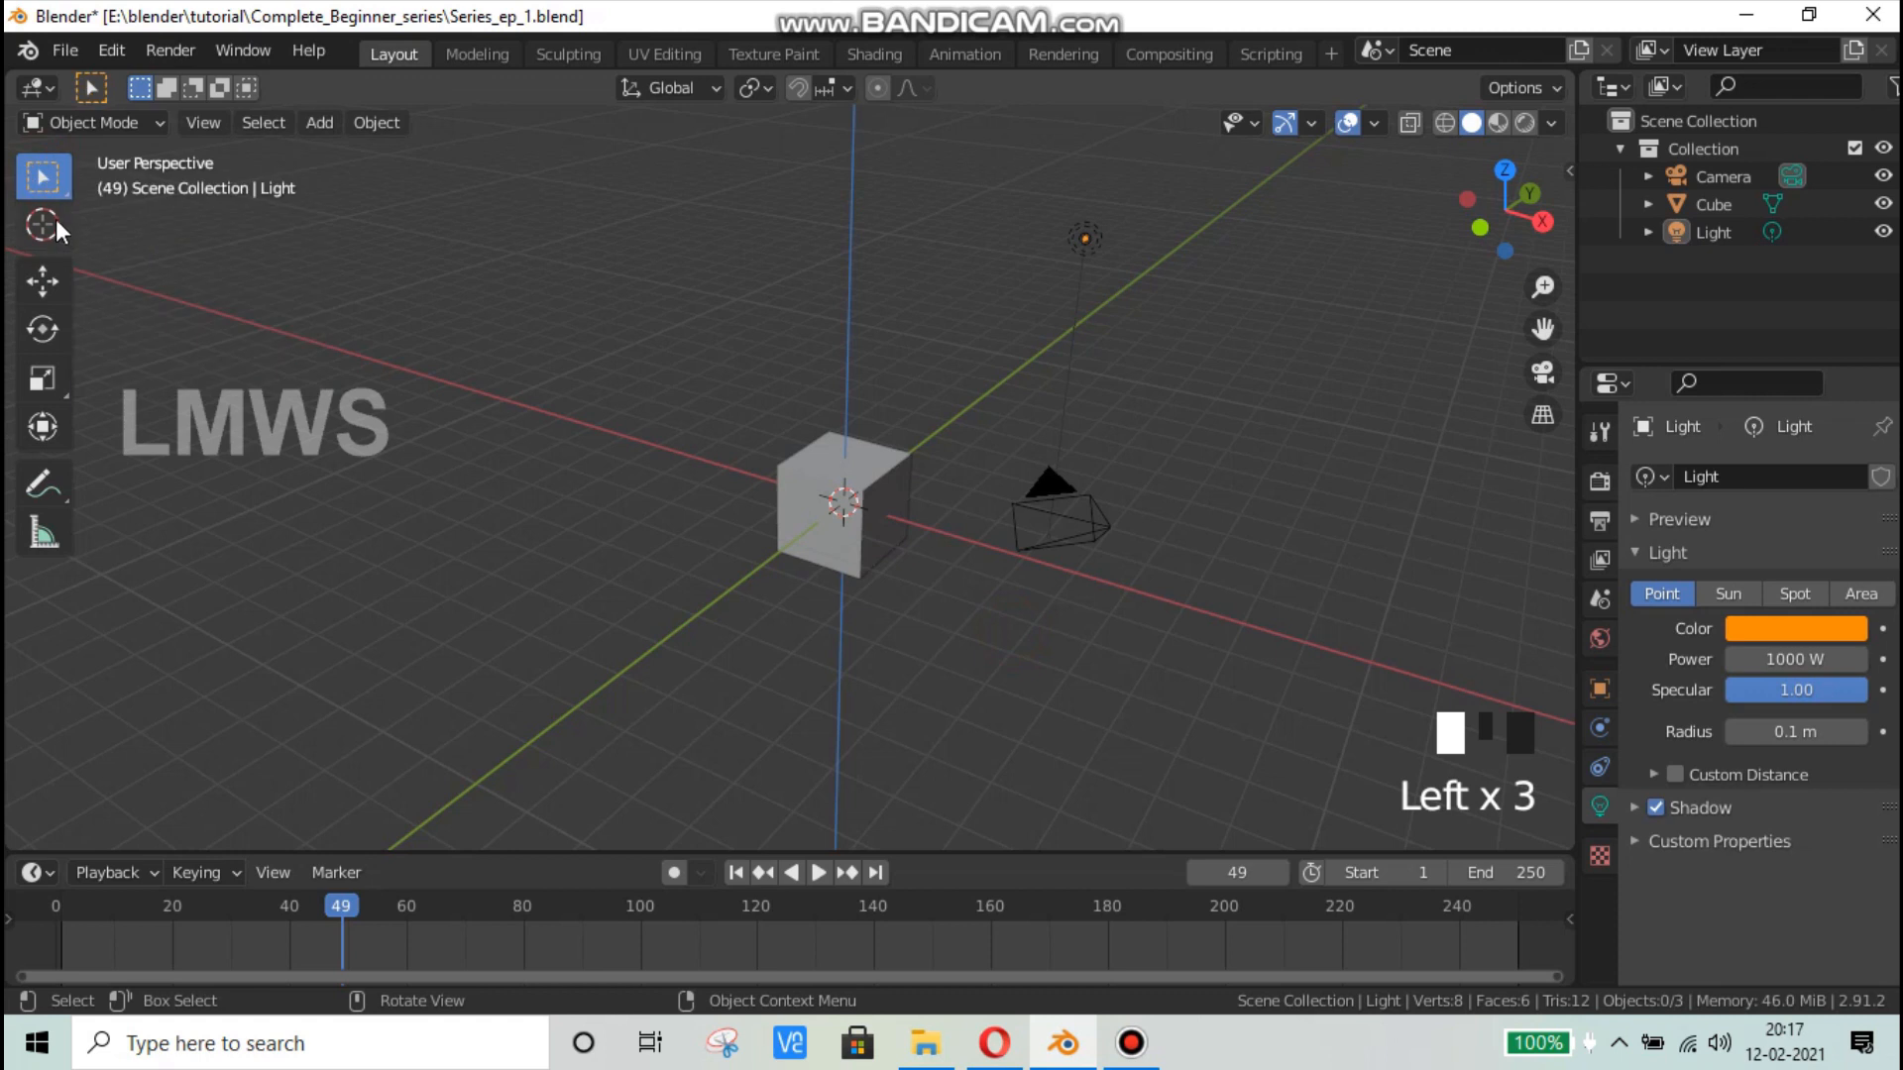
click(47, 224)
scroll(882, 616, up, 1)
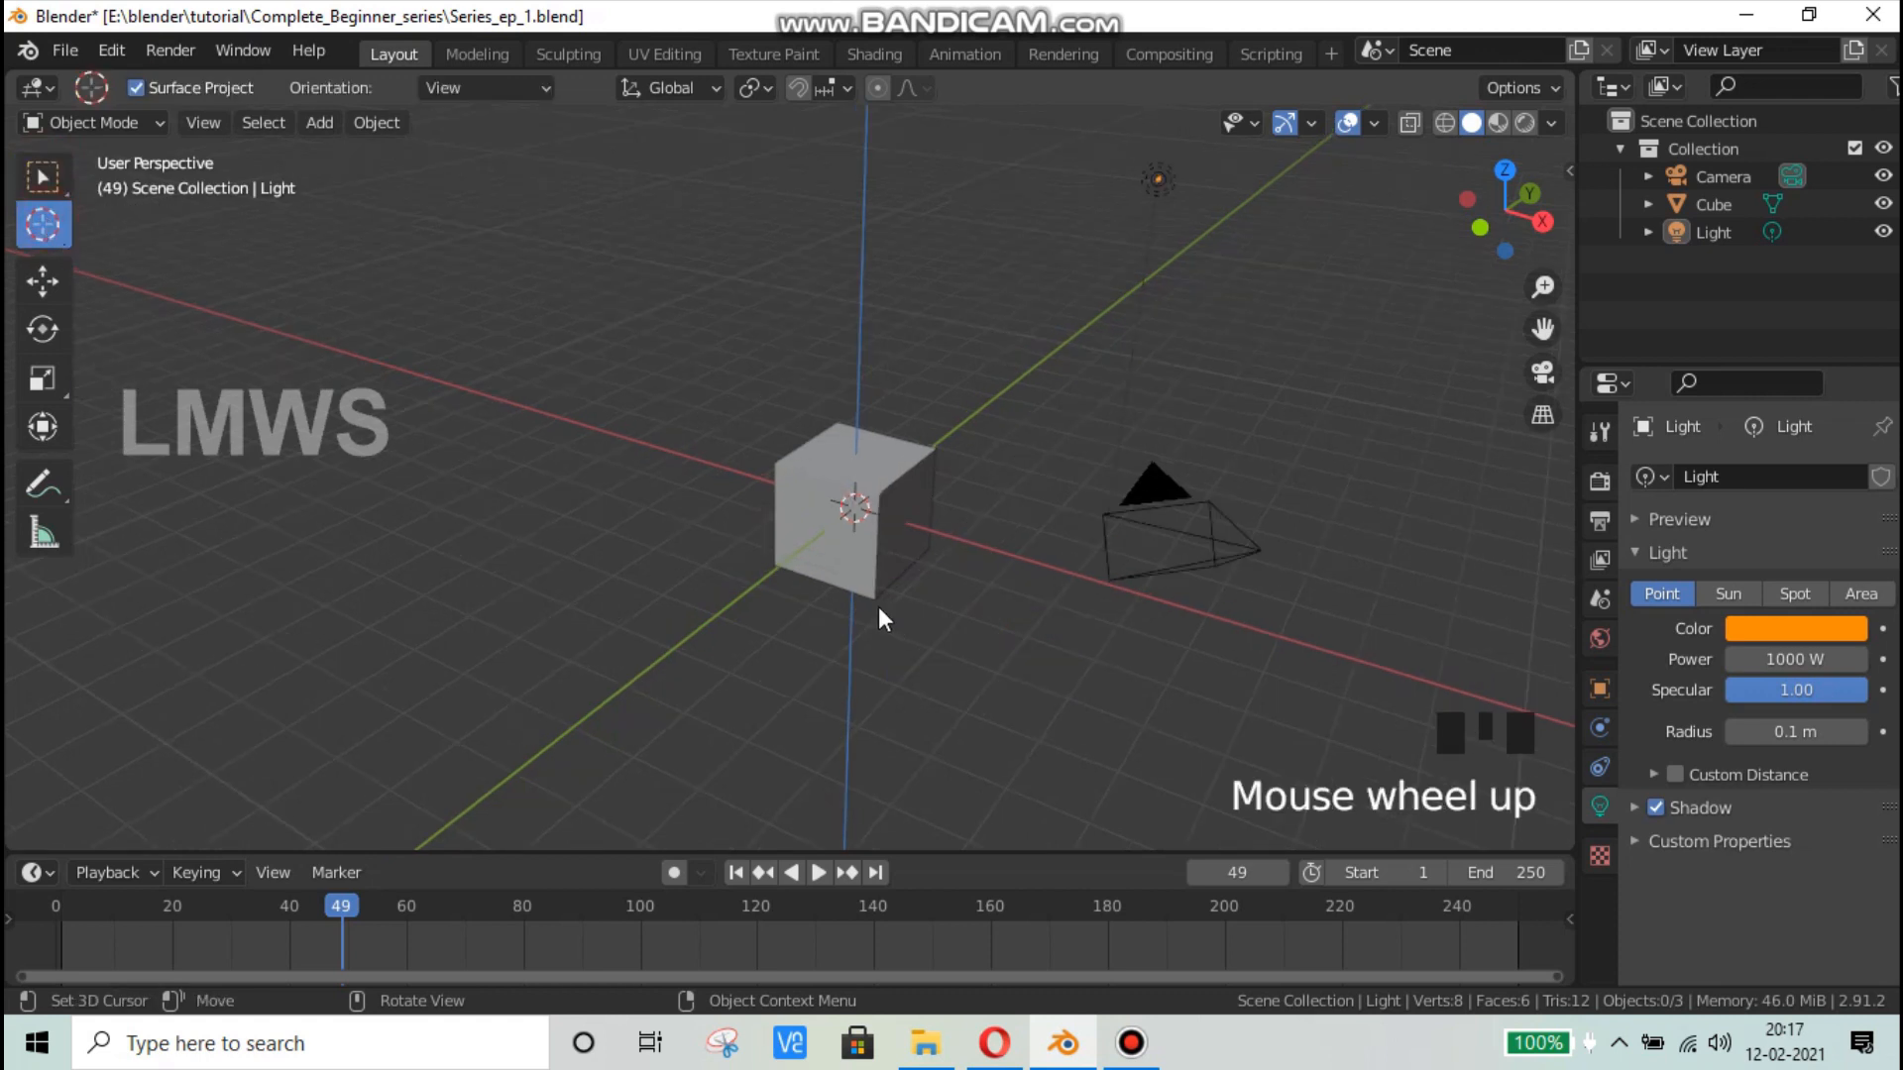
scroll(878, 607, up, 2)
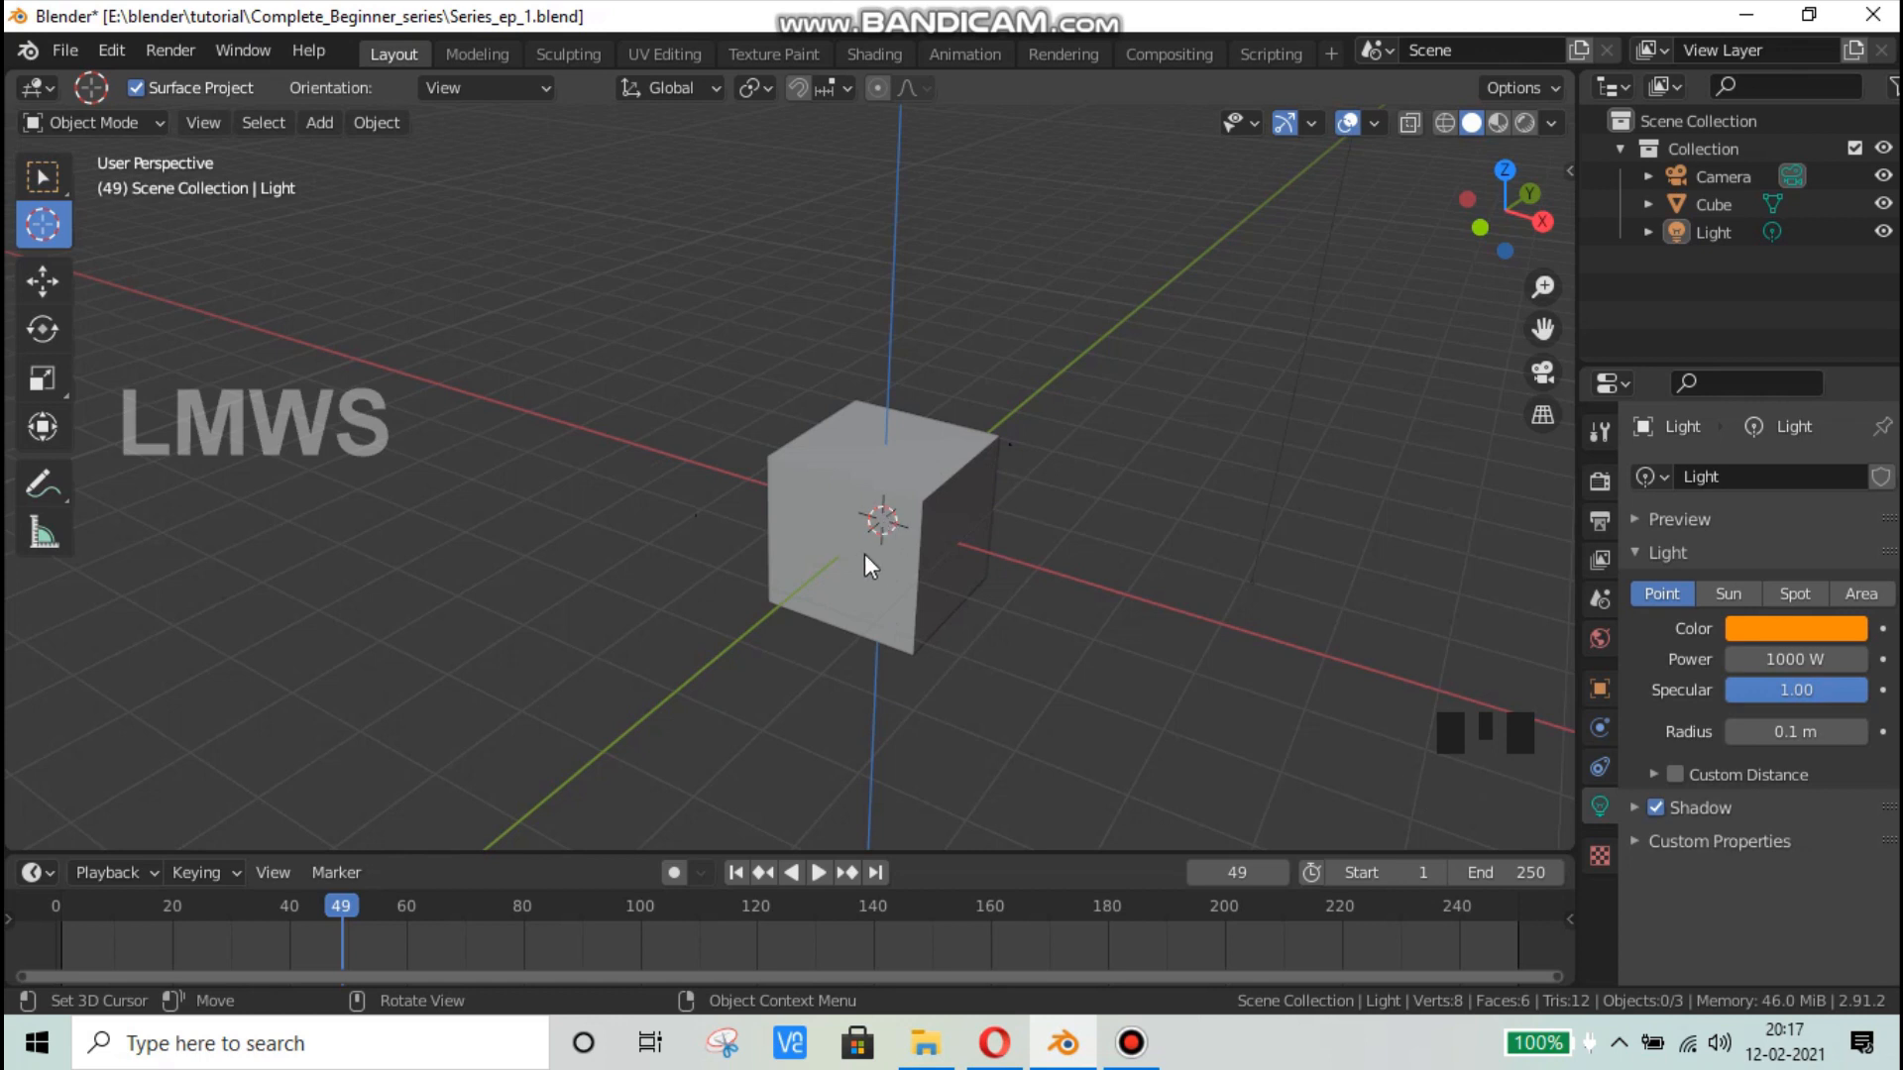
scroll(901, 556, down, 2)
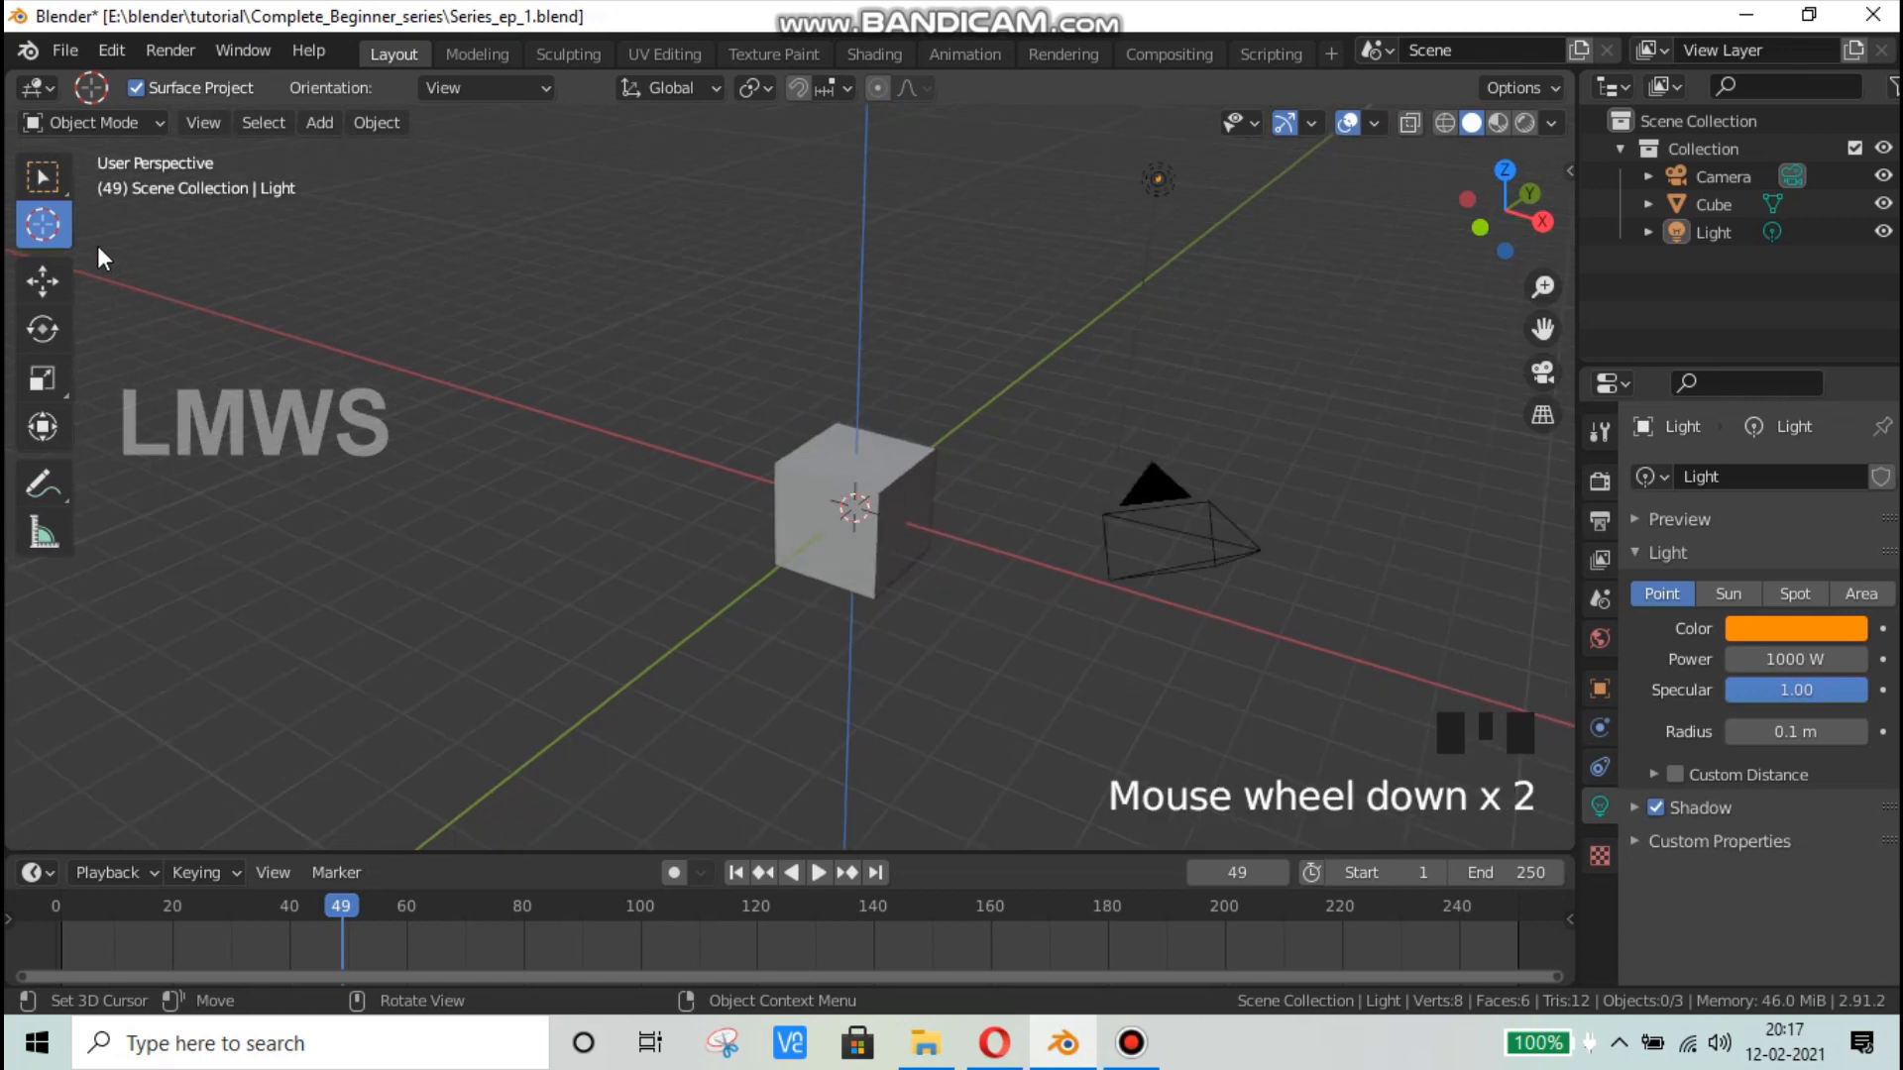
click(42, 175)
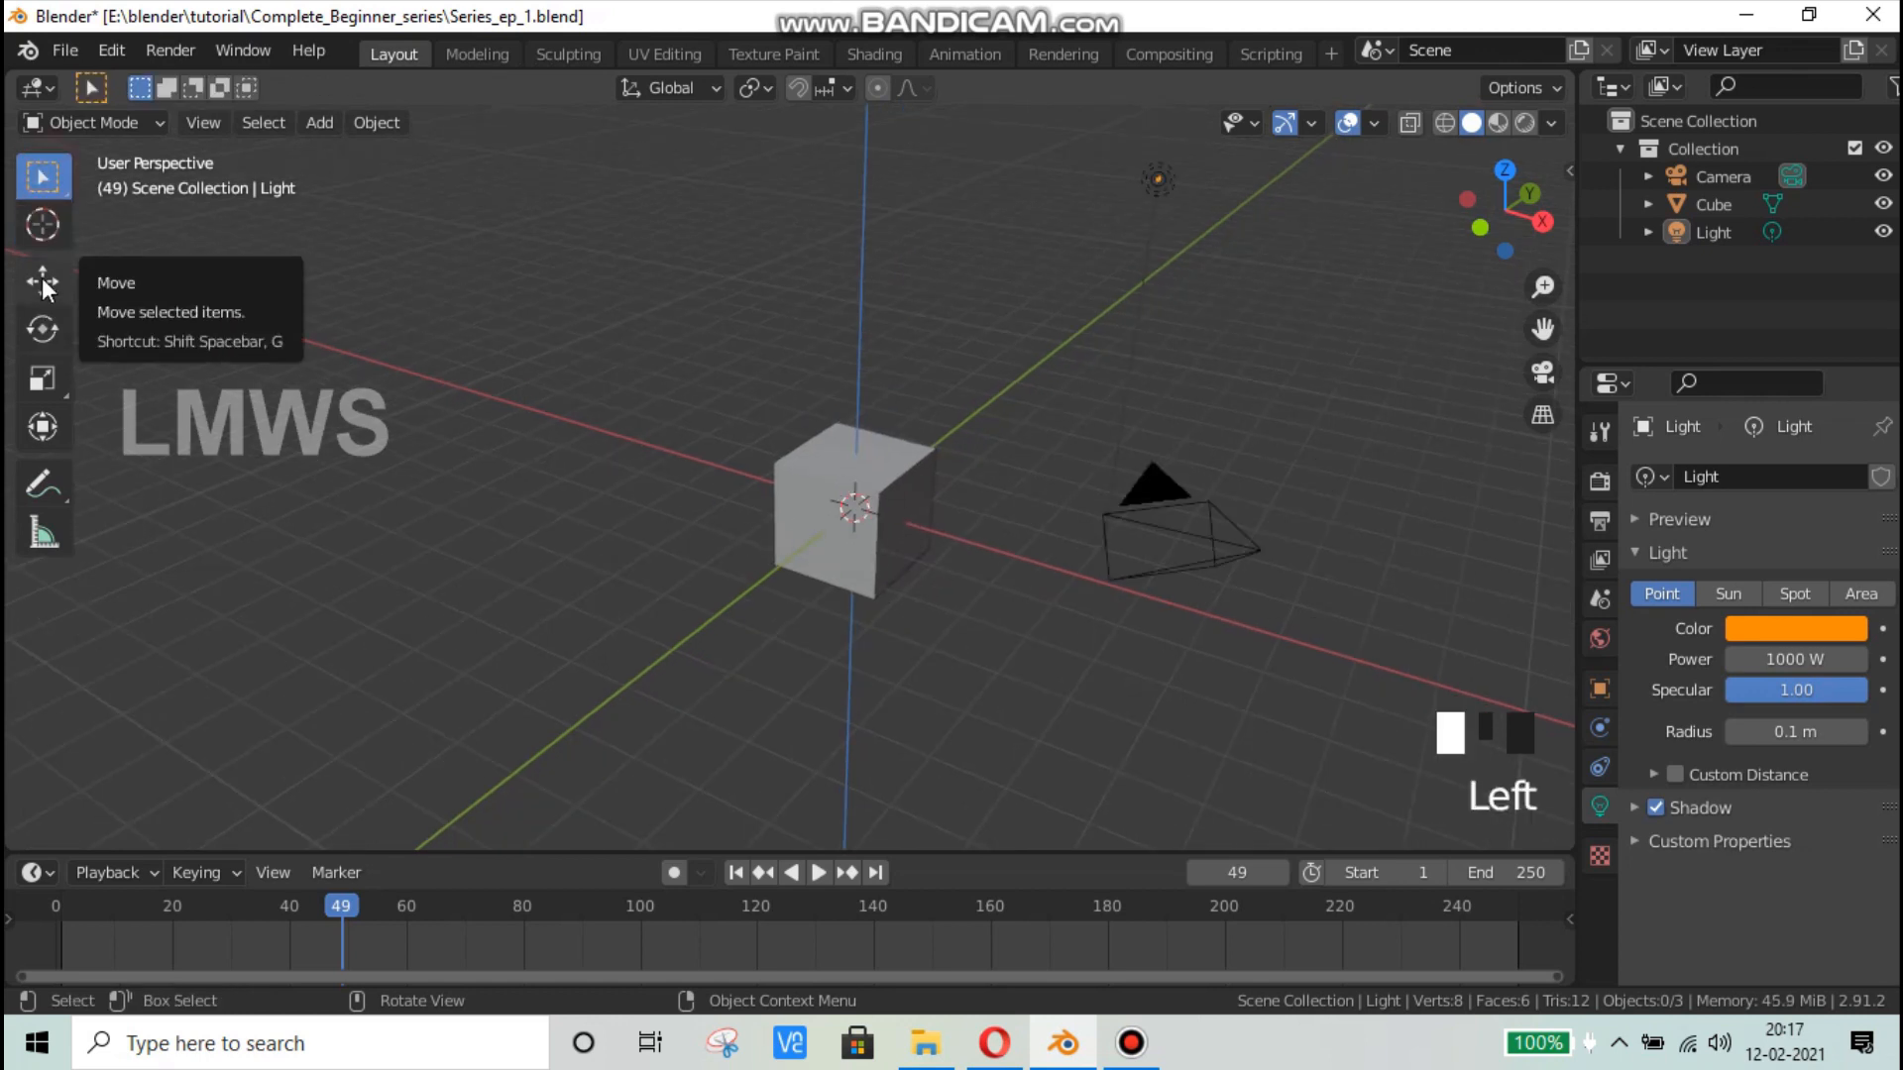
Step: Select the cube with the Move tool active, and compare its display under the Select Box and Move tools, ending on Move
click(42, 281)
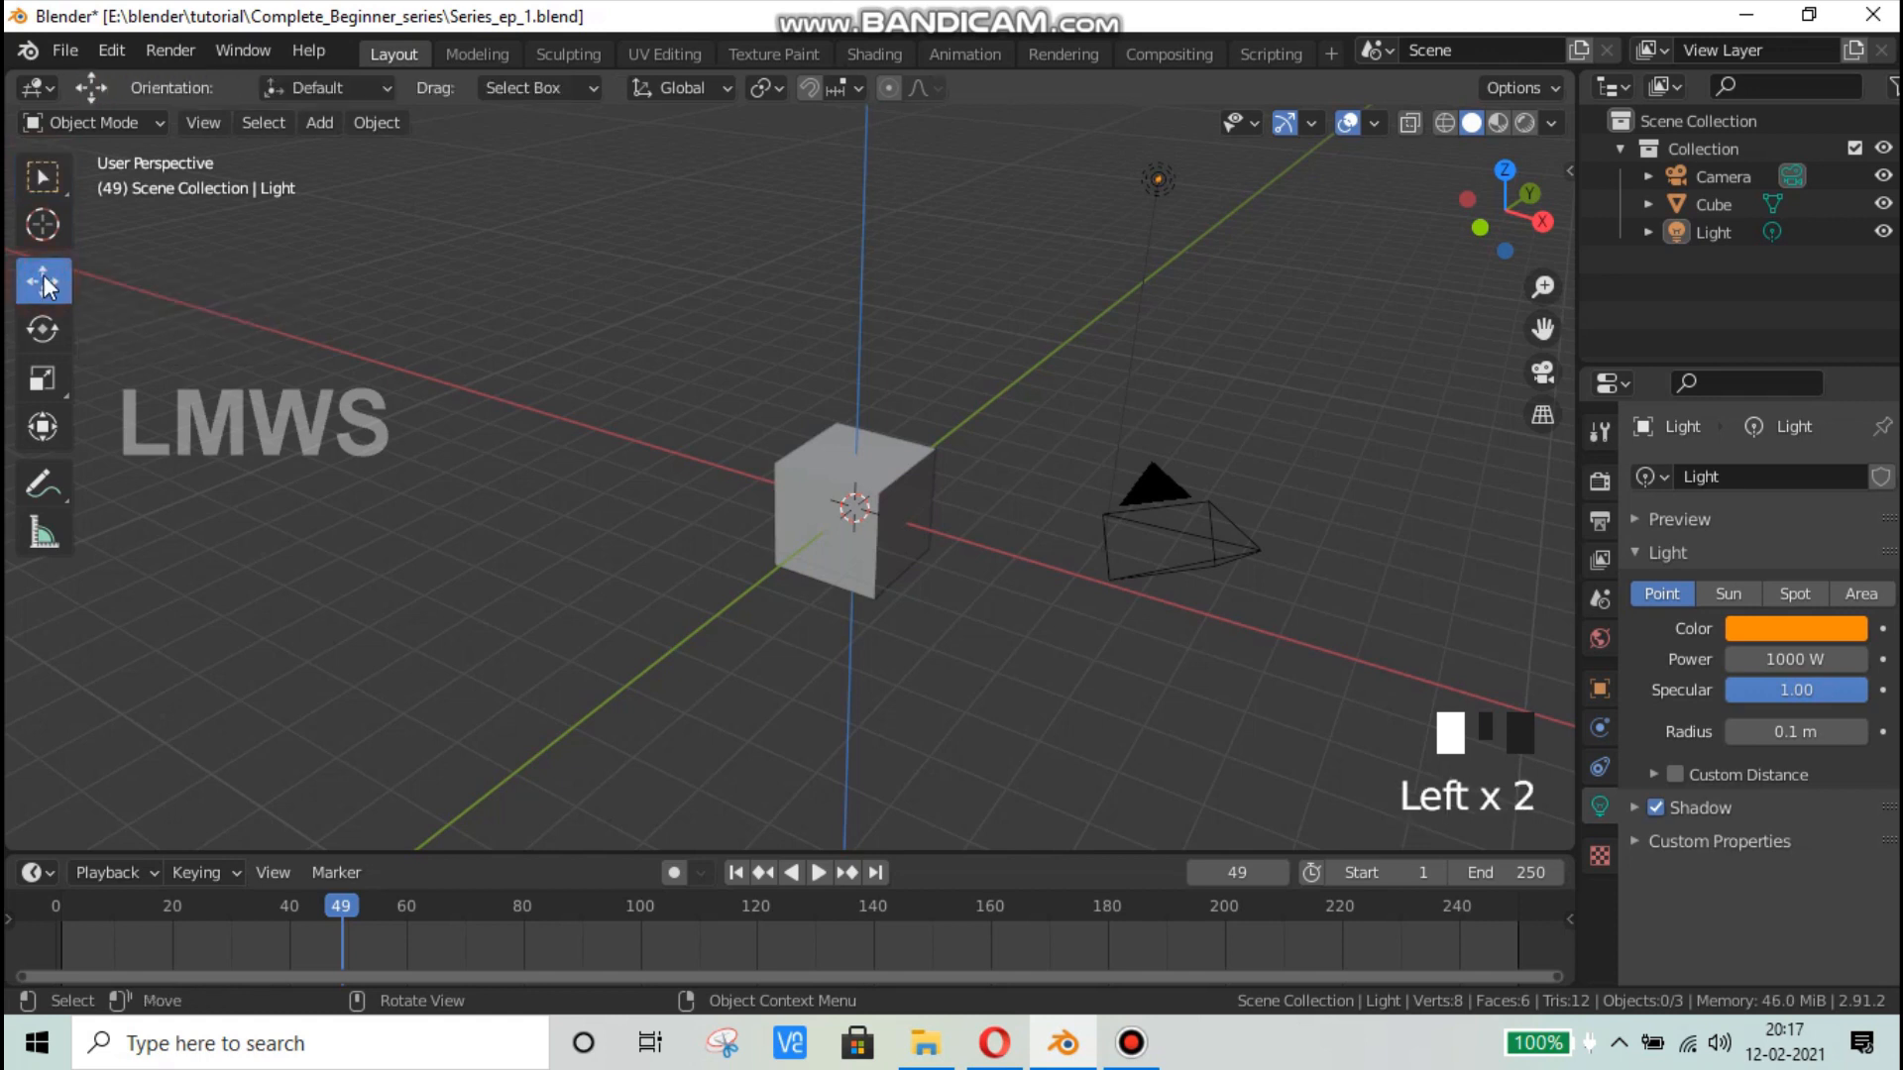
click(853, 497)
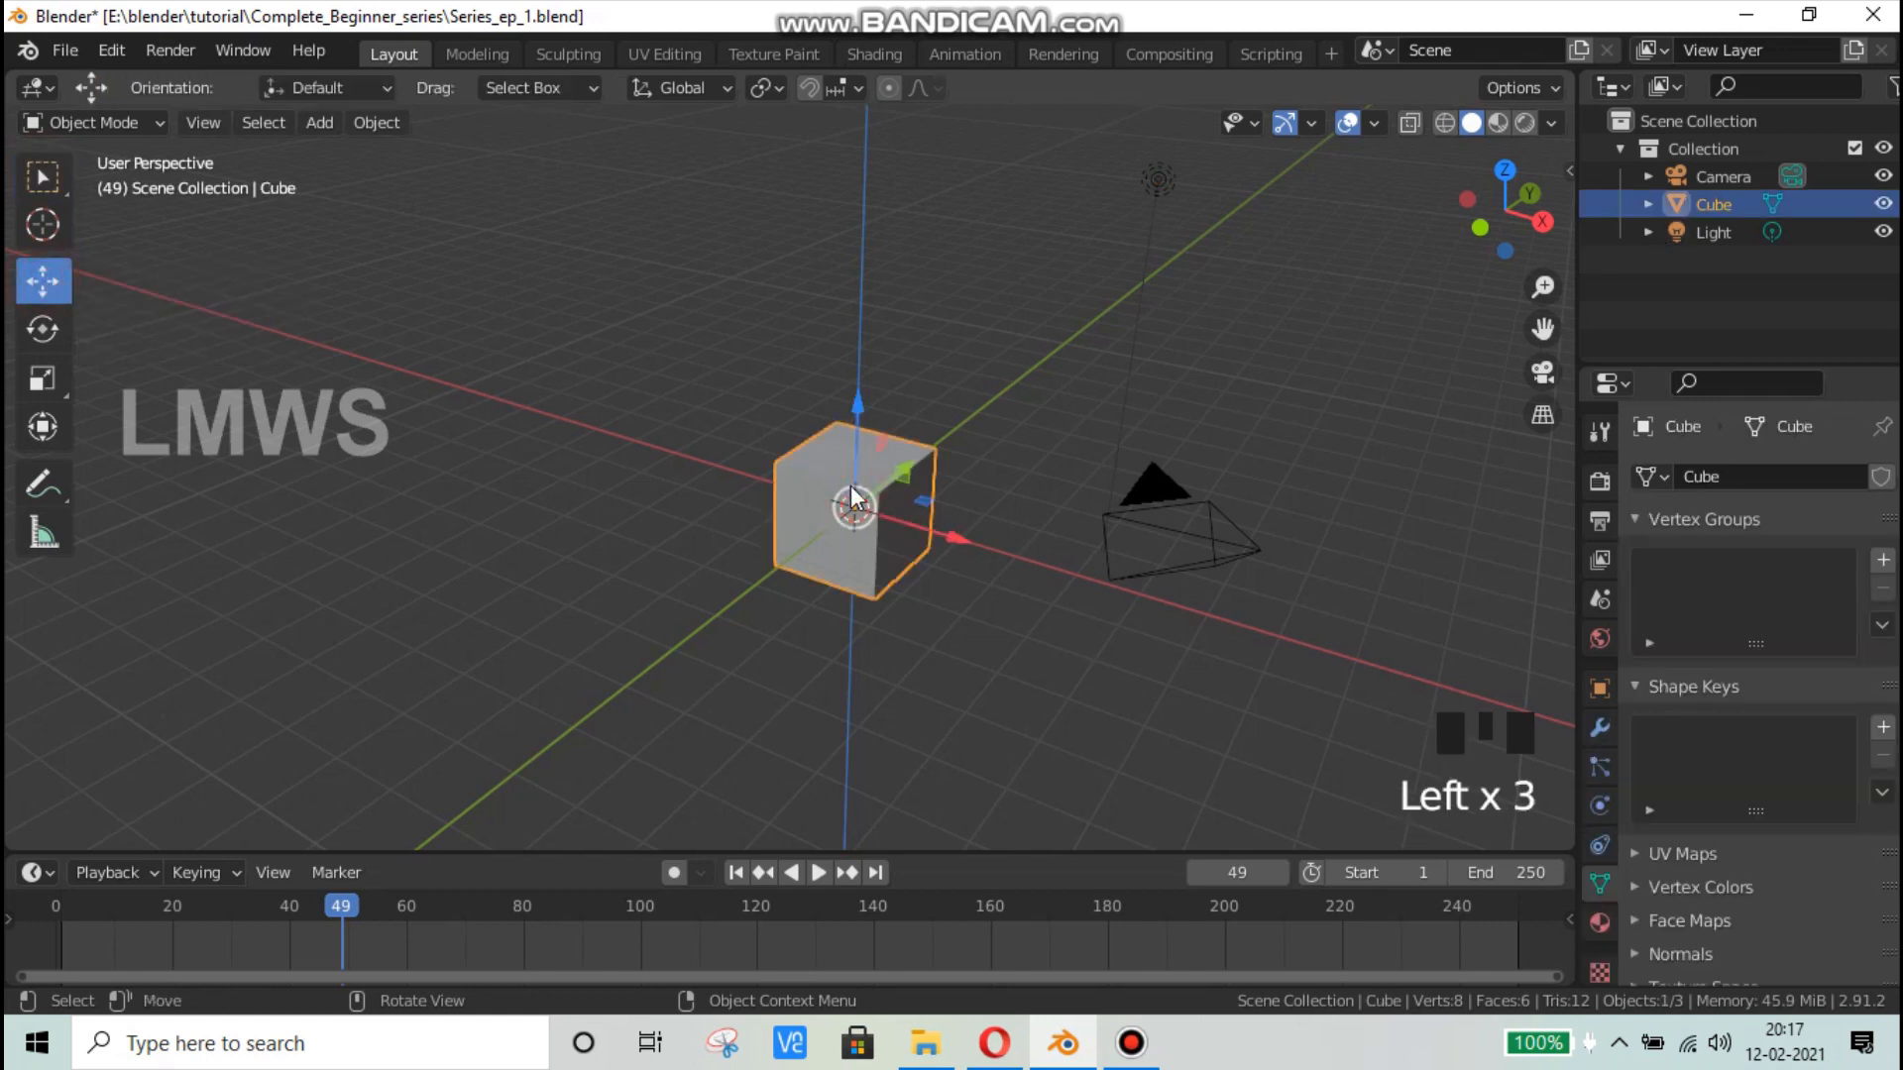
middle_drag(1008, 592, 628, 547)
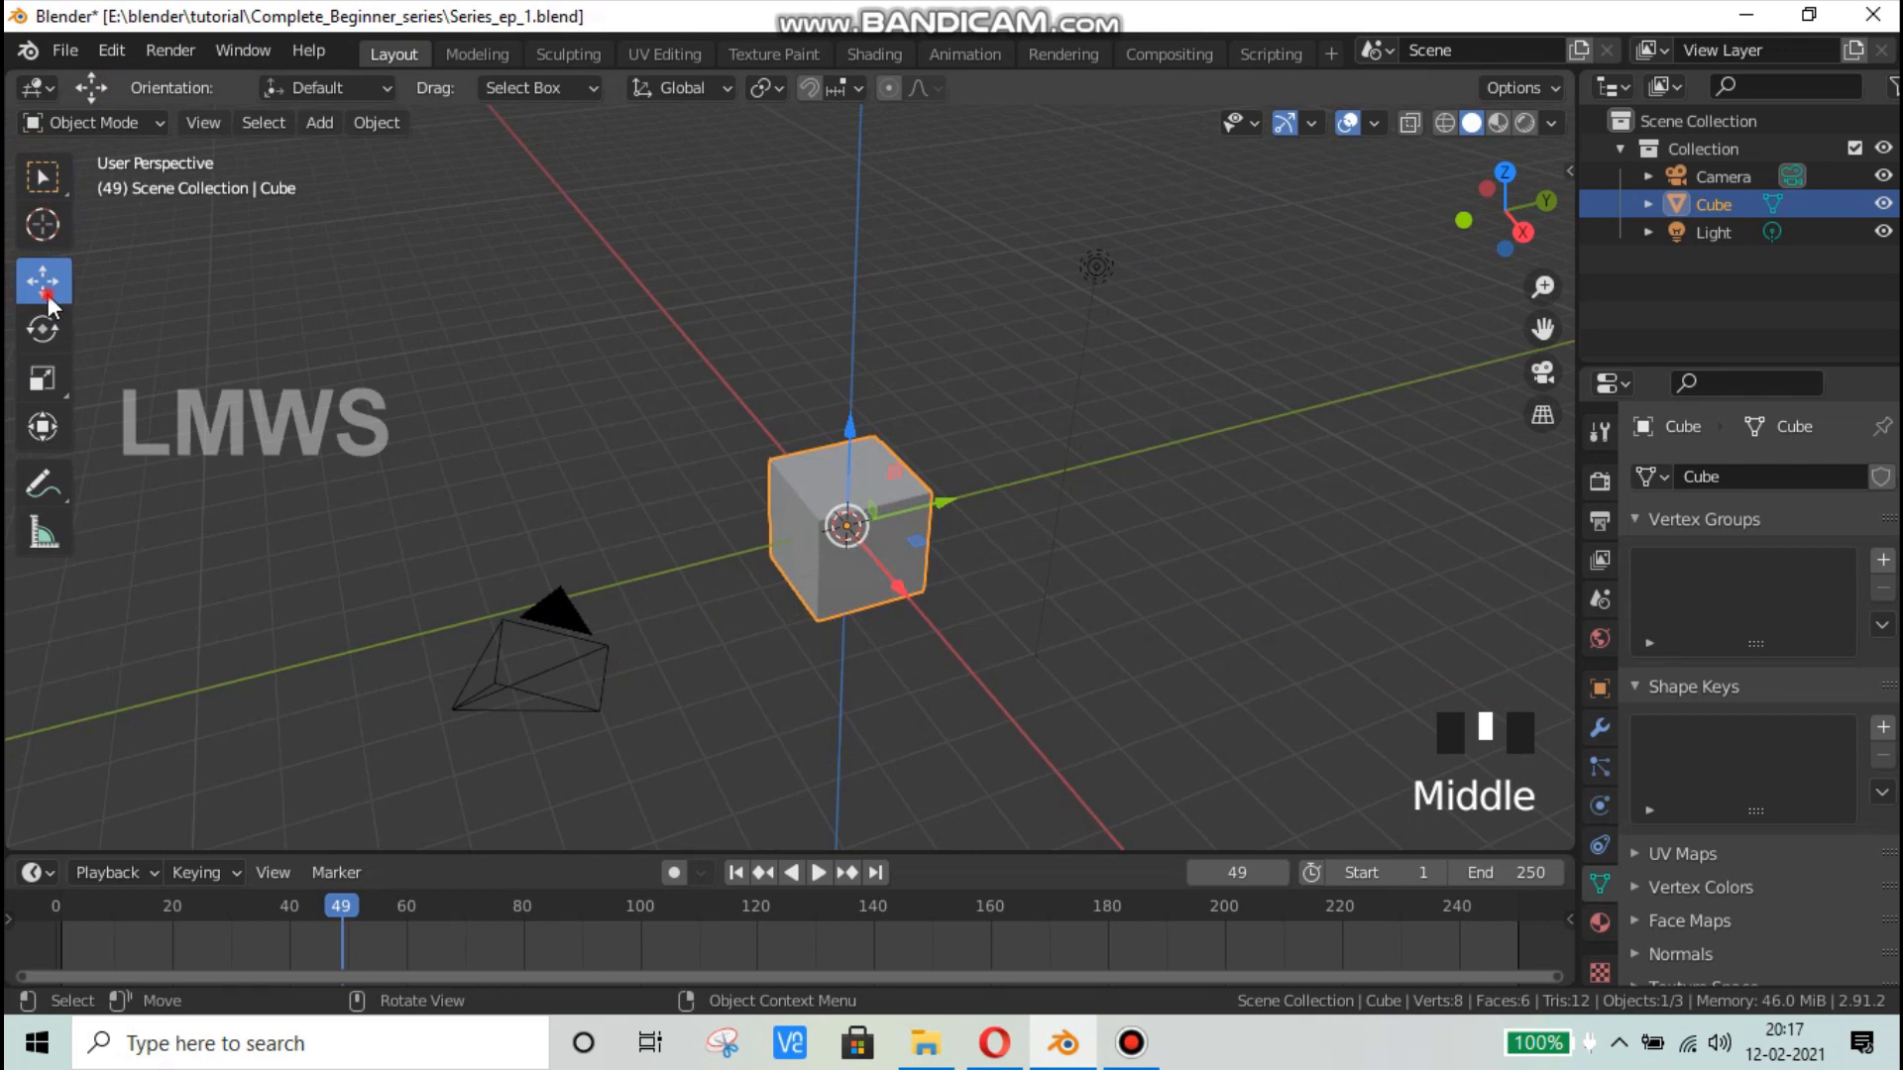
click(902, 485)
click(55, 185)
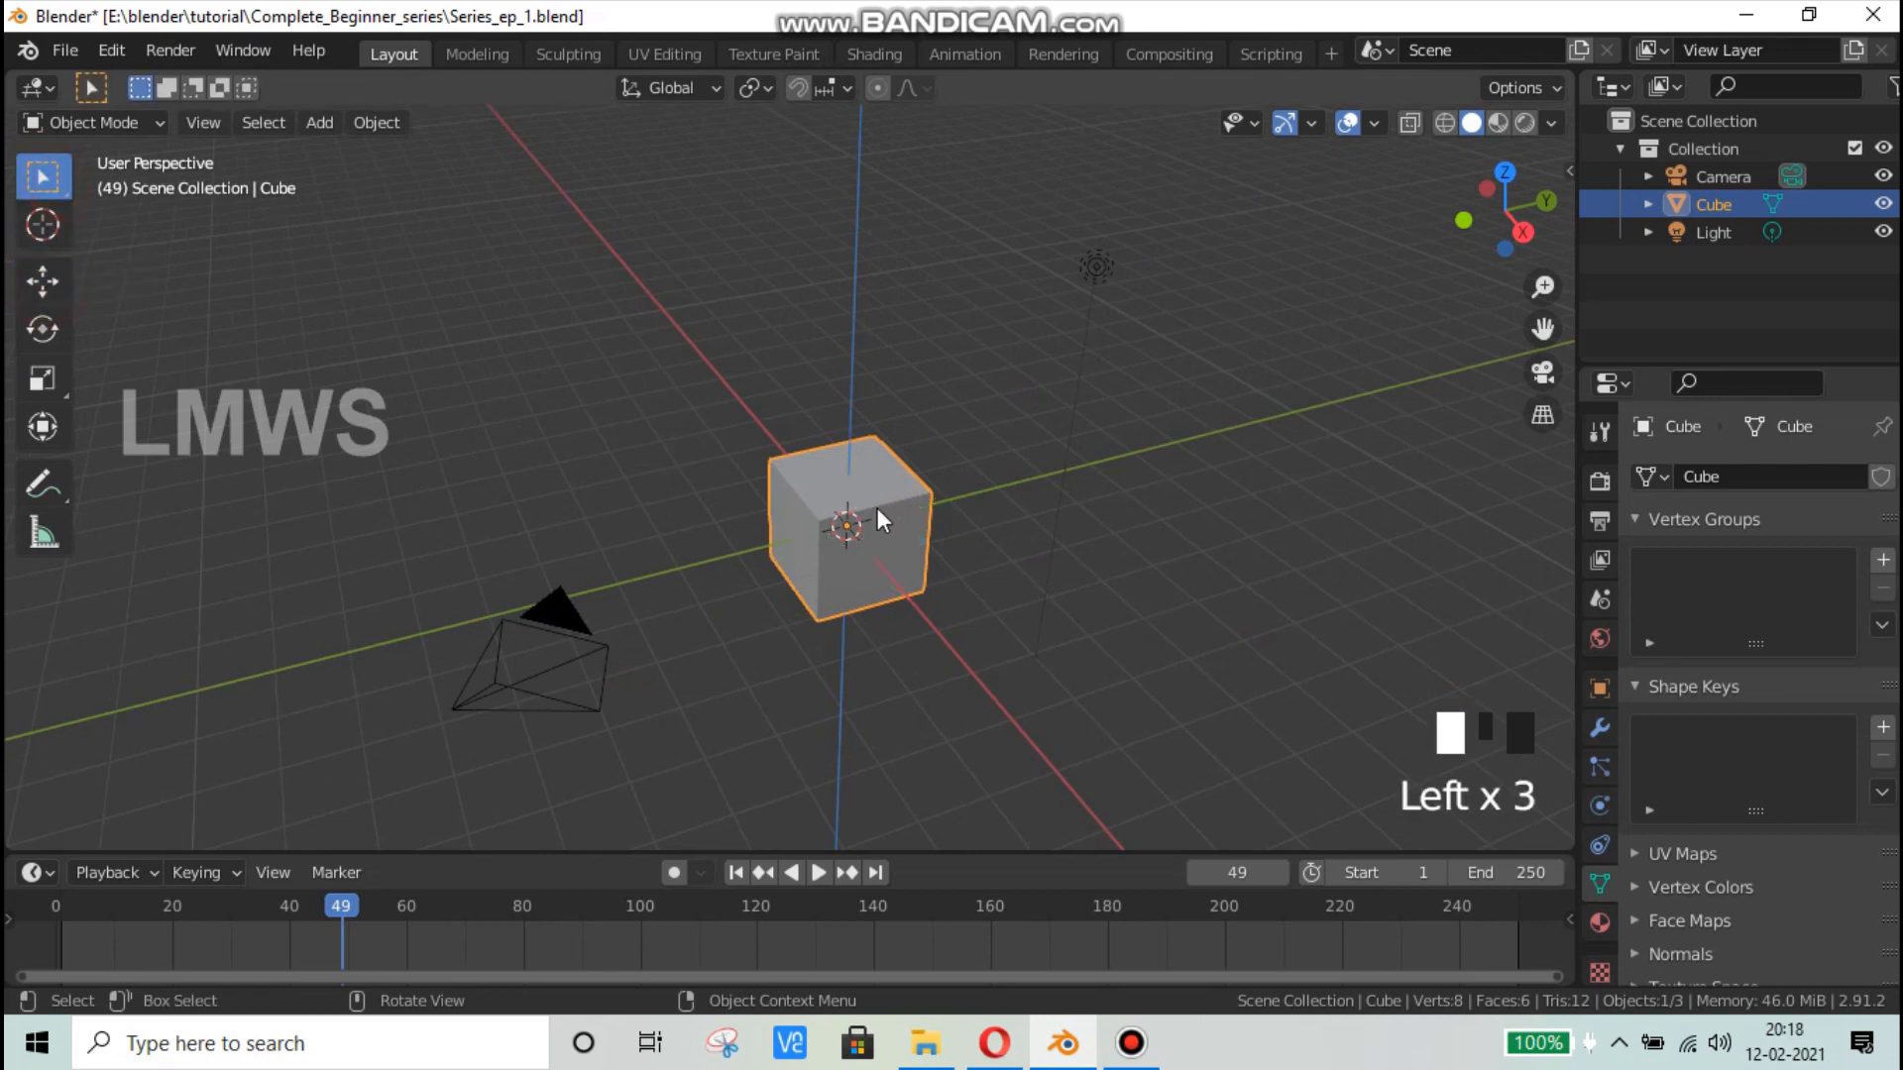
click(37, 282)
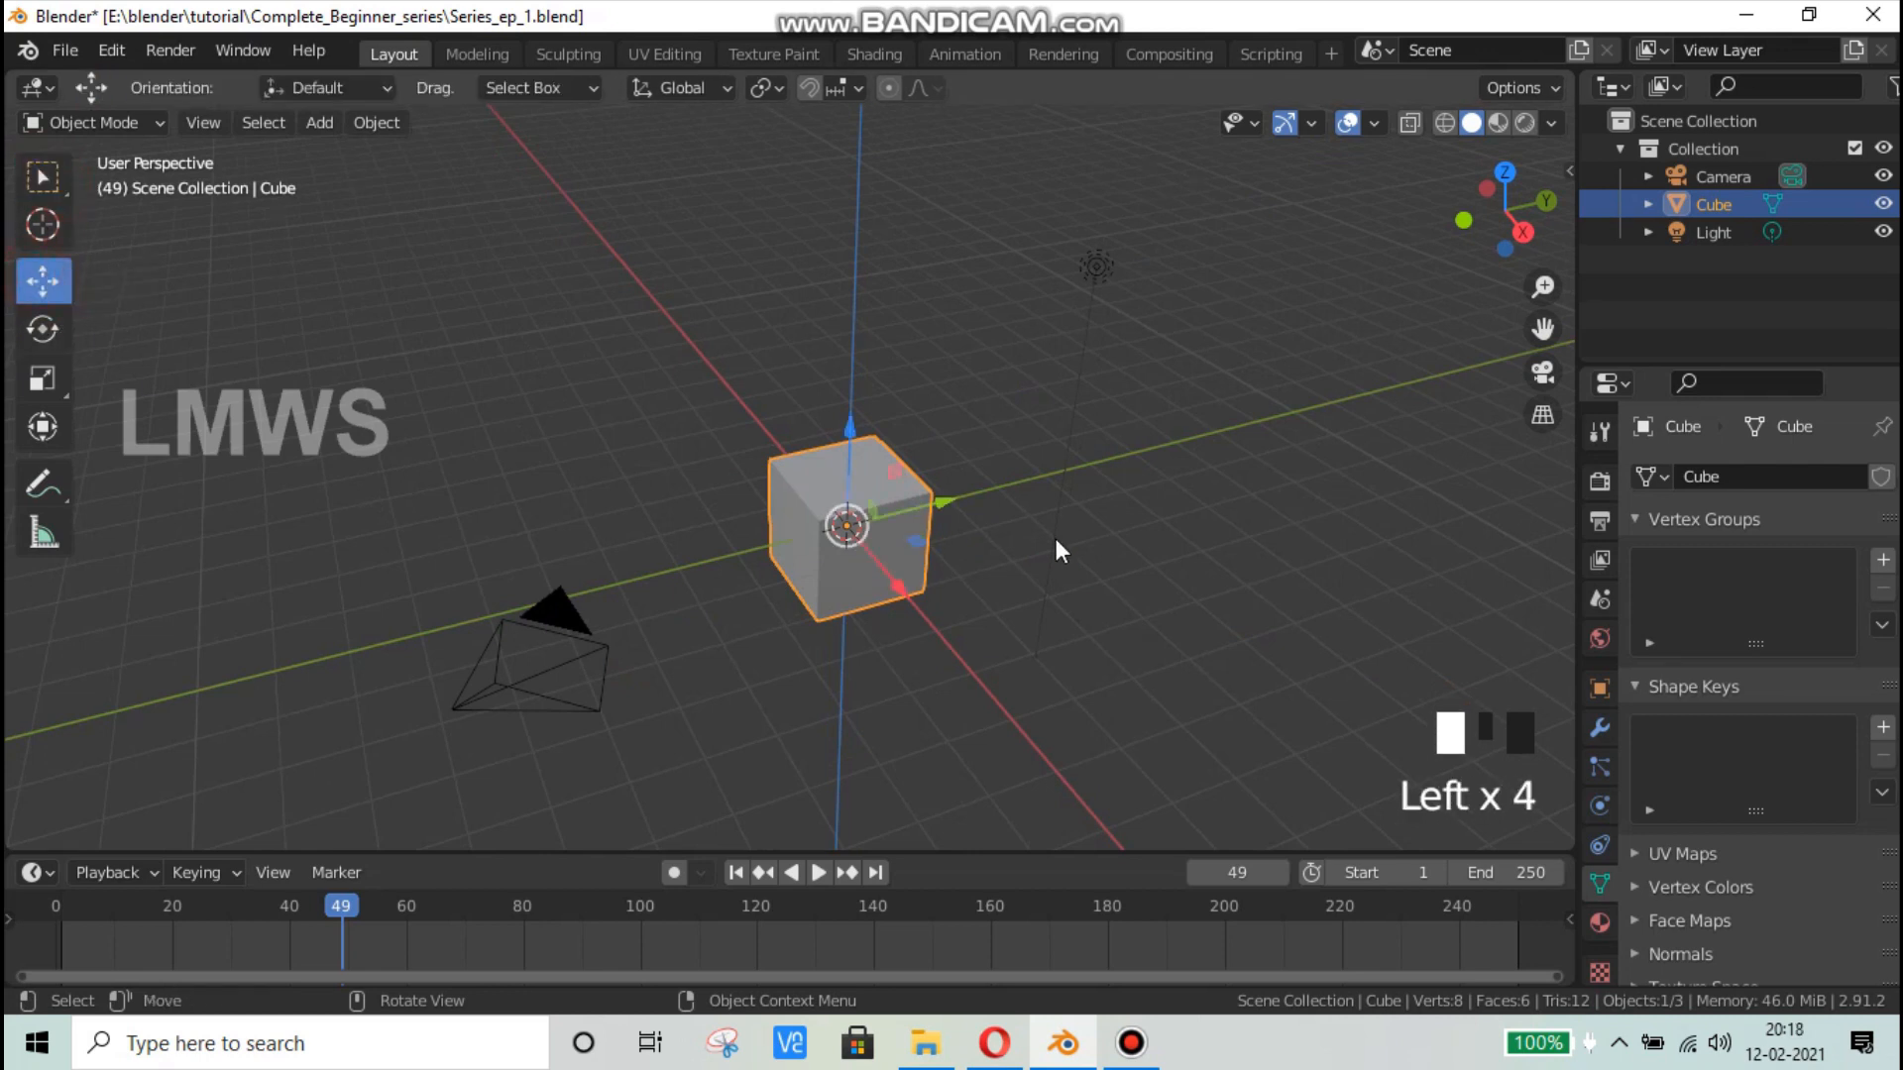
Step: Move the cube along the Y, X and Z axes in turn using the gizmo arrows, undoing each move
middle_drag(860, 551, 868, 585)
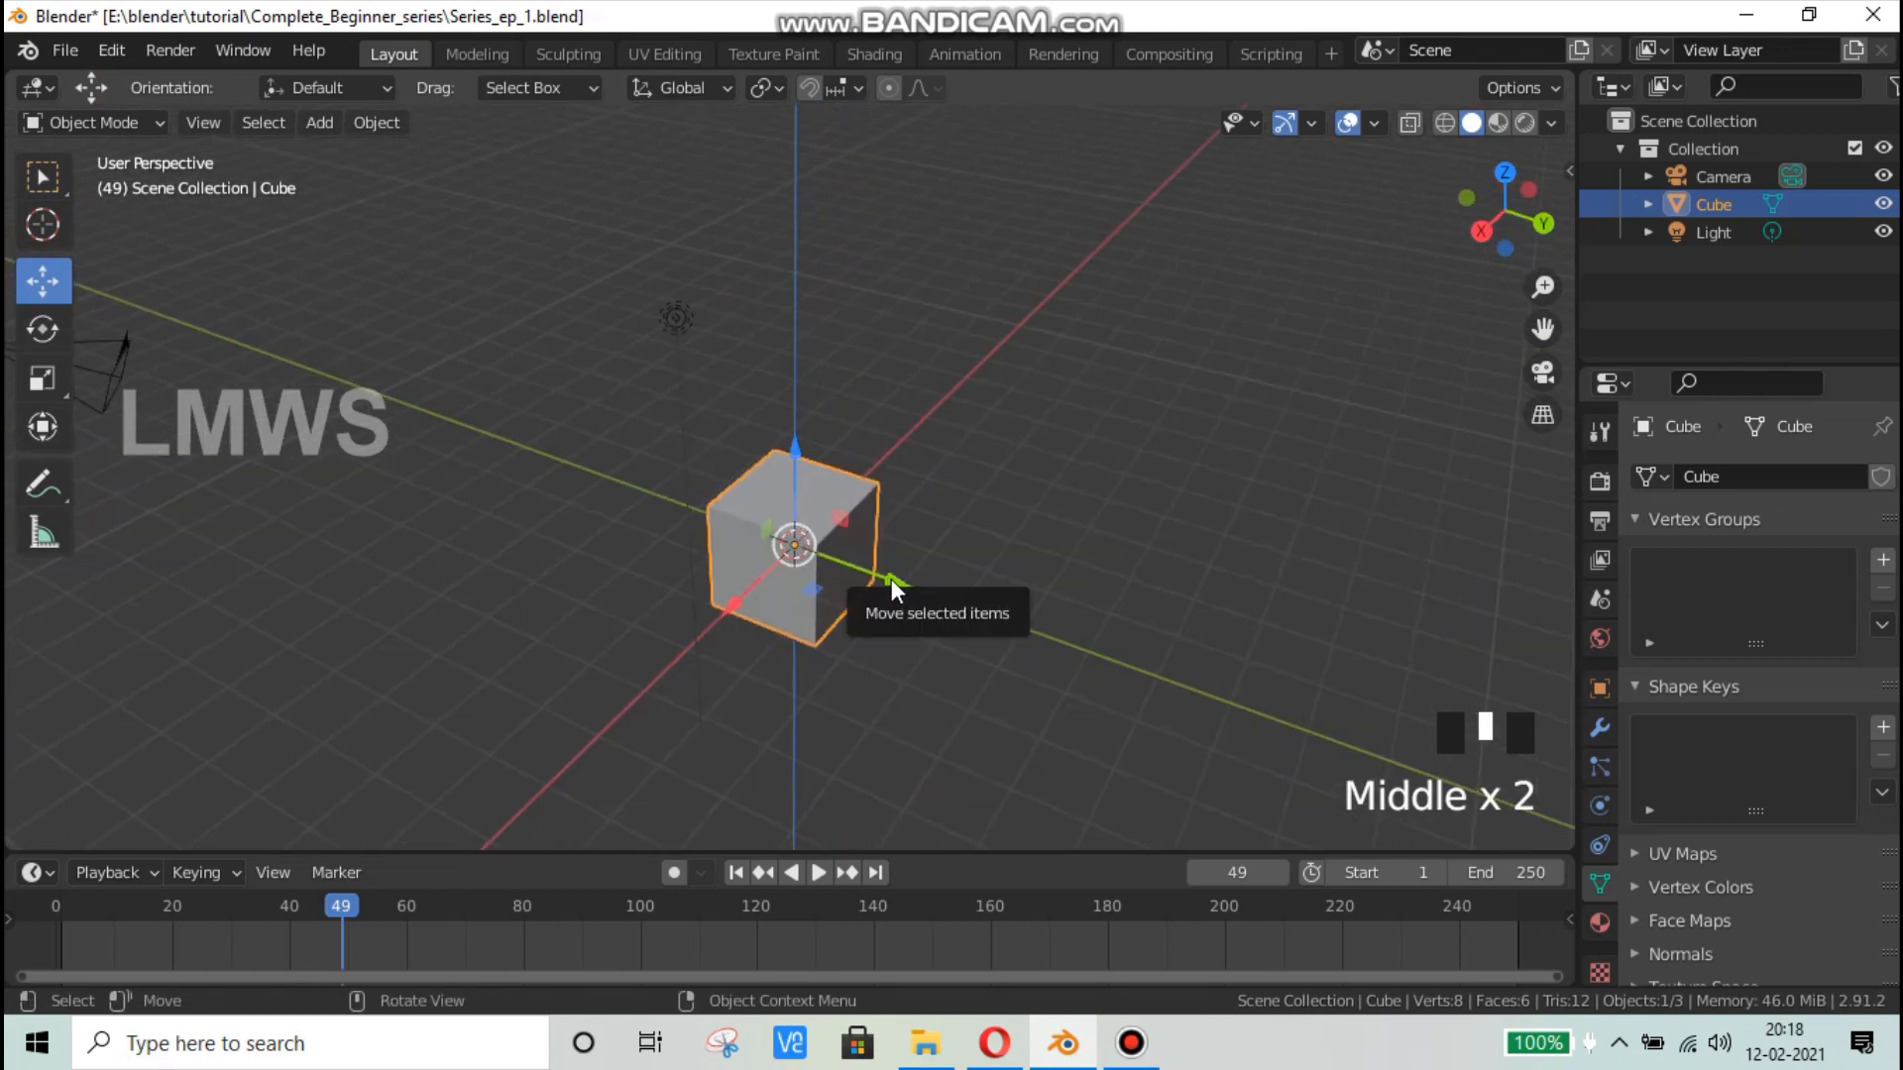
drag(890, 578, 908, 652)
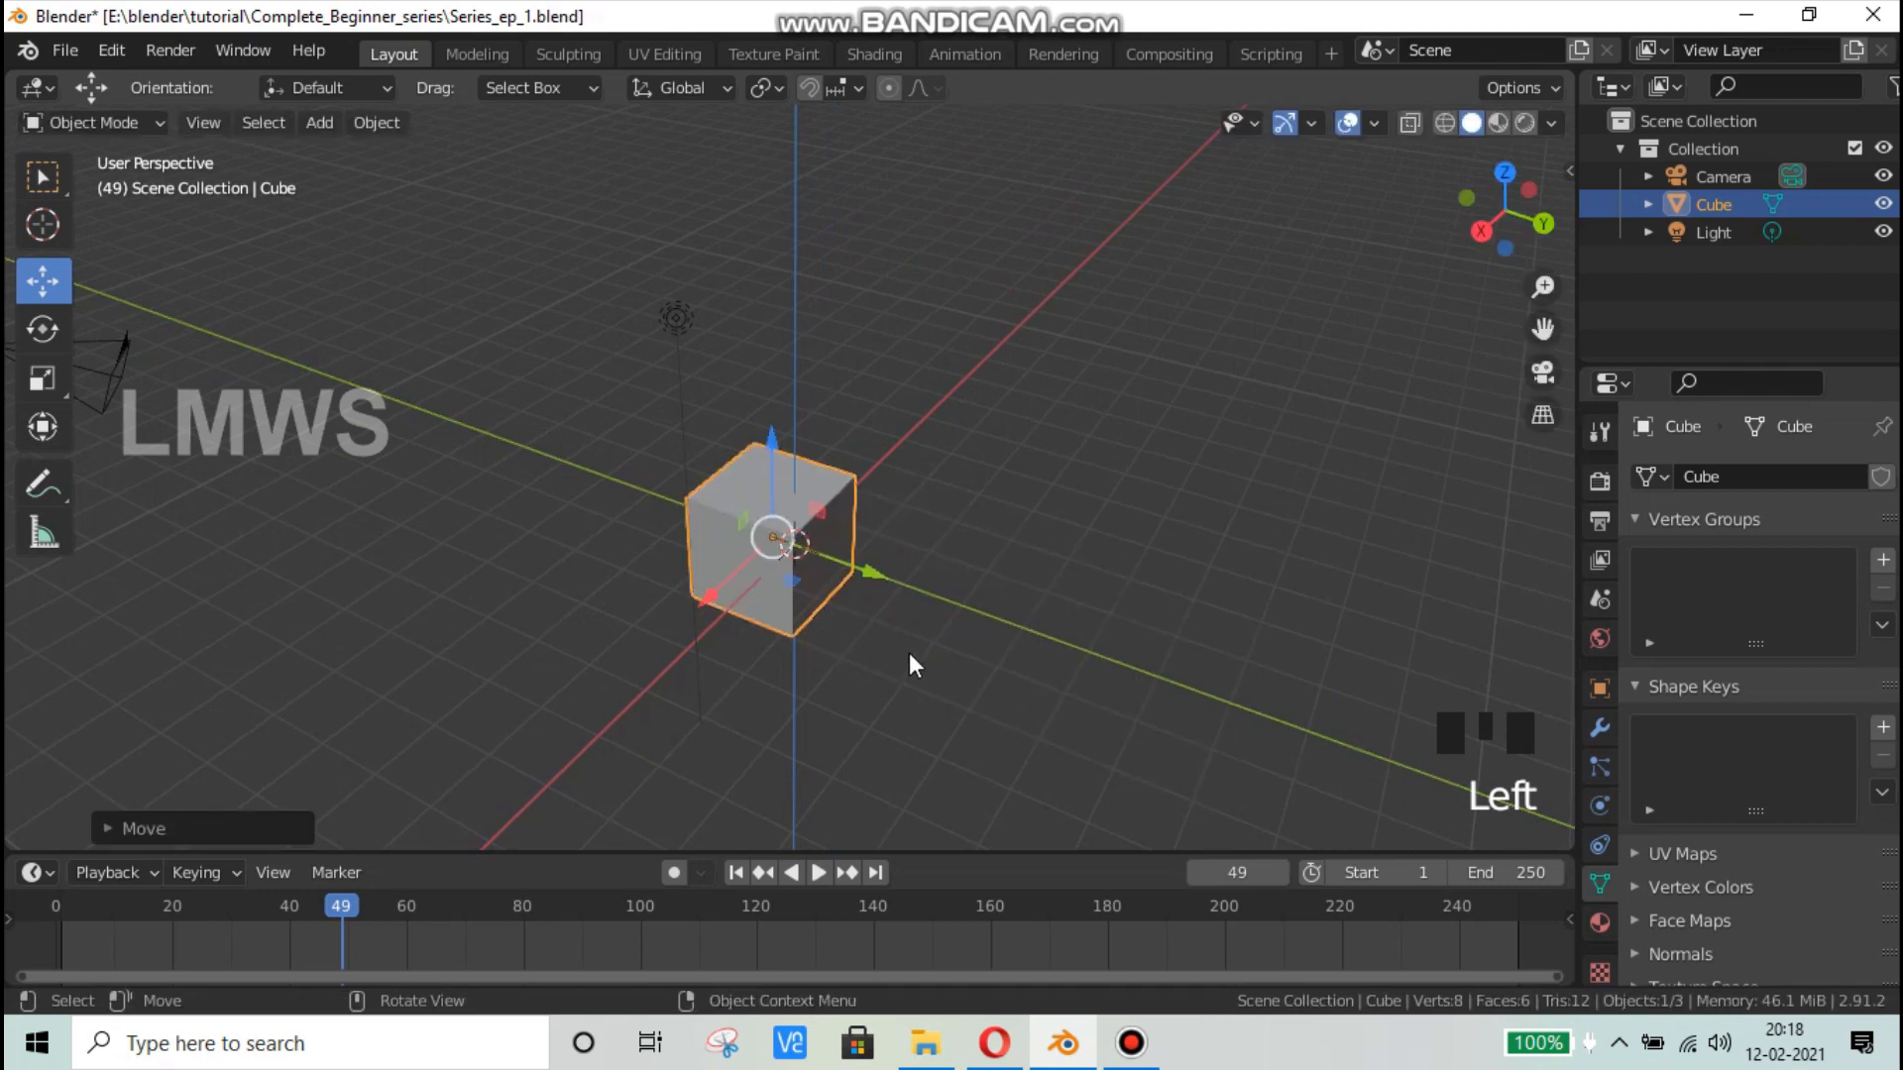
key(ctrl+z)
drag(732, 604, 835, 670)
key(ctrl+z)
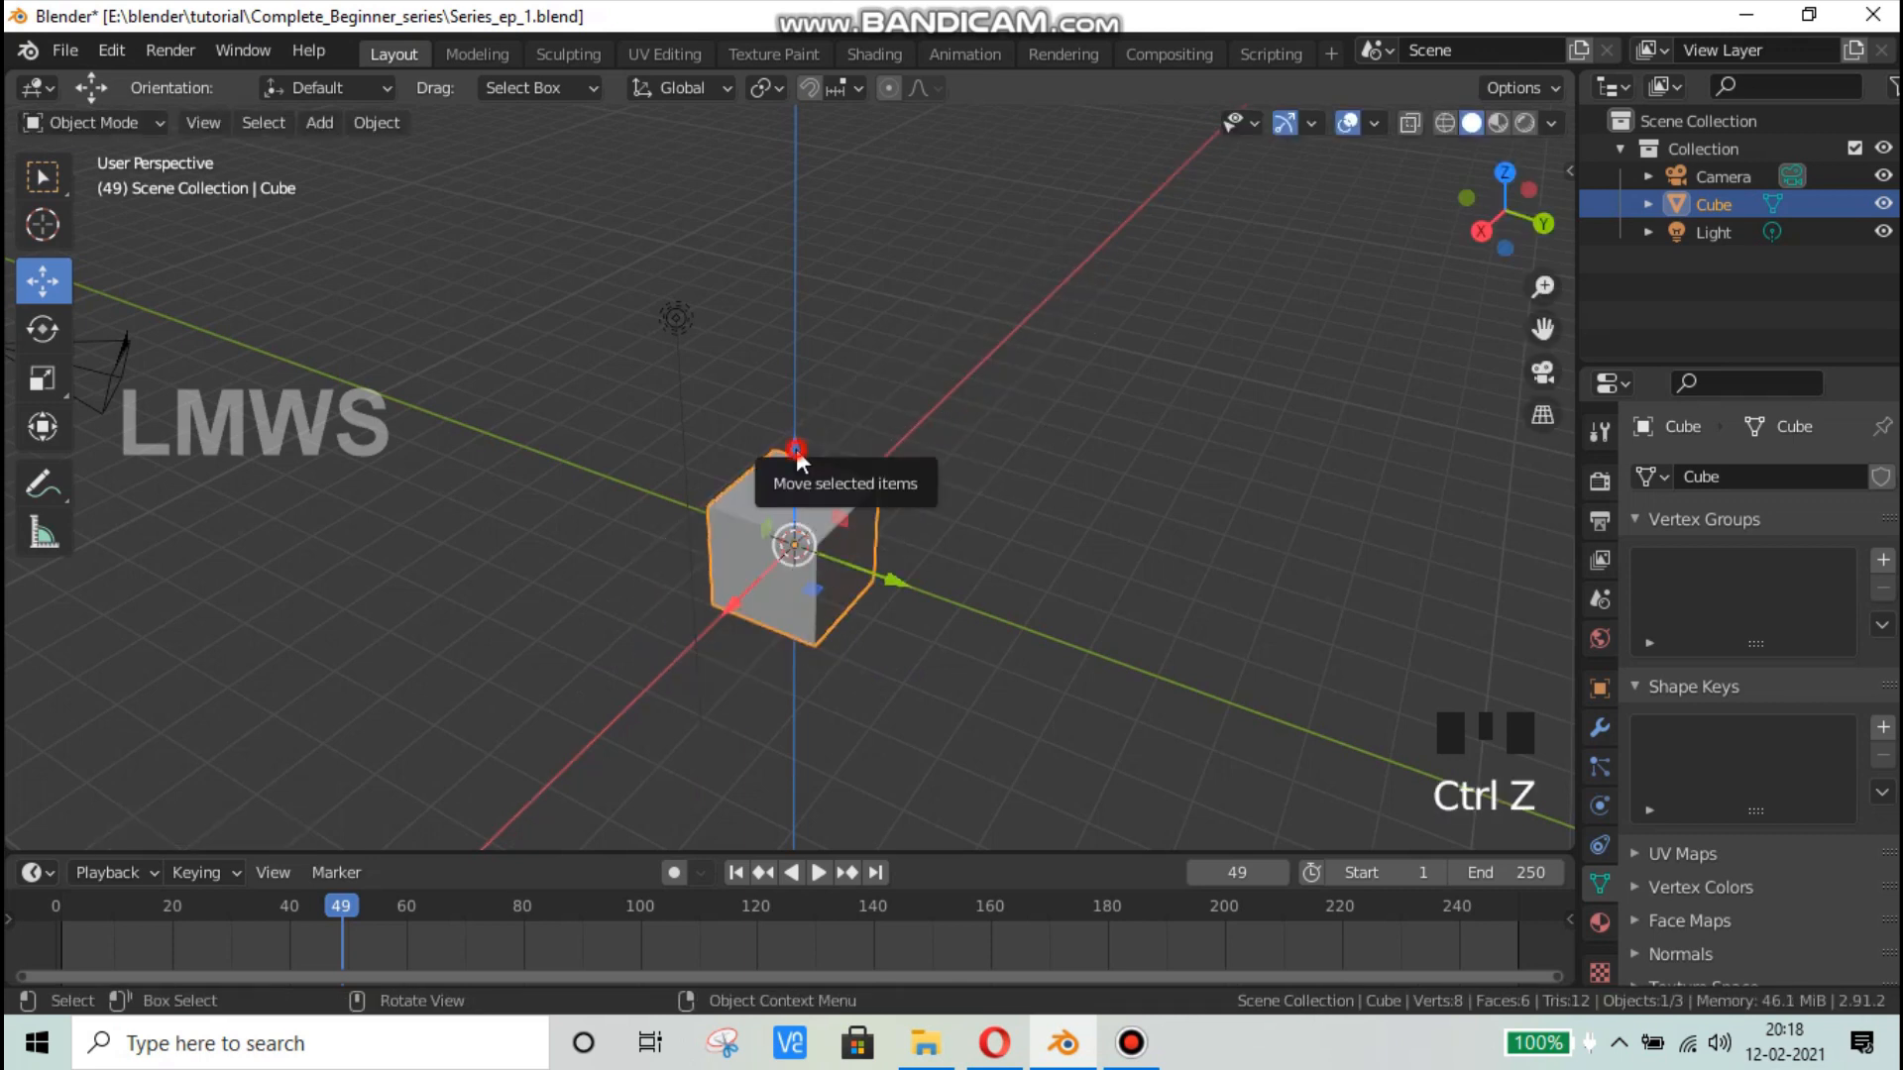
drag(795, 449, 937, 519)
key(ctrl+z)
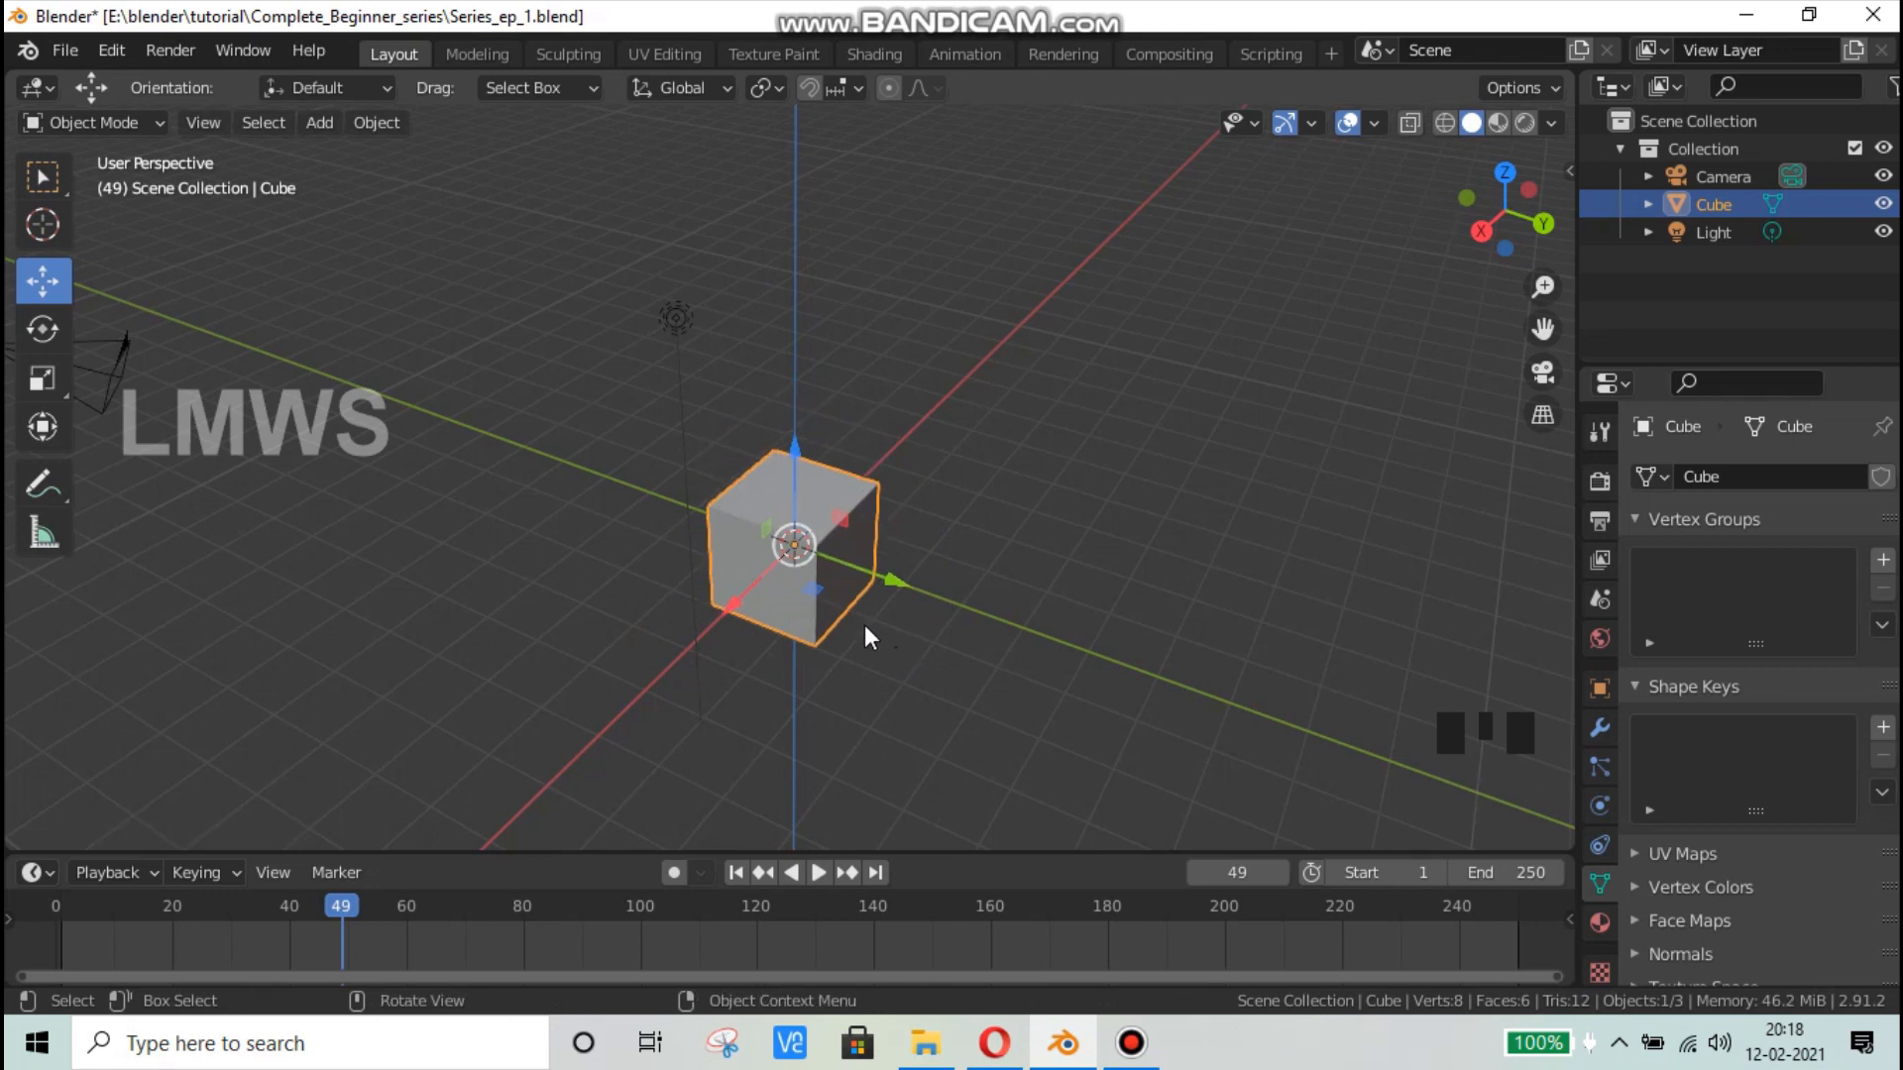
Step: Try moving the cube freely in the viewport twice with the Move tool active, cancelling each move
key(g)
right_click(1029, 690)
key(g)
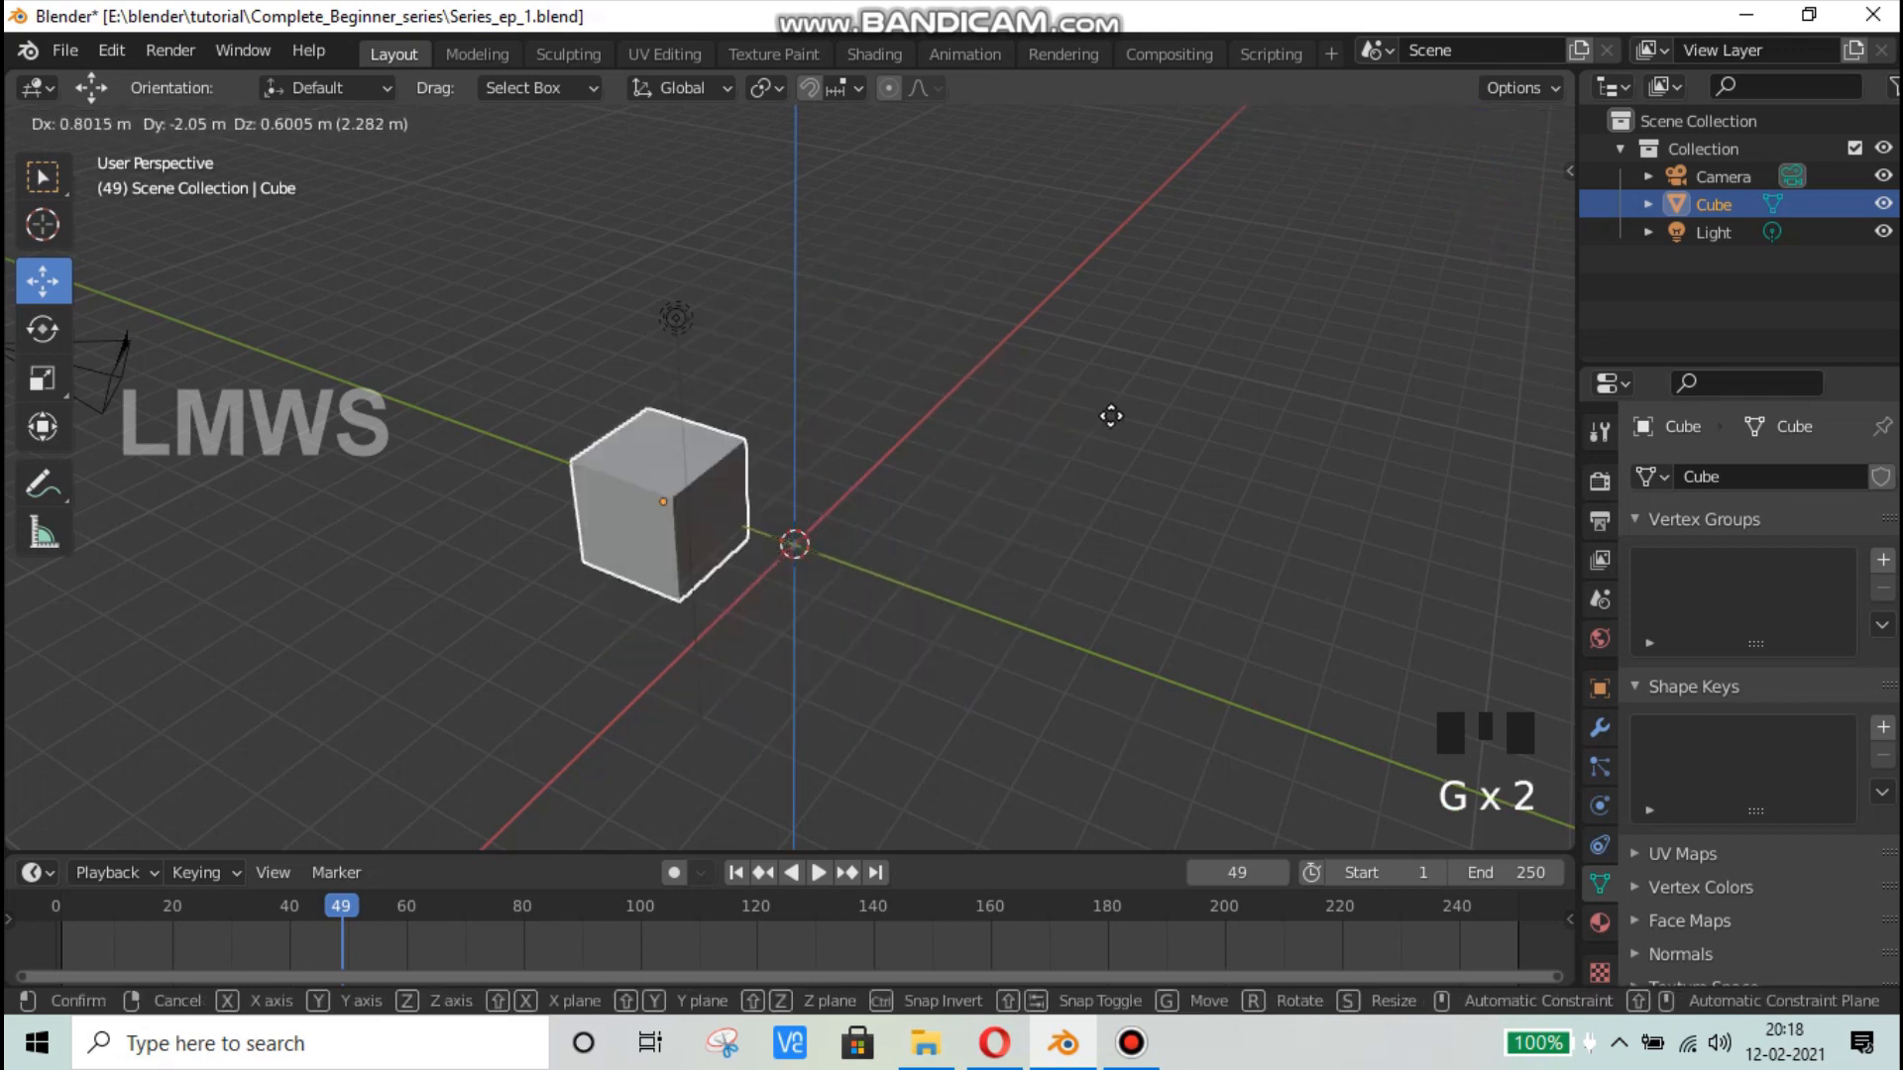
right_click(730, 671)
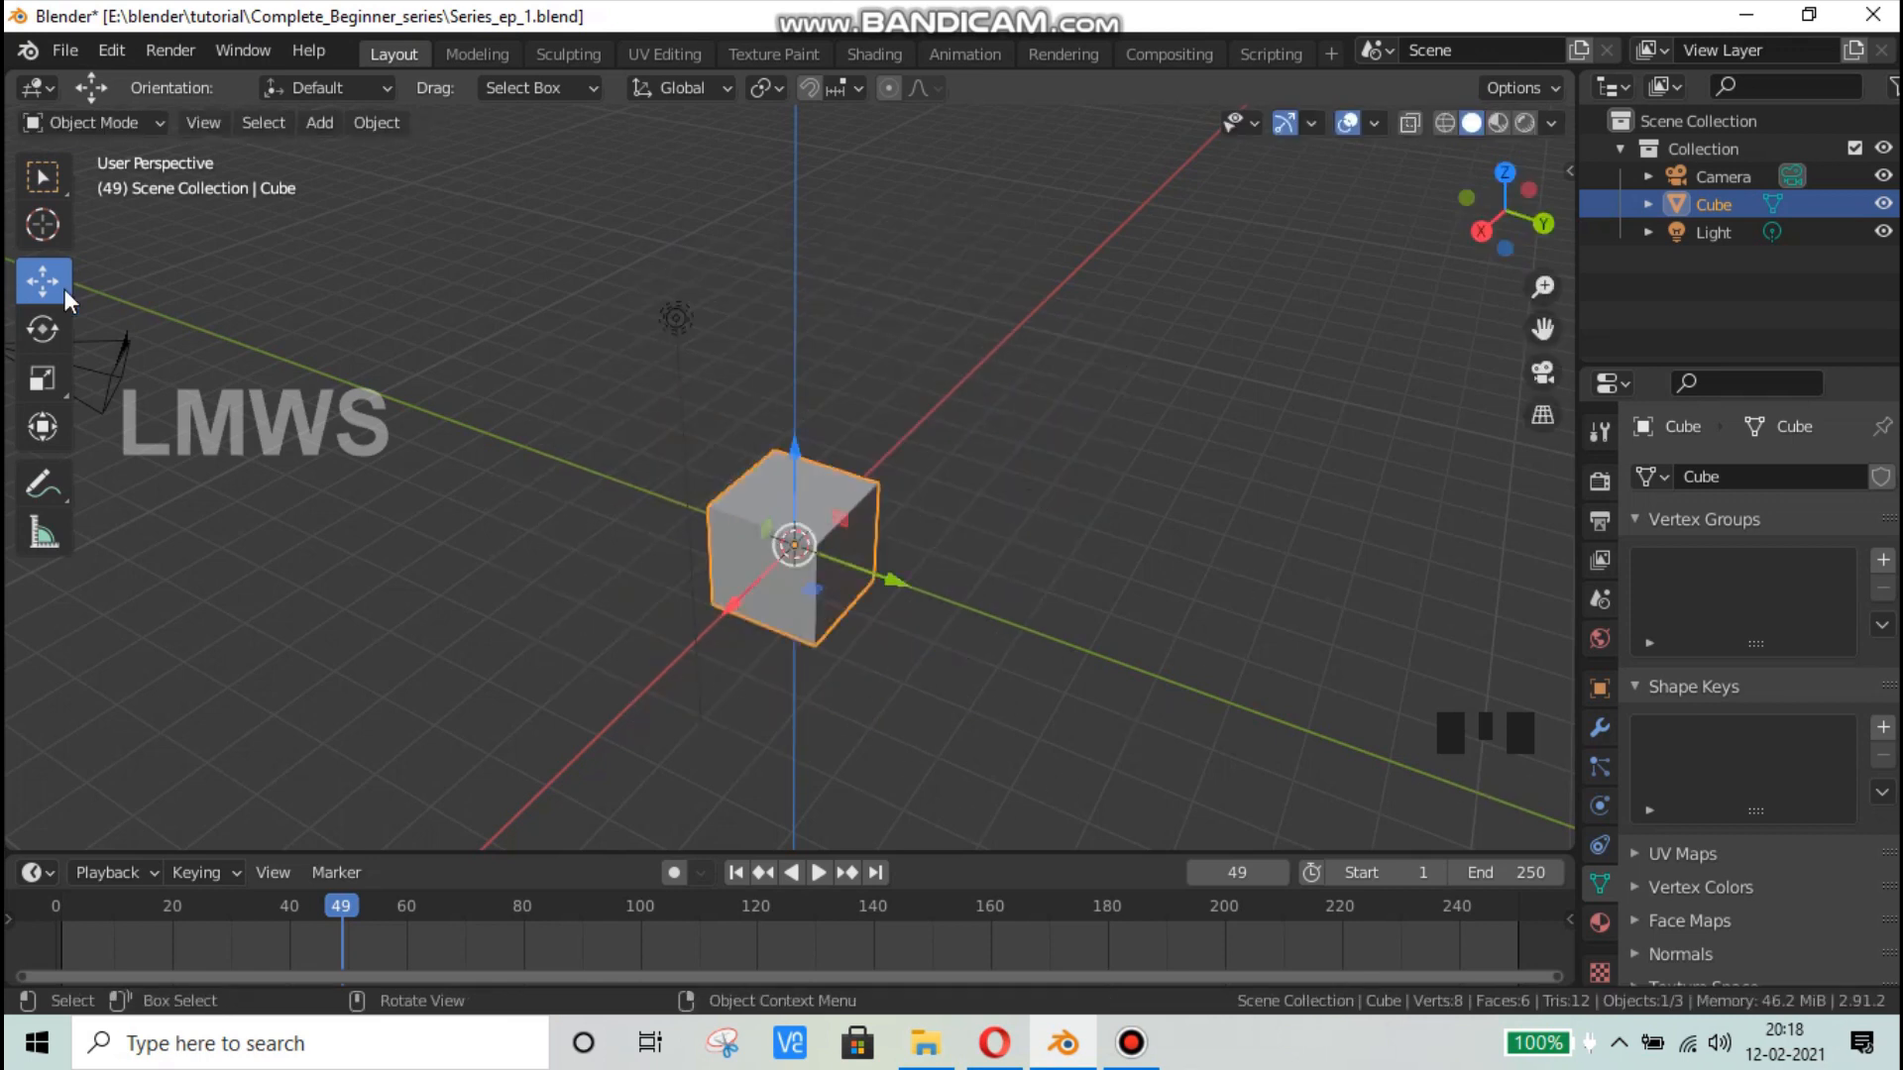
Step: Activate the Select Box tool and try a free move of the cube without the gizmo, cancelling the move
click(40, 179)
scroll(934, 621, down, 1)
key(g)
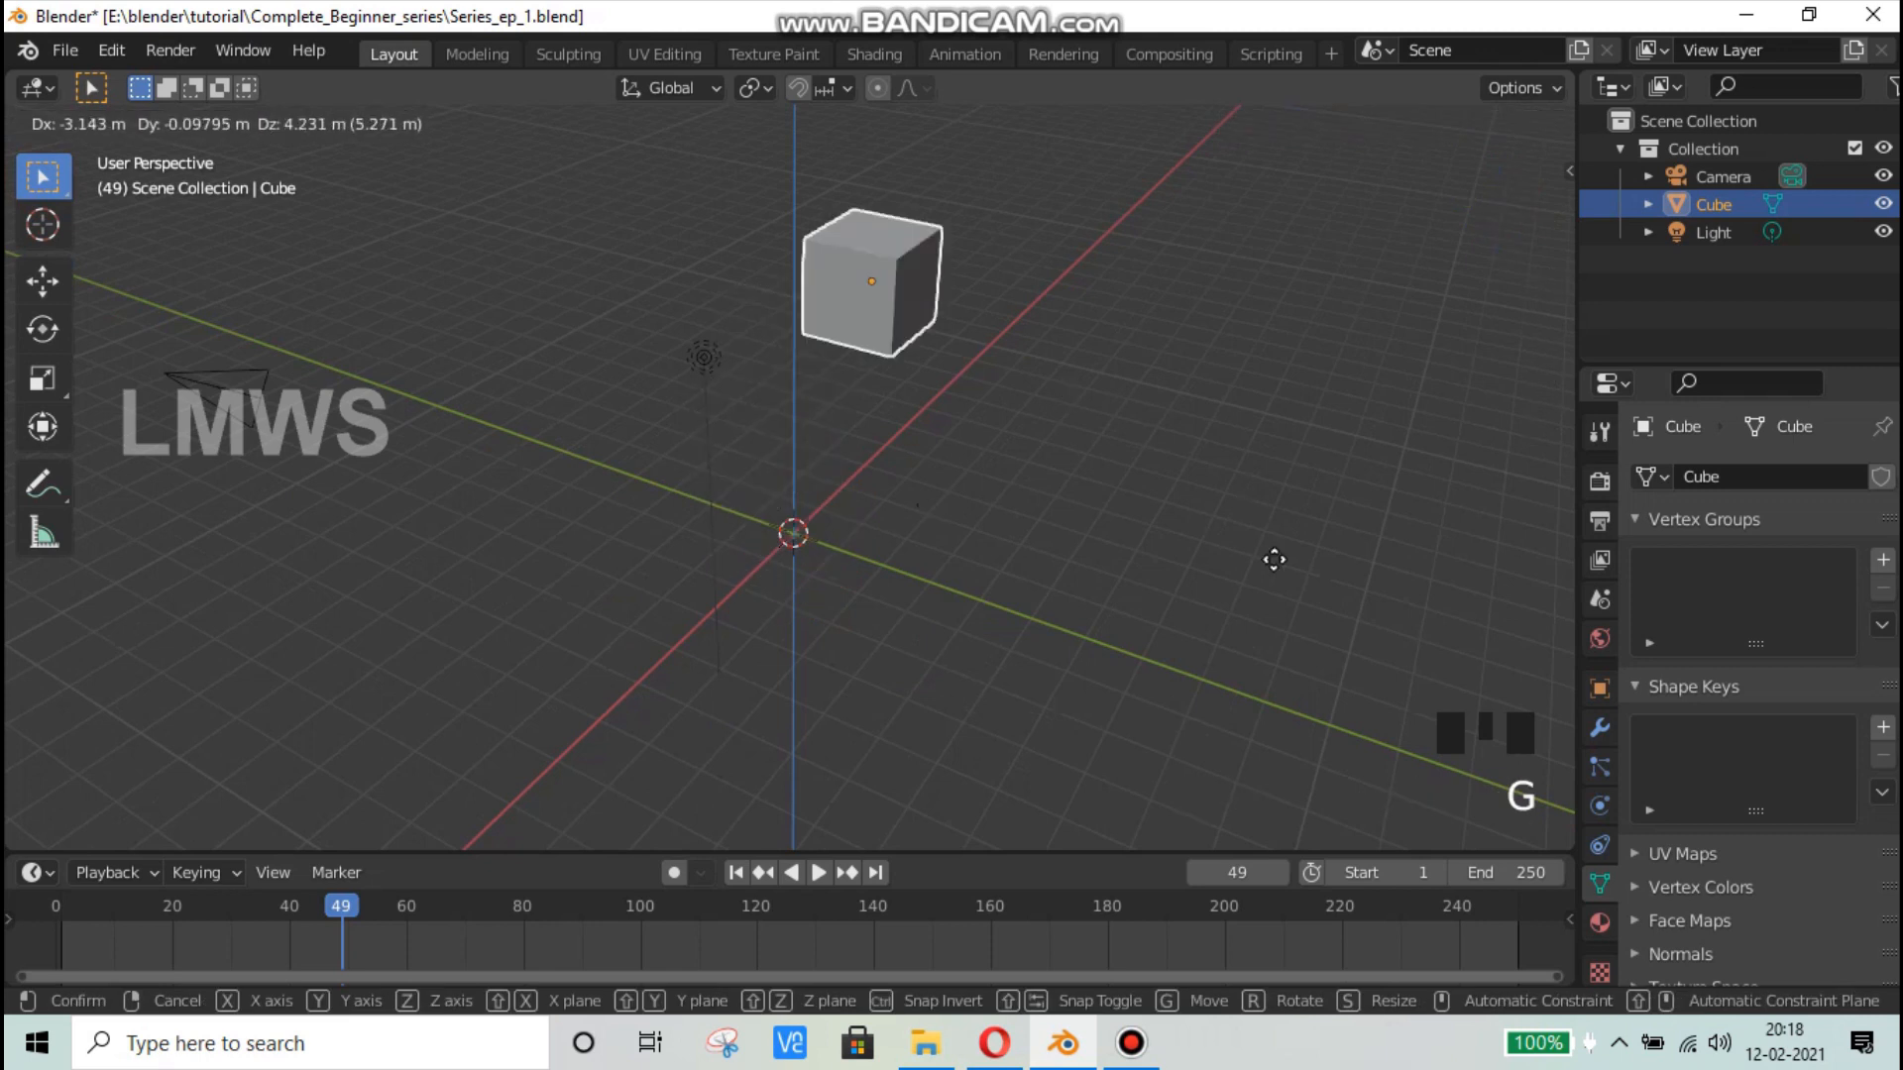
right_click(981, 655)
Step: Try moving the cube constrained to the global Y, X and Z axes one at a time, cancelling each move
key(g)
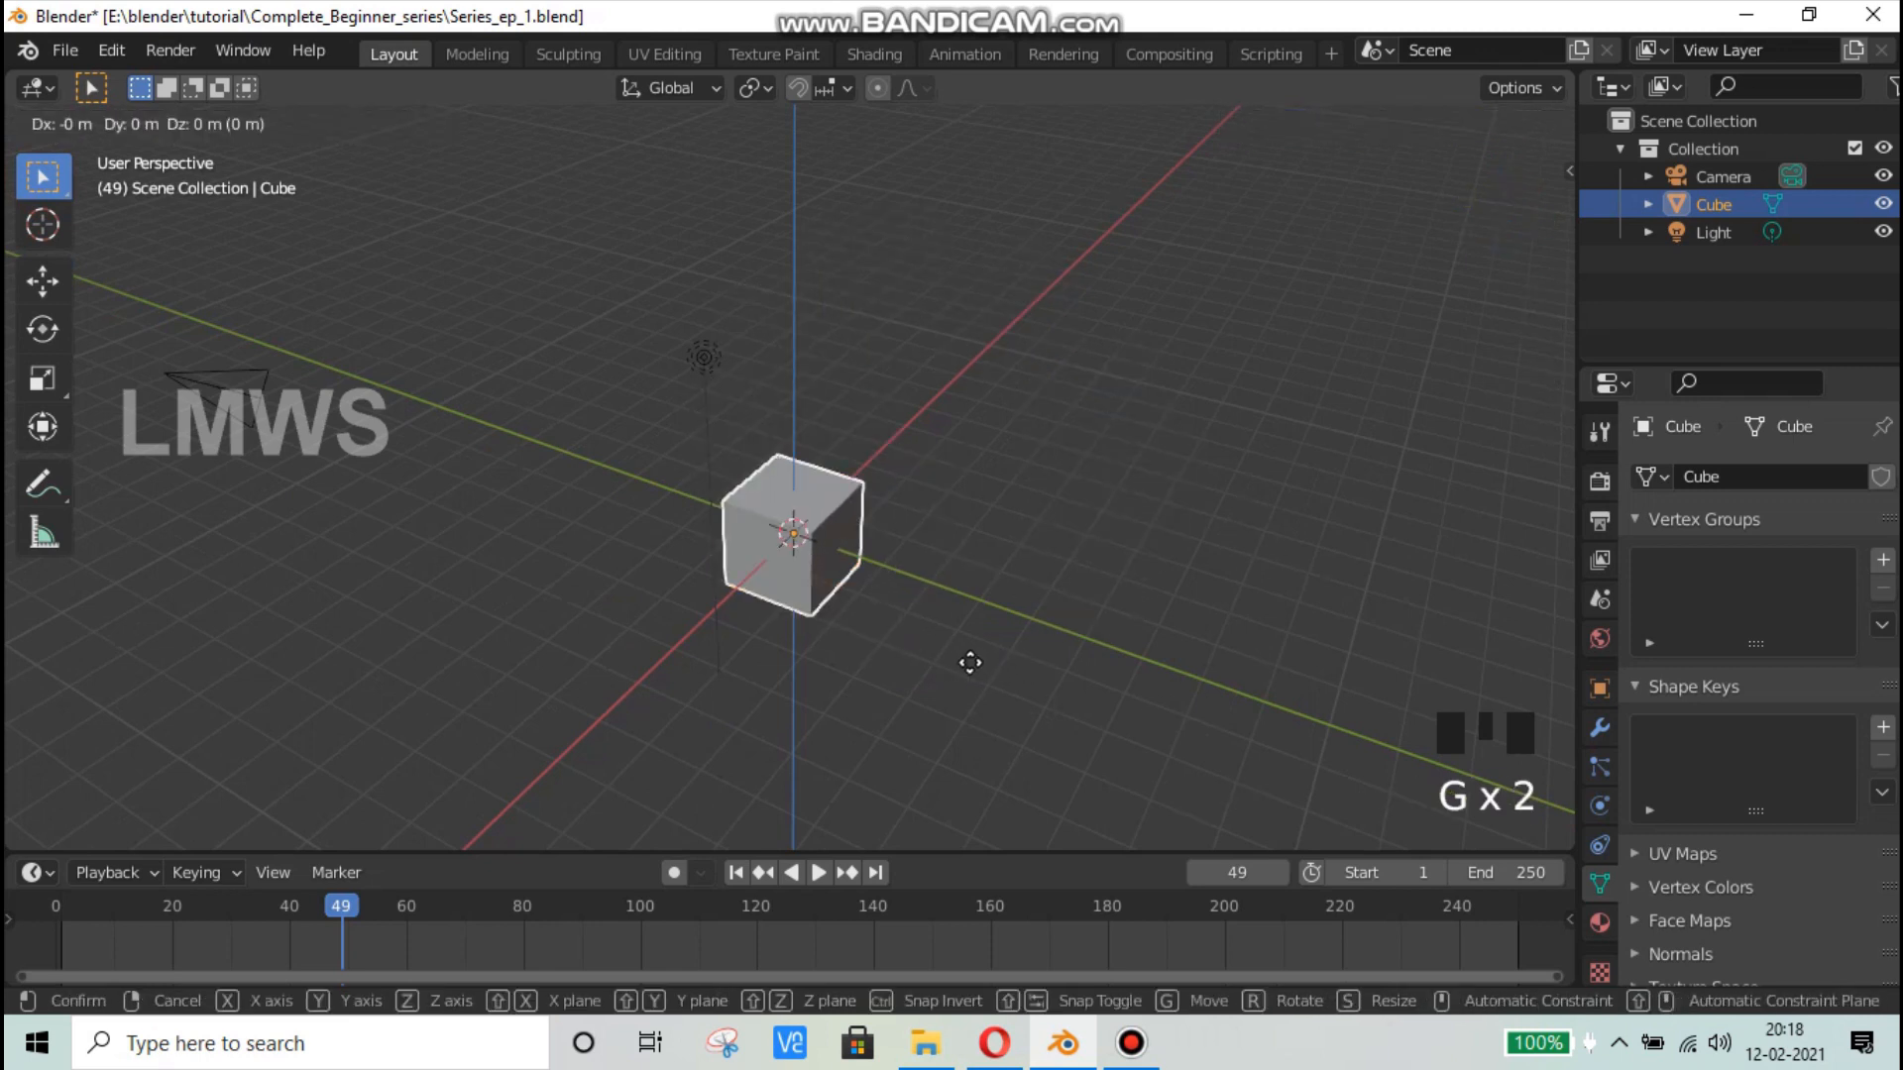
key(y)
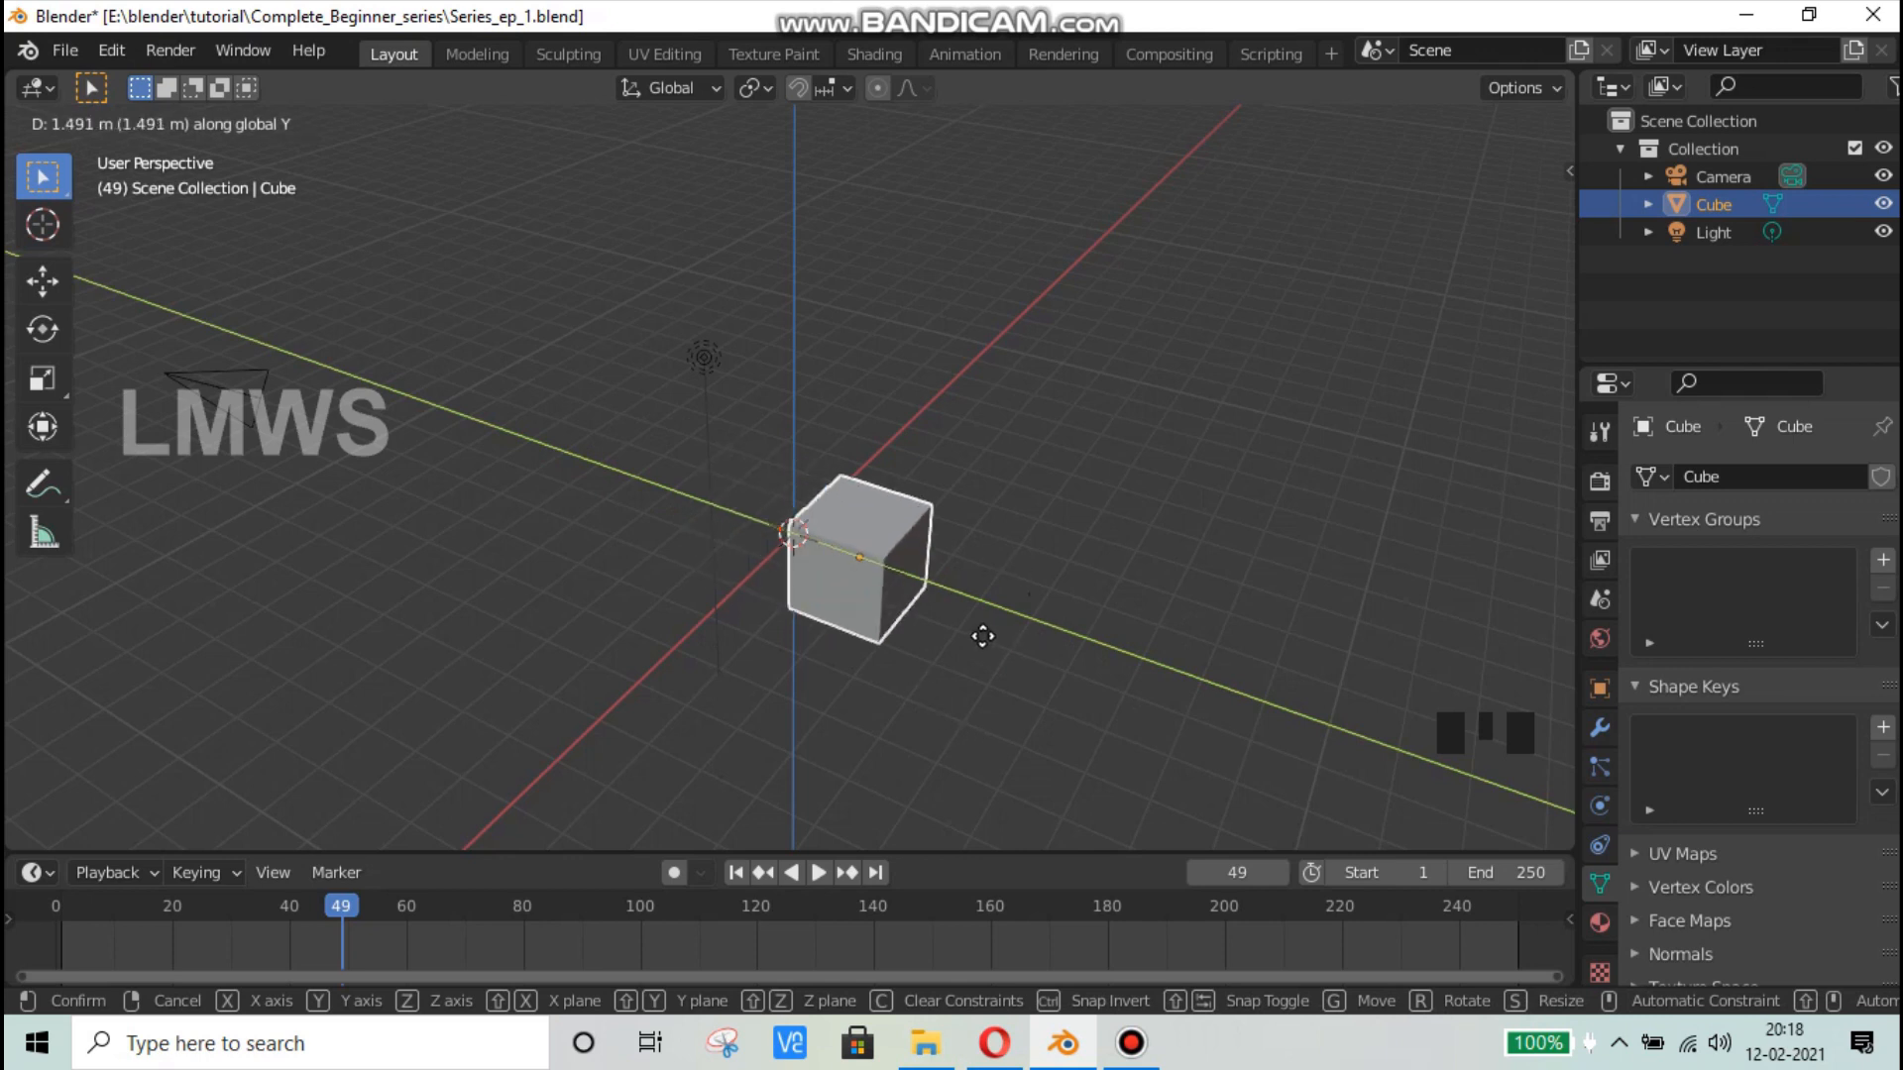
key(Escape)
key(Escape)
key(g)
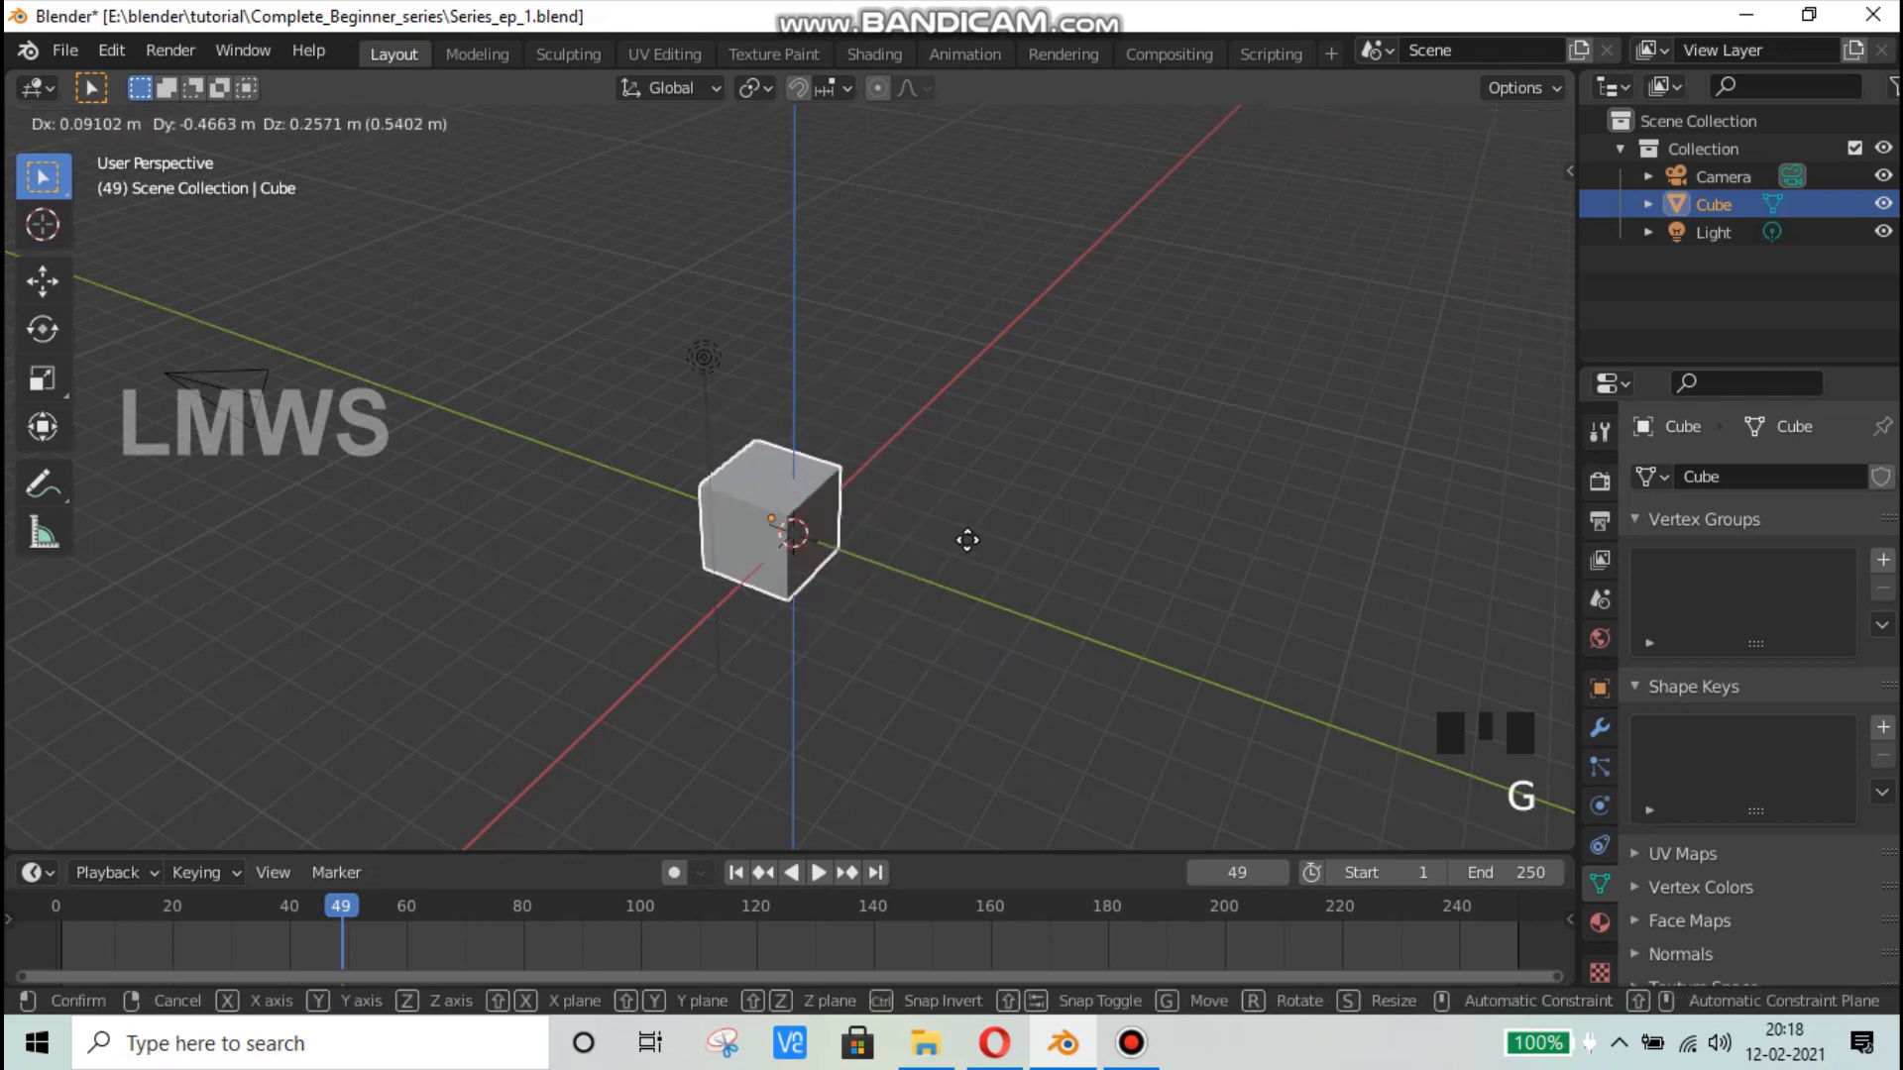
key(x)
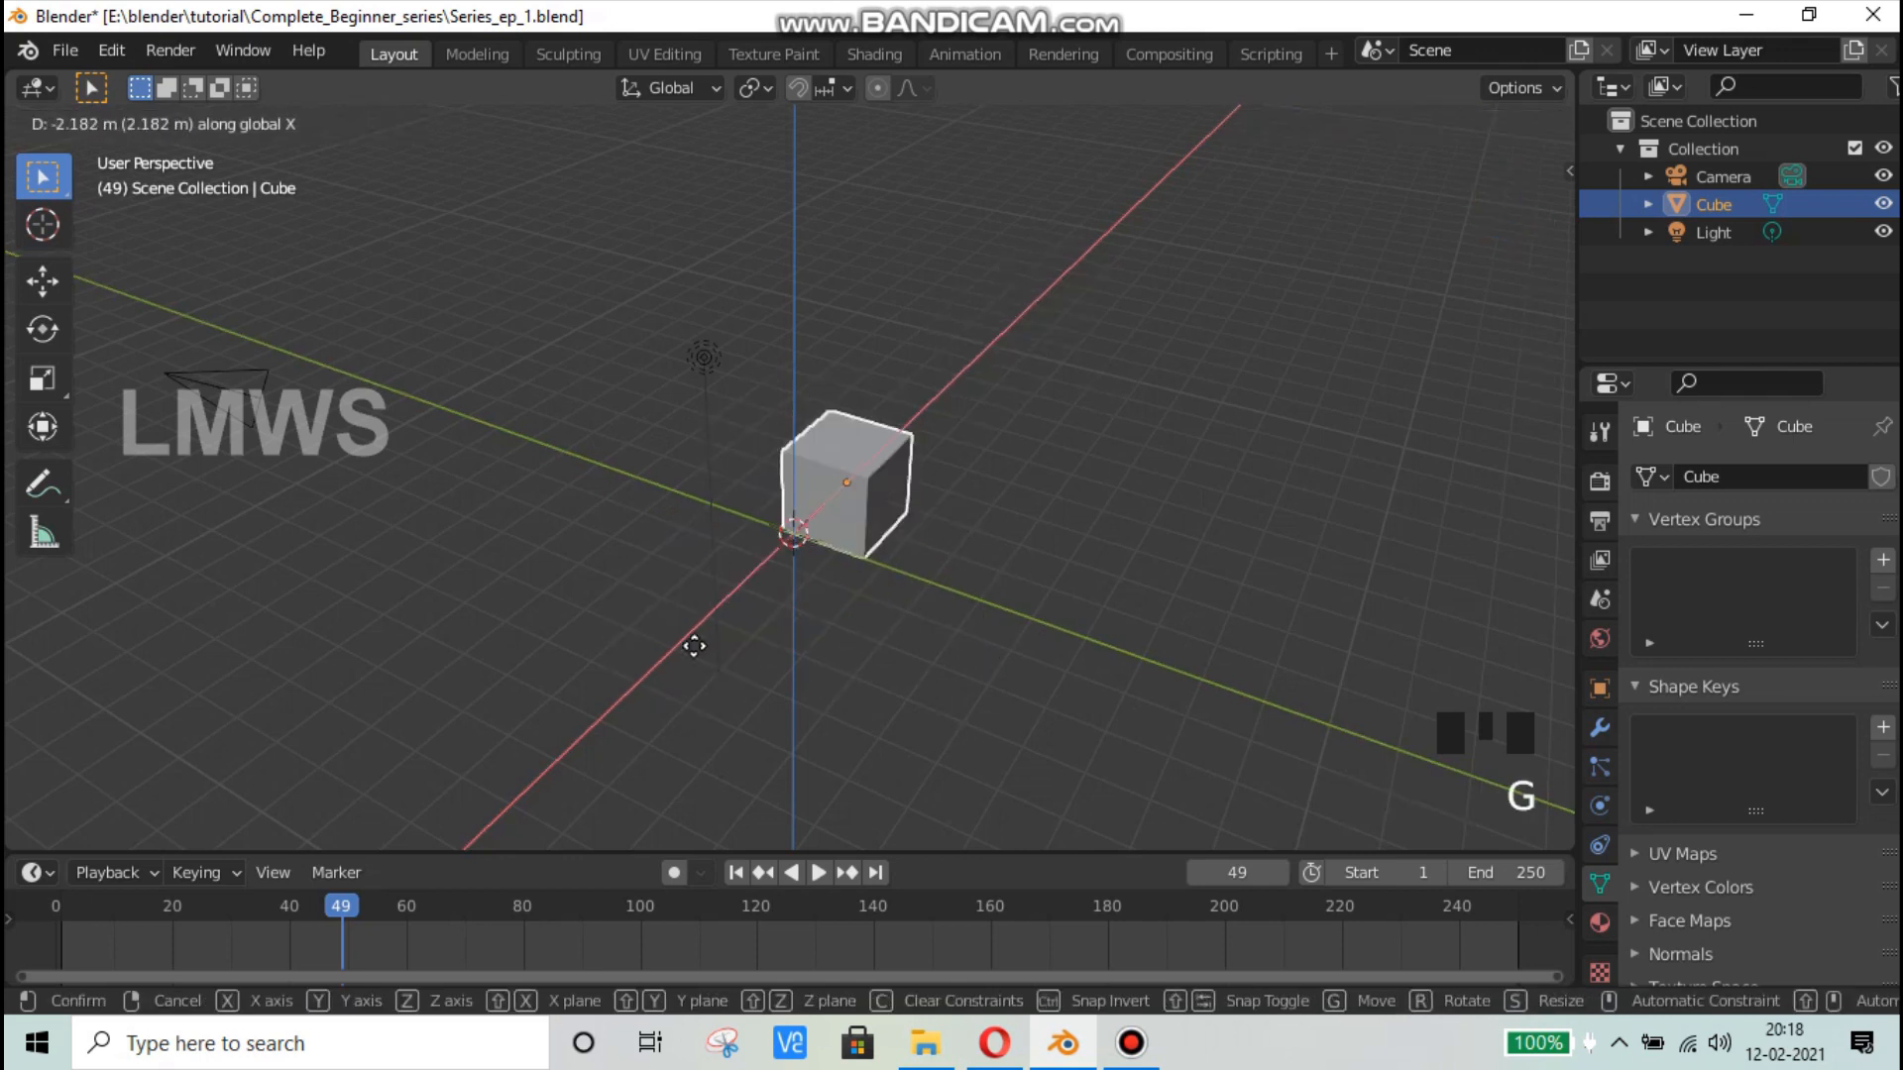
key(Escape)
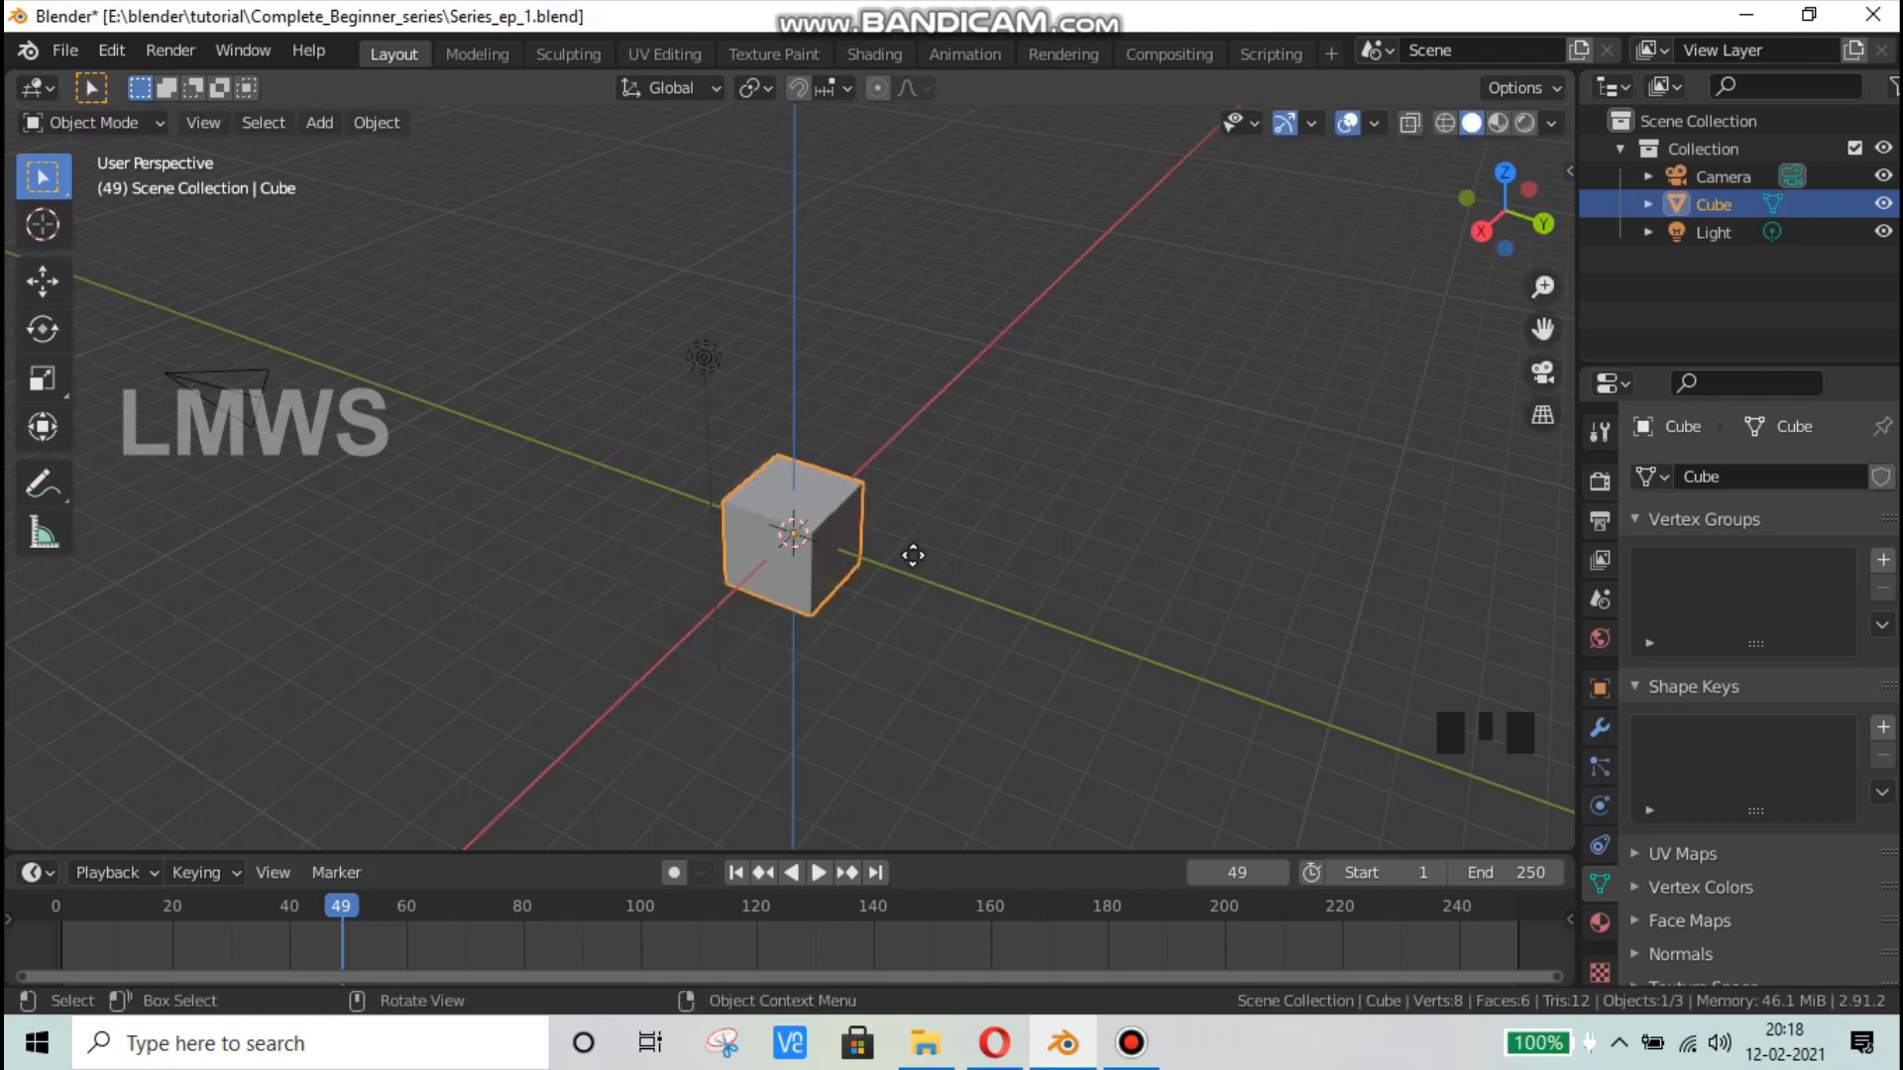
key(g)
key(z)
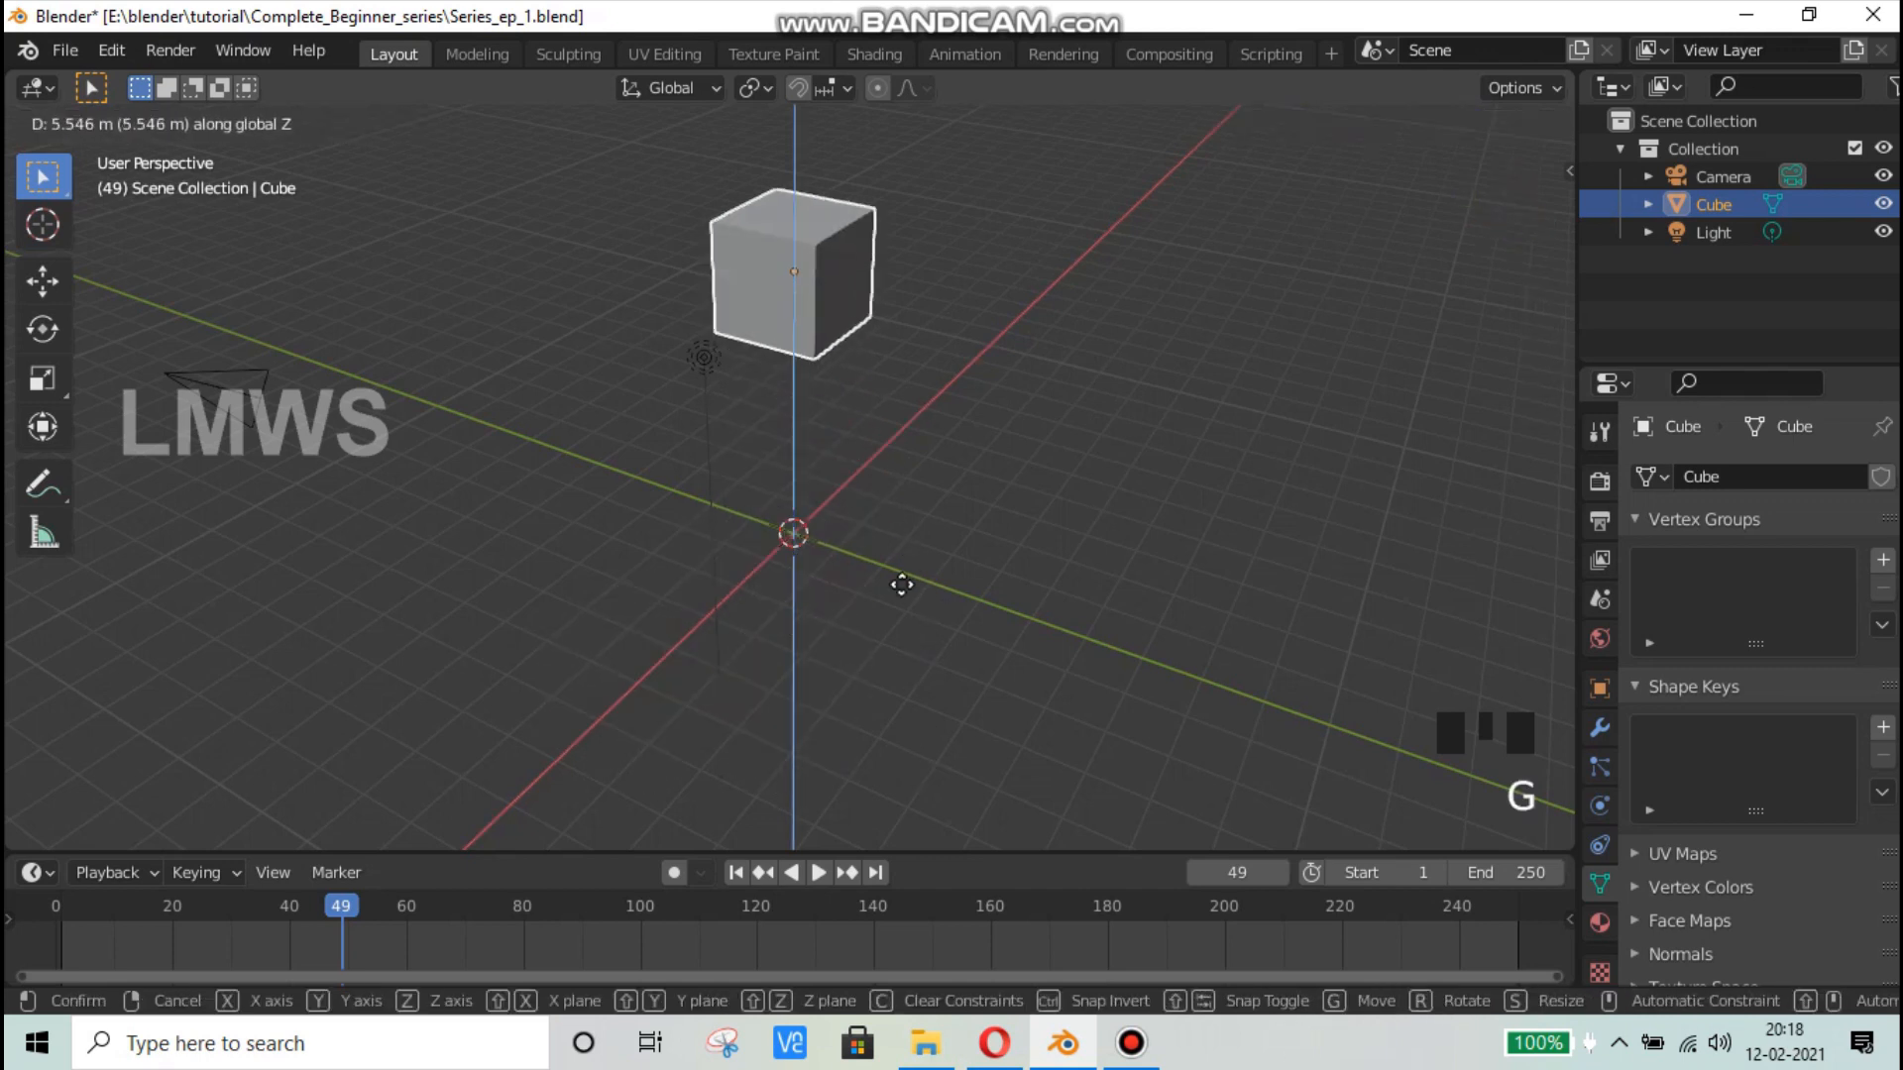
key(Escape)
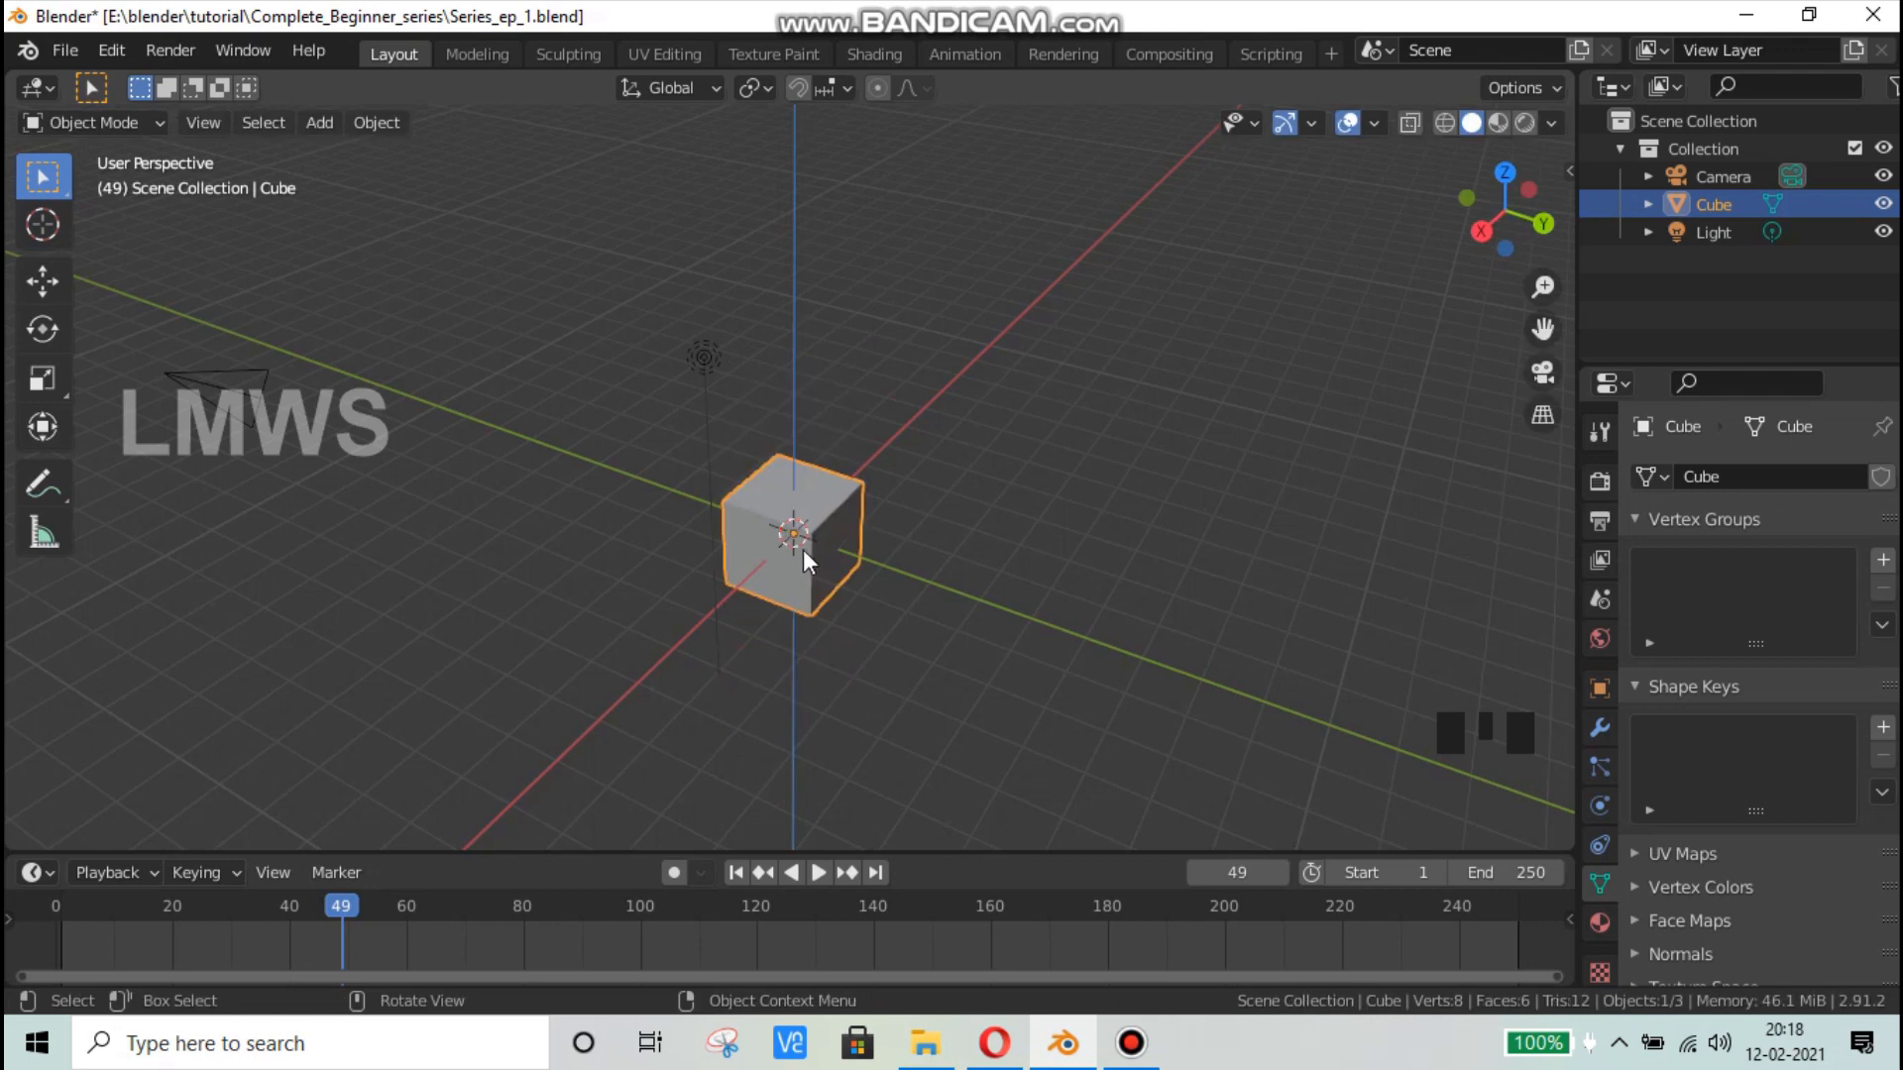
Step: Move the cube exactly 5 m along the global X axis, and undo the move
scroll(805, 549, down, 2)
text(gx5)
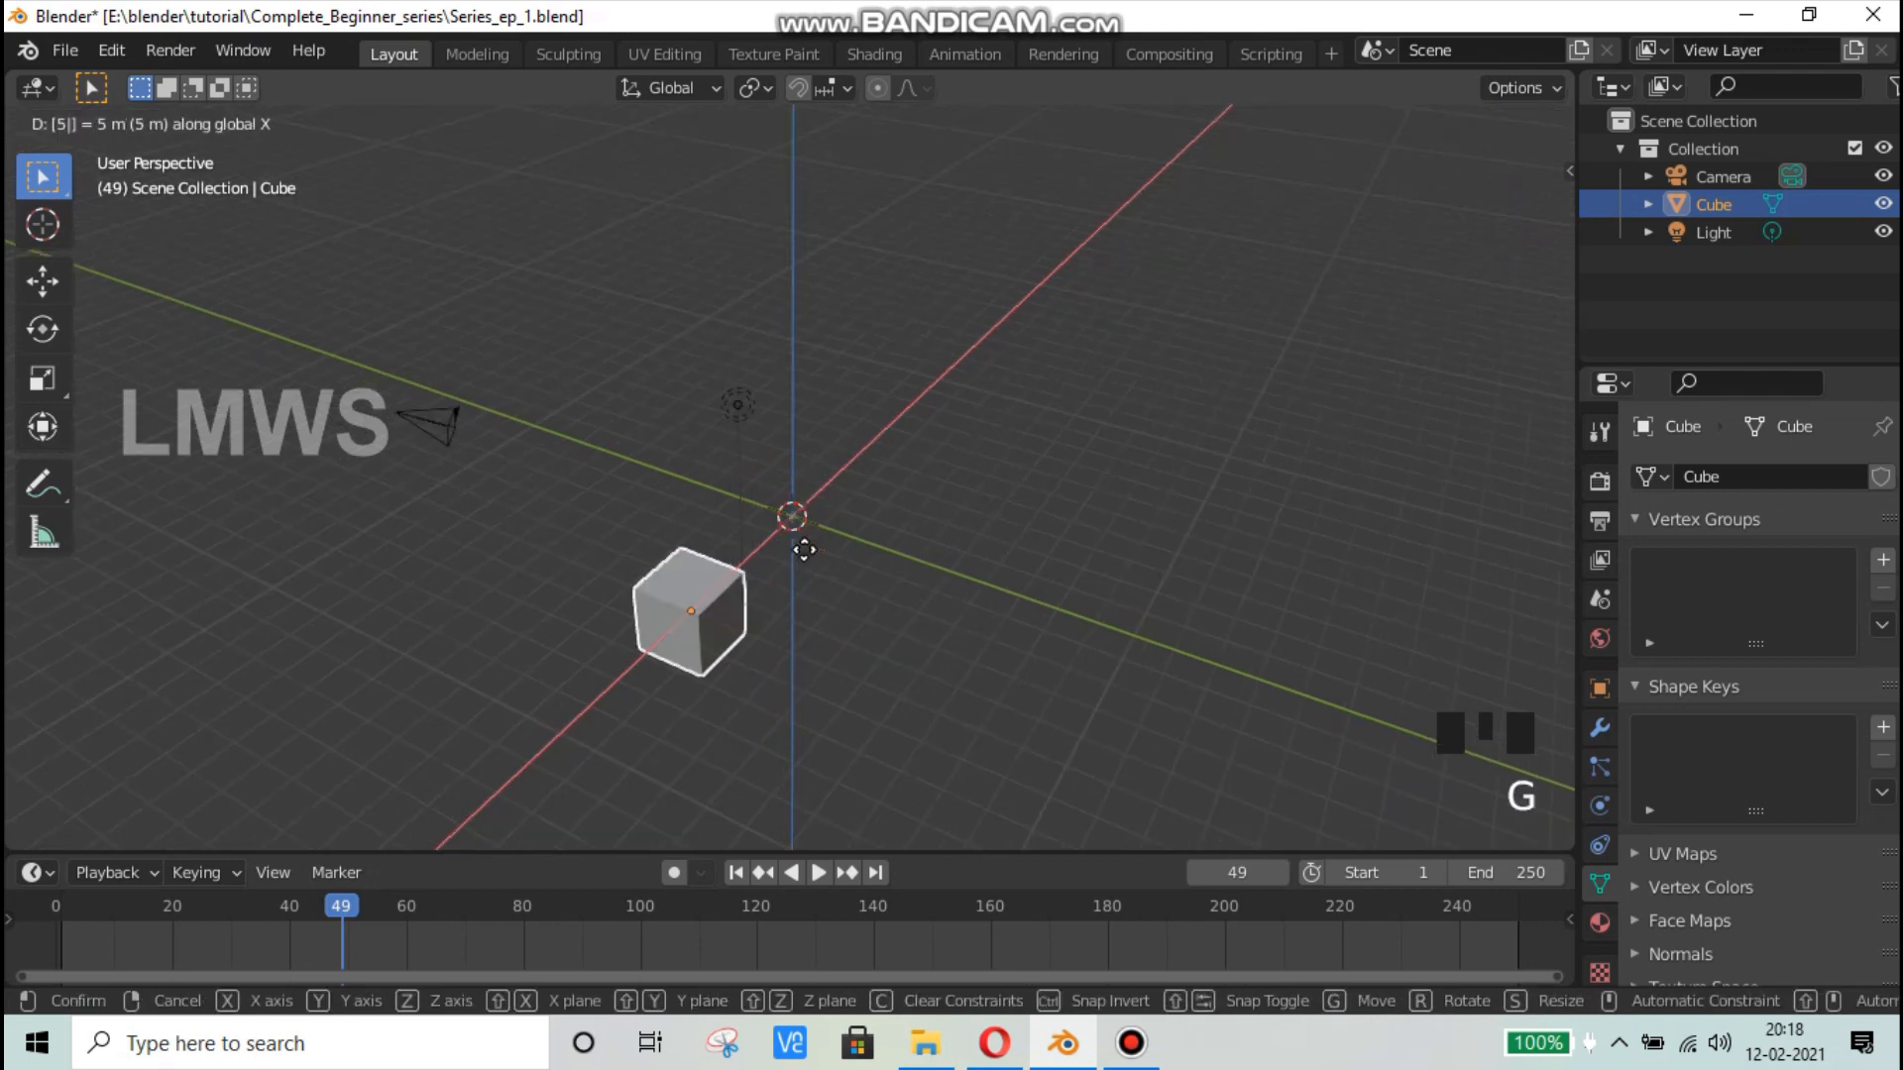
key(Return)
scroll(805, 551, up, 2)
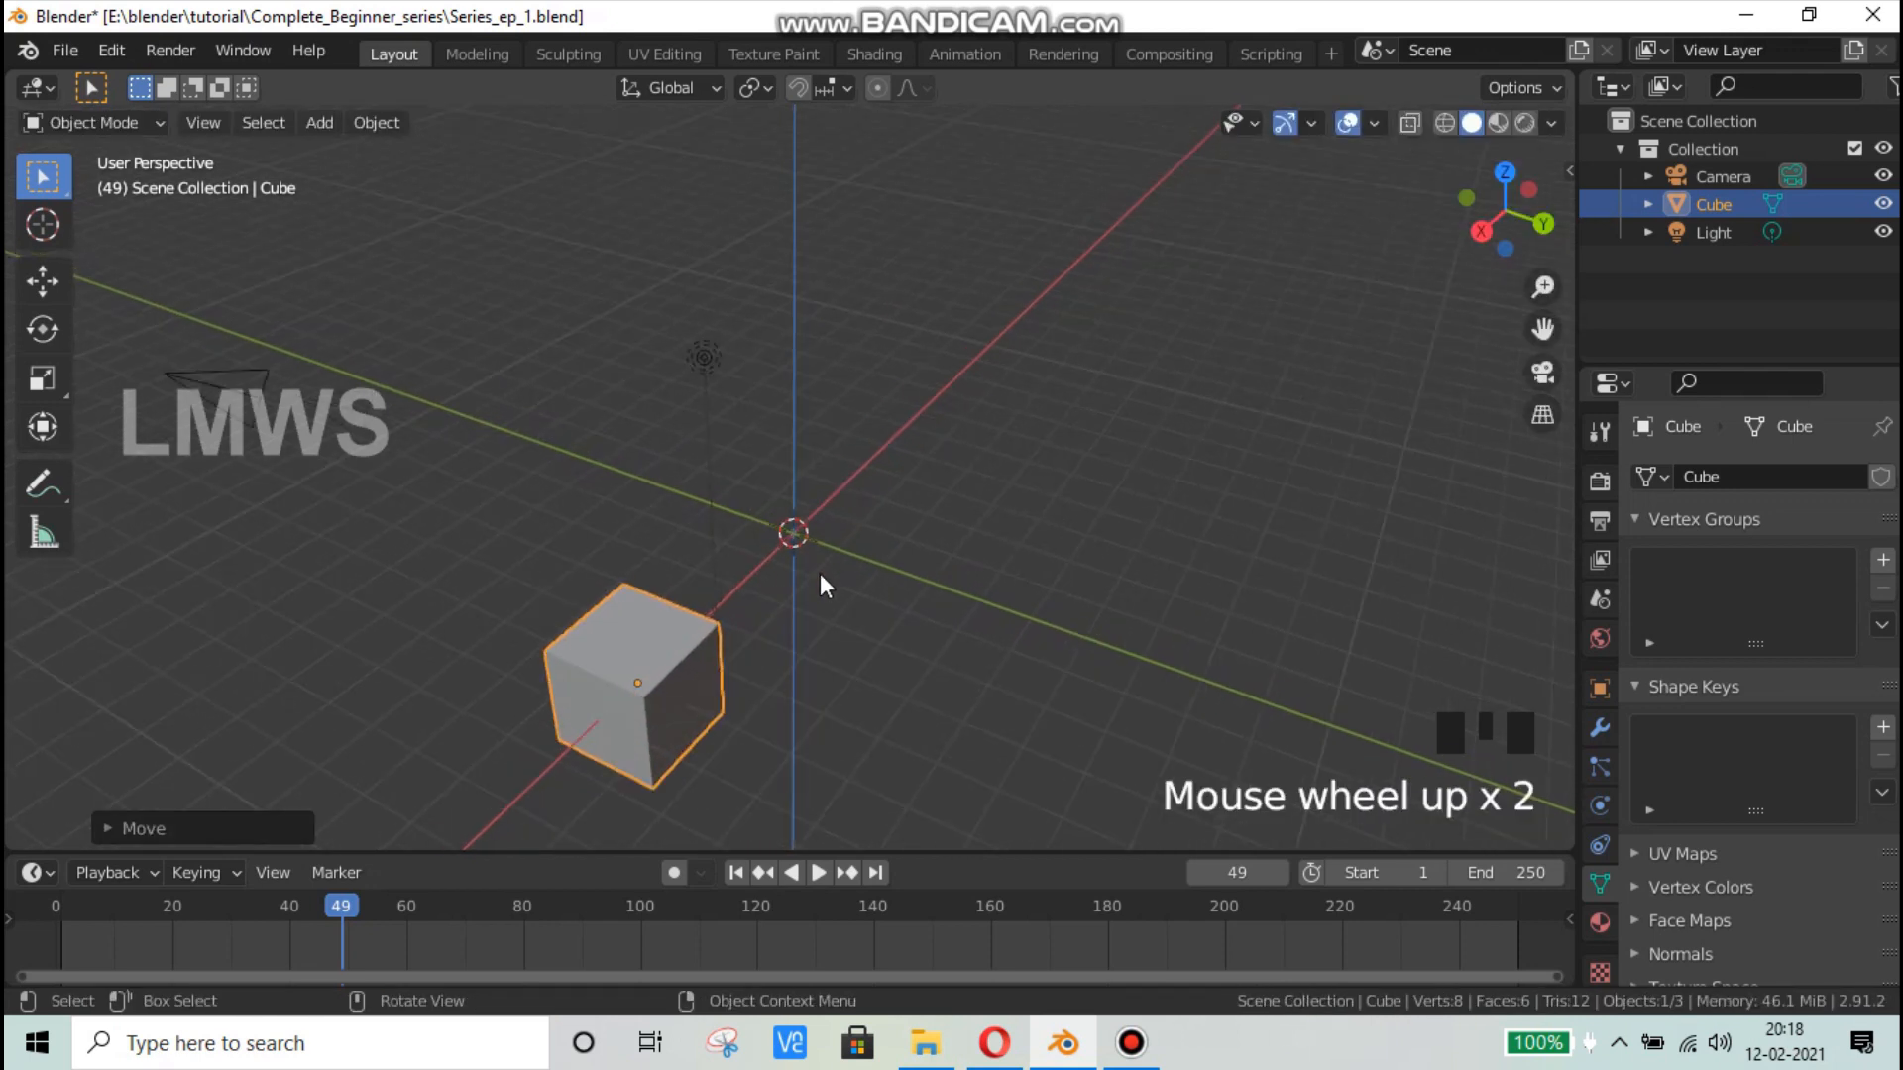
key(ctrl+z)
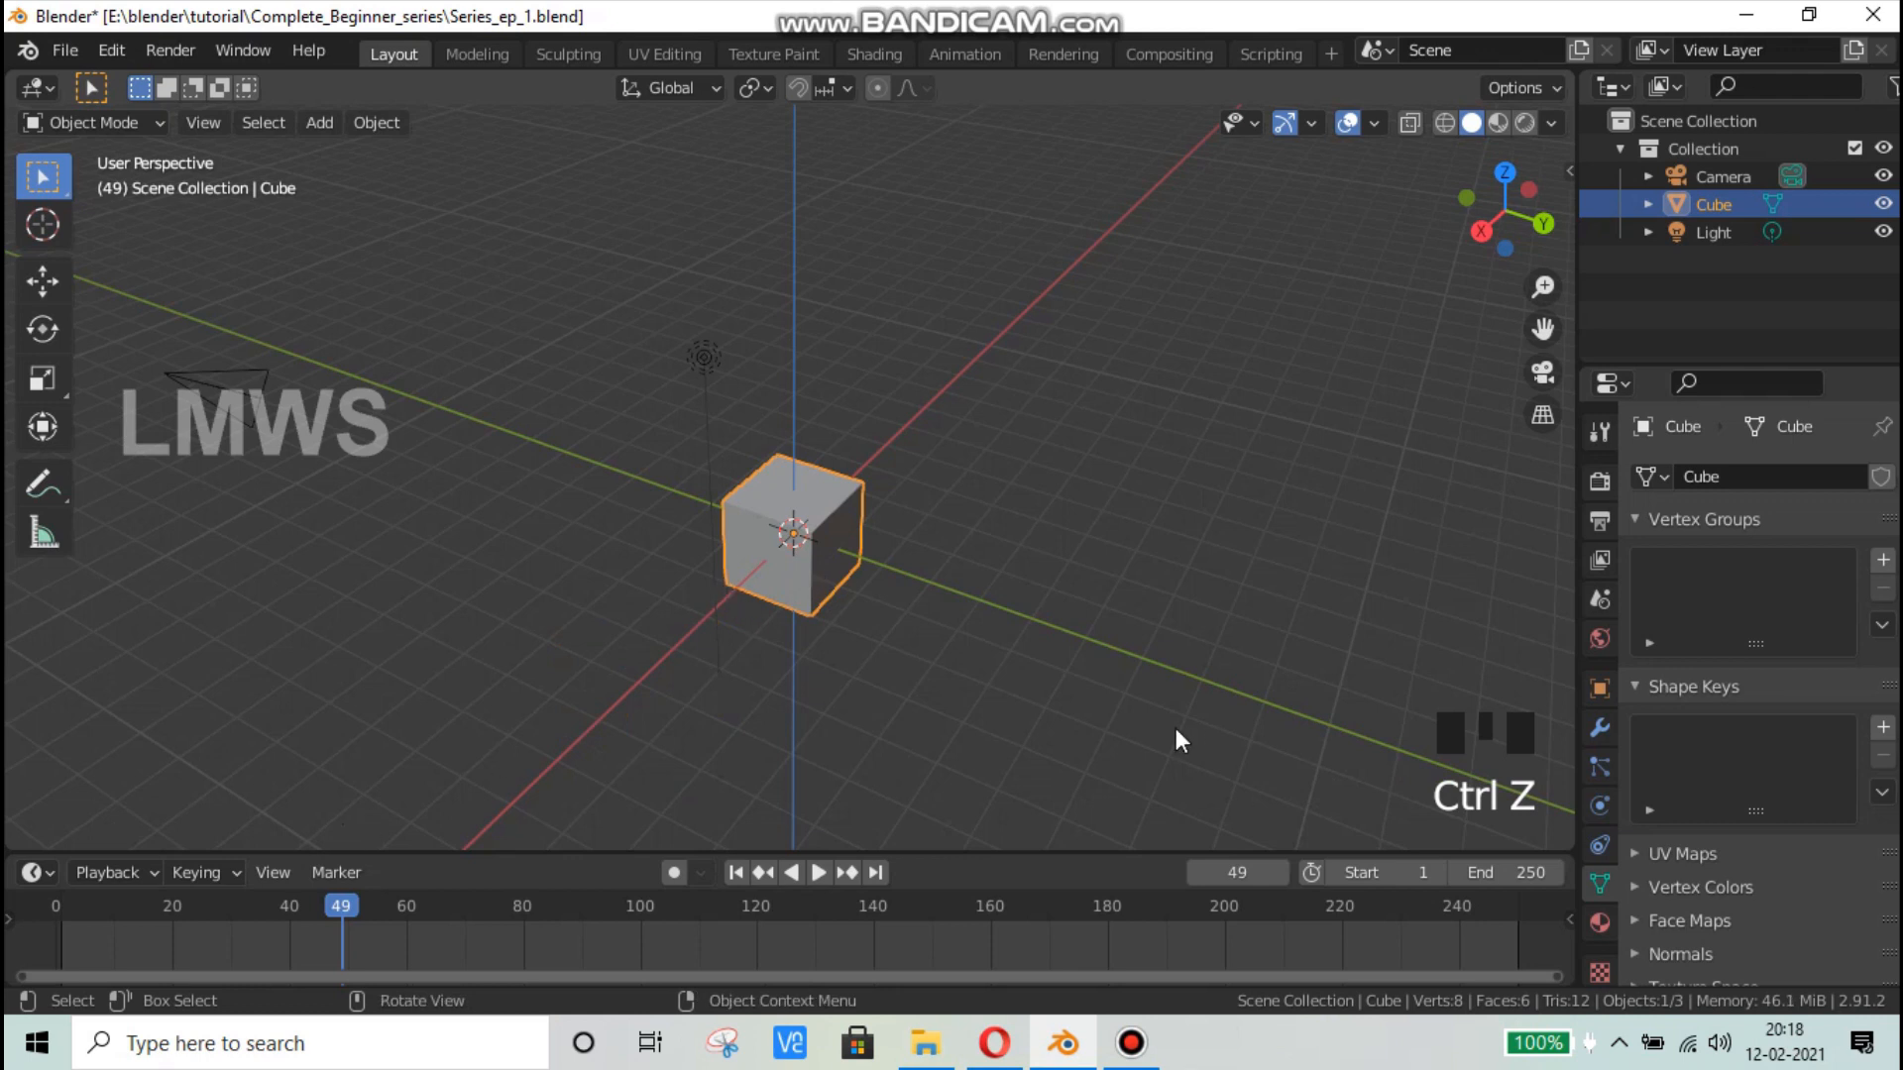
Step: Move the cube exactly -10 m along the global Y axis, and undo the move
key(g)
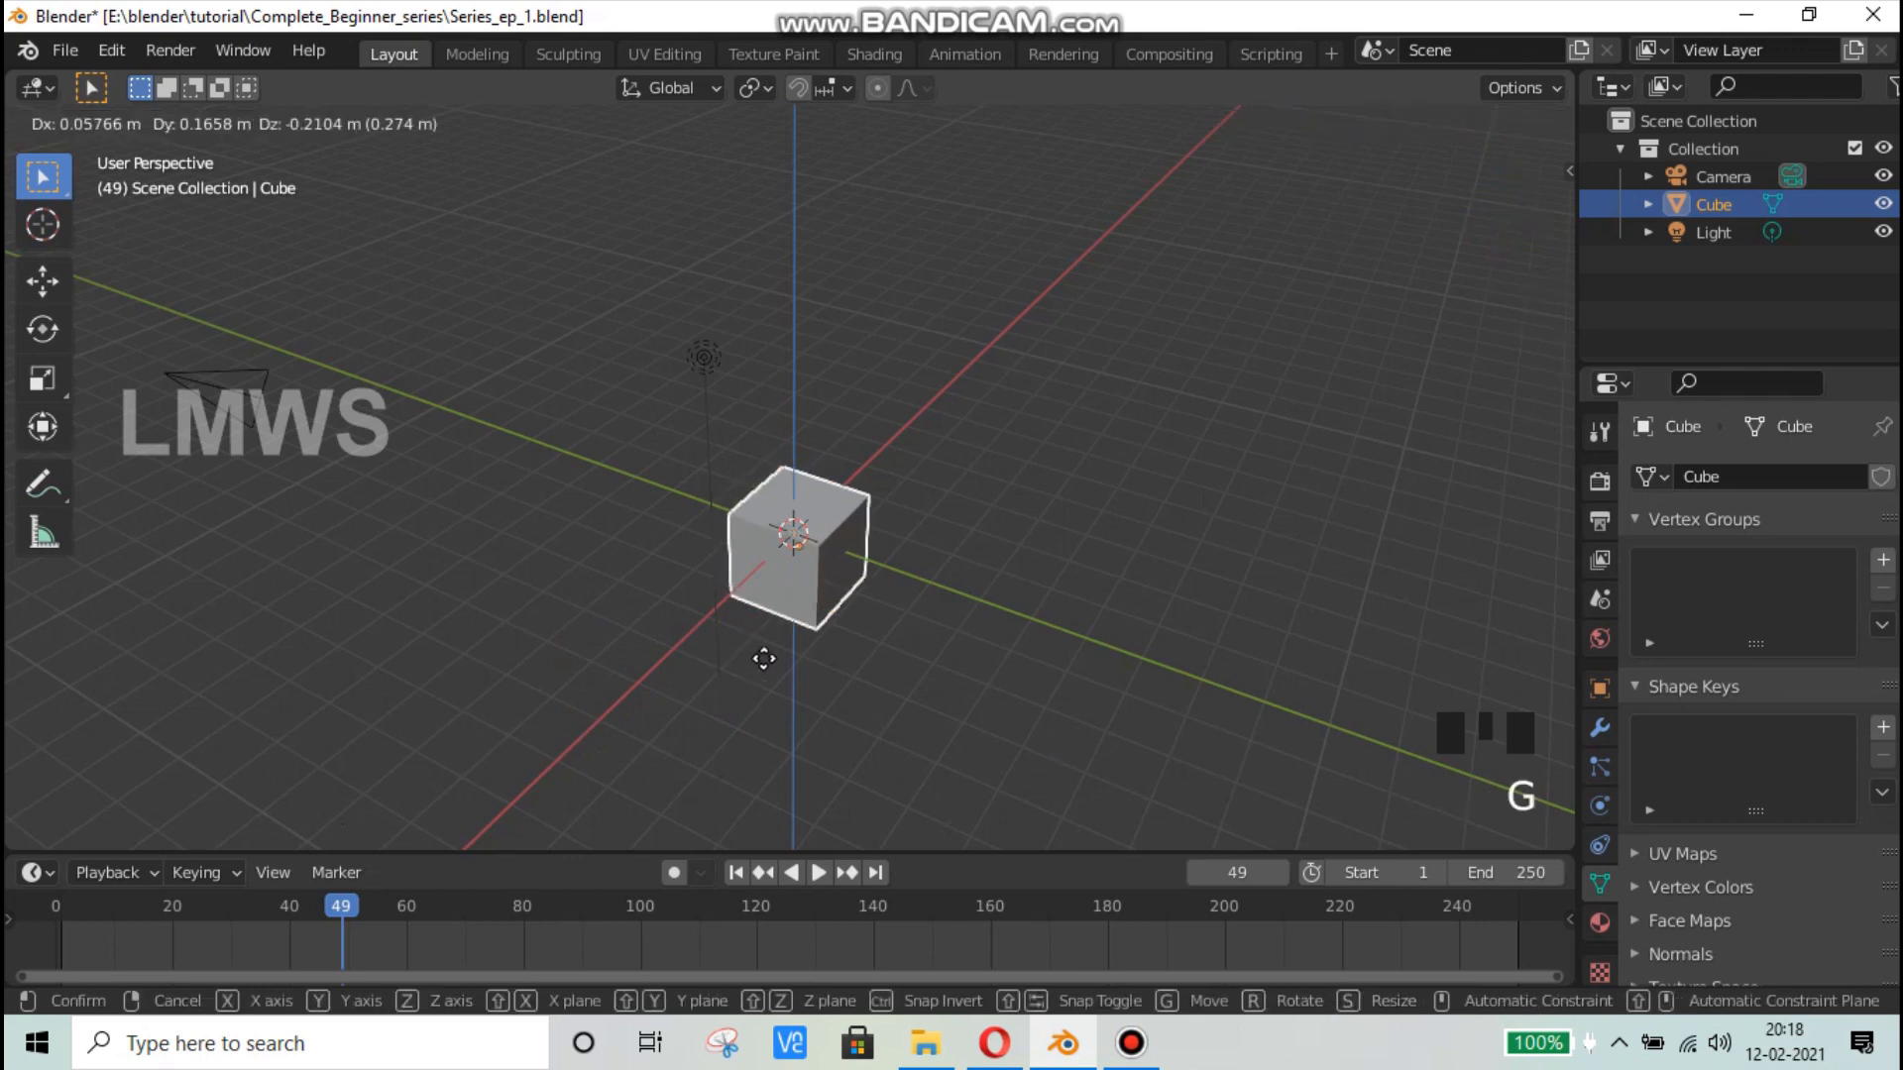
text(y-10)
key(Return)
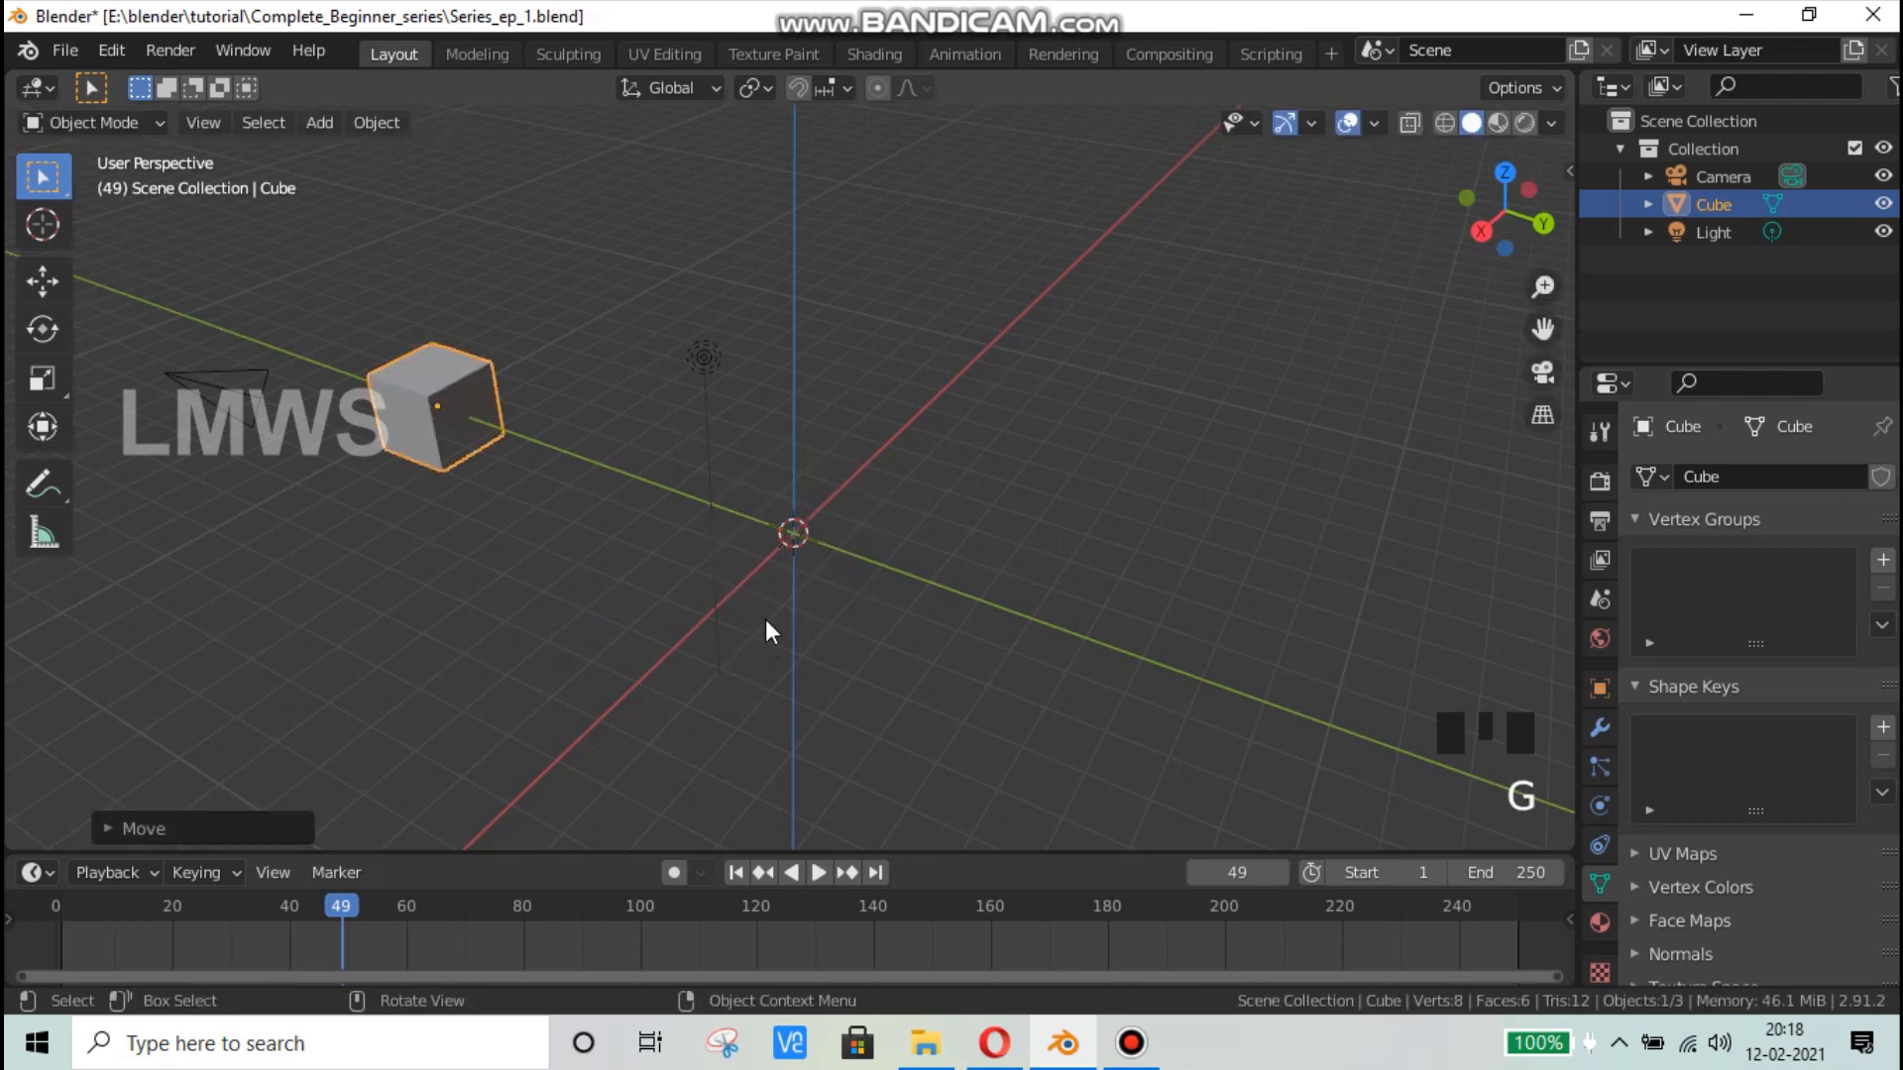
key(ctrl+z)
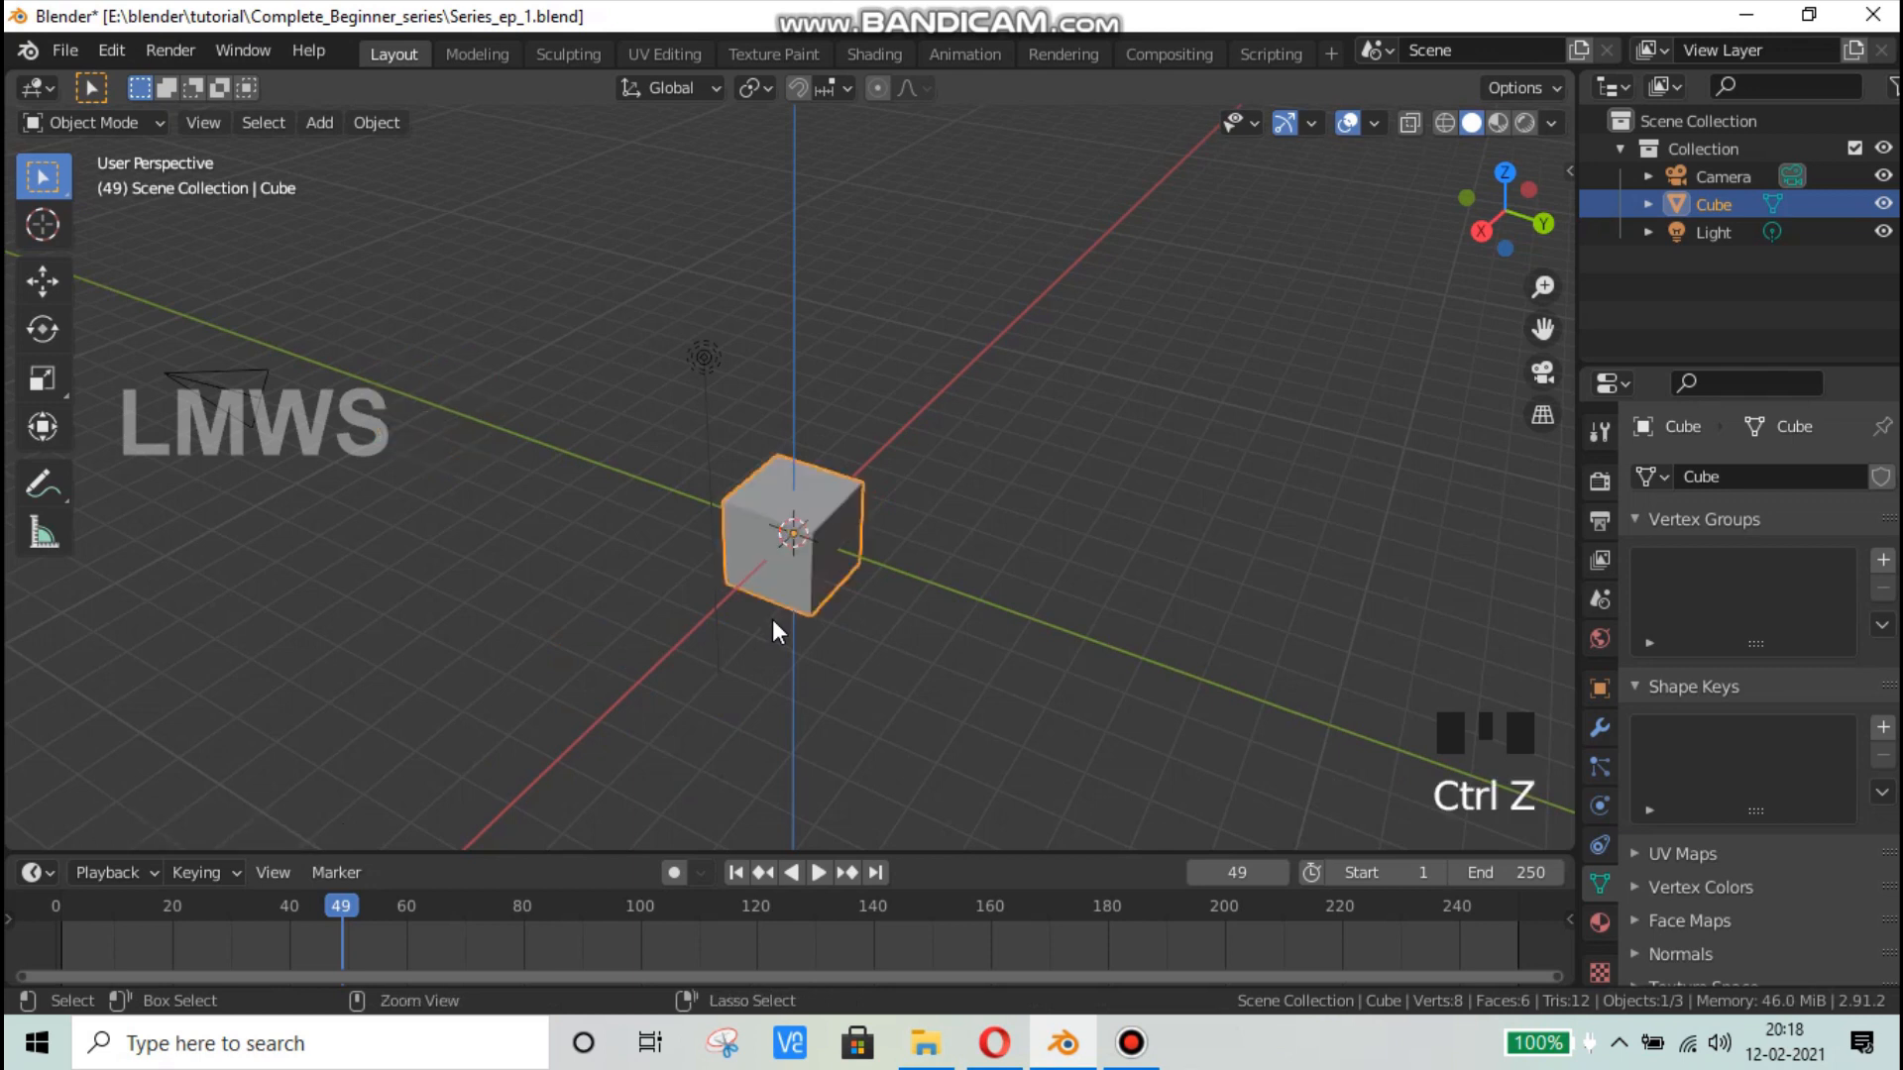
Step: Save the Series_ep_1.blend file
key(ctrl+s)
scroll(826, 605, up, 1)
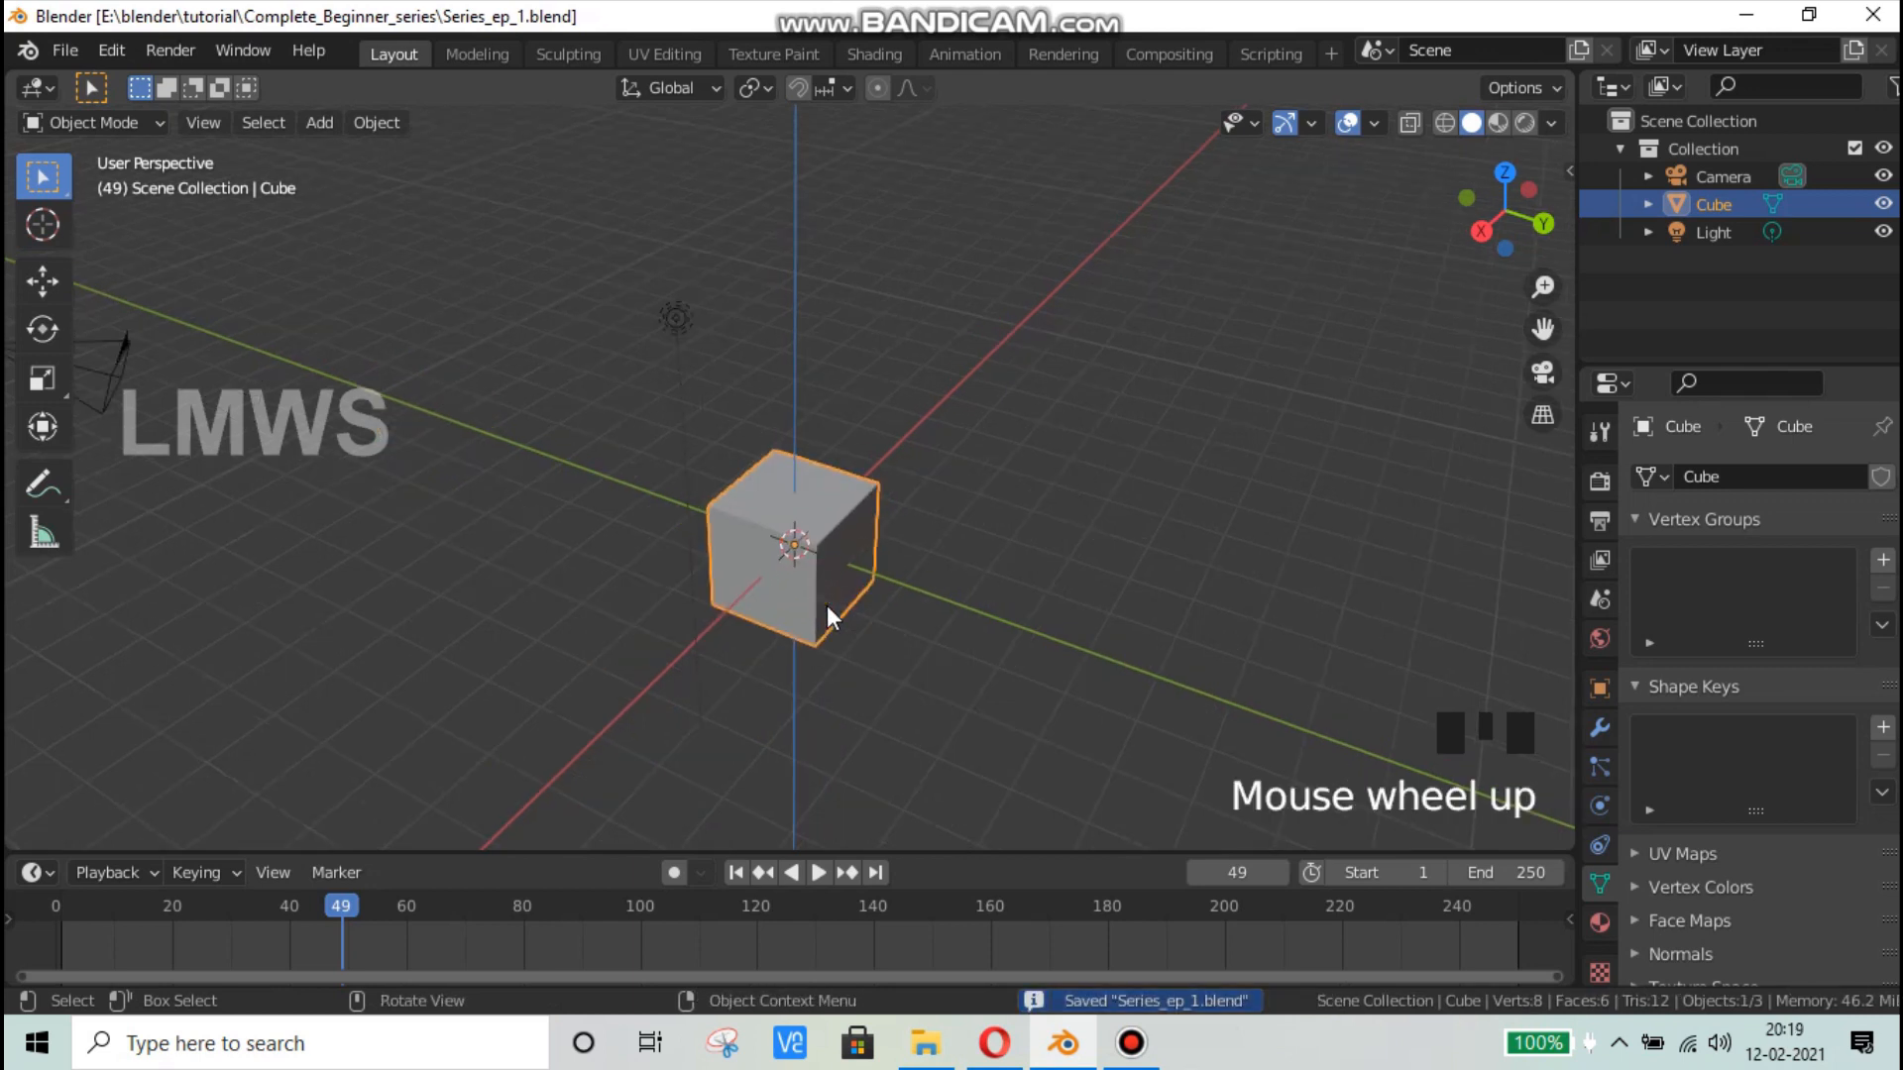
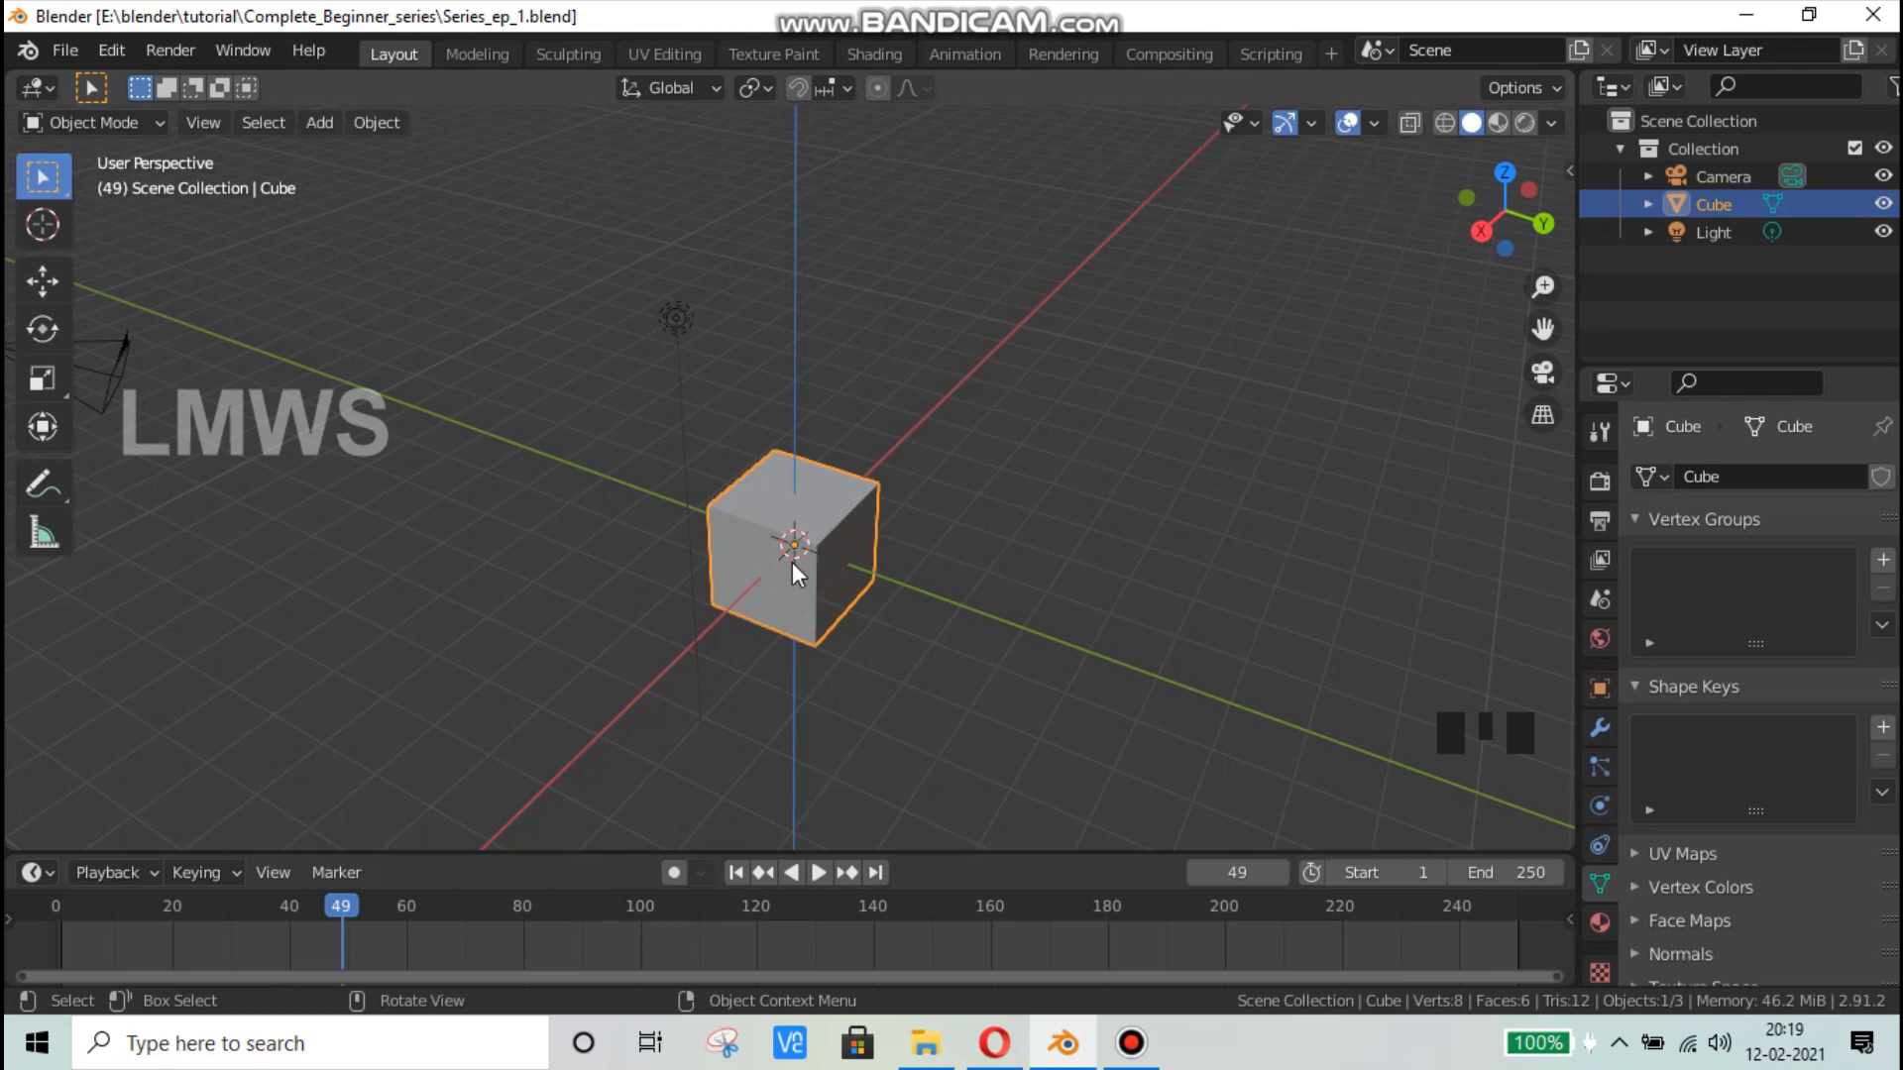
Step: Try moving the cube in the horizontal plane with the global Z axis locked, cancelling each move
key(g)
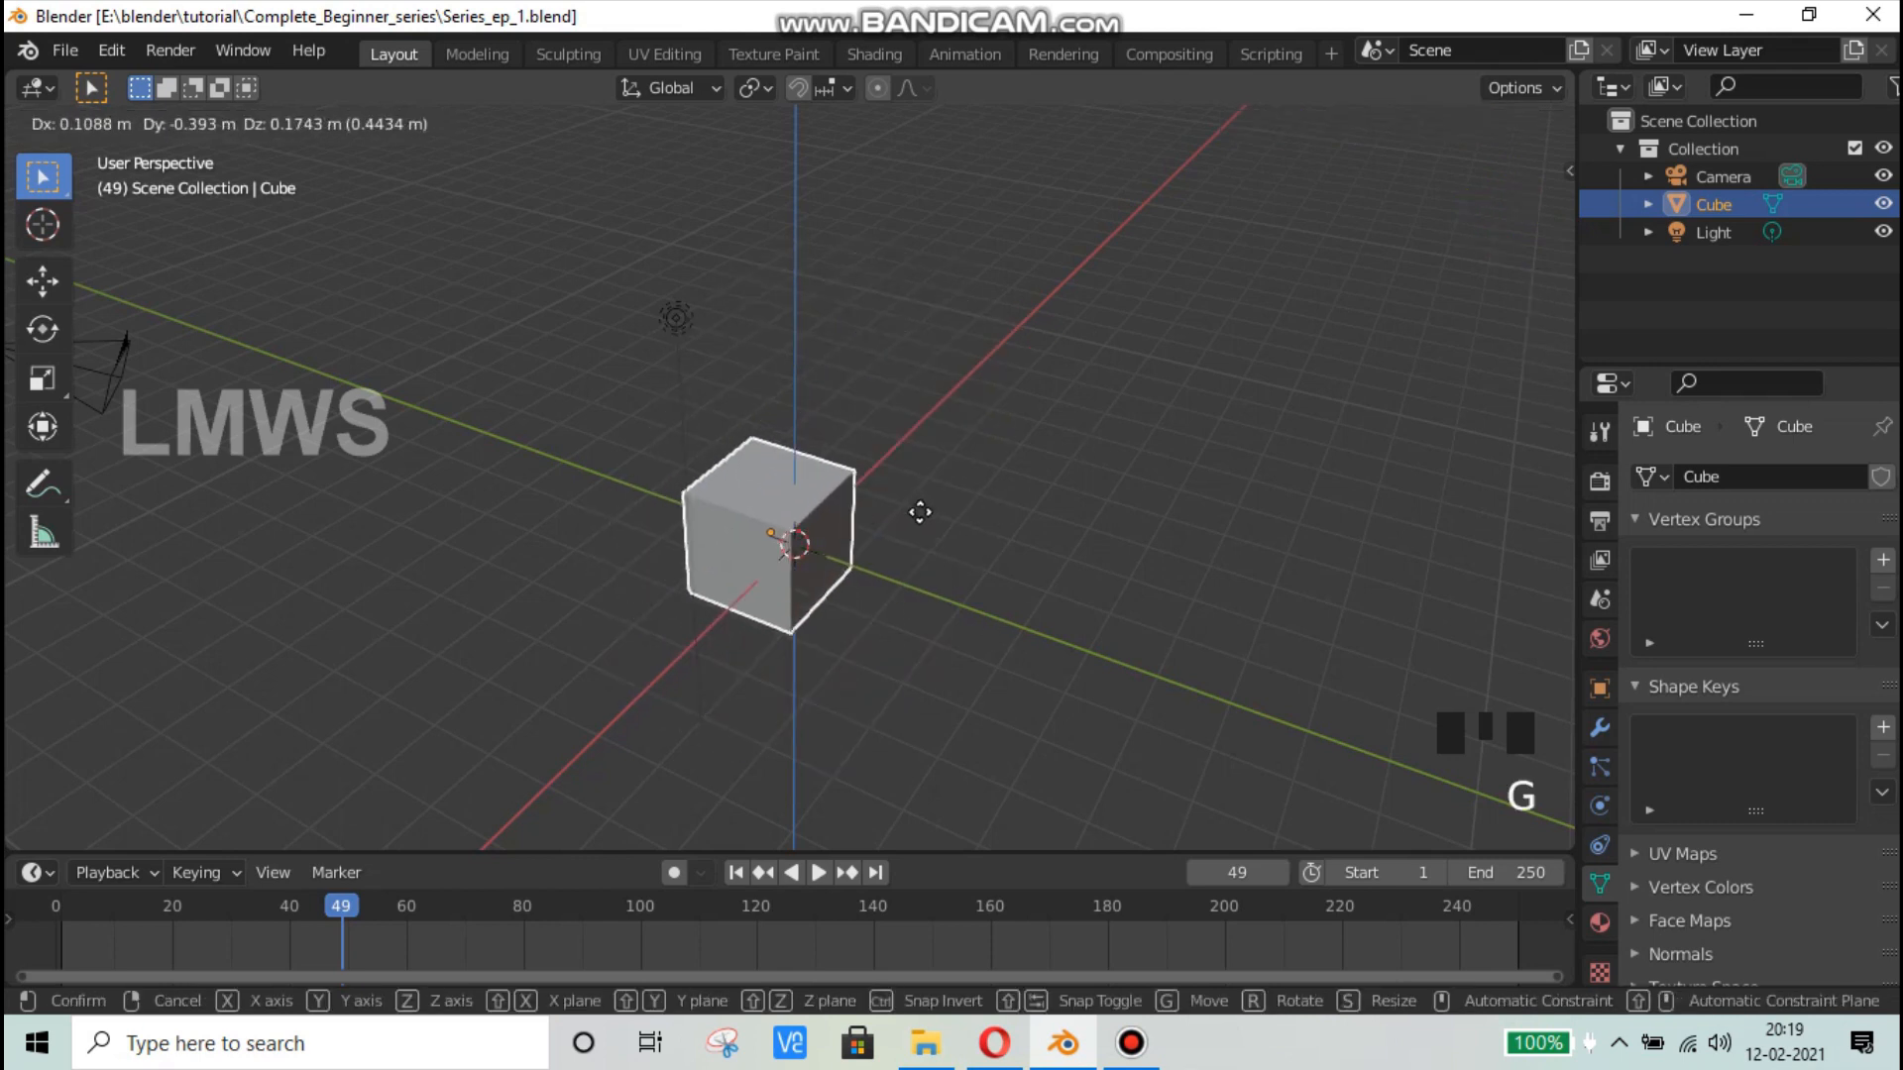
key(shift+z)
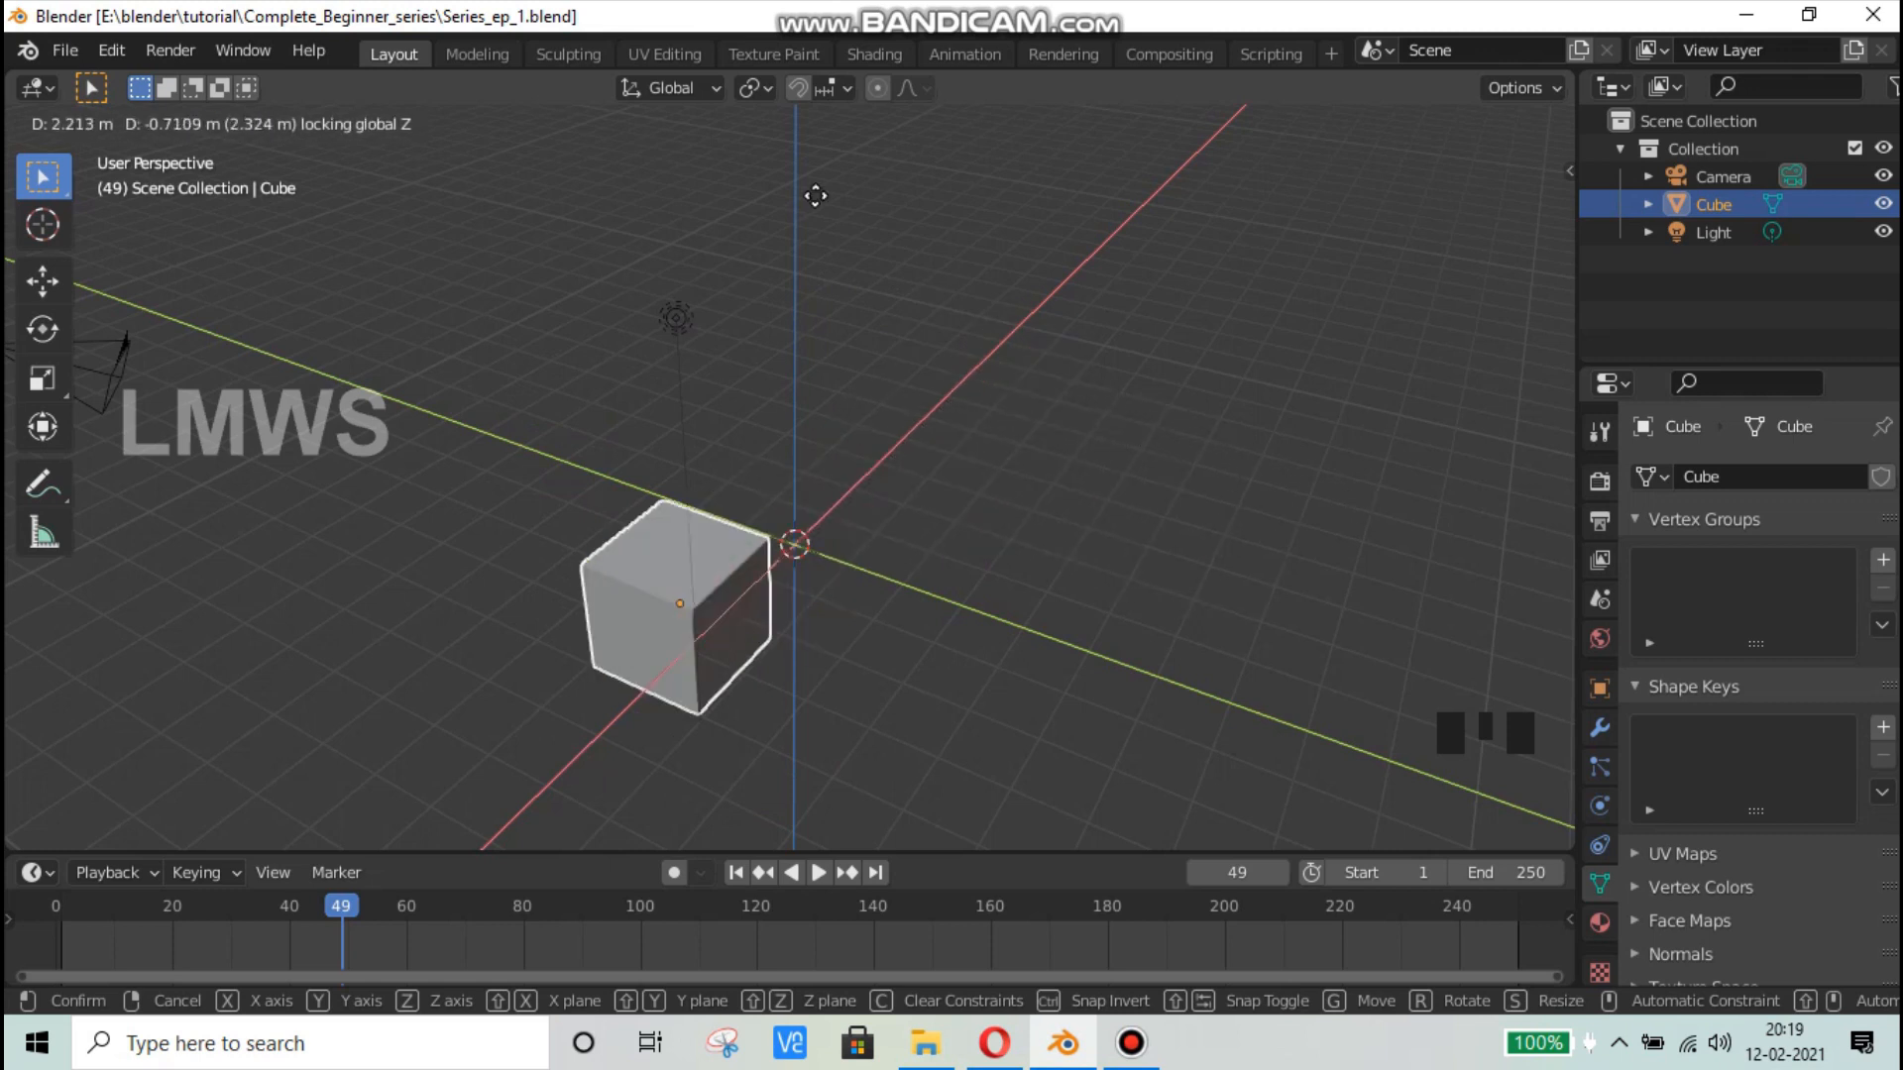
right_click(944, 450)
scroll(977, 545, down, 3)
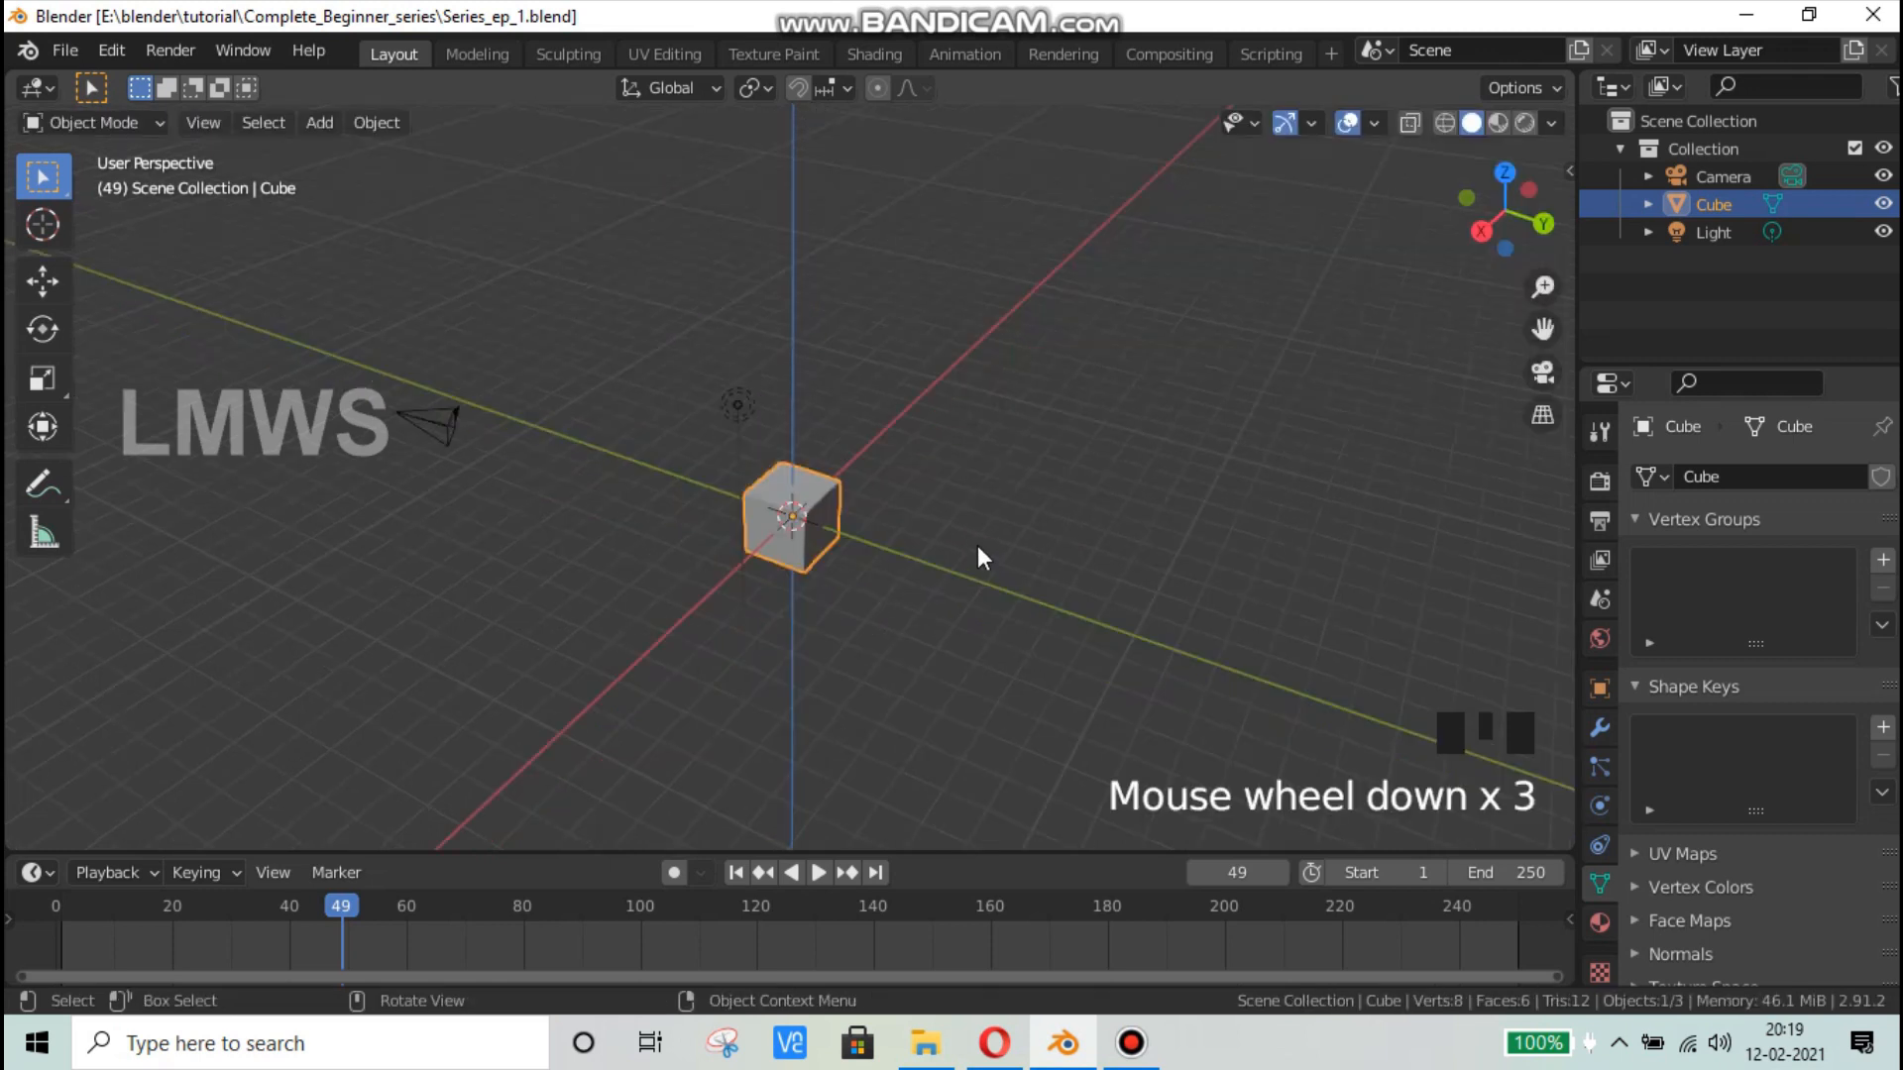
middle_drag(977, 545, 1047, 607)
key(g)
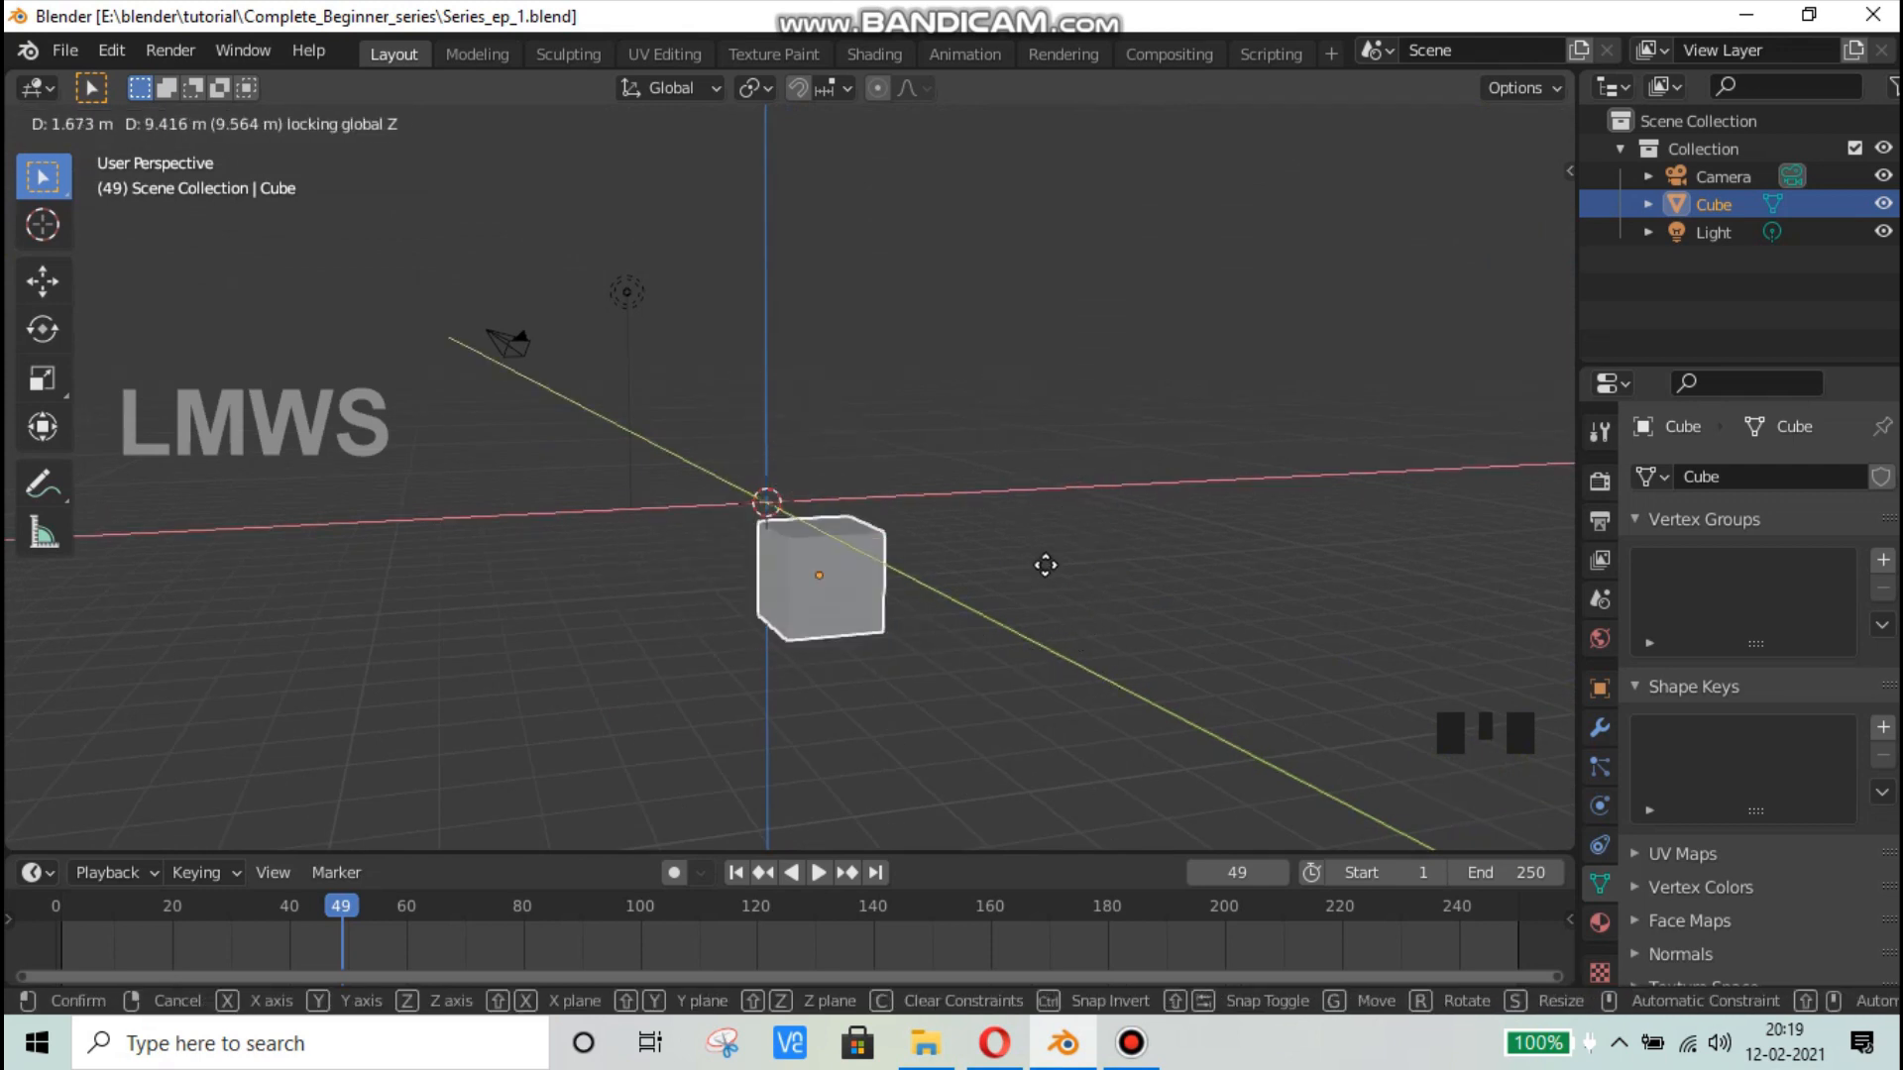
right_click(1022, 630)
Step: Try moving the cube along global Z and also with the global X axis locked, cancelling both moves
key(g)
key(z)
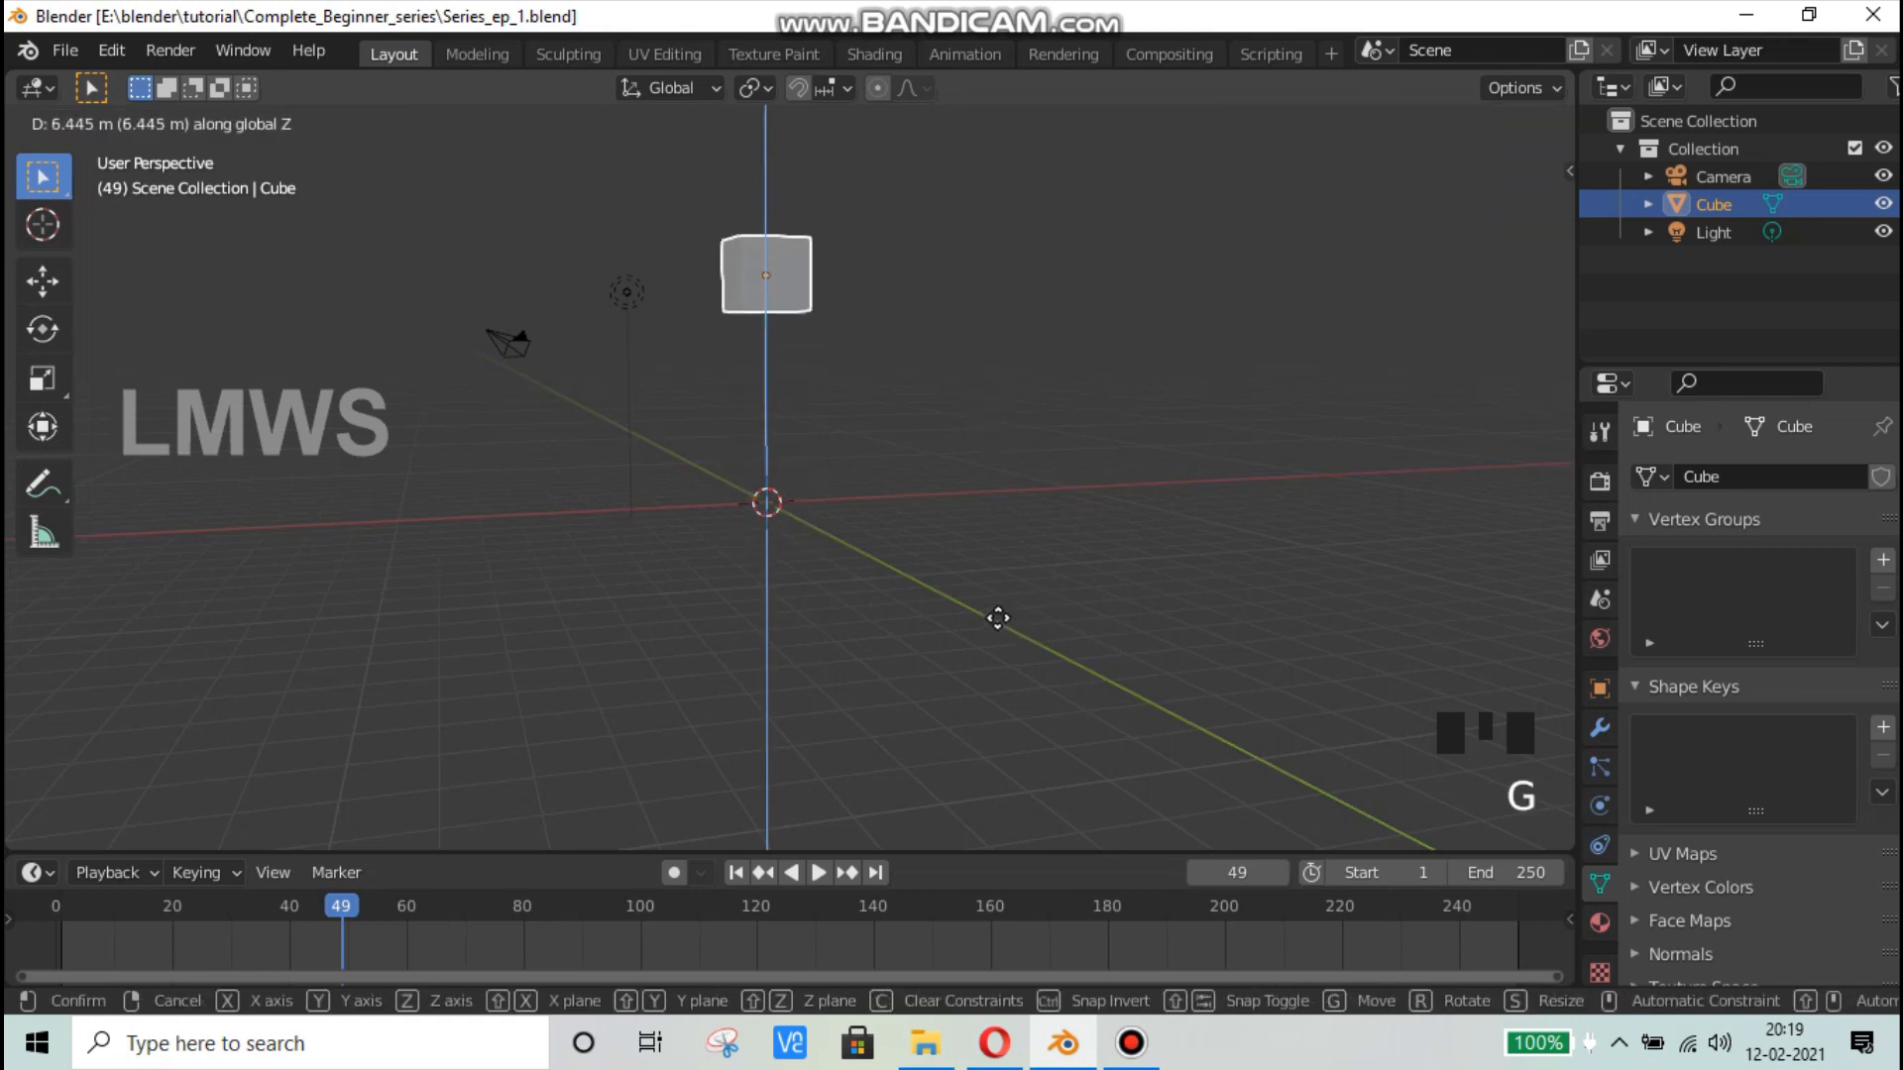
right_click(963, 570)
middle_drag(1009, 601, 1032, 626)
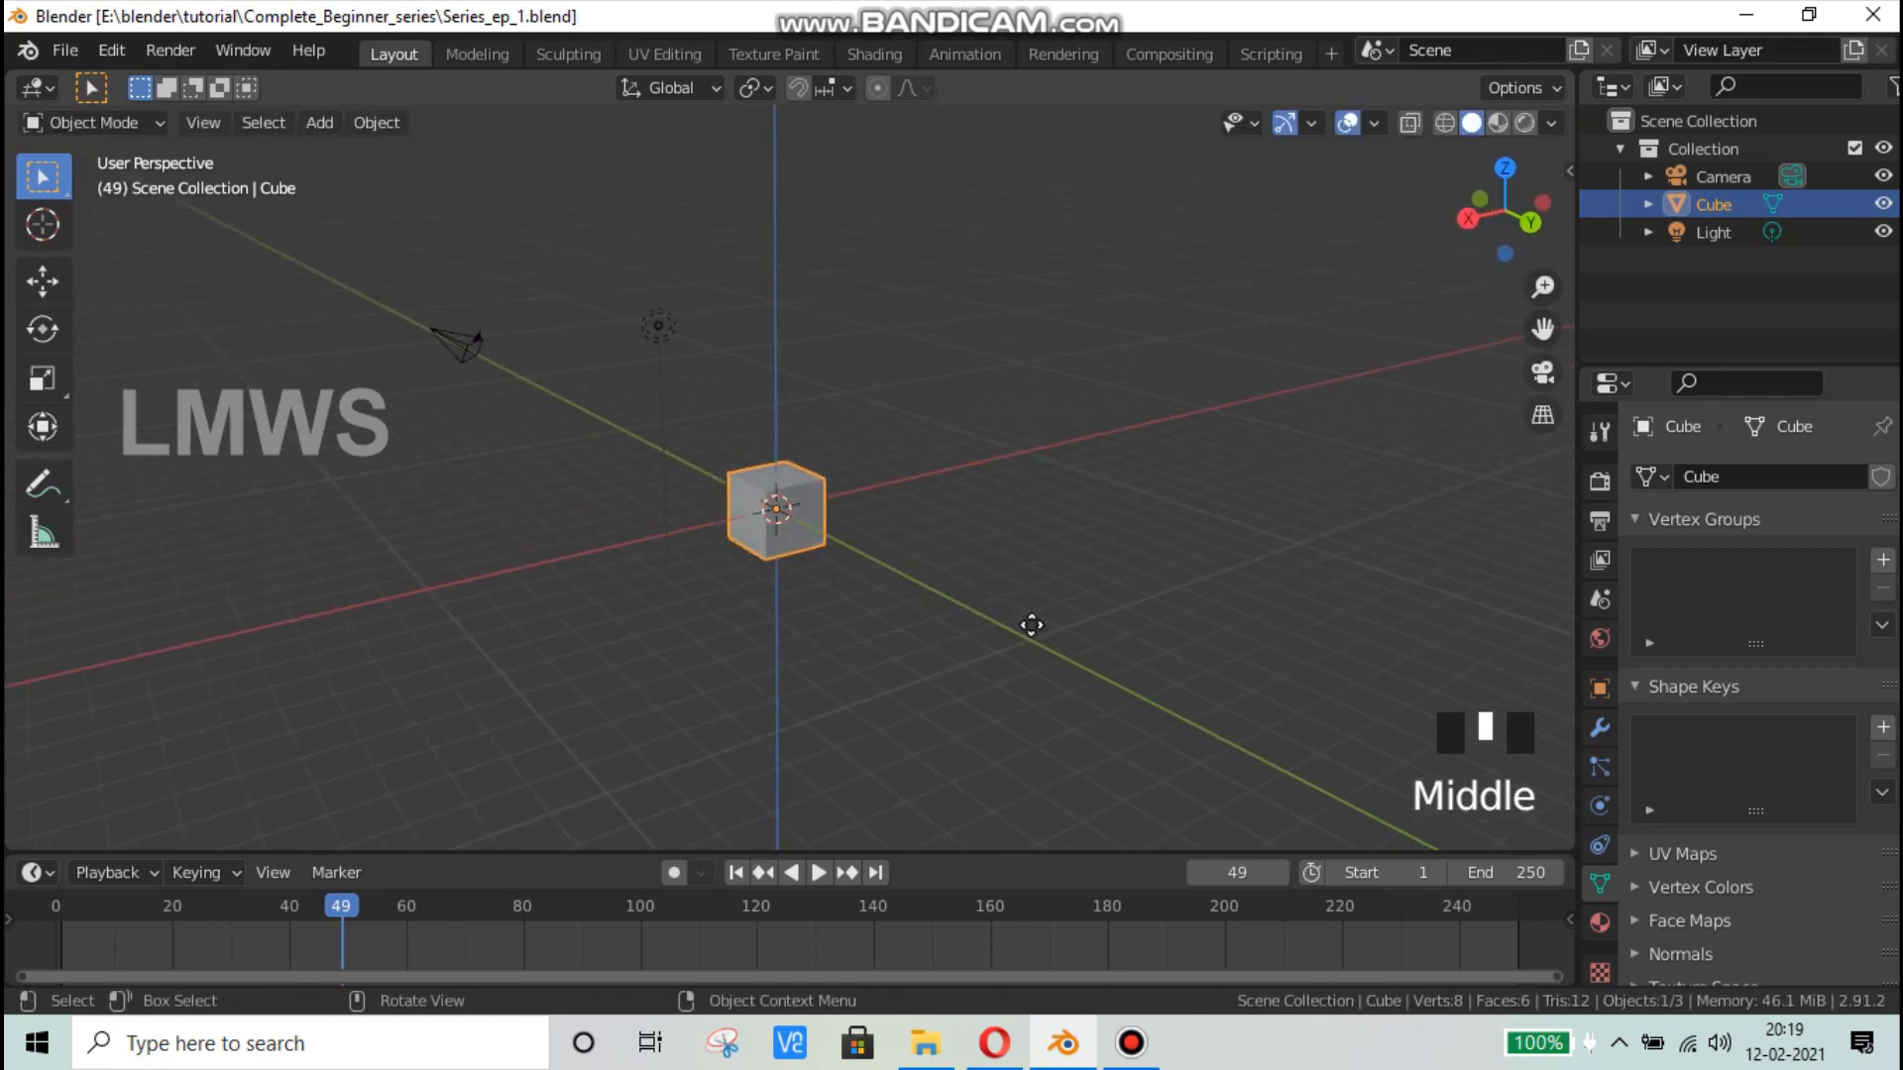
key(g)
key(shift+x)
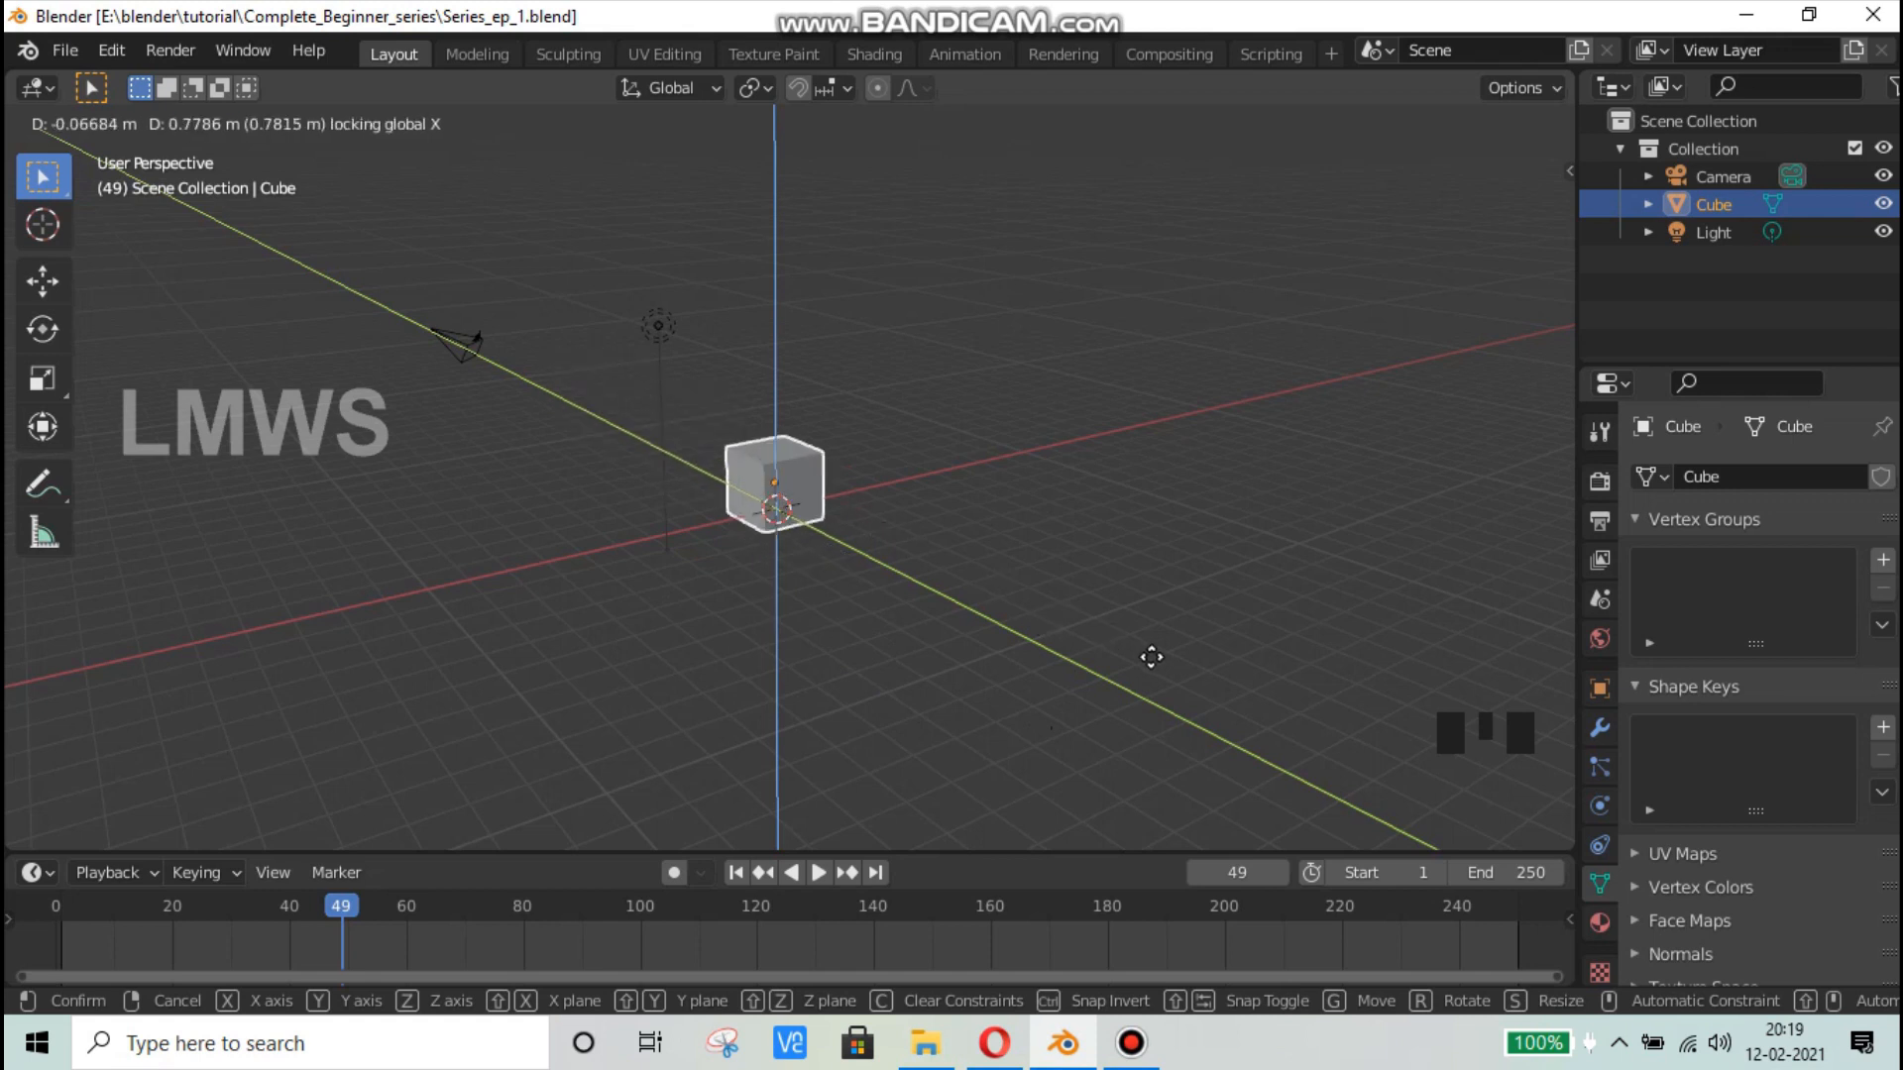
right_click(841, 695)
Step: Save the file and activate the Rotate tool for the selected cube
scroll(801, 573, up, 2)
mouse_move(807, 597)
middle_down()
mouse_move(906, 644)
mouse_move(820, 600)
middle_up()
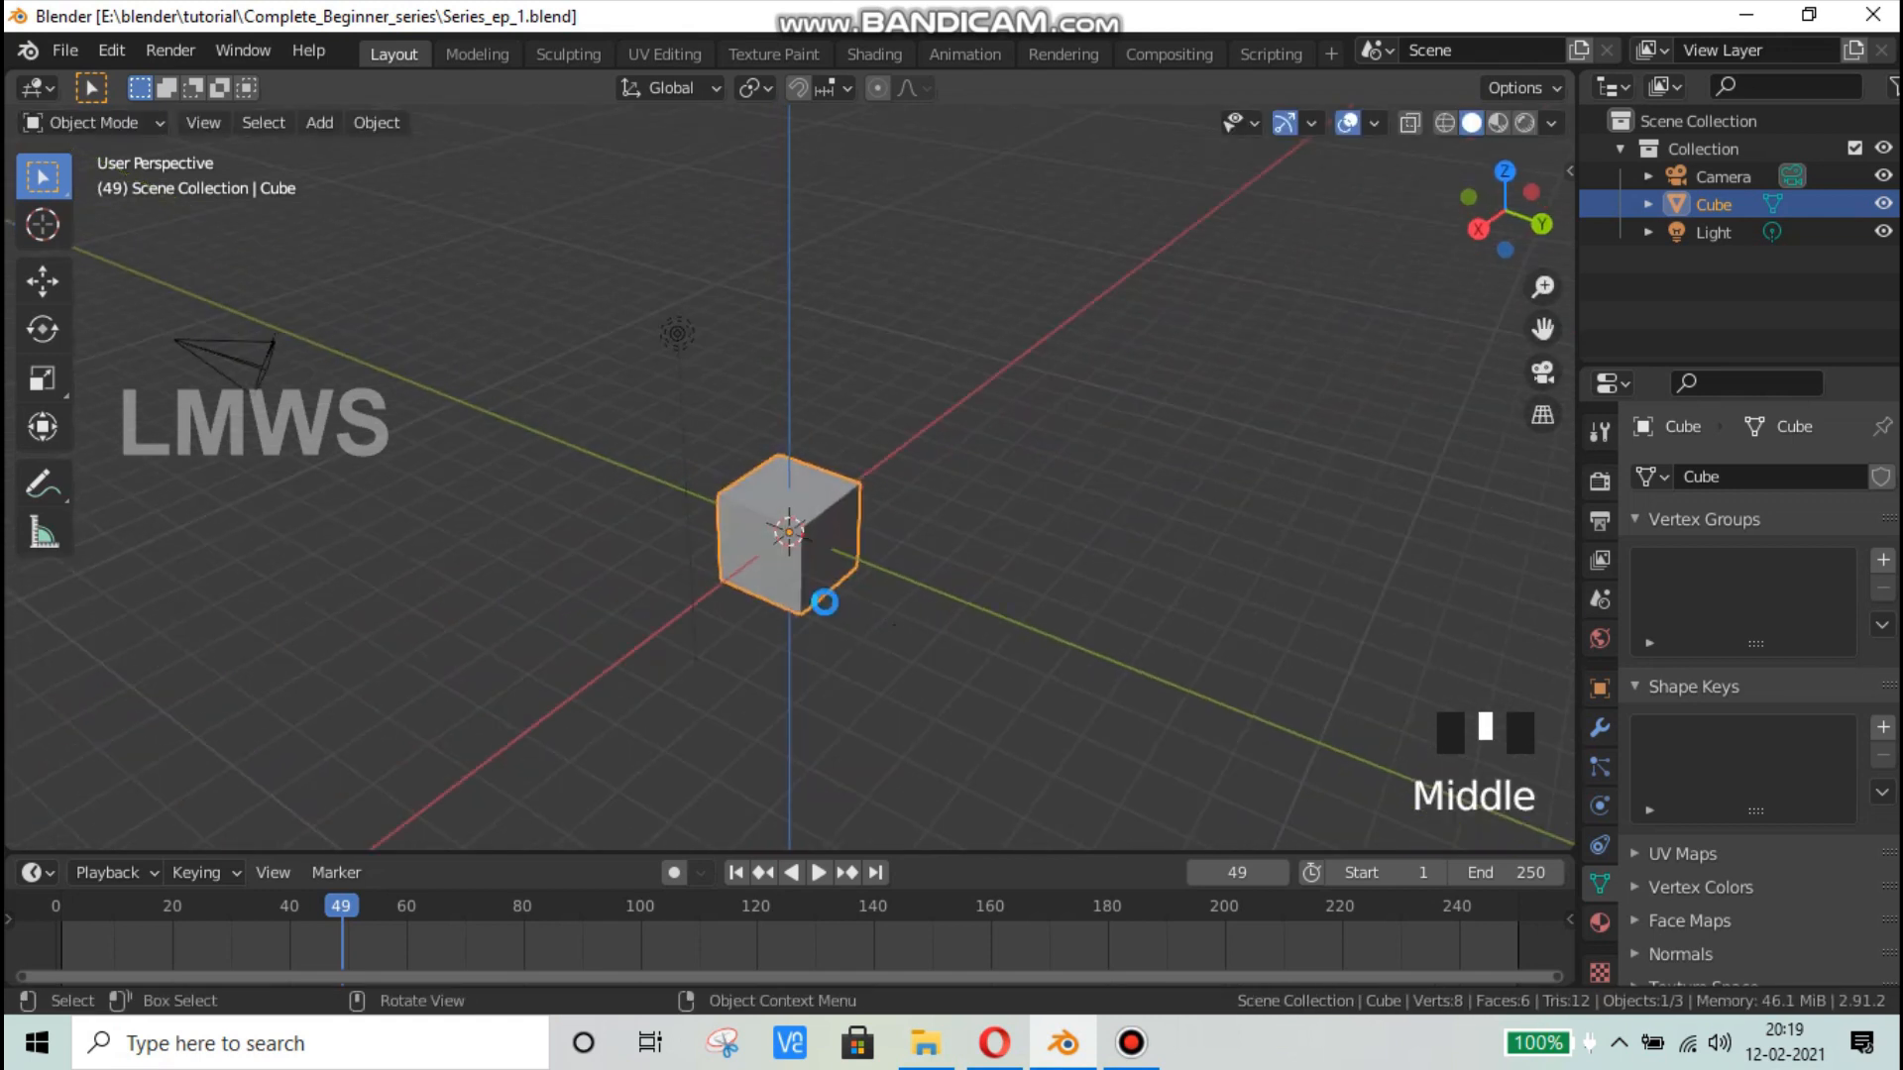
key(ctrl+s)
scroll(769, 562, up, 2)
click(43, 328)
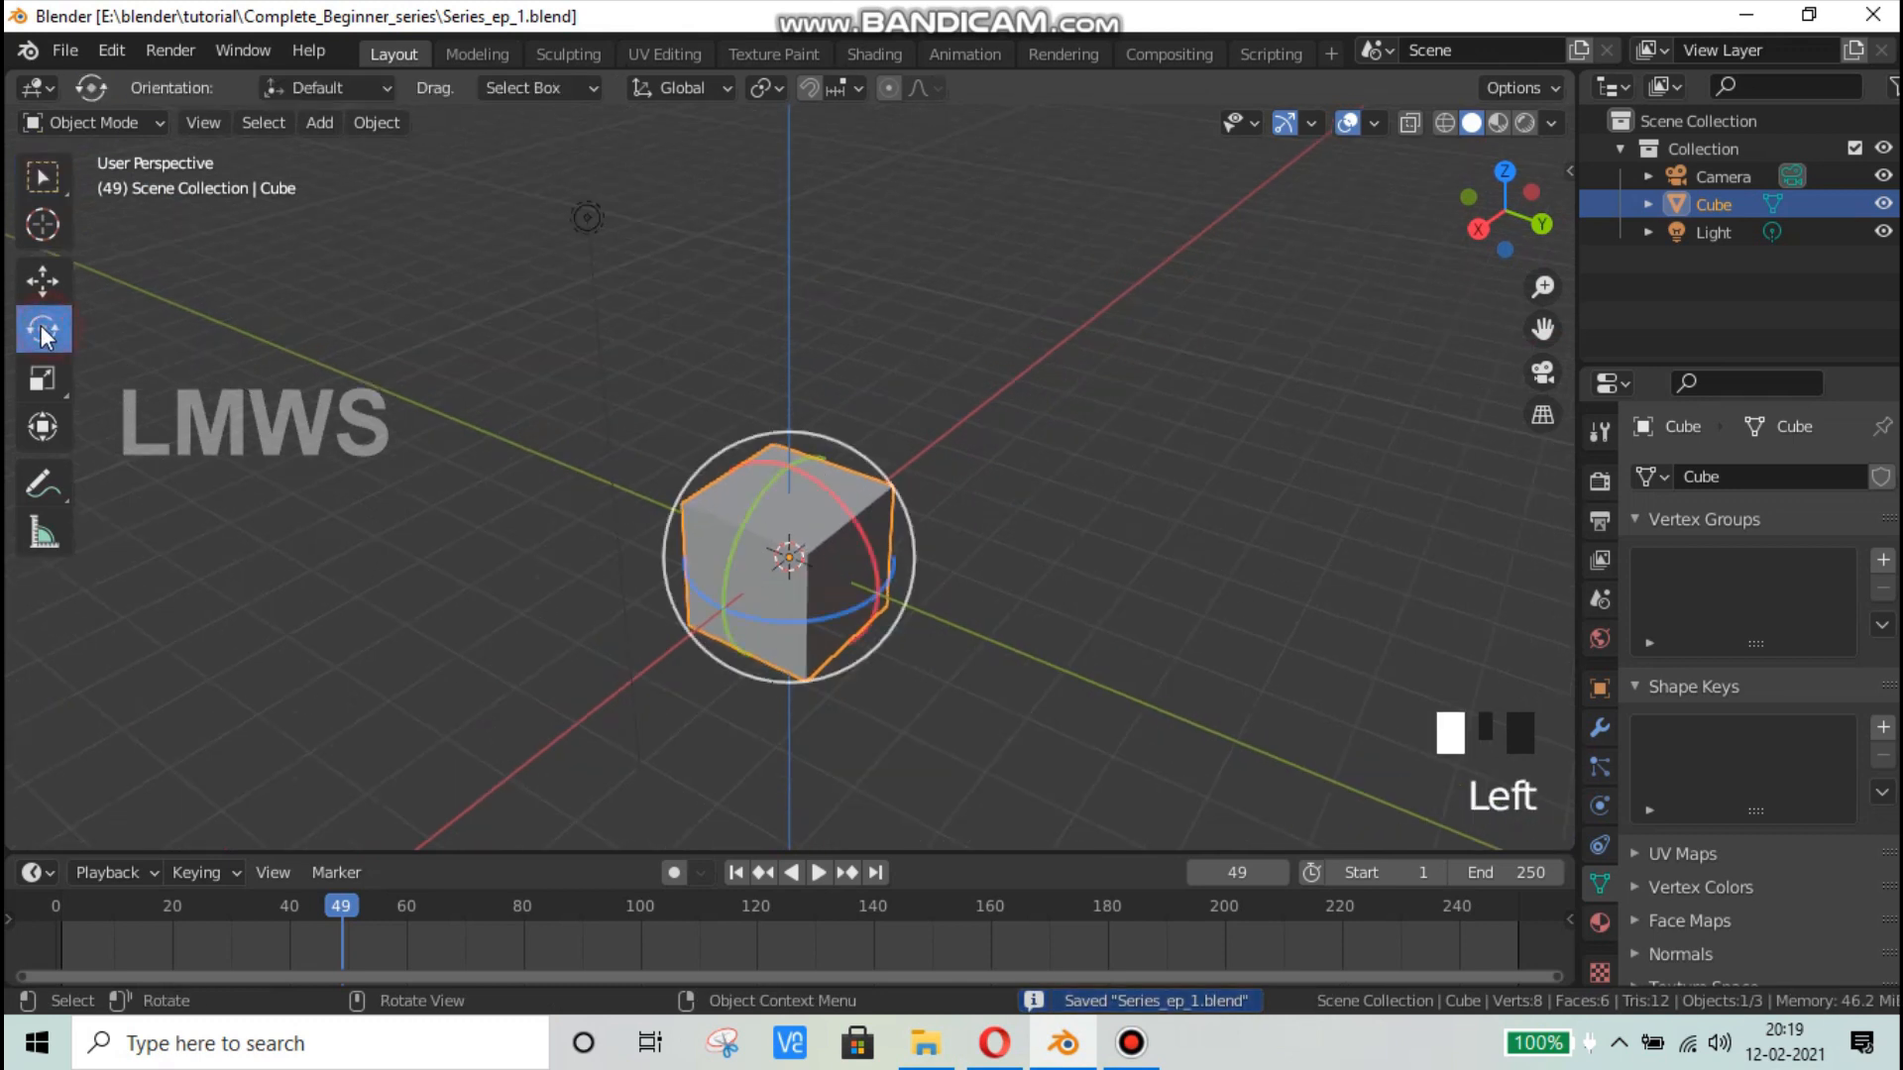
Step: Try rotating the cube with the Rotate gizmo's rings, and undo the rotation
middle_drag(882, 579, 682, 503)
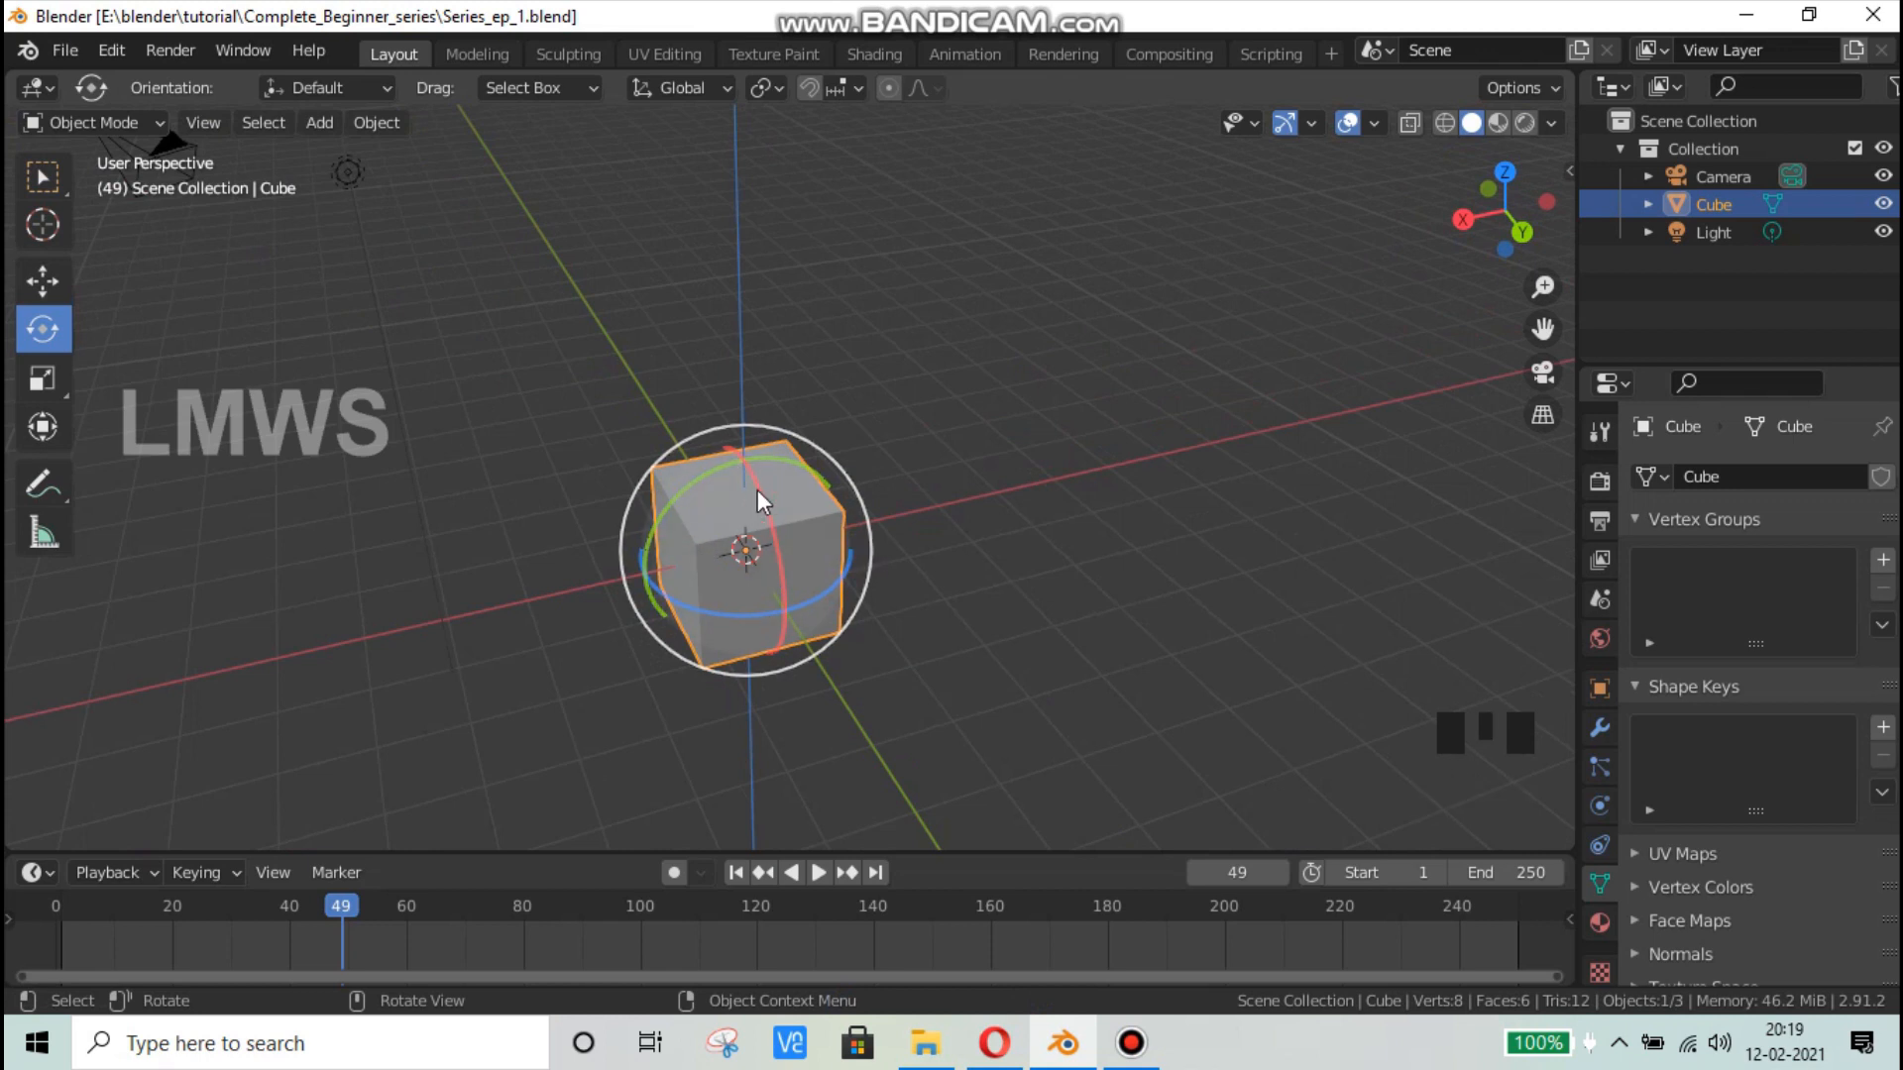
drag(764, 489, 753, 619)
key(ctrl+z)
key(ctrl+z)
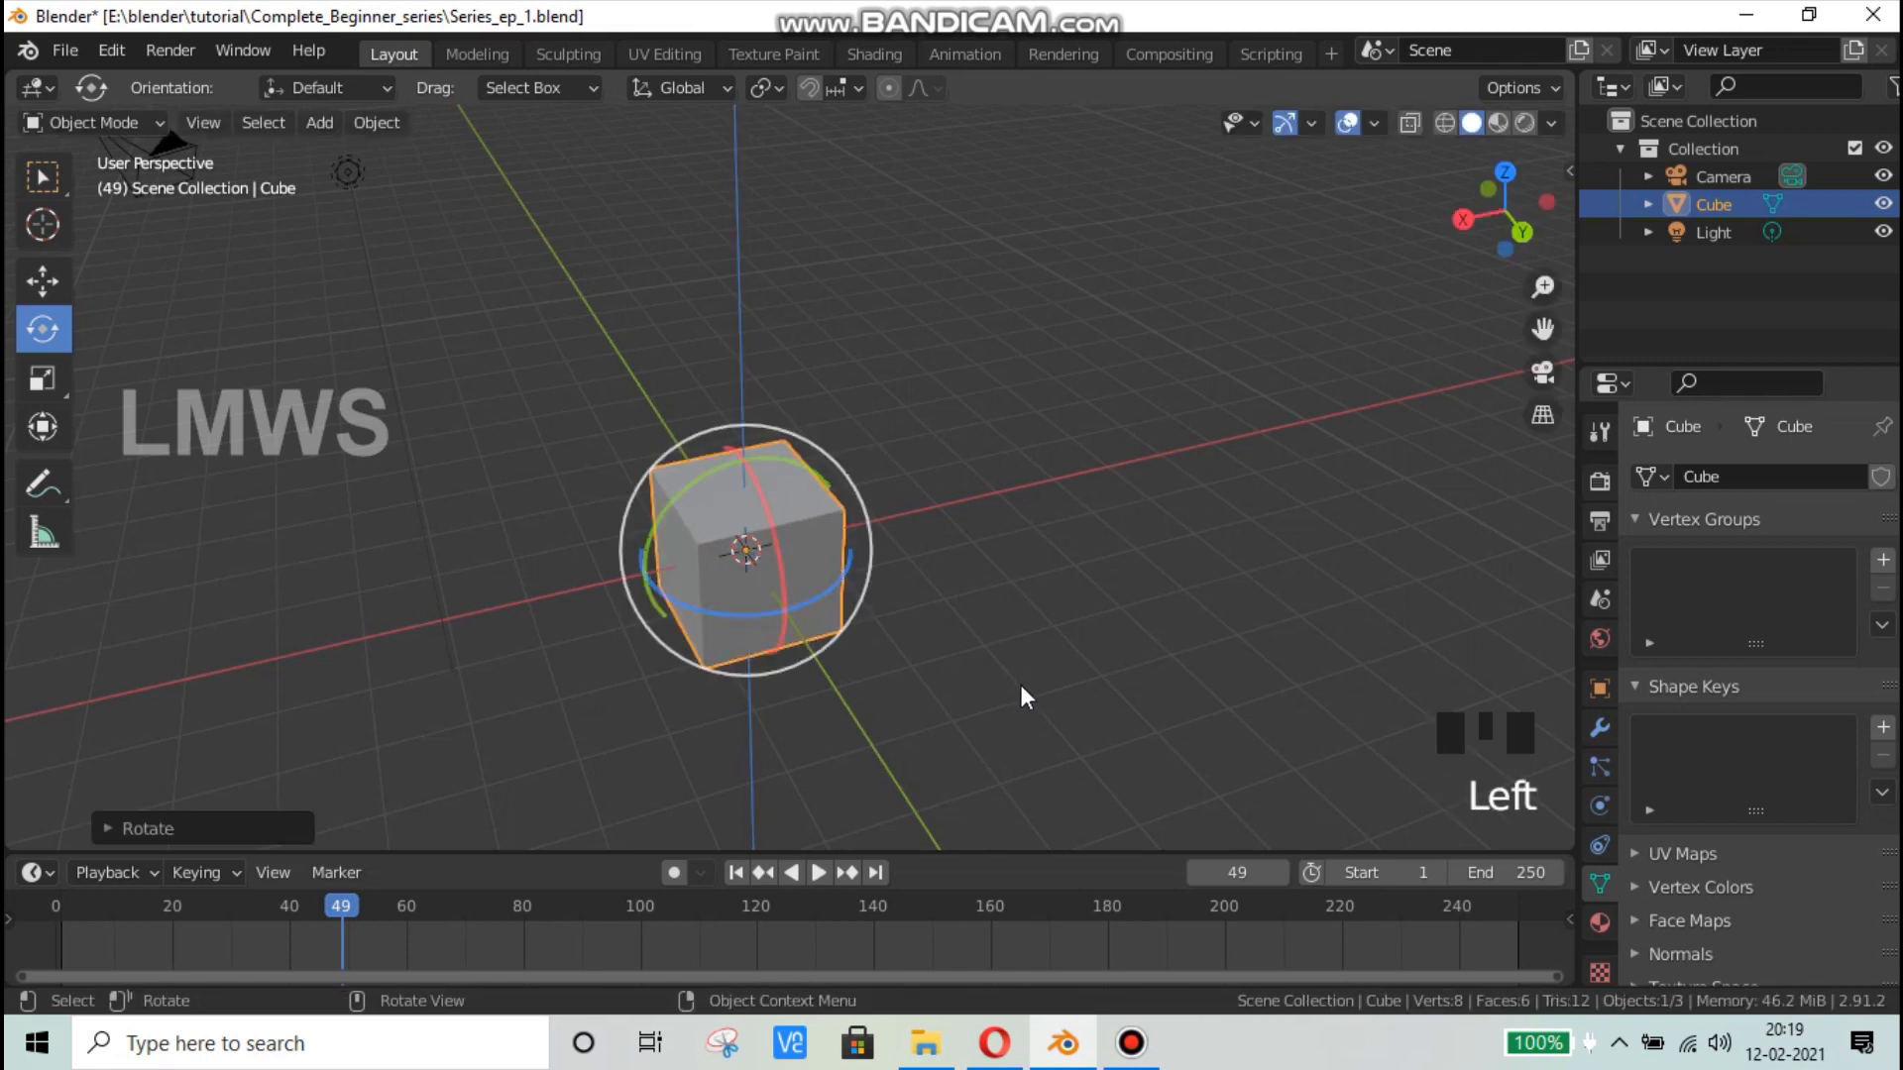
key(ctrl+z)
Step: Rotate the cube exactly 45° about the global Z axis, and undo the rotation
middle_drag(977, 680, 1159, 635)
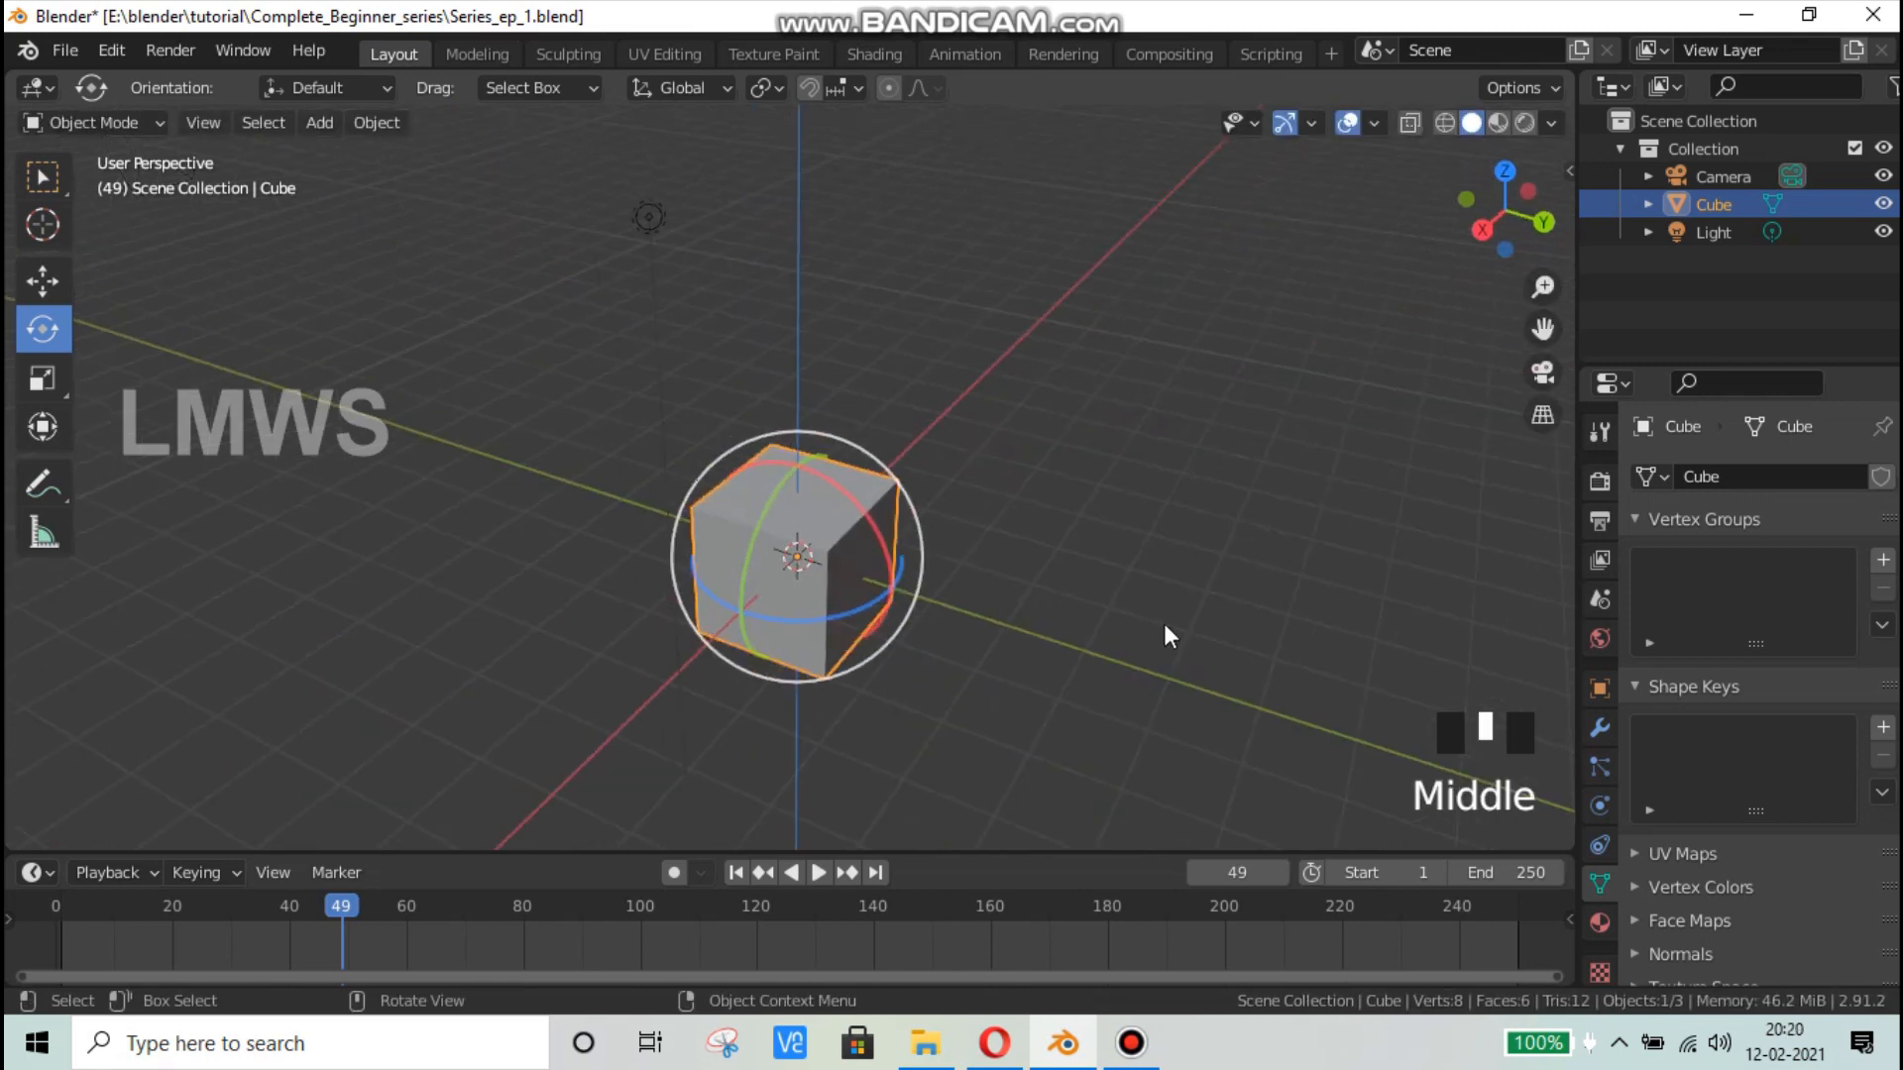
text(rz)
text(45)
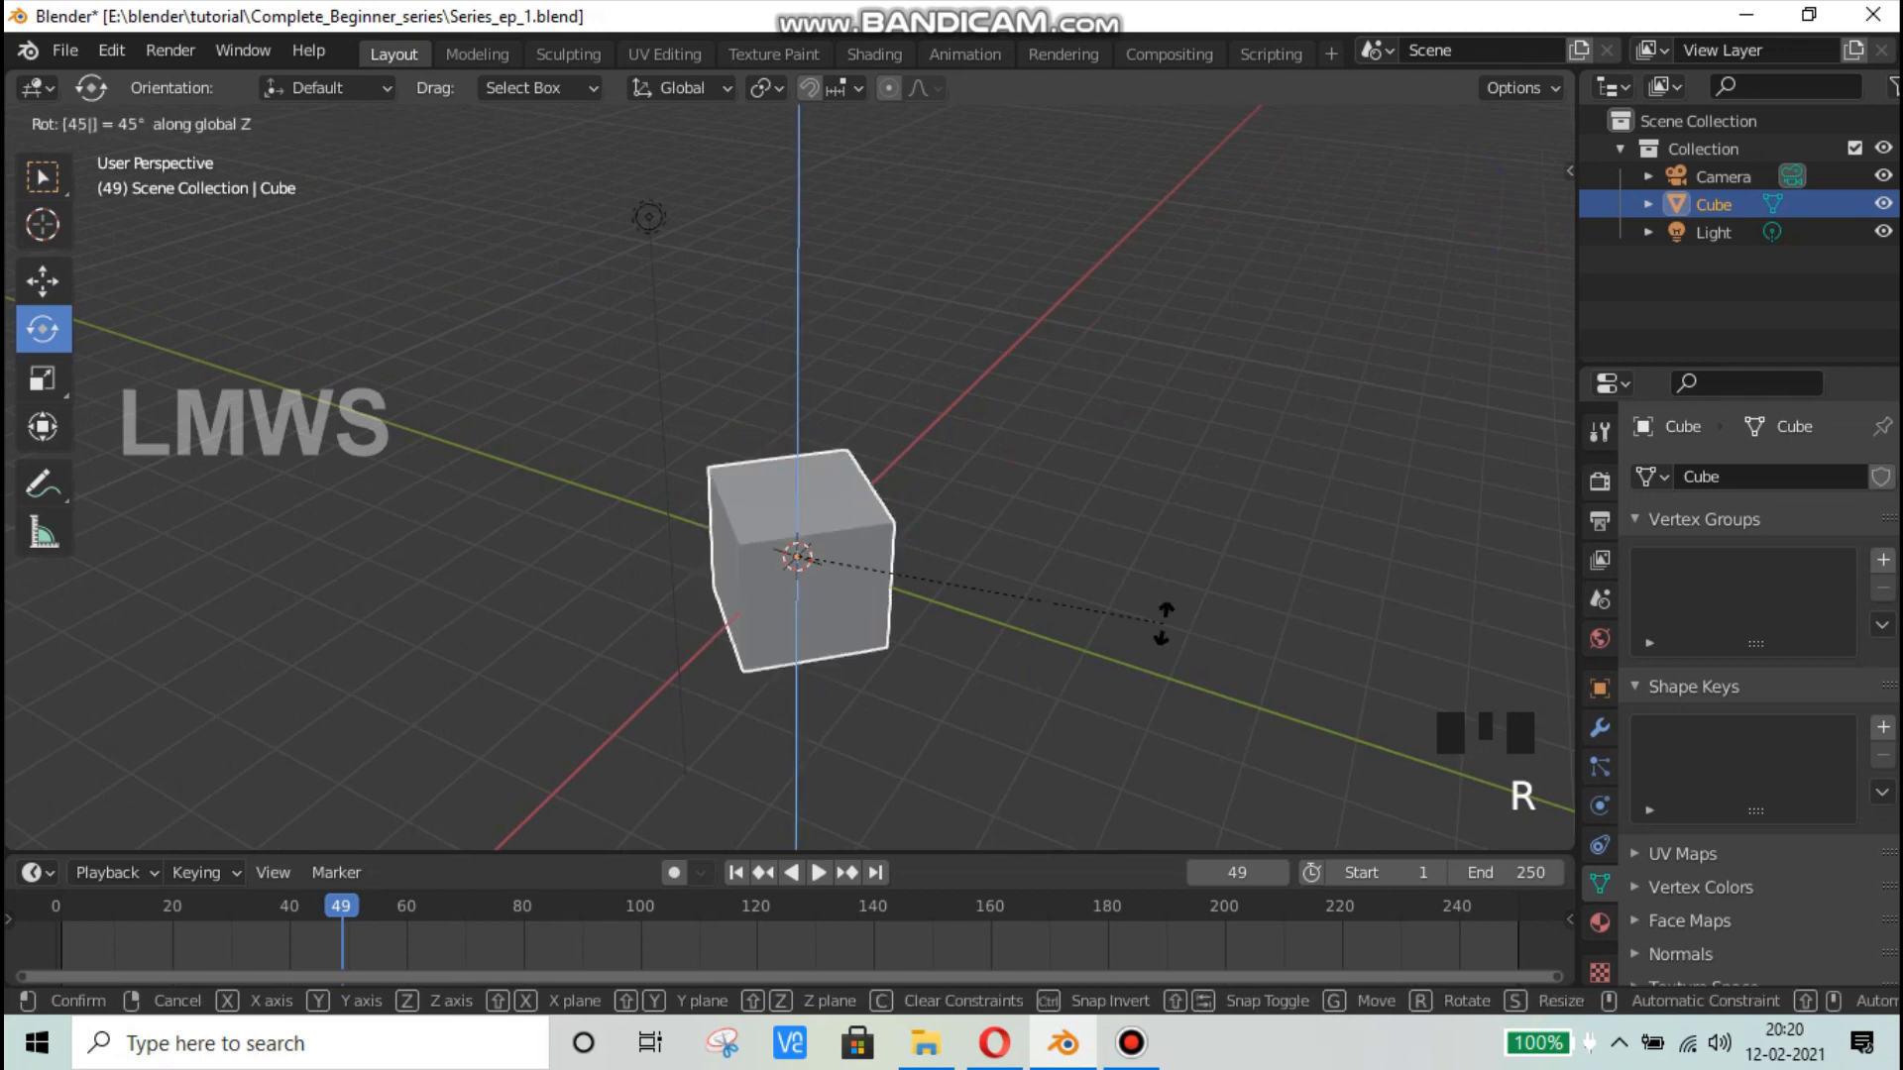
key(Return)
key(ctrl+z)
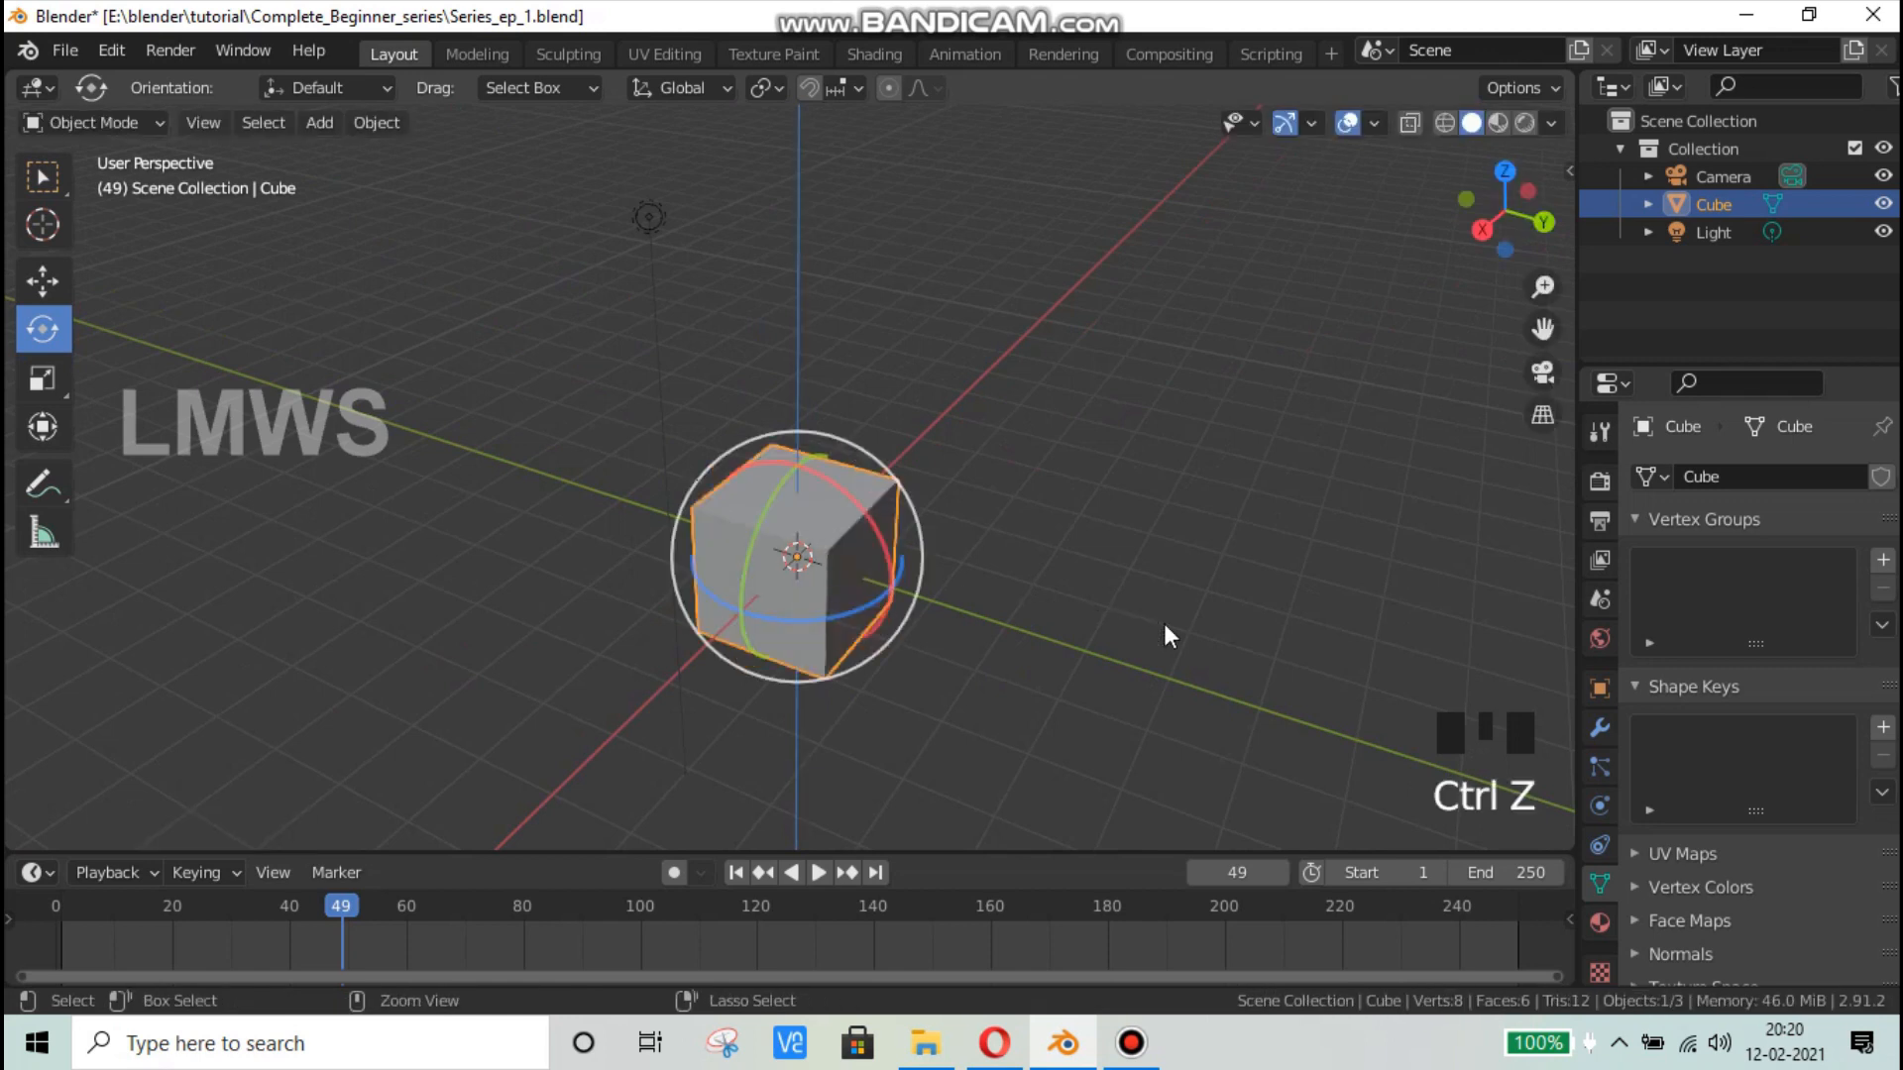
Step: Try rotating the cube about the global Y axis, and undo the rotation
key(r)
key(y)
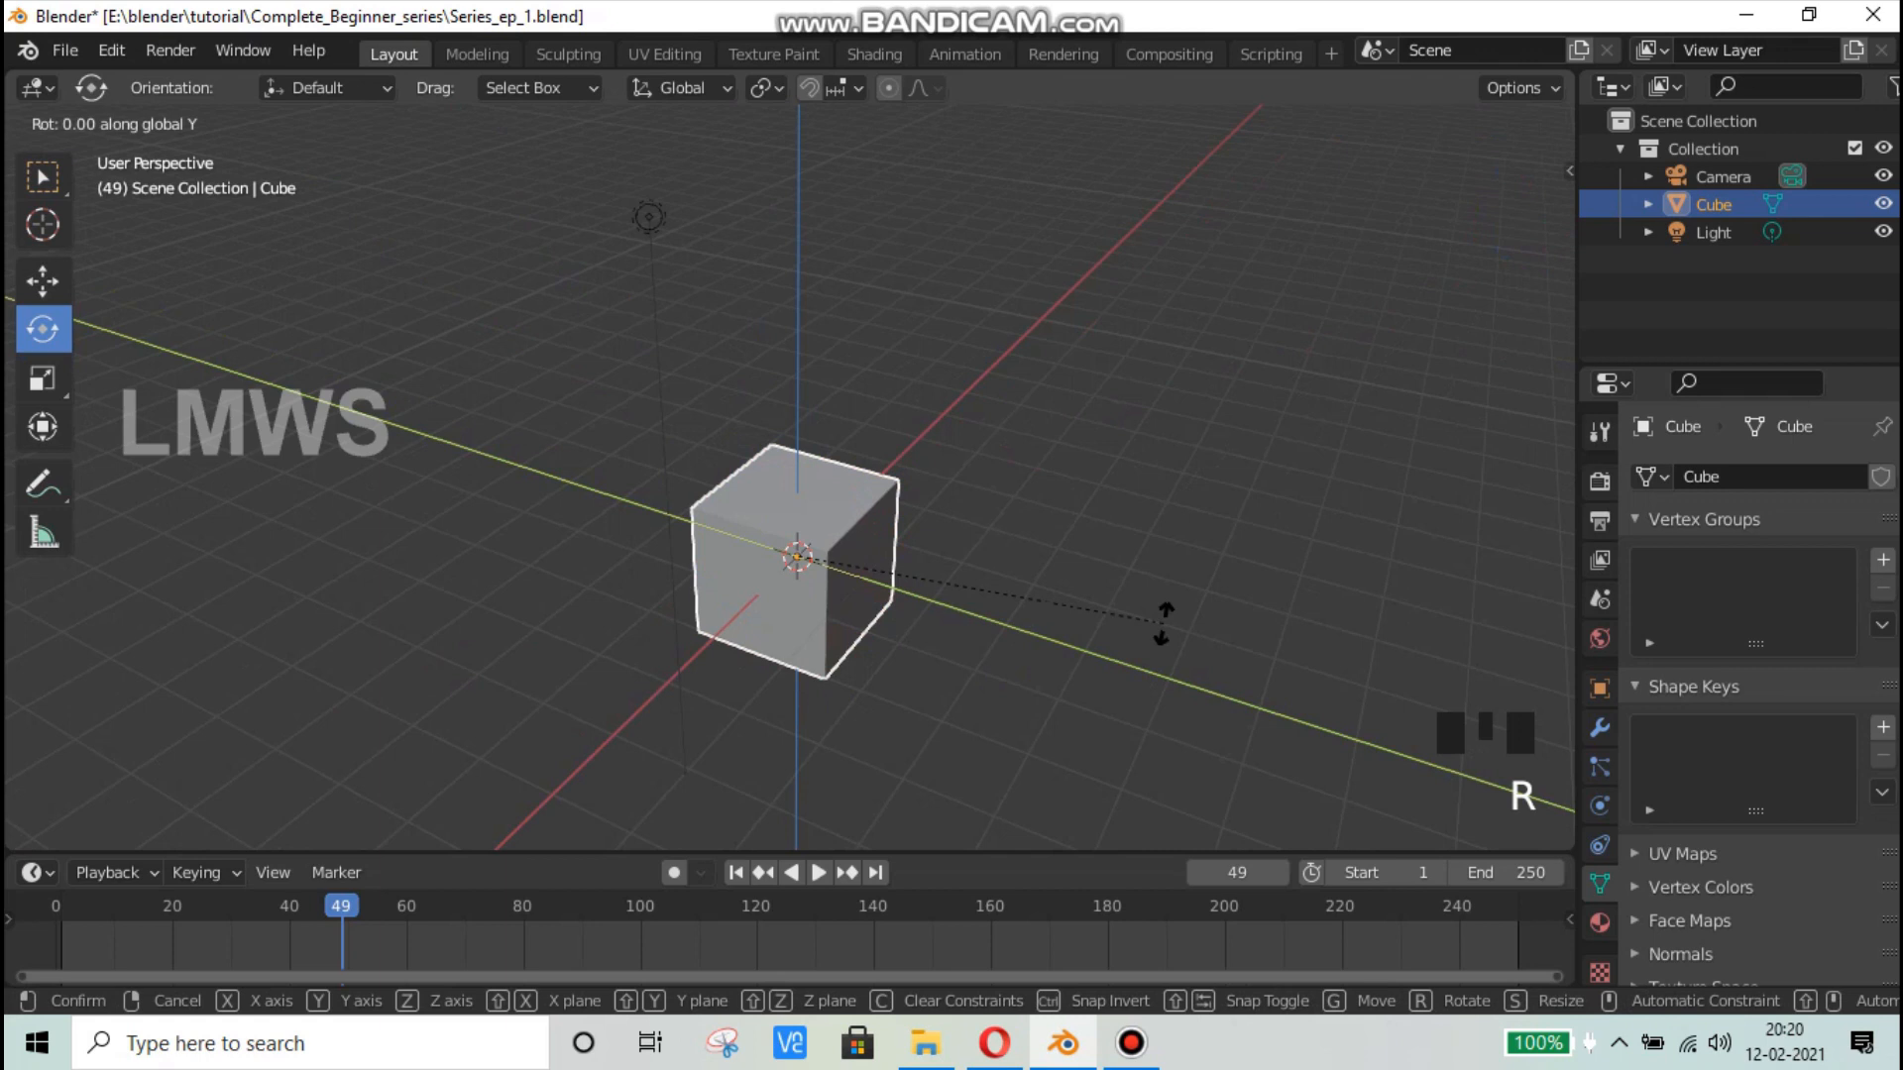
key(Return)
key(ctrl+z)
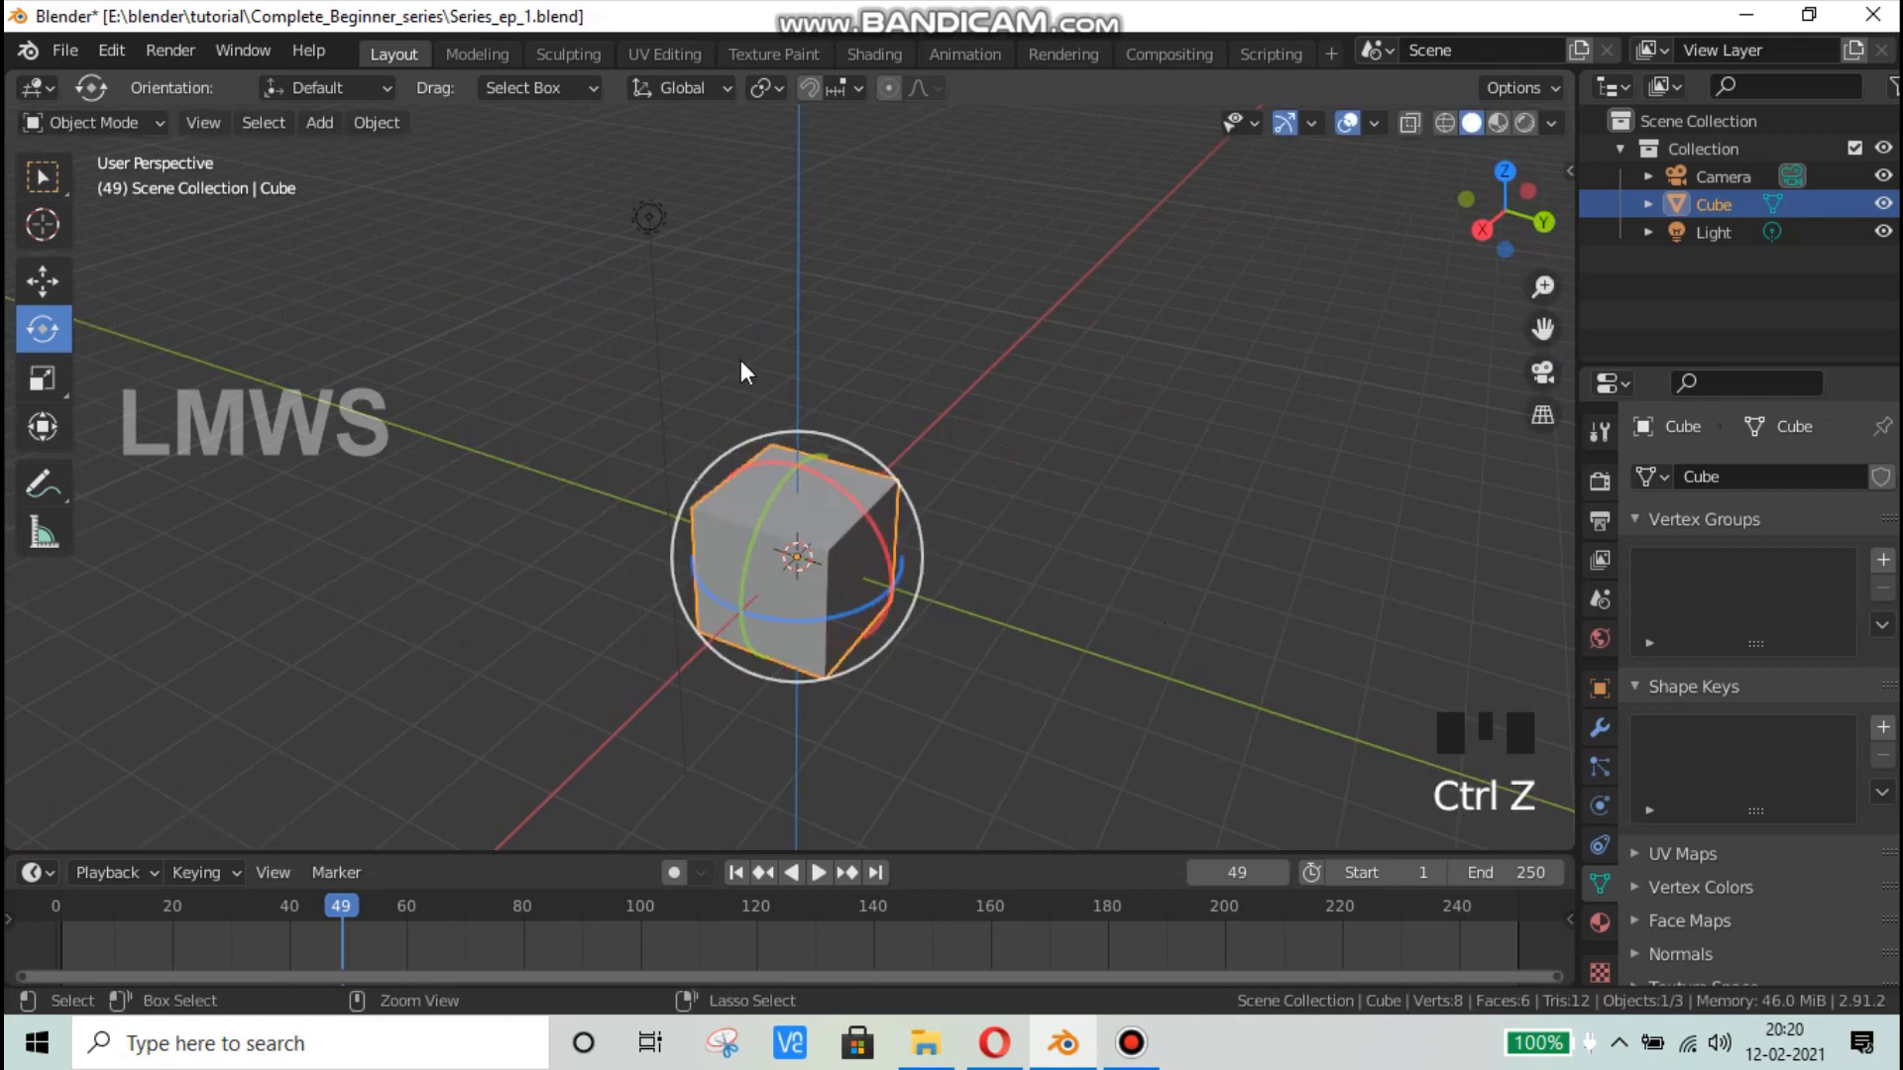
Step: Activate the Select Box tool and delete the cube
click(43, 178)
key(x)
key(x)
Step: Add a Monkey mesh at the 3D cursor and move it into the collection holding the camera and light
key(shift+a)
mouse_move(967, 301)
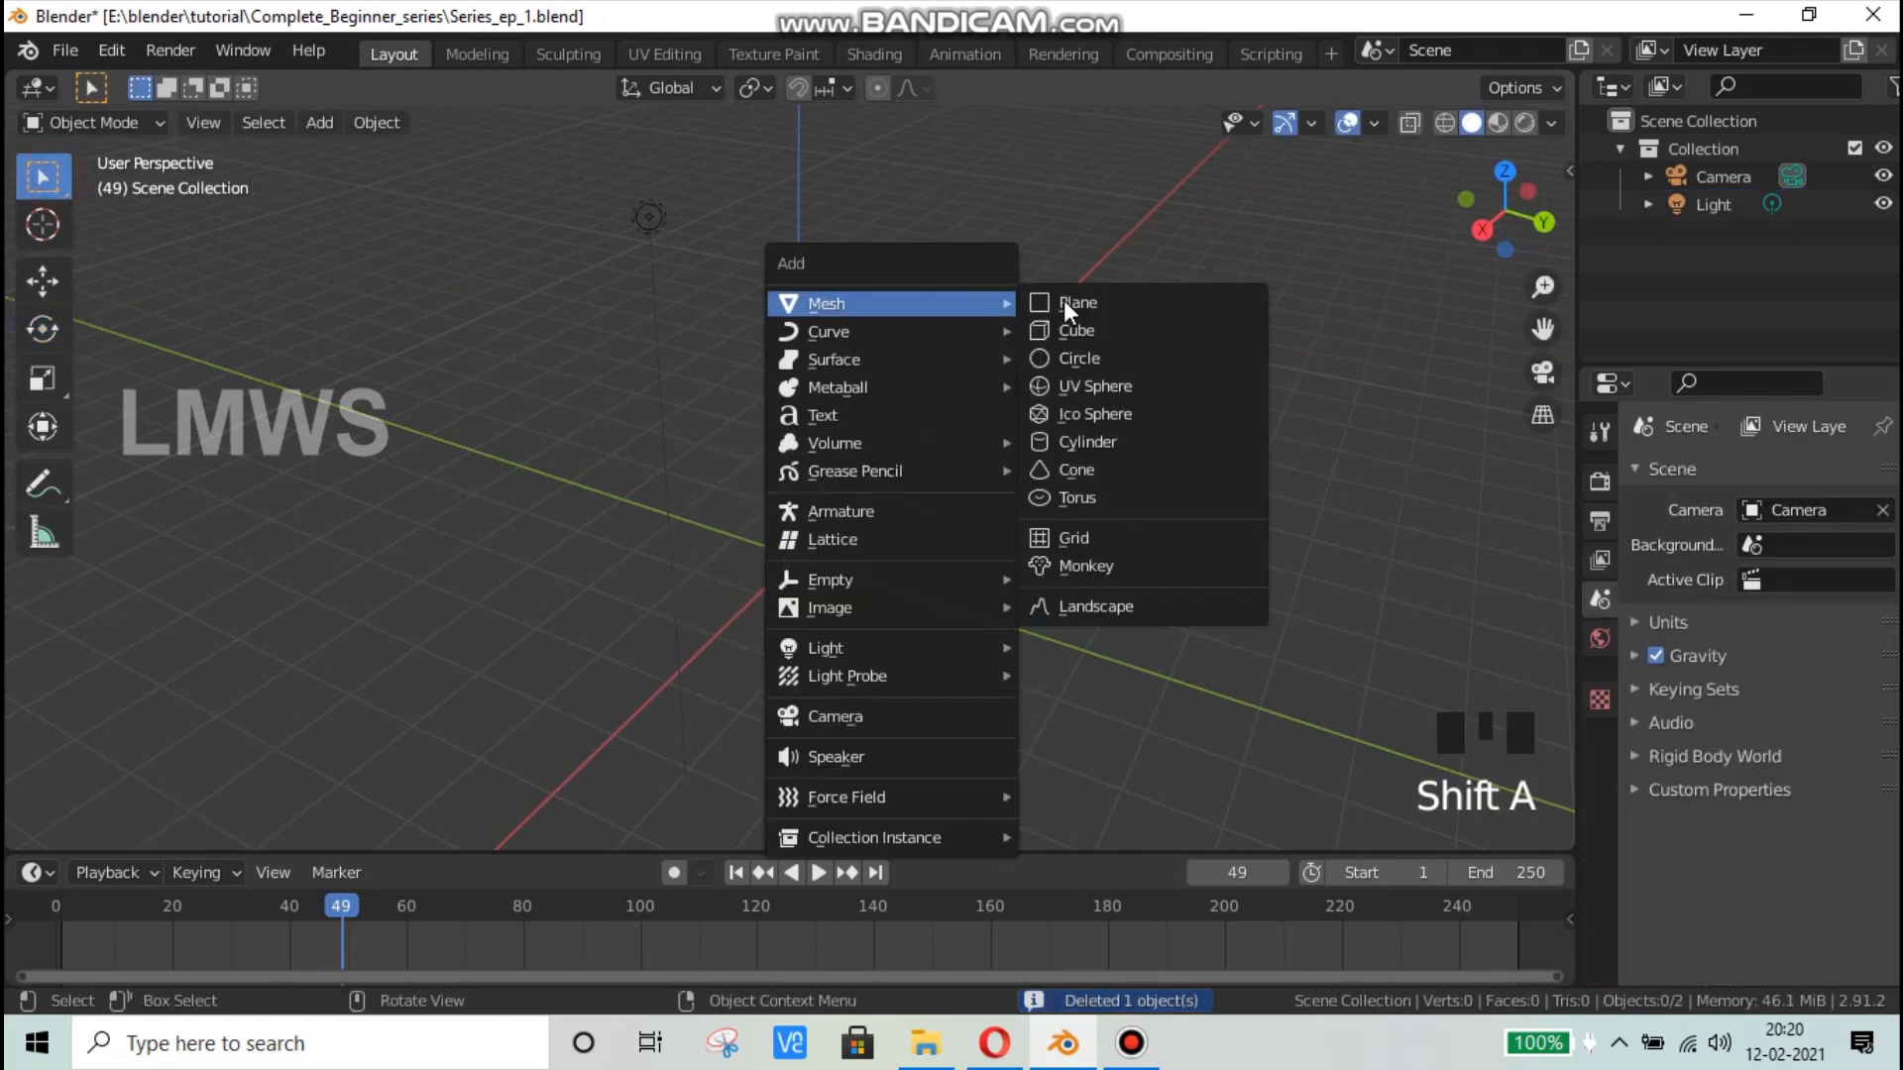
click(1092, 561)
middle_drag(858, 599, 1140, 579)
drag(1671, 234, 1708, 192)
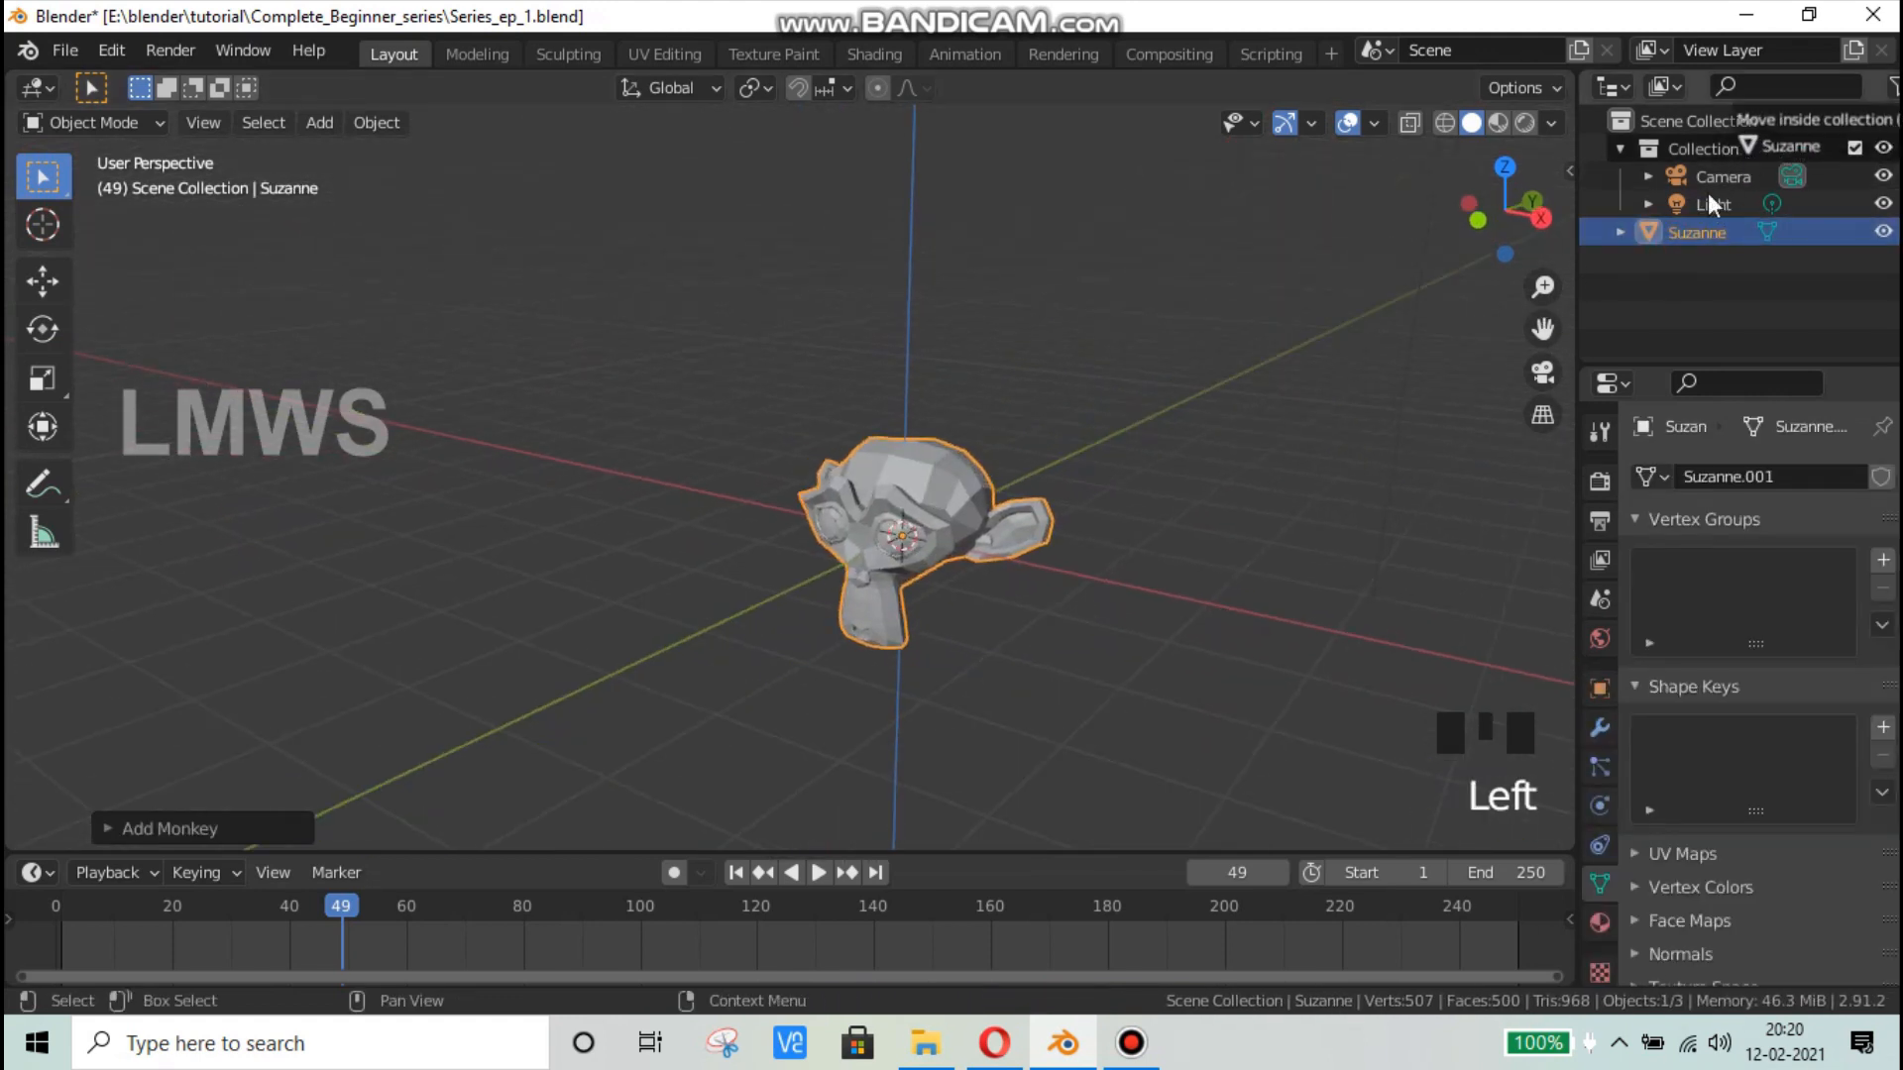
Step: Rotate the monkey head by 90°, inspect it from another angle, and undo the rotation
middle_drag(948, 555, 1086, 563)
text(r)
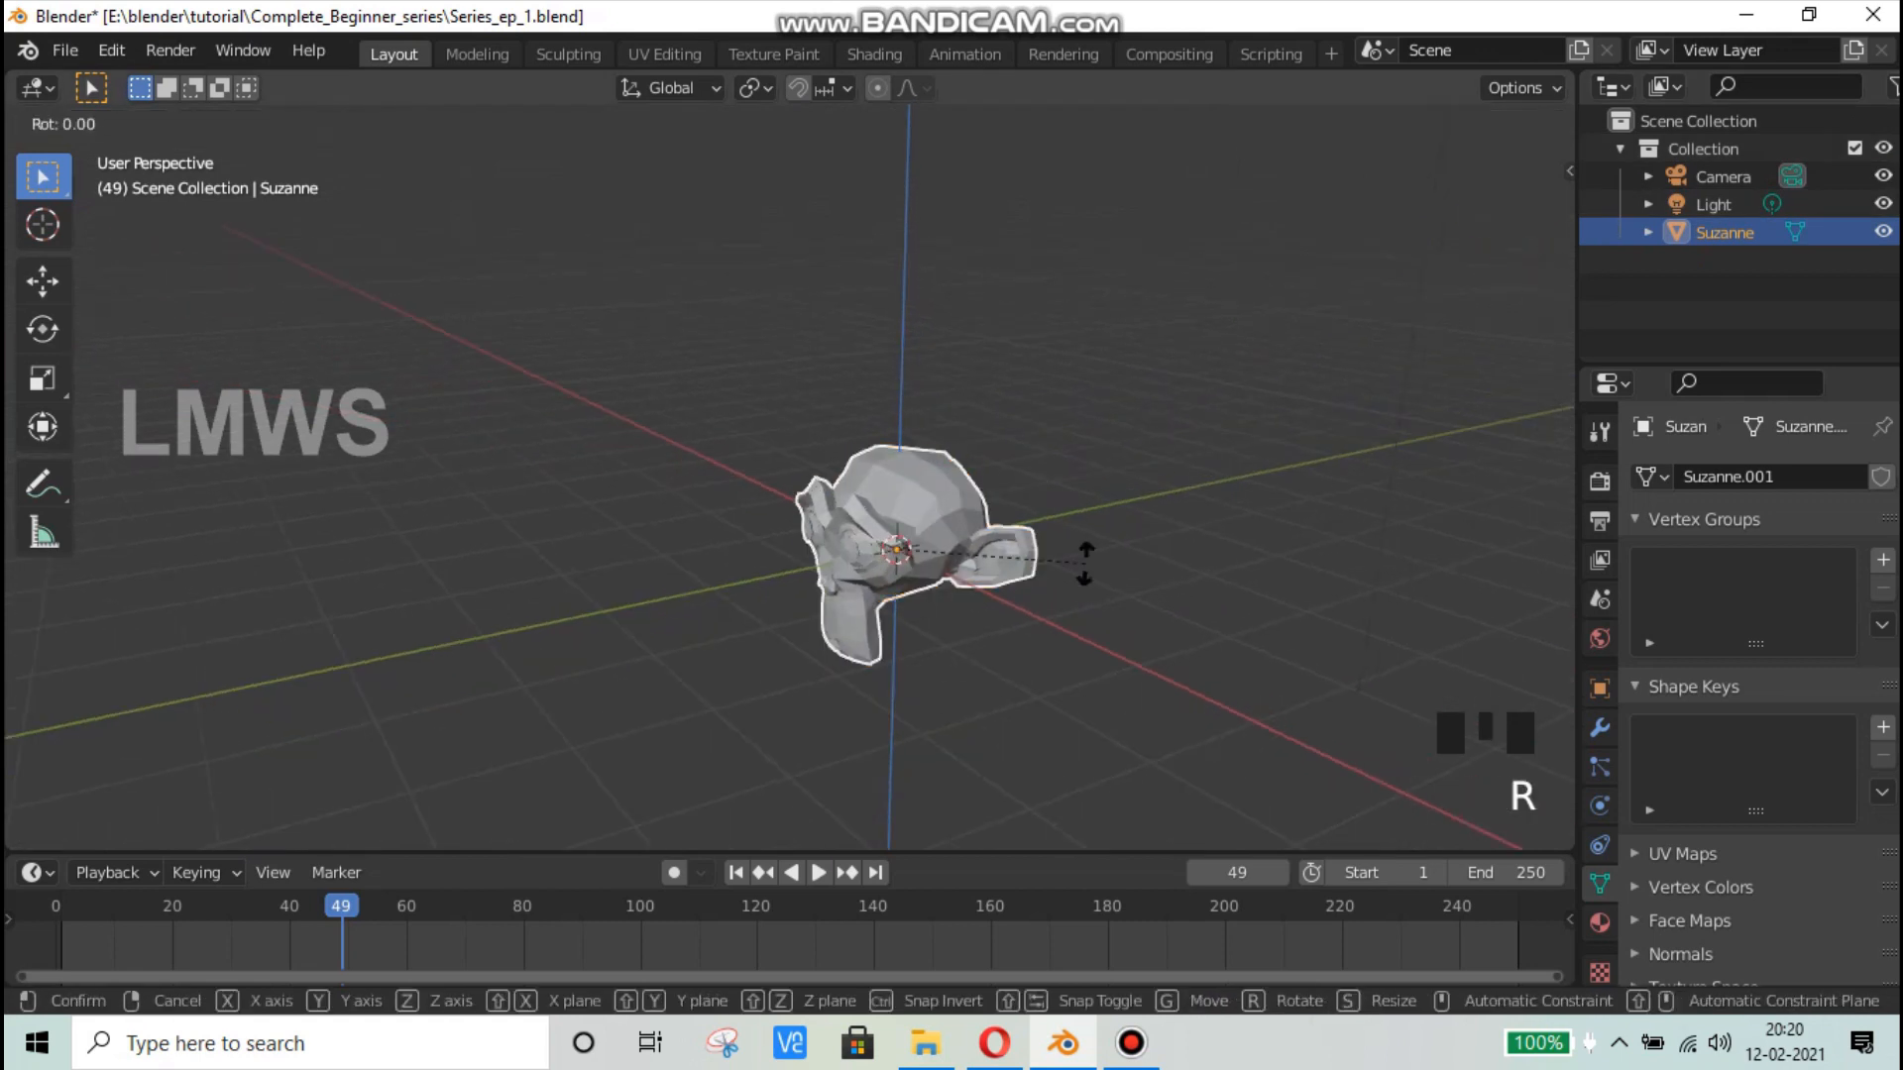
text(90)
key(Return)
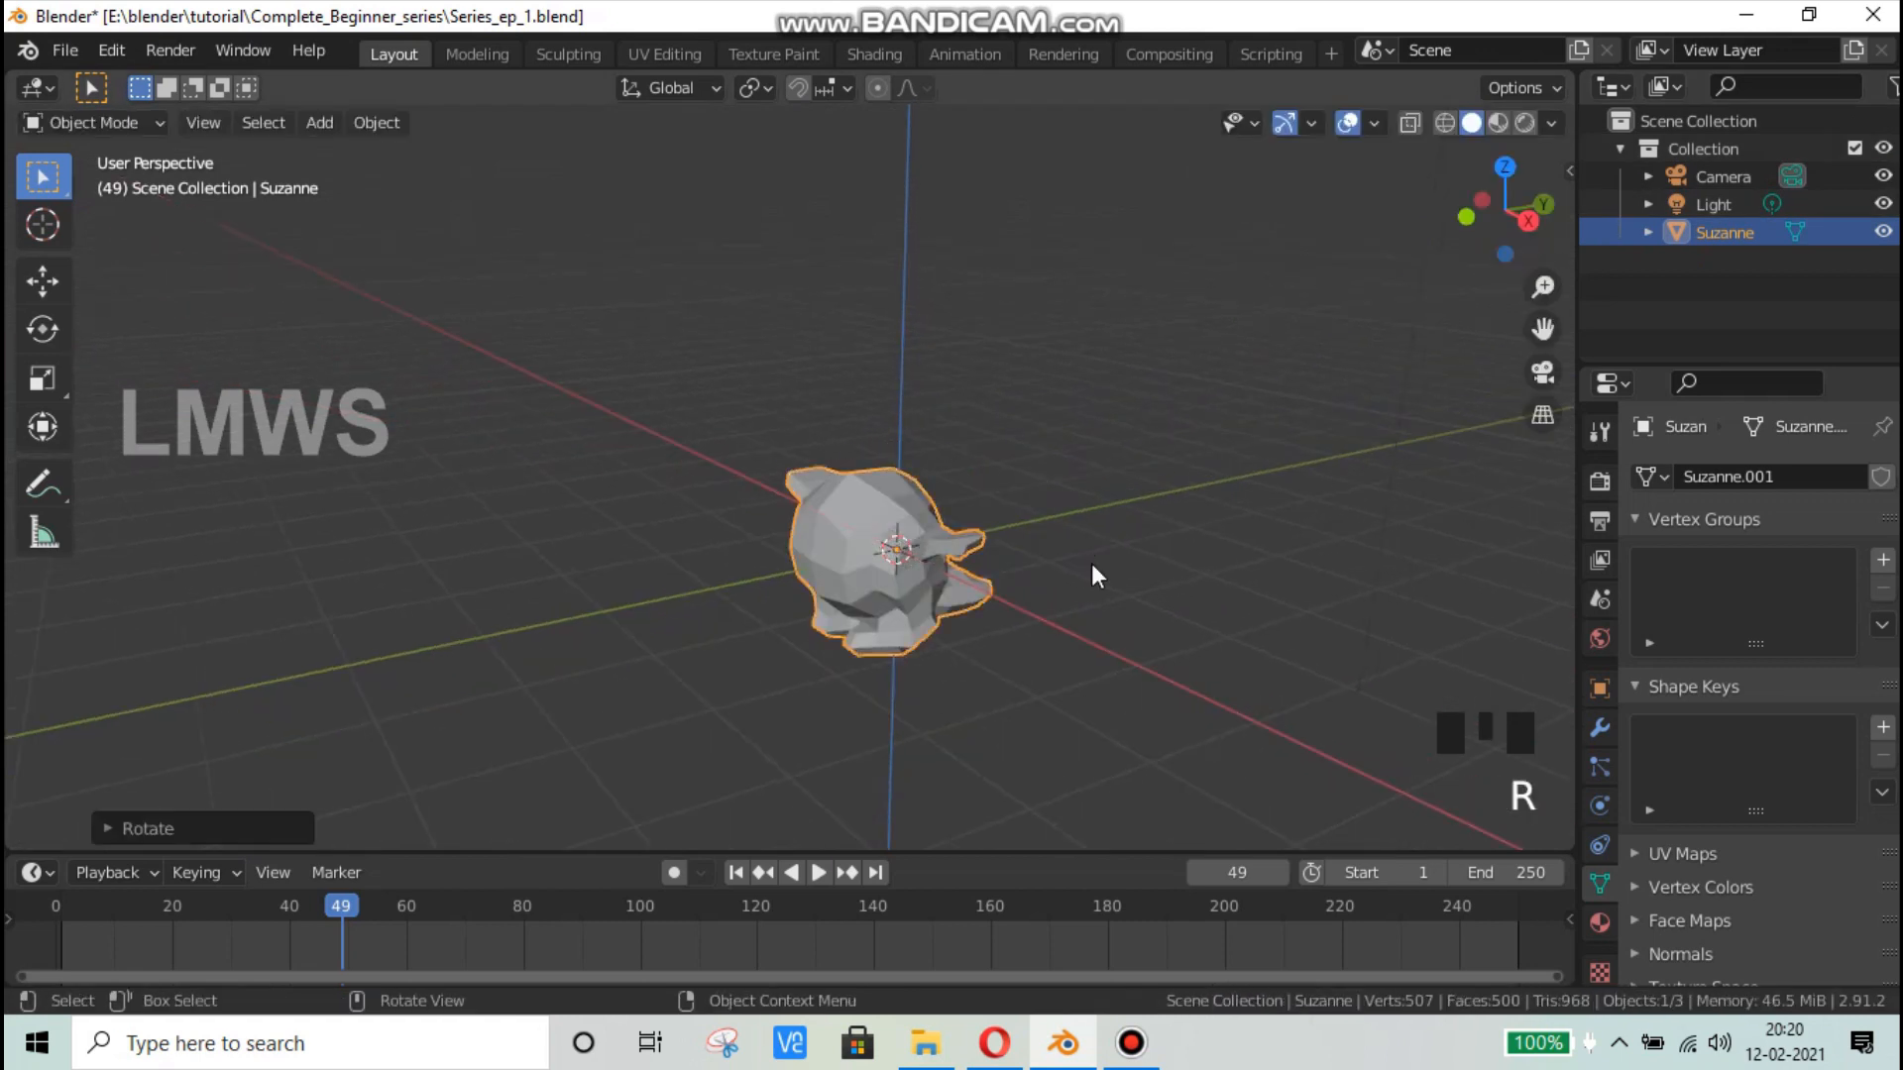
middle_drag(1091, 563, 1060, 597)
key(ctrl+z)
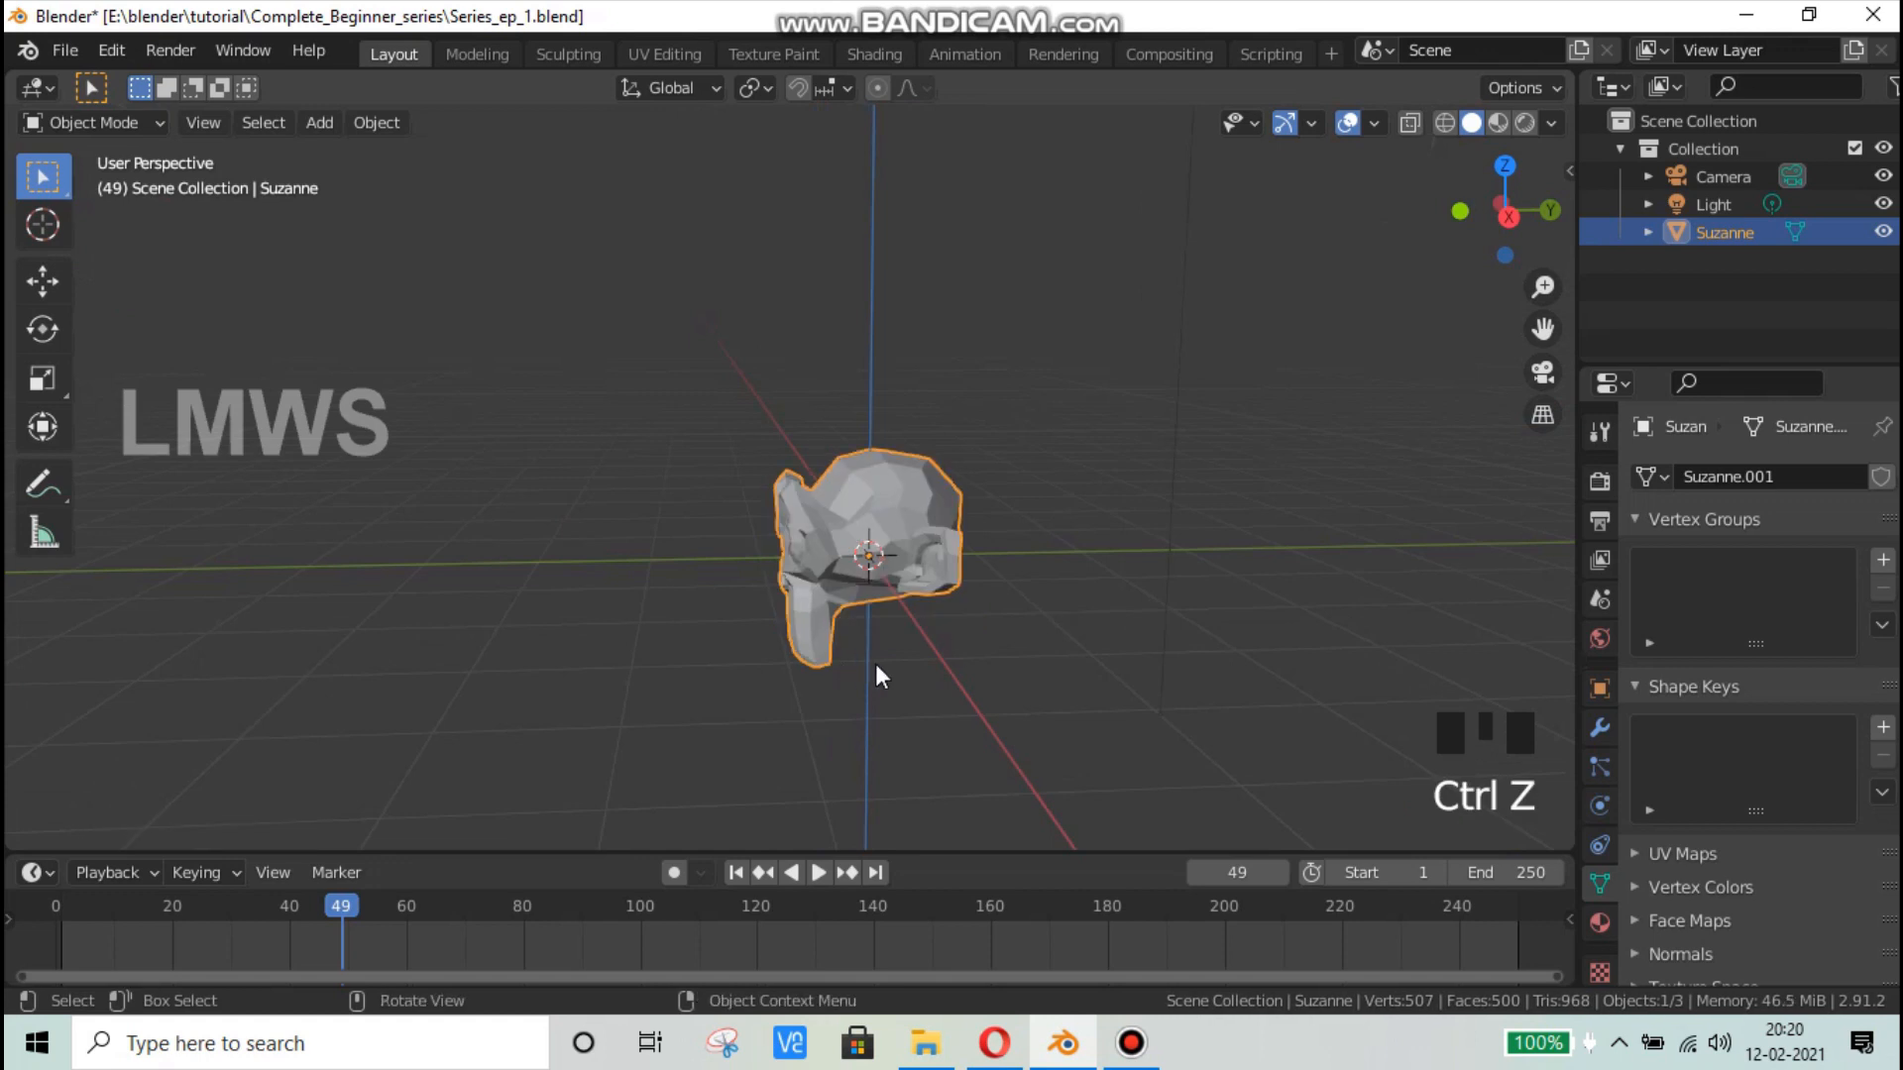
Step: Rotate the monkey head 90° about the global Z axis, and undo the rotation
middle_drag(876, 663, 1006, 670)
key(r)
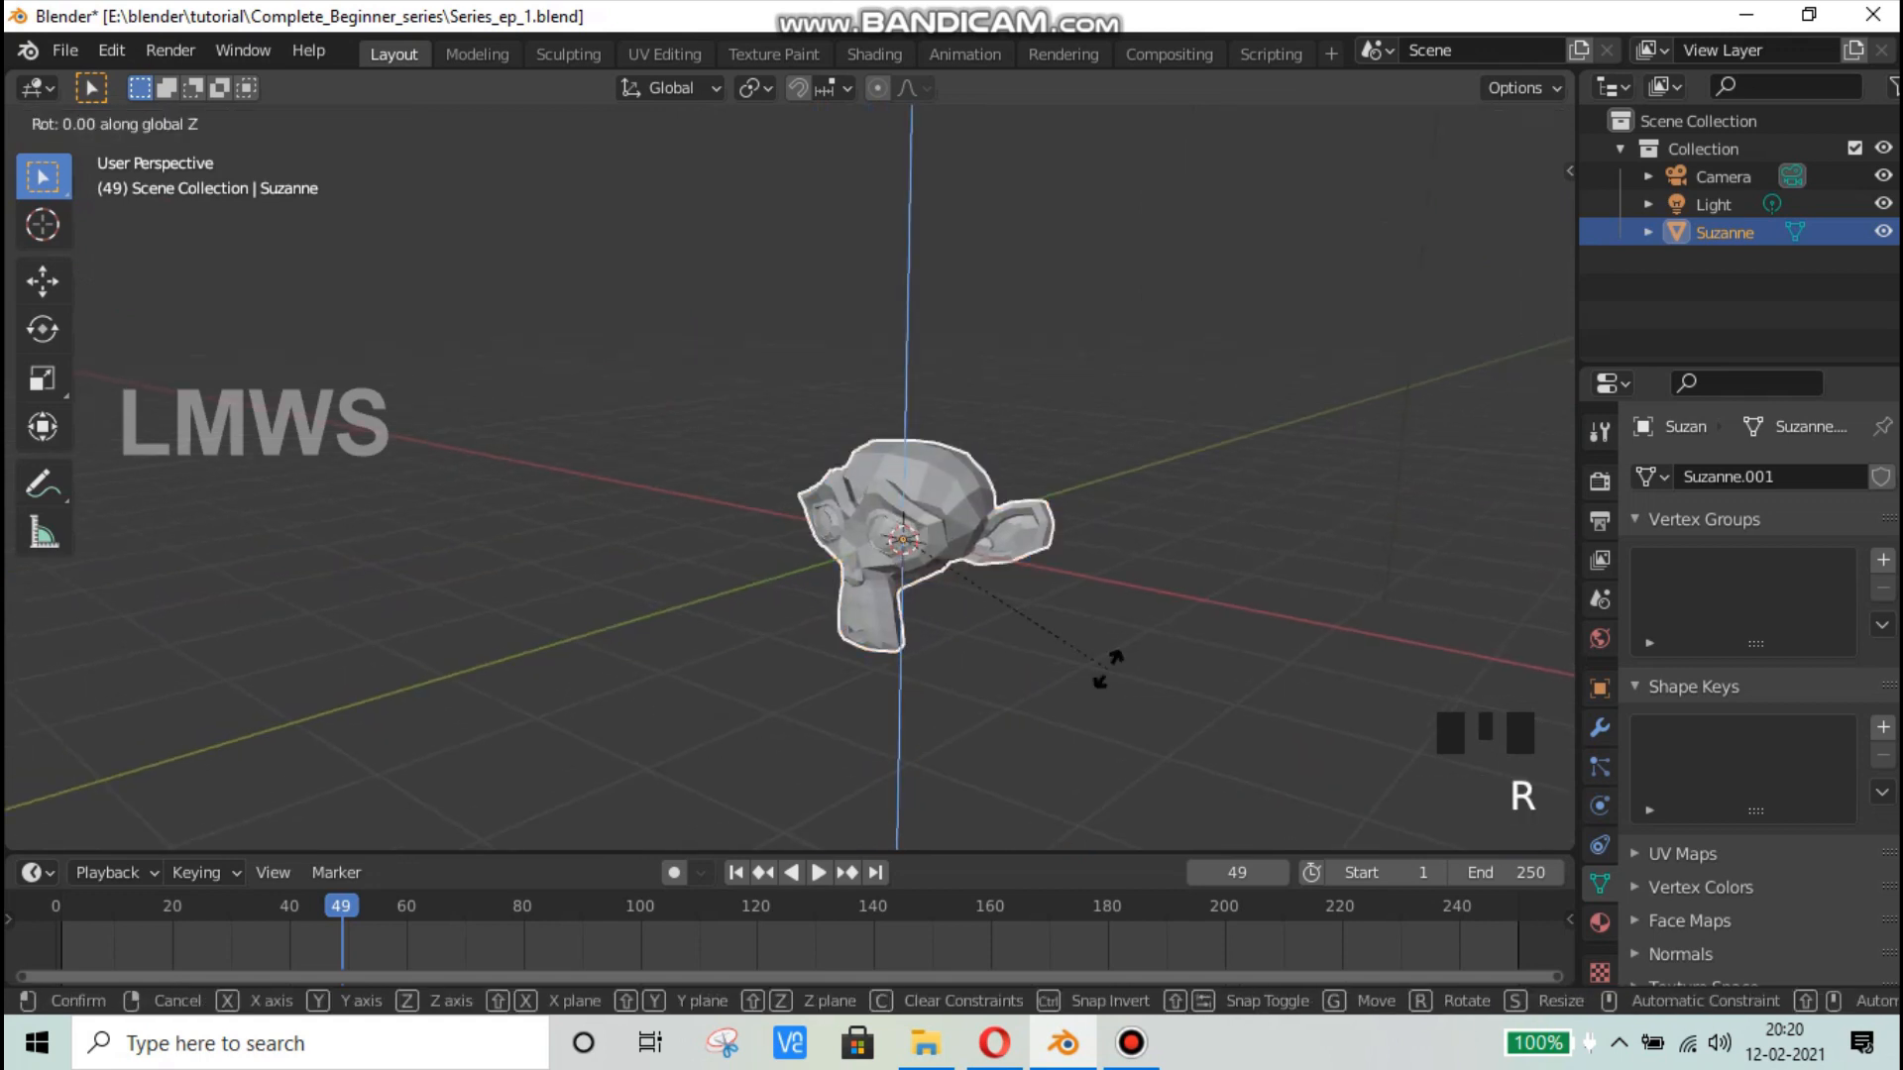
text(90)
key(Return)
middle_drag(975, 703, 766, 956)
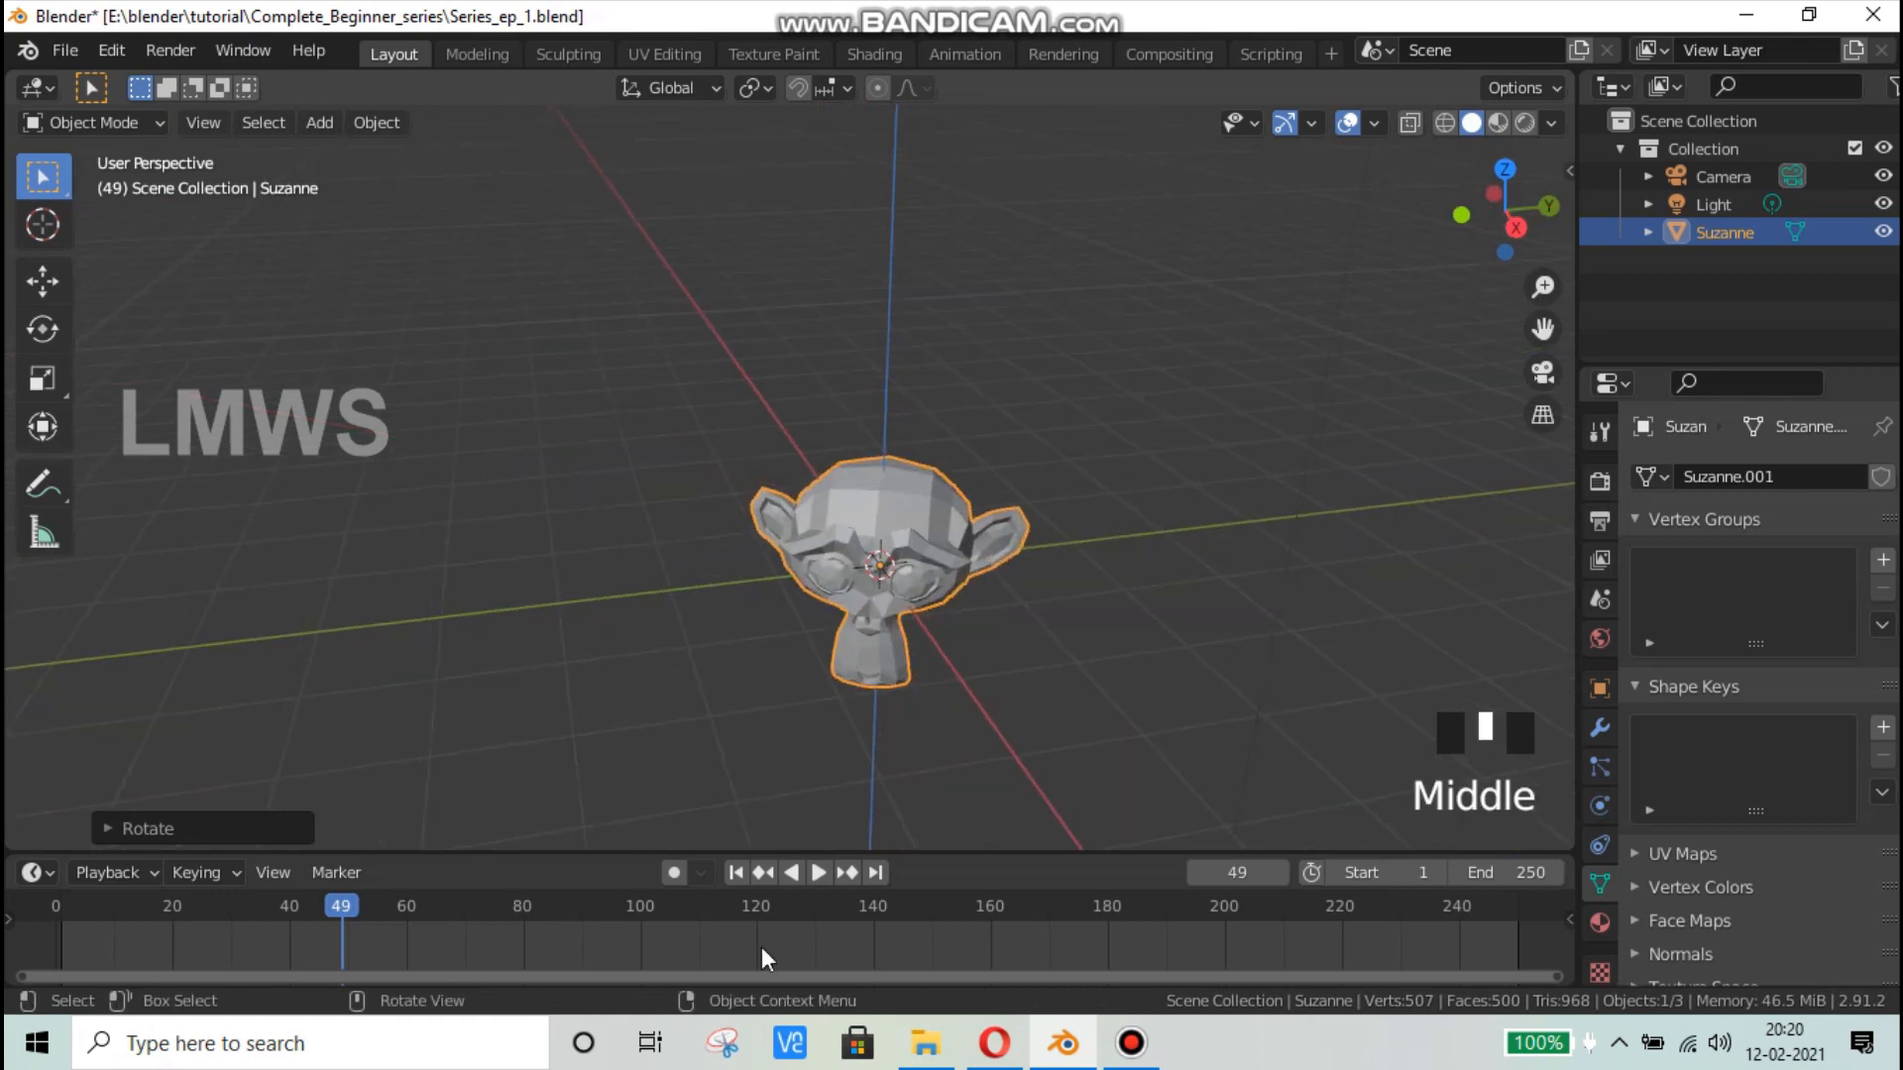
key(ctrl+z)
Step: Save the file and display the monkey head's location, rotation, scale and dimension values beside the viewport
key(ctrl+s)
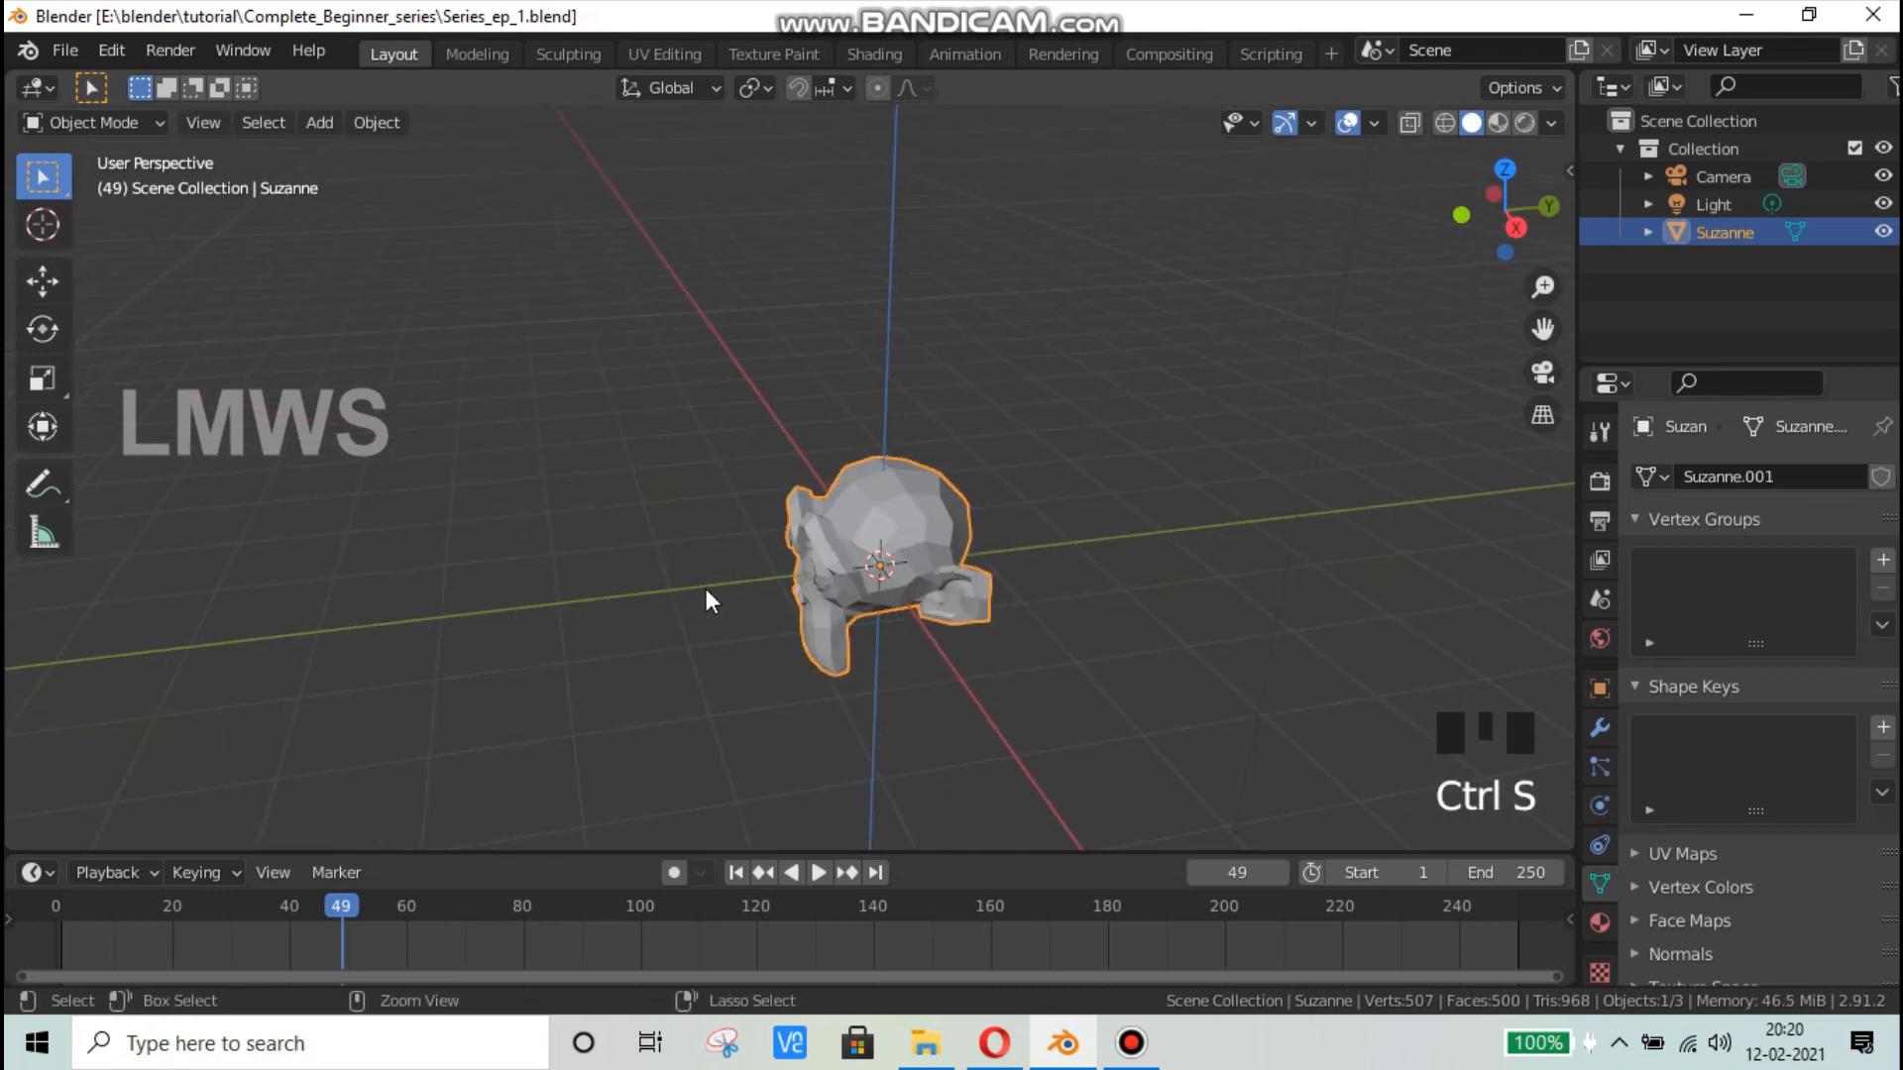
middle_drag(706, 589, 787, 588)
scroll(803, 525, up, 2)
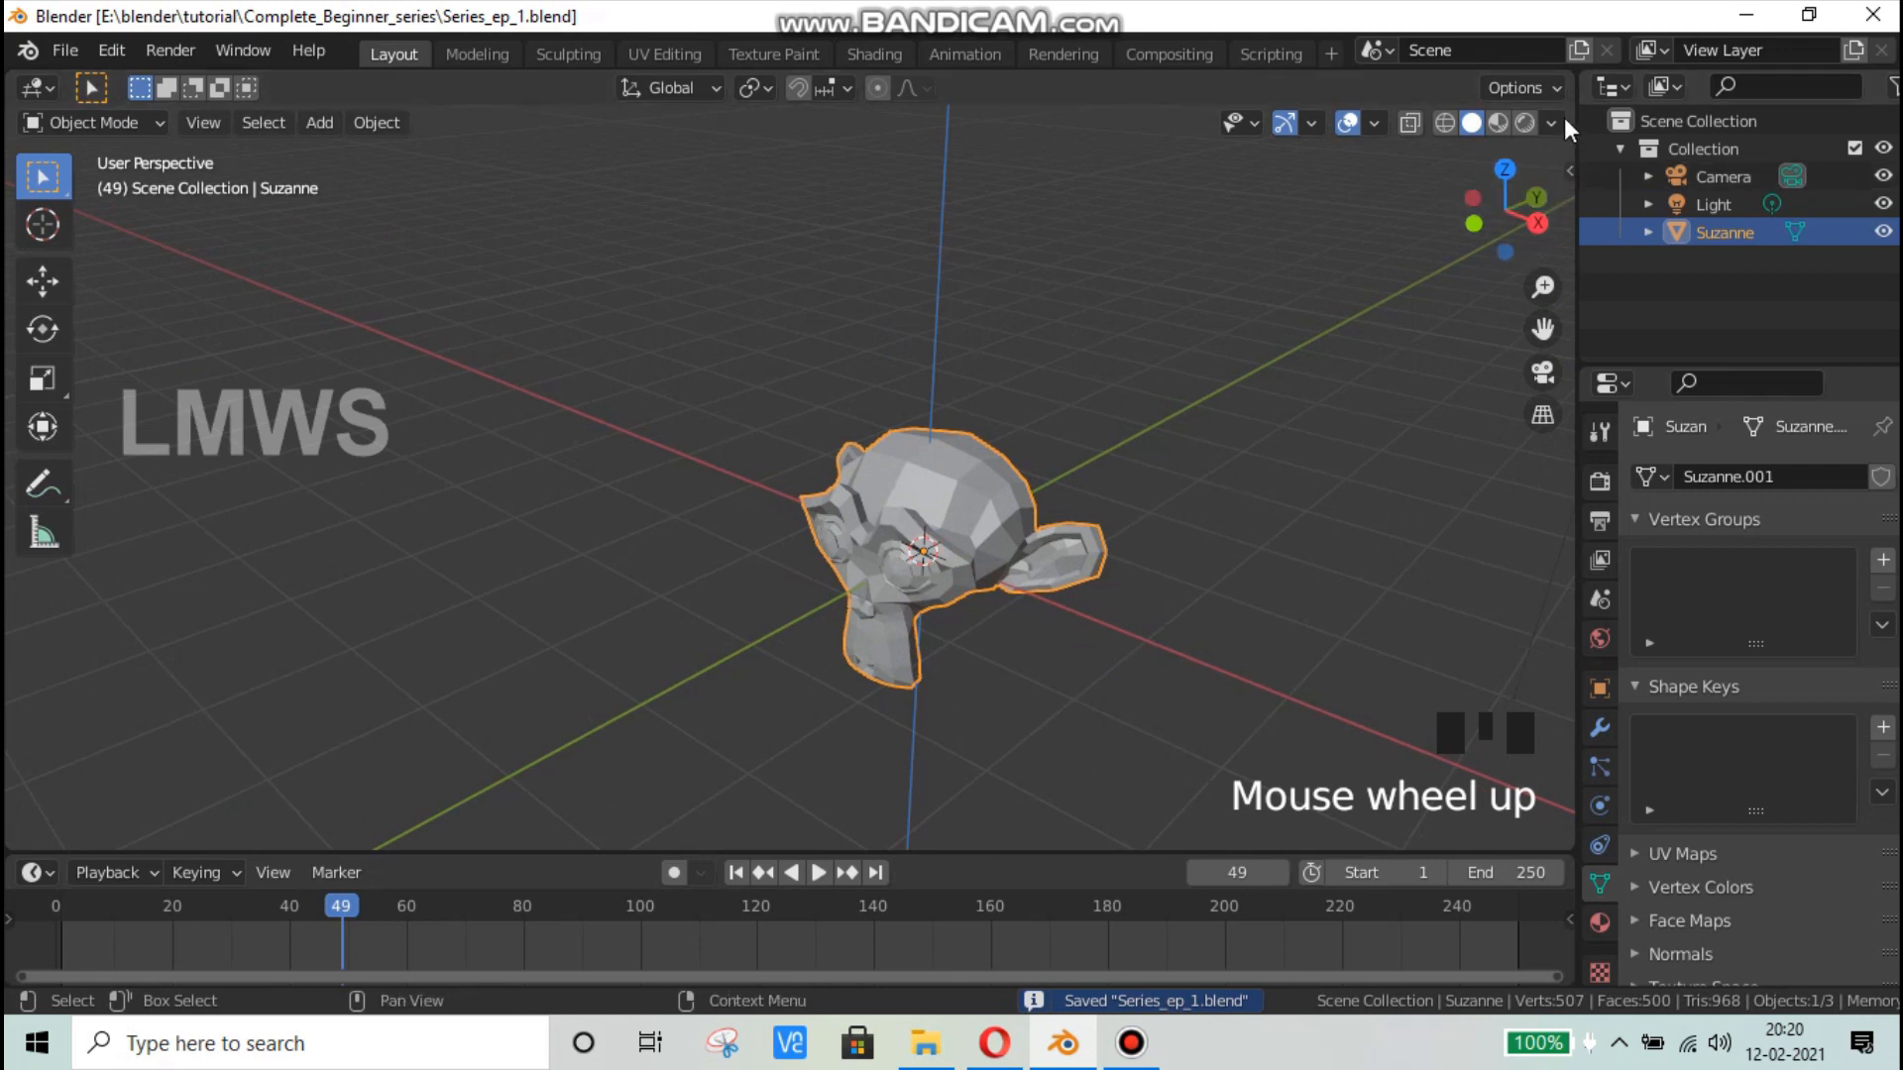
scroll(909, 545, down, 1)
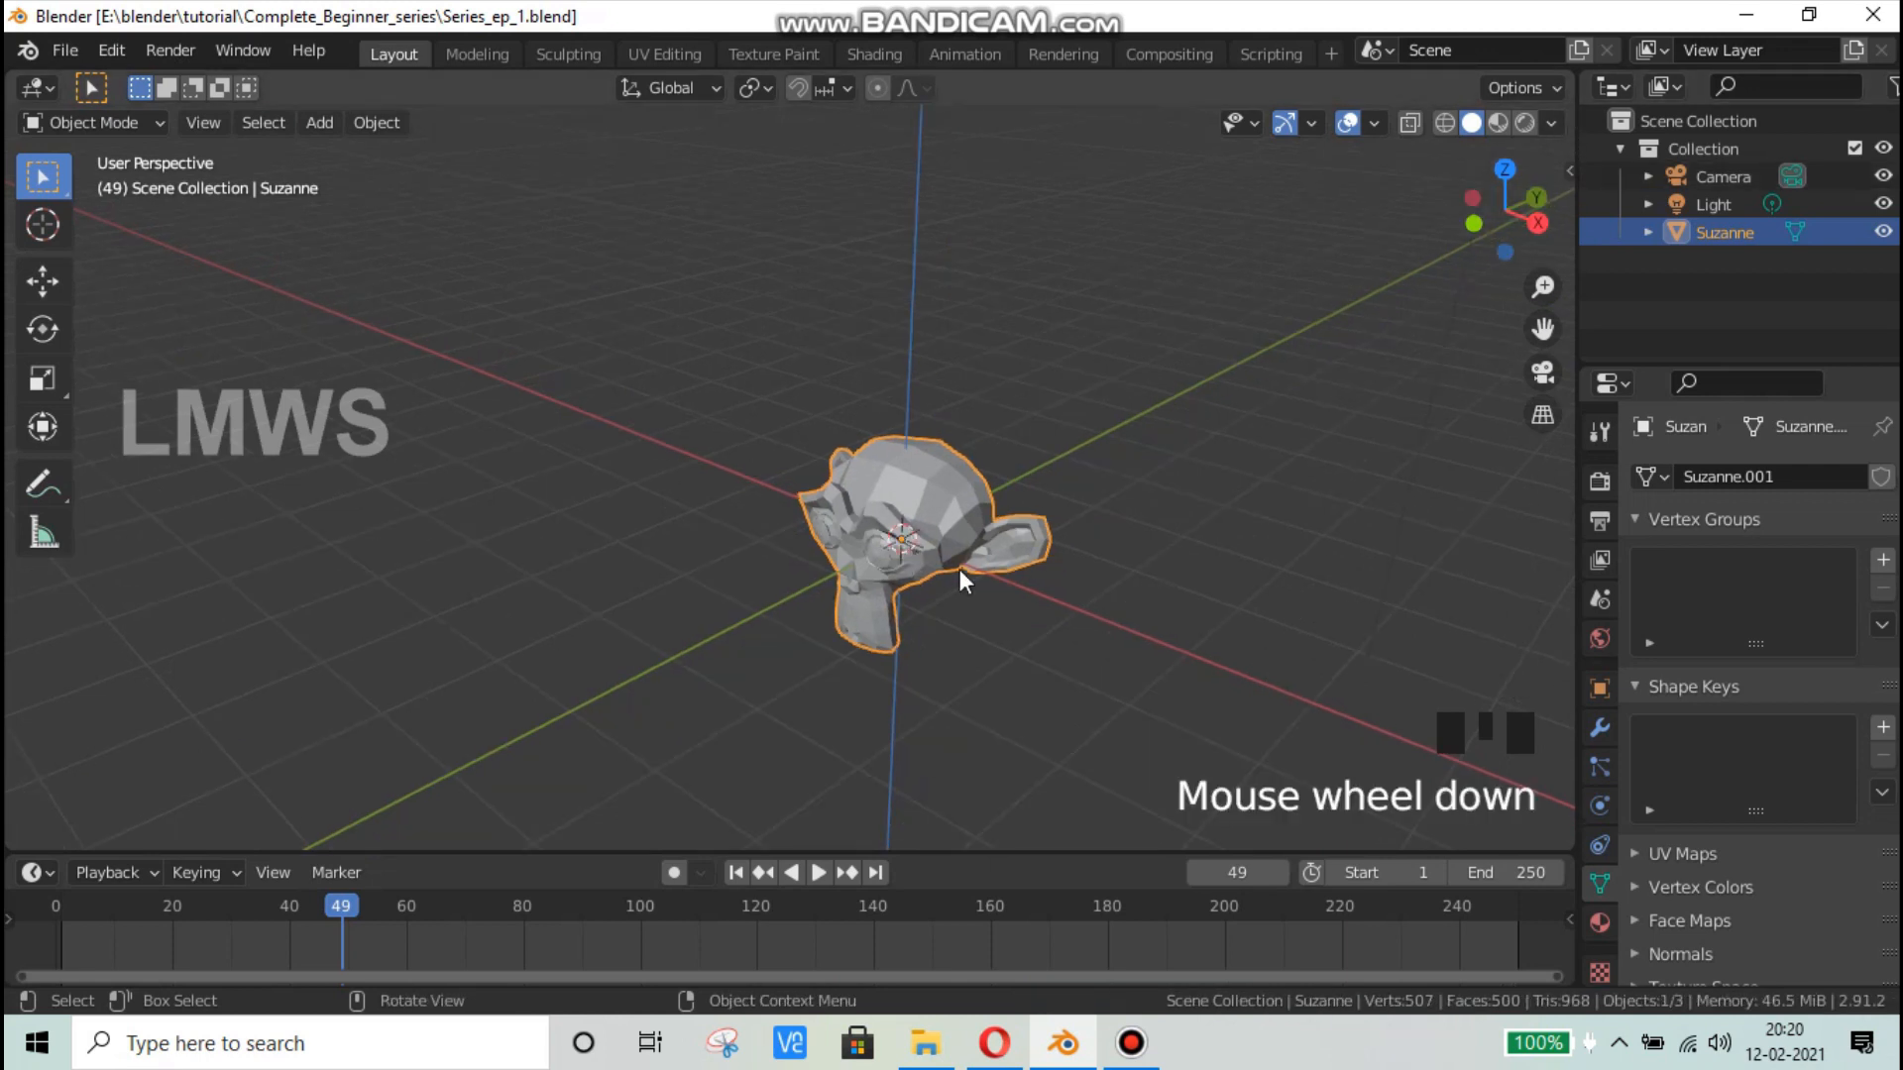
key(n)
key(n)
key(n)
key(n)
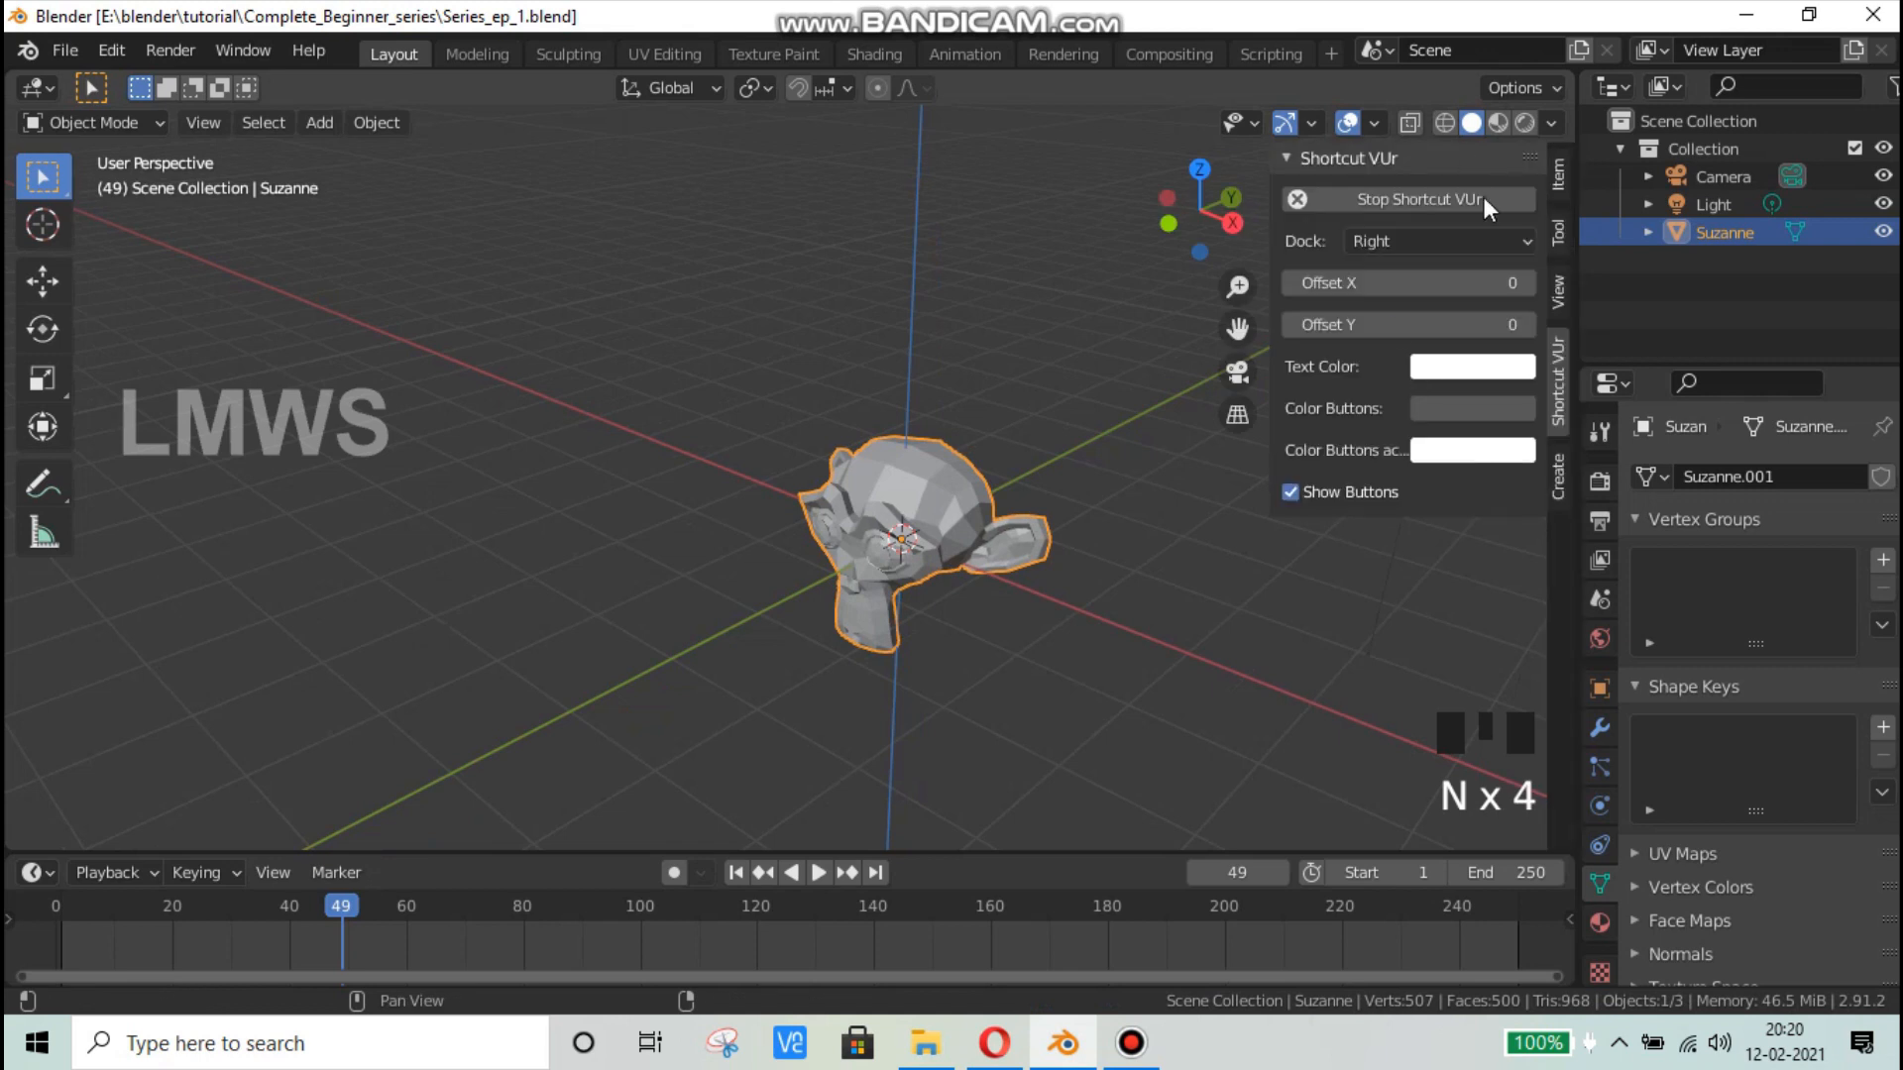
click(1558, 183)
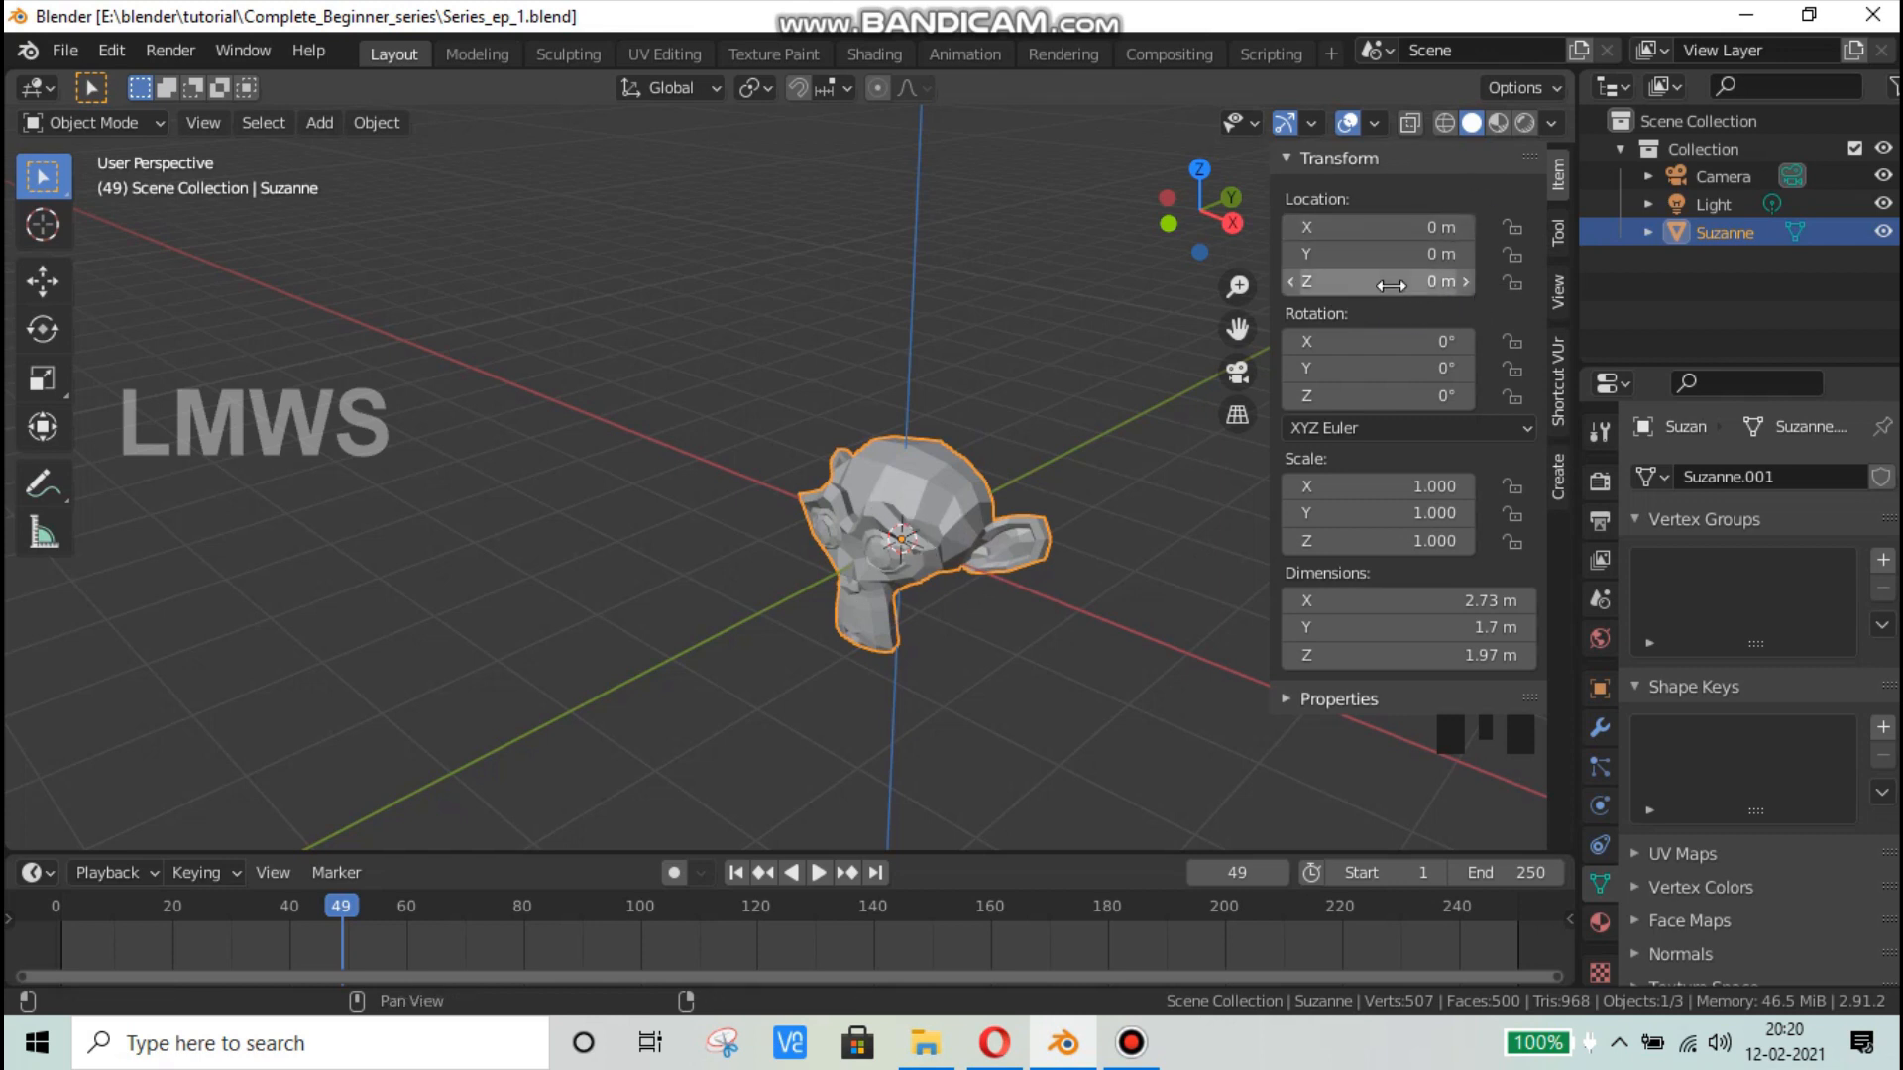
Step: Set the monkey head's X location to 5 m and return it to 0 m
click(1365, 231)
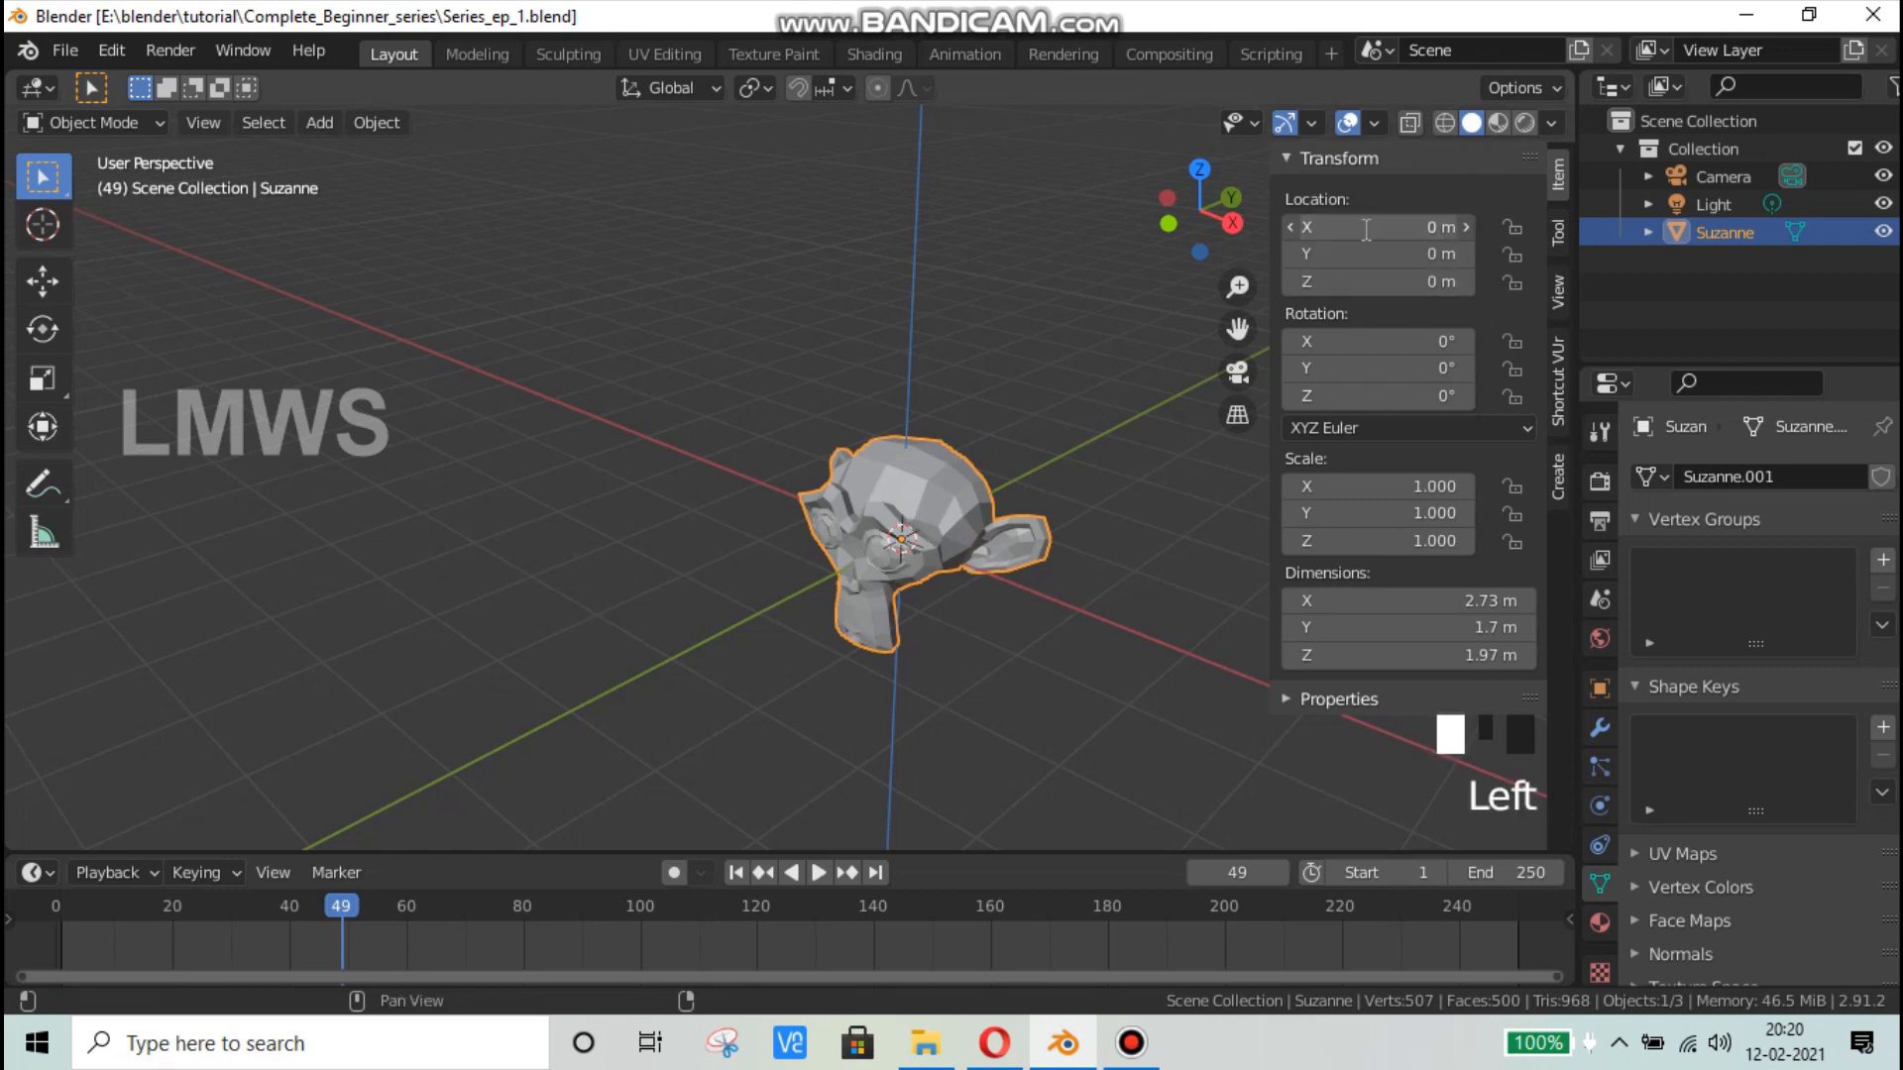
text(5)
key(Return)
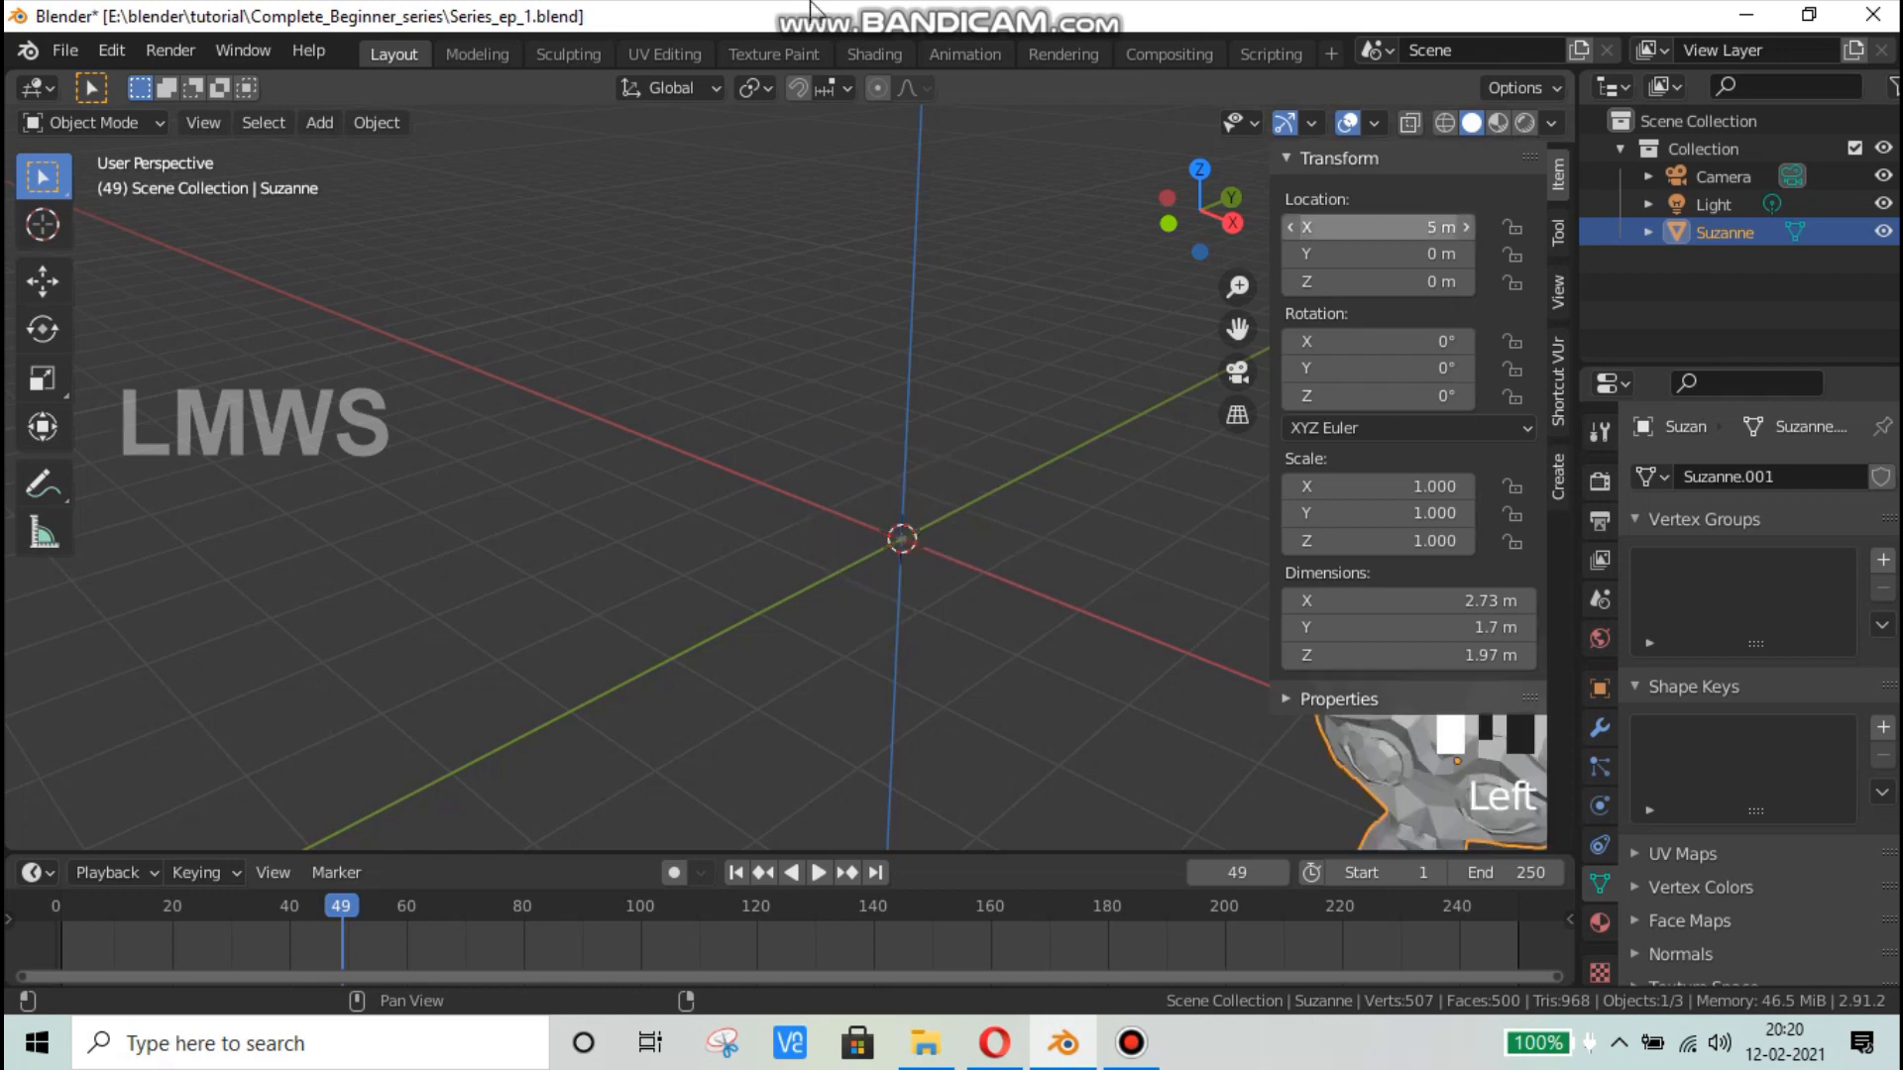
scroll(577, 535, down, 3)
click(1365, 226)
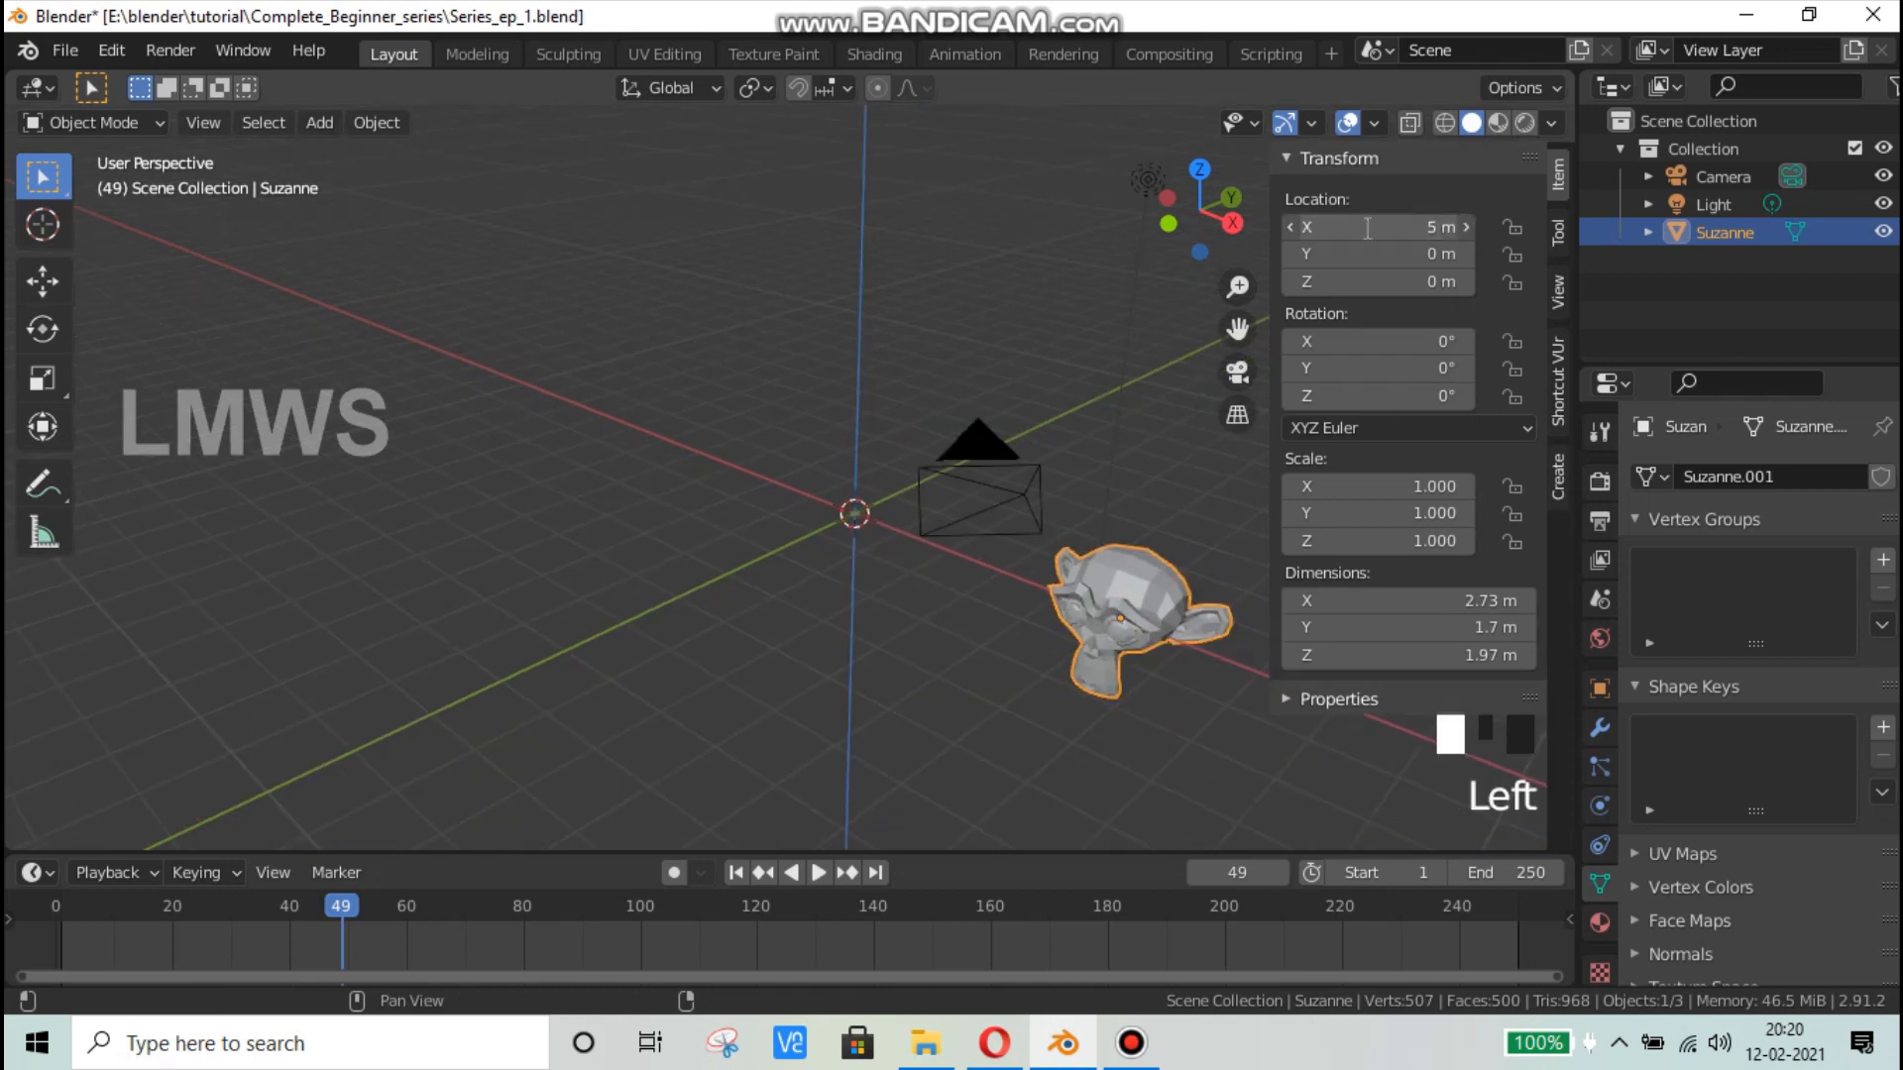
text(0)
key(Return)
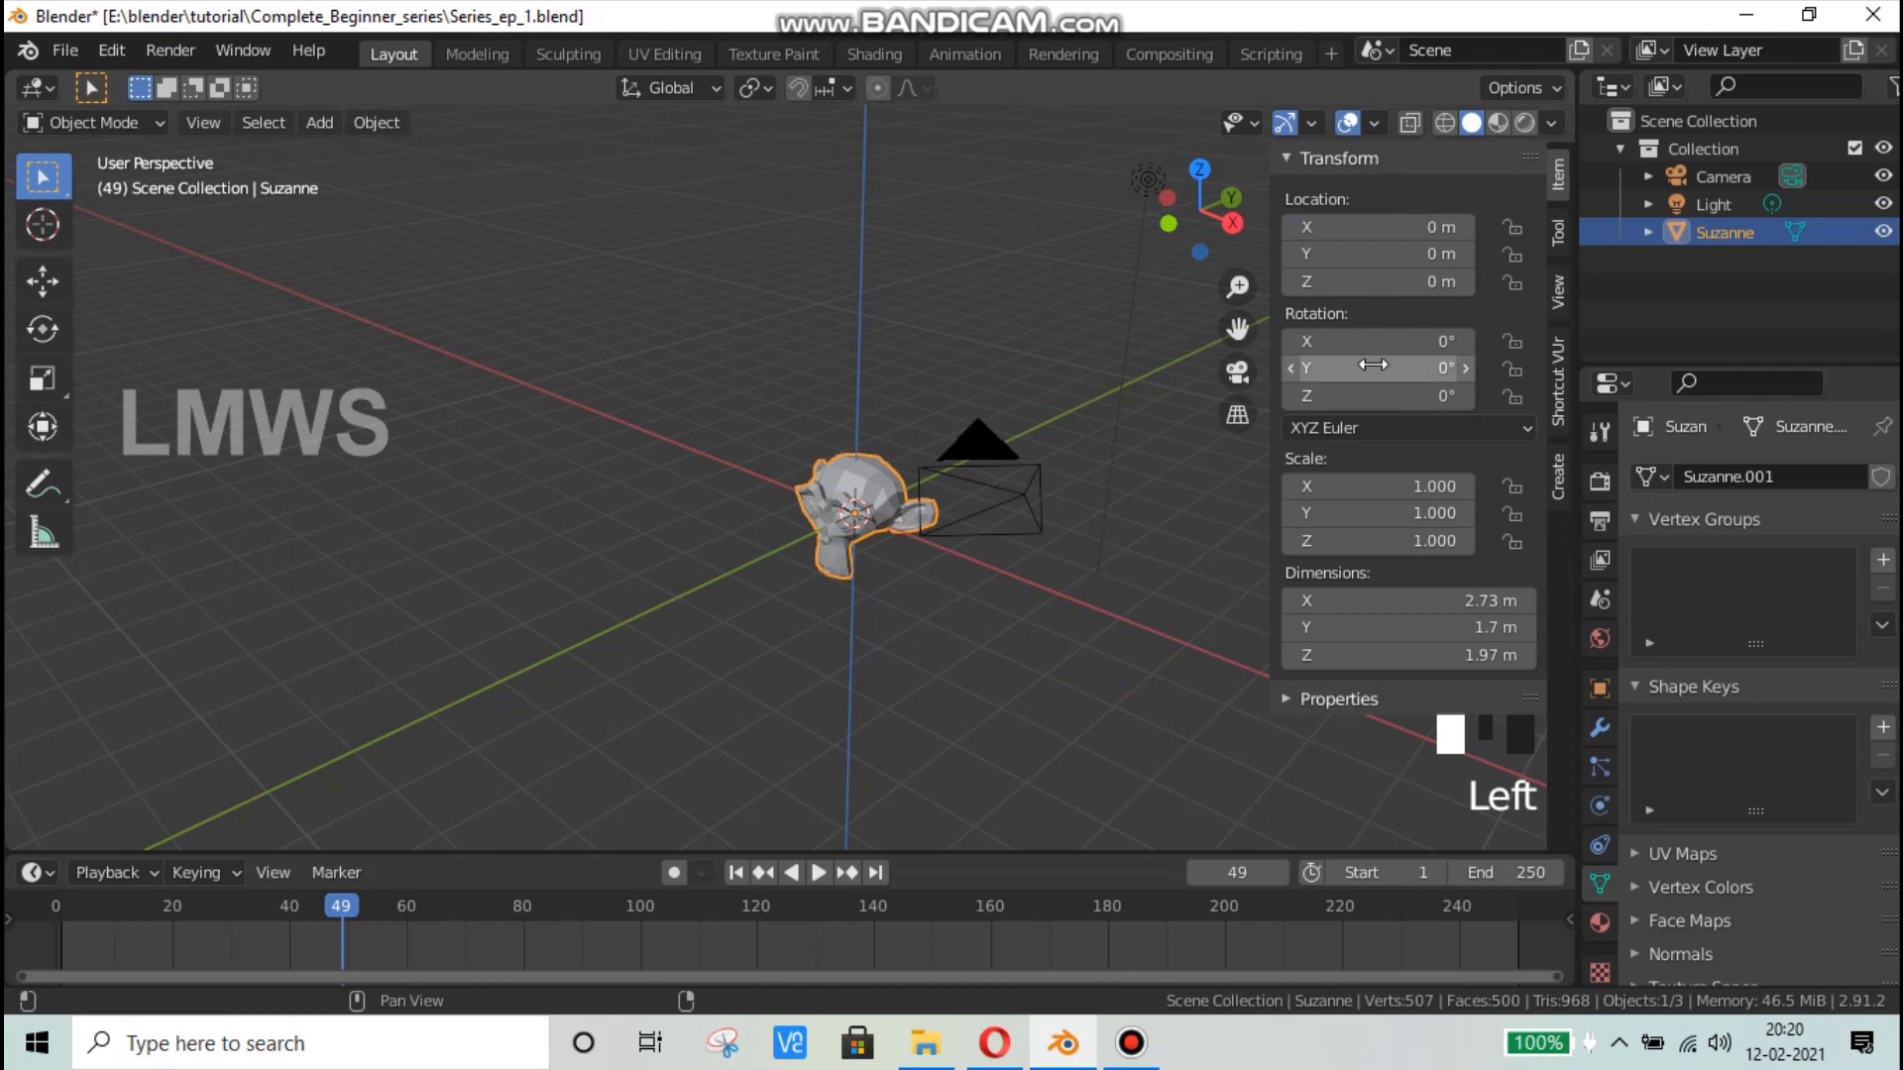
Step: Set the monkey head's rotation to 17.2° in X, 16° in Y and 18.6° in Z
drag(1408, 355, 1429, 396)
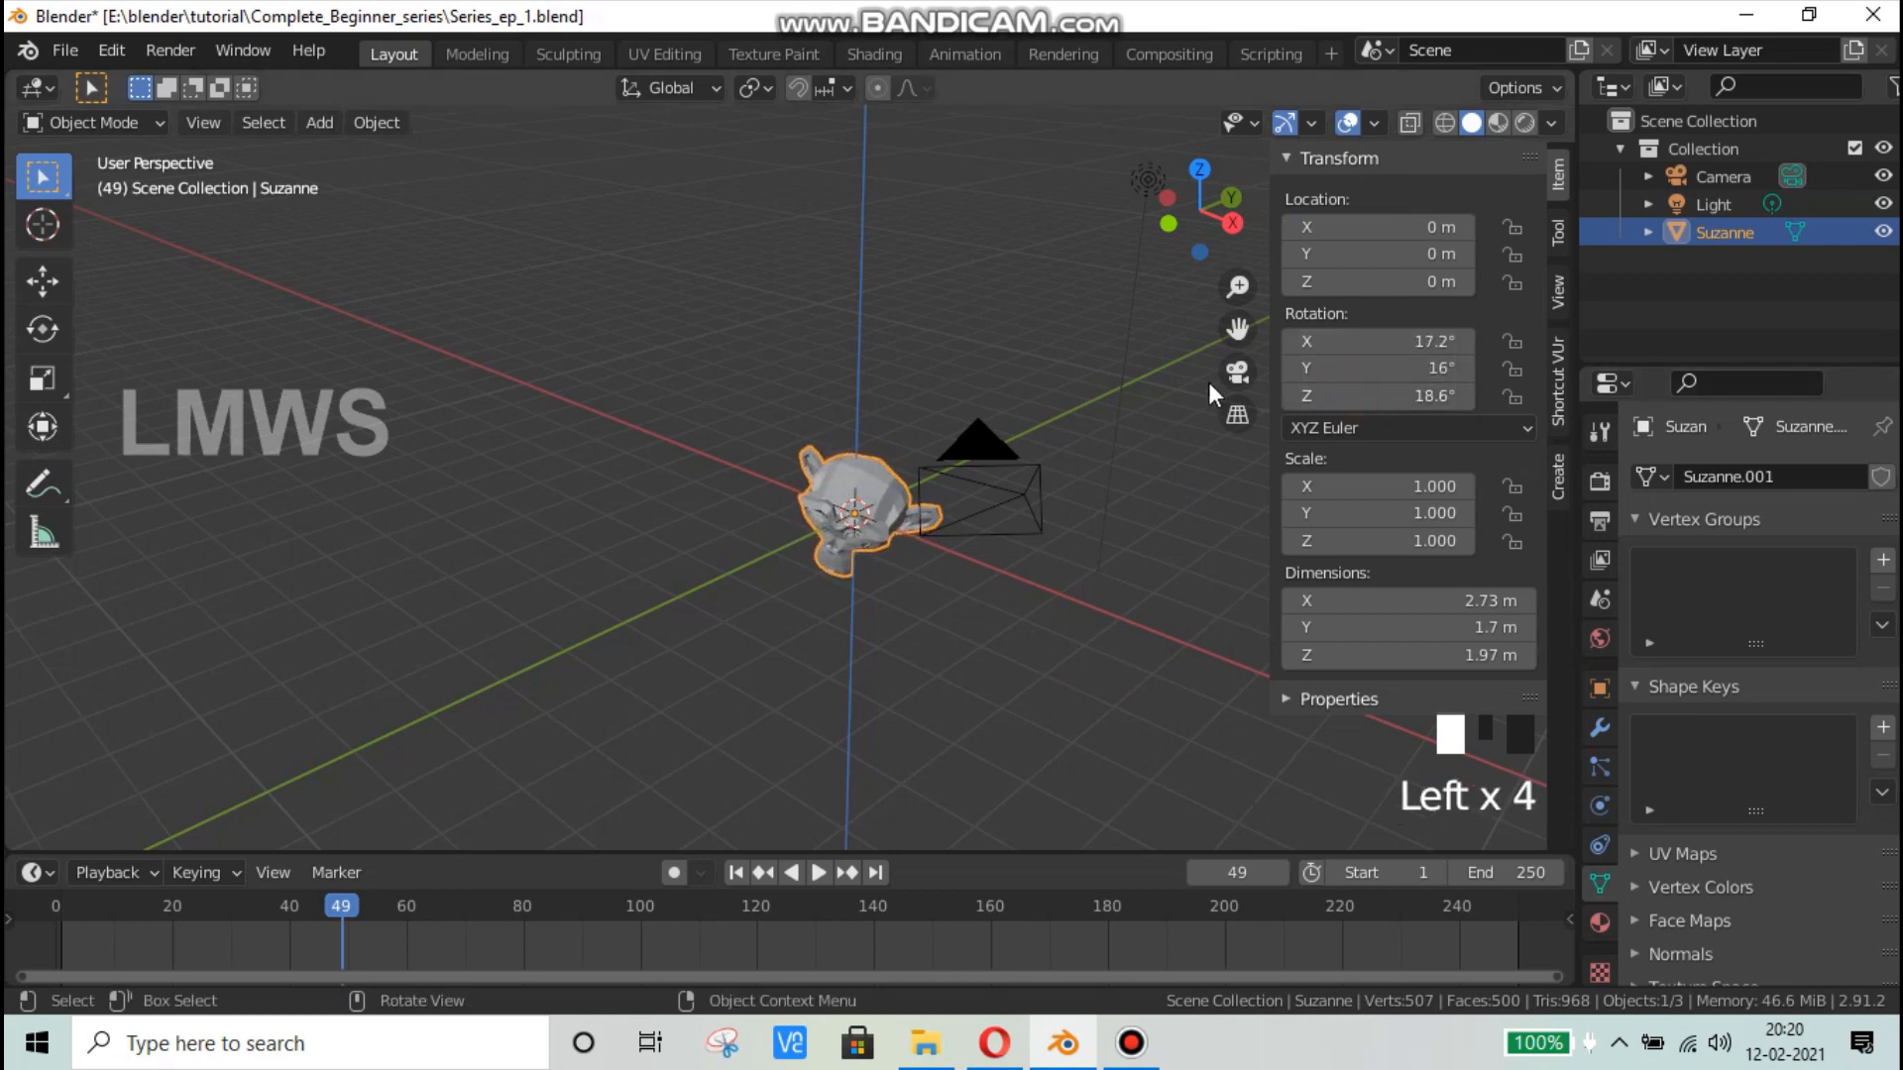
click(1382, 343)
key(KP_0)
key(Tab)
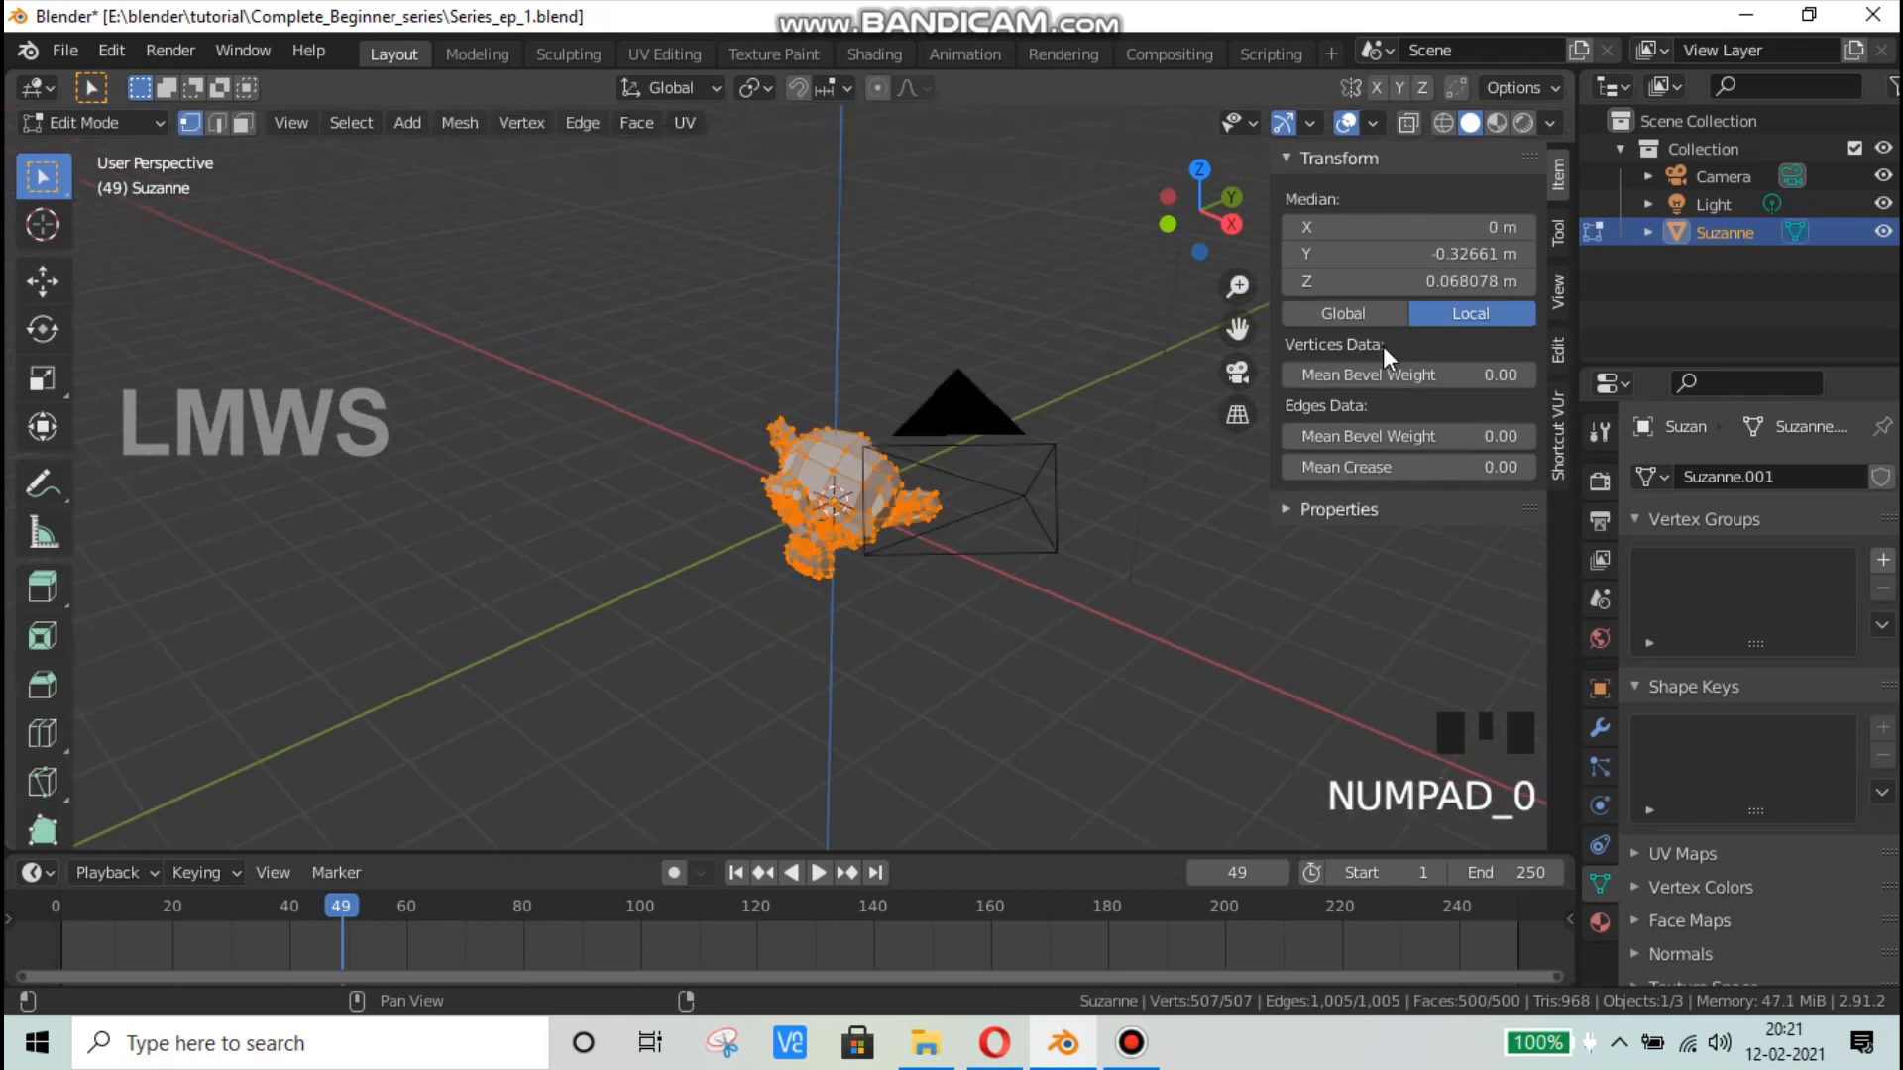
click(1382, 347)
key(Tab)
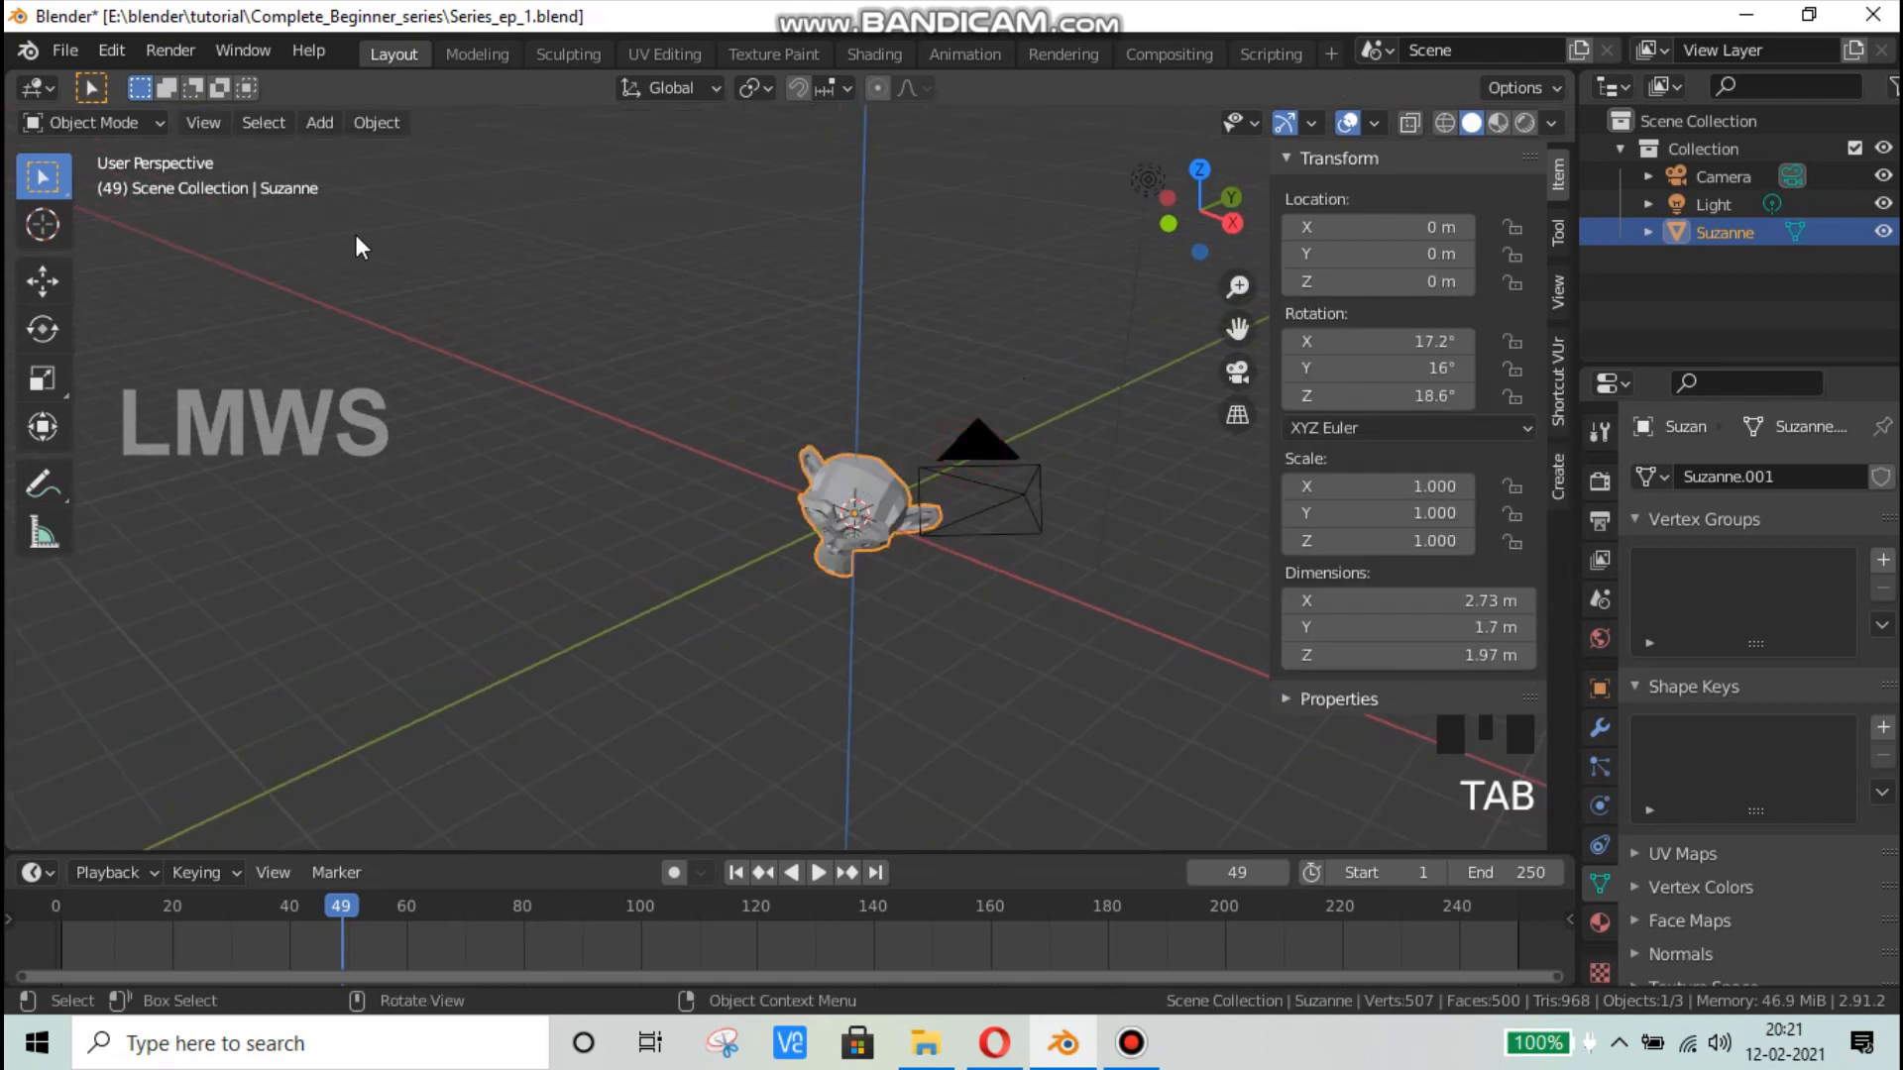
Step: Reset the monkey head's rotation to 0° in X, Y and Z
click(1420, 337)
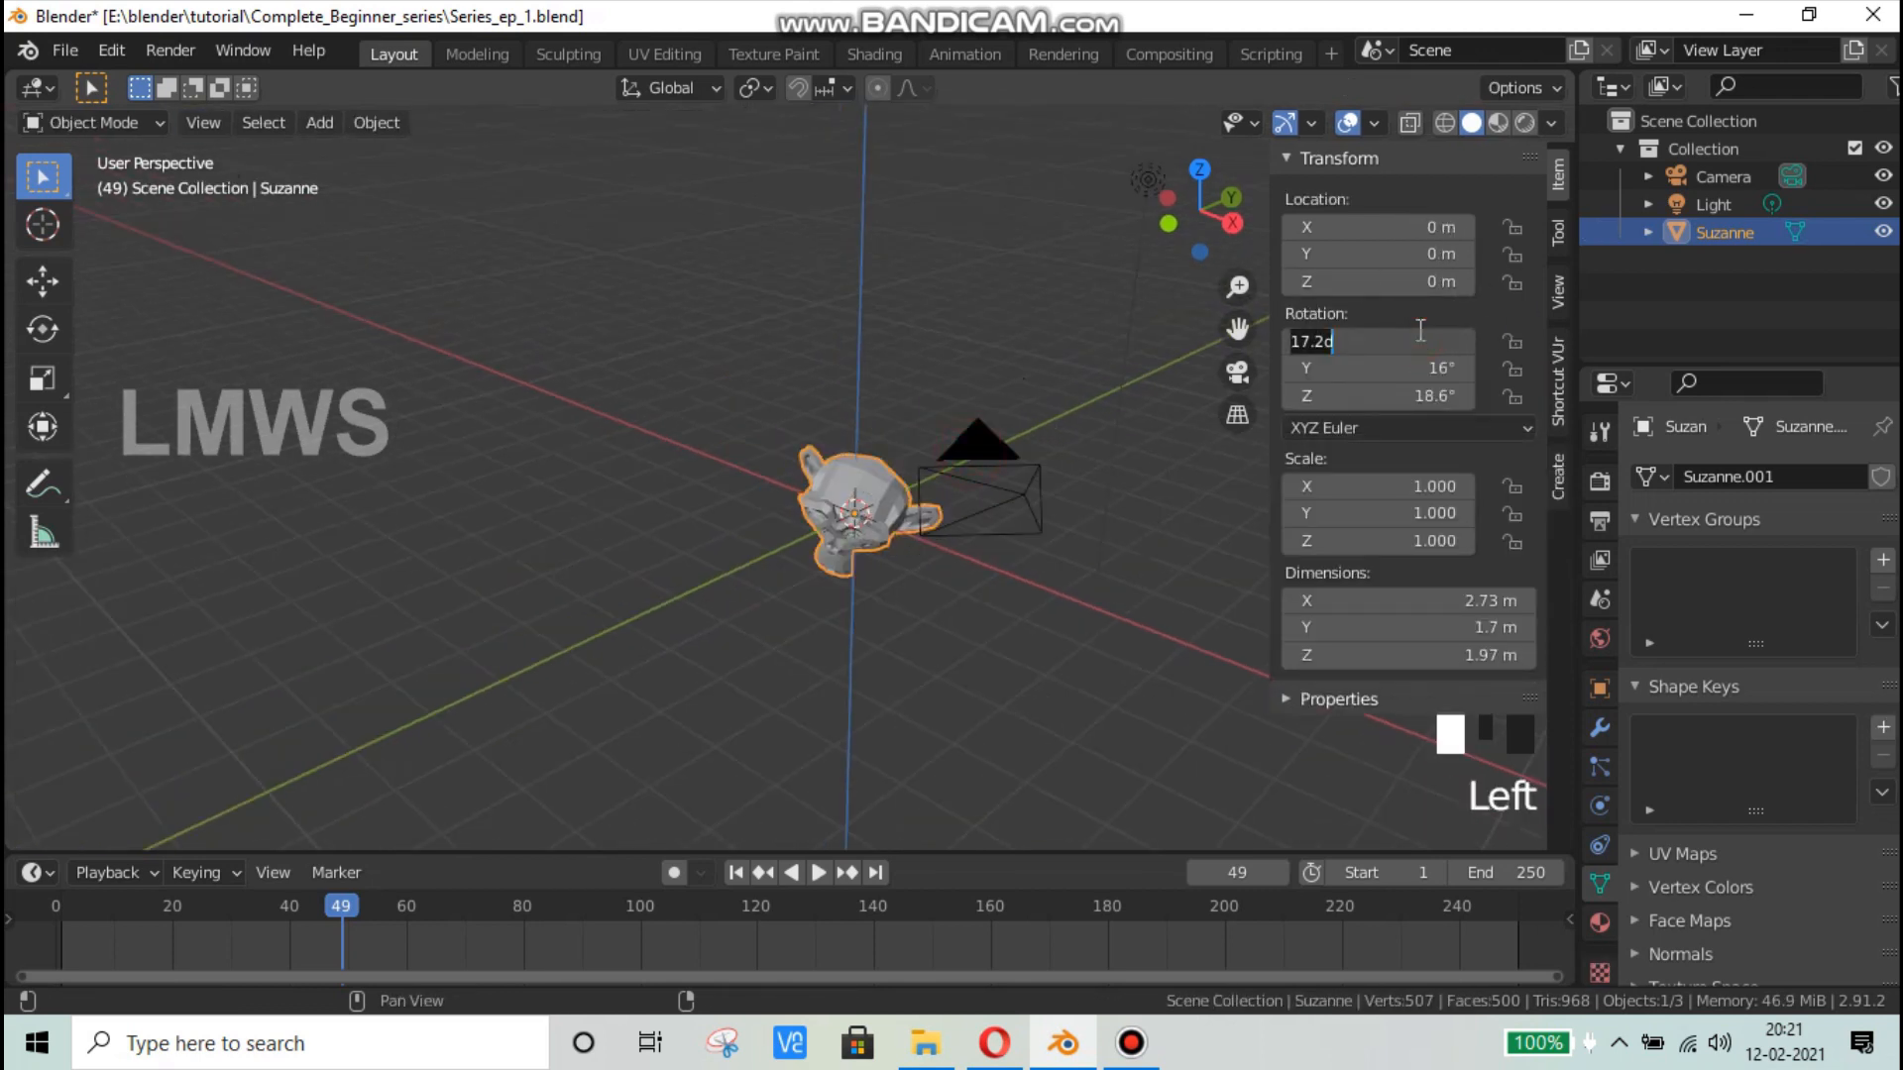
text(0)
key(Tab)
text(0)
key(Tab)
text(0)
key(Return)
Step: Activate the Scale tool and try scaling the monkey head uniformly to about 1.36, without keeping the change
scroll(1187, 514, up, 2)
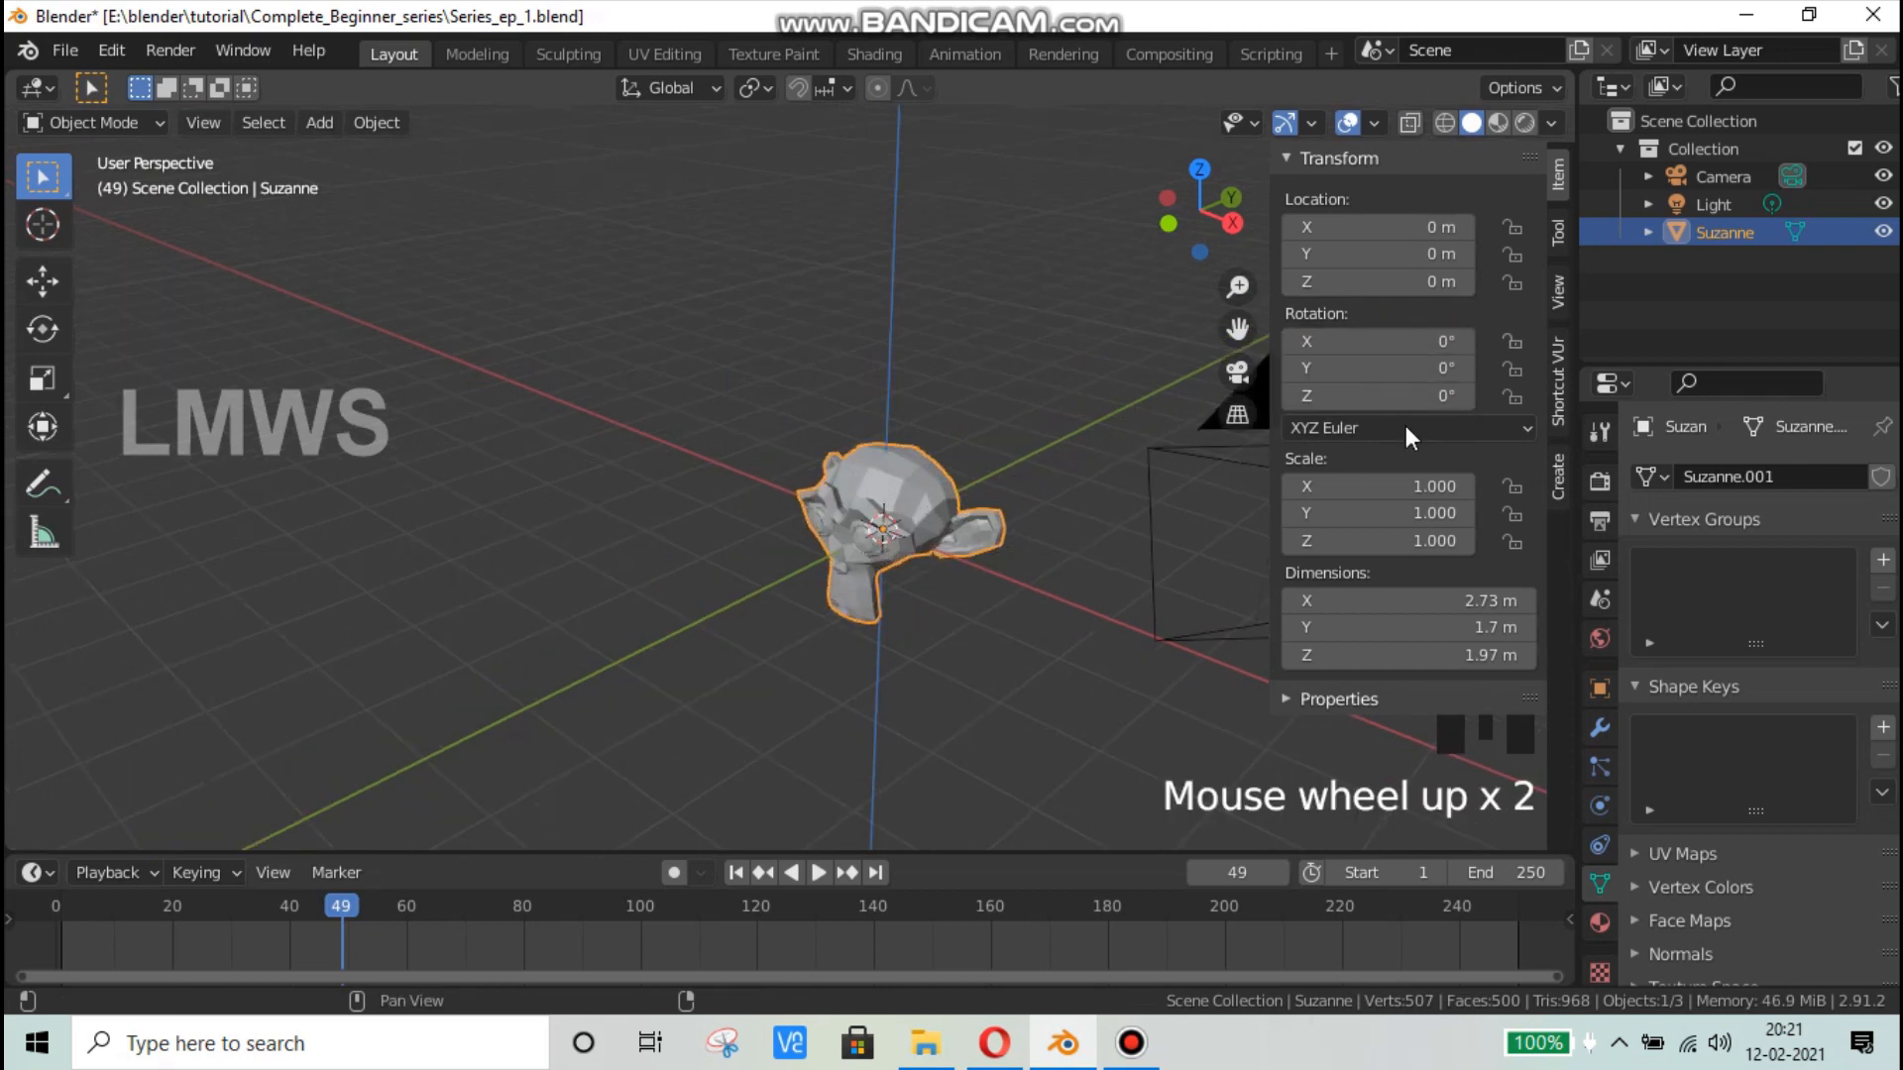
scroll(947, 639, up, 2)
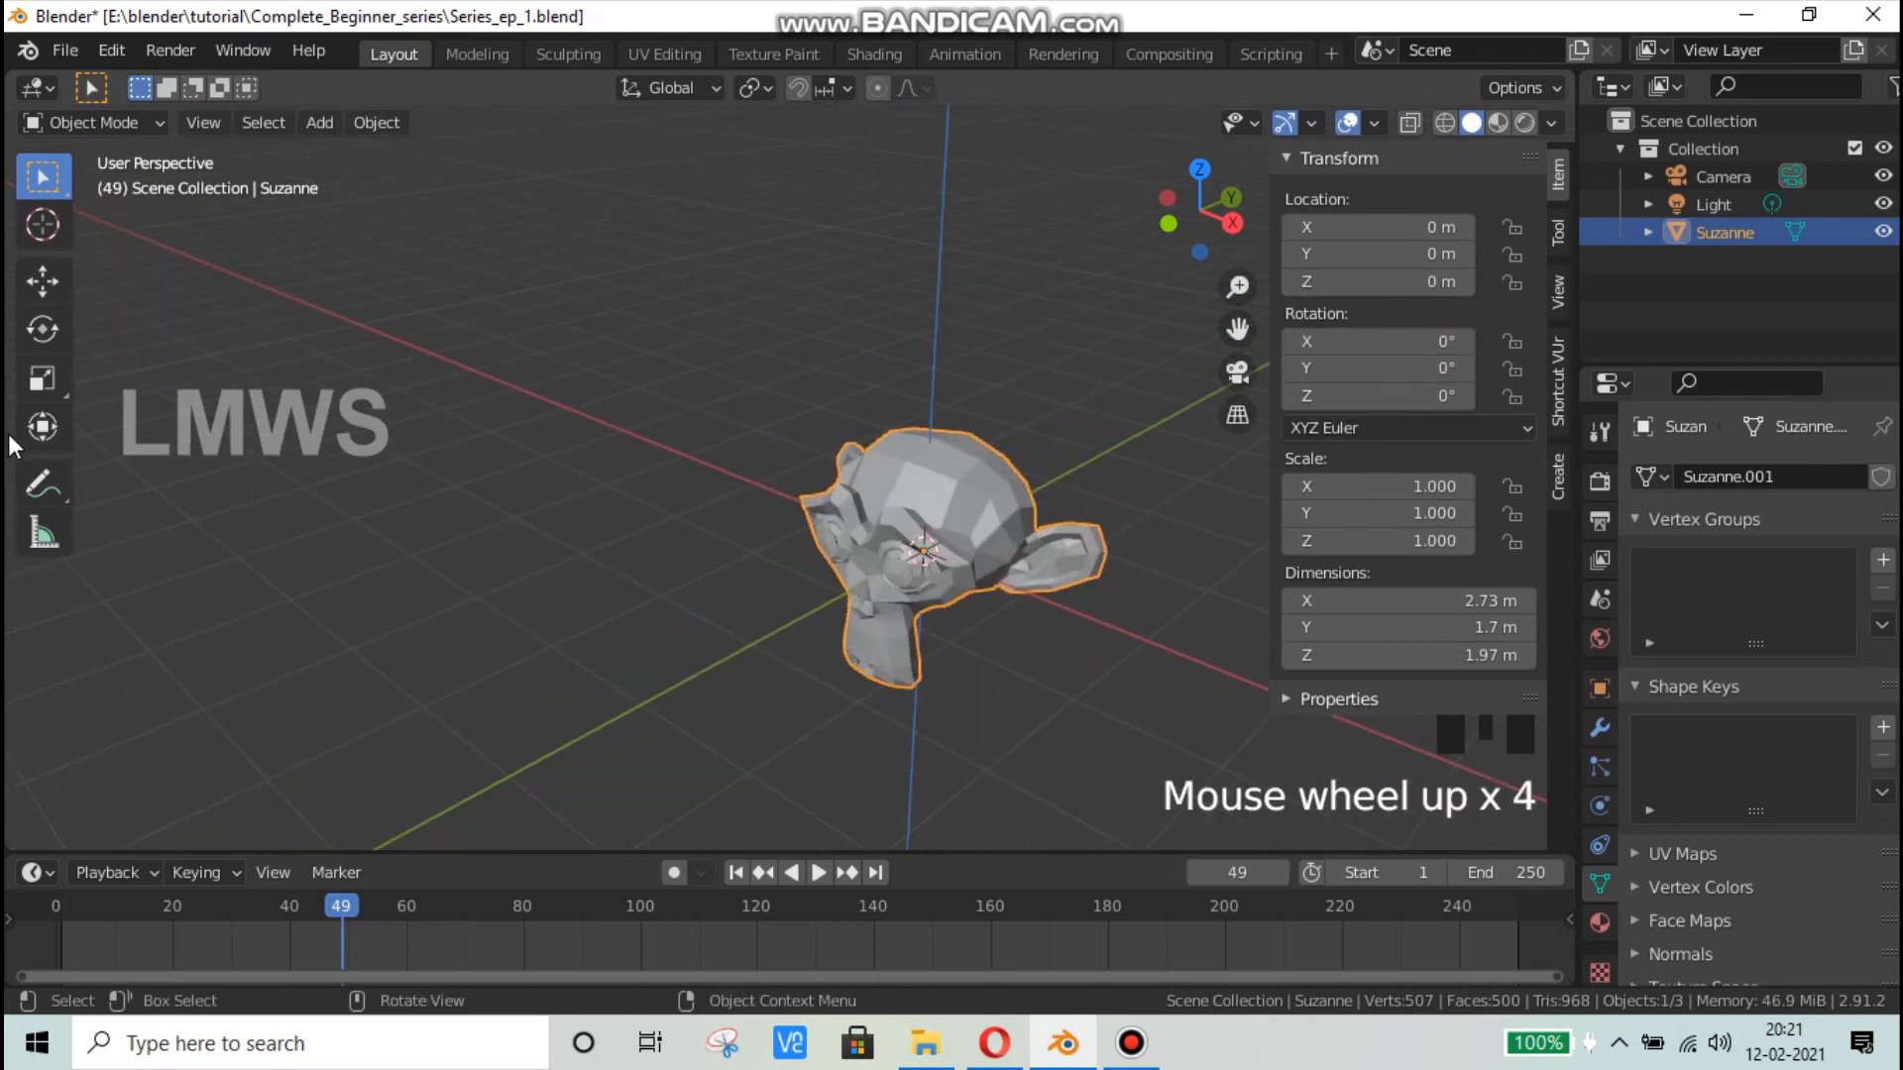
click(50, 378)
shift+middle_drag(730, 544, 553, 497)
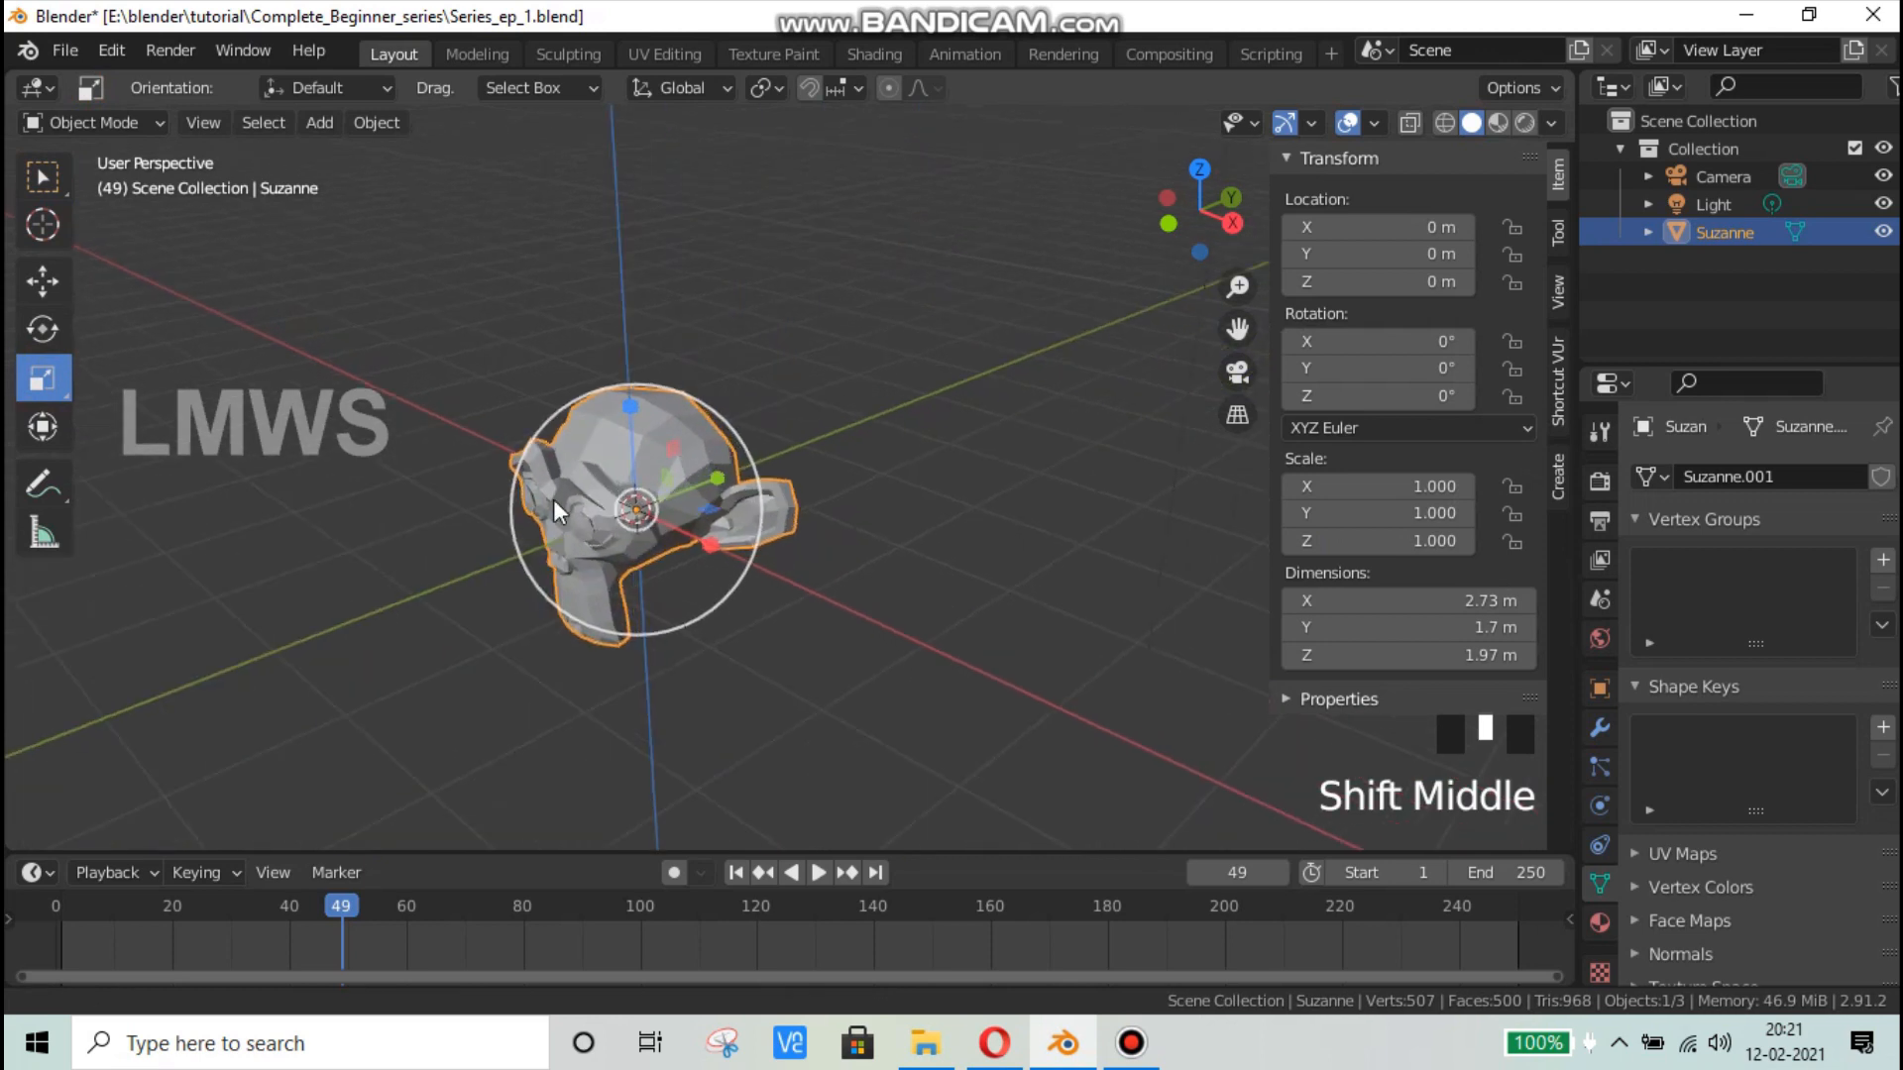
scroll(628, 515, down, 3)
scroll(861, 633, up, 2)
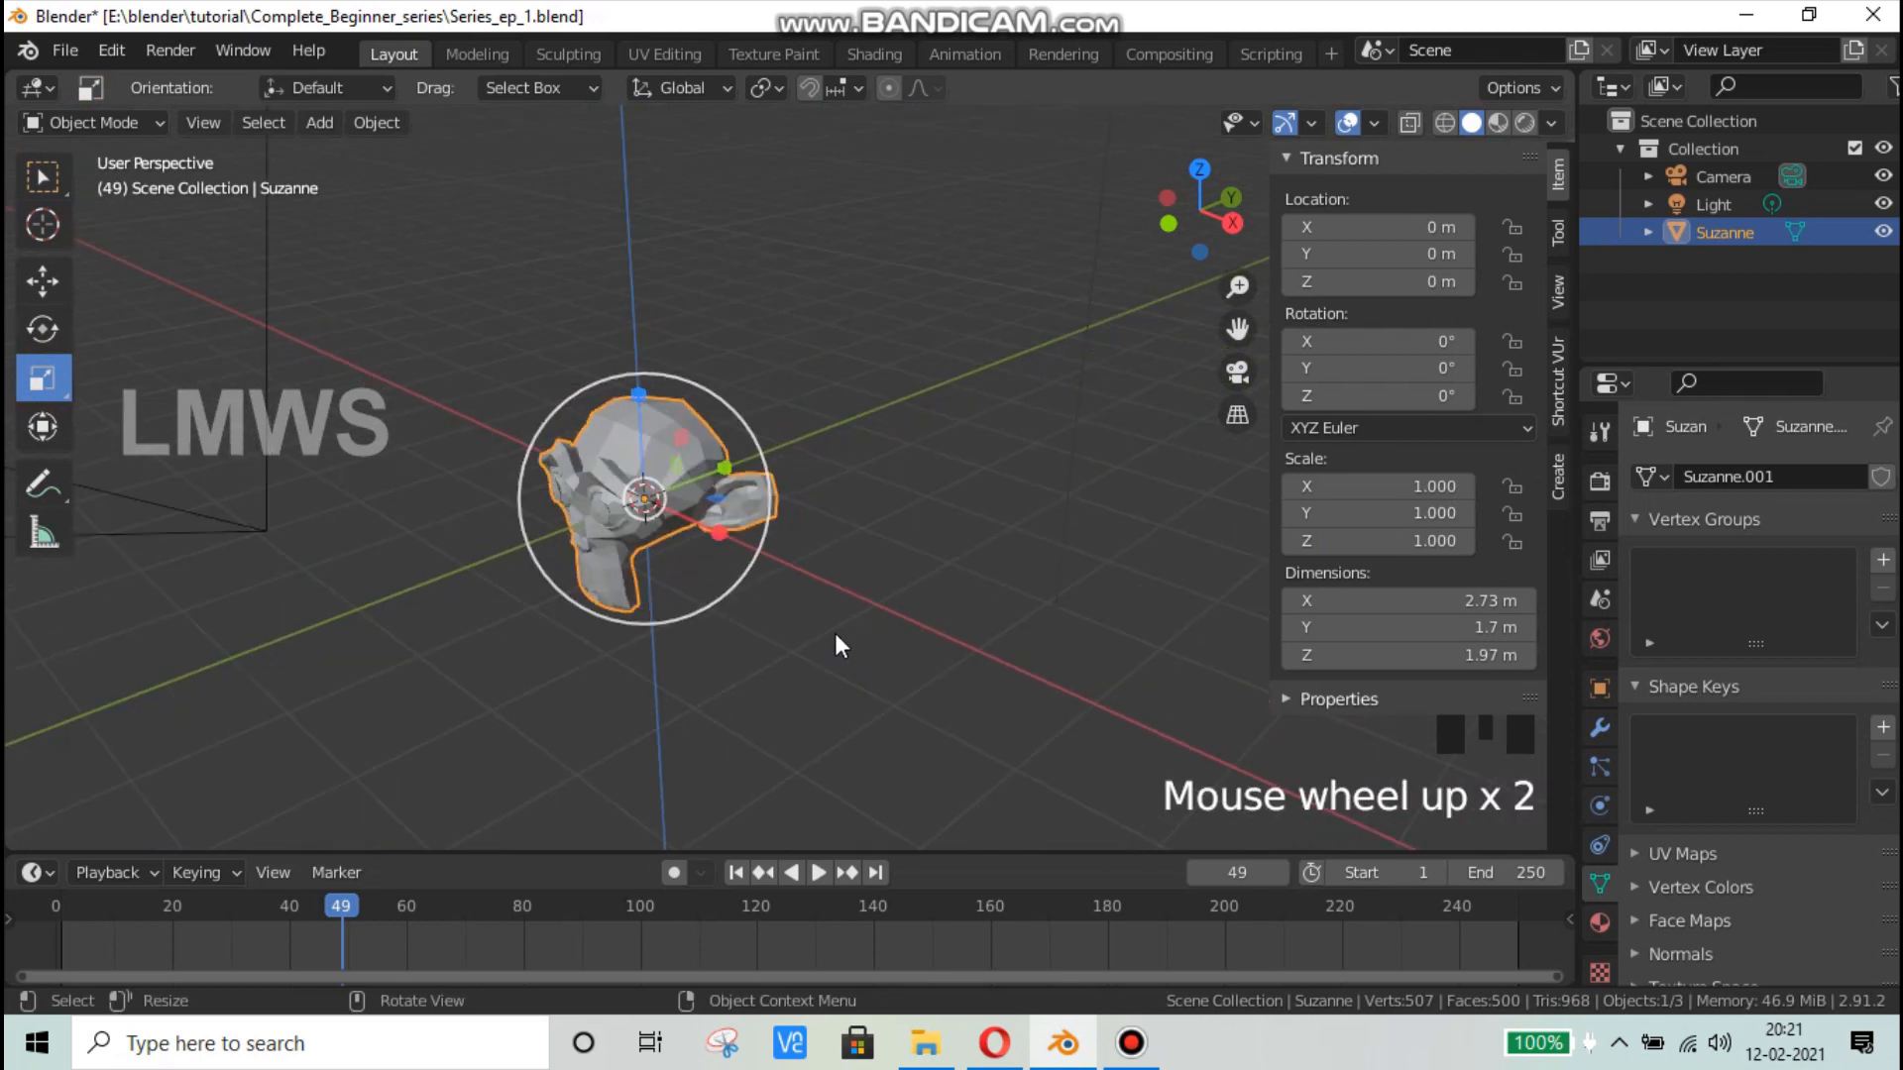
key(s)
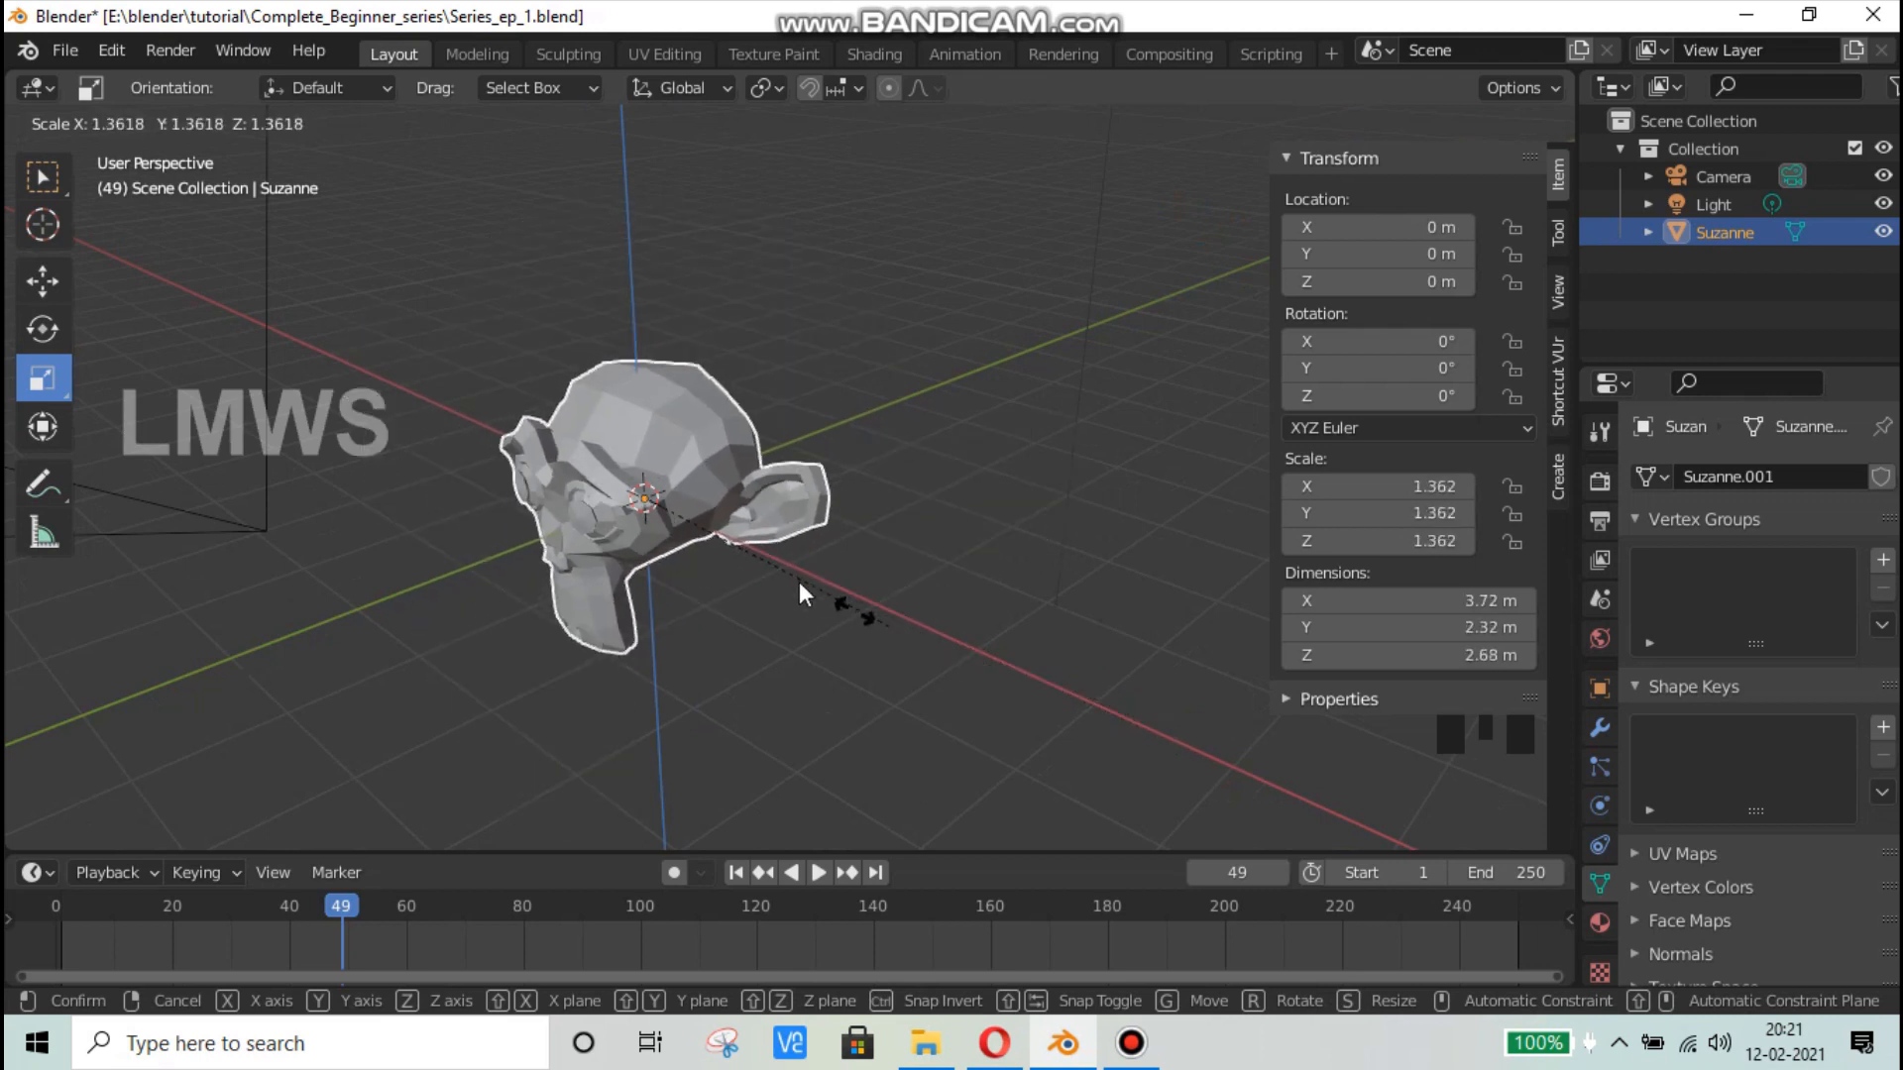
right_click(799, 581)
Step: Delete the monkey head and add a cube mesh in its place
scroll(796, 539, down, 2)
key(x)
click(797, 539)
key(shift+a)
mouse_move(771, 446)
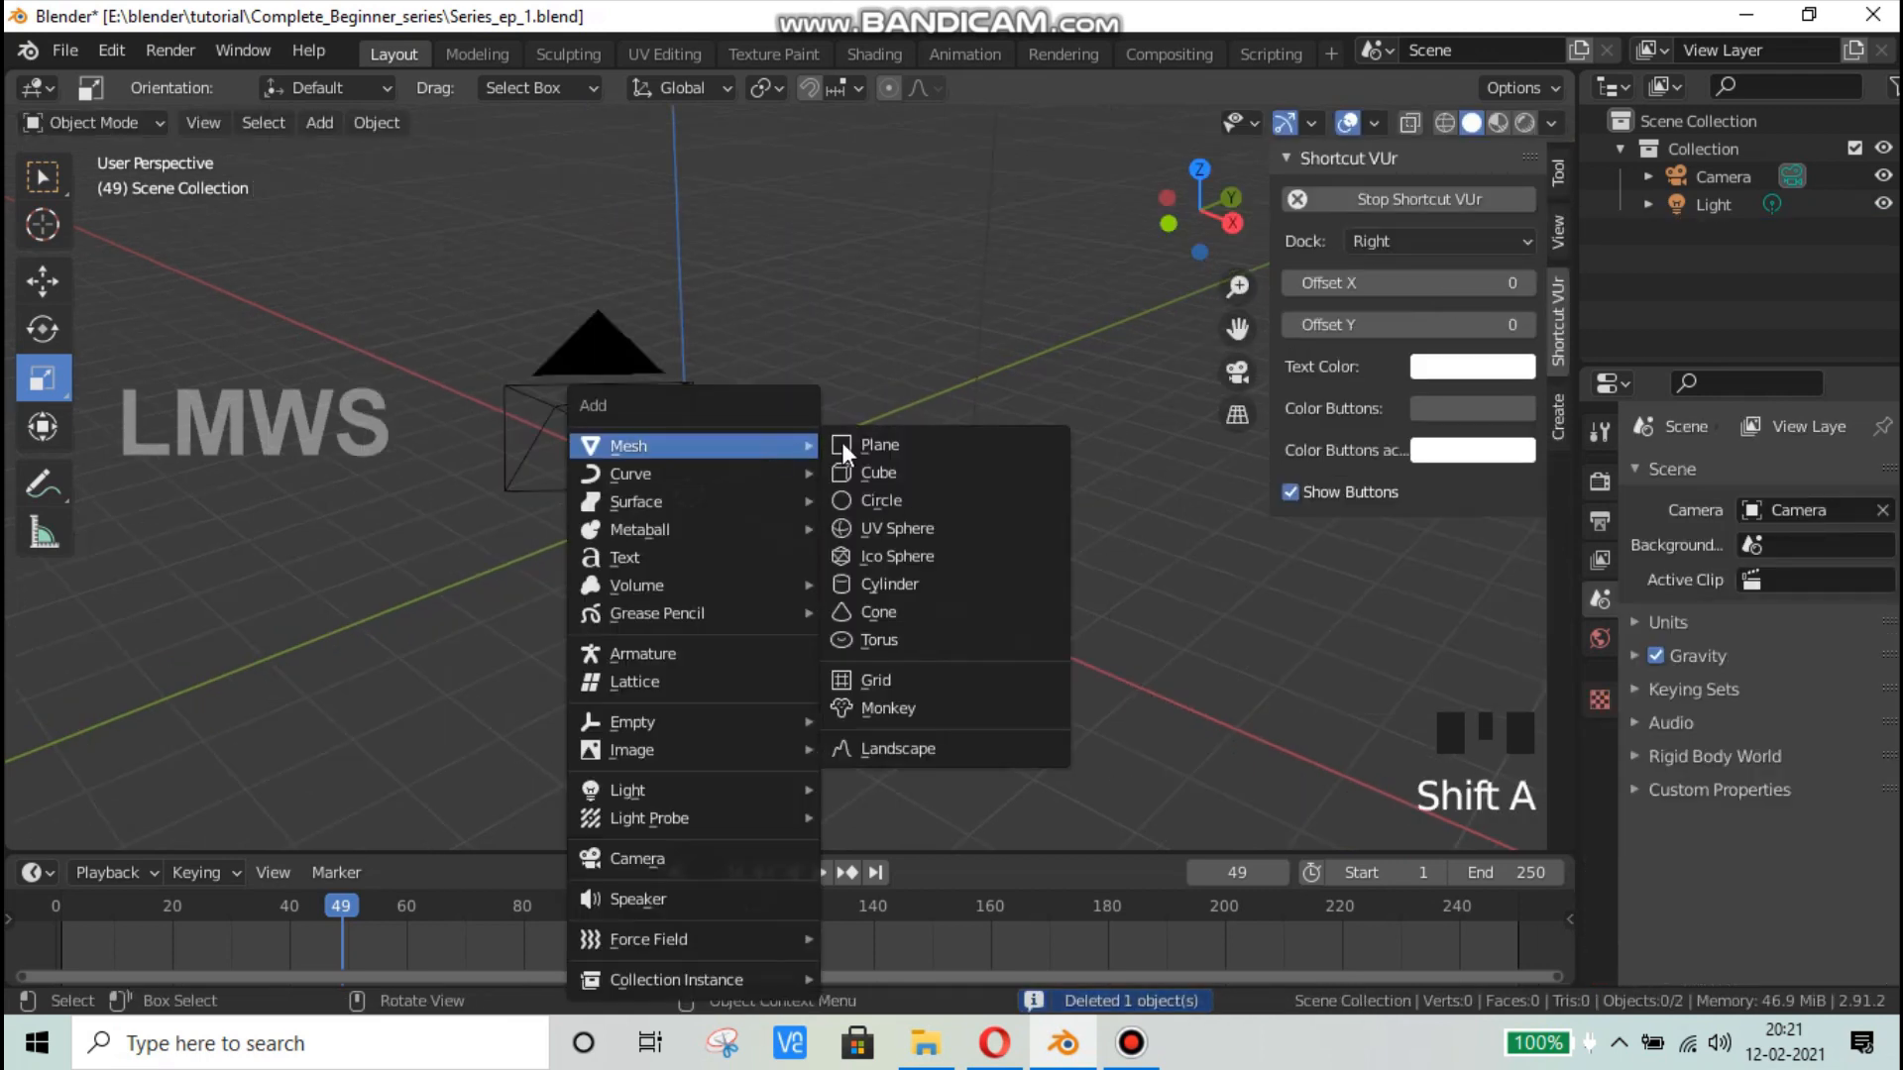
click(868, 472)
Step: Try scaling the cube along the global X axis to about 2.4 and along the global Y axis to about 2.2, cancelling each
middle_drag(733, 518, 795, 527)
scroll(788, 549, down, 2)
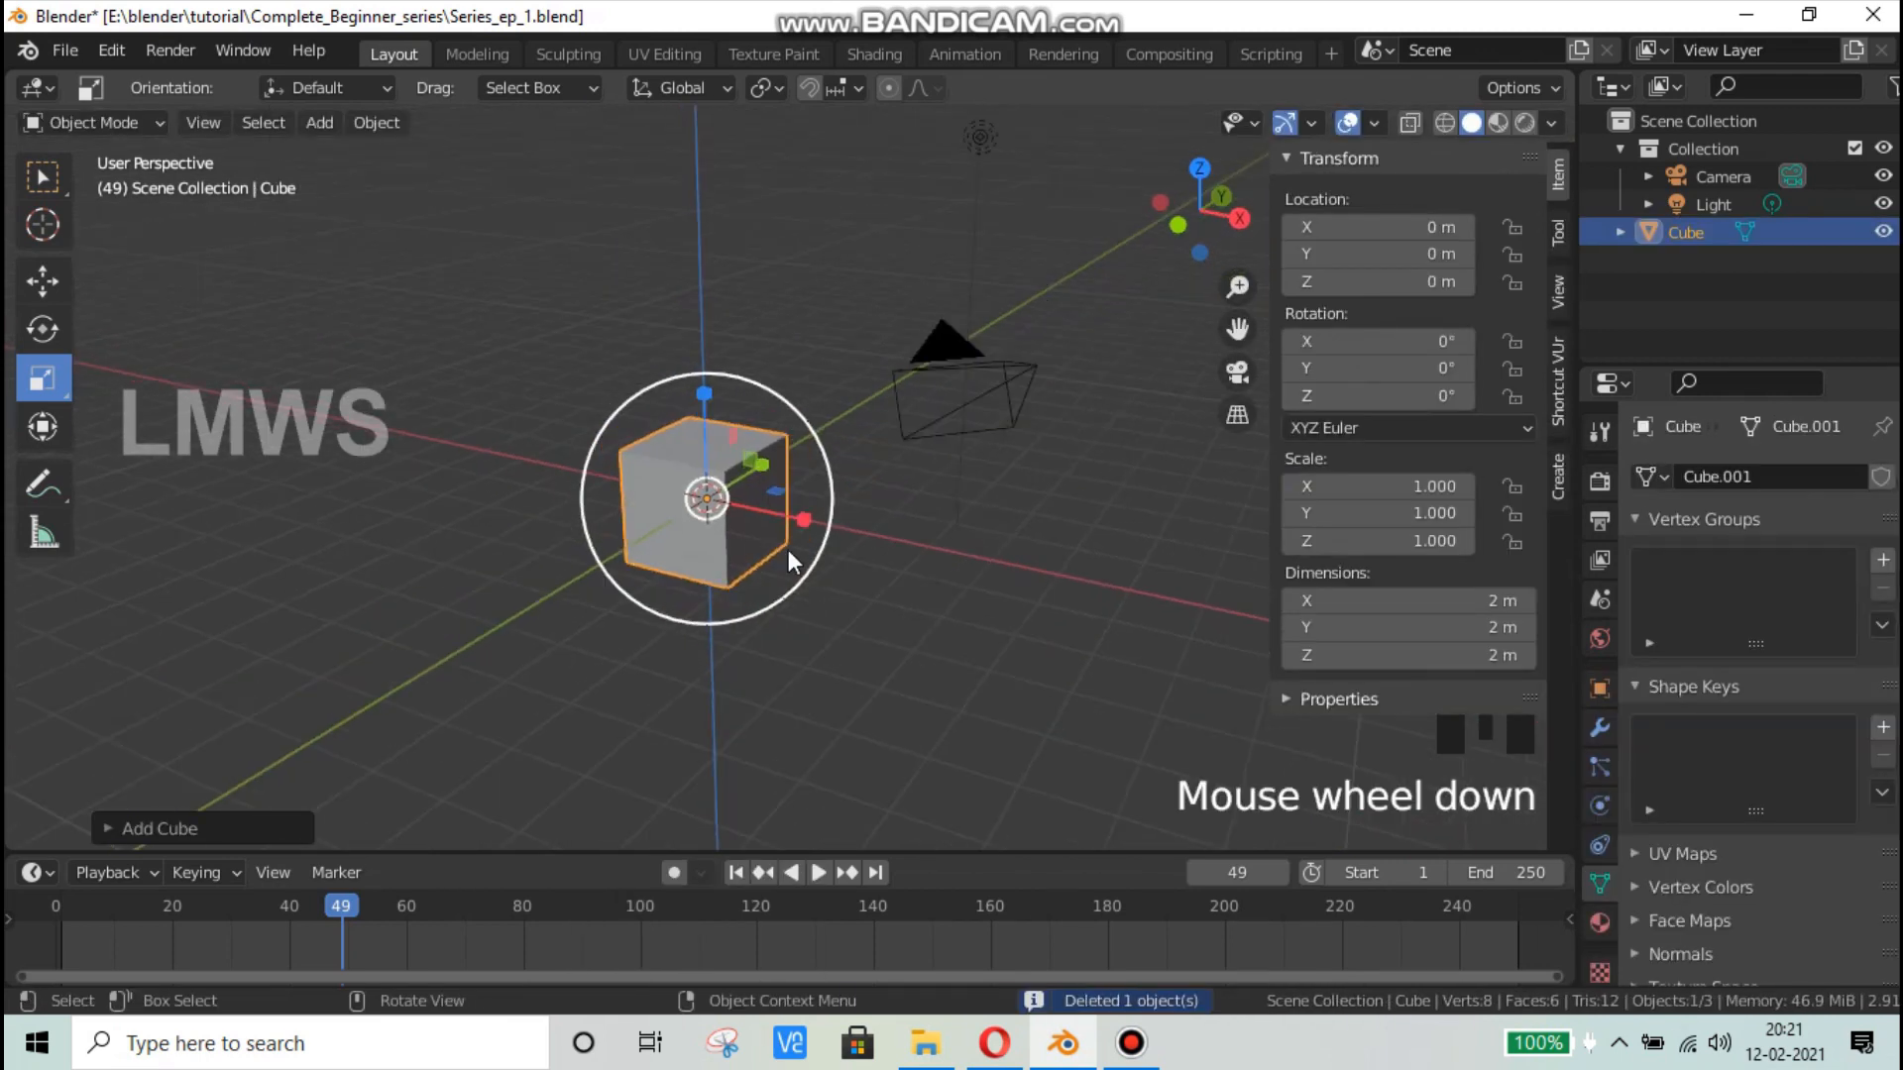
key(s)
key(x)
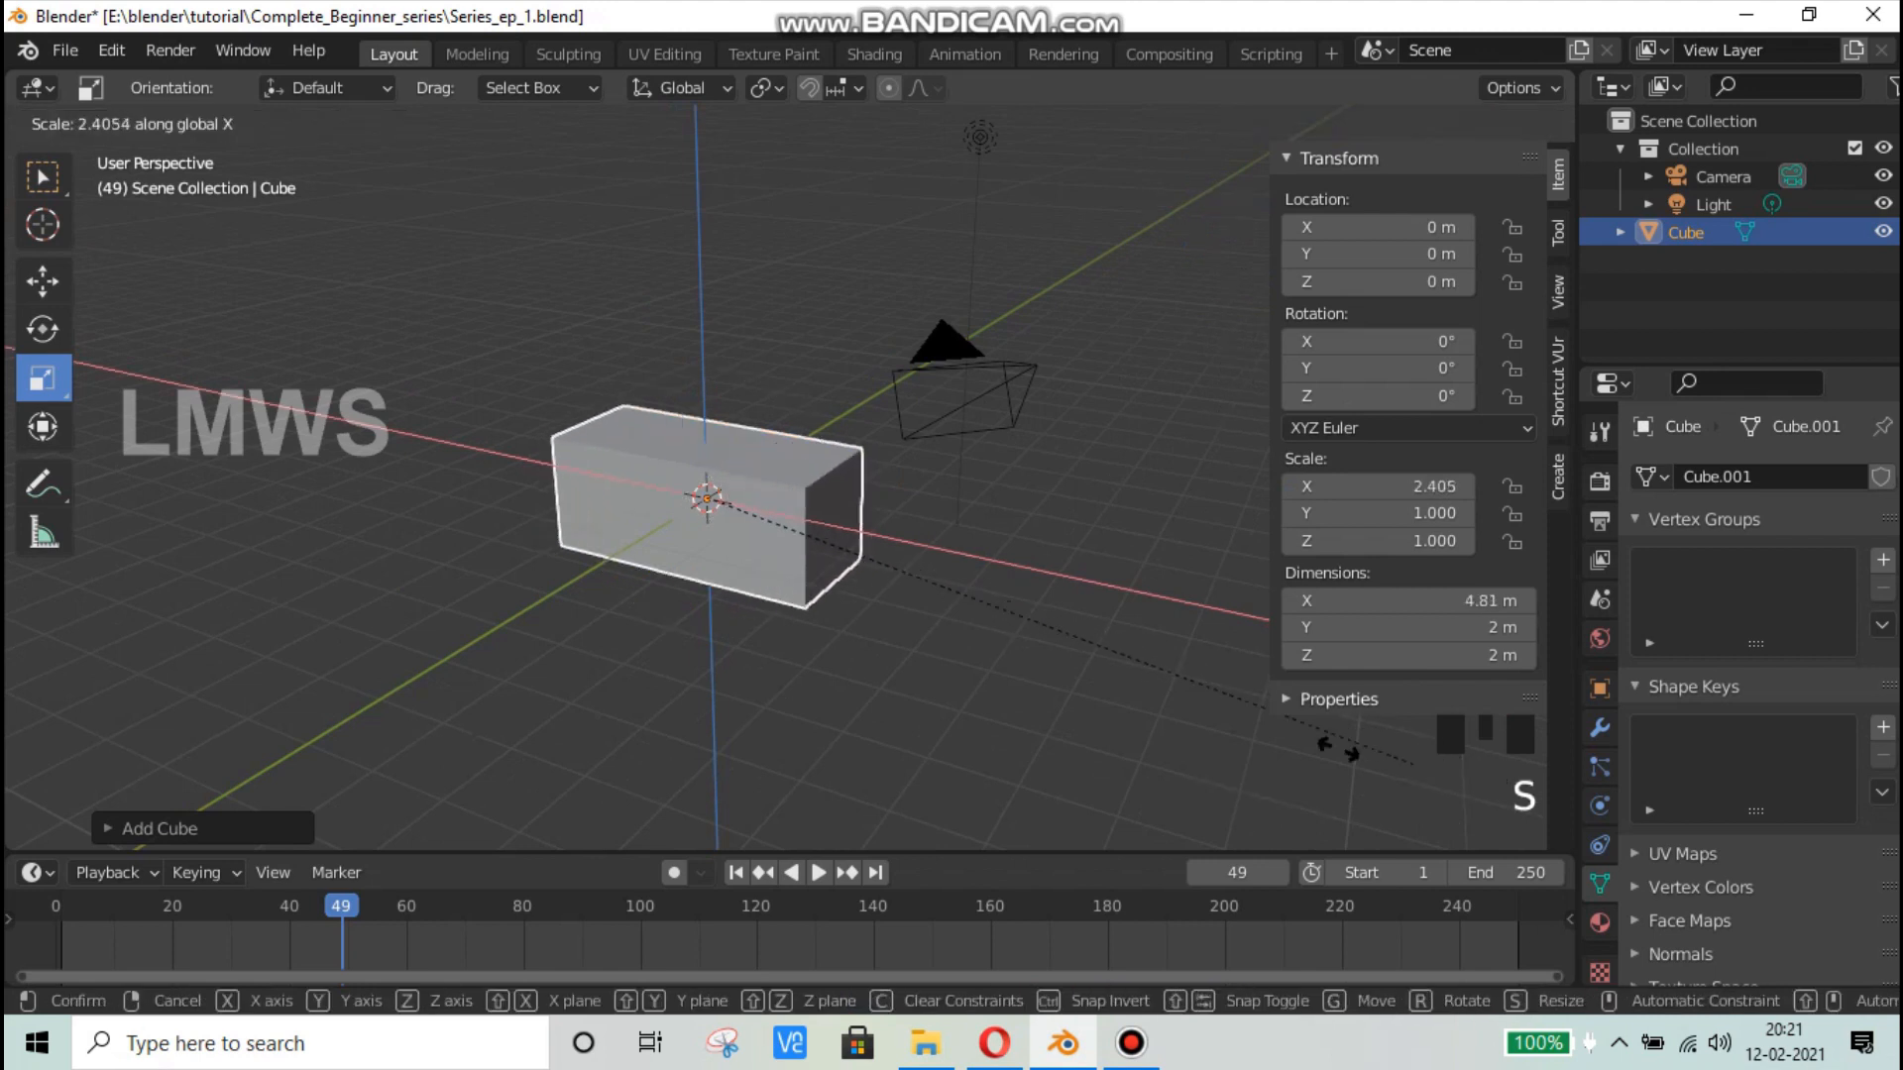
key(Escape)
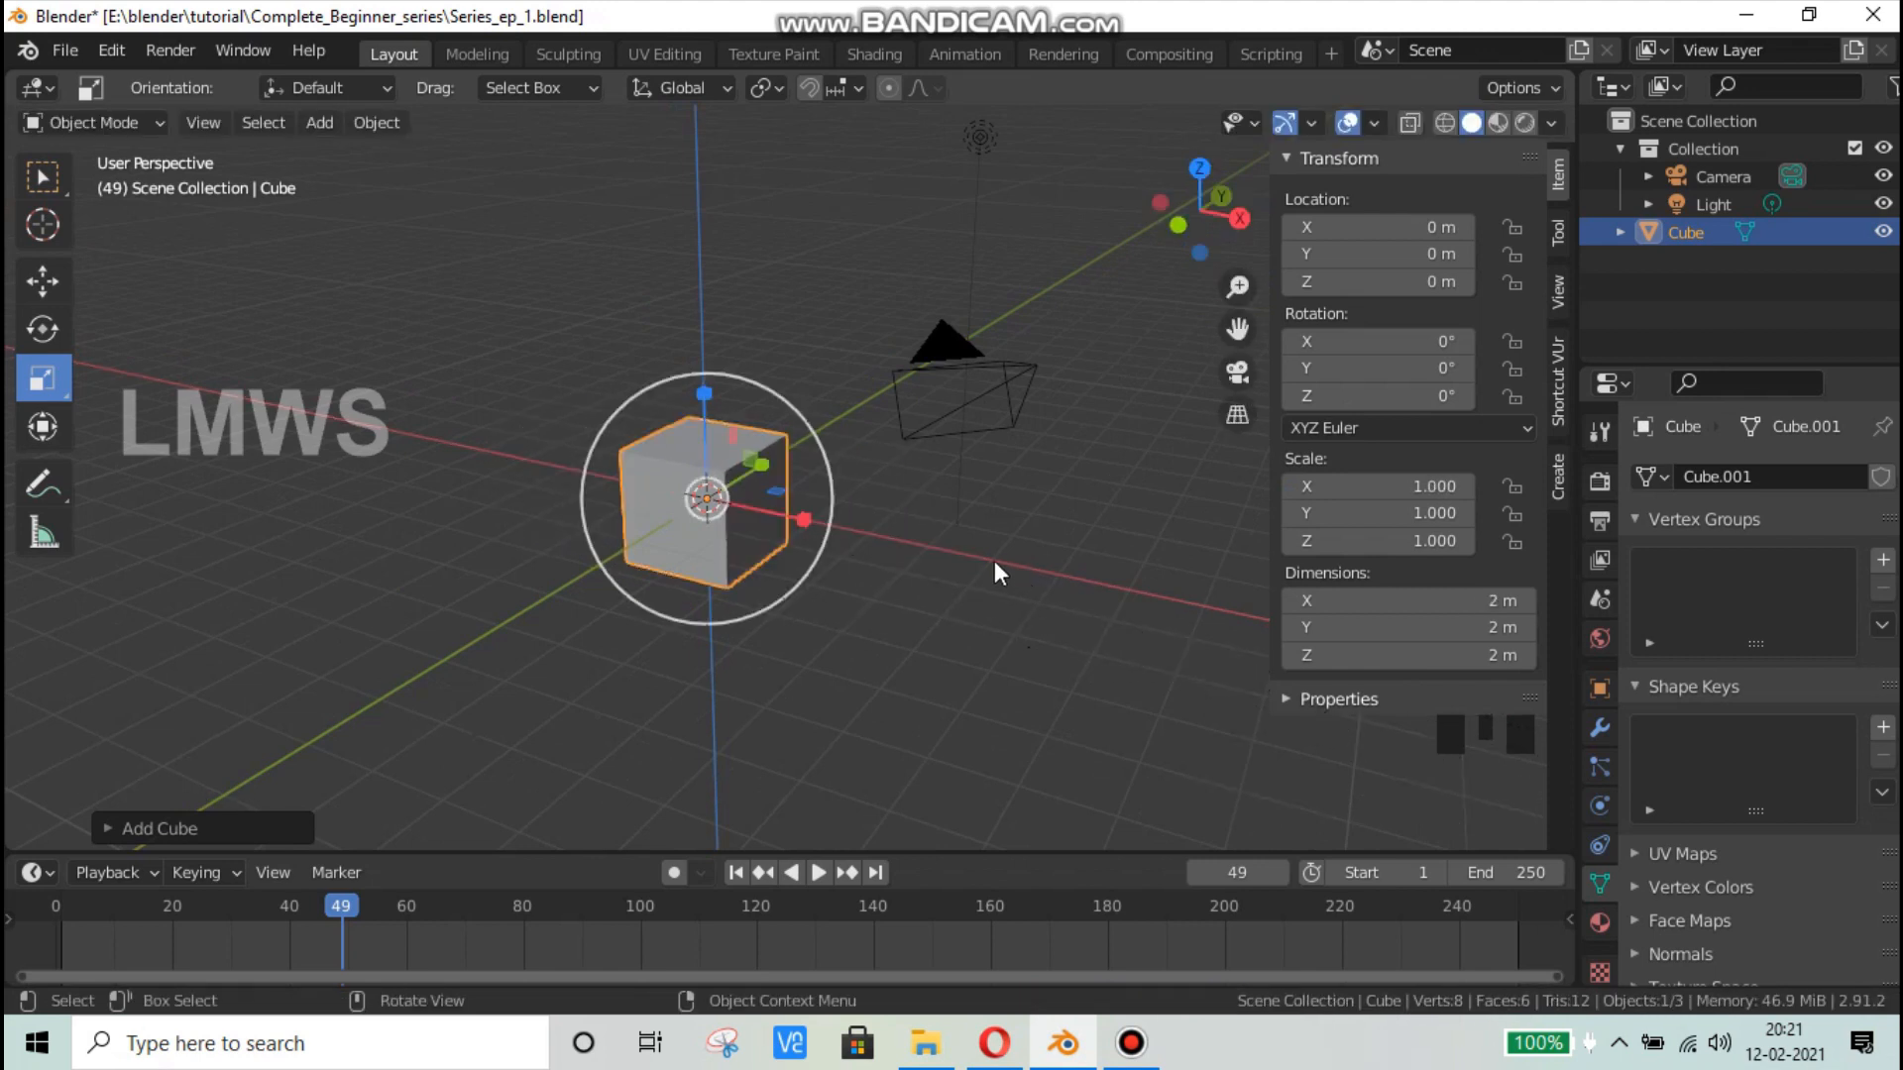
key(s)
key(x)
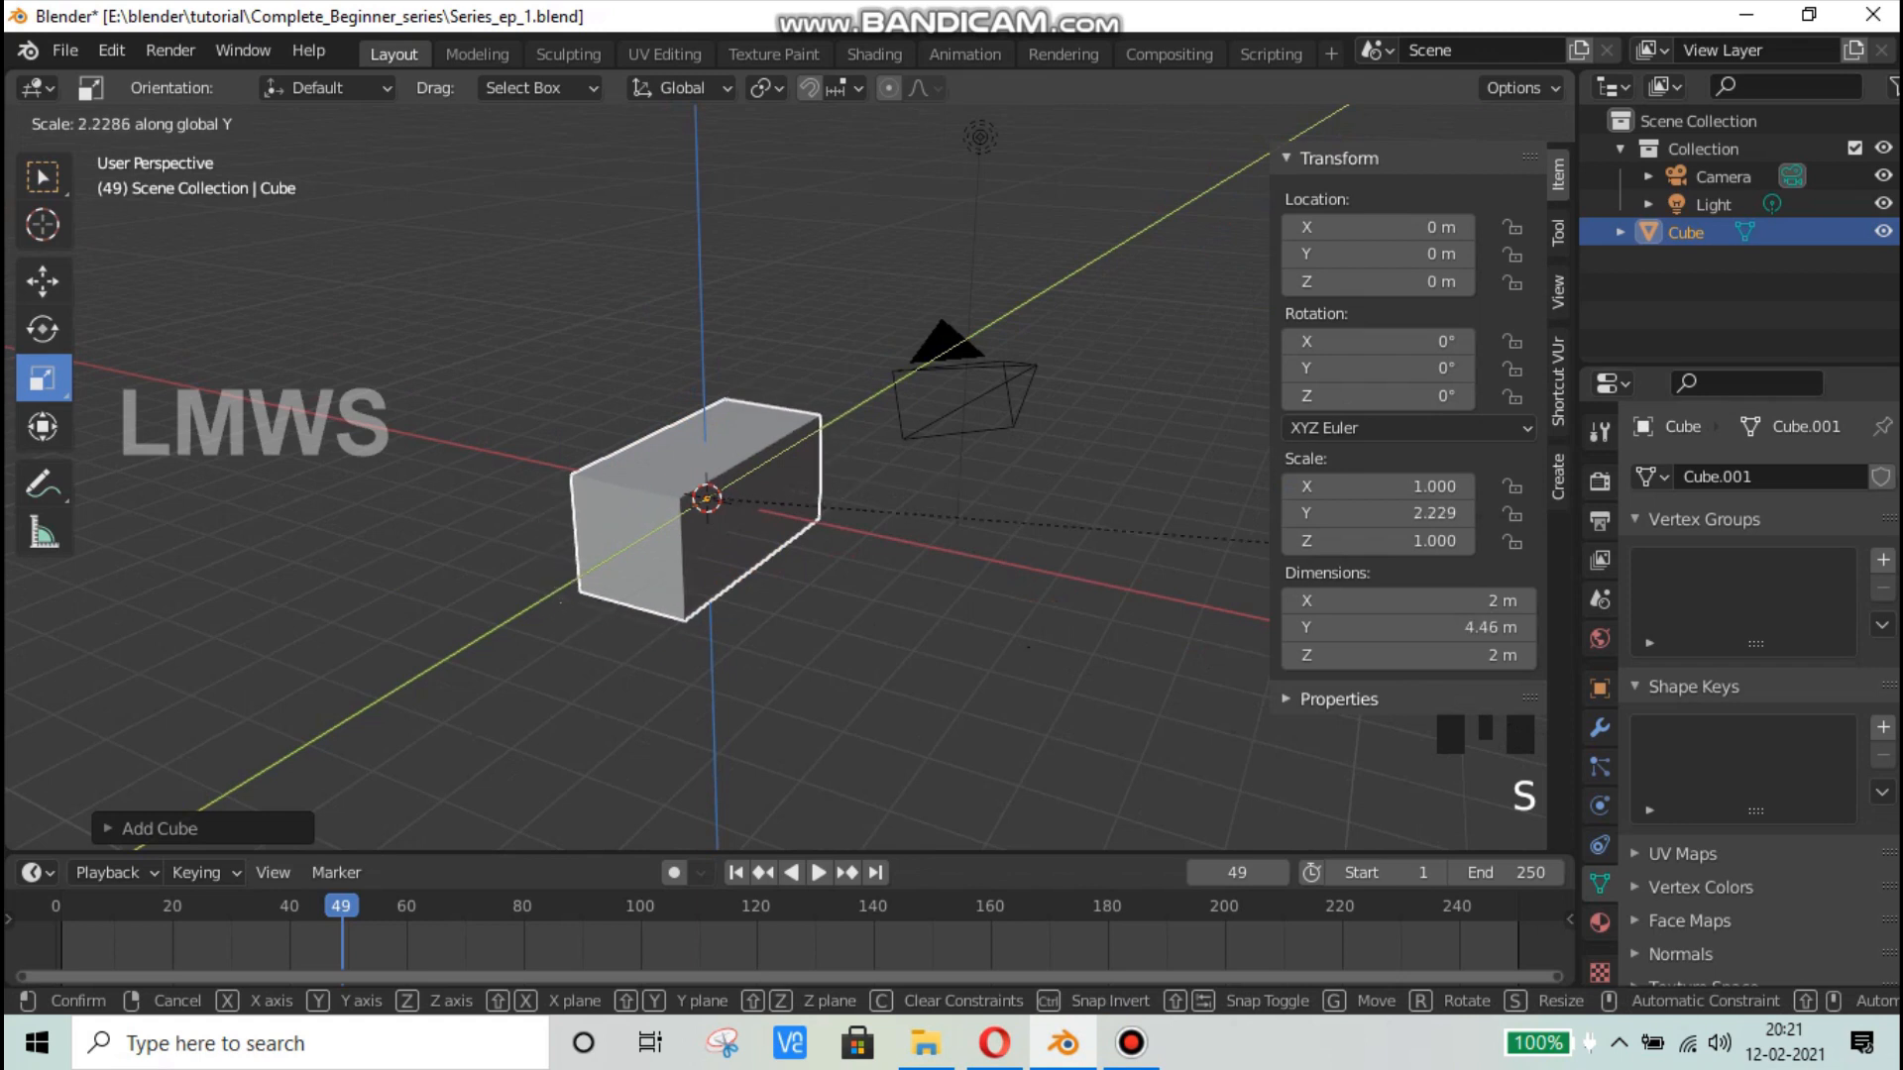
key(Escape)
Step: Try scaling the cube to about 1.87 along global Z and about 2.57 with Z locked, cancelling each
key(s)
key(s)
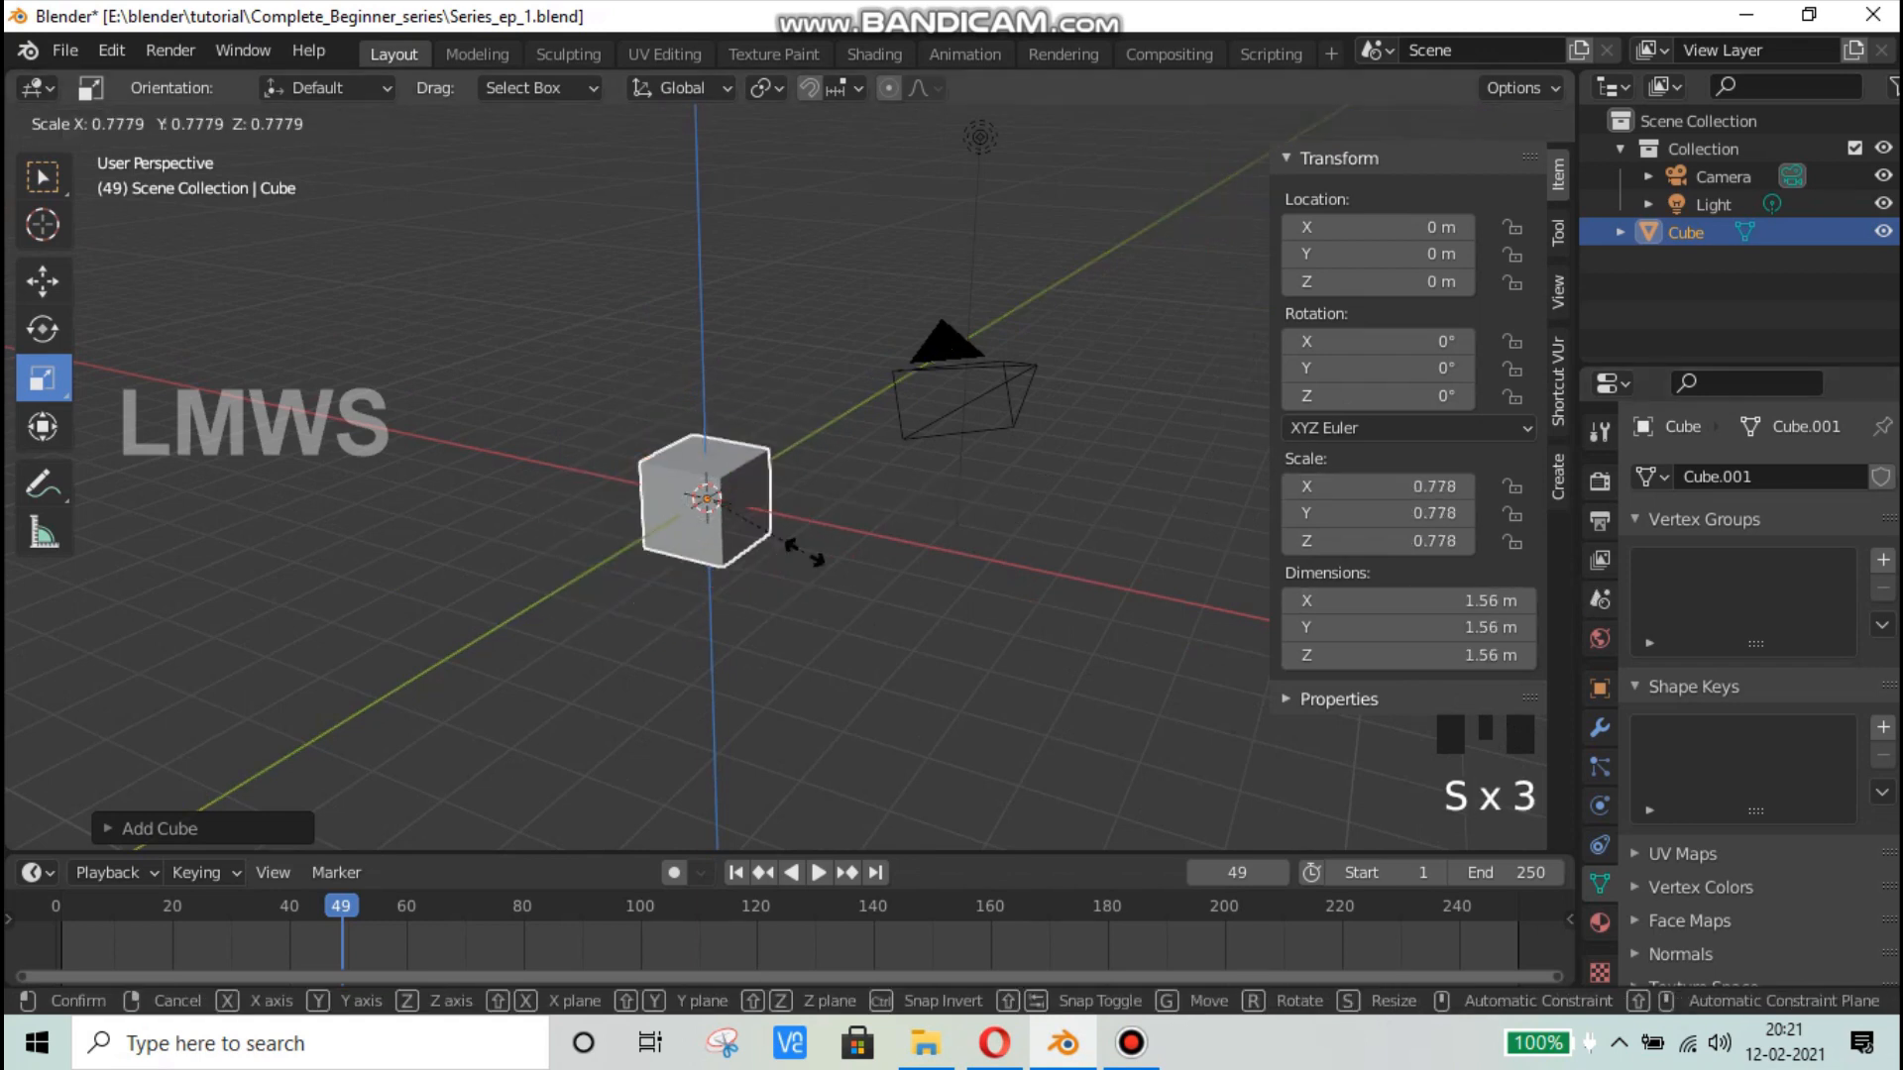
key(z)
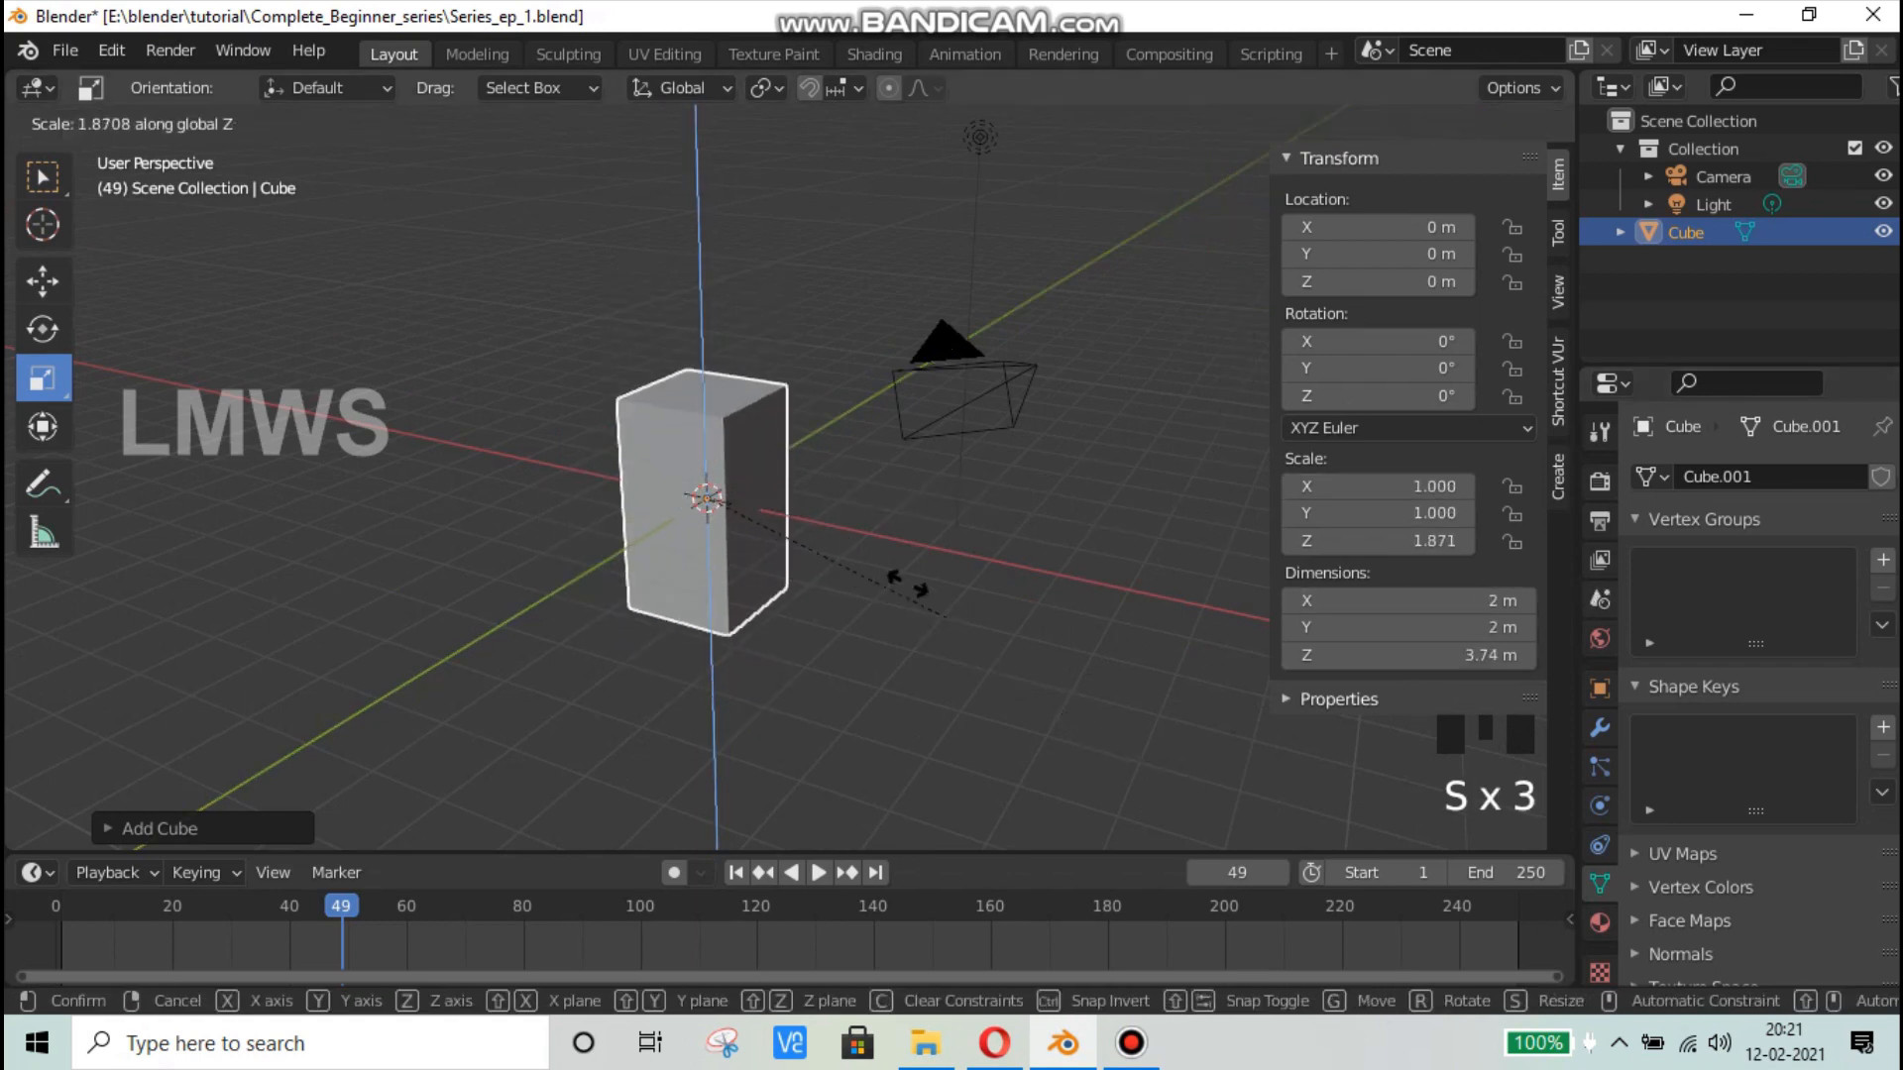
key(Escape)
key(s)
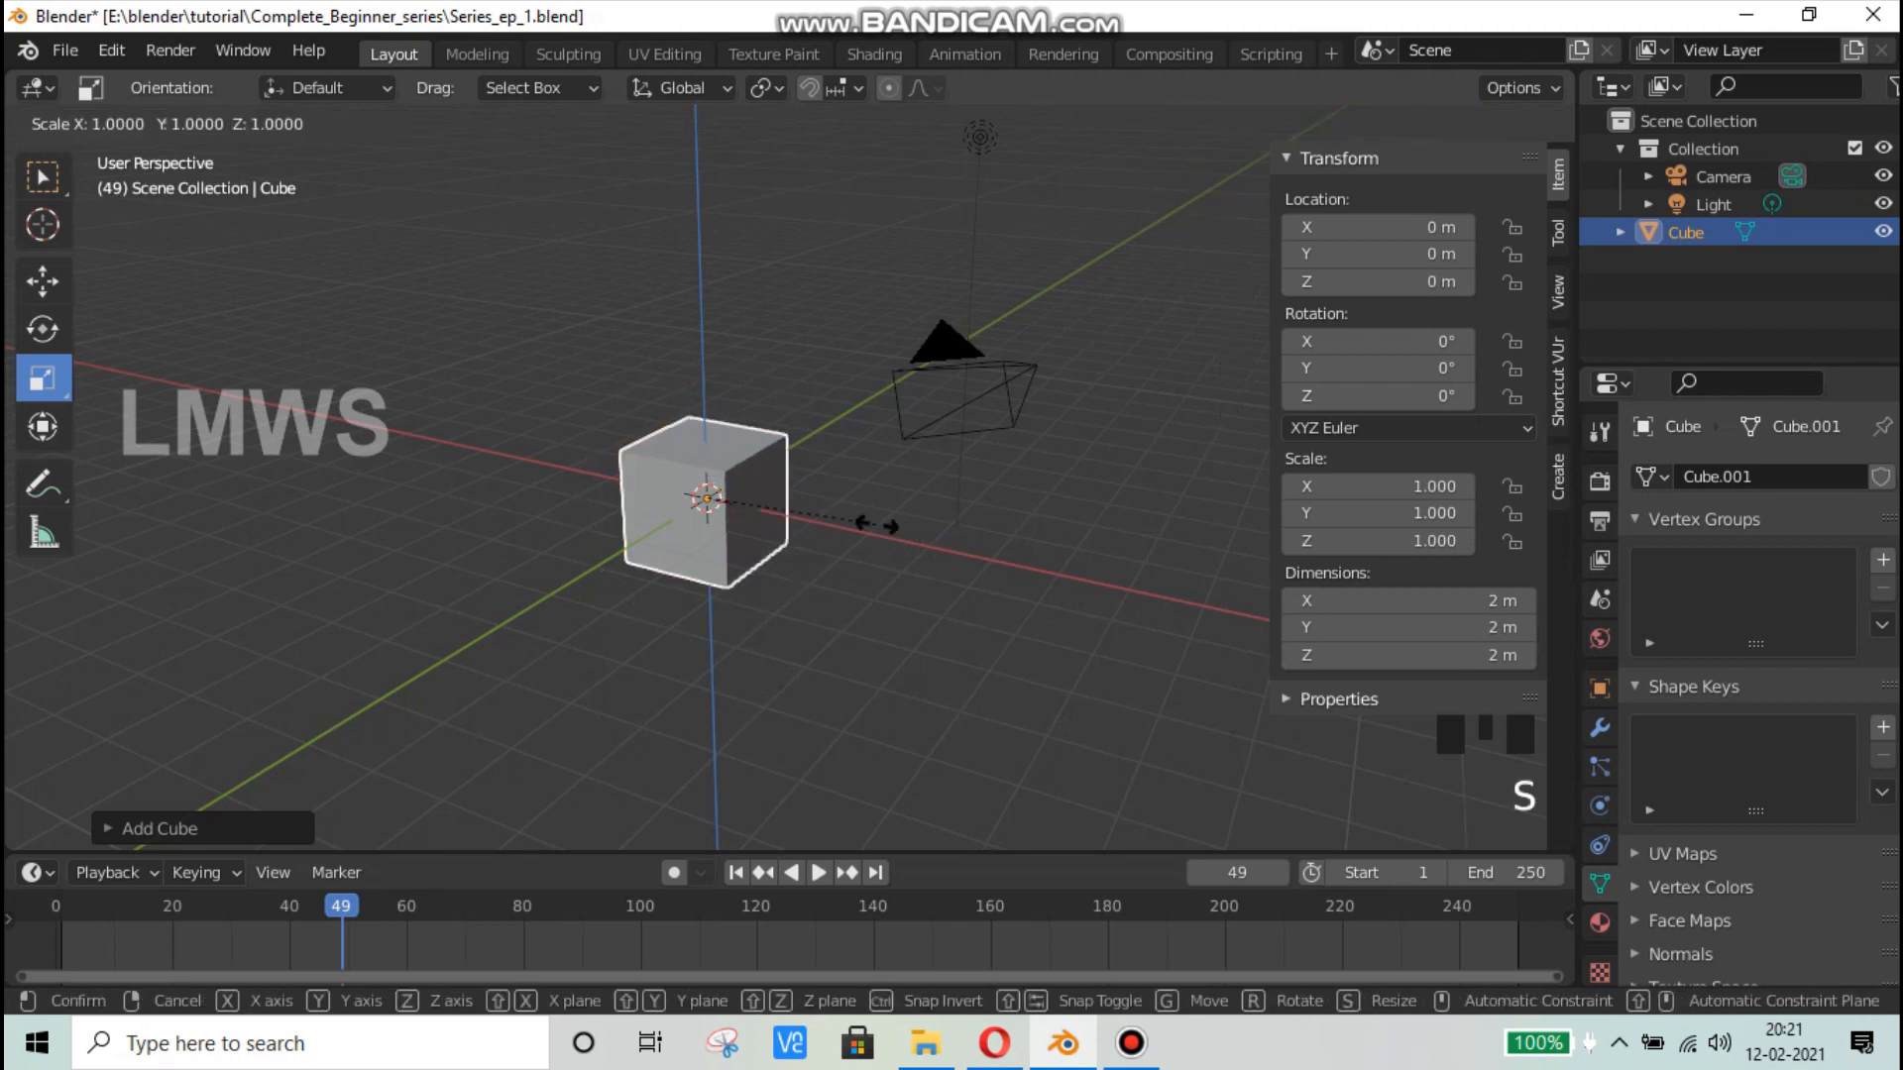
key(shift+z)
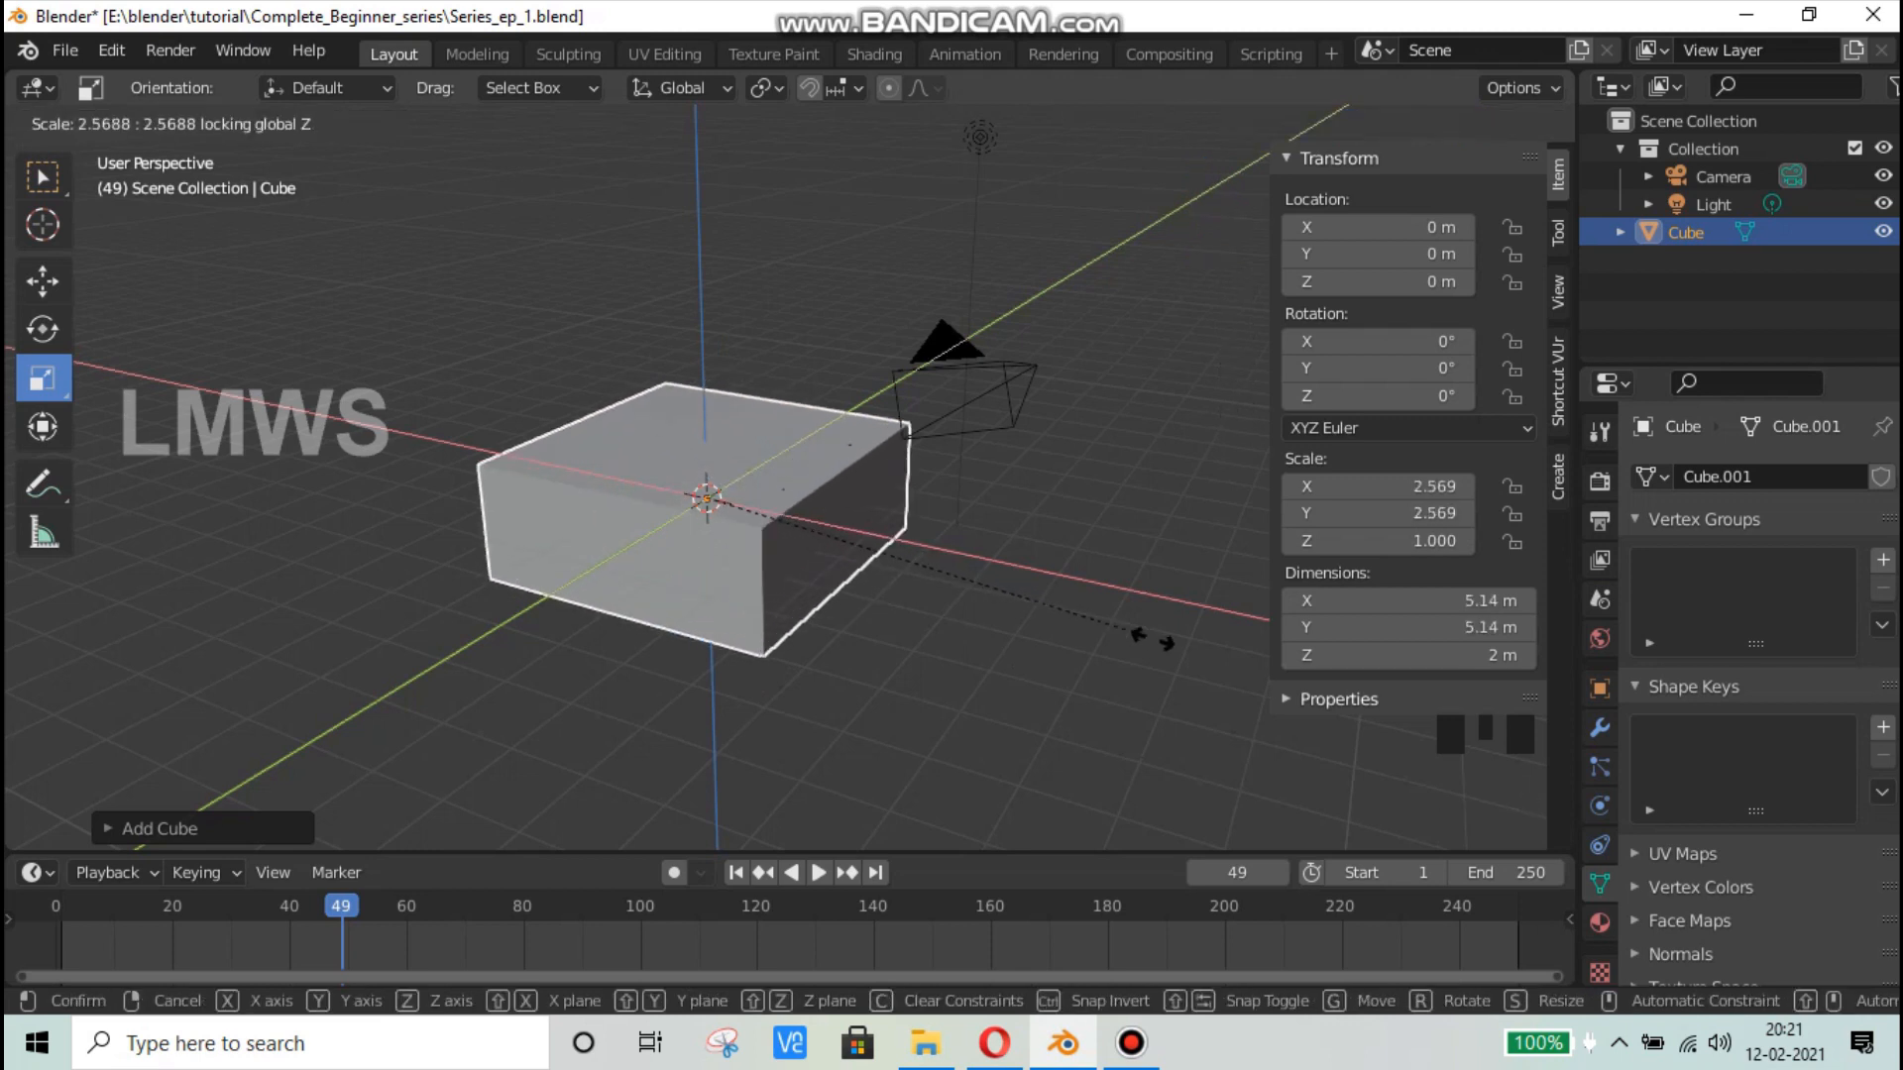
key(Escape)
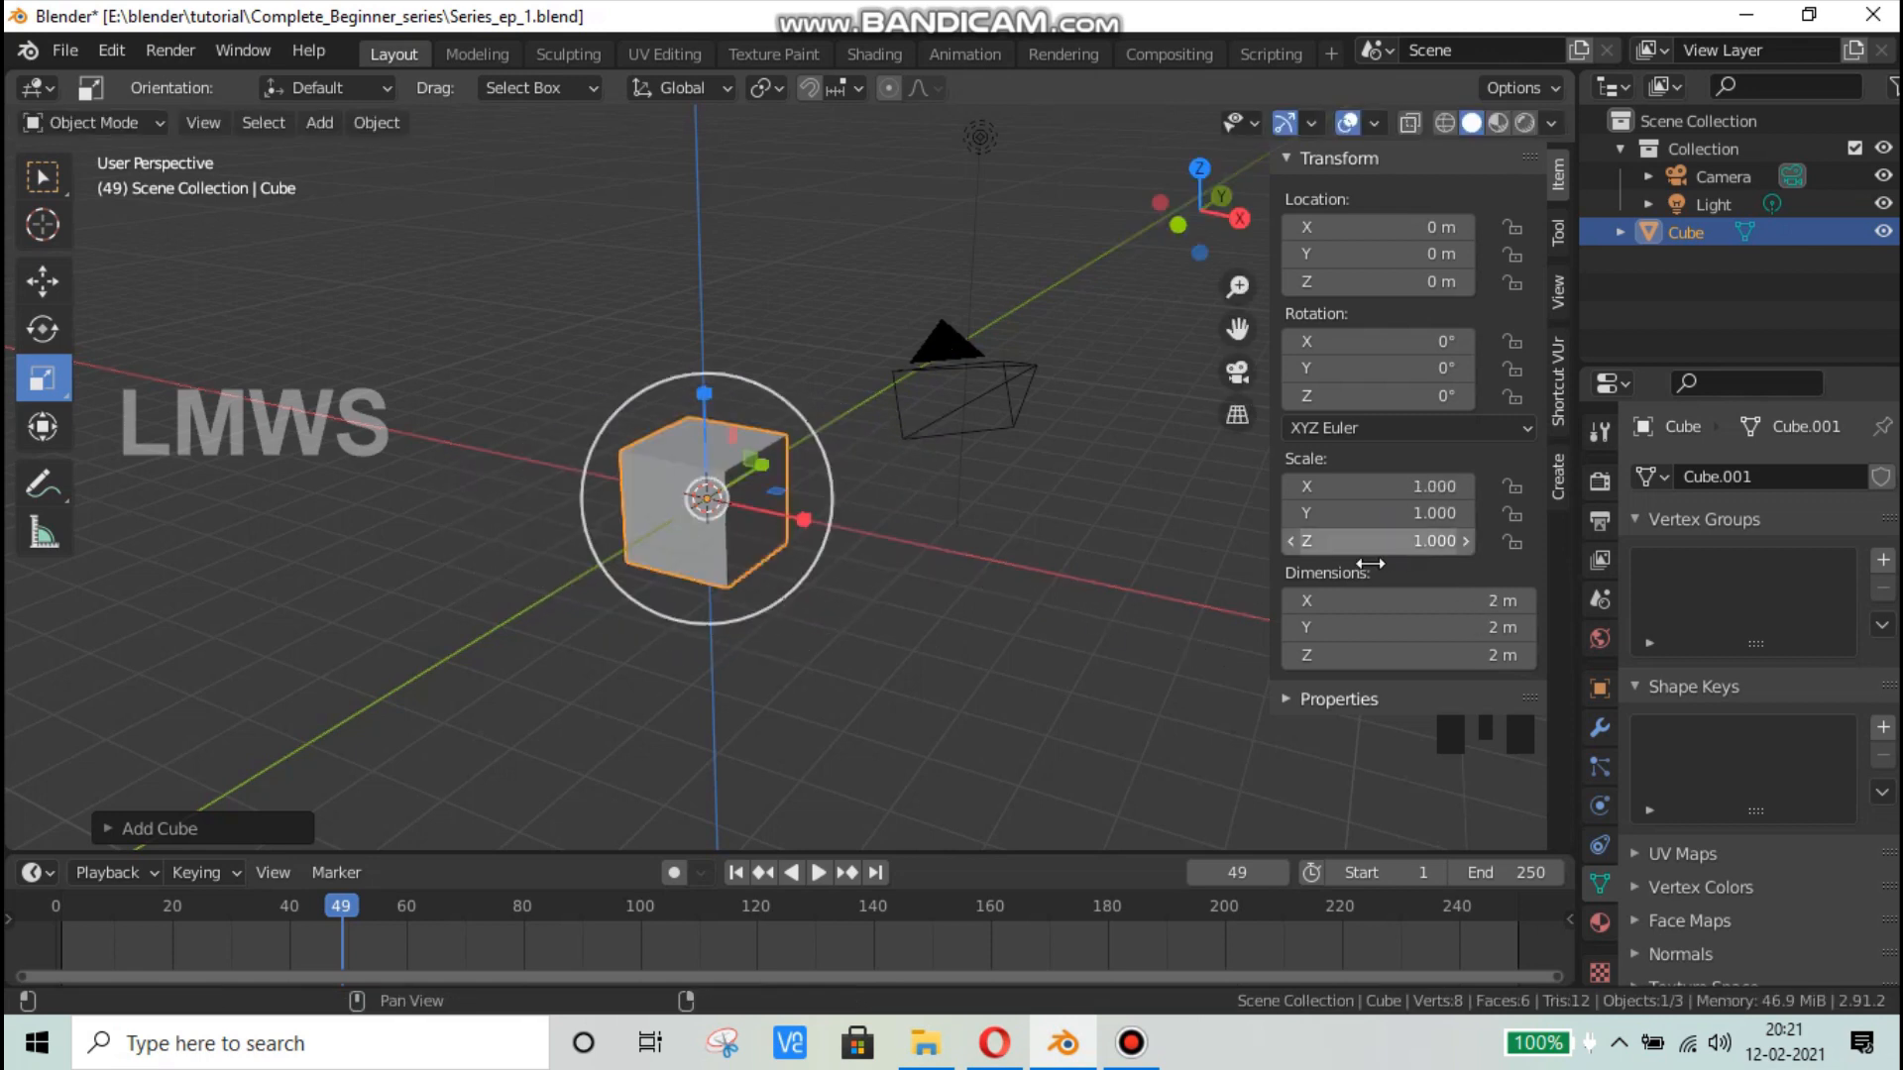
Step: Set the cube's X, Y and Z scale values to 2
click(1353, 483)
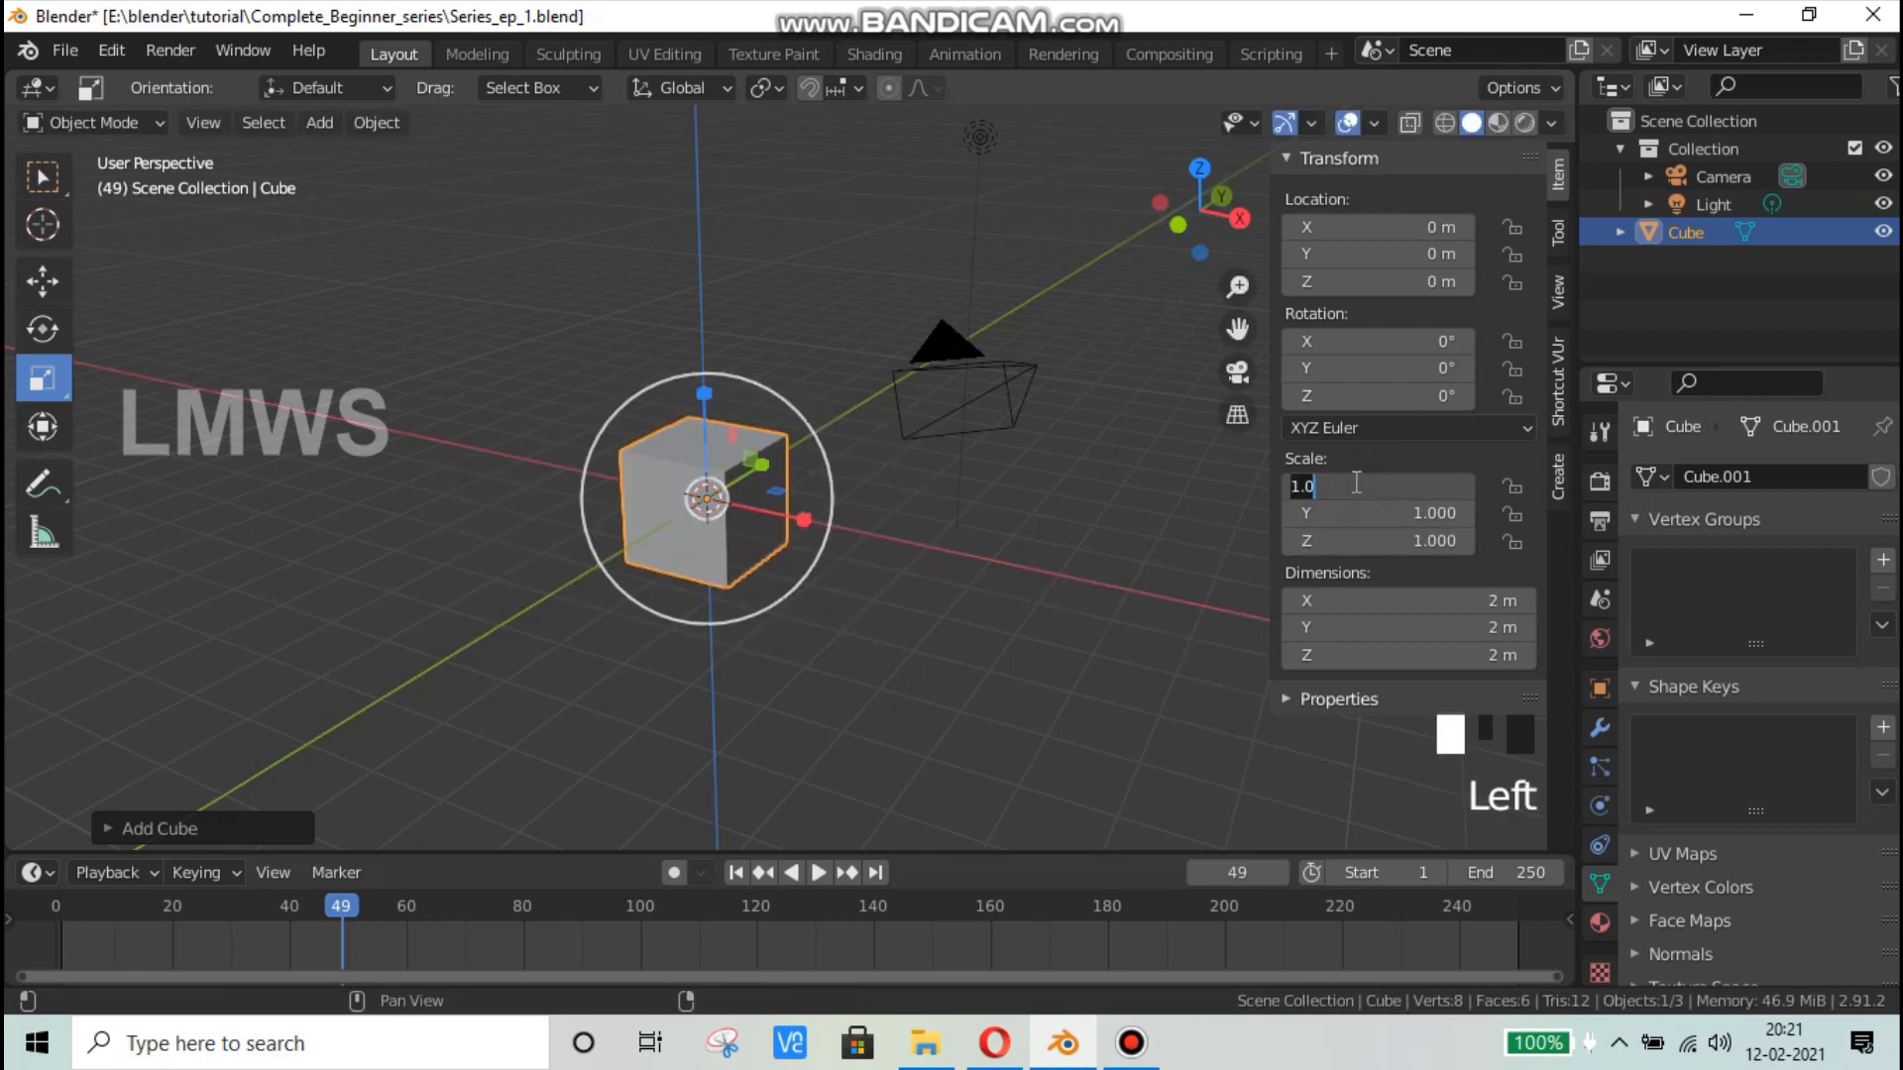
key(Tab)
text(2)
key(Return)
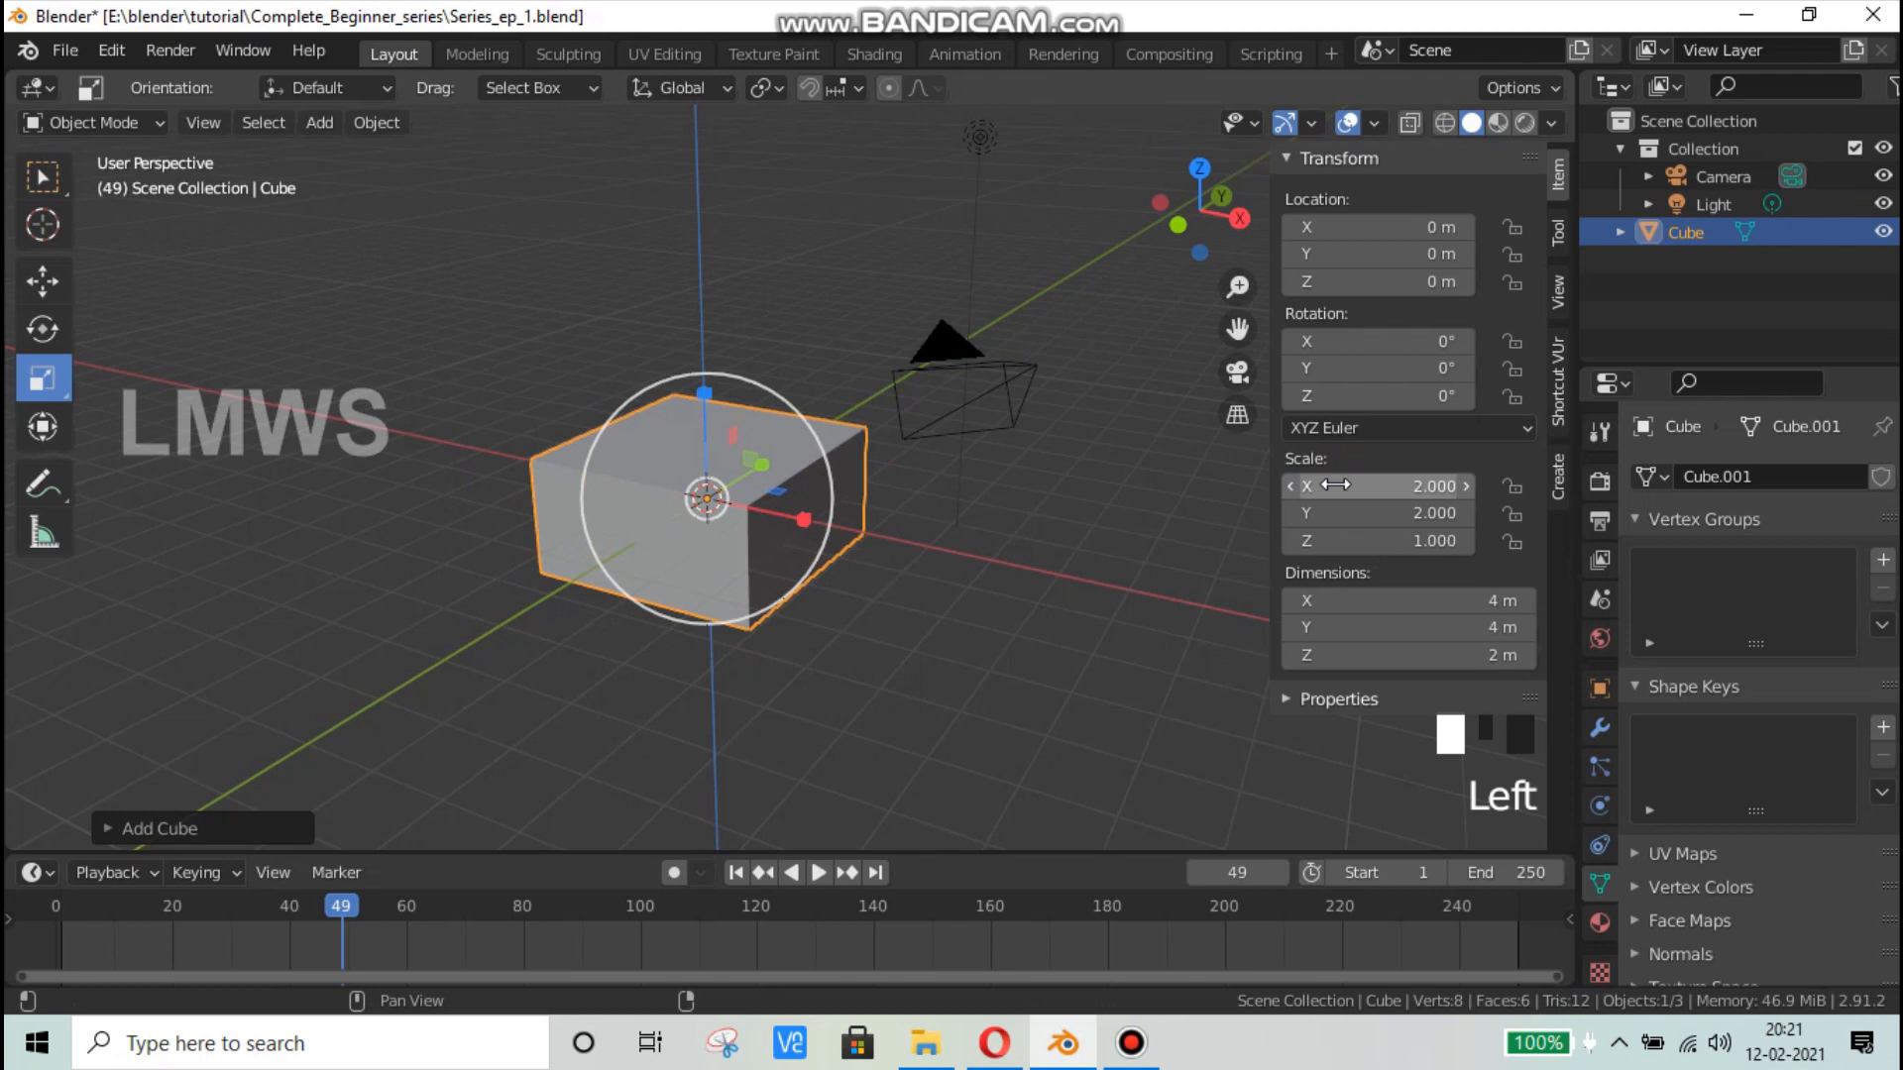
click(1361, 538)
text(2)
key(Return)
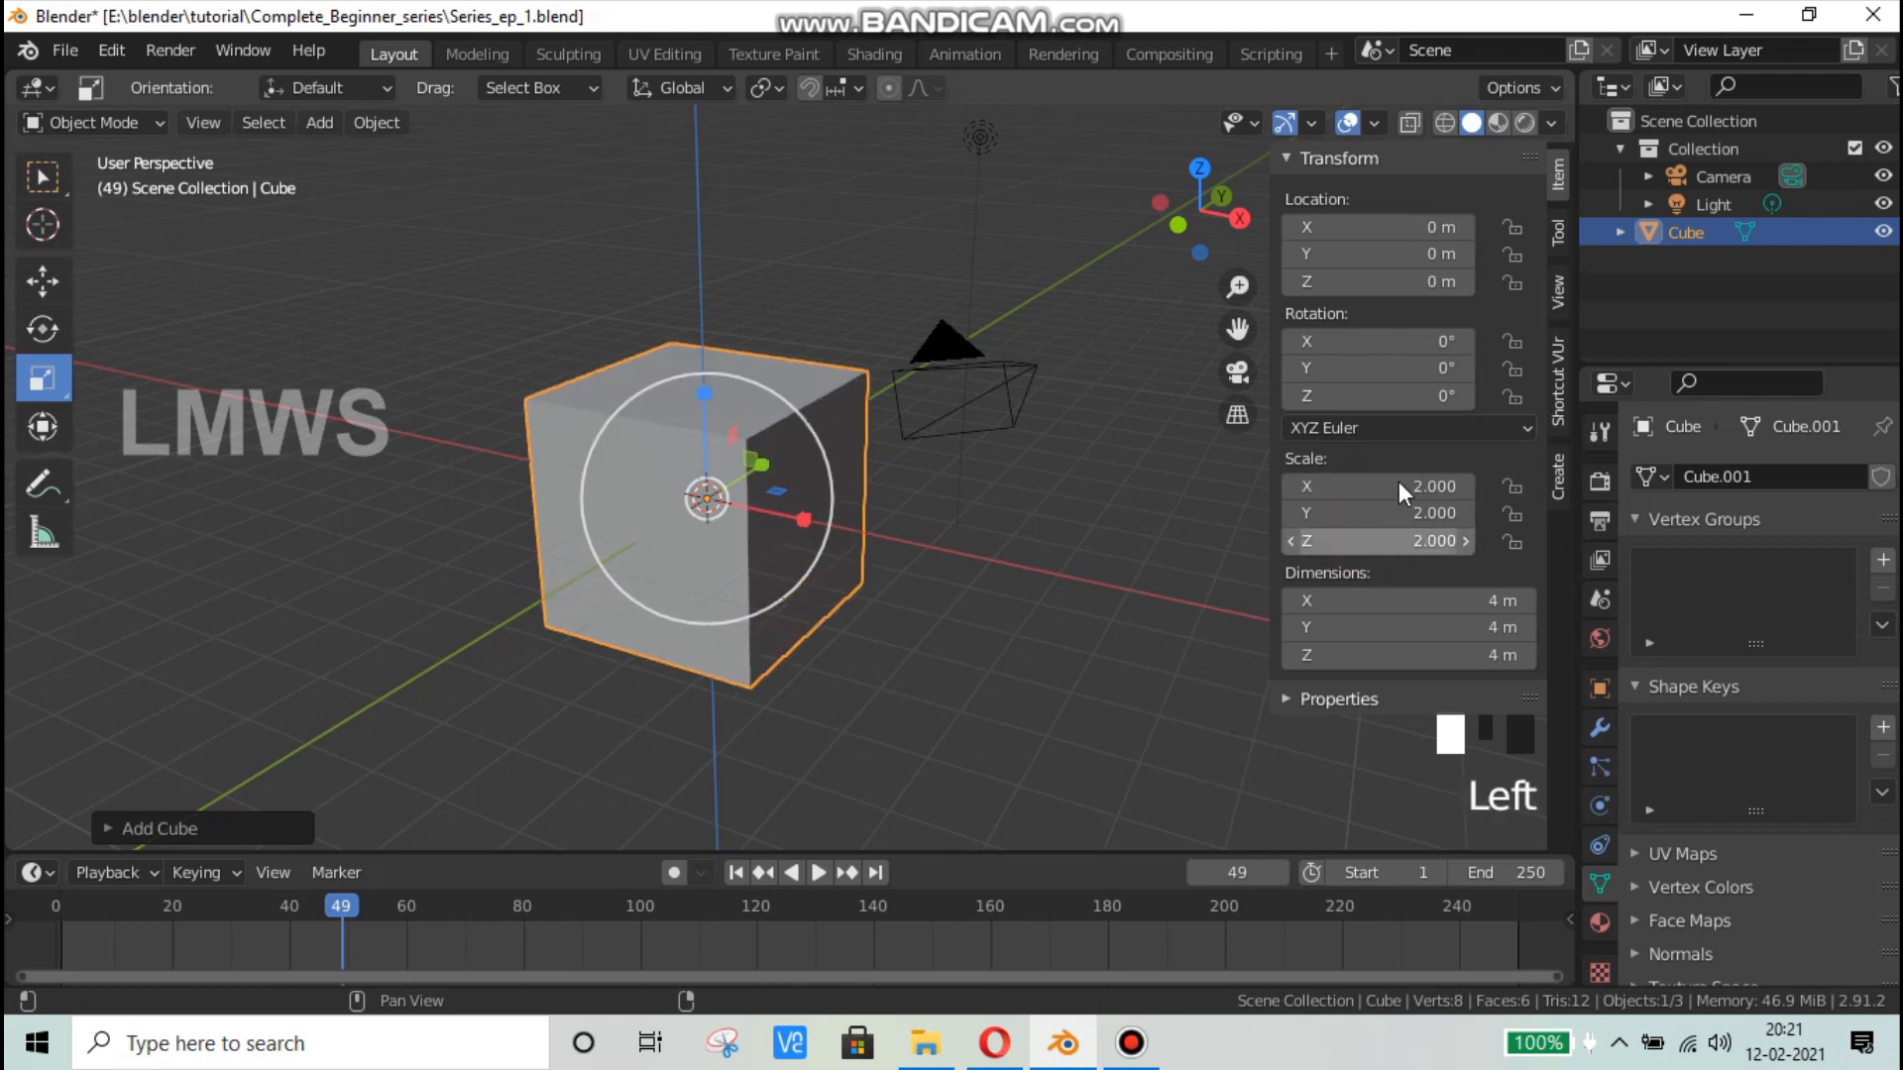
Step: Return the cube's X, Y and Z scale values to 1
click(1399, 484)
text(1)
key(Tab)
text(1)
key(Tab)
text(1)
key(Return)
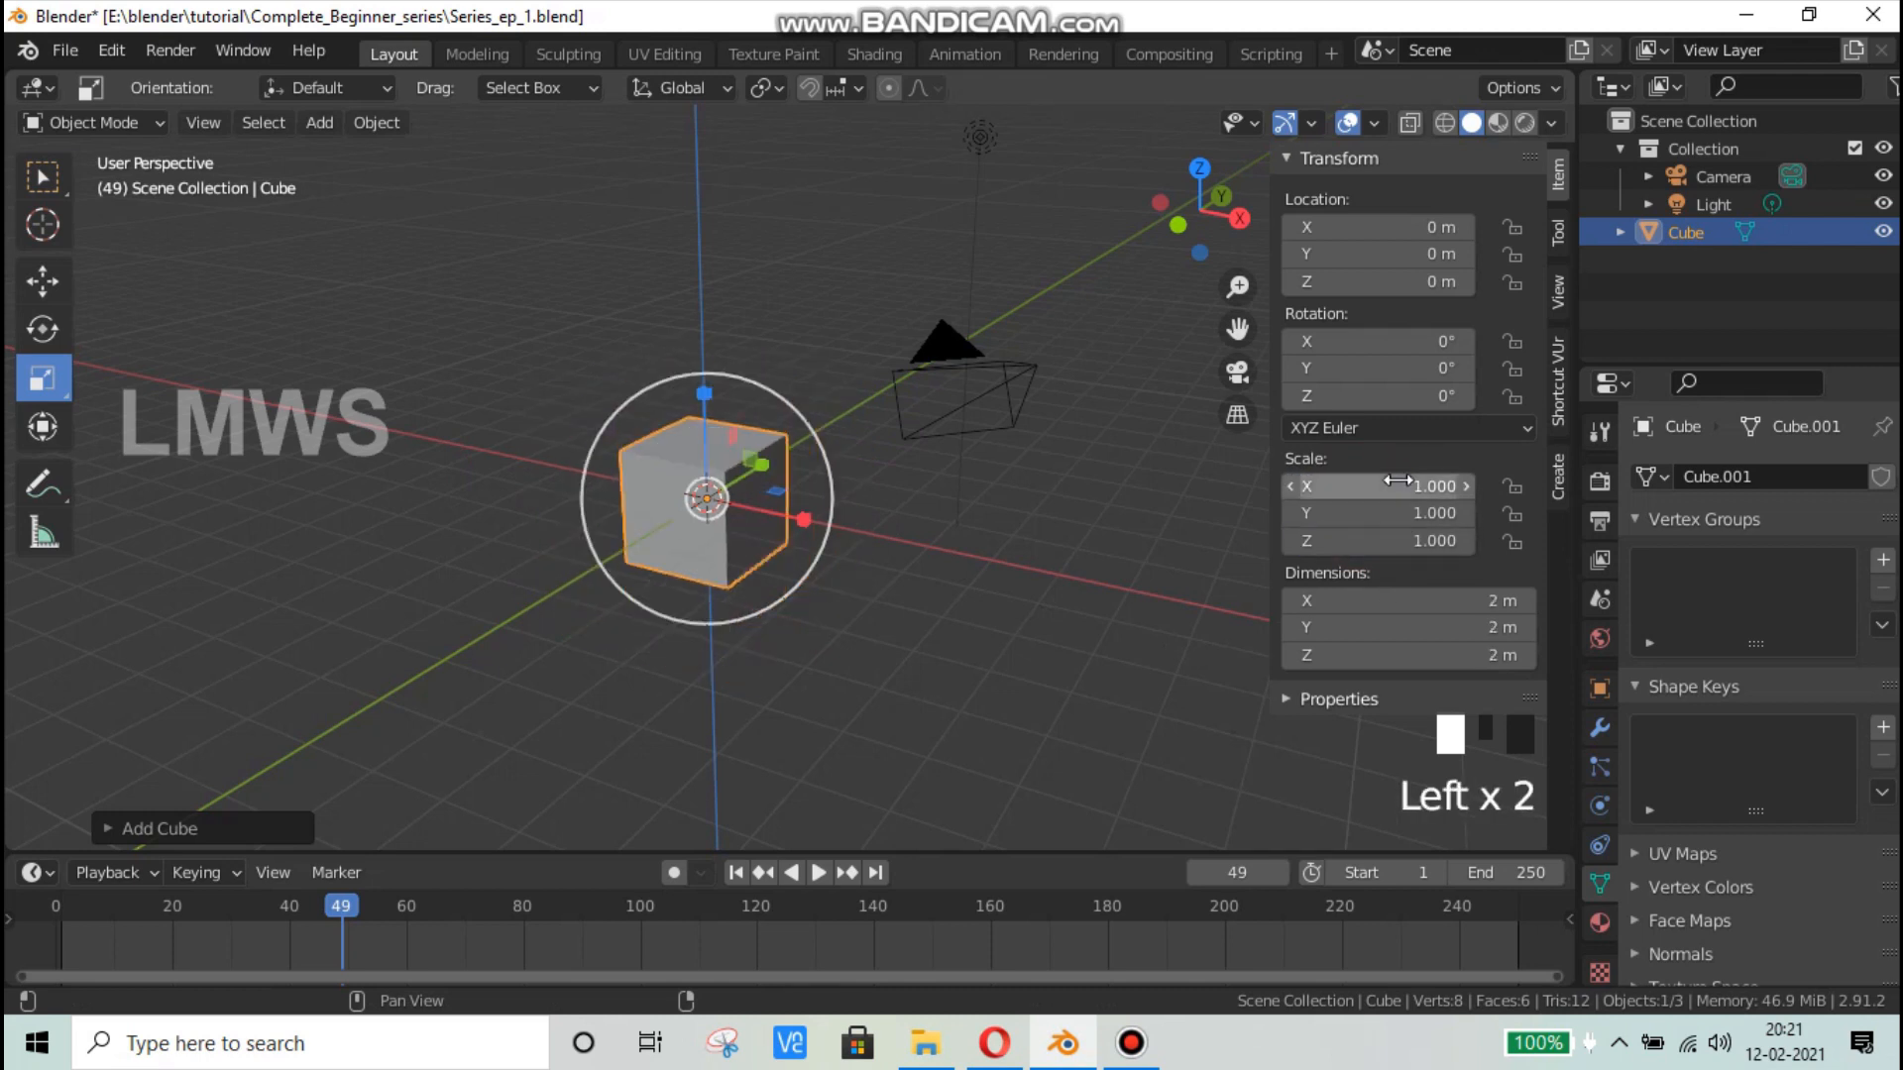
Step: Try scaling the cube to about 2.13 in Y and Z with the global X axis locked, and cancel it
key(s)
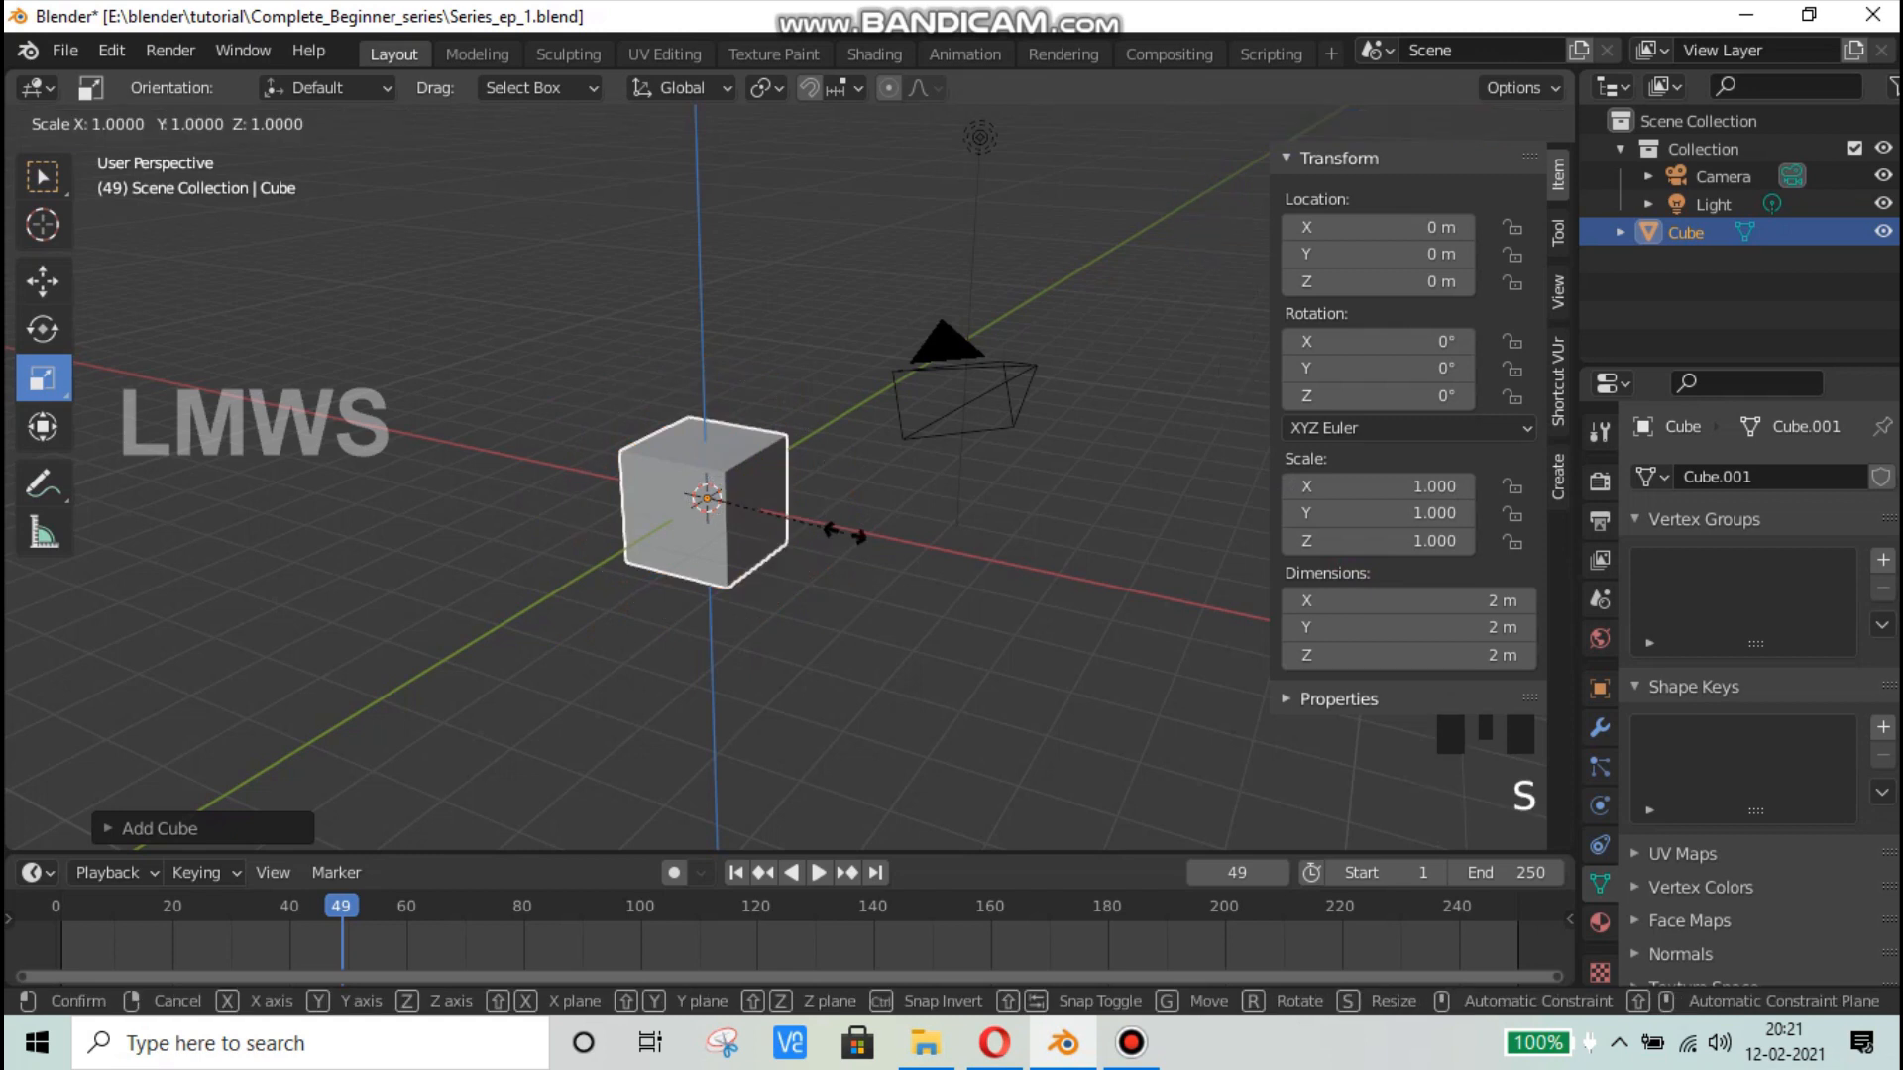
key(shift+x)
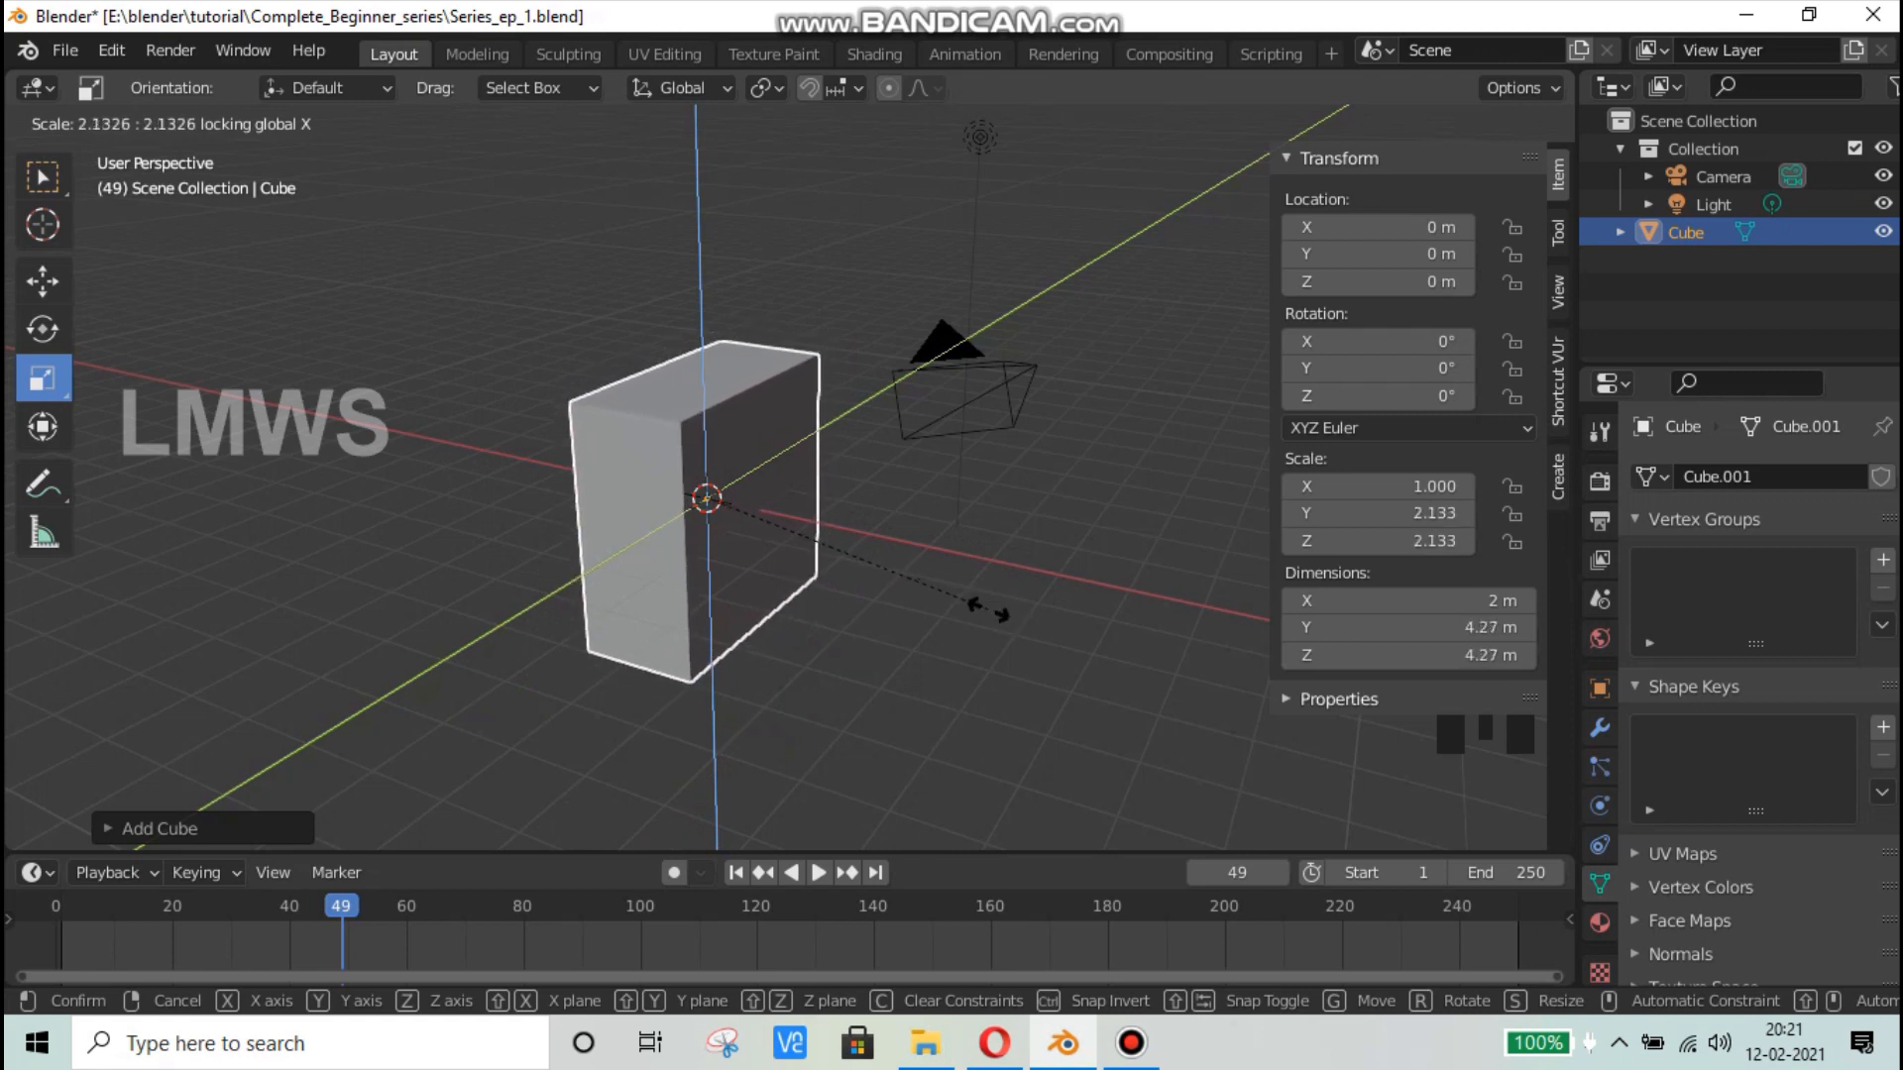
right_click(882, 520)
Step: Activate the combined Transform tool on the cube and hide the transform values beside the viewport
click(42, 427)
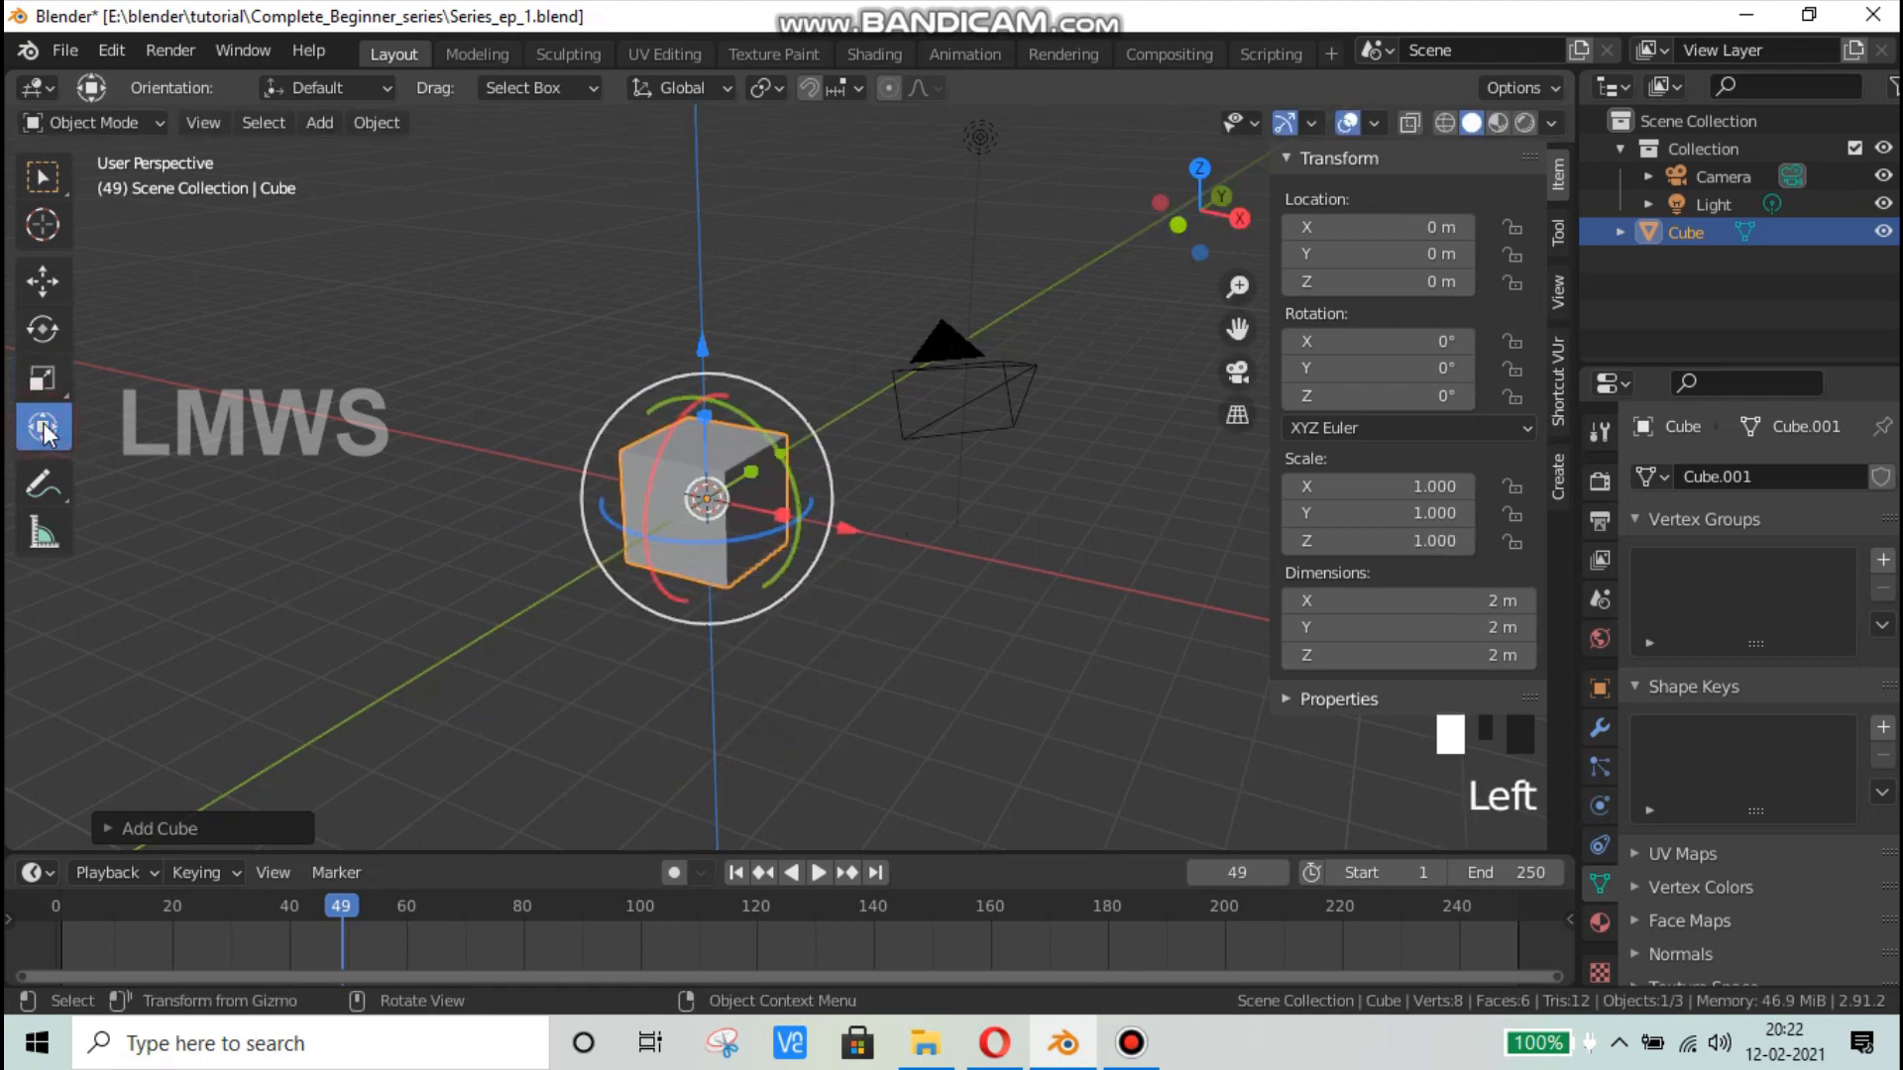
scroll(844, 533, up, 2)
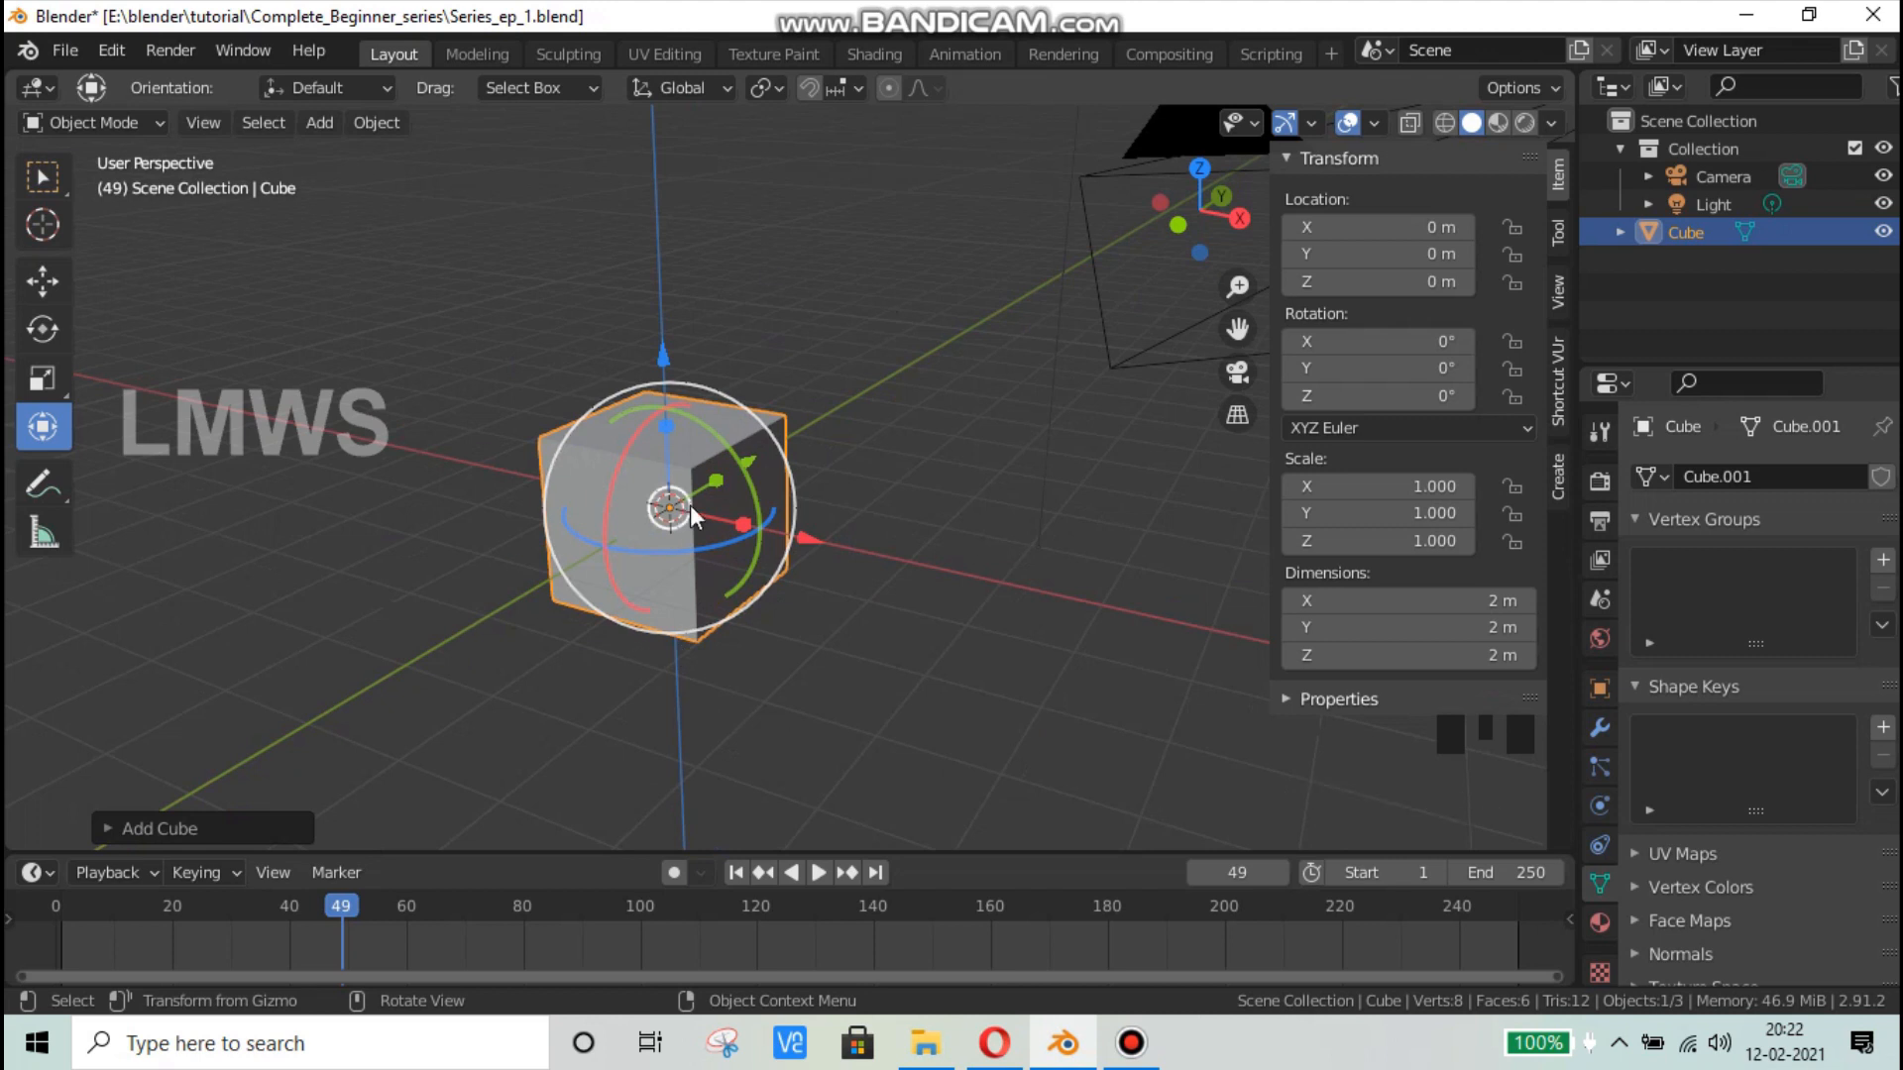
key(n)
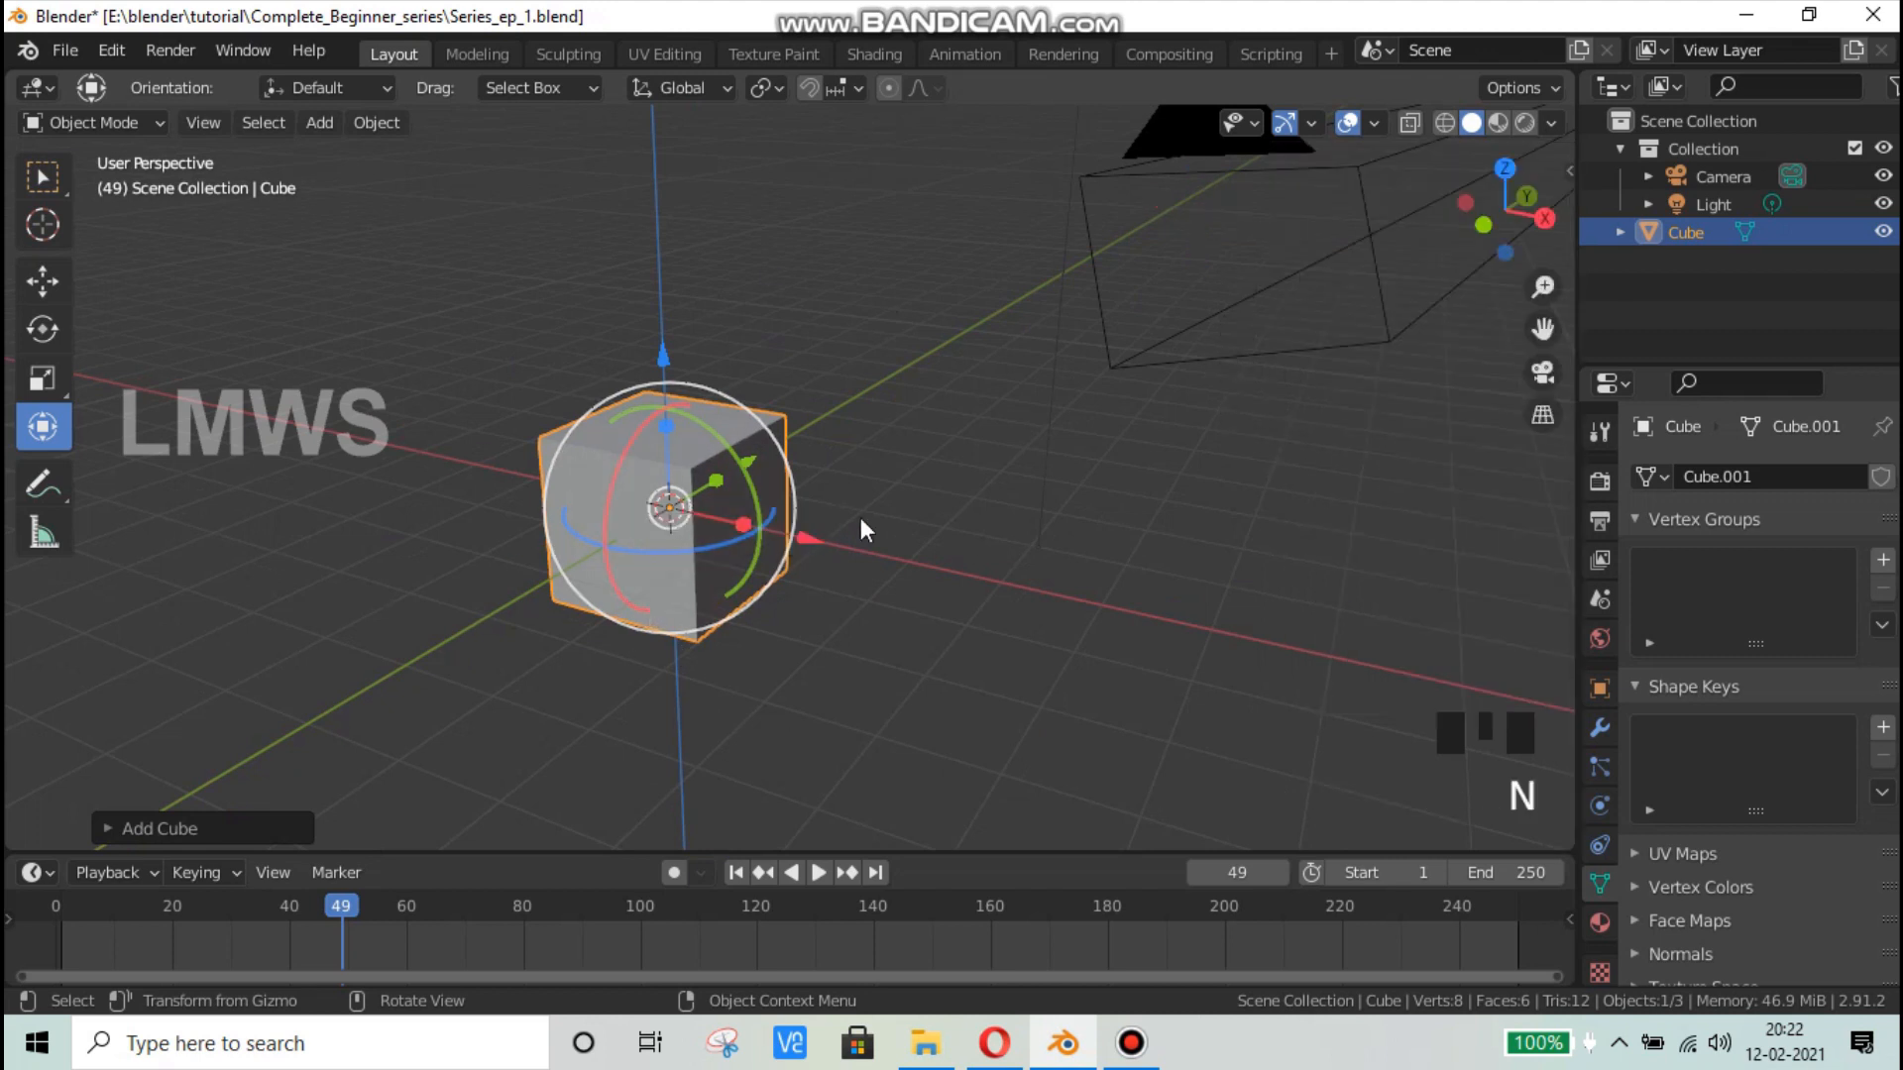
Step: Delete the cube and switch back to the selection tool
key(x)
double_click(40, 176)
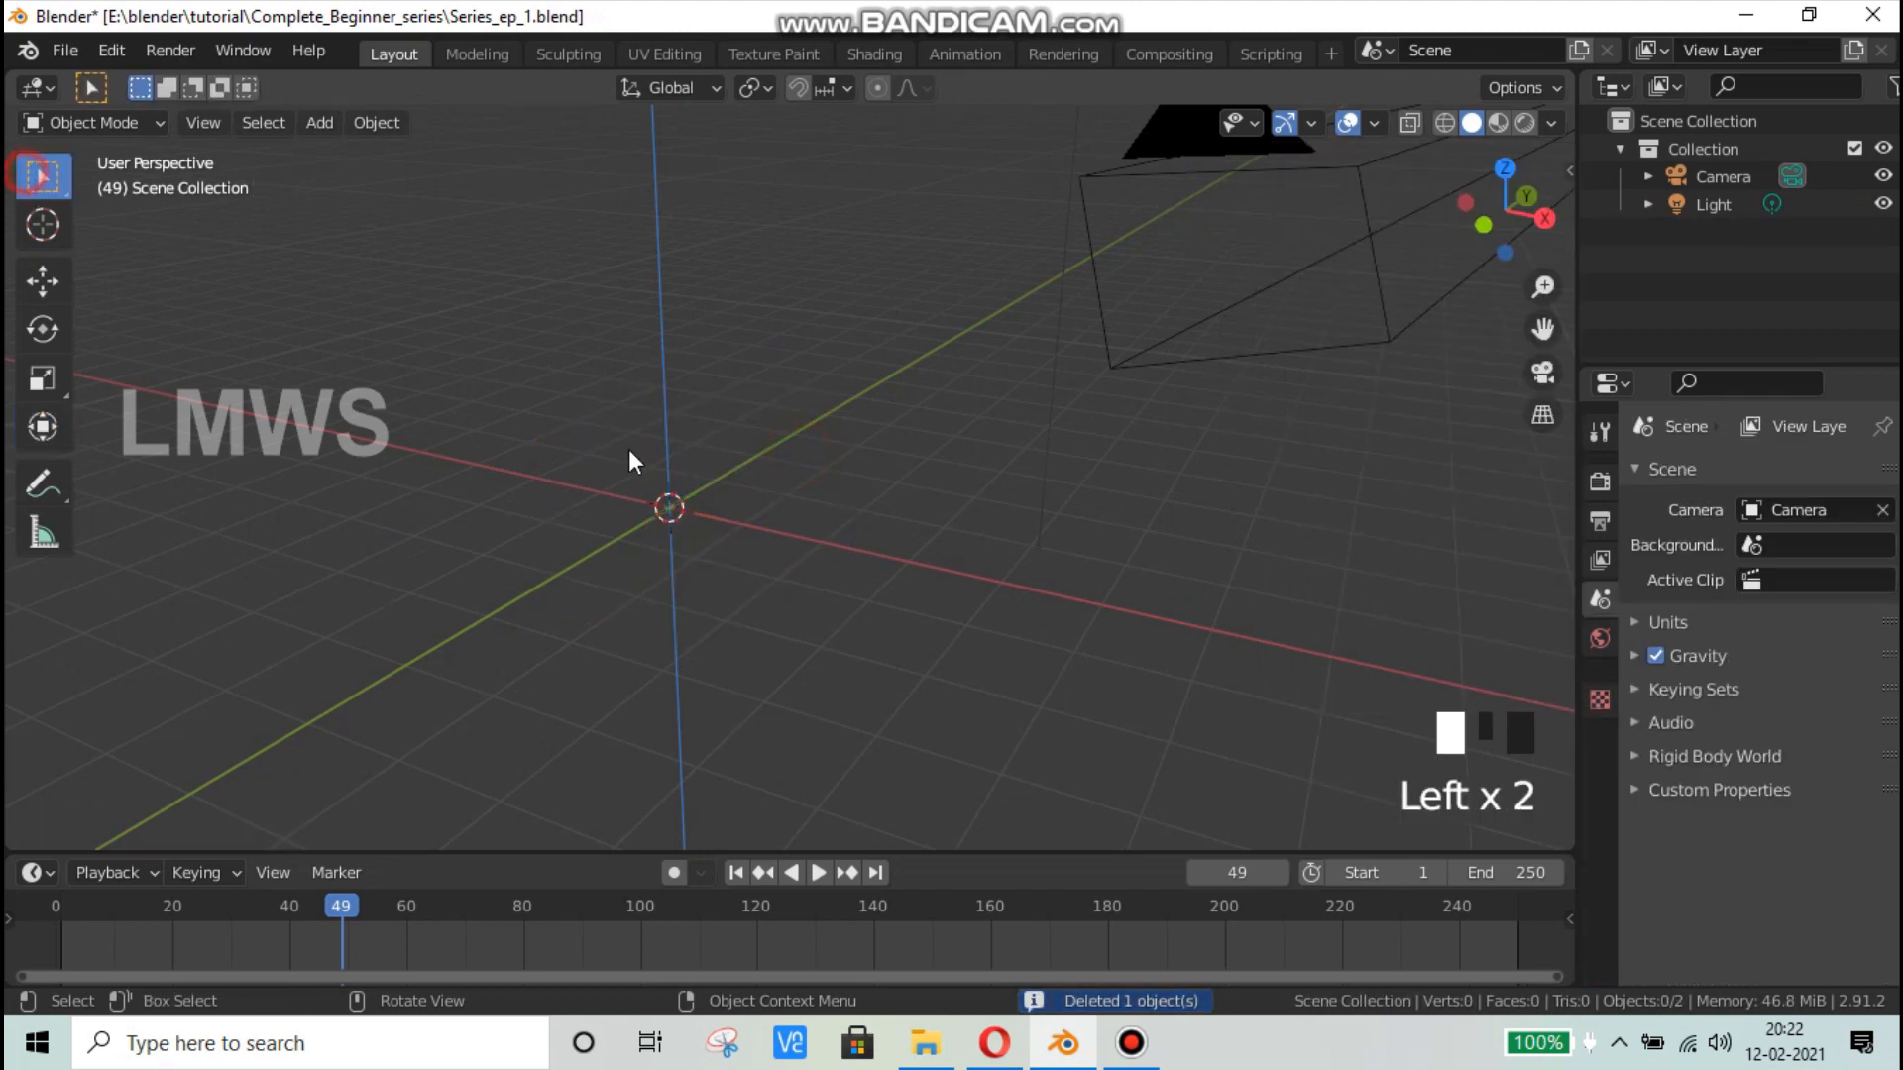
scroll(687, 491, up, 2)
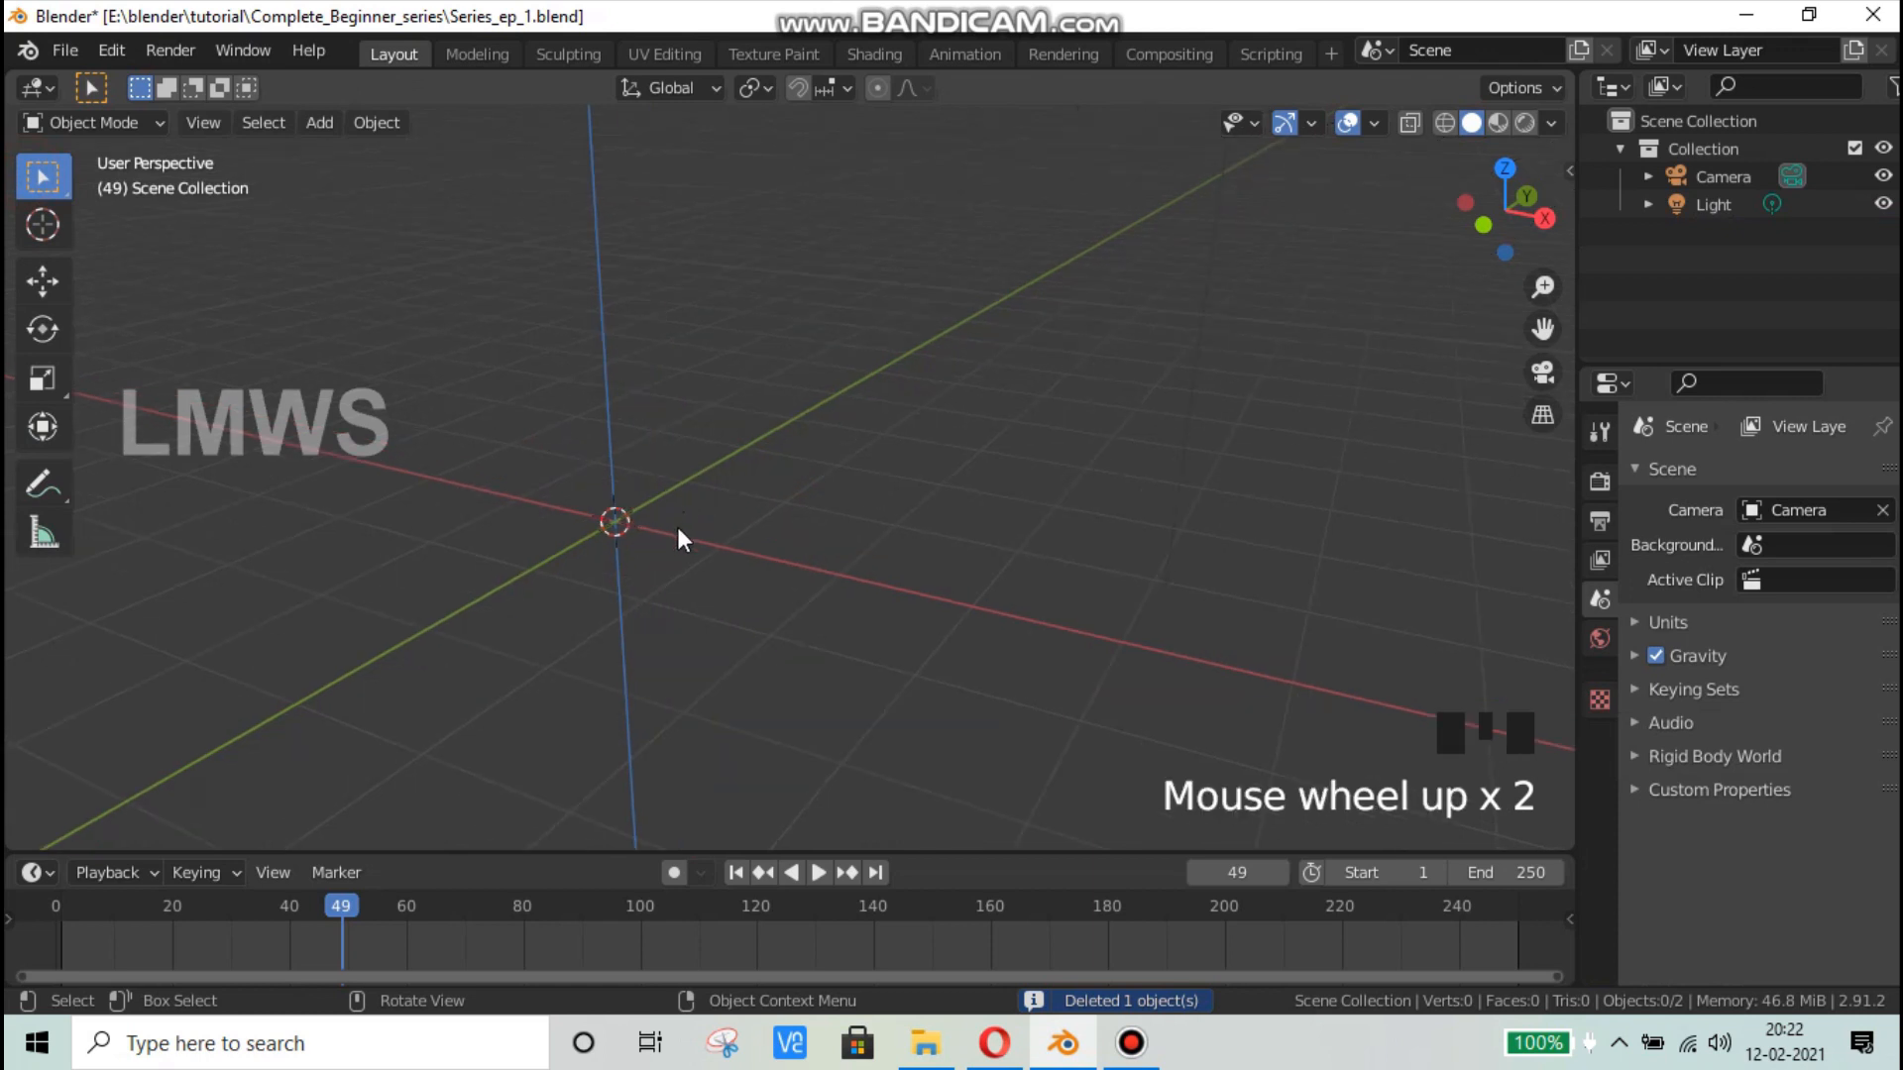
scroll(676, 527, down, 2)
Step: Save the file and add a new cube mesh at the world origin
key(ctrl+s)
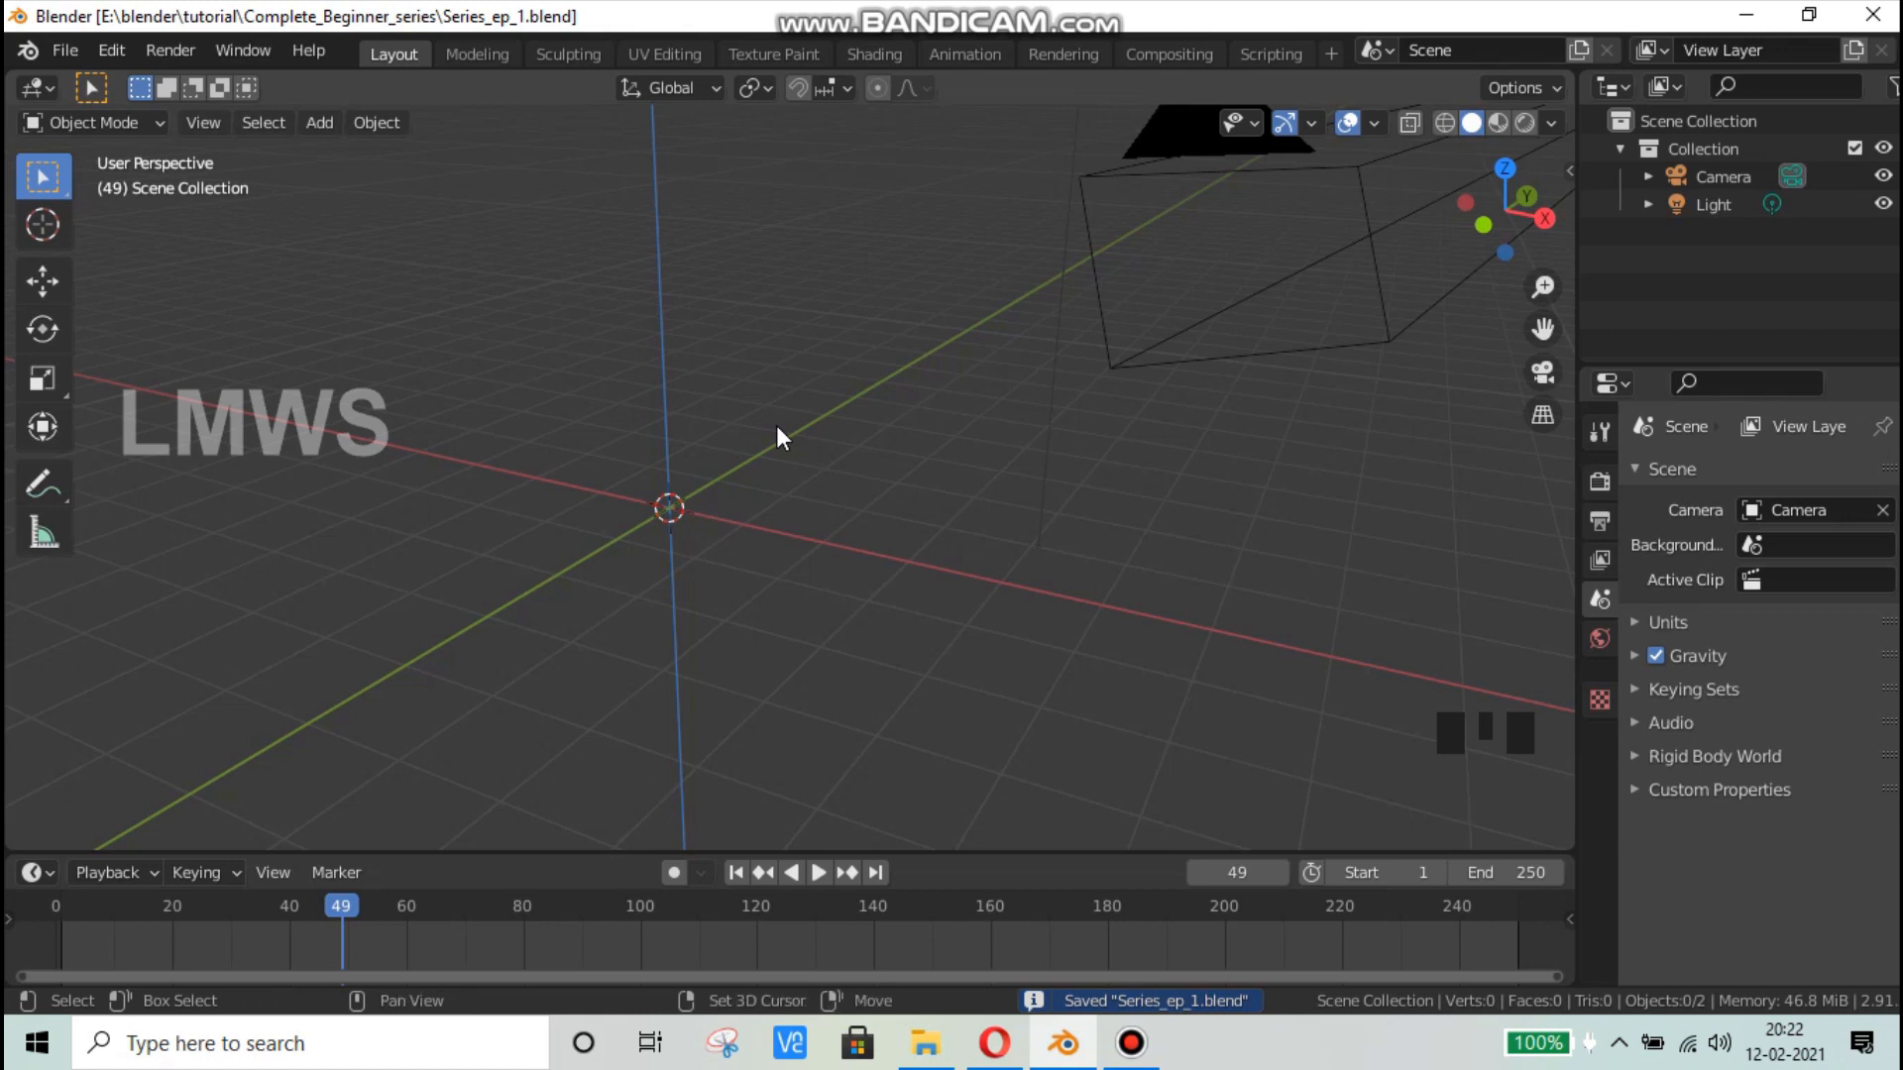
key(shift+a)
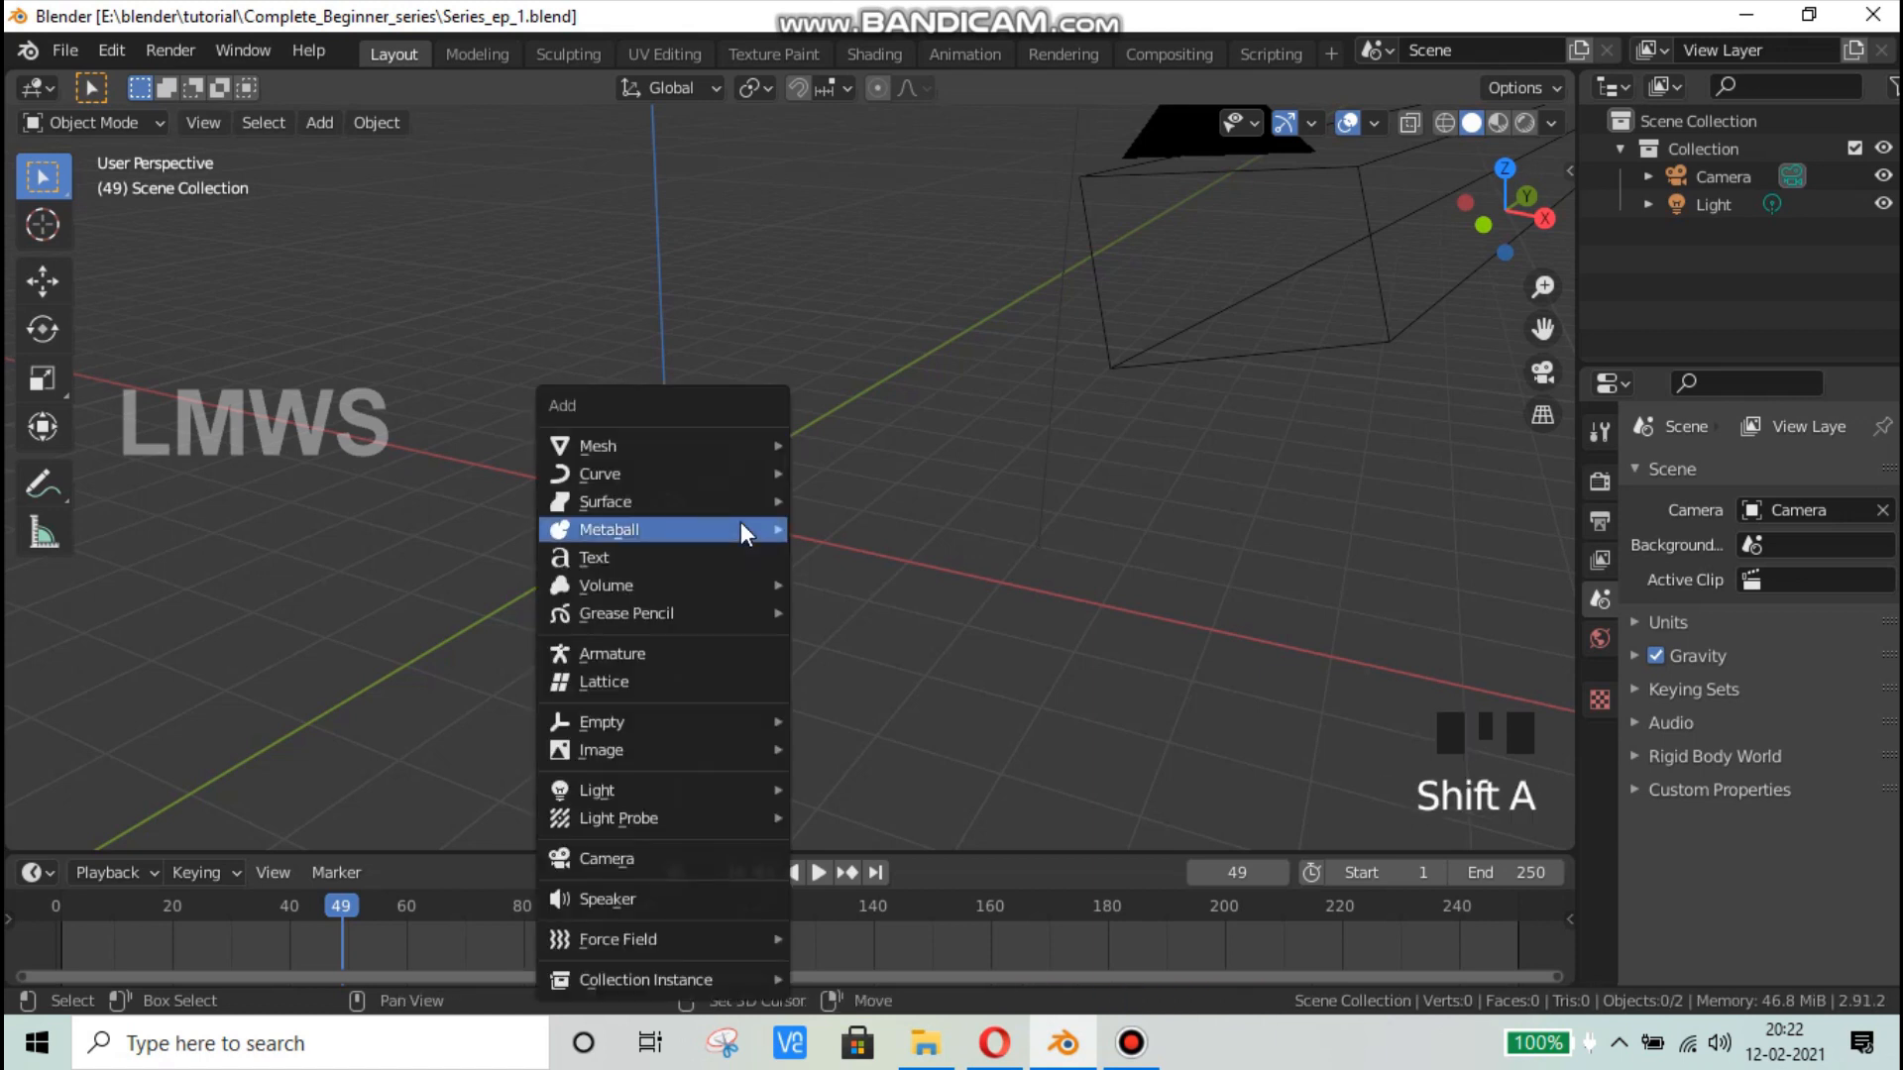
mouse_move(716, 445)
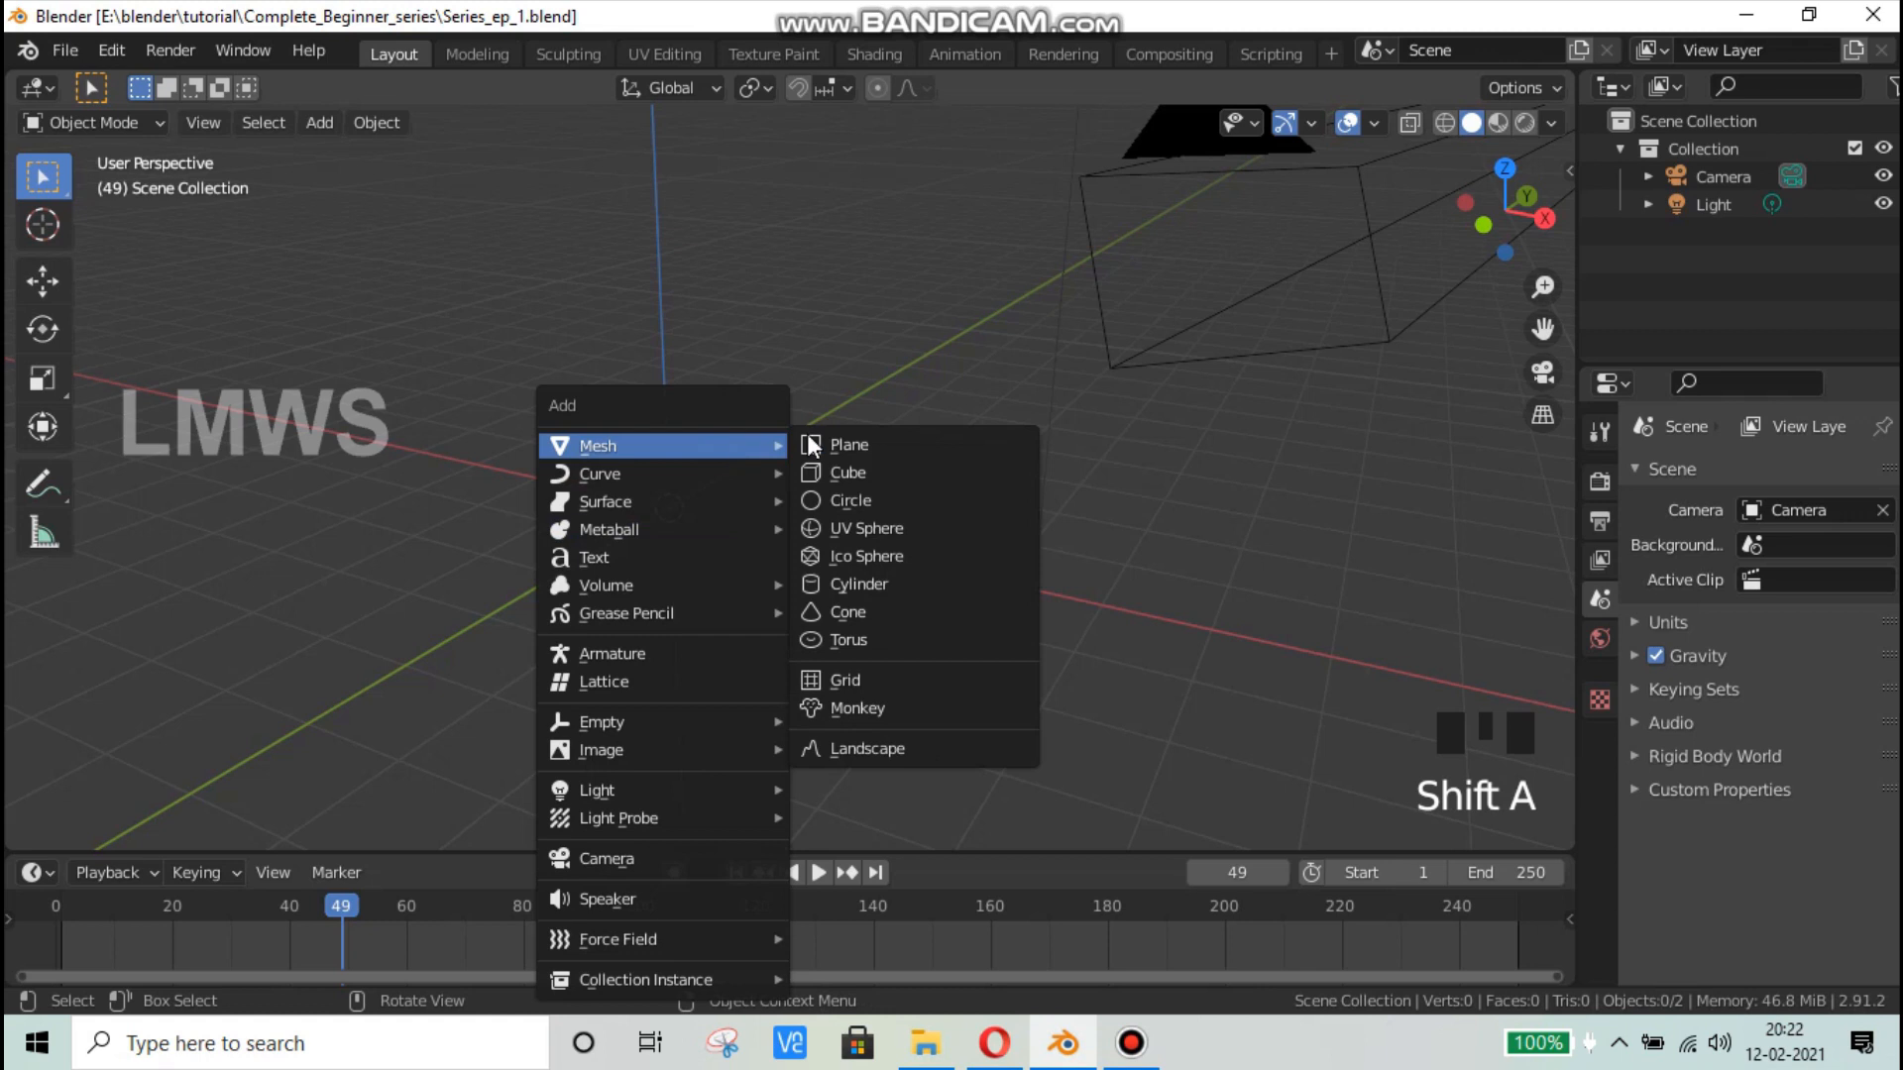
click(878, 471)
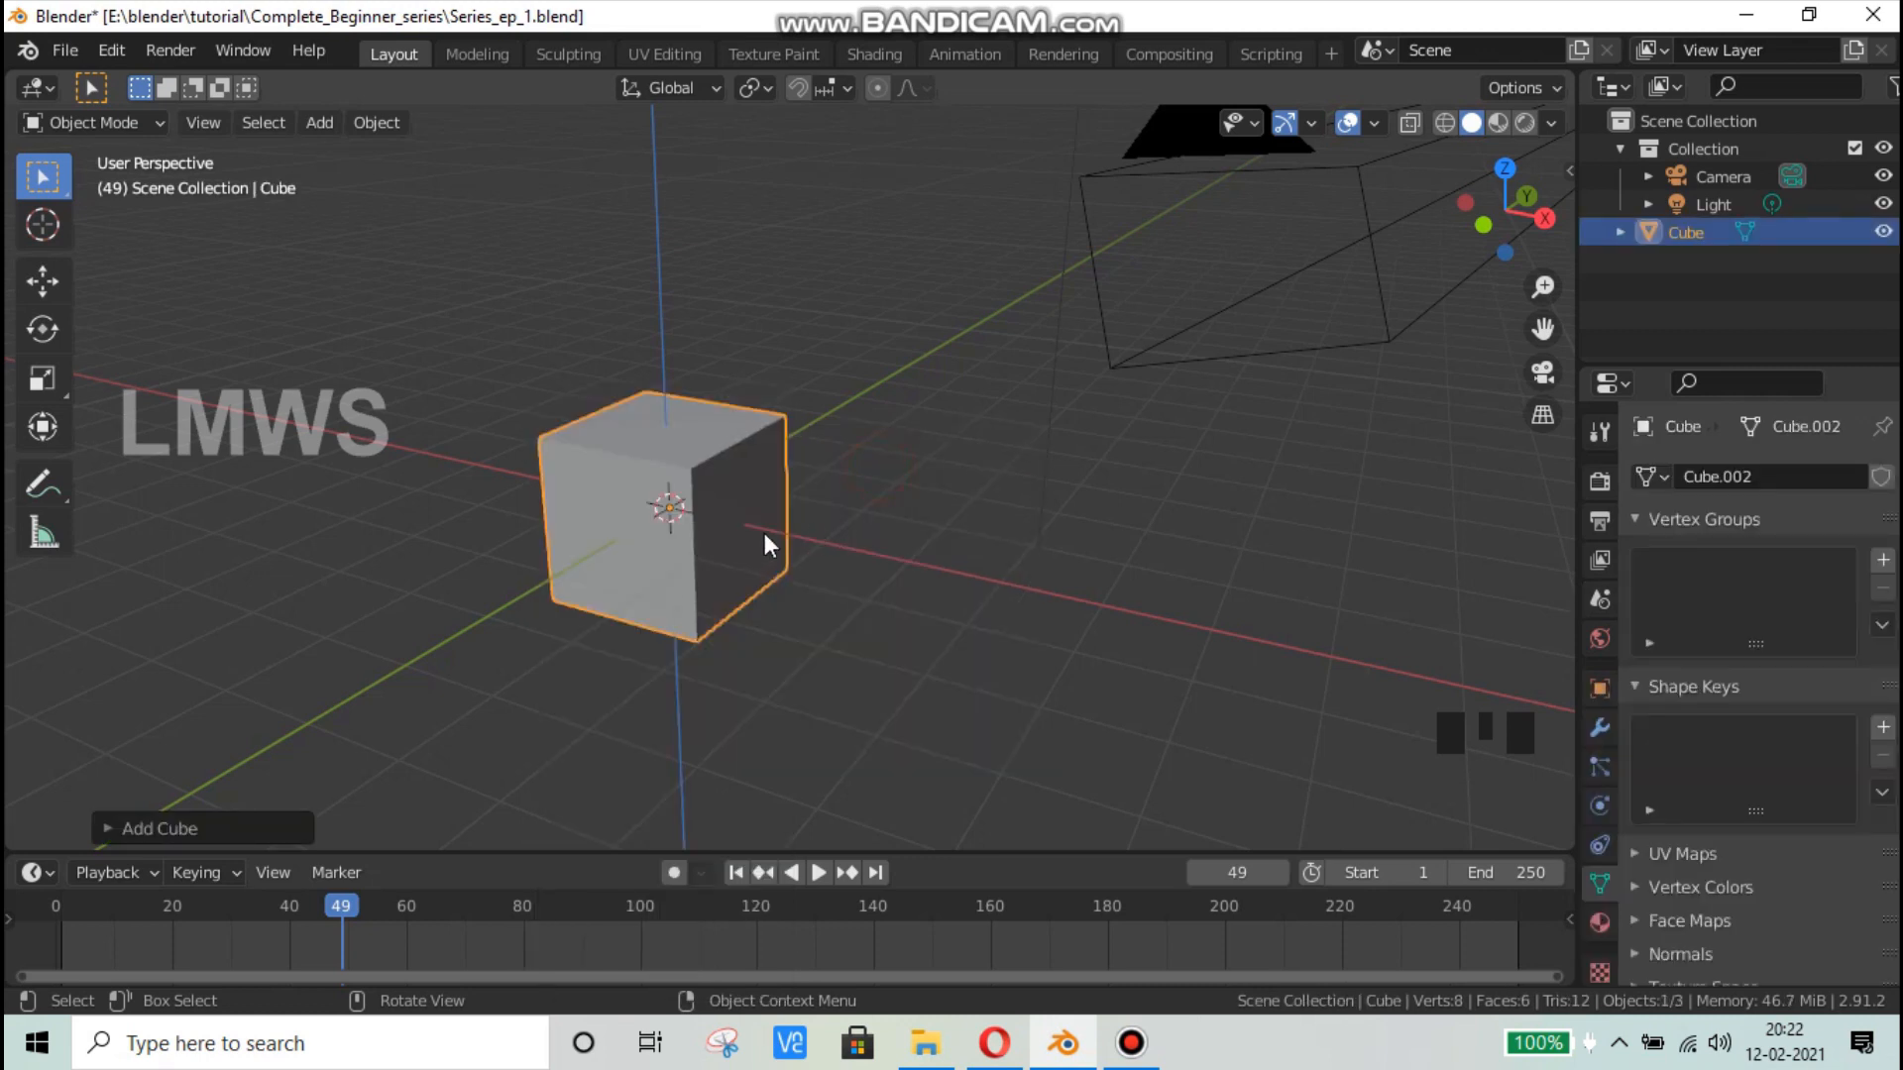
Step: Move the cube away from the origin toward negative X, keeping the global Z axis locked
scroll(792, 499, down, 2)
key(g)
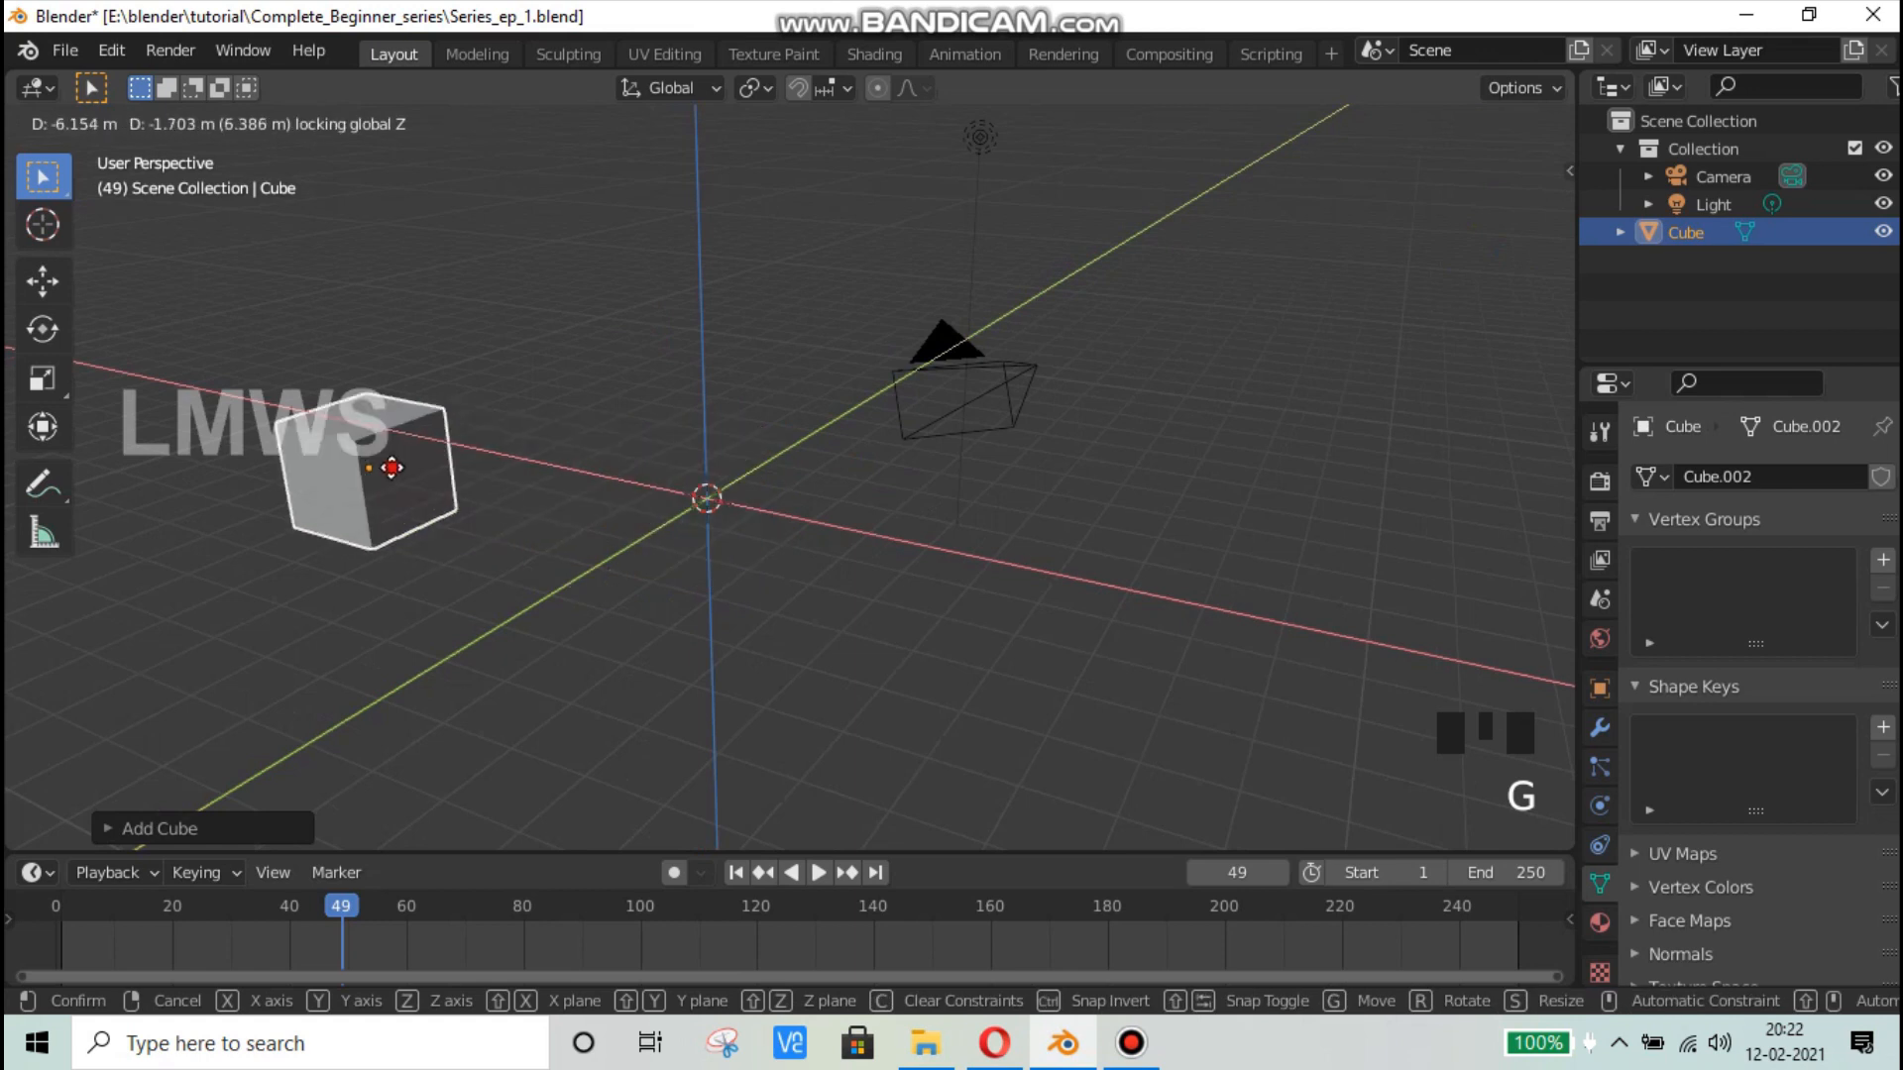
click(332, 468)
Step: Add a UV sphere mesh at the world origin and move it away toward positive X
key(shift+a)
mouse_move(849, 410)
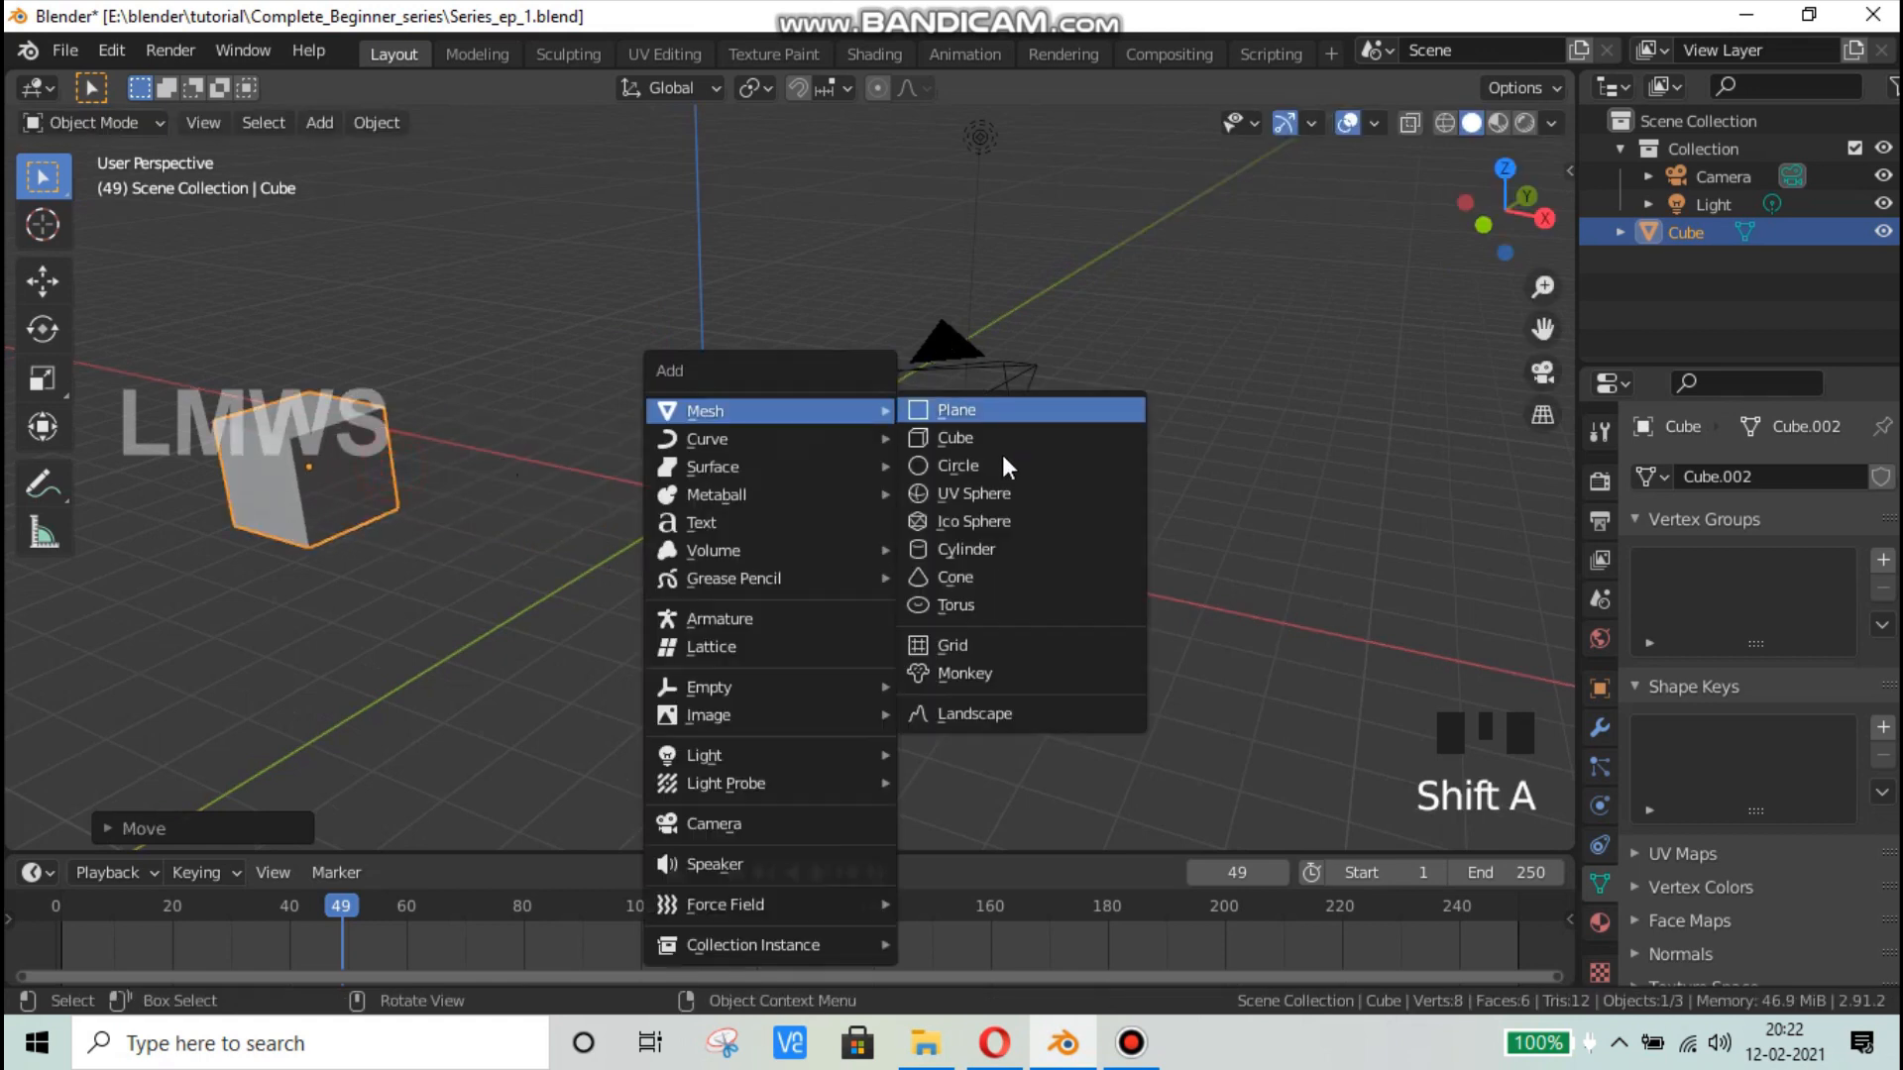
click(959, 494)
scroll(706, 563, up, 3)
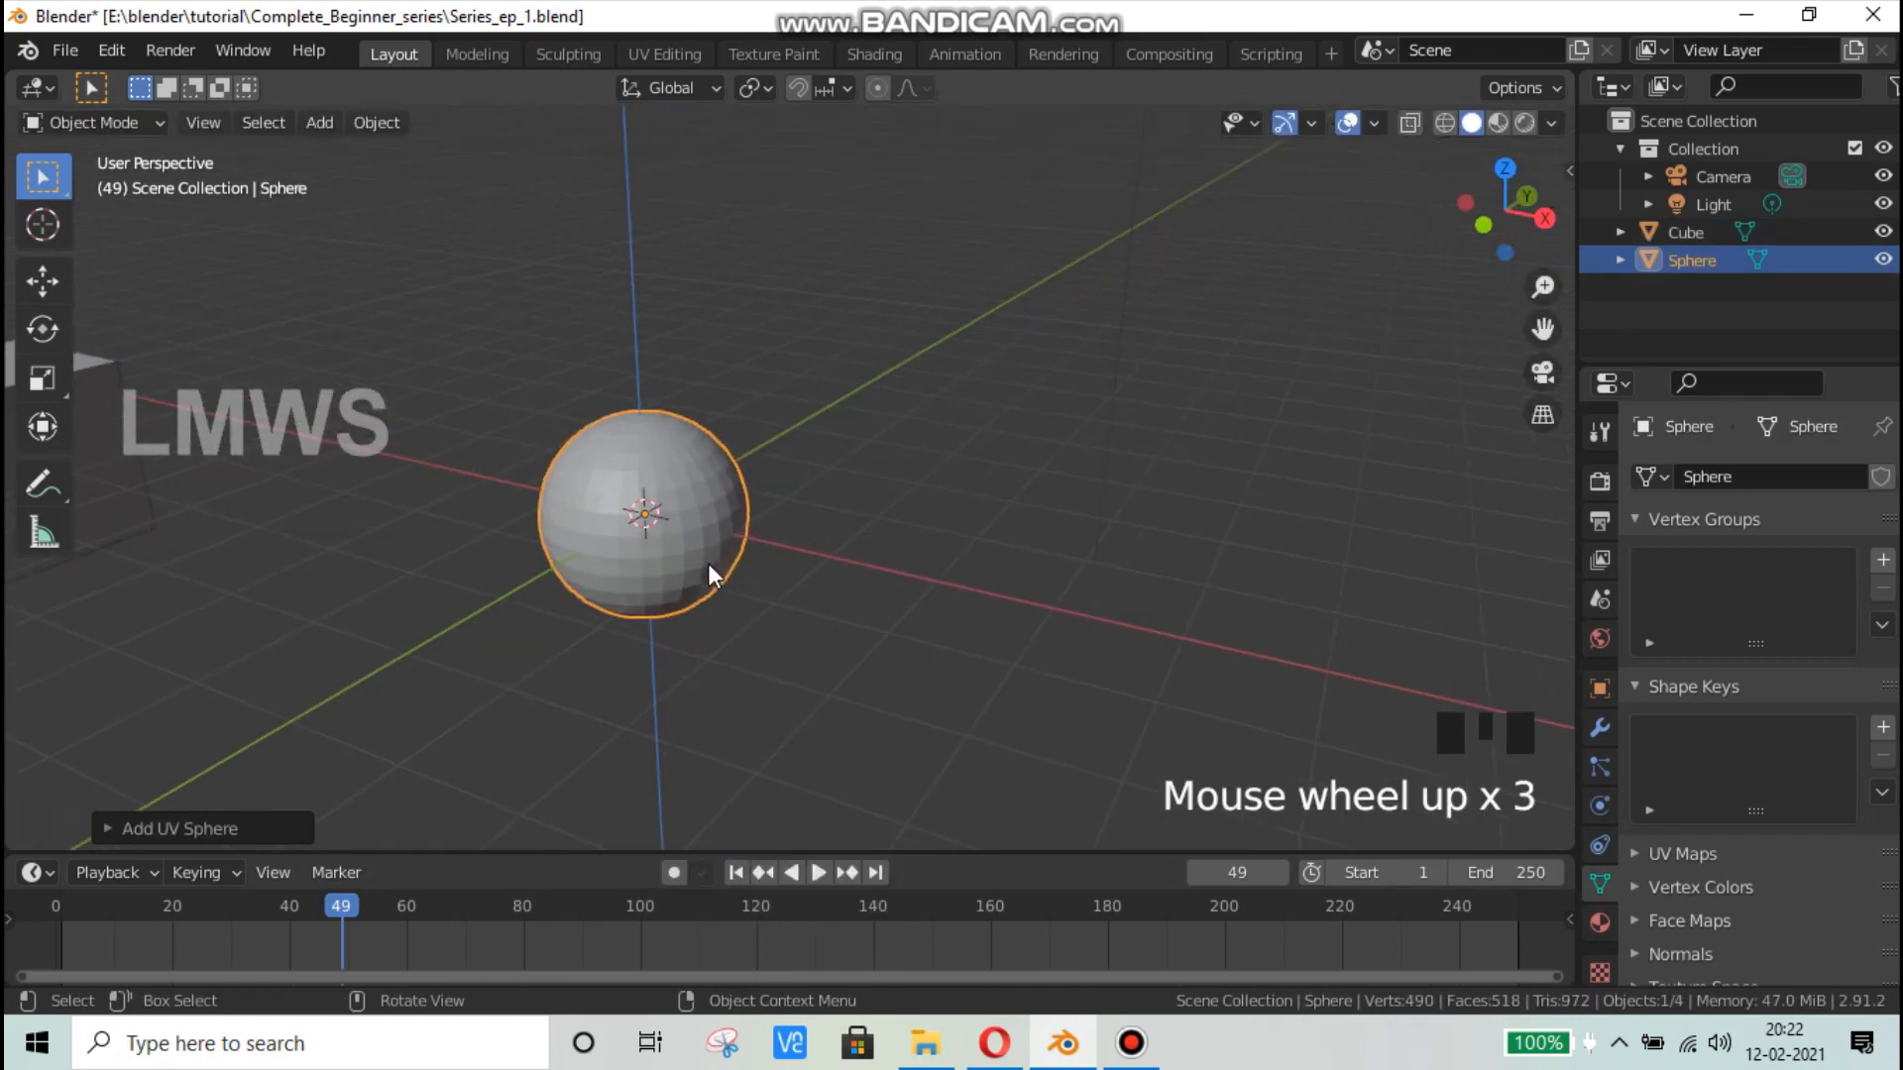
key(g)
click(1189, 545)
Step: Add an ico sphere mesh at the world origin and move it behind and above the UV sphere
key(shift+a)
mouse_move(798, 285)
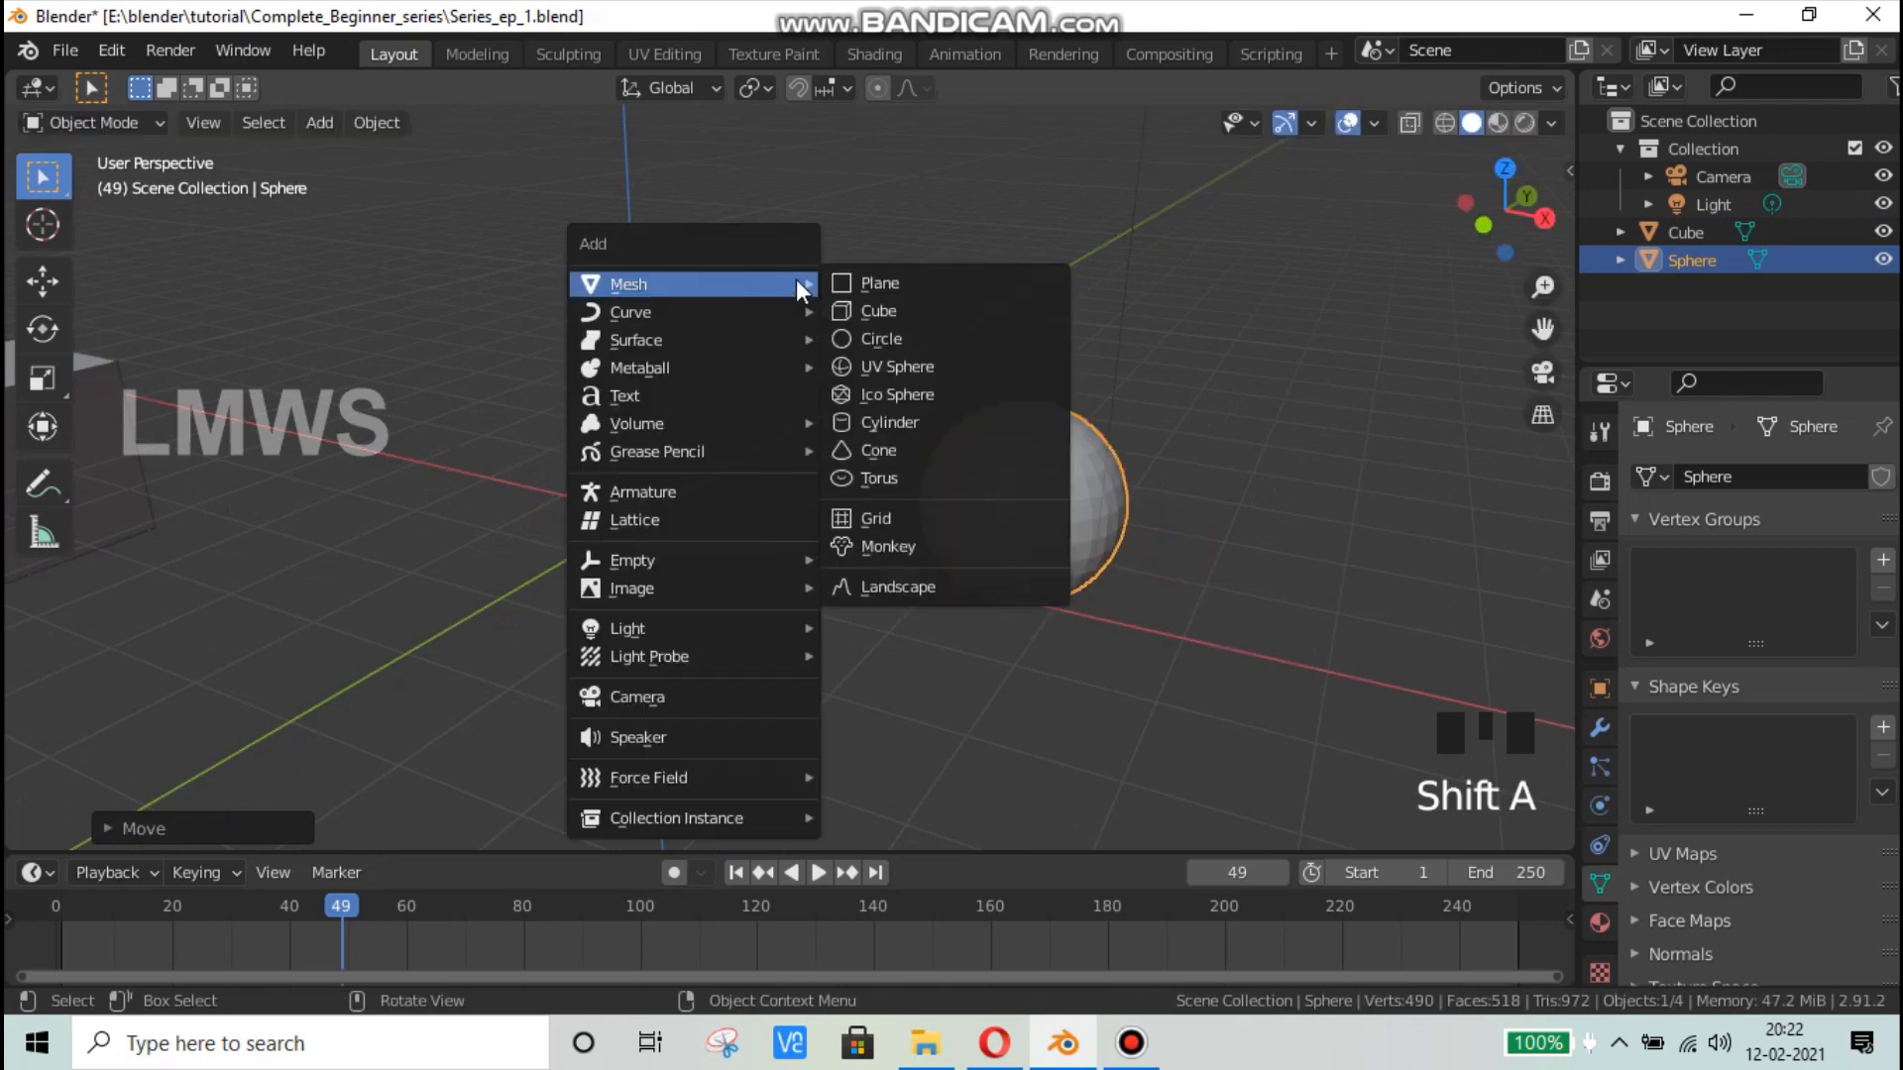
click(897, 393)
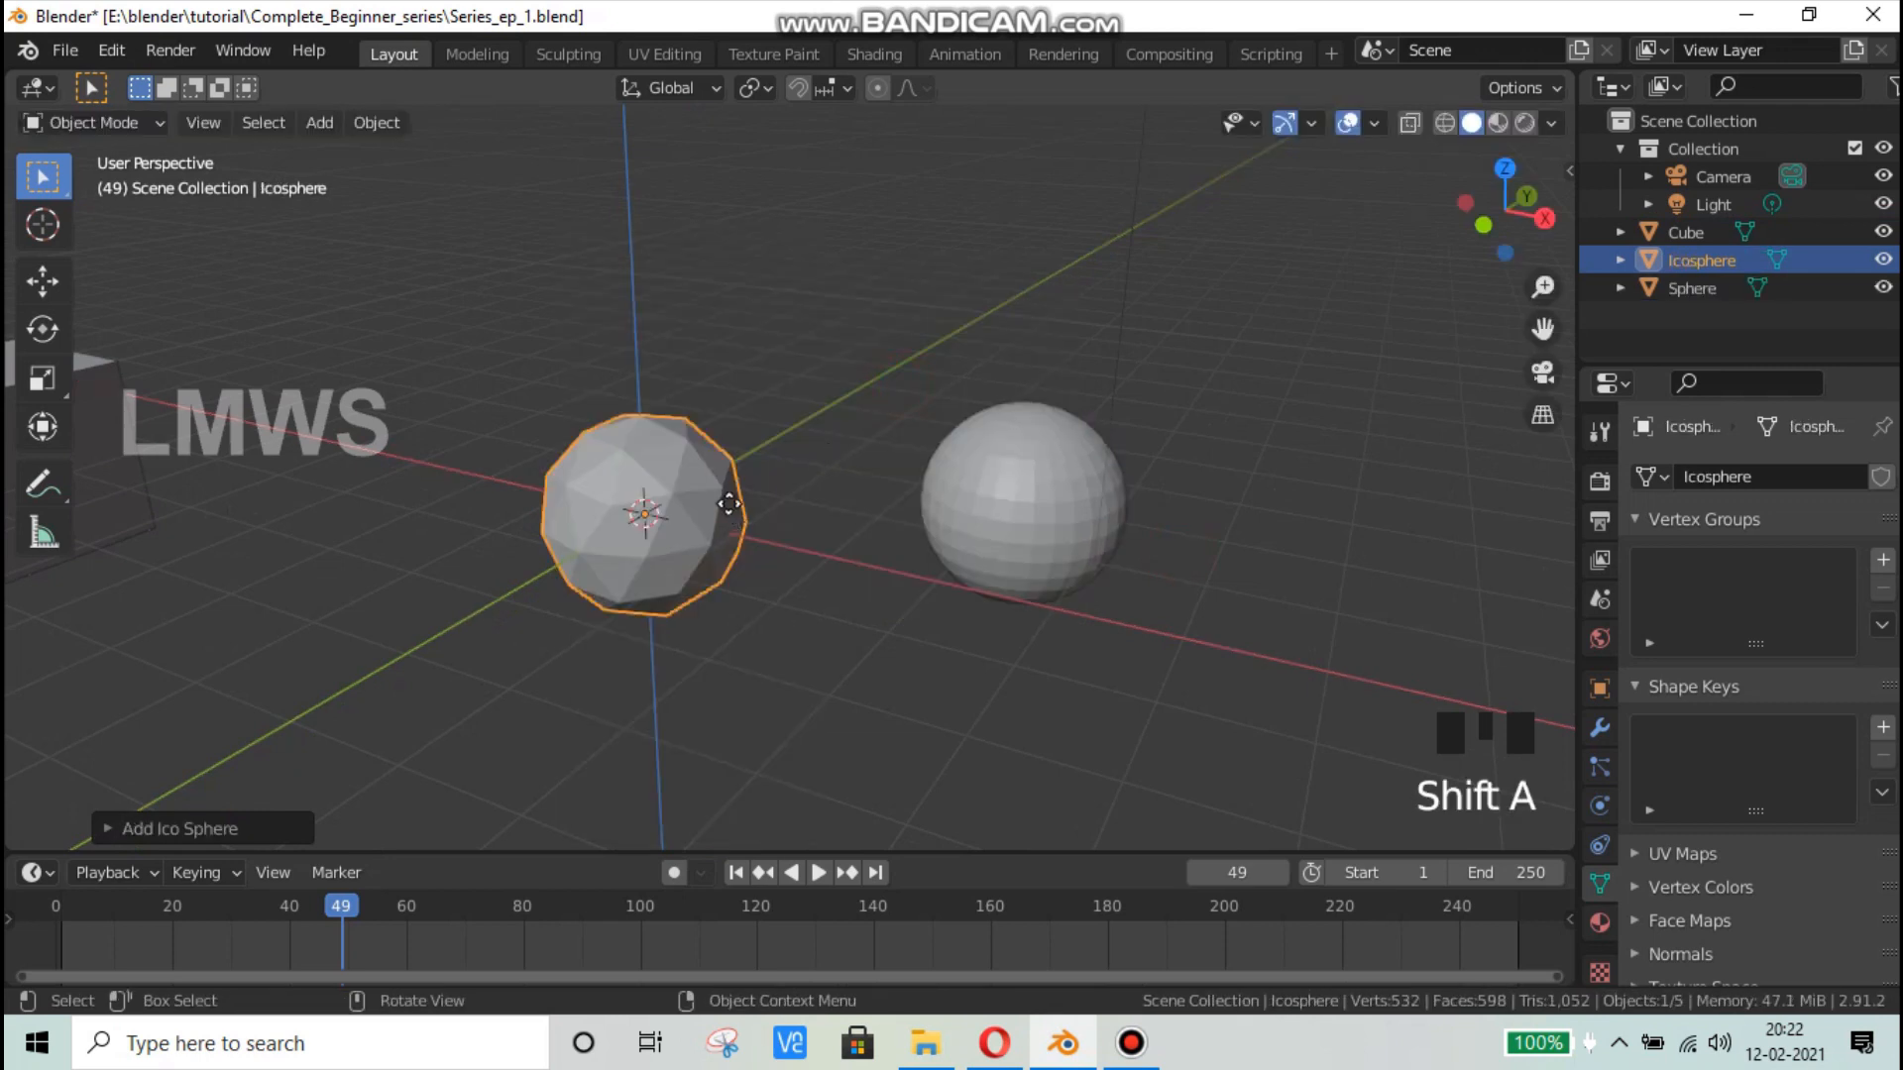
key(g)
click(986, 260)
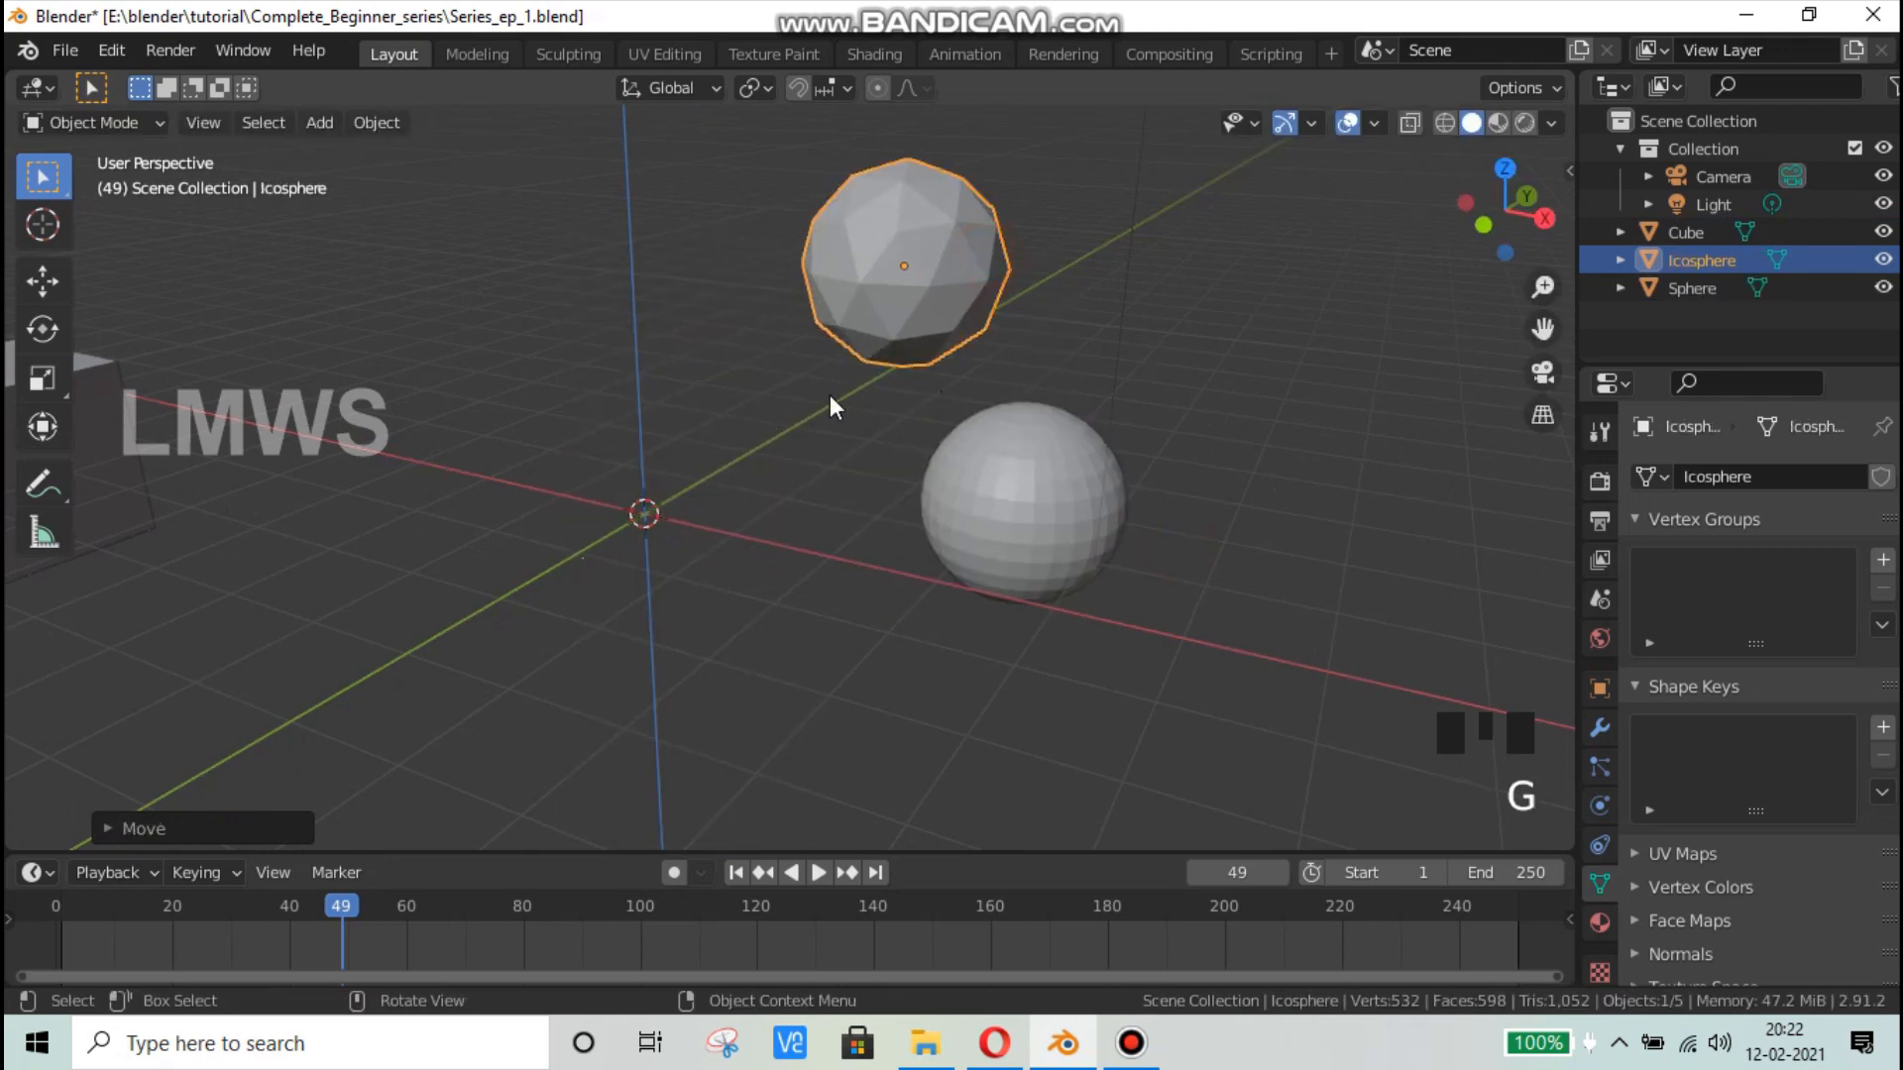
scroll(686, 494, down, 3)
scroll(651, 510, up, 3)
scroll(808, 305, down, 2)
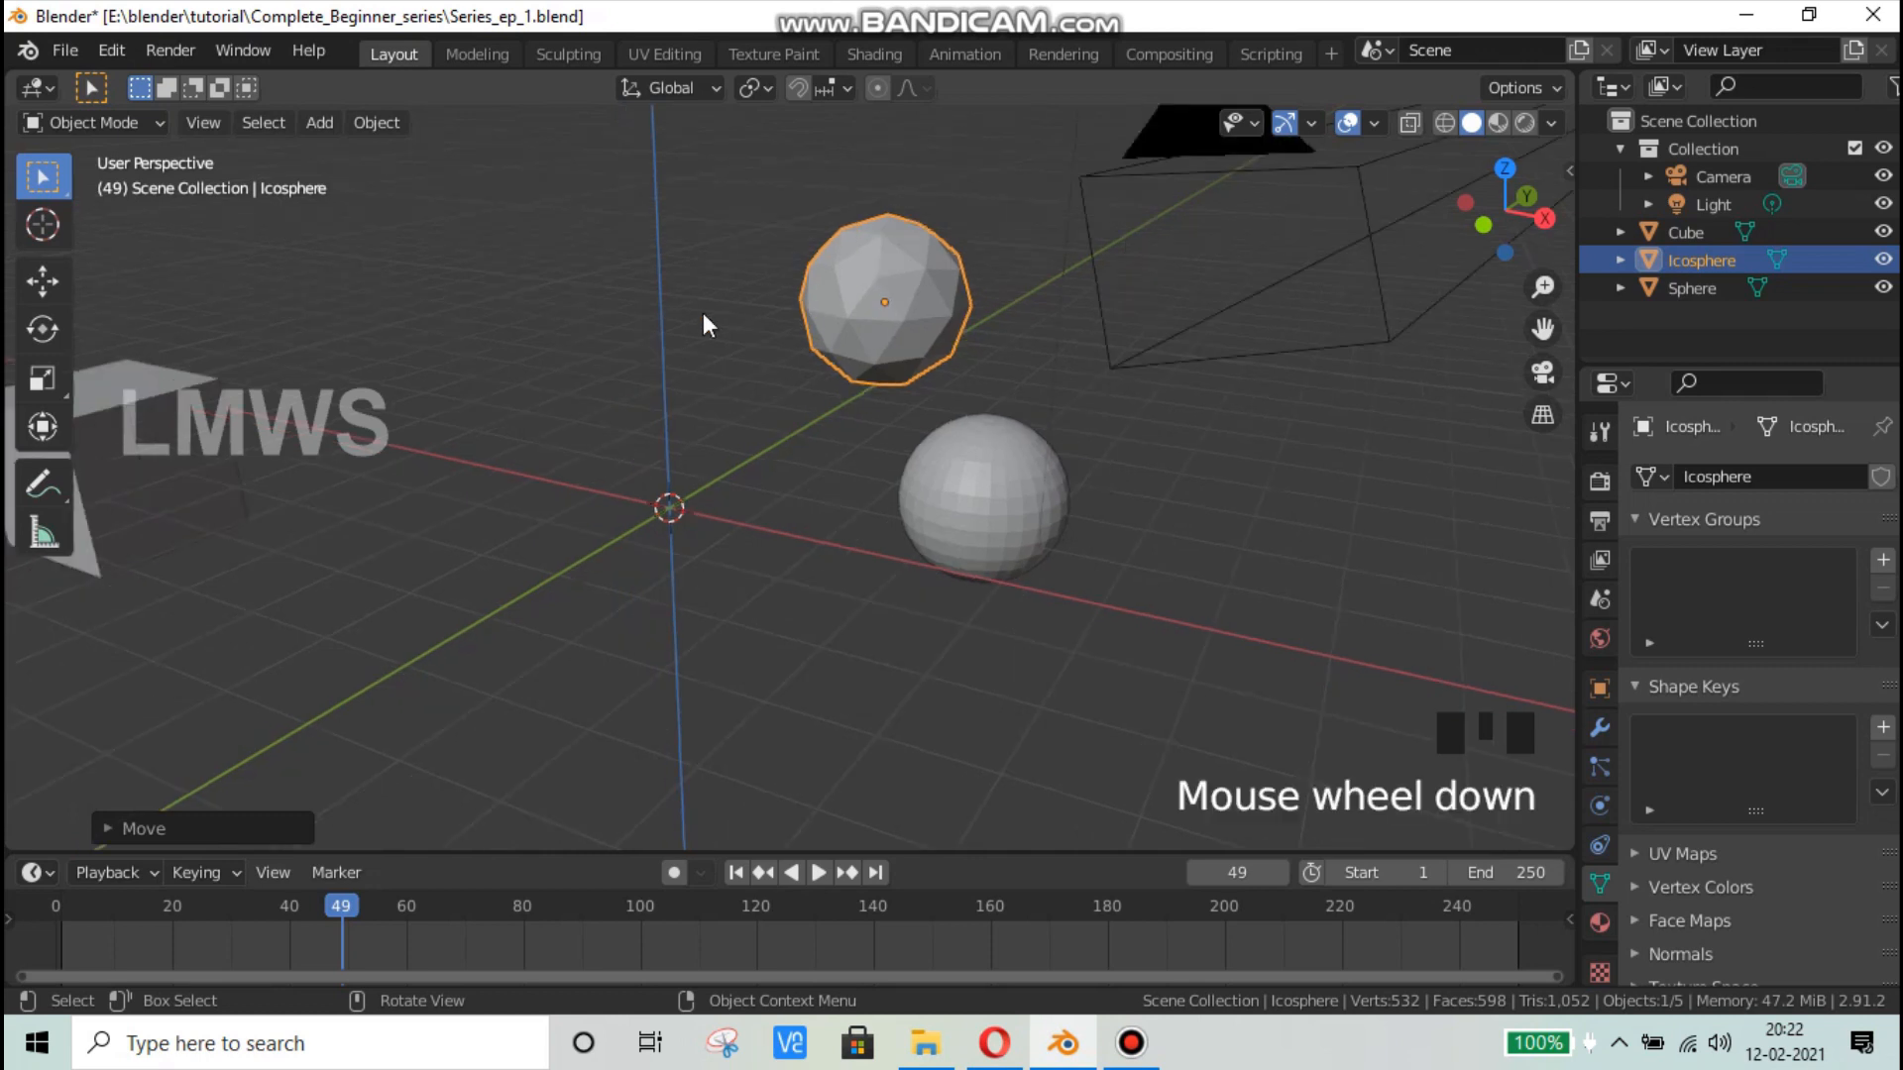
Step: Place the 3D cursor in the empty space between the cube and the ico sphere and add a cone mesh there
click(41, 225)
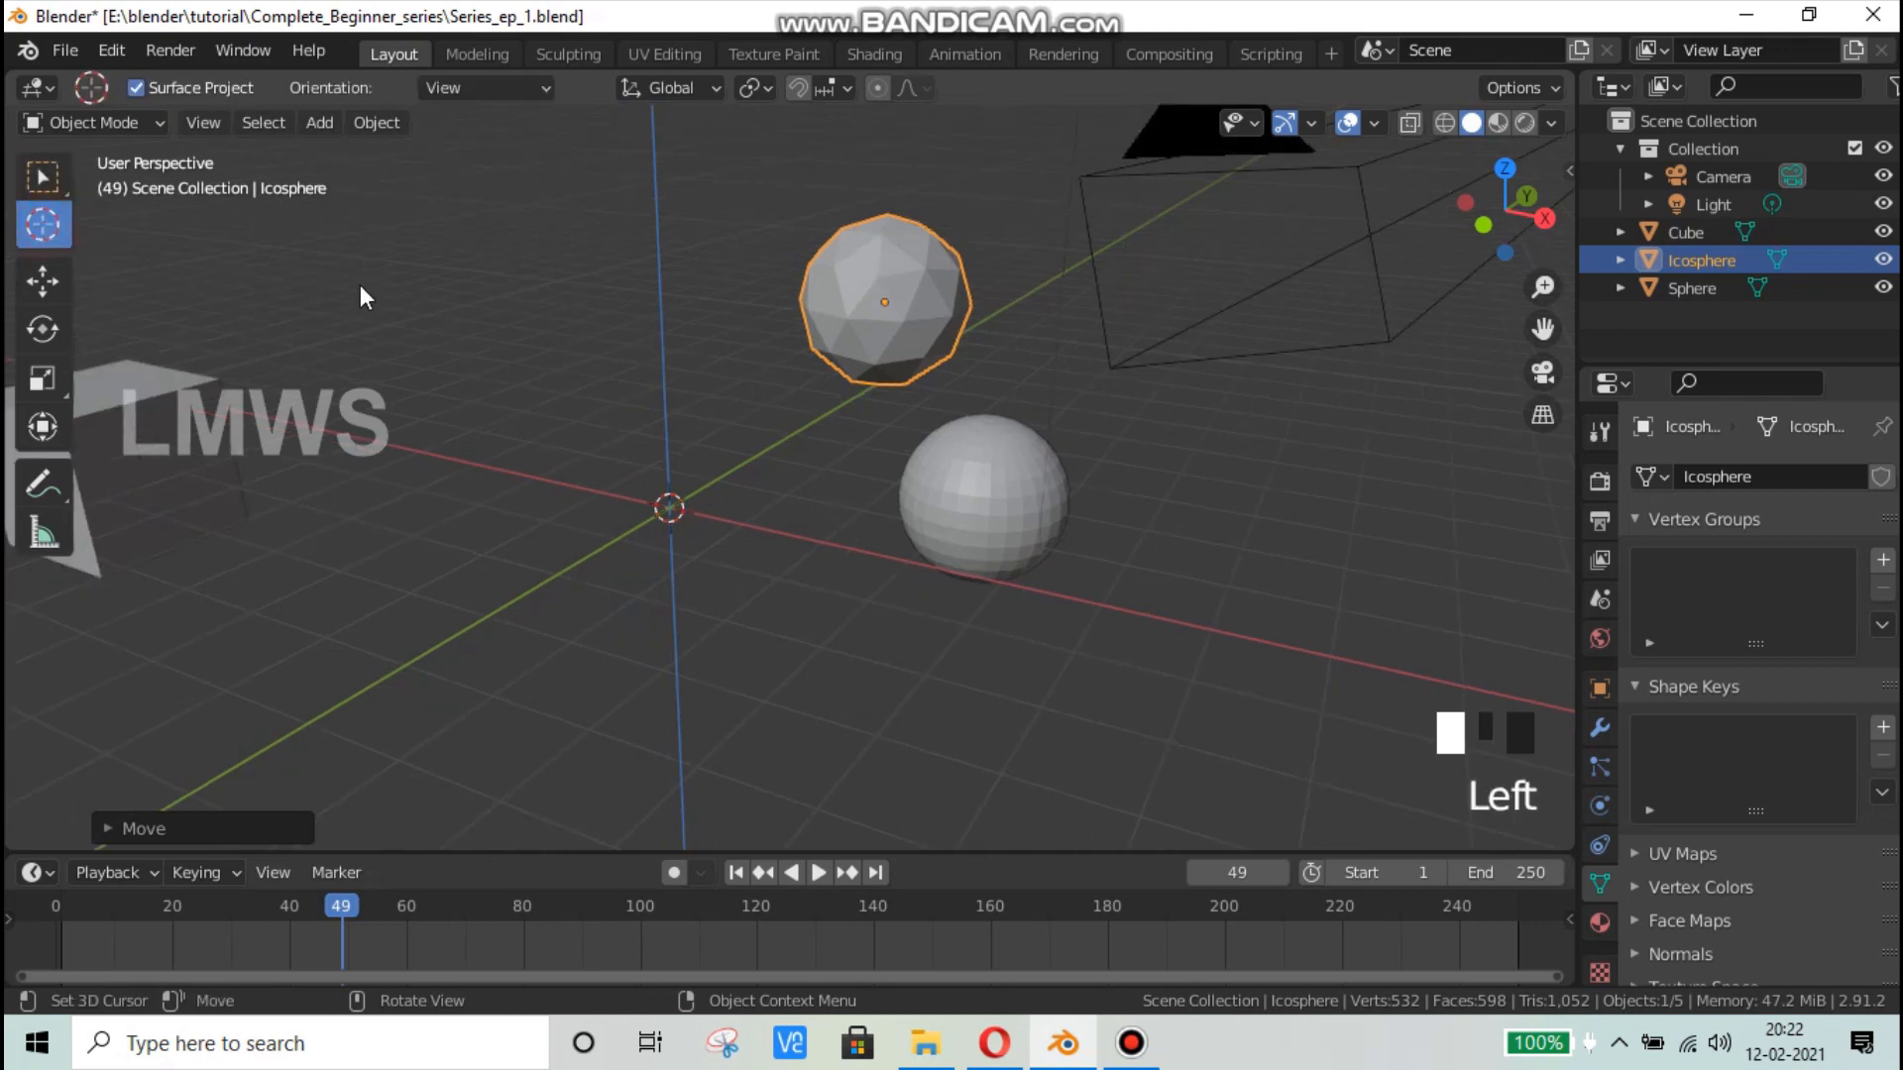
click(393, 332)
middle_drag(440, 399, 536, 406)
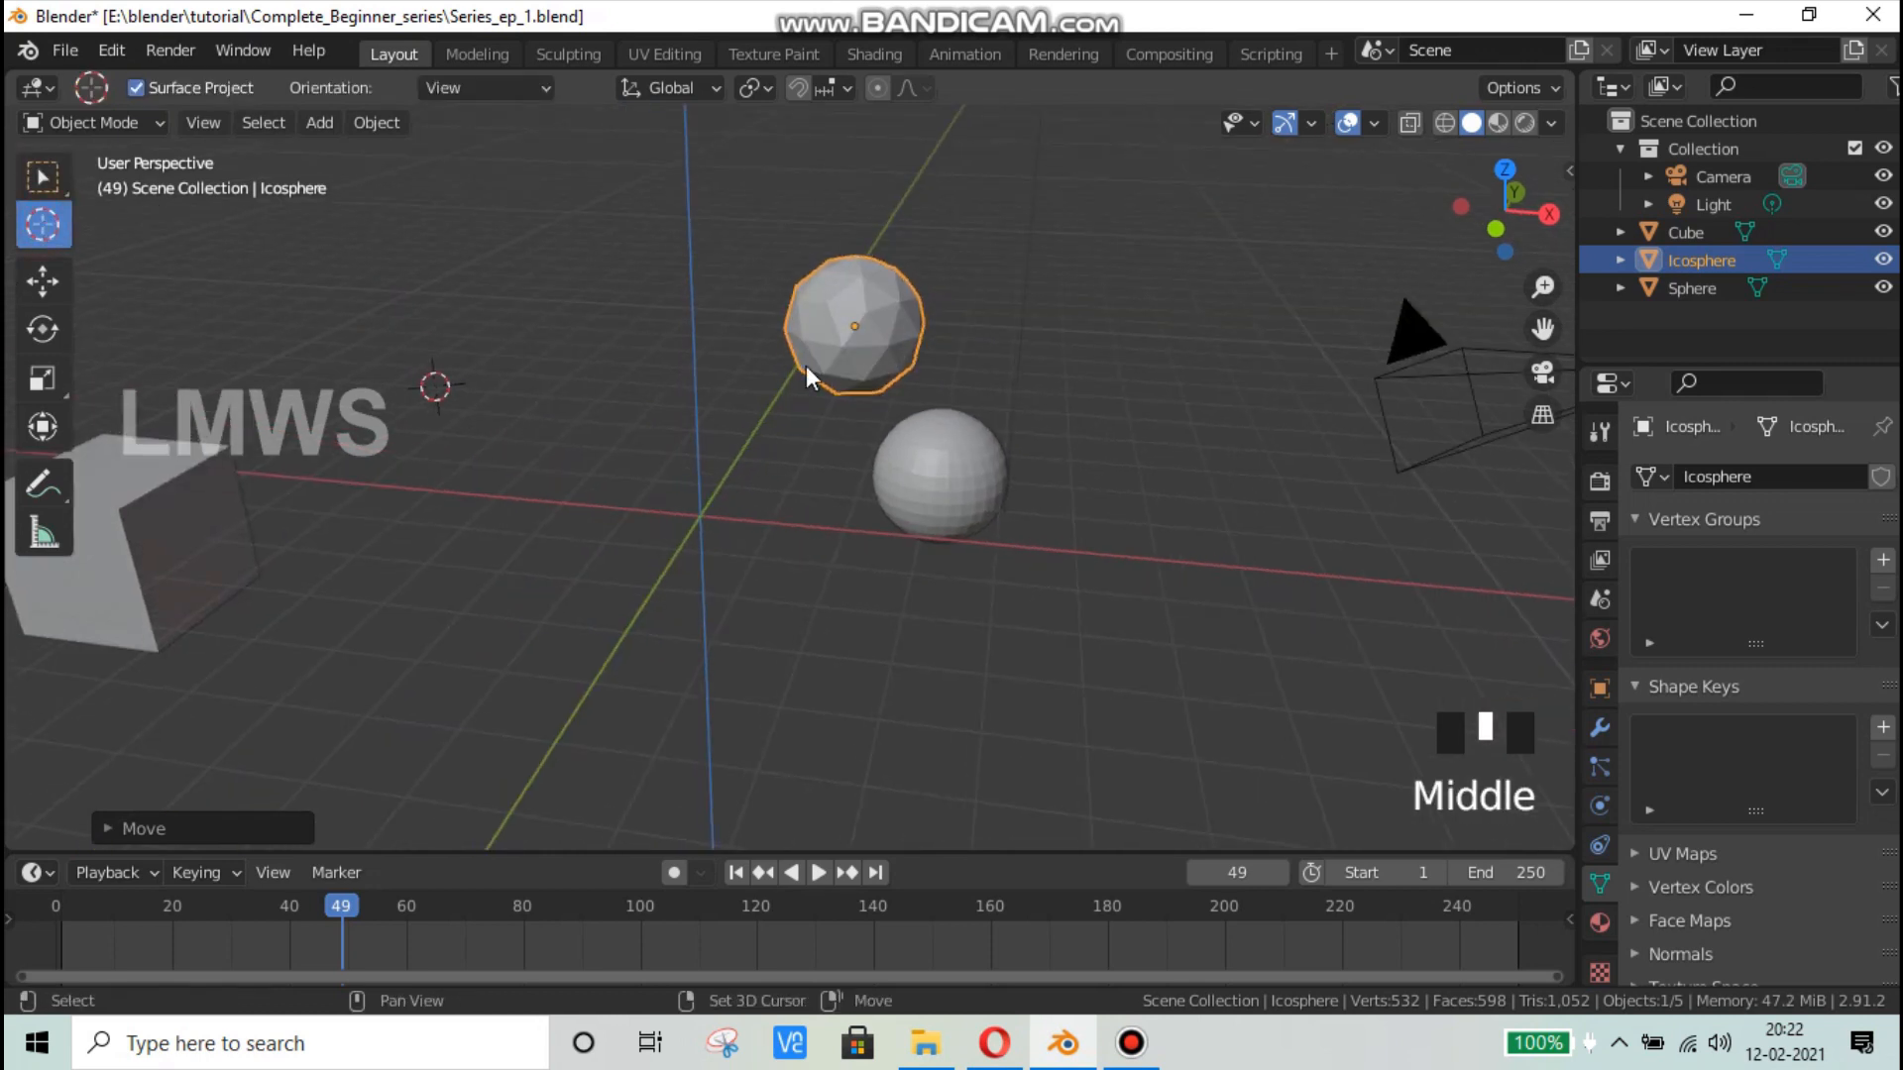
key(shift+a)
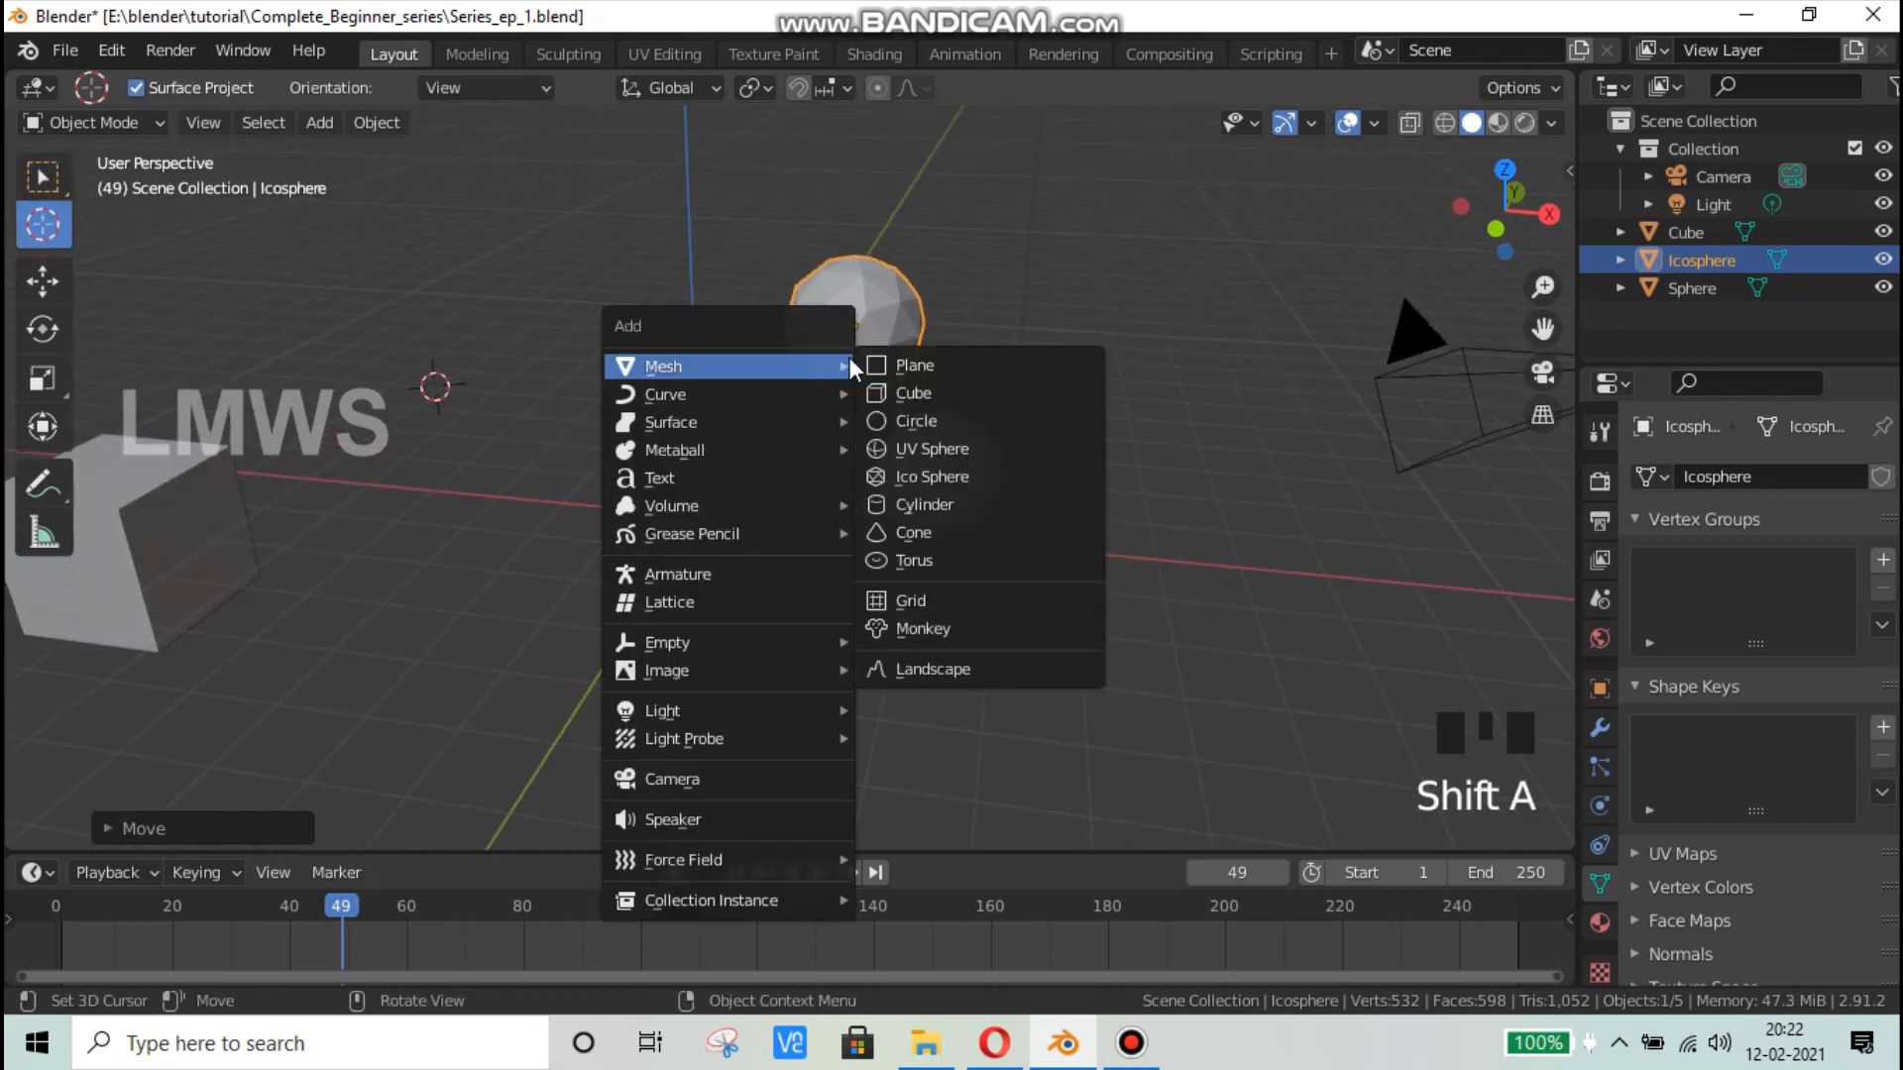
click(914, 534)
scroll(543, 461, up, 3)
scroll(541, 466, down, 4)
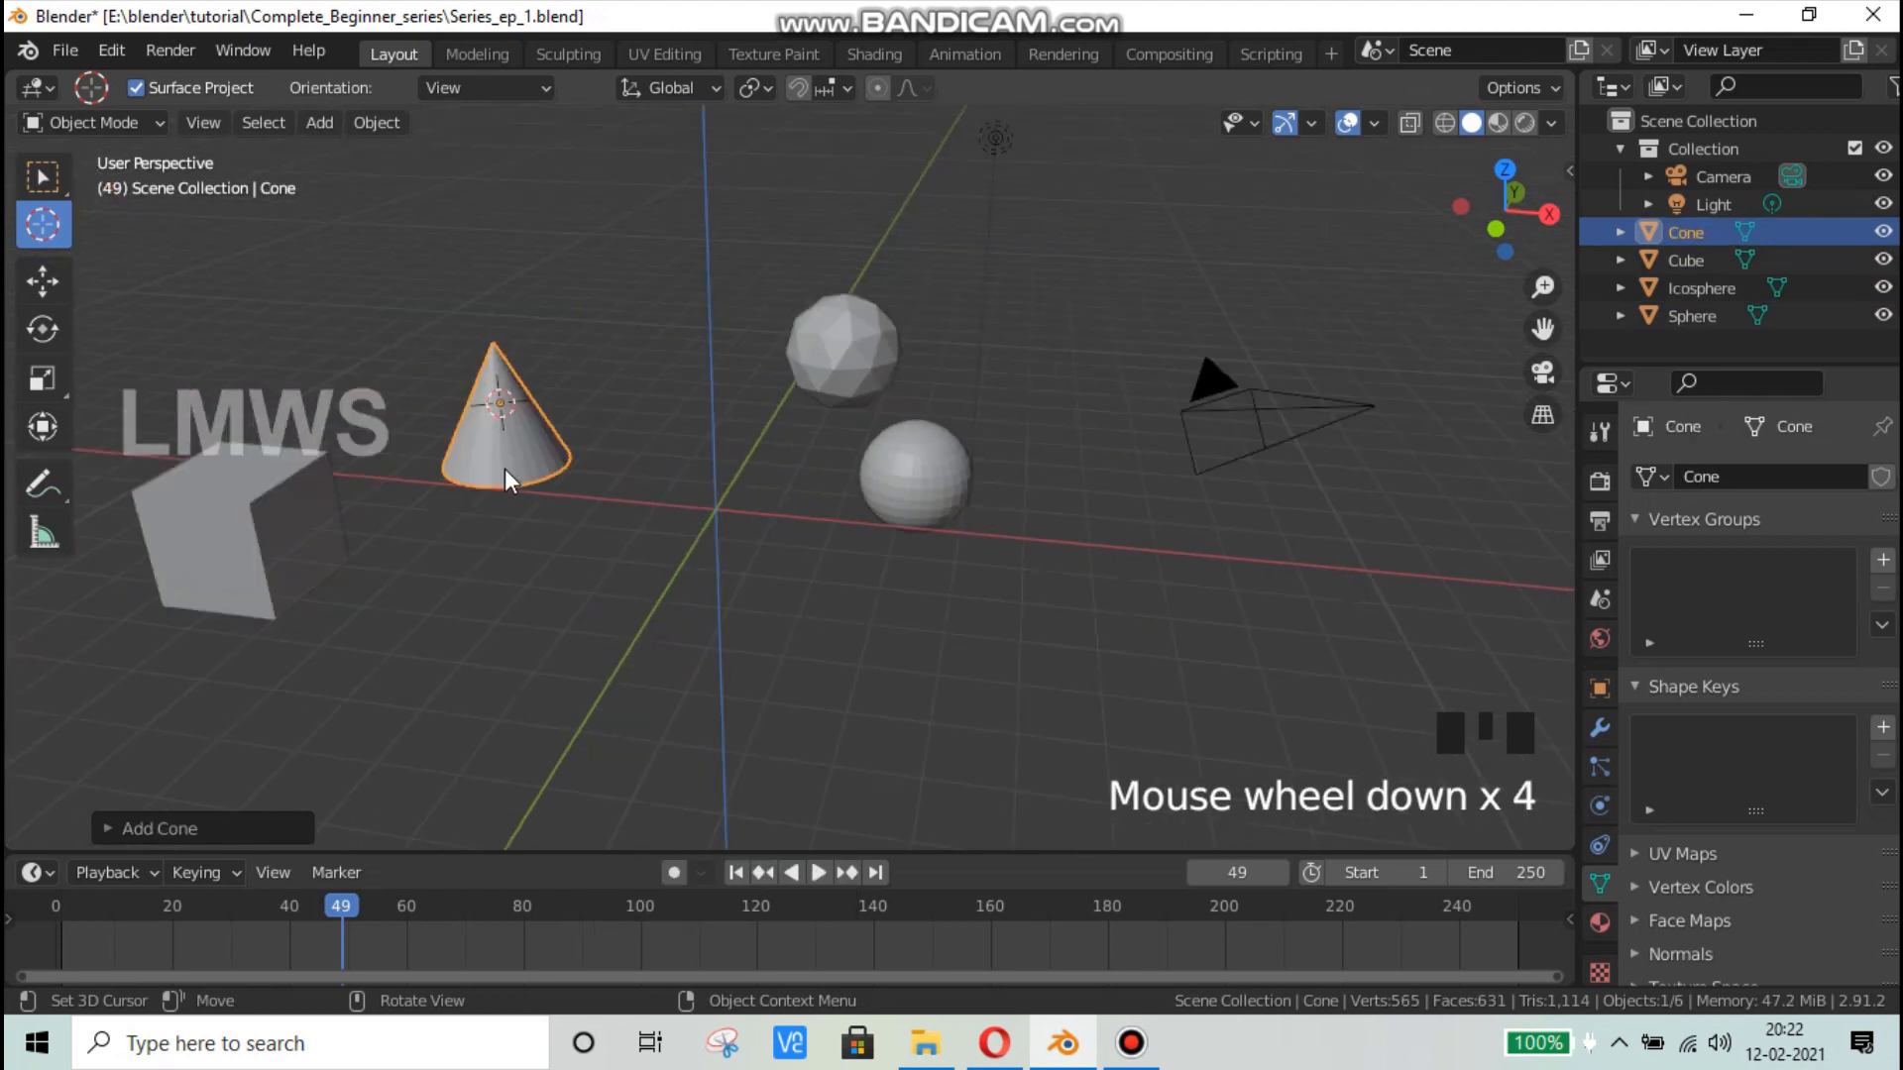
middle_drag(598, 462, 508, 402)
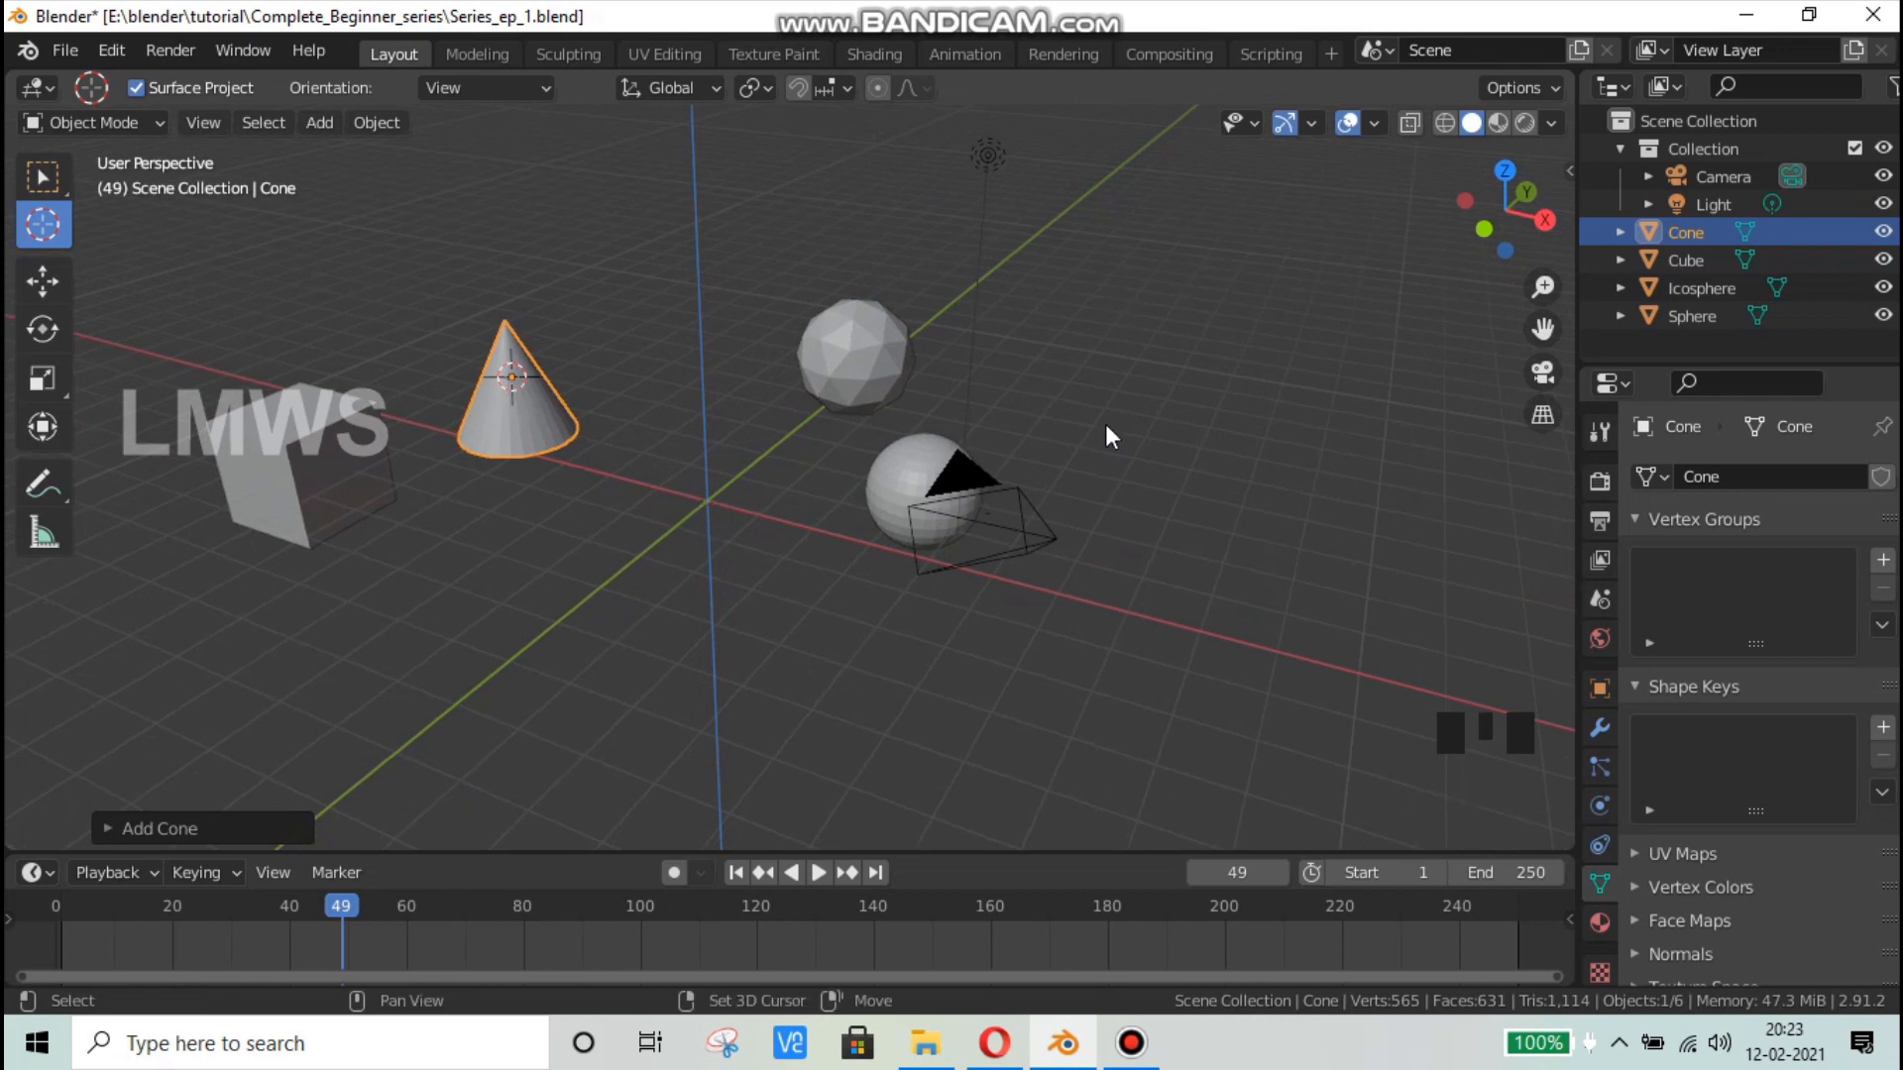
Step: Snap the 3D cursor from the cone to the world origin
key(shift+s)
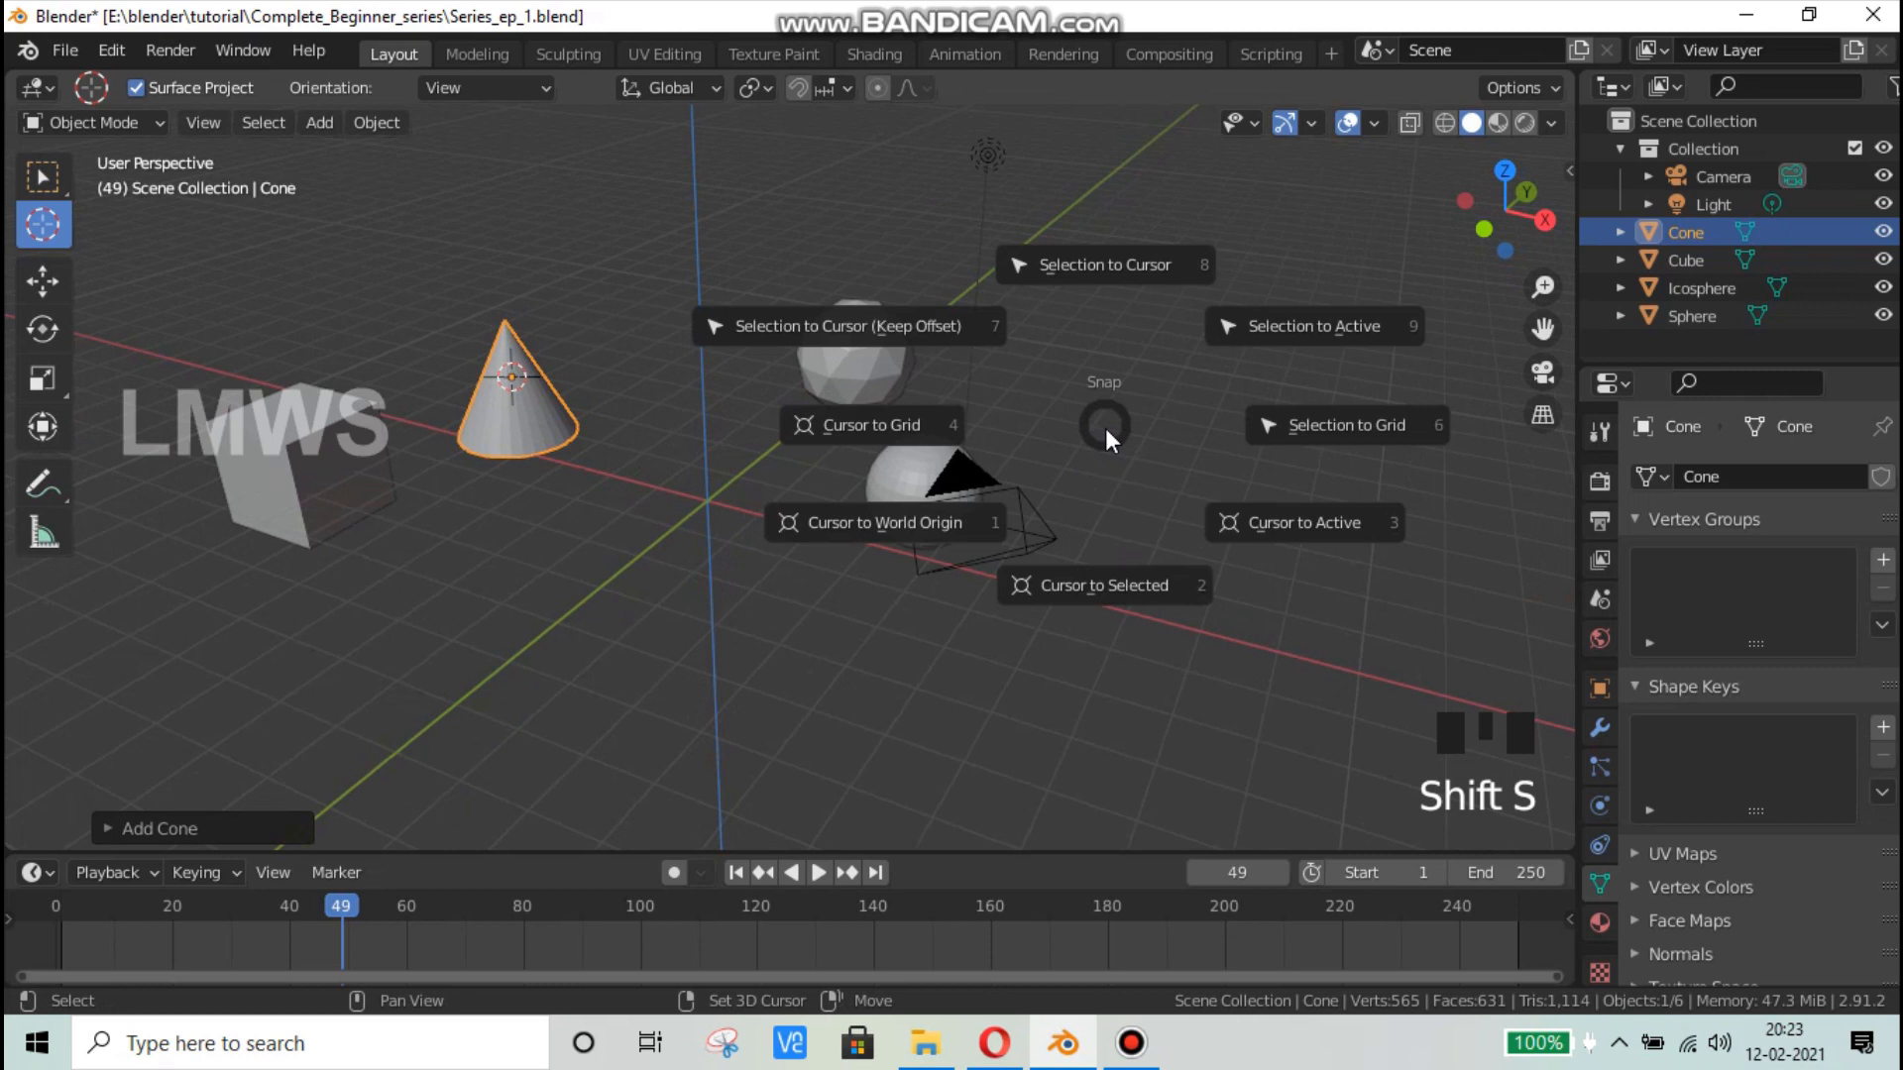
click(893, 521)
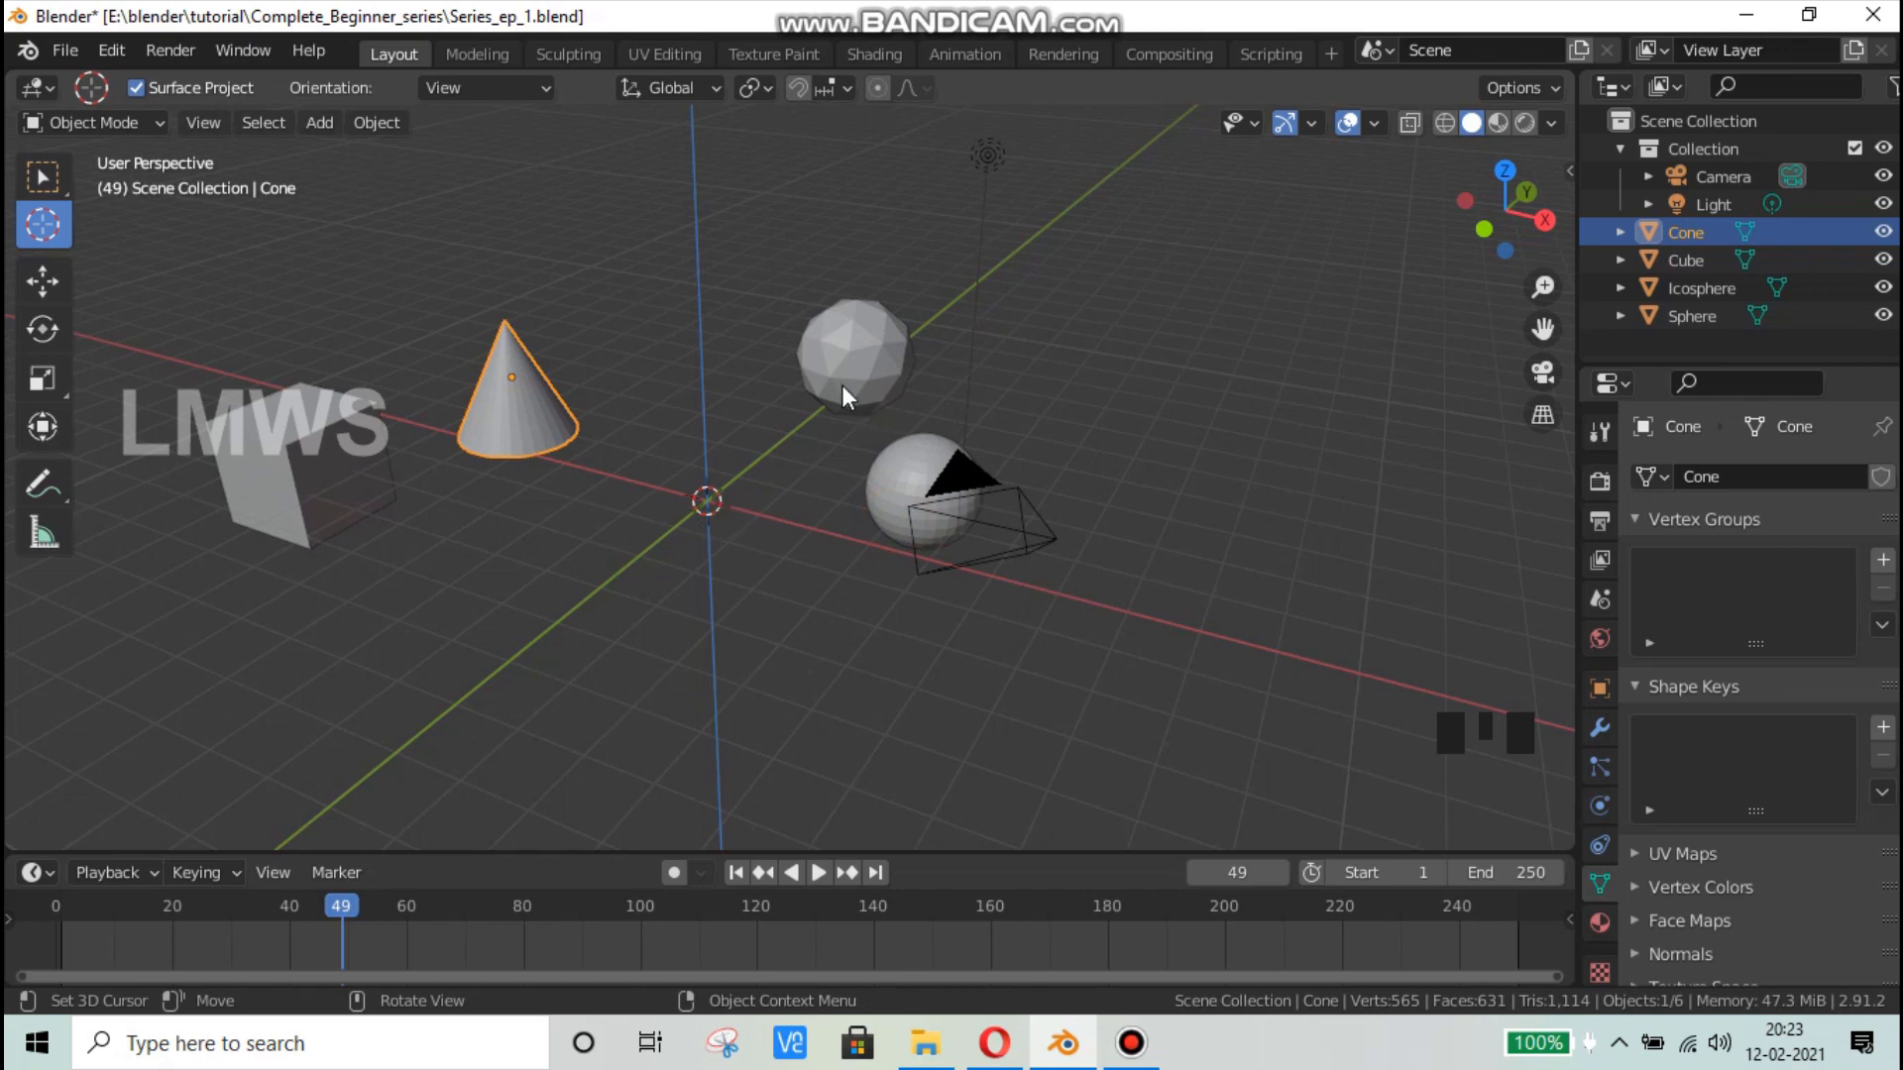
Step: Place the 3D cursor on the ico sphere, select that sphere, and snap the cursor back to the world origin
click(861, 336)
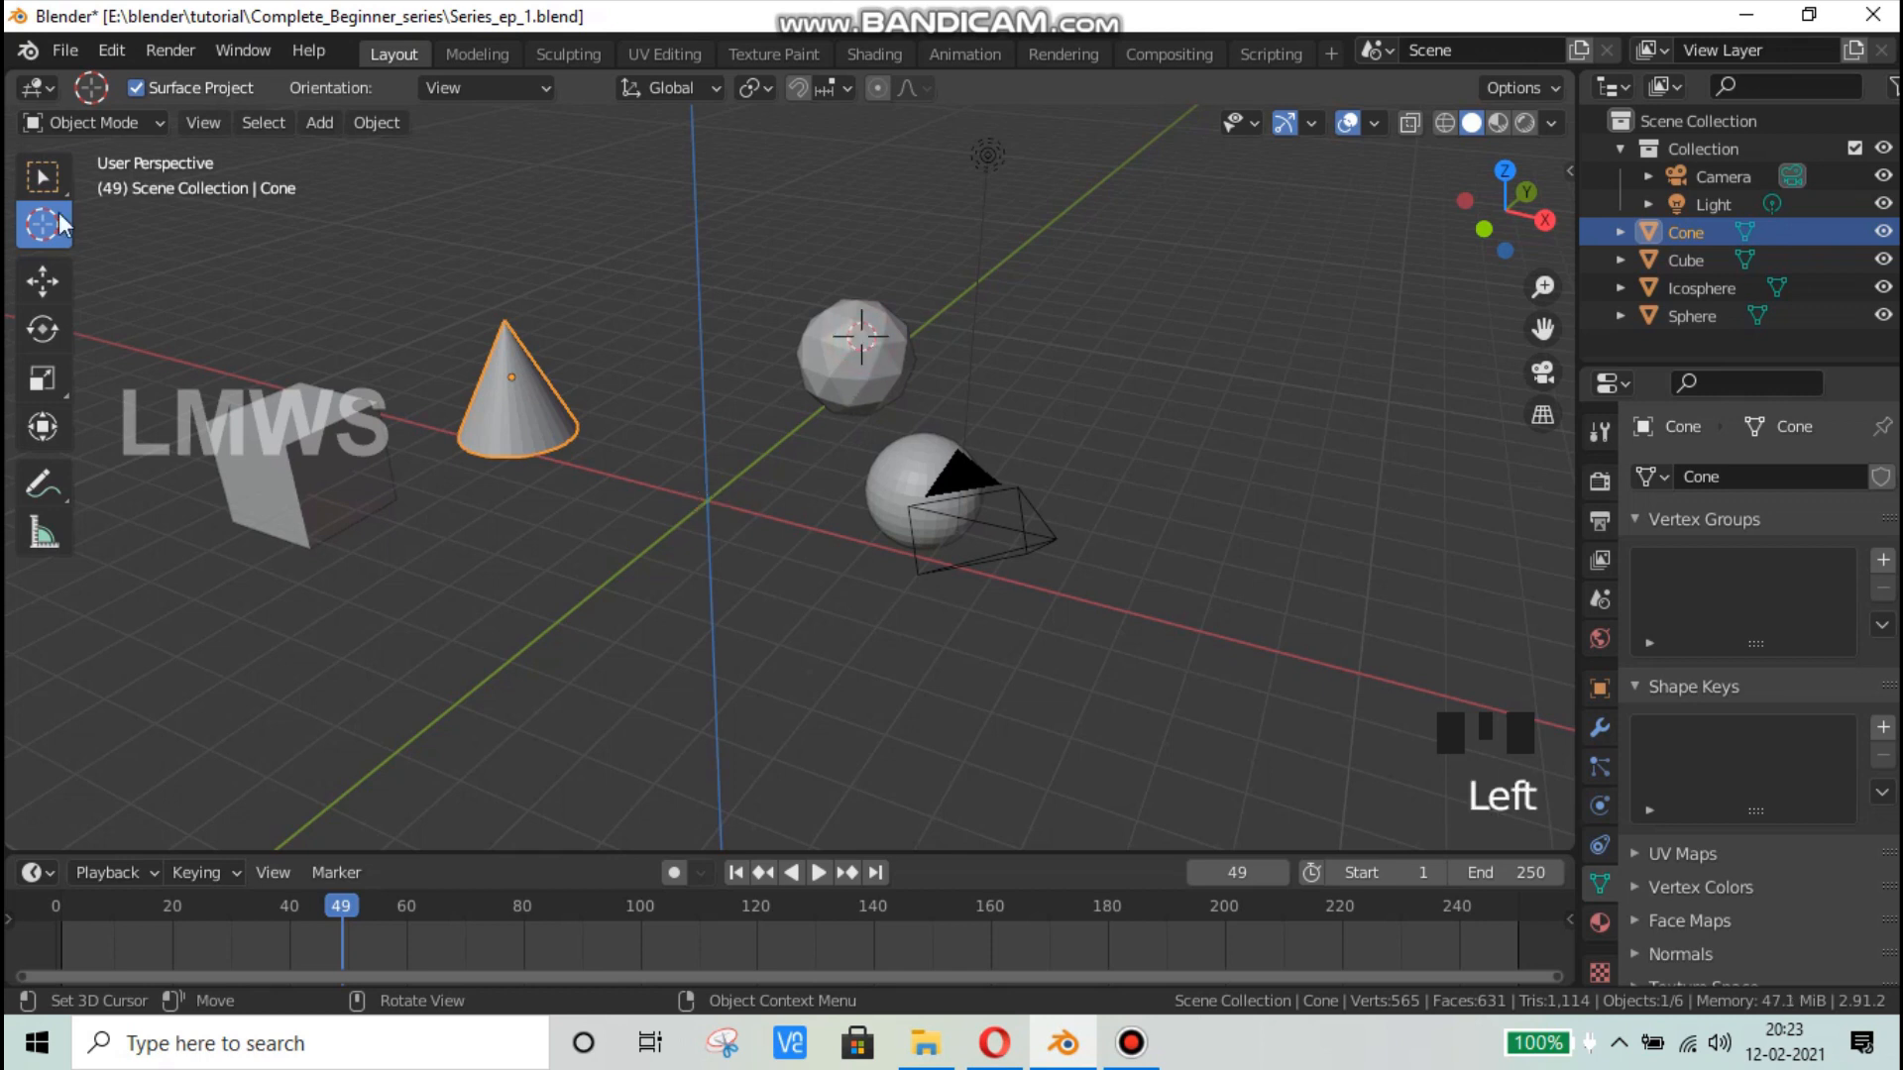
click(42, 181)
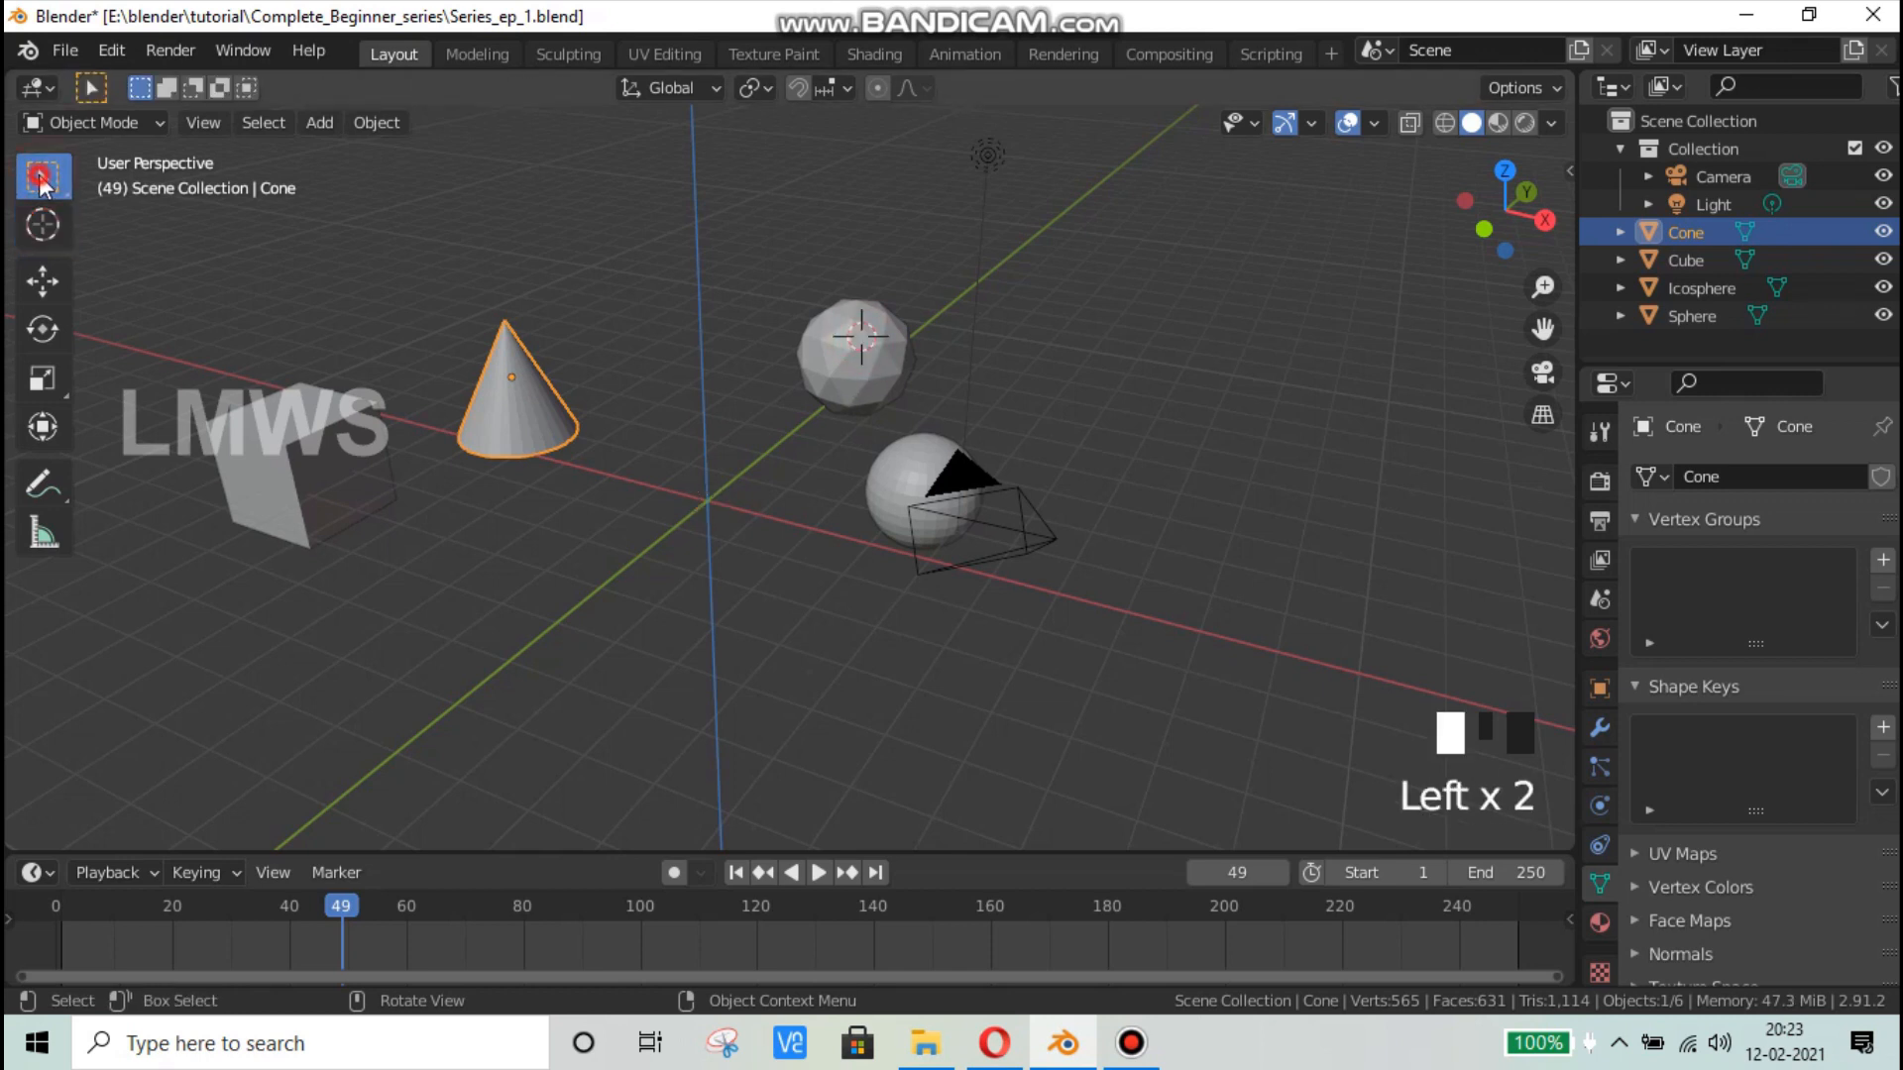
click(872, 347)
click(42, 224)
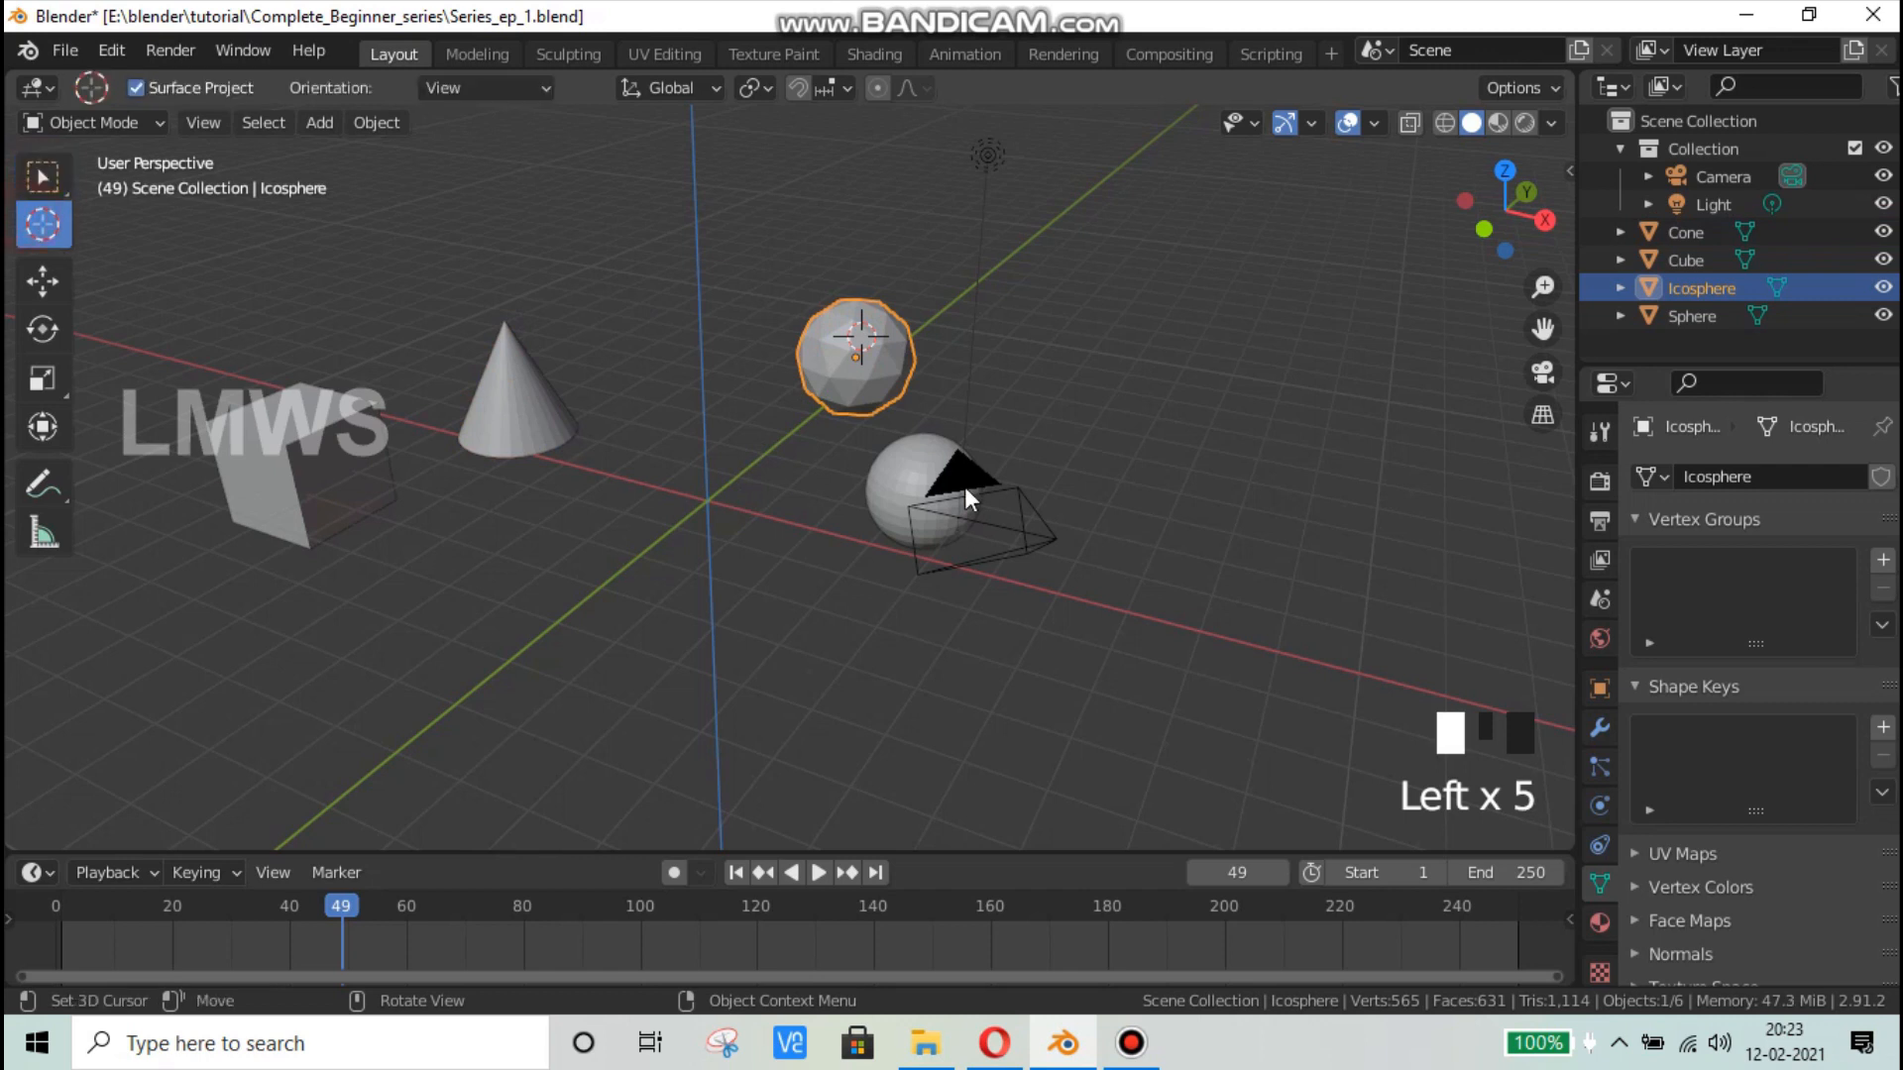
key(shift+s)
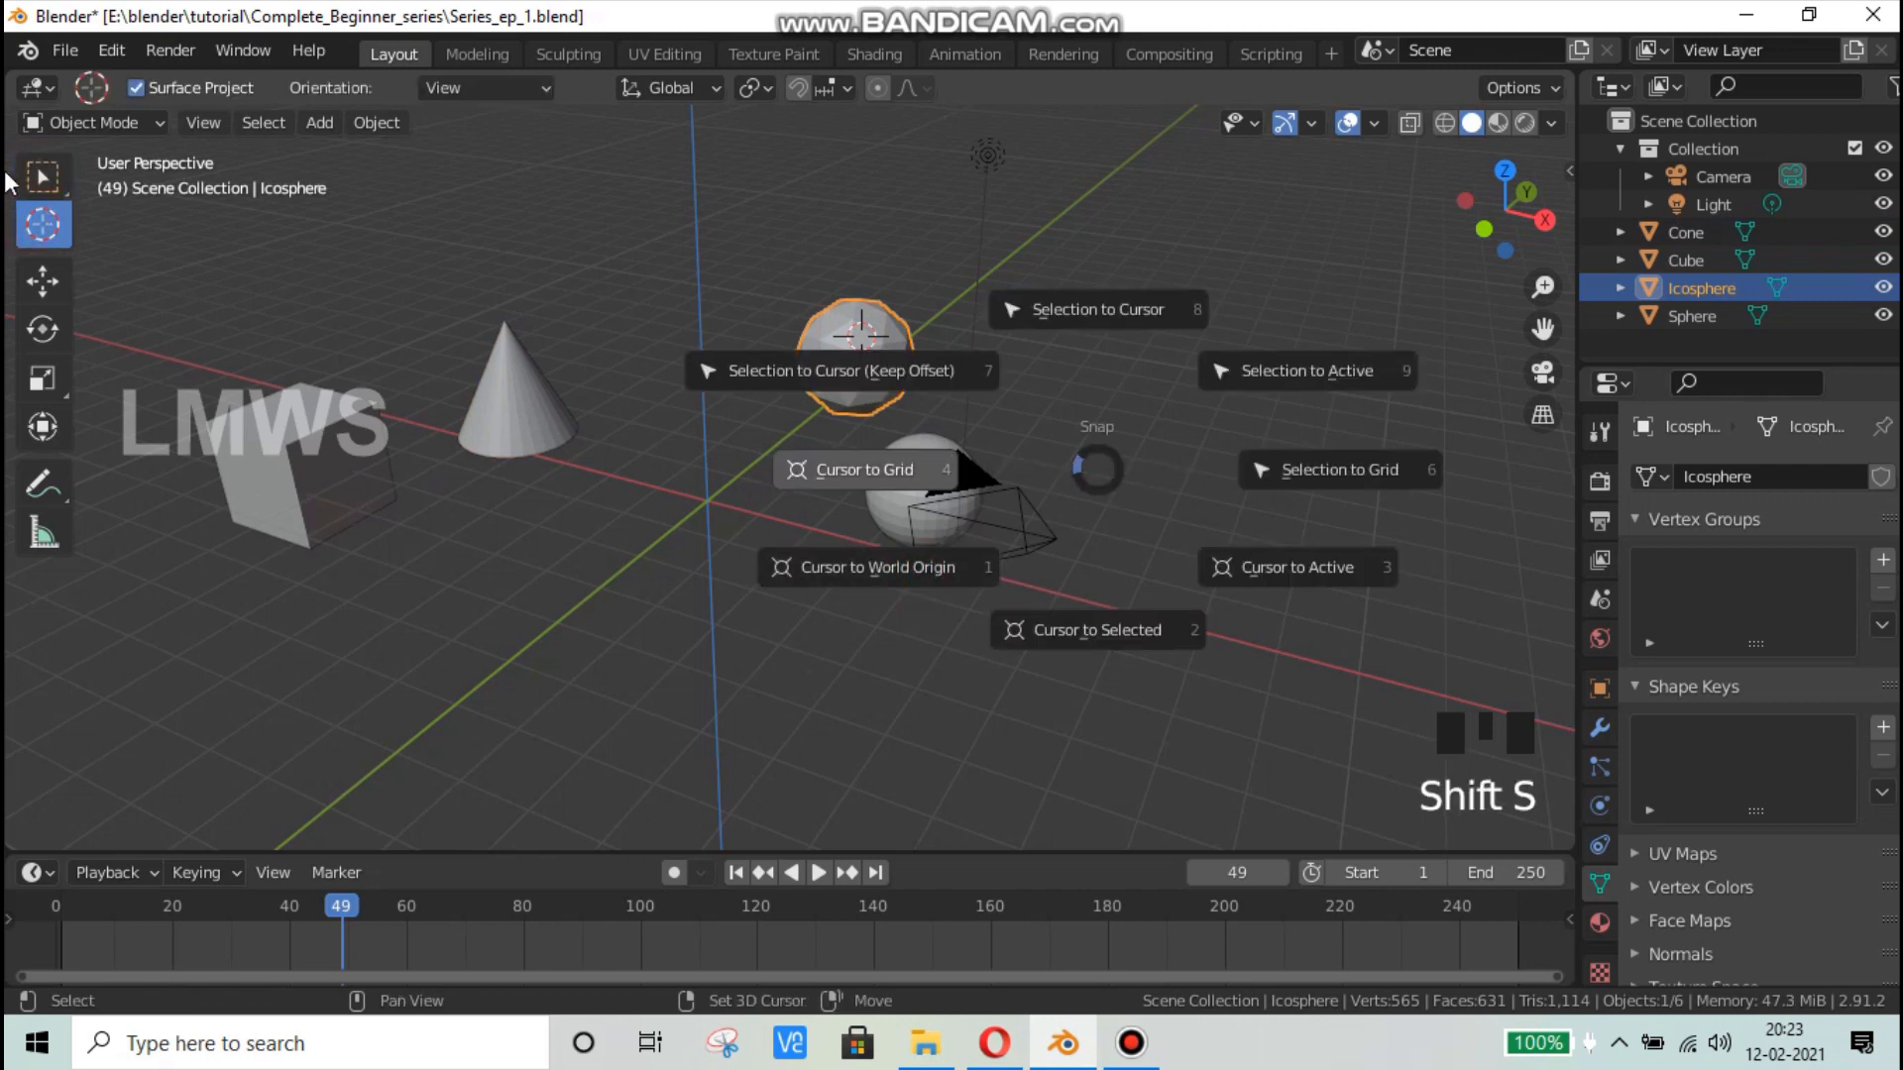
click(862, 571)
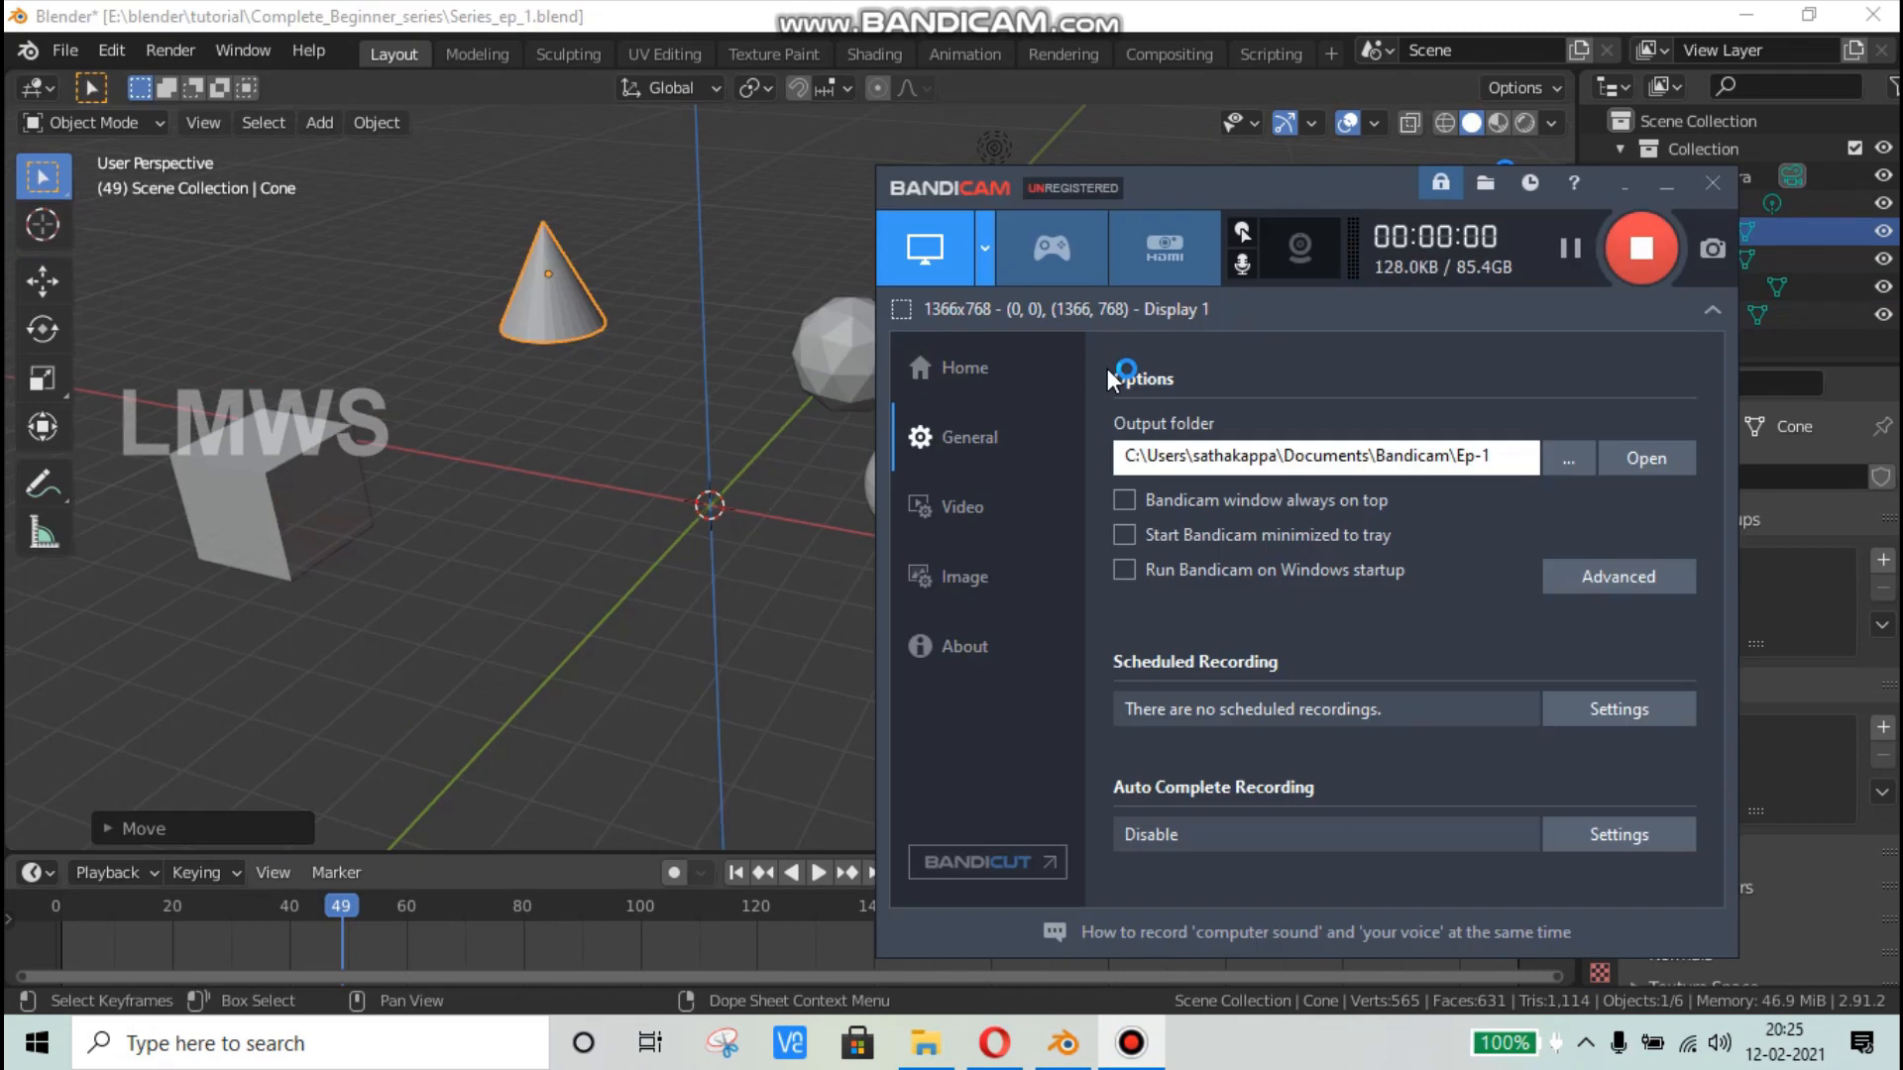
Step: Select the cube and snap the 3D cursor to the selected object
click(1088, 11)
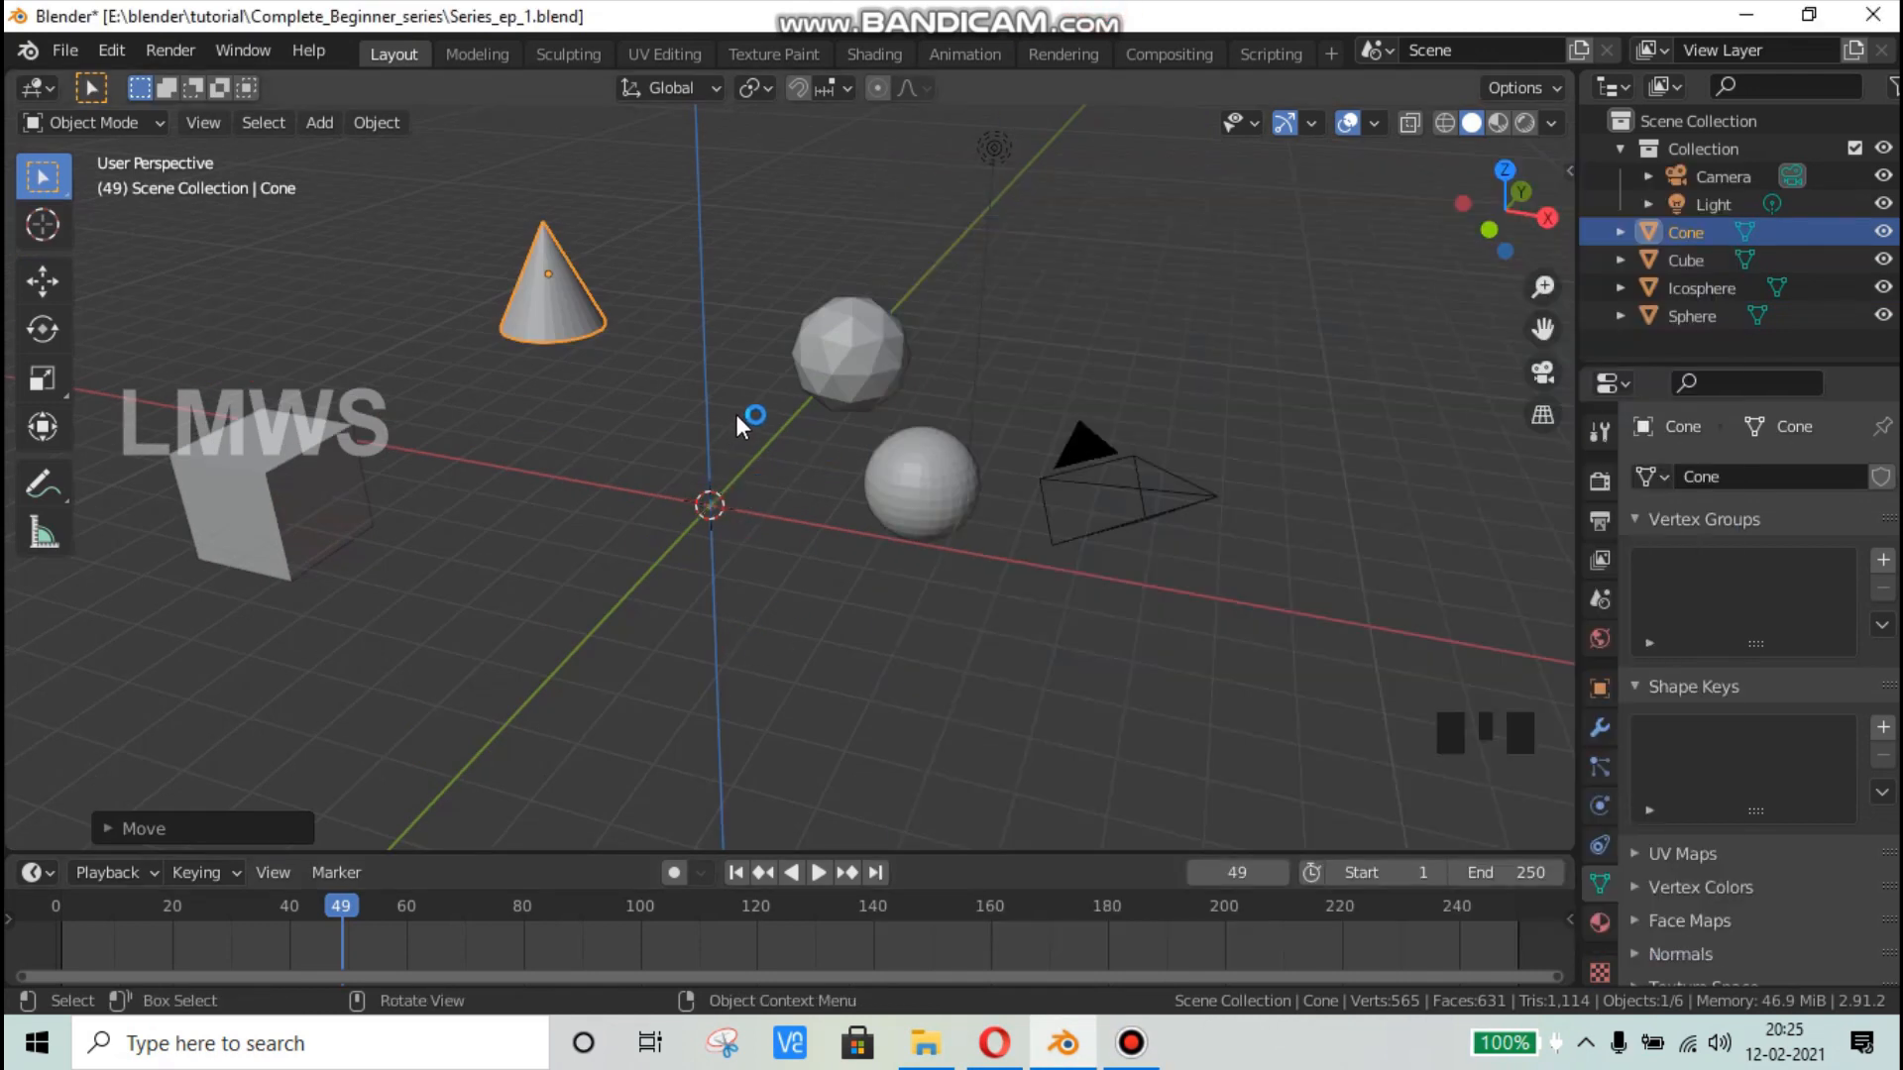
click(277, 466)
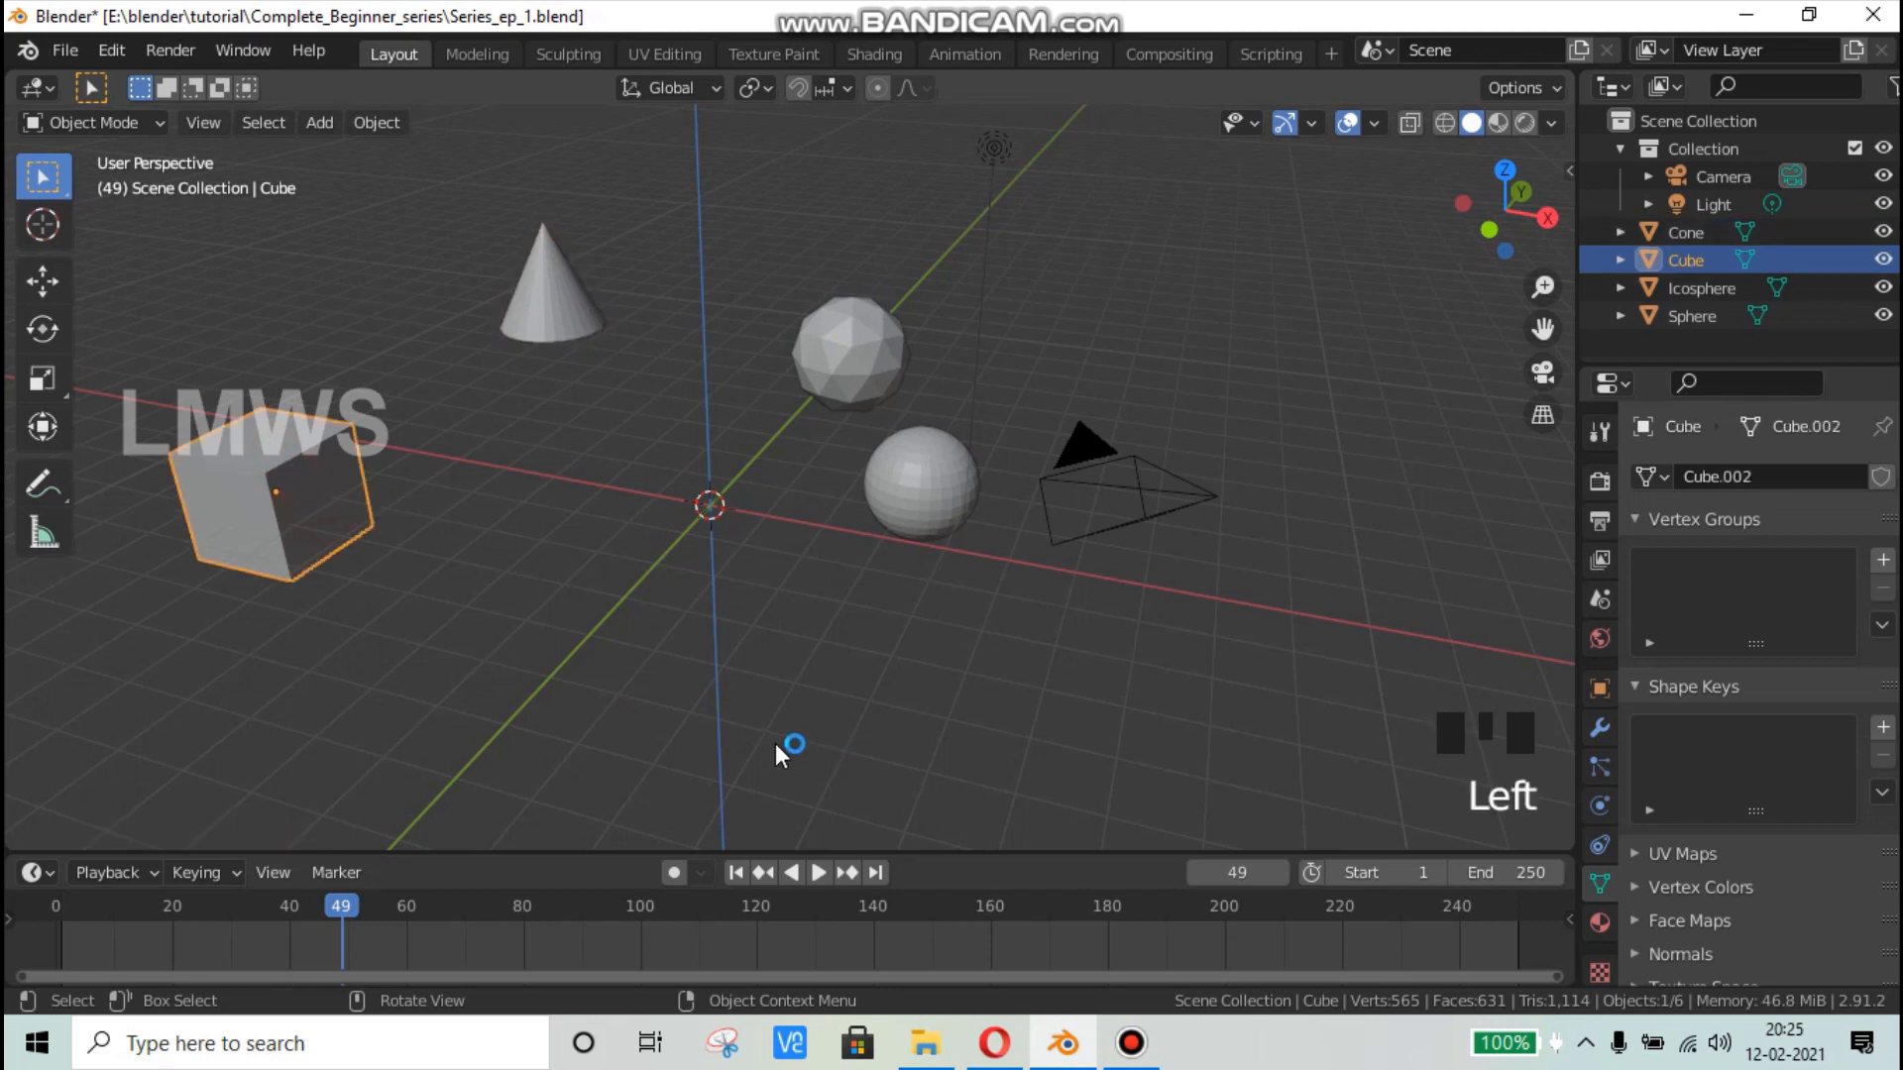
click(253, 454)
click(109, 307)
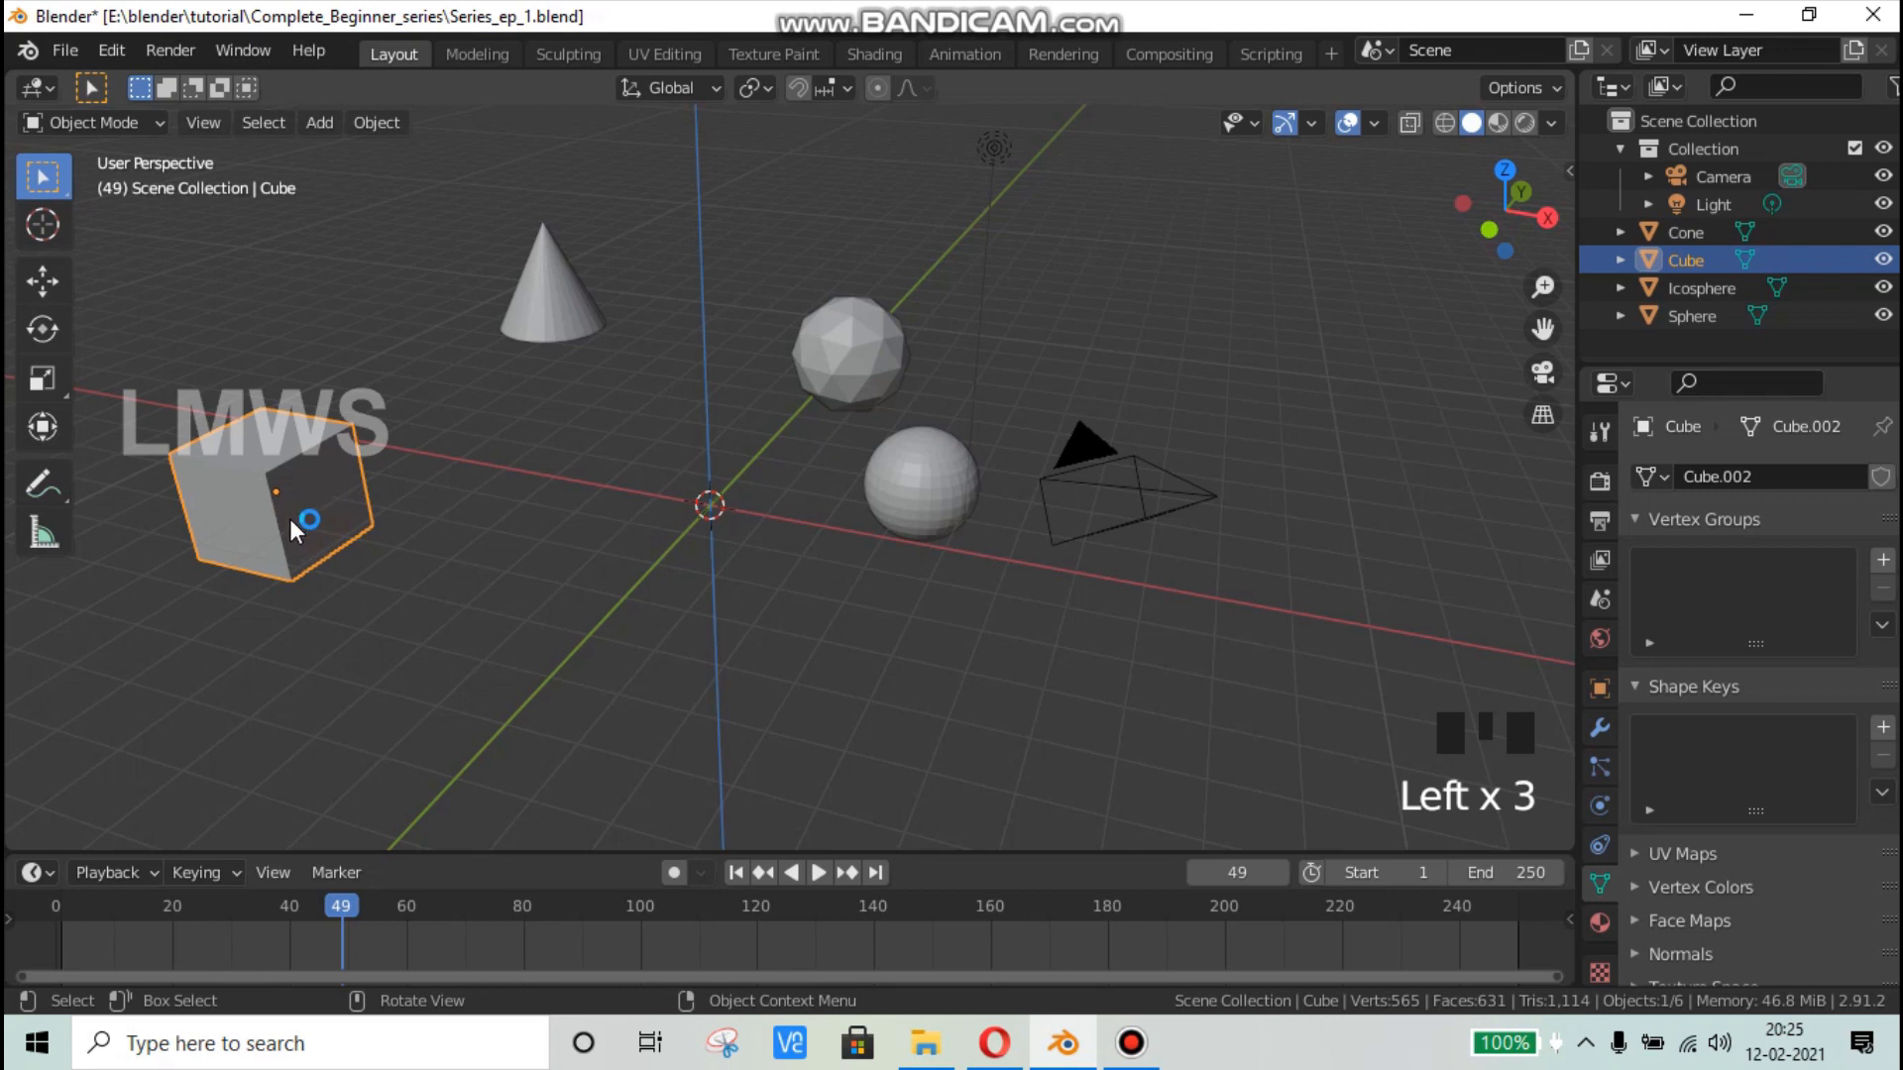
click(1131, 1043)
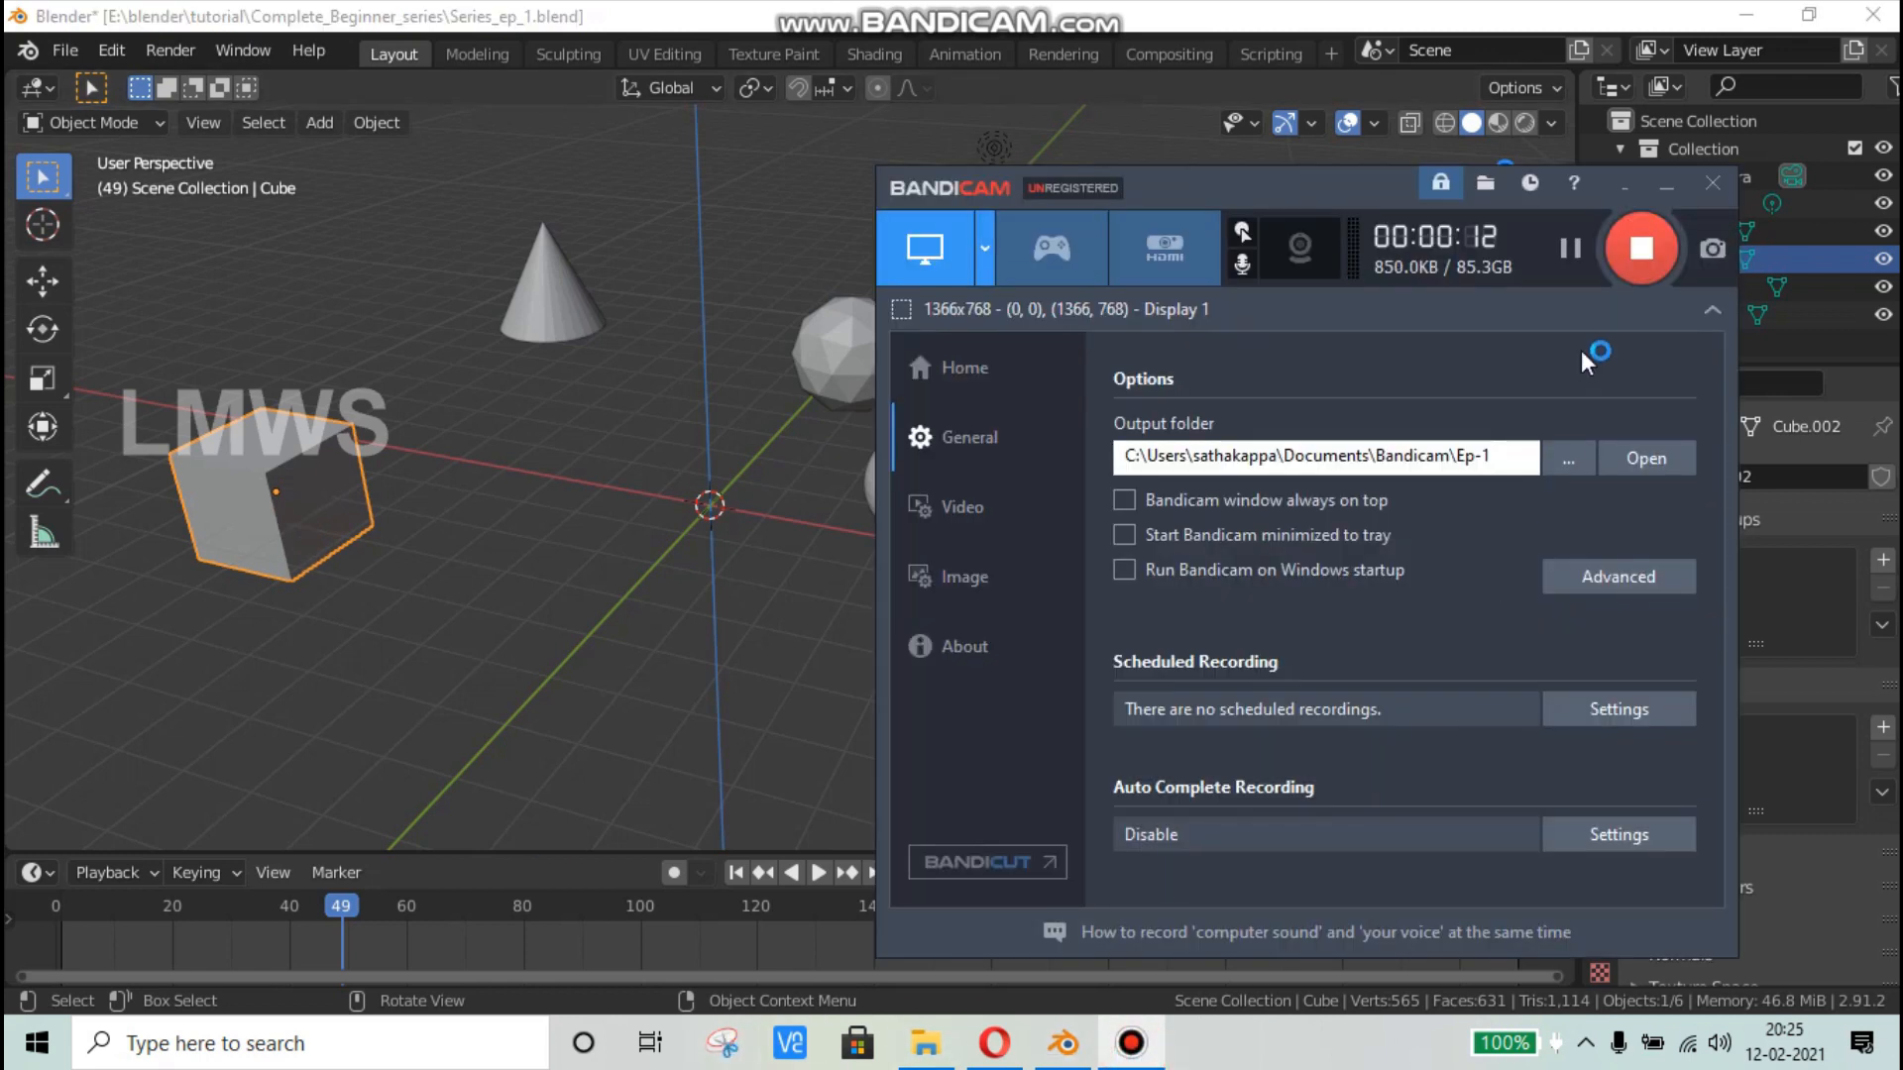
click(1564, 254)
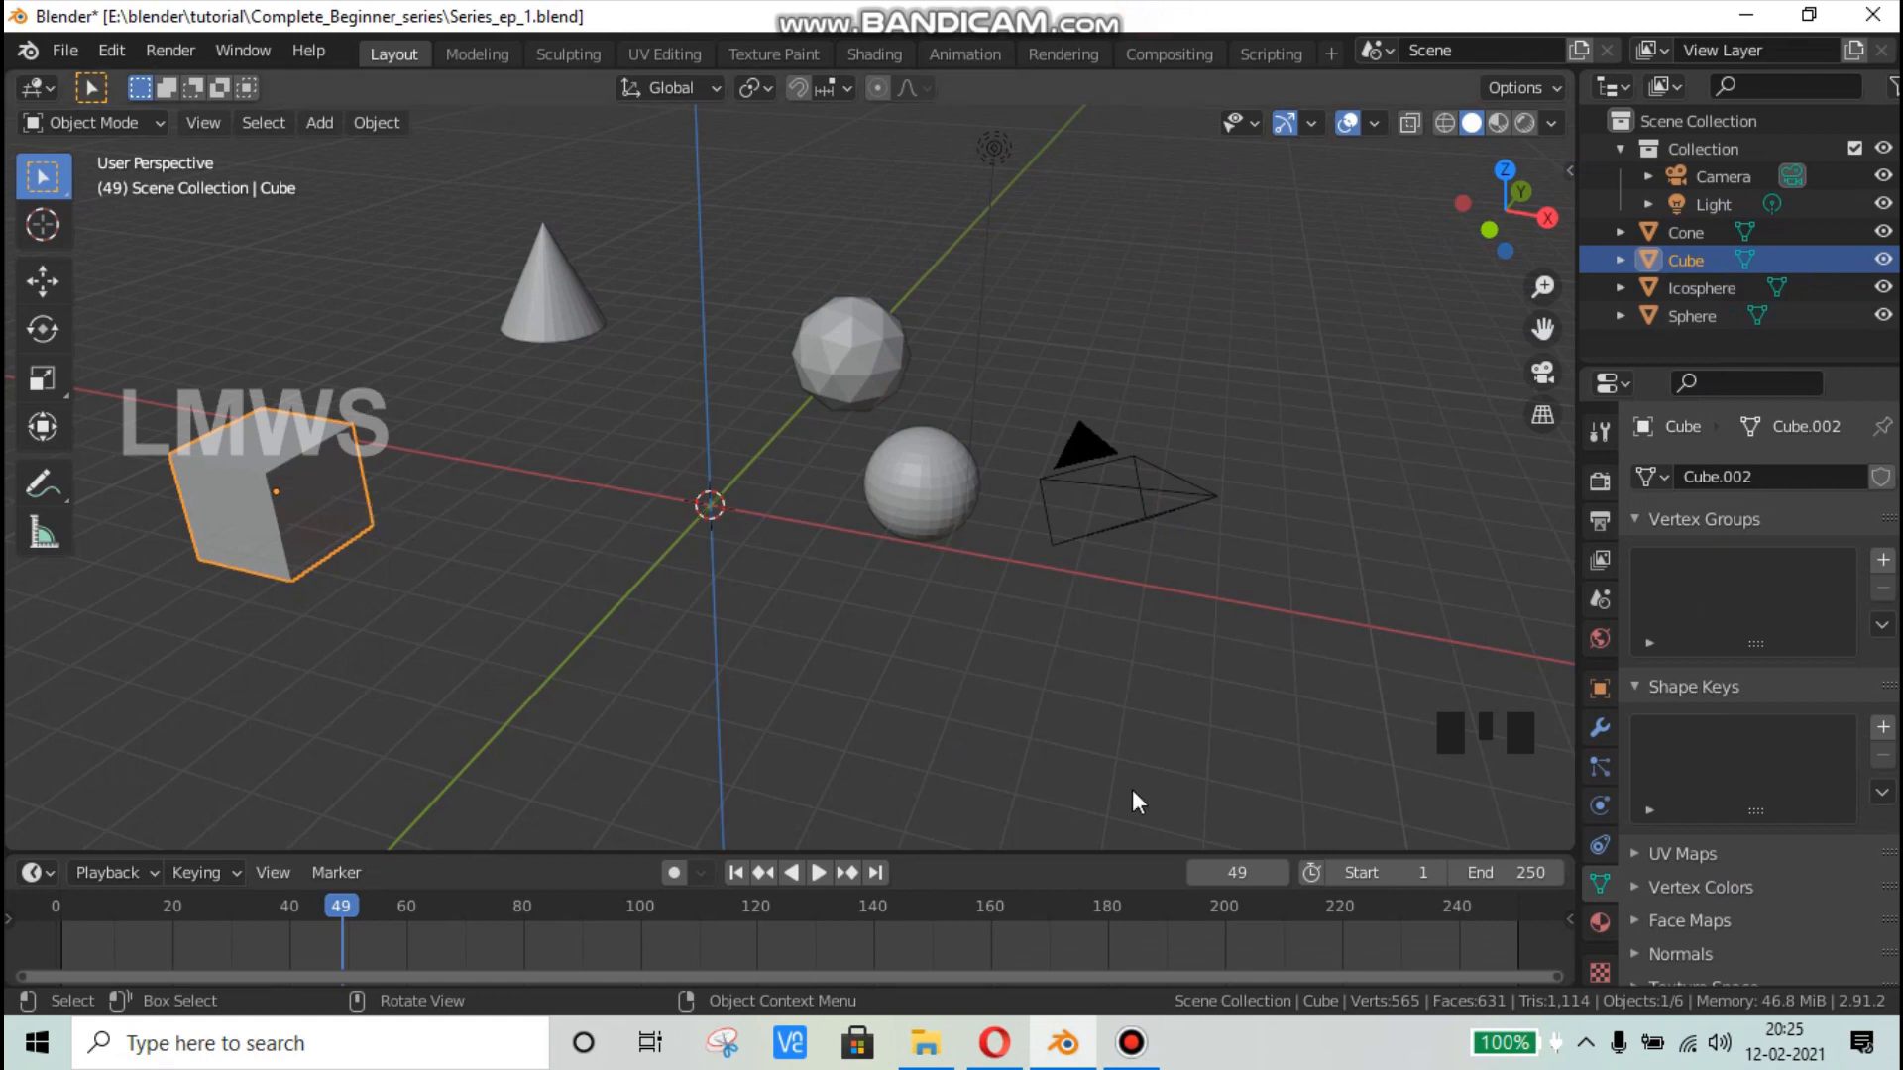
click(1132, 1043)
key(shift+s)
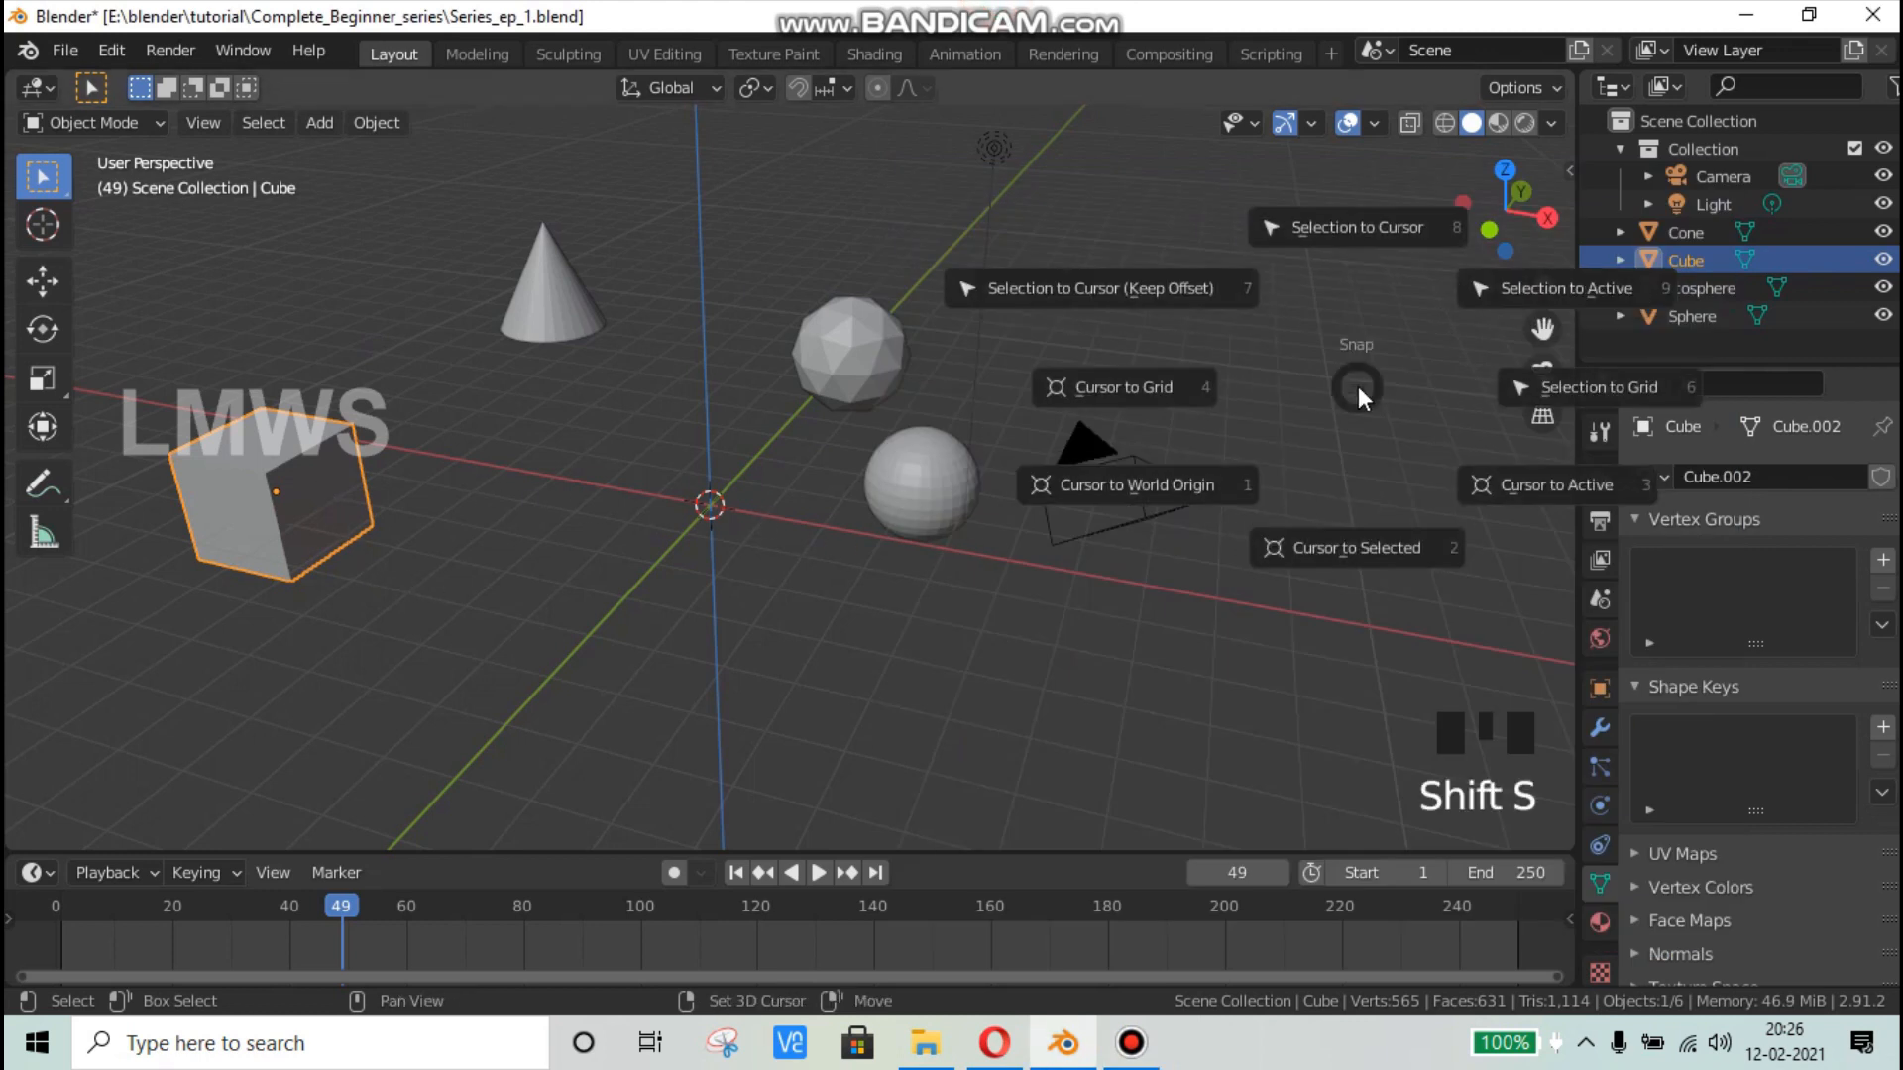
click(1390, 551)
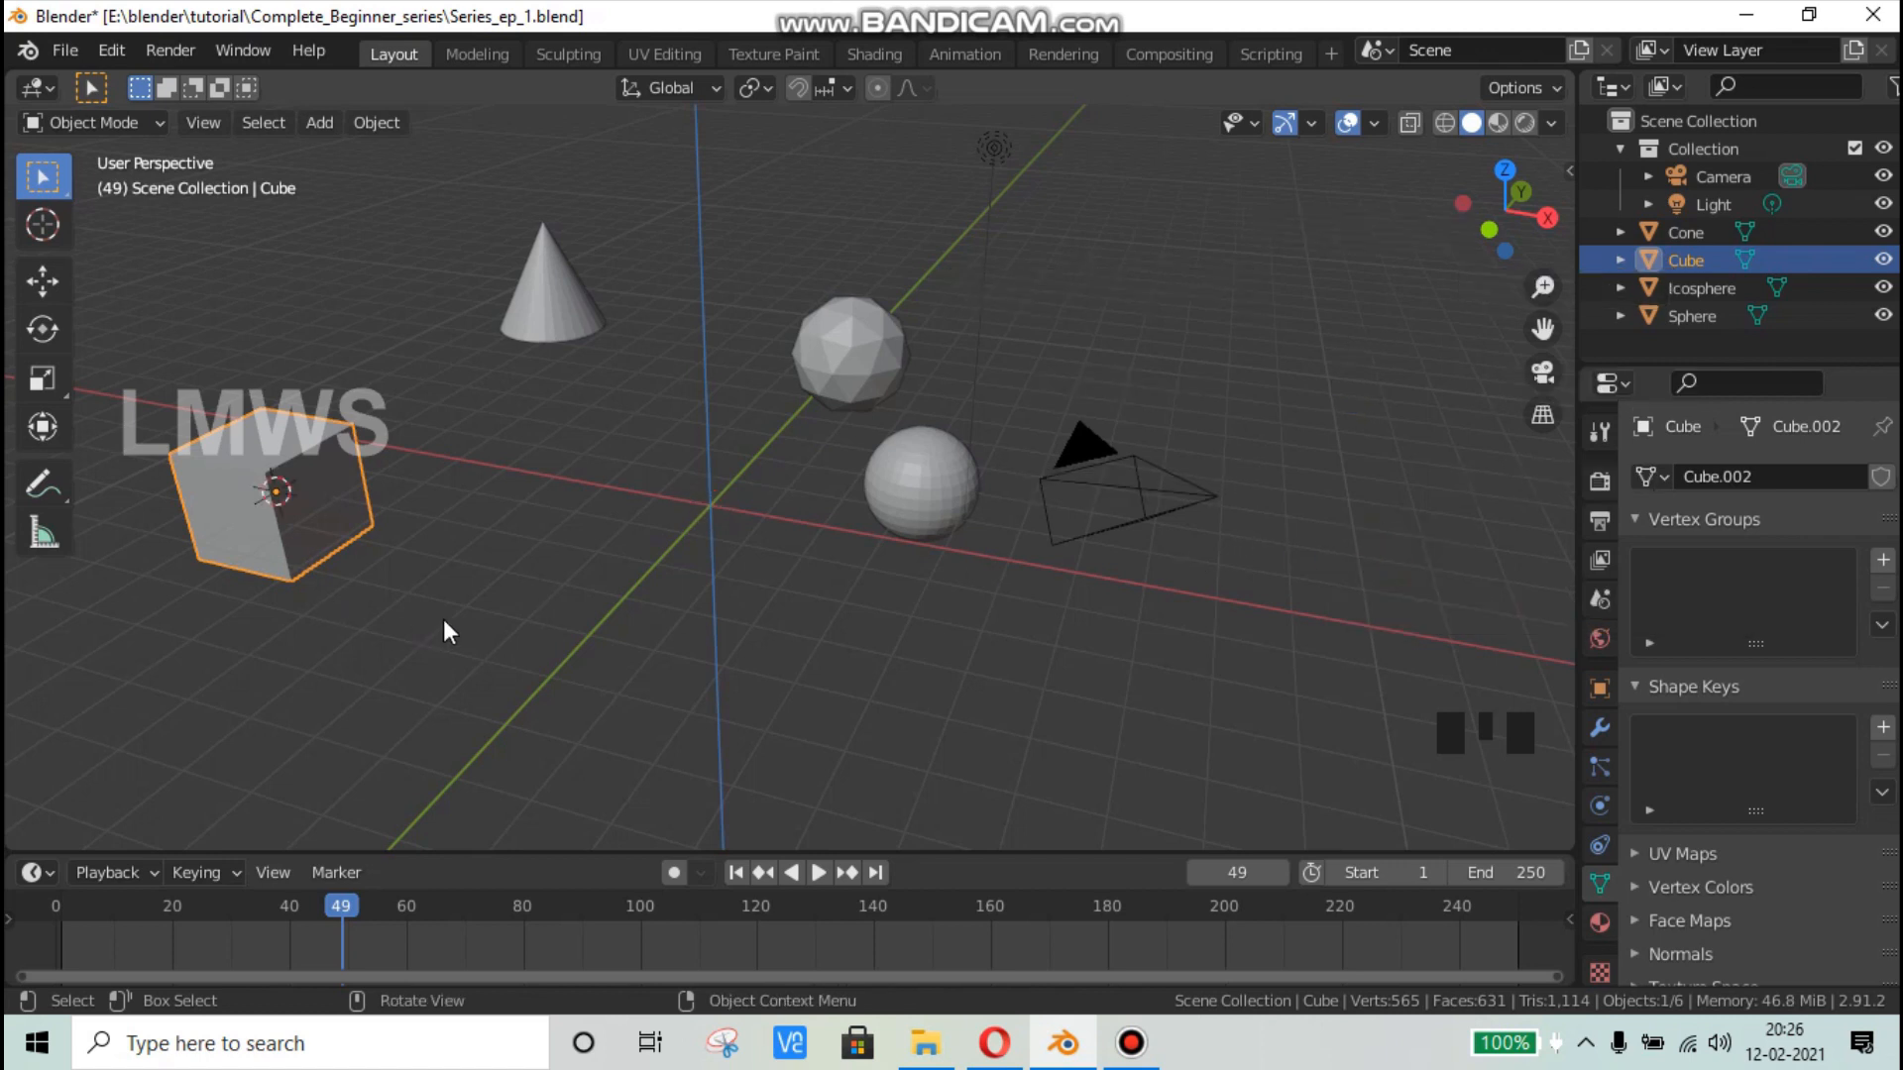
Step: Snap the 3D cursor from the cube back to the world origin
middle_drag(445, 625, 519, 615)
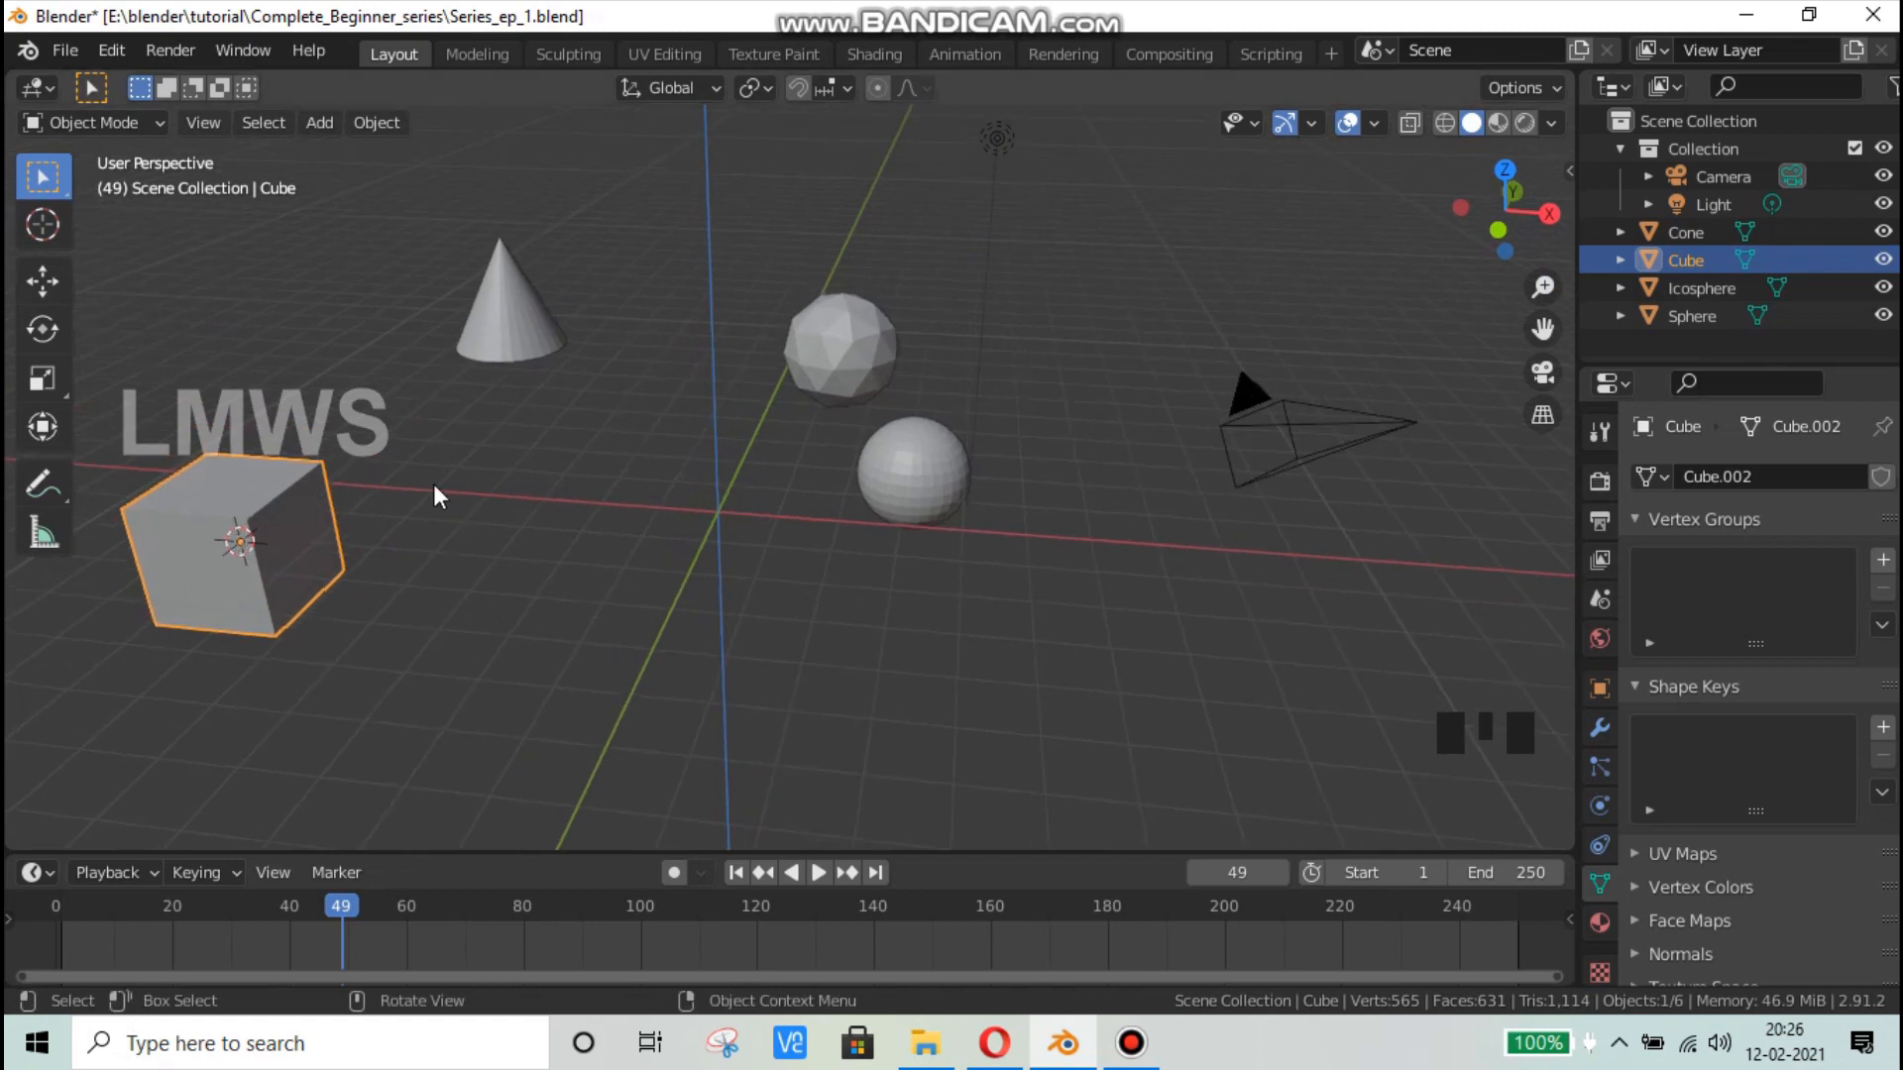
key(shift+s)
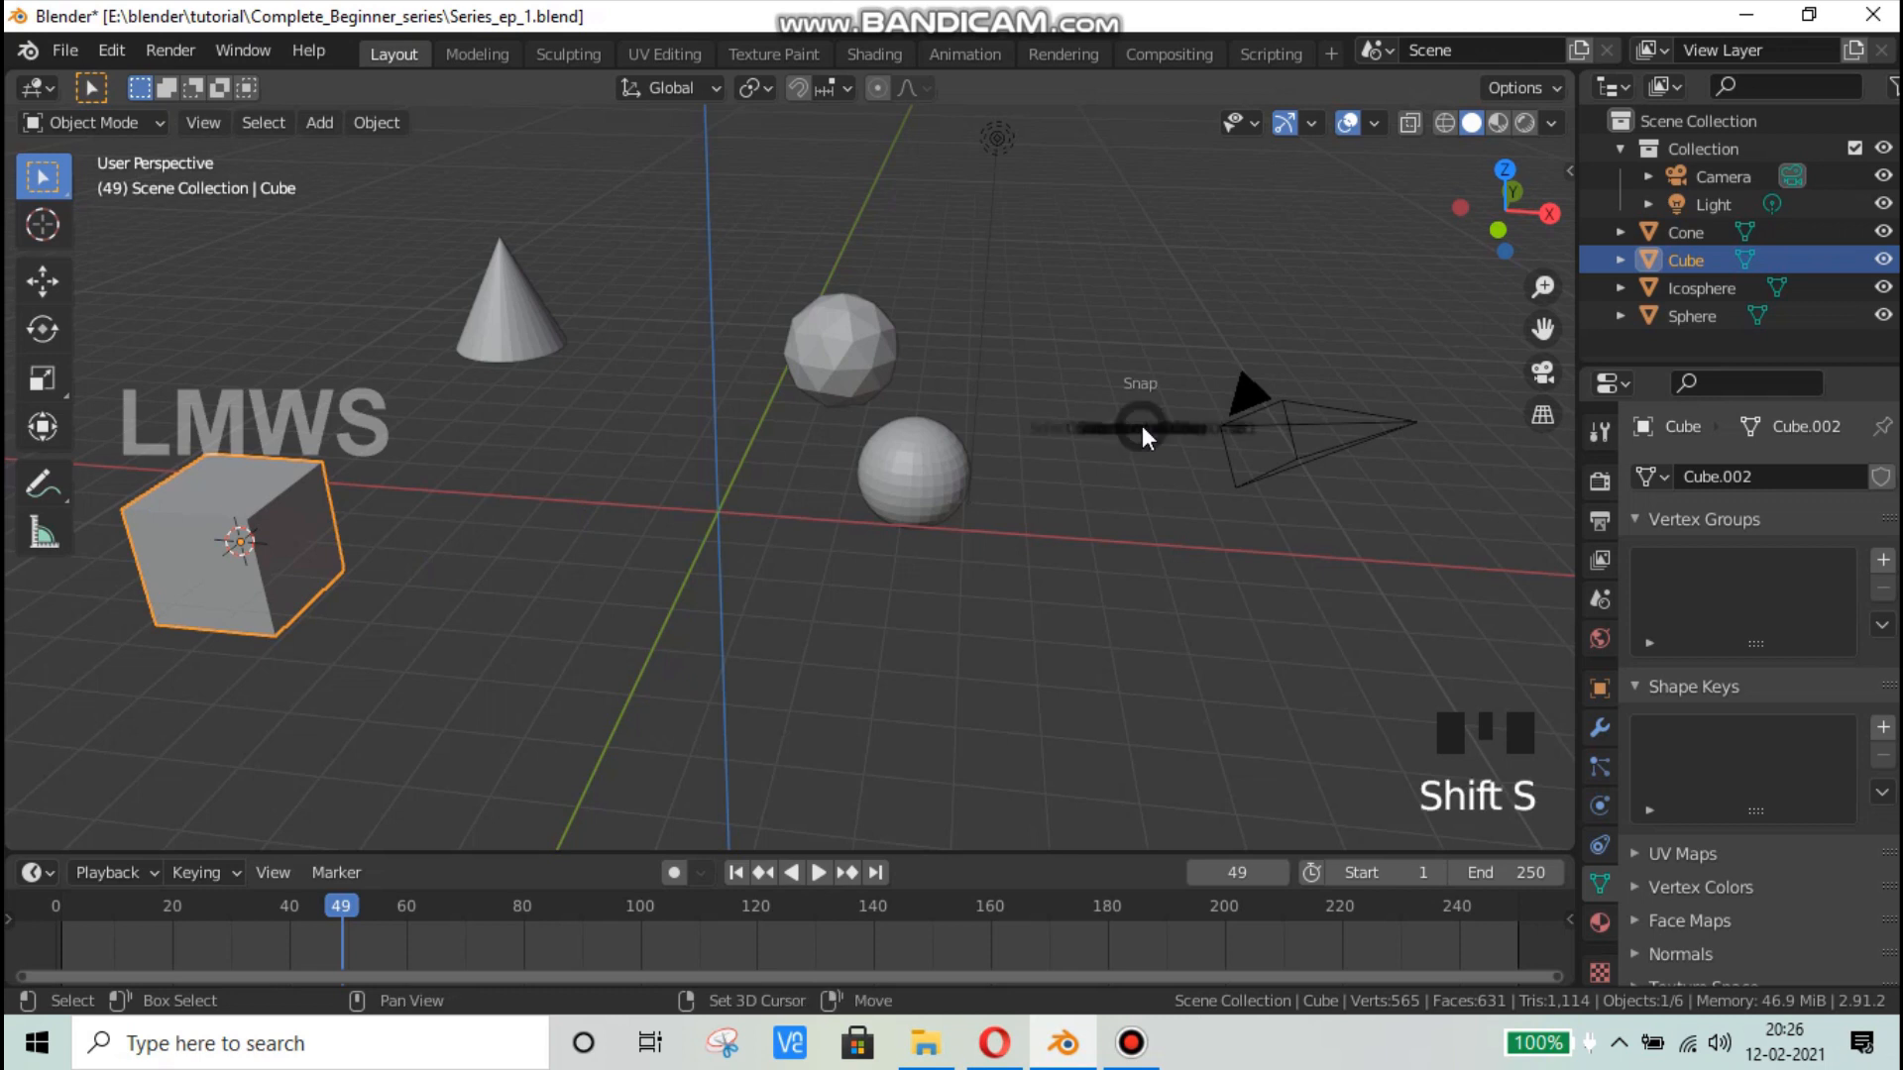
click(940, 527)
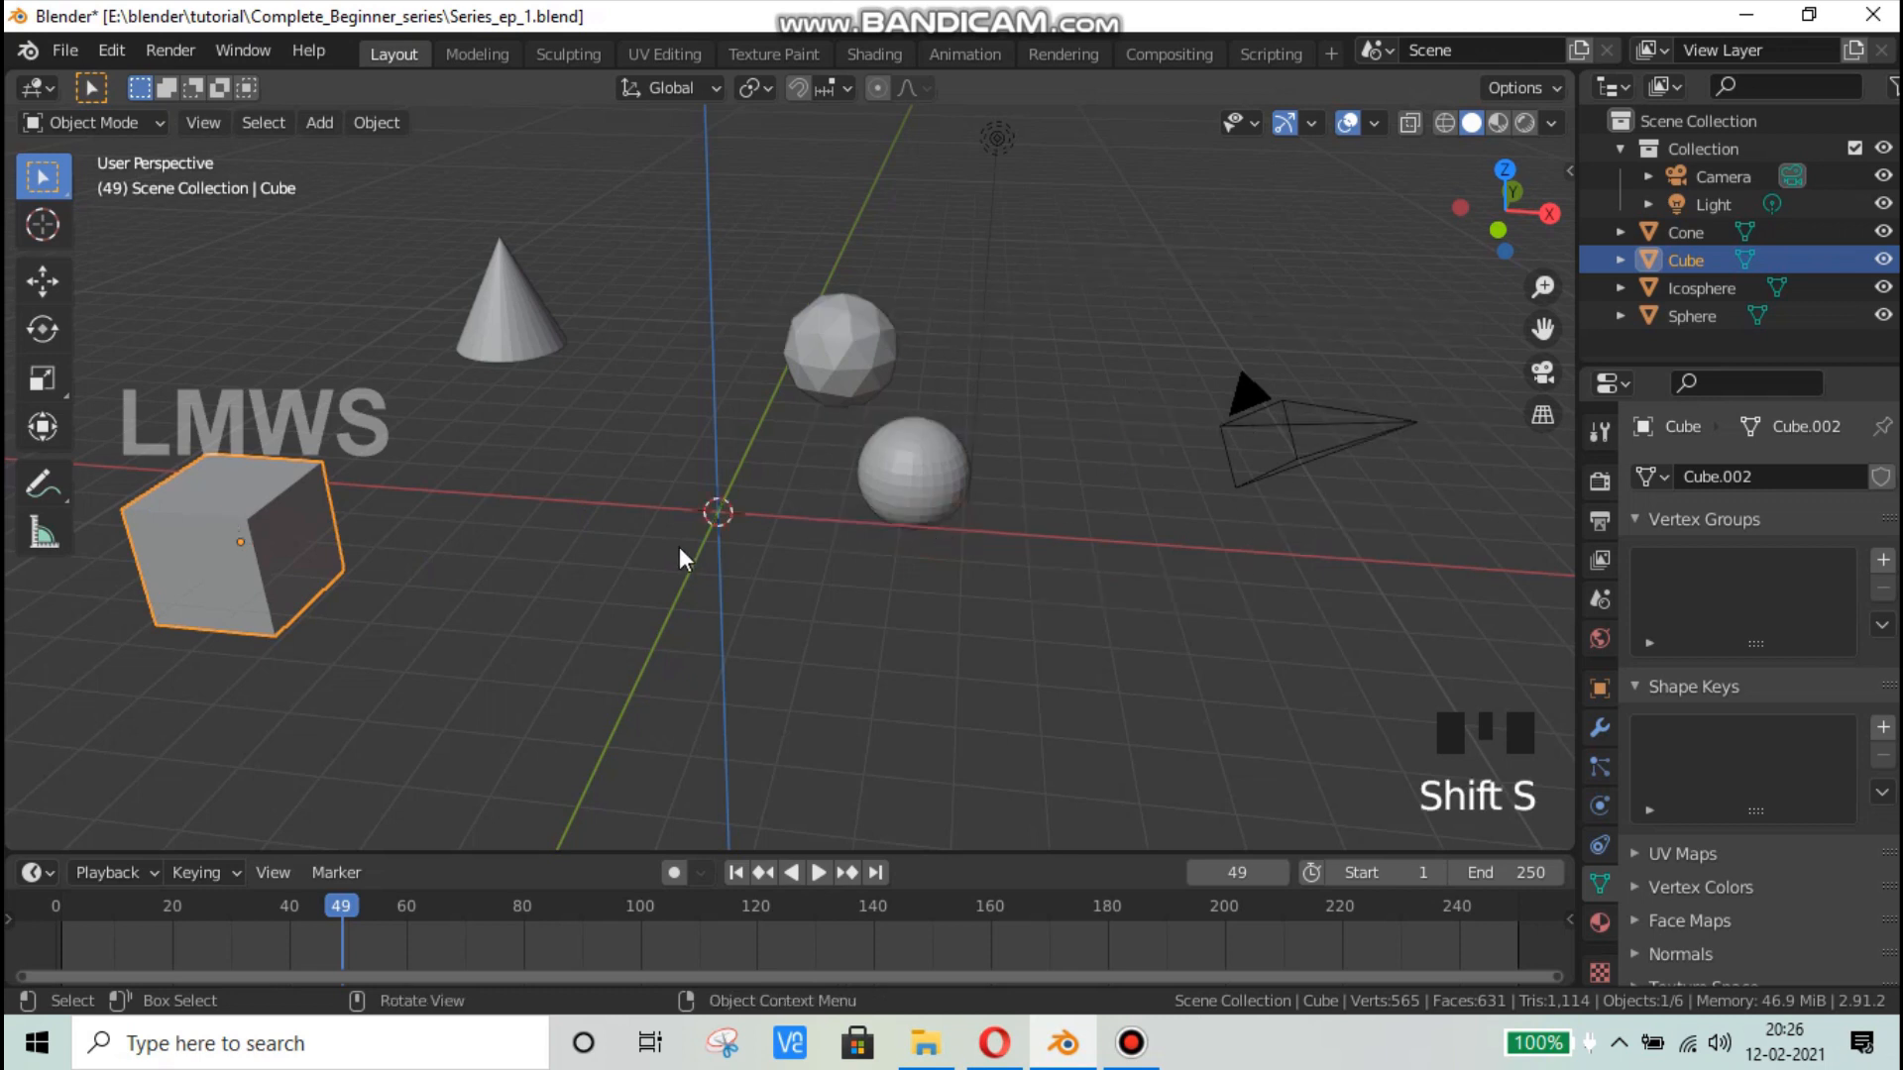
Step: Place the 3D cursor in the empty space between the UV sphere and the camera, and snap the cone to it with Selection to Cursor
click(523, 302)
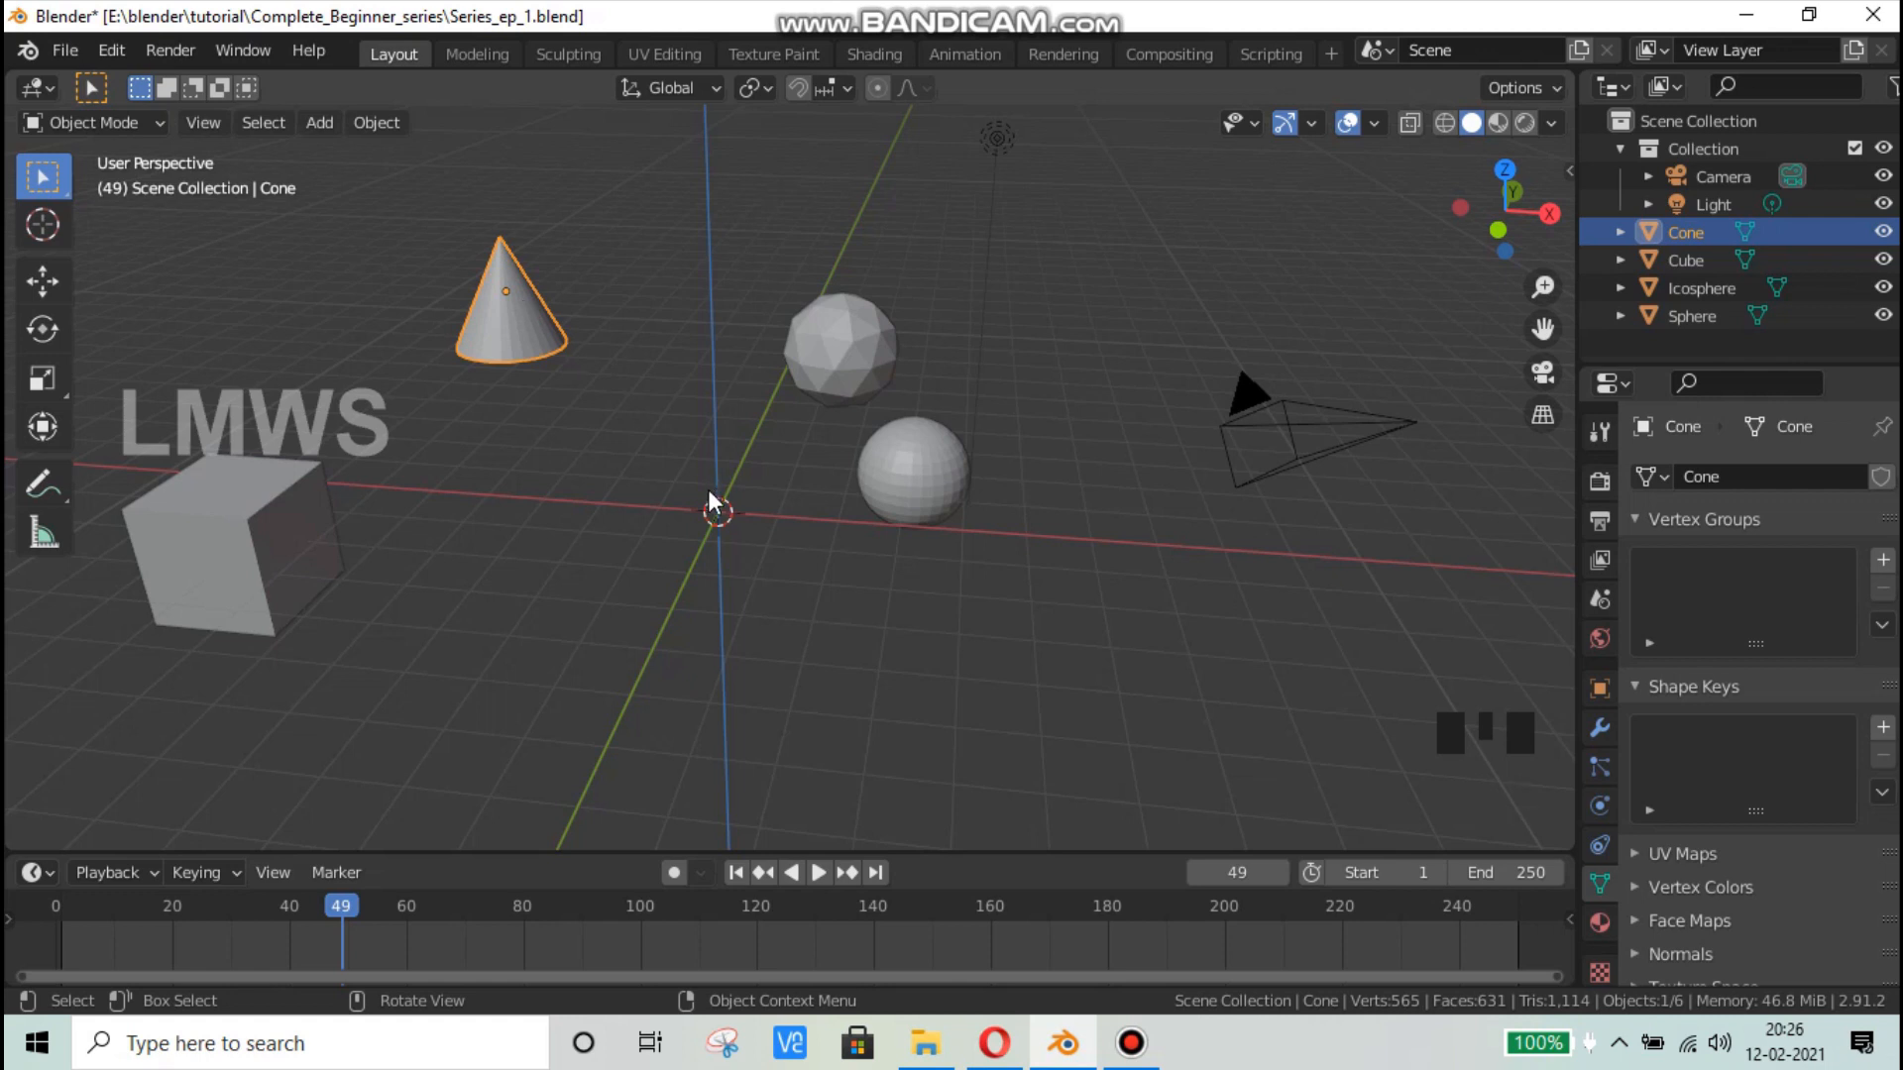
click(42, 225)
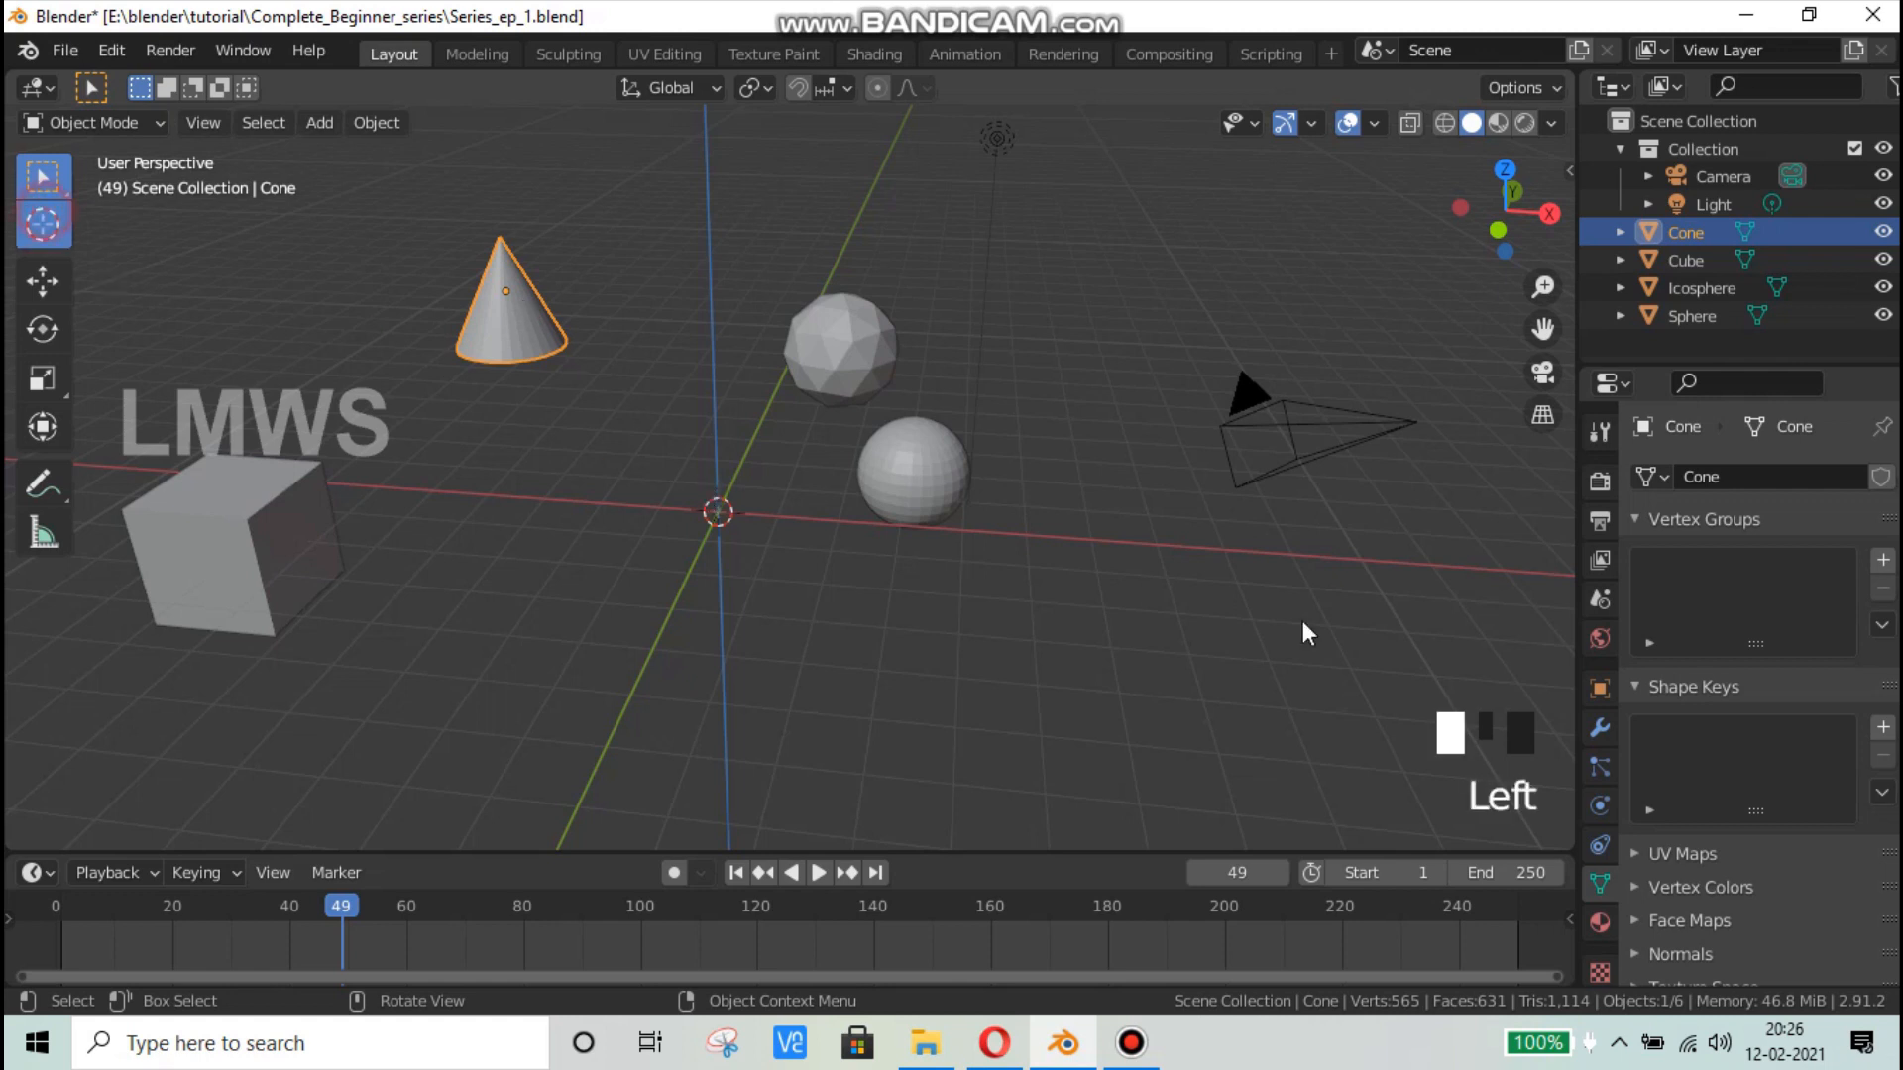
click(1145, 593)
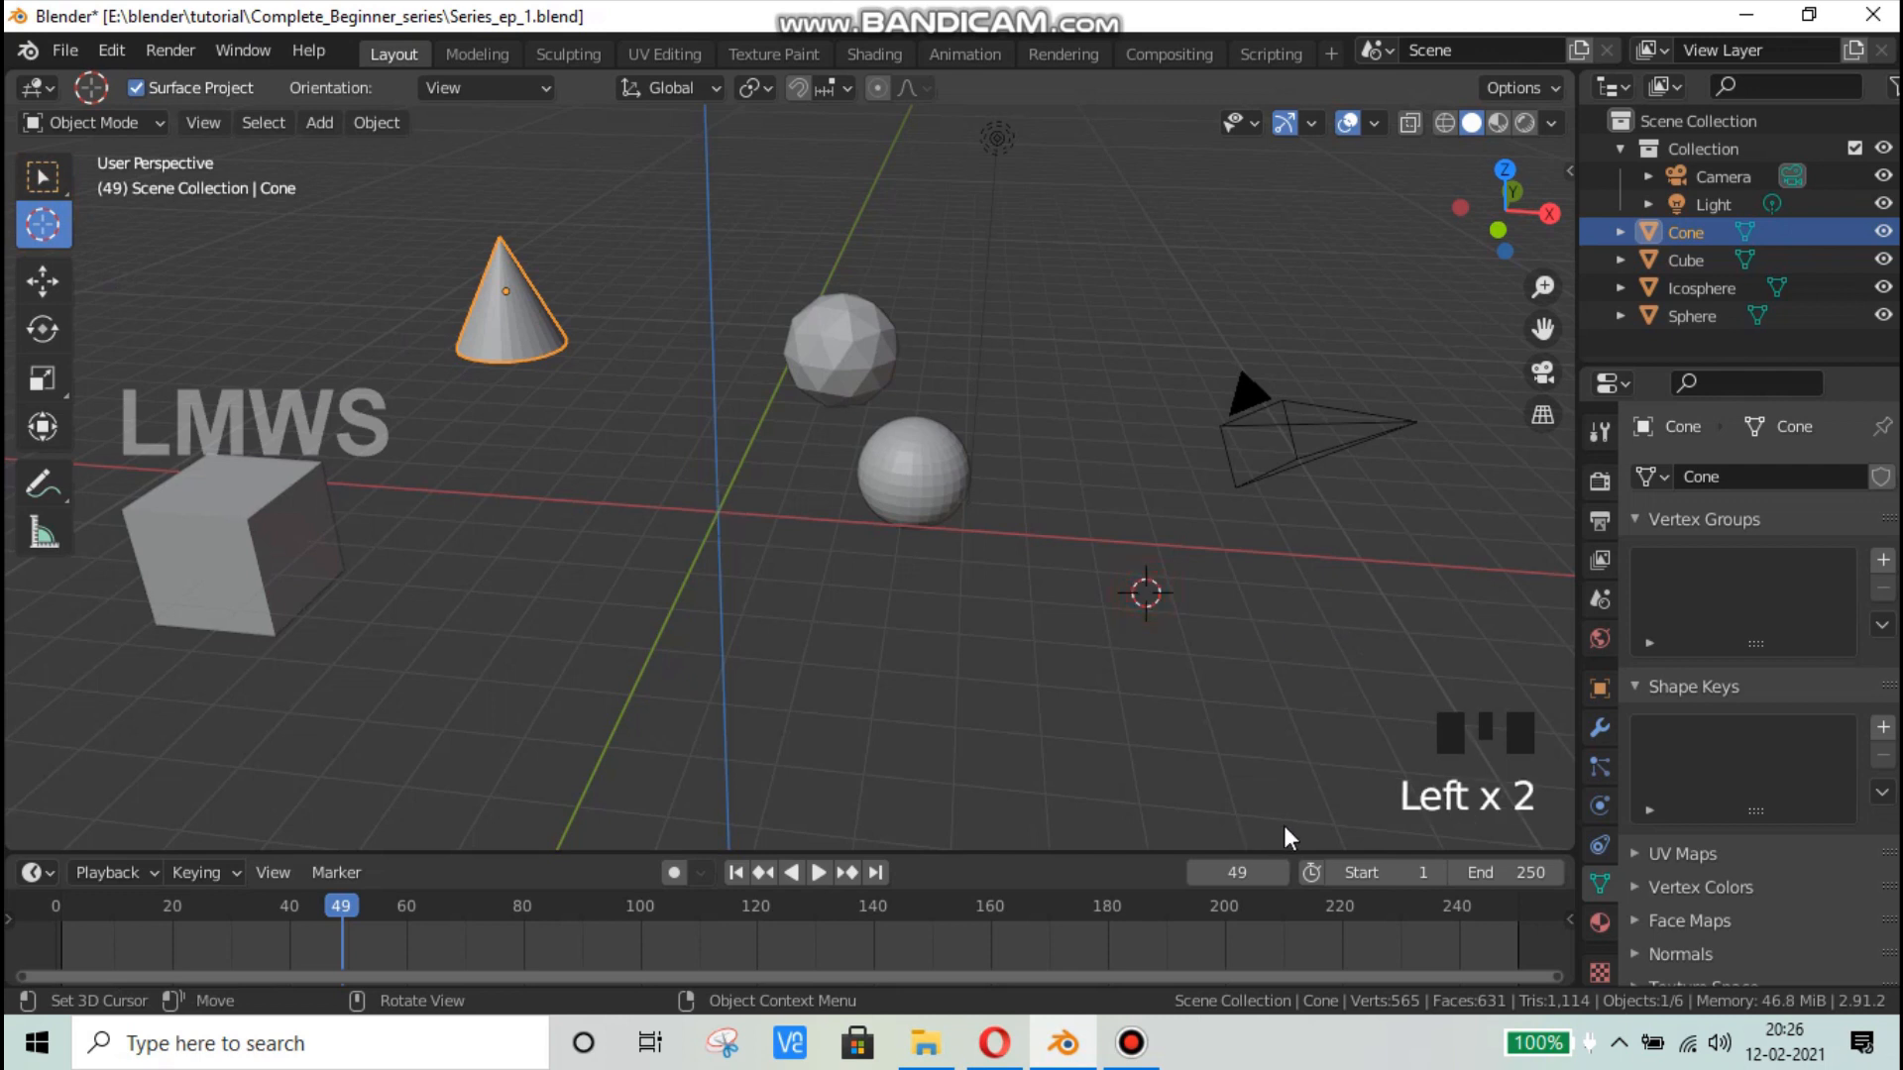
click(42, 178)
click(858, 515)
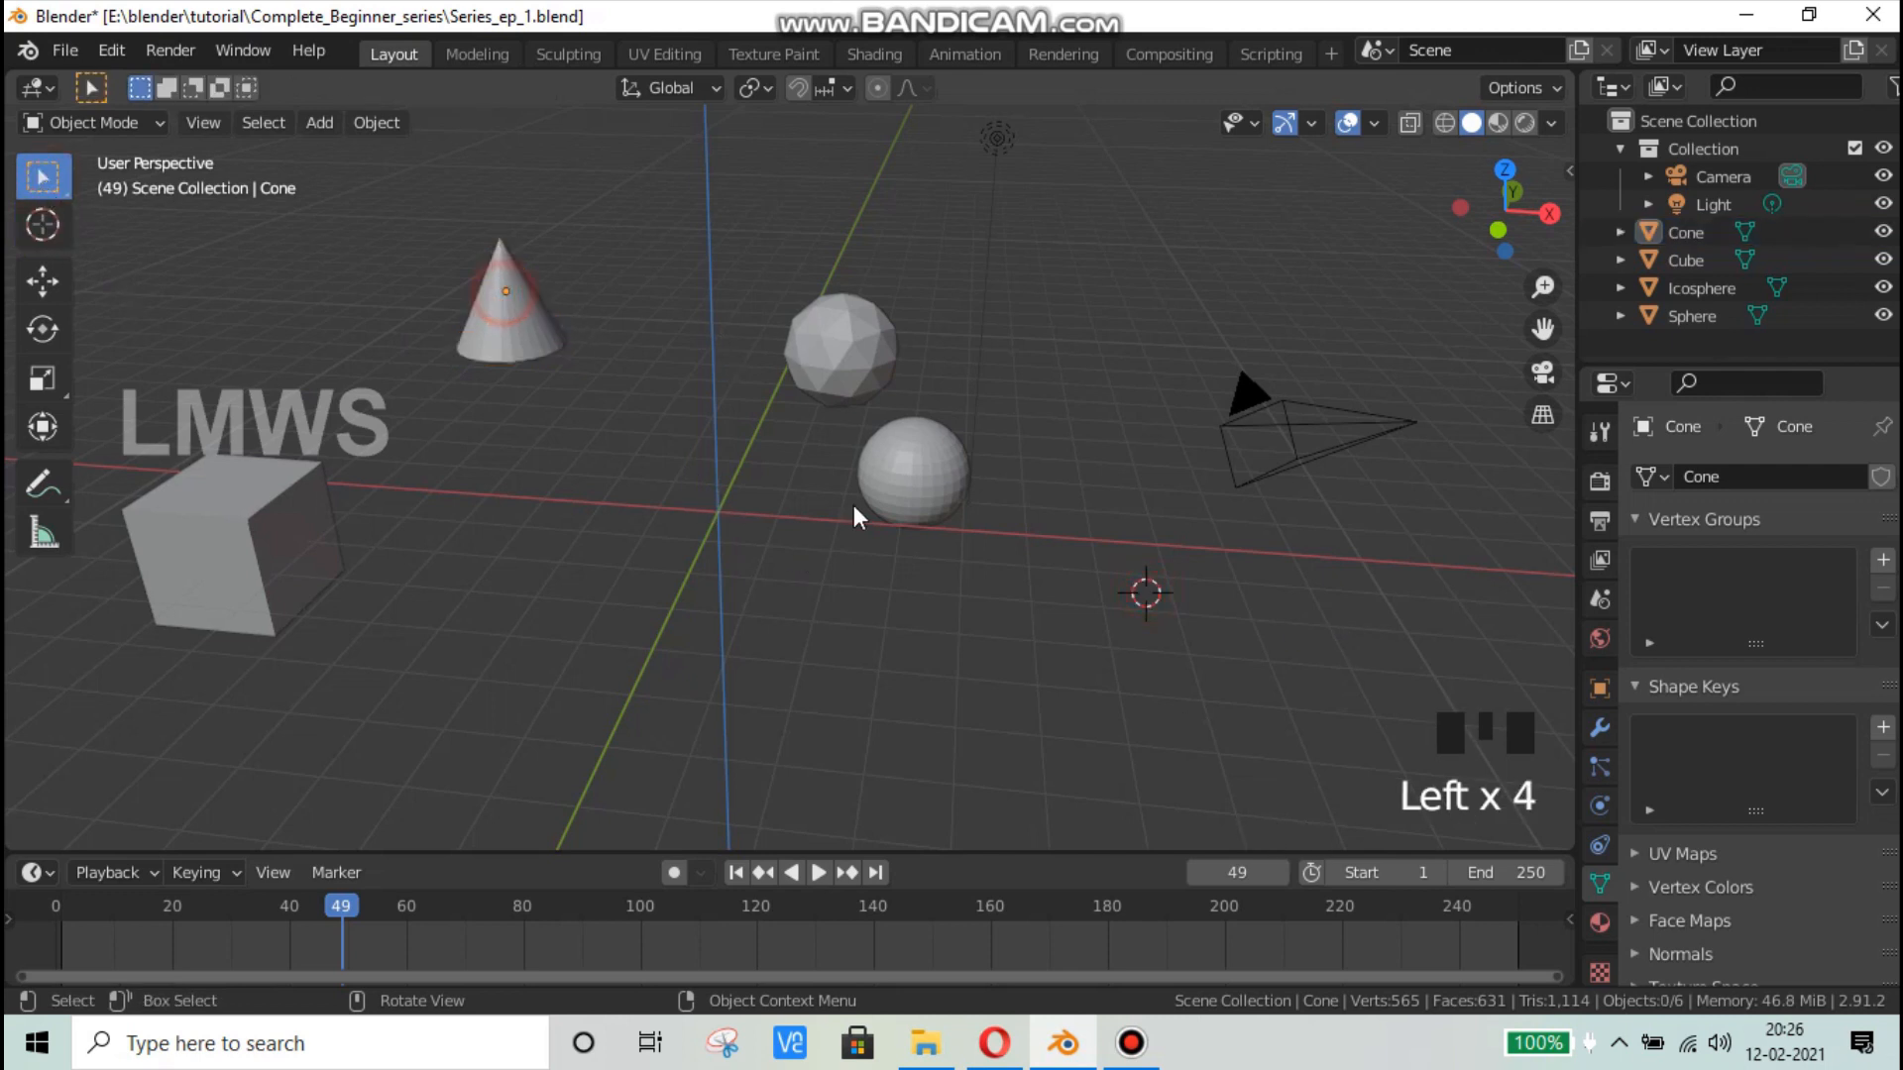
click(500, 332)
key(shift+s)
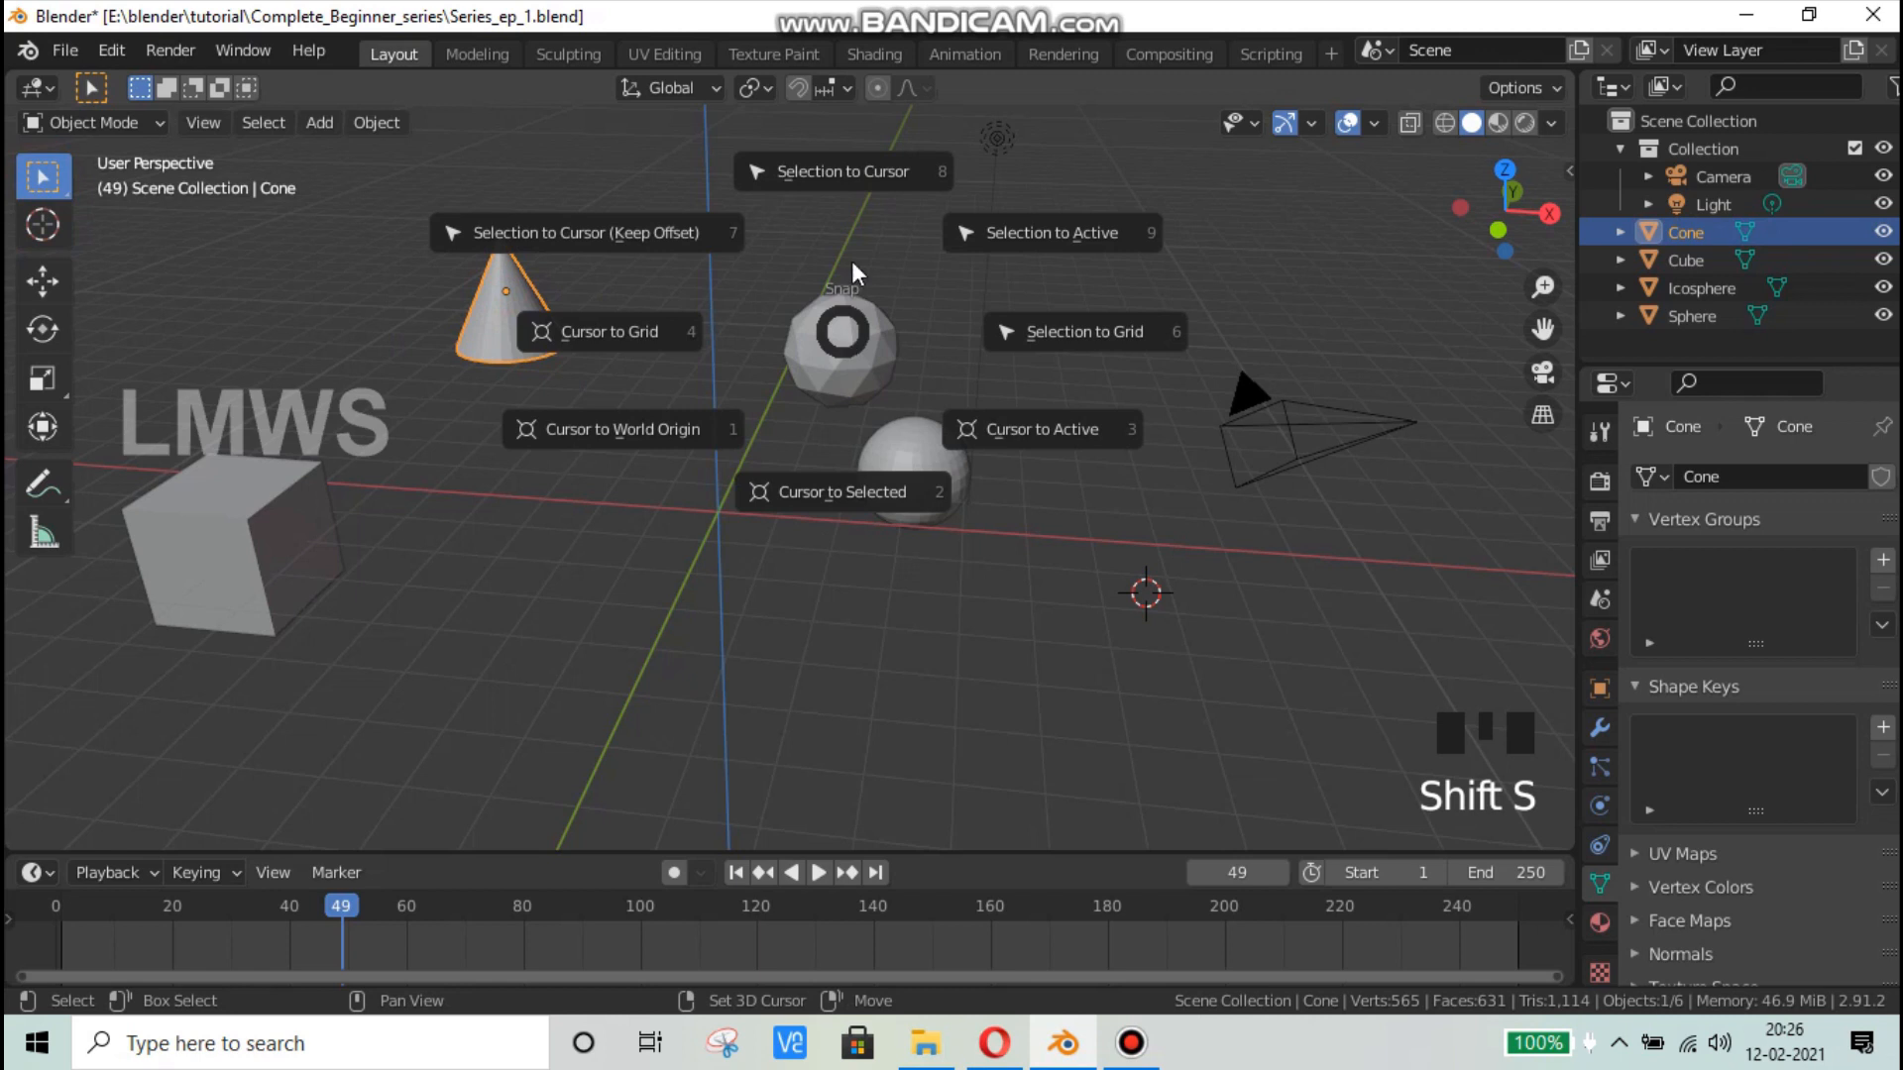
click(865, 173)
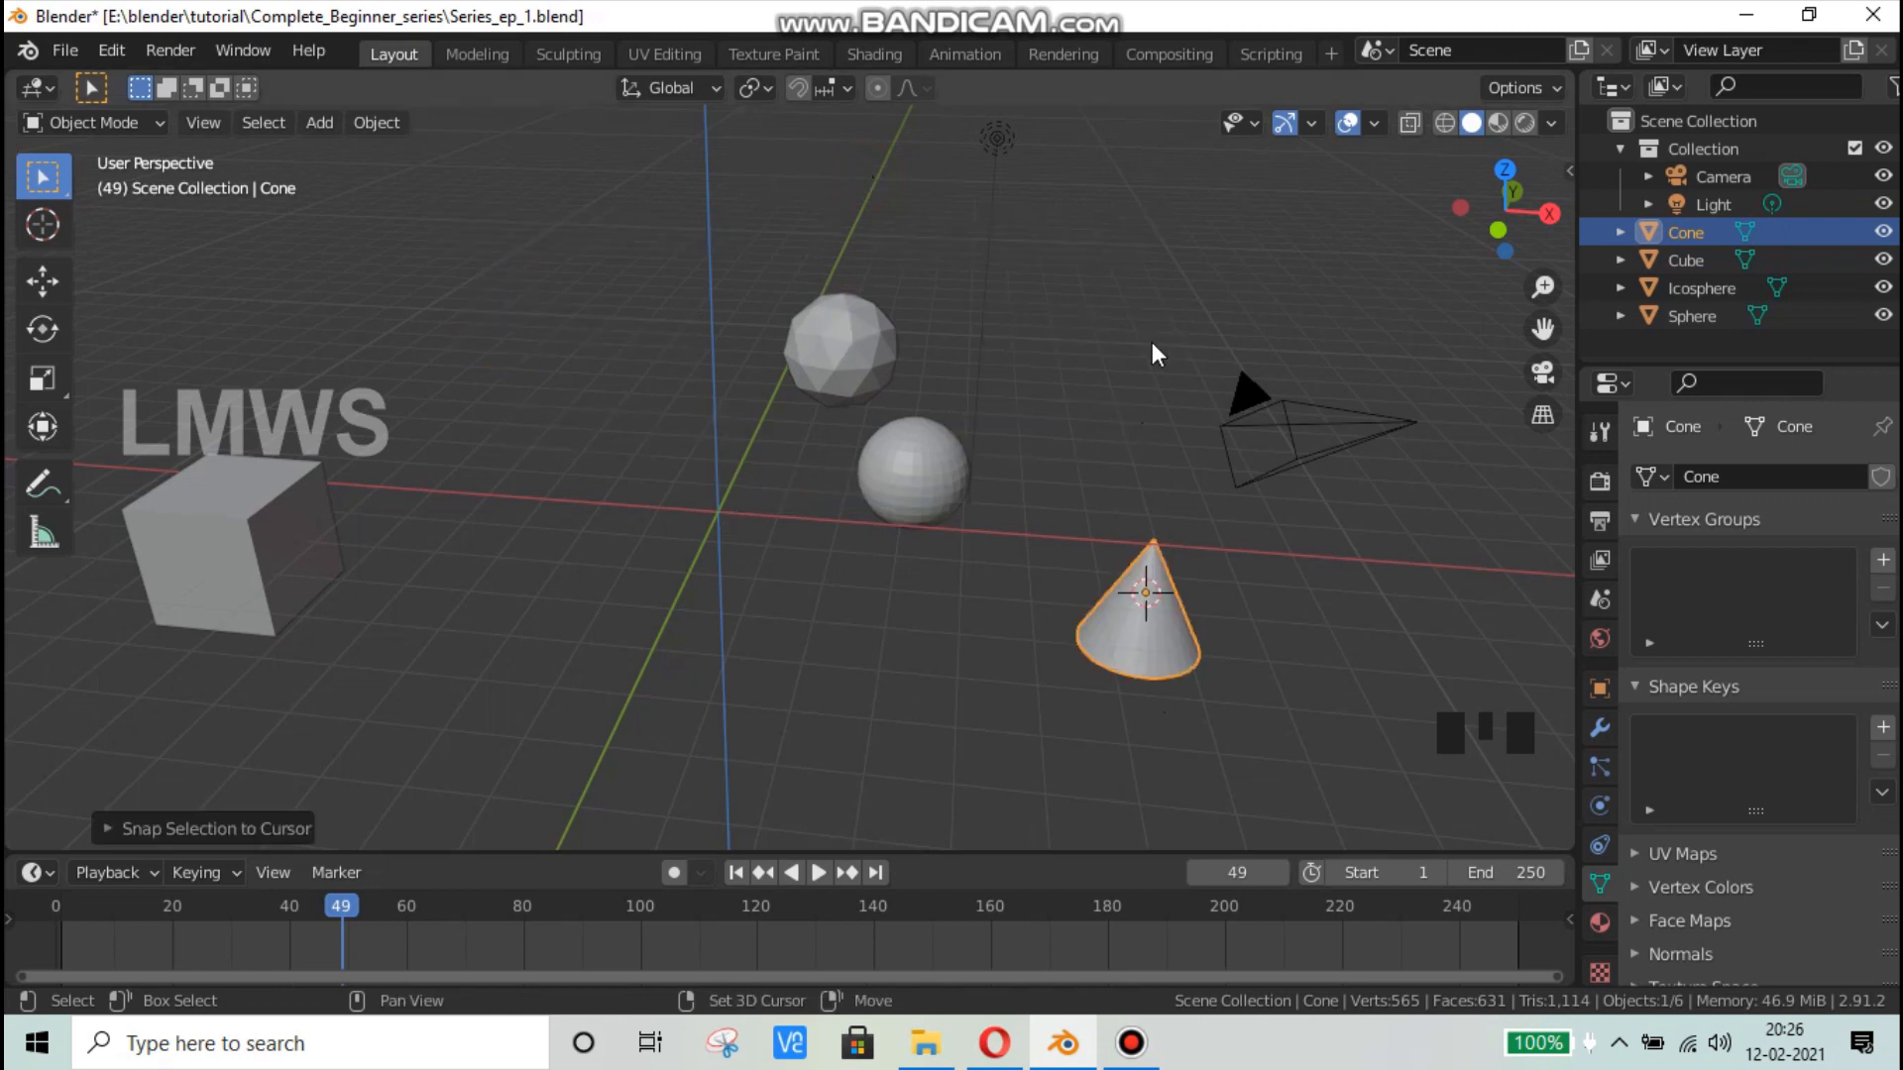
Step: Snap the 3D cursor to the world origin and add a cylinder mesh there
key(shift+s)
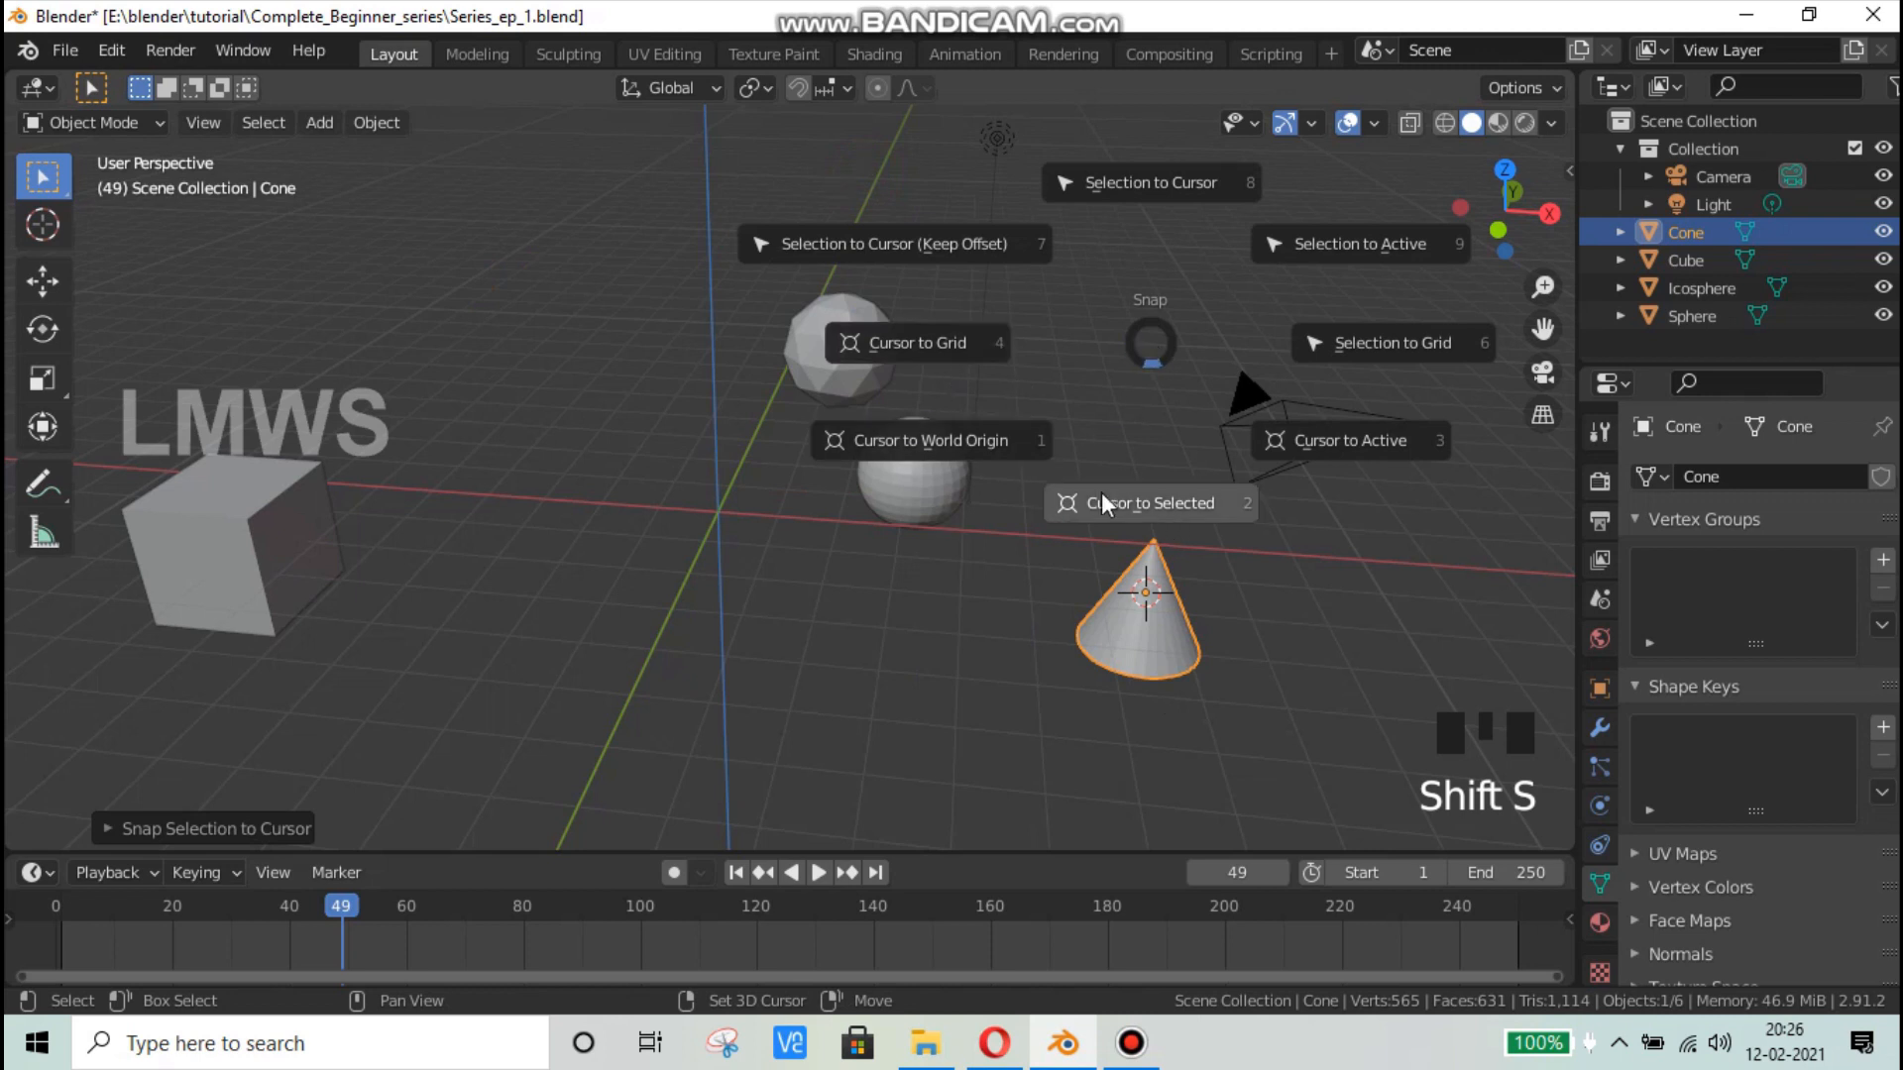
click(949, 436)
key(shift+a)
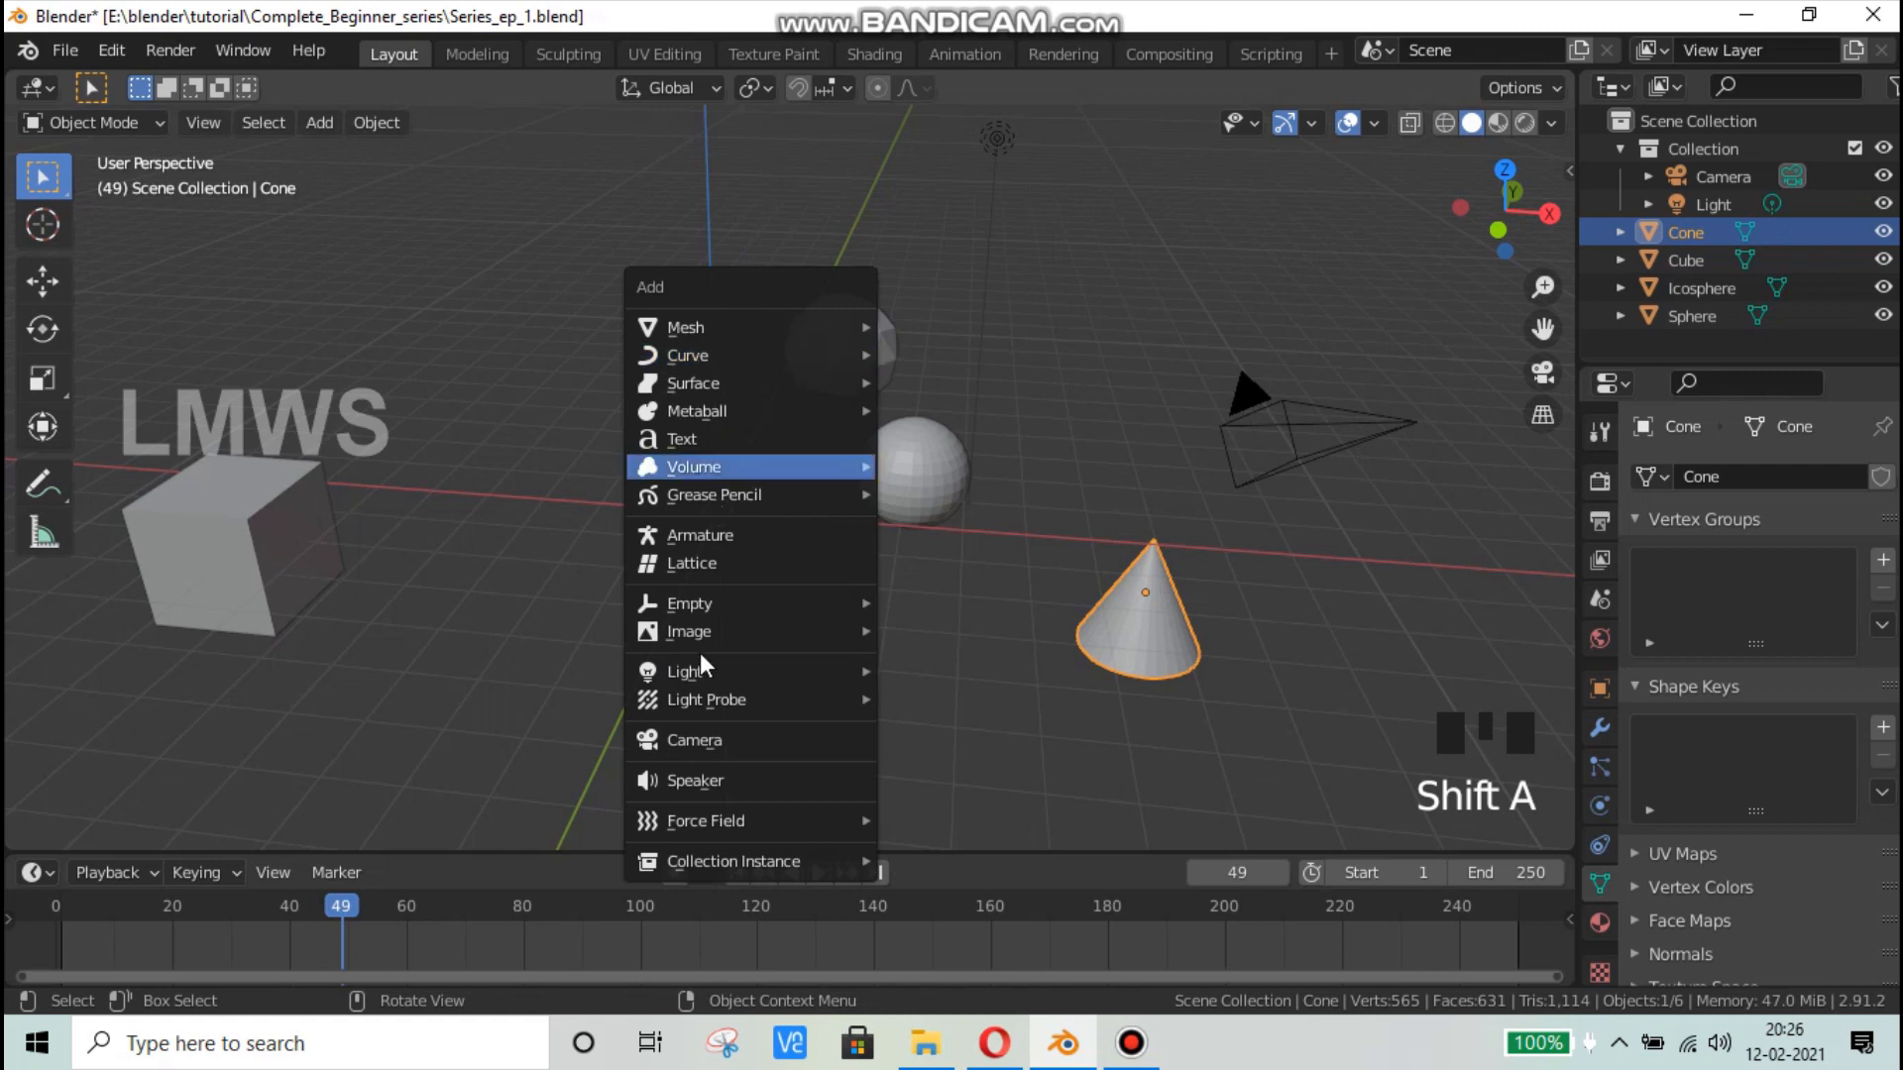
key(Escape)
key(shift+a)
mouse_move(785, 355)
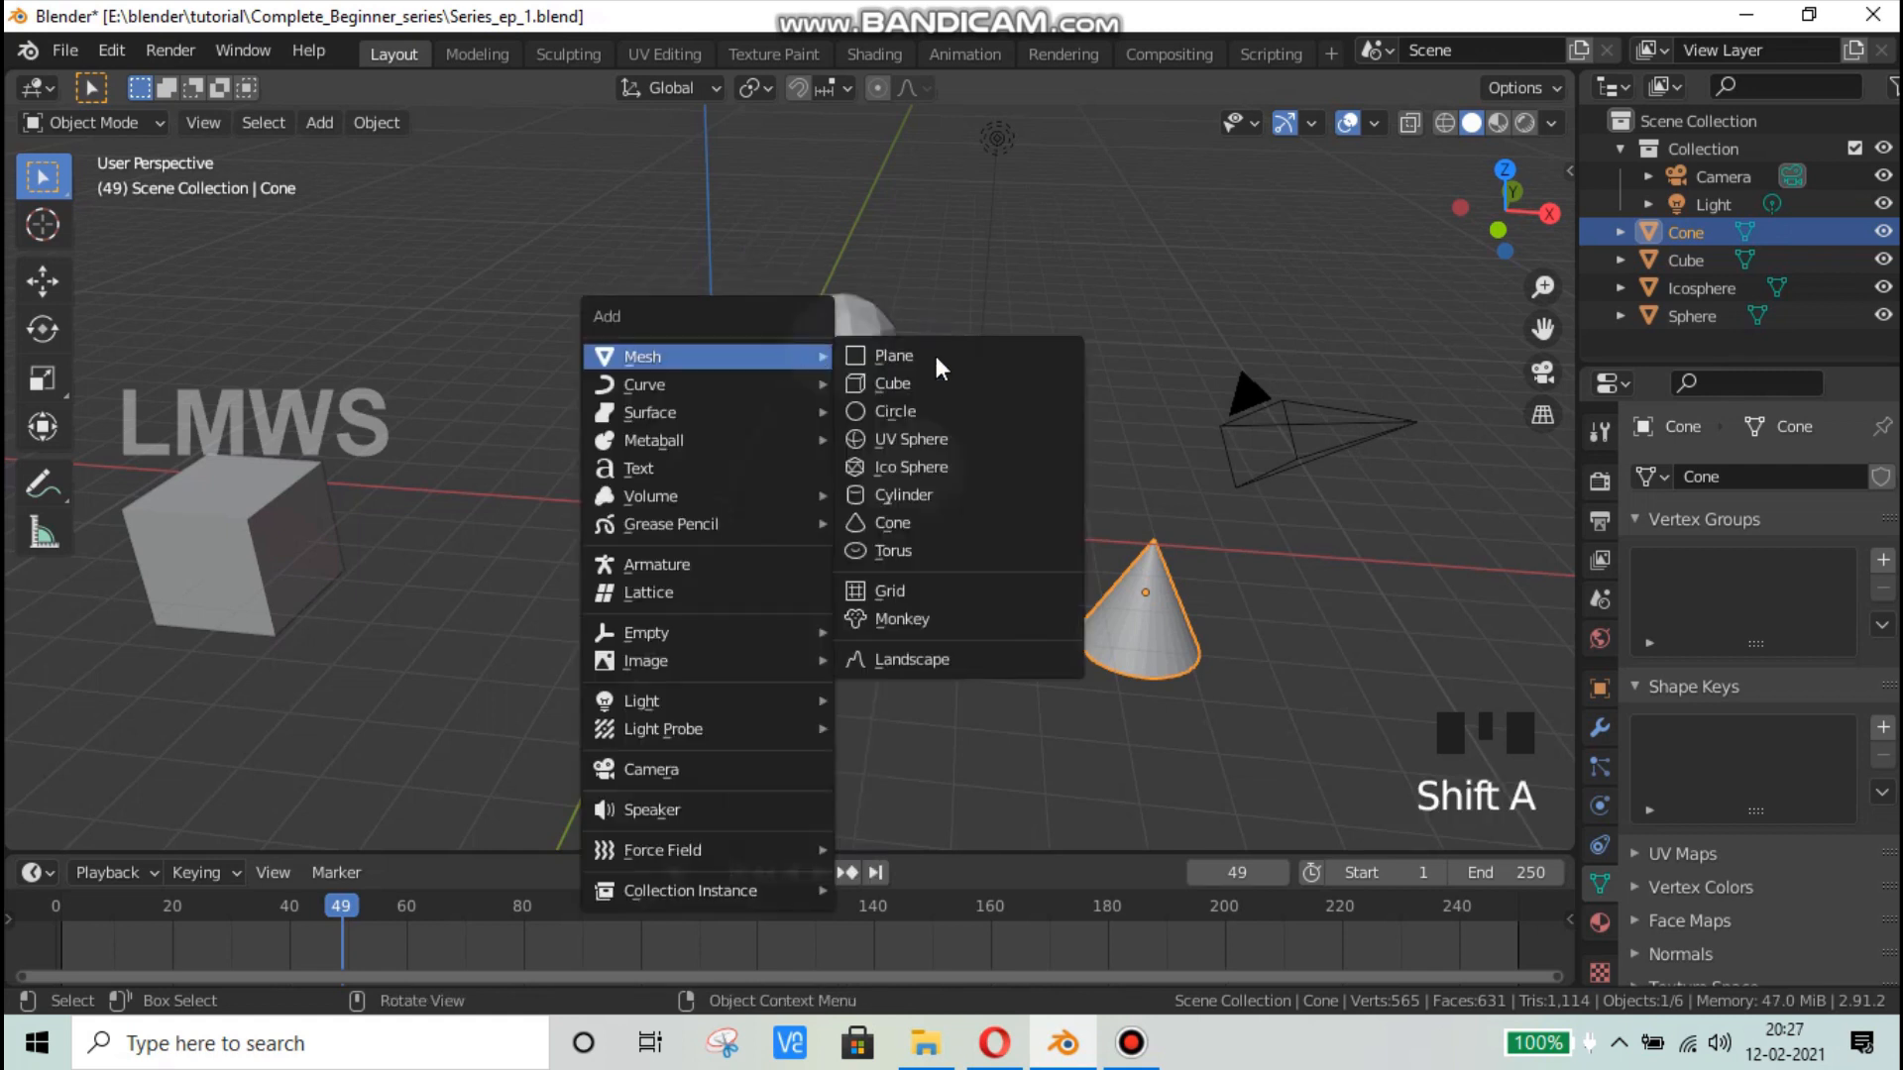
click(916, 496)
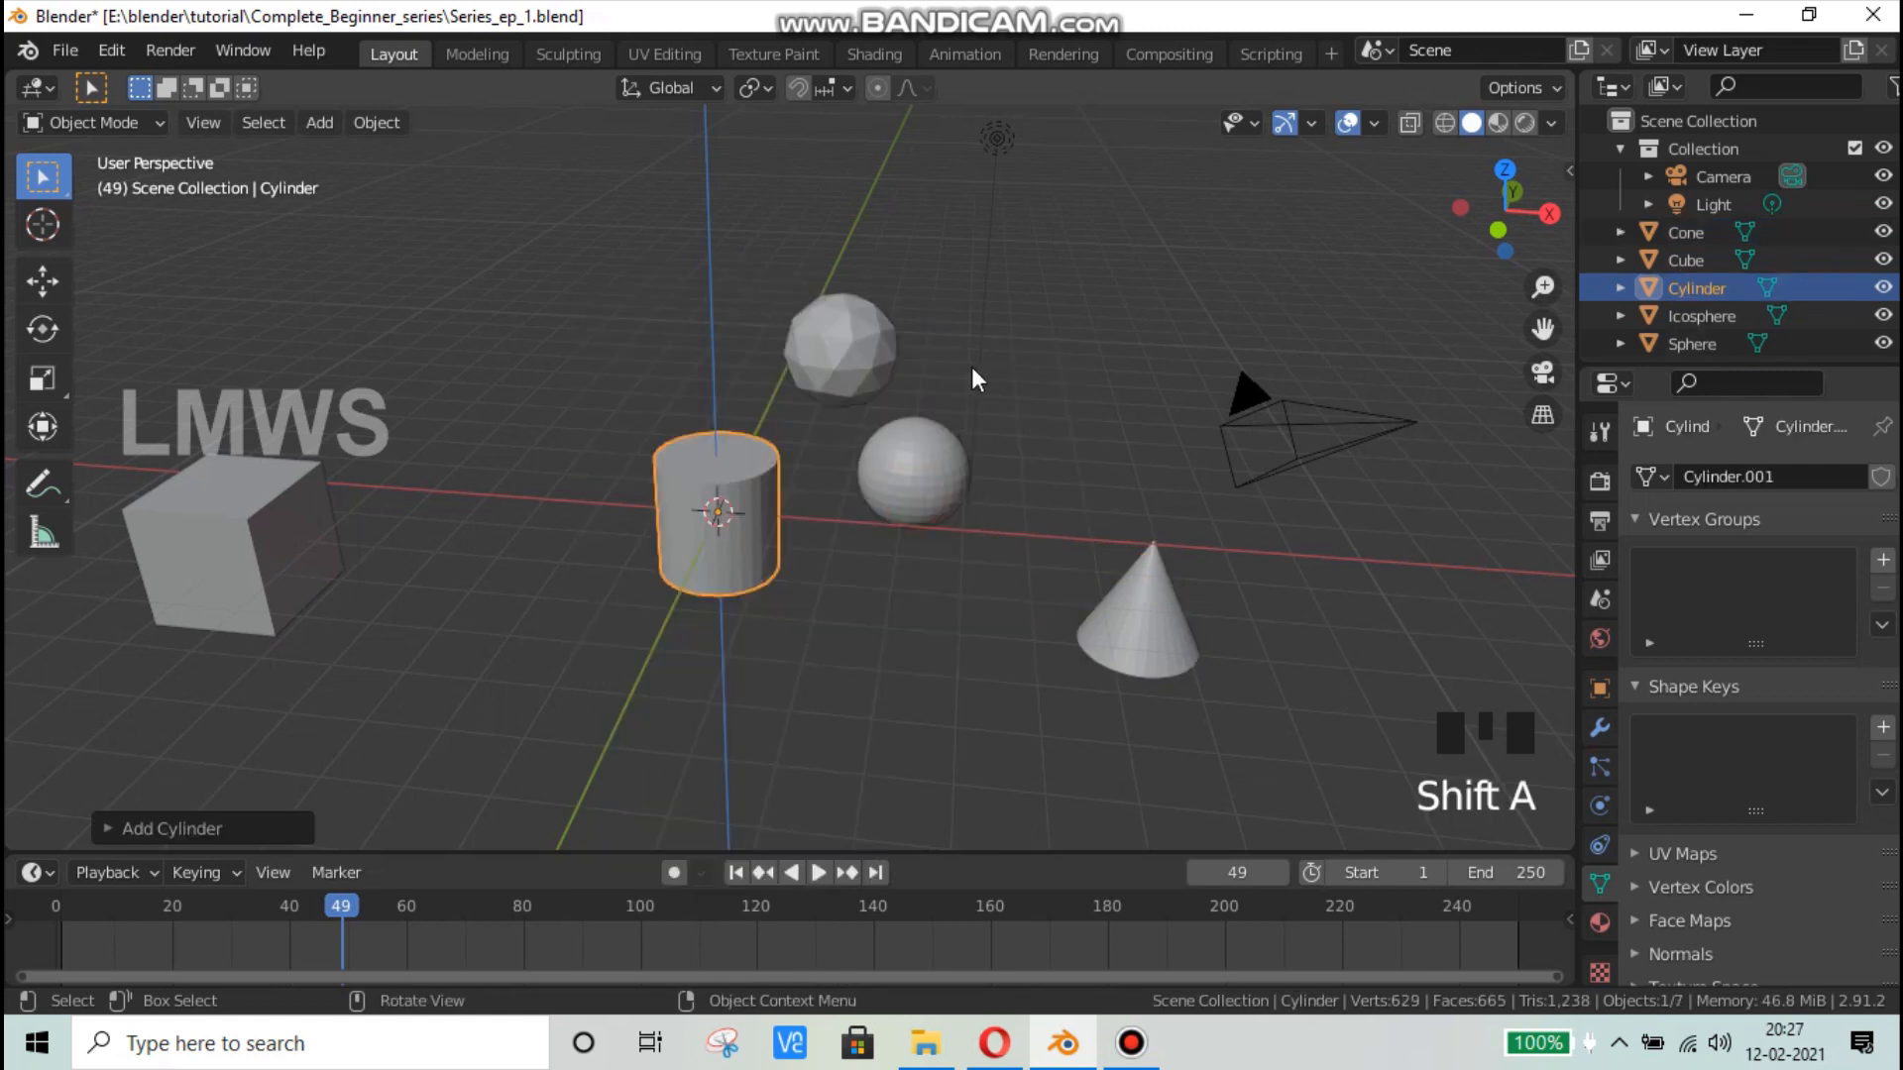
Step: Move the cylinder away from the origin to the area behind the cube and add a torus at the origin
key(g)
click(436, 354)
key(shift+a)
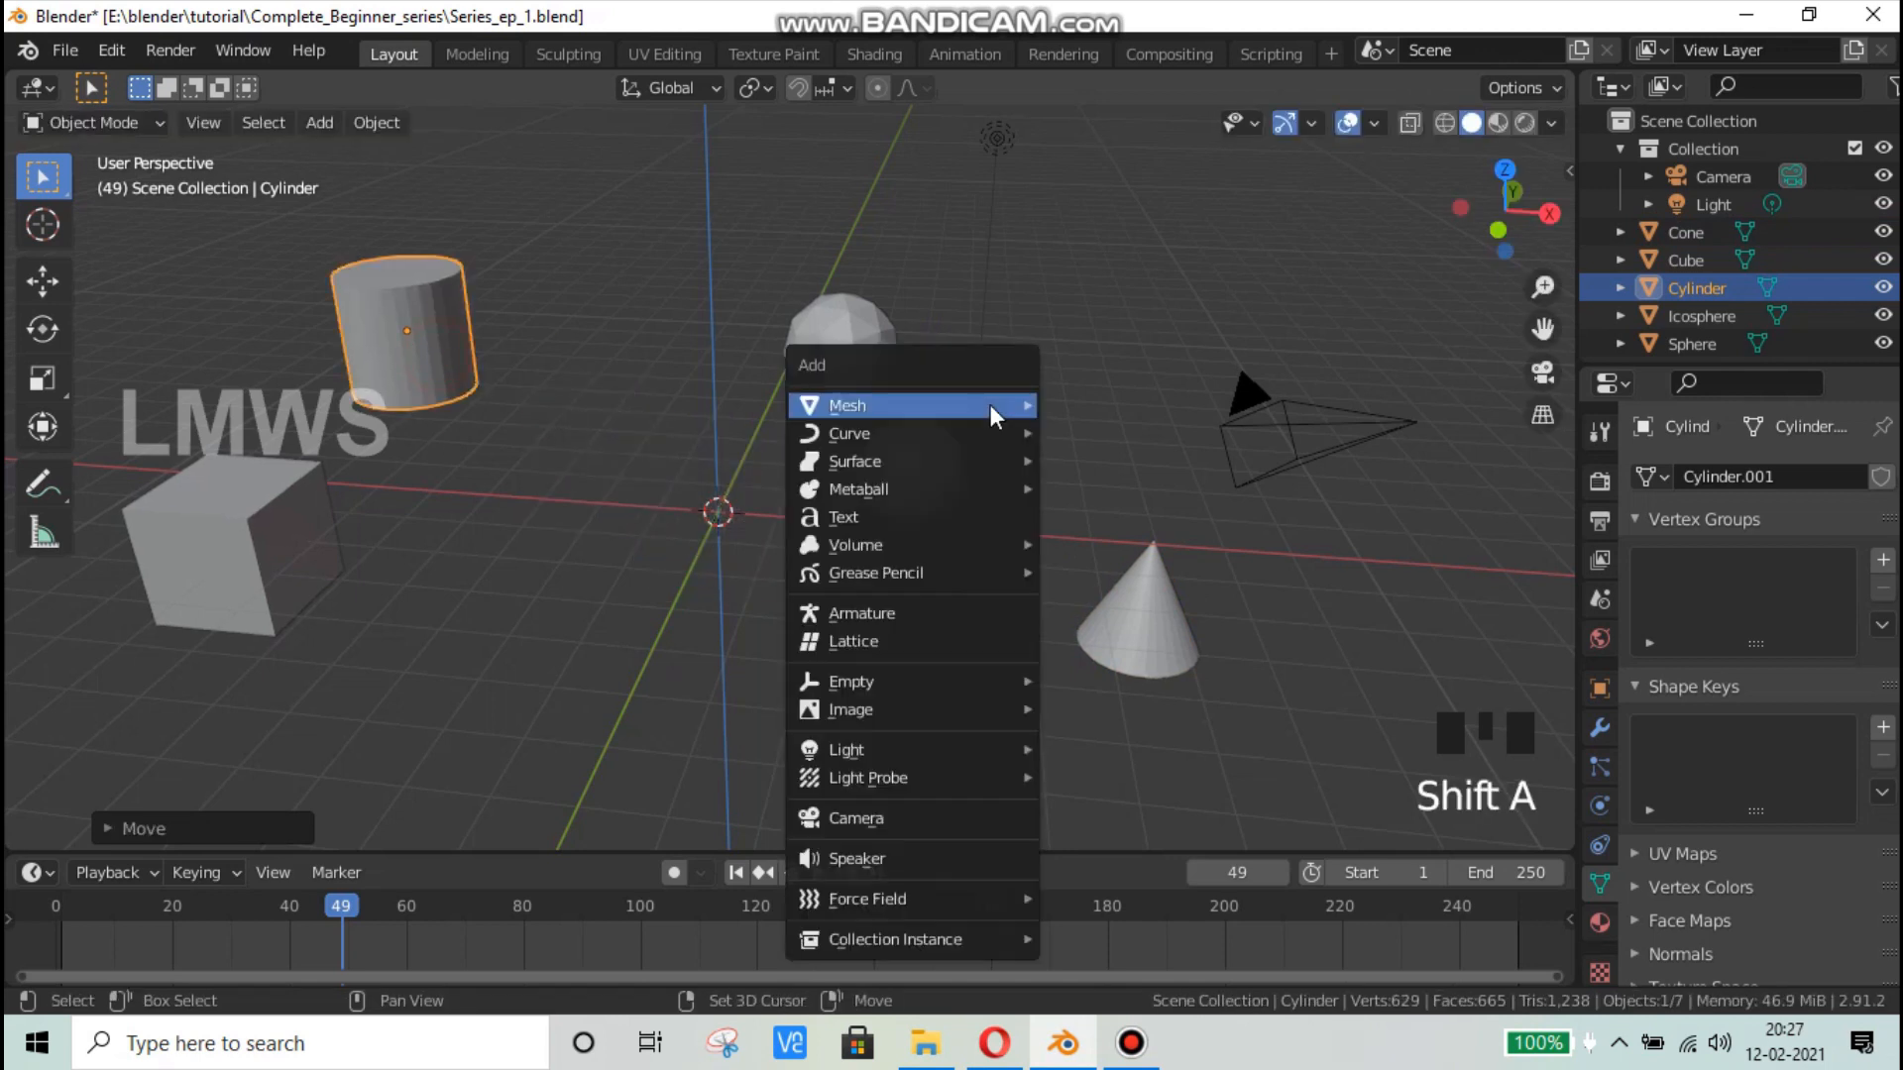
mouse_move(990, 404)
click(1095, 599)
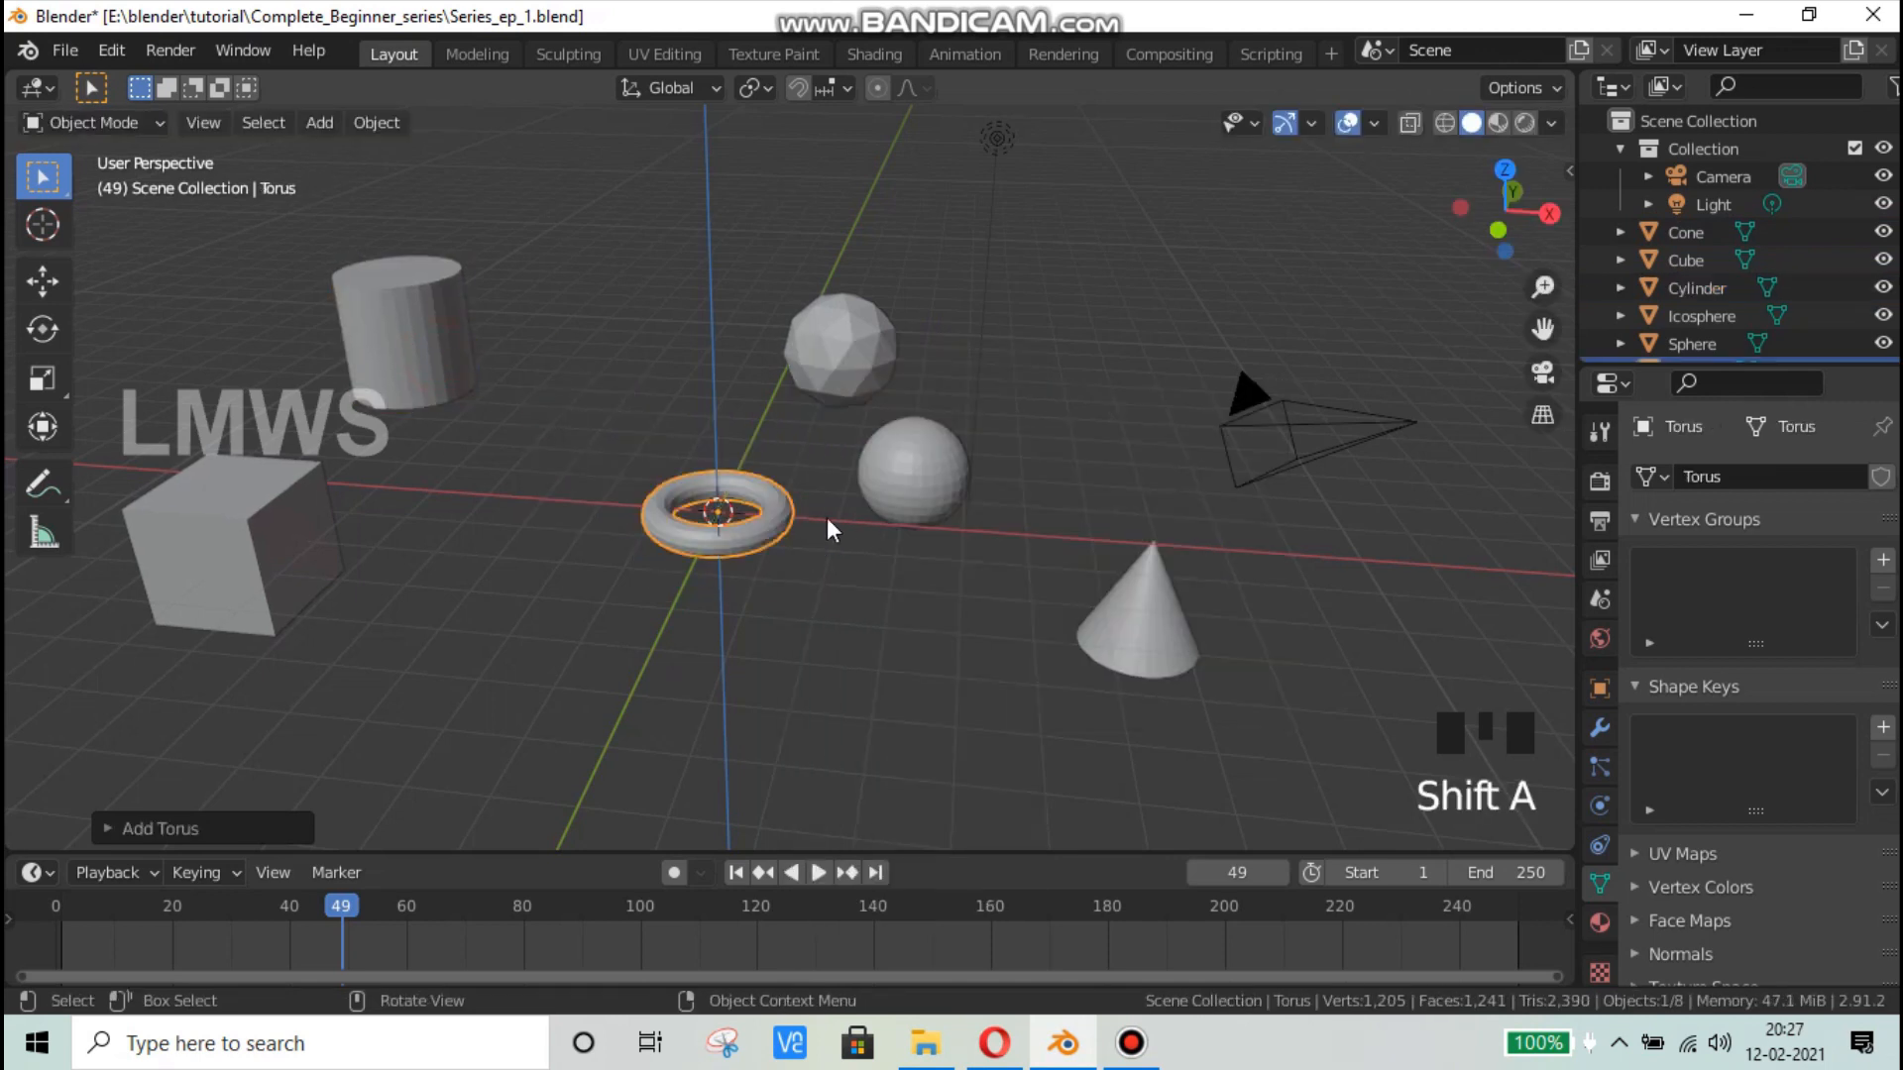
scroll(774, 602, up, 1)
scroll(805, 550, down, 1)
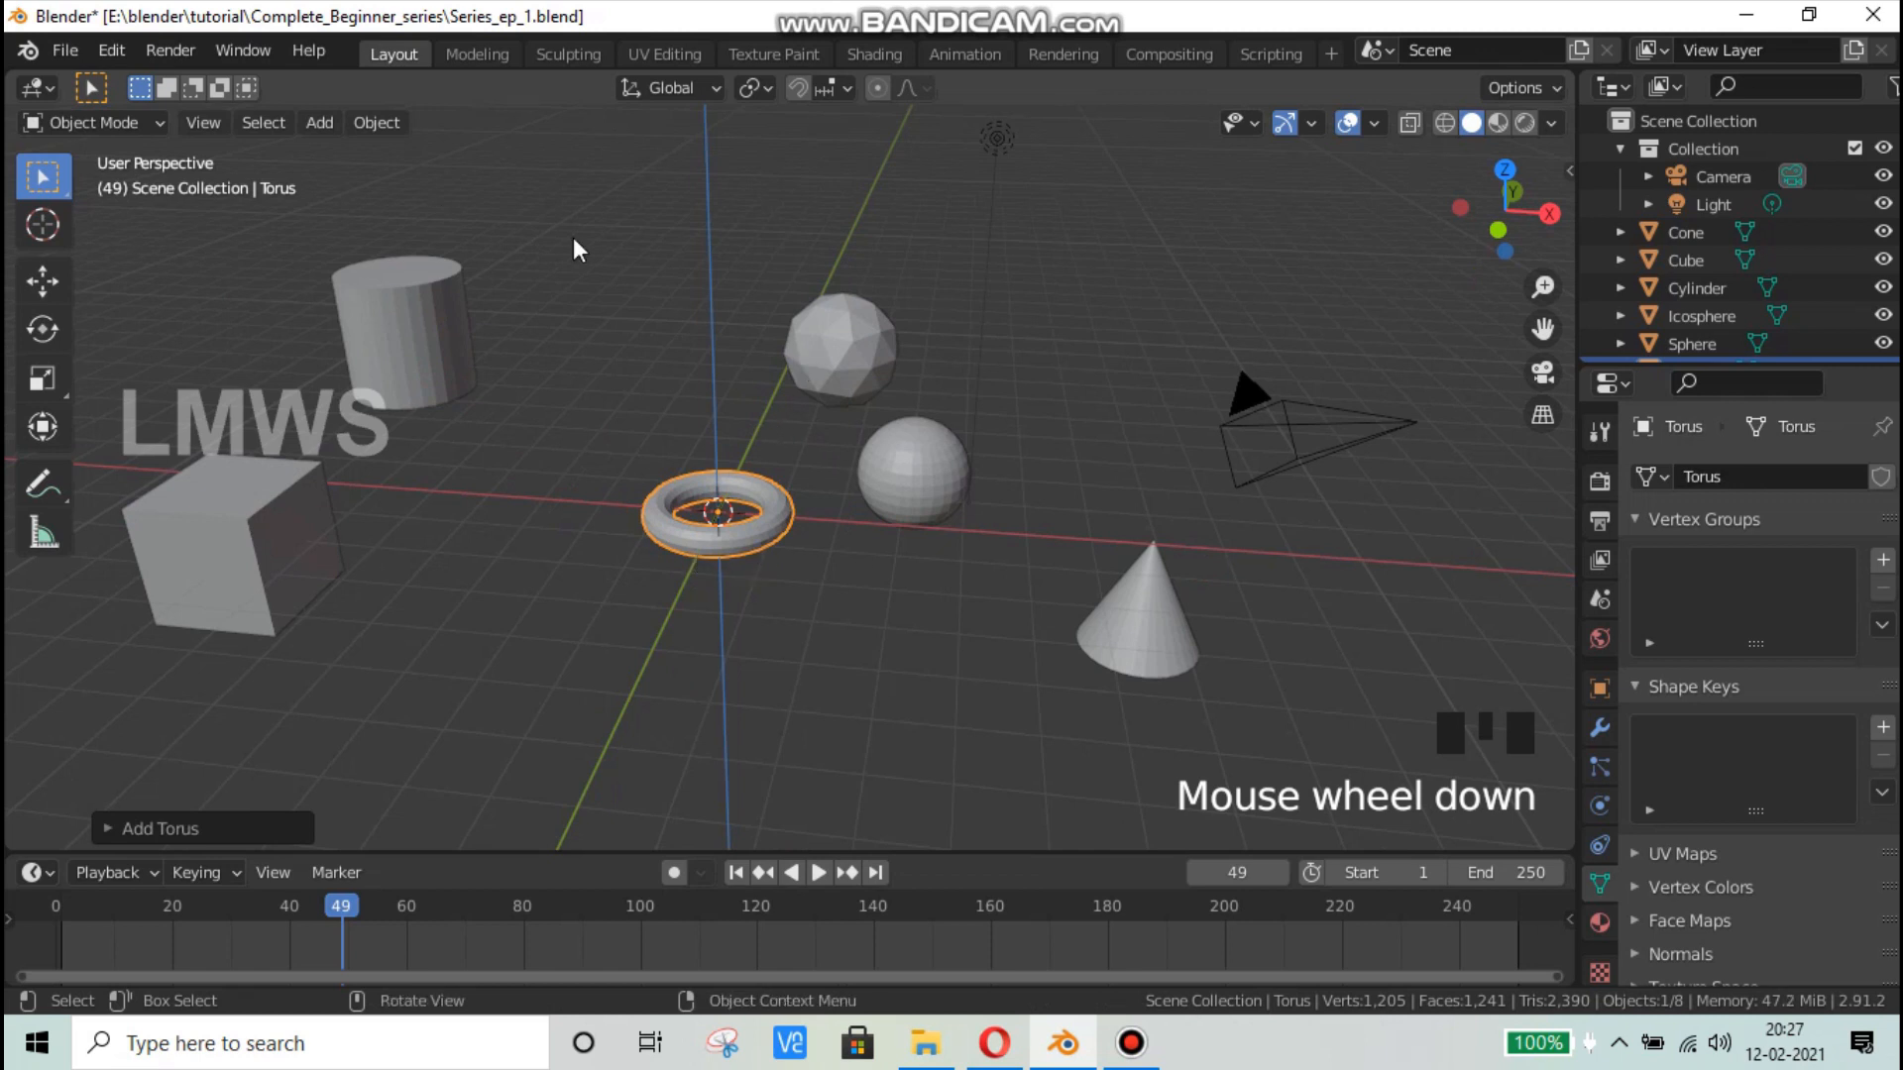
Step: Add a Bezier curve at the world origin
click(848, 346)
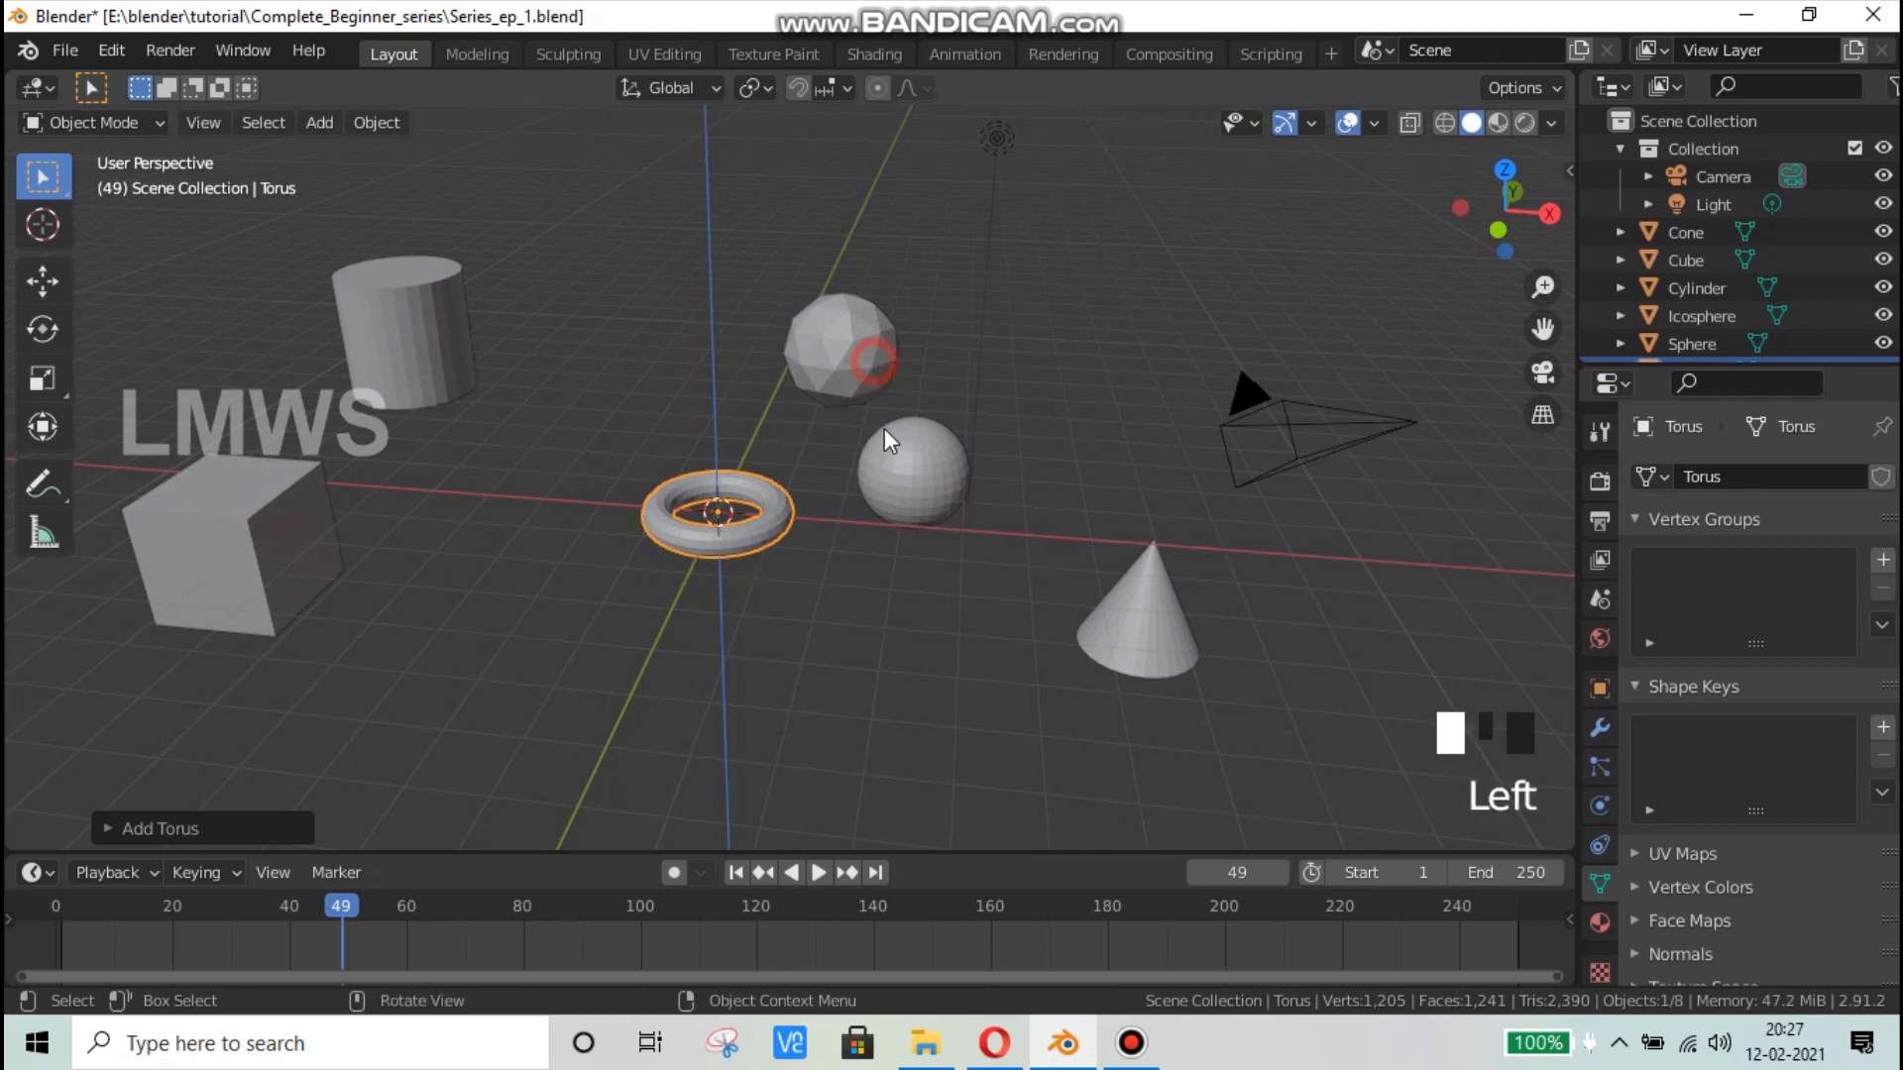
key(shift+a)
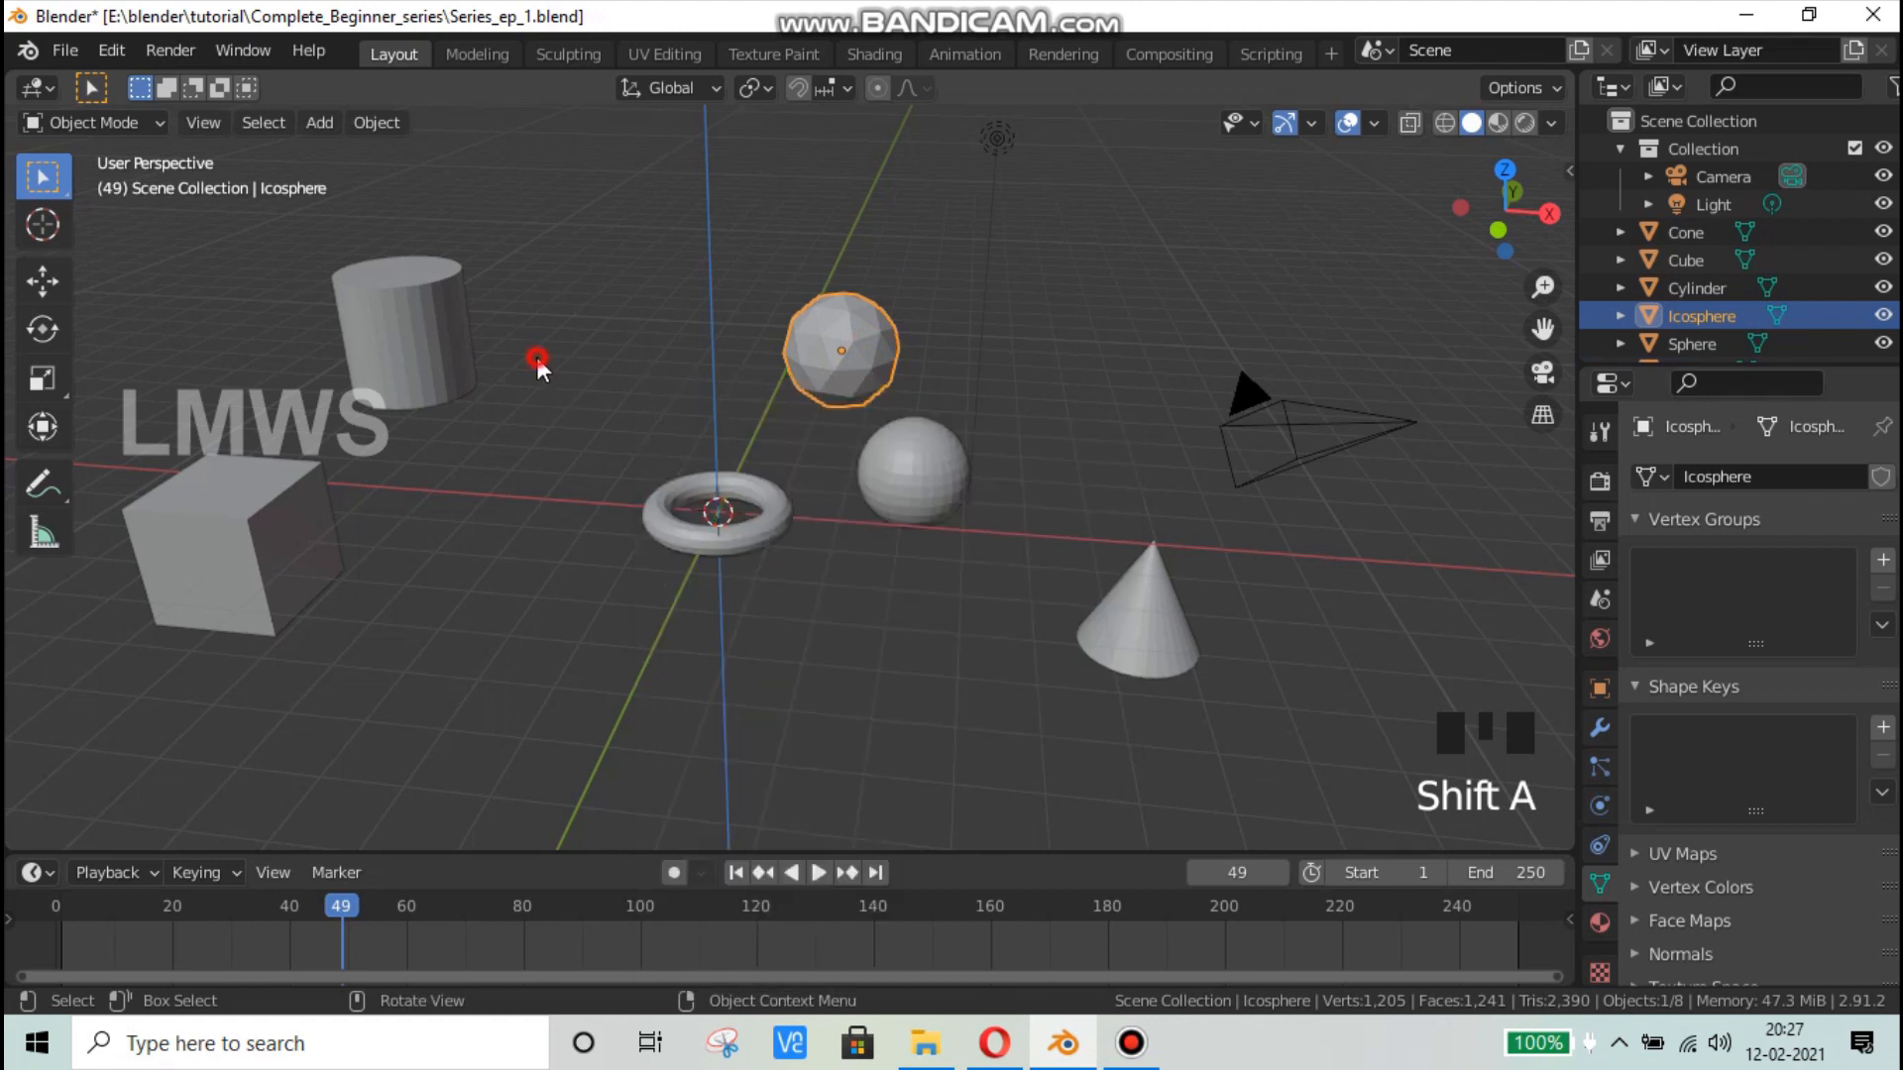
click(659, 365)
click(332, 129)
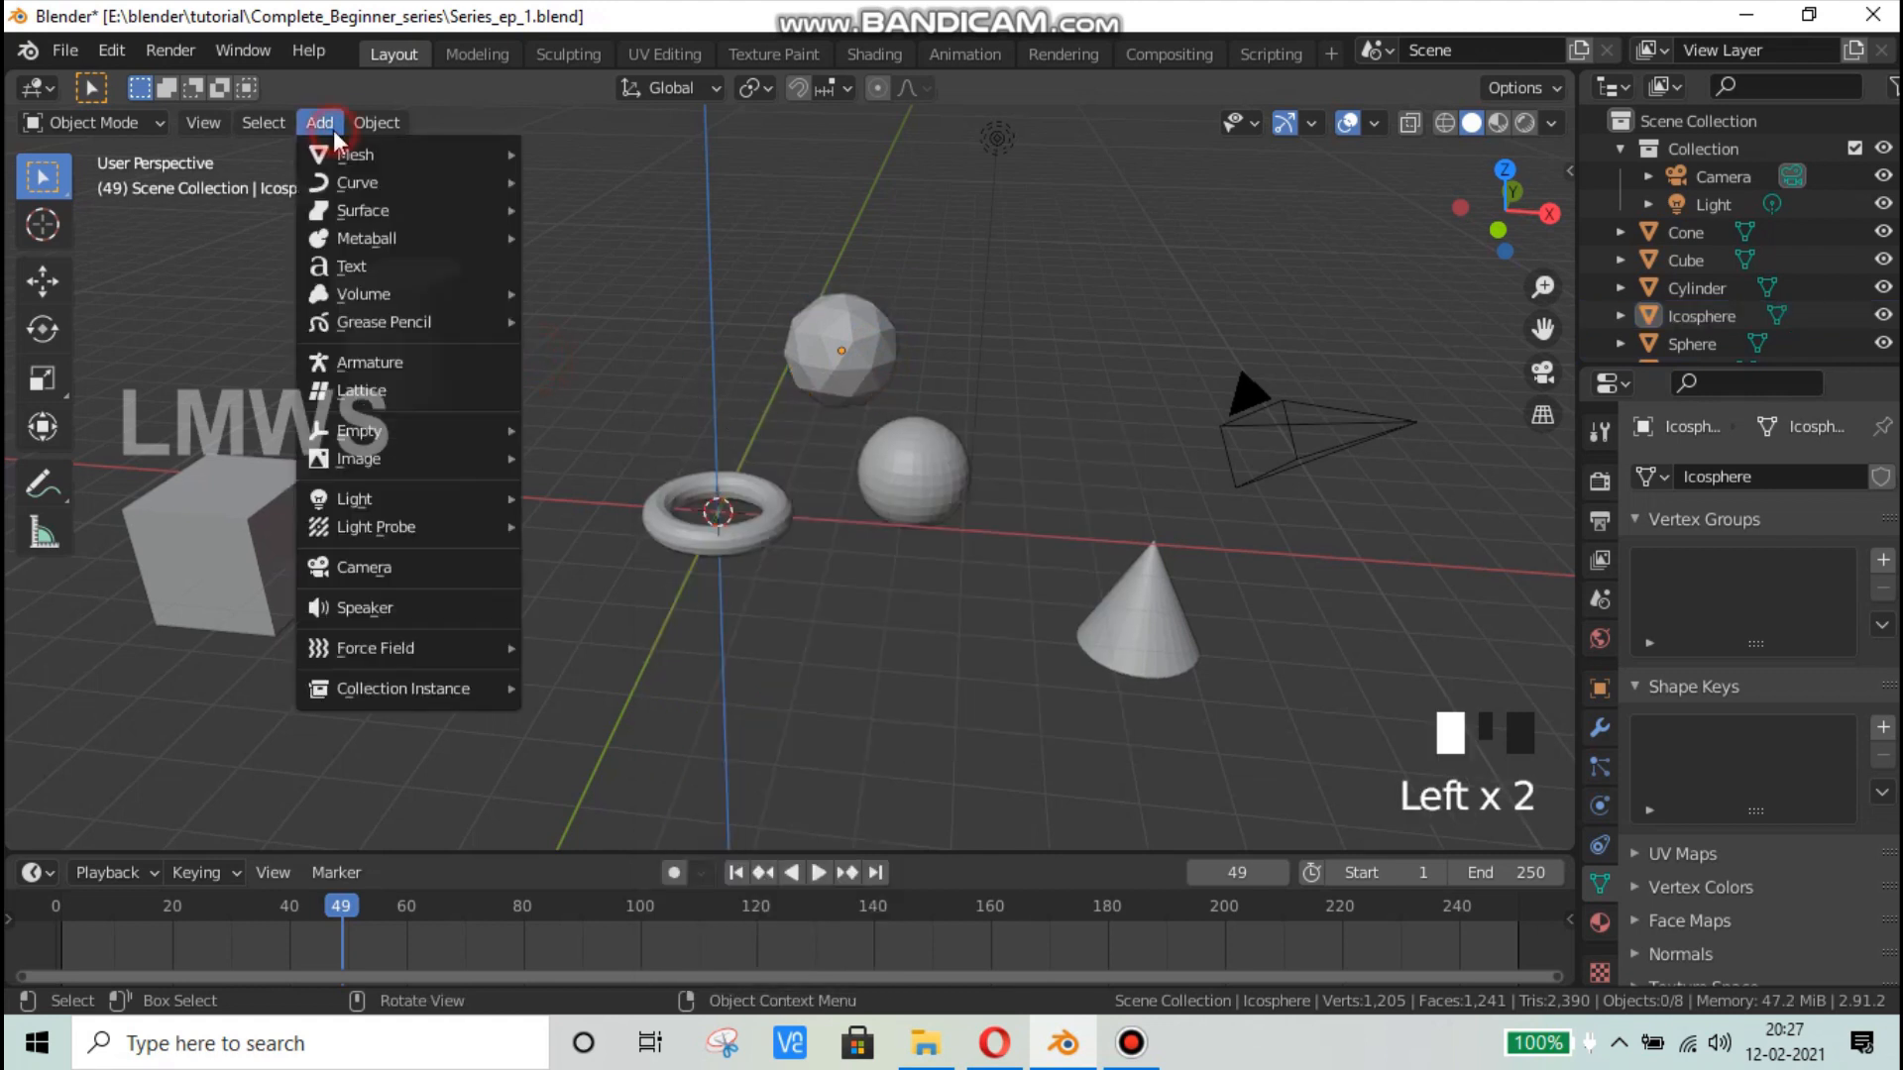
click(319, 123)
click(319, 123)
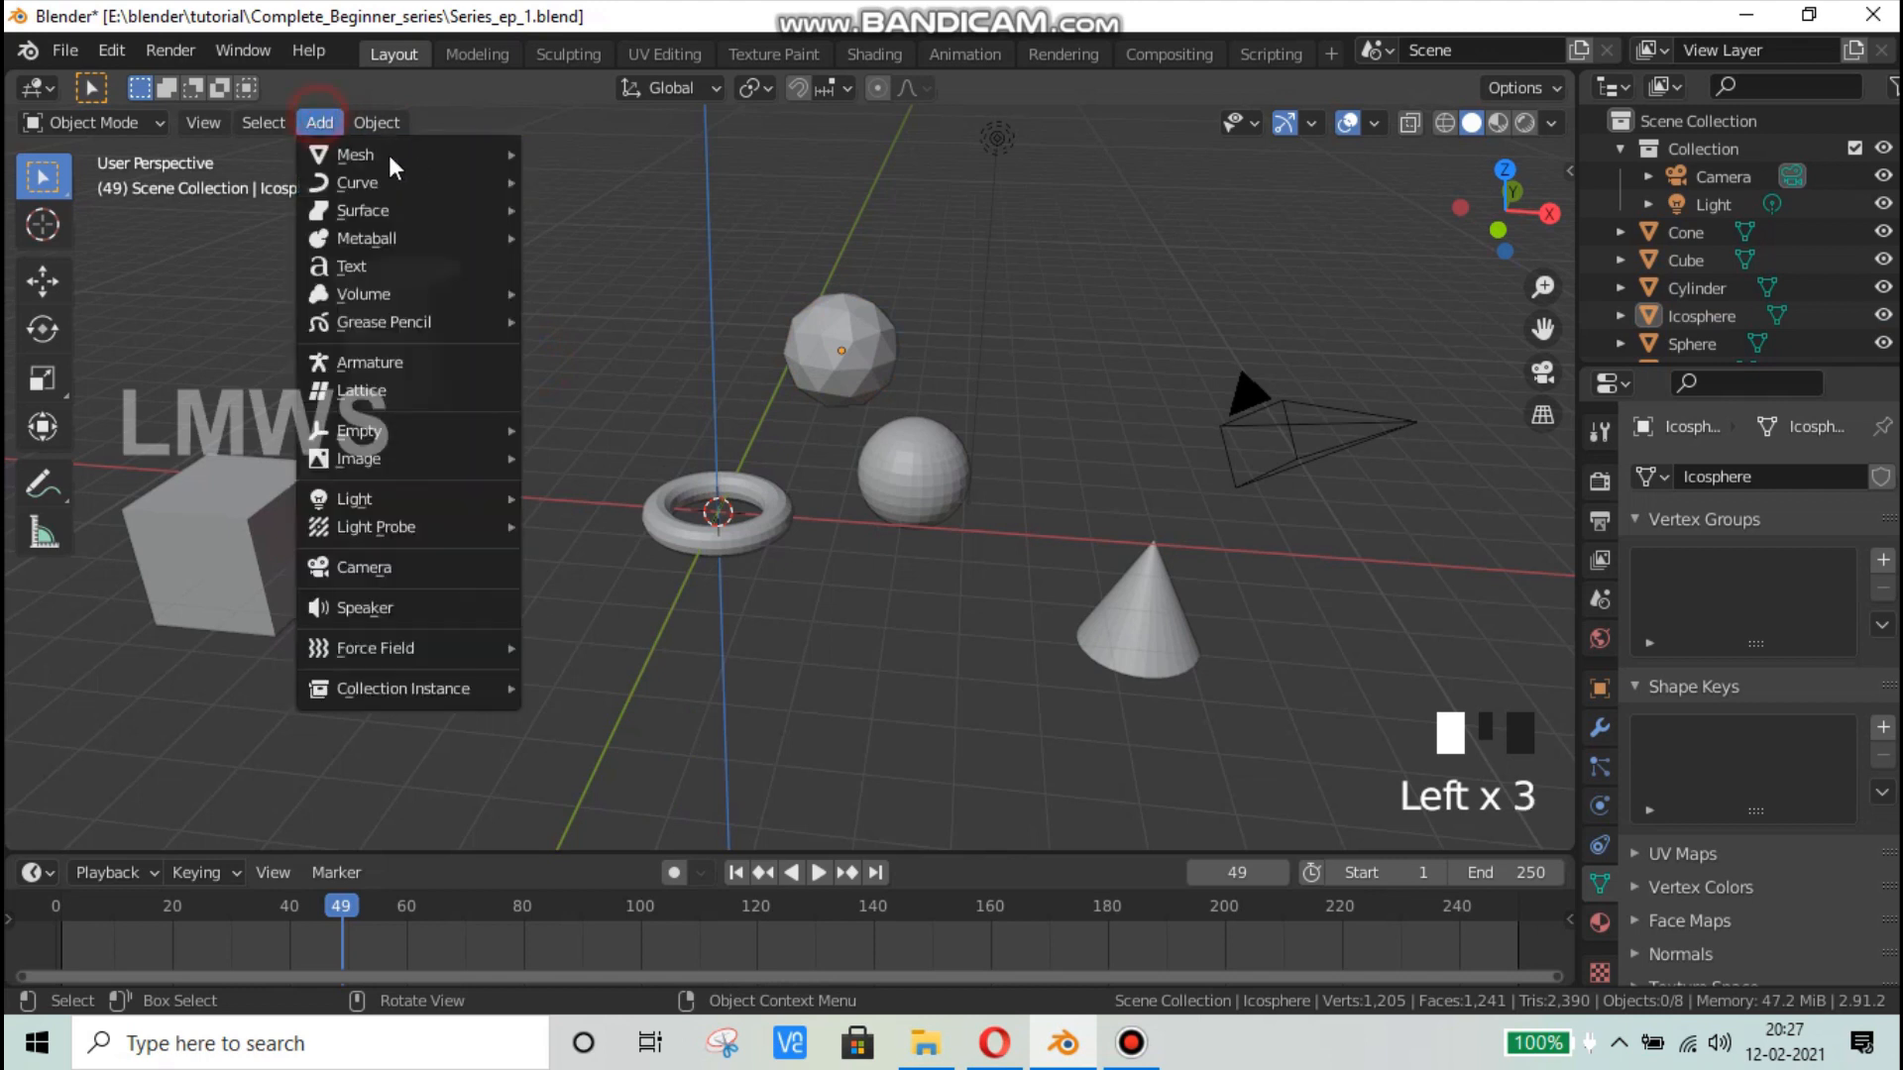
mouse_move(388, 182)
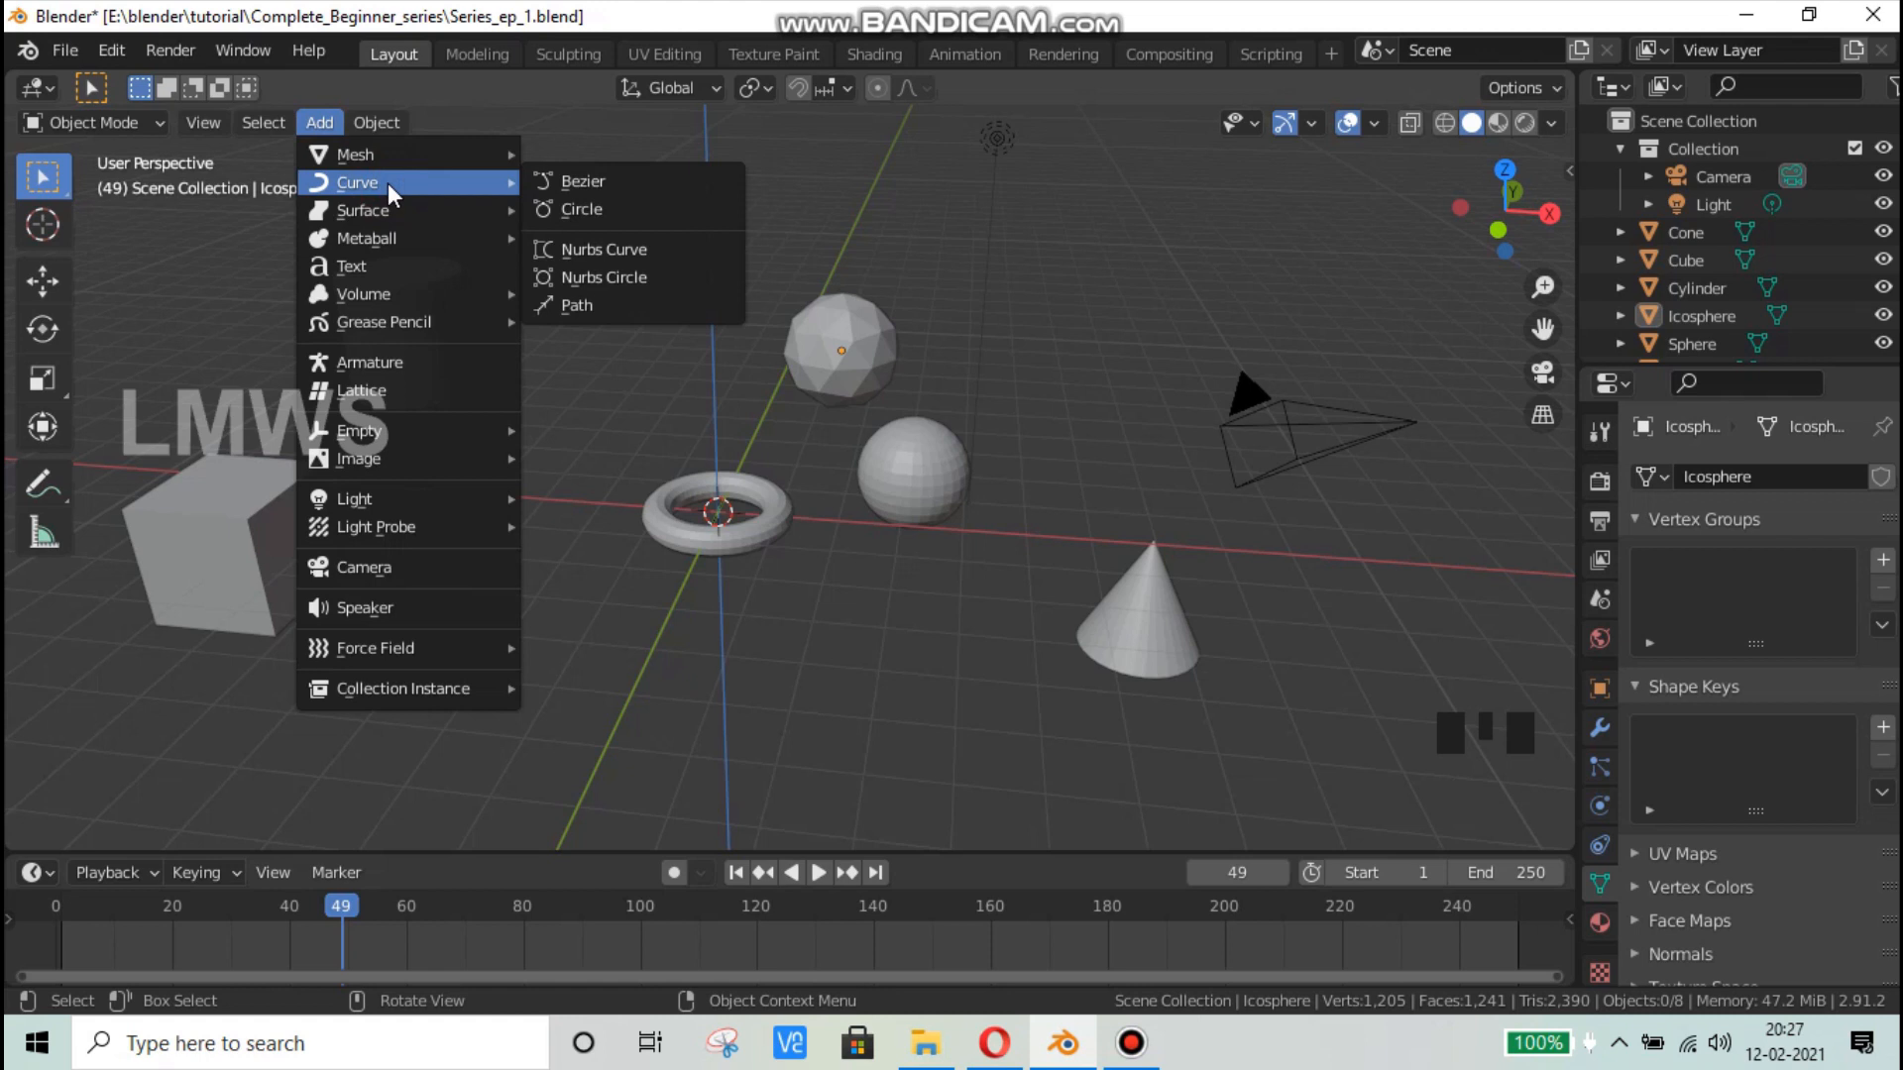
click(586, 181)
Step: Move the torus away from the world origin toward the cube
scroll(747, 601, up, 2)
click(724, 568)
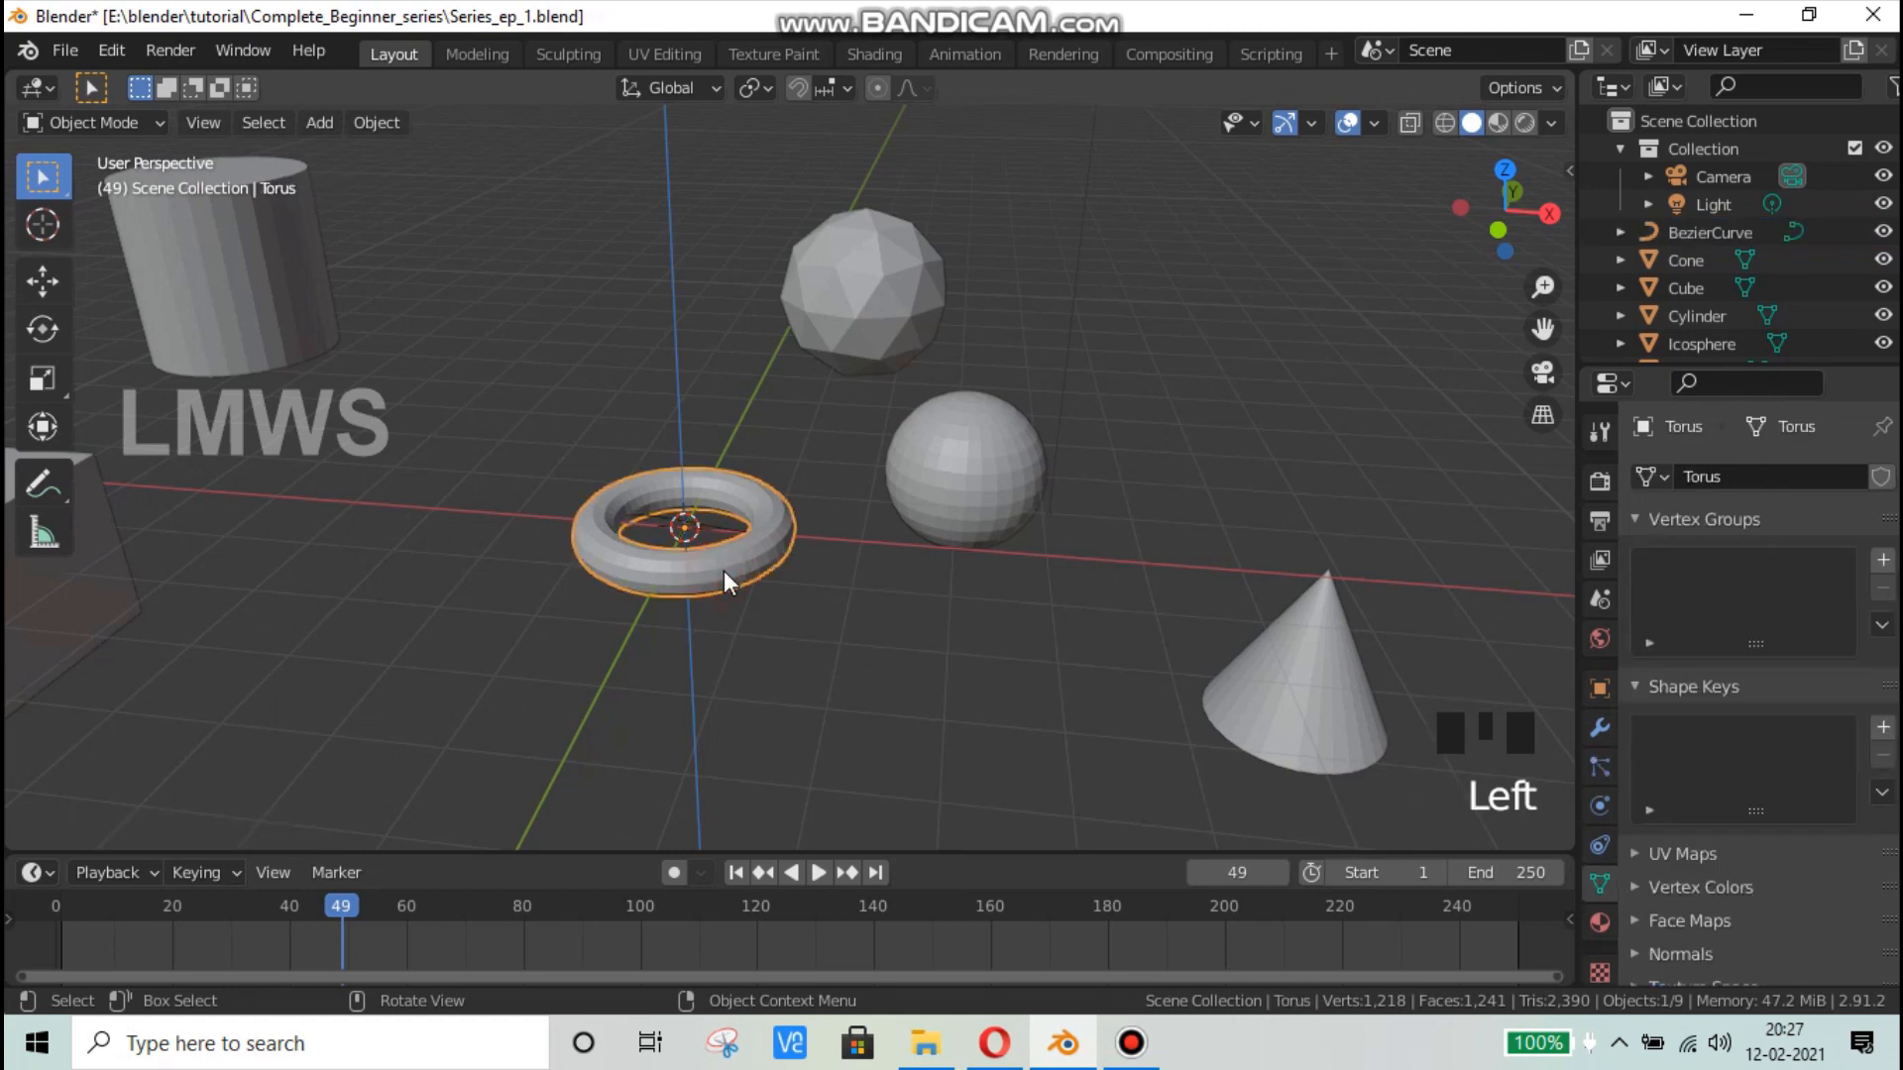
key(g)
click(736, 582)
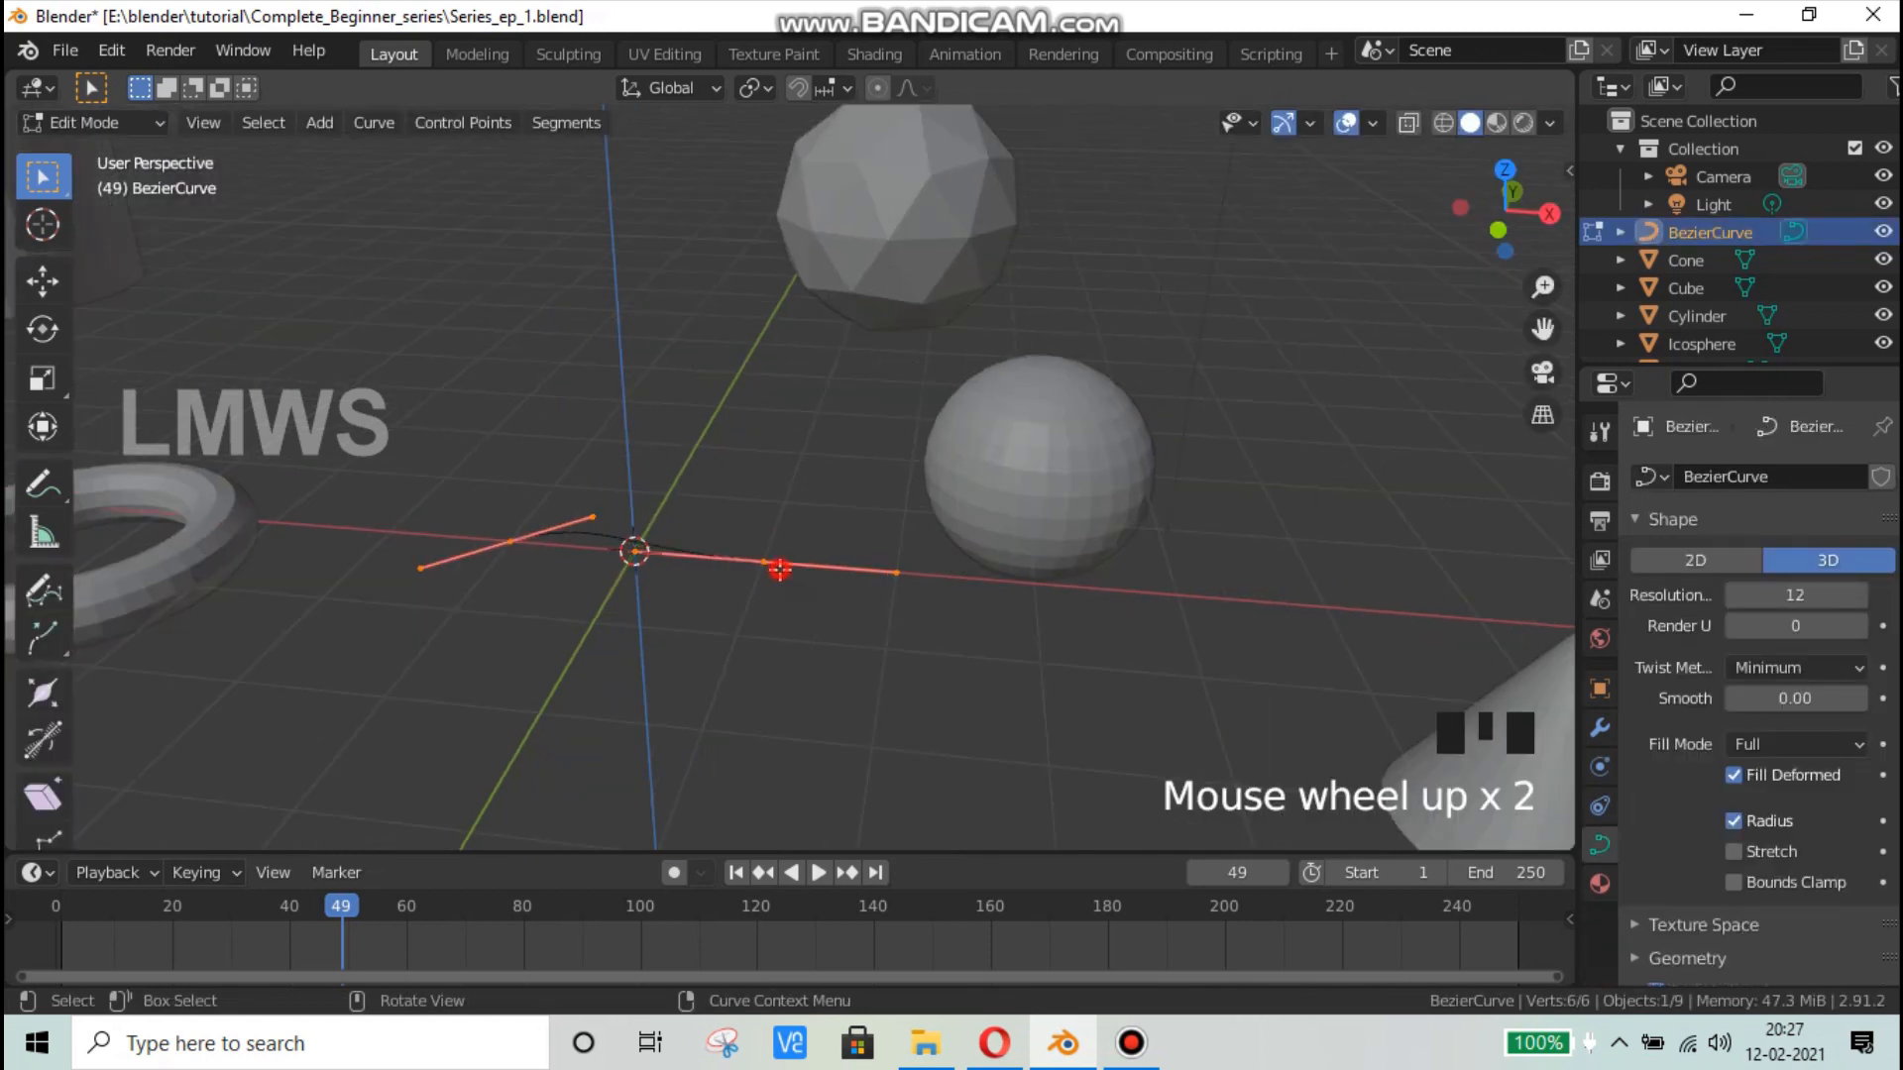
Step: In Edit Mode, move the Bezier curve's end control point outward and extrude a new segment toward the camera
scroll(761, 569, down, 2)
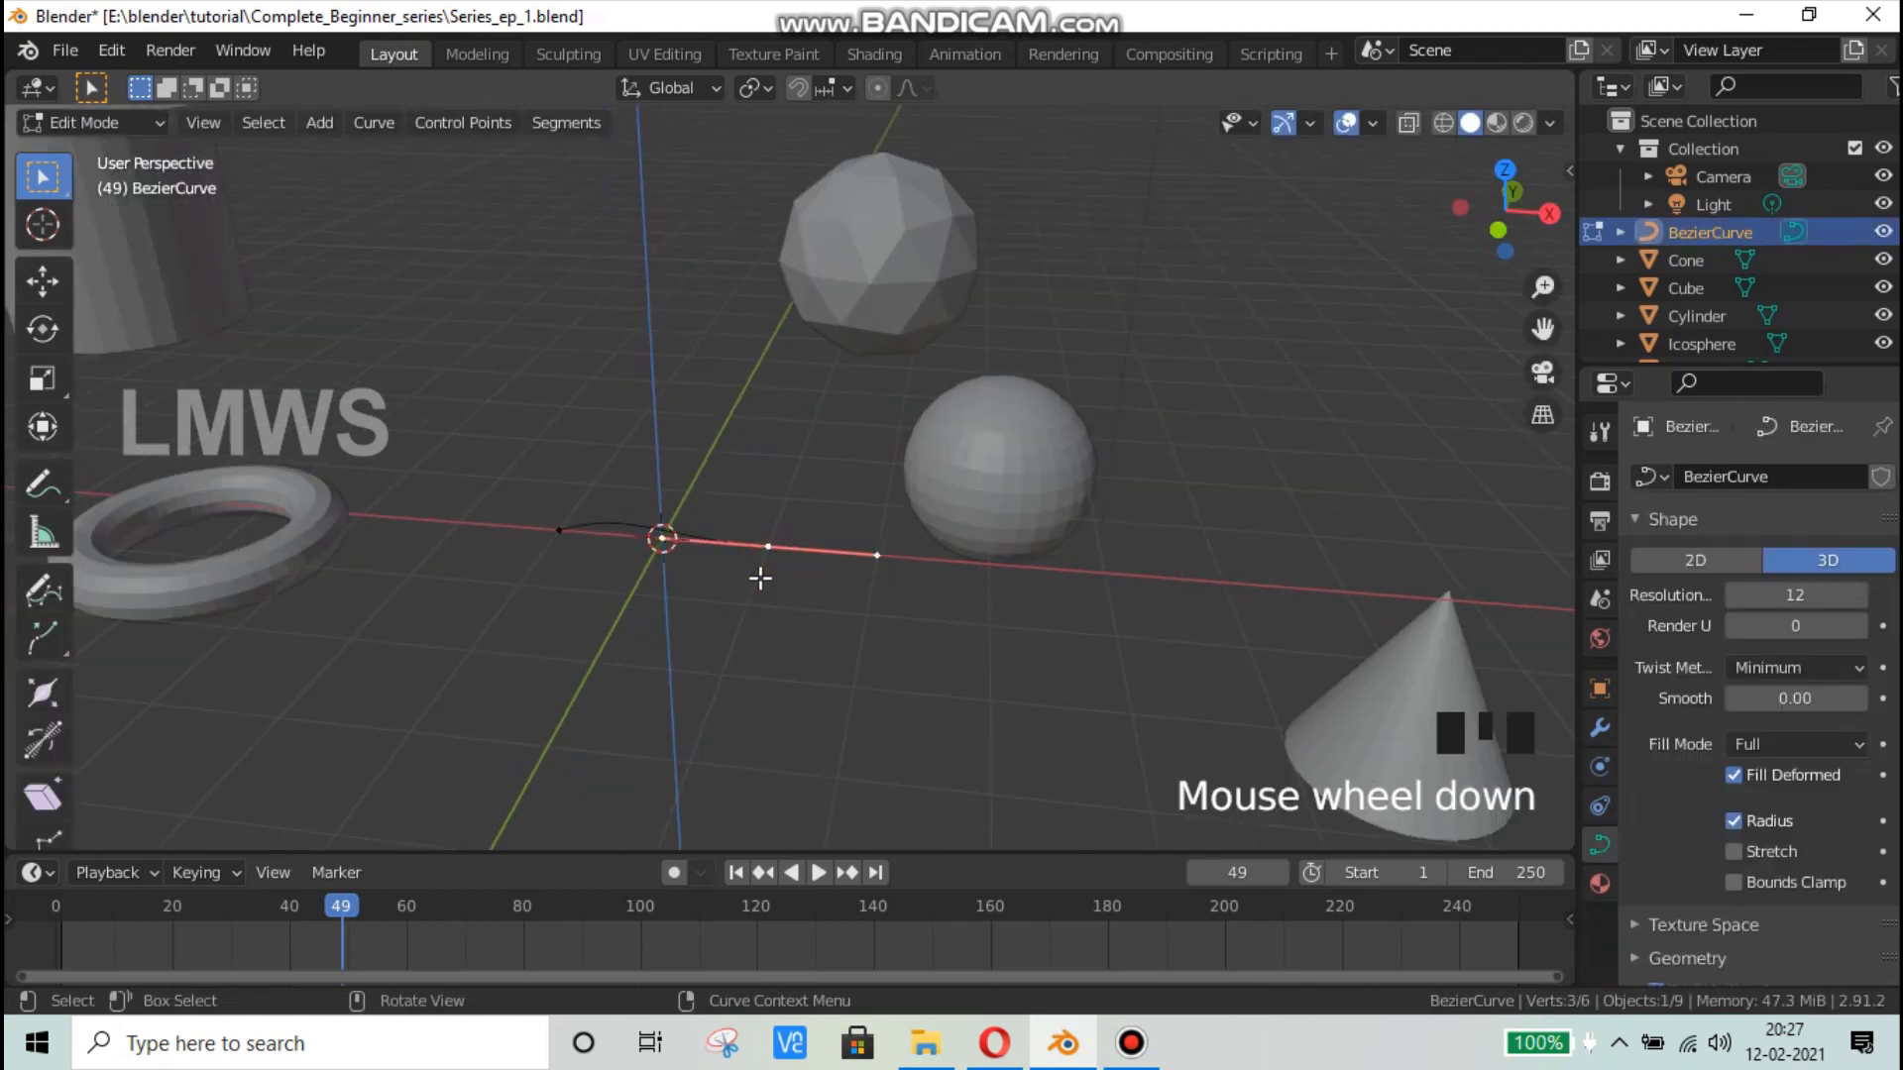
key(g)
click(940, 644)
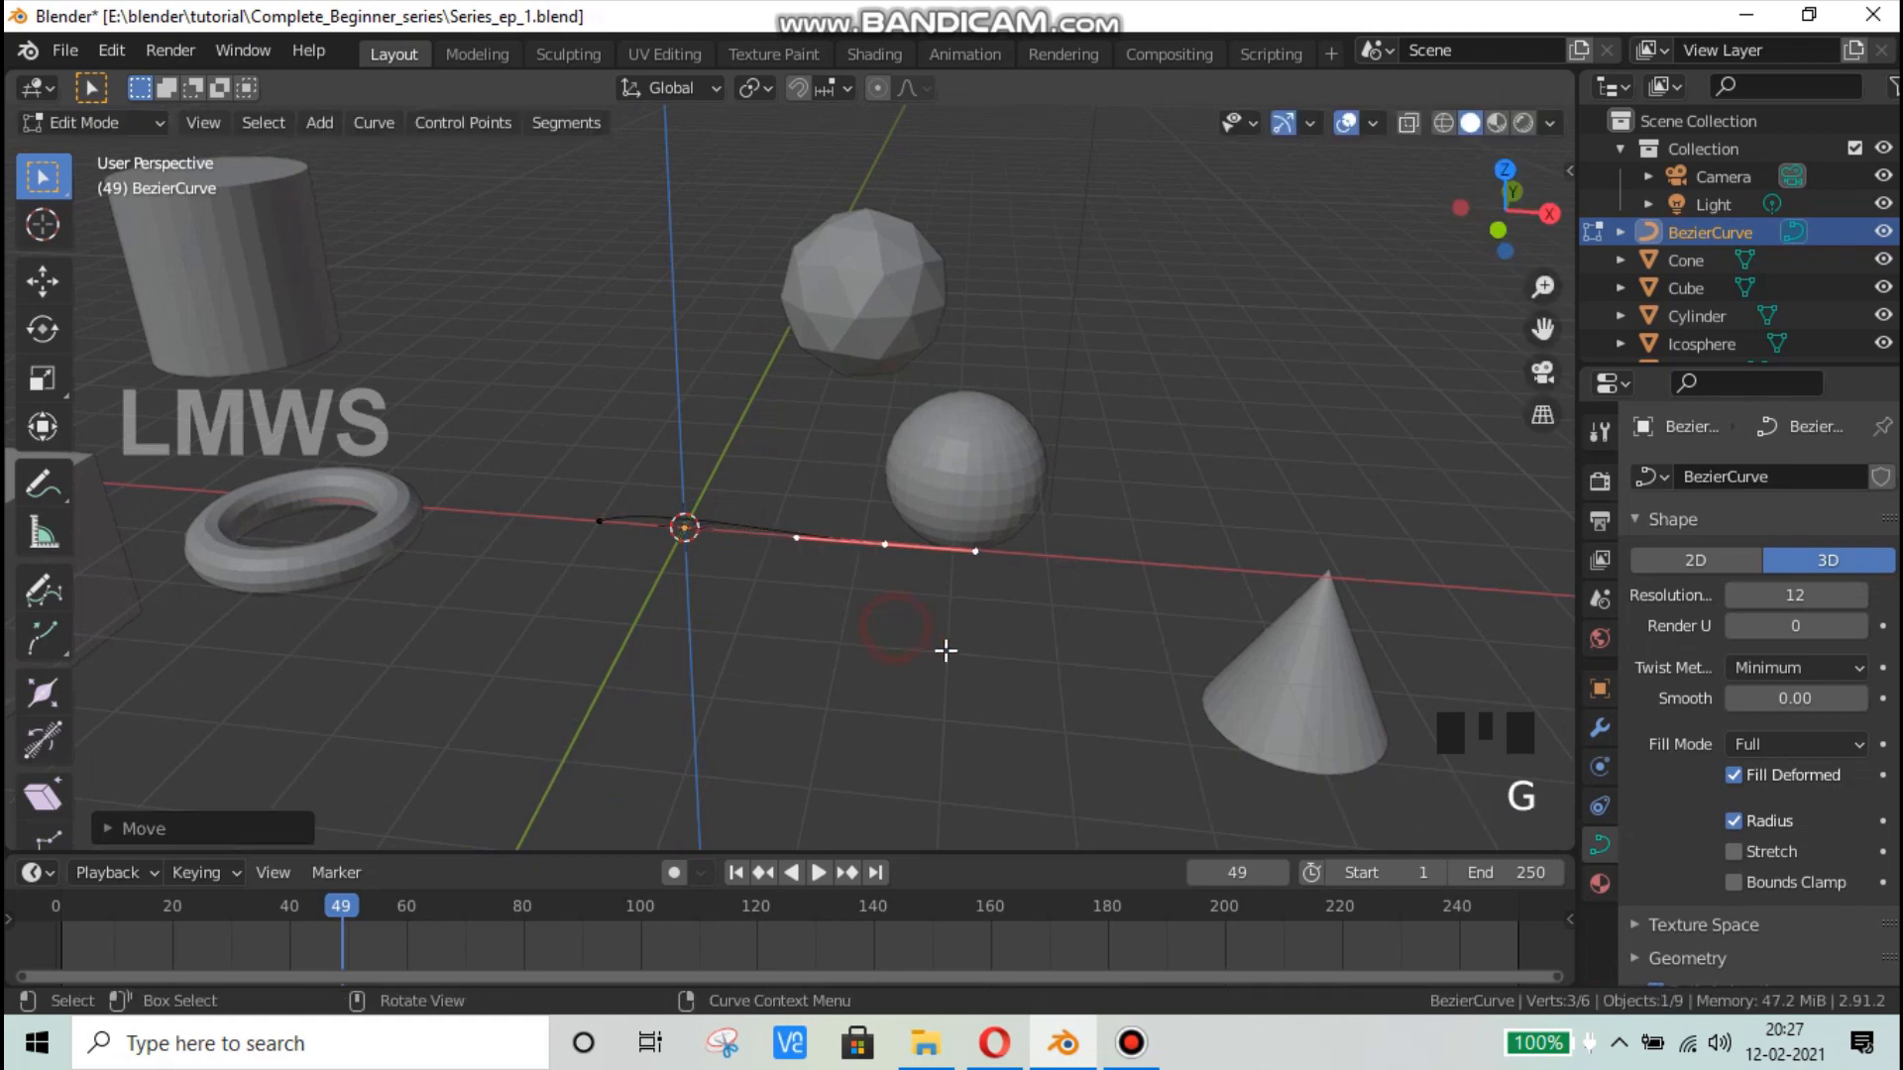
key(e)
click(1312, 526)
scroll(1189, 620, down, 2)
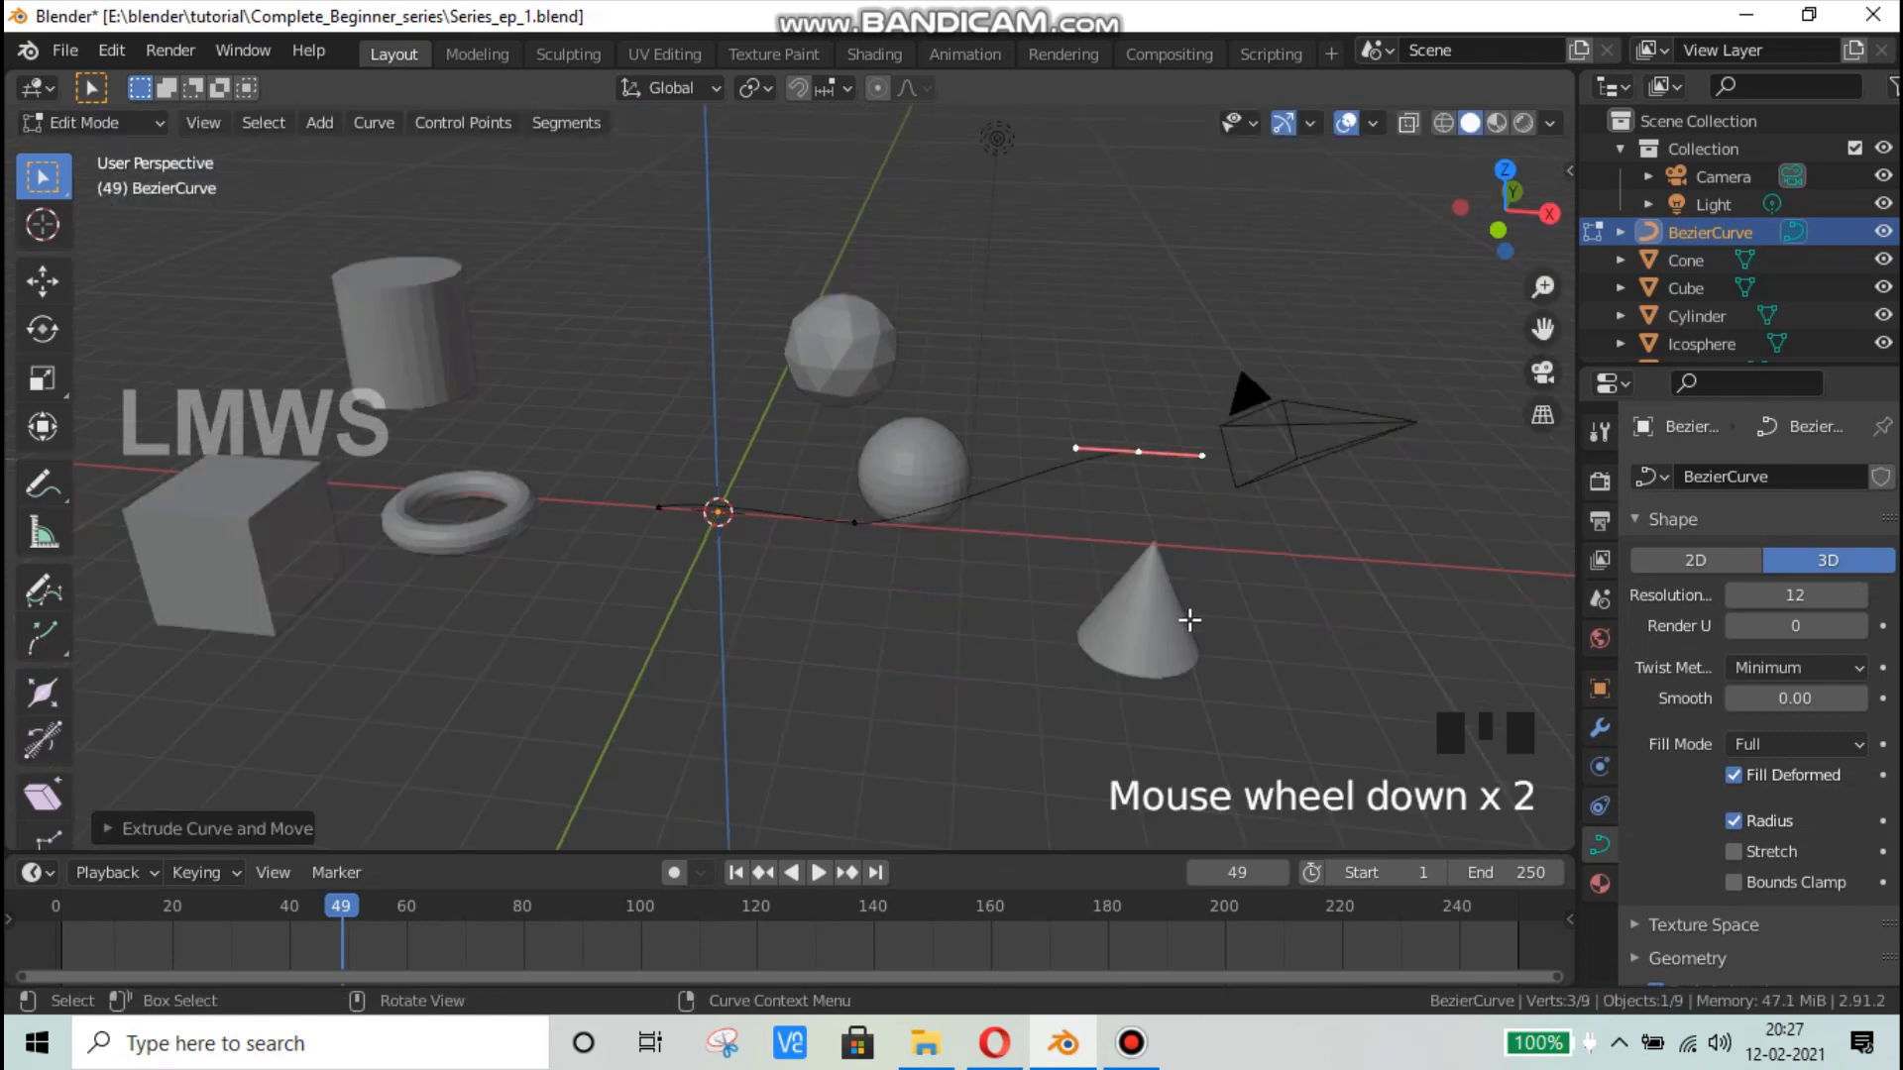
middle_drag(1189, 620, 1138, 636)
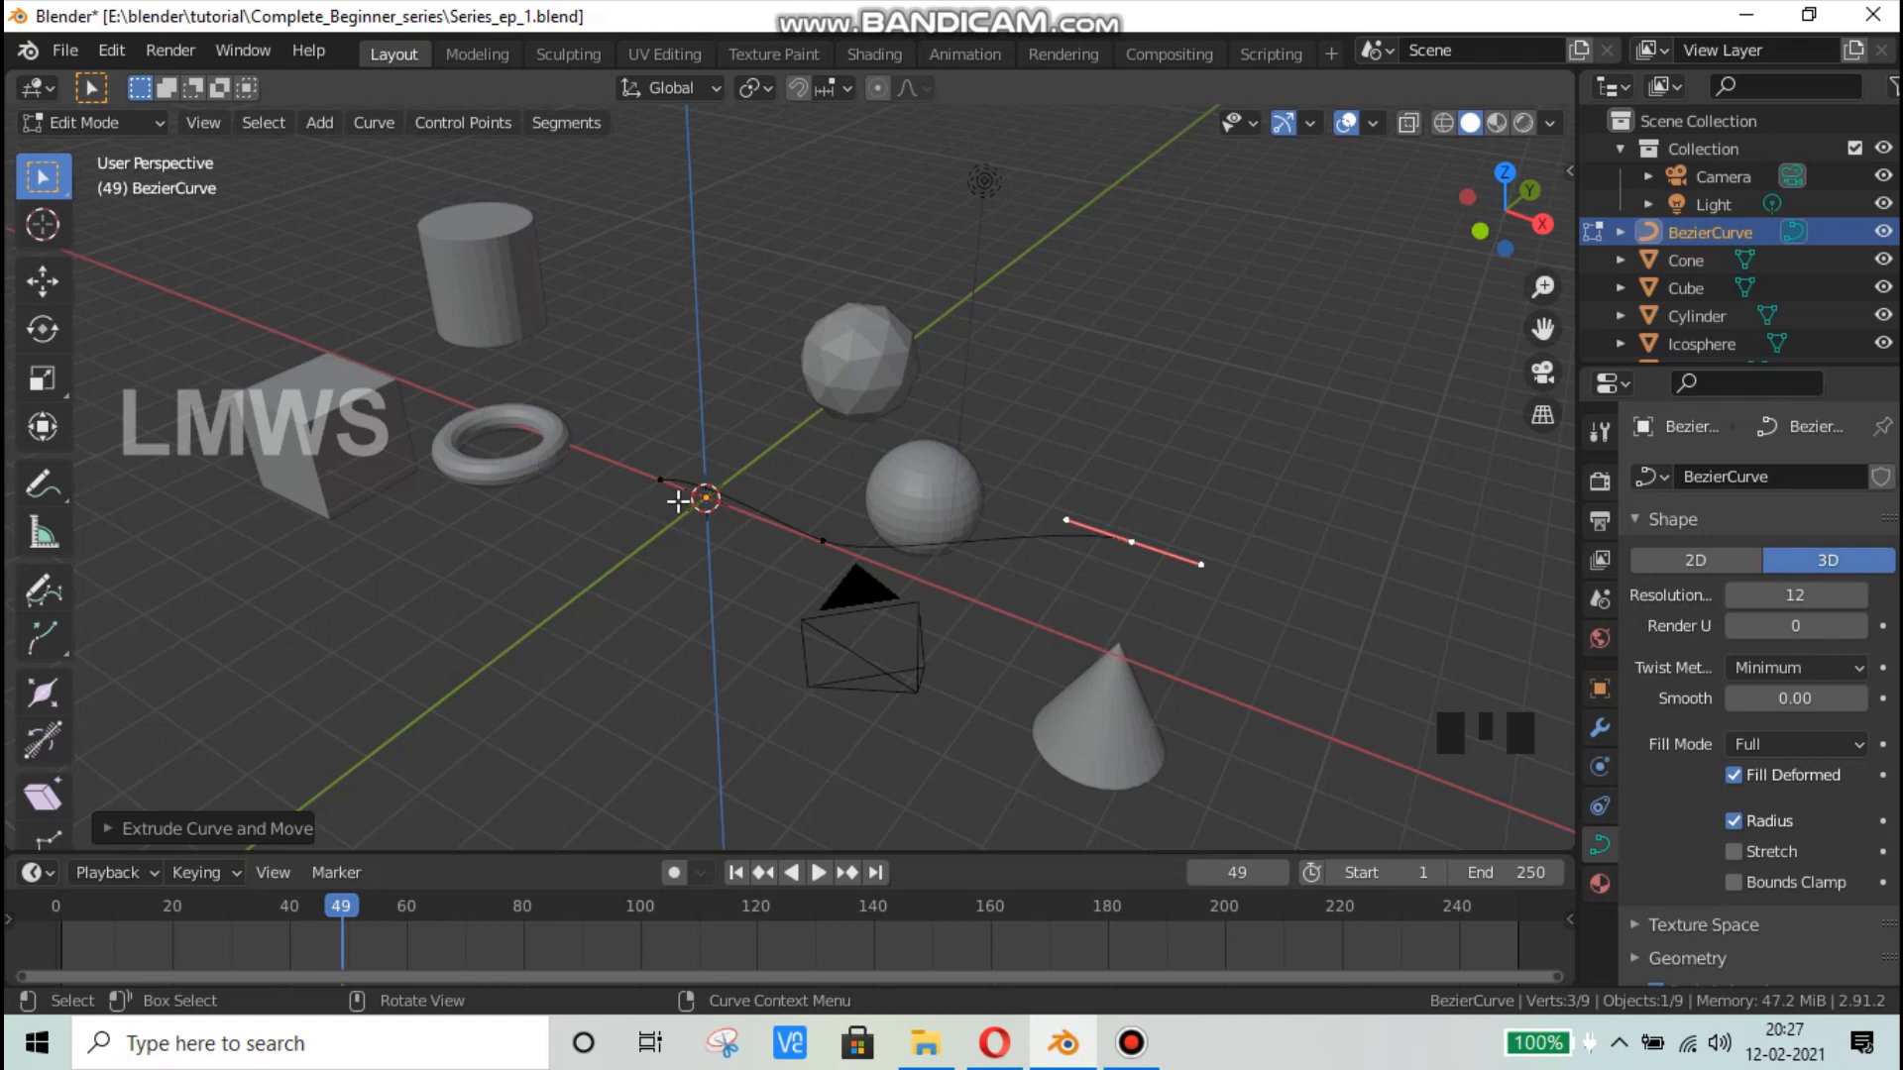
Step: Extrude two more segments from the Bezier curve's end point, extending it well past the cone
scroll(1062, 574, down, 2)
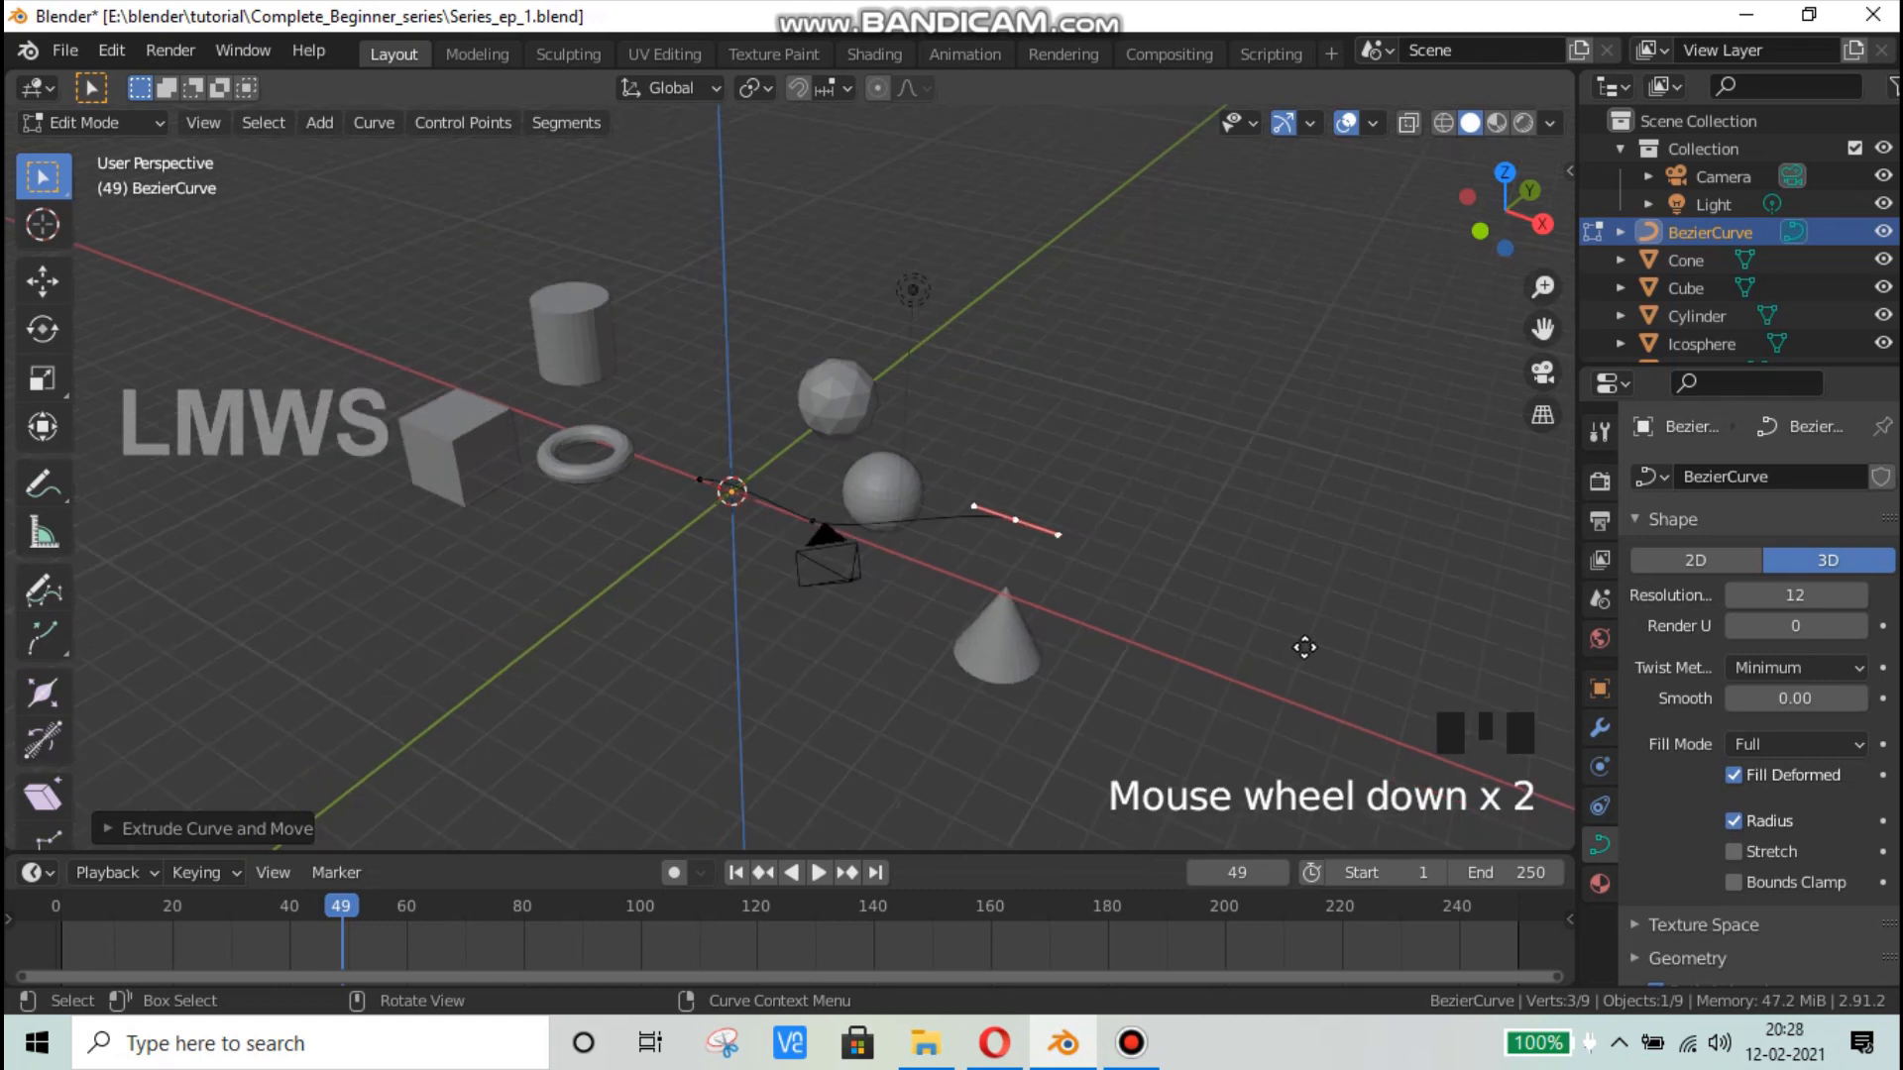
key(e)
click(1352, 607)
key(e)
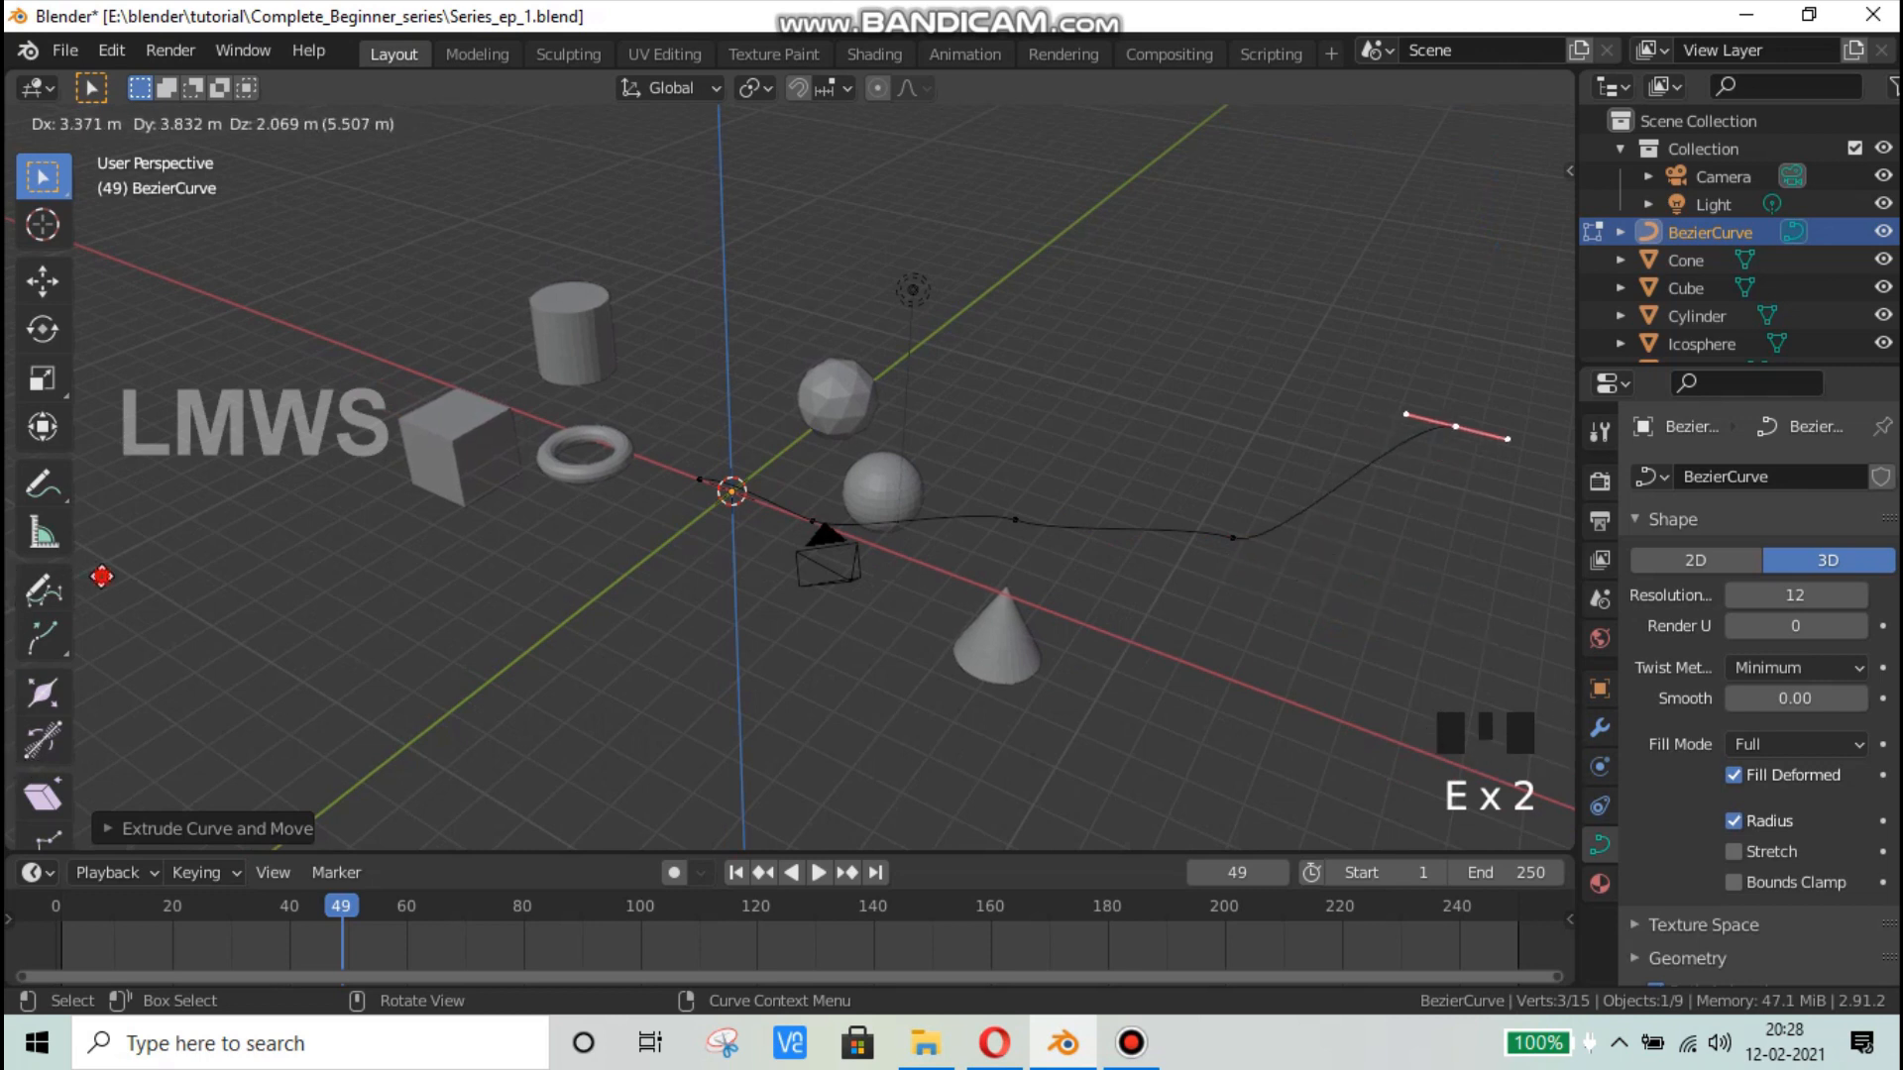
click(445, 450)
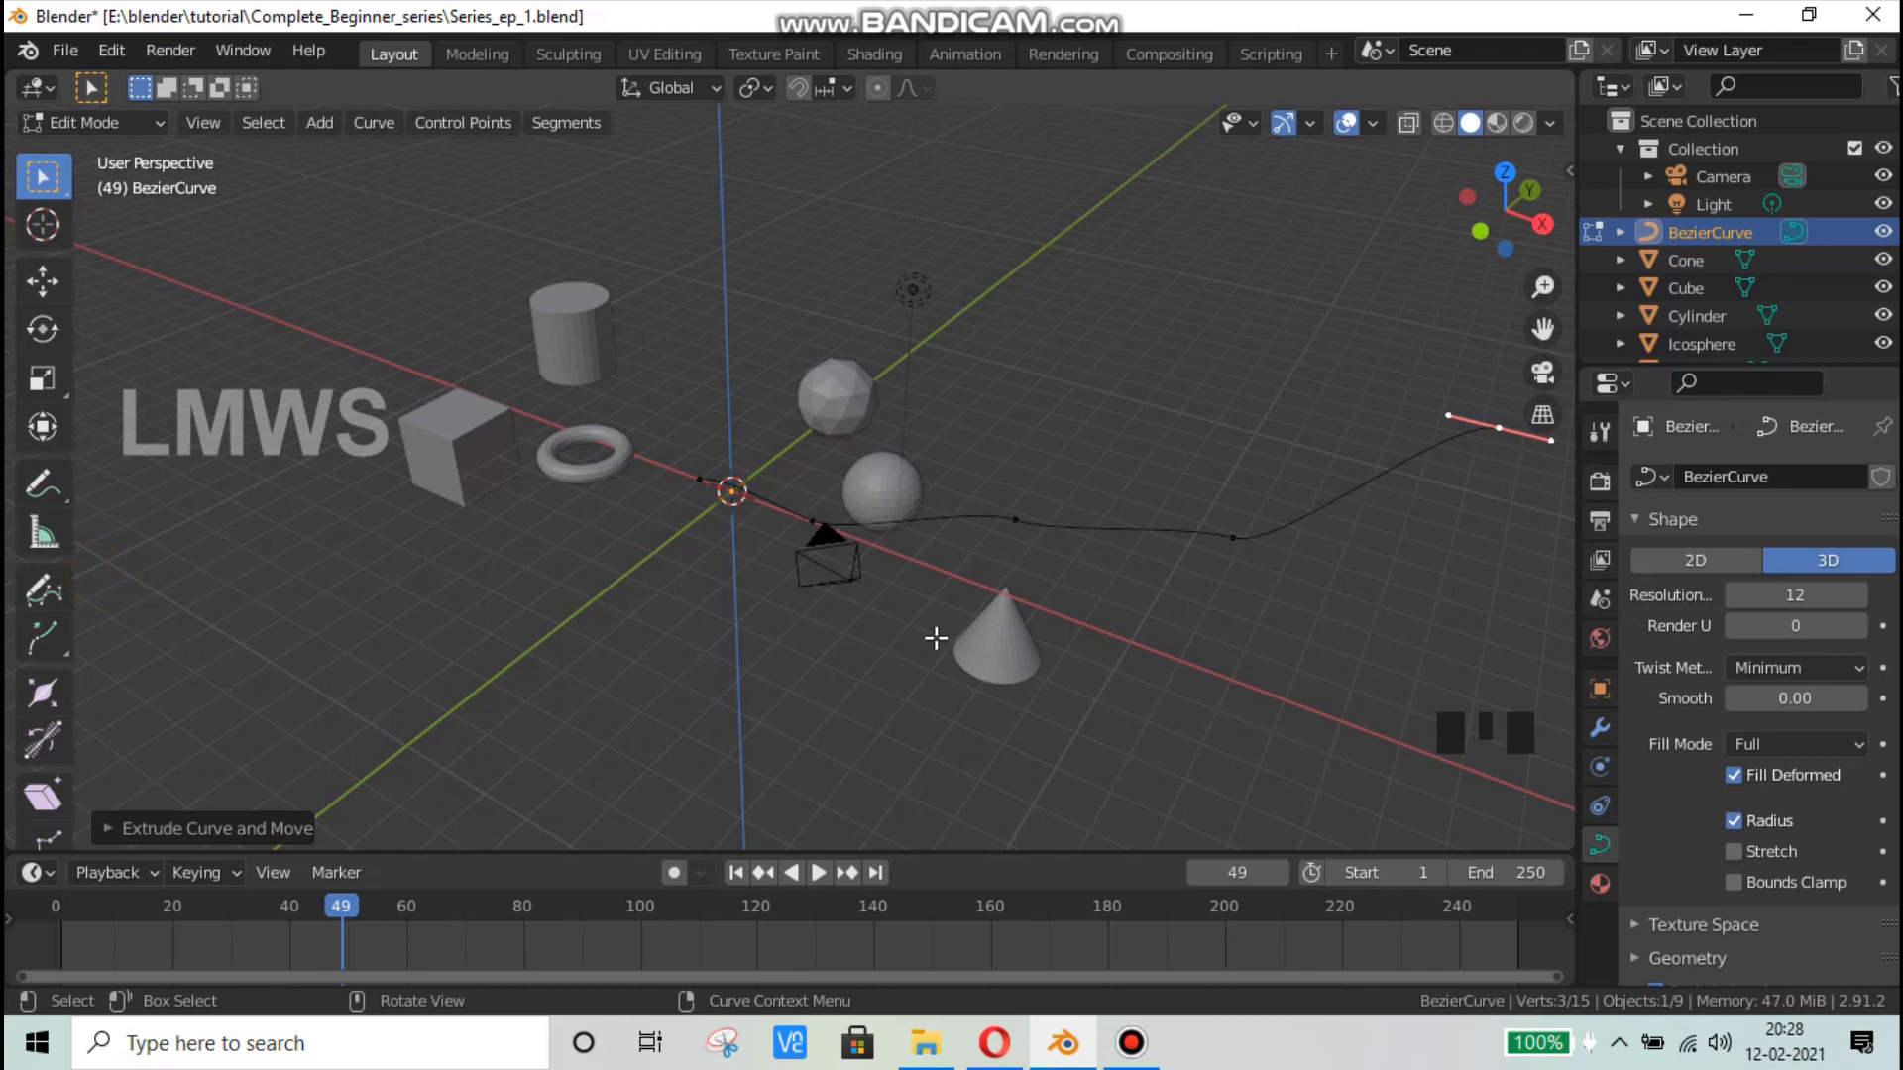
Step: Return to Object Mode and delete the extruded Bezier curve
key(Tab)
scroll(922, 598, down, 2)
middle_drag(894, 604, 816, 559)
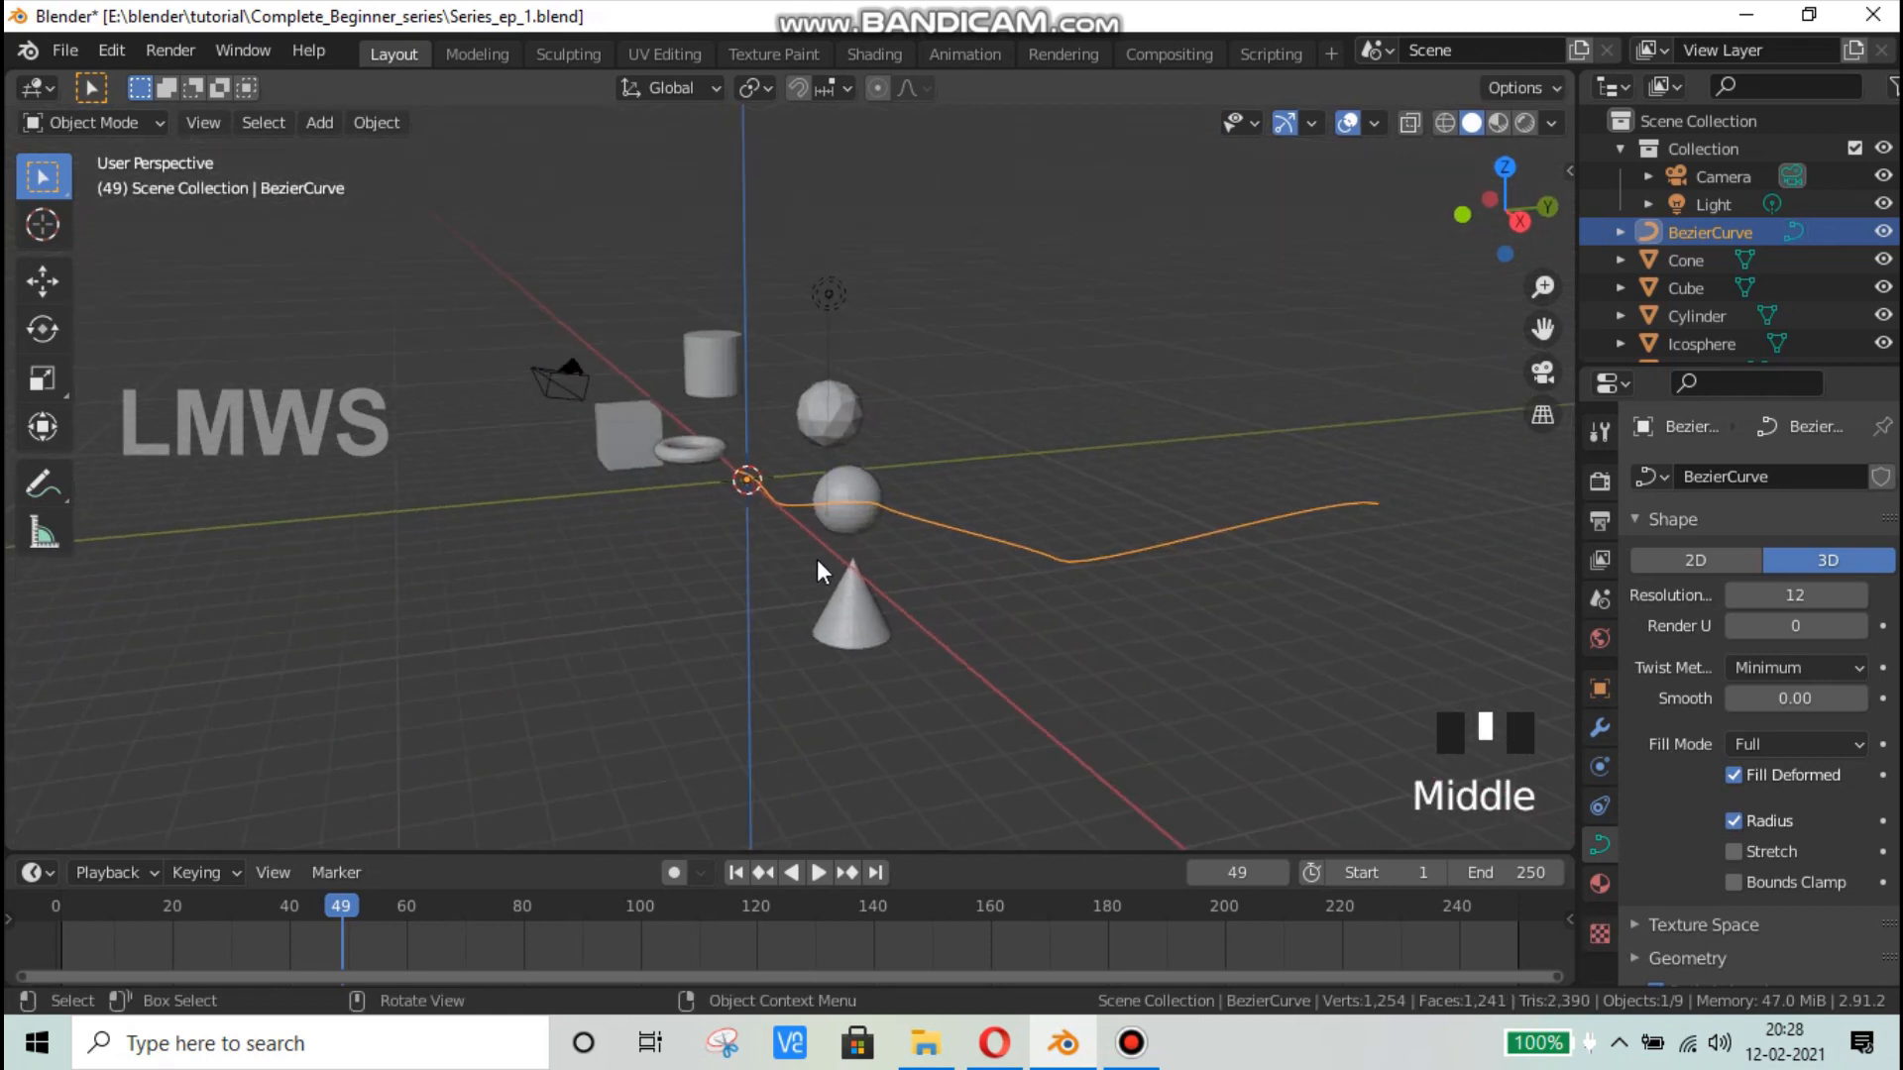
key(x)
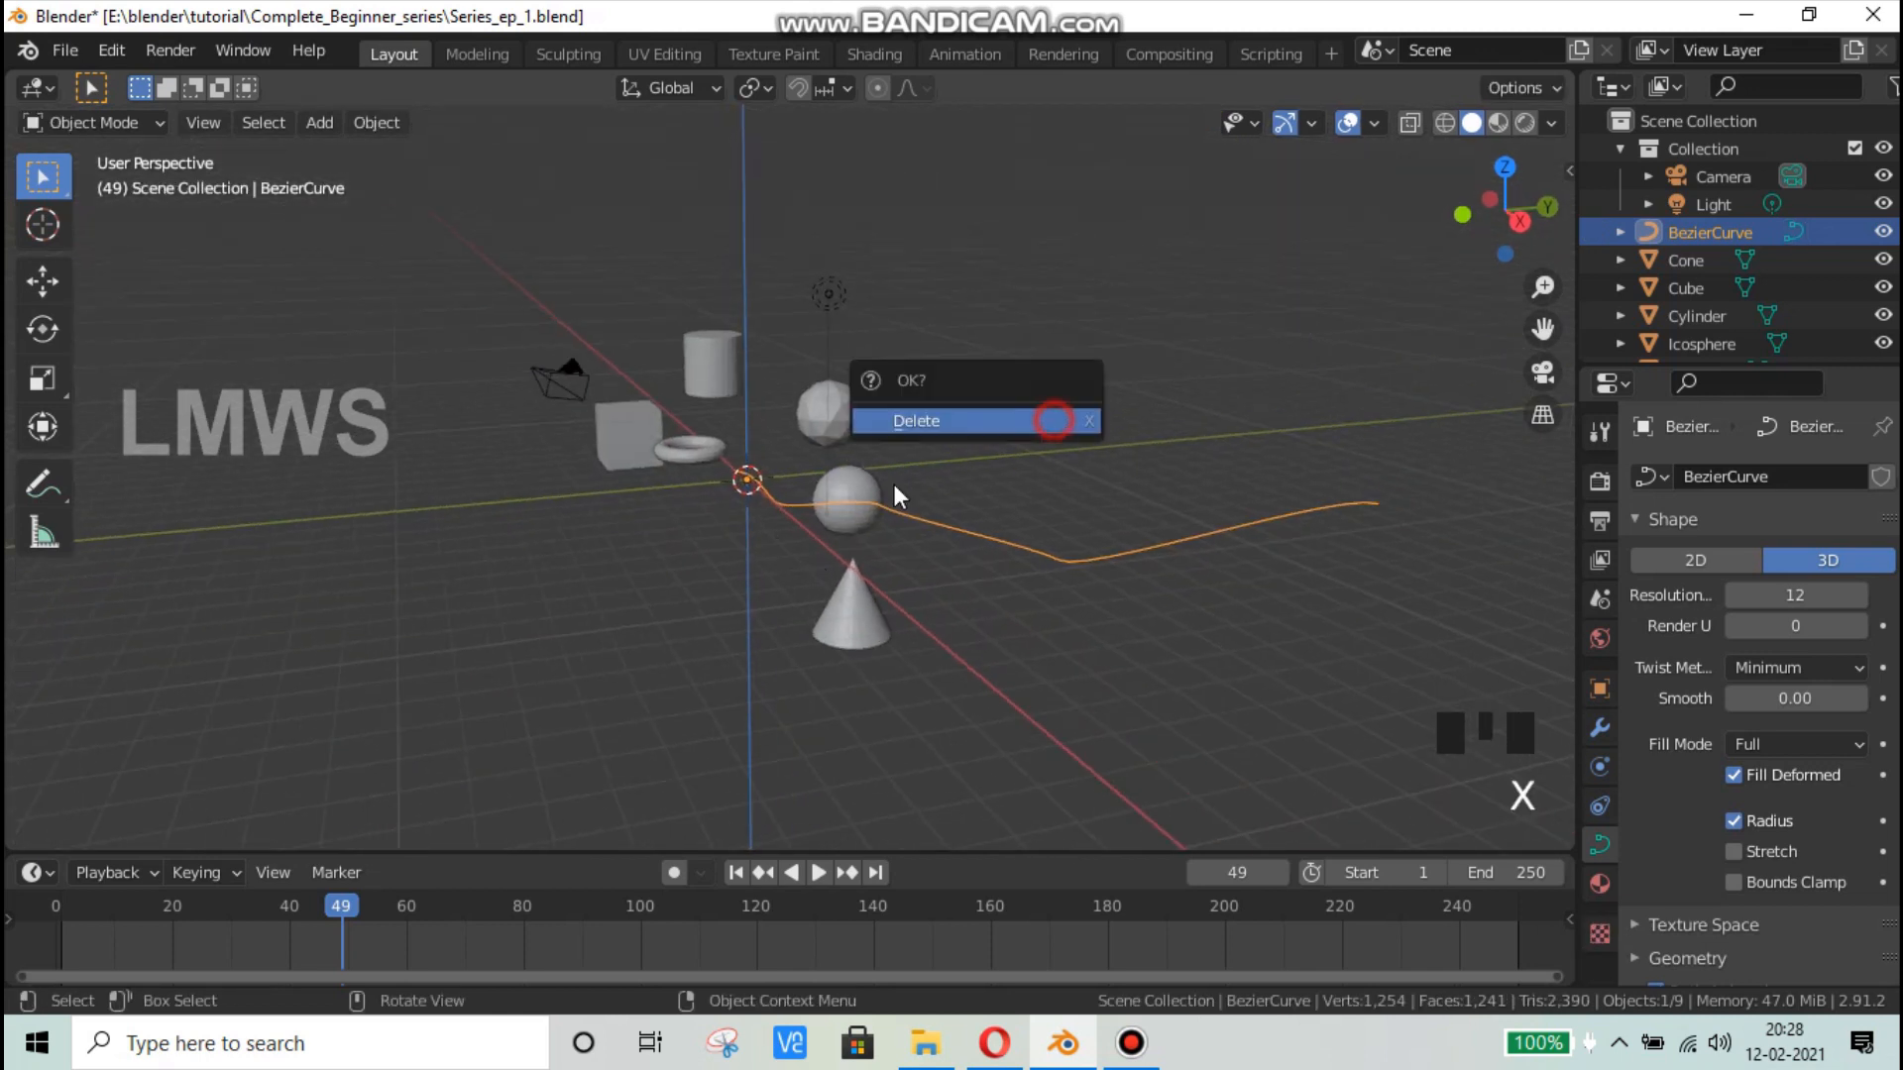
click(917, 416)
Step: Save the scene to the existing file Series_ep_1.blend
middle_drag(858, 551, 724, 539)
key(ctrl+s)
scroll(730, 531, up, 3)
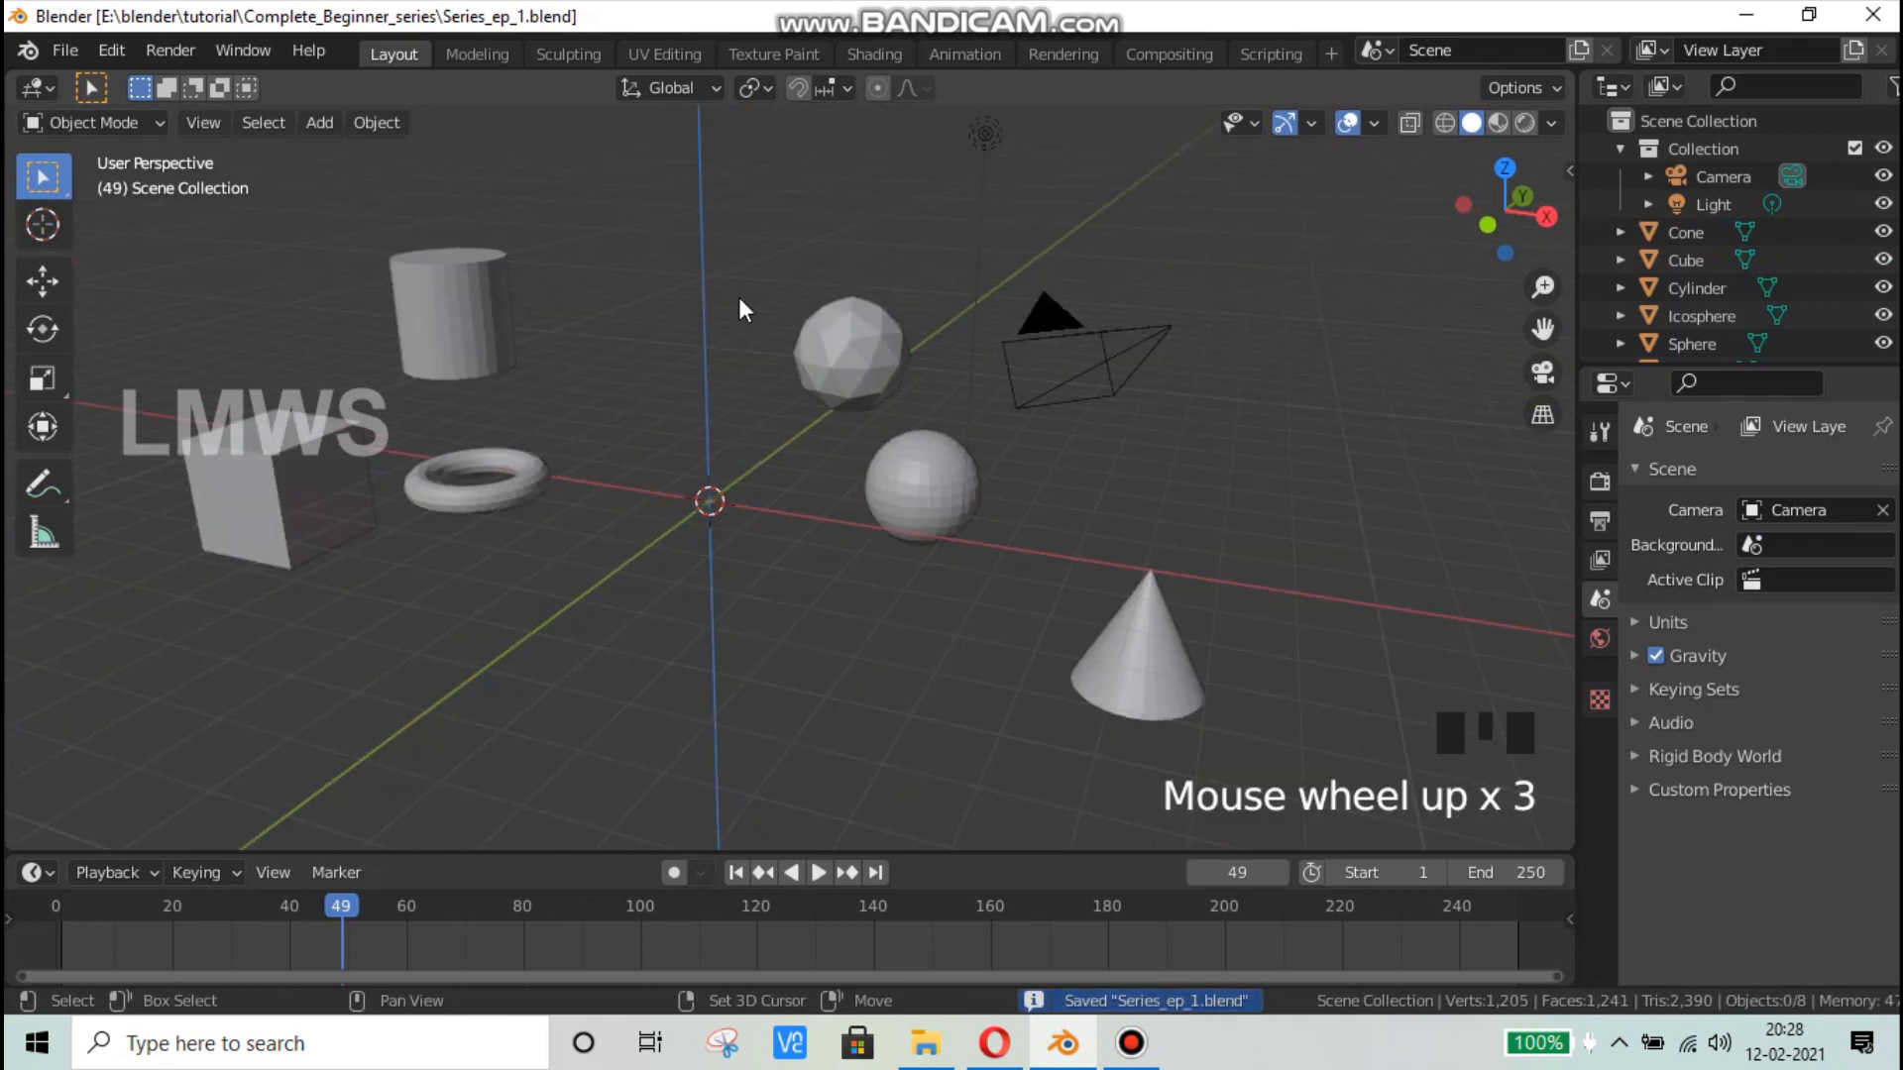
key(shift+a)
mouse_move(739, 298)
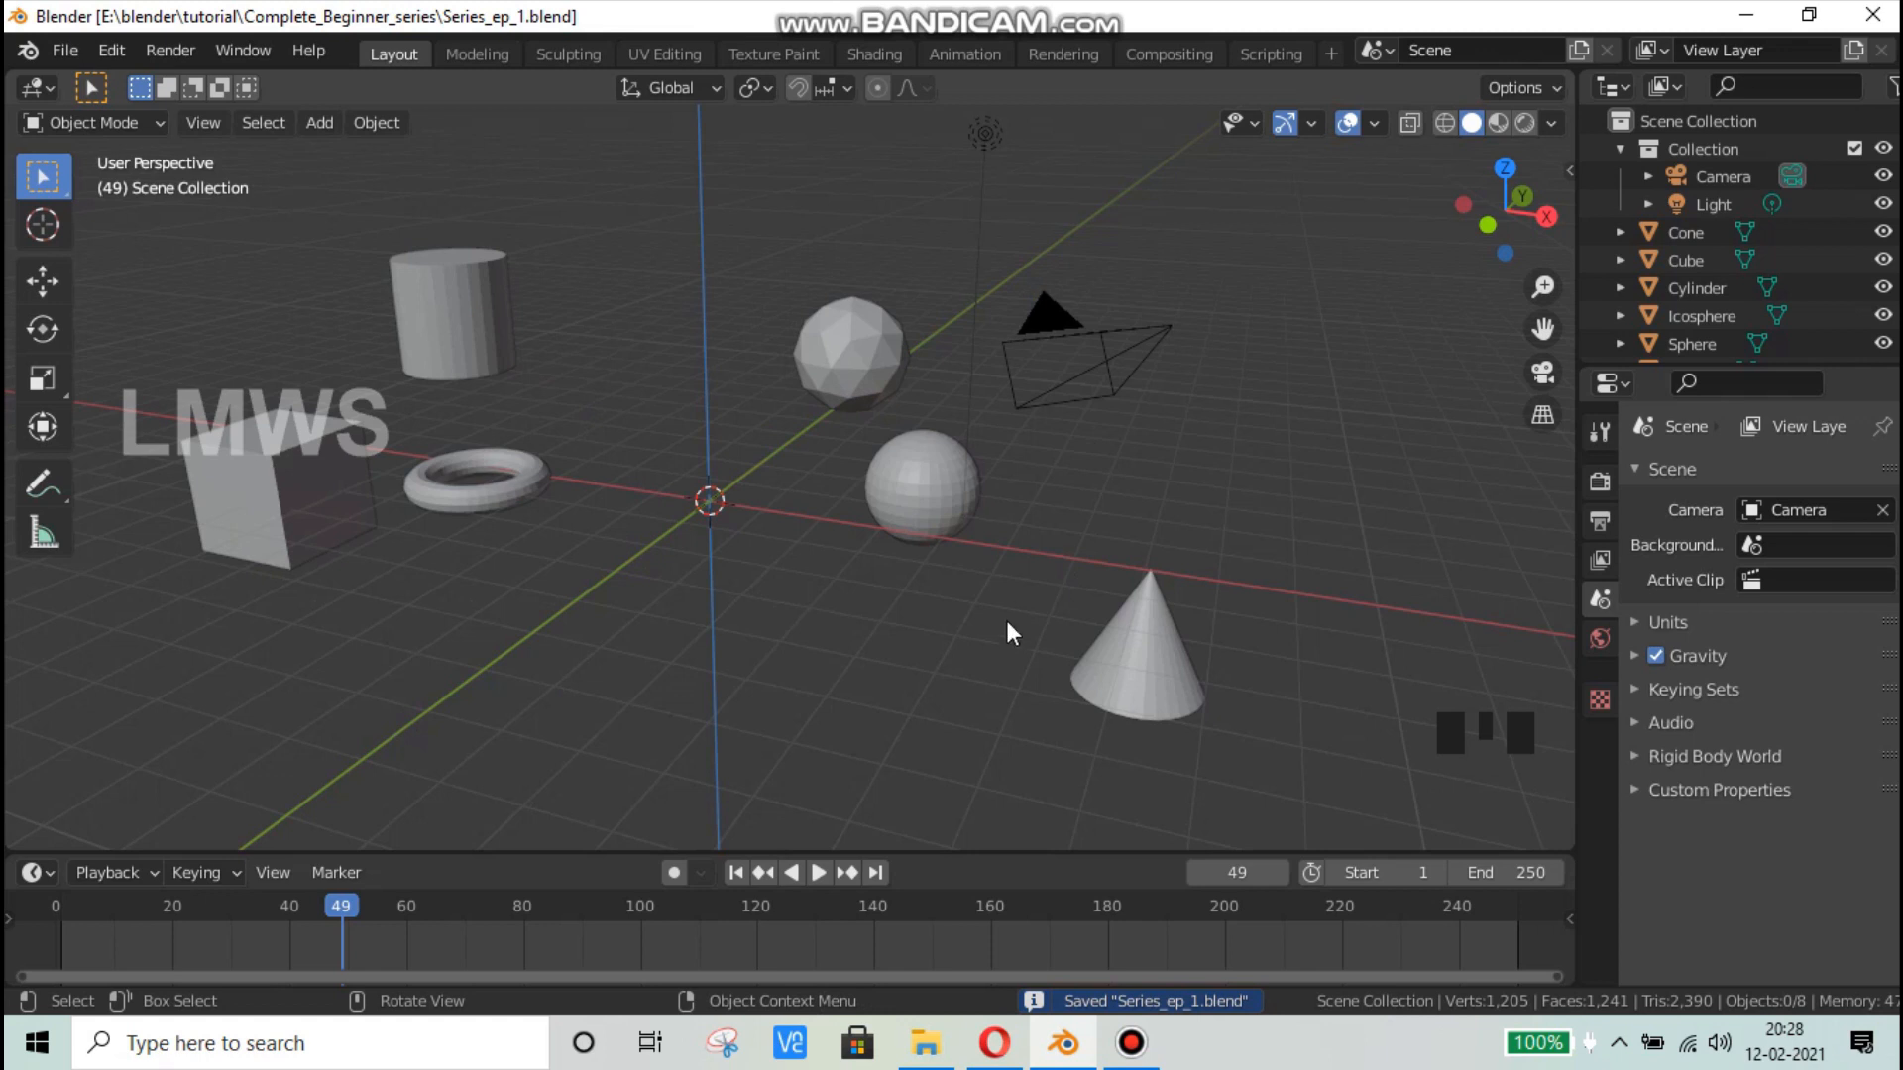
Step: Try stretching the cube along the global Z axis
click(882, 493)
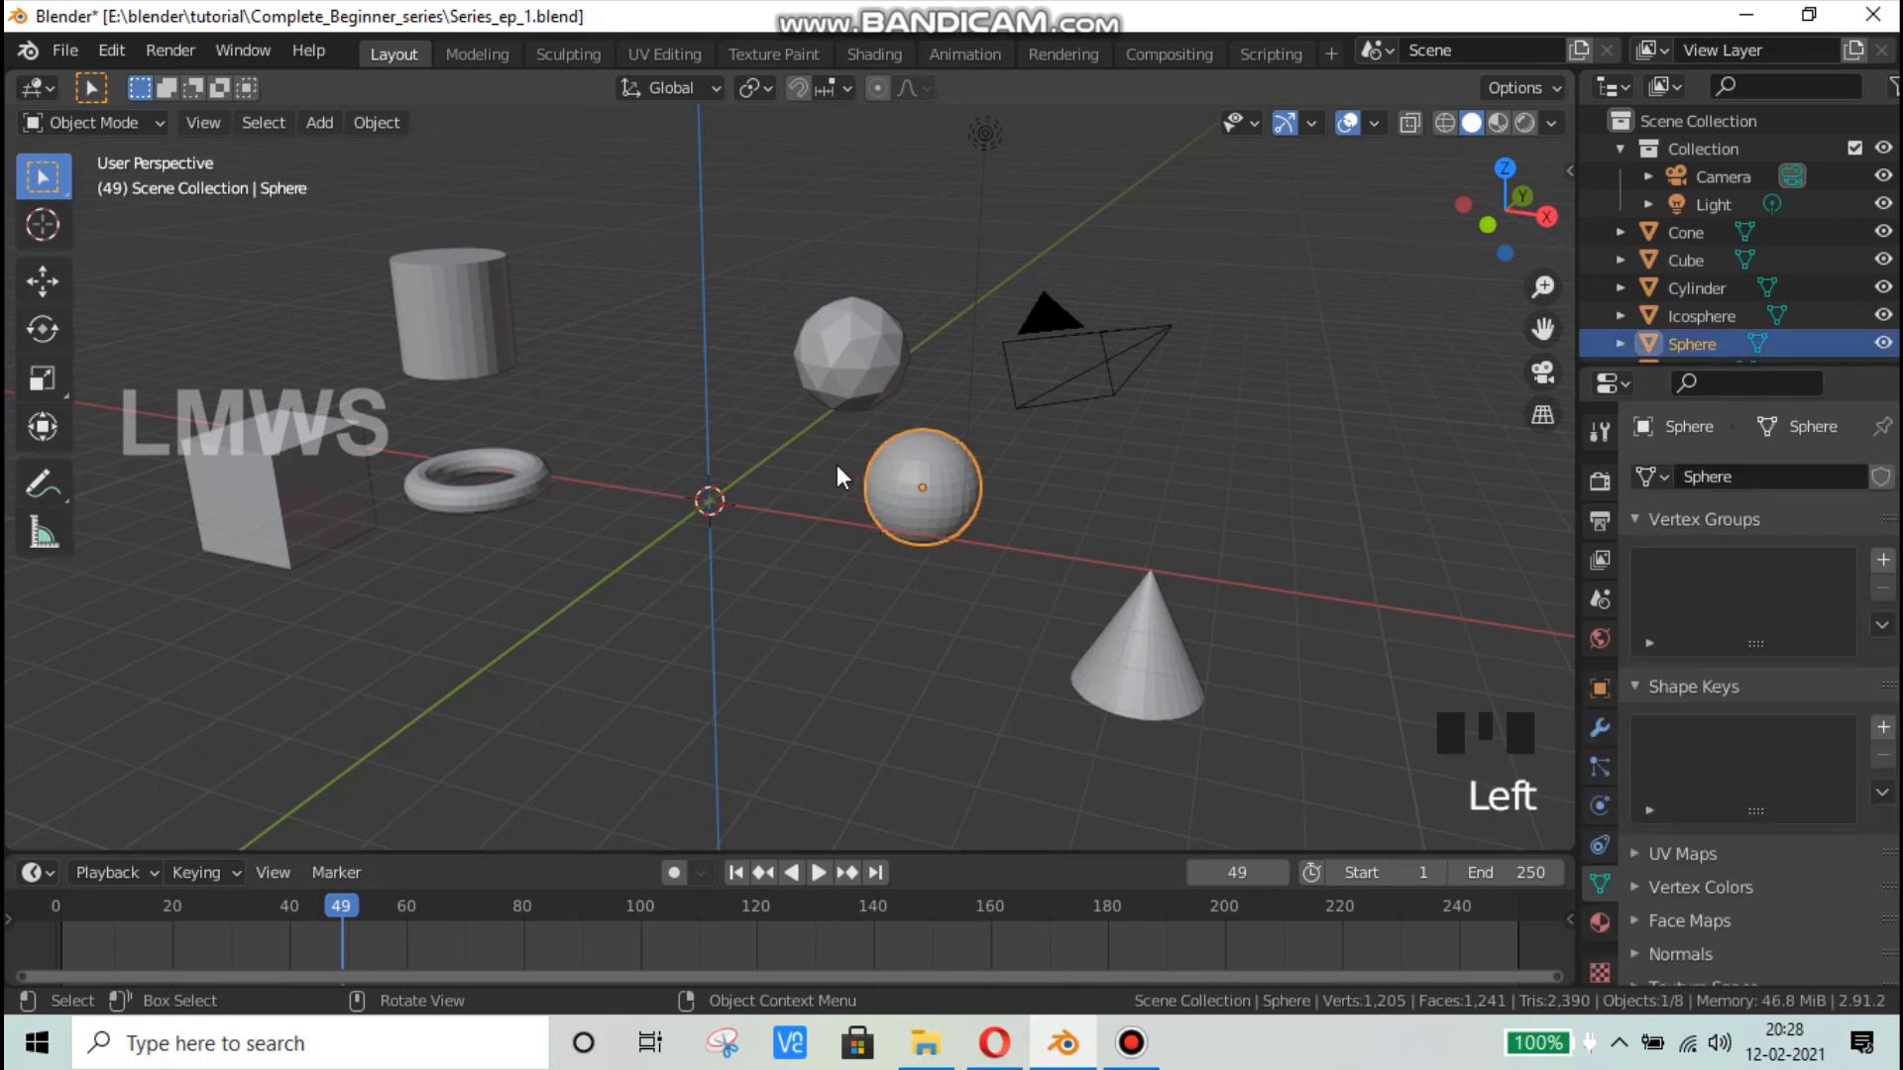
click(319, 456)
key(s)
key(z)
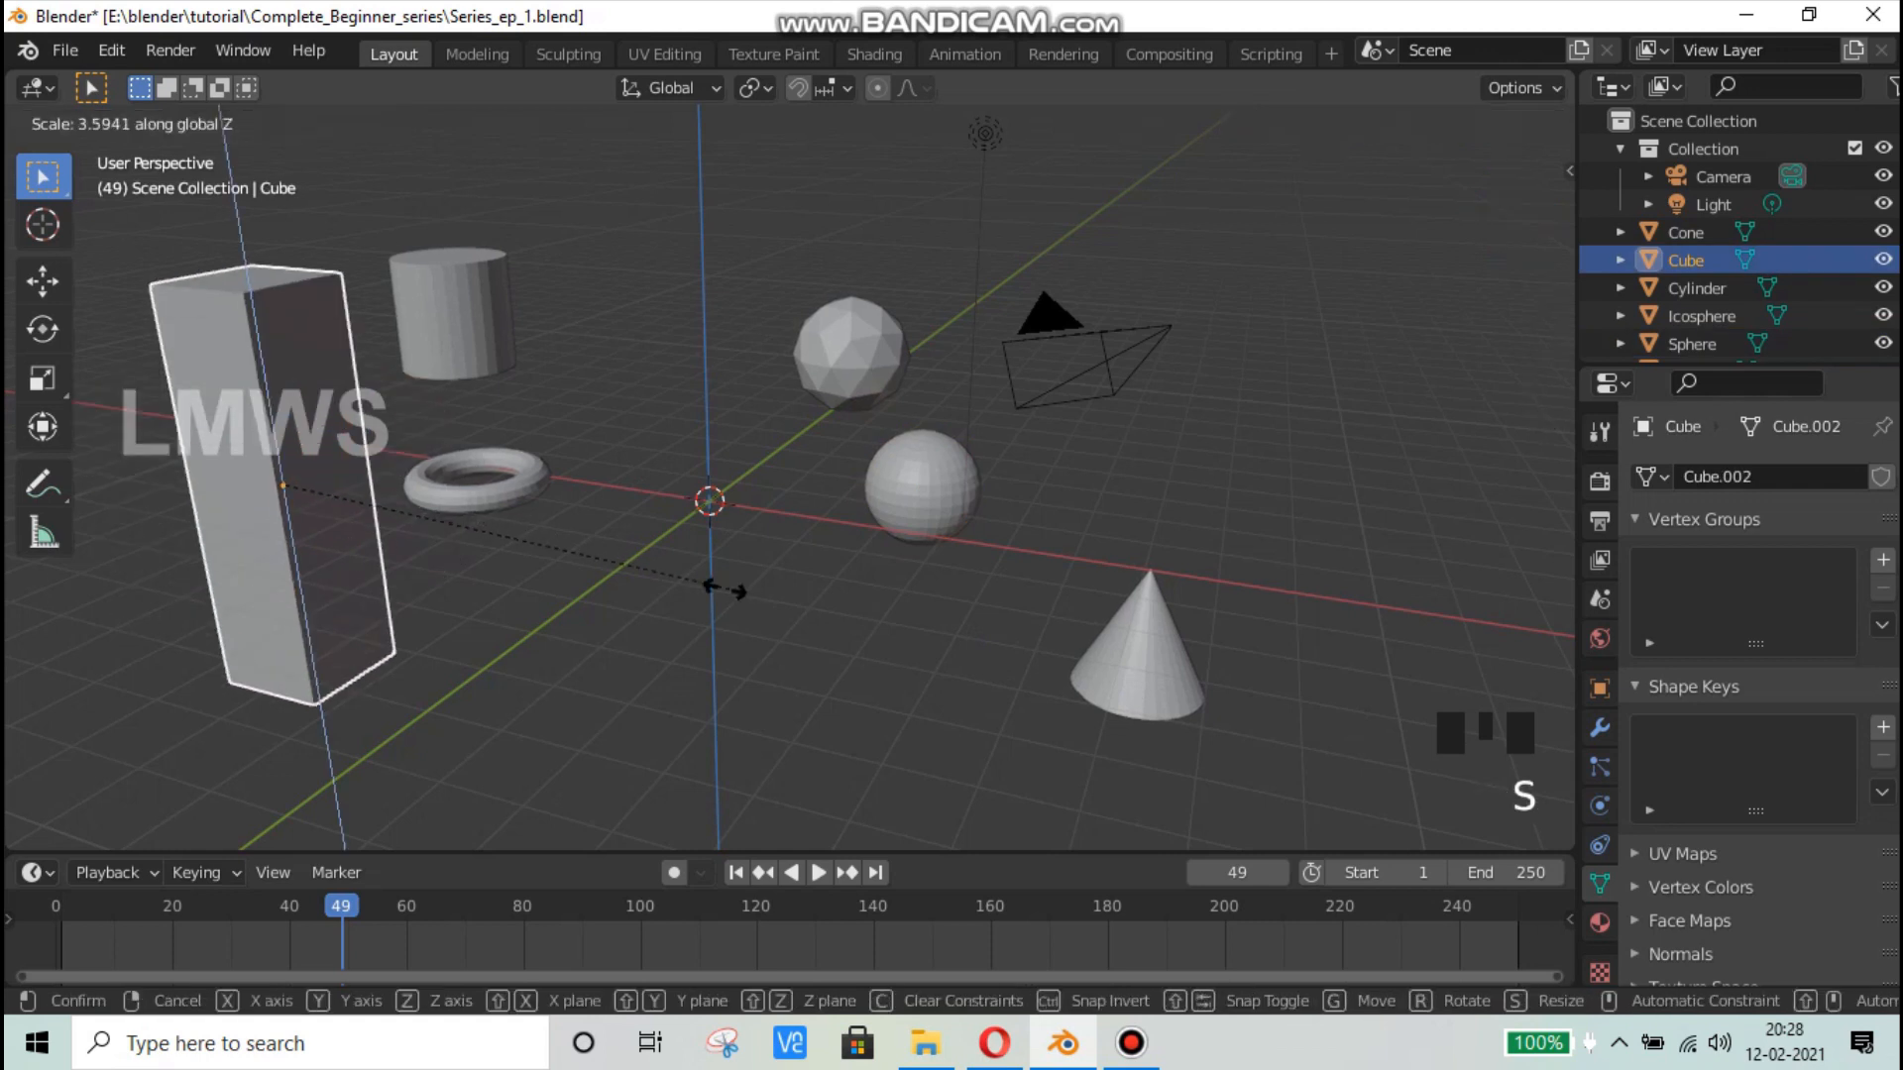
right_click(724, 590)
Step: Save the current Blender file again
key(ctrl+s)
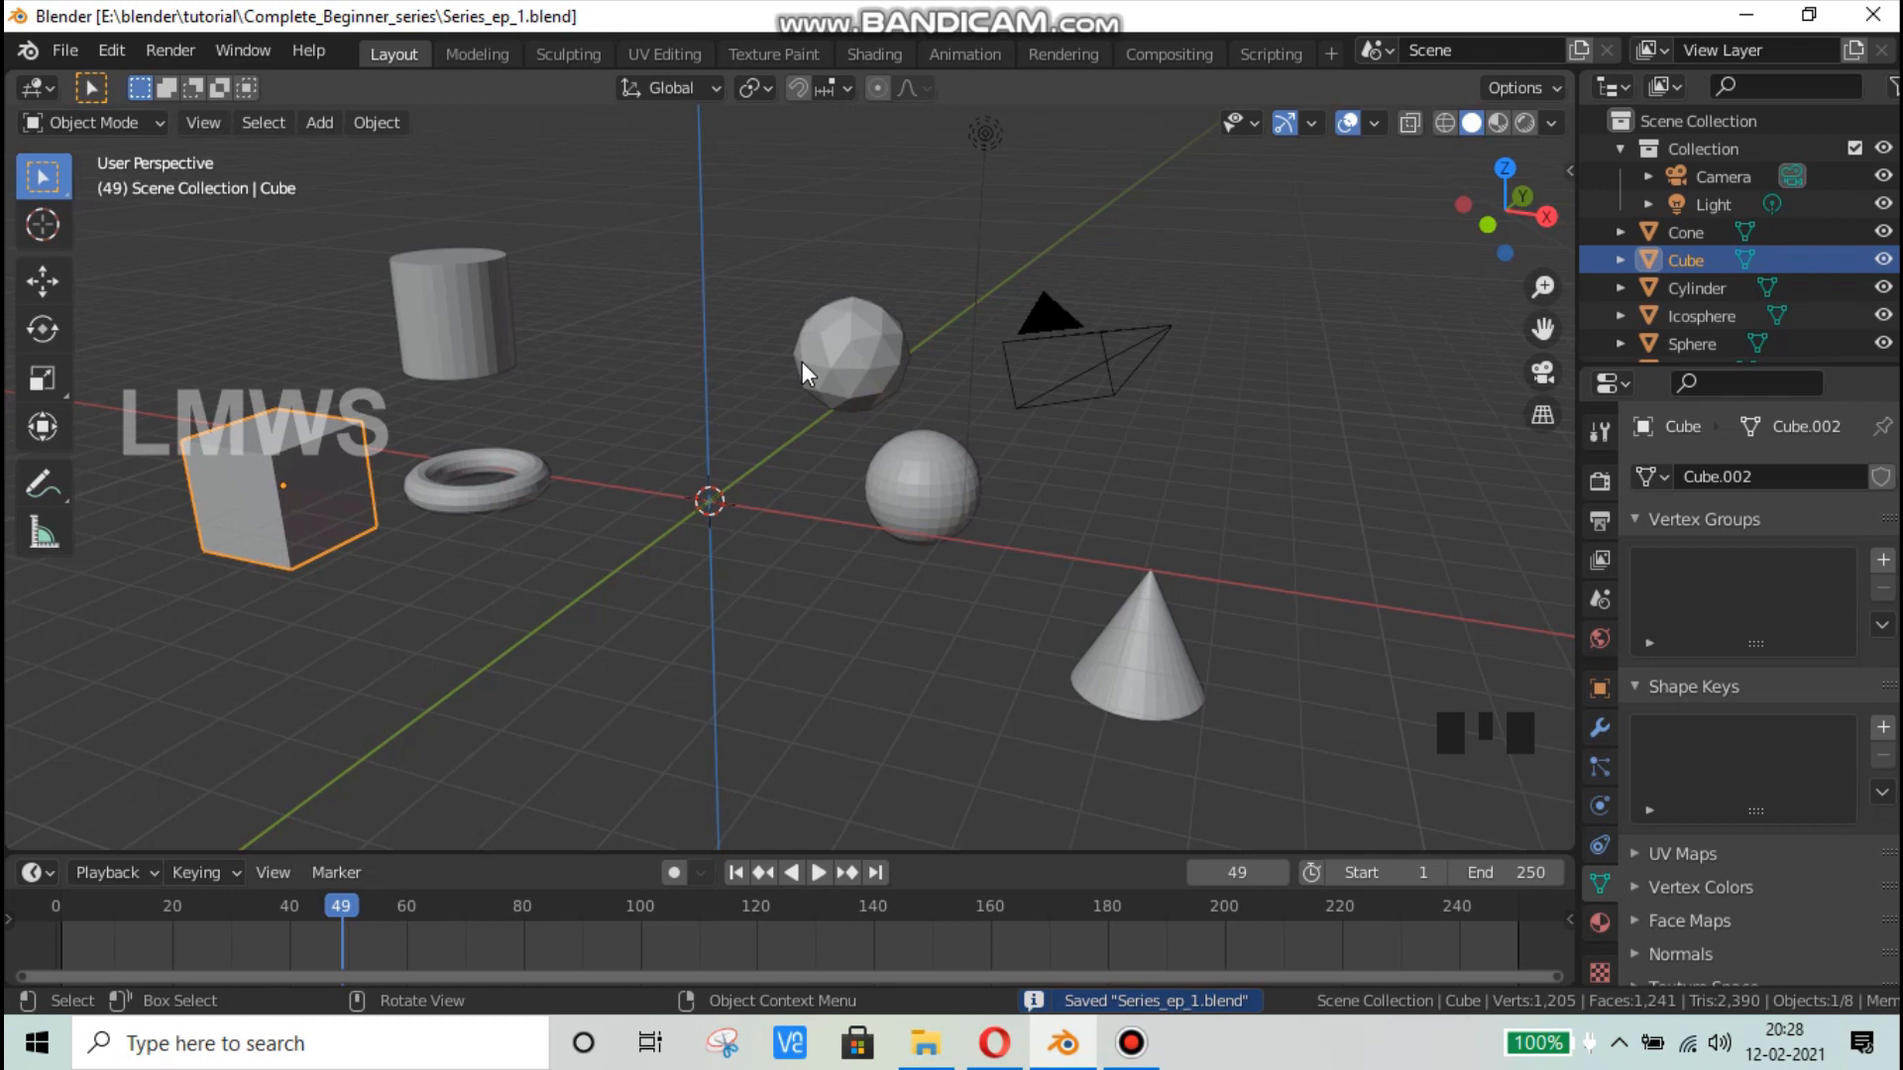
click(1130, 1043)
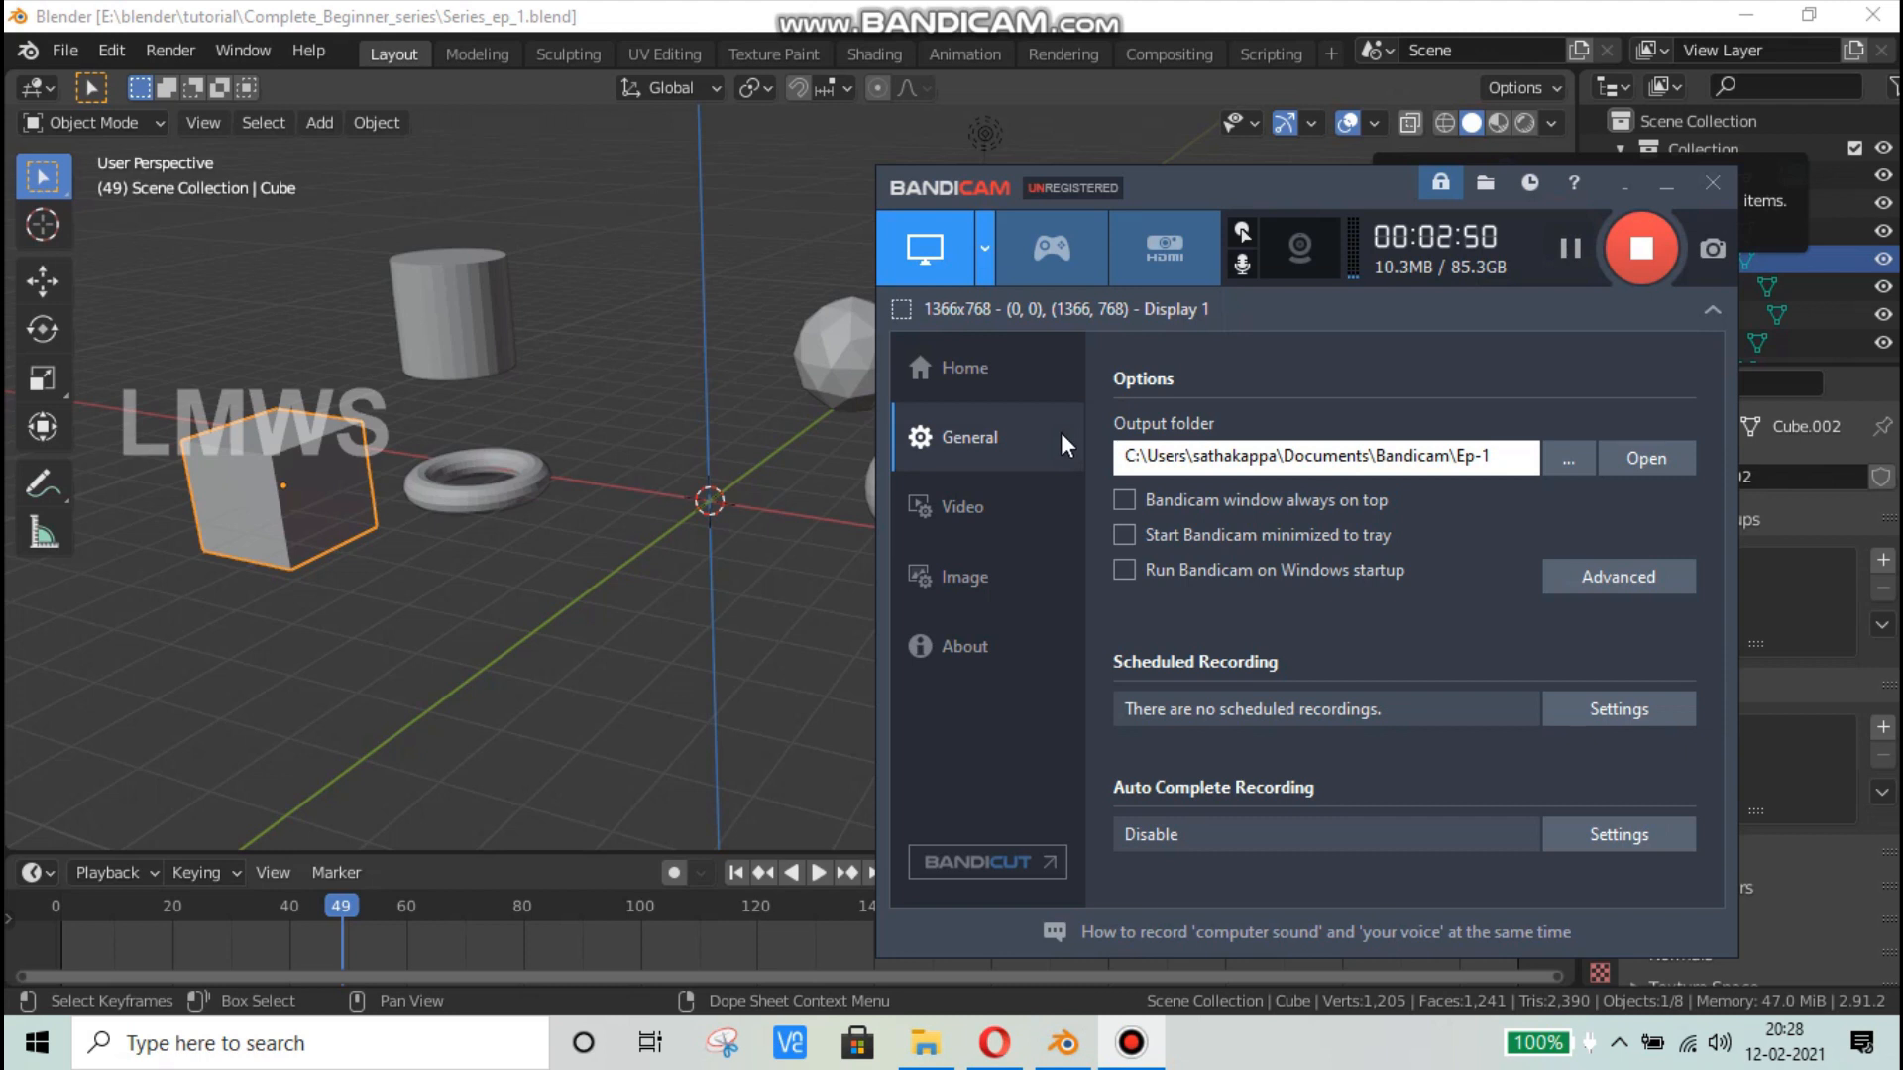
click(821, 4)
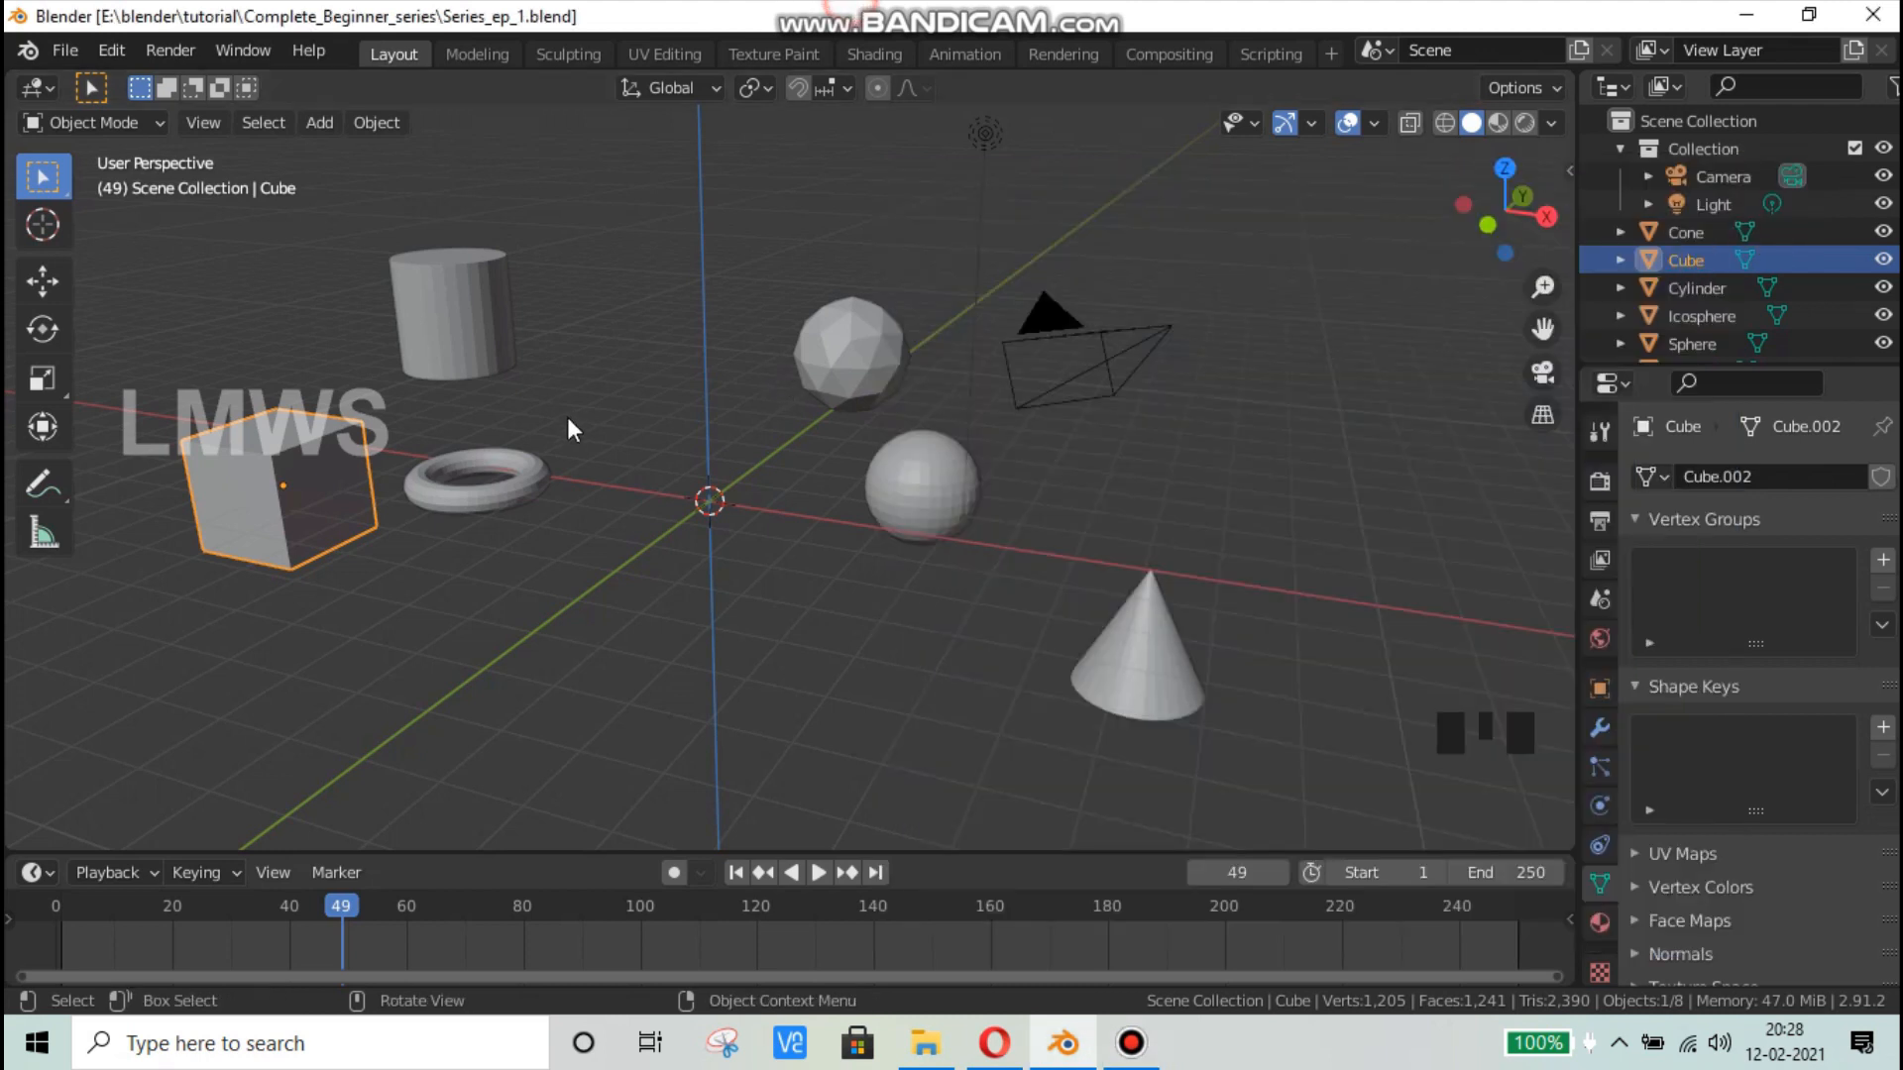
Step: Delete the cylinder, torus, ico sphere, UV sphere and cone together, and delete the cube as well
drag(395, 208, 552, 575)
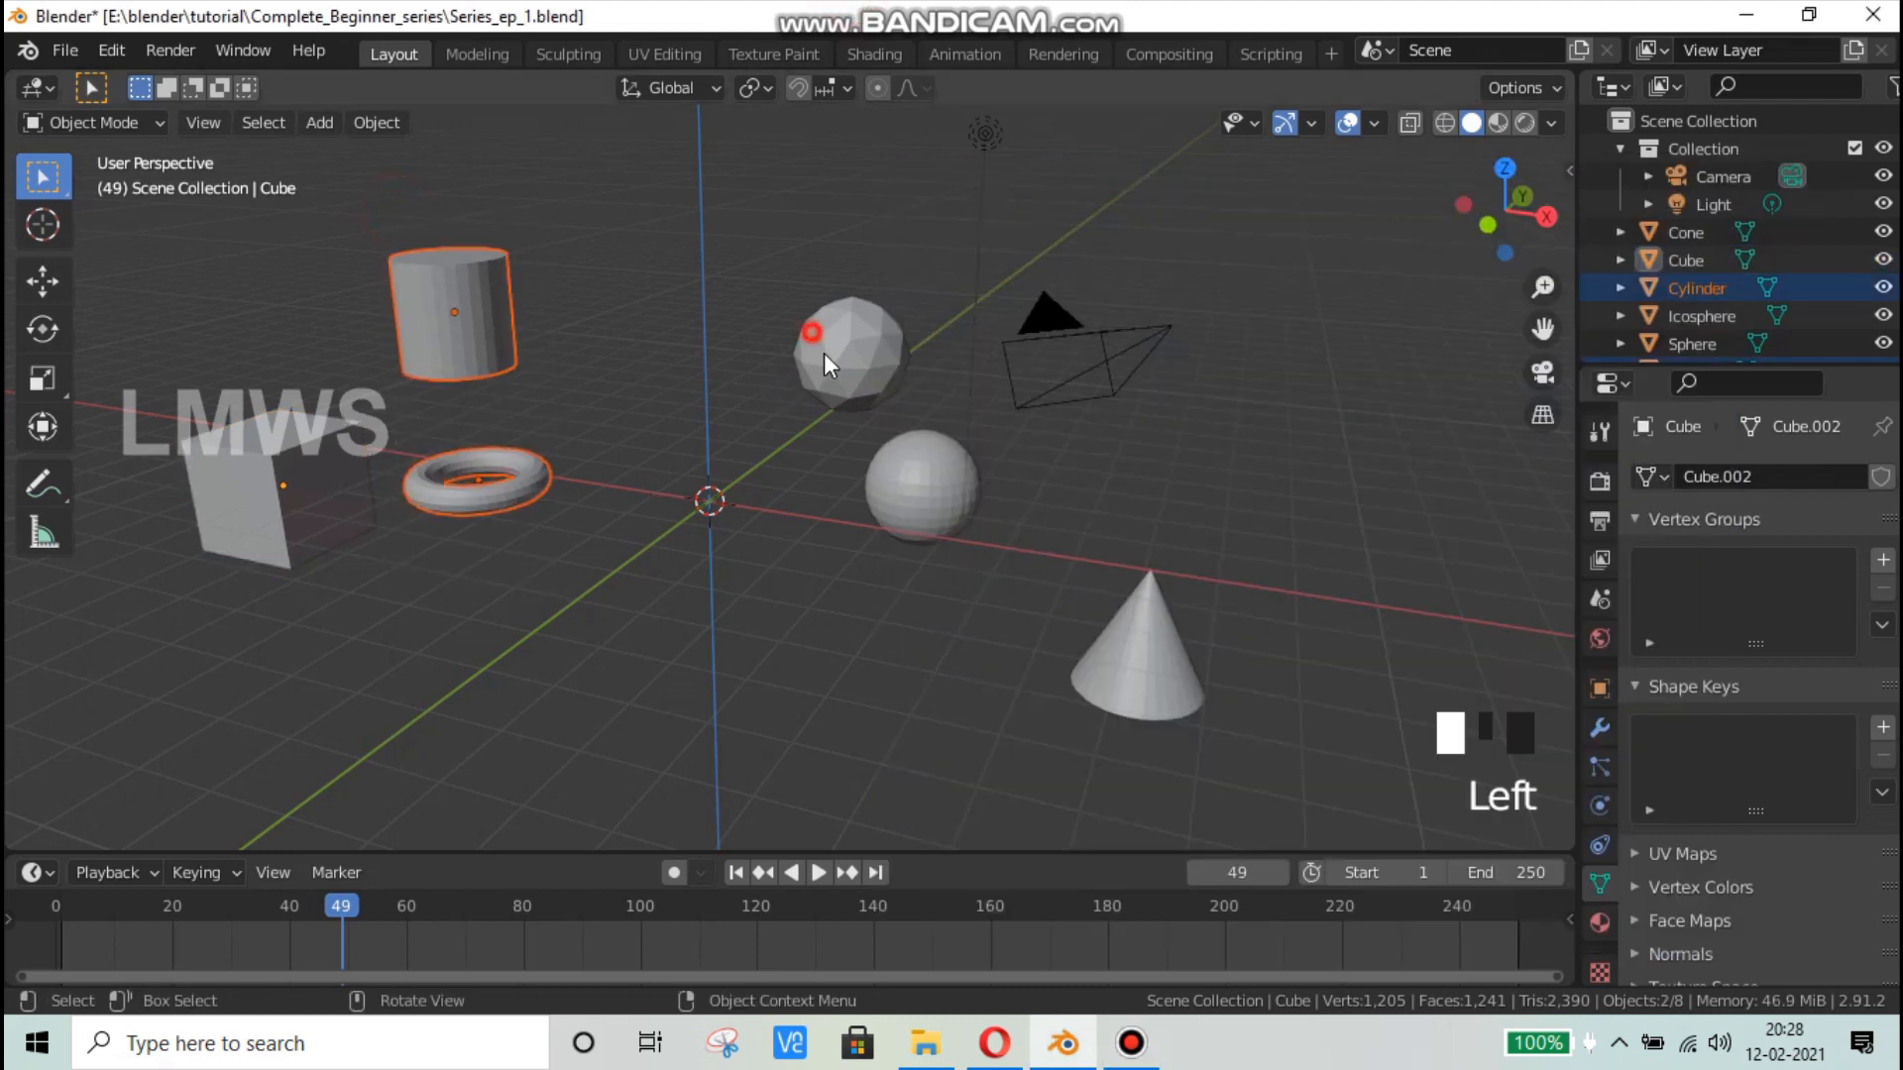
shift+click(824, 353)
shift+click(927, 490)
shift+click(1144, 655)
key(x)
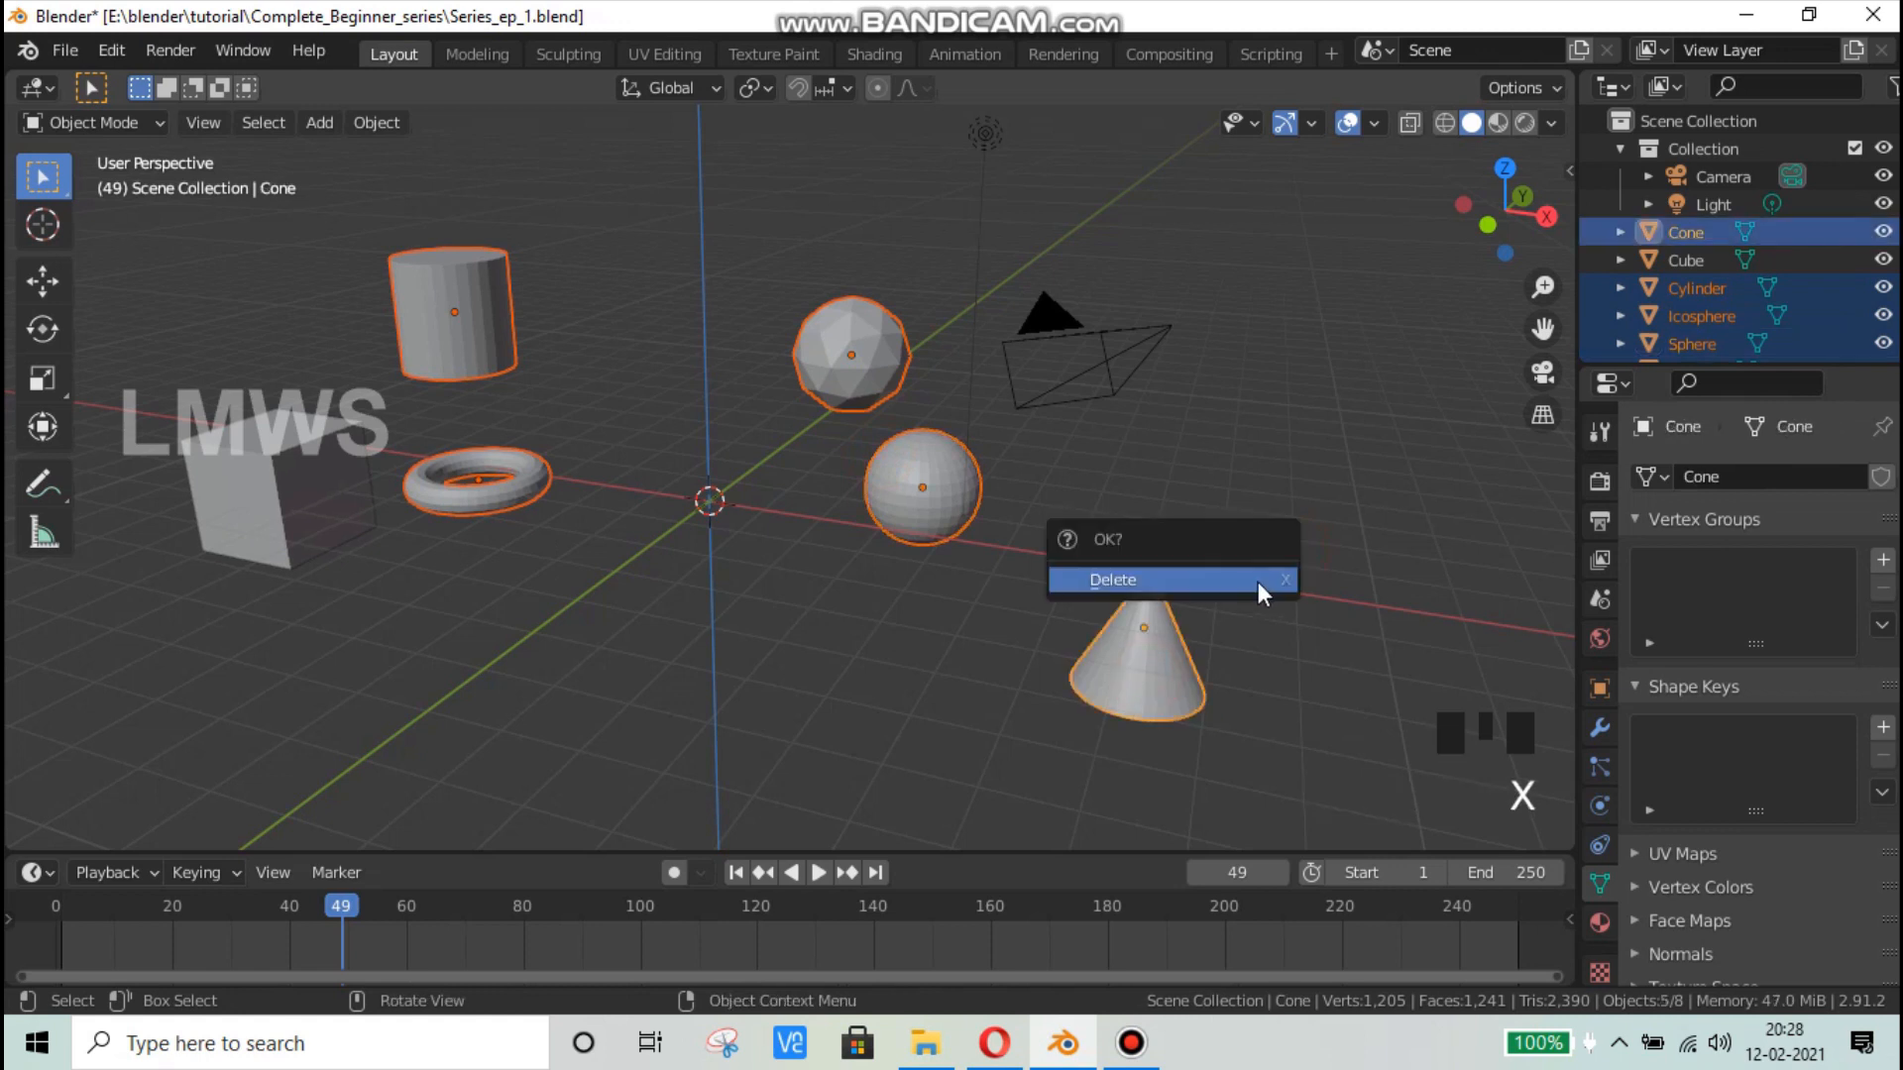
click(1251, 579)
click(210, 455)
key(x)
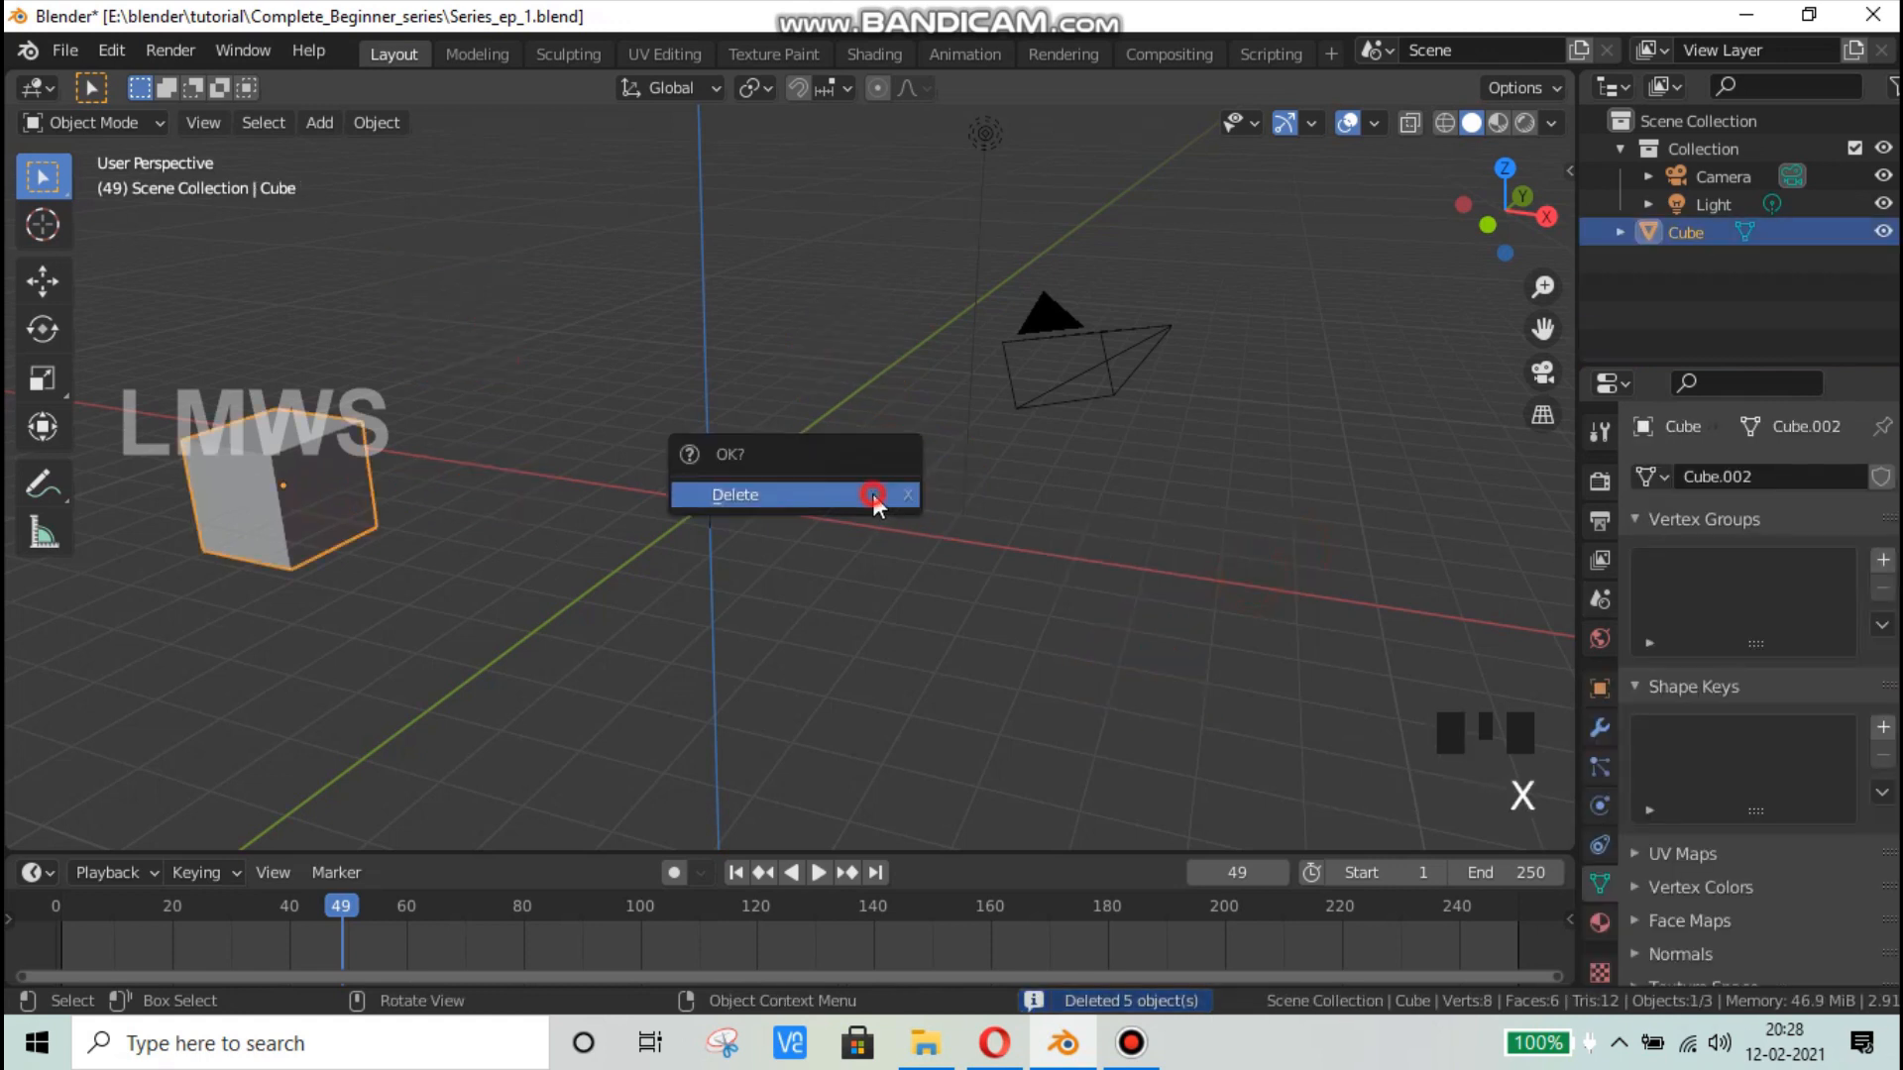
click(872, 494)
Step: Add a cube at the world origin, view it from another angle, and delete it
key(shift+a)
mouse_move(897, 448)
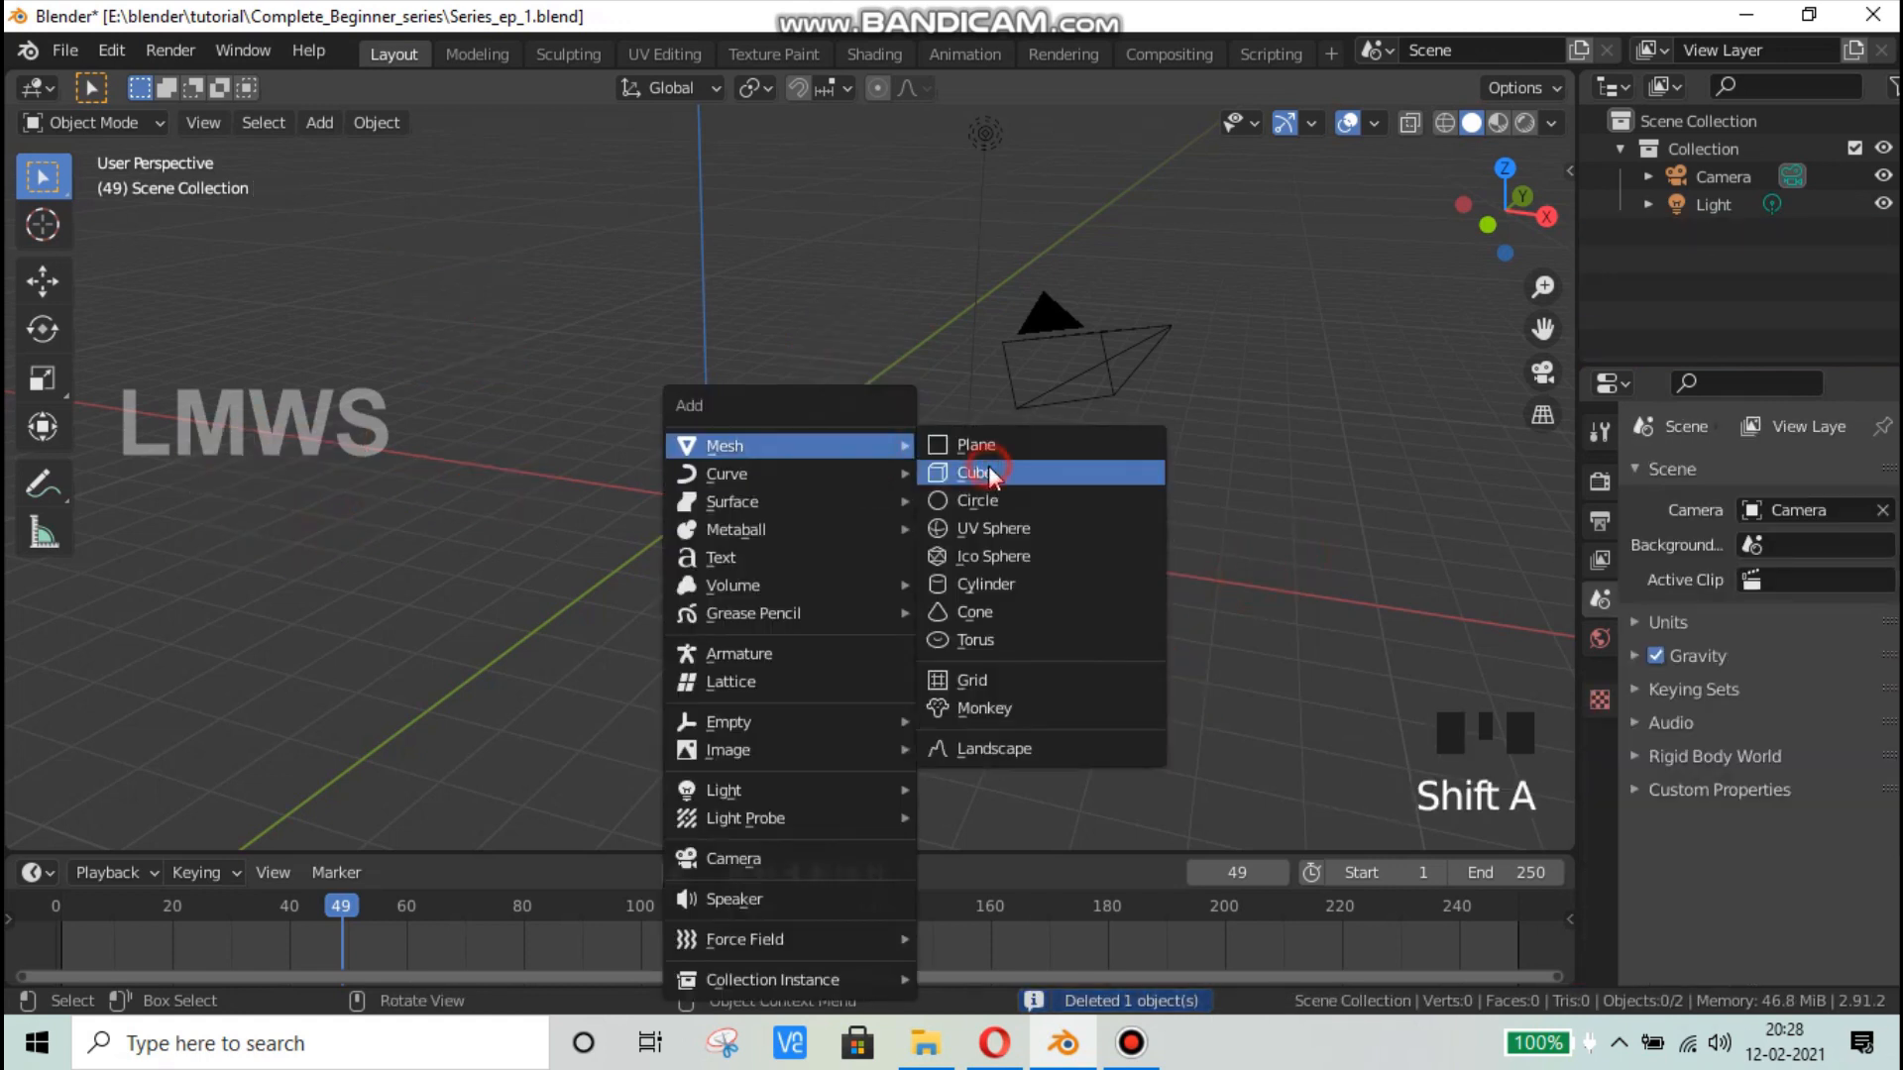
click(985, 474)
scroll(609, 620, down, 2)
middle_drag(706, 570, 1050, 396)
key(x)
click(912, 497)
Step: Add a cube mesh at the 3D cursor on the world origin
key(shift+a)
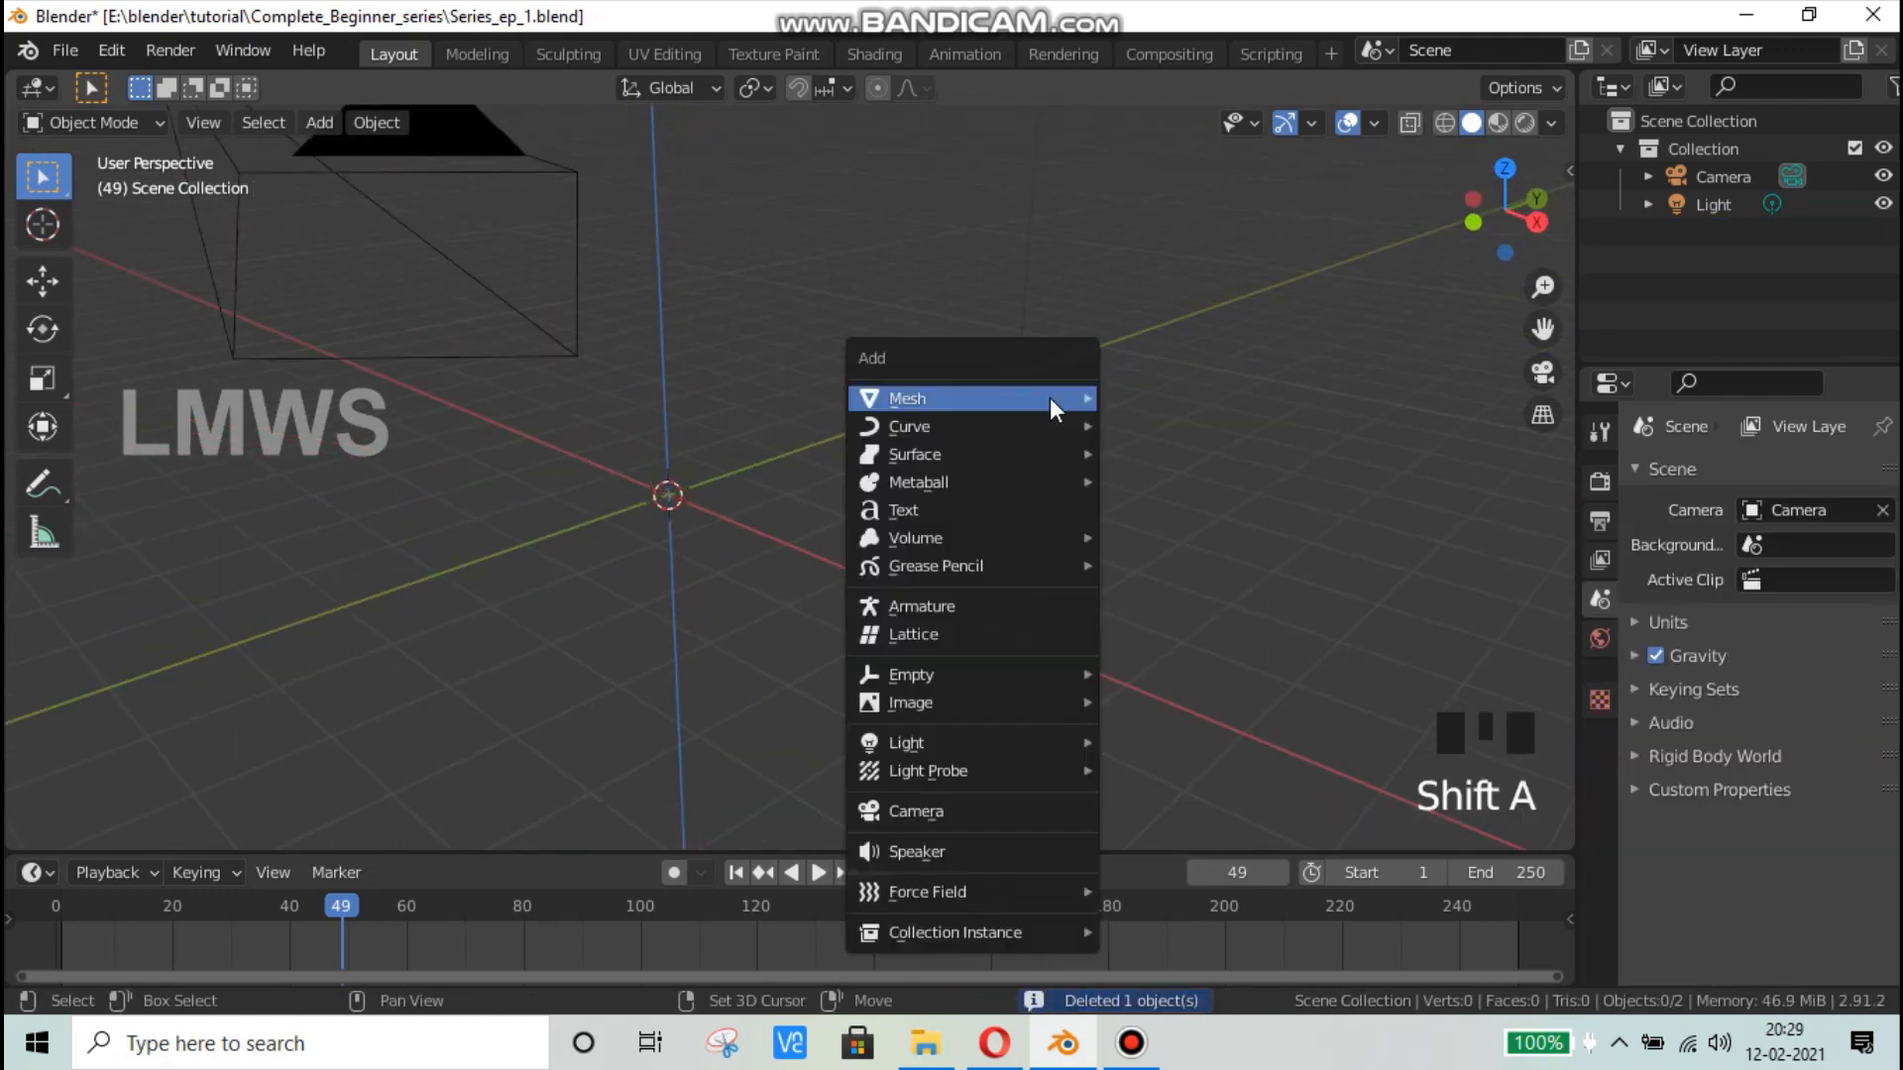
mouse_move(1049, 396)
click(1157, 425)
scroll(747, 575, up, 3)
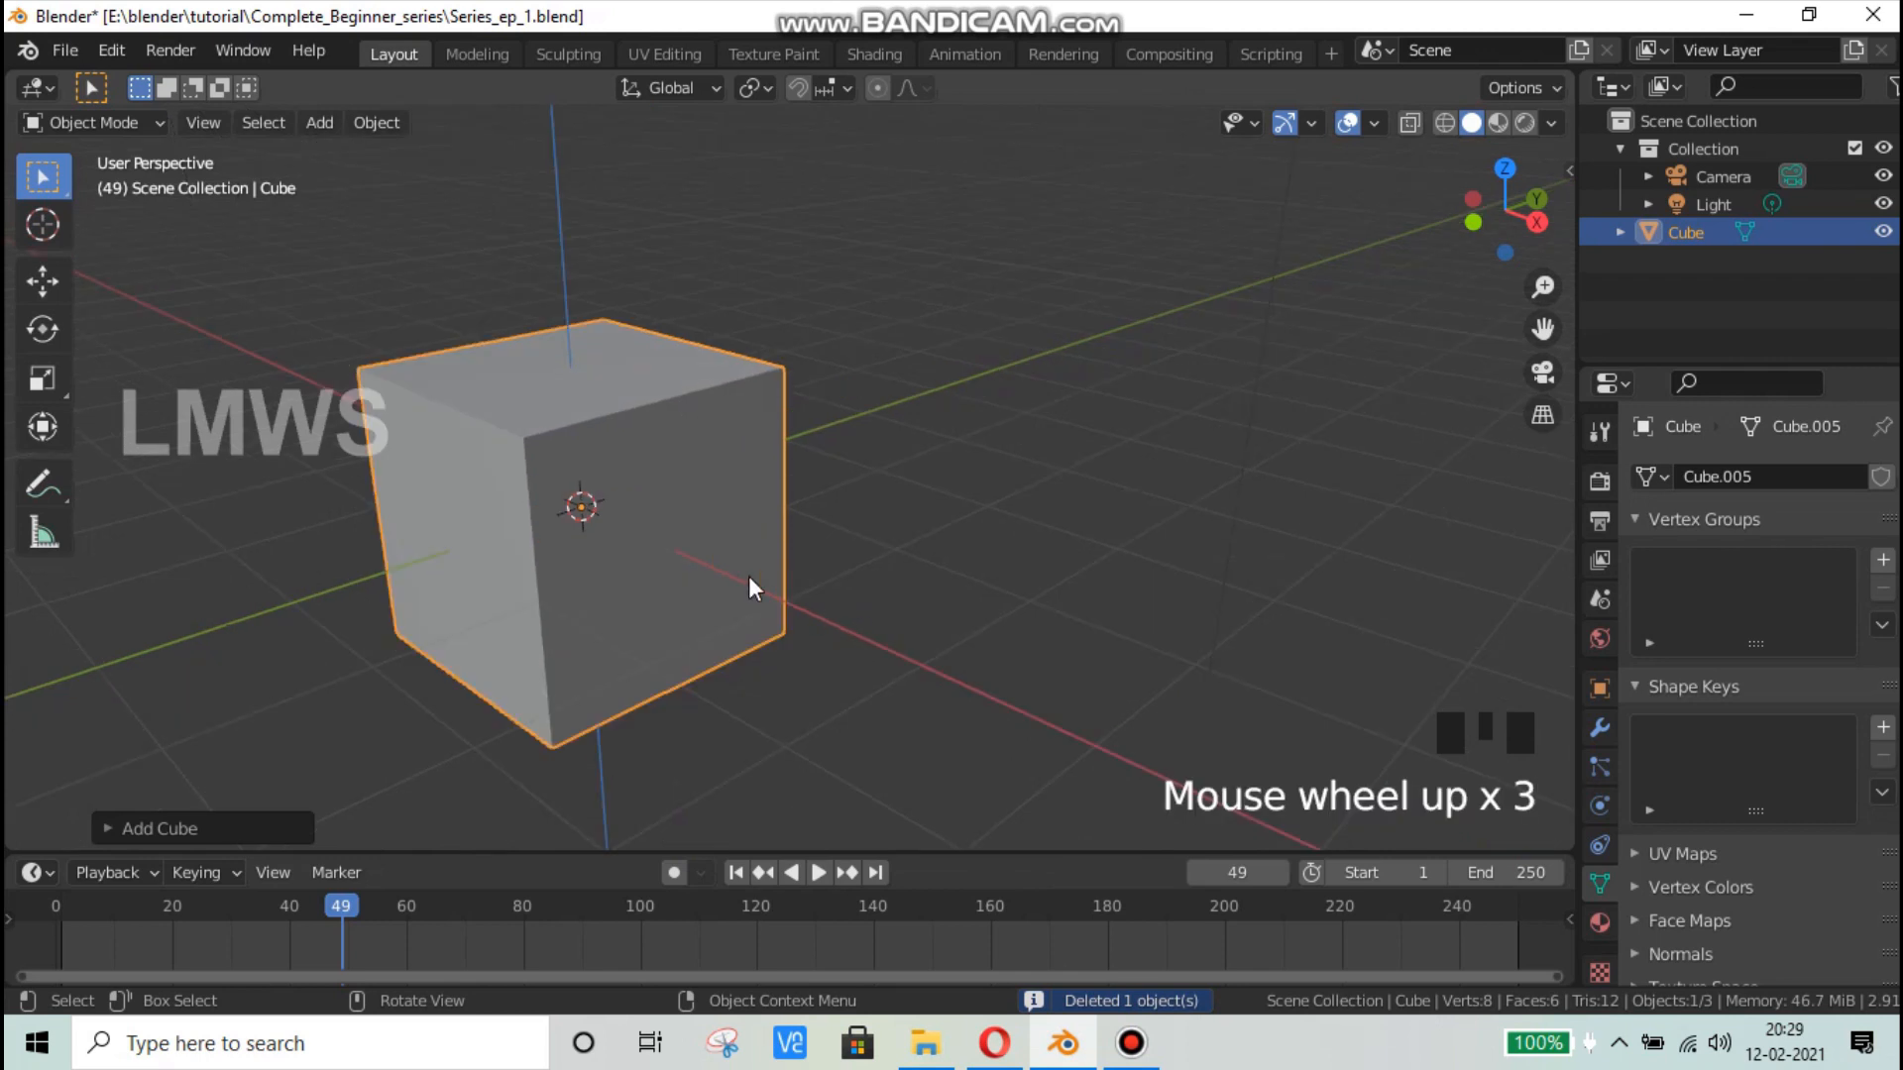
Step: Move the cube along the global X axis, away from the 3D cursor at the world origin
middle_drag(747, 575, 687, 595)
scroll(688, 595, down, 2)
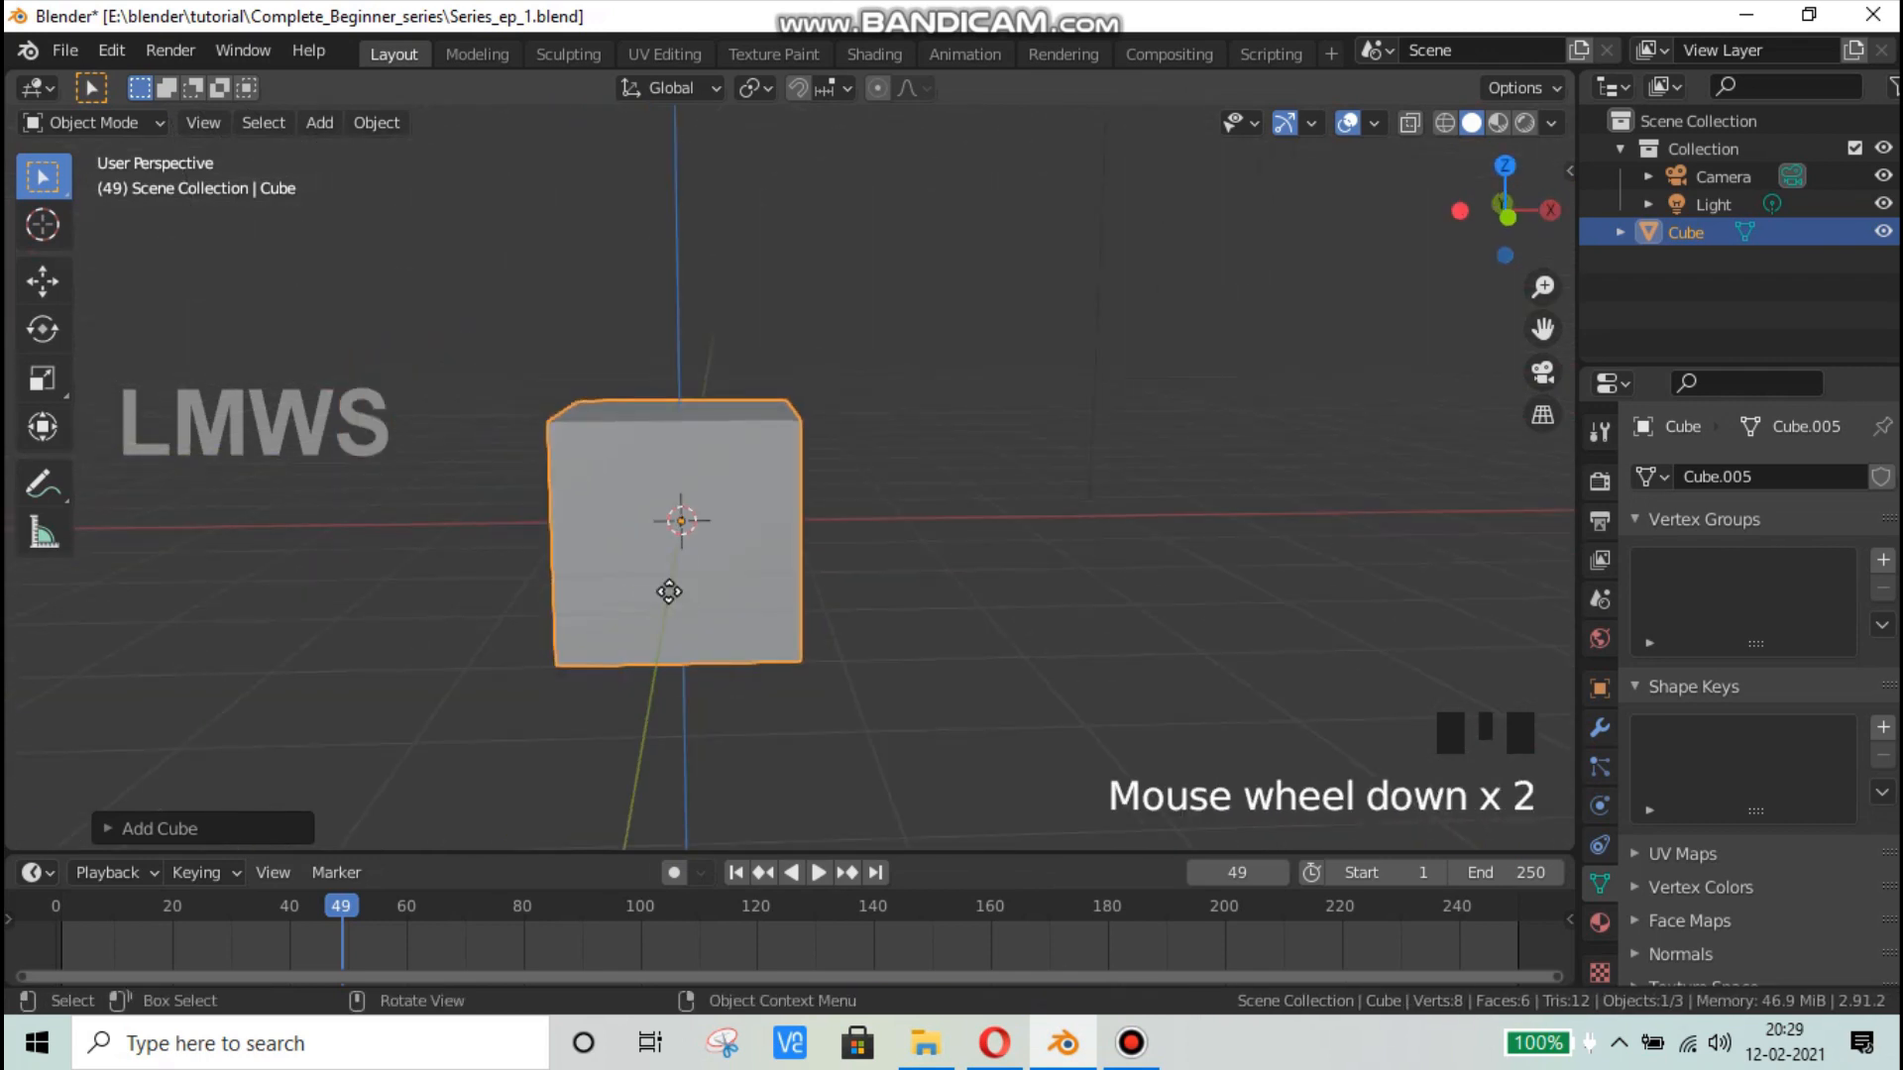
key(g)
key(y)
click(942, 606)
scroll(958, 532, up, 2)
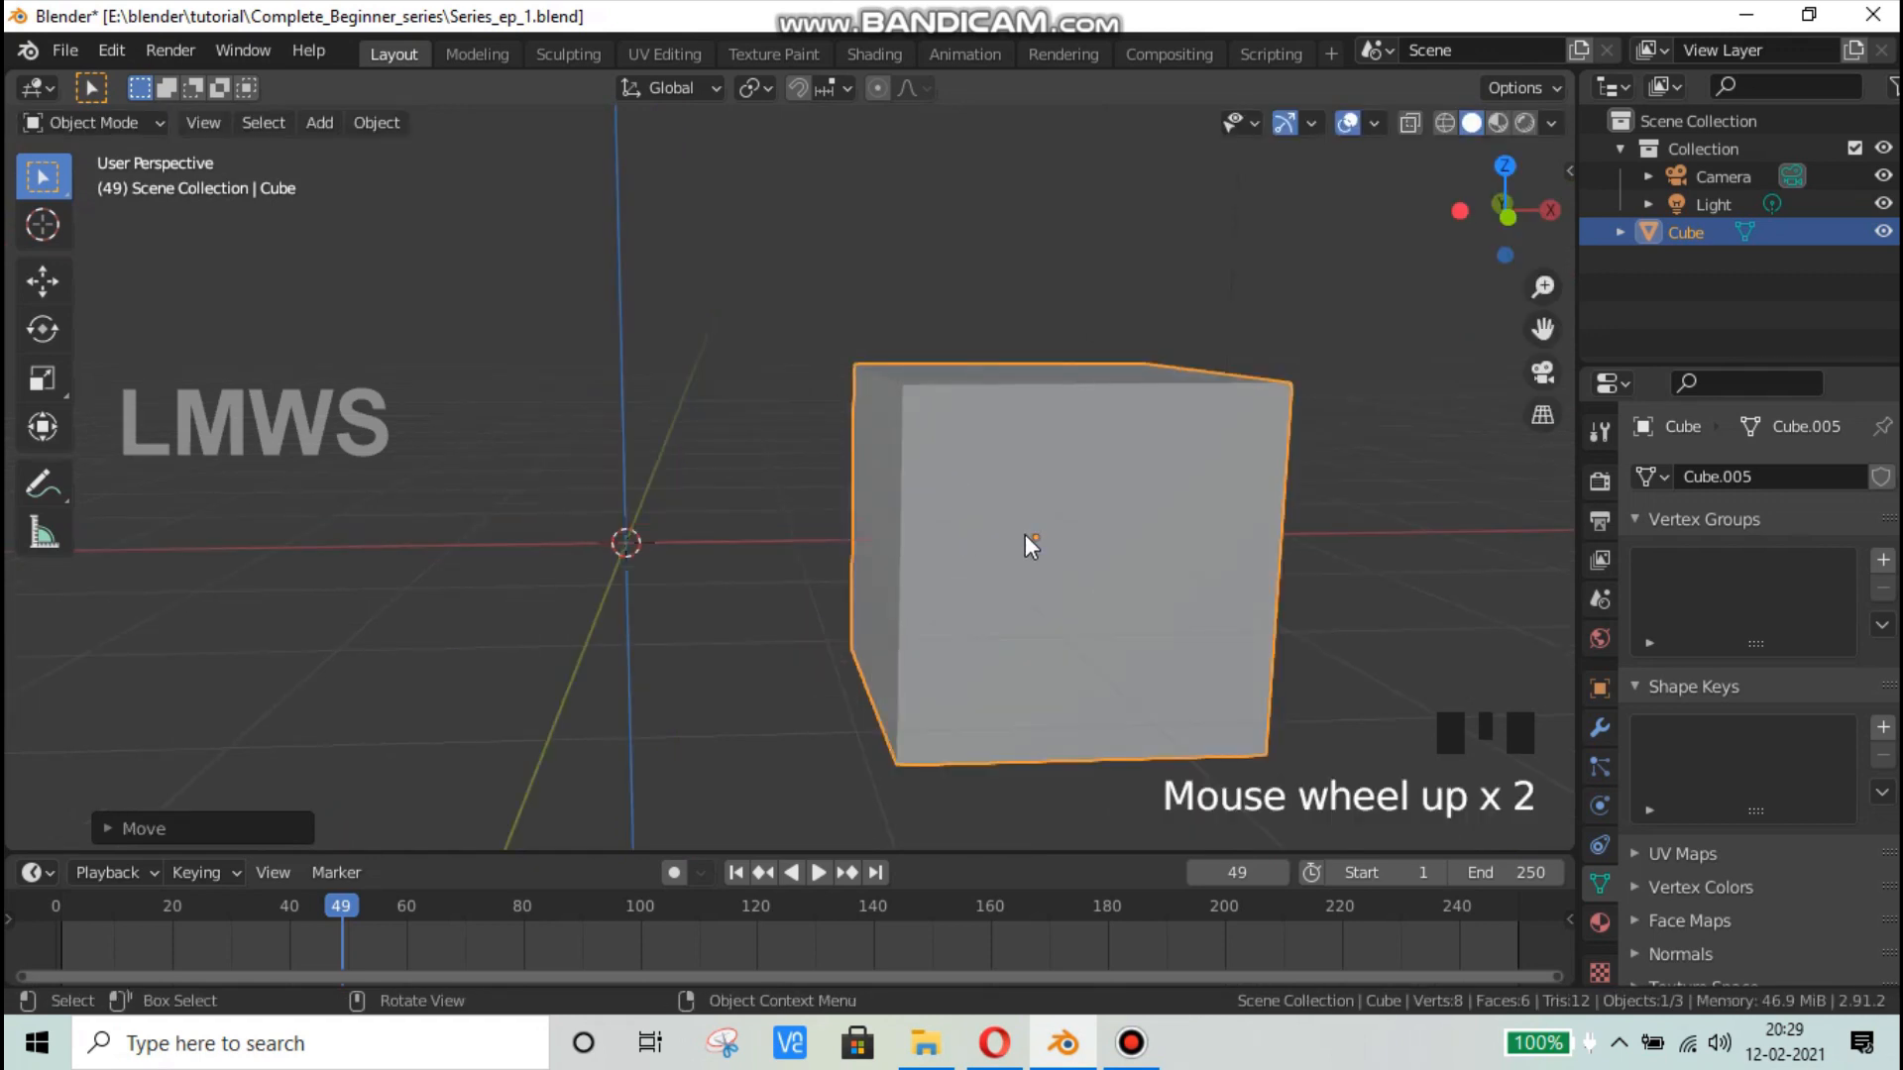
Step: Shift the cube a further 2 m or so along global X so it stands clear of the 3D cursor
middle_drag(991, 615, 853, 646)
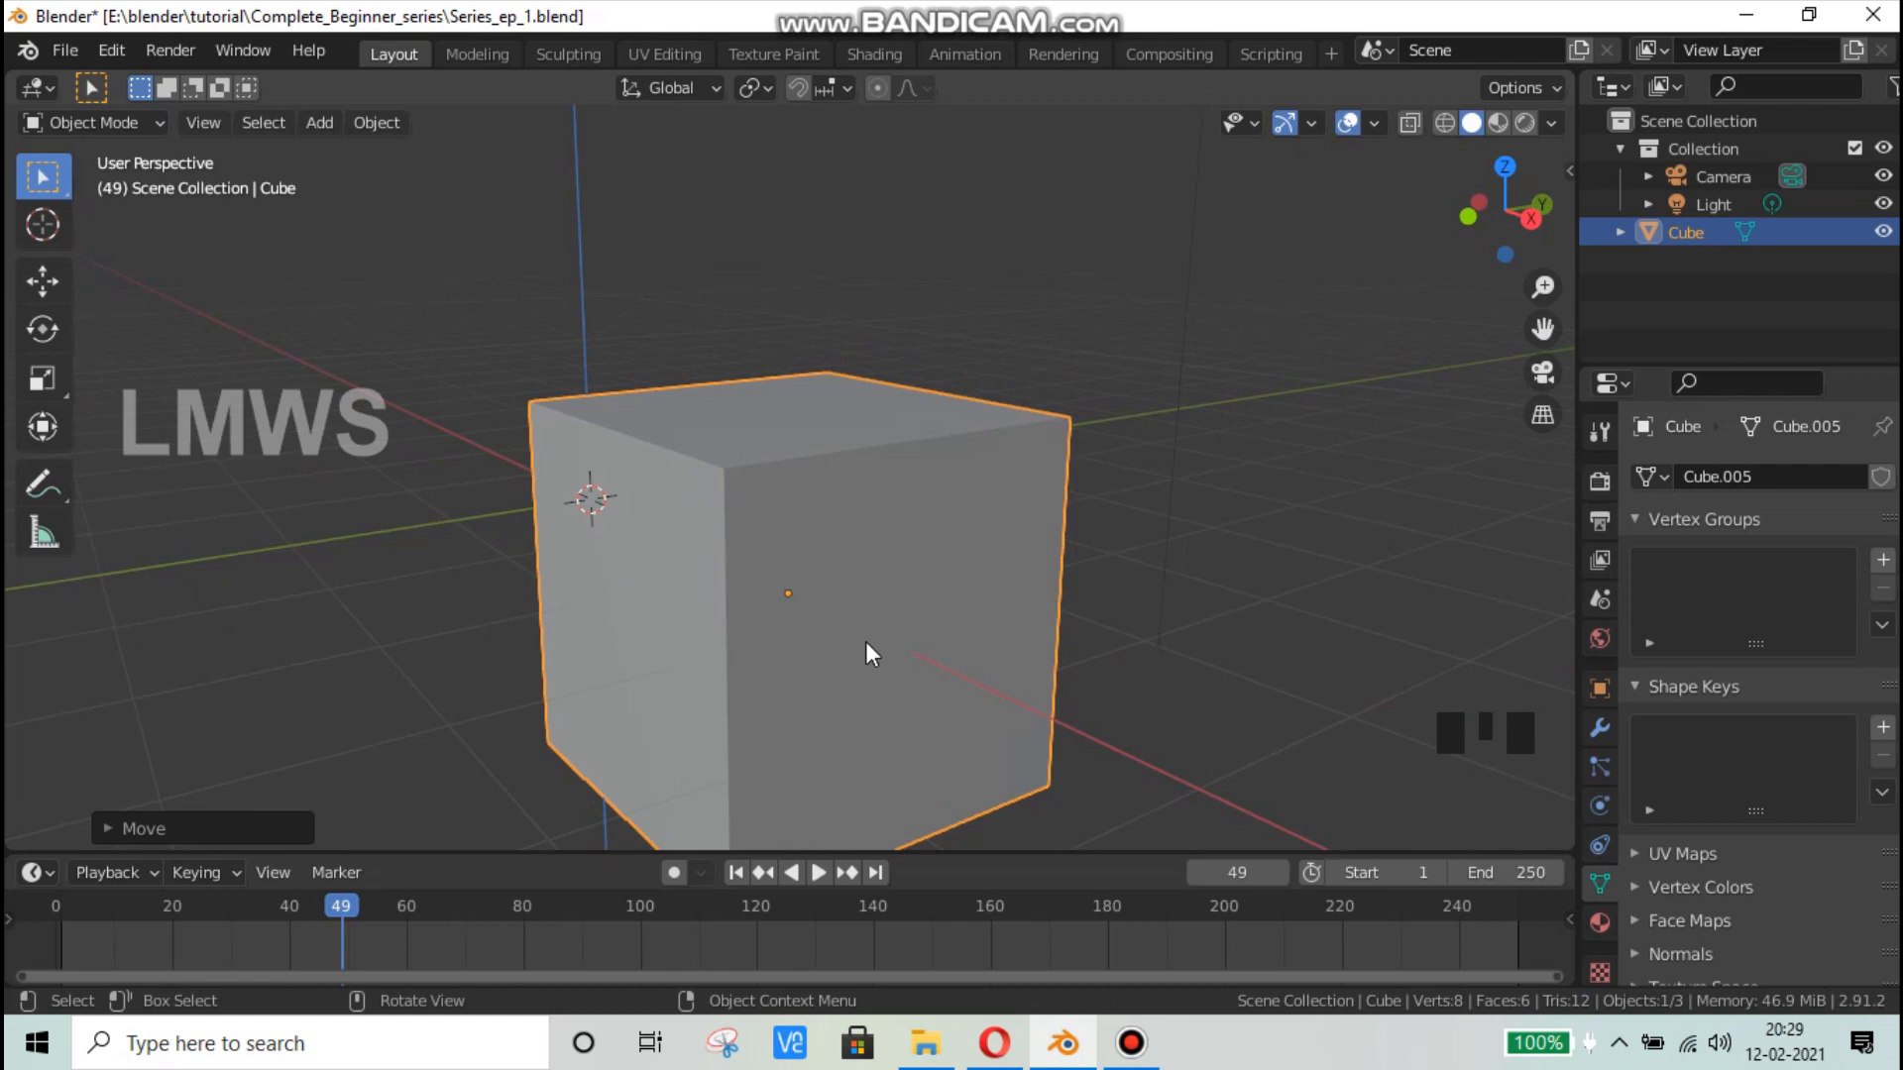
scroll(825, 688, down, 2)
middle_drag(700, 693, 819, 642)
scroll(812, 641, up, 2)
key(g)
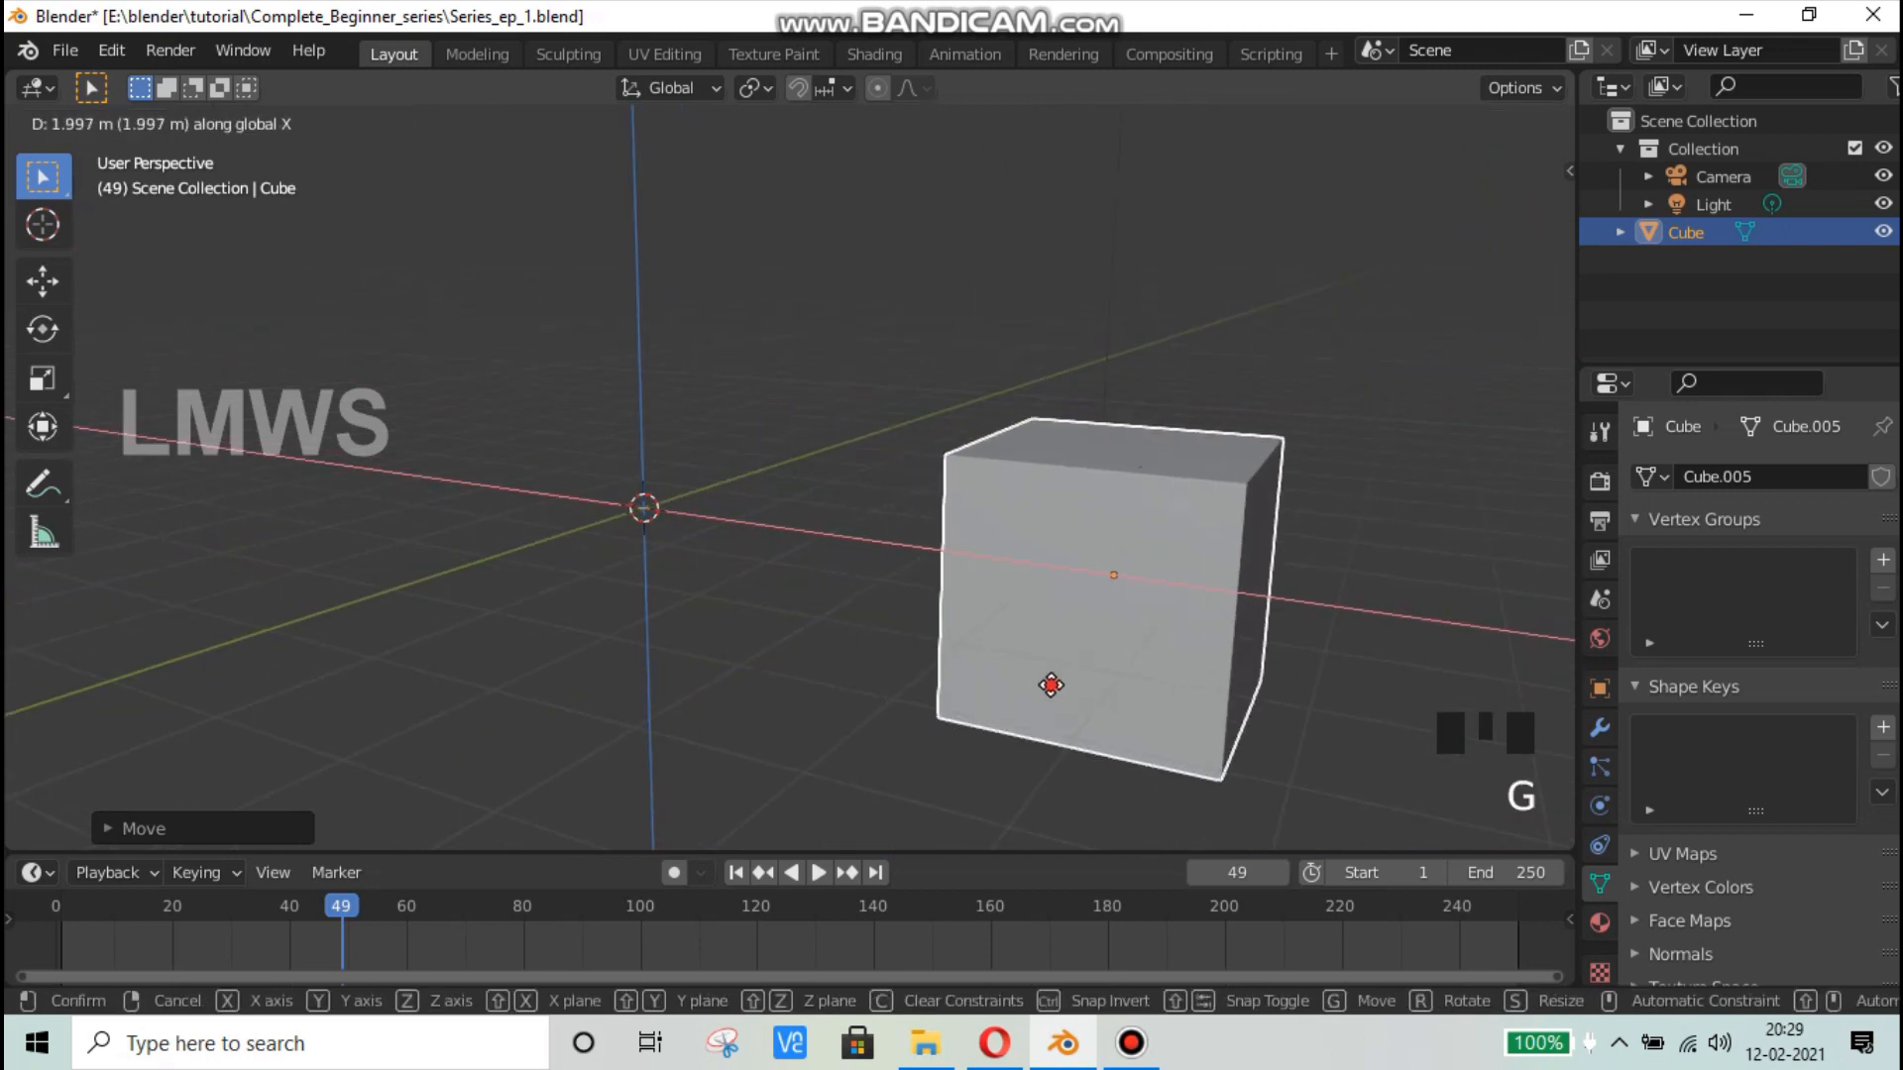
click(1051, 685)
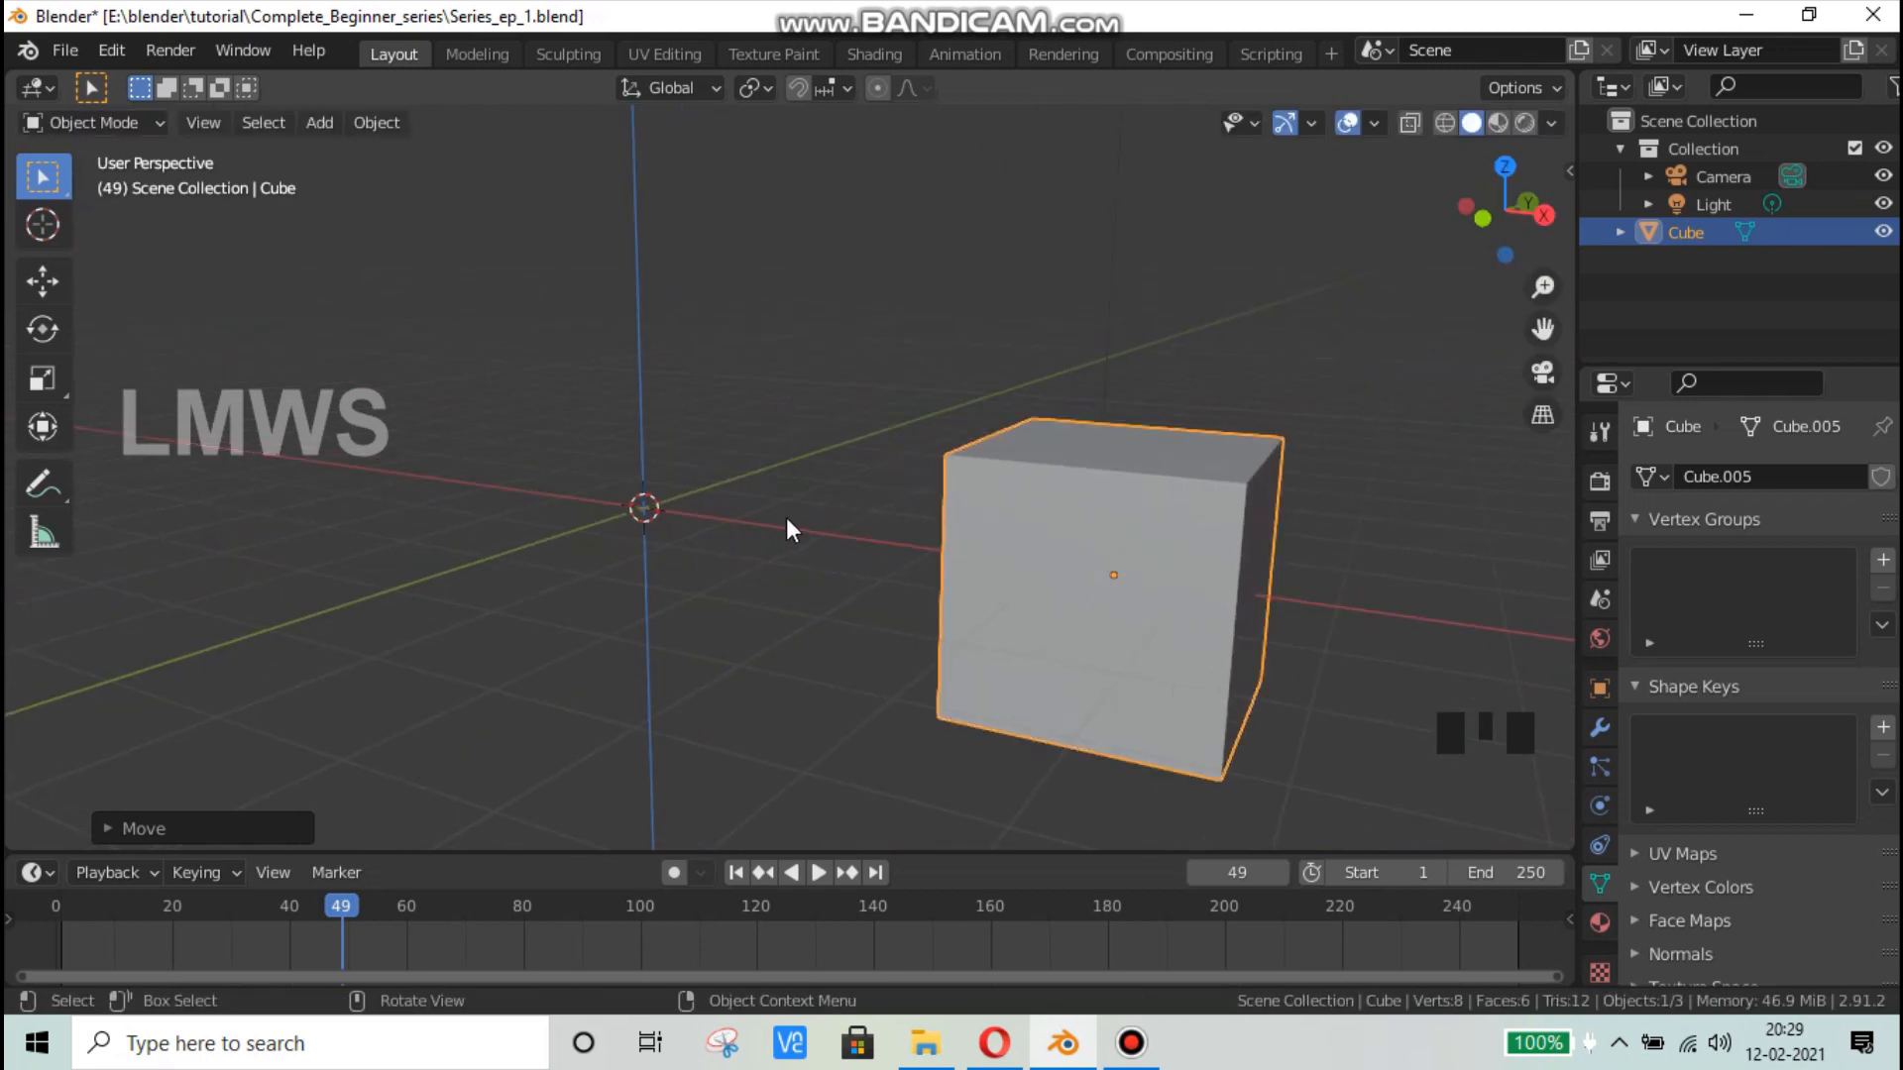
Step: Snap the selected cube to the 3D cursor using Selection to Cursor
key(shift+s)
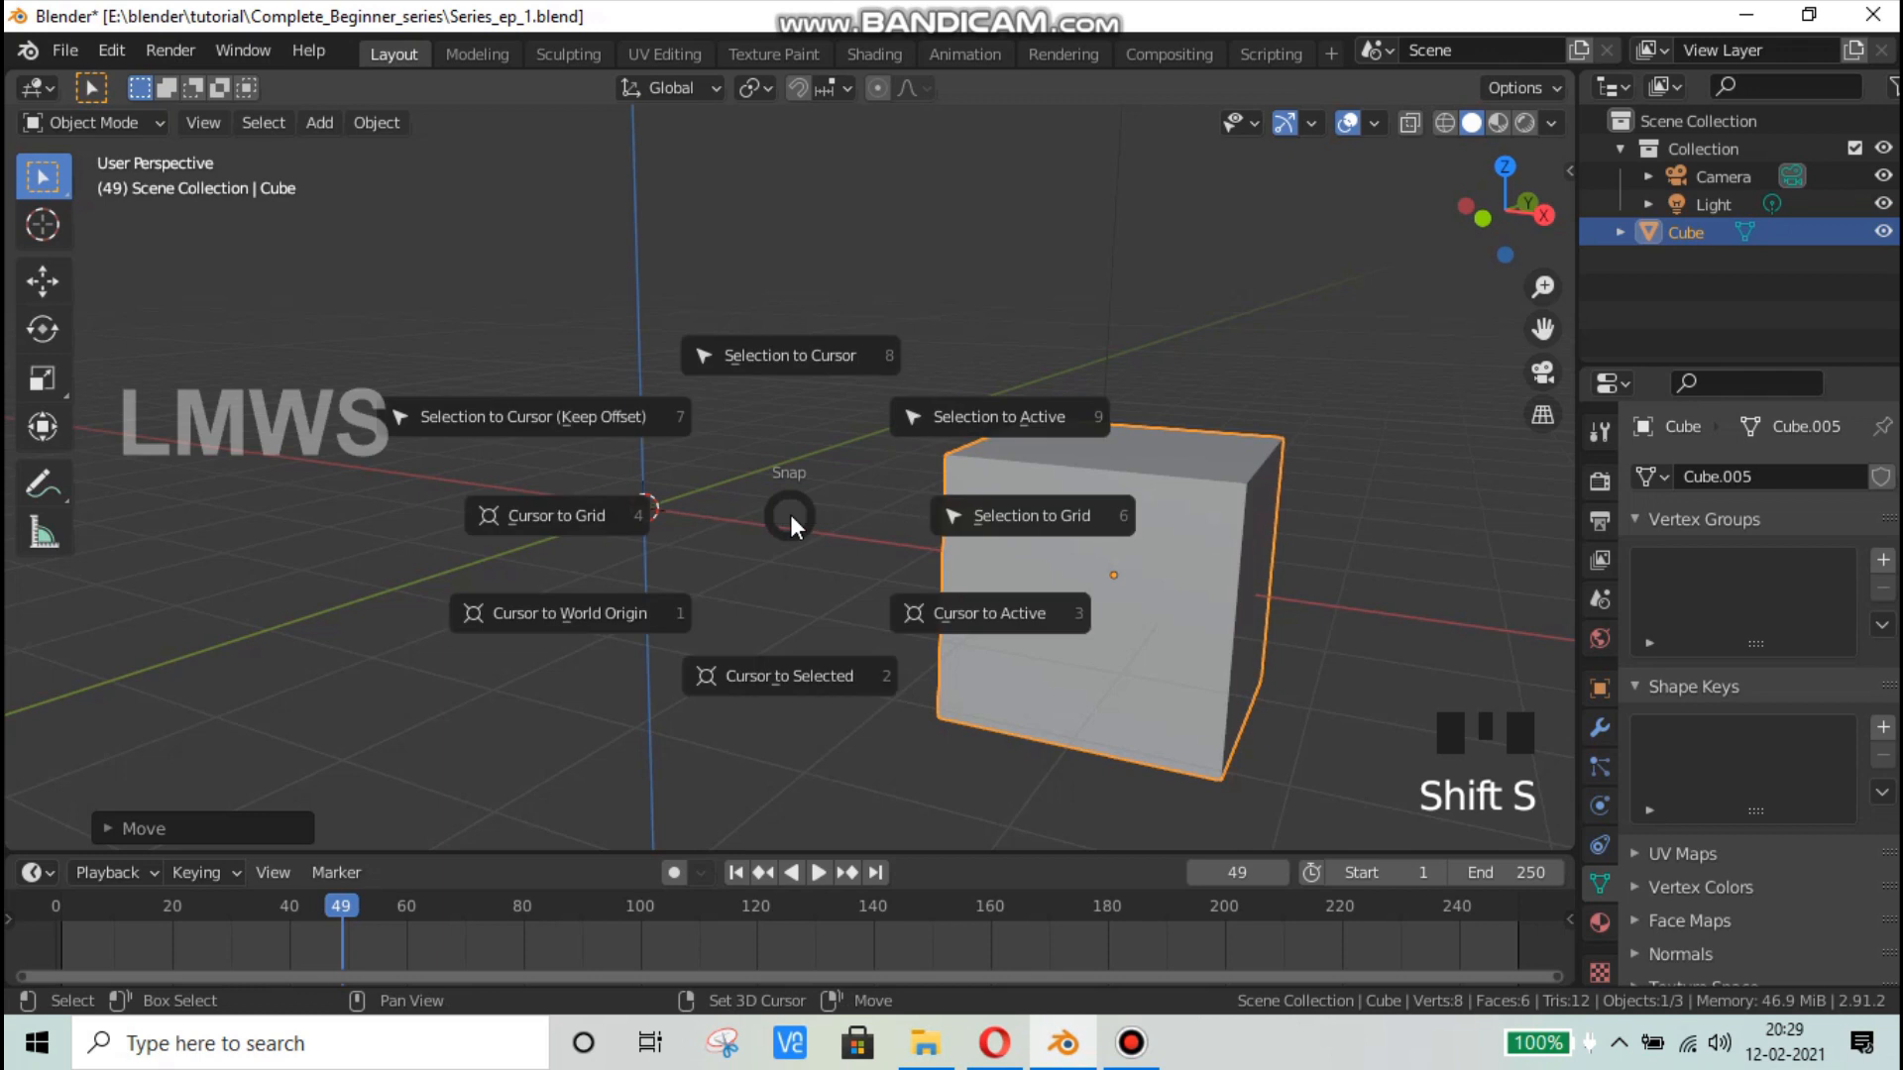
click(789, 357)
scroll(594, 599, up, 3)
scroll(604, 601, down, 2)
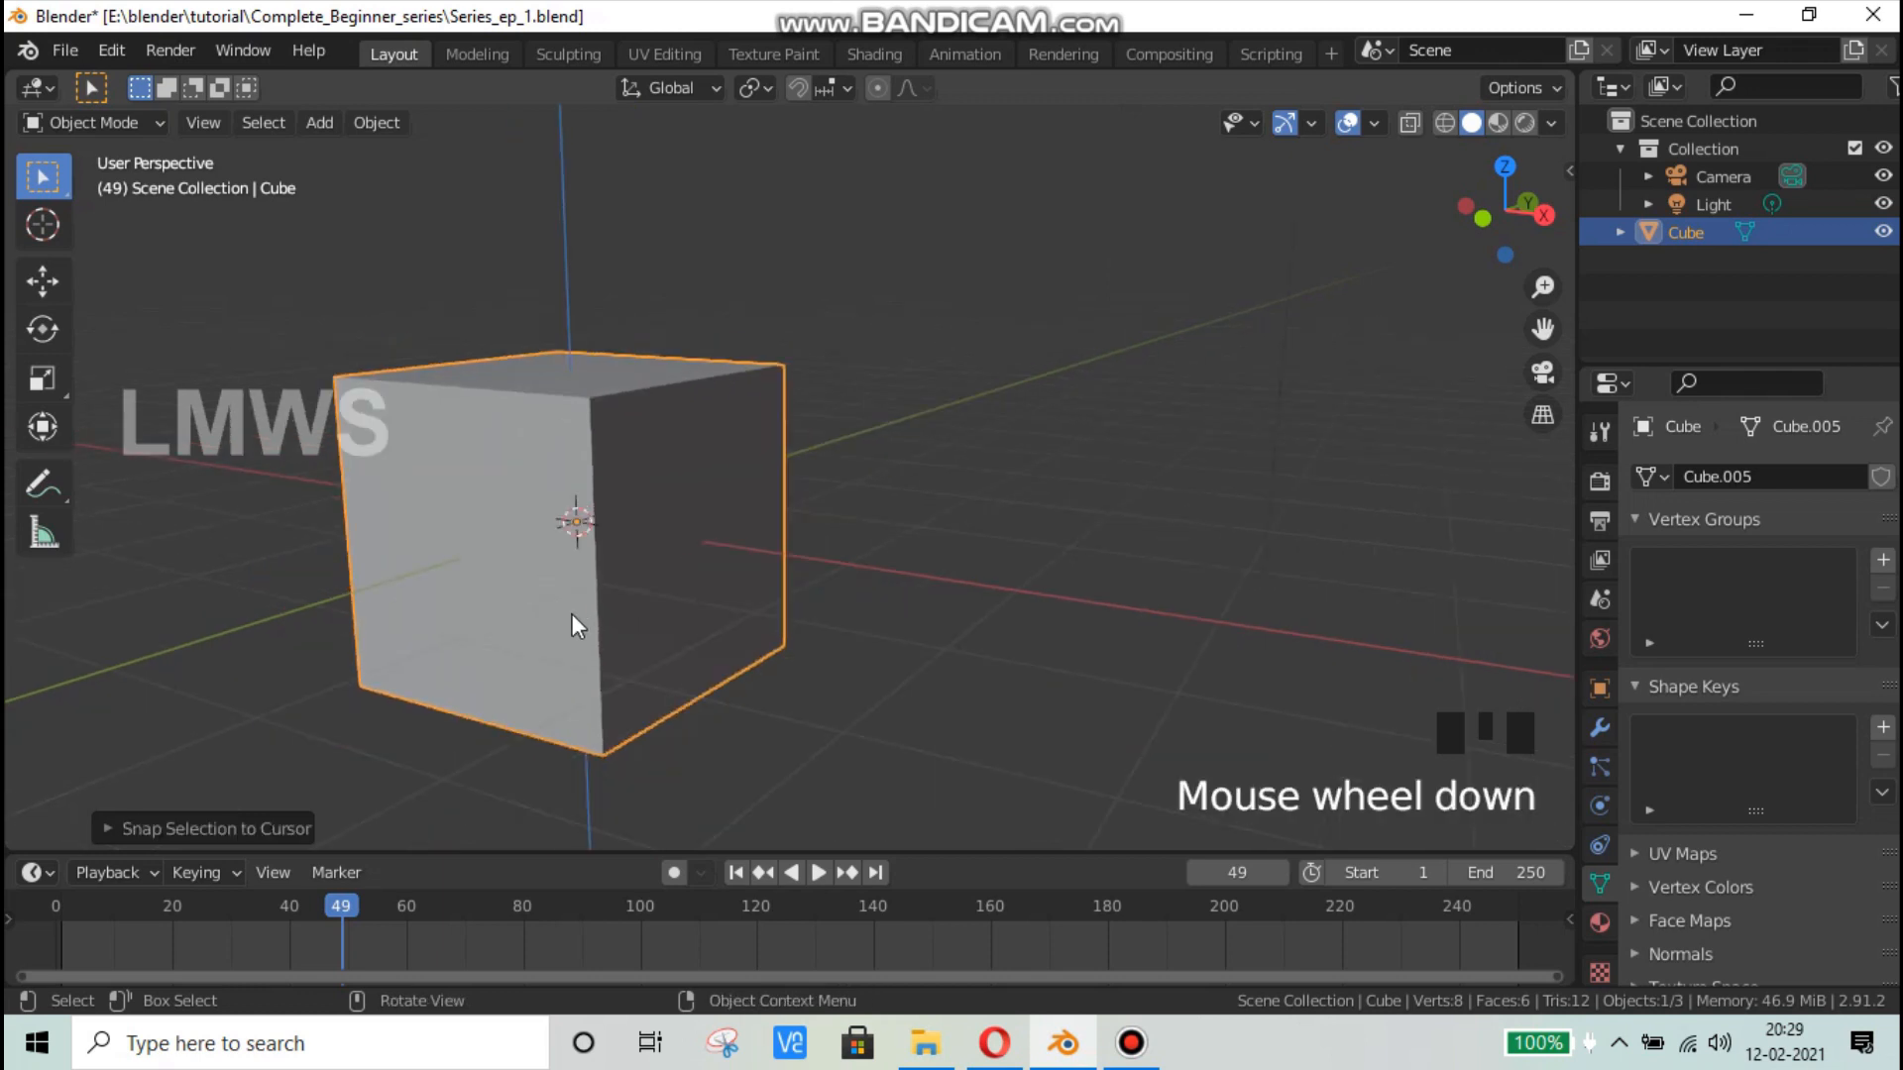
mouse_move(574, 615)
middle_down()
mouse_move(663, 606)
mouse_move(565, 634)
middle_up()
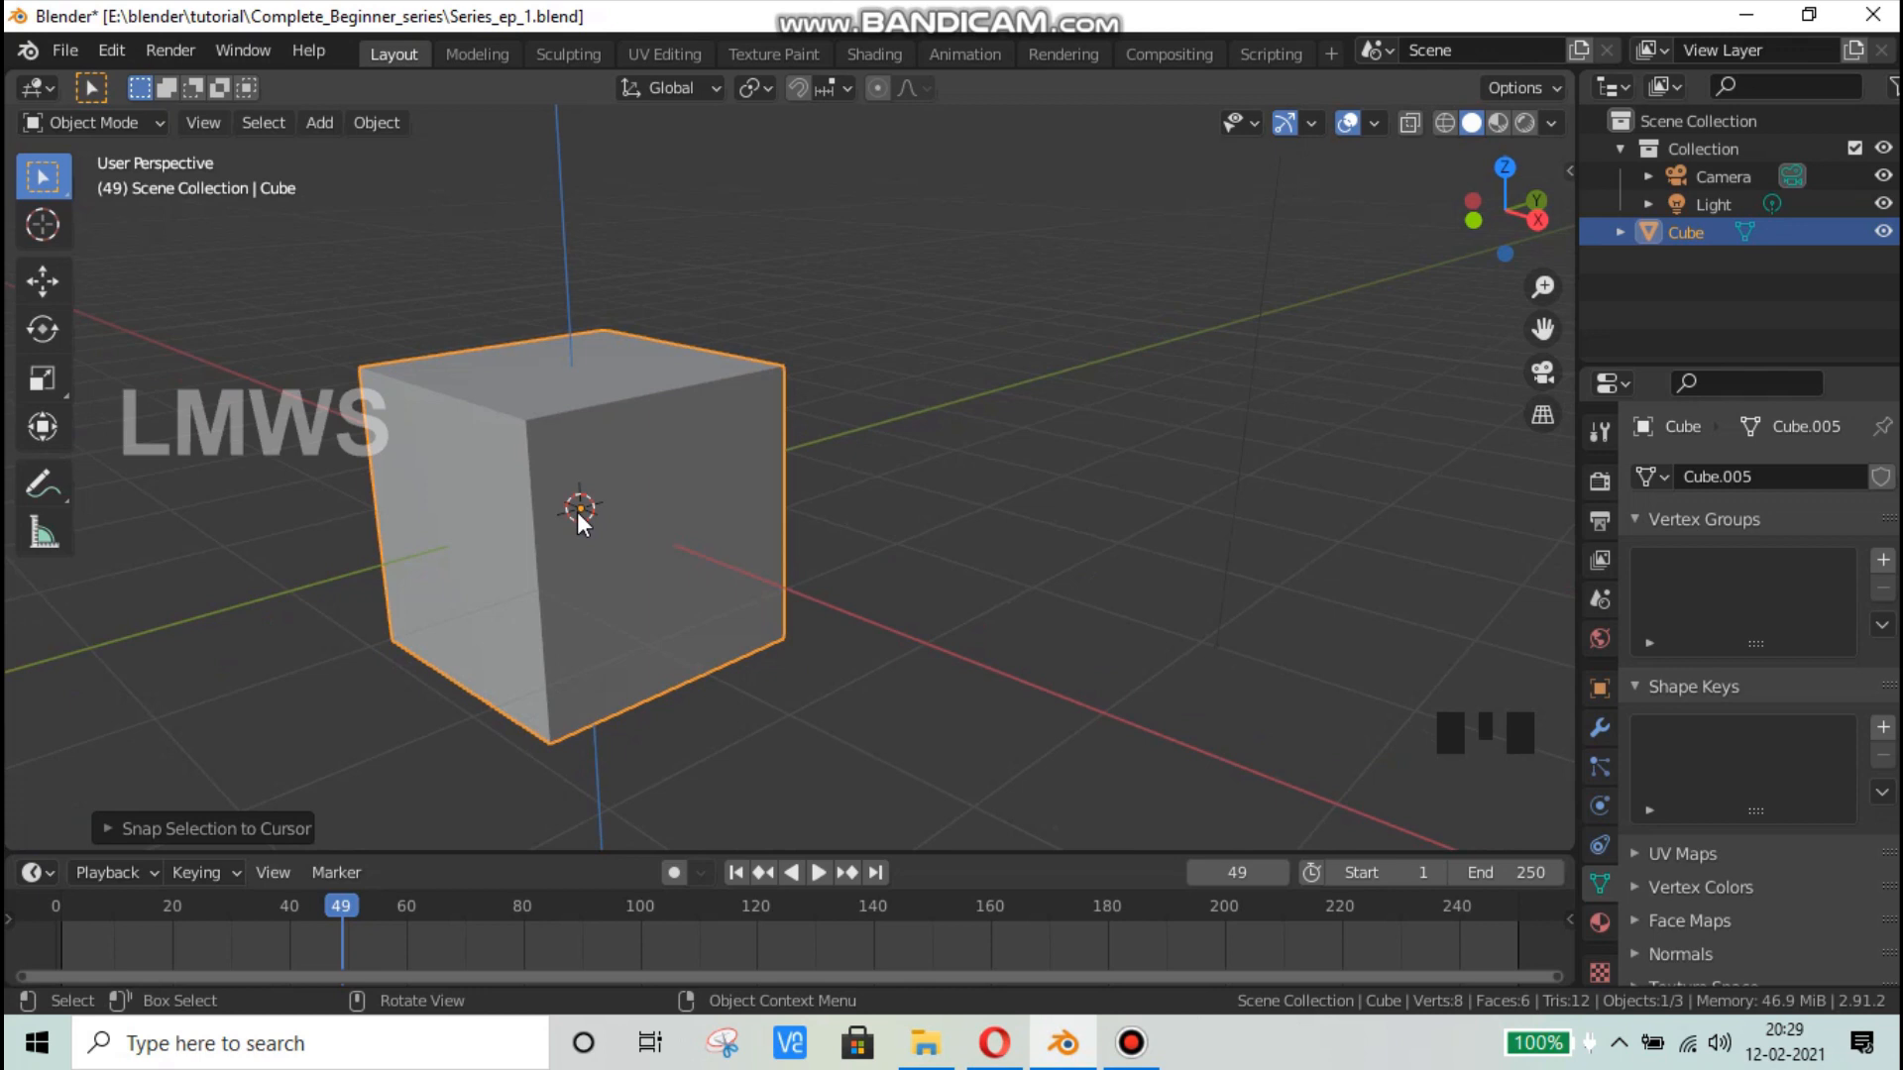
click(1314, 123)
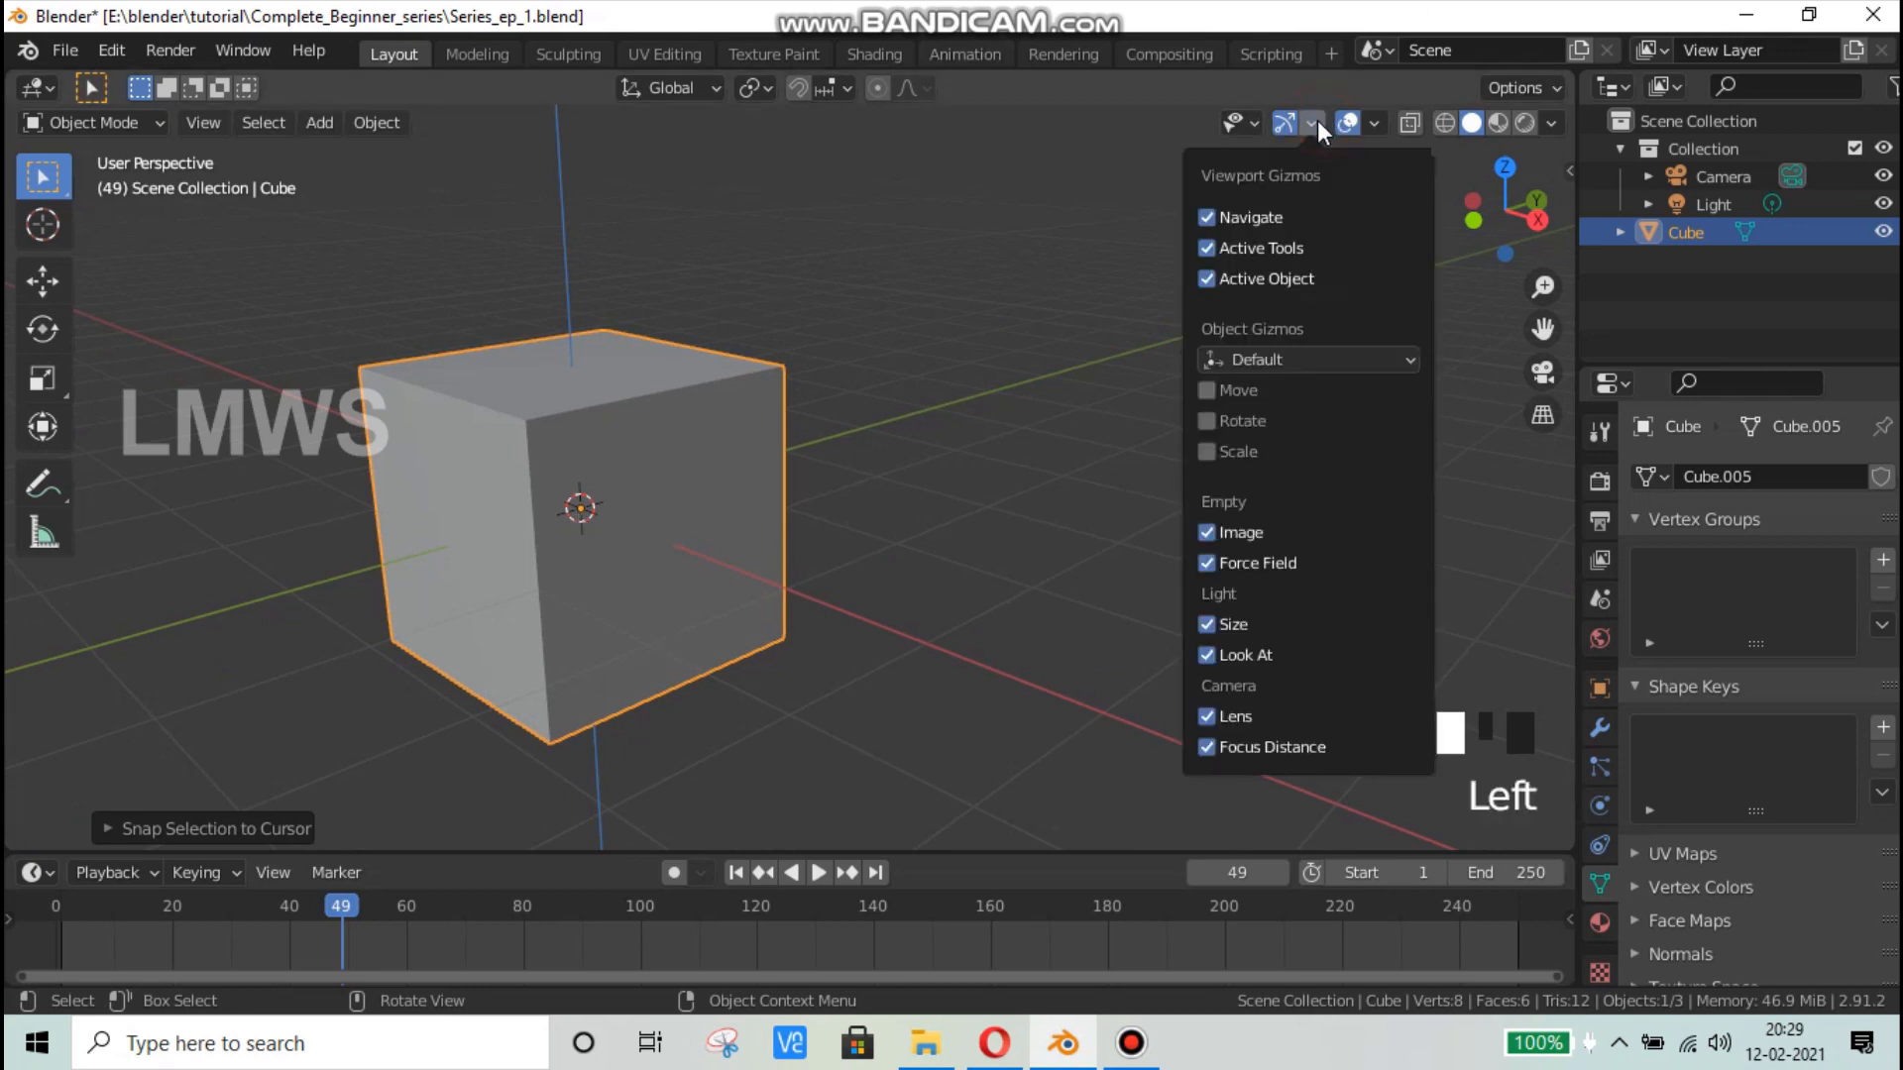
click(1247, 122)
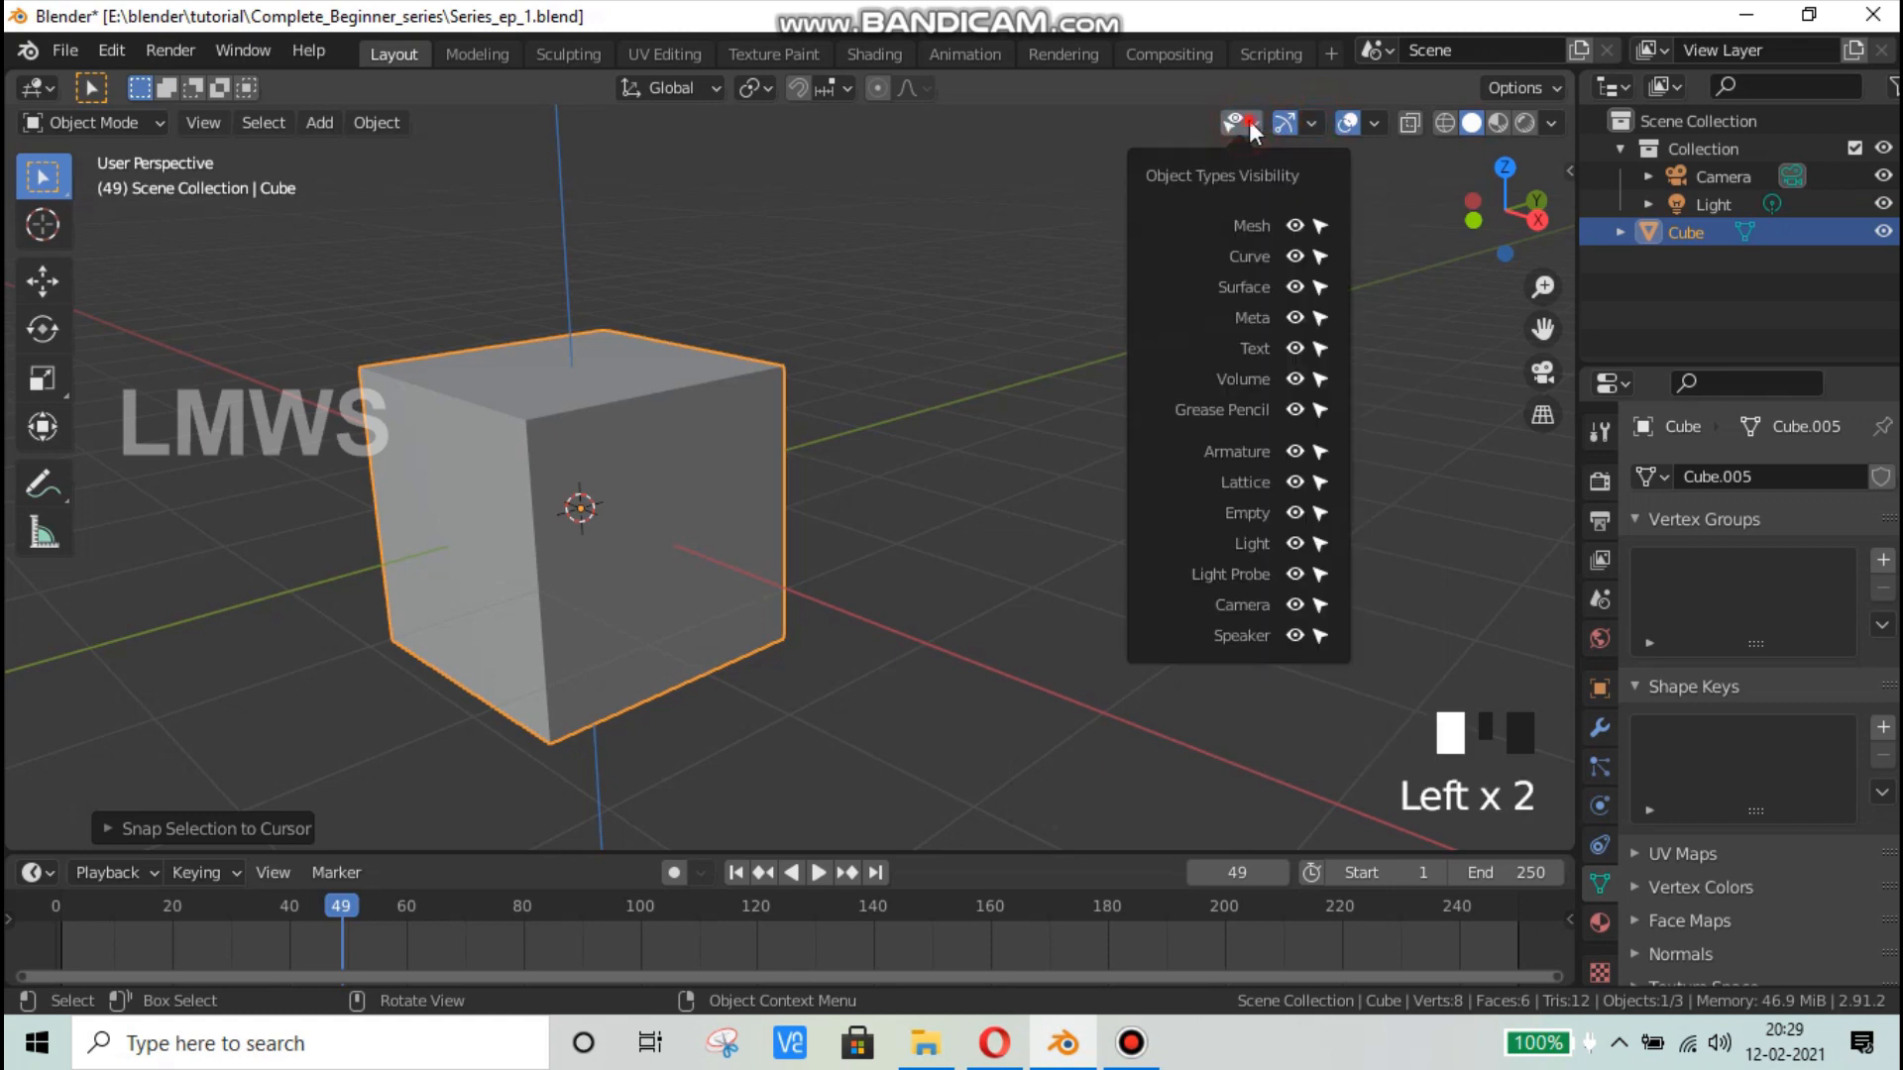
click(1552, 122)
click(1556, 87)
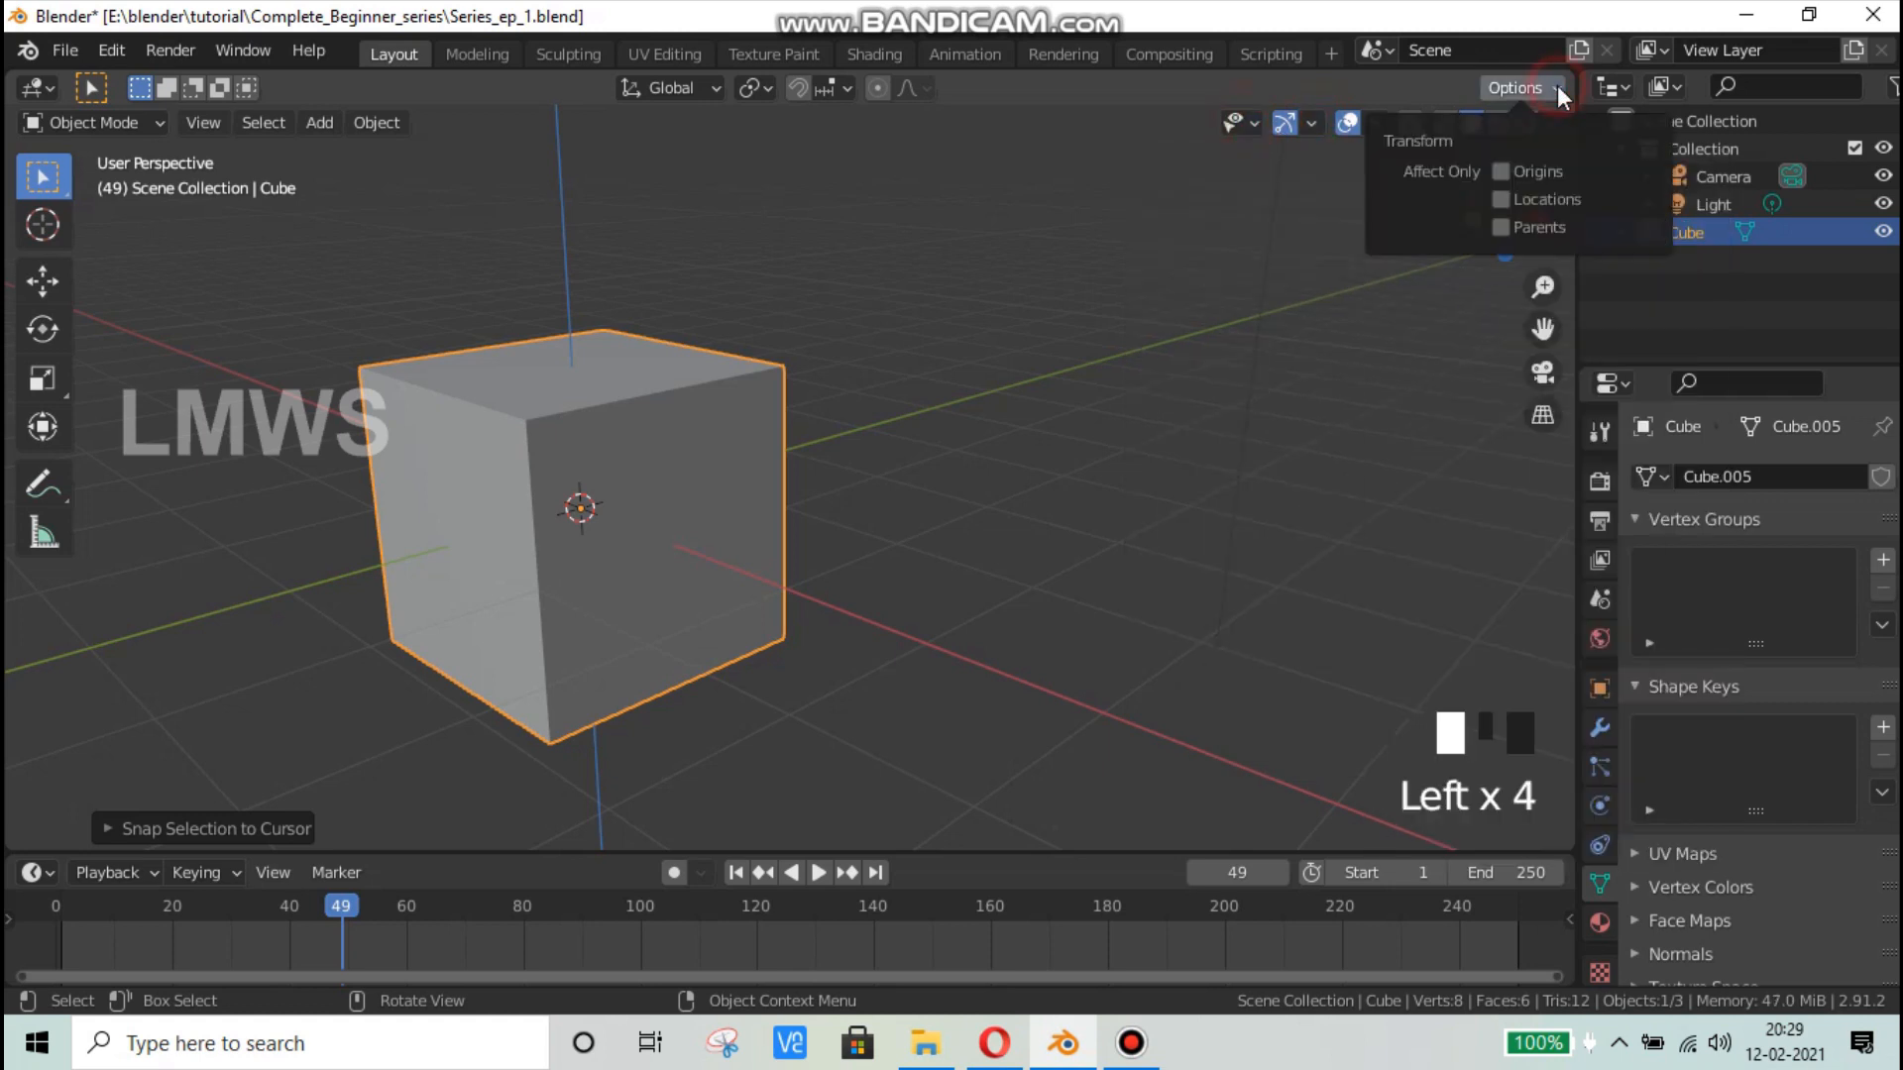
click(1554, 87)
click(1374, 123)
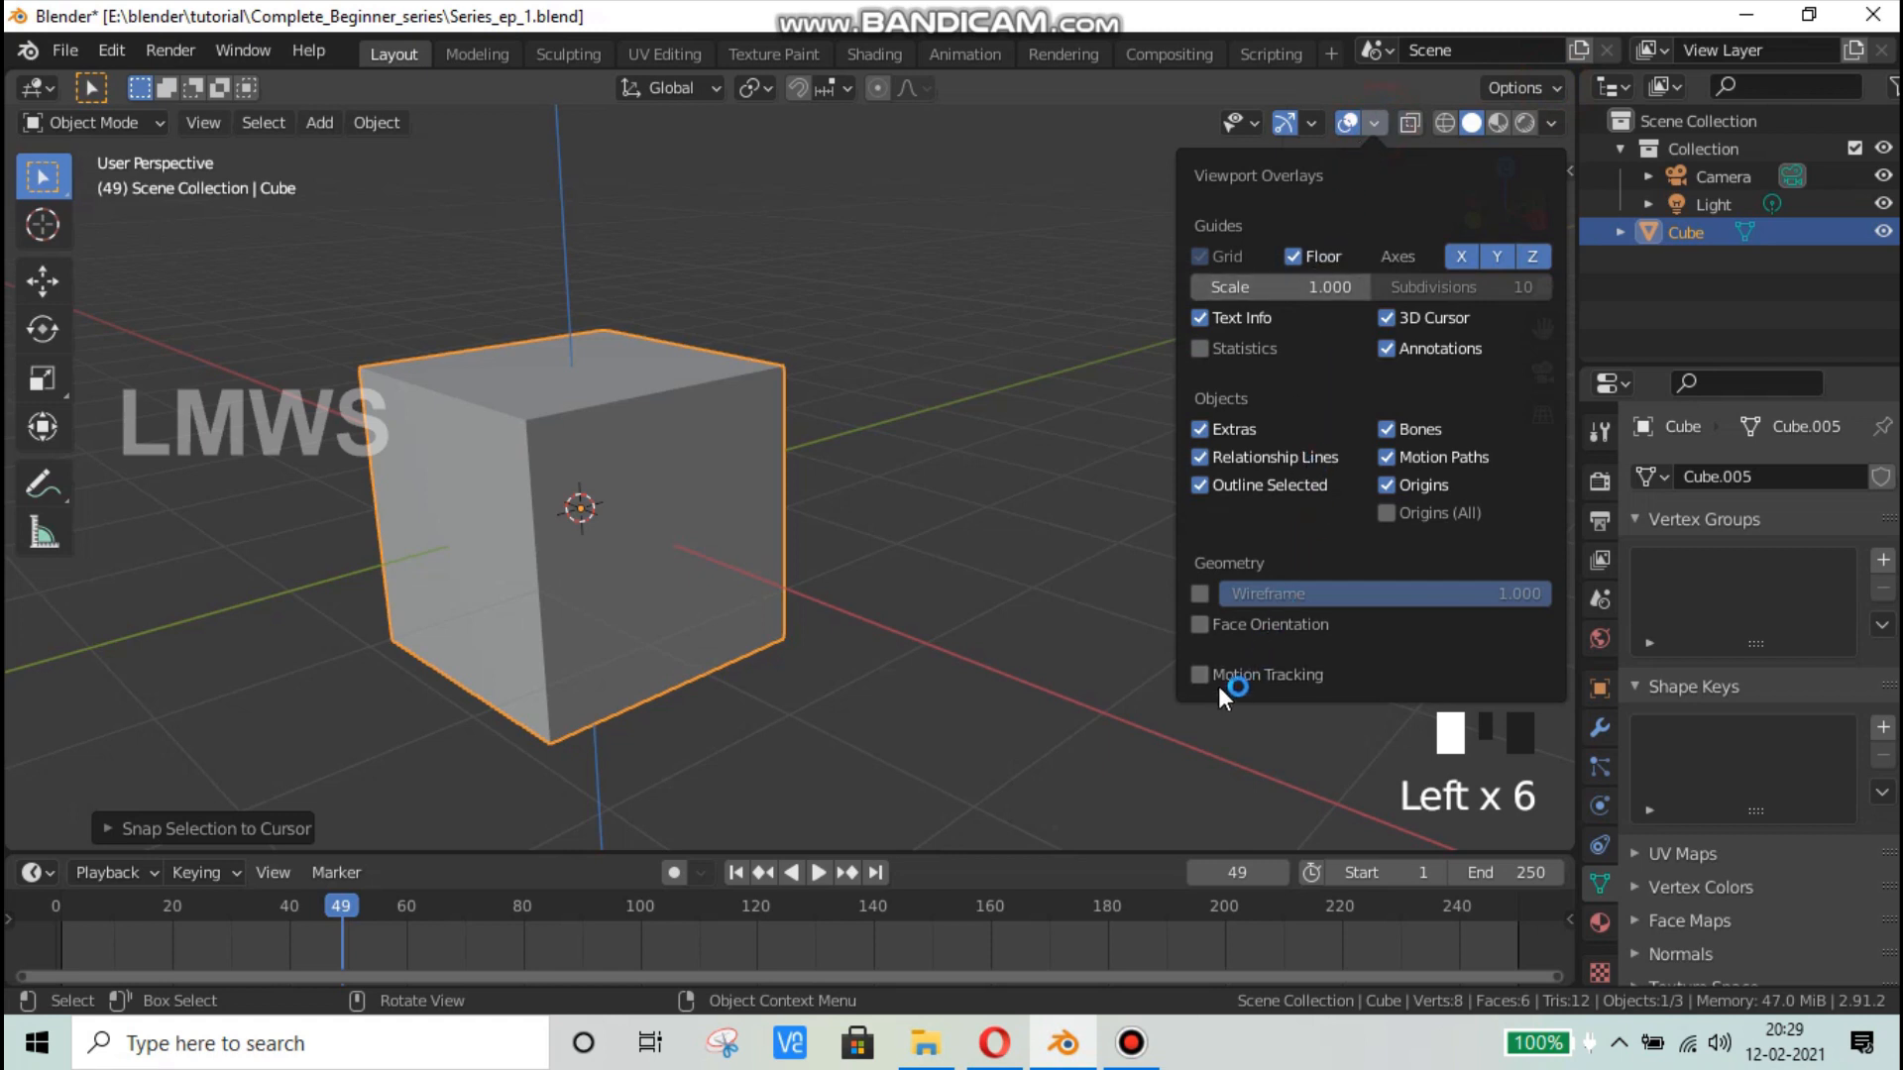
Step: Enable the Move object gizmo in the viewport, try moving the cube along Z with its handle, and undo that move
click(1310, 120)
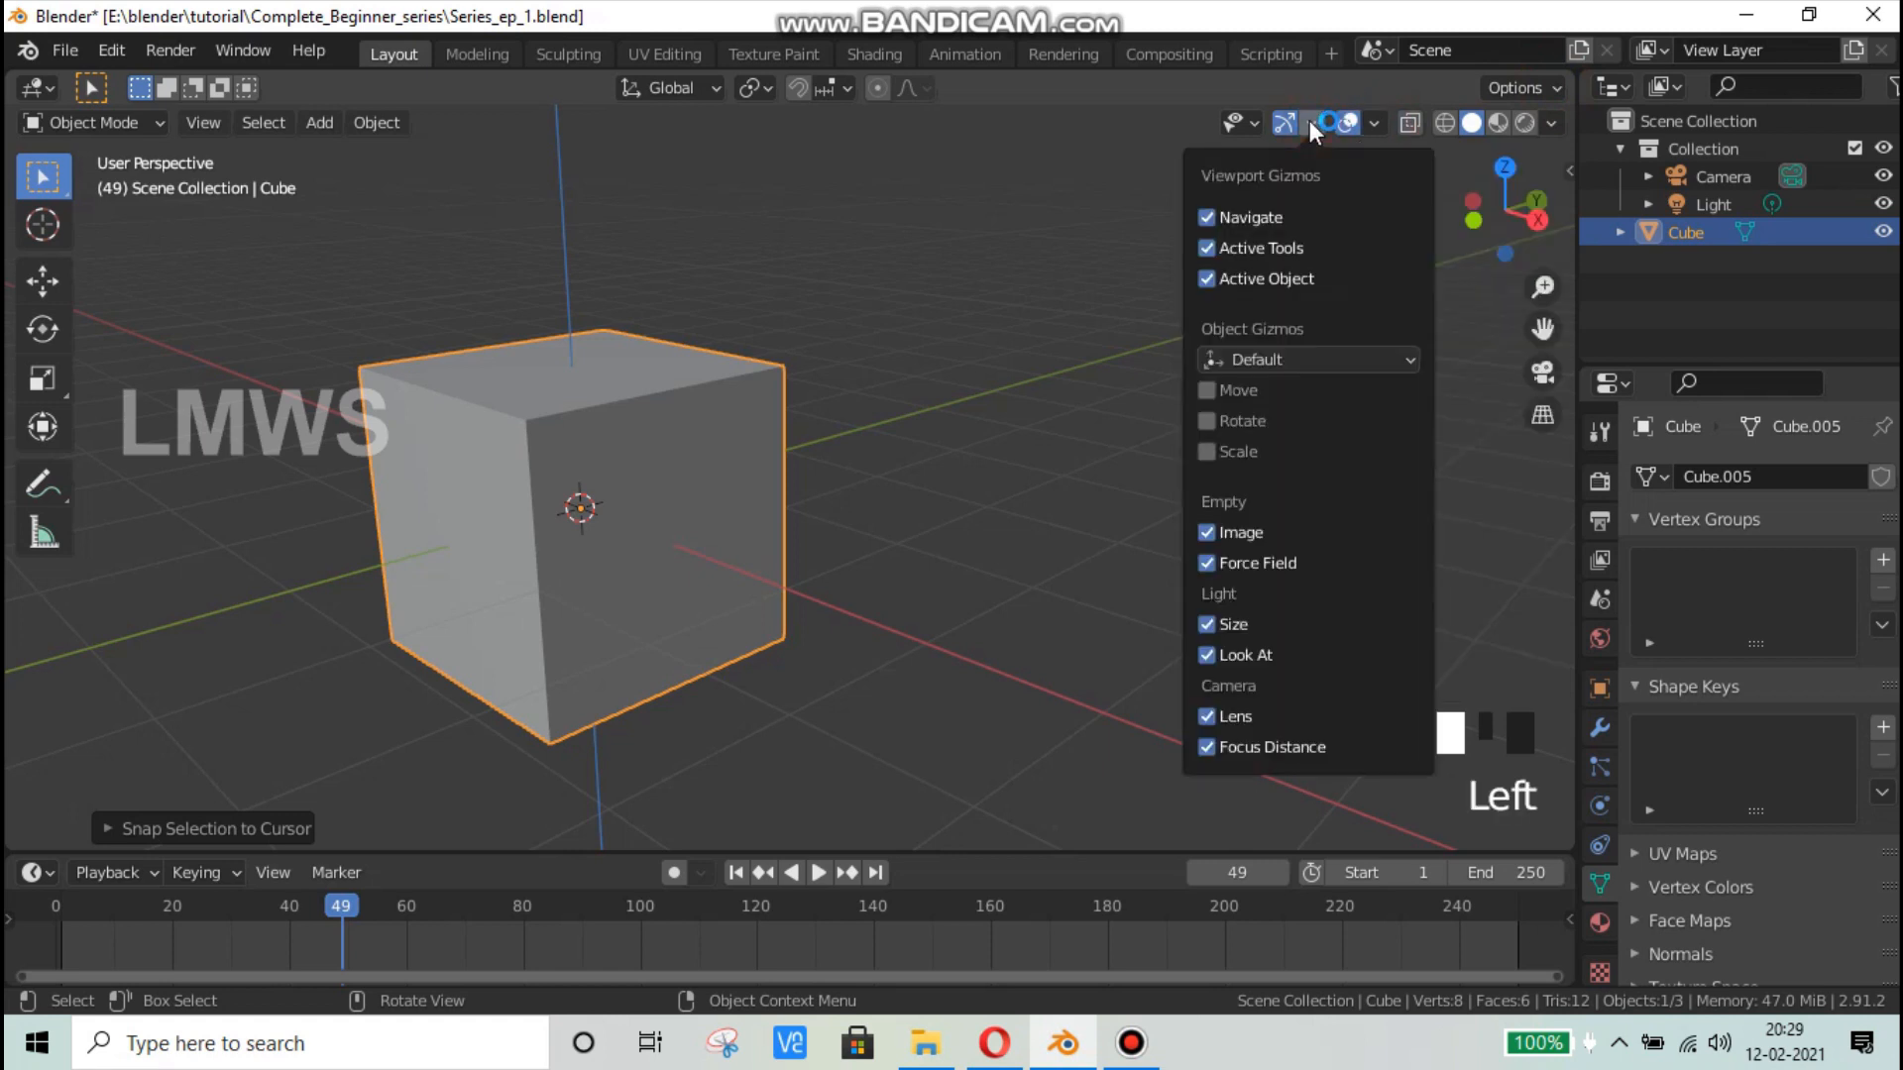
click(1206, 390)
drag(573, 371, 593, 293)
key(ctrl+z)
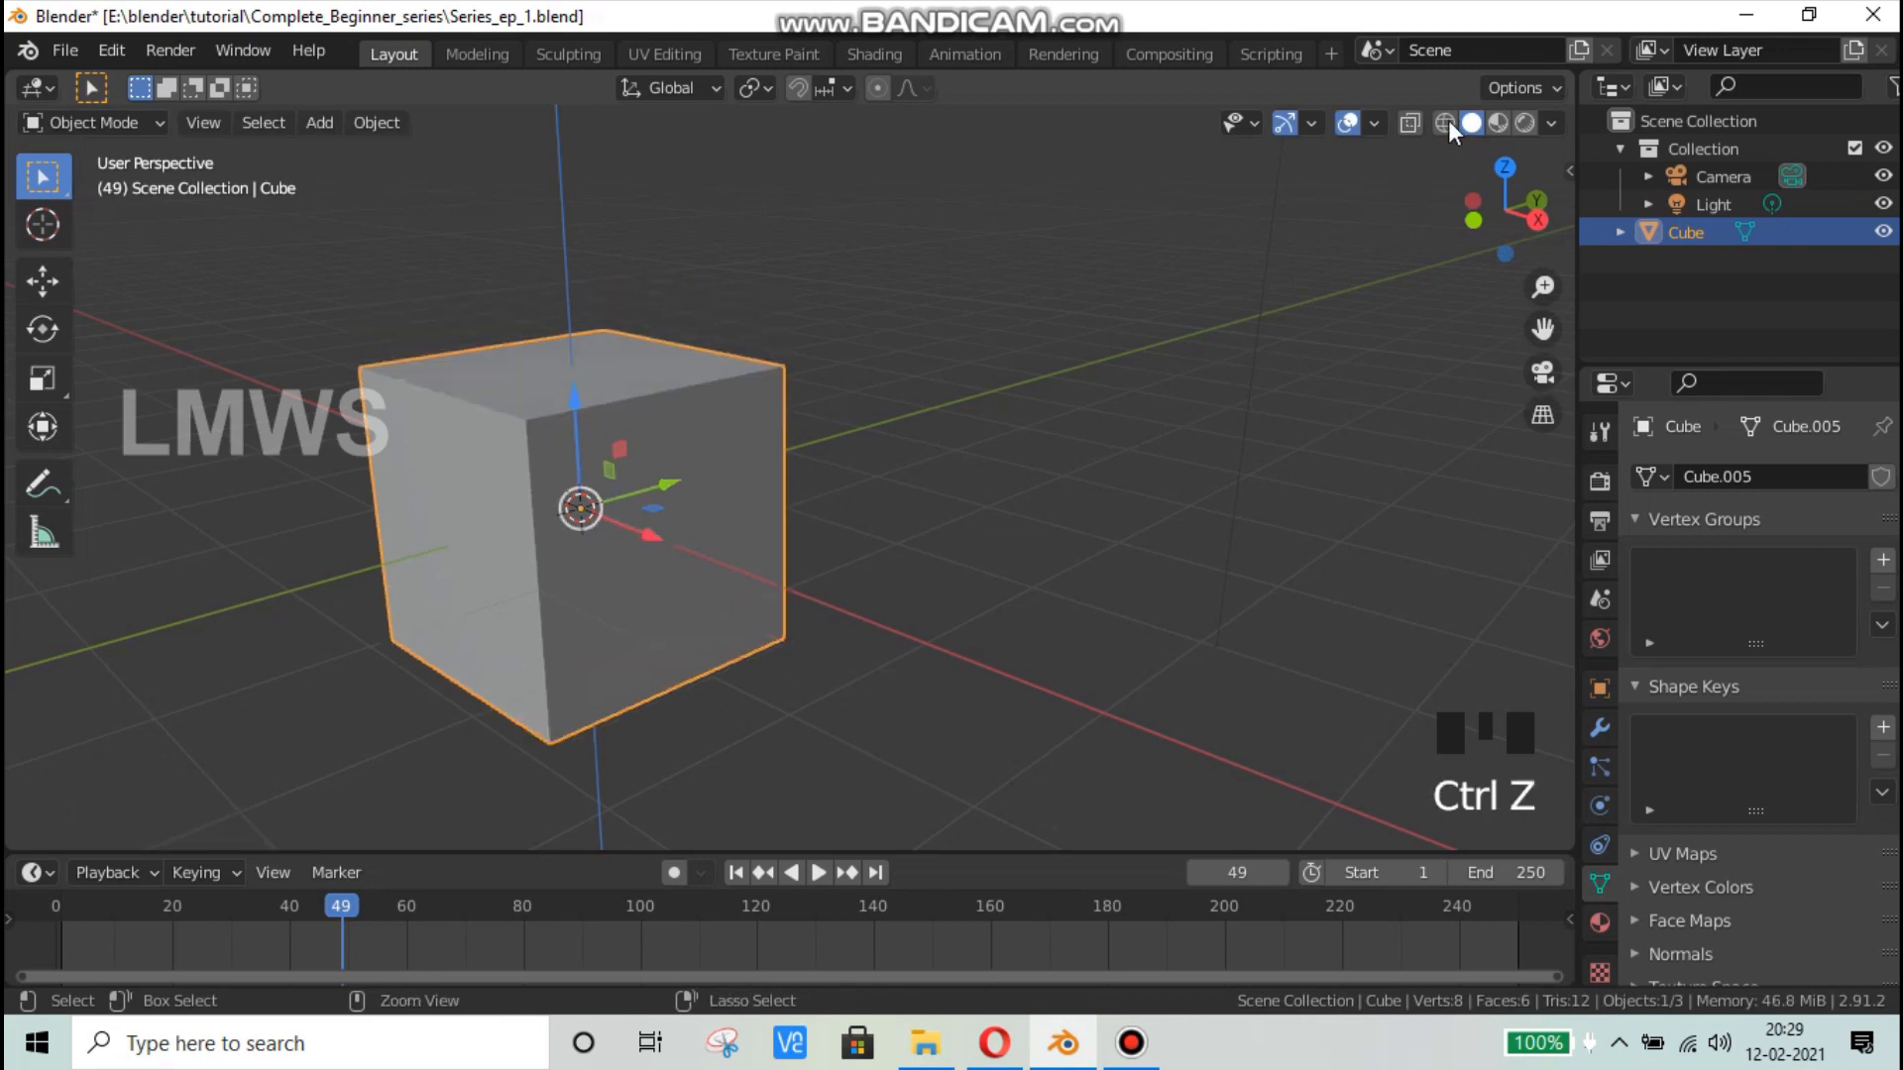
click(1374, 122)
click(1199, 319)
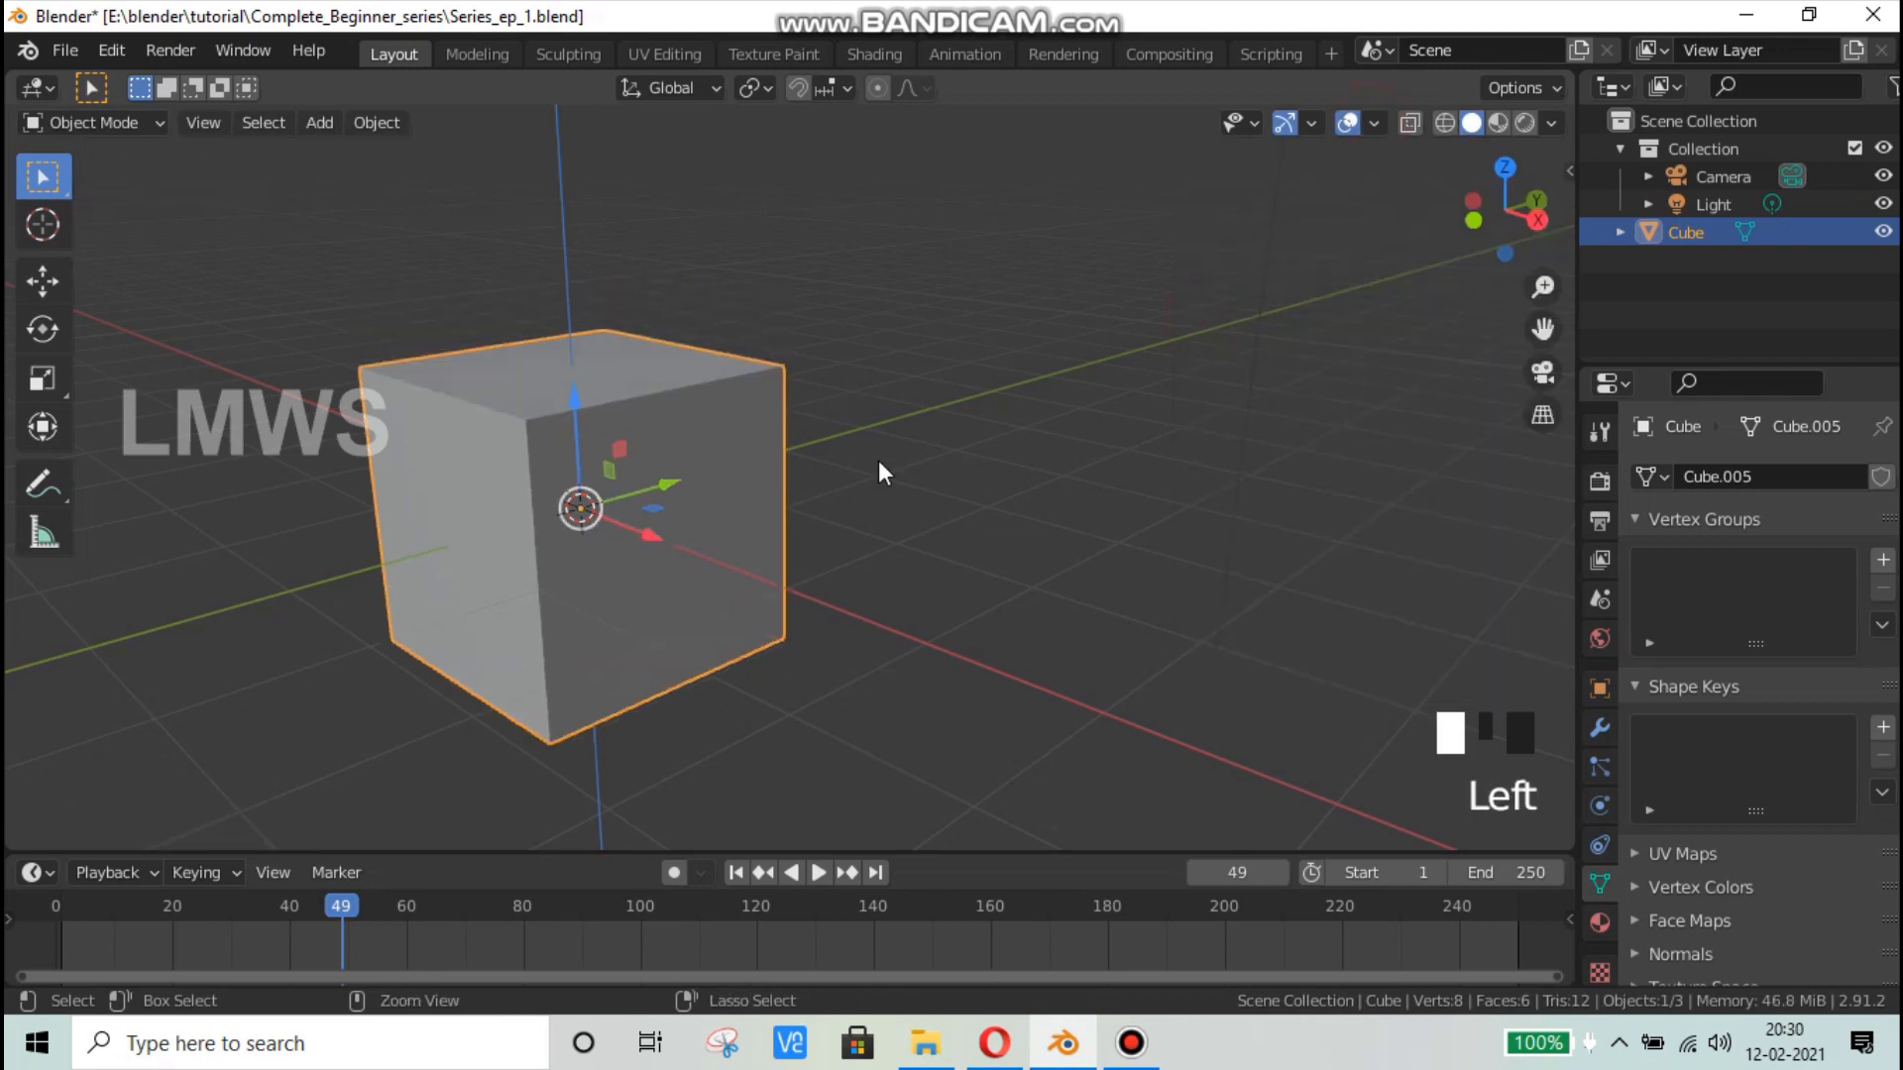
Step: Inspect the cube's transform values and dimensions from the right orthographic view and from angled perspective views
middle_drag(953, 414, 953, 436)
key(KP_3)
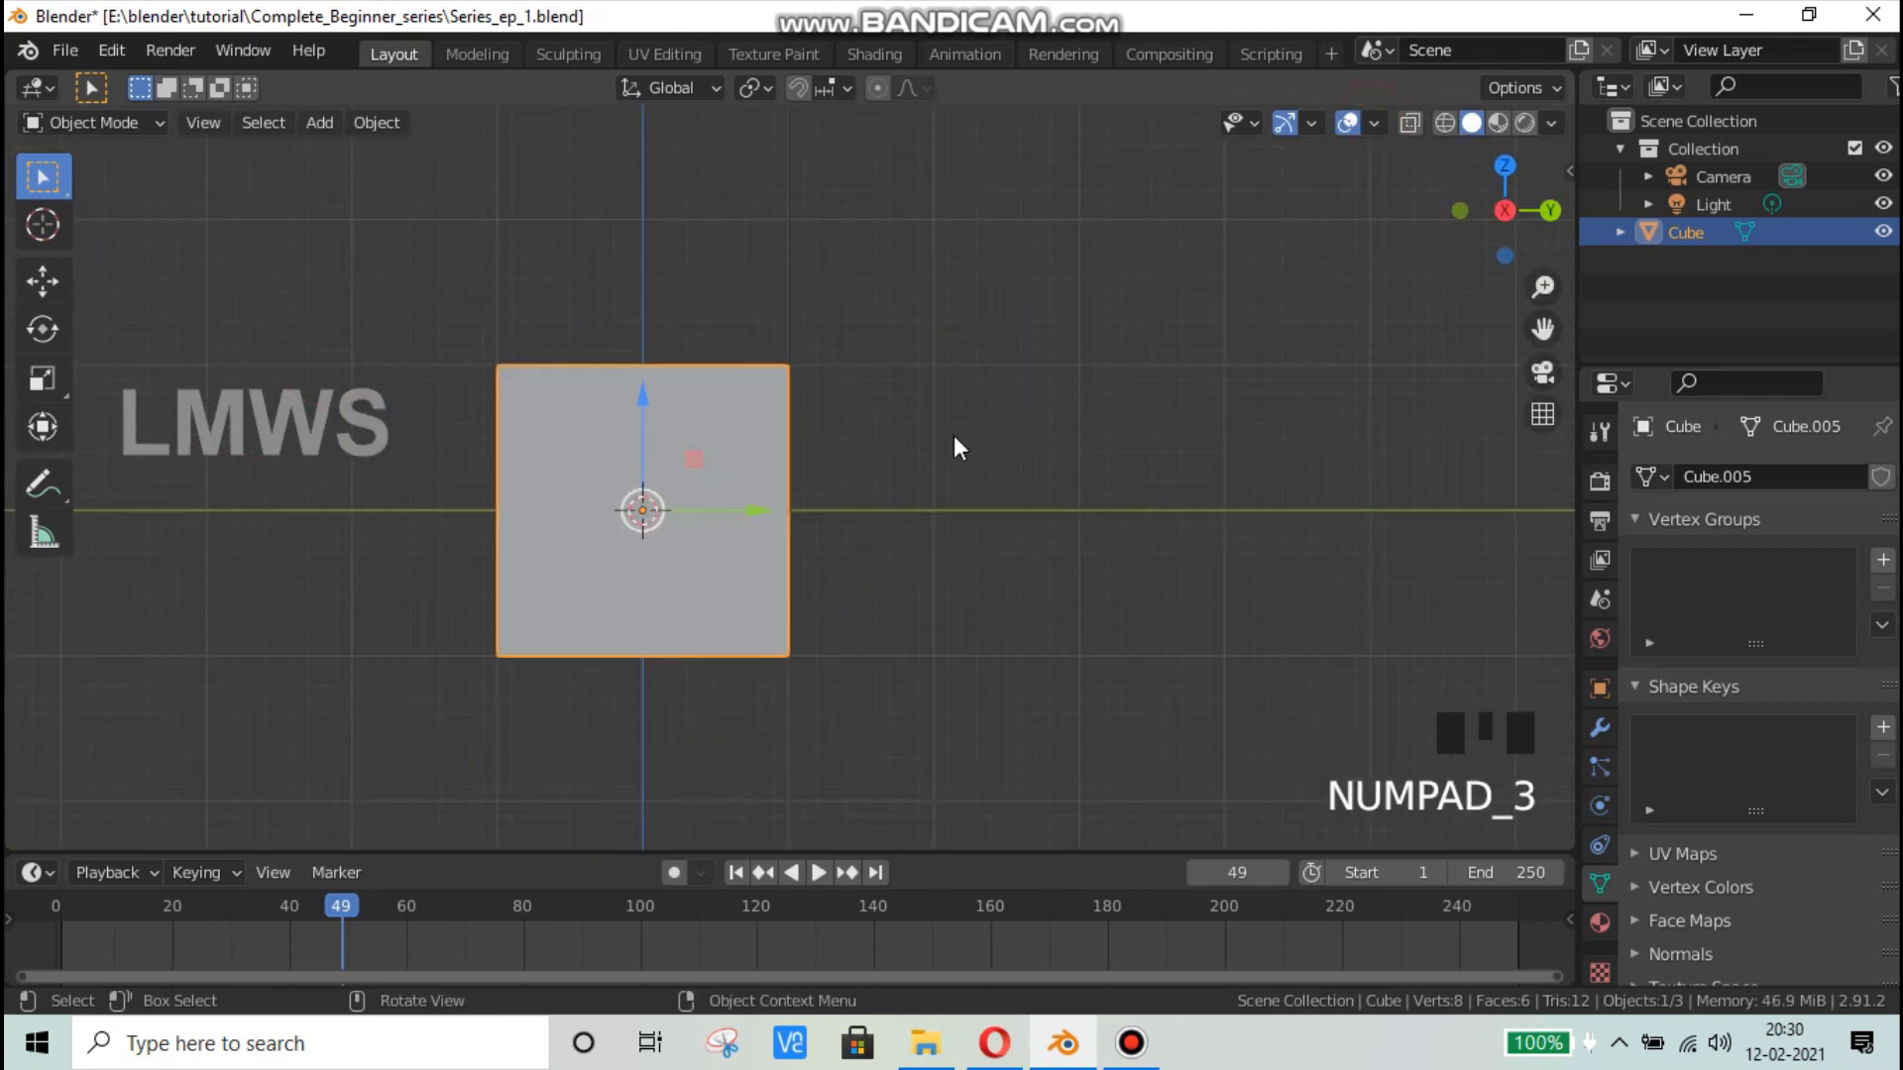
scroll(801, 521, up, 1)
key(n)
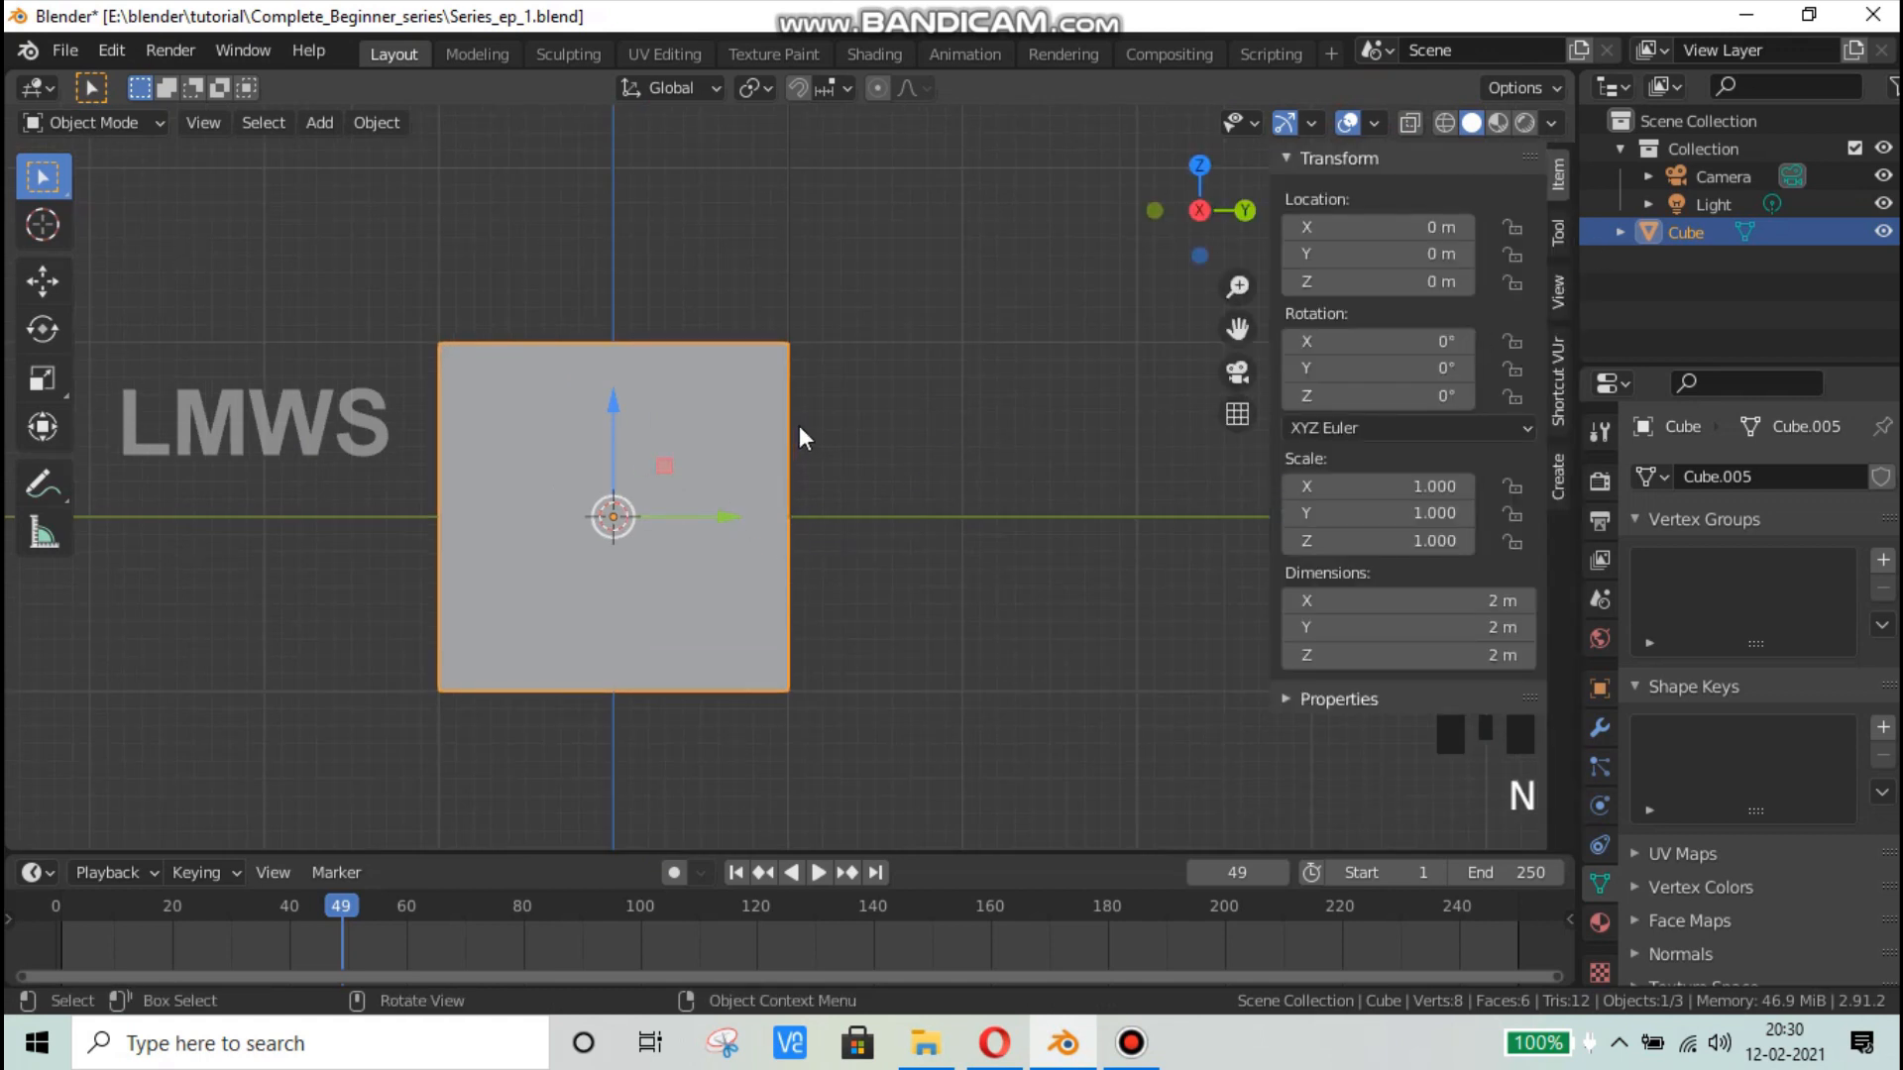
middle_drag(670, 527, 609, 549)
scroll(610, 549, up, 2)
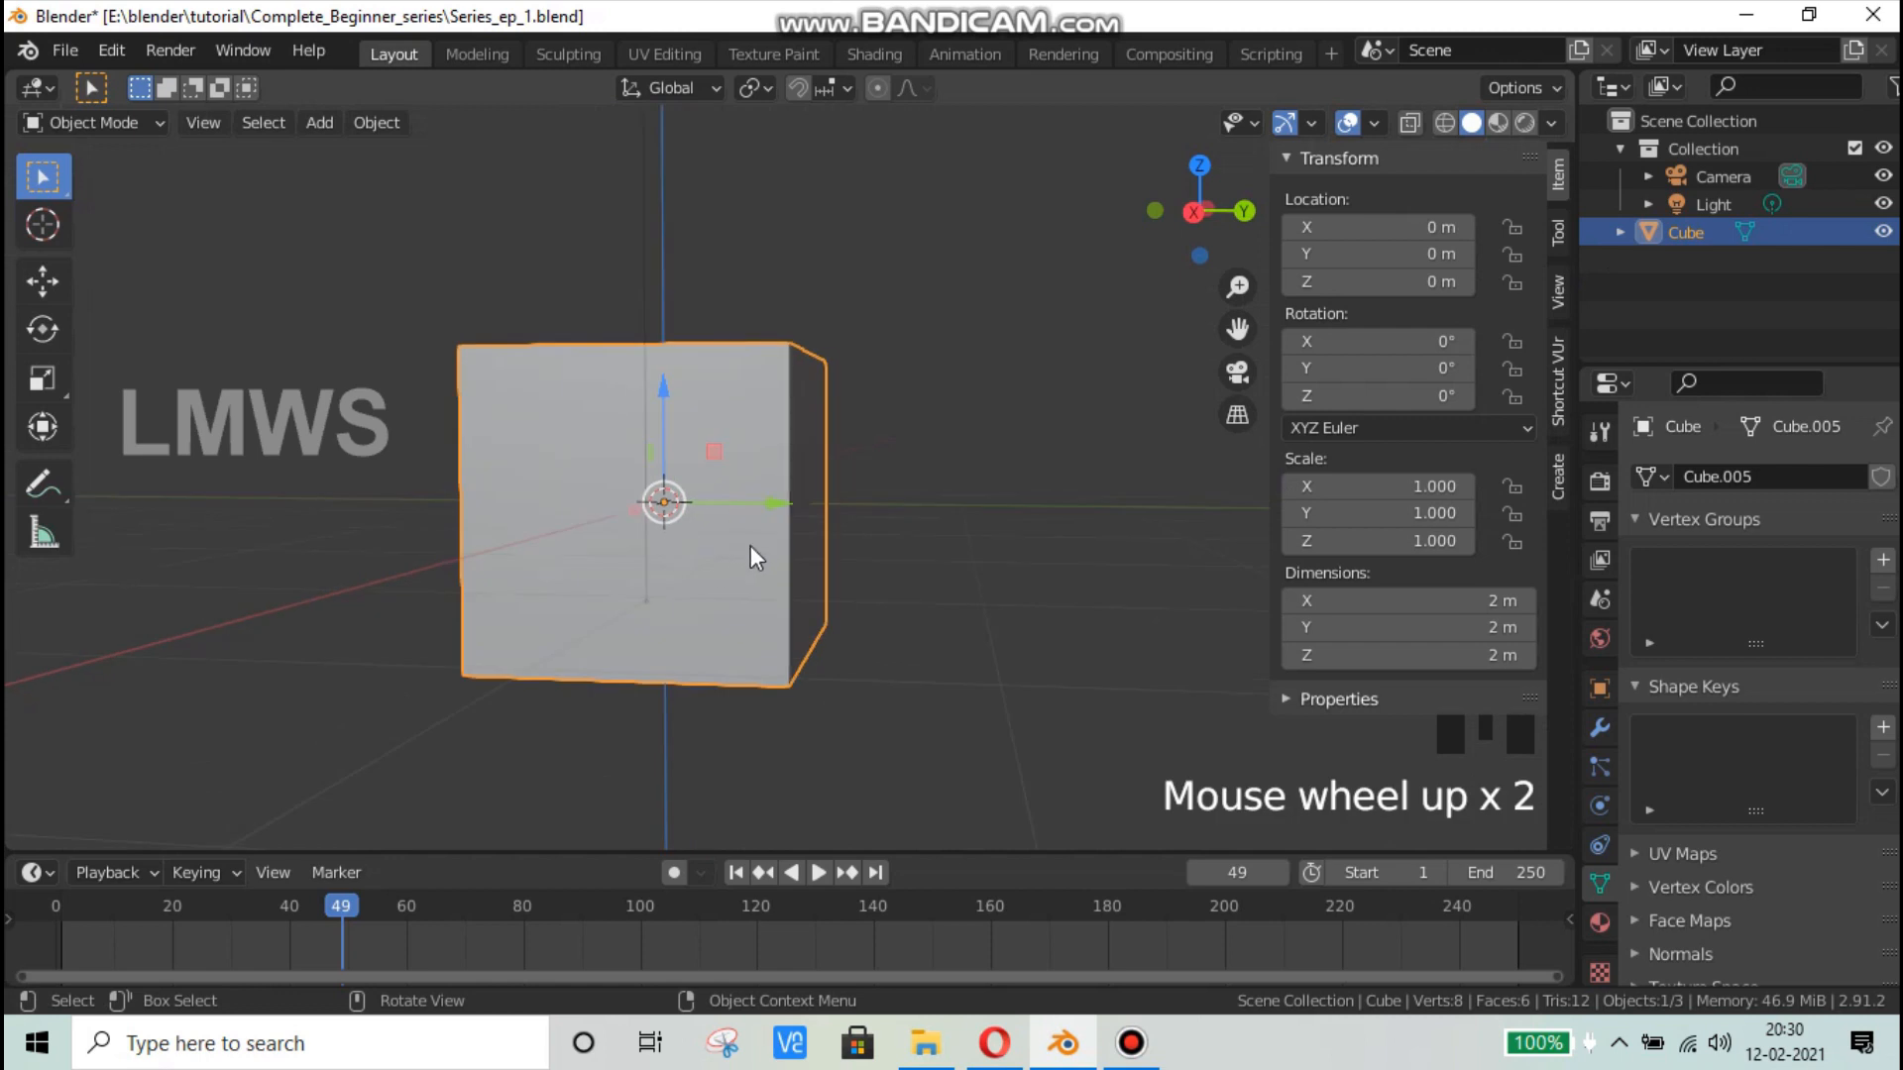
middle_drag(722, 584, 755, 561)
scroll(803, 474, up, 2)
scroll(803, 461, down, 2)
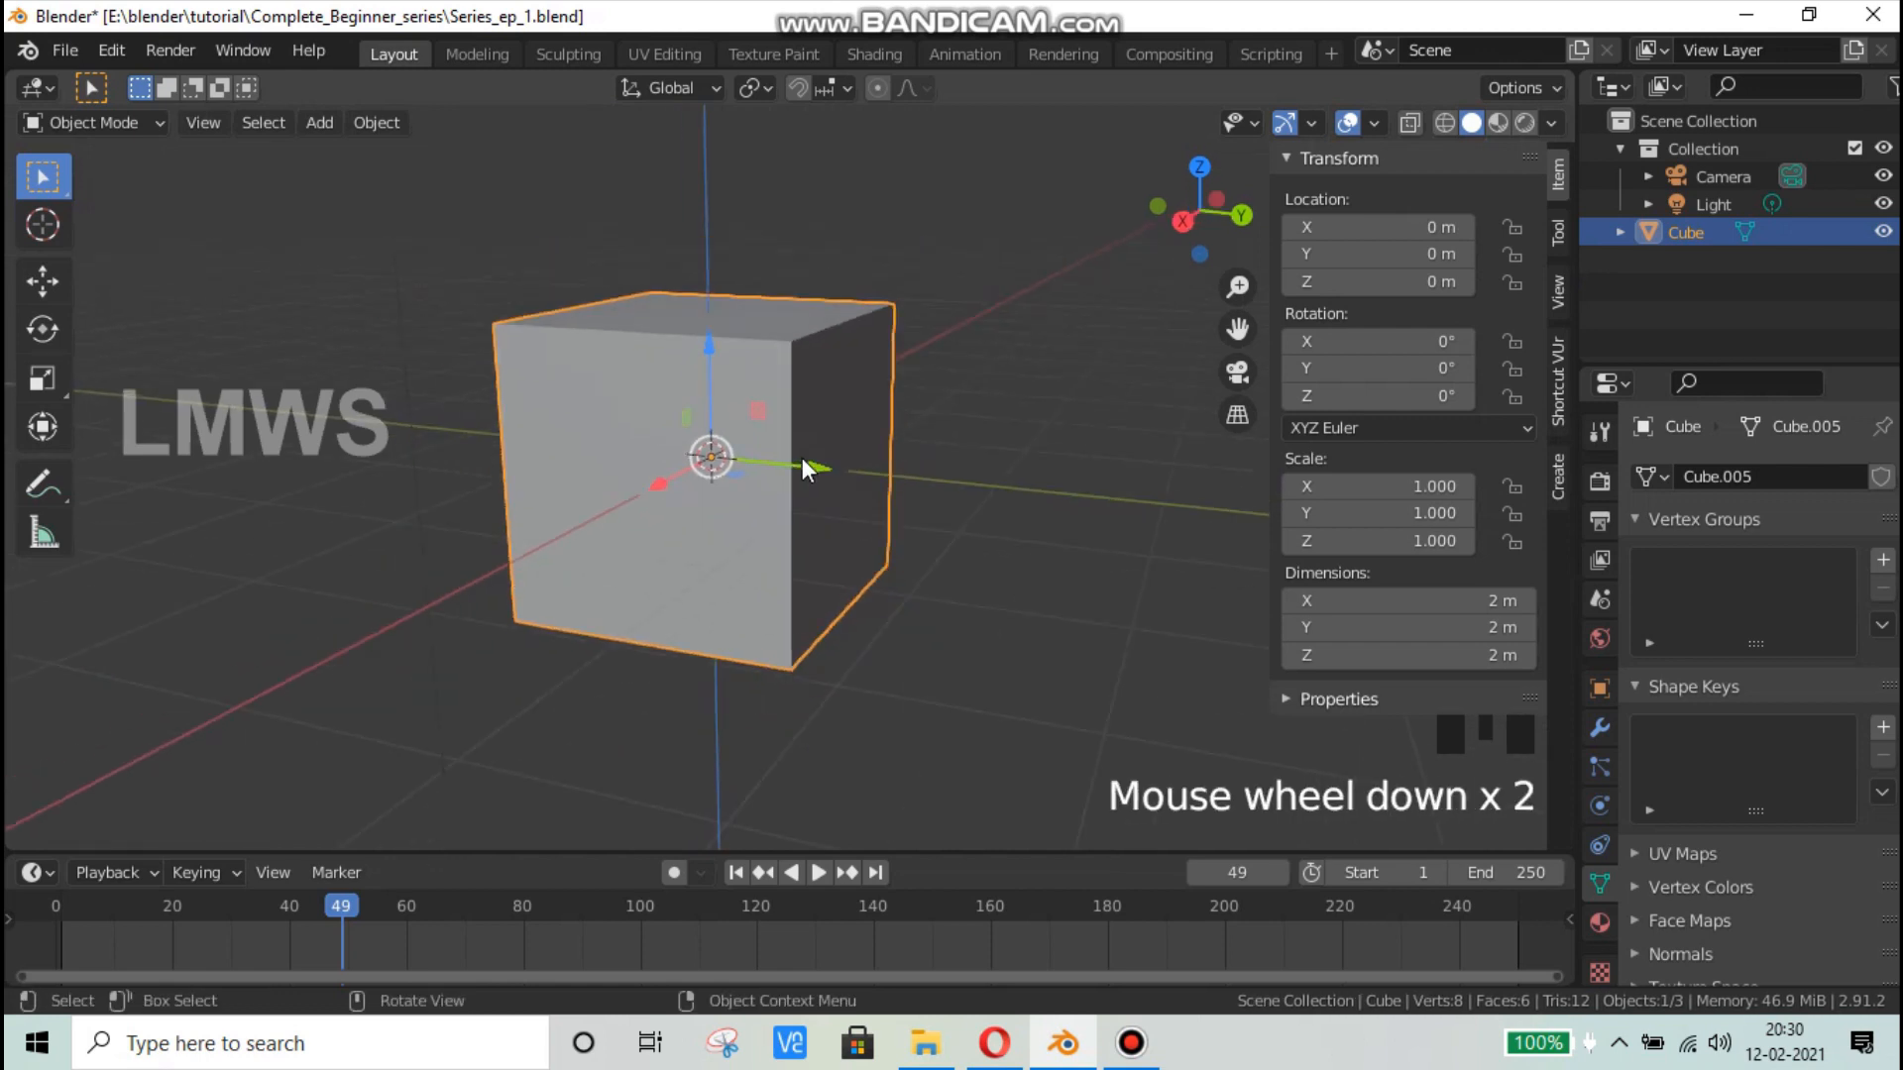
middle_drag(840, 417, 788, 432)
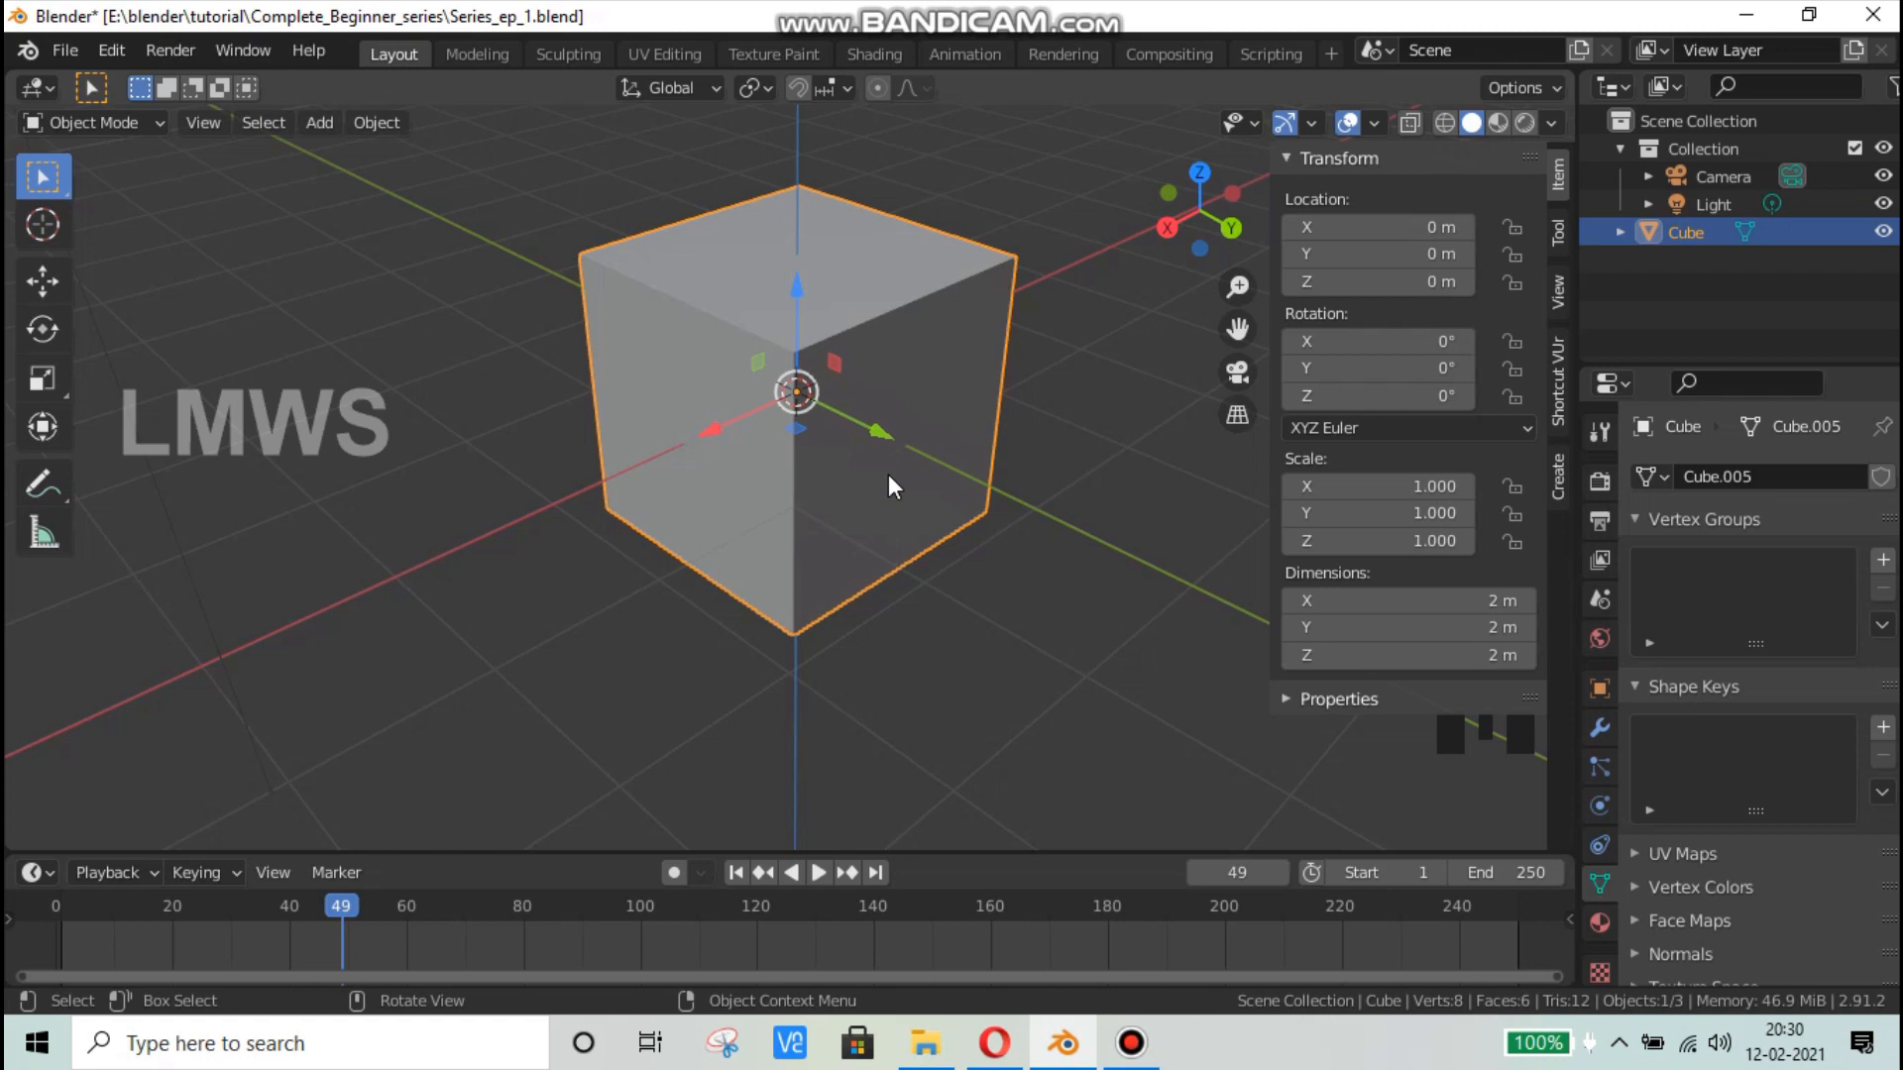
key(n)
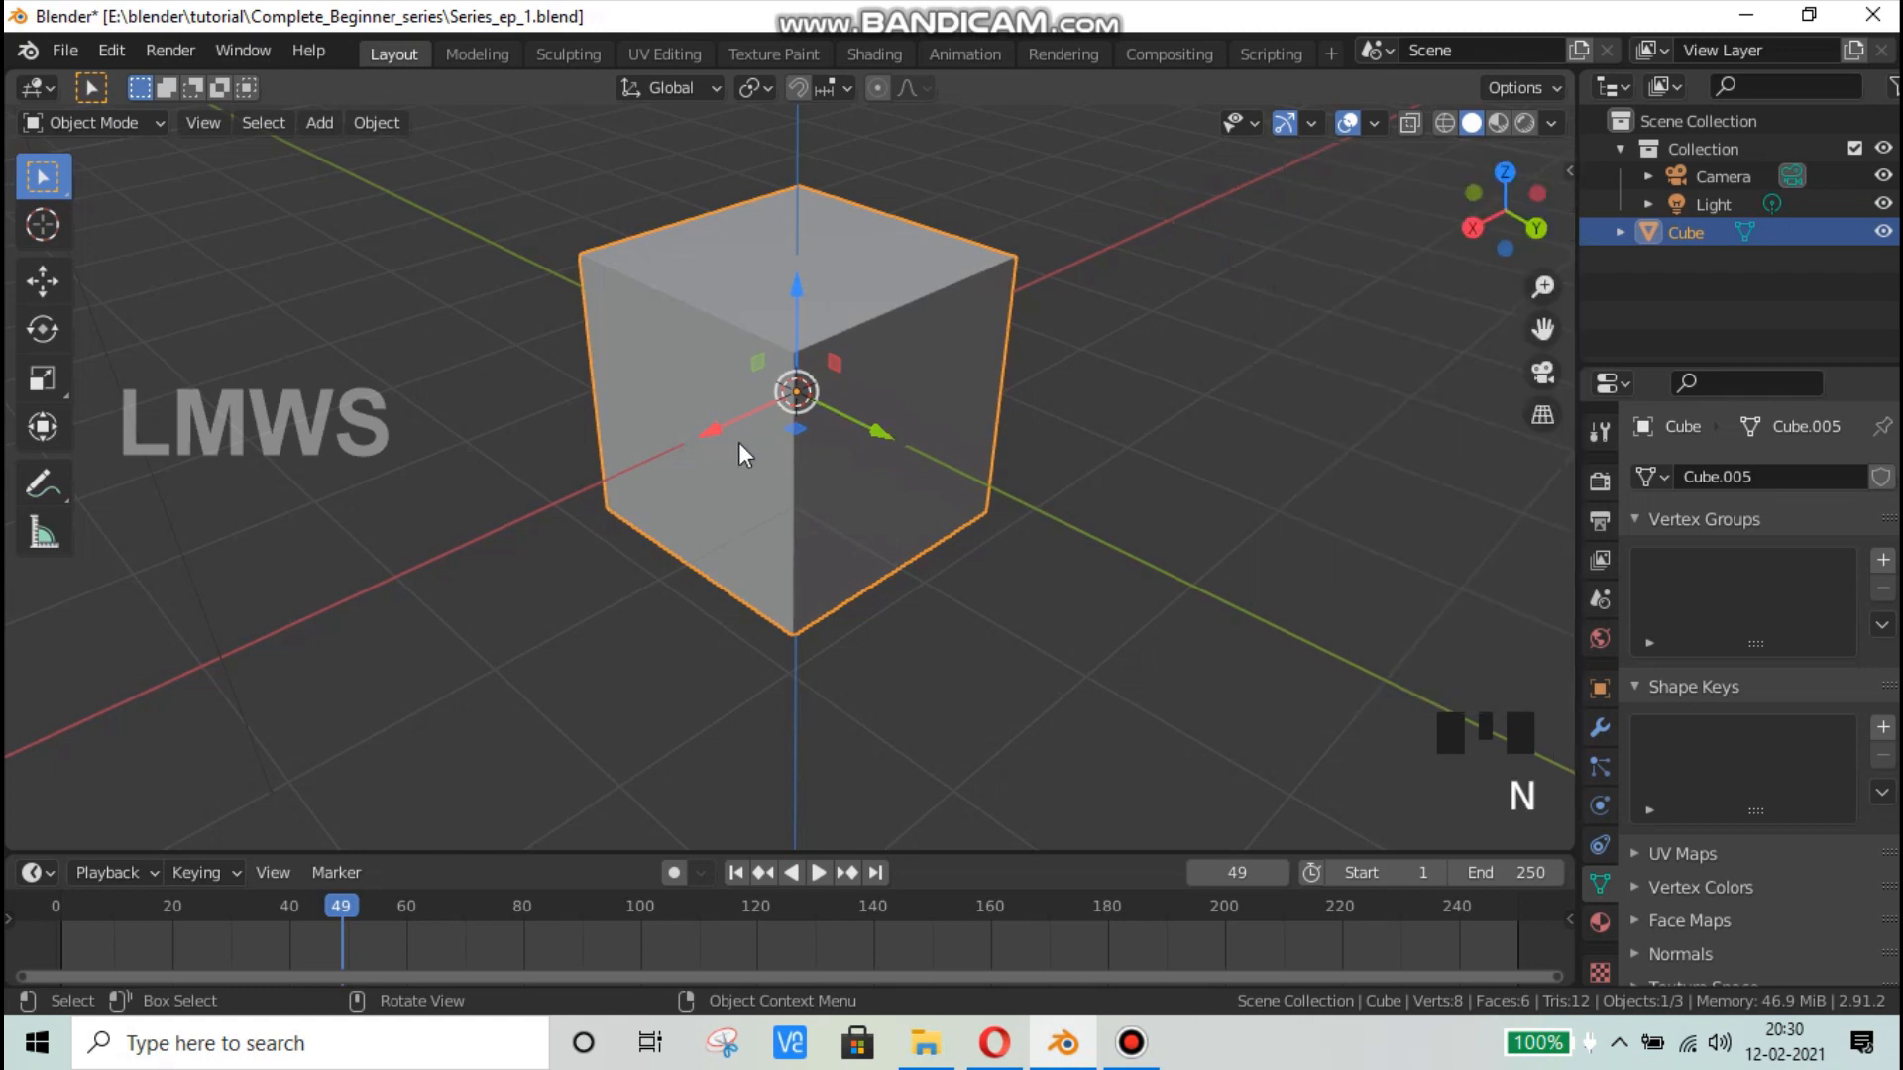
Step: Switch the selected cube from Object Mode to Edit Mode
middle_drag(740, 442, 372, 272)
click(110, 117)
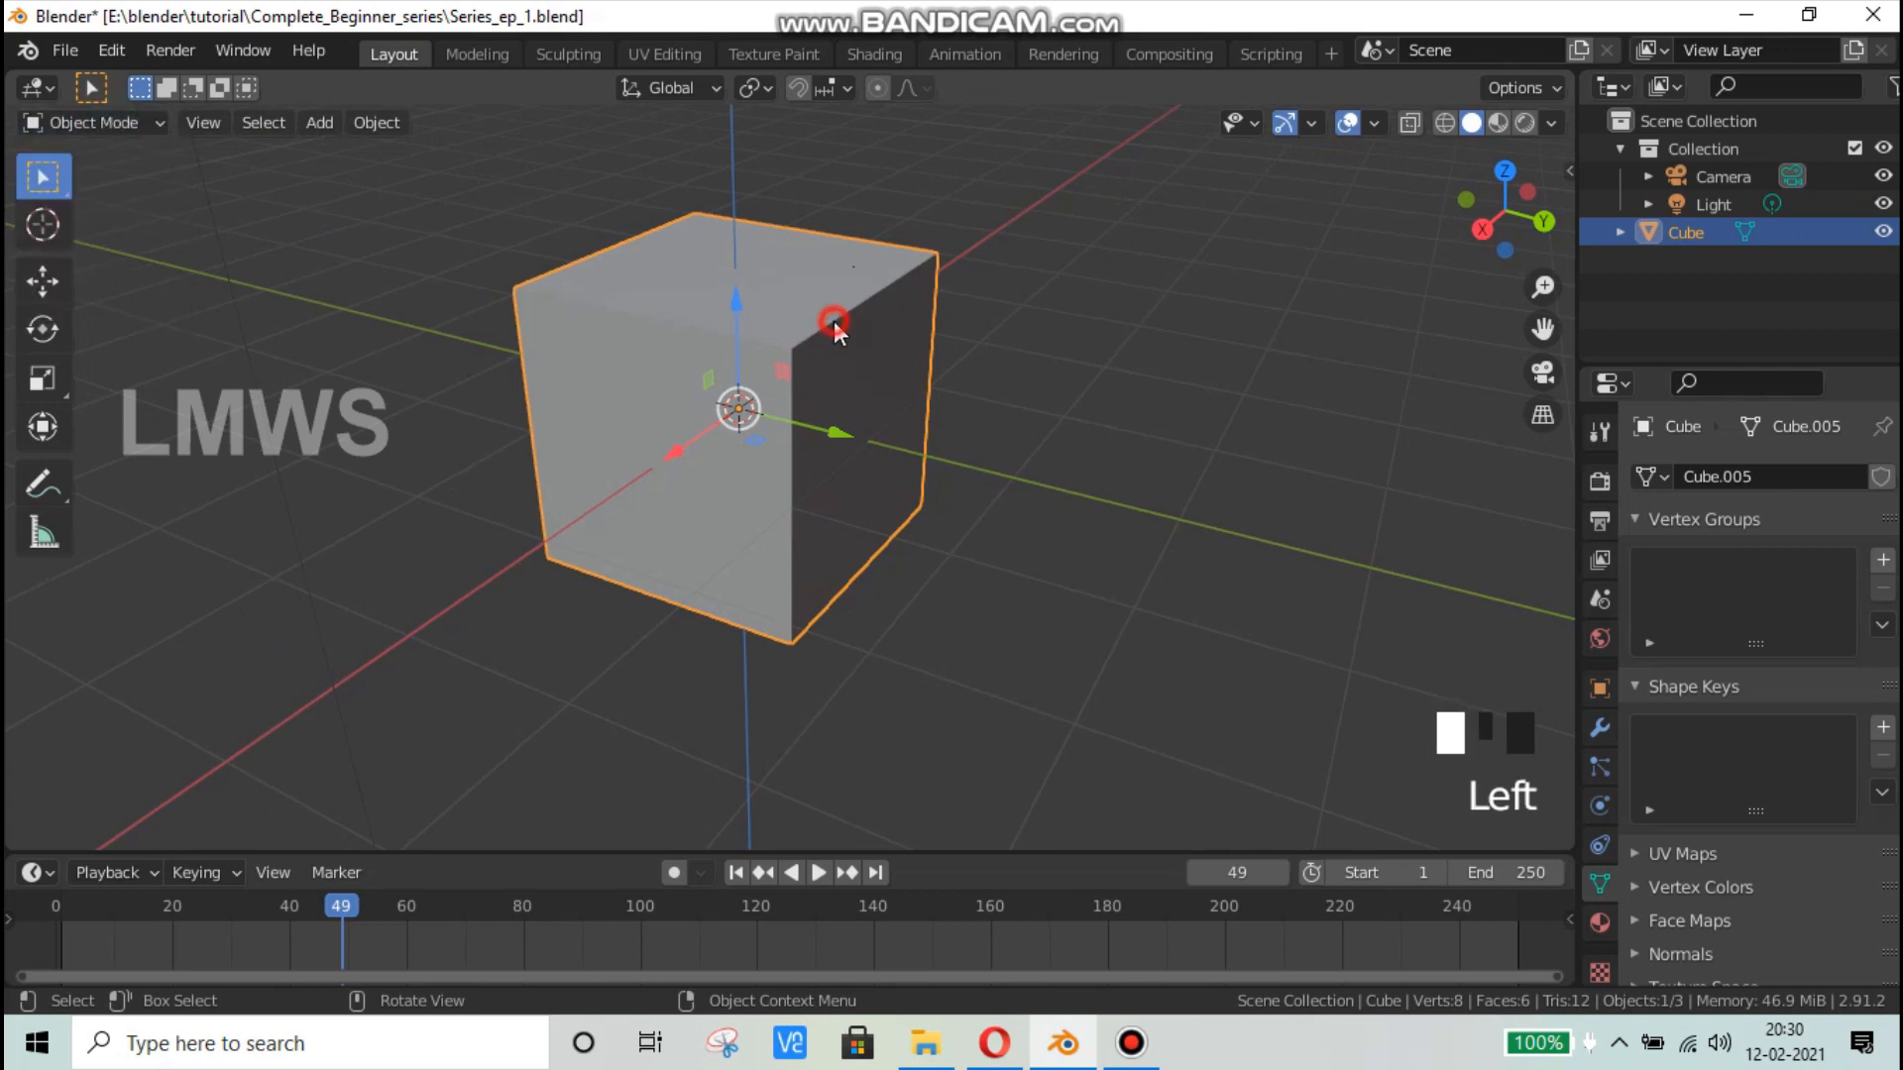
click(831, 310)
click(110, 119)
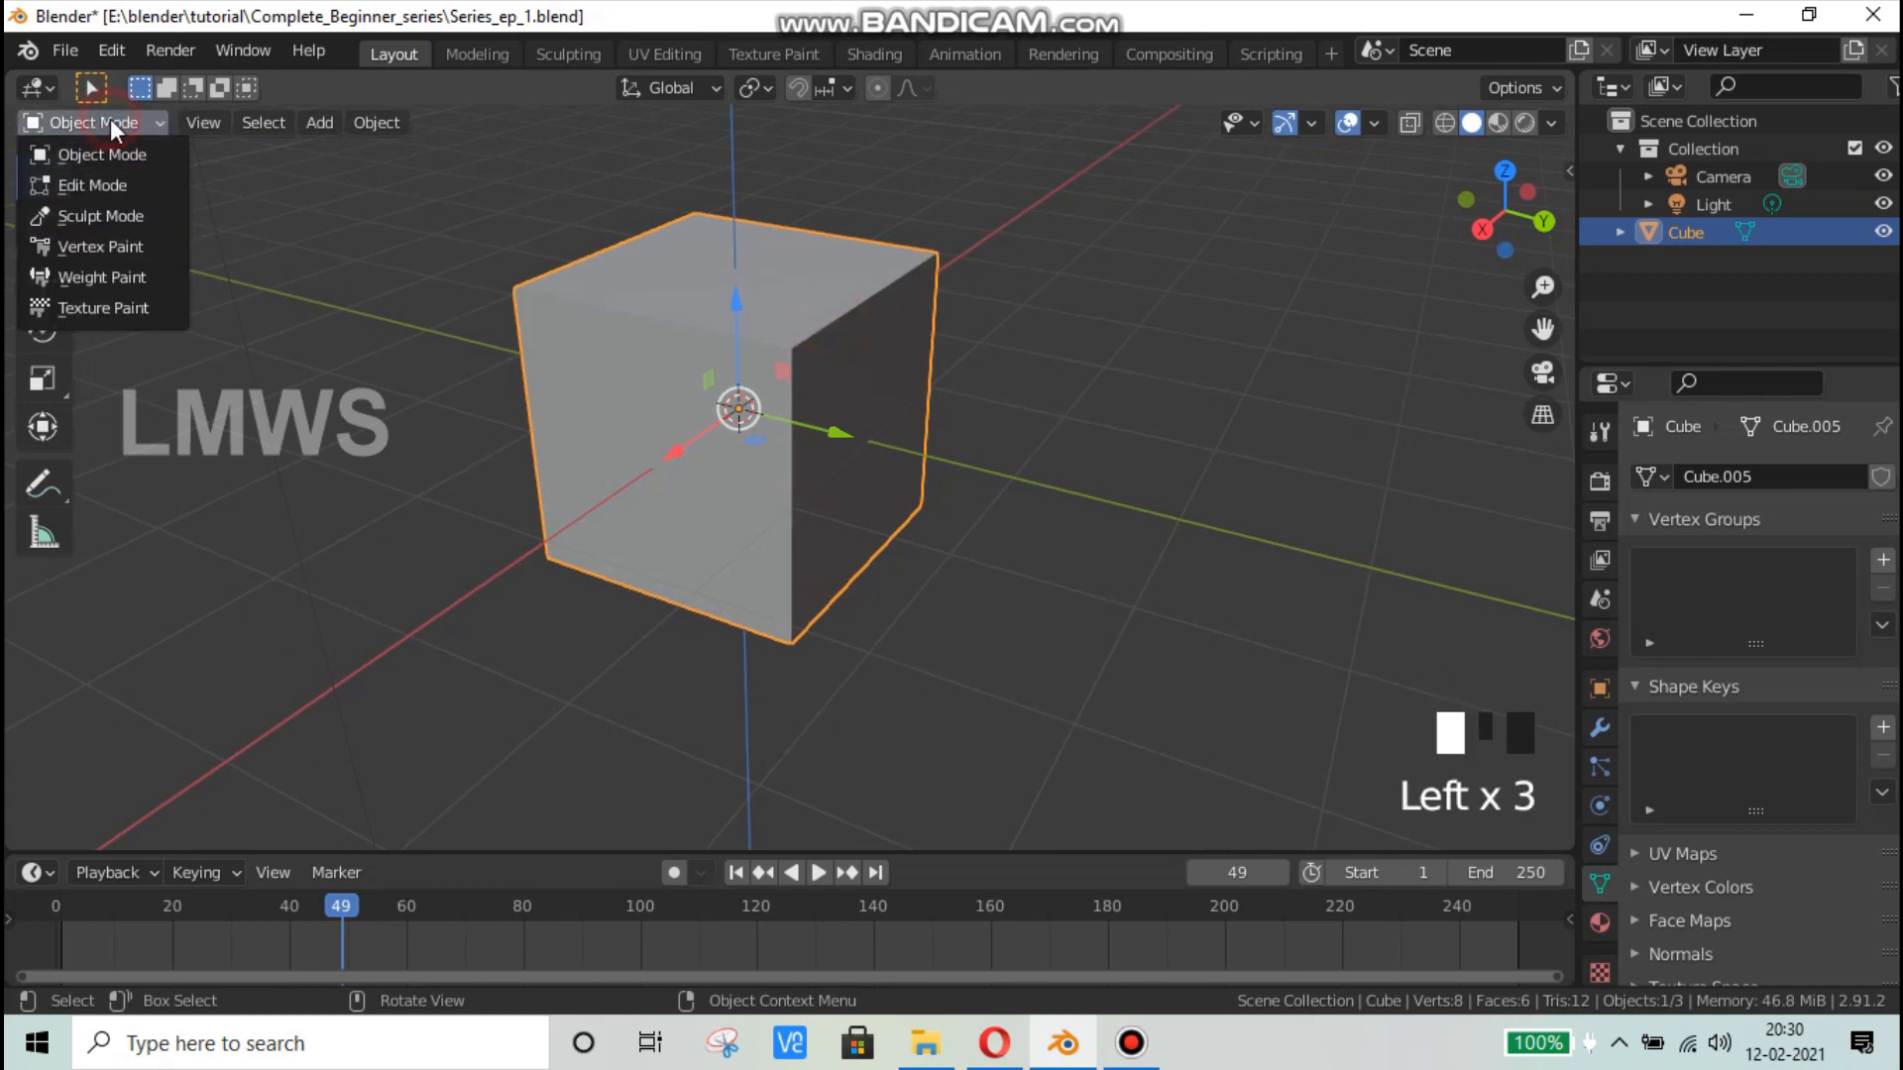
click(94, 185)
Step: Select the cube's visible corner vertices one at a time, first around the top face and then along the bottom
middle_drag(785, 475, 935, 478)
scroll(416, 416, down, 2)
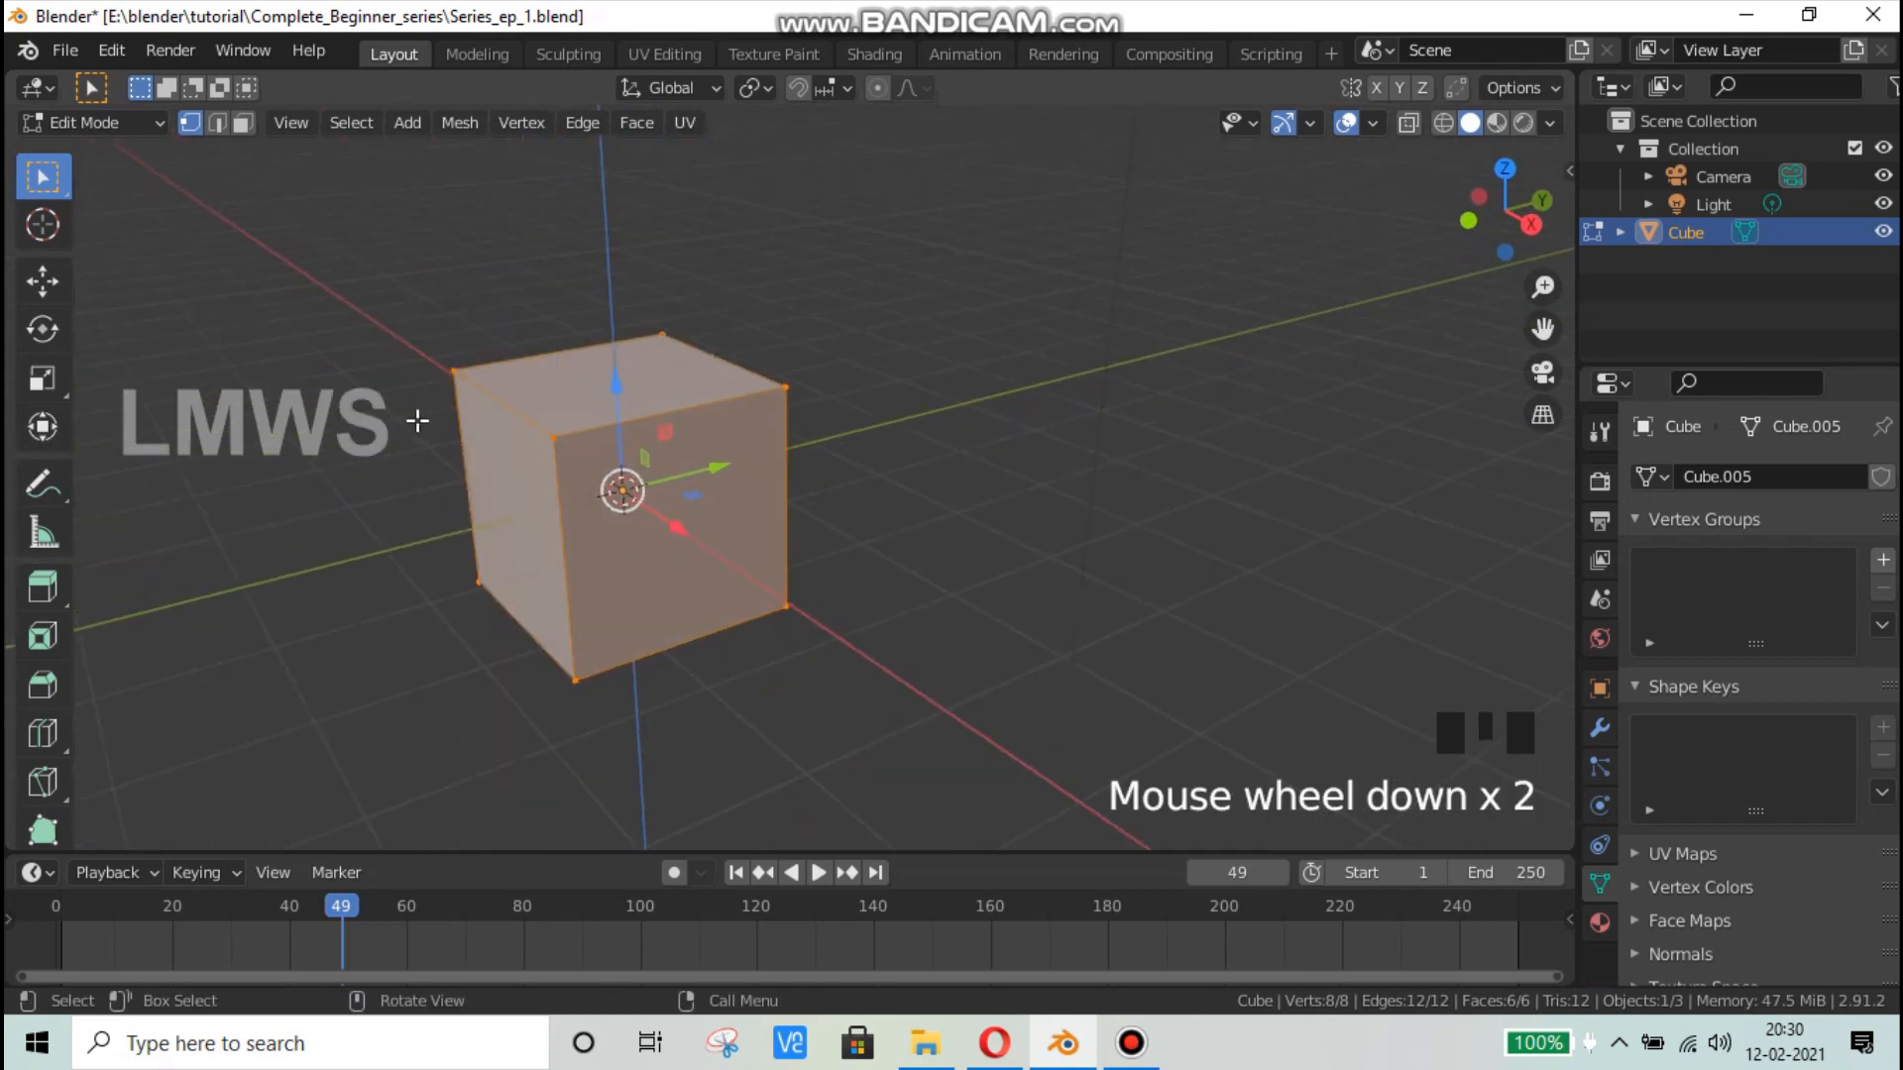
click(547, 428)
click(459, 400)
click(455, 372)
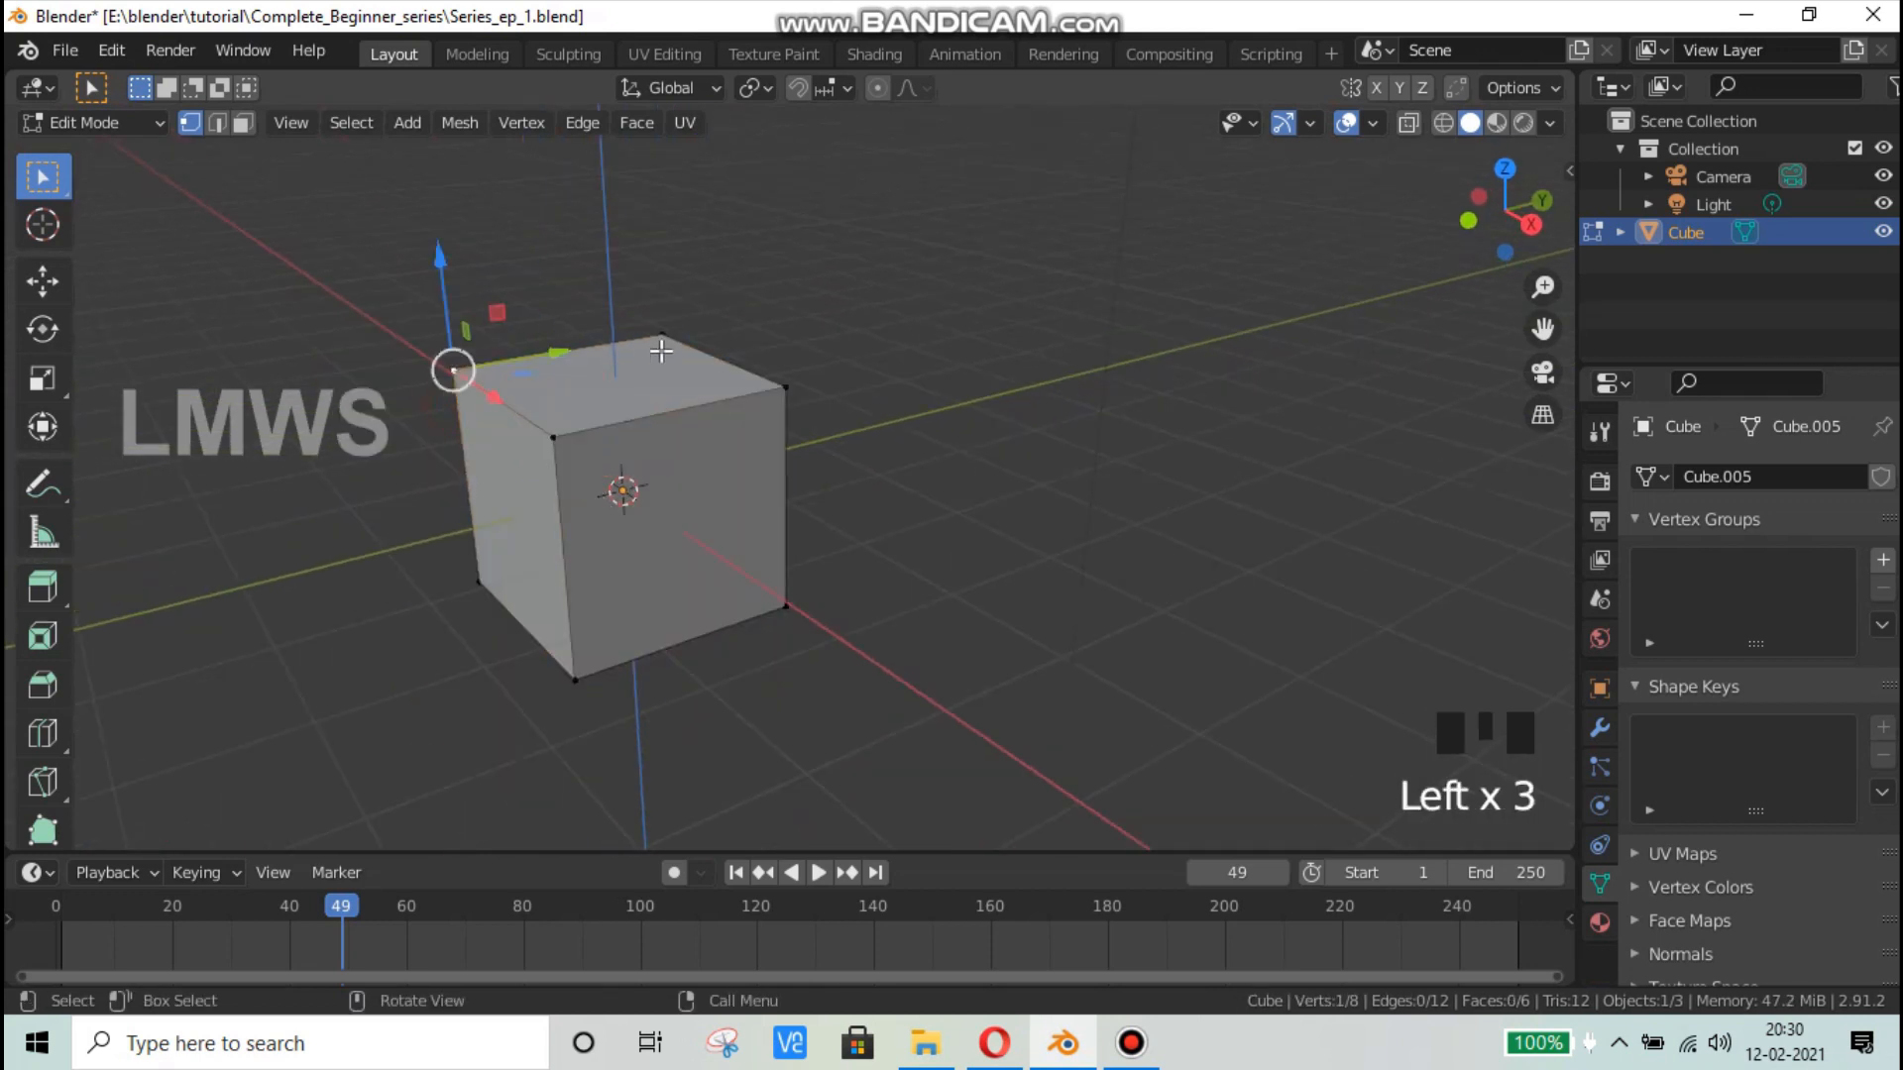
click(662, 334)
click(784, 386)
click(554, 436)
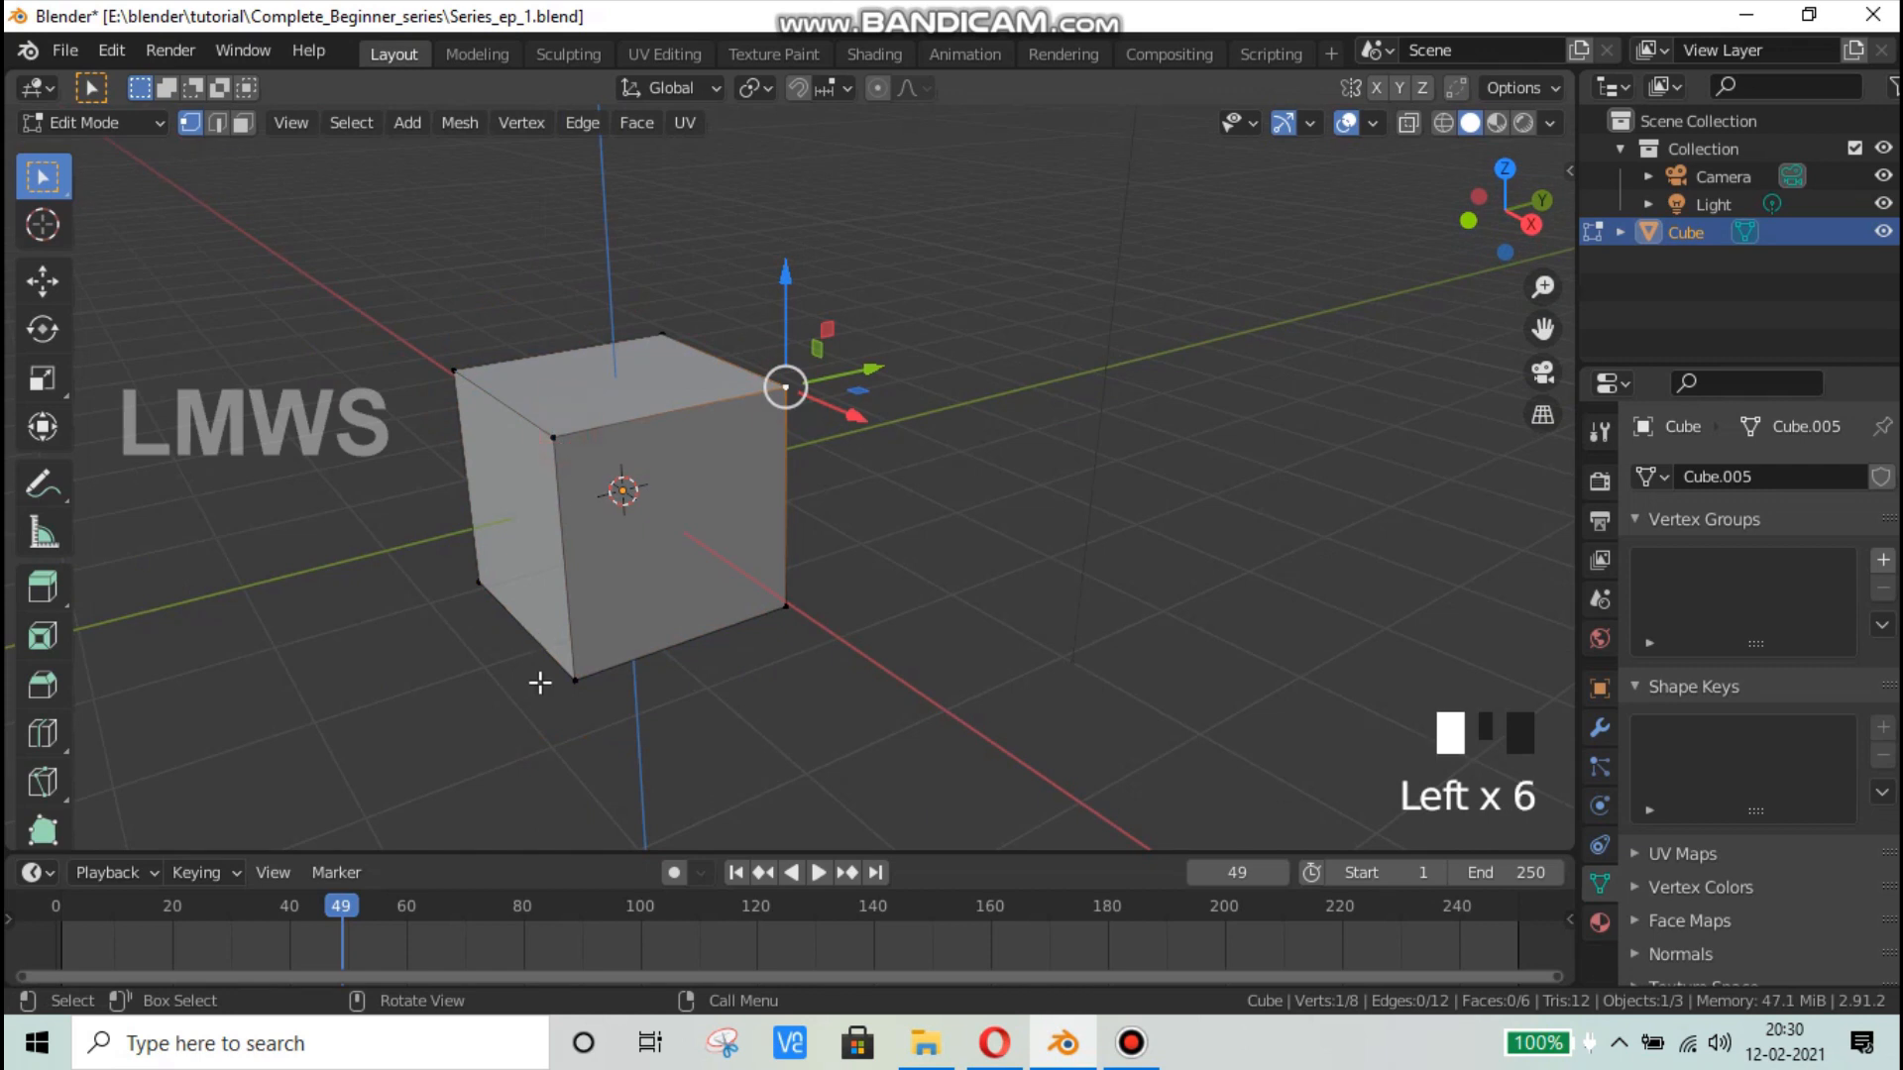
click(575, 679)
click(785, 605)
Step: Switch to edge selection and select several of the cube's top, side and bottom edges one at a time
click(218, 121)
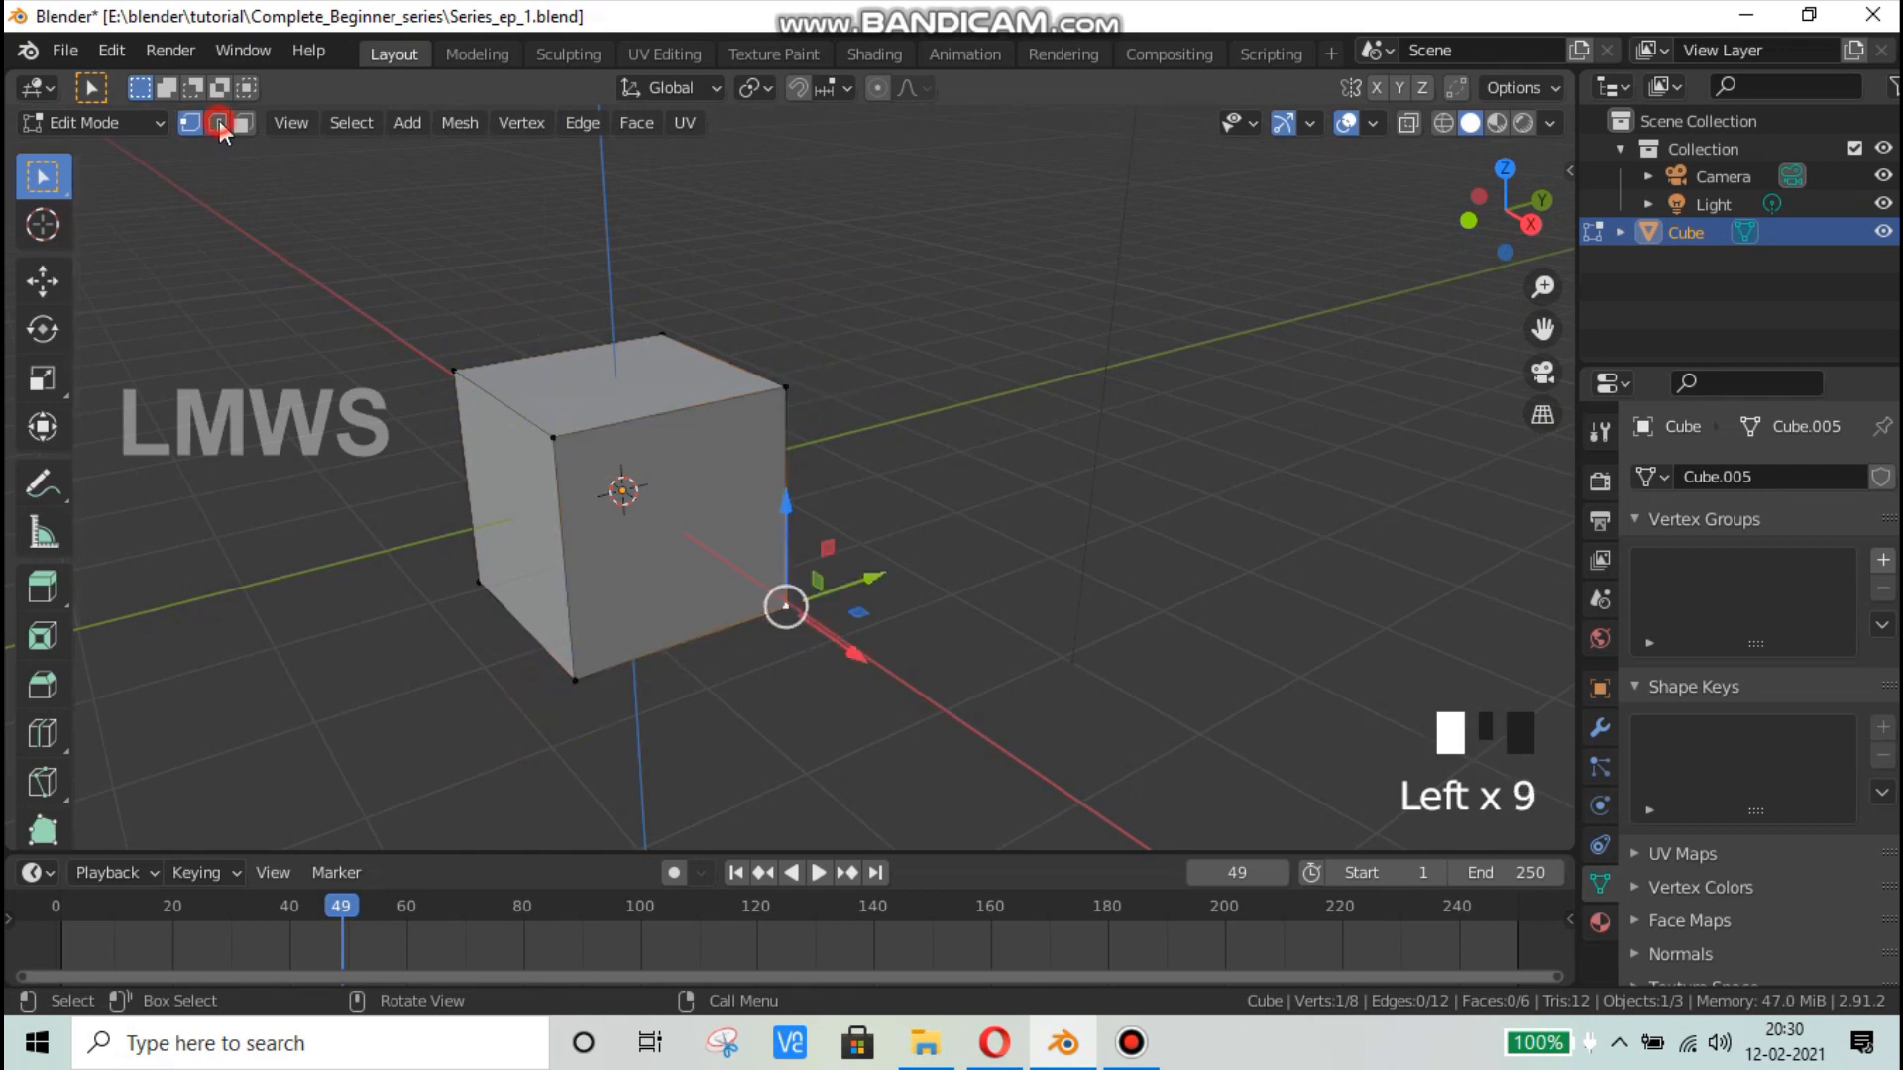
click(263, 264)
click(263, 263)
click(532, 526)
click(637, 431)
click(643, 427)
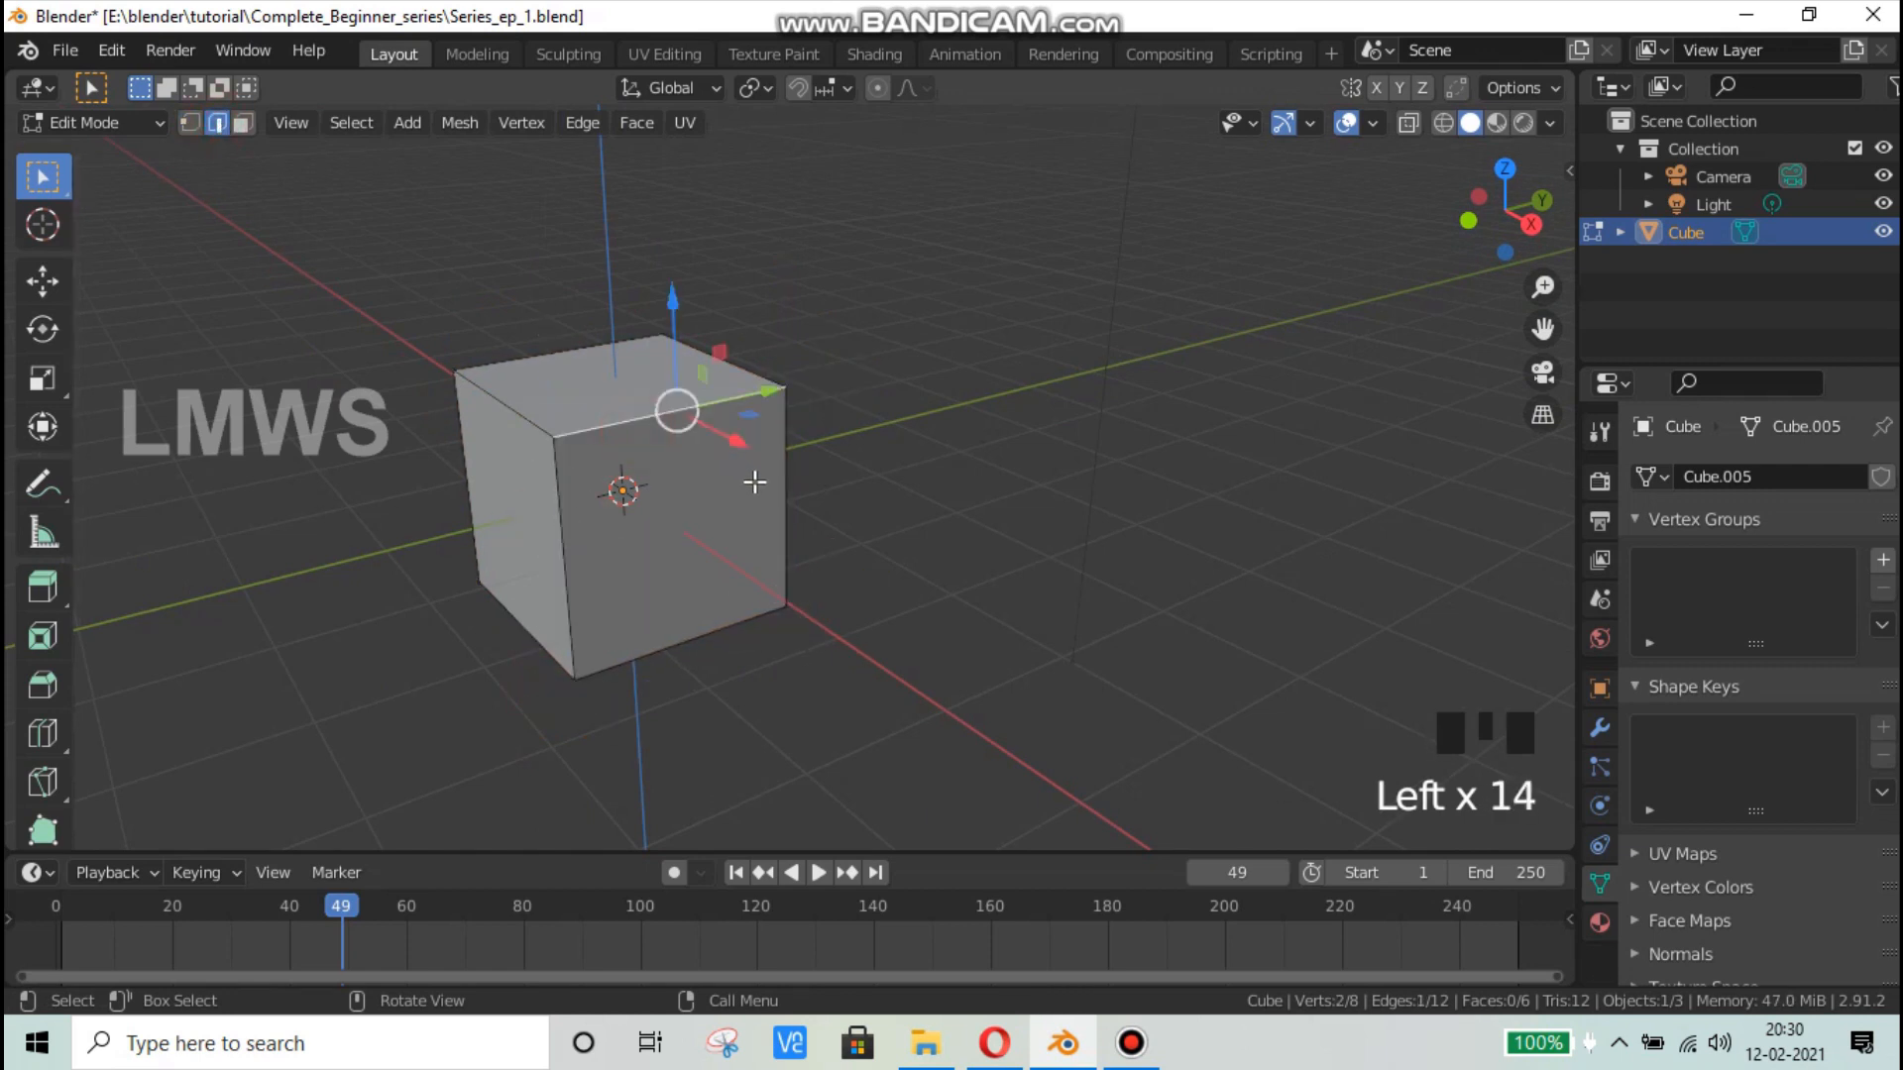
click(529, 404)
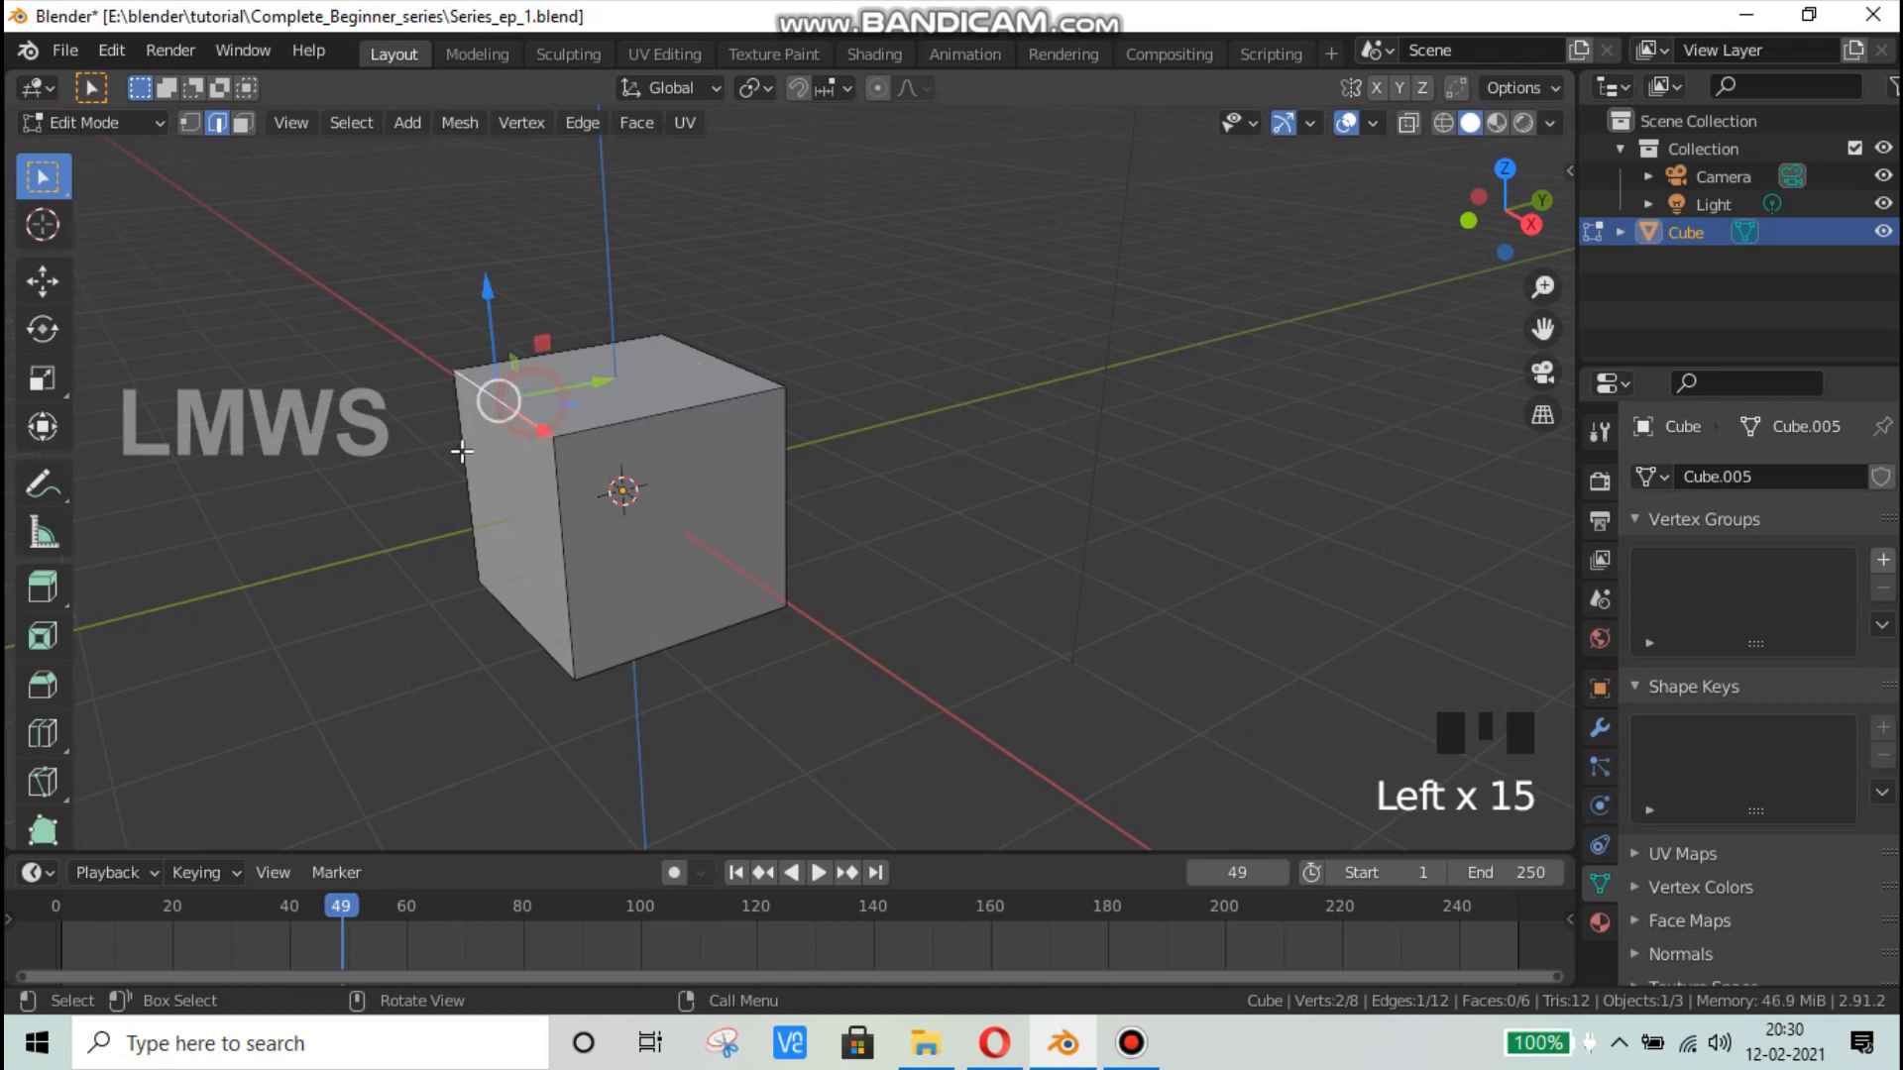
click(461, 451)
click(634, 642)
click(733, 555)
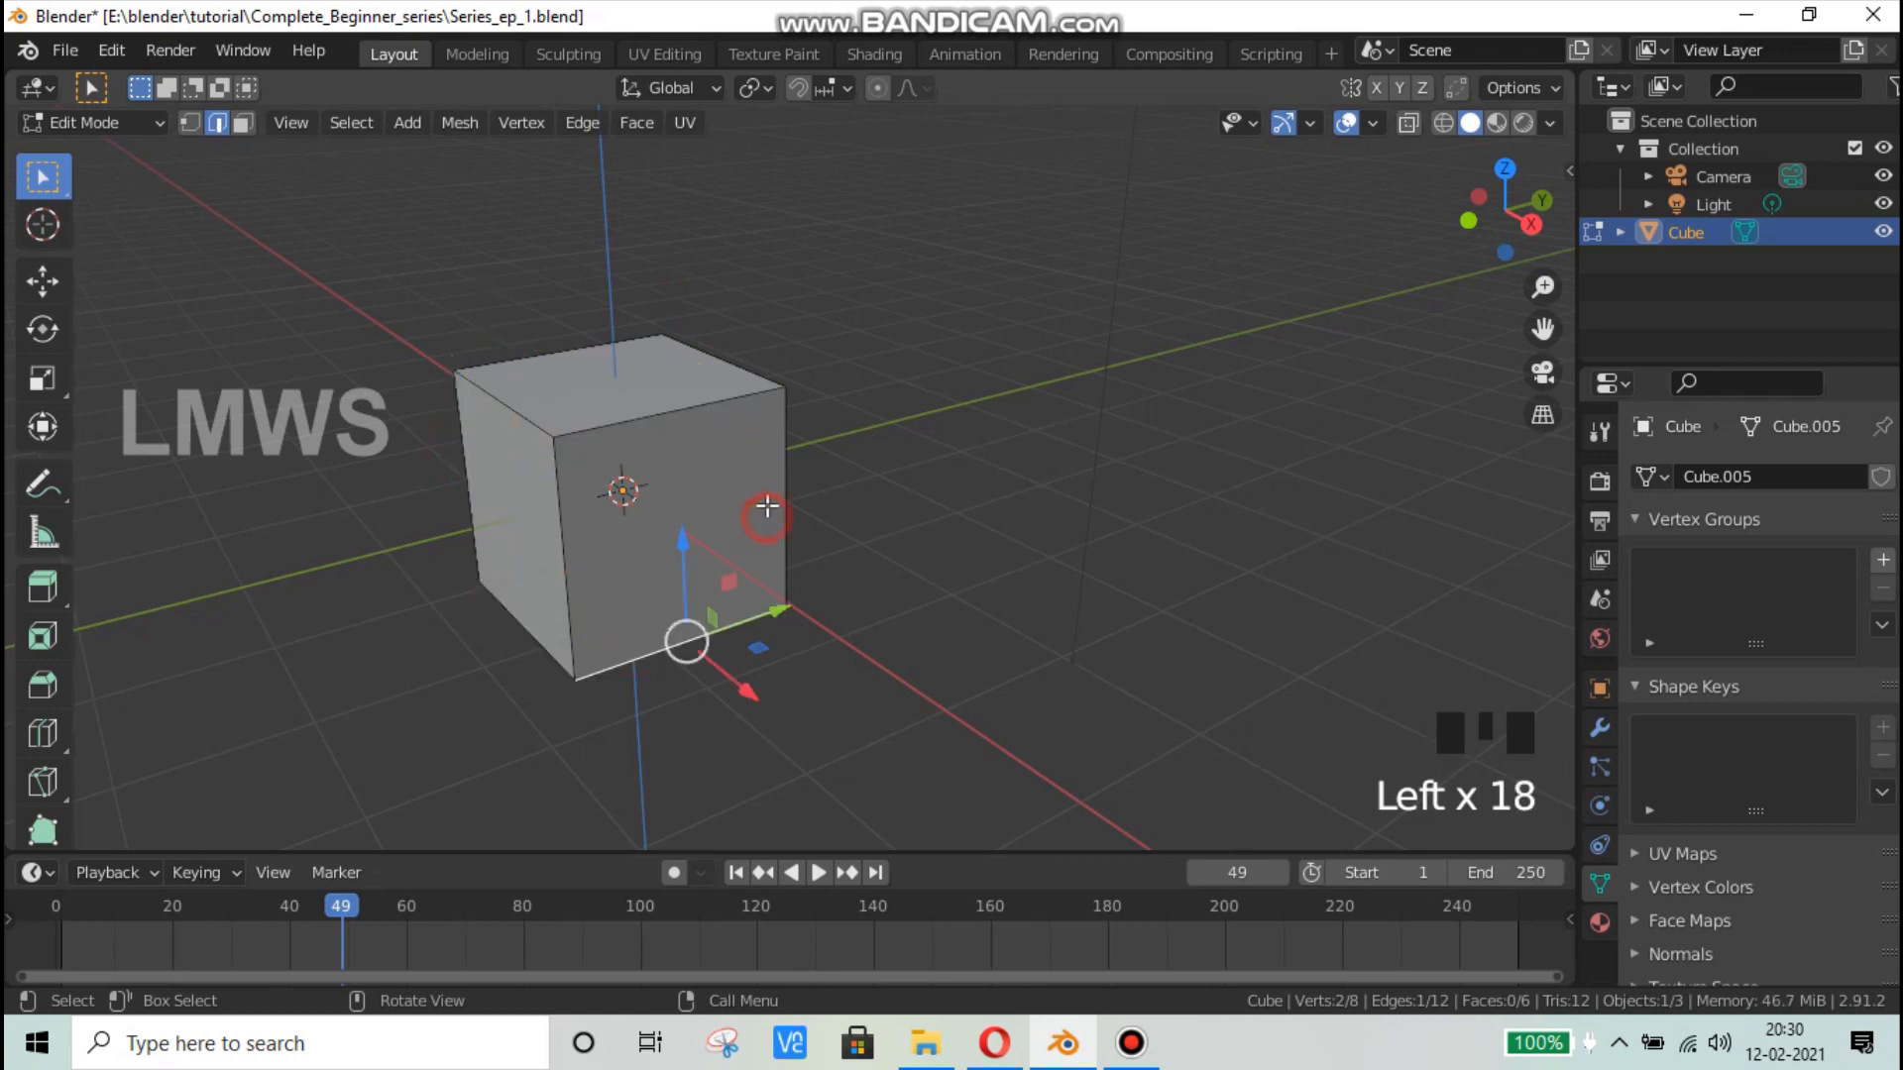
click(785, 500)
click(785, 501)
Step: Switch to face selection and select the cube's top and side faces one at a time
click(244, 123)
click(249, 125)
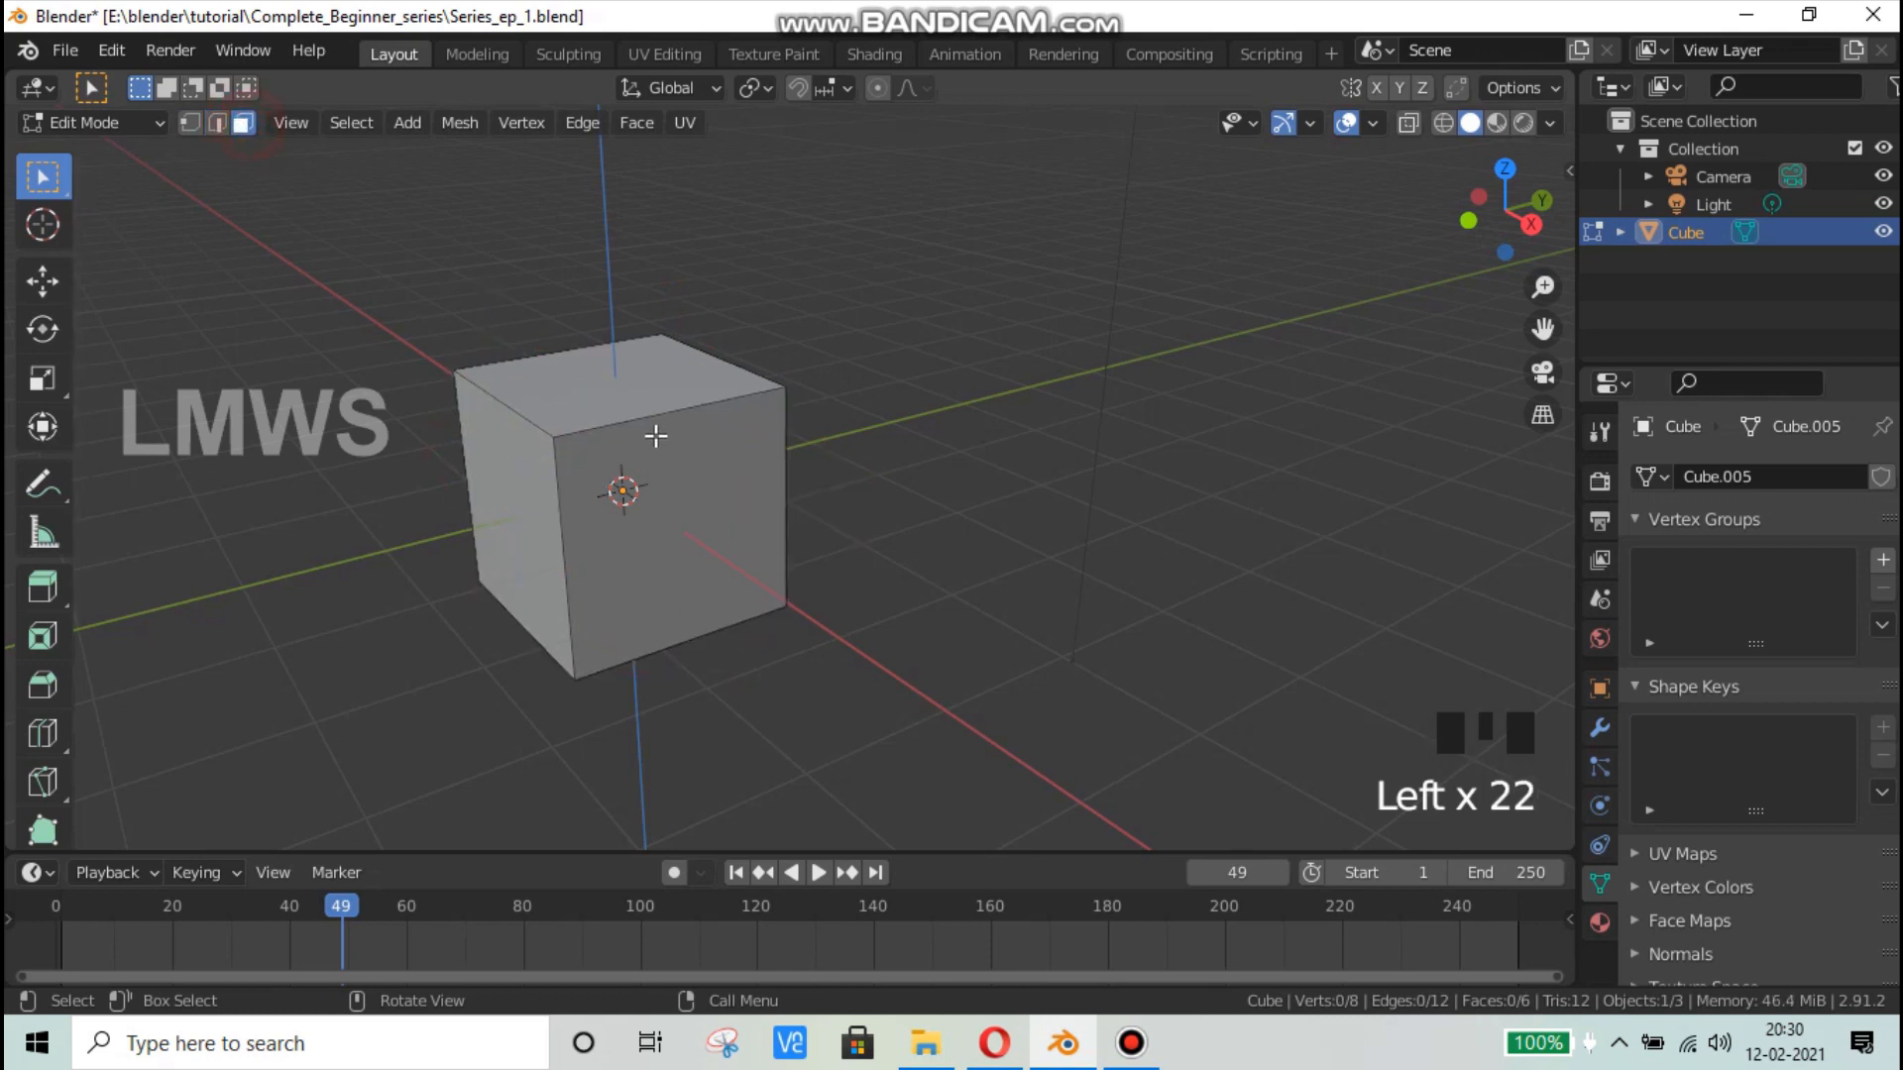
click(640, 402)
click(649, 487)
middle_drag(831, 584, 864, 426)
click(864, 426)
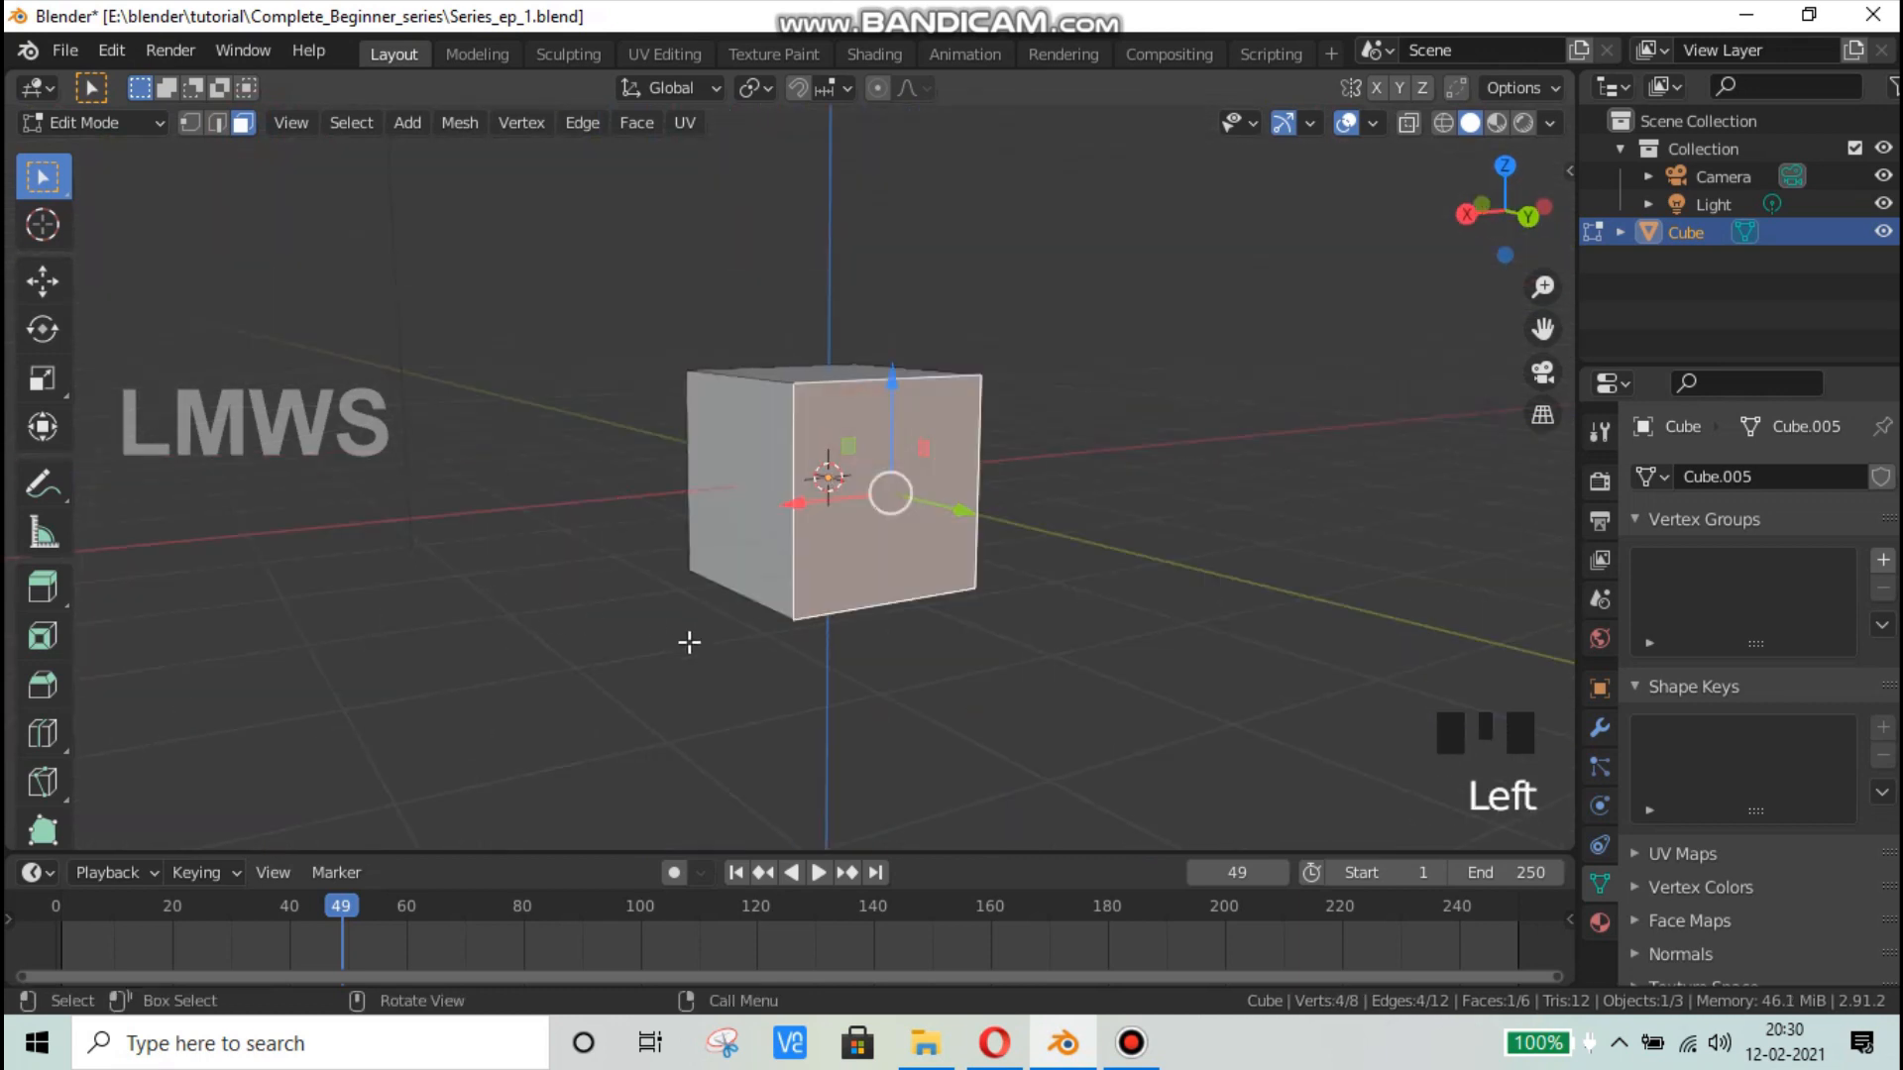
Step: Select the whole cube mesh and examine the scene statistics and the display options of the status bar
middle_drag(688, 641, 702, 598)
key(a)
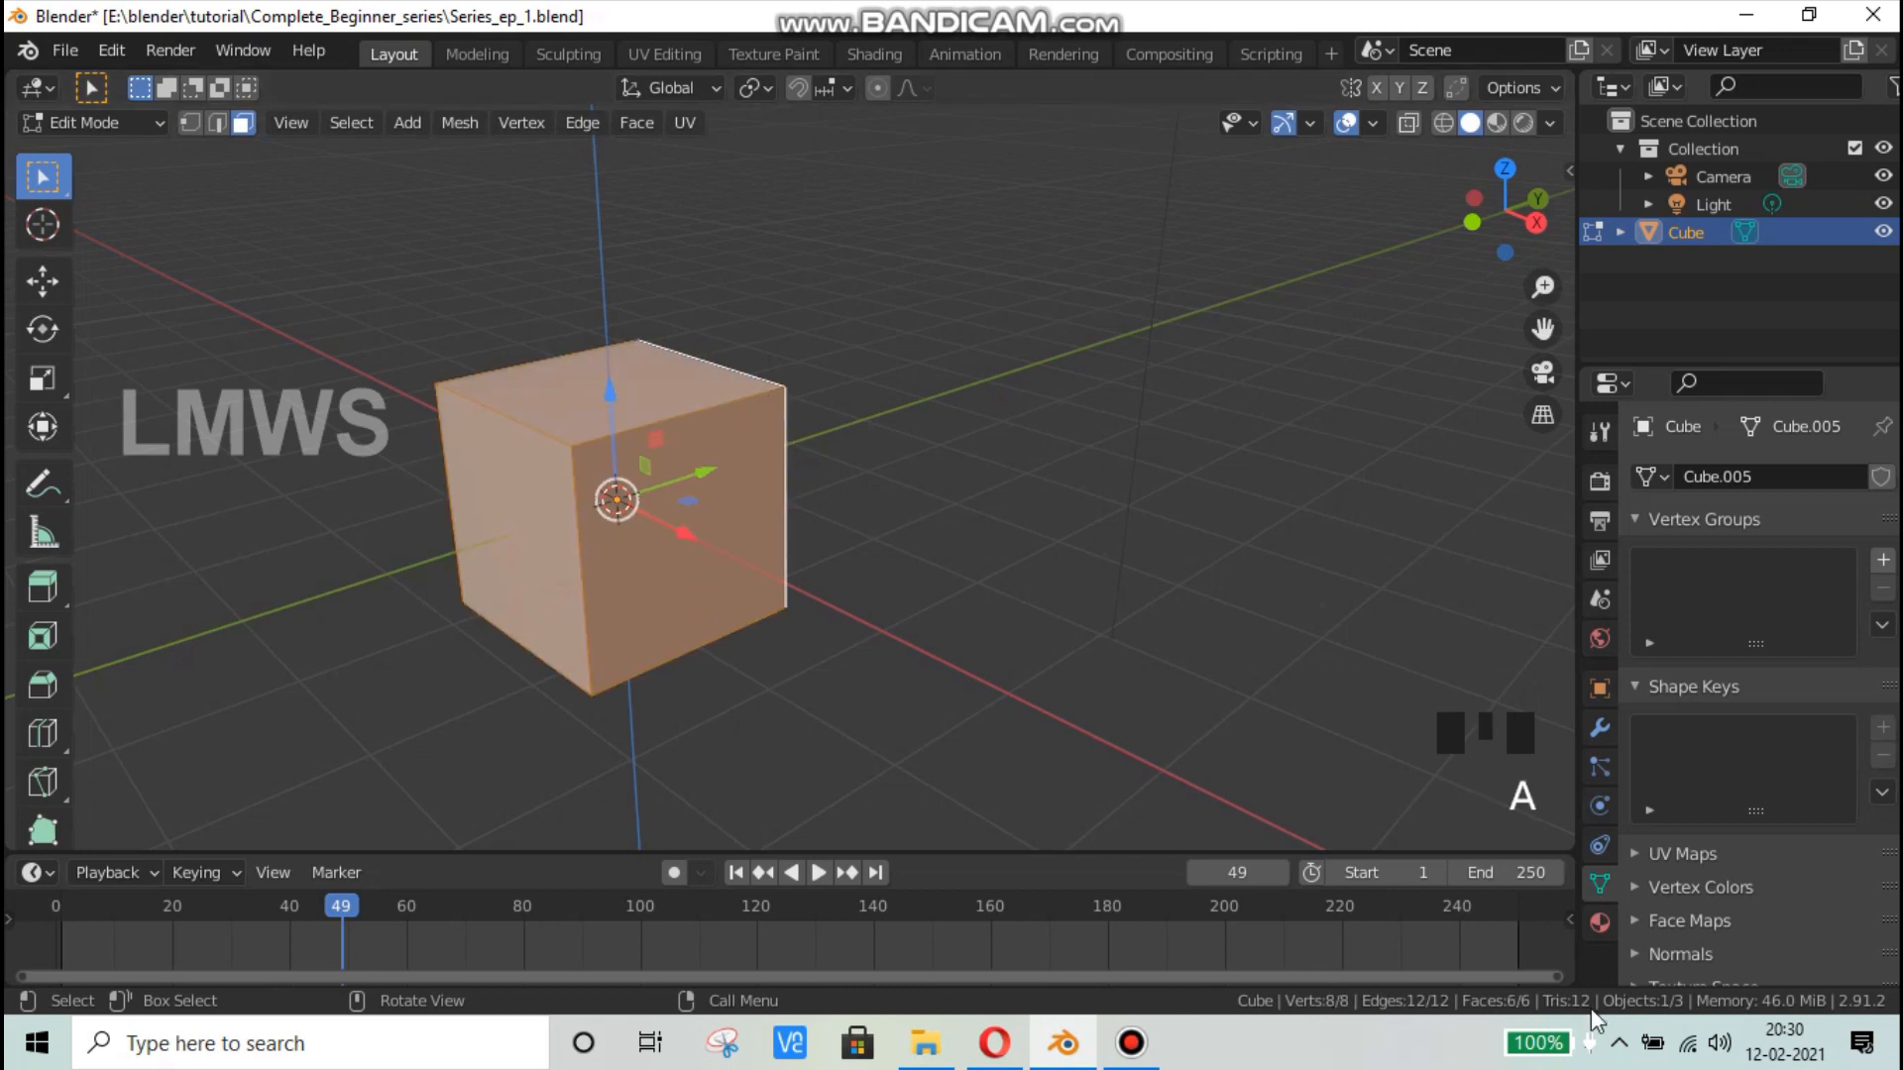
right_click(1150, 1001)
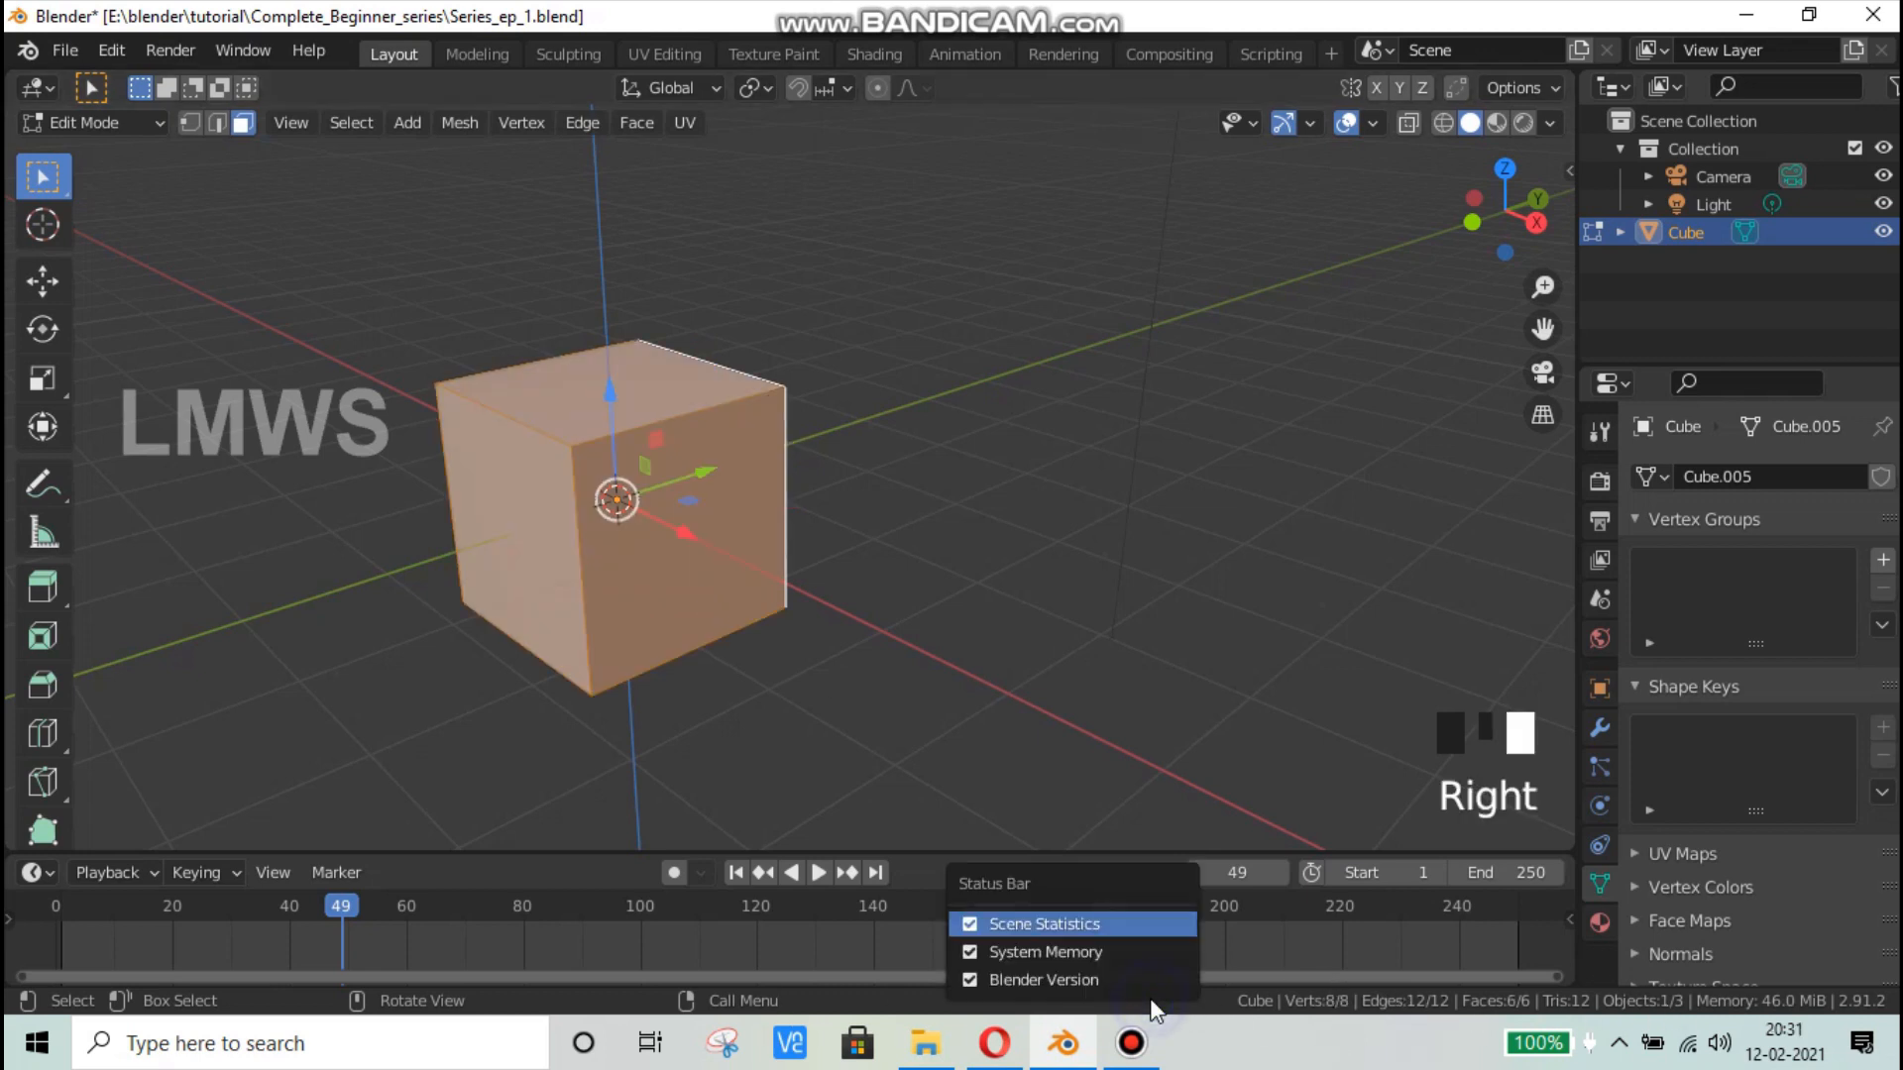
click(1379, 1062)
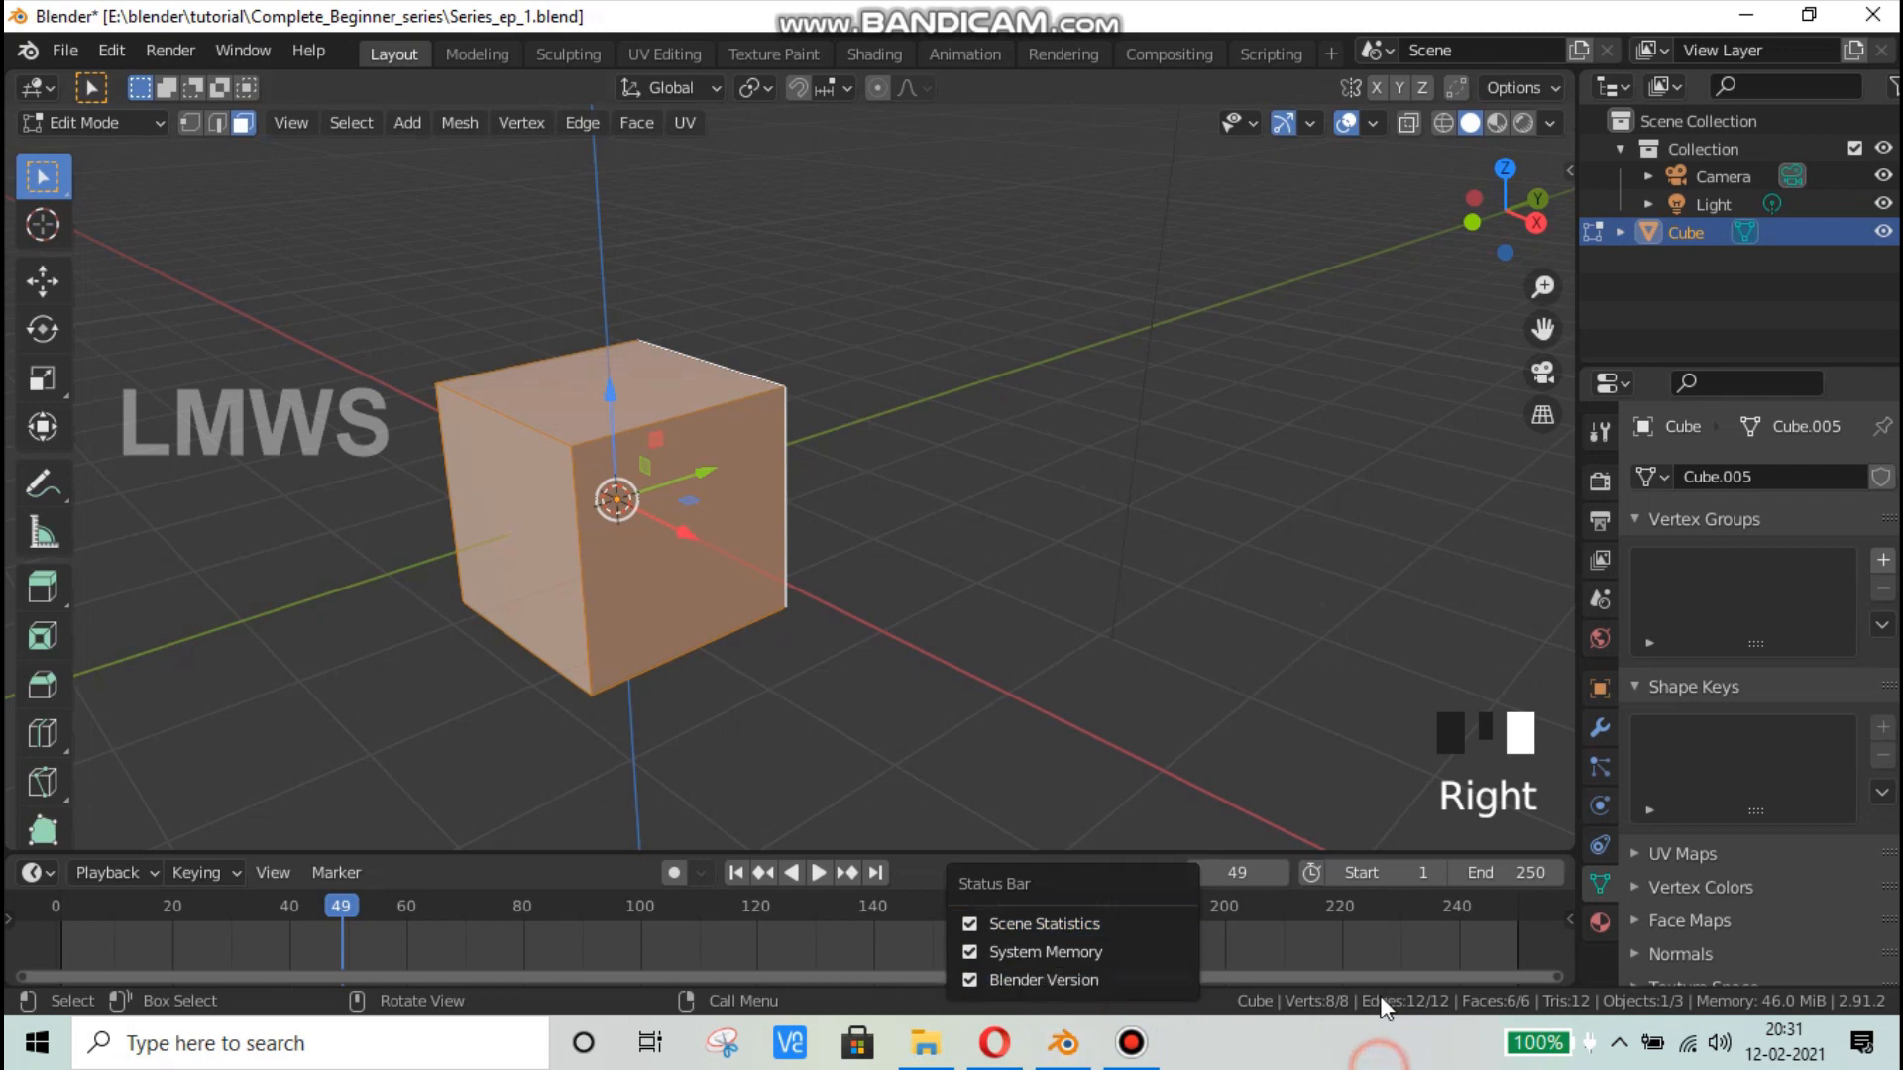
click(901, 543)
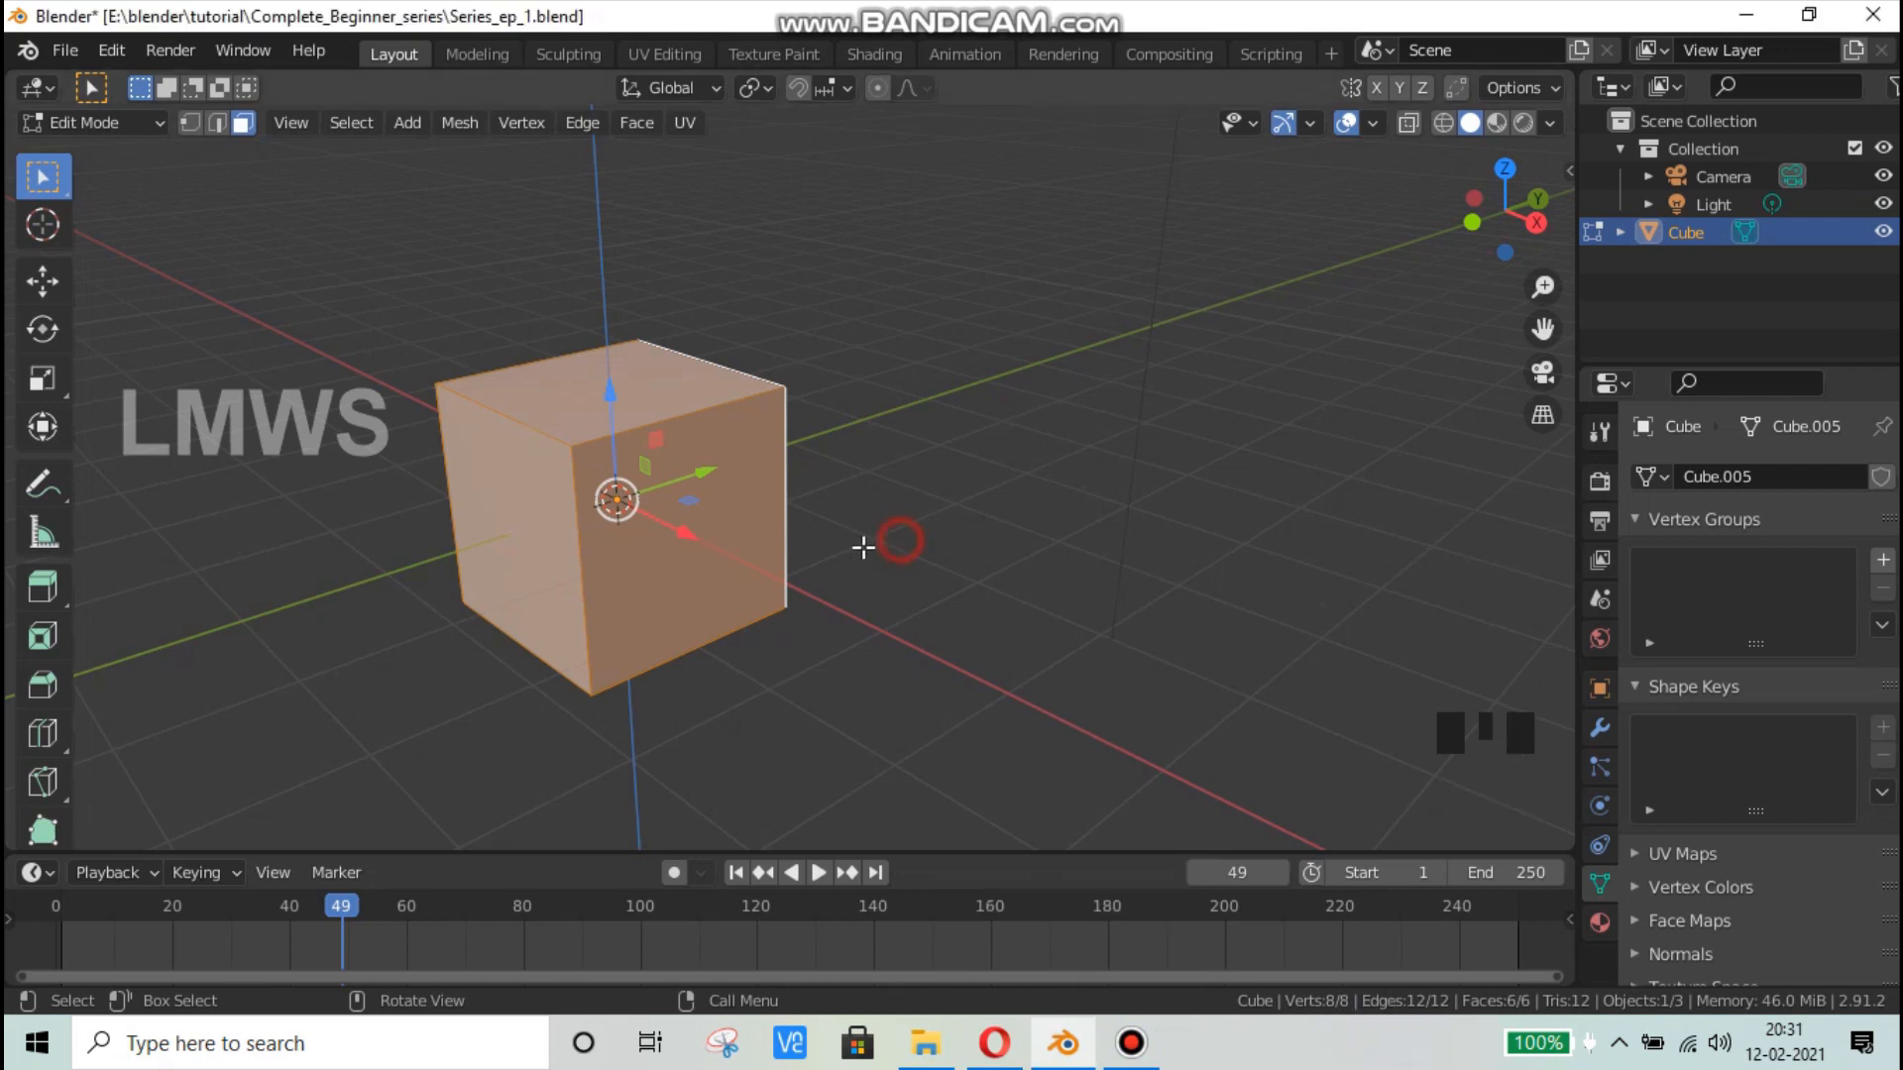
Step: Toggle Edit Mode off and on, then deselect and reselect the whole mesh to compare its vertex, edge and face counts
key(Tab)
key(Tab)
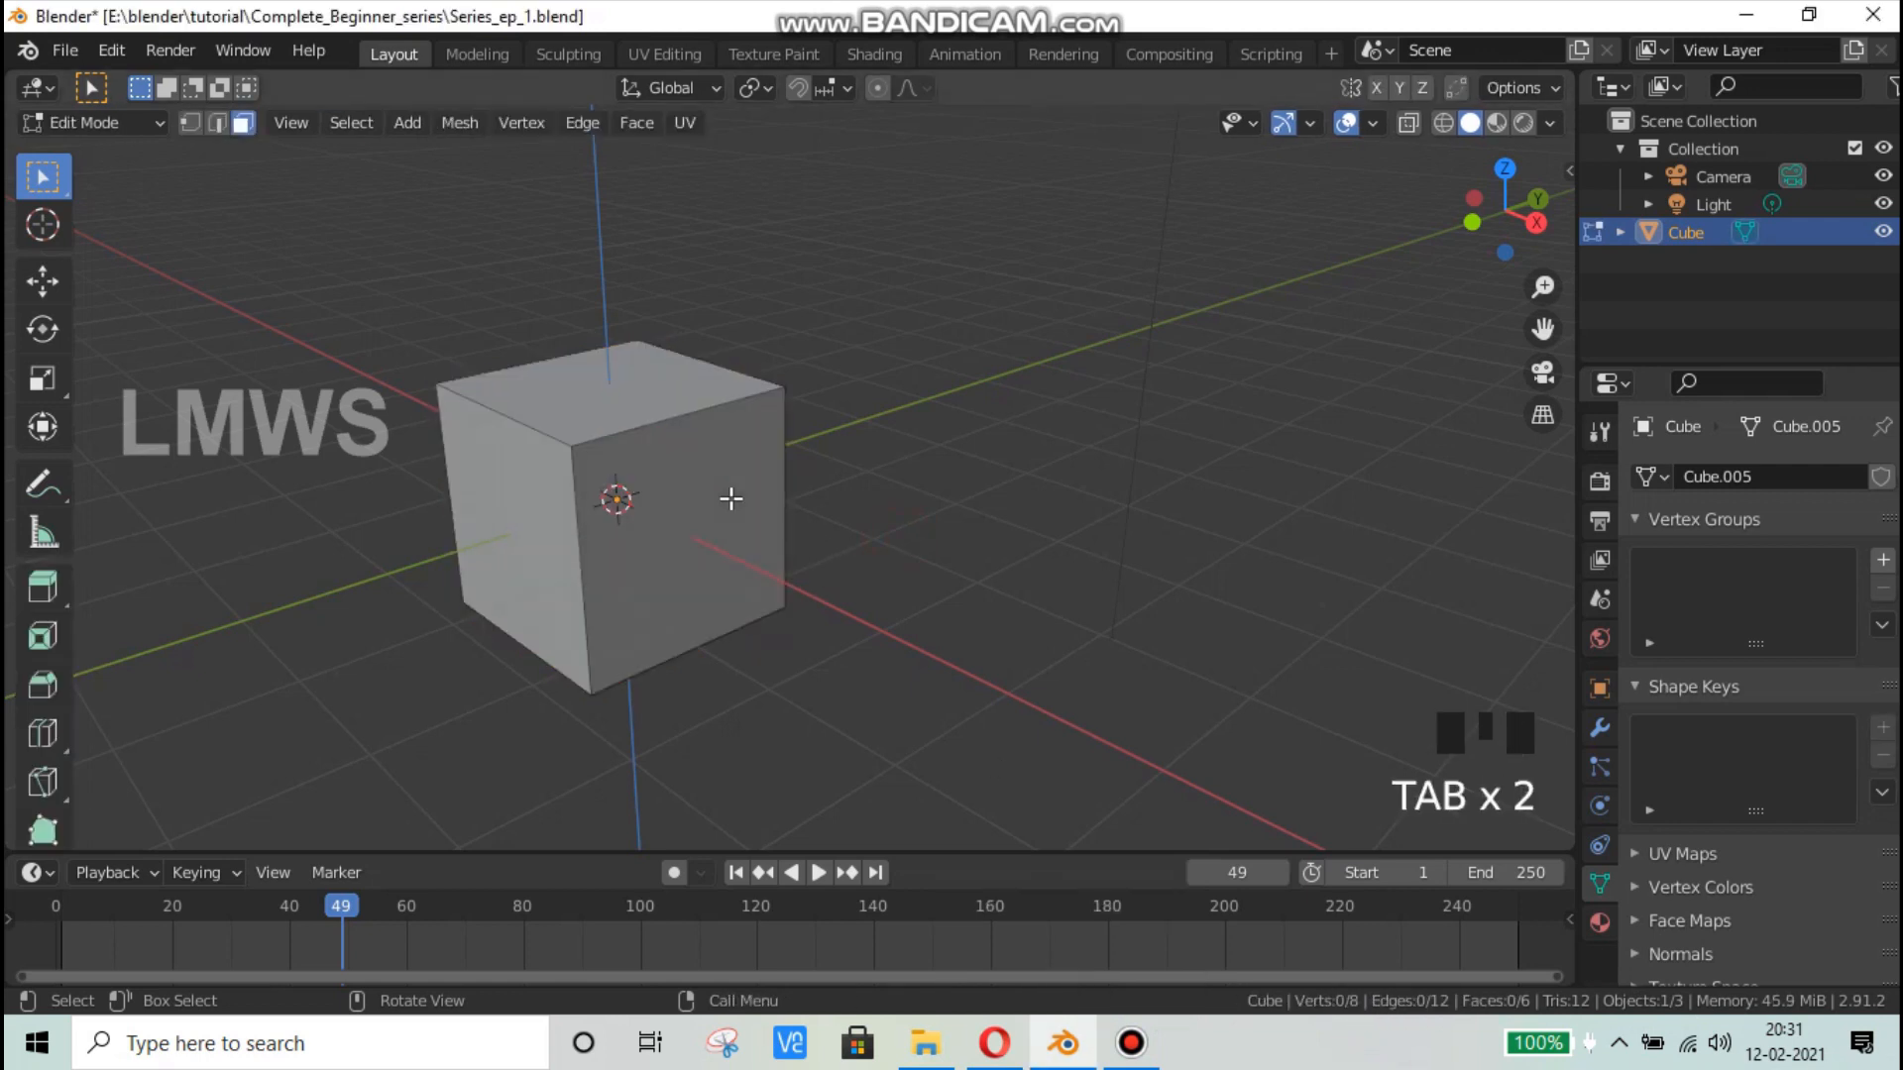
scroll(730, 501, down, 2)
key(a)
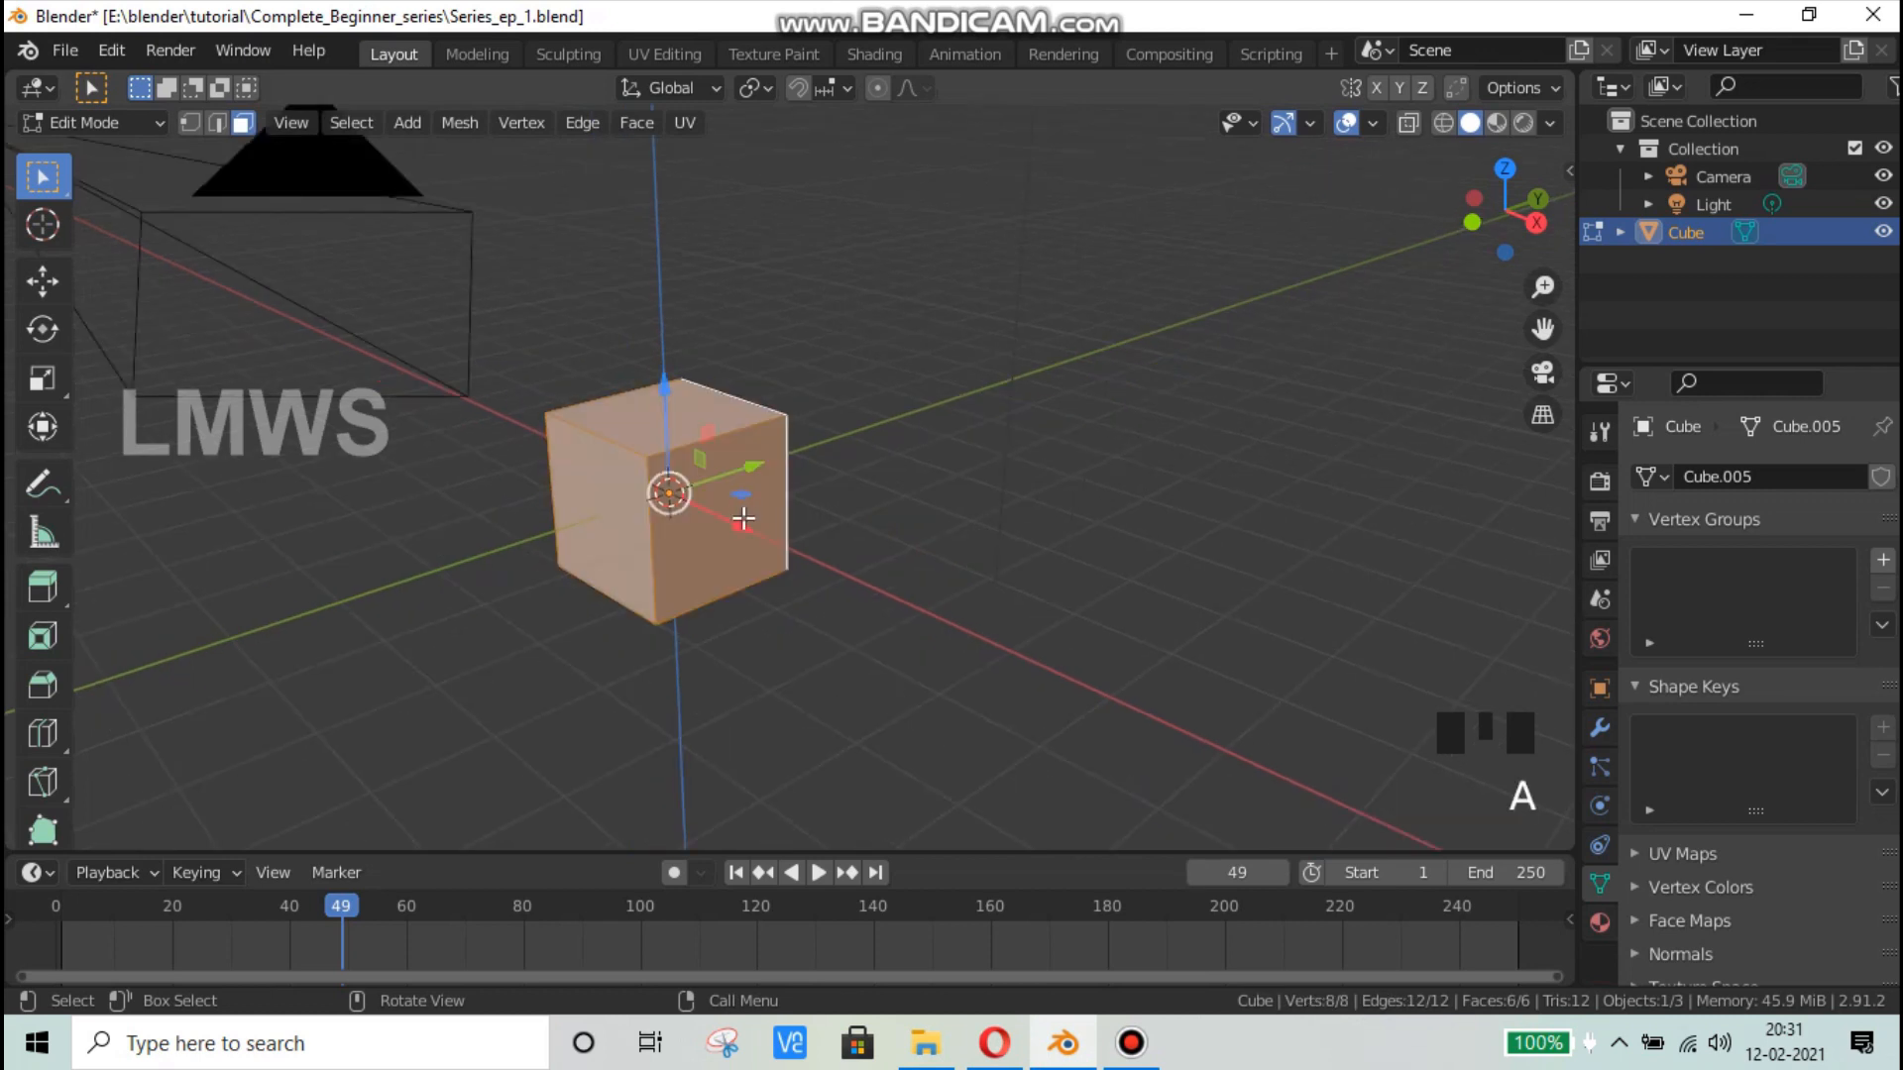
key(alt+a)
key(a)
scroll(743, 517, up, 2)
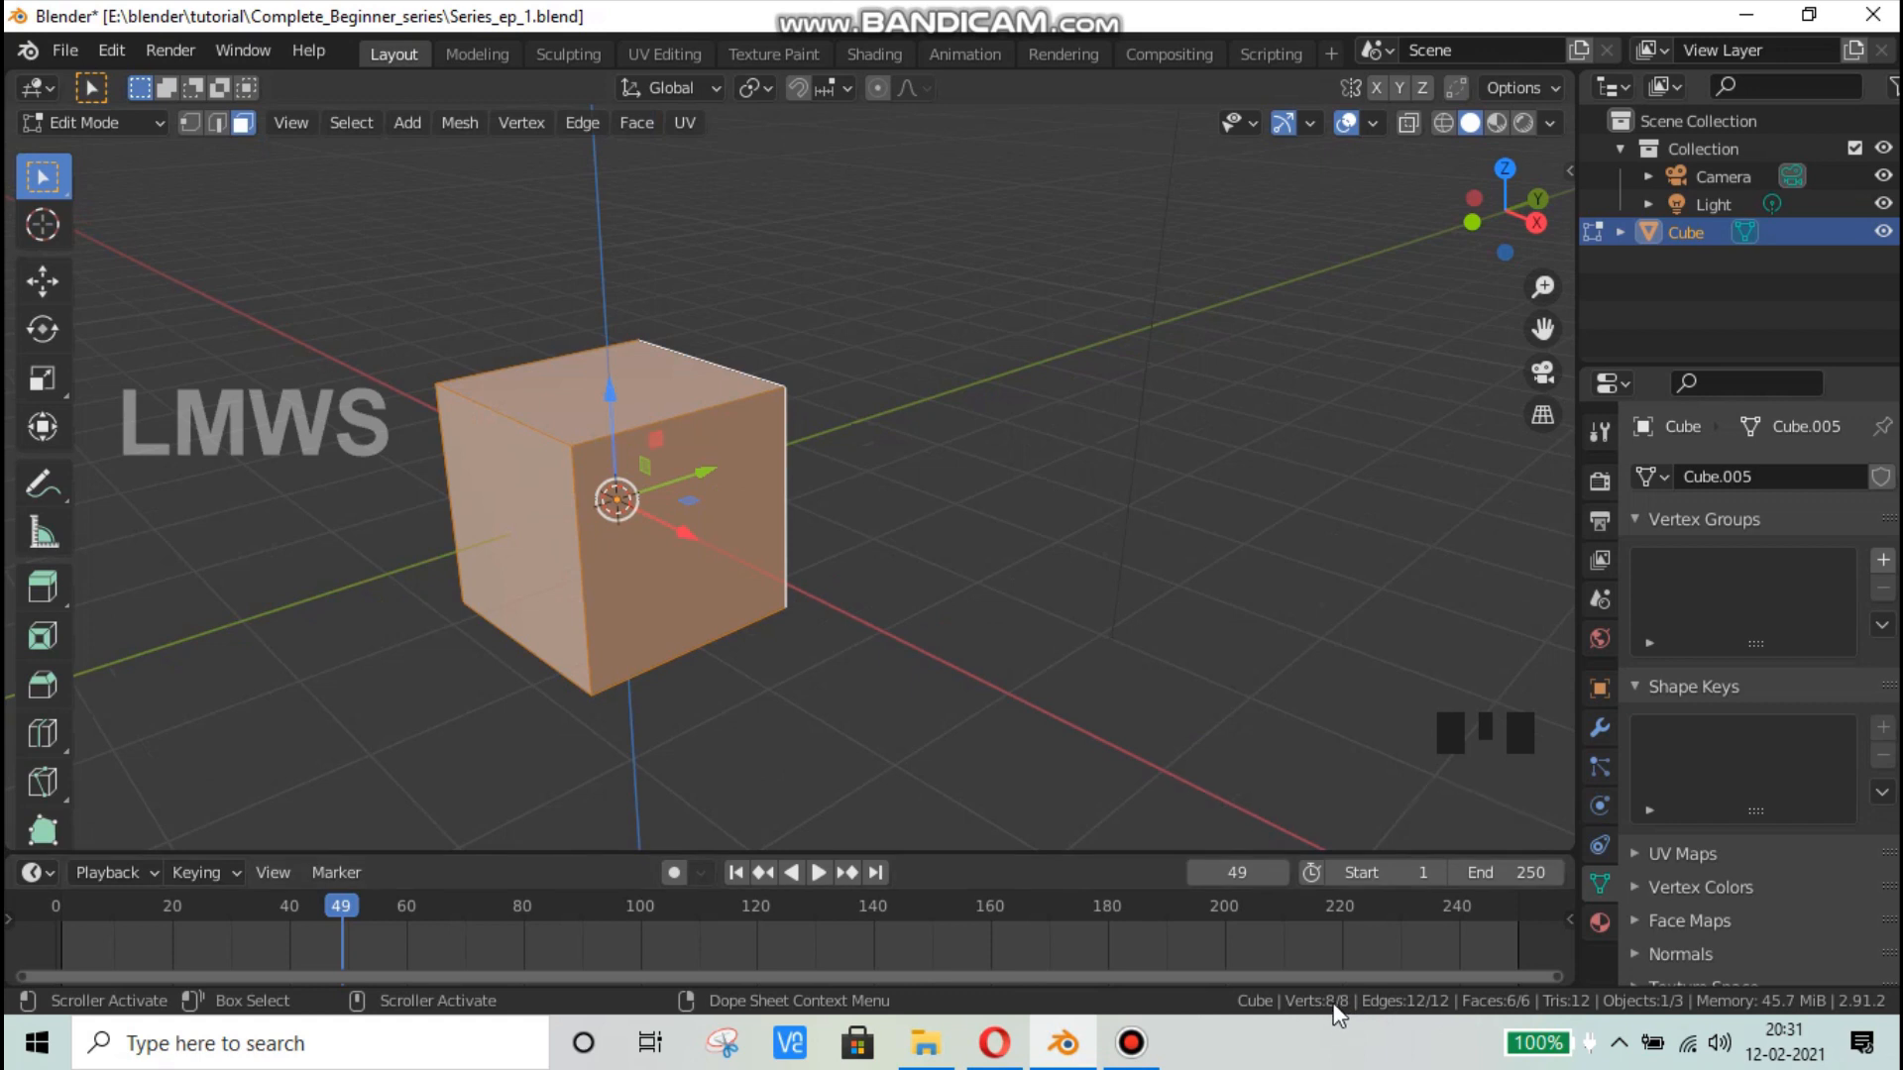
scroll(904, 530, up, 2)
scroll(951, 530, down, 1)
click(1002, 530)
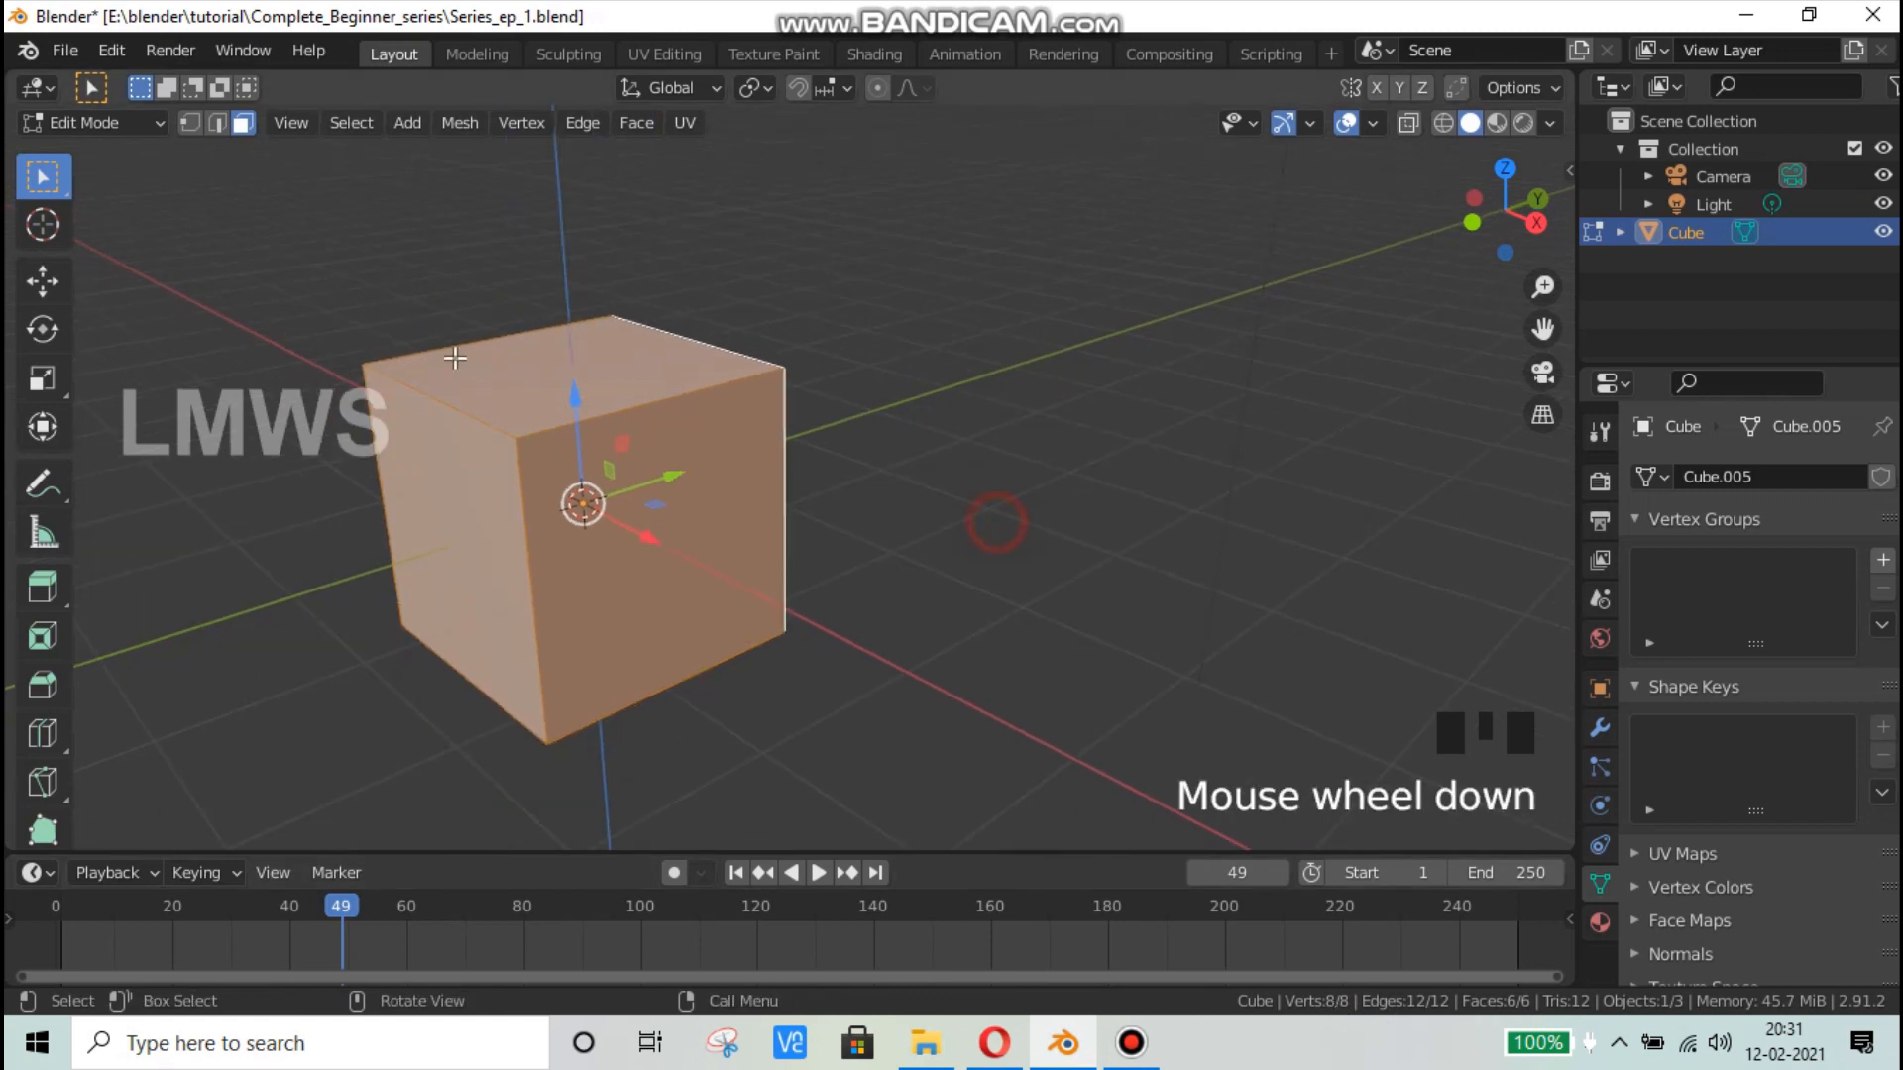
Step: Return to vertex selection and select the cube's visible corners one by one around the top and bottom
click(190, 122)
click(364, 365)
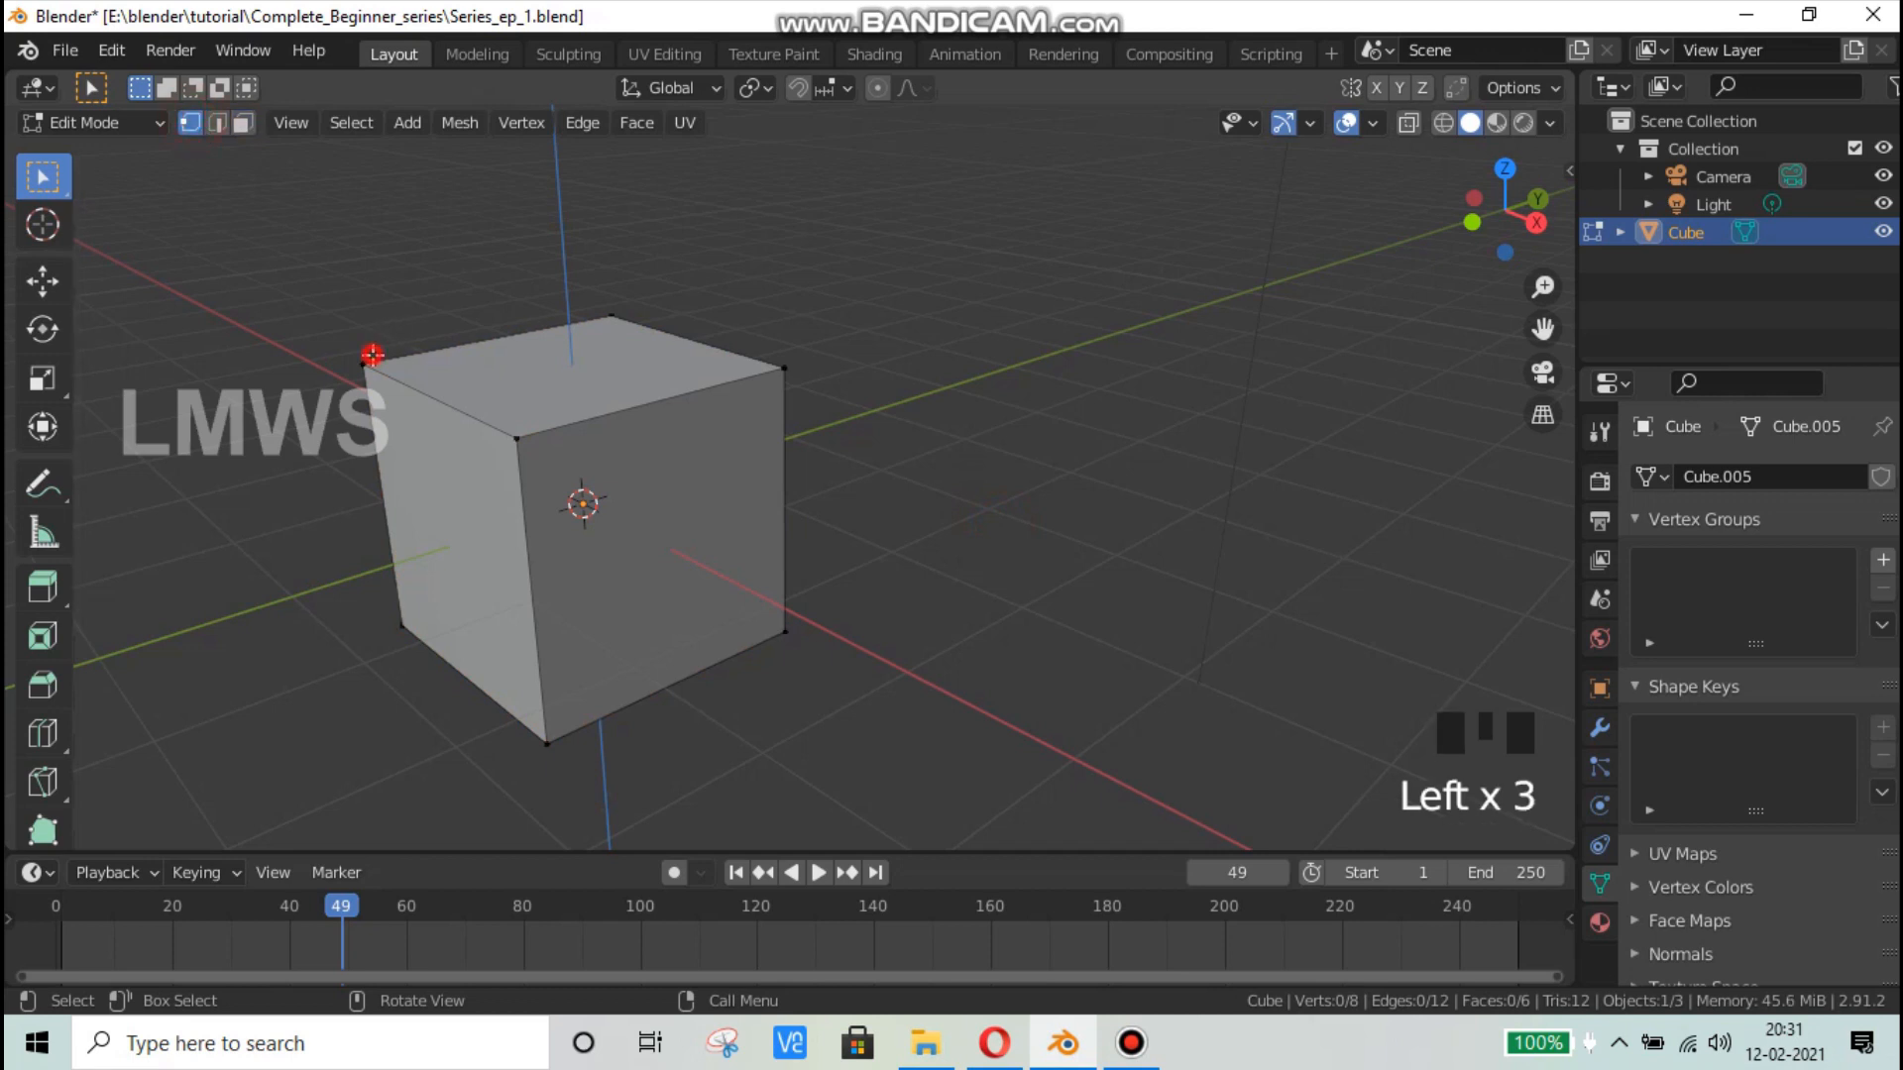
click(600, 313)
click(784, 368)
click(517, 439)
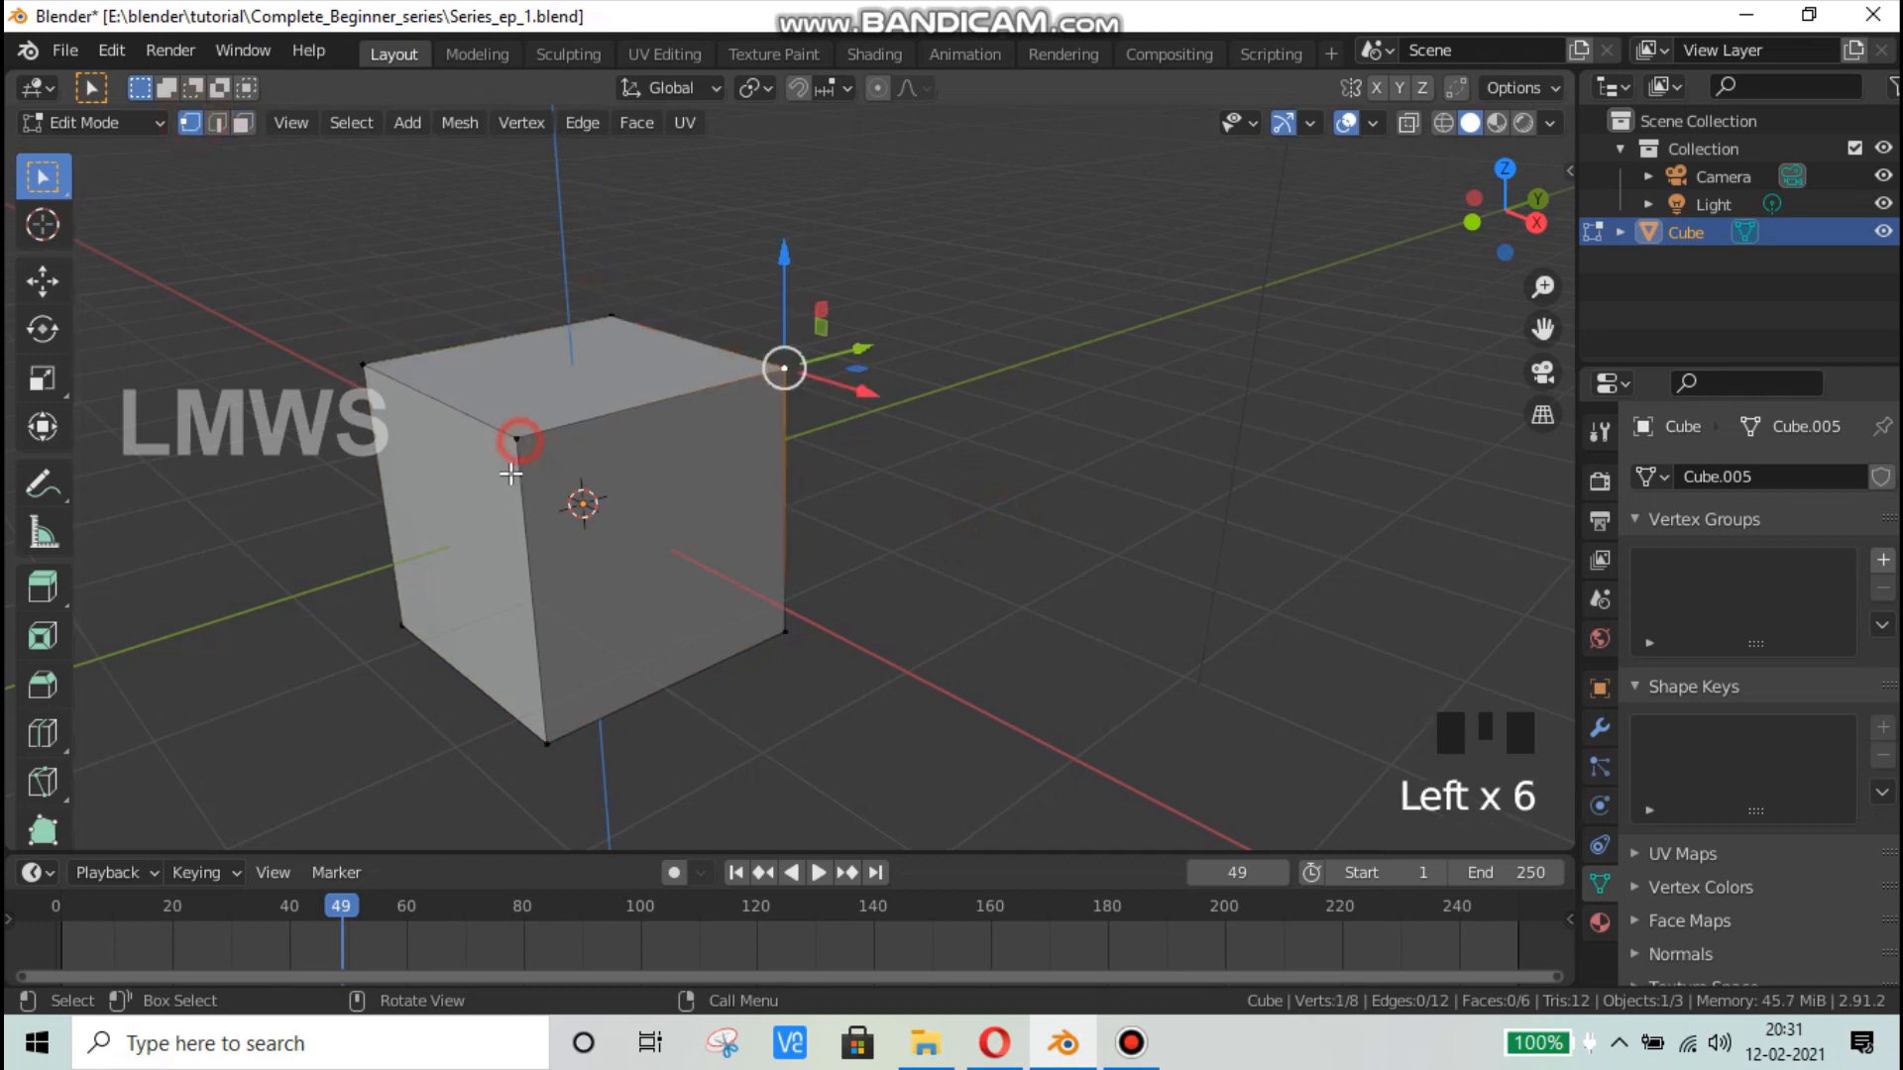
click(403, 626)
click(403, 627)
click(544, 743)
click(754, 658)
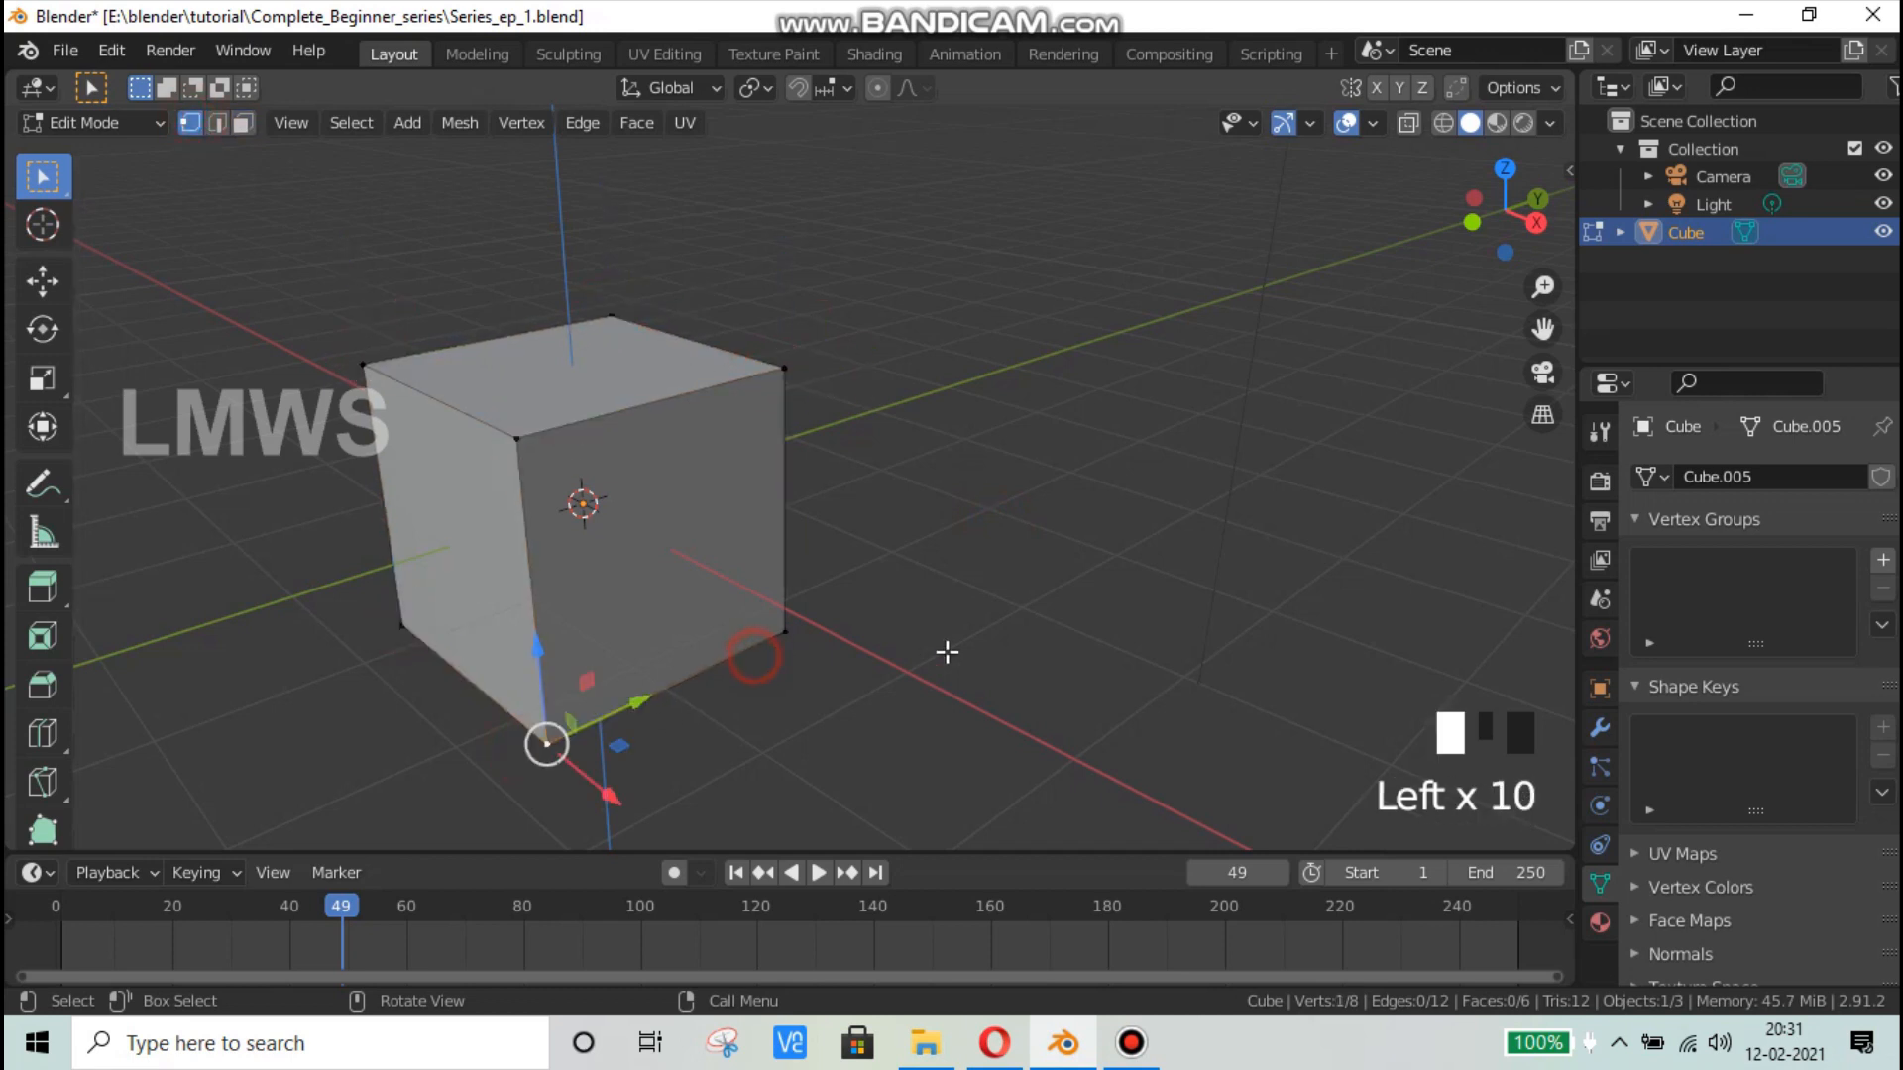
Step: Clear the single-vertex selection and select all of the cube's vertices
middle_drag(827, 667, 945, 570)
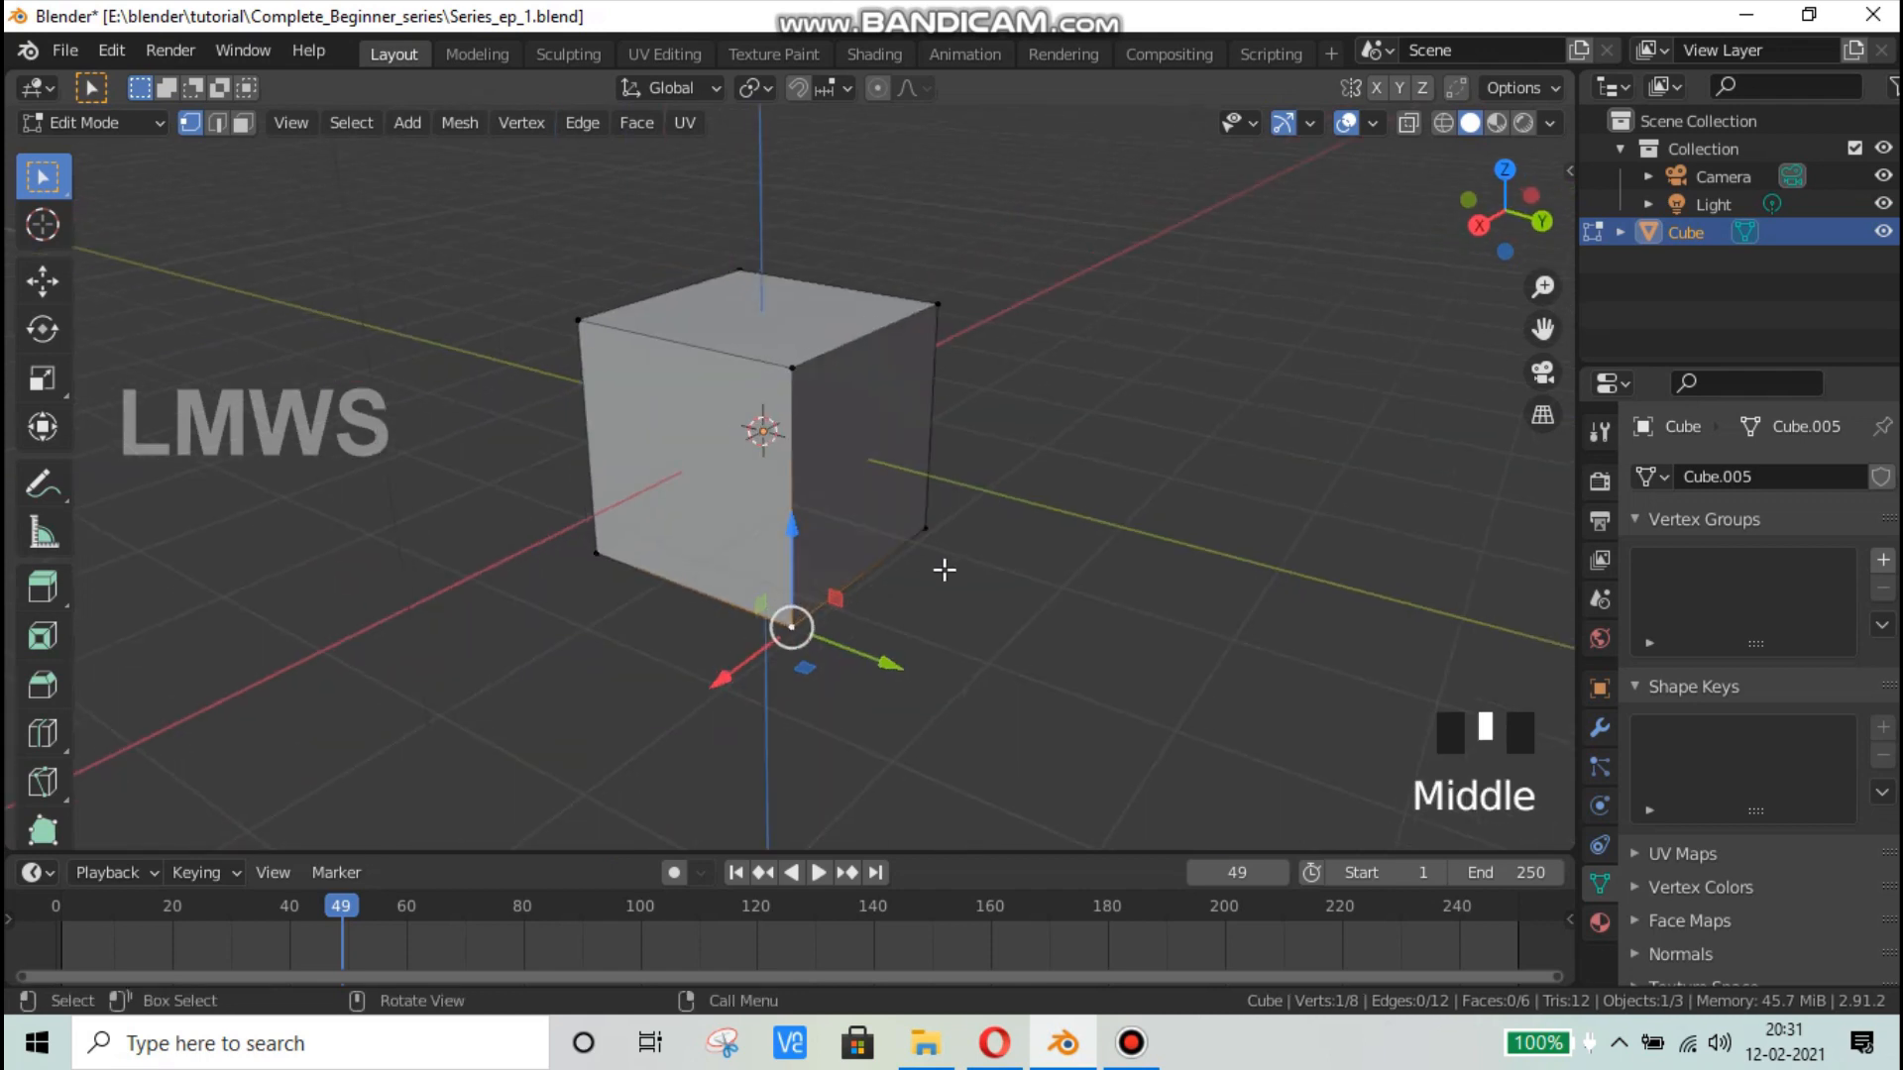
click(1145, 783)
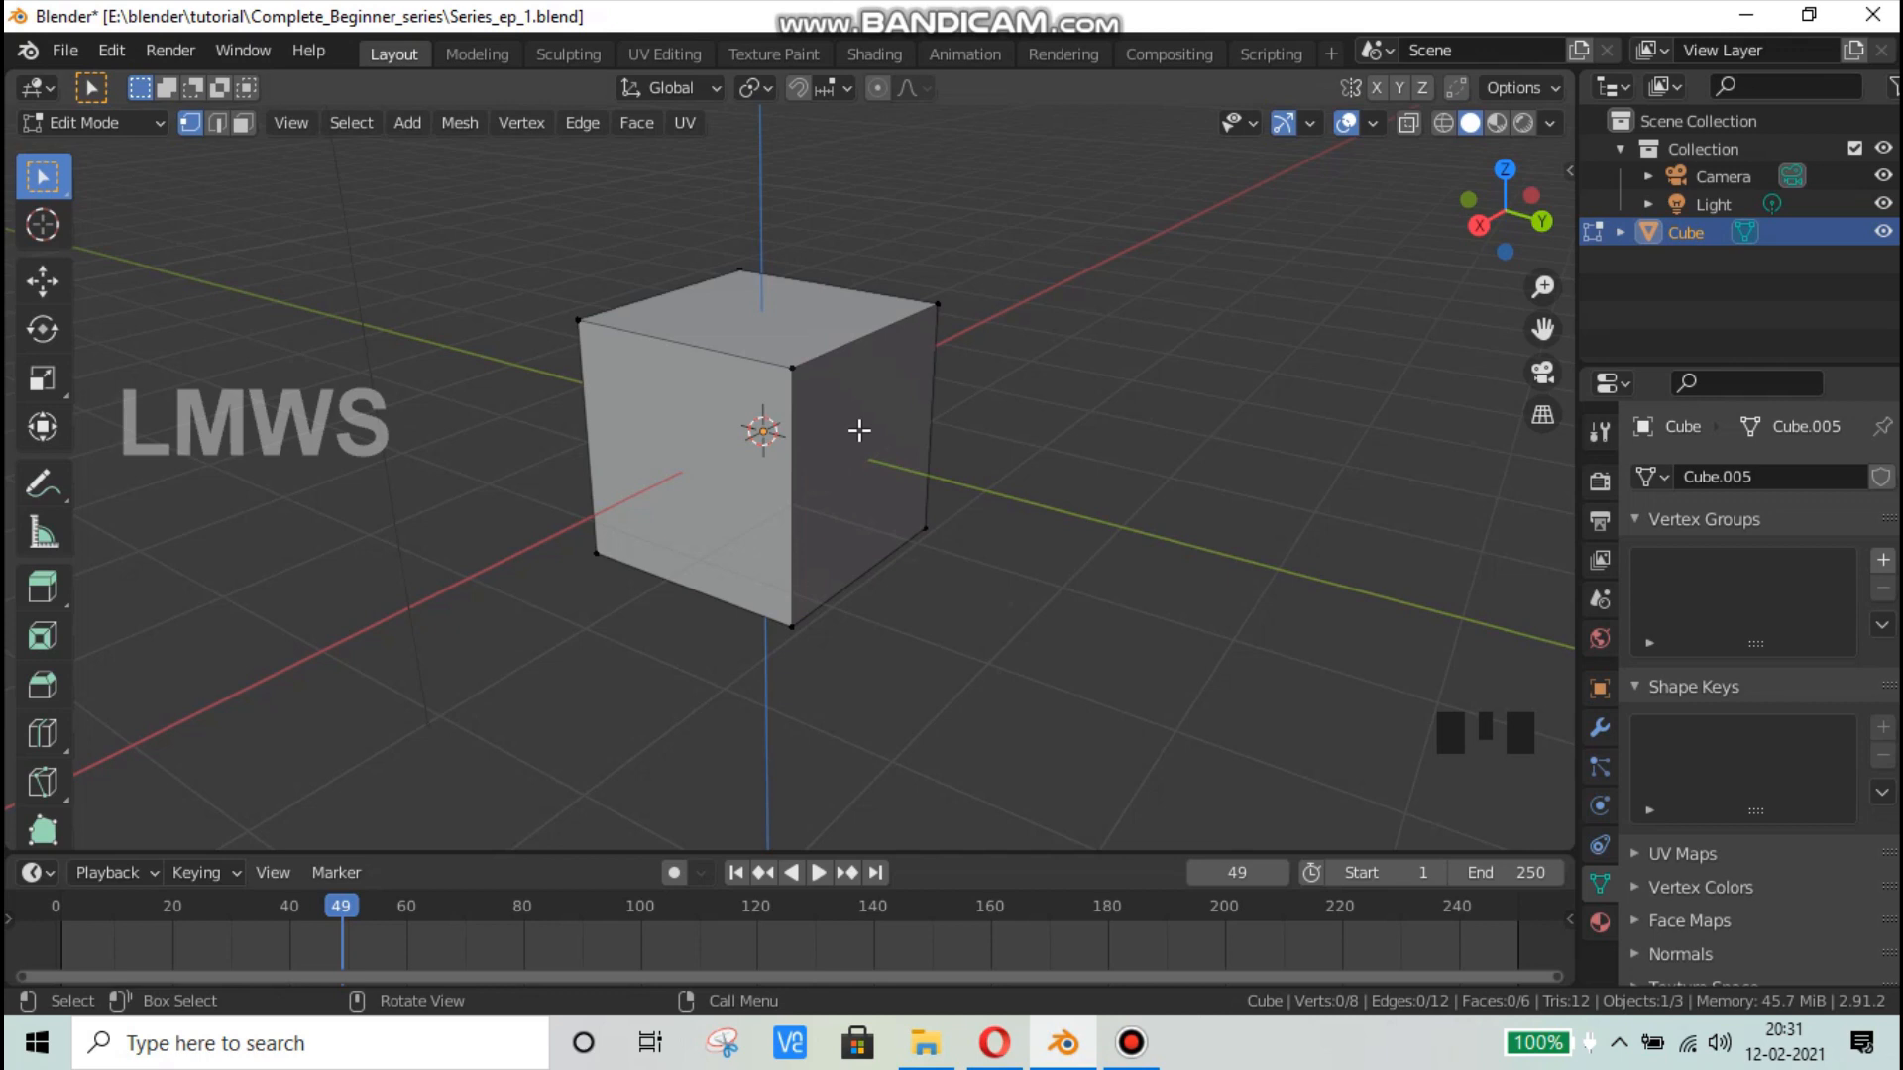
key(a)
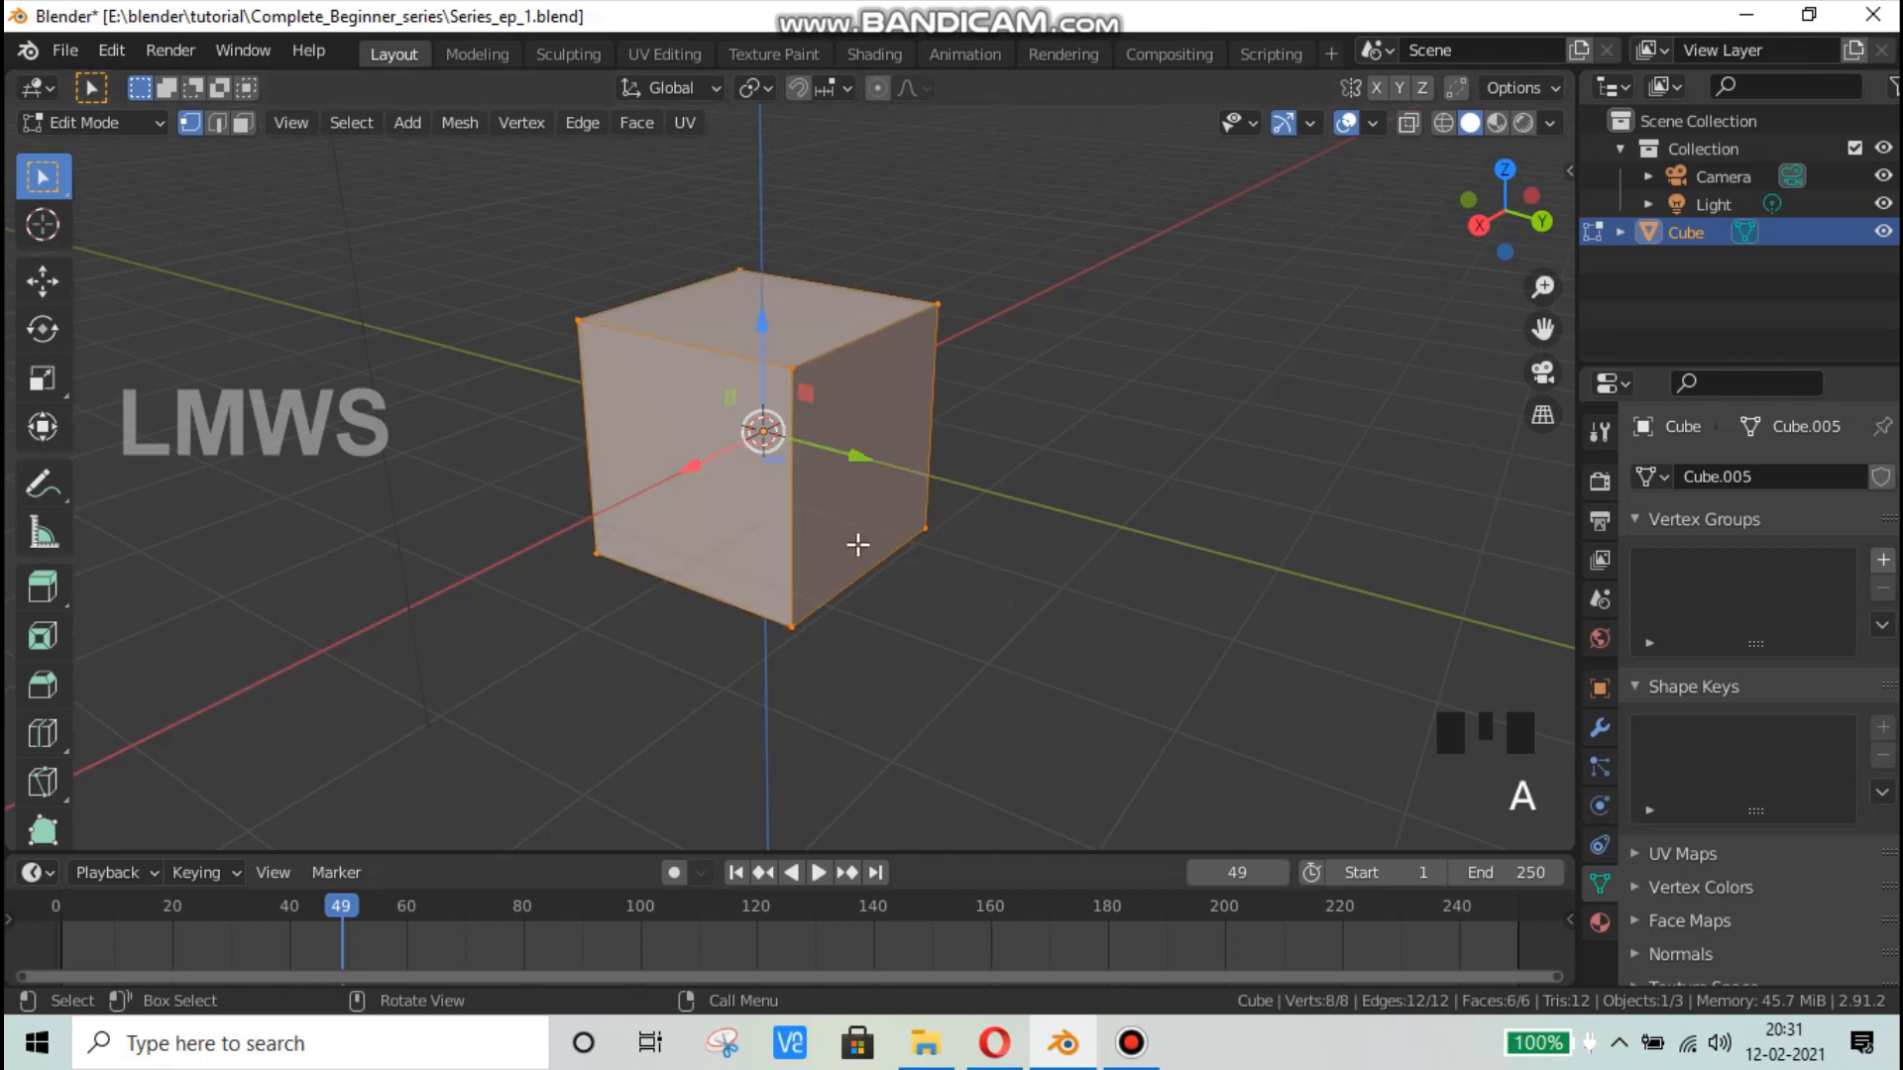
Step: Switch back to edge selection and select individual edges around the cube from several sides, ending on a bottom edge
middle_drag(658, 486, 614, 465)
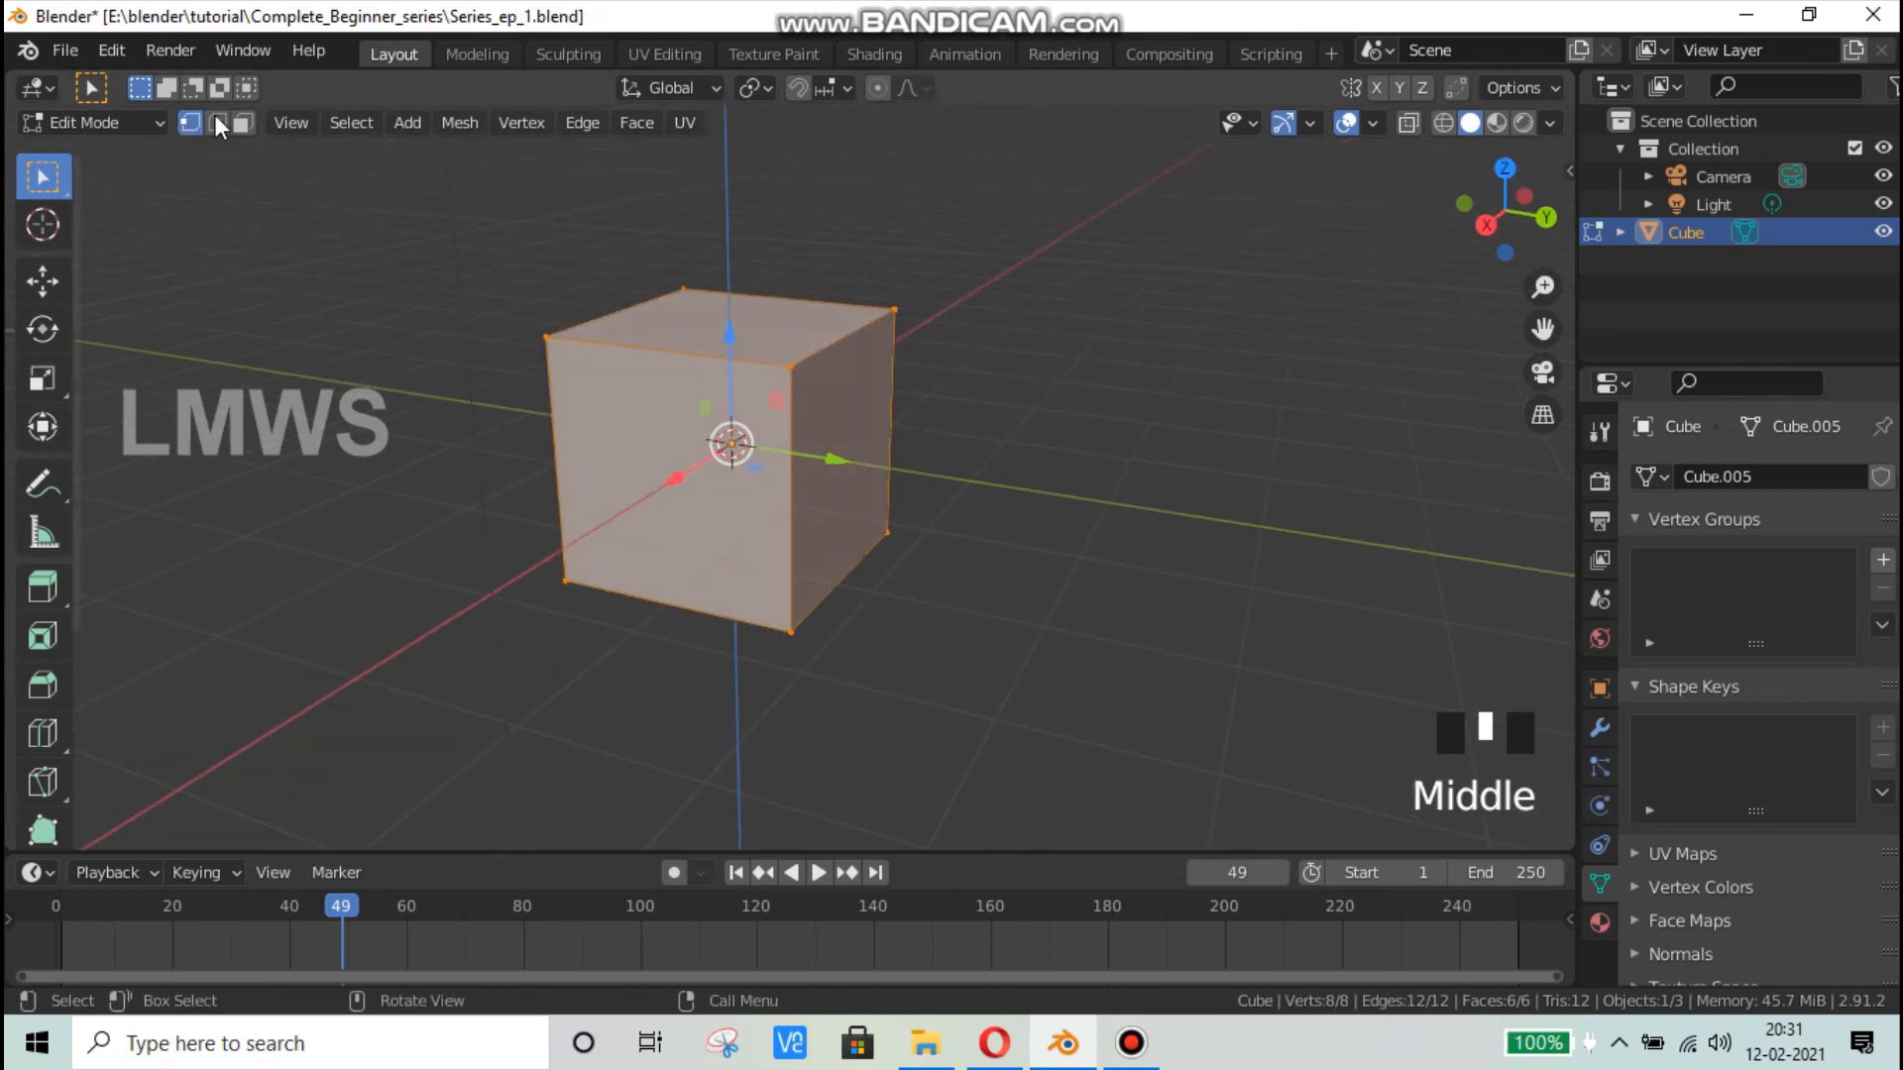
click(217, 122)
click(297, 500)
click(619, 303)
click(746, 305)
click(809, 342)
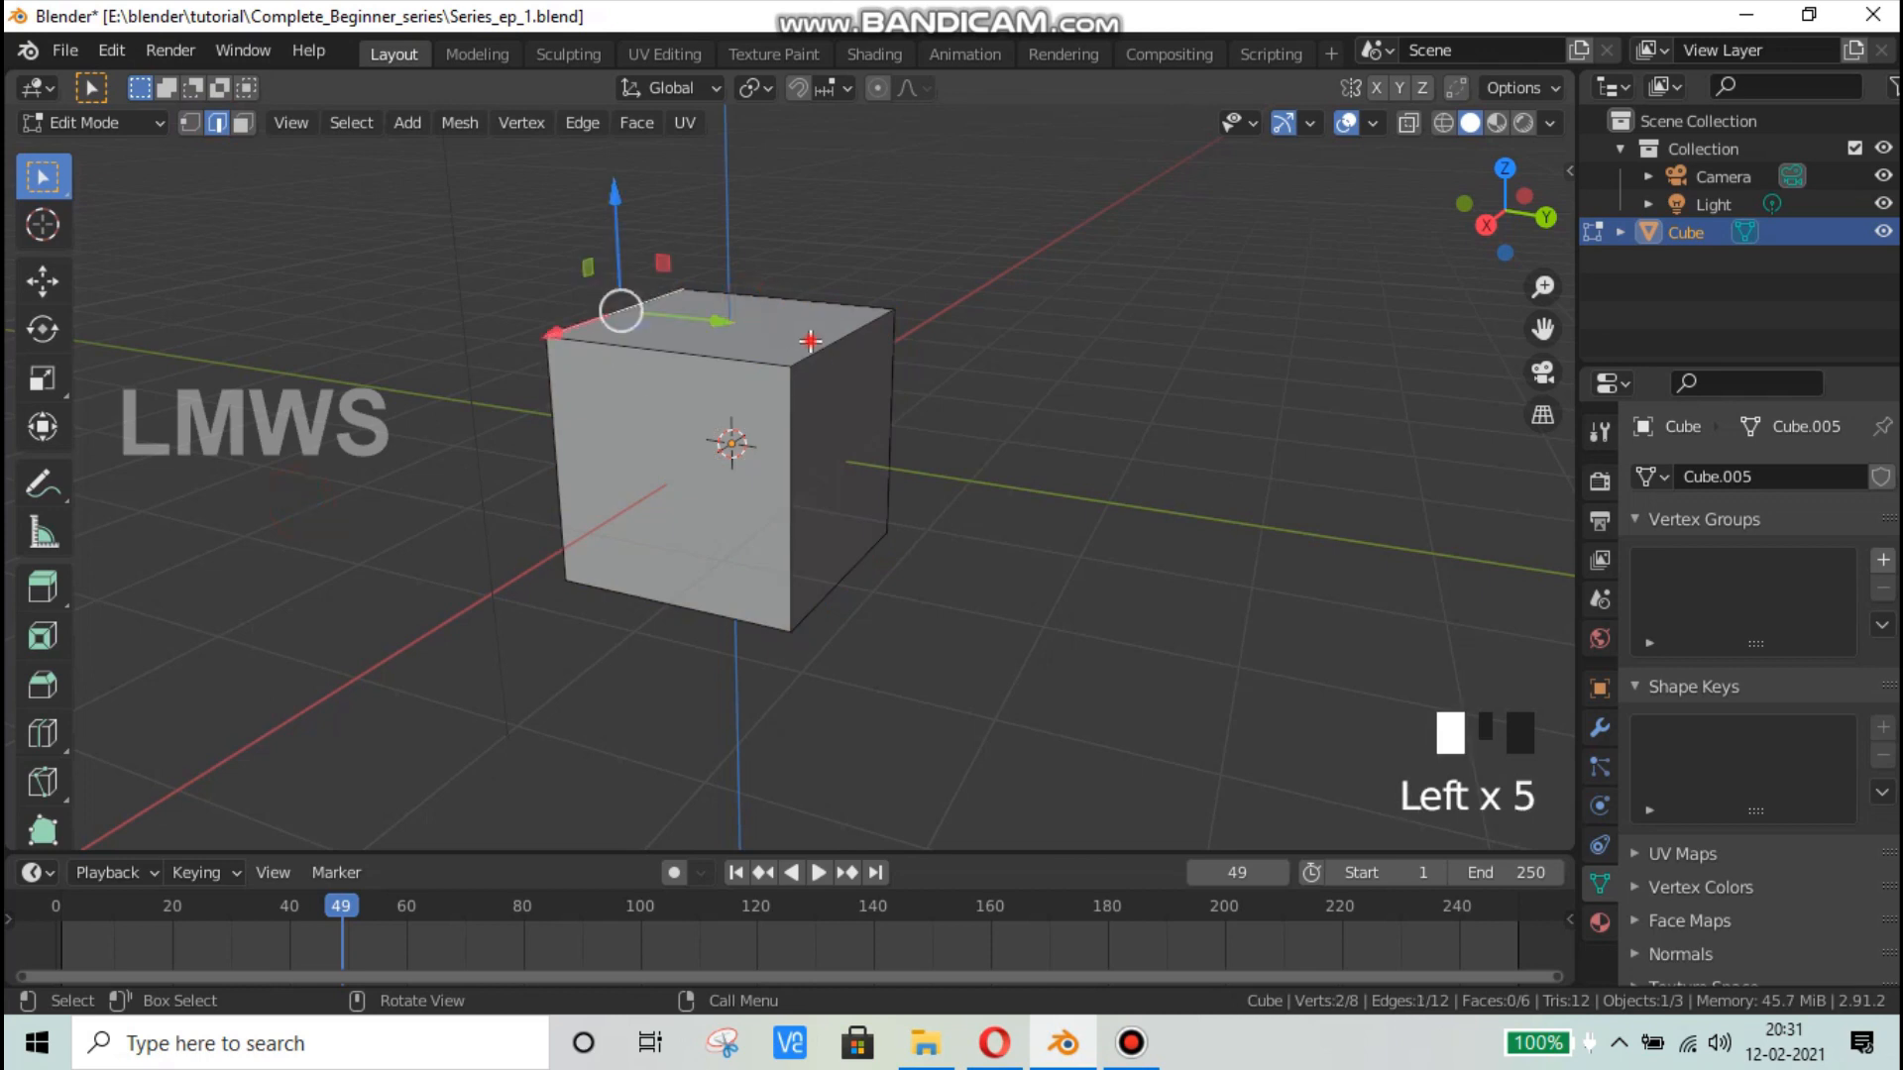
click(730, 360)
click(672, 585)
click(862, 594)
mouse_move(778, 629)
middle_down()
mouse_move(585, 569)
mouse_move(429, 569)
mouse_move(446, 566)
middle_up()
click(1115, 684)
middle_drag(1292, 722, 842, 579)
click(811, 701)
scroll(833, 684, down, 3)
scroll(882, 573, up, 1)
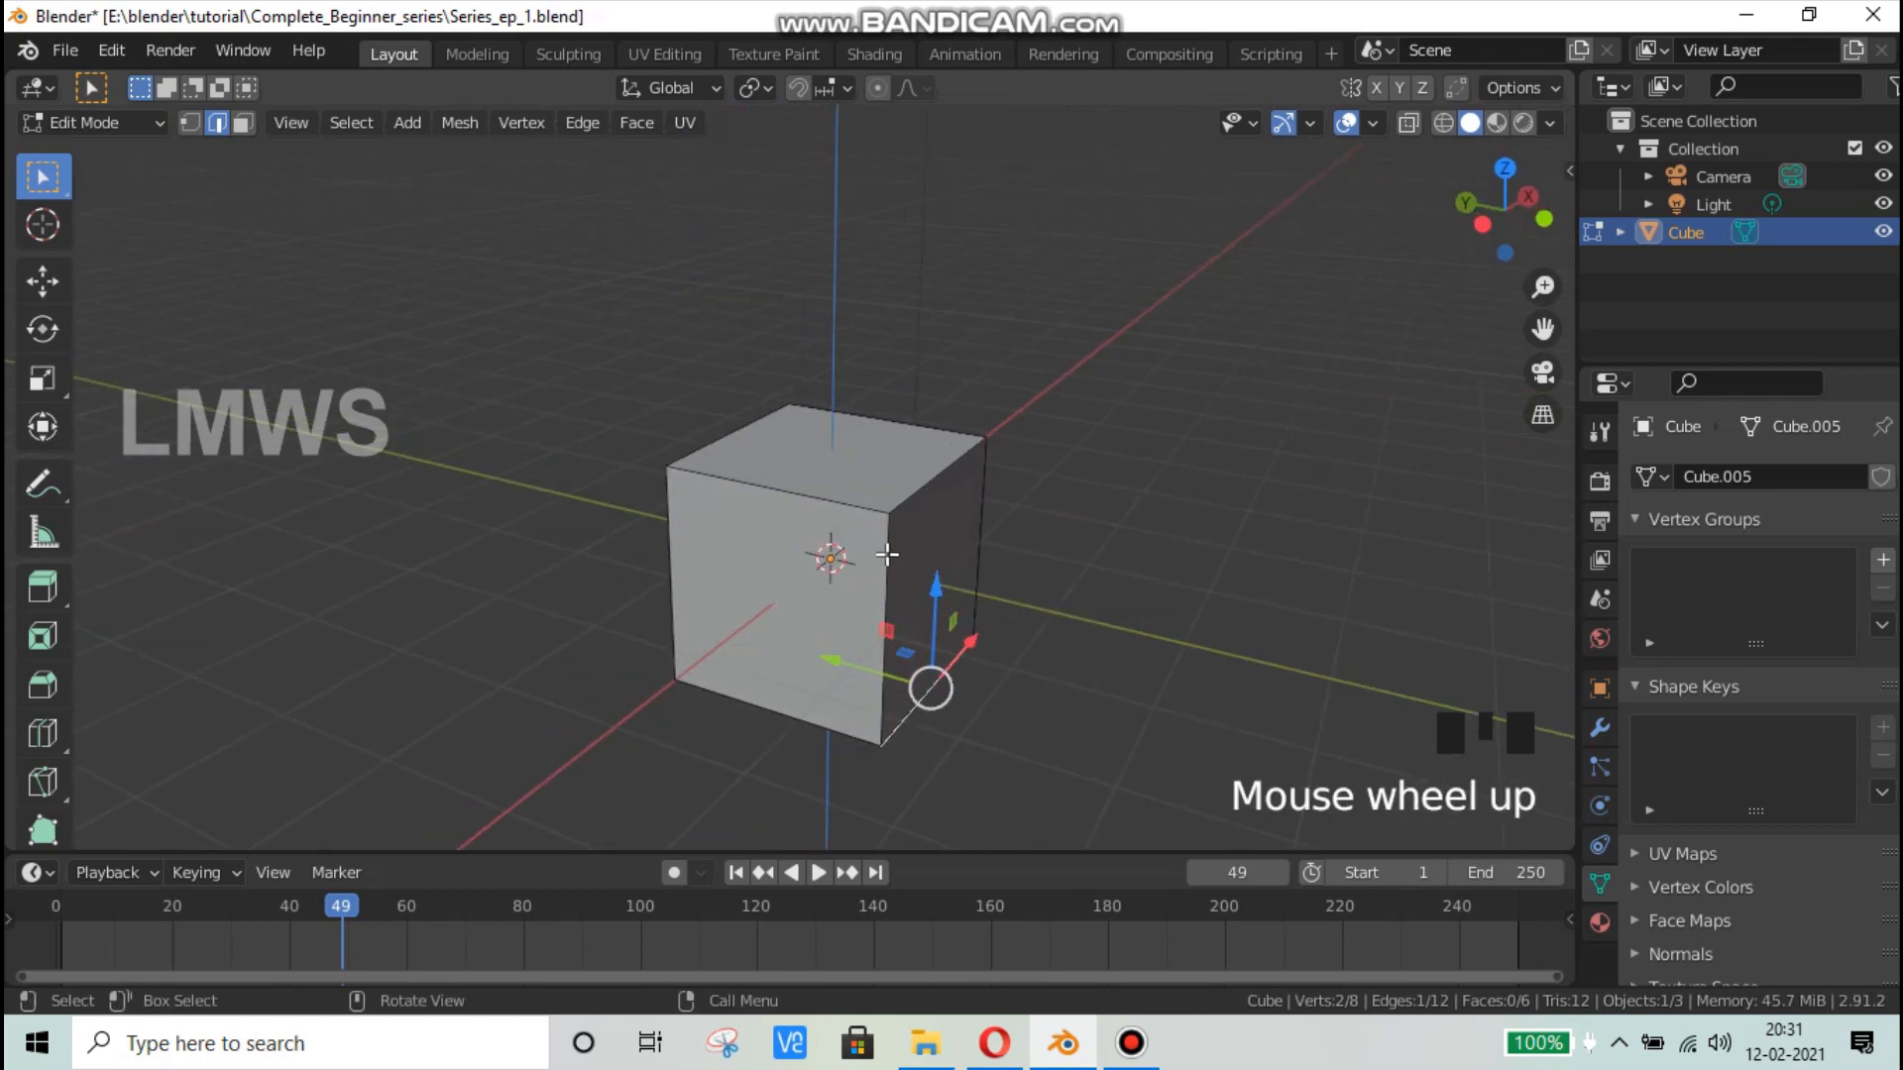
Step: Select the cube's vertical edges one at a time, working around to the far side of the mesh
click(887, 555)
click(680, 550)
click(978, 507)
middle_drag(1143, 520, 743, 467)
click(787, 489)
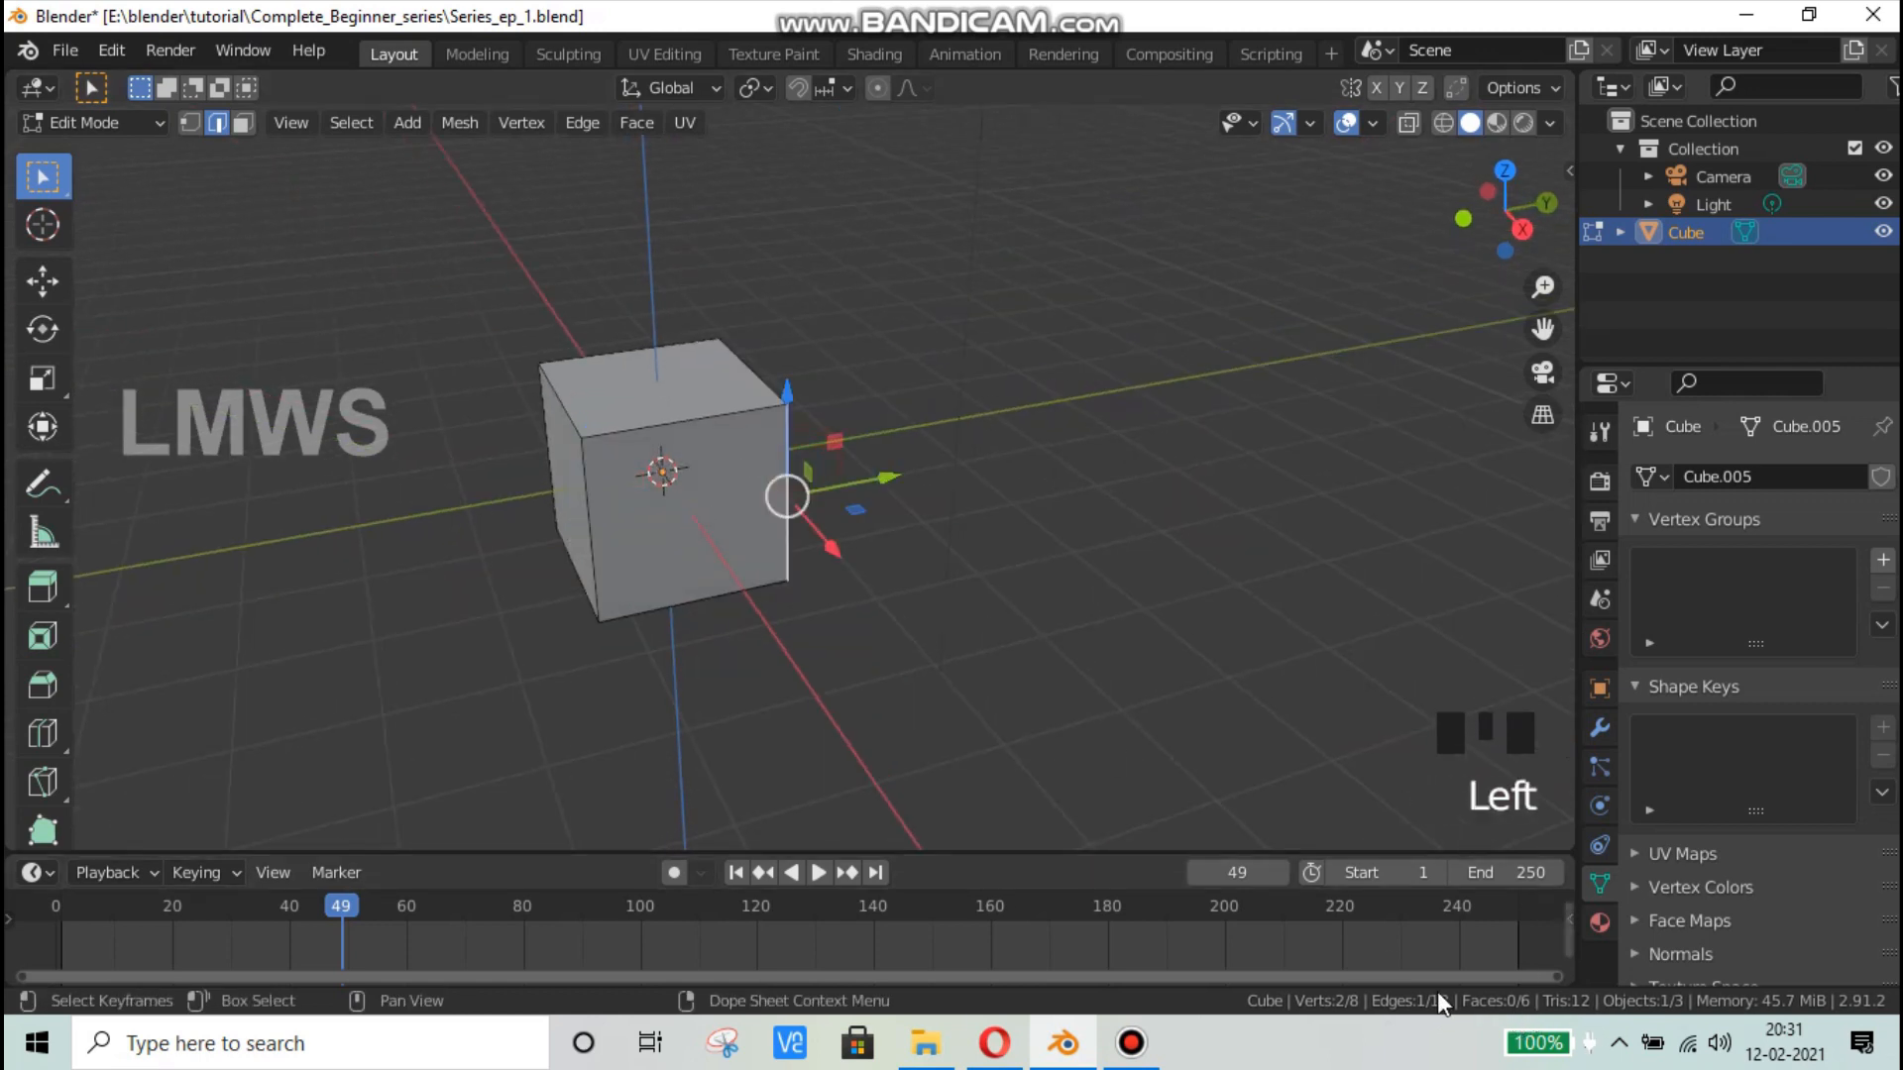
scroll(707, 573, up, 3)
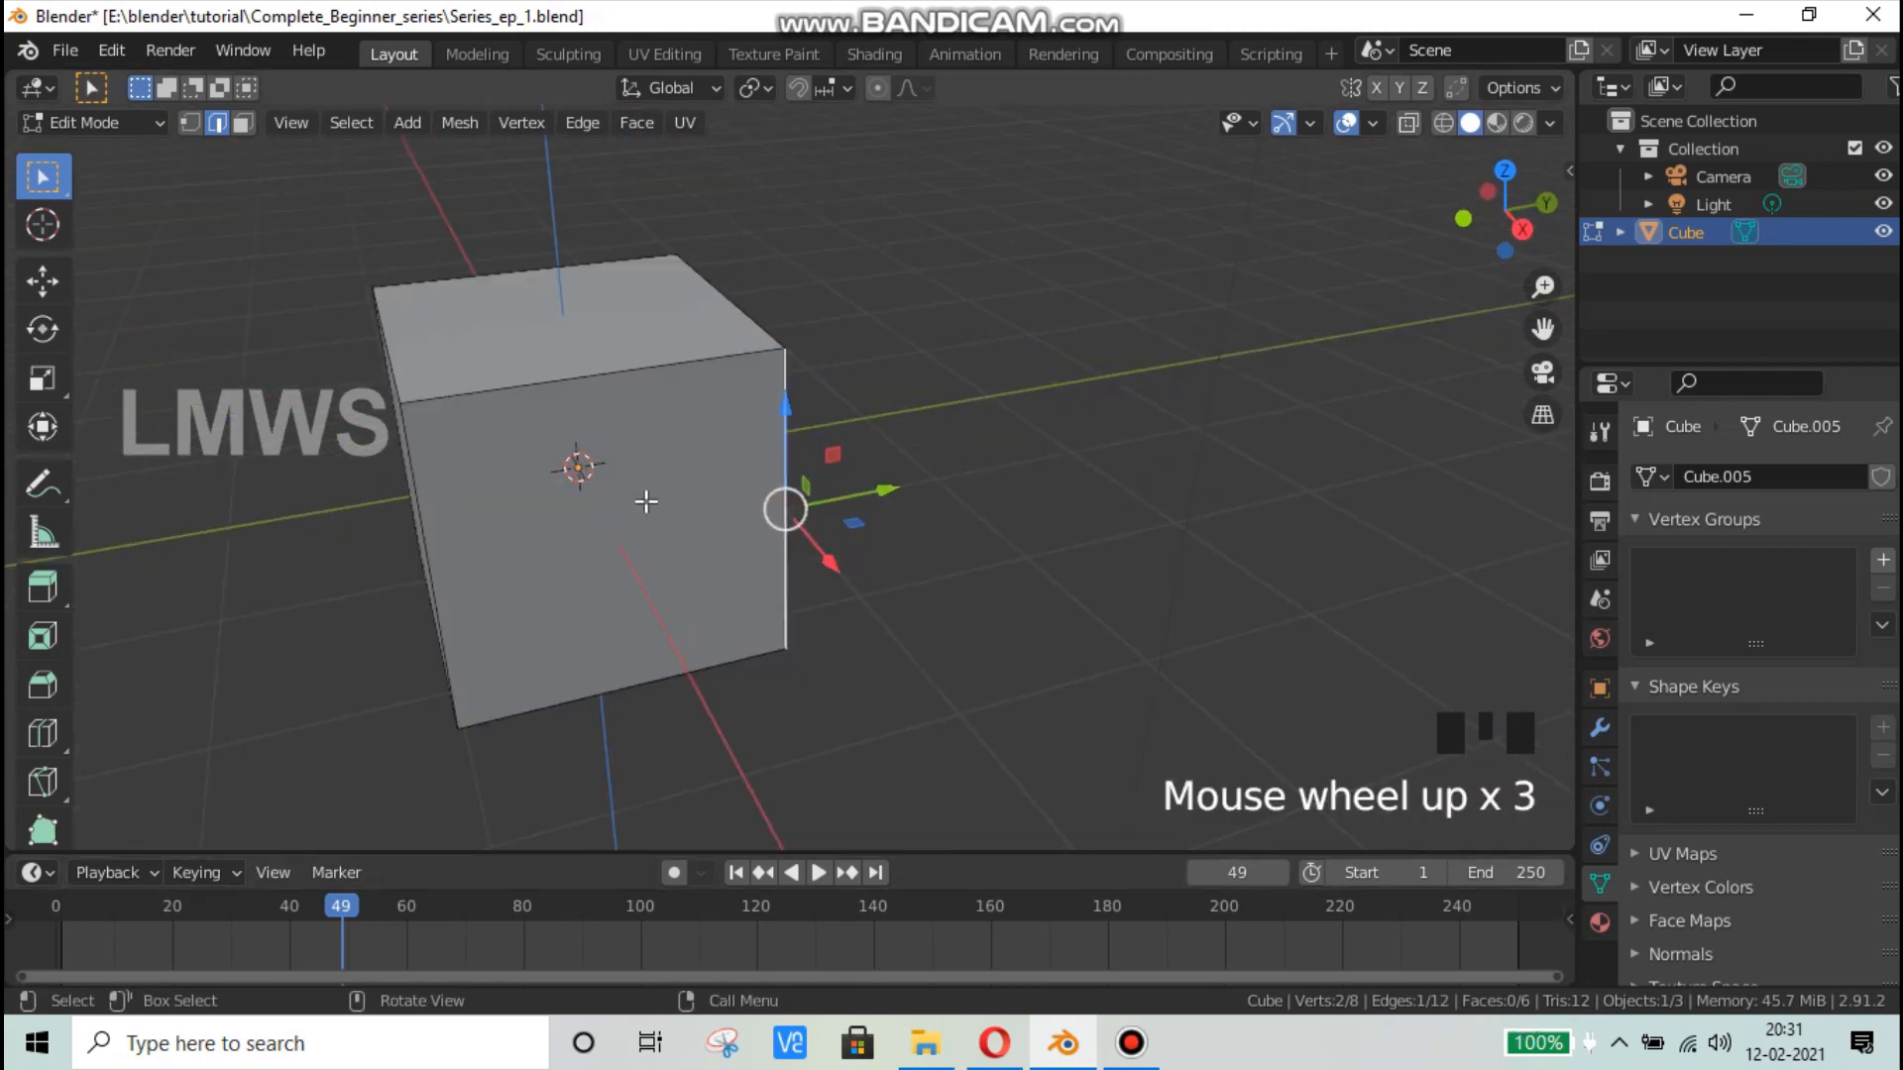
middle_drag(620, 477, 788, 476)
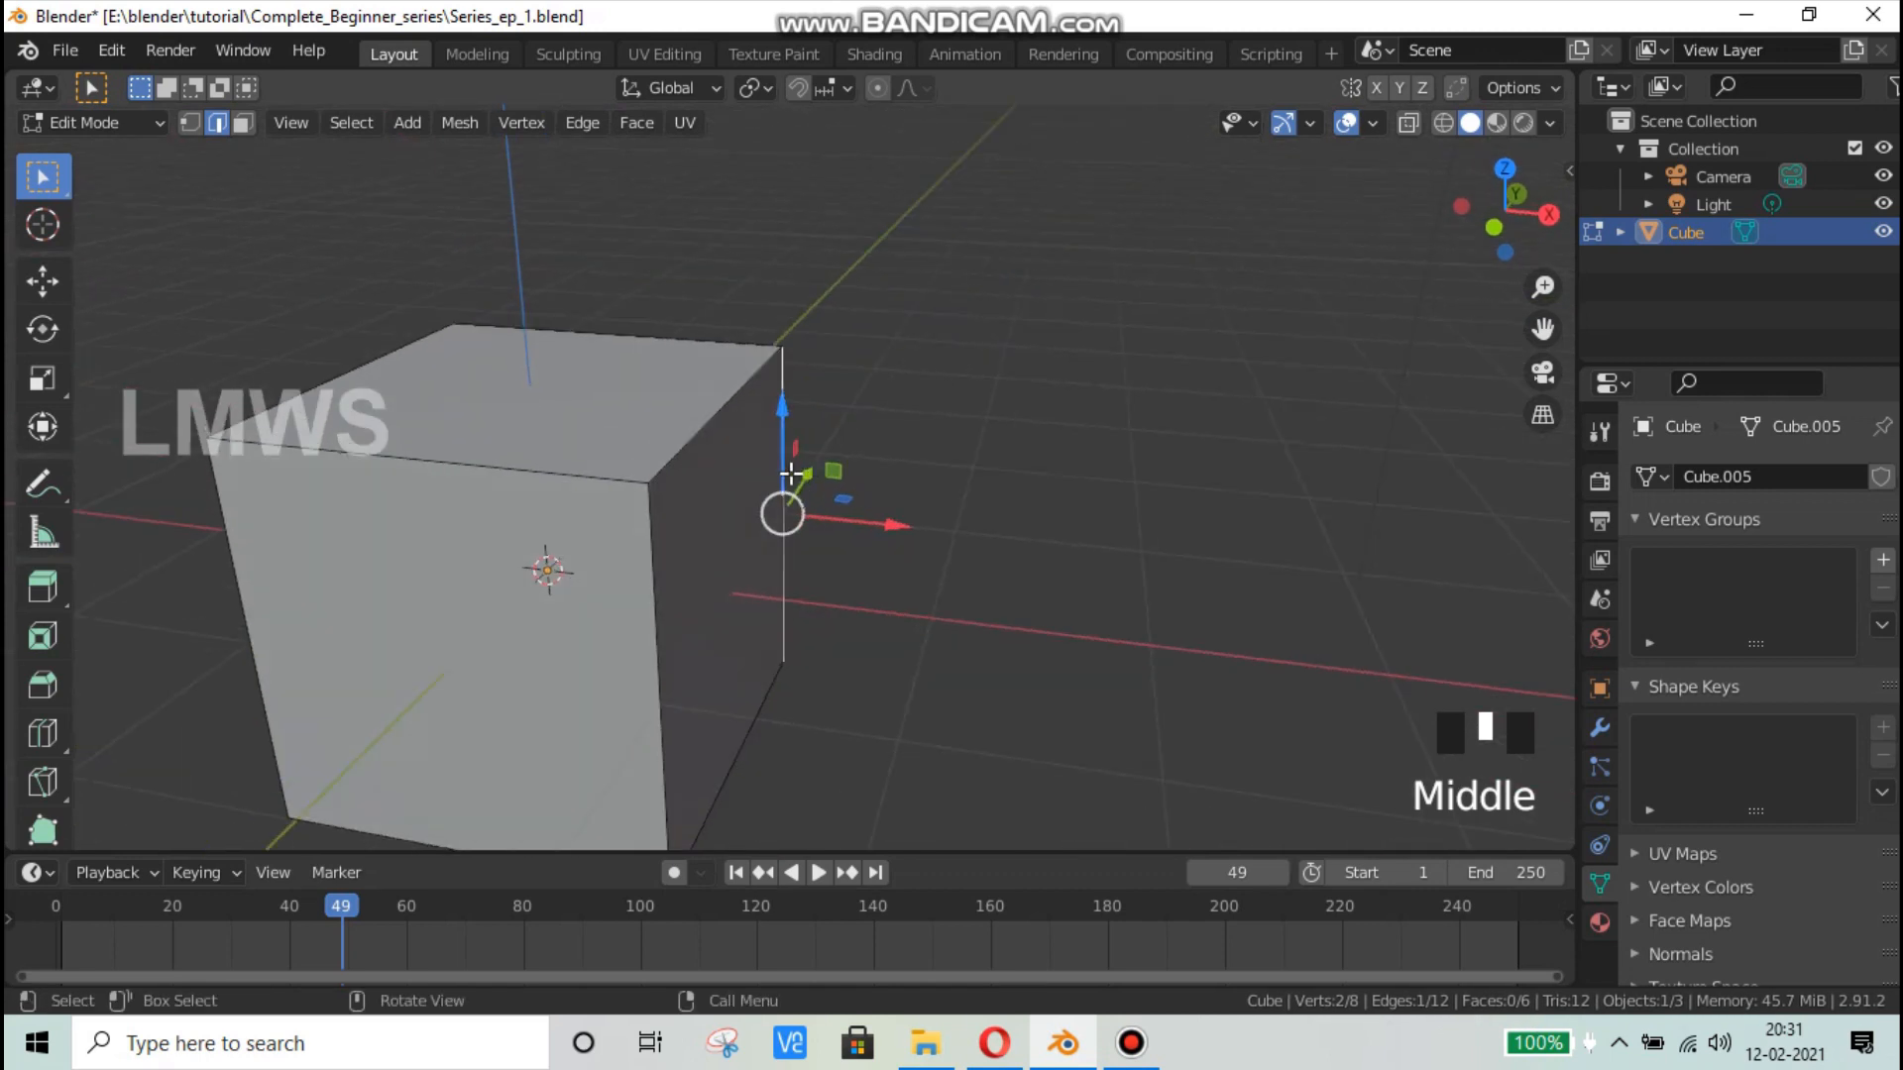
scroll(722, 485, down, 2)
scroll(748, 507, down, 2)
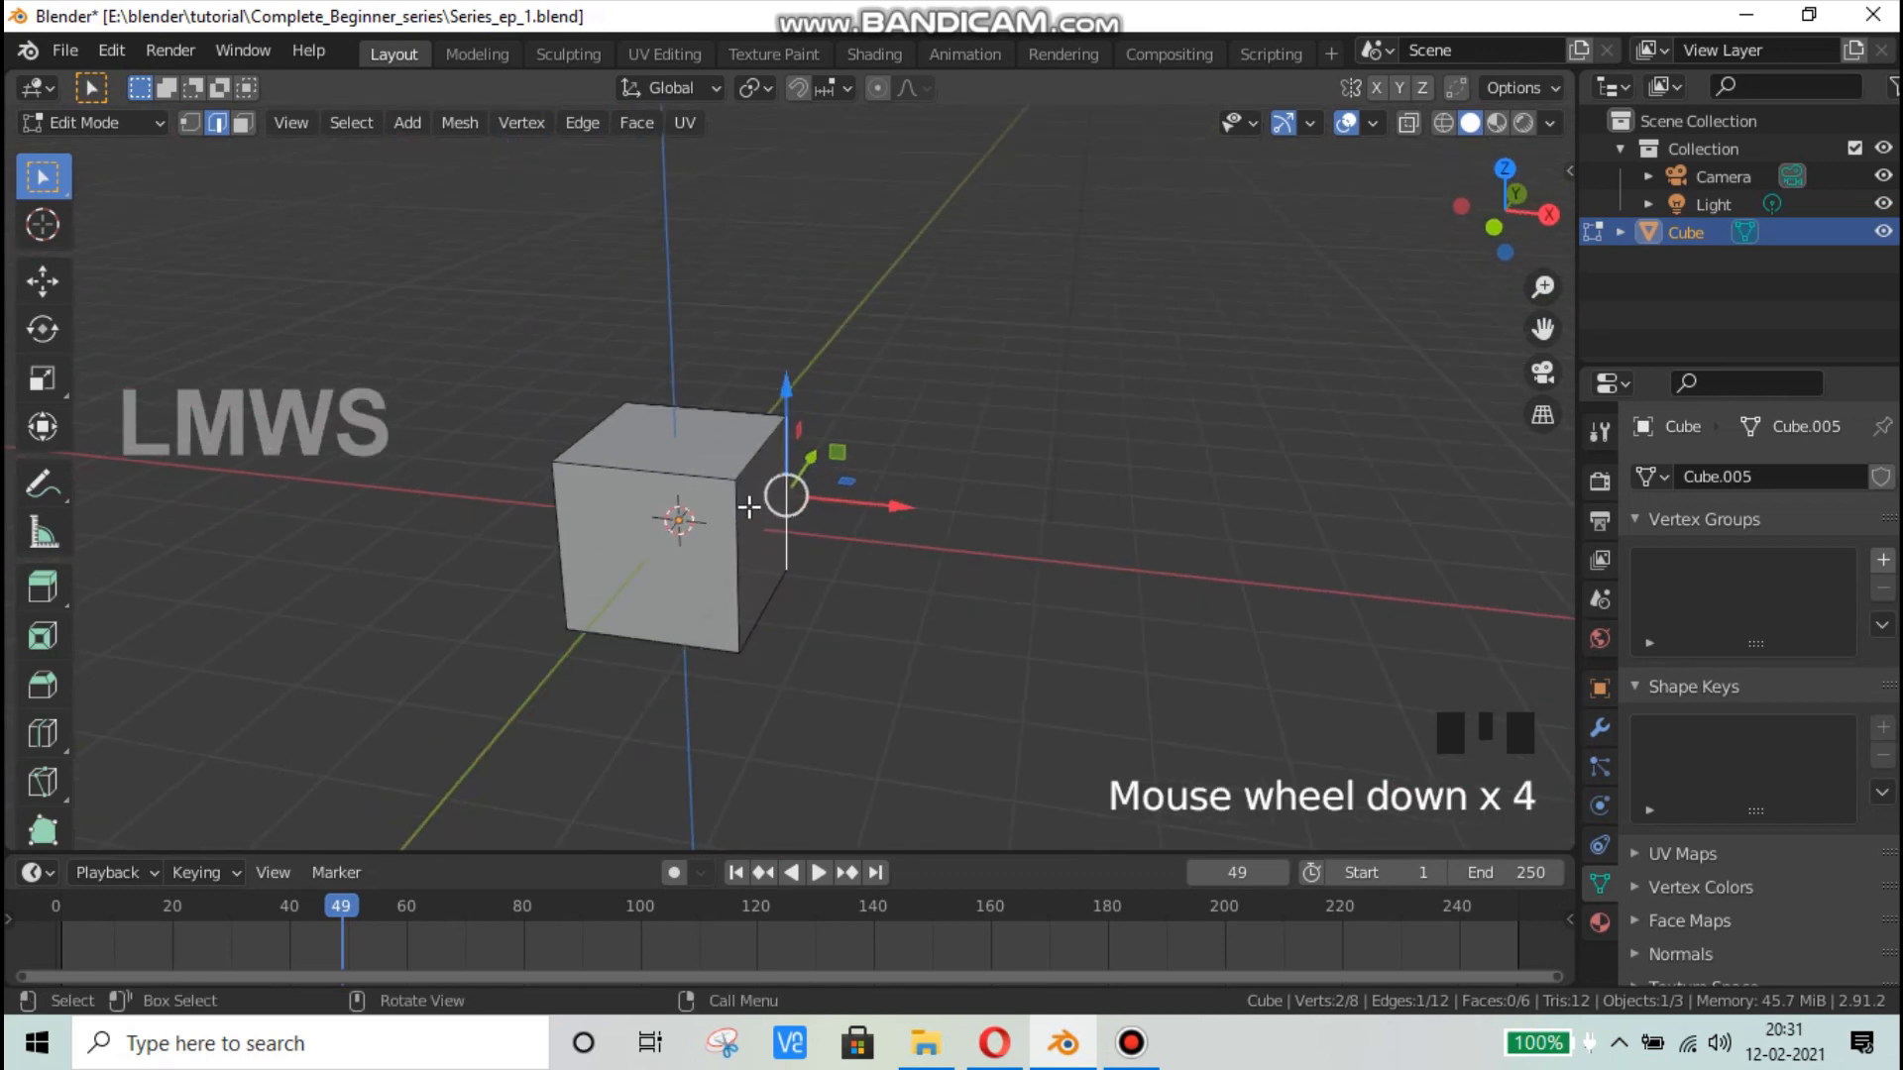
Step: Switch to the right orthographic view and select the cube's entire mesh
key(KP_3)
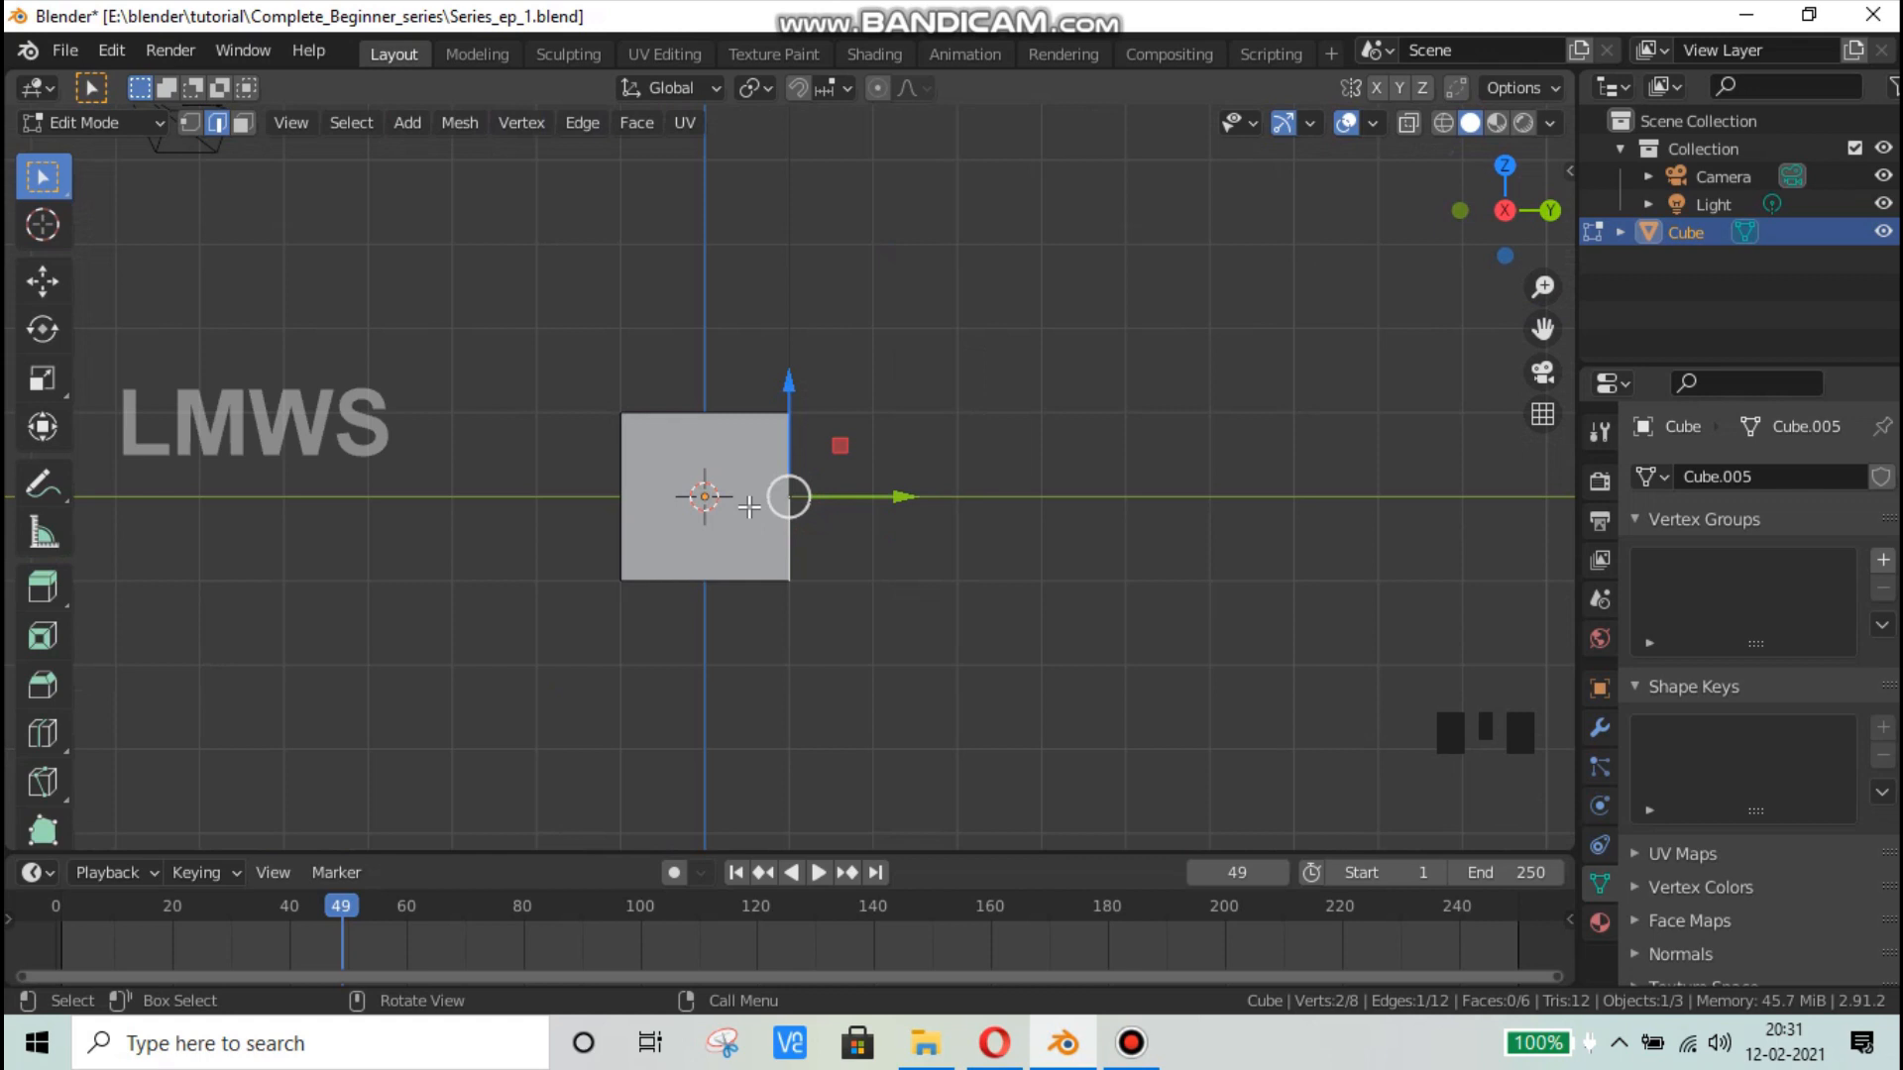
scroll(748, 506, up, 3)
key(a)
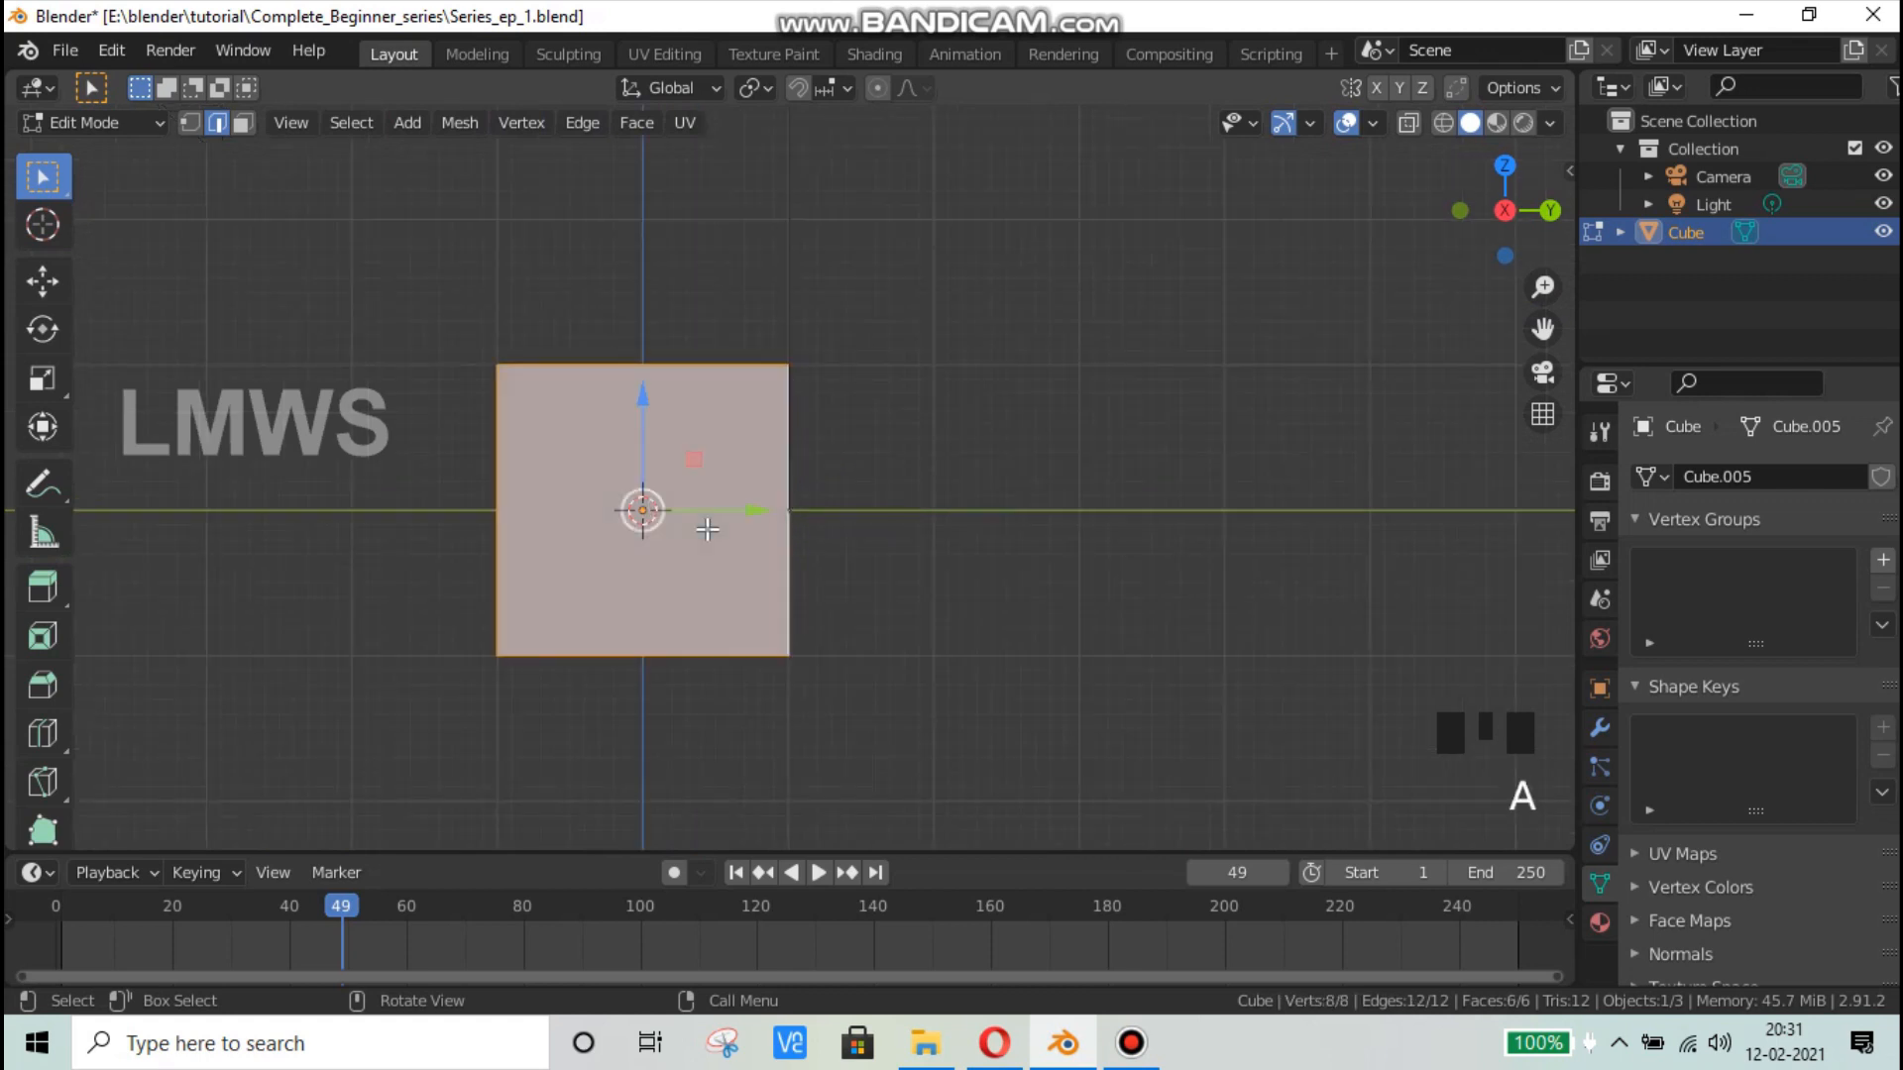
scroll(706, 530, up, 1)
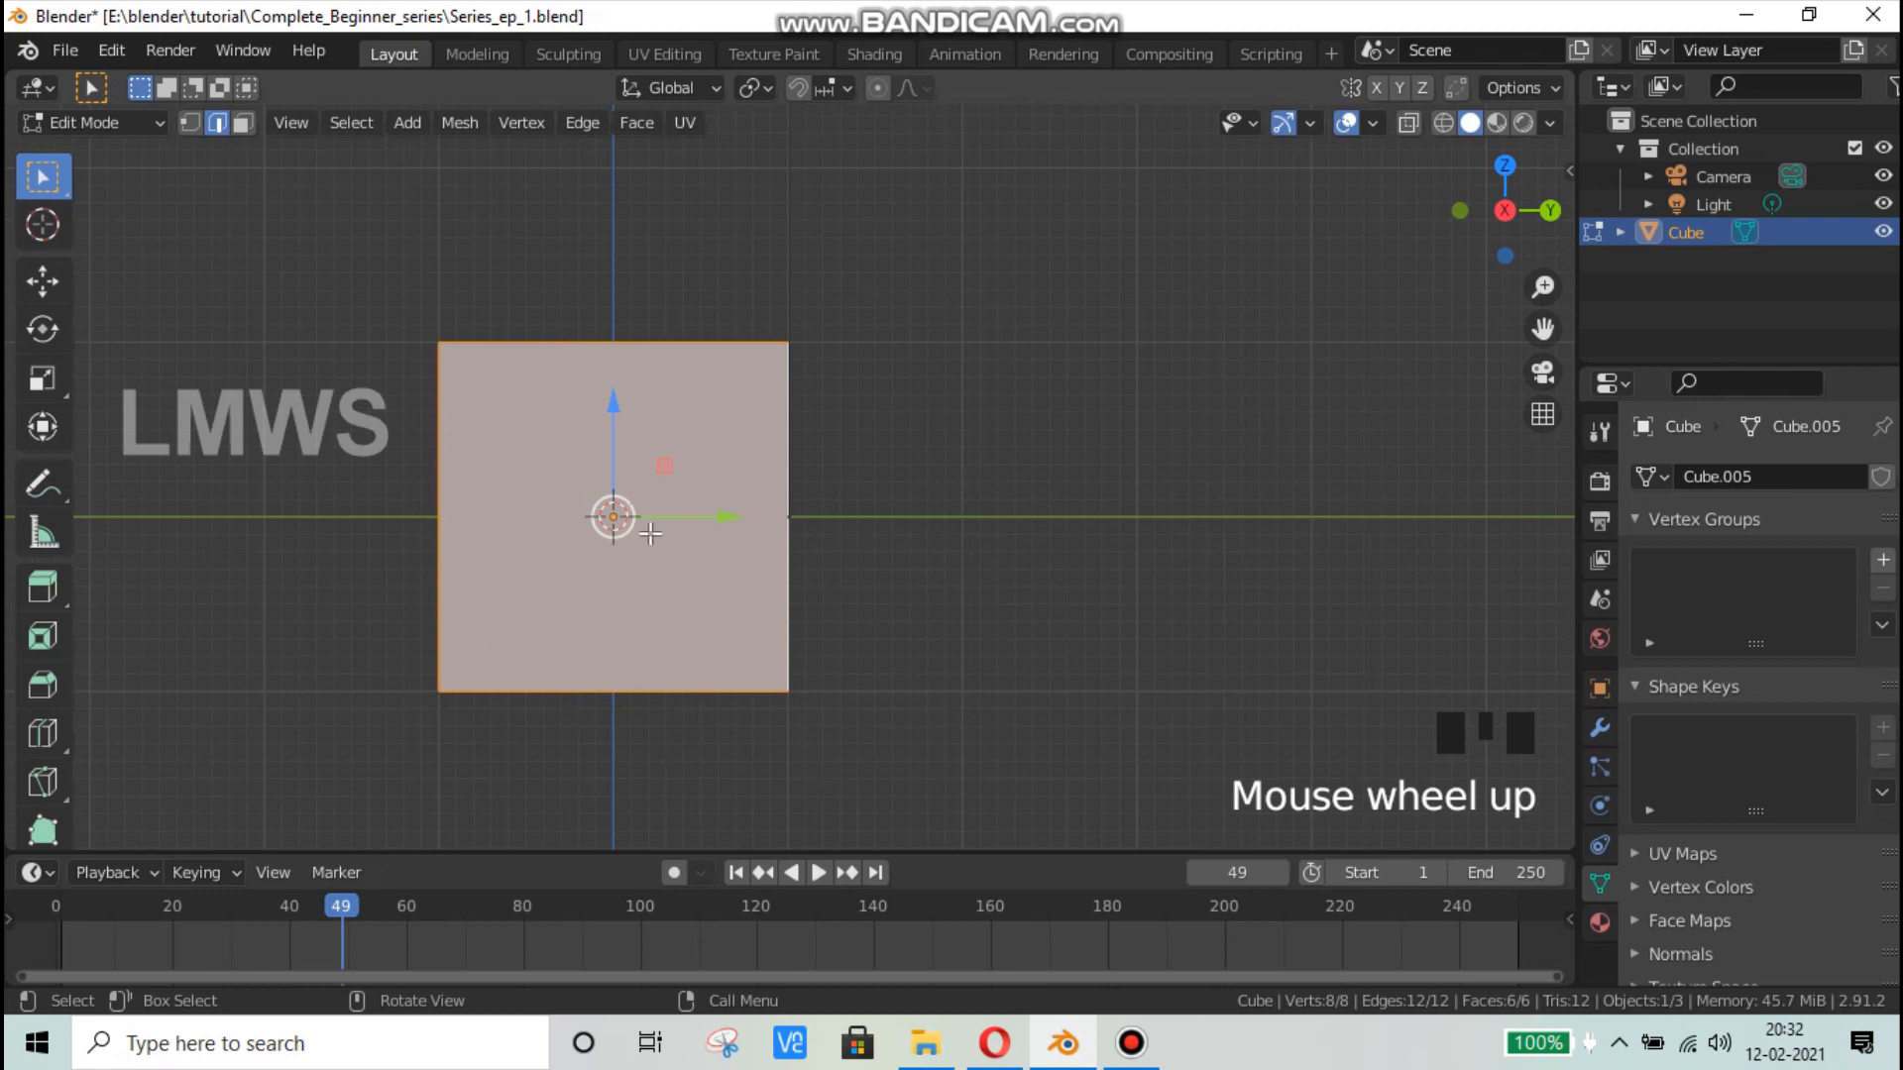
Step: Return to Object Mode and try rotating the cube about the global X, Y and Z axes in turn
middle_drag(781, 582, 964, 568)
key(Tab)
scroll(1108, 502, up, 2)
key(r)
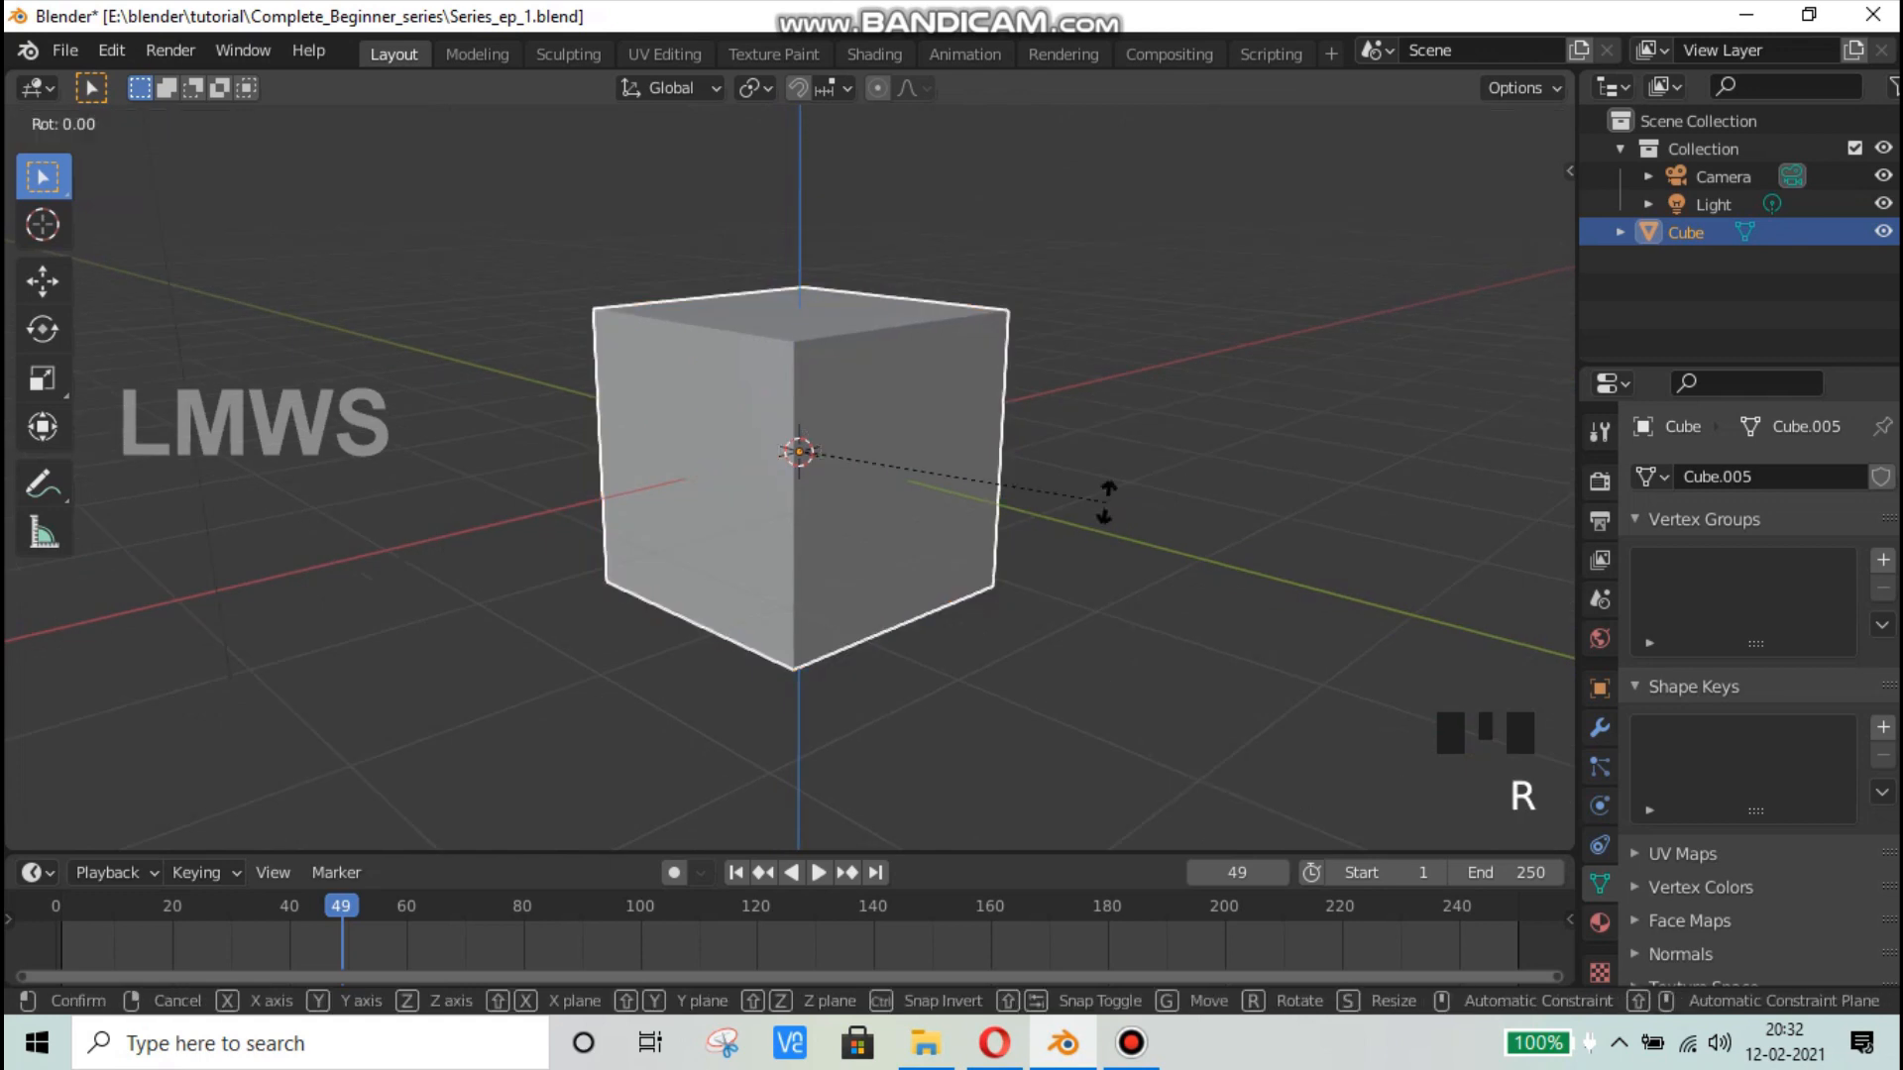
key(x)
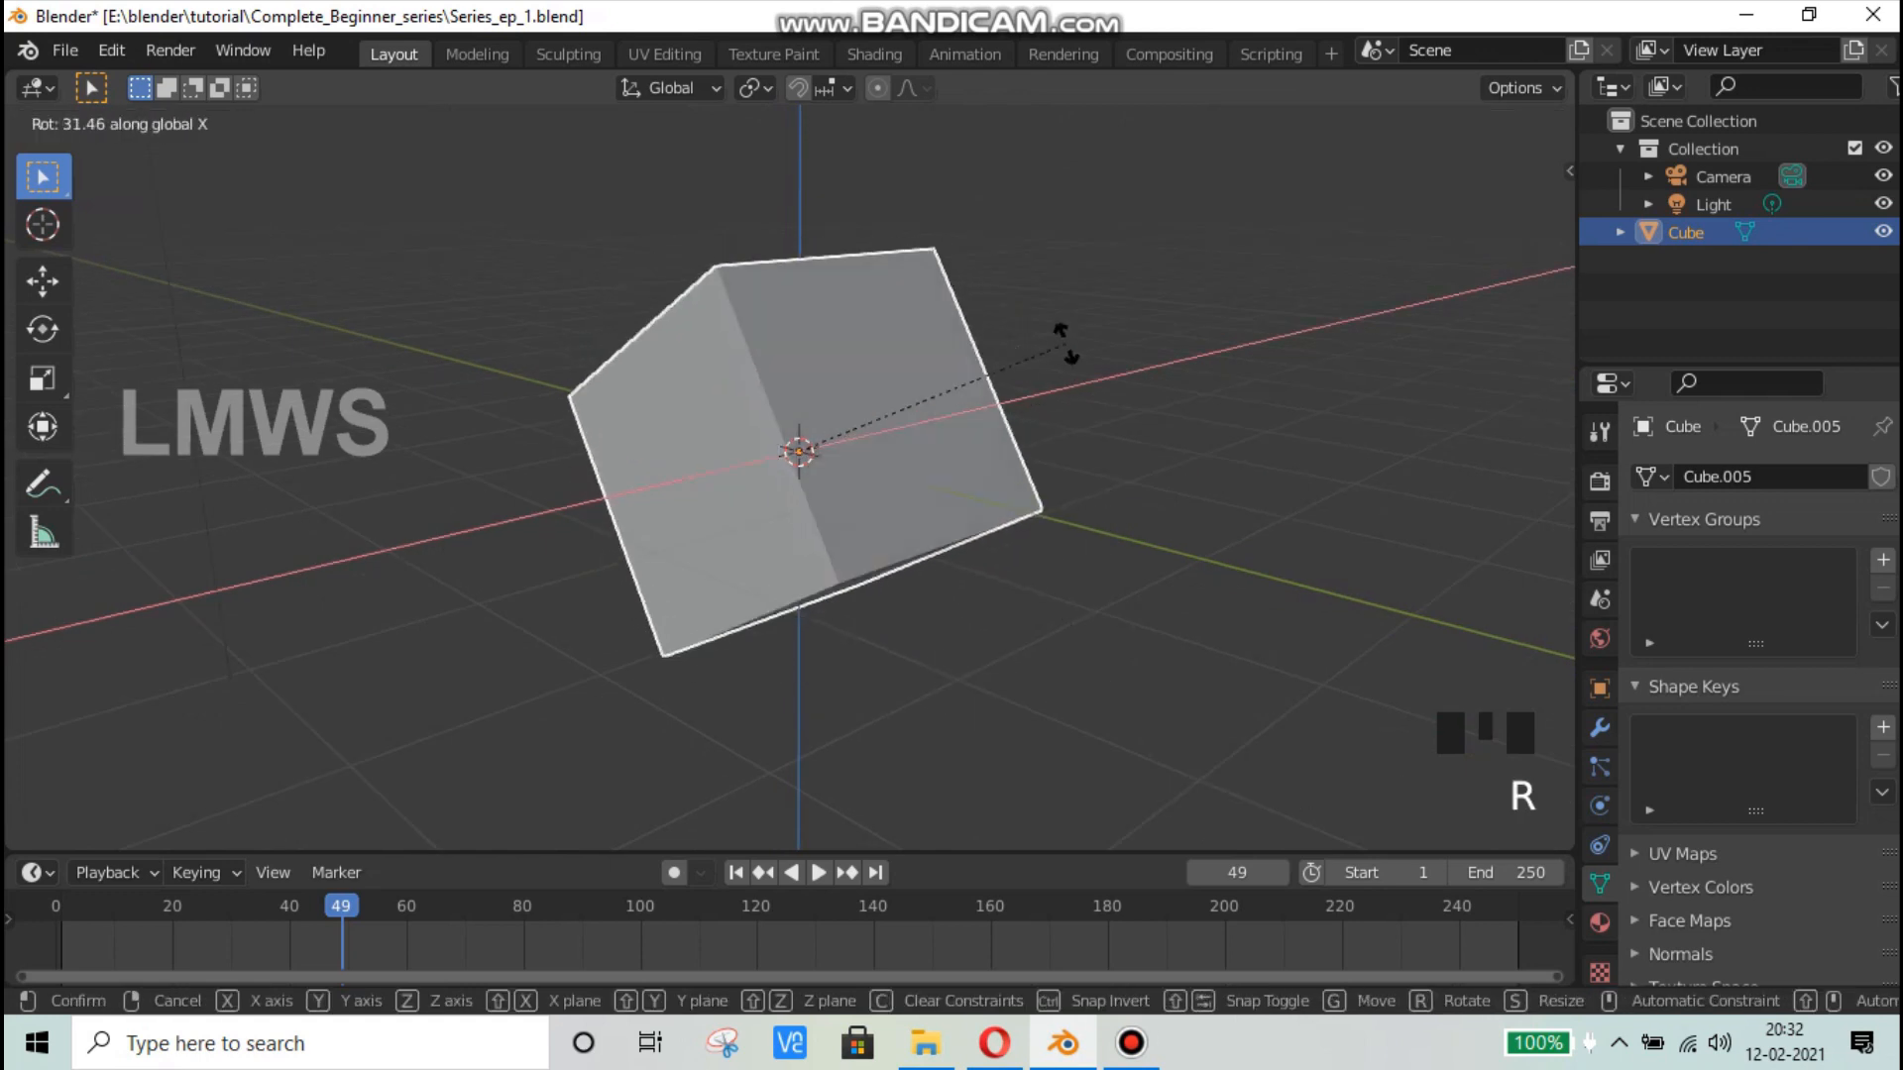
key(Escape)
key(r)
key(y)
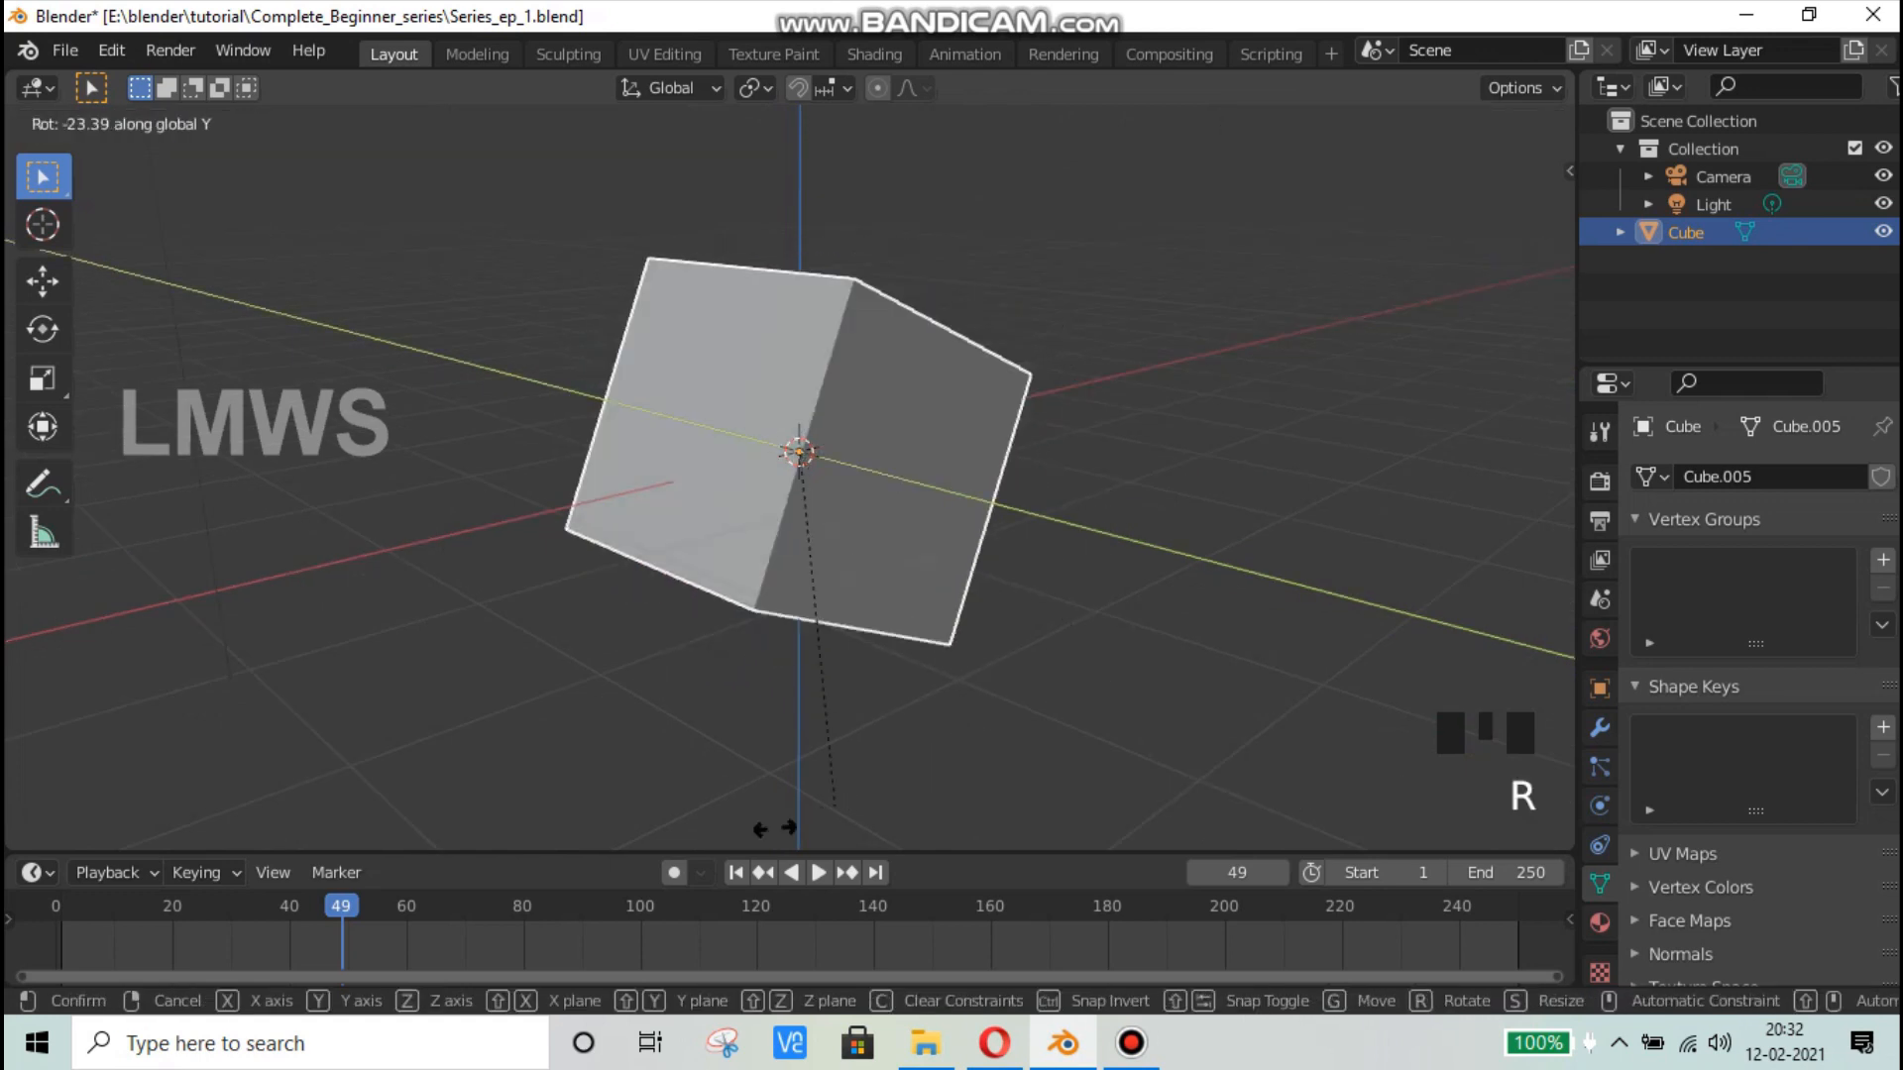
key(Escape)
key(r)
key(z)
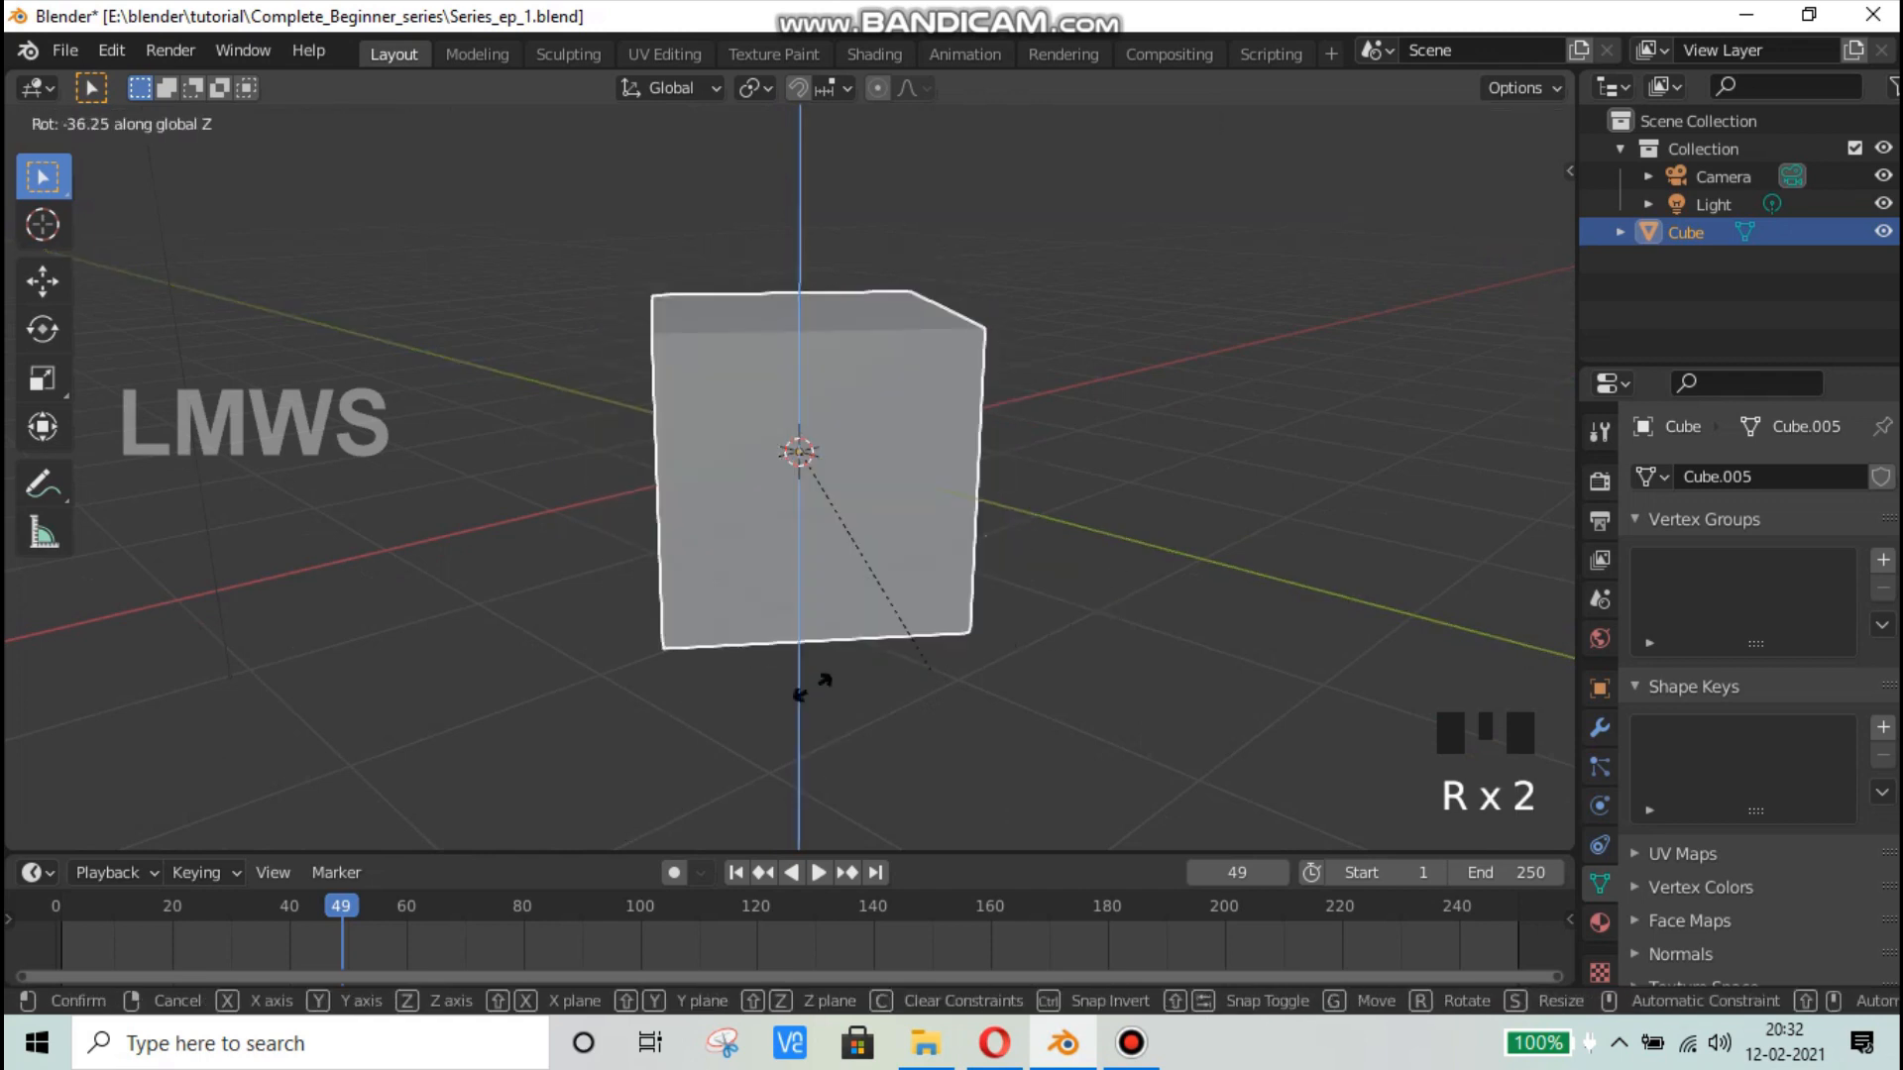
key(Escape)
Step: In the right orthographic view, enter Edit Mode and move the whole mesh up about 1 m along Z, placing its base at the origin point
key(KP_3)
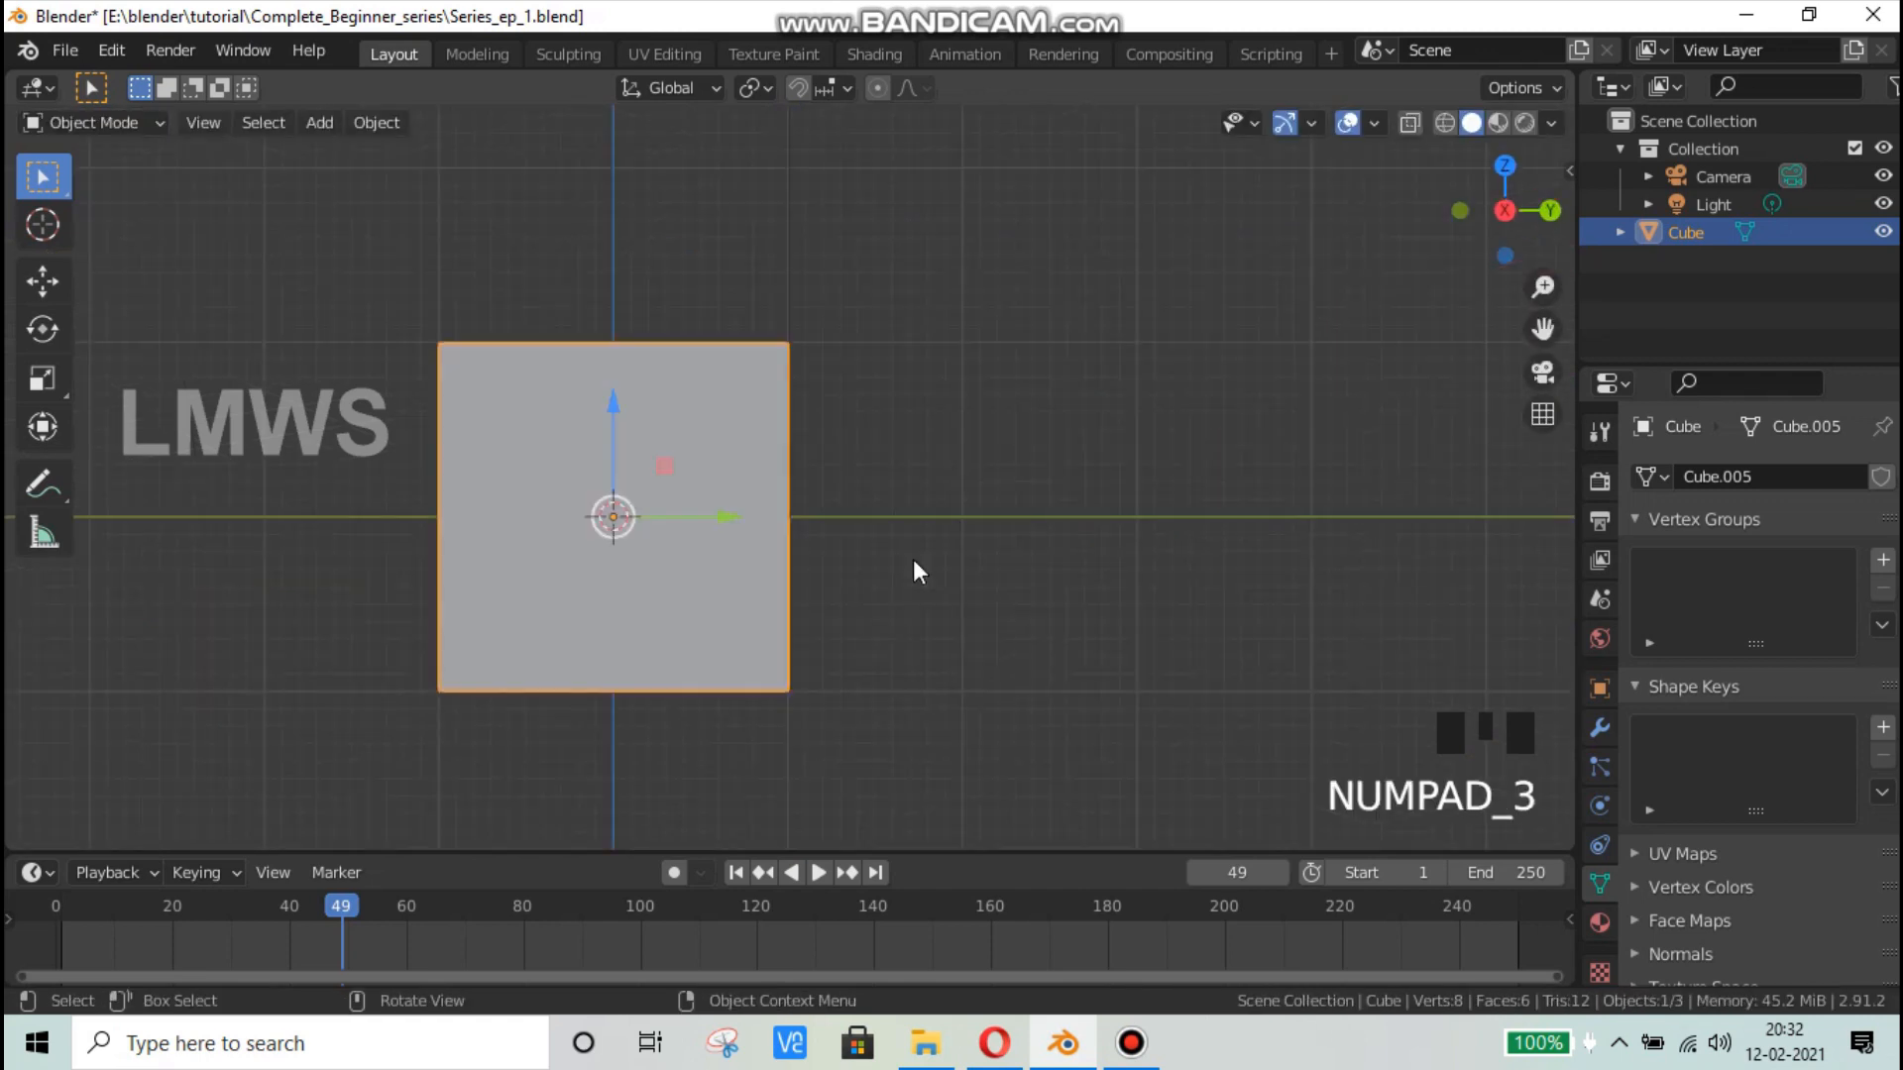
middle_drag(919, 565, 754, 781)
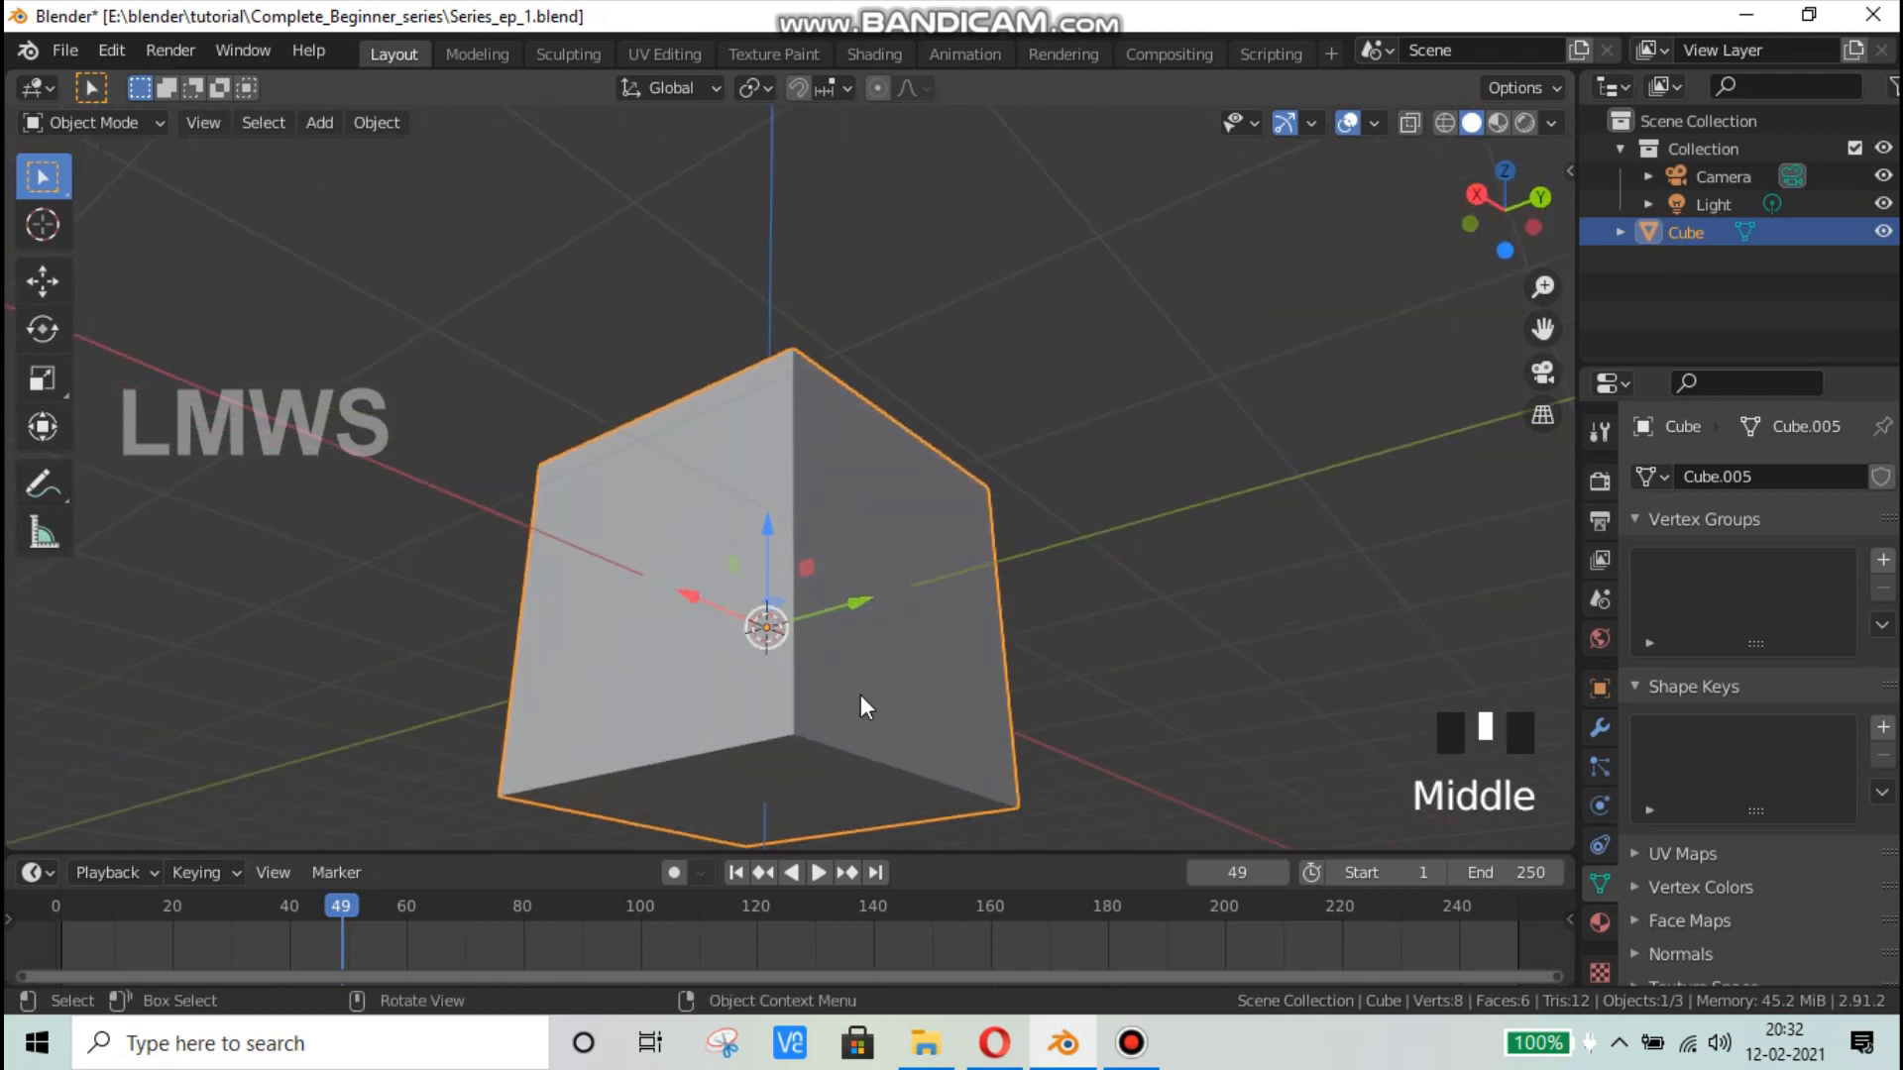
key(KP_3)
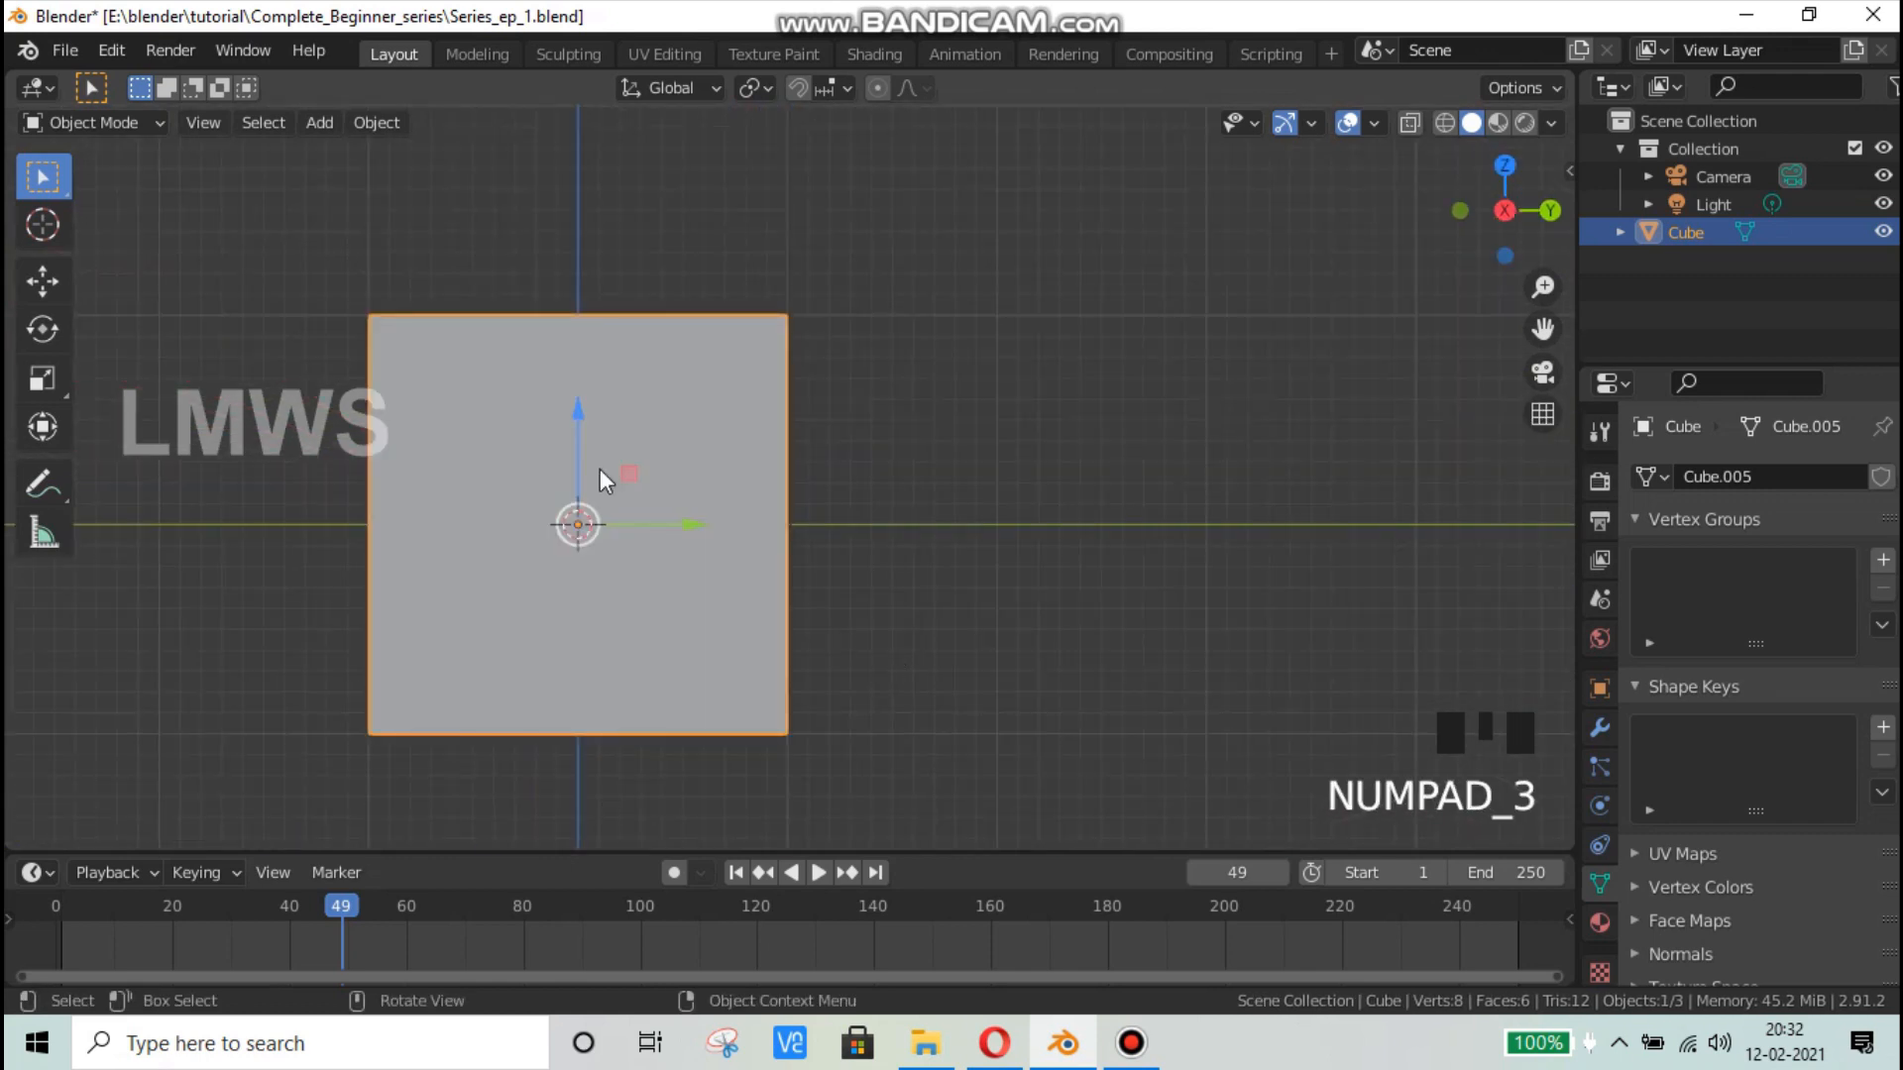
click(95, 122)
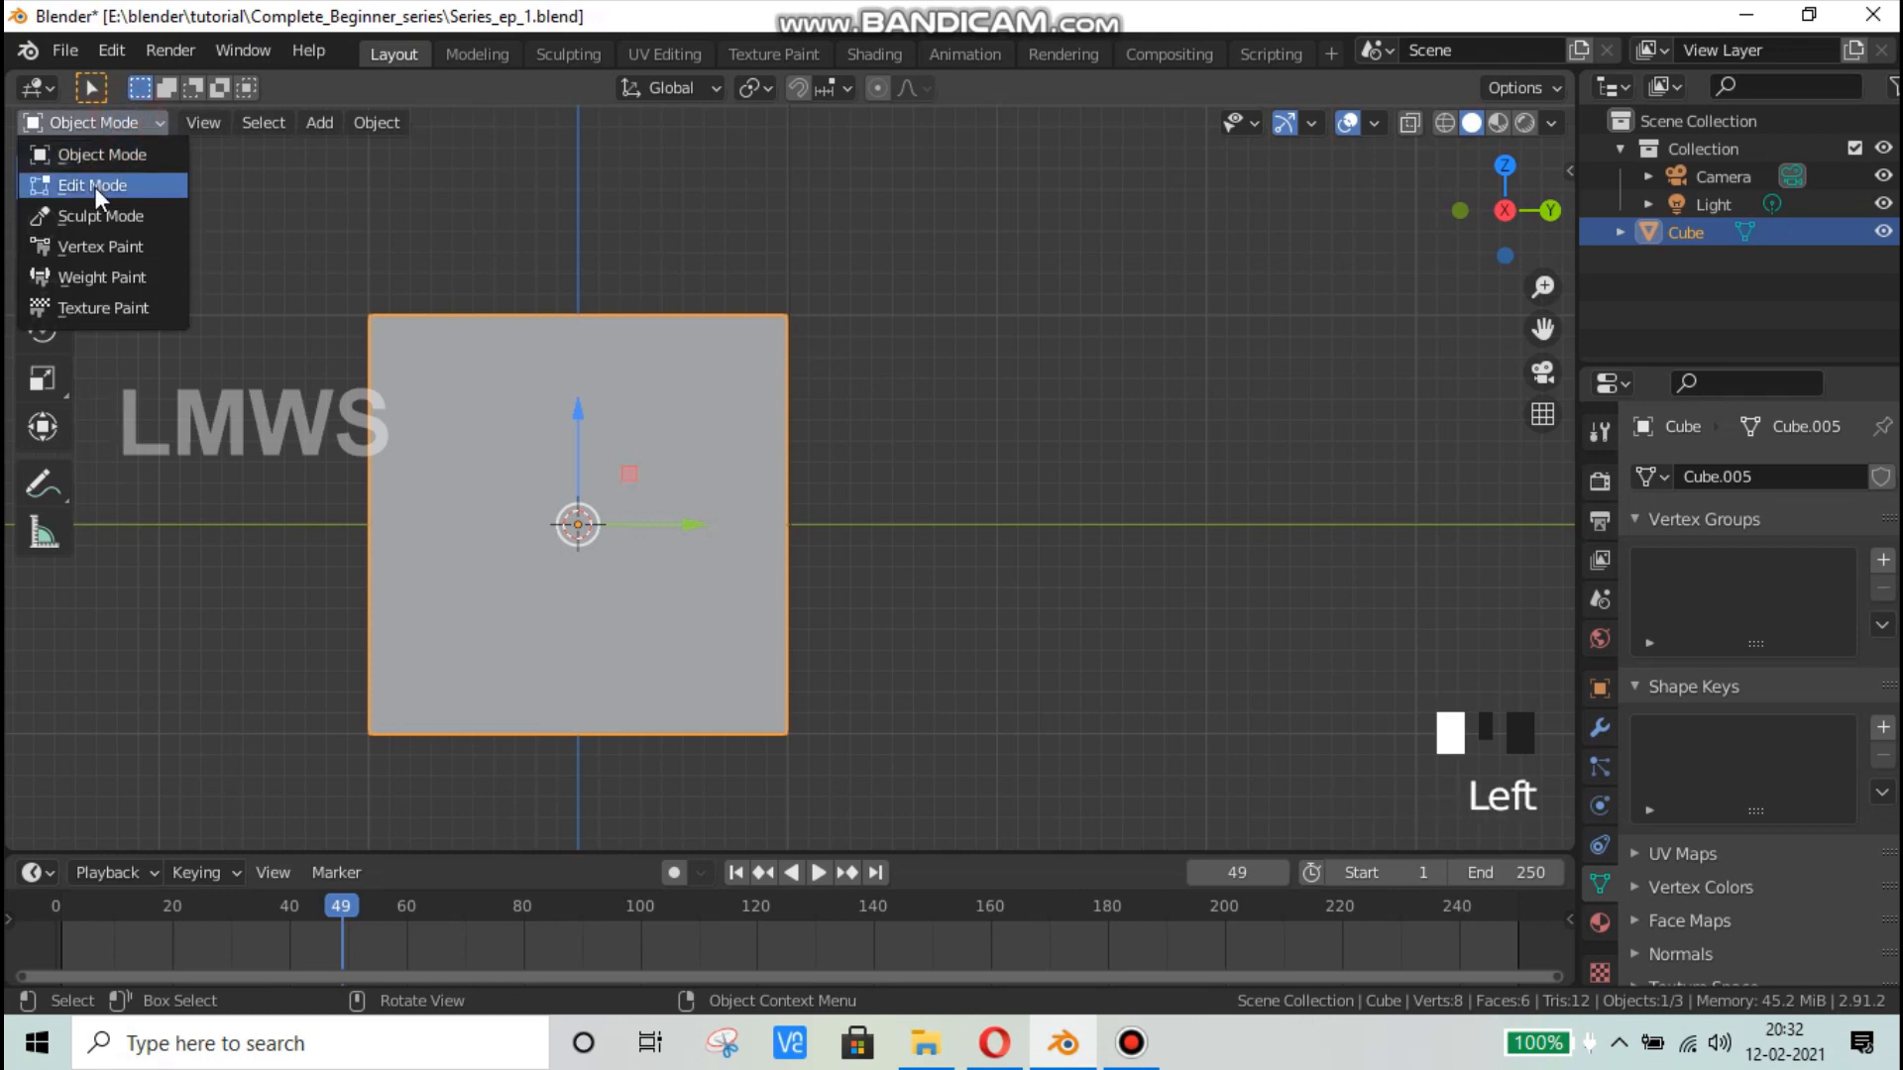
click(96, 185)
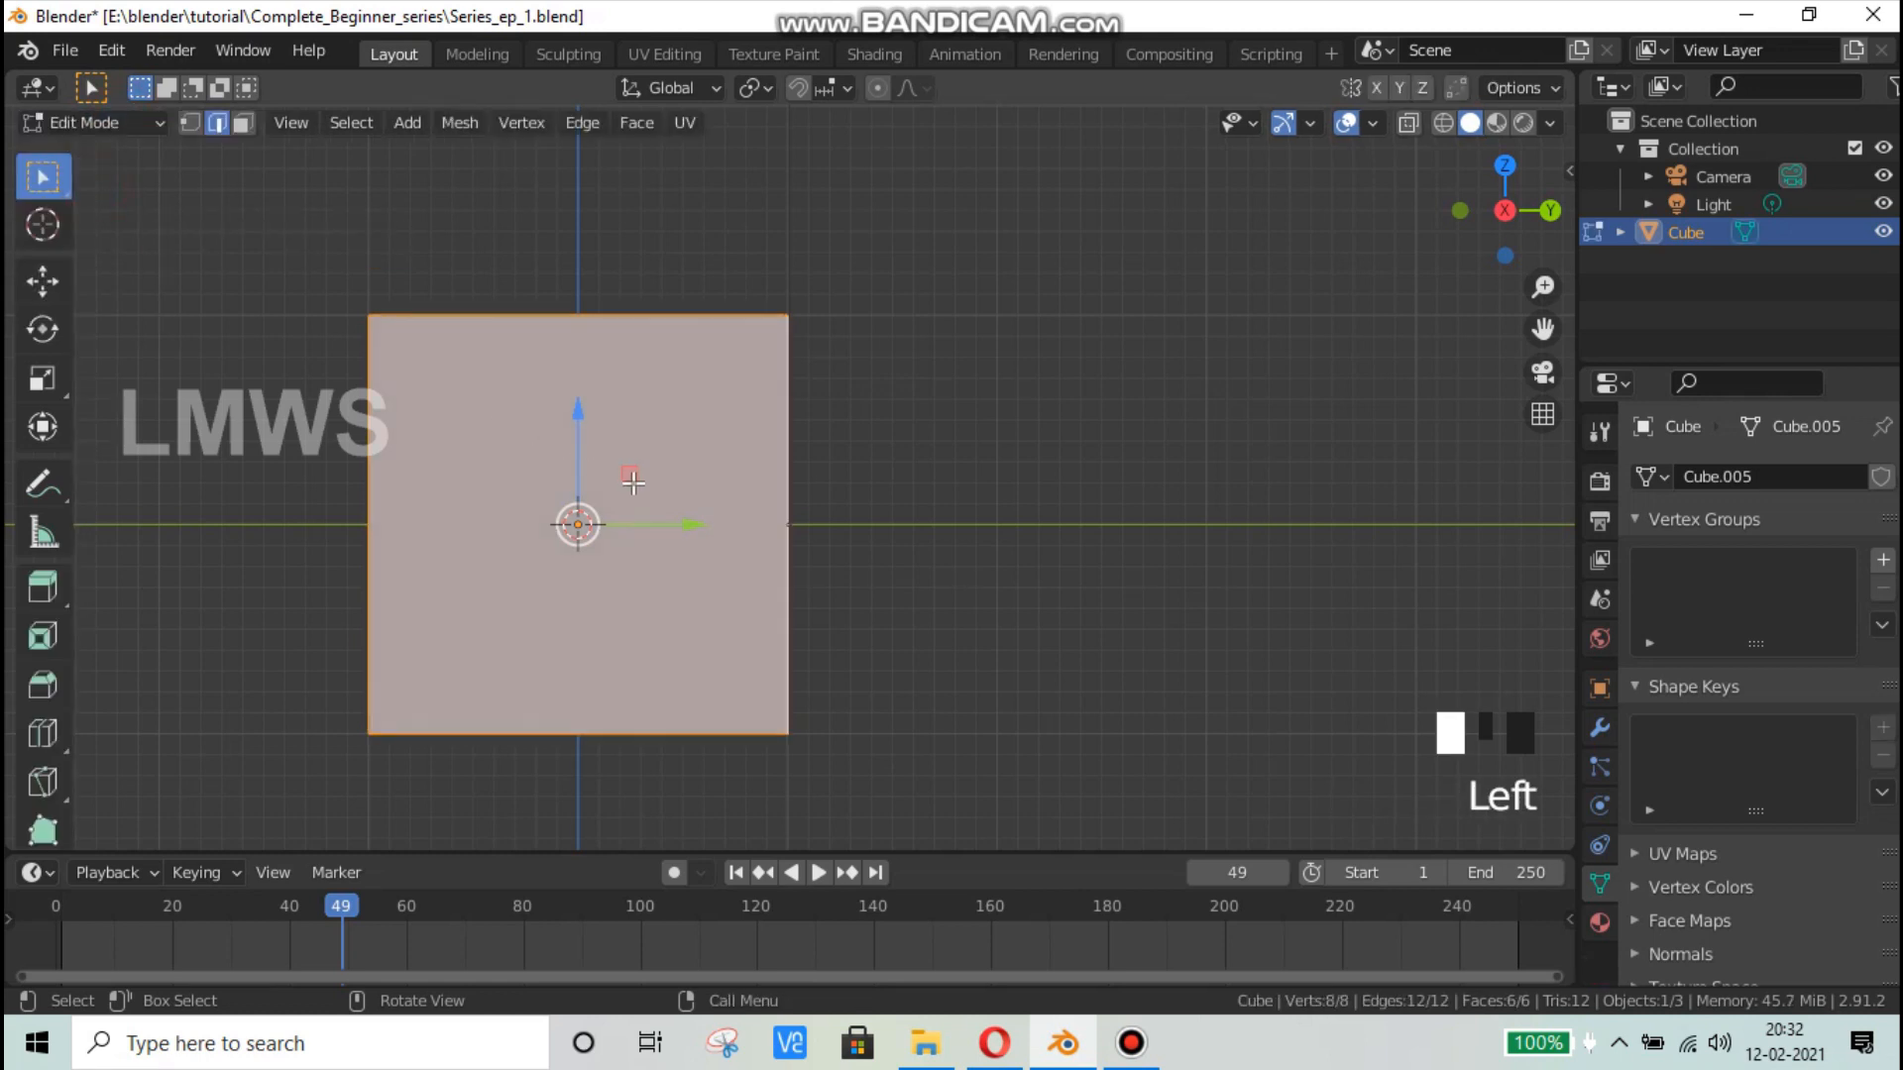
scroll(693, 547, down, 1)
scroll(688, 556, up, 1)
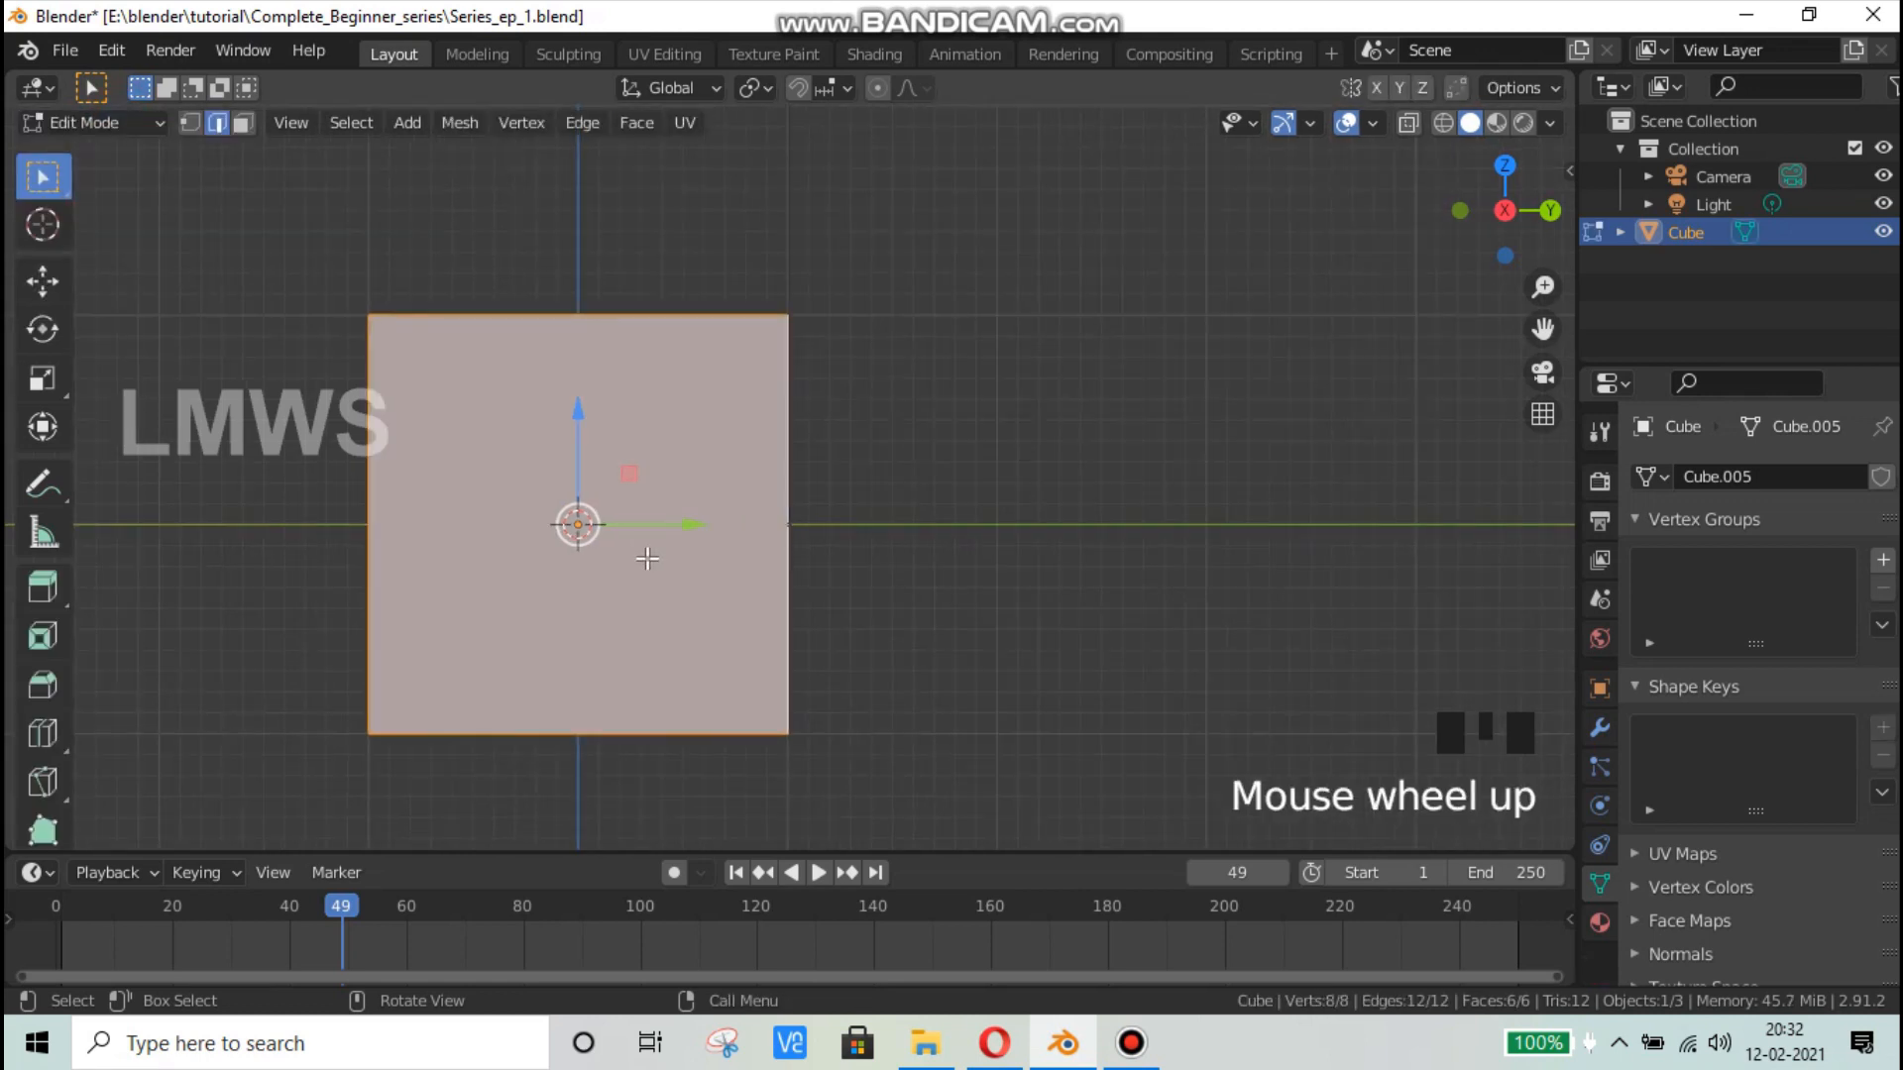
scroll(647, 559, down, 1)
key(g)
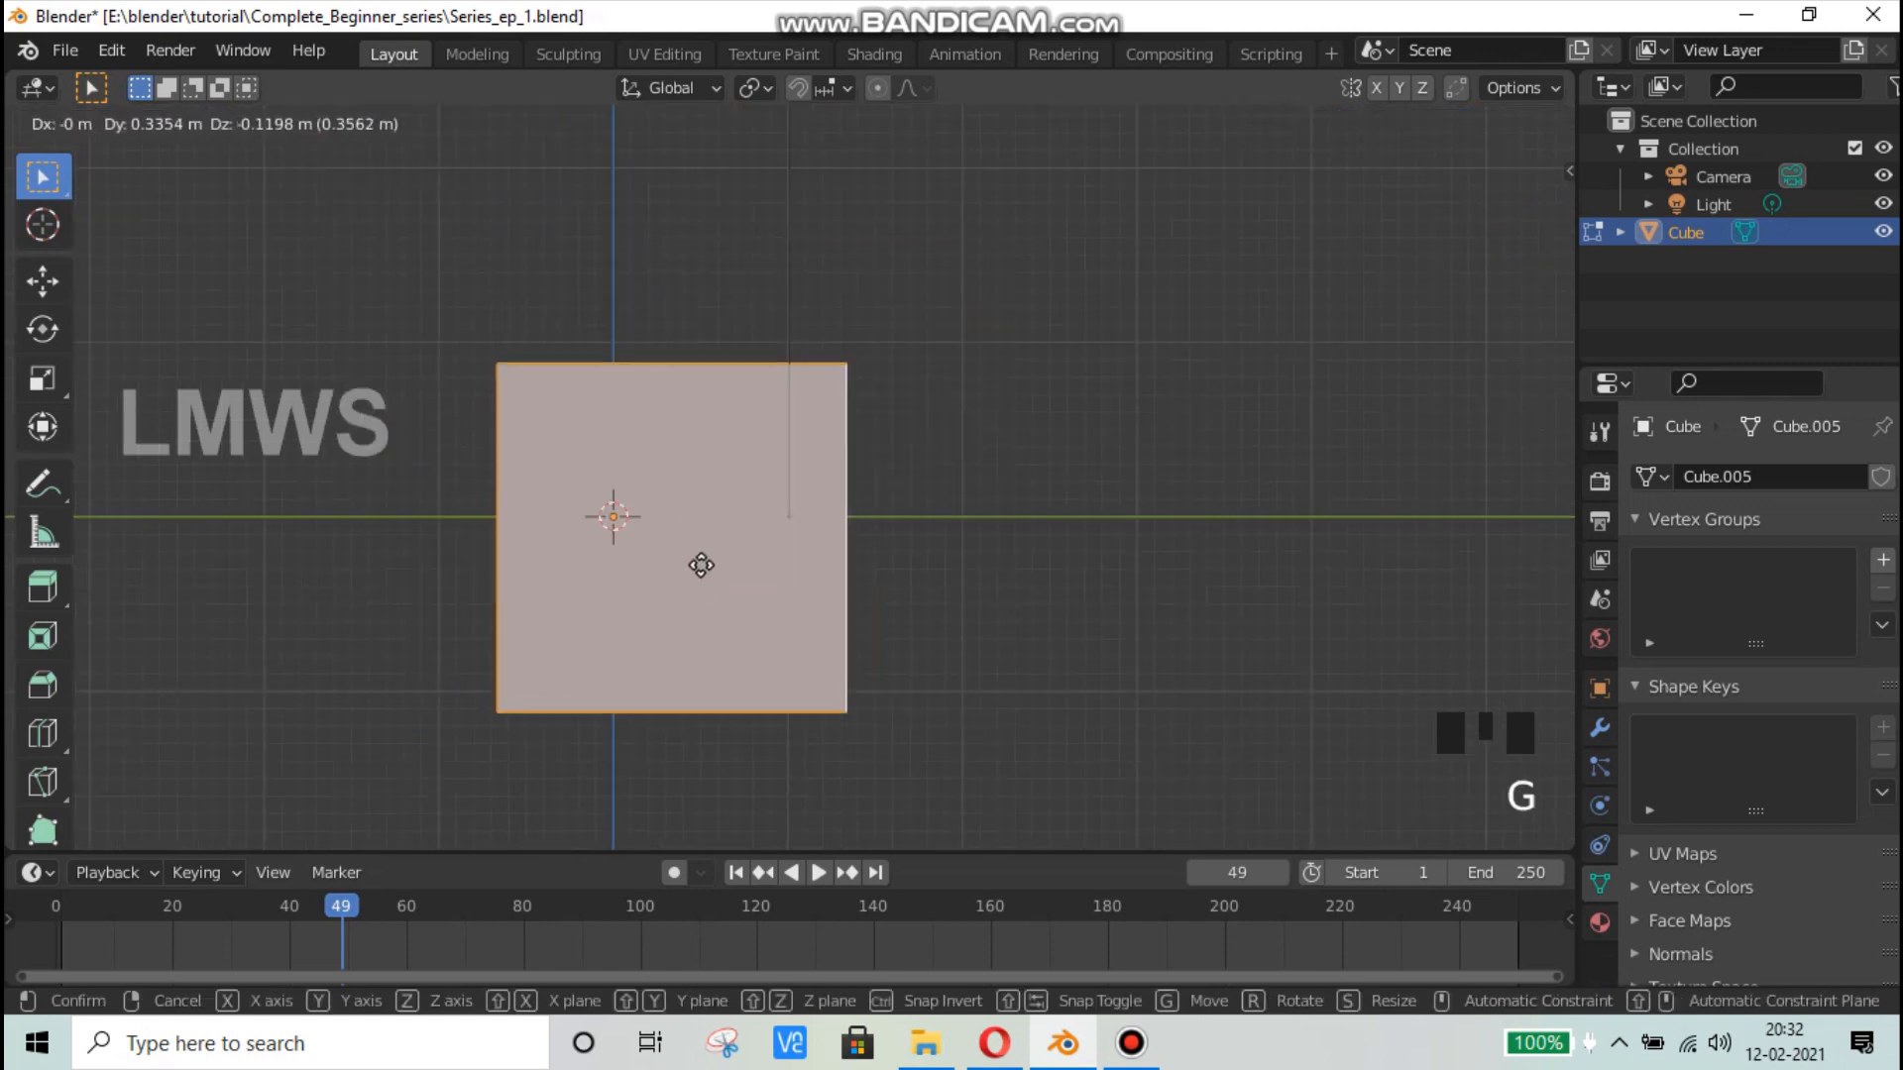
key(z)
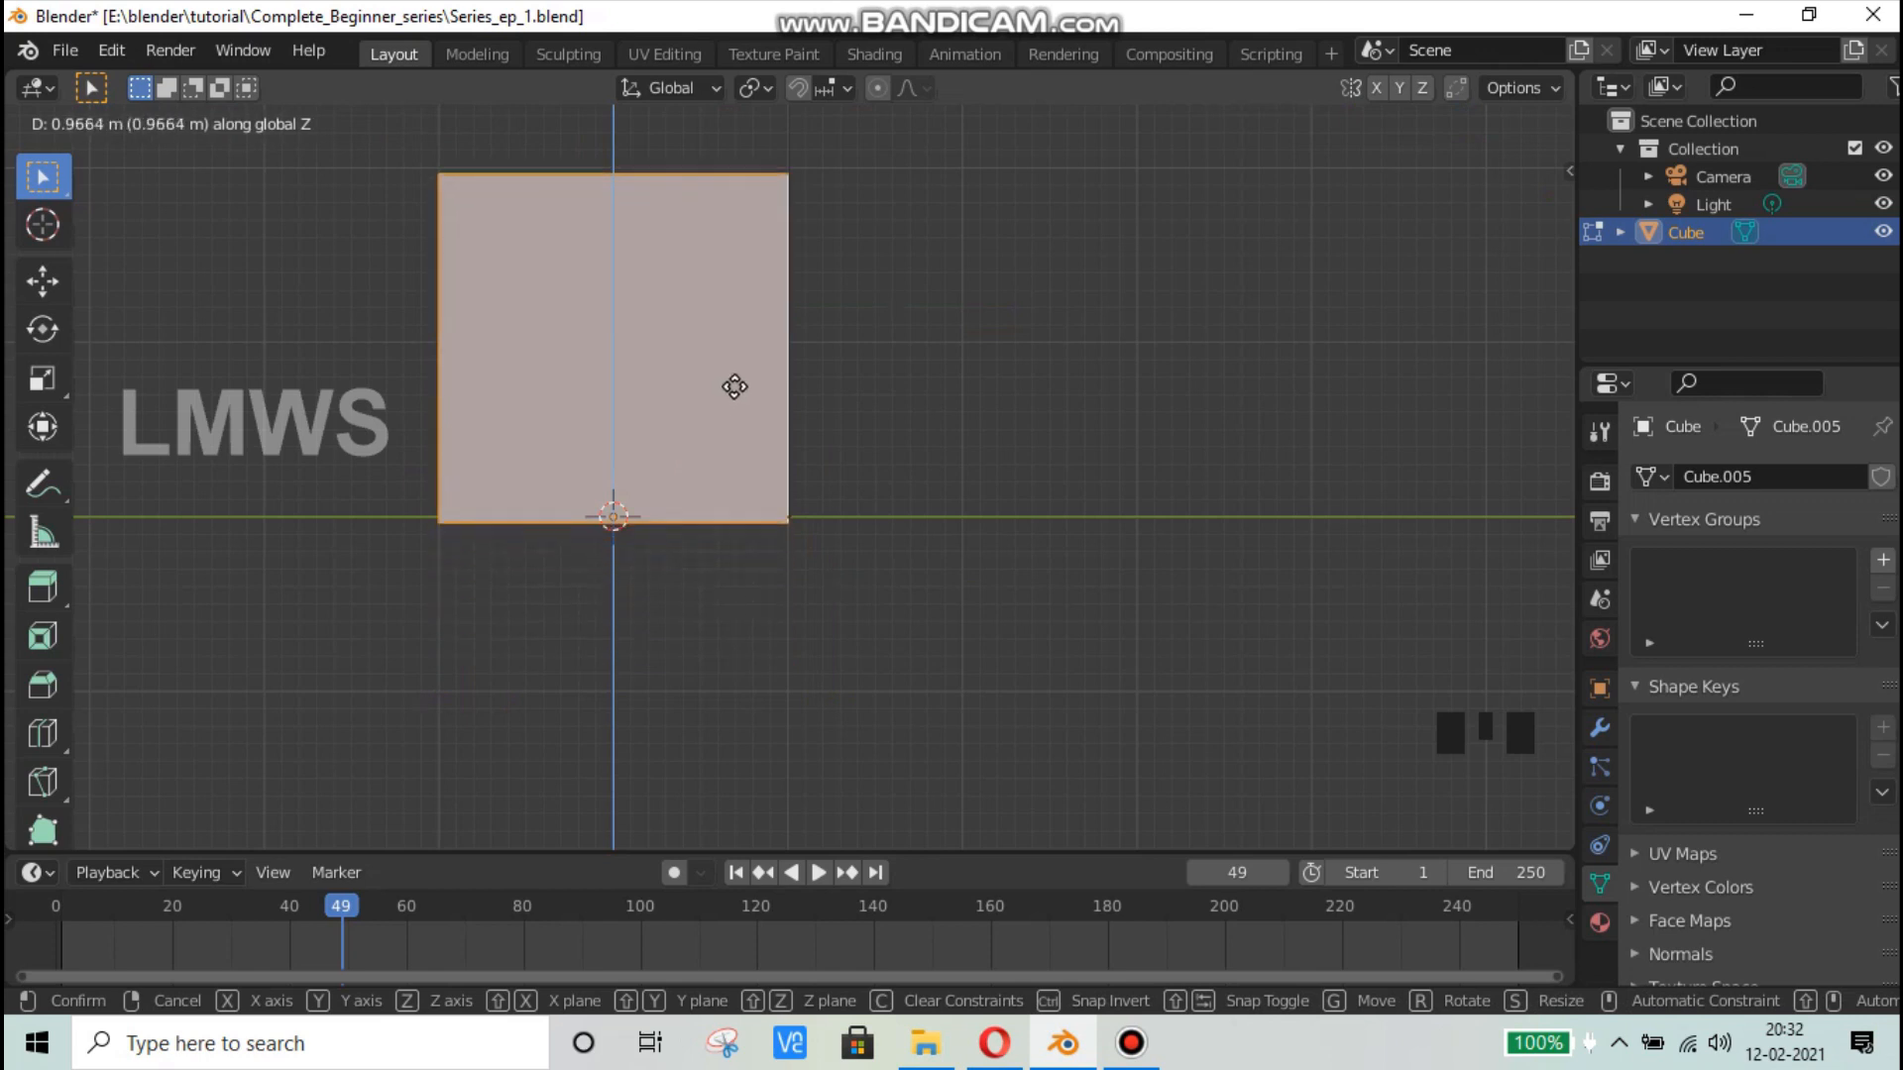
click(734, 385)
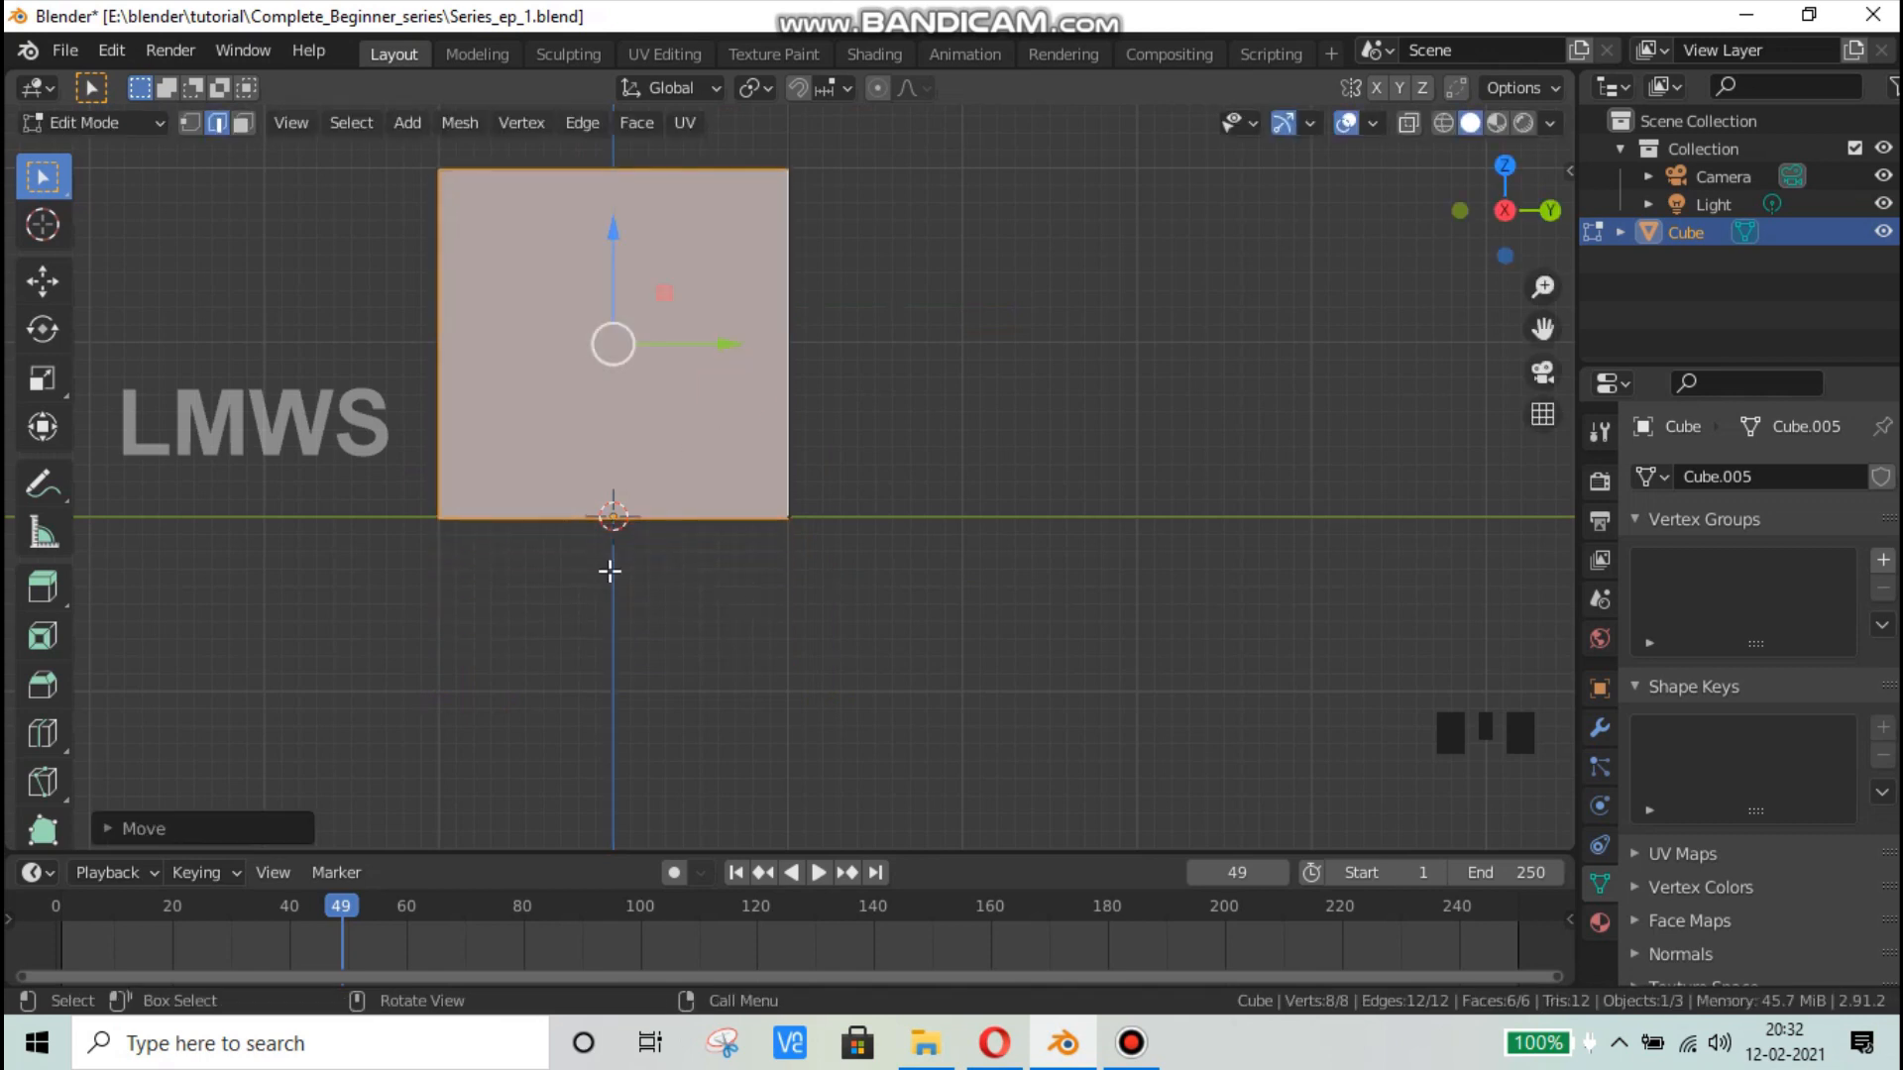
Step: Switch the cube back to Object Mode and save the file
scroll(658, 567, up, 3)
key(Tab)
scroll(591, 566, down, 2)
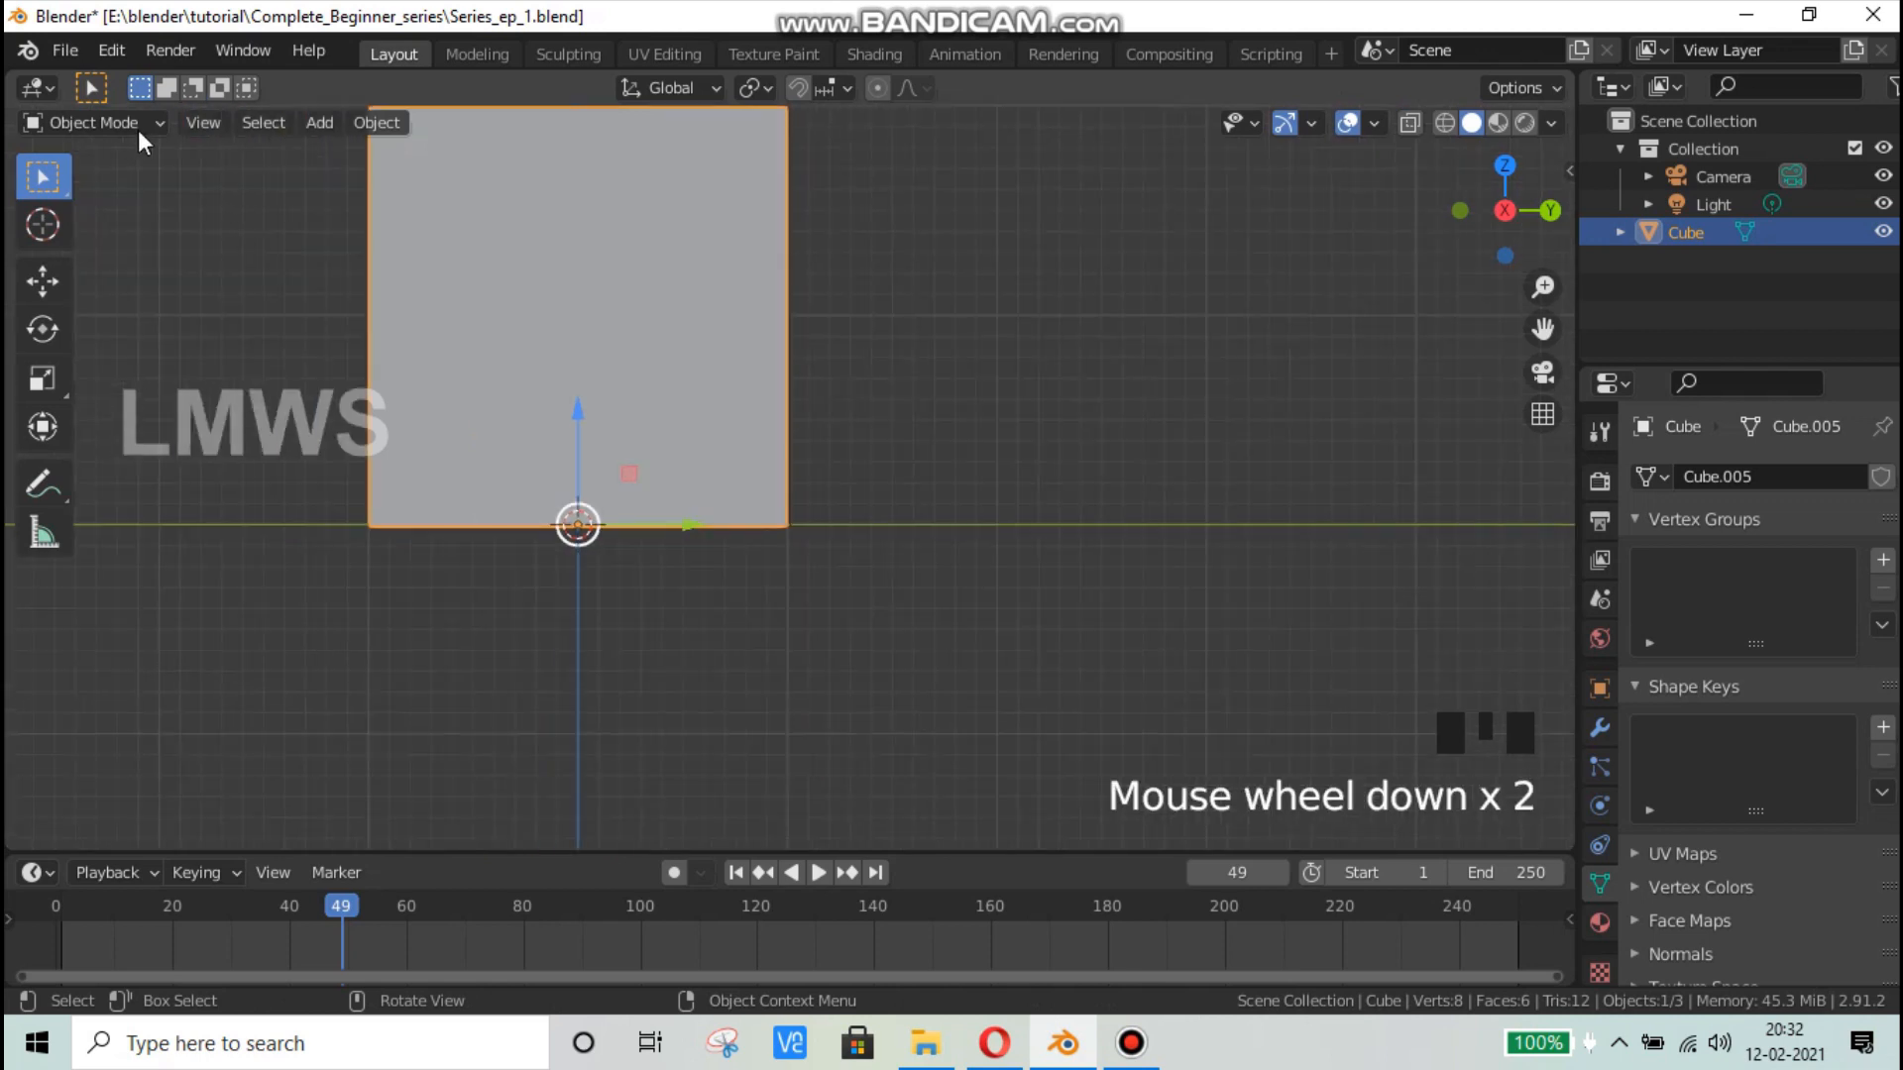
click(95, 122)
key(ctrl+s)
middle_drag(844, 535, 1038, 664)
scroll(1326, 615, up, 3)
Step: Reselect the cube and try rotating it around its base origin about the global X, Z and Y axes
click(978, 669)
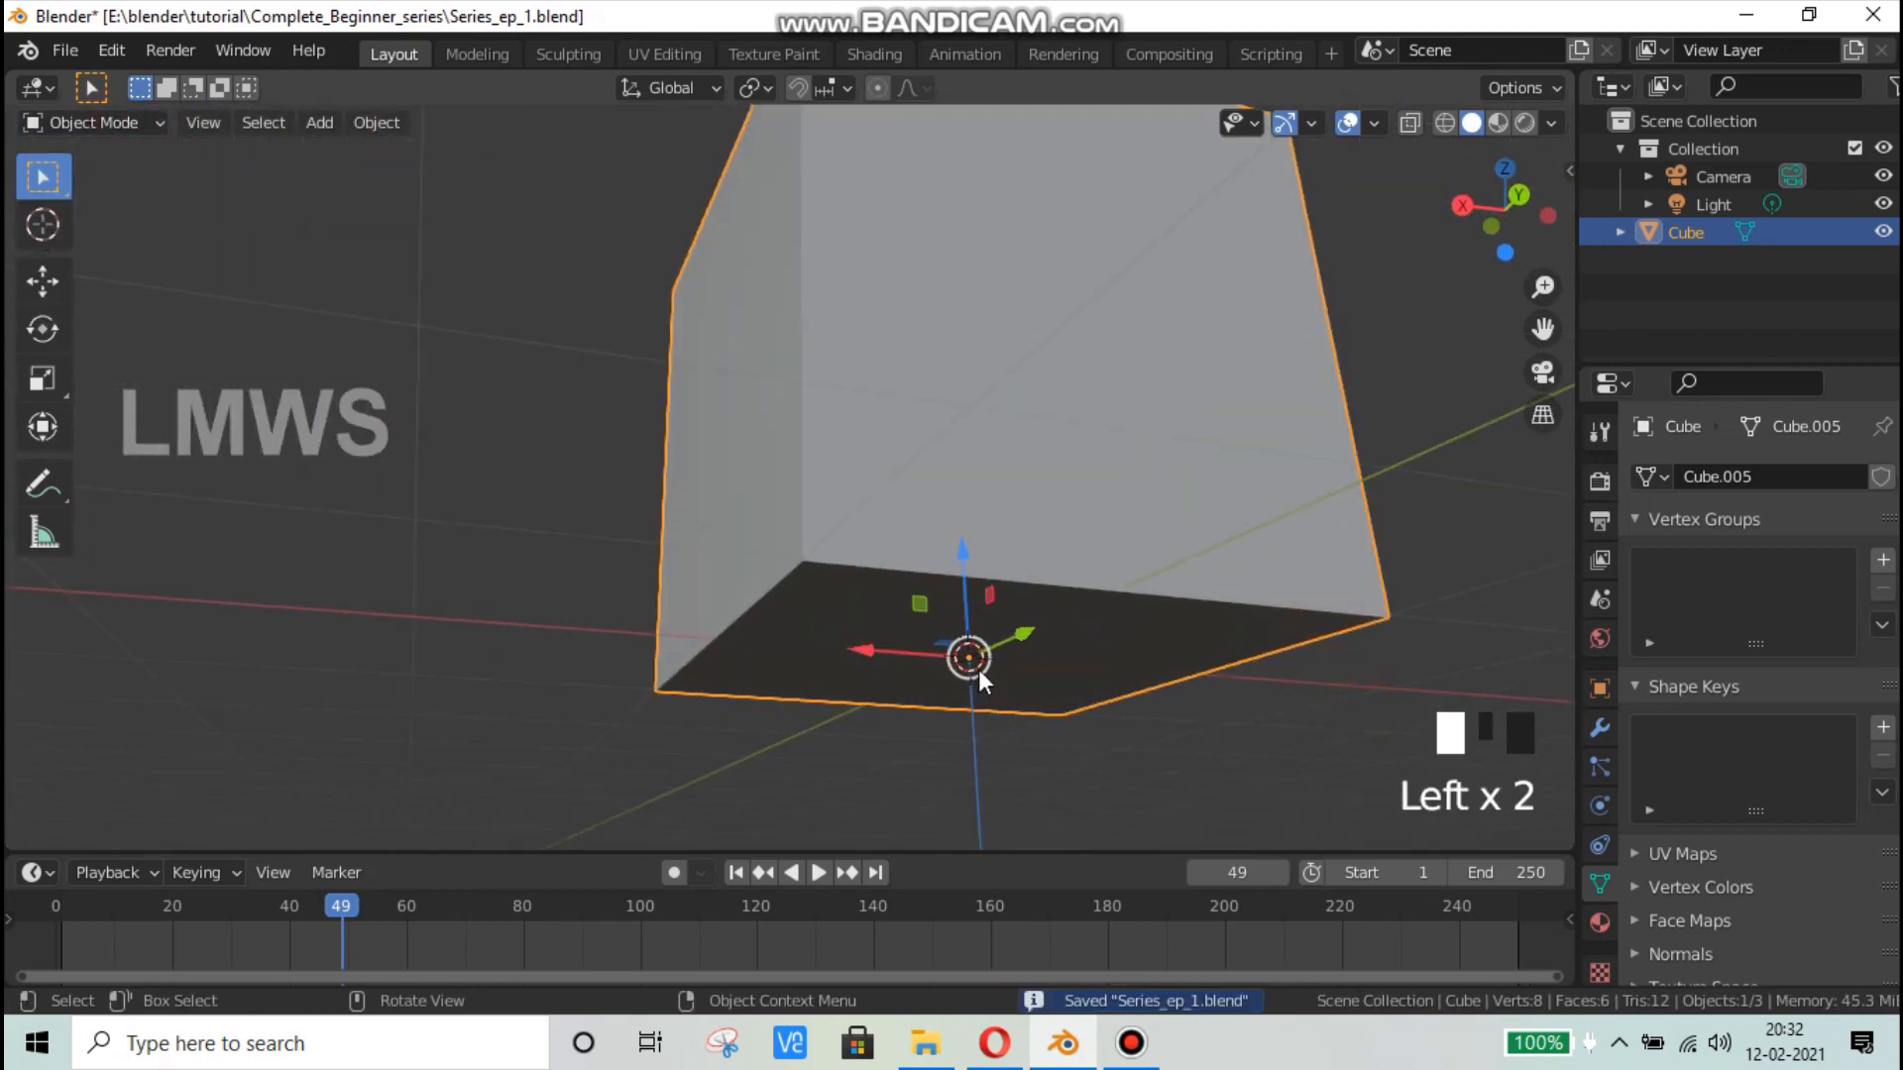
scroll(971, 656, down, 2)
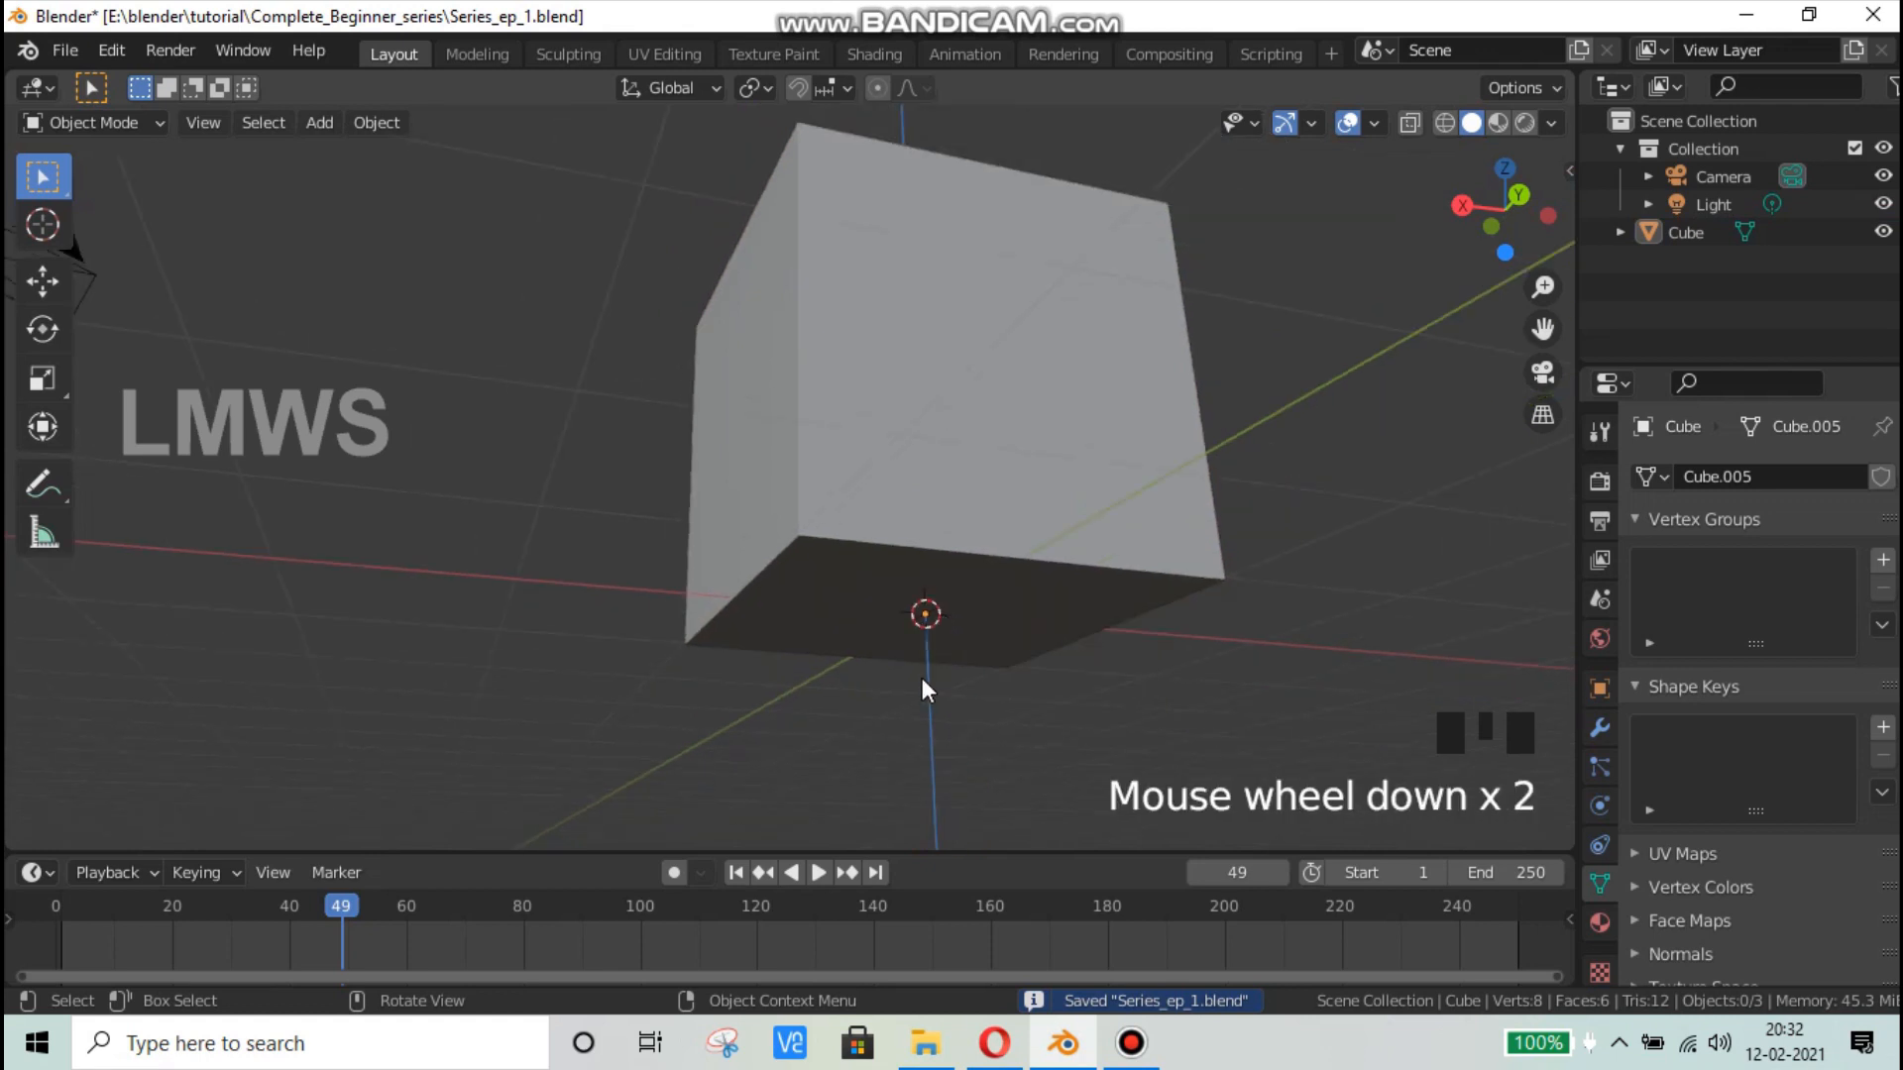
click(1043, 537)
scroll(1259, 662, down, 1)
key(r)
key(x)
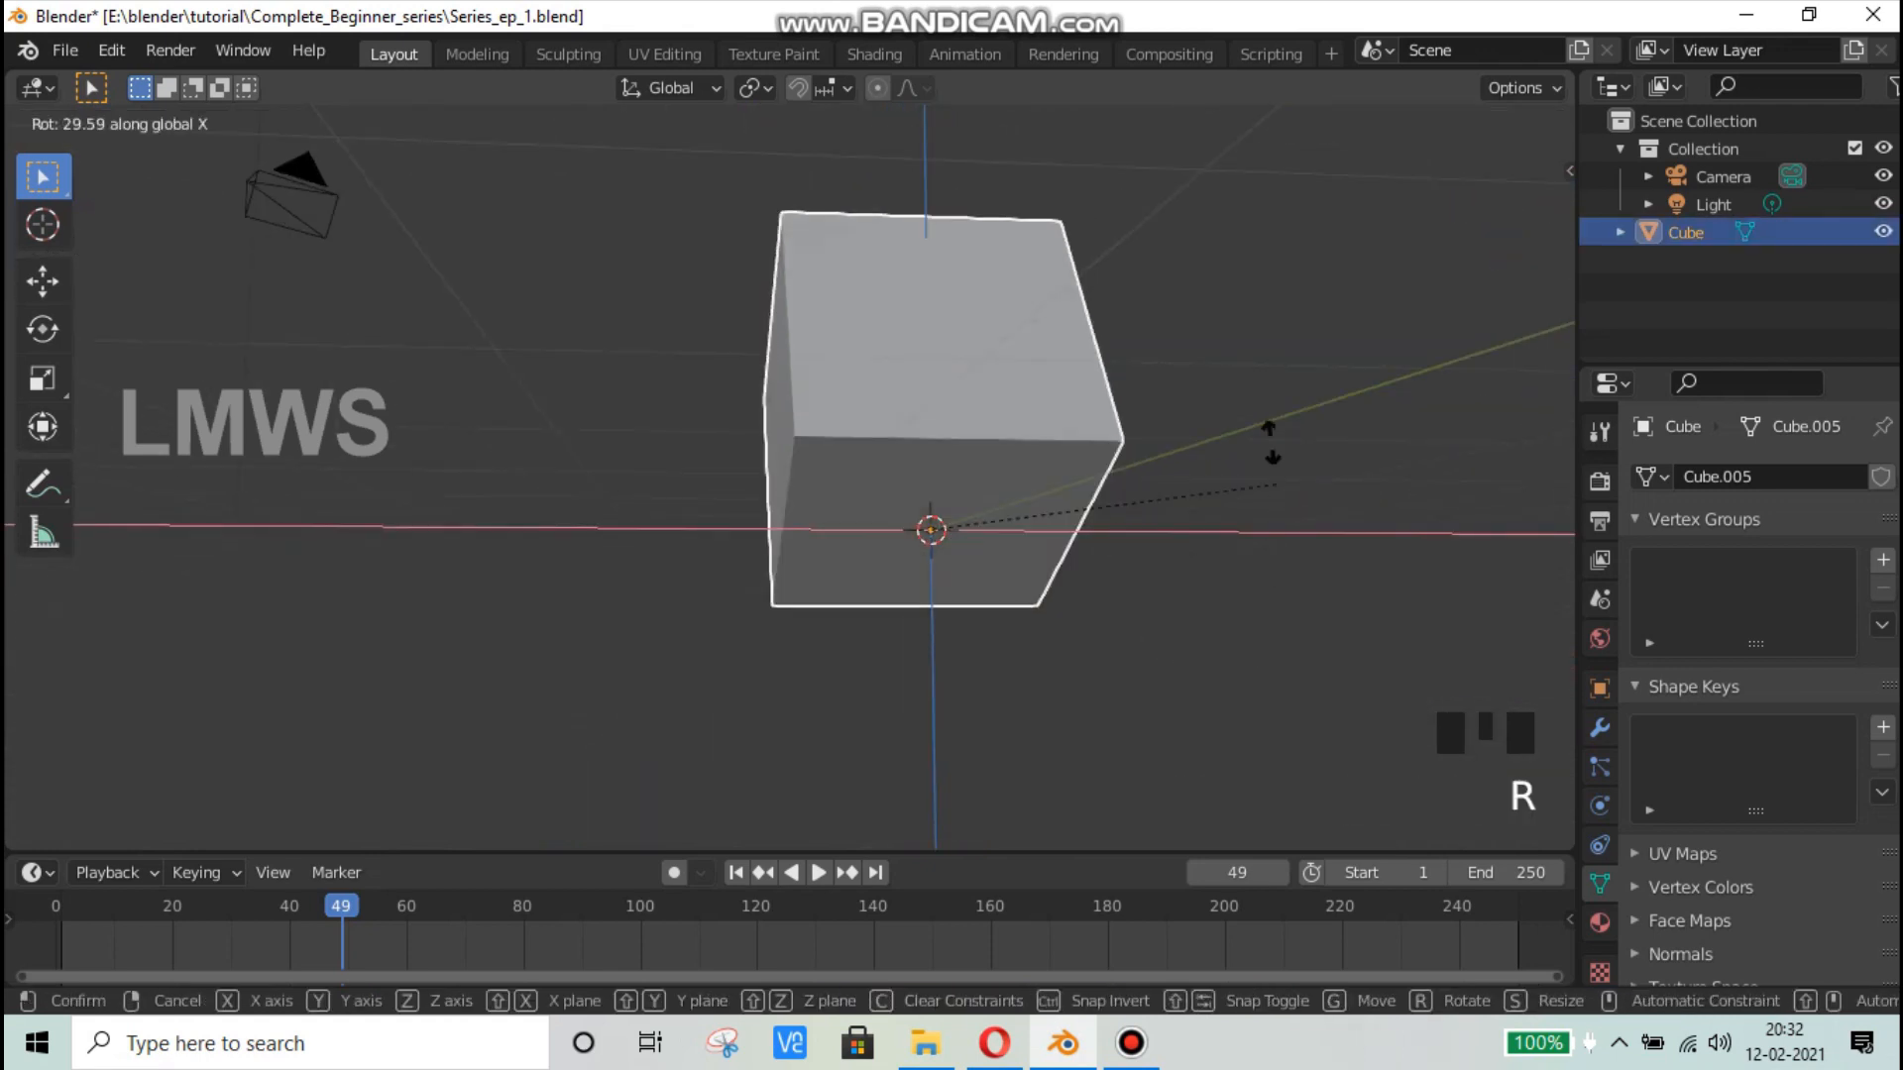
right_click(807, 111)
middle_drag(1001, 386, 1032, 432)
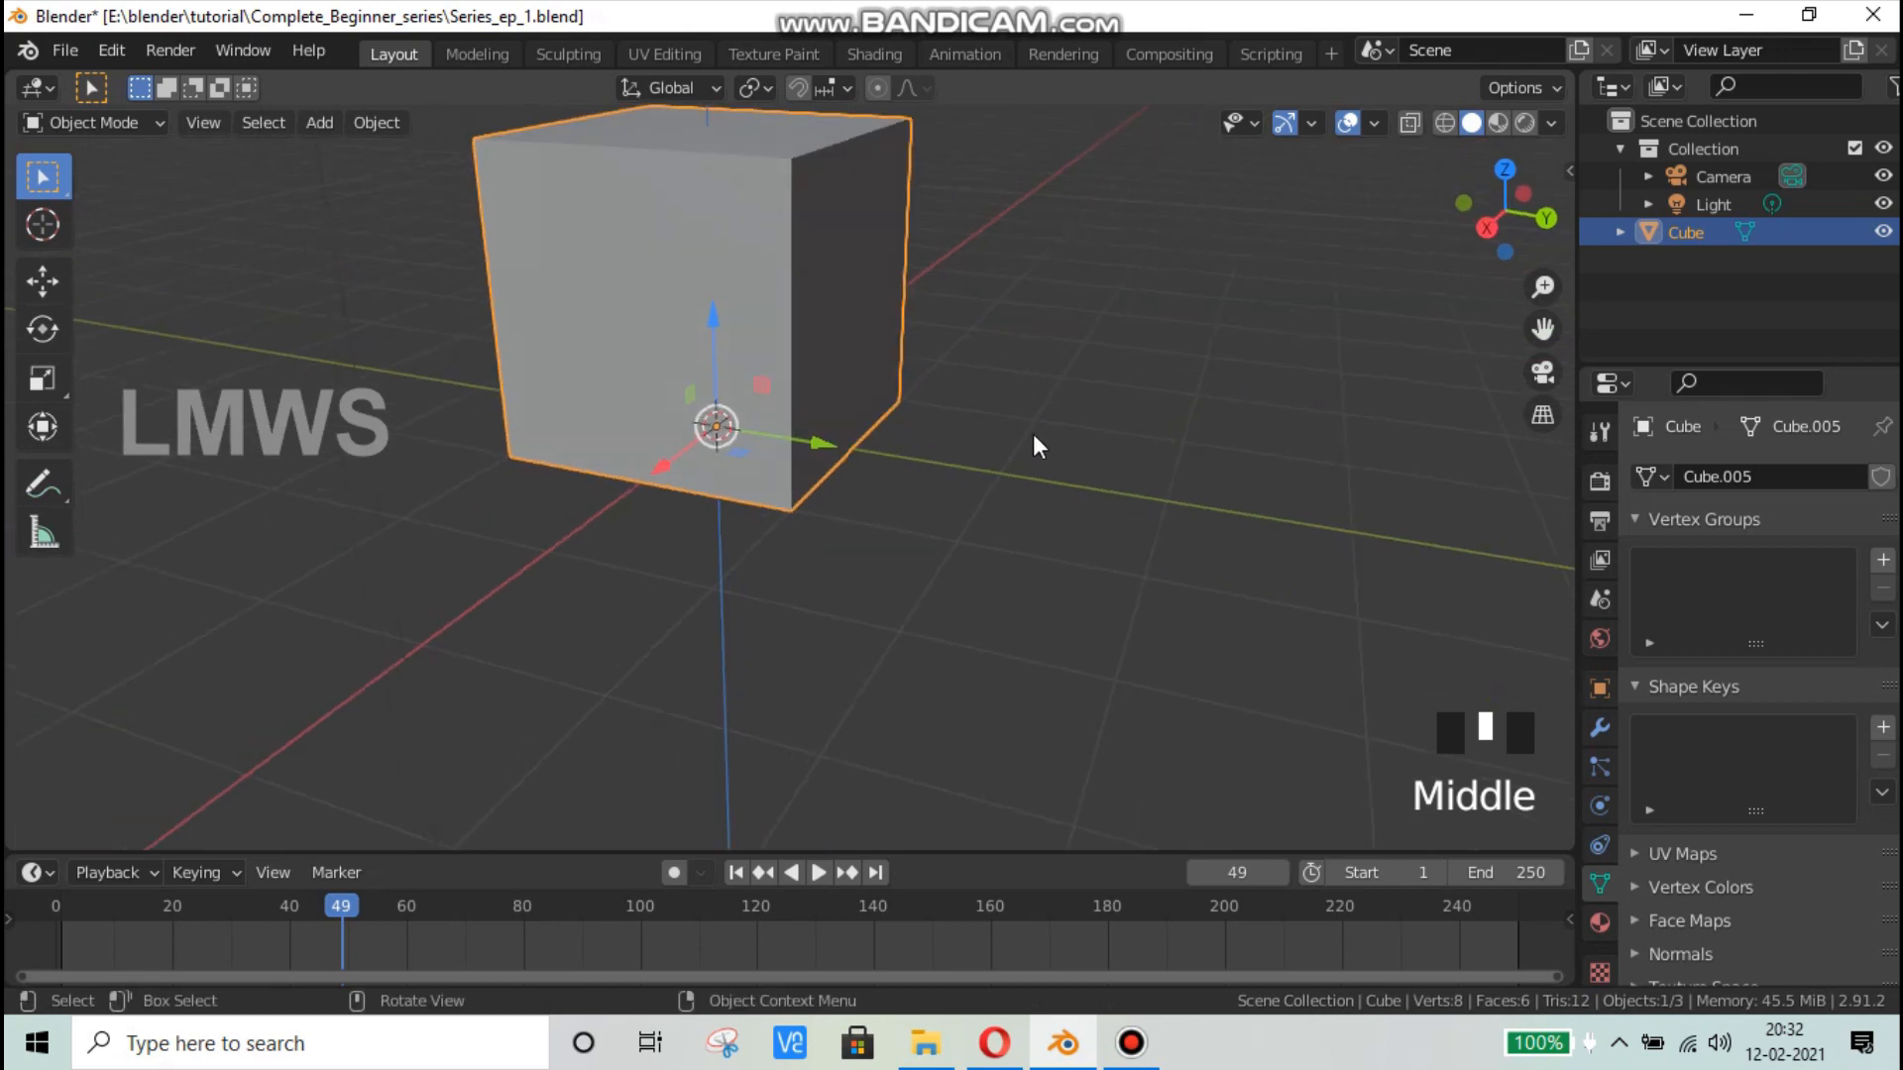
key(r)
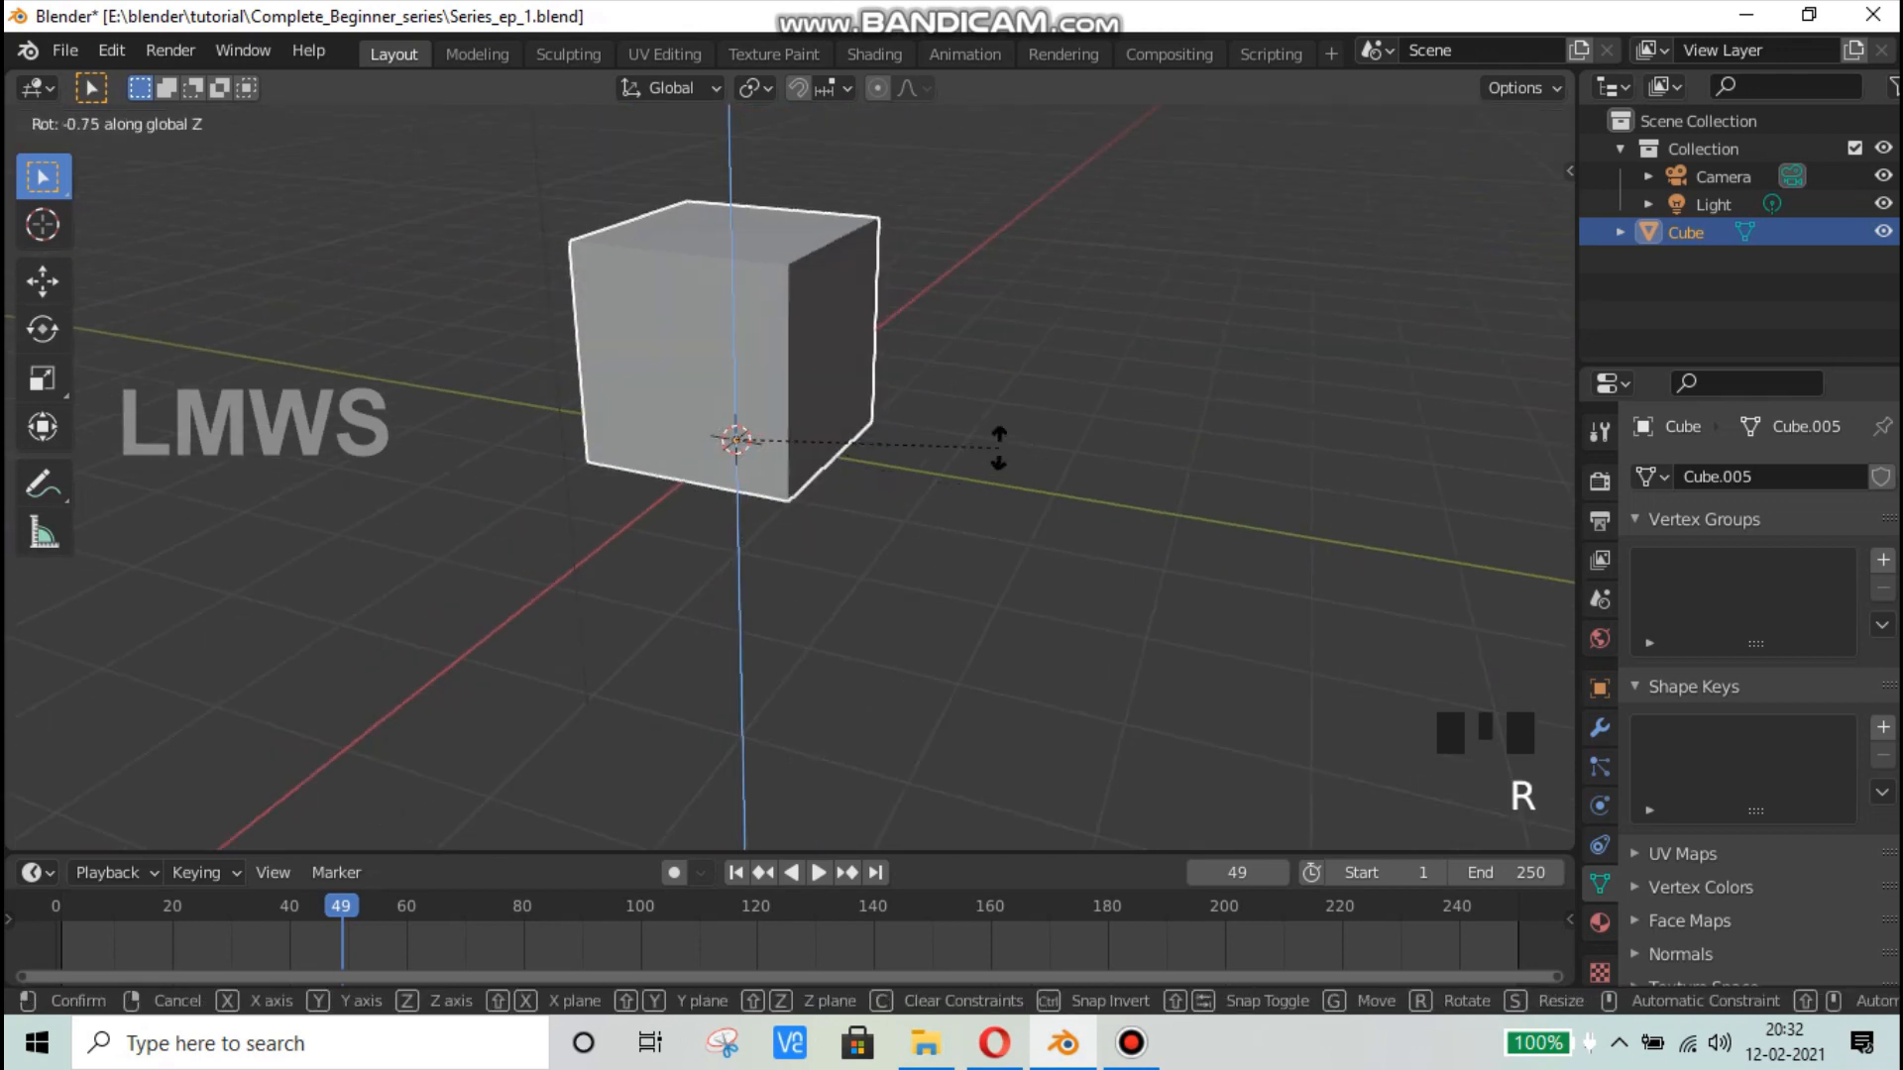
key(y)
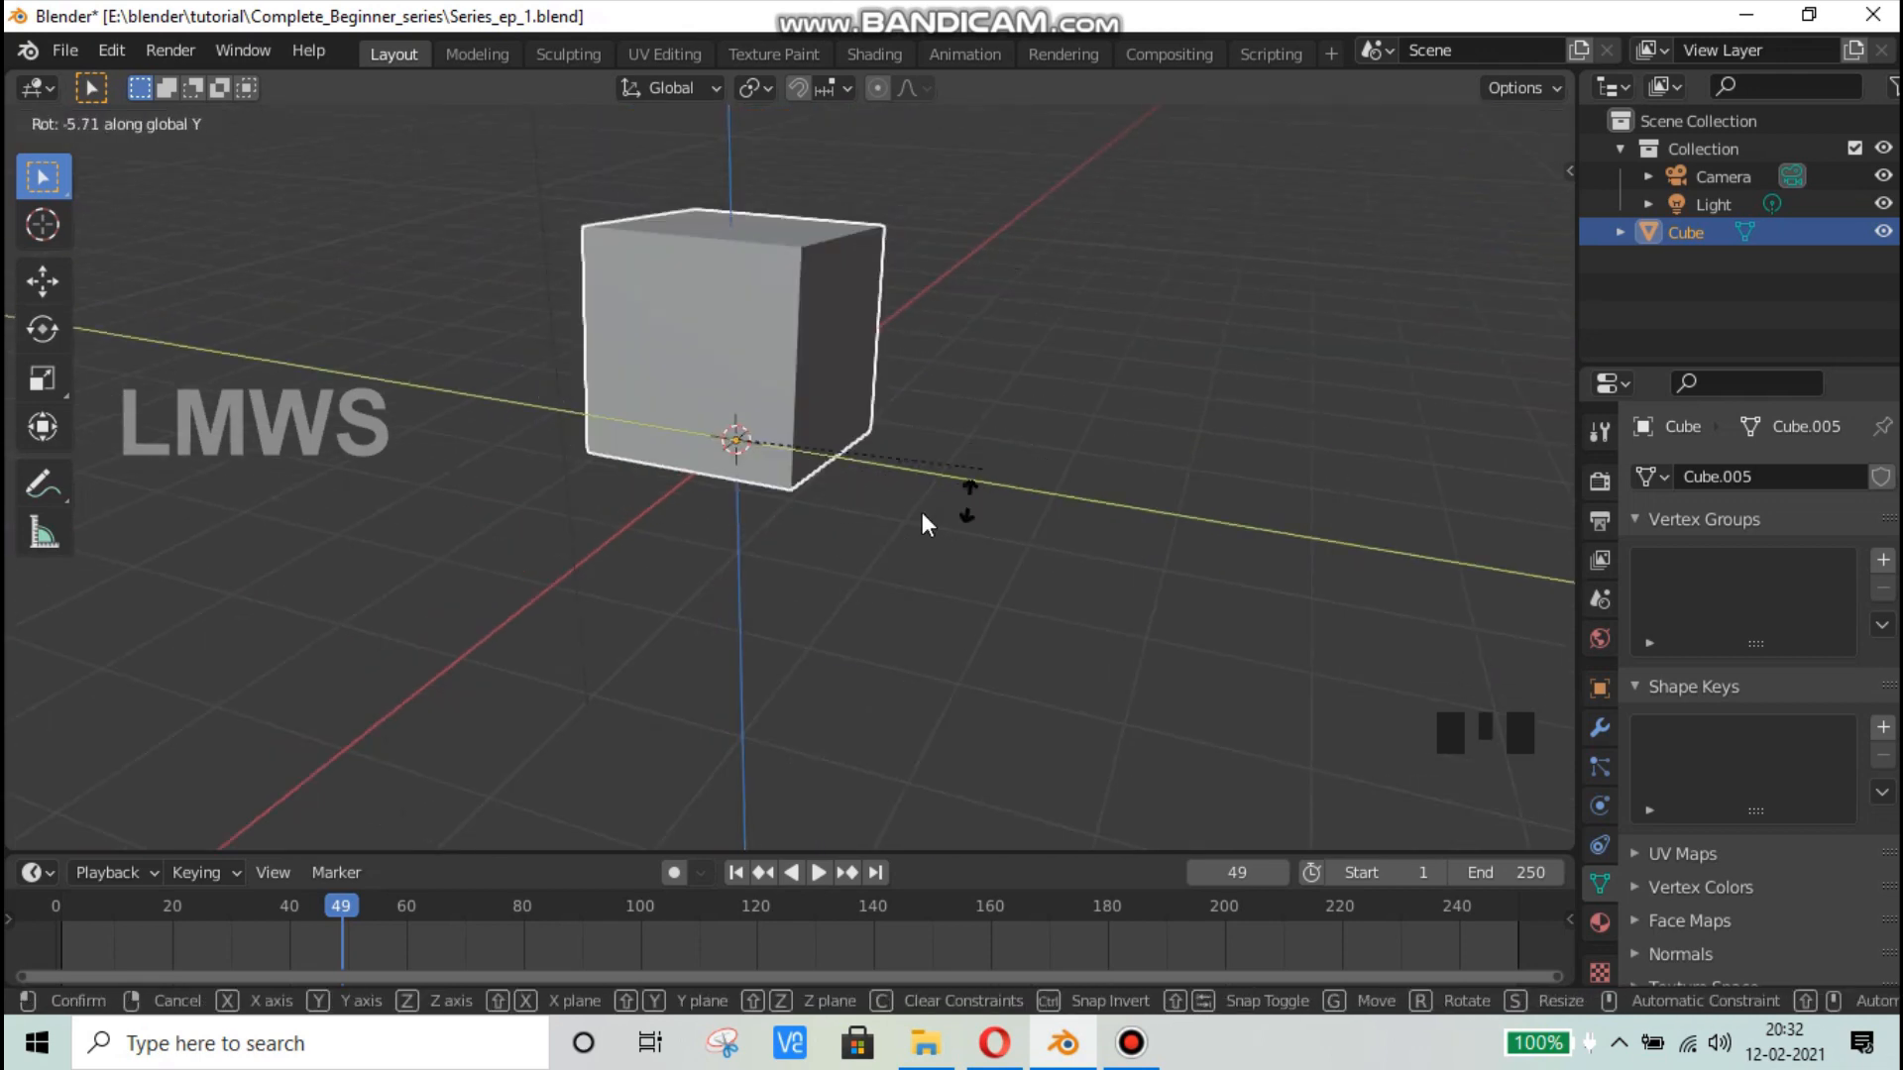
right_click(922, 511)
Step: Save the file and move the Cube object into Collection in the scene hierarchy
mouse_move(831, 388)
middle_down()
mouse_move(761, 539)
mouse_move(802, 415)
middle_up()
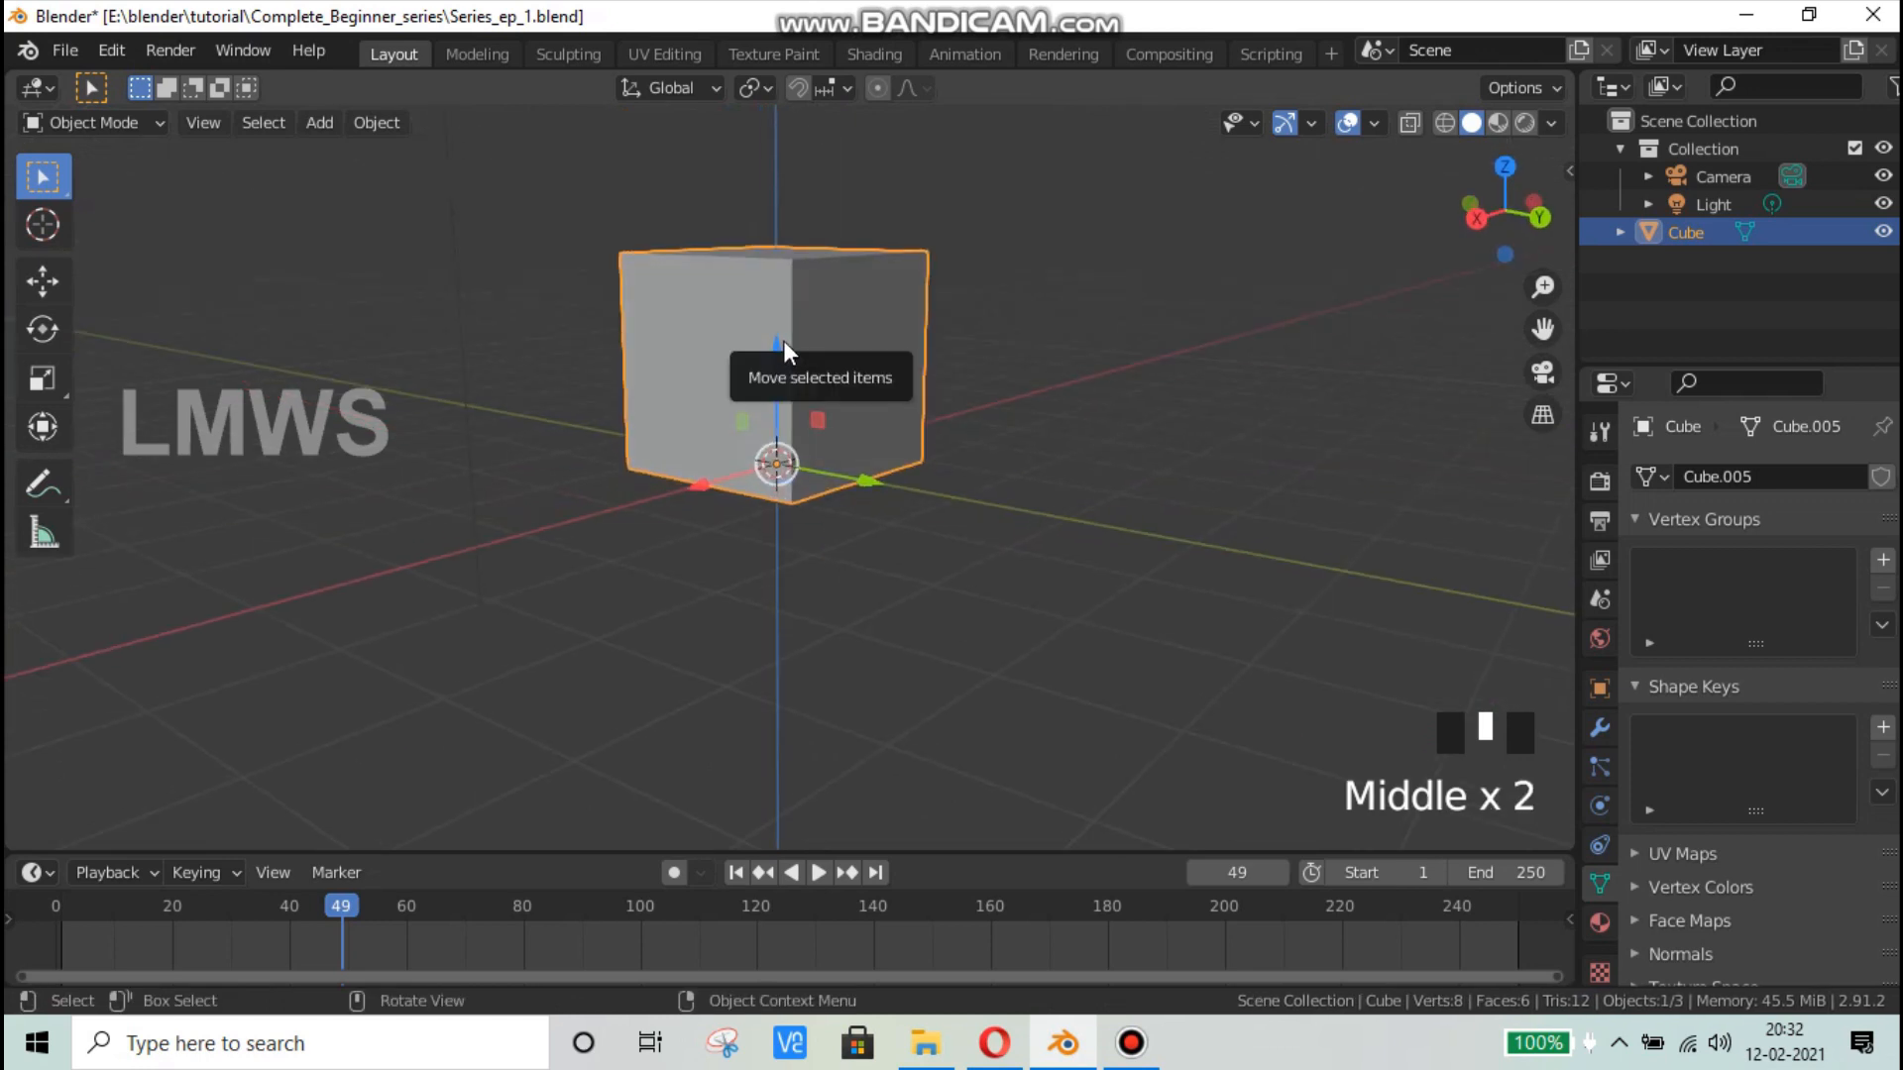
middle_drag(782, 504, 781, 532)
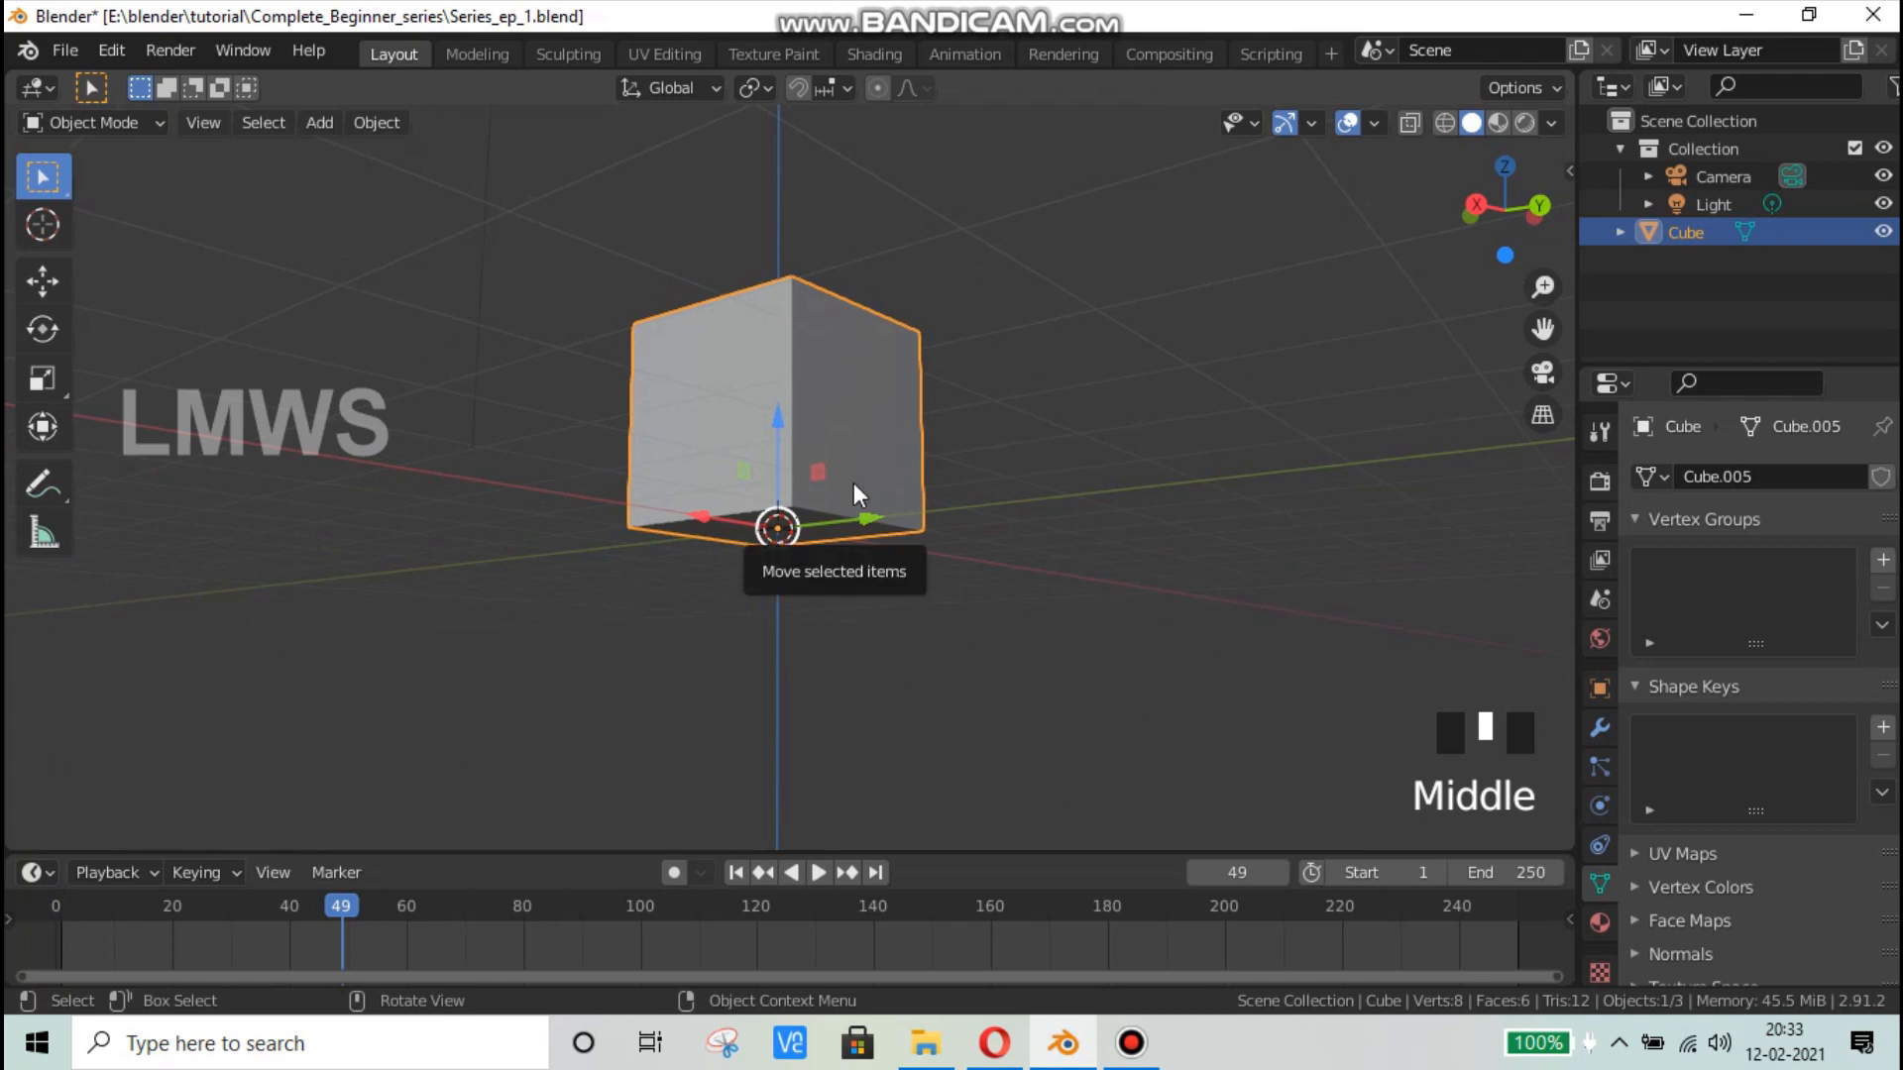
scroll(785, 537, down, 2)
middle_drag(785, 537, 860, 529)
key(ctrl+s)
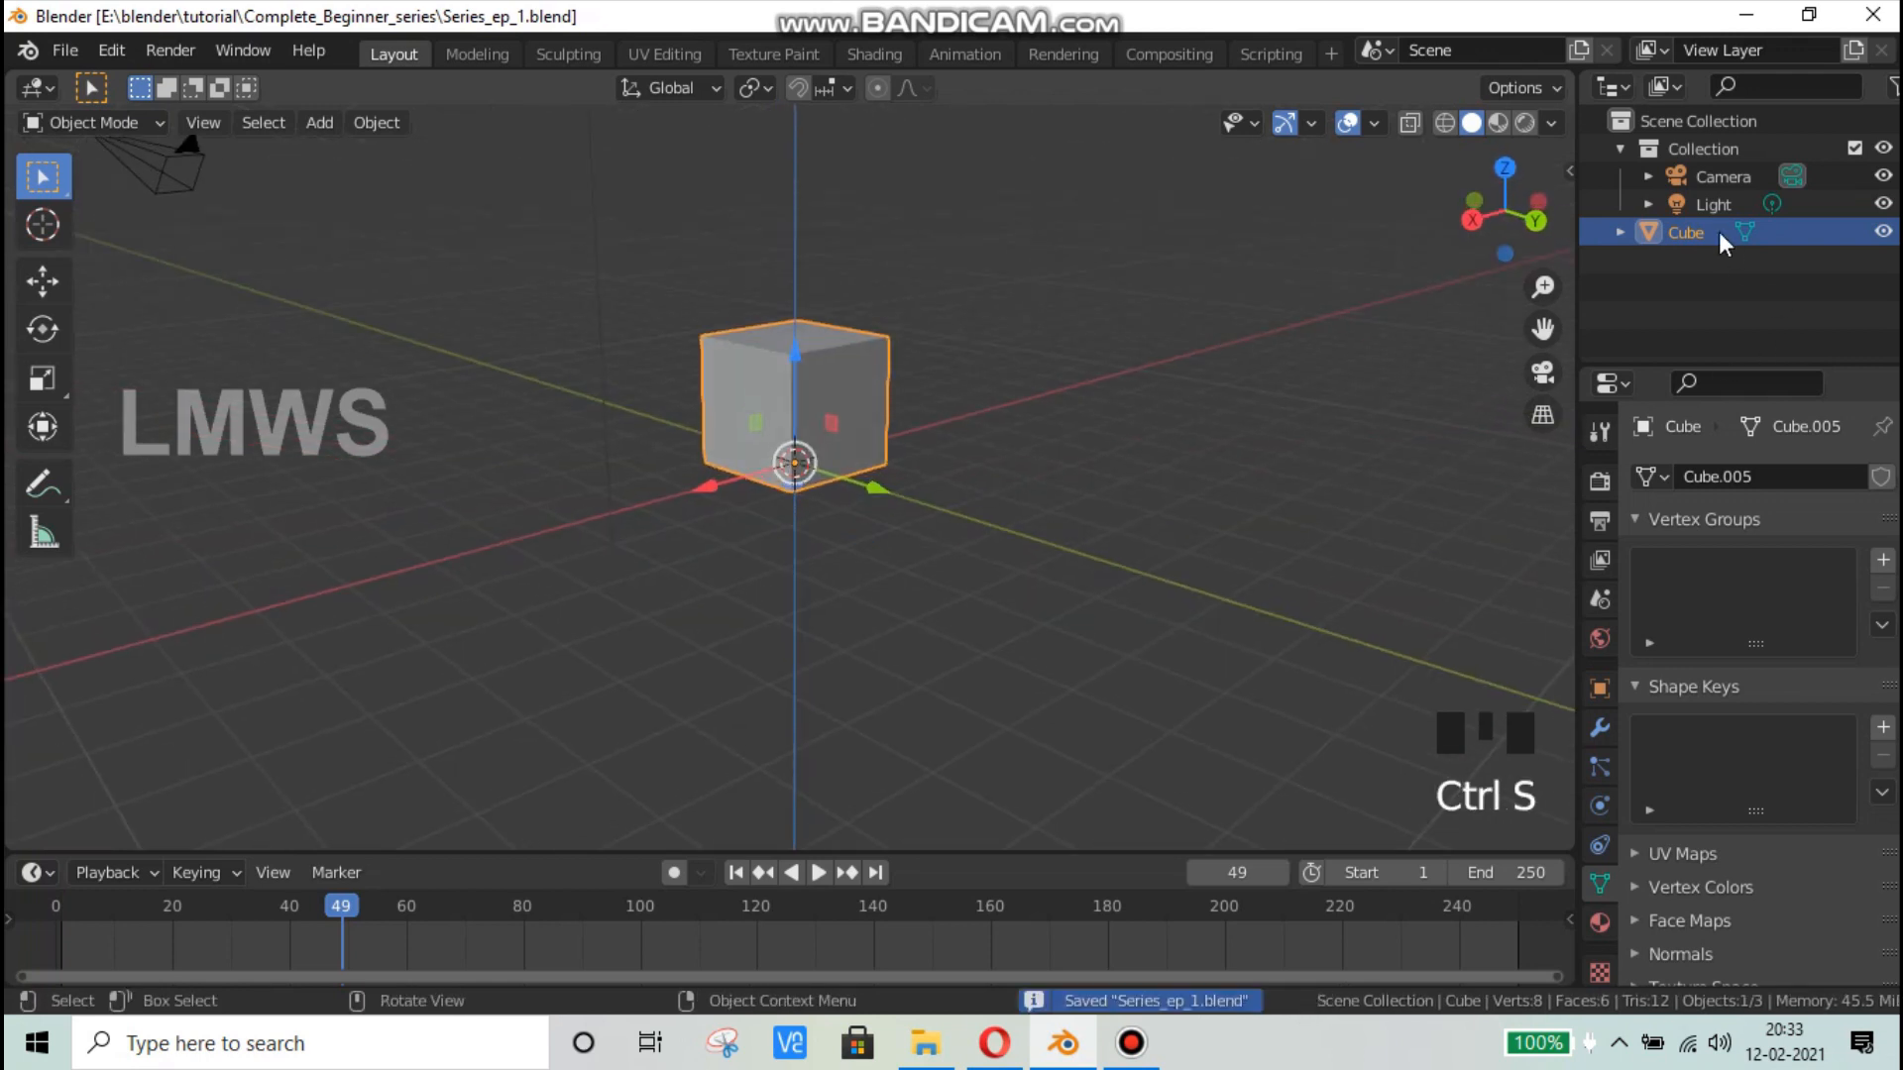
drag(1718, 230, 1732, 140)
click(1732, 140)
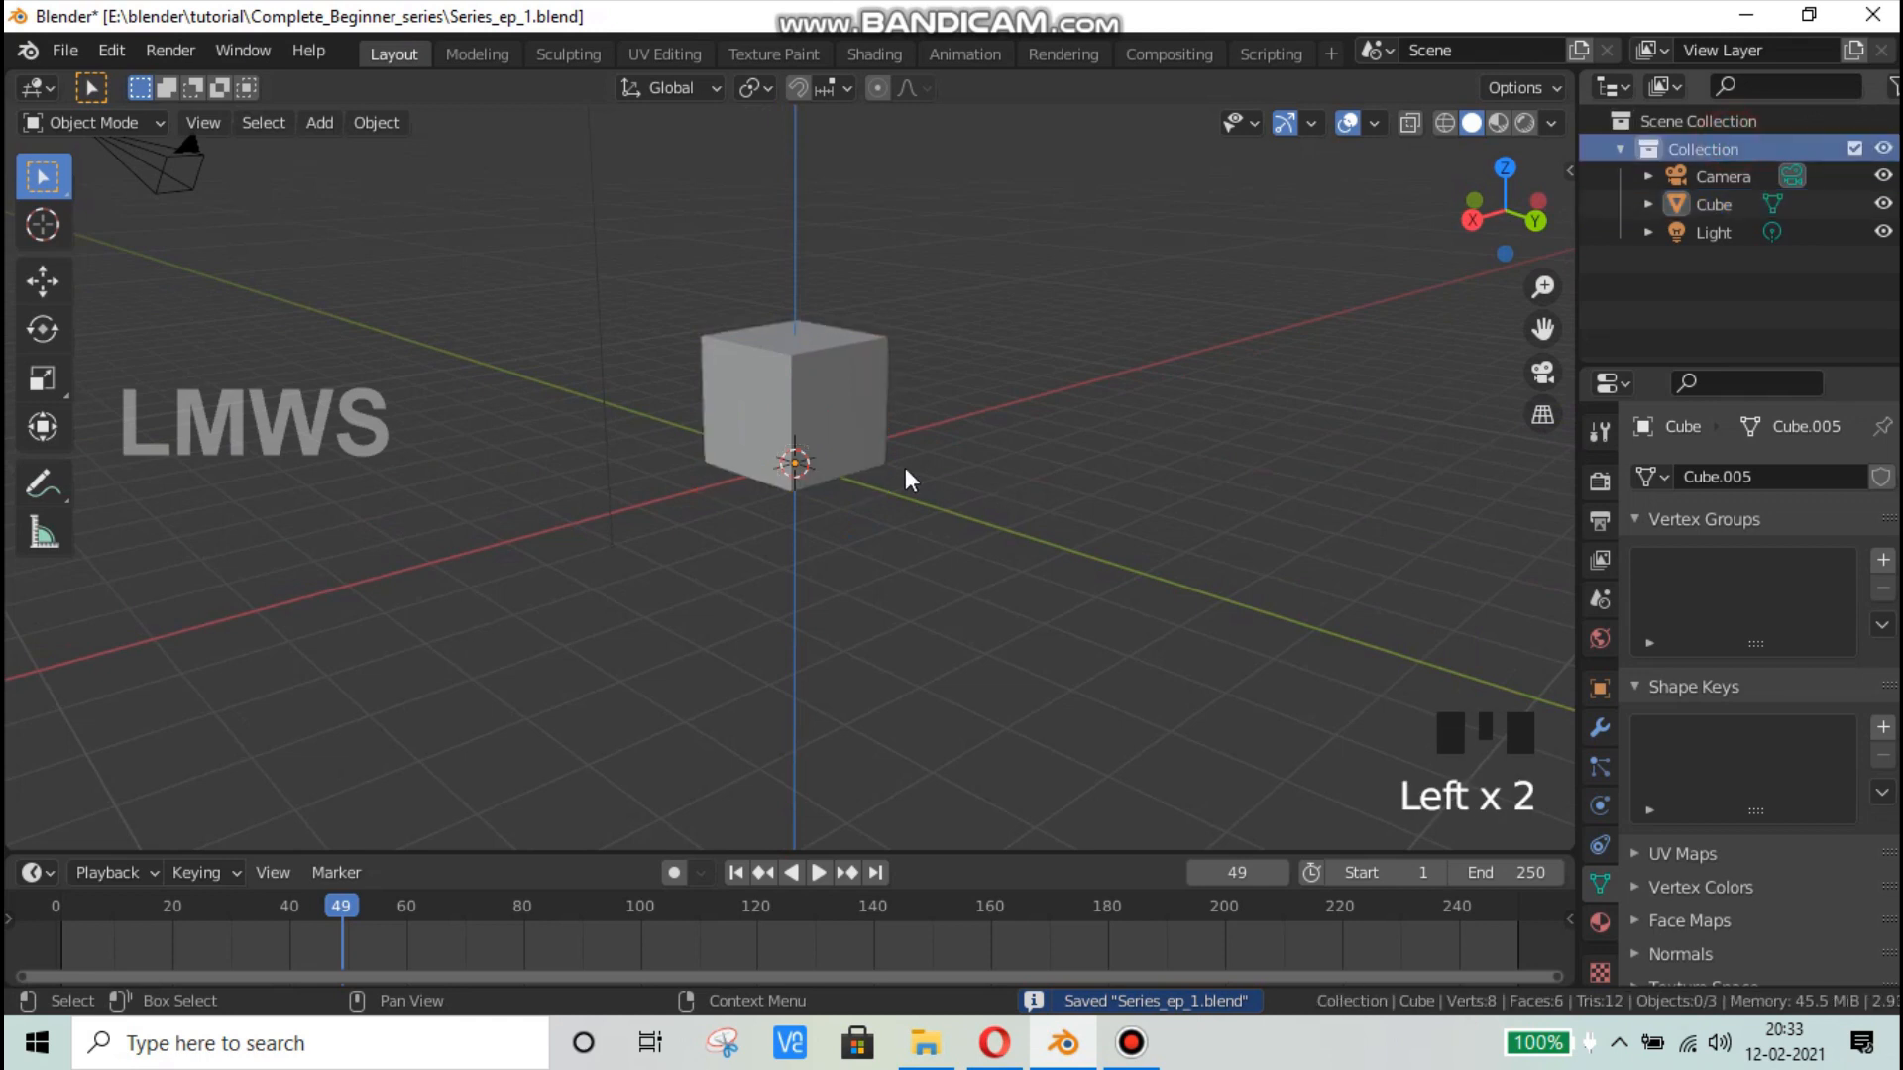
Step: Add a torus mesh and move it along the Y axis until it sits clear beside the cube
key(shift+a)
mouse_move(931, 412)
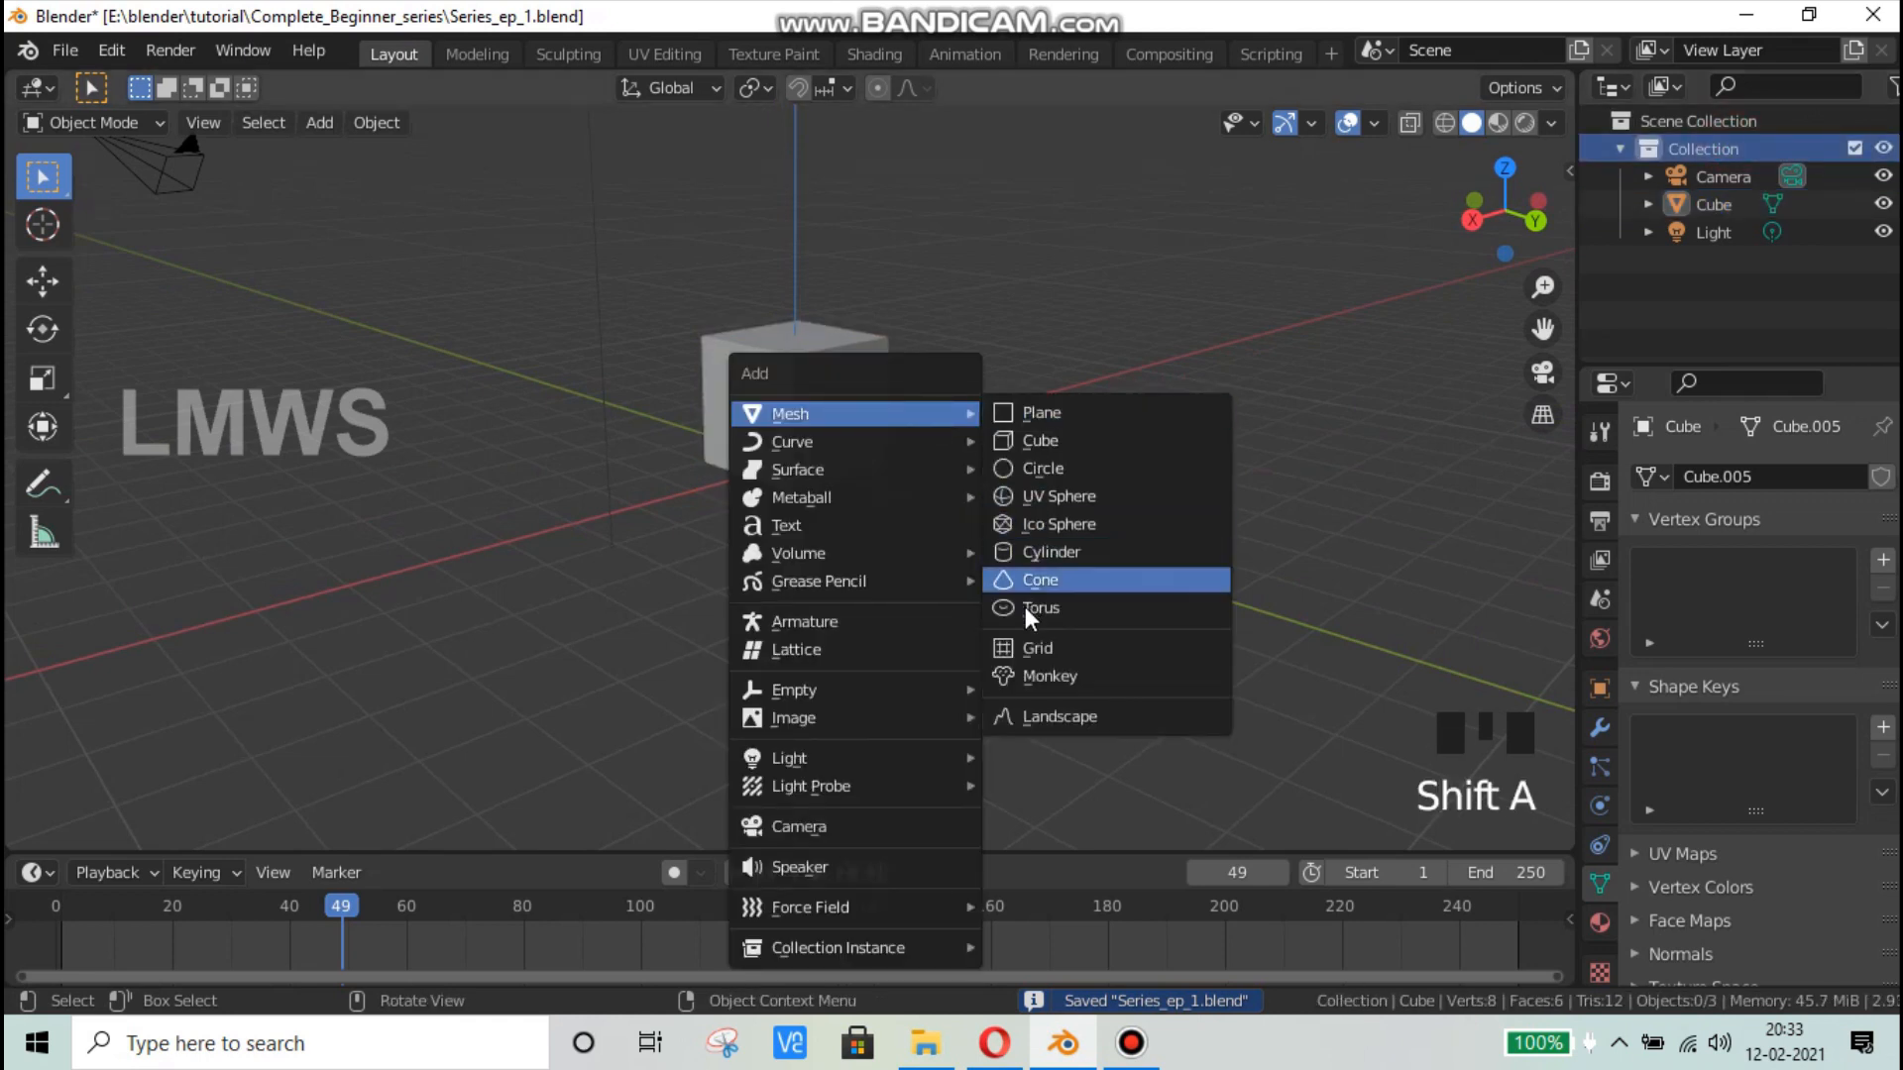
click(1055, 611)
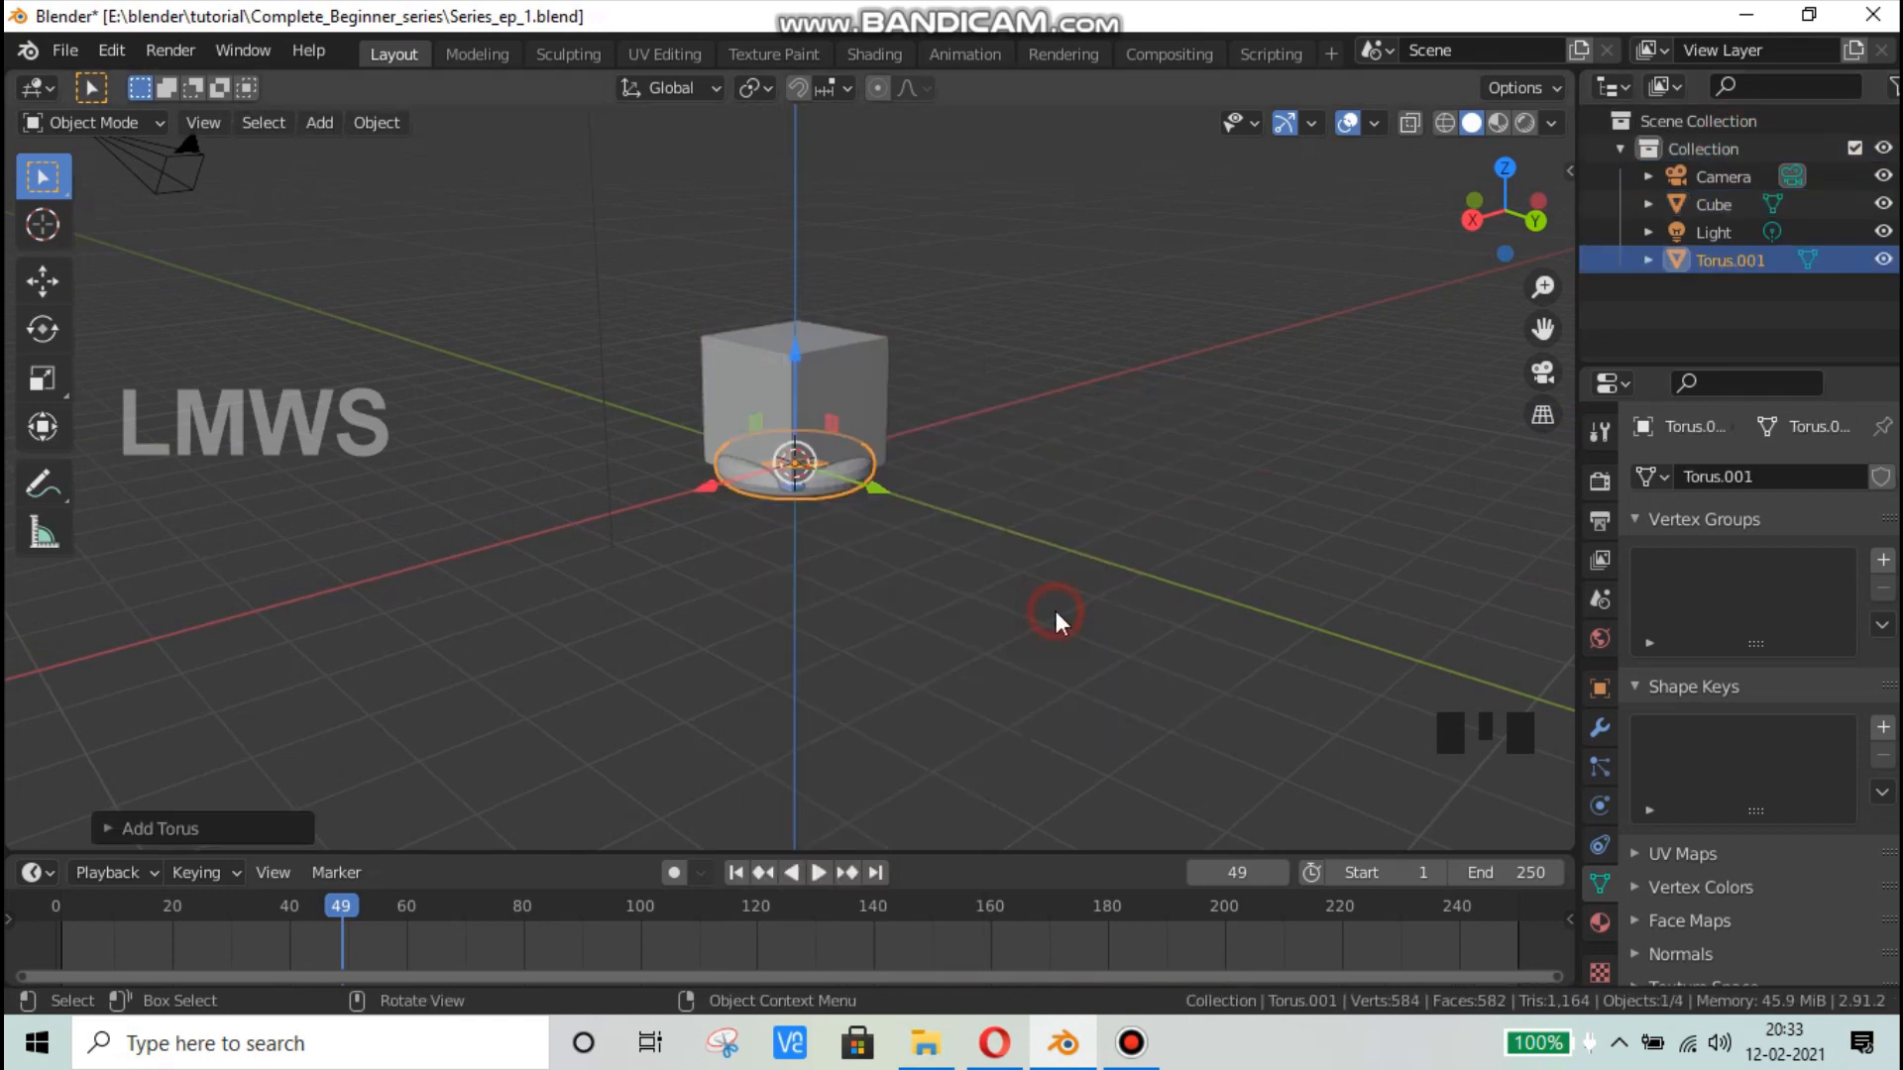
scroll(872, 500, up, 3)
drag(902, 481, 1179, 624)
middle_drag(989, 625, 940, 668)
middle_drag(1066, 668, 1067, 658)
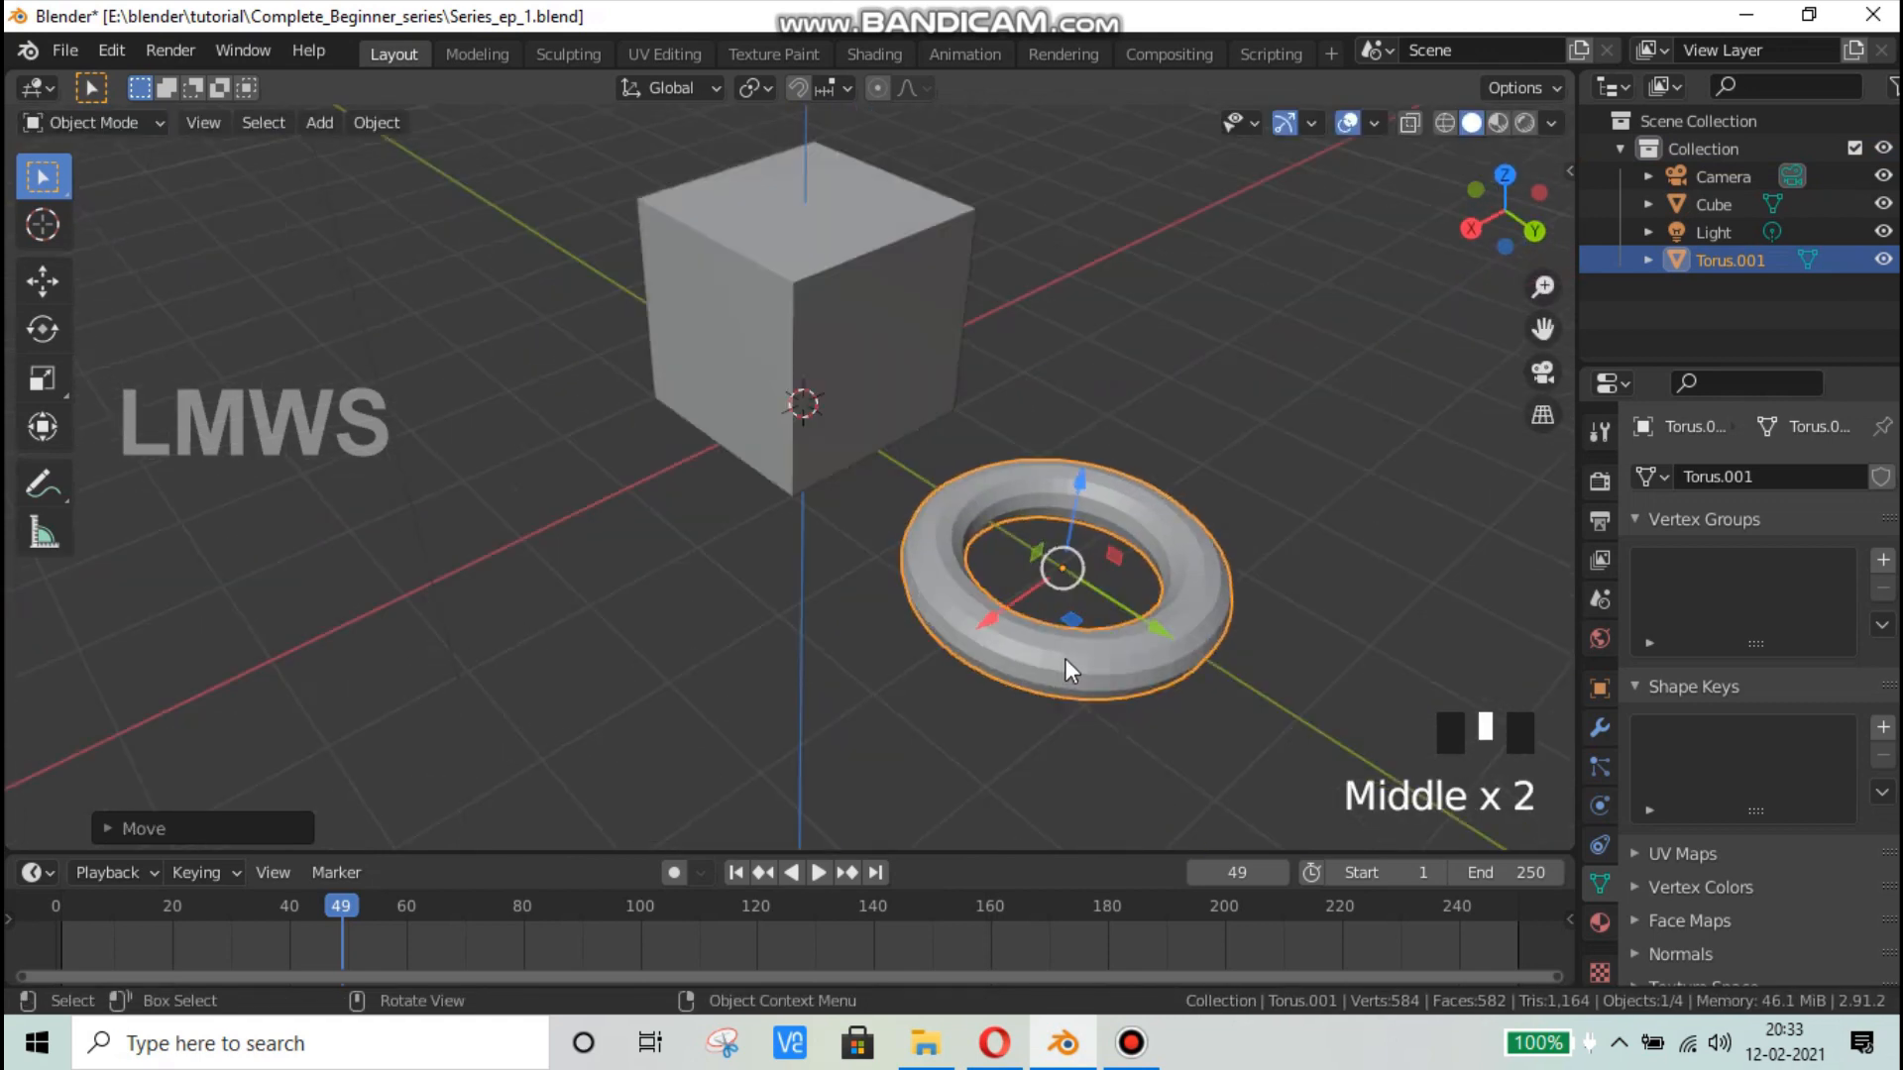
scroll(1067, 658, up, 1)
scroll(1044, 624, down, 2)
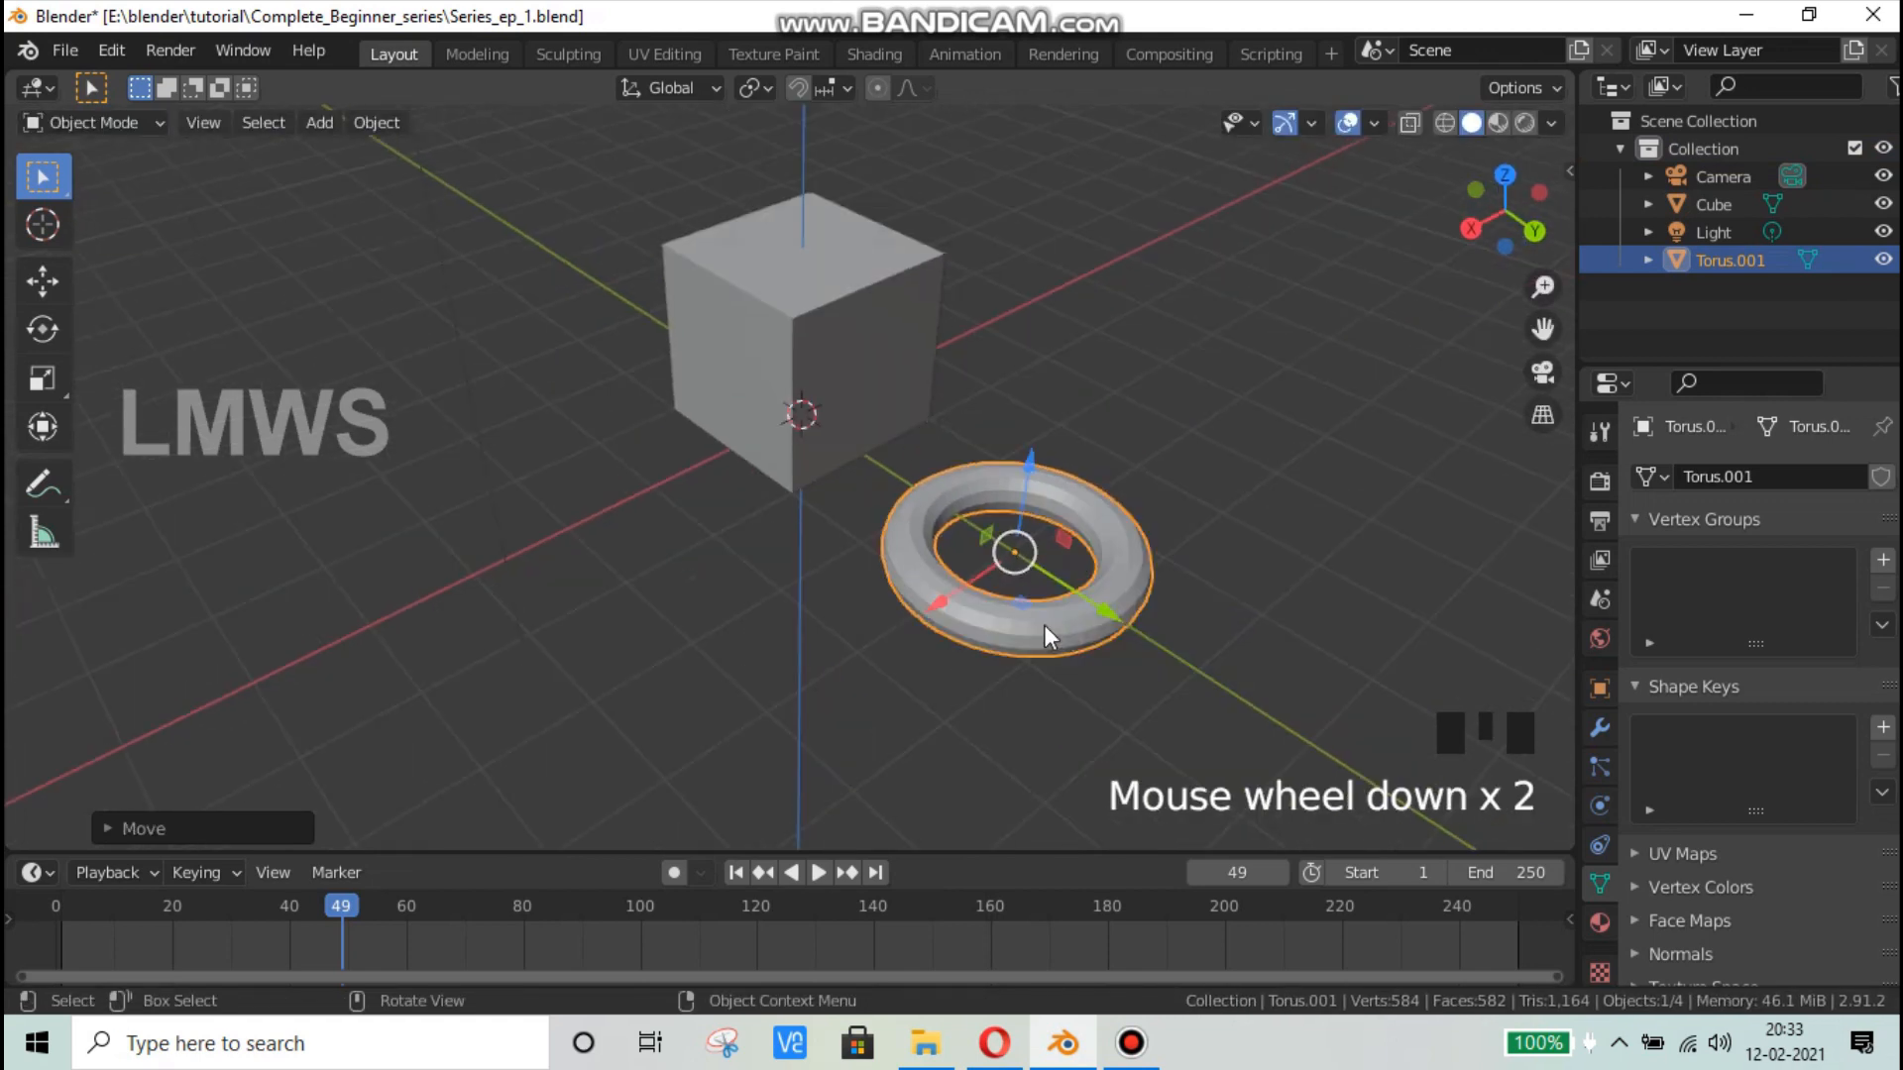
Step: Try rotating the torus around its centred origin about the Y and X axes
key(Tab)
key(Tab)
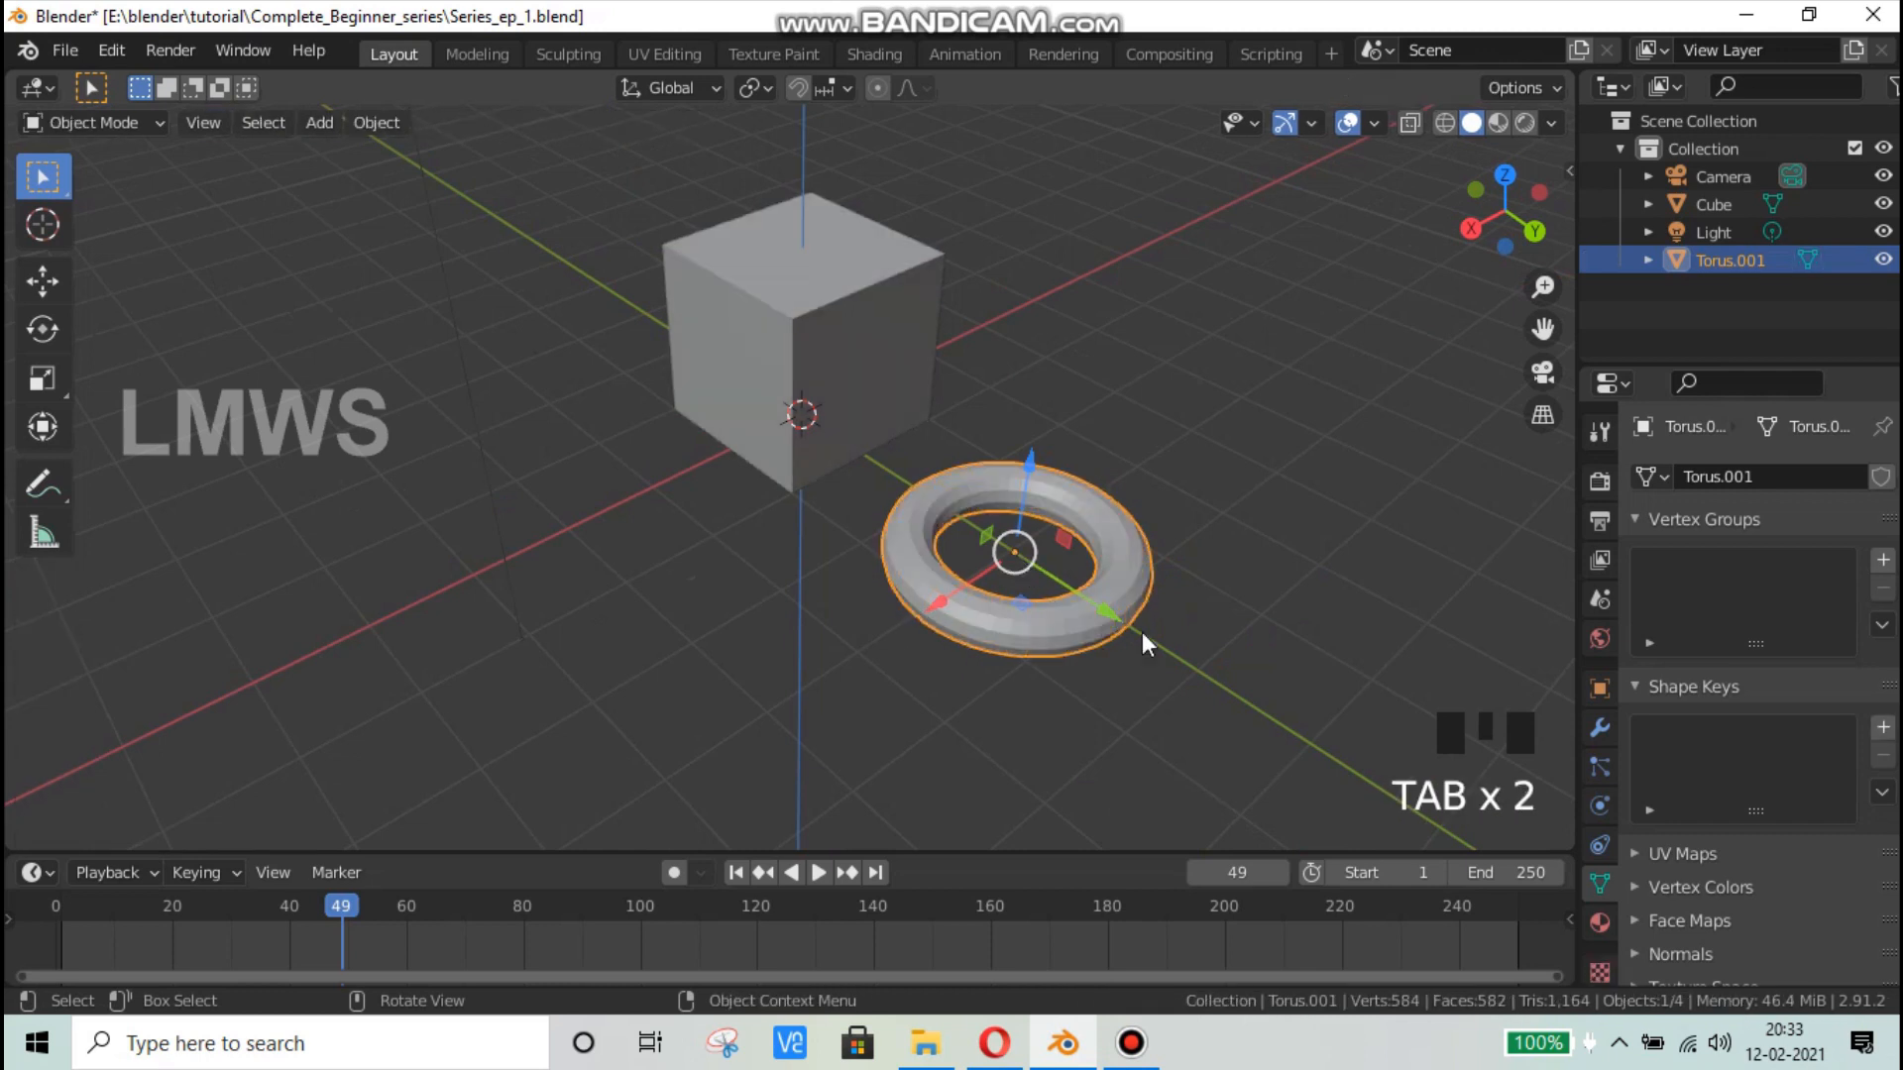
key(r)
key(y)
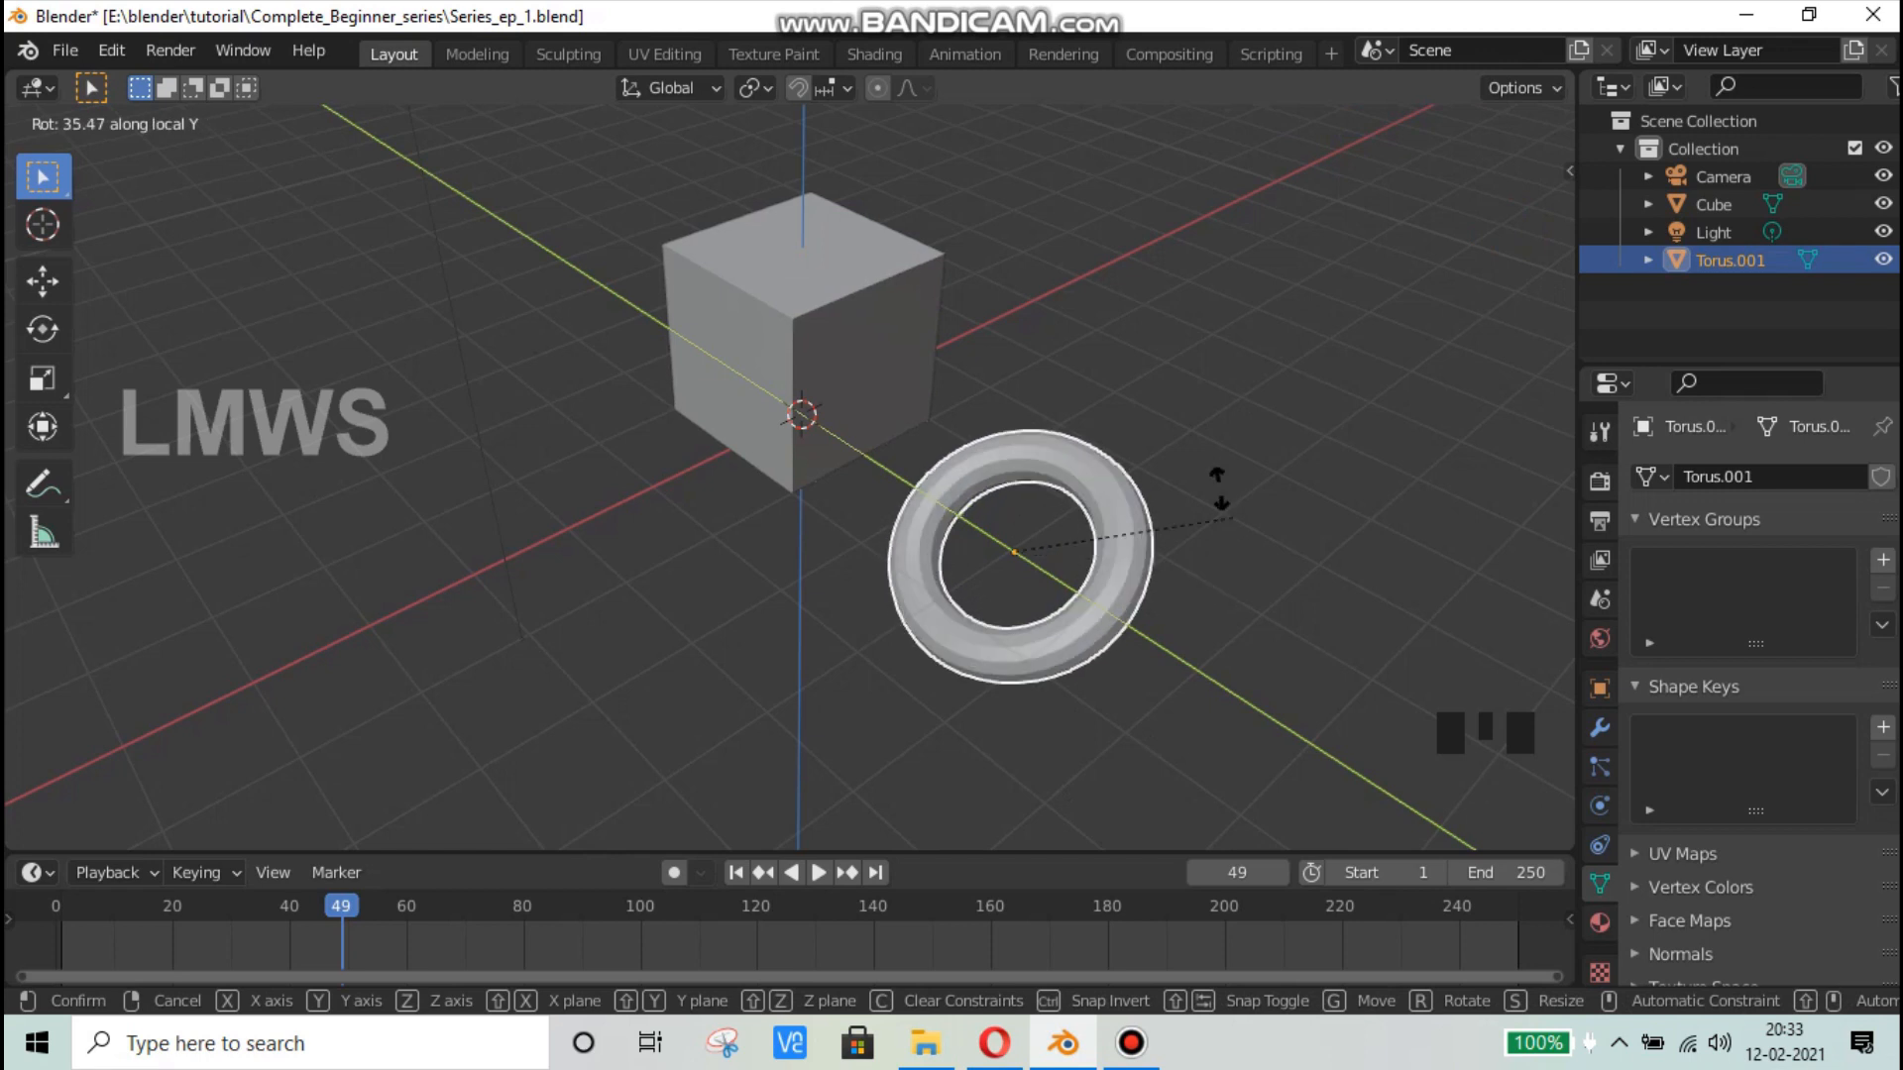
key(x)
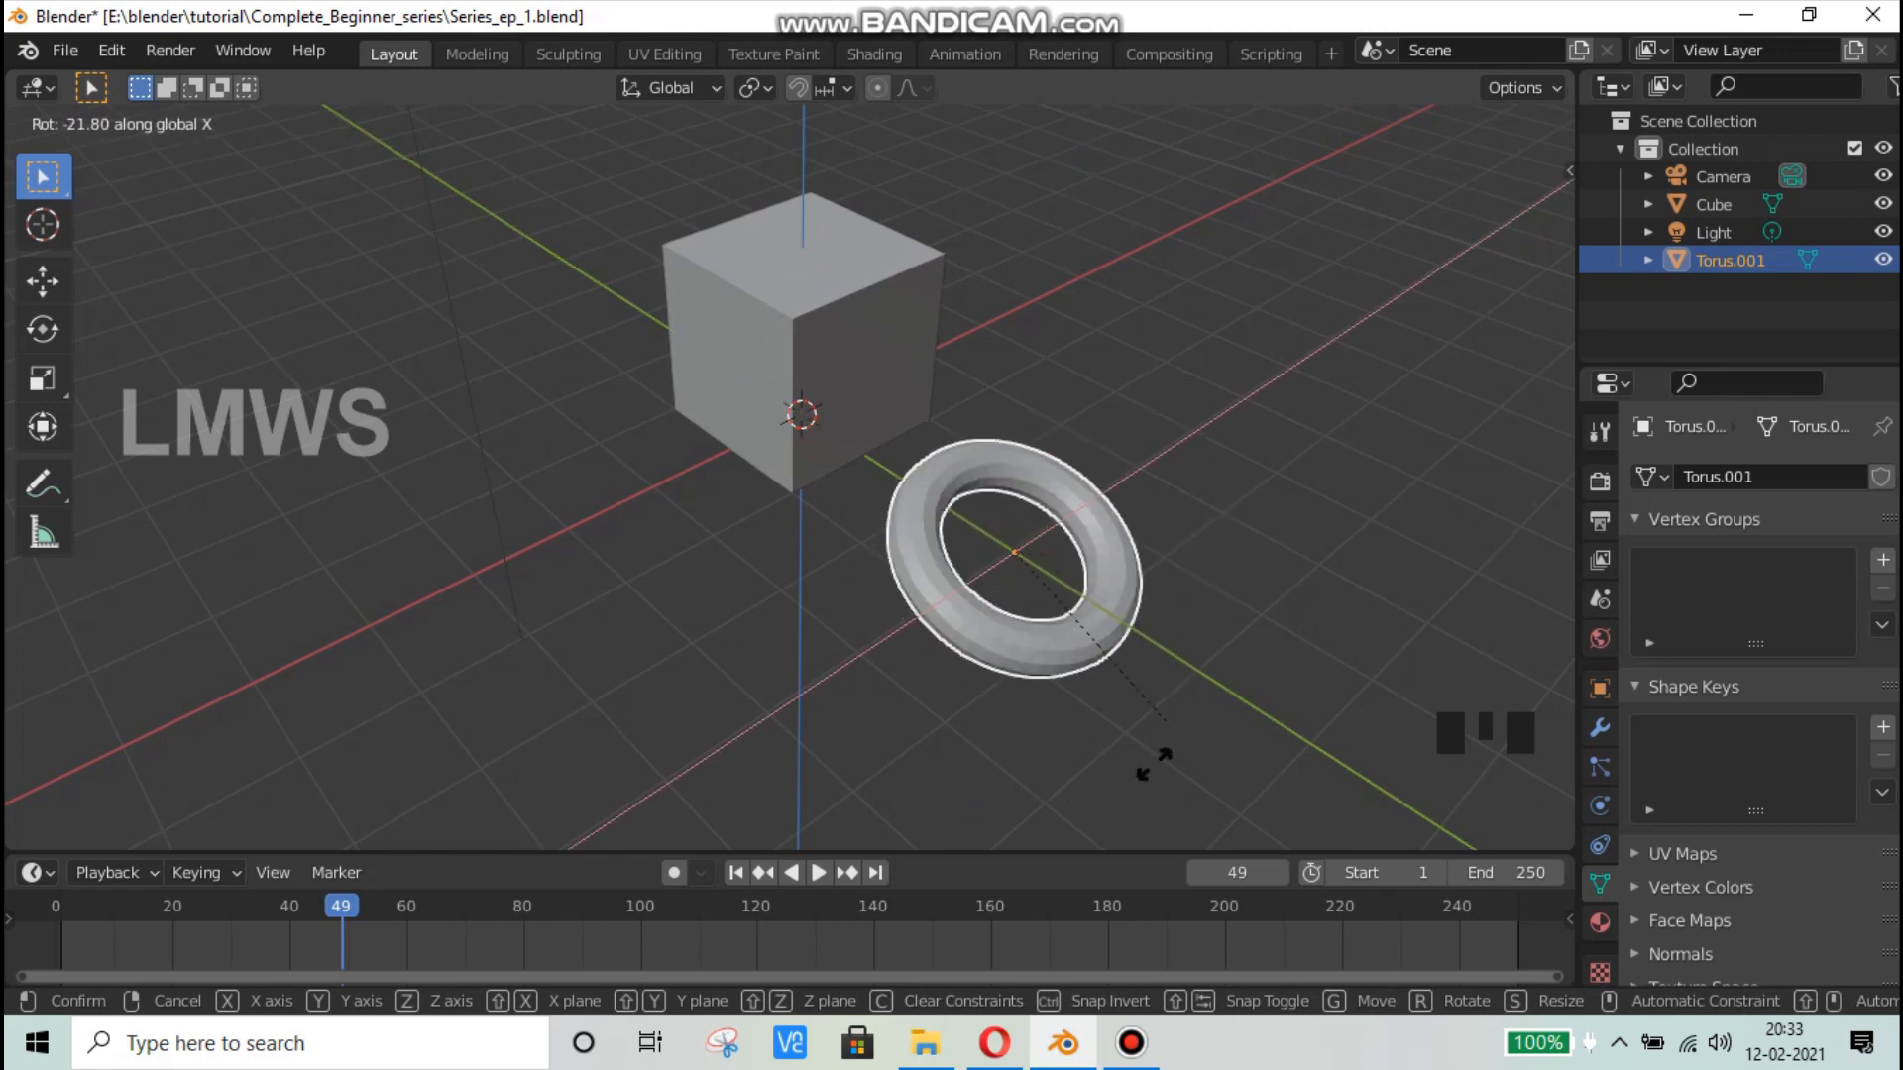
click(1019, 551)
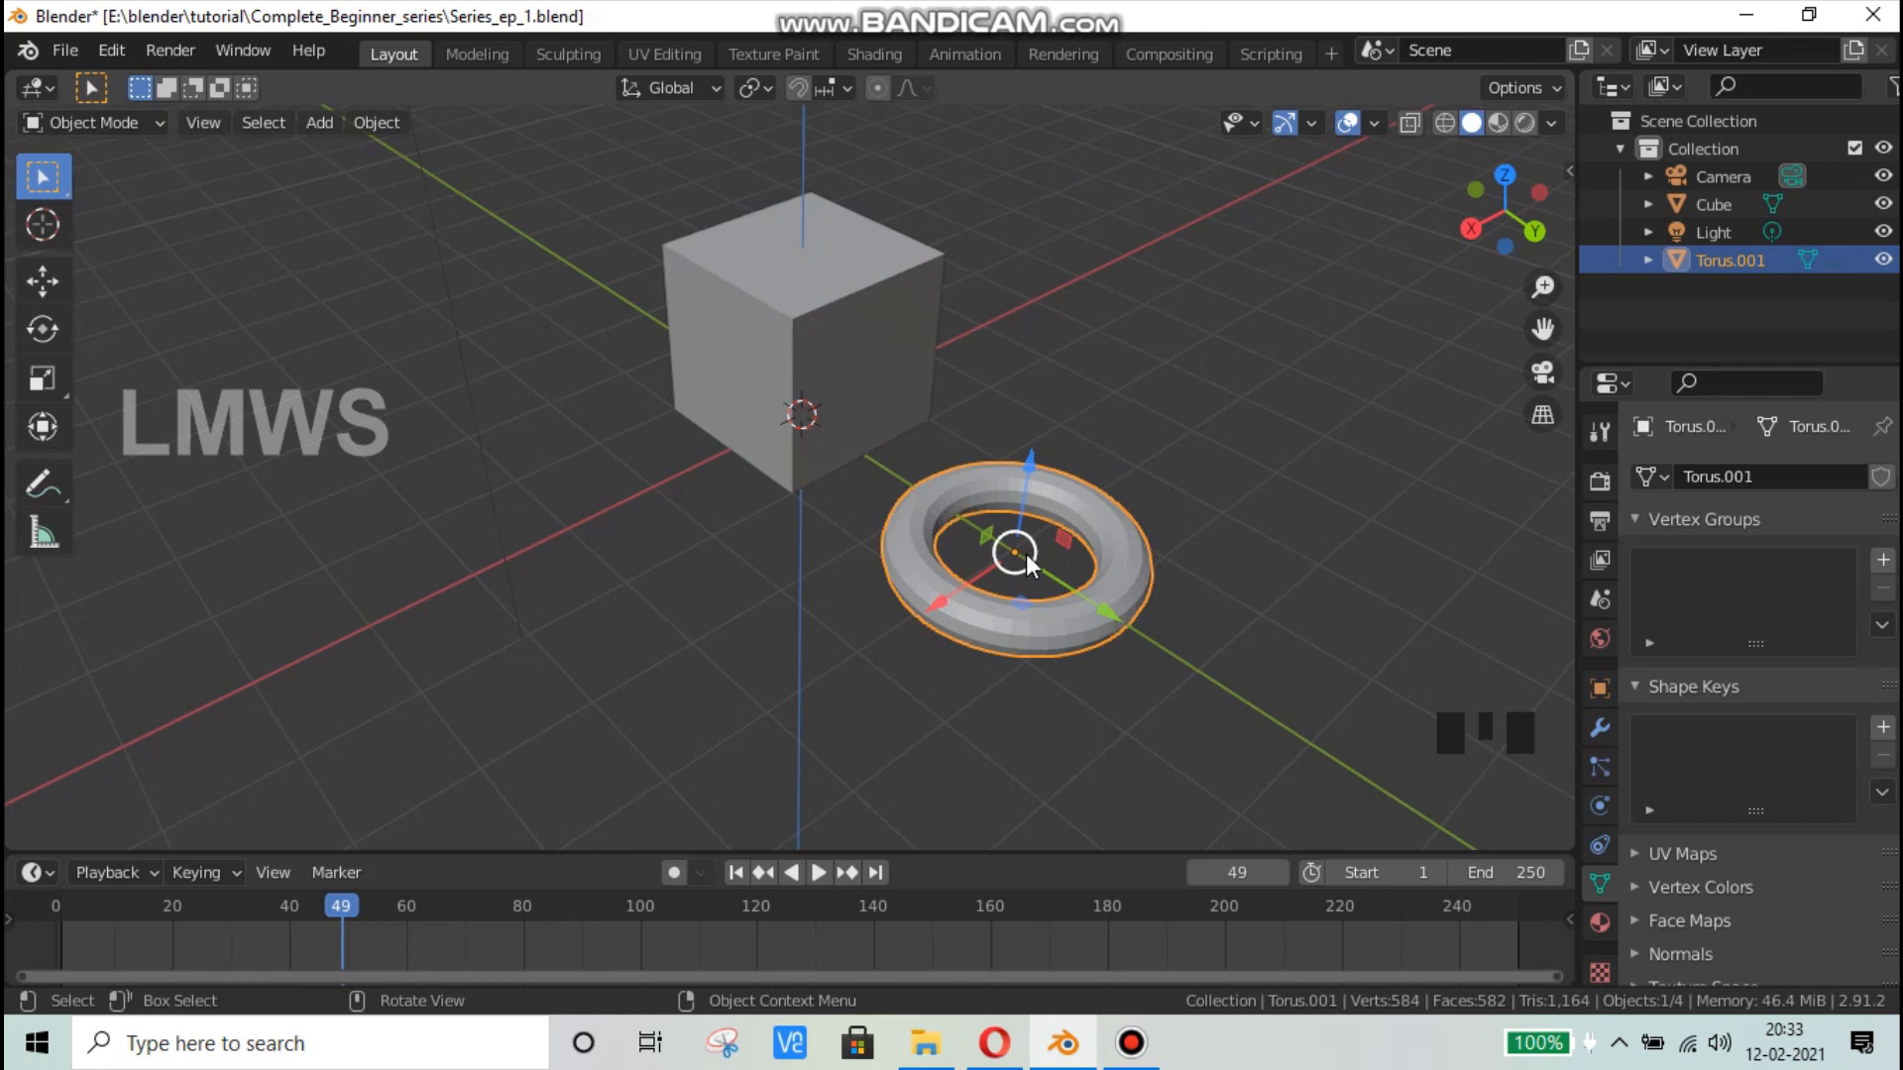
Step: In Edit Mode, move the whole torus mesh along the X axis away from its origin and return to Object Mode
click(135, 120)
click(86, 183)
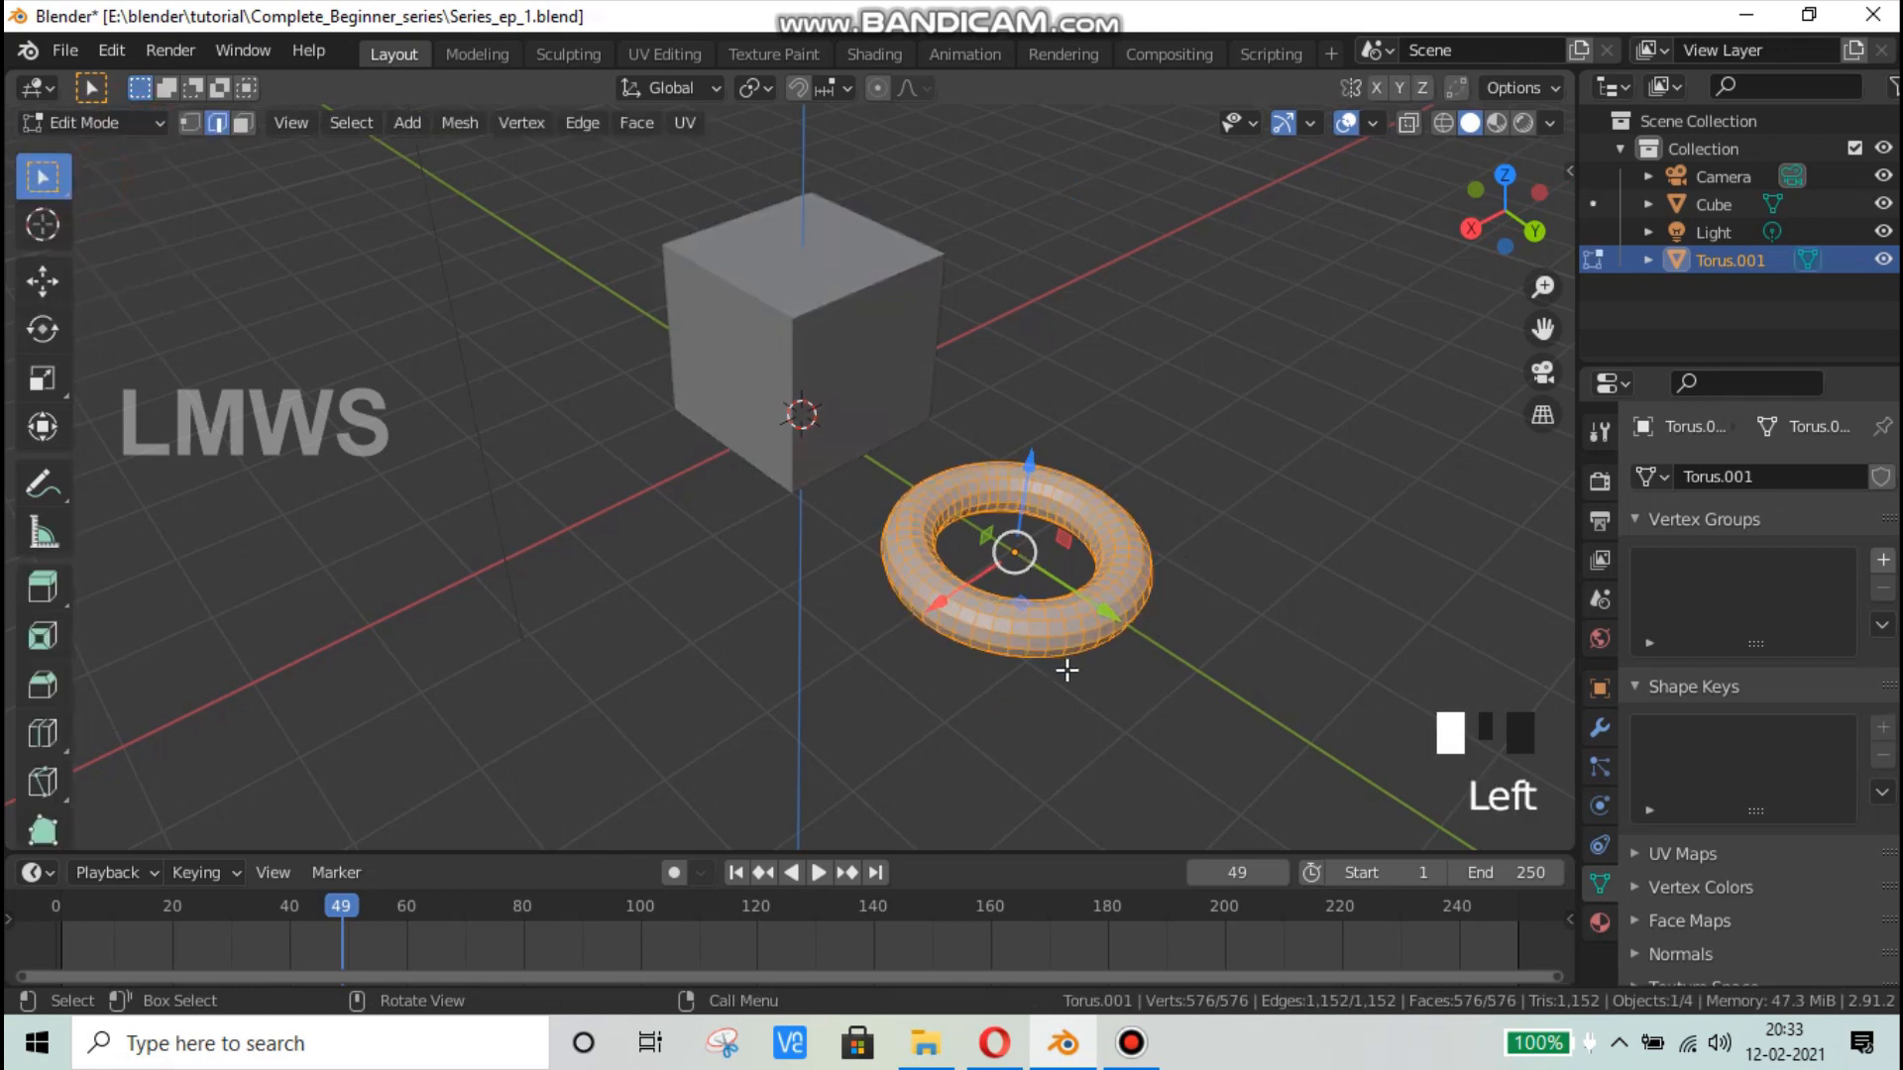
key(a)
key(a)
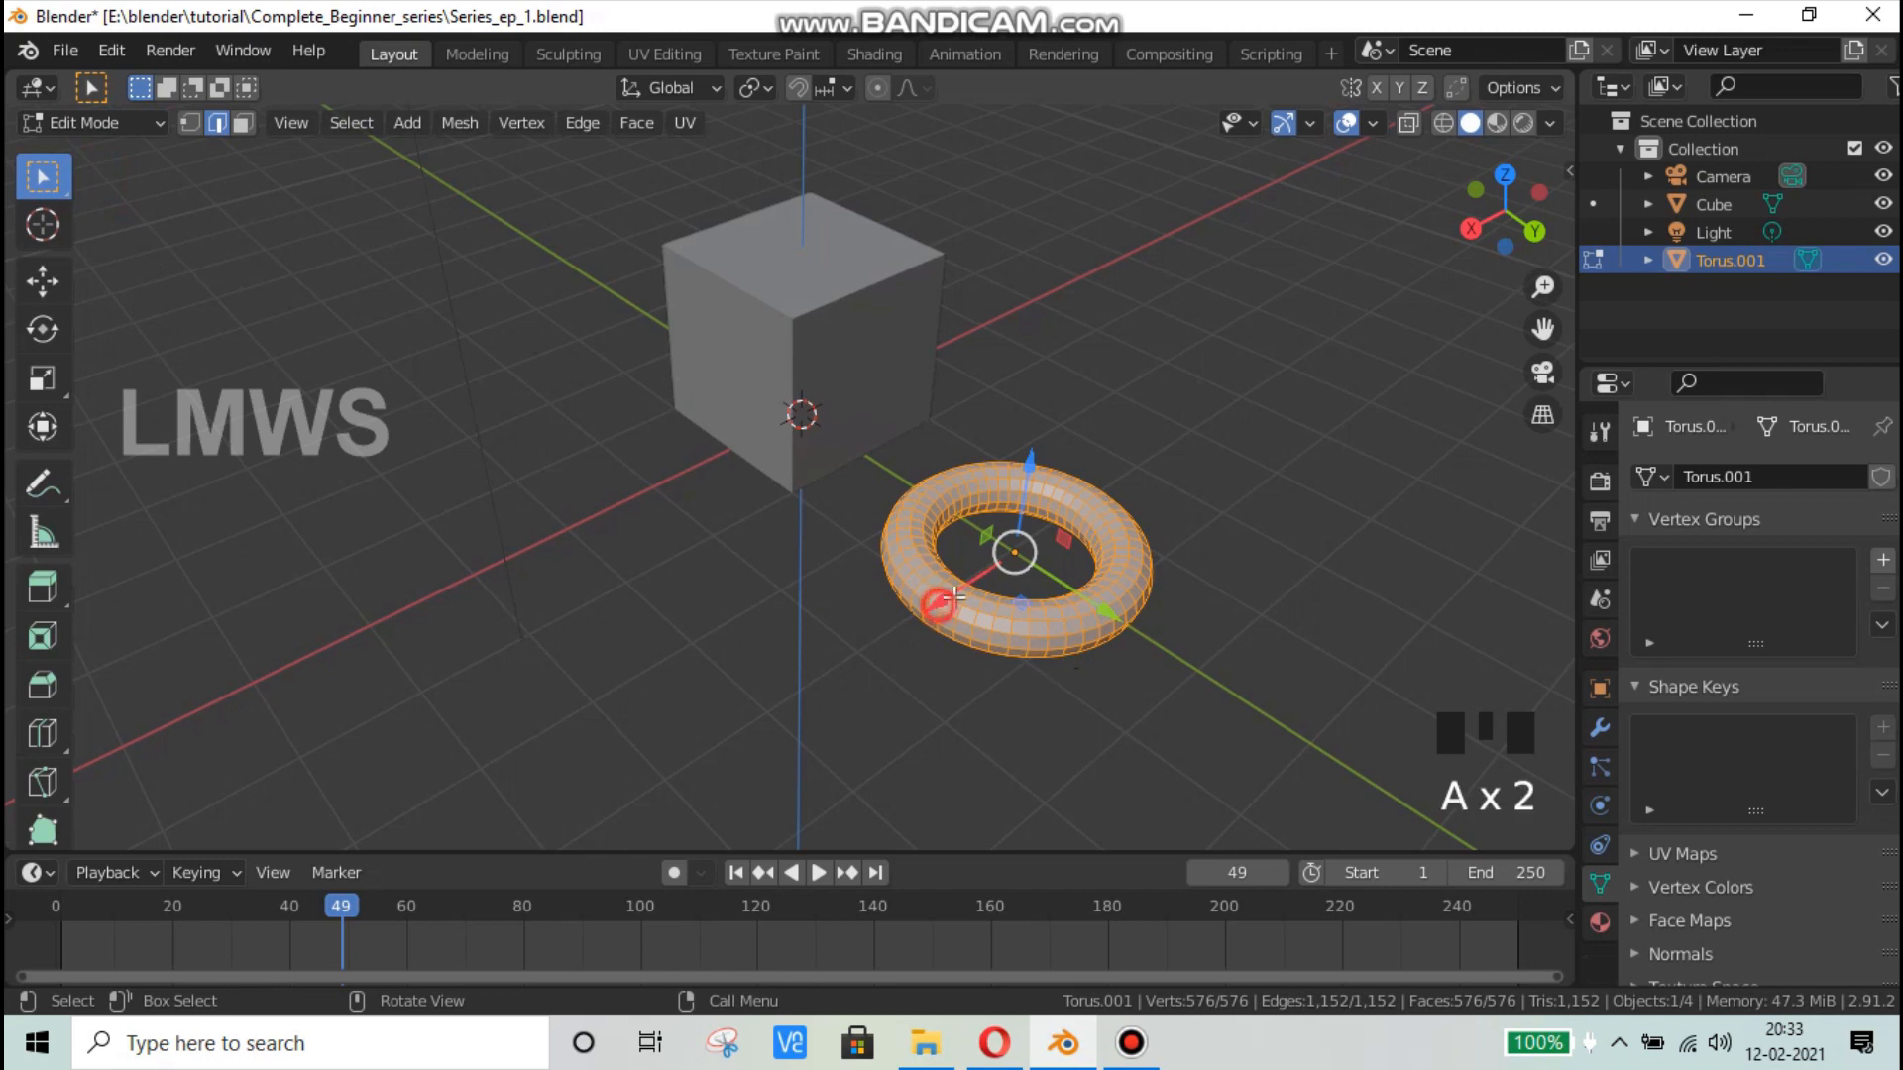
drag(954, 596, 1060, 555)
click(117, 123)
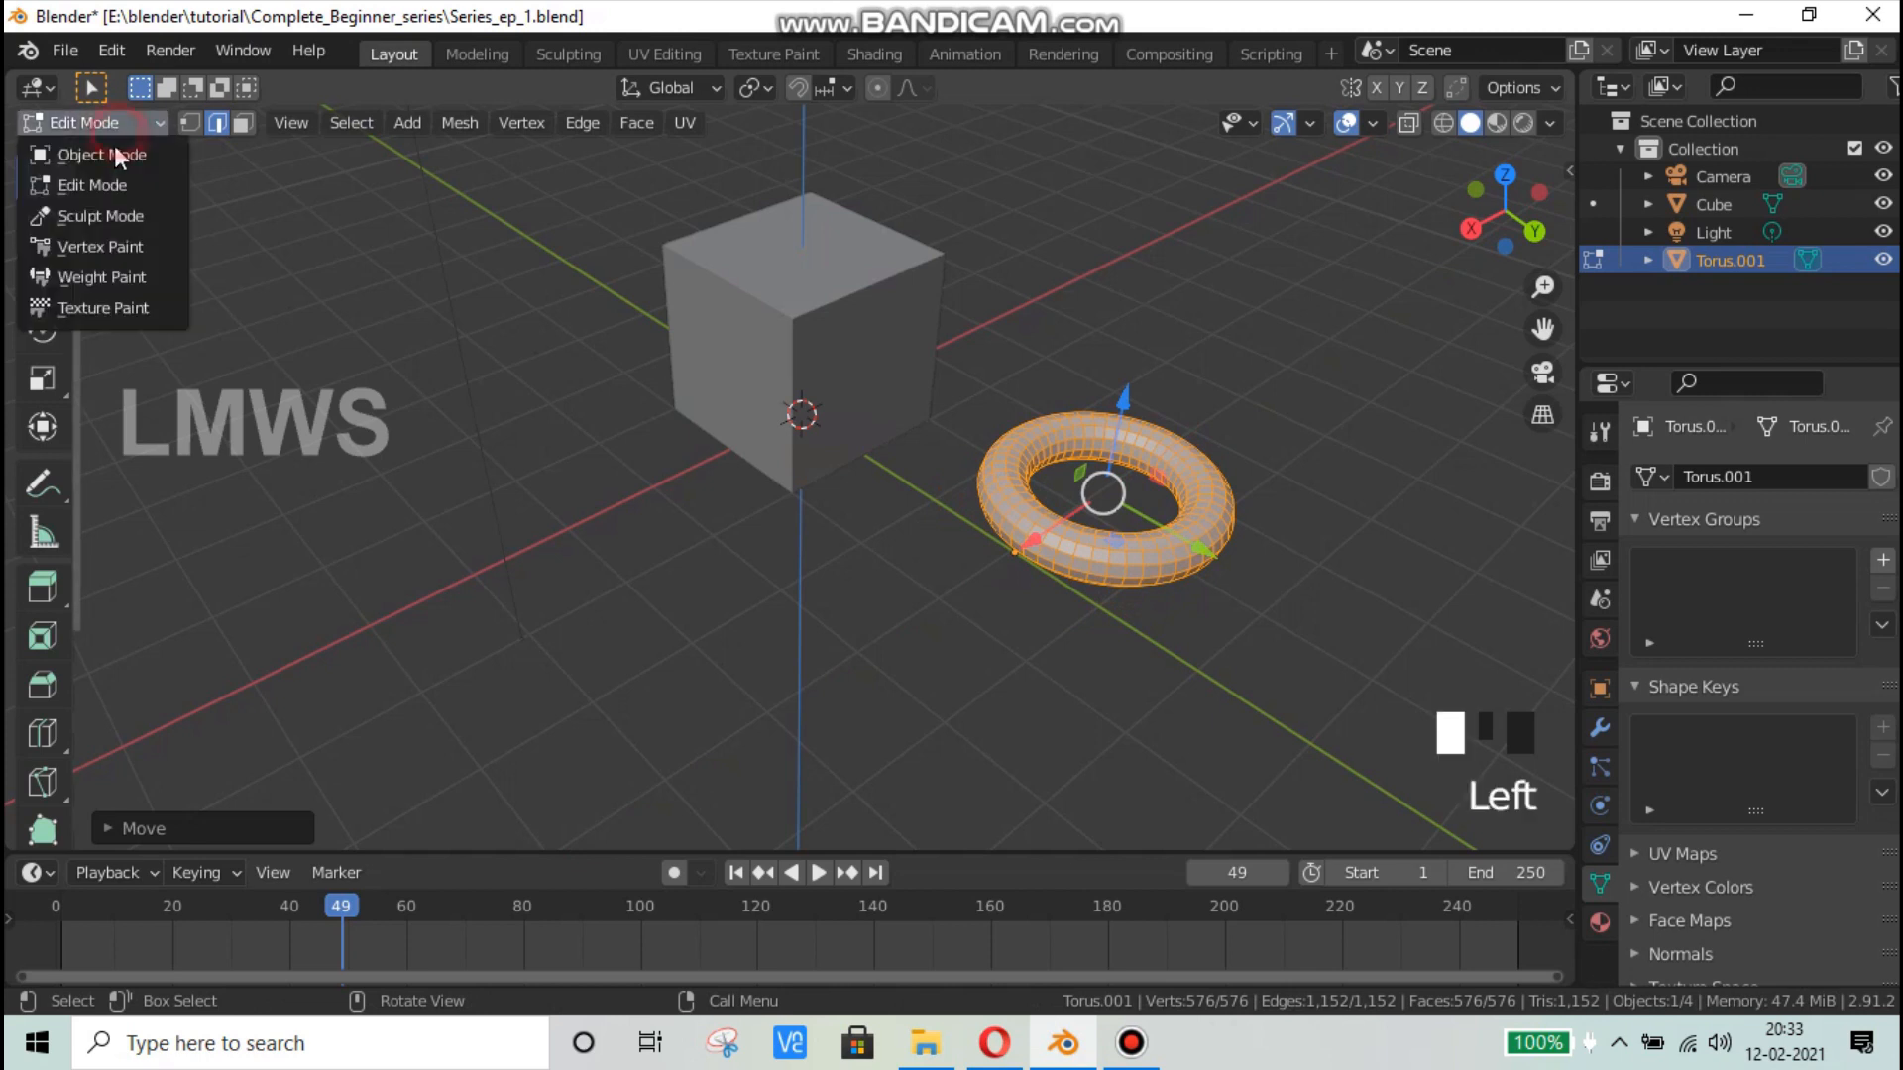
key(Tab)
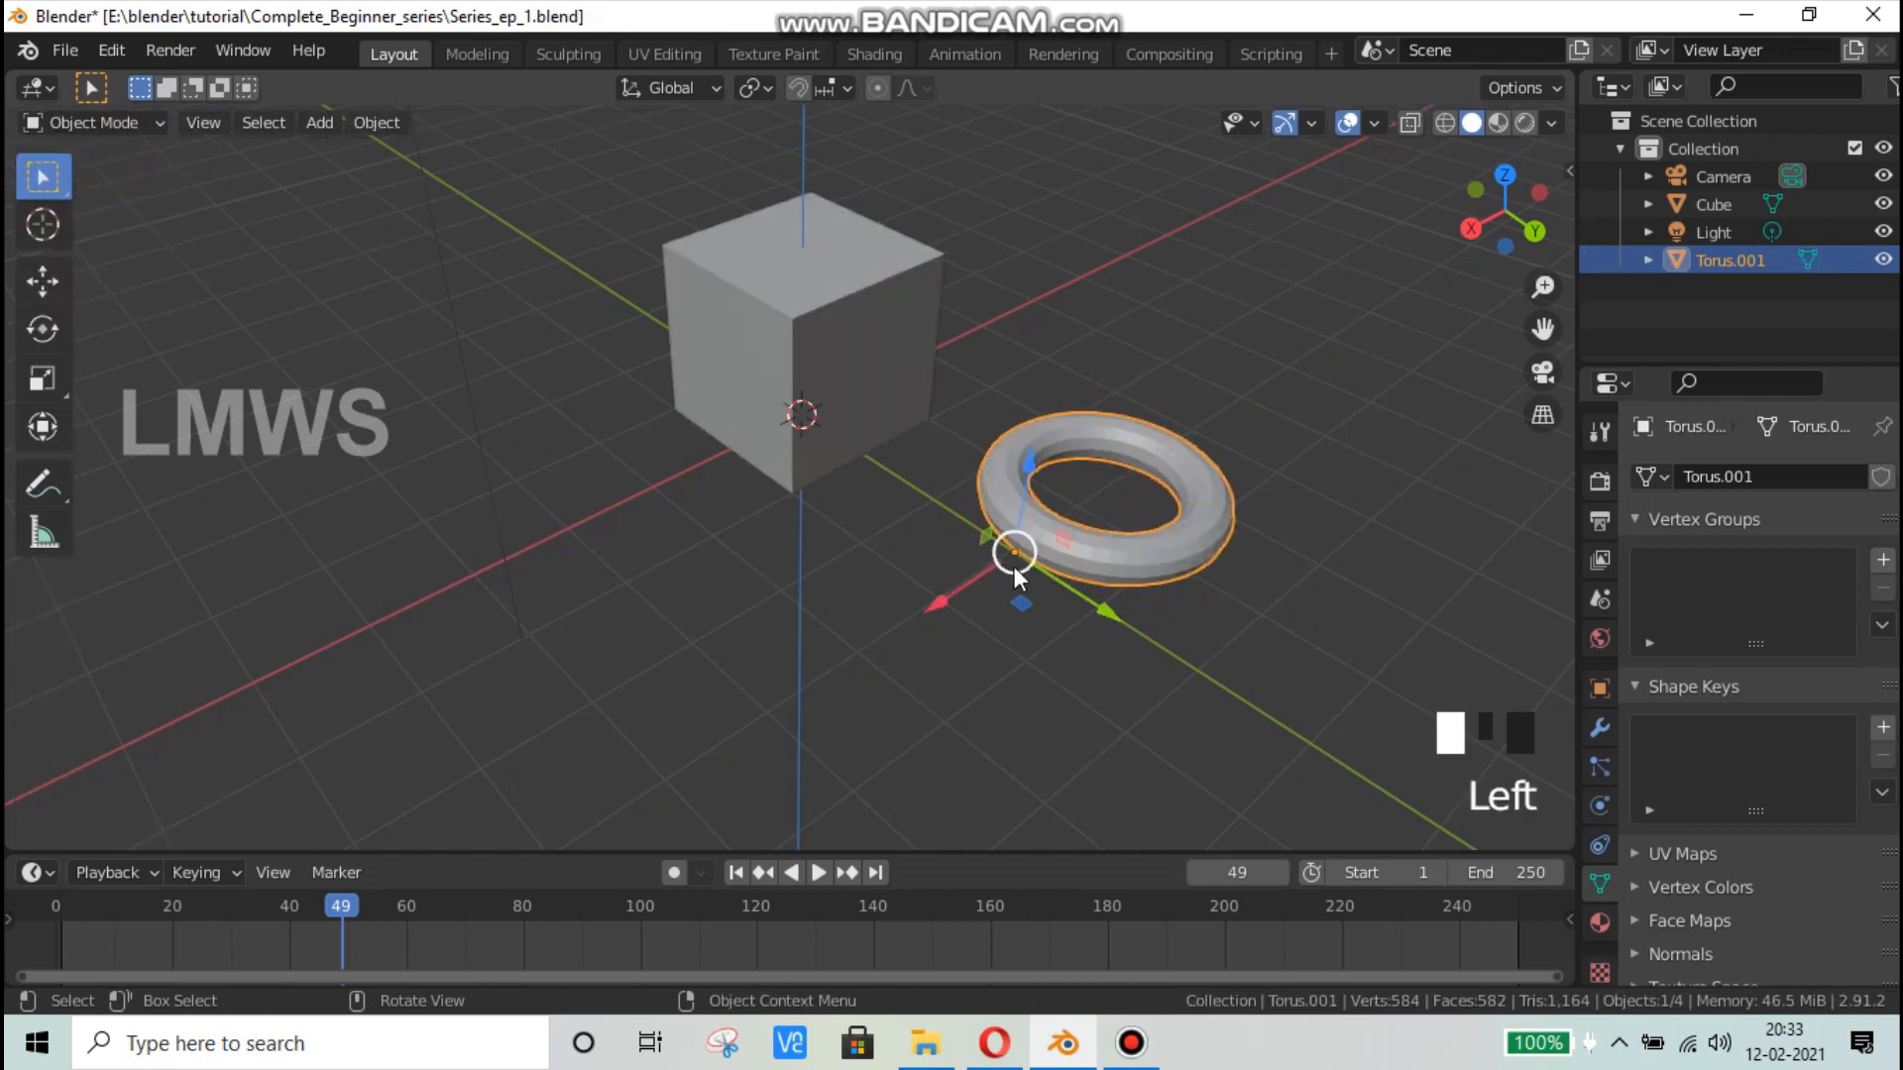
Step: Try rotating the torus around its offset origin about the global Y and Z axes
scroll(1013, 567, up, 1)
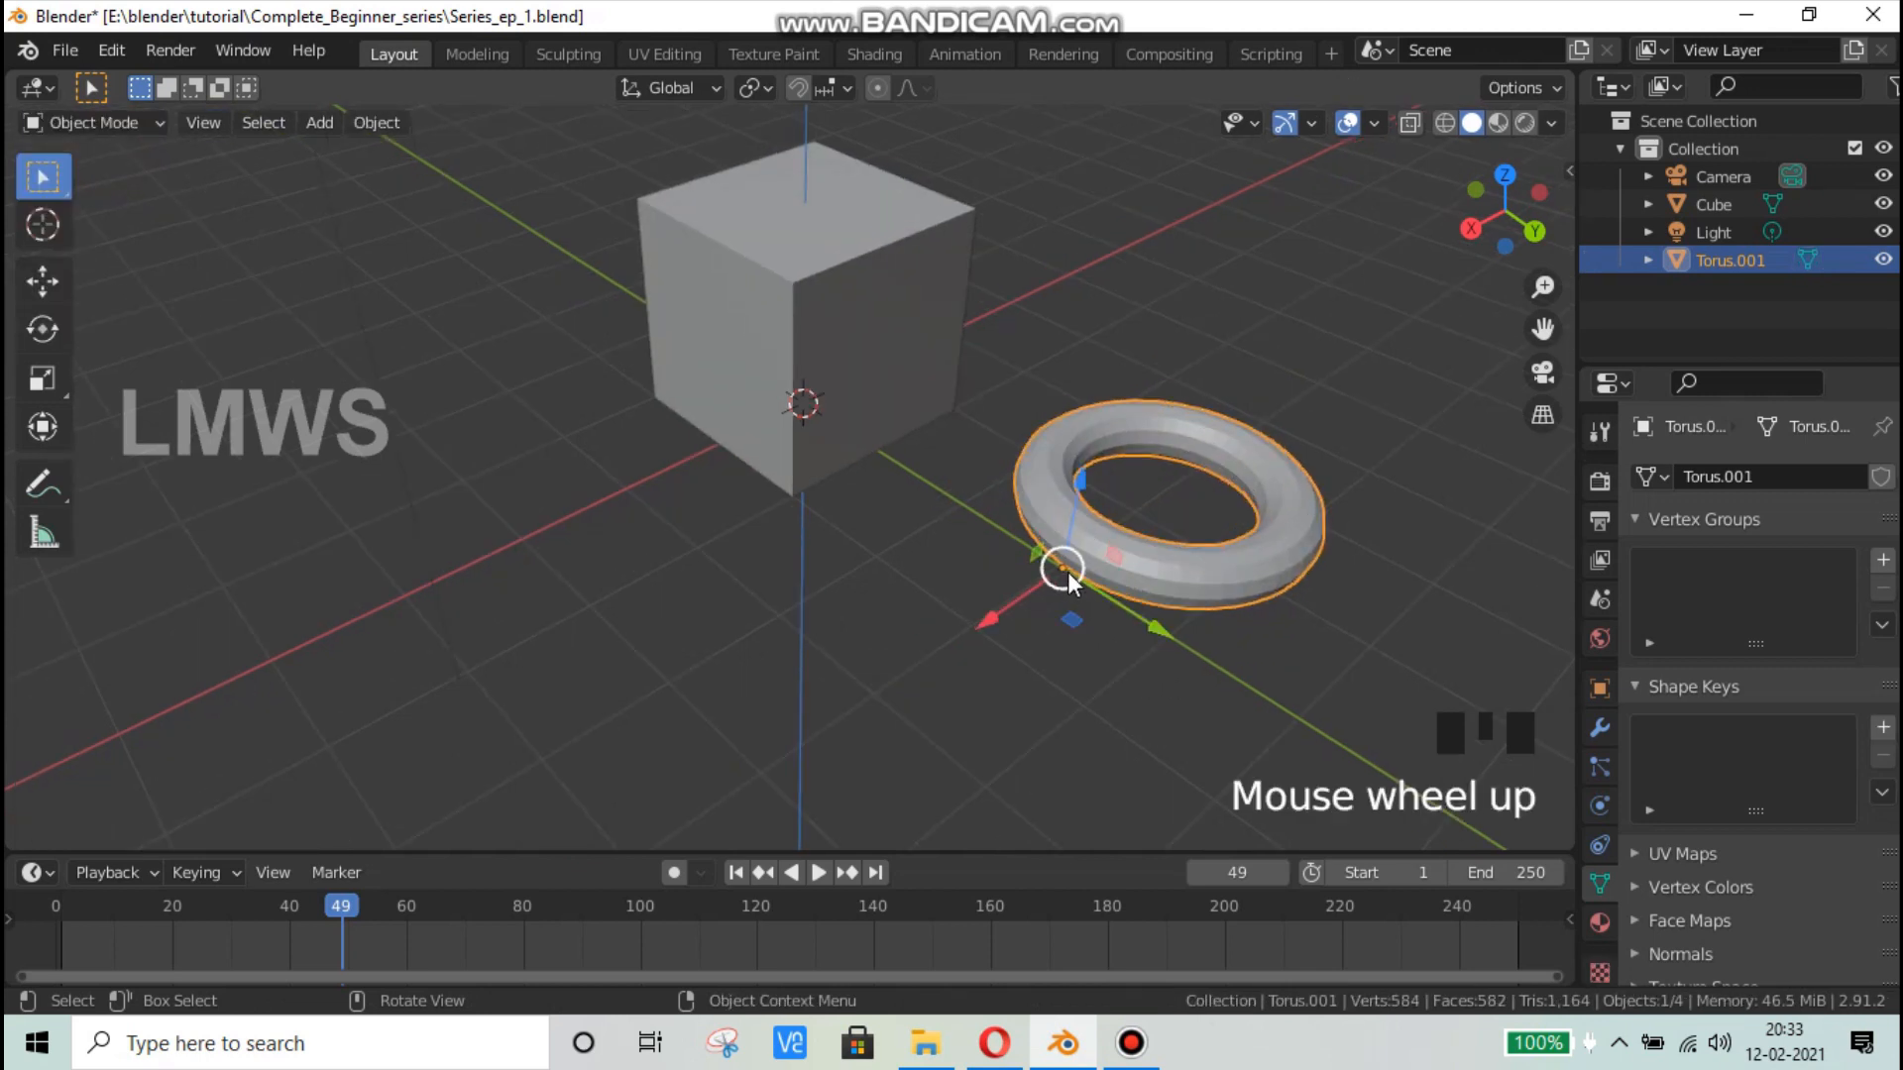
key(r)
key(y)
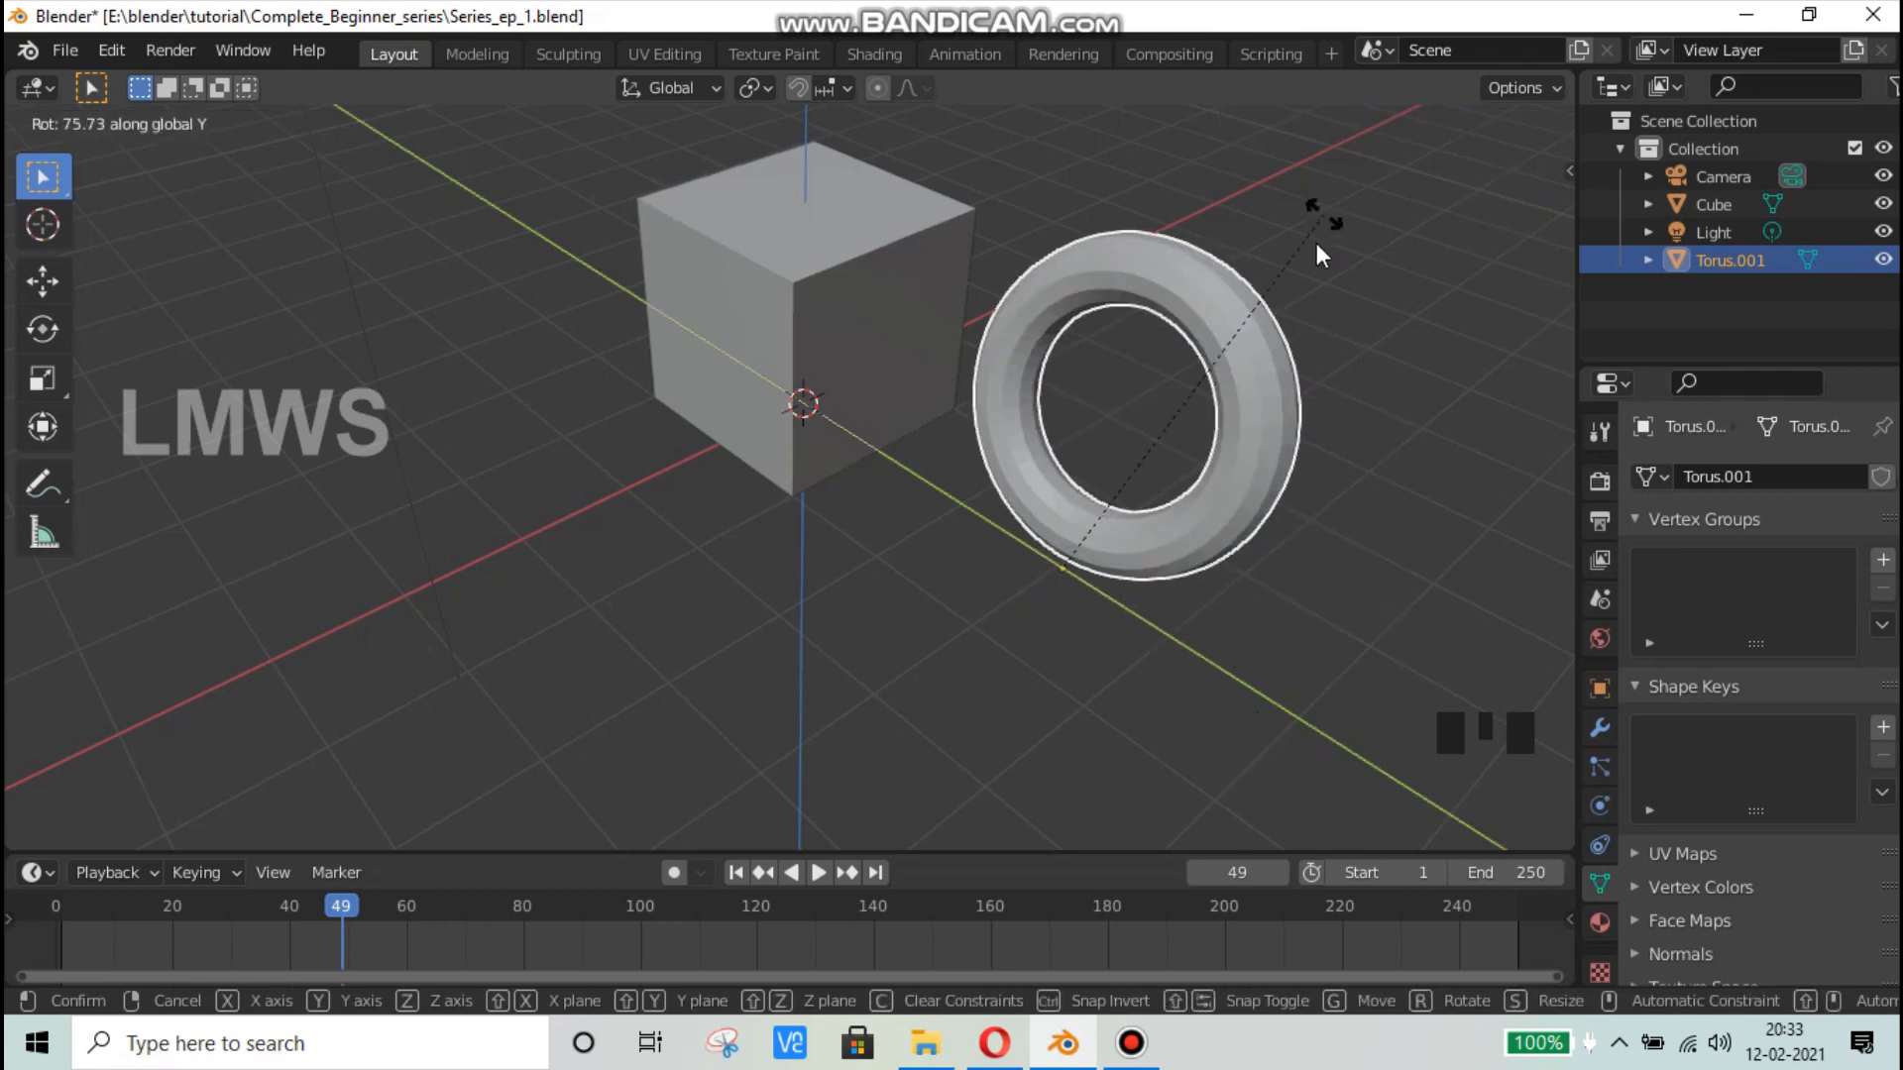
right_click(1290, 595)
key(r)
key(z)
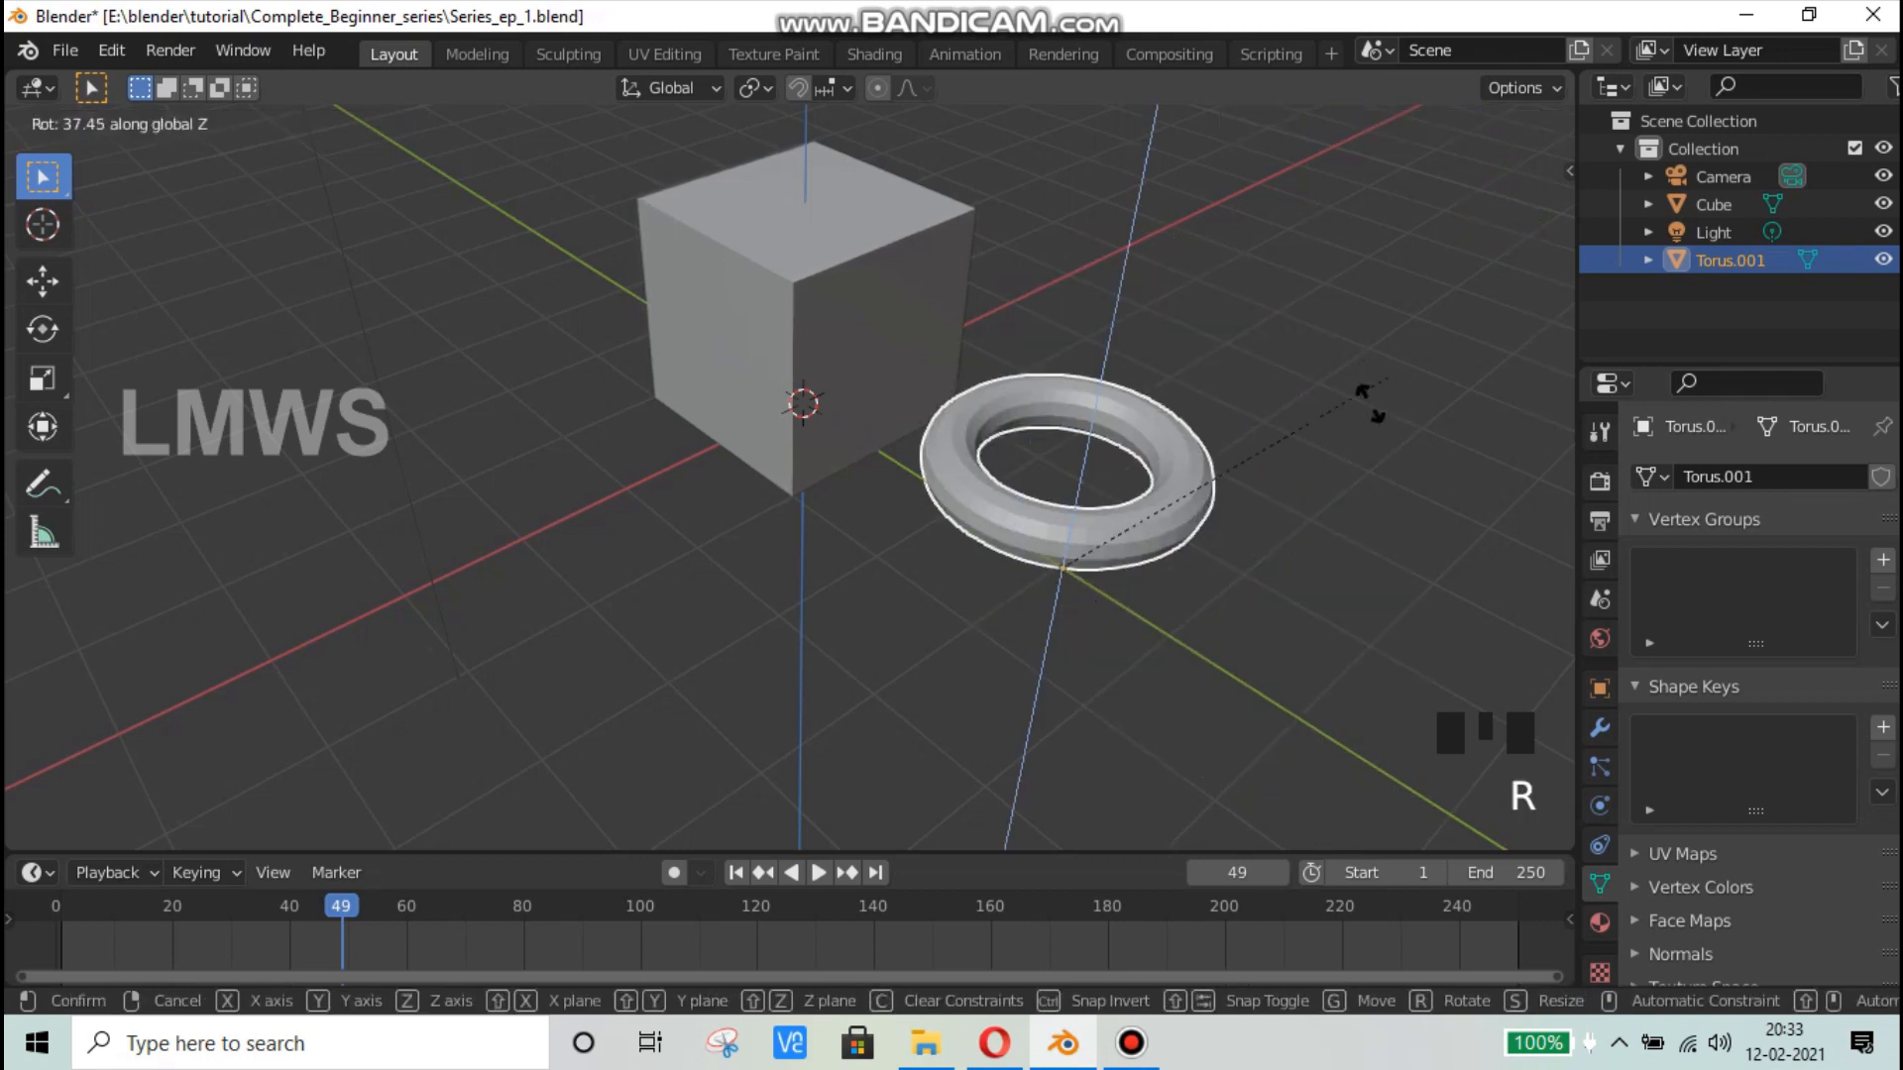
click(1288, 312)
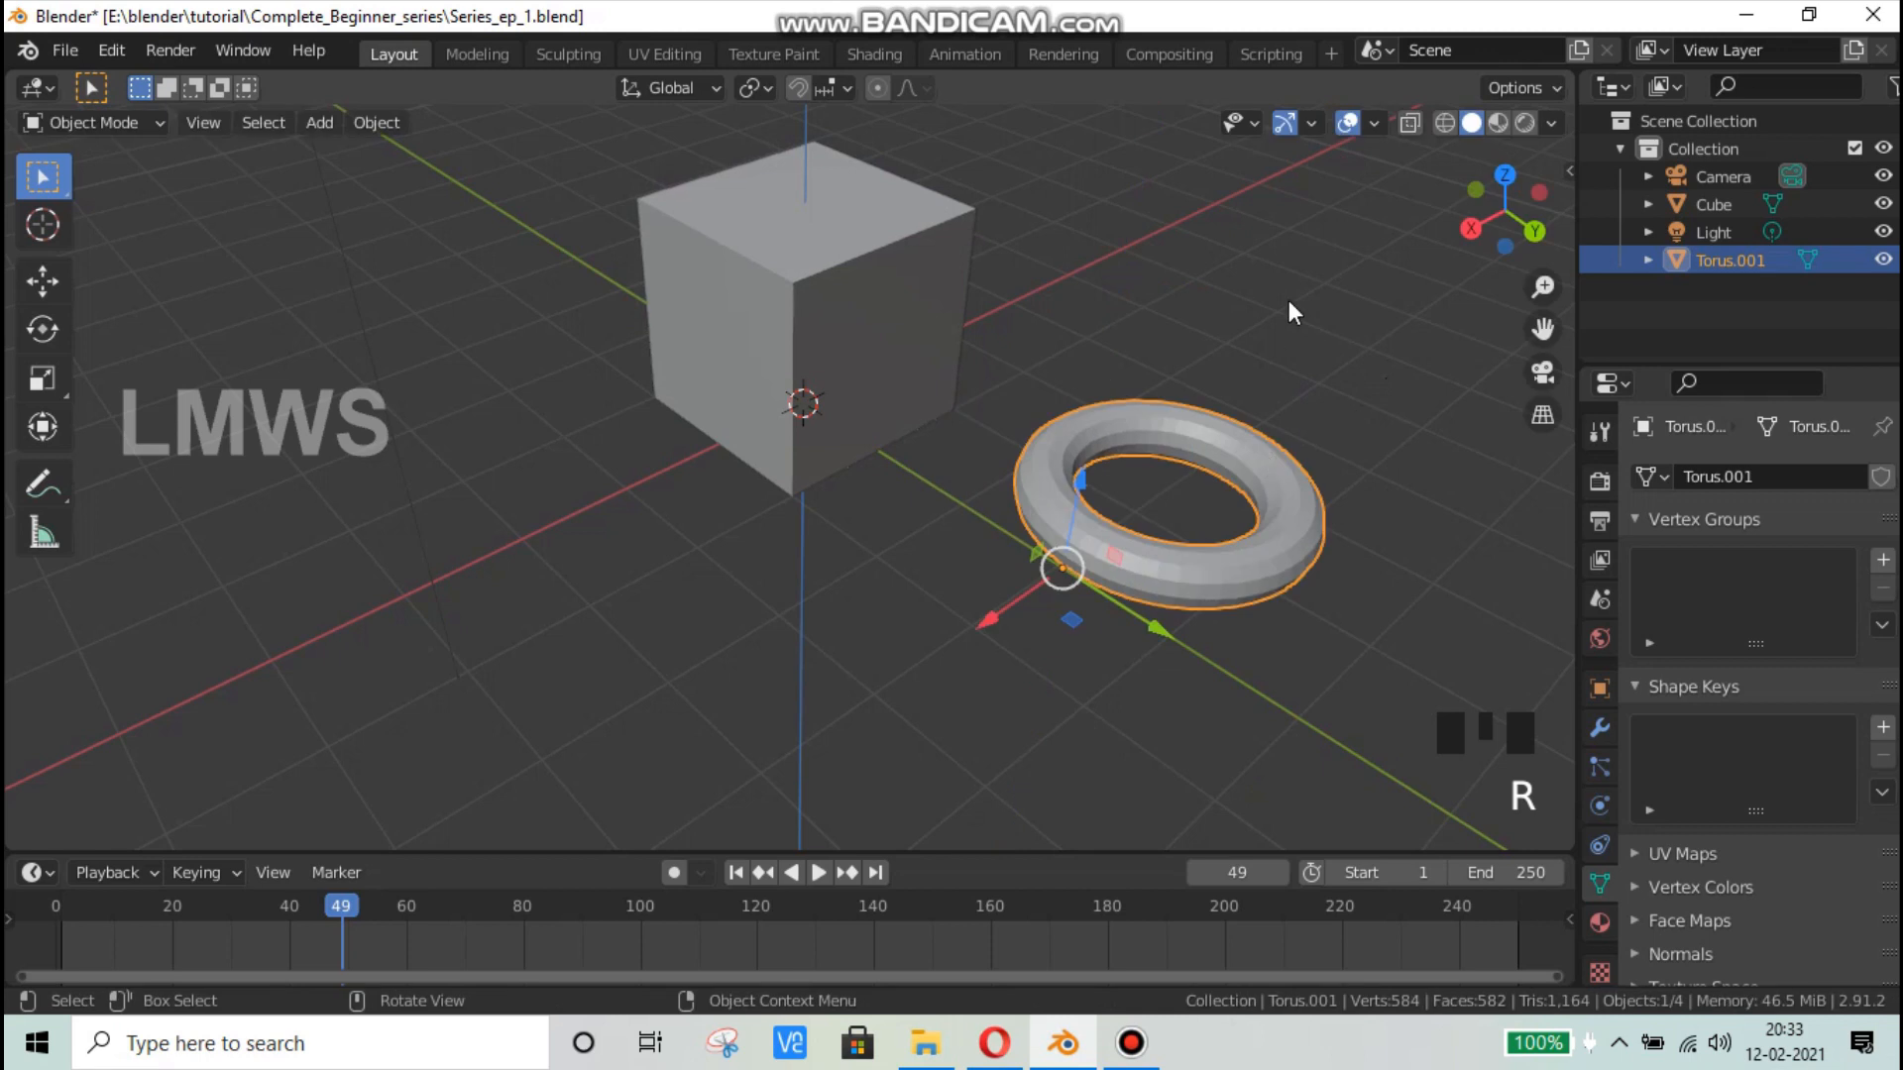
Step: Add a second cube mesh and move it well clear of the original cube, on the side opposite the torus
shift+click(888, 331)
scroll(1043, 412, down, 4)
key(shift+a)
mouse_move(950, 339)
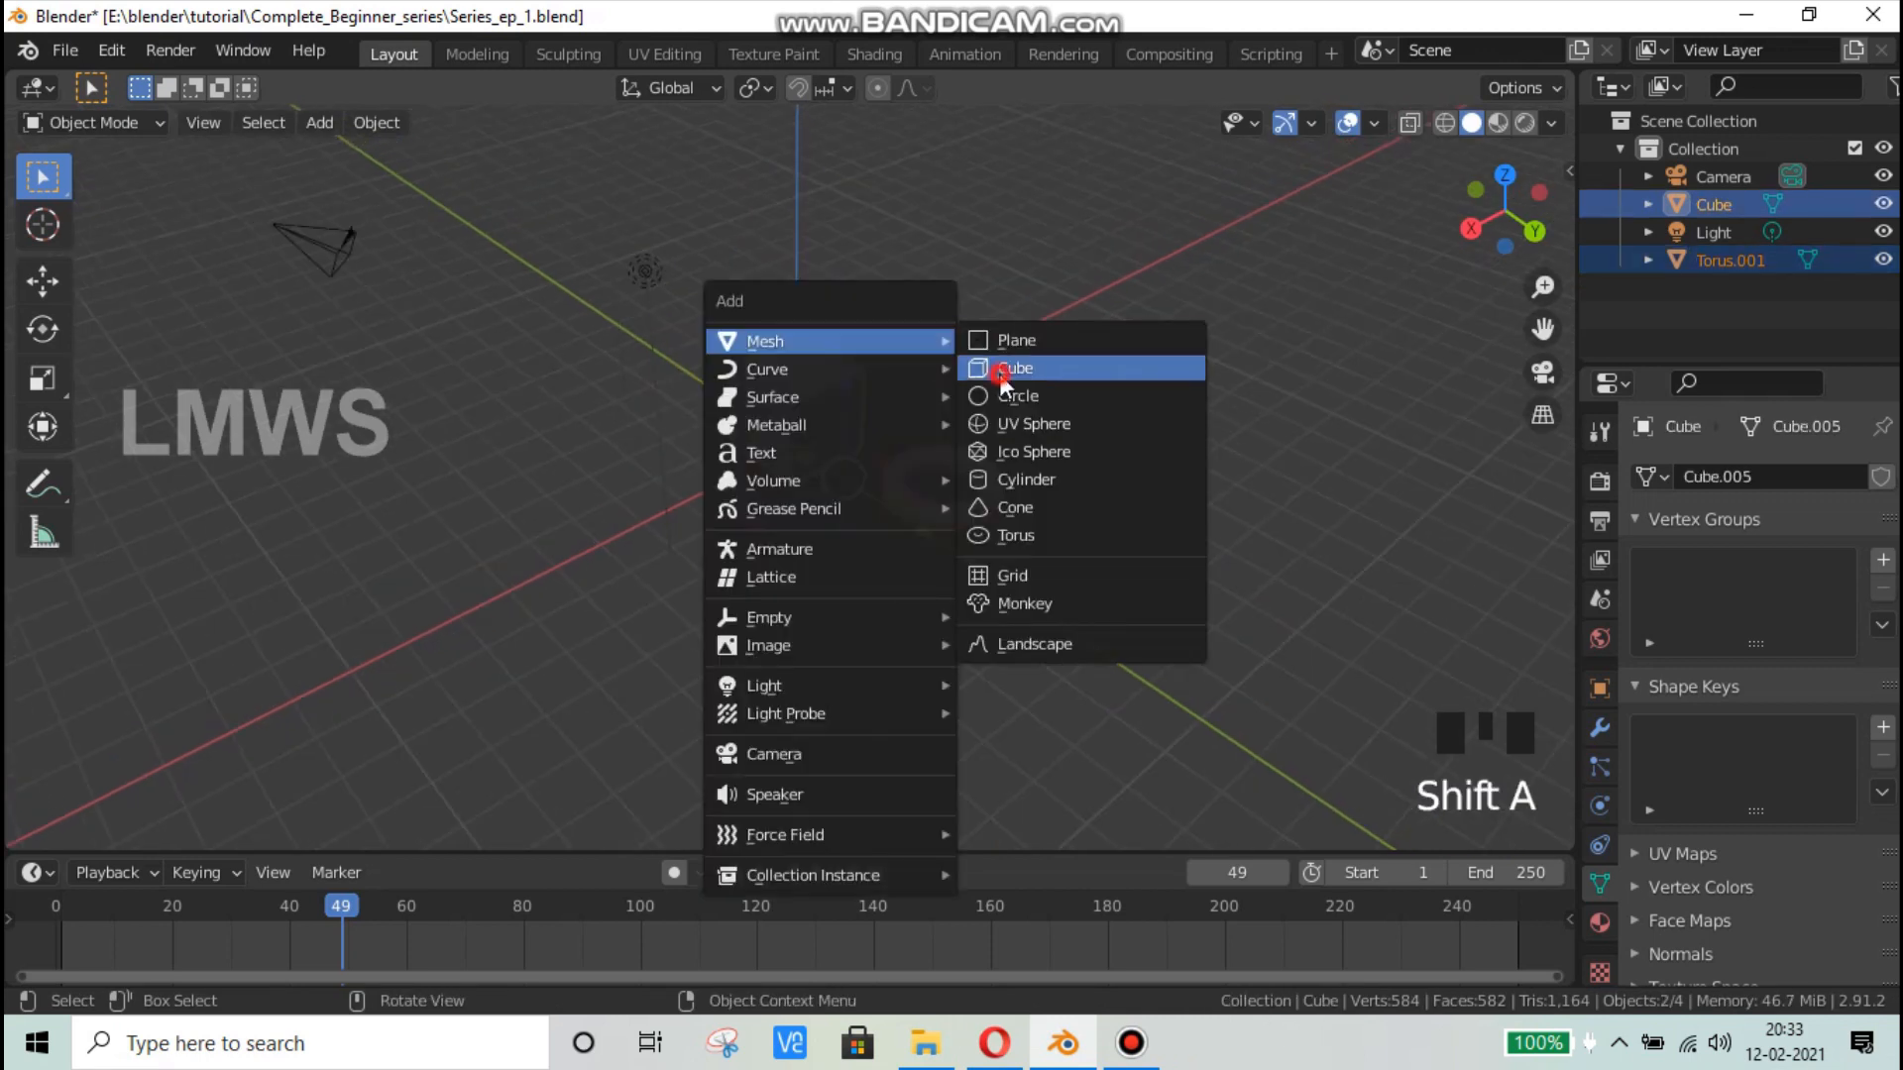
click(1006, 367)
key(g)
click(327, 609)
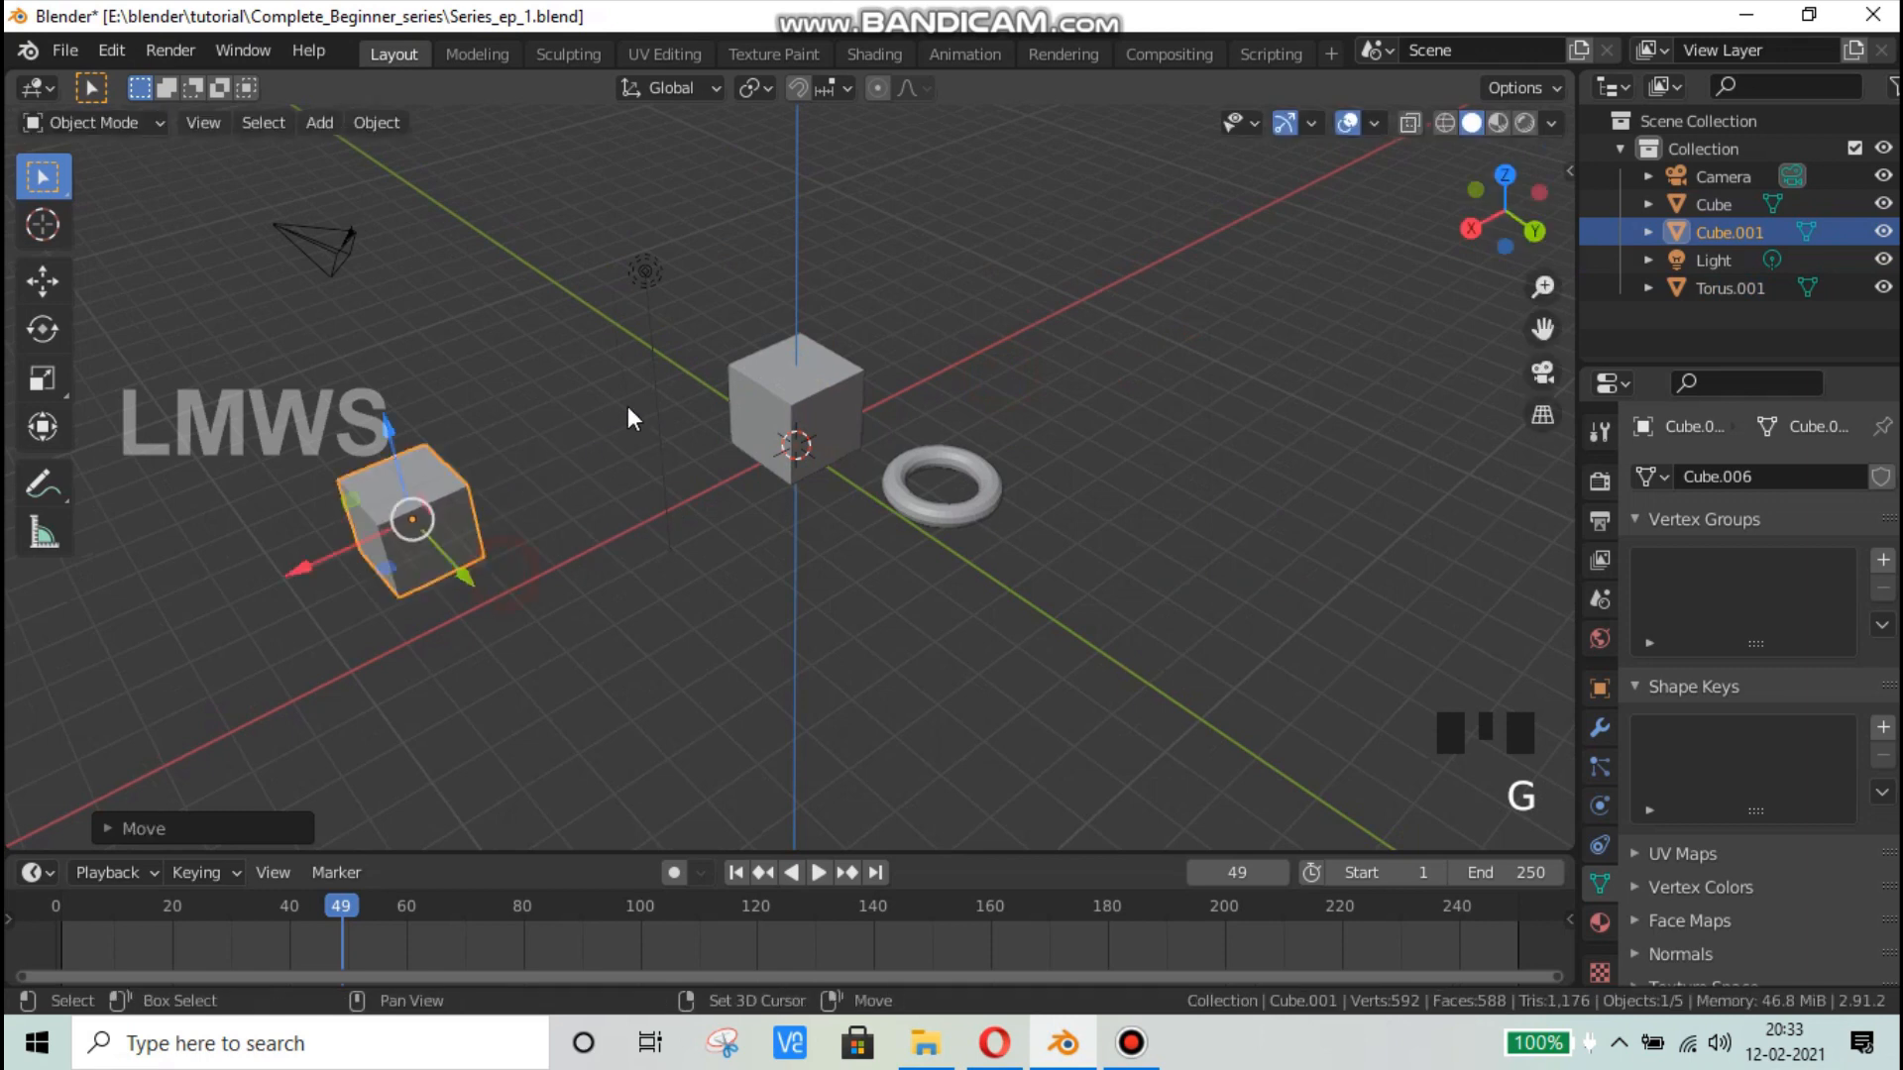
Step: Add a cylinder mesh and move it in front of the original cube
key(shift+a)
mouse_move(638, 434)
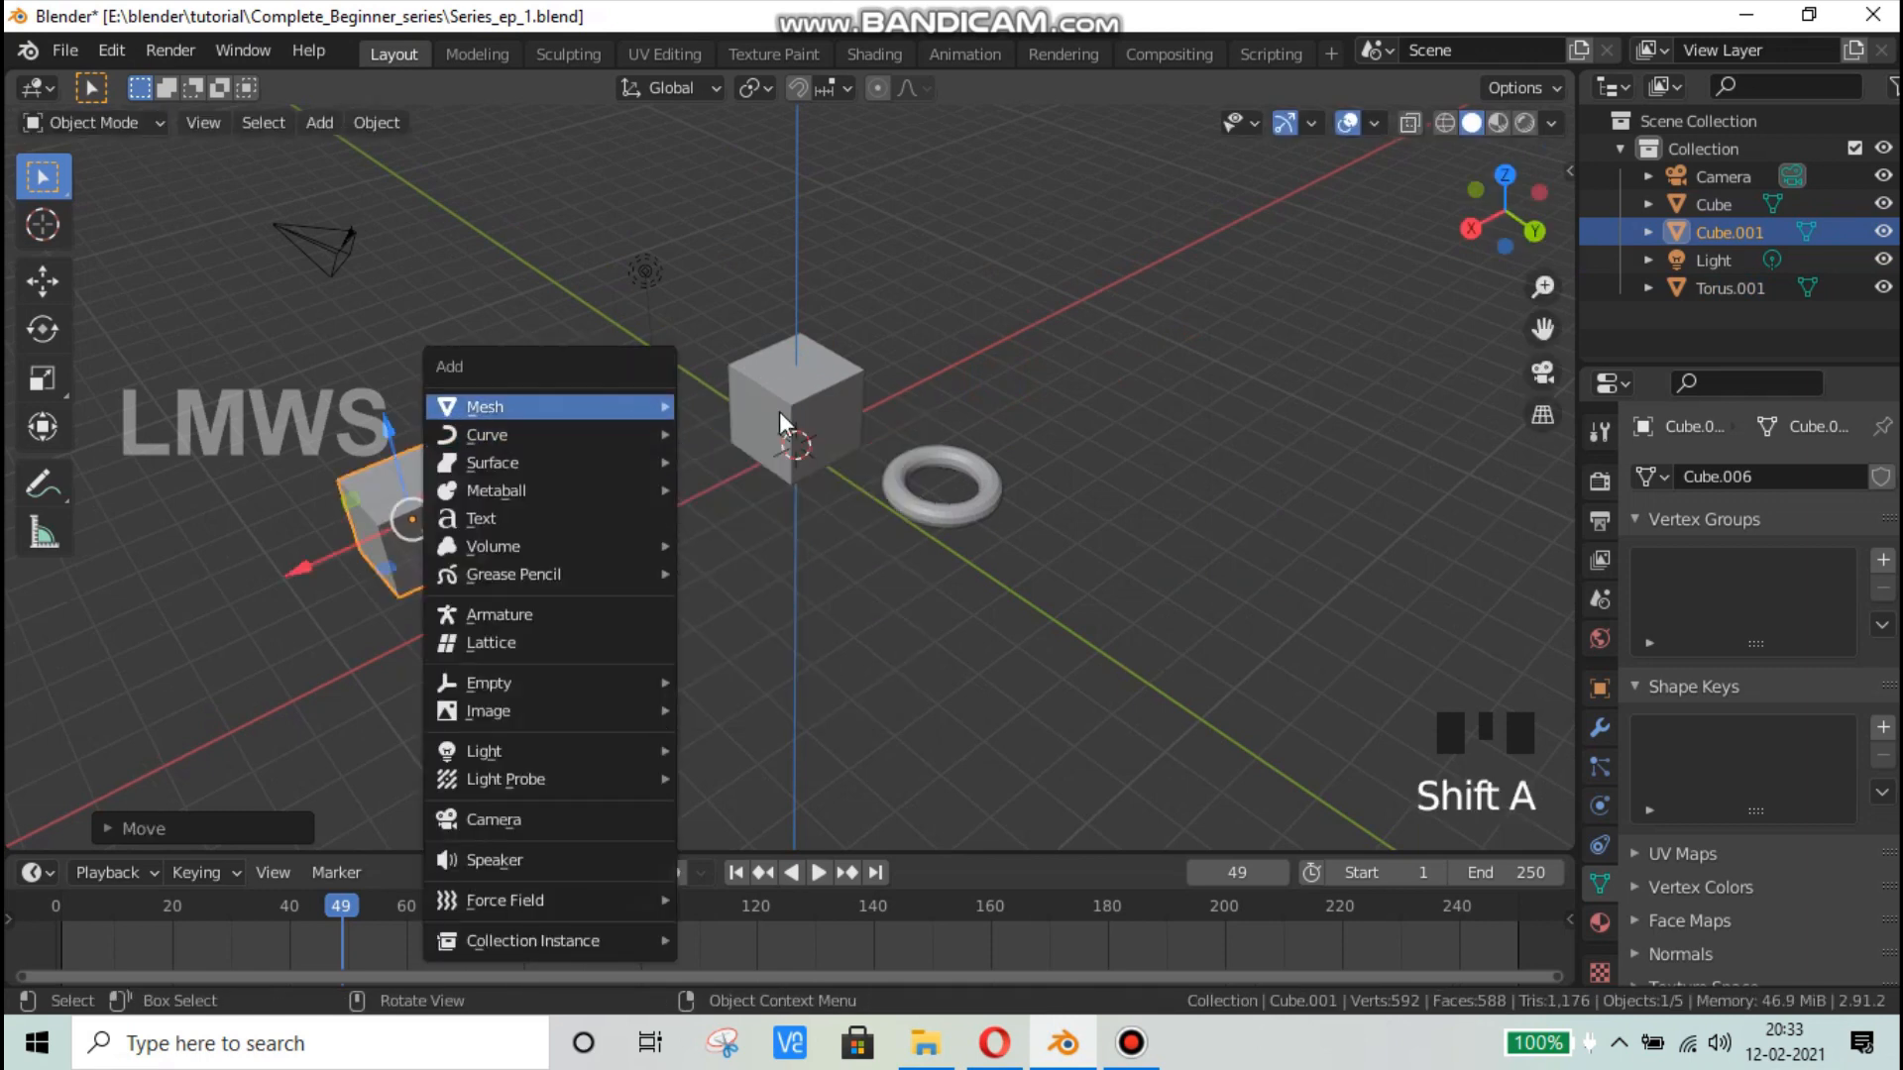
mouse_move(555, 407)
click(753, 545)
key(g)
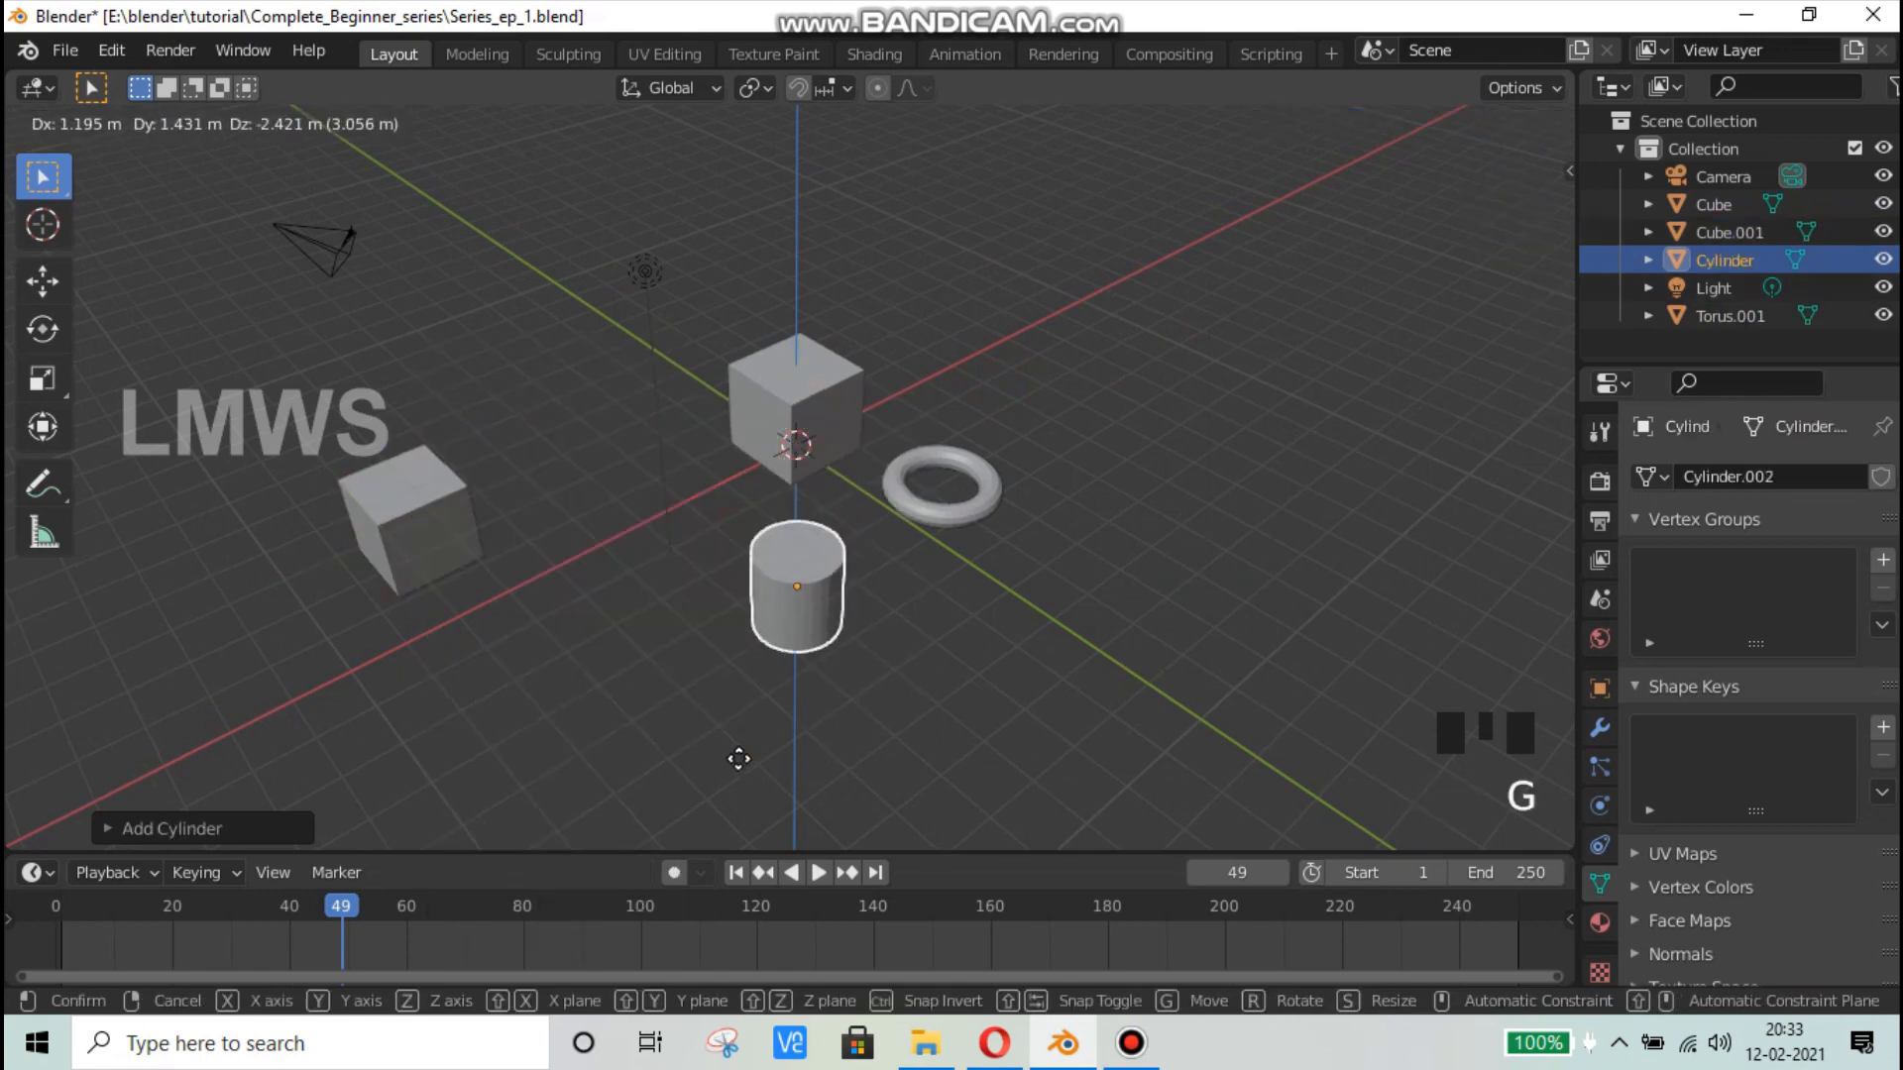
click(851, 591)
middle_drag(1055, 500, 1079, 509)
scroll(1079, 509, down, 2)
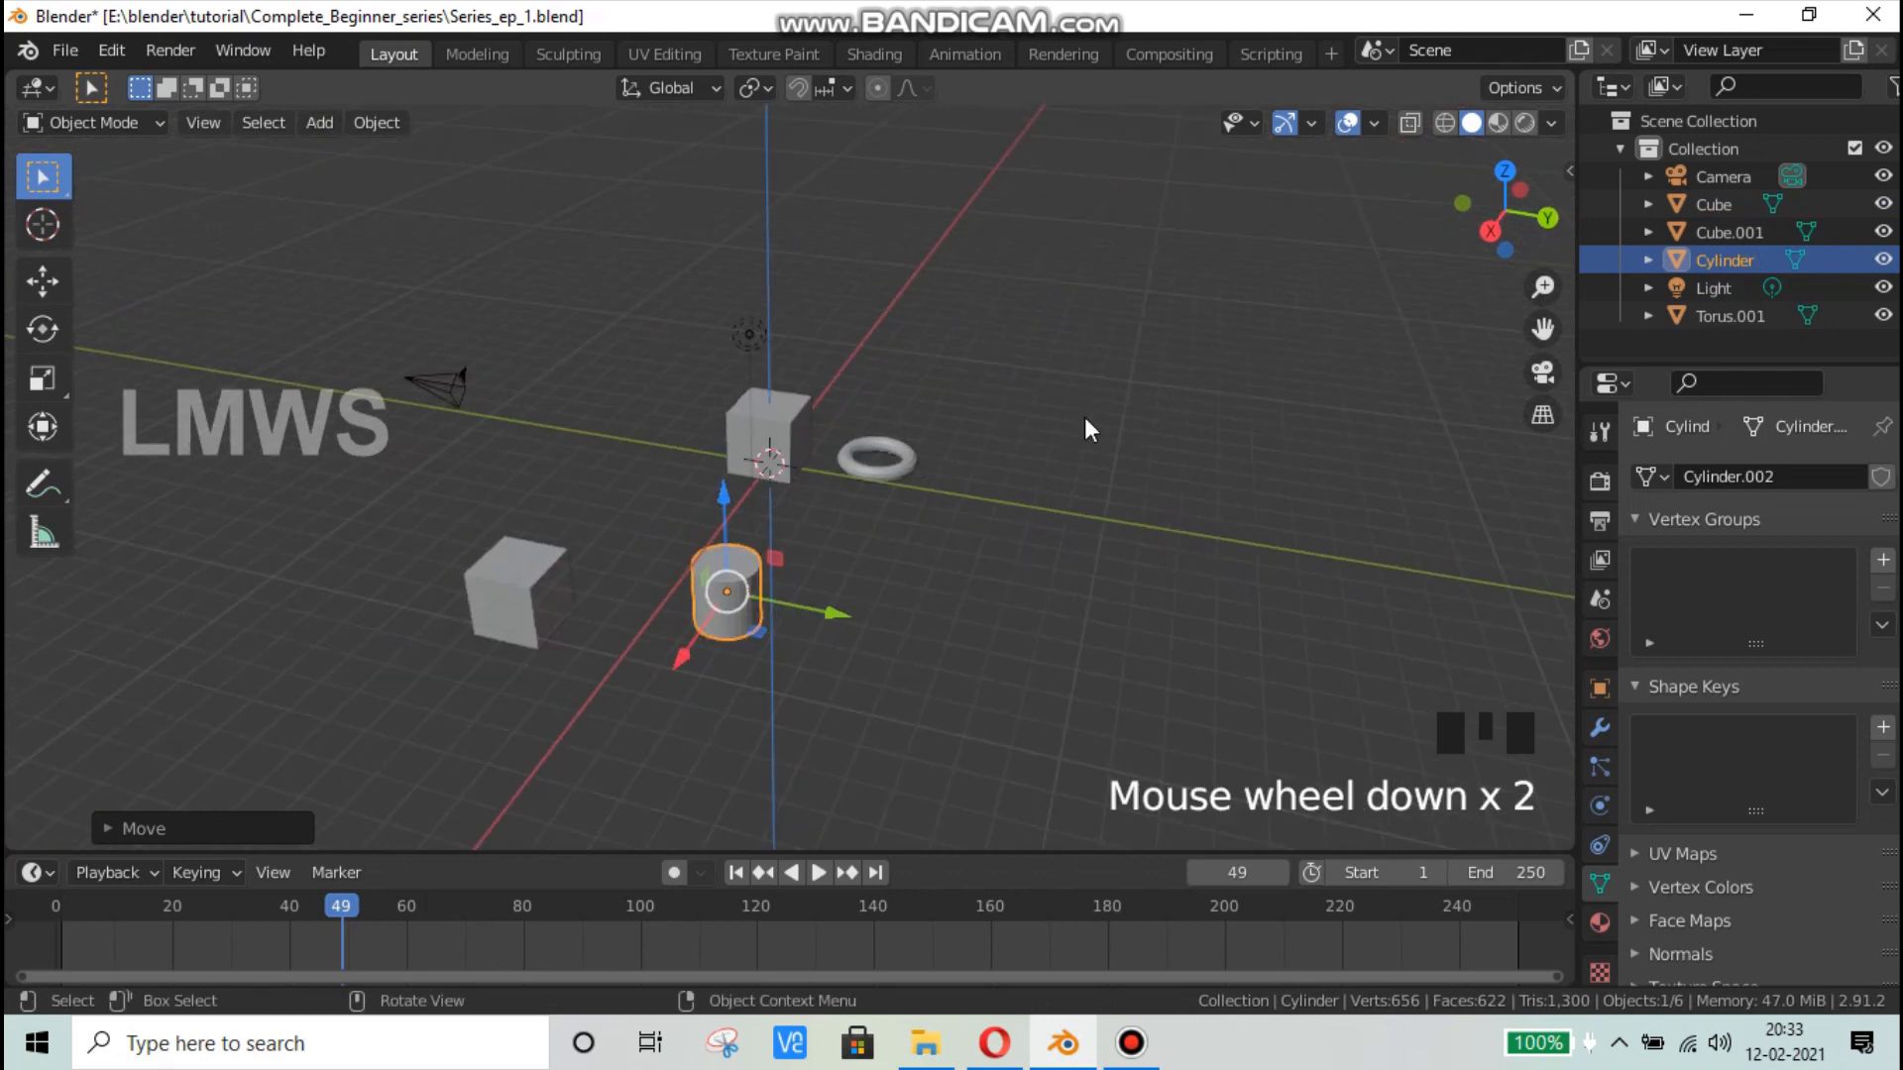
Step: Select every object in the scene and deselect them all again
key(a)
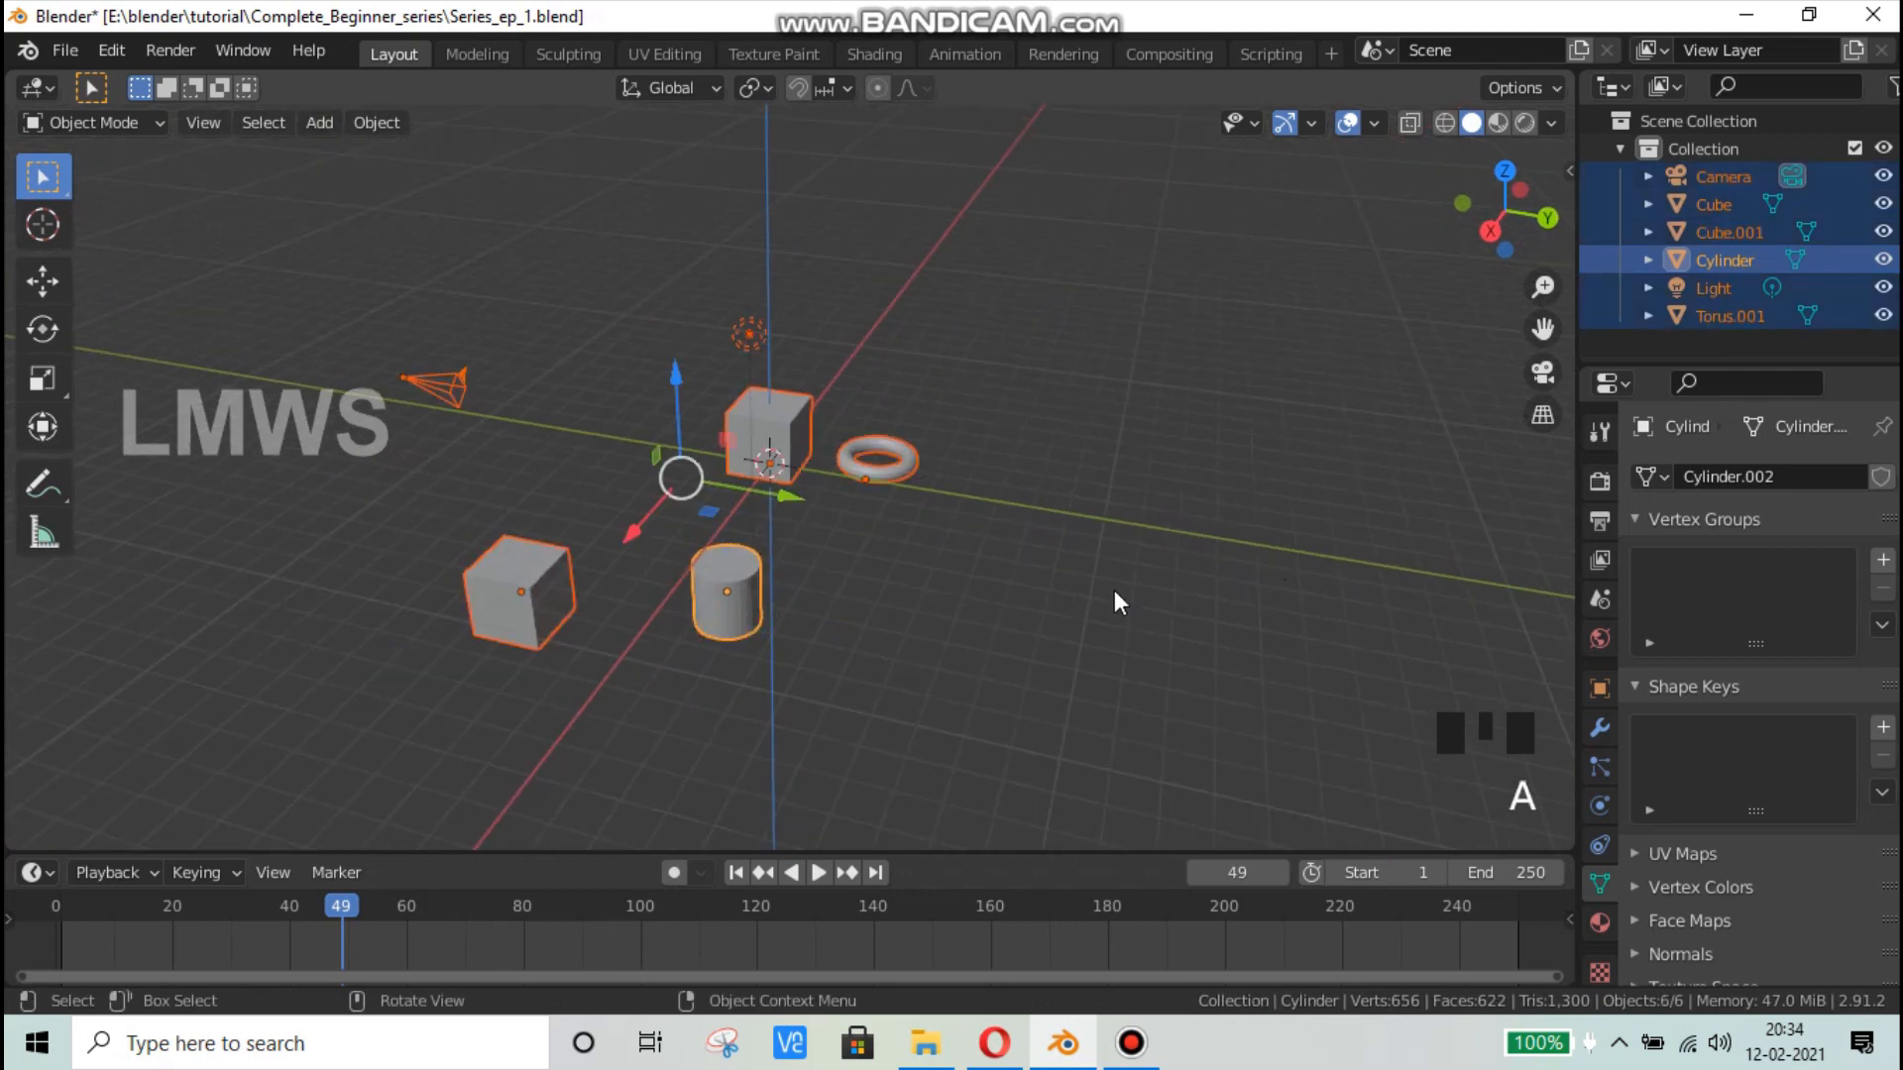
click(1114, 591)
key(a)
key(alt+a)
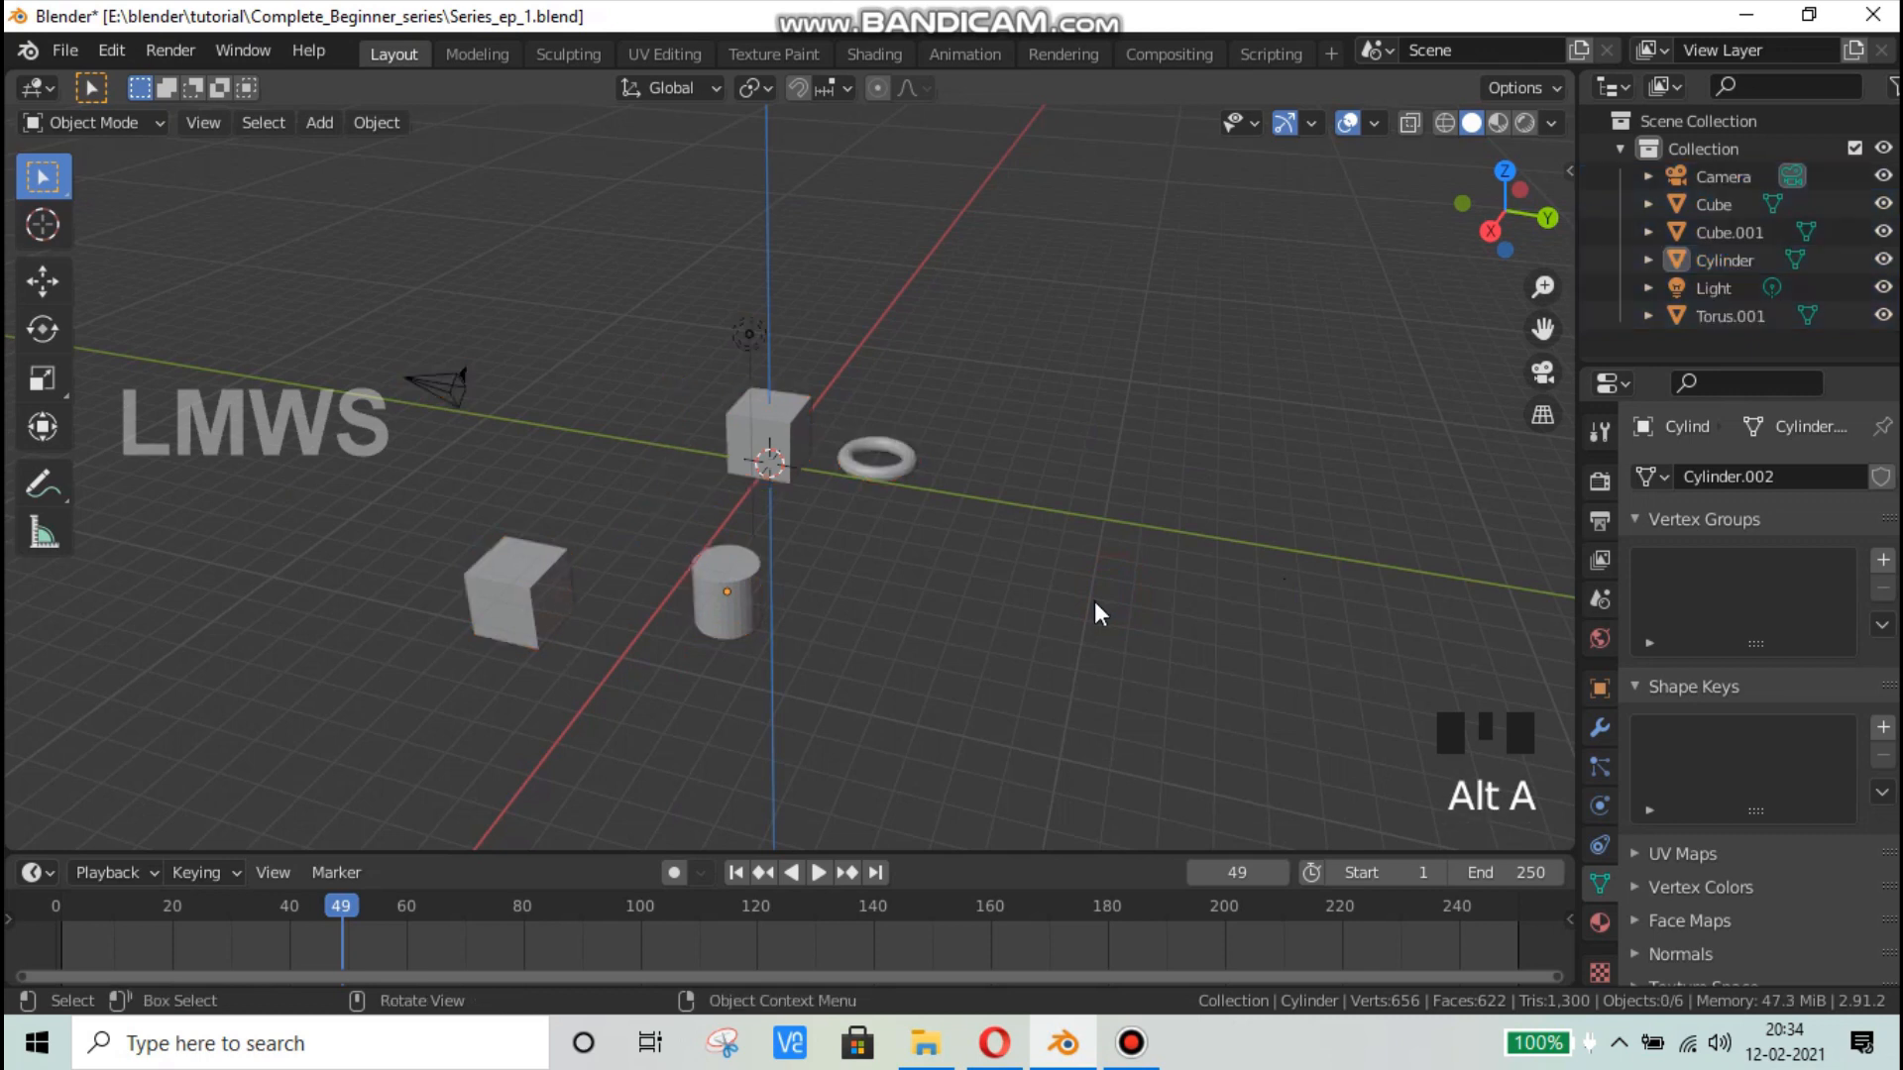
scroll(988, 608, up, 2)
click(982, 603)
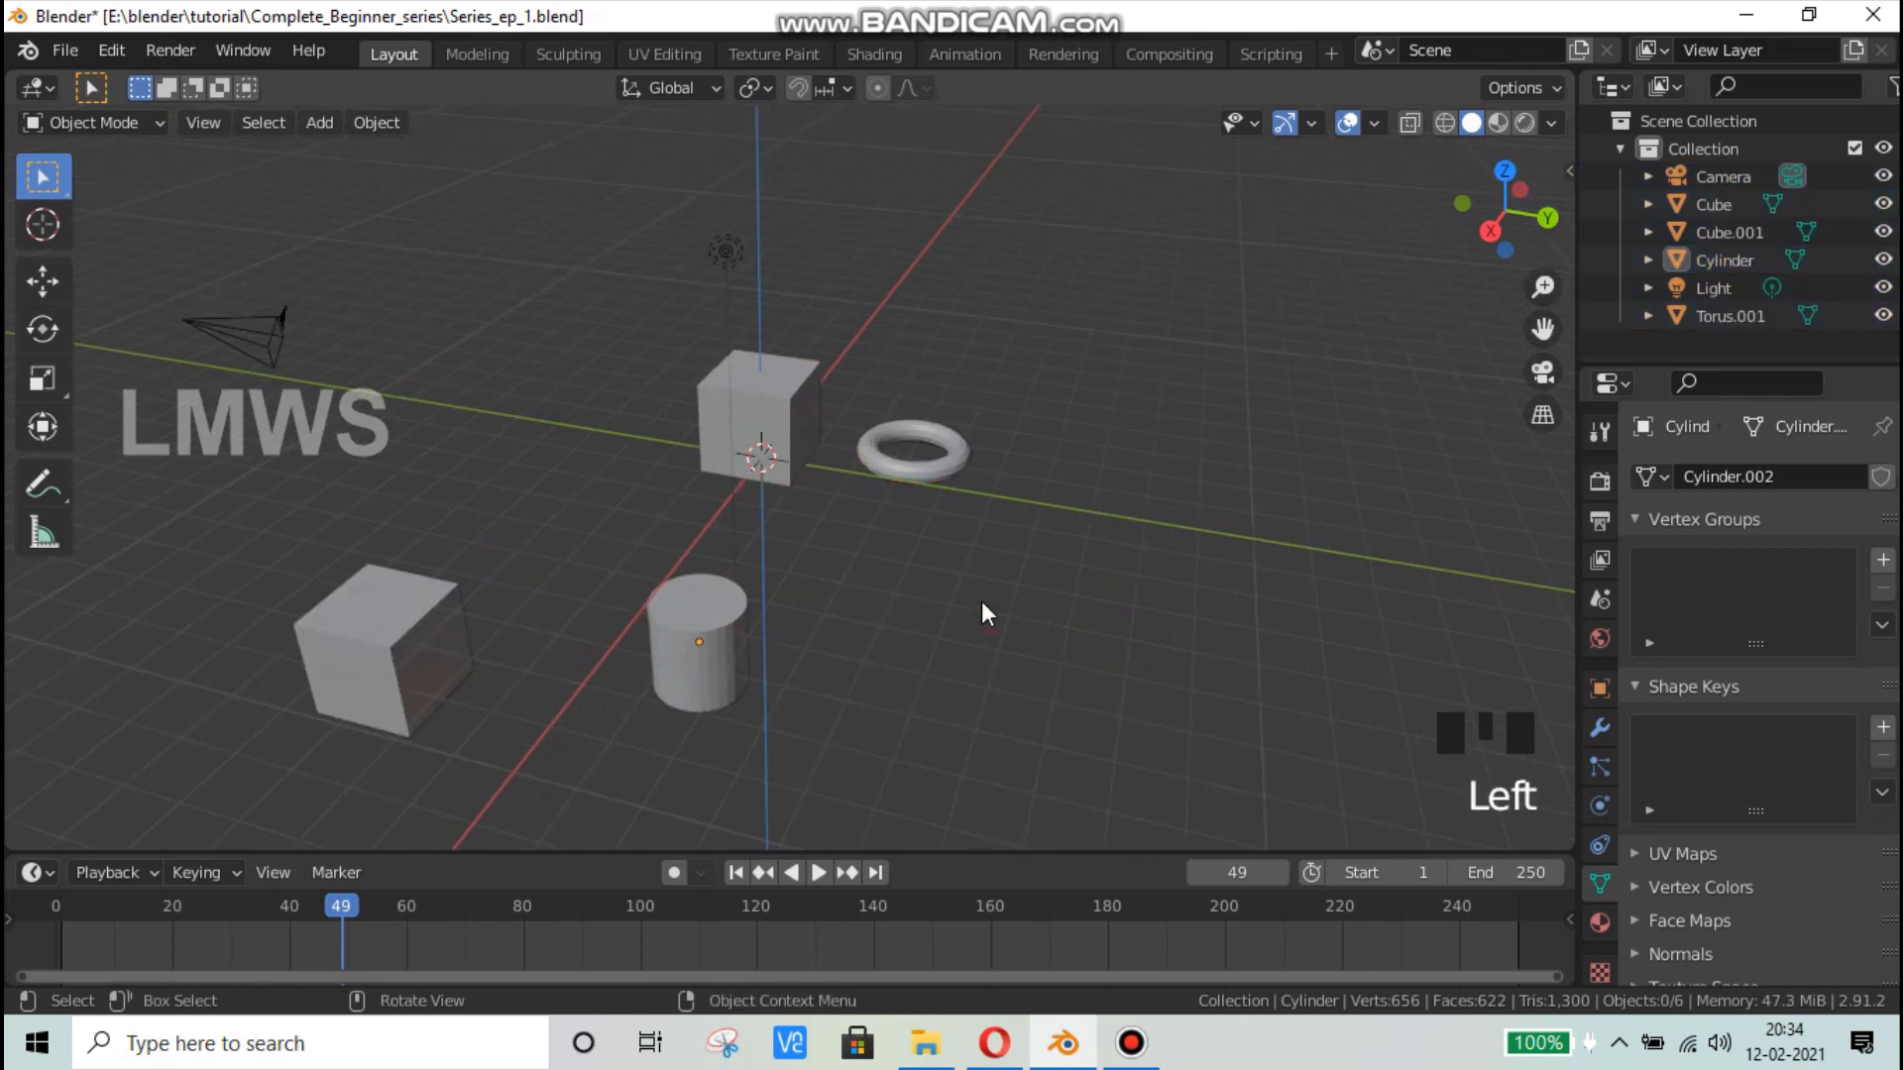
Step: Select the original cube at the world origin and turn off the Move object gizmo in the viewport
click(753, 455)
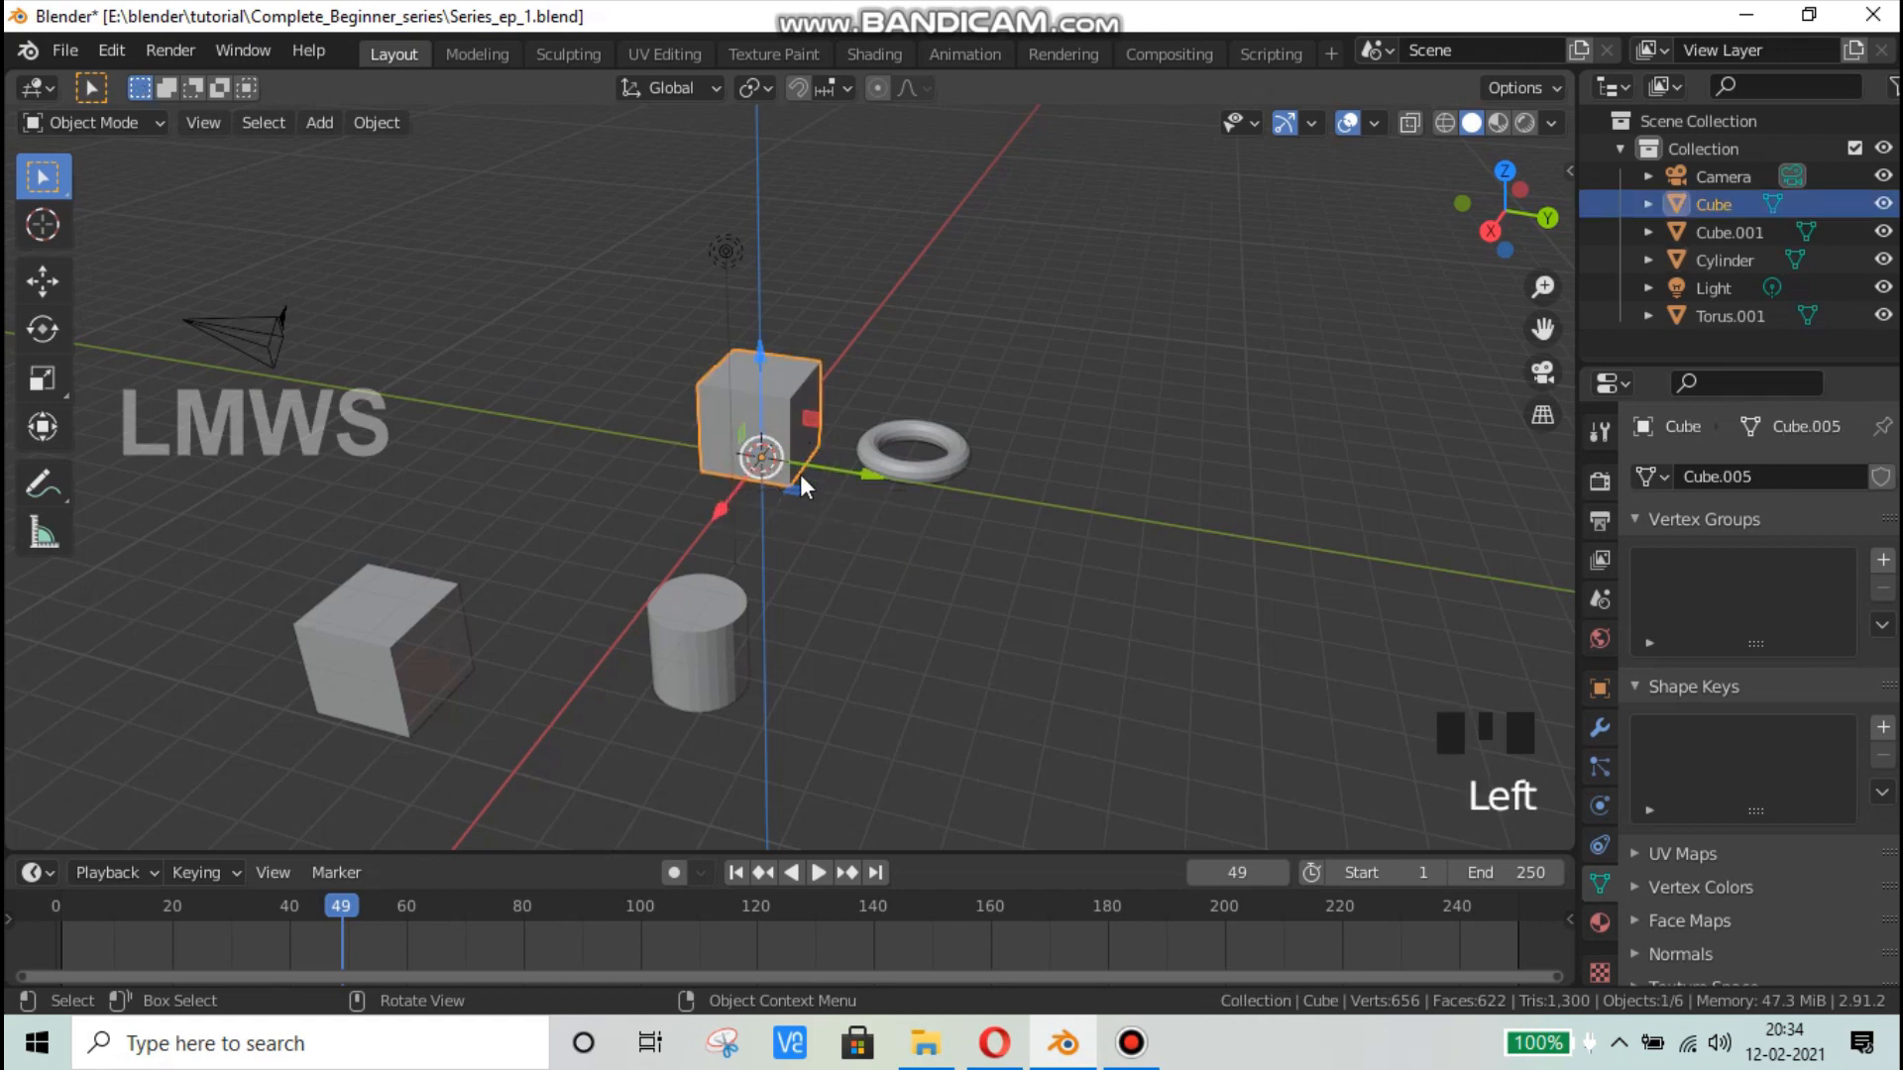
scroll(800, 485, up, 3)
scroll(800, 485, down, 2)
click(42, 280)
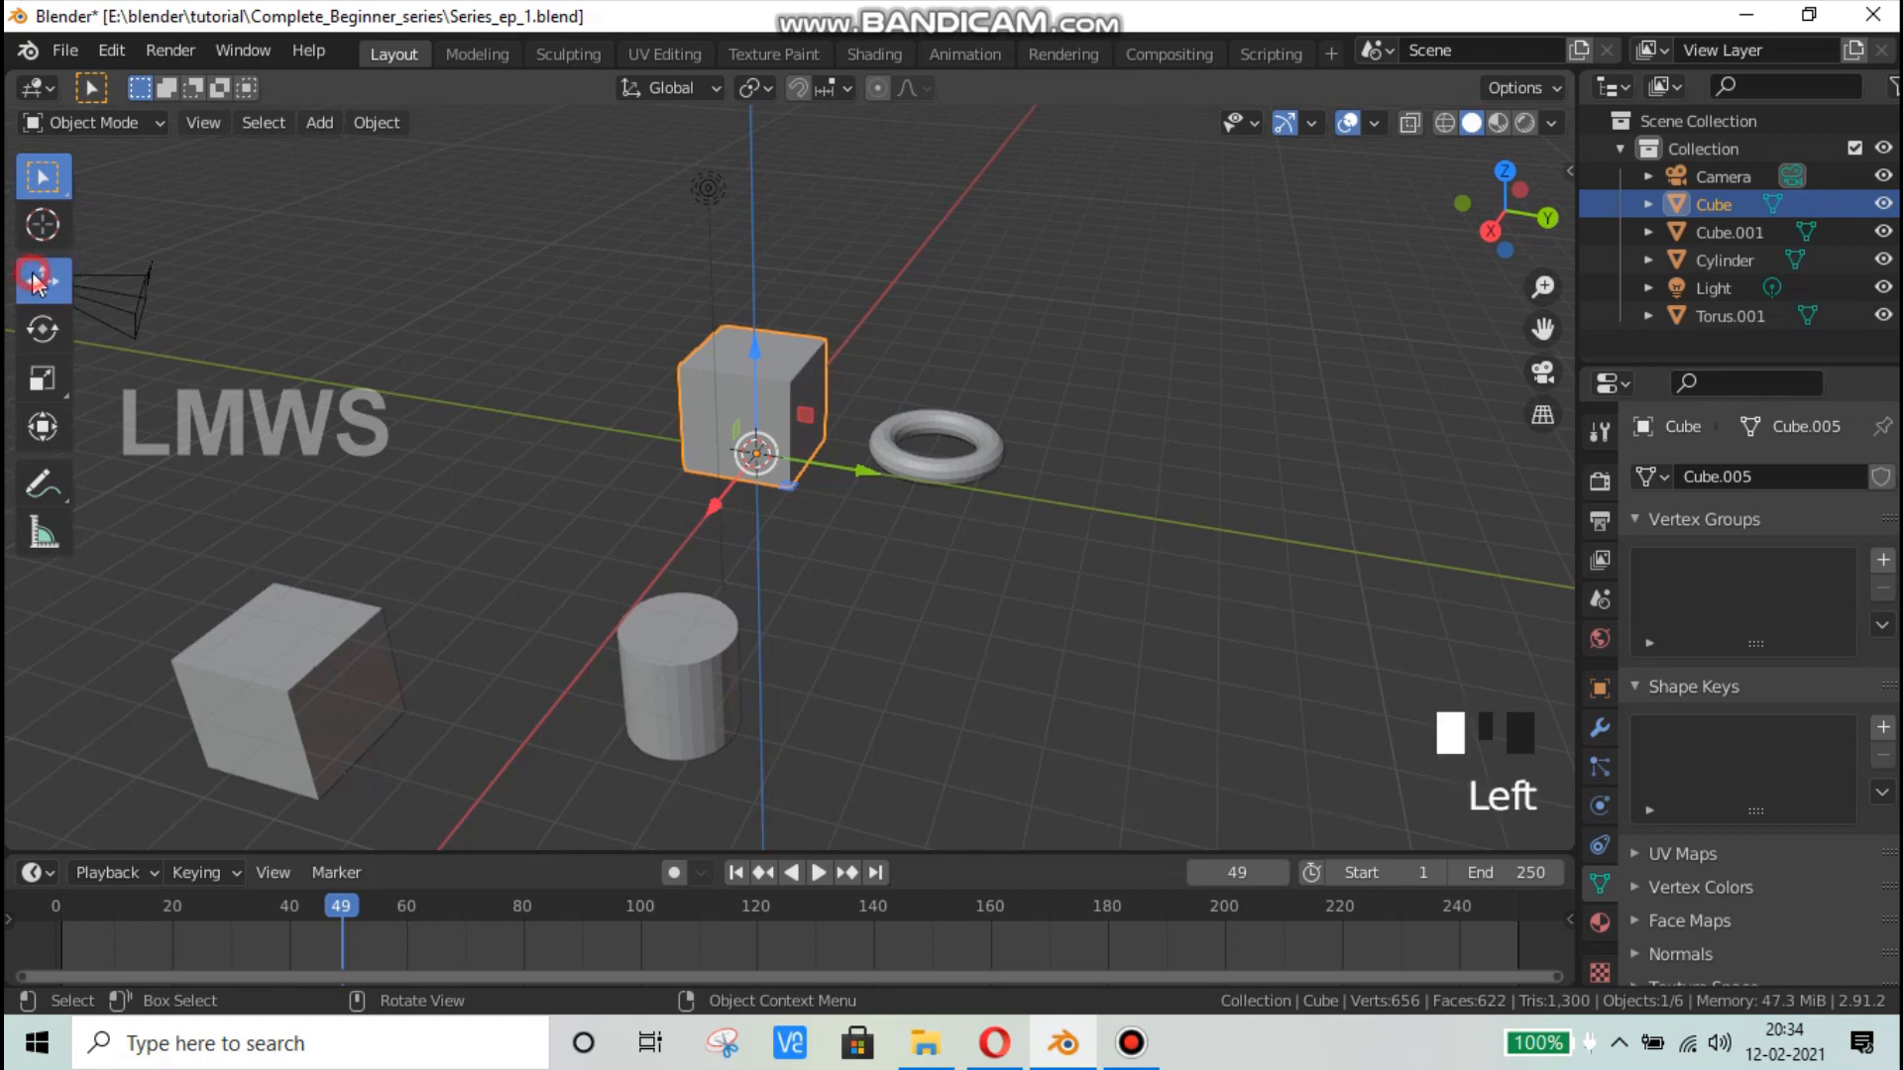
click(42, 176)
middle_click(819, 527)
middle_drag(819, 528, 951, 416)
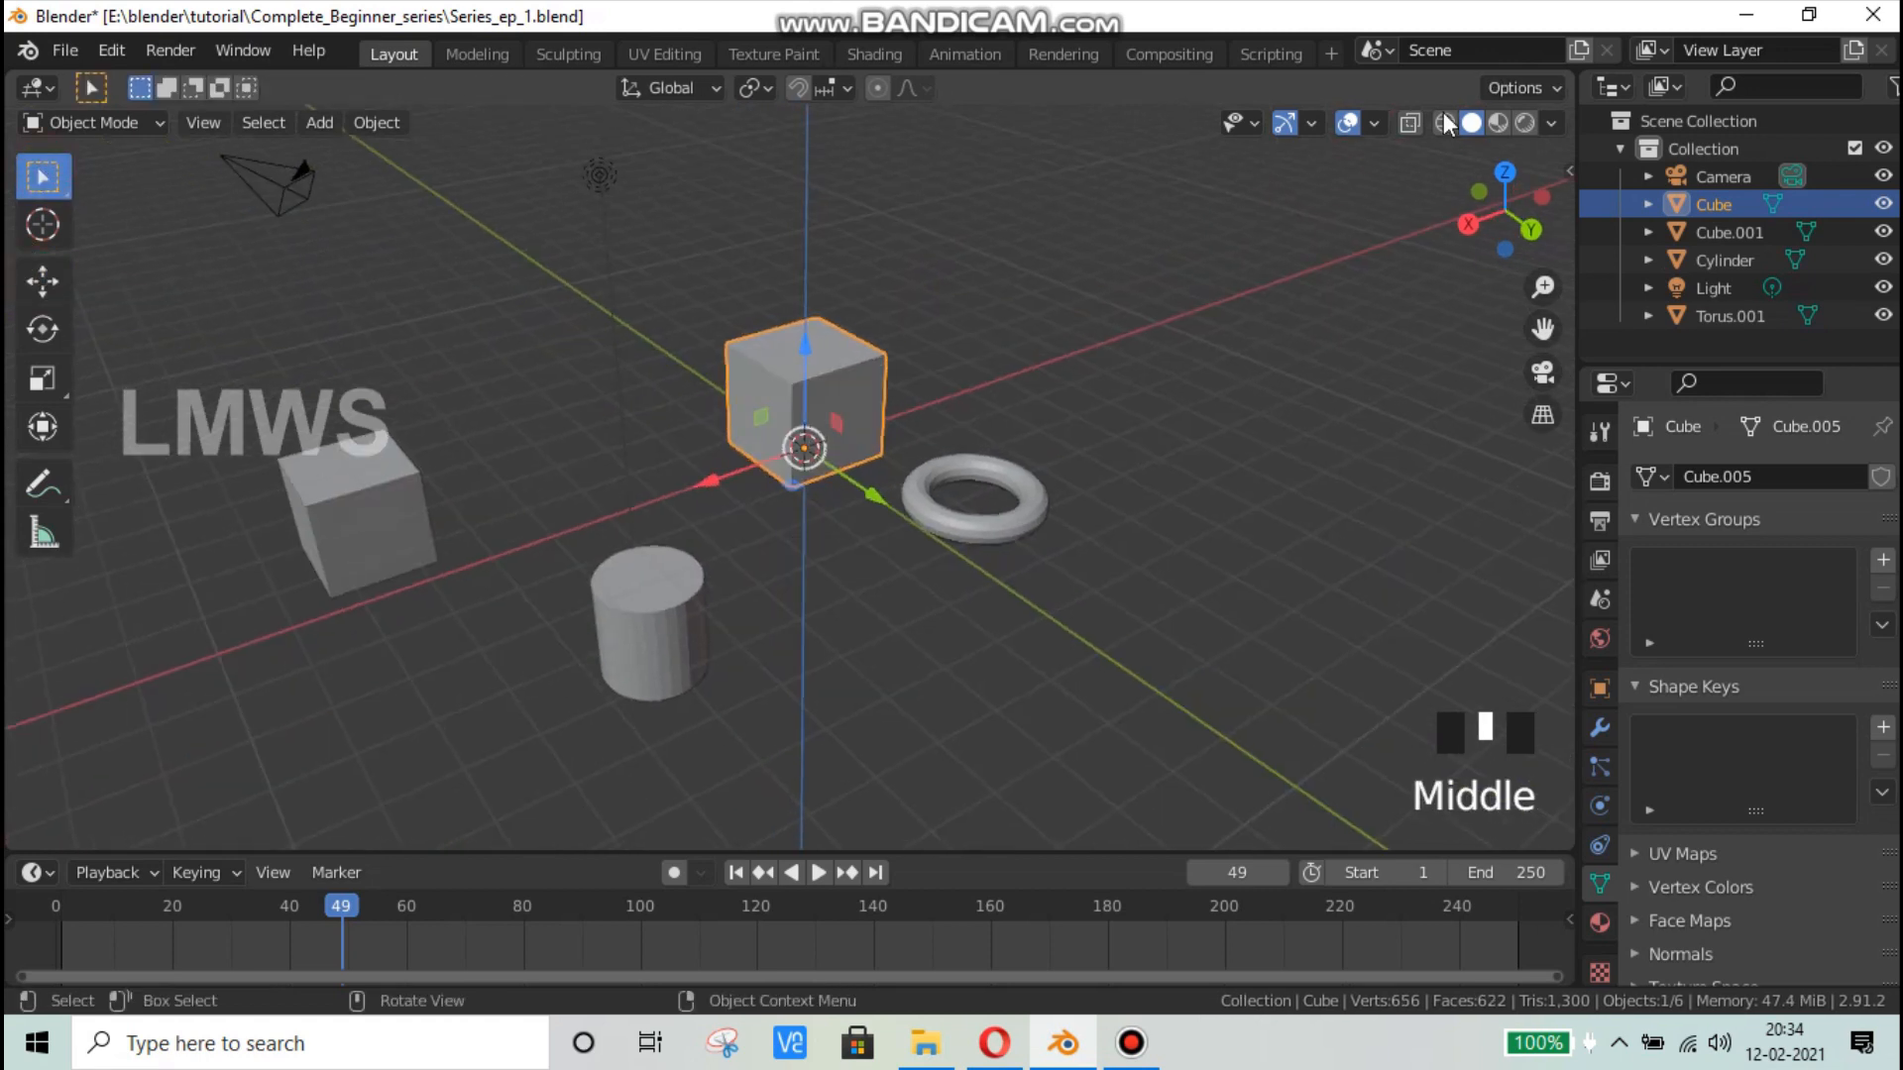
click(1374, 123)
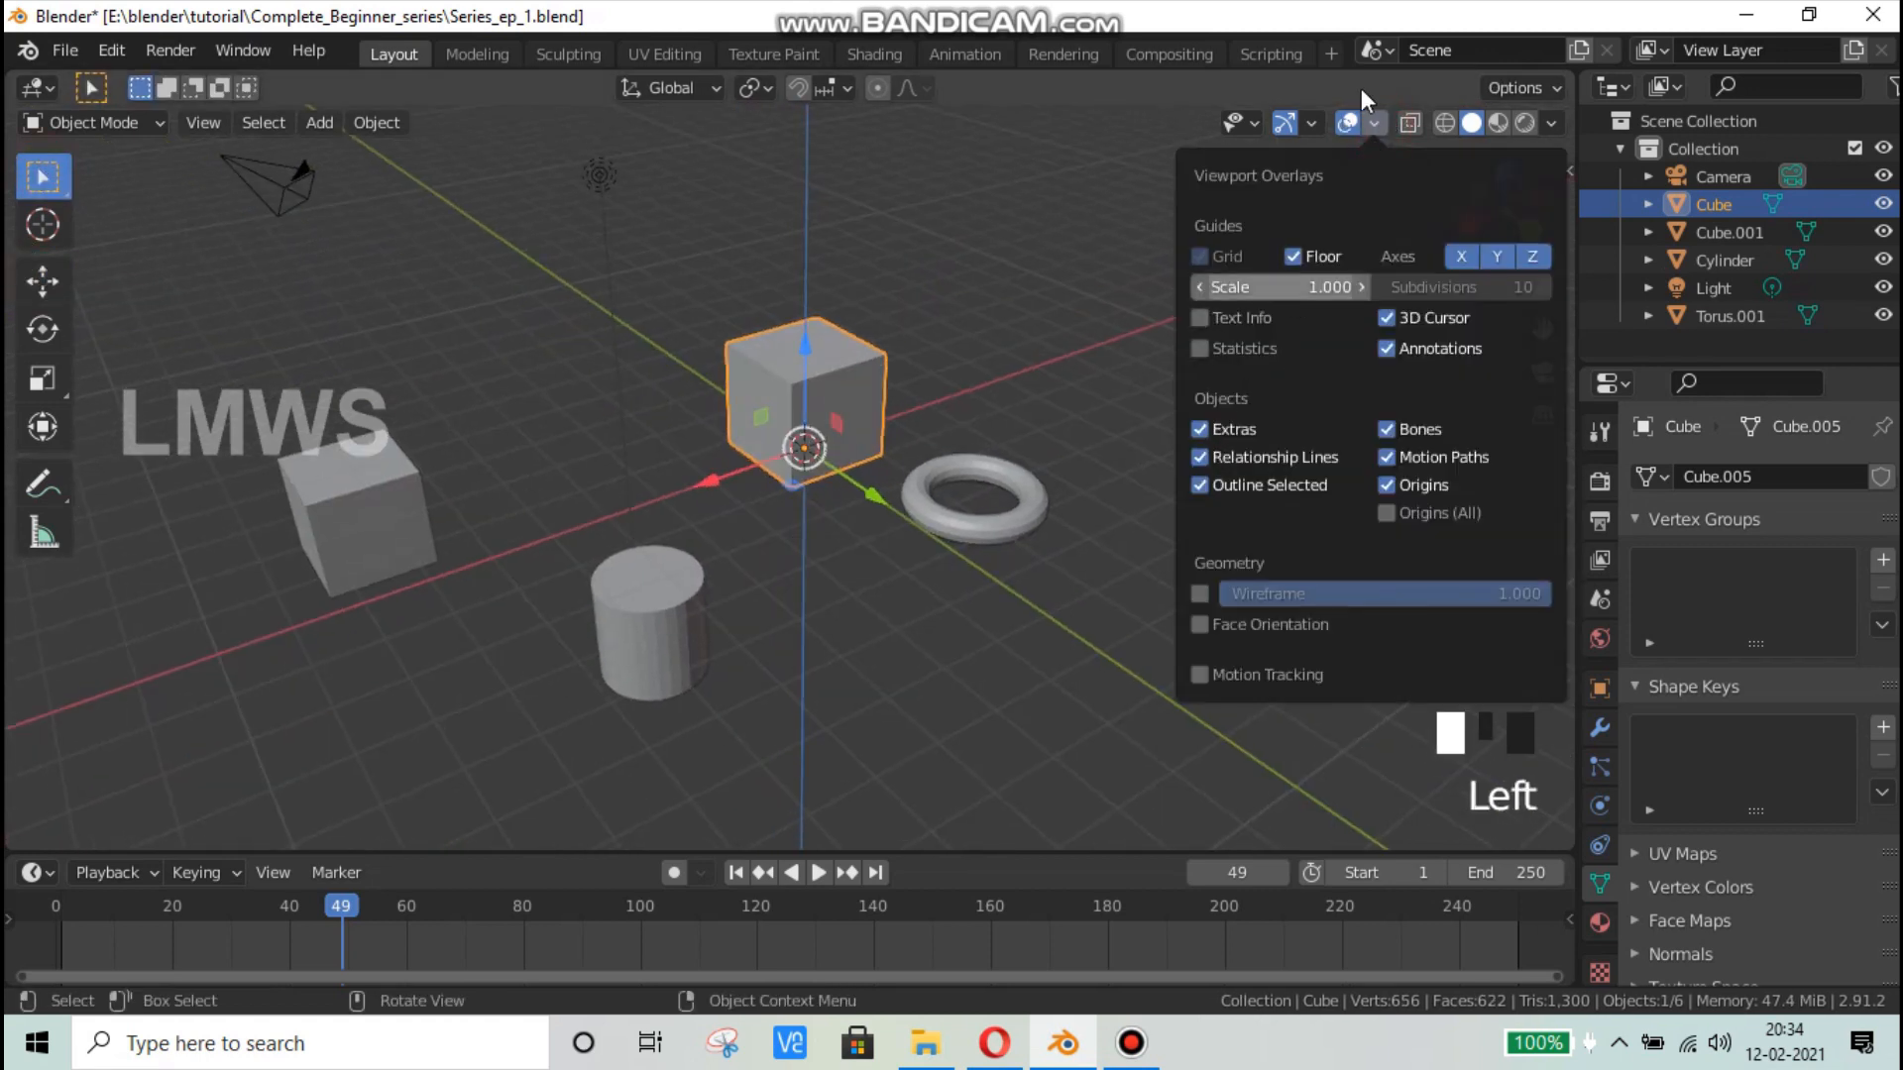
click(1311, 122)
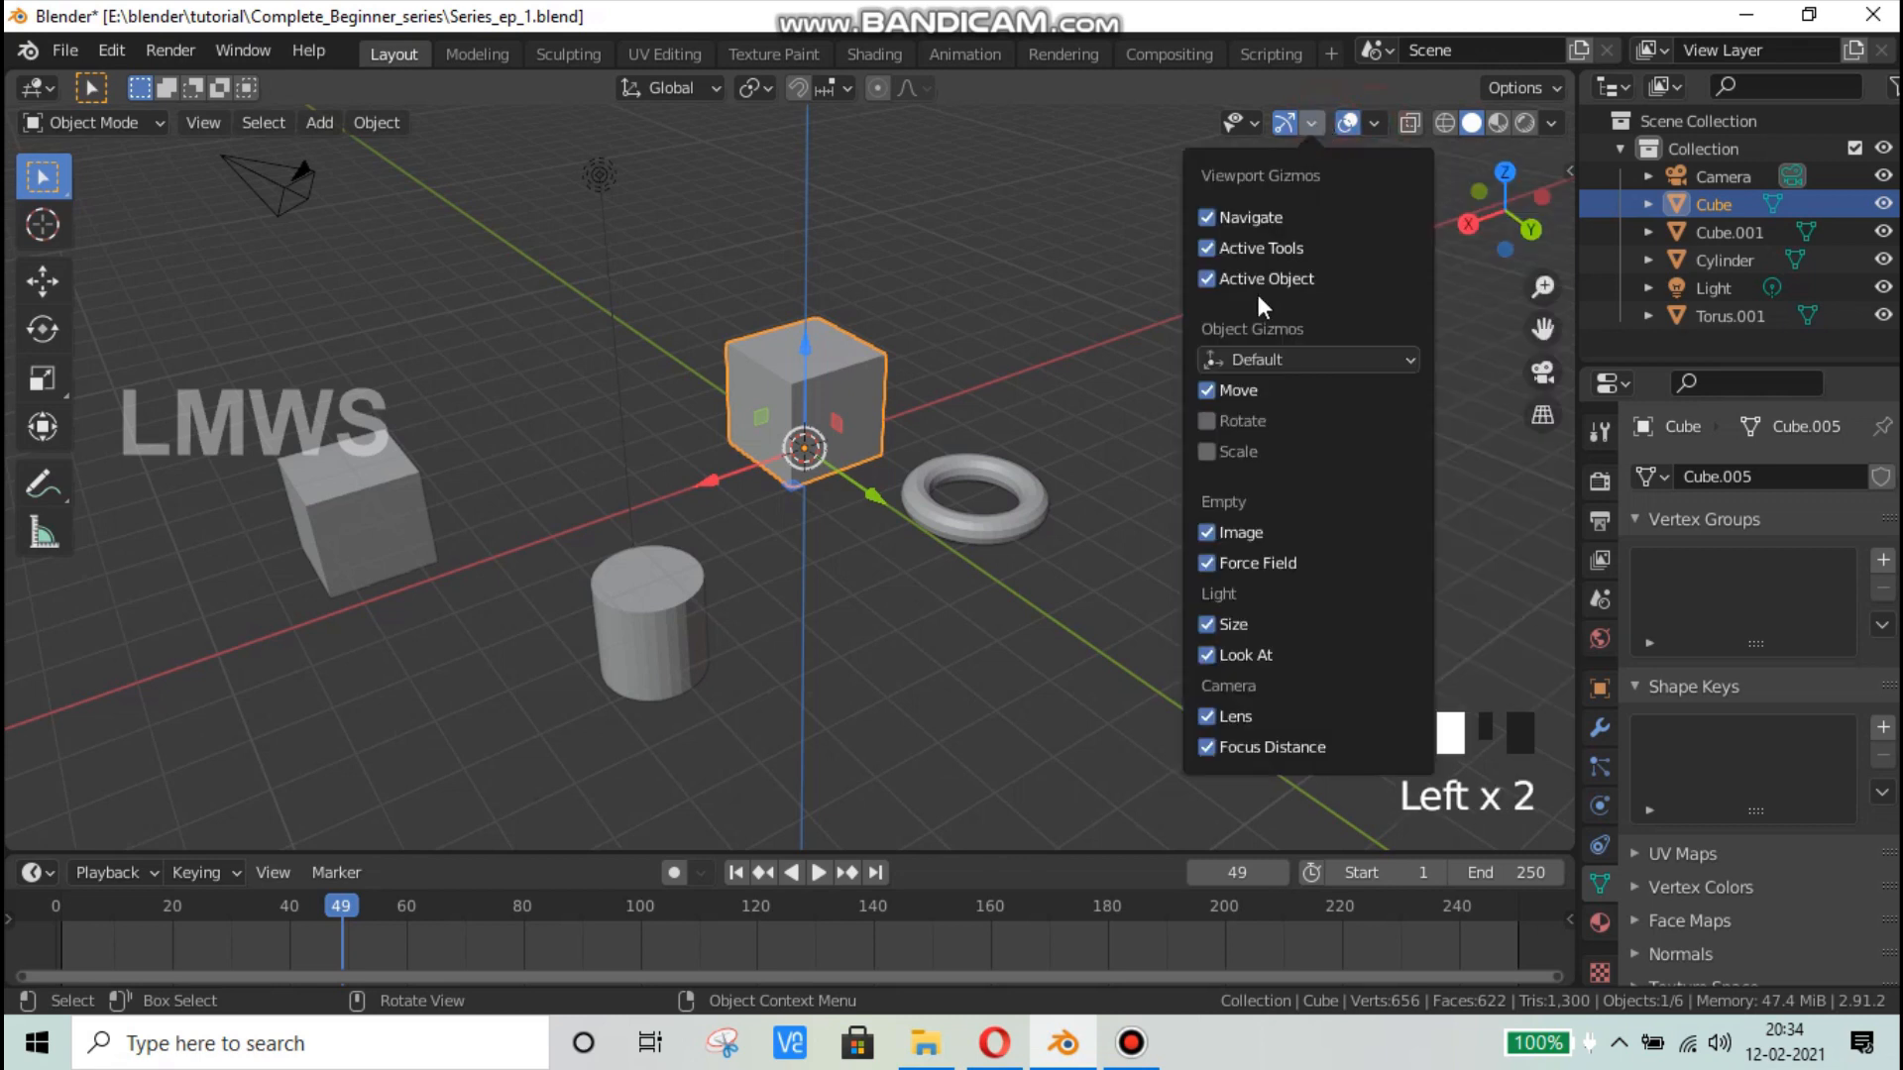
click(1204, 392)
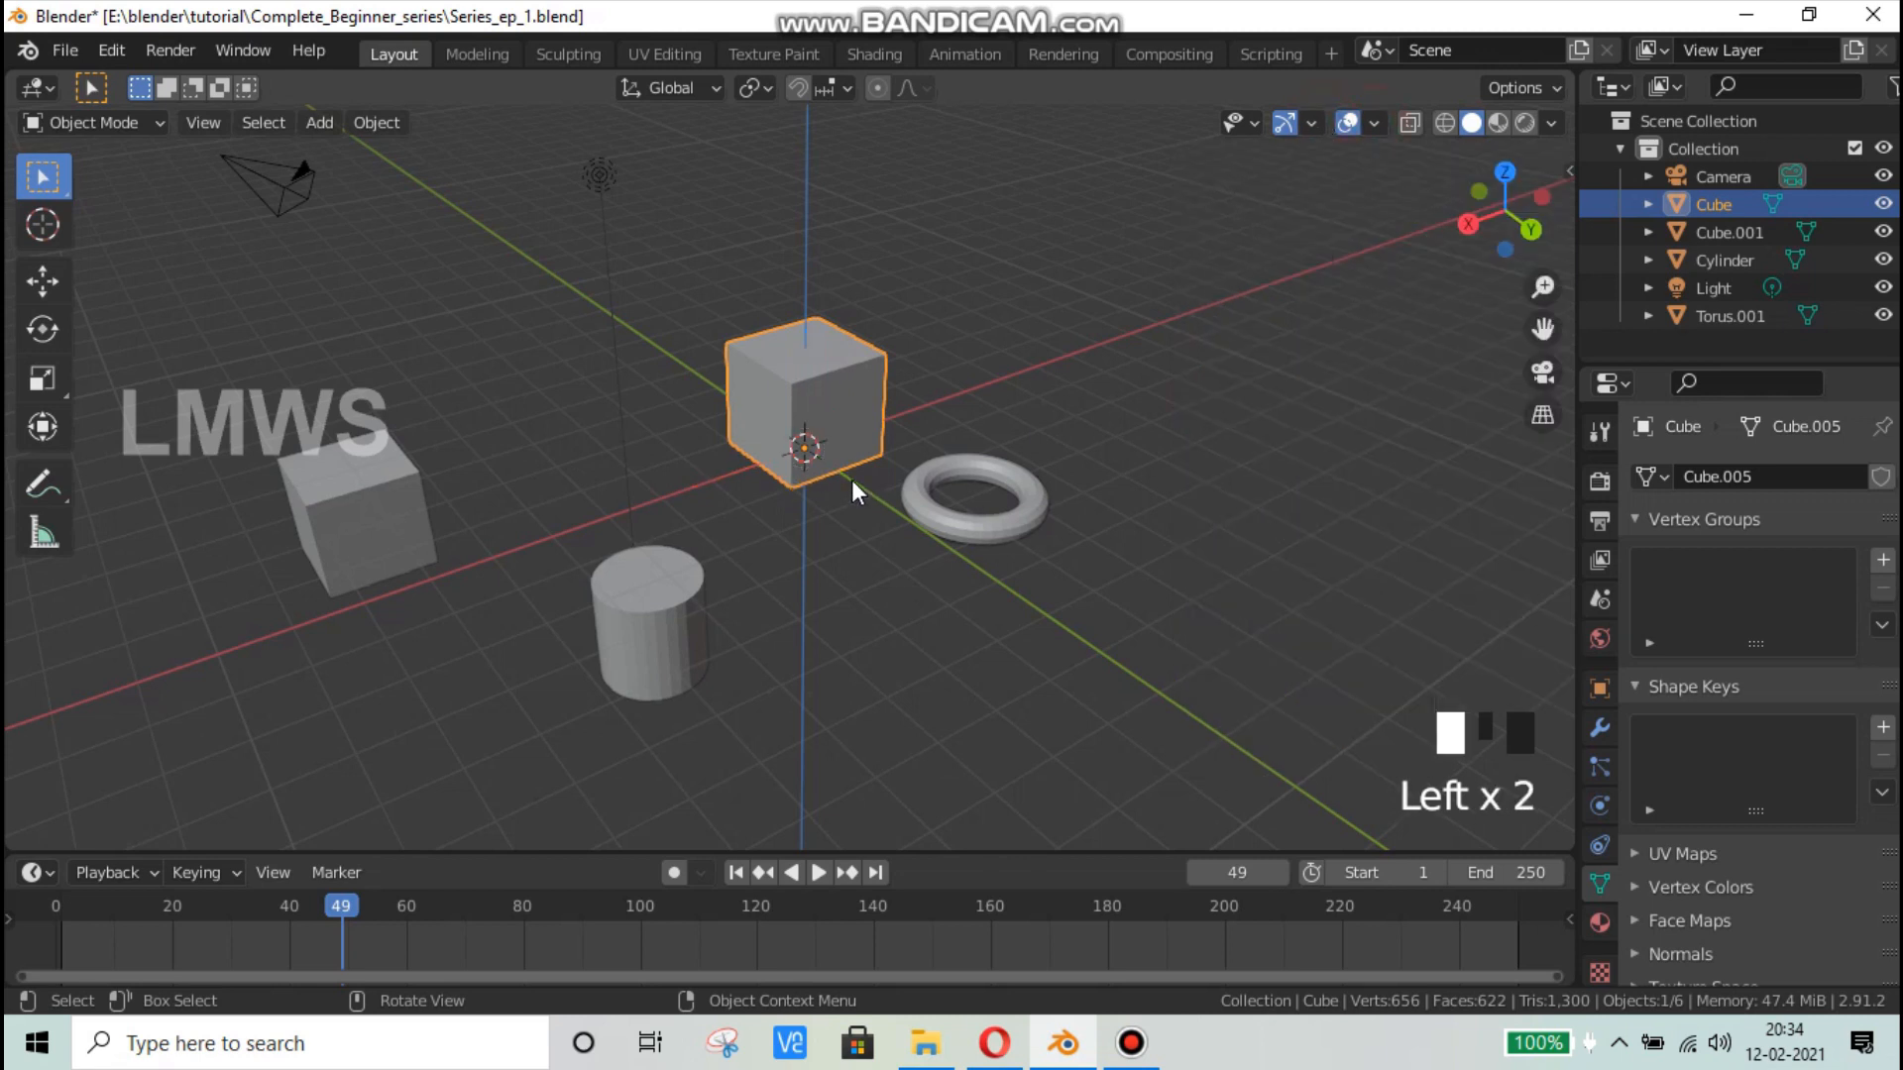
Step: With only the original cube selected, invert the selection to all the other objects
scroll(830, 415, up, 1)
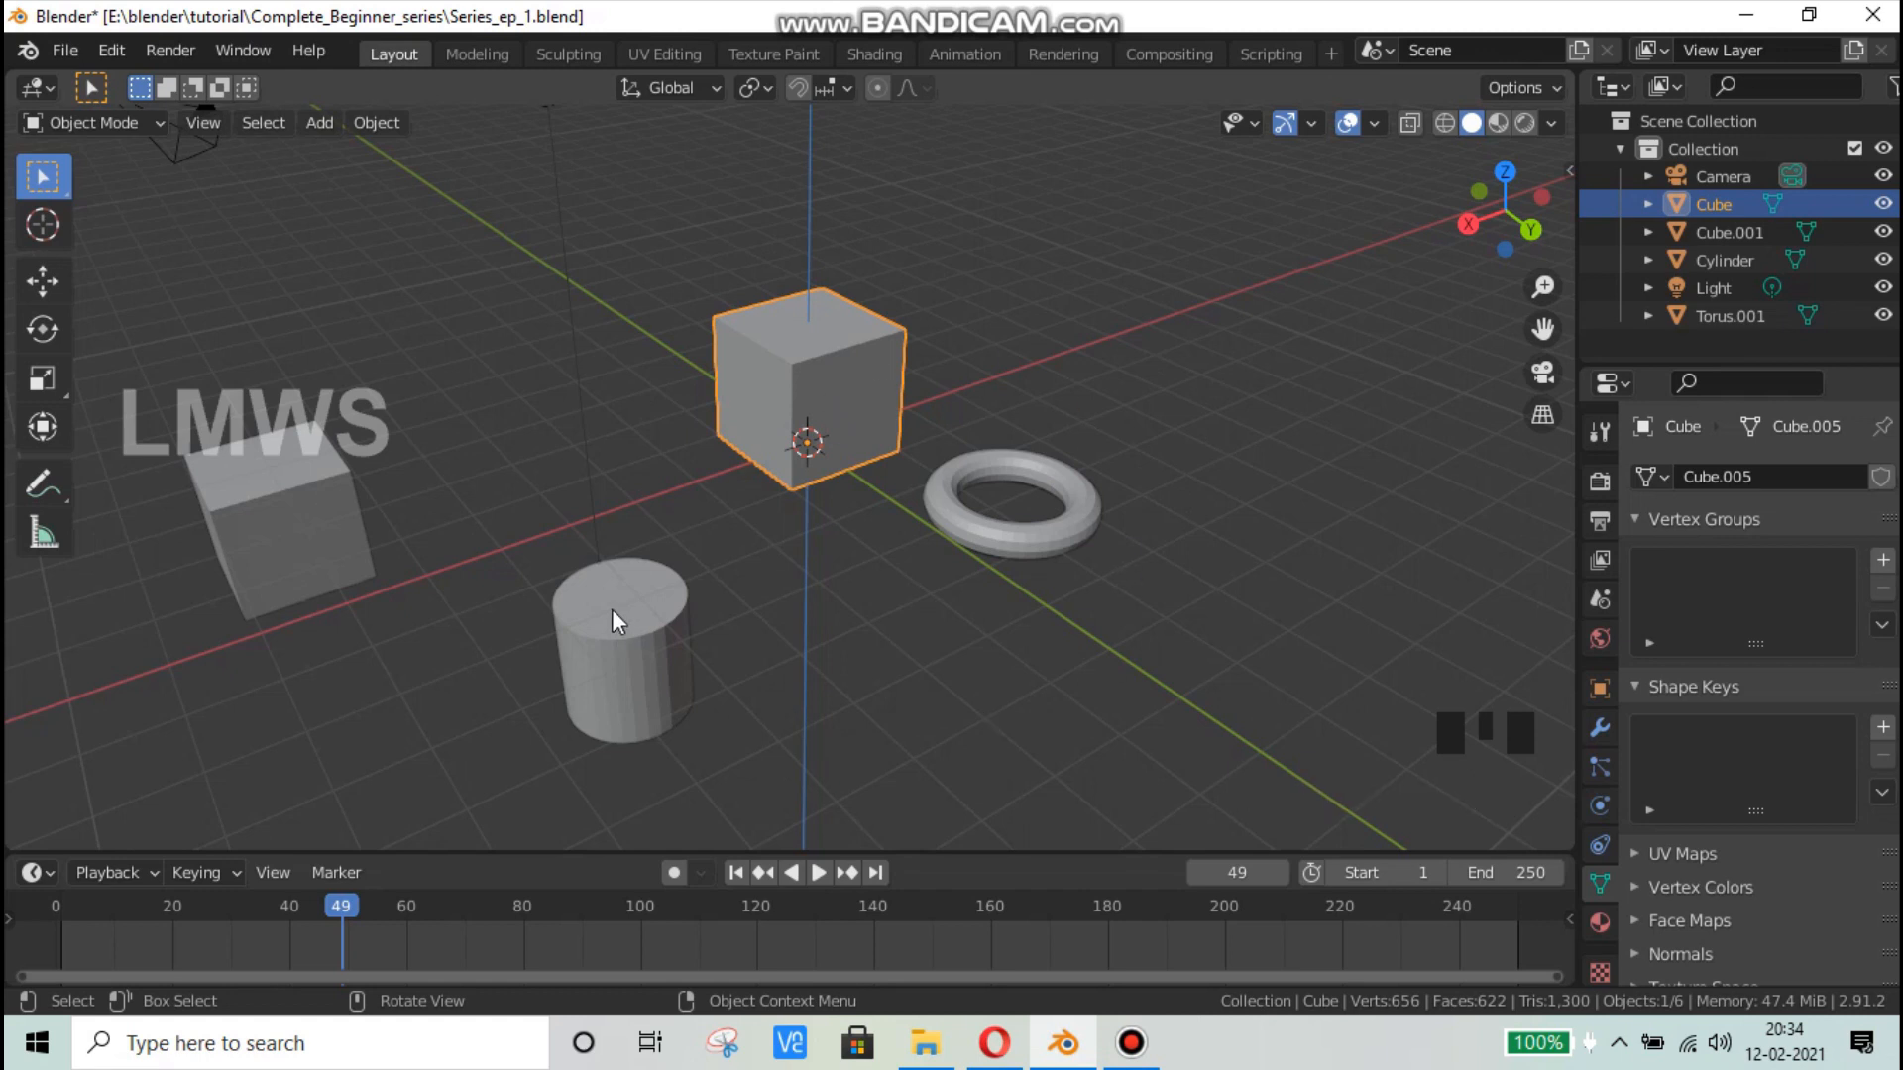
click(850, 368)
scroll(872, 369, down, 2)
key(ctrl)
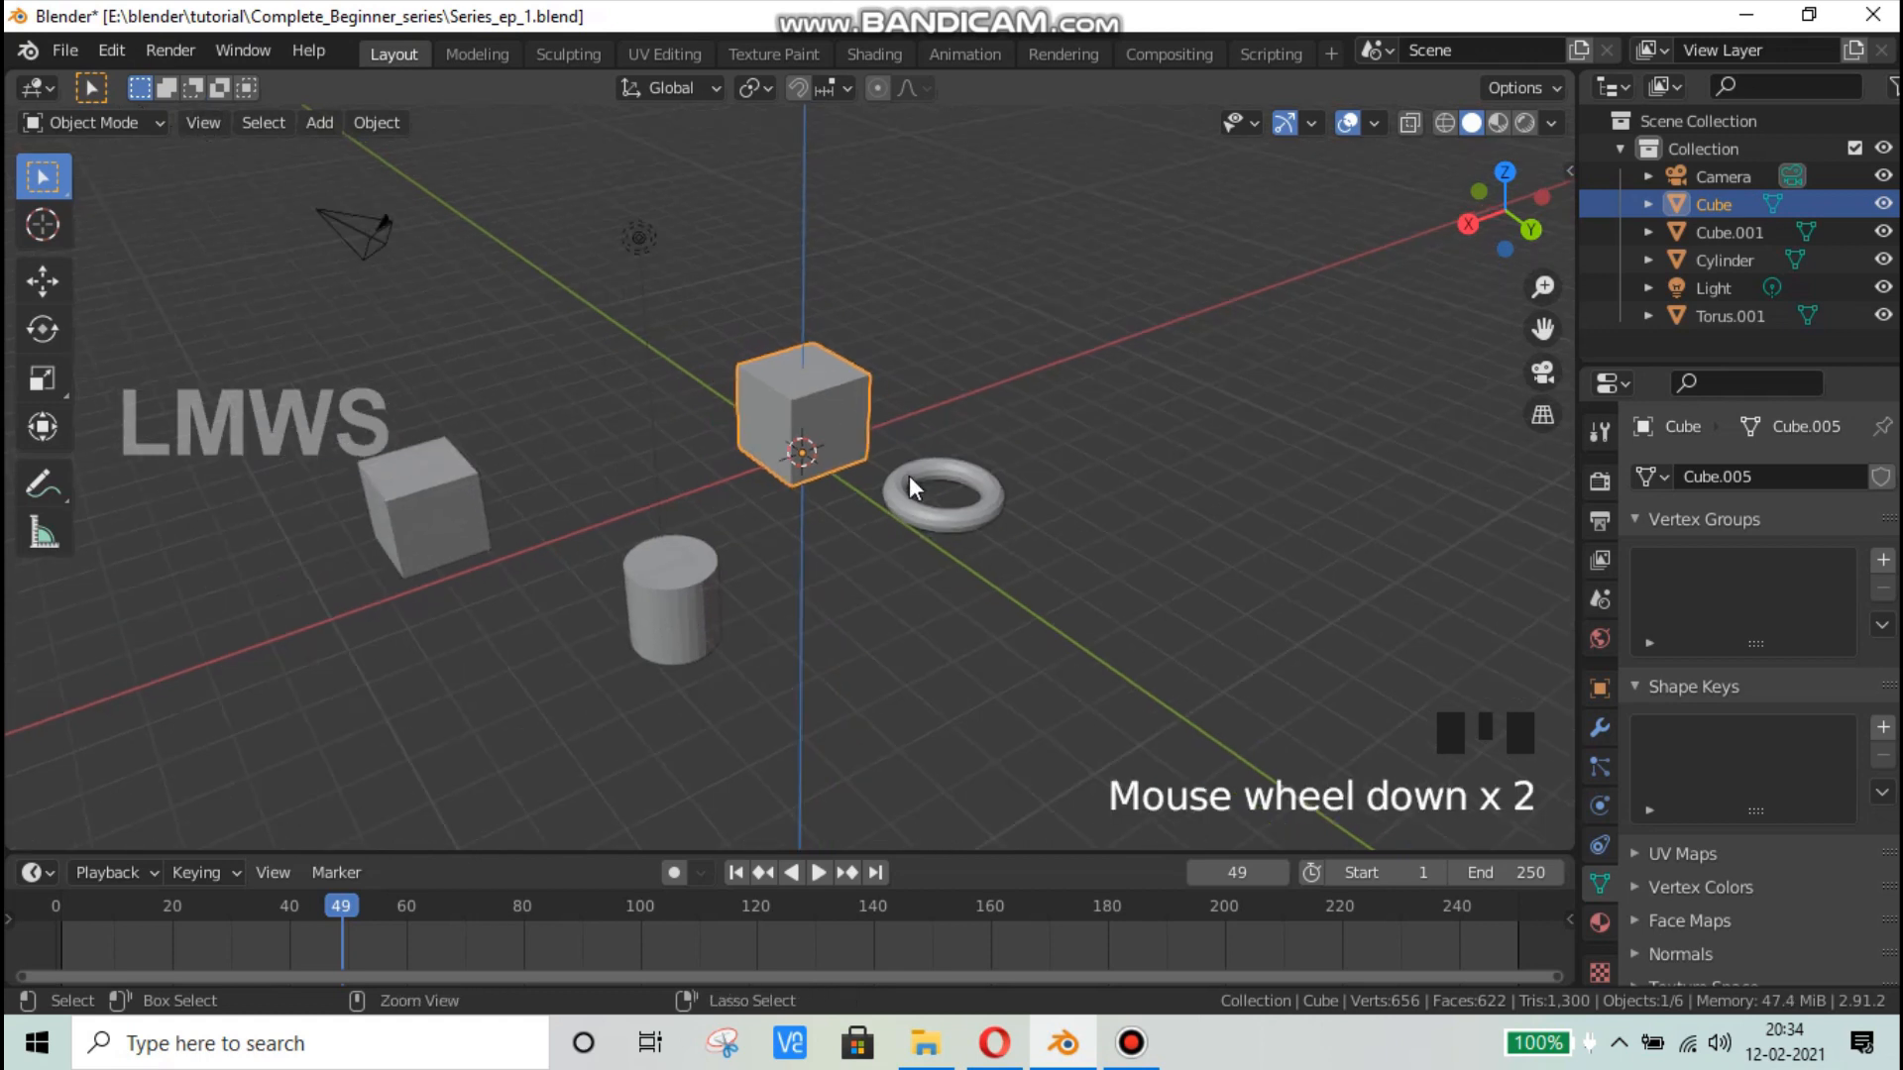
key(ctrl+i)
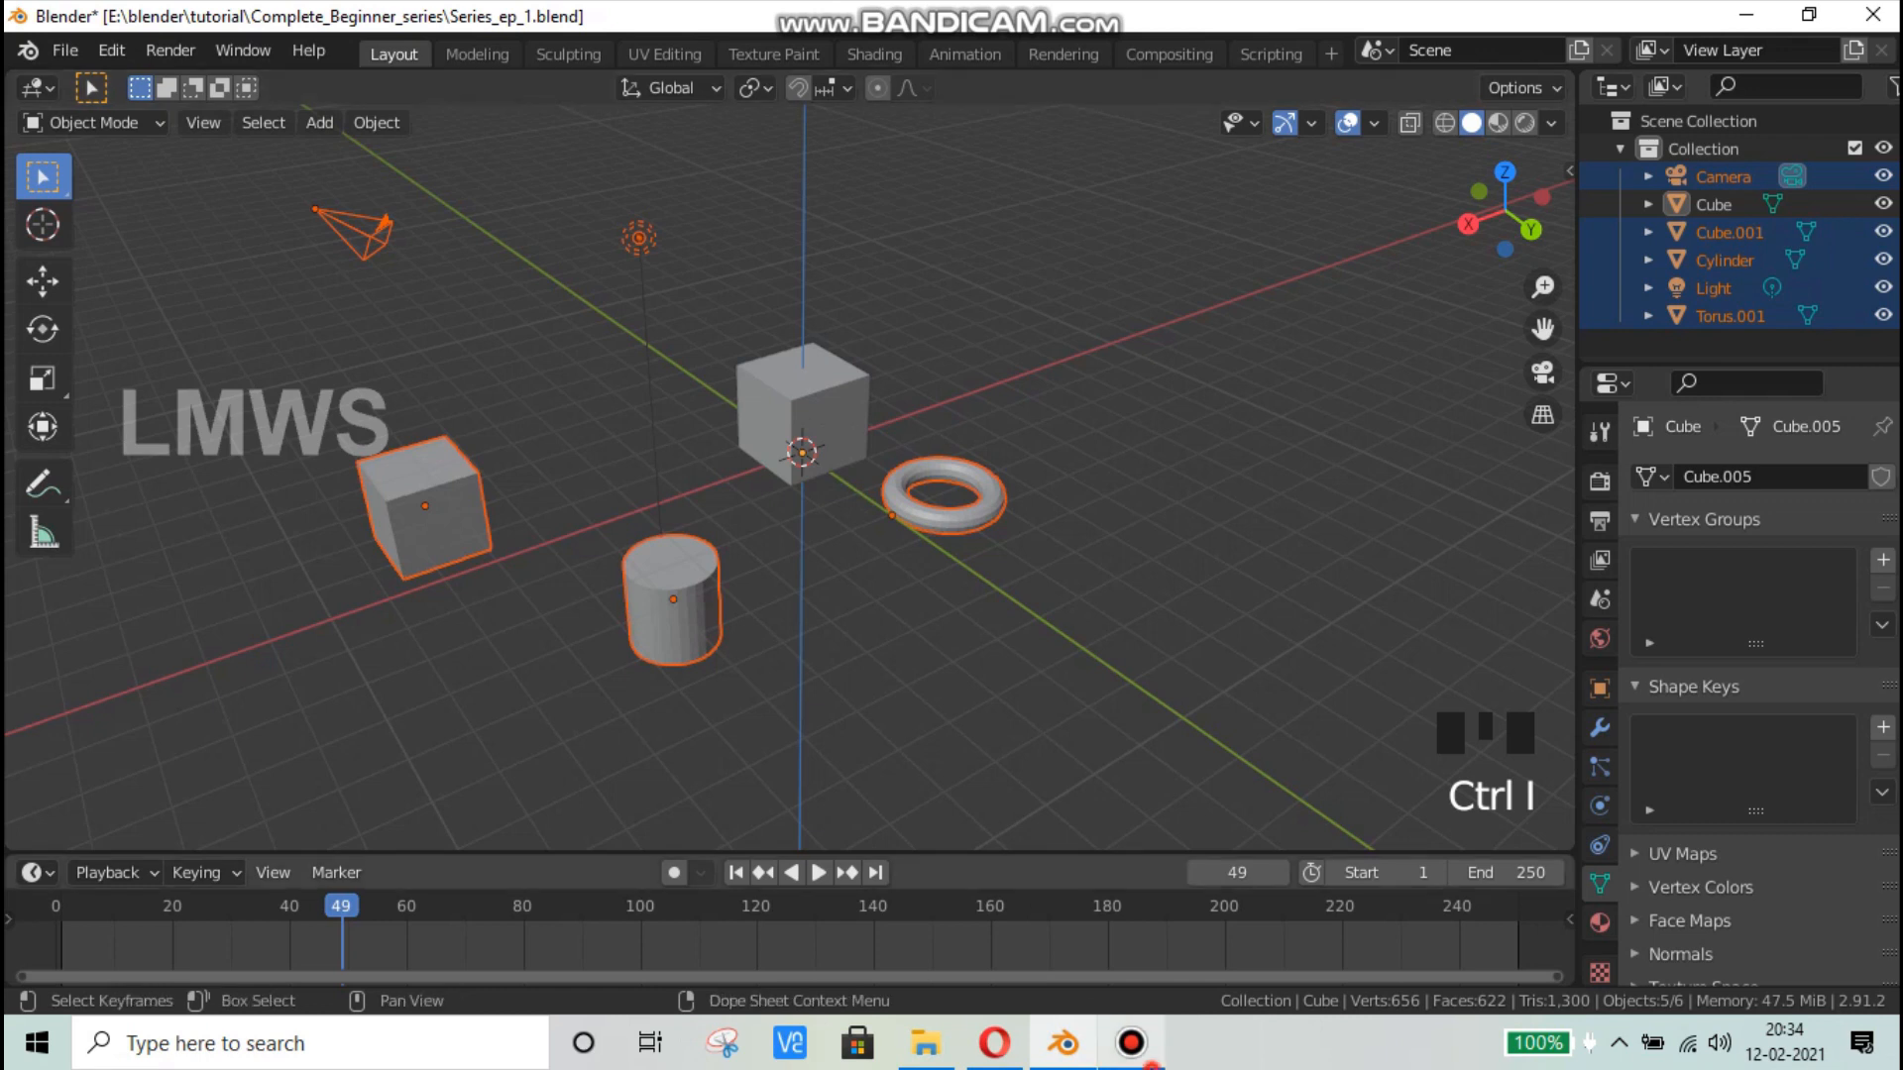
click(1131, 1043)
click(1098, 8)
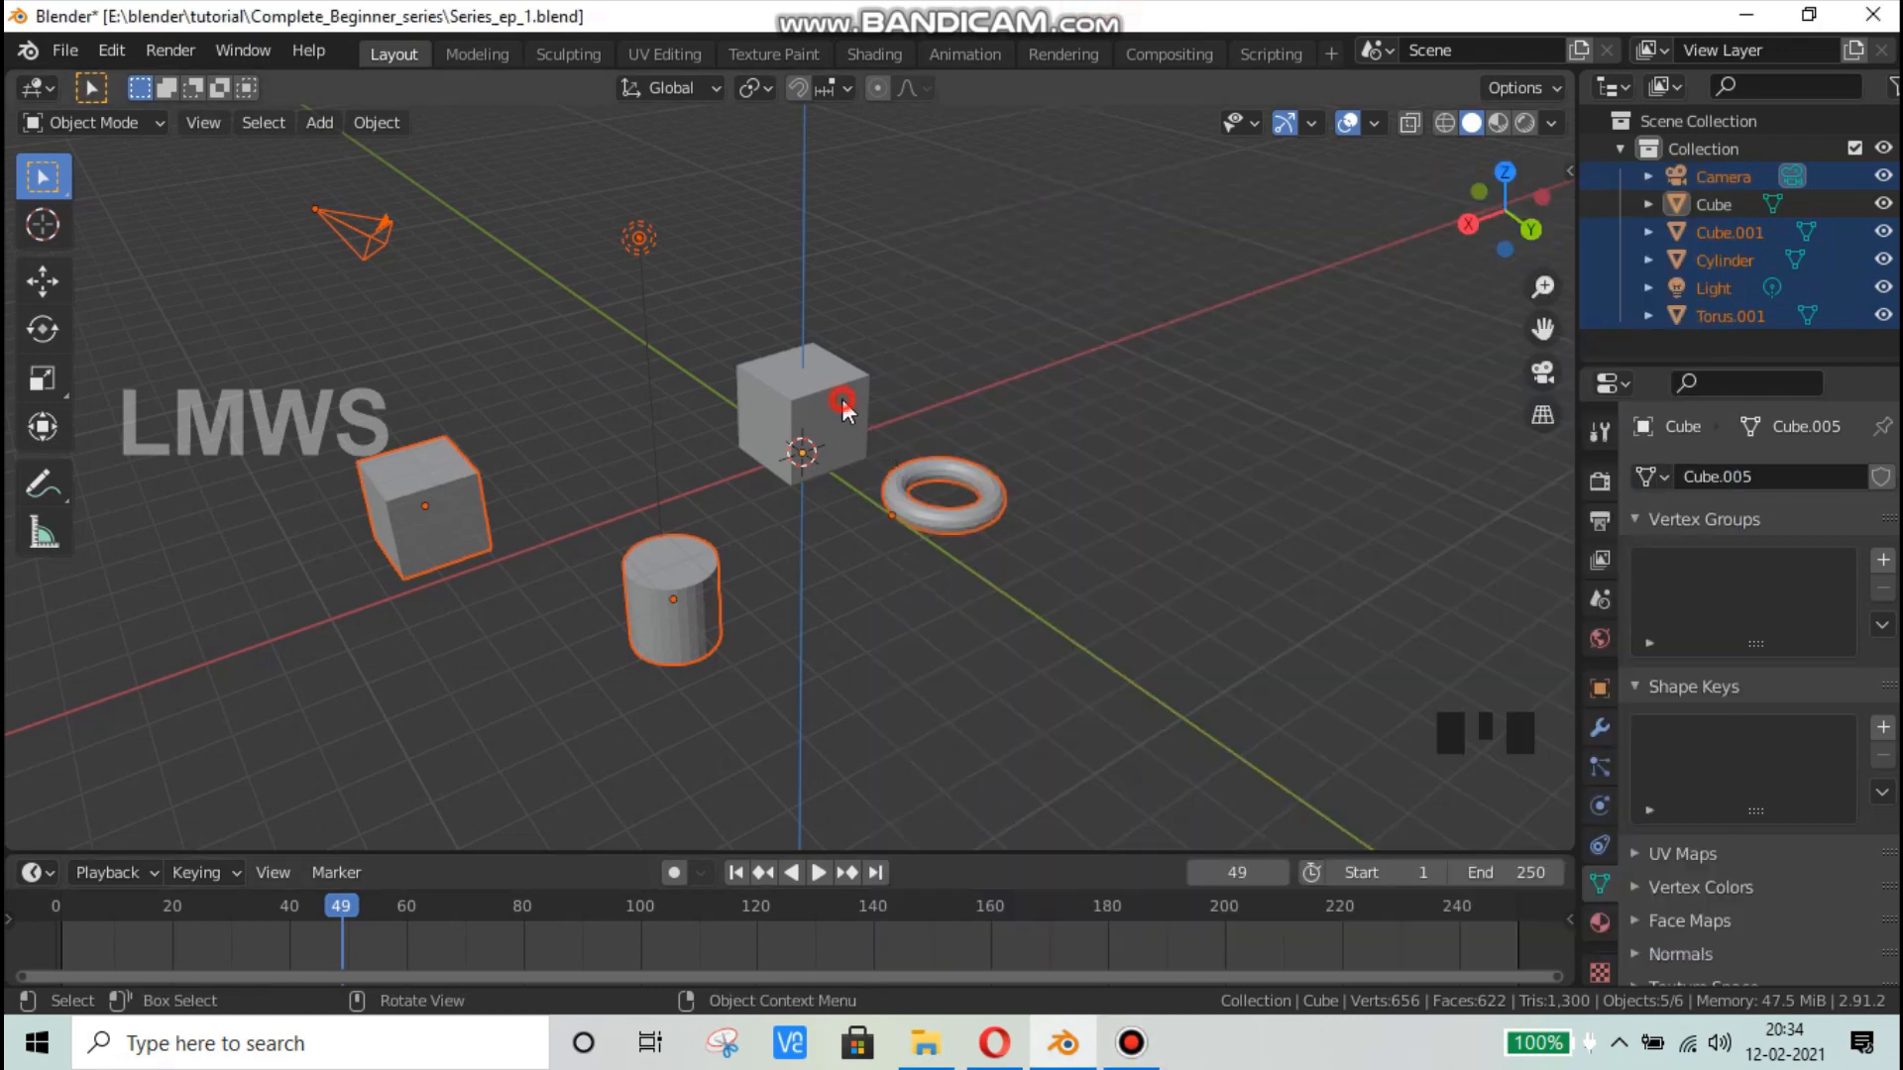
Step: Select only the original cube at the origin, invert the selection and try to delete the other objects
click(842, 398)
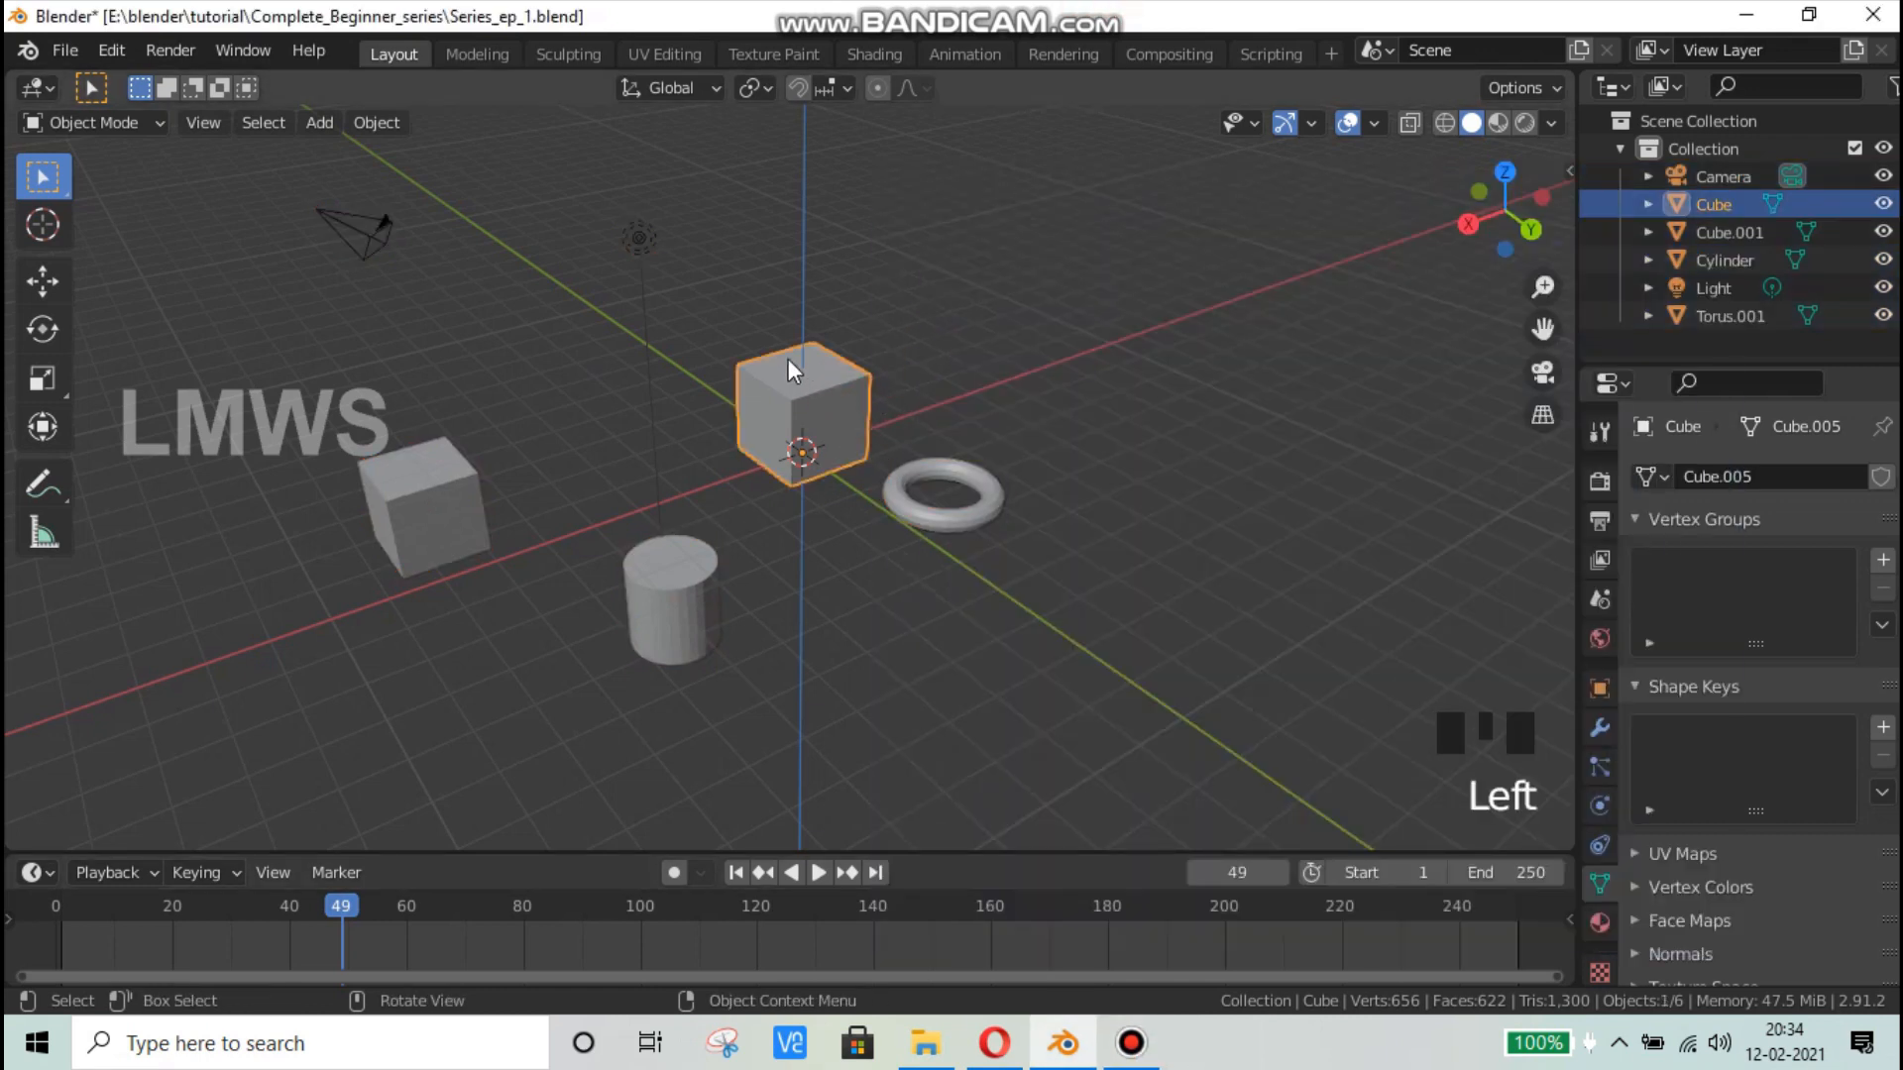
click(822, 405)
scroll(555, 258, up, 1)
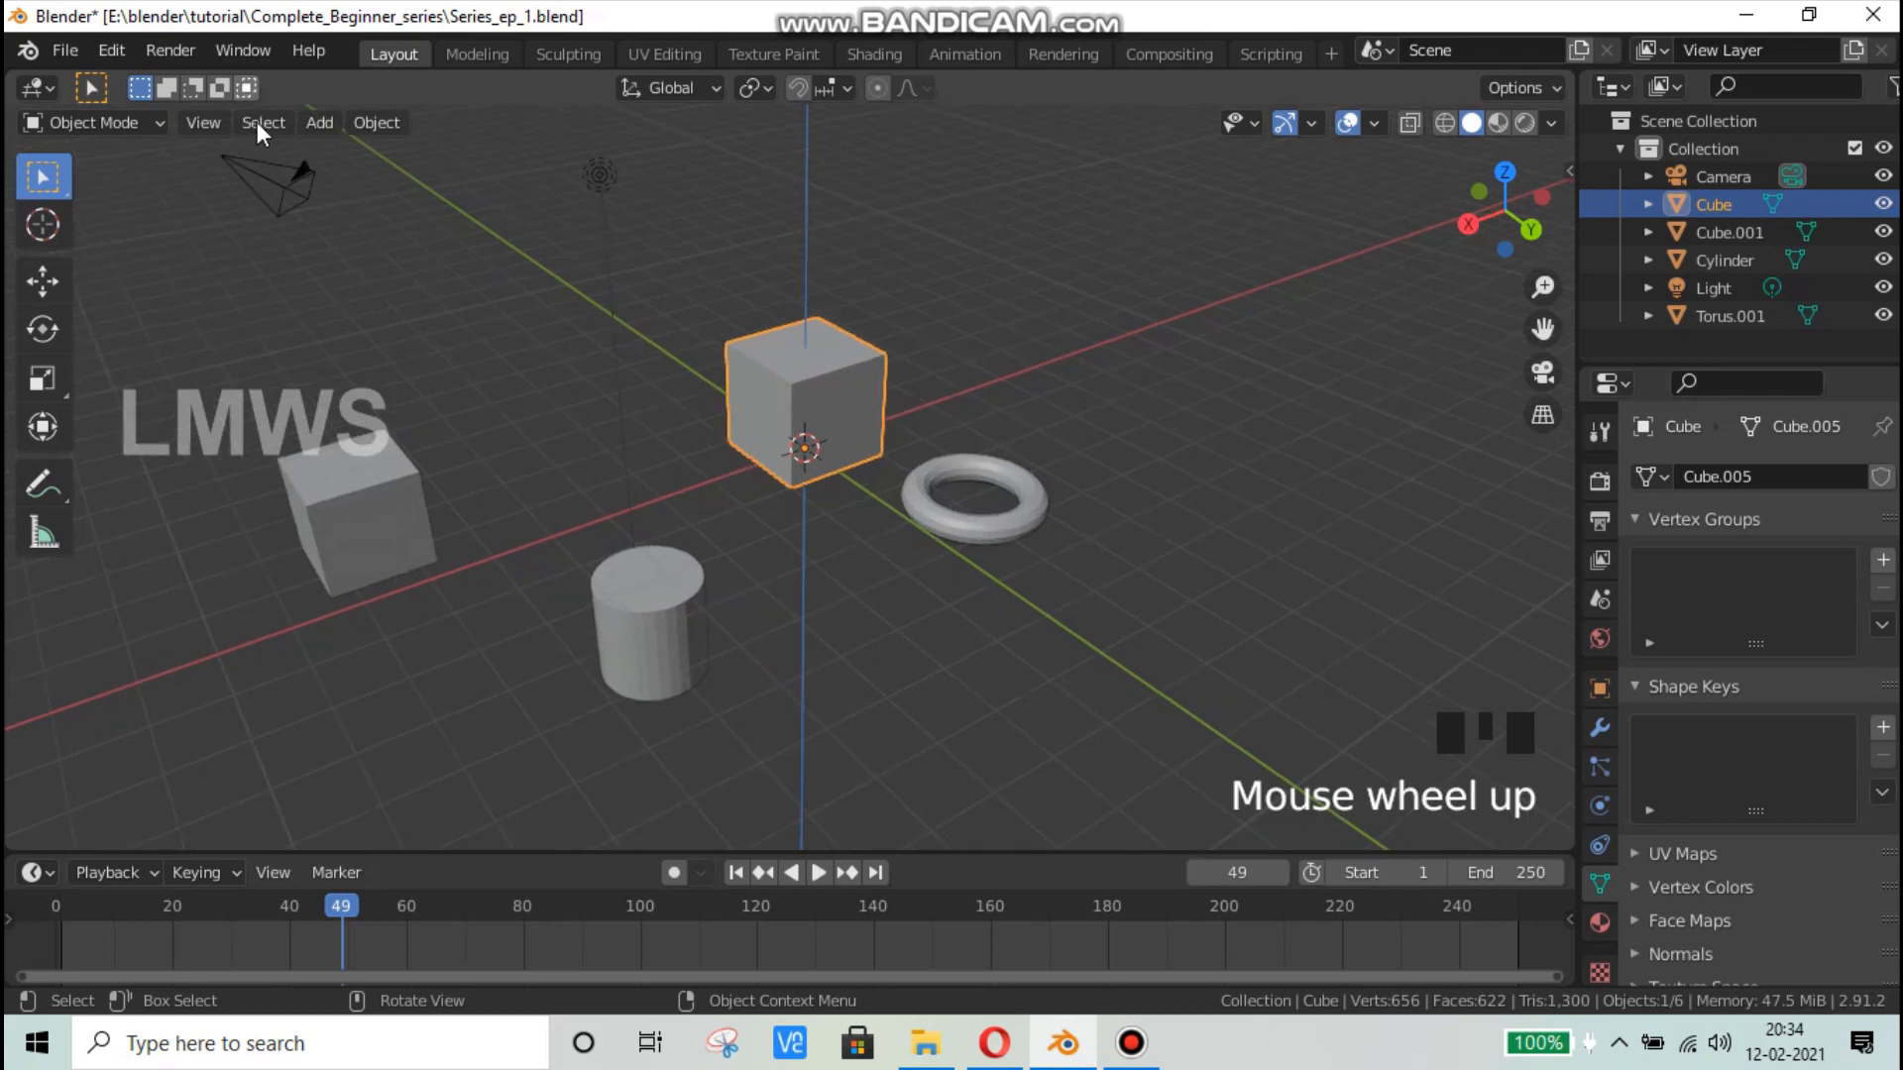
click(260, 124)
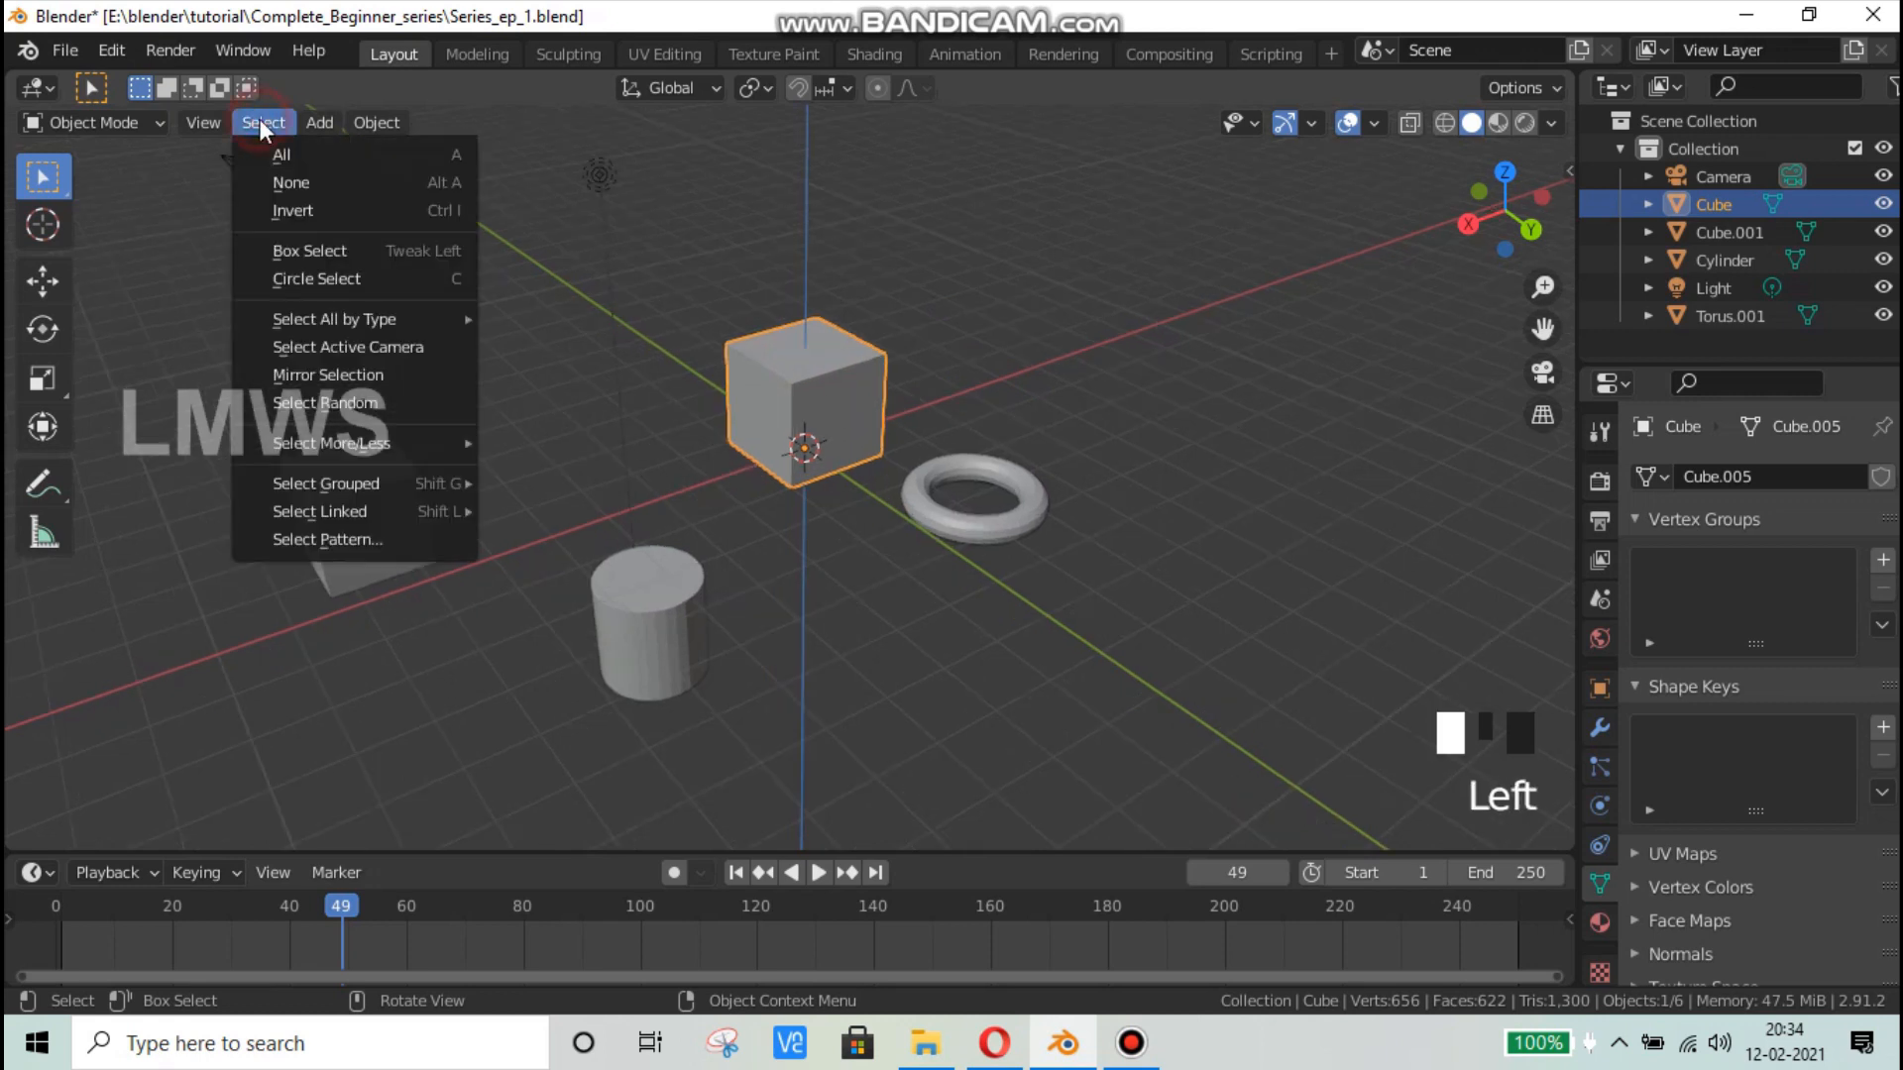
click(425, 214)
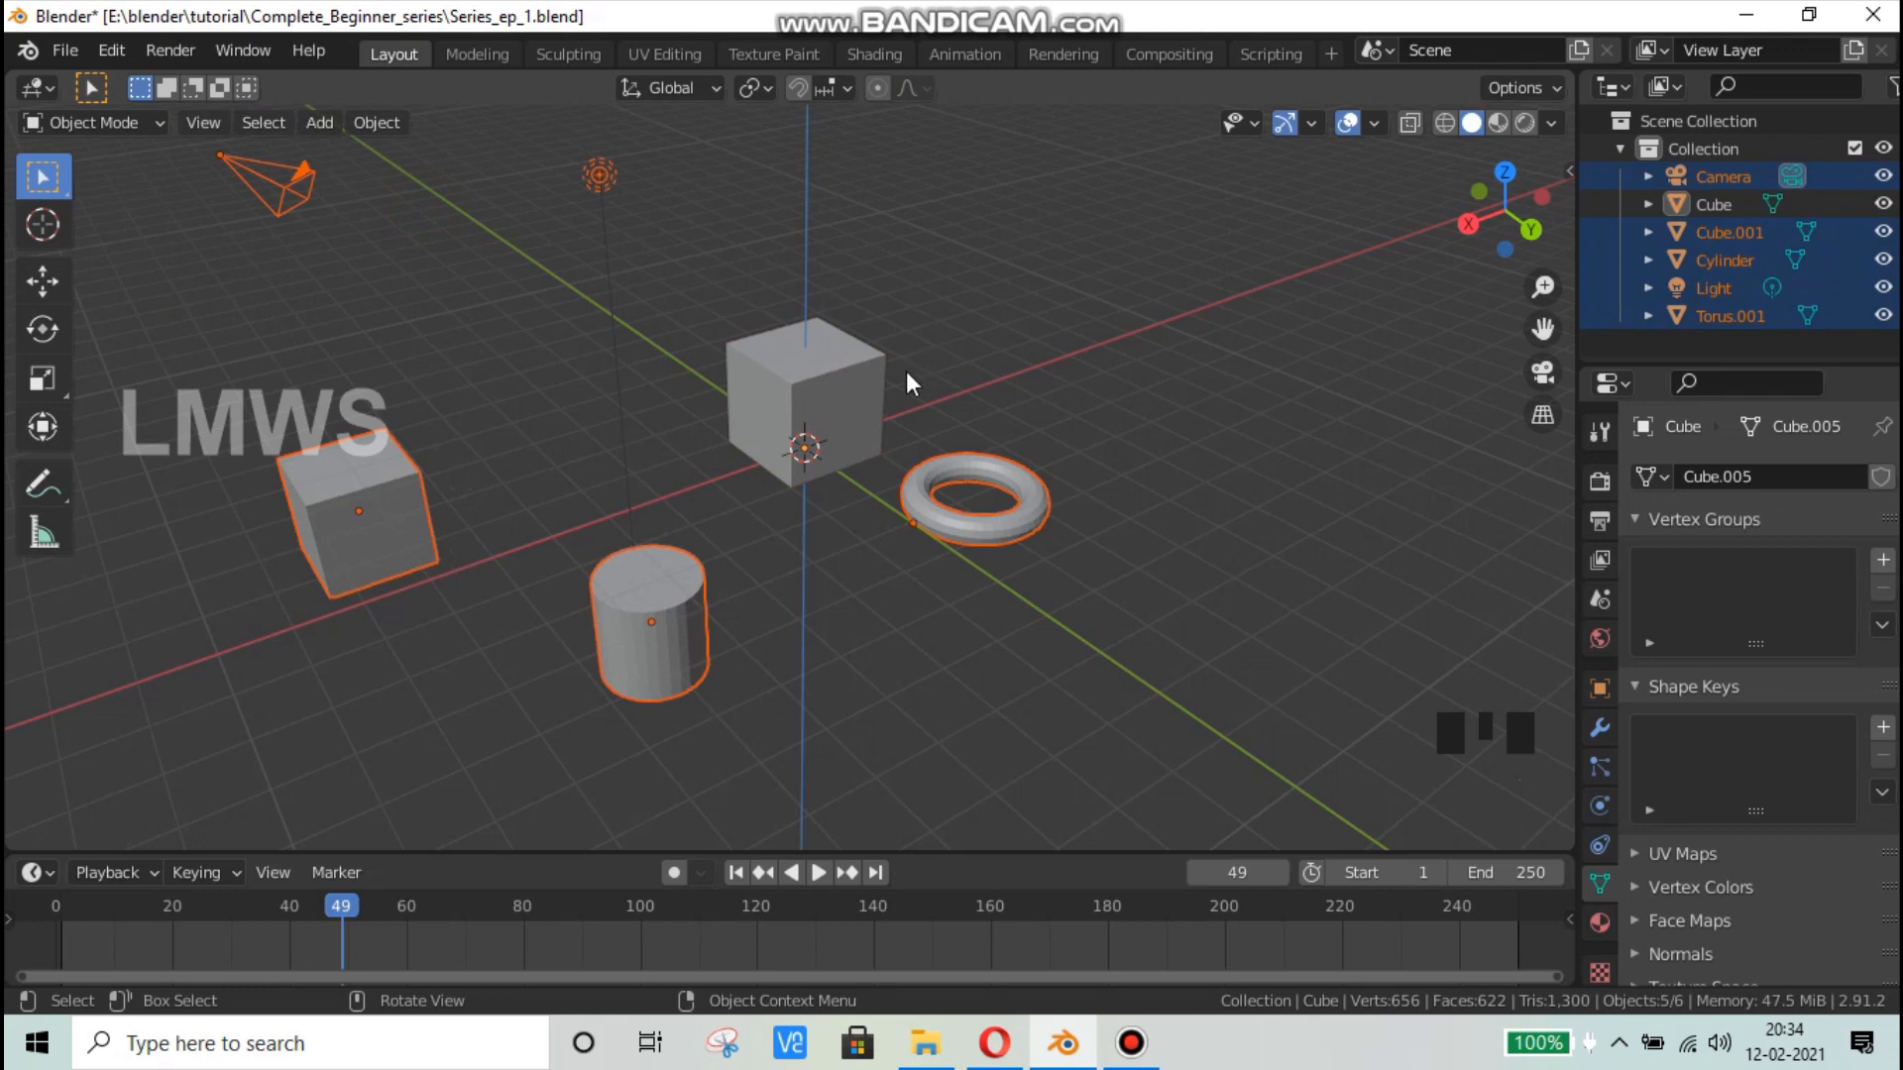
scroll(1084, 378, down, 1)
key(x)
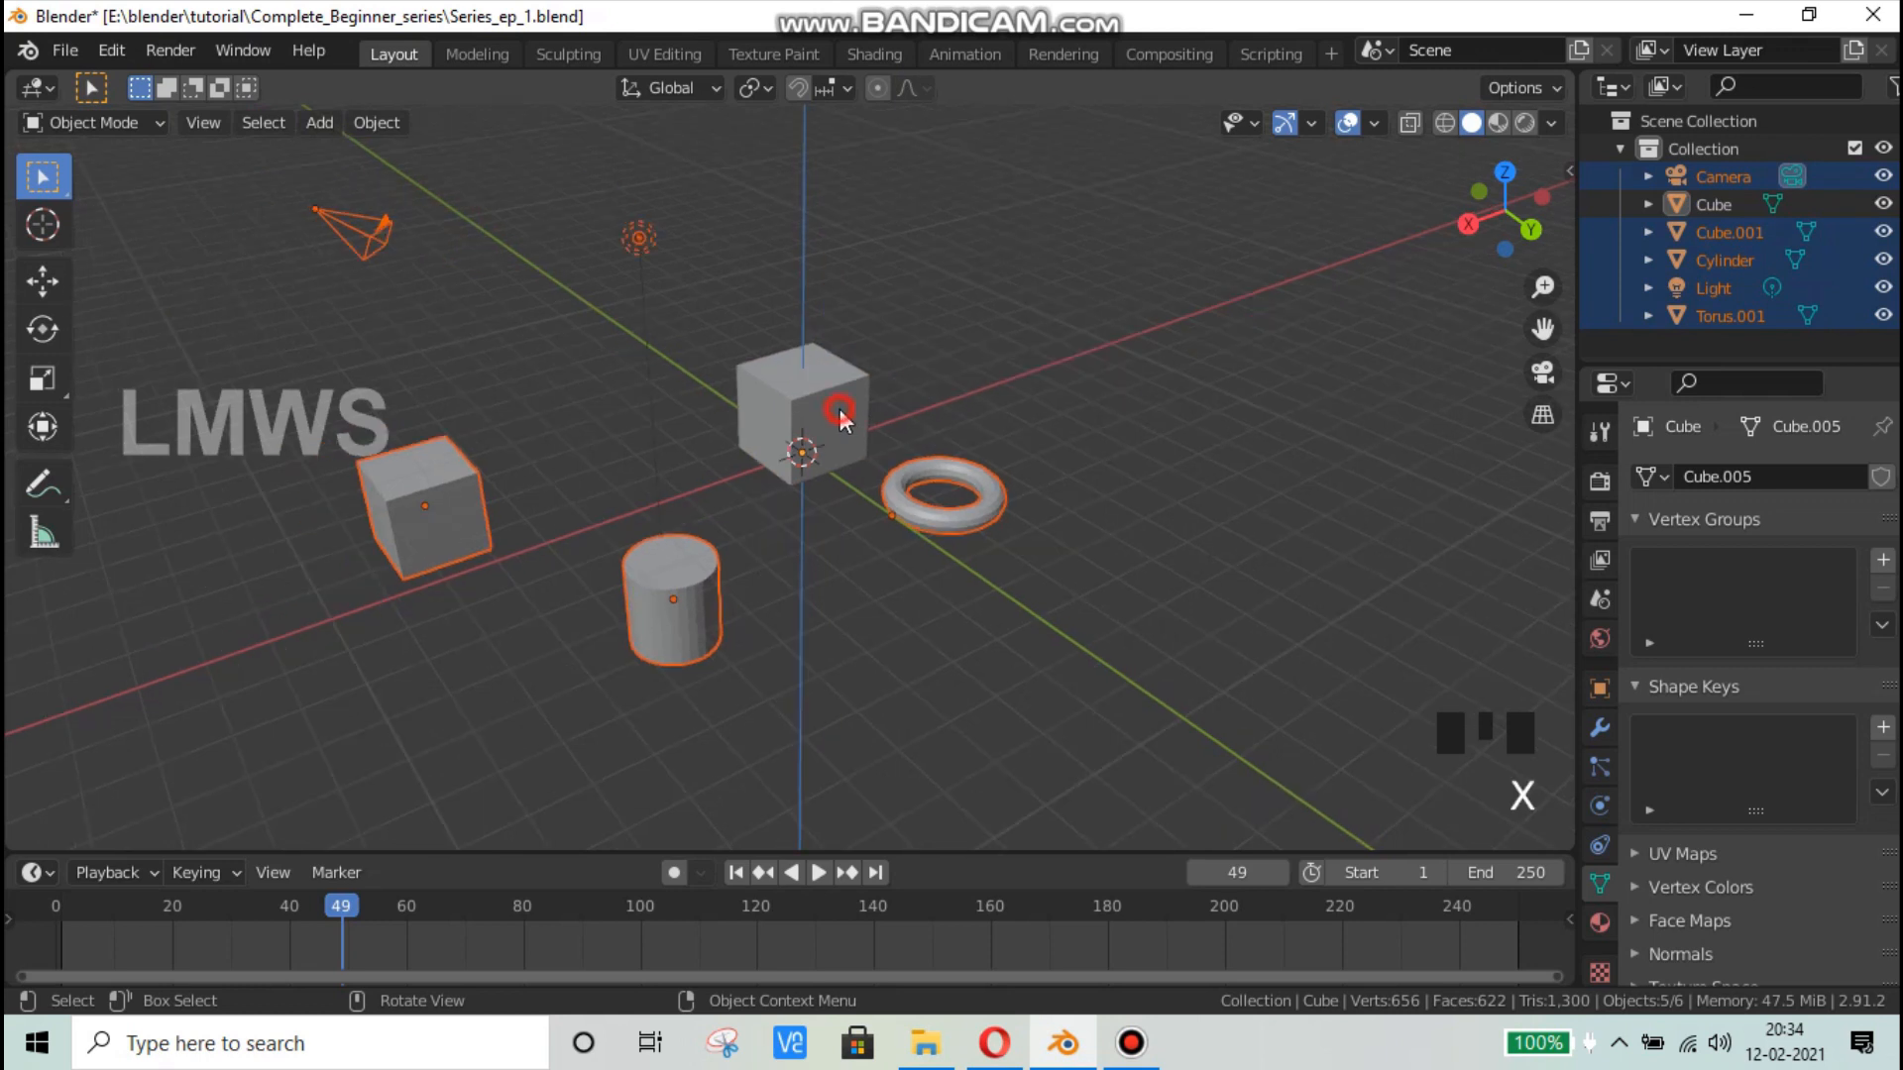
Step: Select both cubes, the cylinder and the torus together and delete them
click(842, 412)
shift+click(426, 464)
shift+click(658, 587)
shift+click(906, 522)
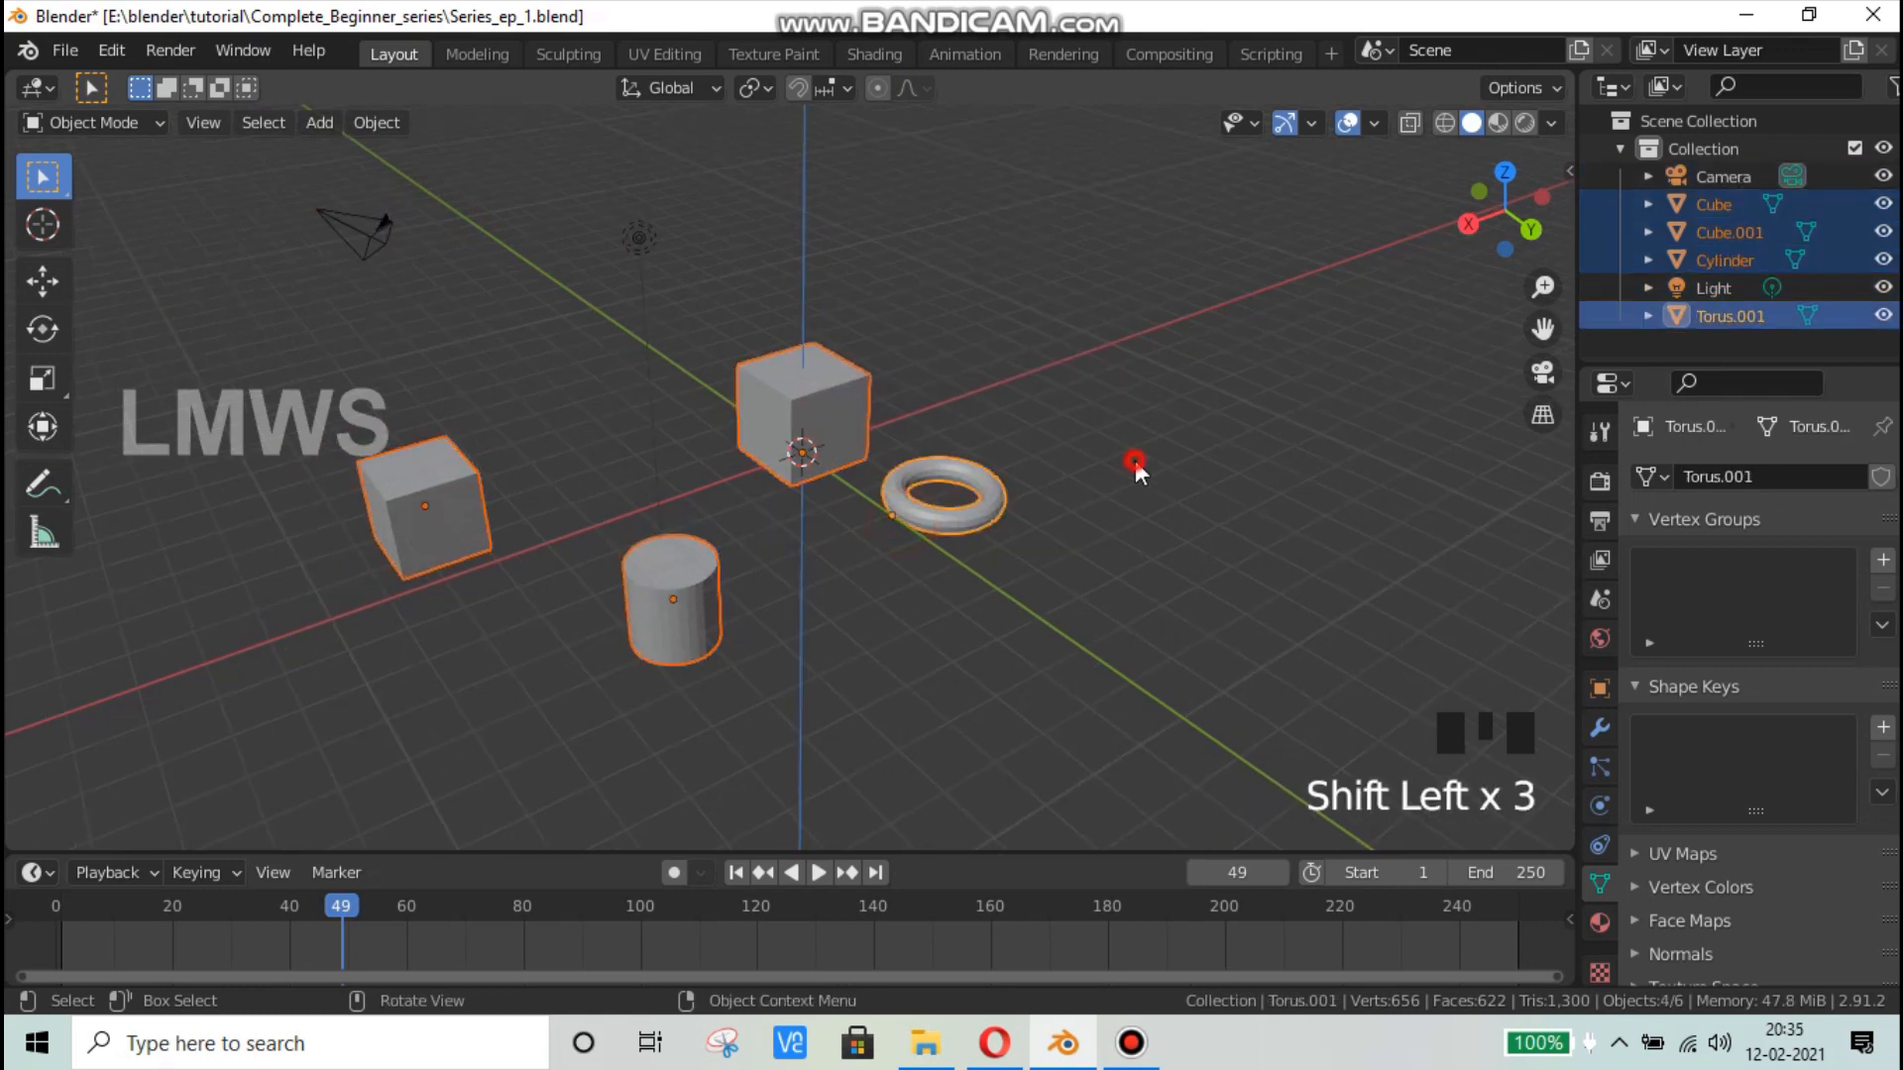
key(x)
Step: Add a Monkey mesh at the world origin
key(shift+a)
mouse_move(939, 291)
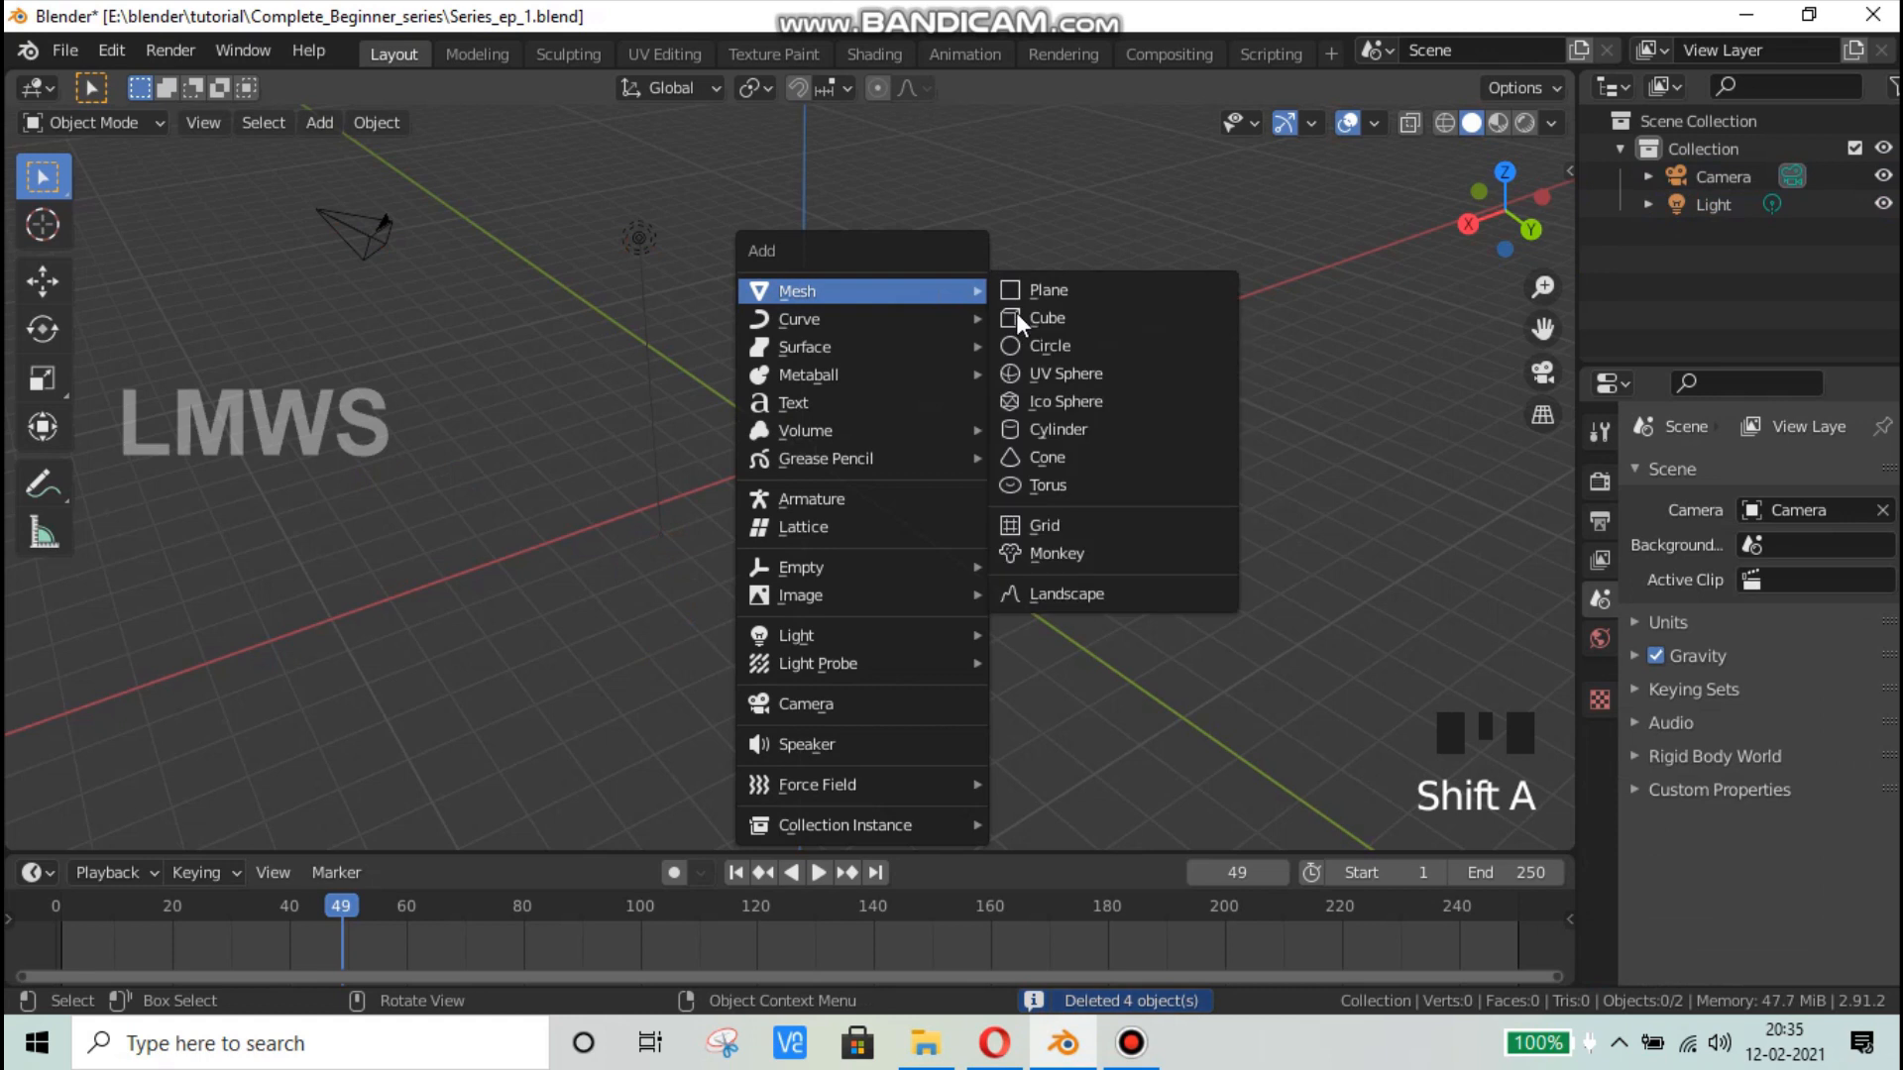
click(1044, 553)
scroll(875, 449, up, 2)
scroll(874, 449, up, 2)
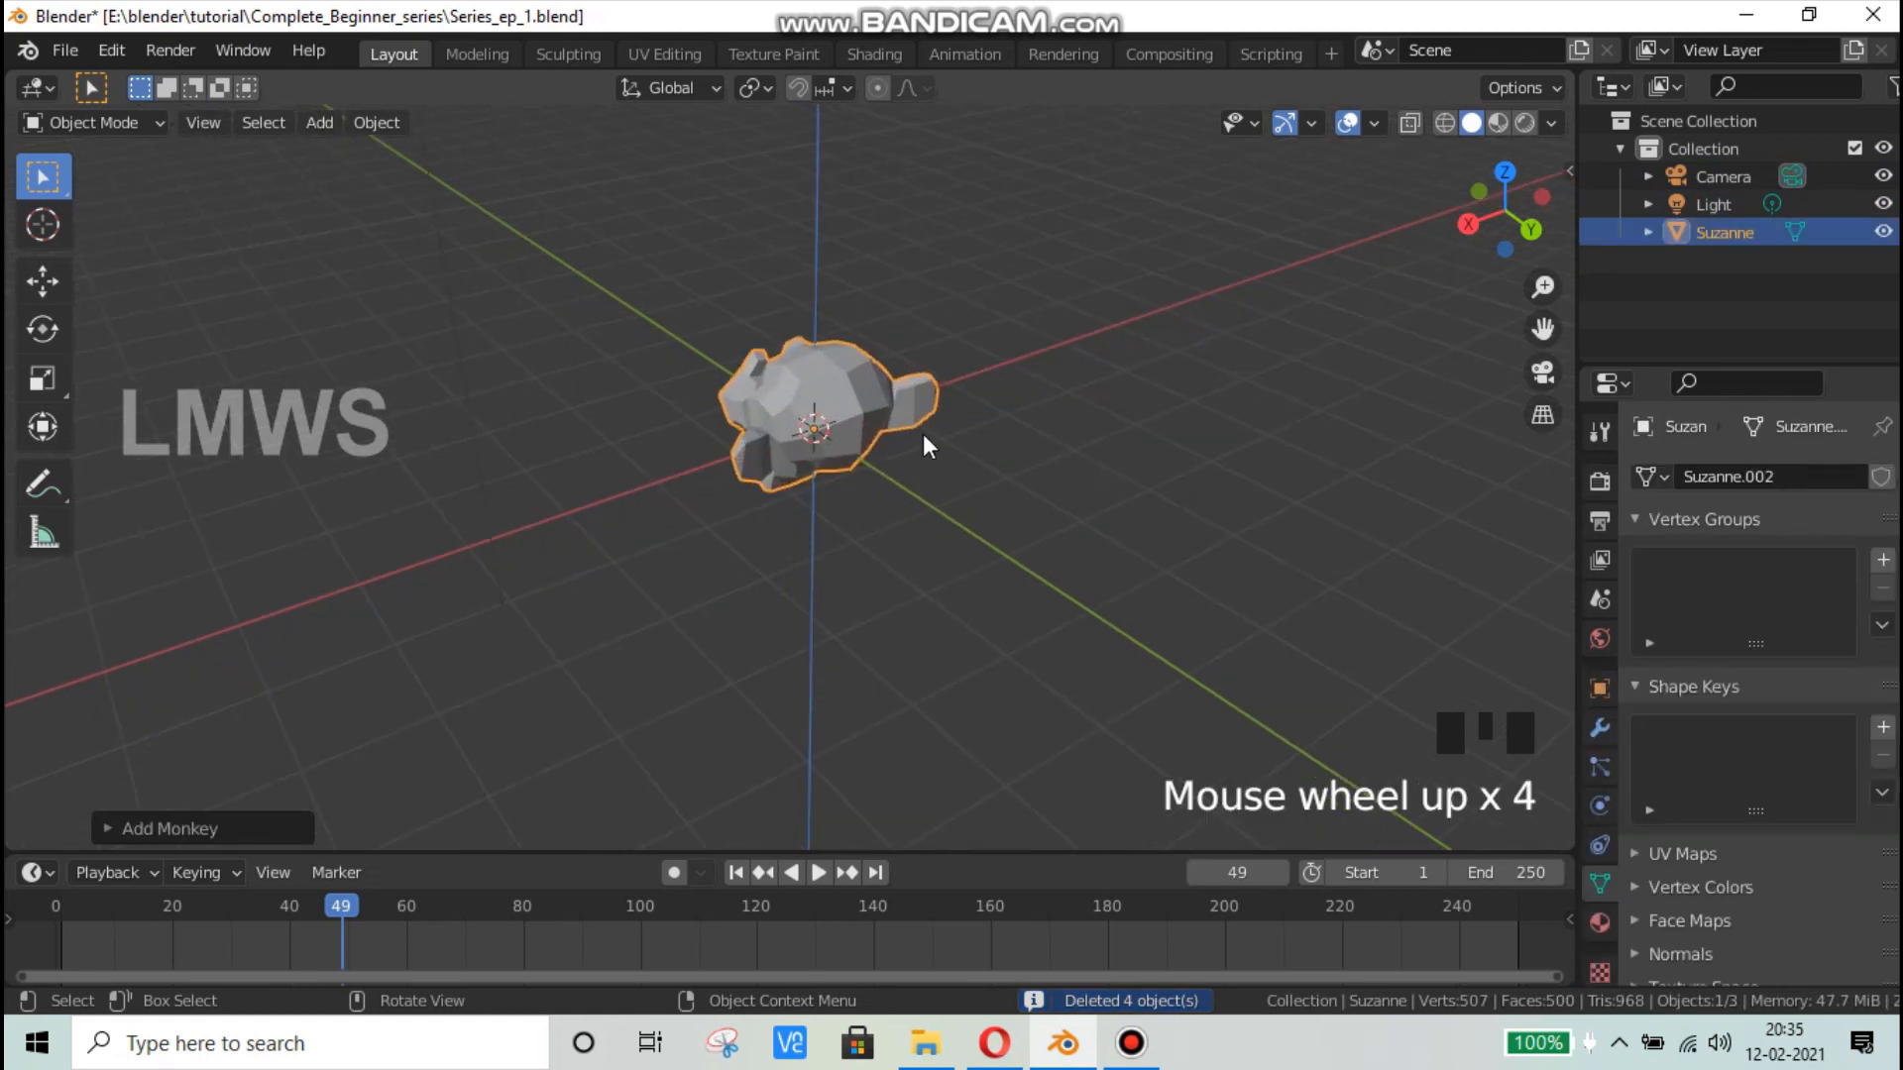
Step: Rotate the monkey 90° around the global Z axis and save the file
middle_drag(926, 438, 1065, 429)
text(rz)
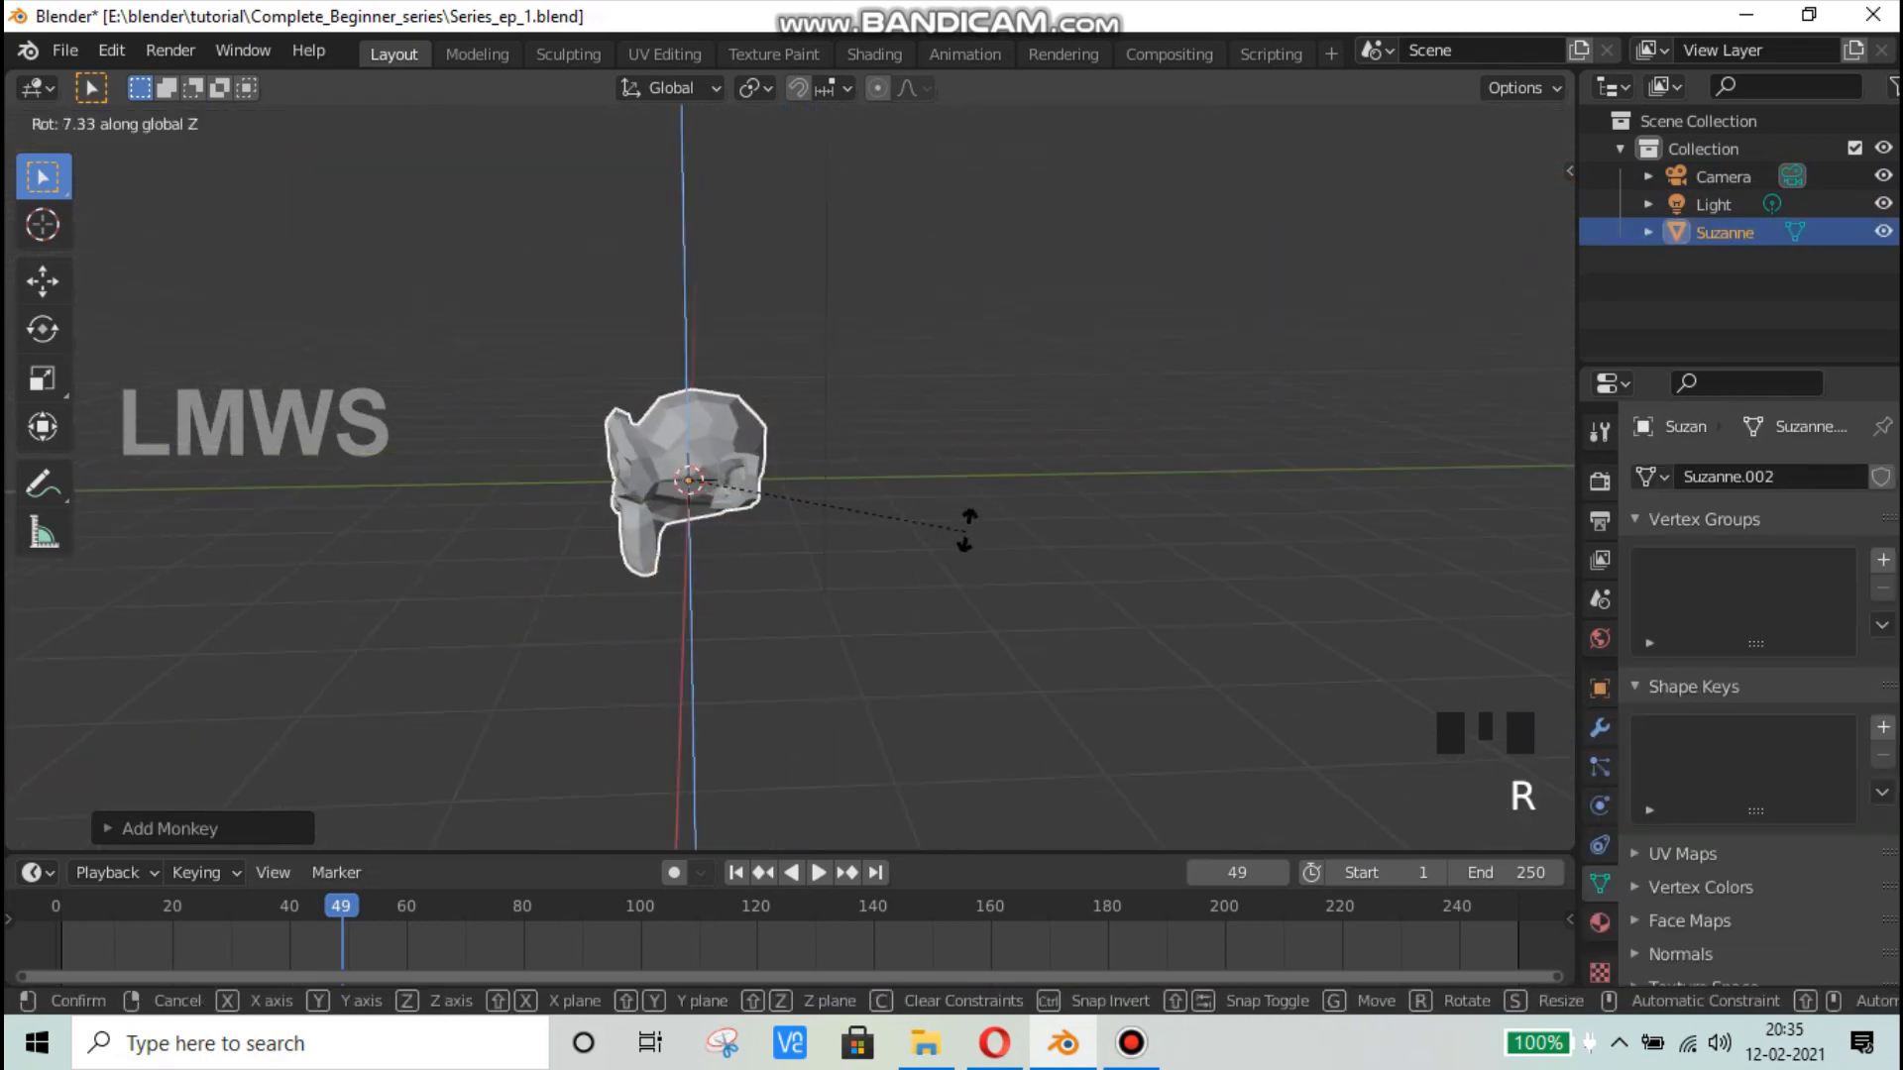
text(90)
key(Return)
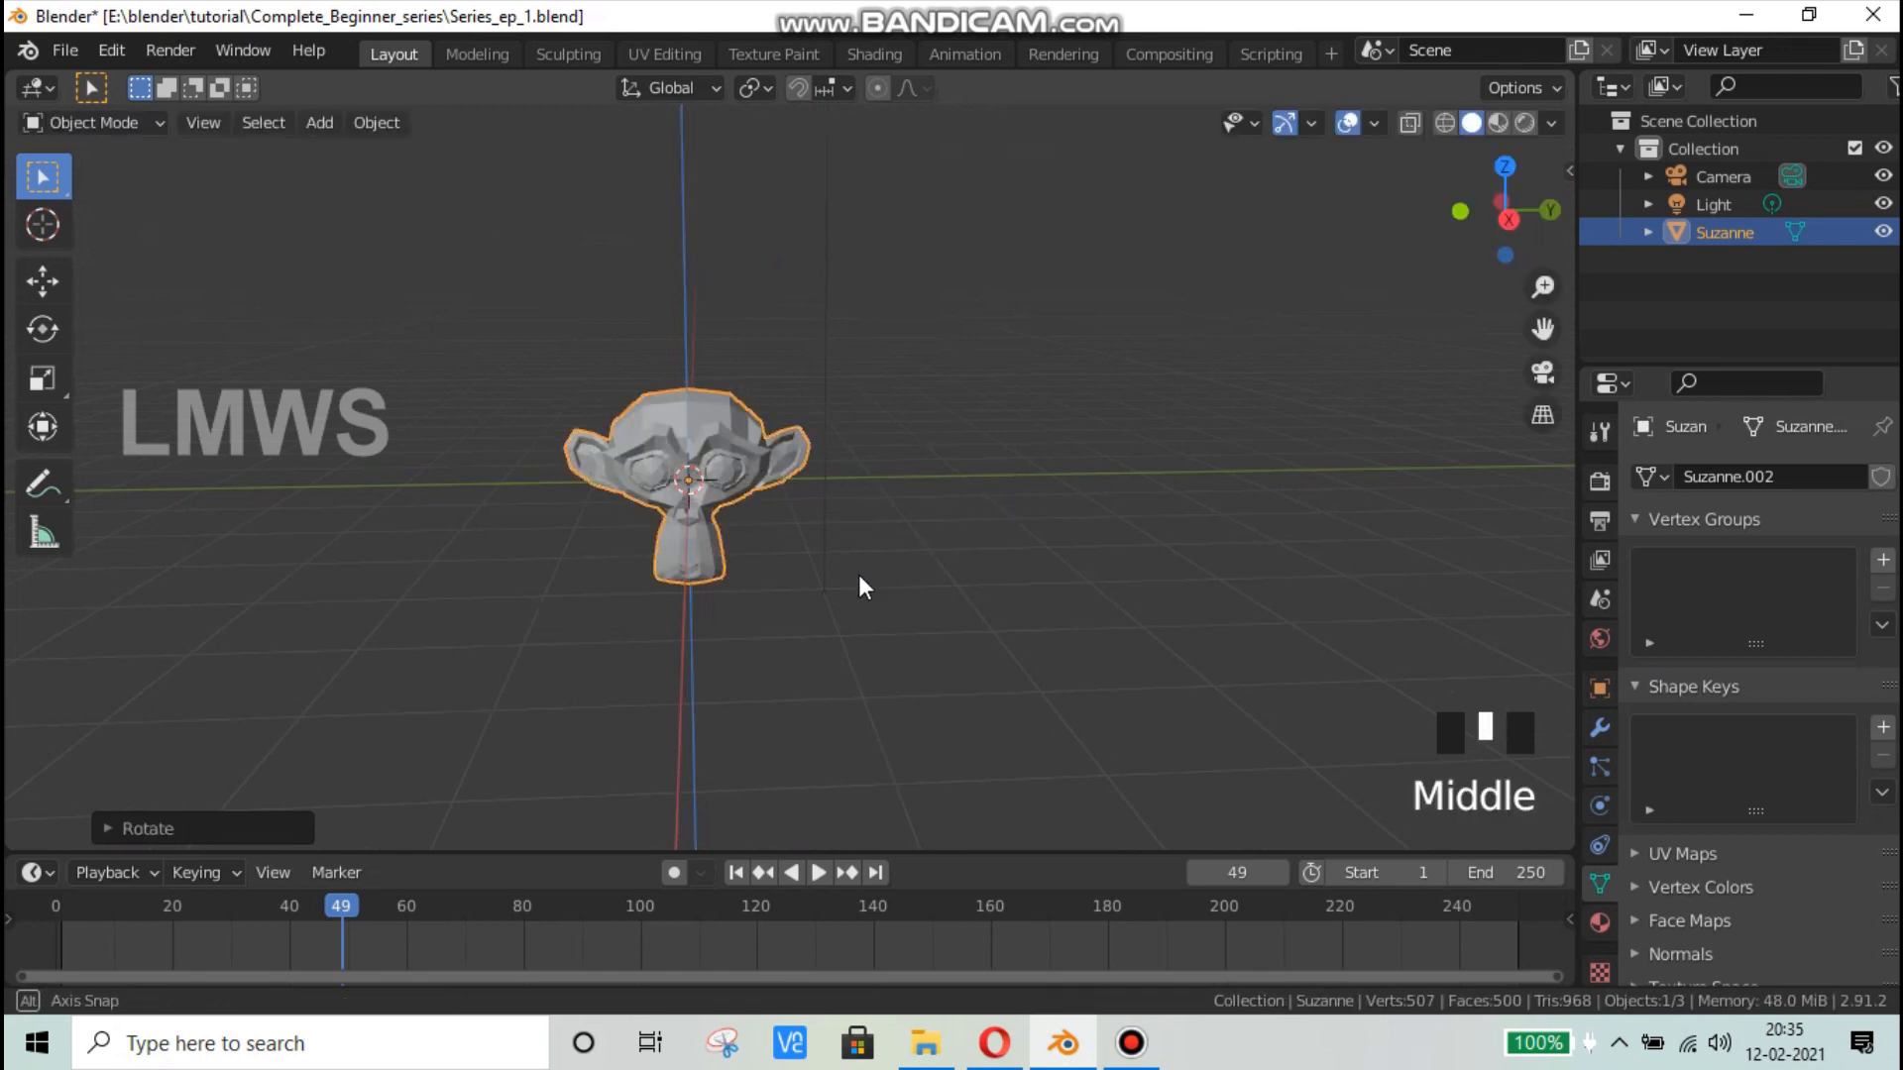
middle_drag(858, 574, 807, 557)
key(ctrl+s)
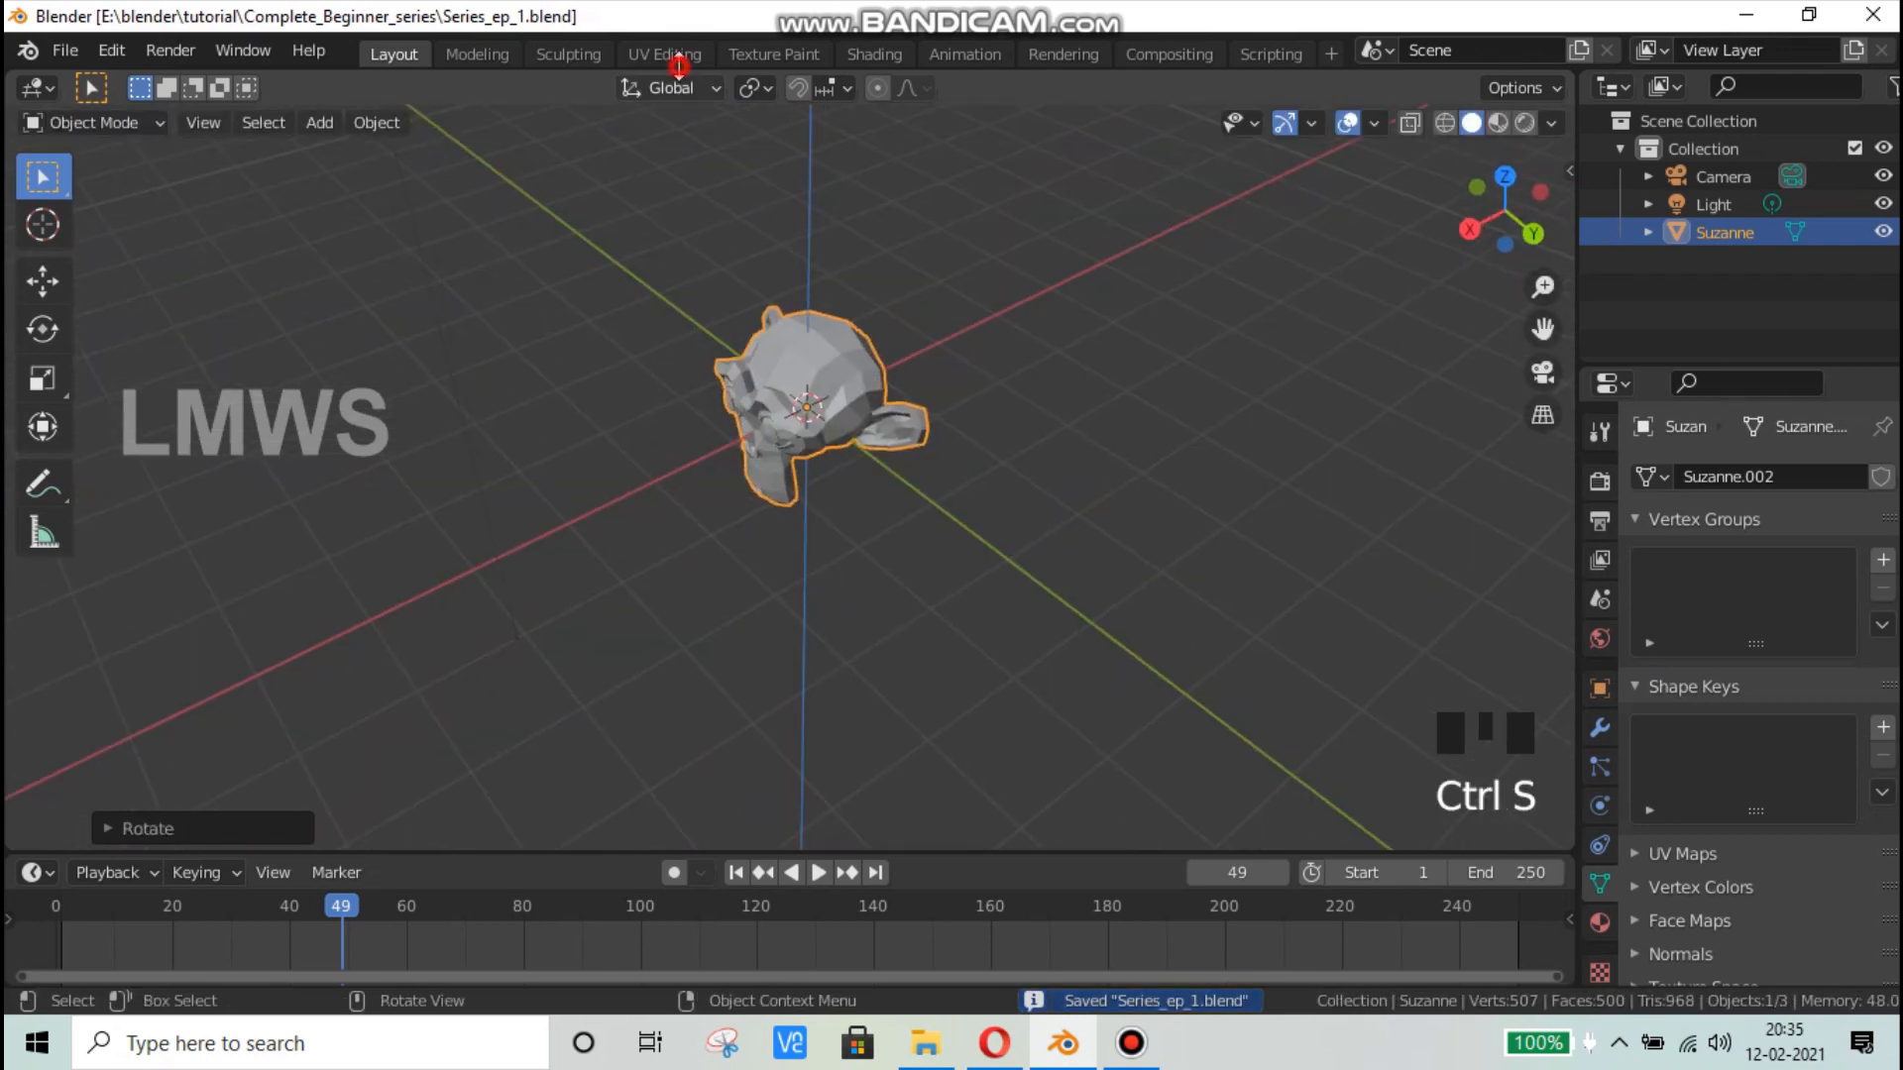
click(650, 107)
click(664, 90)
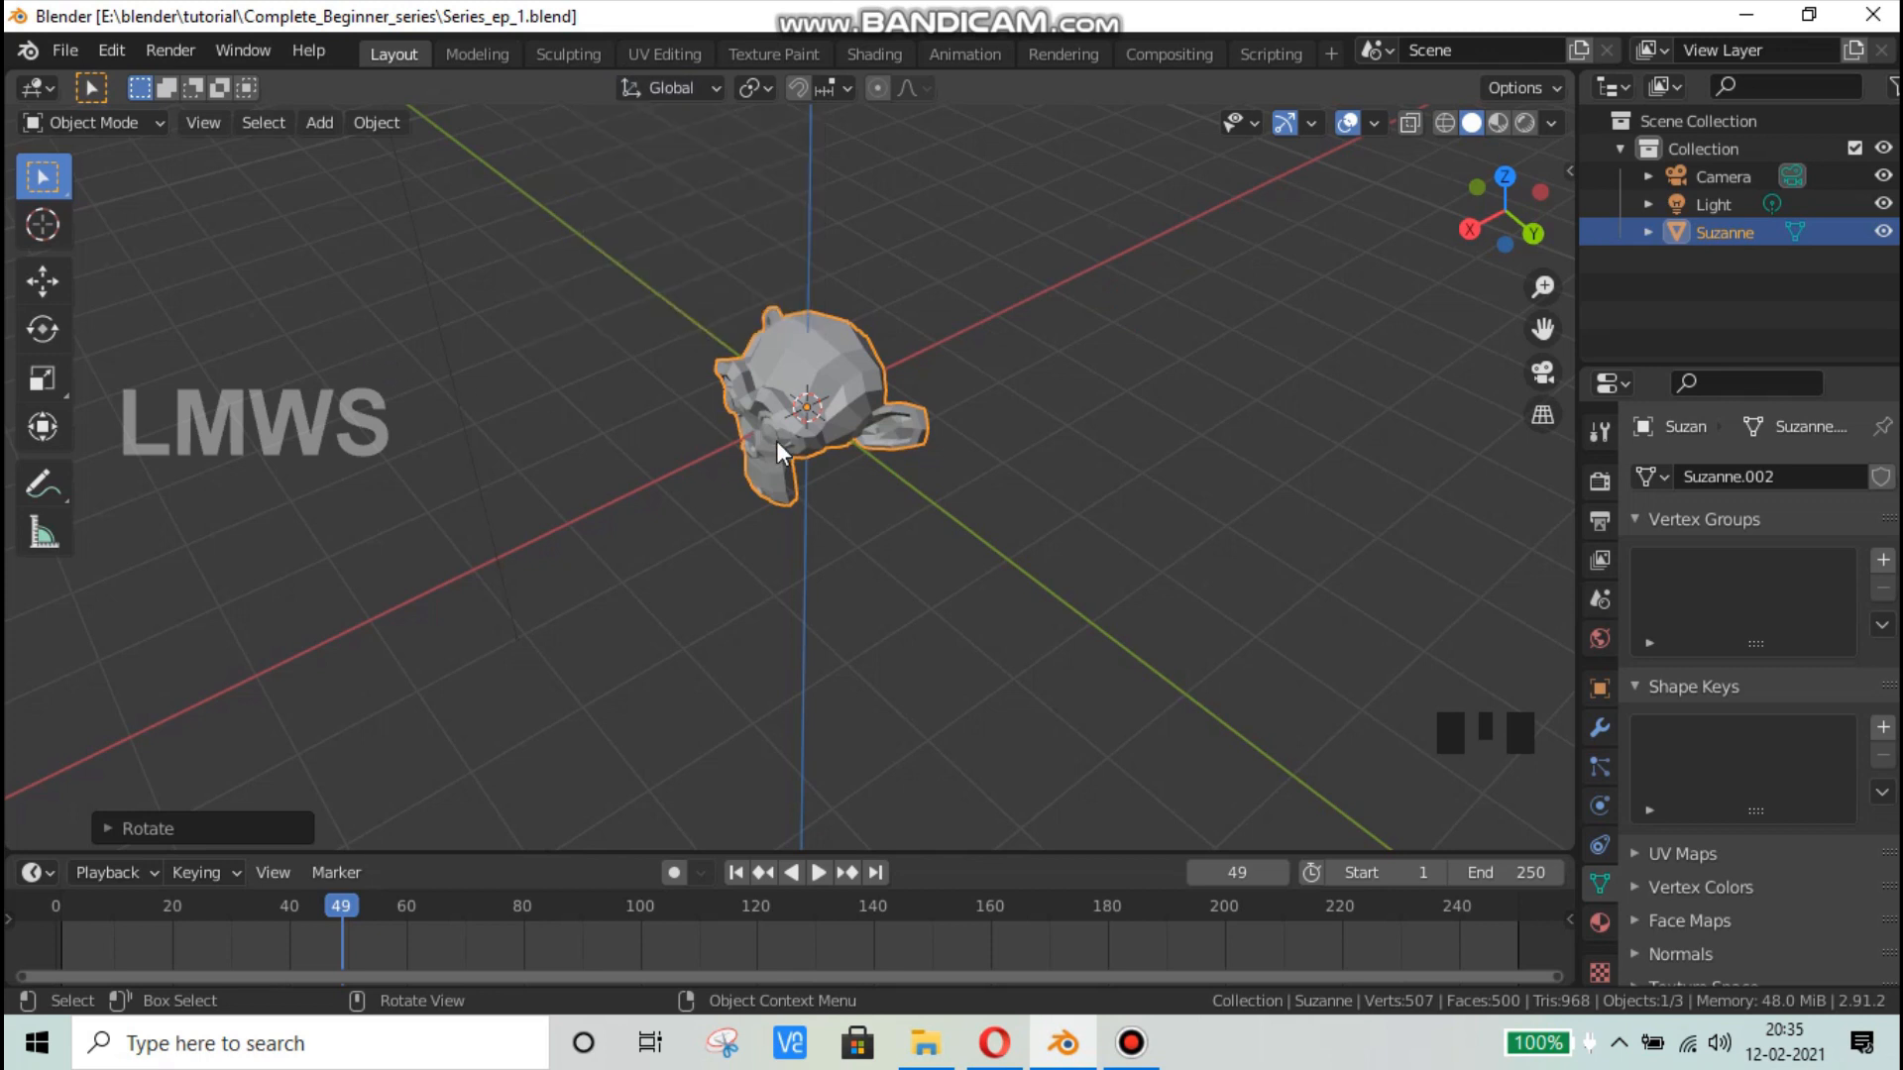
scroll(778, 446, up, 2)
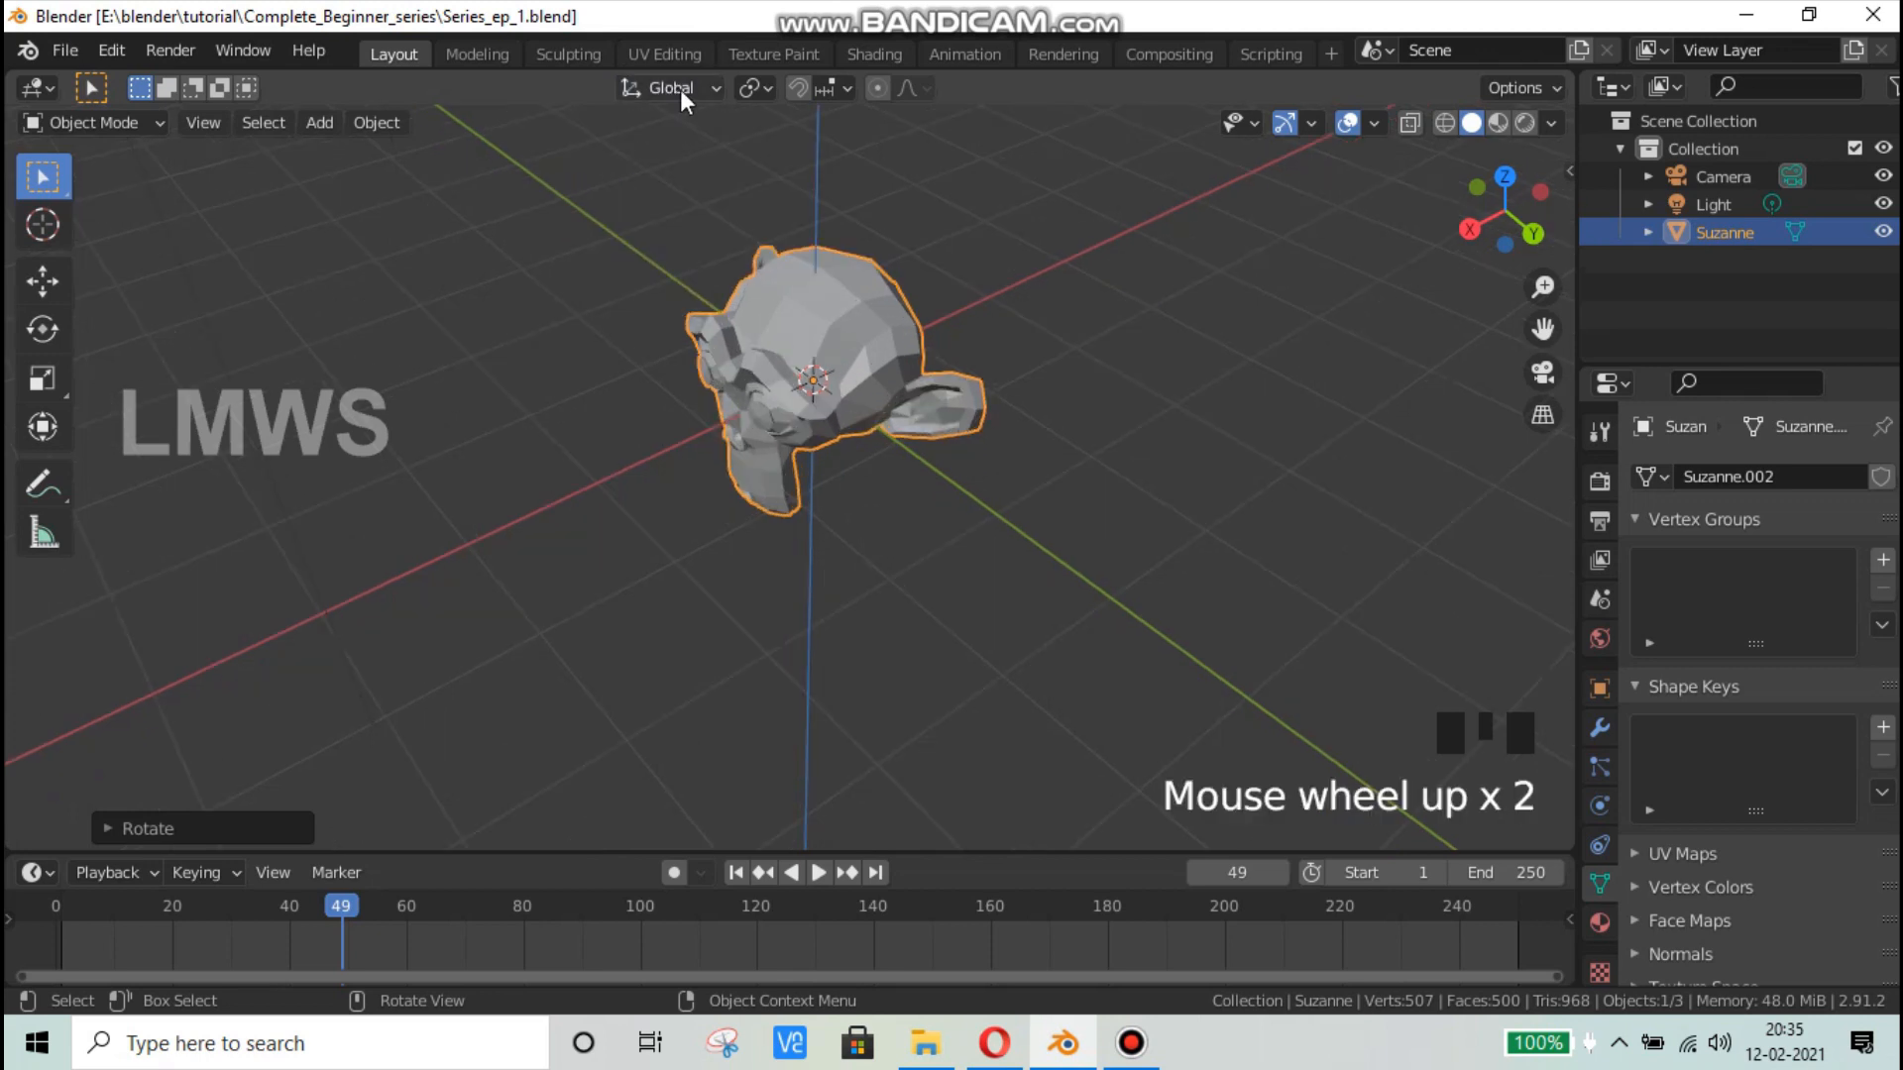
scroll(649, 426, down, 2)
middle_drag(645, 470, 717, 323)
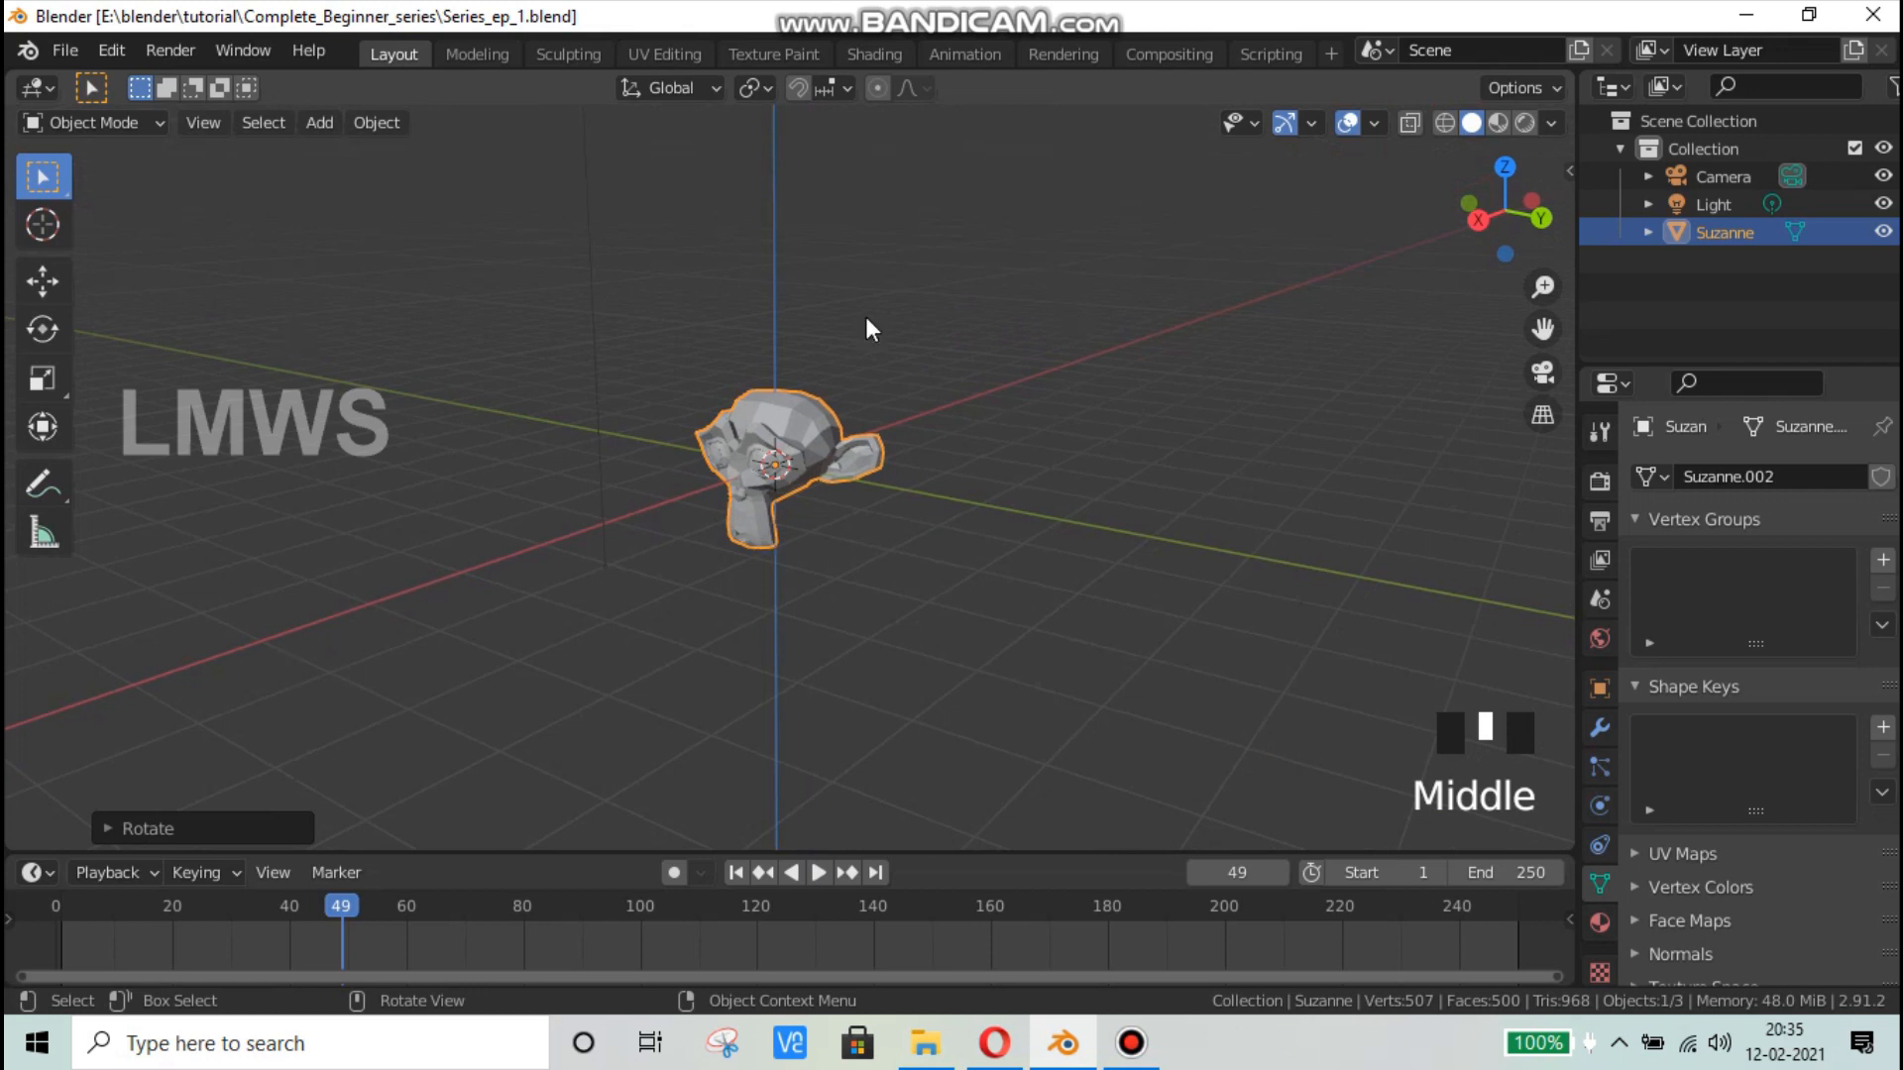
middle_drag(819, 693, 920, 5)
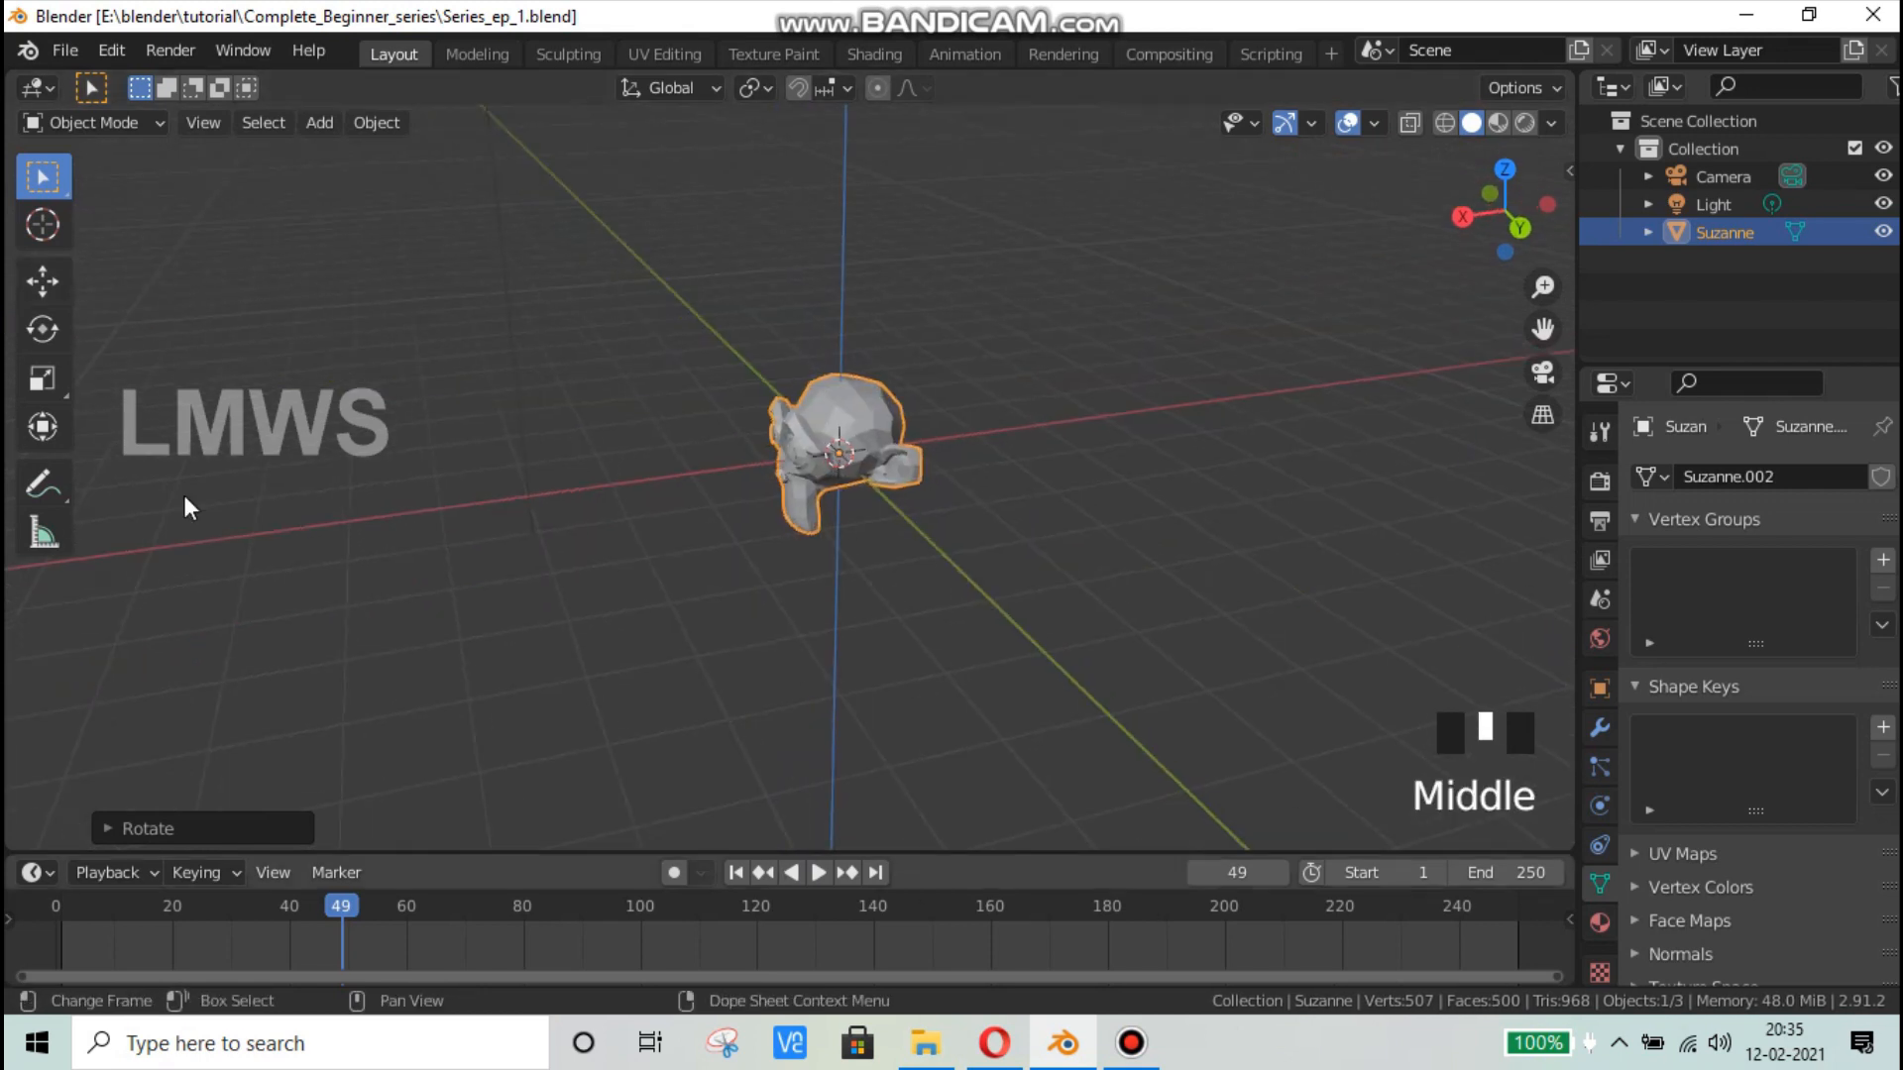
middle_drag(973, 582, 739, 458)
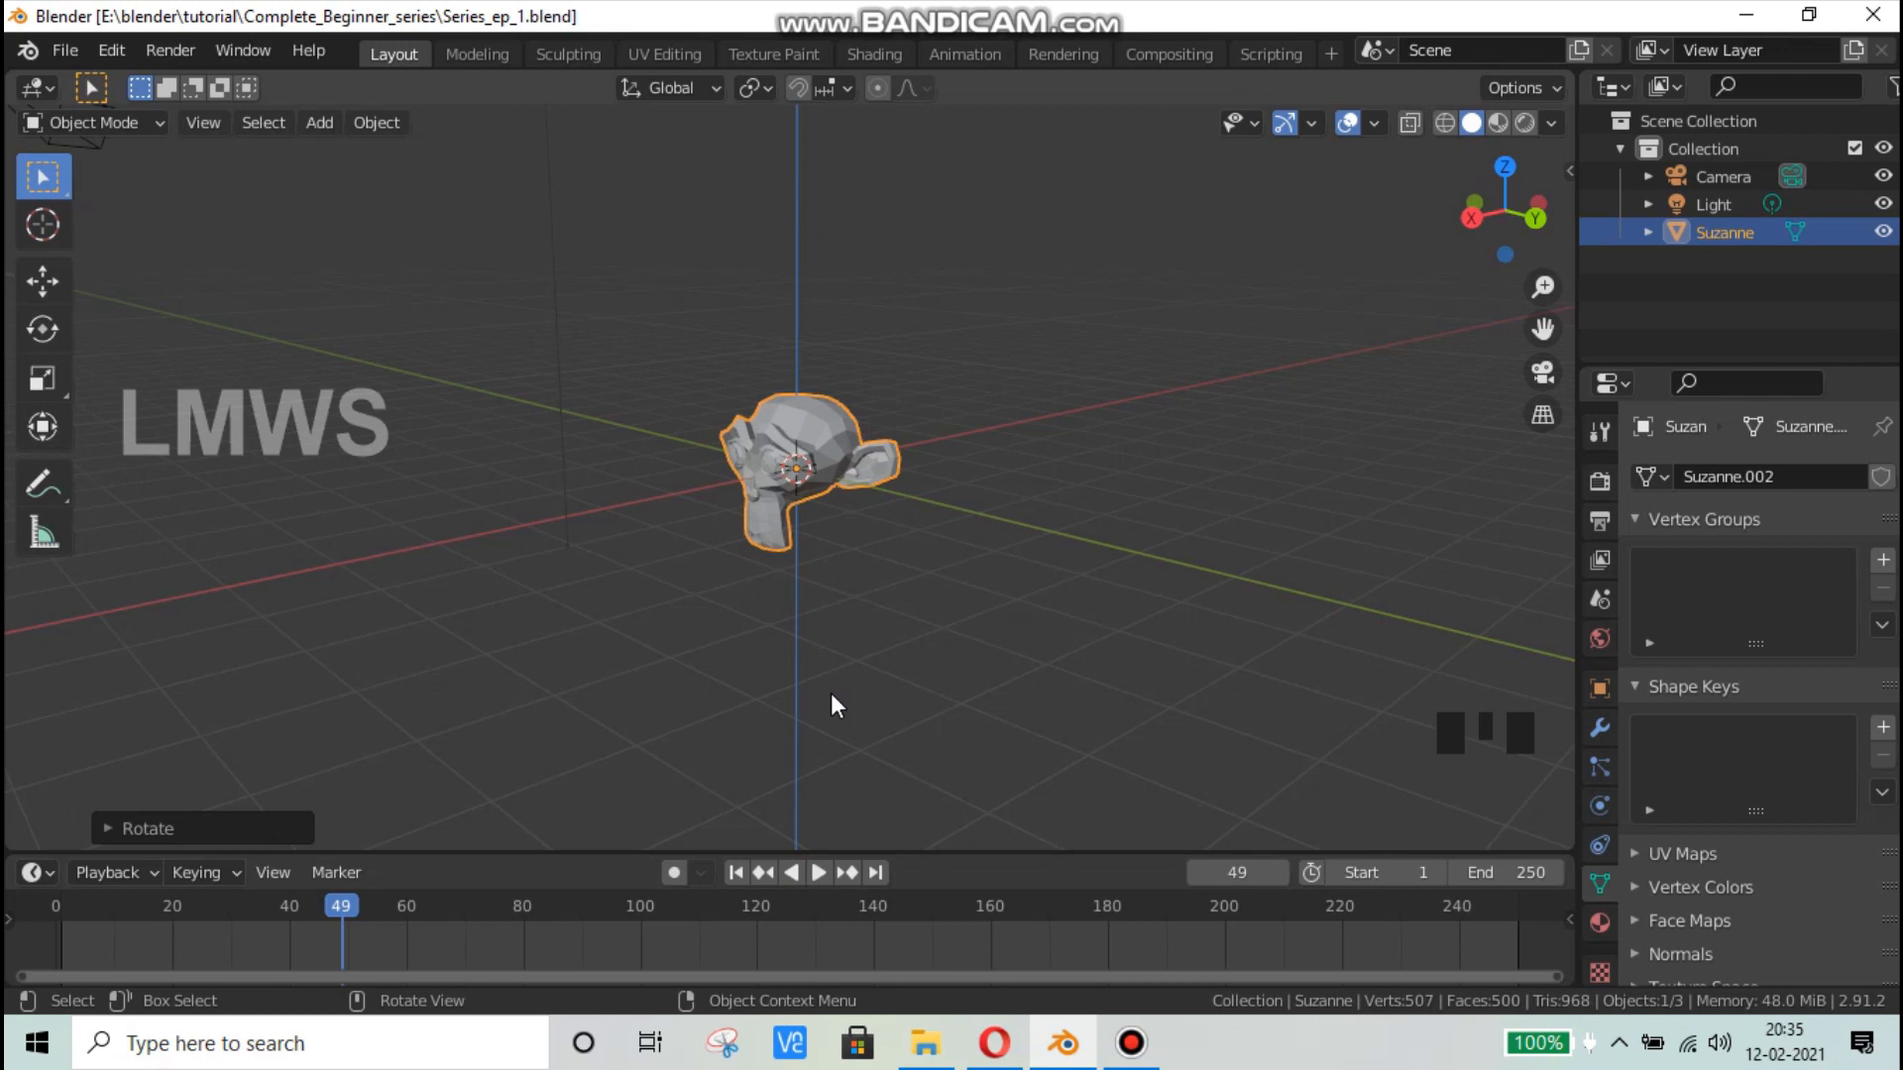
Step: Activate the Rotate tool to show the rotation gizmo on the monkey
scroll(938, 567, up, 1)
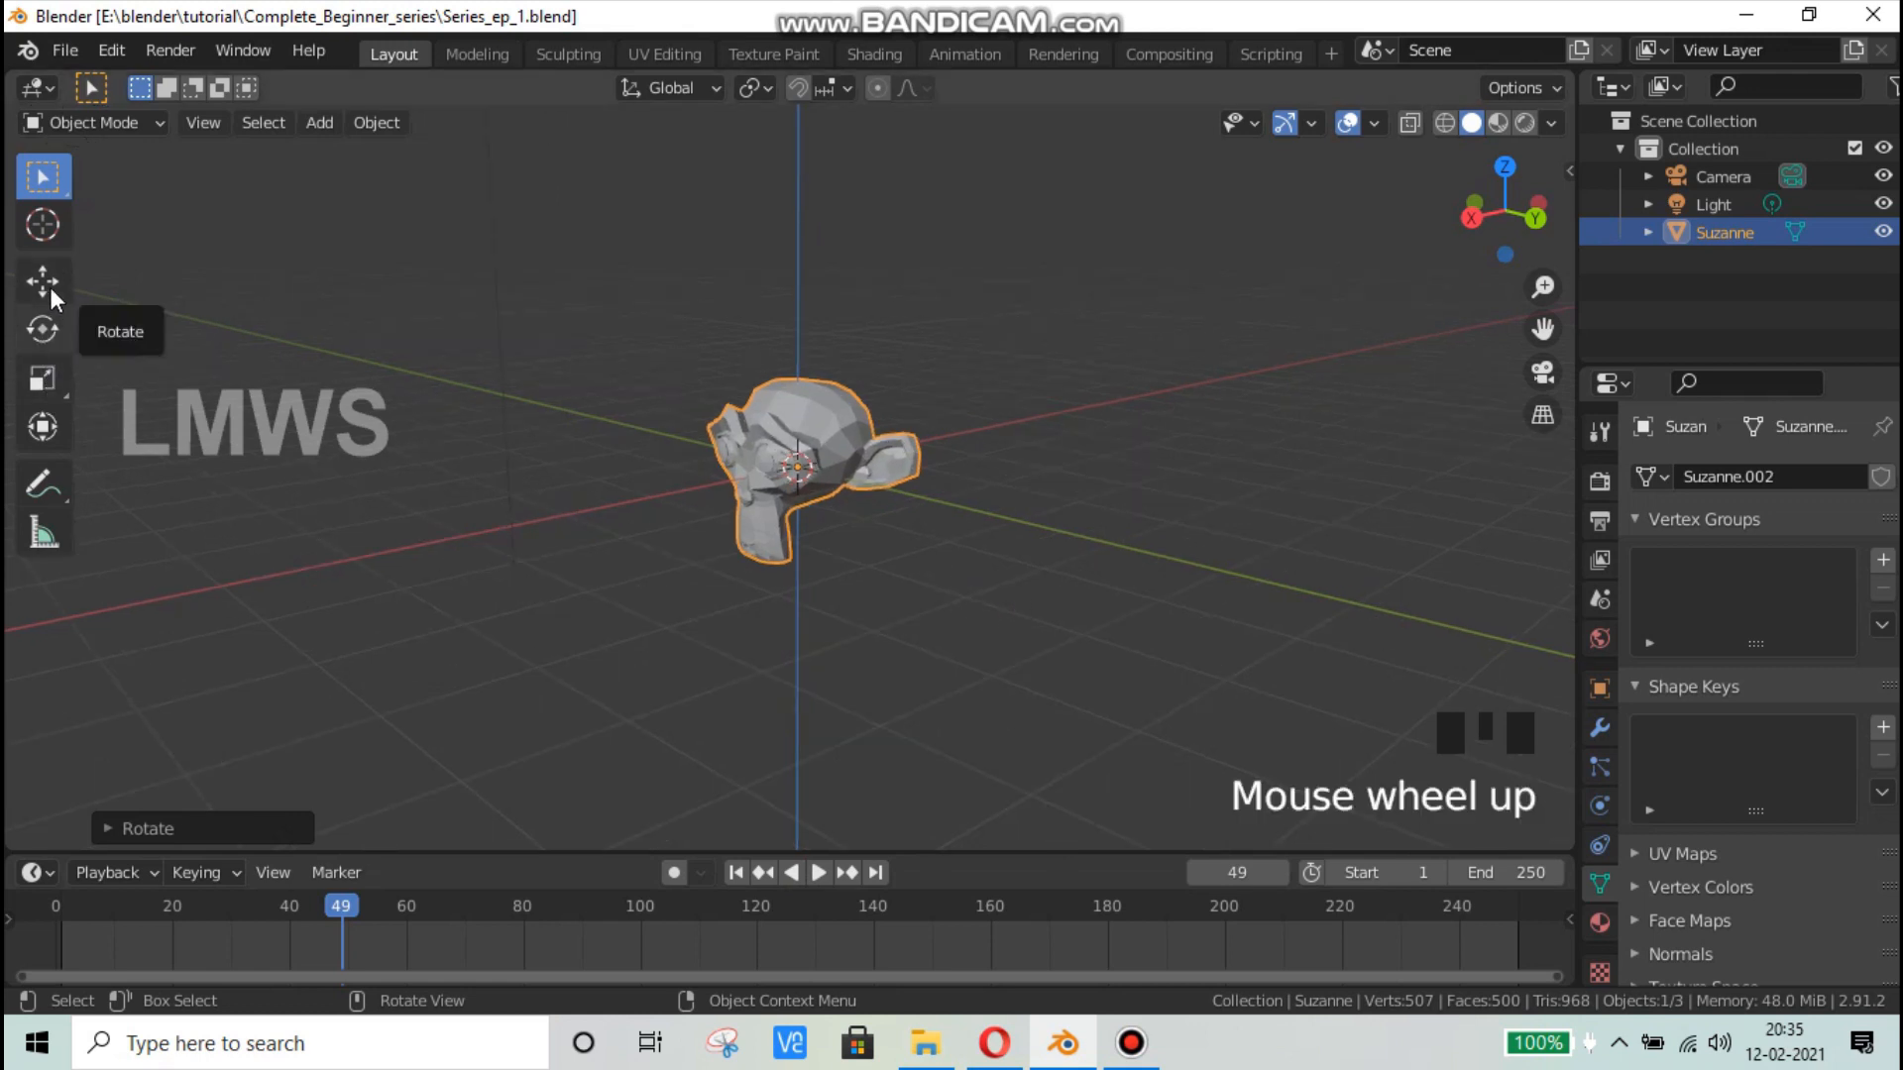
click(35, 325)
double_click(36, 325)
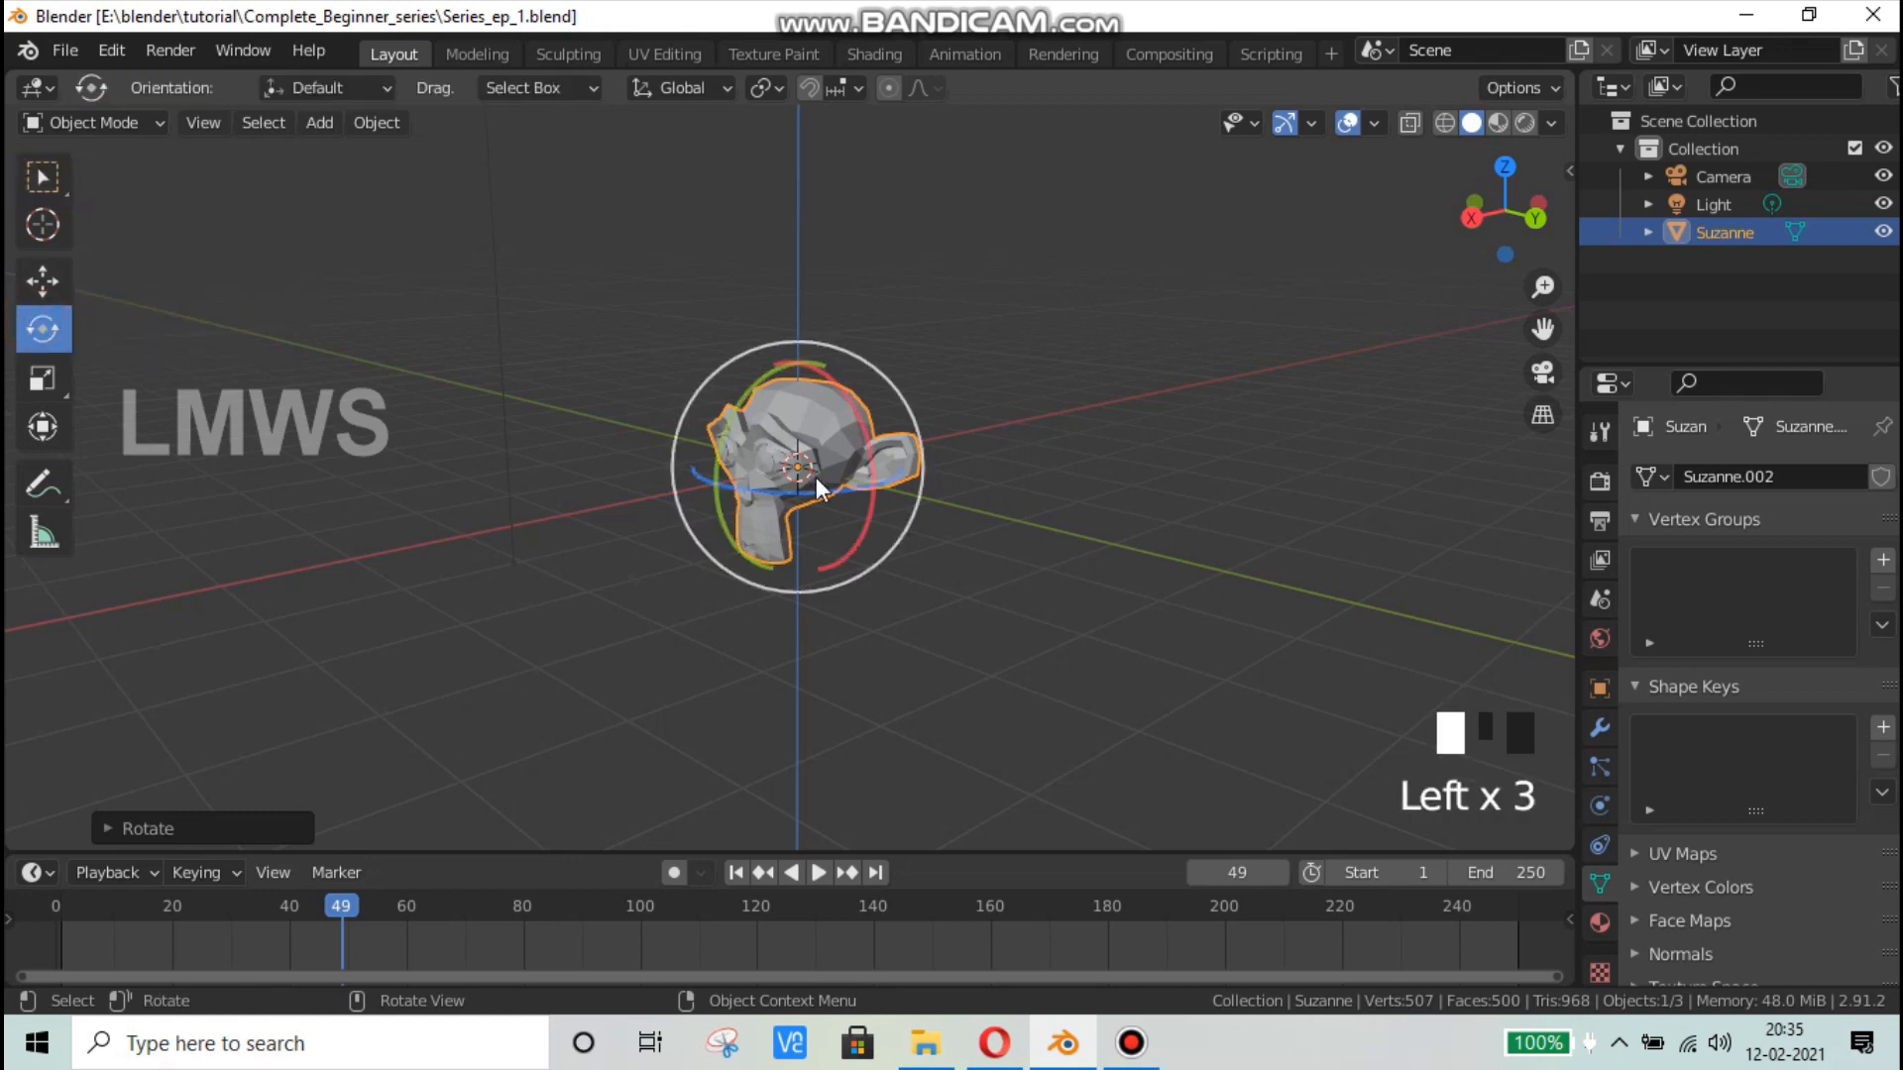
scroll(1102, 545, up, 2)
Step: Show the object's transform values and reset the monkey's Z rotation to 0°
key(n)
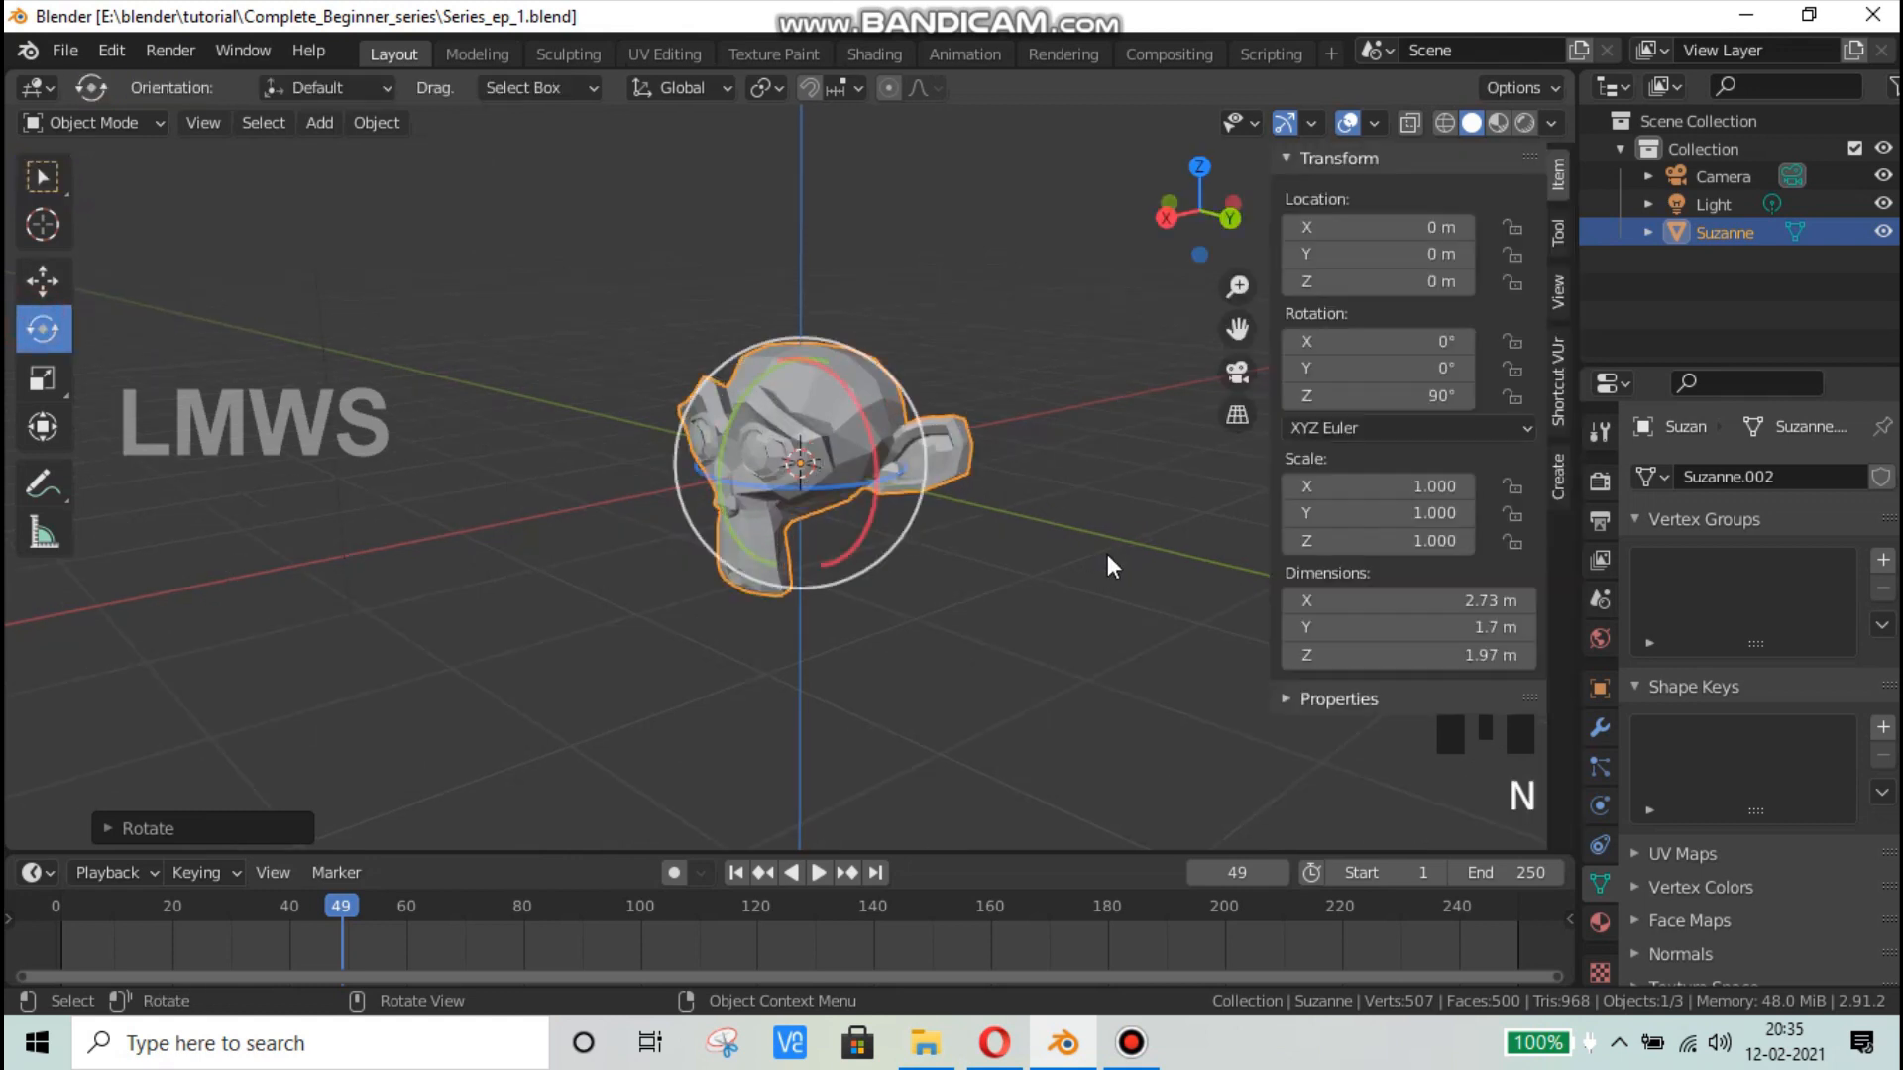
click(1376, 396)
click(1323, 425)
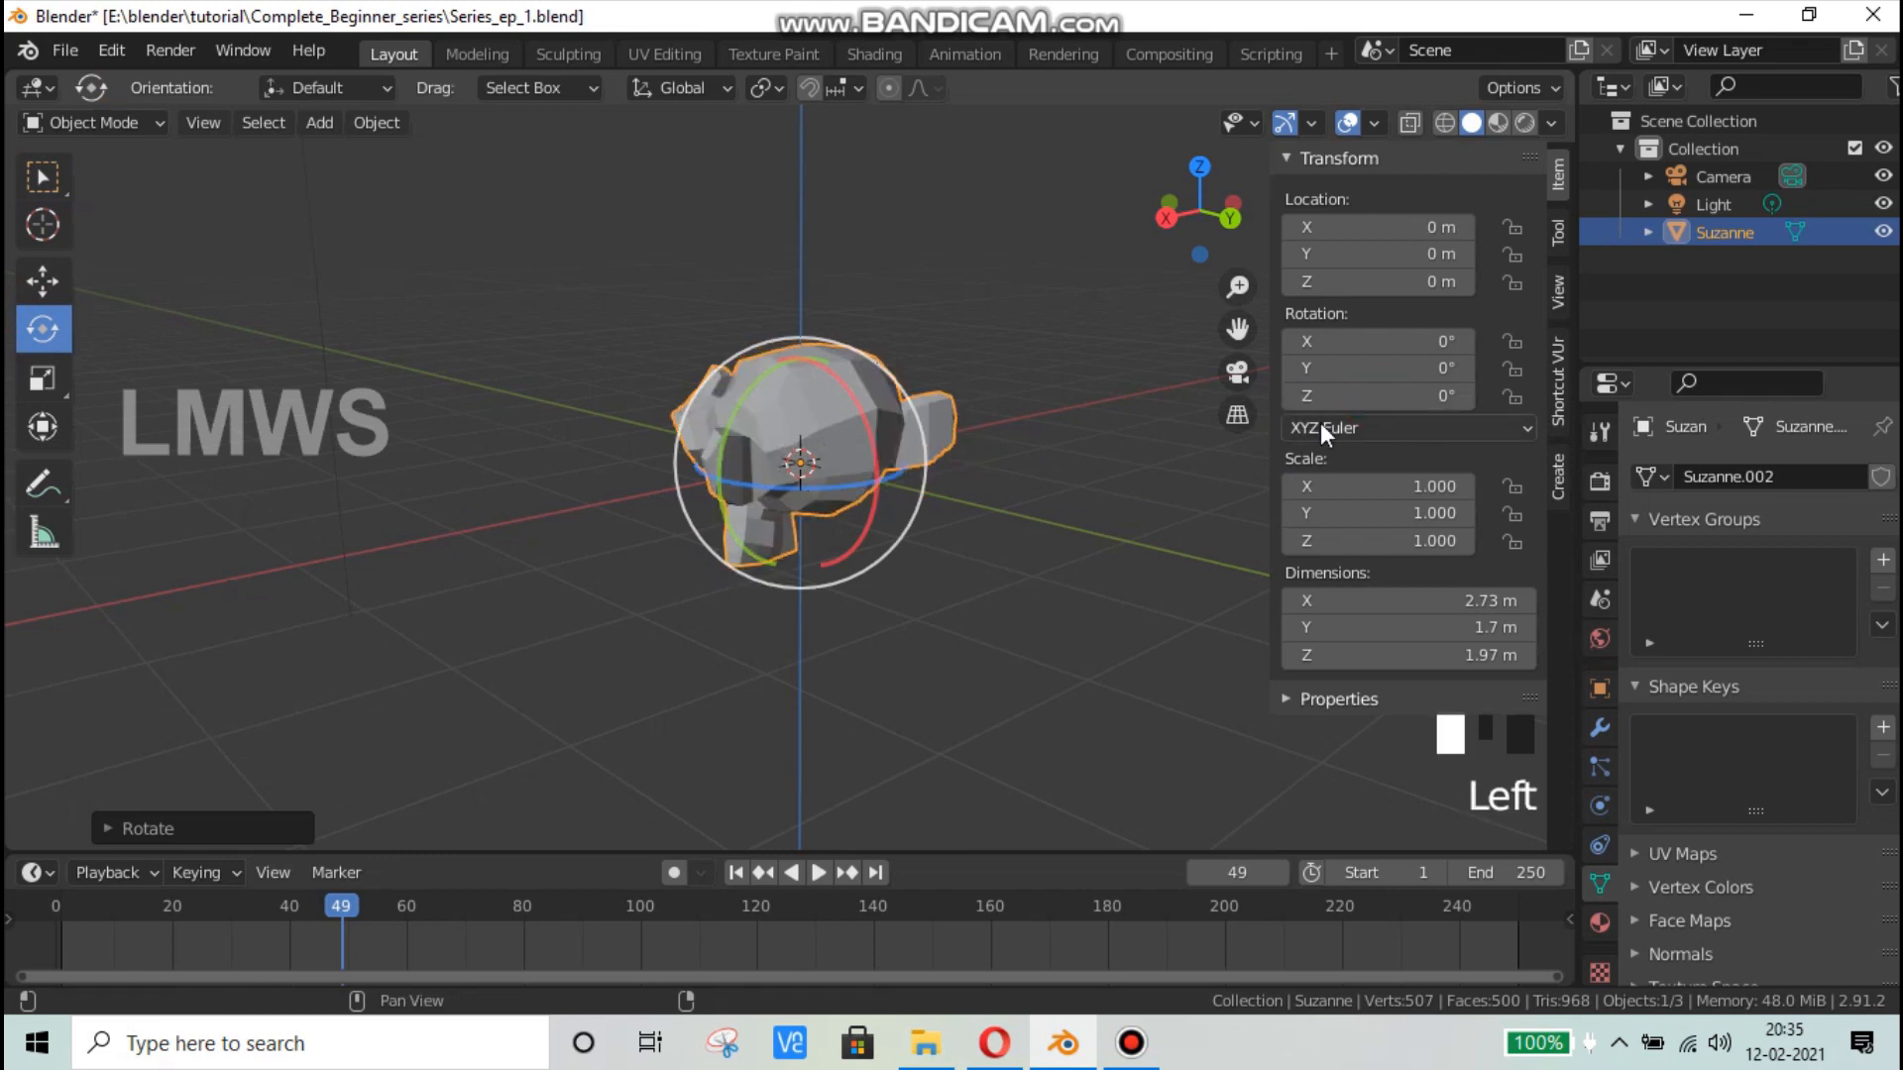
Step: Try rotating the monkey about 46° around the X axis with the rotation gizmo, and undo it
middle_drag(610, 598, 752, 629)
scroll(779, 601, up, 2)
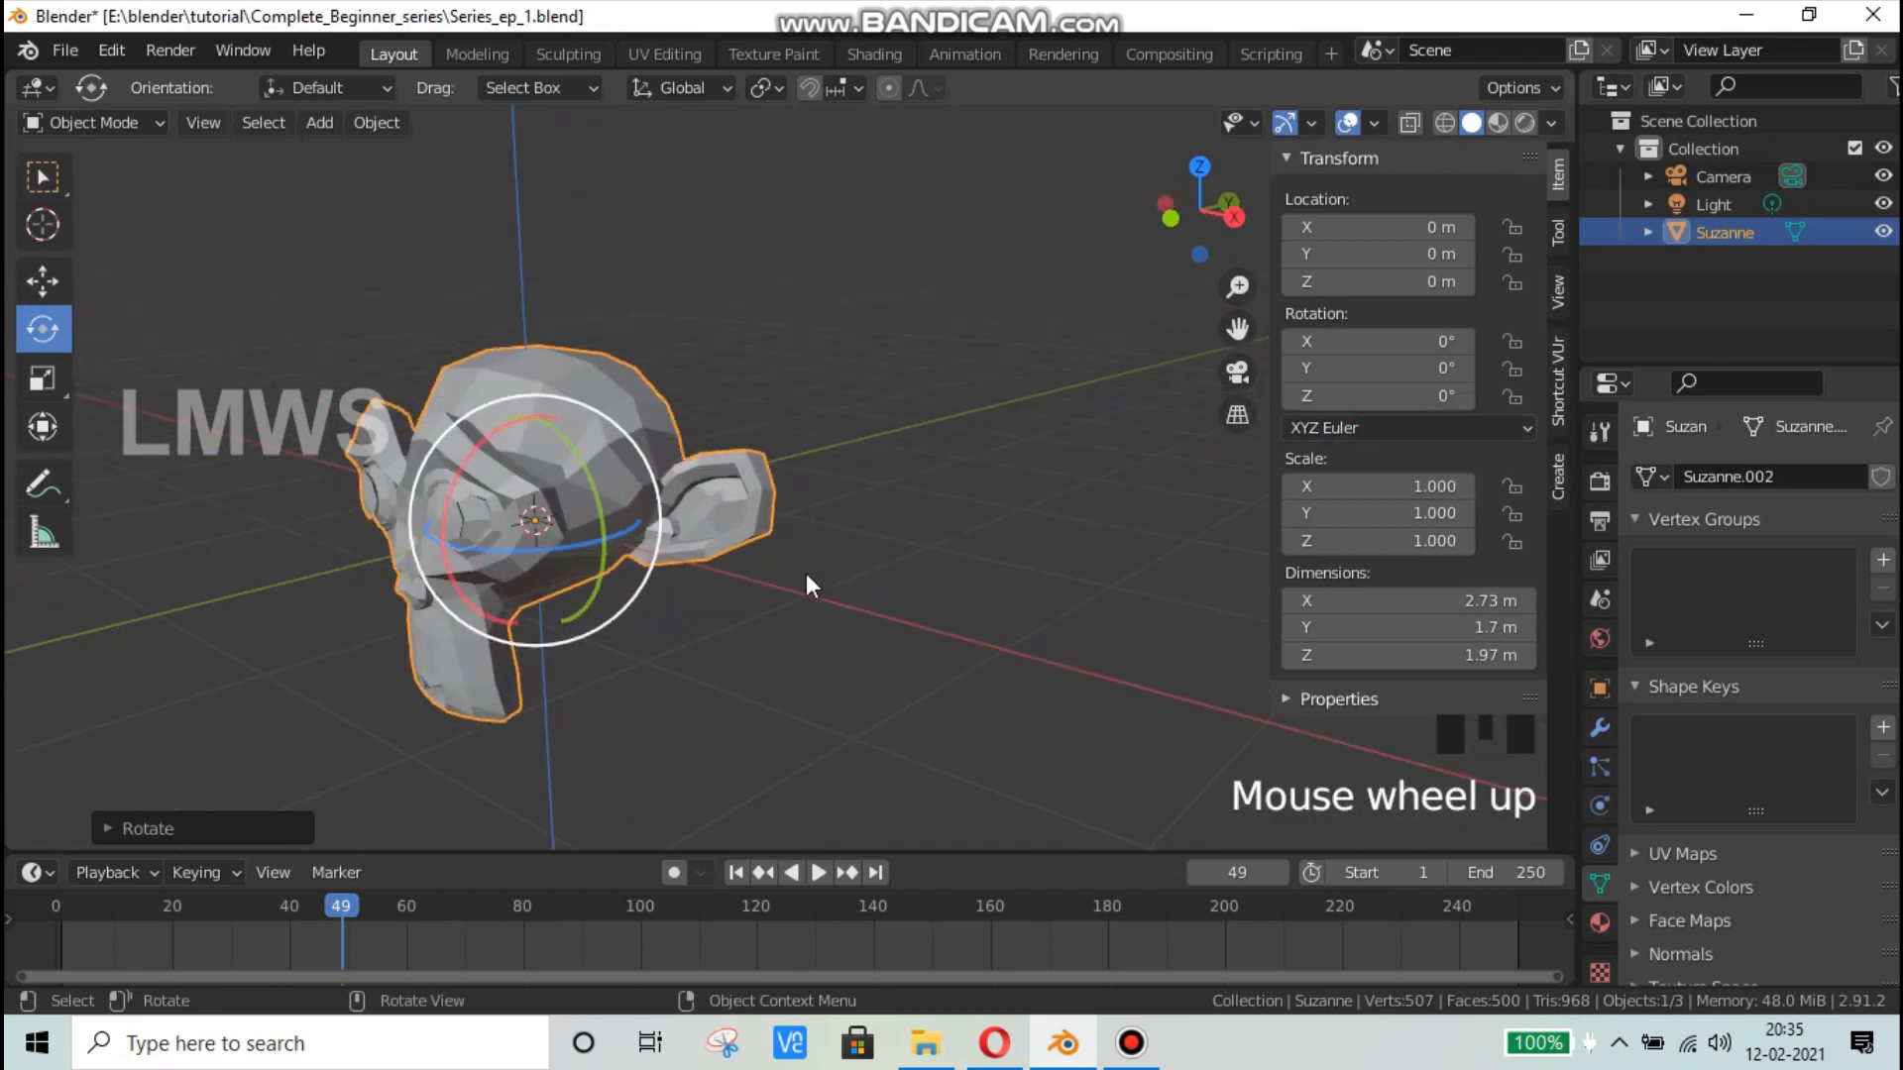
drag(480, 444, 620, 627)
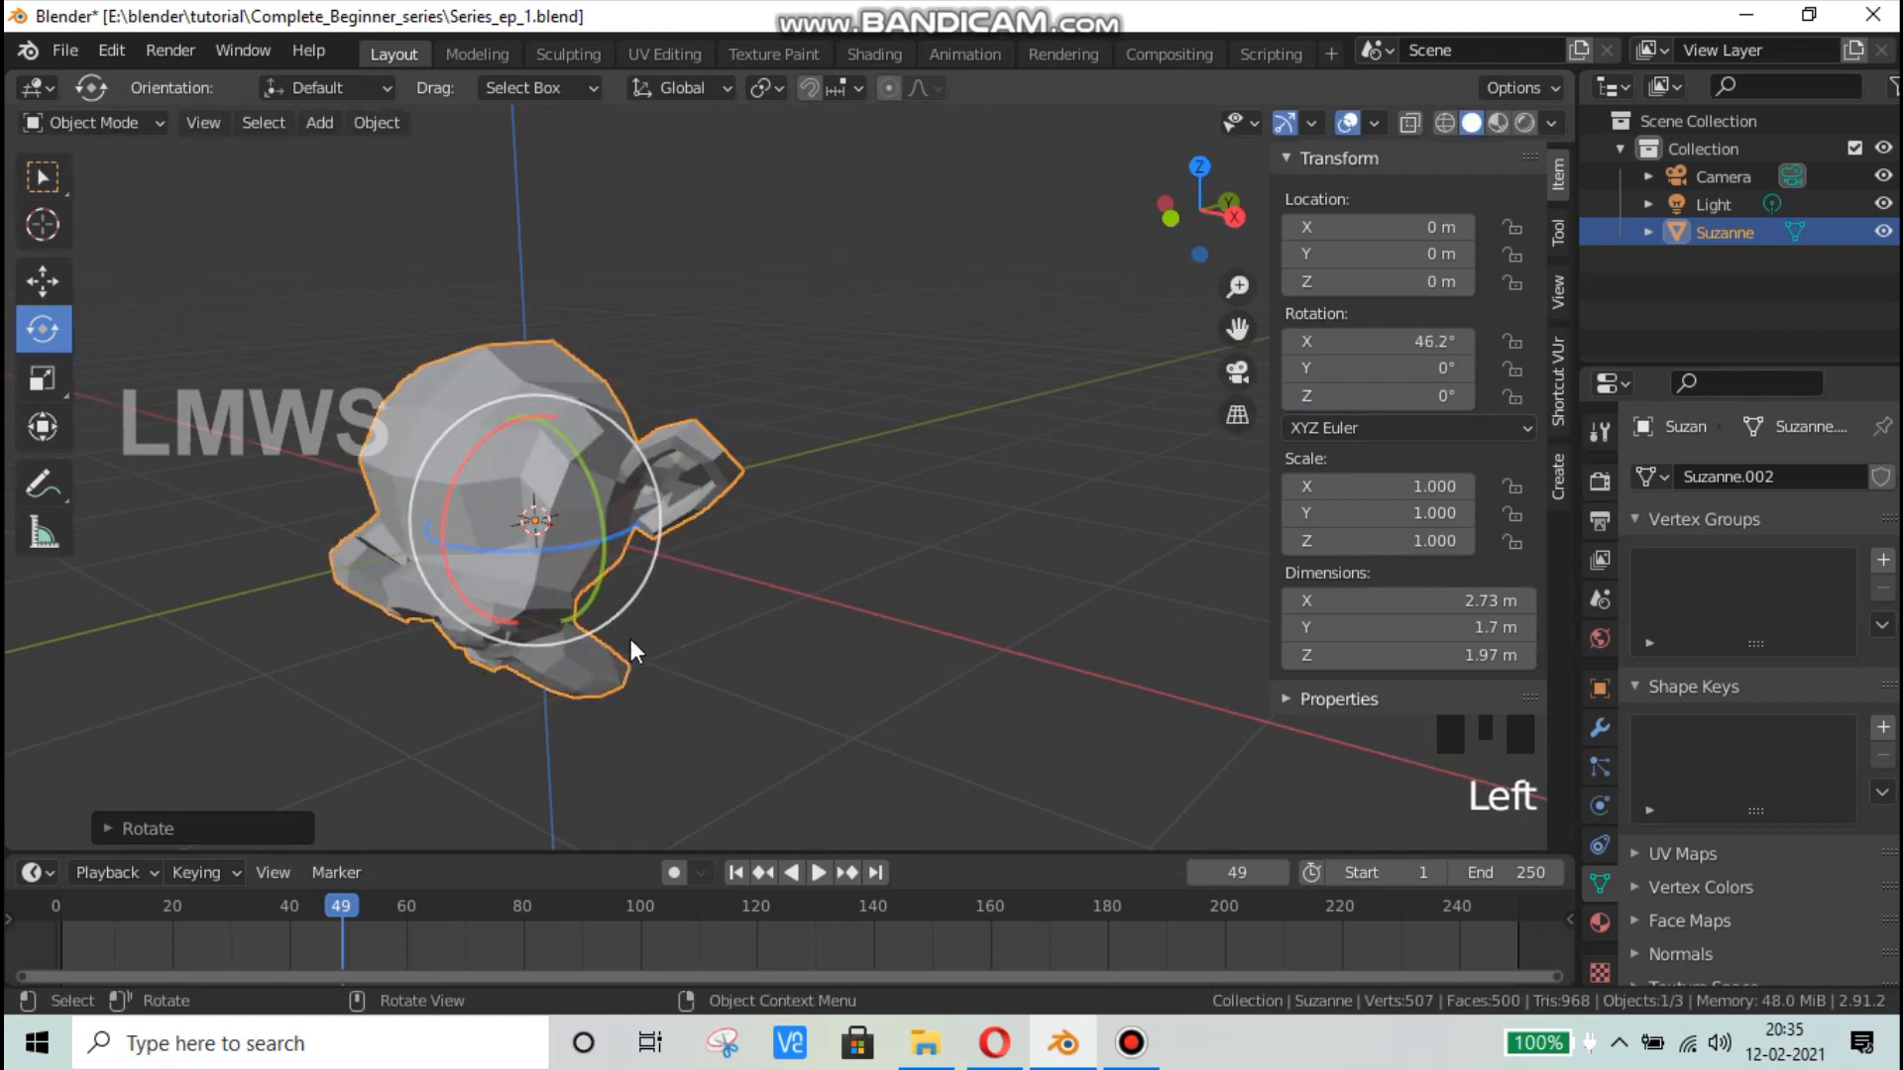
key(ctrl+z)
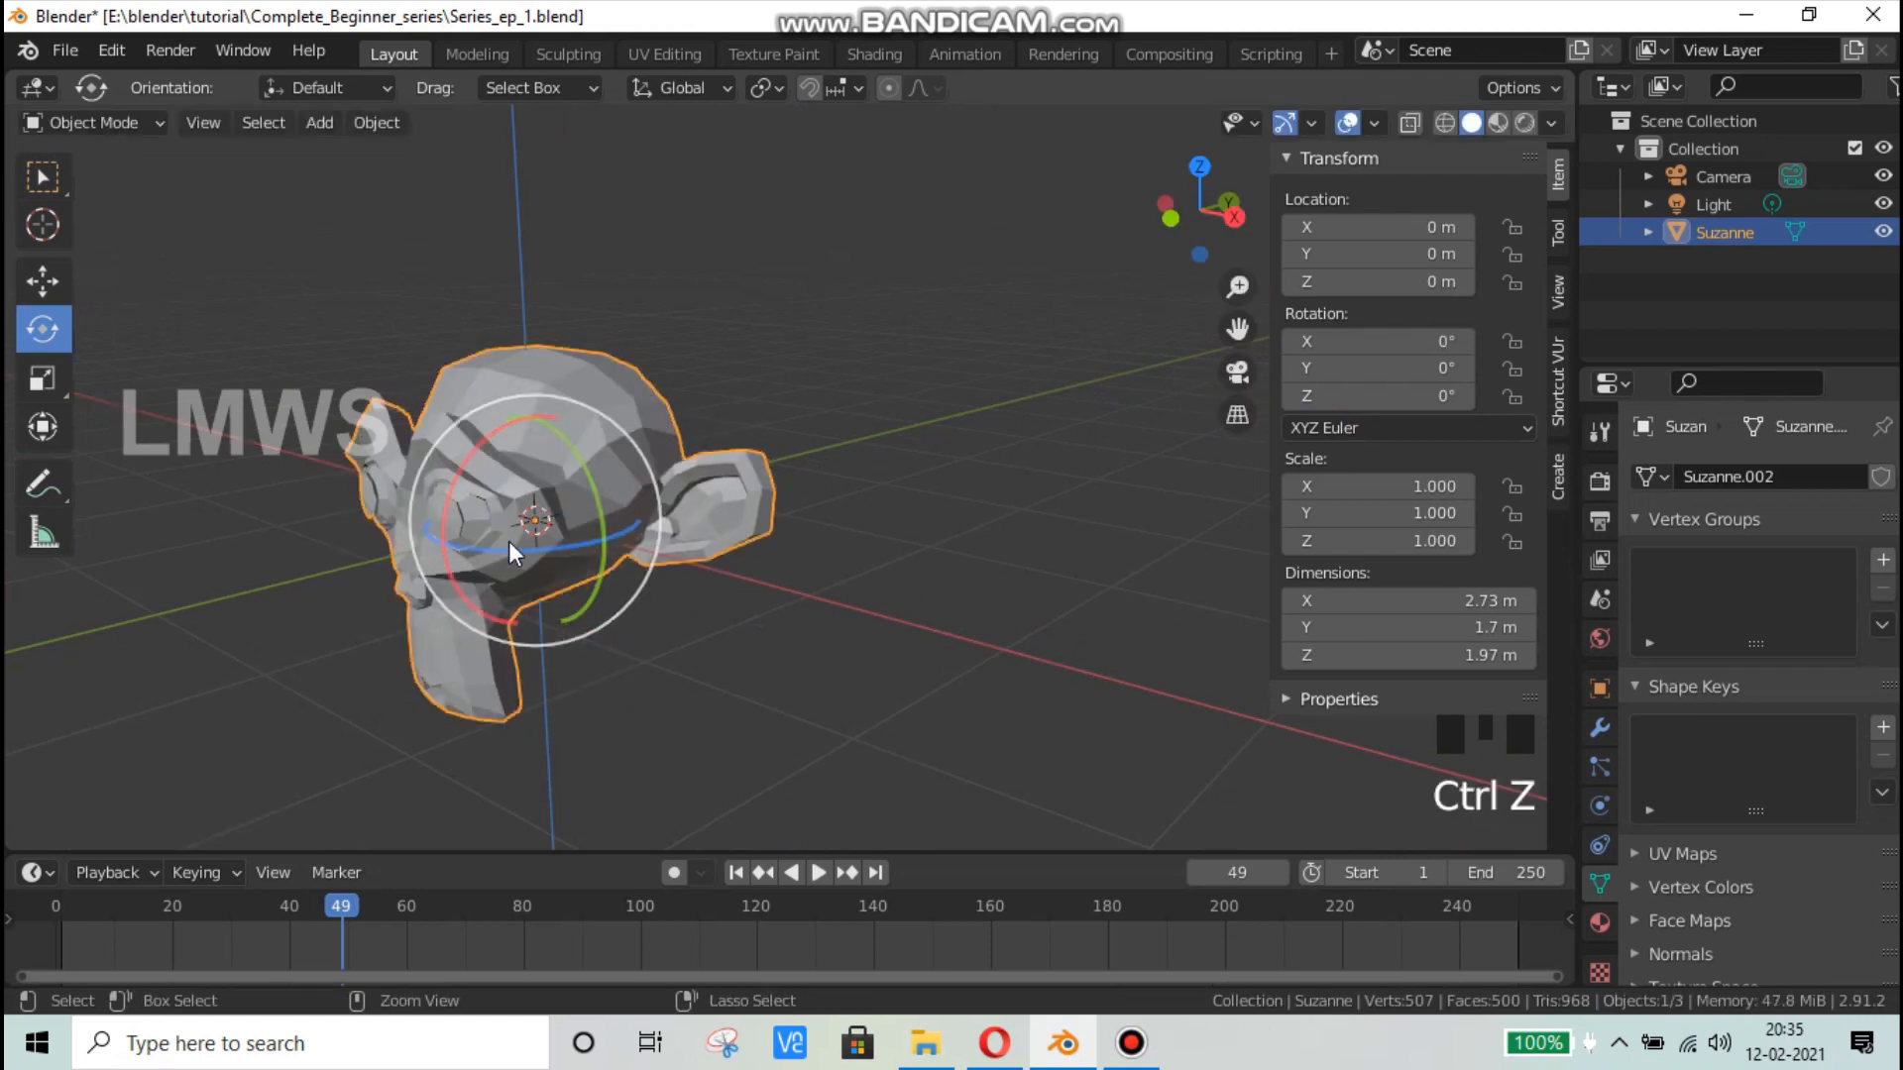
Step: Activate the Move tool and rotate the monkey 45° around the global X axis
click(42, 282)
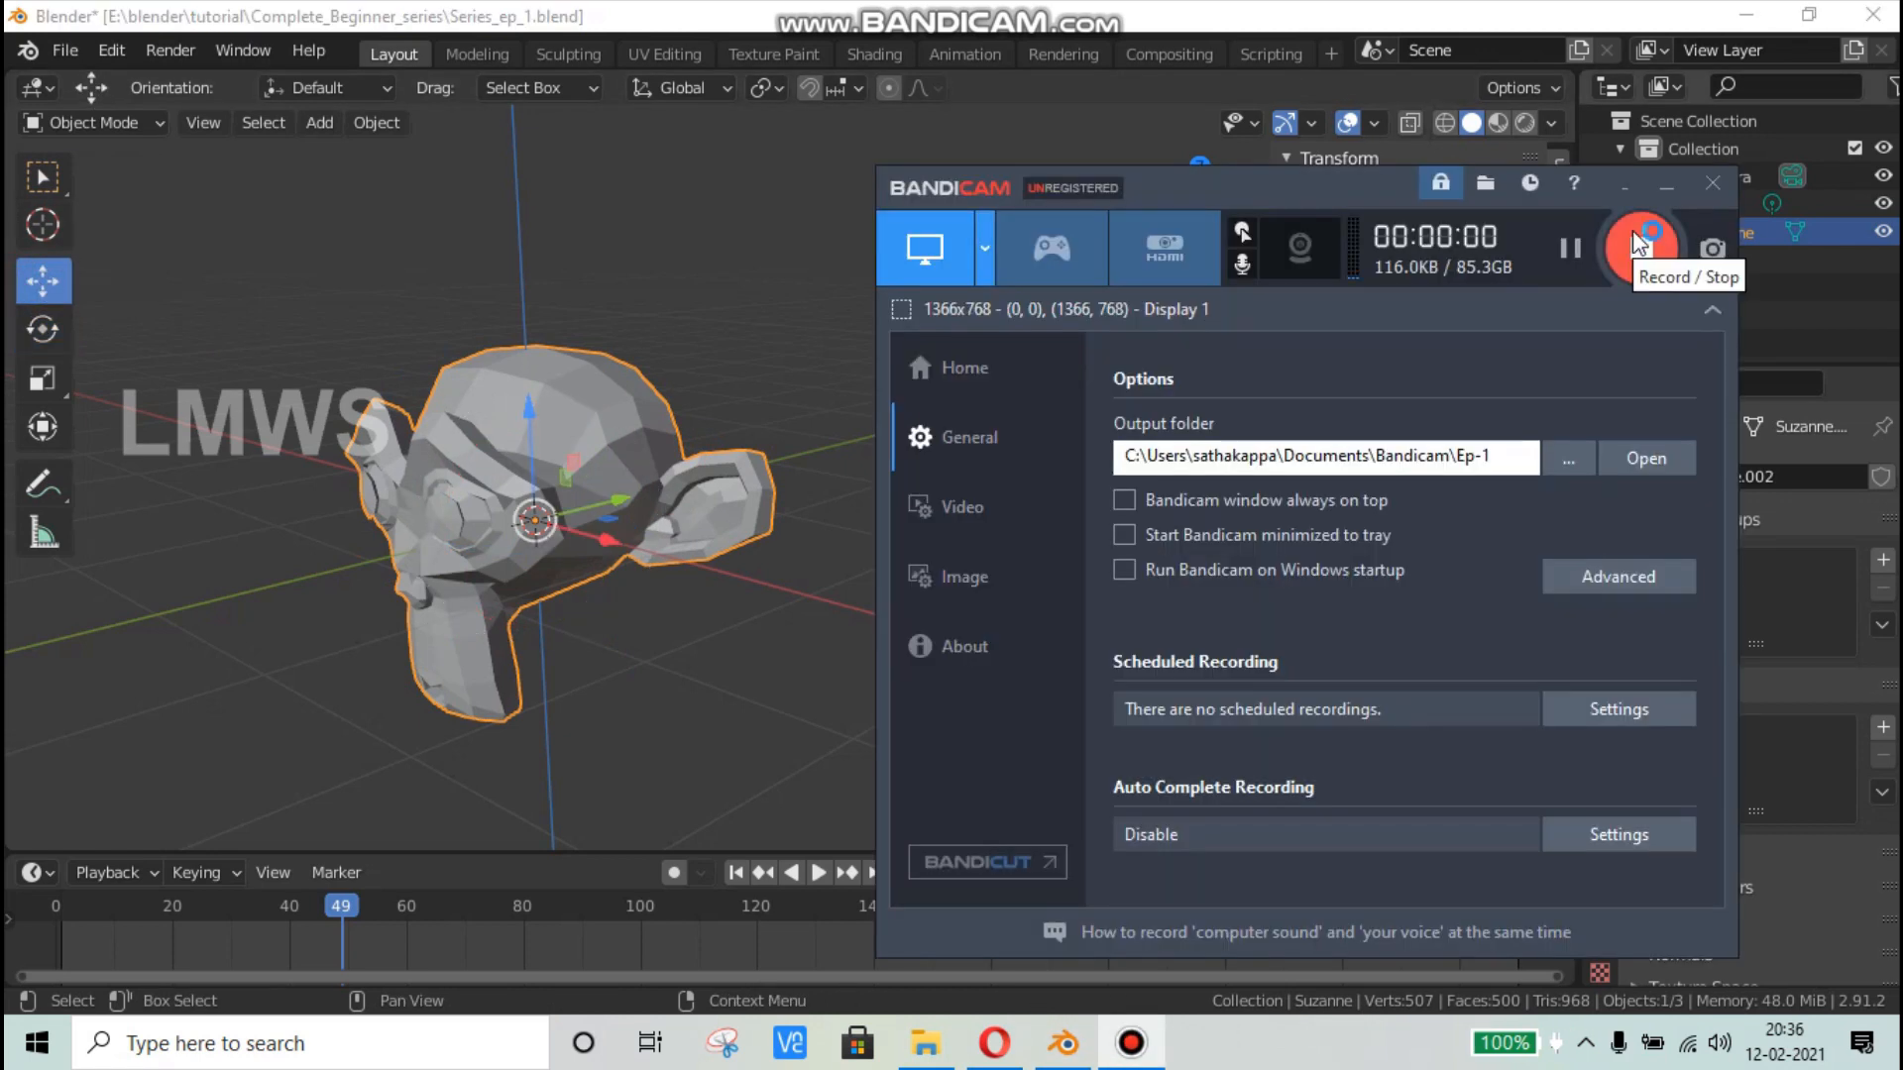
click(1633, 230)
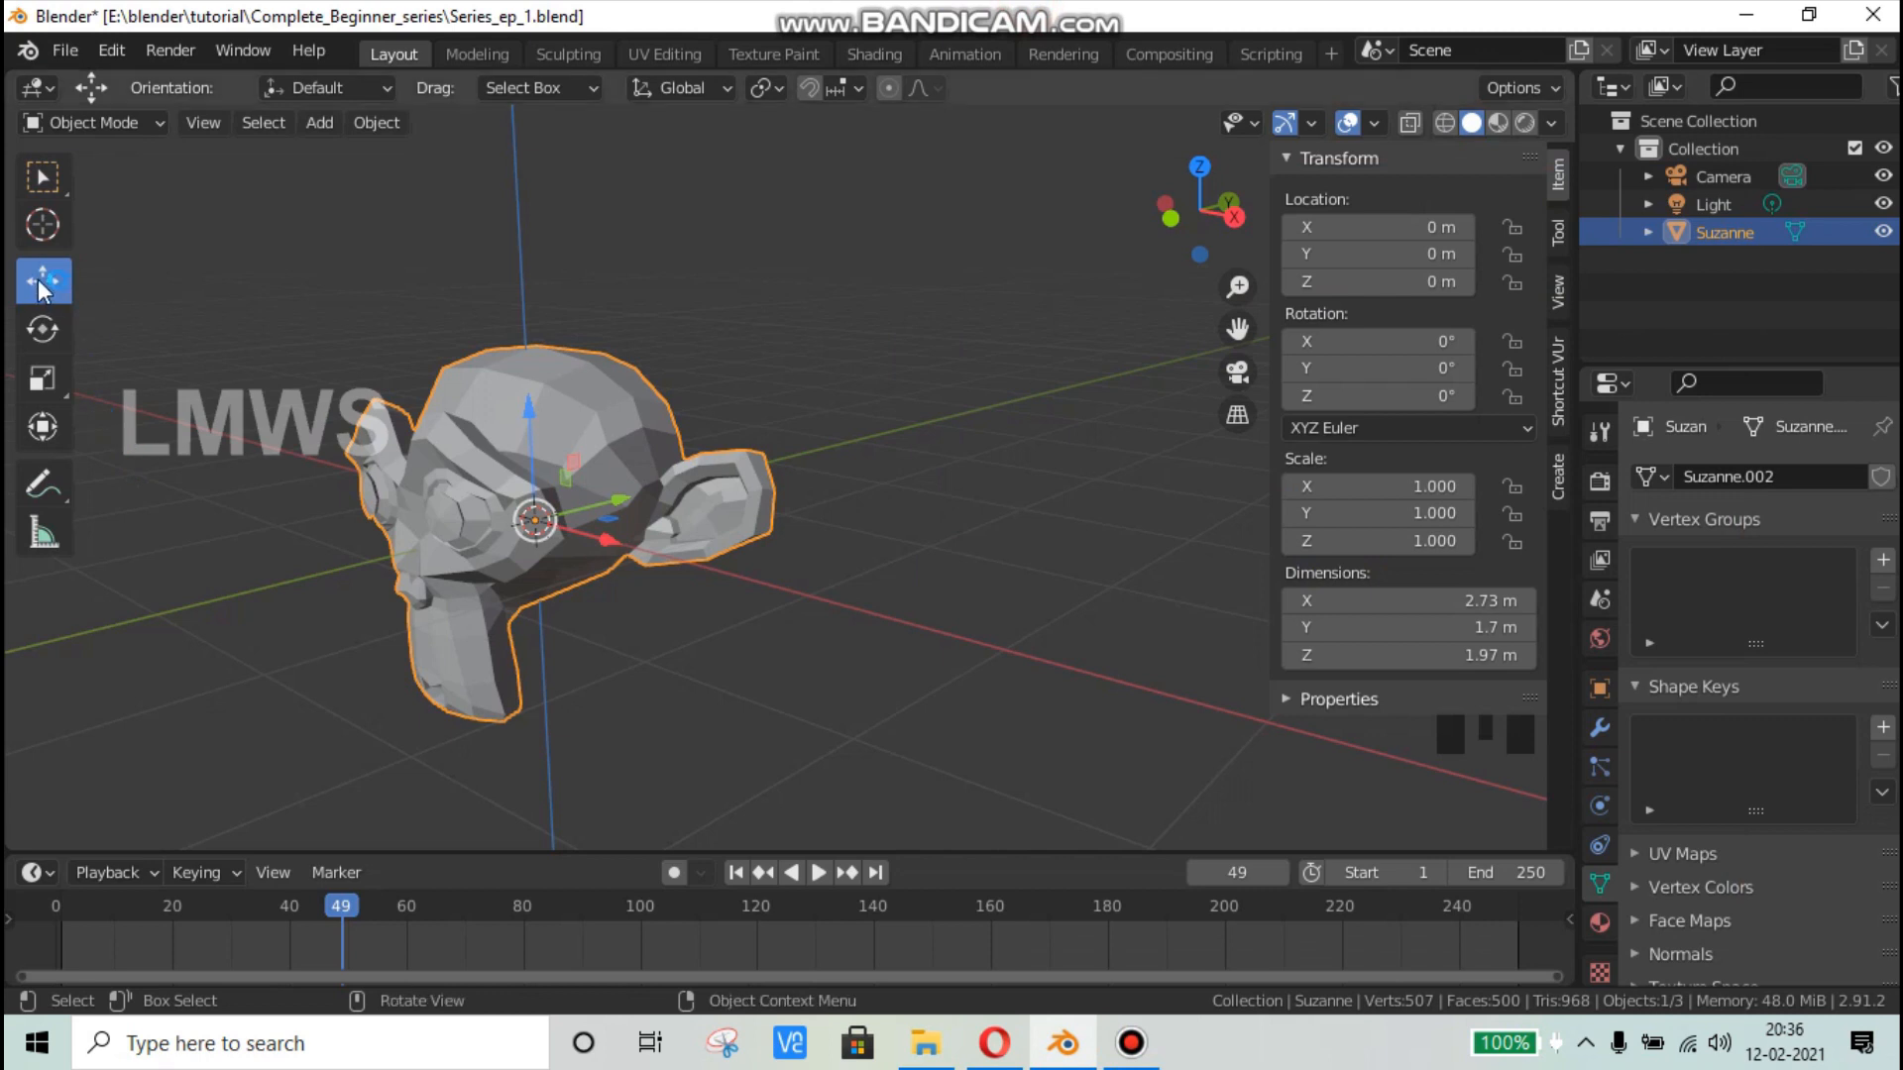
middle_drag(695, 557, 672, 467)
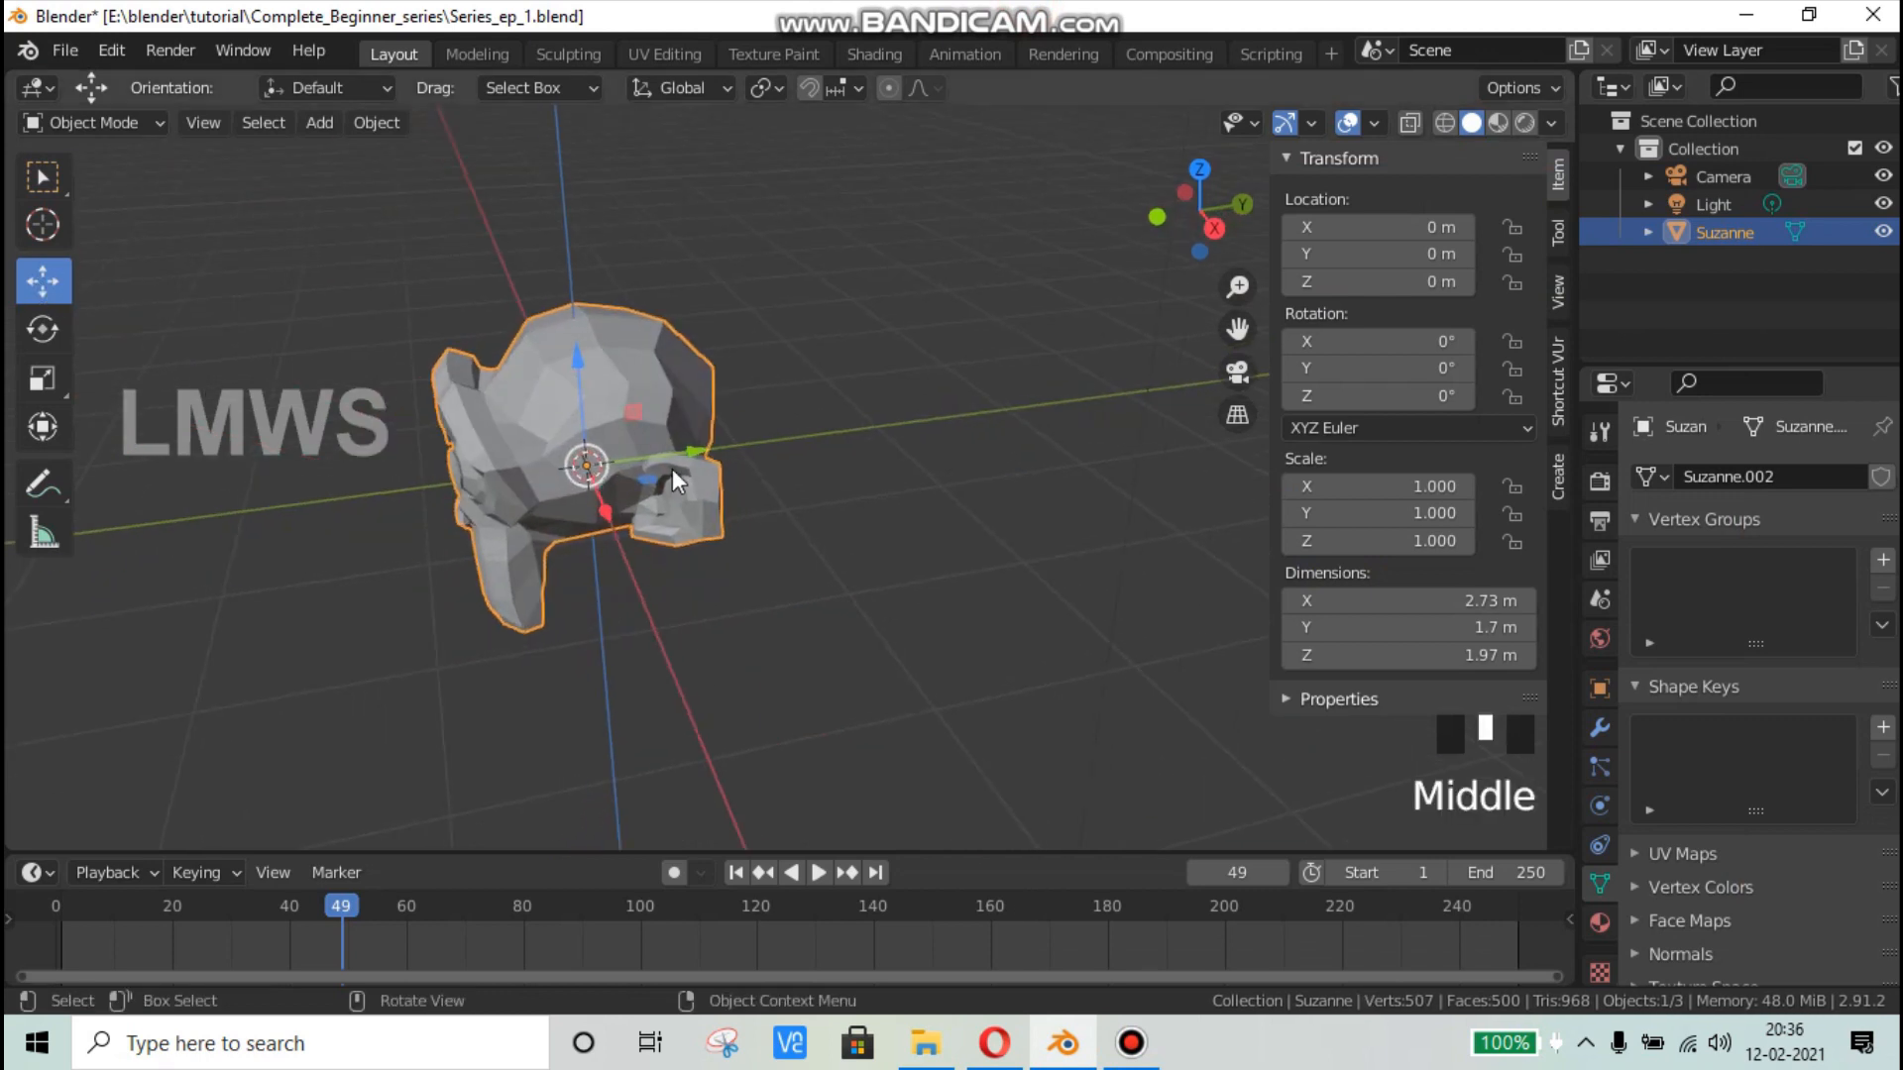
scroll(658, 484, up, 1)
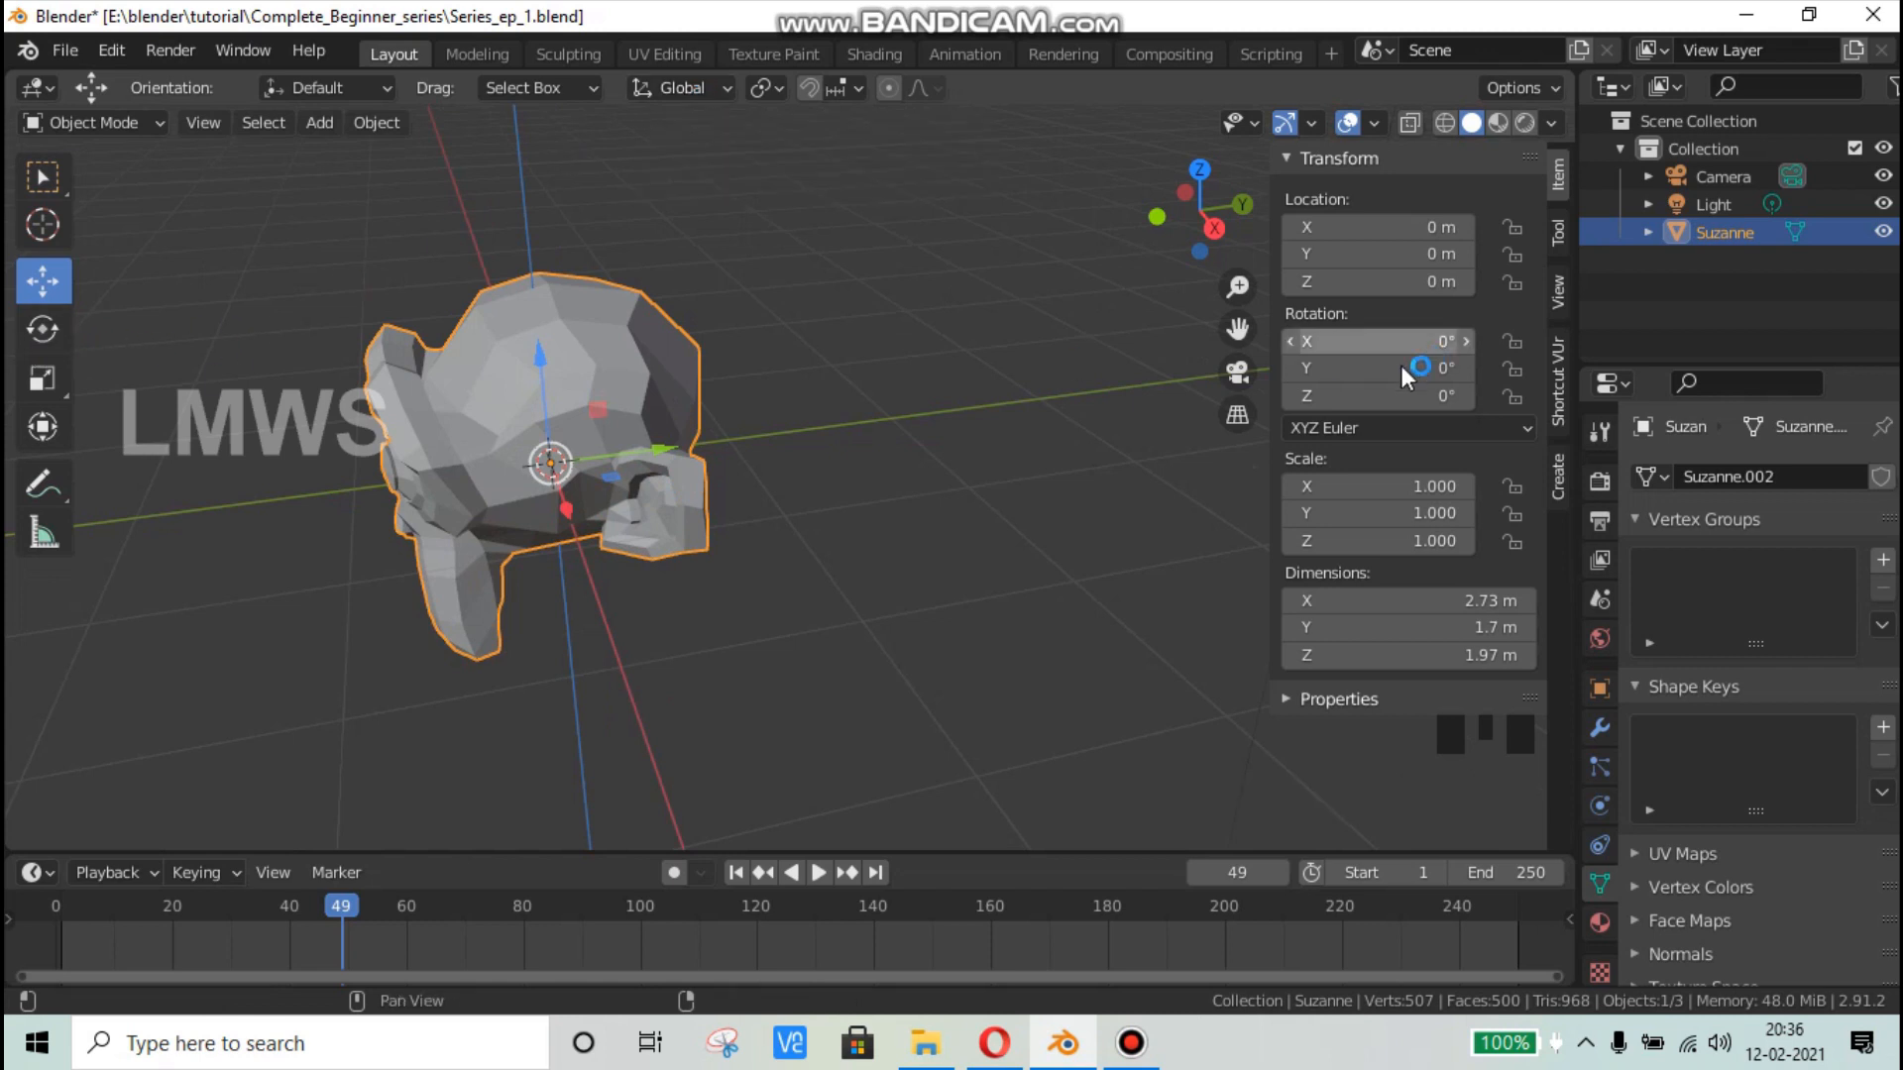
middle_drag(752, 549, 966, 624)
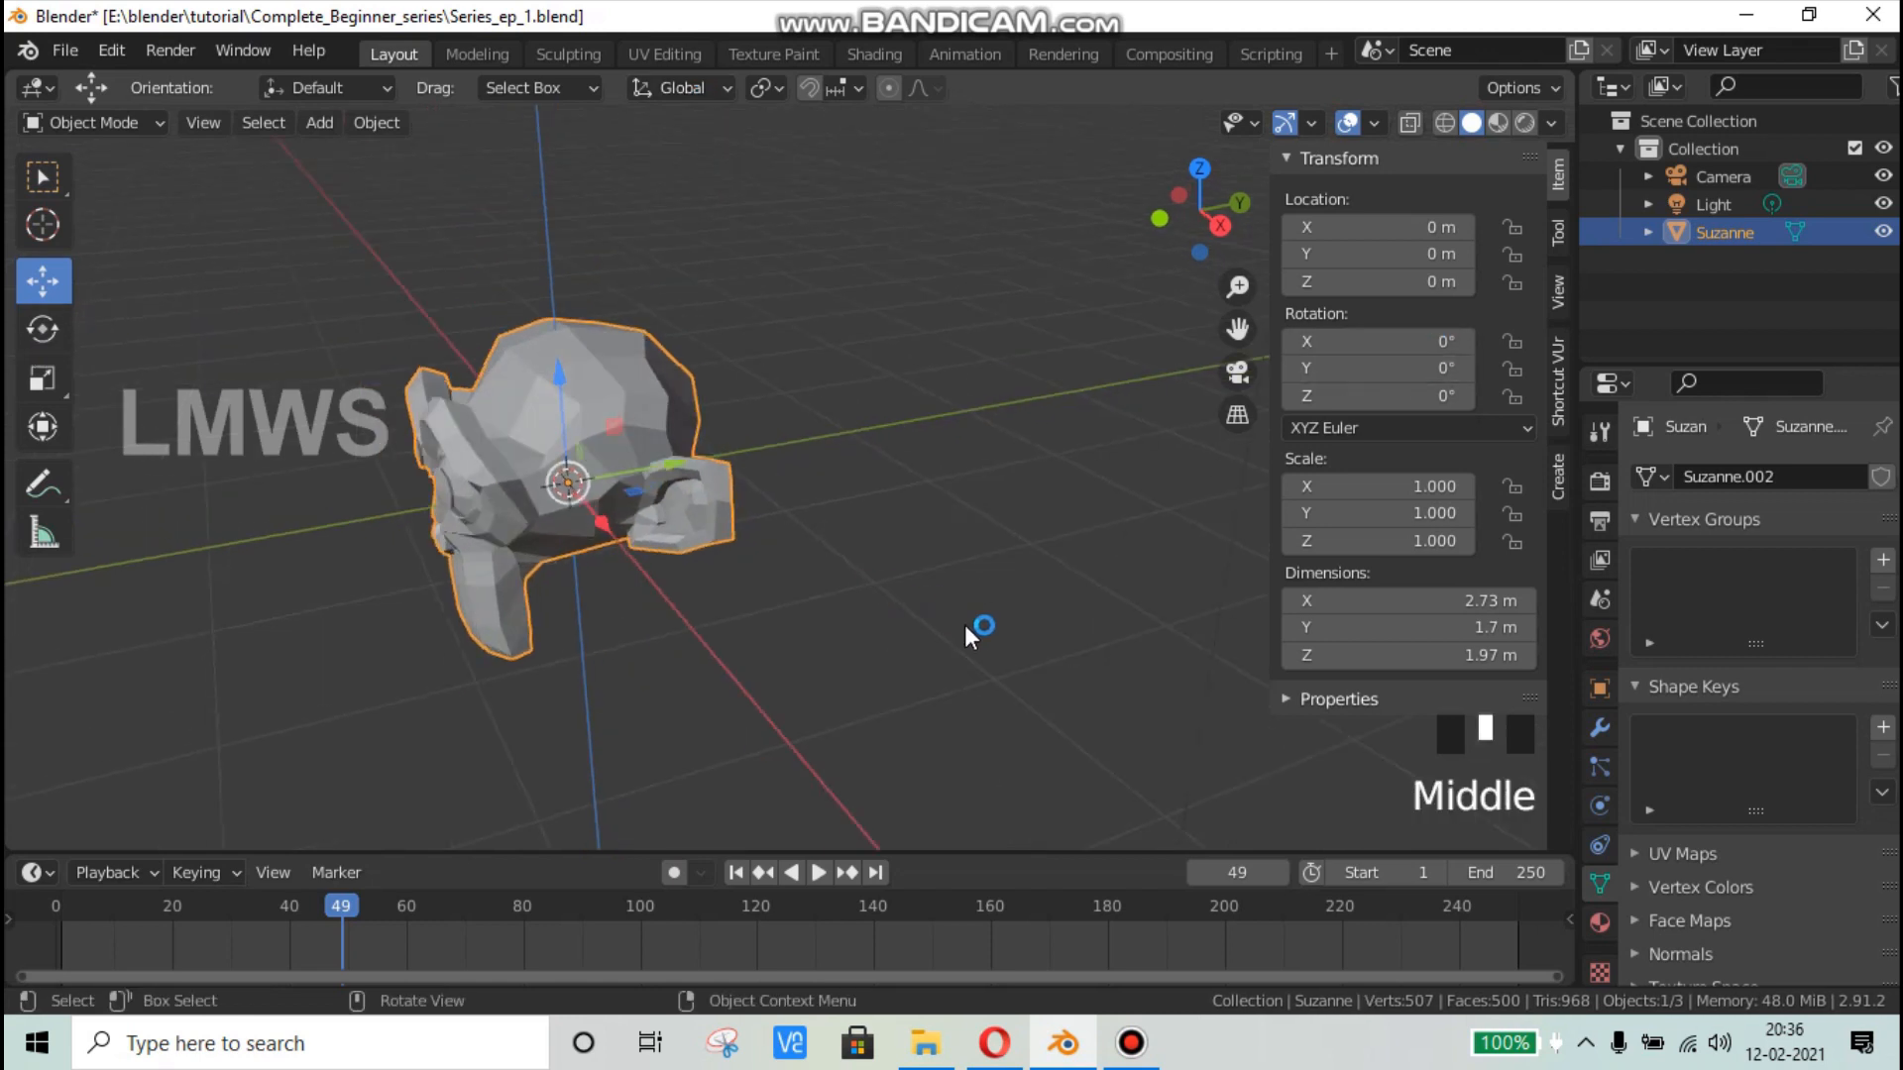
key(r)
key(x)
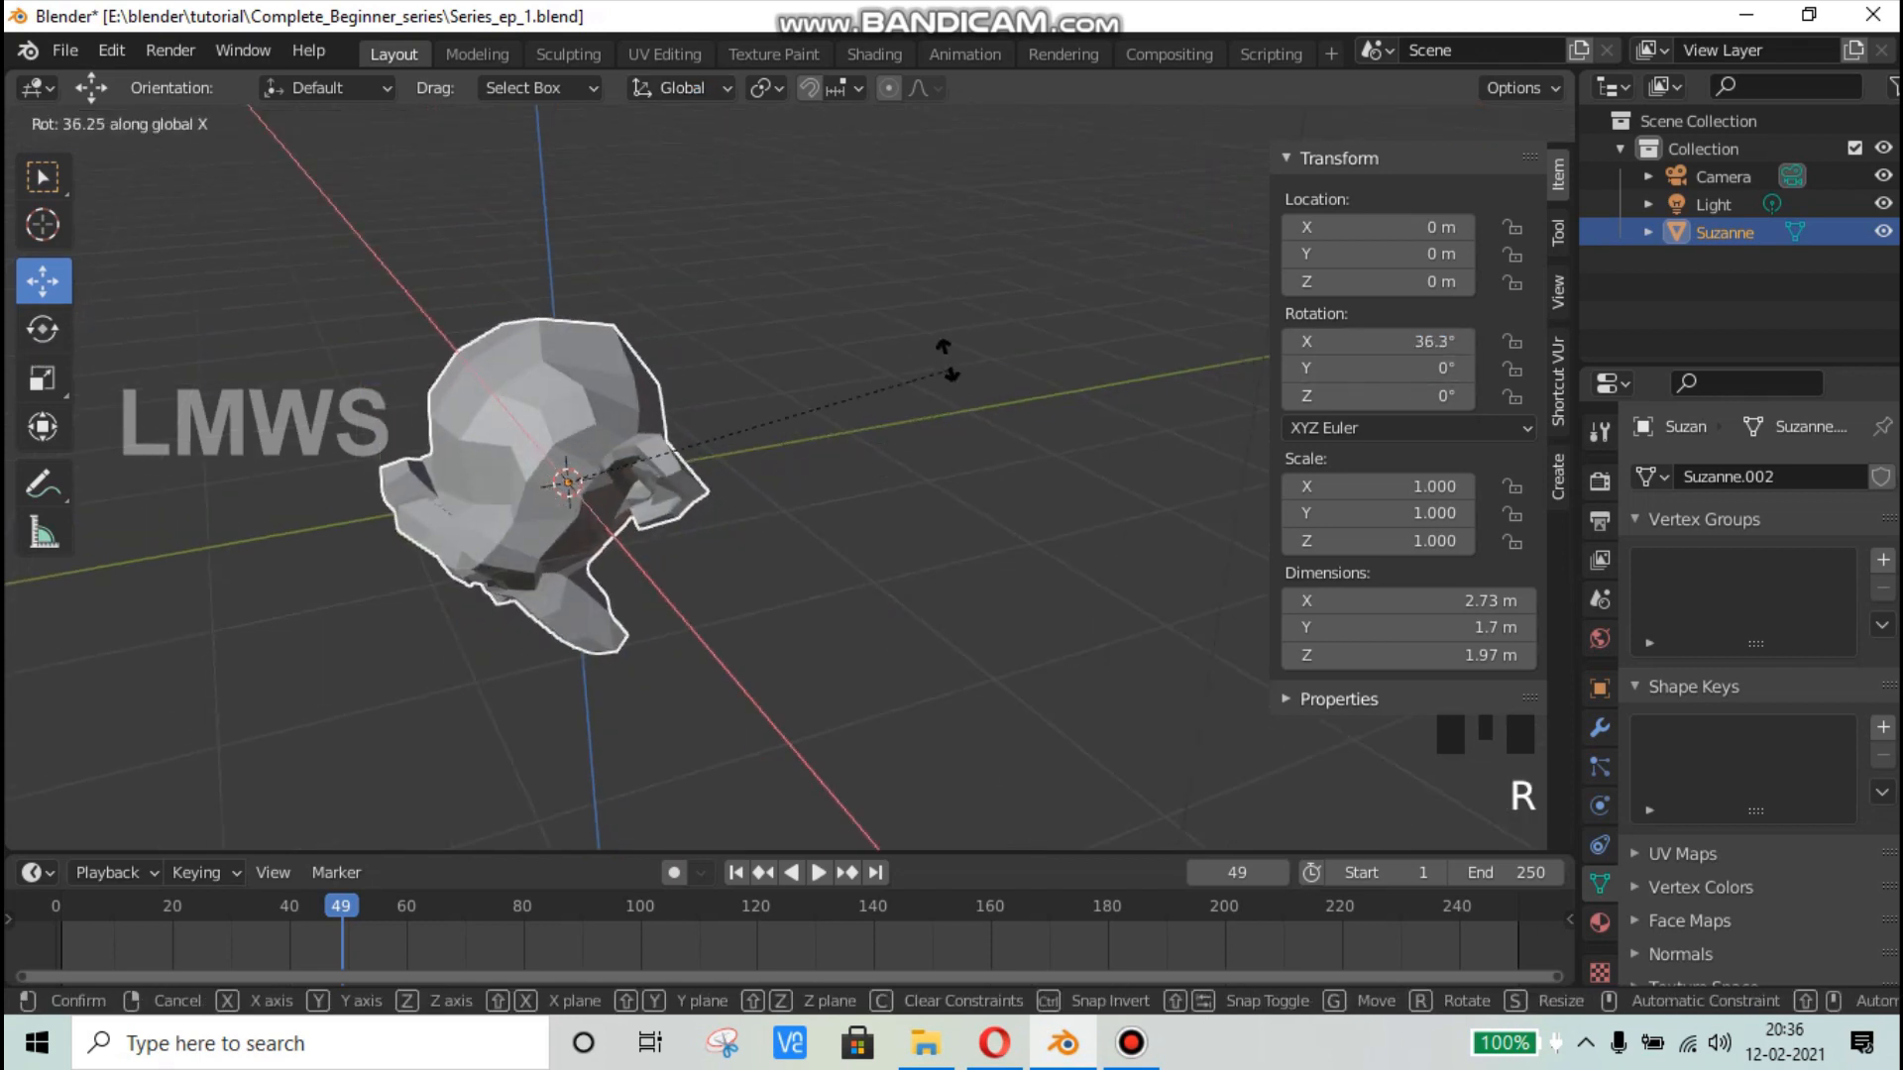
click(923, 309)
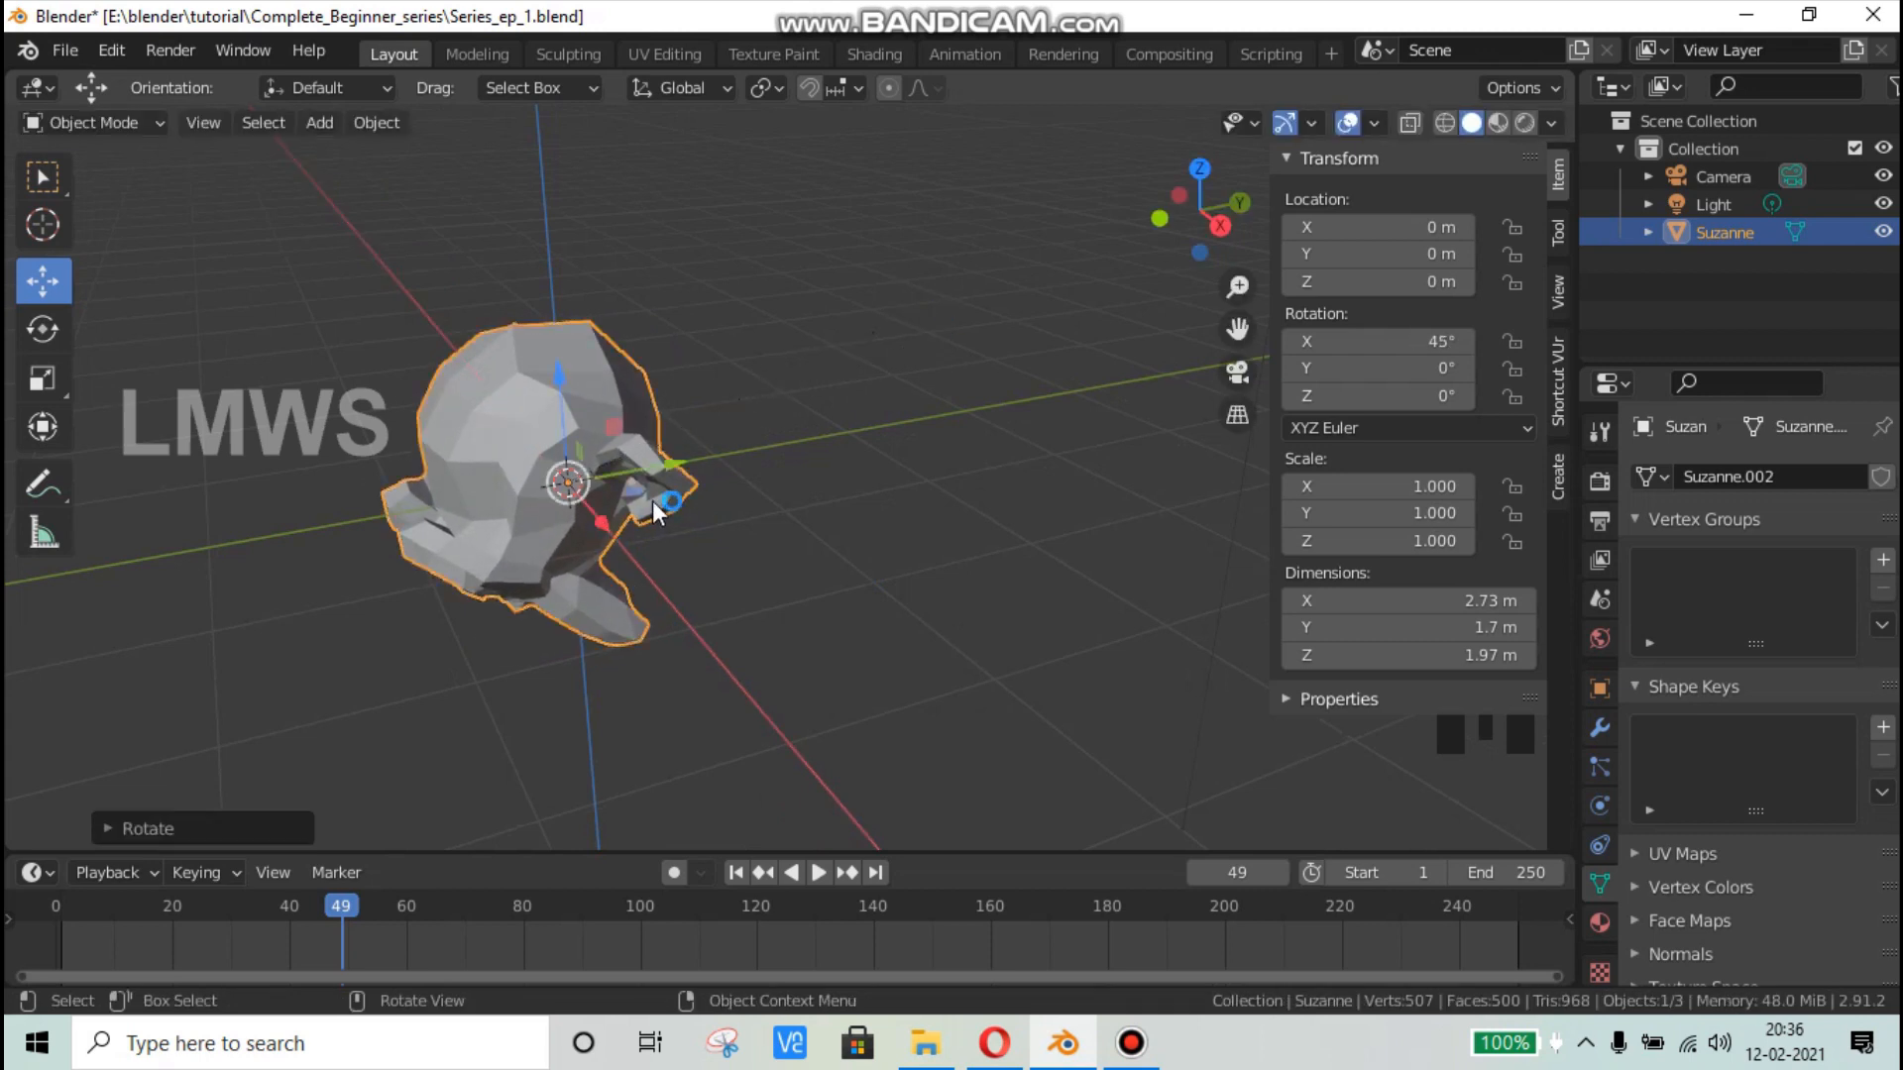
middle_drag(652, 501, 668, 537)
middle_drag(686, 650, 649, 586)
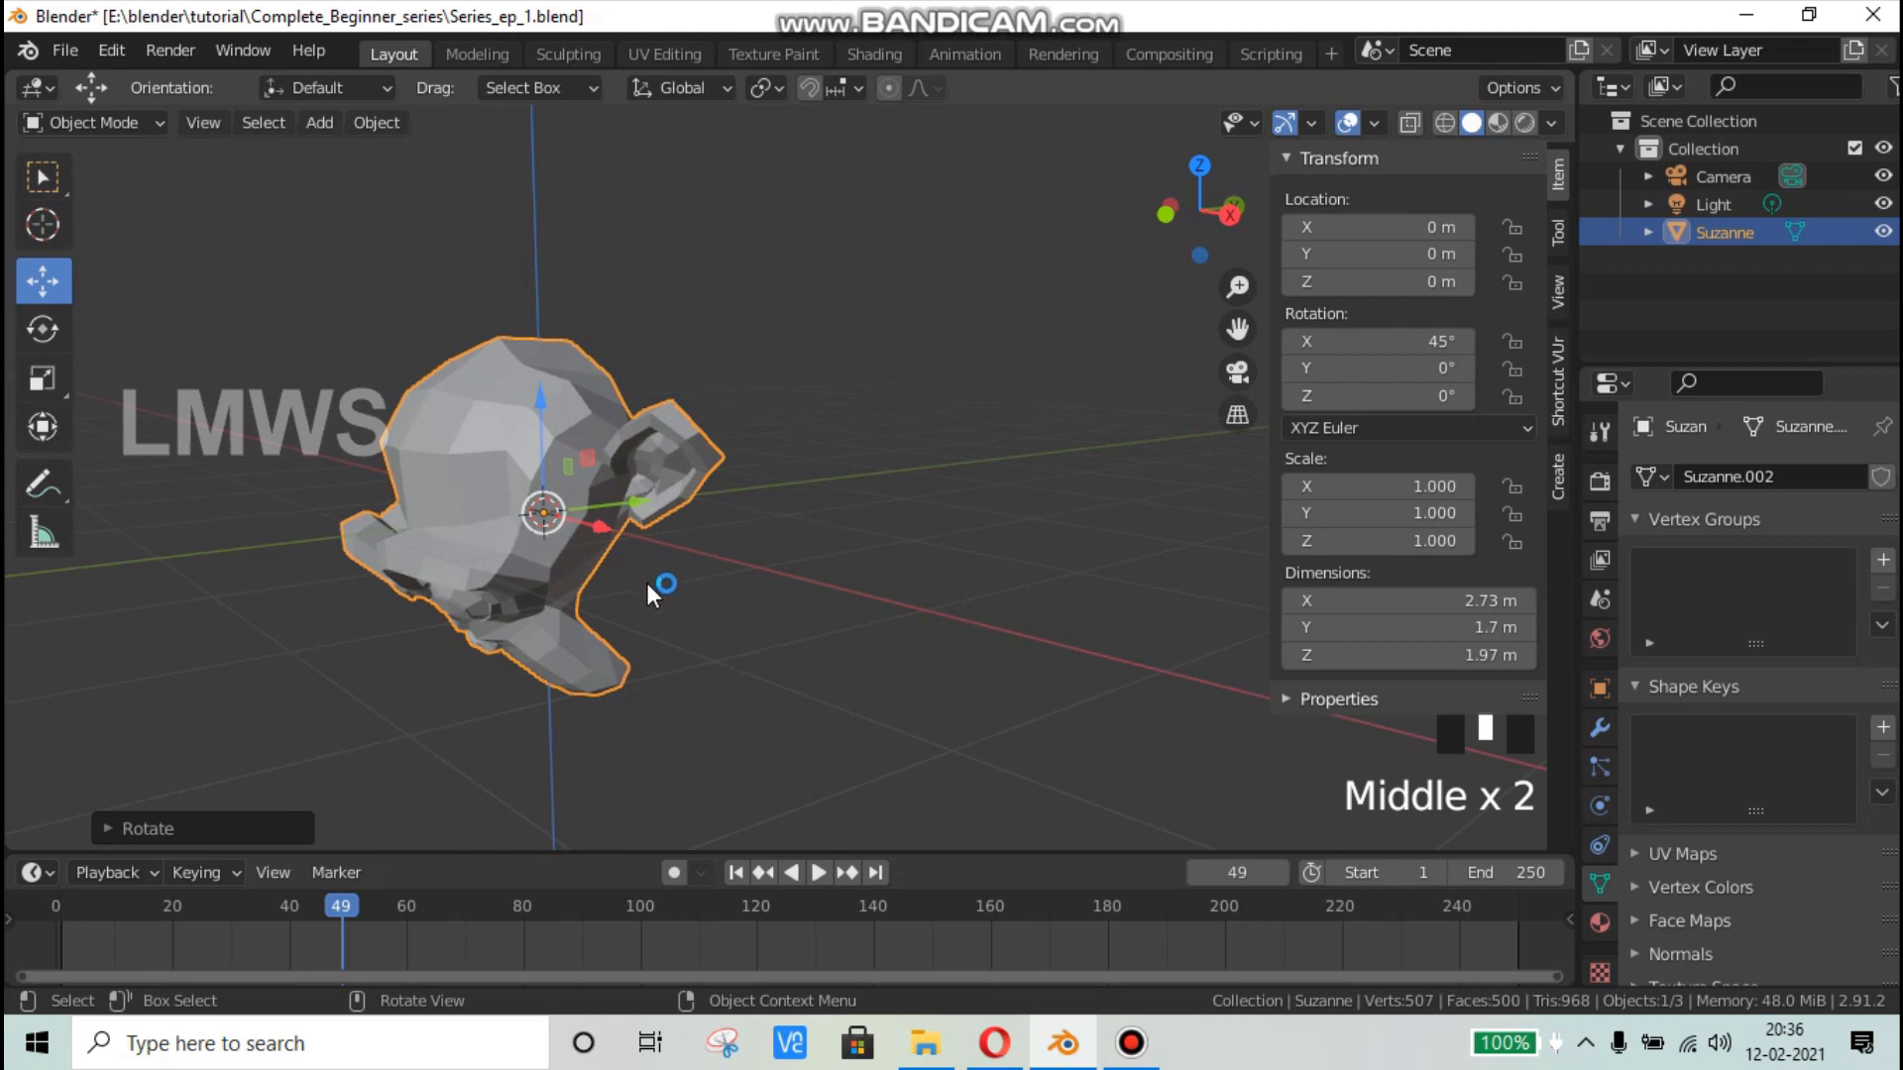
key(g)
right_click(556, 563)
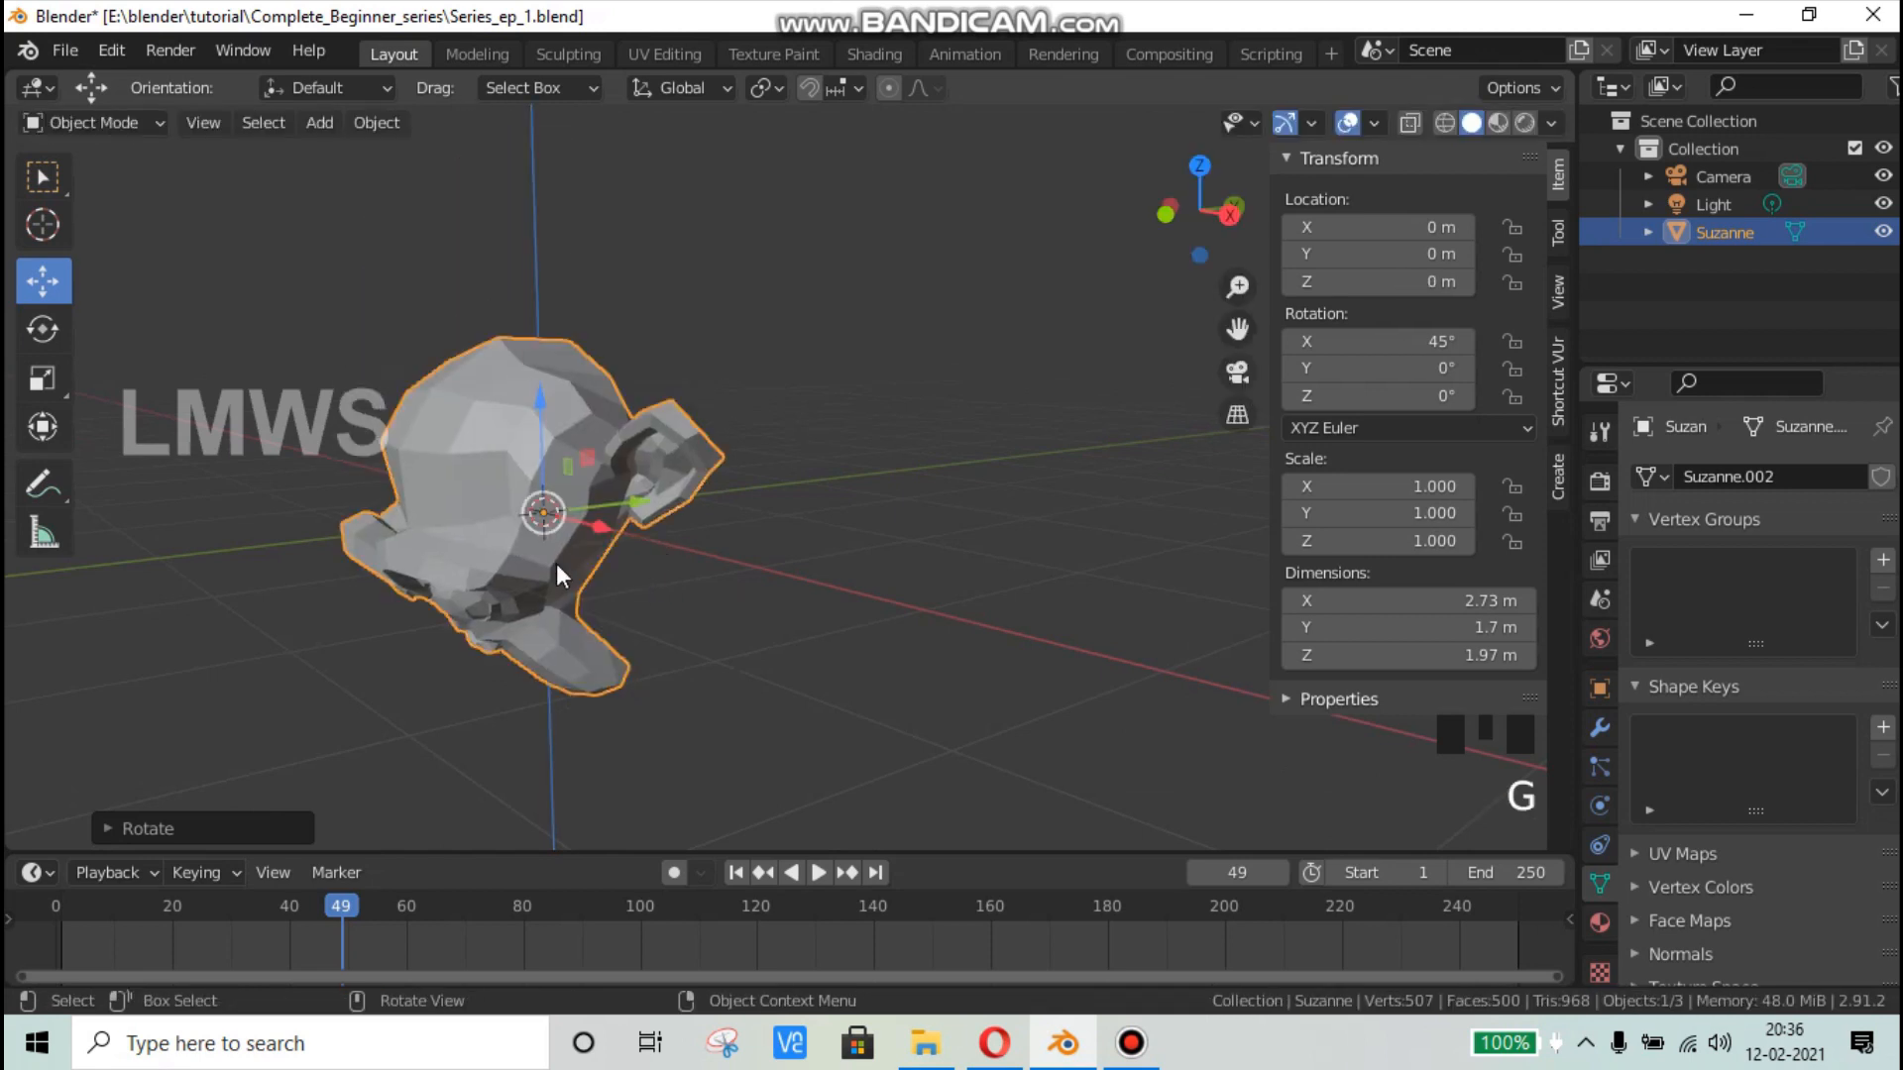
scroll(539, 452, up, 2)
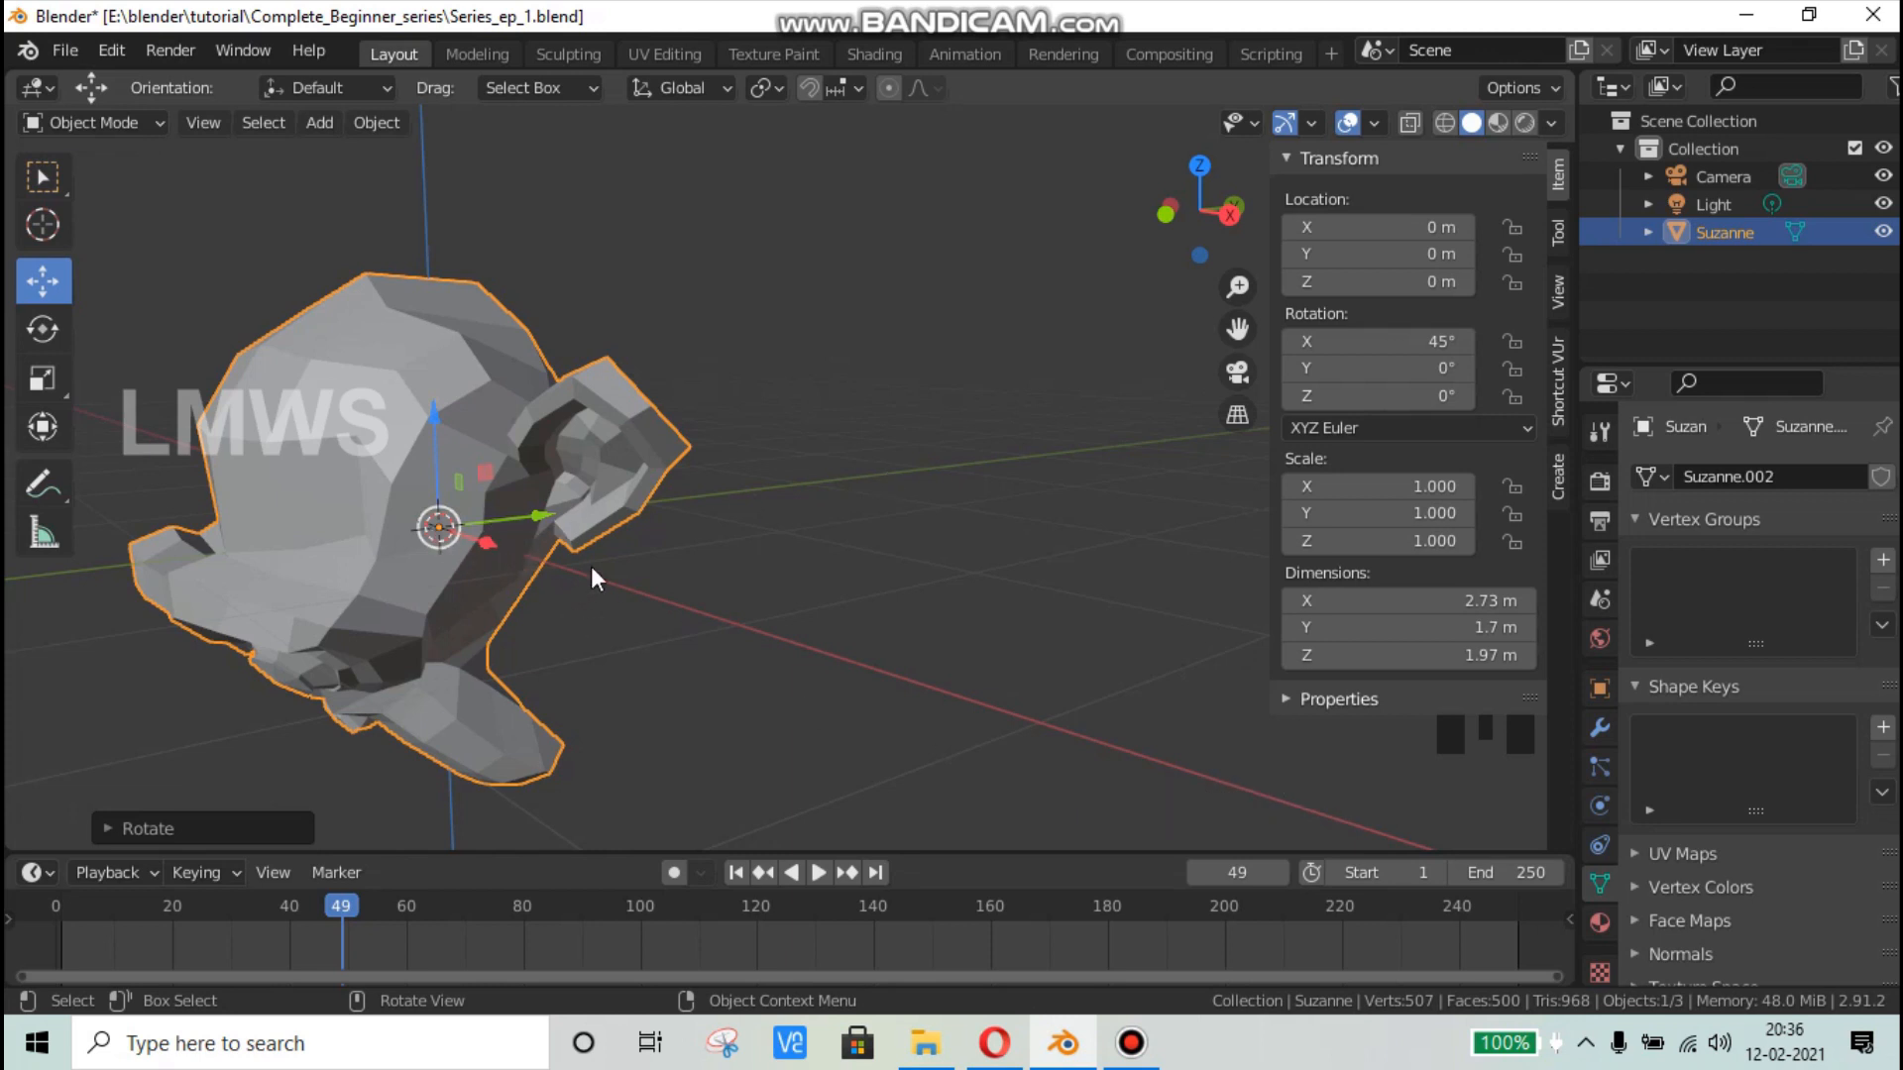
scroll(604, 461, down, 2)
scroll(595, 248, up, 1)
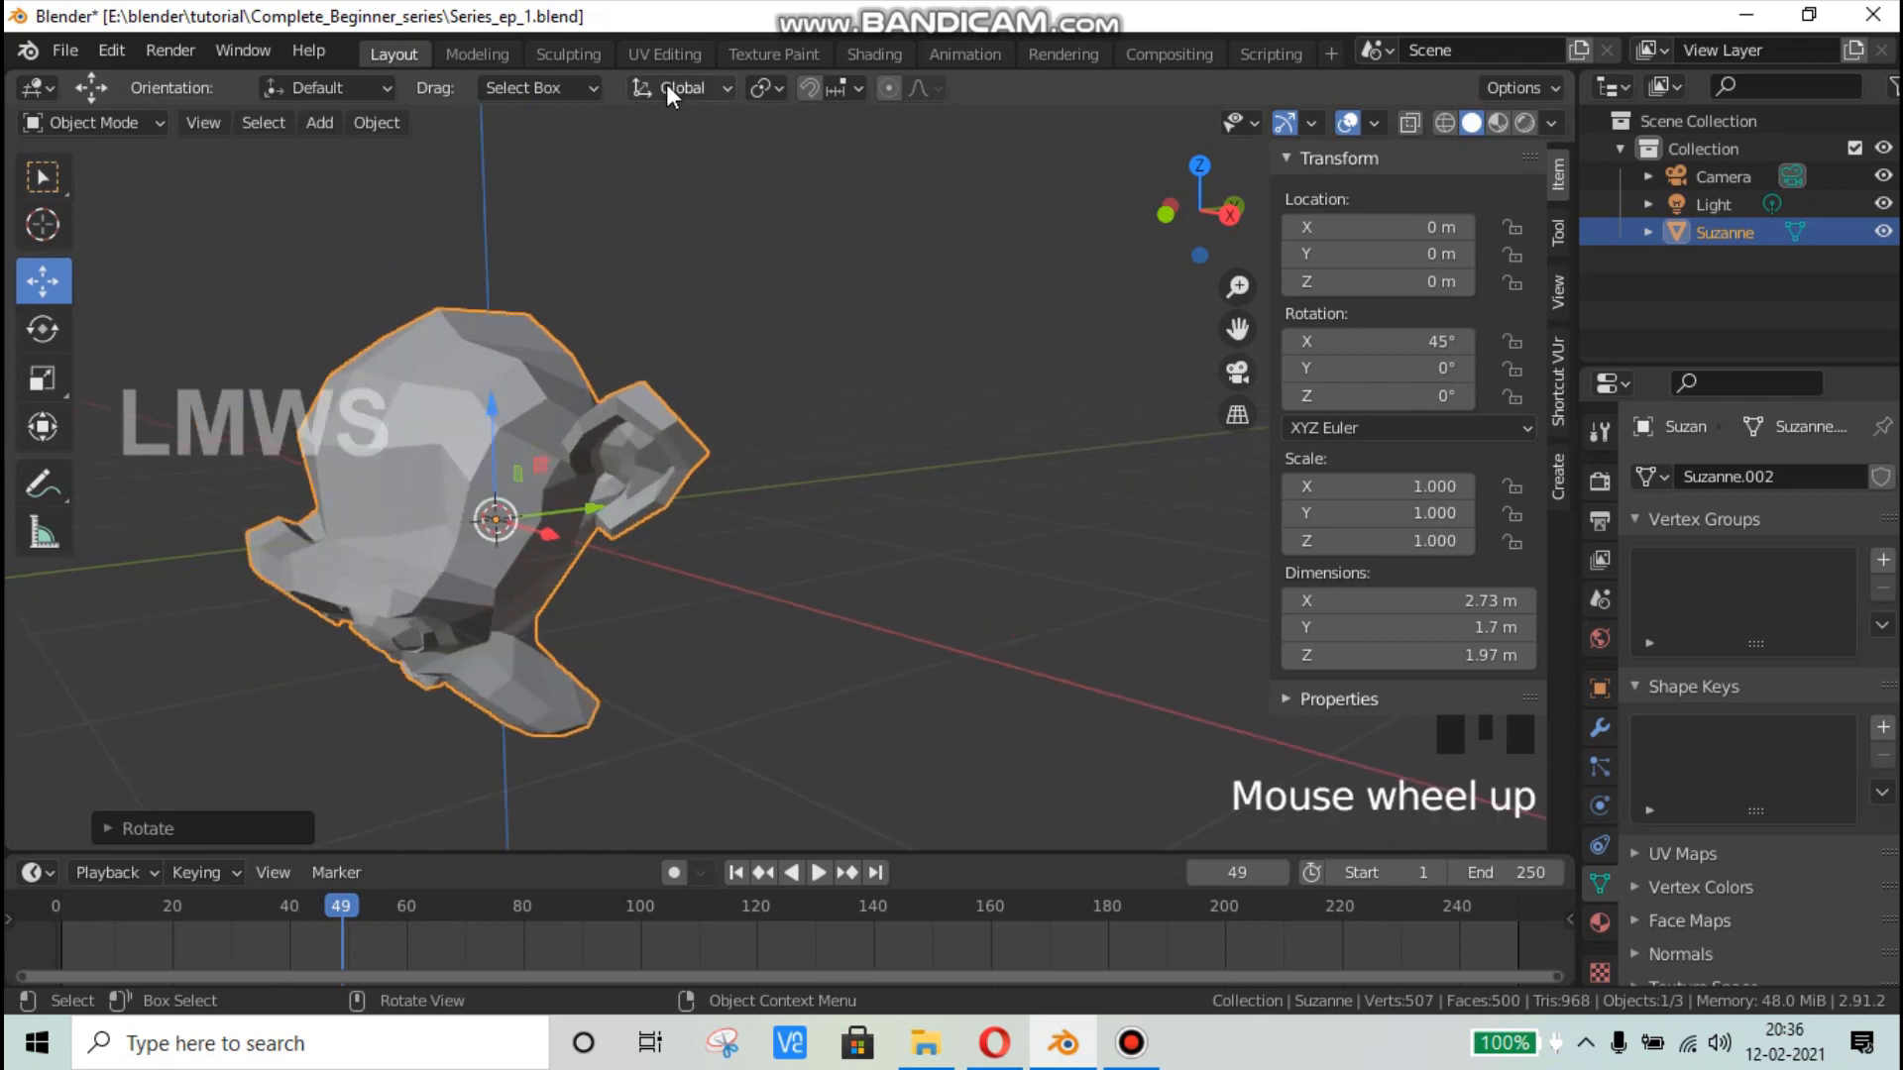
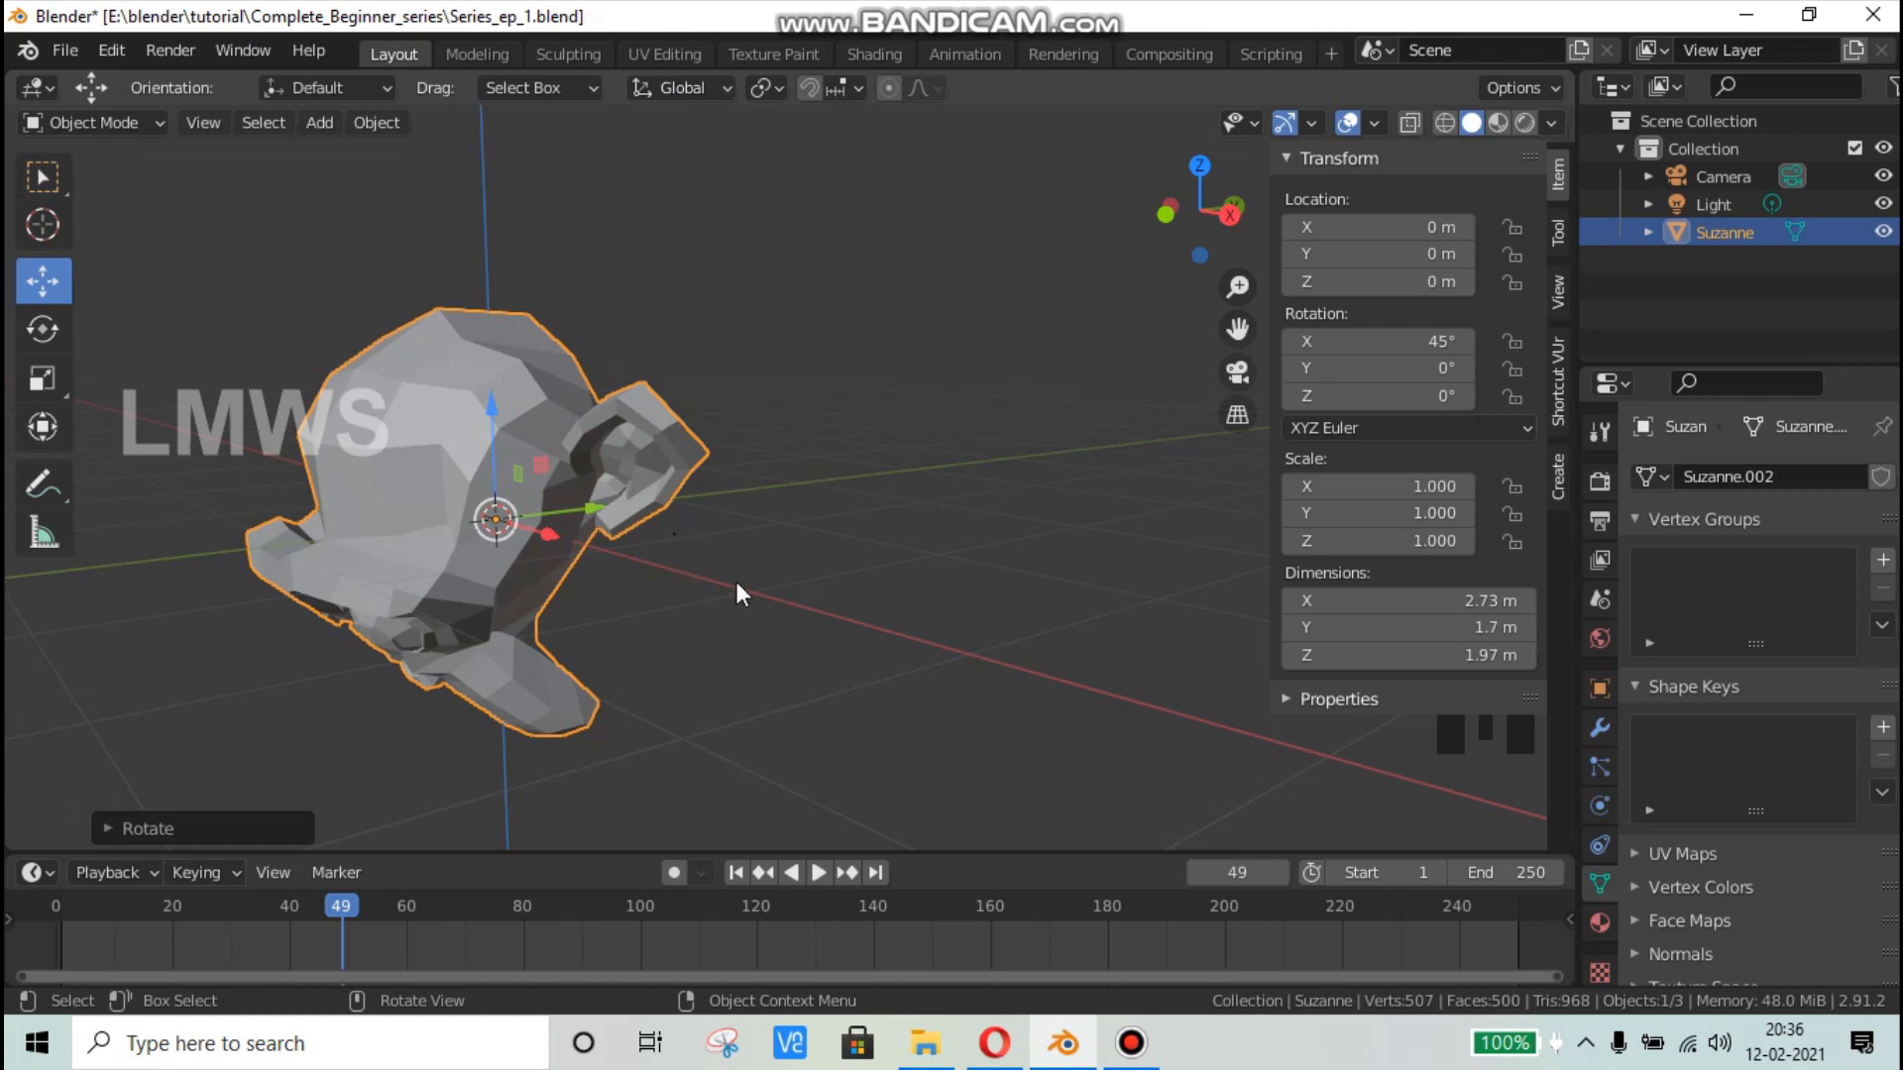
Step: Reset the monkey's X rotation to 0° and set it to 45° again
scroll(738, 587, down, 1)
key(r)
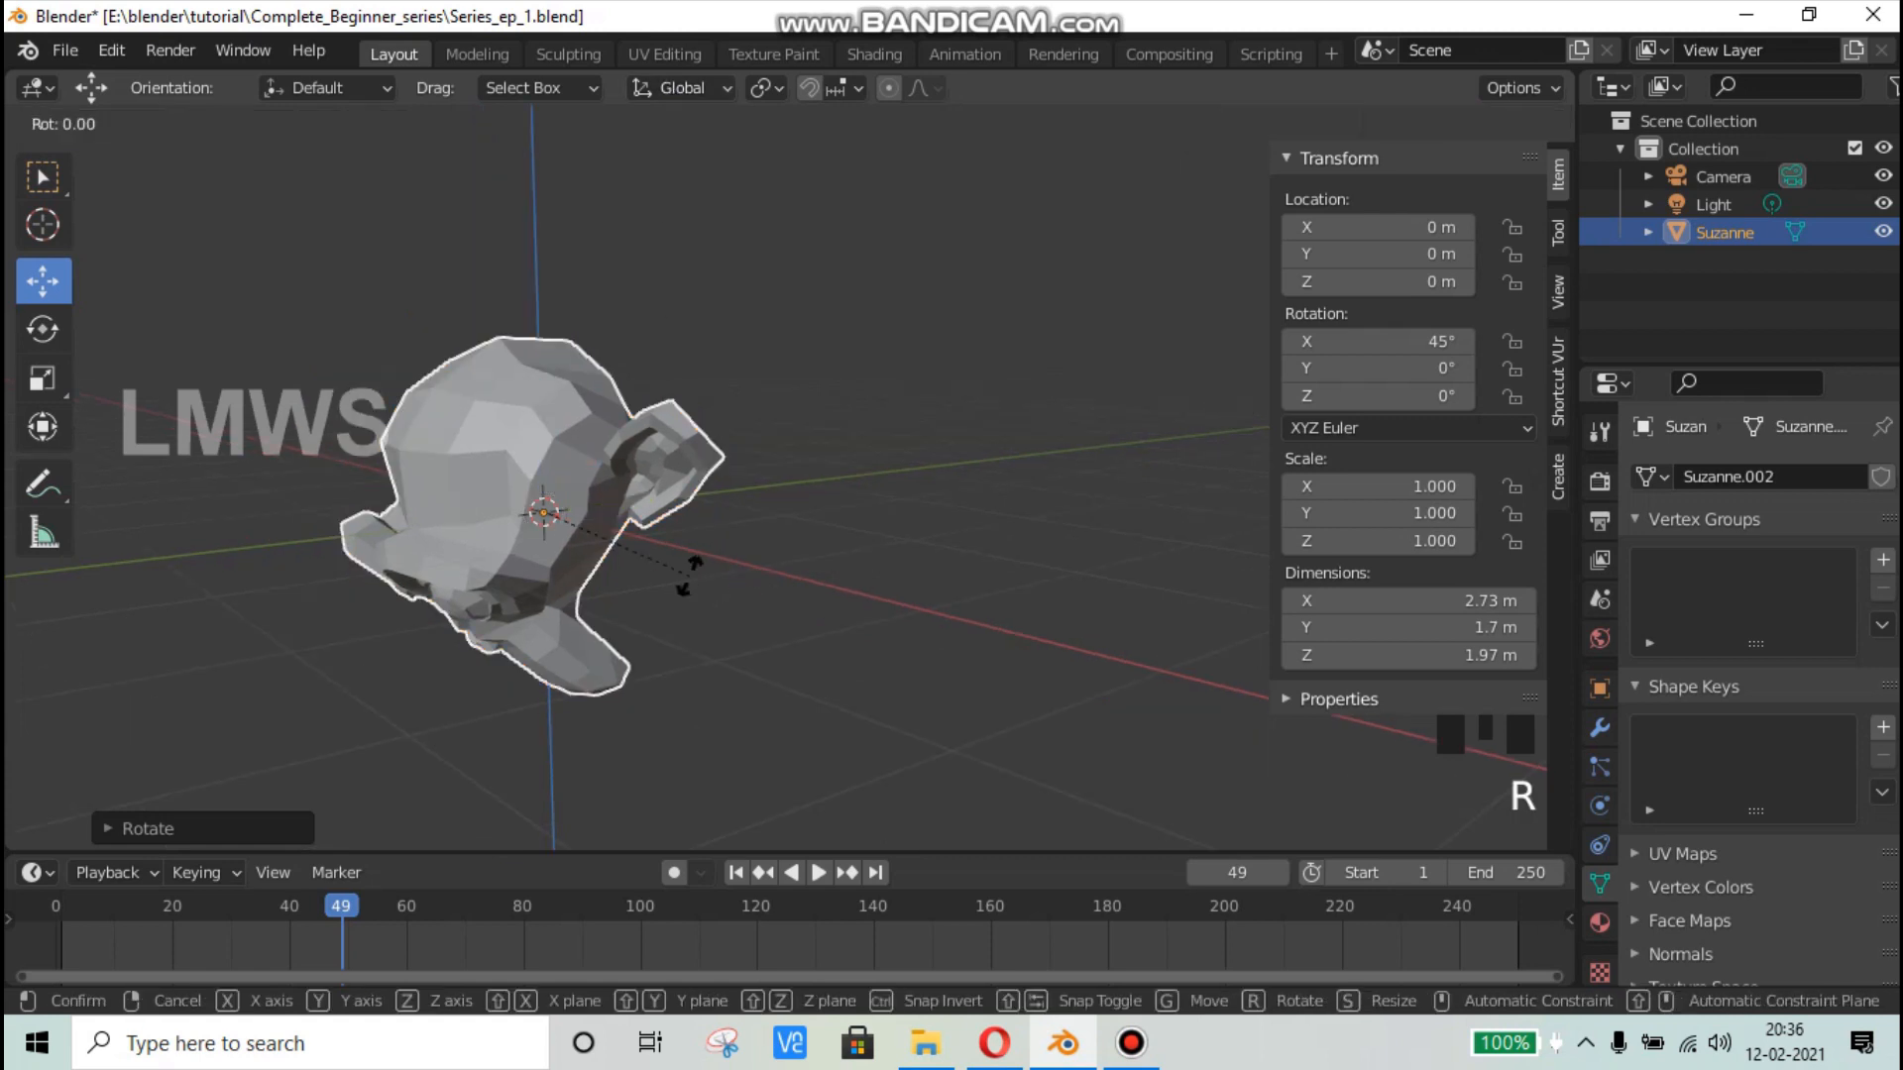
key(Escape)
click(1391, 337)
key(Escape)
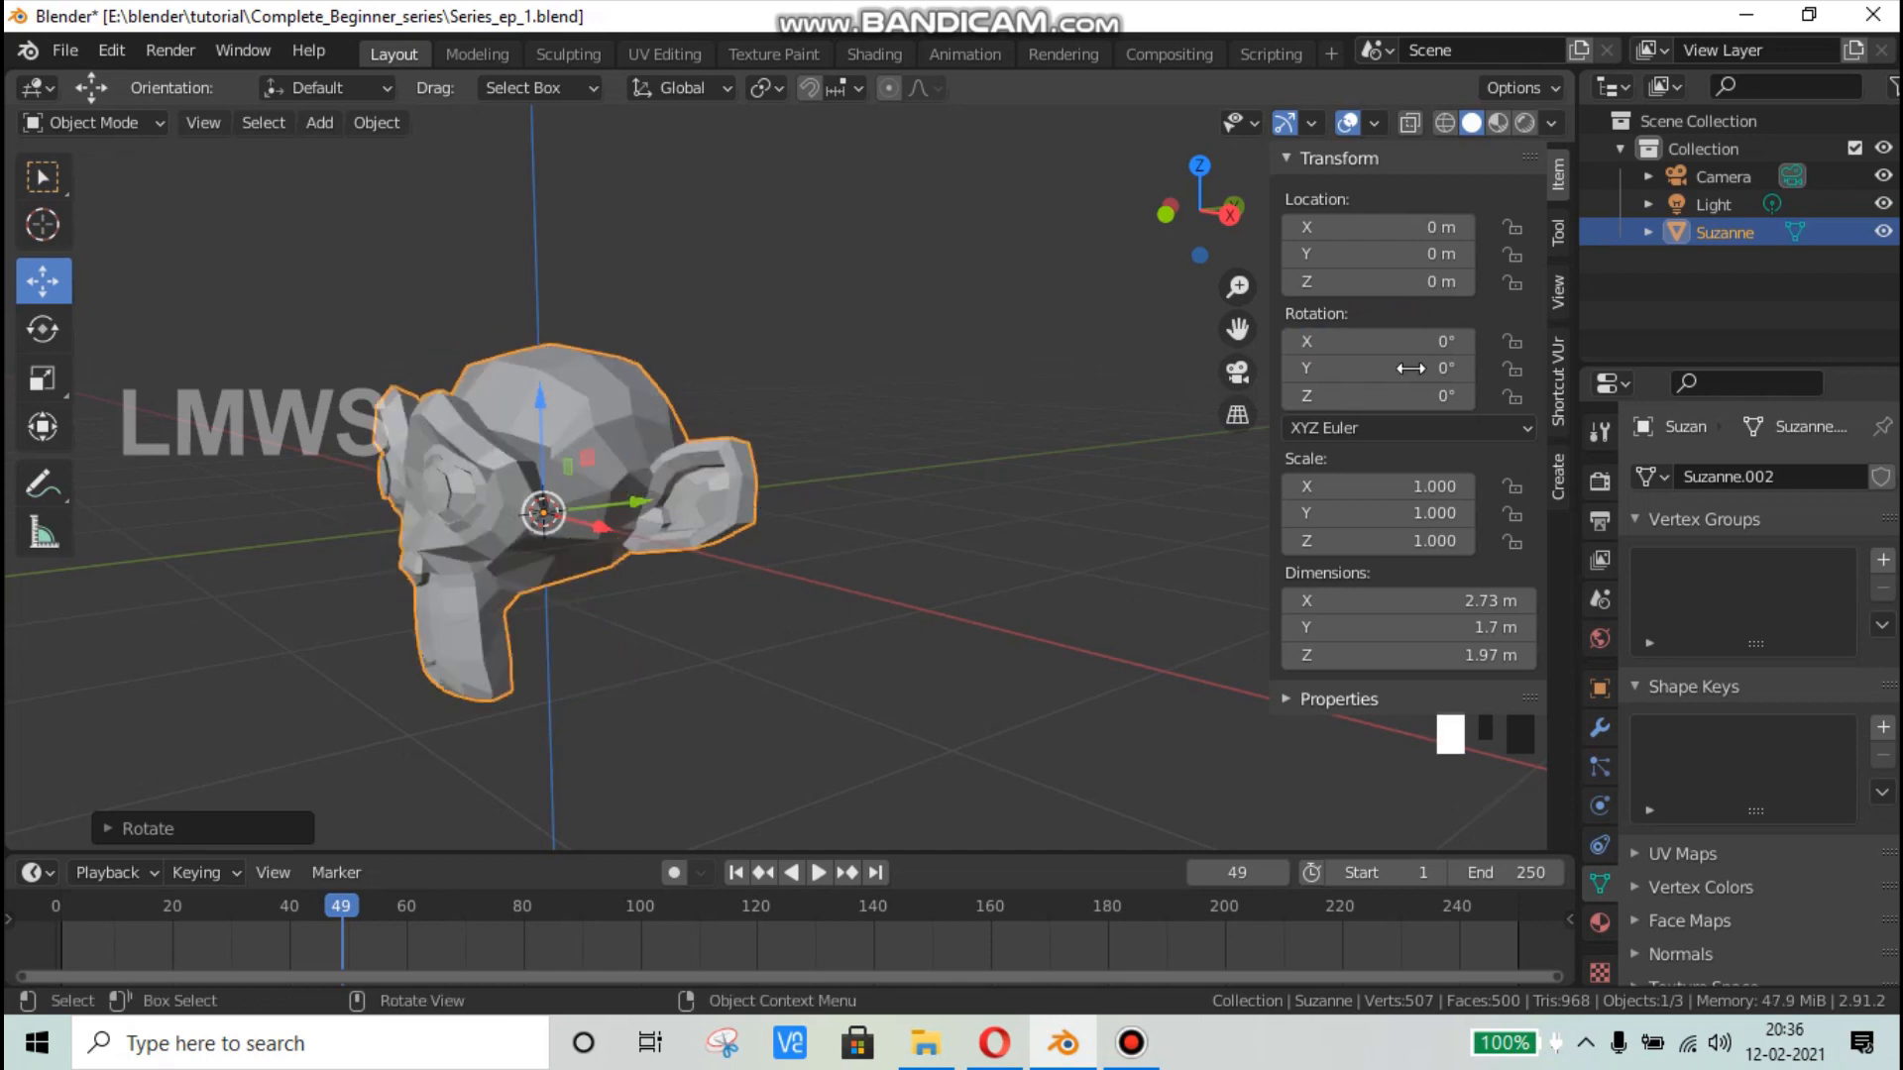
click(1391, 340)
text(45)
key(Return)
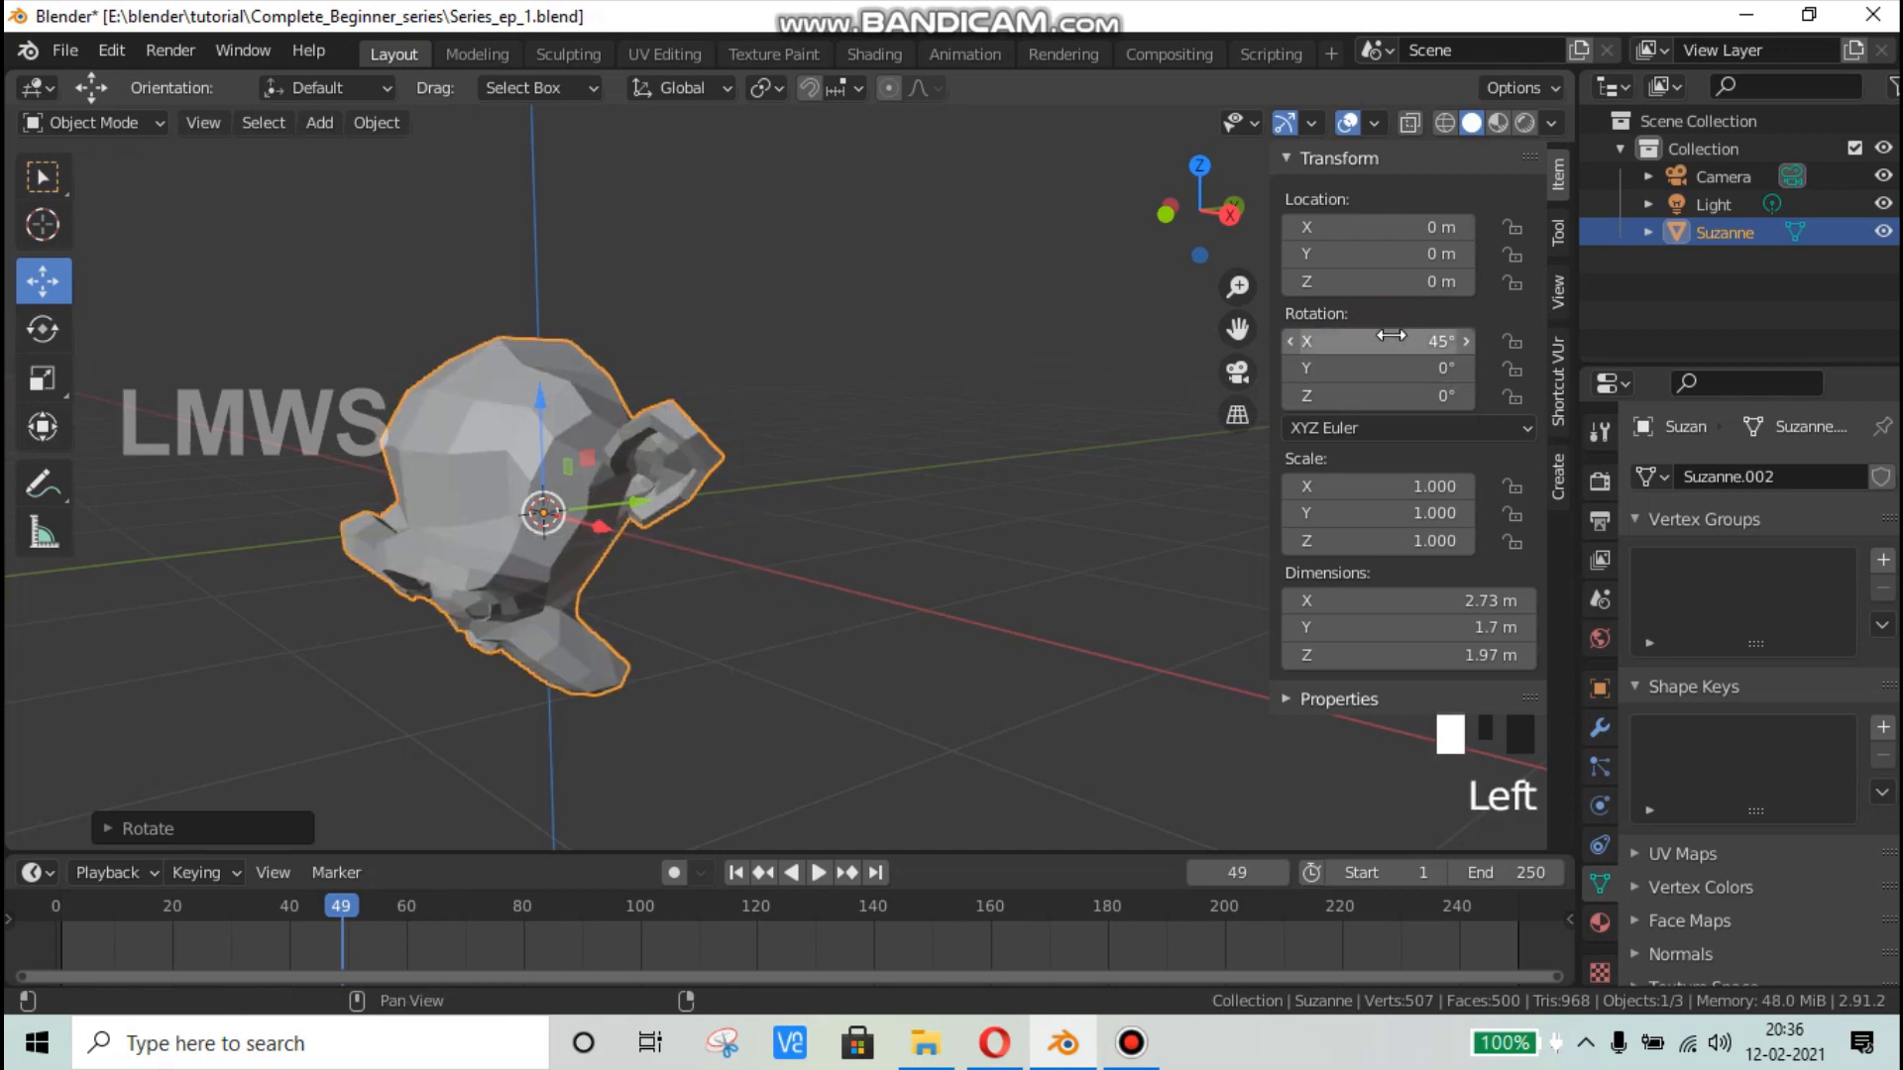
Step: Try moving the monkey down about 1.5 m along the global Z axis, and cancel the move
middle_drag(634, 626, 611, 476)
scroll(638, 517, up, 2)
key(g)
key(z)
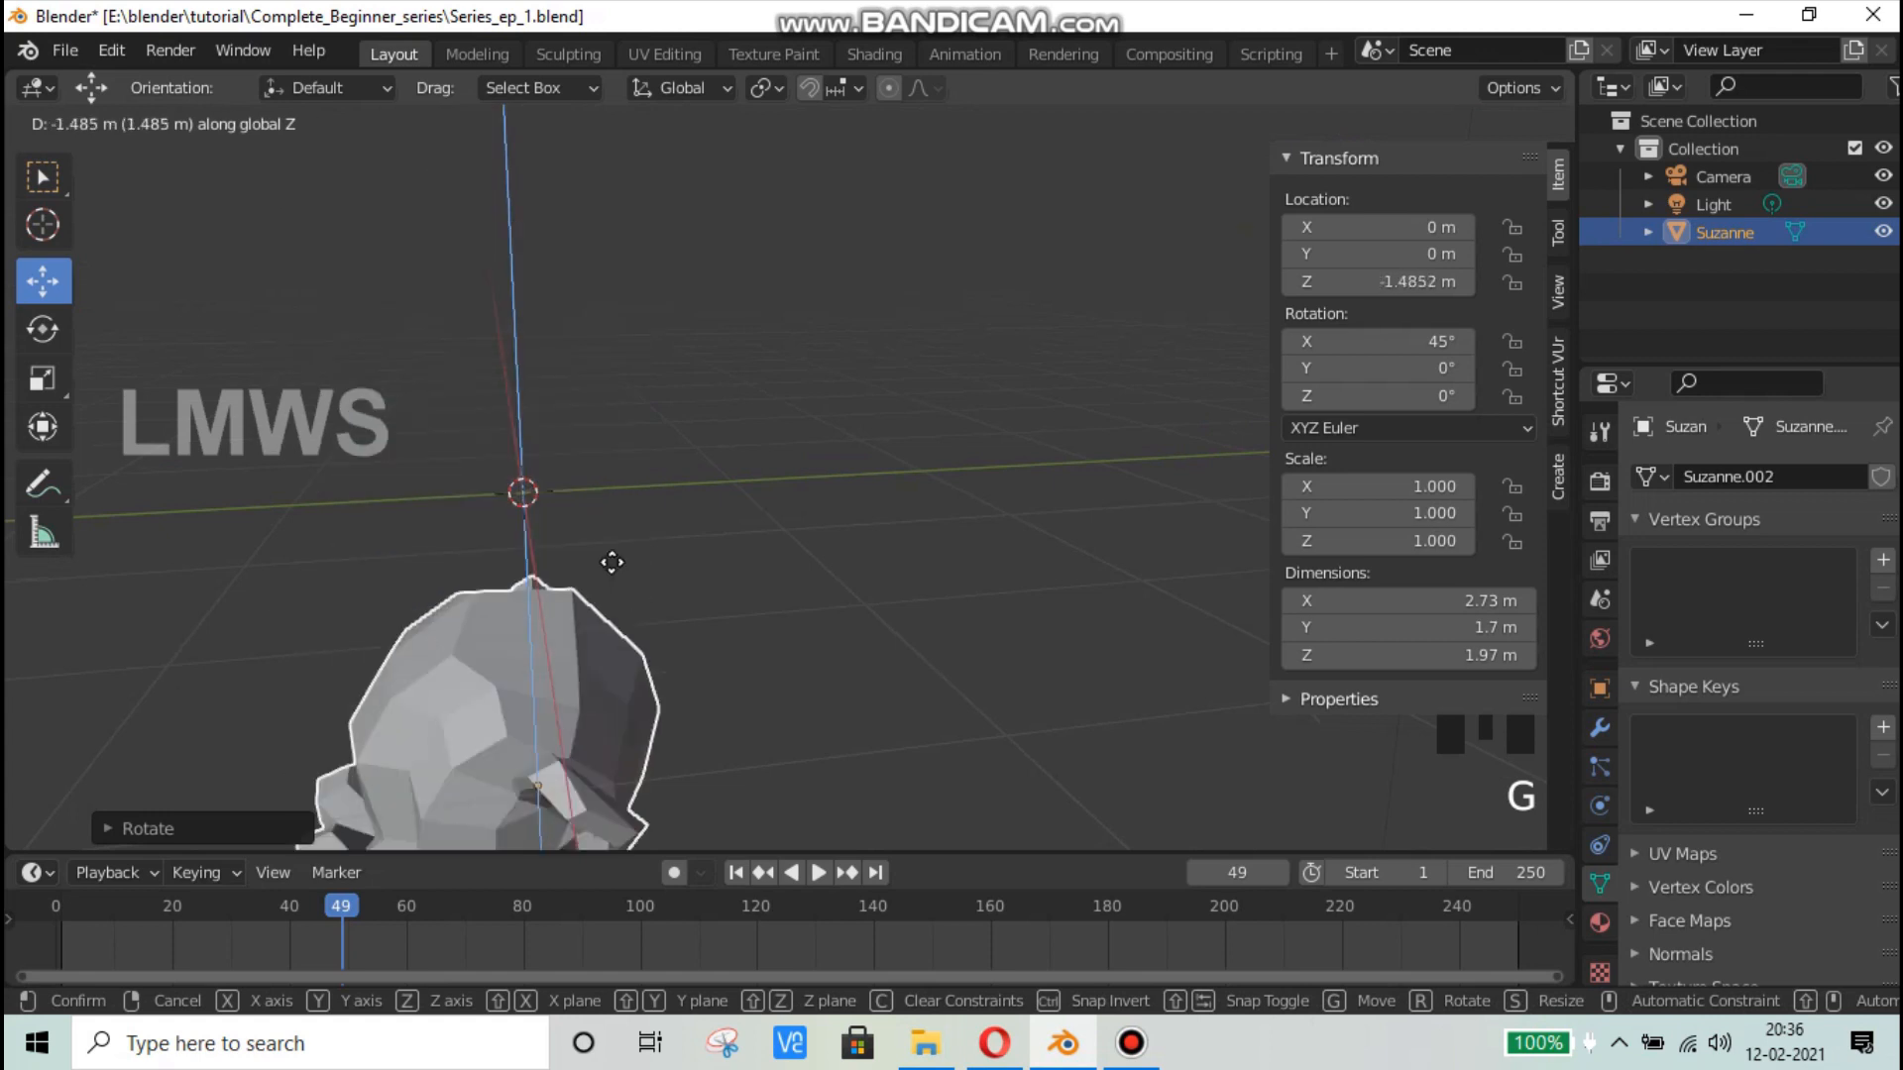
key(Escape)
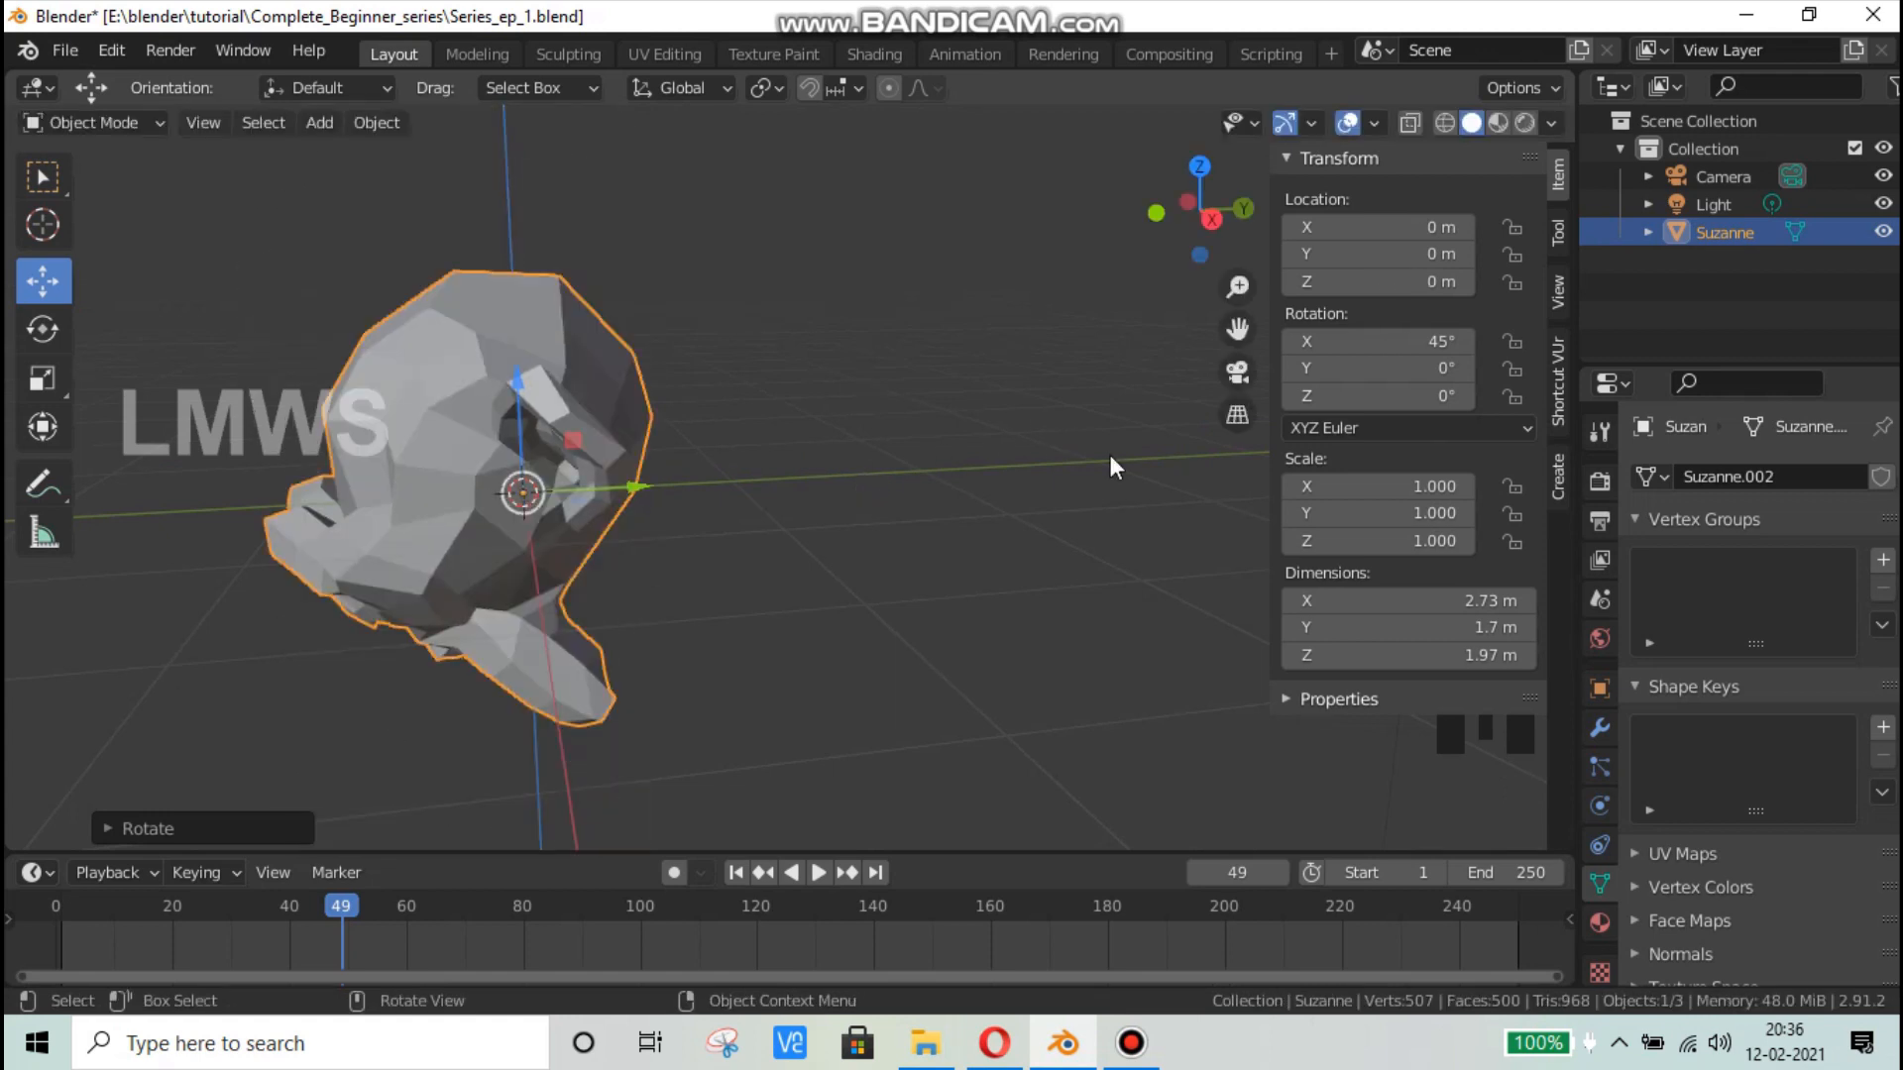
Step: Reset the monkey's X rotation to 0° and switch the transform orientation to Local
drag(1387, 341, 1274, 373)
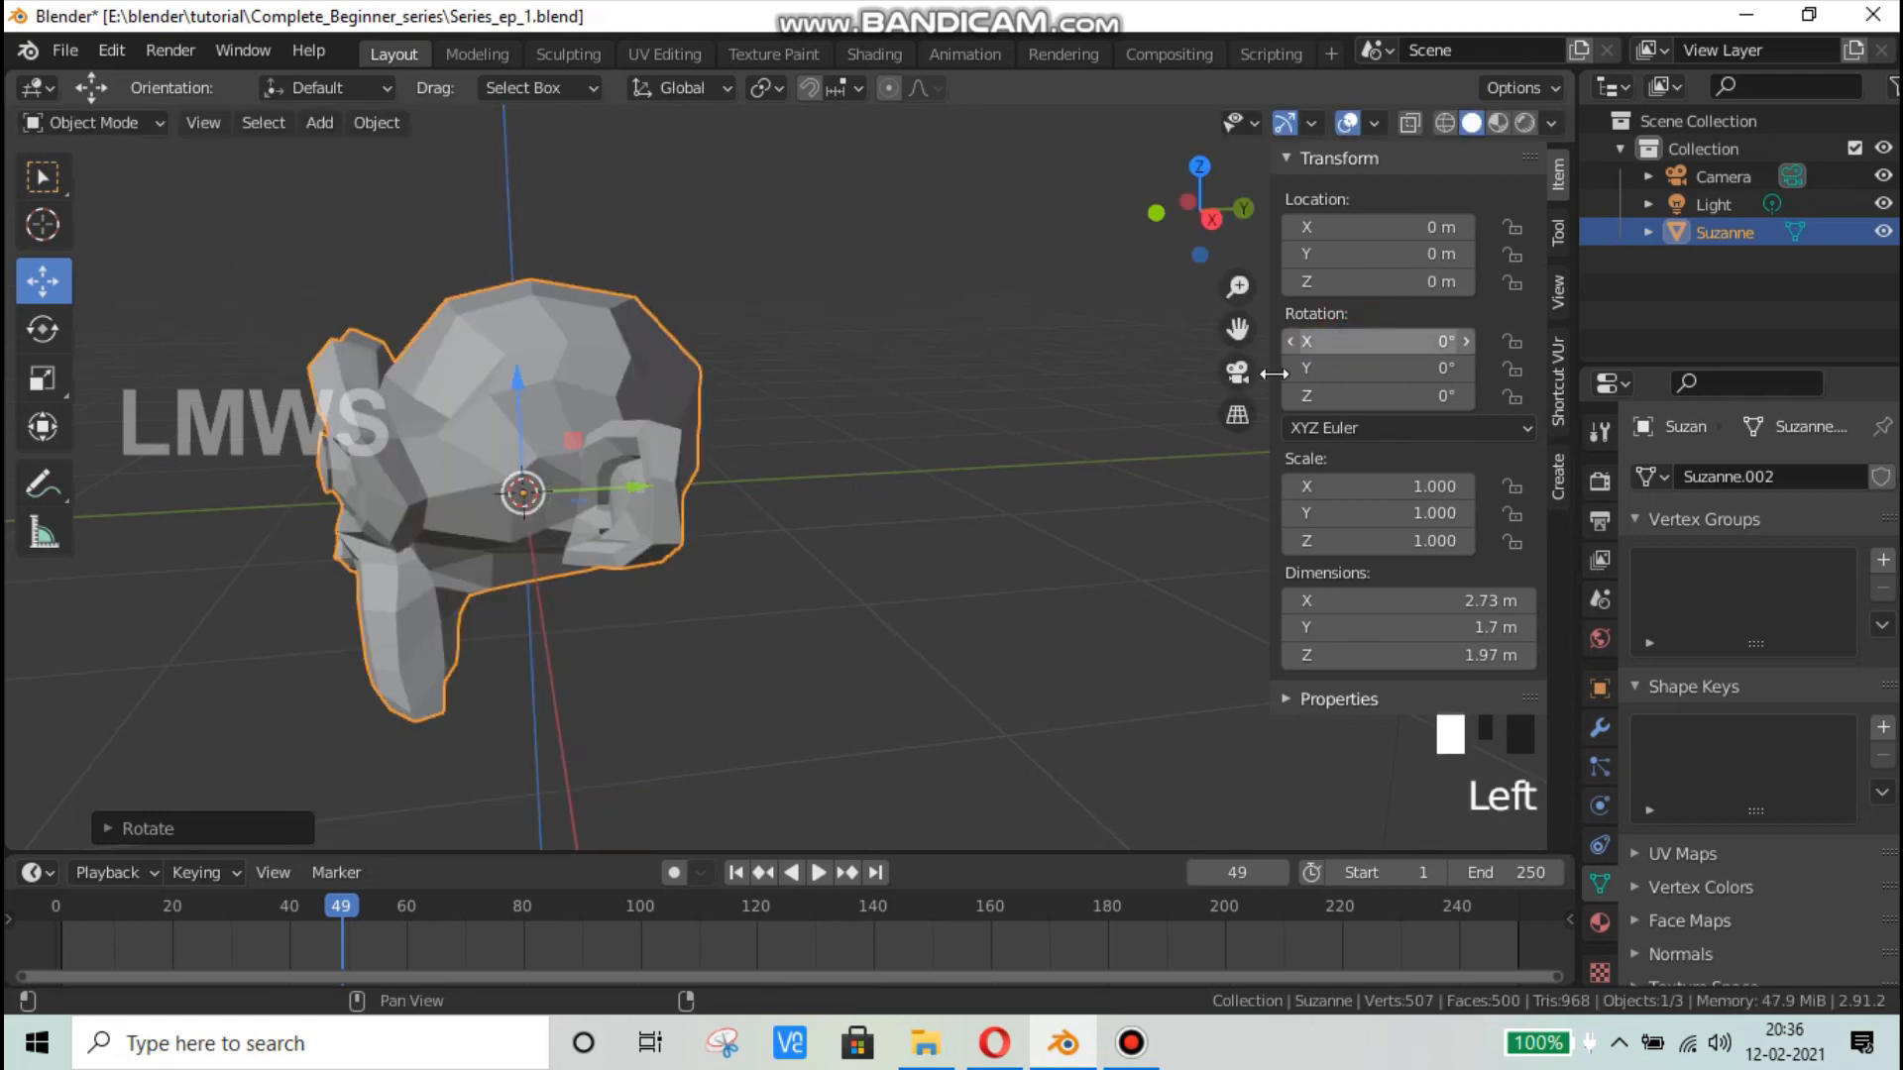
click(704, 86)
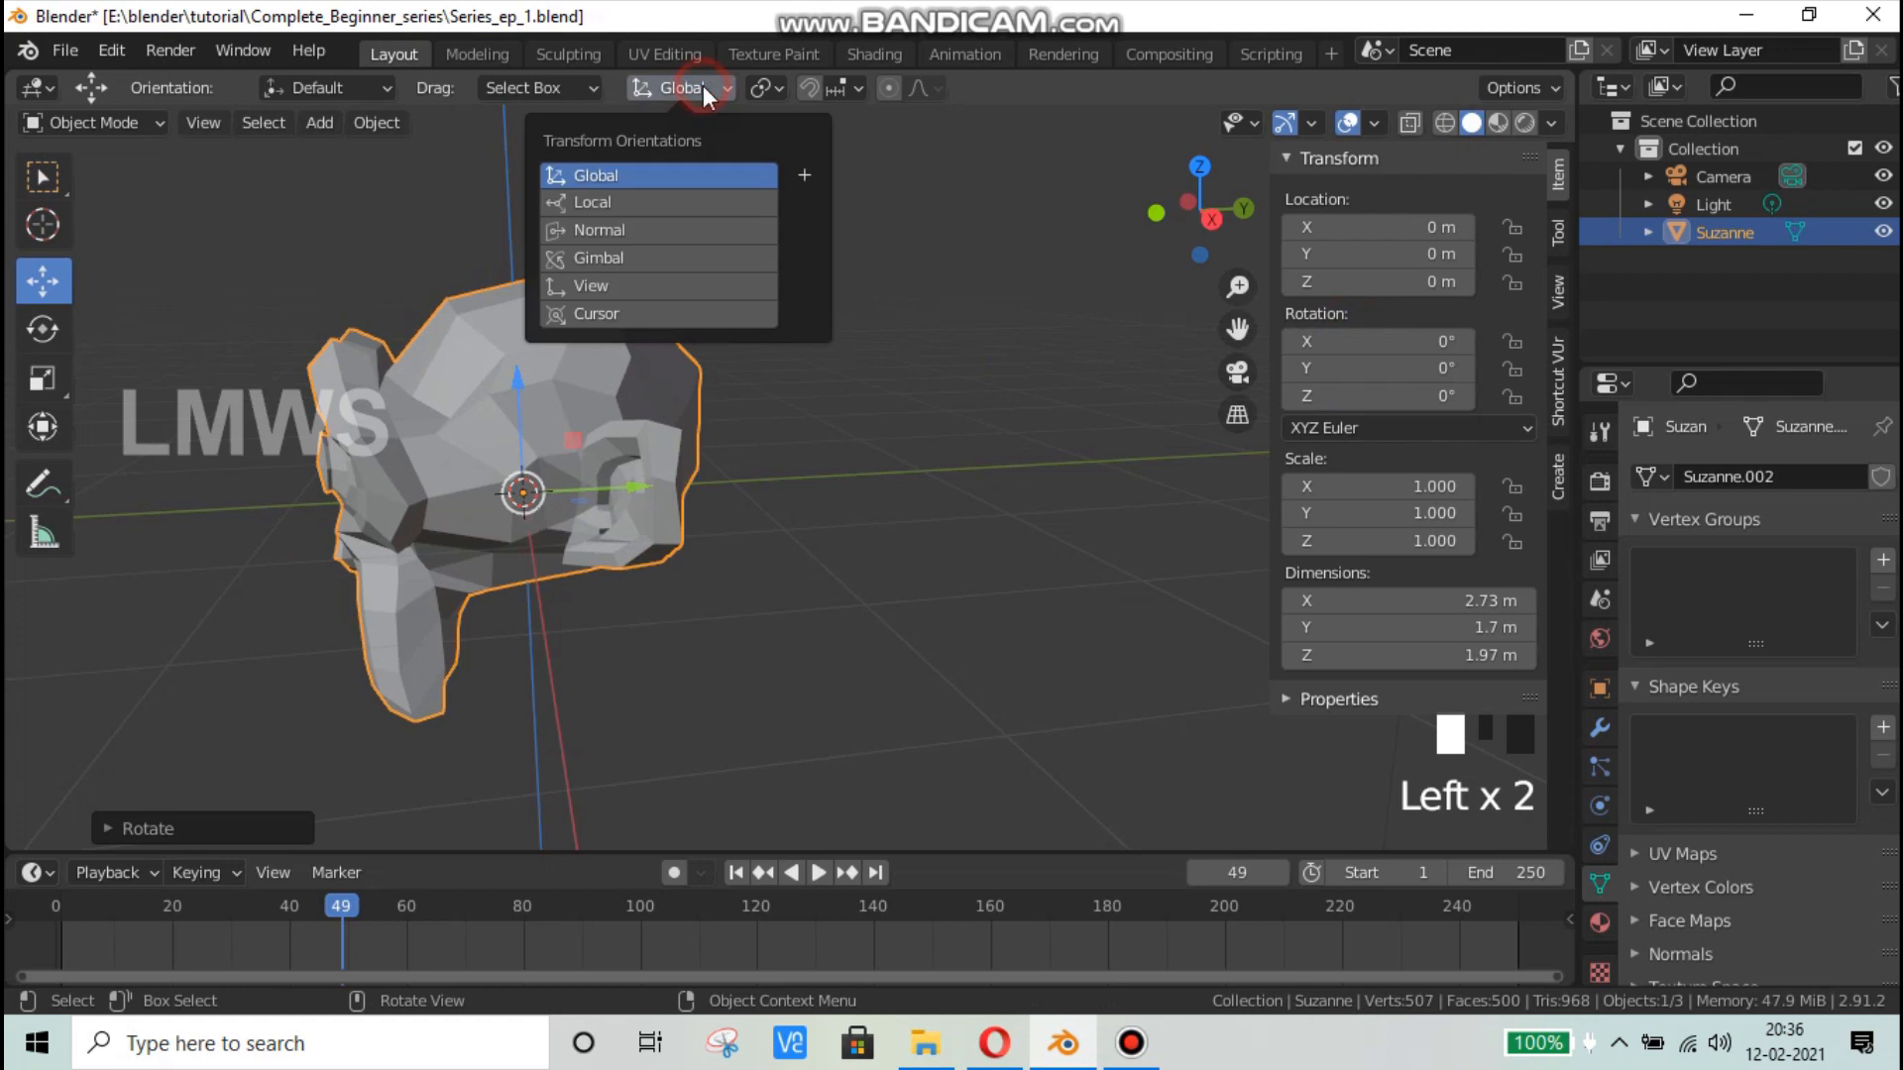
click(595, 203)
scroll(705, 517, down, 2)
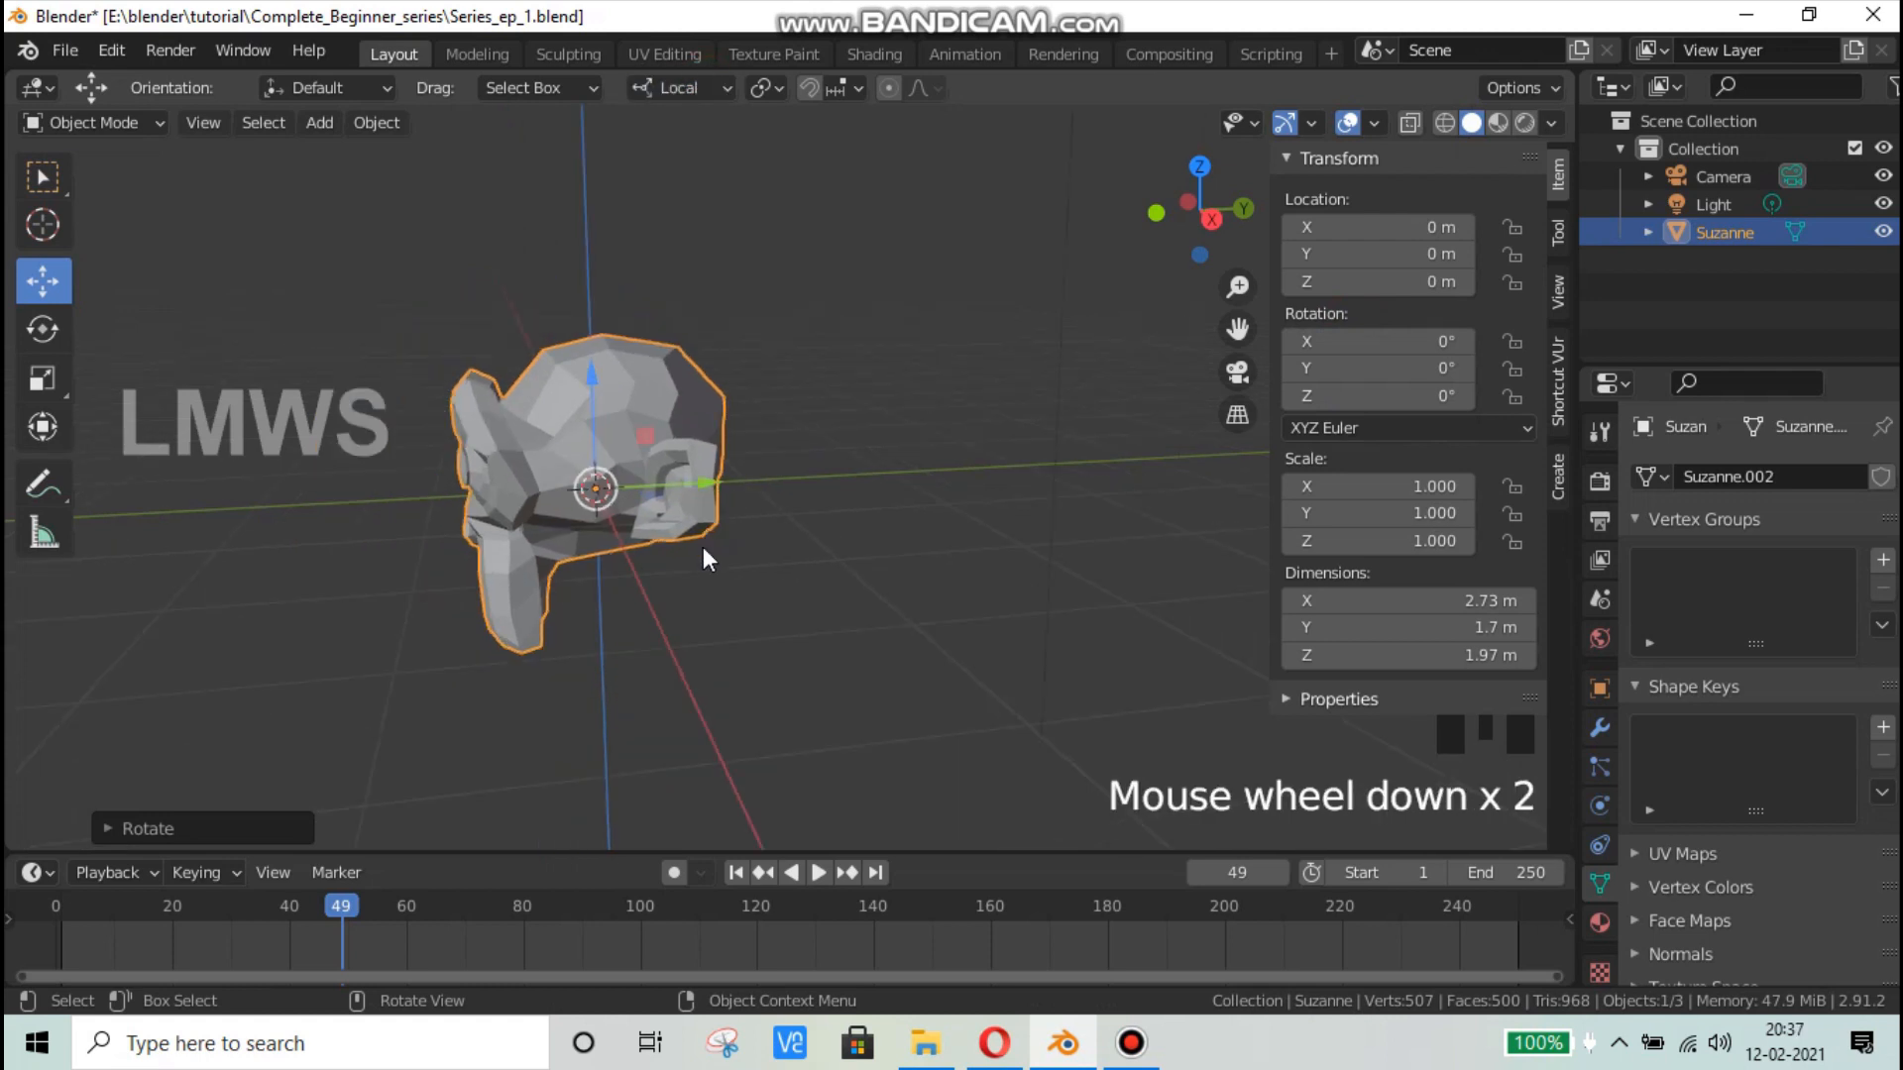
middle_drag(676, 549, 714, 563)
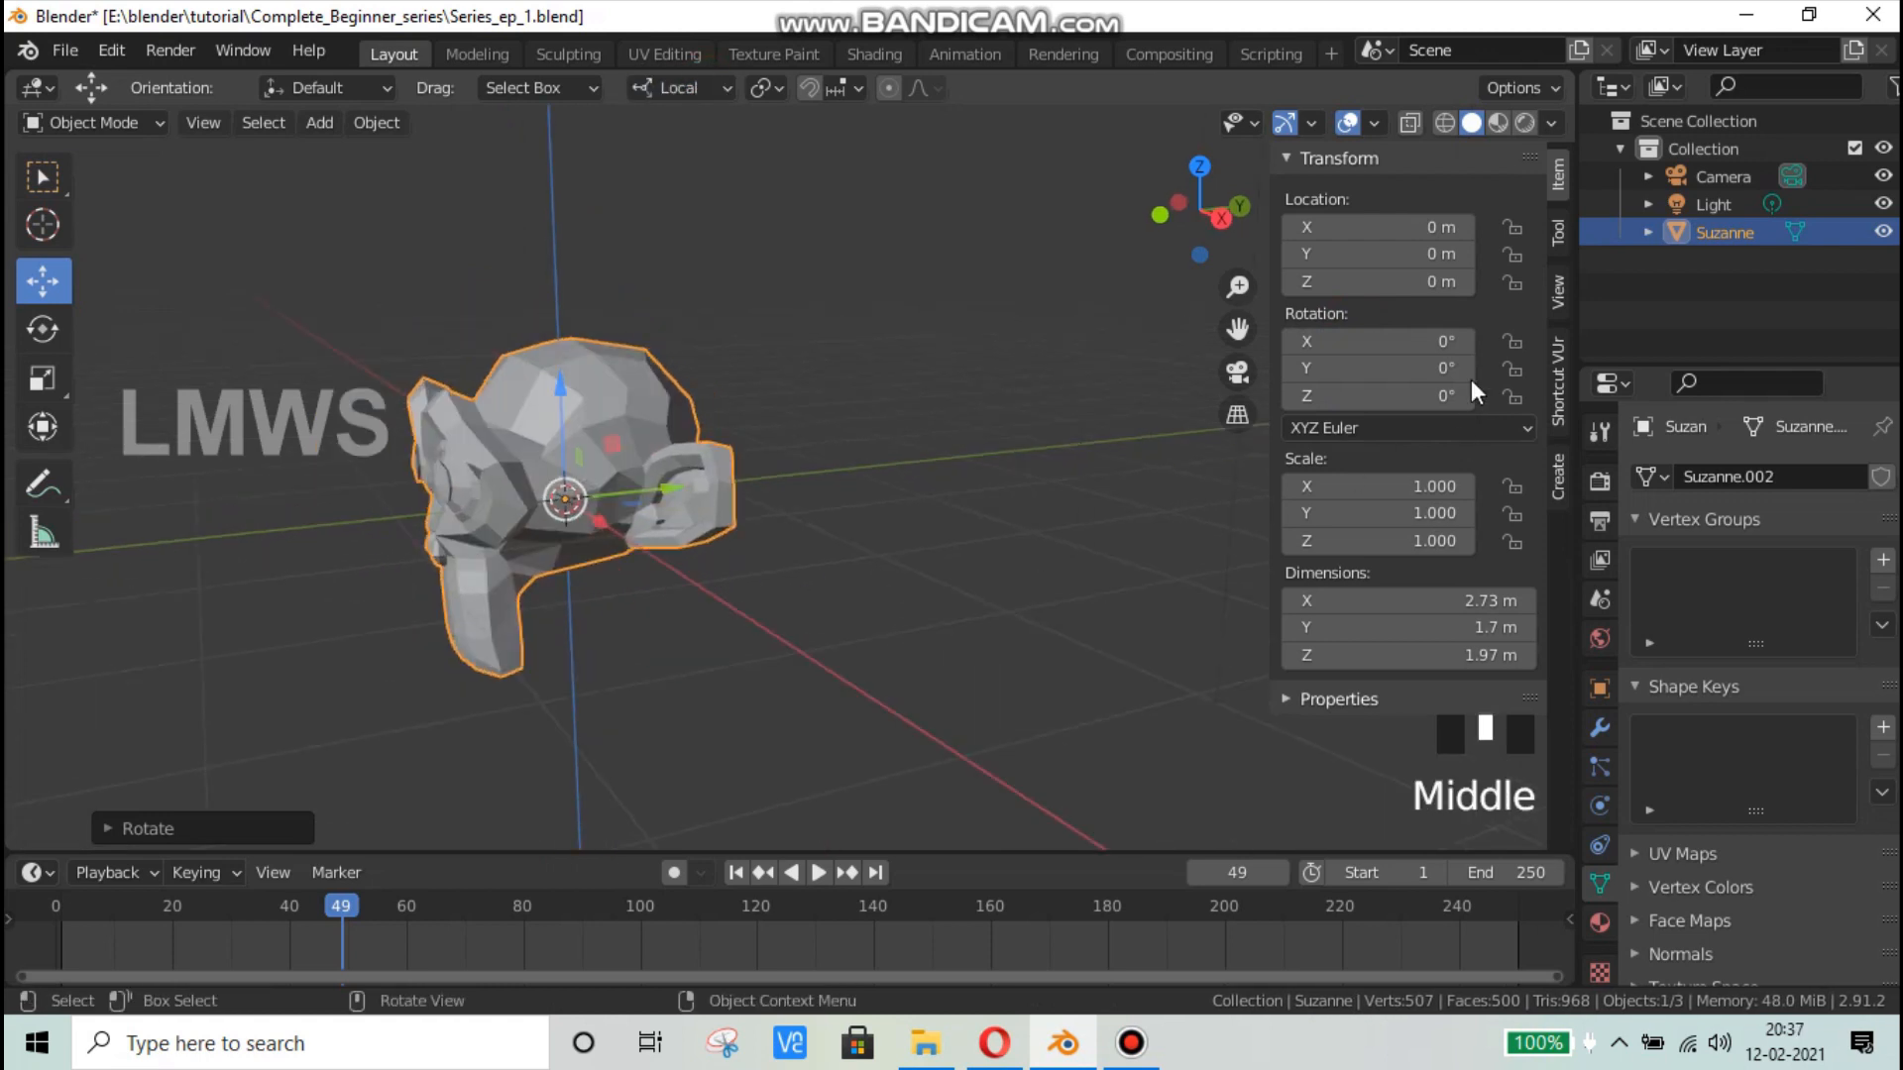
Step: Set the monkey's X rotation to 45° and try moving it along its local Z axis, cancelling the move
drag(1381, 342, 1381, 345)
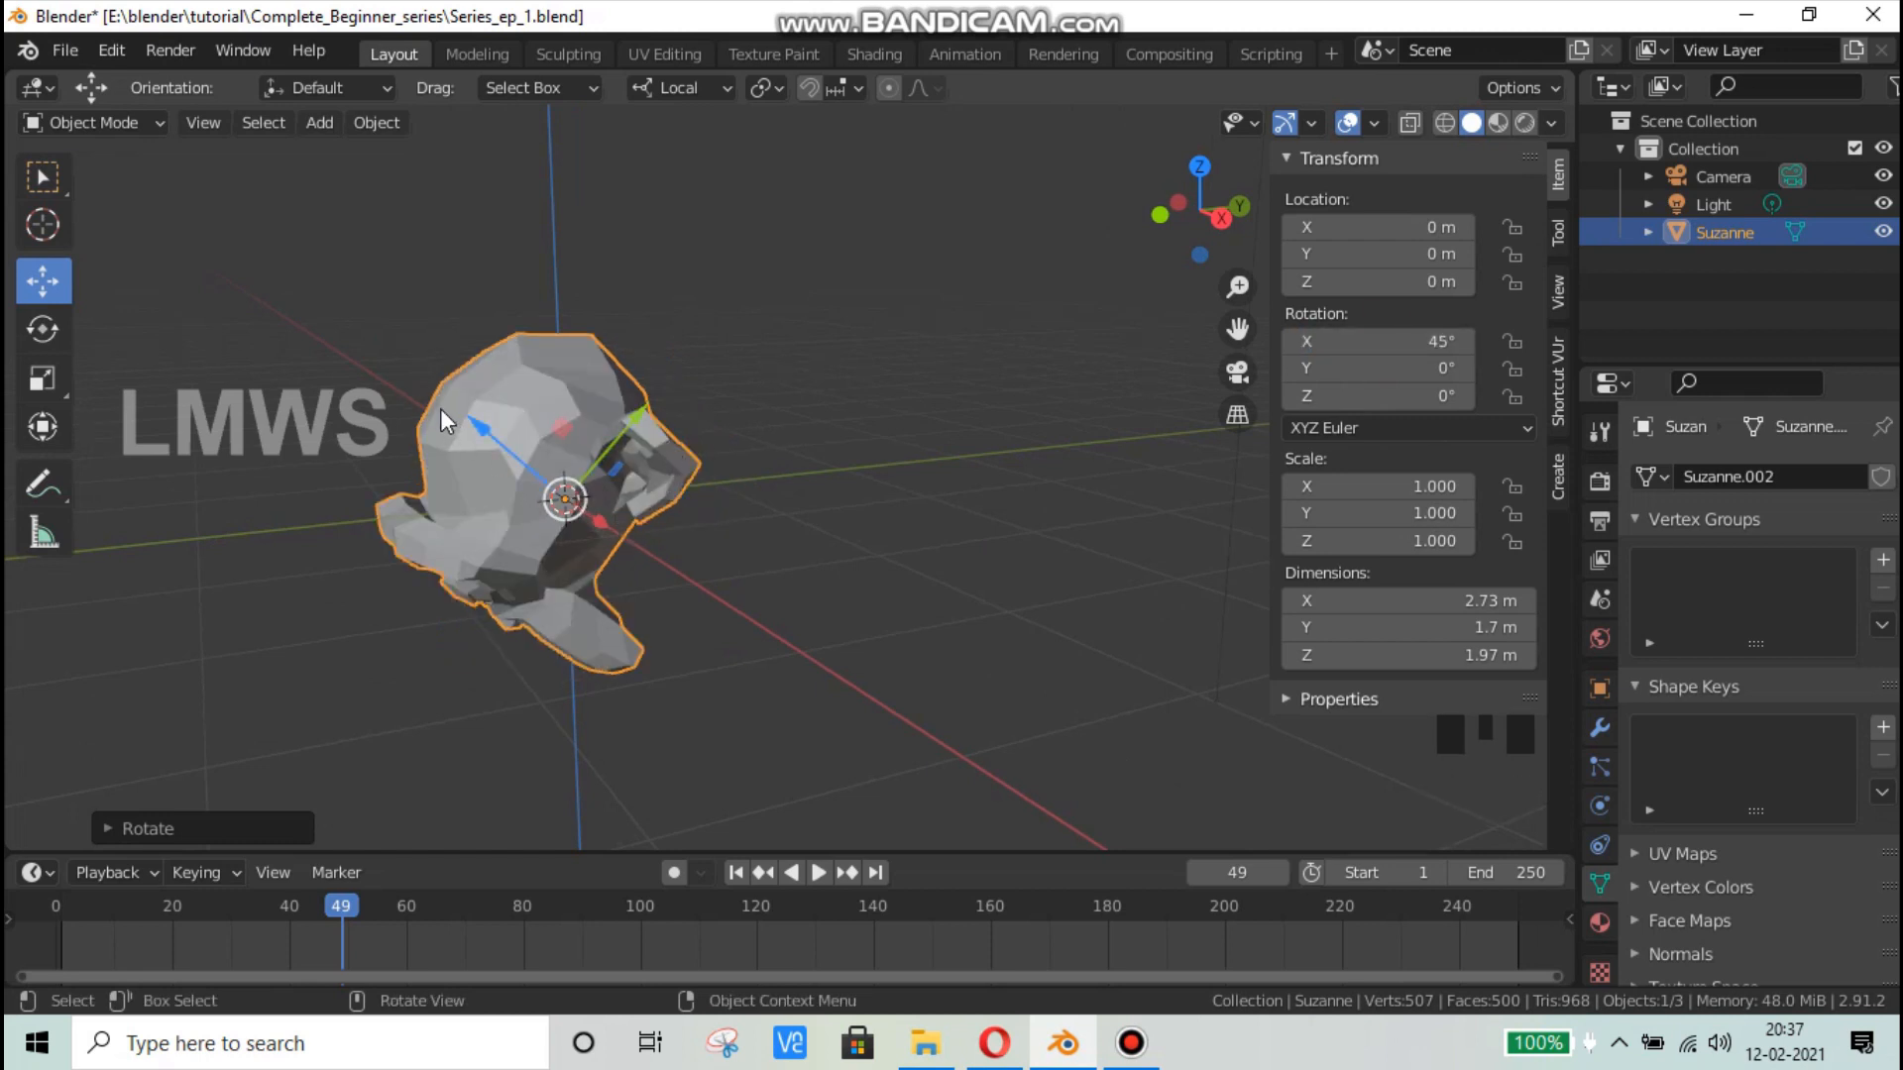
middle_drag(597, 575, 658, 538)
key(g)
key(z)
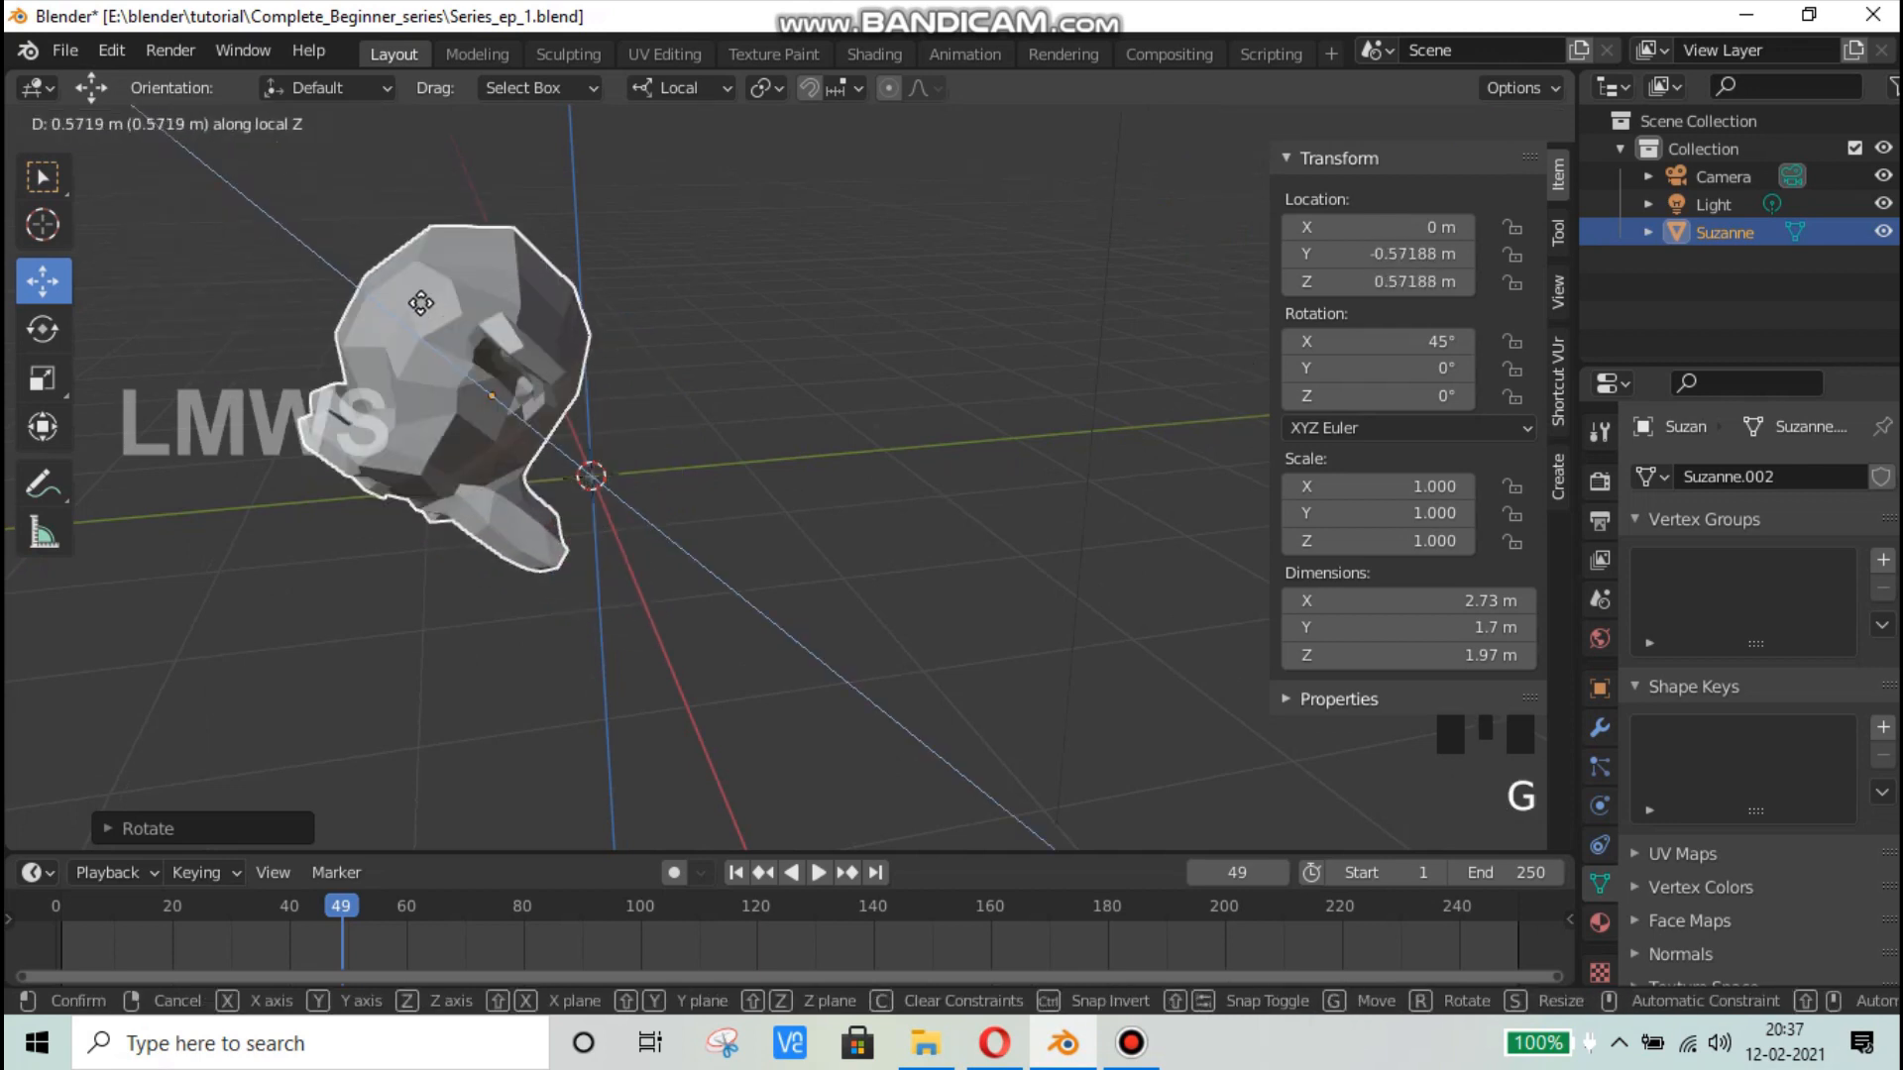
right_click(519, 502)
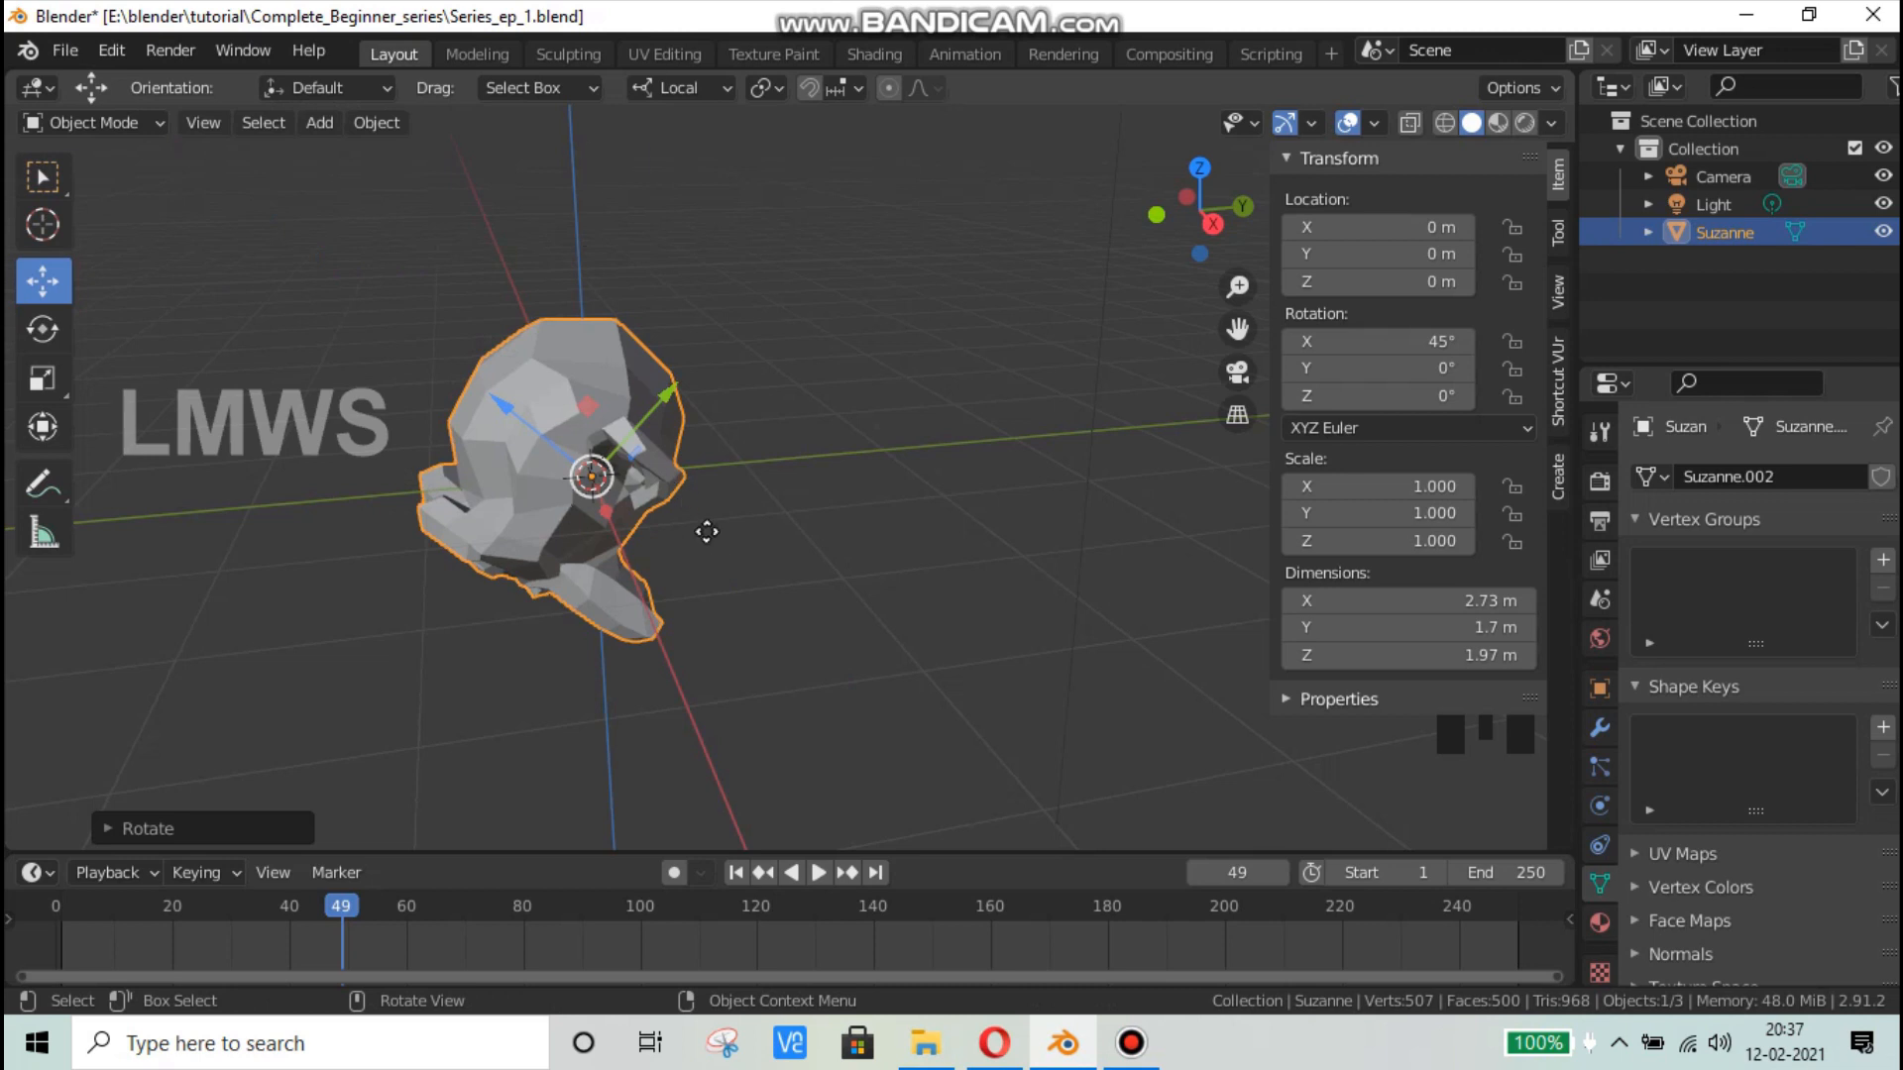
Step: Try one more move of the monkey, cancel it, and undo the last X rotation change
key(g)
right_click(592, 439)
scroll(642, 489, down, 2)
middle_drag(643, 489, 676, 477)
scroll(676, 478, up, 2)
key(ctrl+z)
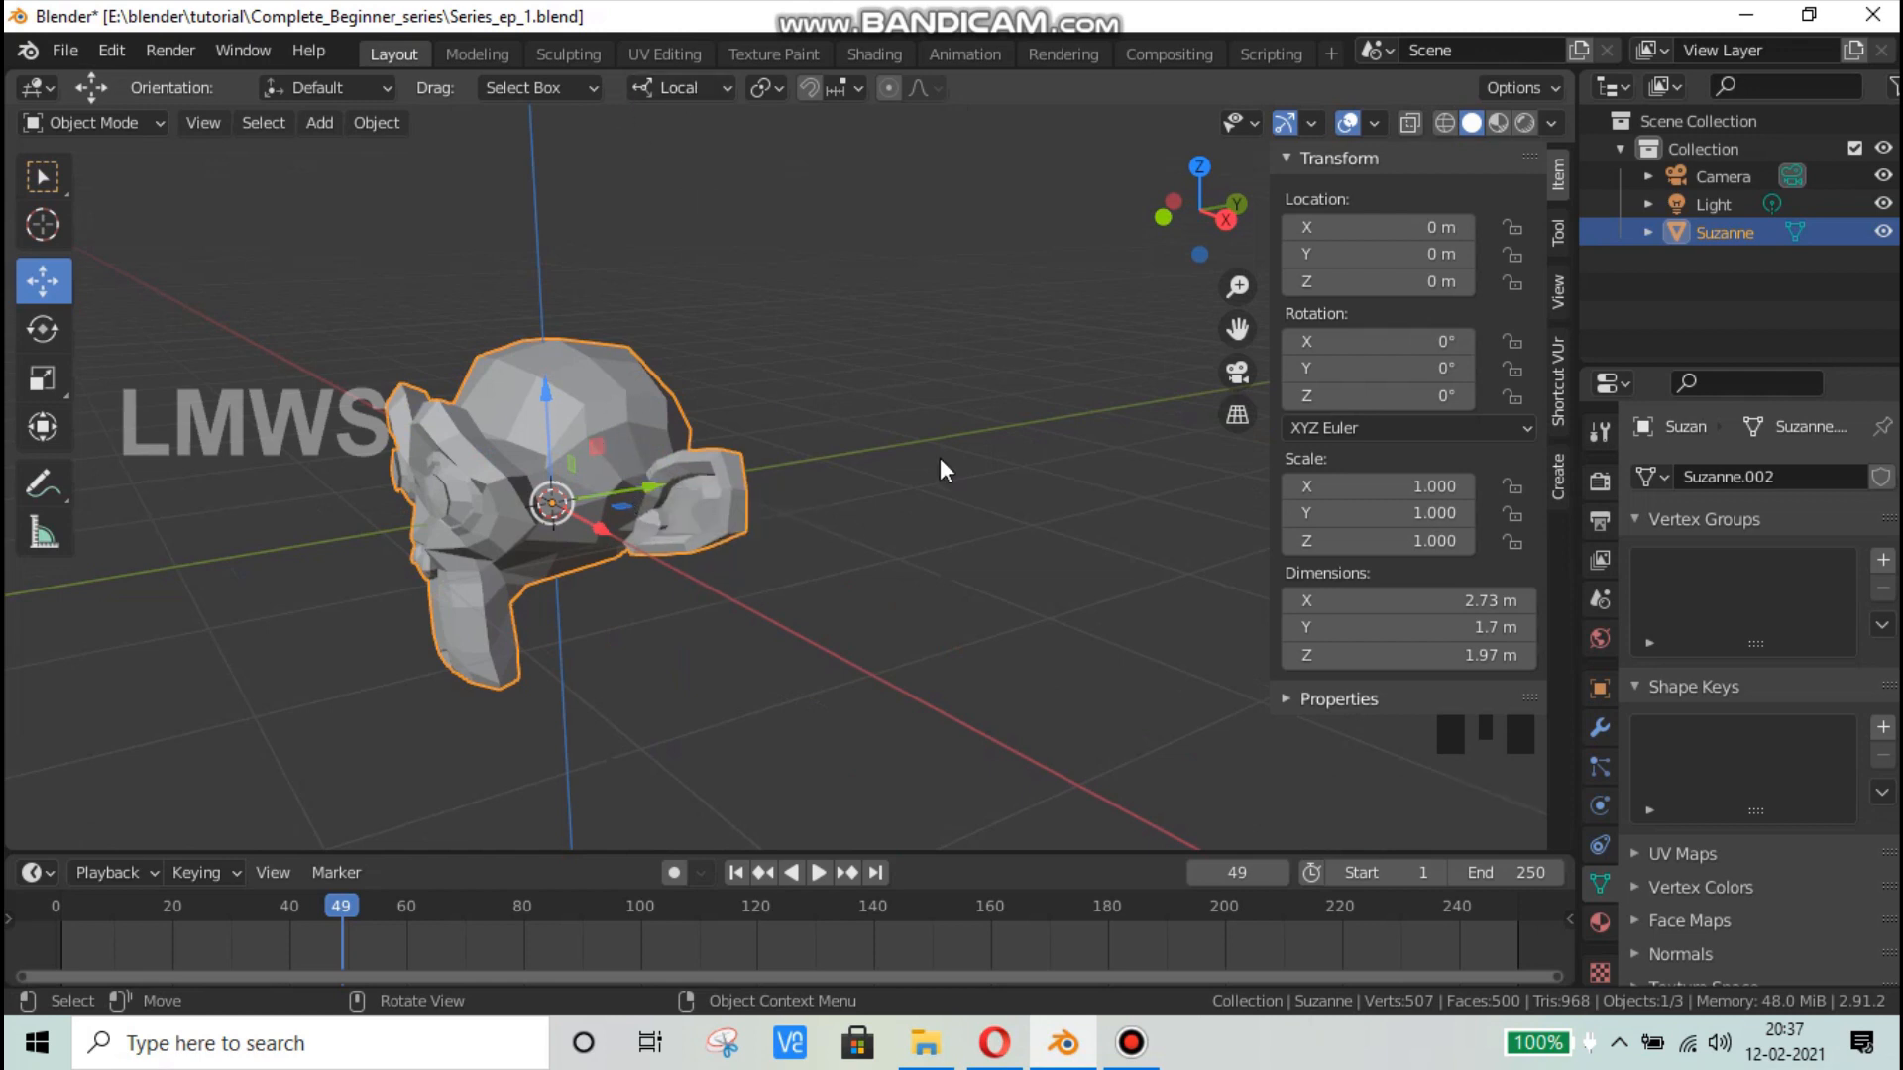
Step: Switch the transform orientation to Global, try an X rotation of about -49° on the monkey, and undo that rotation
click(684, 87)
click(659, 176)
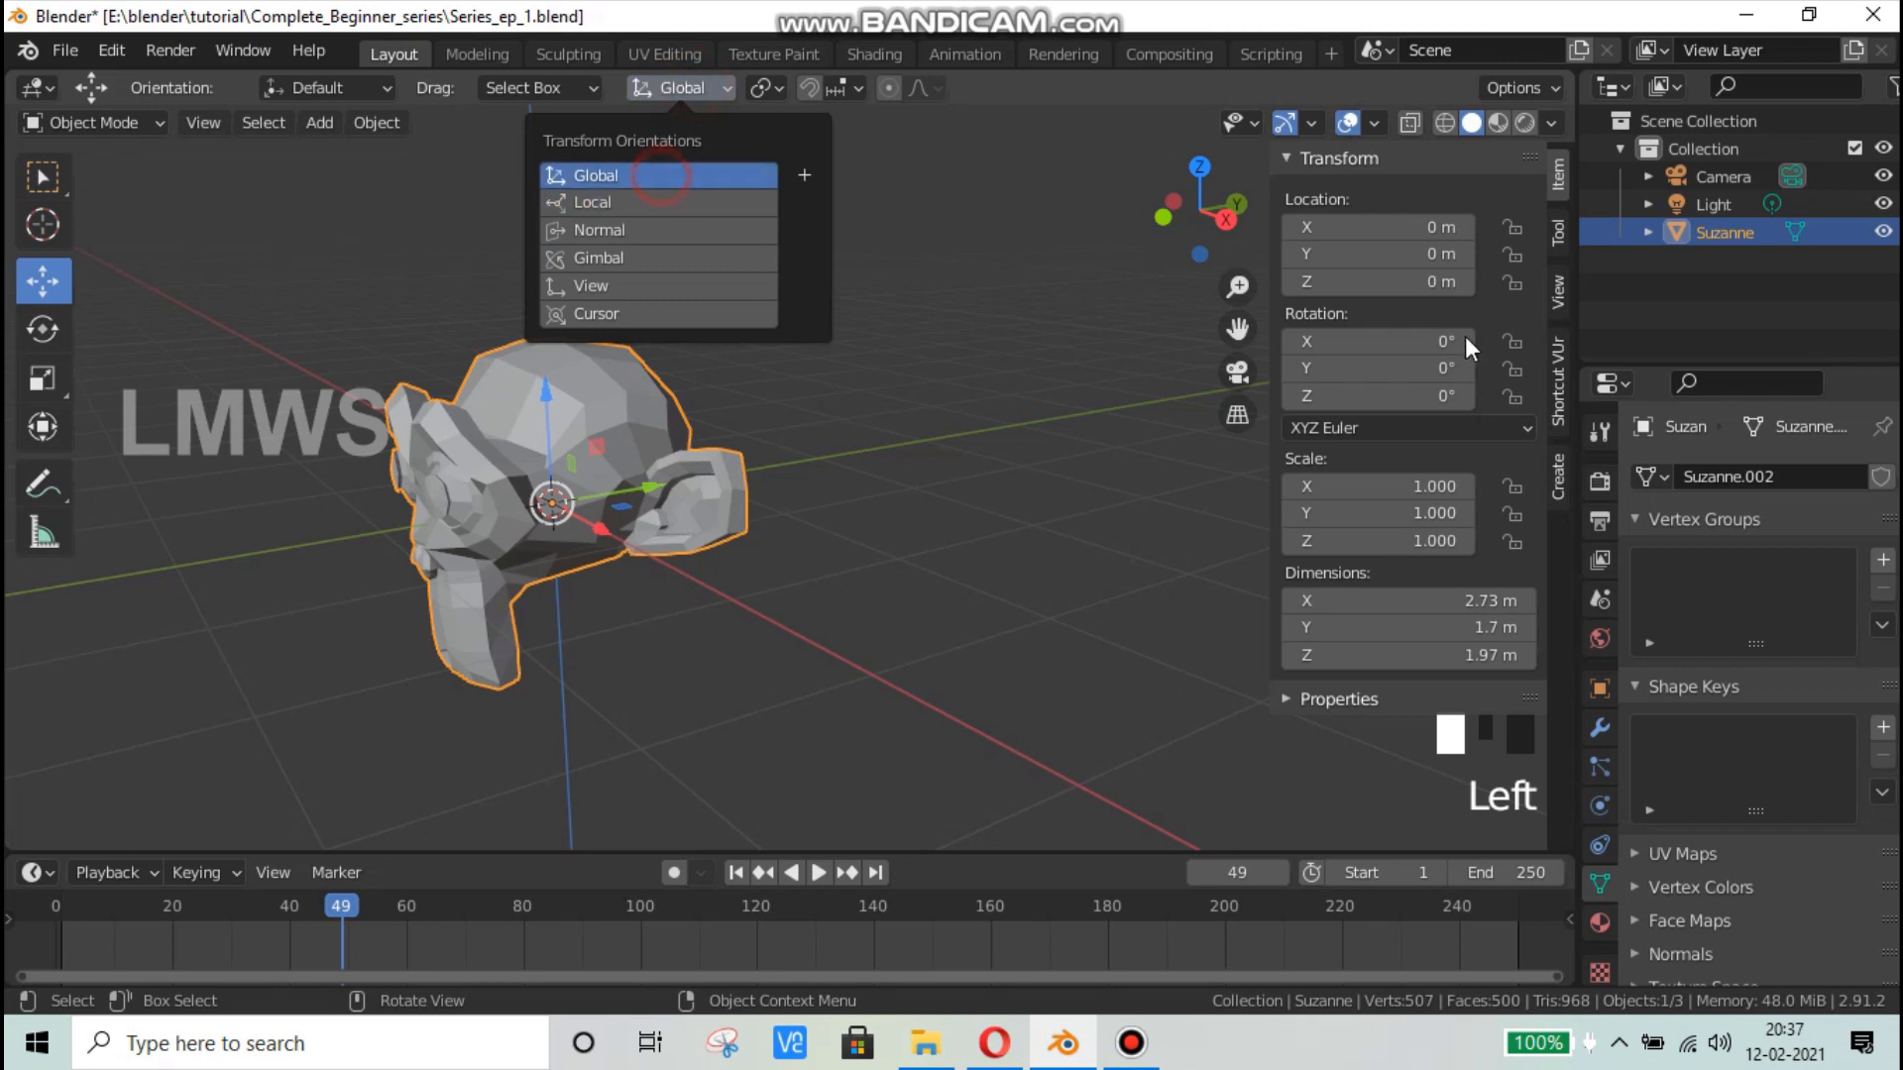
drag(1468, 341, 1367, 341)
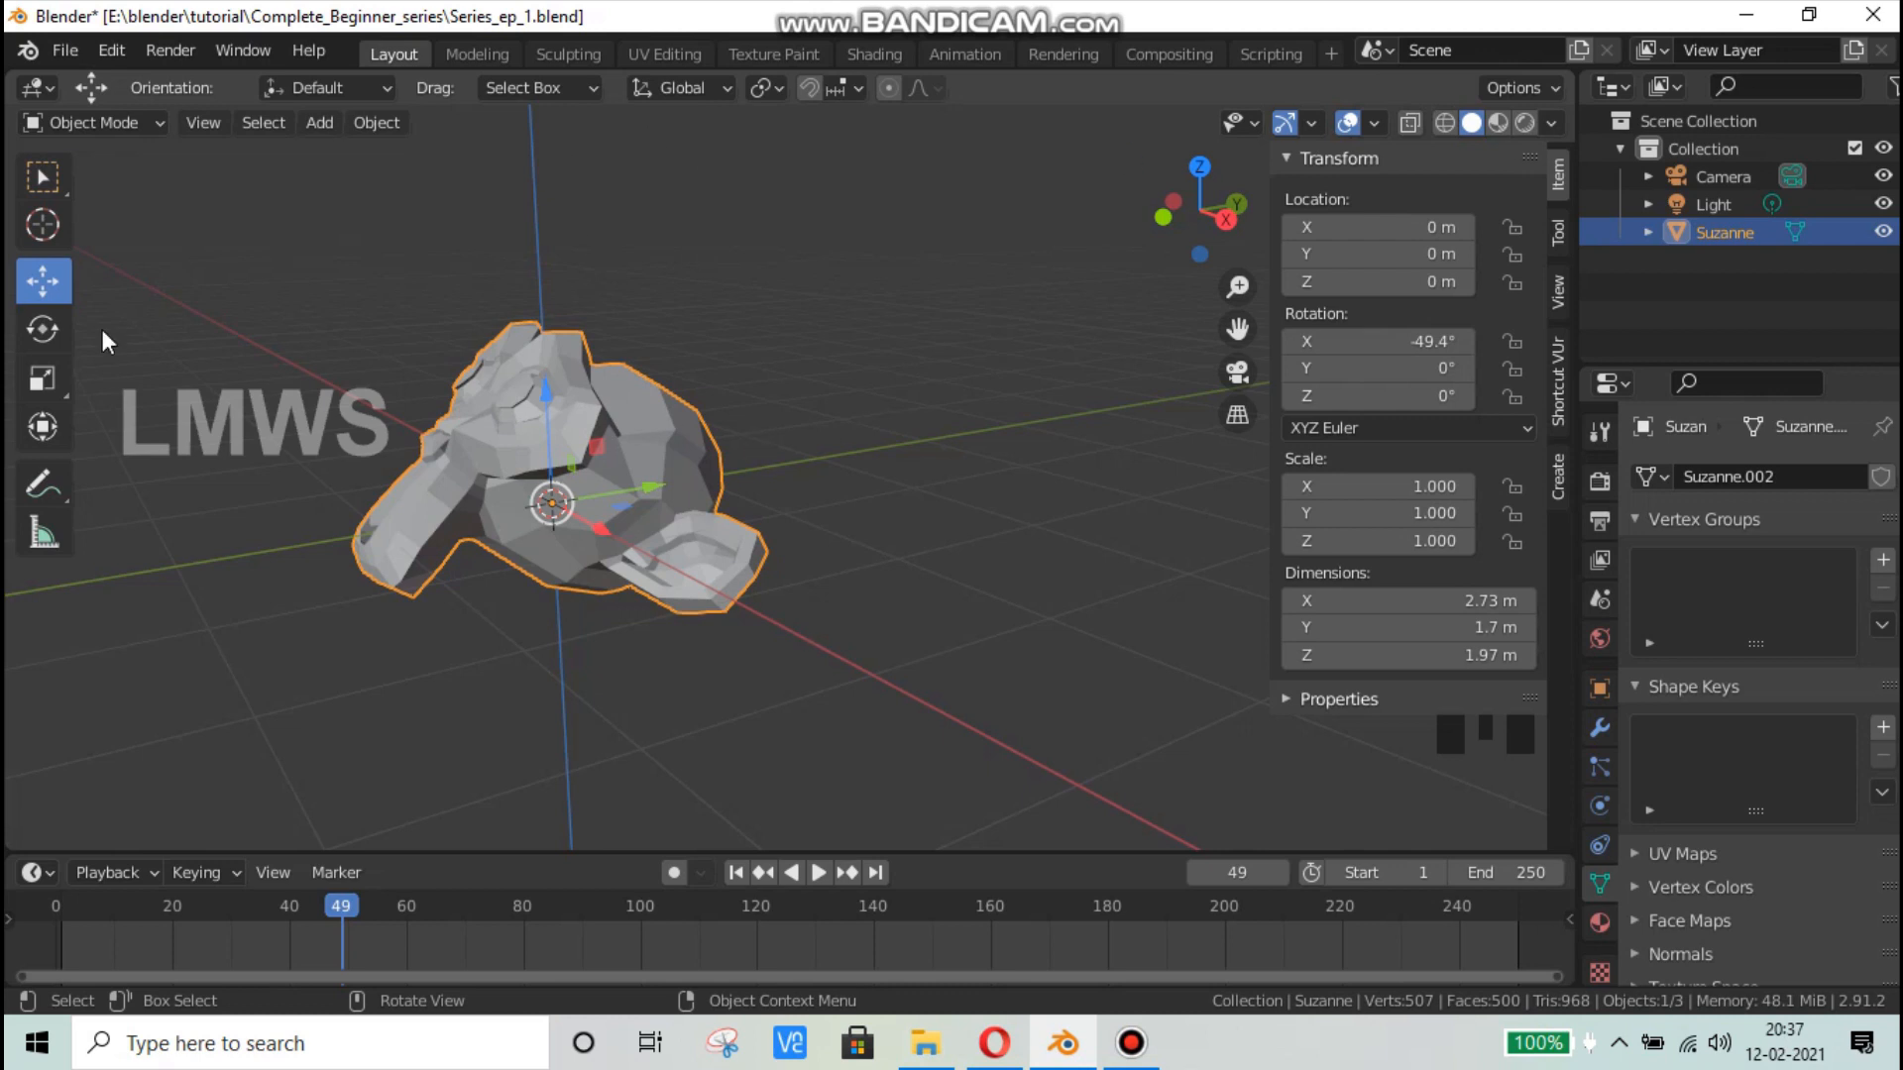
key(ctrl+z)
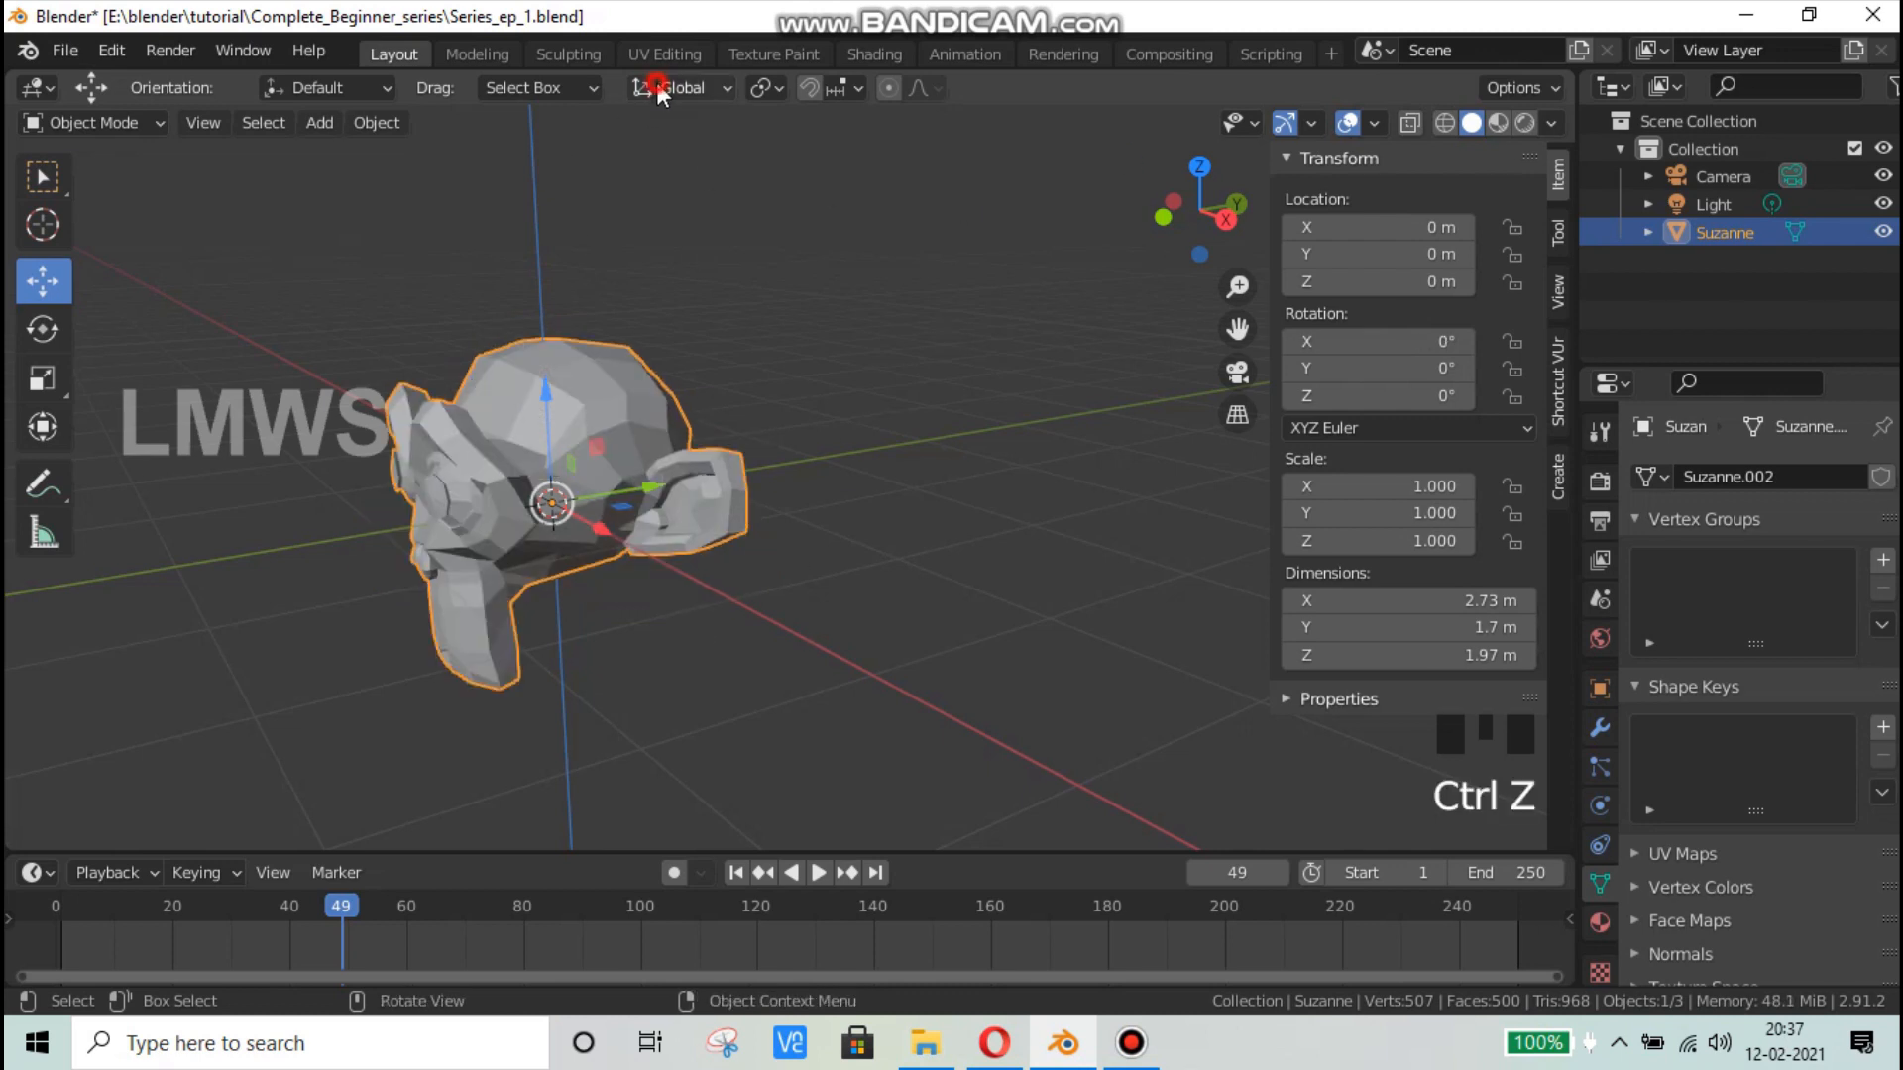
Step: Switch the transform orientation to Local and set the monkey's X rotation to 45°
click(656, 85)
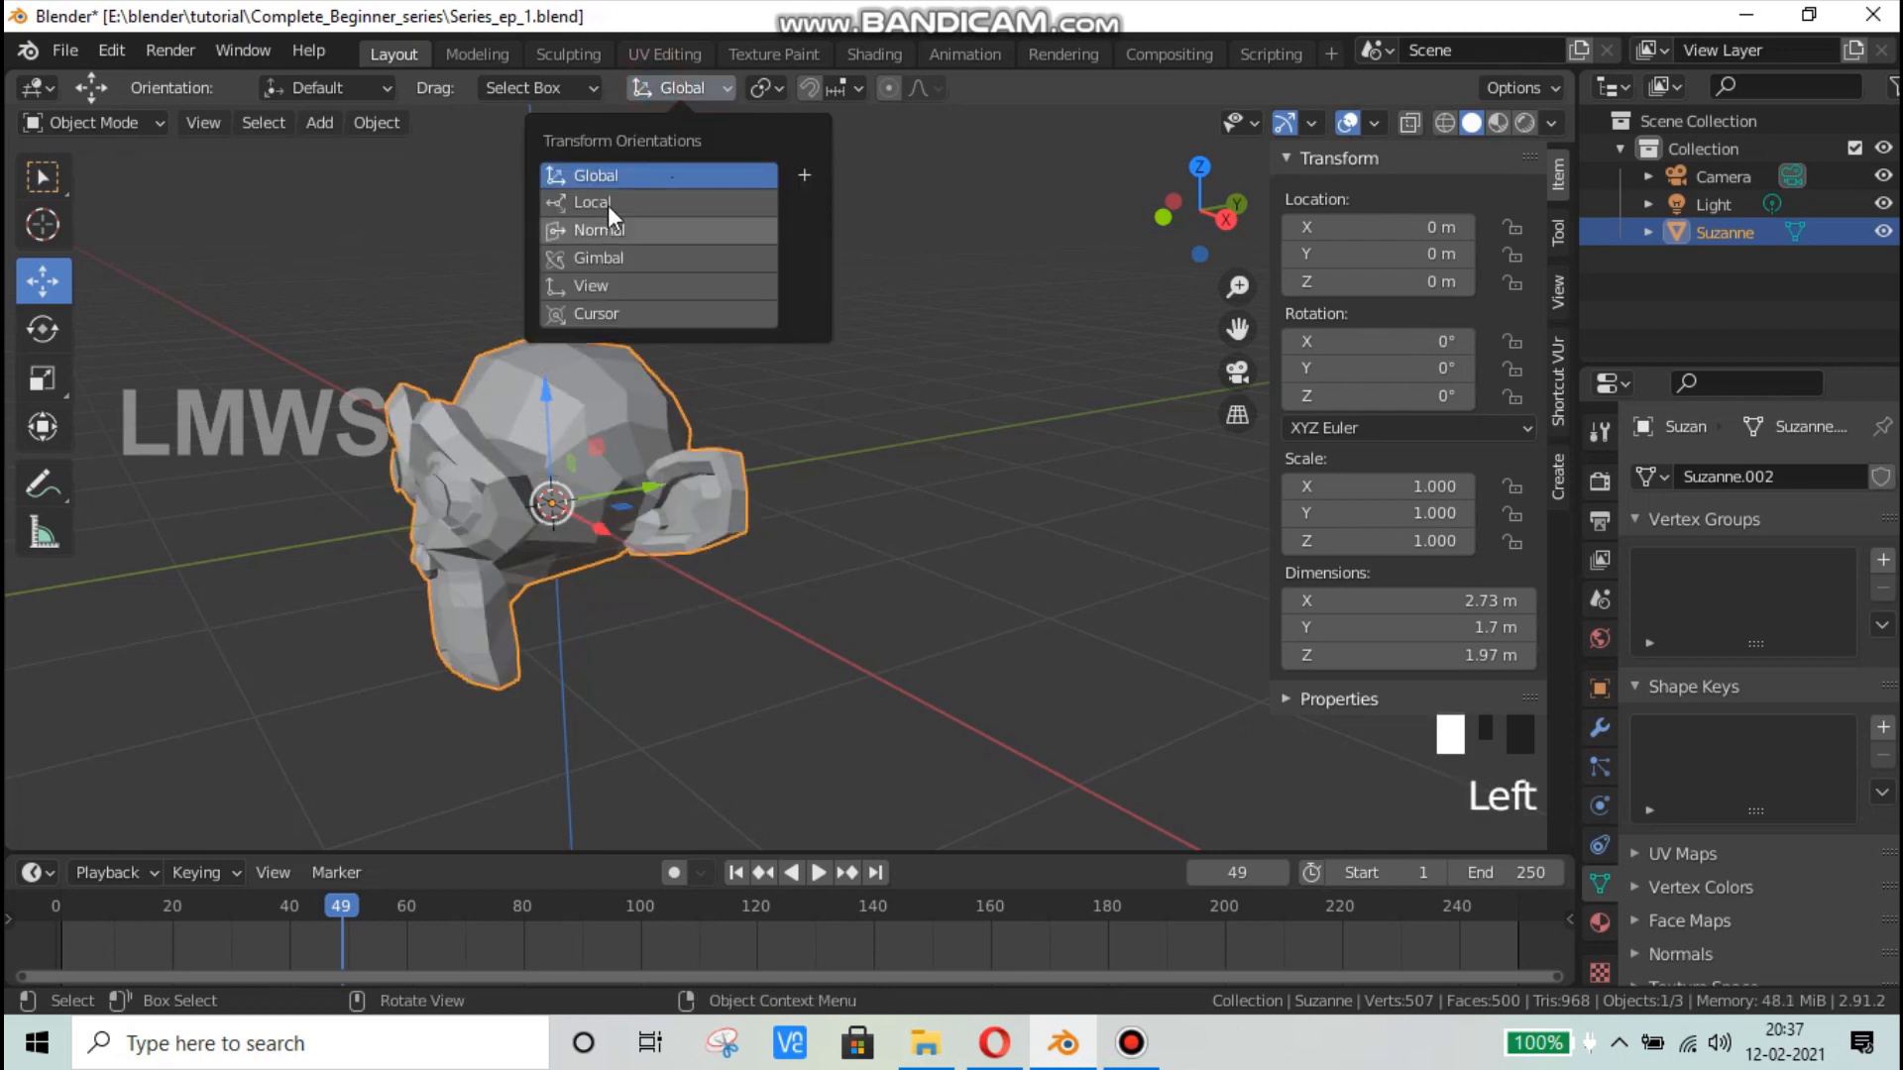
click(606, 204)
drag(1383, 345, 1487, 345)
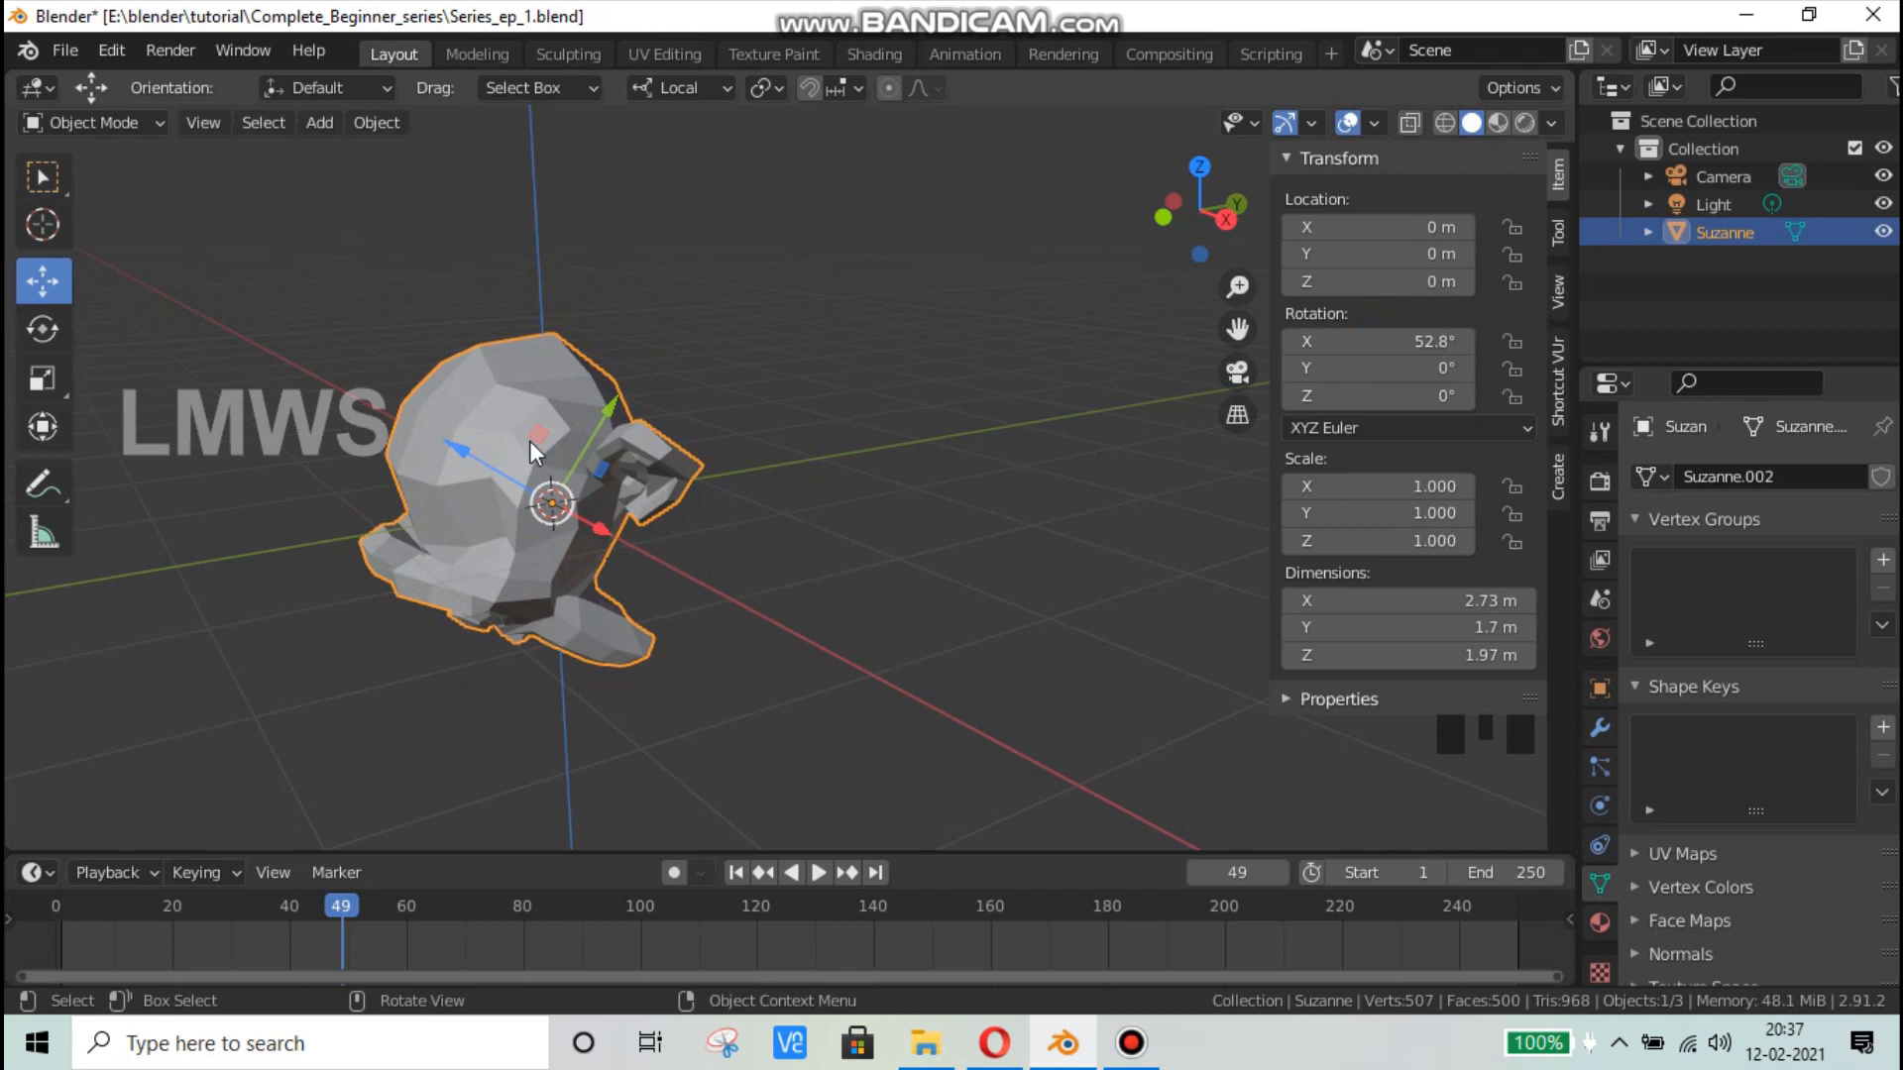
click(1371, 345)
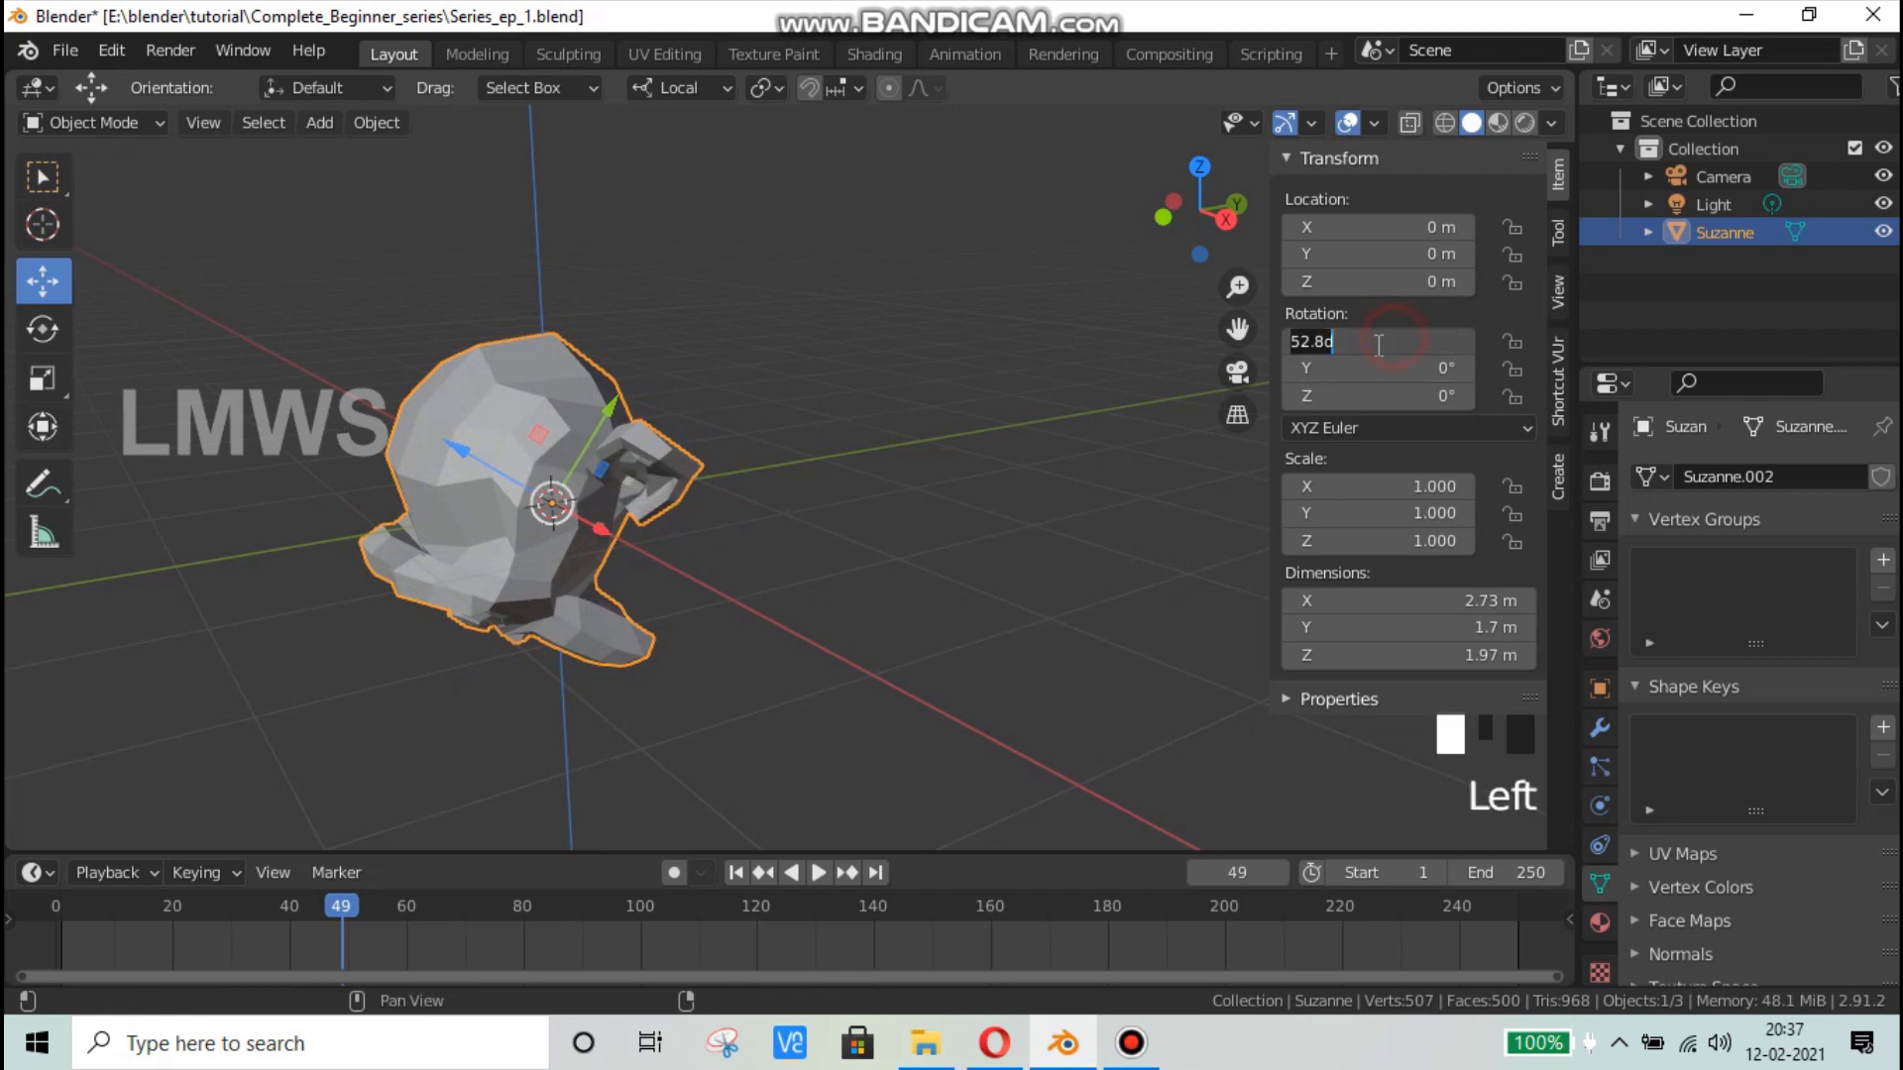
text(45)
key(Return)
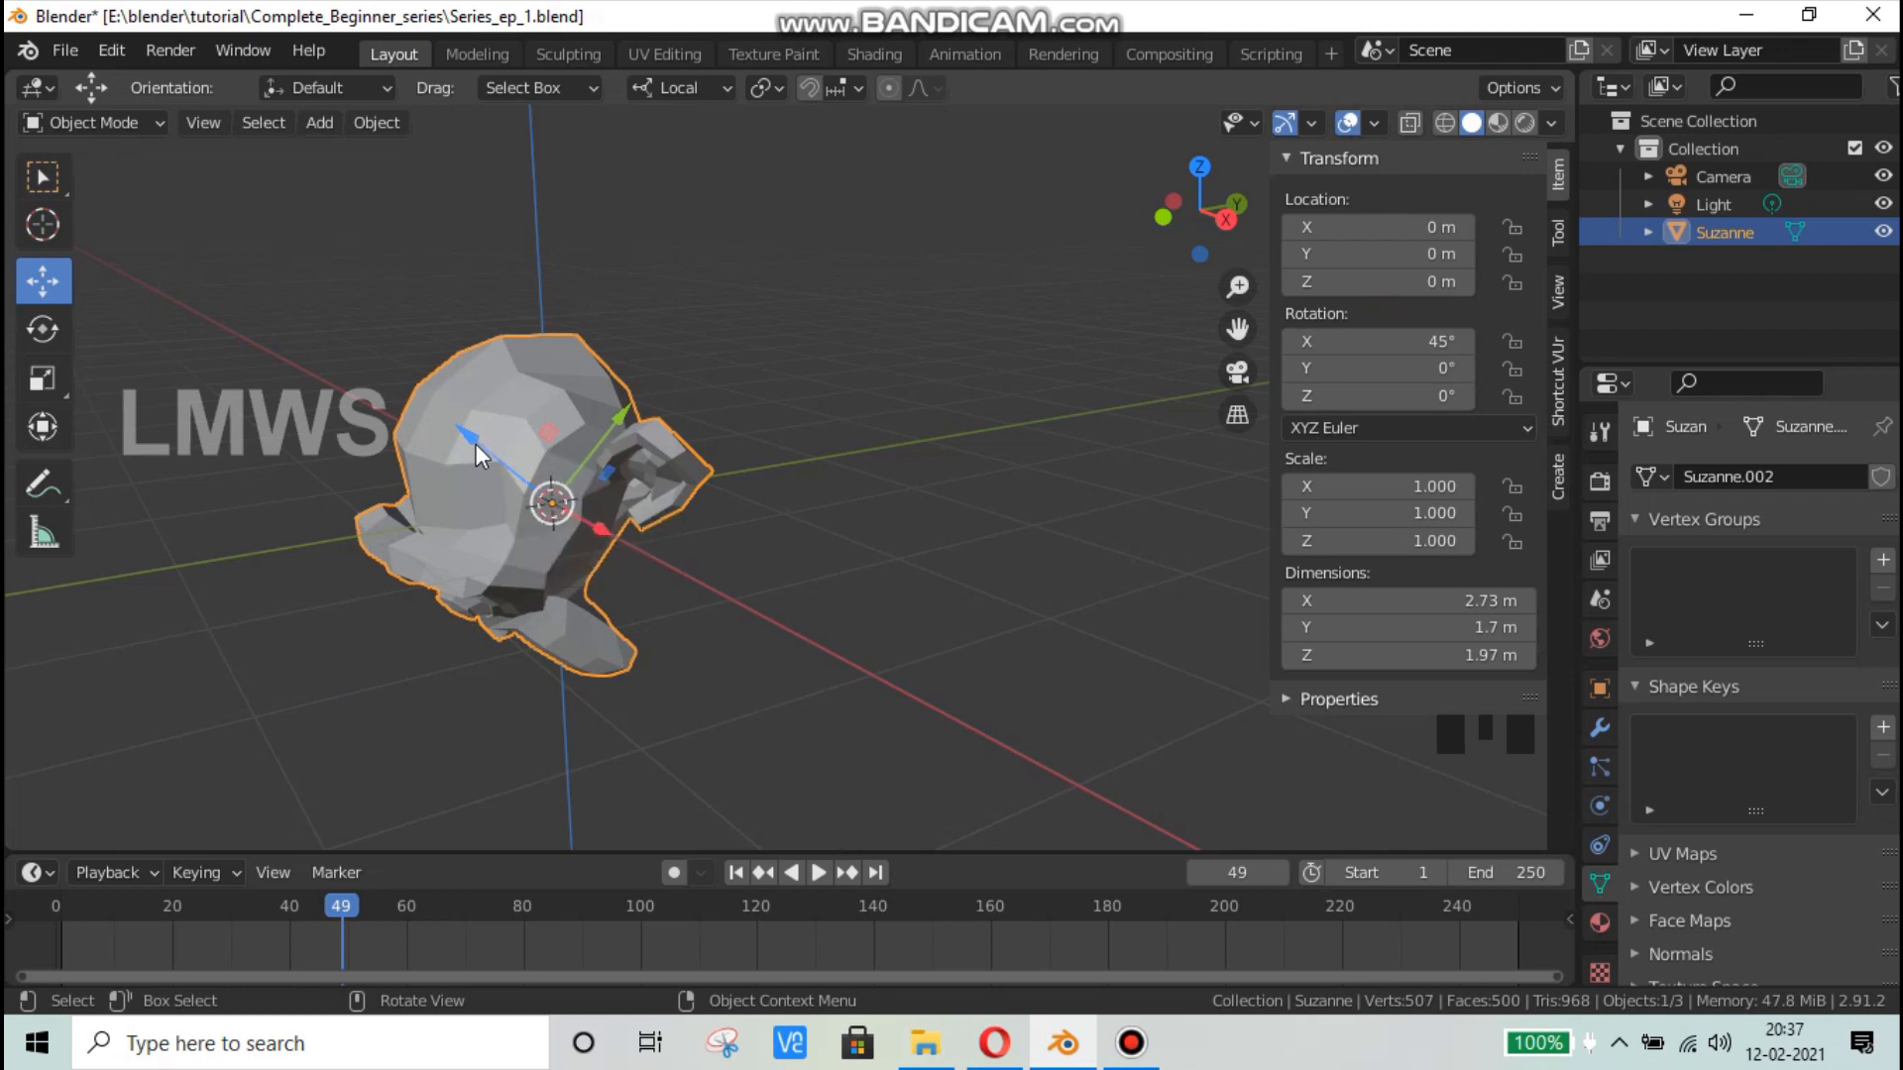
Step: Set the monkey's Y rotation to 60°
click(1368, 368)
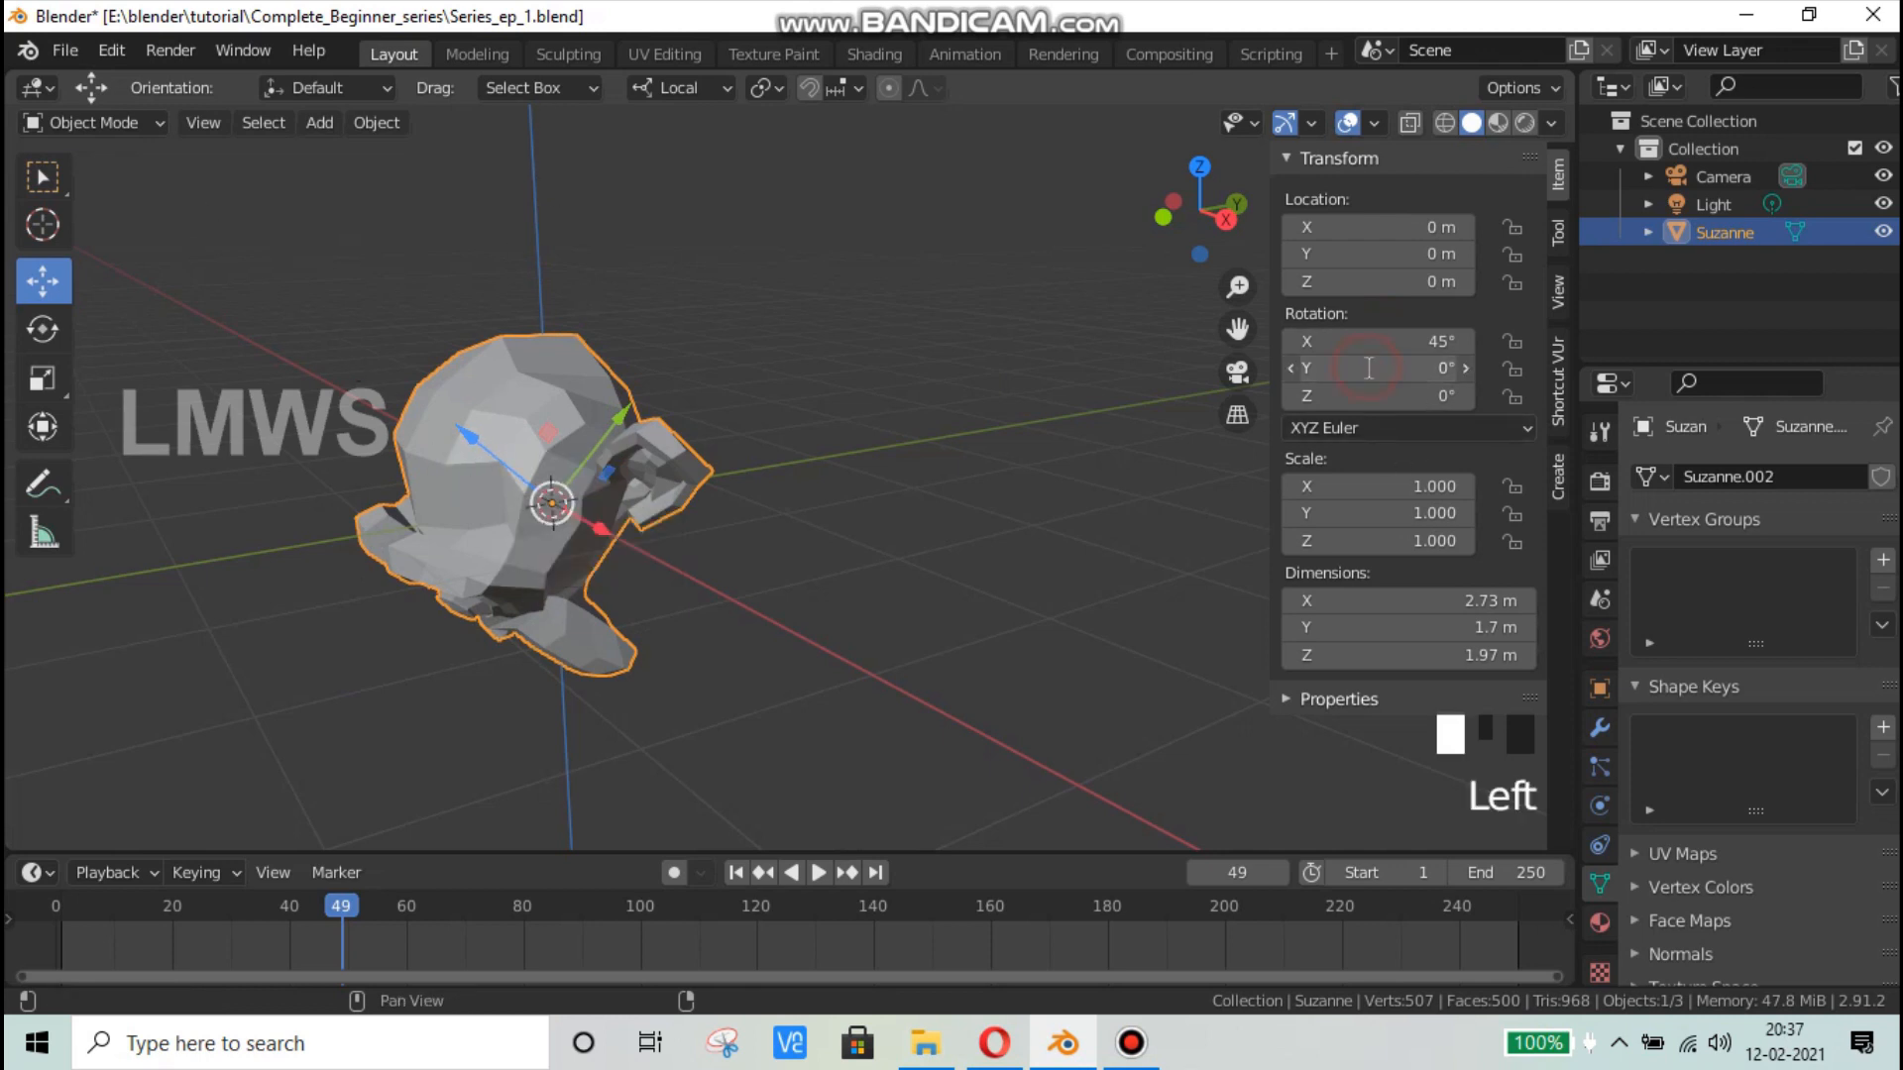
text(60)
key(Return)
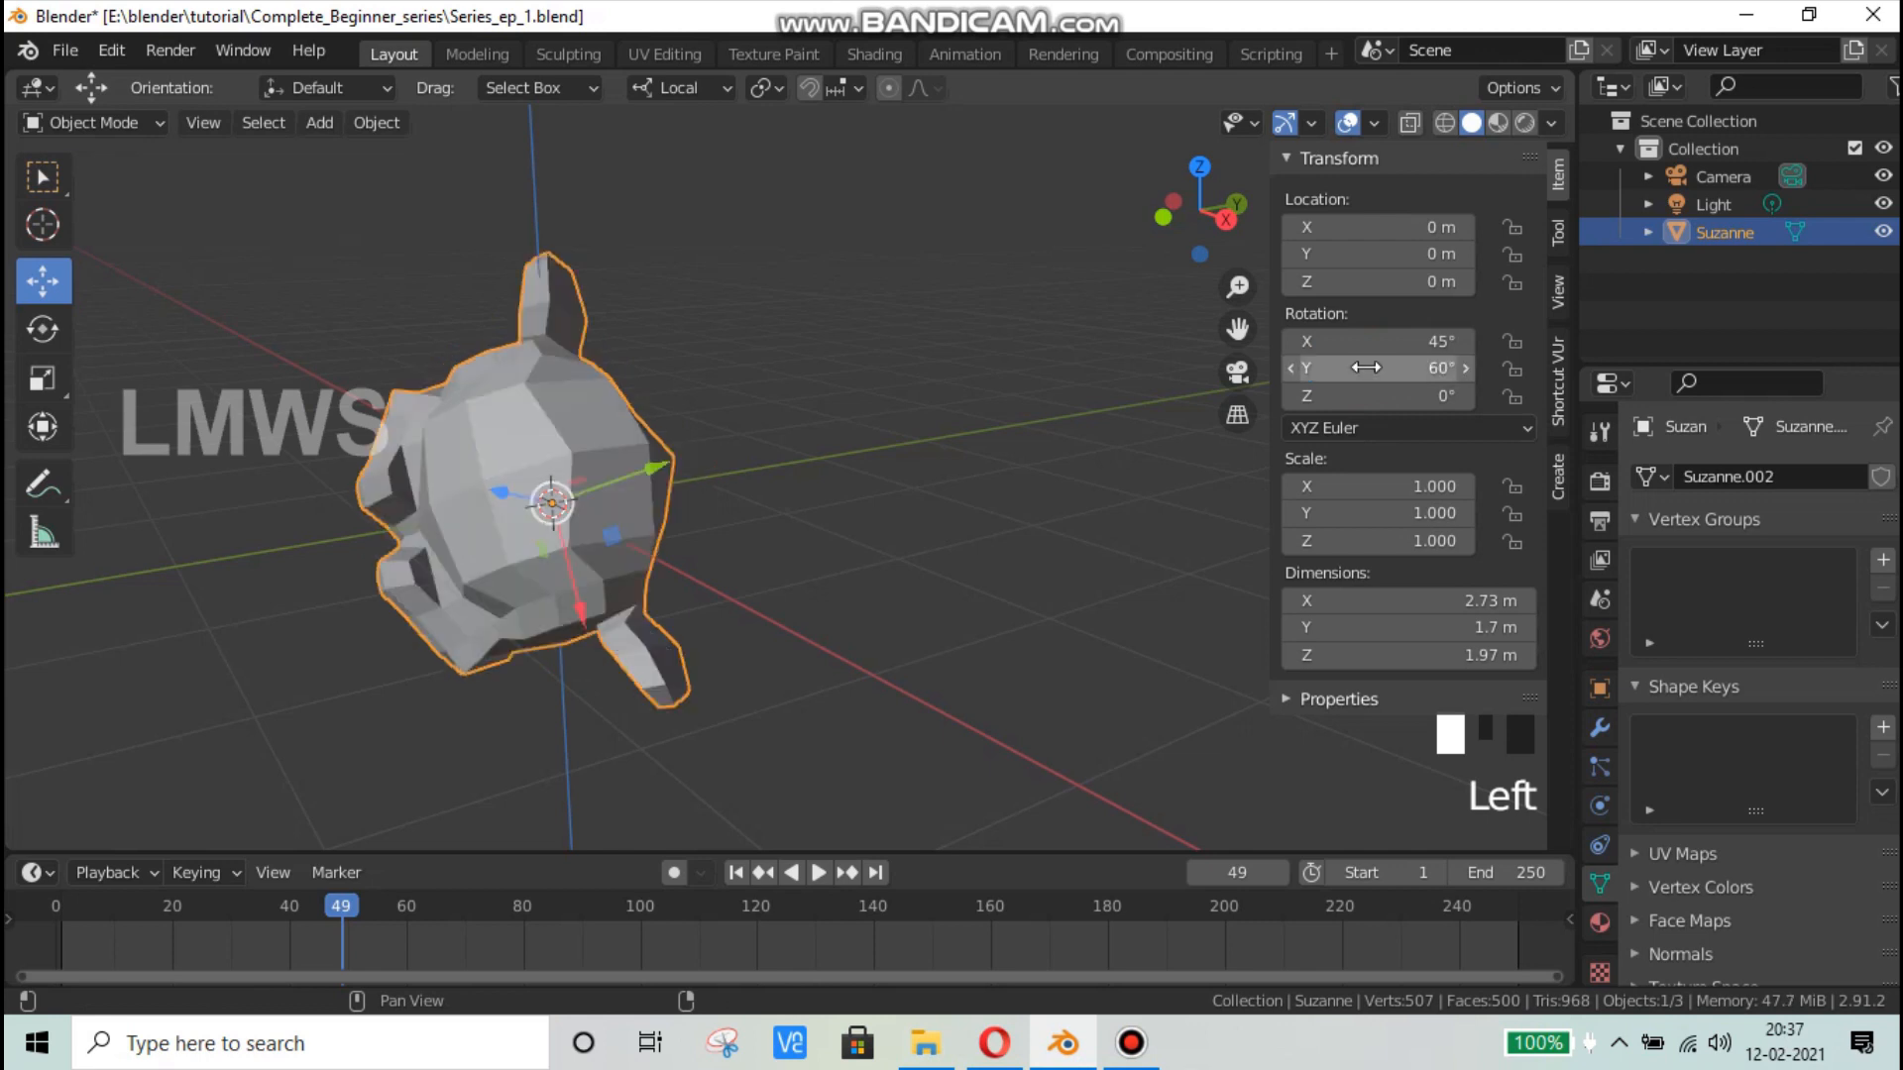
Step: Try moving the monkey along its local Y axis with the move gizmo, and undo the move
middle_drag(493, 604, 527, 573)
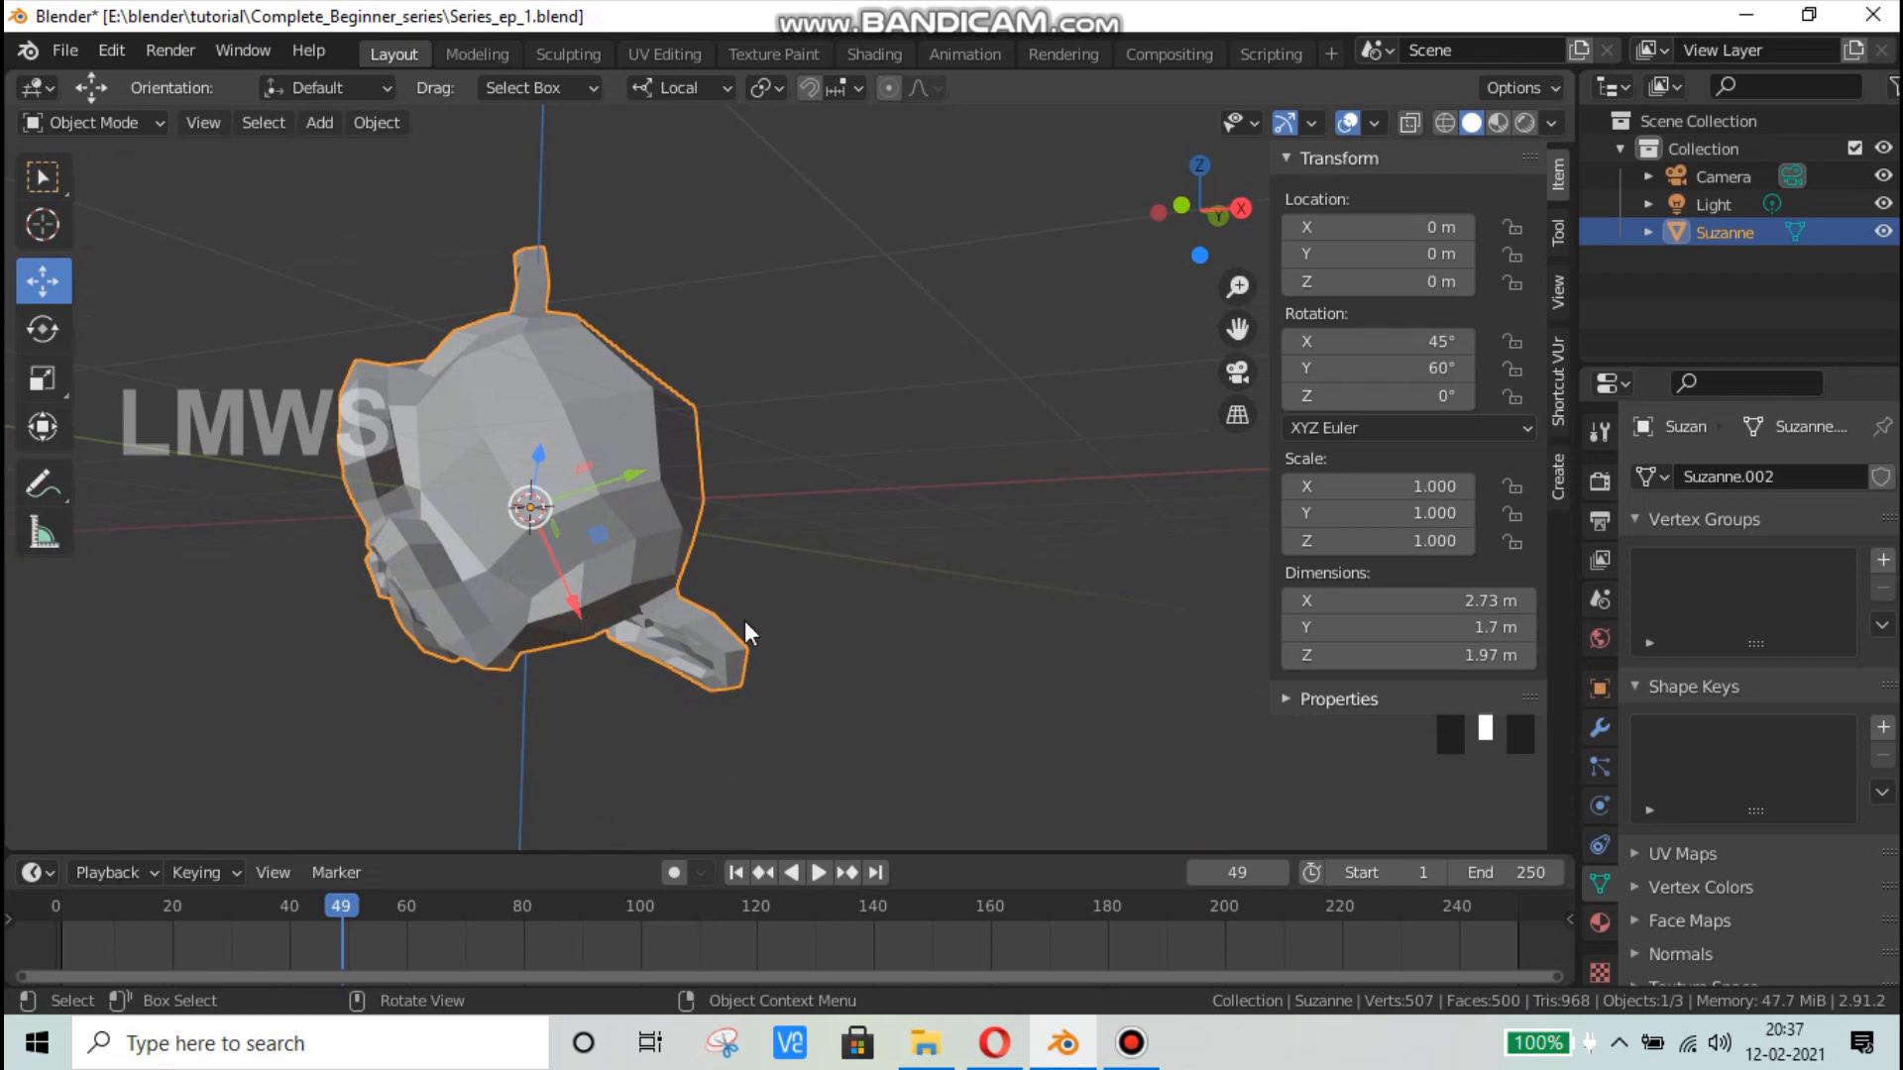
middle_drag(745, 620, 670, 610)
middle_drag(757, 466, 717, 462)
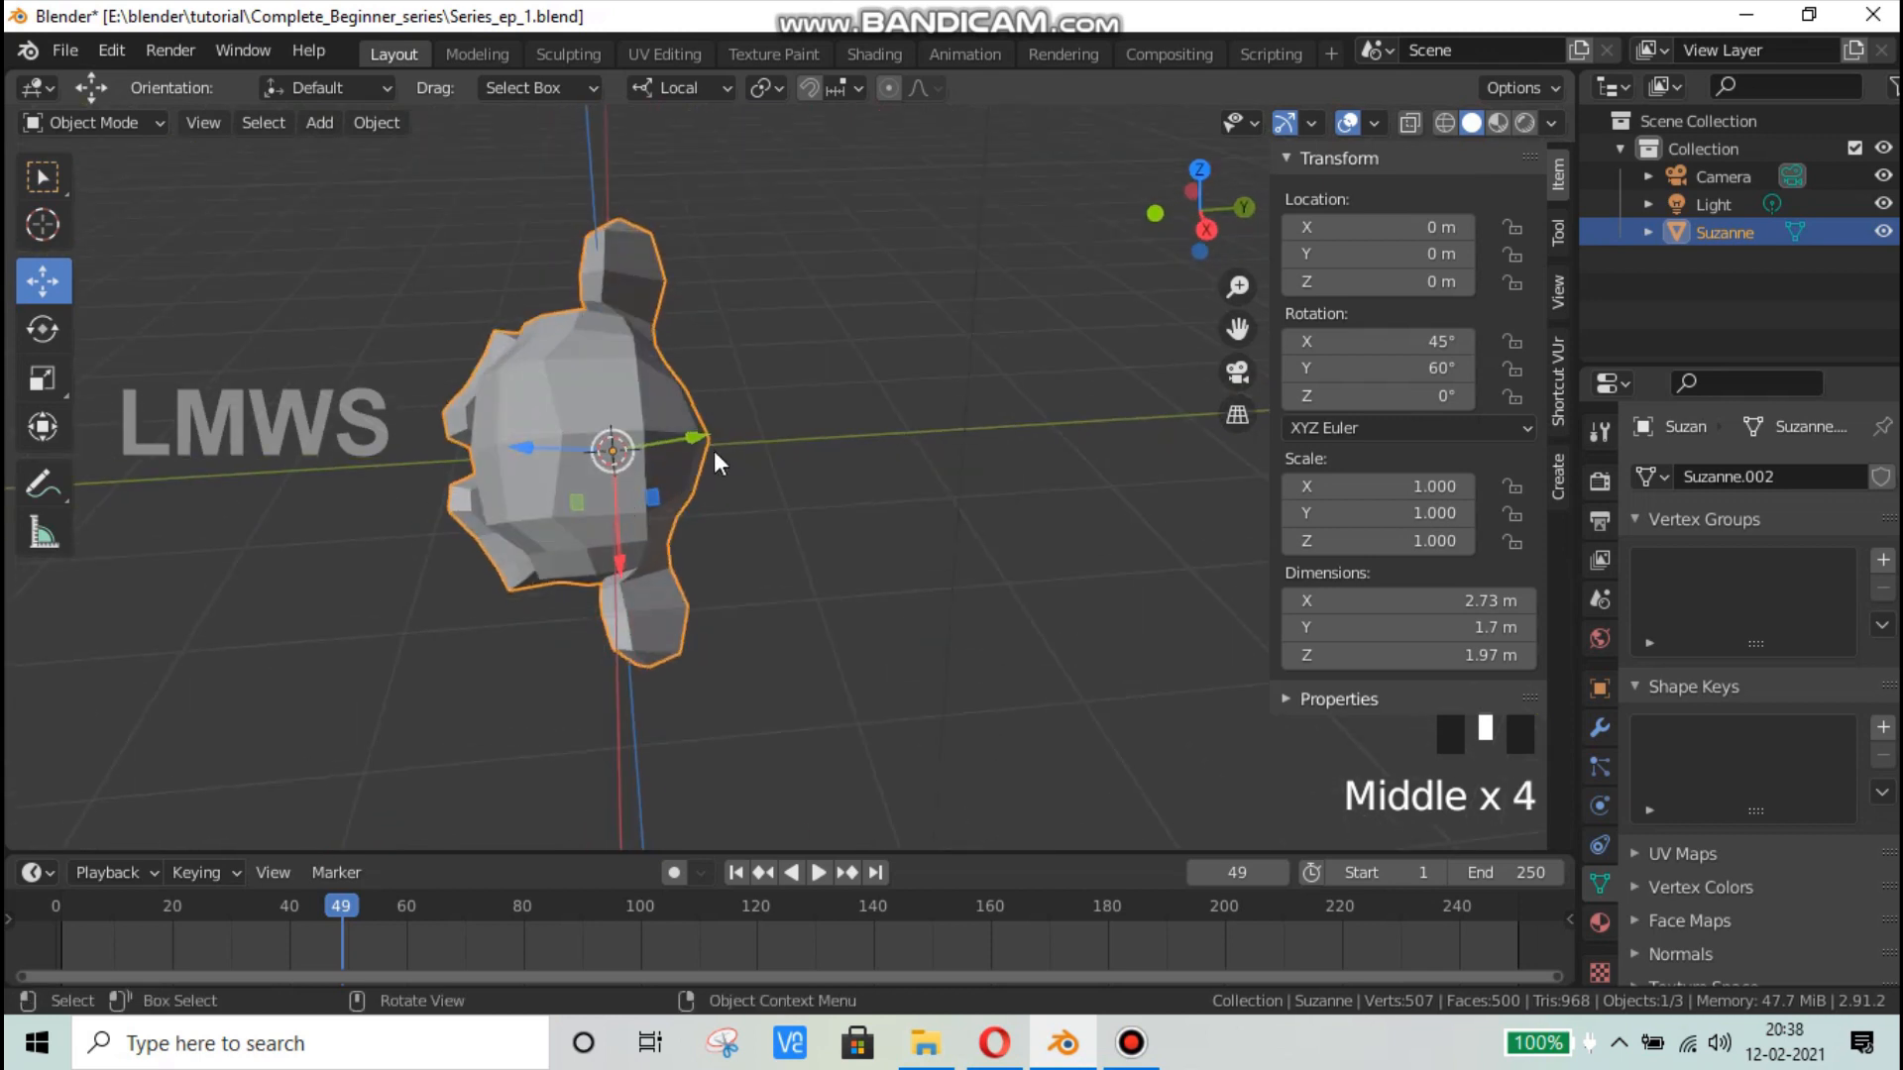
drag(703, 432, 556, 539)
key(ctrl+z)
Step: Reset the monkey's X and Y rotation to 0°
click(1397, 342)
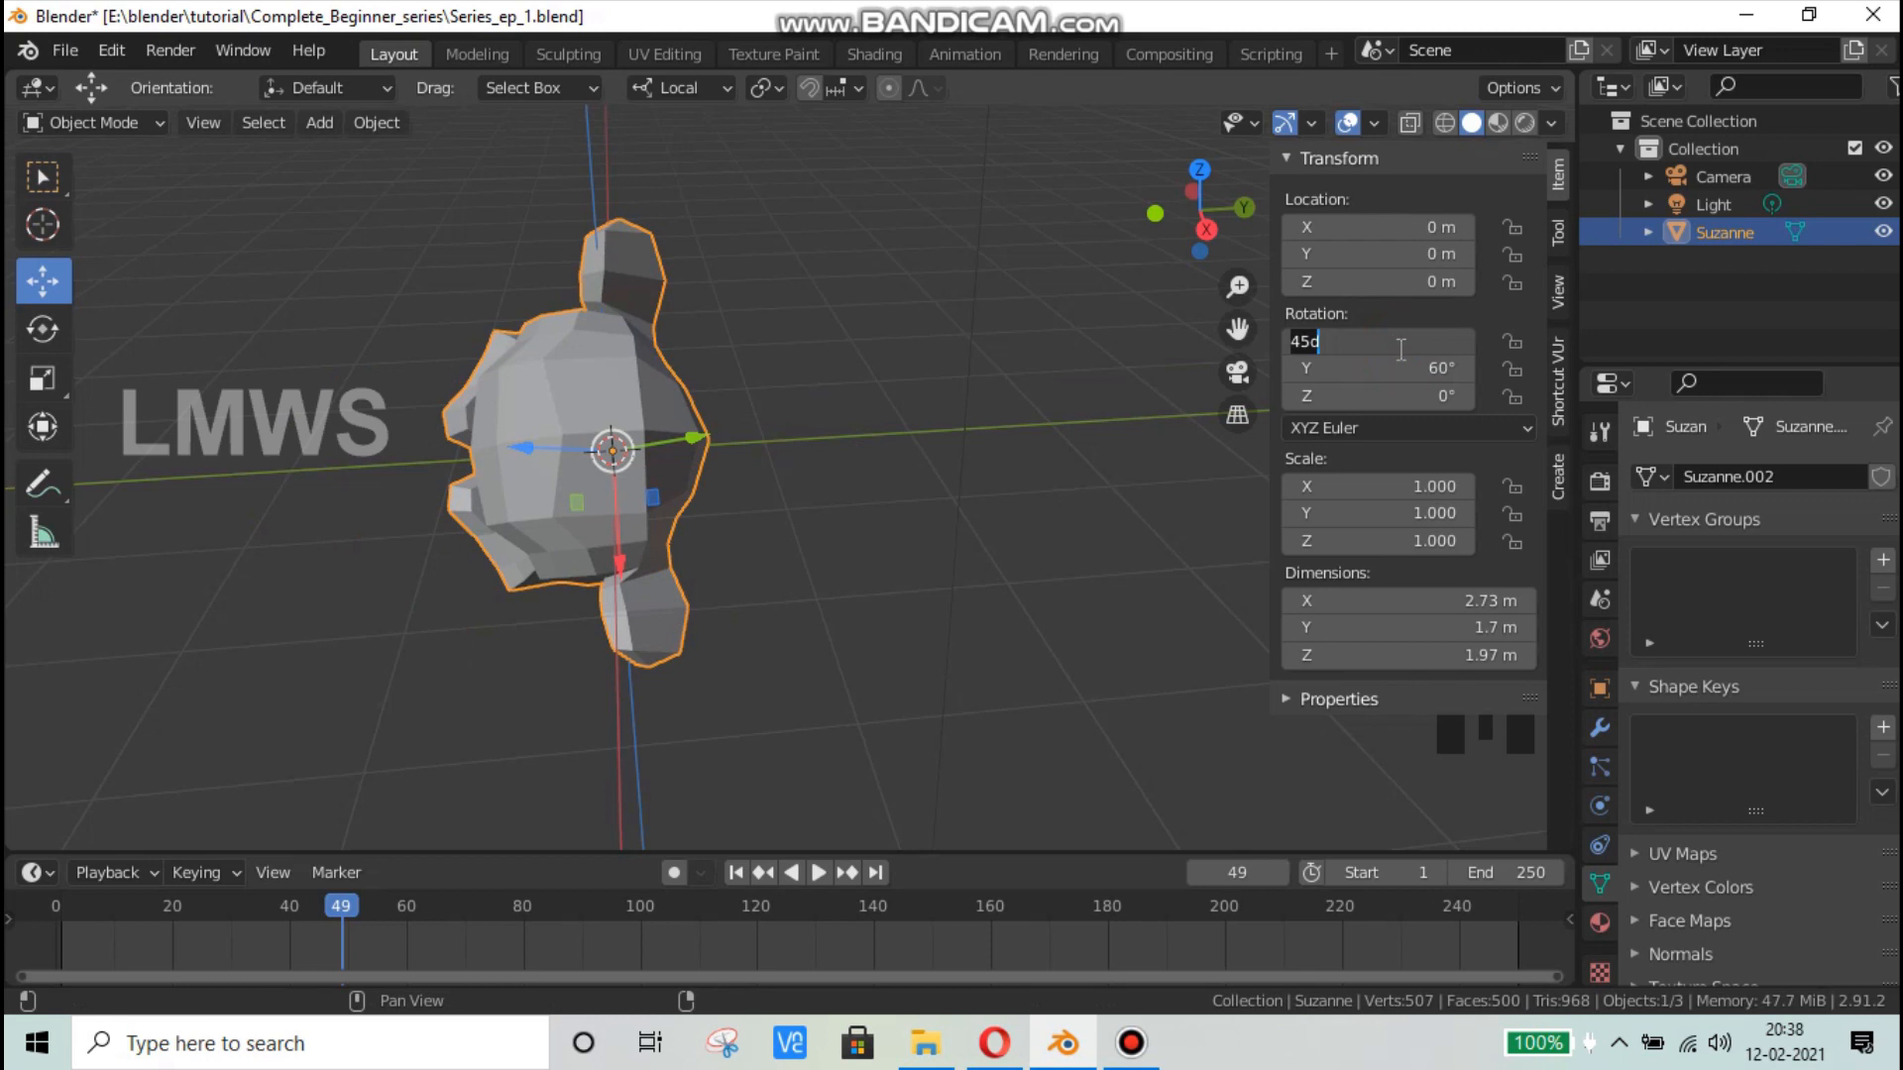
text(0)
key(Tab)
text(0)
key(Return)
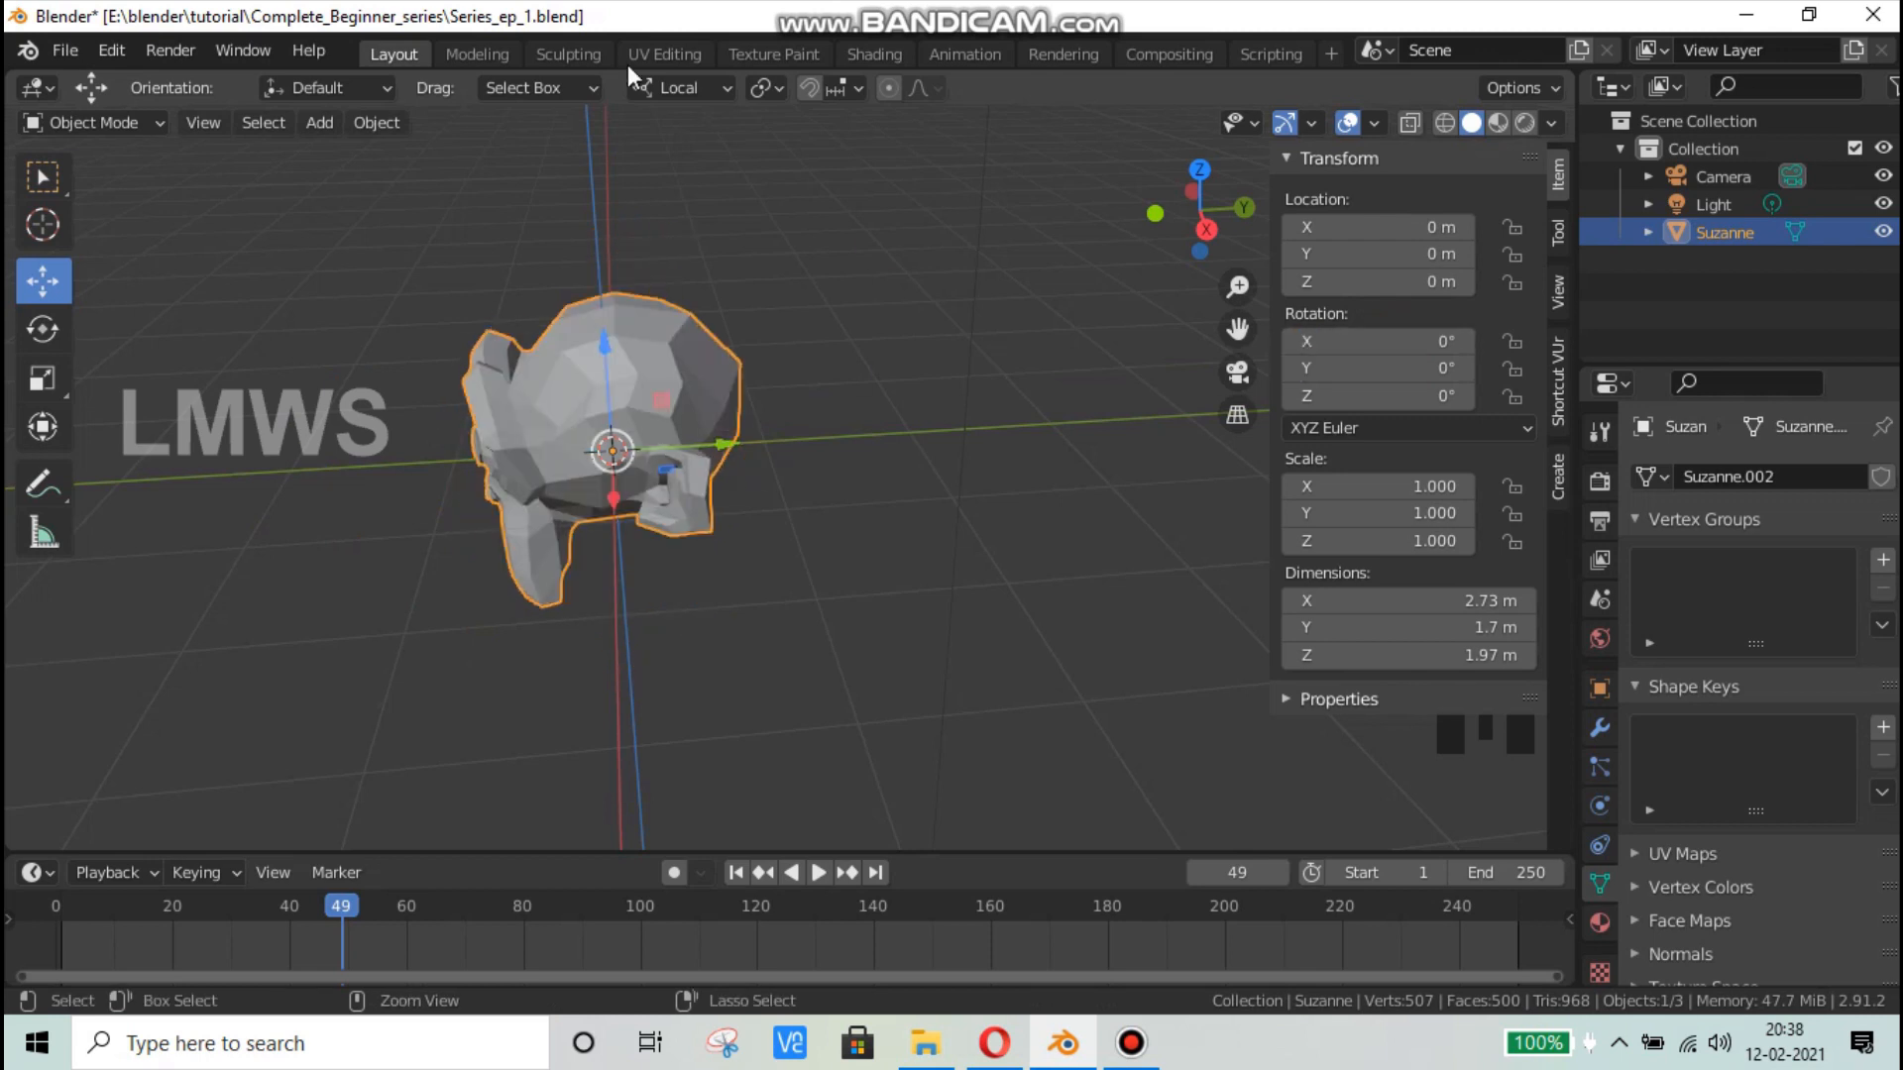
Step: Save the file with the transform orientation set to Global, and display the transform pivot point options
key(ctrl+s)
click(654, 88)
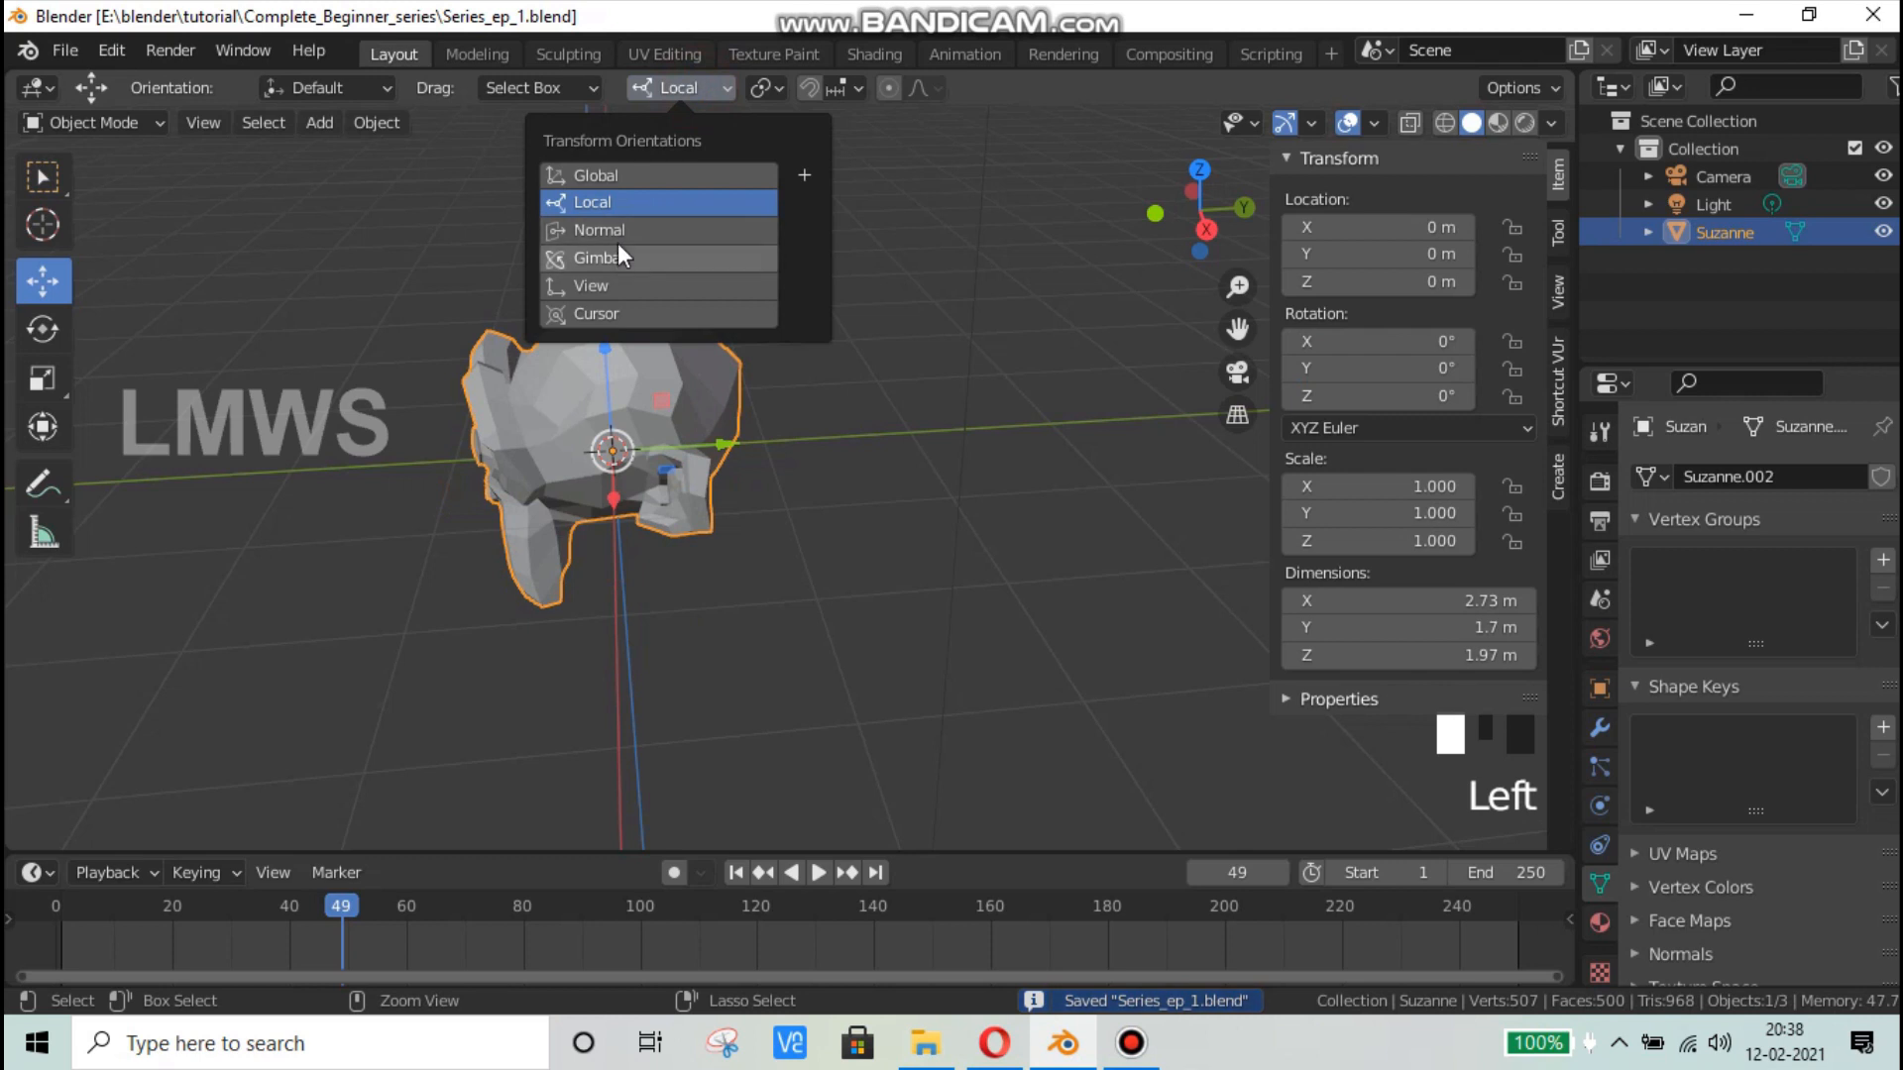
click(620, 175)
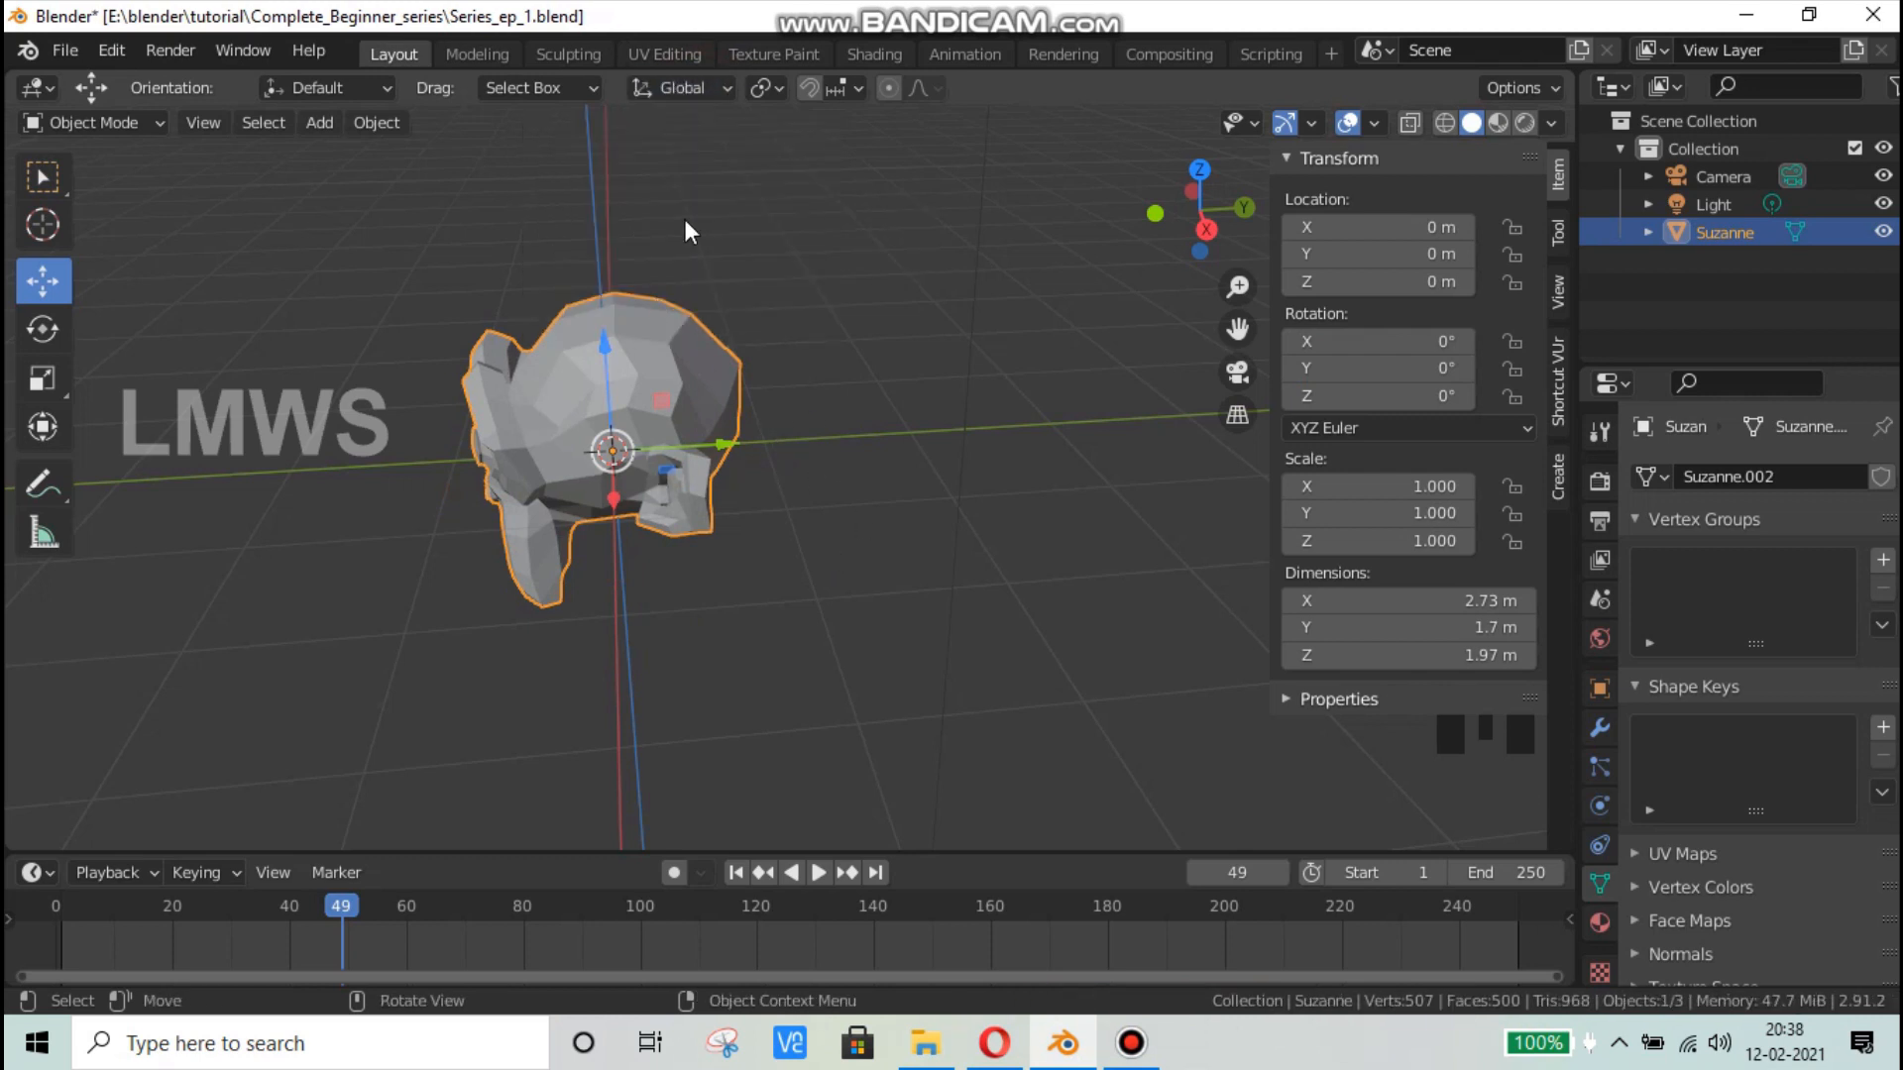
key(ctrl+s)
click(773, 89)
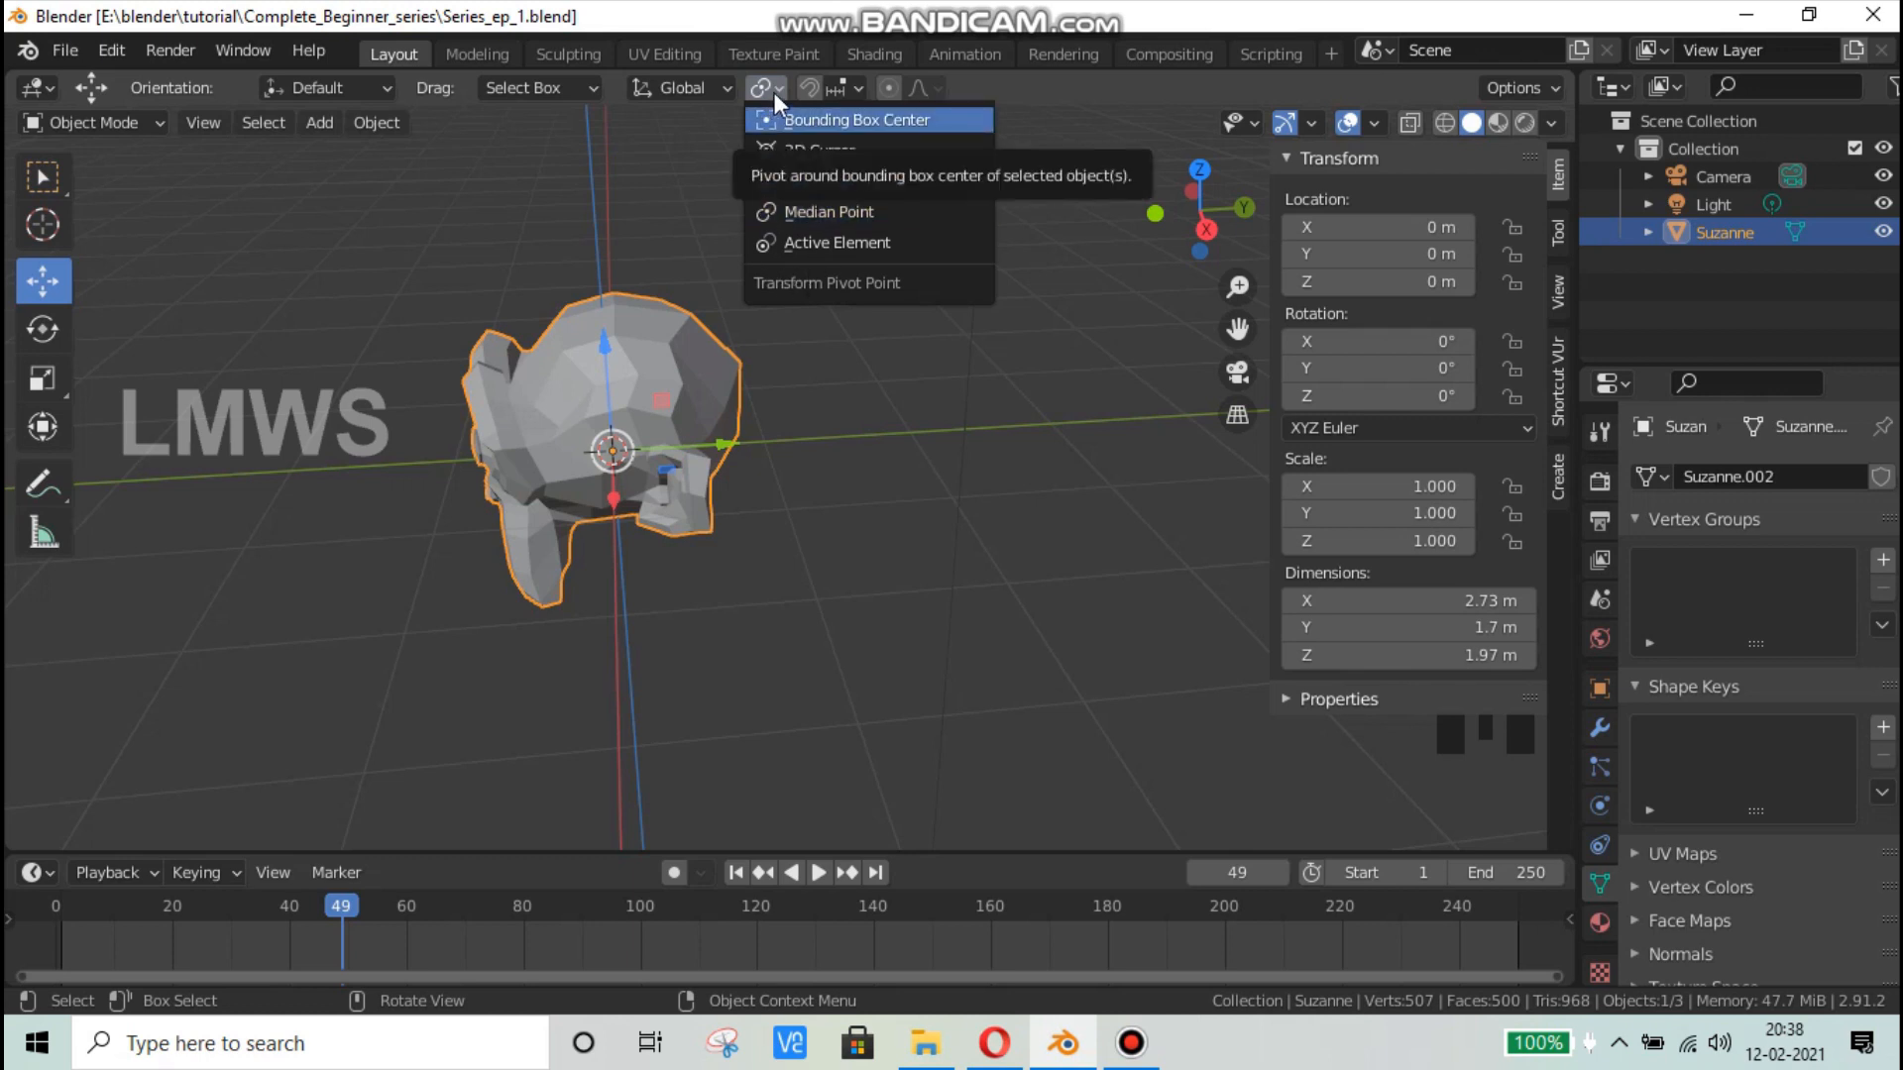
Step: Hide the object's transform values and move the monkey far from the world origin along the negative X axis
key(n)
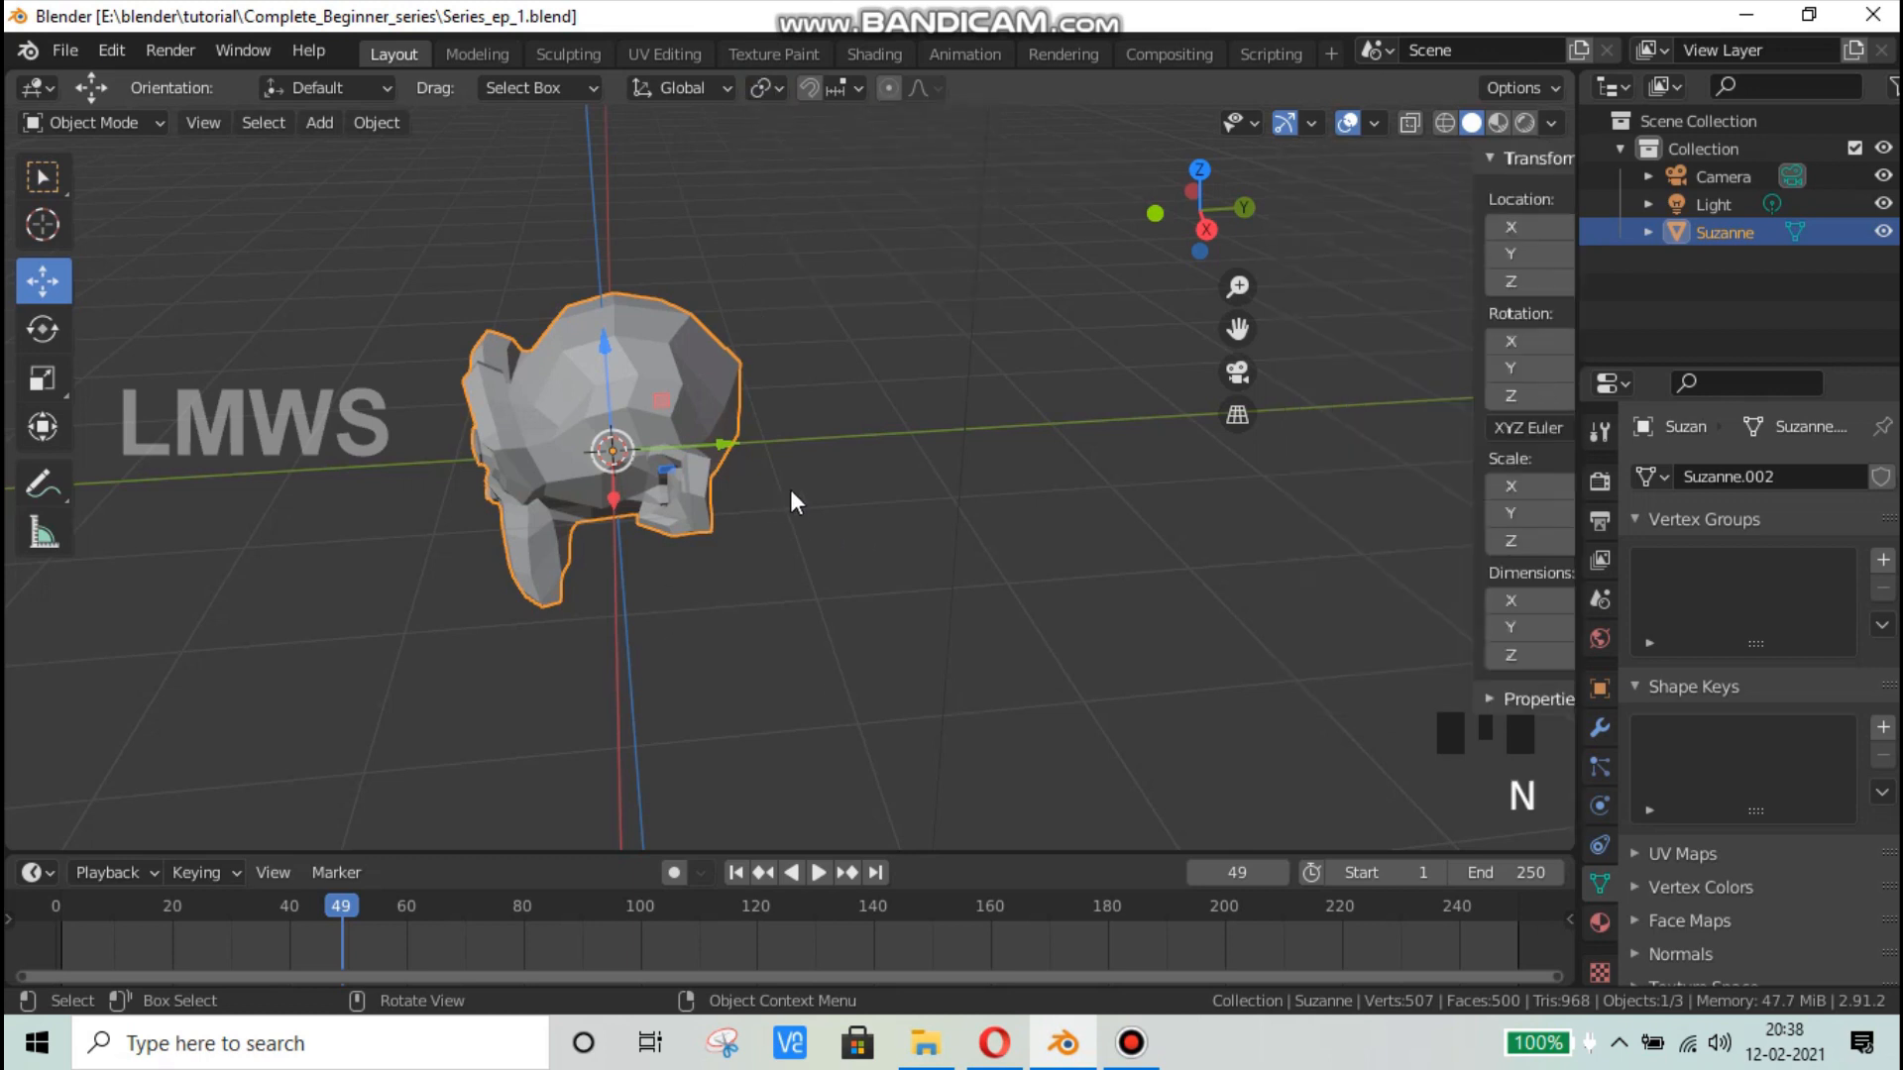
scroll(789, 490, down, 2)
middle_drag(580, 573, 705, 525)
scroll(706, 525, down, 2)
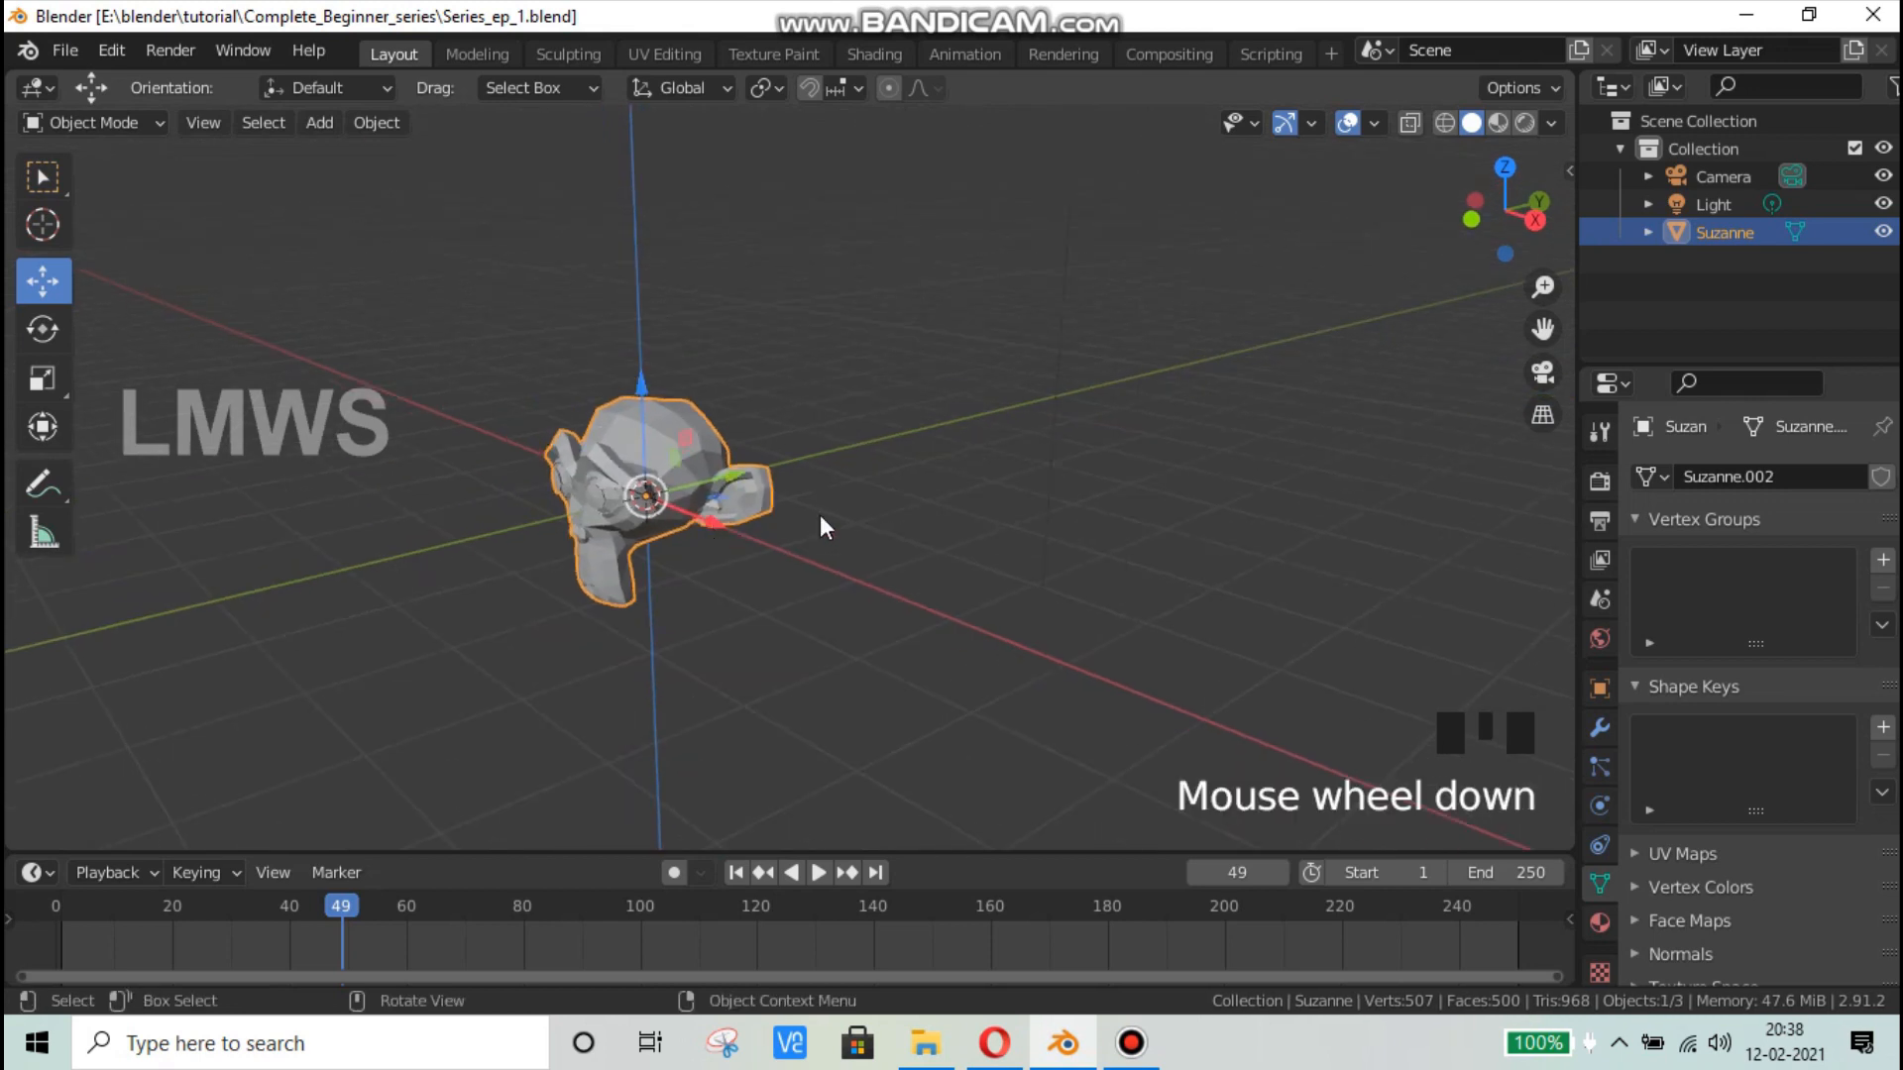
key(x)
drag(713, 518, 123, 359)
middle_drag(573, 443, 602, 456)
Step: Add a cube mesh and move it away from the world origin
key(shift+a)
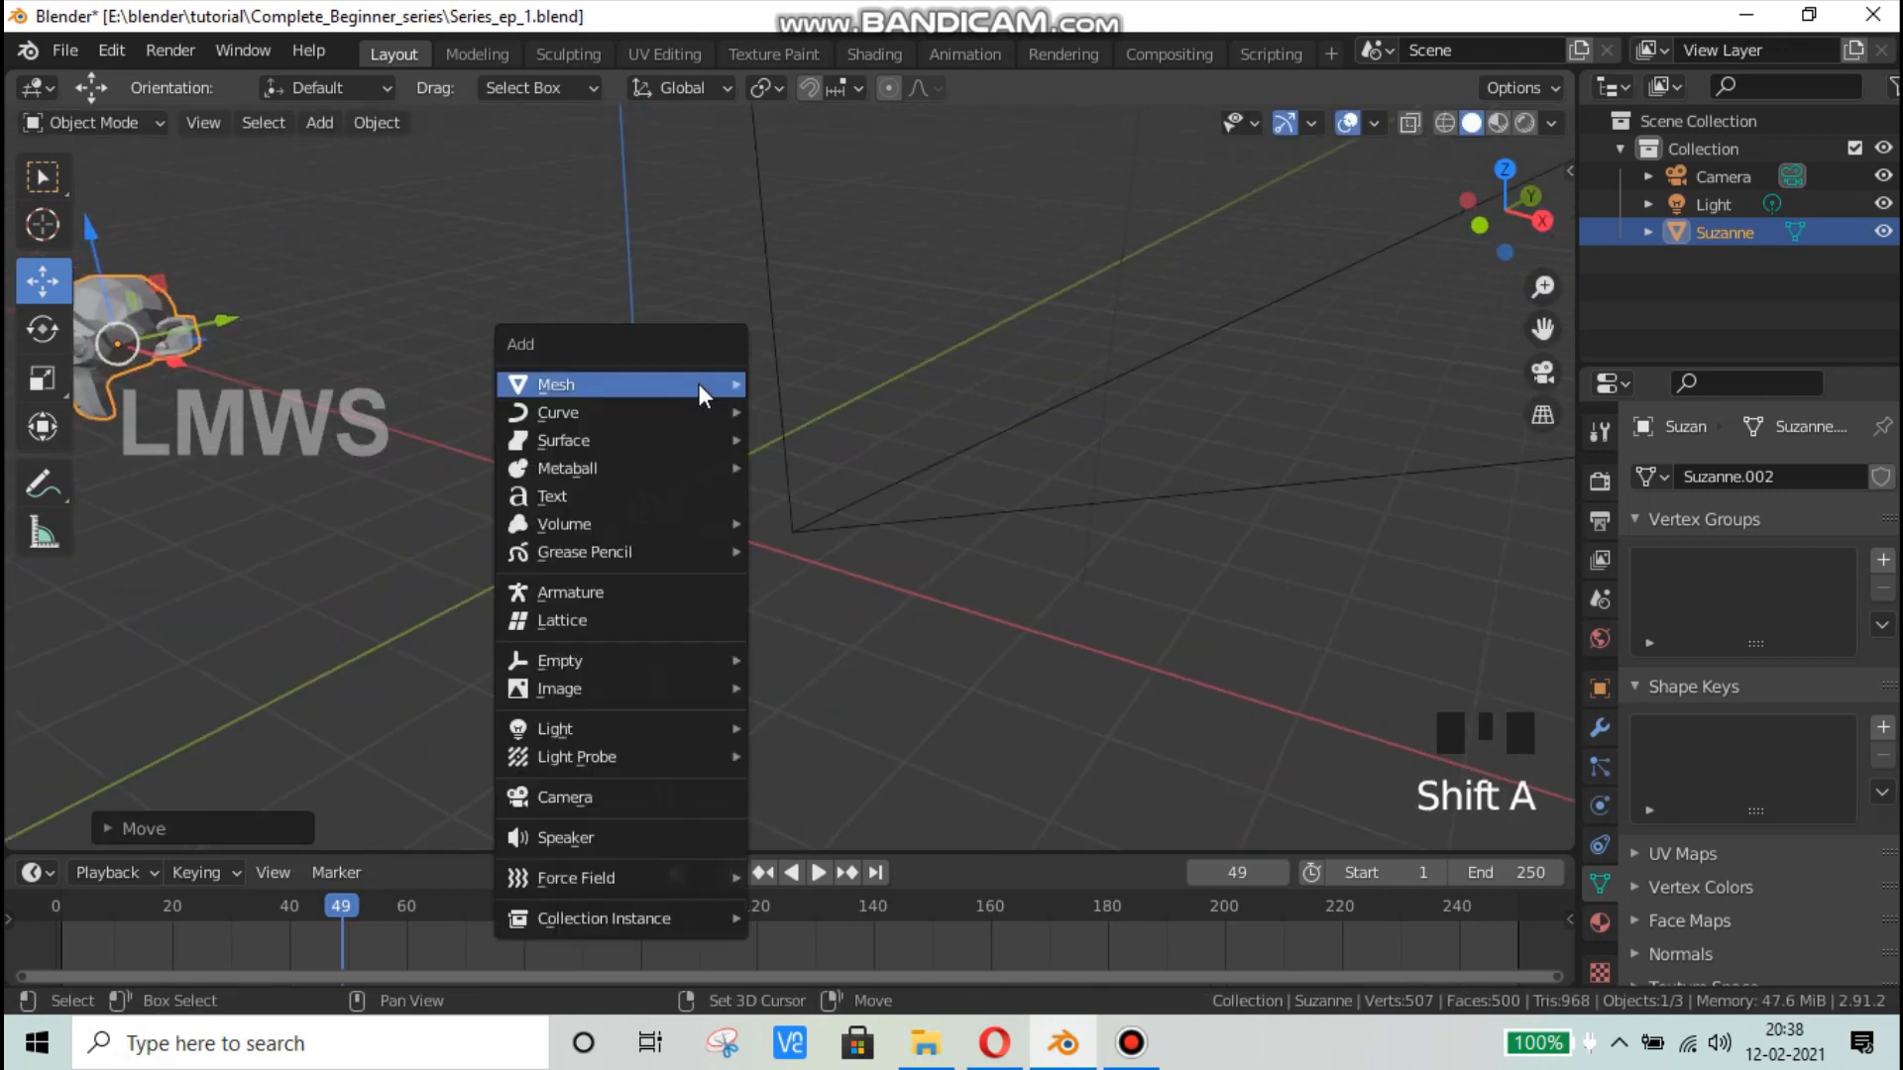
mouse_move(699, 383)
click(793, 407)
key(g)
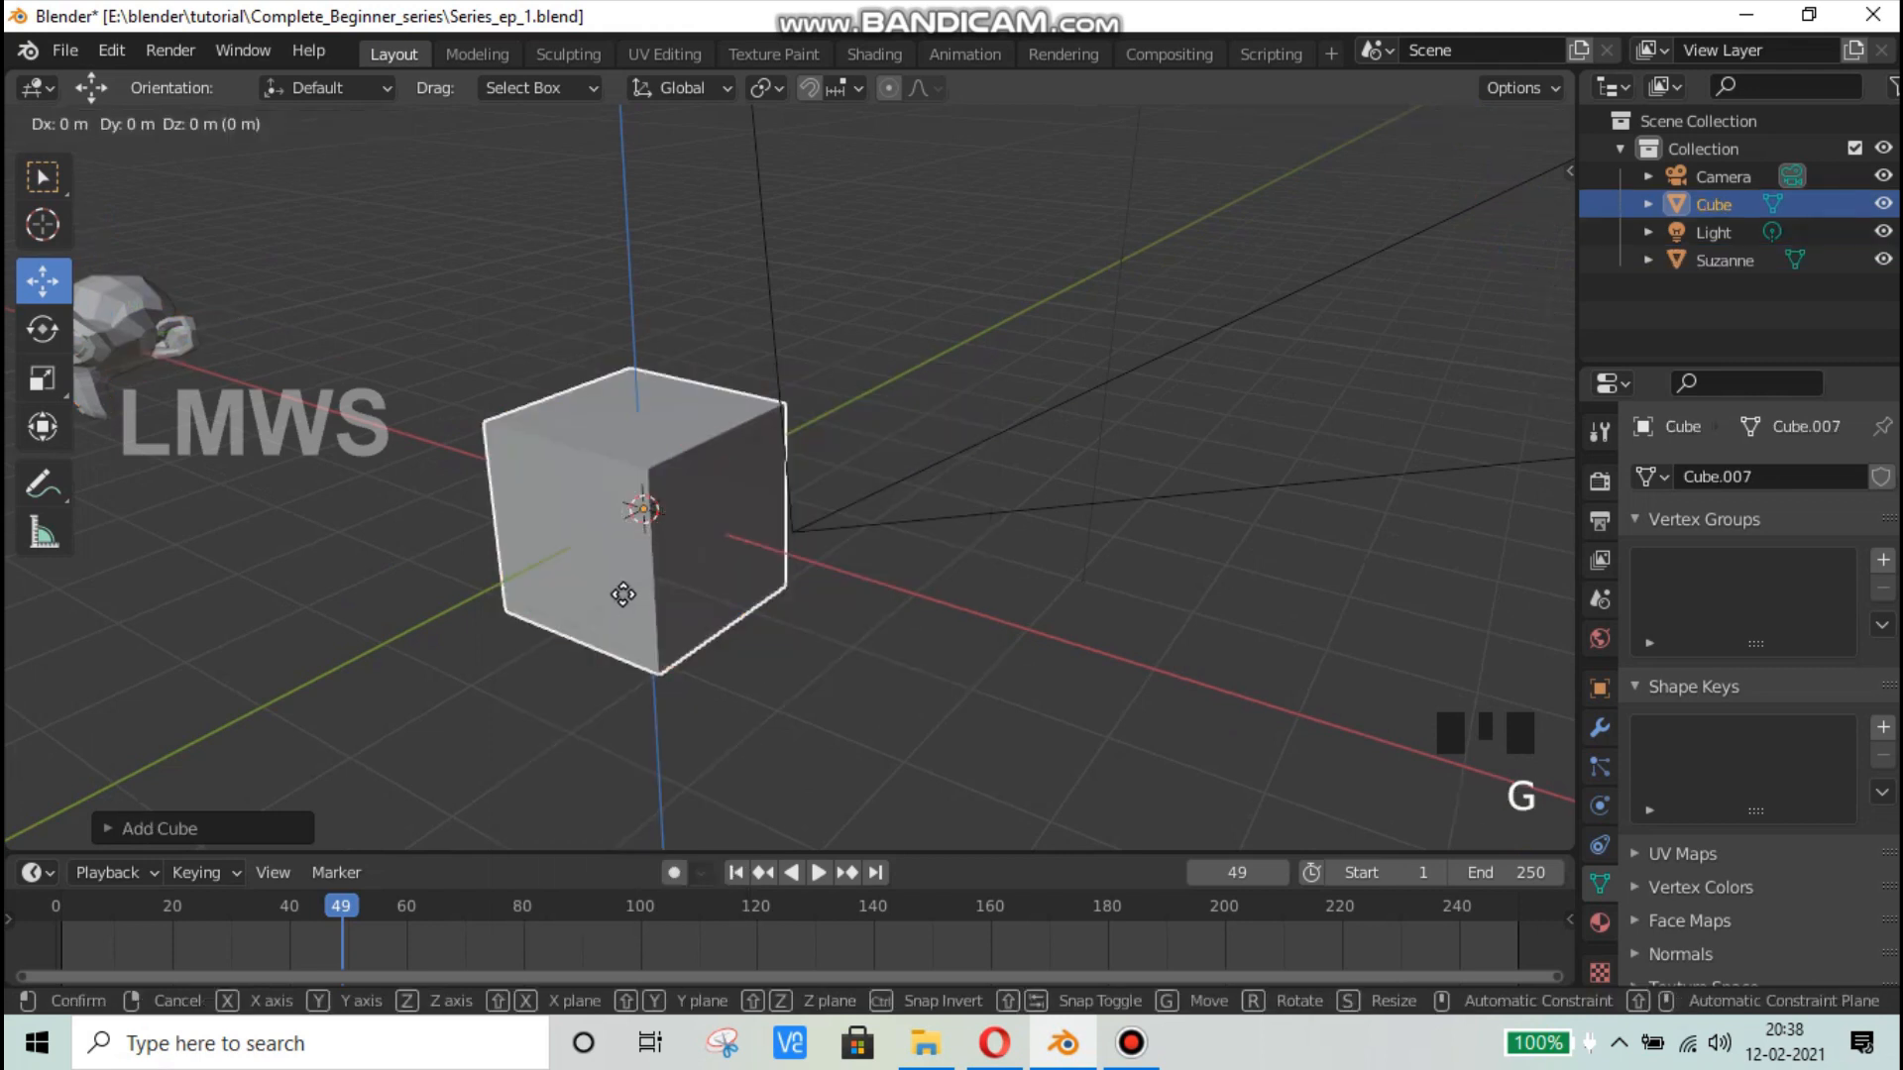
click(941, 426)
Step: Add a cylinder mesh at the world origin
middle_drag(776, 515, 715, 412)
key(shift+a)
key(shift+a)
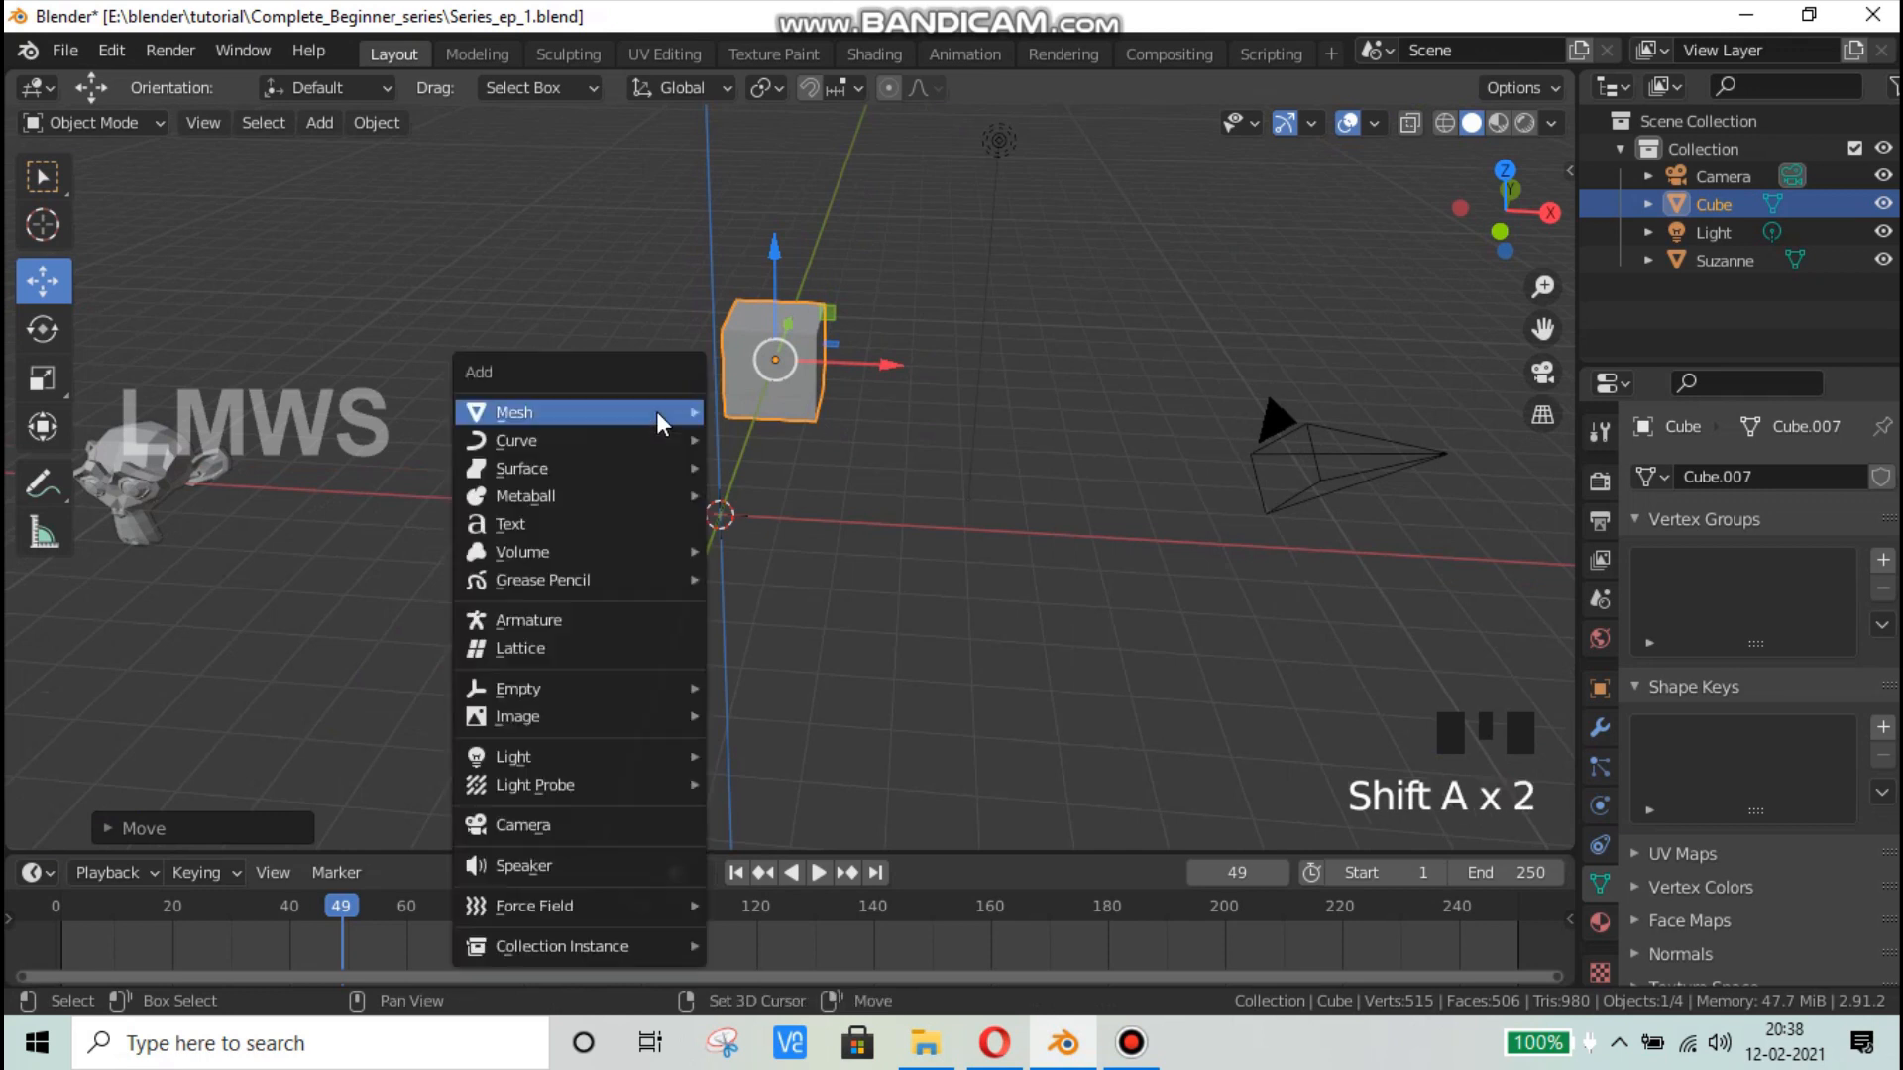
mouse_move(656, 412)
click(772, 552)
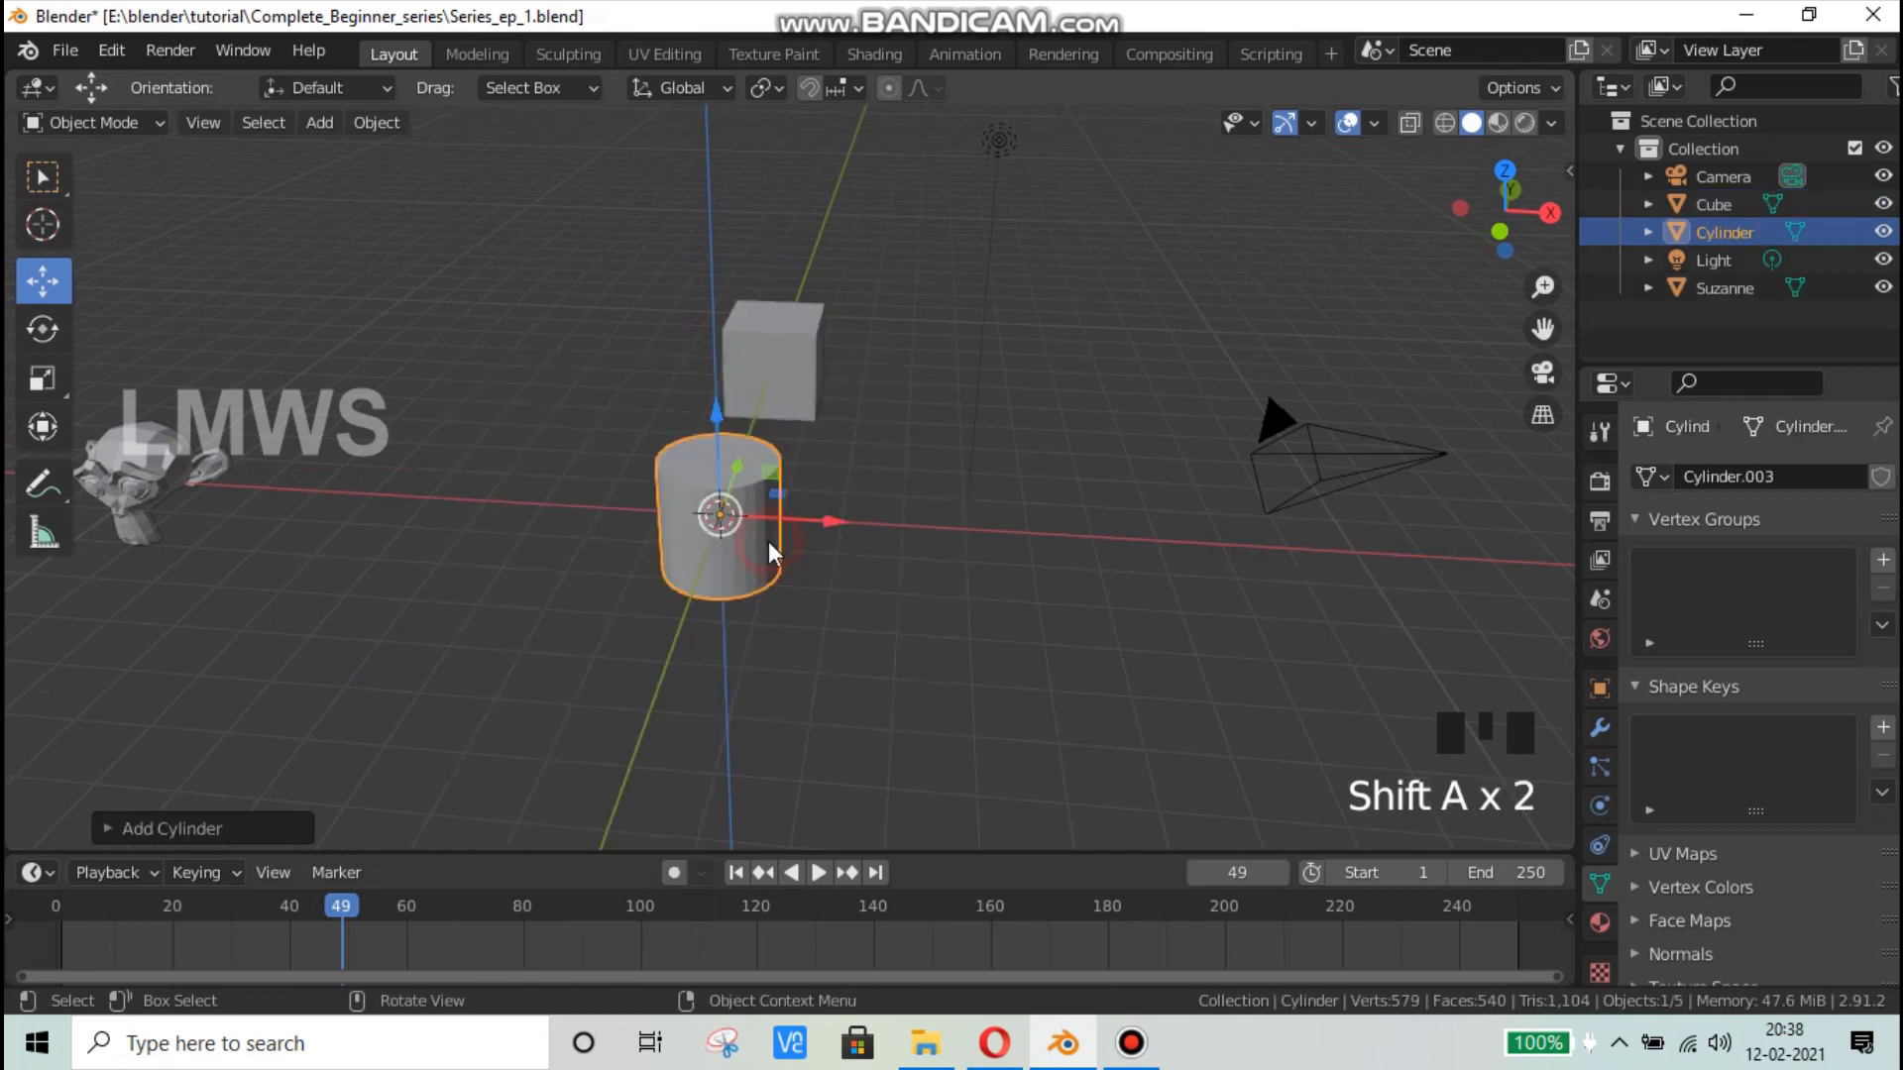
Step: Rotate the cylinder about the global X axis and move it away from the world origin, opposite the cube
key(r)
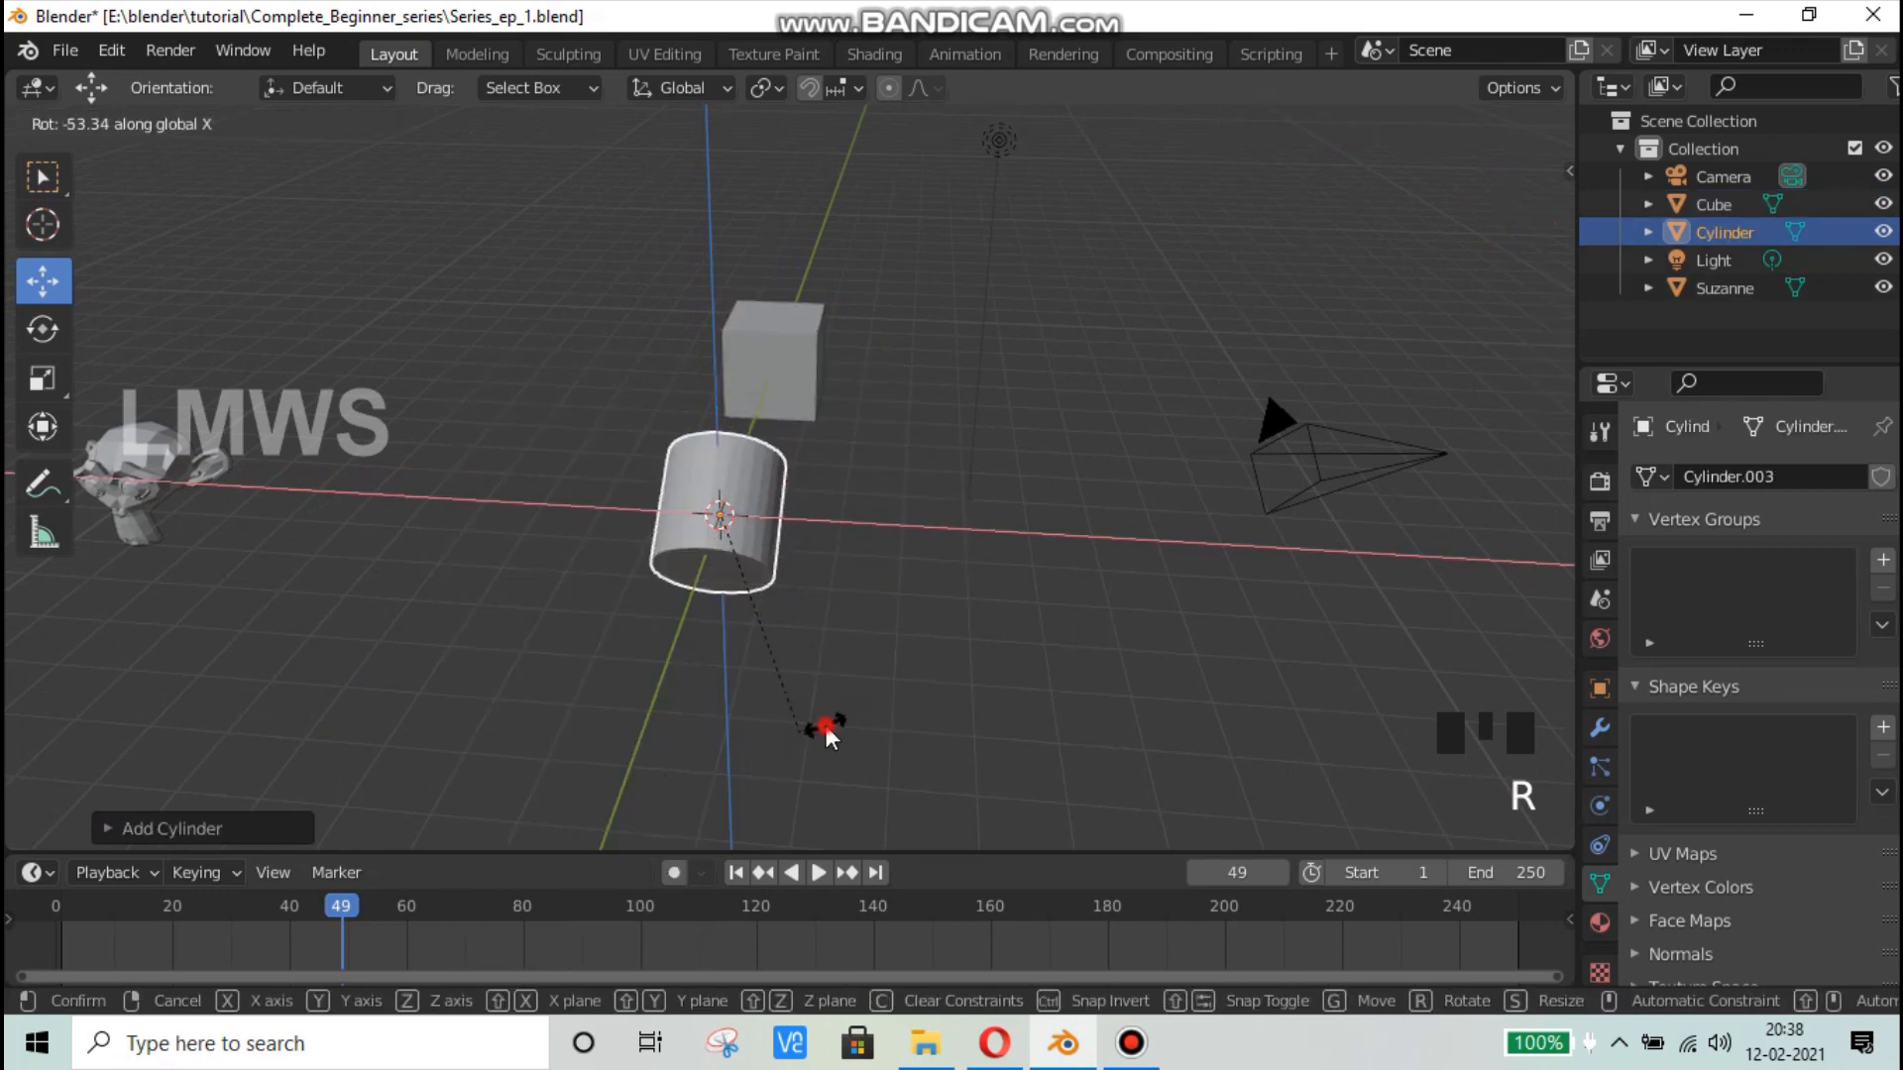
click(866, 529)
key(g)
click(819, 648)
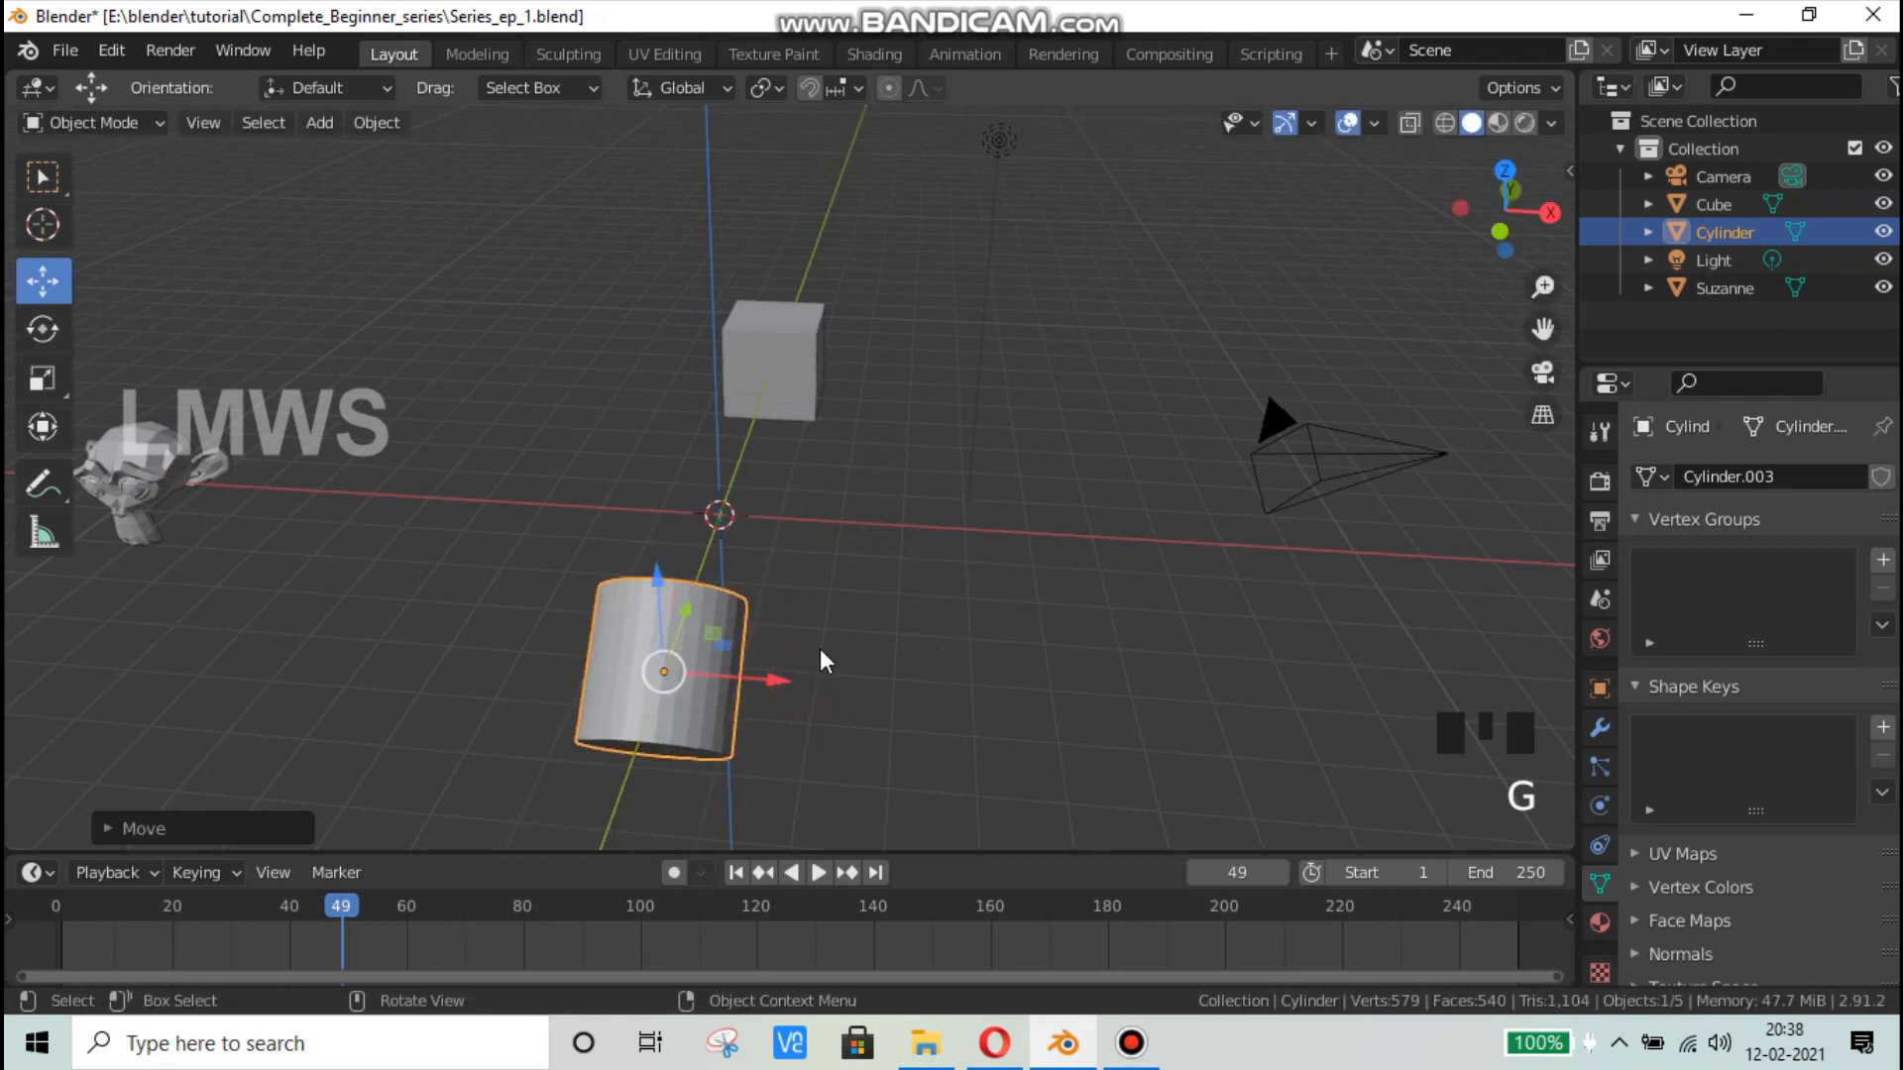
Step: Try rotating the cylinder alone about the global Z axis, then cancel the rotation
middle_drag(818, 648, 805, 589)
scroll(569, 650, up, 2)
middle_drag(568, 650, 656, 147)
scroll(803, 646, down, 2)
click(838, 666)
click(680, 88)
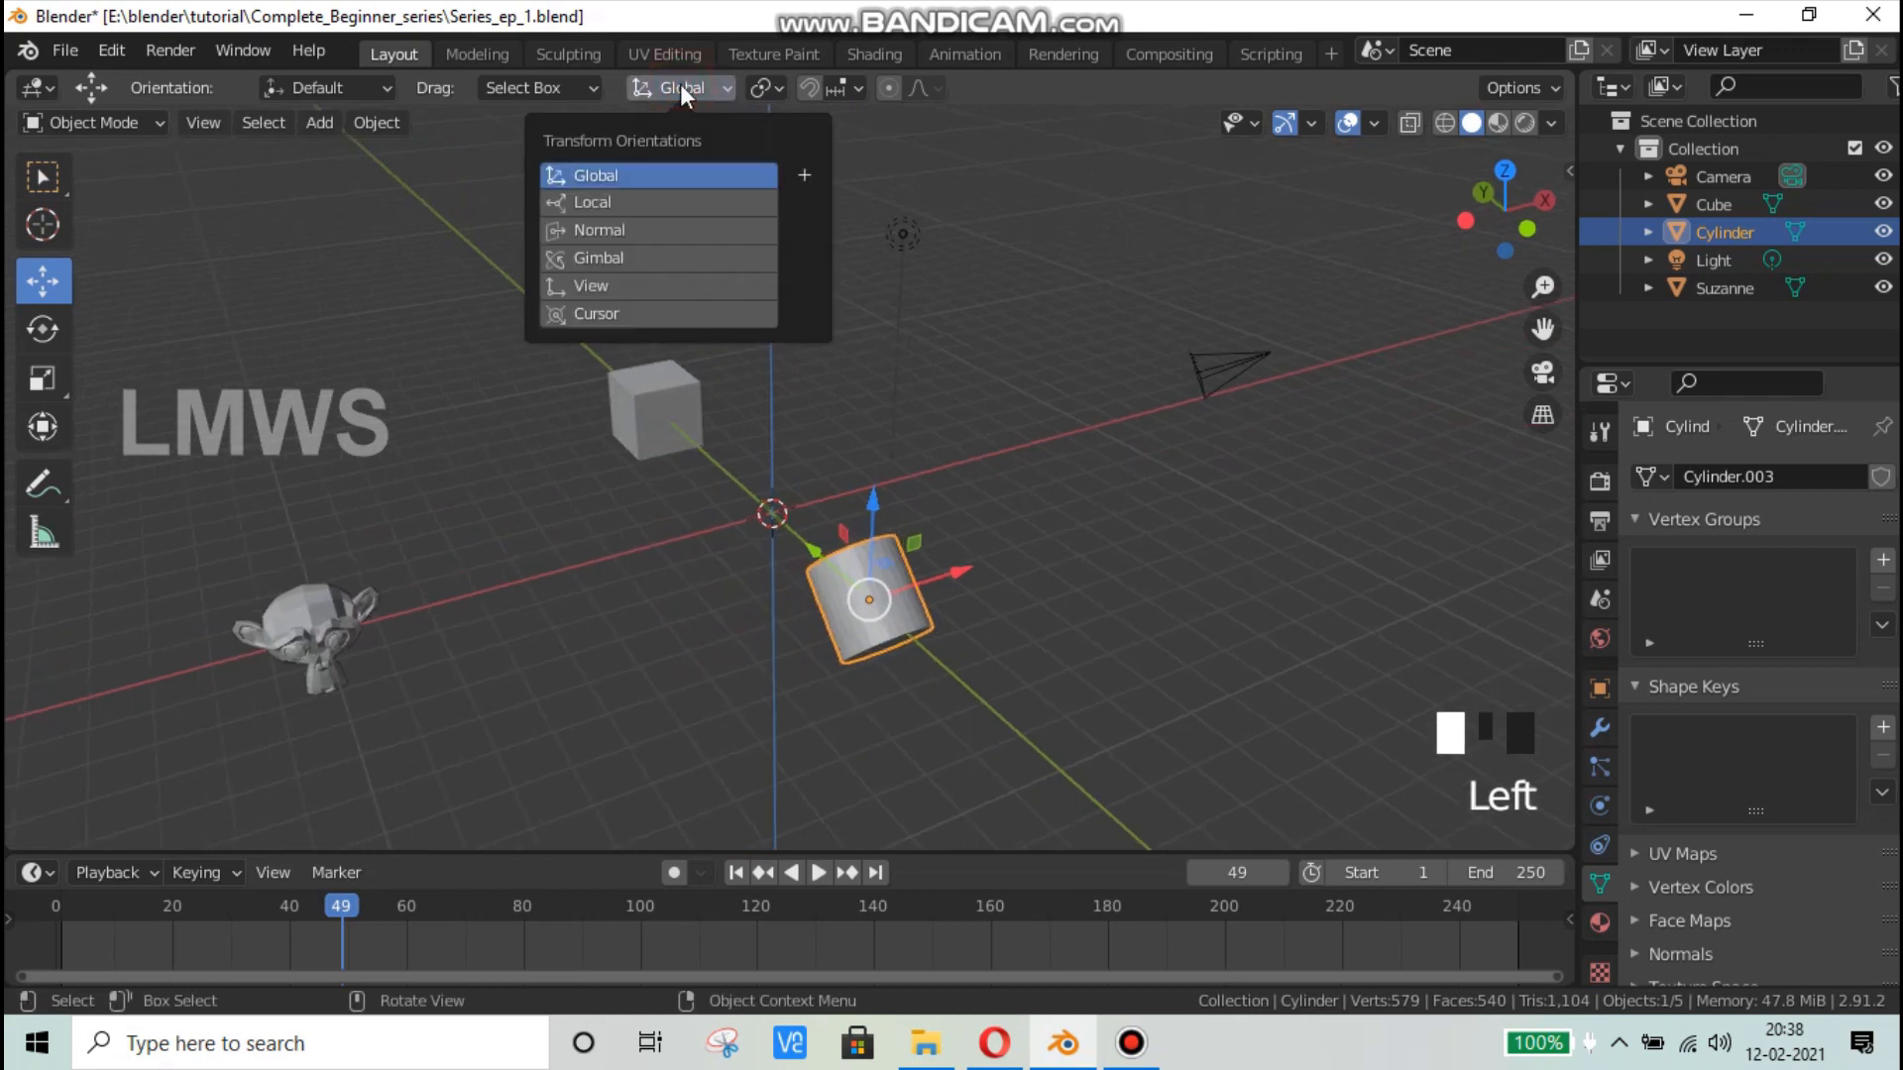
click(681, 87)
key(r)
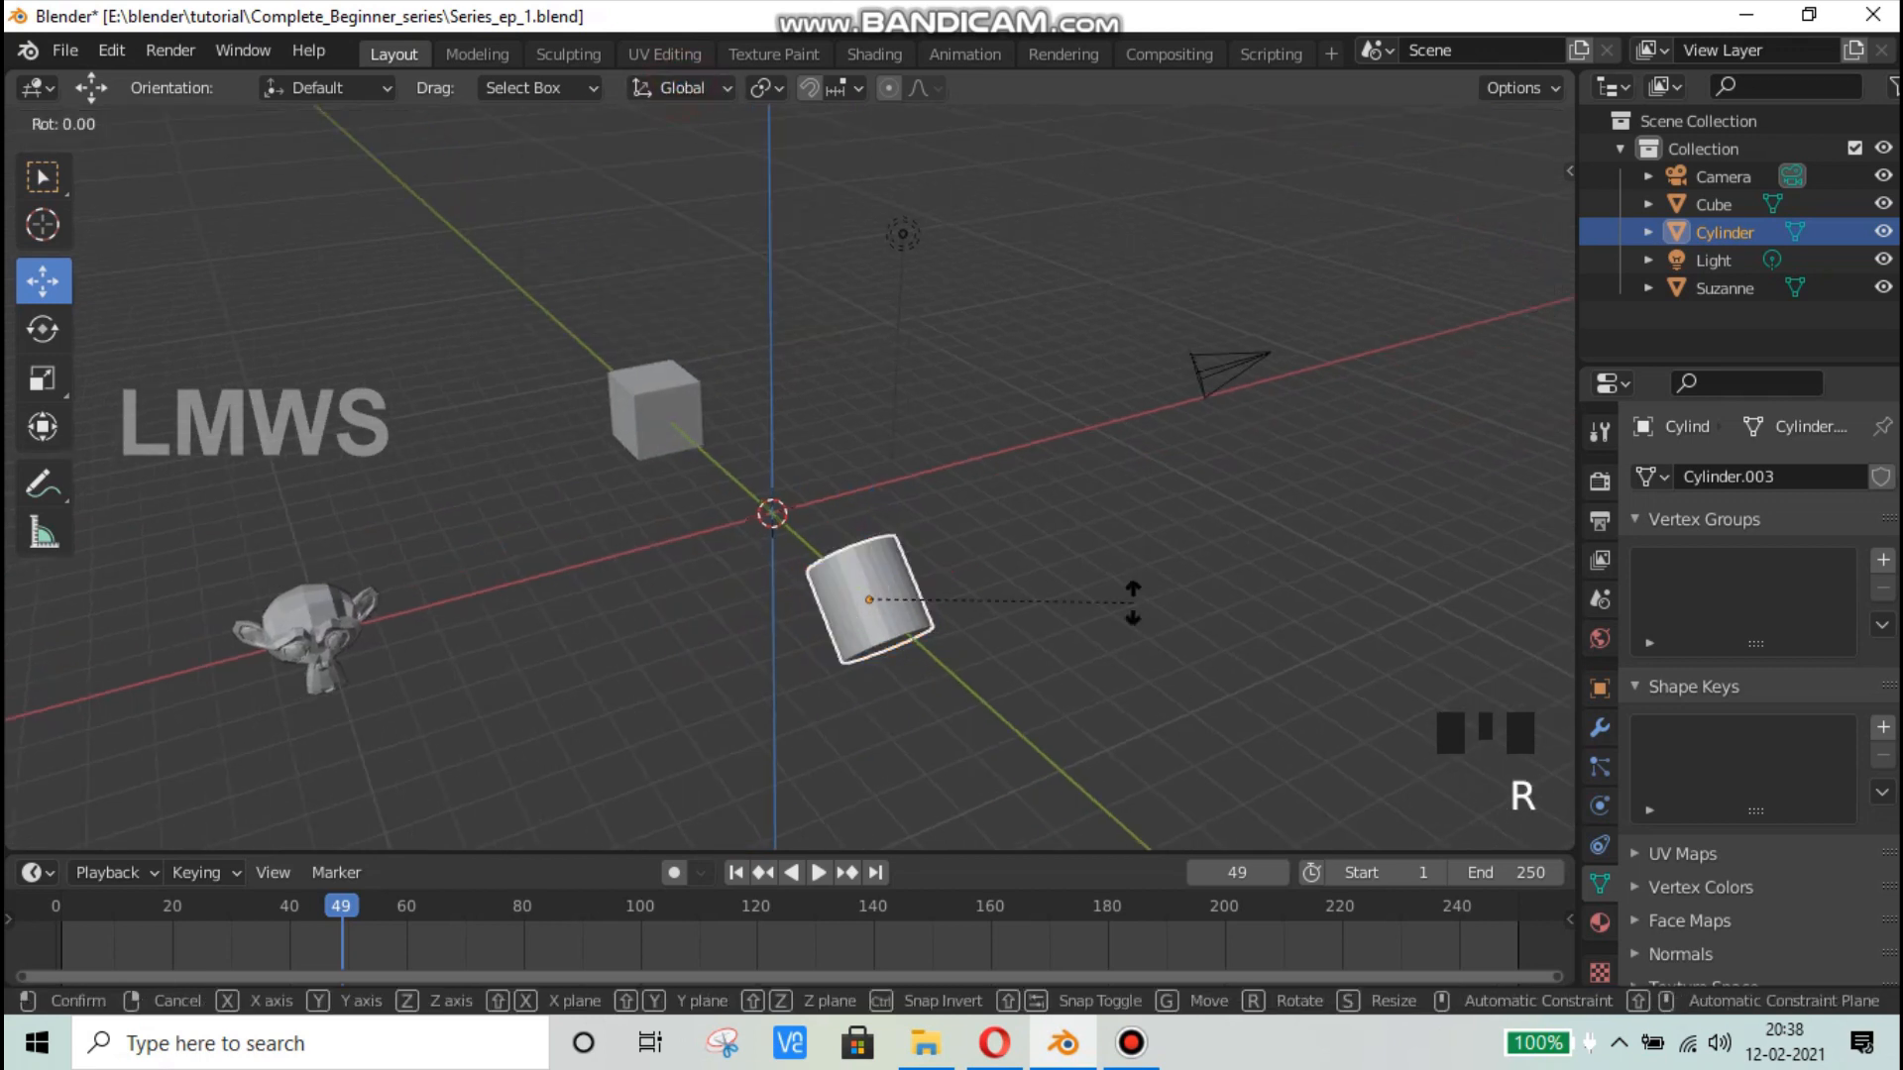
key(z)
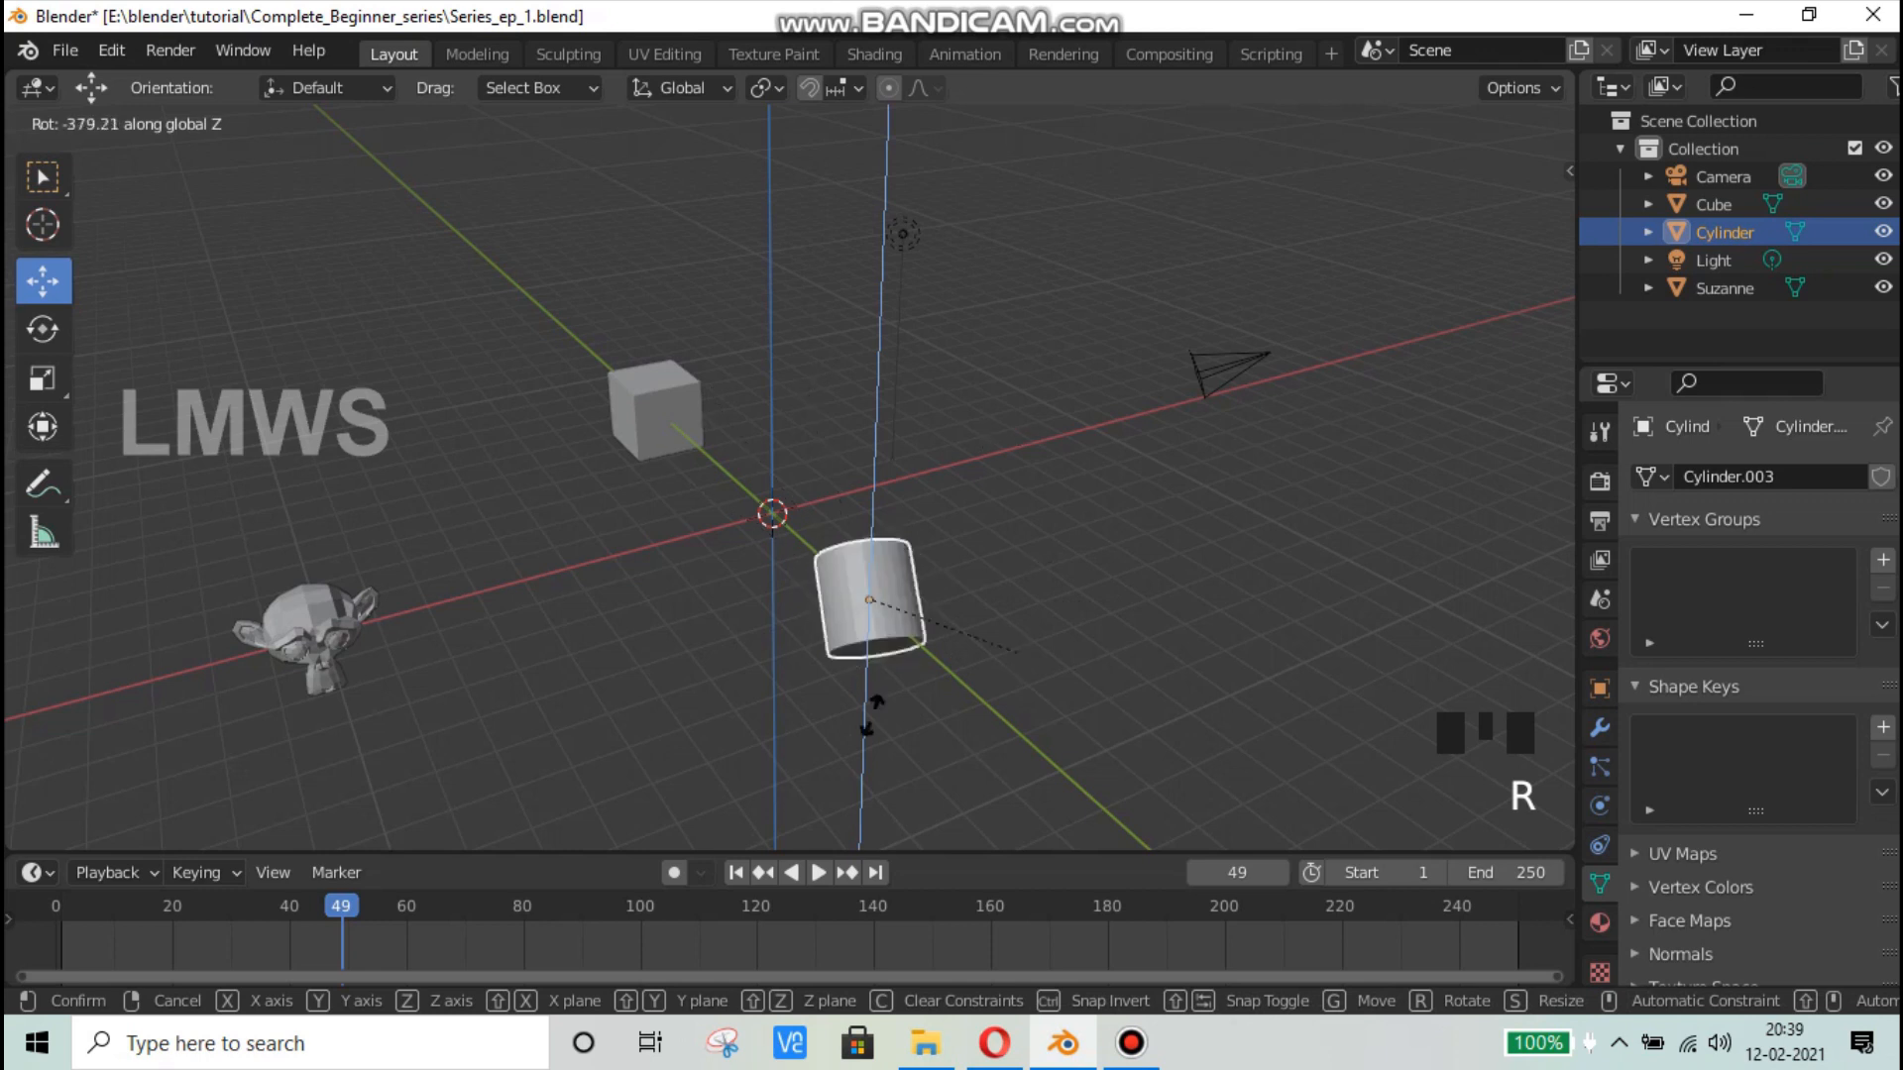
right_click(841, 686)
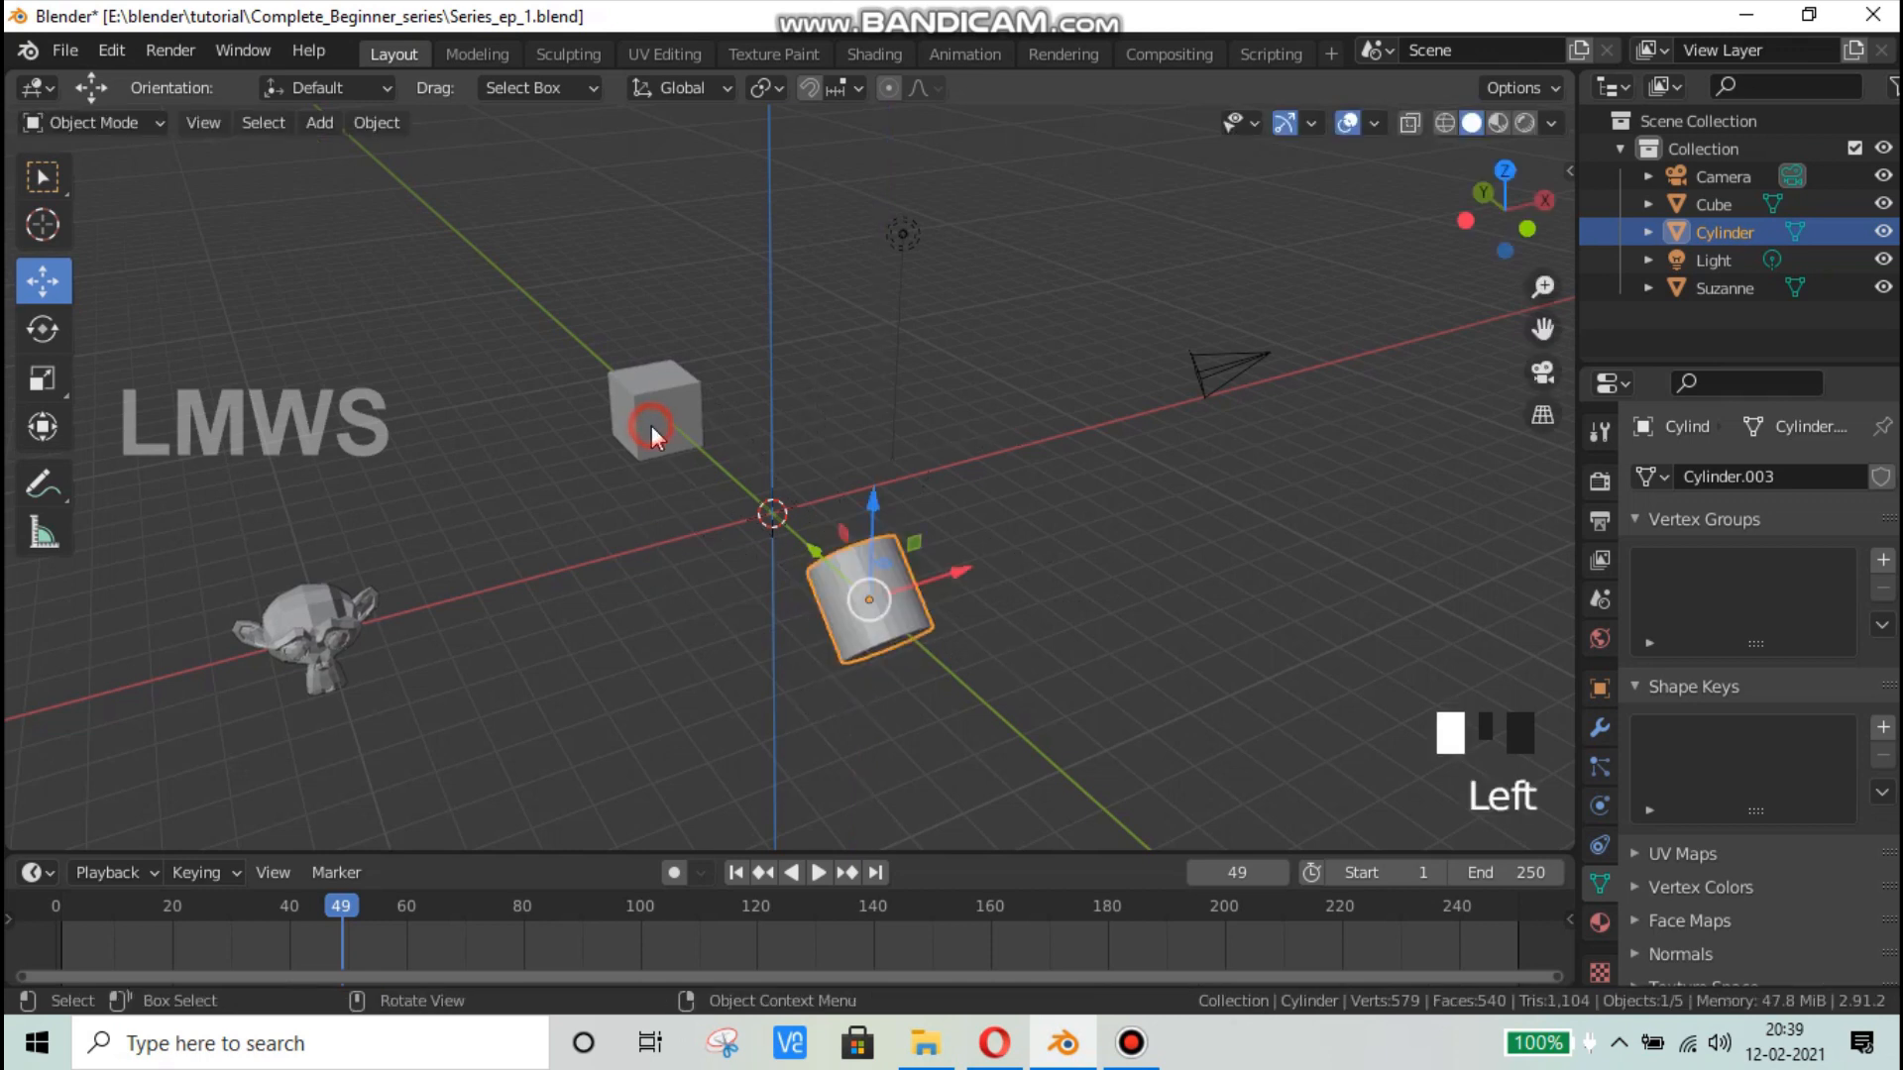
Step: Try rotating the cube and then the monkey individually about the global Z axis, cancelling each rotation
click(651, 425)
key(r)
key(z)
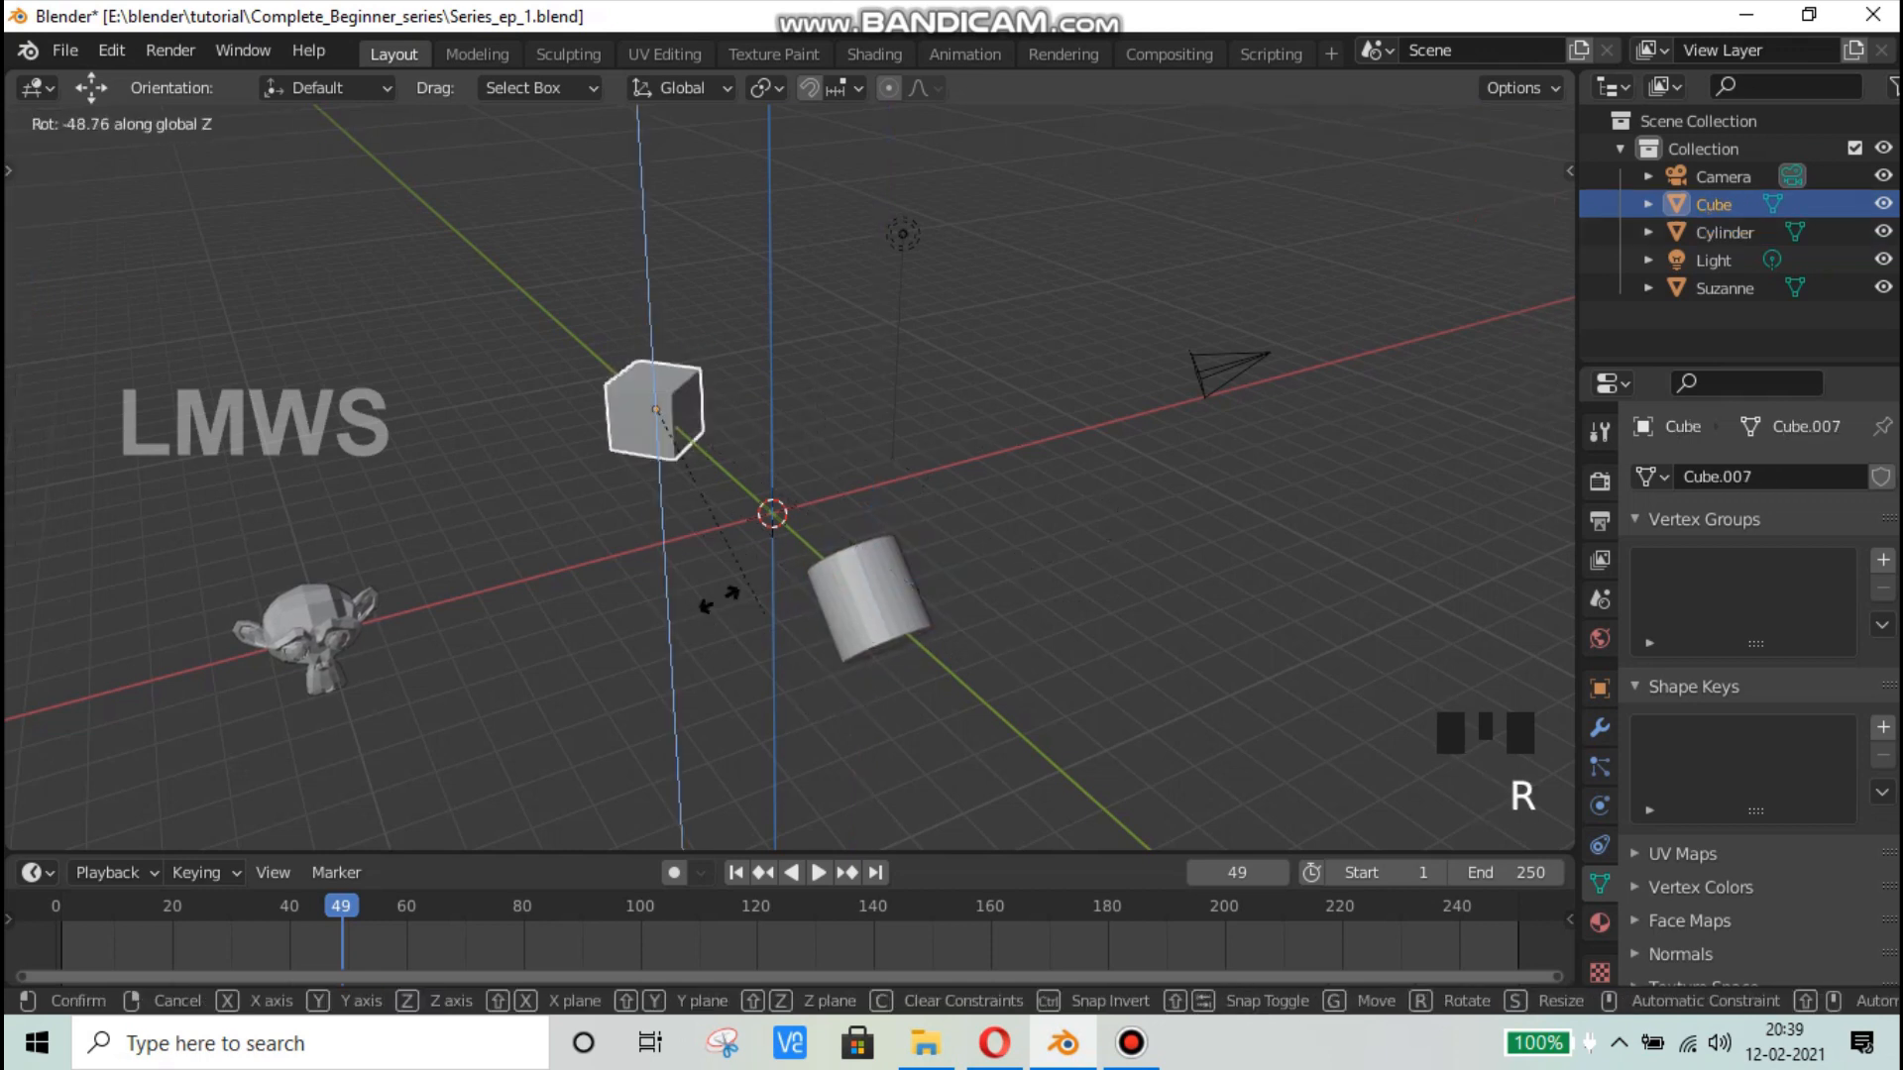
right_click(517, 543)
click(299, 603)
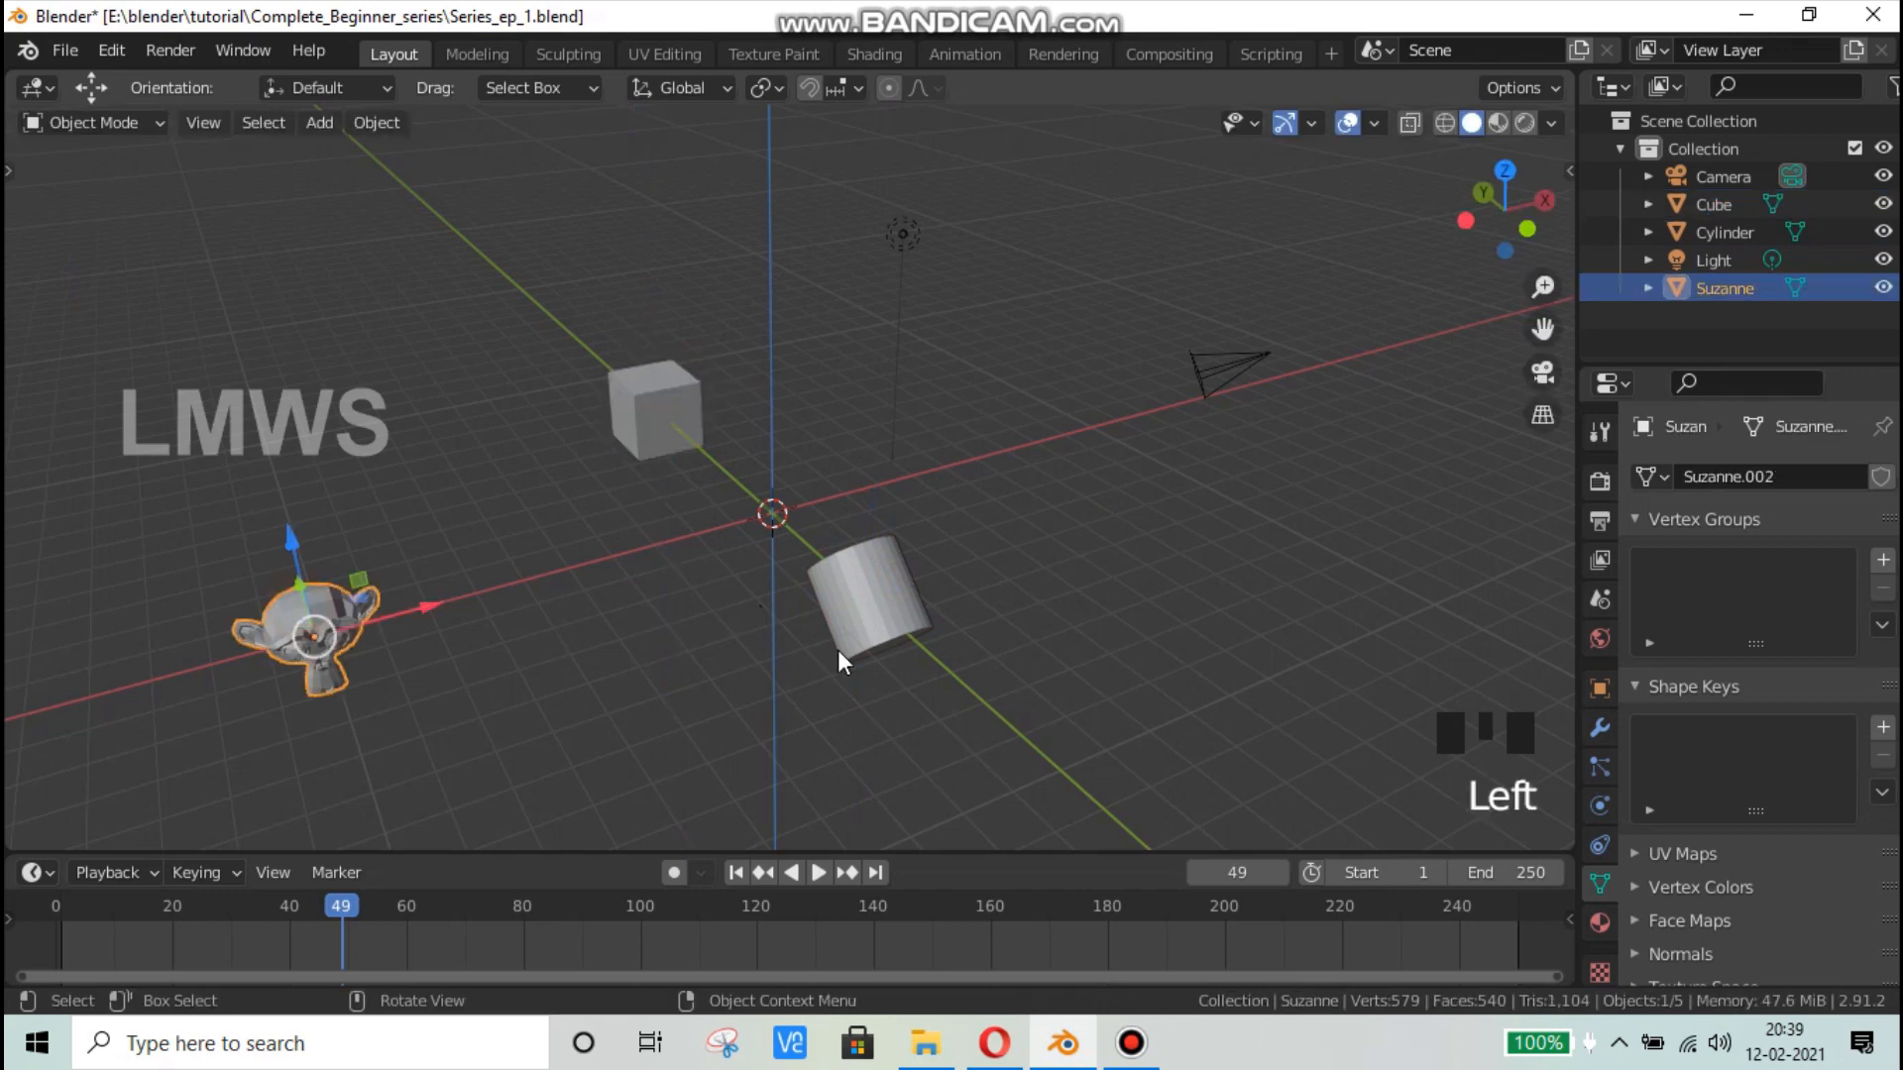
key(r)
key(z)
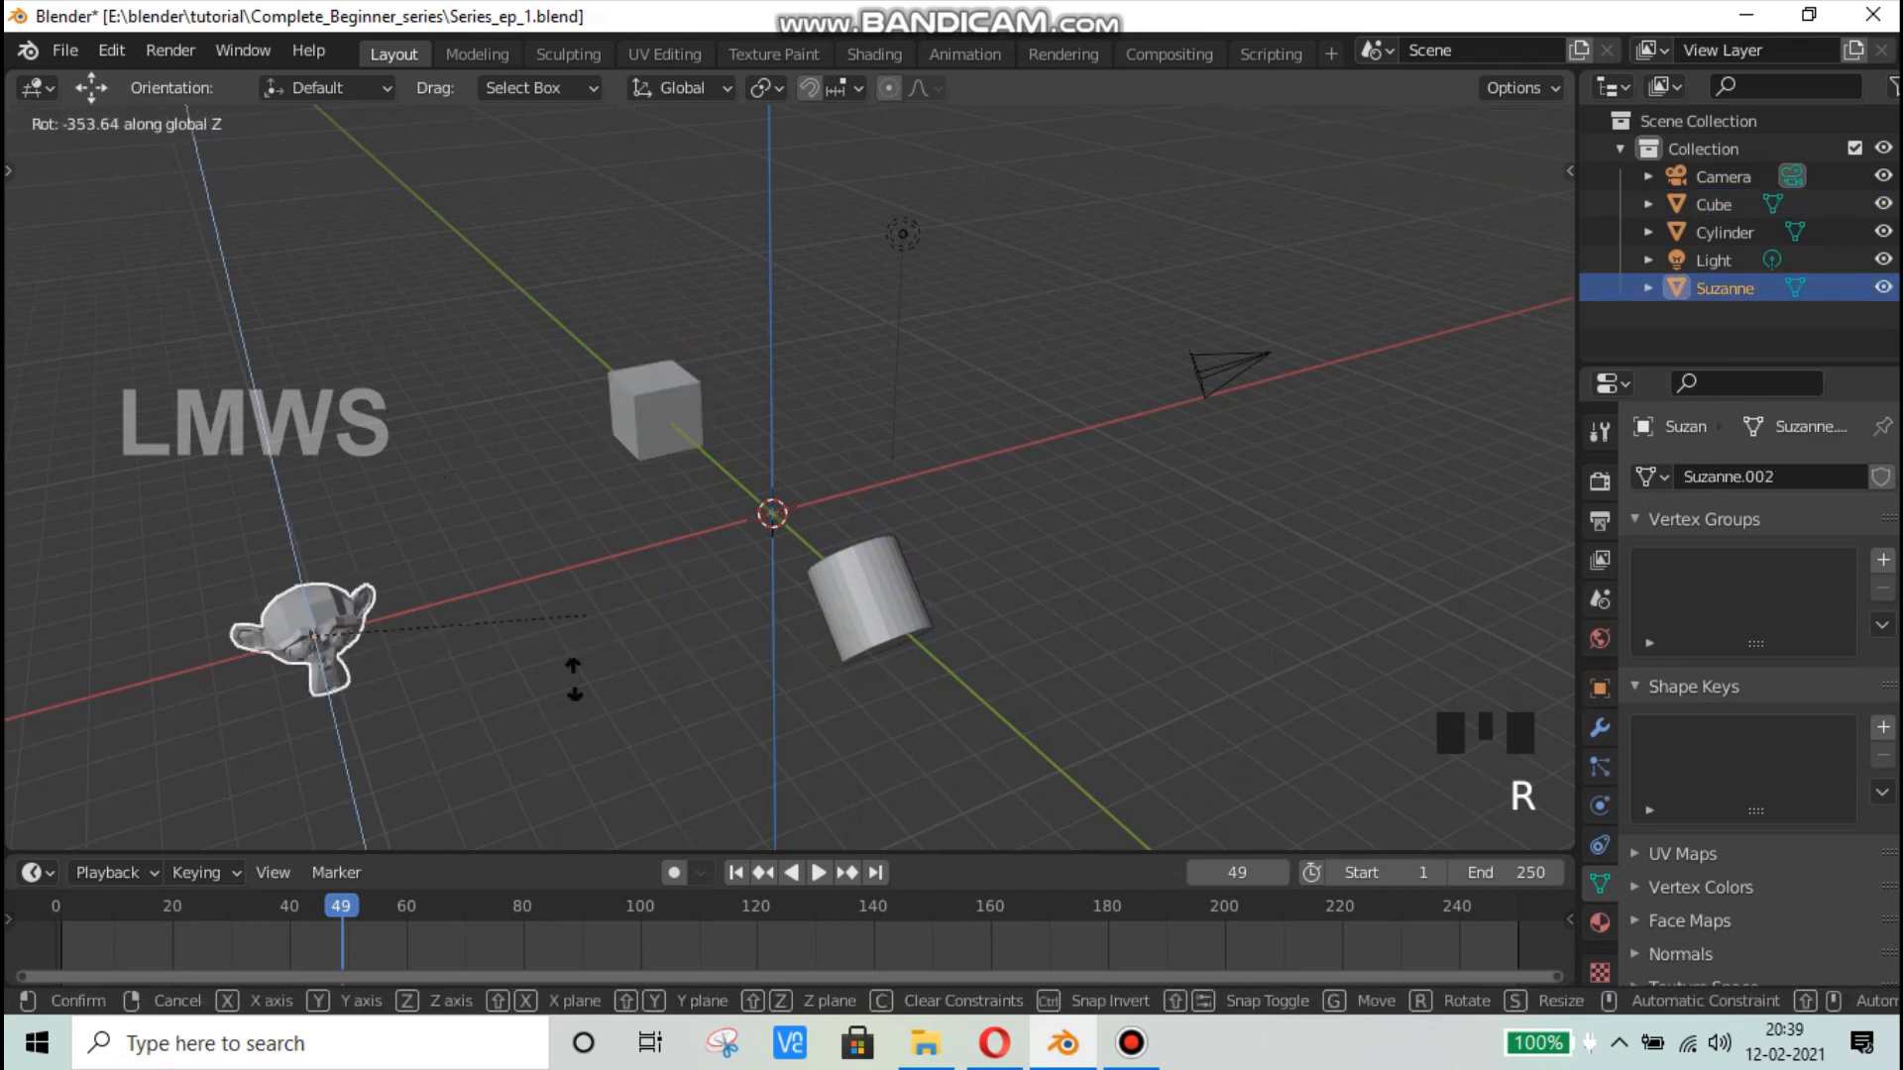
right_click(333, 567)
Step: Save the file with the monkey, cube and cylinder spread around the world origin
scroll(730, 451, down, 3)
middle_drag(887, 588, 782, 595)
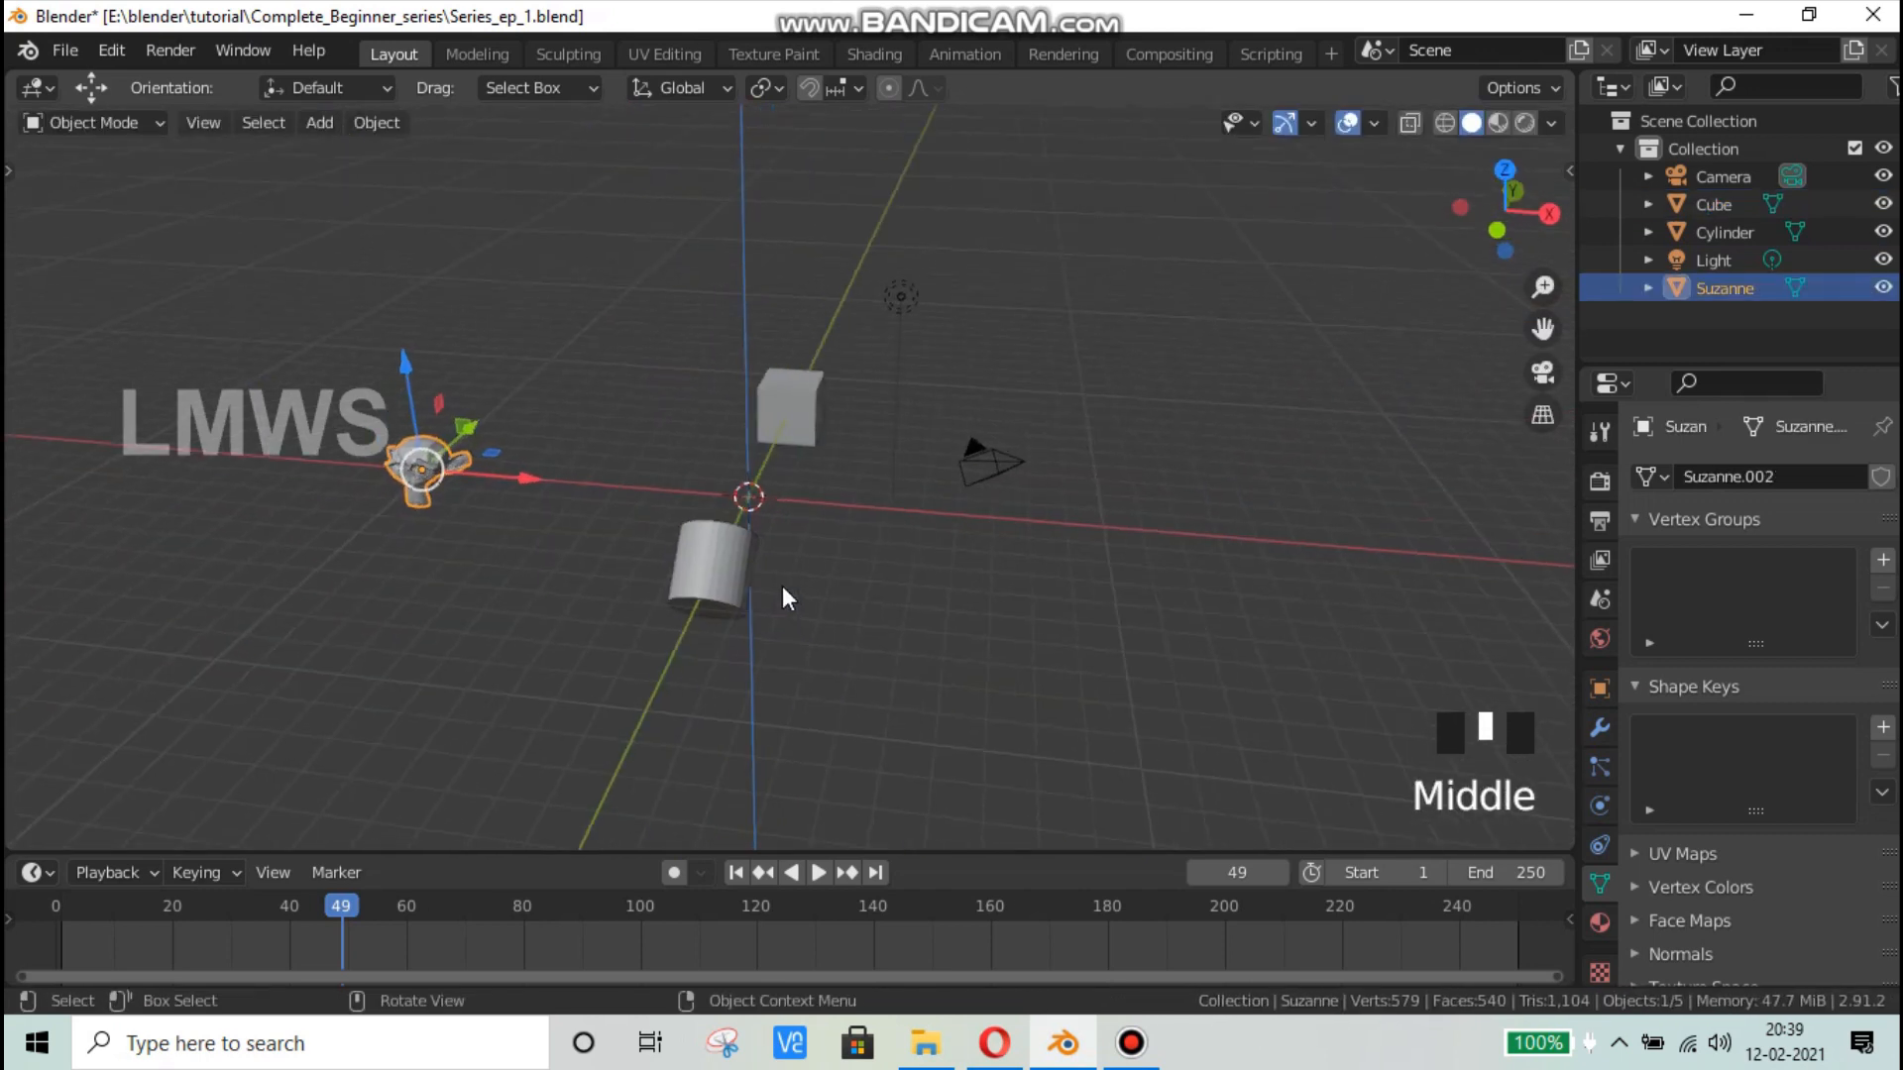
key(ctrl+s)
key(t)
key(t)
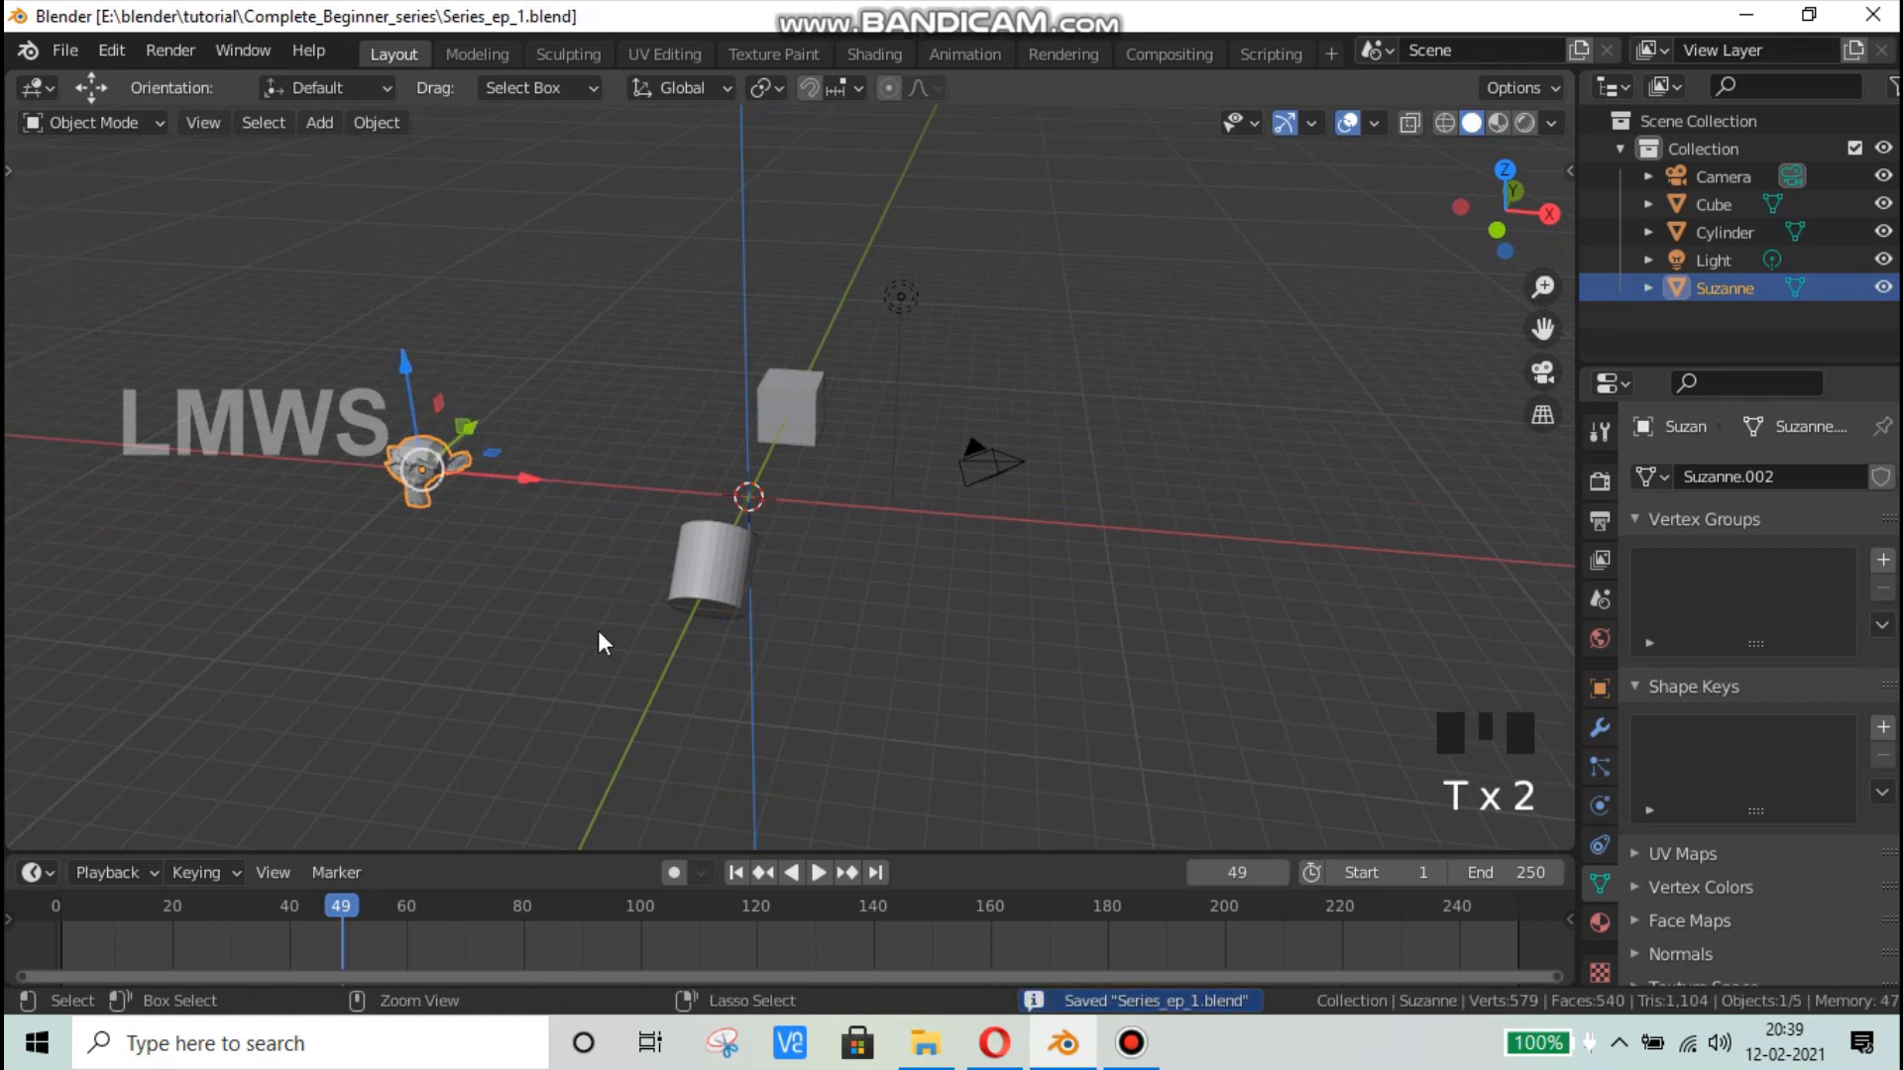
Step: Add the cube to the monkey selection and try rotating both about the global Z axis
middle_drag(598, 630, 699, 605)
shift+click(698, 412)
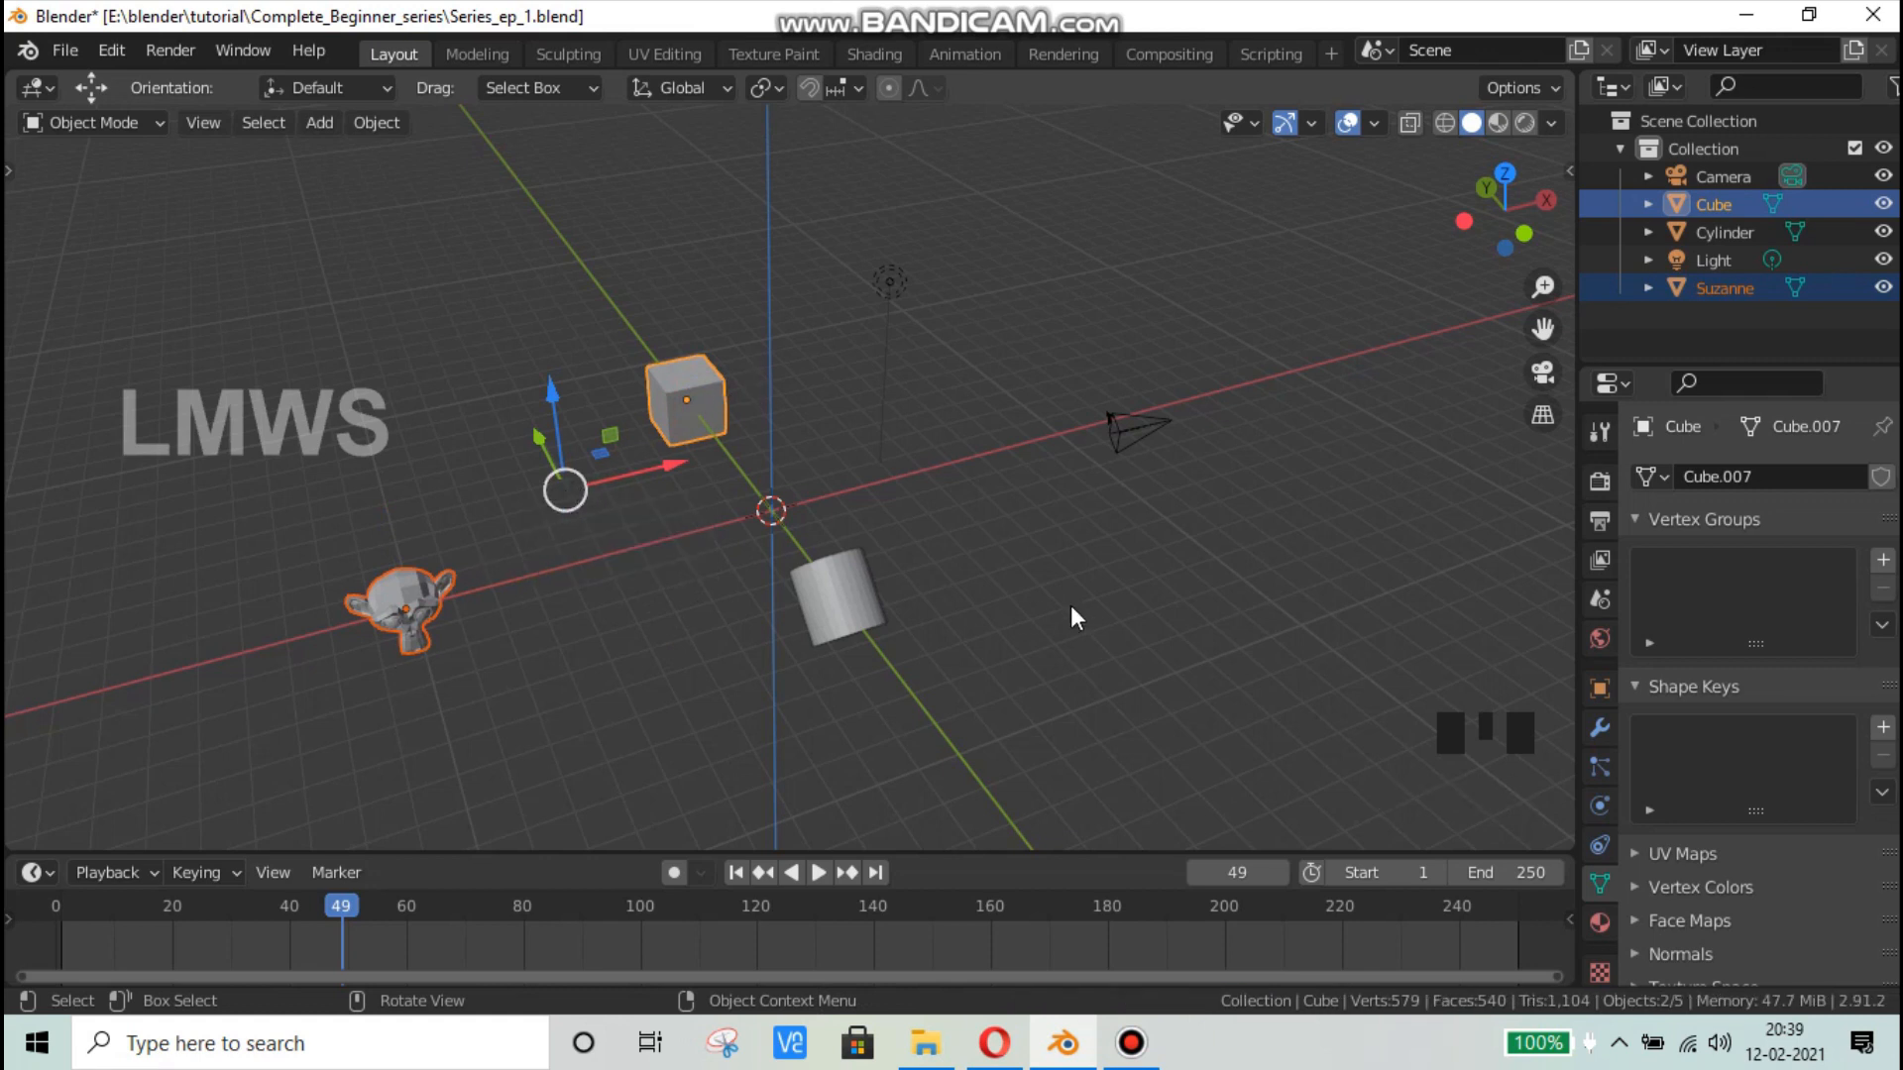
key(r)
key(z)
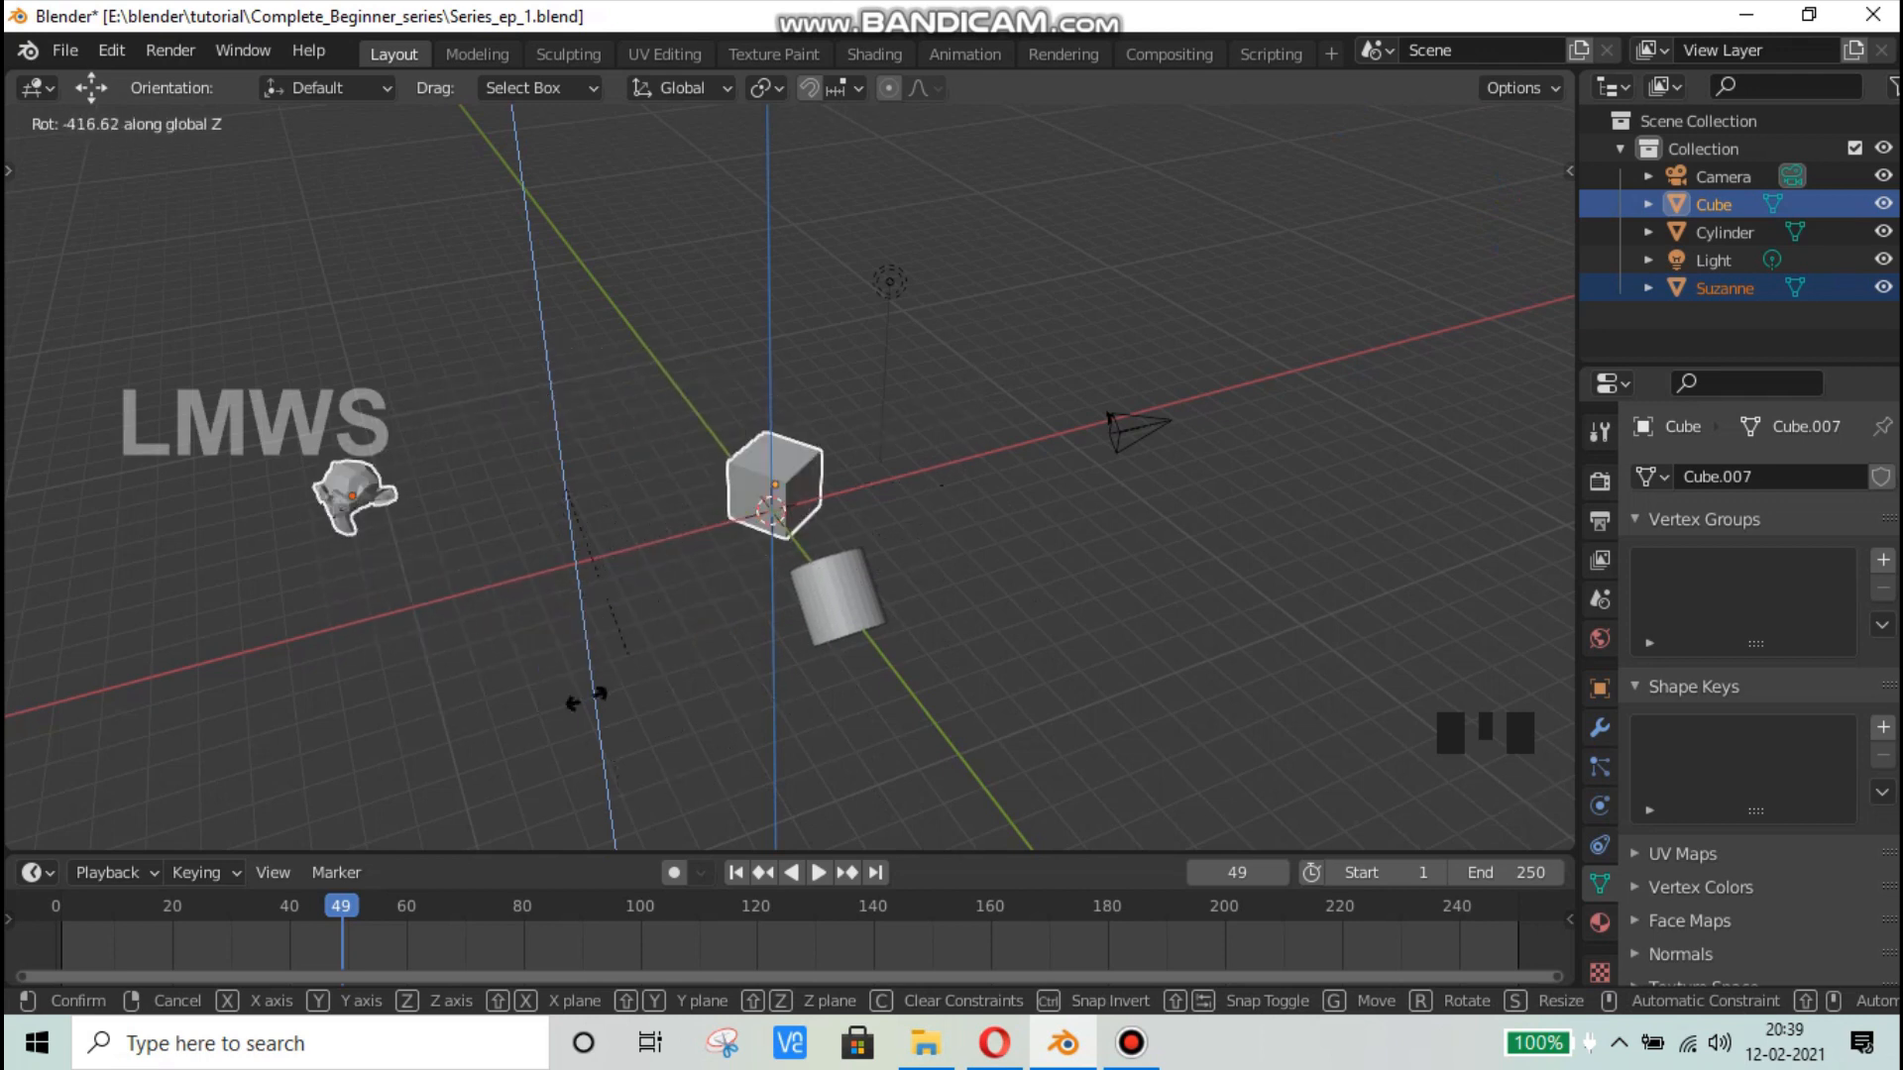
right_click(694, 486)
Step: Add the cylinder to the selection and try rotating all three meshes about the global Z axis
shift+click(844, 592)
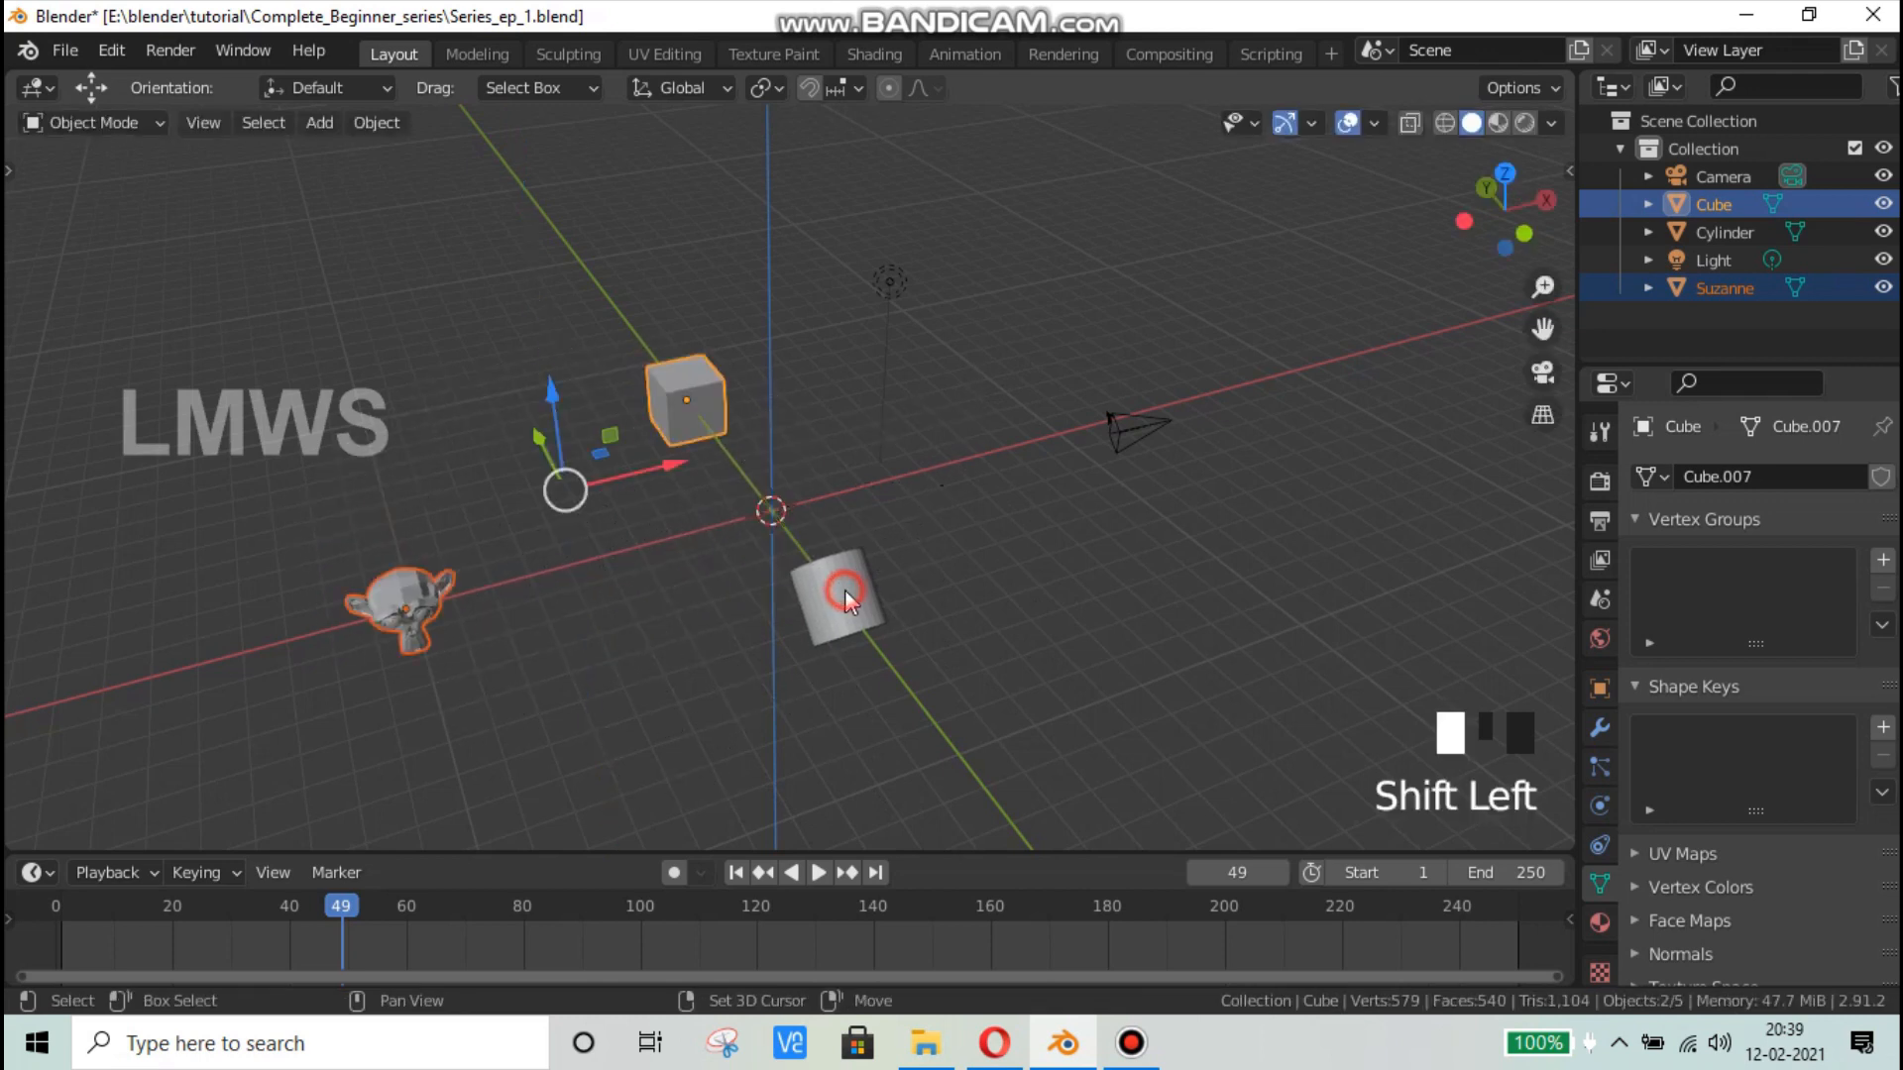
middle_drag(696, 665, 662, 549)
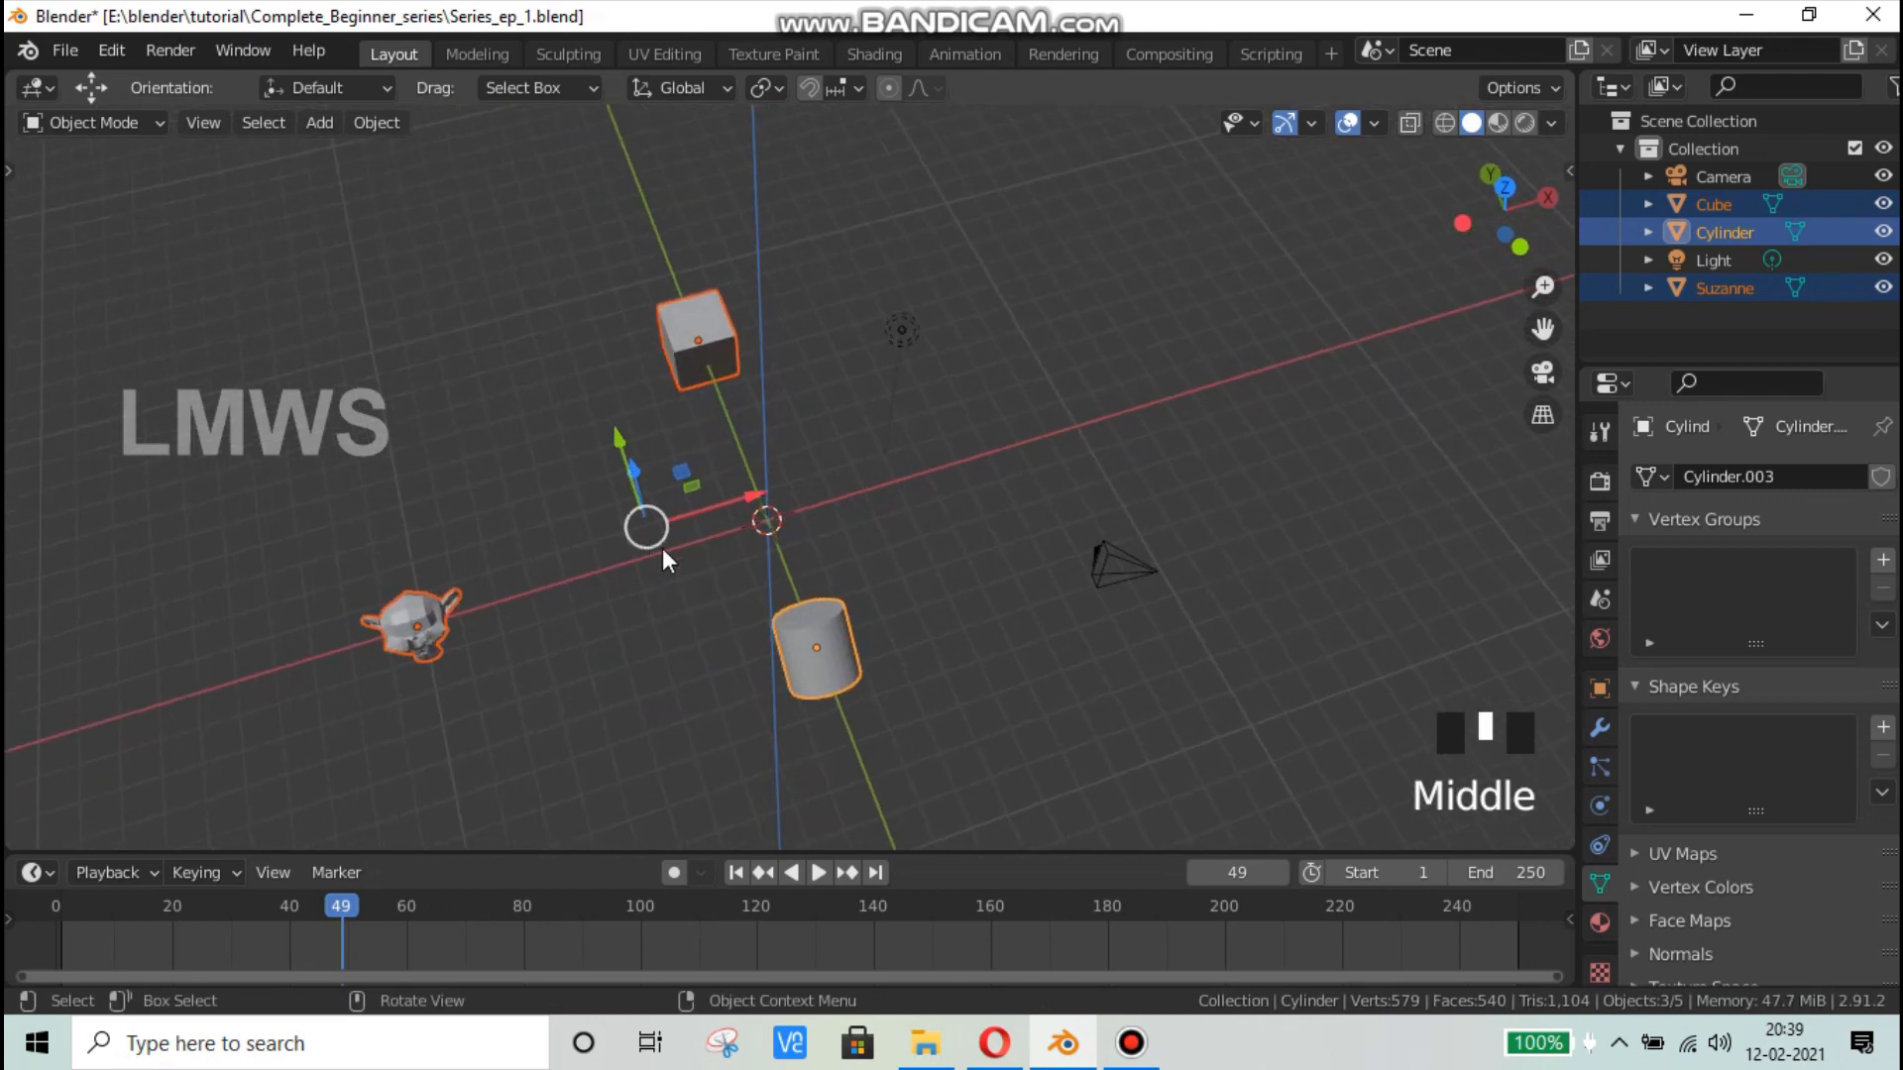
key(r)
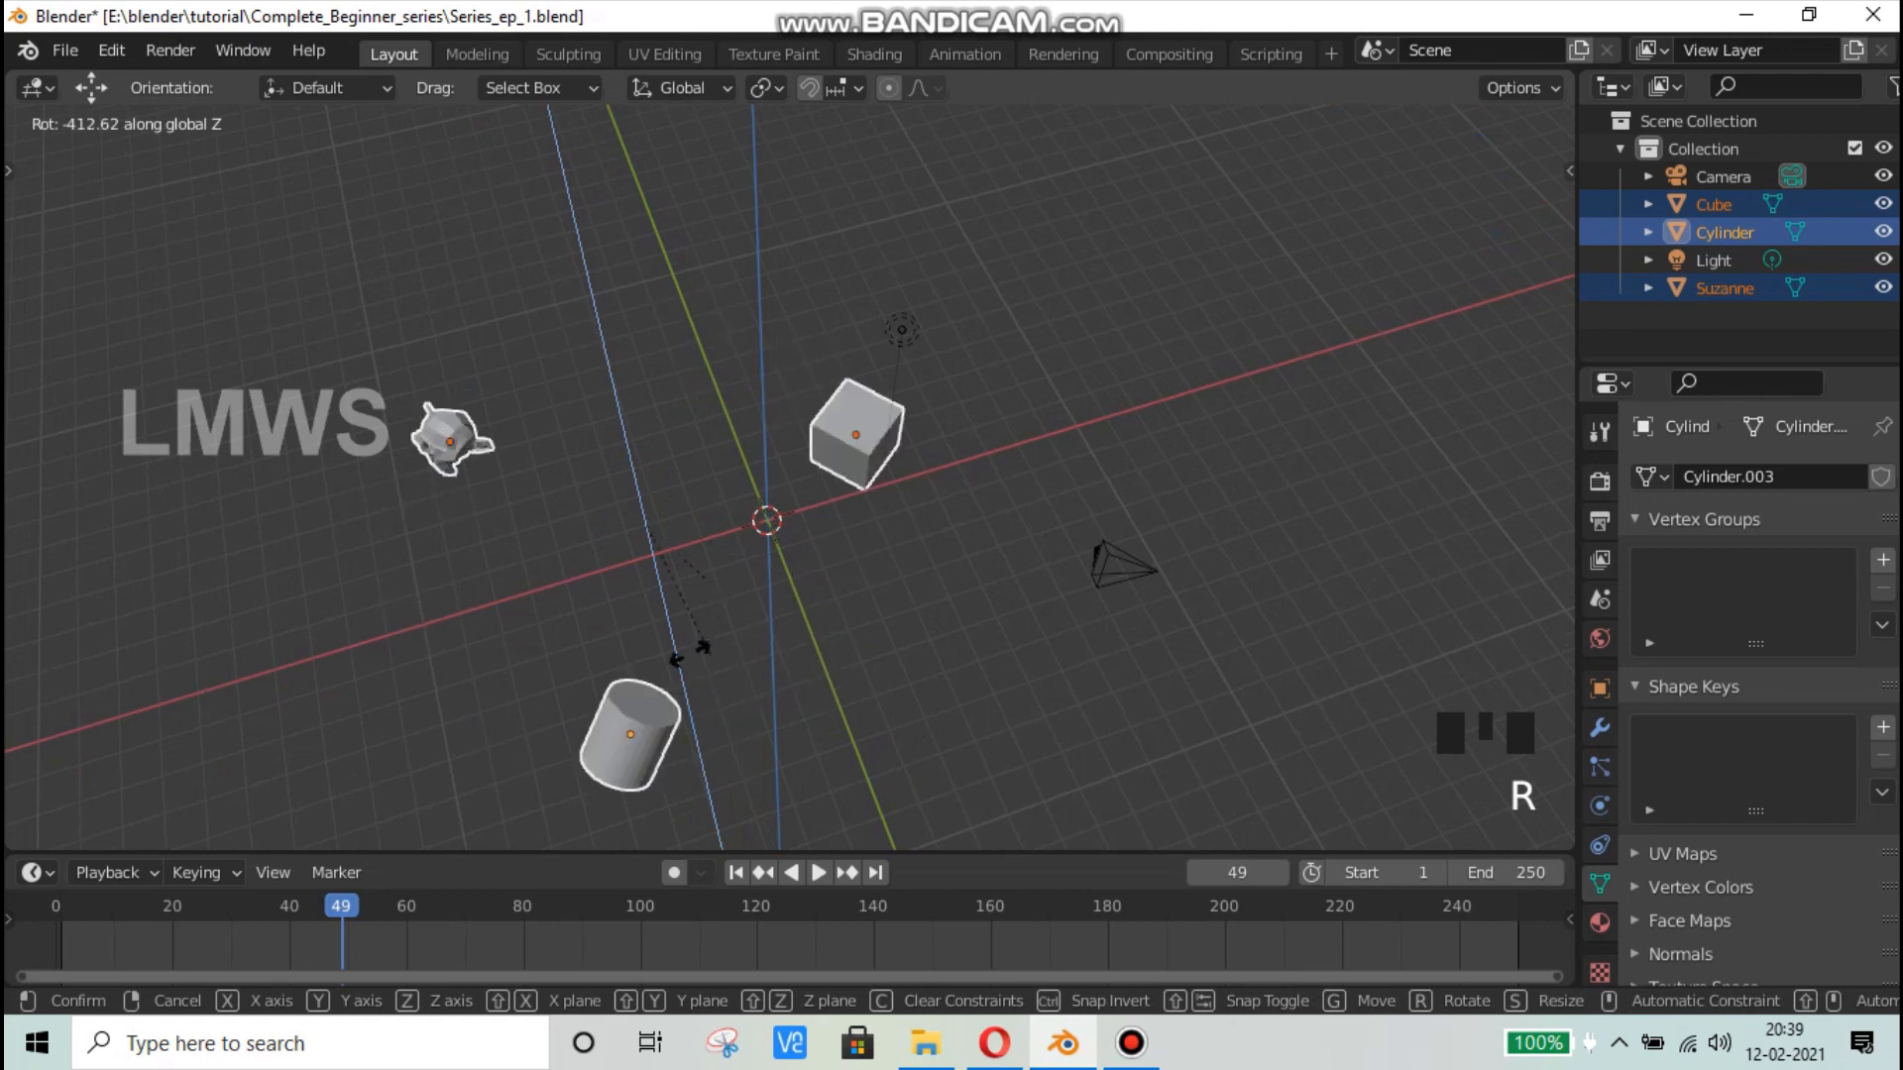
click(676, 277)
Step: Set the transform pivot point to Median Point and try rotating the three meshes about global Z
click(778, 87)
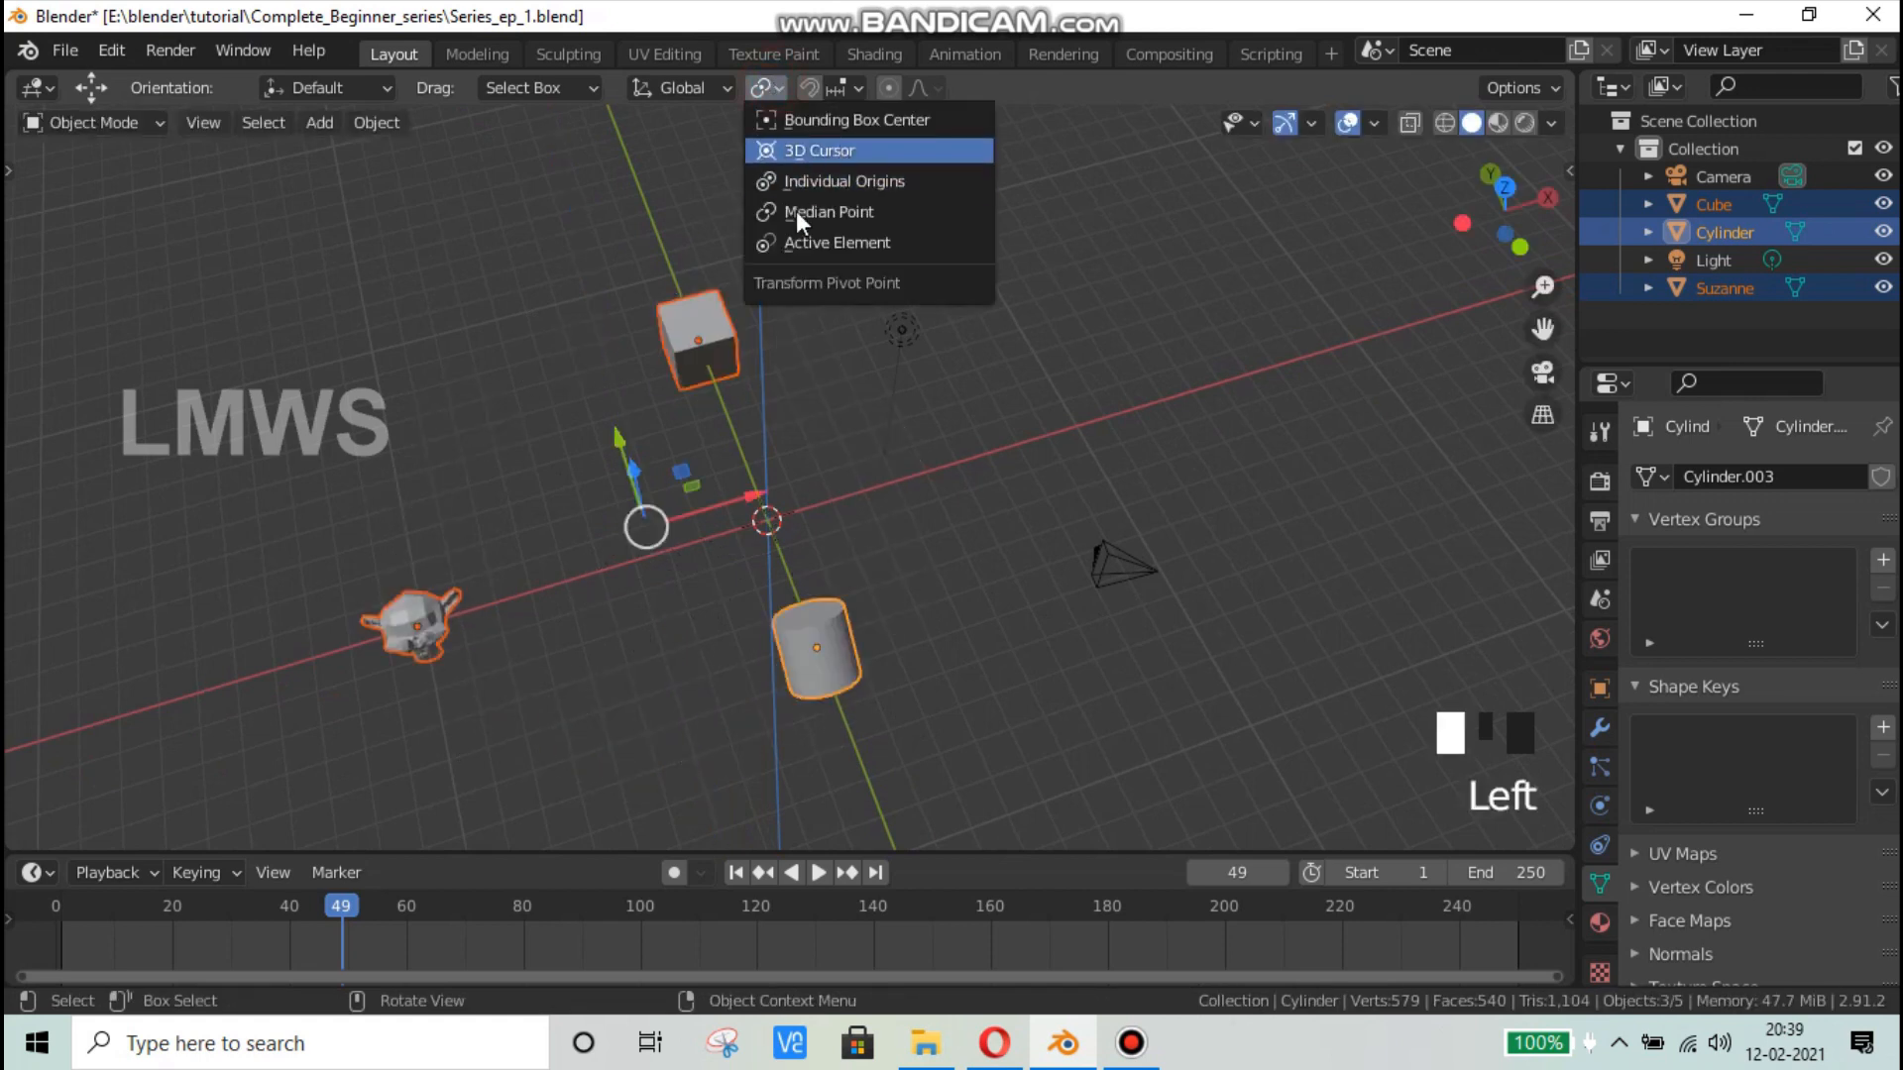
click(828, 212)
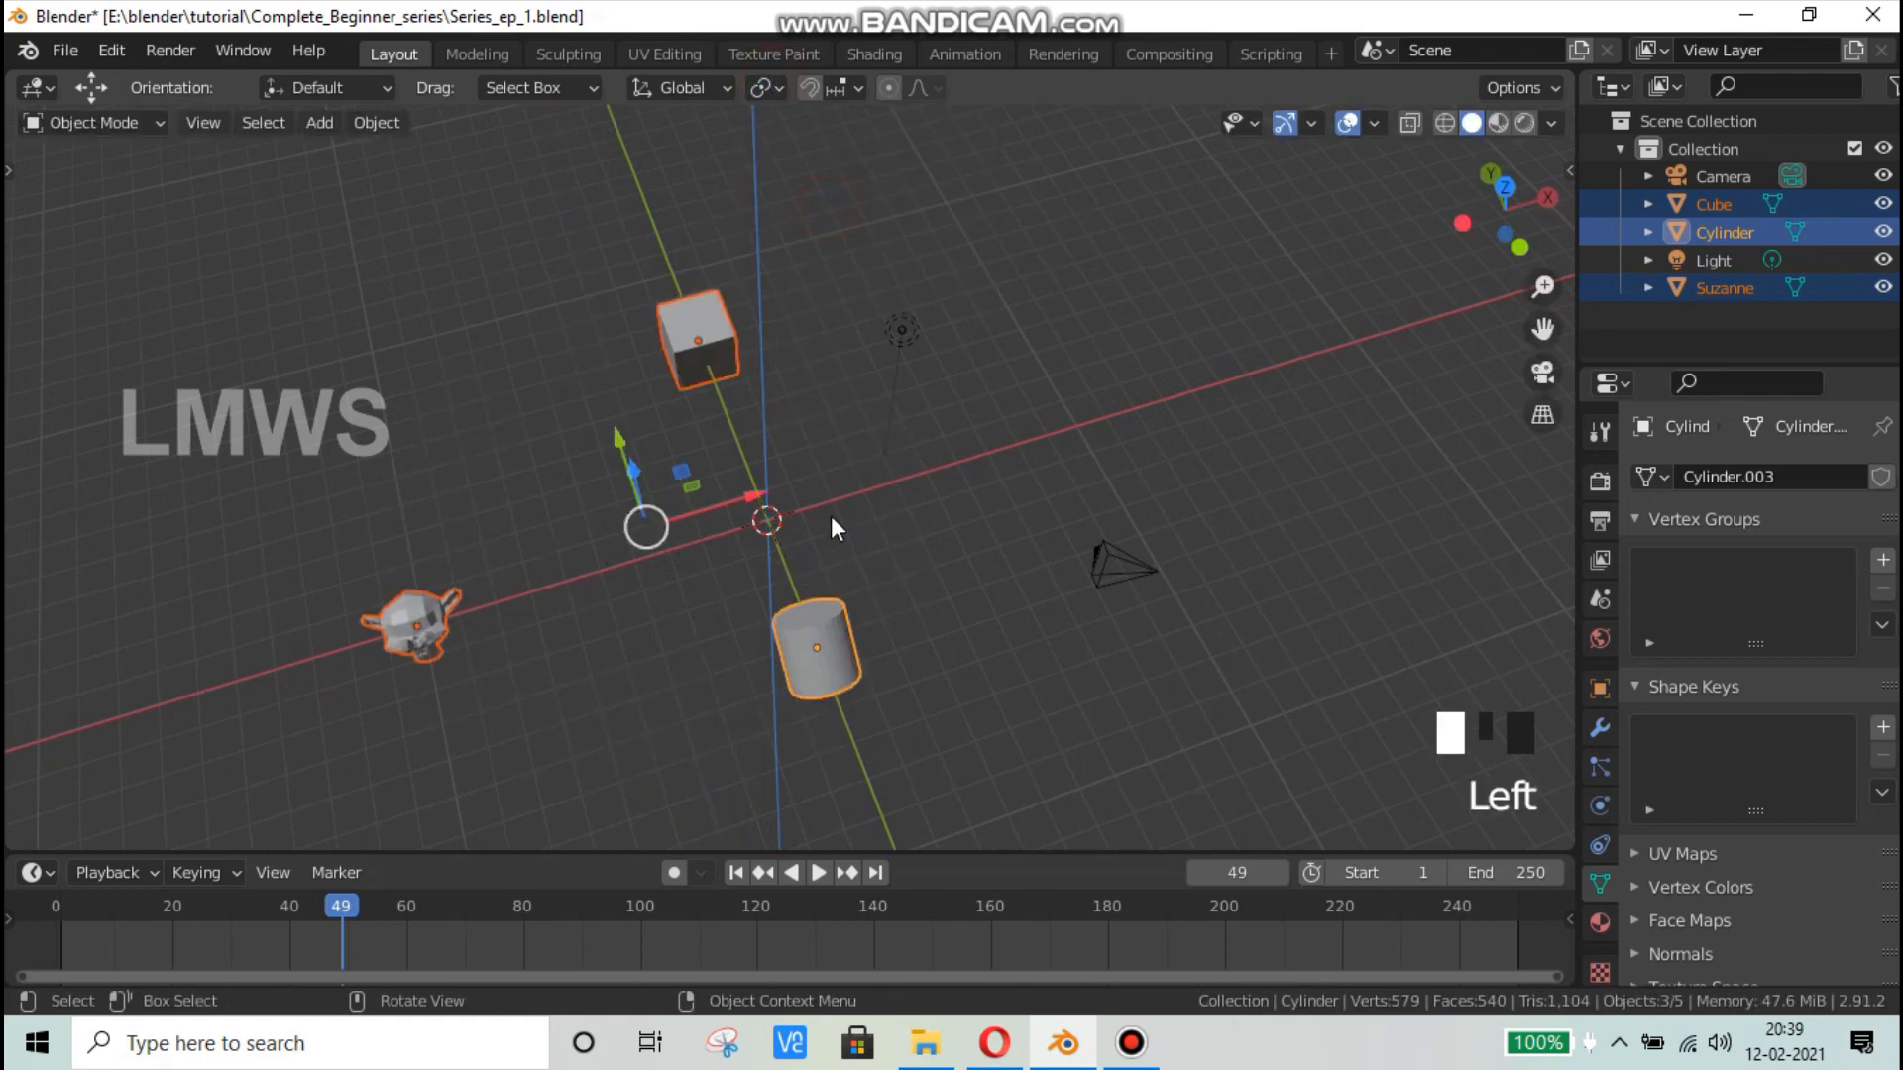
middle_drag(831, 515, 1029, 501)
key(r)
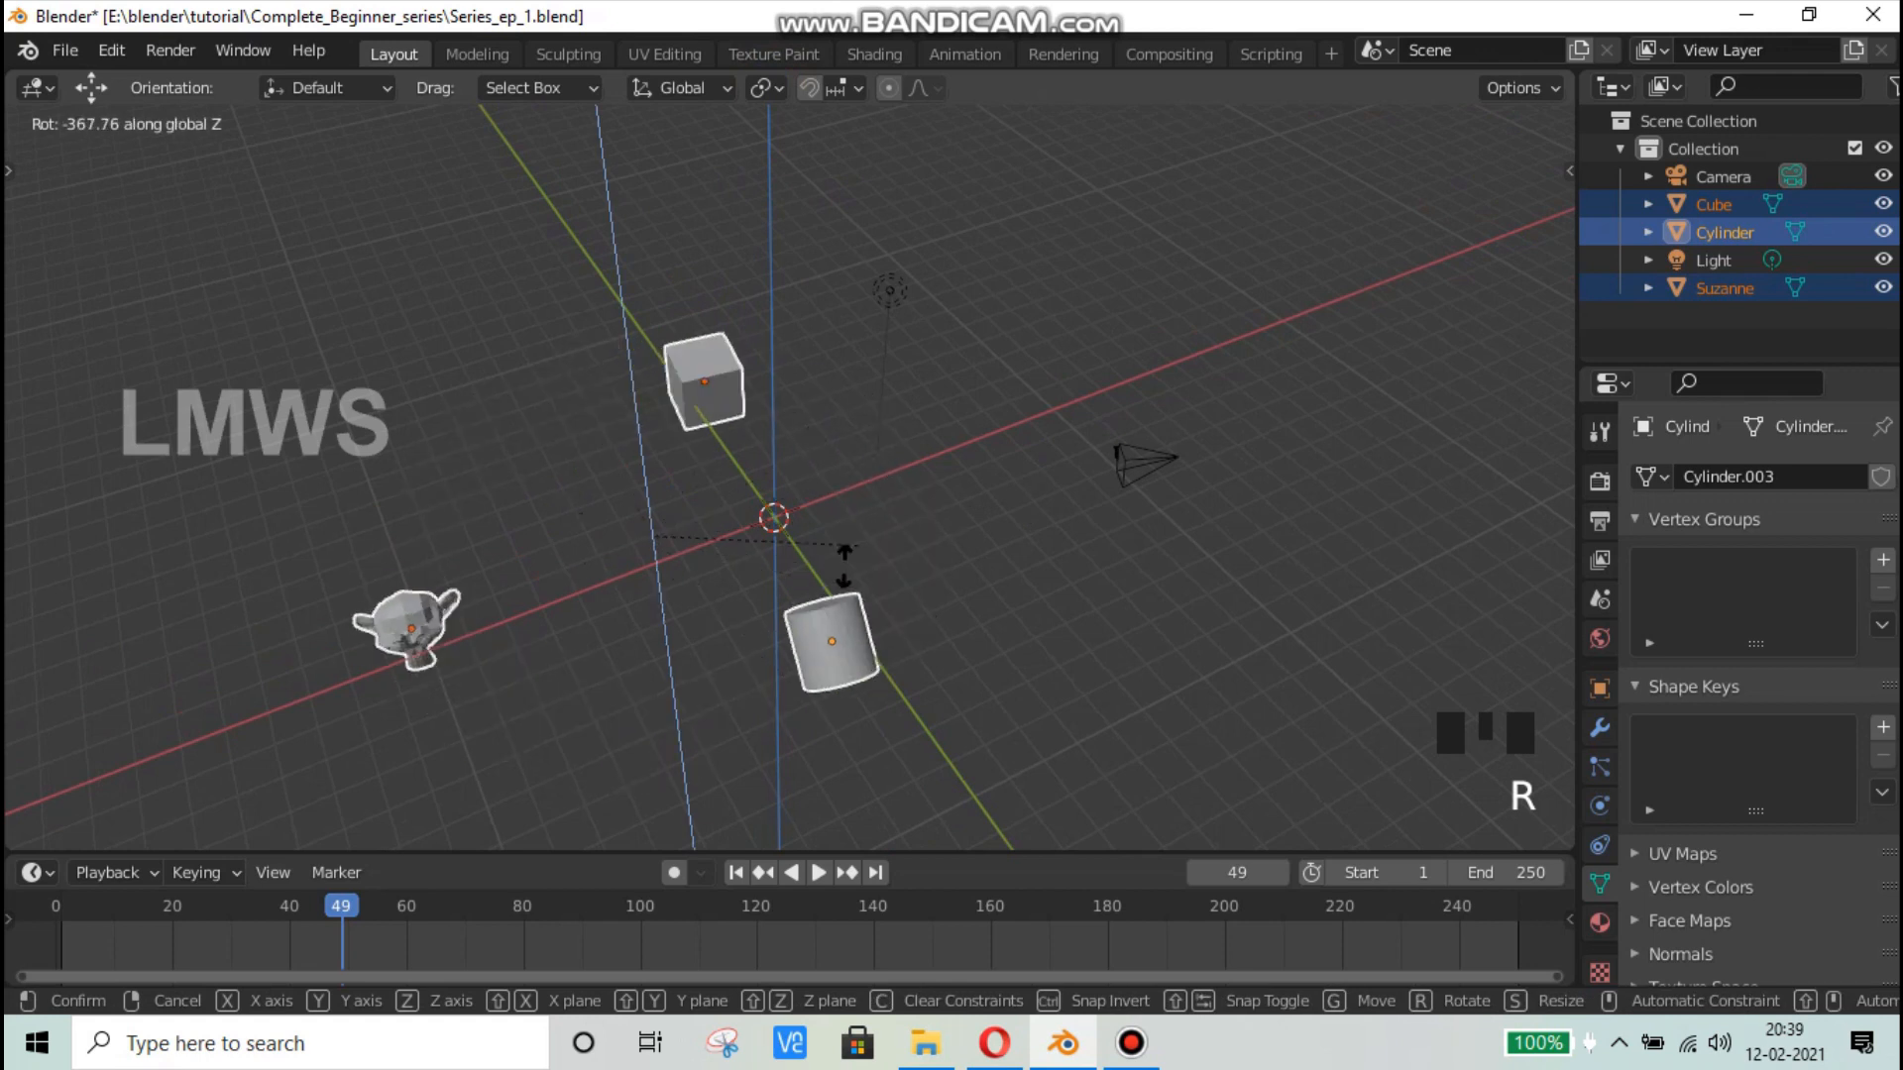
click(843, 567)
Step: Try rotating the three selected meshes about the global Y axis around their median point
middle_drag(914, 551, 969, 523)
key(r)
key(y)
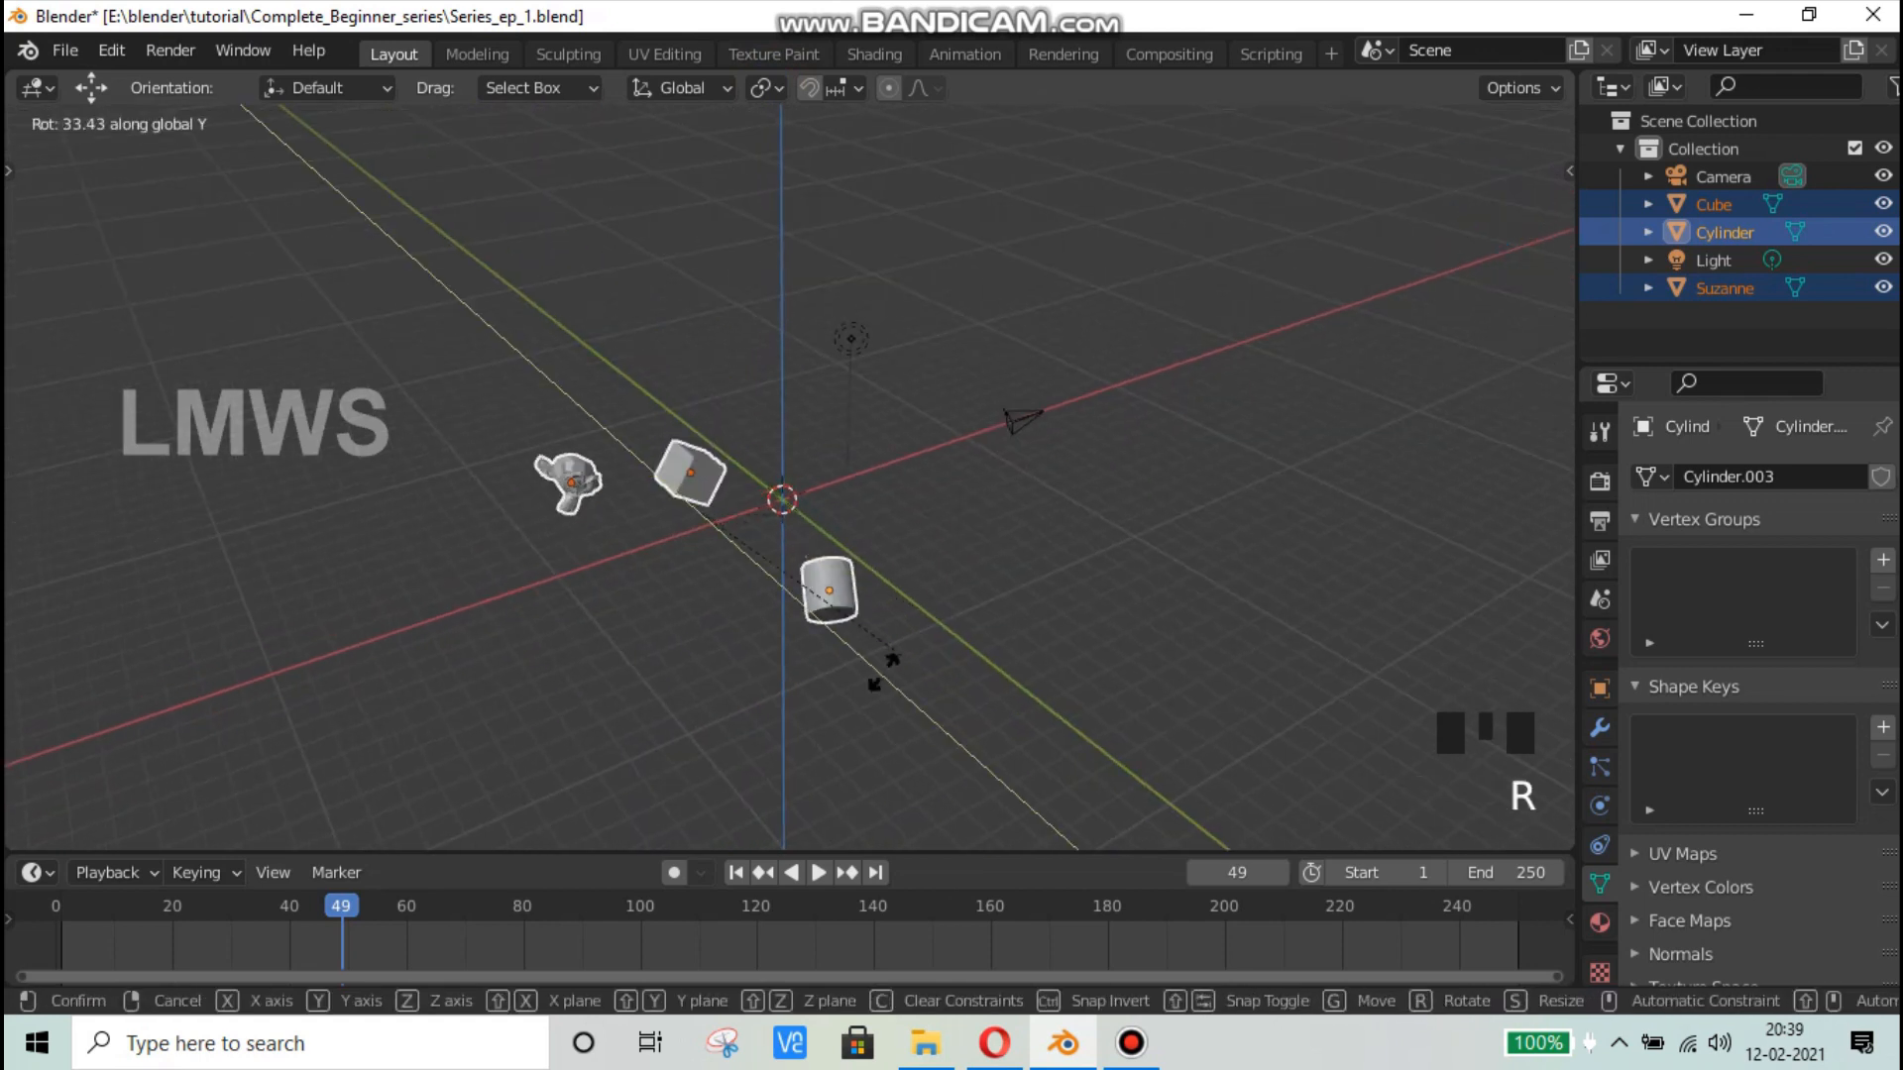
click(684, 508)
scroll(614, 510, up, 1)
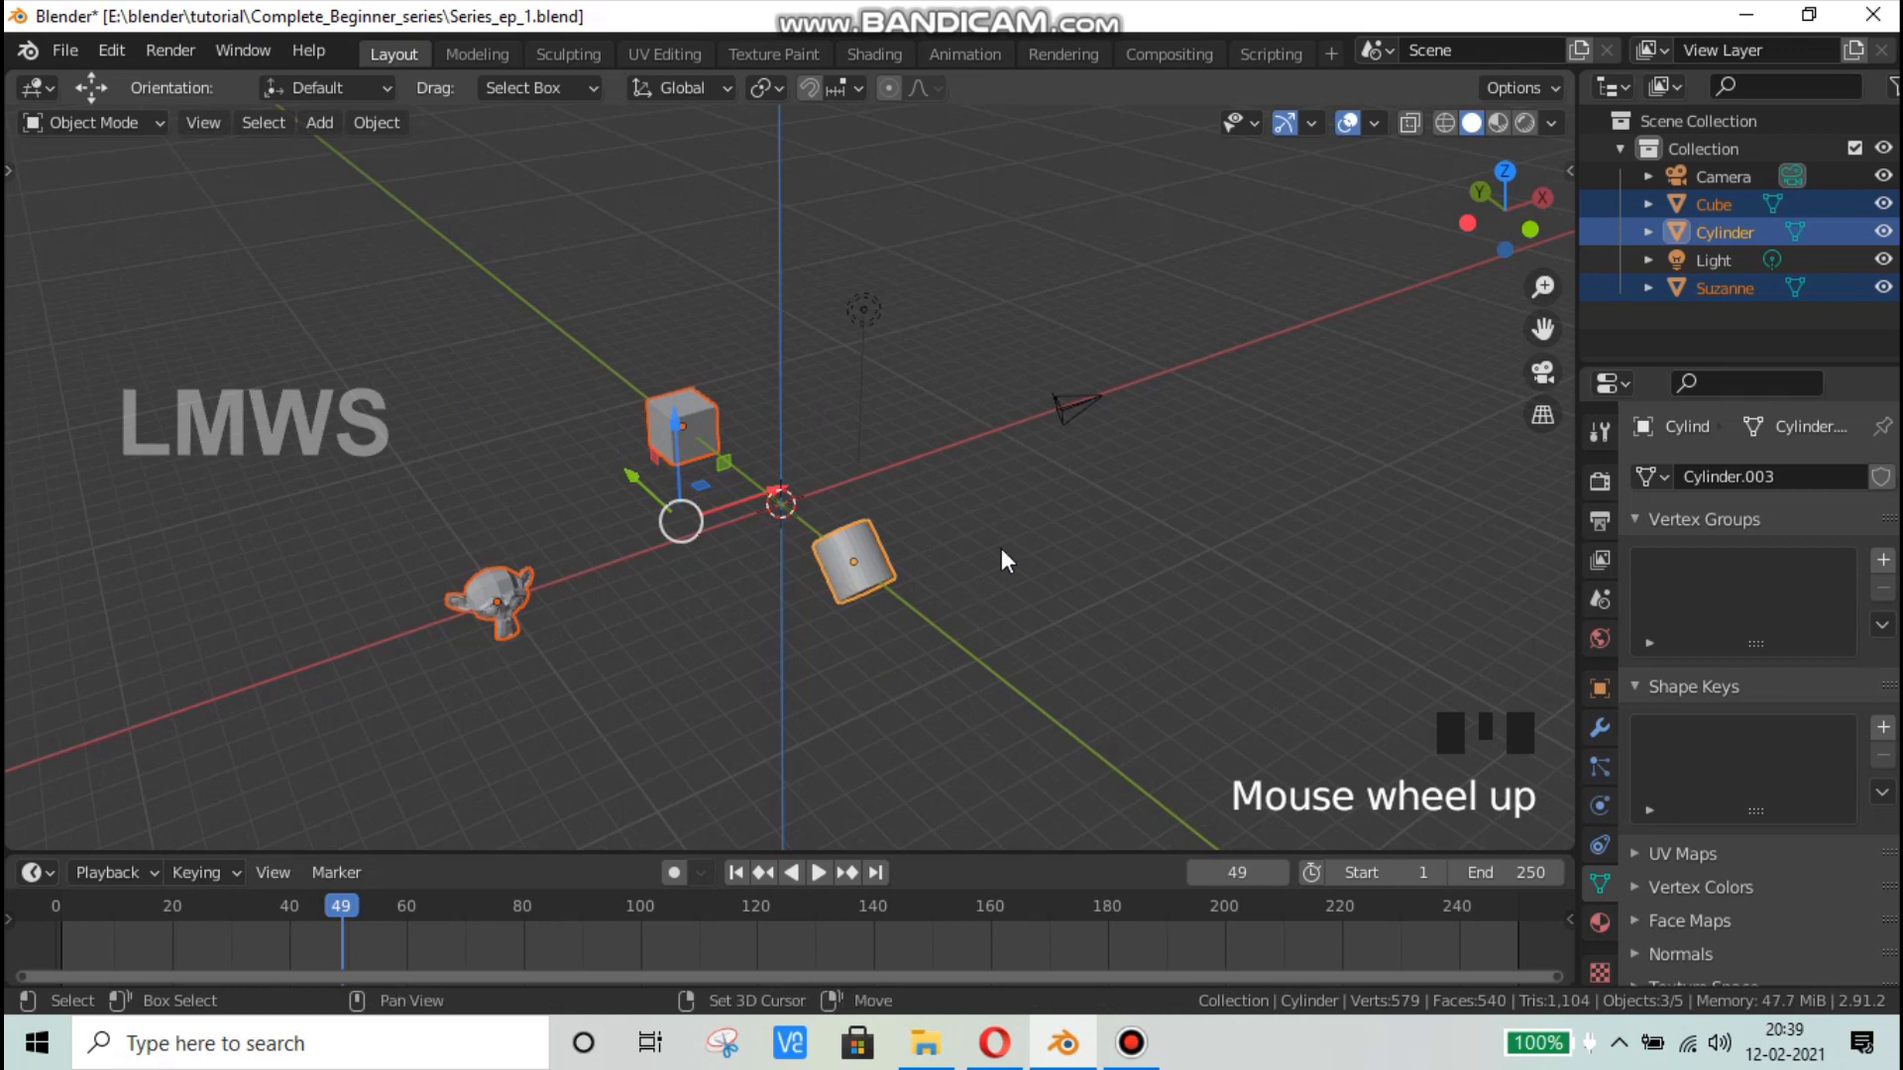
Step: Snap the 3D cursor to the three selected meshes and try rotating them around that point
key(shift+s)
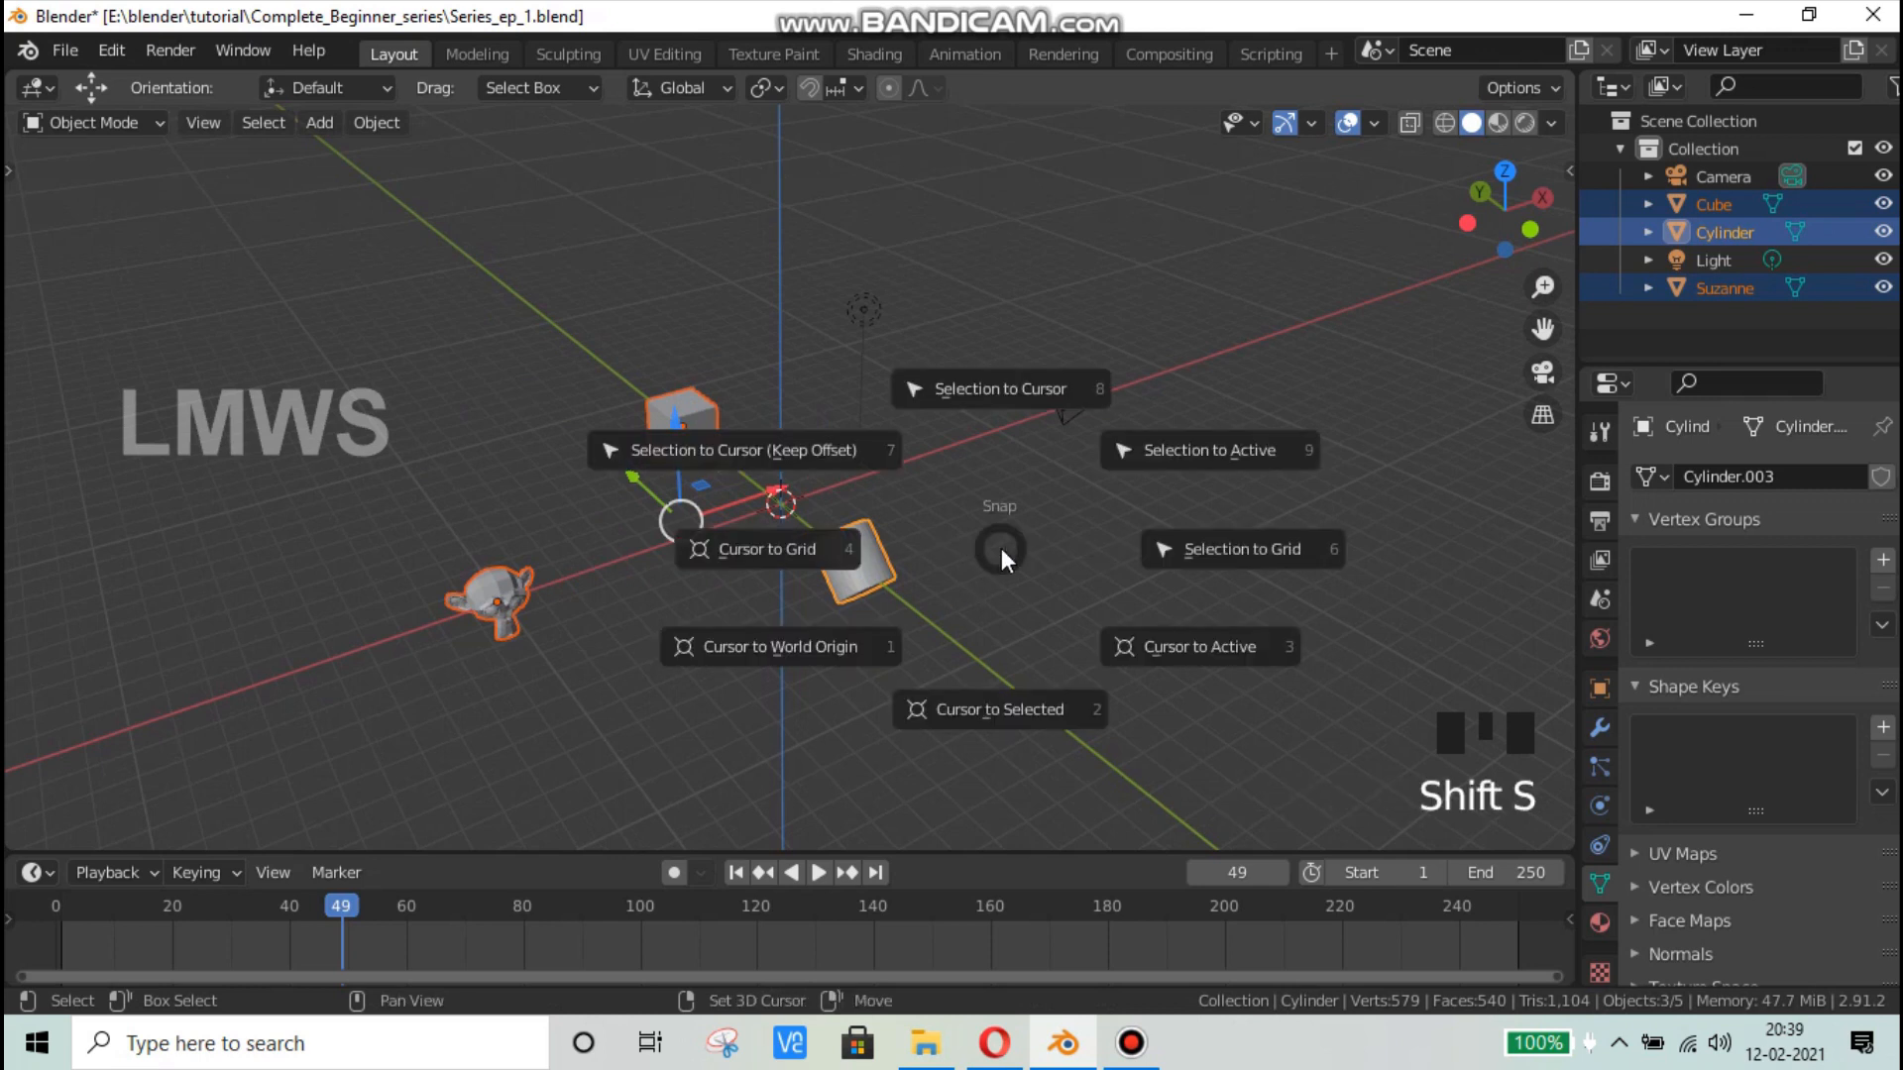
click(979, 706)
scroll(735, 592, up, 3)
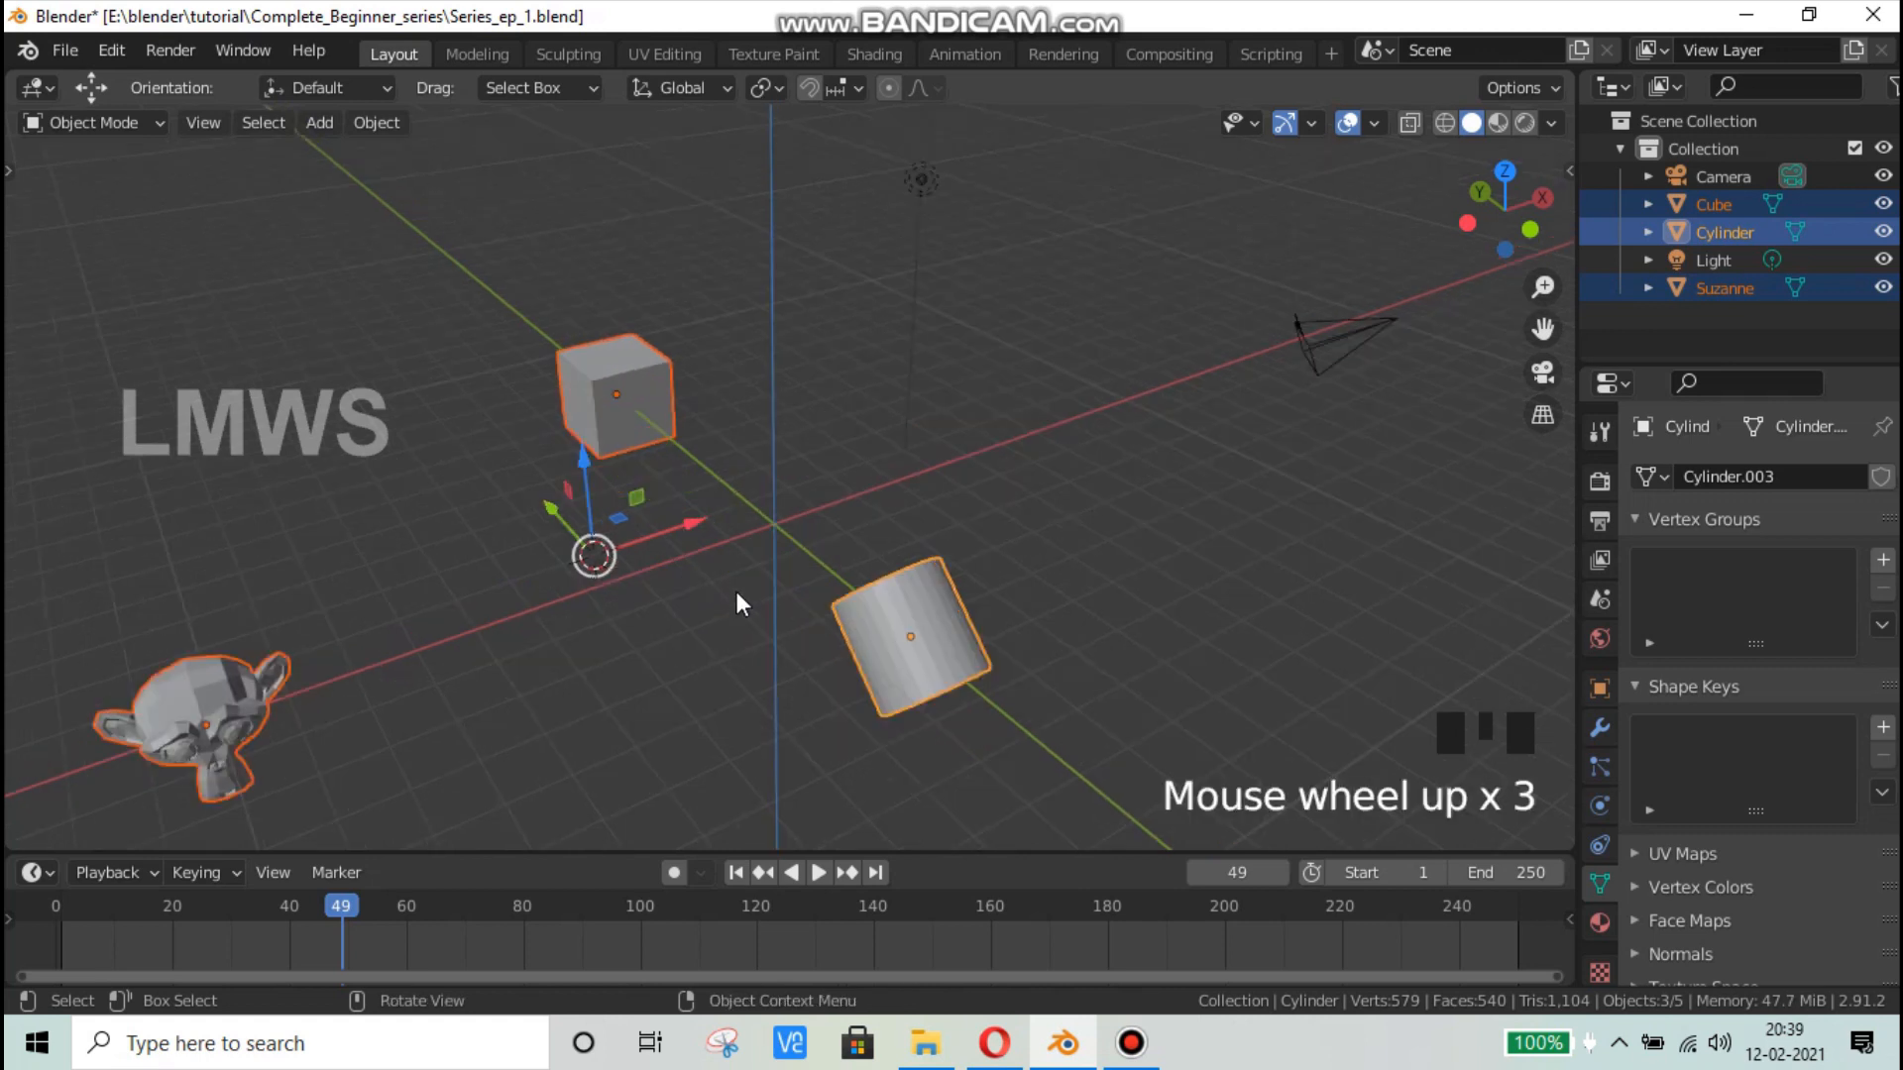
middle_drag(546, 576, 852, 616)
key(r)
click(1126, 569)
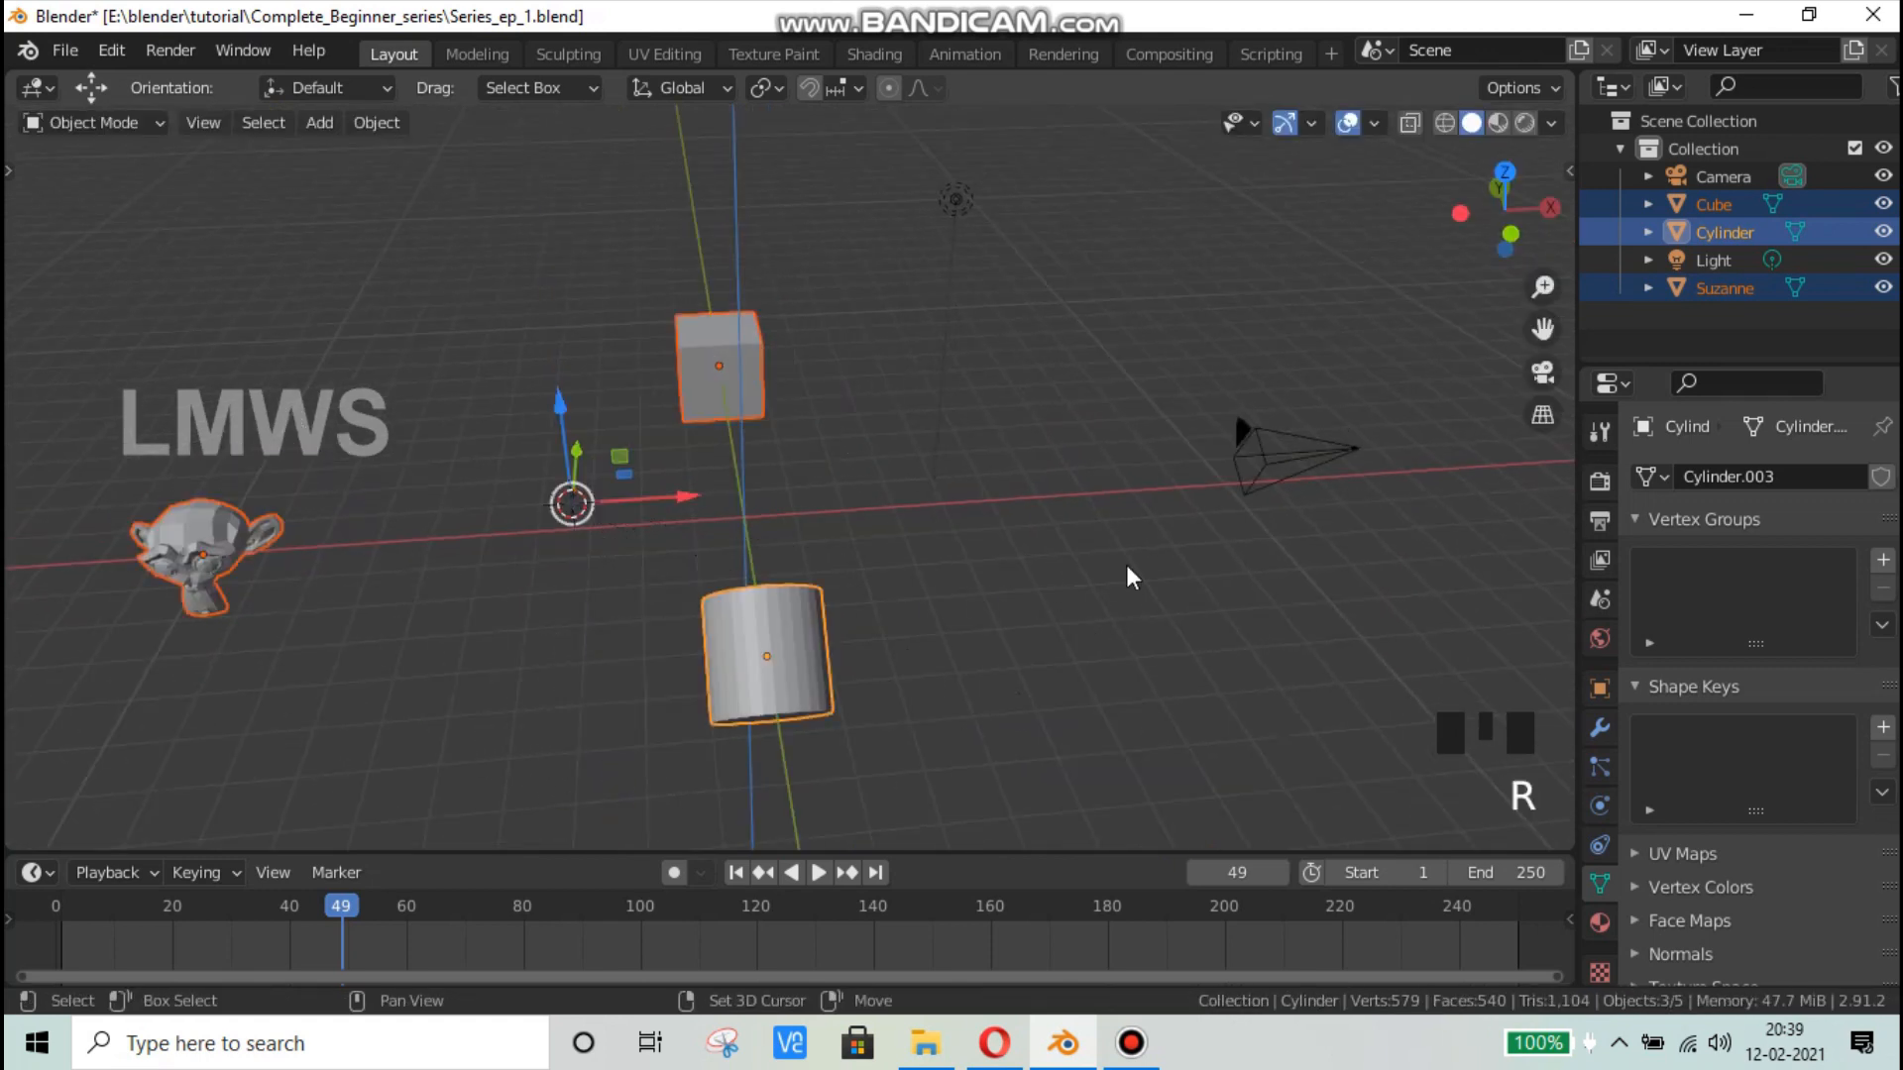
Step: Snap the 3D cursor back to the world origin and save the file
key(shift+s)
click(902, 674)
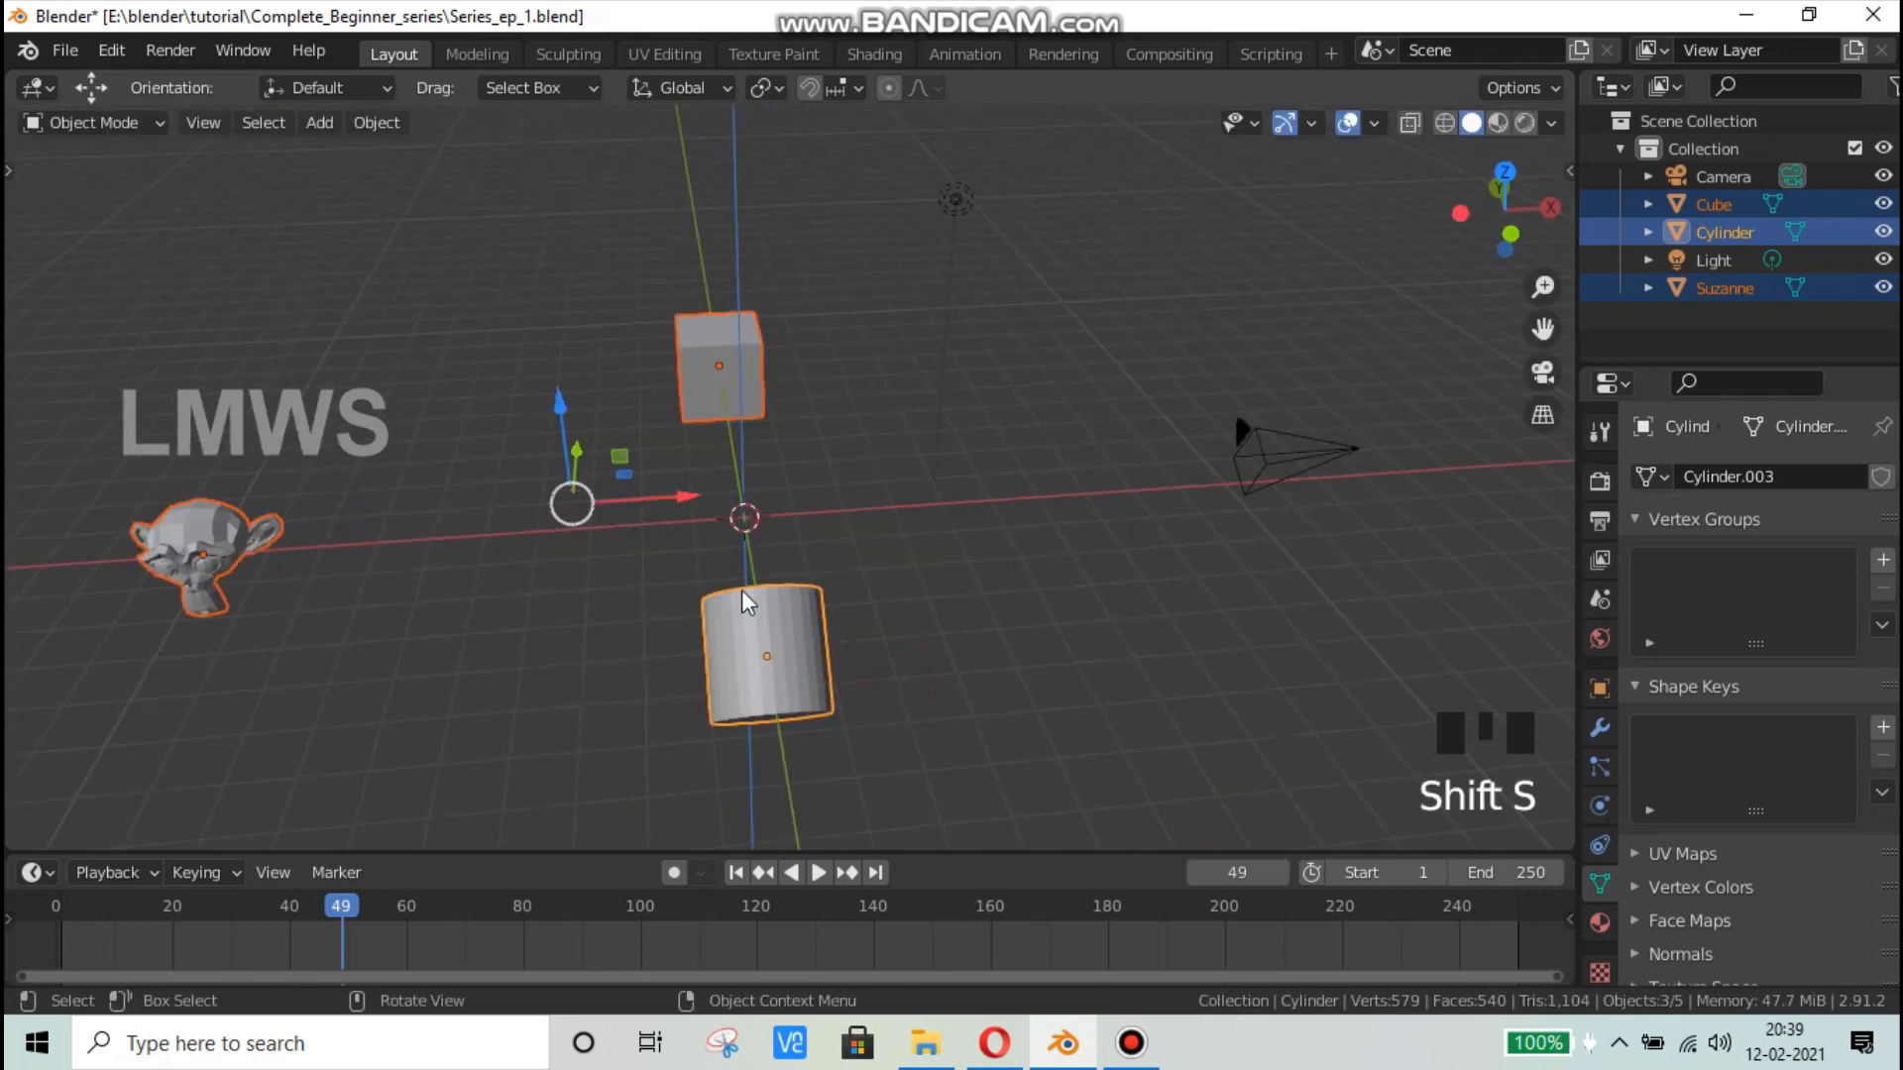
middle_drag(747, 645, 826, 650)
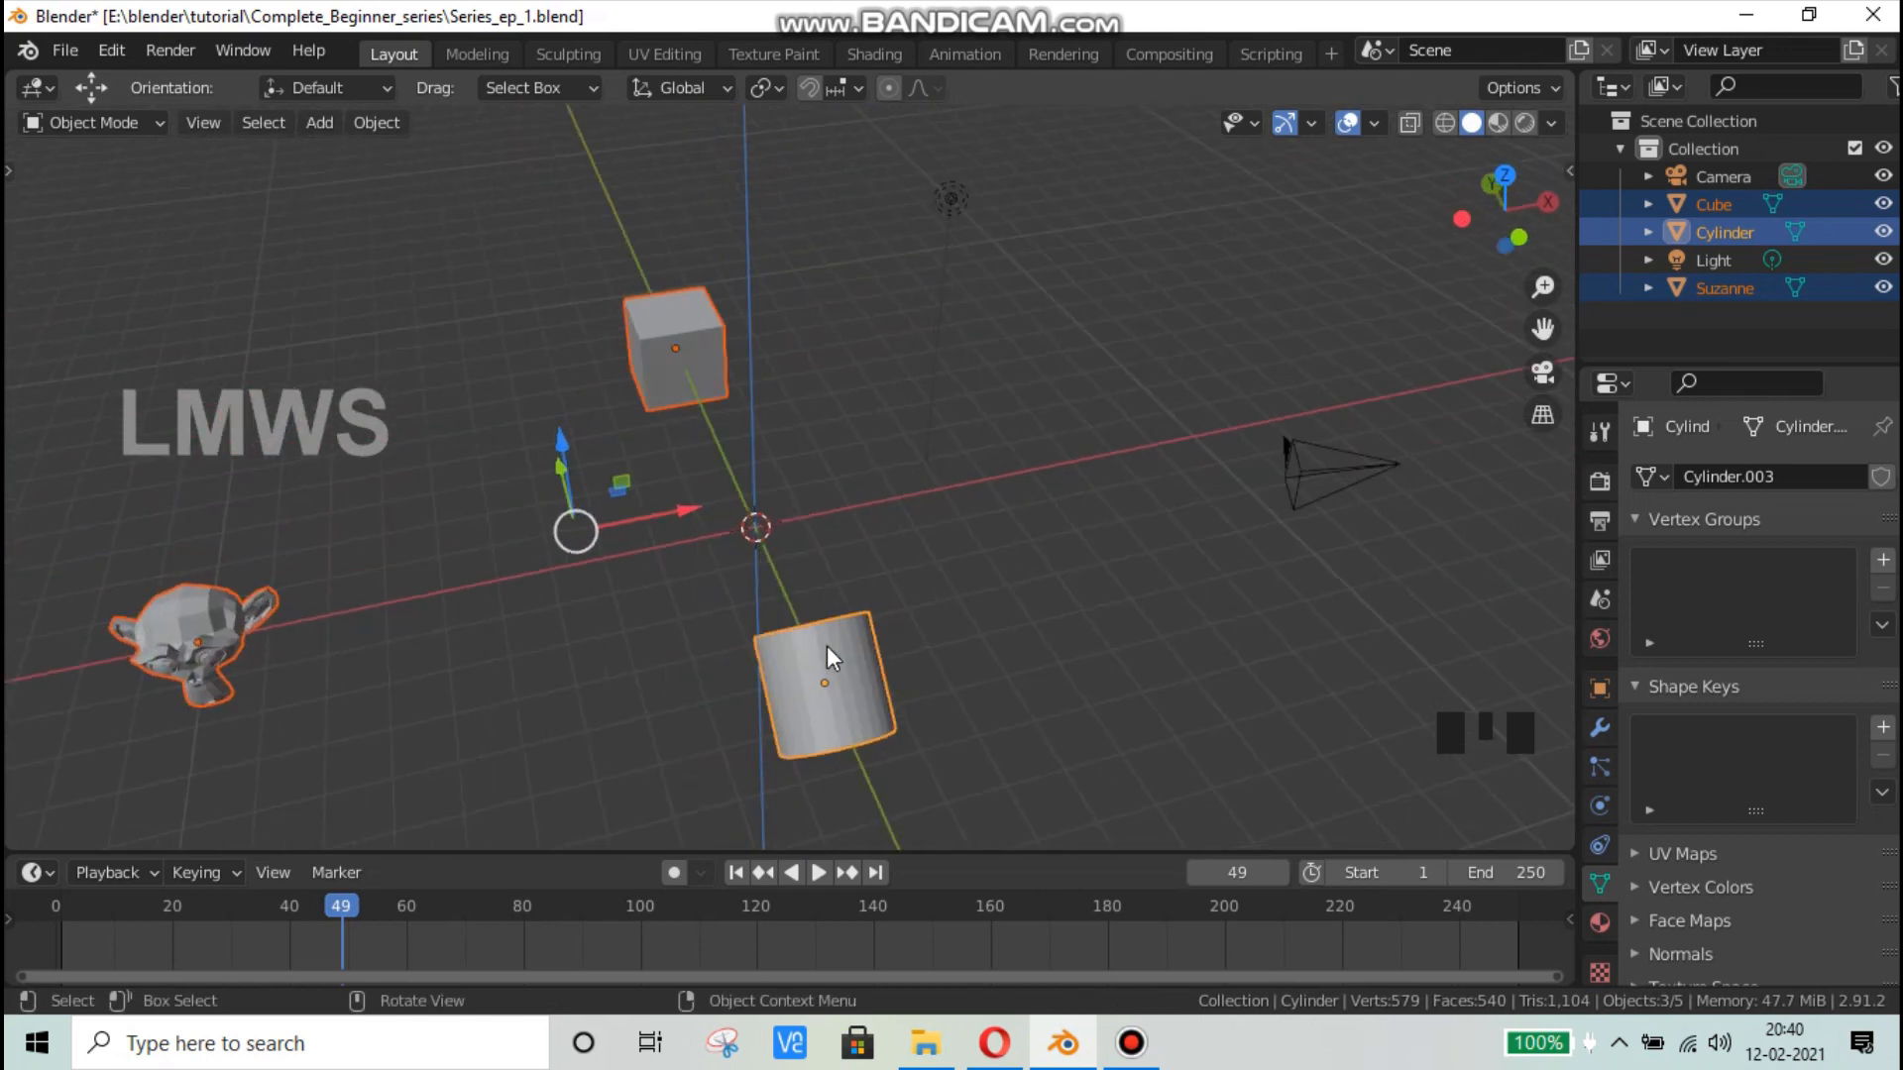
key(ctrl+s)
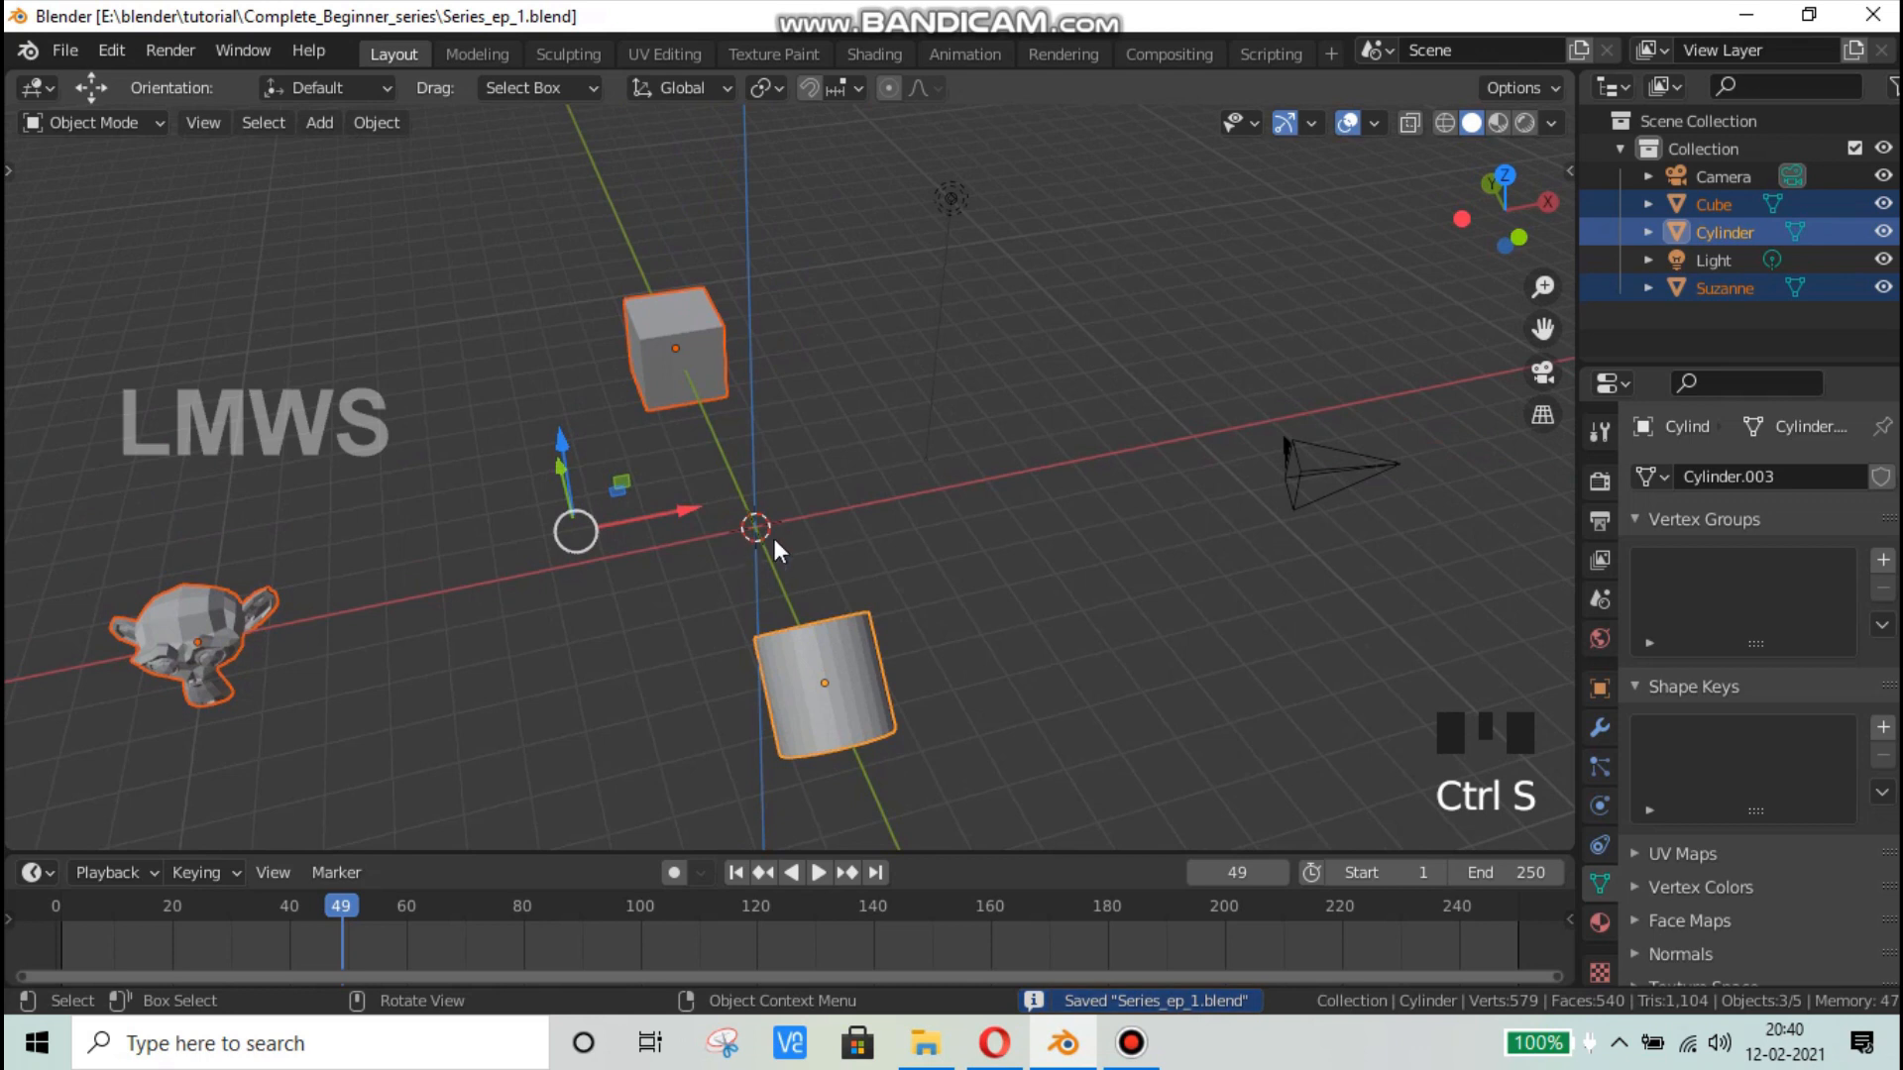
Step: Add the light and the camera to the selection of monkey, cube and cylinder
scroll(850, 390, down, 2)
shift+click(899, 298)
shift+click(1110, 455)
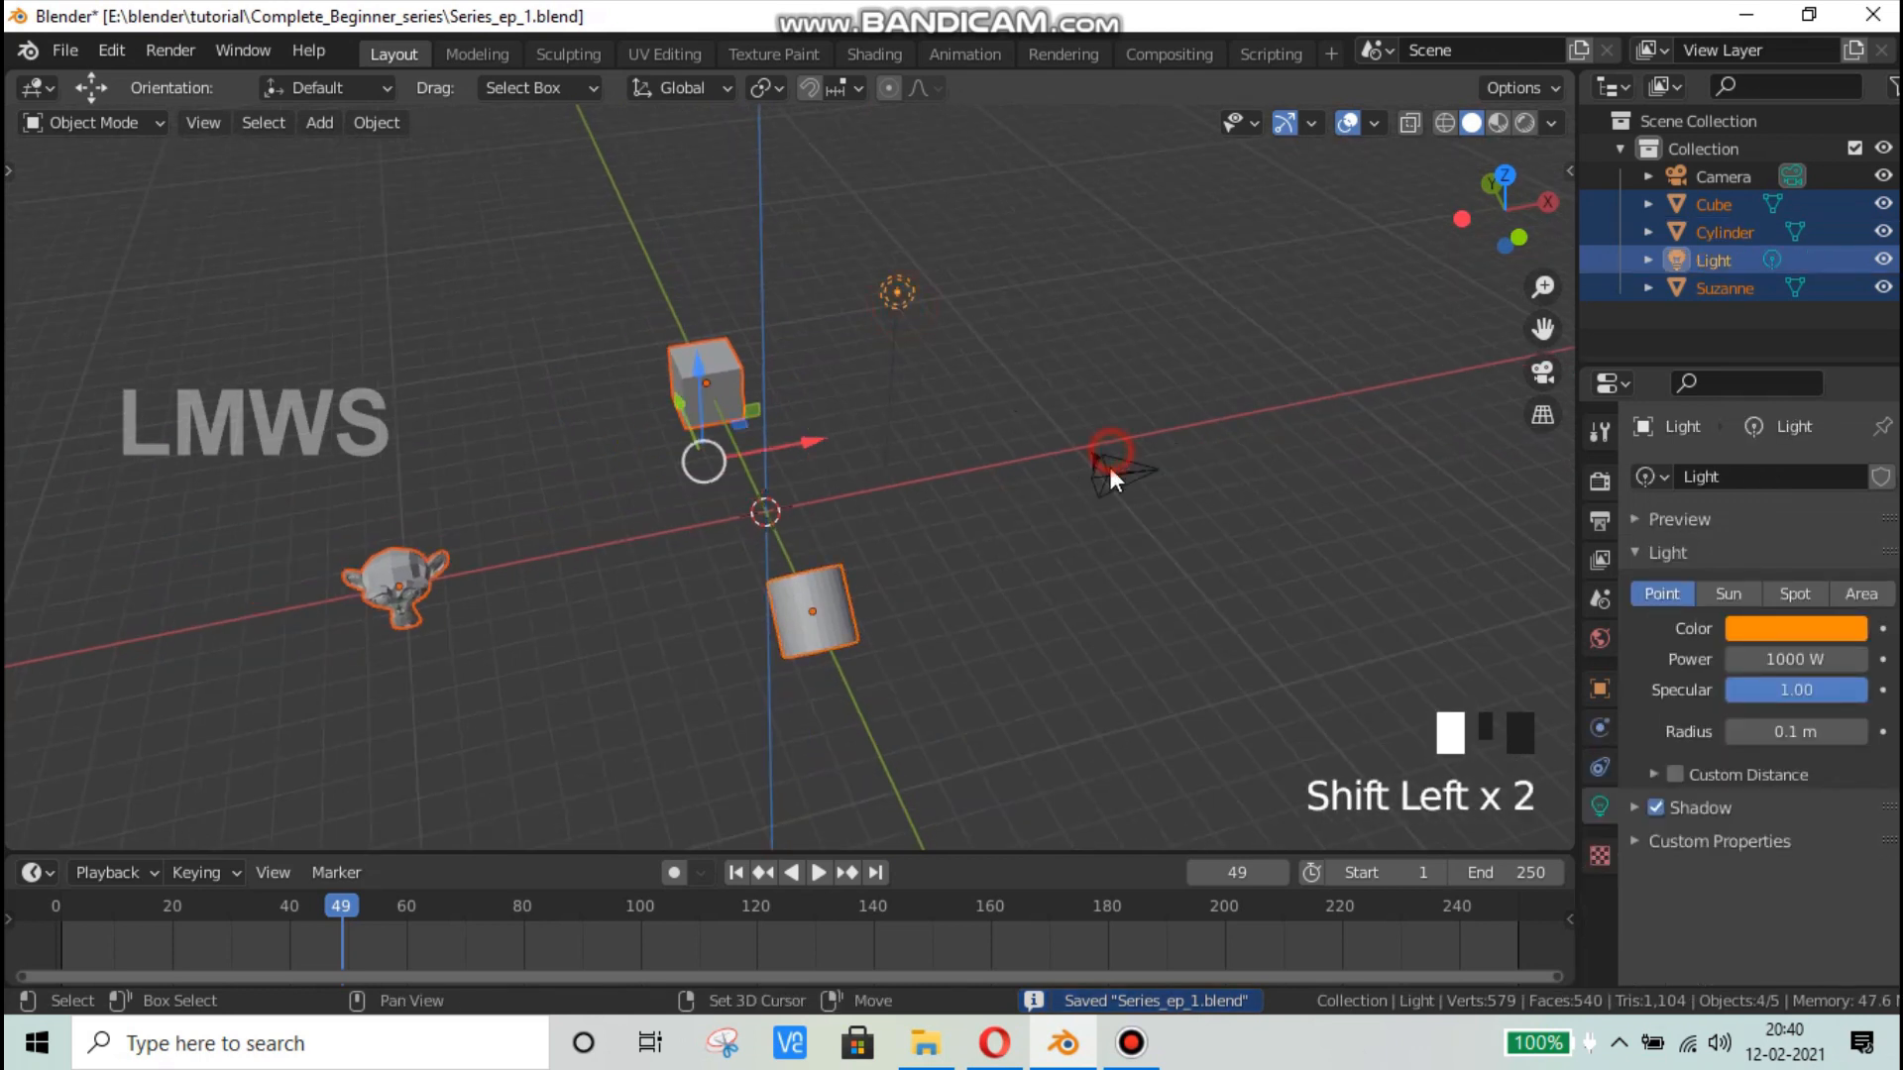
scroll(805, 454, up, 2)
middle_drag(805, 454, 874, 484)
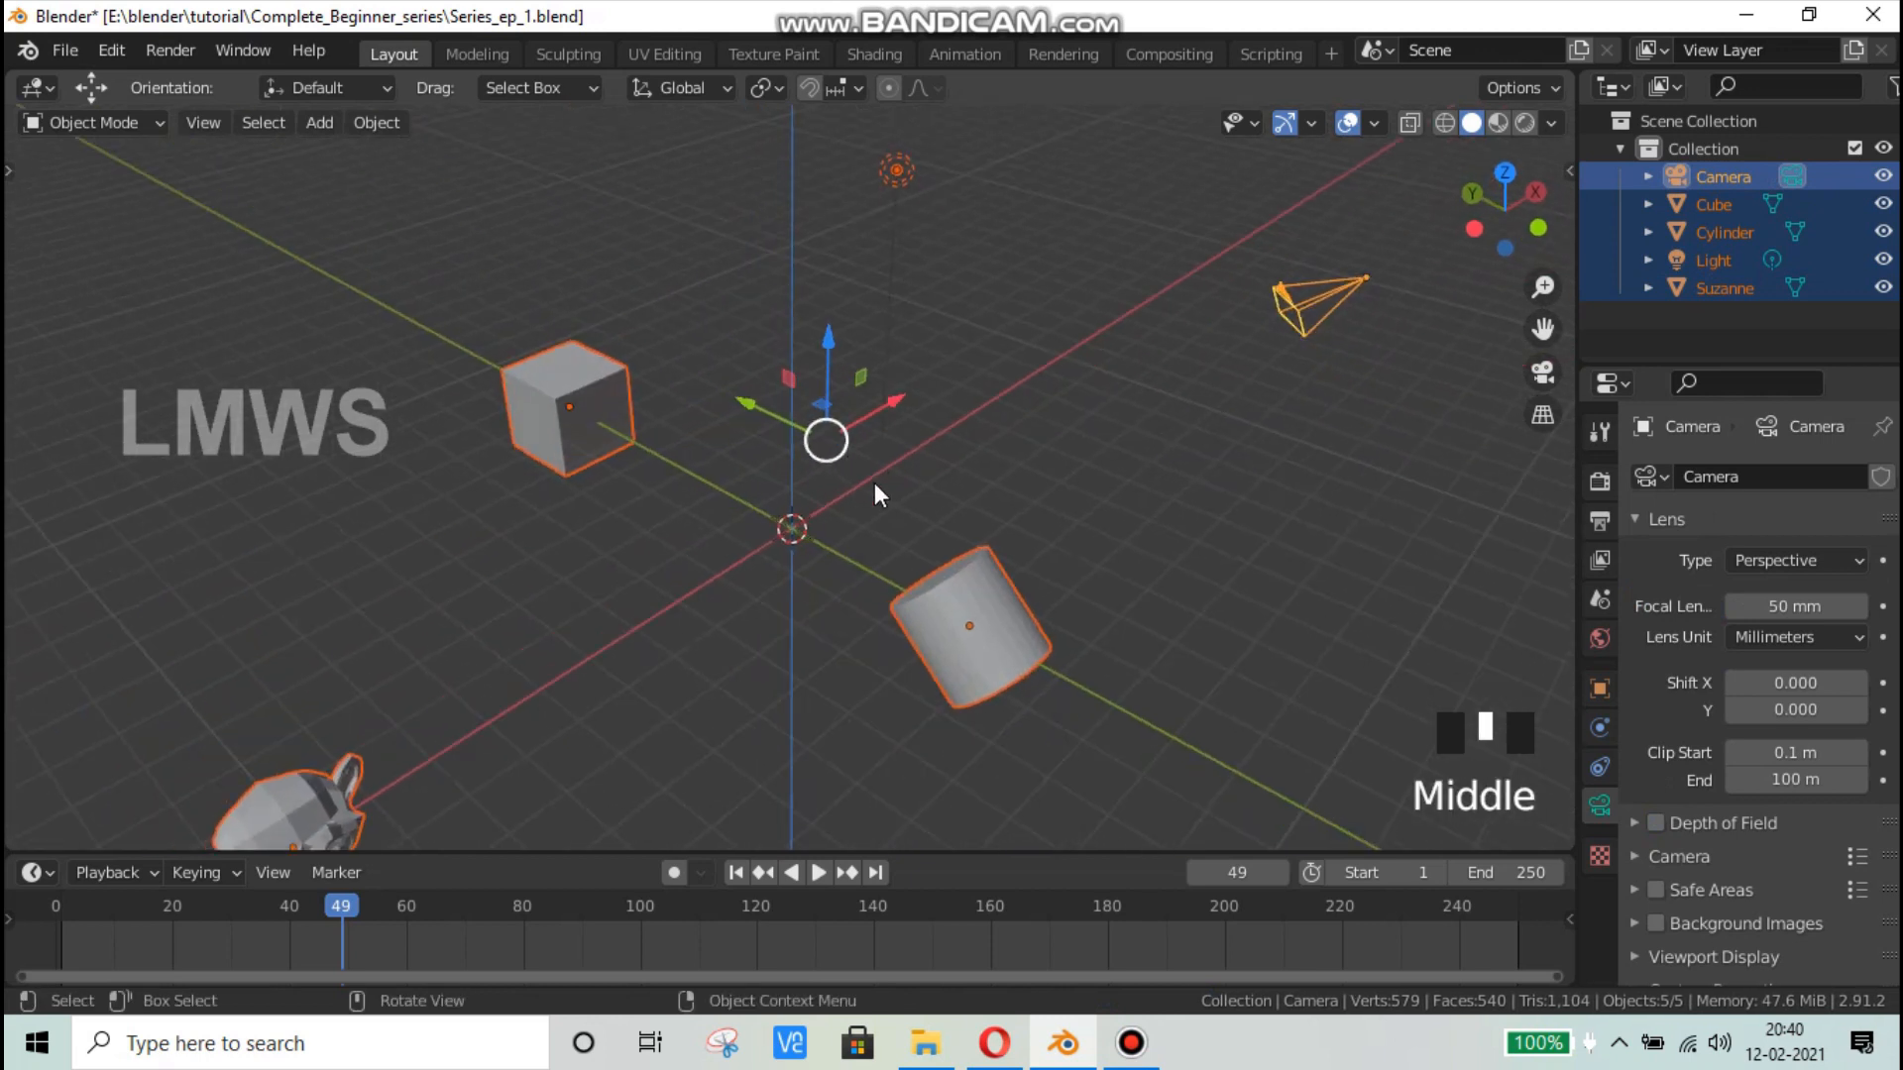
scroll(874, 483, down, 1)
Step: Try moving, rotating and scaling all selected objects around their median point, cancelling each transform
key(g)
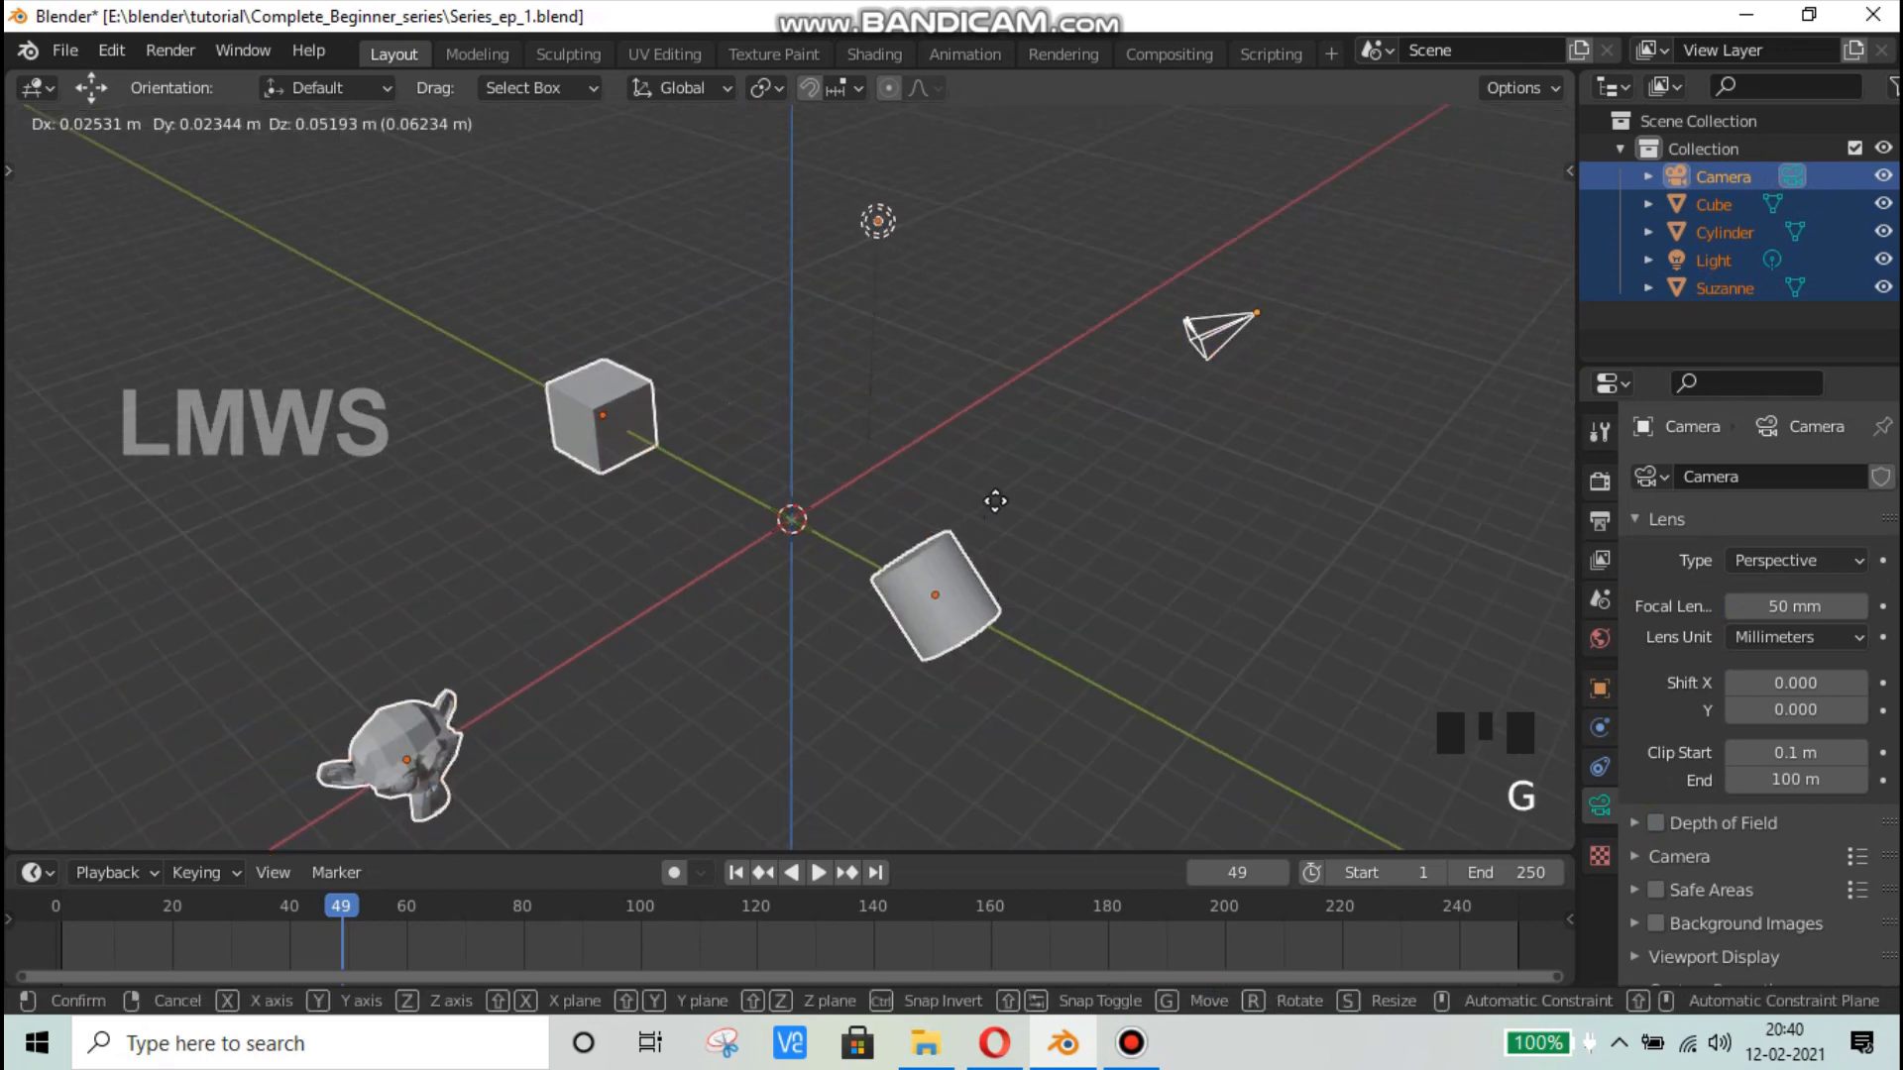
right_click(971, 583)
key(r)
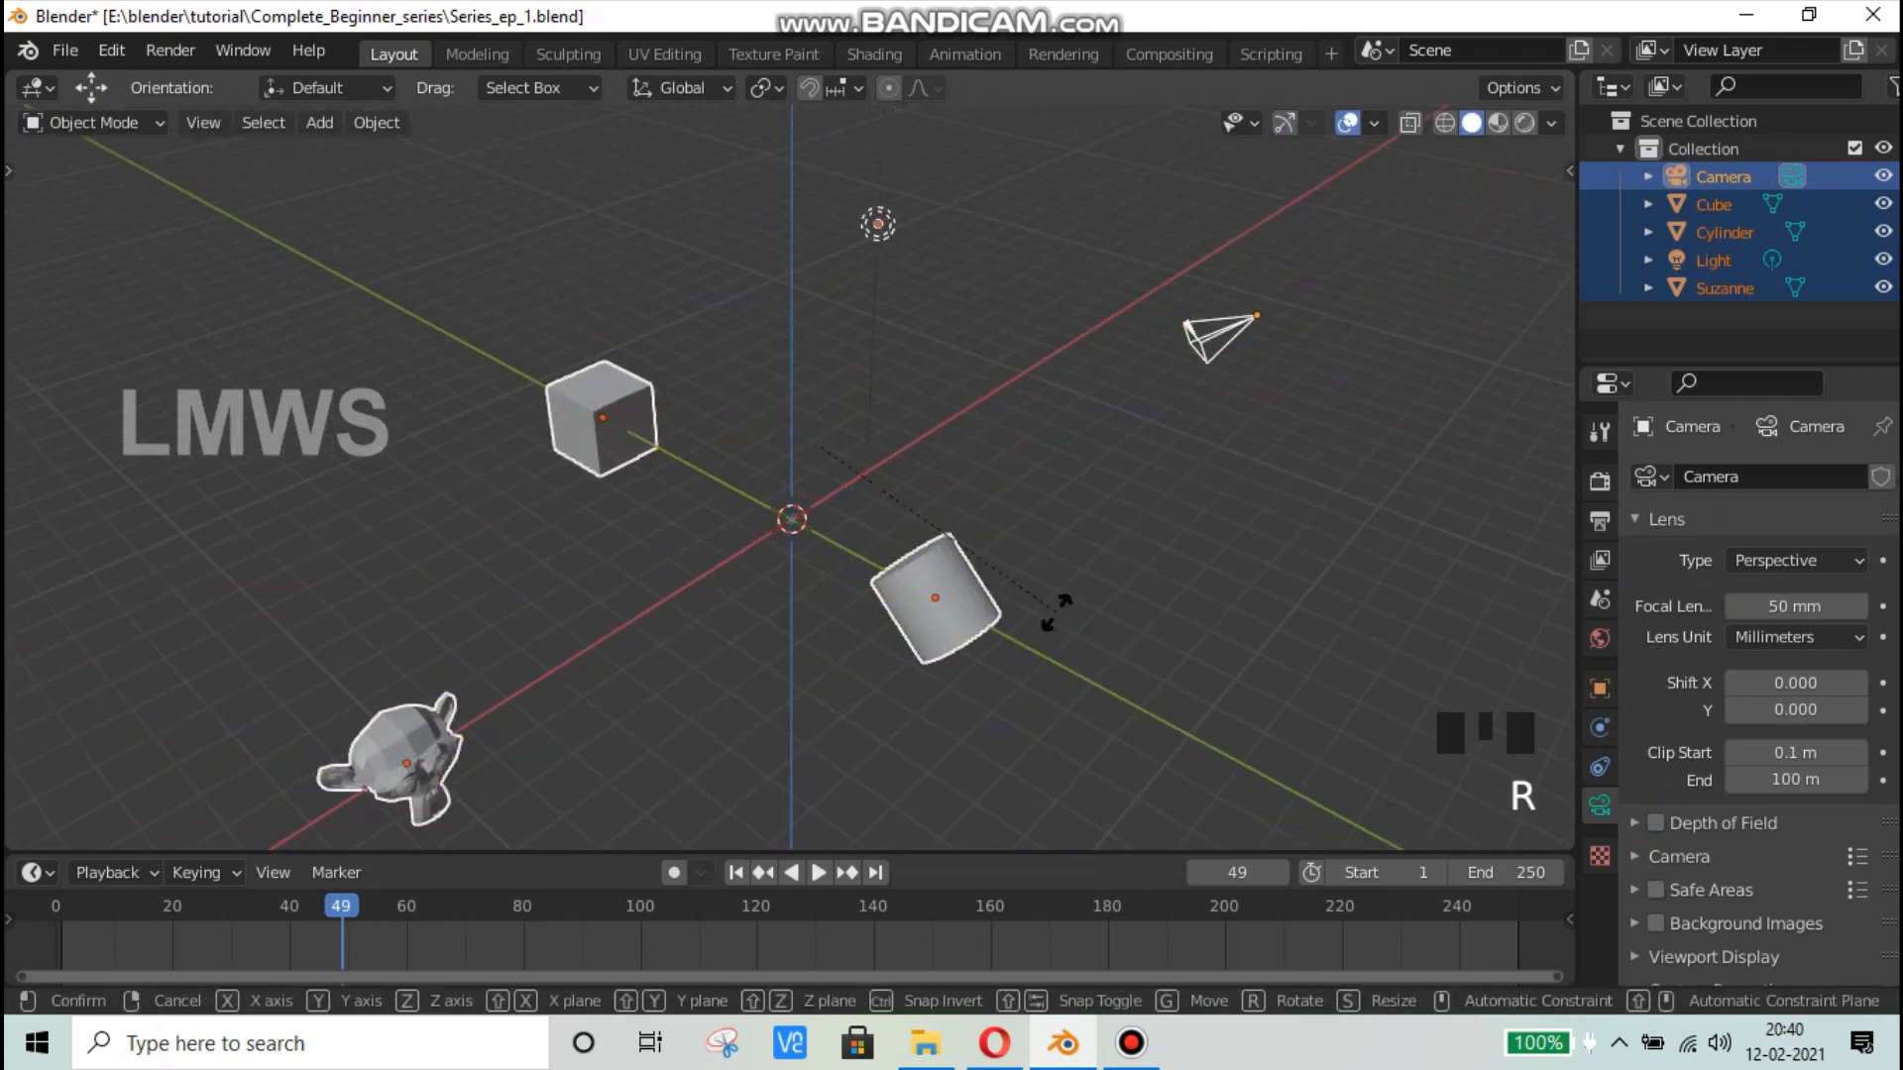
right_click(1039, 810)
key(s)
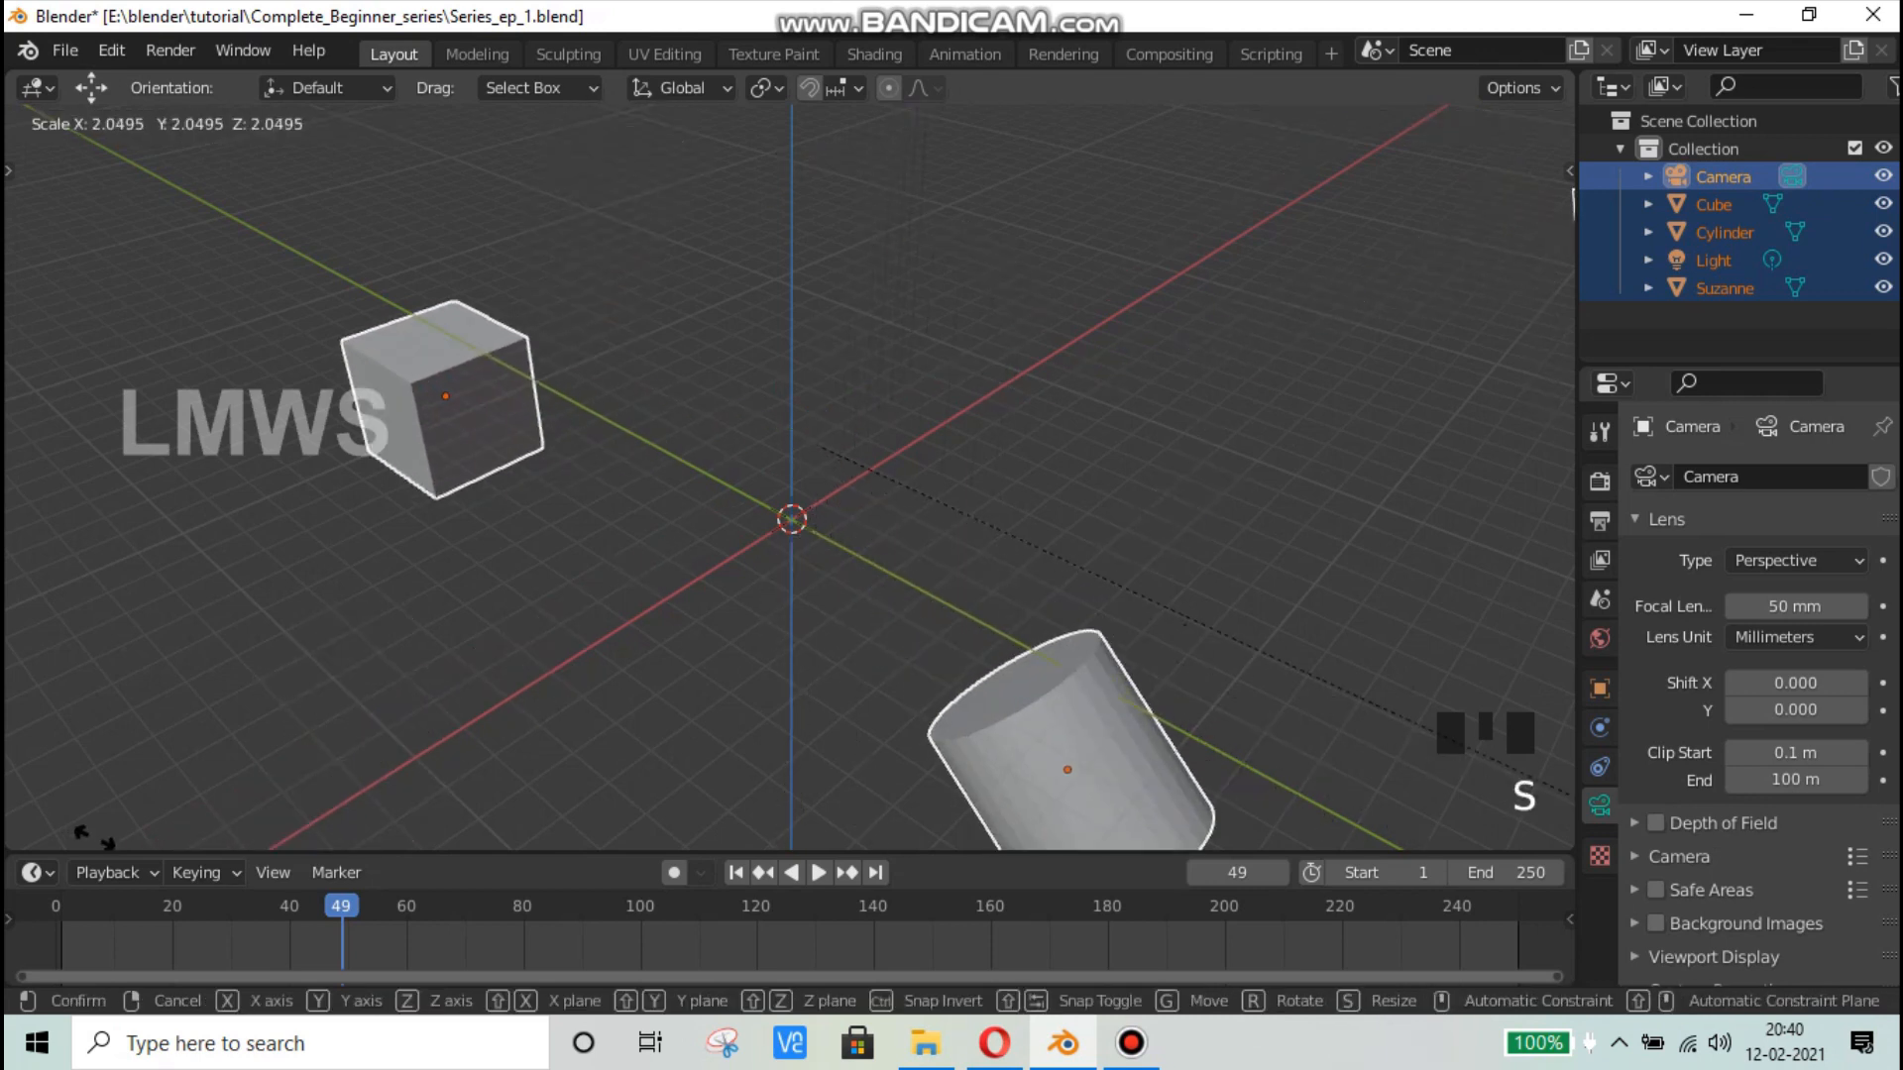
right_click(398, 682)
Step: Show the viewport's tool shelf, save the file and deselect all objects
key(t)
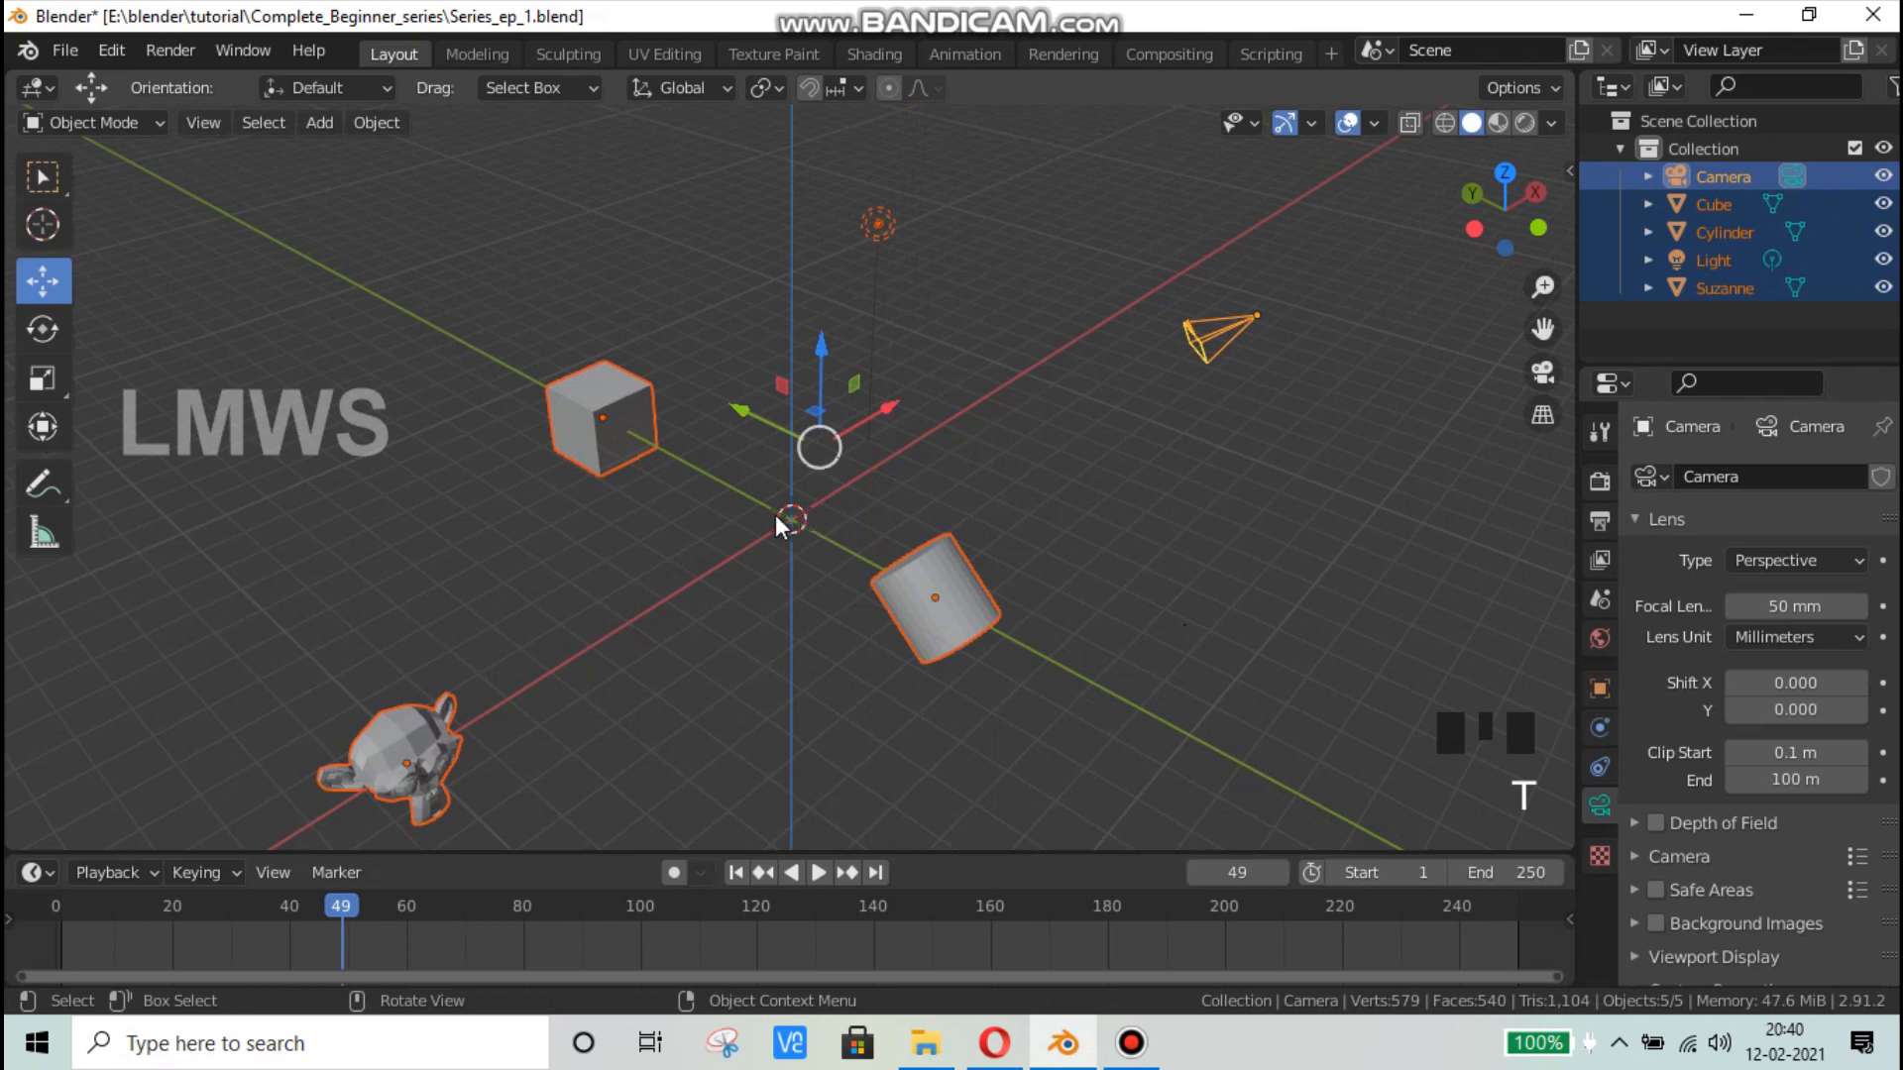
key(ctrl+s)
click(570, 511)
scroll(811, 555, down, 2)
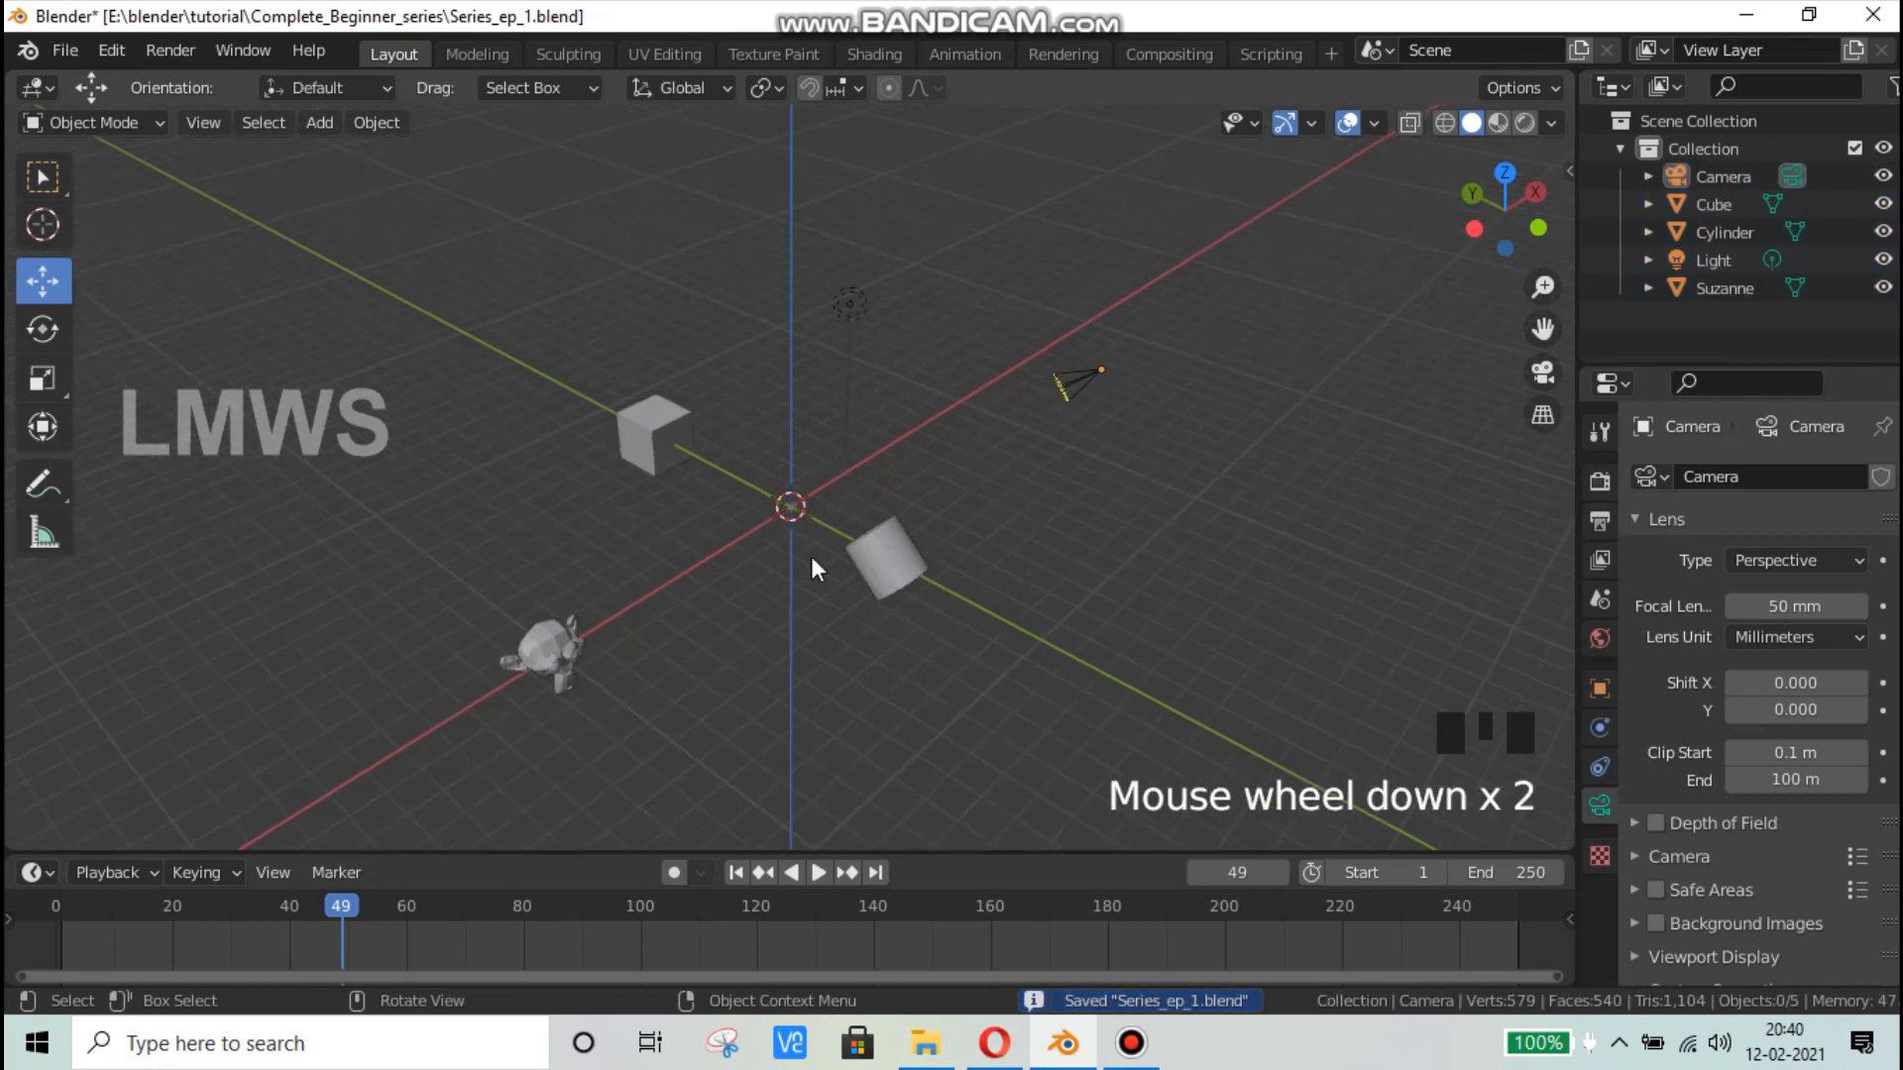
Step: Switch the transform pivot point to Individual Origins and back to Median Point
middle_drag(811, 556, 788, 568)
scroll(668, 400, up, 2)
click(767, 87)
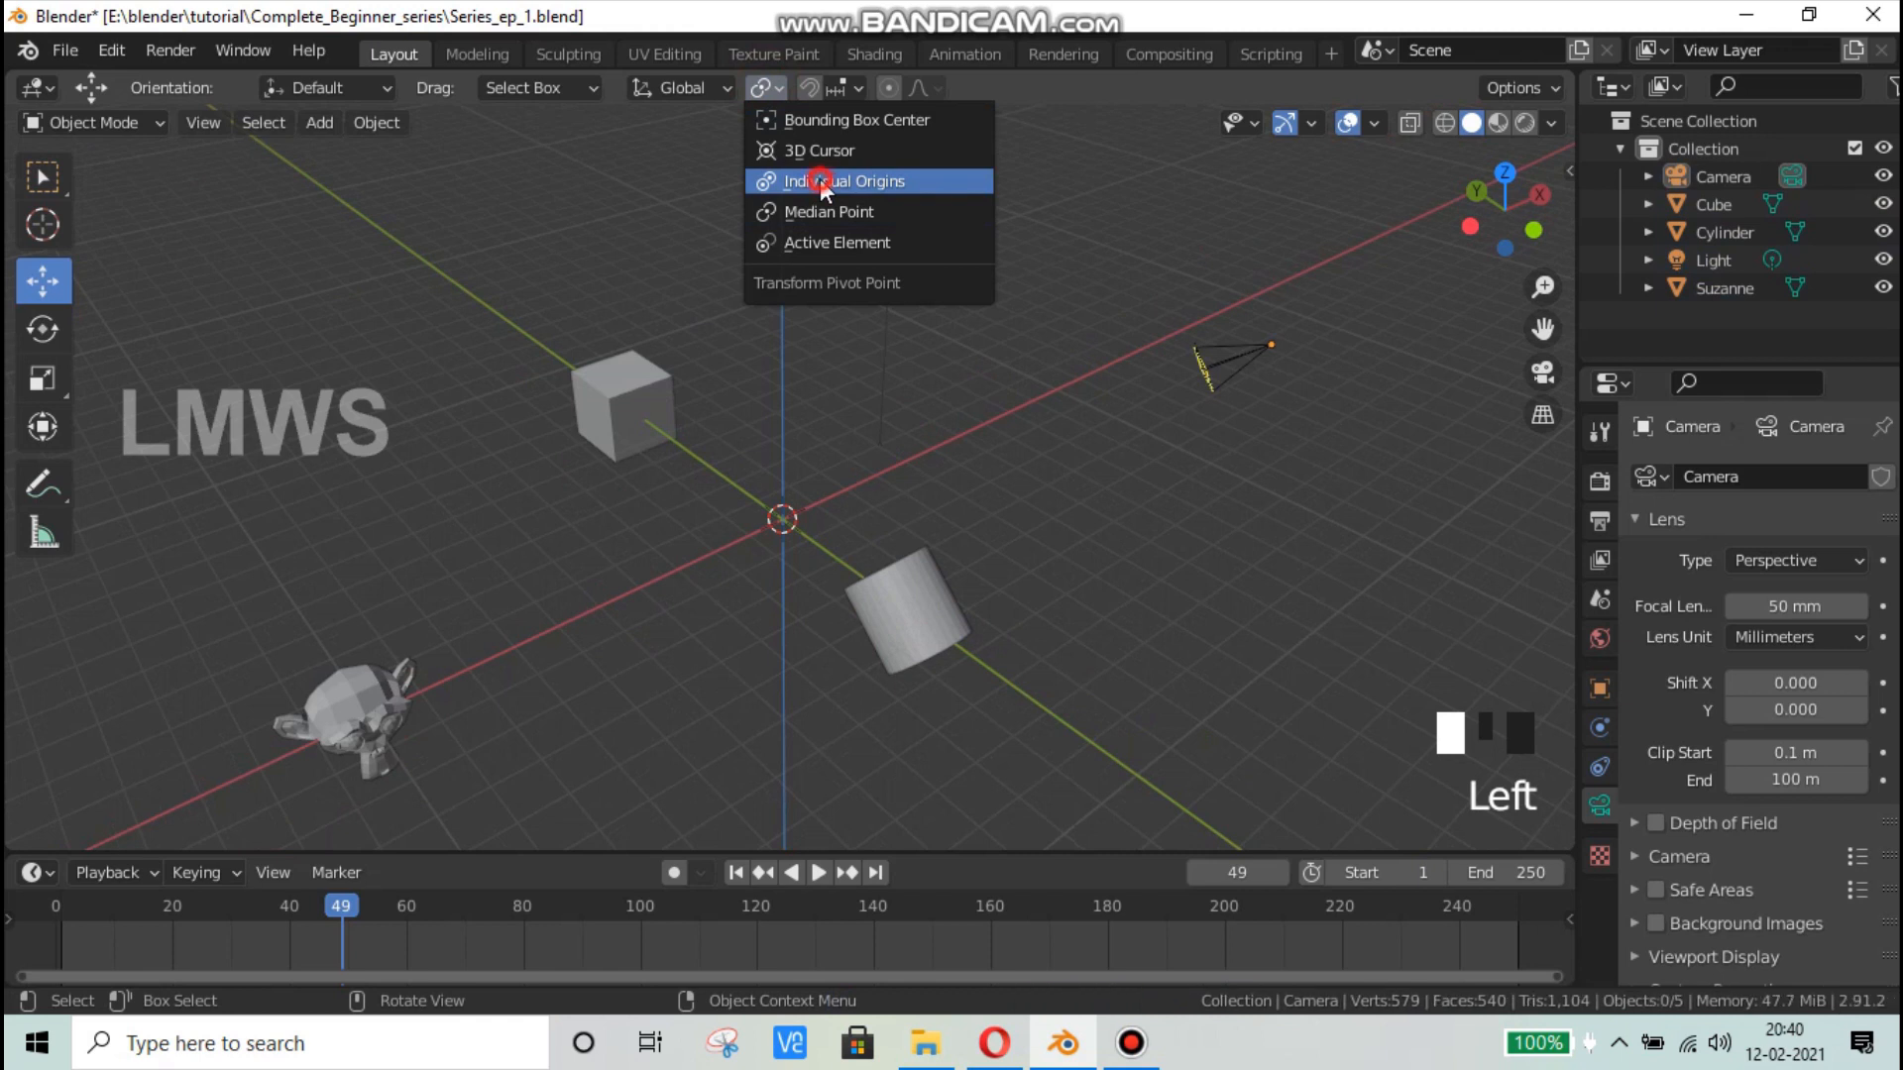
click(818, 180)
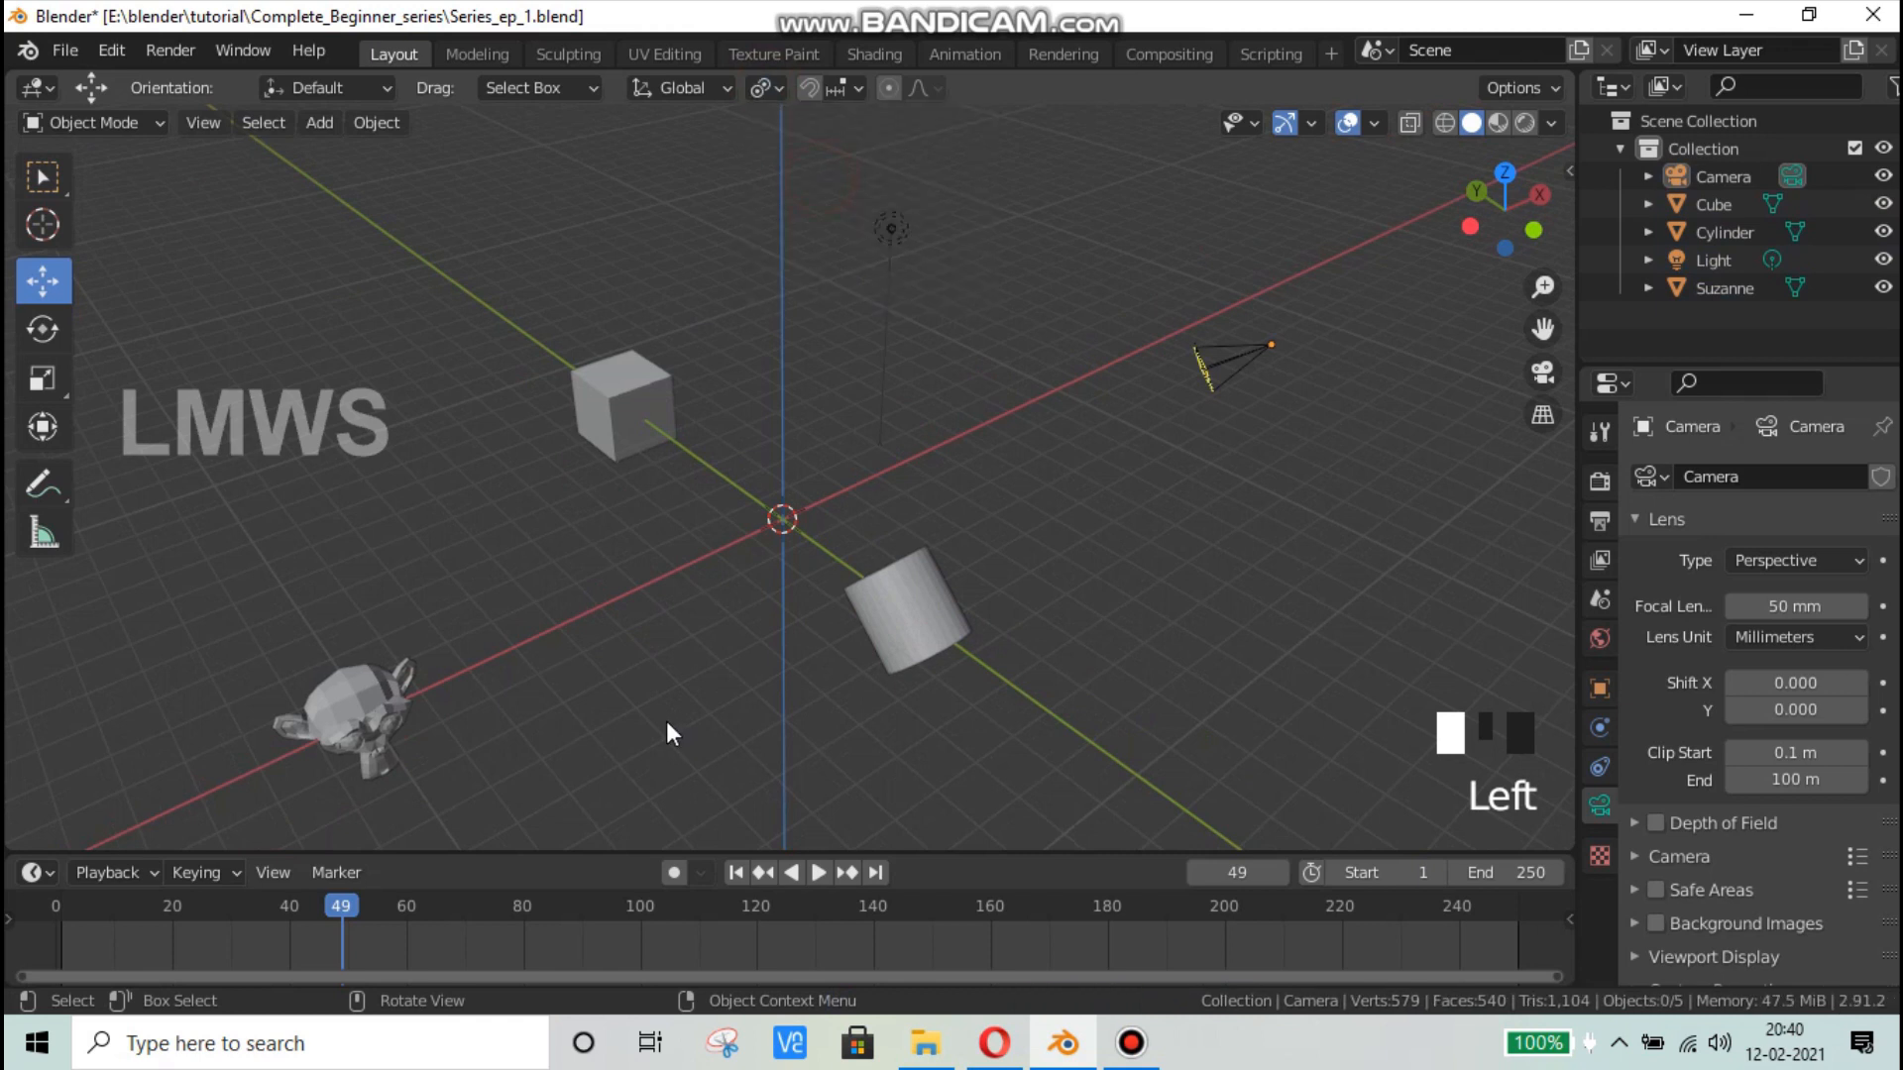
click(751, 93)
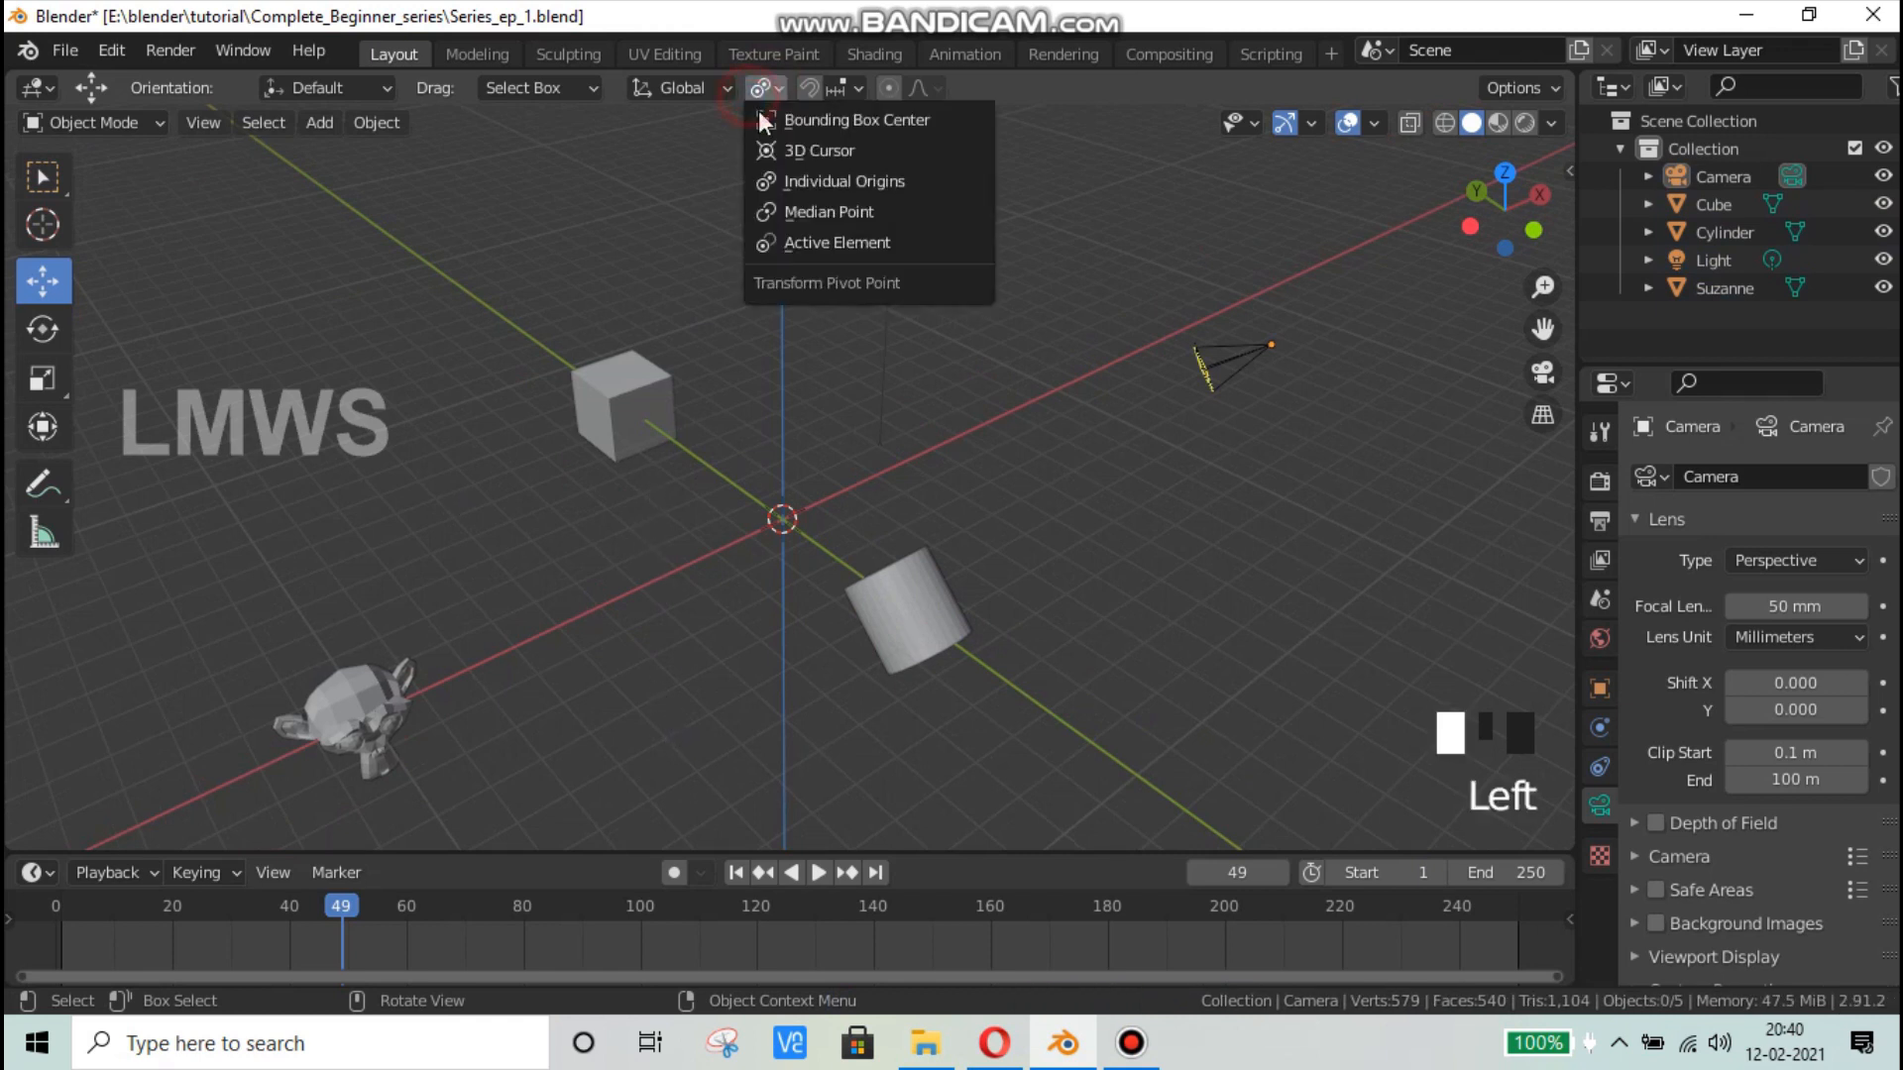
click(814, 213)
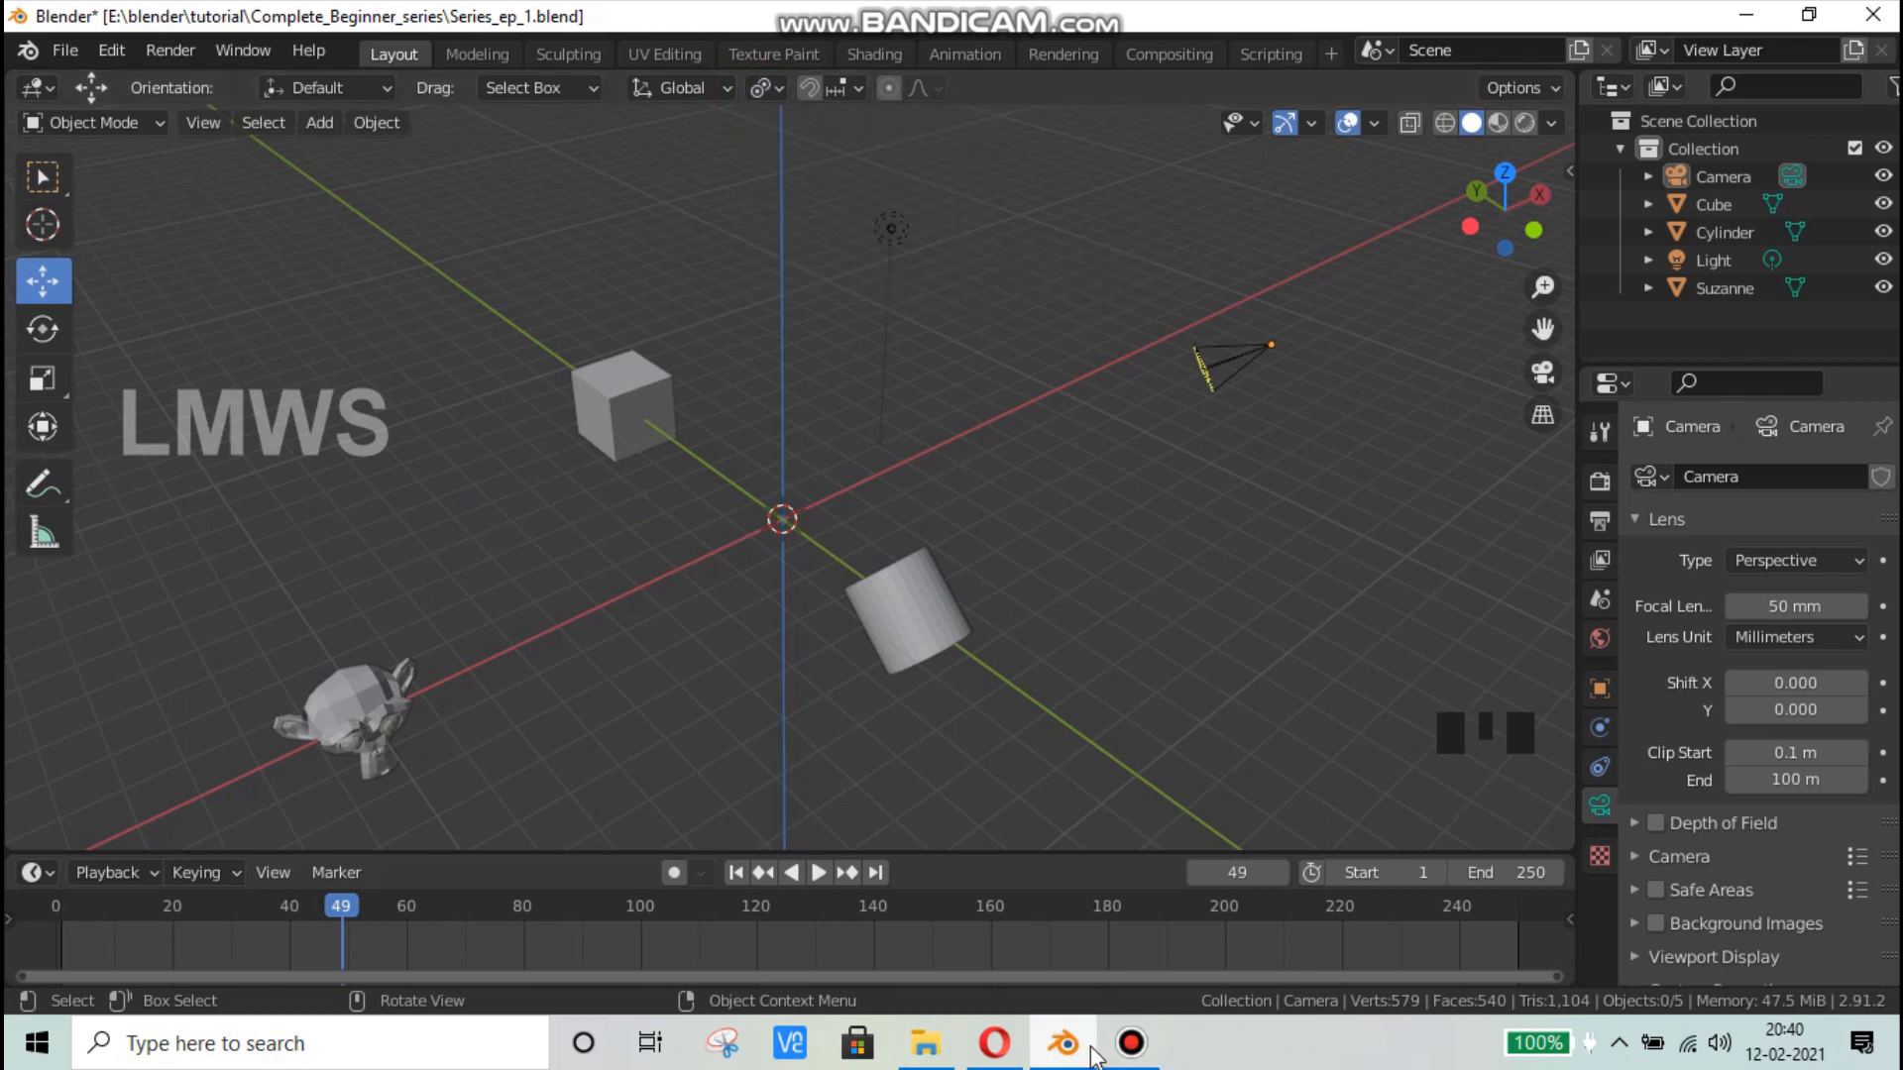
click(615, 510)
key(space)
click(521, 583)
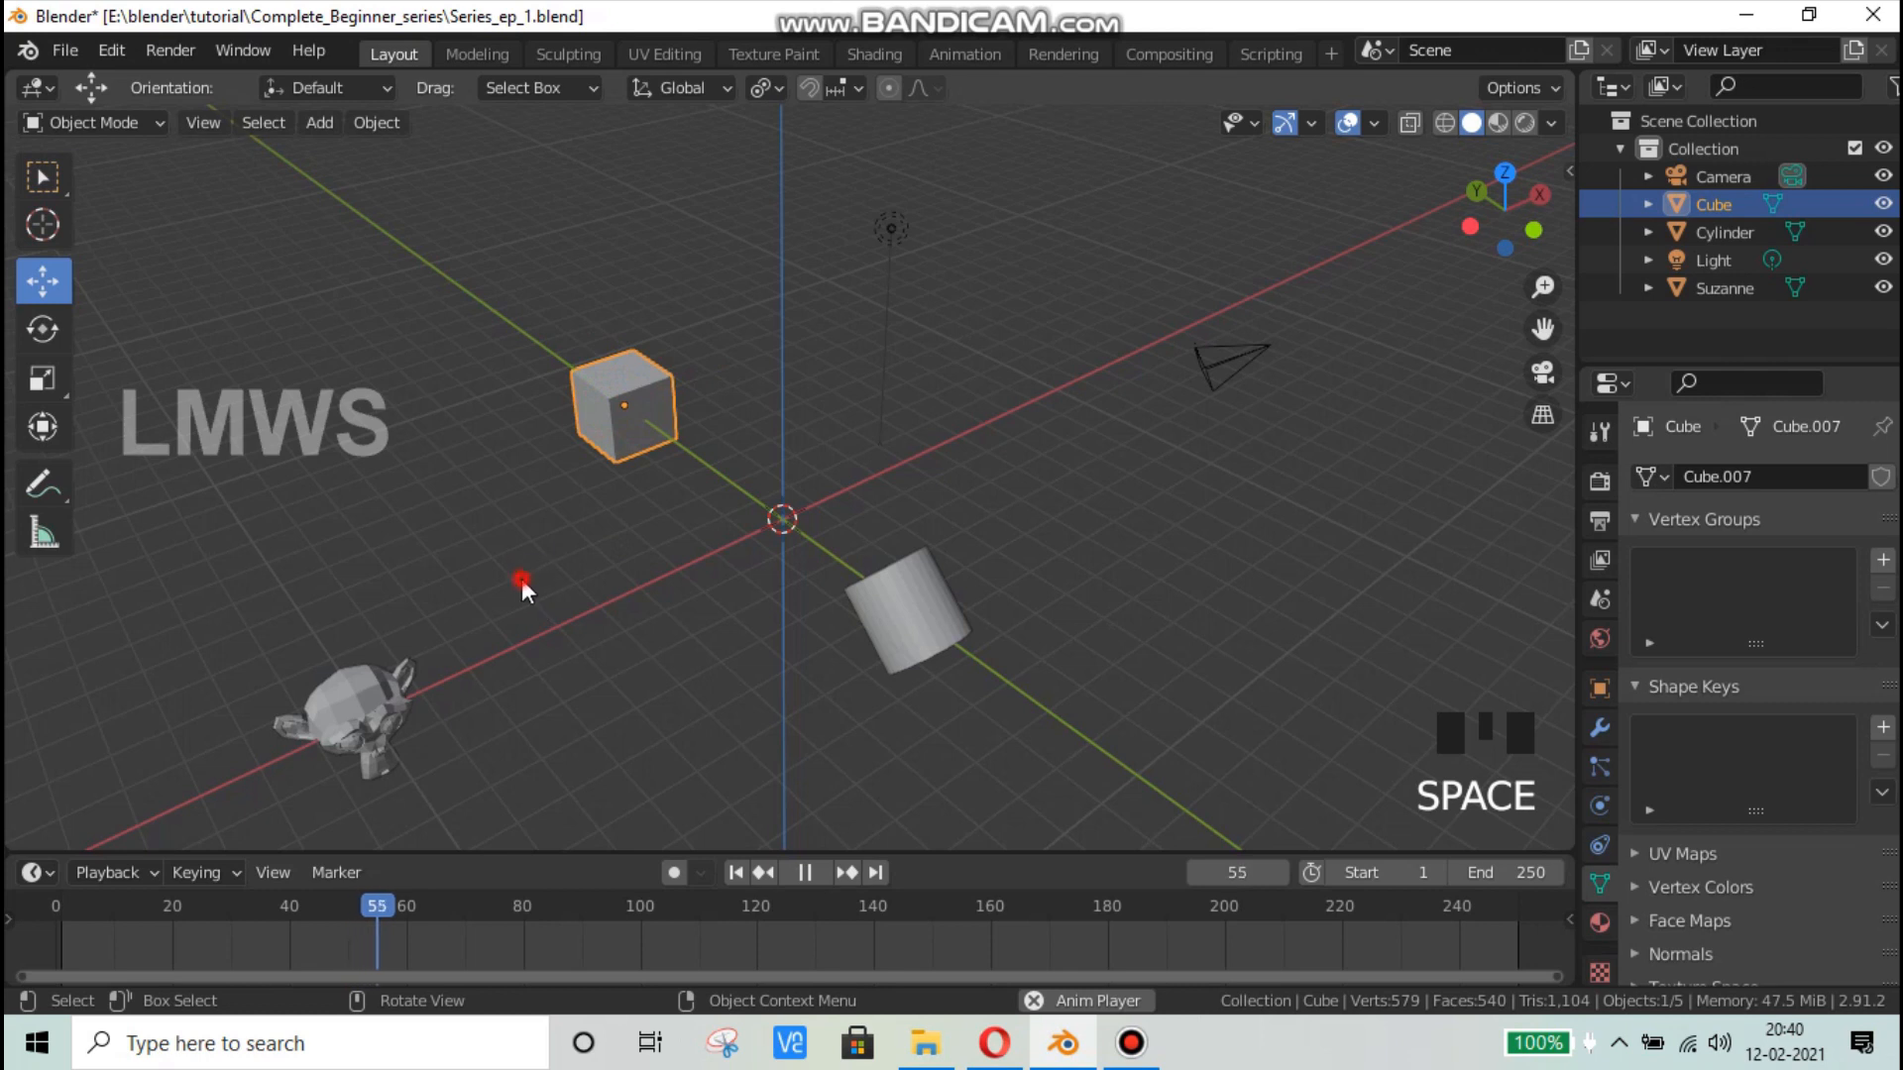
key(space)
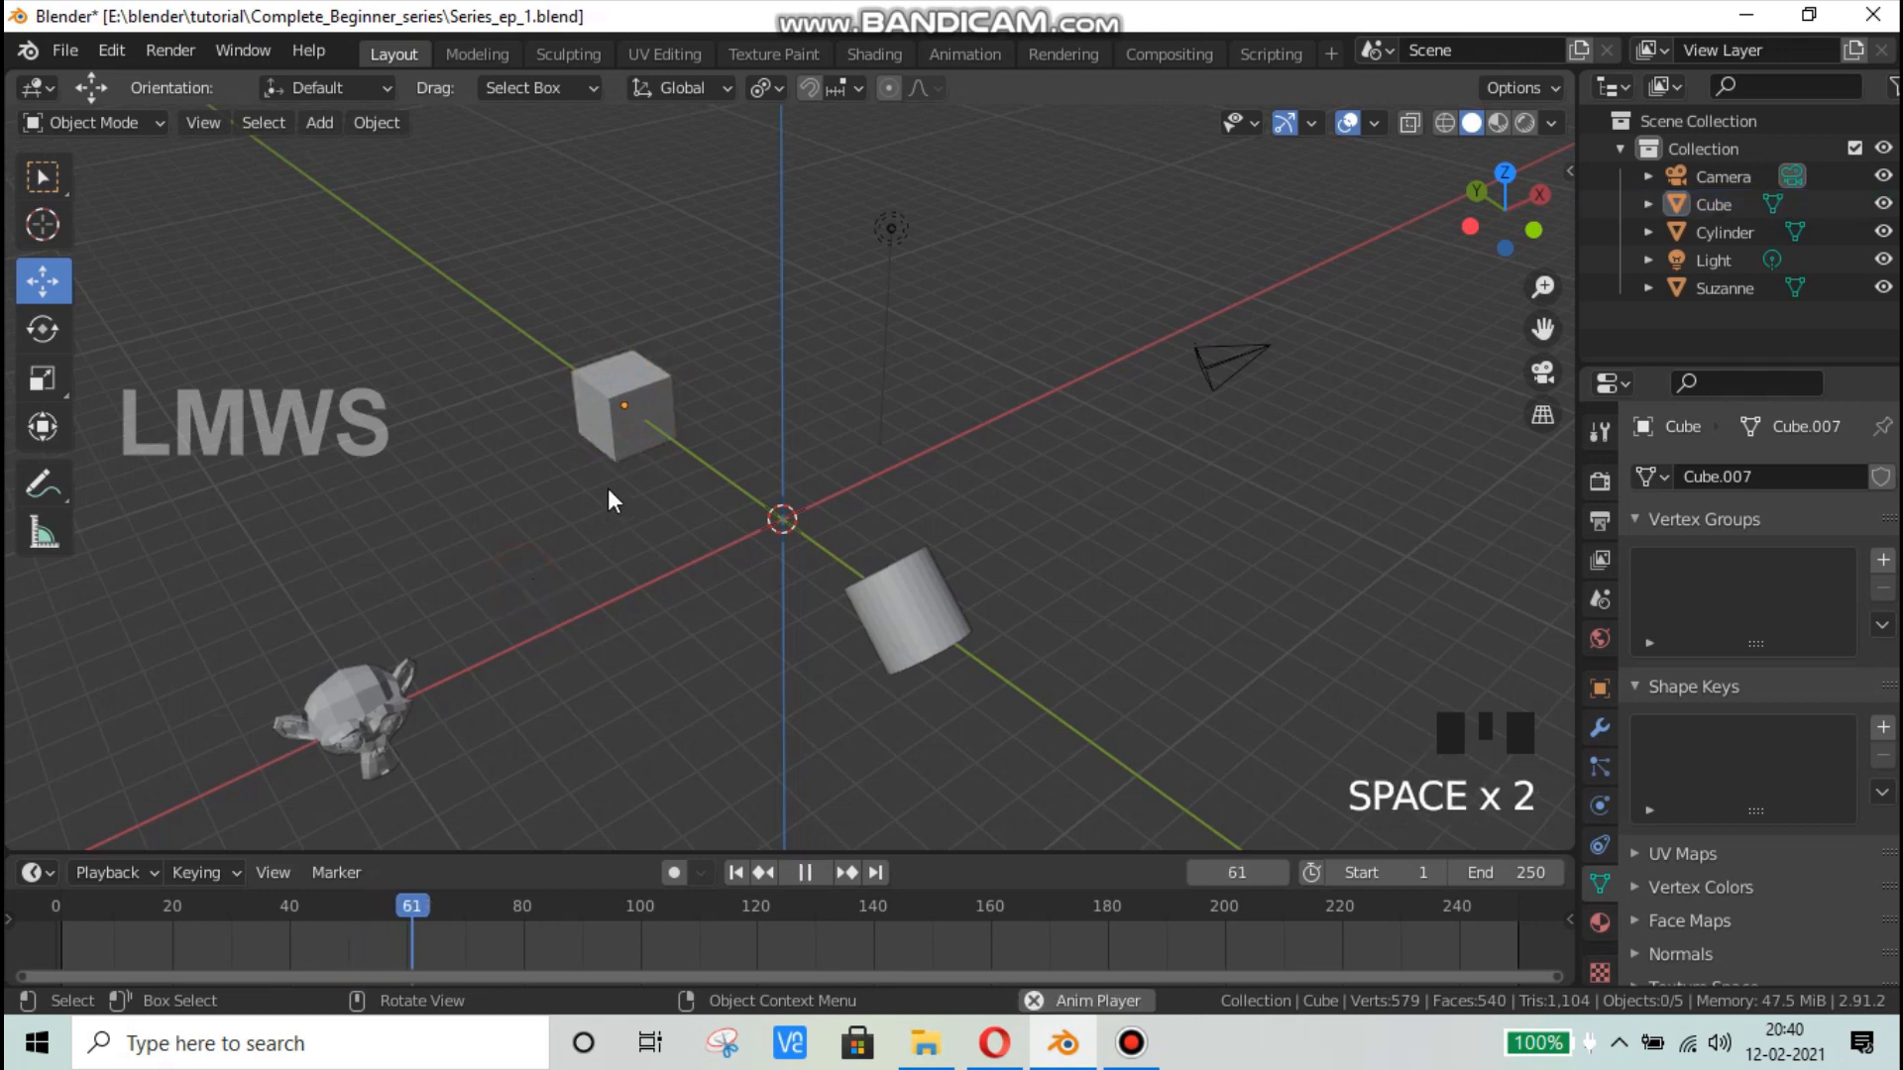
click(810, 876)
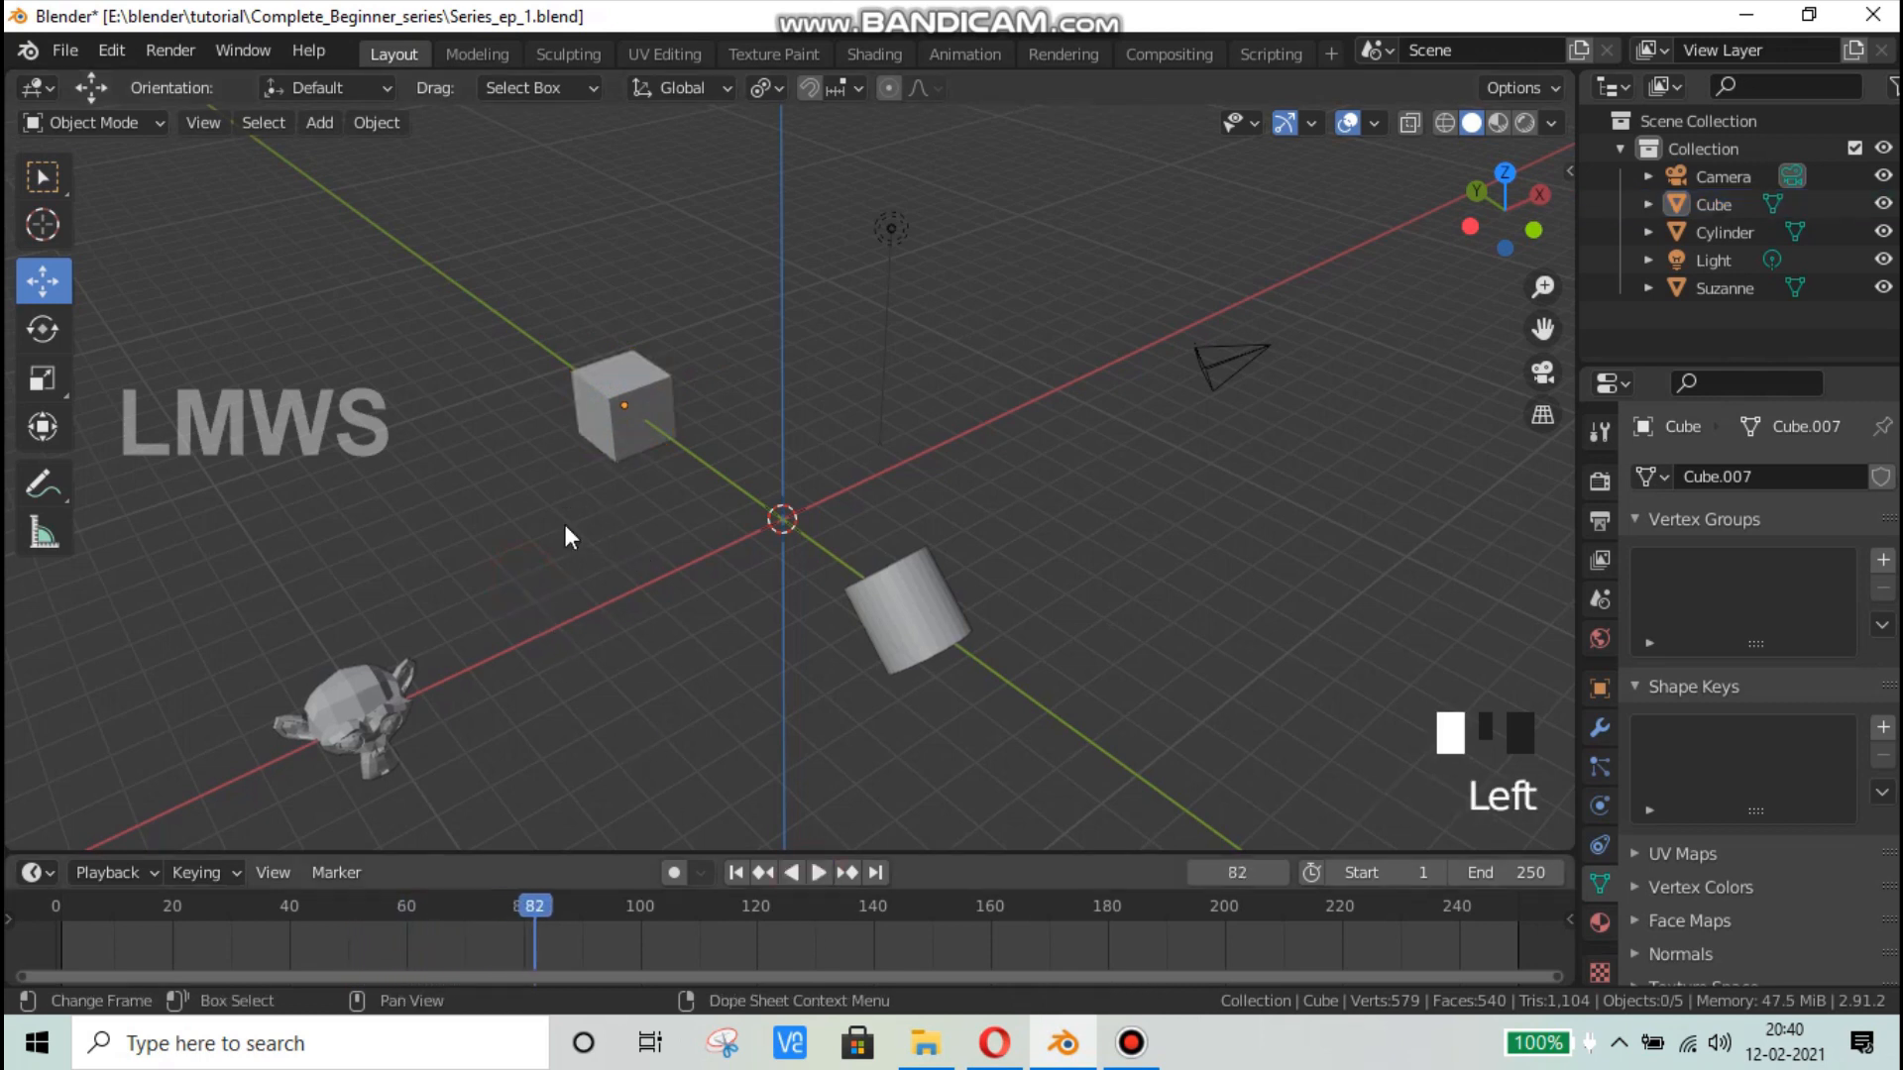
Step: Select the cube, cylinder and monkey together and set the transform pivot point to Individual Origins
click(626, 386)
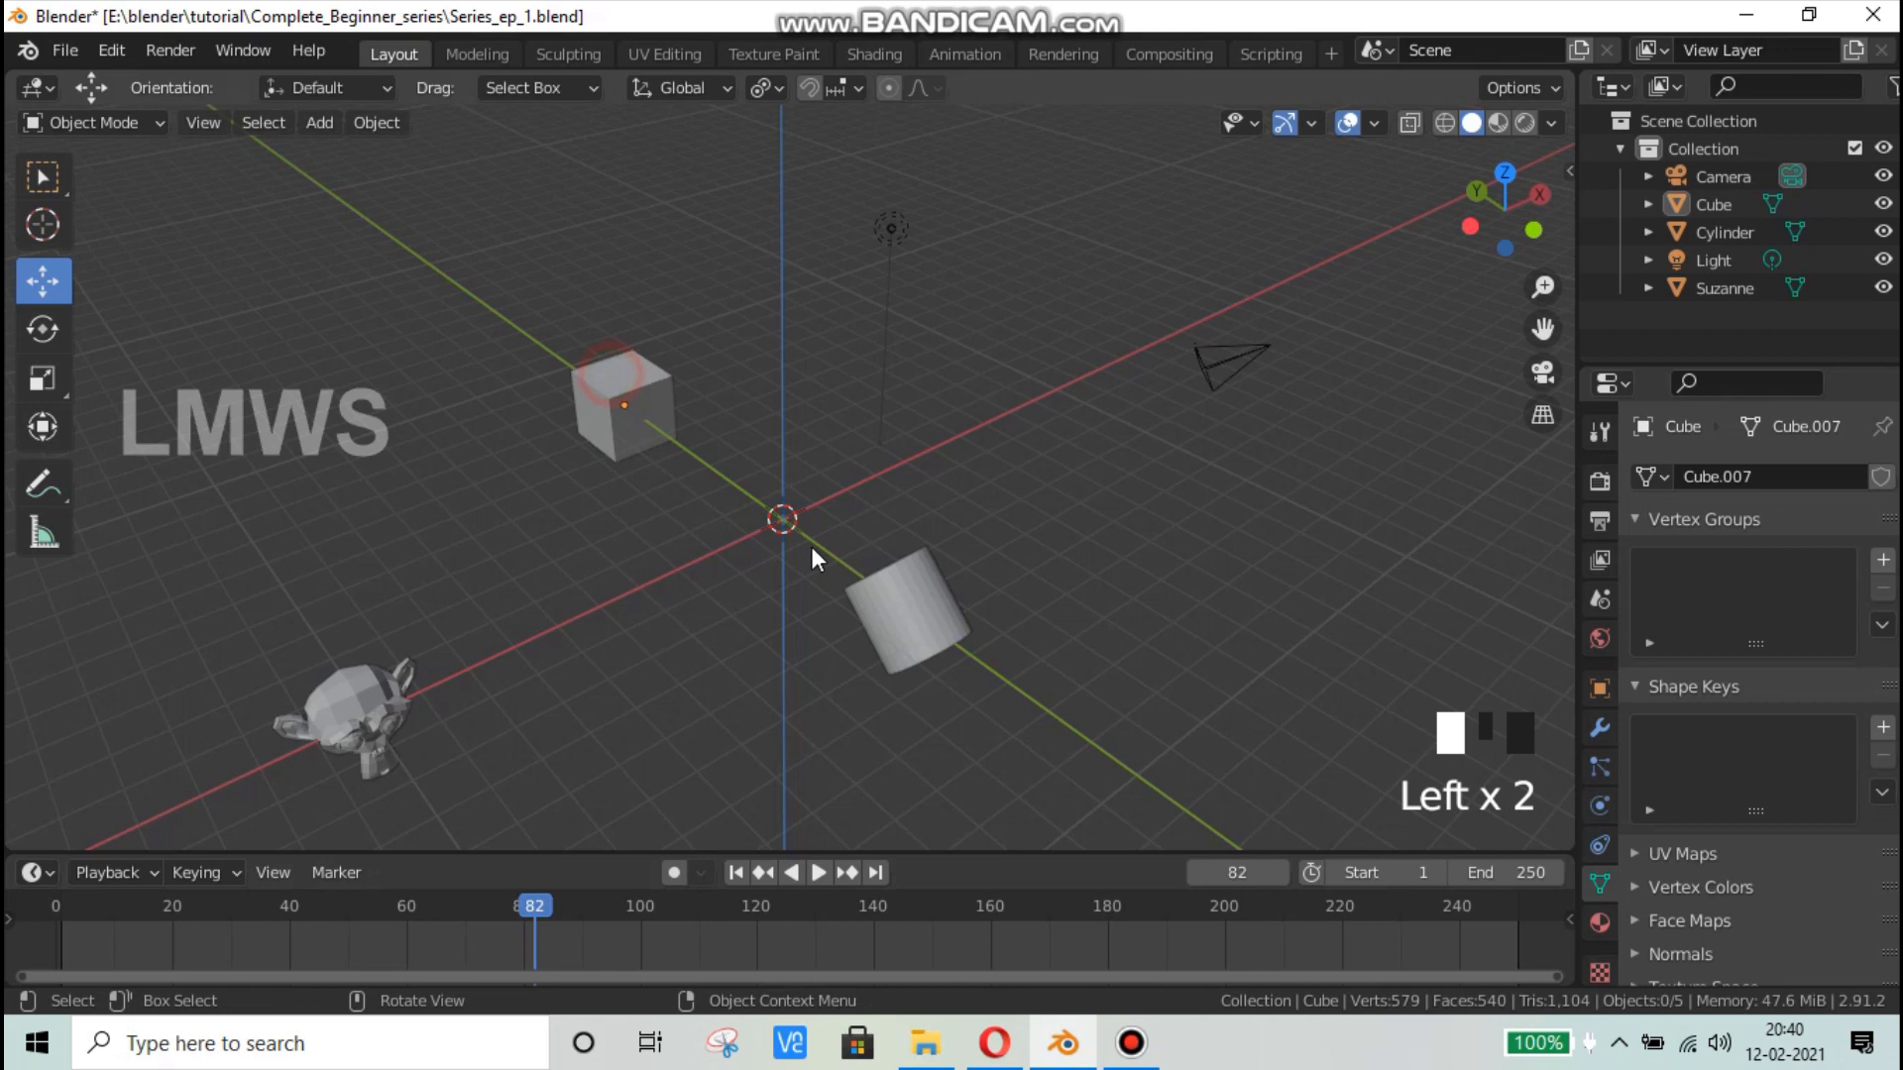
shift+click(898, 625)
shift+click(340, 699)
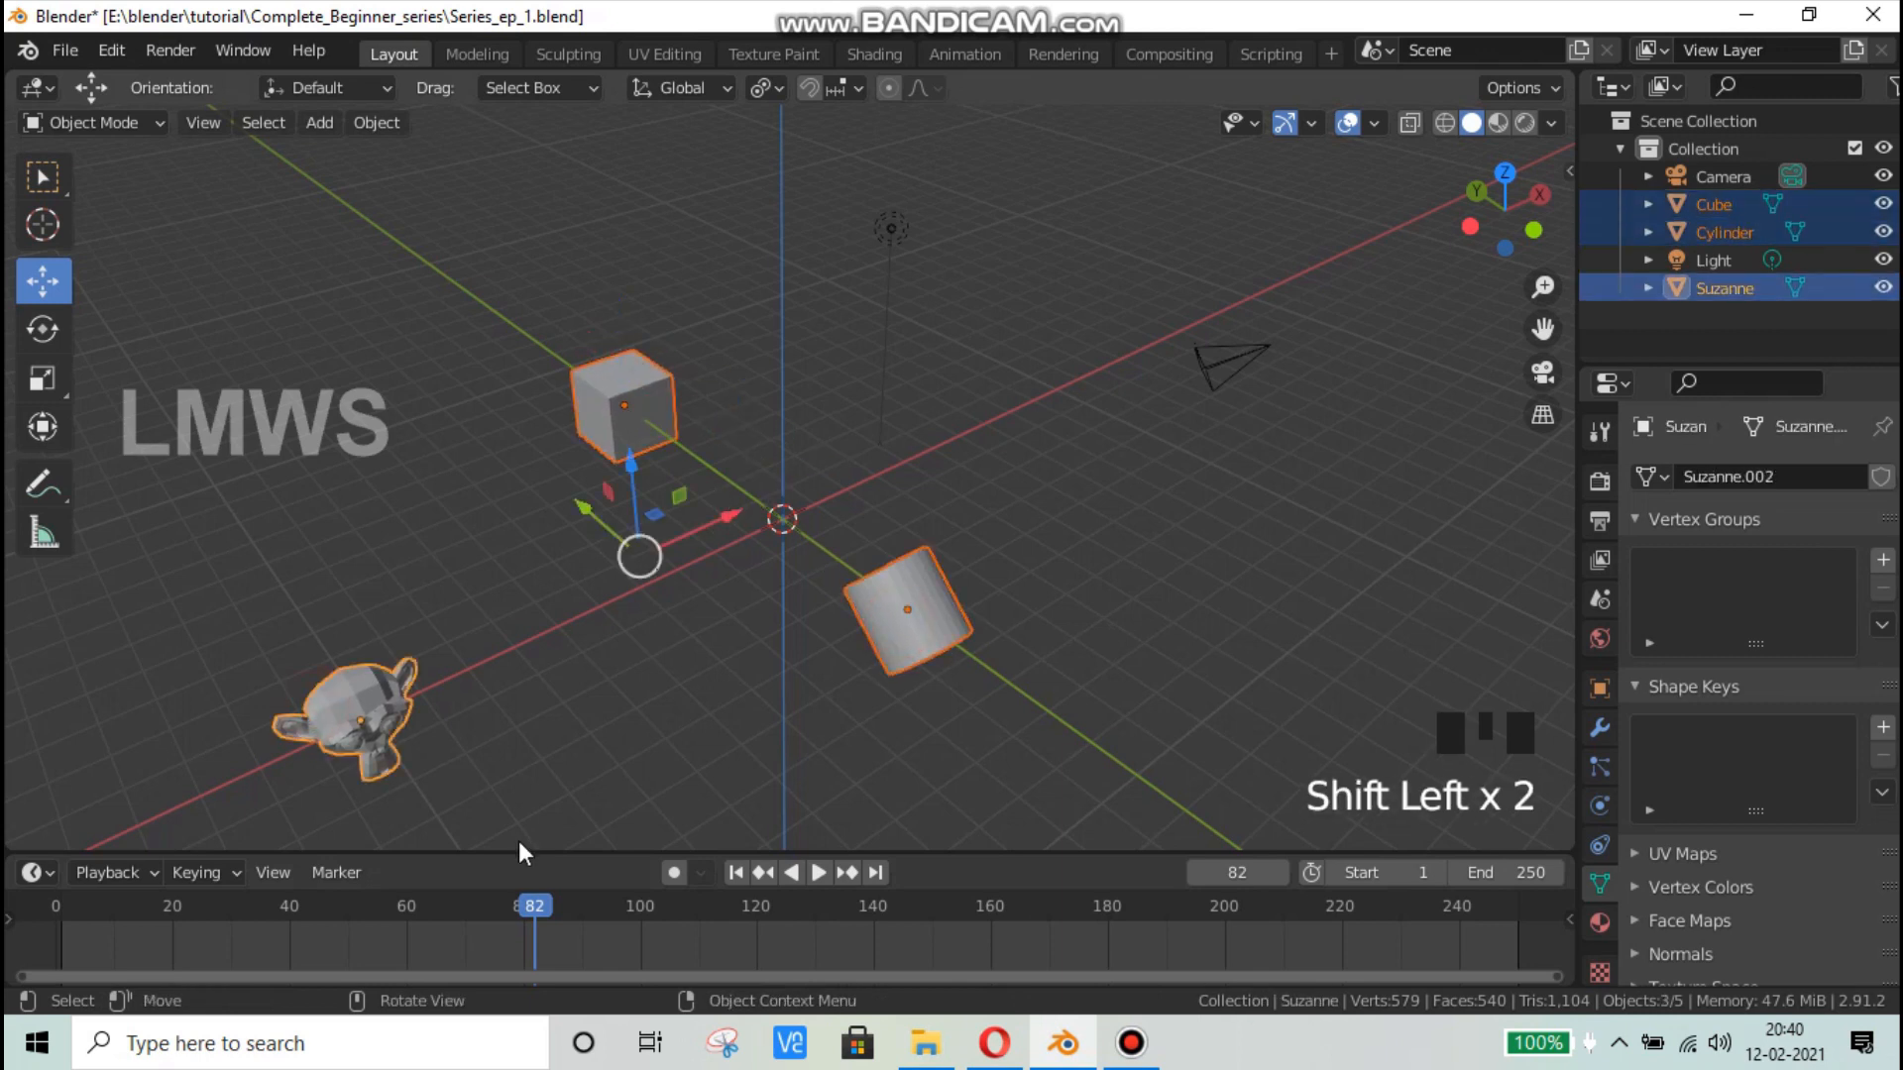
click(761, 87)
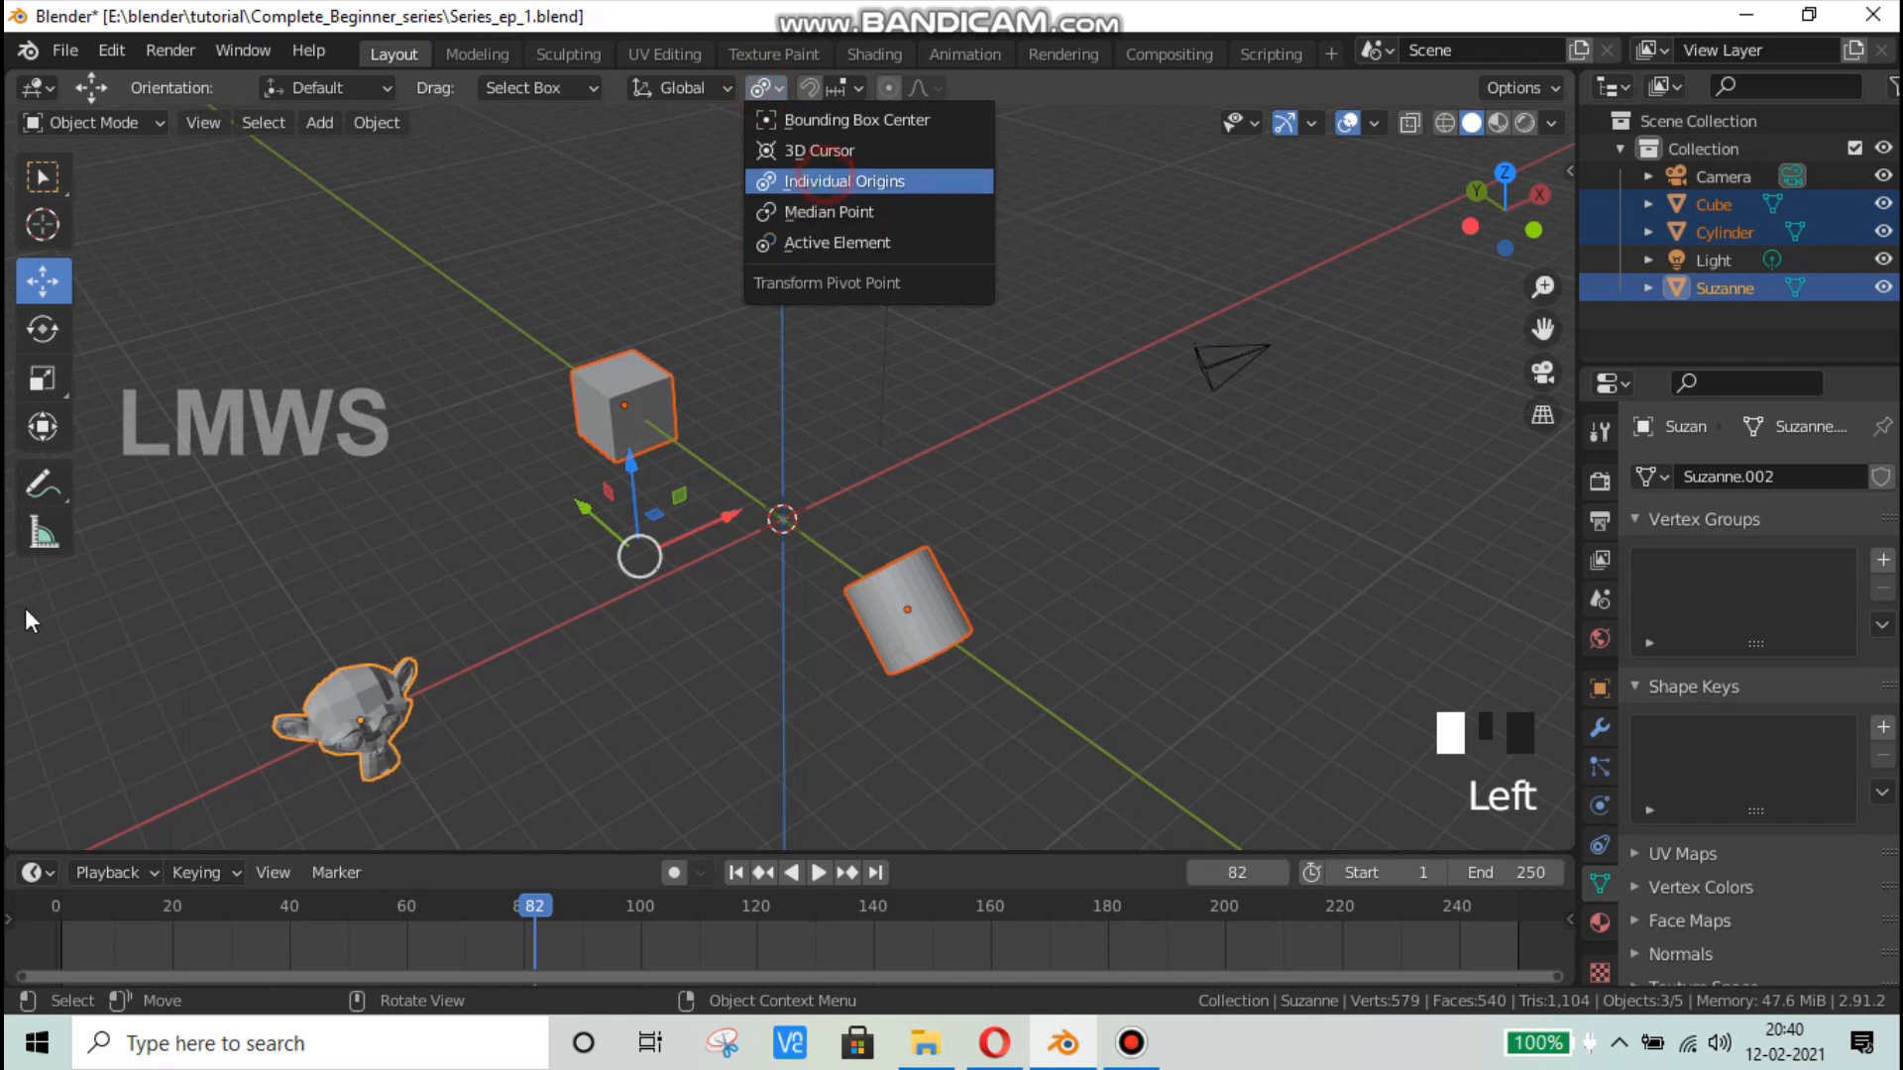
Step: Try to rotate the three selected meshes along the global Z axis around their individual origins
key(r)
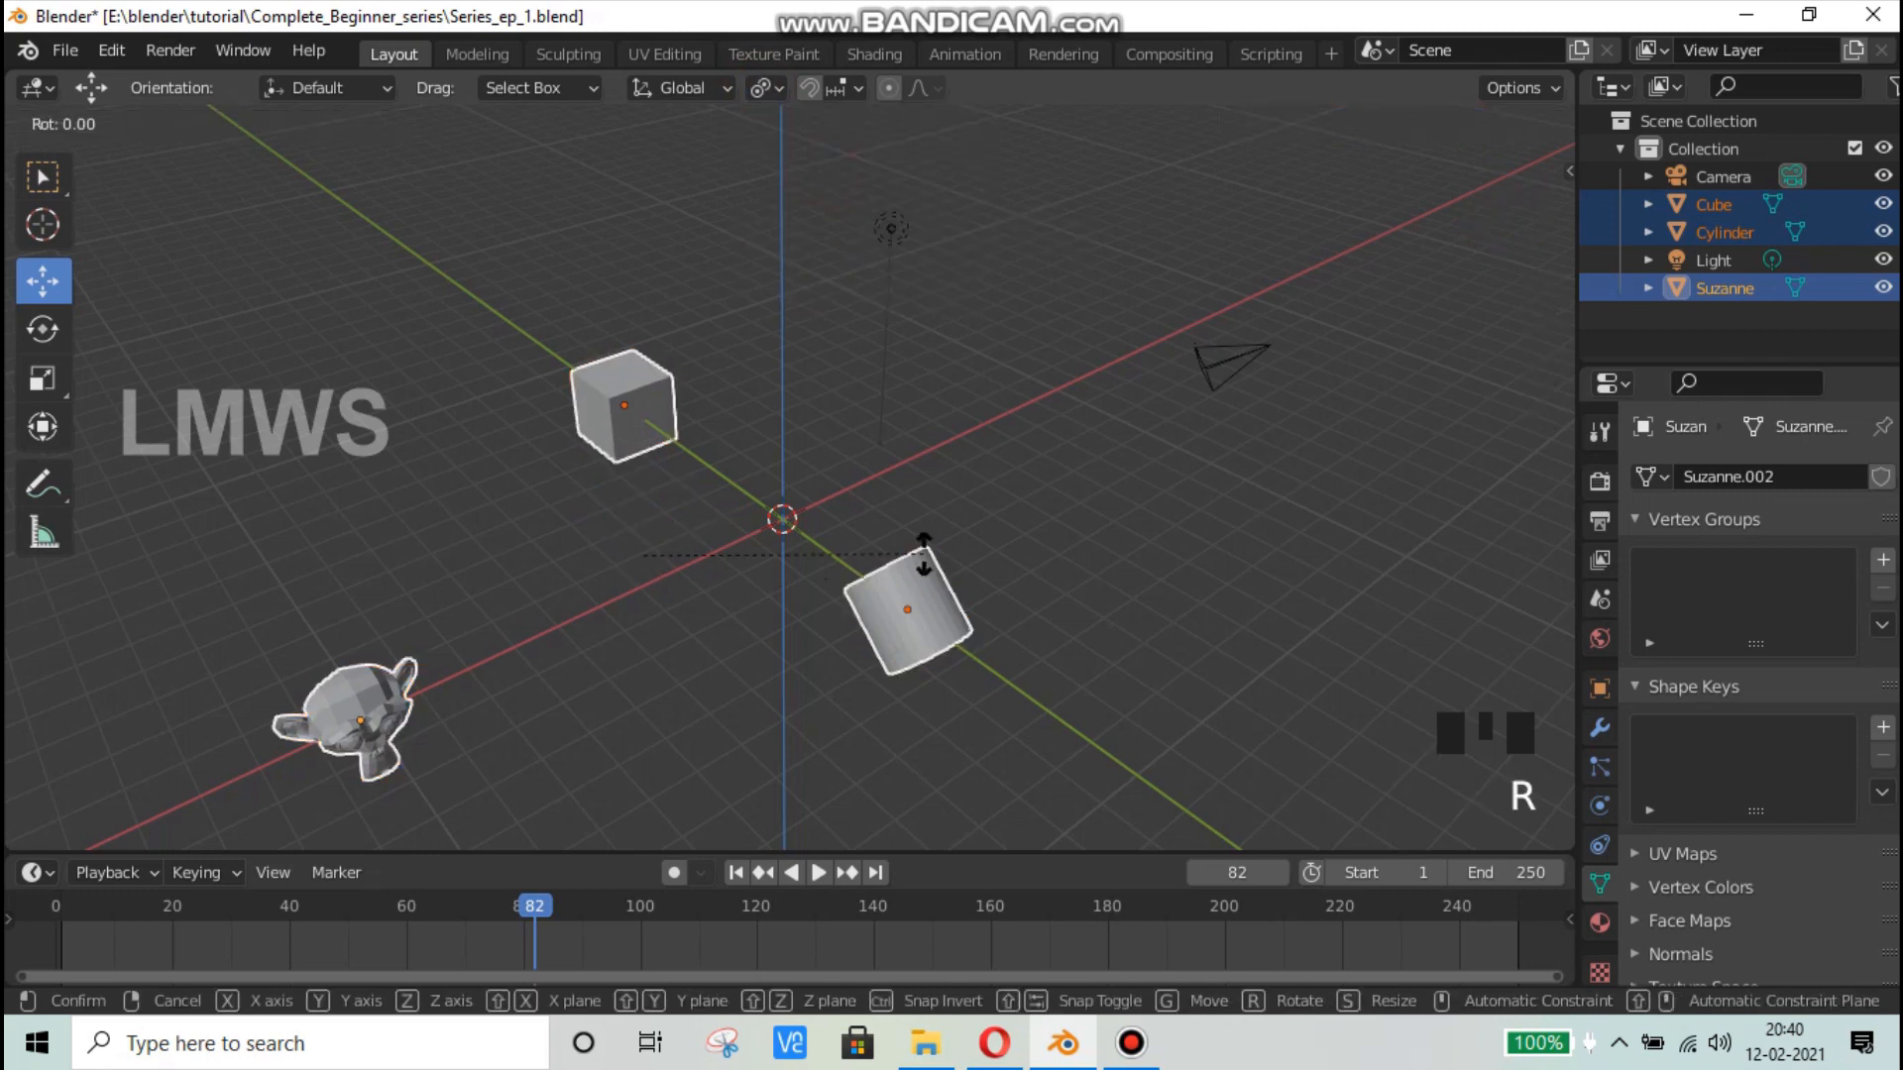
key(z)
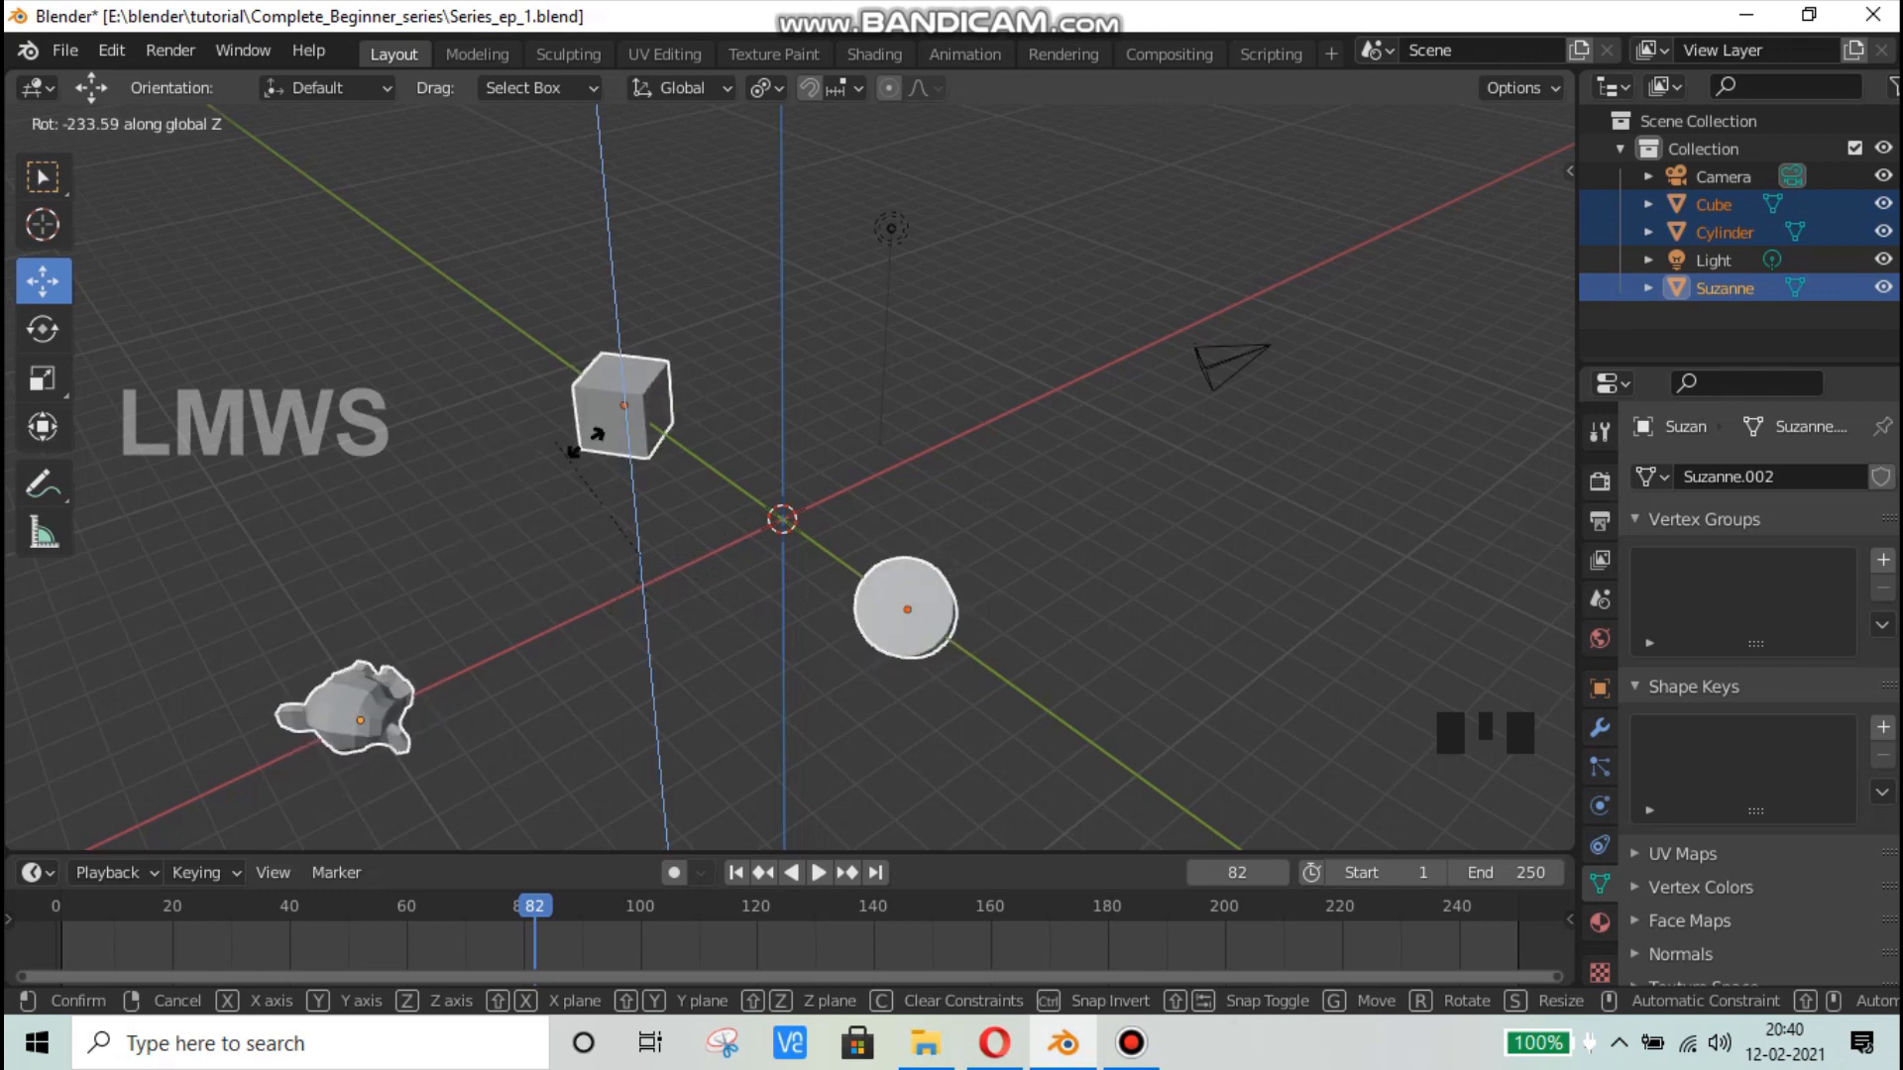
click(647, 599)
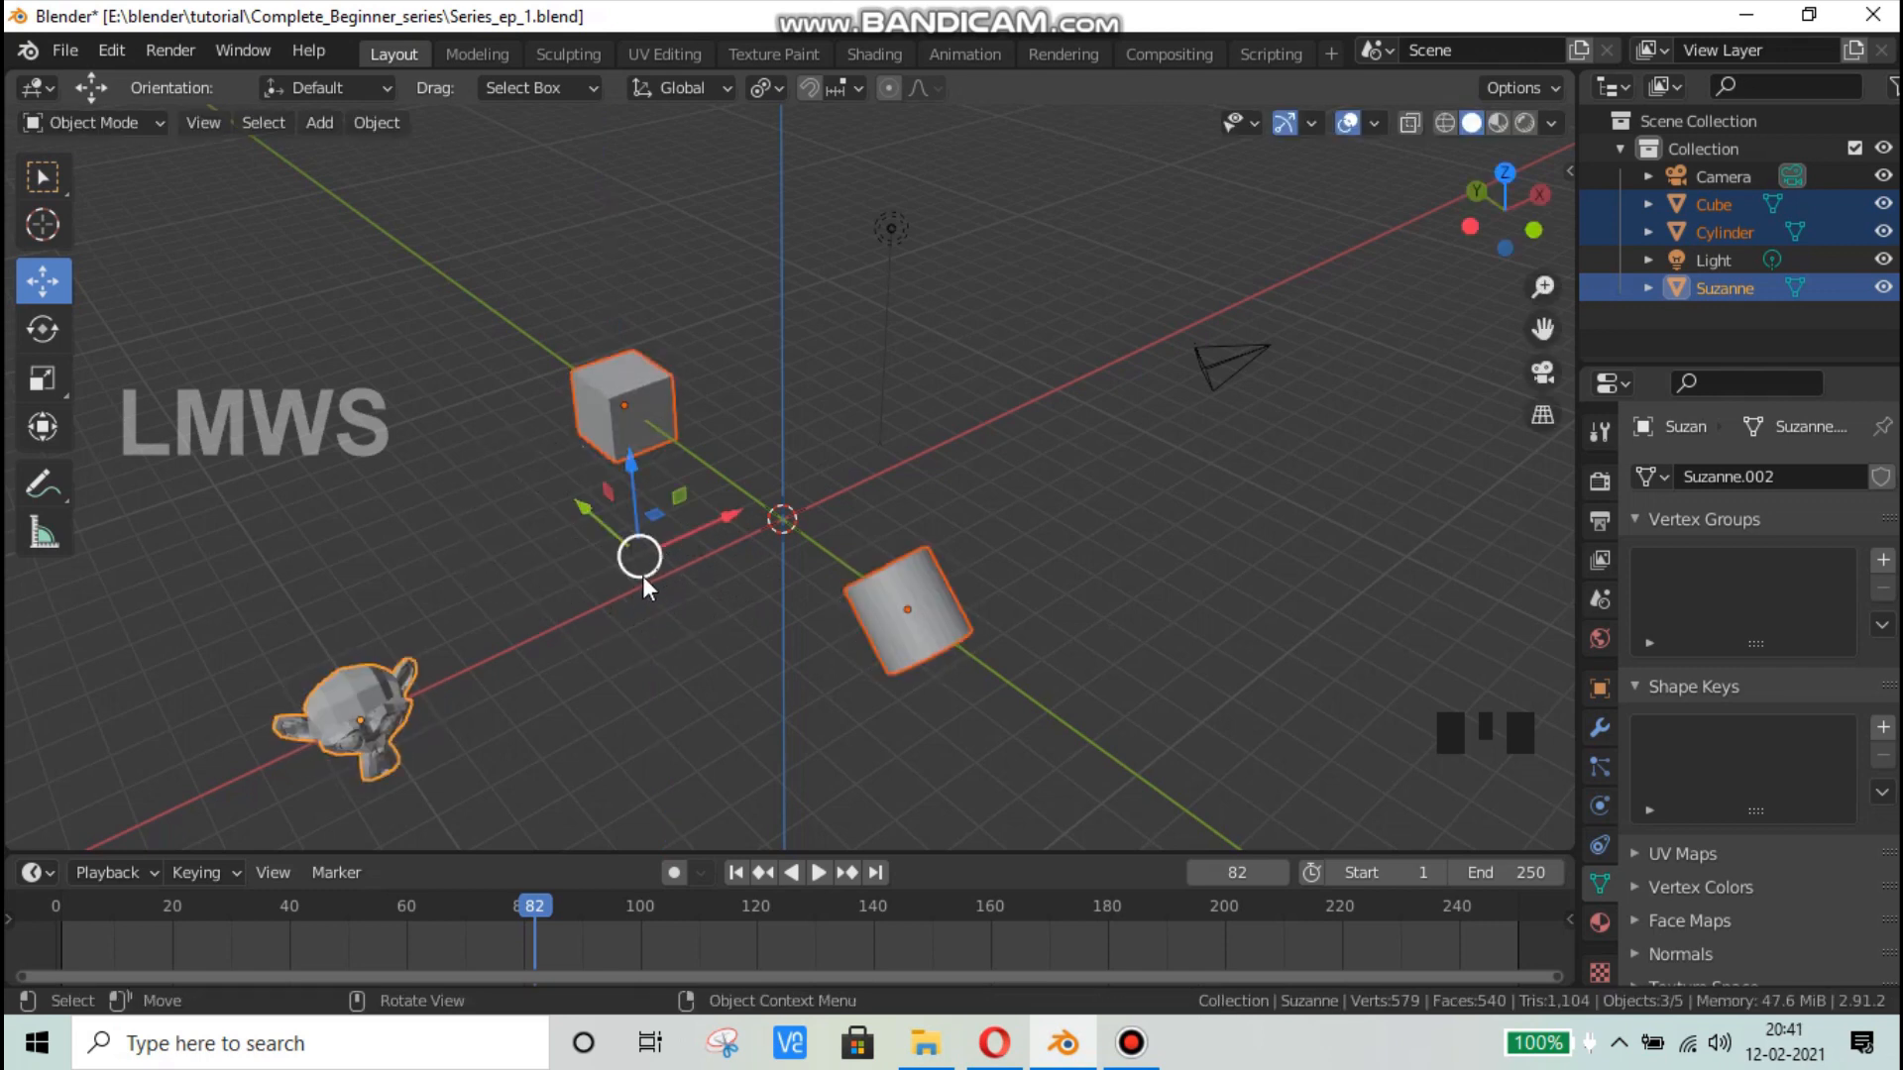
Step: Set the pivot point to Median Point and try rotating the selected meshes along the global Z axis
click(763, 87)
click(797, 193)
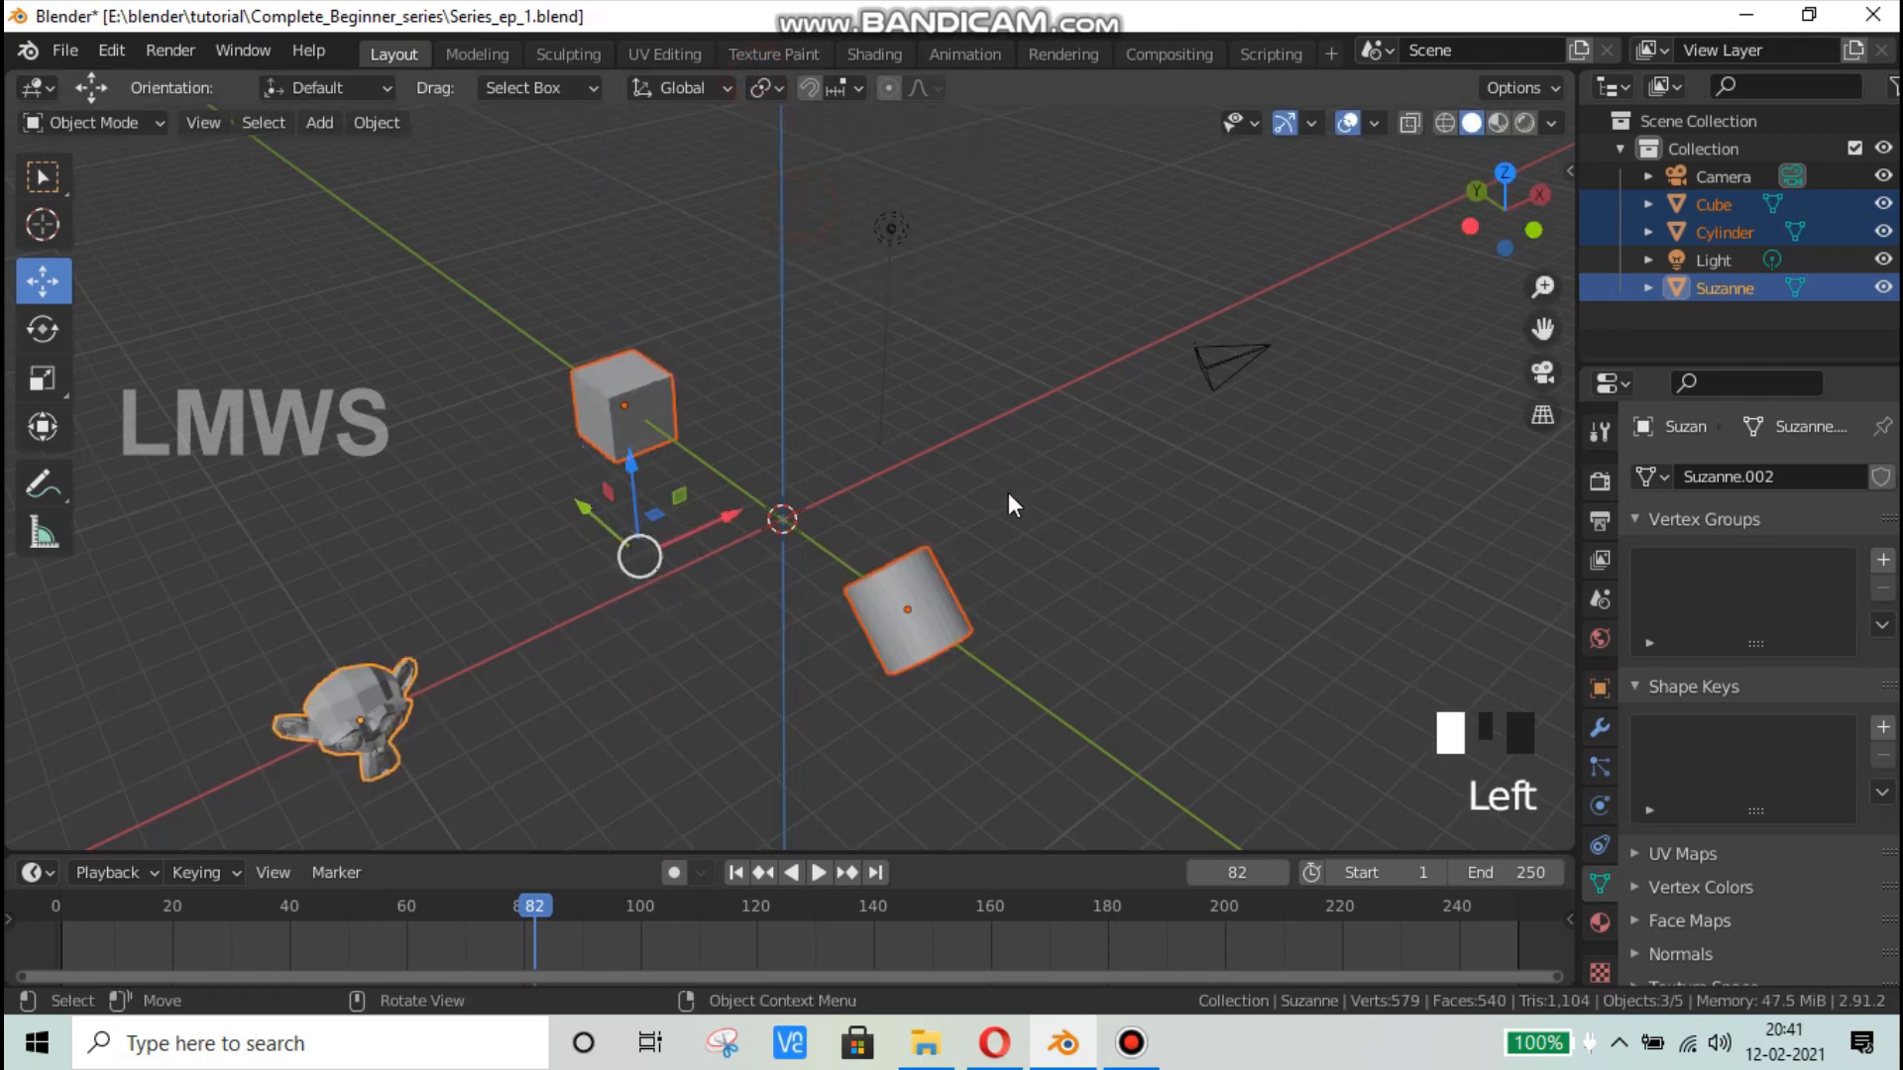
key(r)
key(z)
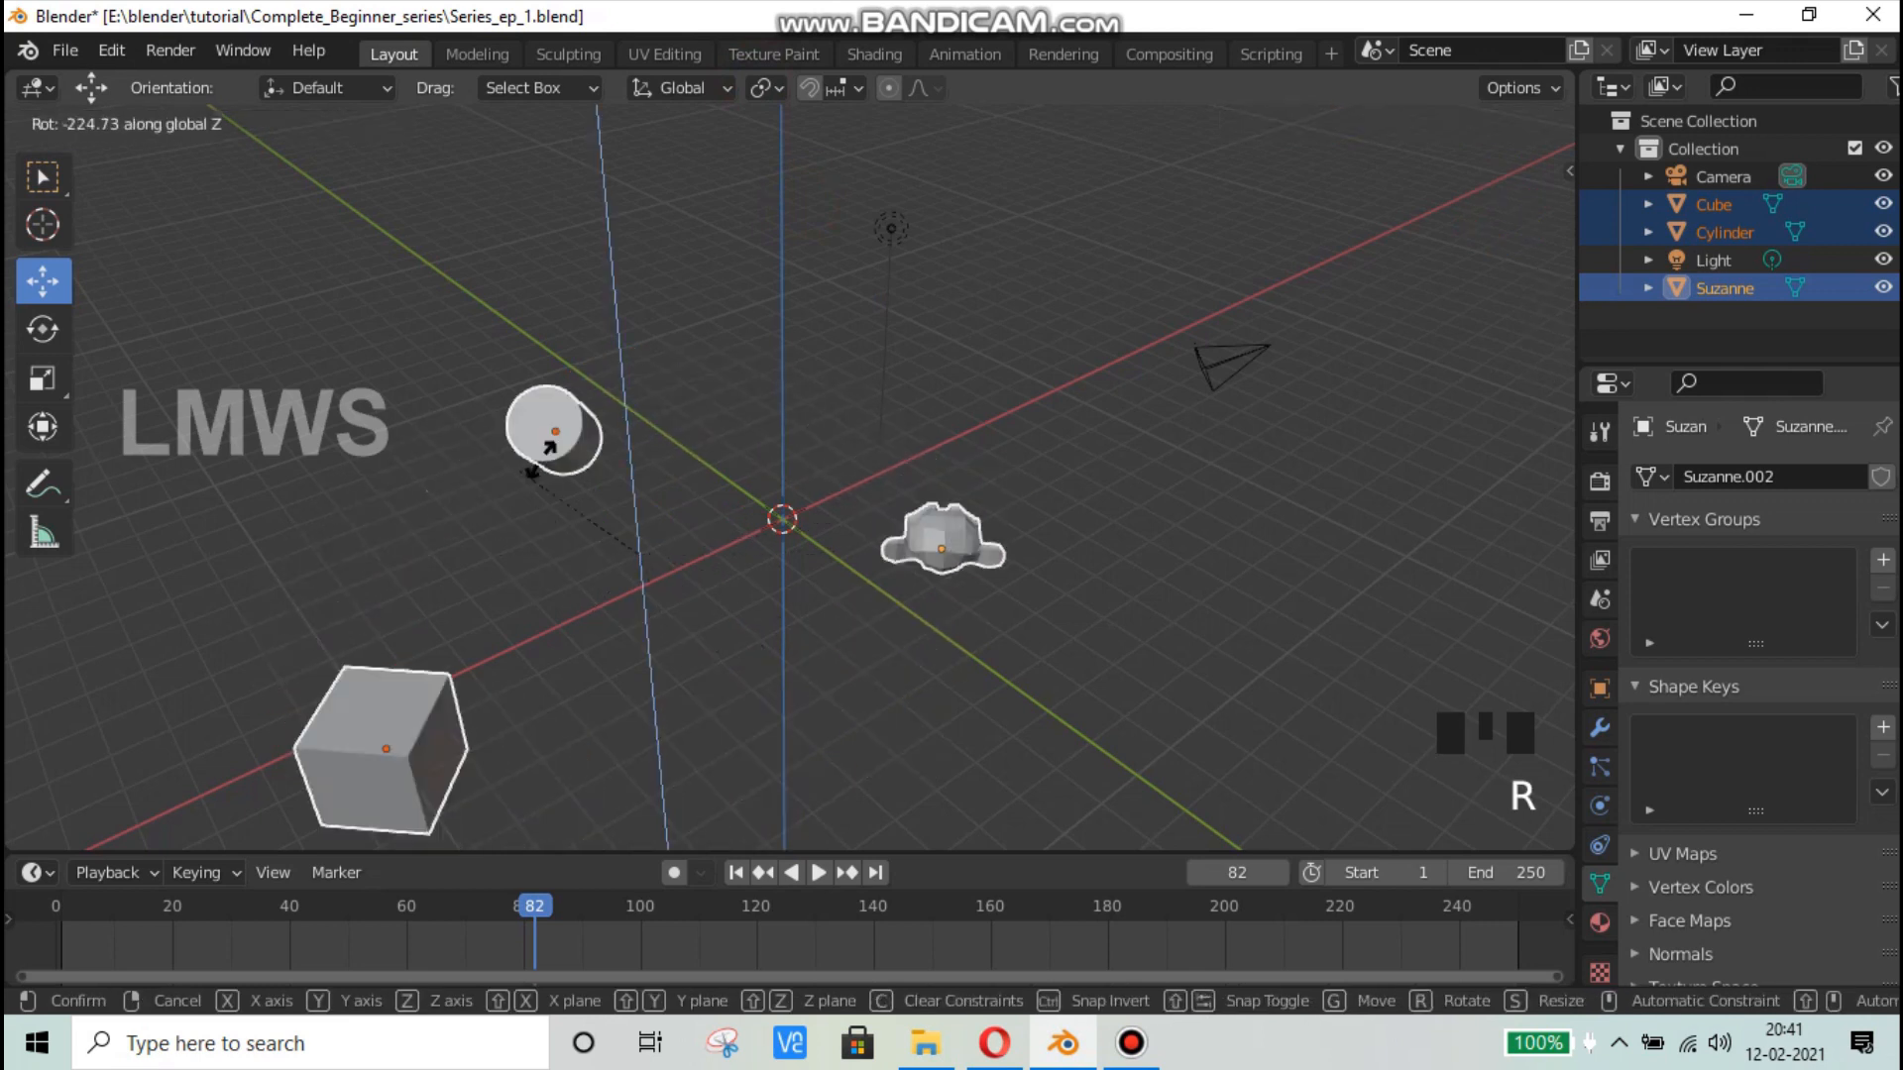
click(651, 557)
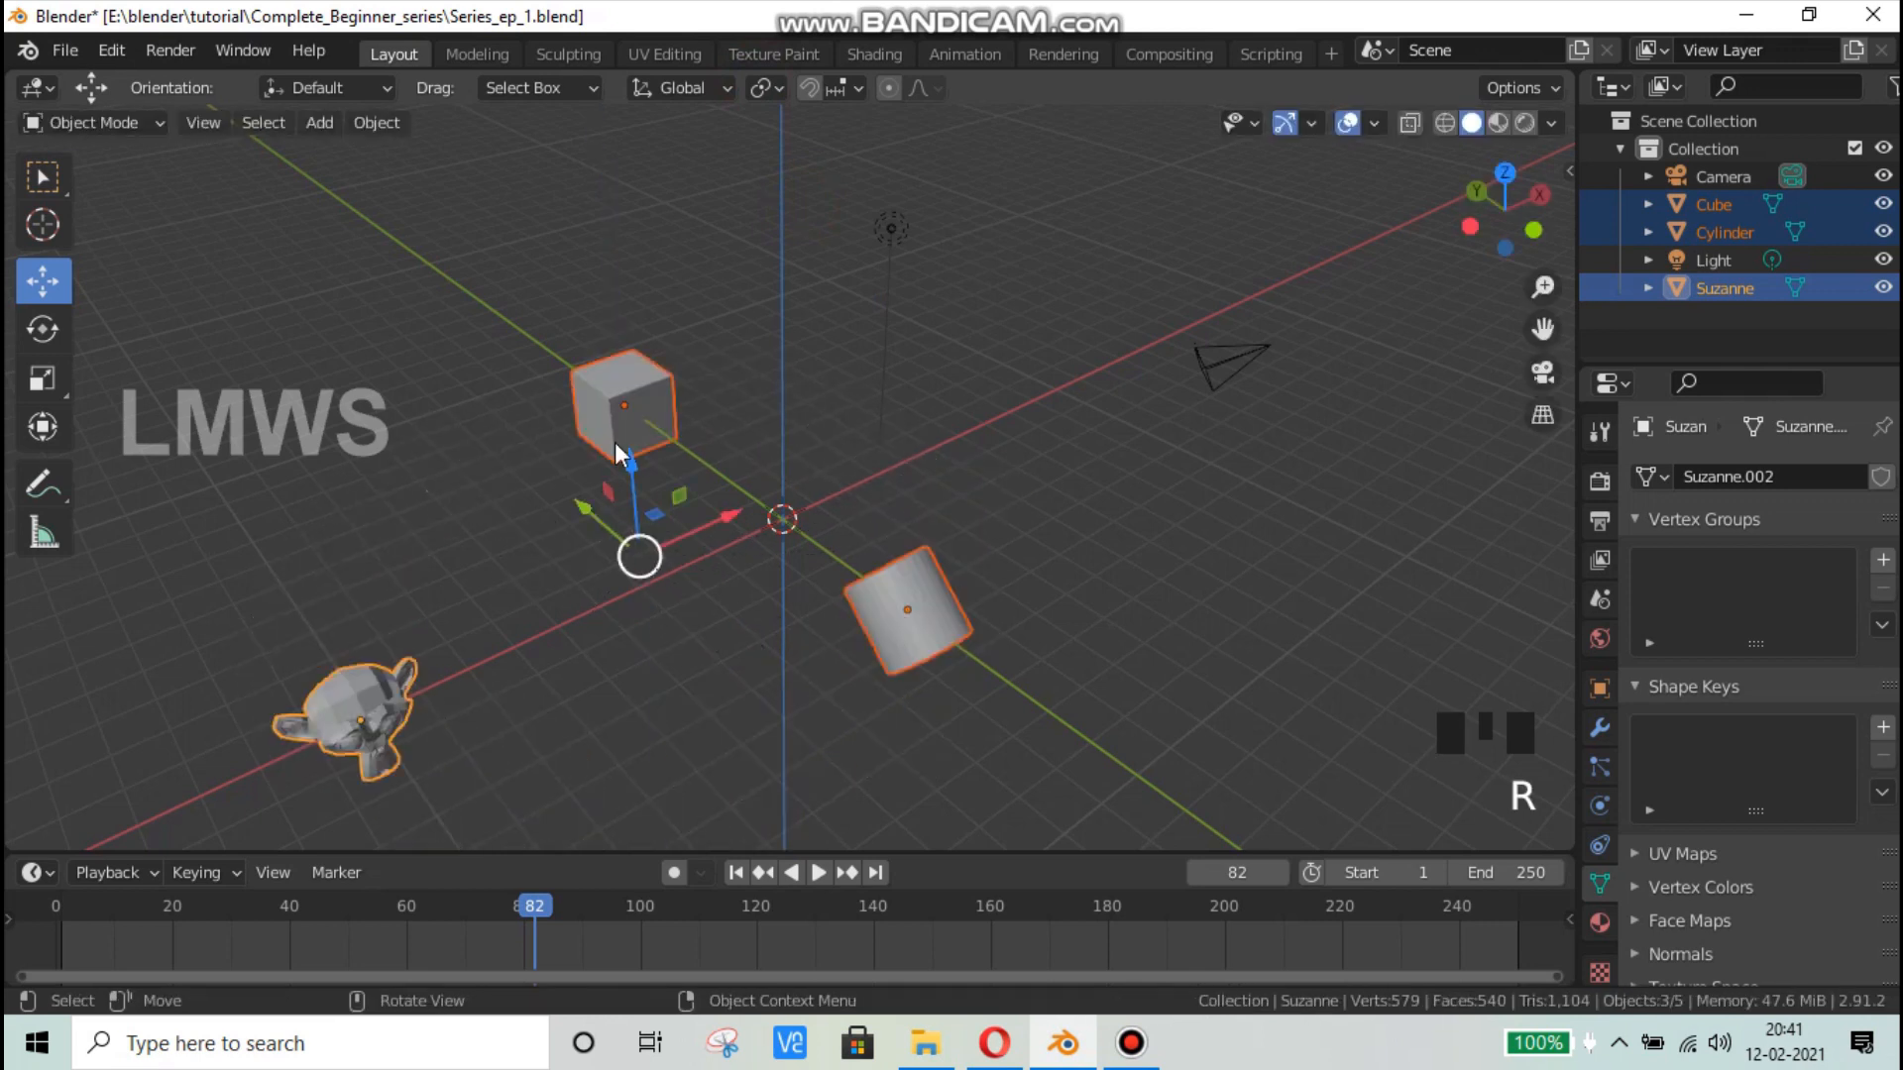
Step: Set the pivot point back to Individual Origins and try another global Z rotation of the selected meshes
click(763, 87)
click(808, 180)
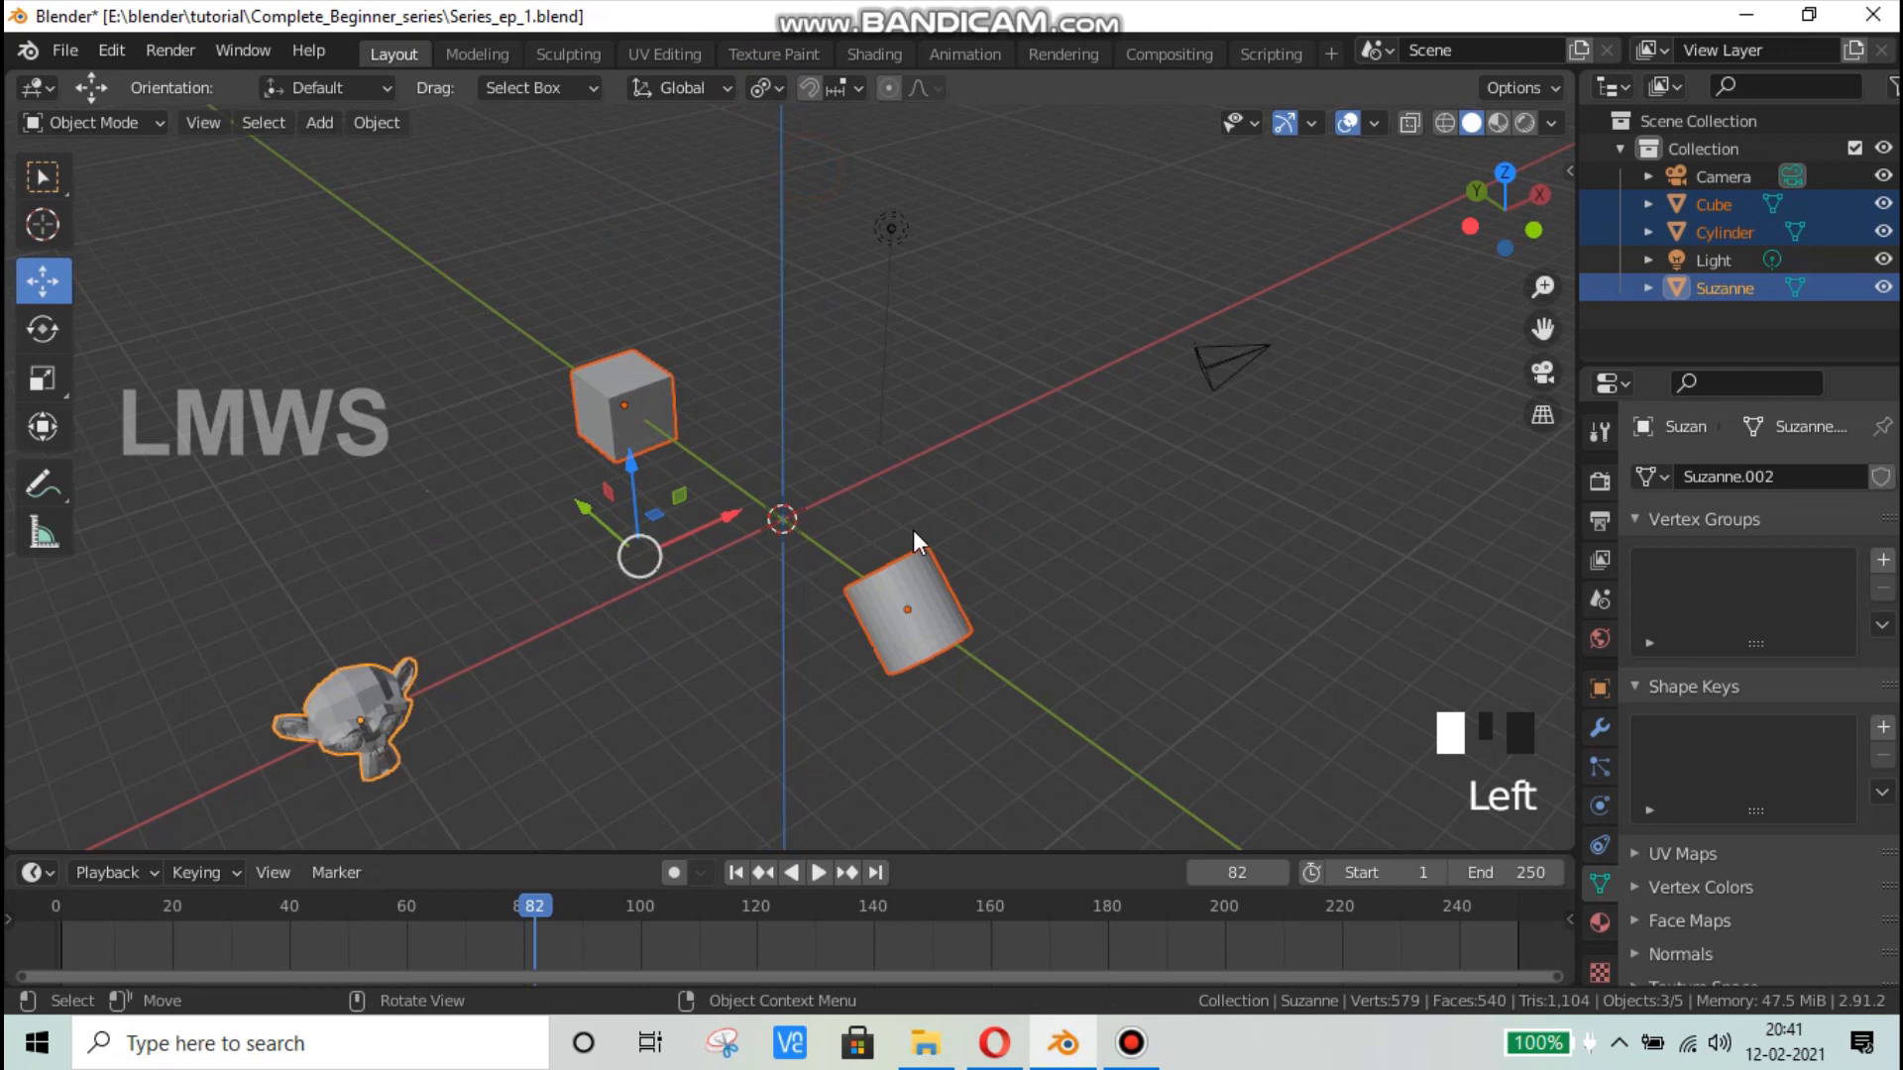
key(r)
key(z)
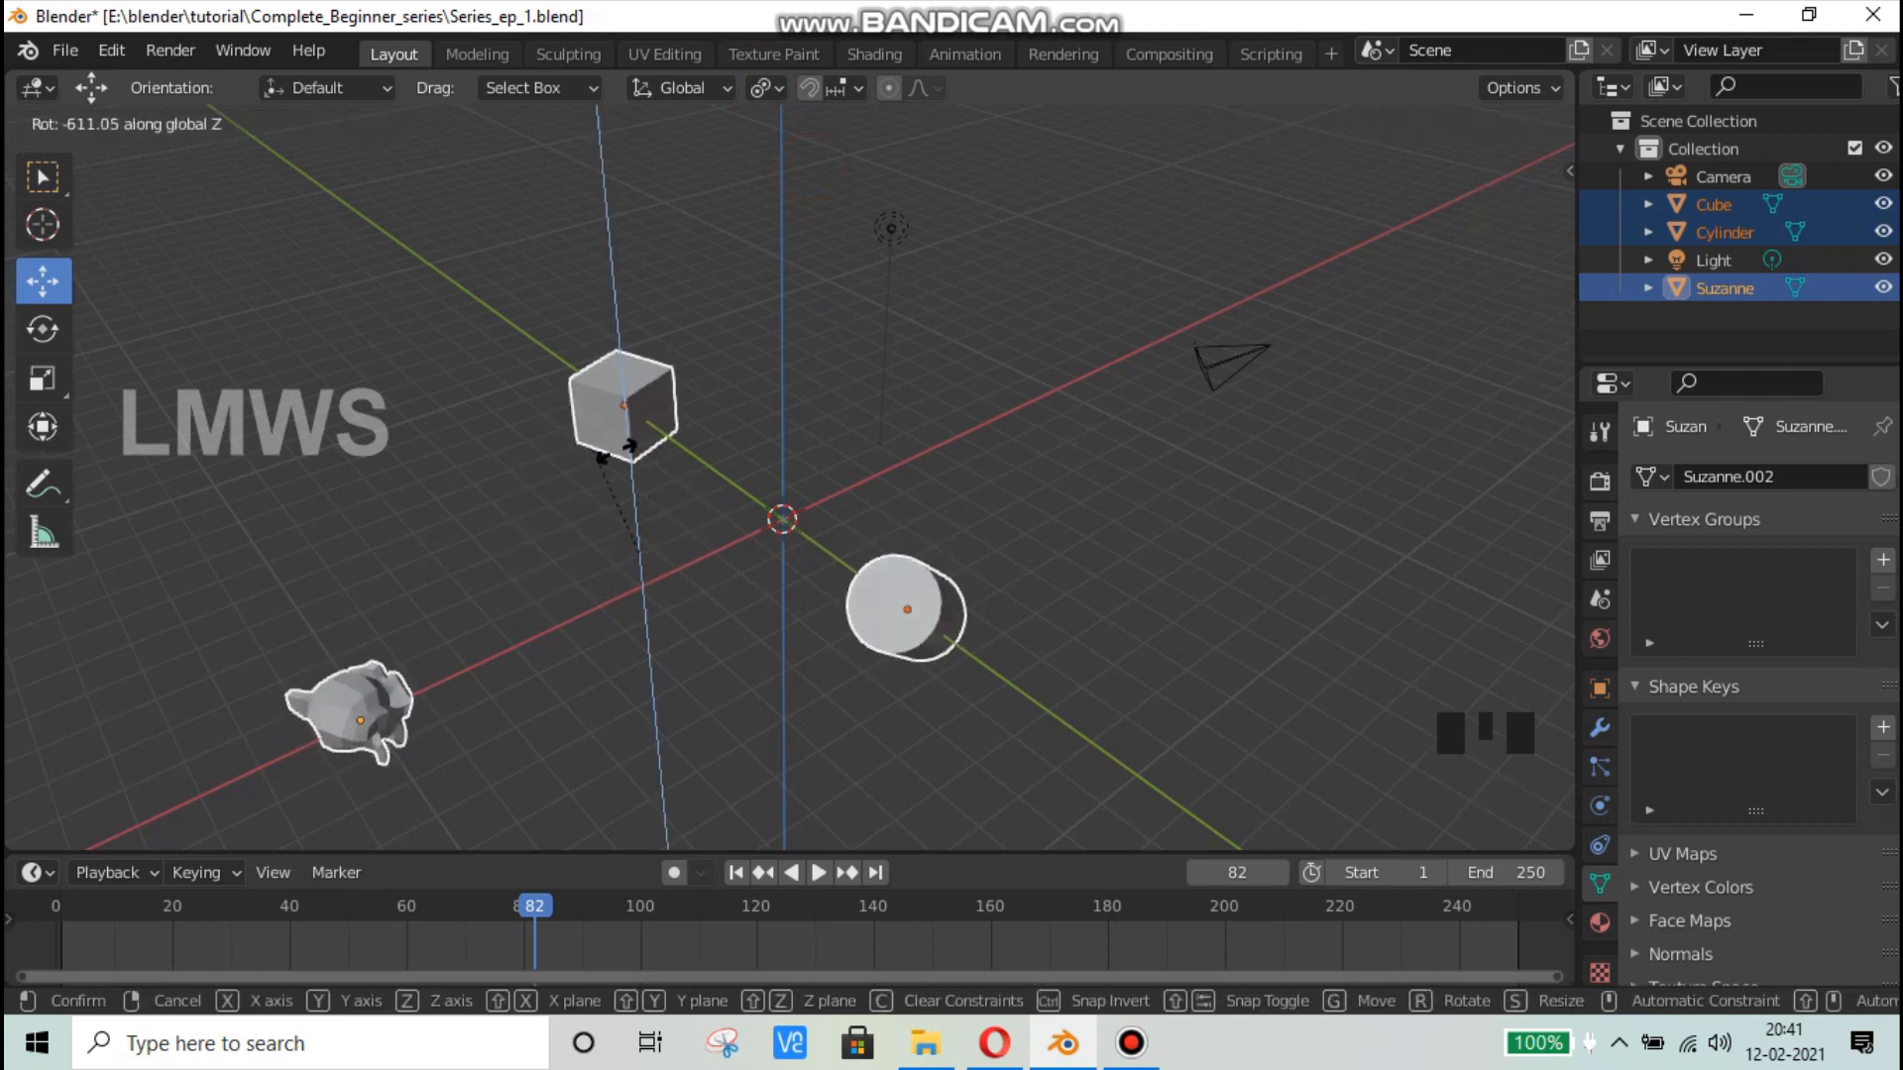
click(709, 588)
Step: Try rotating the selected meshes around their individual origins along the global Y axis and along the global X axis
key(r)
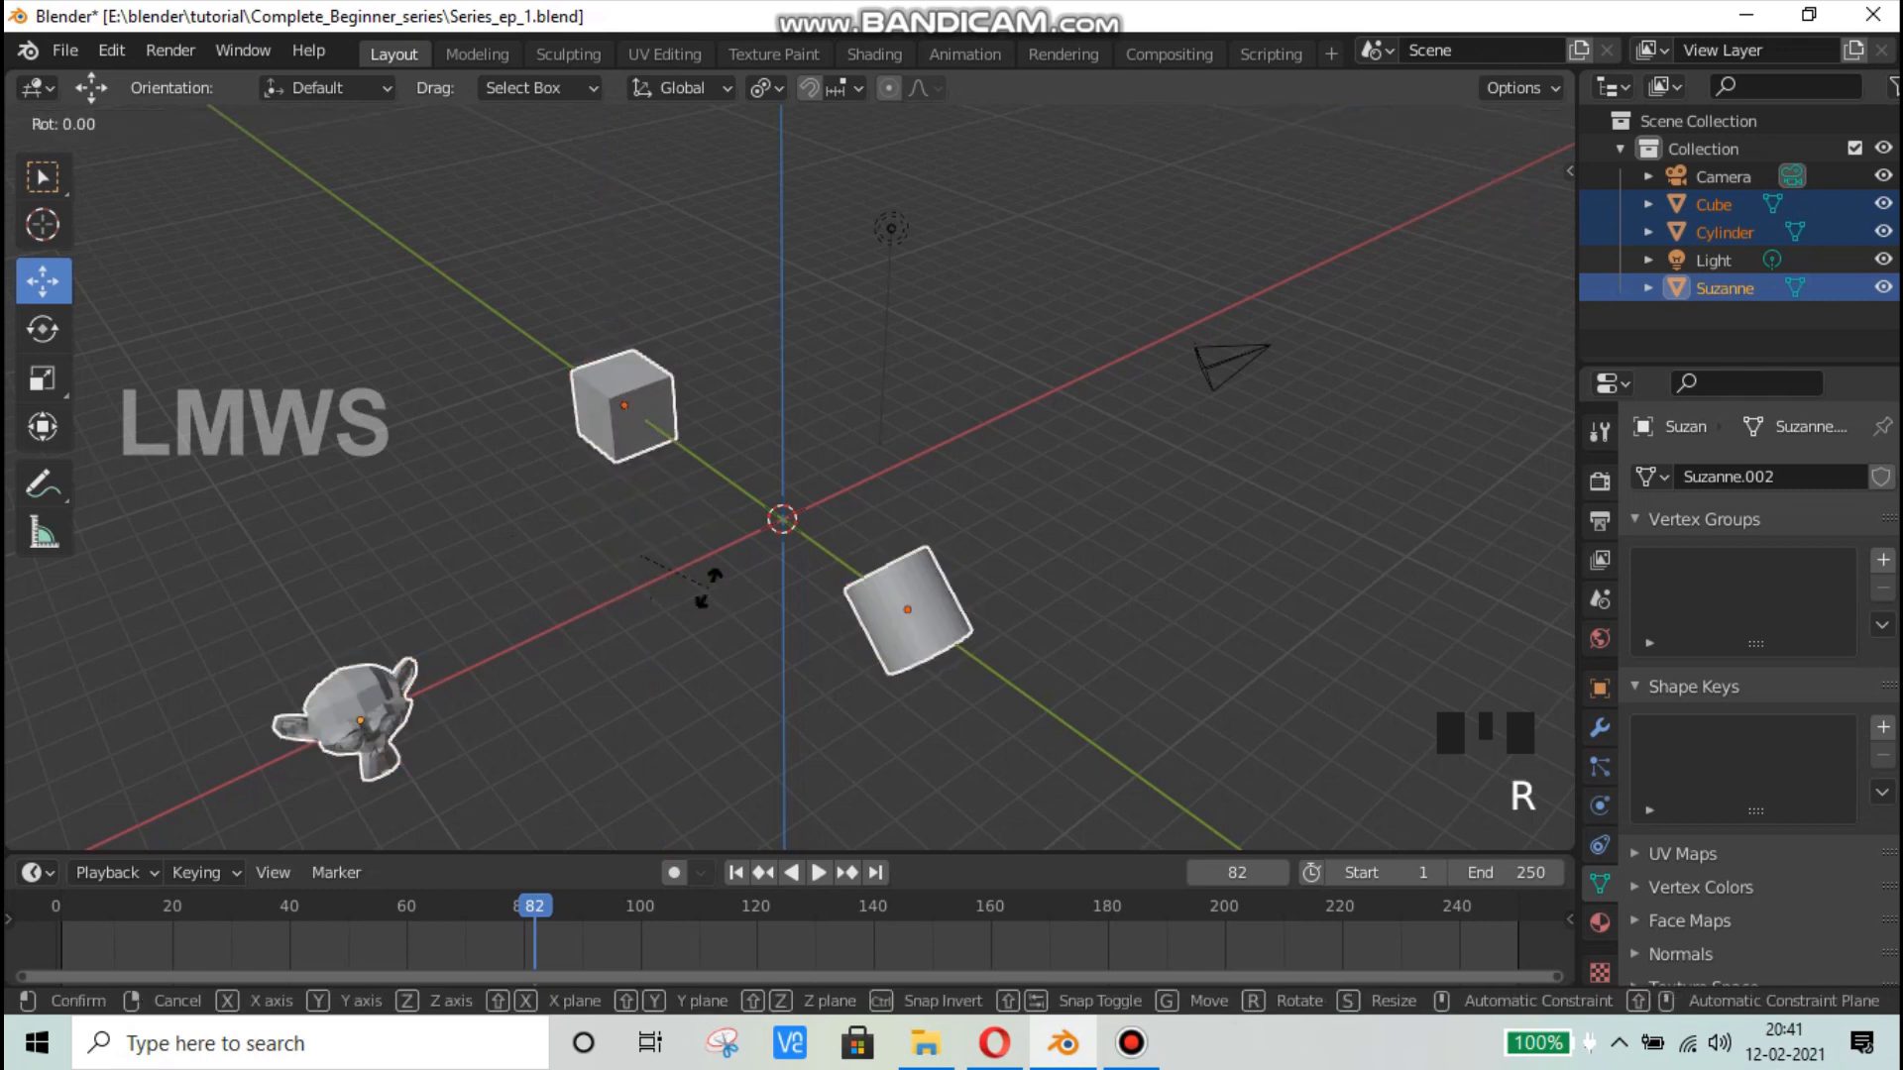
key(y)
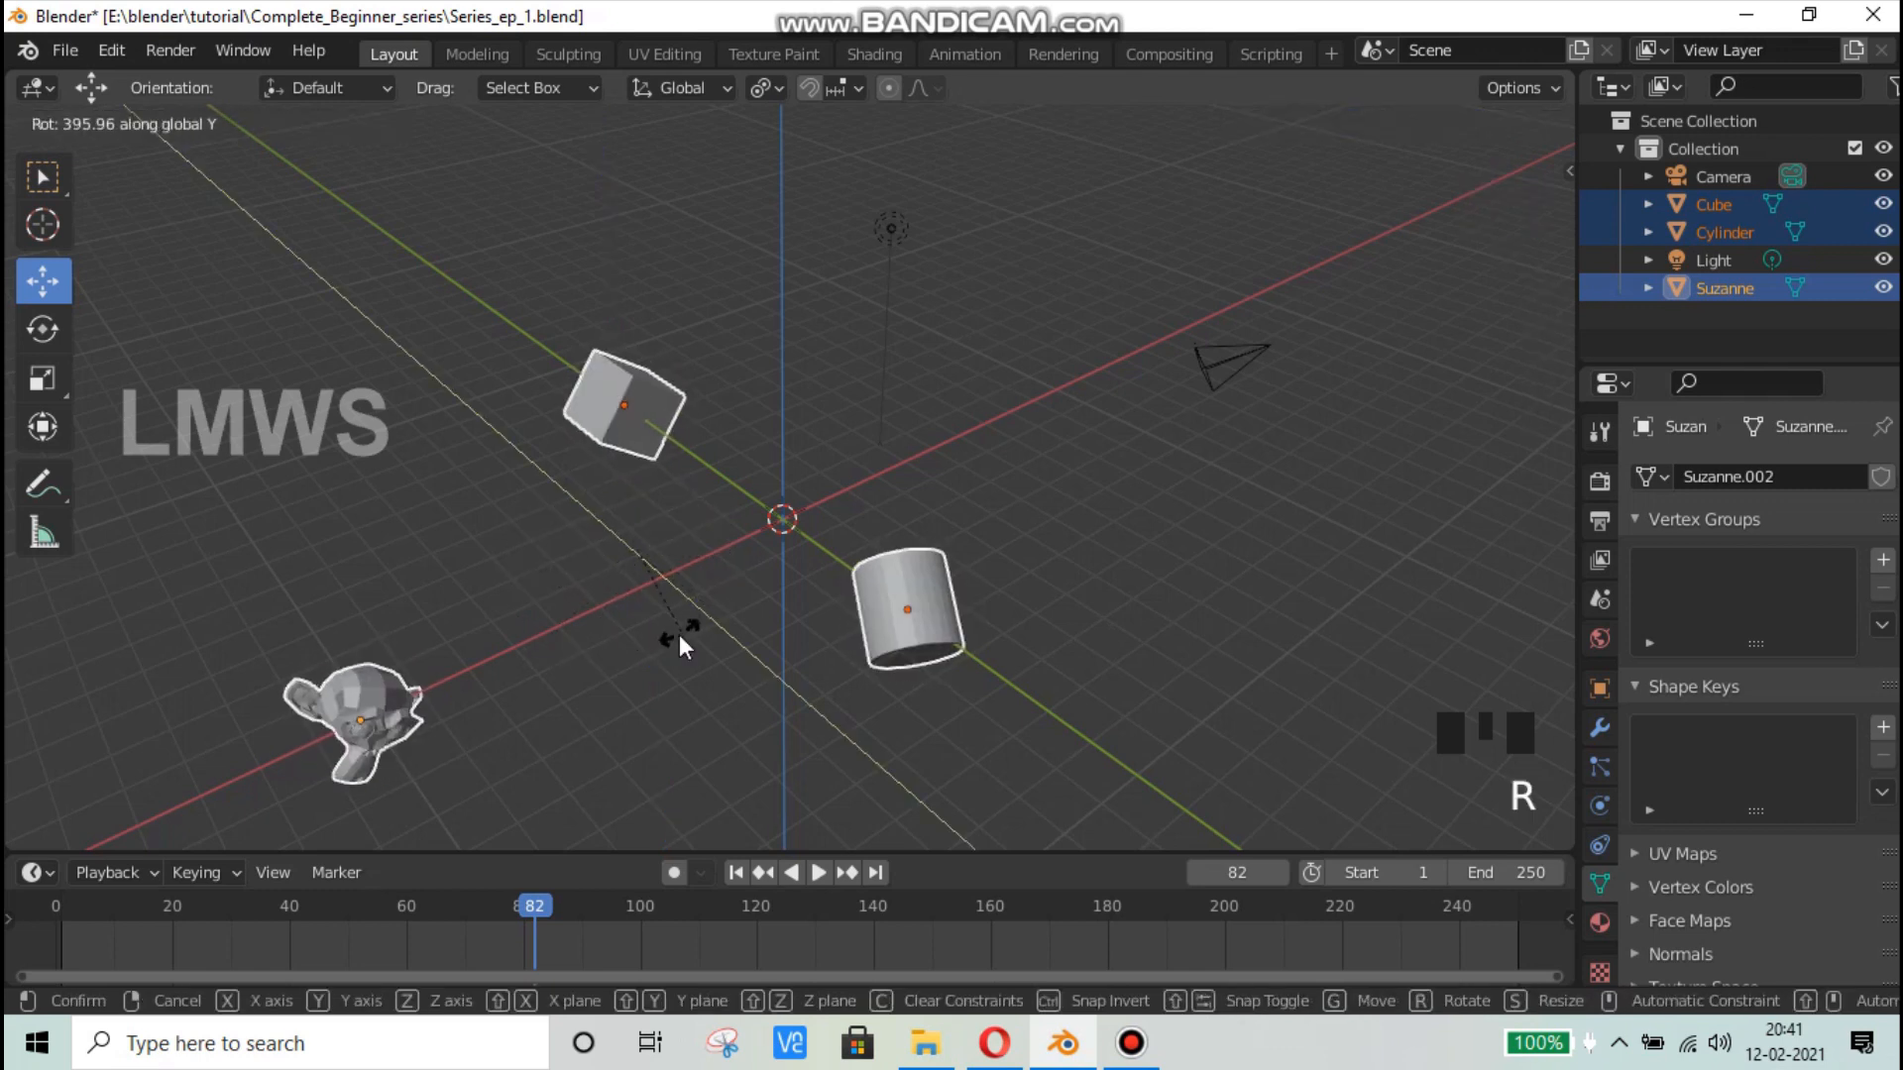
click(638, 552)
key(r)
key(x)
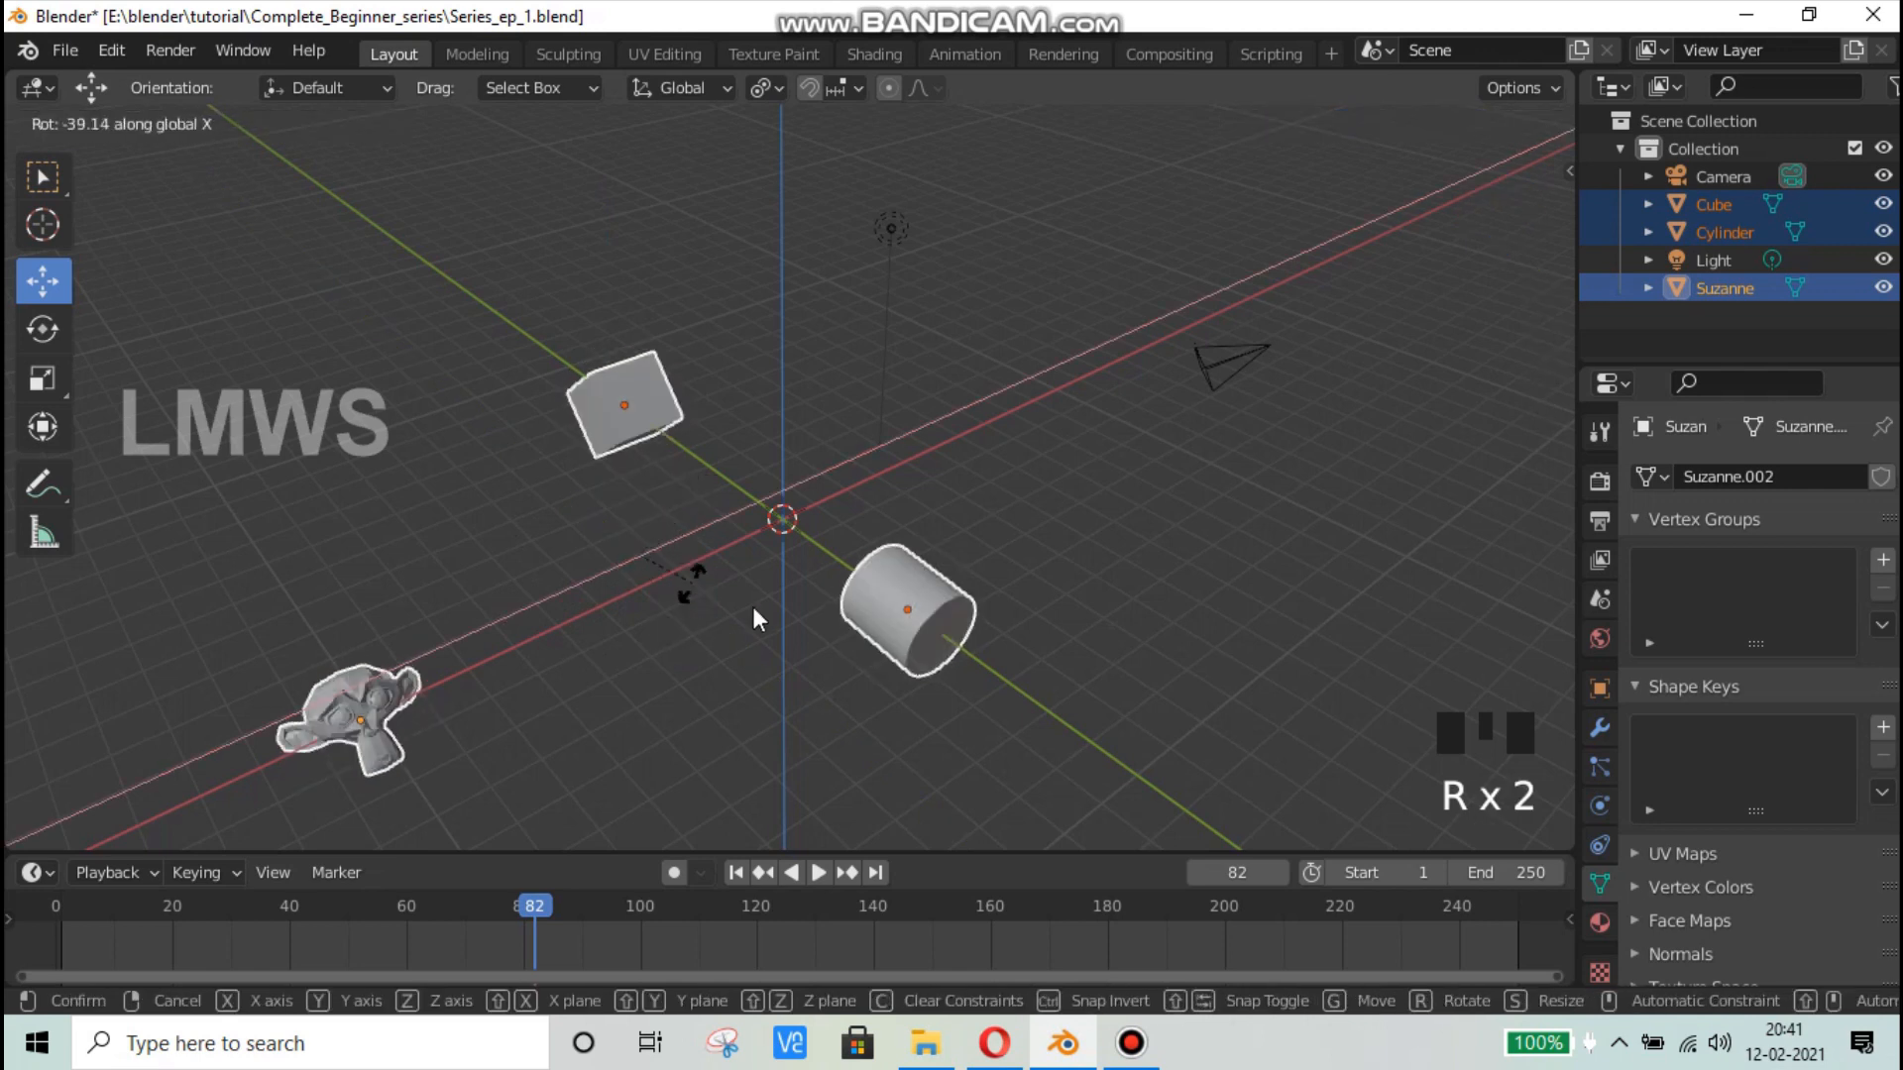
click(994, 642)
Step: Try scaling and moving the three selected meshes with the Individual Origins pivot point
key(s)
right_click(994, 642)
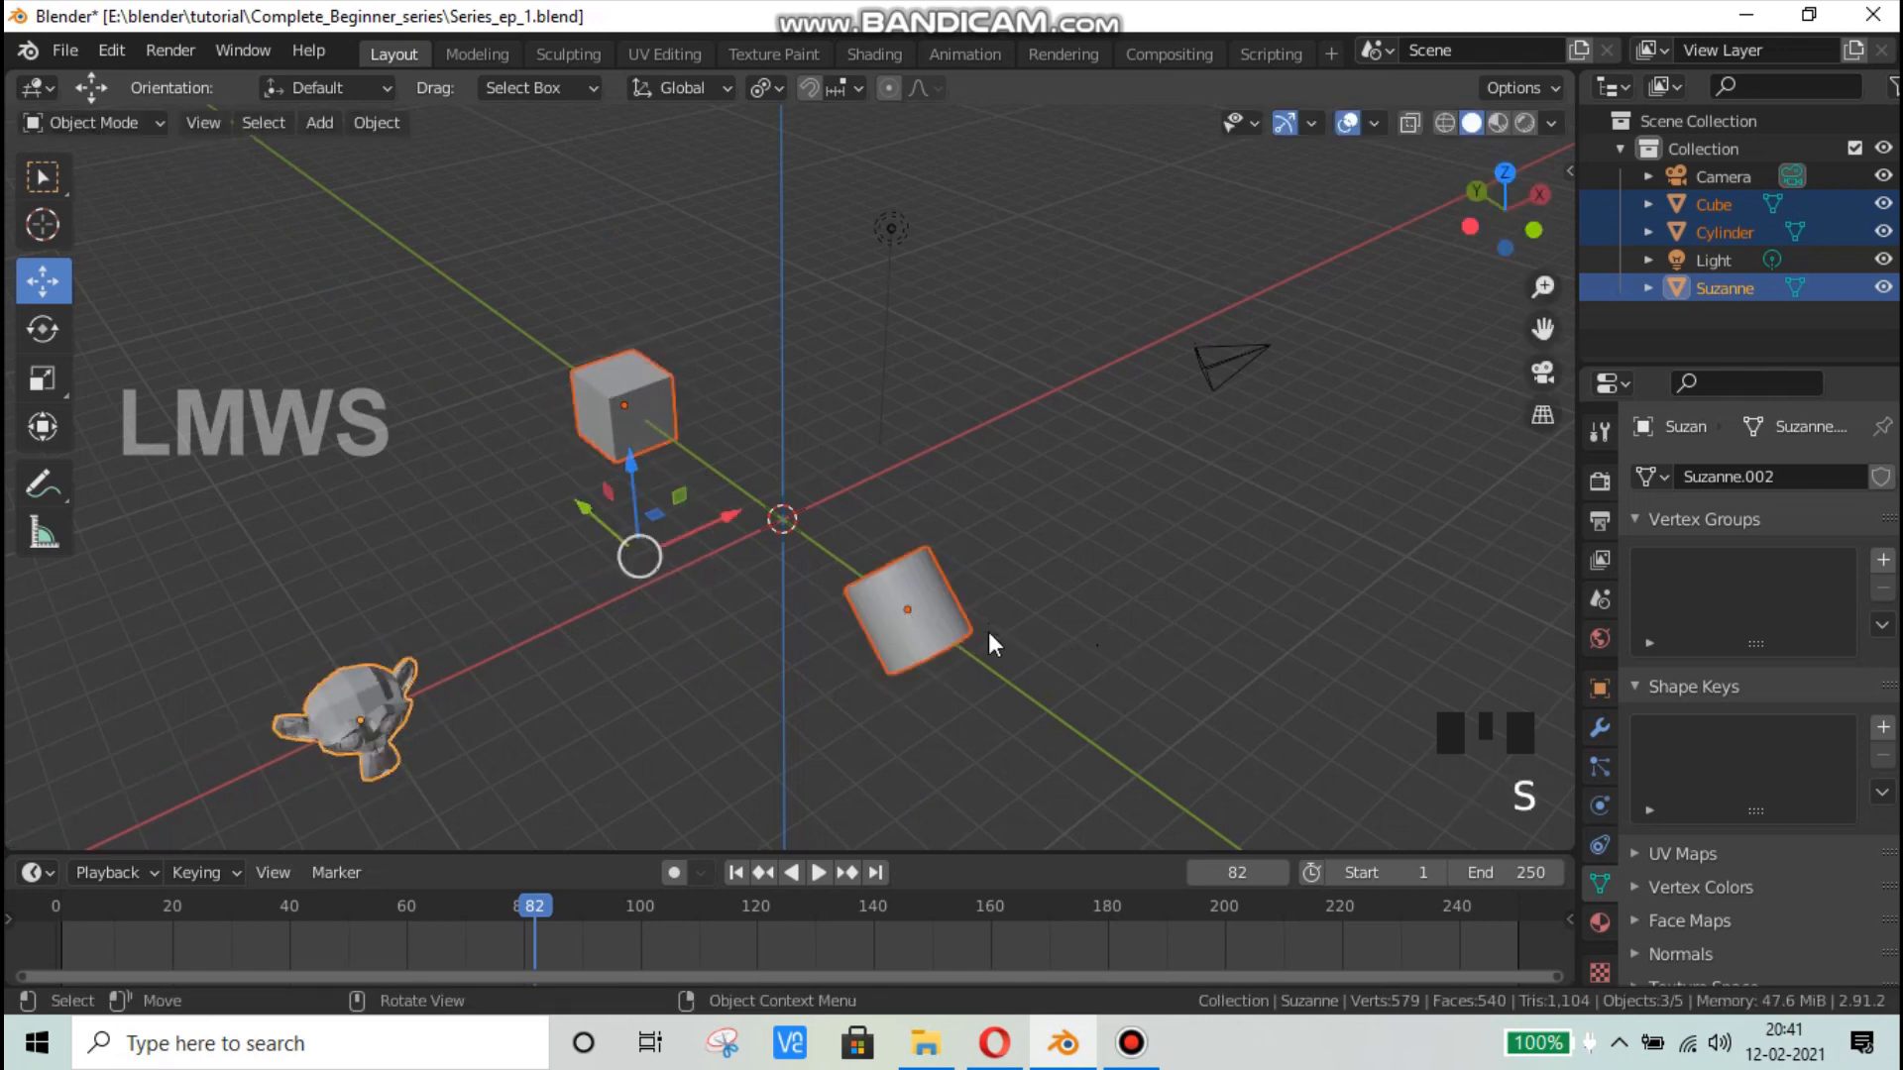
key(g)
right_click(918, 601)
Step: Set the transform pivot point to 3D Cursor and reselect the cube, monkey and cylinder, with the cylinder active
click(761, 89)
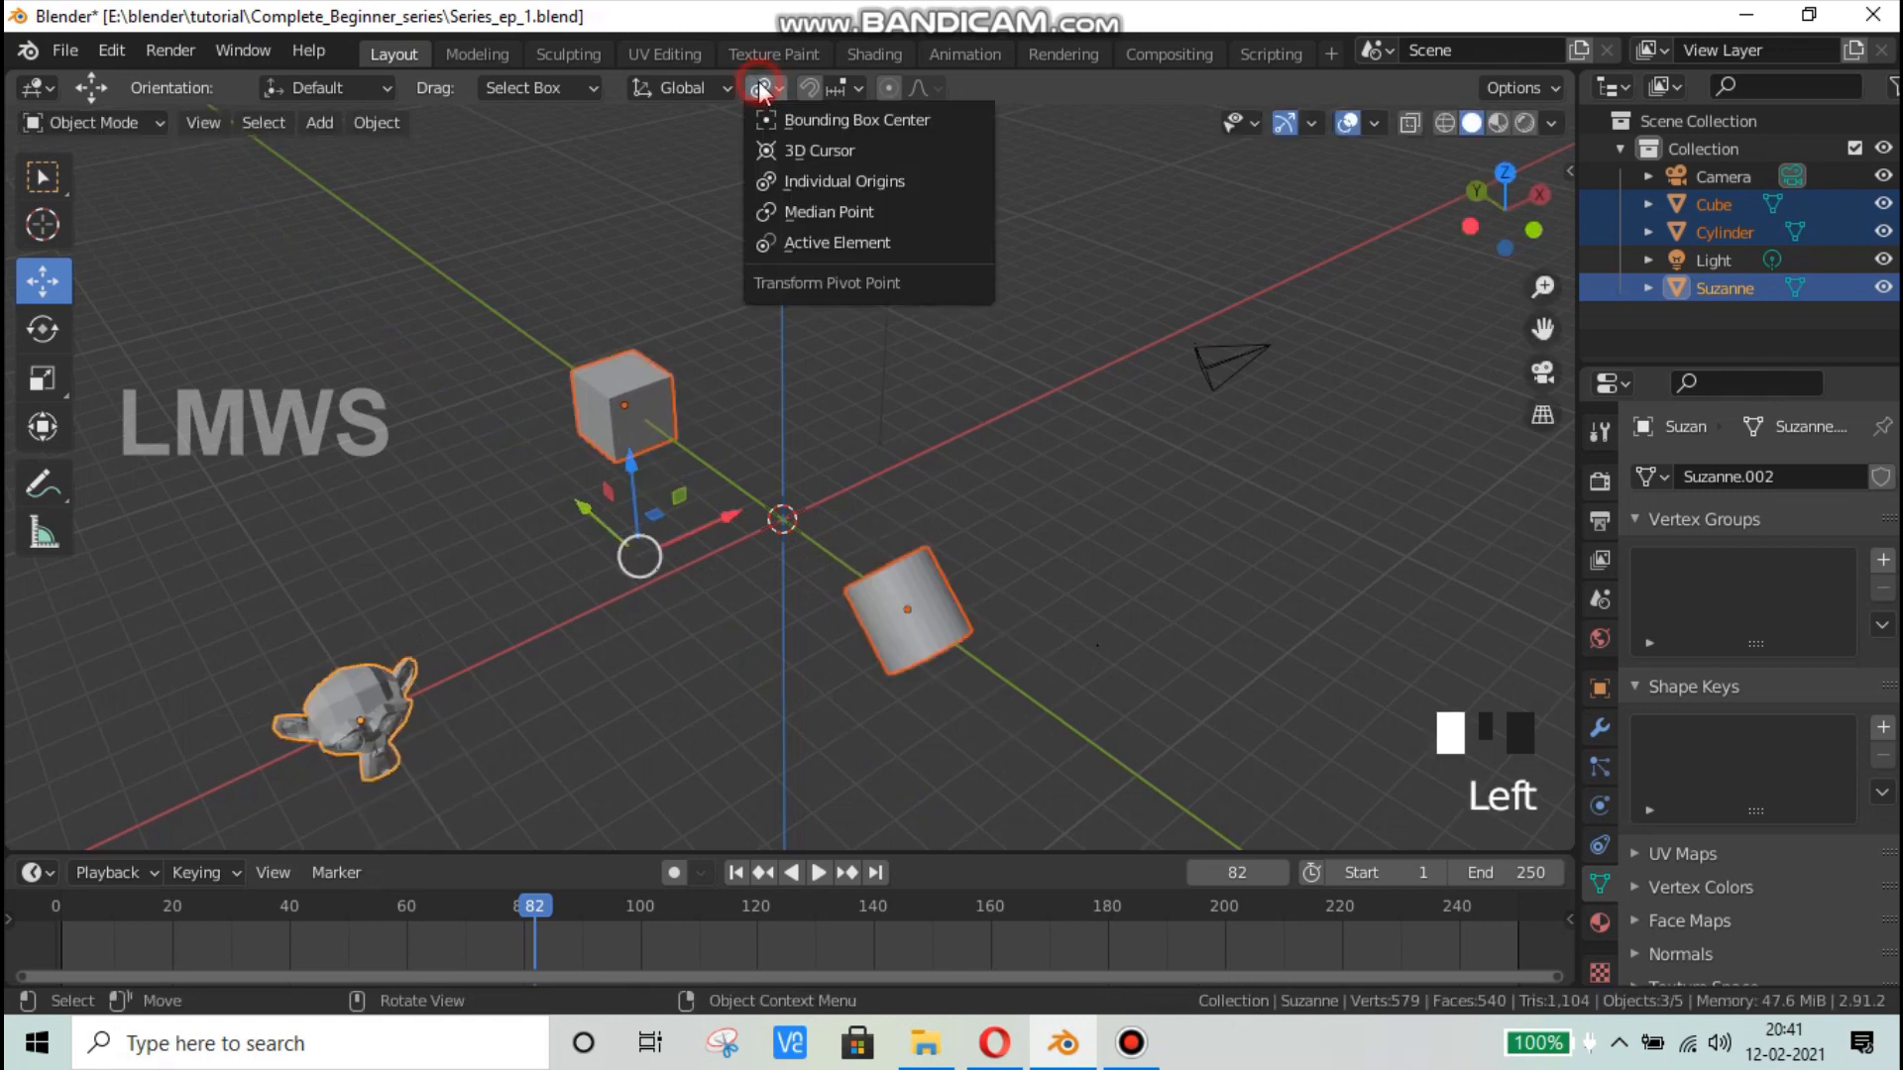
click(824, 152)
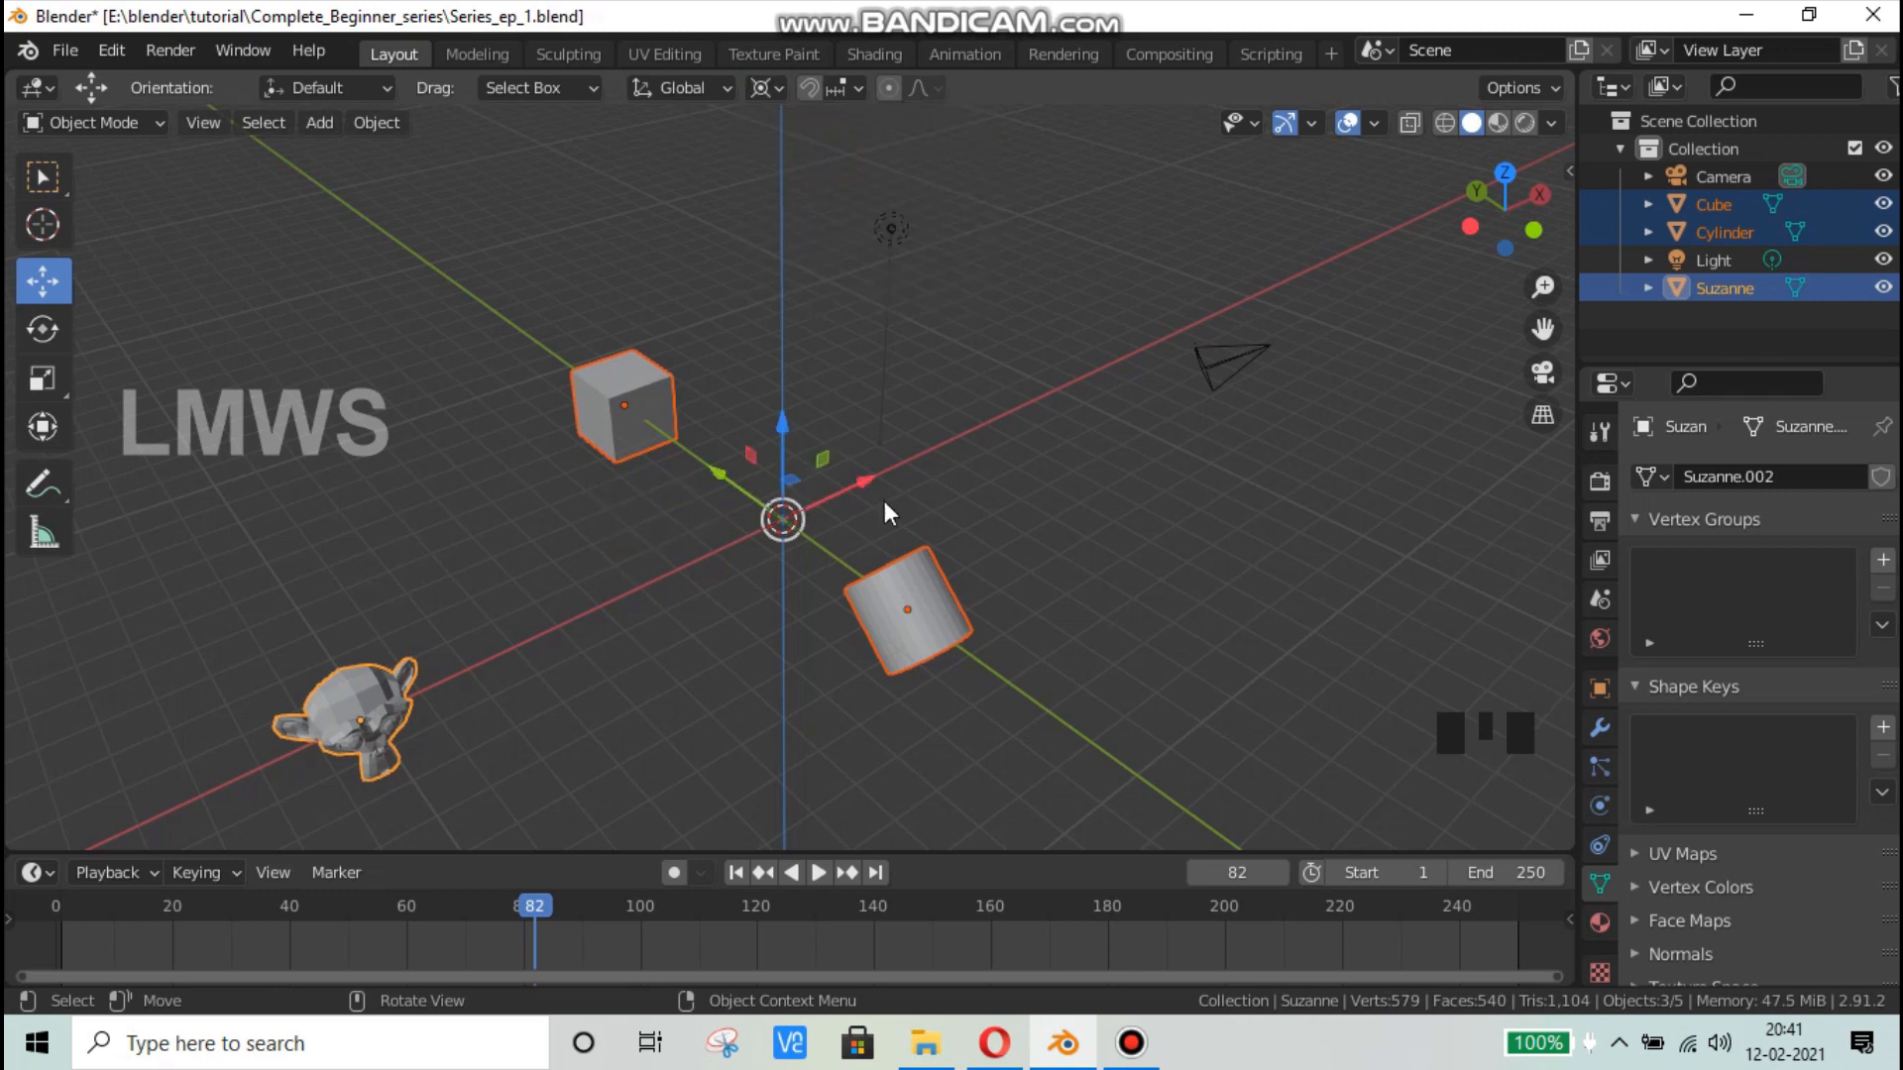
middle_drag(947, 606, 731, 484)
click(711, 406)
shift+click(312, 590)
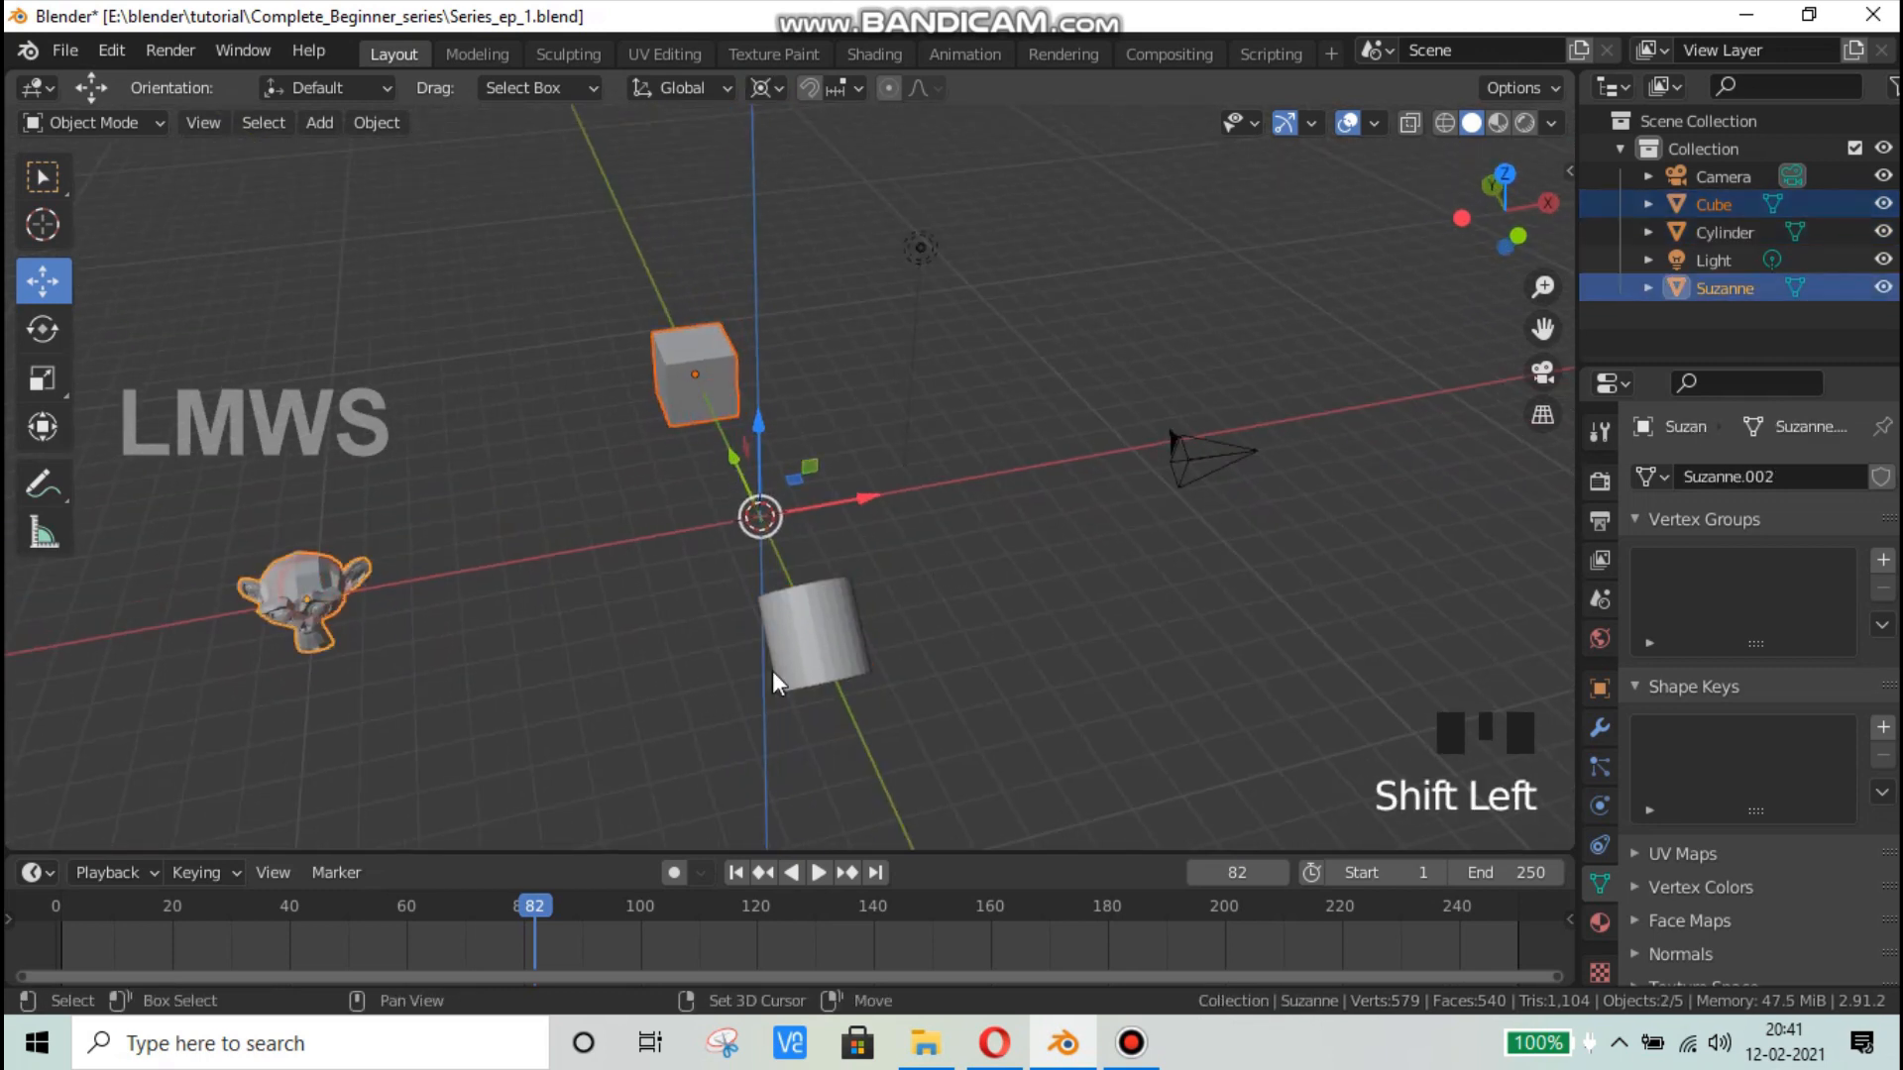
shift+click(808, 626)
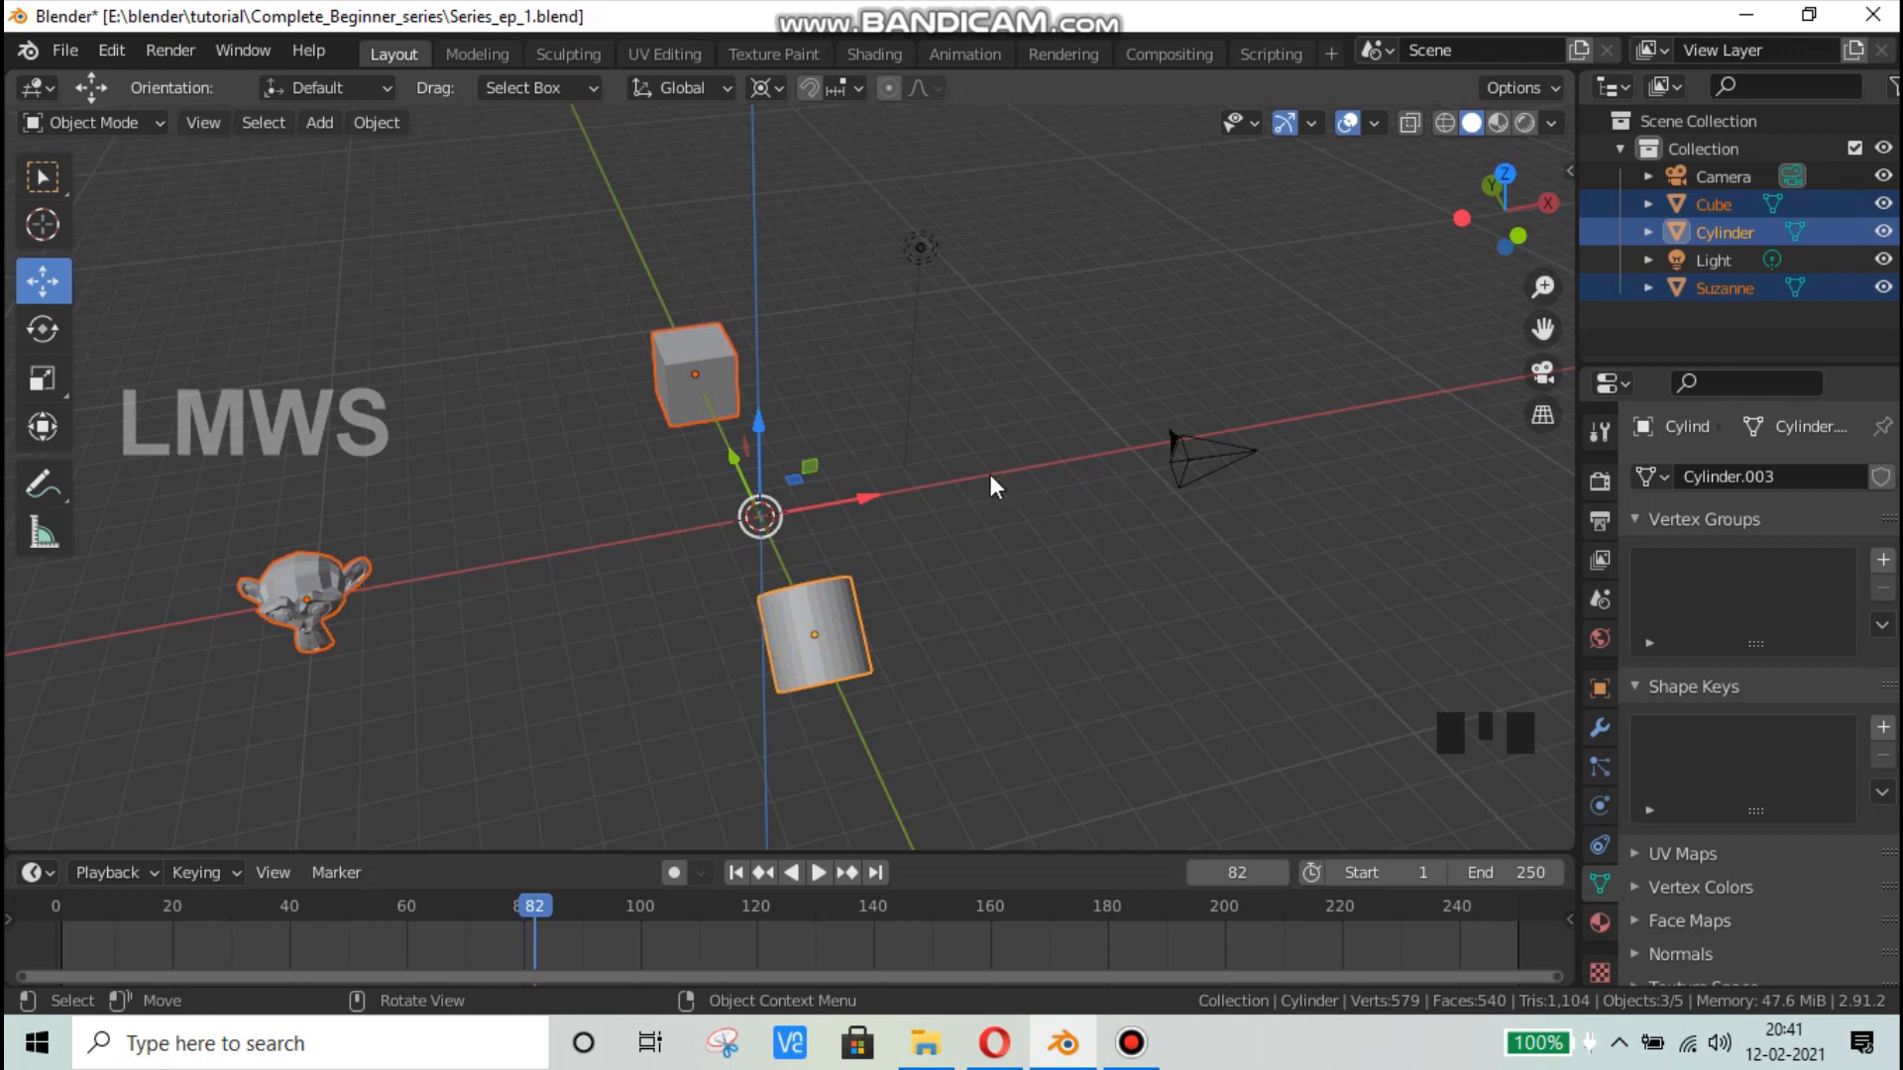
Step: Try rotating the selected meshes along global Z and scaling them around the 3D cursor at the world origin
key(r)
key(z)
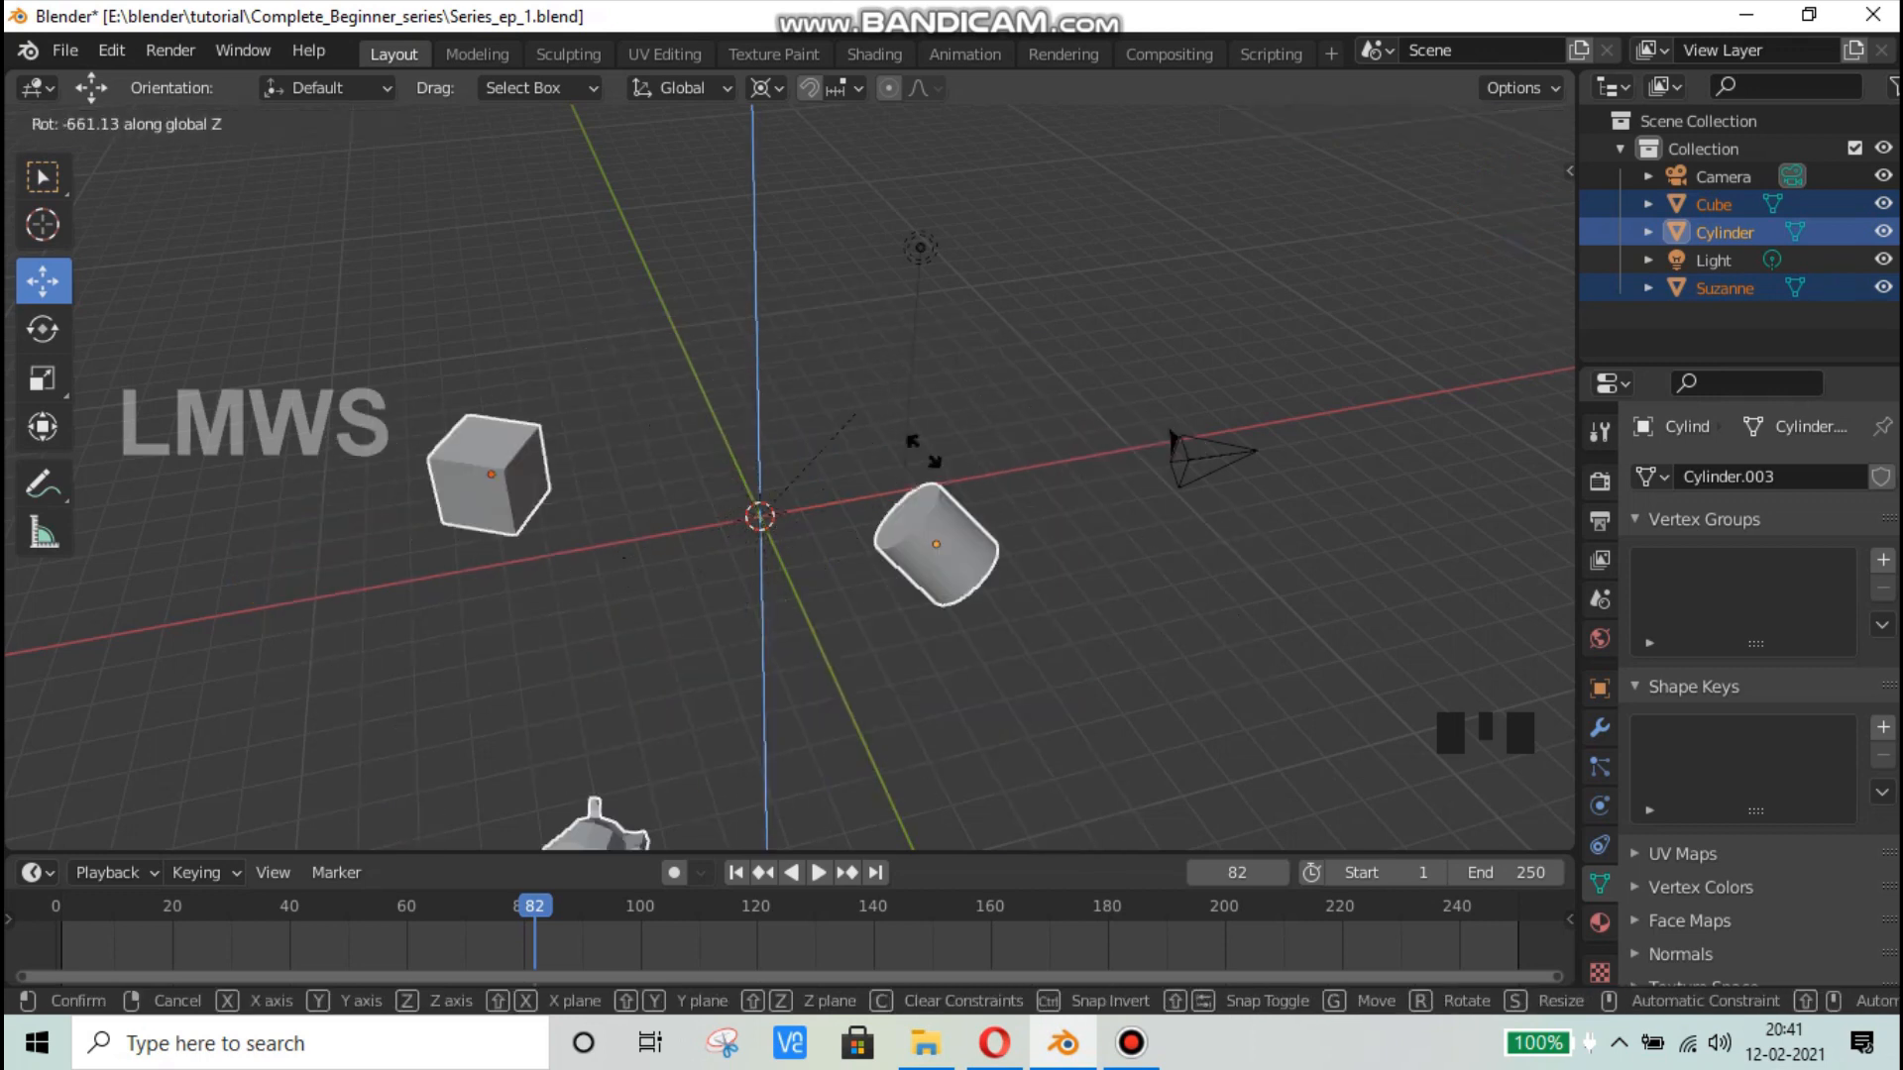
click(790, 605)
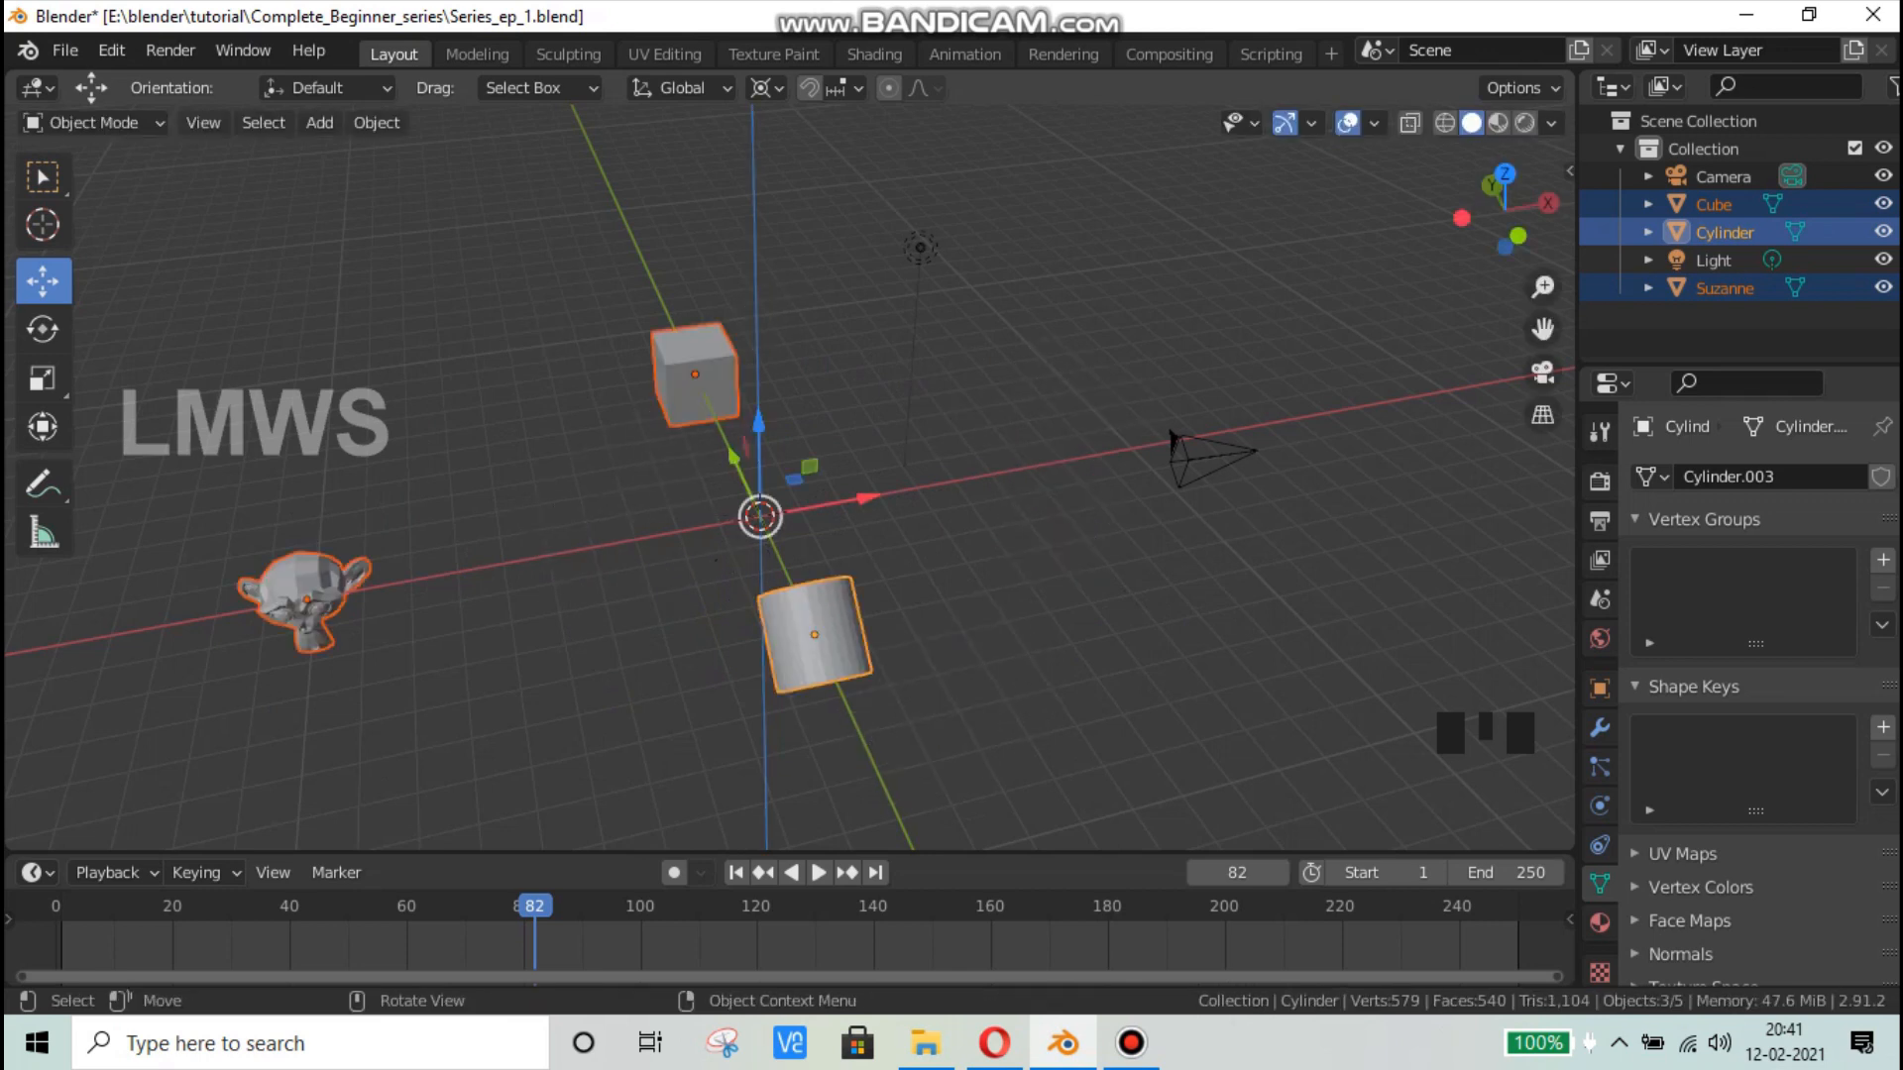
key(s)
right_click(1009, 597)
Step: Place the 3D cursor near the camera, beside the red X axis line, and return to the Select Box tool
click(42, 224)
click(1068, 438)
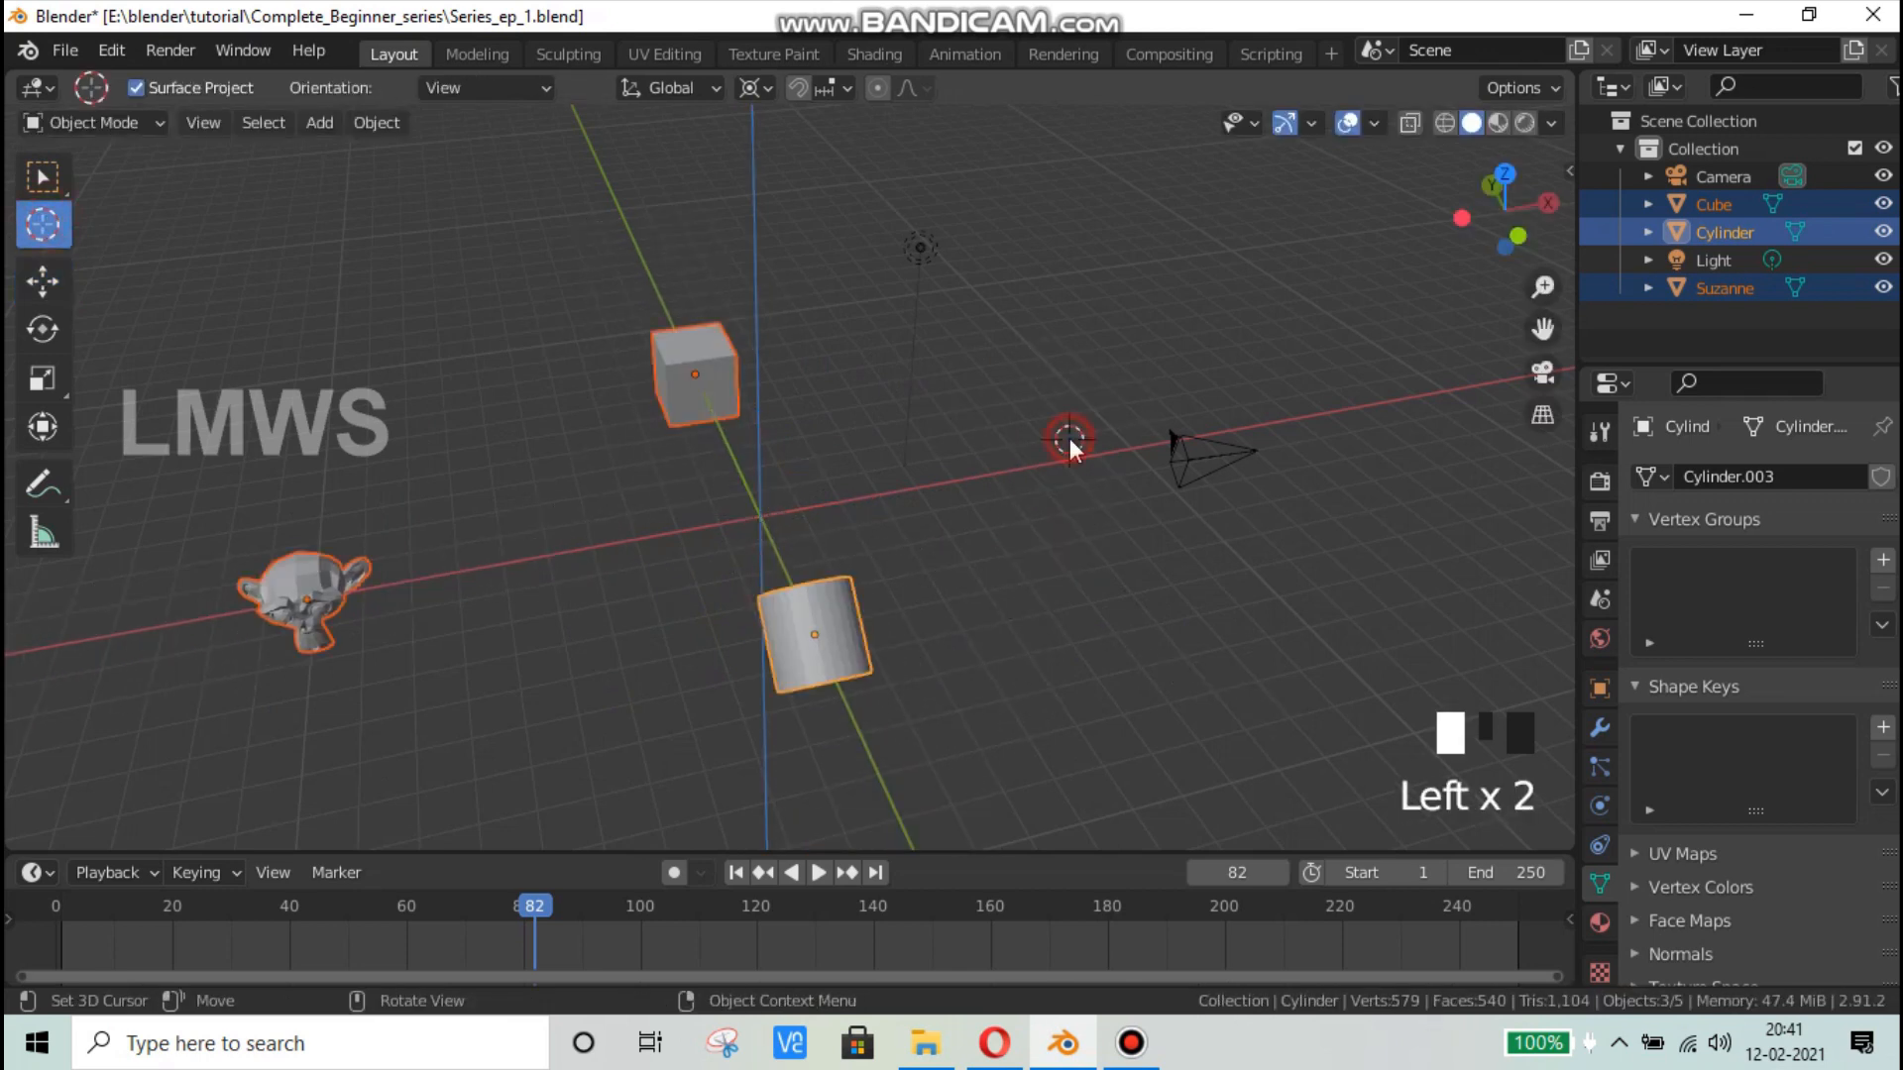
click(41, 176)
Step: Try rotating the selected meshes along the global Z axis around the relocated 3D cursor
key(r)
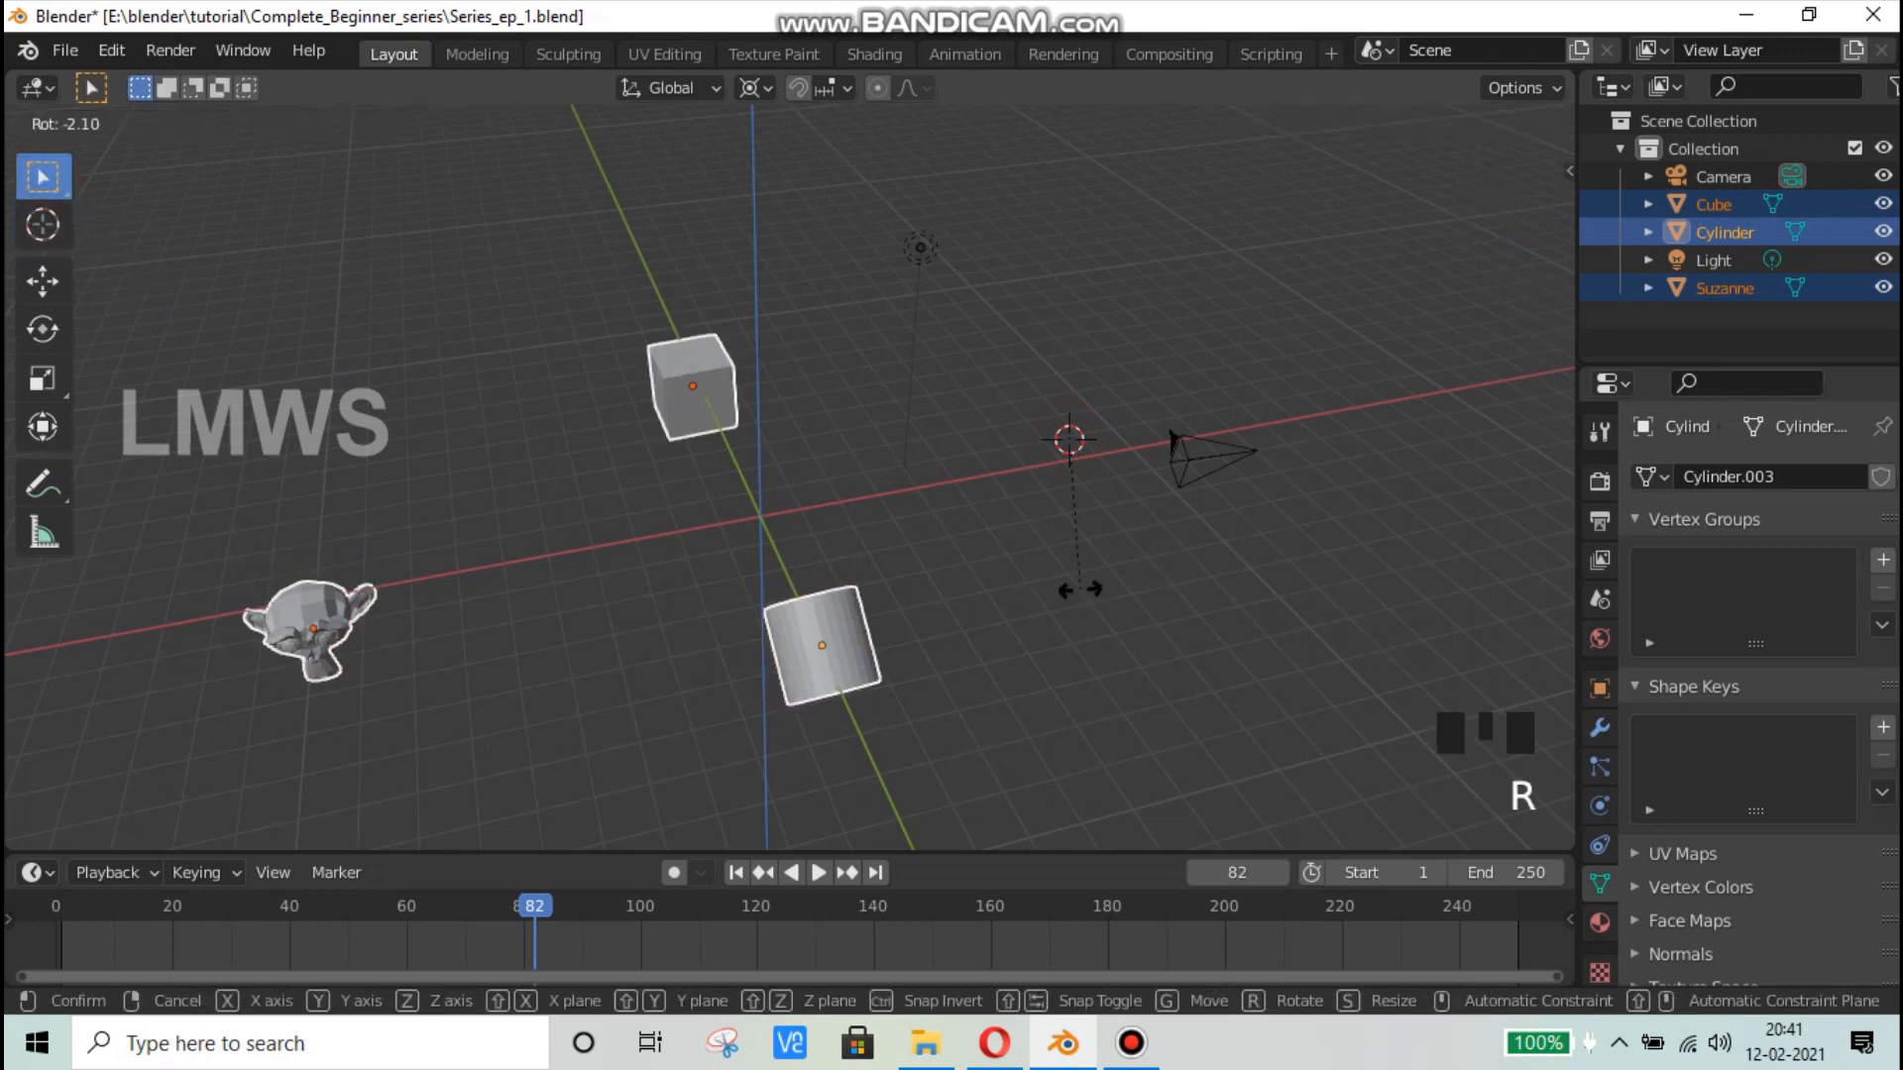
key(z)
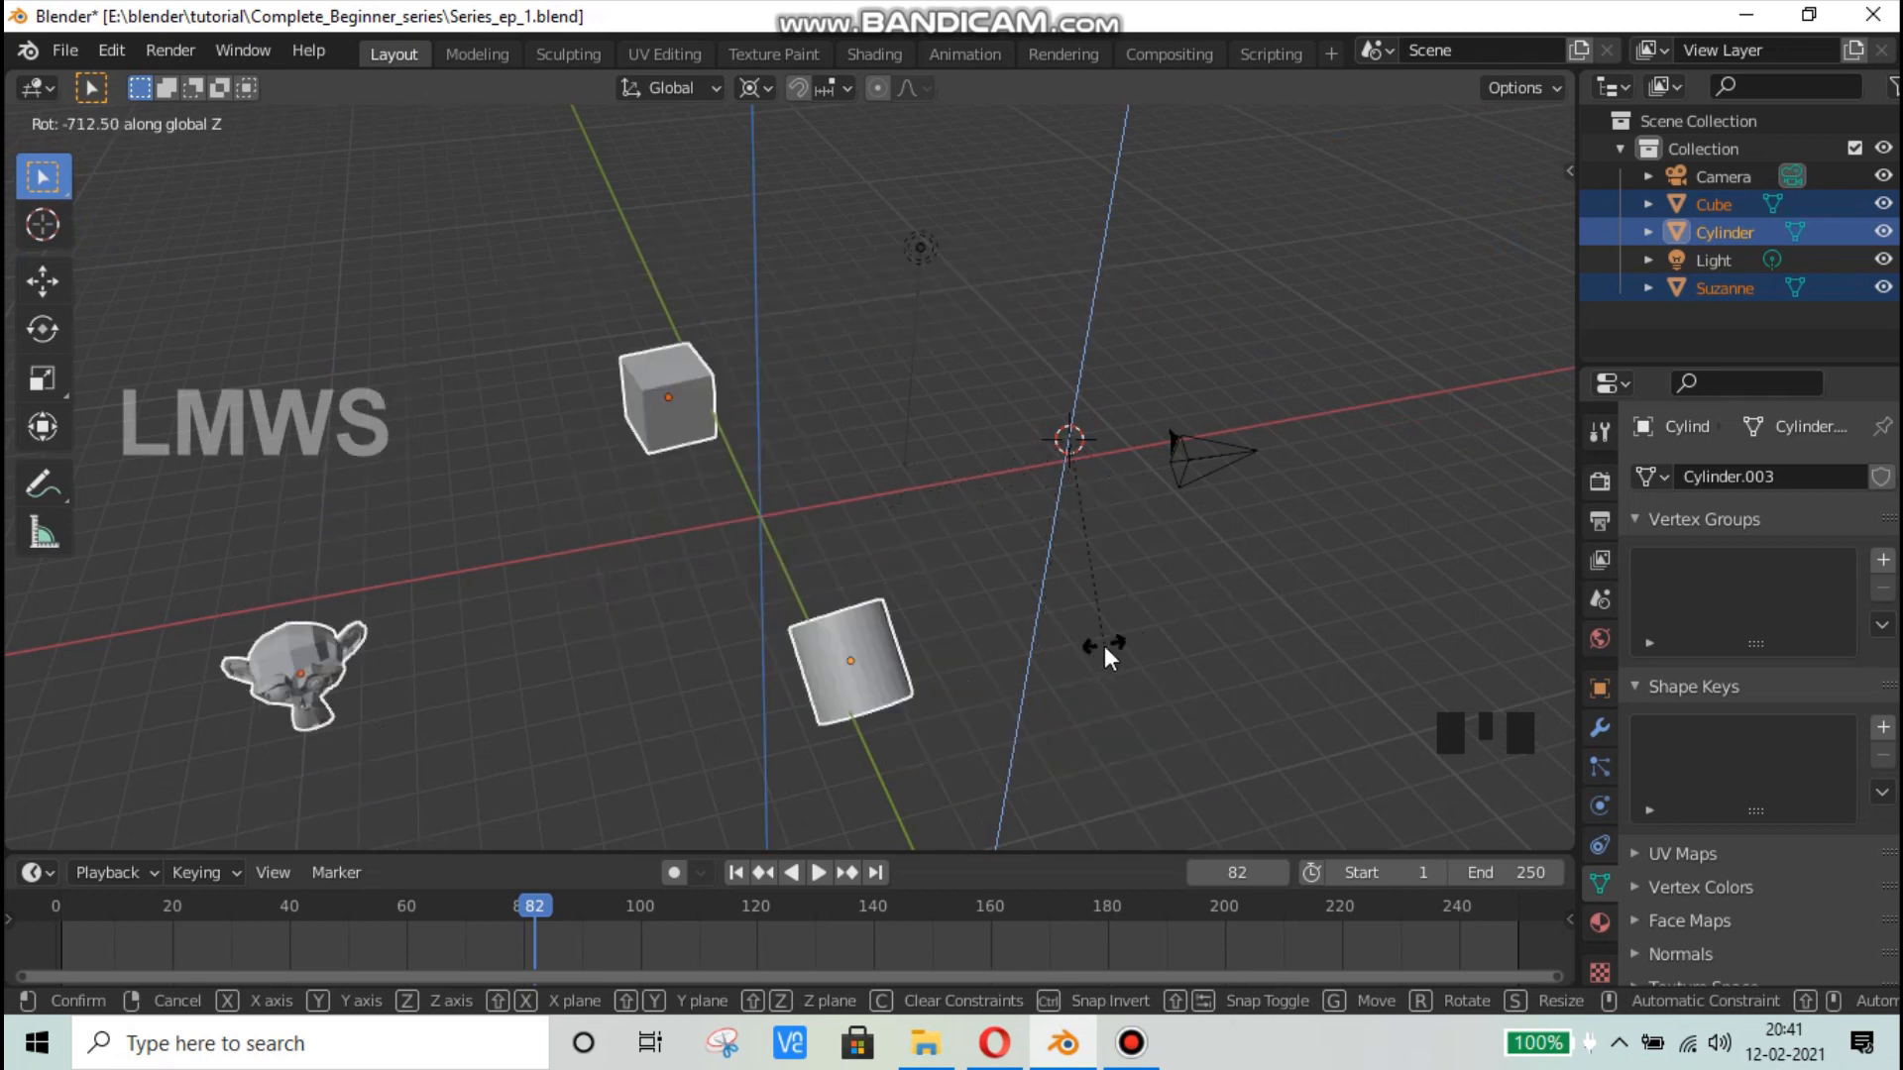
click(1055, 528)
click(750, 88)
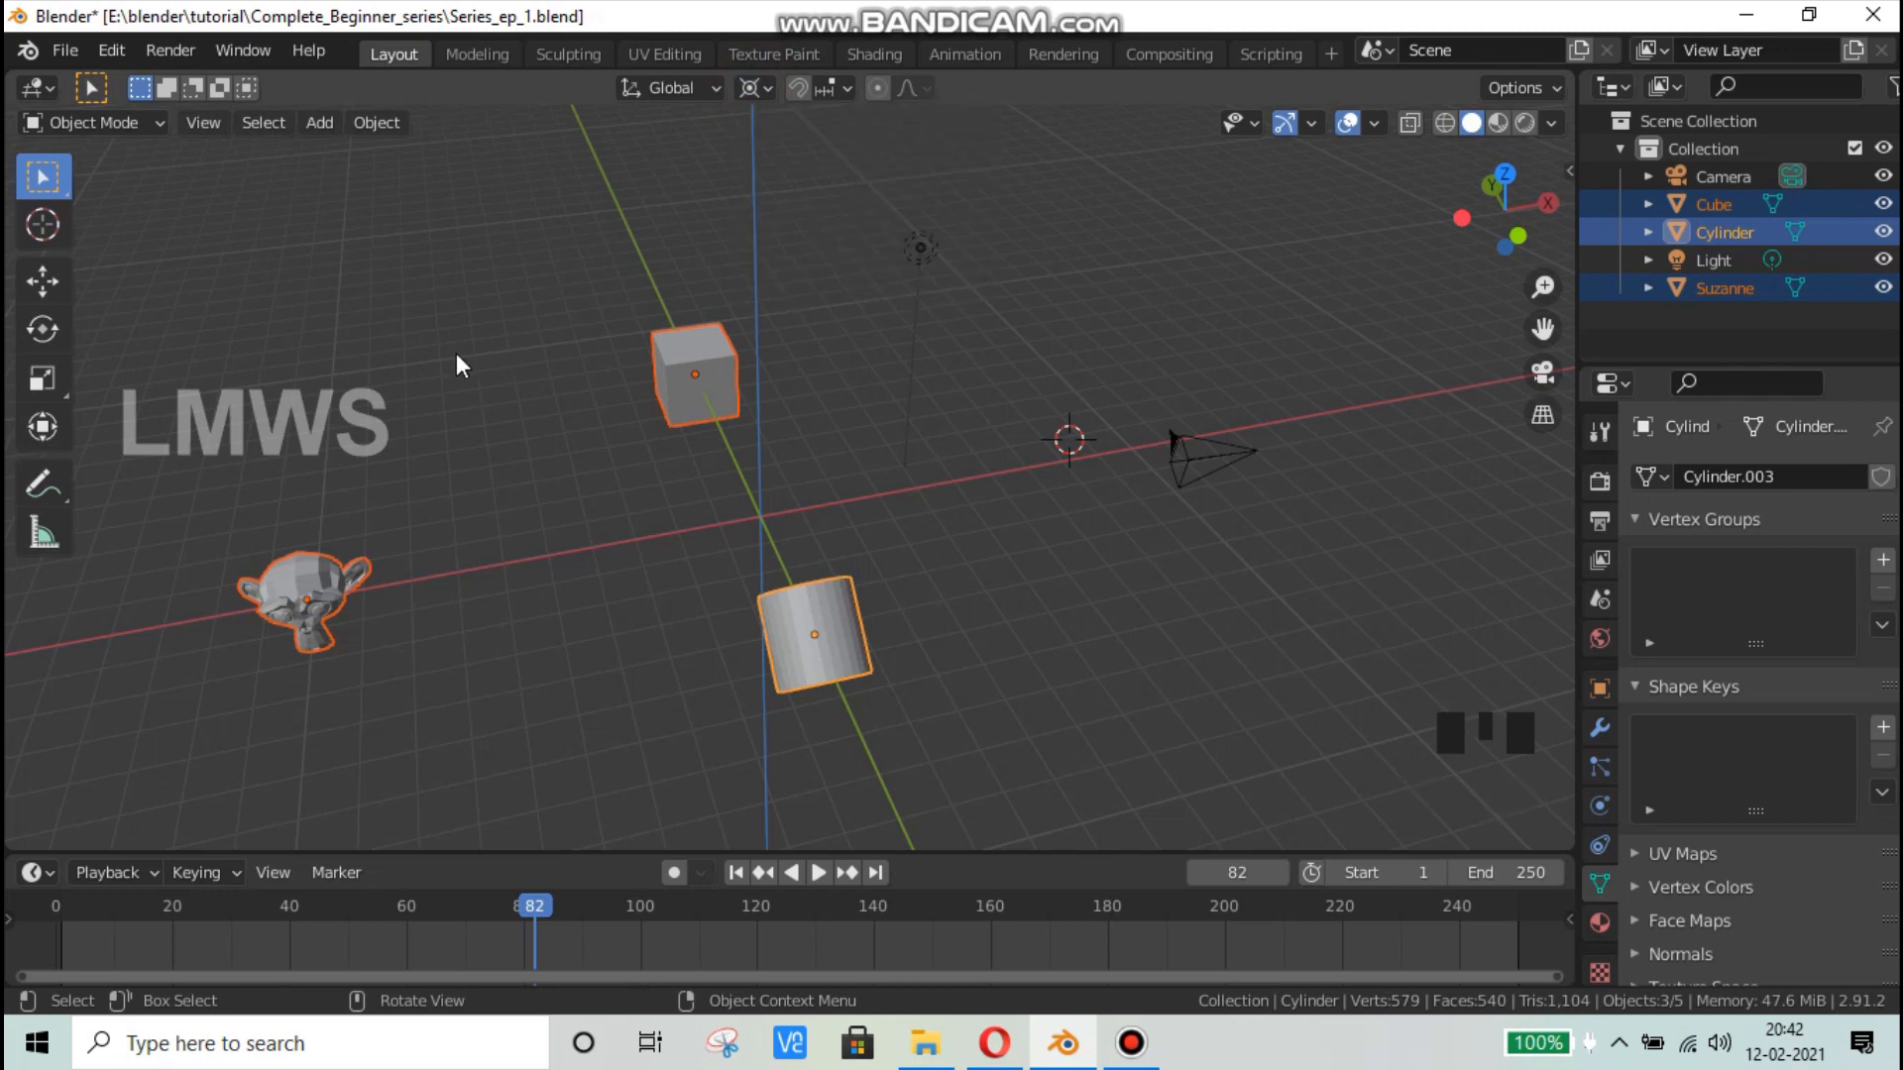
Step: Delete the cube, cylinder and monkey meshes, keeping the camera and light in the scene
click(758, 518)
scroll(690, 384, up, 2)
click(690, 384)
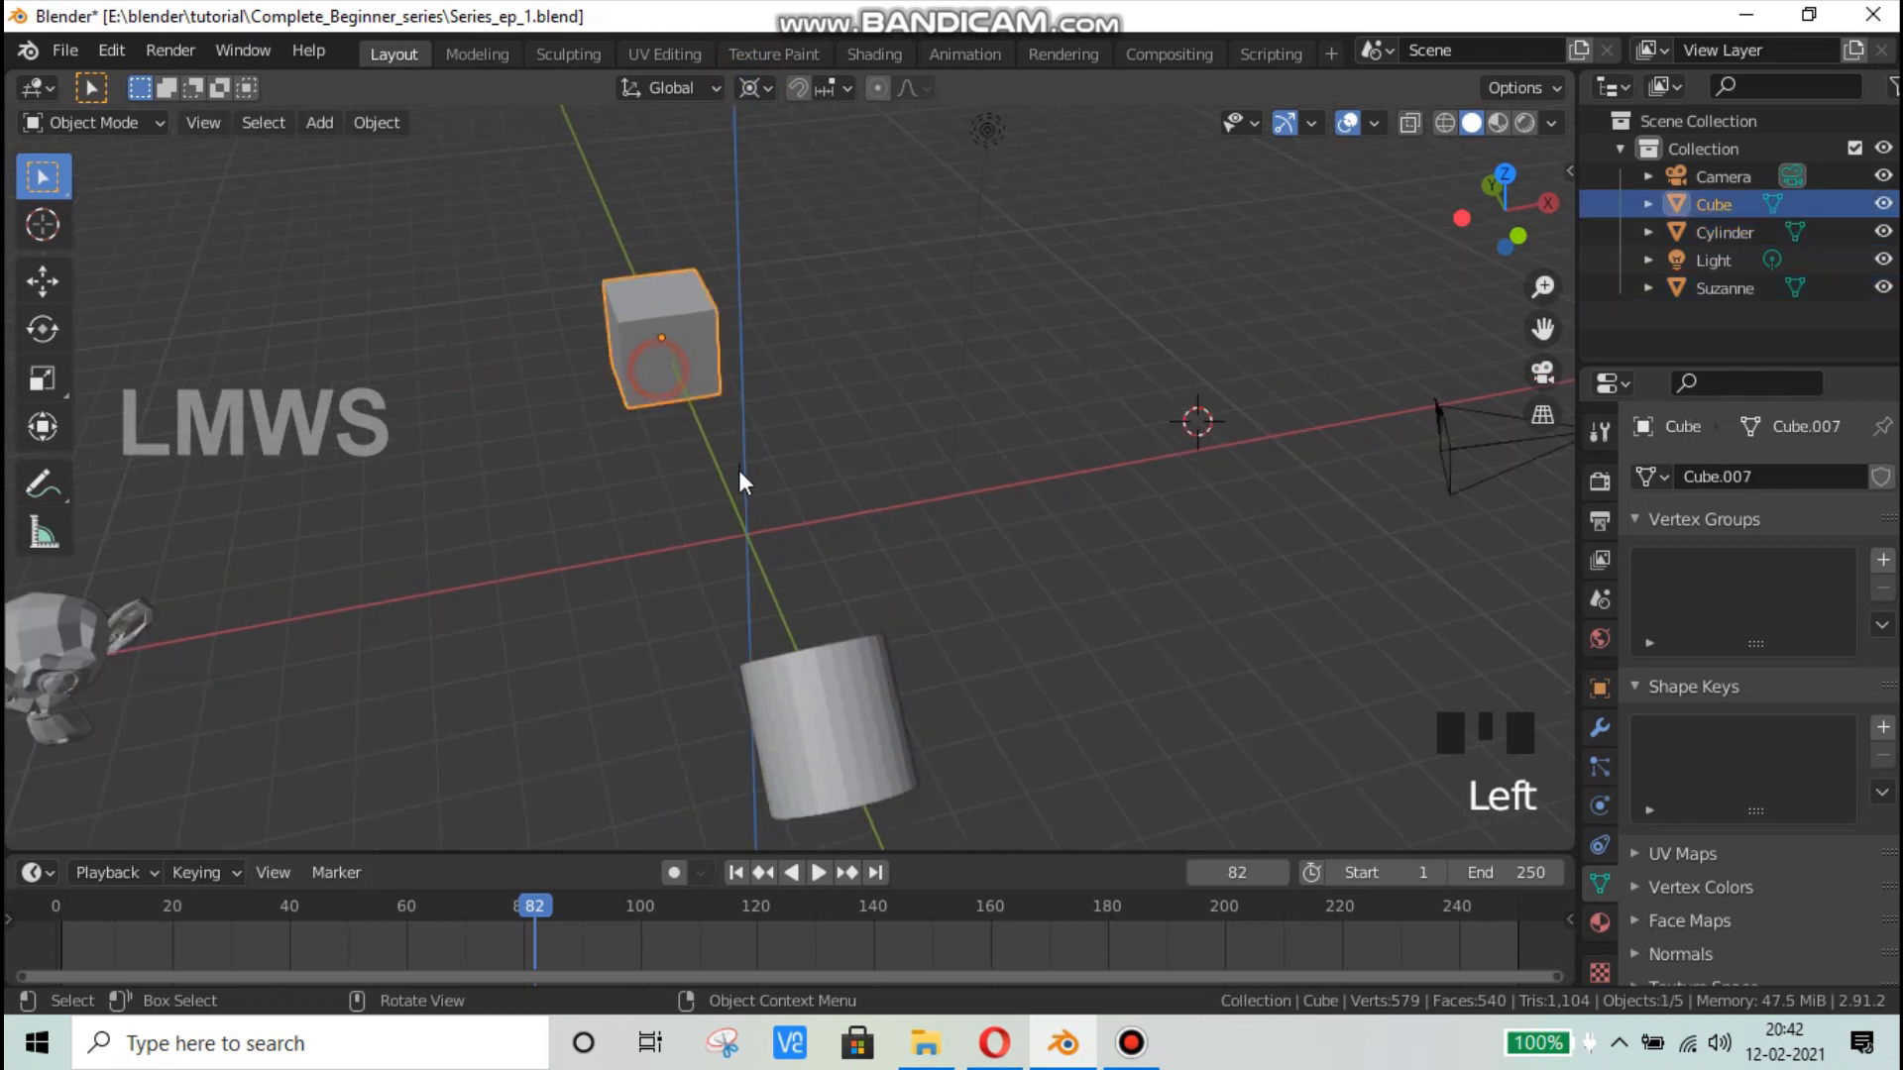
scroll(793, 609, down, 1)
click(859, 625)
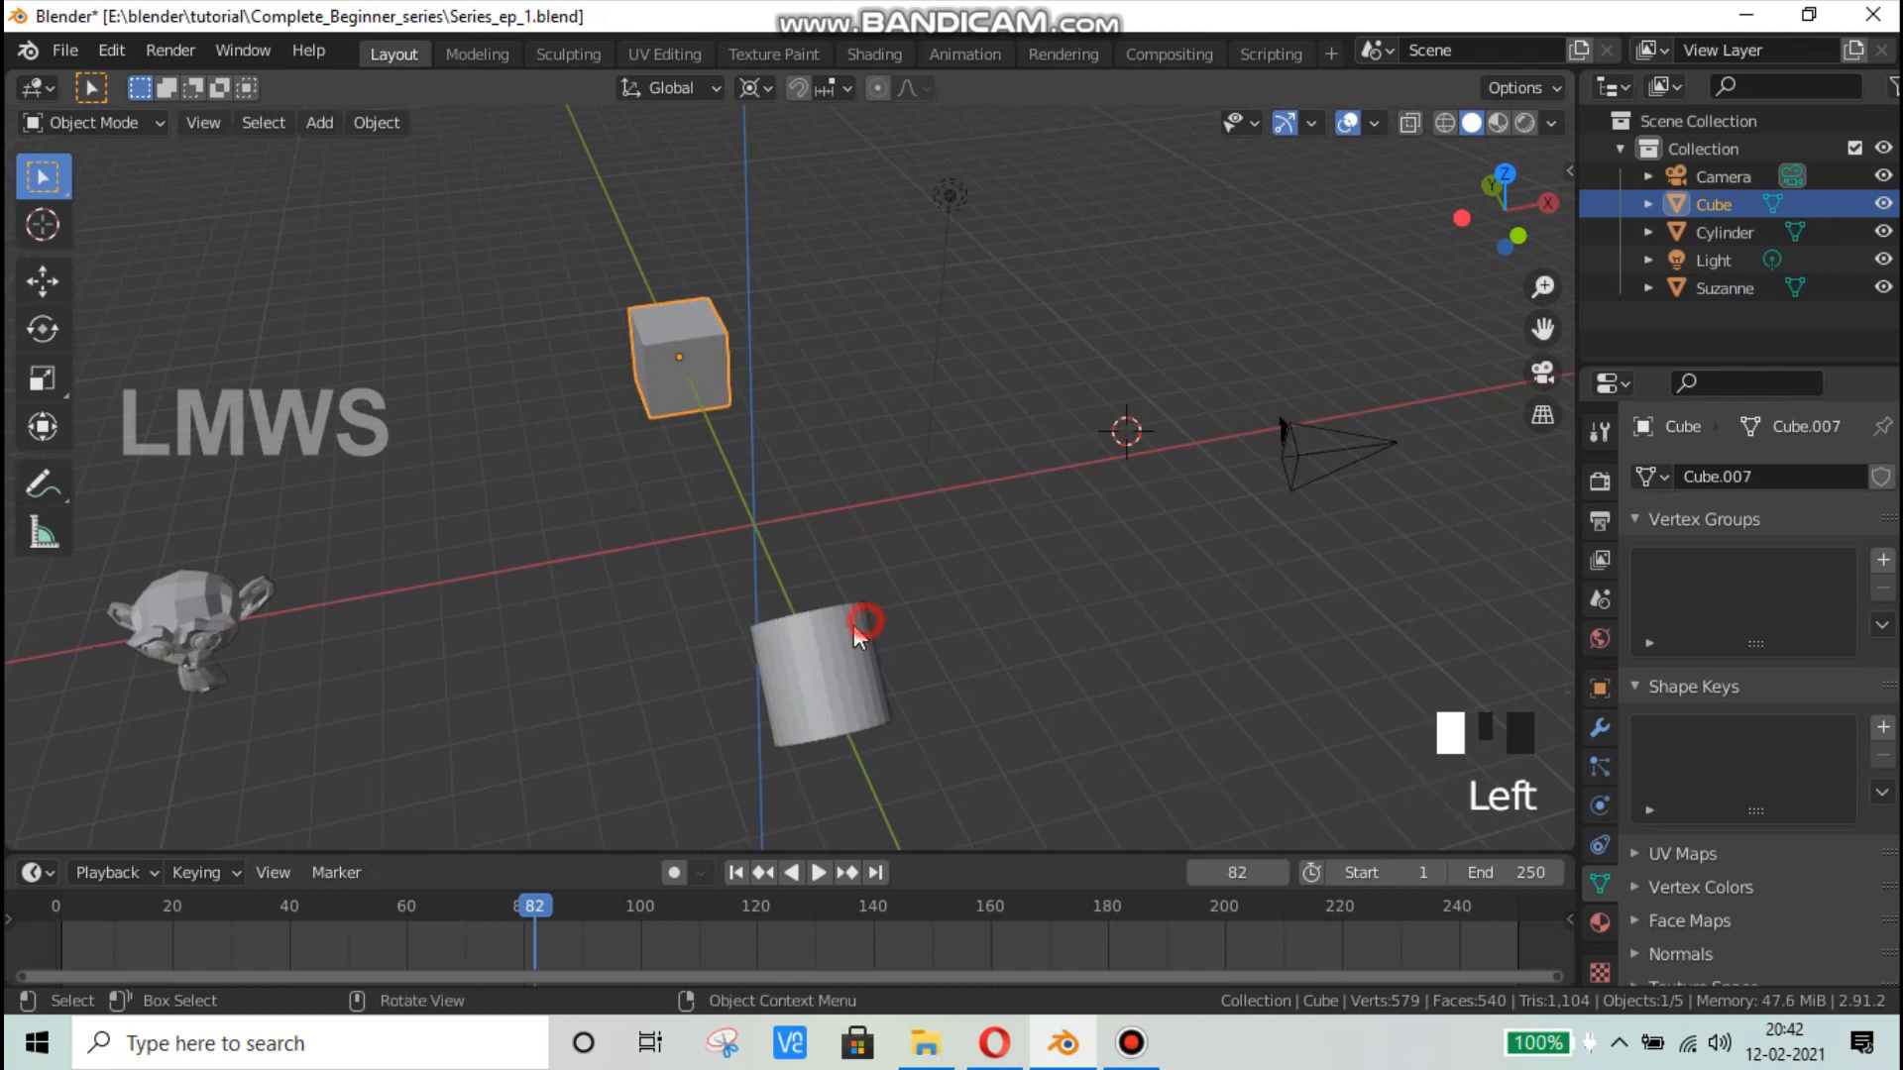
shift+click(688, 360)
shift+click(215, 605)
key(x)
click(799, 549)
key(space)
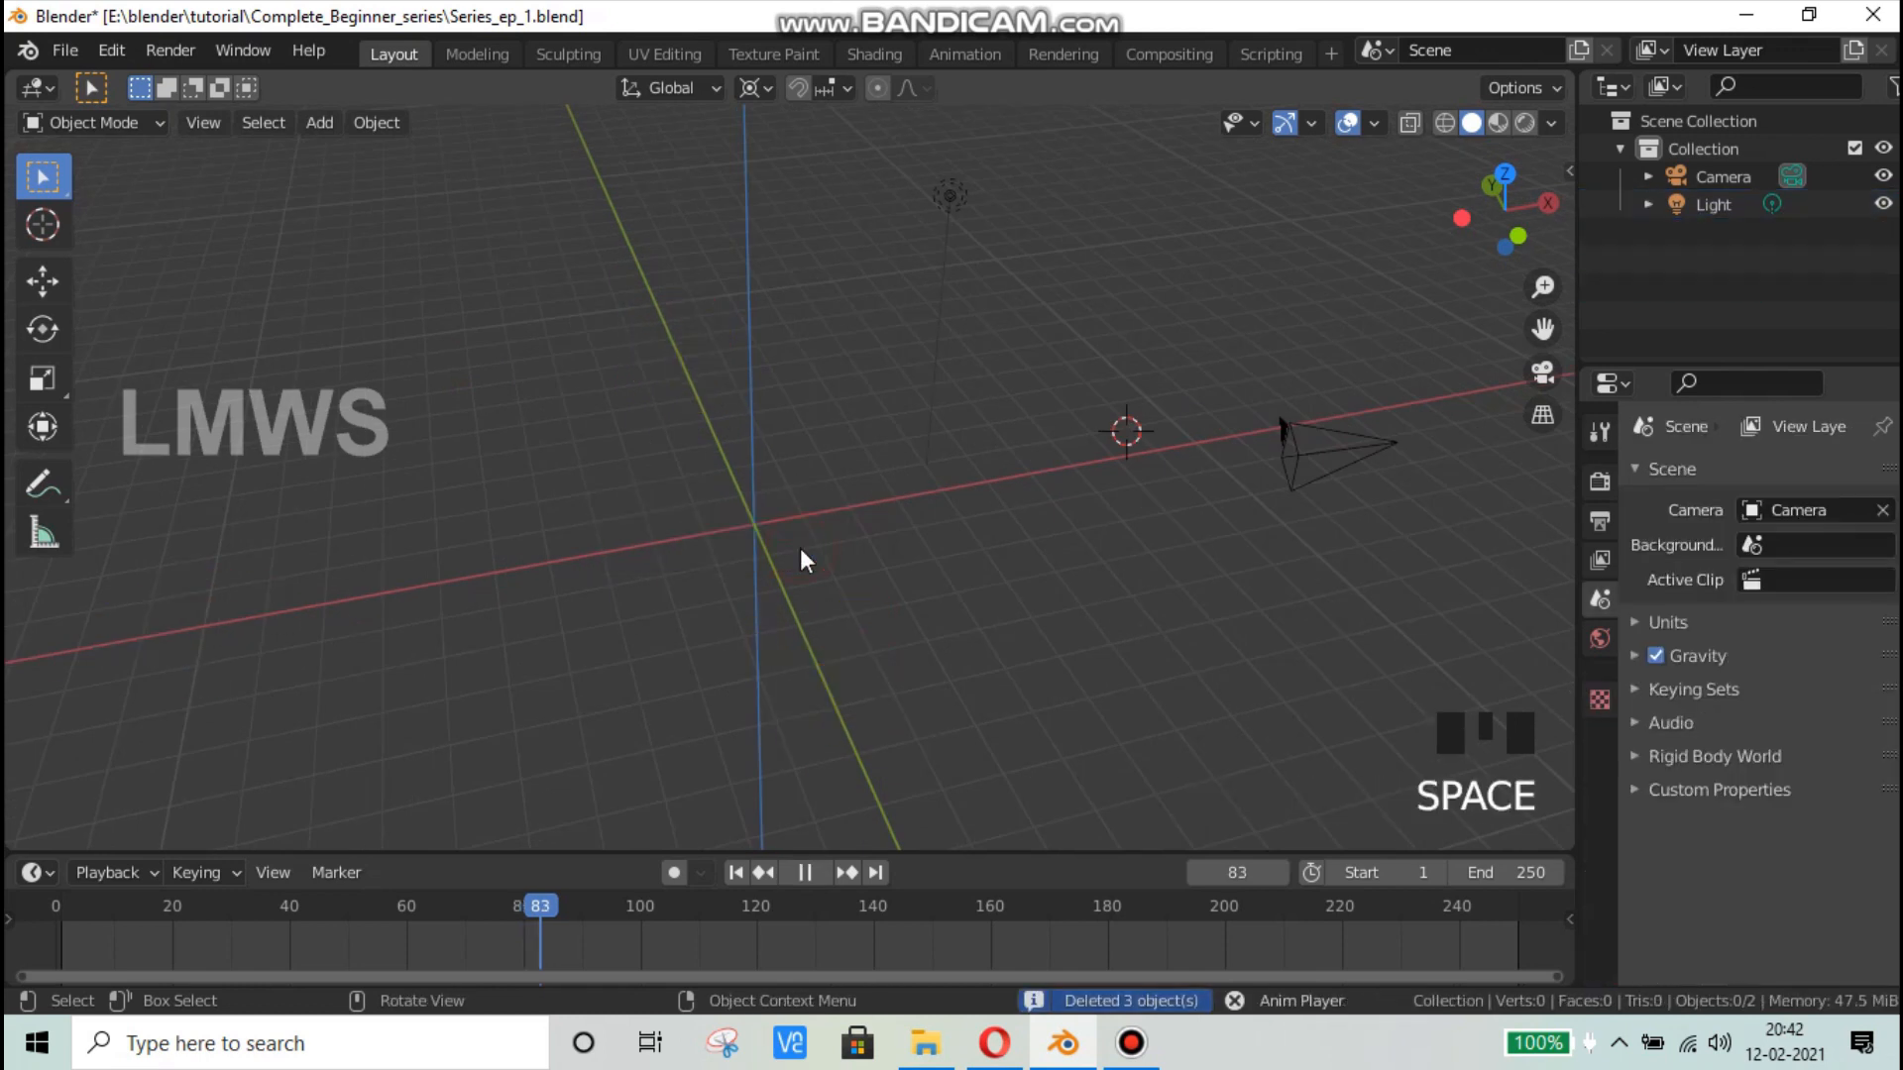
Step: Stop the animation playback, save the file, and snap the 3D cursor to the world origin
key(space)
key(ctrl+s)
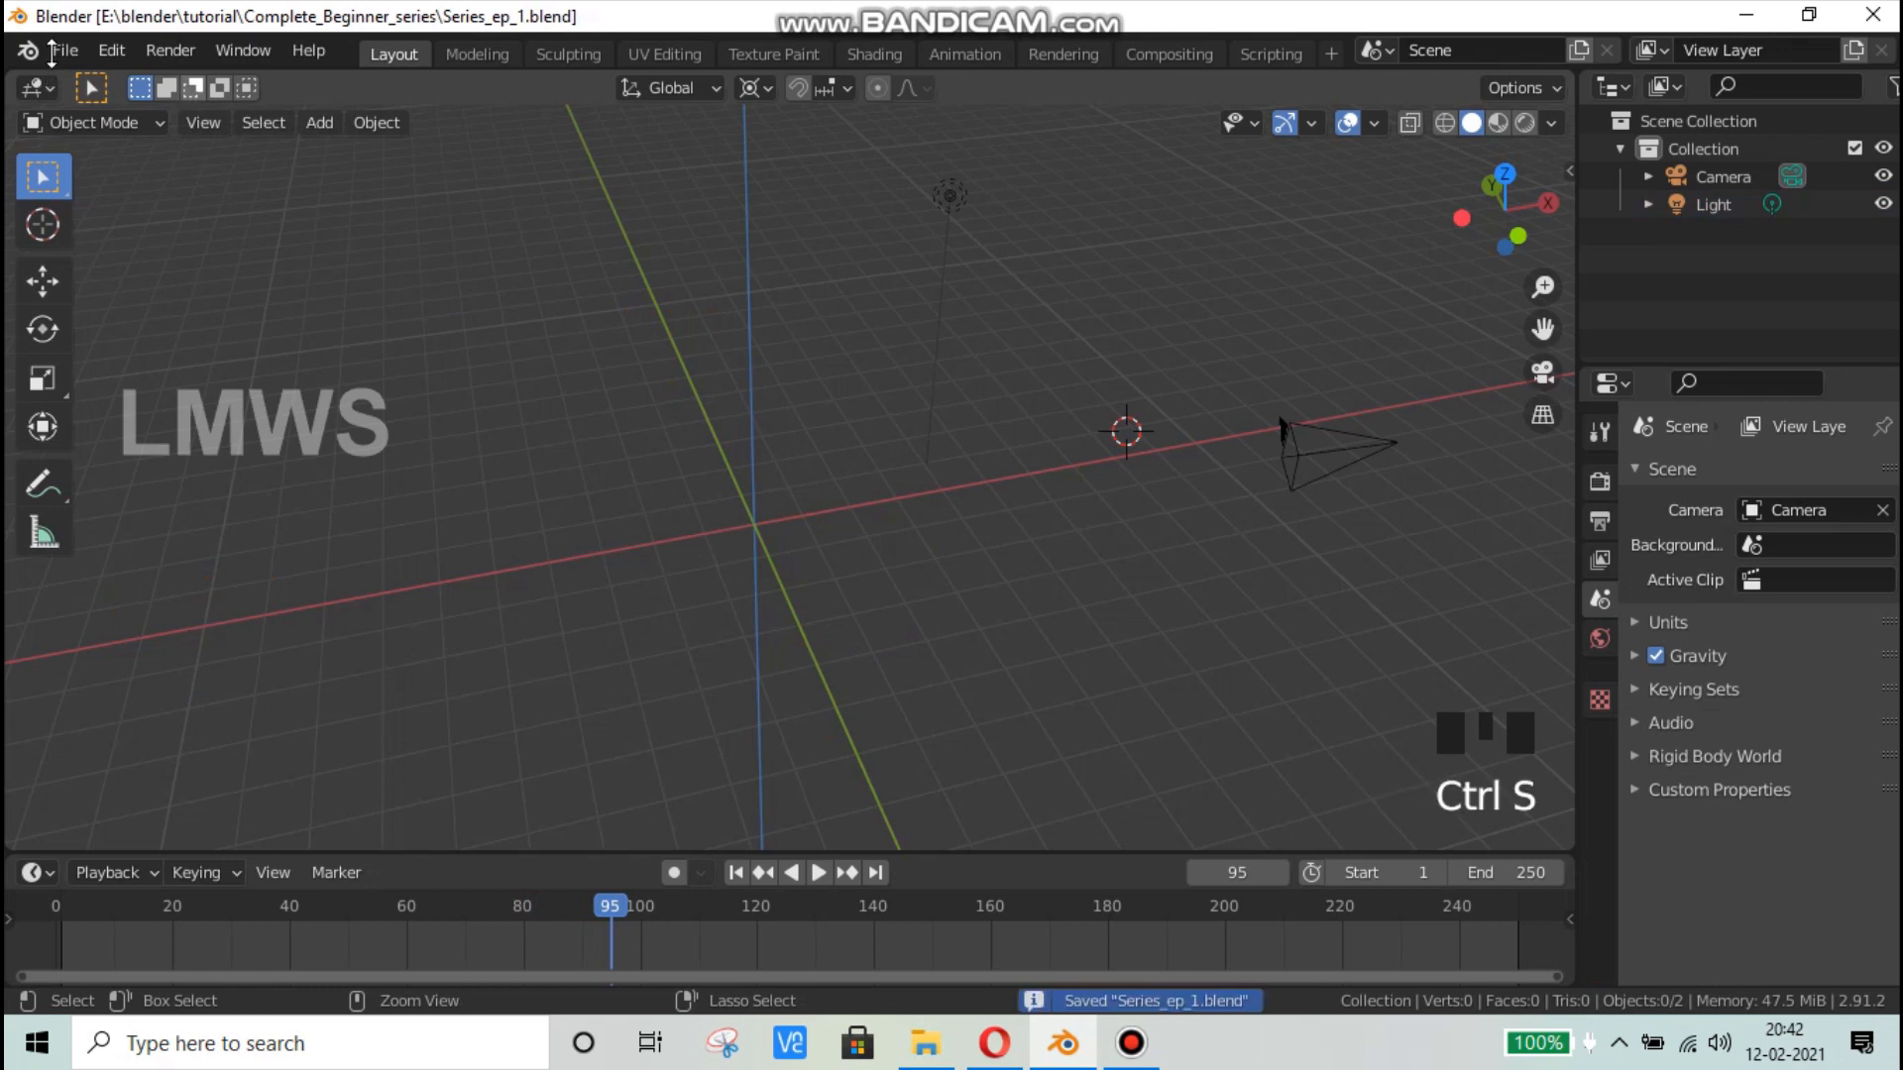
key(shift+a)
key(shift+s)
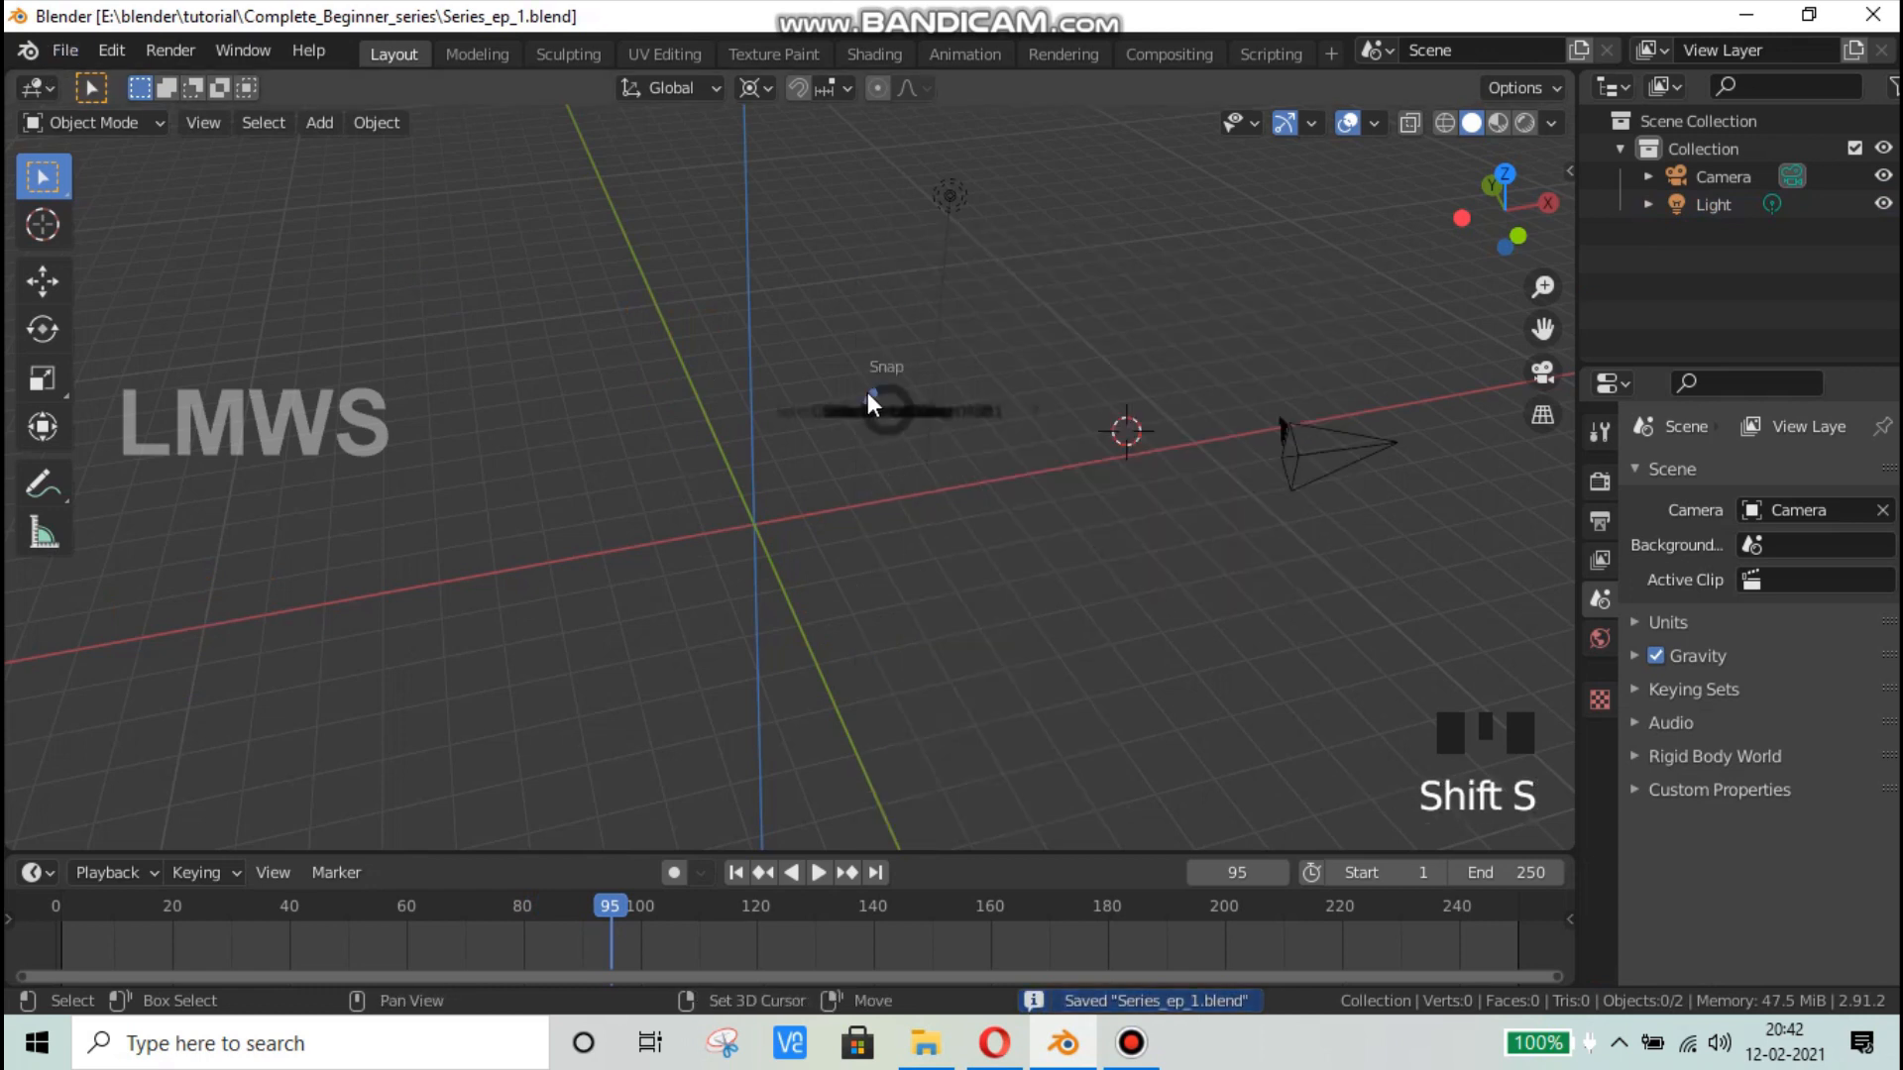
click(684, 523)
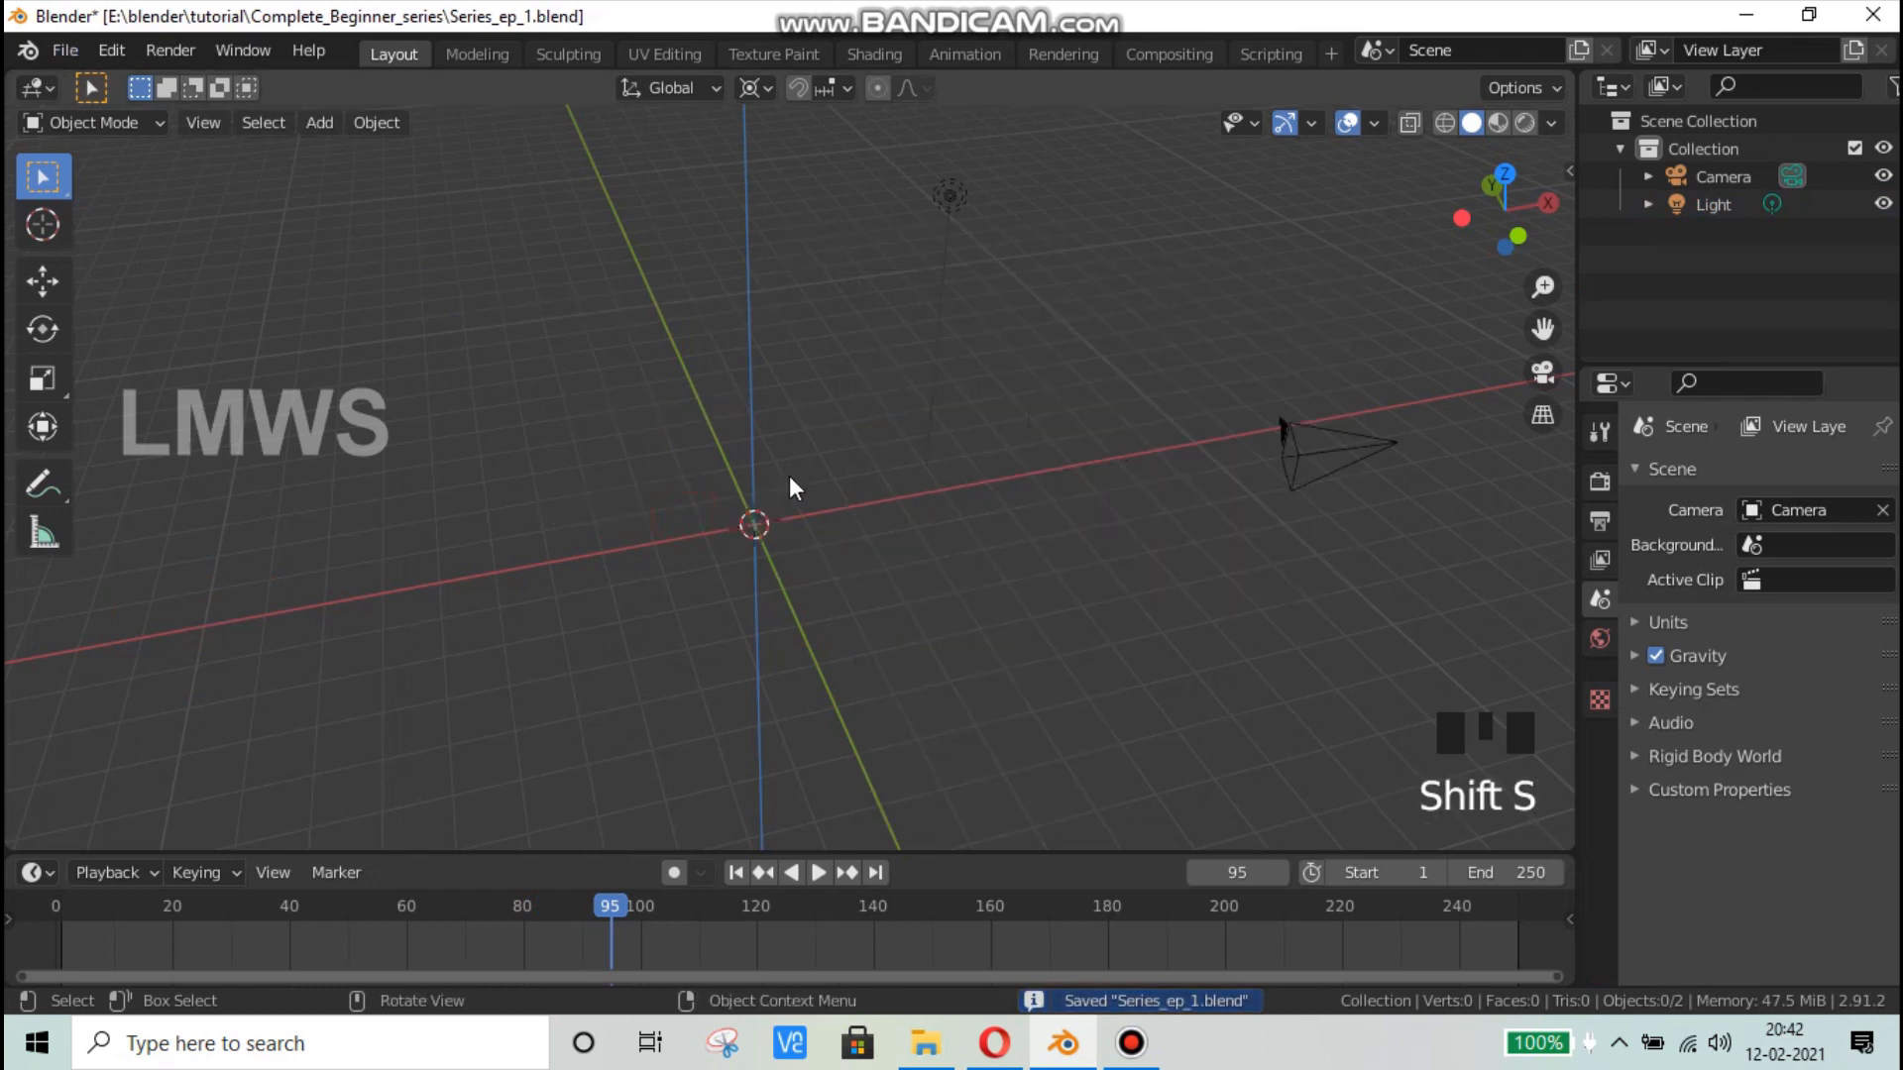
scroll(786, 458, up, 2)
scroll(838, 515, down, 2)
key(shift+s)
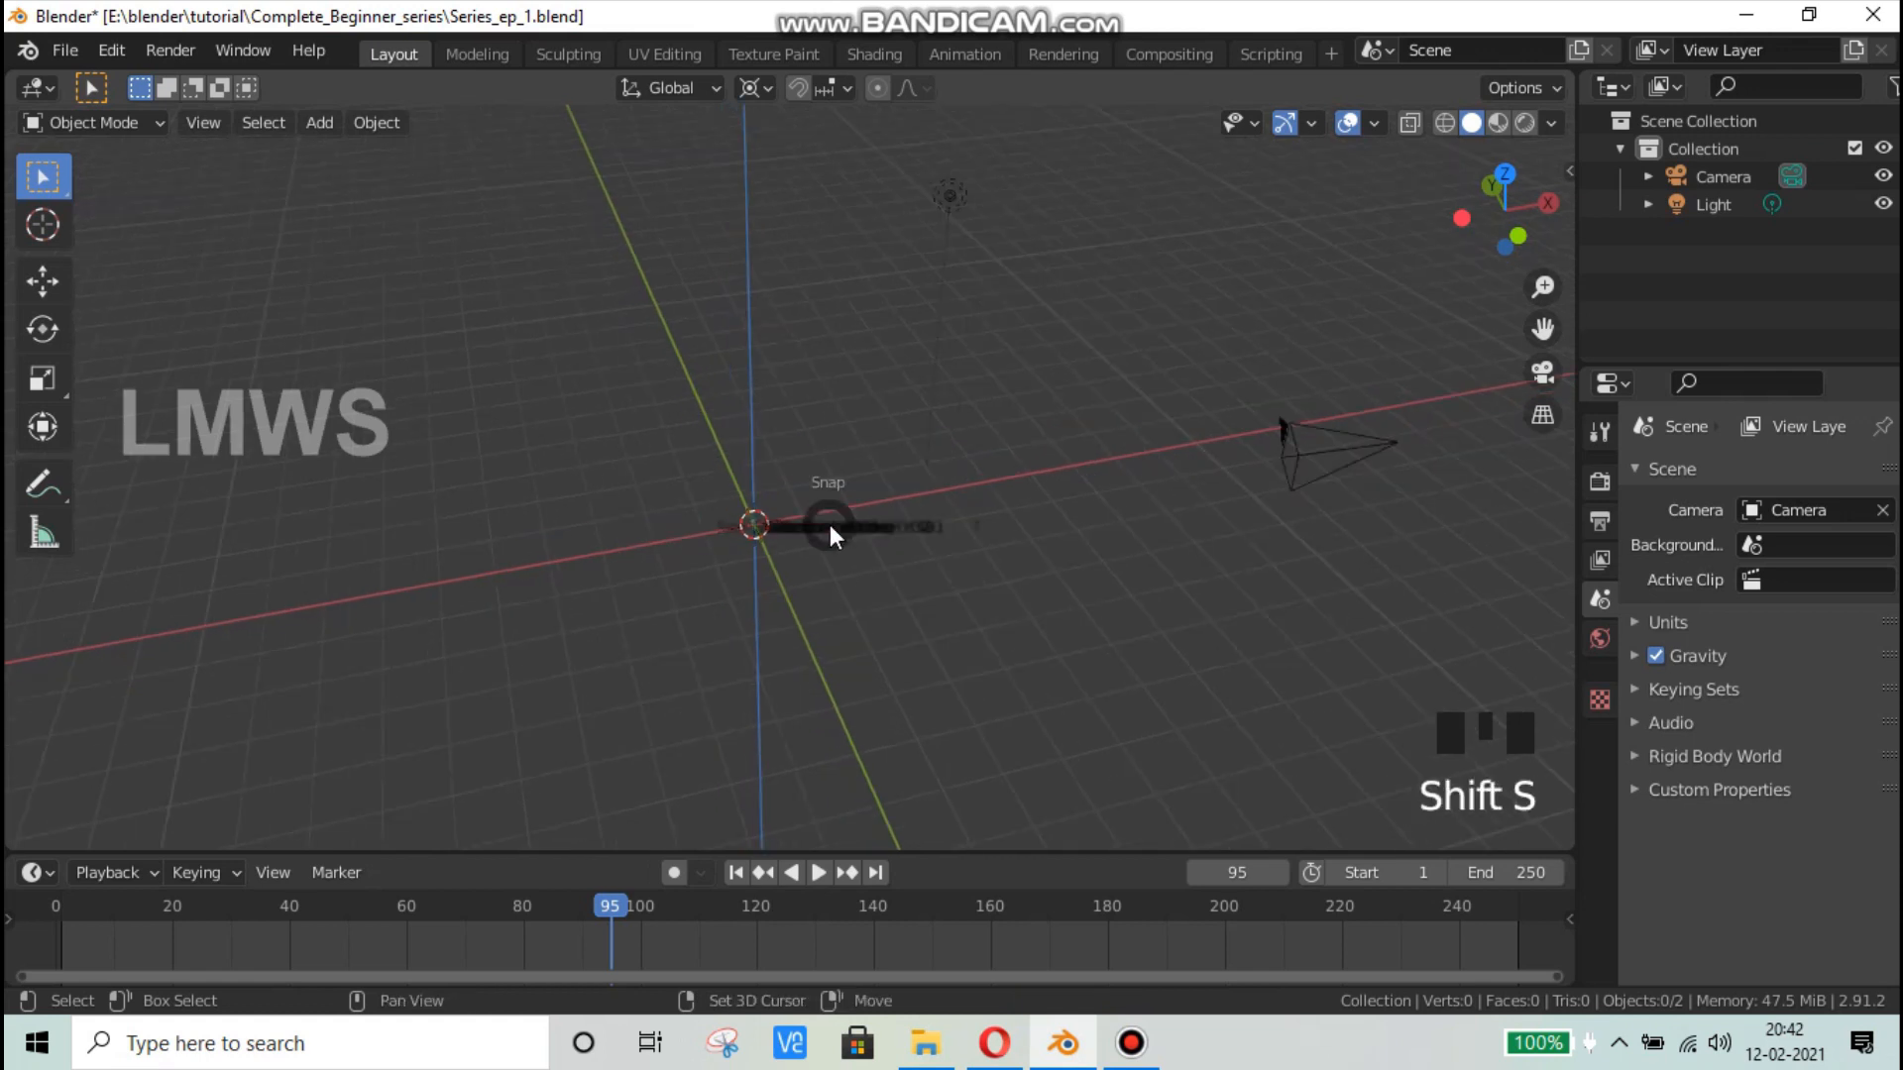
click(610, 627)
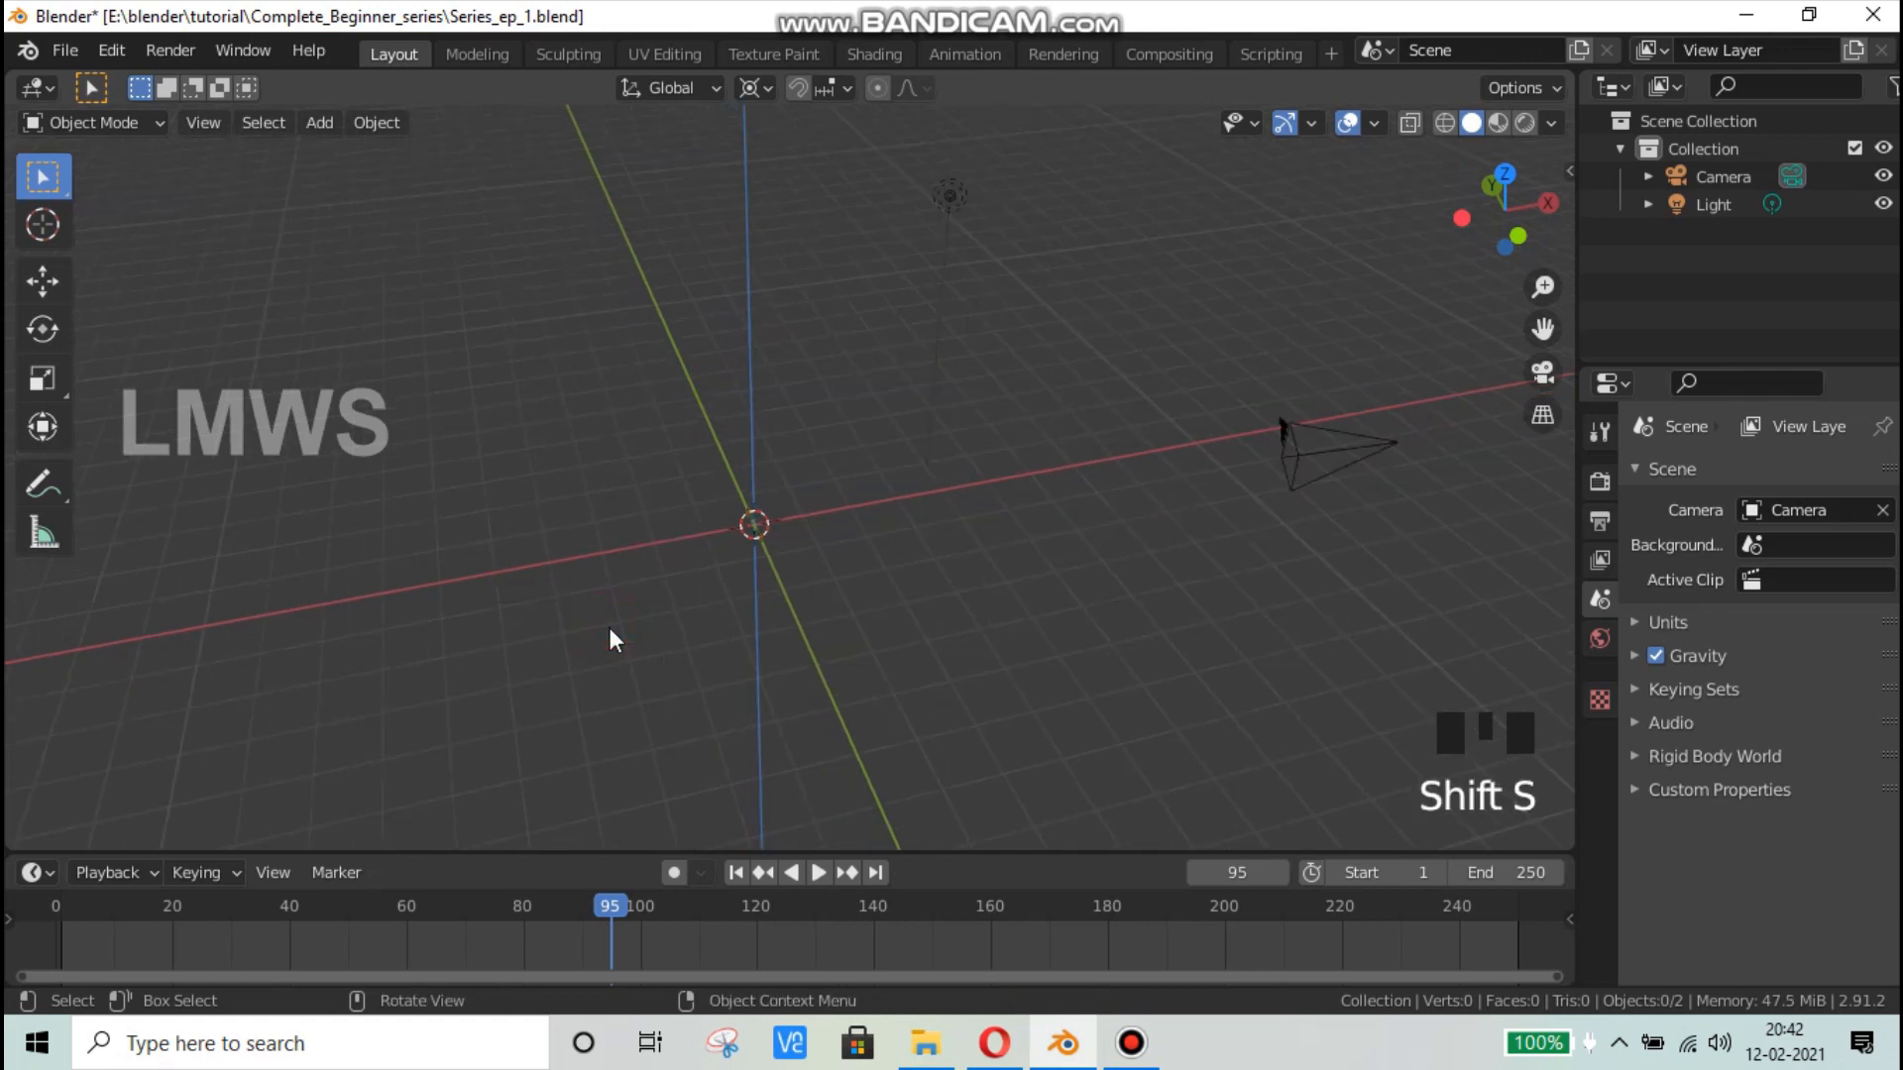
Step: Bring up the 3D cursor's location and rotation settings, keeping its X, Y and Z location at 0 m
key(n)
key(n)
key(n)
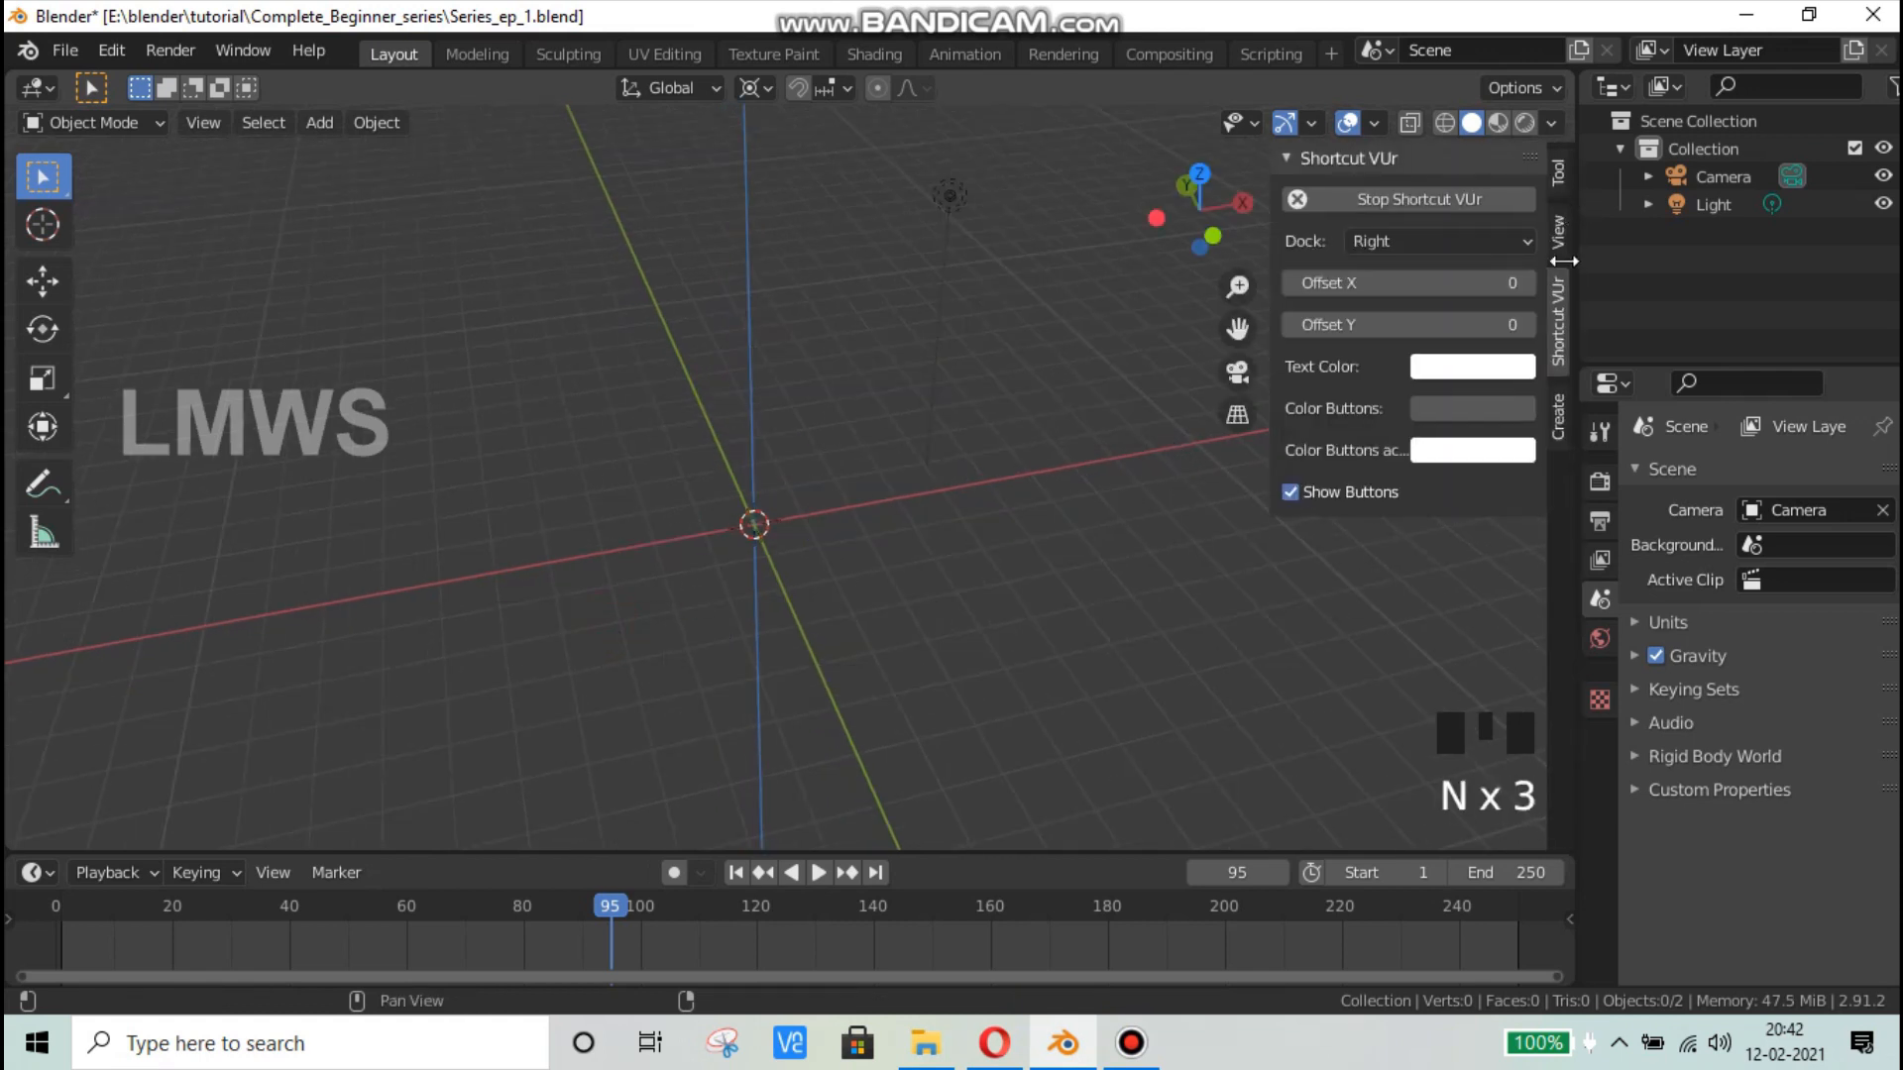
click(1559, 236)
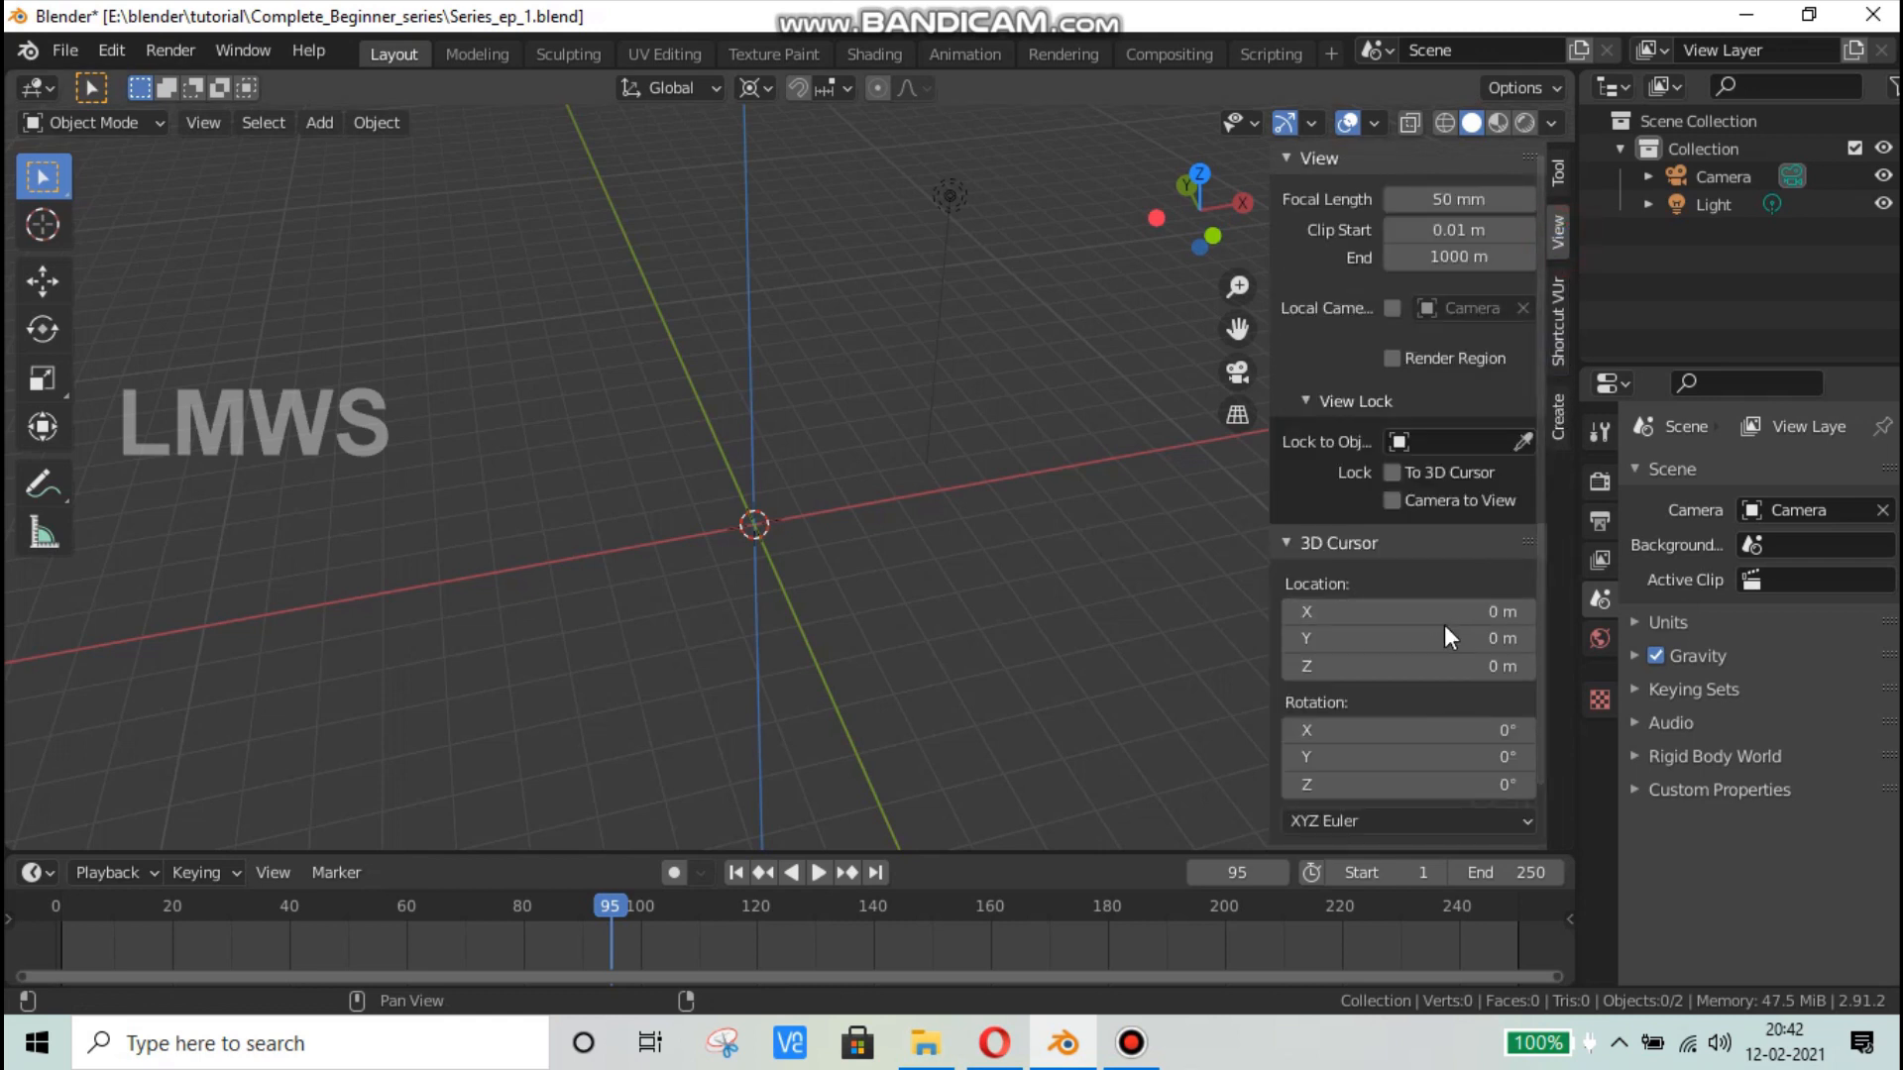
scroll(1443, 625, down, 2)
click(1435, 550)
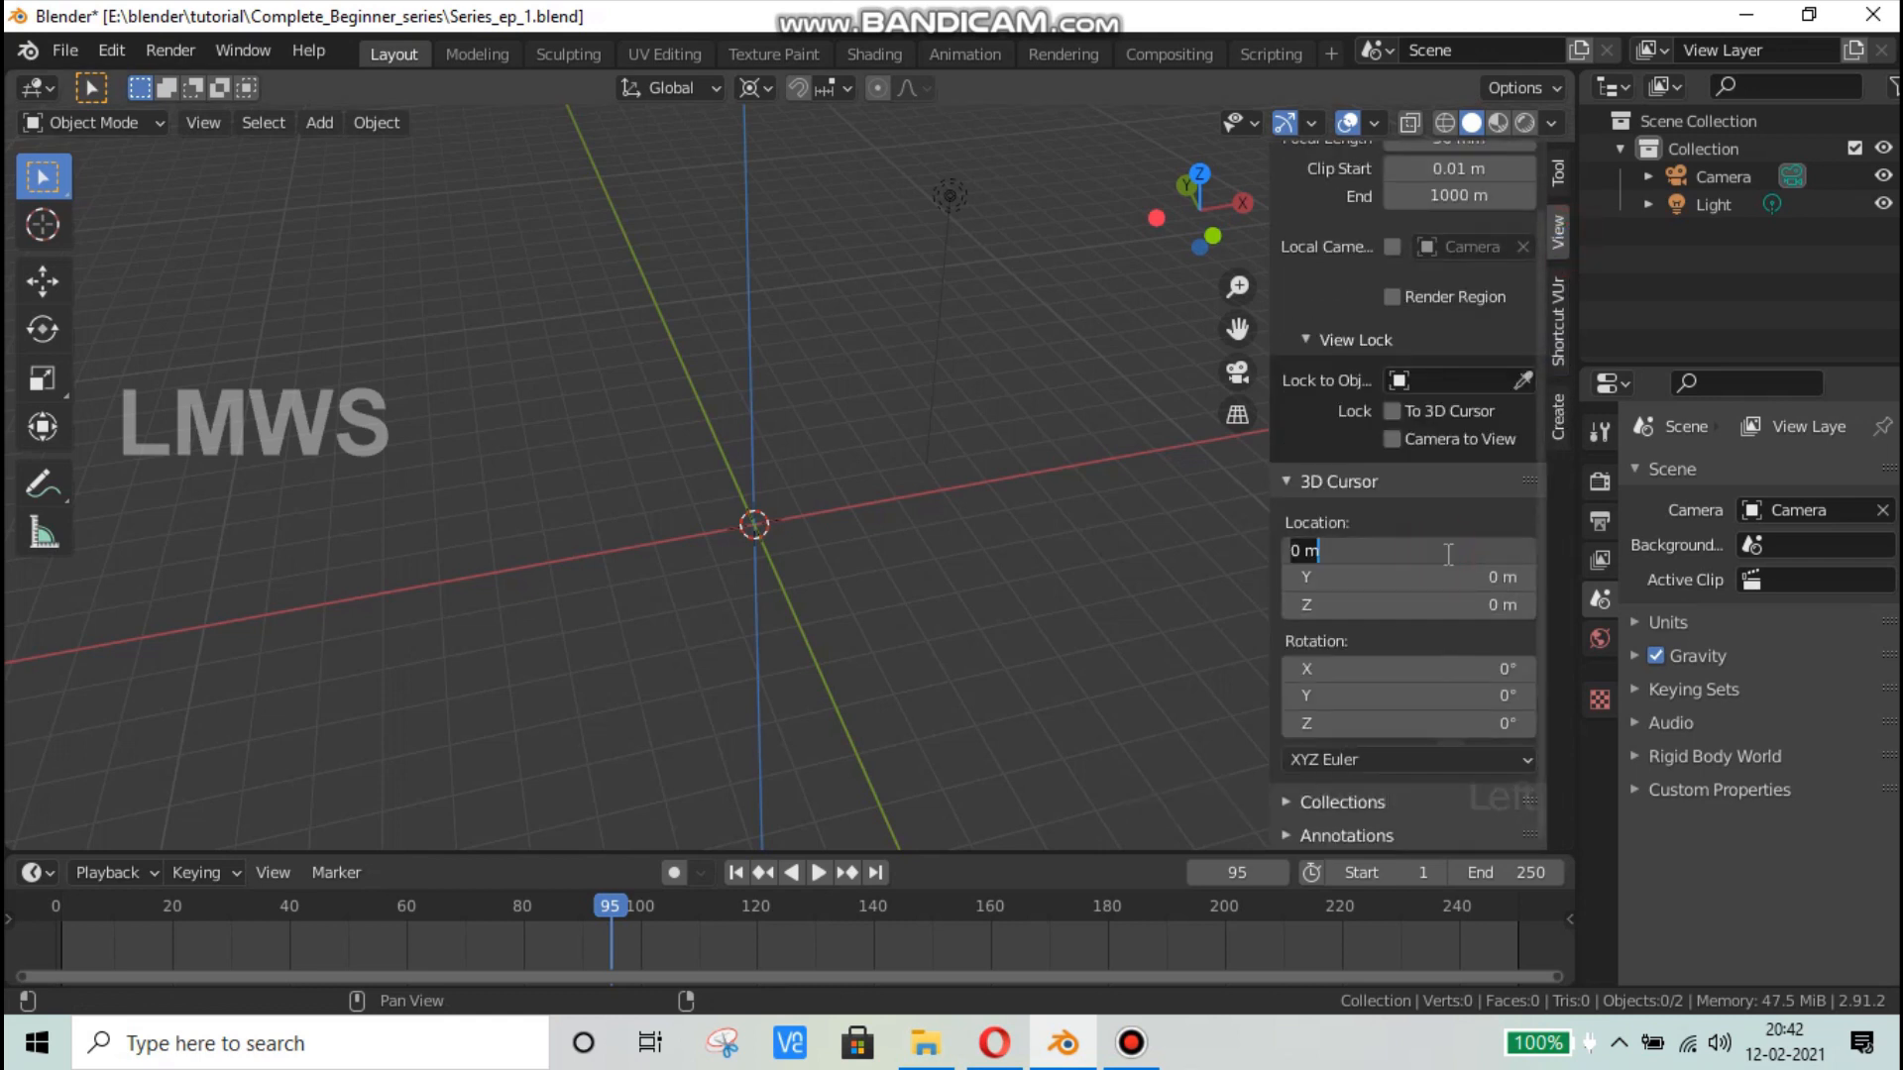
key(Tab)
key(Tab)
key(Return)
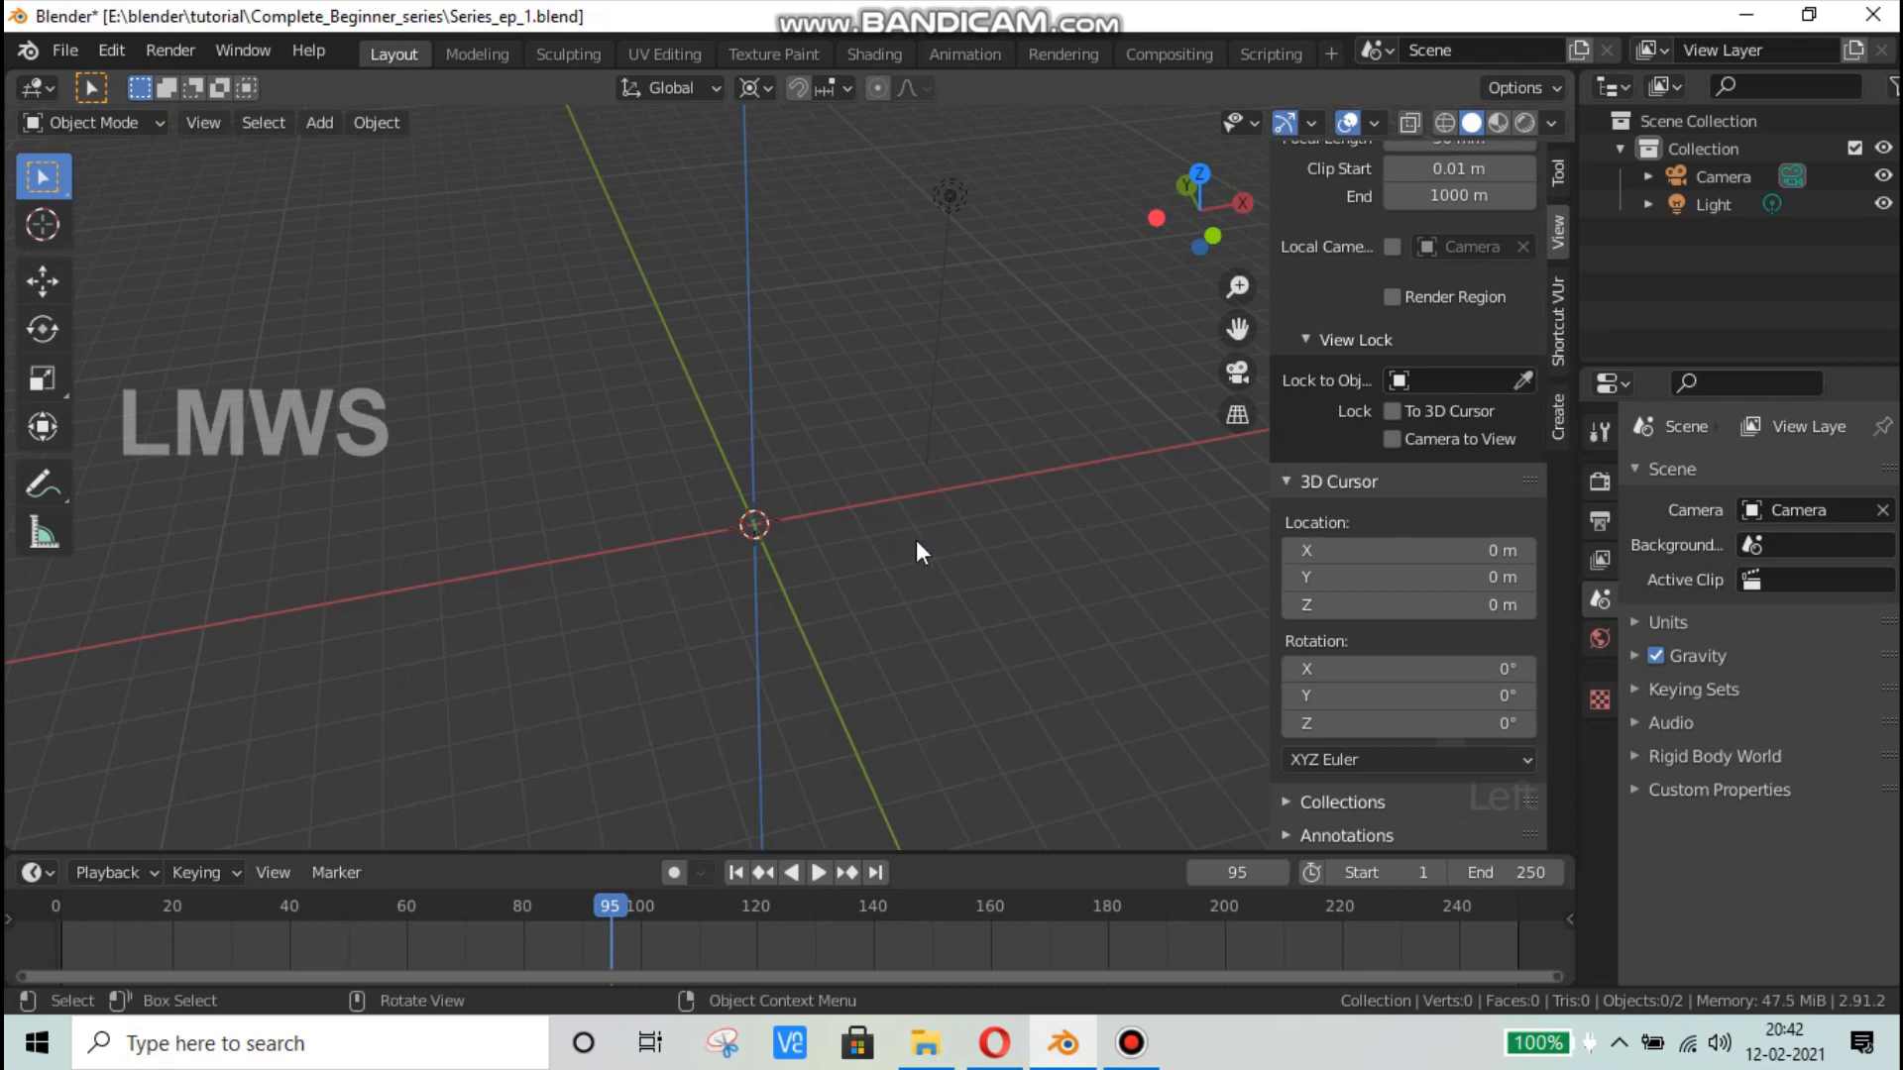
Step: Place the 3D cursor well away from the axes and reset its X, Y and Z location to 0 m
click(43, 224)
click(273, 288)
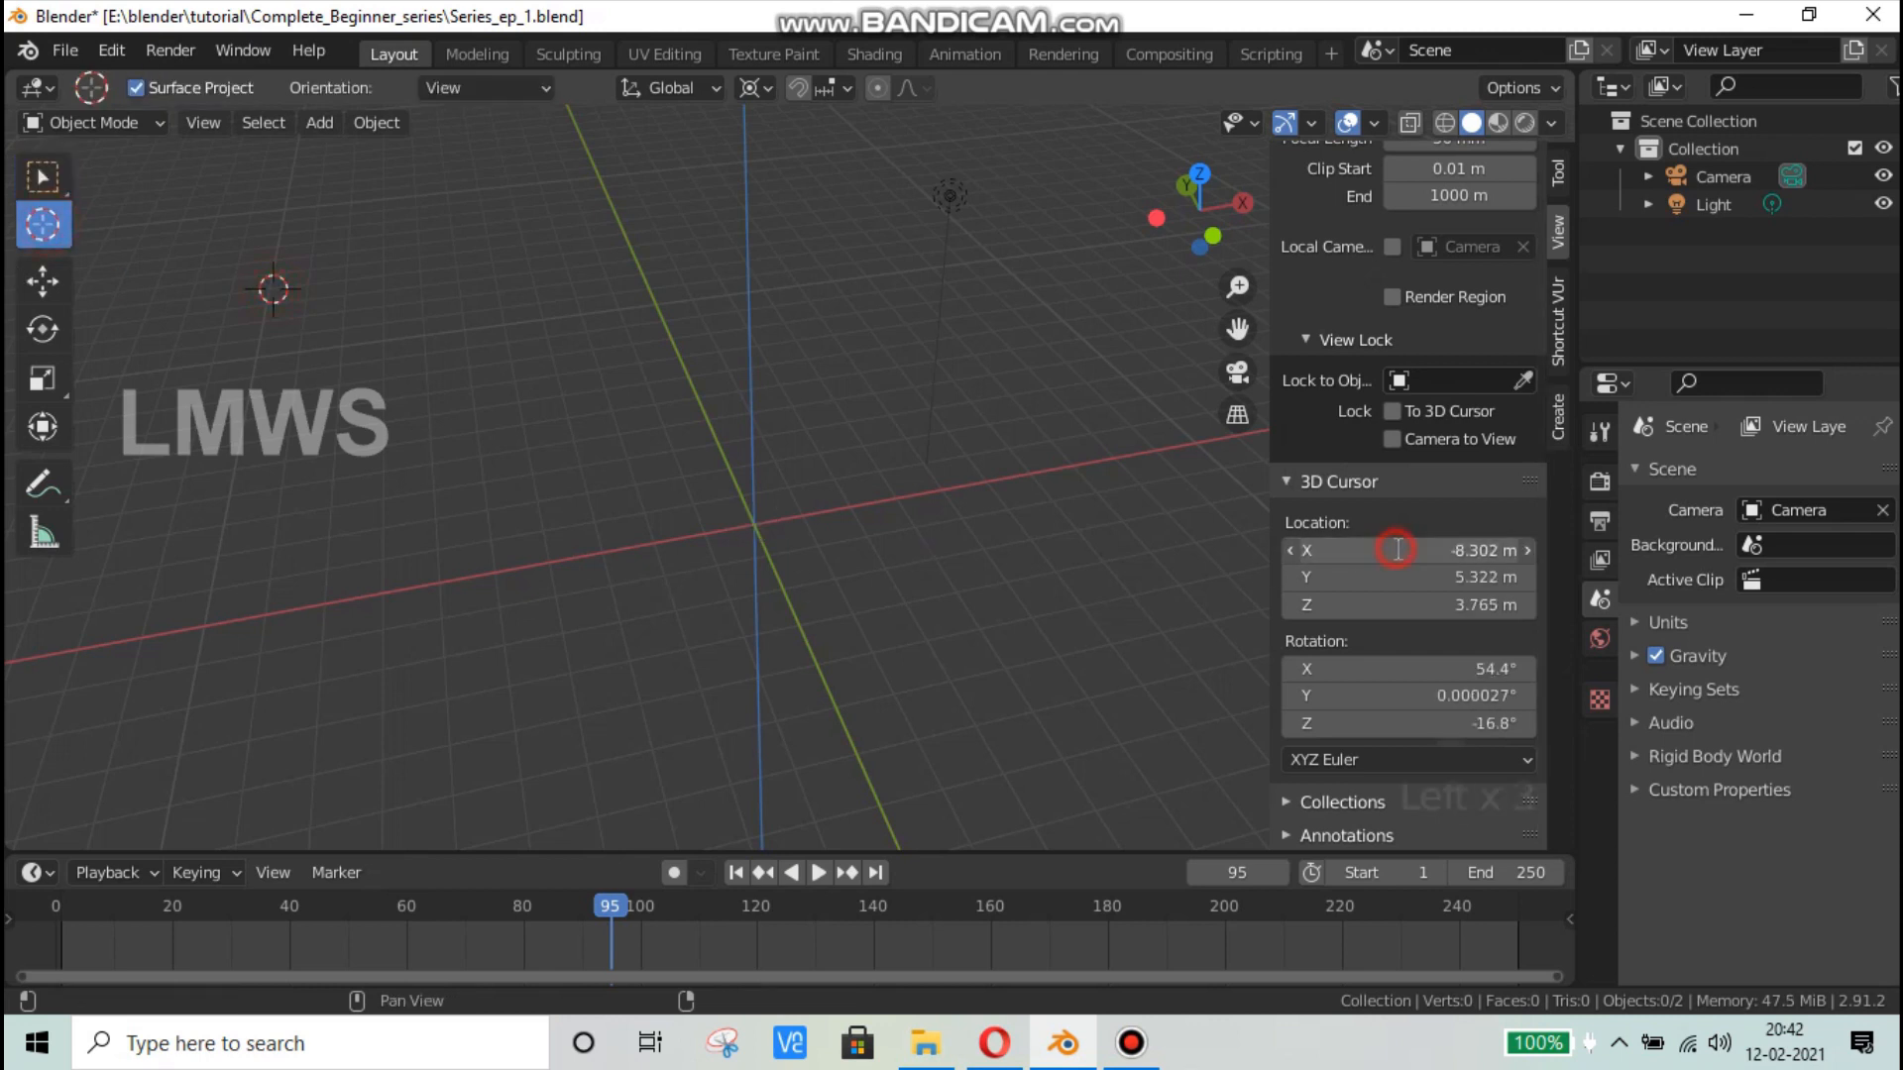
click(1396, 550)
text(0)
key(Tab)
text(0)
key(Tab)
text(0)
key(Return)
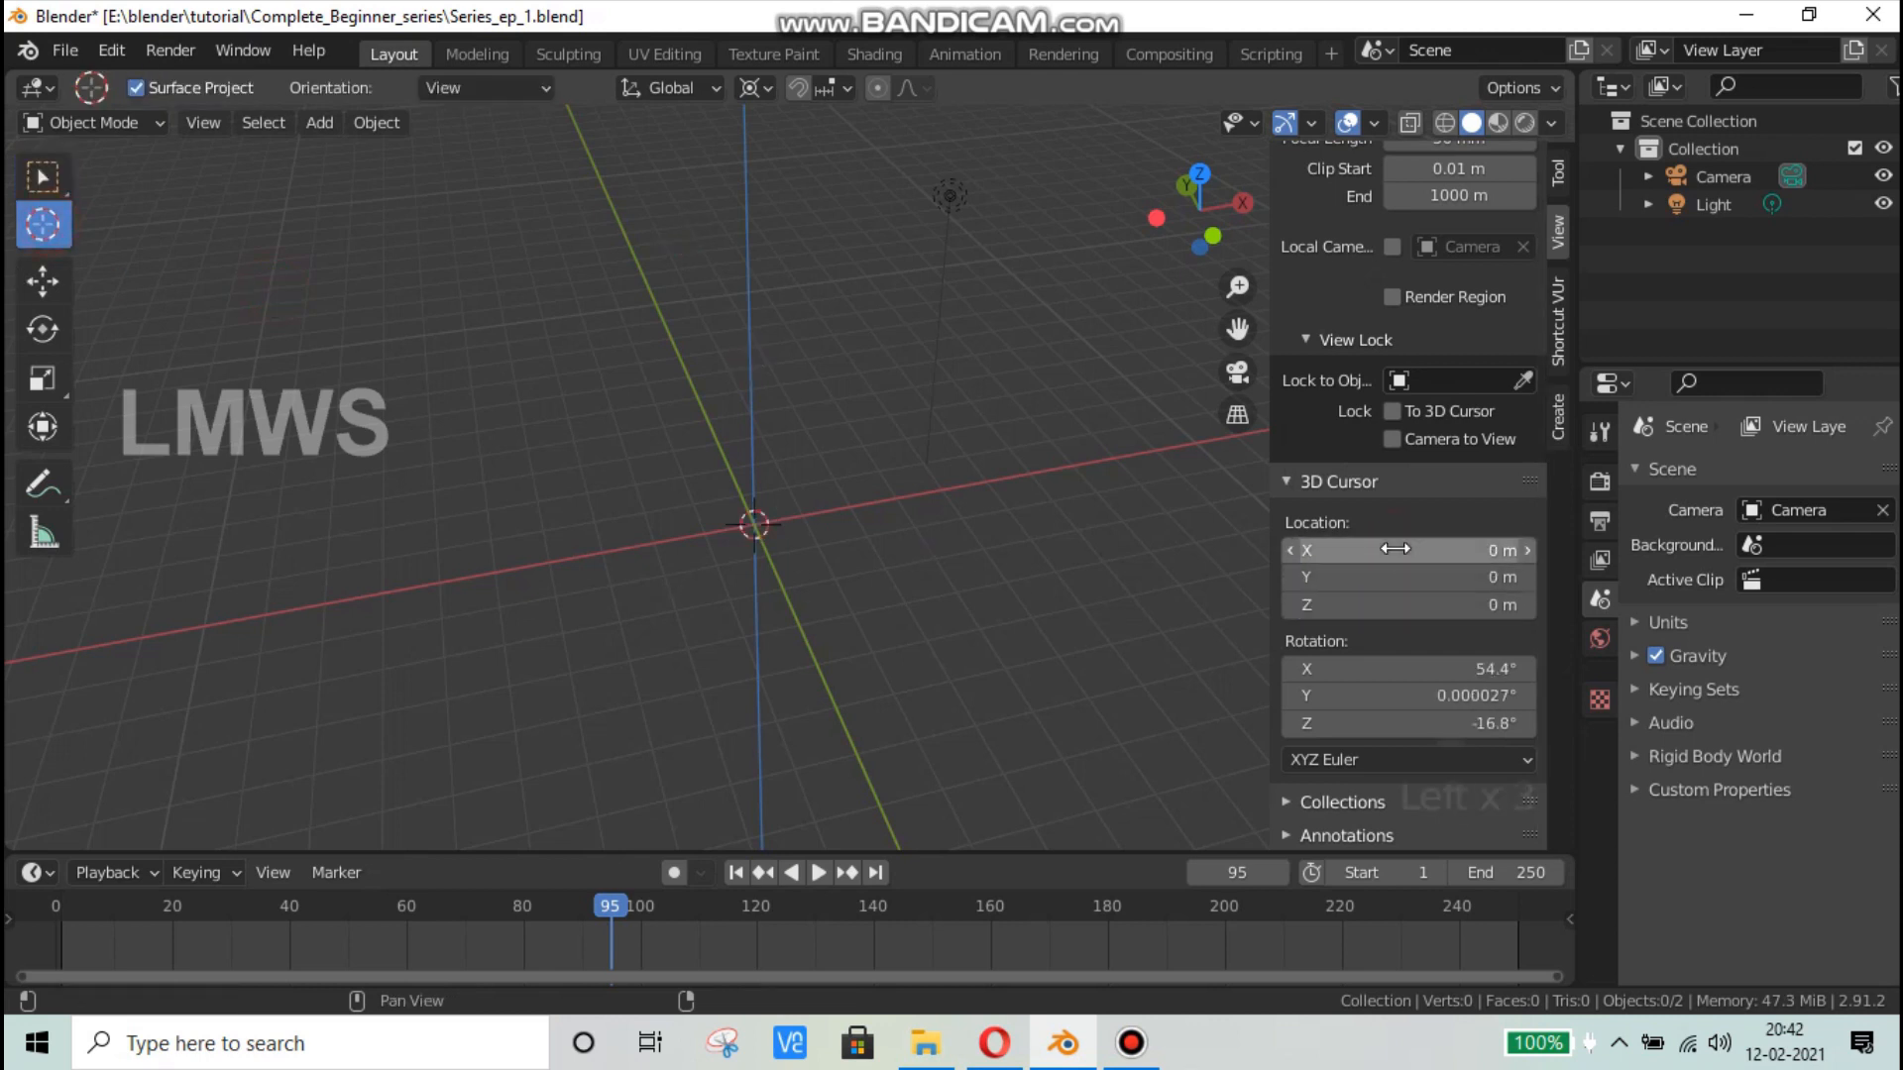
Step: Set the 3D cursor's X, Y and Z rotation to 0° and hide its settings
click(1455, 675)
text(0)
key(Tab)
text(0)
key(Tab)
text(0)
key(Return)
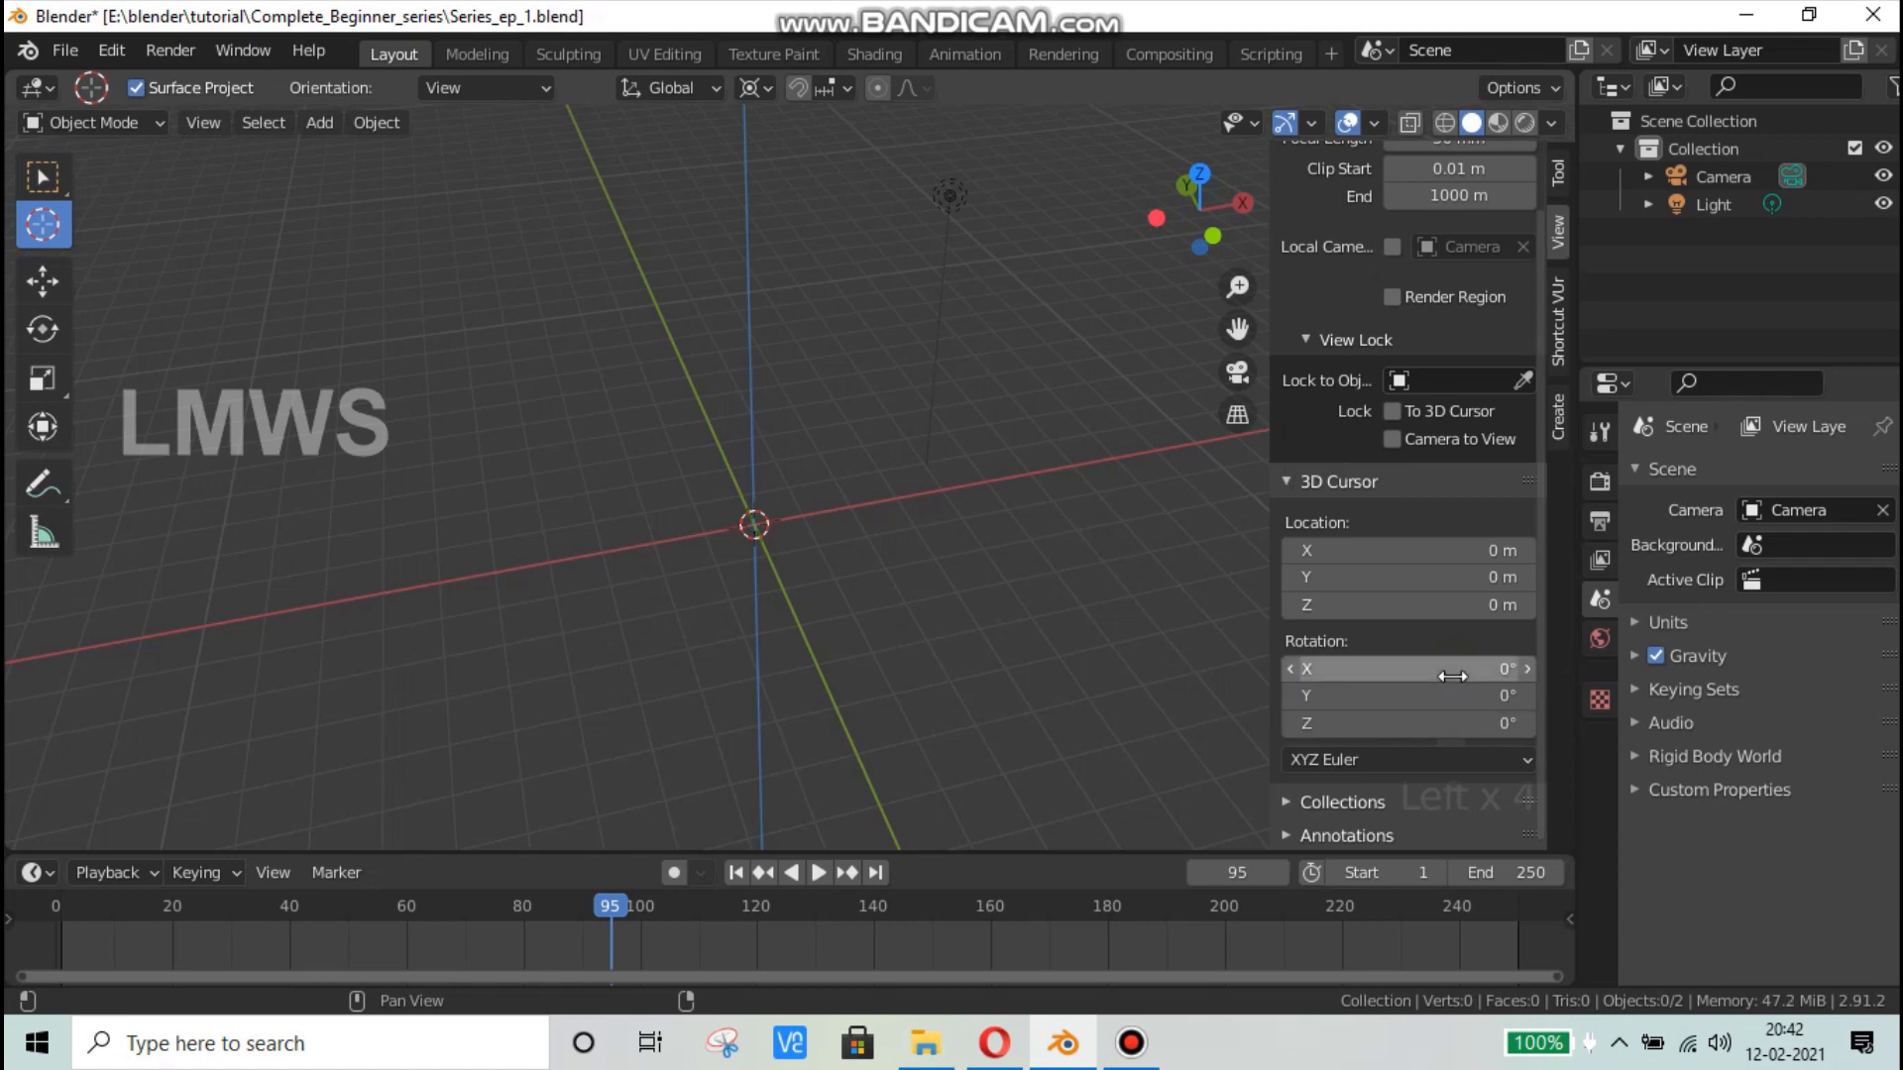
scroll(783, 557, up, 3)
key(n)
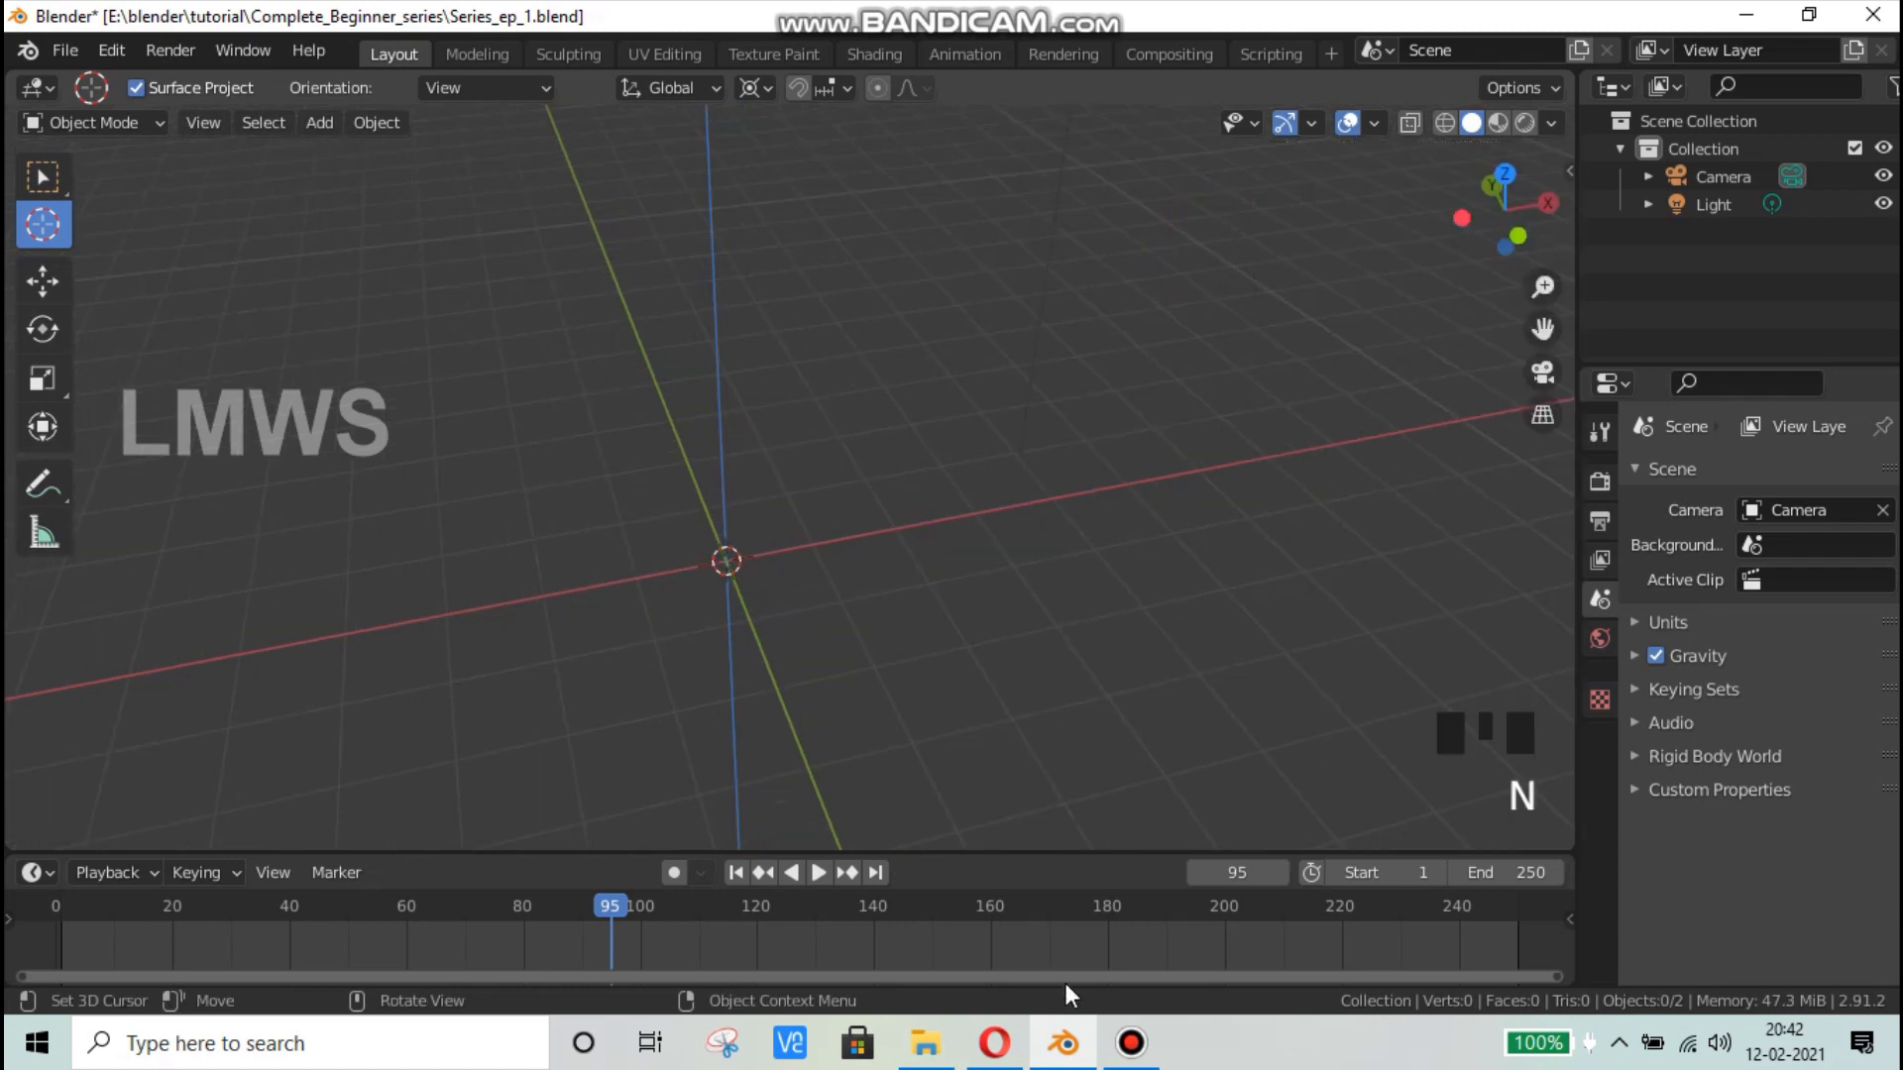
Step: Save the current scene to Series_ep_1.blend
click(1131, 1042)
click(742, 5)
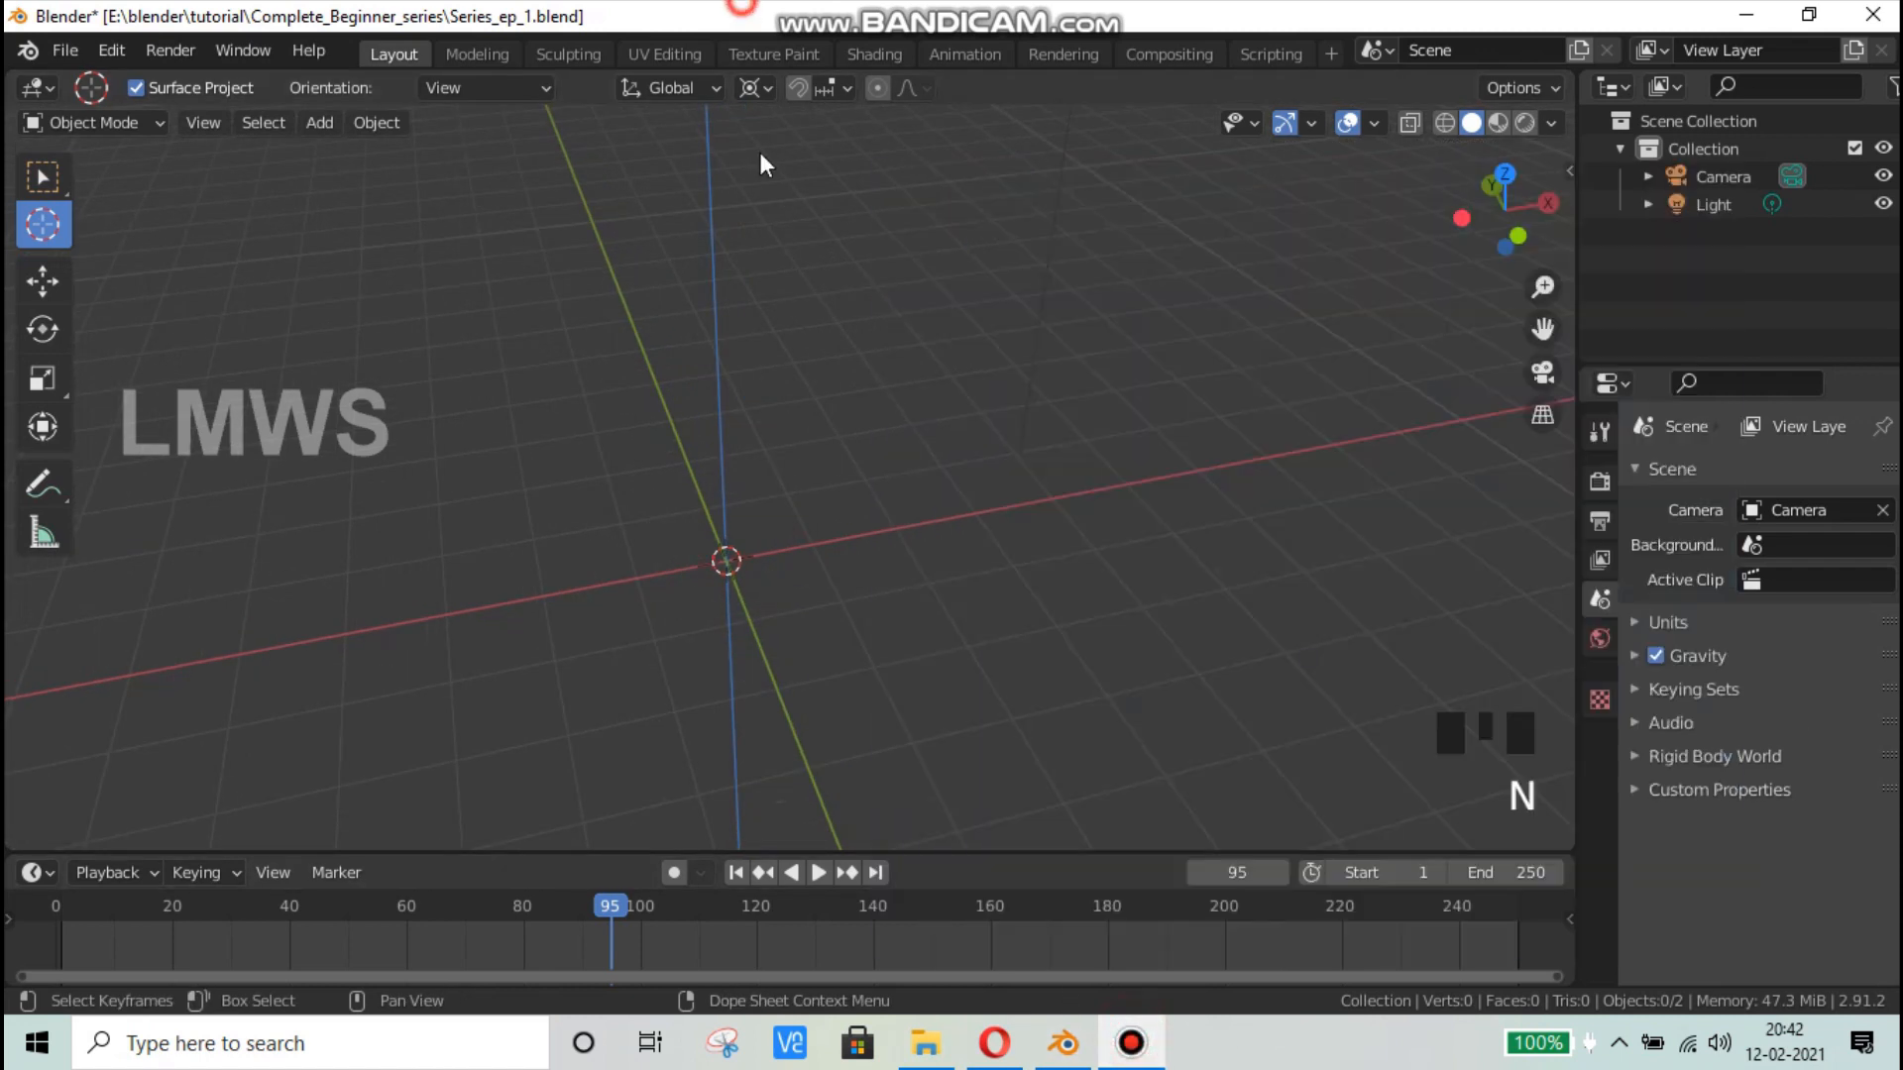
key(ctrl+s)
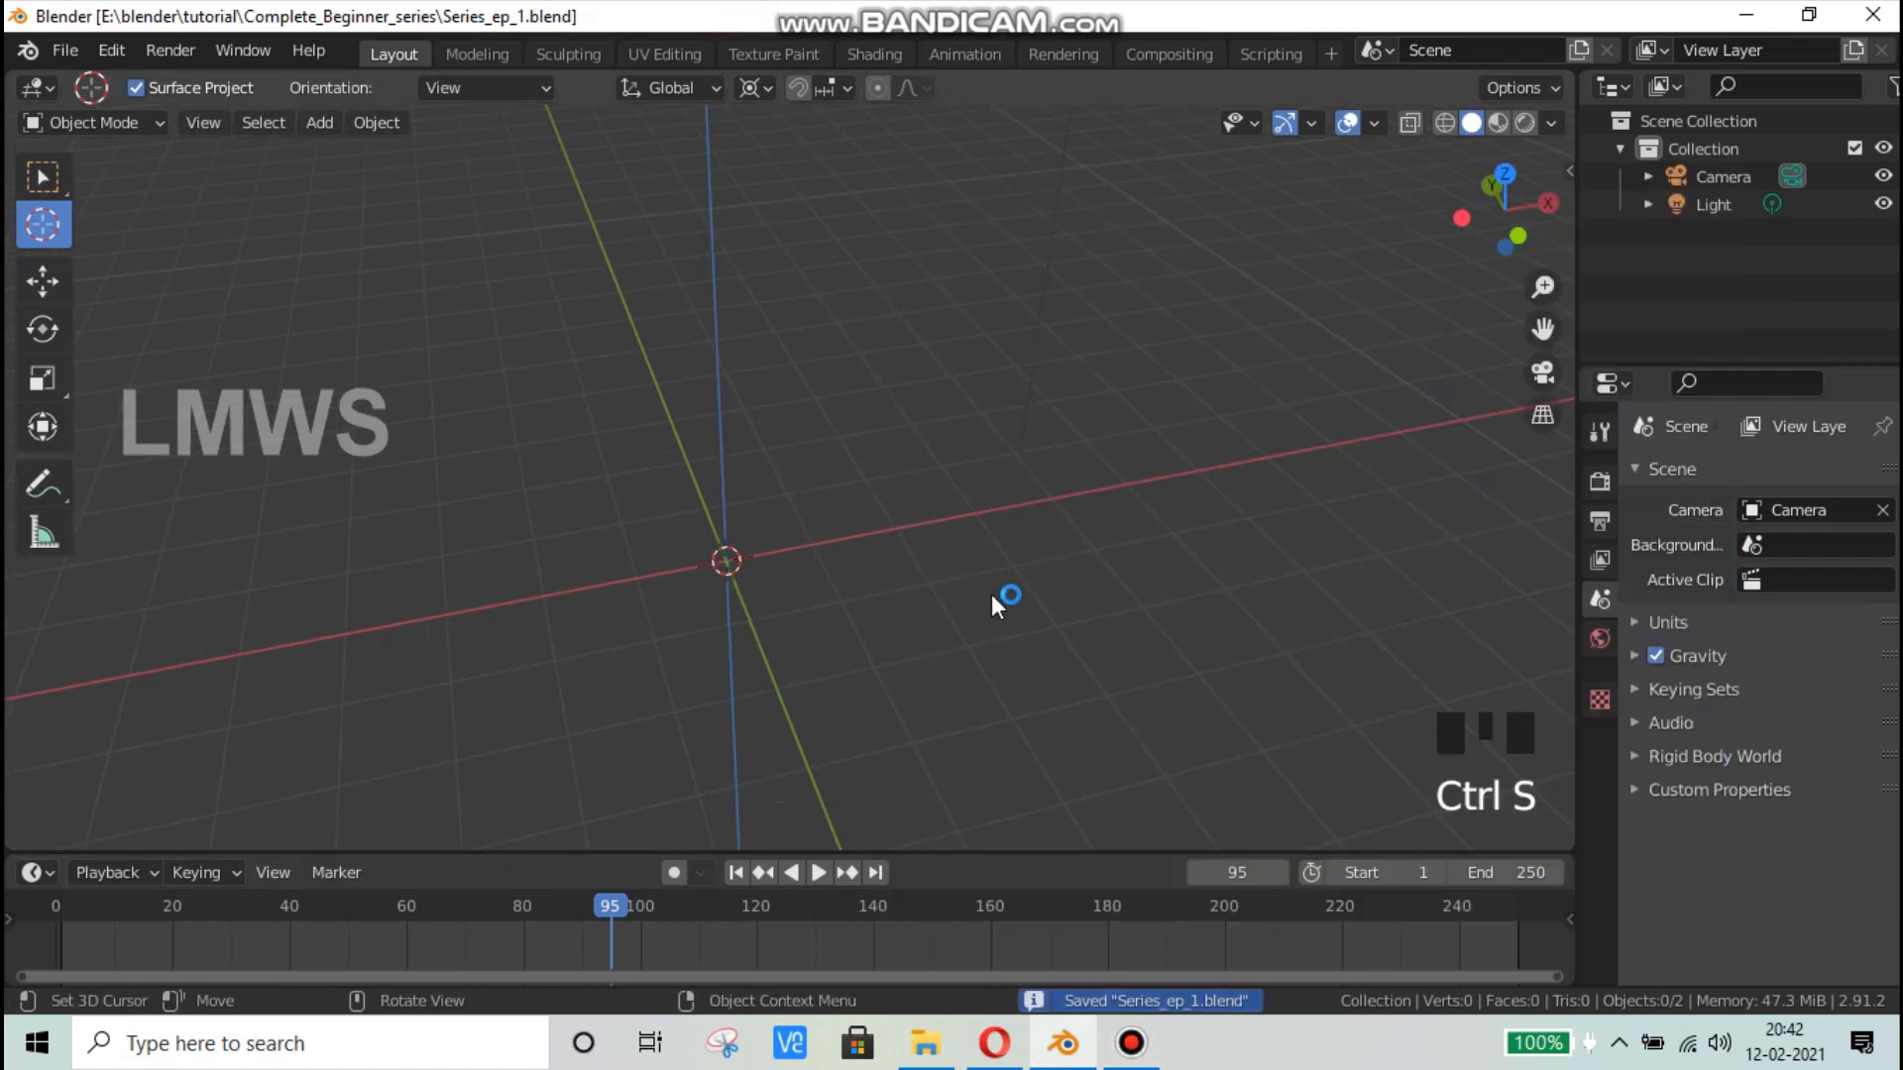
Step: Switch the transform pivot point away from 3D Cursor
scroll(991, 593, down, 2)
middle_drag(990, 591, 909, 565)
scroll(907, 556, down, 2)
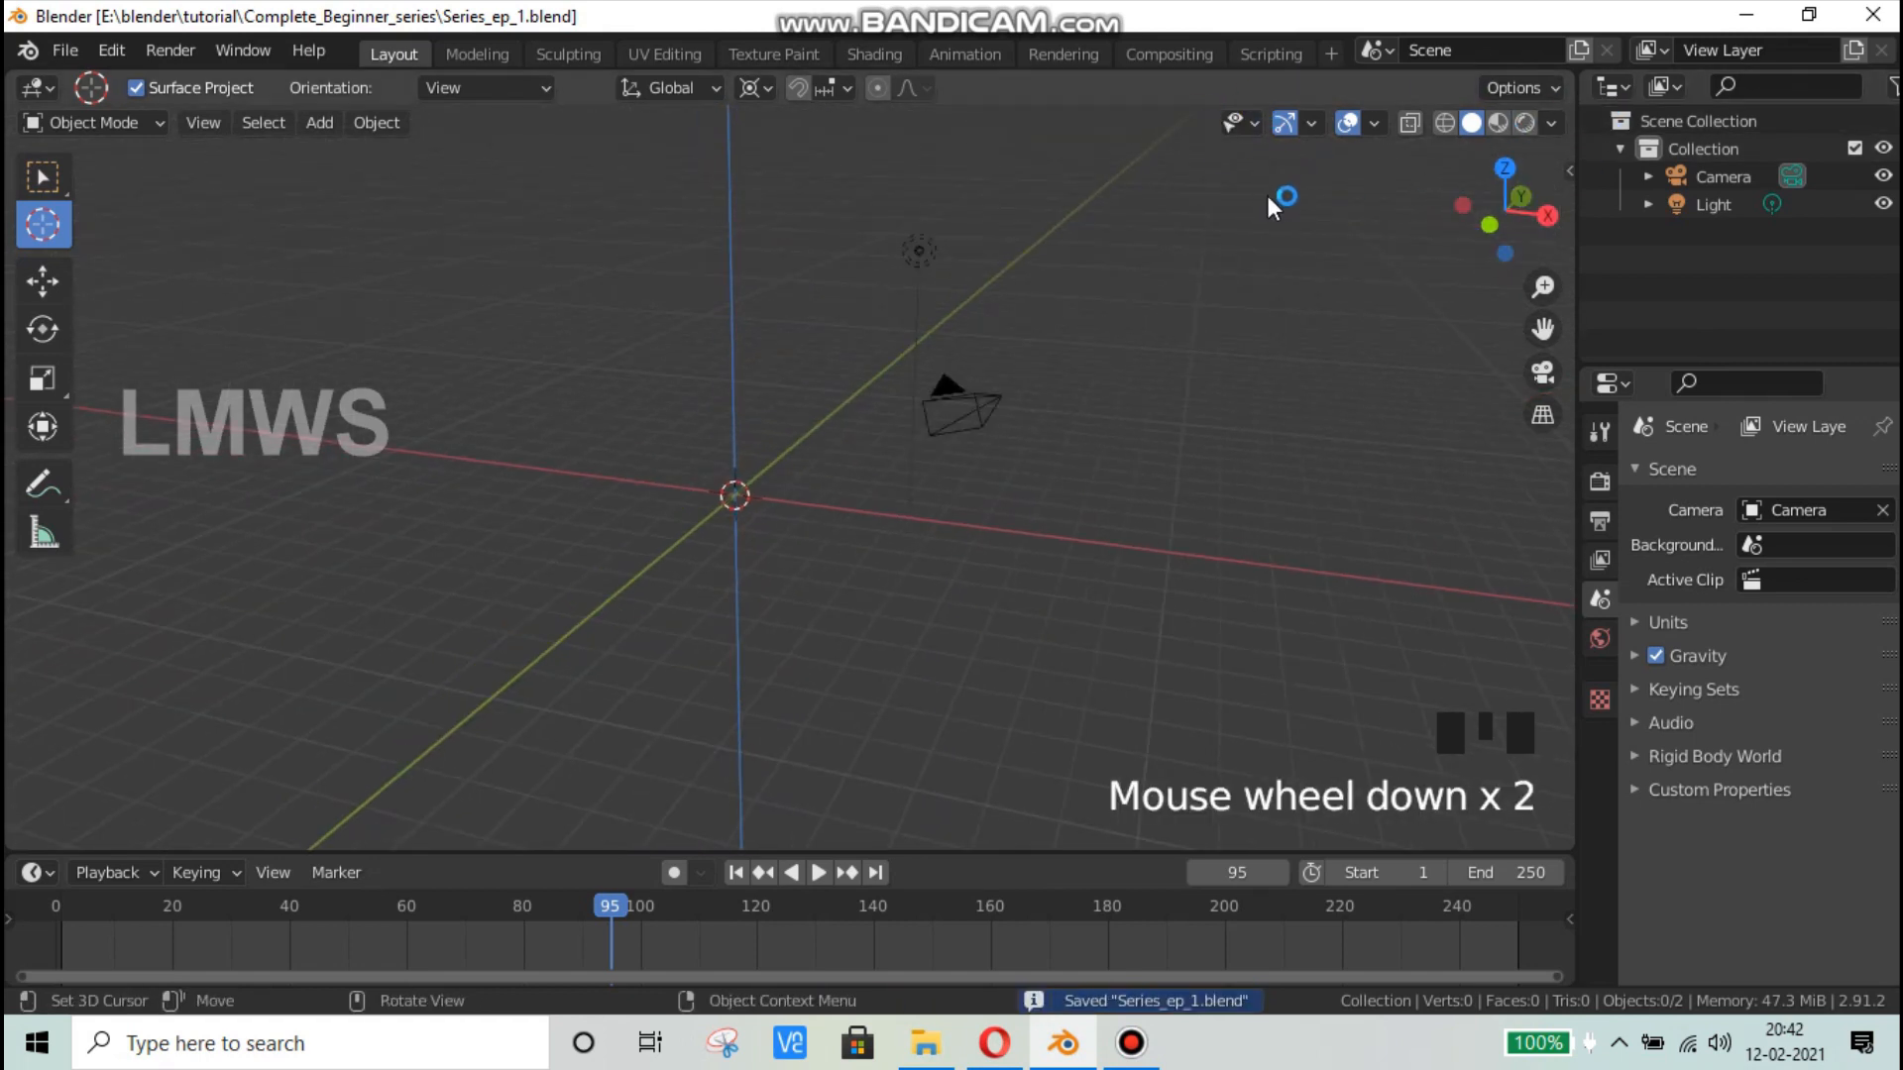
middle_drag(1287, 271, 787, 87)
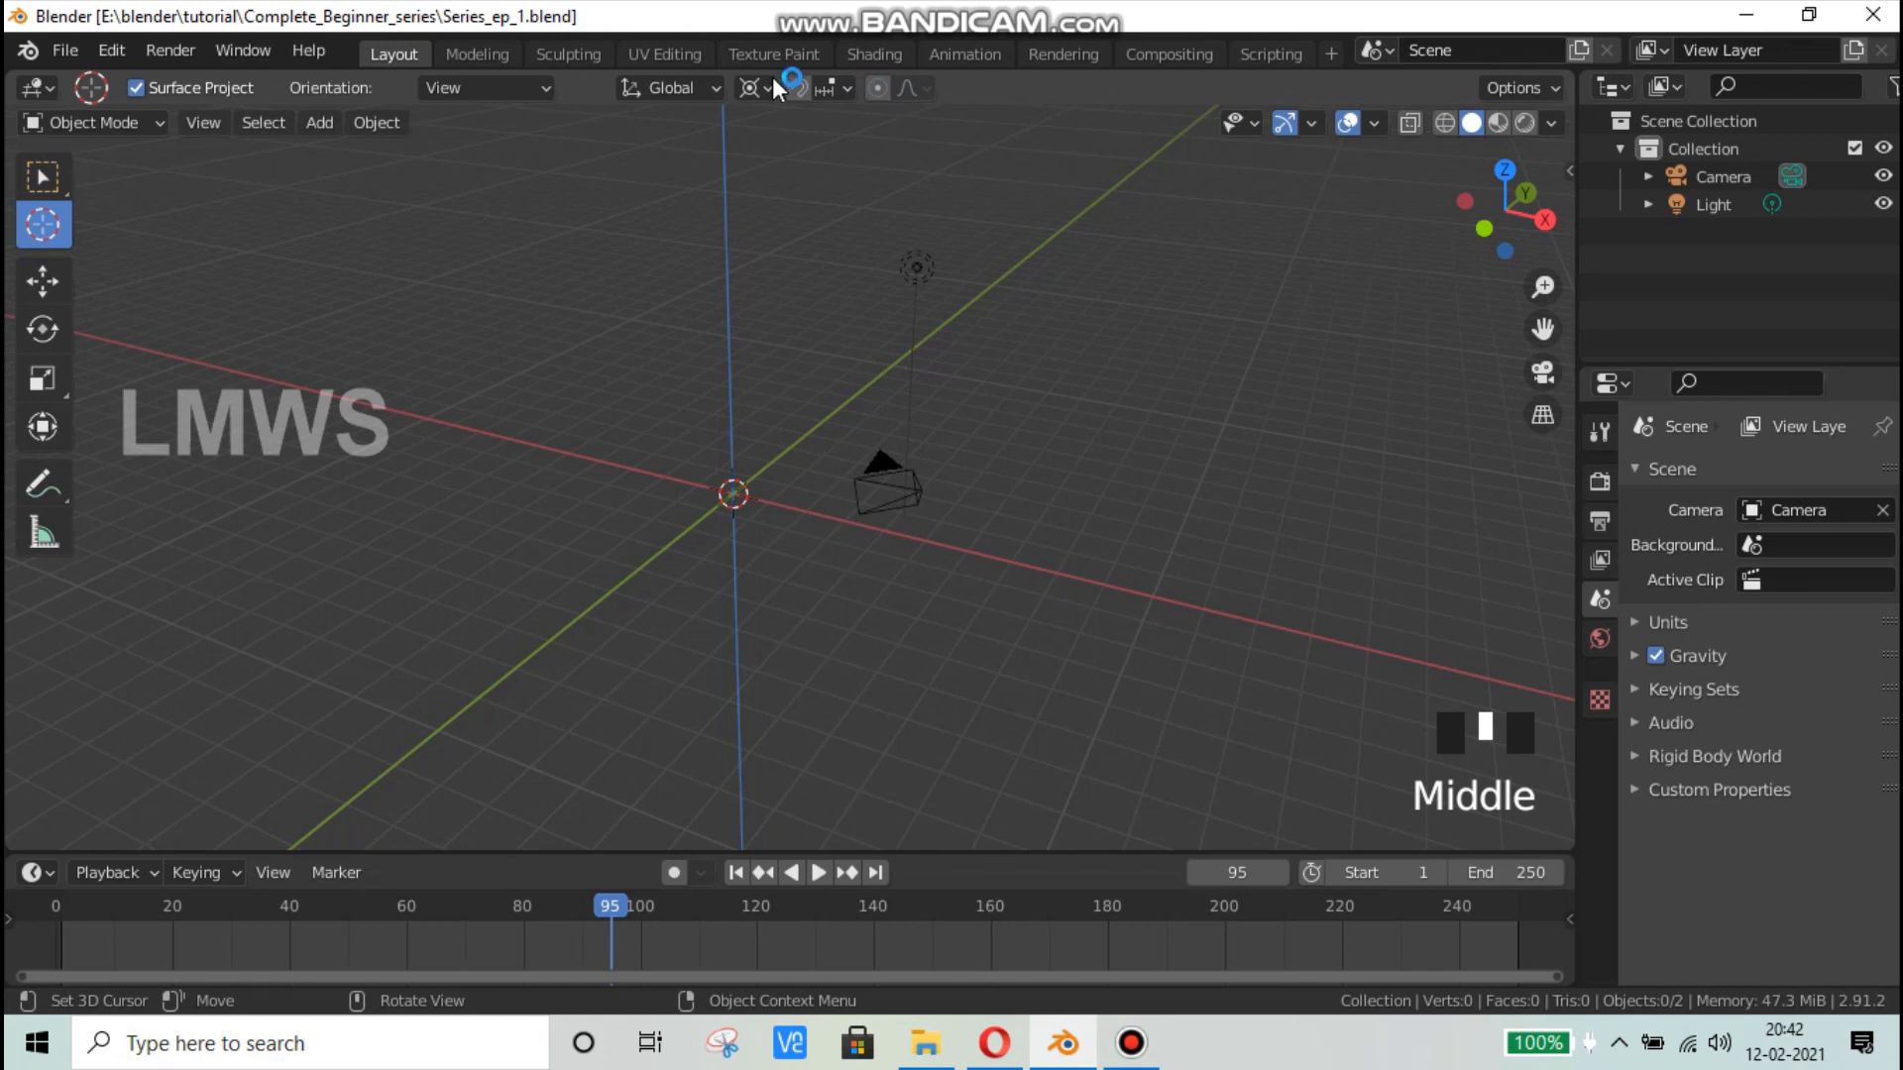
click(756, 88)
click(788, 210)
scroll(852, 370, up, 2)
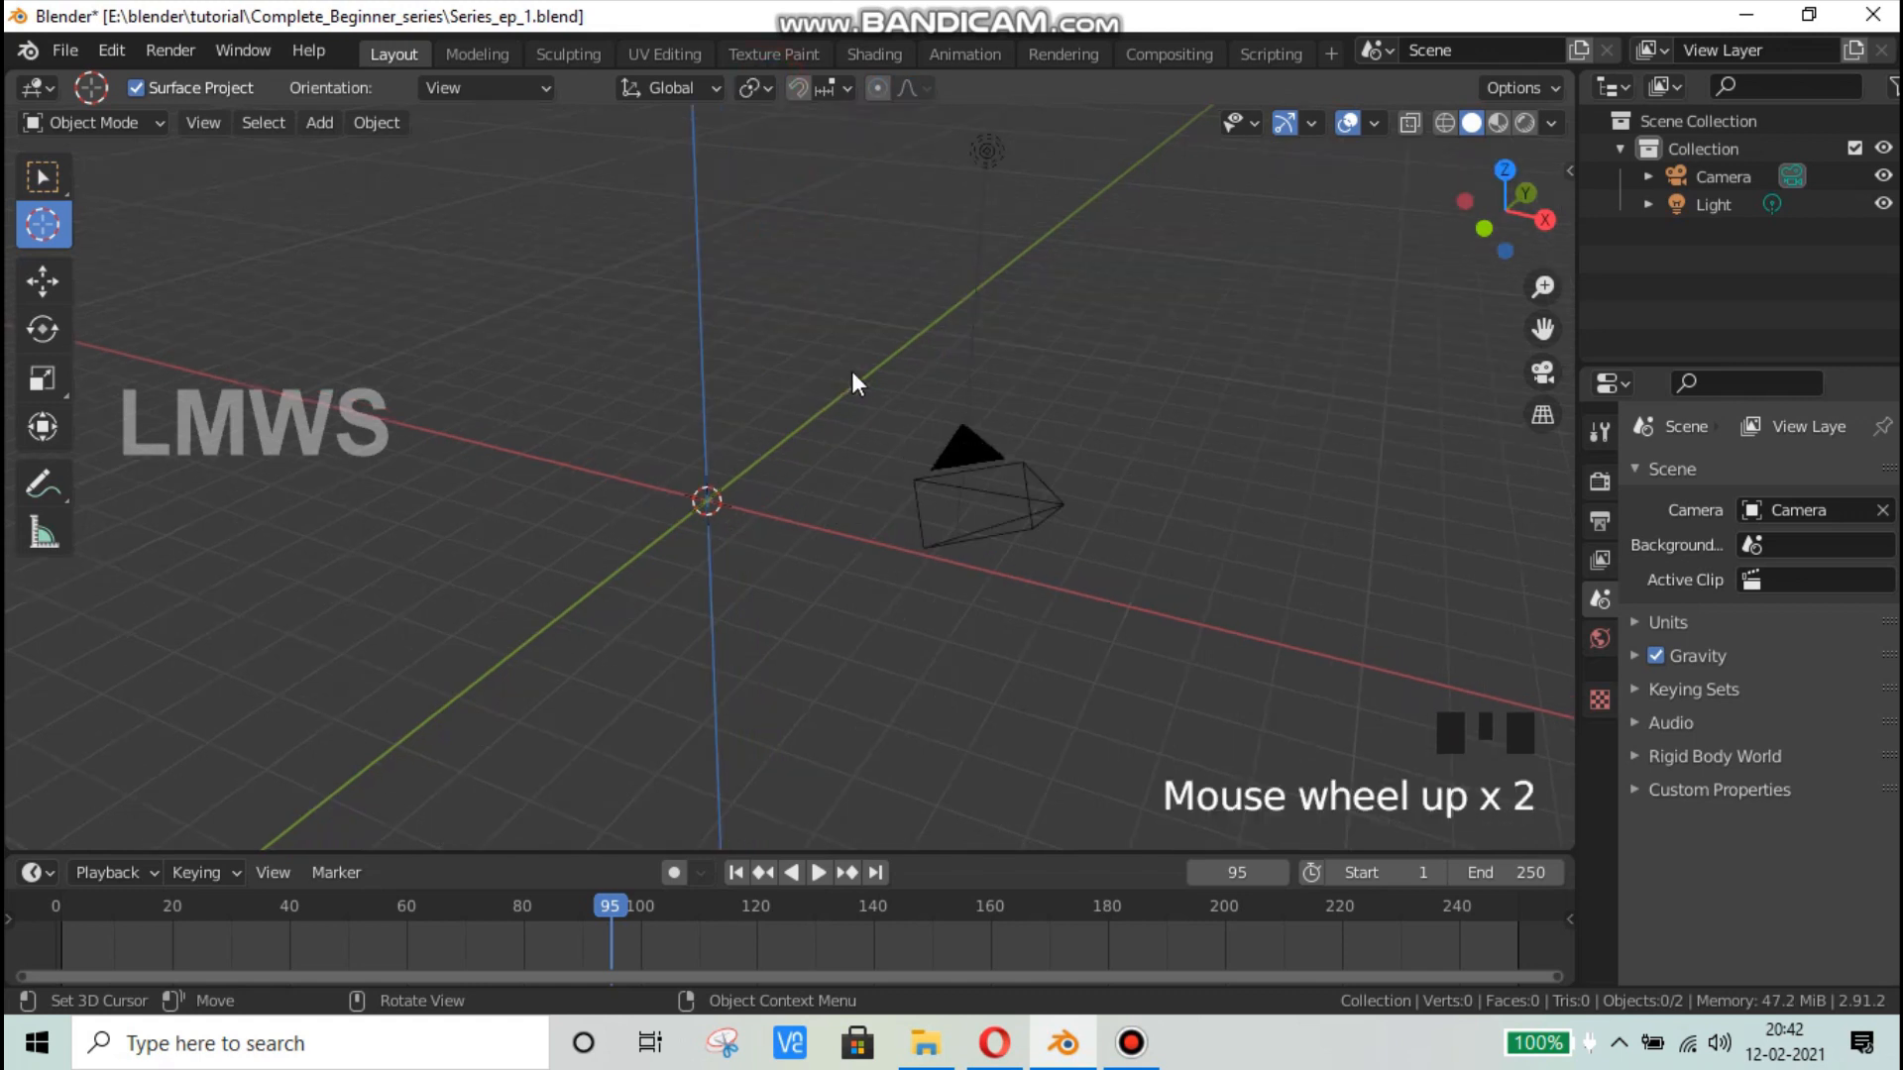
Step: Add a monkey mesh at the world origin
key(shift+a)
mouse_move(852, 370)
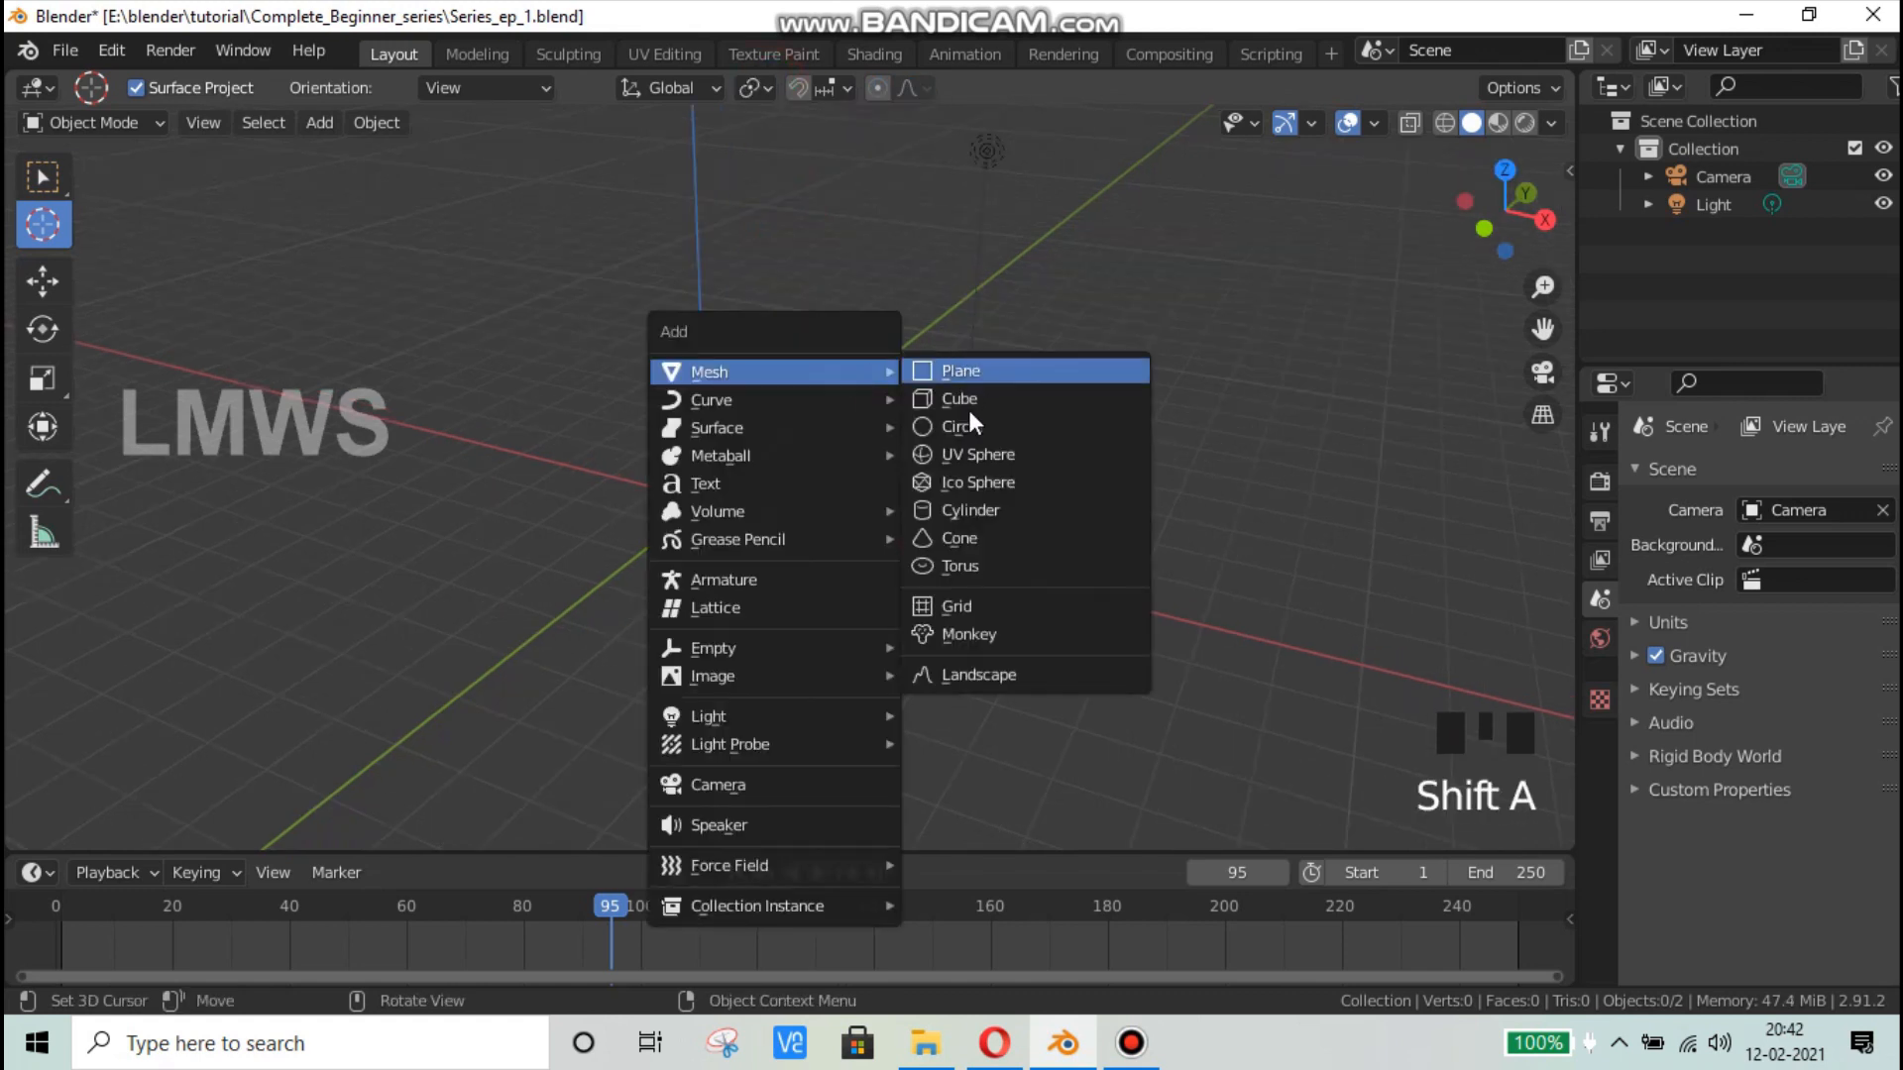
click(956, 635)
scroll(830, 580, up, 3)
scroll(846, 377, down, 1)
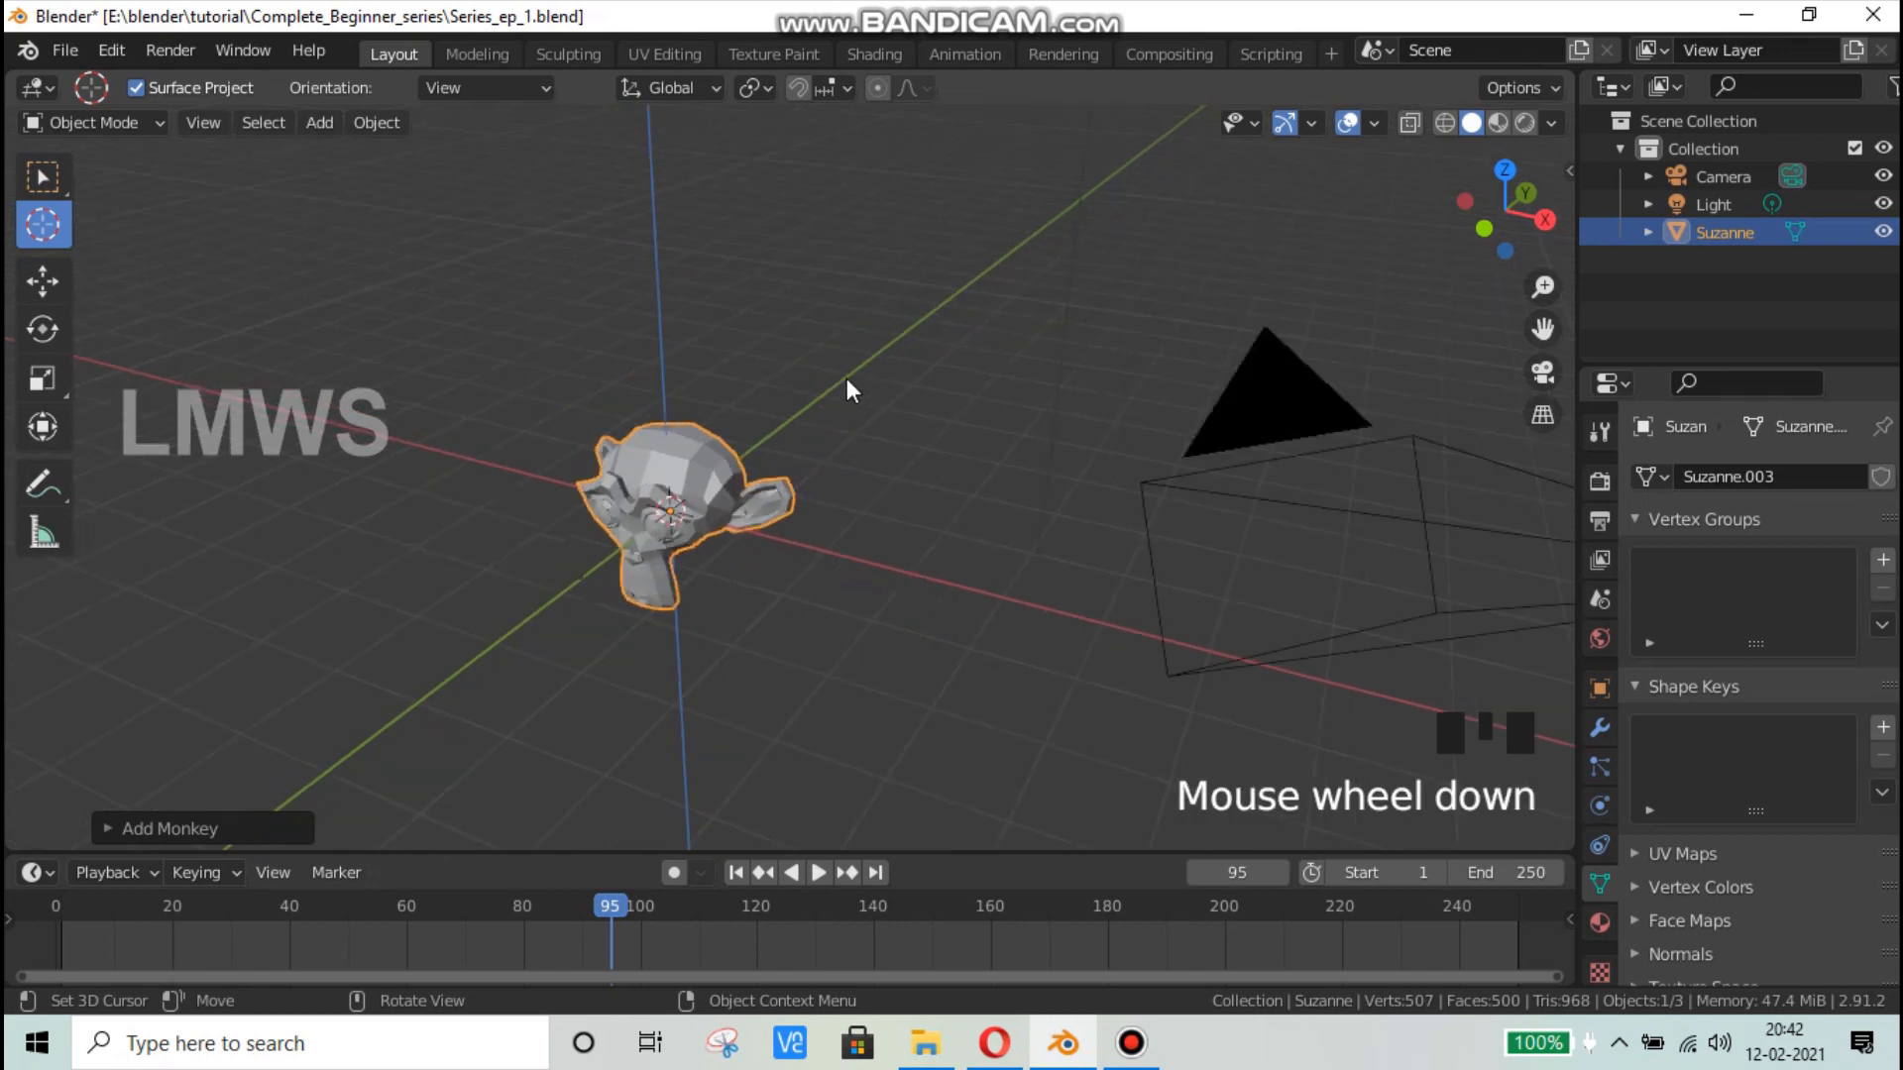
Step: Add a plane at the world origin and scale it up into a large floor around the monkey
key(shift+a)
mouse_move(847, 377)
click(967, 378)
key(s)
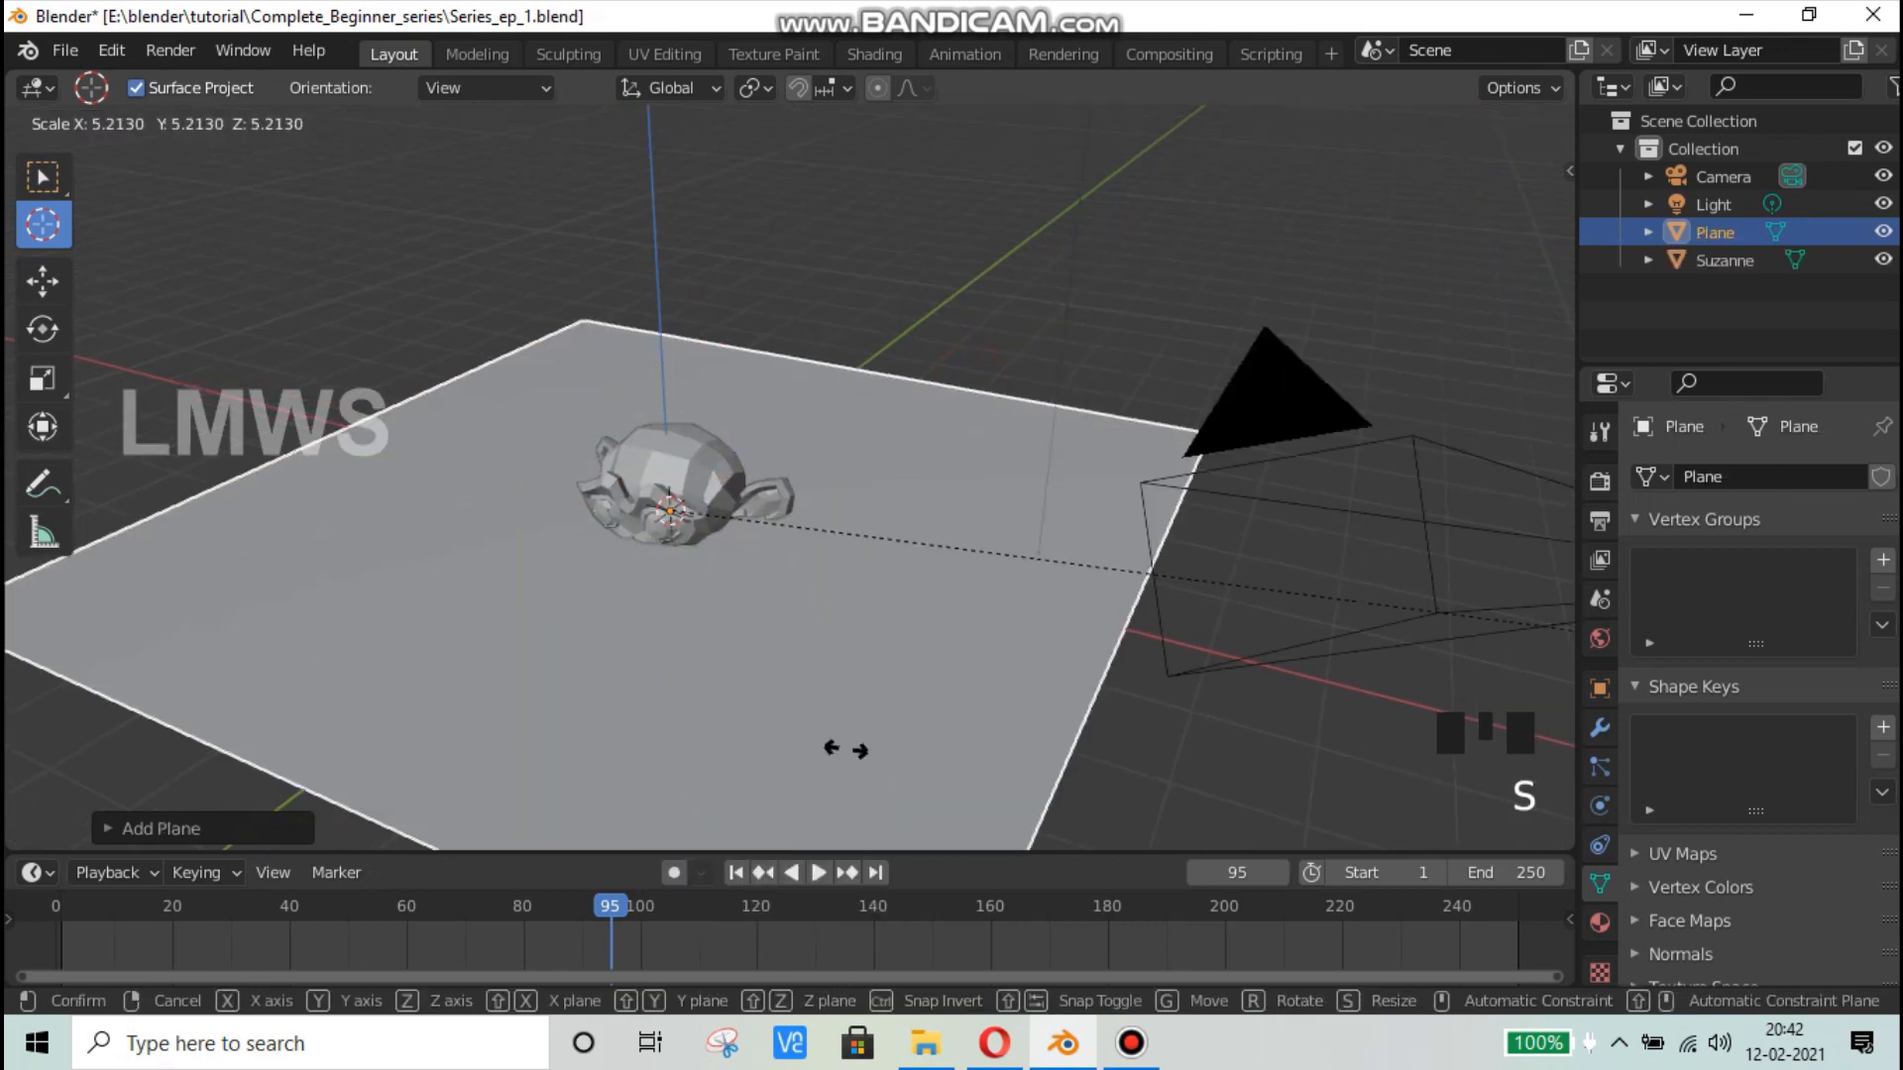
click(893, 709)
click(718, 493)
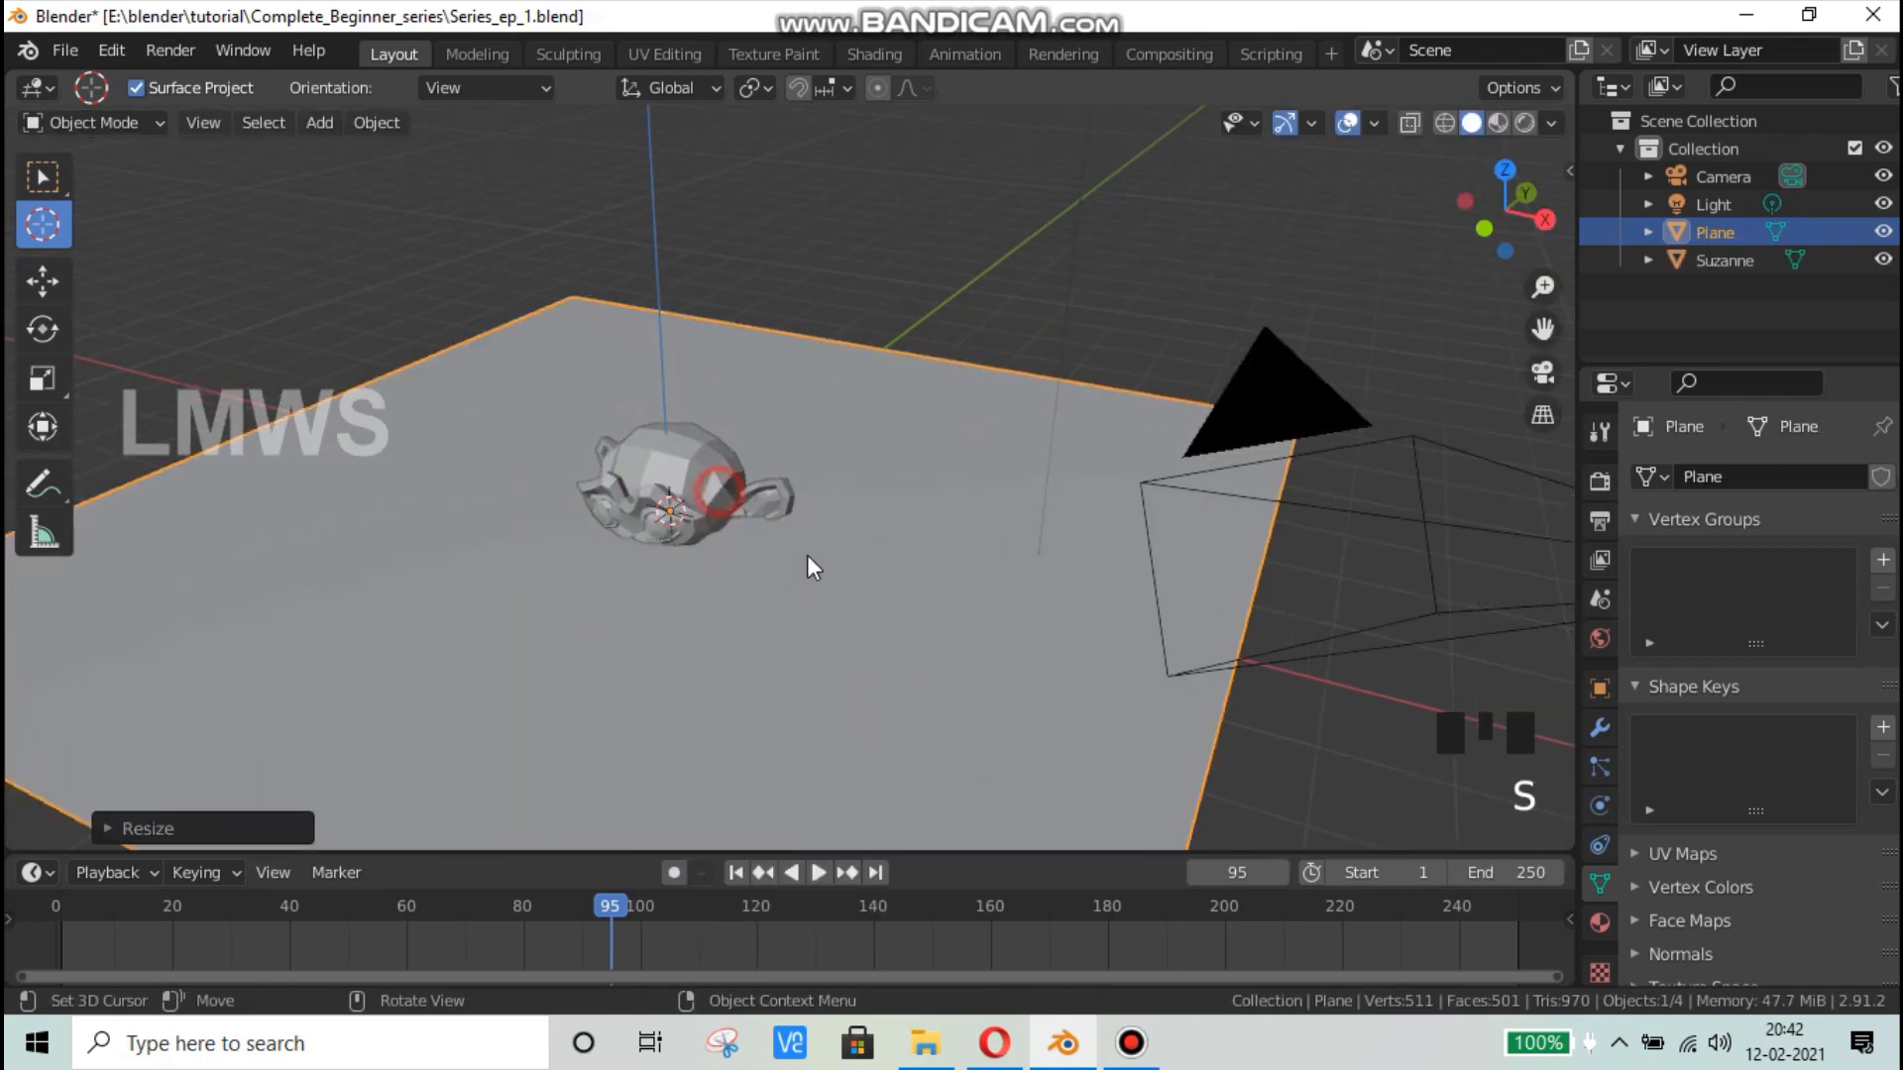
Step: Return to the Select Box tool, rotate the monkey about global X and raise it about 0.39 m along global Z
middle_drag(811, 565, 634, 517)
click(45, 178)
scroll(626, 510, up, 2)
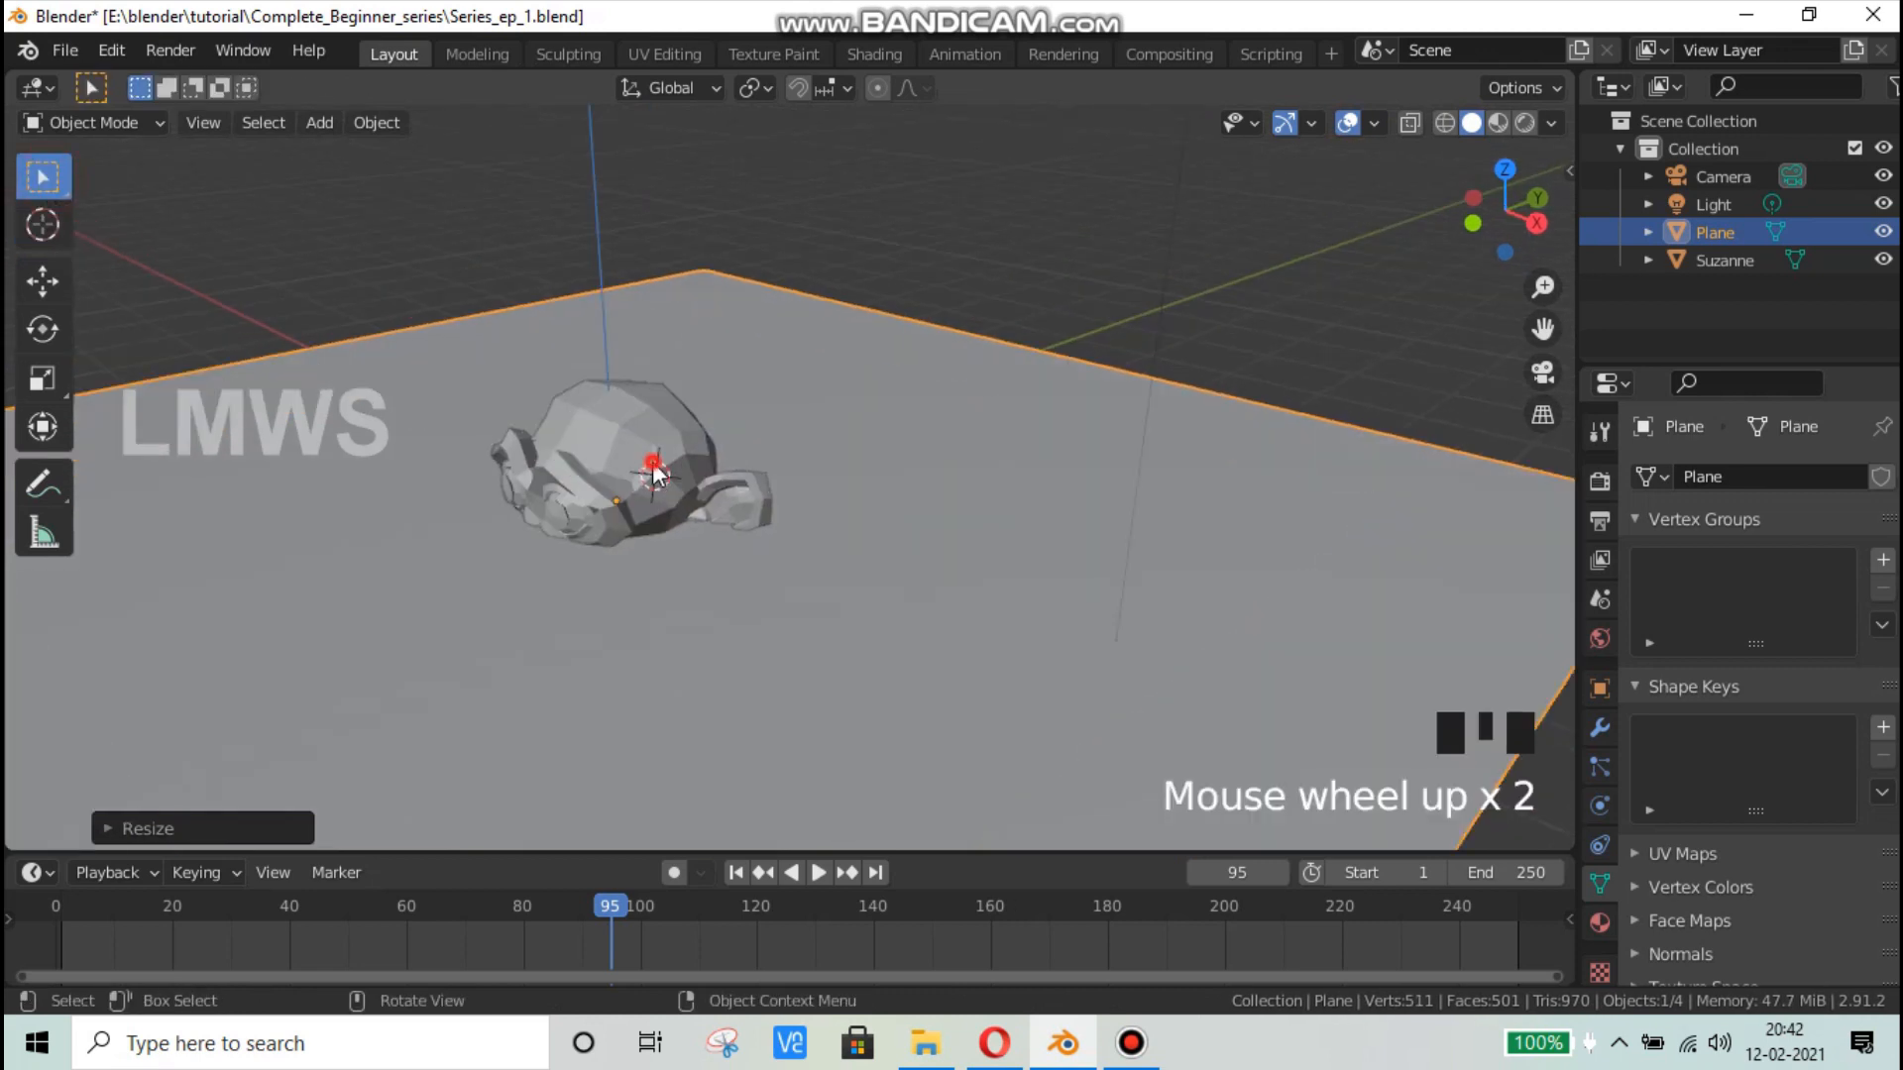
click(624, 475)
key(r)
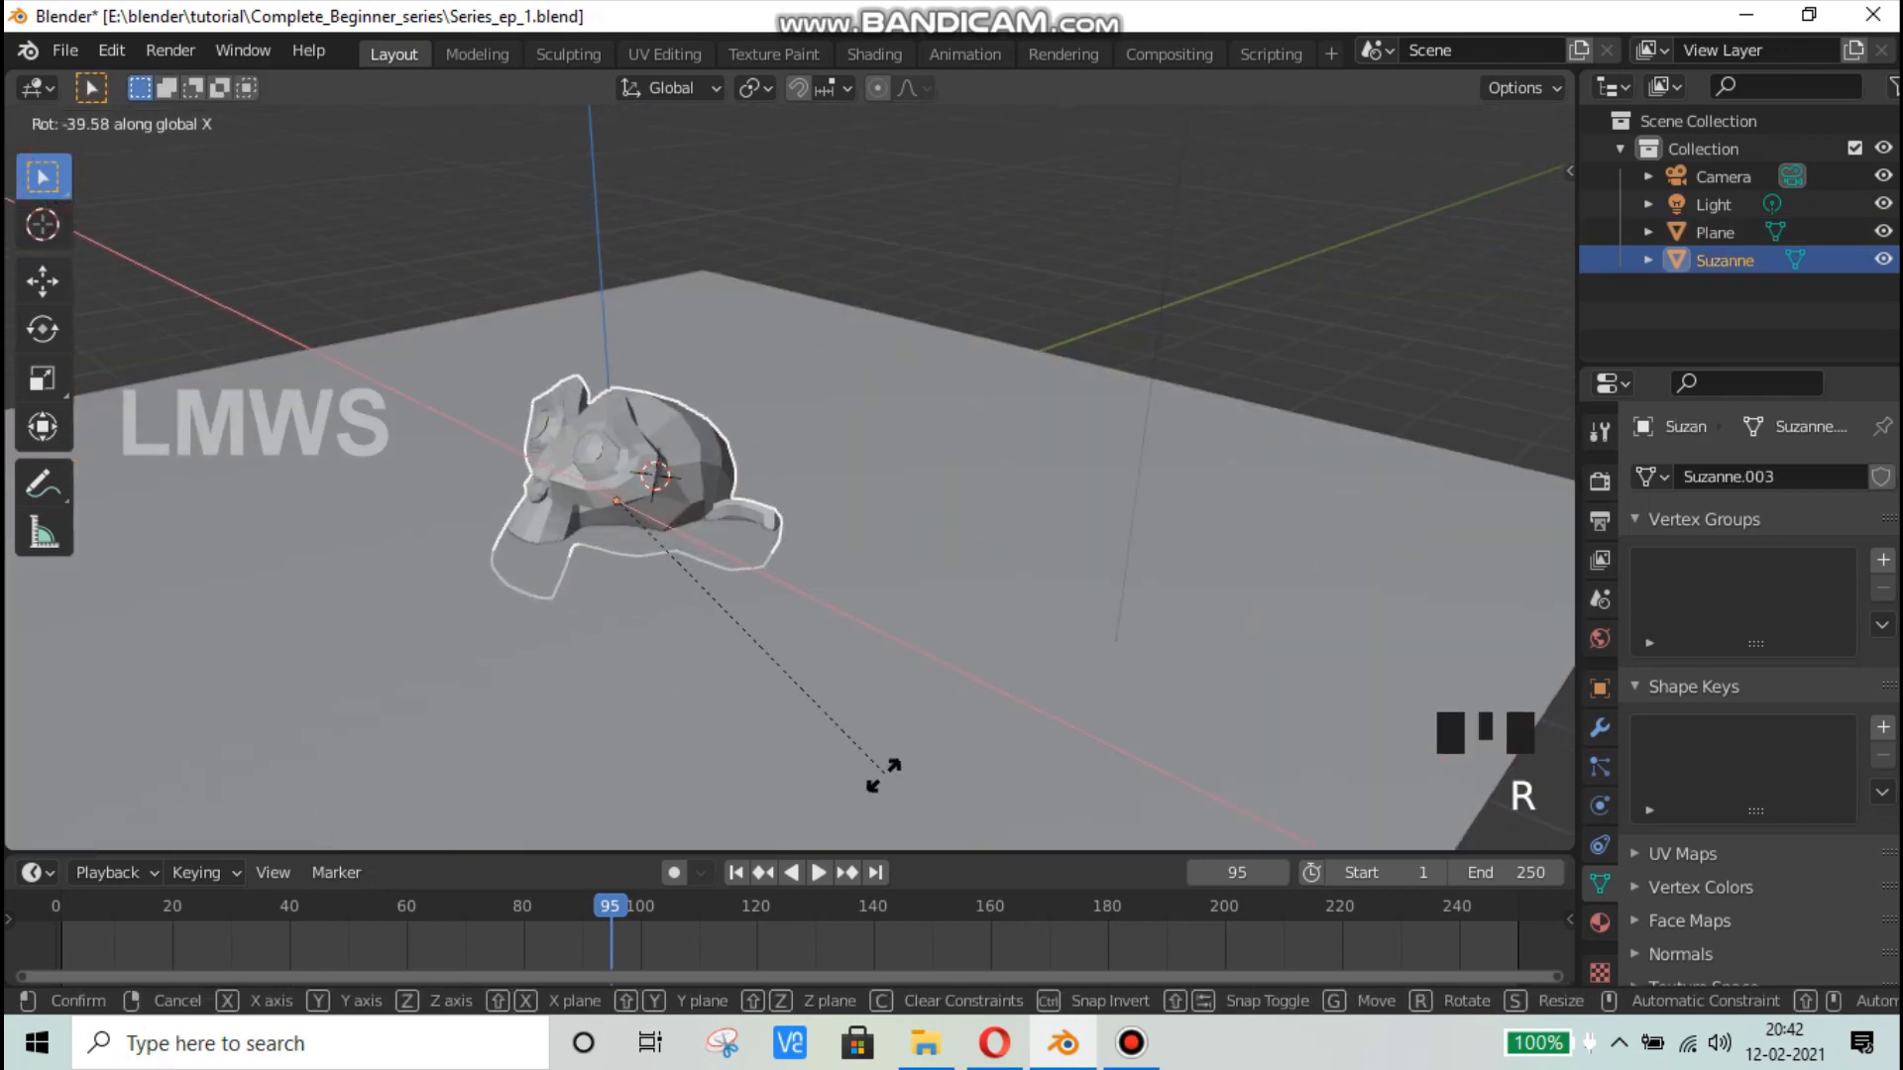
click(909, 718)
key(g)
click(913, 669)
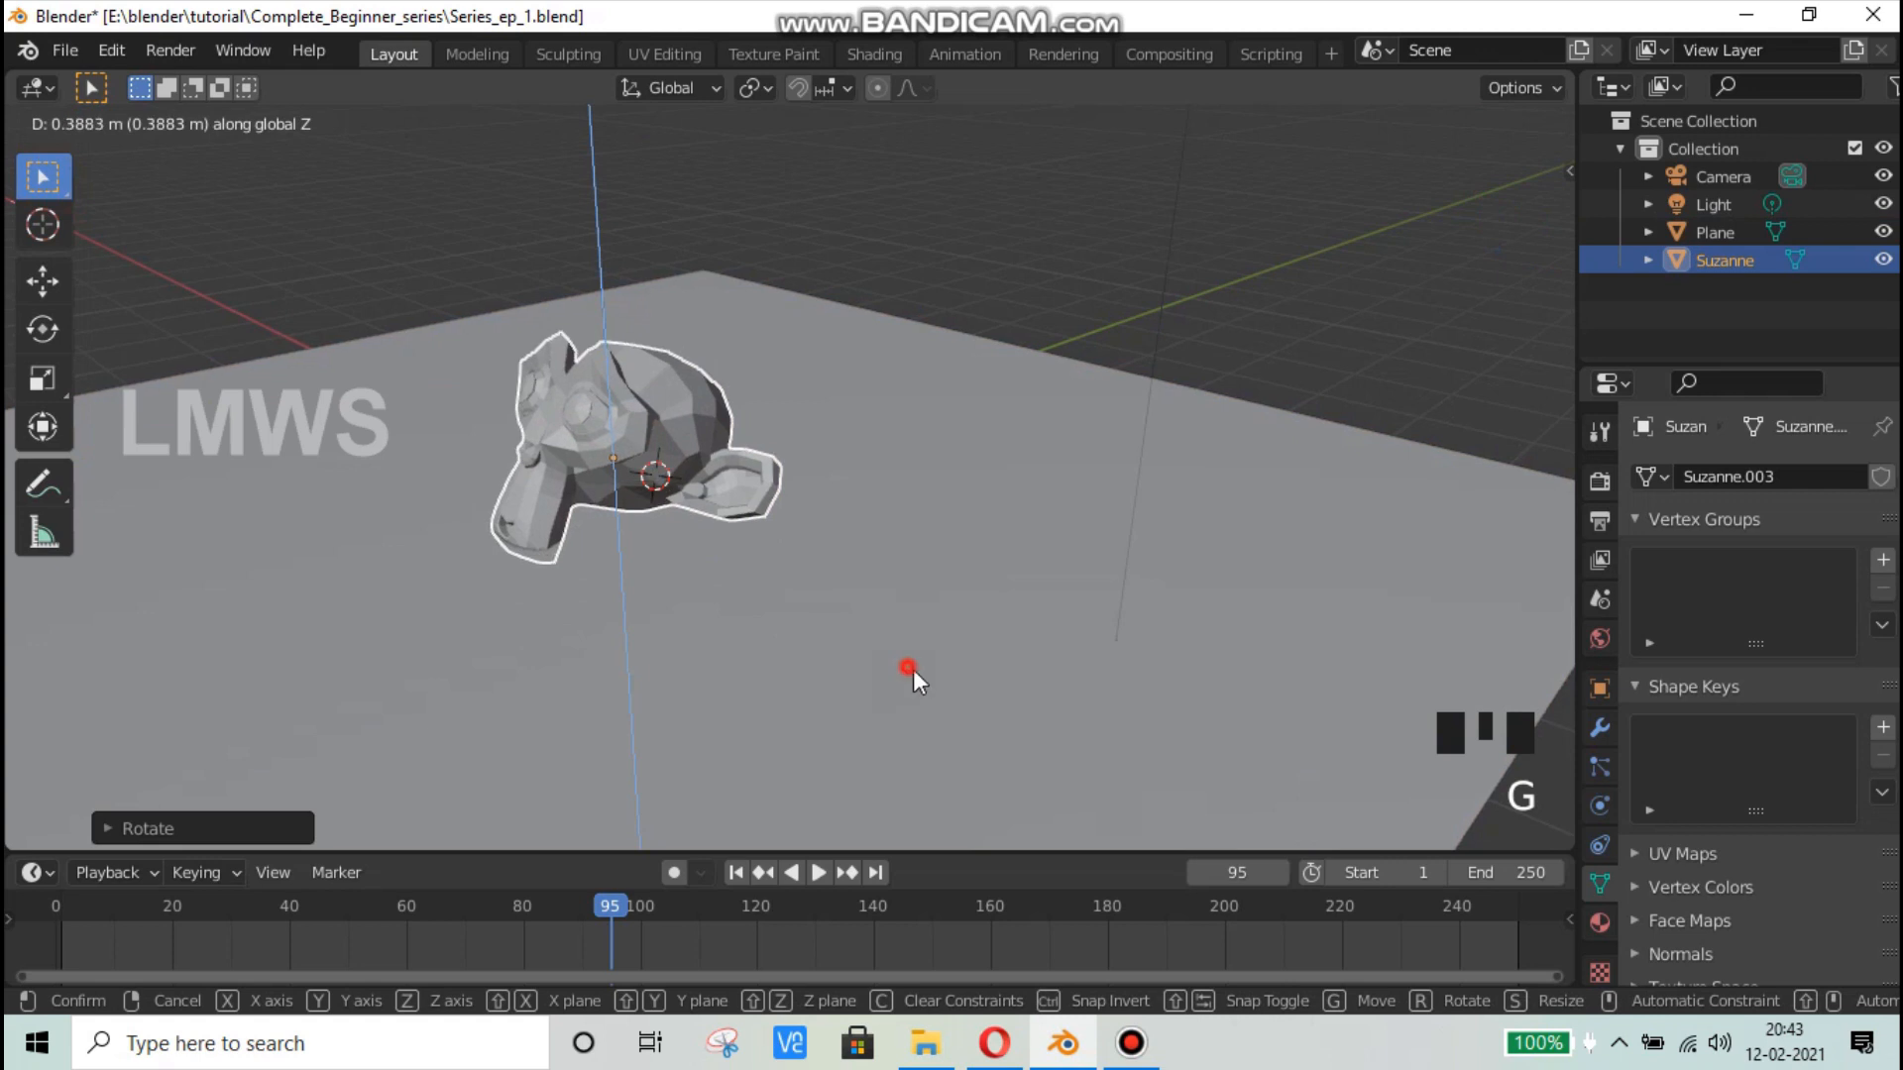
Step: Deselect the monkey and switch the viewport to wireframe shading to examine its mesh edges up close
middle_drag(840, 617, 1027, 629)
scroll(798, 608, down, 3)
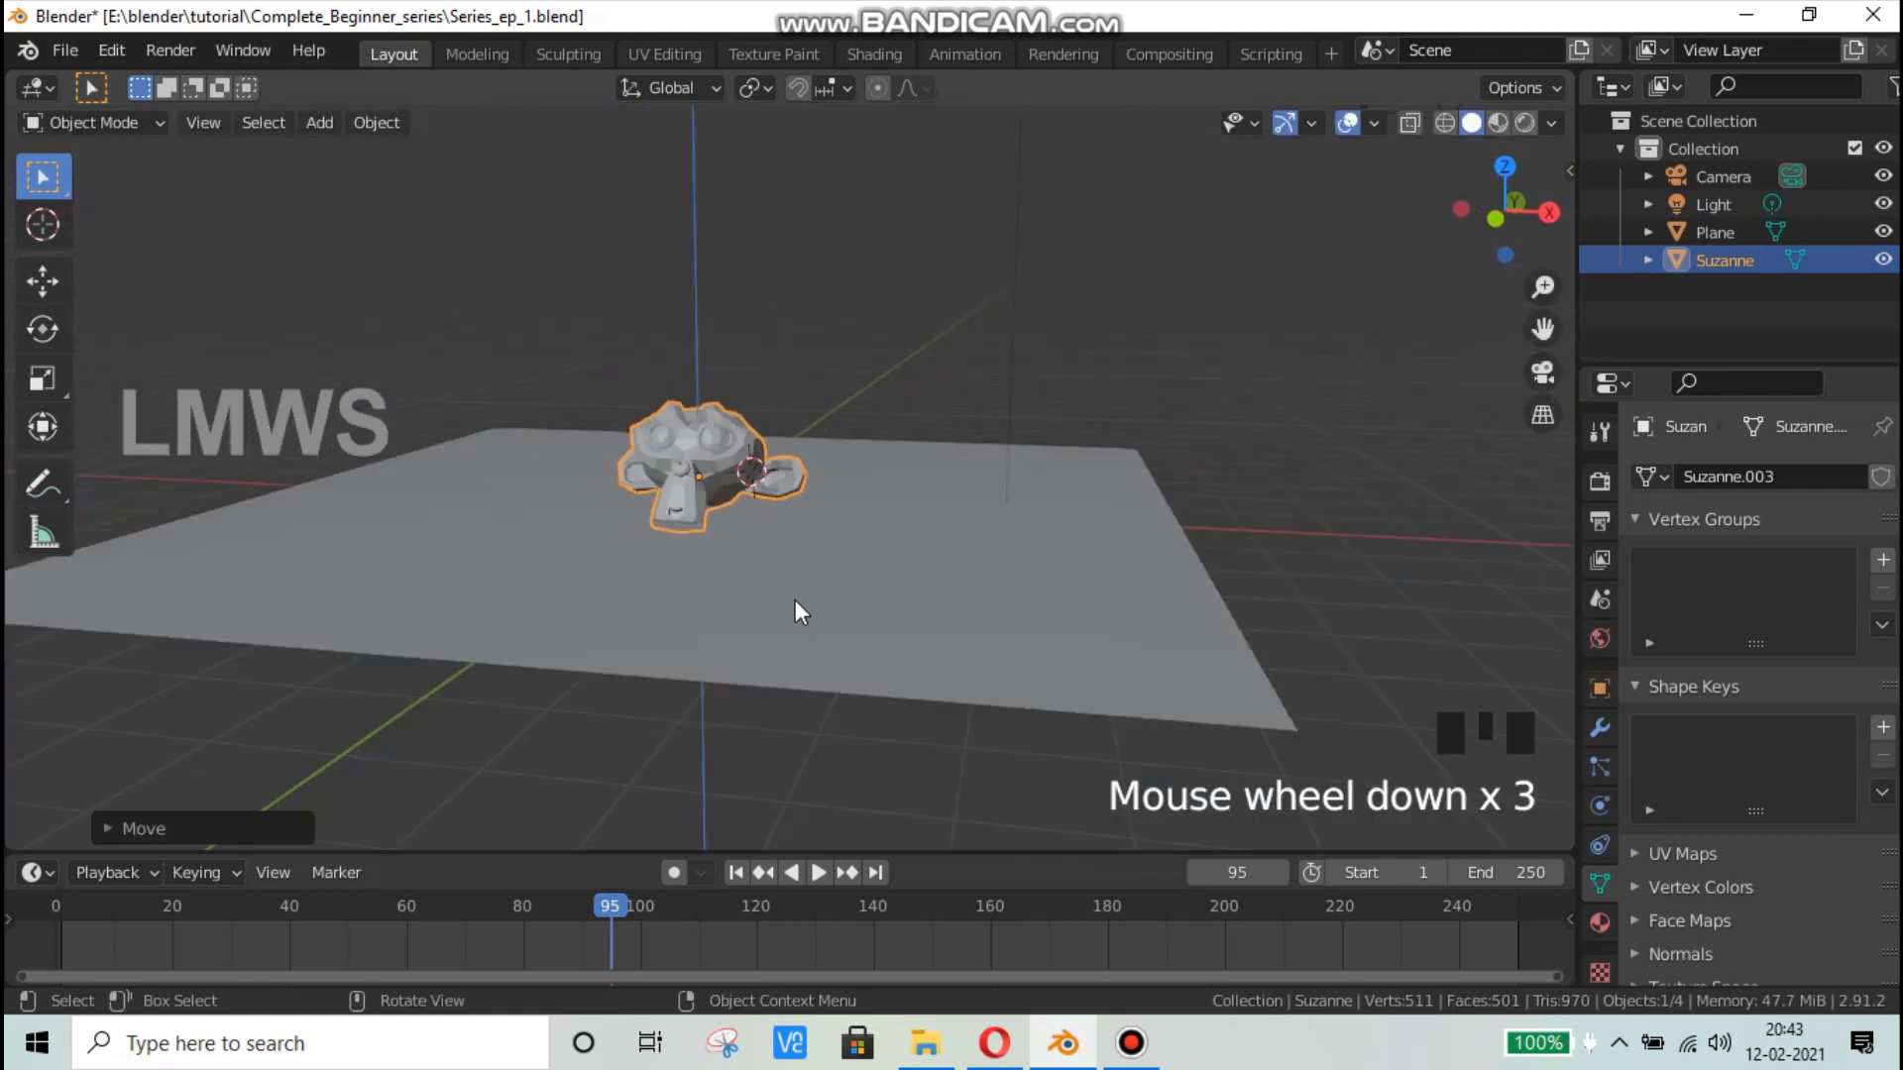
middle_drag(799, 607, 1257, 293)
click(1257, 292)
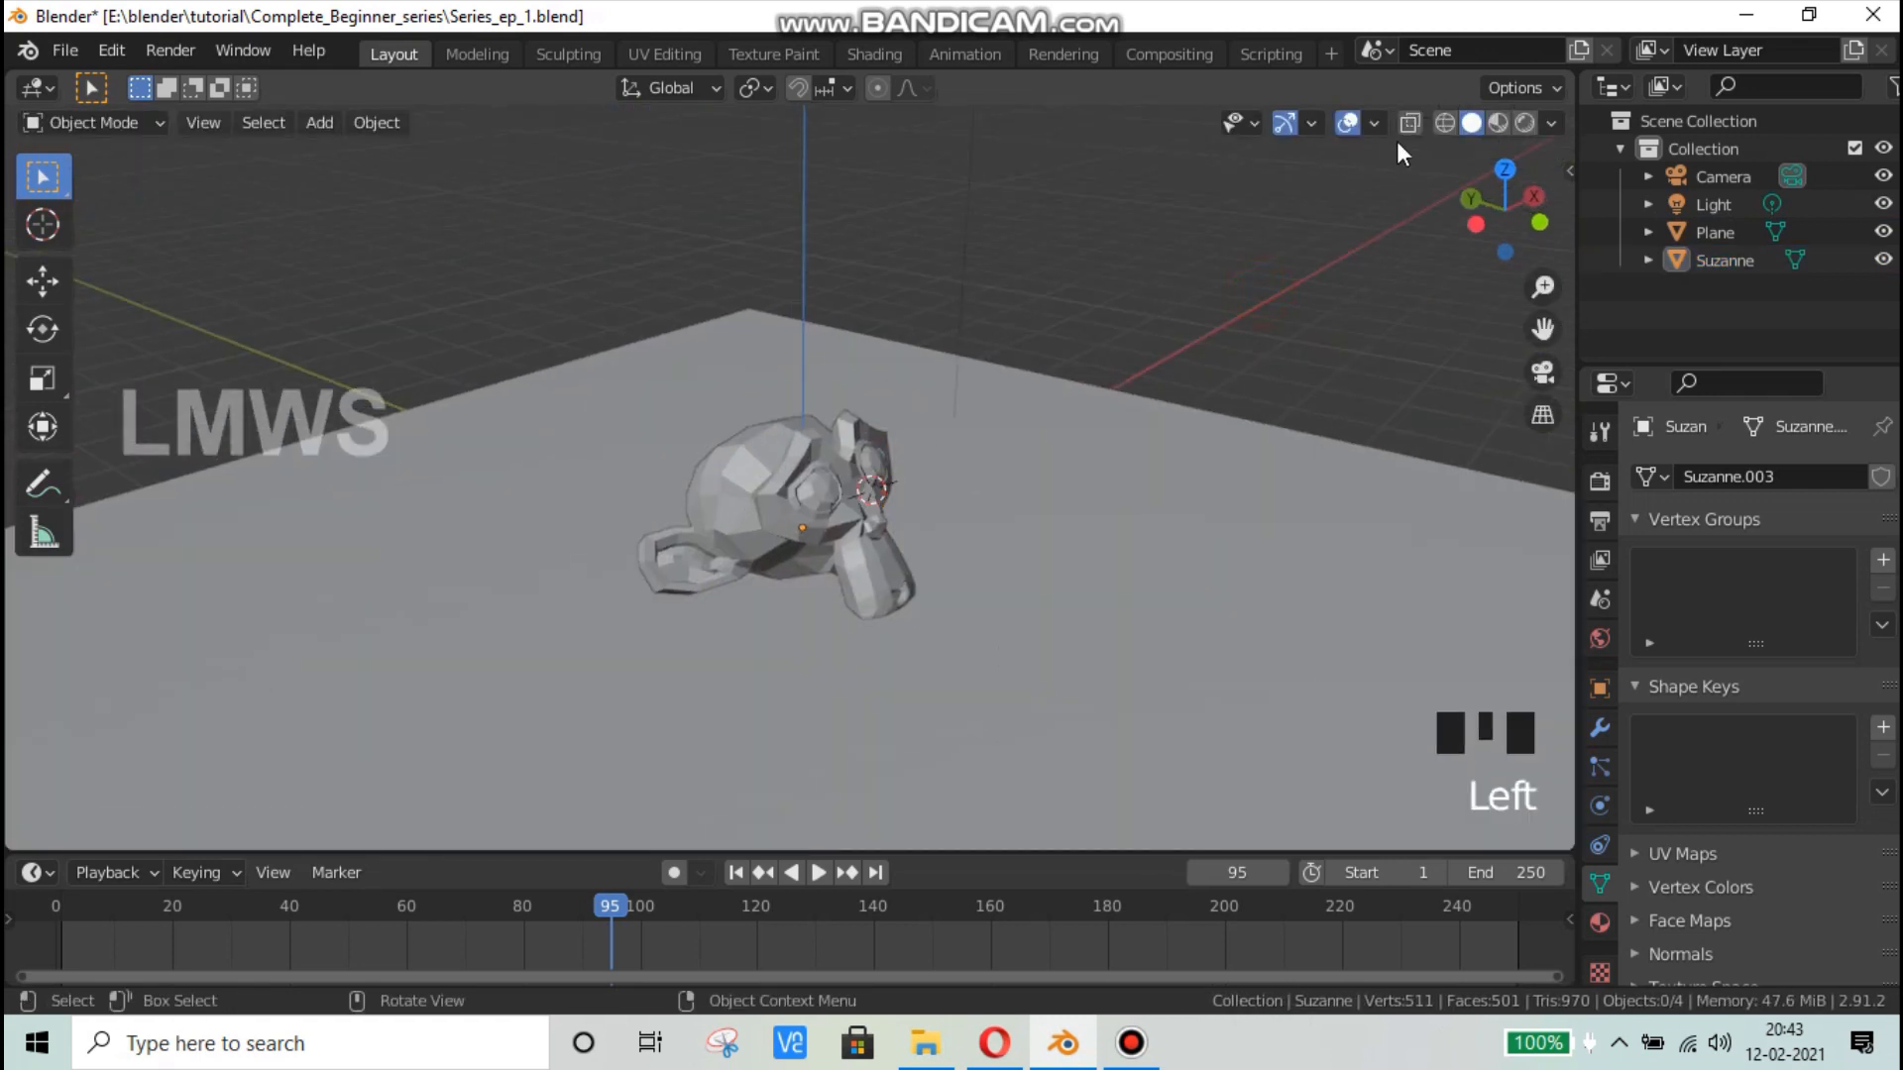
click(1443, 123)
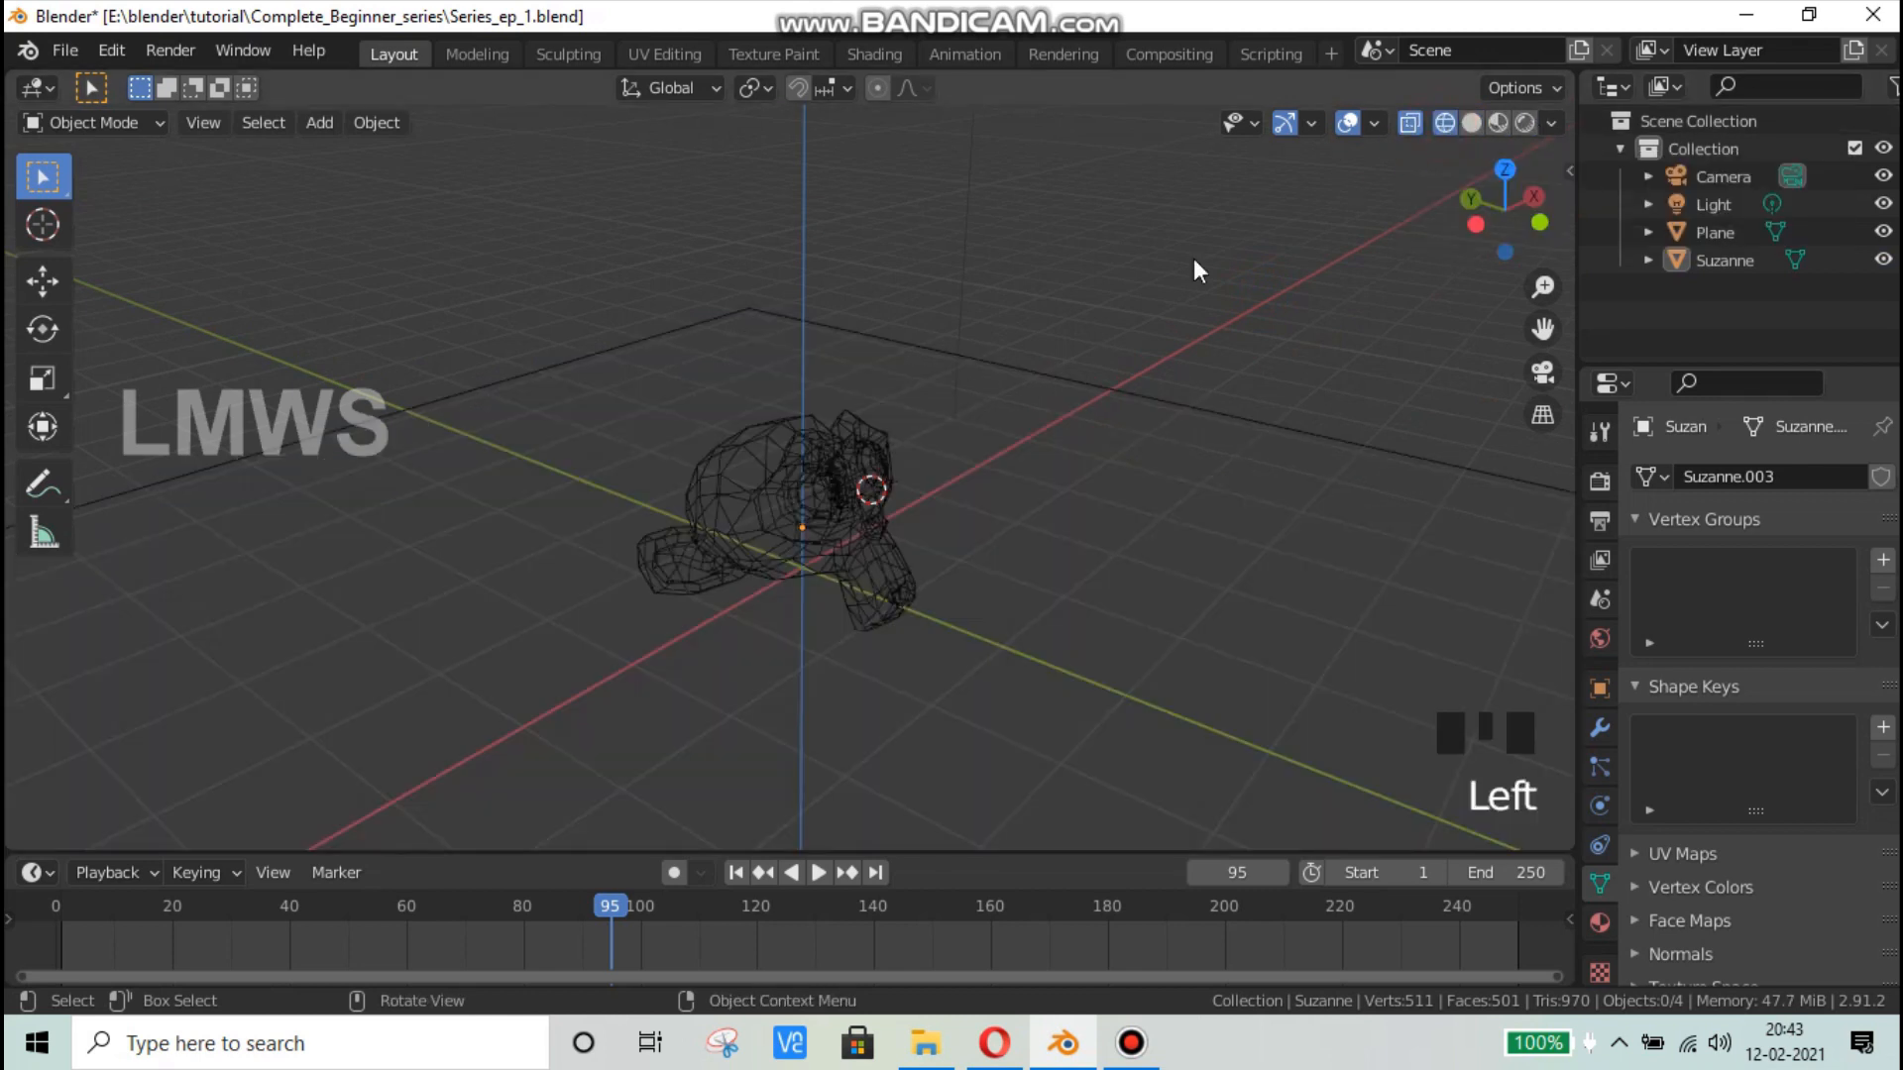
middle_drag(979, 470, 834, 454)
scroll(836, 469, up, 3)
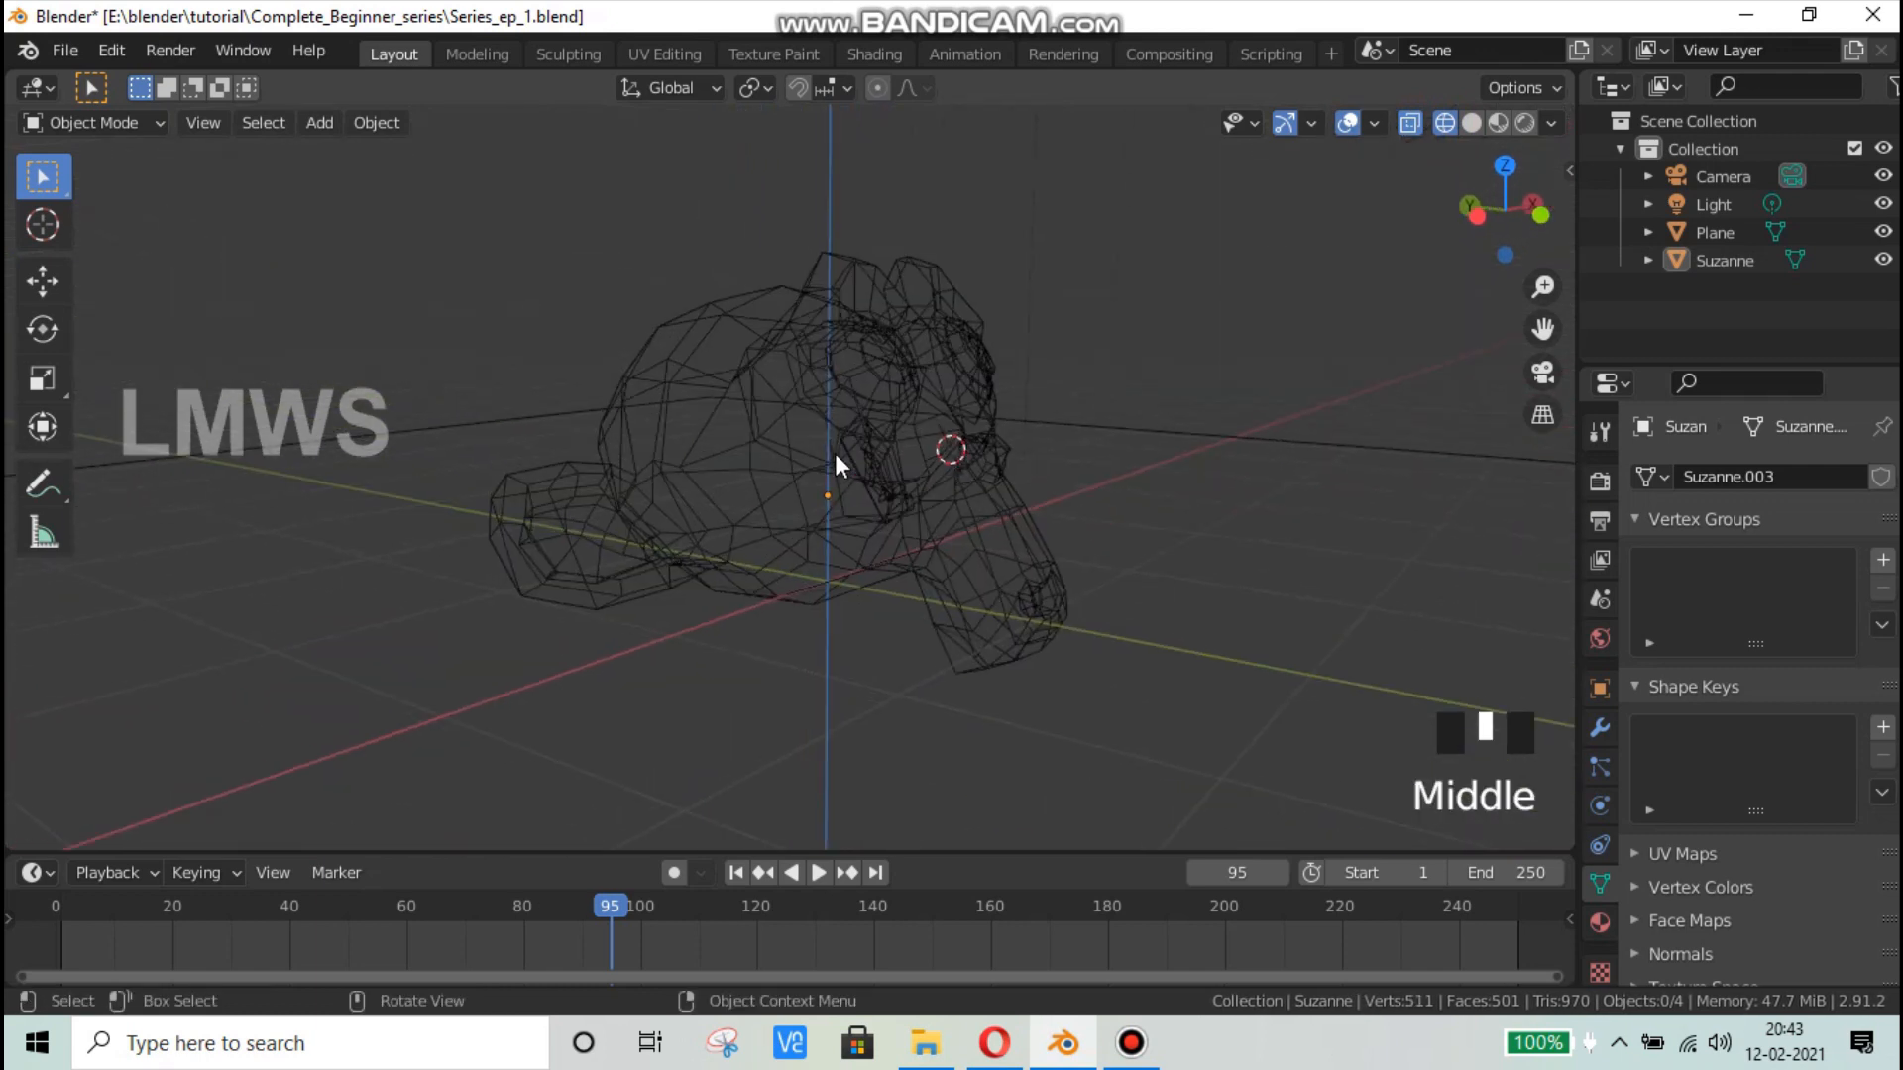
scroll(787, 396, up, 2)
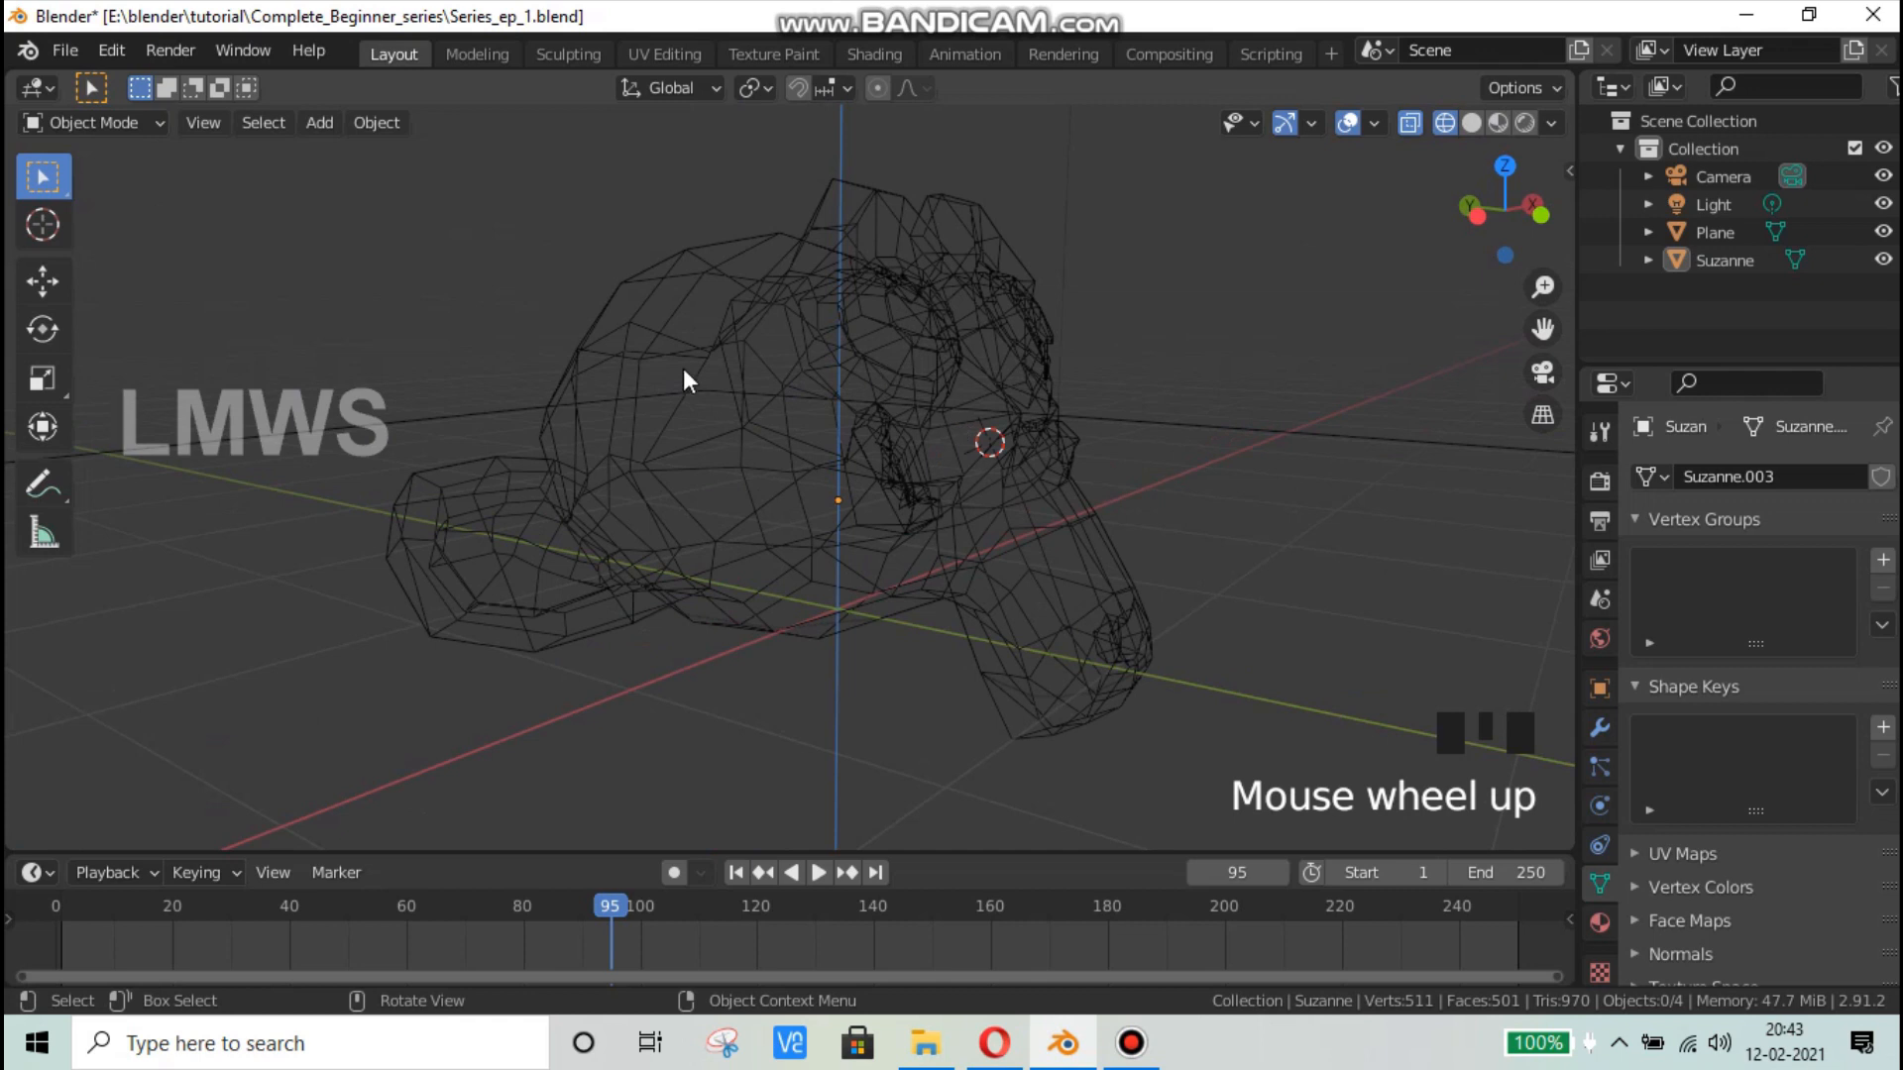
scroll(662, 409, up, 2)
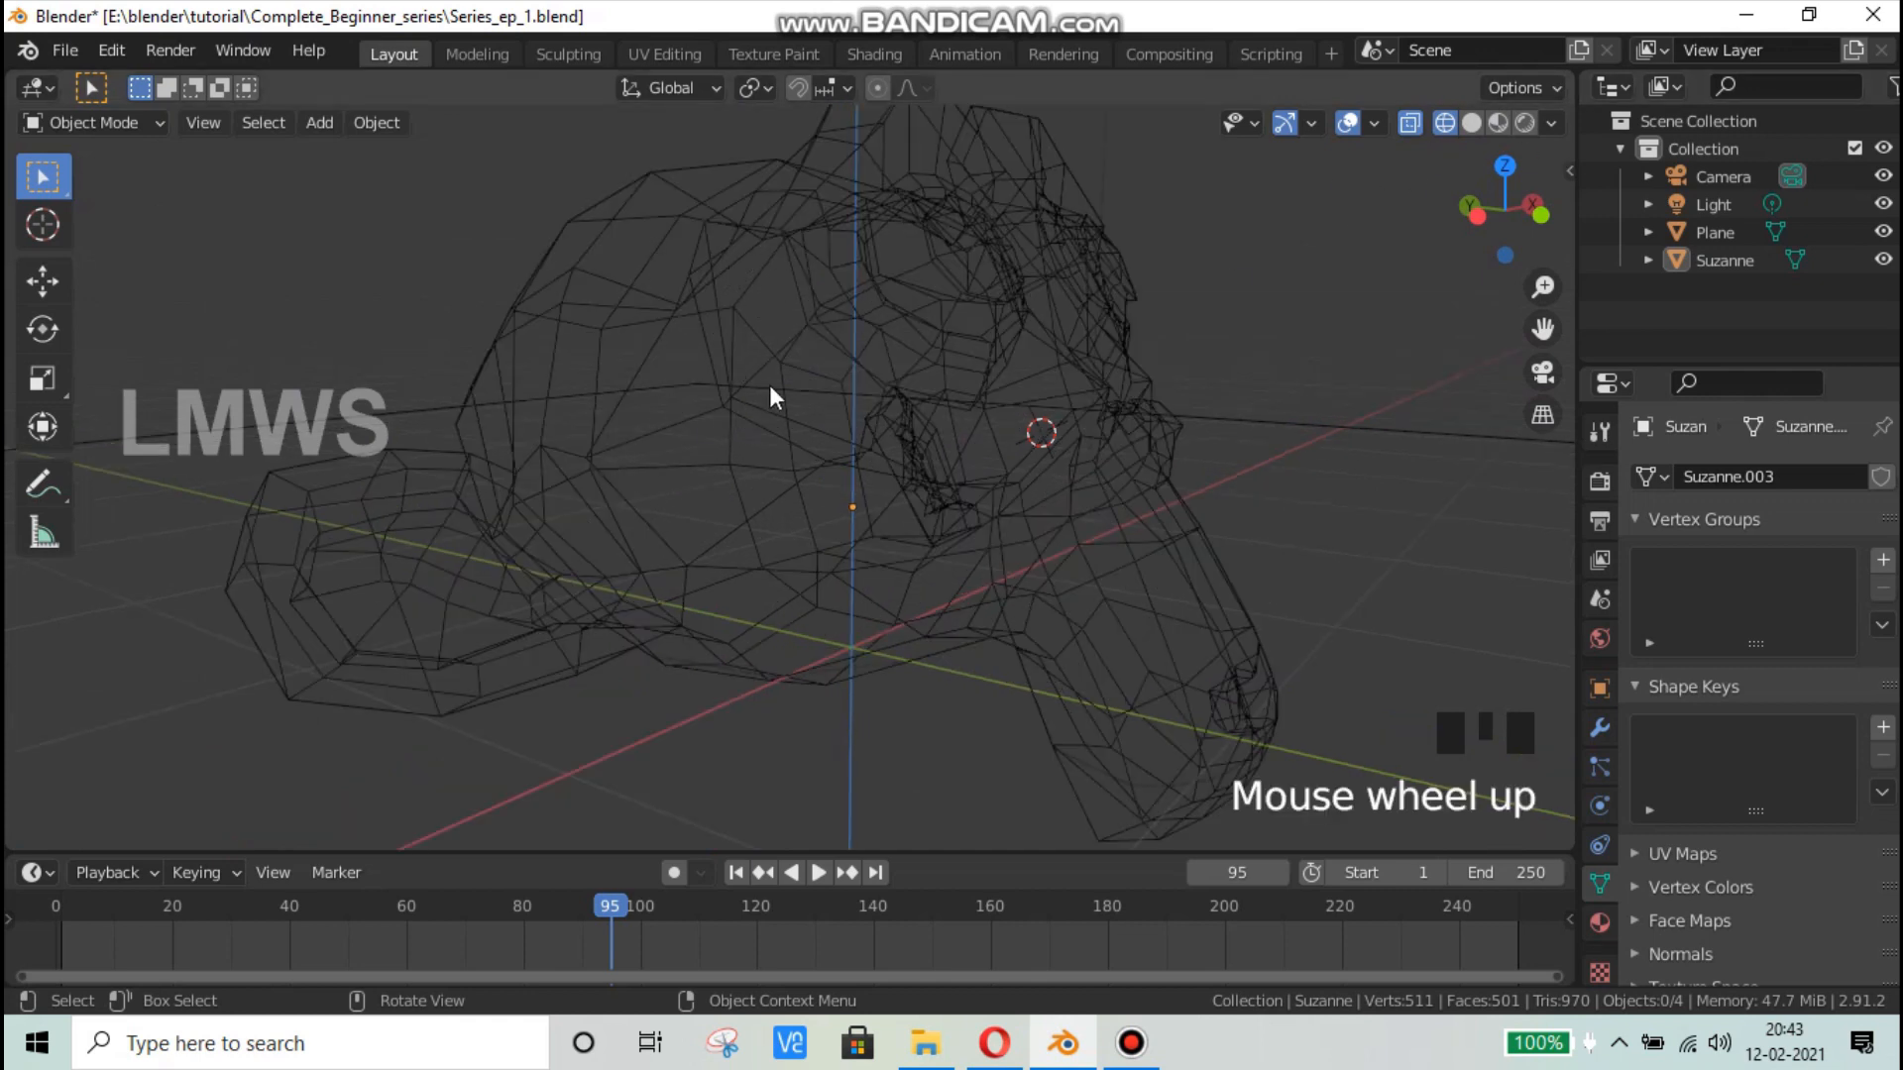
Step: Add a cube on the floor in front of the monkey's face and return the viewport to solid shading
scroll(829, 377, down, 5)
key(shift+a)
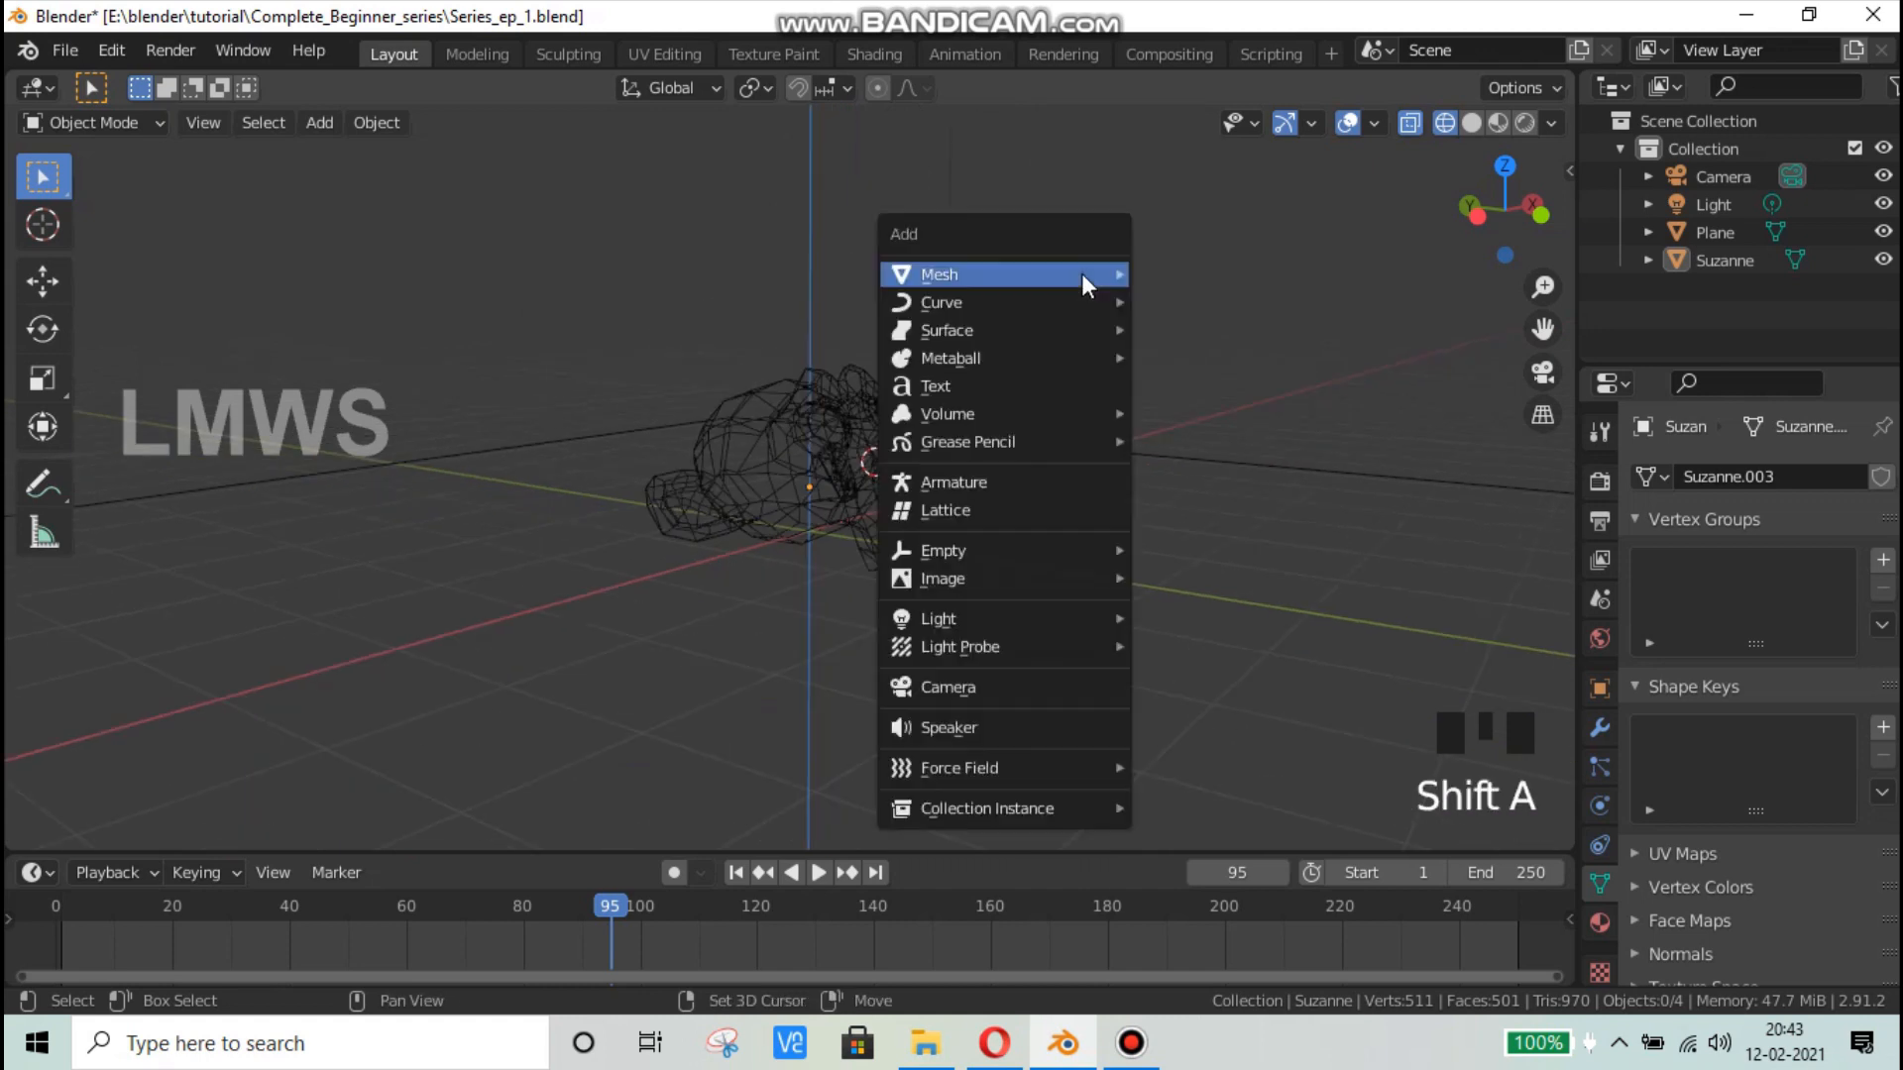
mouse_move(1080, 274)
click(1169, 297)
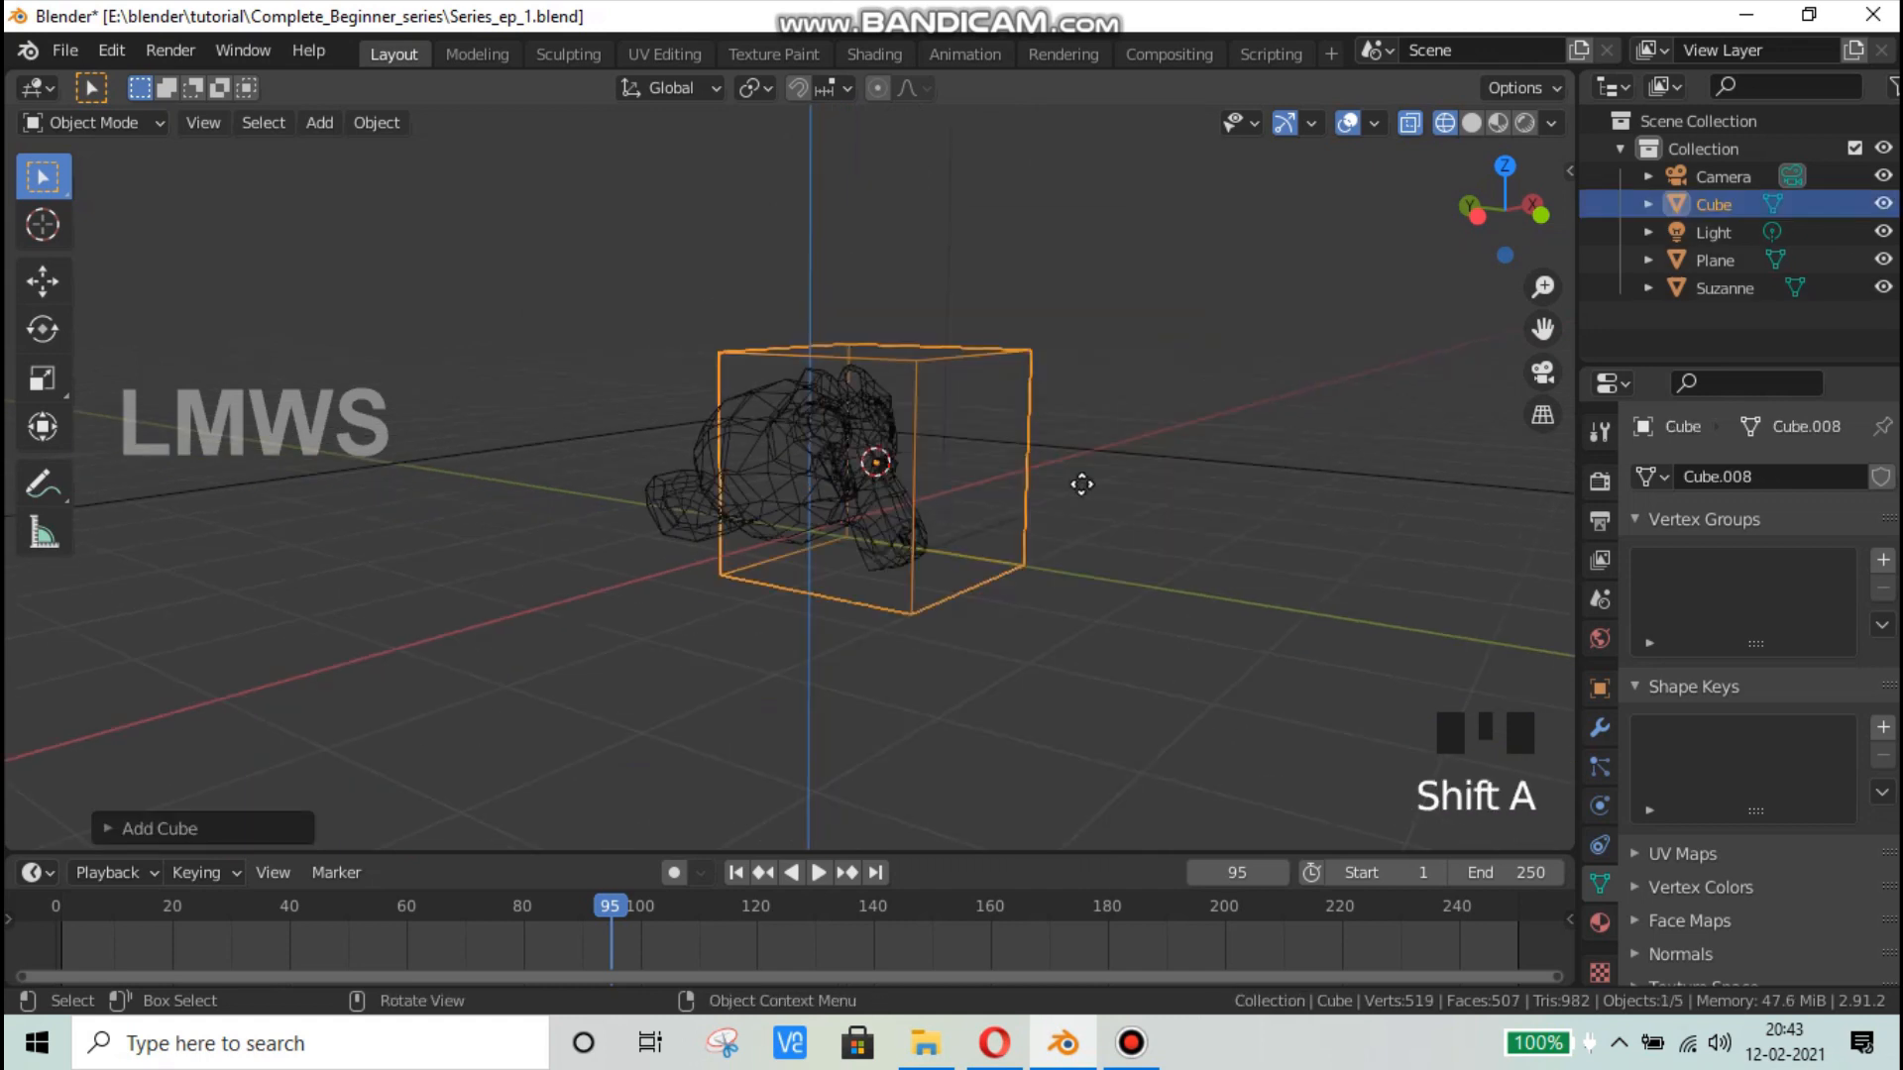
key(g)
click(1259, 470)
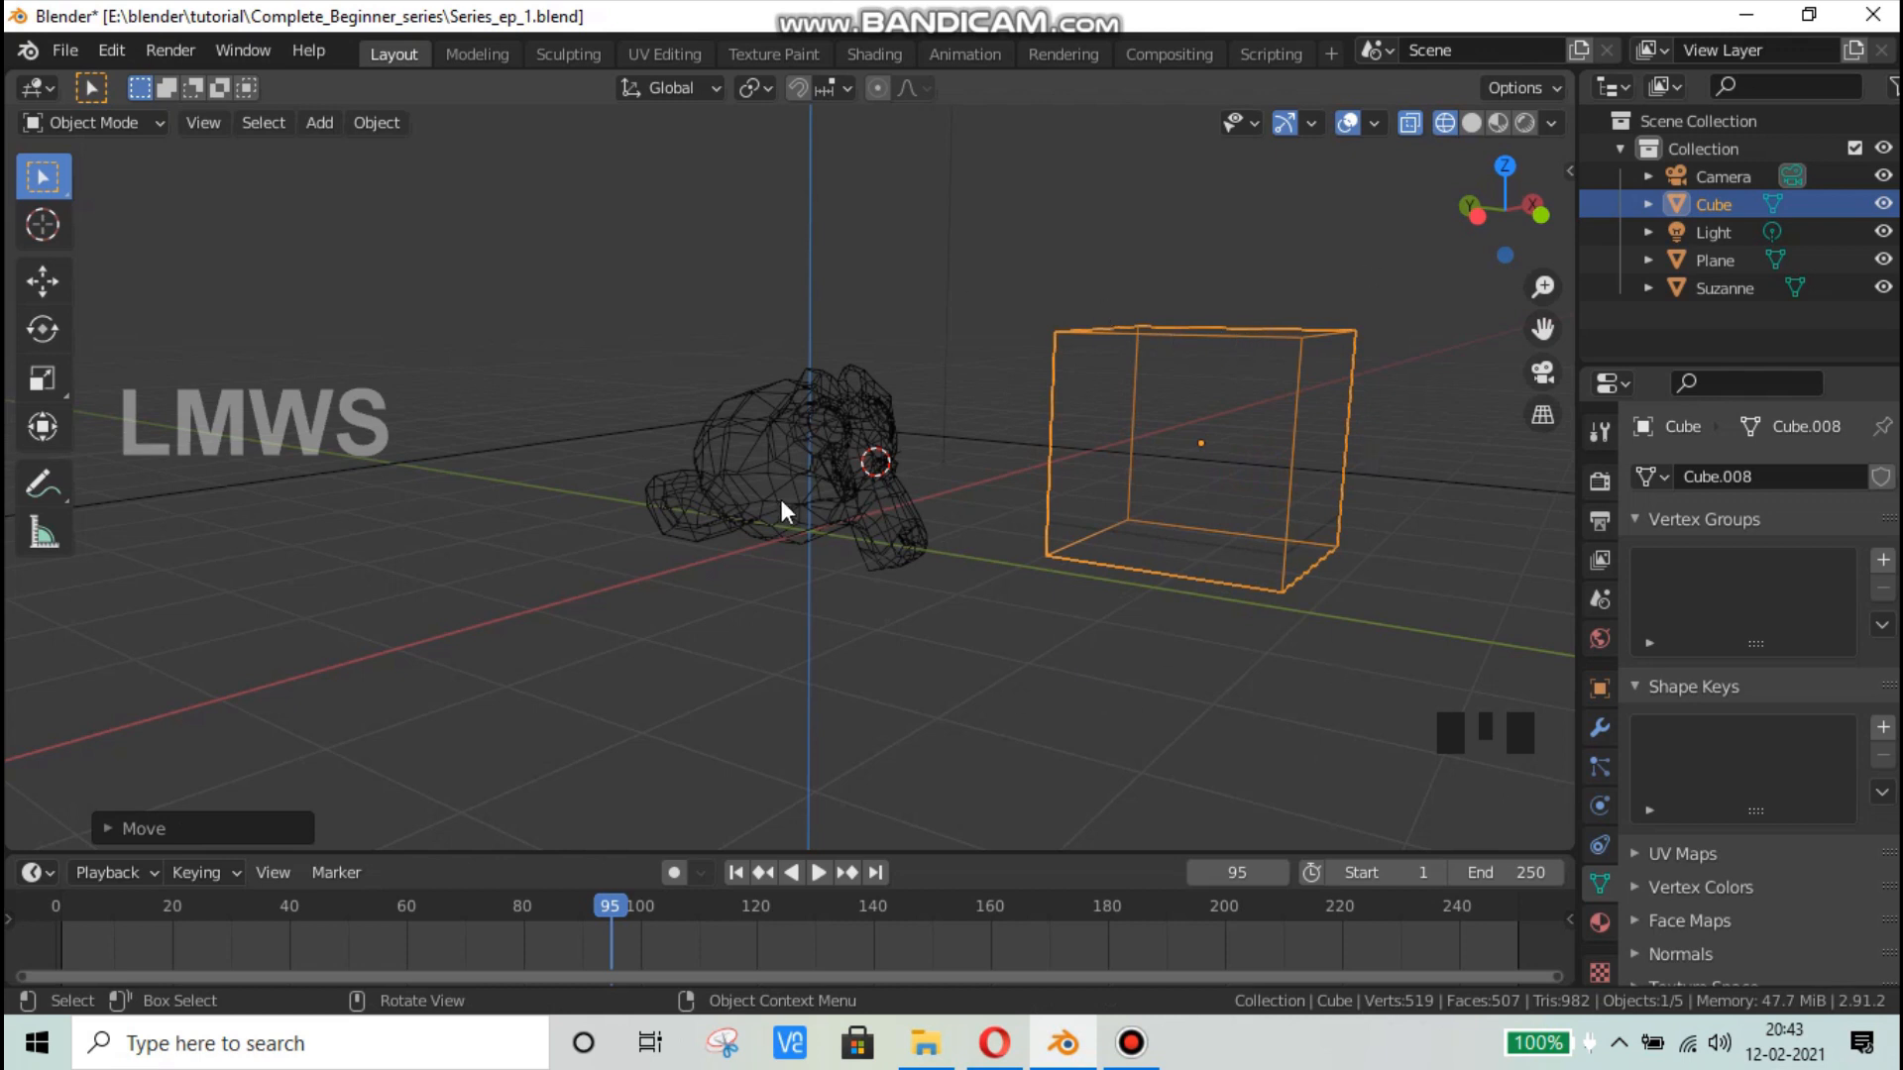
click(1473, 123)
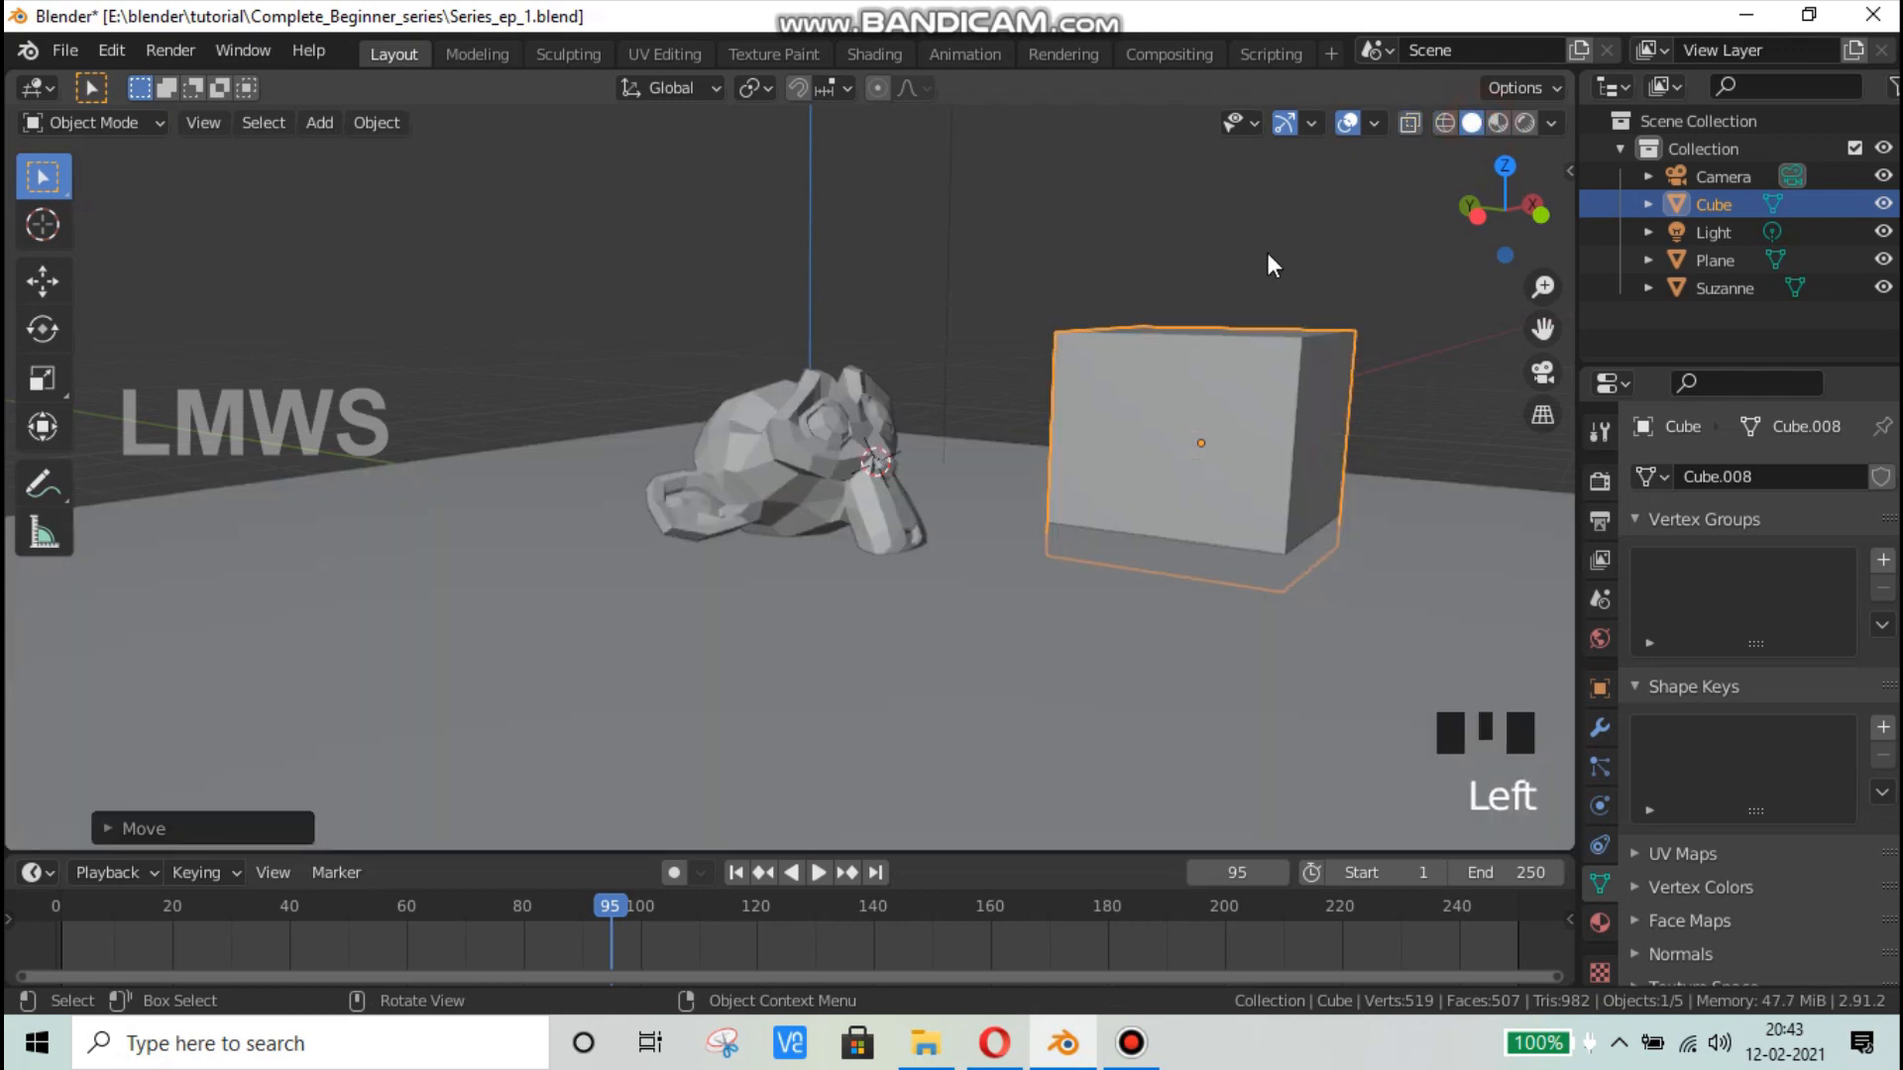
Step: Switch the viewport to Material Preview shading, deselect the monkey and examine the objects from several sides
middle_drag(1215, 398, 1086, 442)
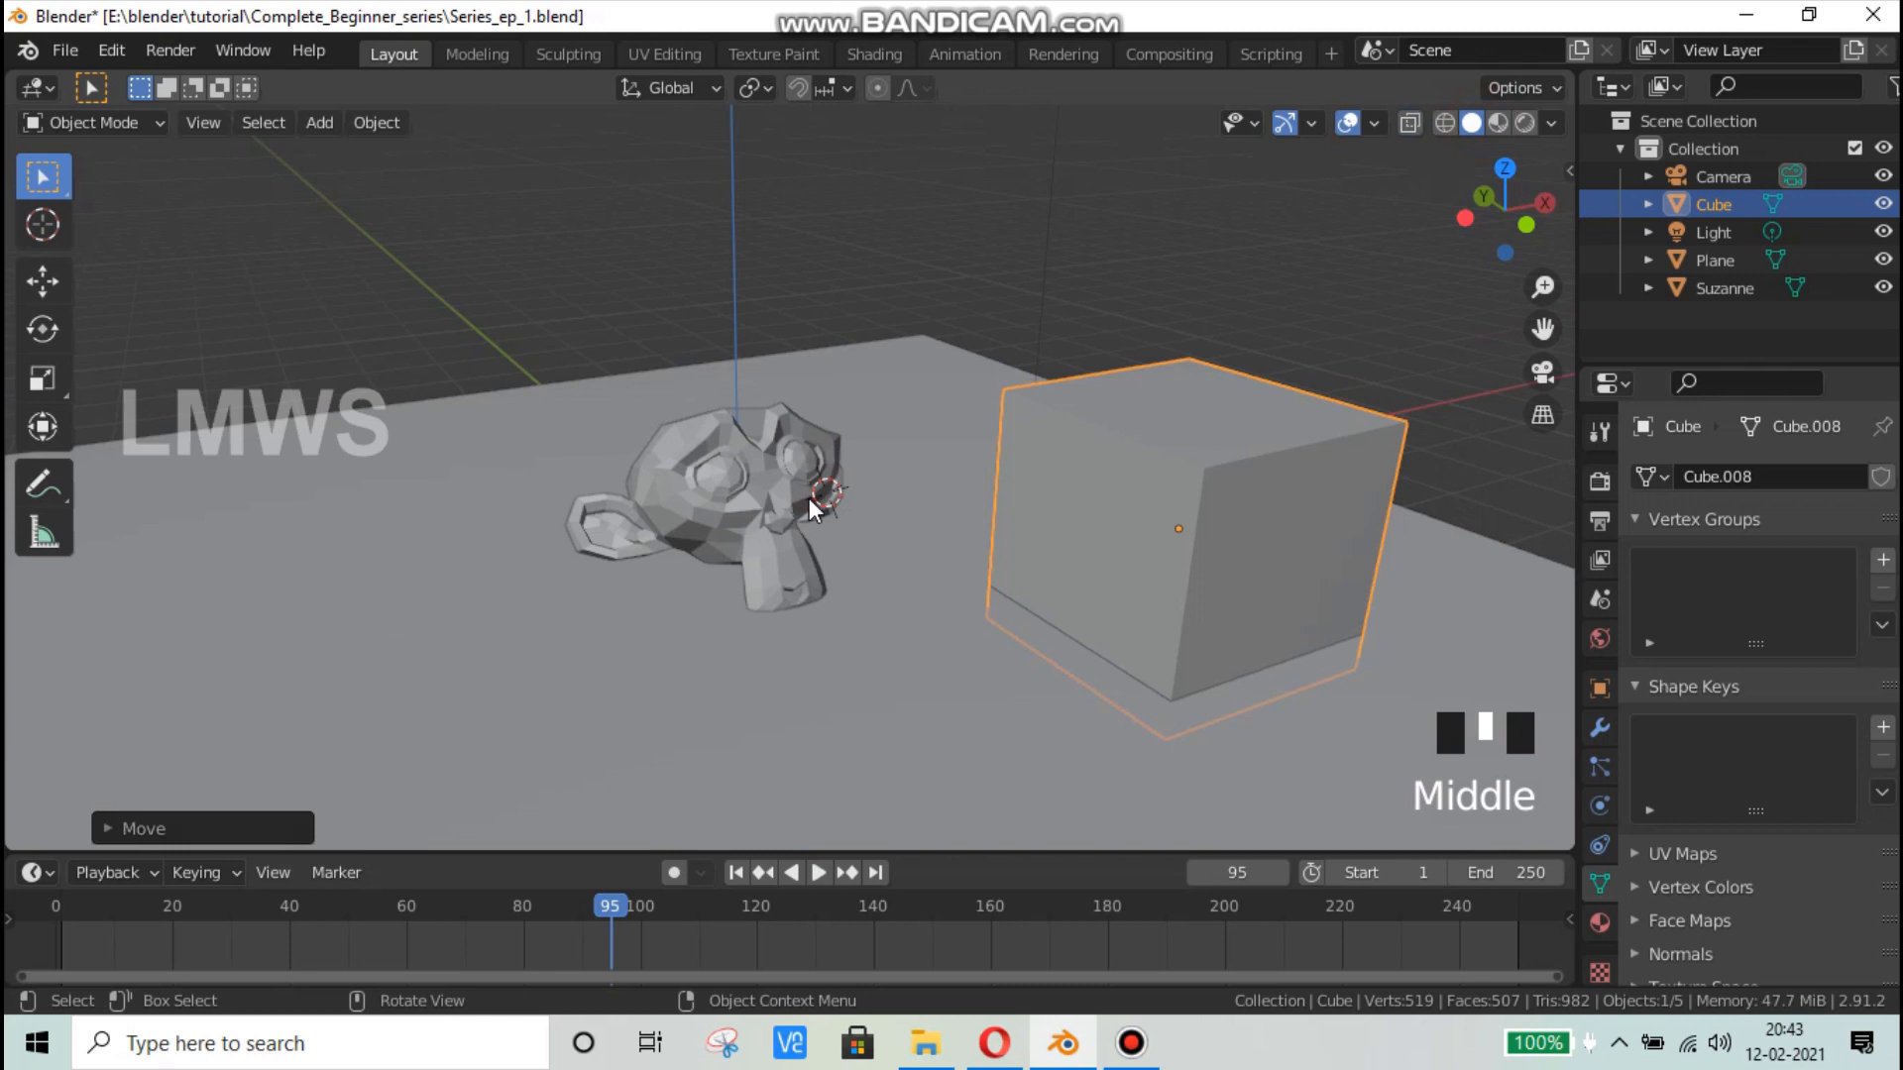
click(785, 485)
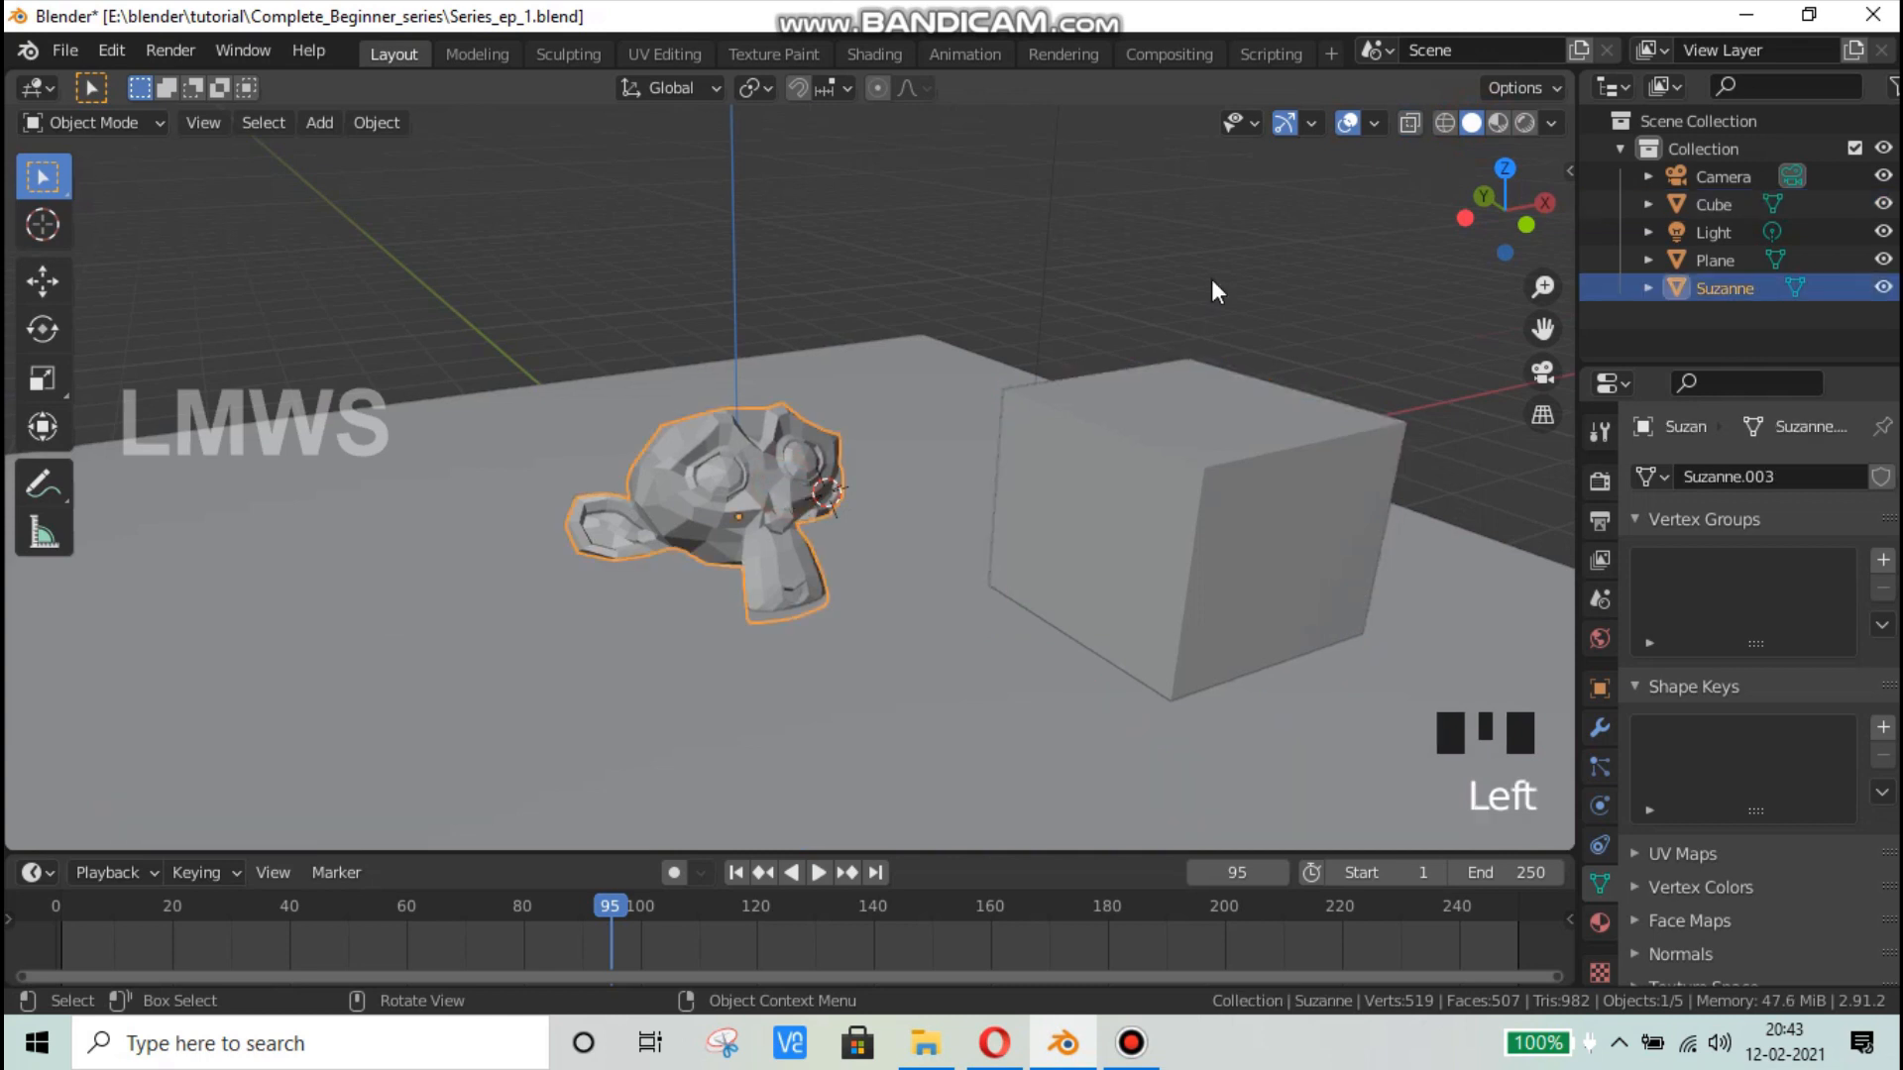
click(1497, 125)
scroll(996, 337, down, 2)
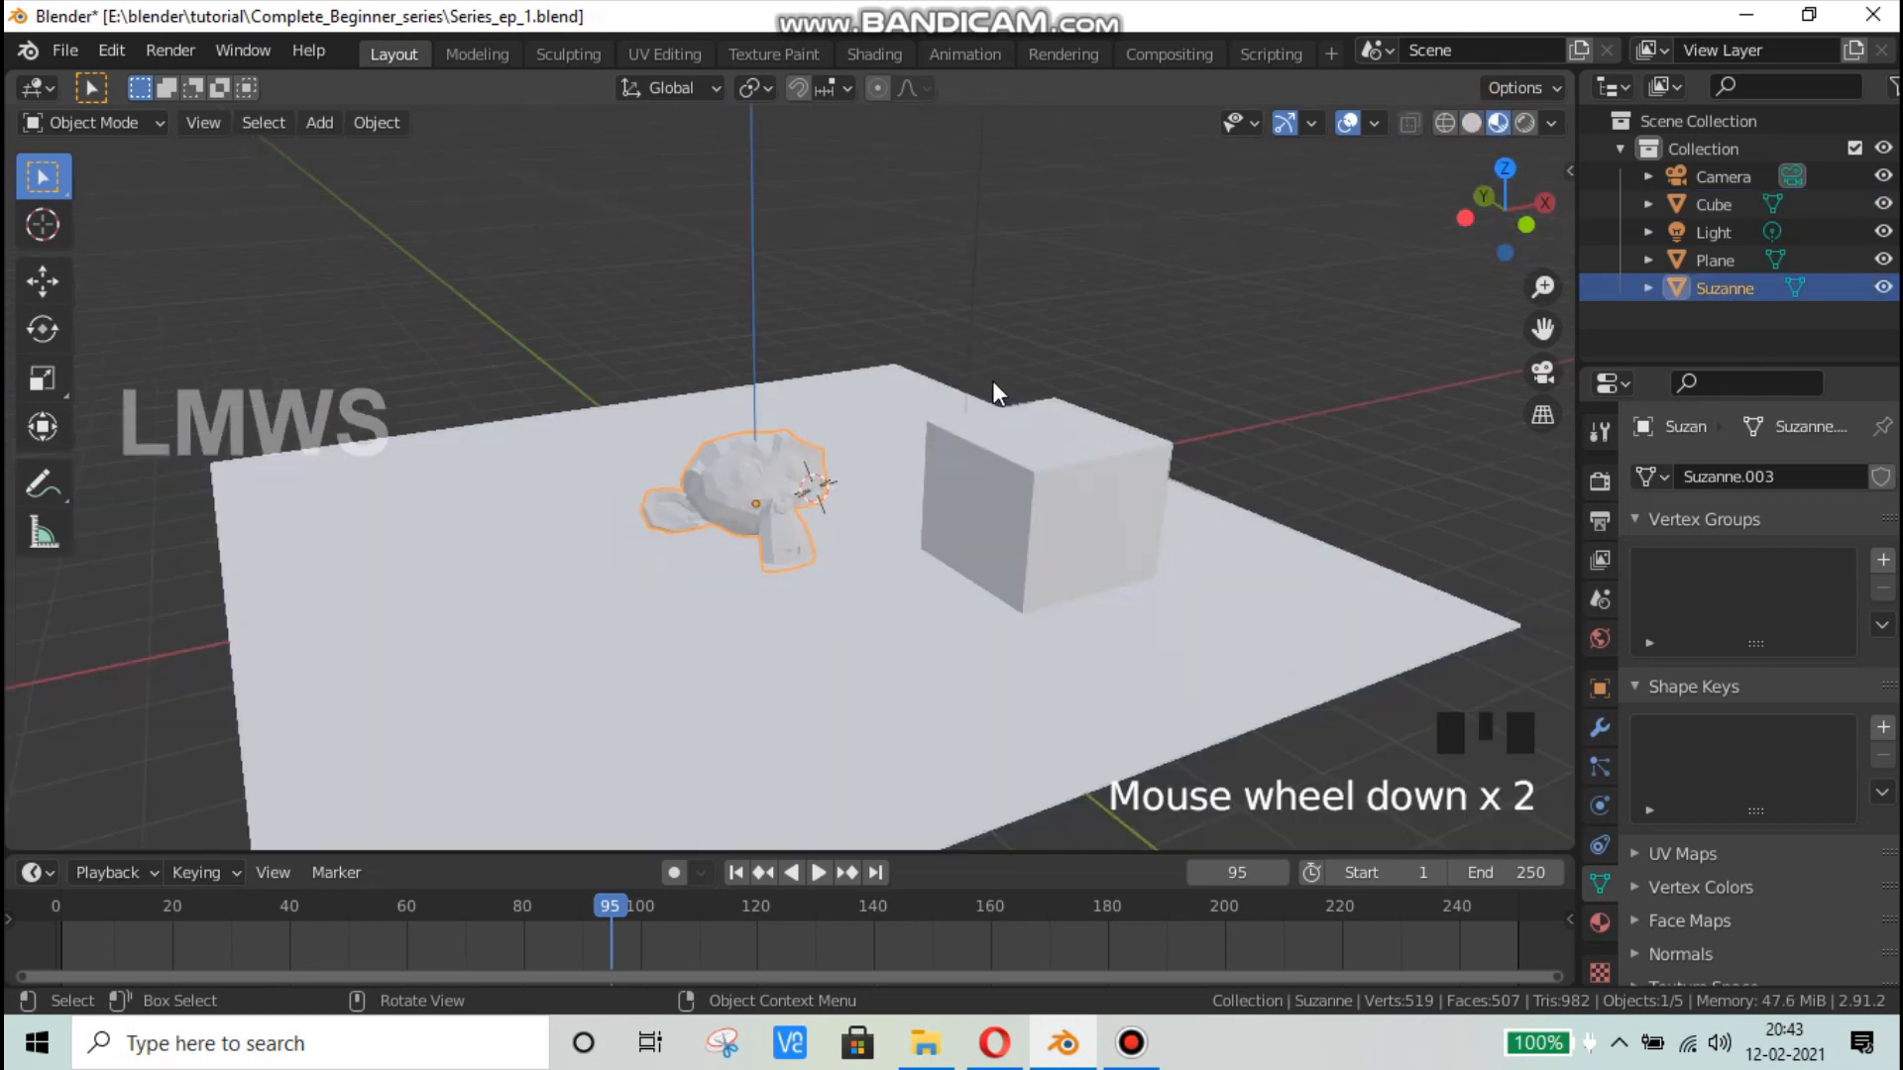
scroll(1008, 490, up, 2)
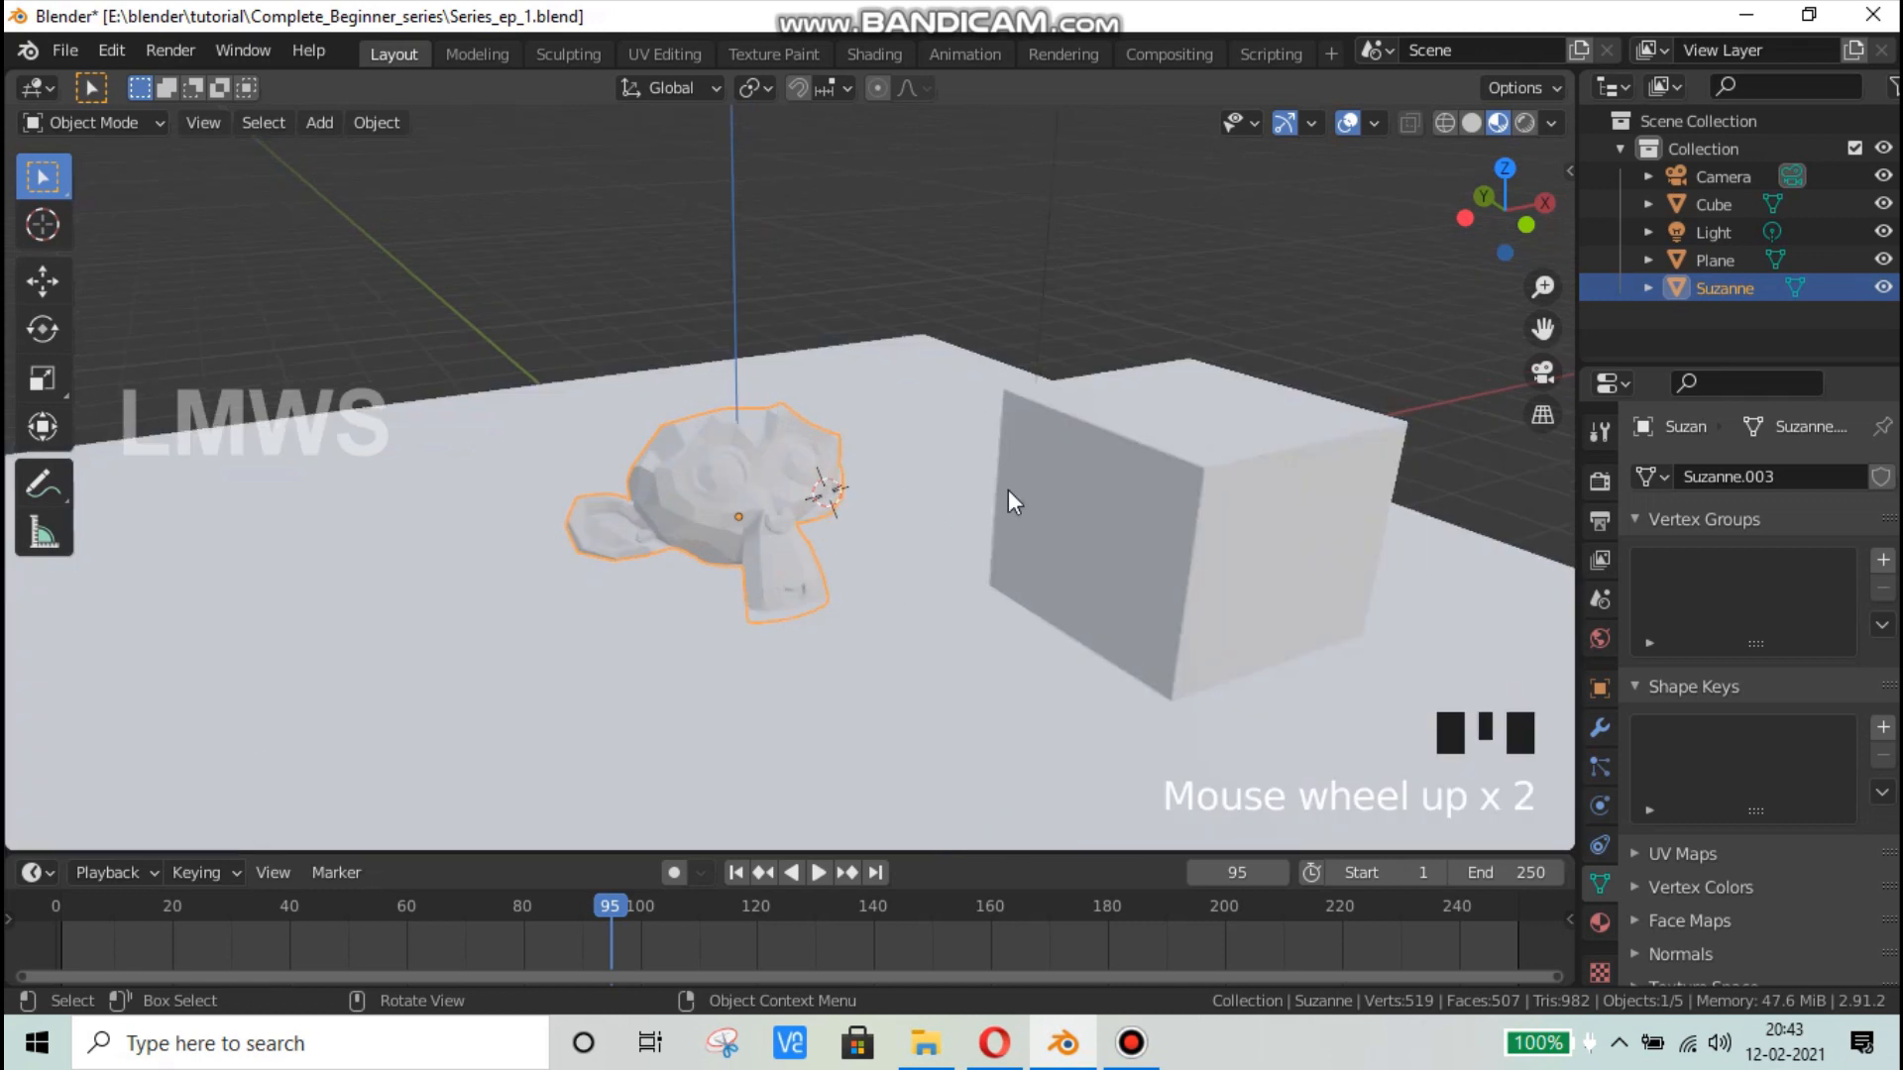
click(1157, 305)
middle_drag(1269, 505, 968, 478)
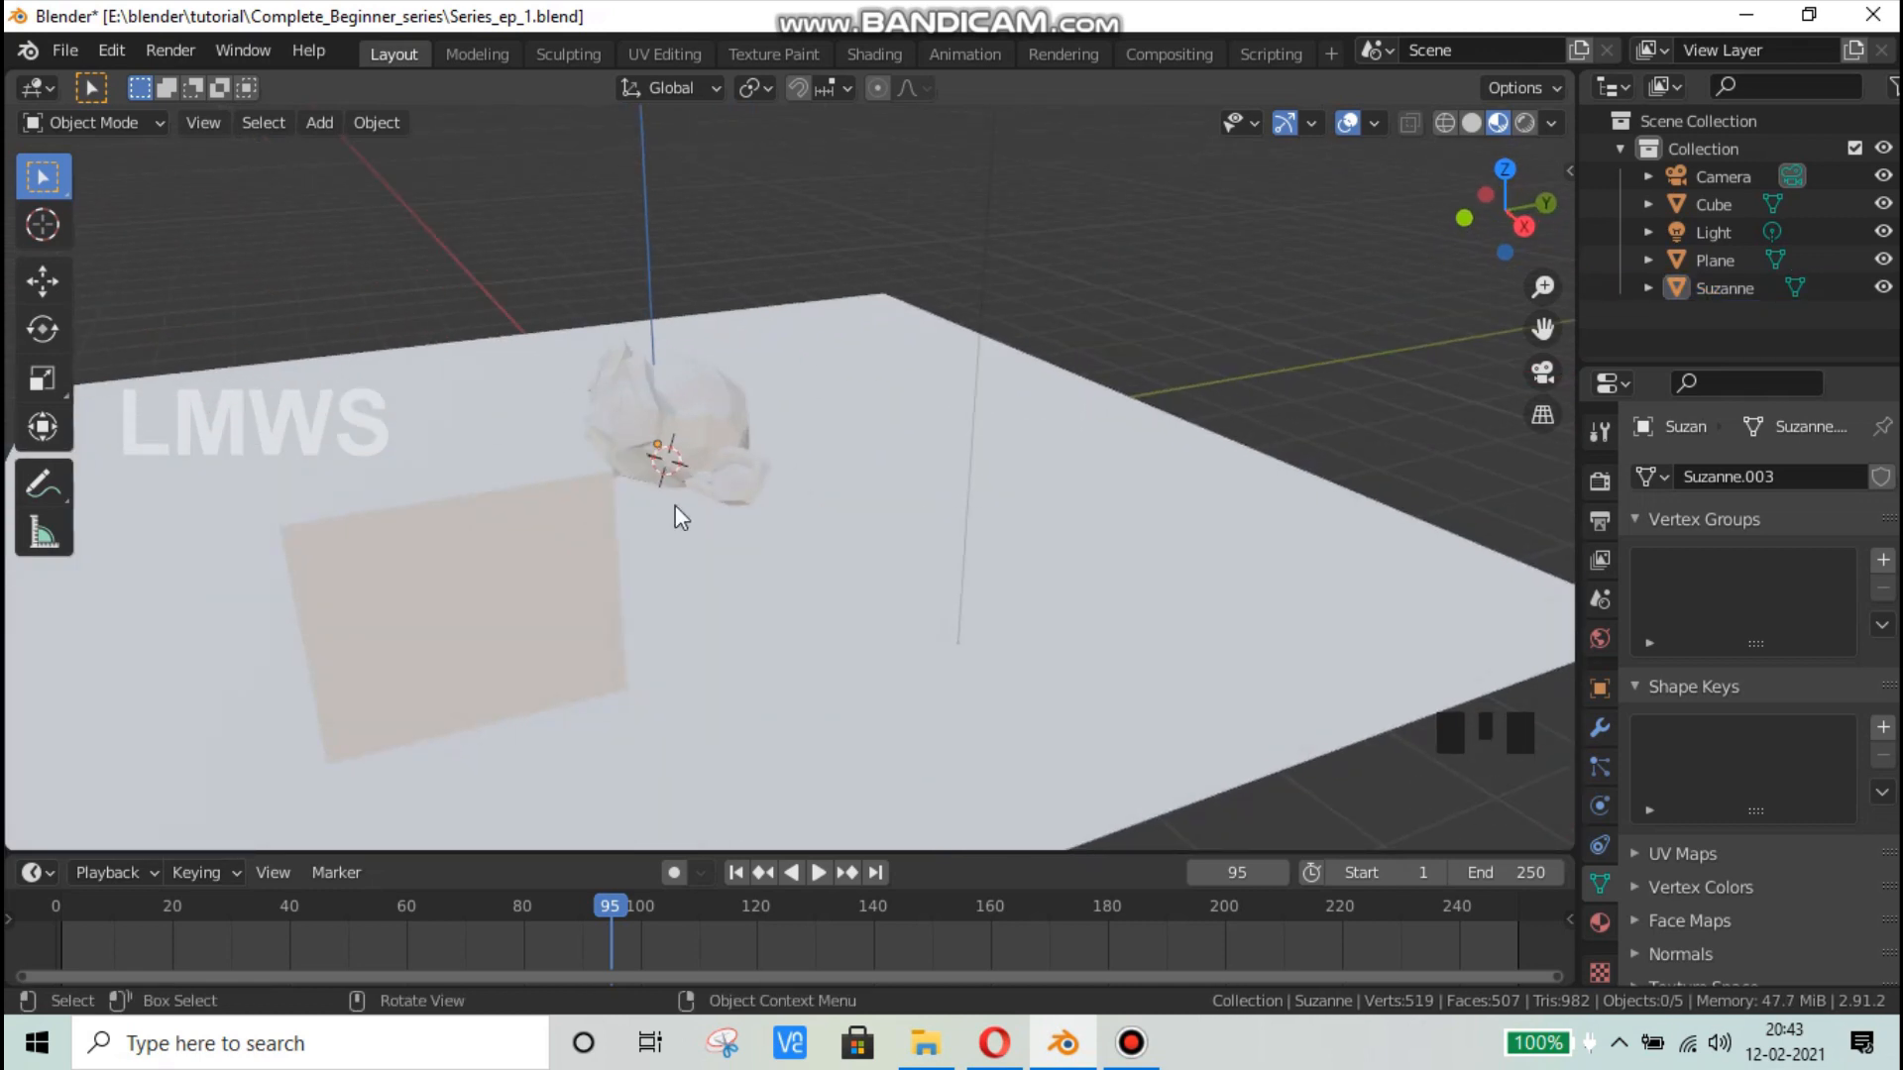
middle_drag(675, 503, 1015, 508)
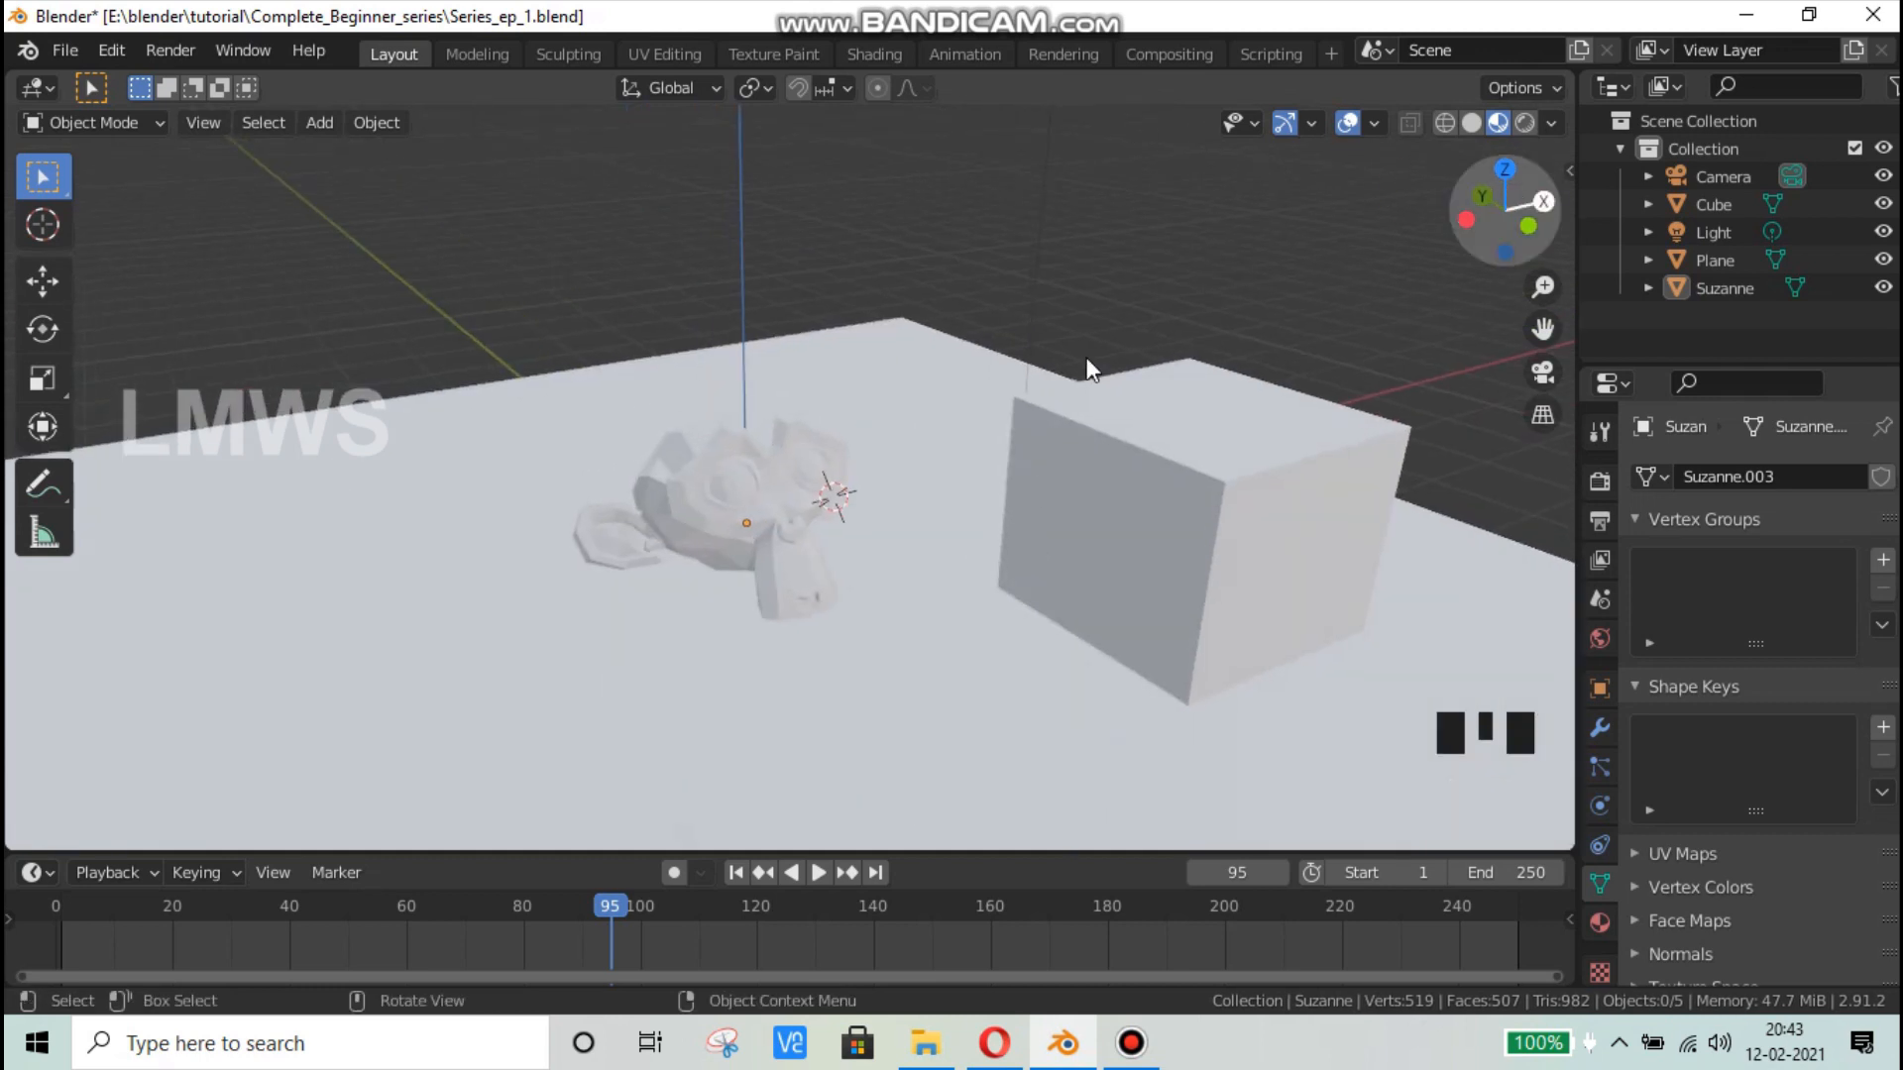
scroll(941, 495, down, 2)
middle_drag(953, 515, 961, 501)
scroll(962, 501, up, 2)
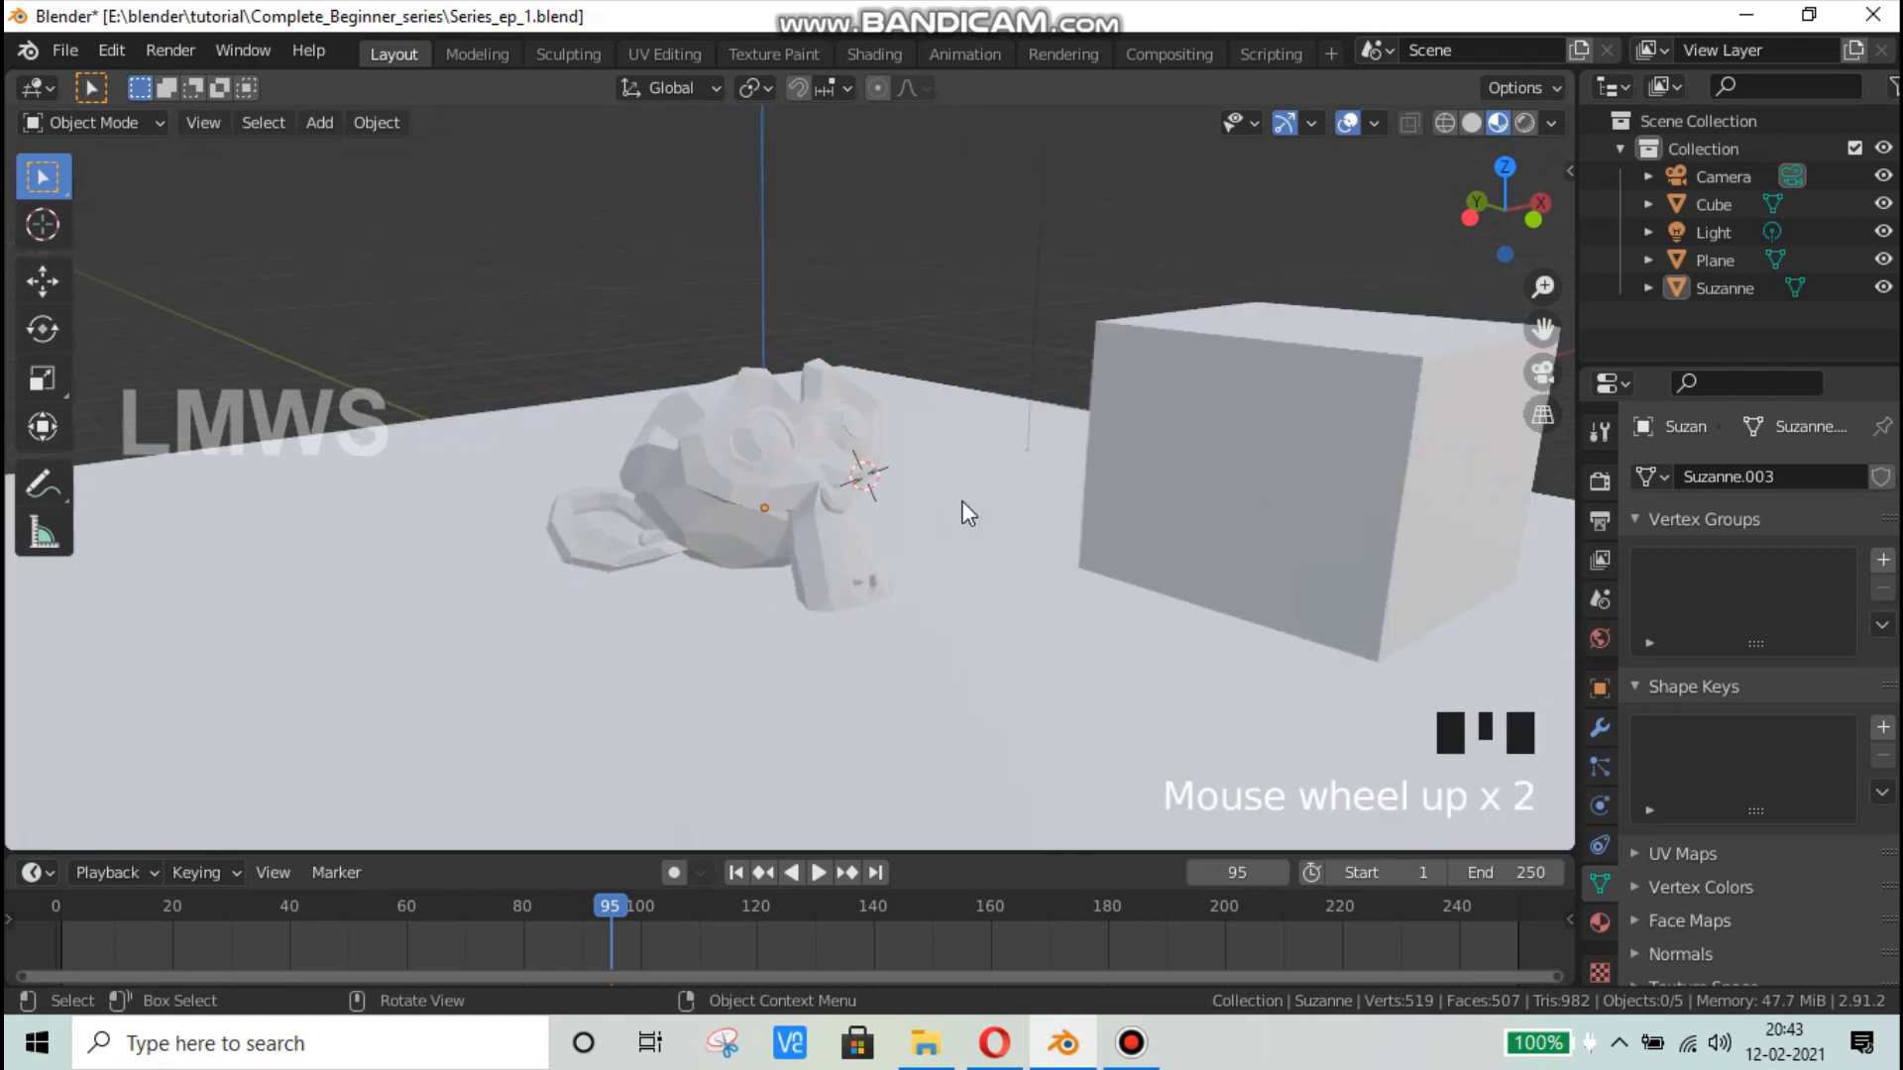
Step: Switch the viewport to Rendered shading and examine the lighting and shadows on the monkey, cube and floor
click(1524, 121)
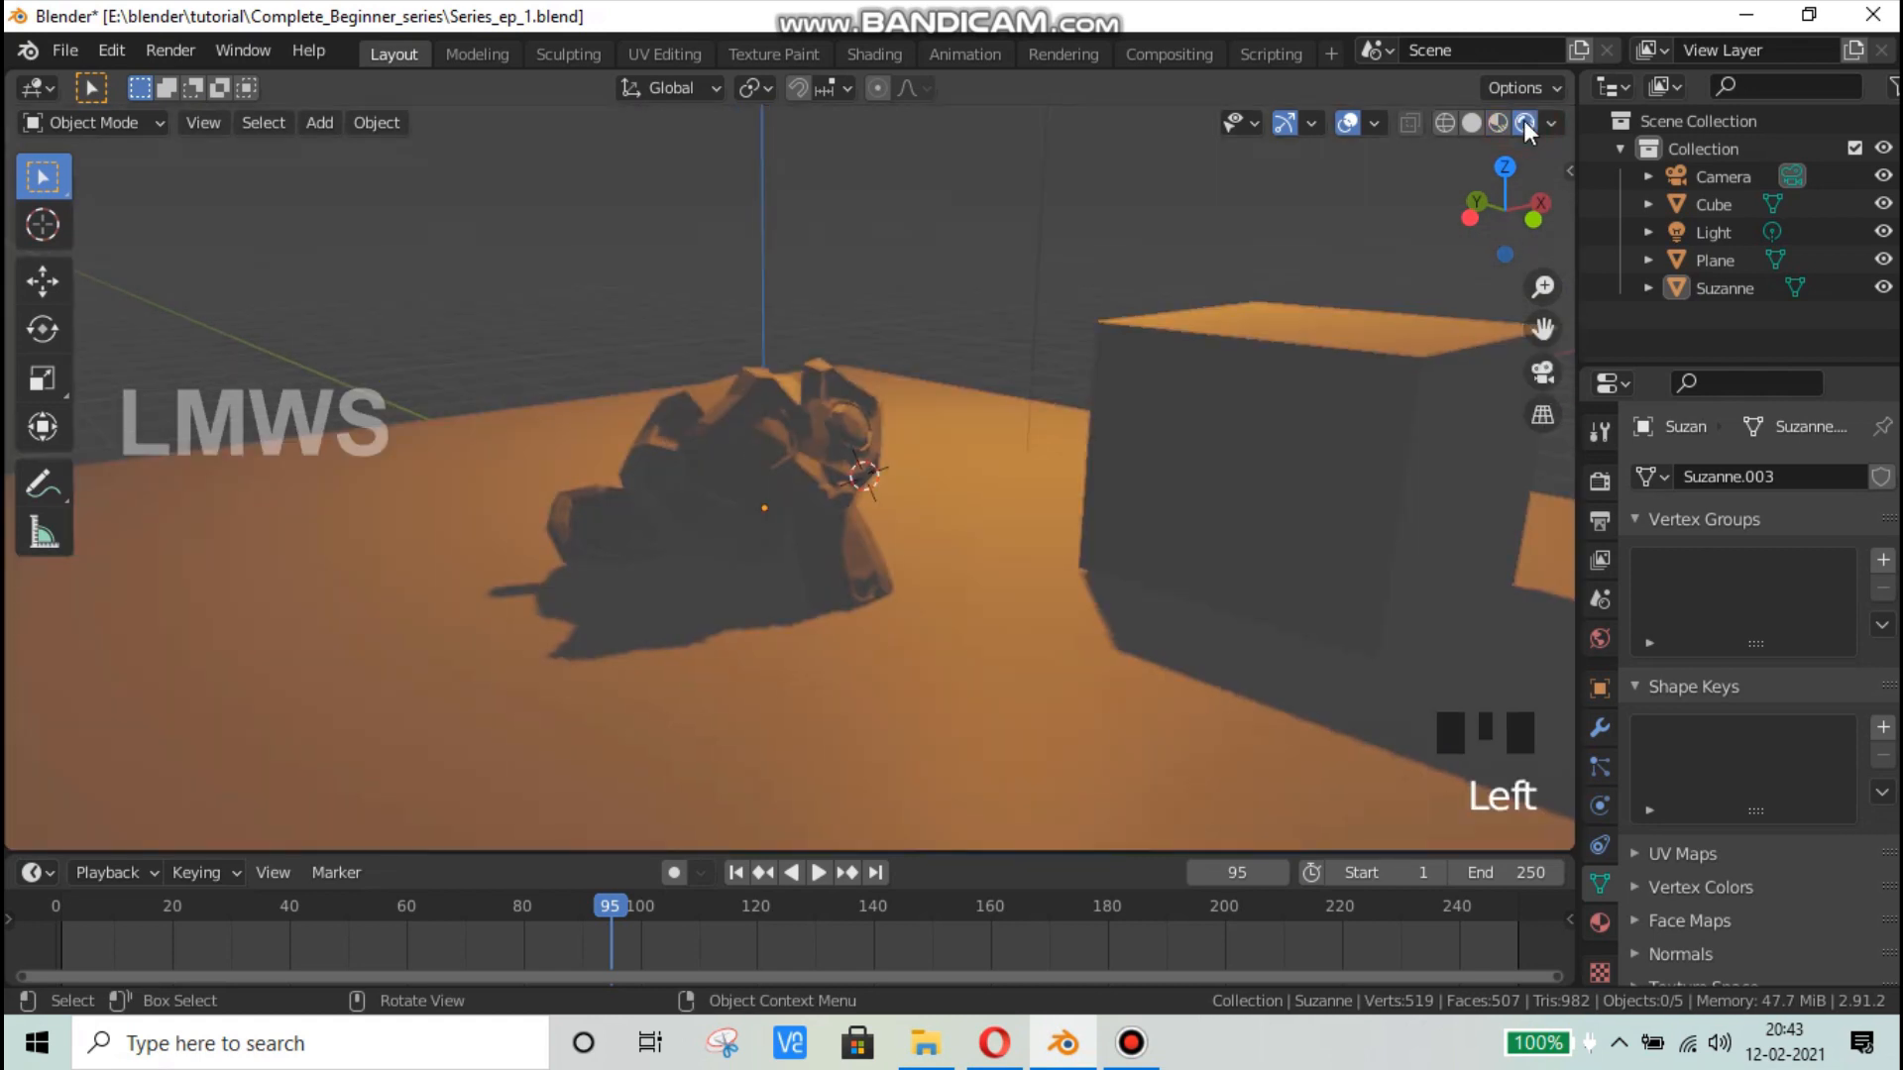
scroll(991, 377, down, 3)
scroll(984, 384, up, 1)
scroll(1126, 277, down, 1)
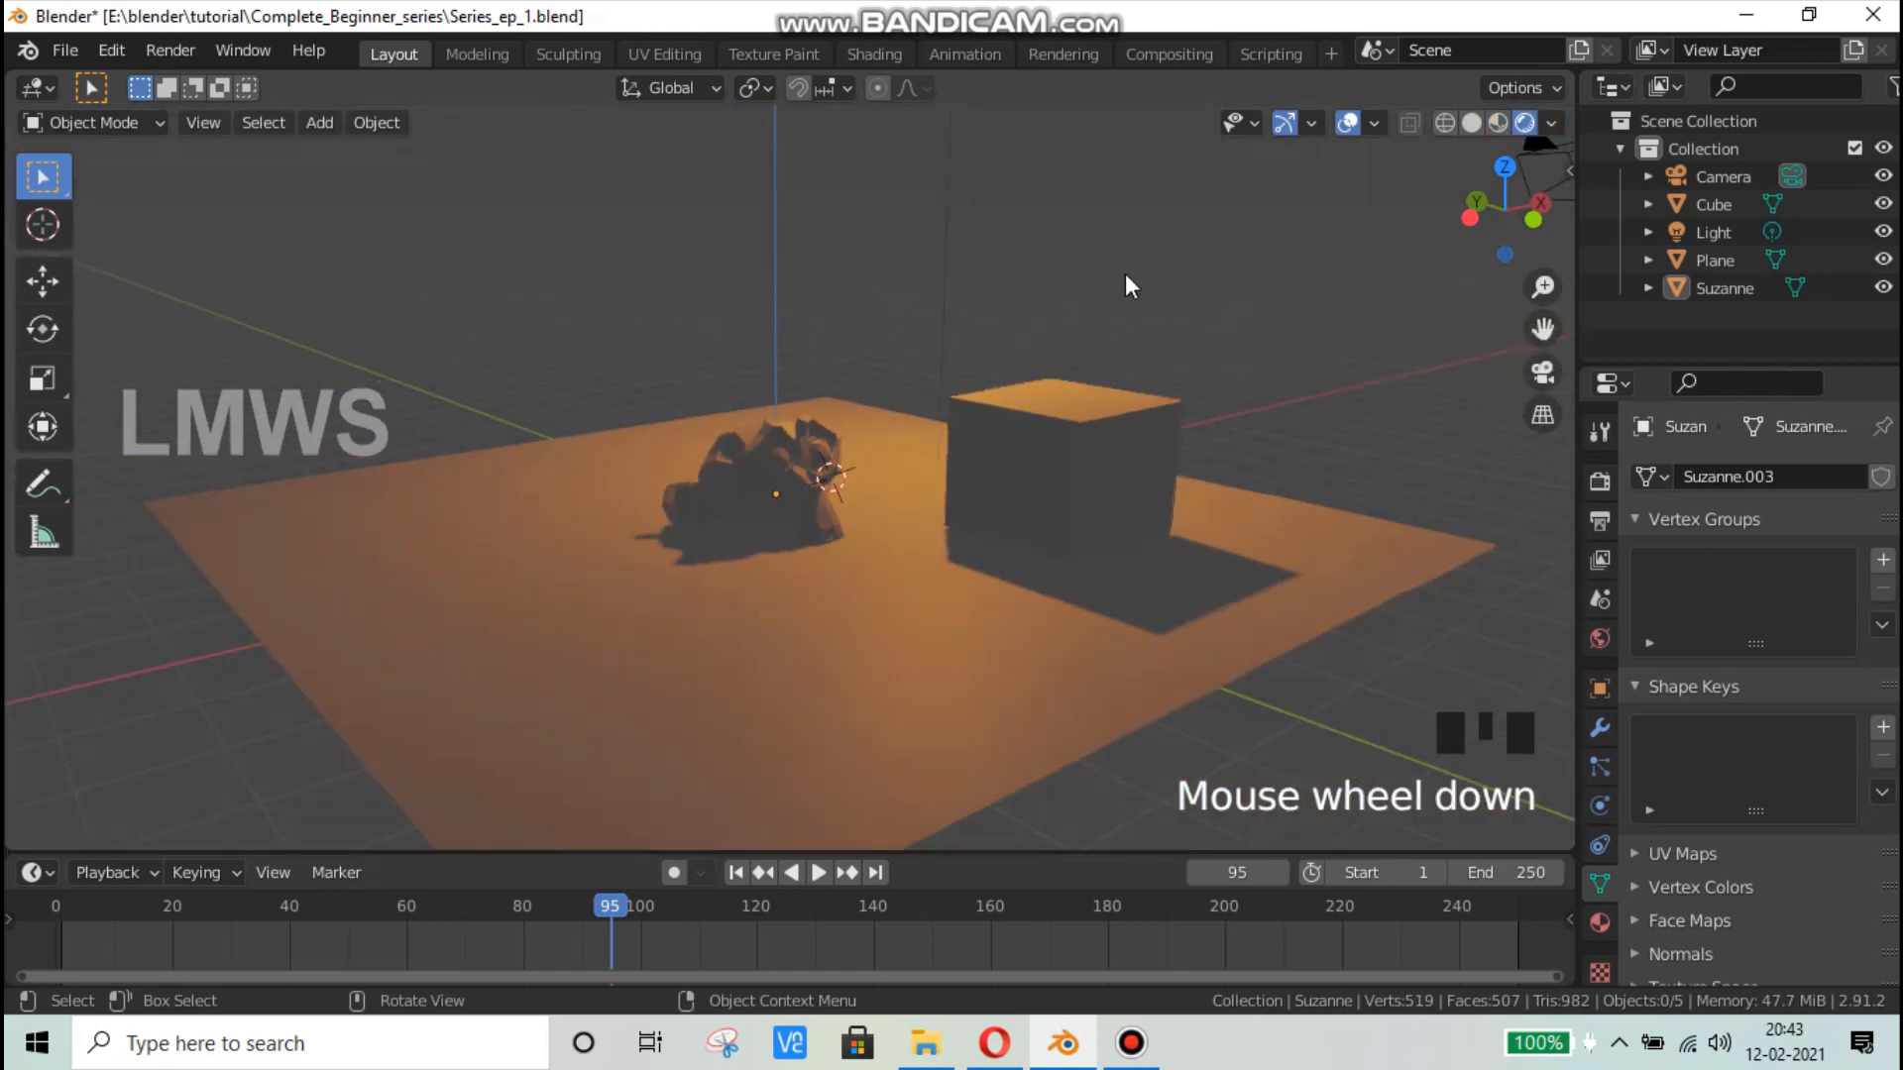
middle_drag(1080, 455, 986, 480)
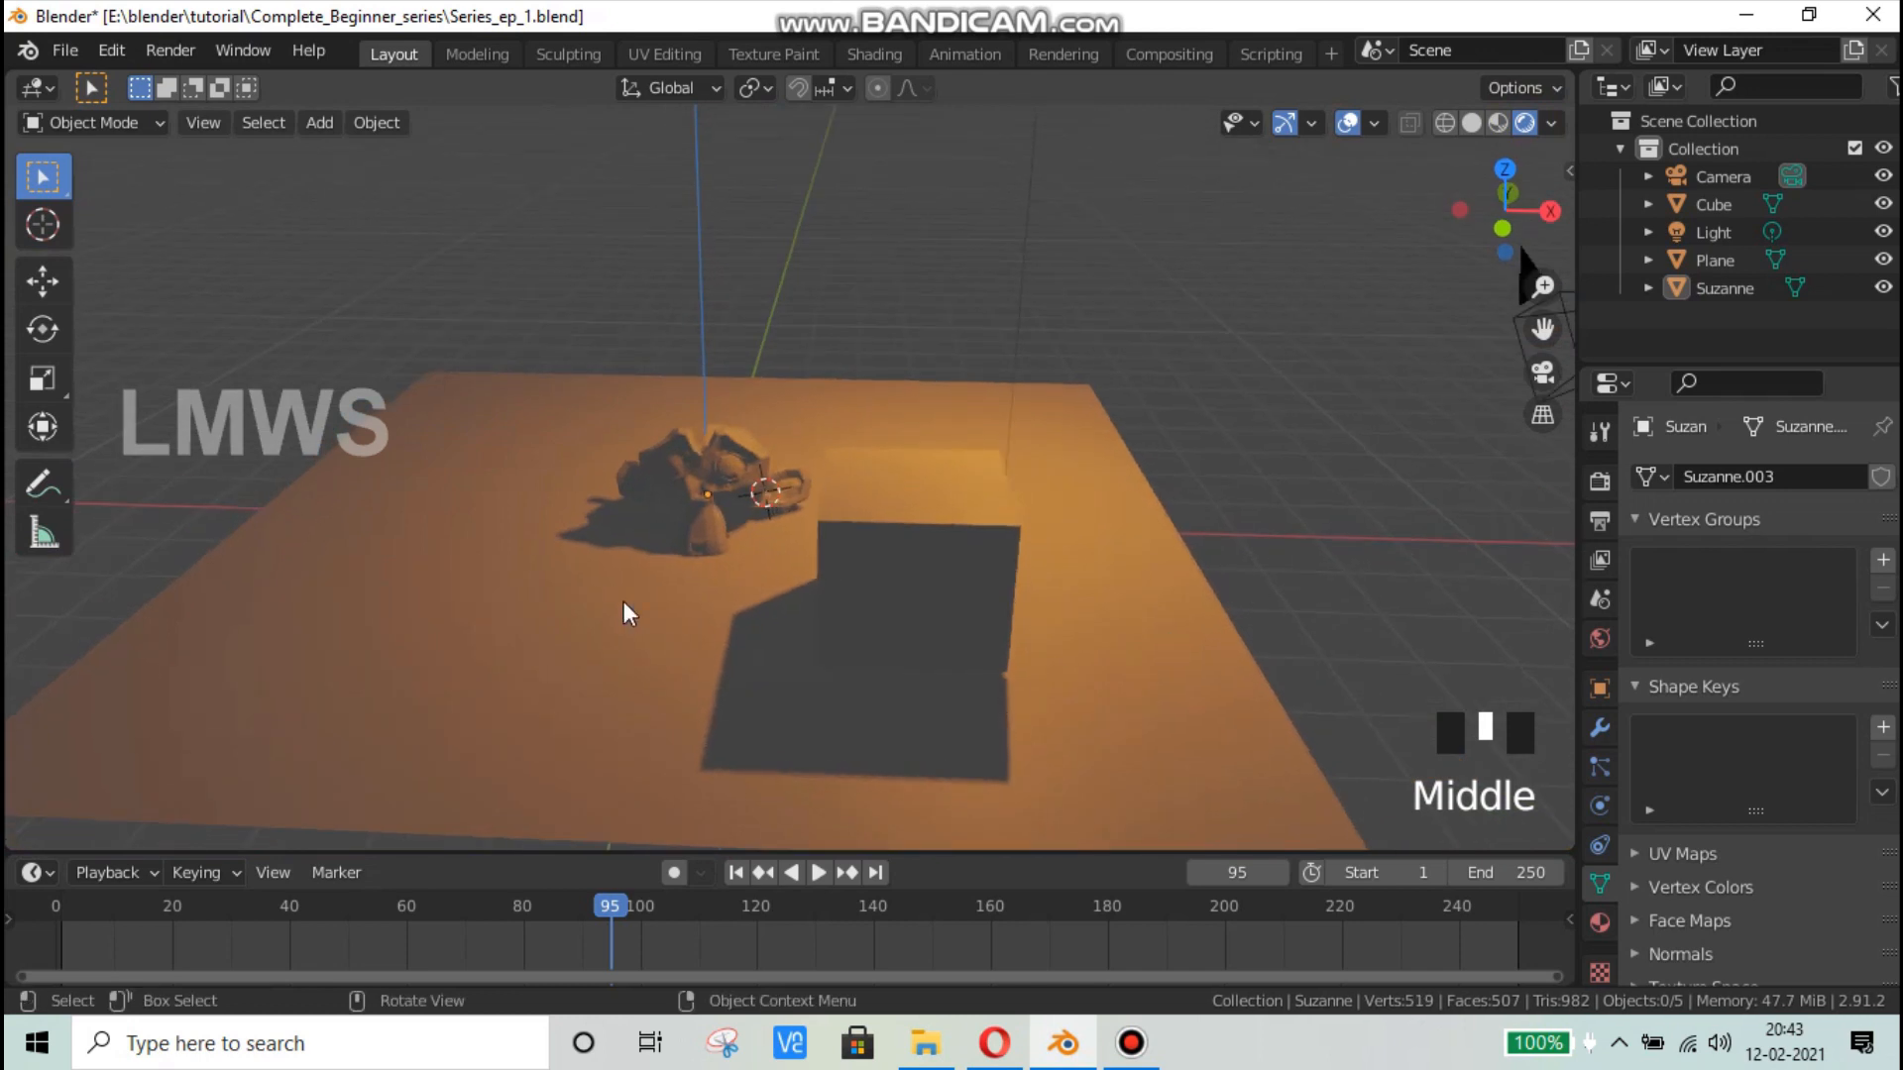
scroll(1001, 540, down, 2)
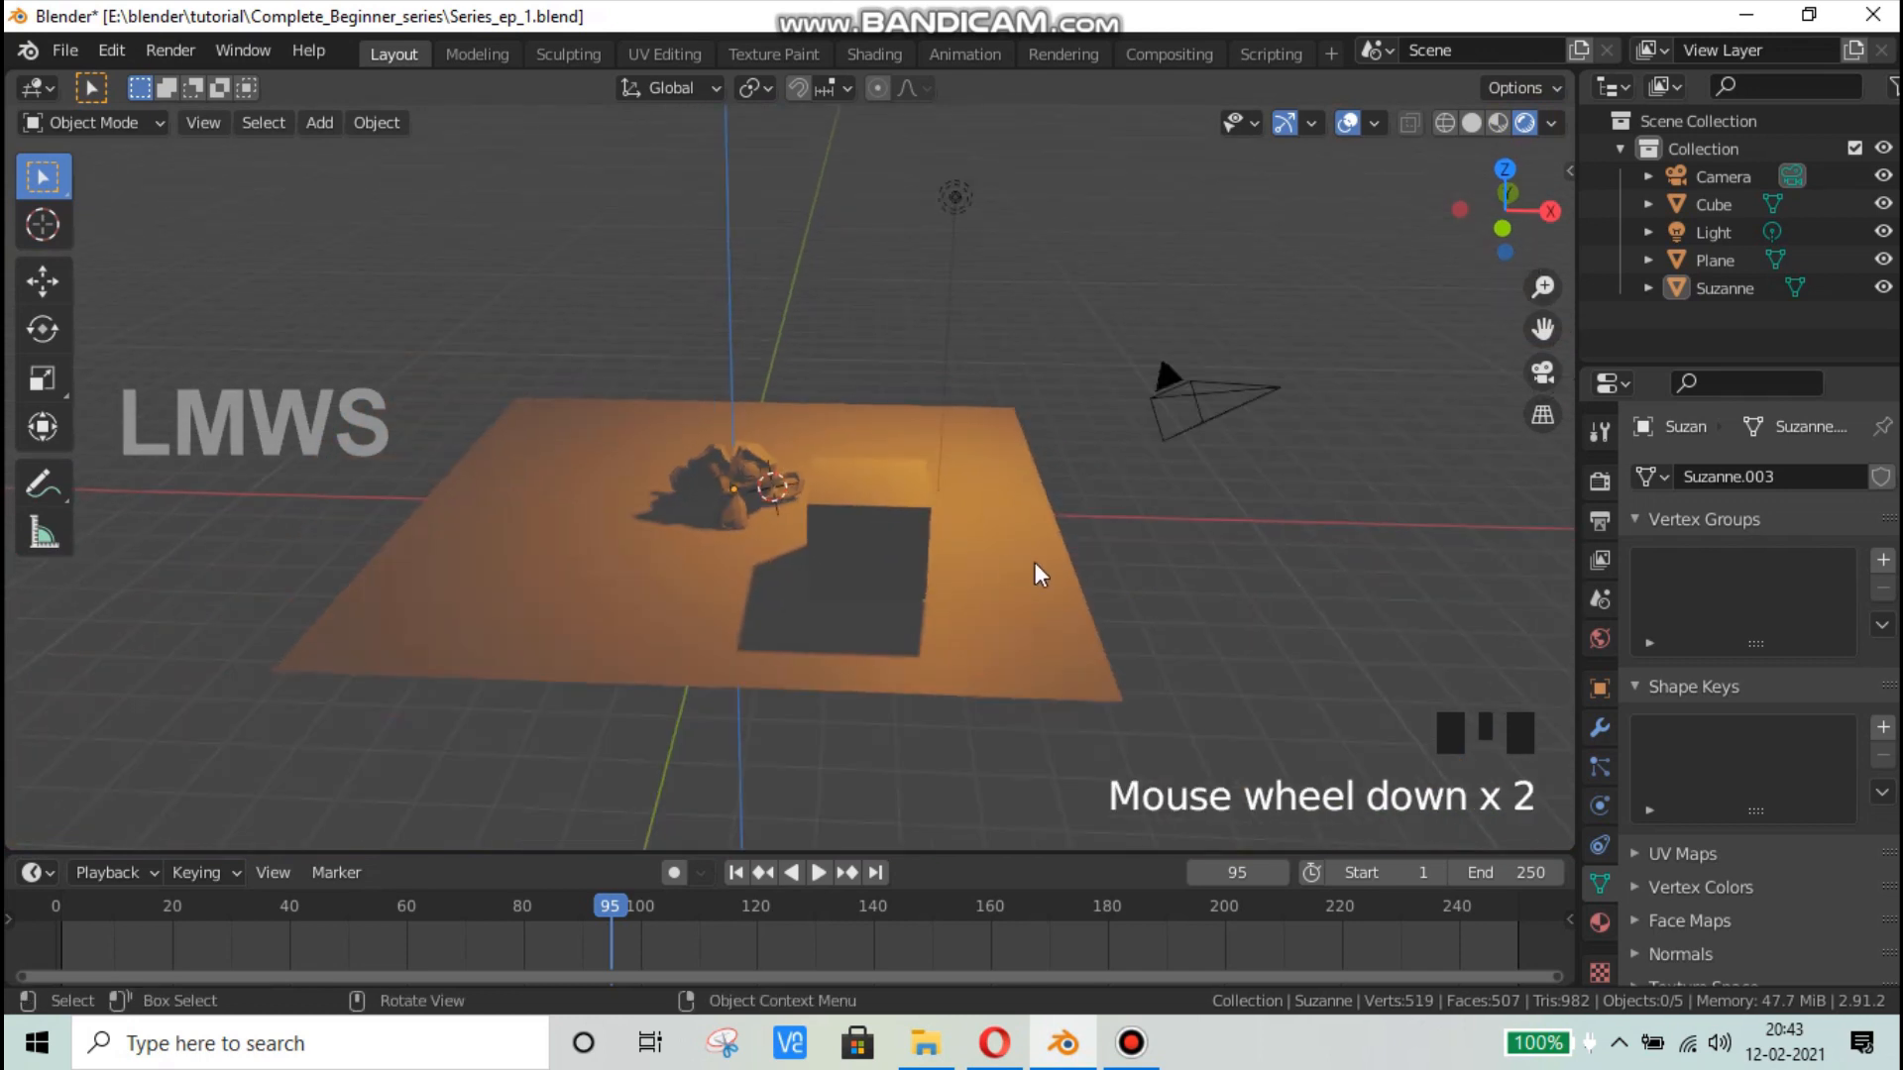
middle_drag(1037, 569, 942, 552)
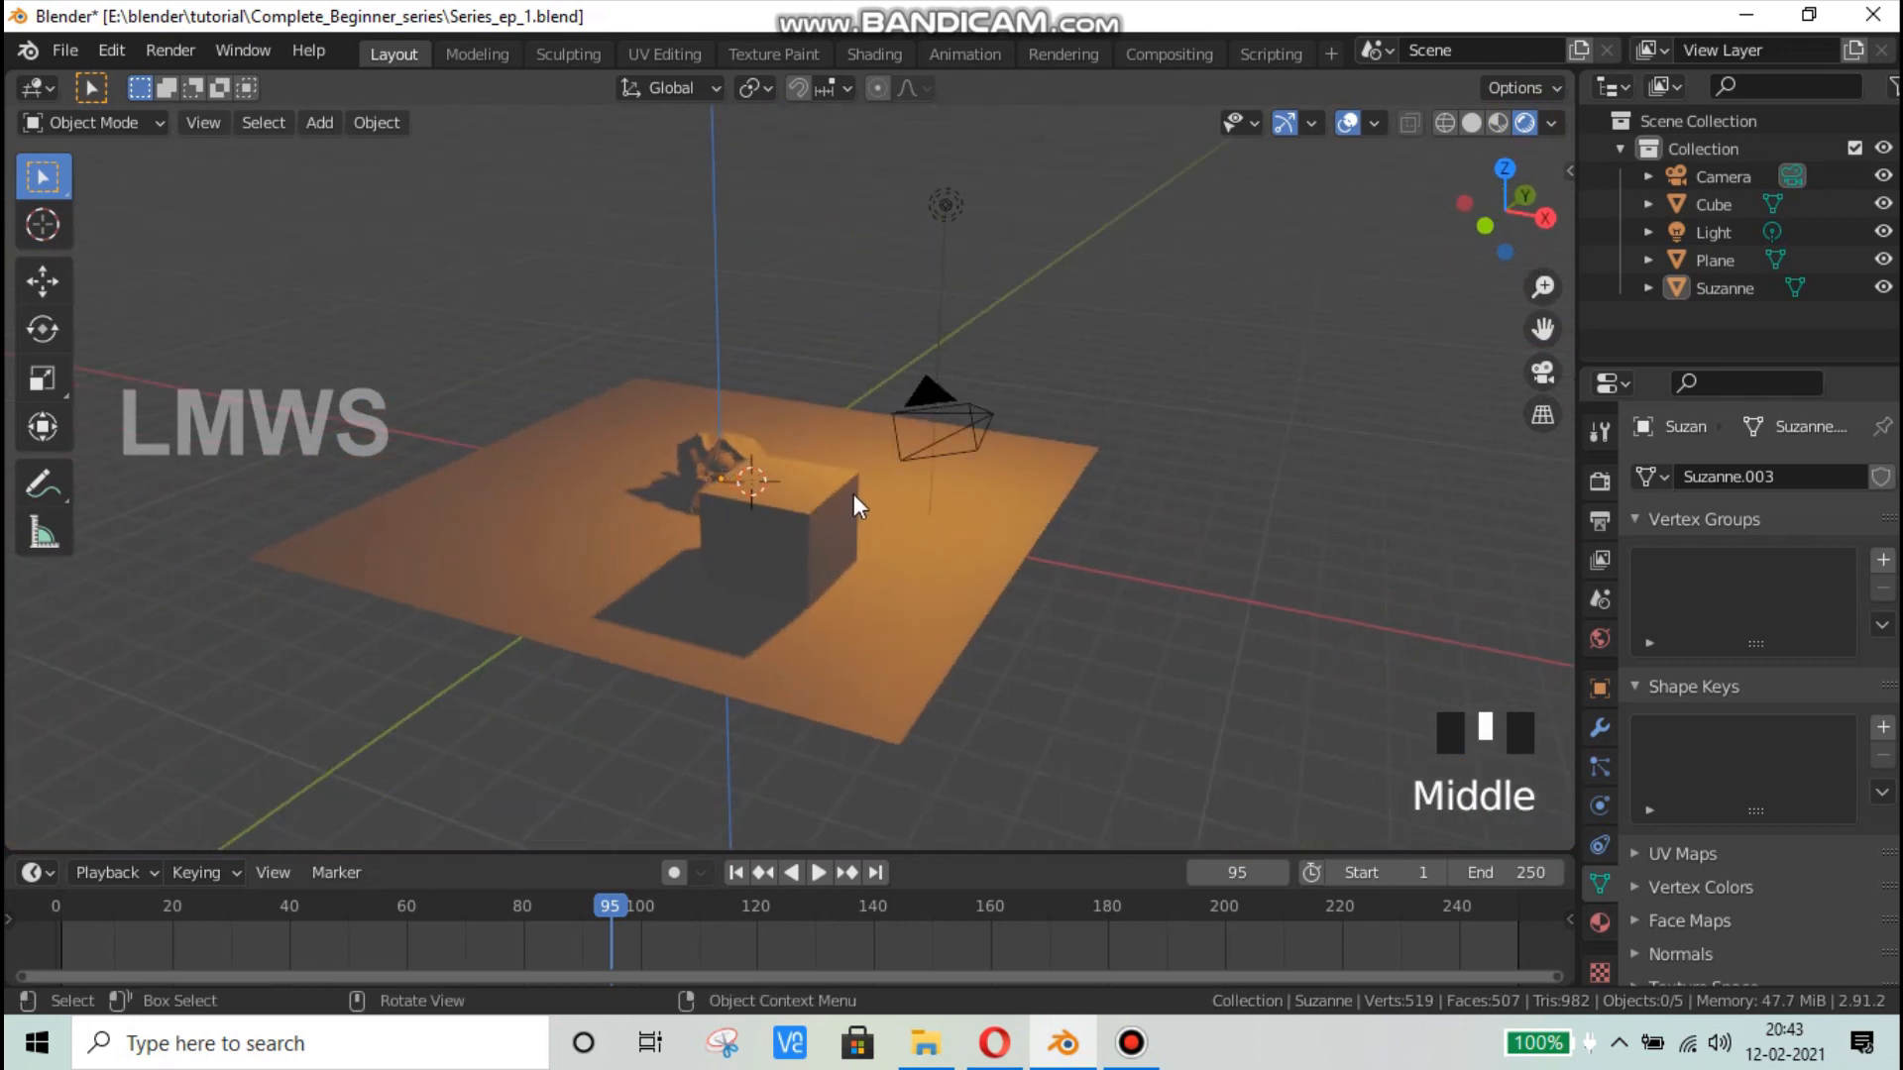
Step: Select the light above the scene, change its type to Sun and set its strength to 15
click(938, 206)
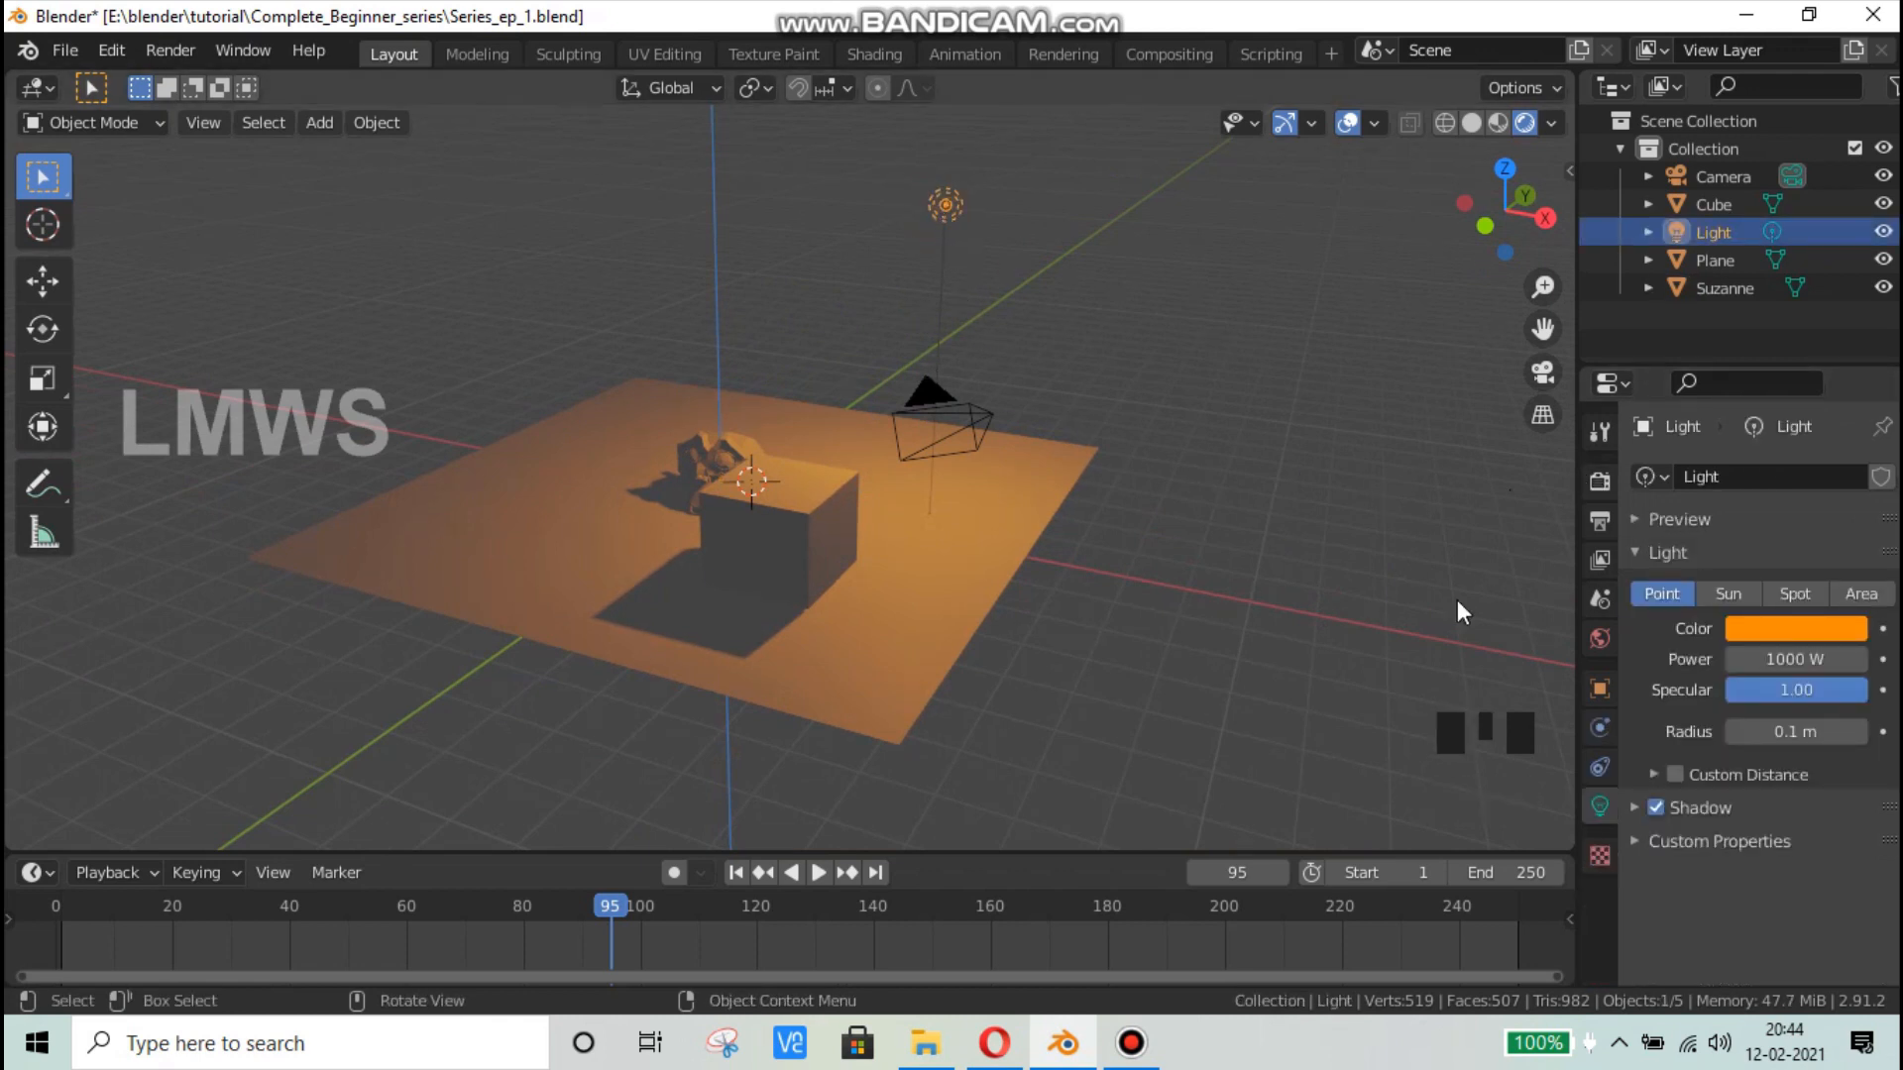
click(1671, 592)
click(1729, 593)
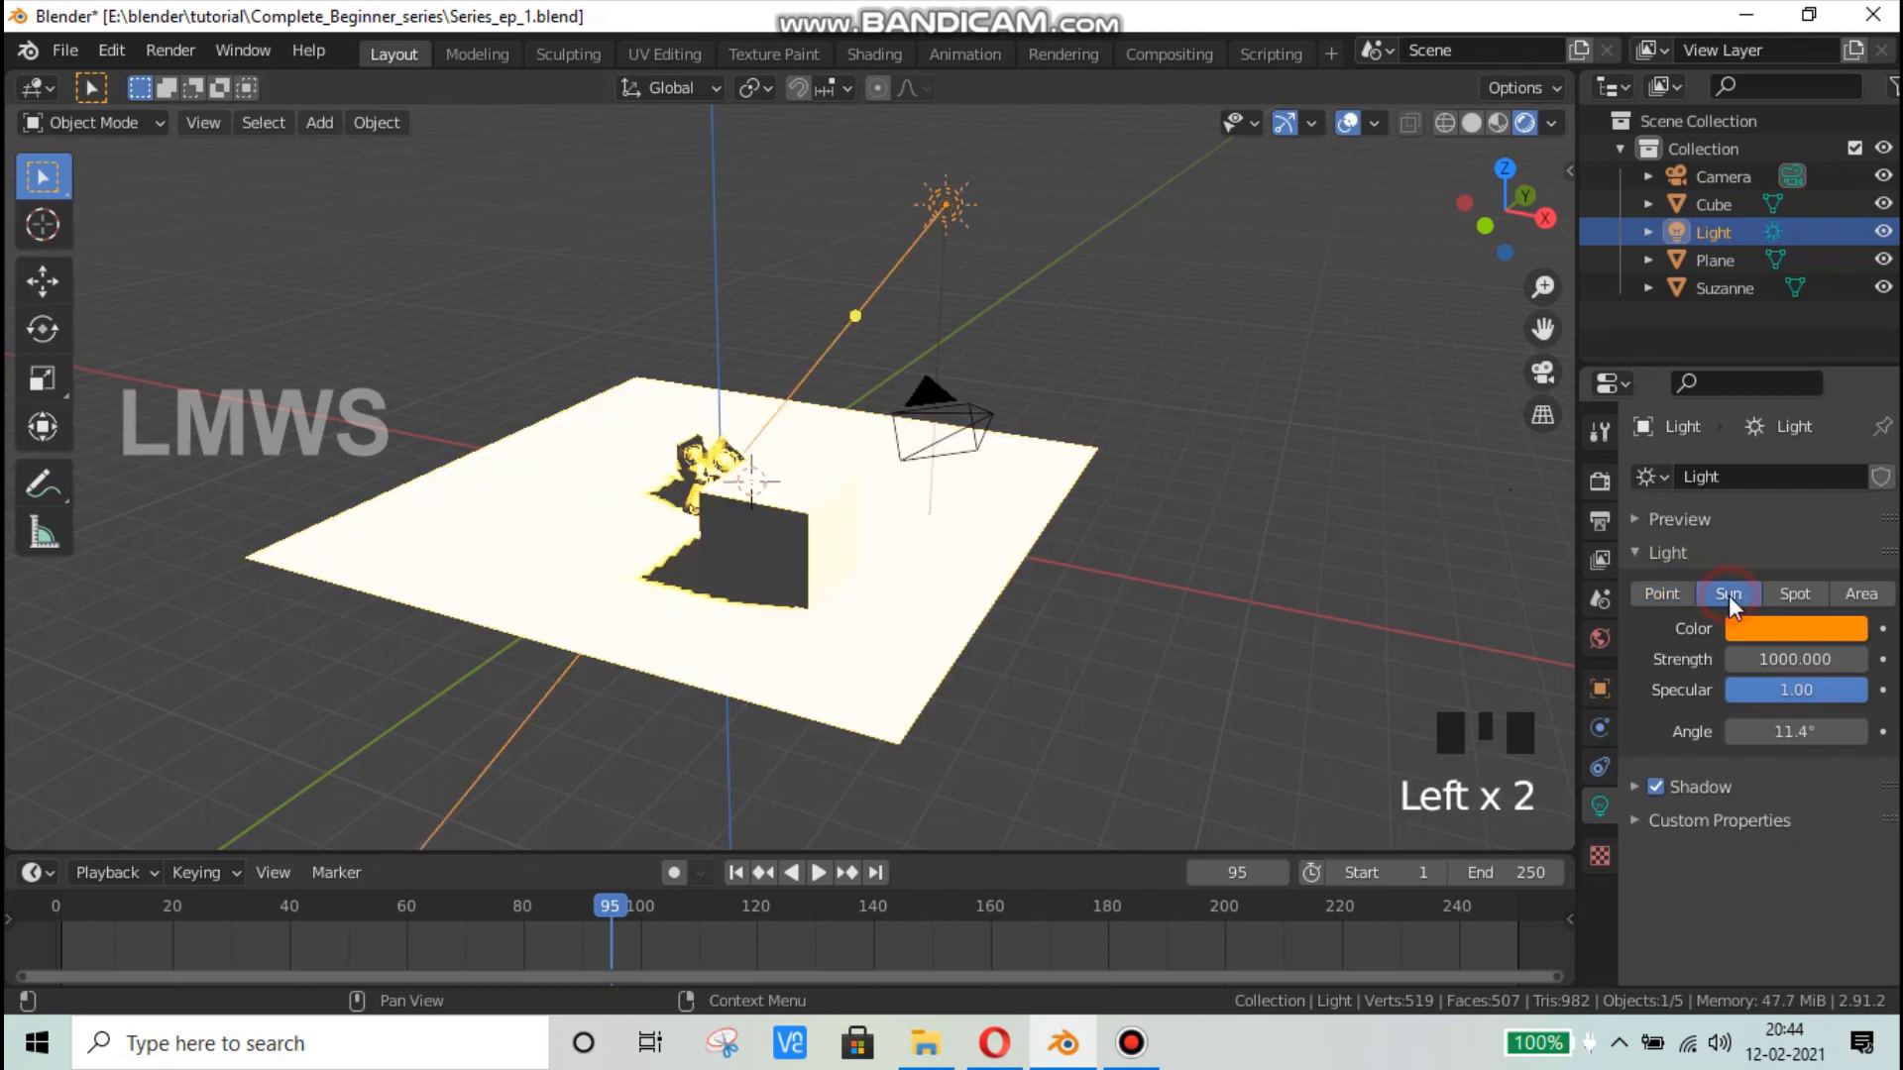
click(1800, 656)
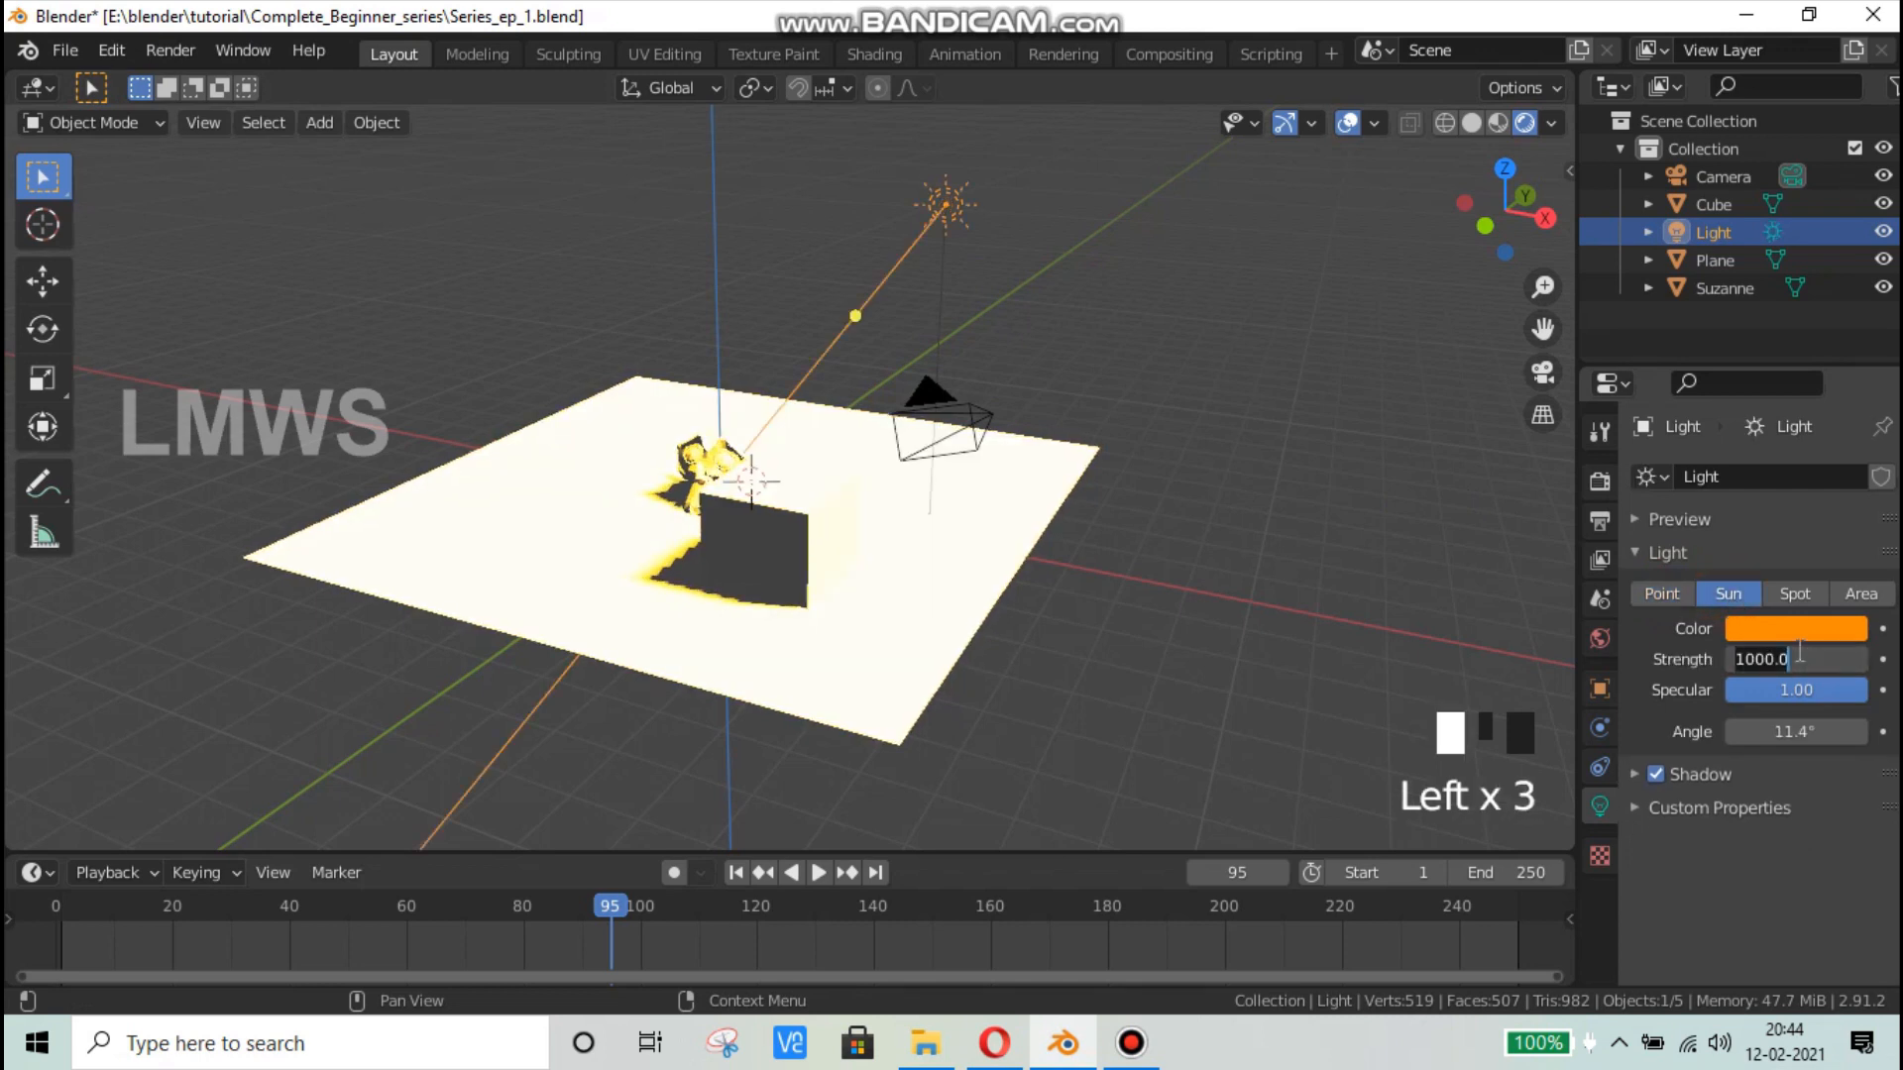
key(Return)
Step: Change the light's color to a pale peach and check how it tints the monkey and cube
middle_drag(1027, 533, 1006, 560)
scroll(1006, 560, up, 2)
click(1796, 628)
click(1705, 379)
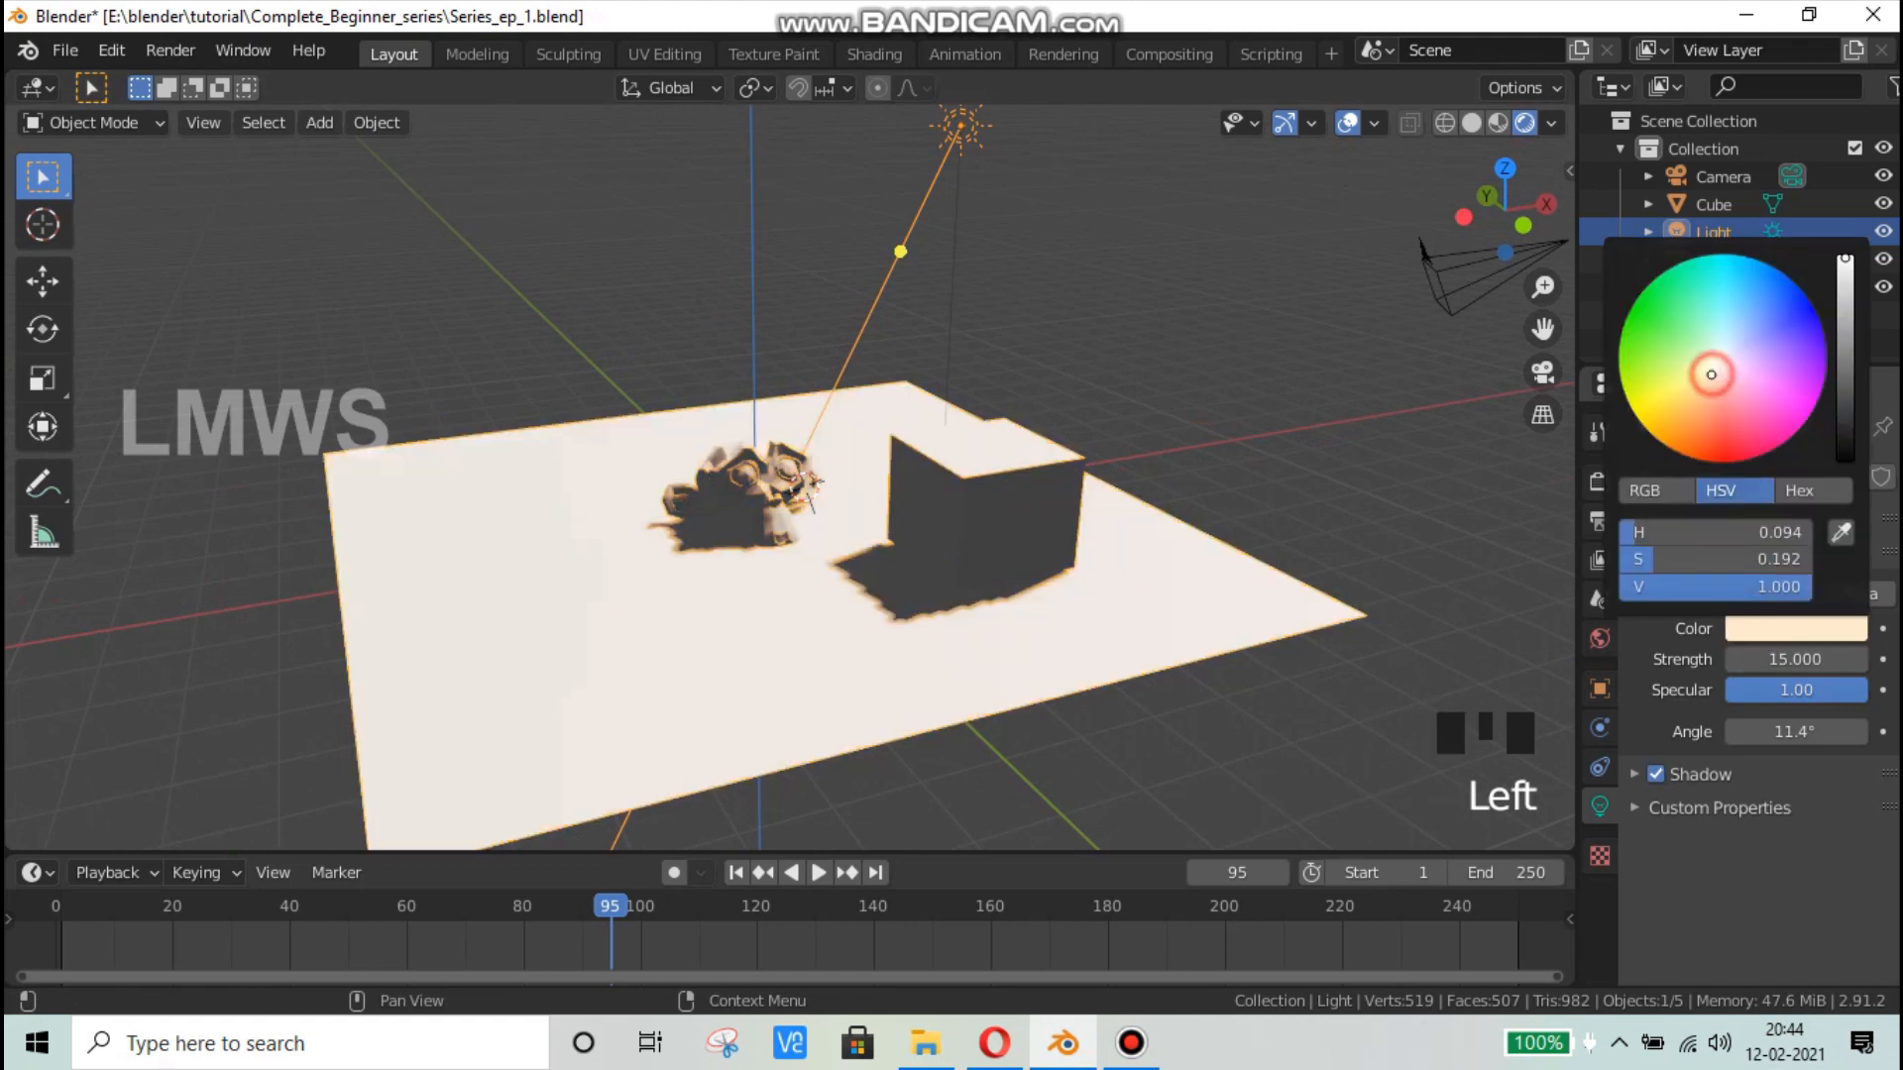
scroll(863, 583, up, 3)
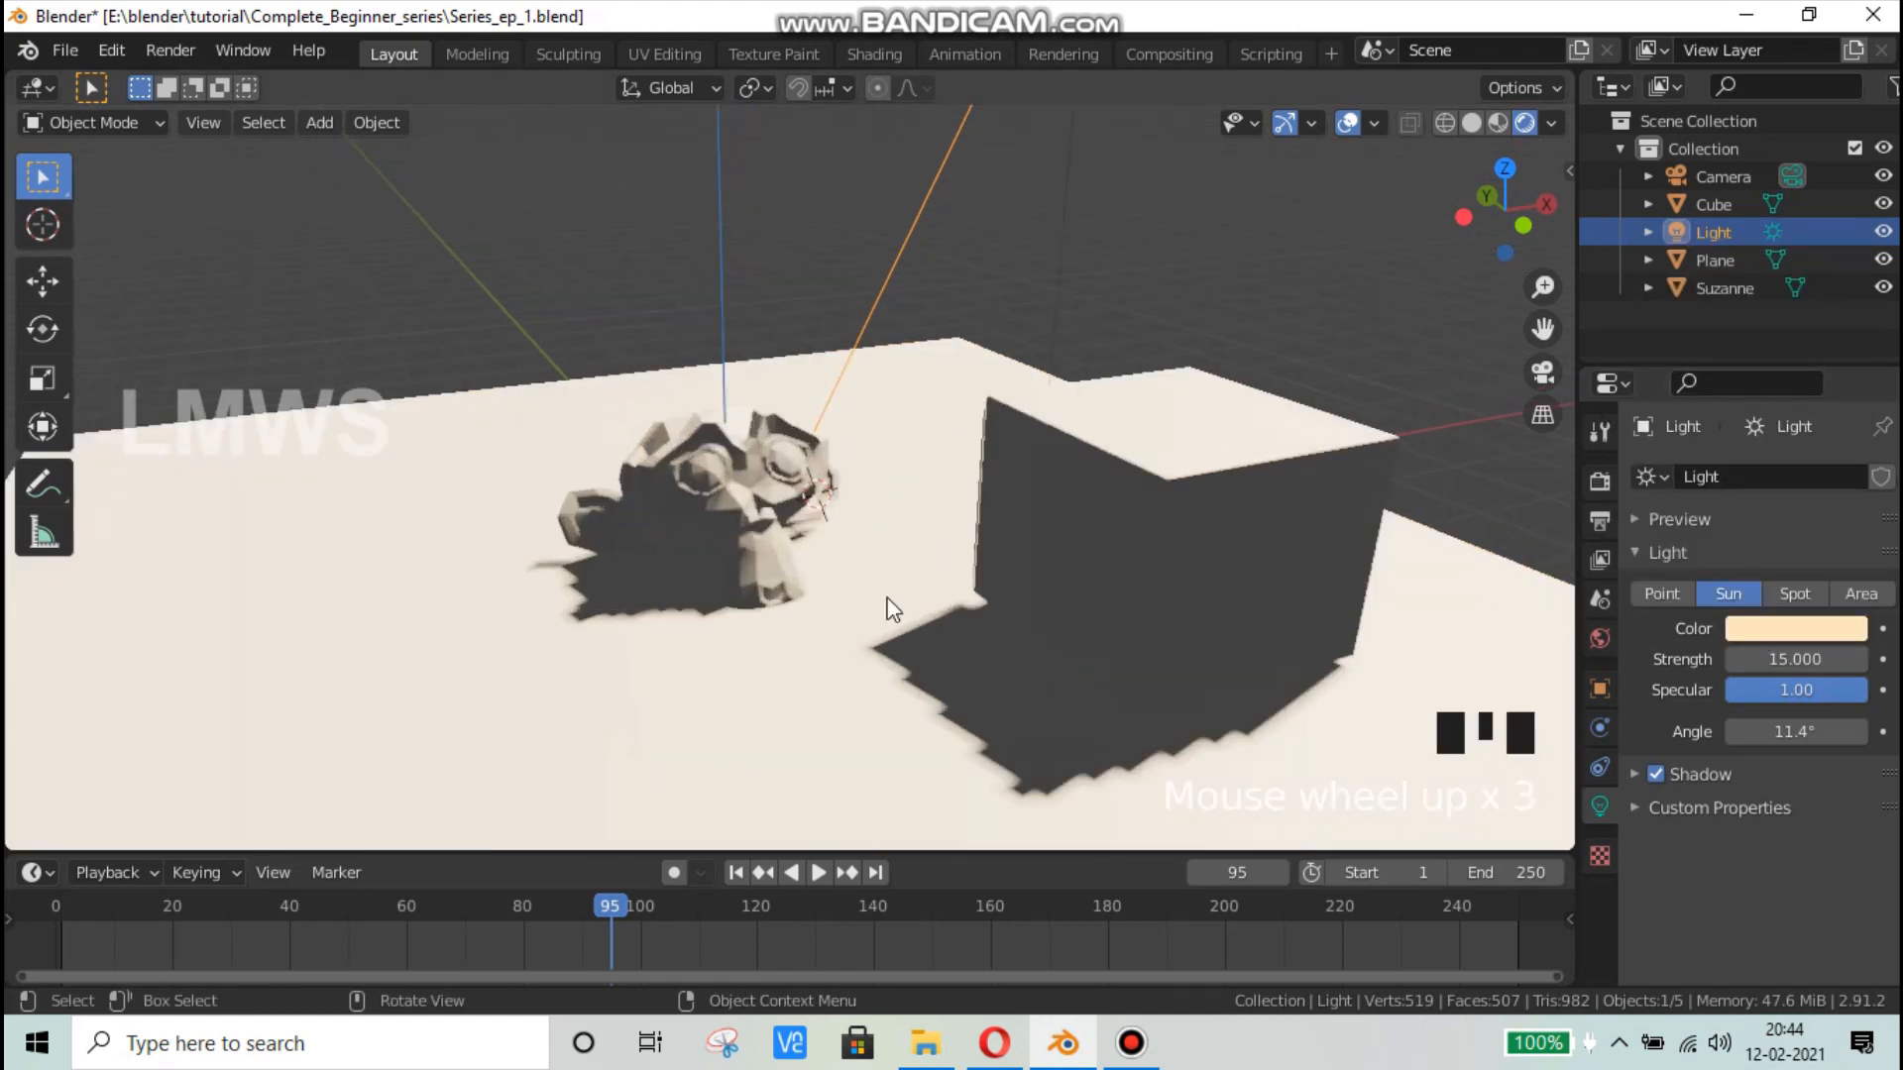
Step: Change the light to a Spot and set its power to 2500 W
click(1795, 593)
scroll(872, 451, down, 4)
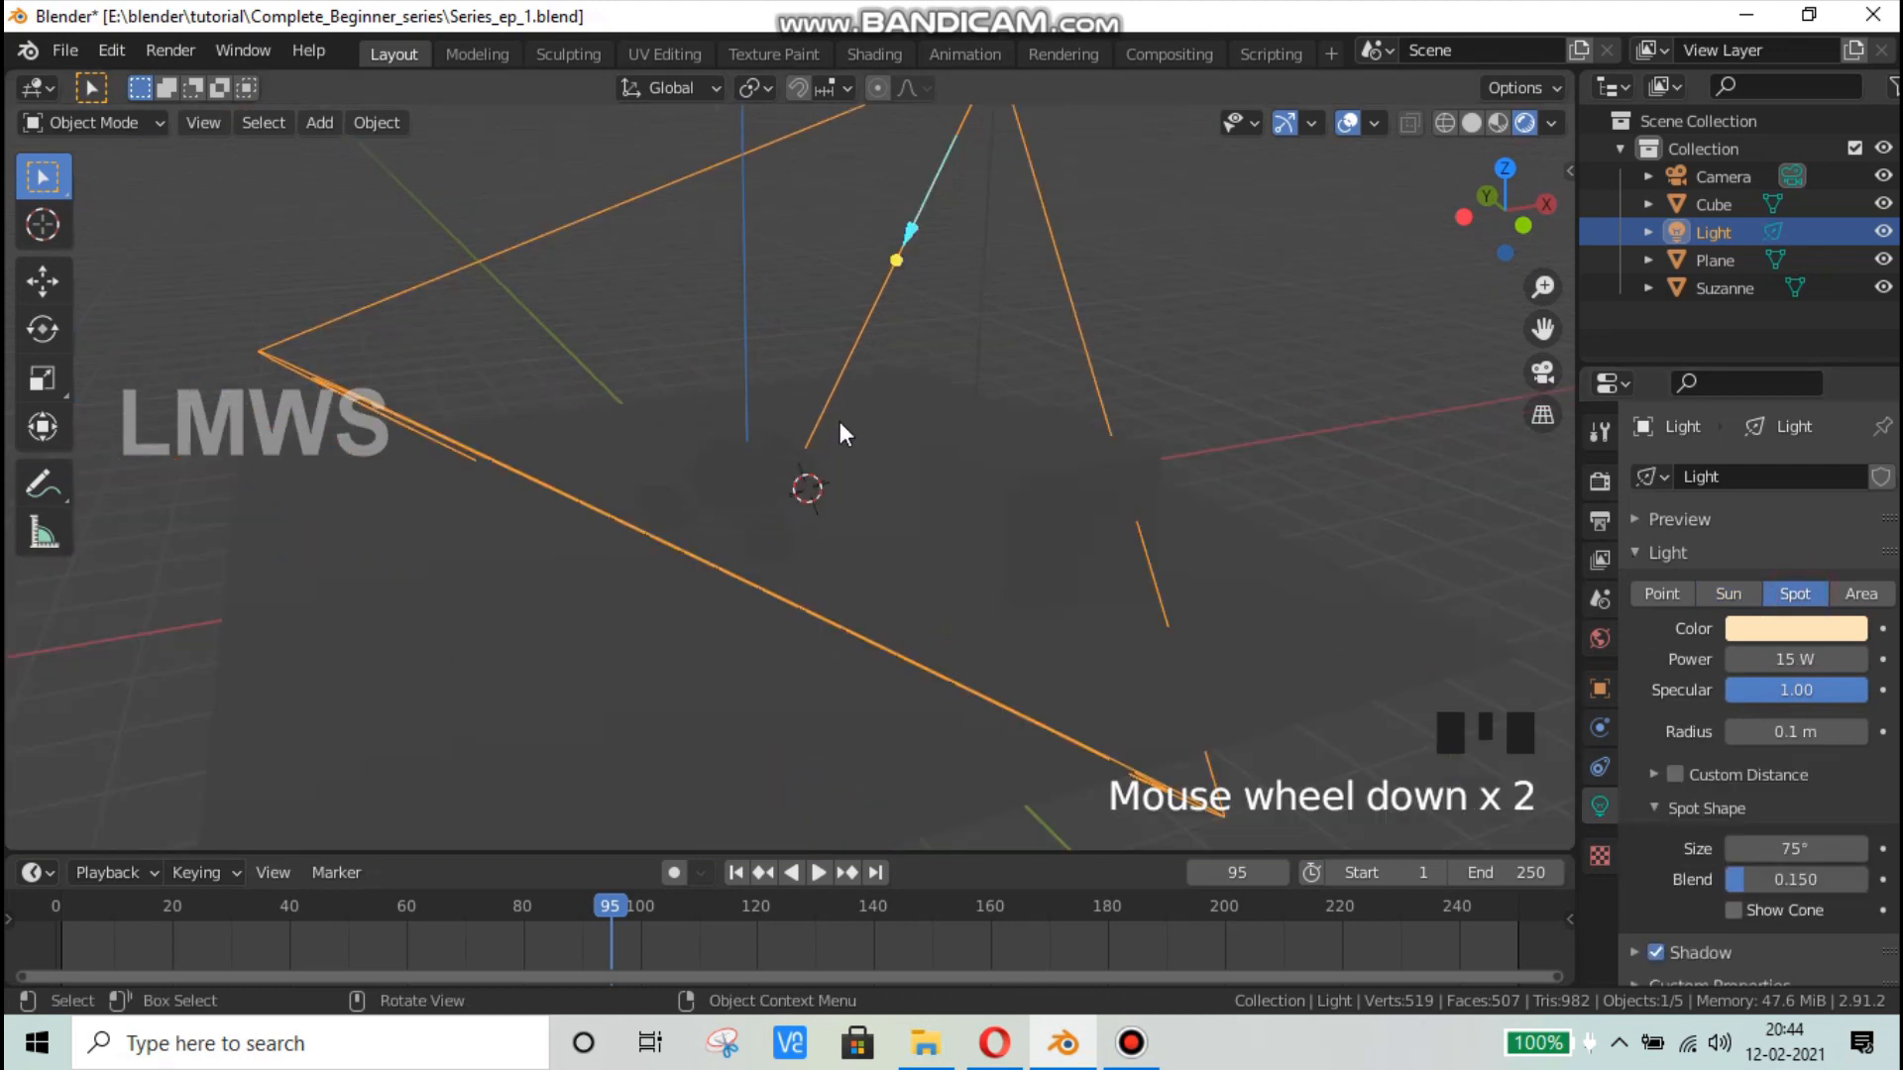
click(1784, 659)
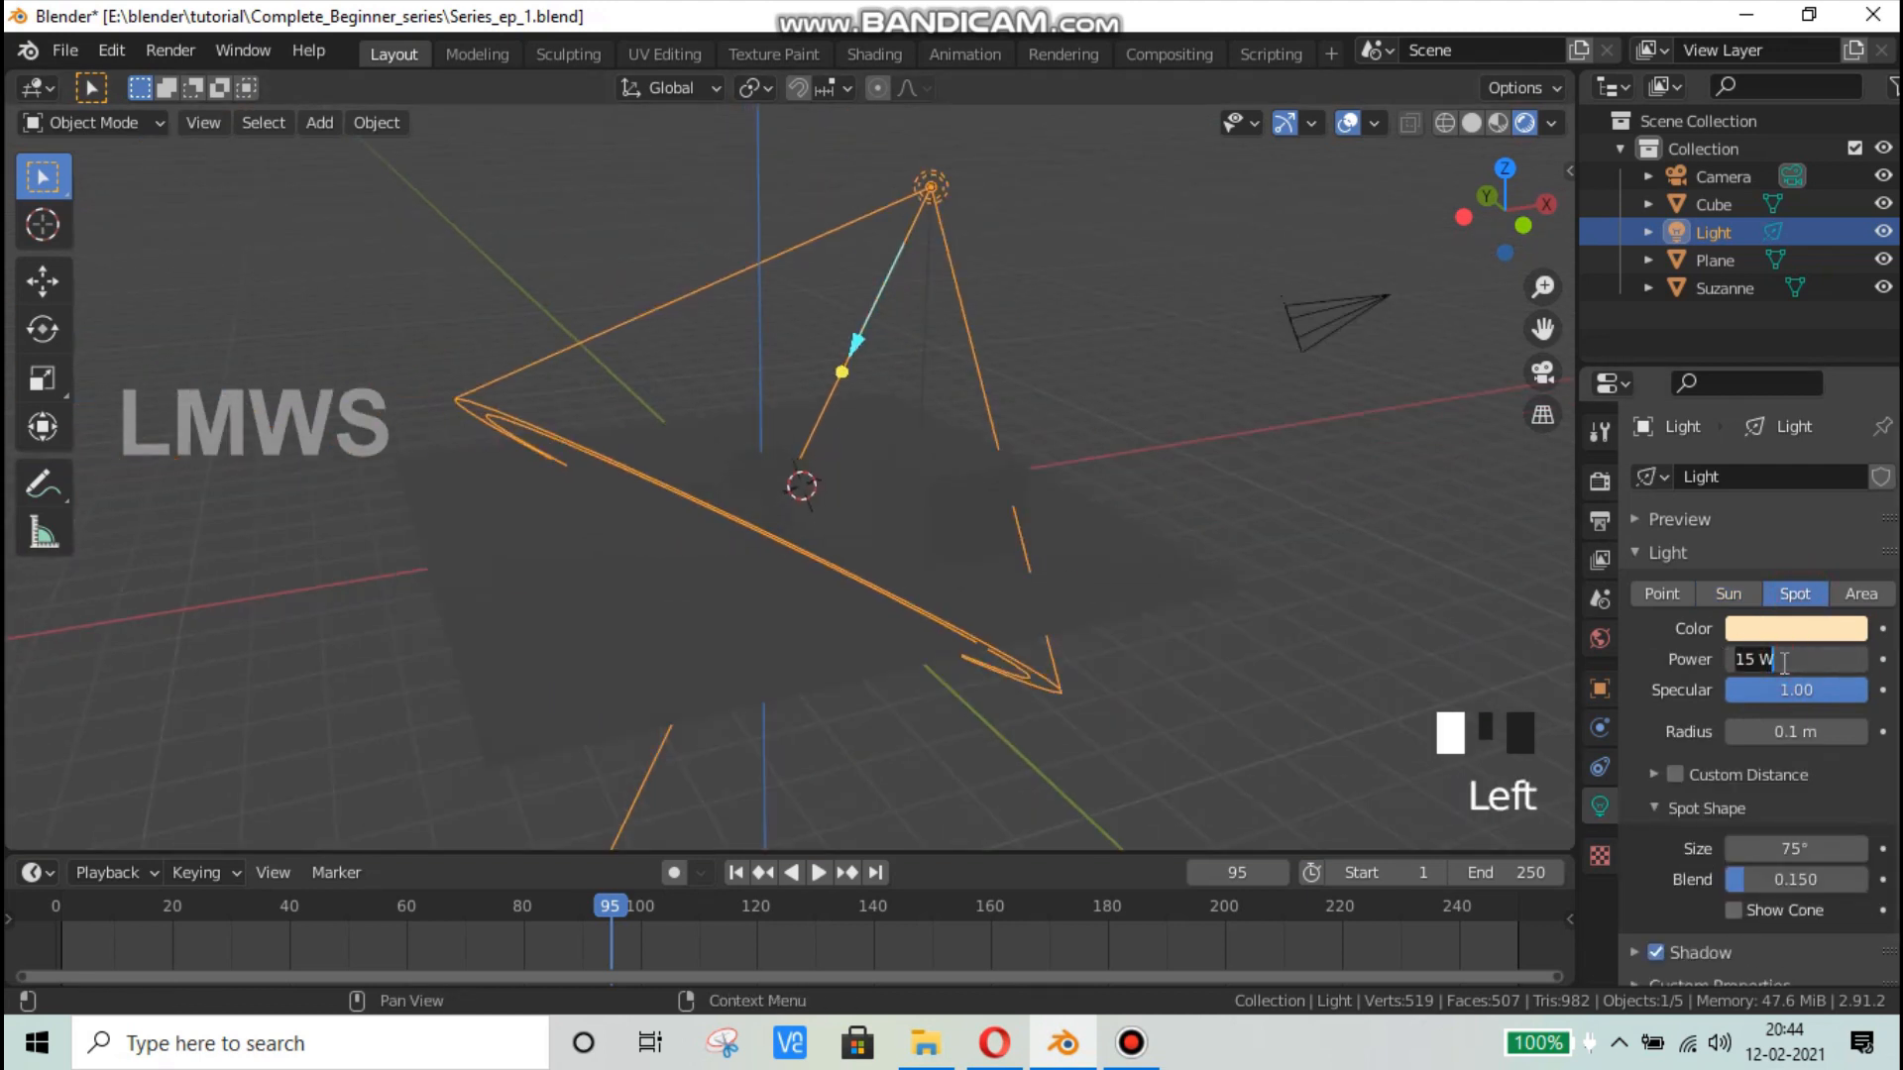
text(2500)
key(Return)
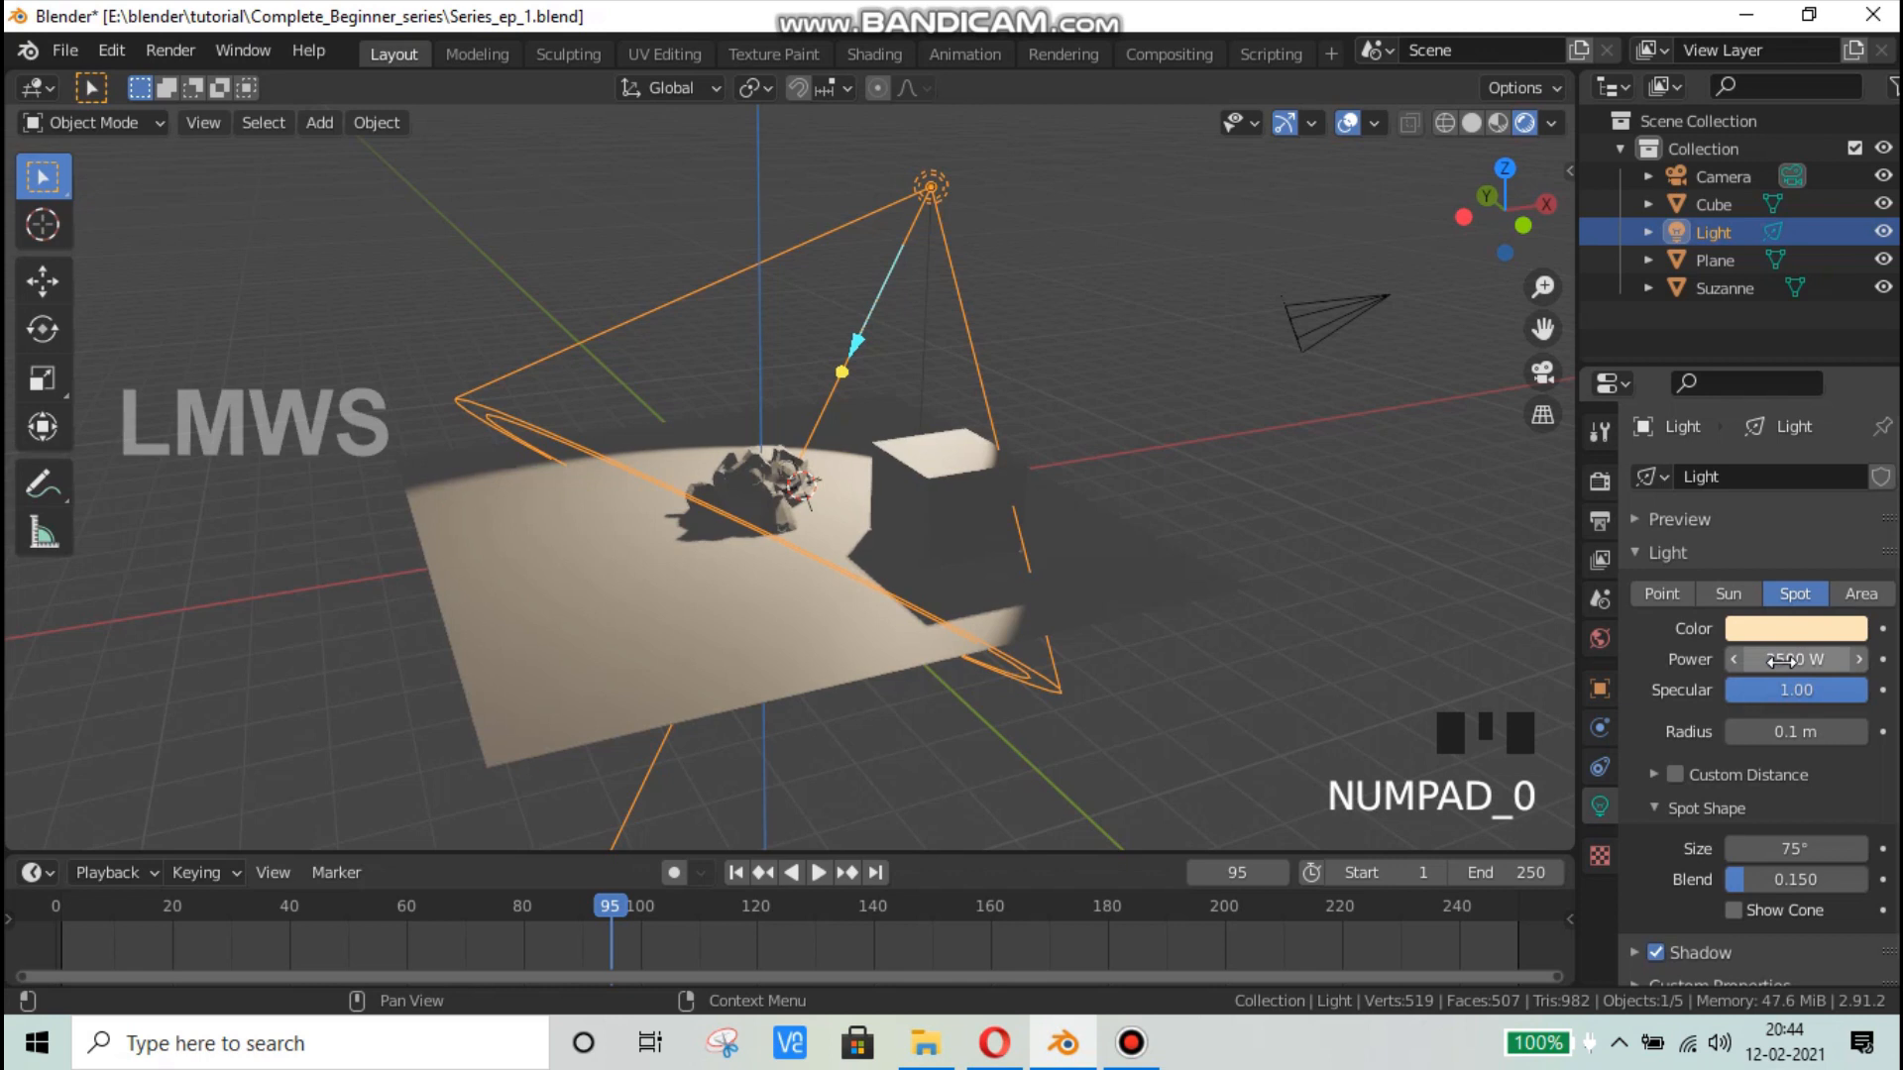
scroll(1173, 483, up, 2)
scroll(1090, 475, down, 1)
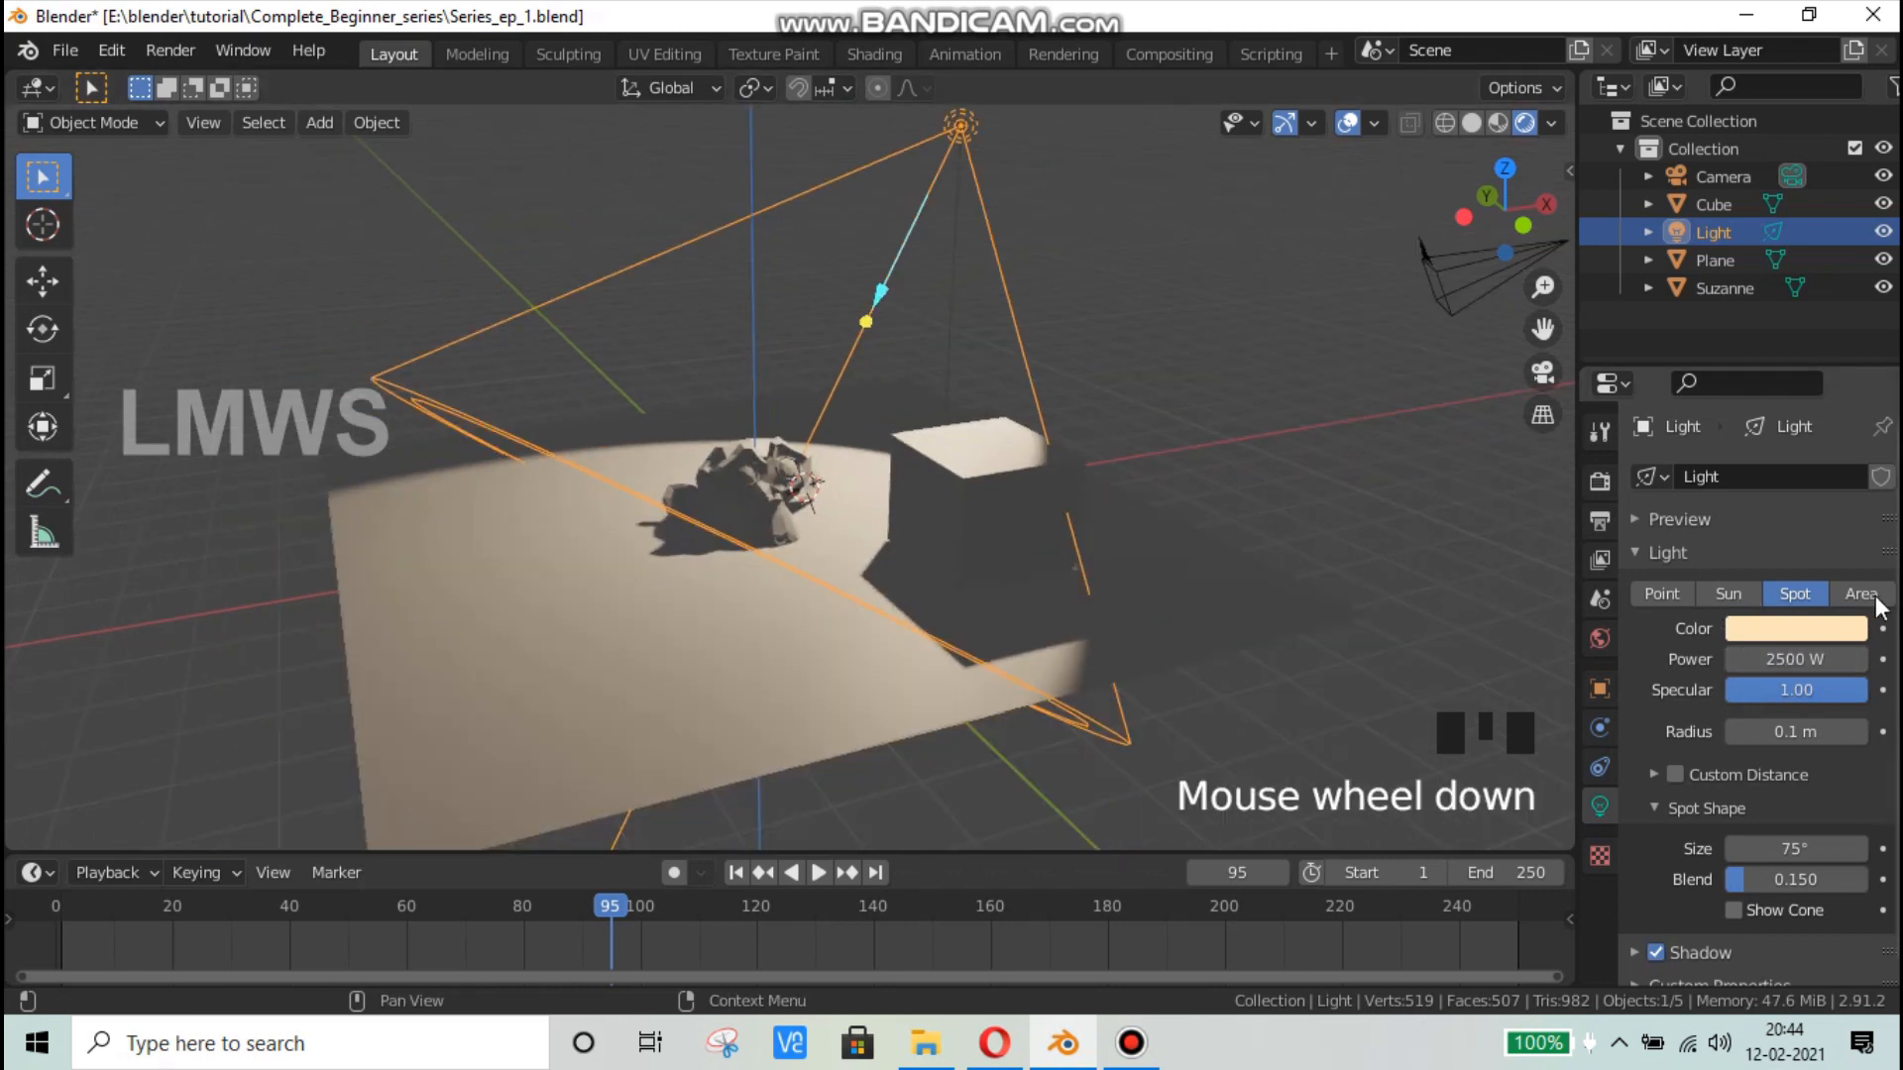
Step: Change the light to an Area light and enlarge its rectangle to 3.38 m in X and 3.56 m in Y
click(1862, 594)
middle_drag(1157, 456, 947, 441)
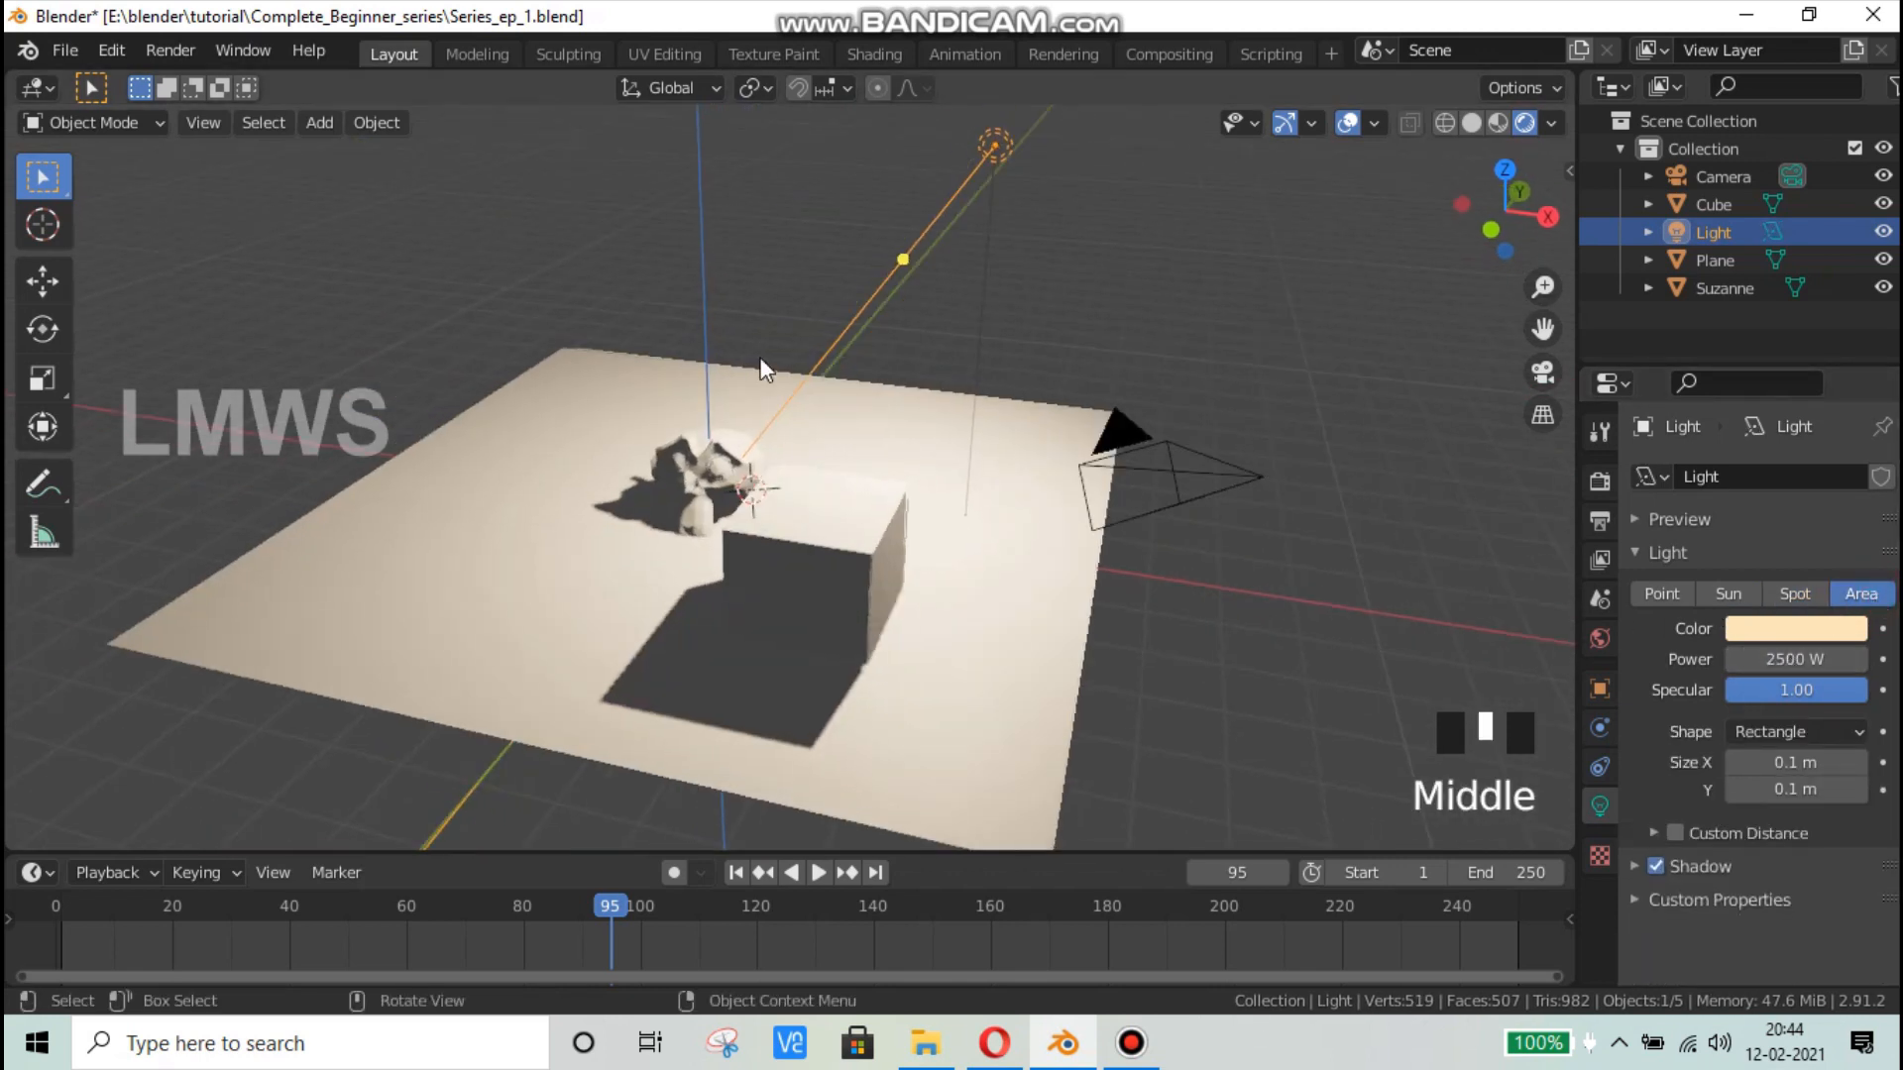
scroll(924, 455, up, 2)
middle_drag(912, 506, 908, 497)
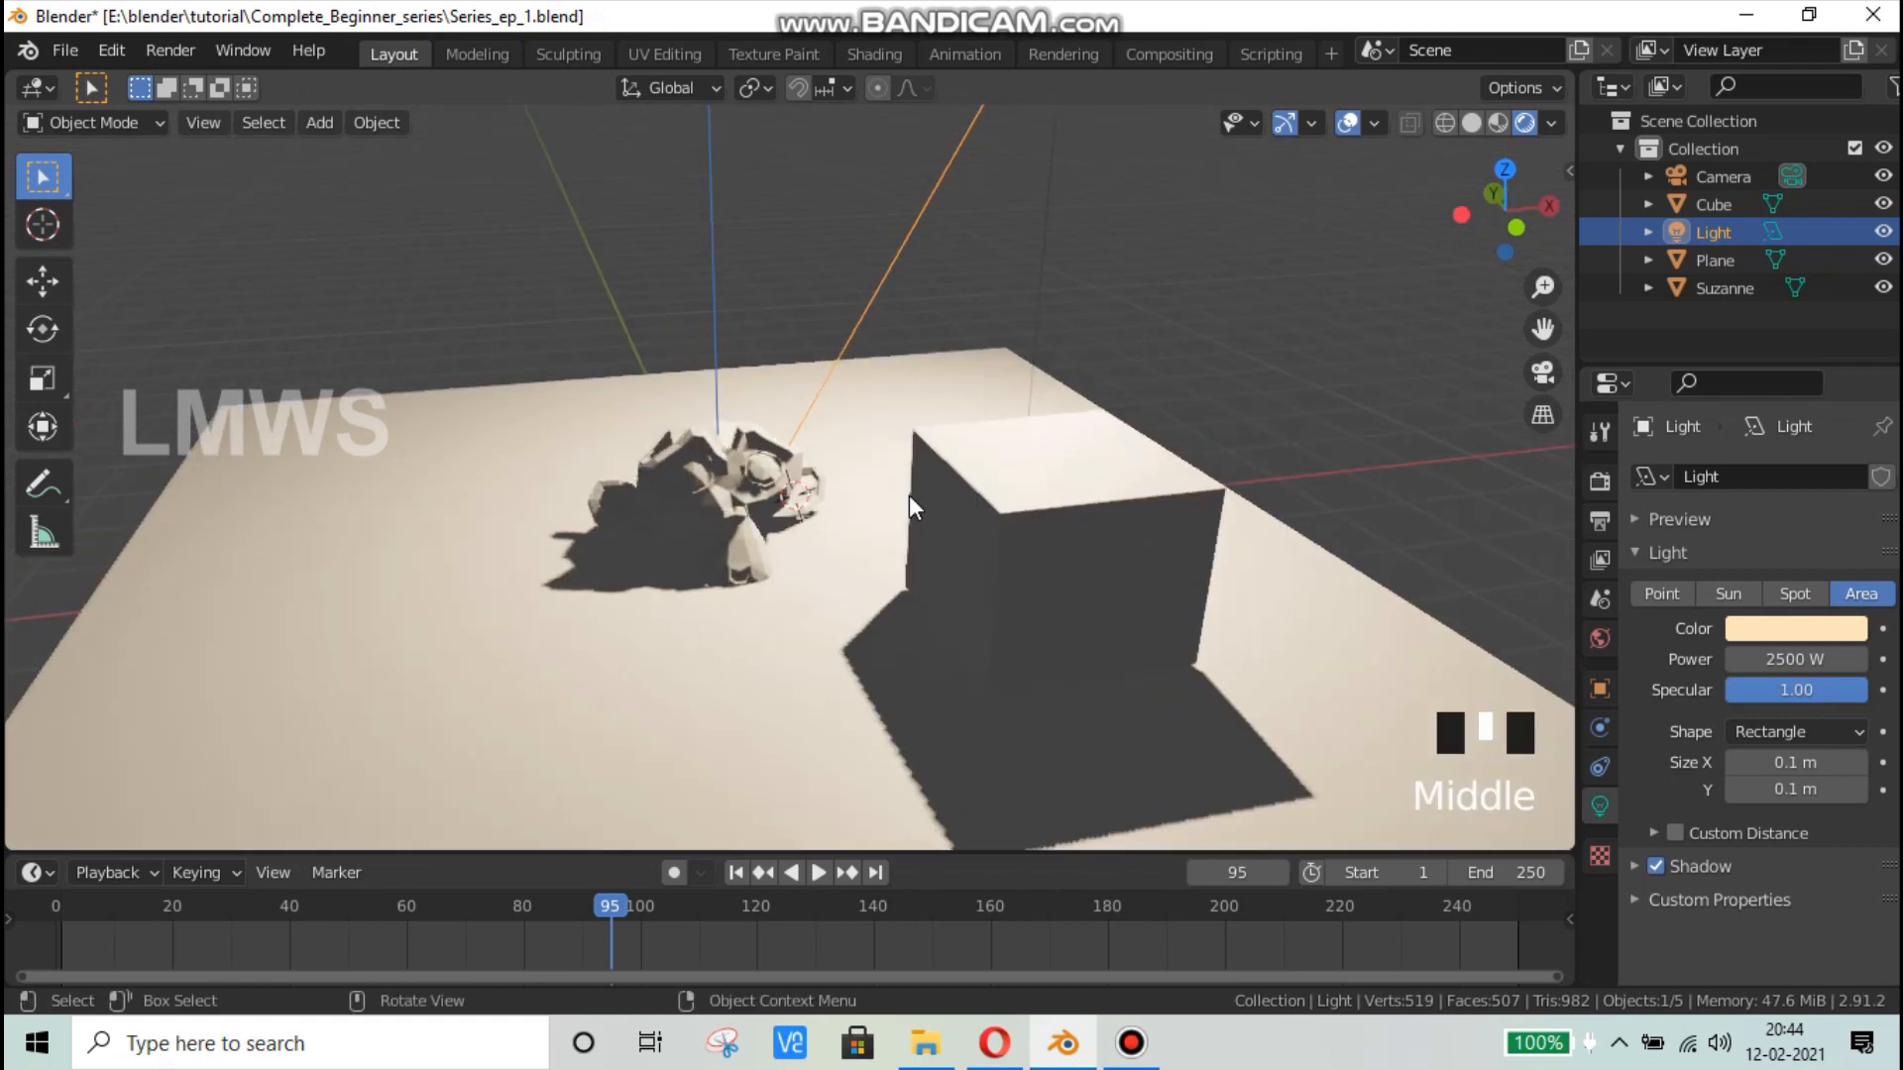
drag(1795, 762, 1863, 793)
scroll(610, 540, down, 2)
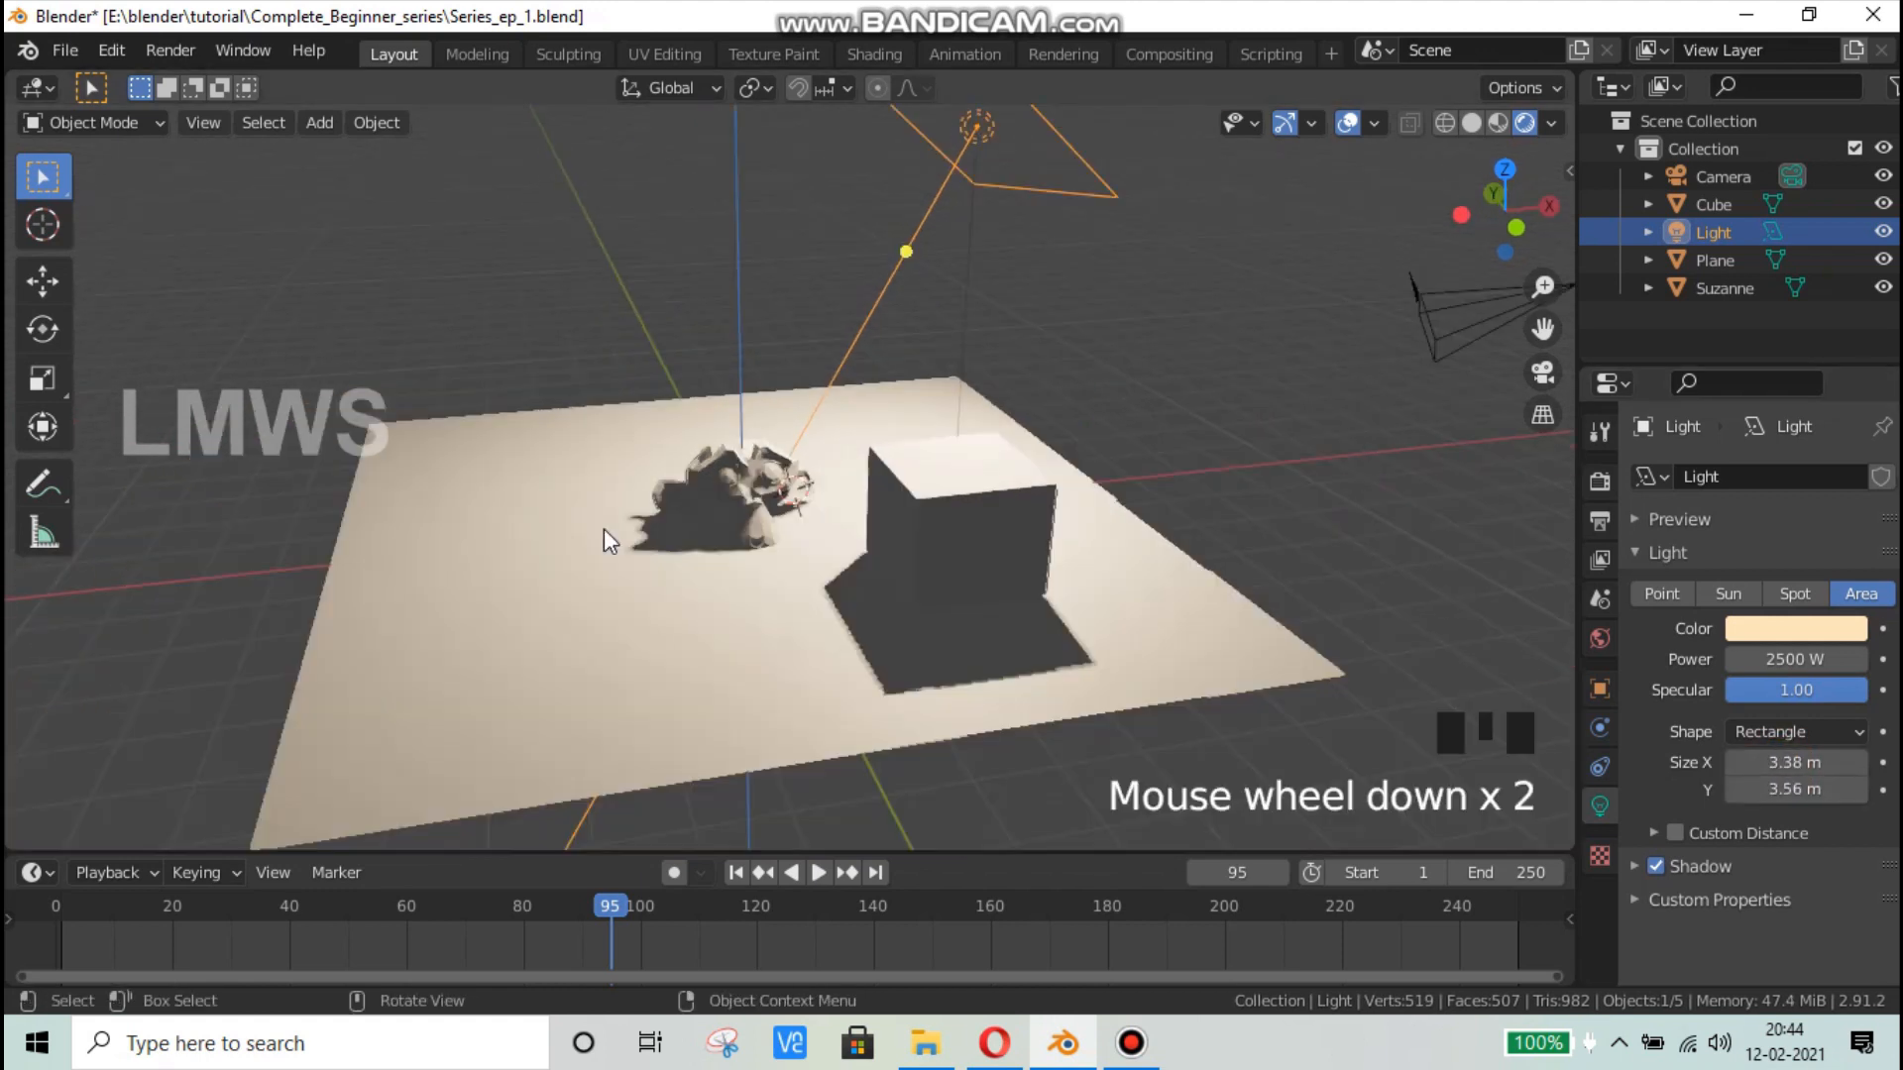
scroll(609, 540, down, 1)
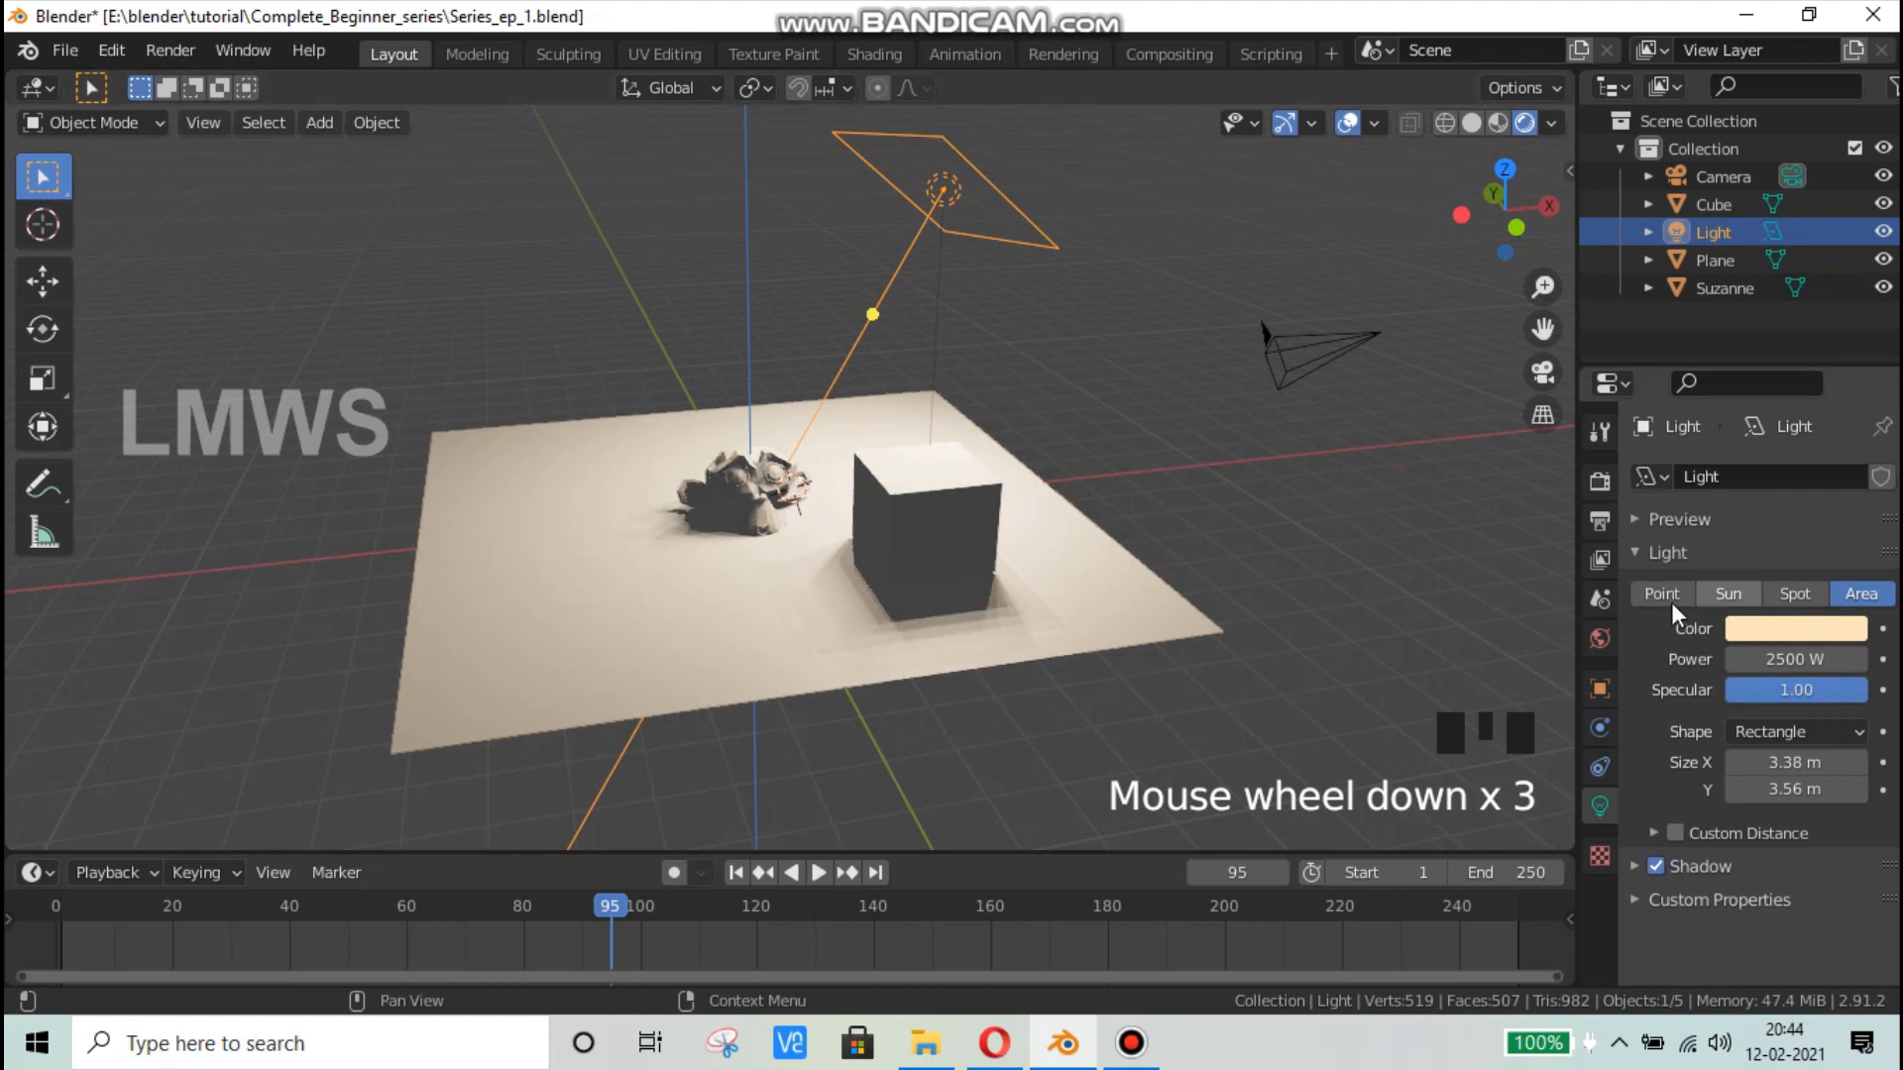
scroll(938, 569, up, 2)
scroll(859, 551, down, 1)
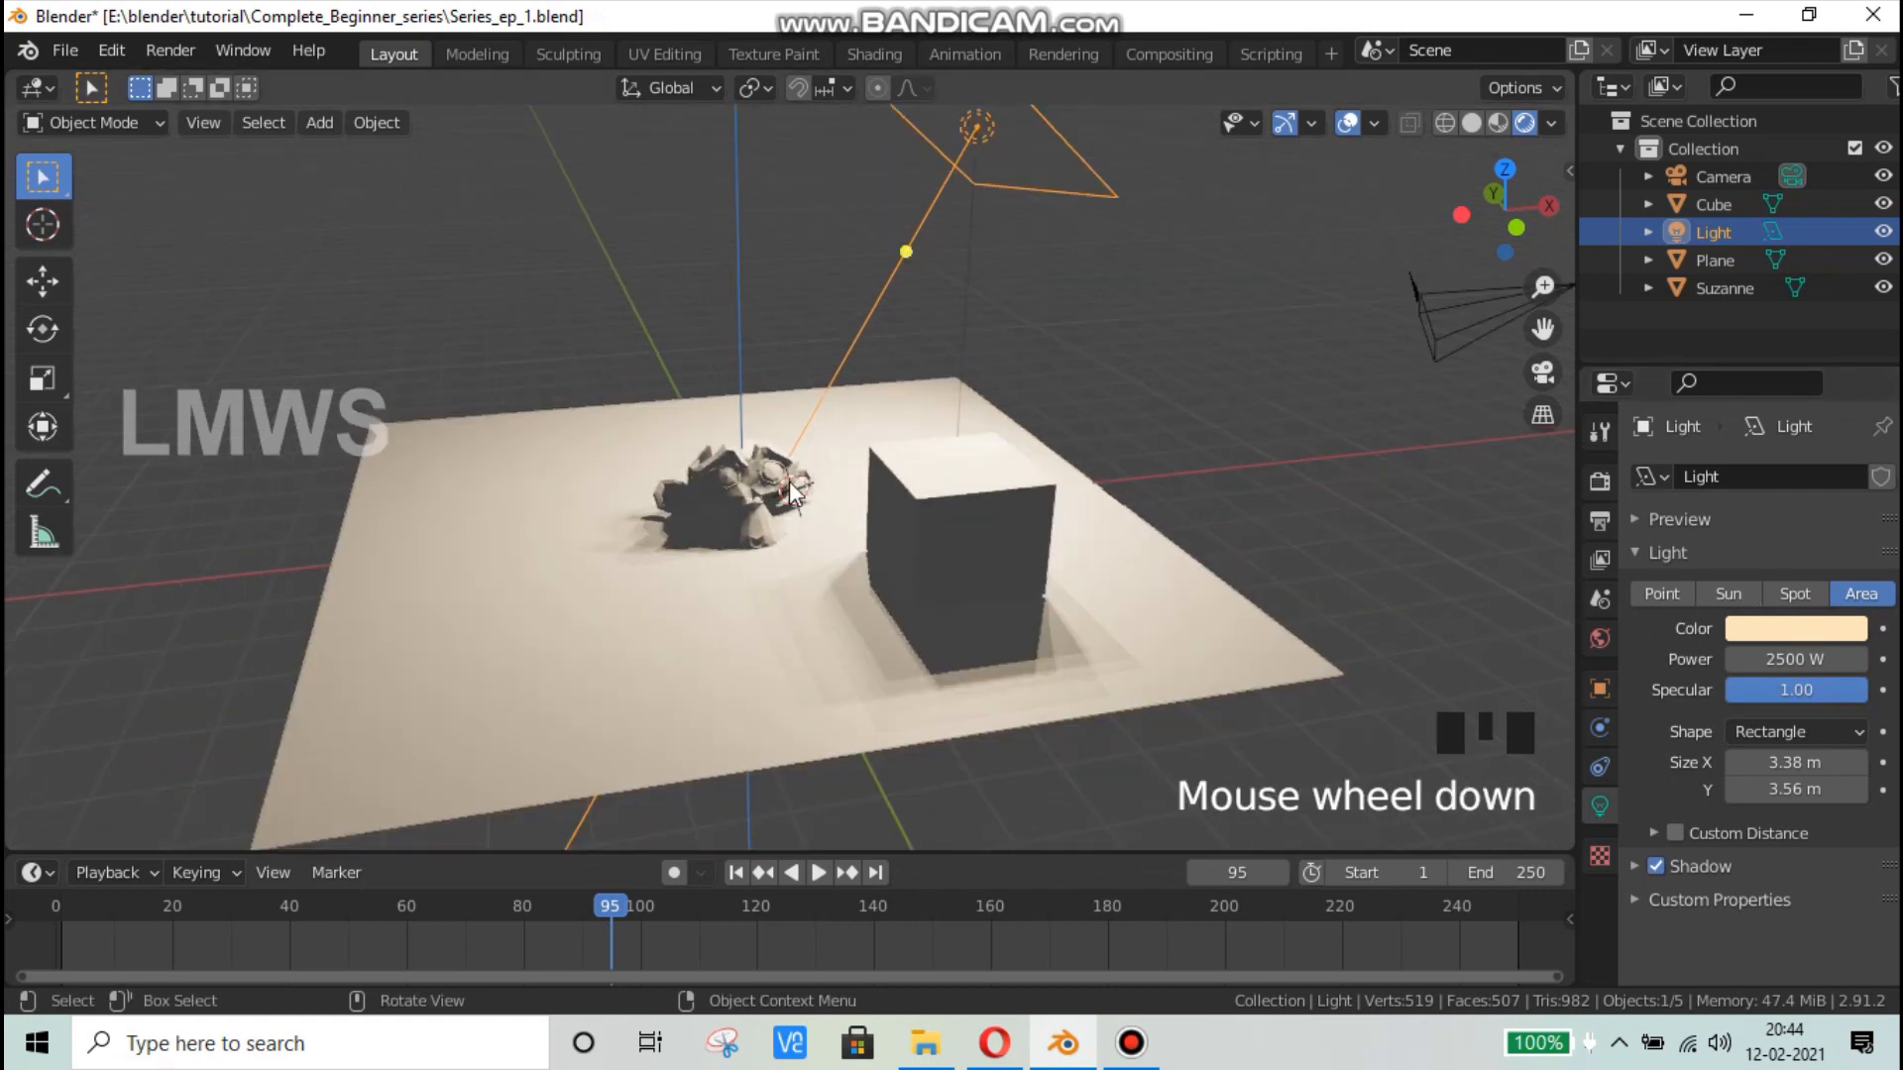
Step: Look through the camera, select it by its frame, and leave camera view to see its placement in the scene
key(KP_0)
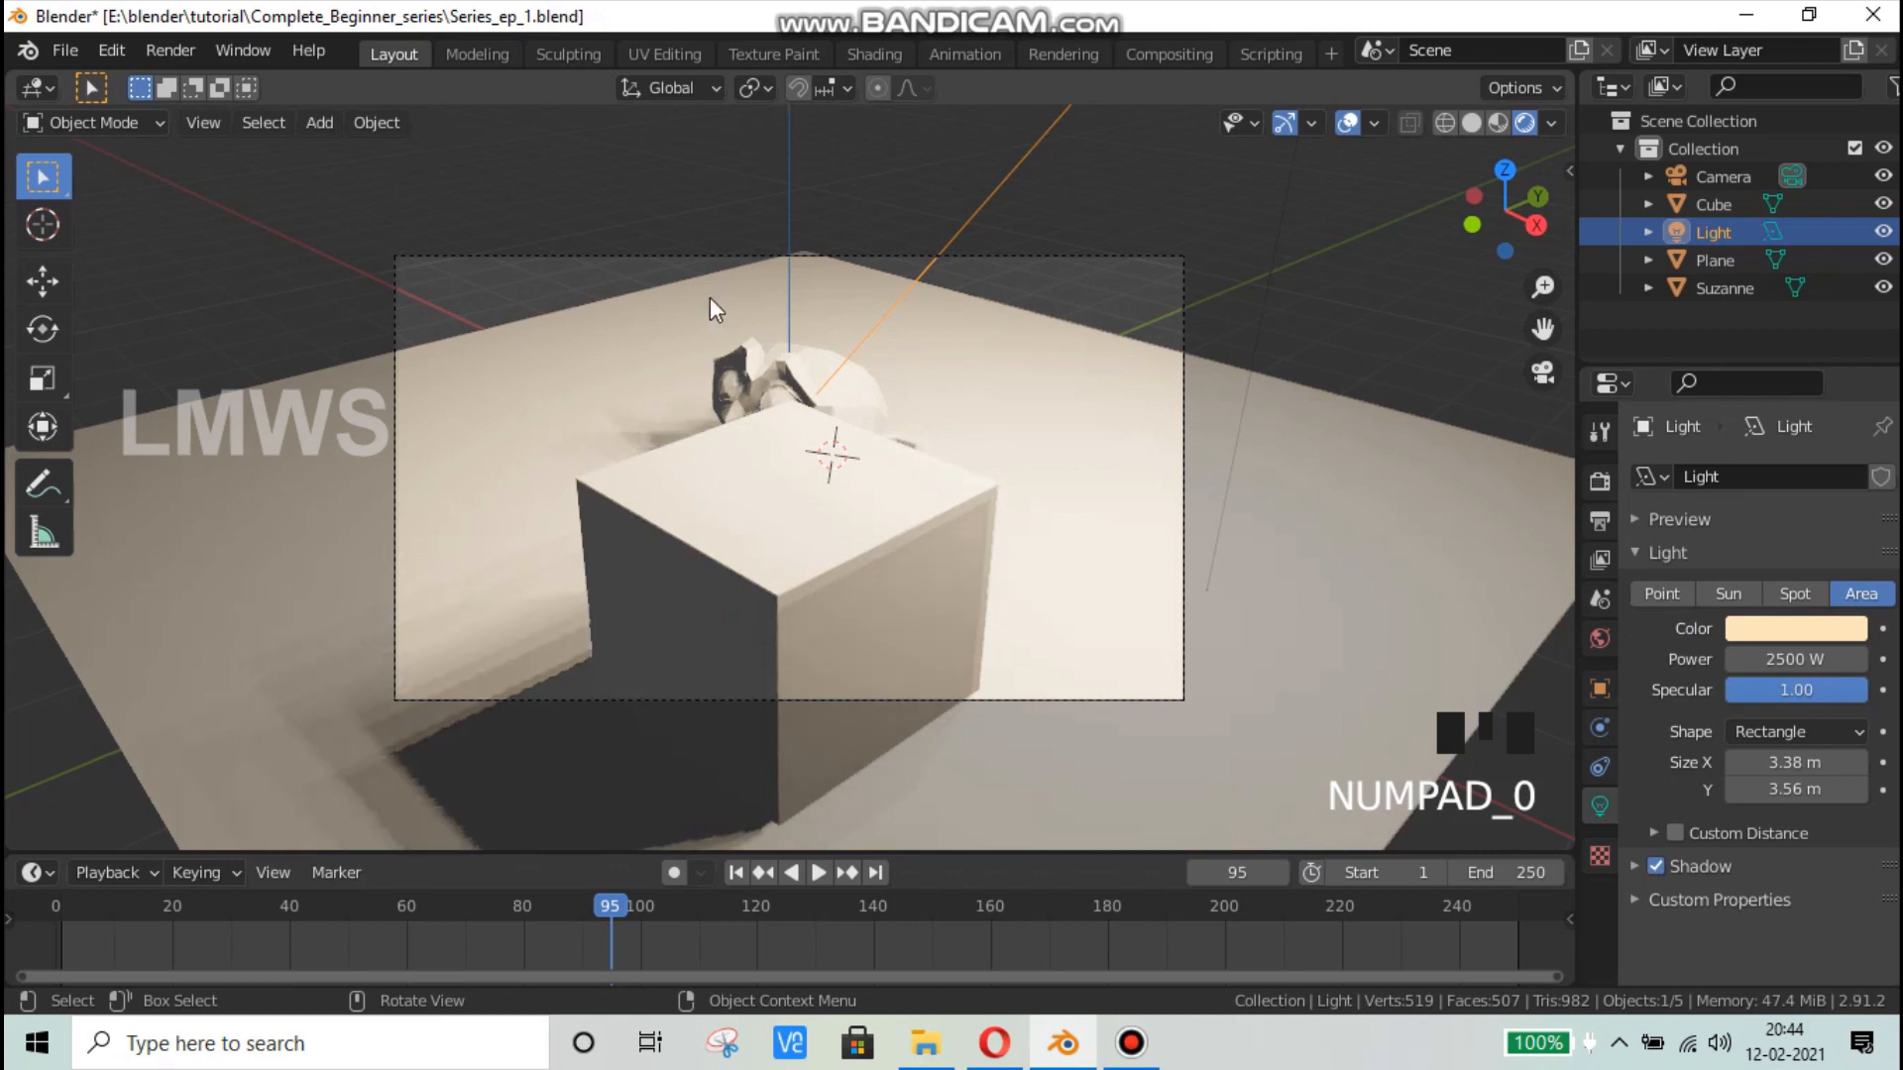
click(595, 248)
click(586, 259)
middle_drag(771, 394, 806, 391)
scroll(806, 391, down, 6)
middle_drag(953, 448, 900, 518)
scroll(932, 530, up, 1)
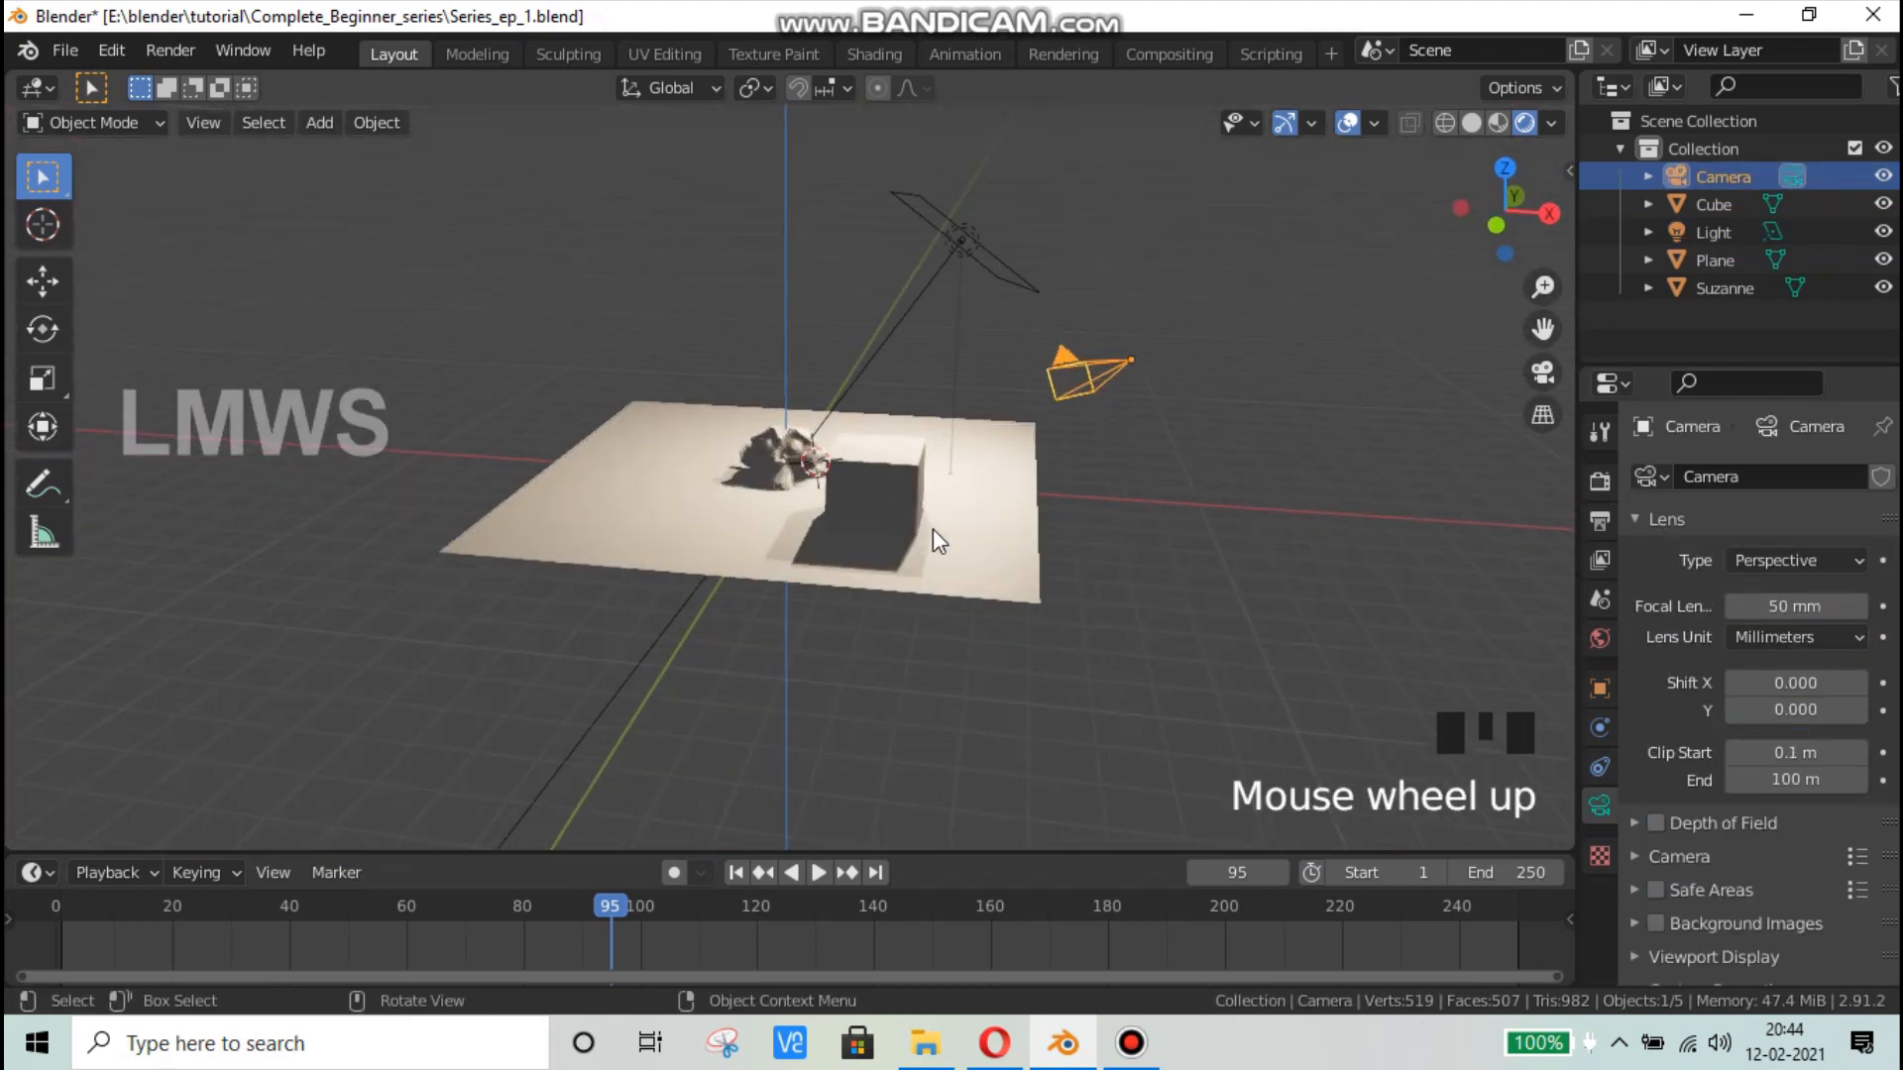
Step: Return to camera view, enable the Camera to View lock and reframe the shot with the monkey and cube side by side
key(KP_0)
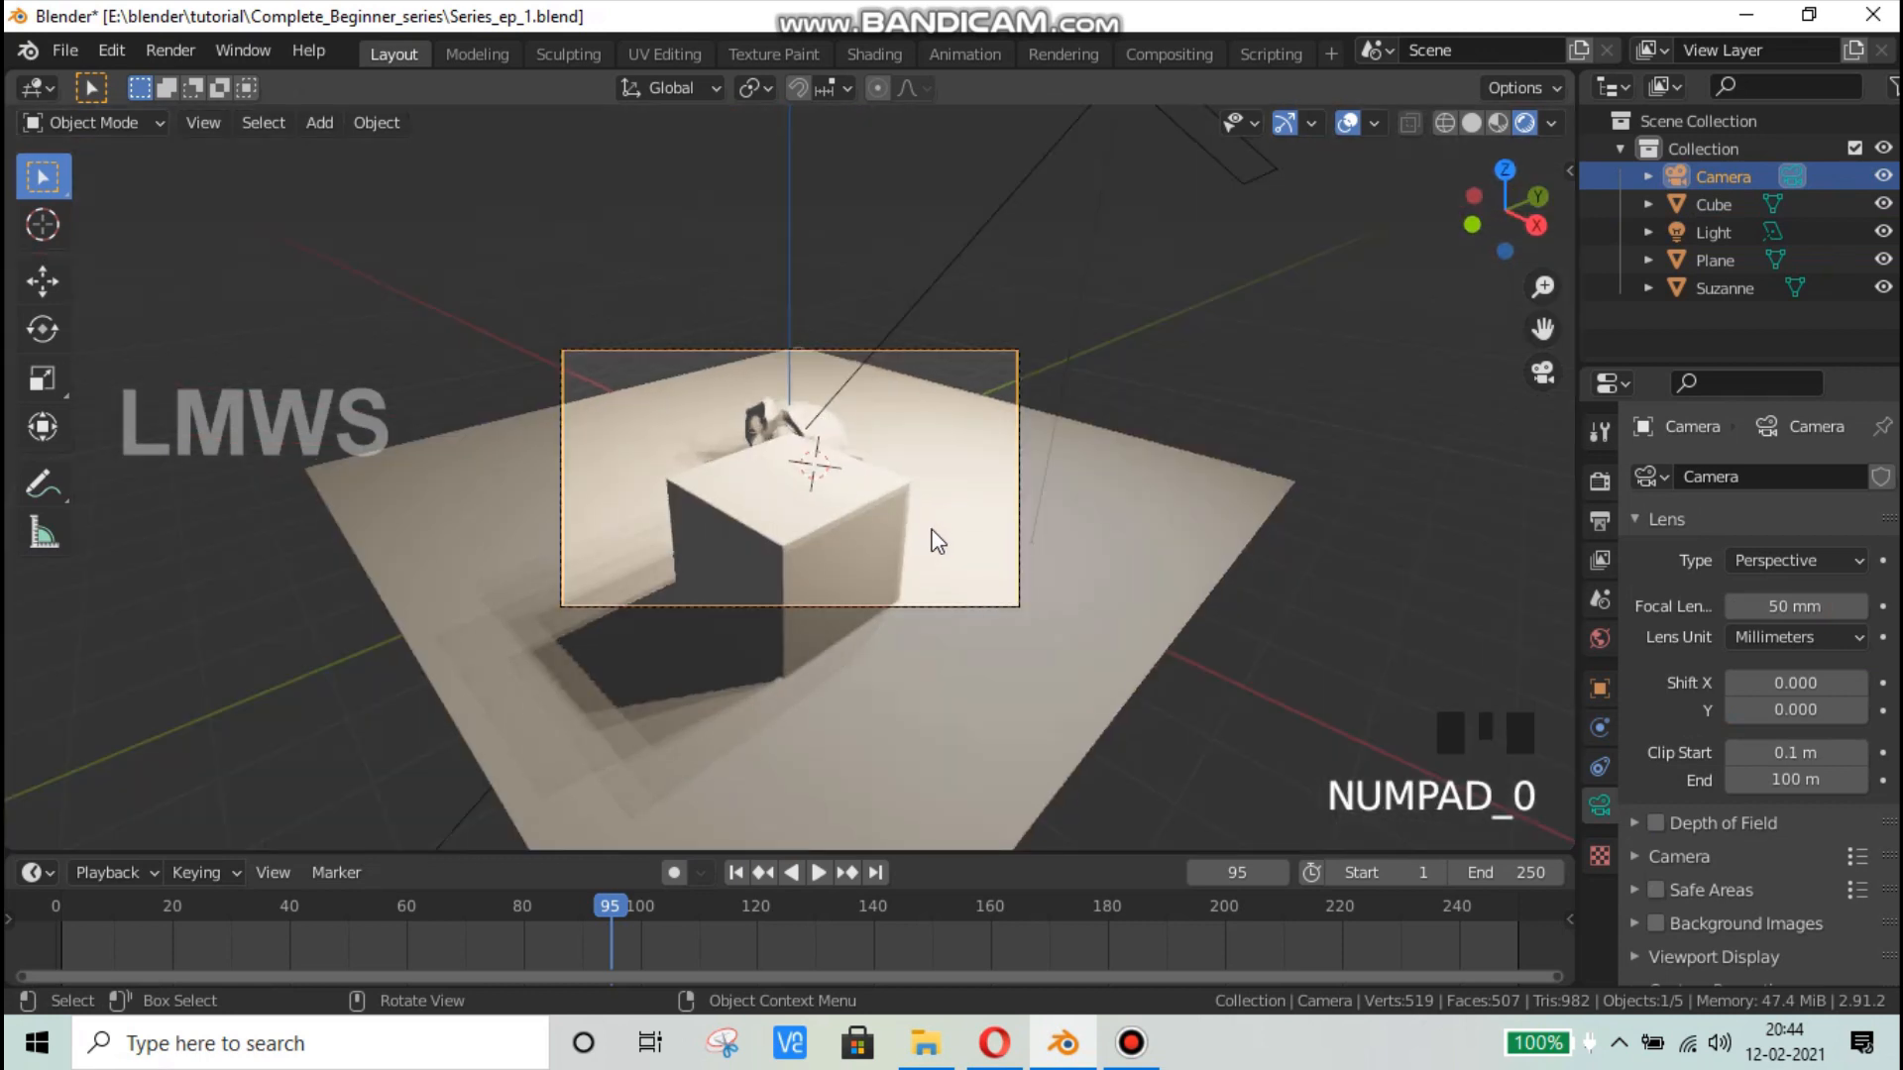
scroll(935, 539, up, 3)
key(n)
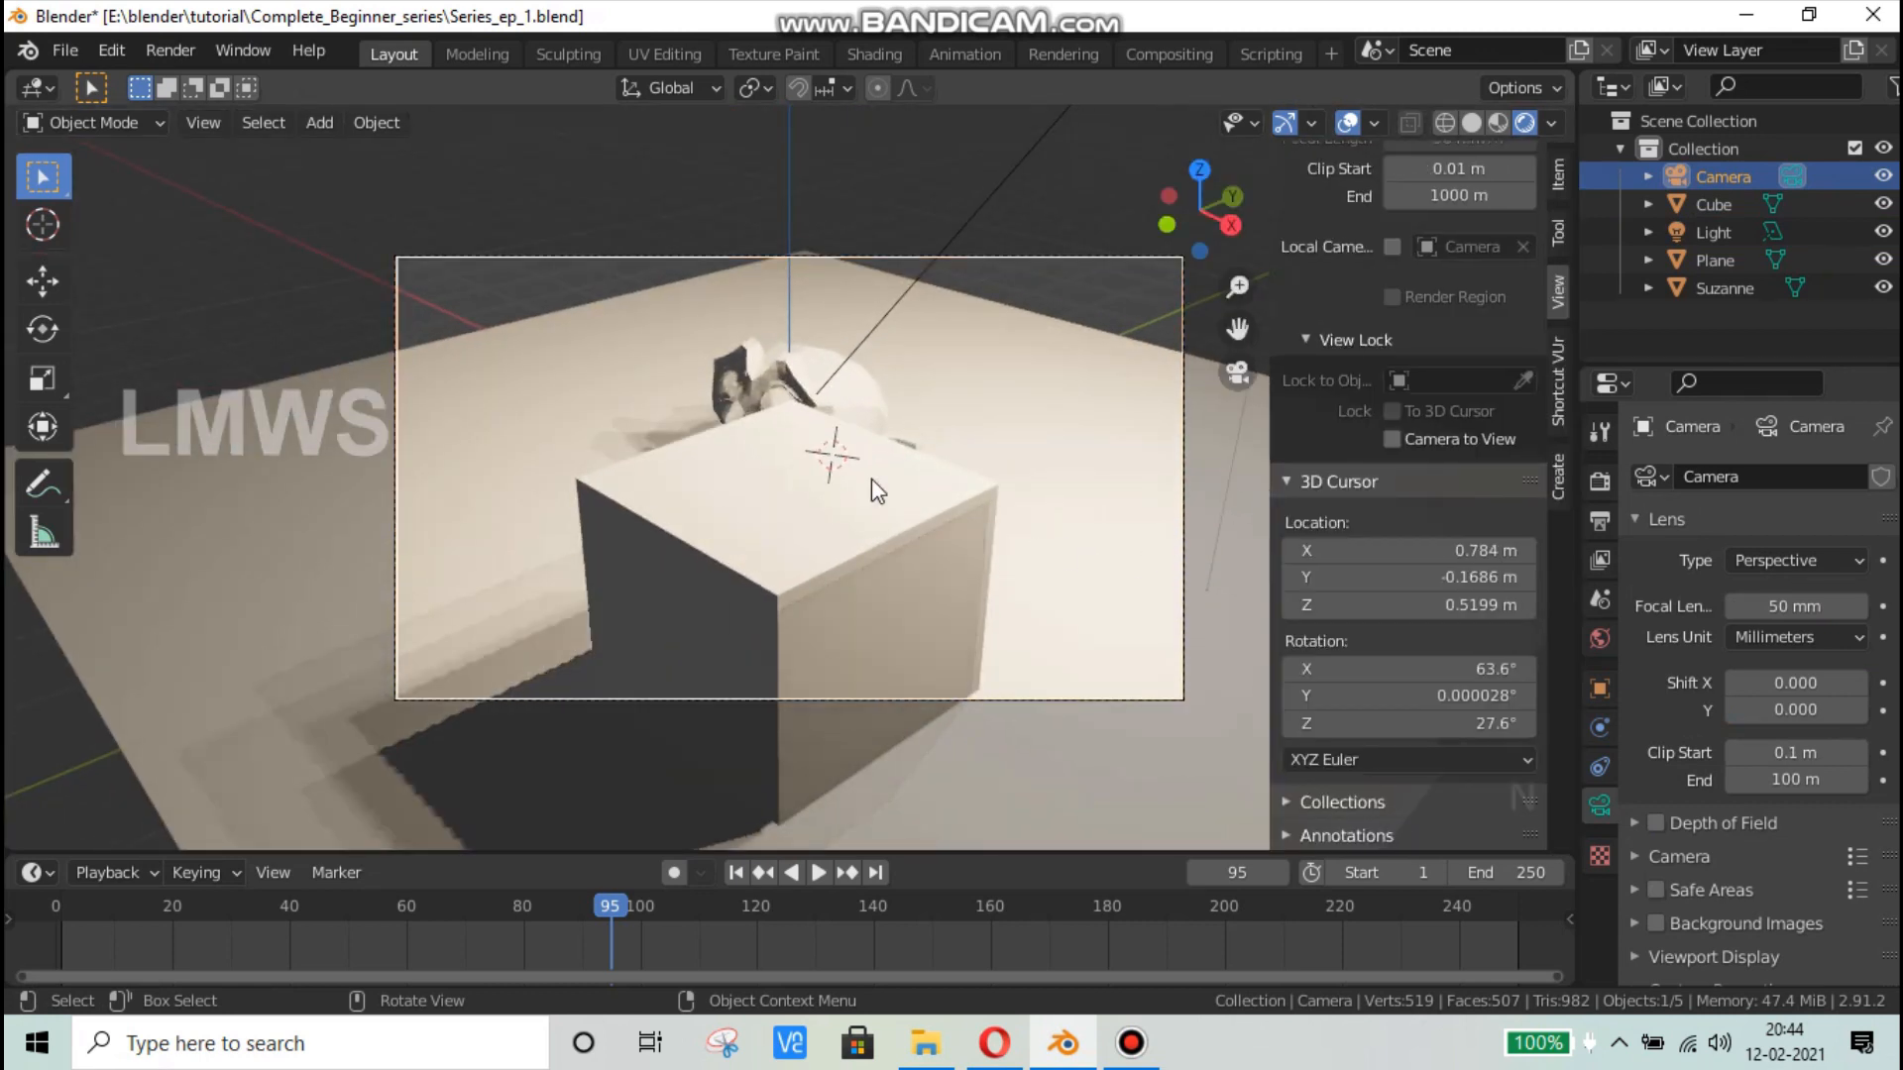
key(n)
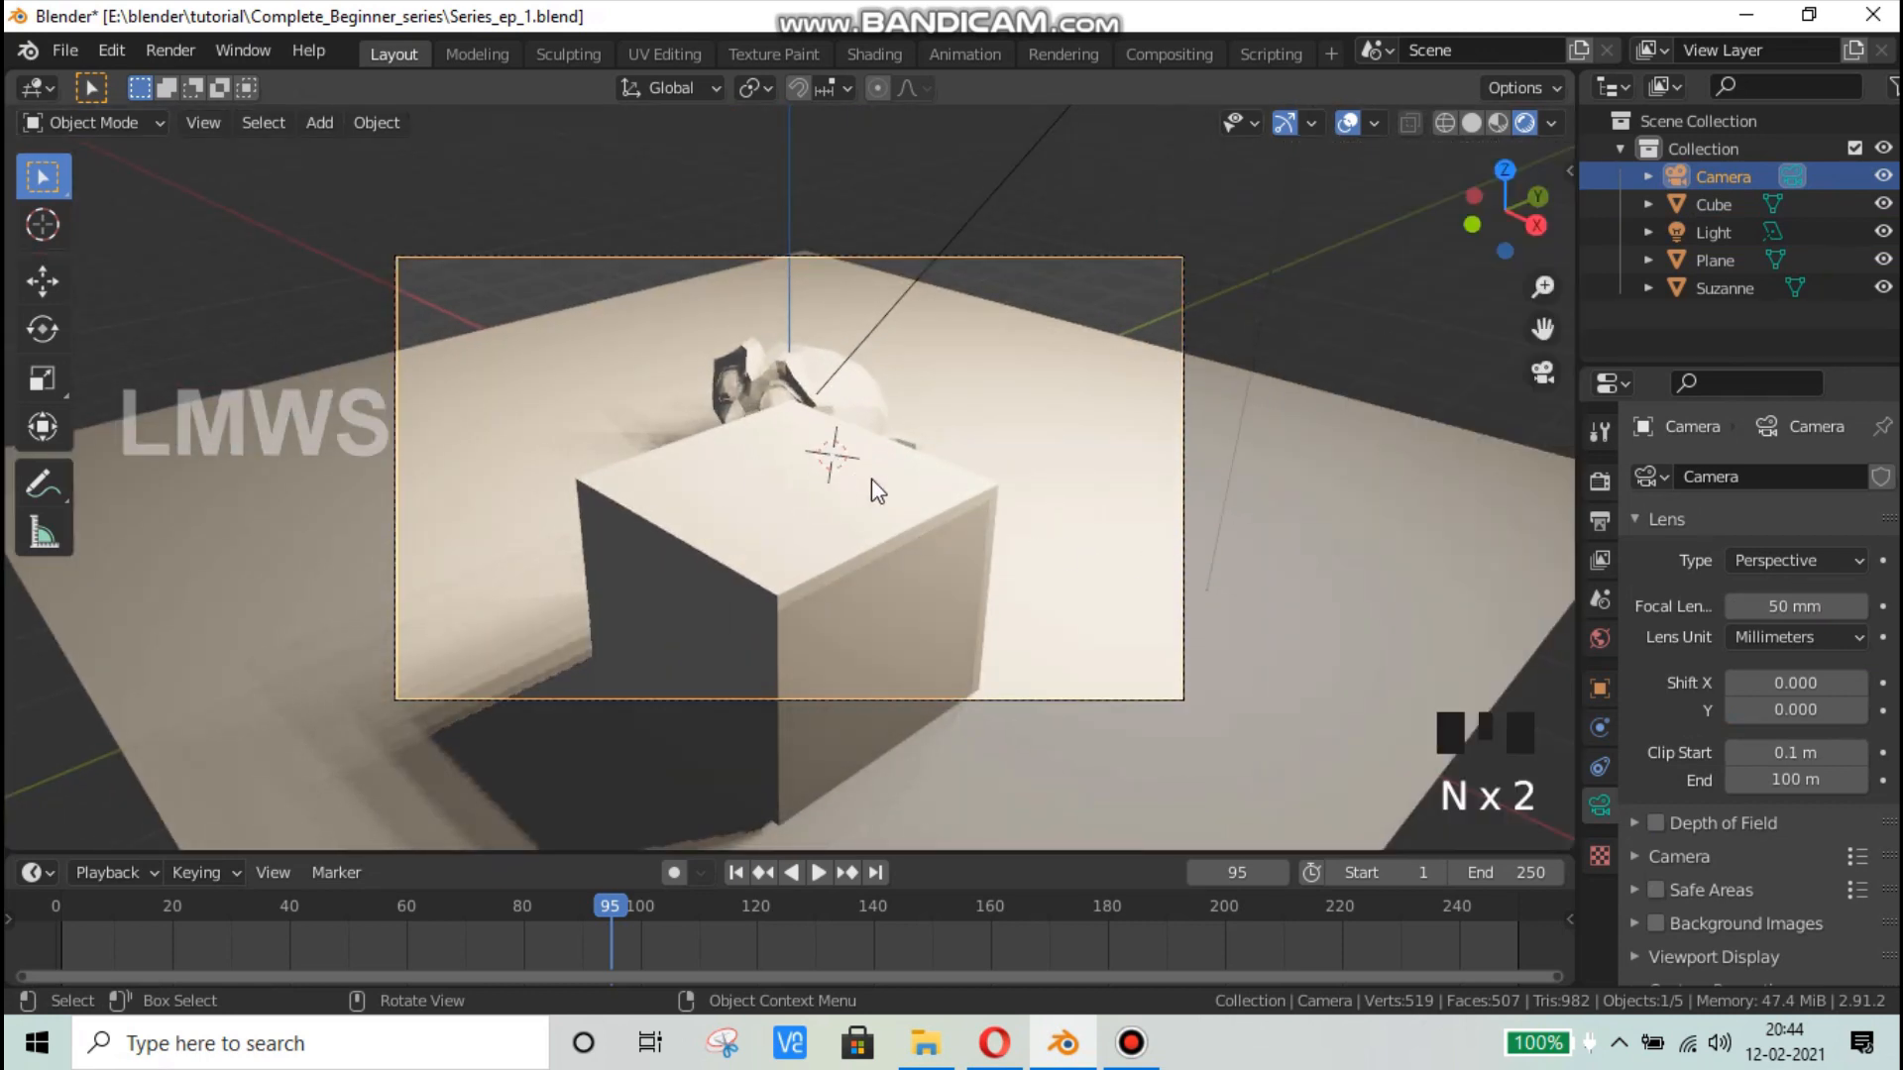
key(n)
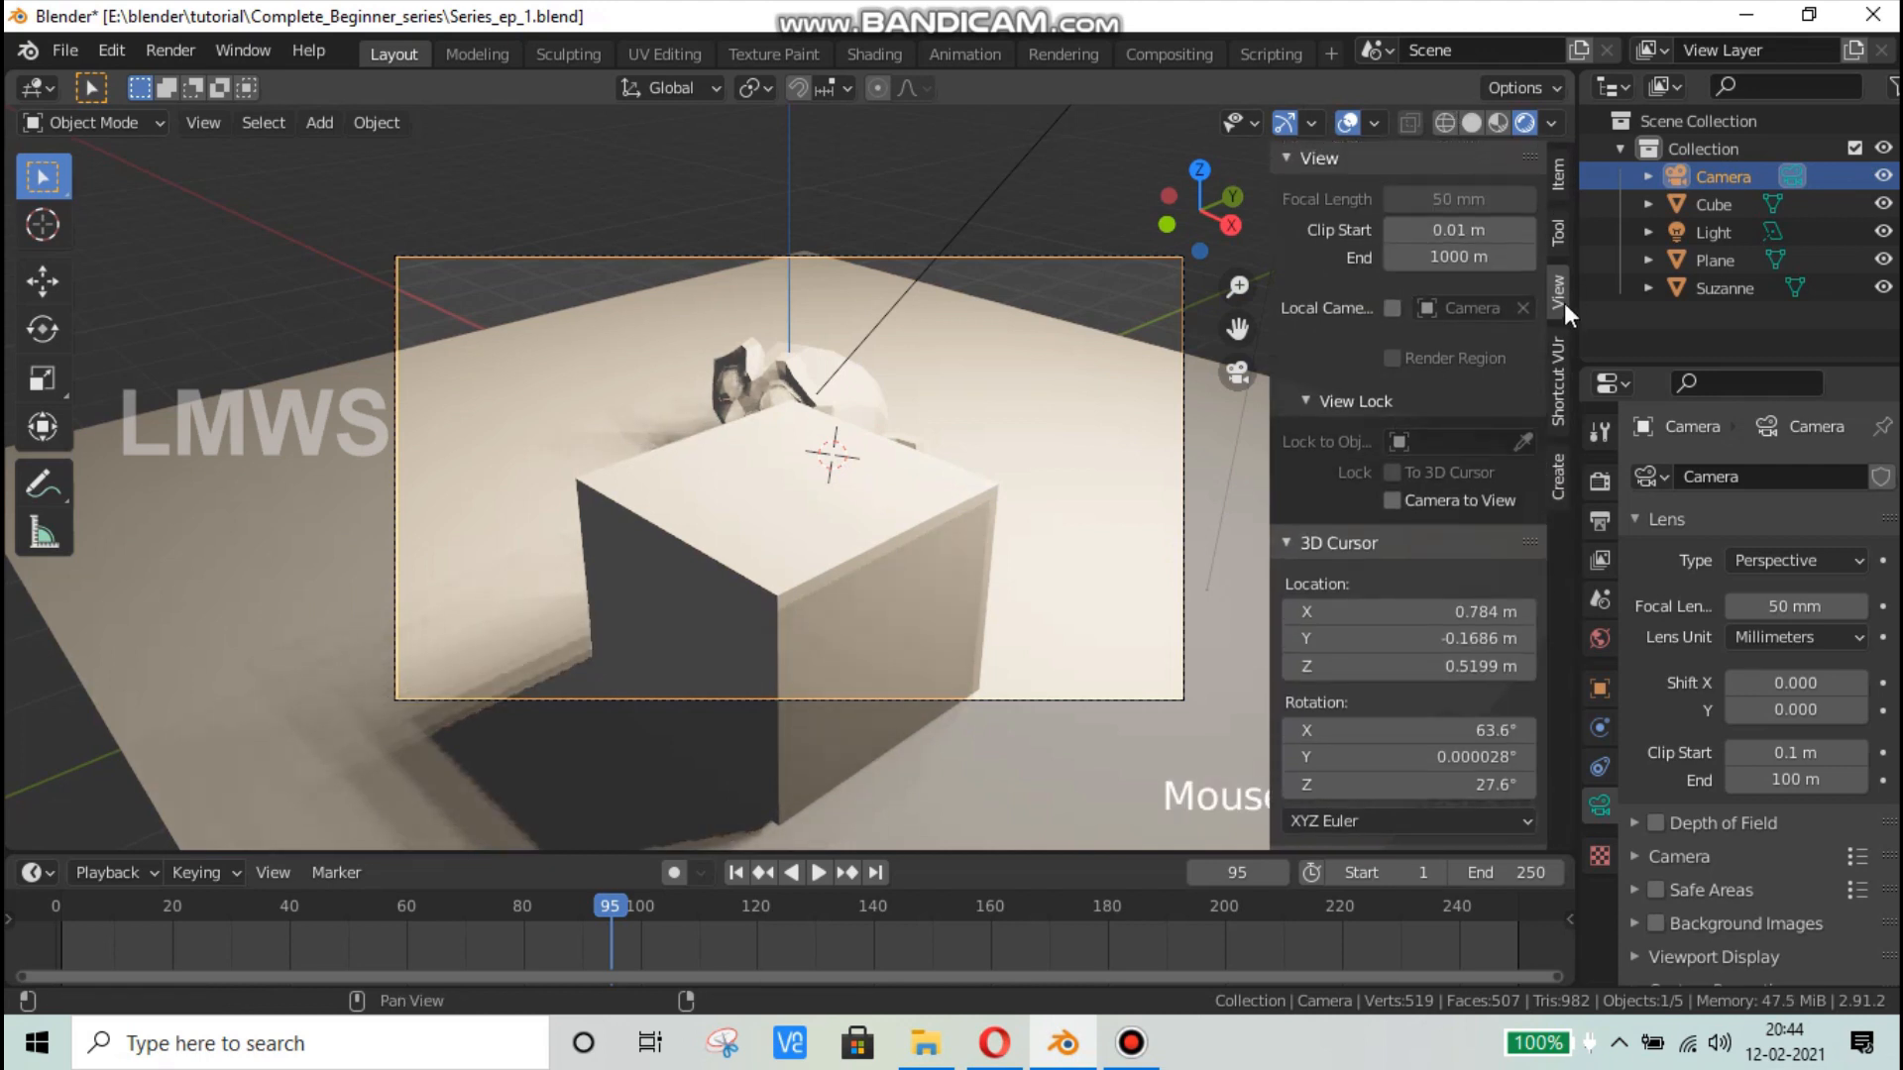
click(1392, 500)
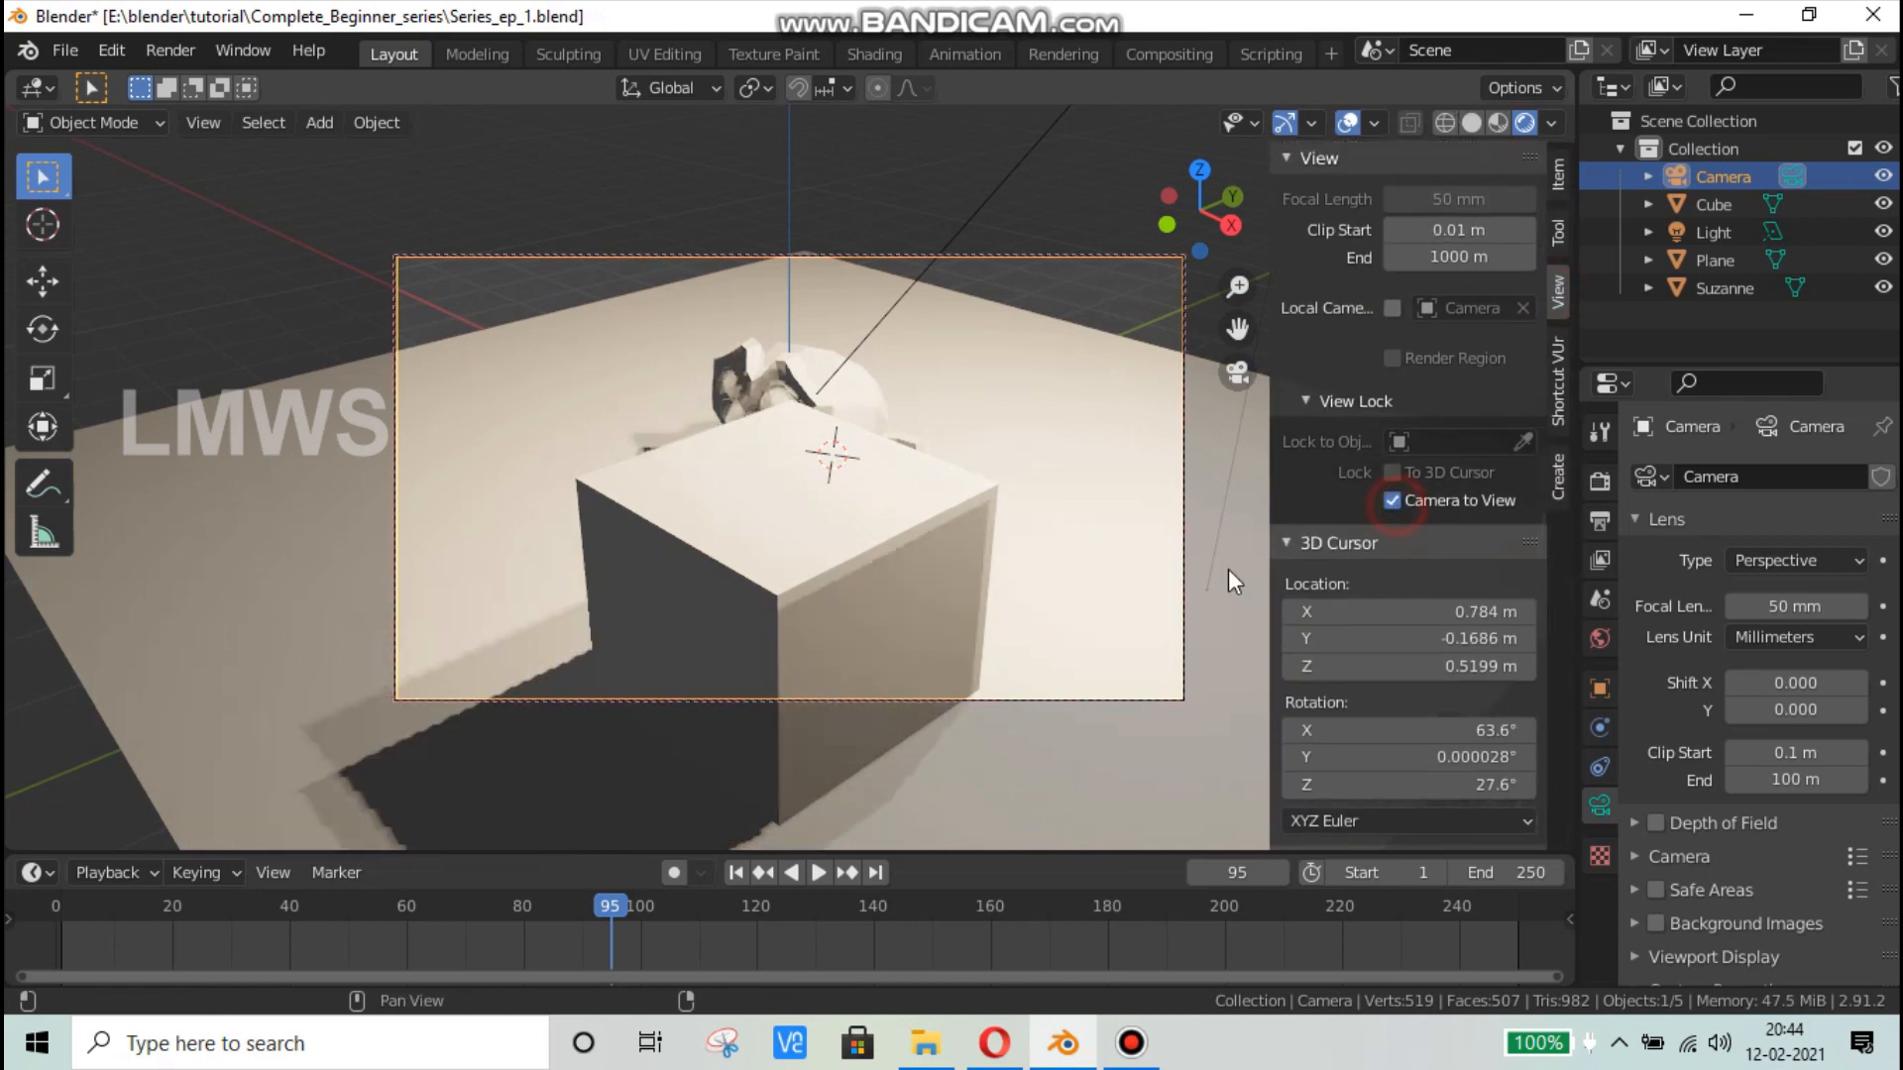
scroll(703, 505, down, 2)
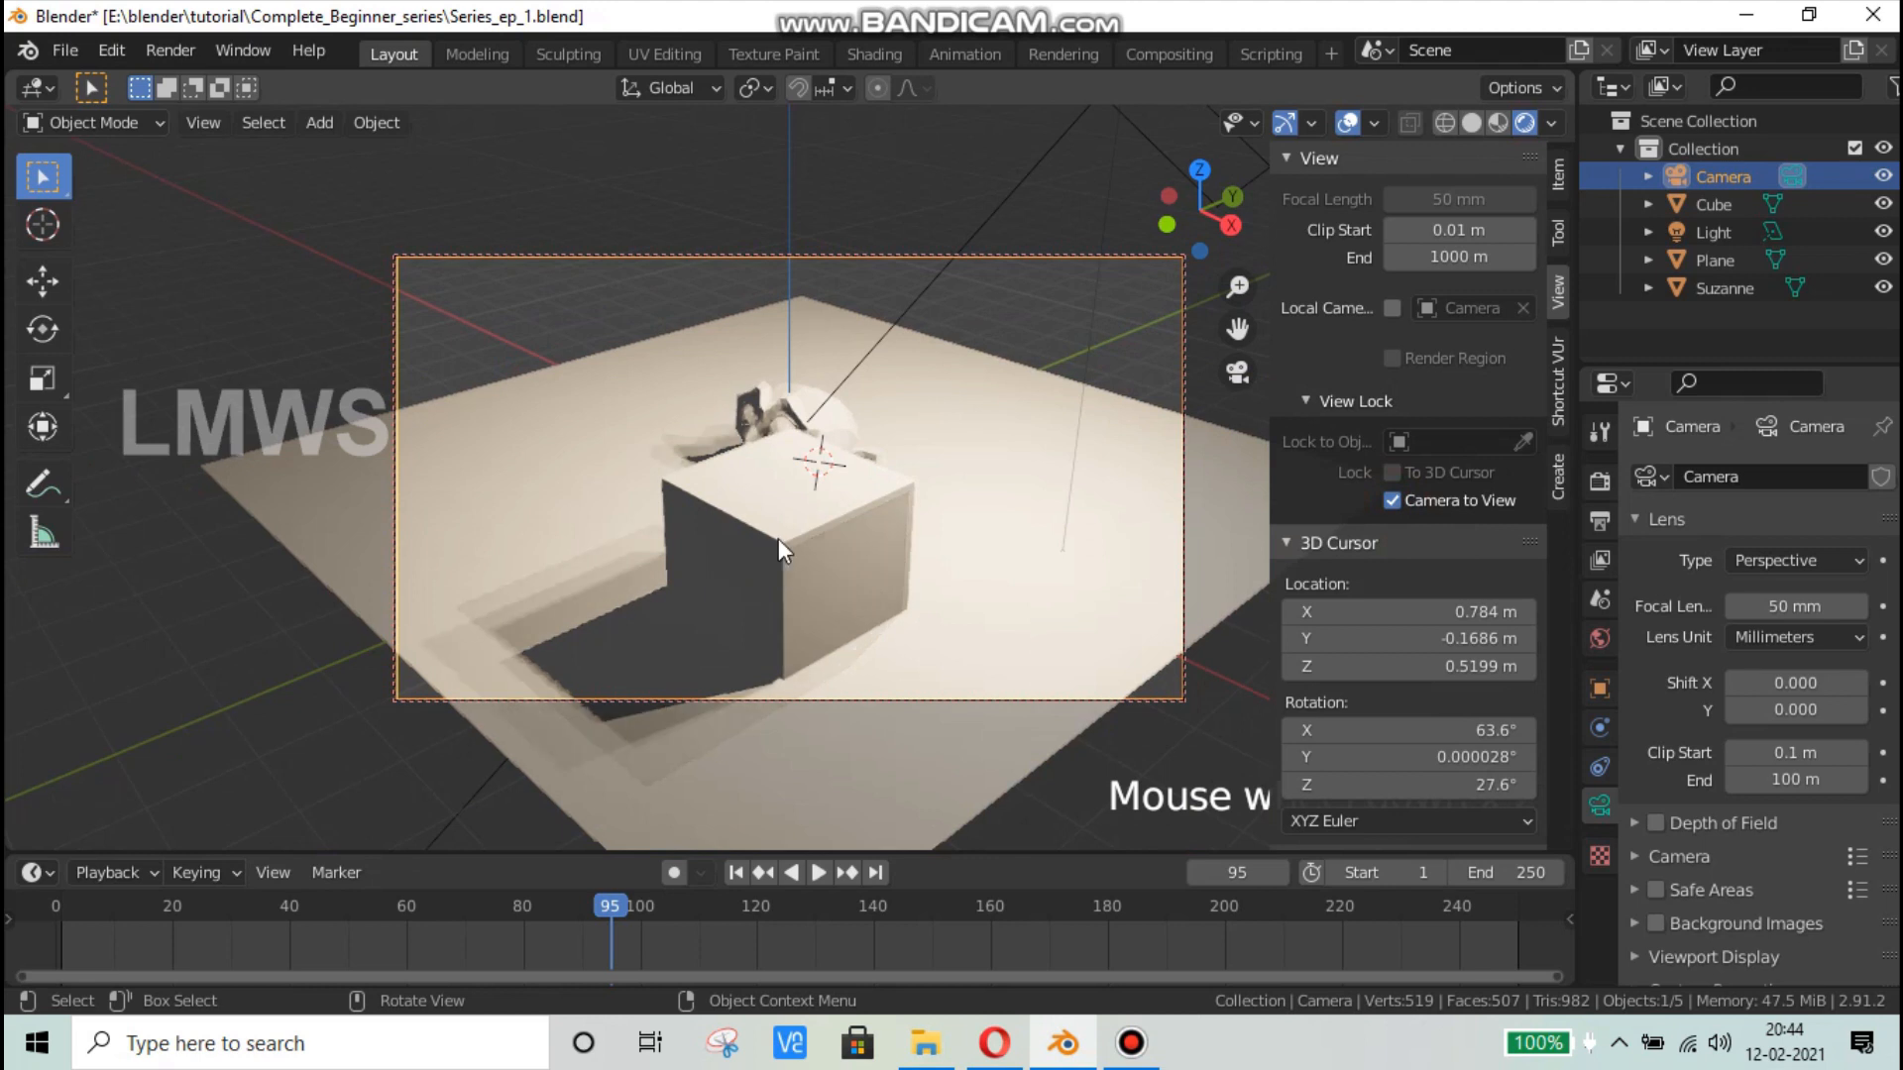
middle_drag(777, 538, 932, 521)
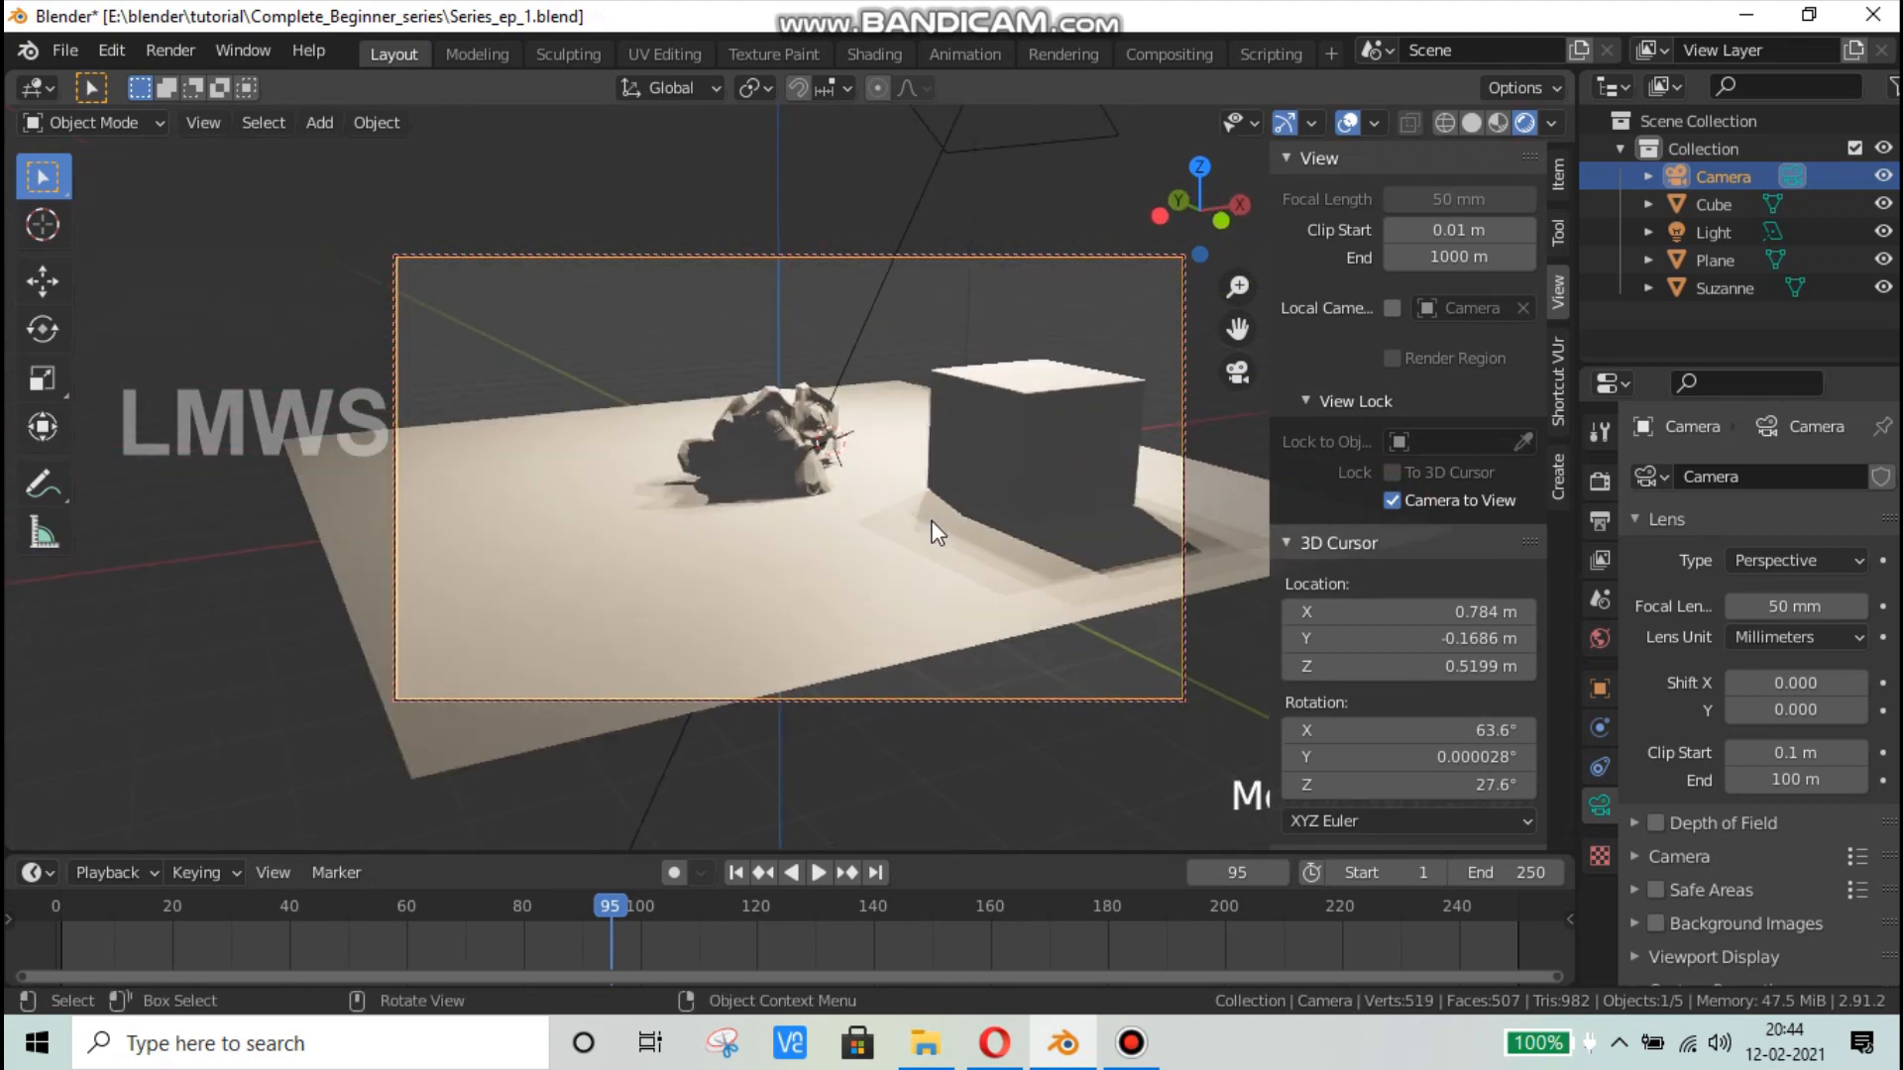
Step: Turn off the Camera to View lock and show the scene's output resolution settings
click(1392, 500)
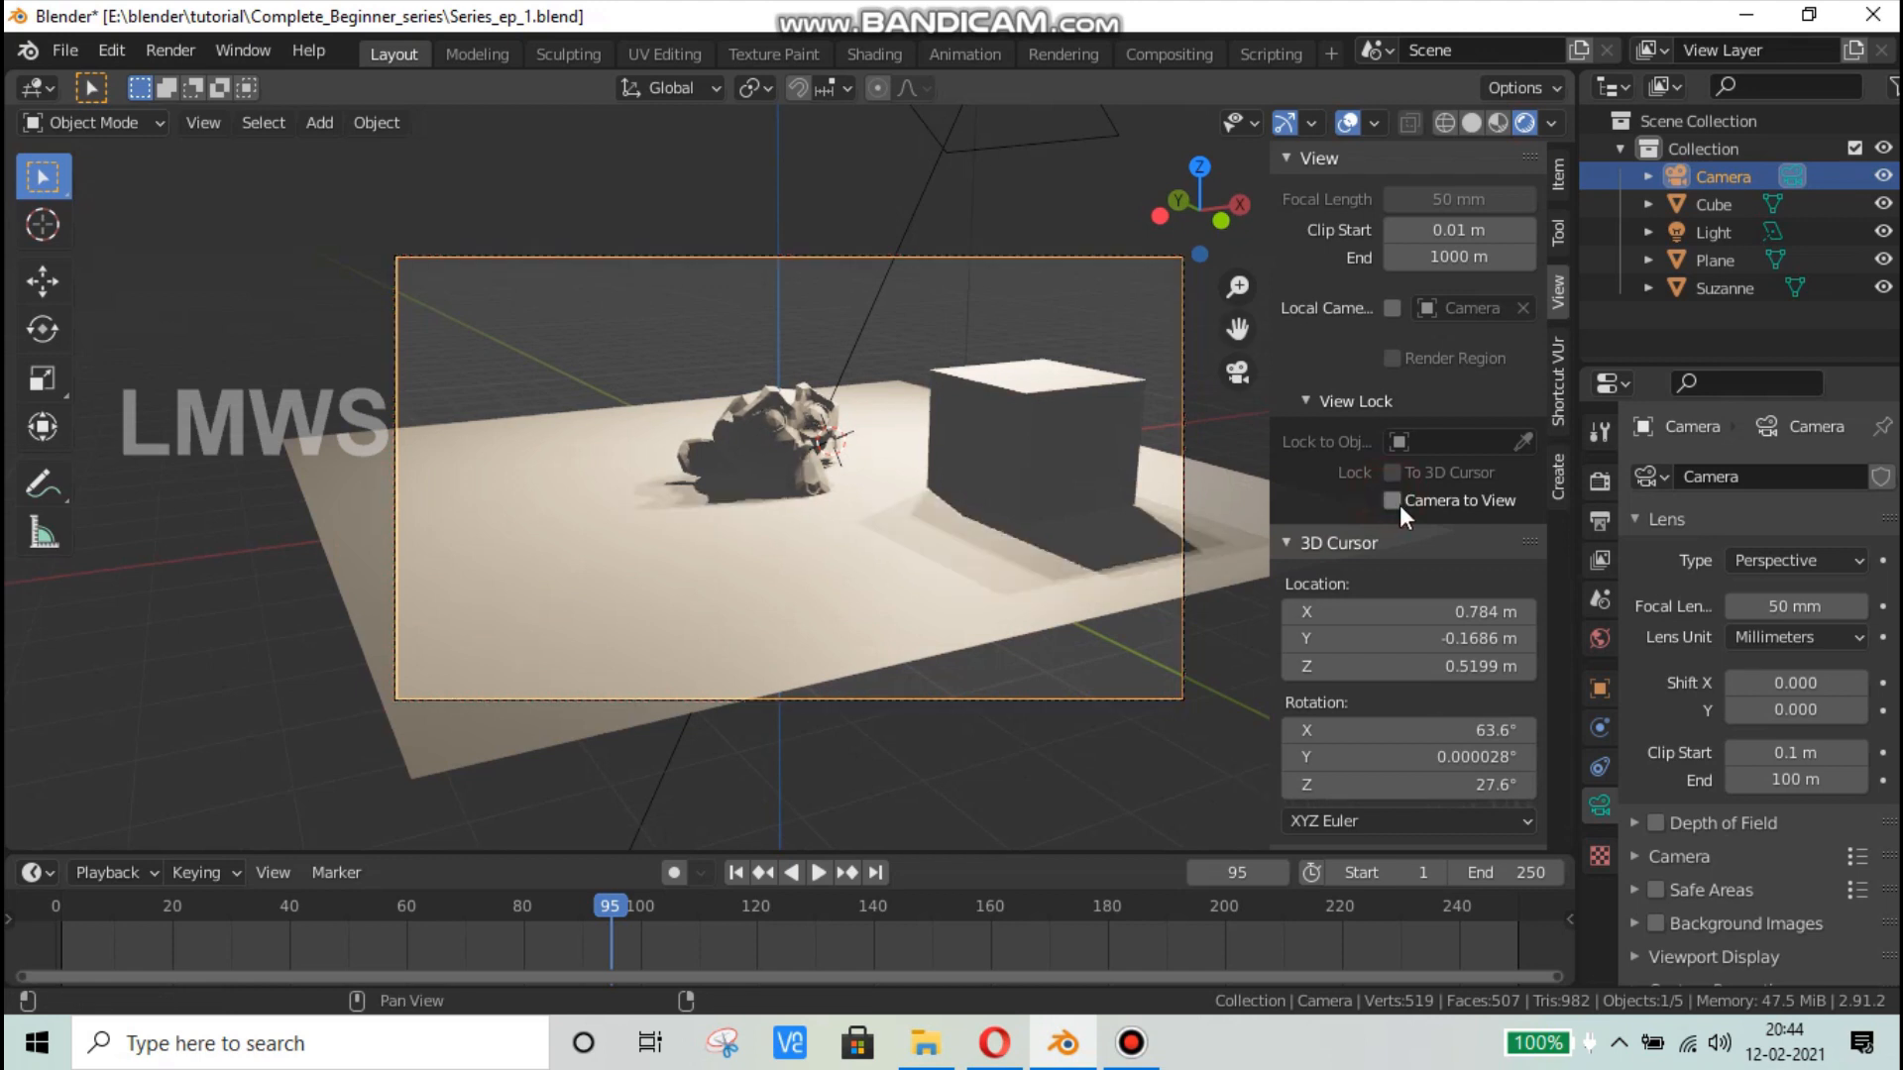
click(1599, 517)
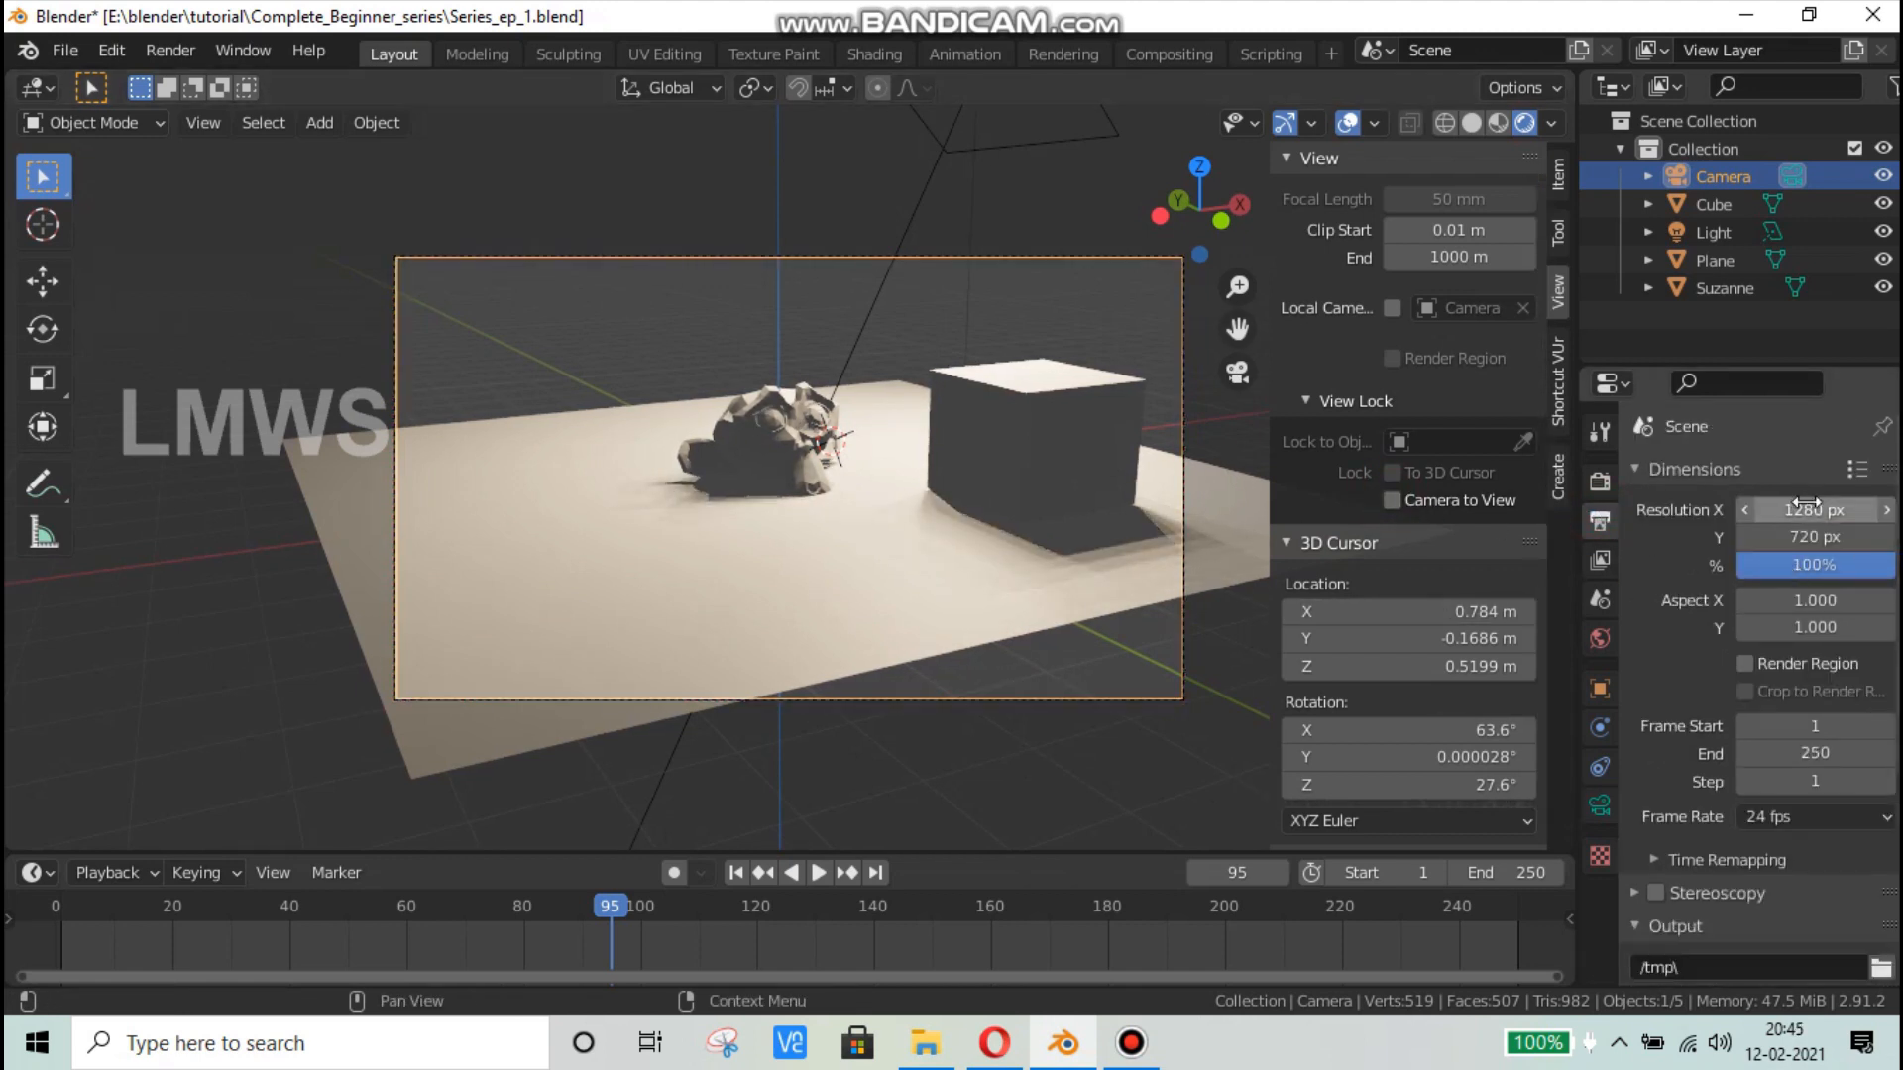
Step: Save the file and render the camera's view as a still image, closing the render window after viewing it
key(ctrl+s)
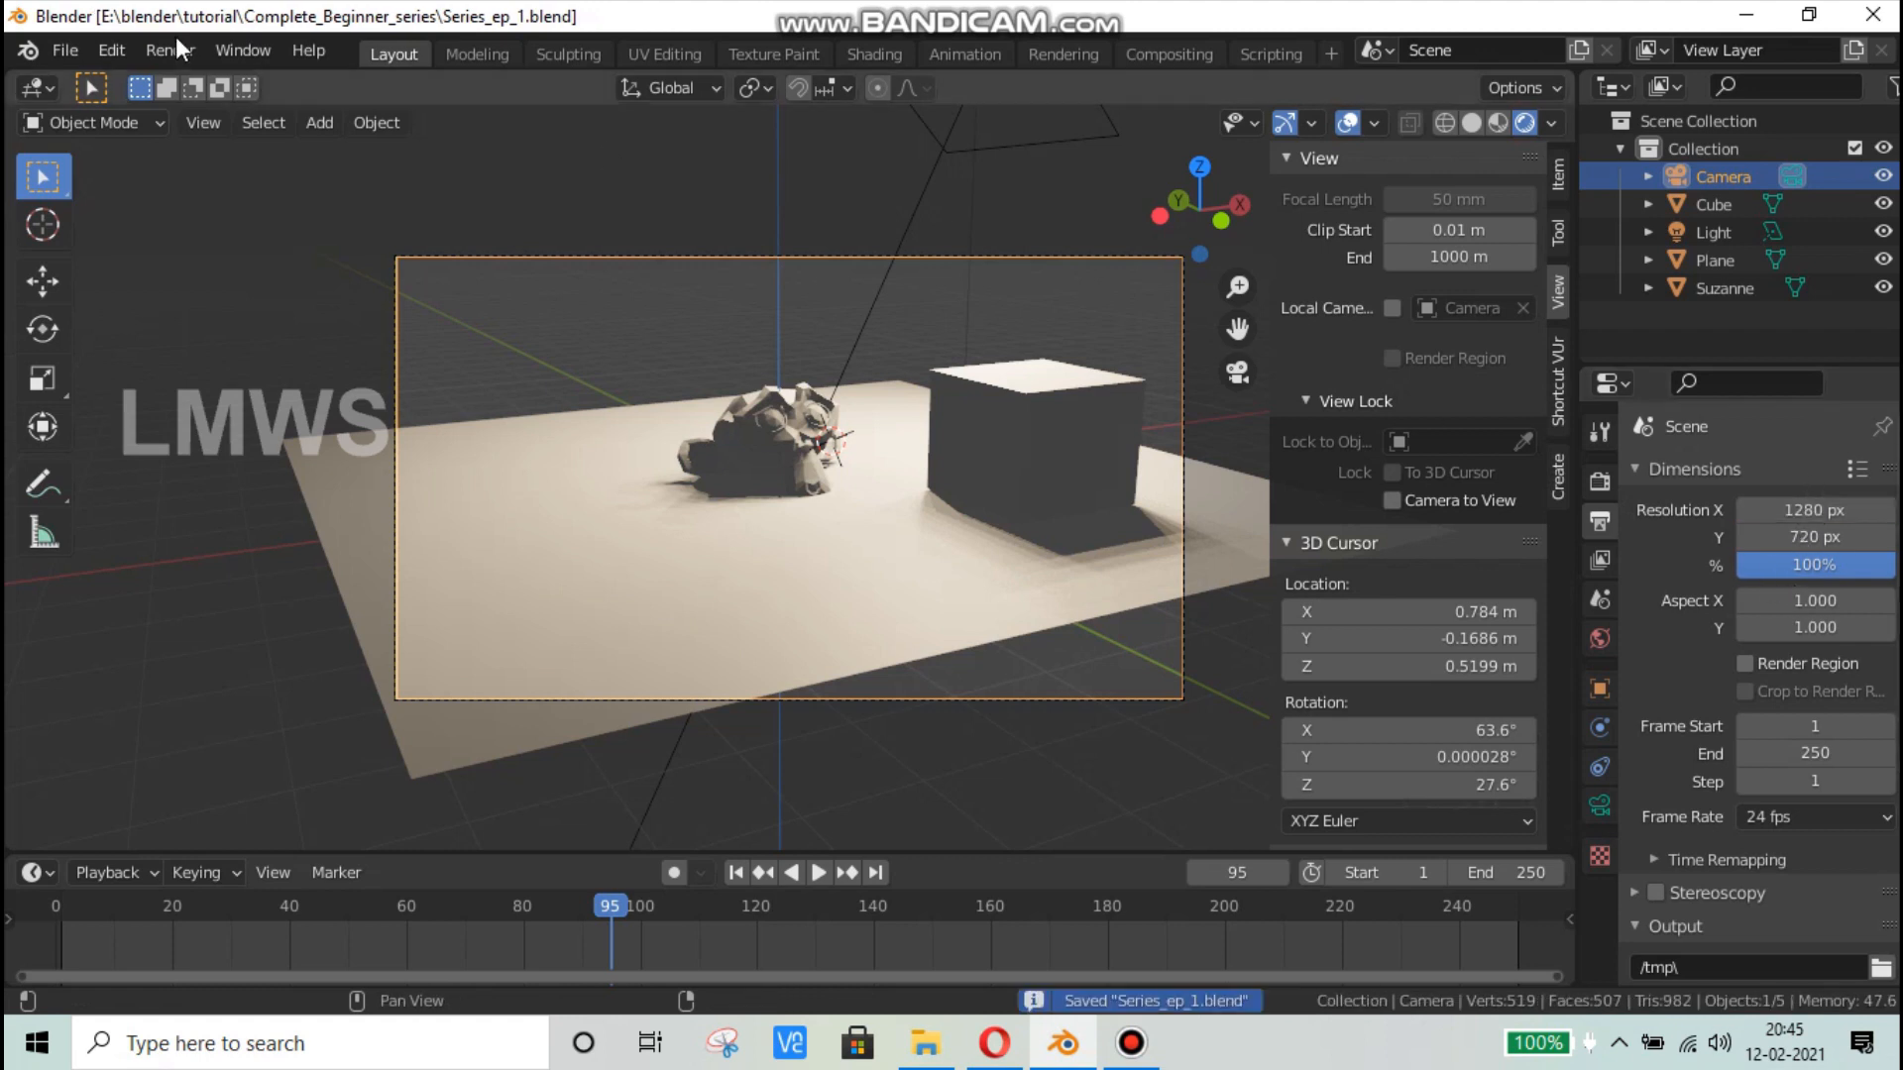
click(171, 50)
click(179, 67)
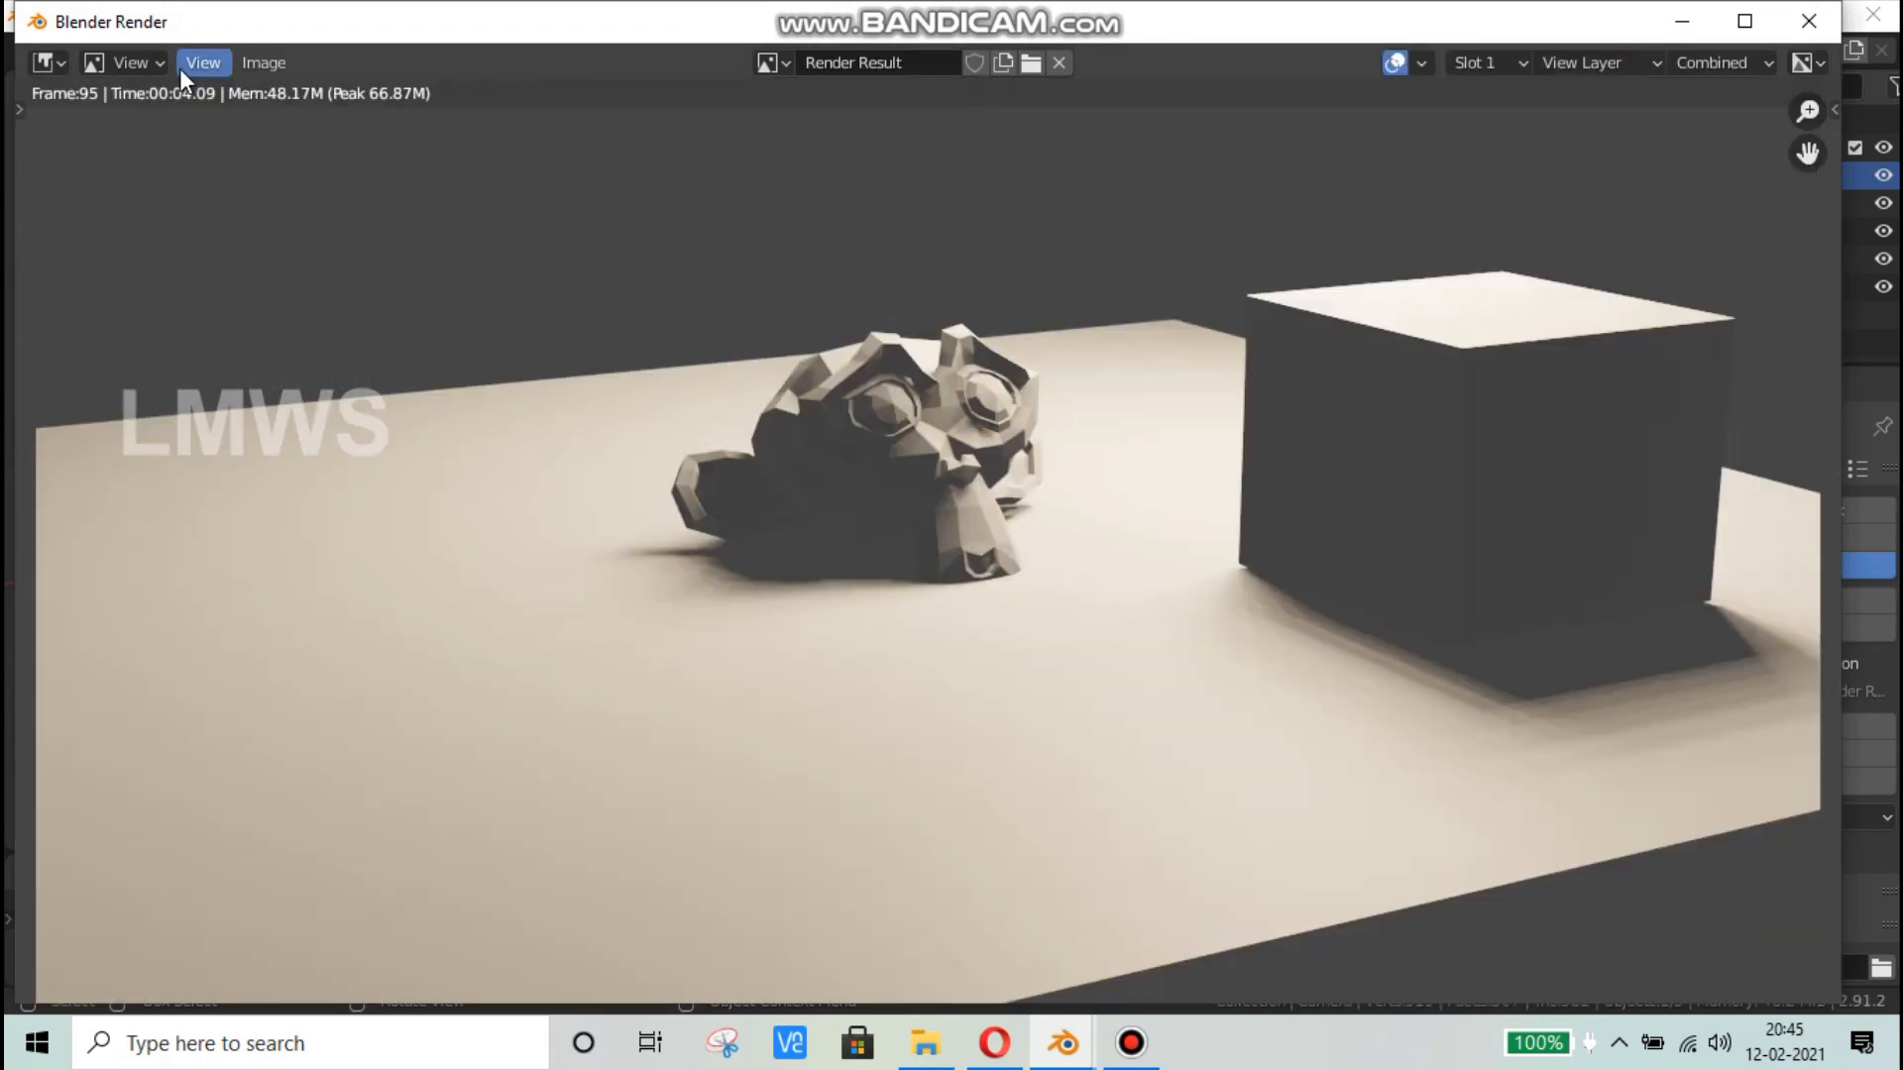
scroll(712, 533, down, 1)
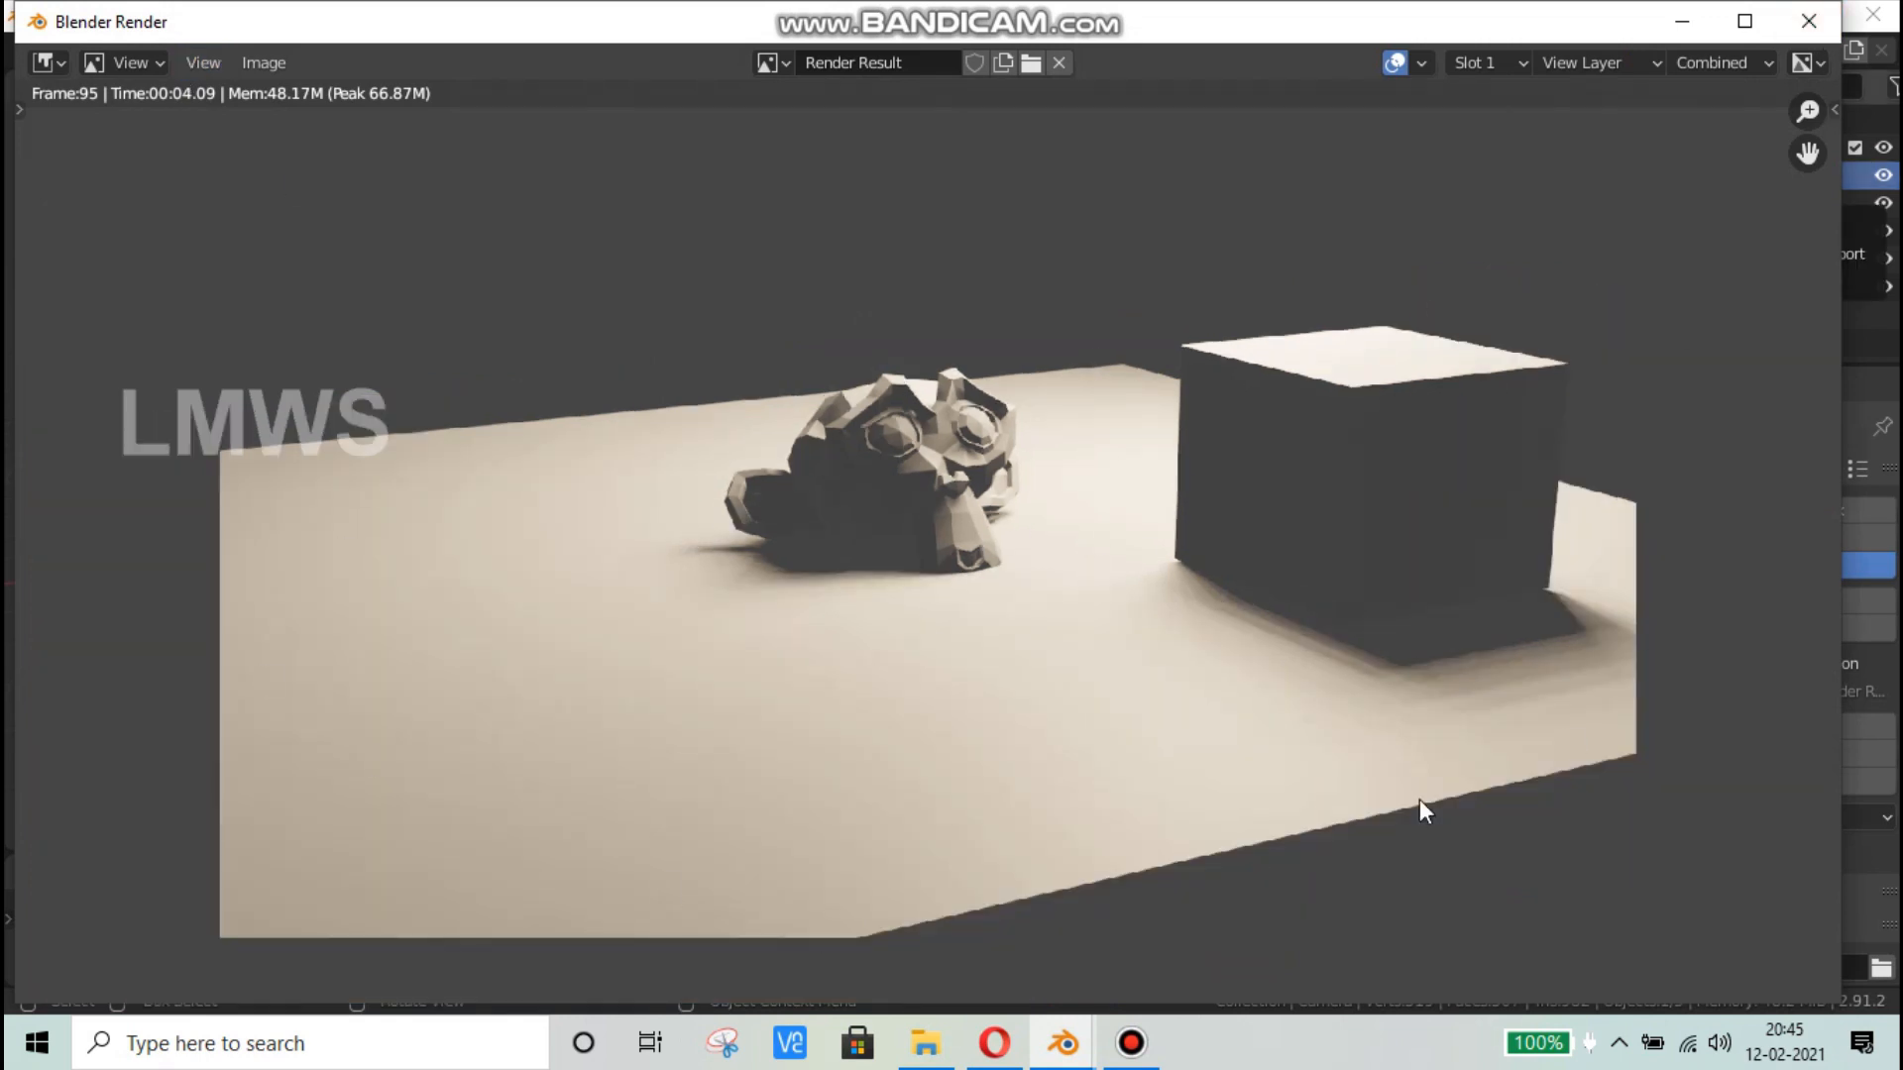
click(1802, 18)
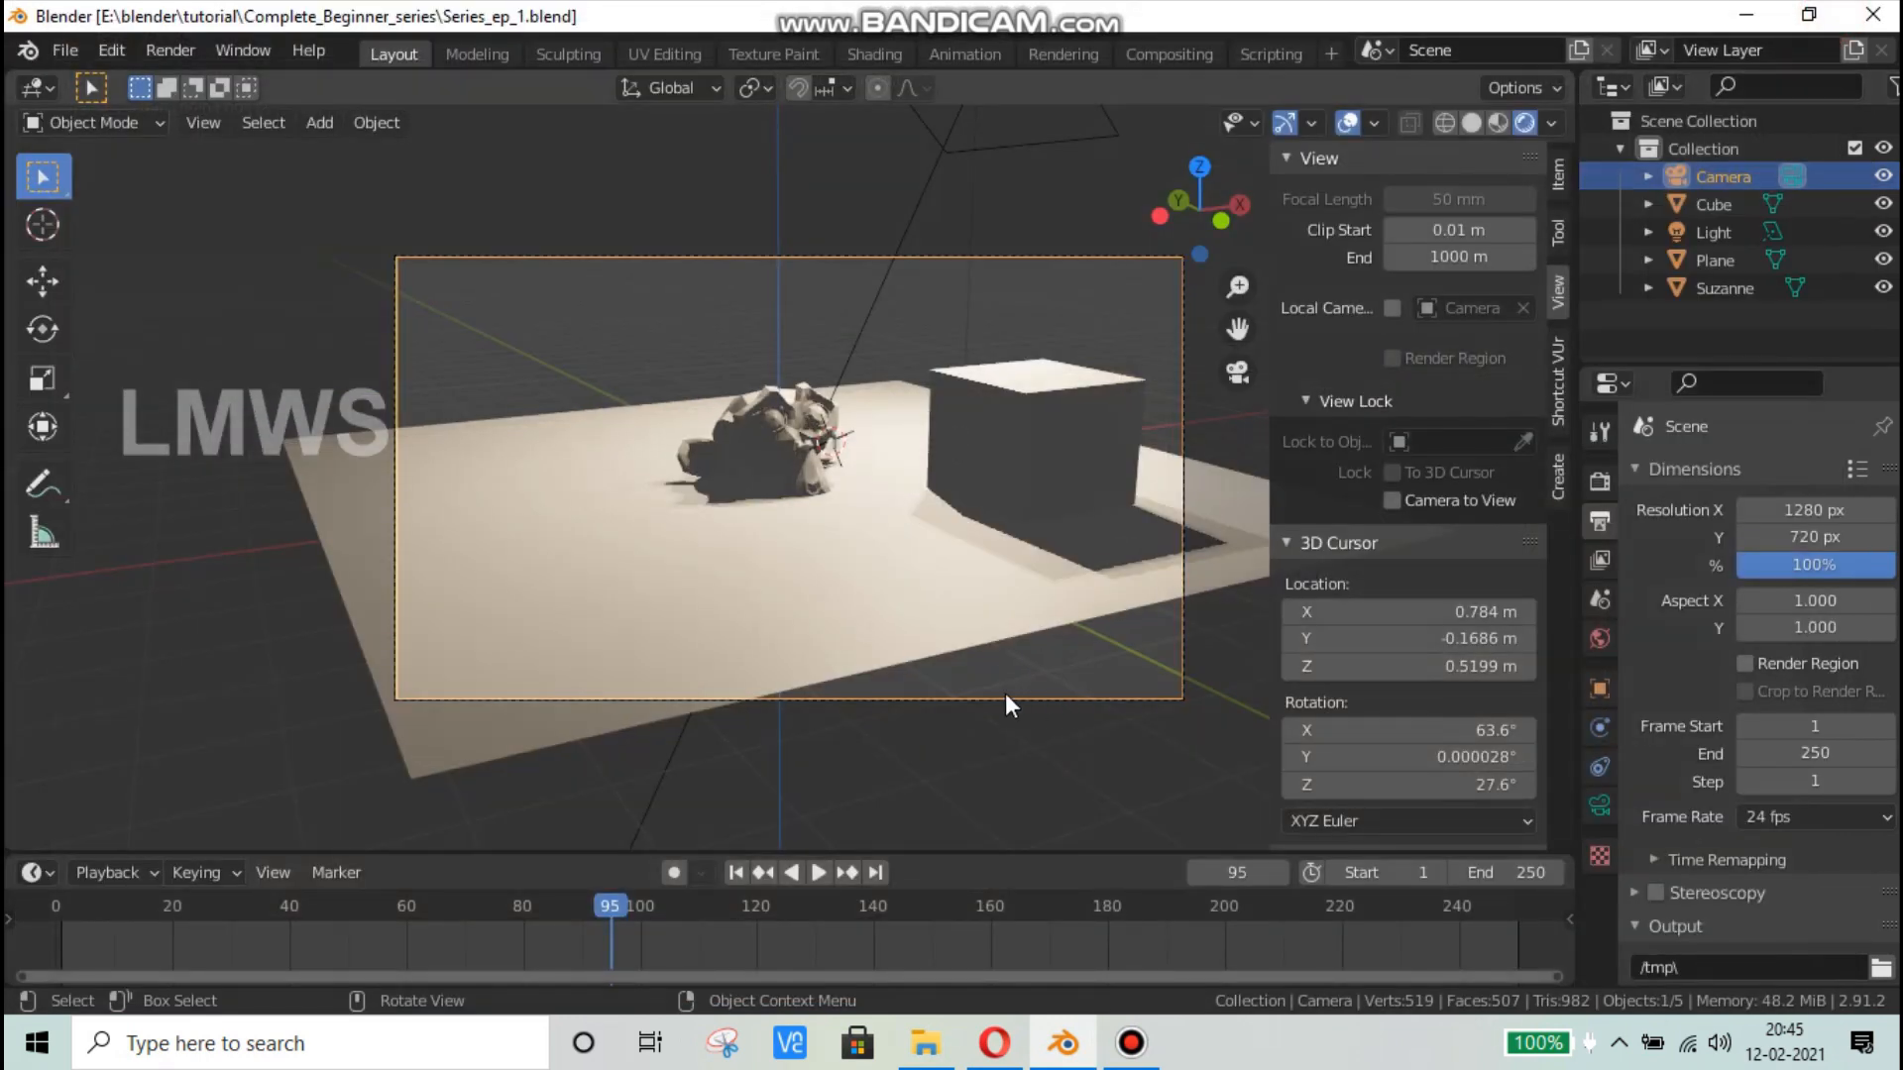
Step: Leave camera view and browse the render output location to the cinema_theatre folder, closing the file browser without accepting
middle_drag(1005, 693, 939, 694)
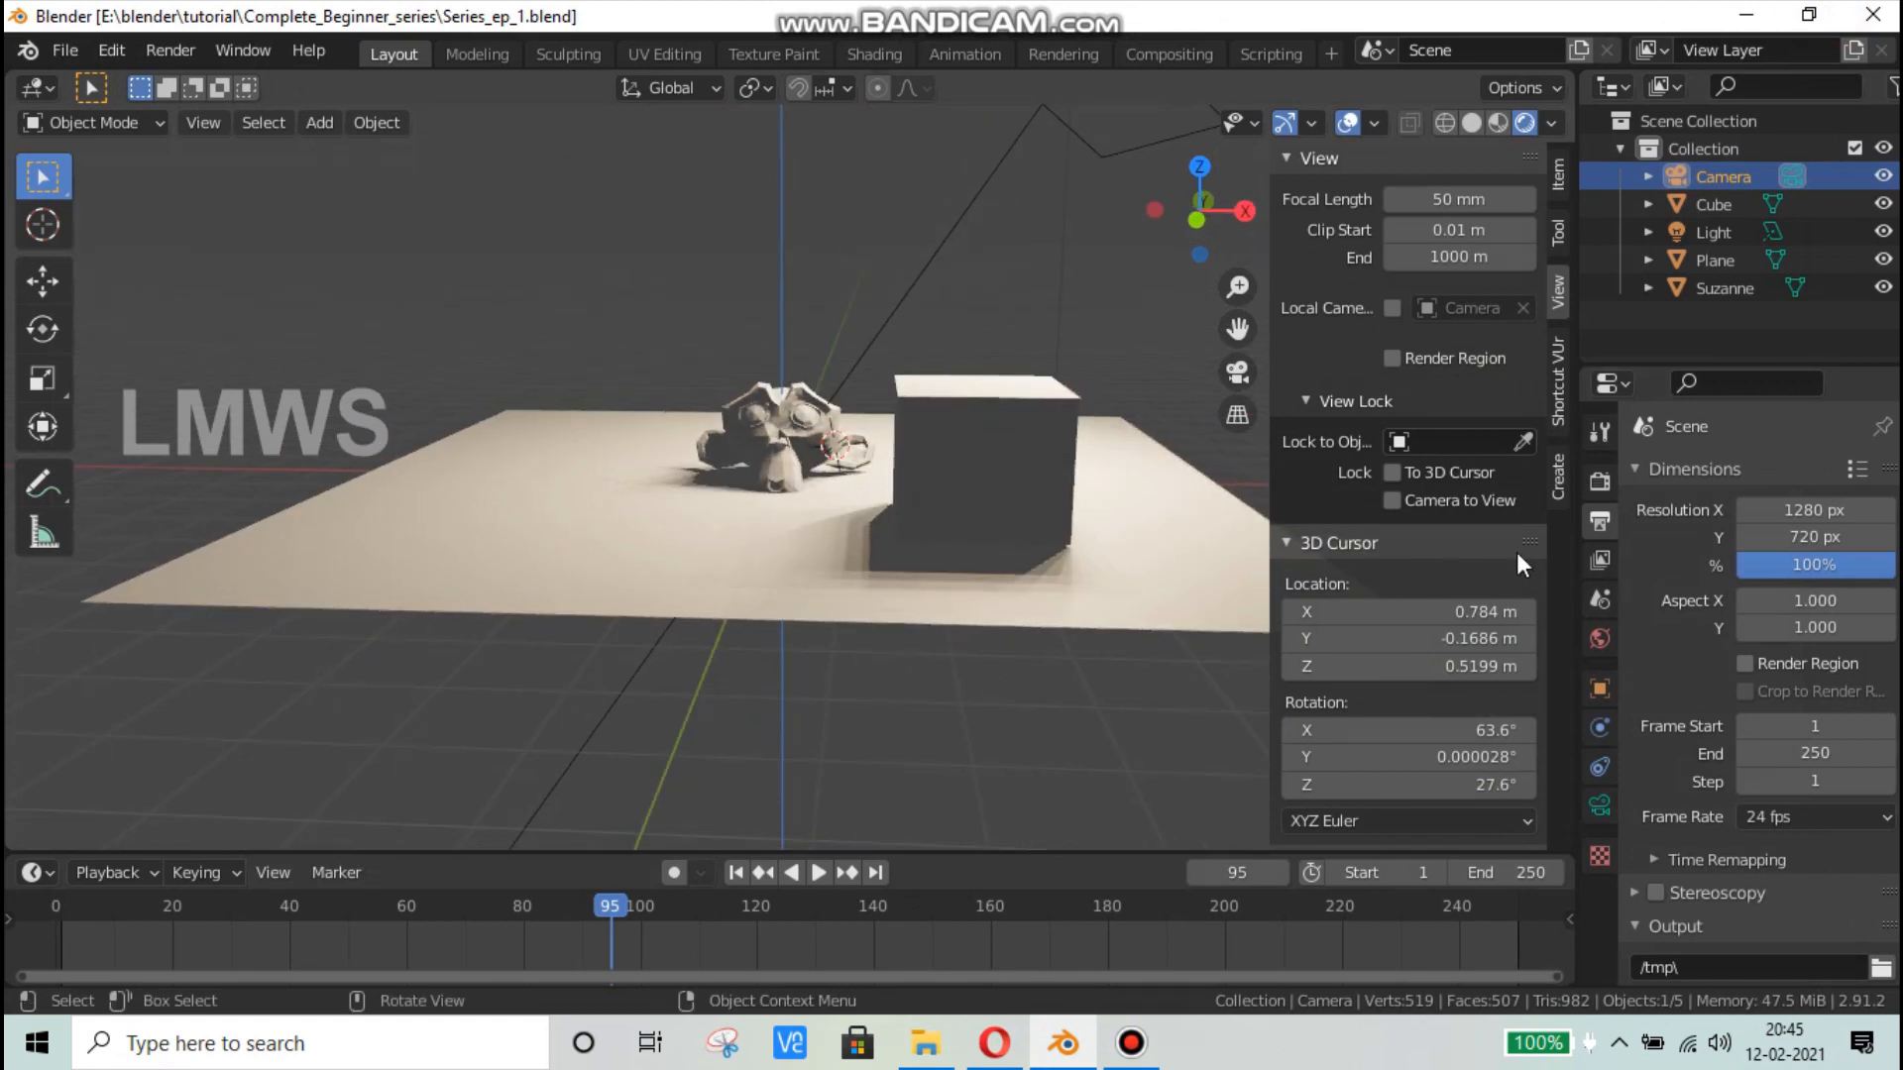
click(1599, 561)
click(1599, 522)
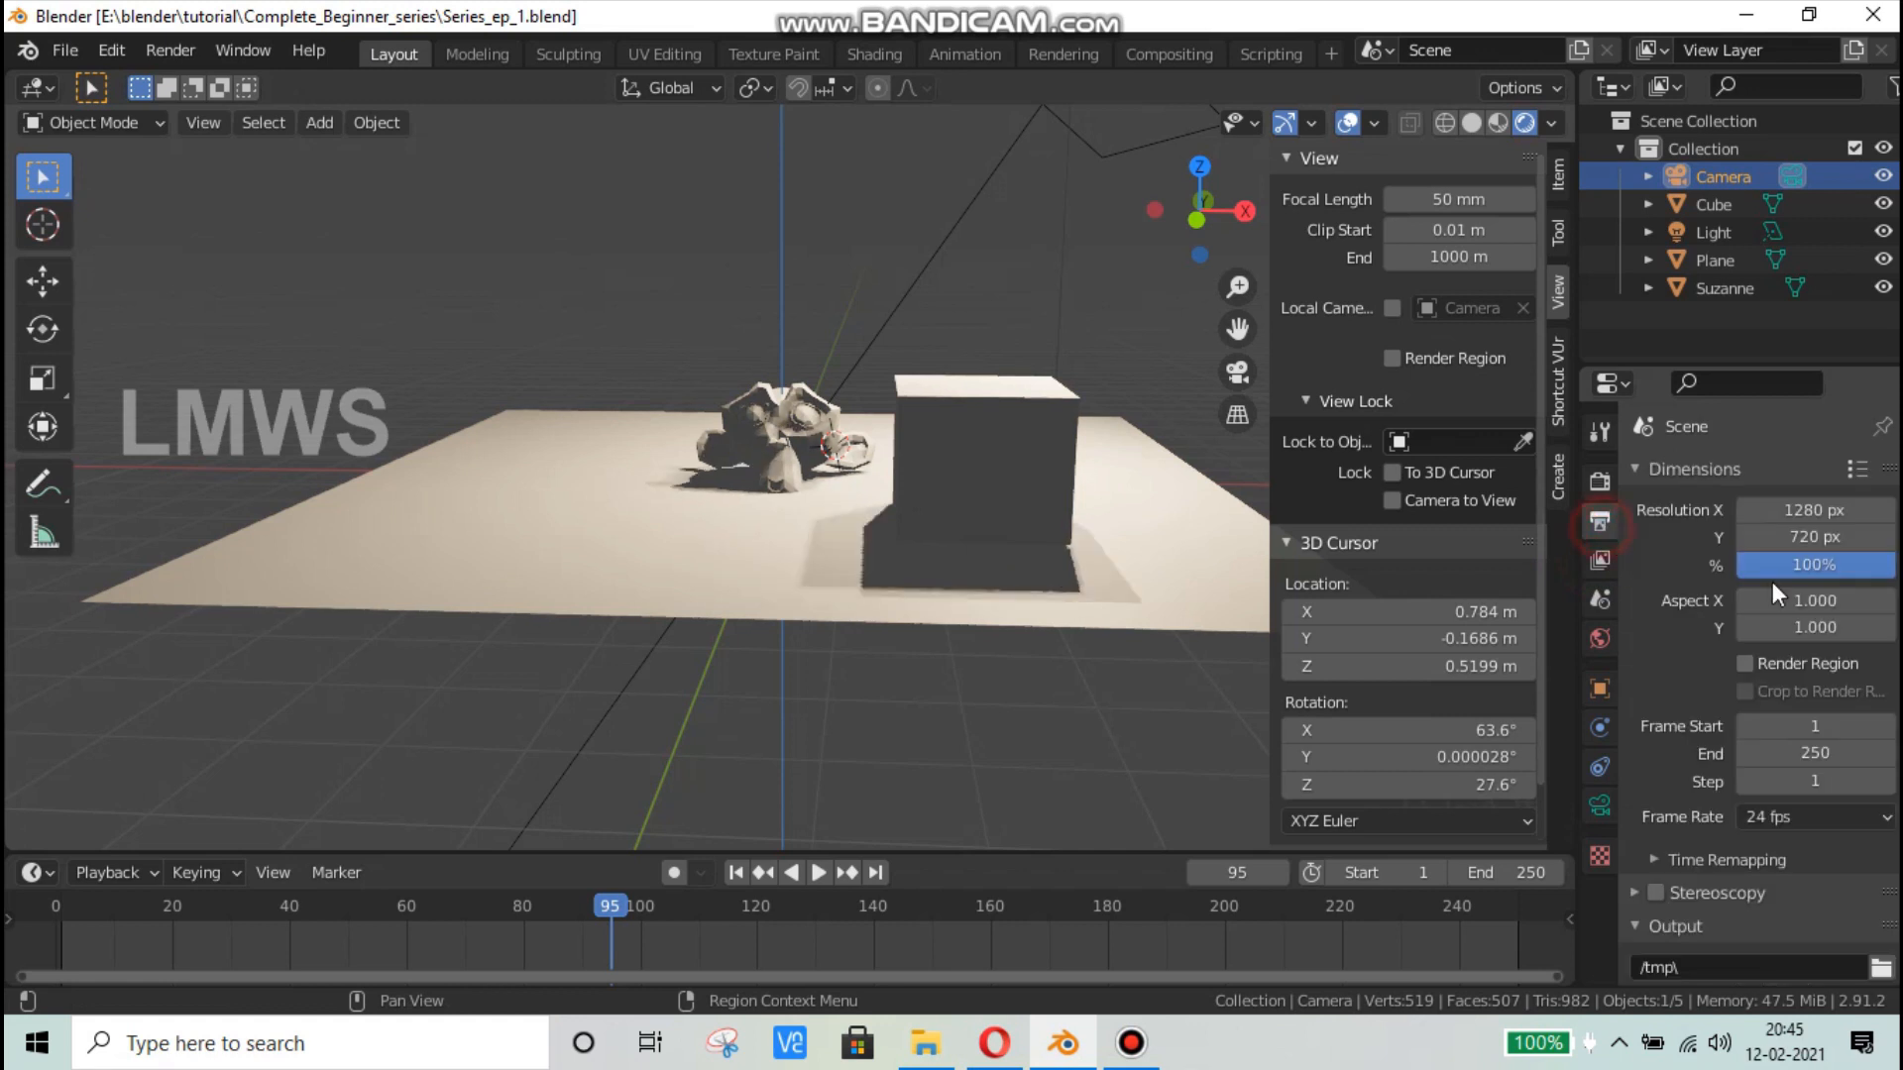
scroll(1788, 872, down, 5)
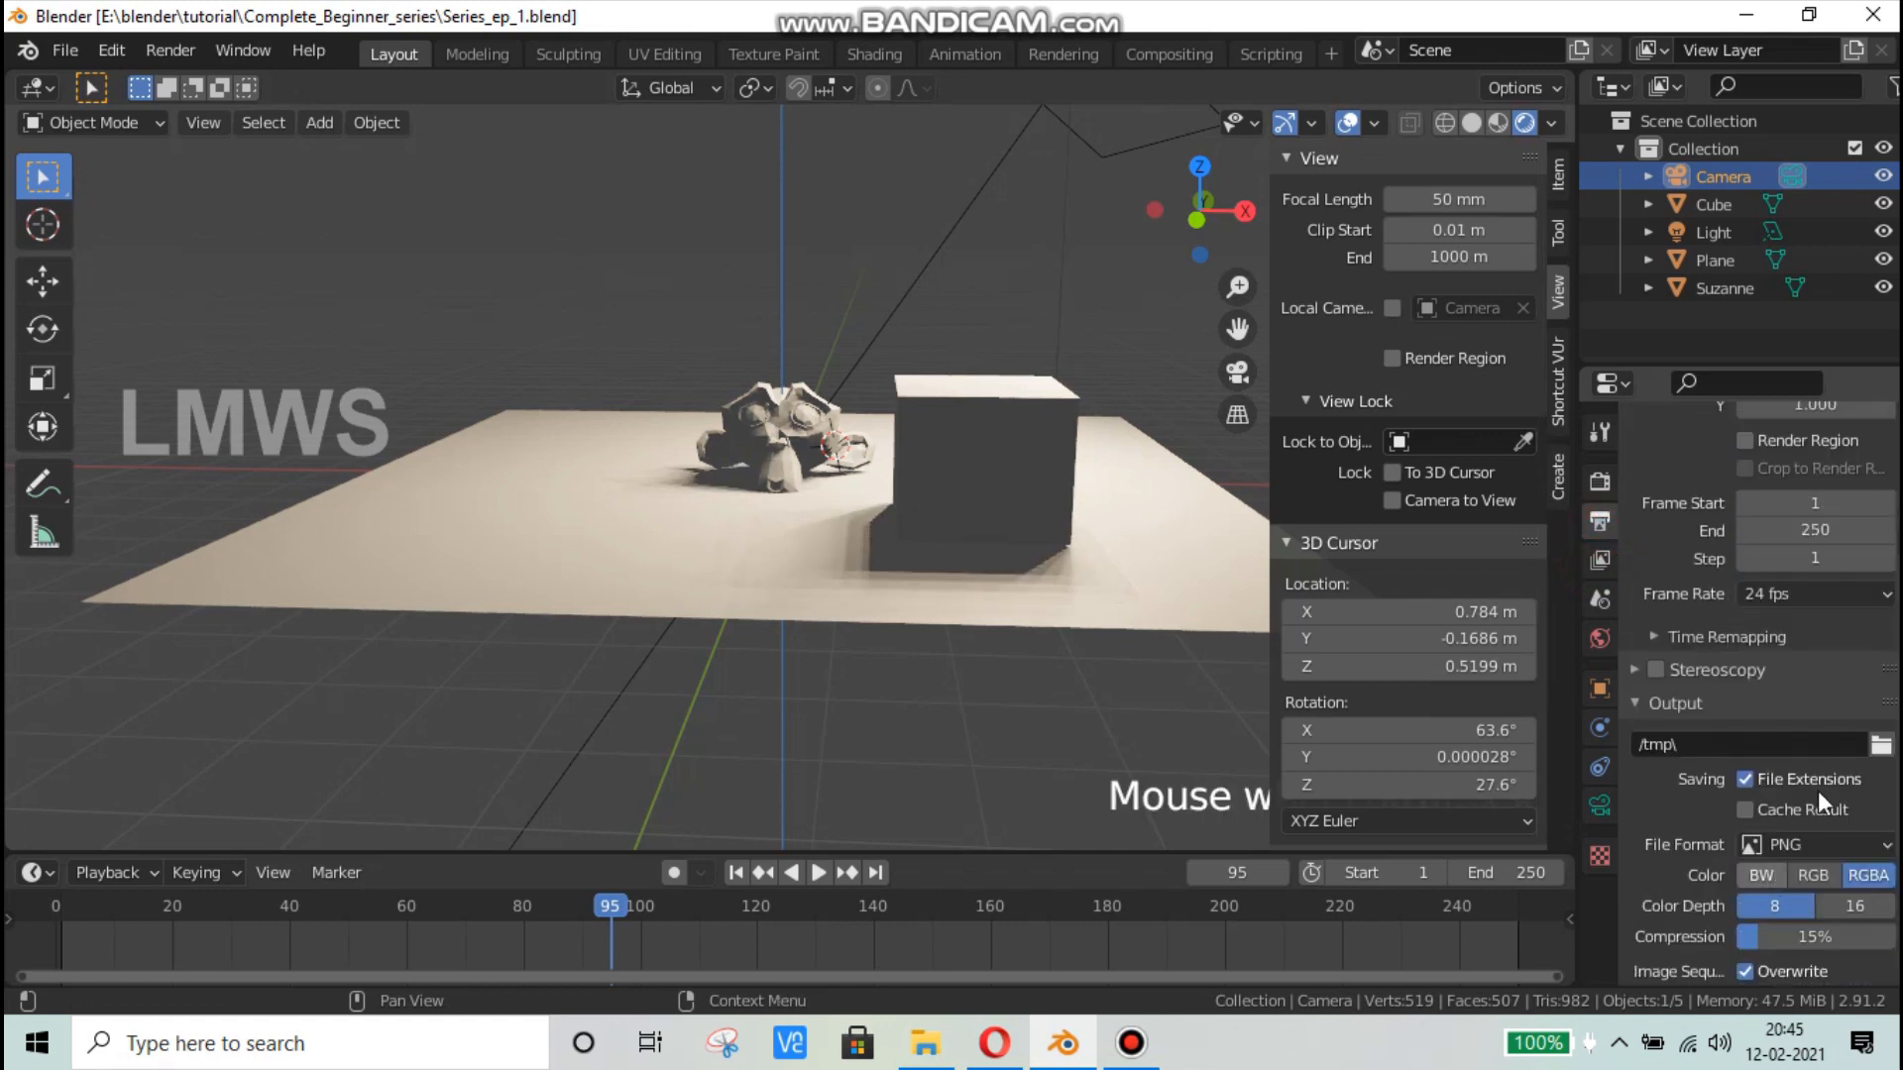
click(1879, 745)
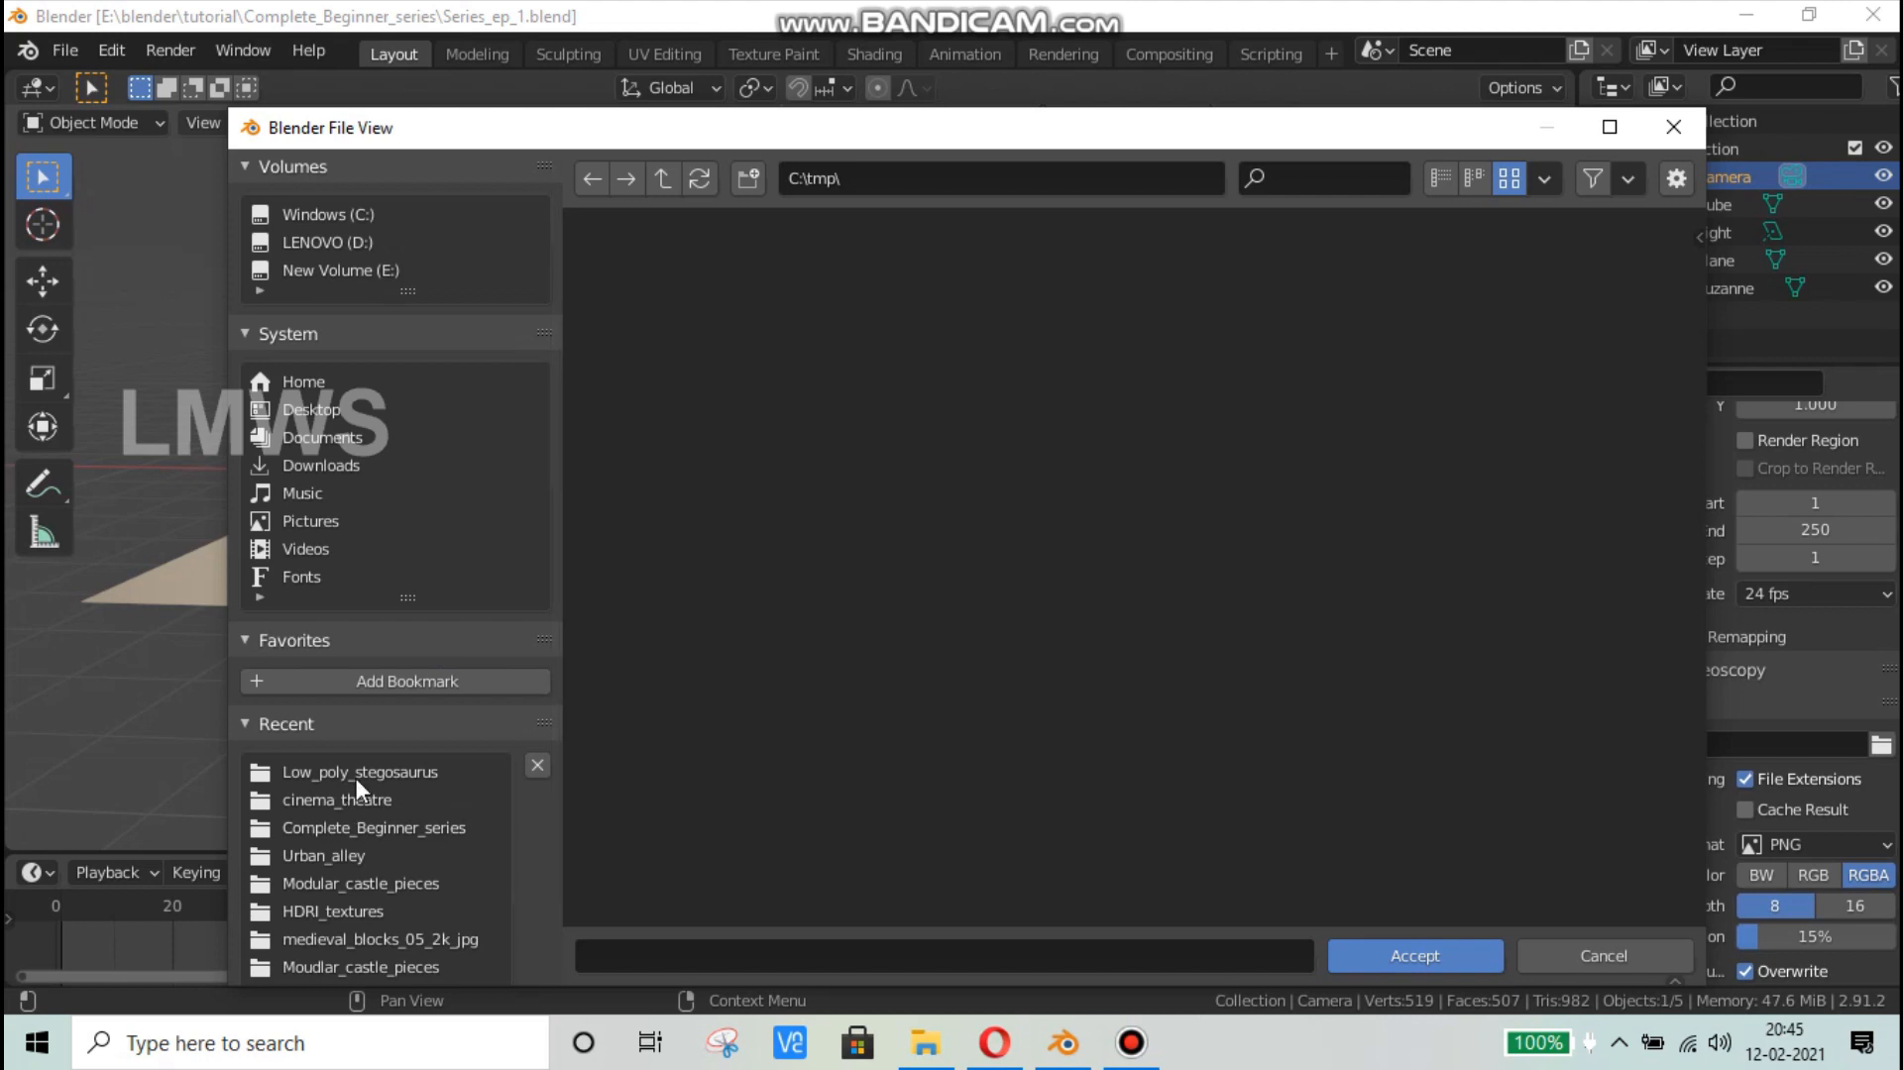
click(368, 802)
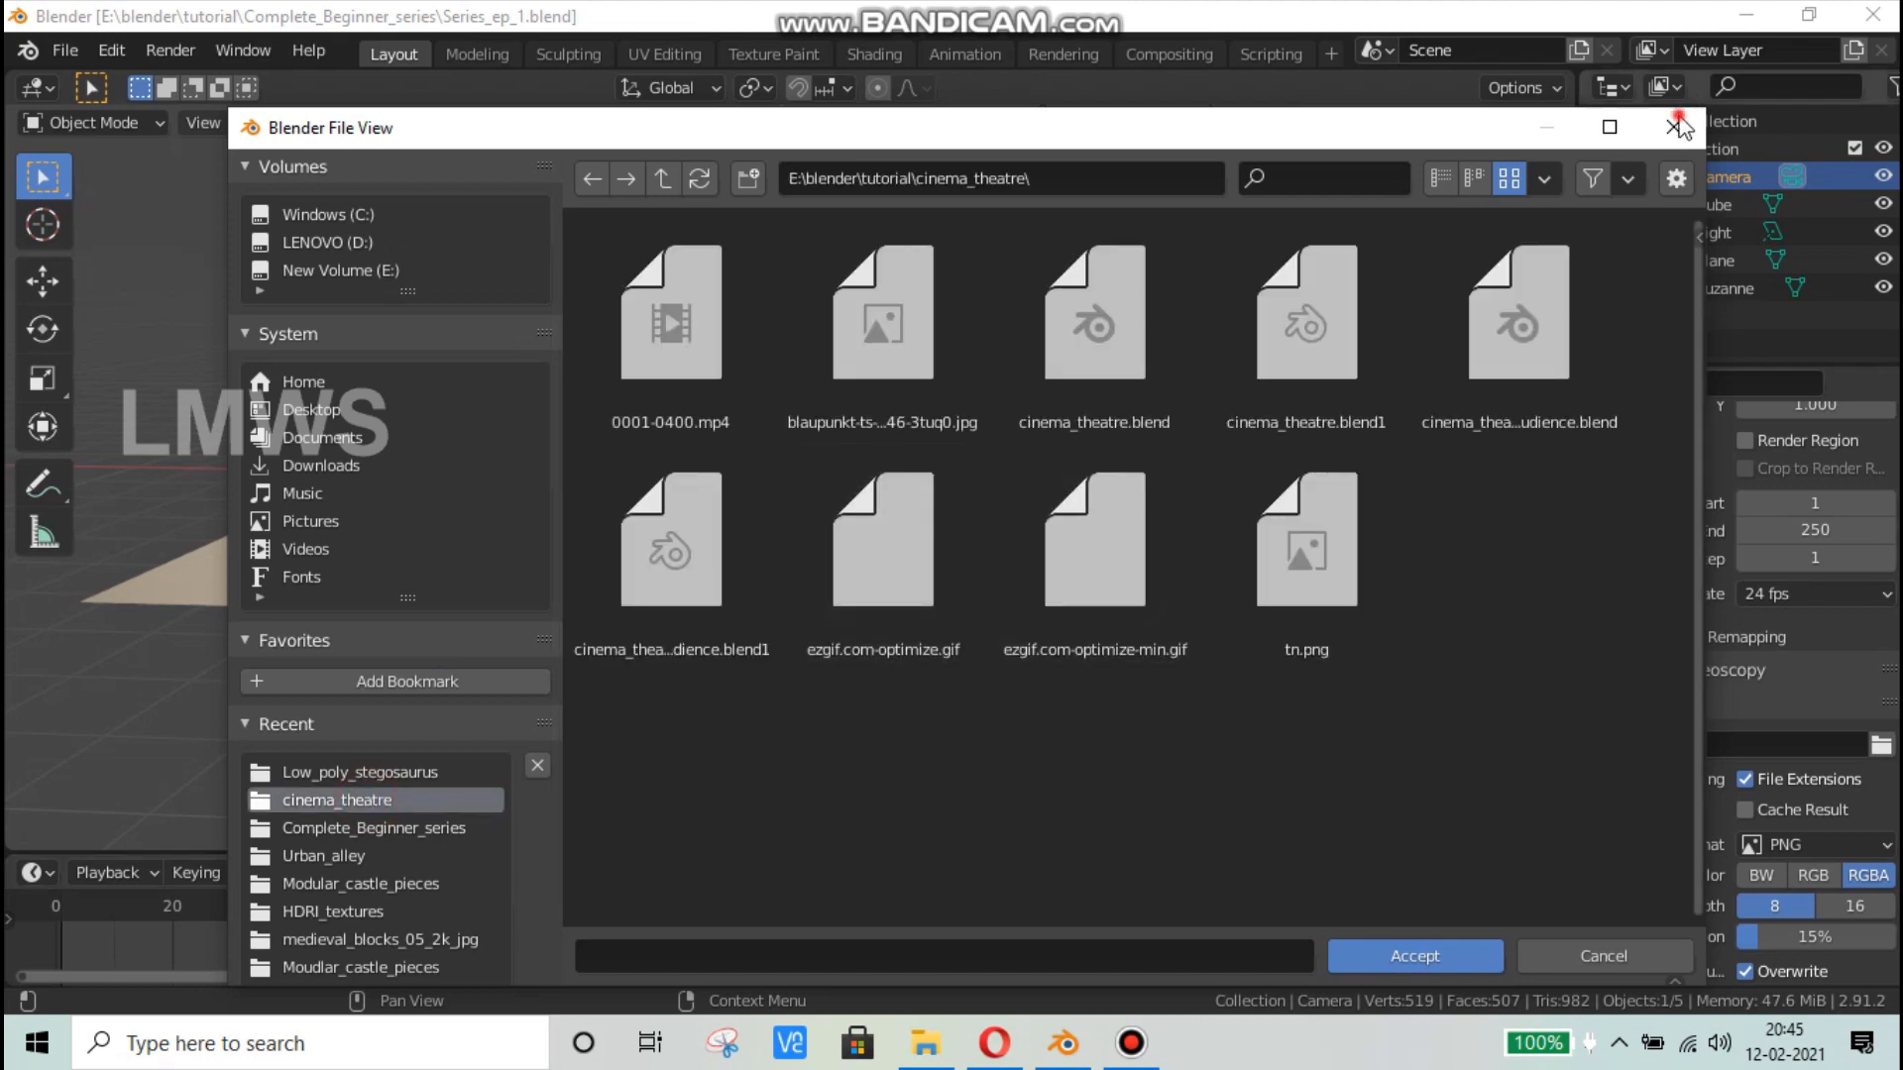
key(Escape)
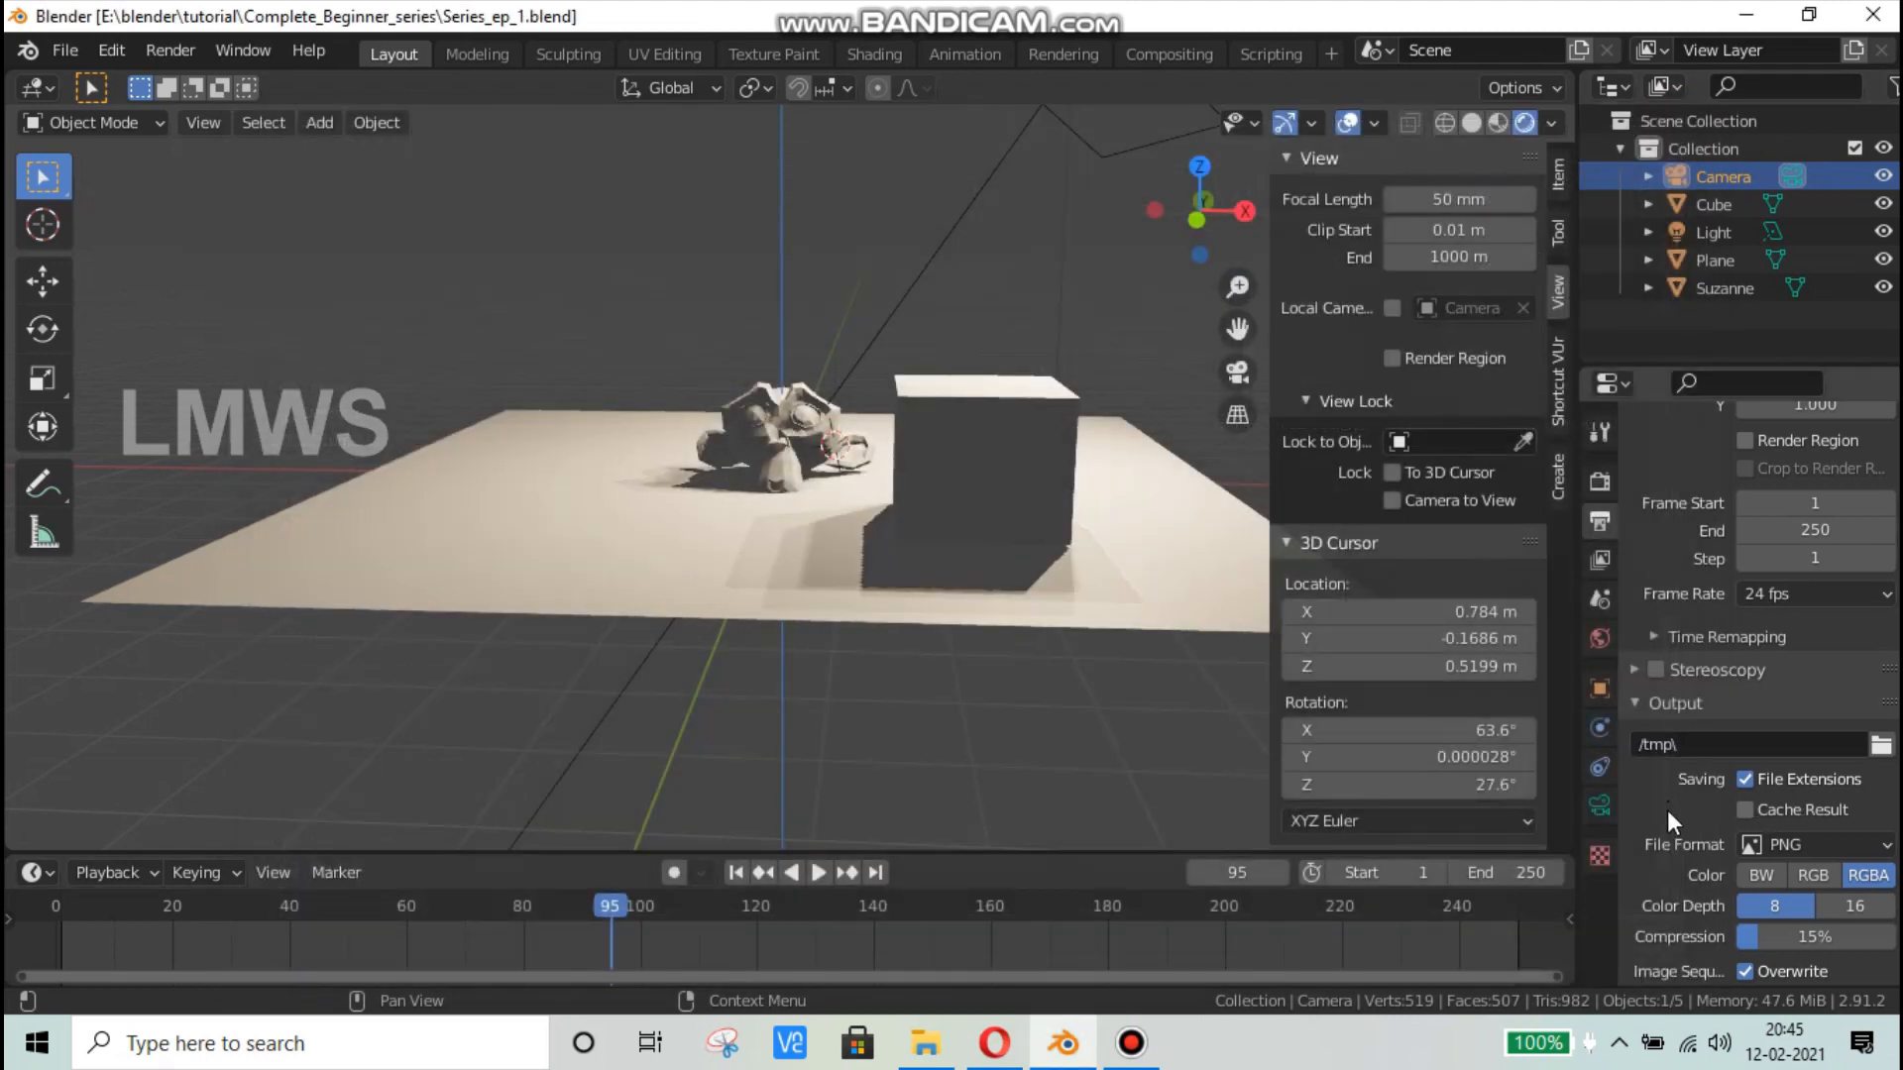
Step: Examine the image and movie file formats available for render output, leaving PNG selected
scroll(1667, 811, down, 3)
click(1793, 738)
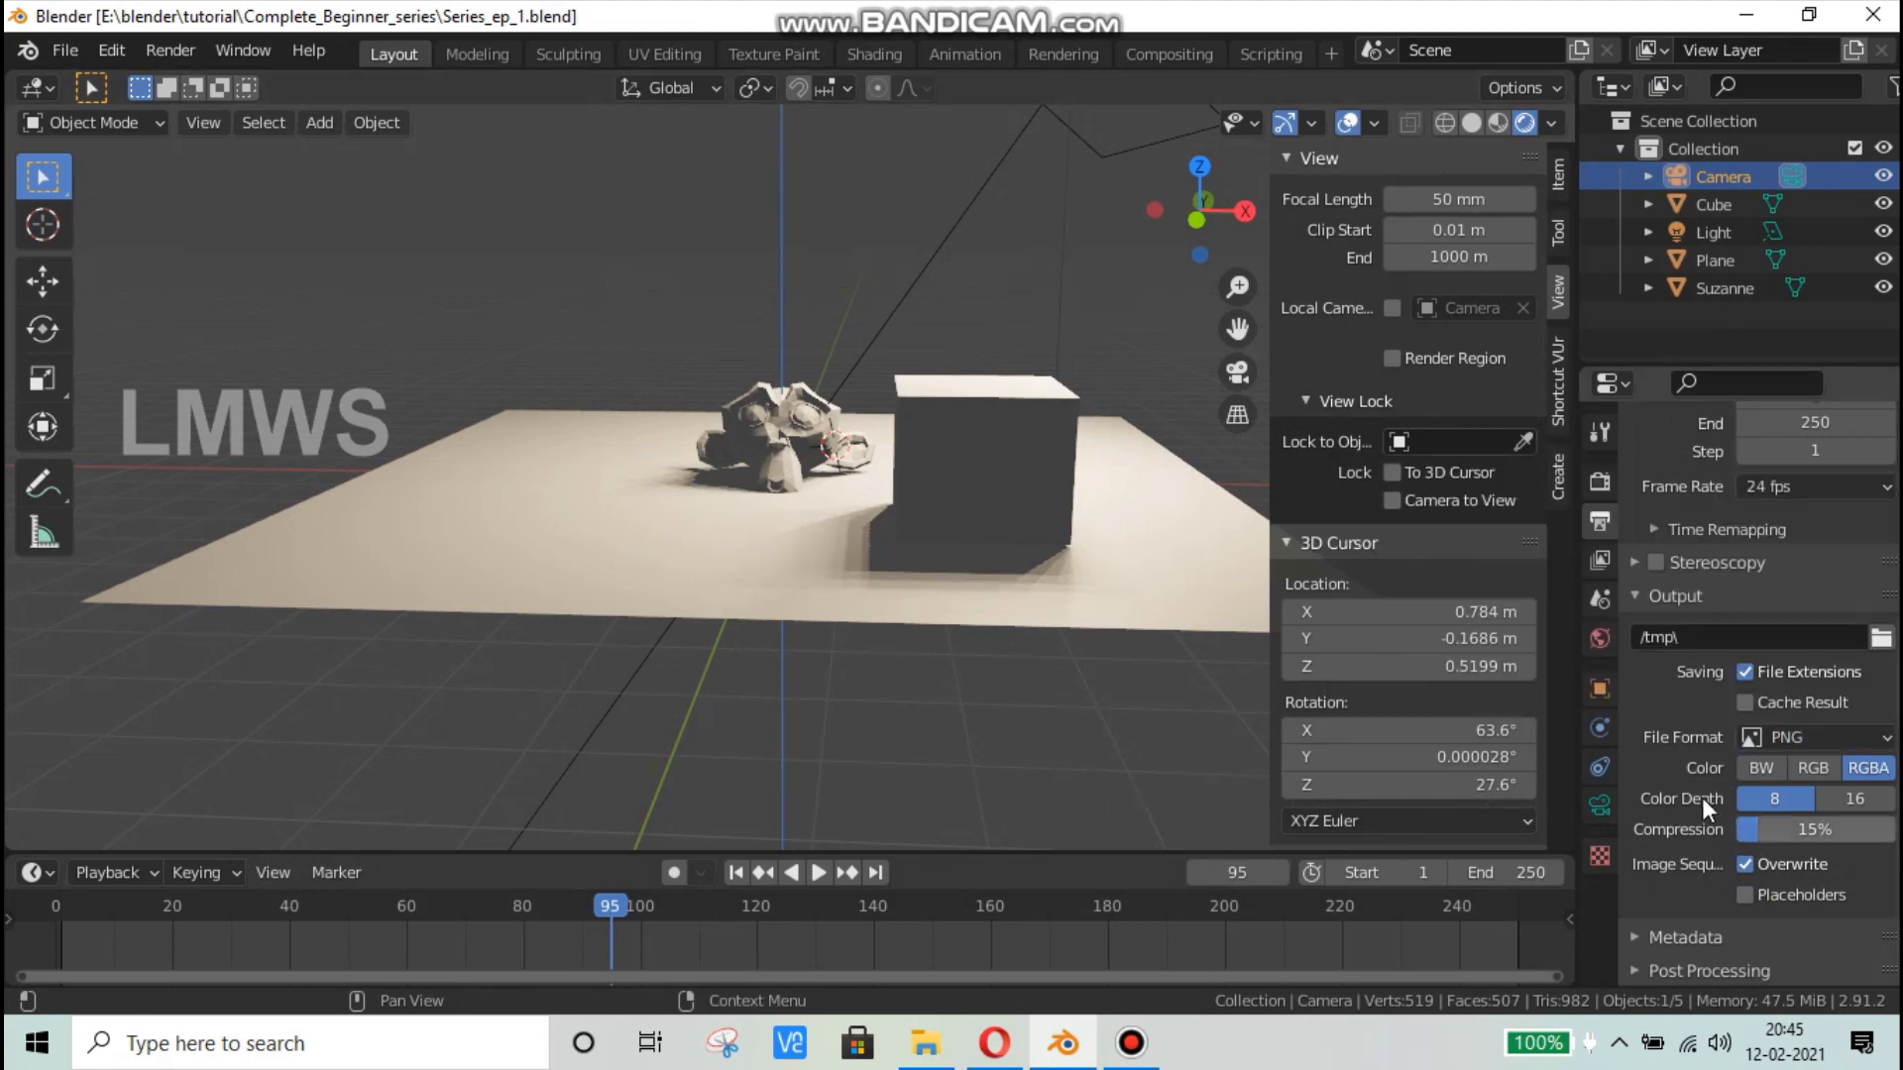
click(1805, 745)
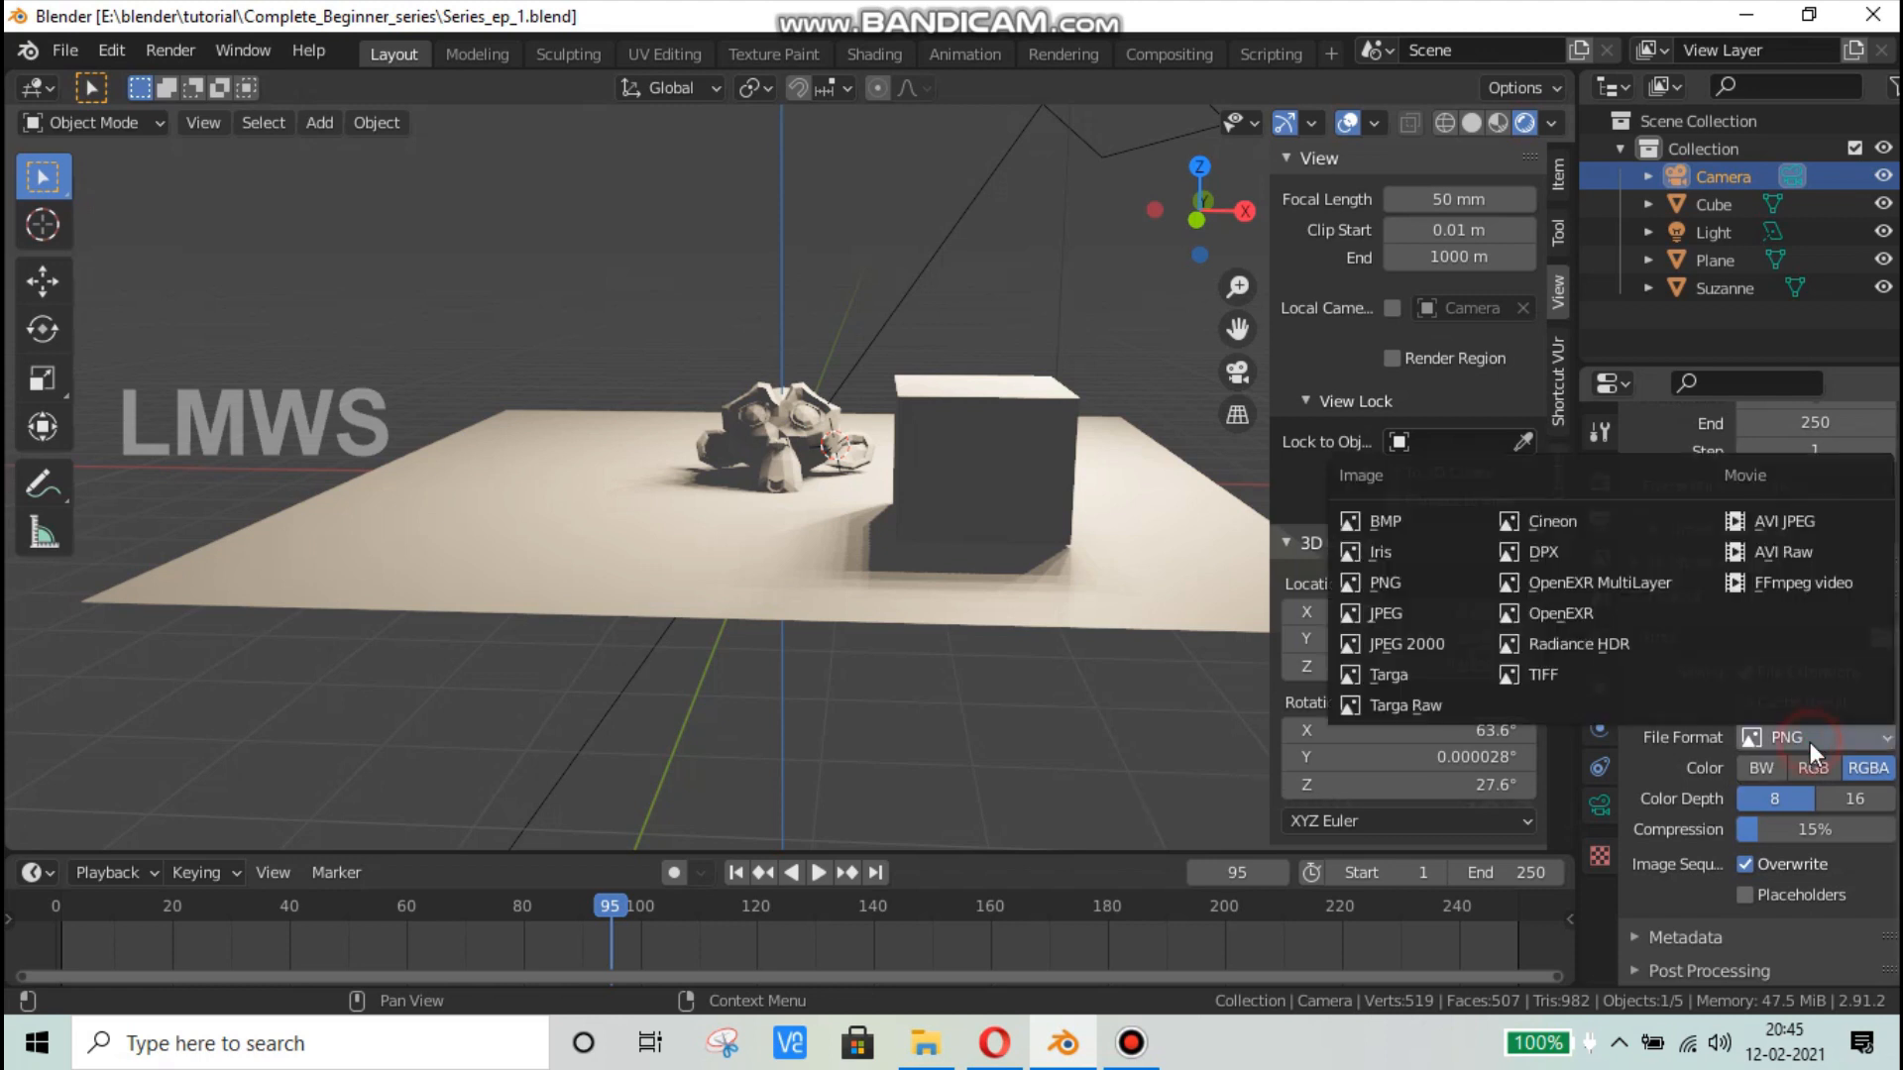
click(1810, 742)
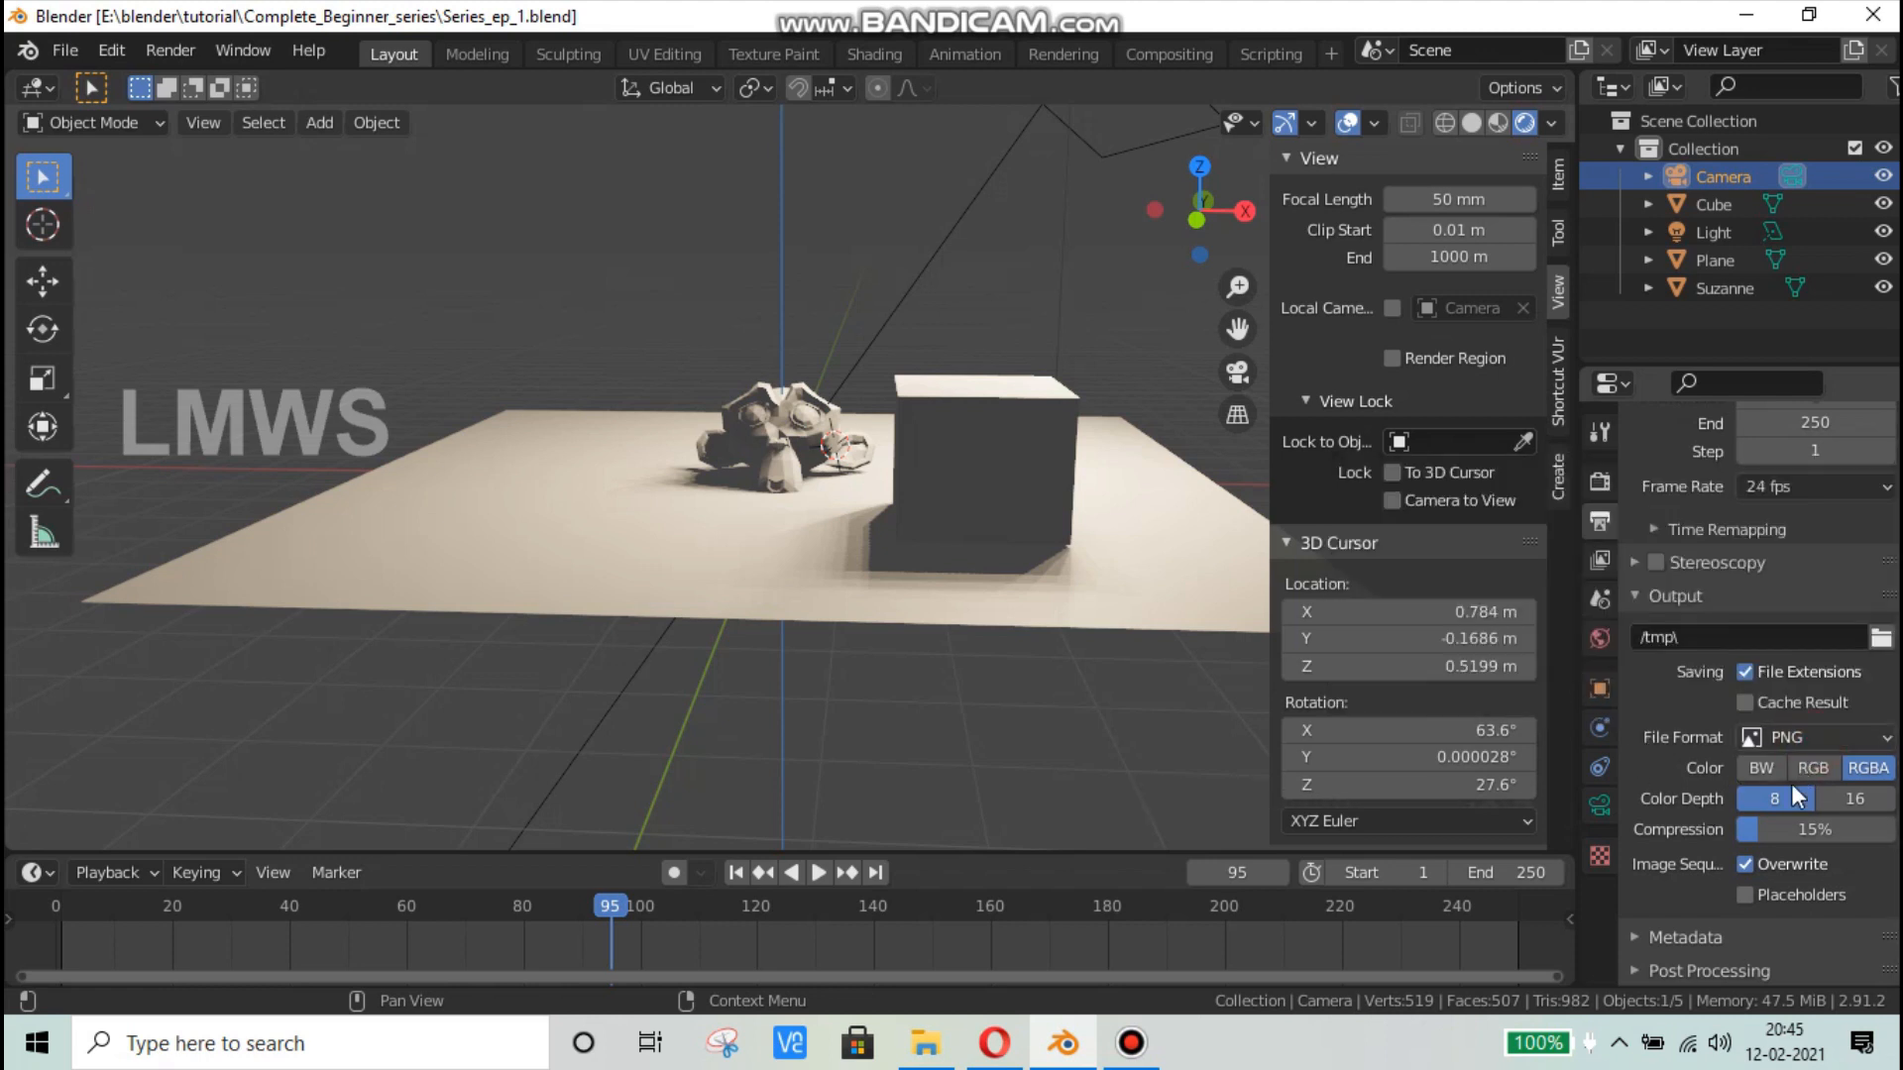
scroll(595, 615, up, 2)
scroll(551, 610, down, 2)
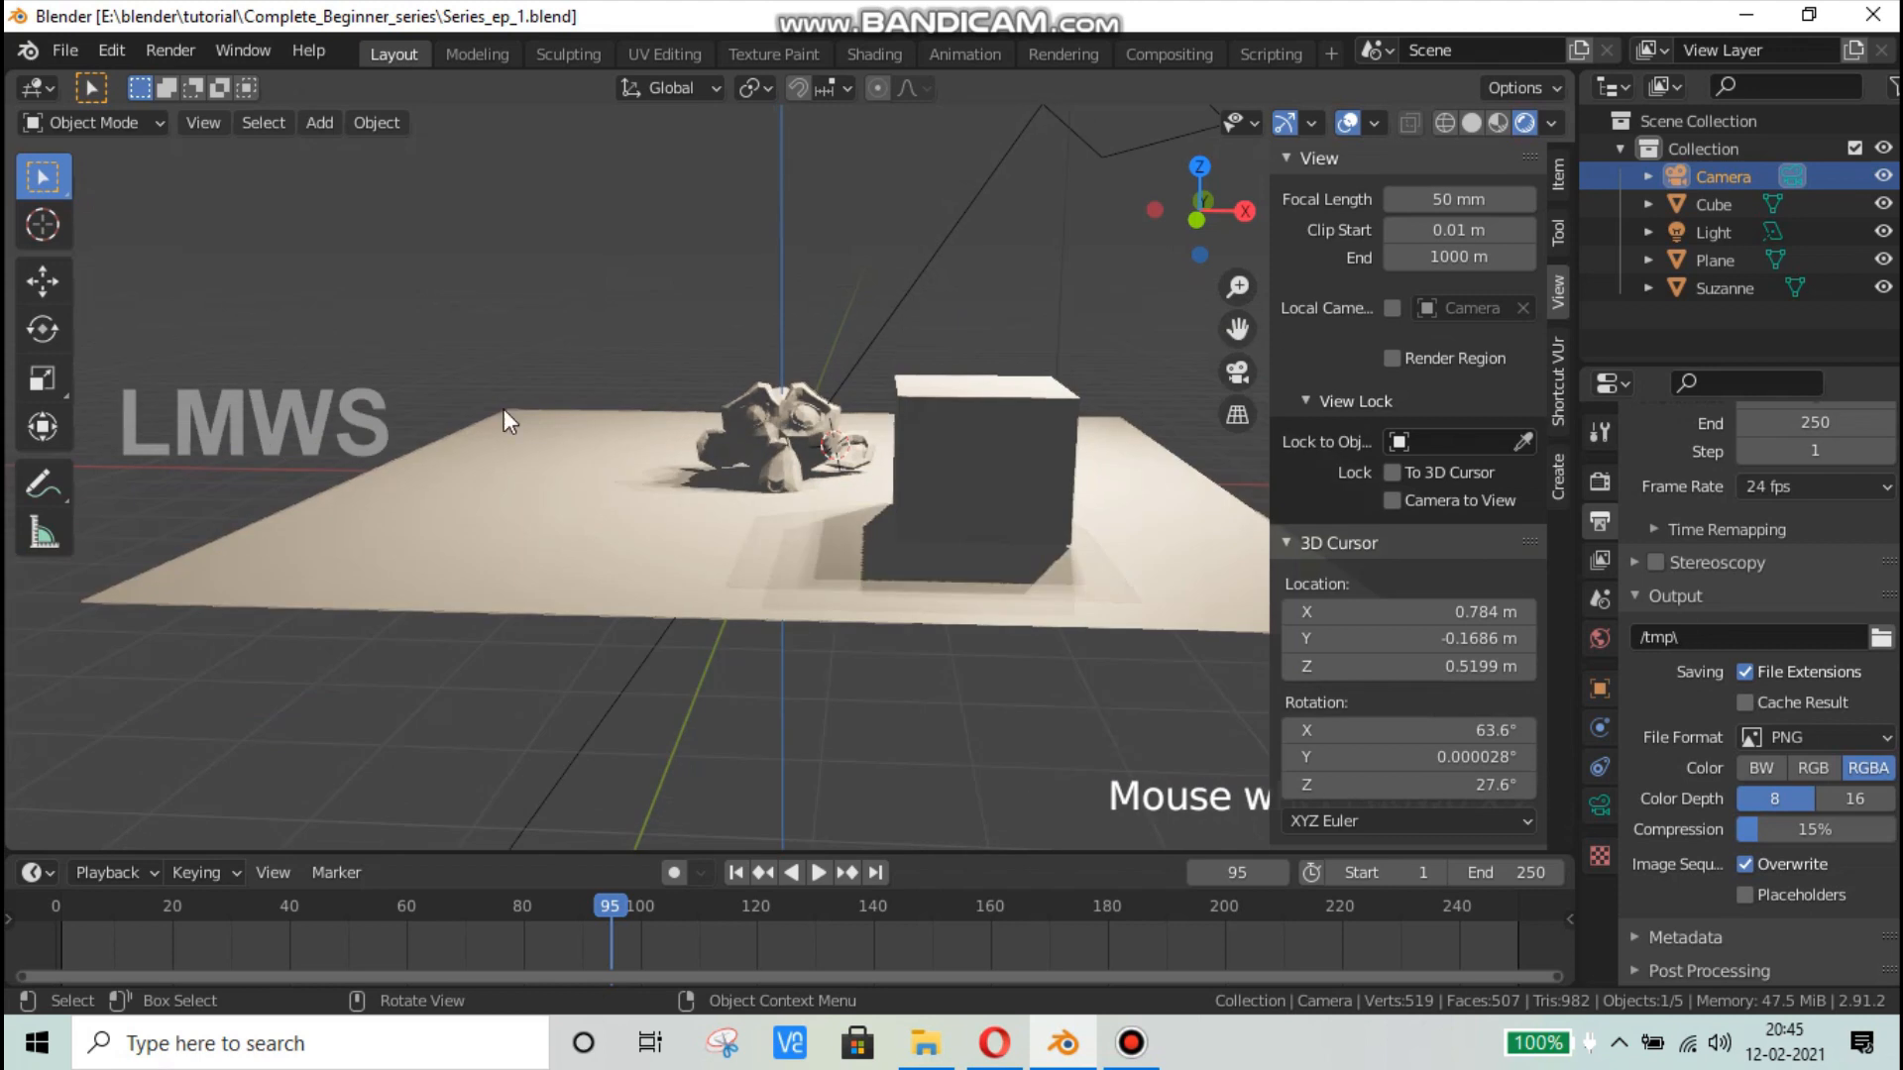
Step: Look through the view layer passes, the scene settings and the world settings
scroll(823, 555, up, 2)
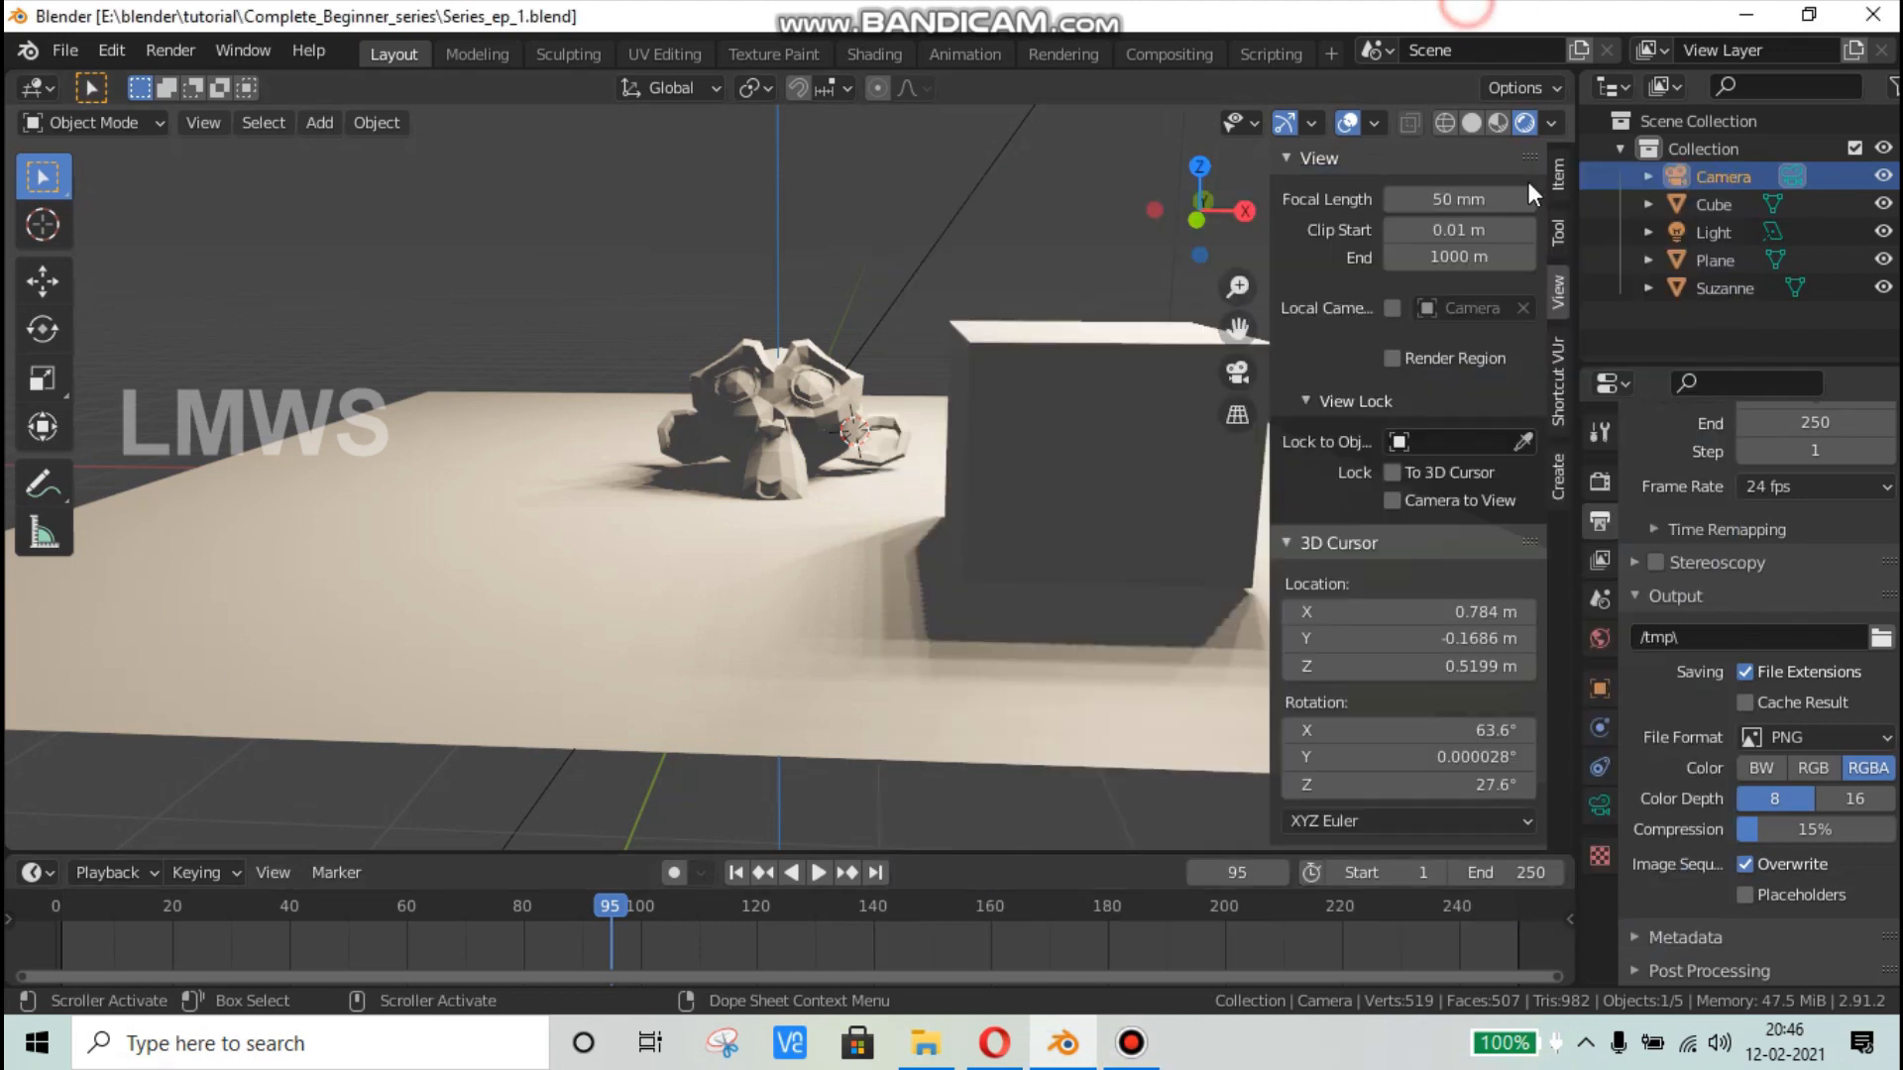
click(1602, 561)
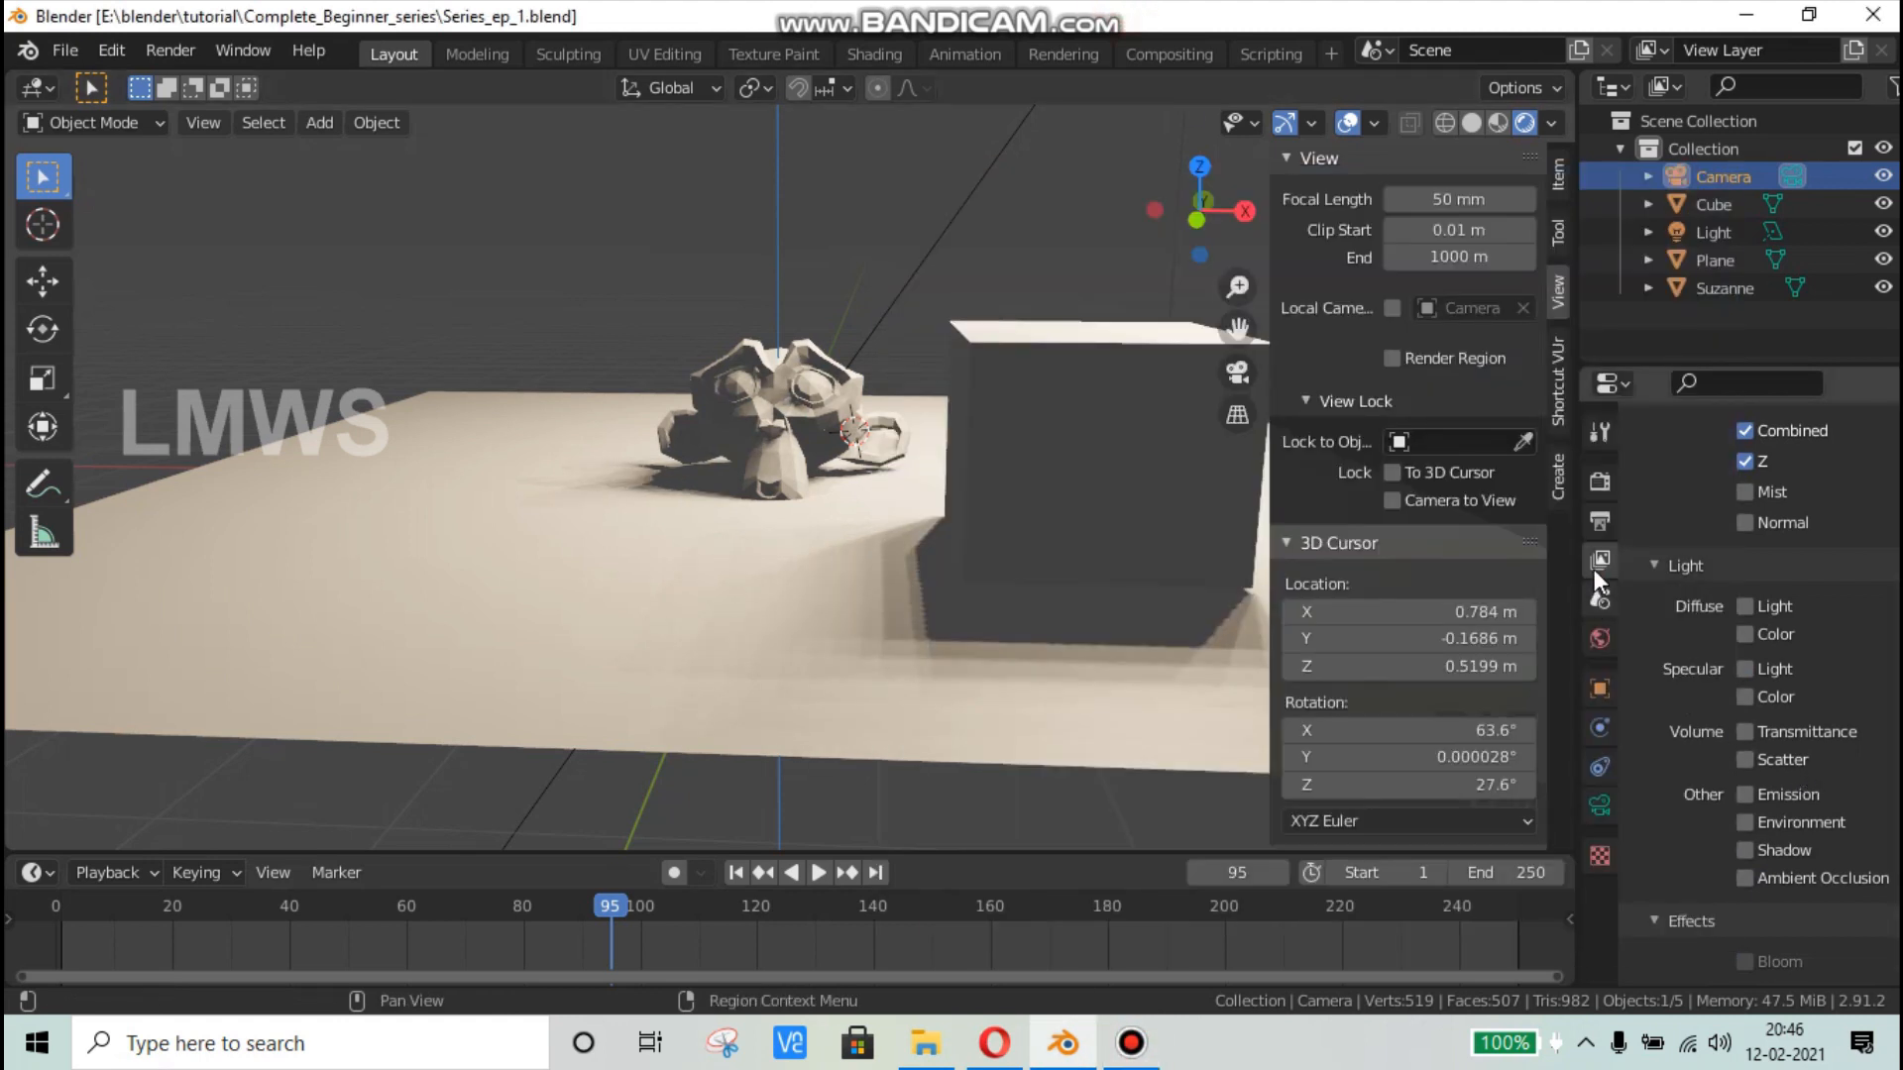
scroll(1691, 610, up, 3)
scroll(1691, 610, up, 2)
scroll(1675, 719, down, 3)
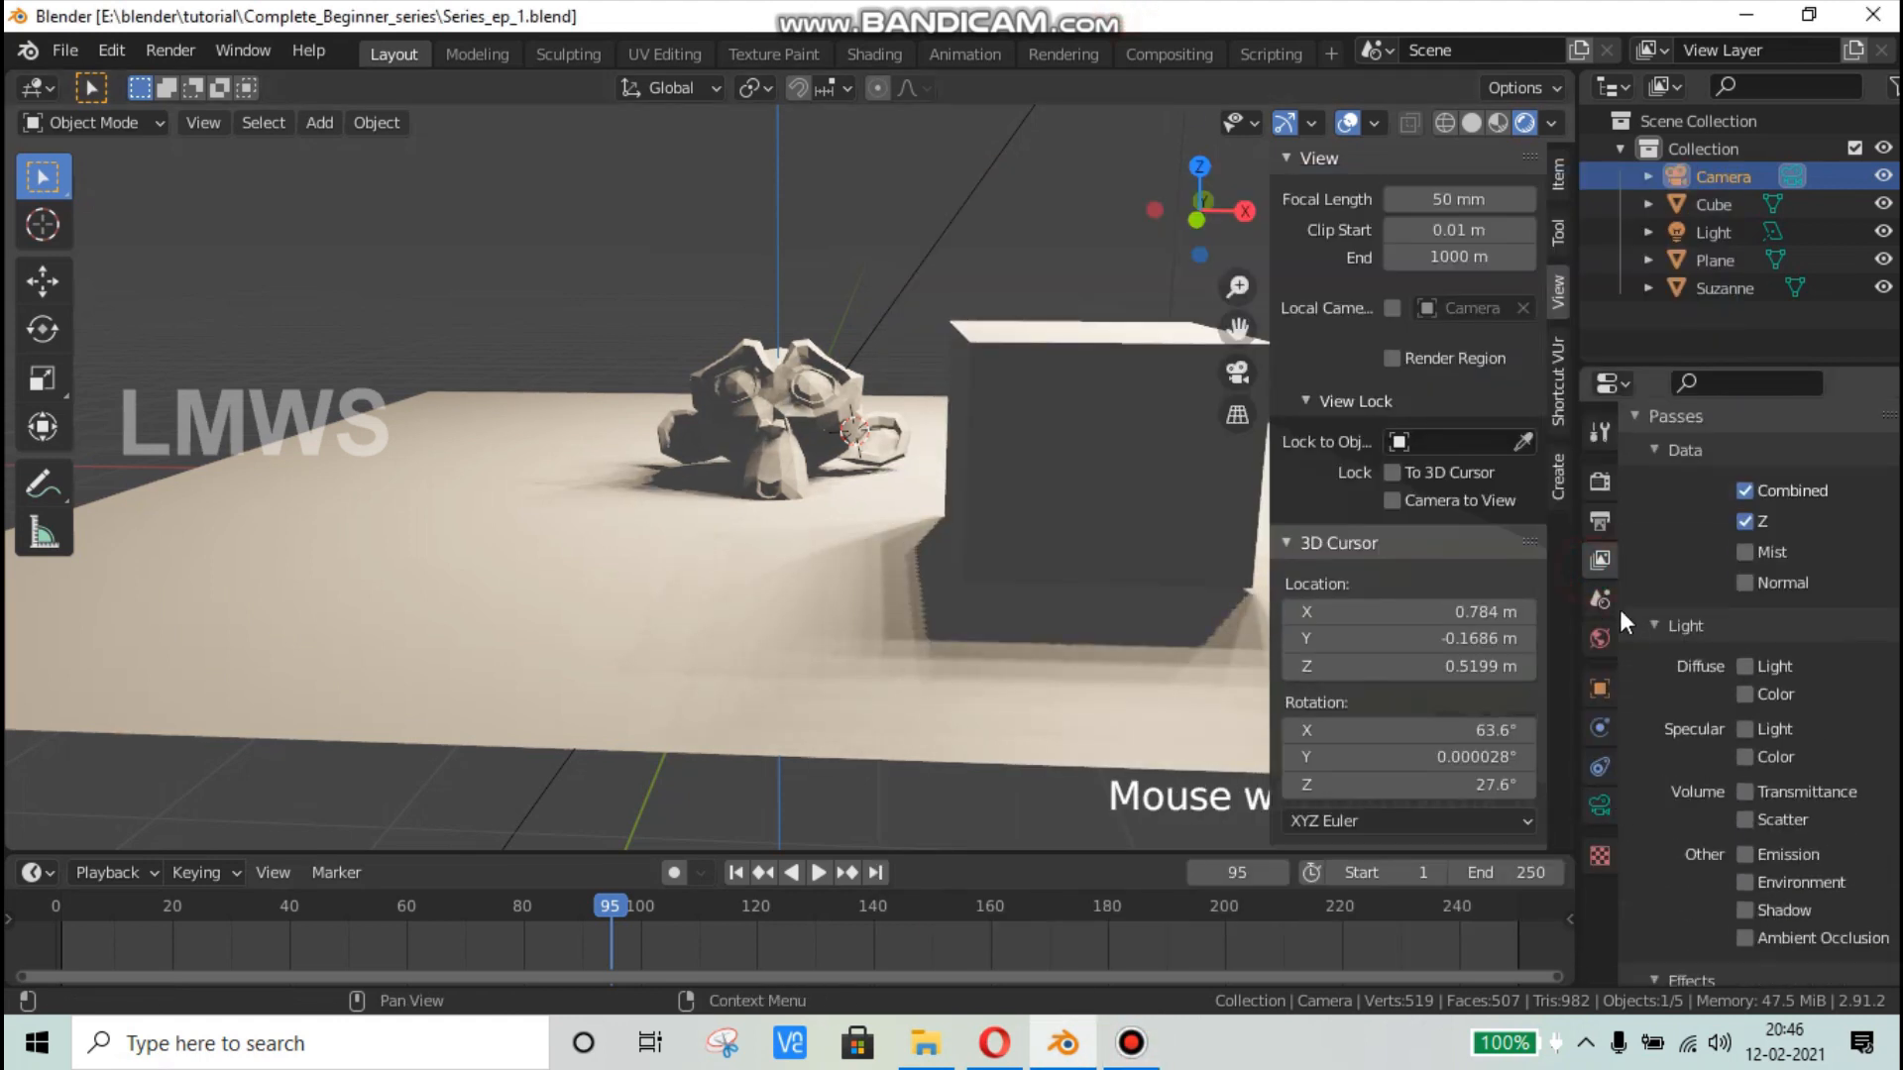
click(1600, 600)
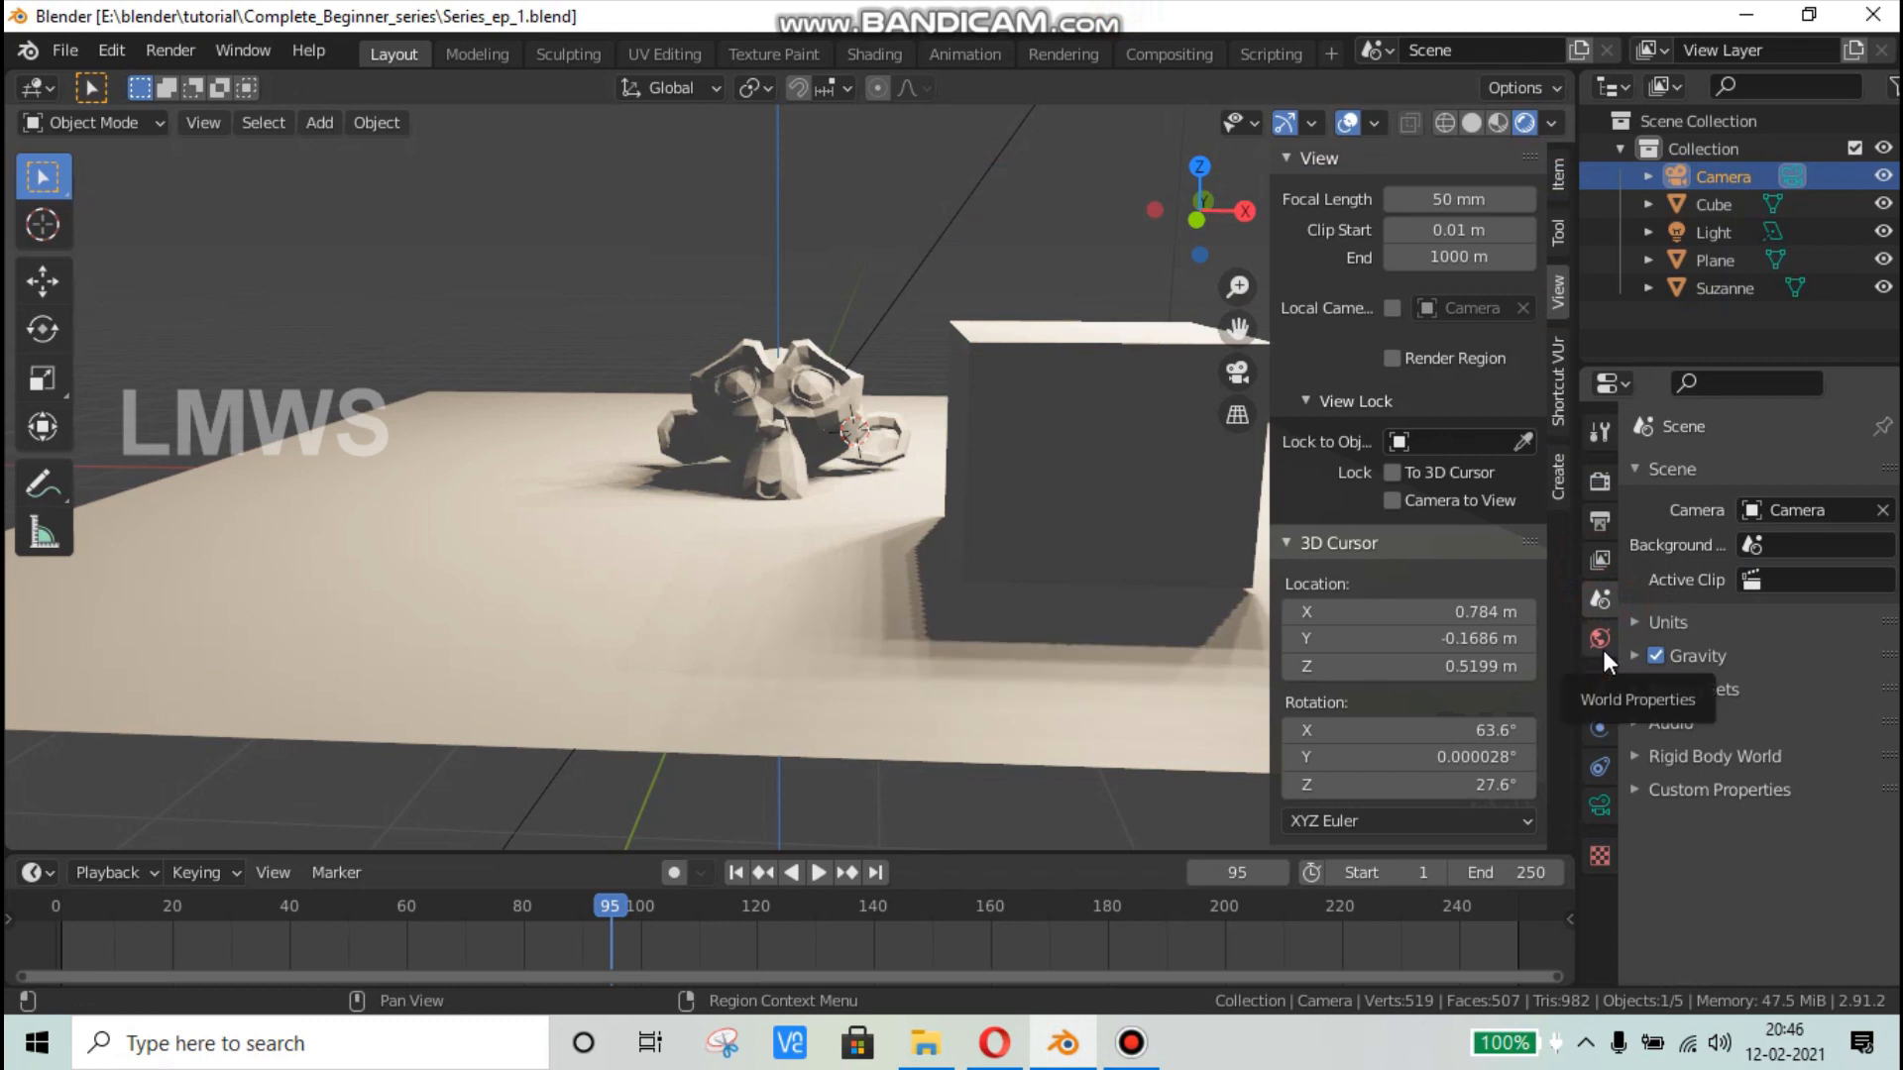
click(1602, 646)
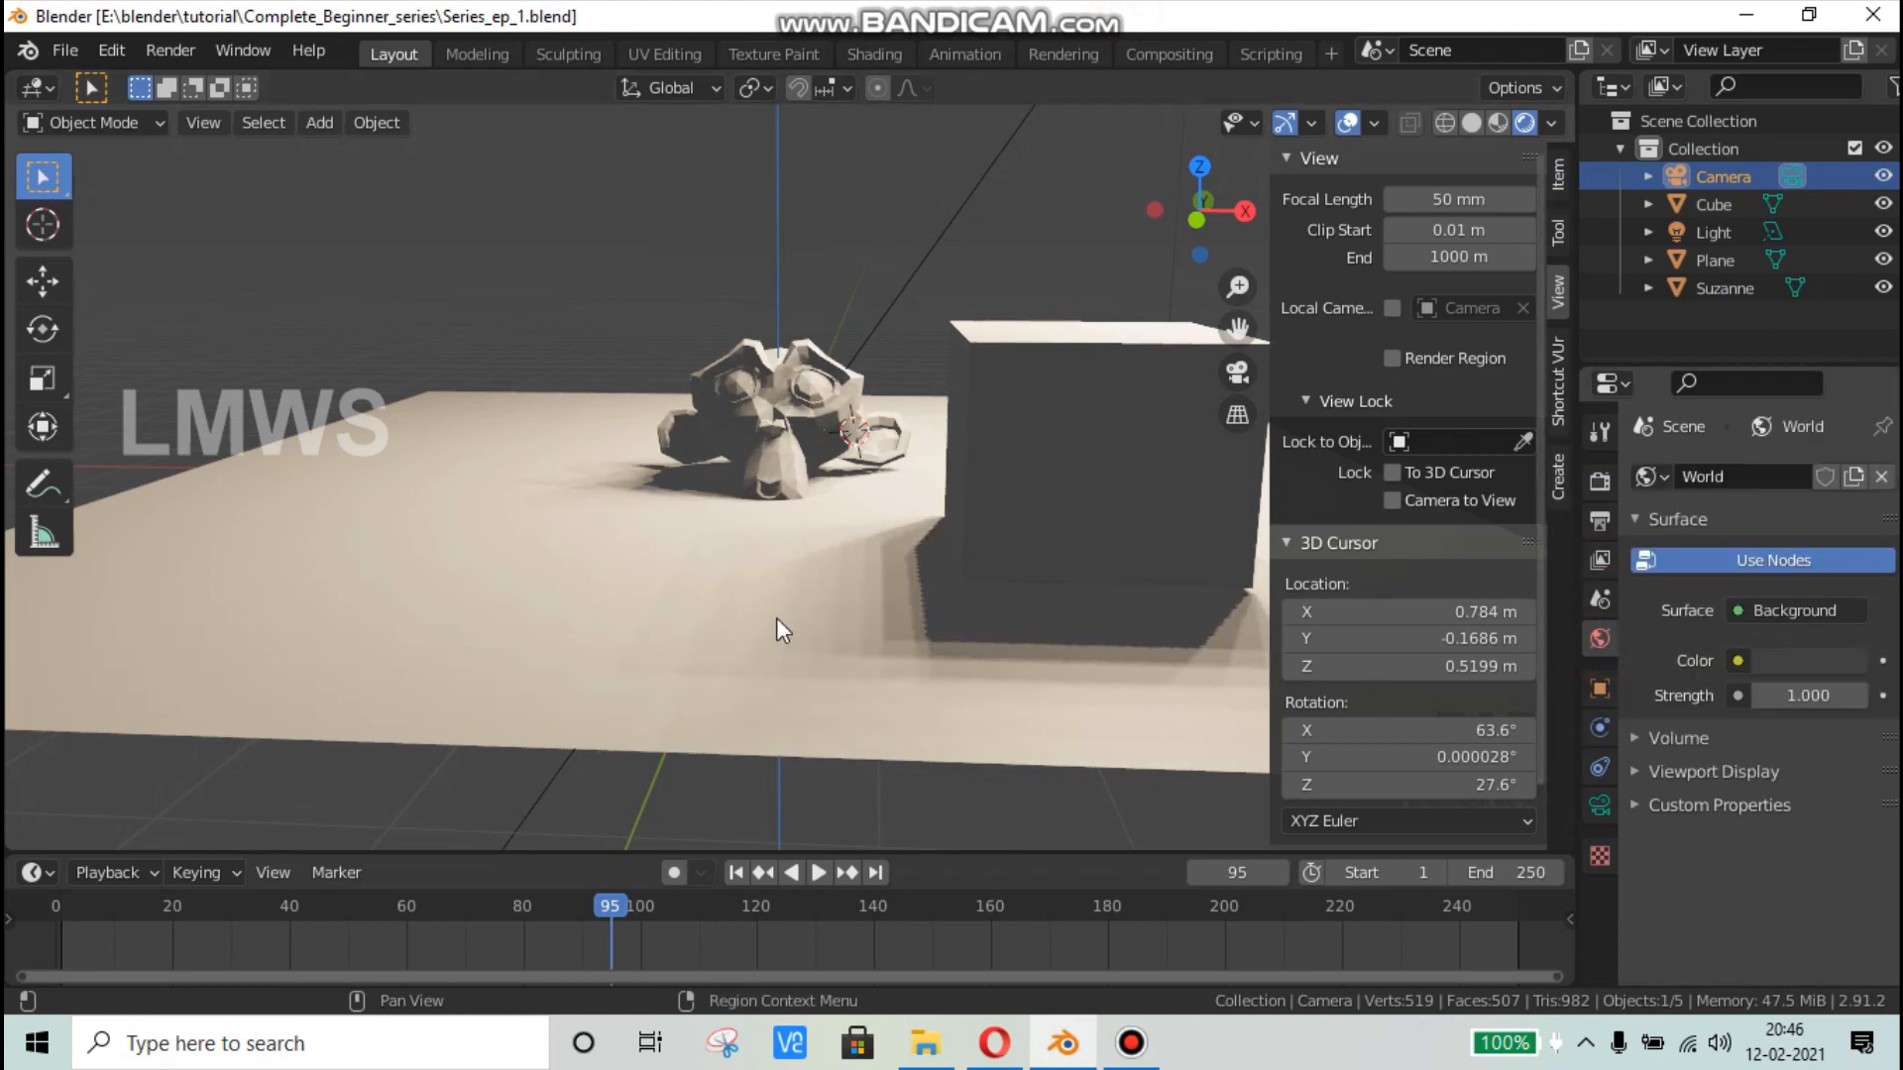
Step: Adjust the brightness of the world's grey background color and compare the scene in Solid and Rendered shading
scroll(686, 591, down, 3)
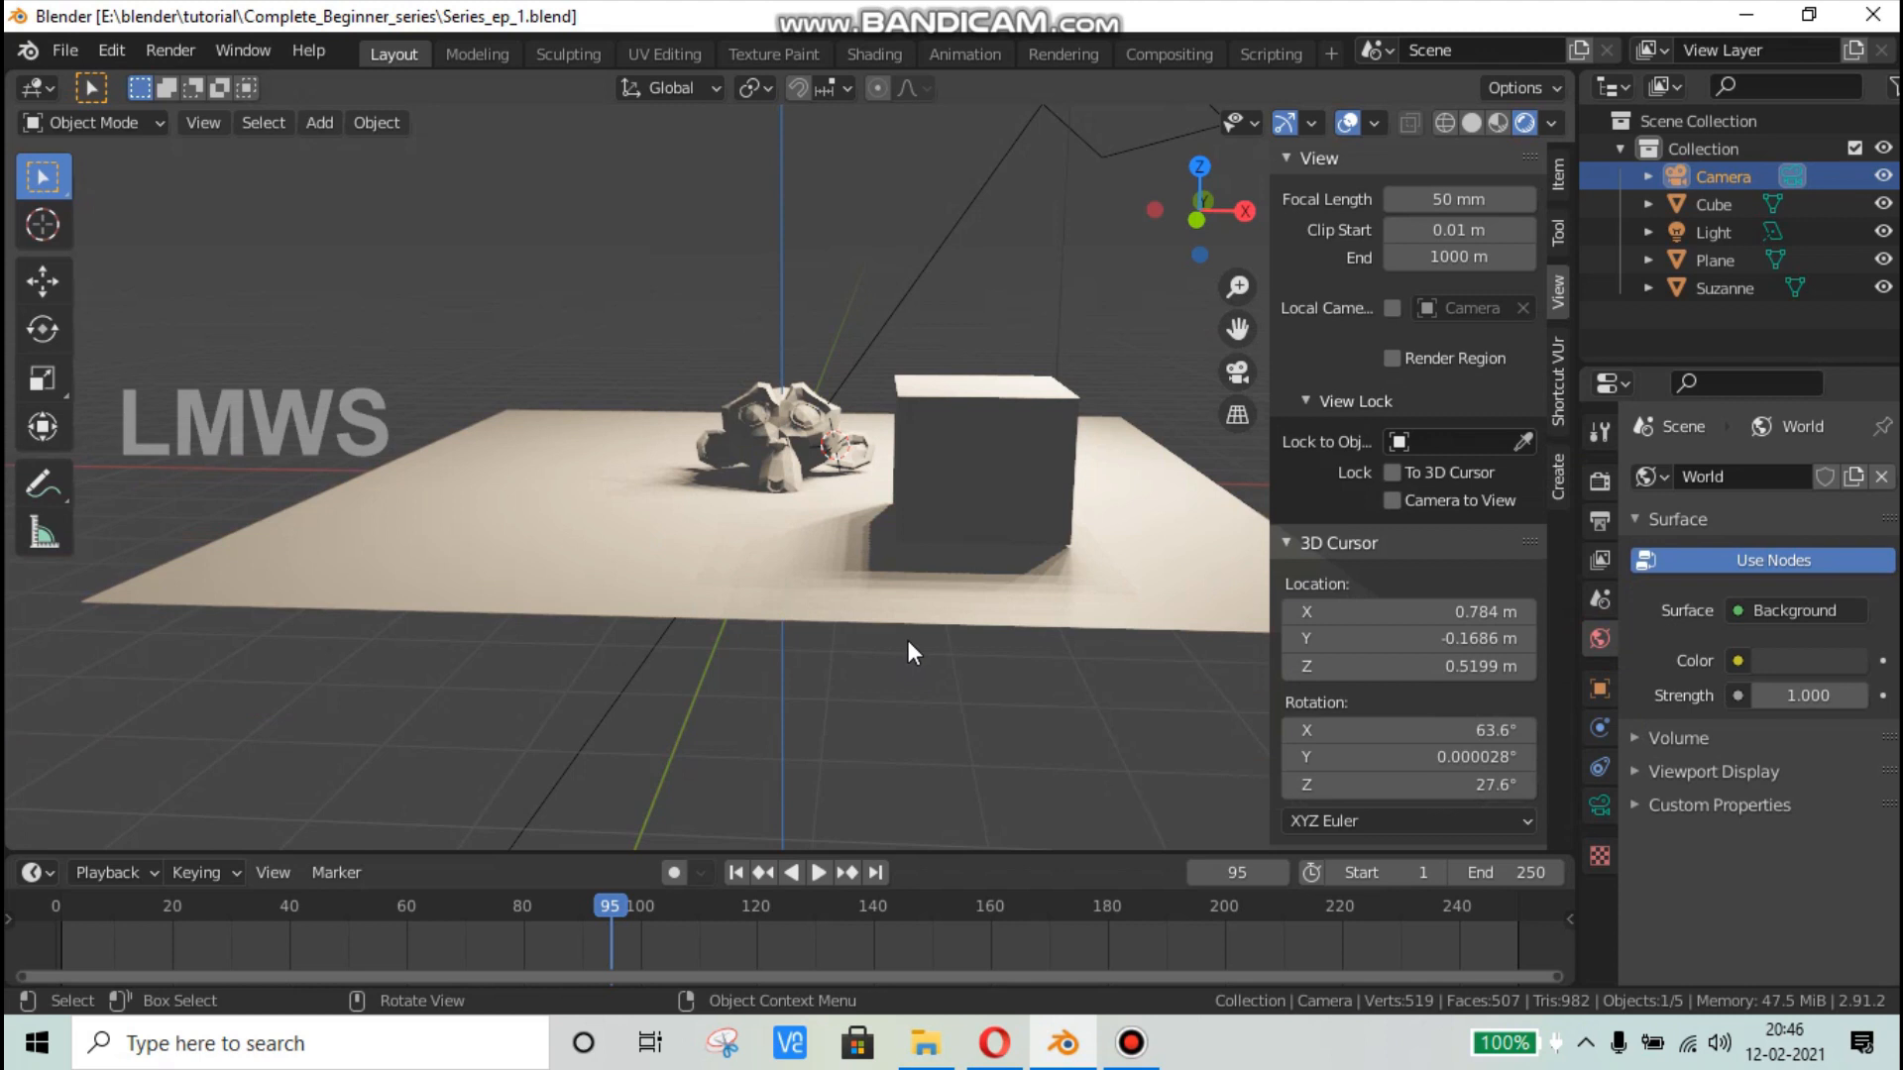
click(1774, 660)
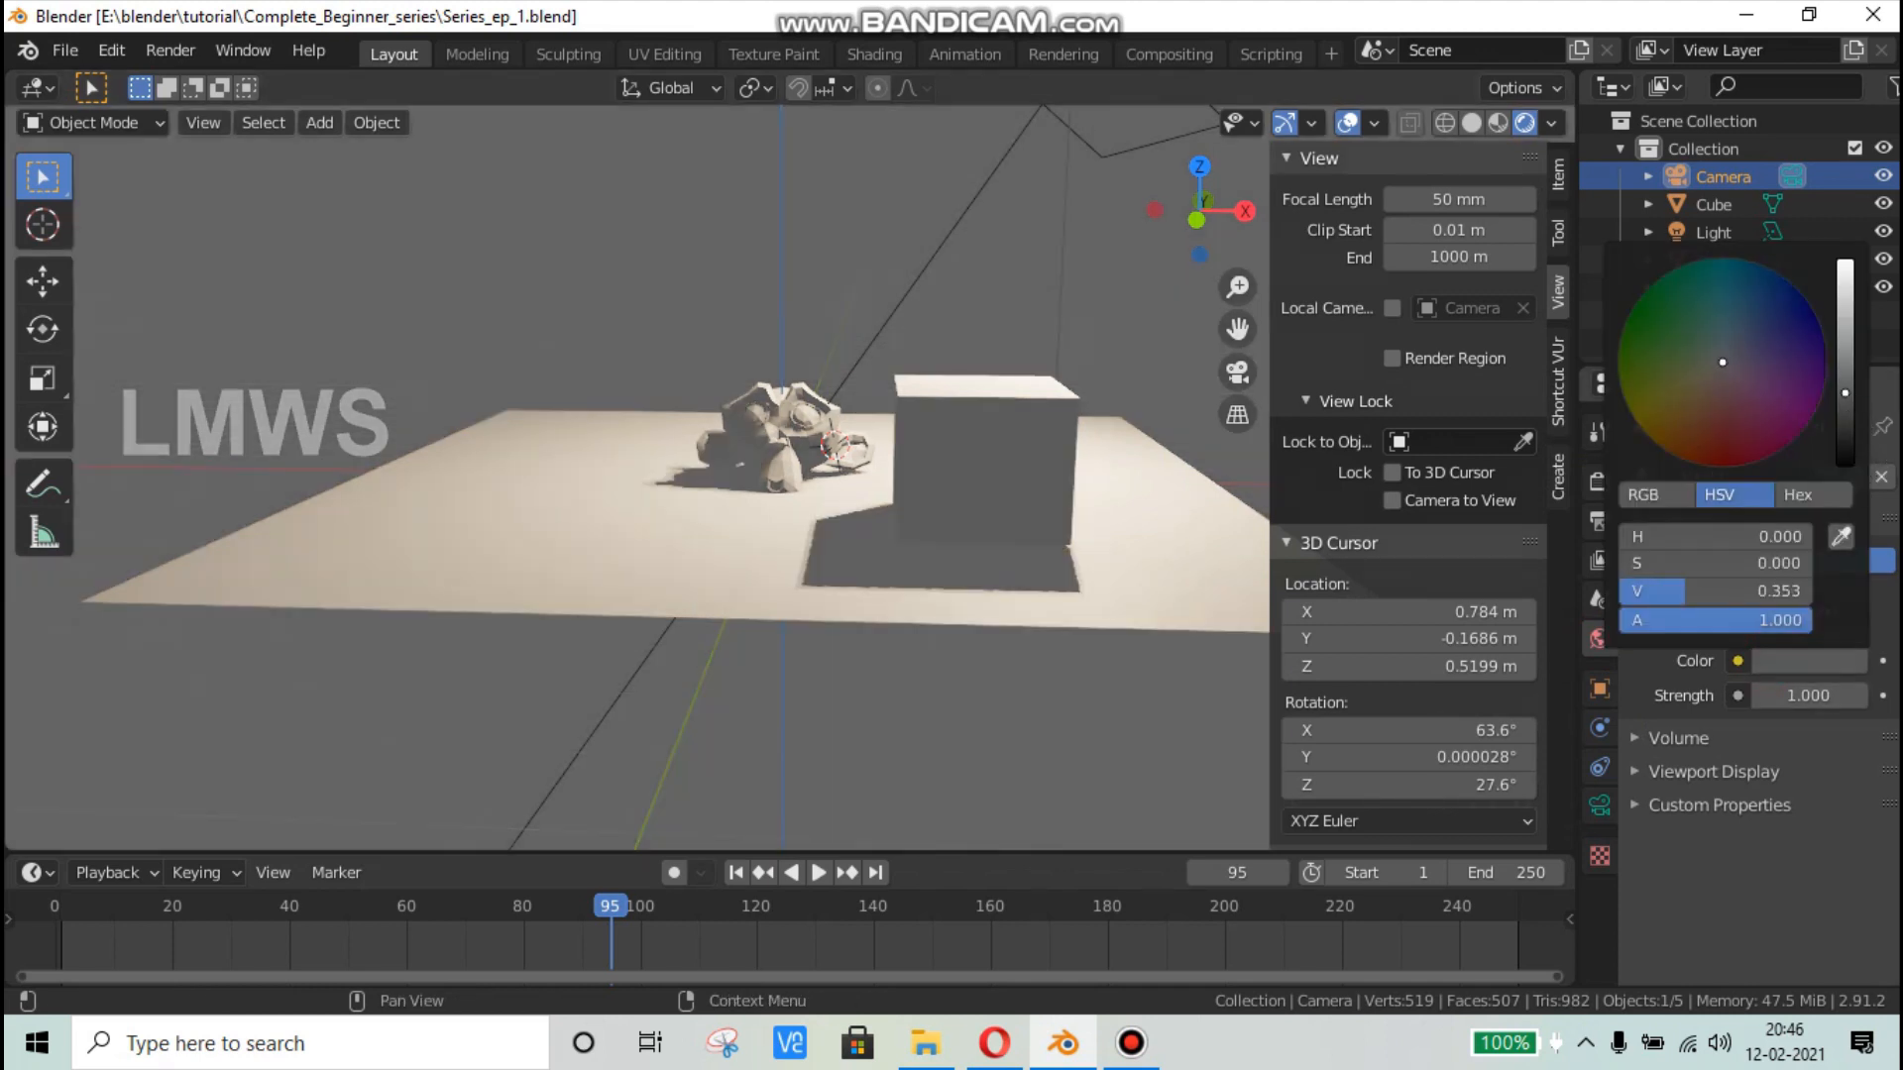
mouse_move(1845, 394)
mouse_down()
mouse_move(1844, 317)
mouse_move(1844, 397)
mouse_up()
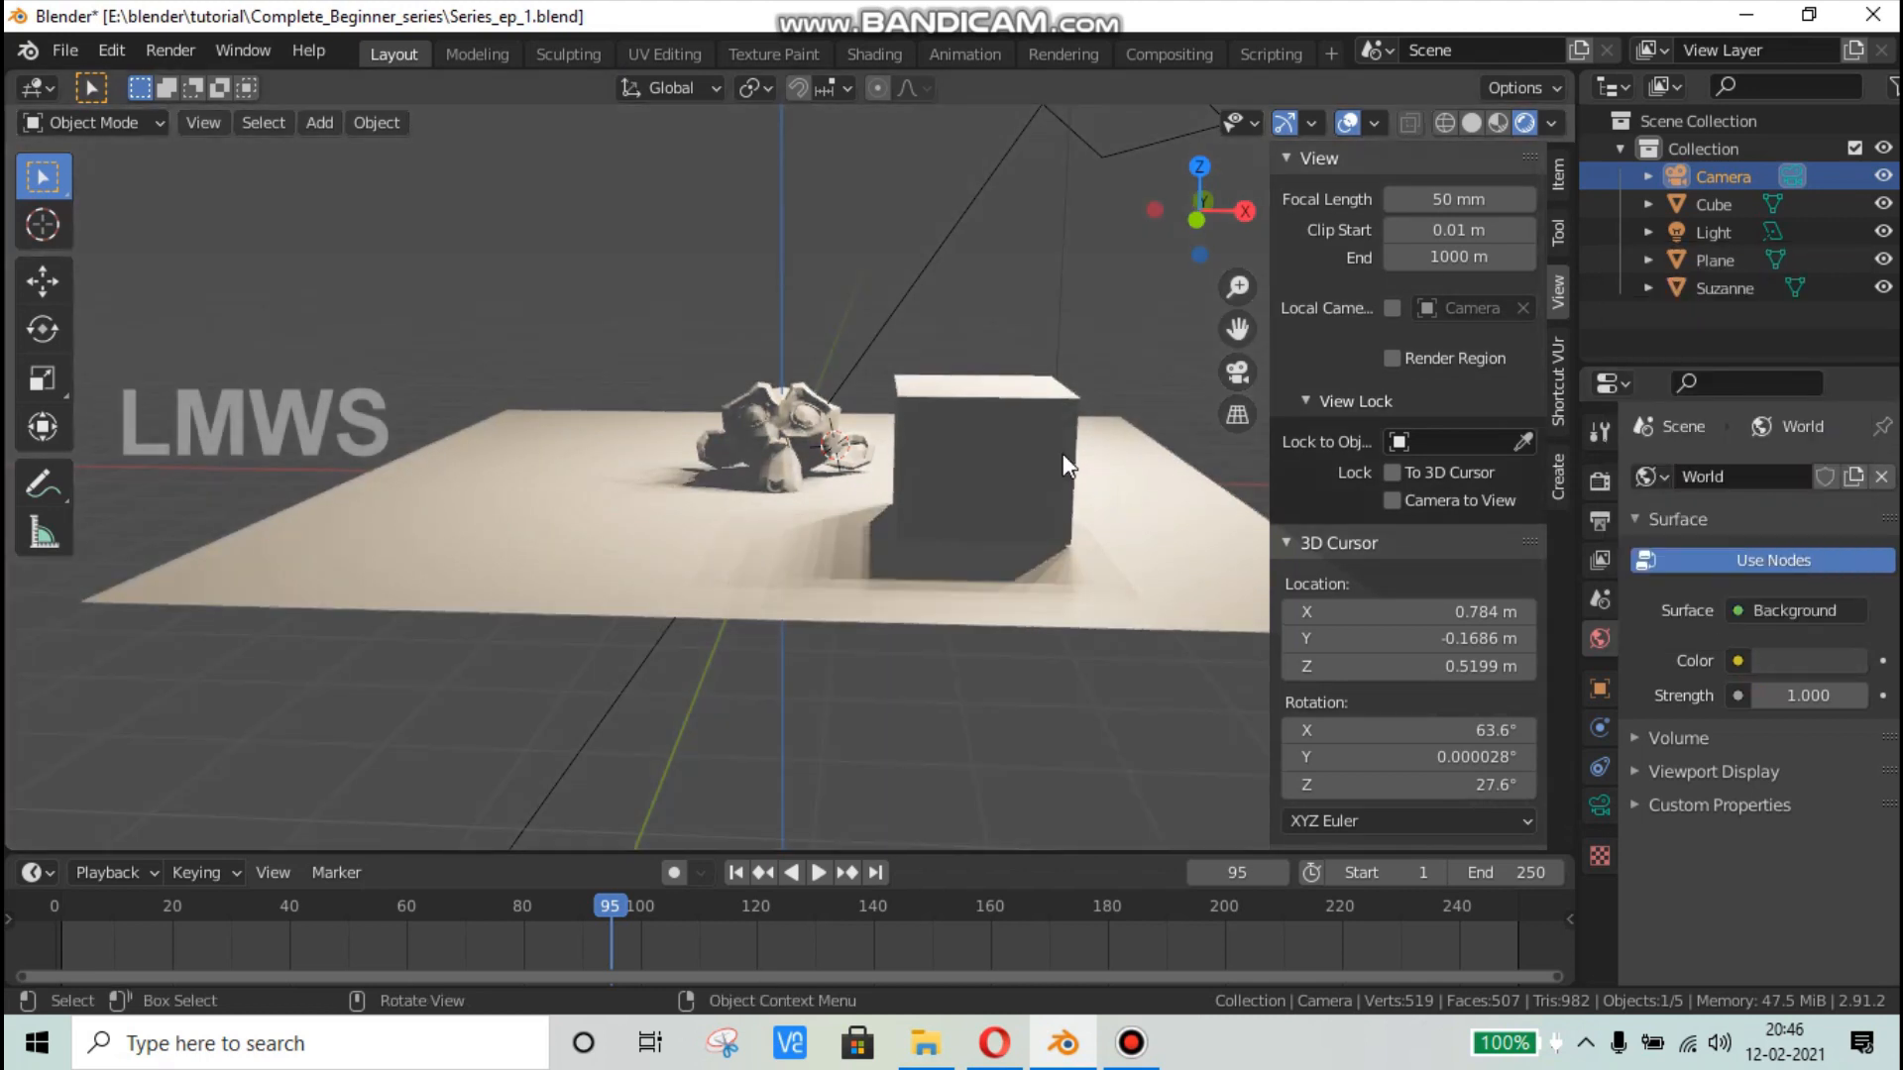
click(1470, 122)
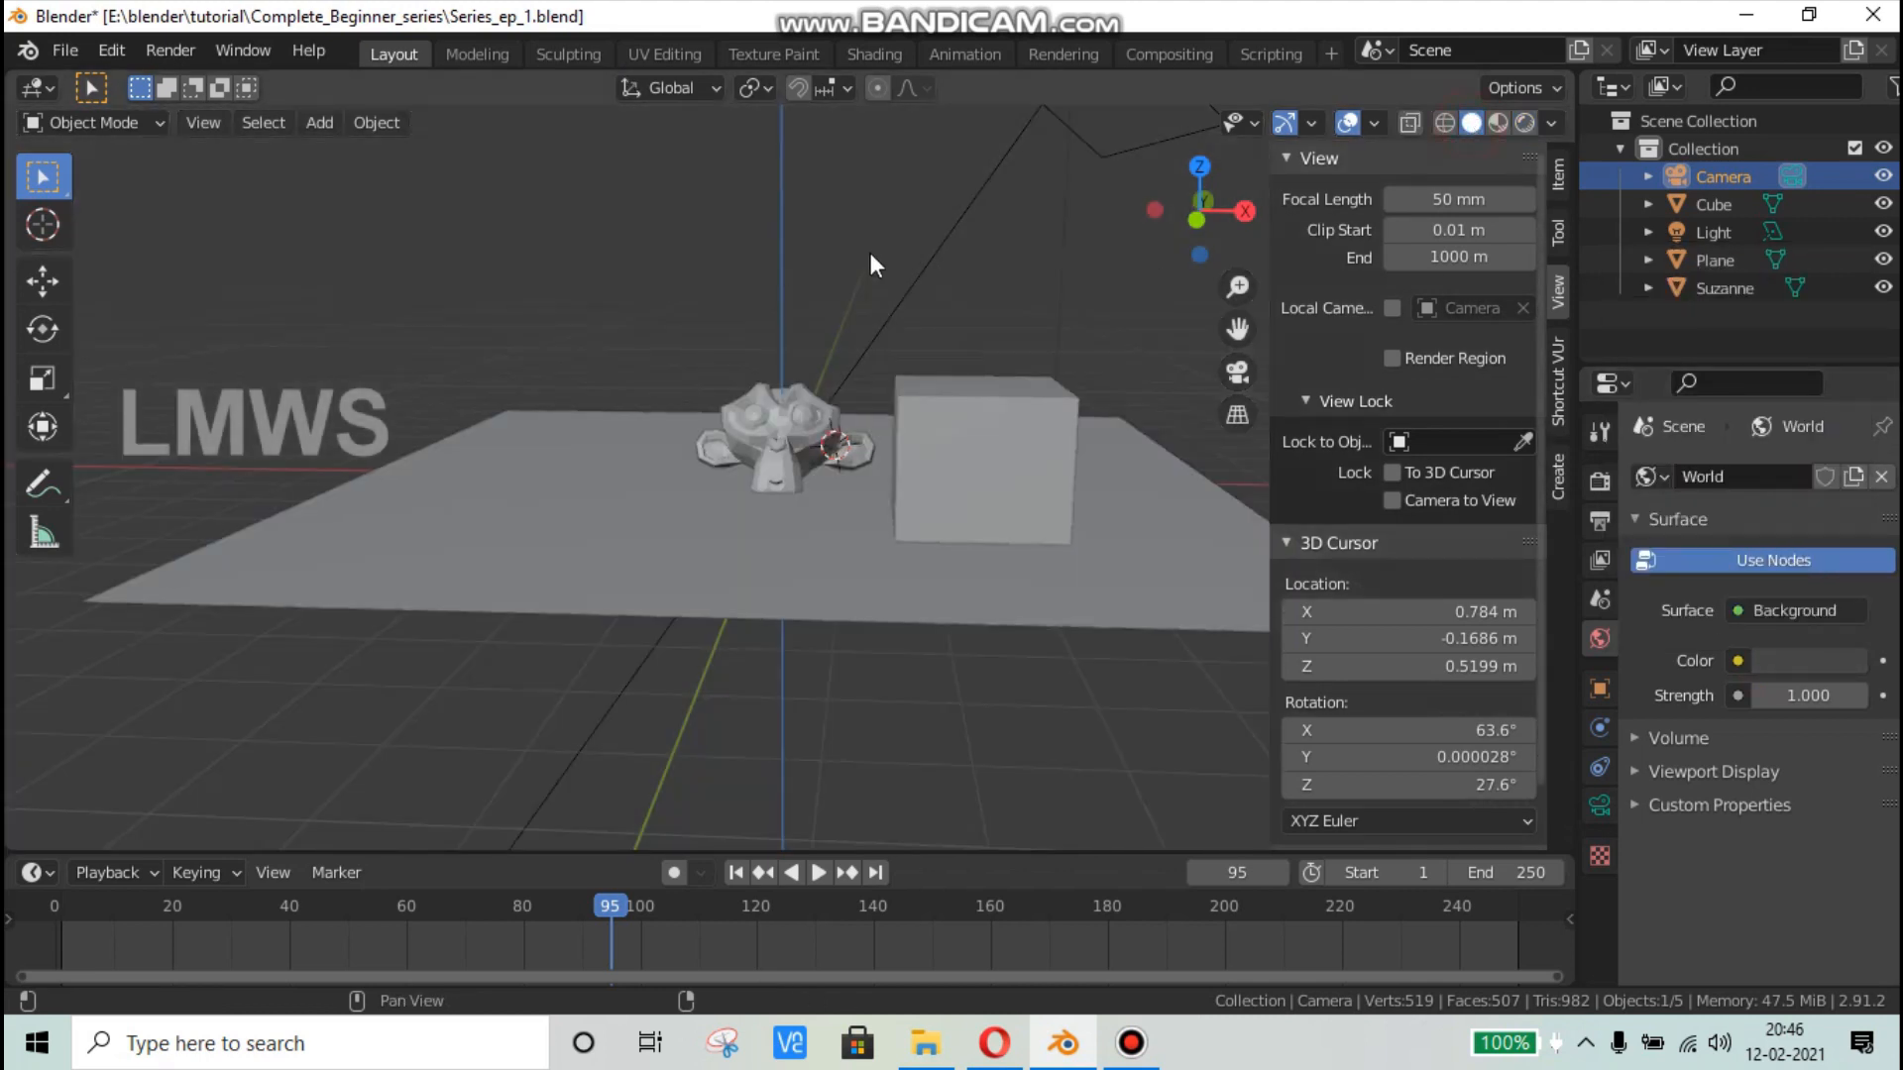
click(1527, 121)
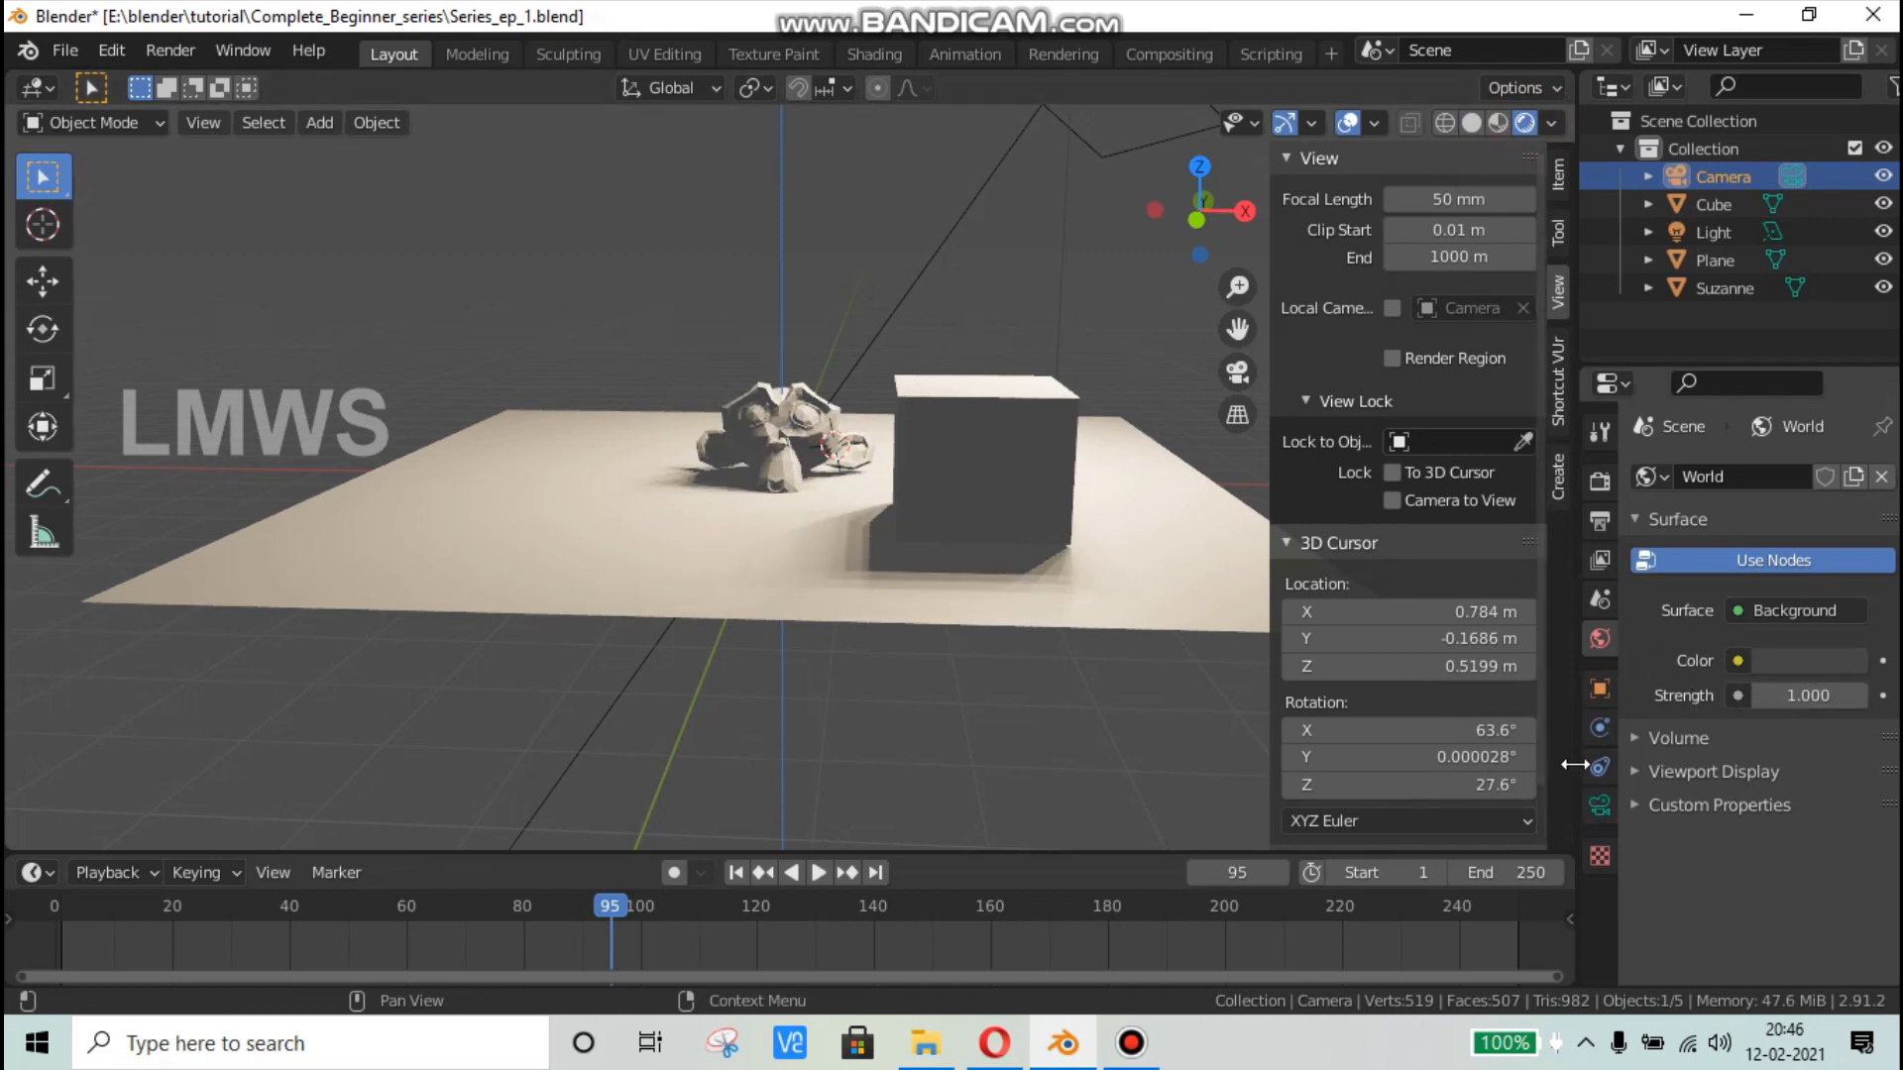
Step: Nudge the camera's X location in its object properties and move the monkey to X -1.2 m
click(1614, 685)
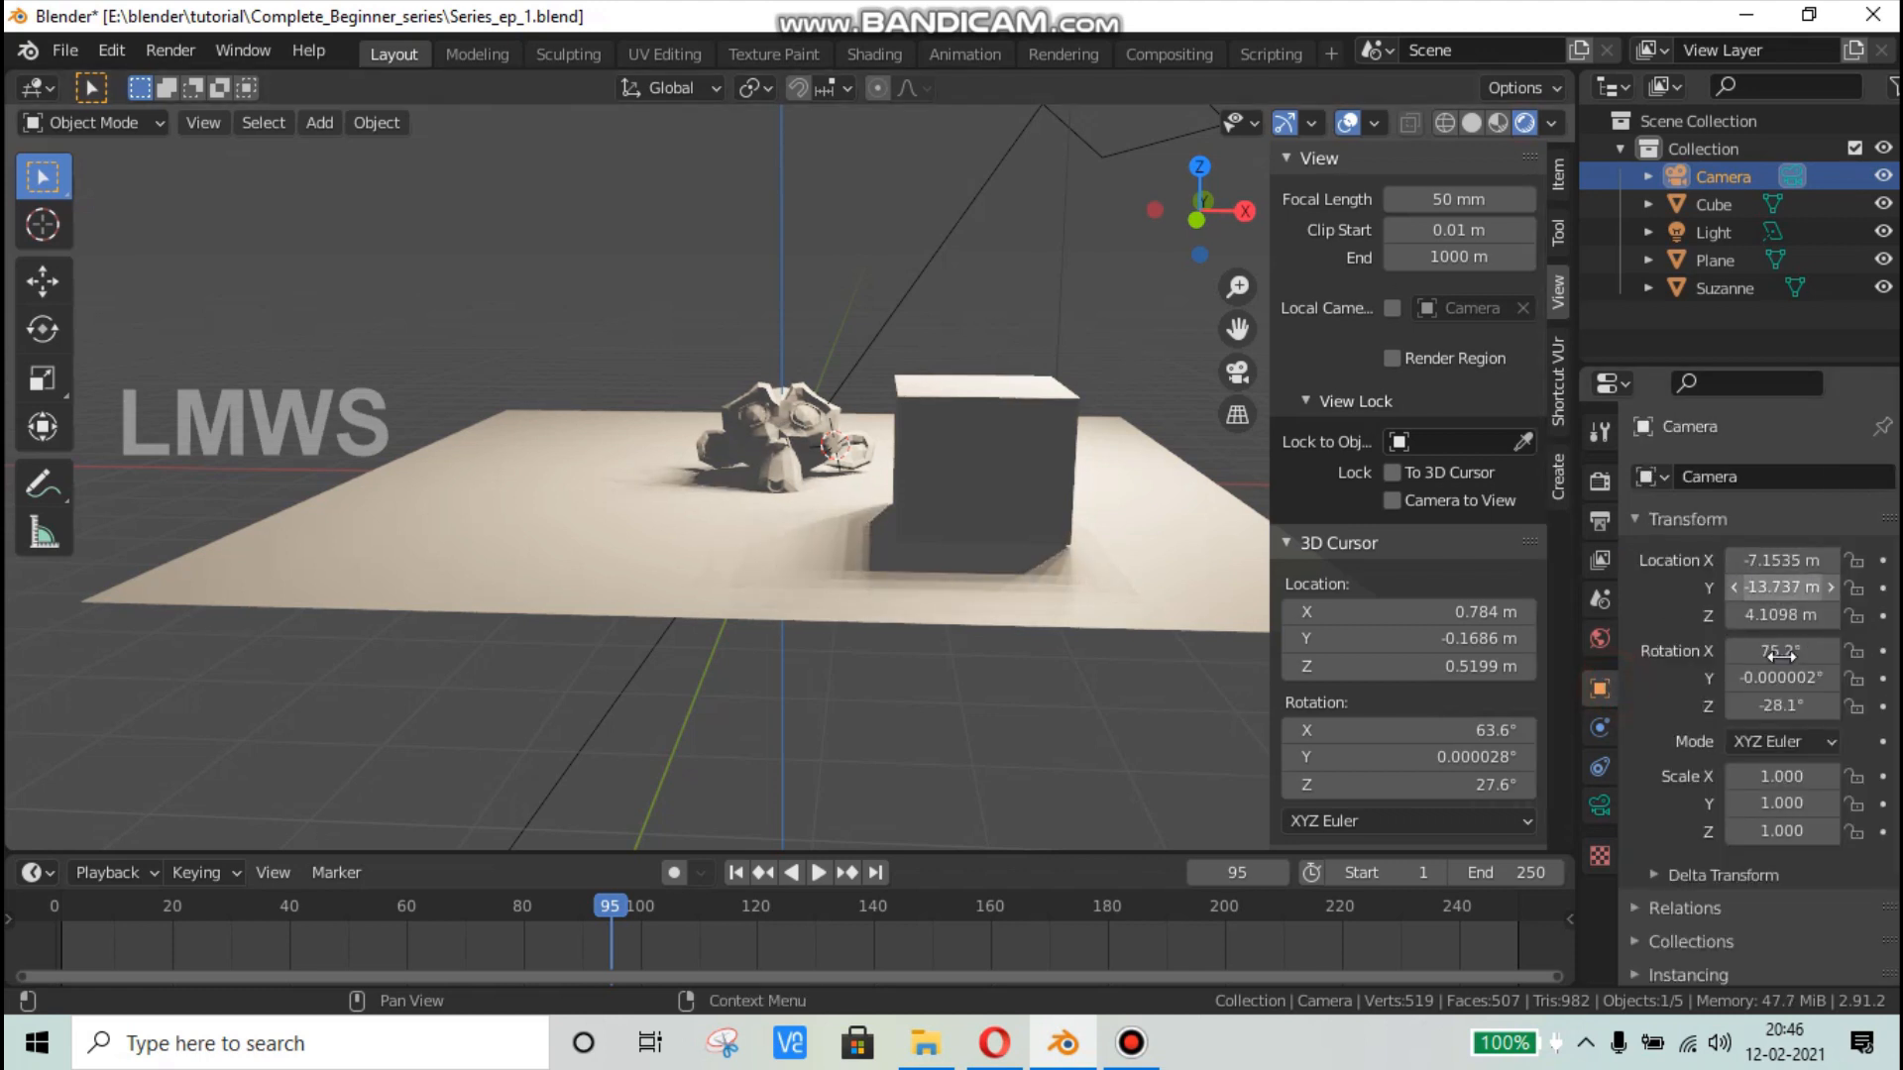
click(1781, 560)
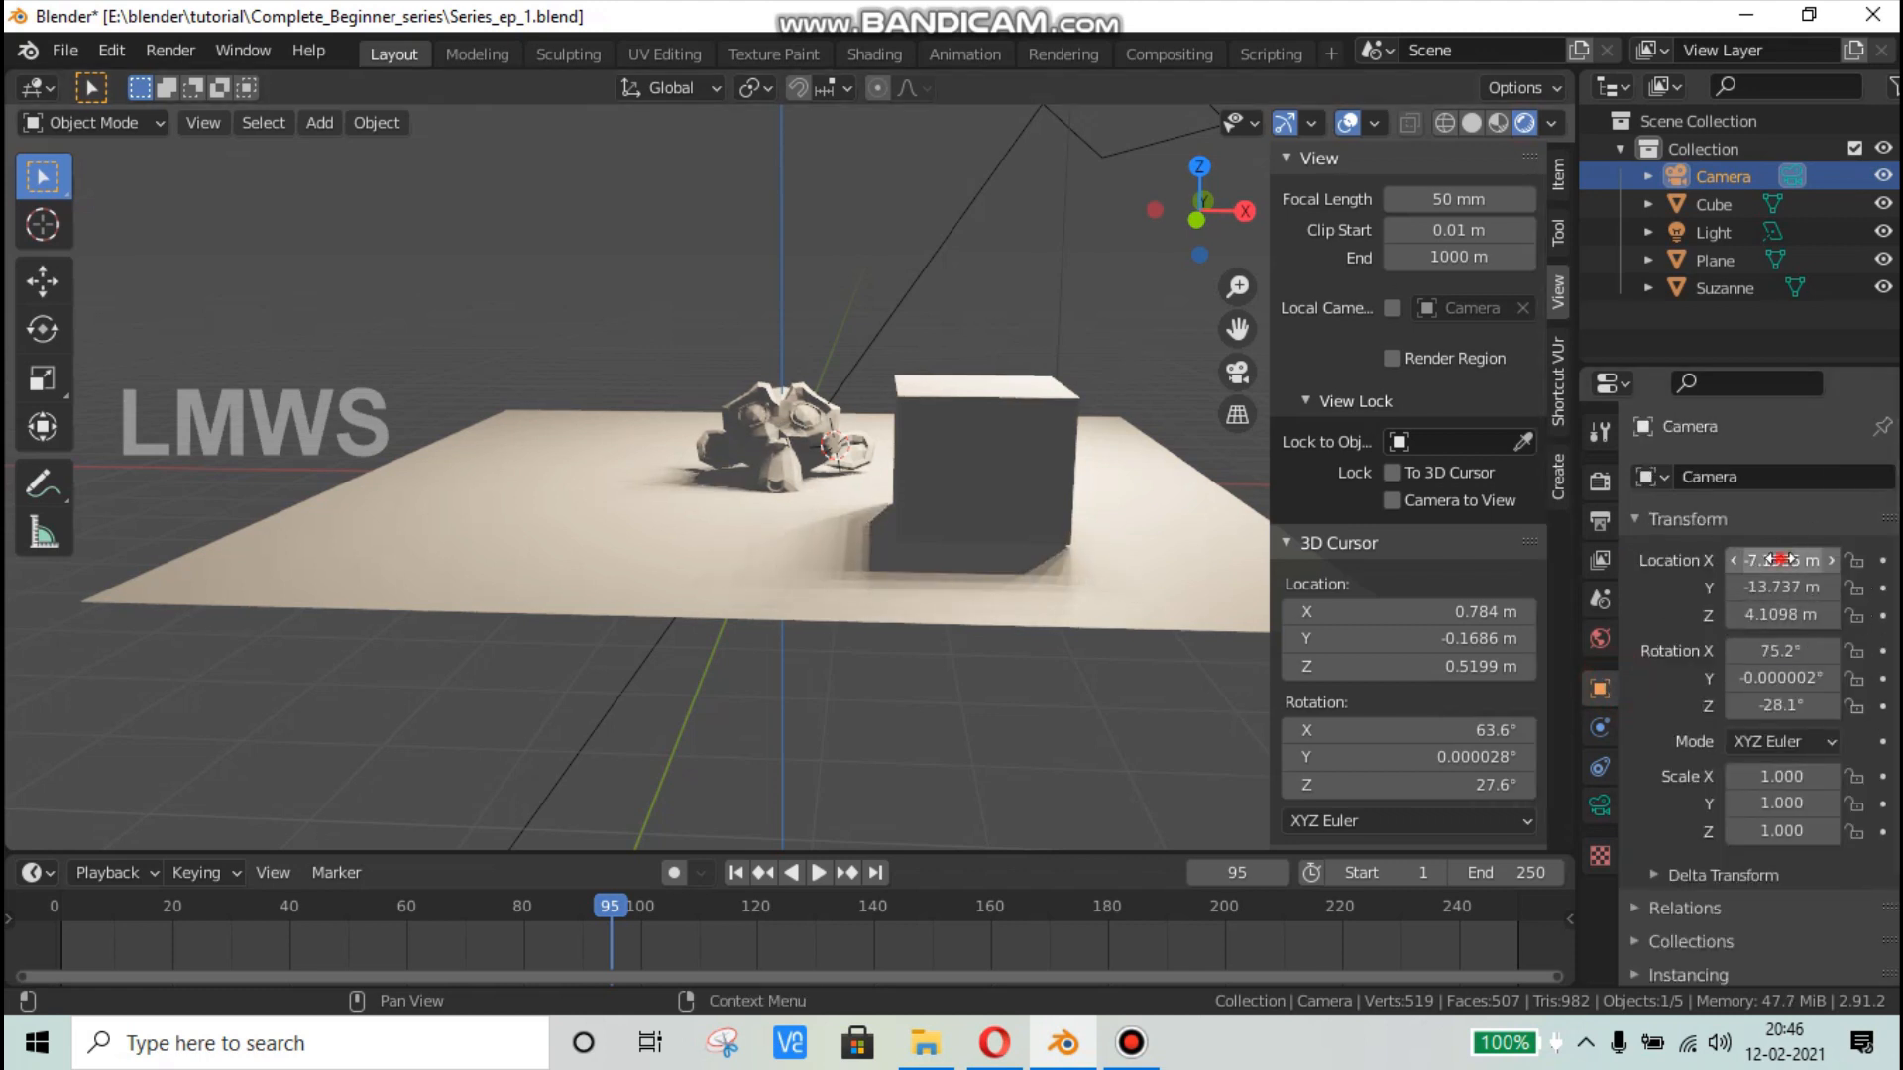
click(741, 384)
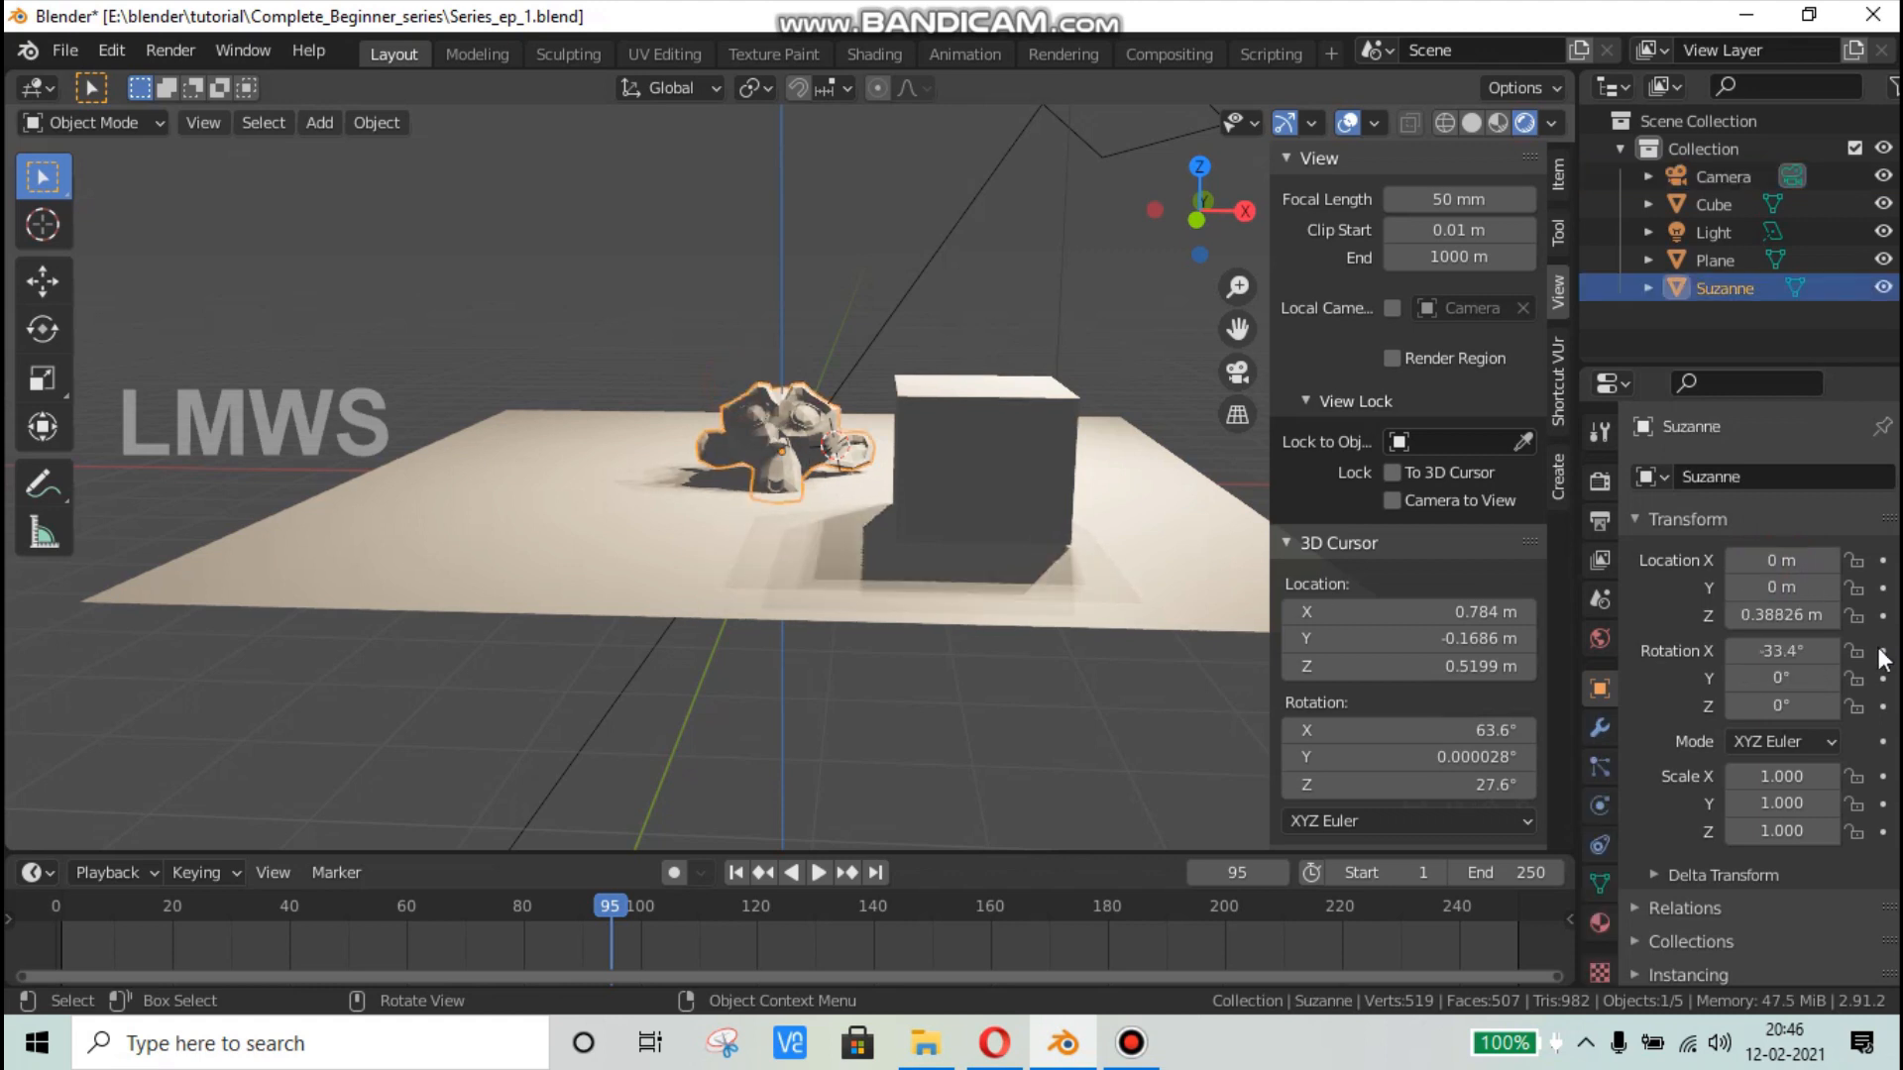
click(1777, 560)
drag(1777, 560, 1655, 648)
scroll(1698, 836, down, 4)
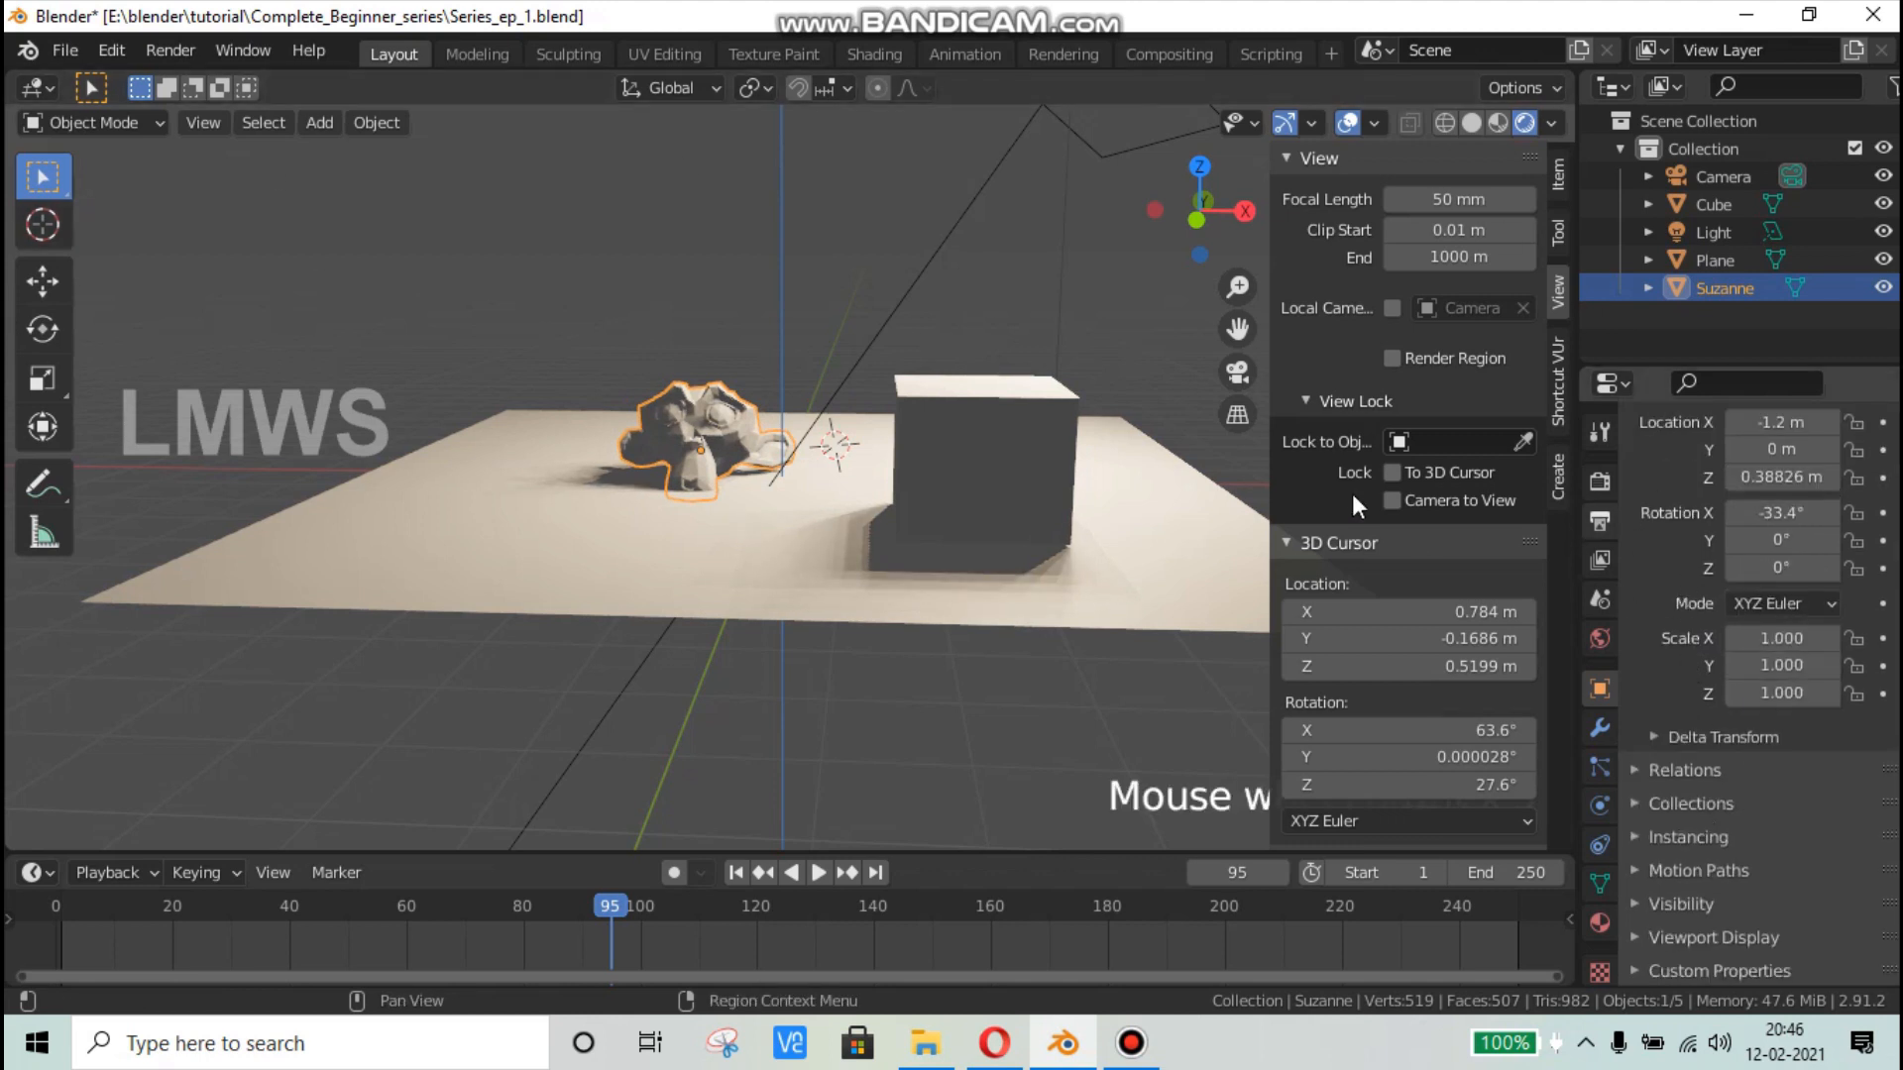
Step: Switch the viewport to Solid shading with the monkey and cube in view, and hide the sidebar
scroll(913, 525, up, 2)
scroll(860, 573, down, 3)
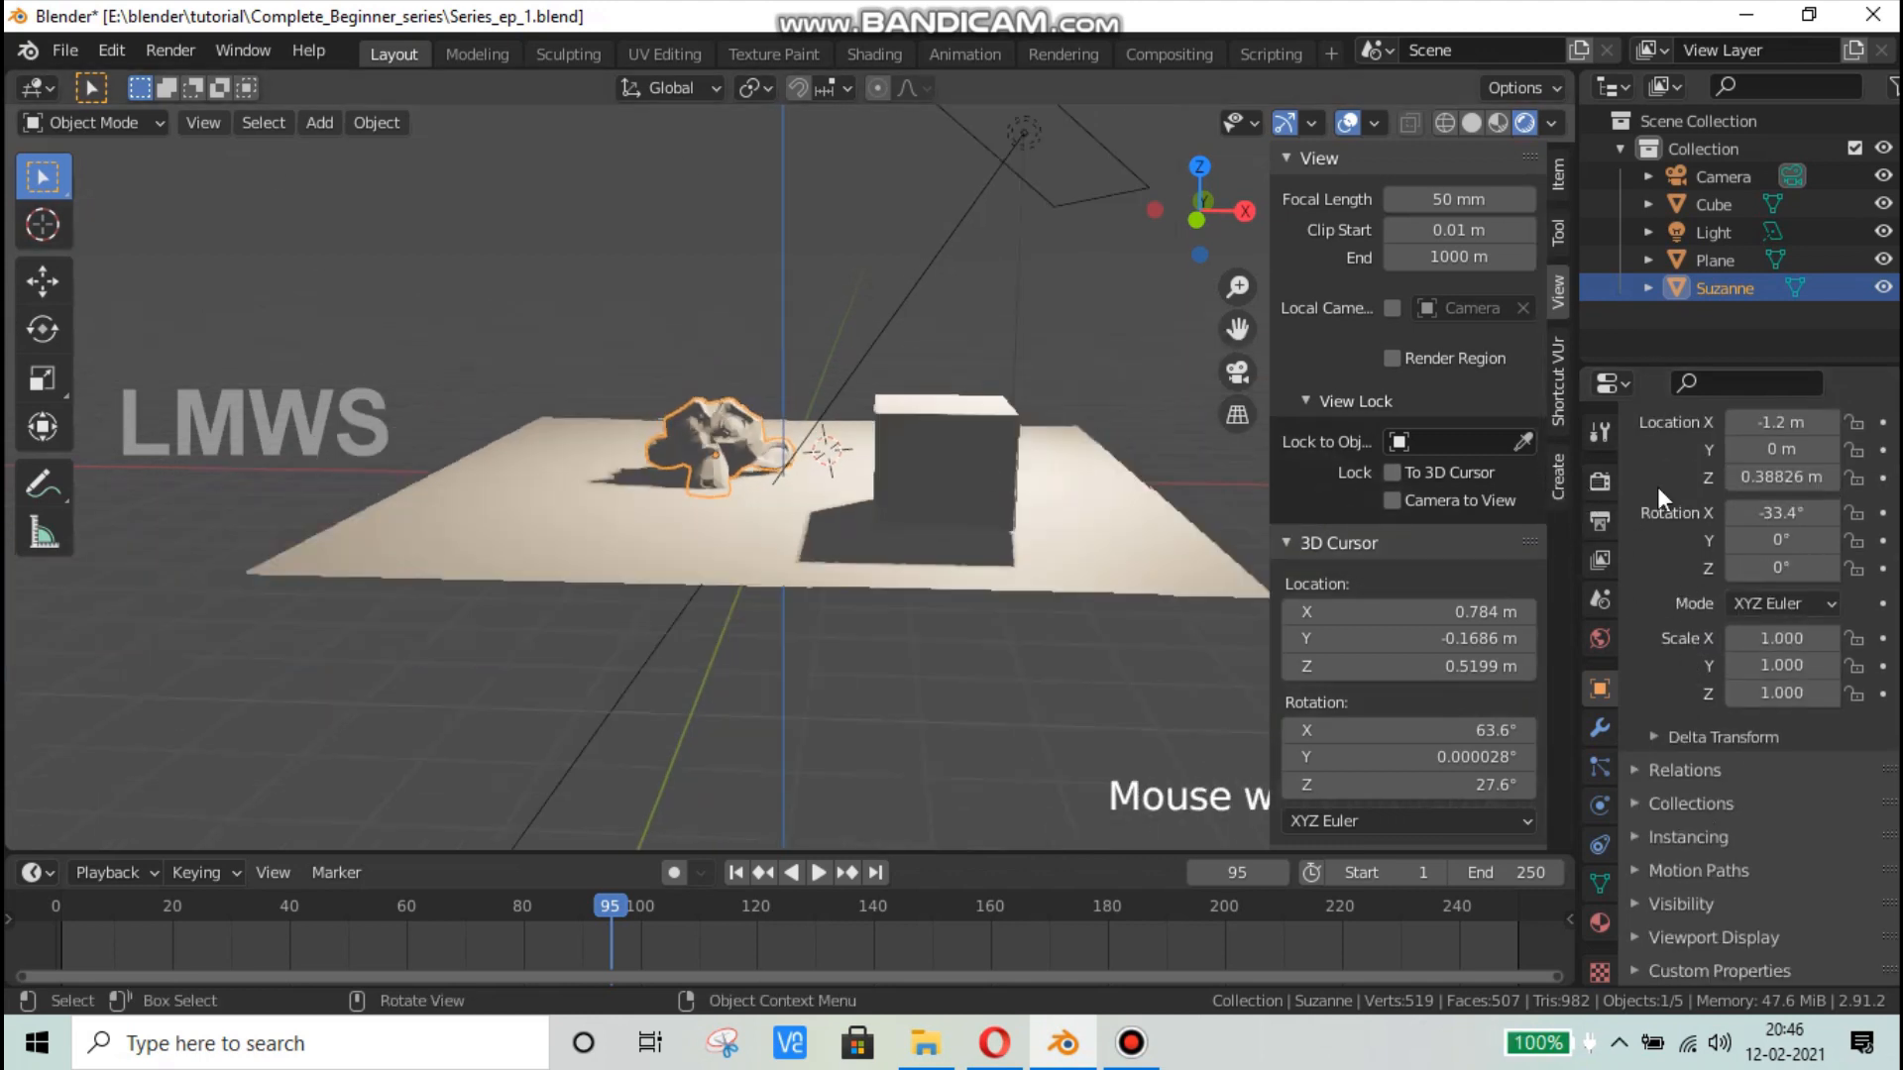
middle_drag(787, 615, 842, 574)
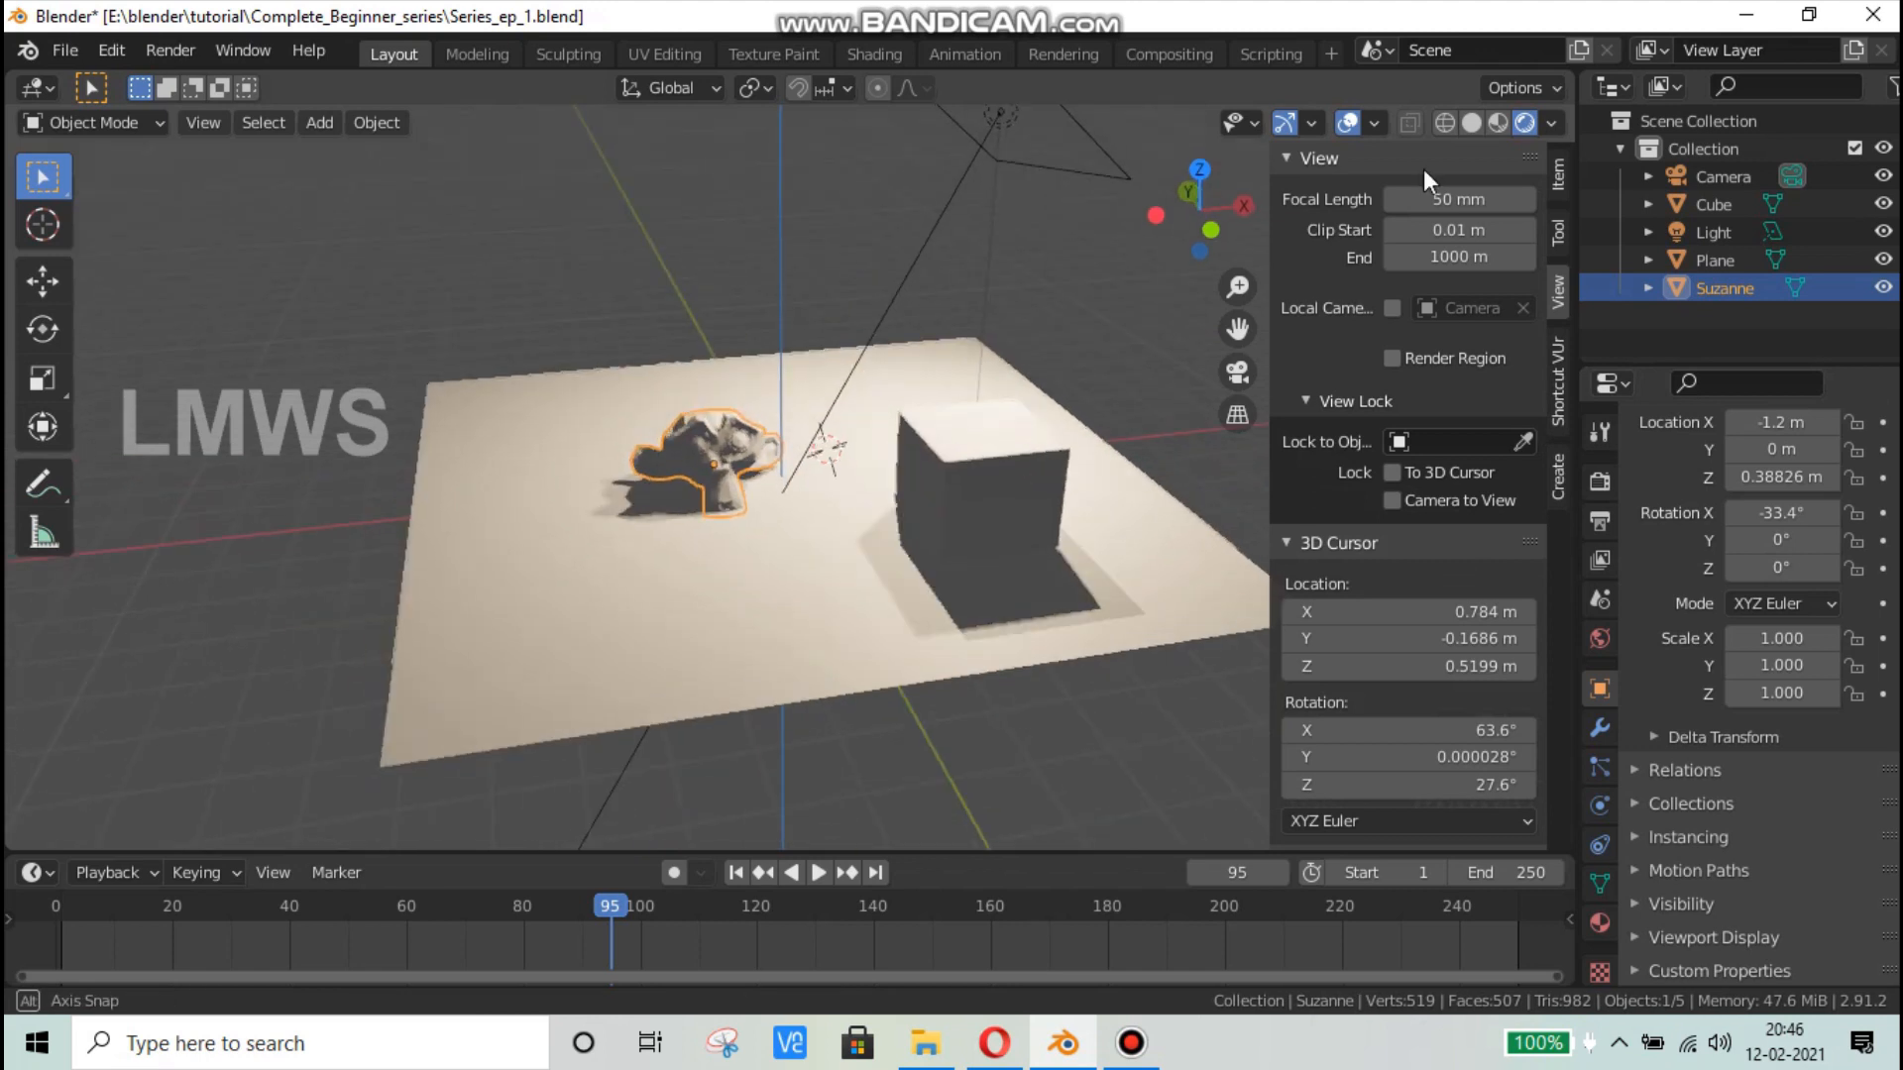
click(1472, 123)
scroll(725, 500, up, 1)
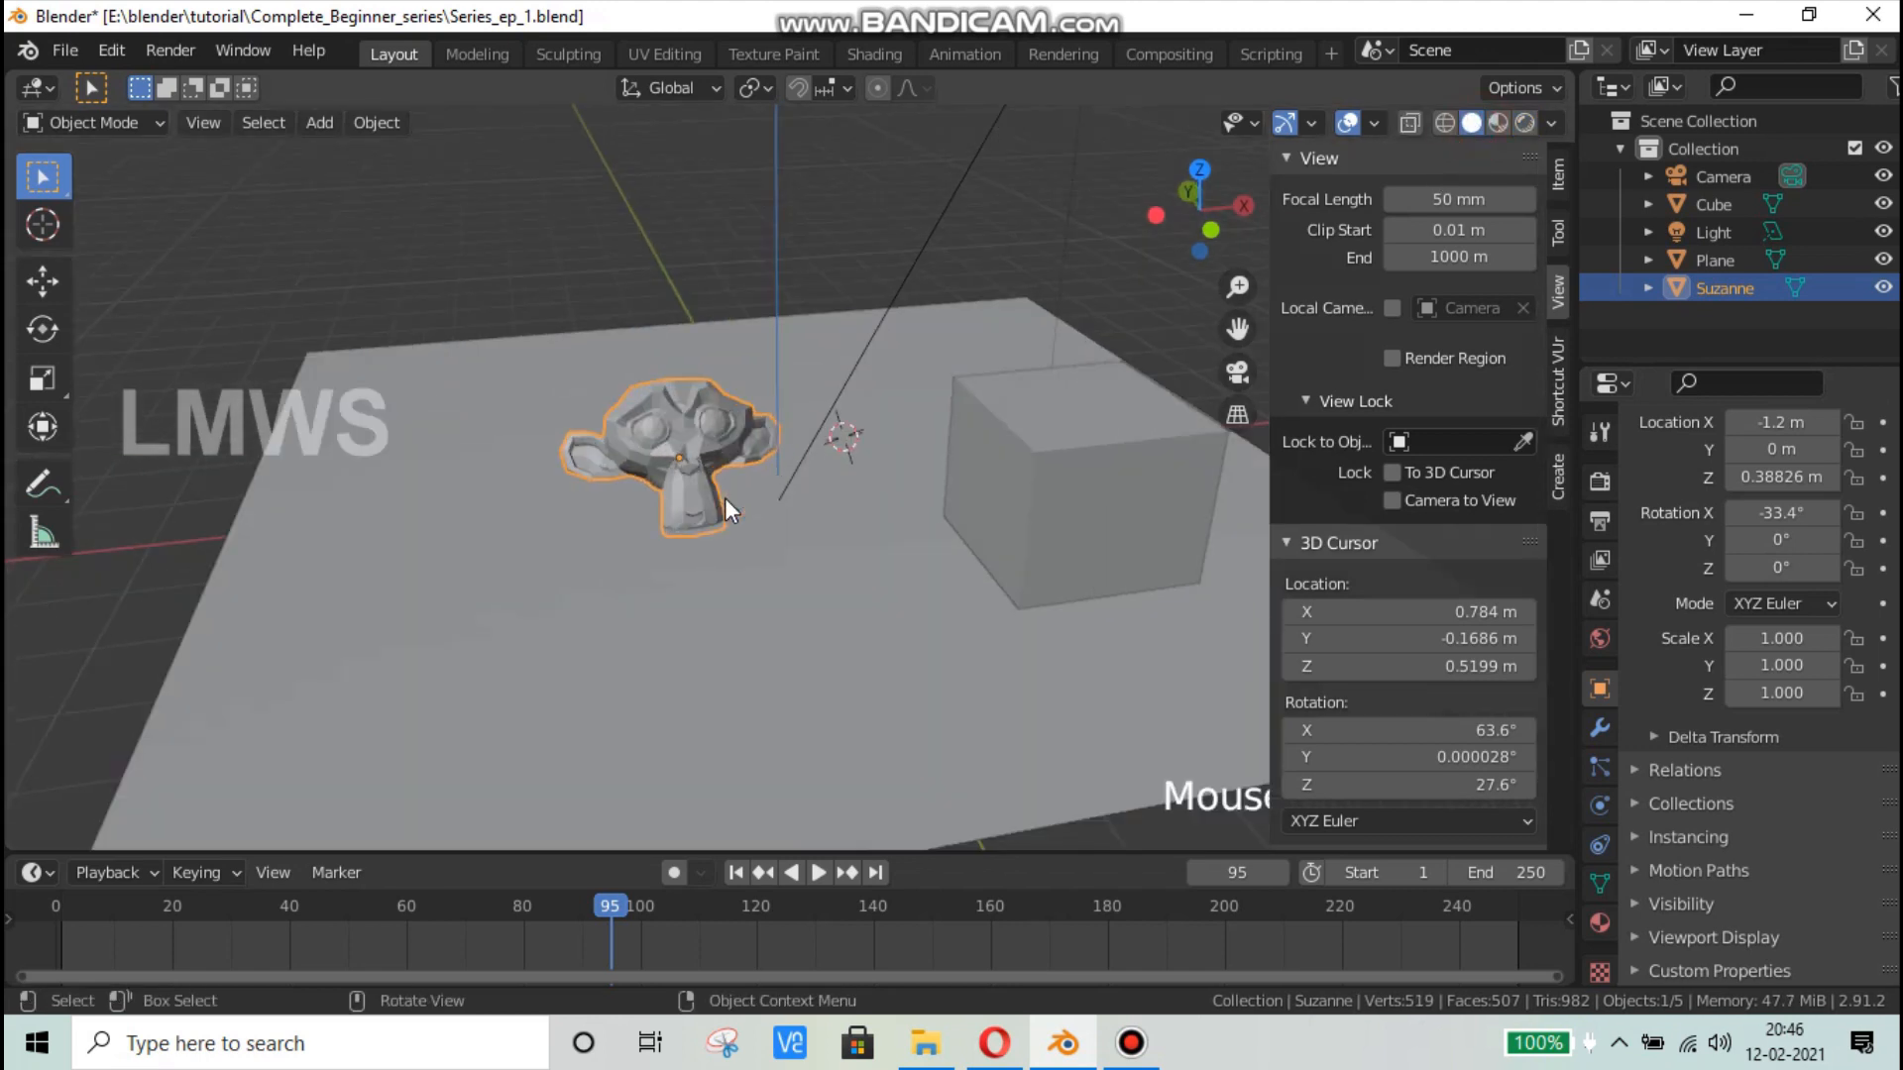
key(n)
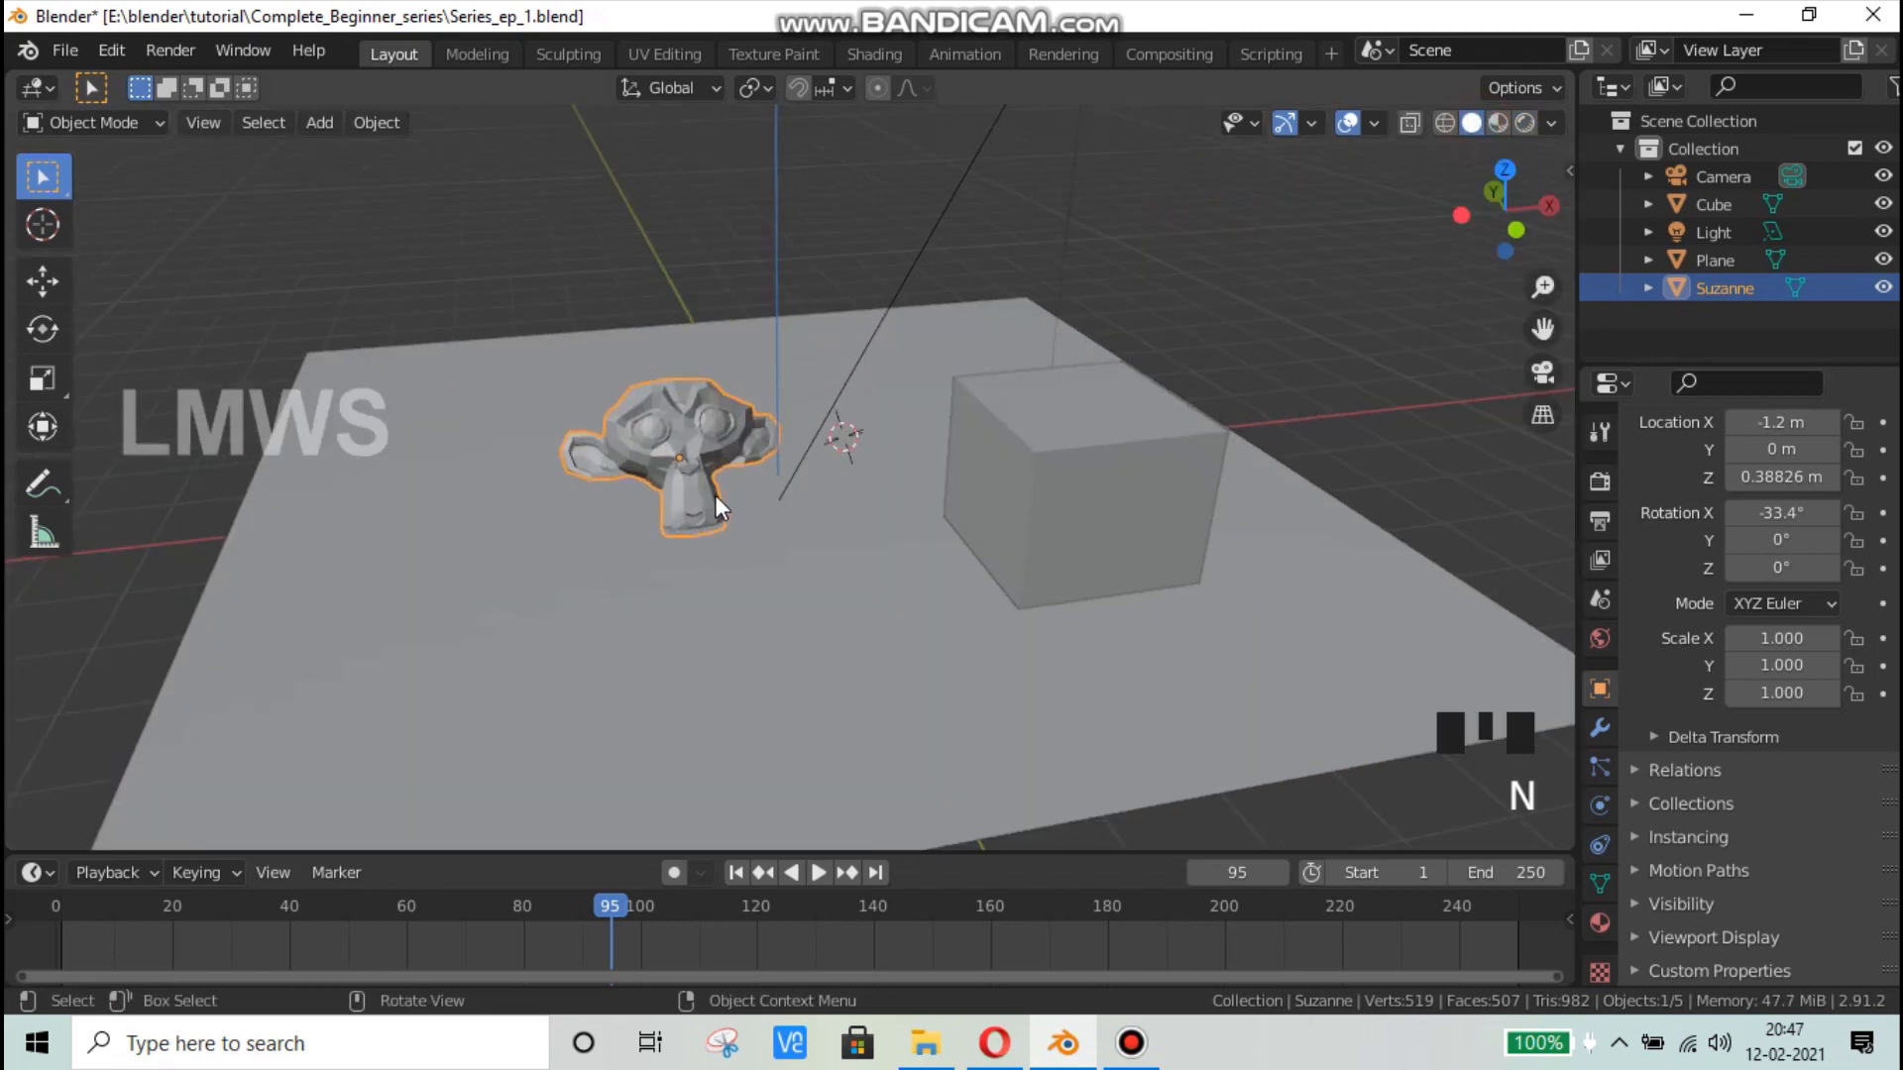
Step: Deselect every object in the scene and select the monkey again
click(319, 122)
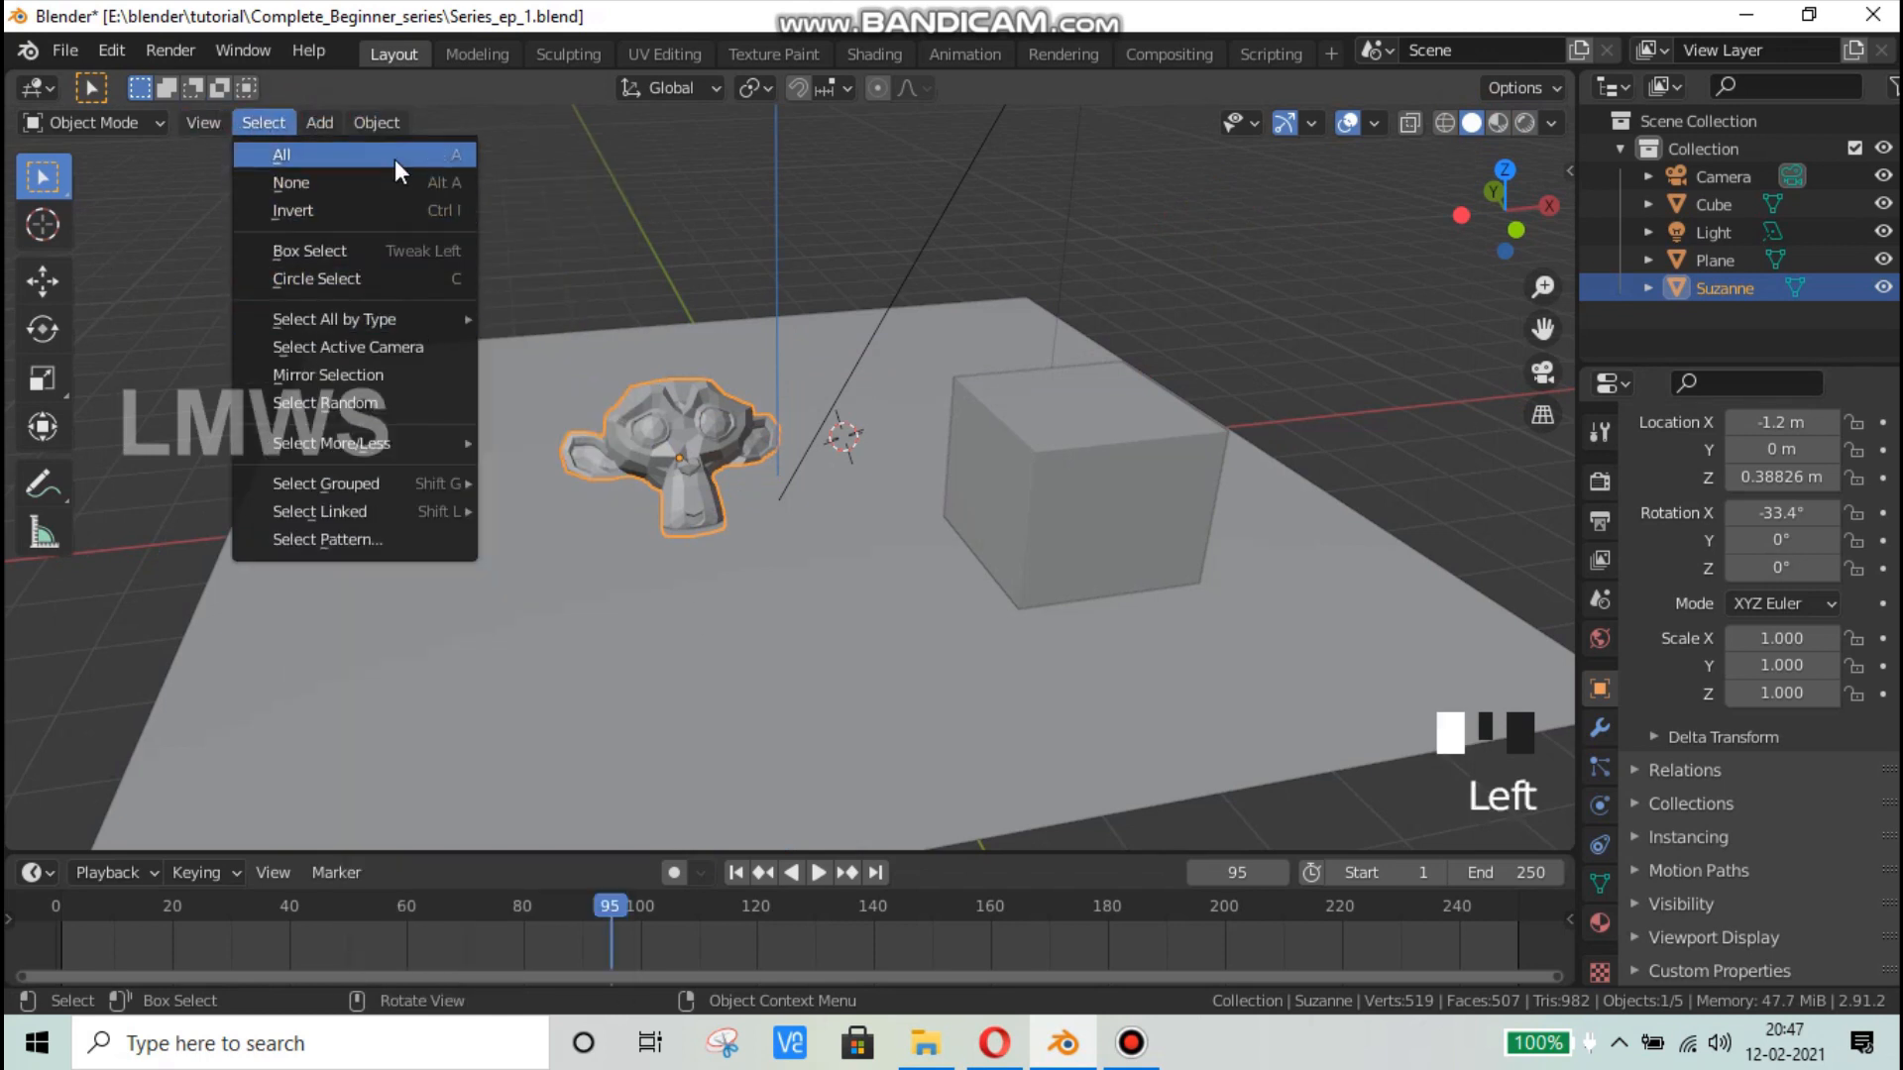
click(387, 184)
click(695, 459)
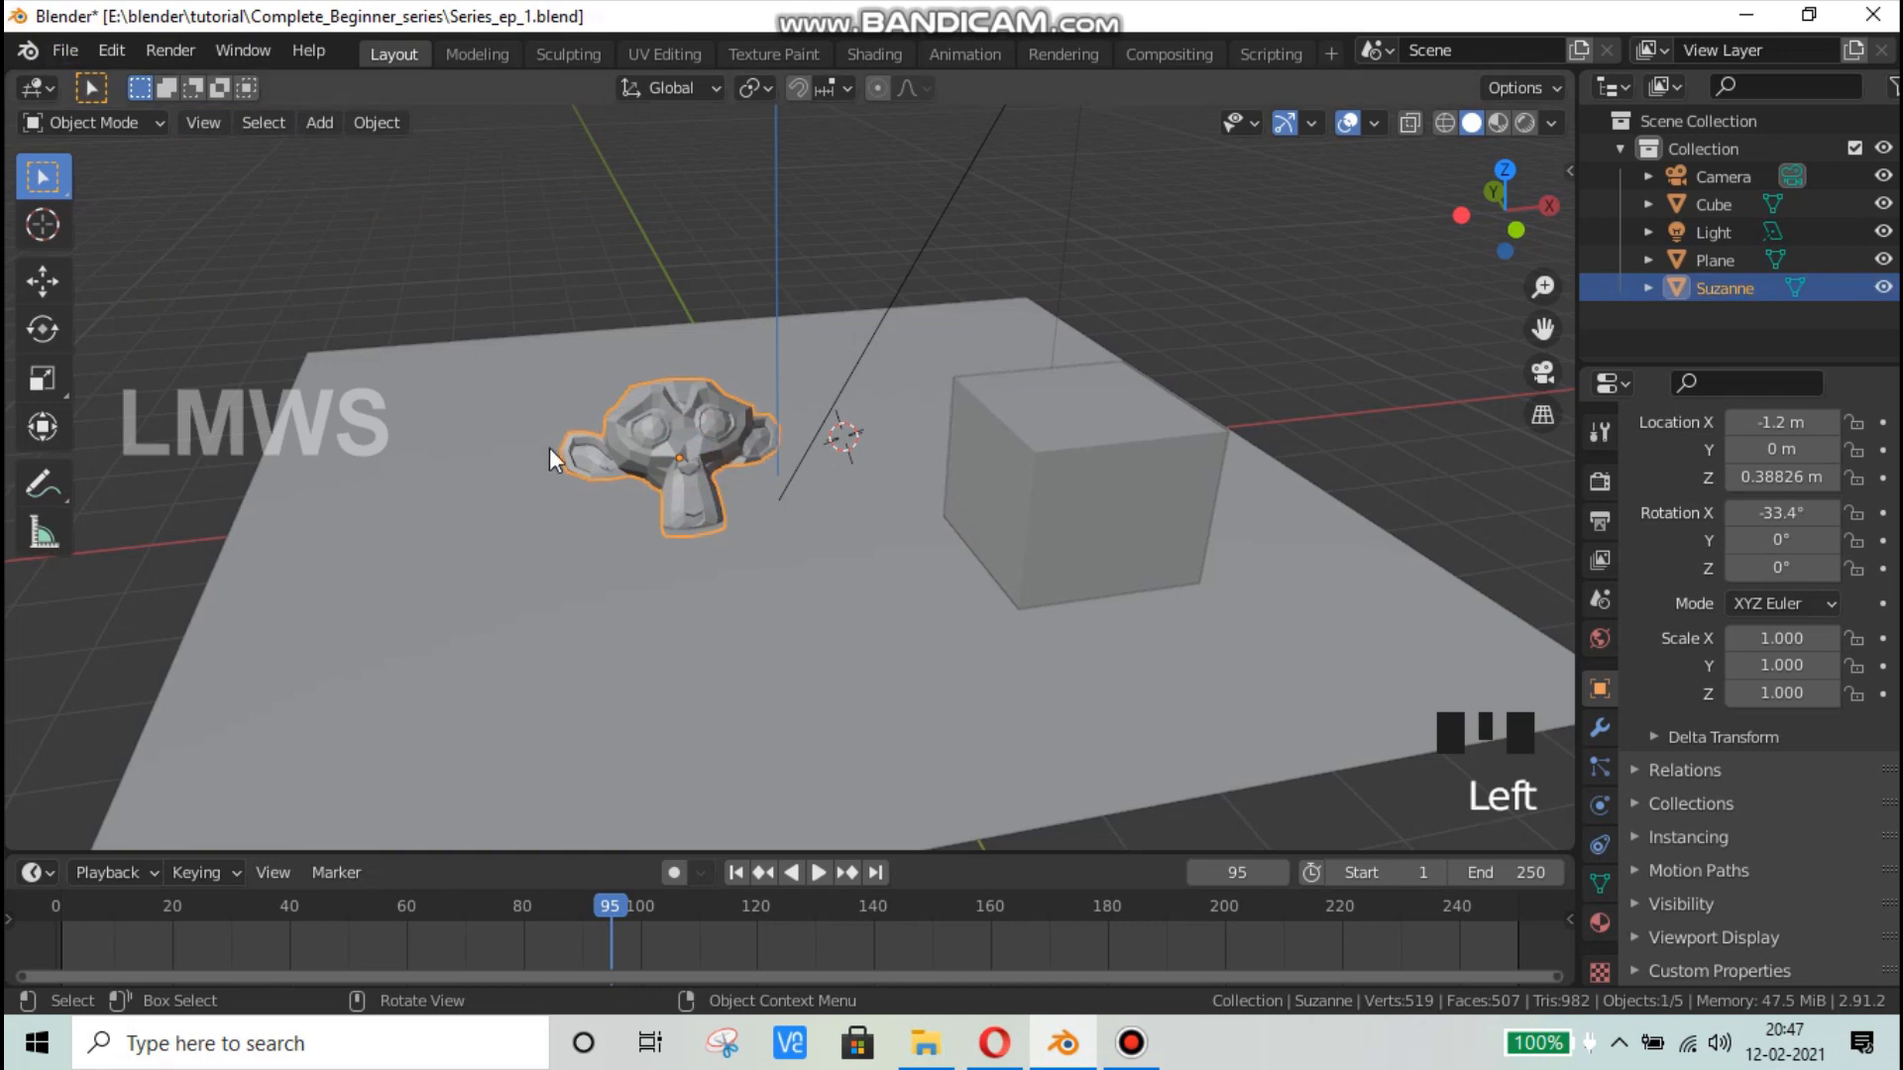
Step: Search the available commands for "de select" and look through the matching entries
key(F3)
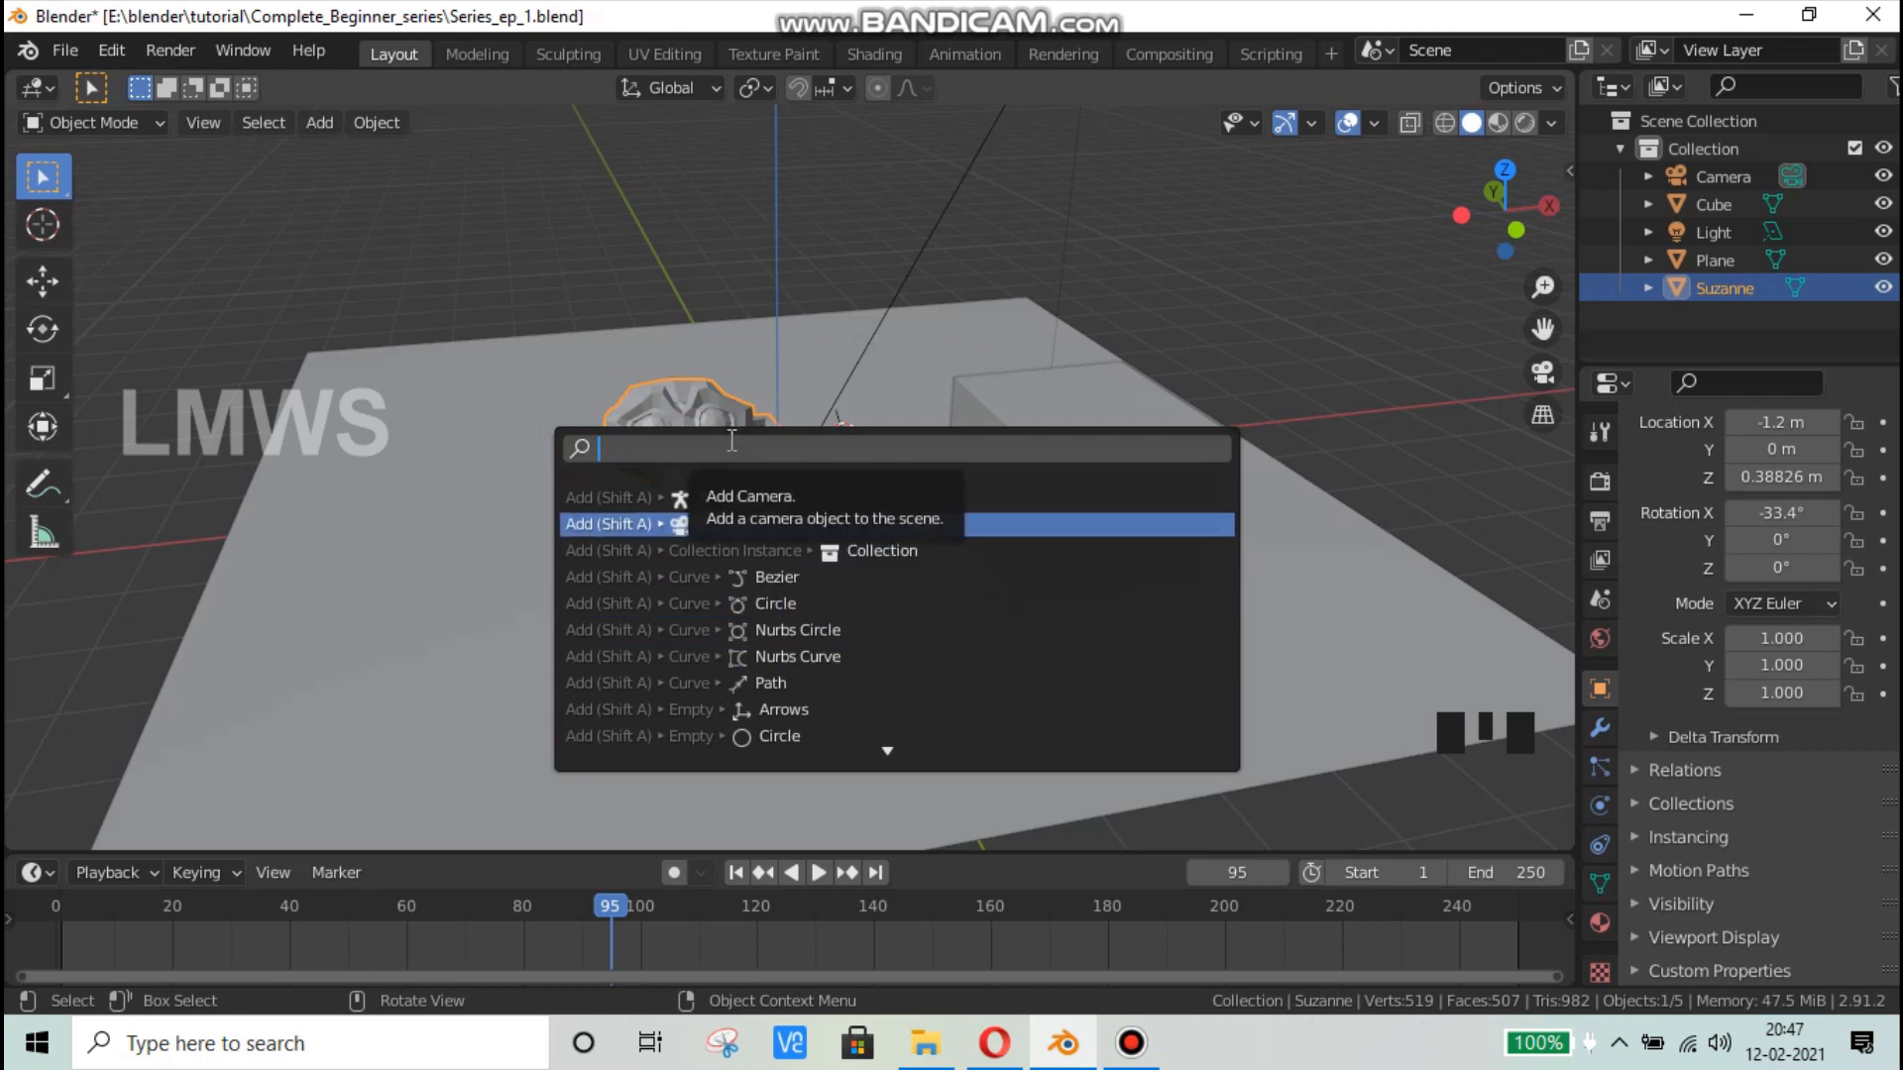
text(de)
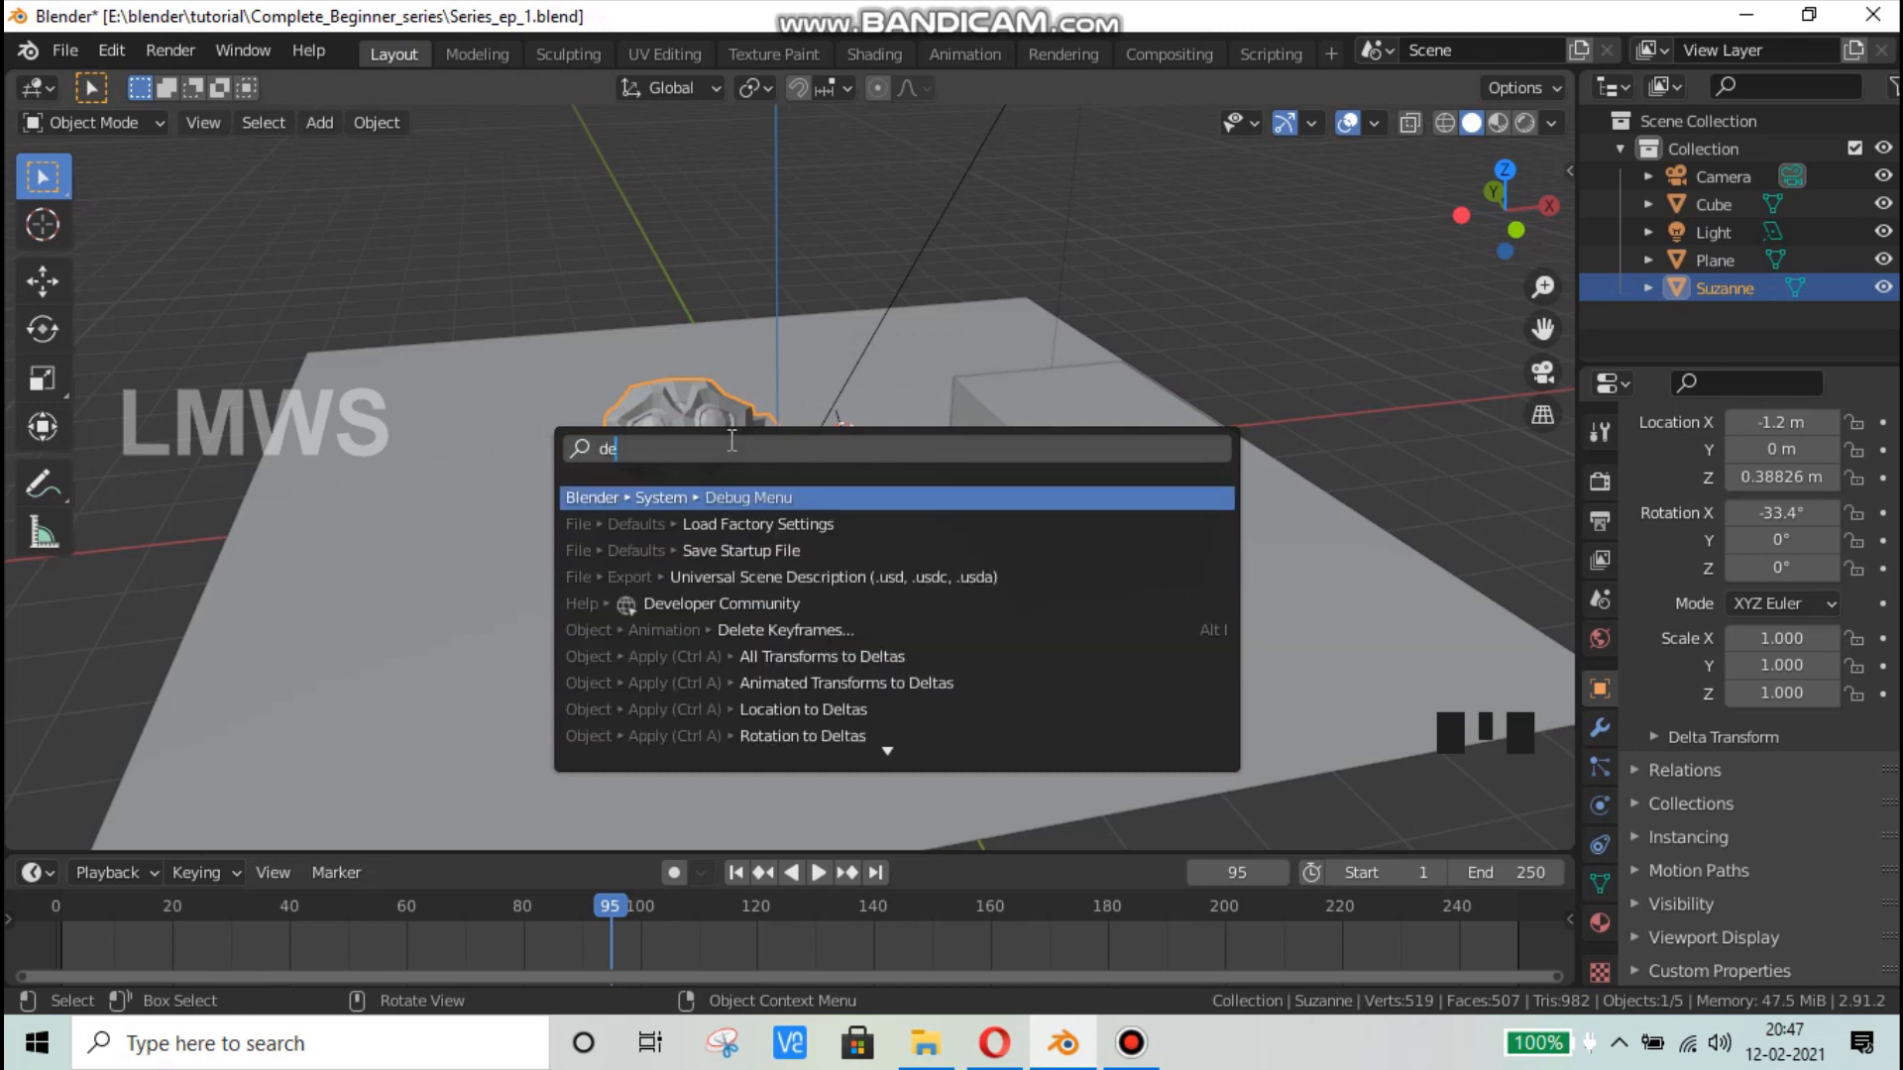
text( sele)
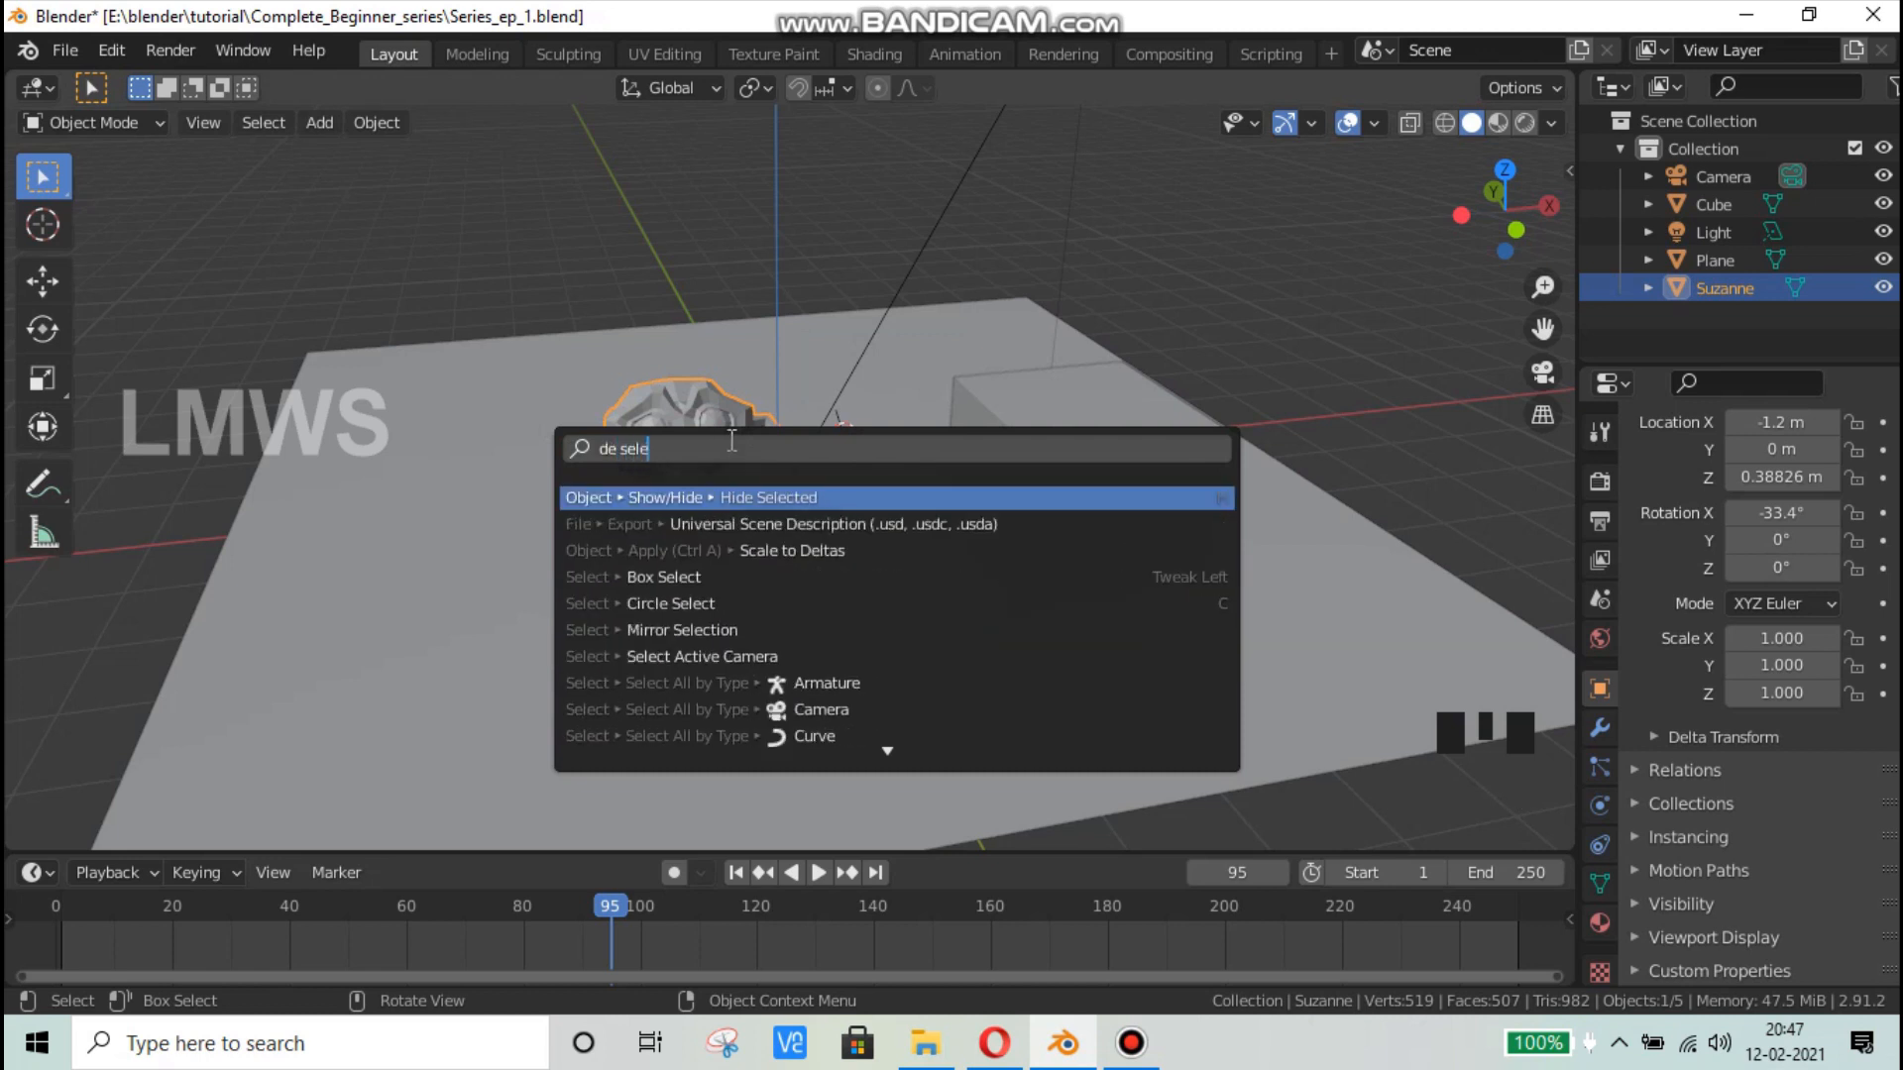
key(Down)
key(Up)
text(c)
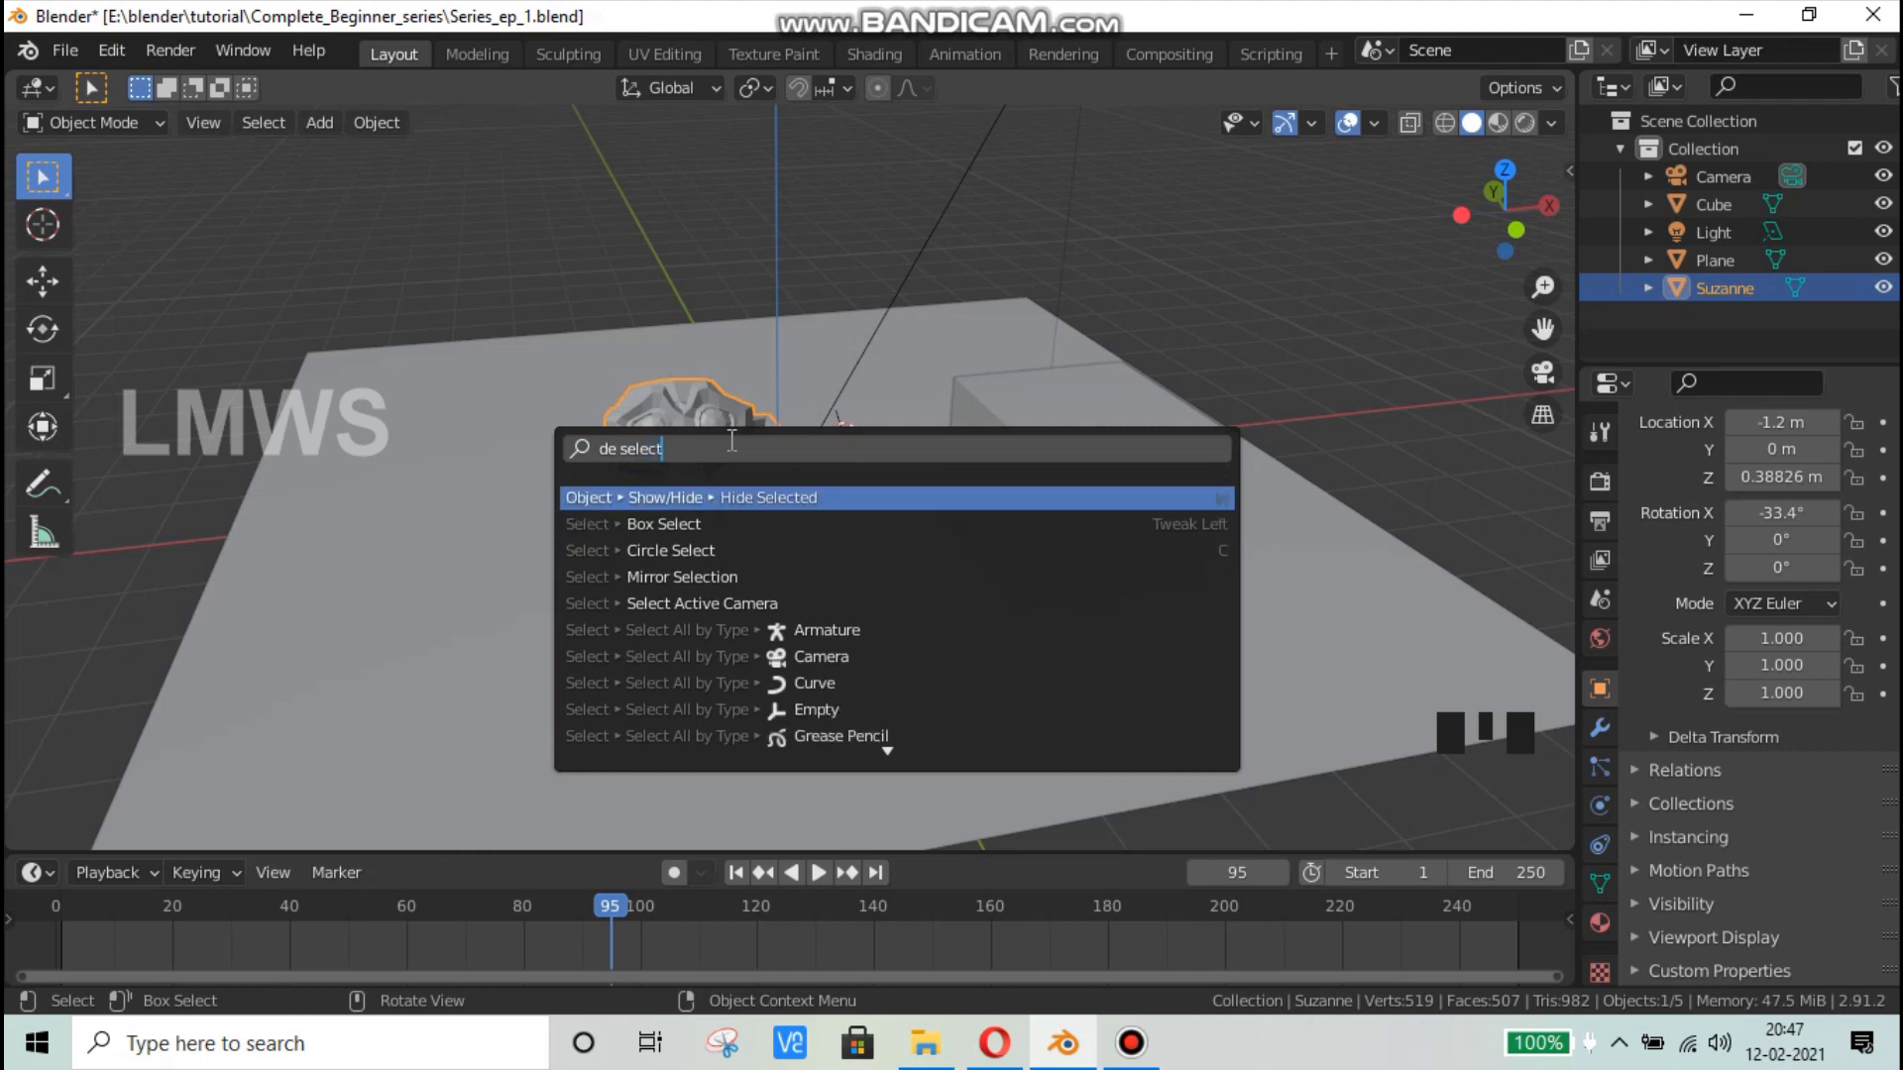
key(Down)
key(Down)
key(Down)
key(Down)
key(Down)
key(Down)
key(Down)
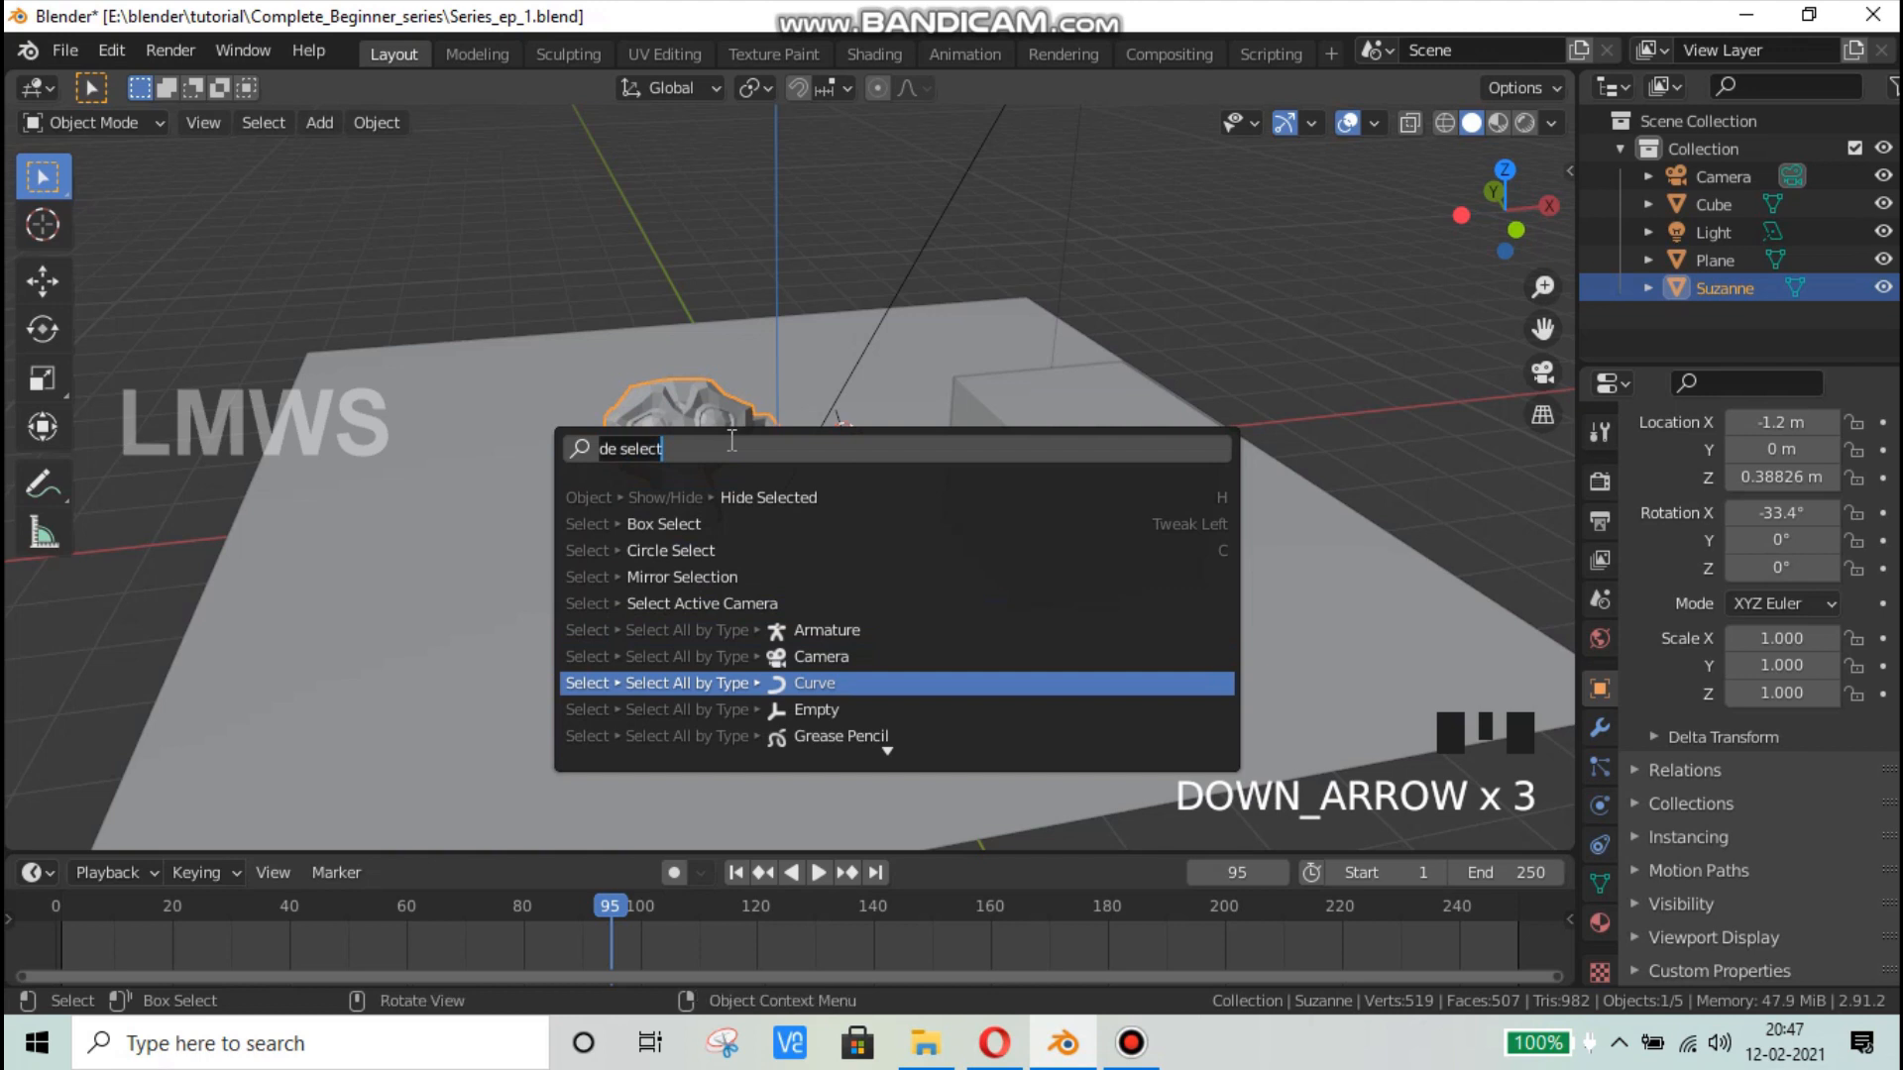
key(Down)
key(Down)
key(Down)
key(Down)
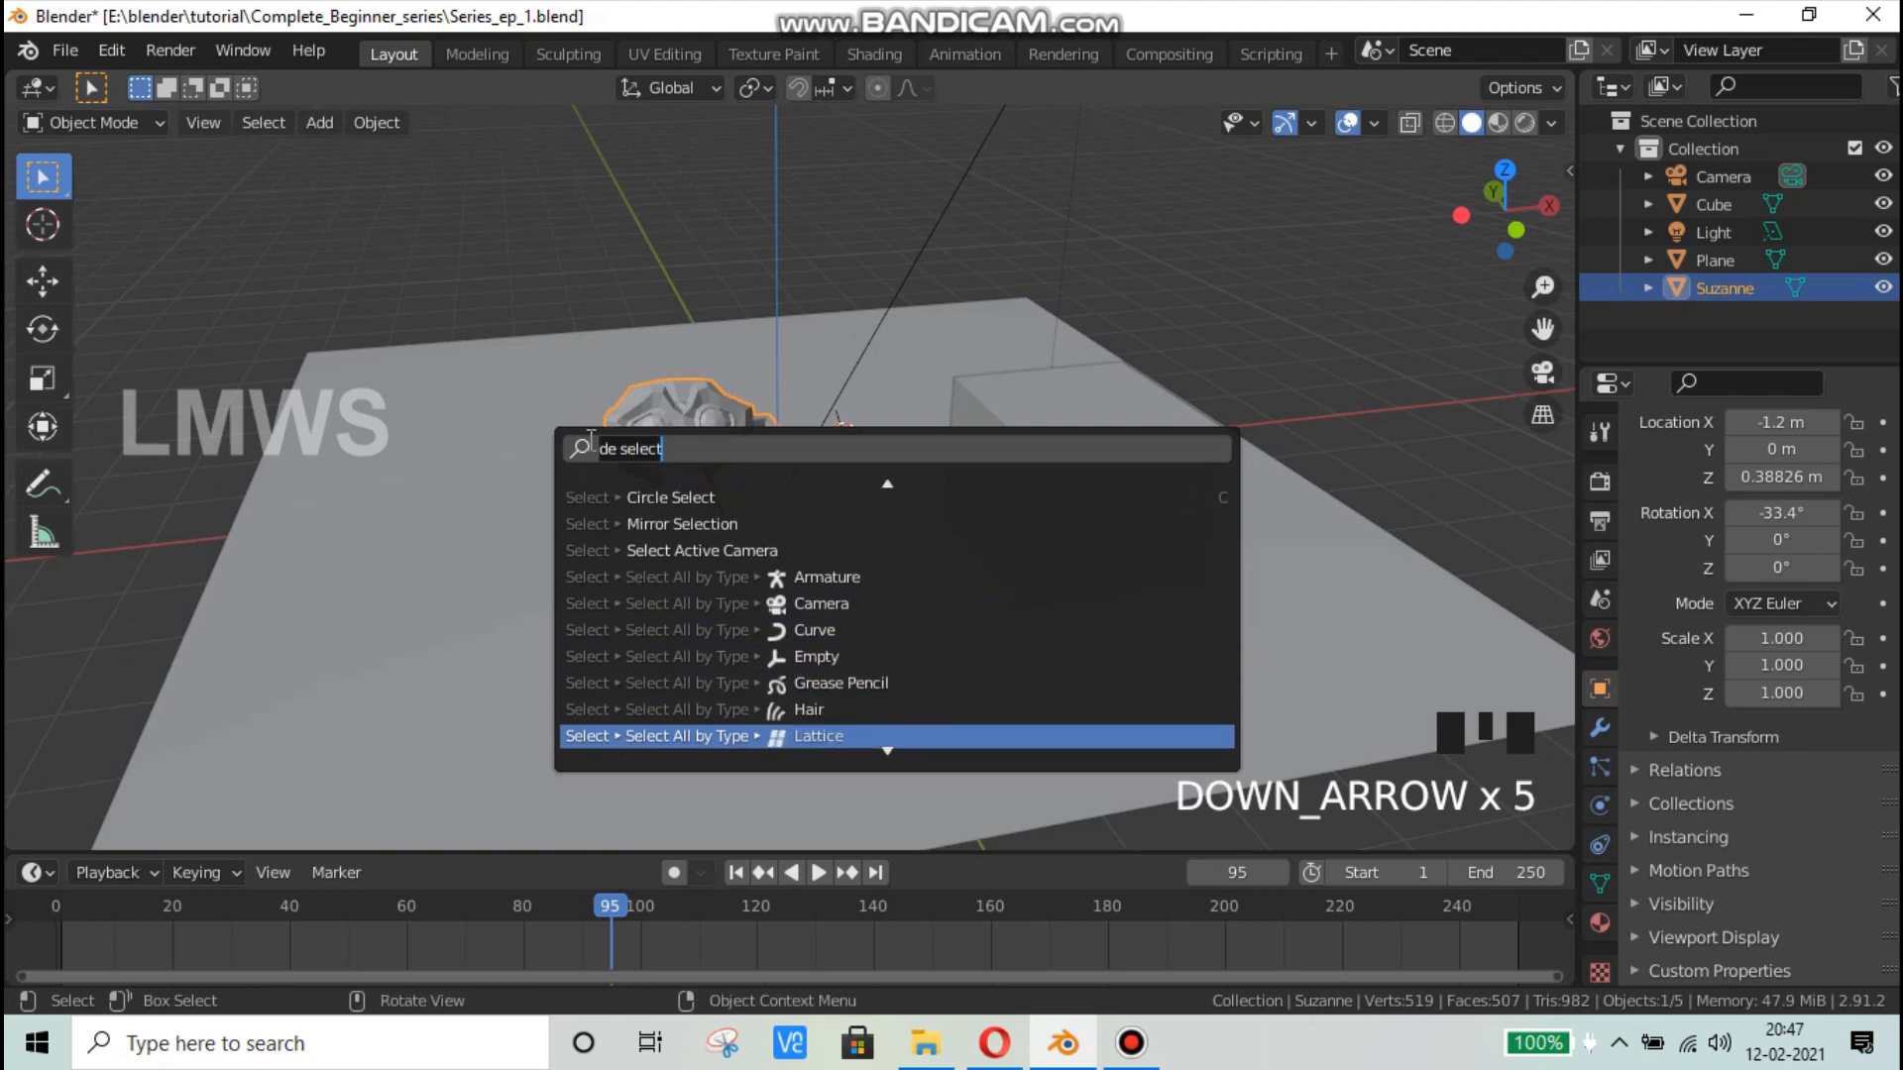
Step: Browse the rest of the "de select" search results, run Select Random, and clear the resulting selection
click(630, 442)
key(Left)
key(BackSpace)
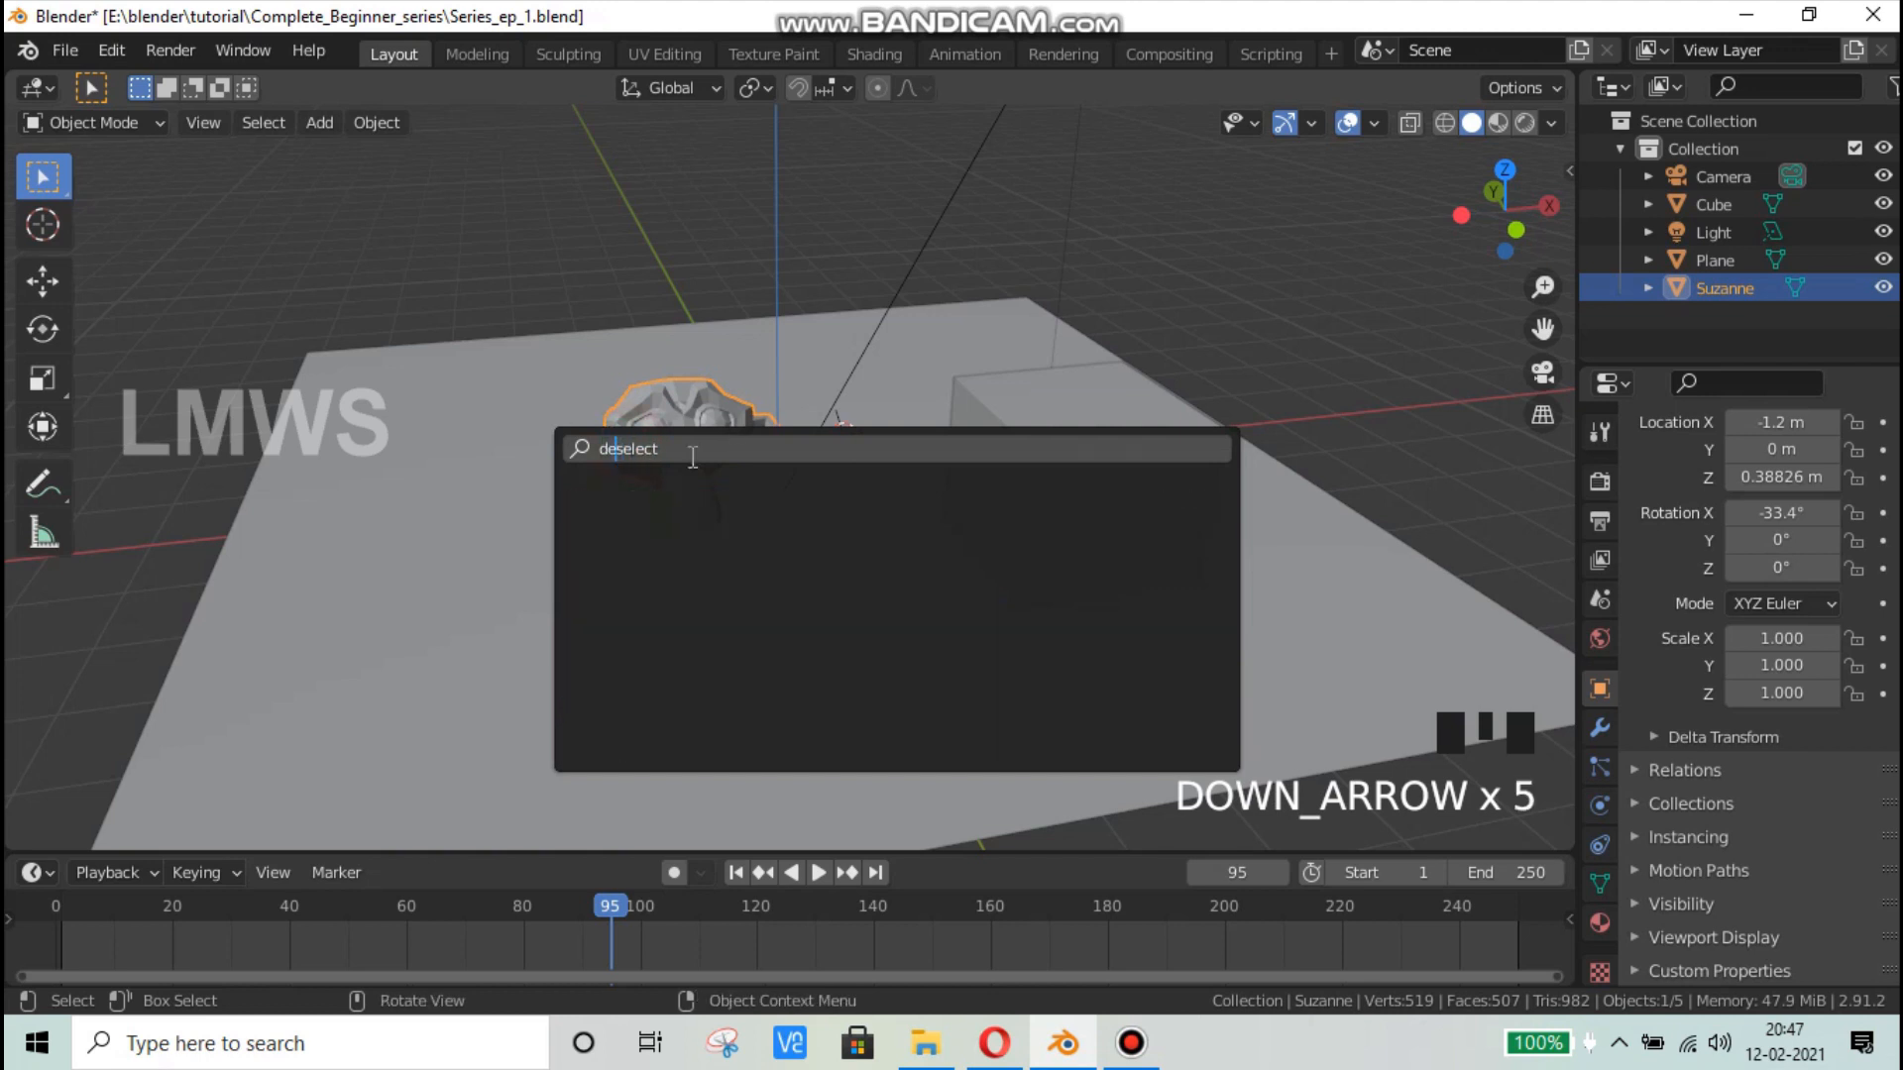
key(Down)
key(Down)
key(Down)
key(Down)
key(Down)
key(Down)
key(Down)
key(Down)
key(Down)
key(Down)
key(Down)
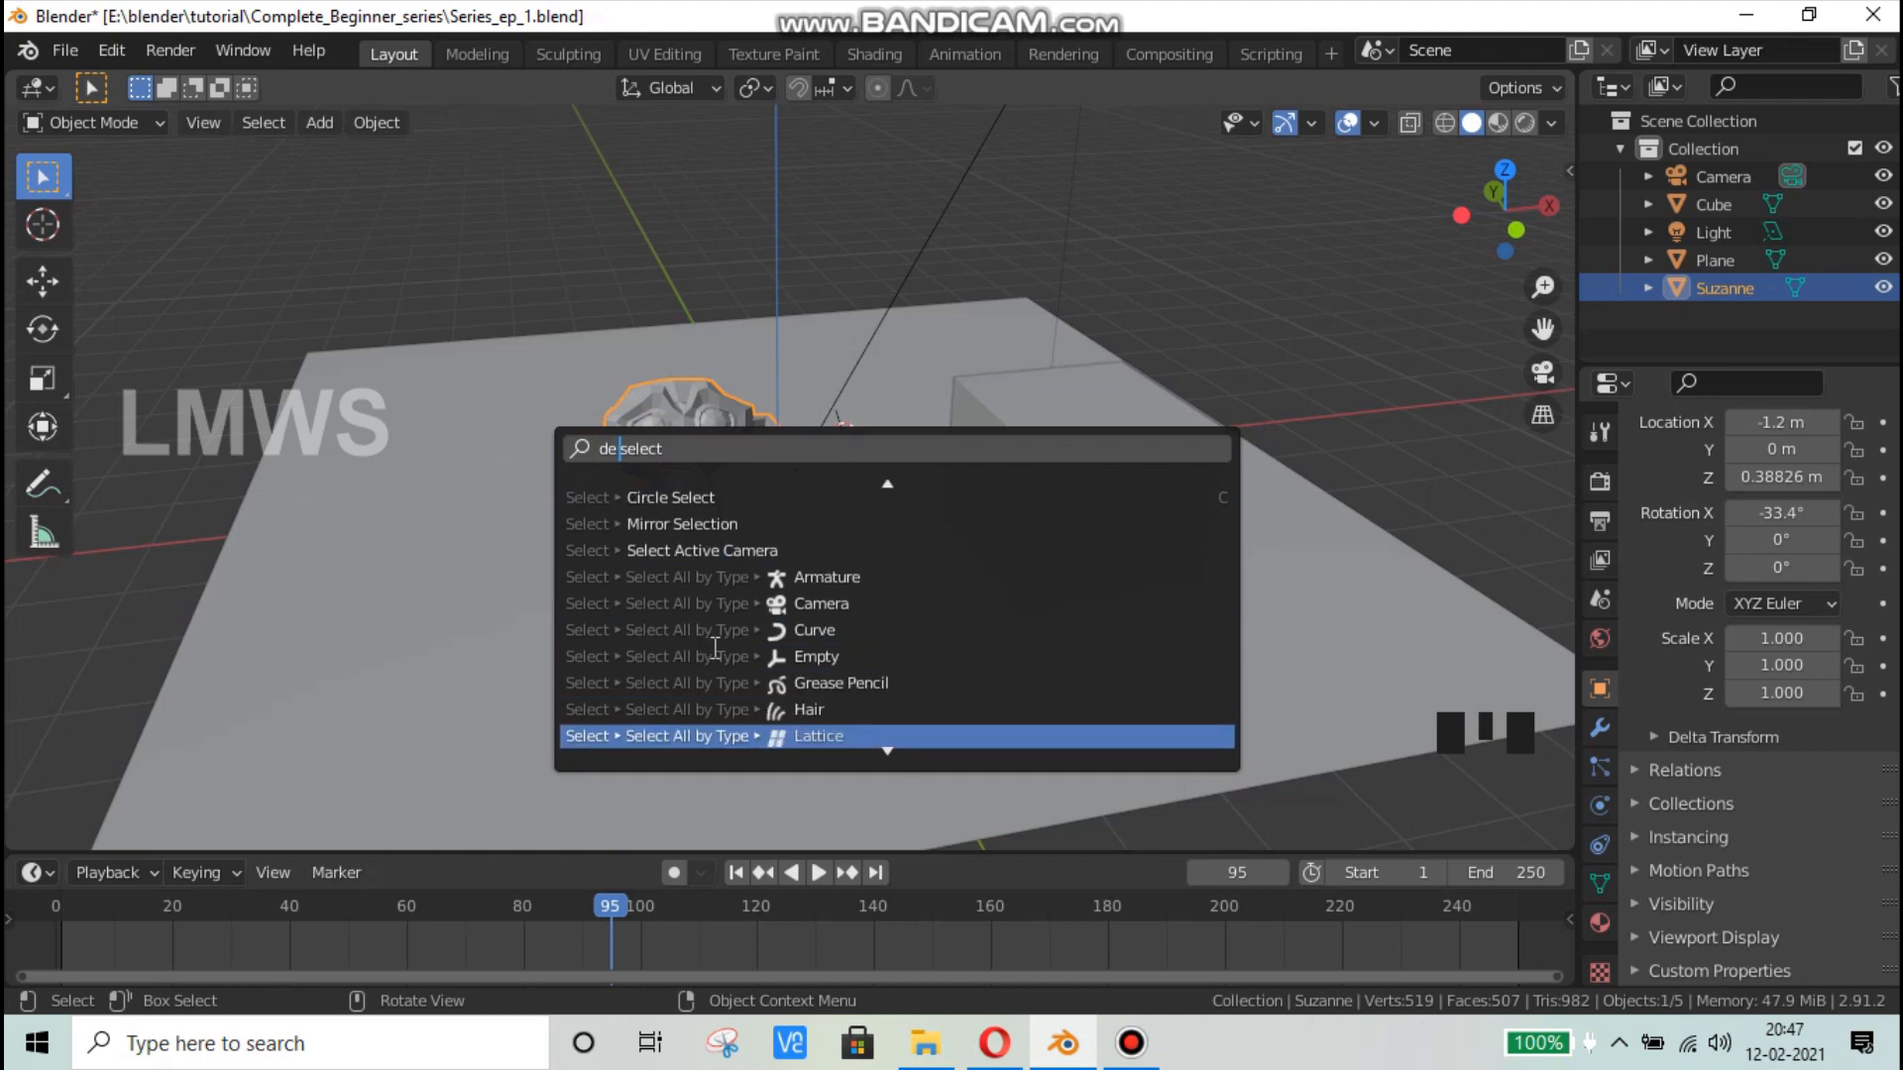
key(Down)
key(Down)
key(Down)
key(Down)
key(Down)
key(Down)
key(Down)
key(Down)
key(Down)
key(Down)
key(Down)
key(Down)
key(Down)
key(Down)
key(Down)
key(Down)
key(Down)
key(Down)
key(Down)
key(Down)
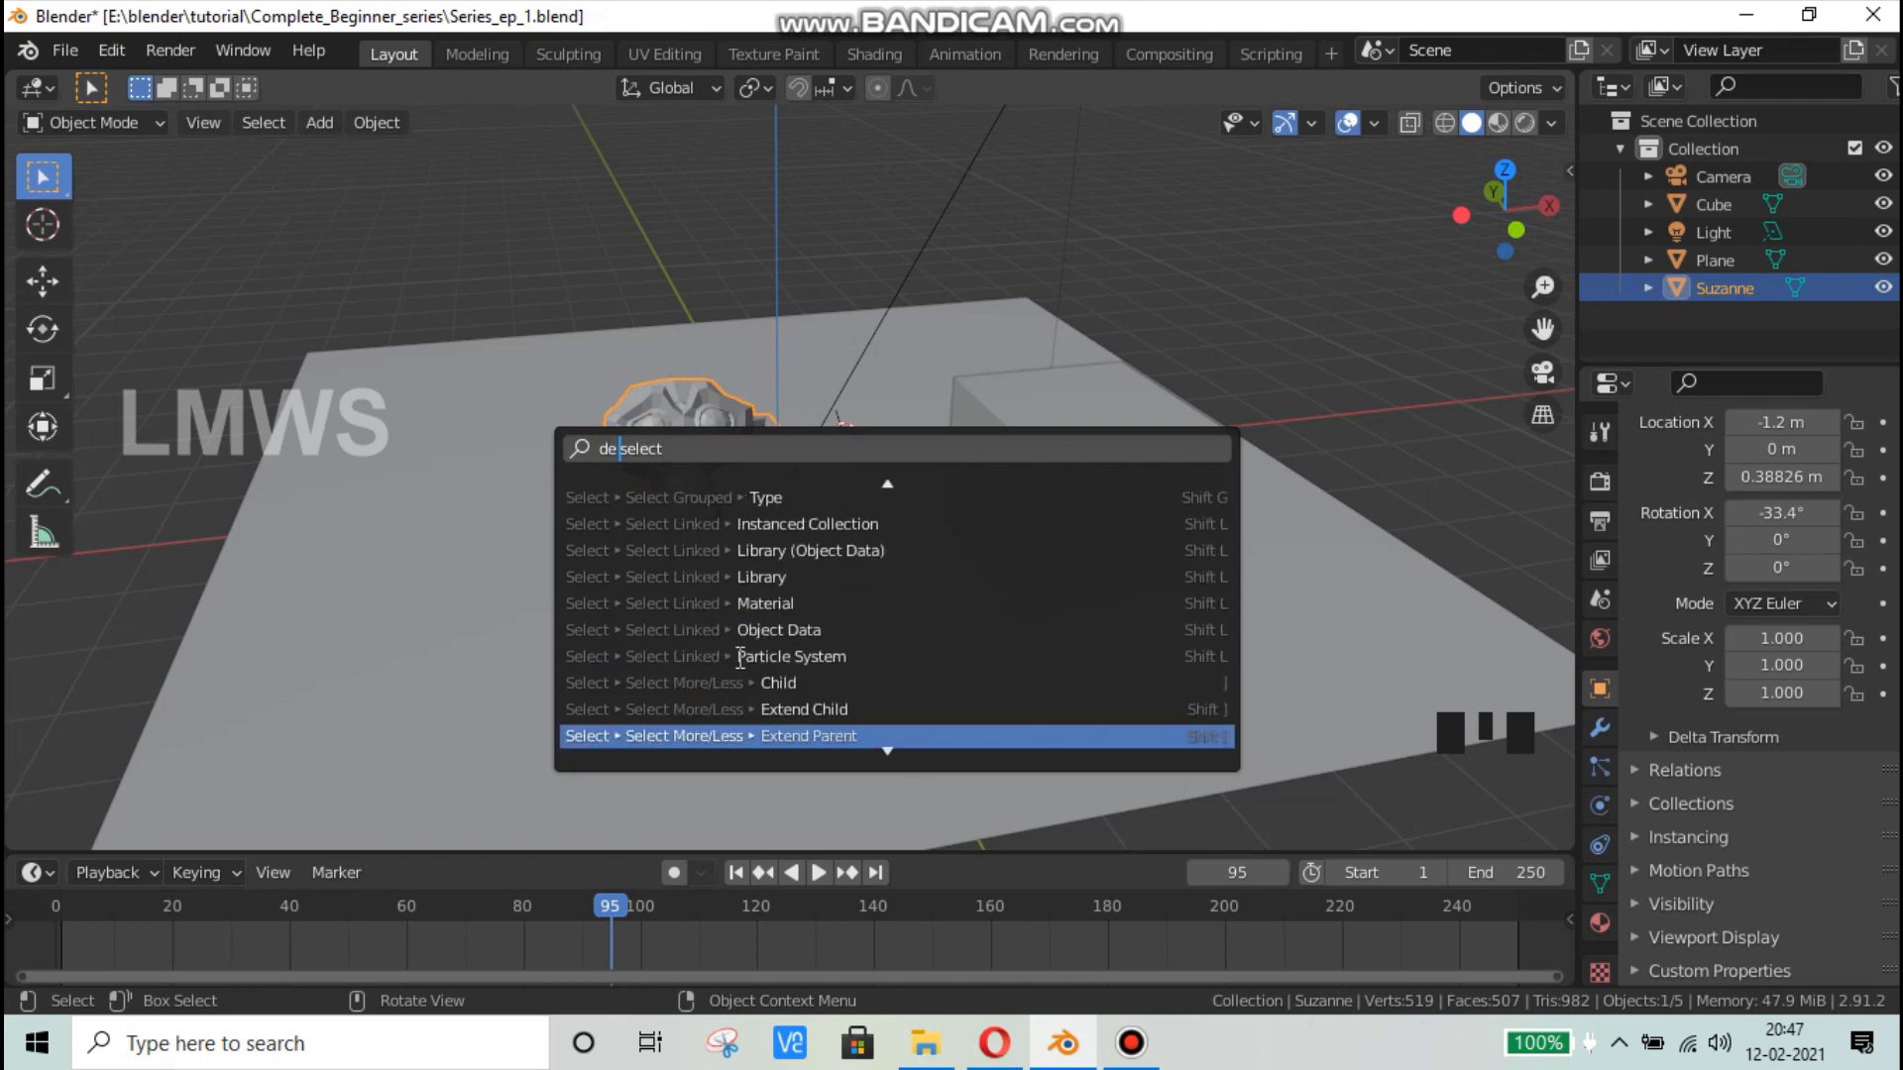
key(Down)
key(Down)
key(Down)
key(Down)
key(Down)
key(Down)
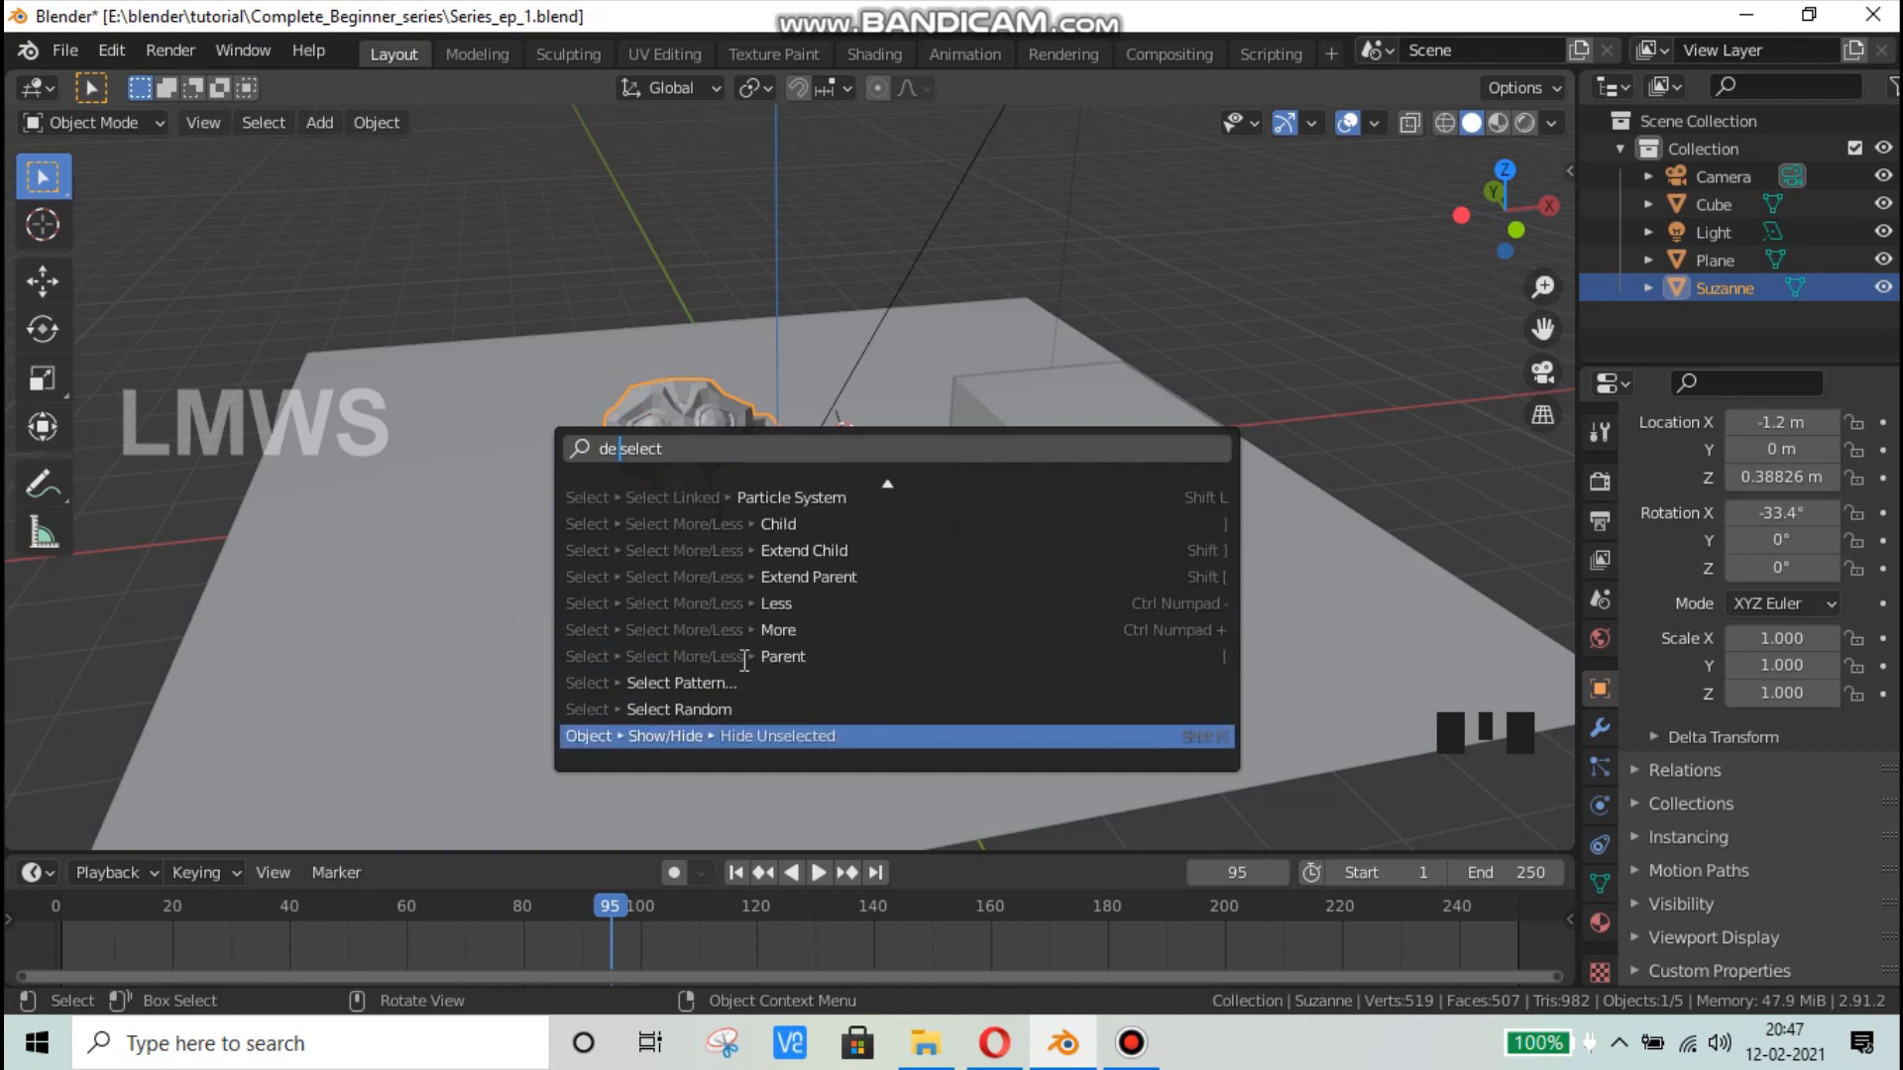
click(727, 710)
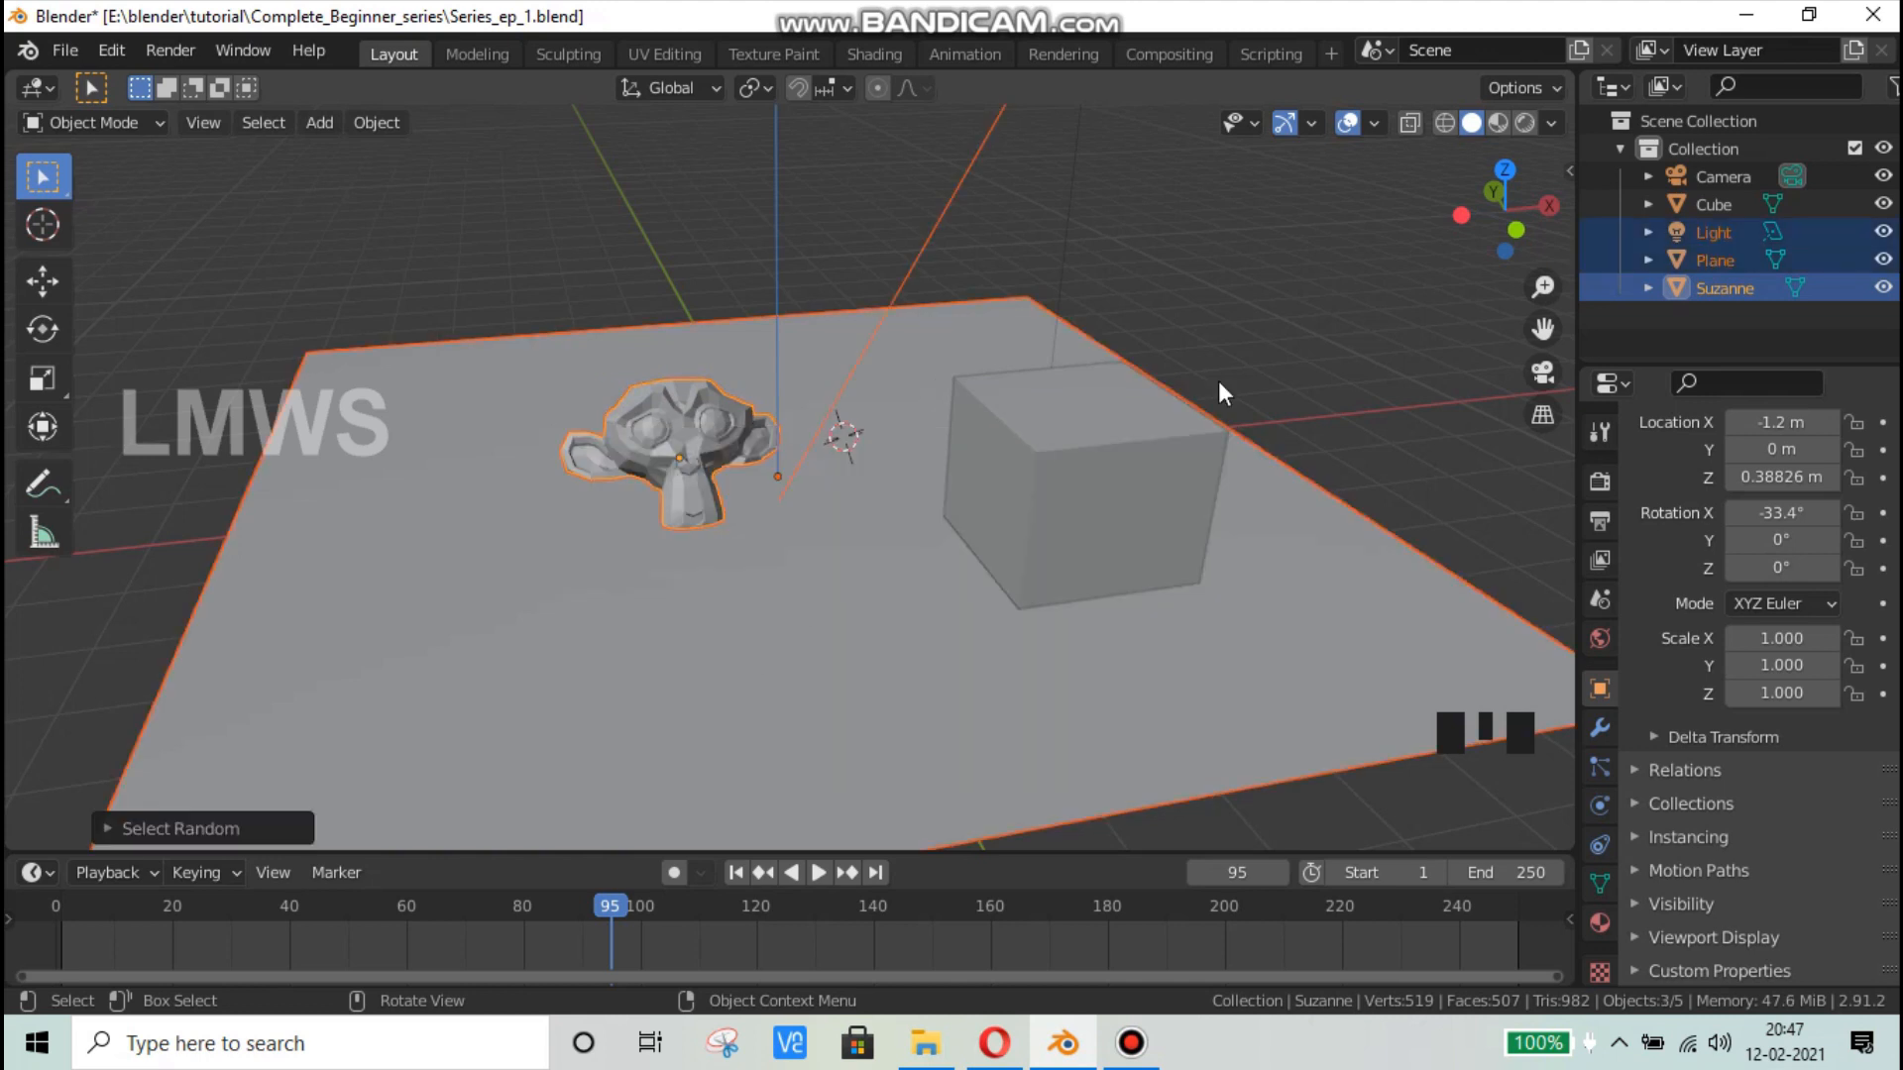
click(1407, 297)
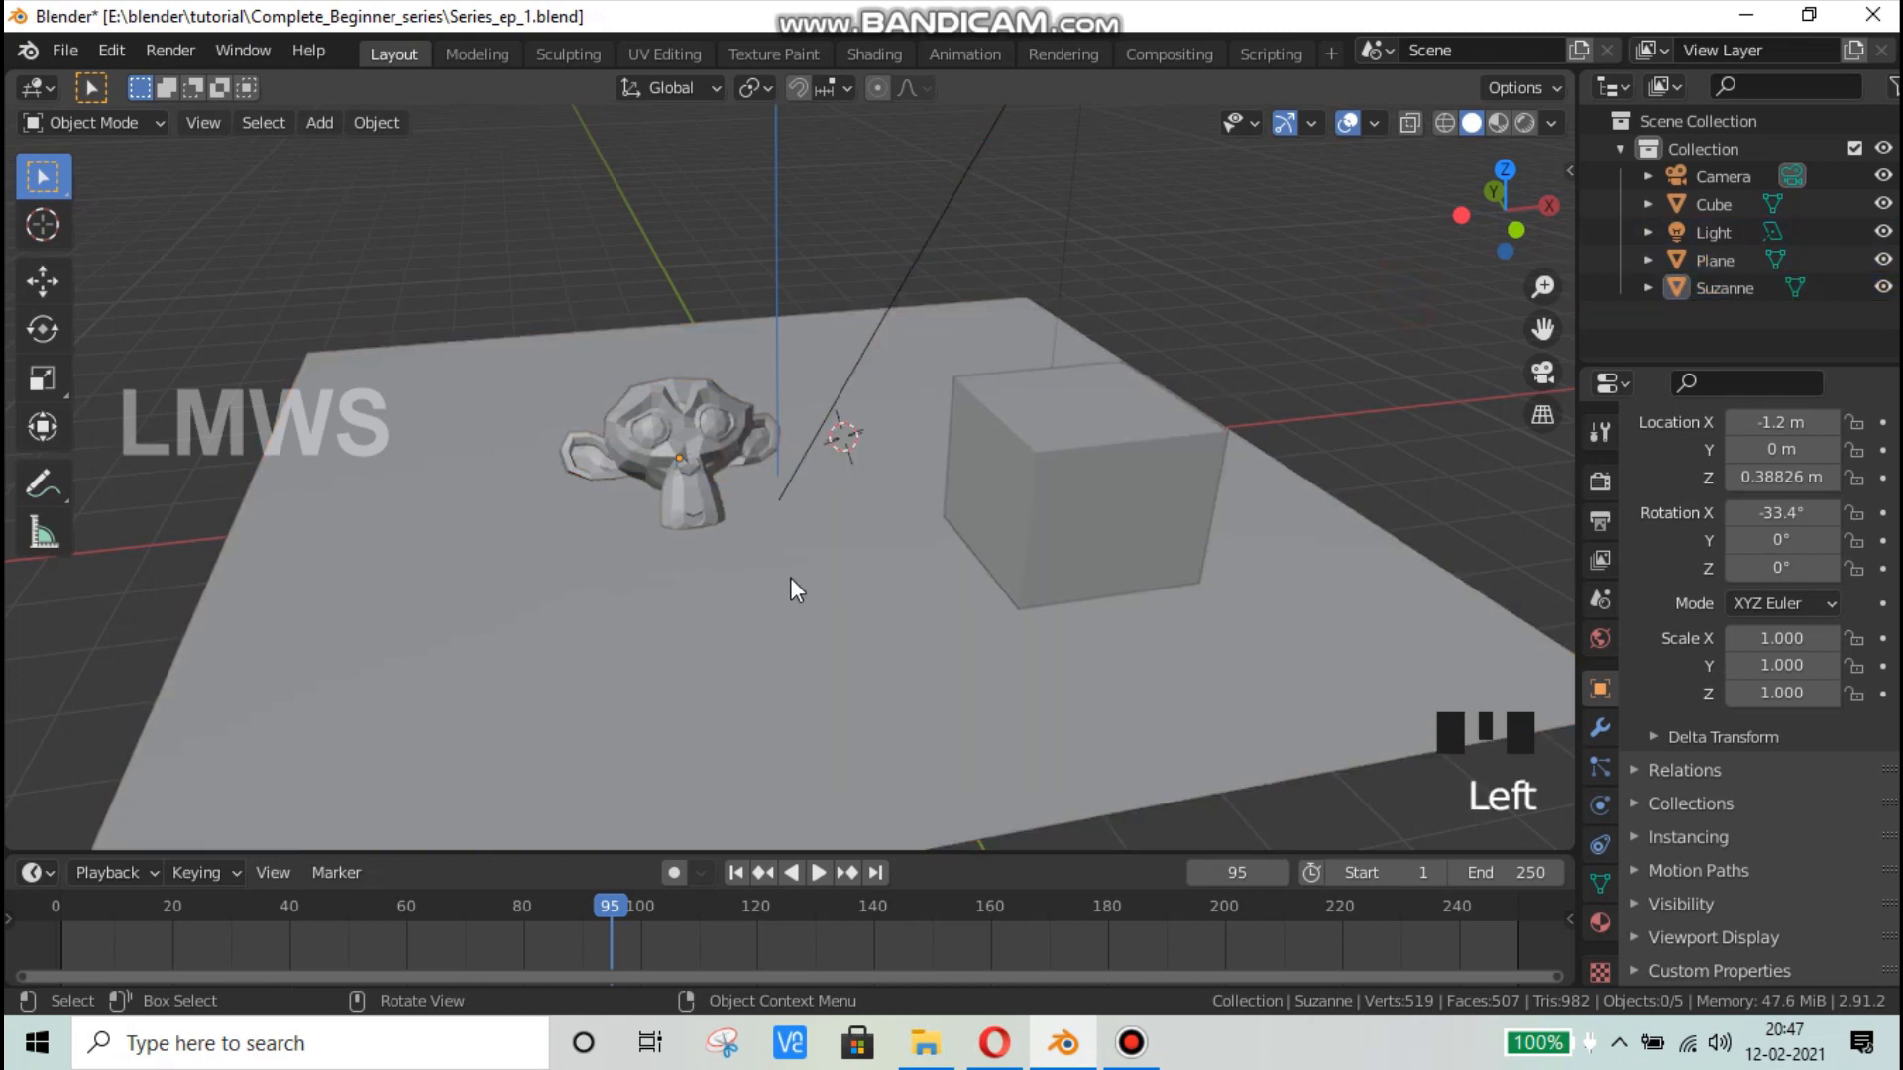
Step: Replace the command search text with "scale" and run the Apply Scale operation
key(F3)
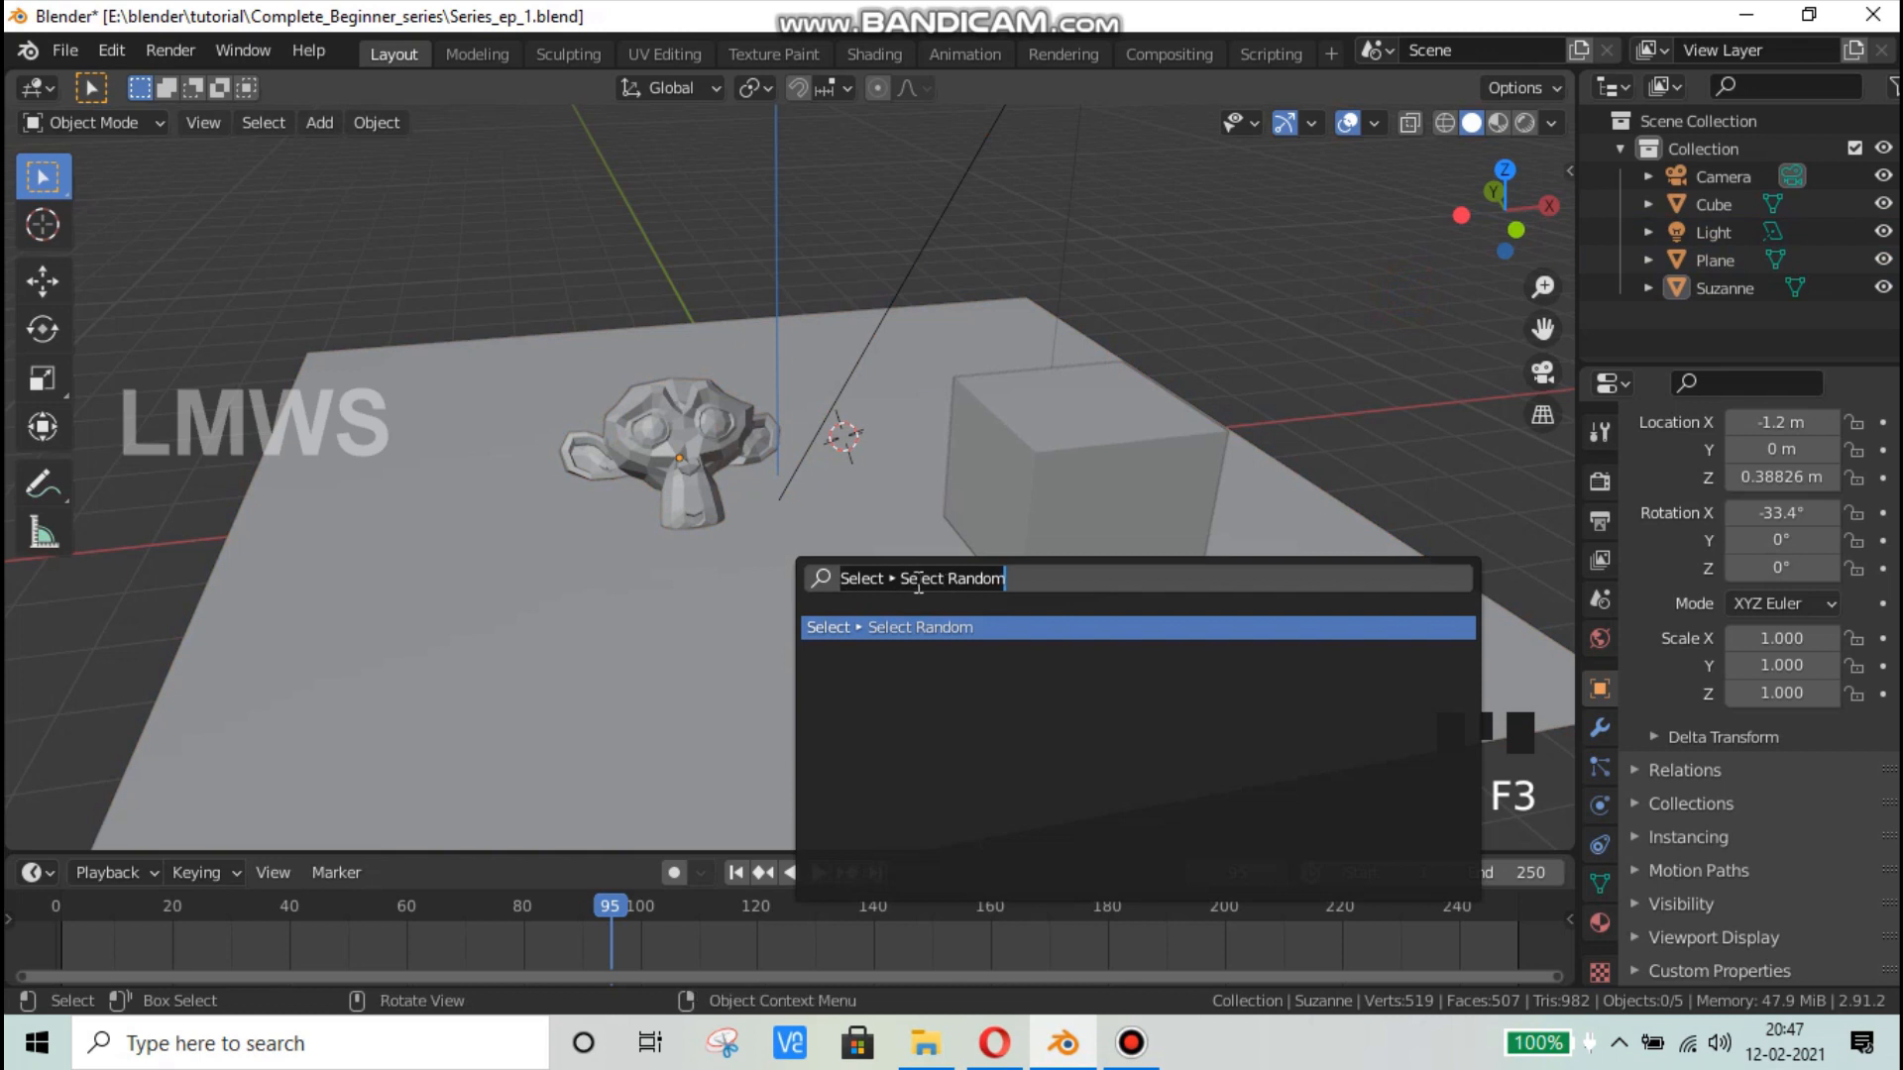
drag(895, 578, 1090, 567)
key(BackSpace)
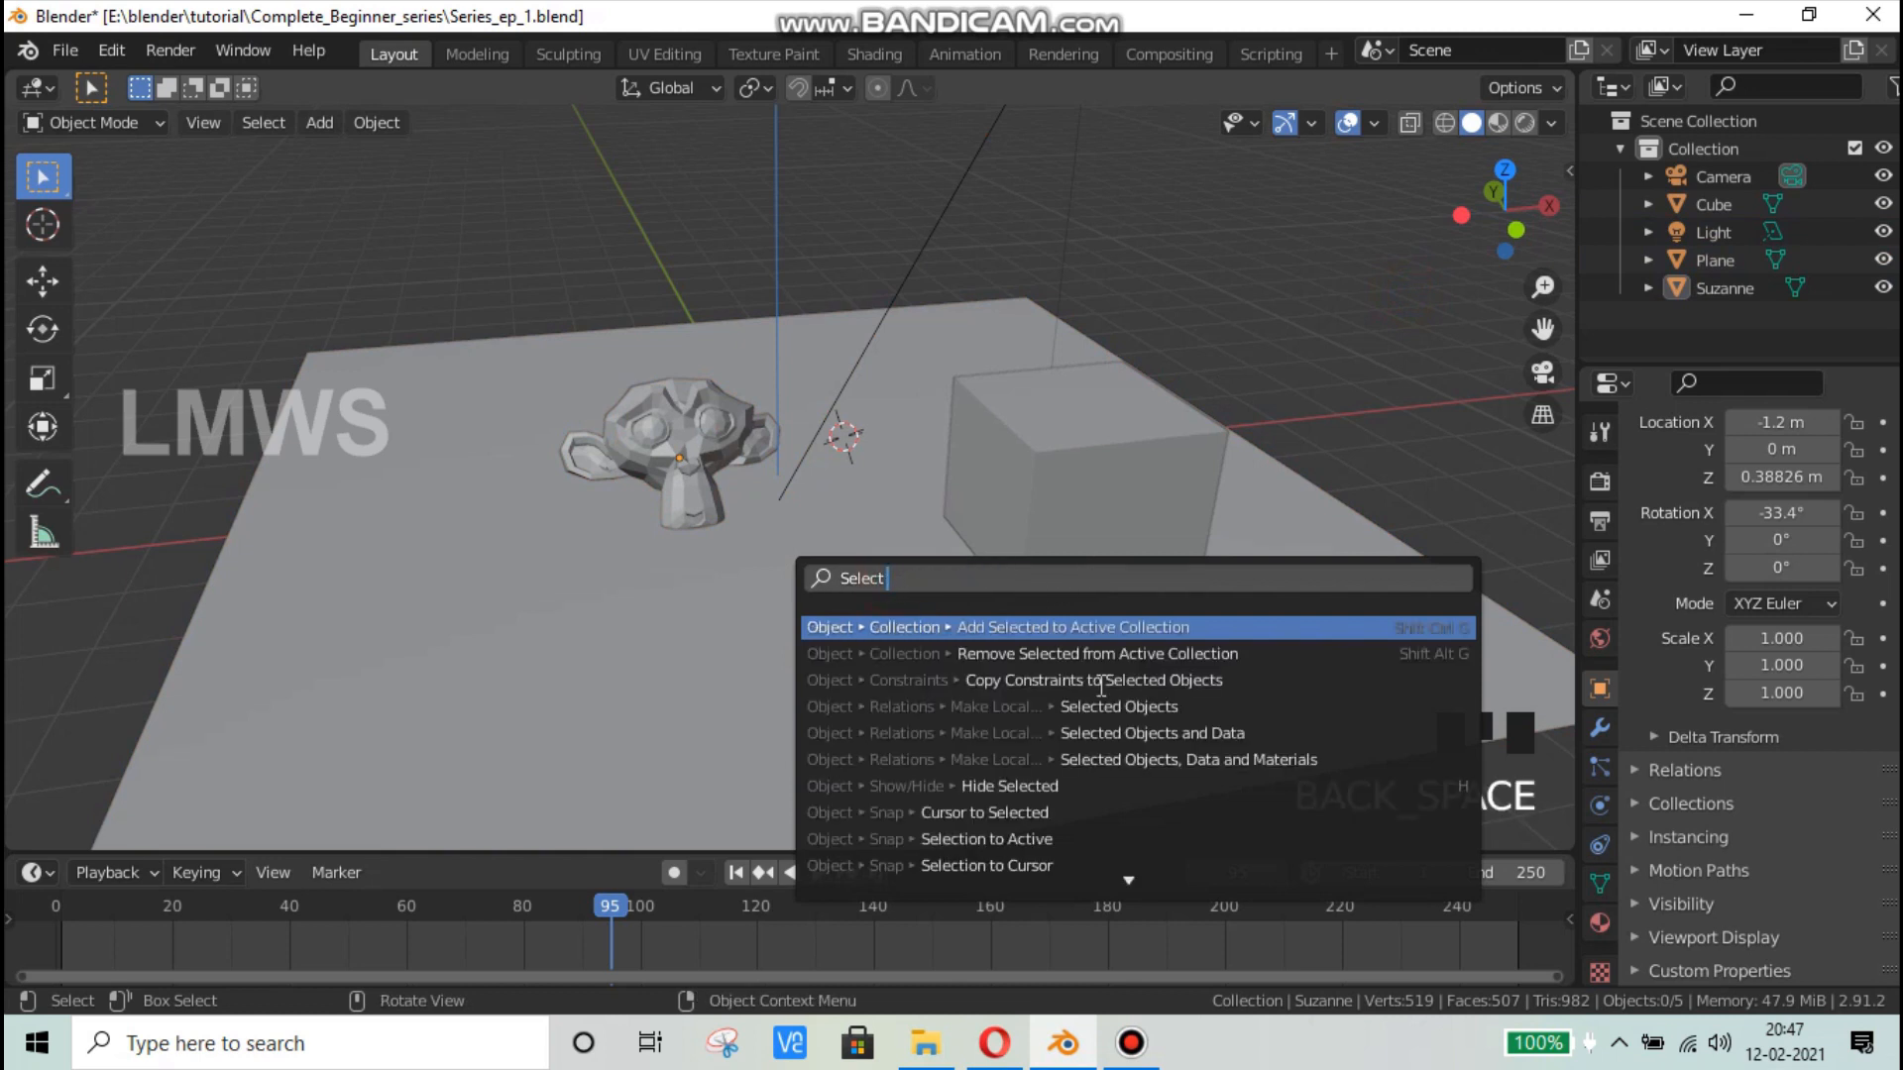
scroll(1101, 706, down, 3)
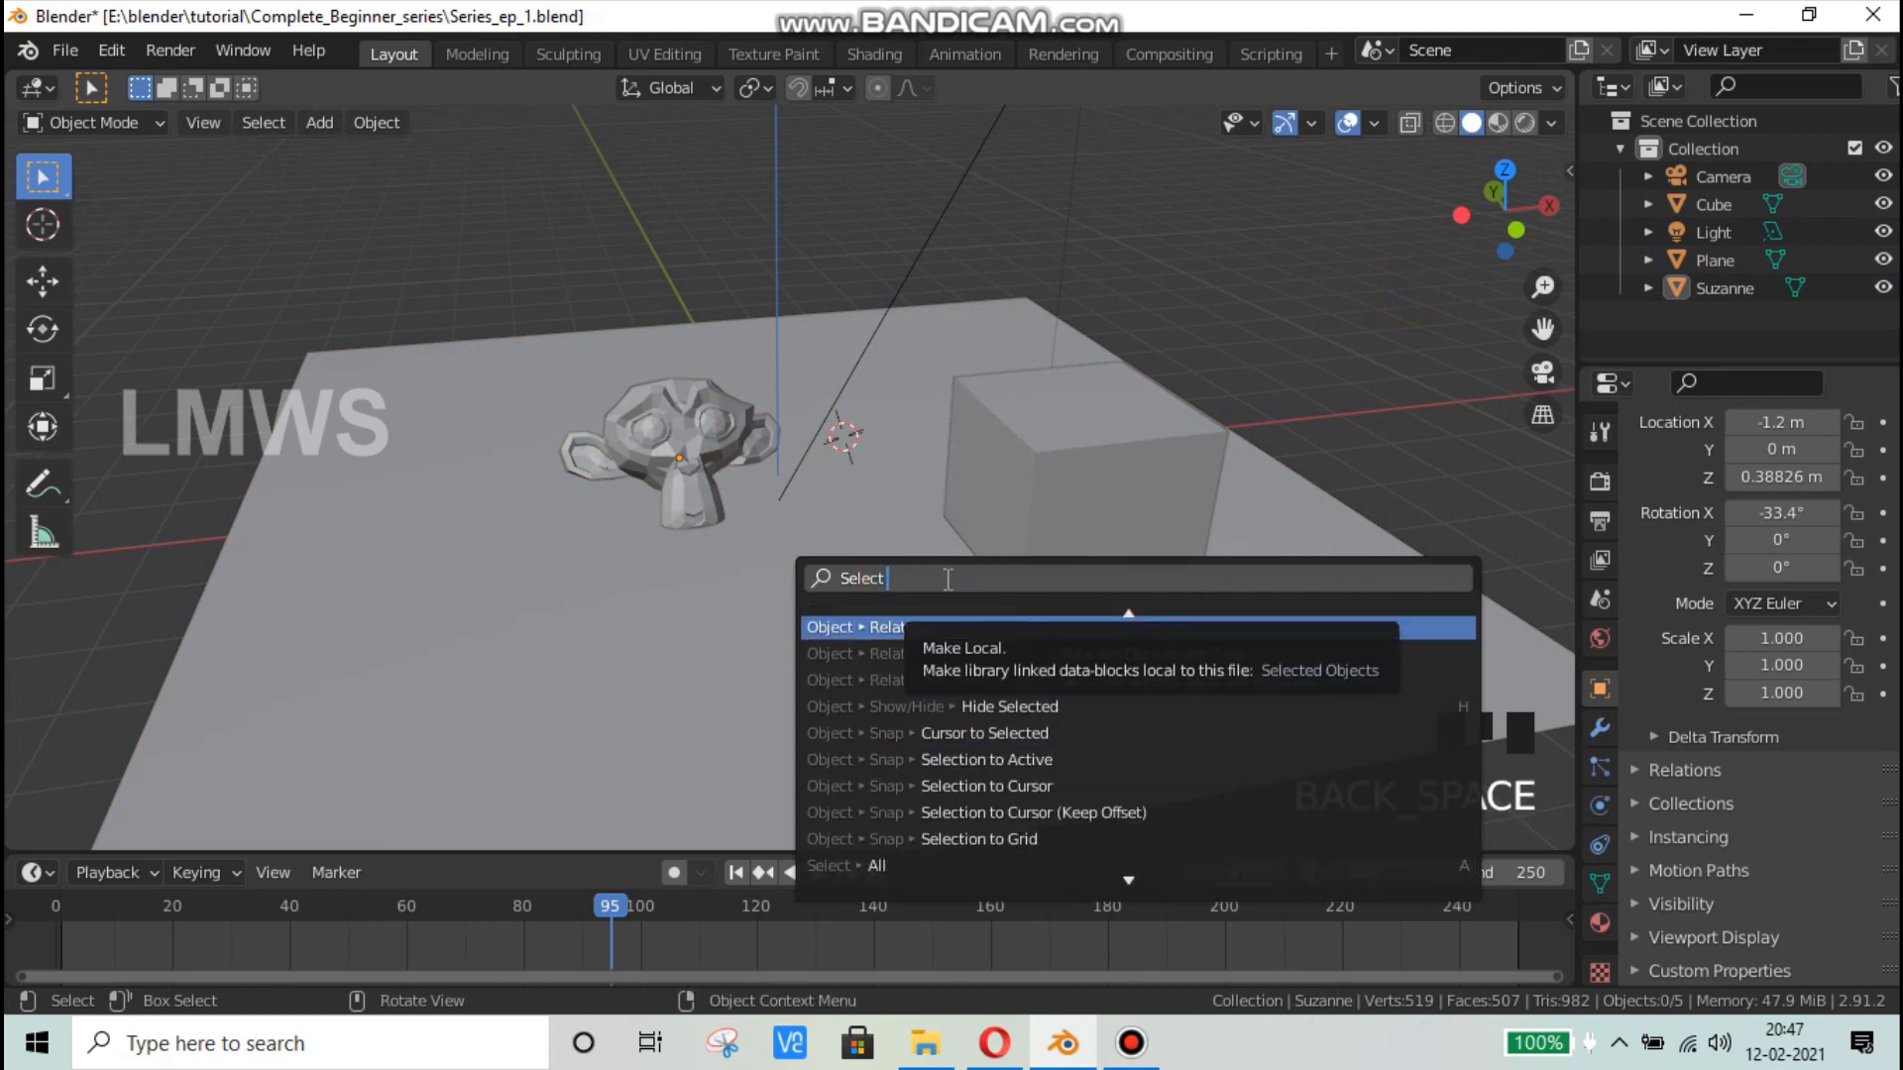
key(ctrl+BackSpace)
text(scale)
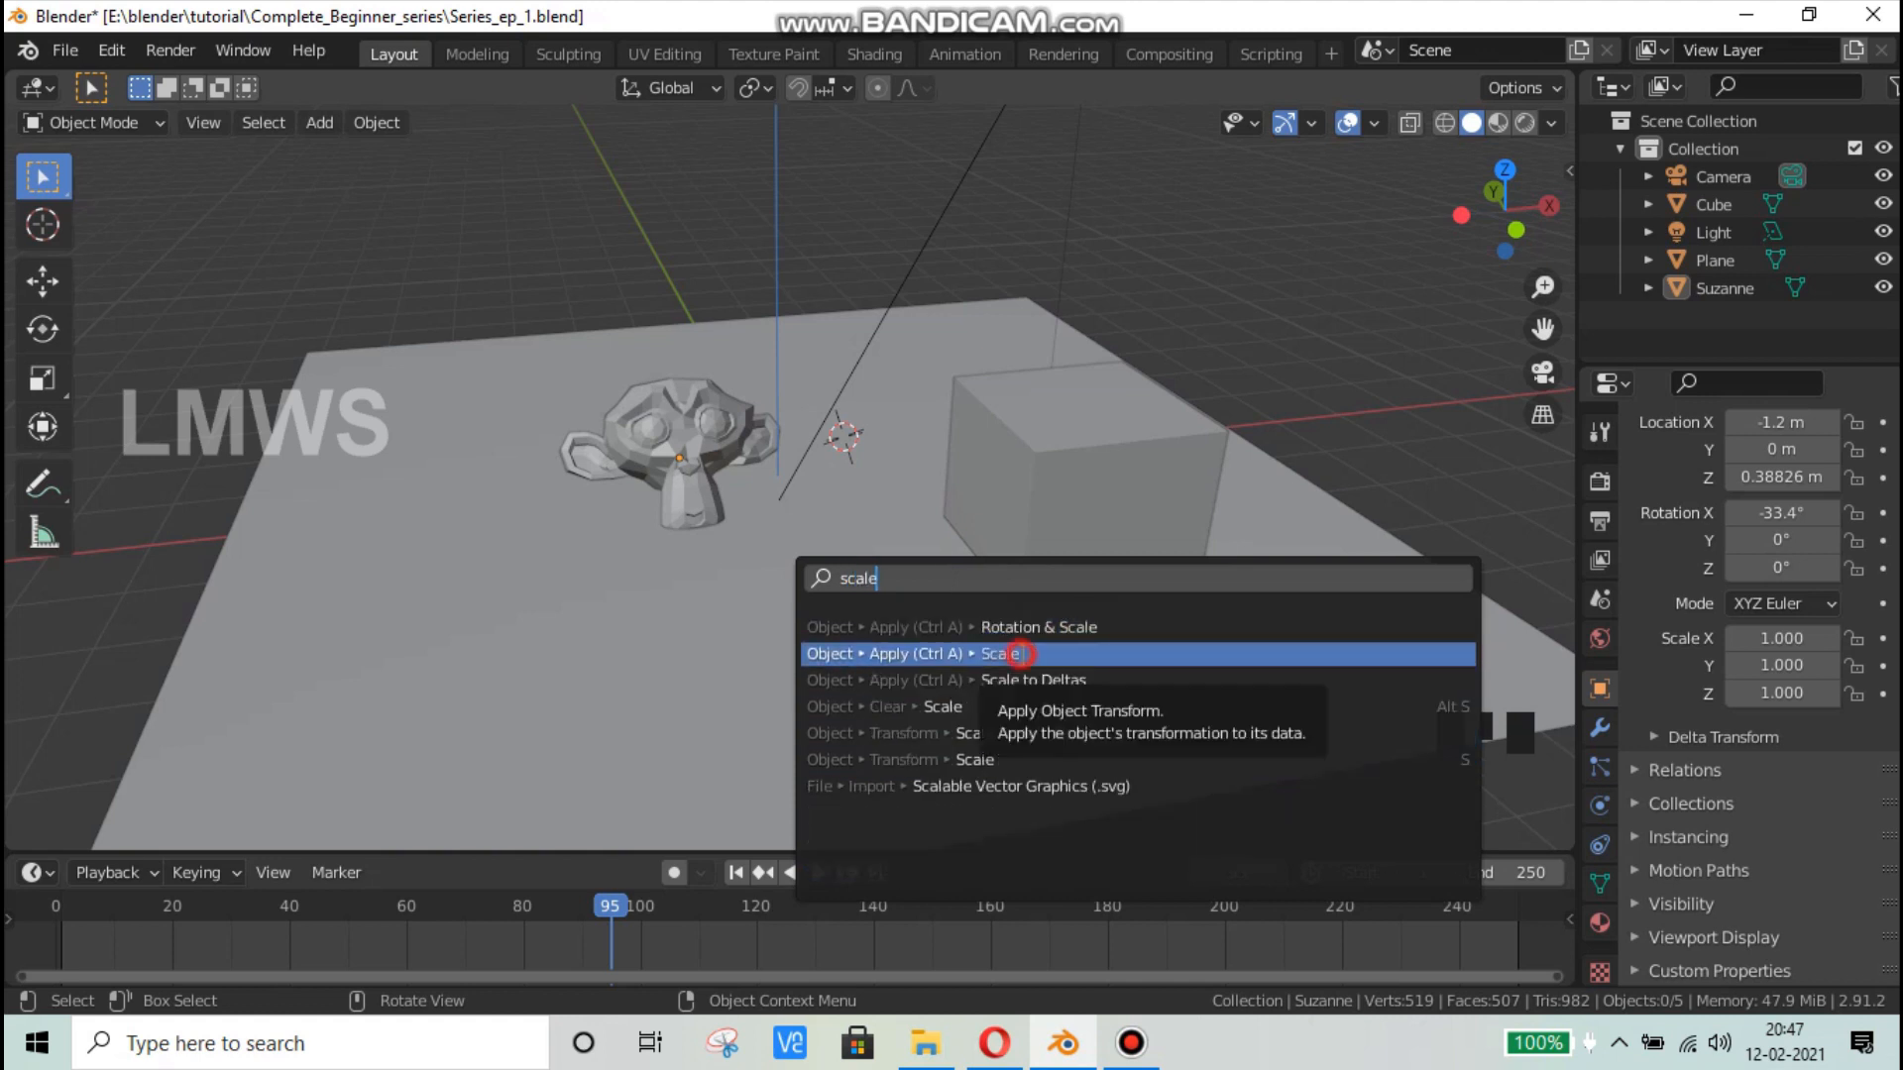
click(1026, 653)
Step: Select the monkey and display its modifier settings
click(683, 466)
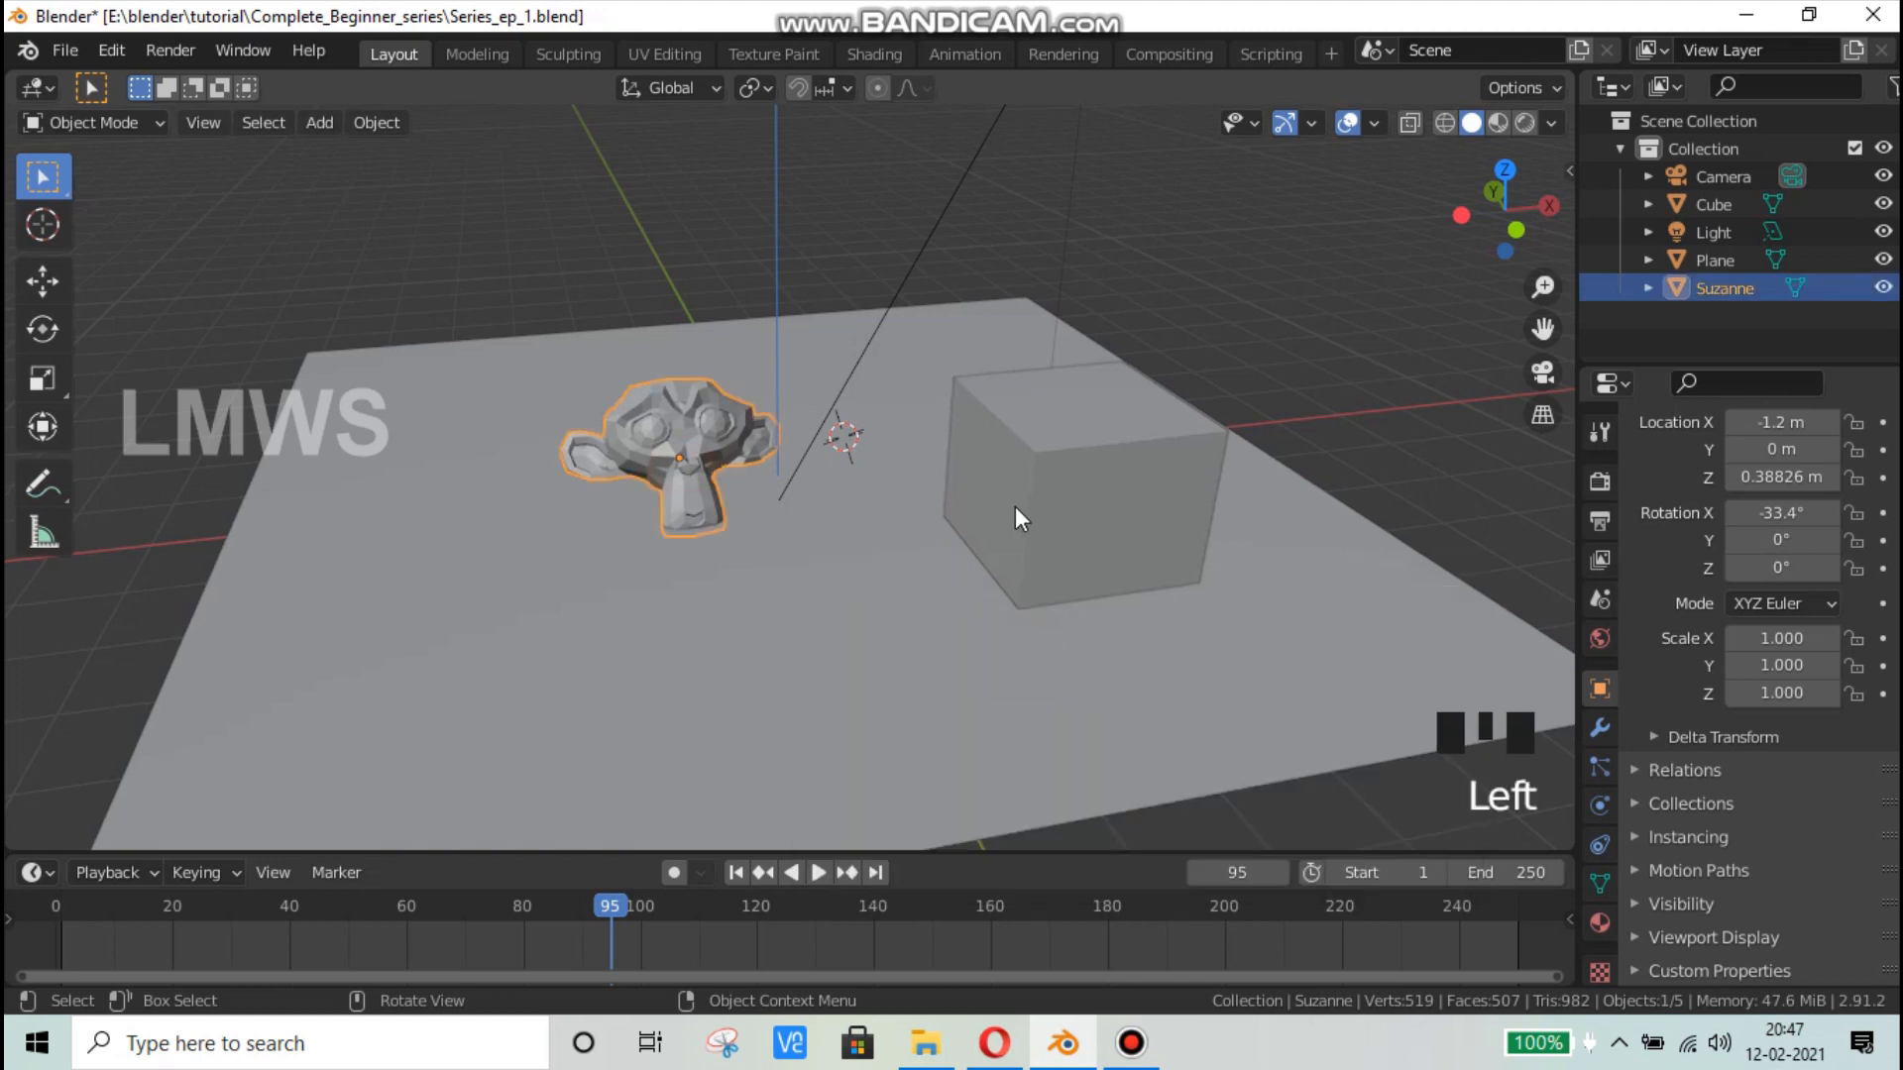
key(F3)
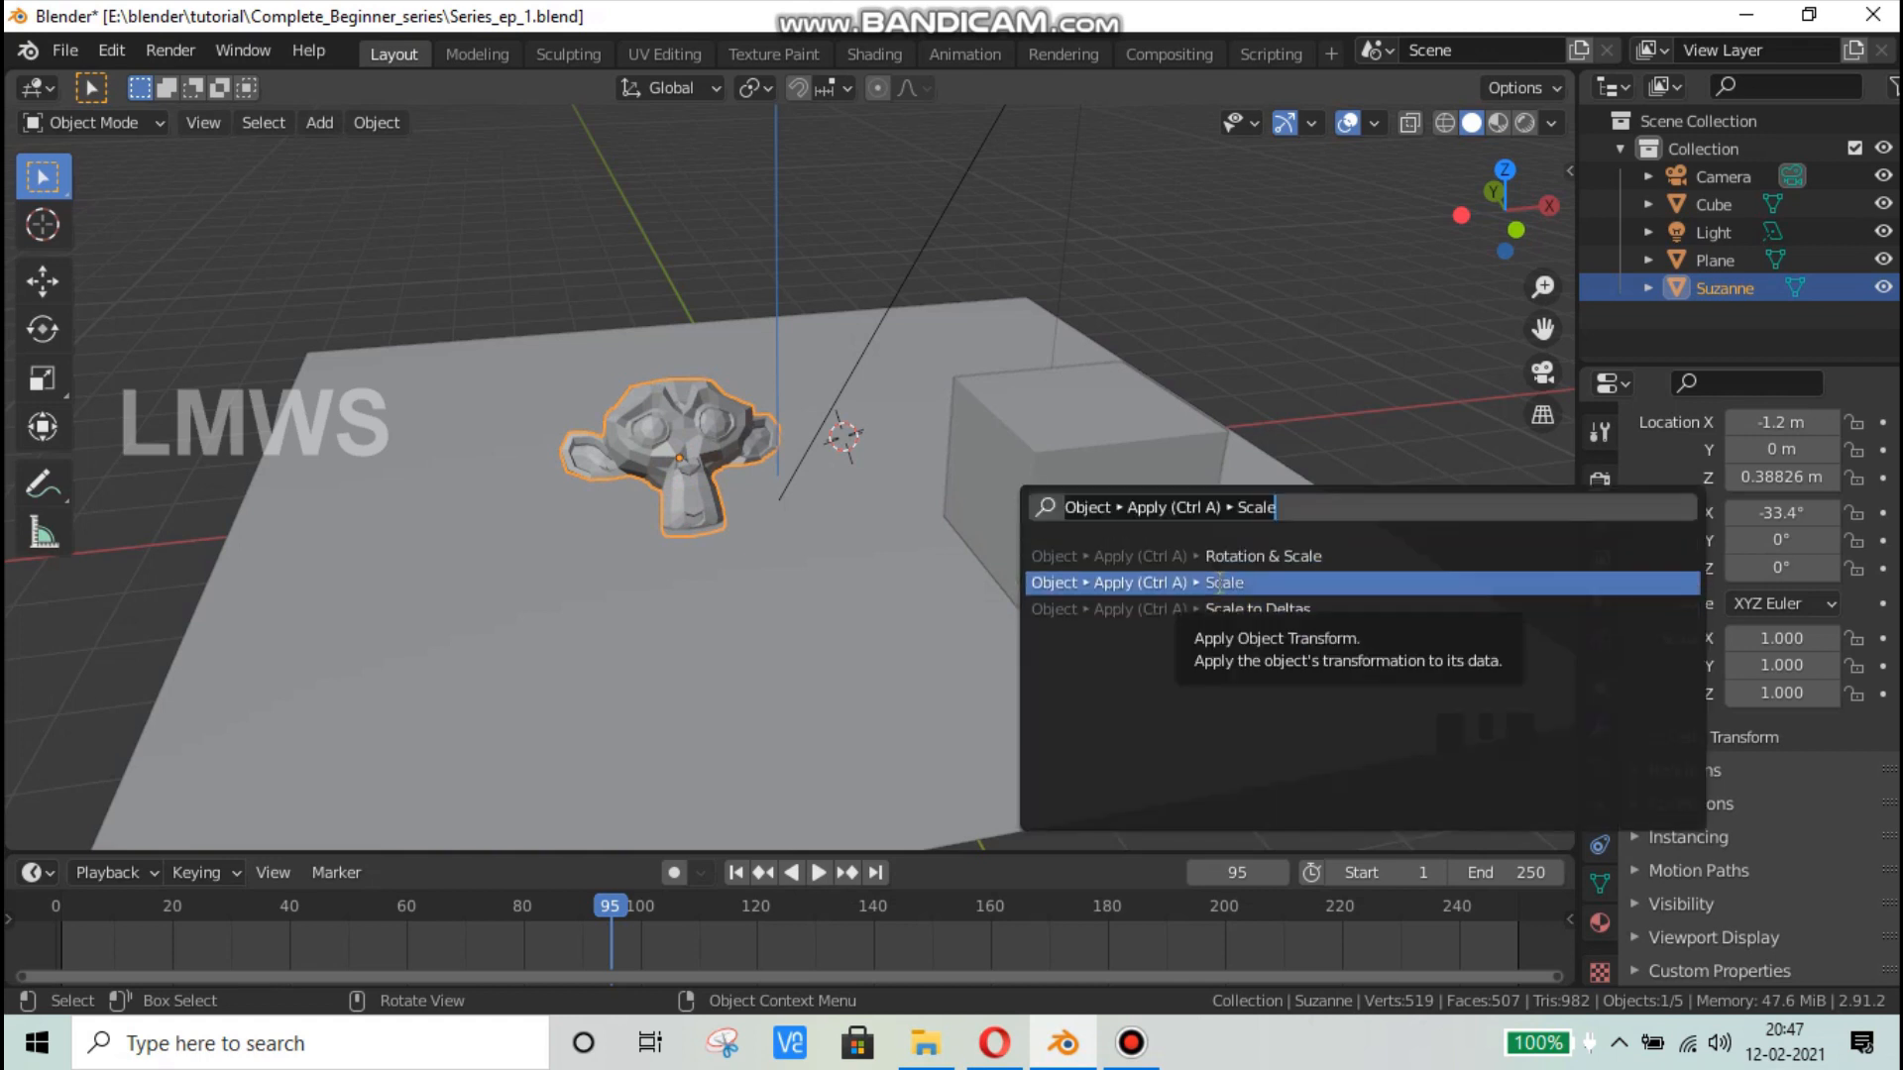
click(1146, 295)
click(1597, 723)
click(1598, 718)
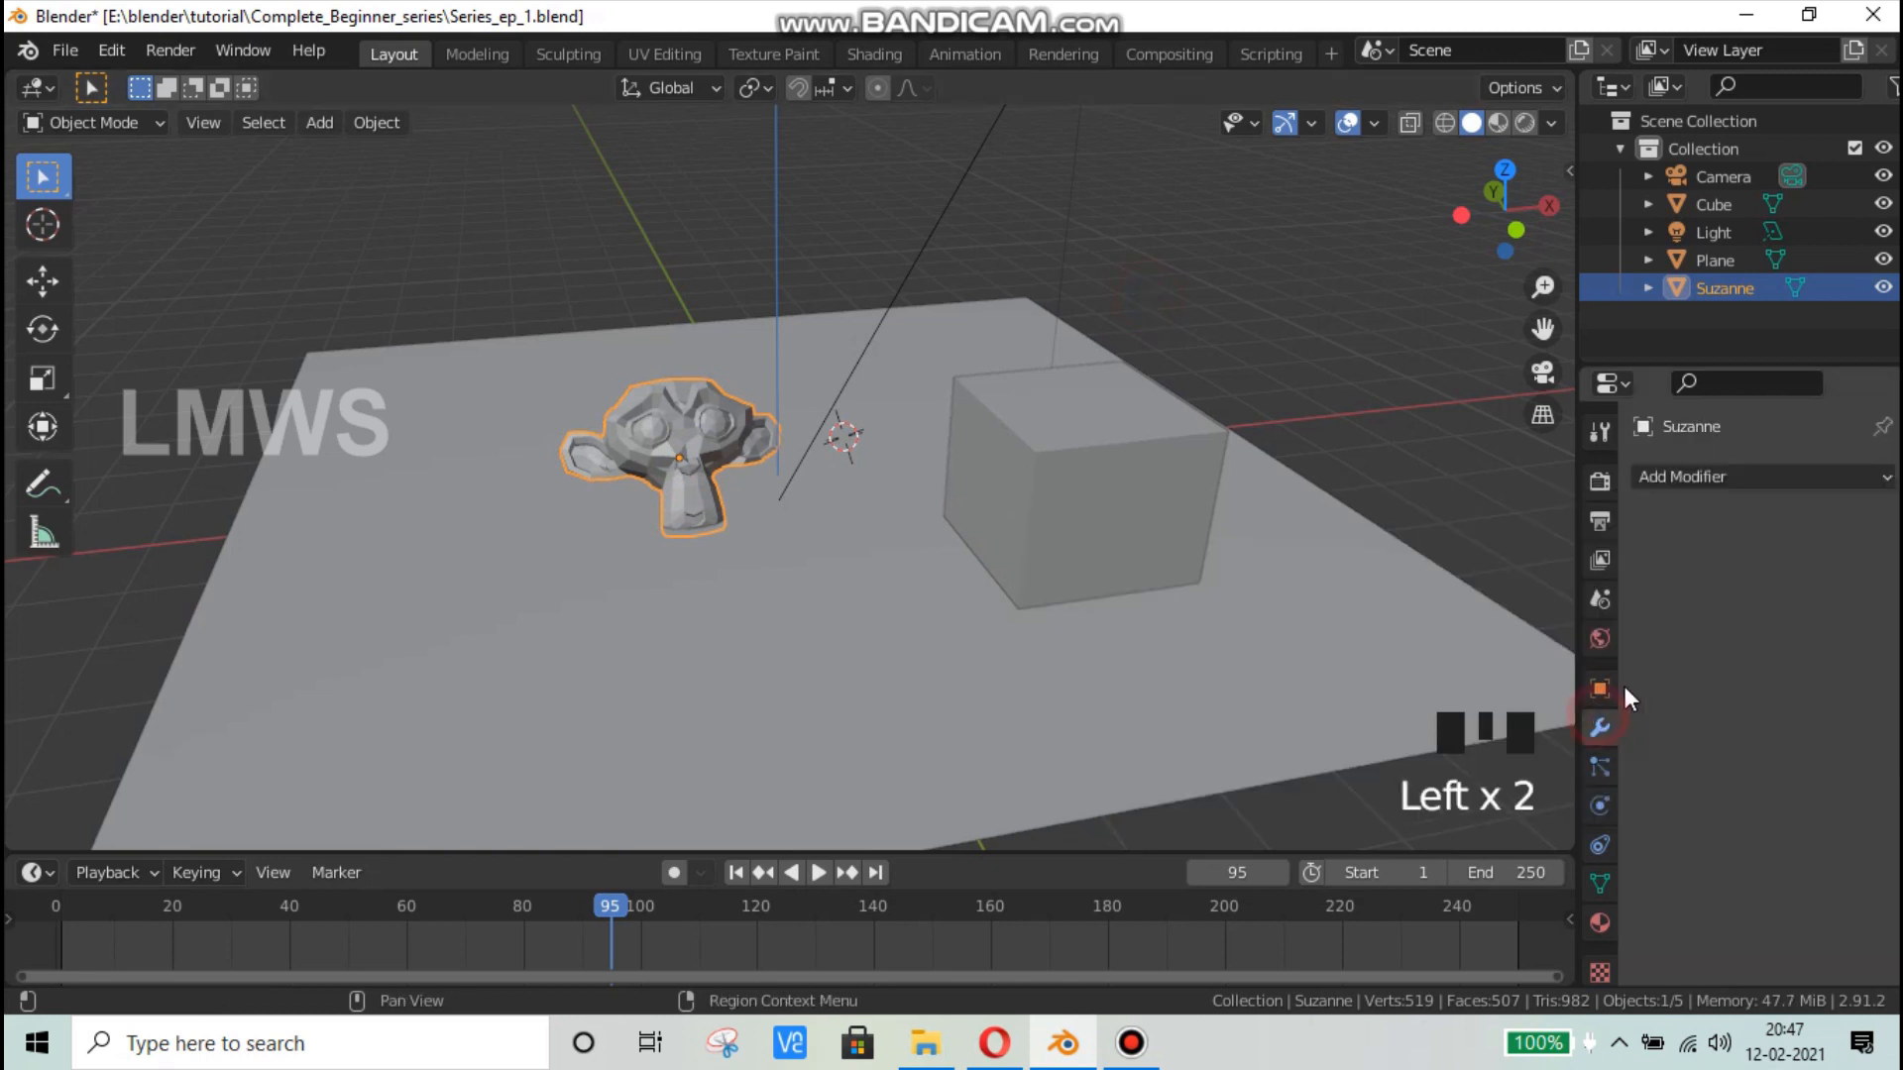
Step: Add an Array modifier to the monkey
scroll(1031, 521, down, 2)
middle_drag(1061, 552, 1126, 565)
scroll(927, 541, up, 2)
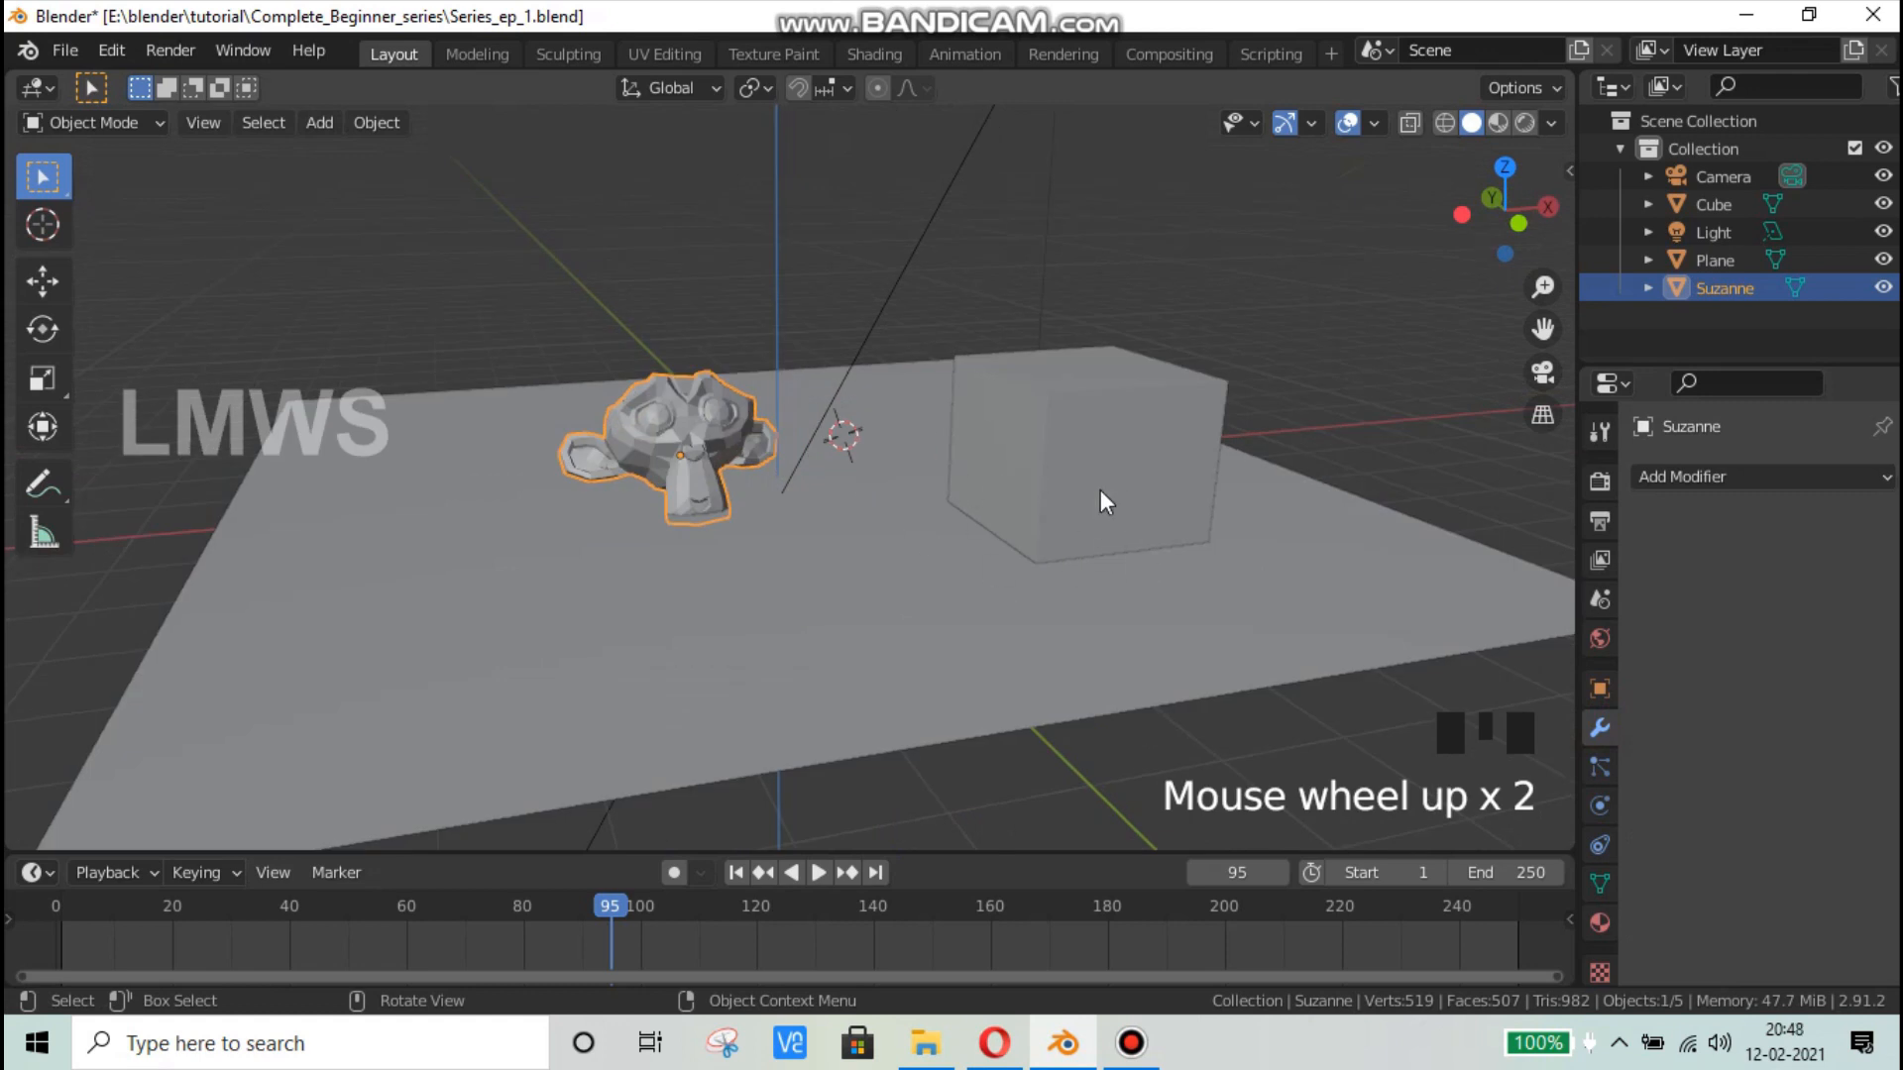
click(654, 418)
click(647, 422)
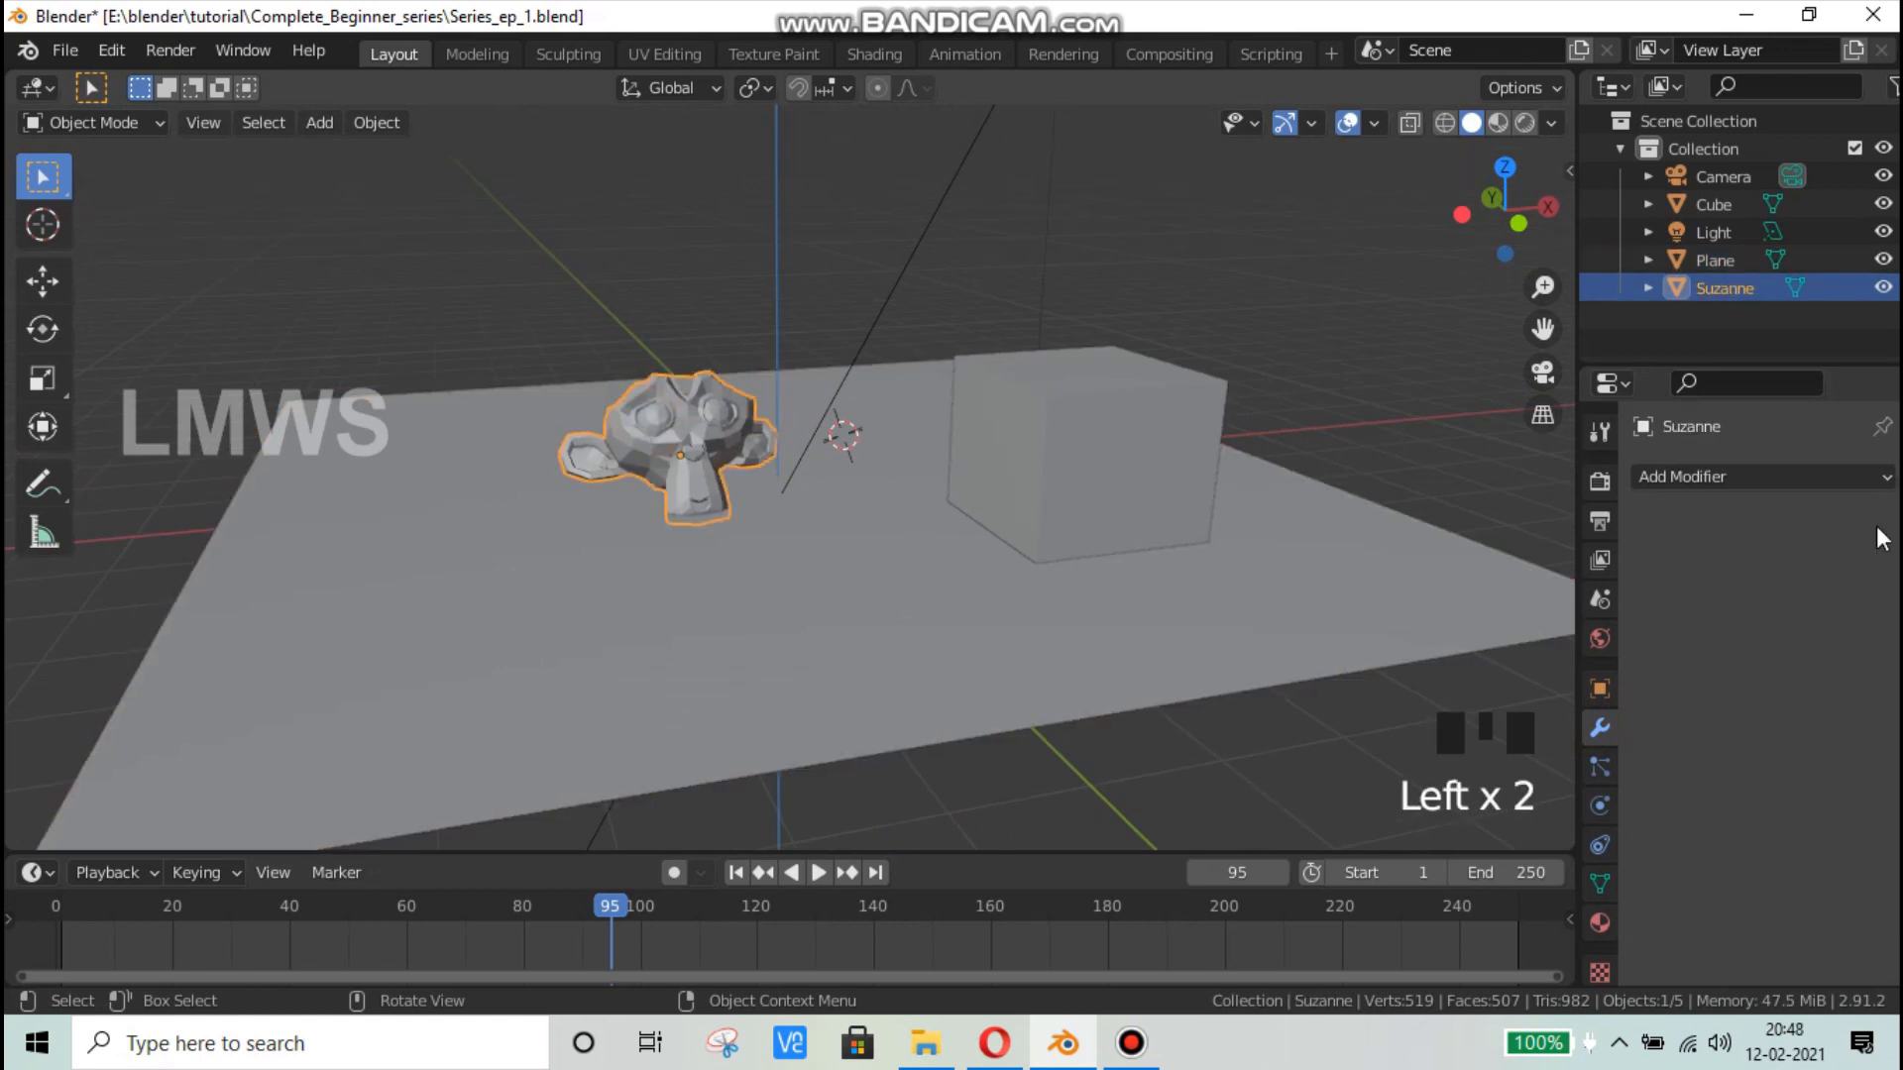
click(1789, 476)
click(1647, 479)
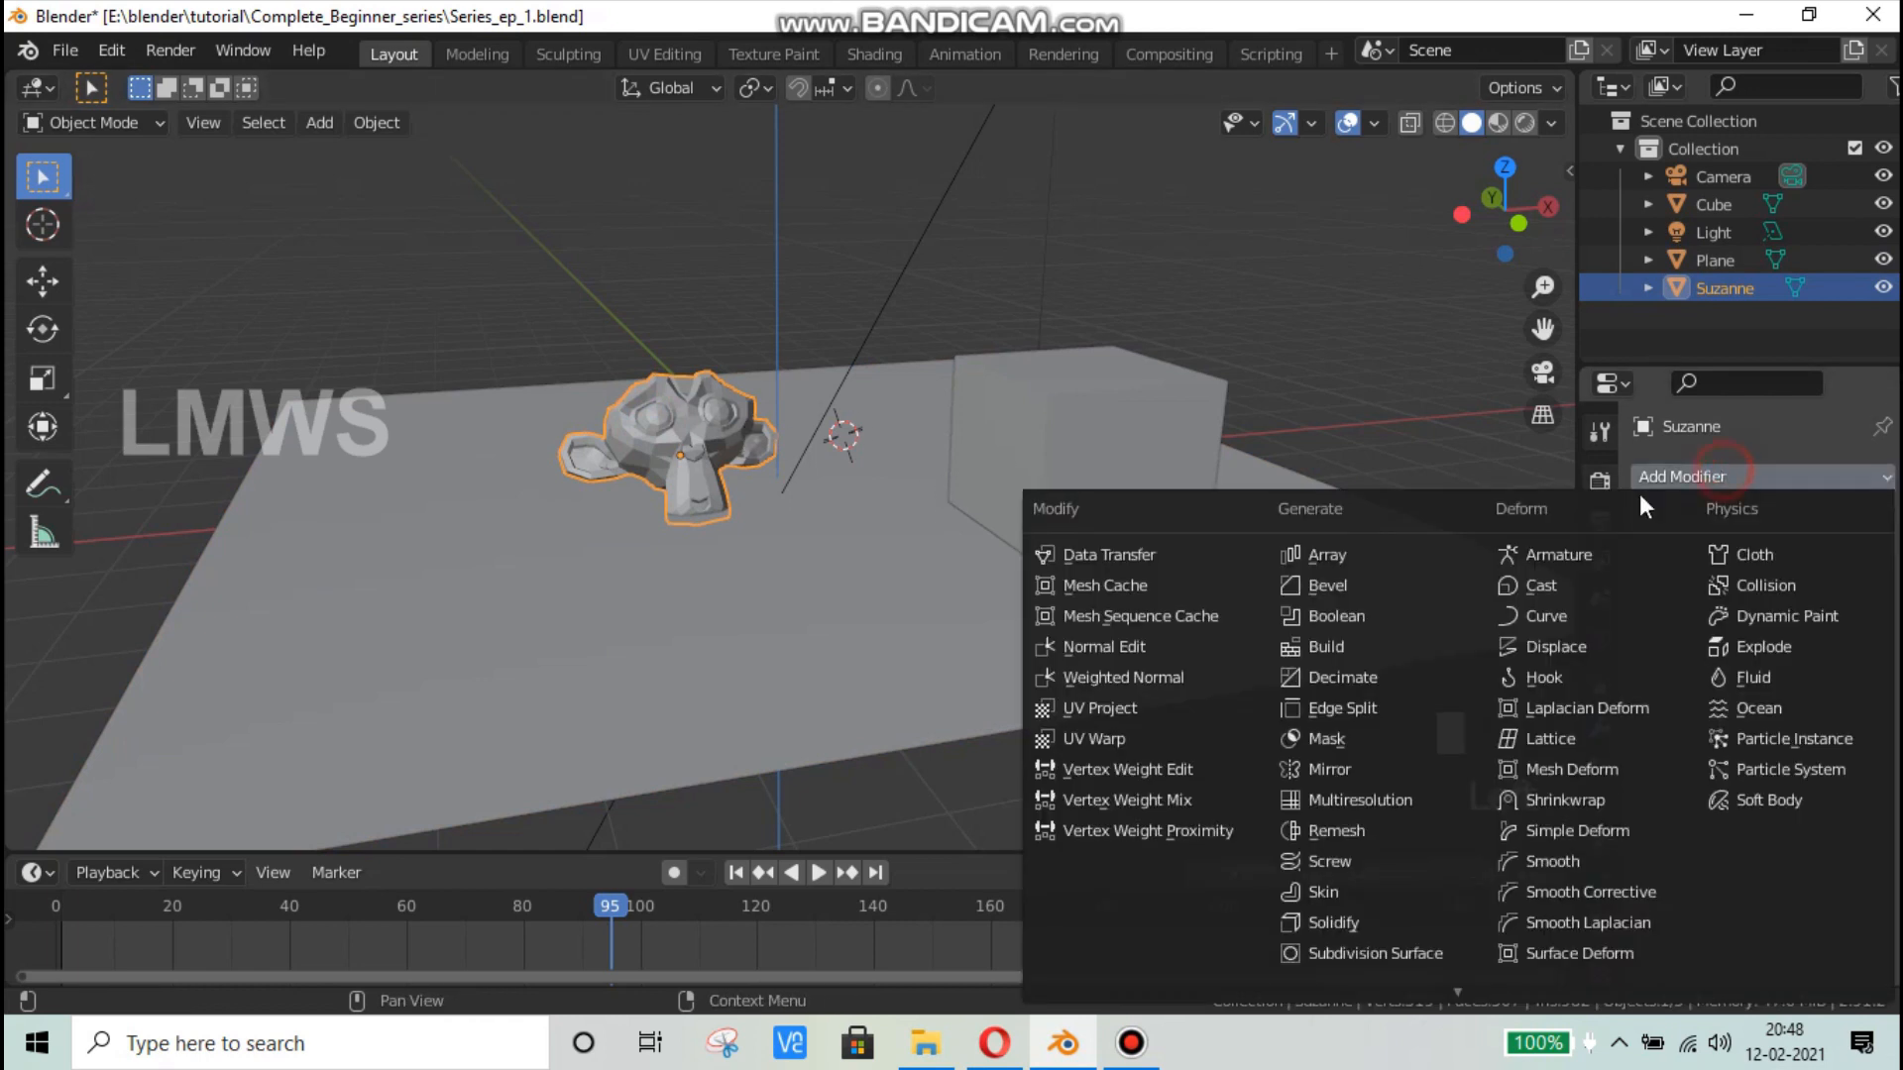
click(1327, 554)
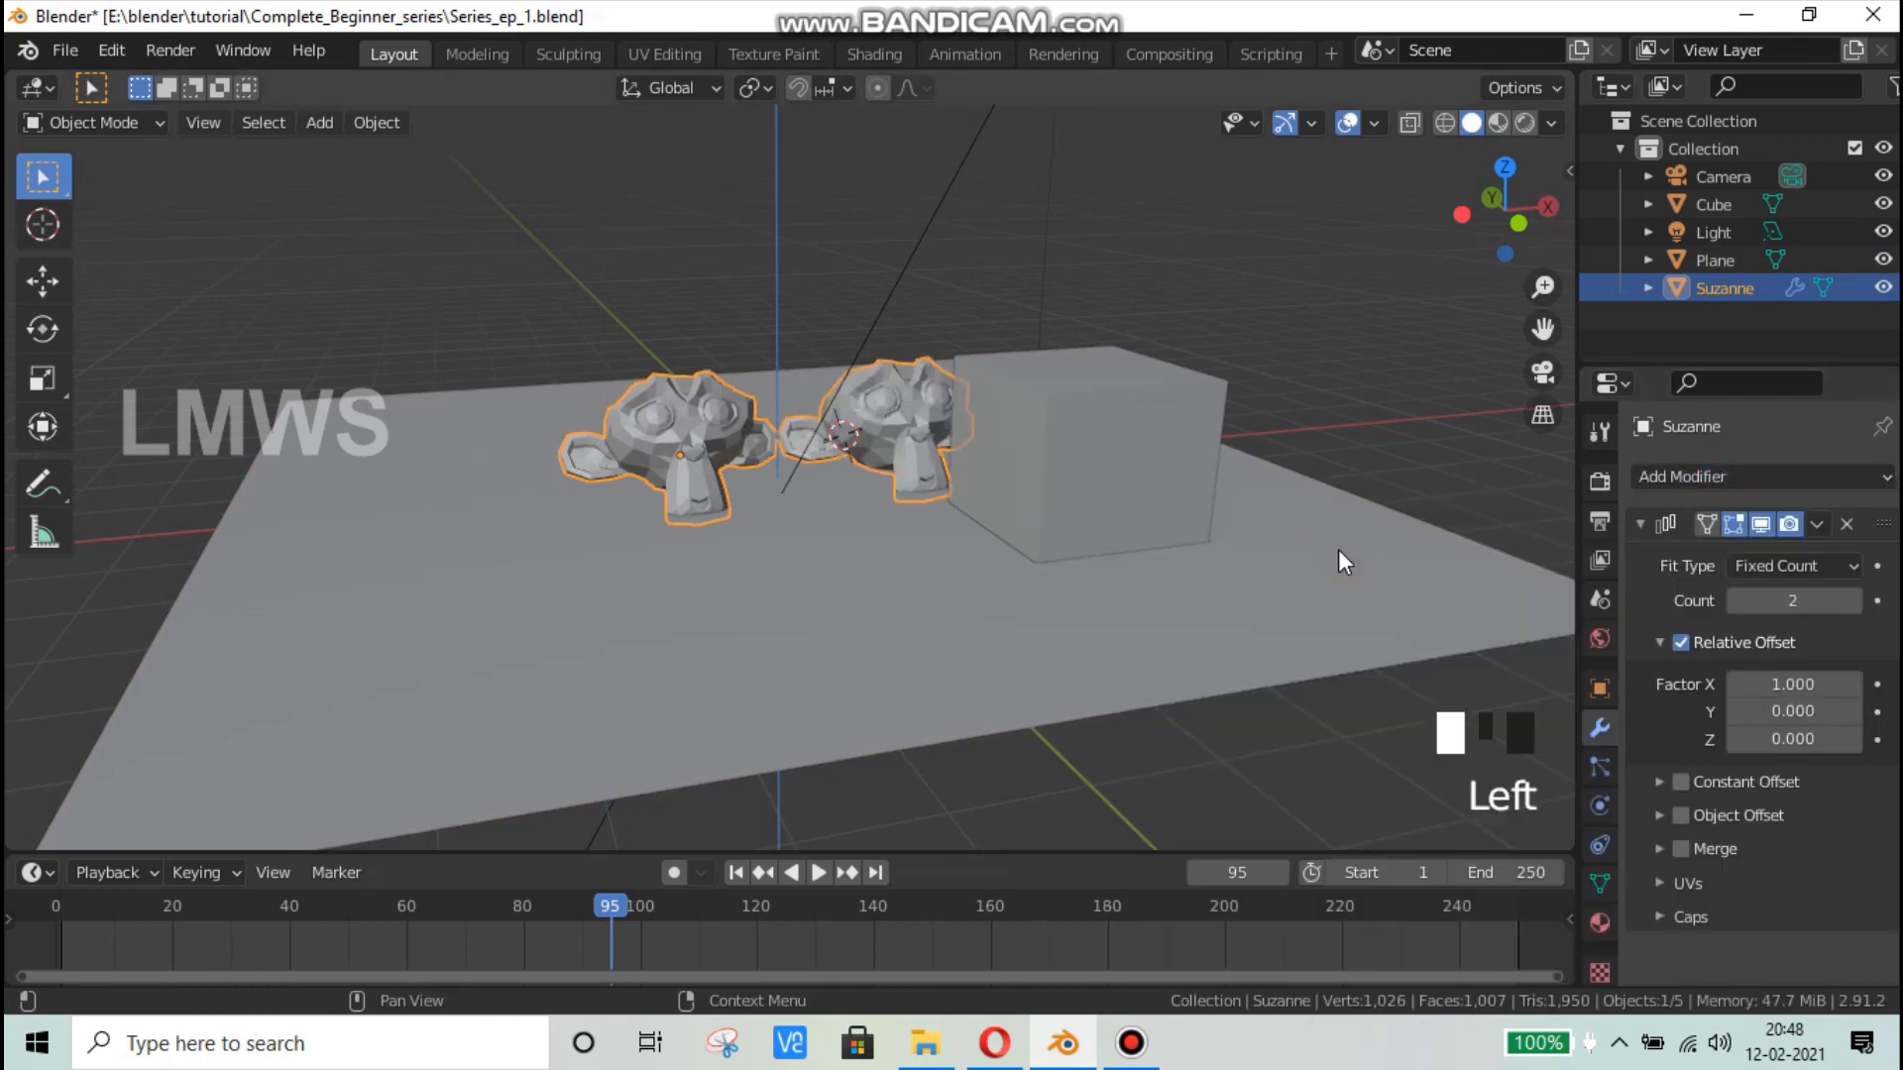
Step: Increase the Array modifier's count to 6 to extend the row of monkeys
click(1833, 602)
click(1833, 601)
click(1834, 601)
click(1833, 602)
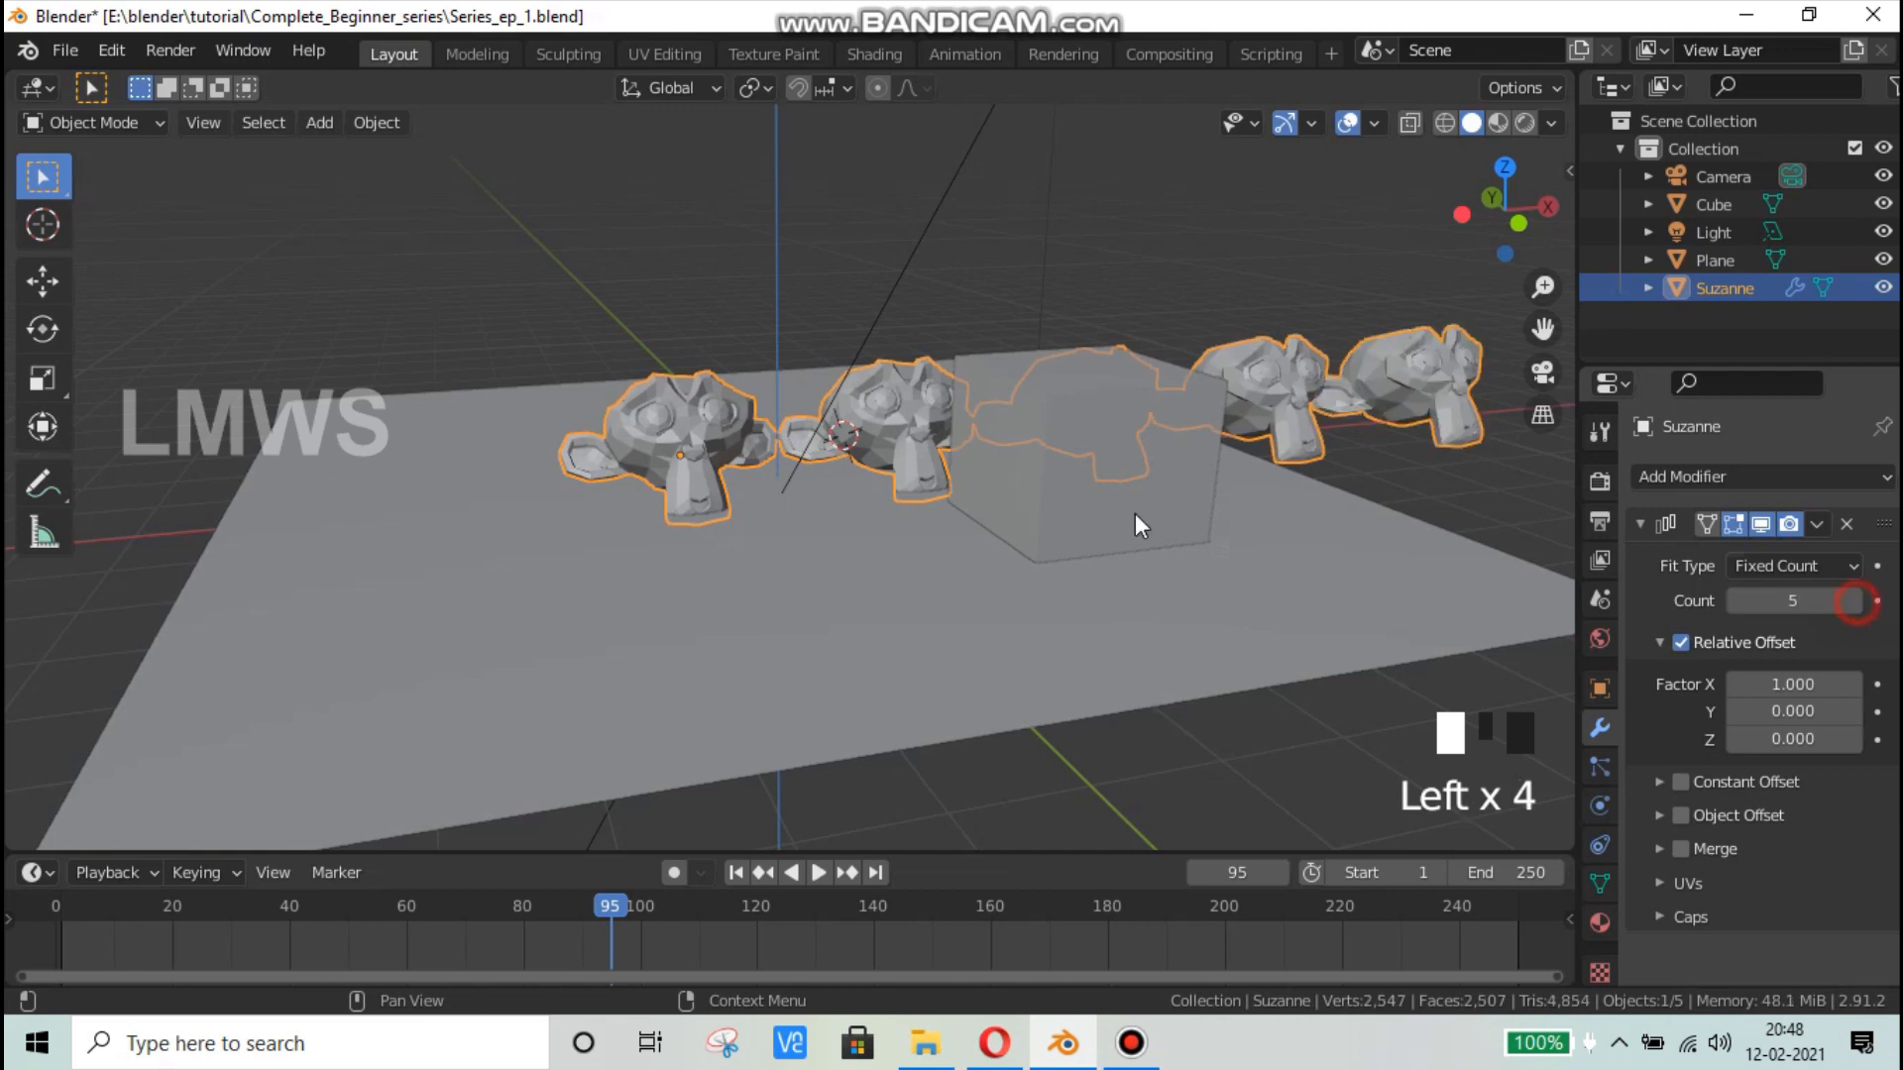
scroll(1175, 551, down, 2)
middle_drag(1178, 555, 1791, 561)
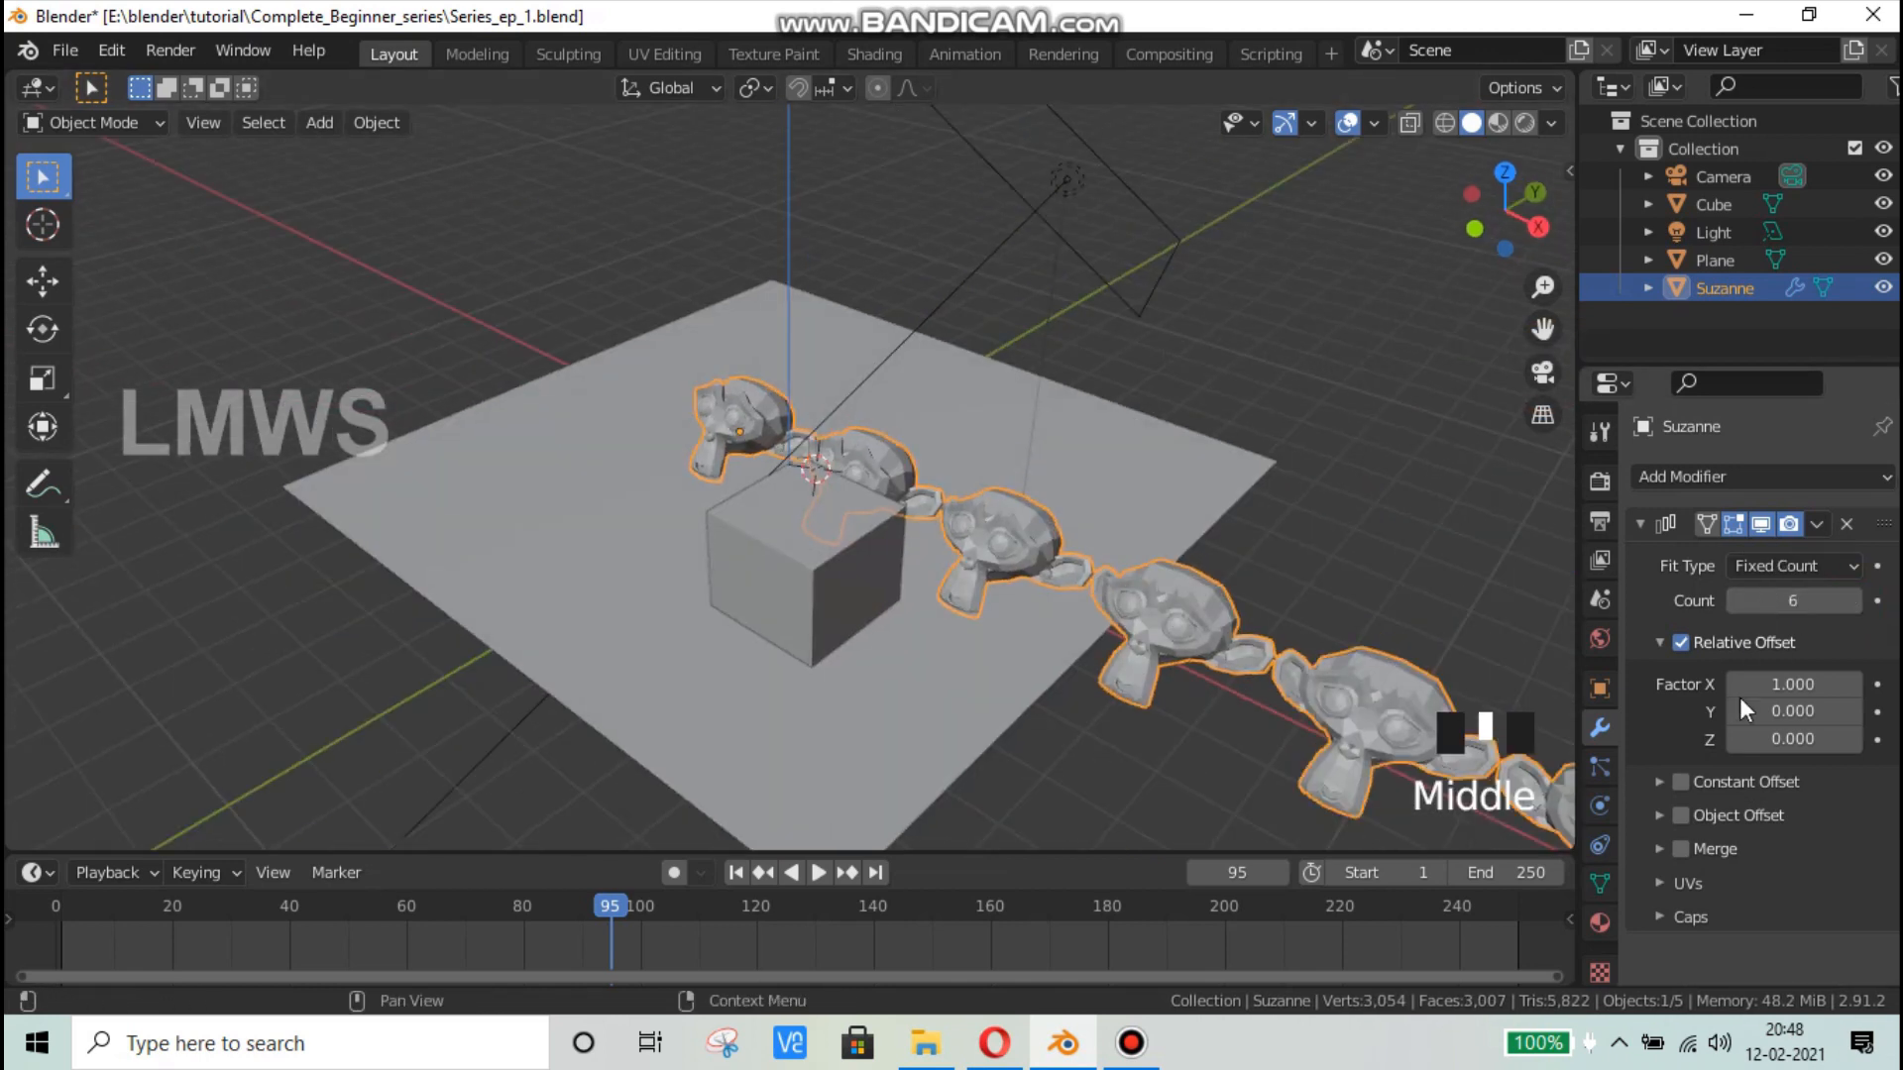
Step: Add a second Array modifier to the monkey with relative offset factors X 0 and Y 1
click(1633, 524)
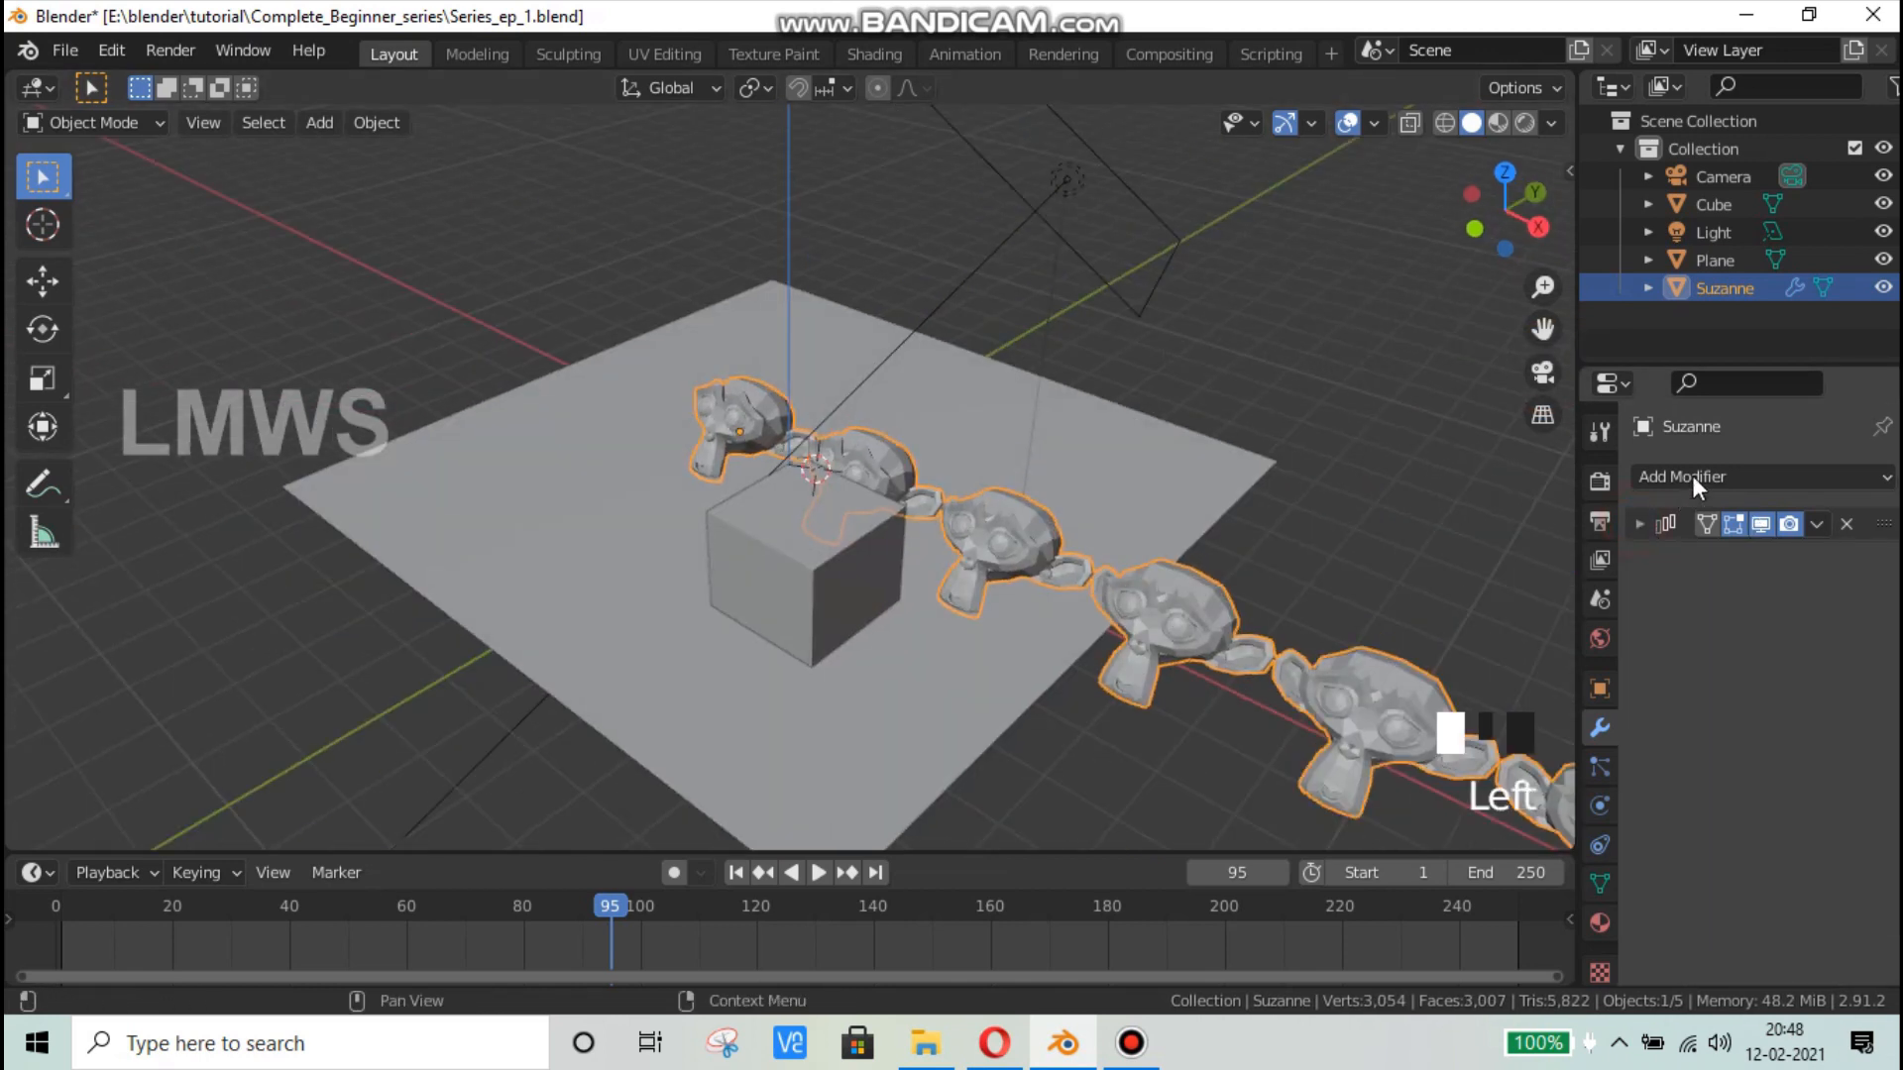
click(1692, 476)
click(1326, 548)
click(1801, 724)
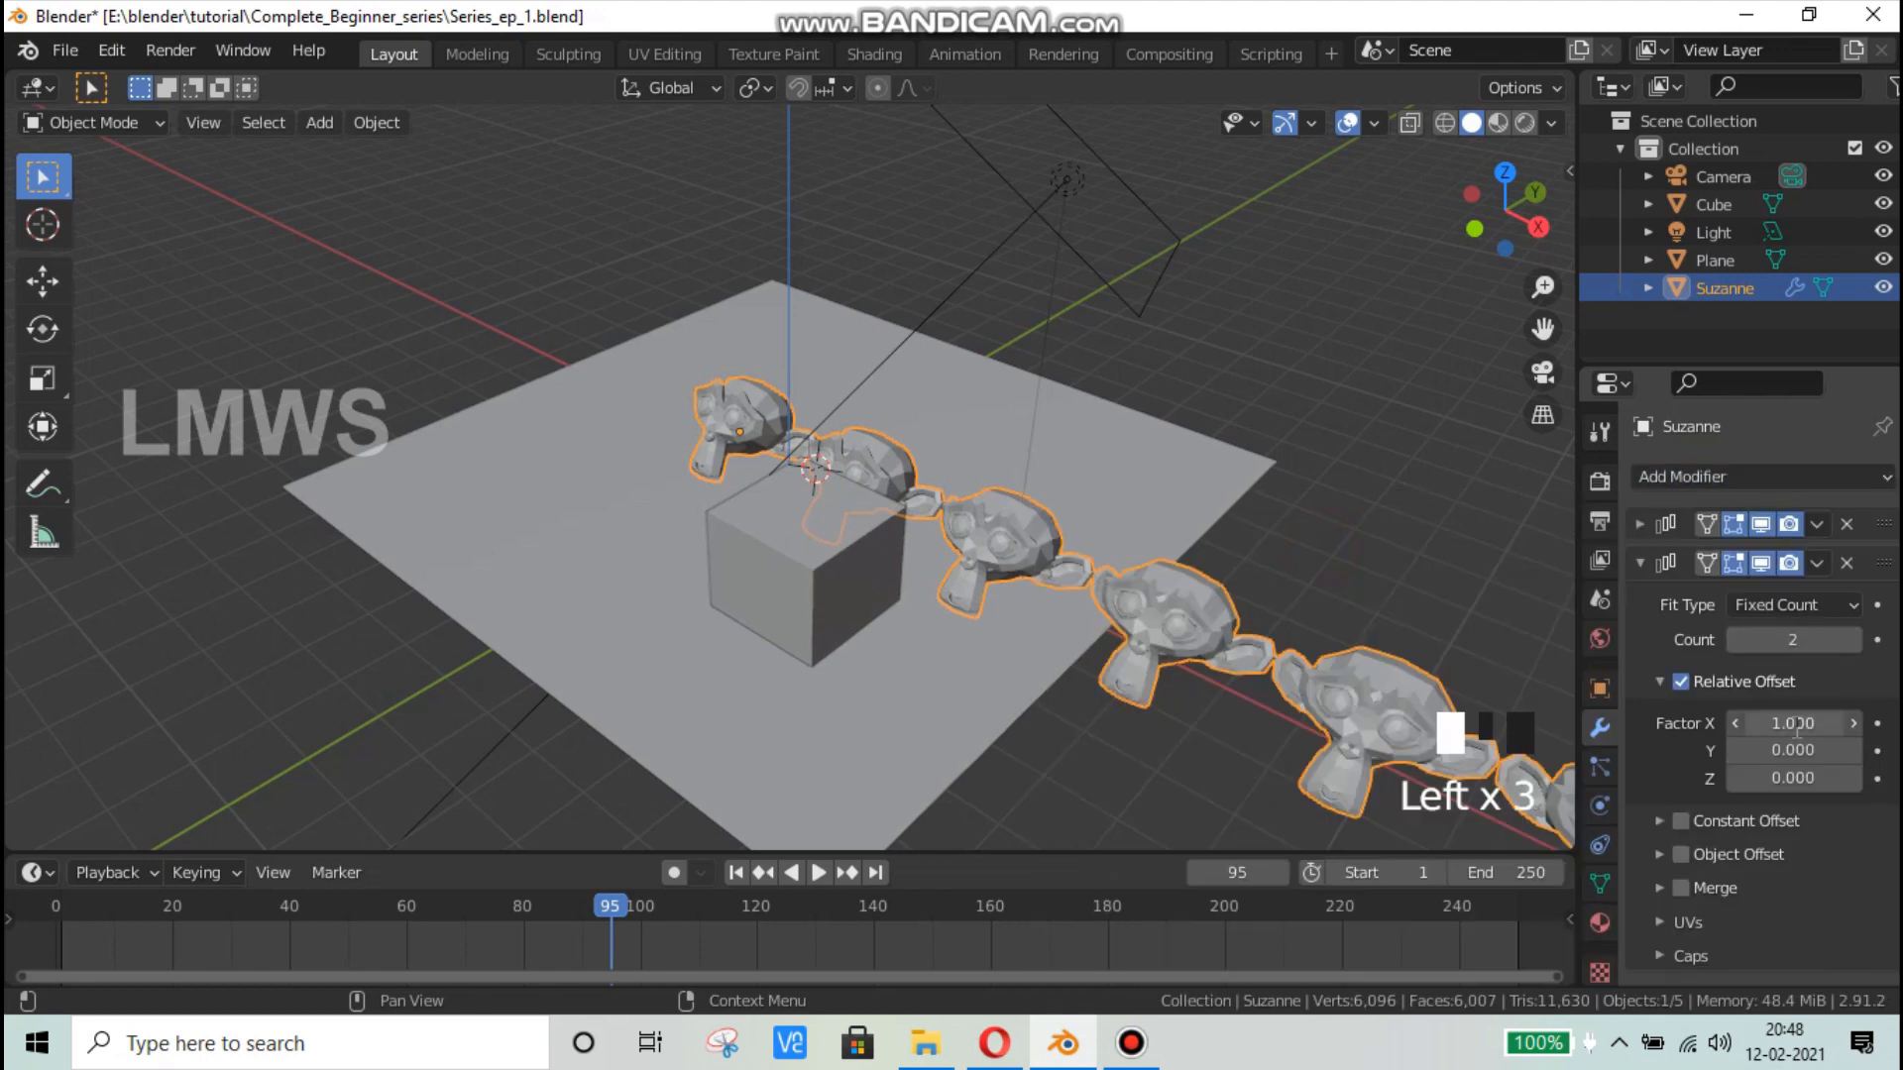
text(0)
key(Tab)
text(1)
key(Return)
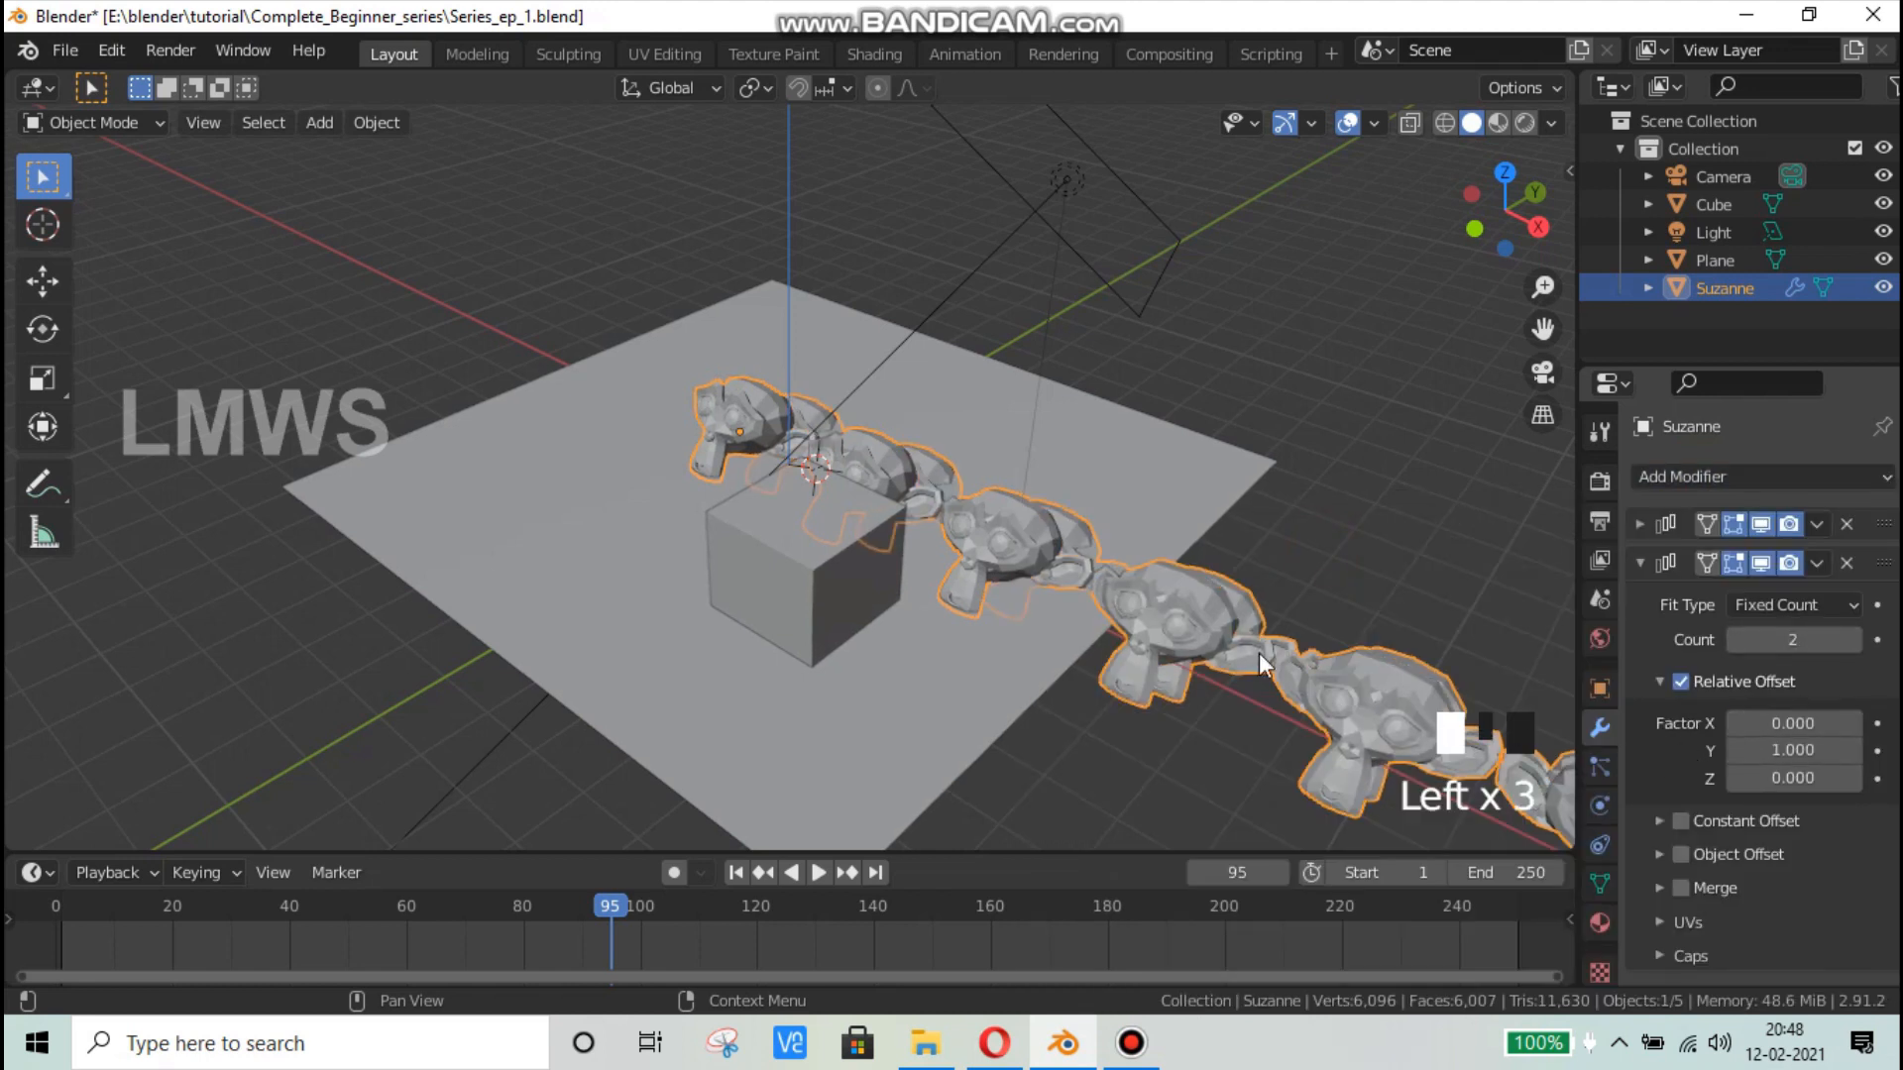
Step: Raise the second Array modifier's count to 11 to form a grid of monkeys
scroll(1192, 621, down, 4)
middle_drag(1192, 620, 1140, 580)
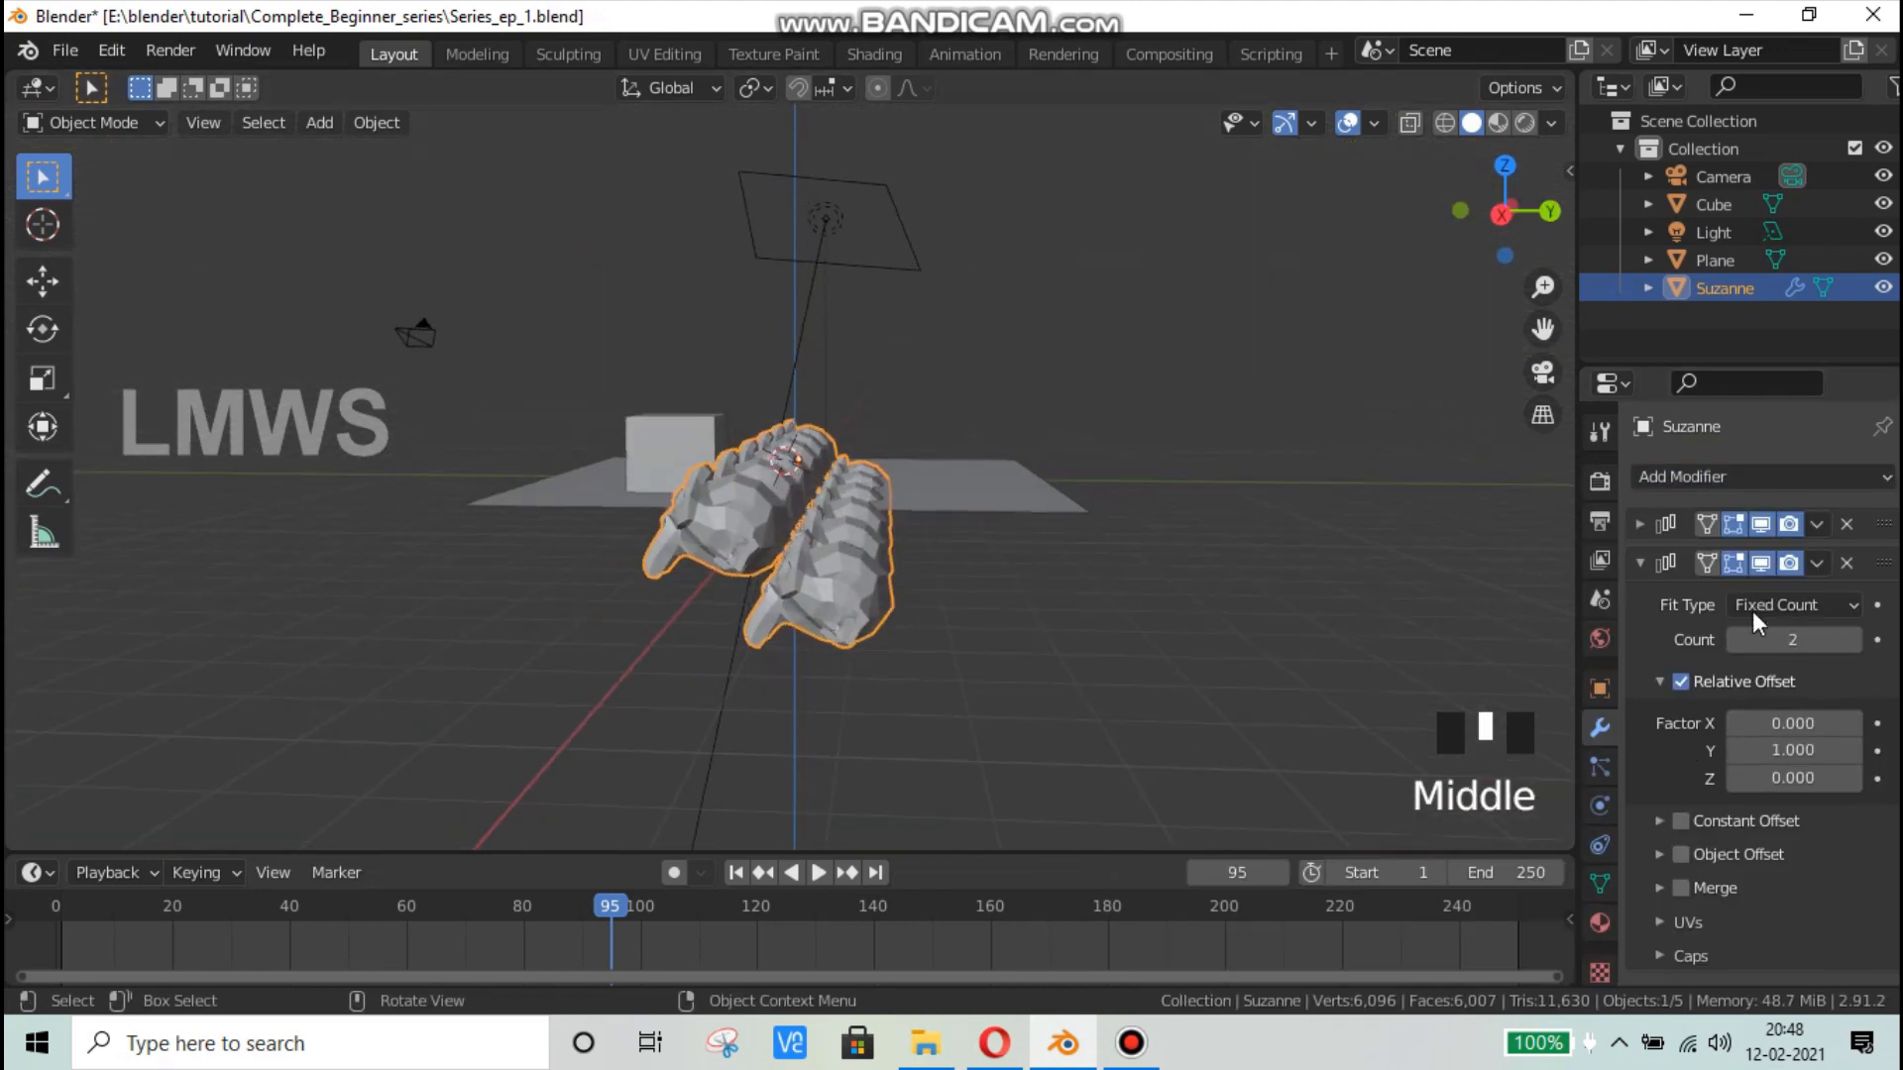
drag(1787, 640, 1833, 640)
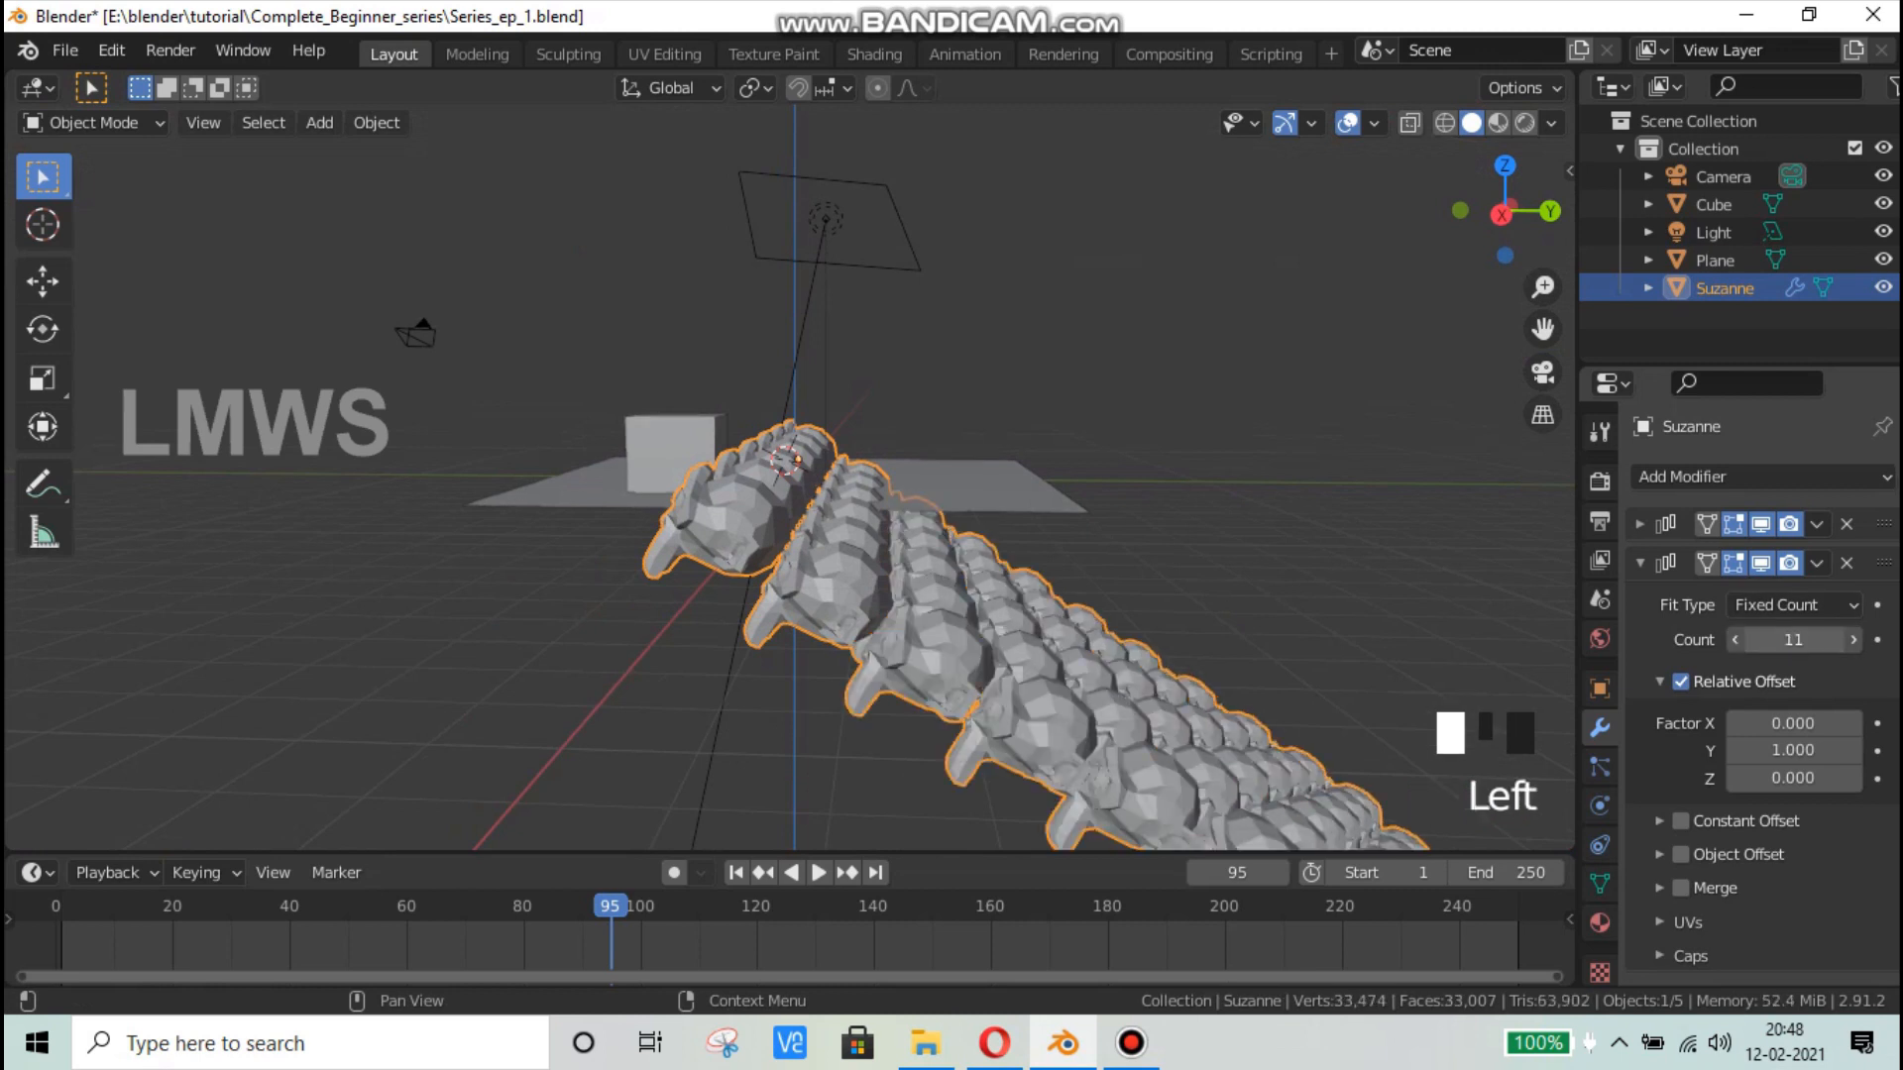
scroll(1039, 634, down, 2)
middle_drag(1038, 633, 1104, 743)
Step: Remove both Array modifiers from the monkey
click(1823, 562)
click(1845, 562)
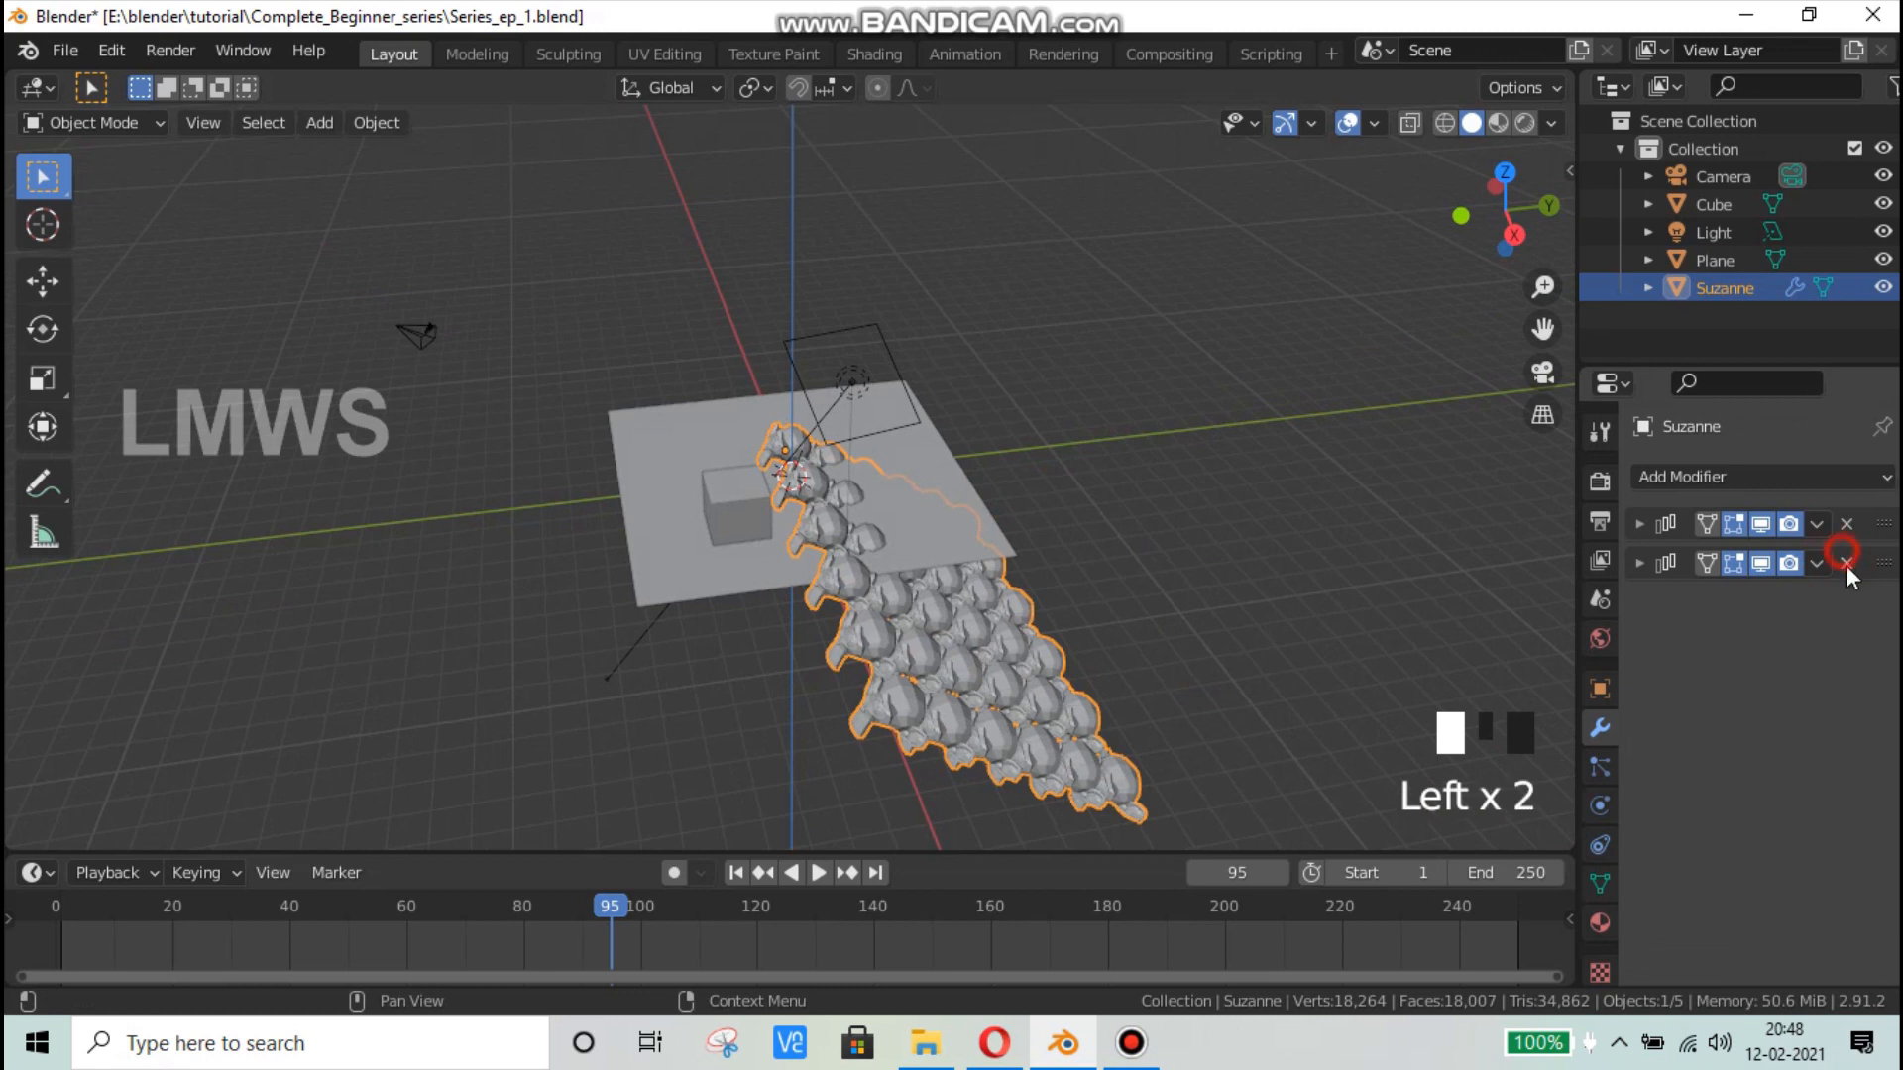
click(1845, 524)
Step: Save the Blender file with the single monkey, cube and plane in view
scroll(965, 557, down, 2)
mouse_move(965, 557)
middle_down()
mouse_move(1094, 497)
mouse_move(965, 559)
middle_up()
scroll(965, 559, up, 2)
key(ctrl+s)
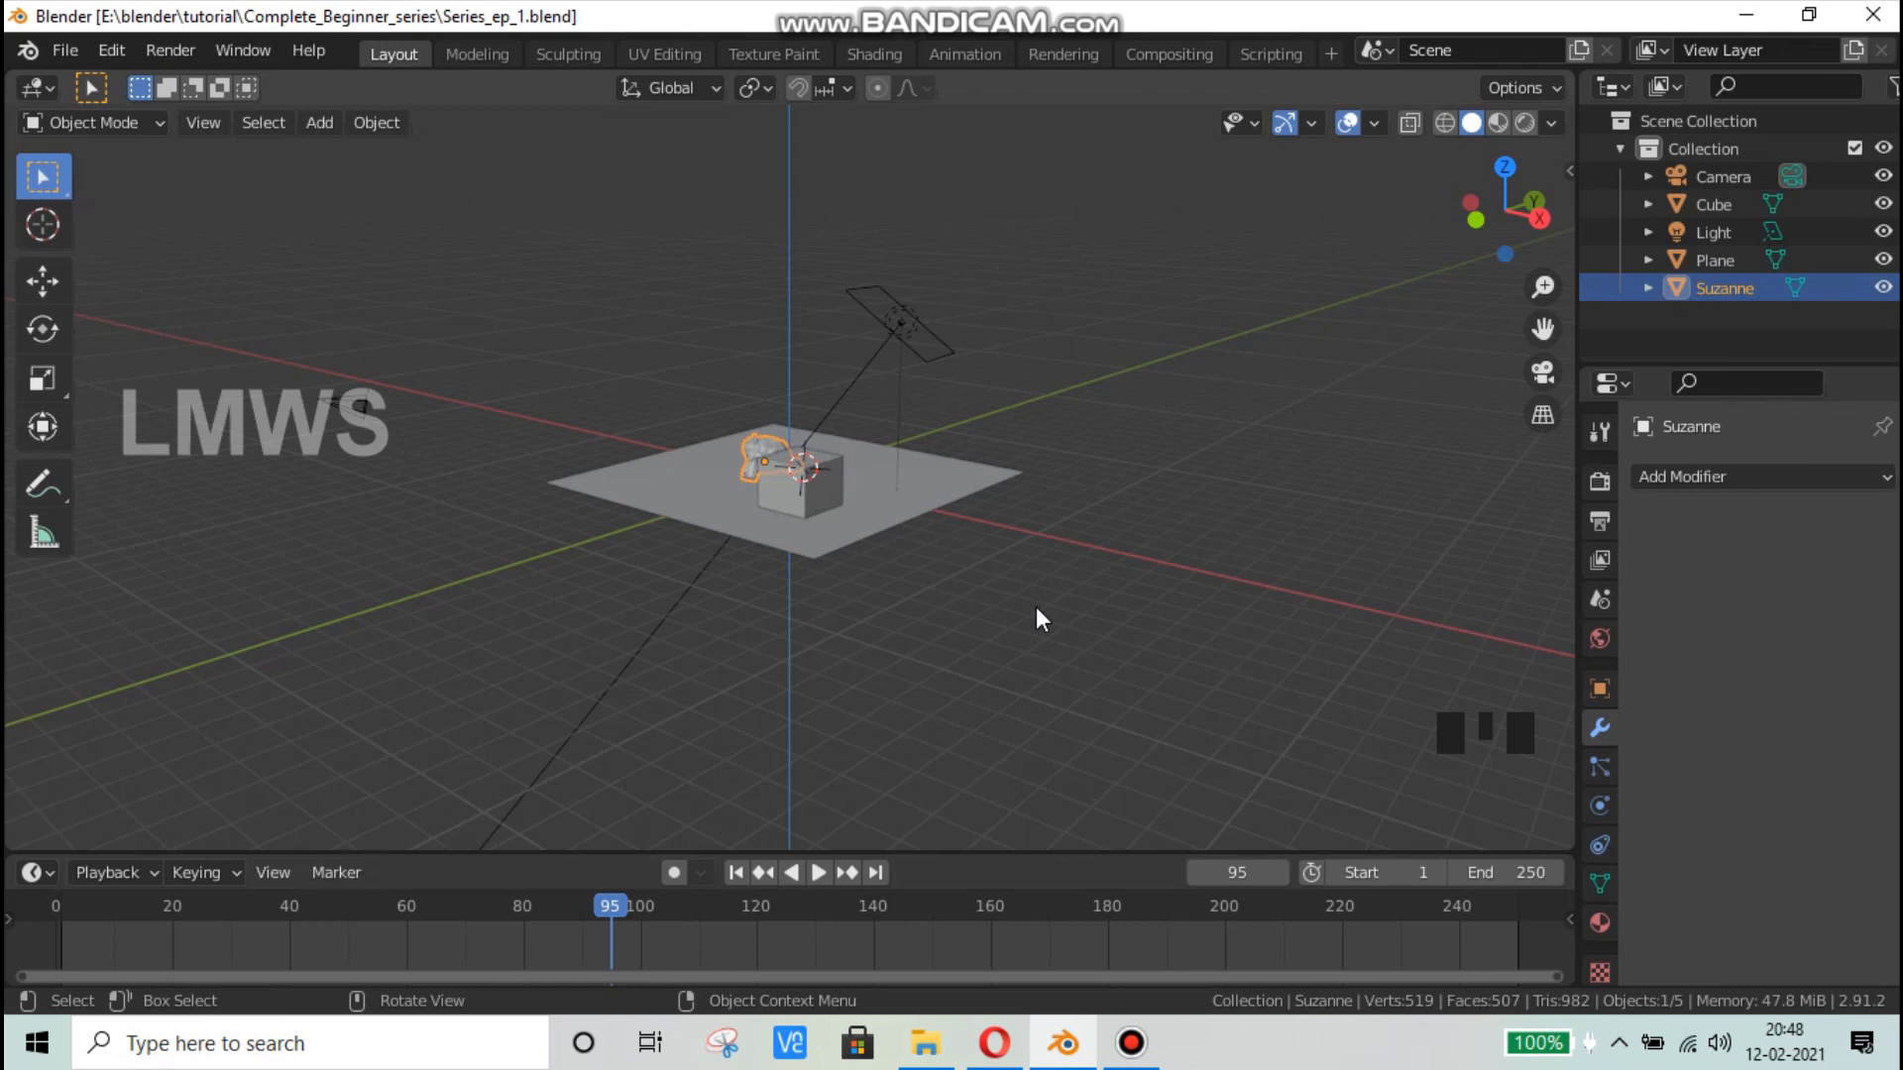
scroll(1008, 576, up, 2)
middle_drag(894, 617, 957, 631)
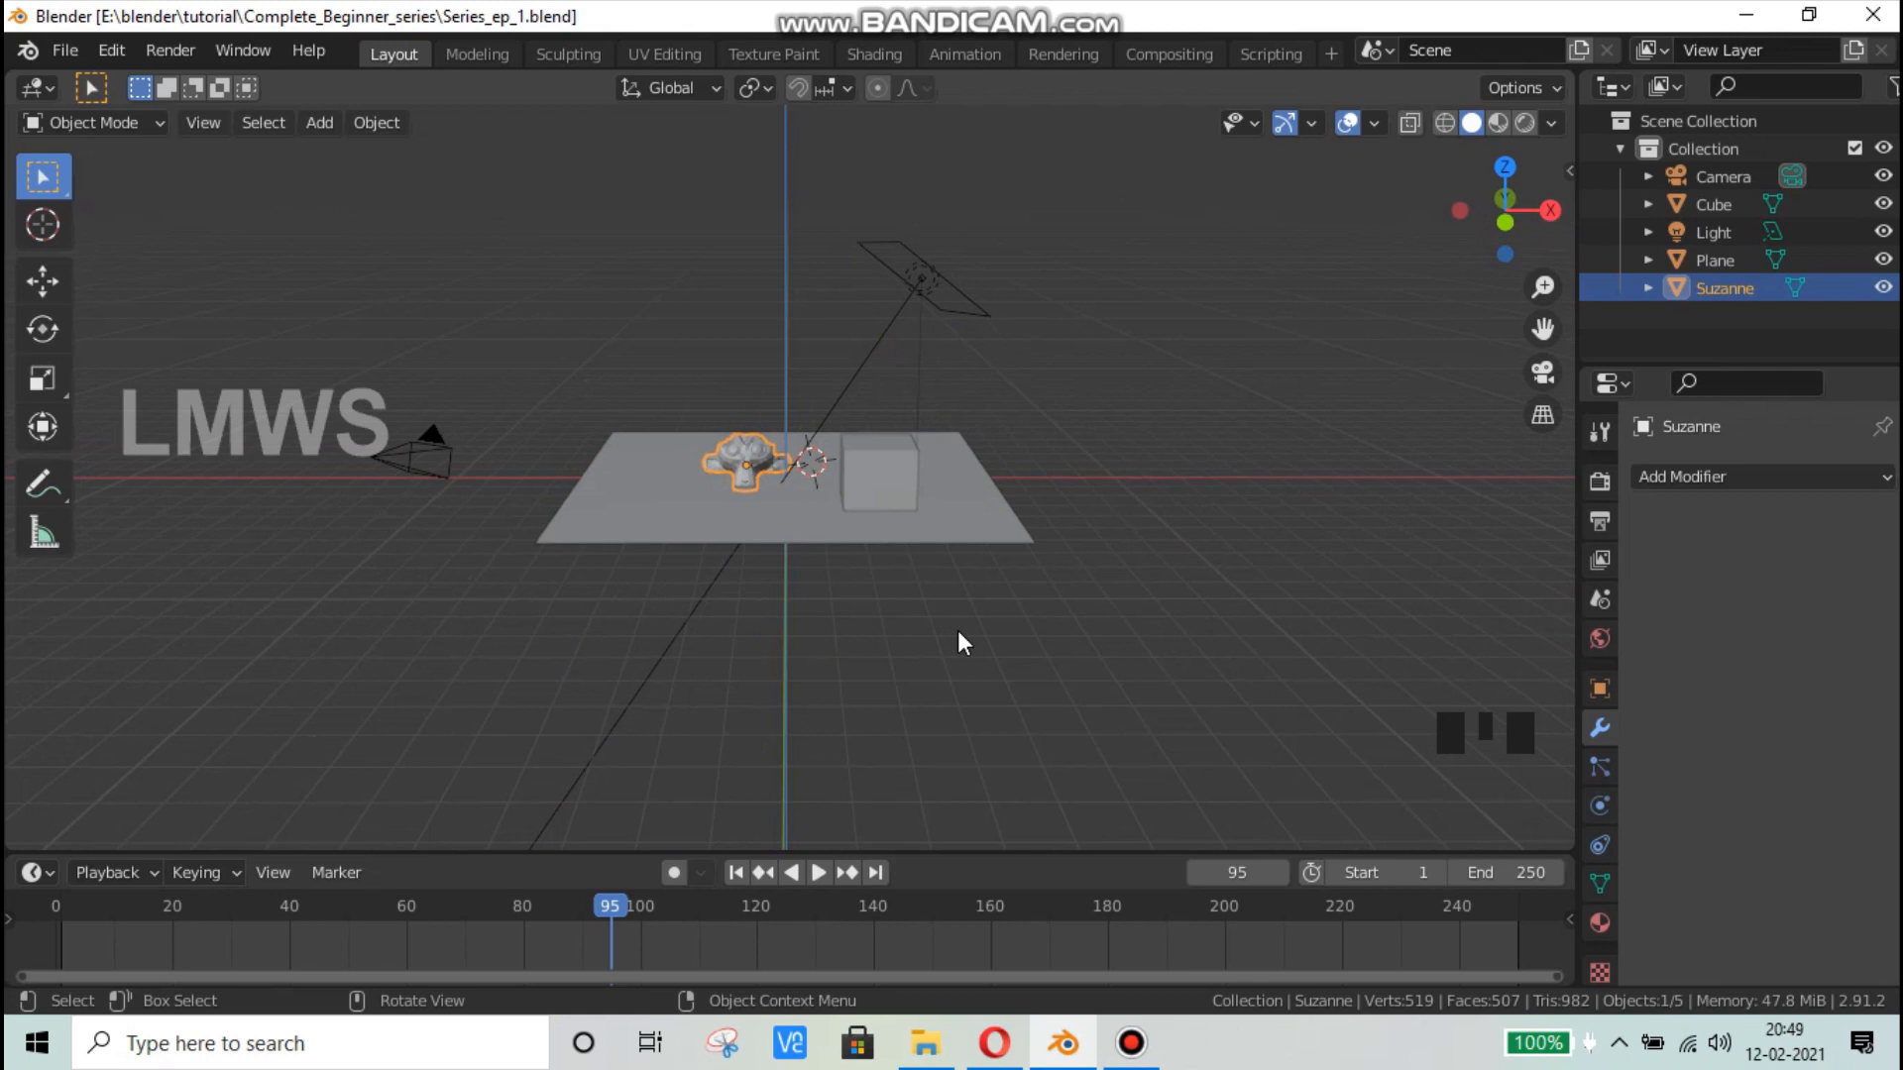
Step: Switch the scene's render engine to Cycles
click(1599, 481)
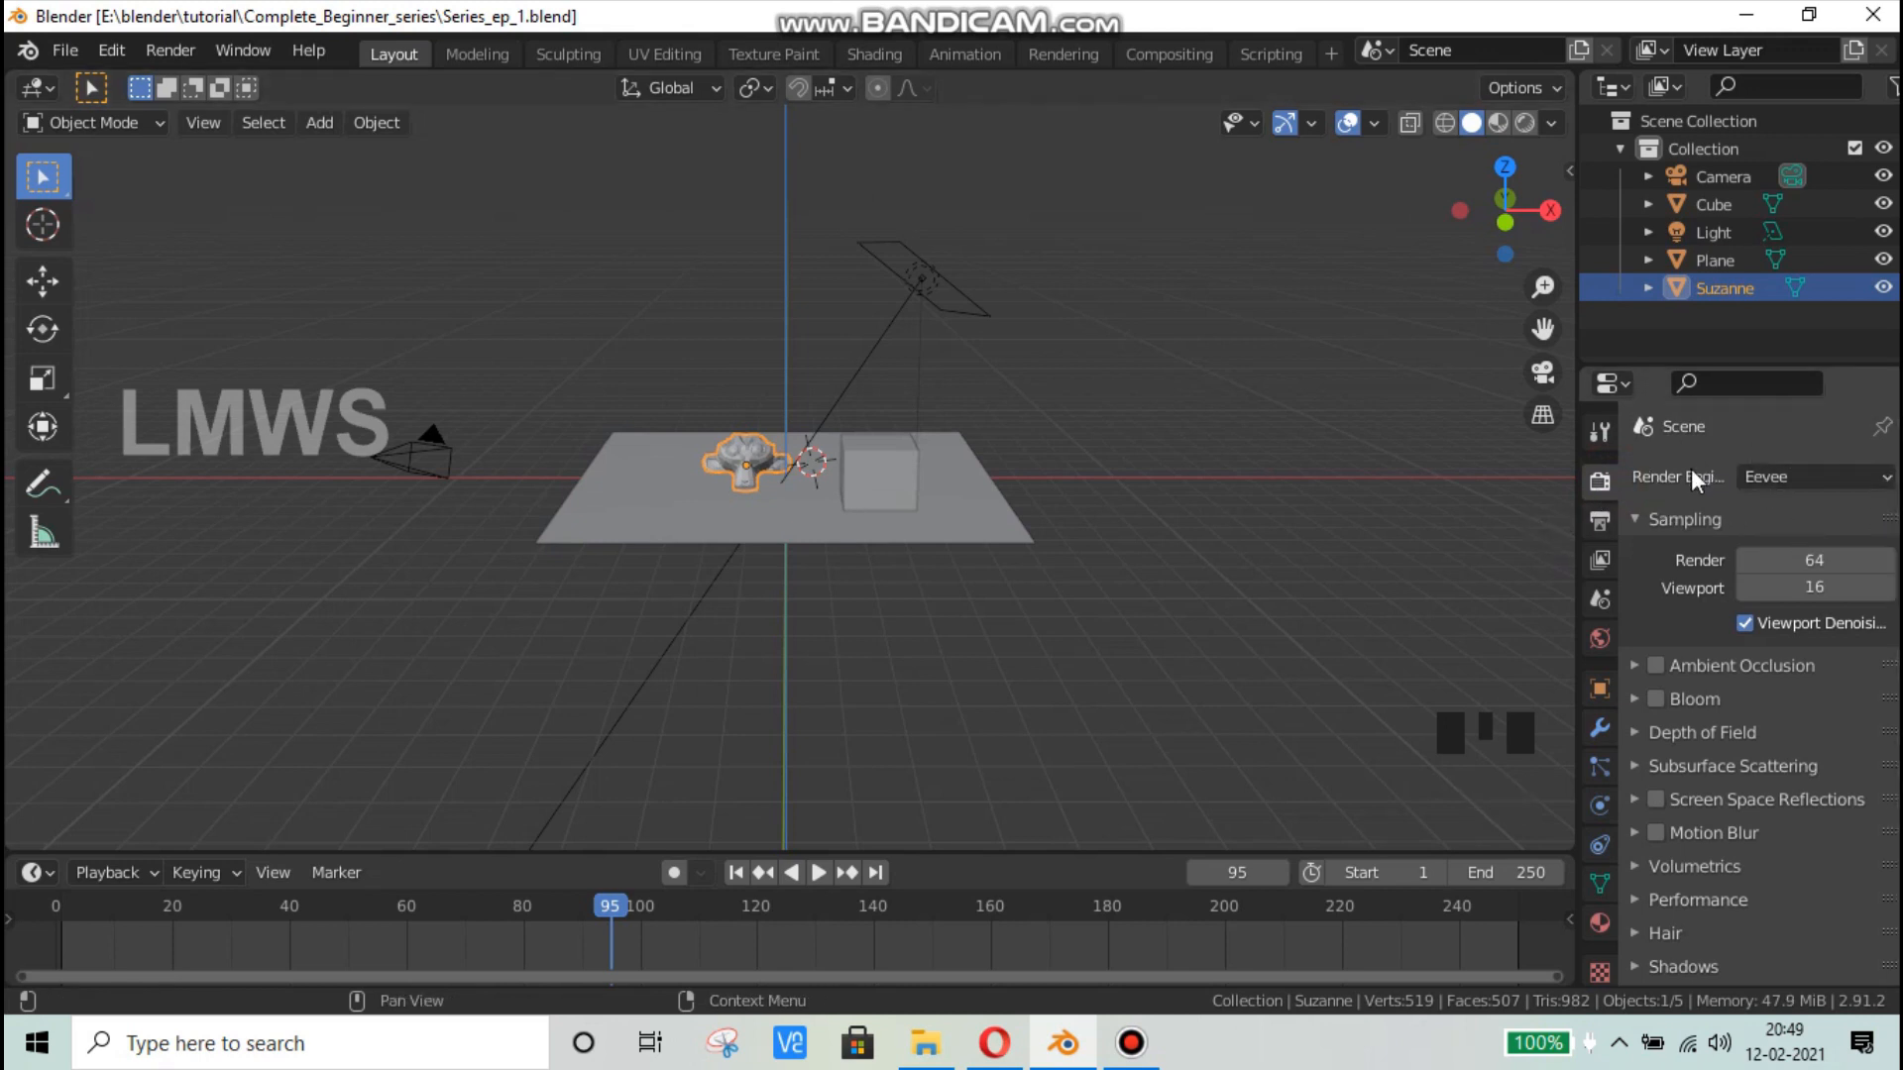
click(1807, 480)
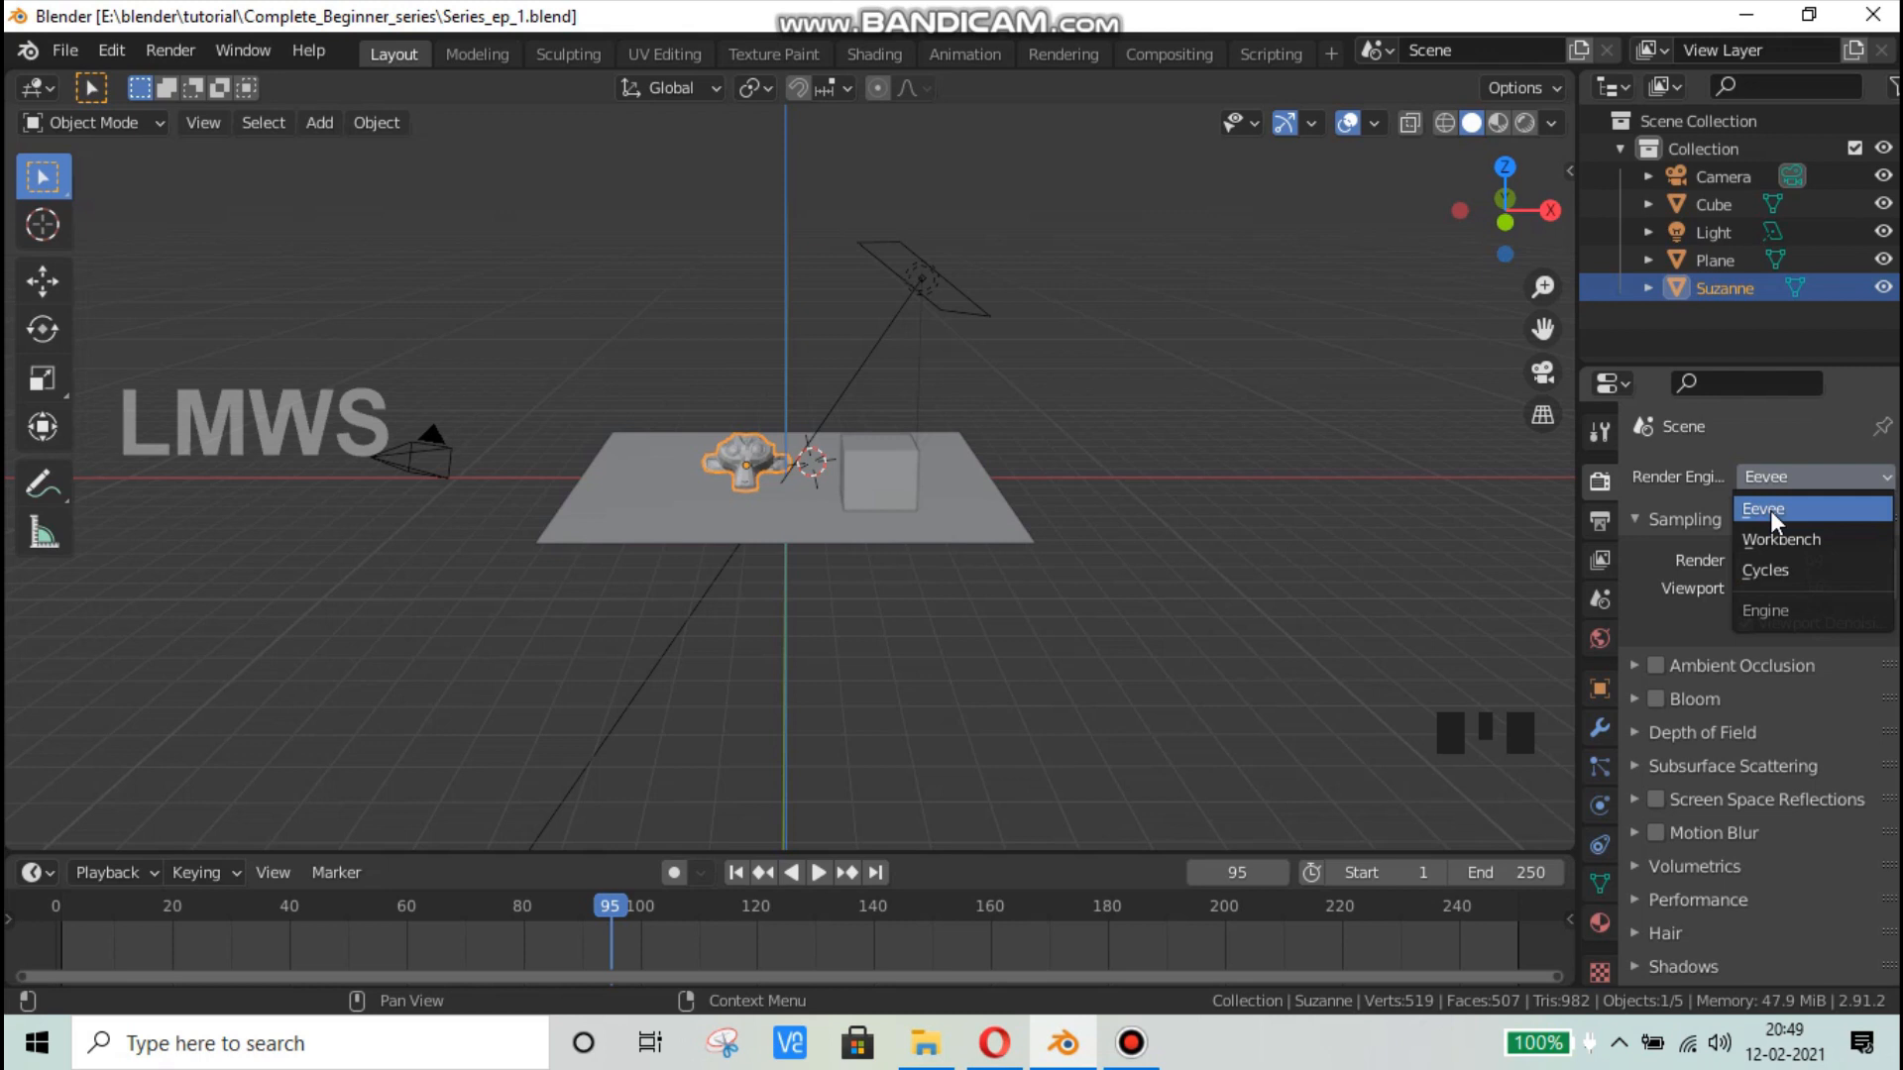
click(1754, 573)
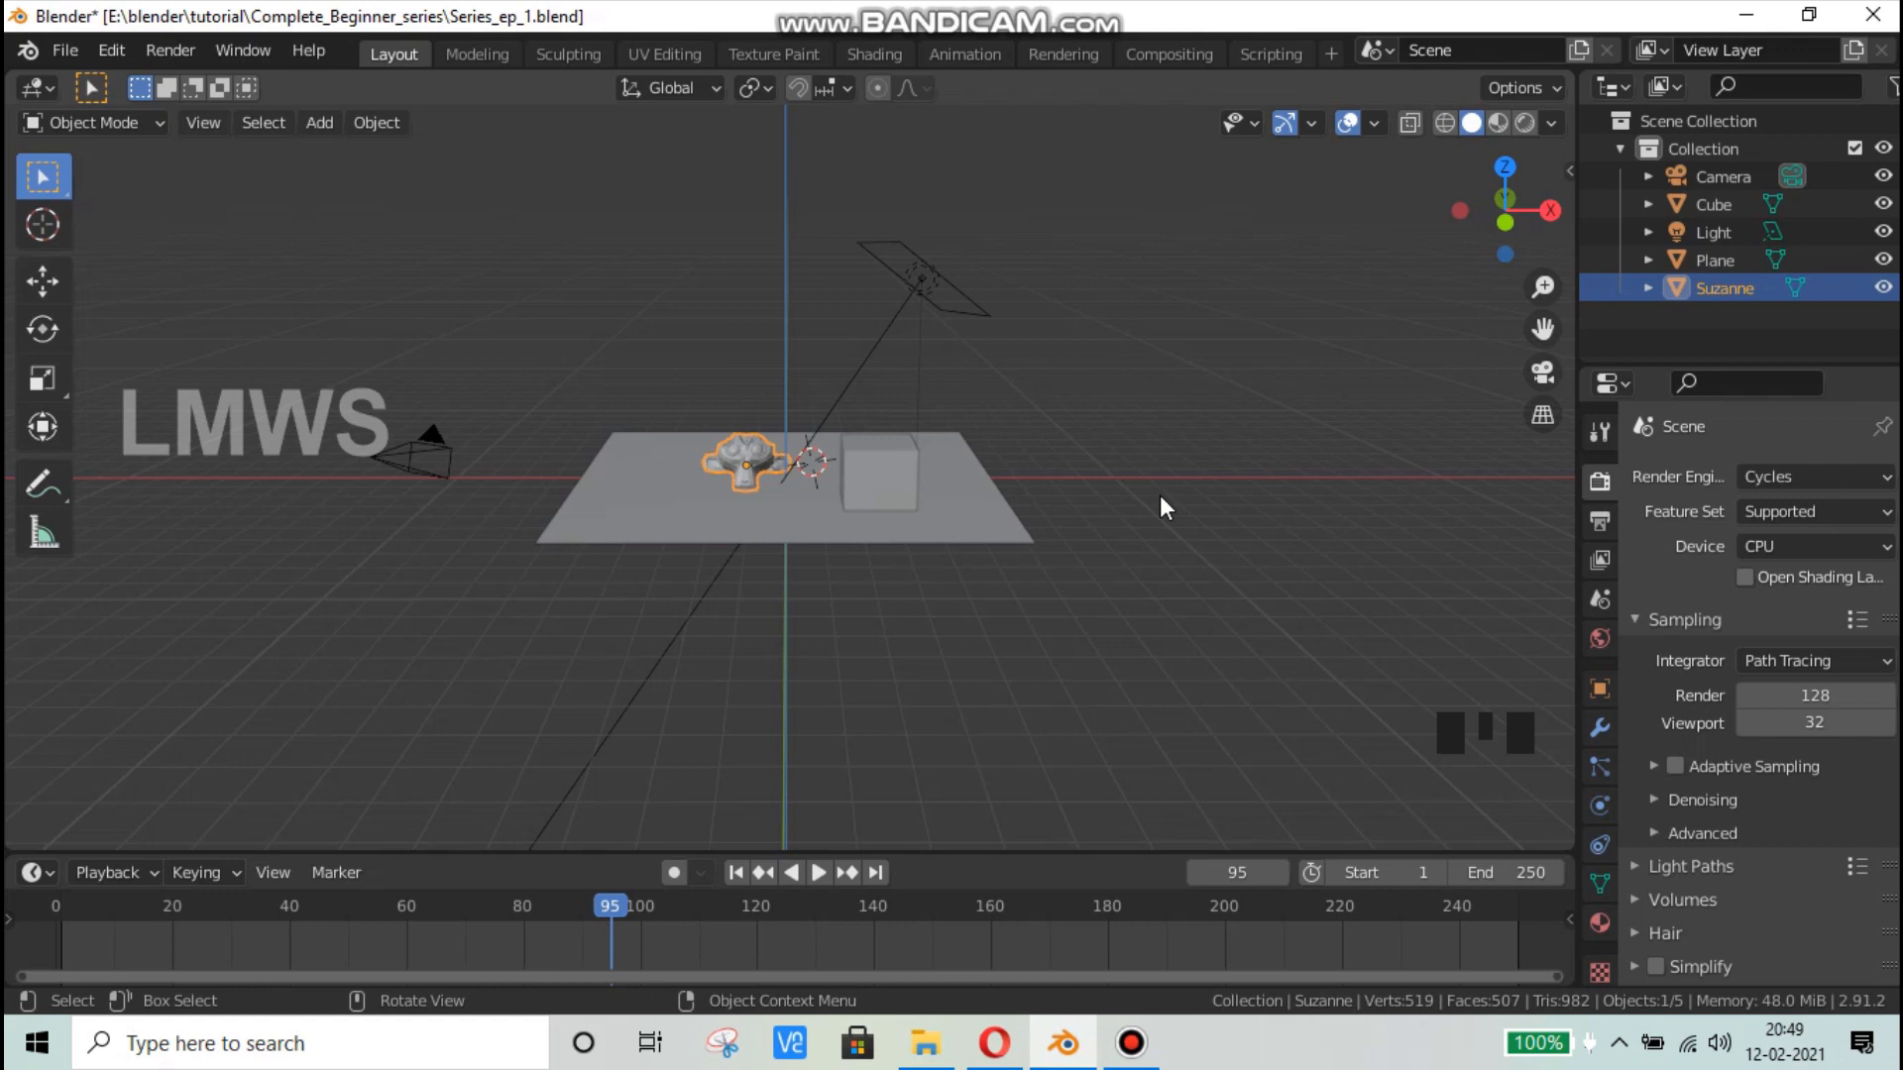
Step: Set the scene's render engine back to Eevee
click(1861, 475)
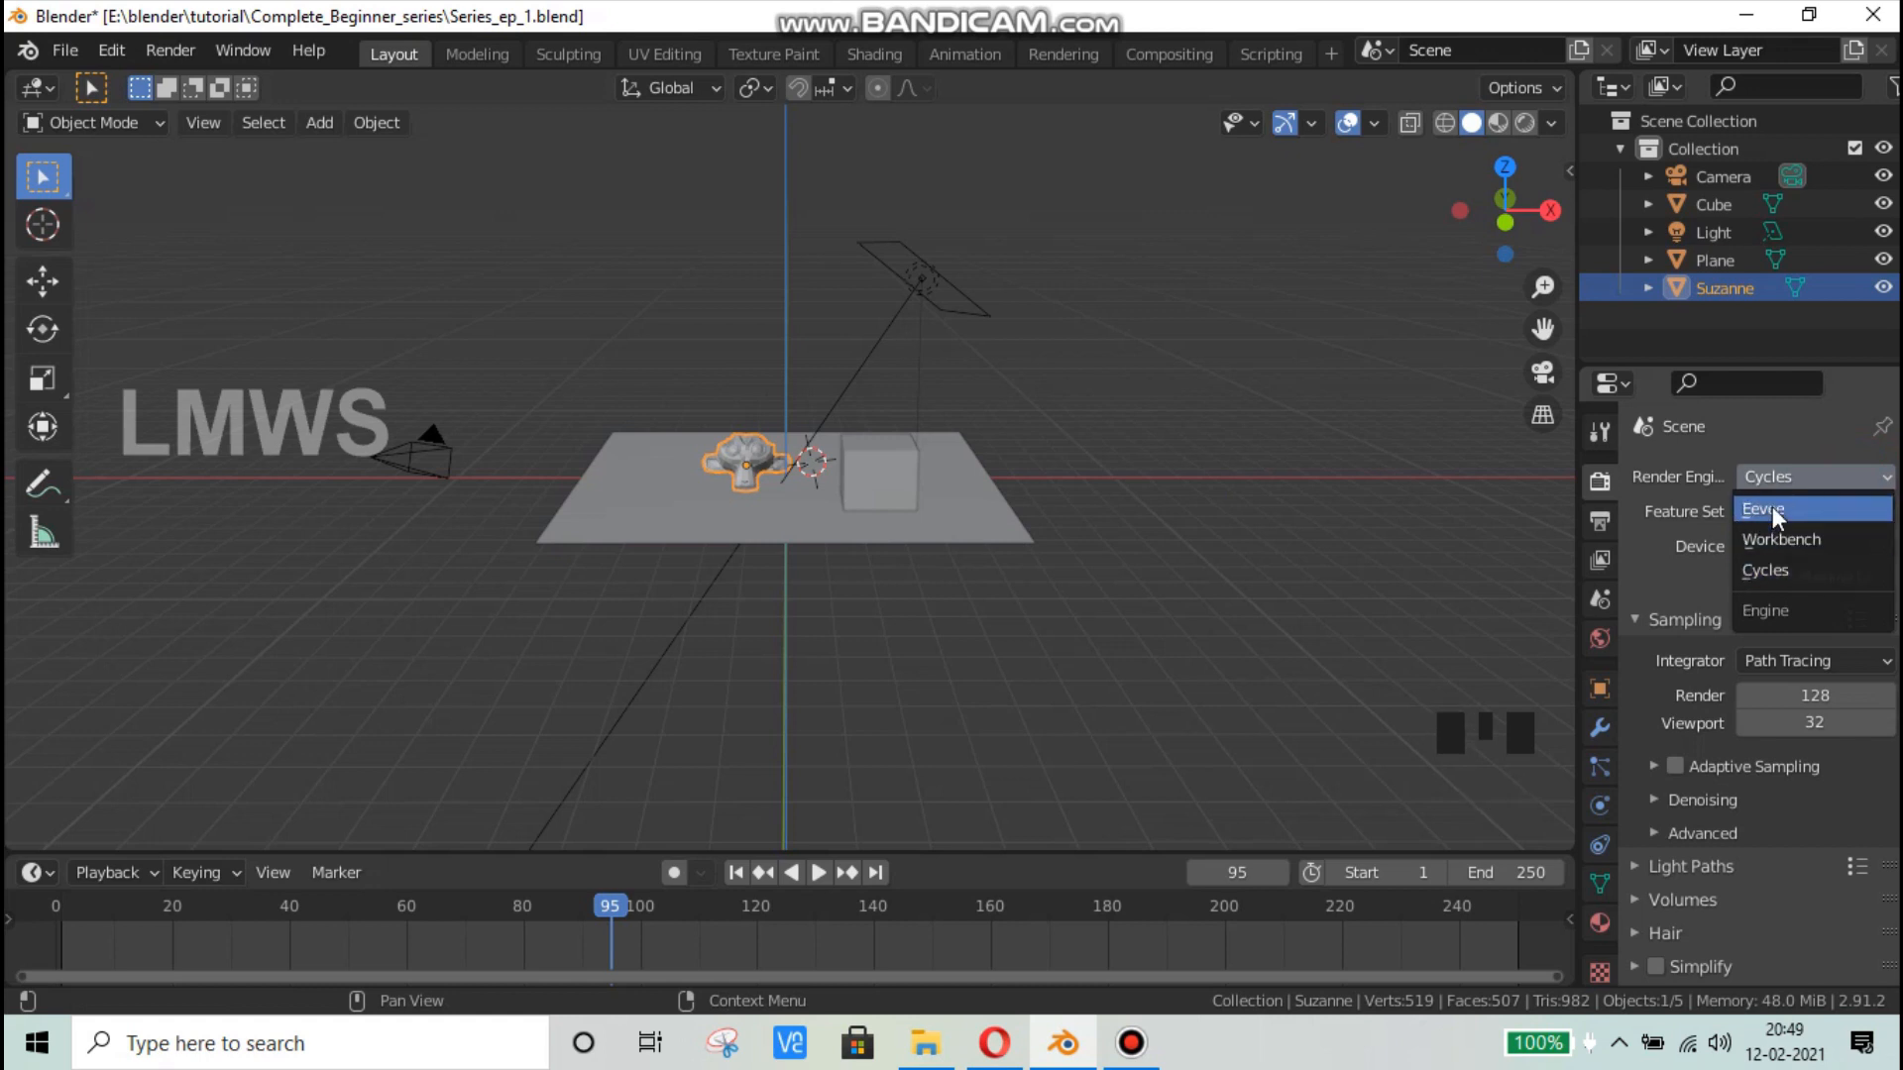
click(1772, 508)
scroll(782, 500, up, 3)
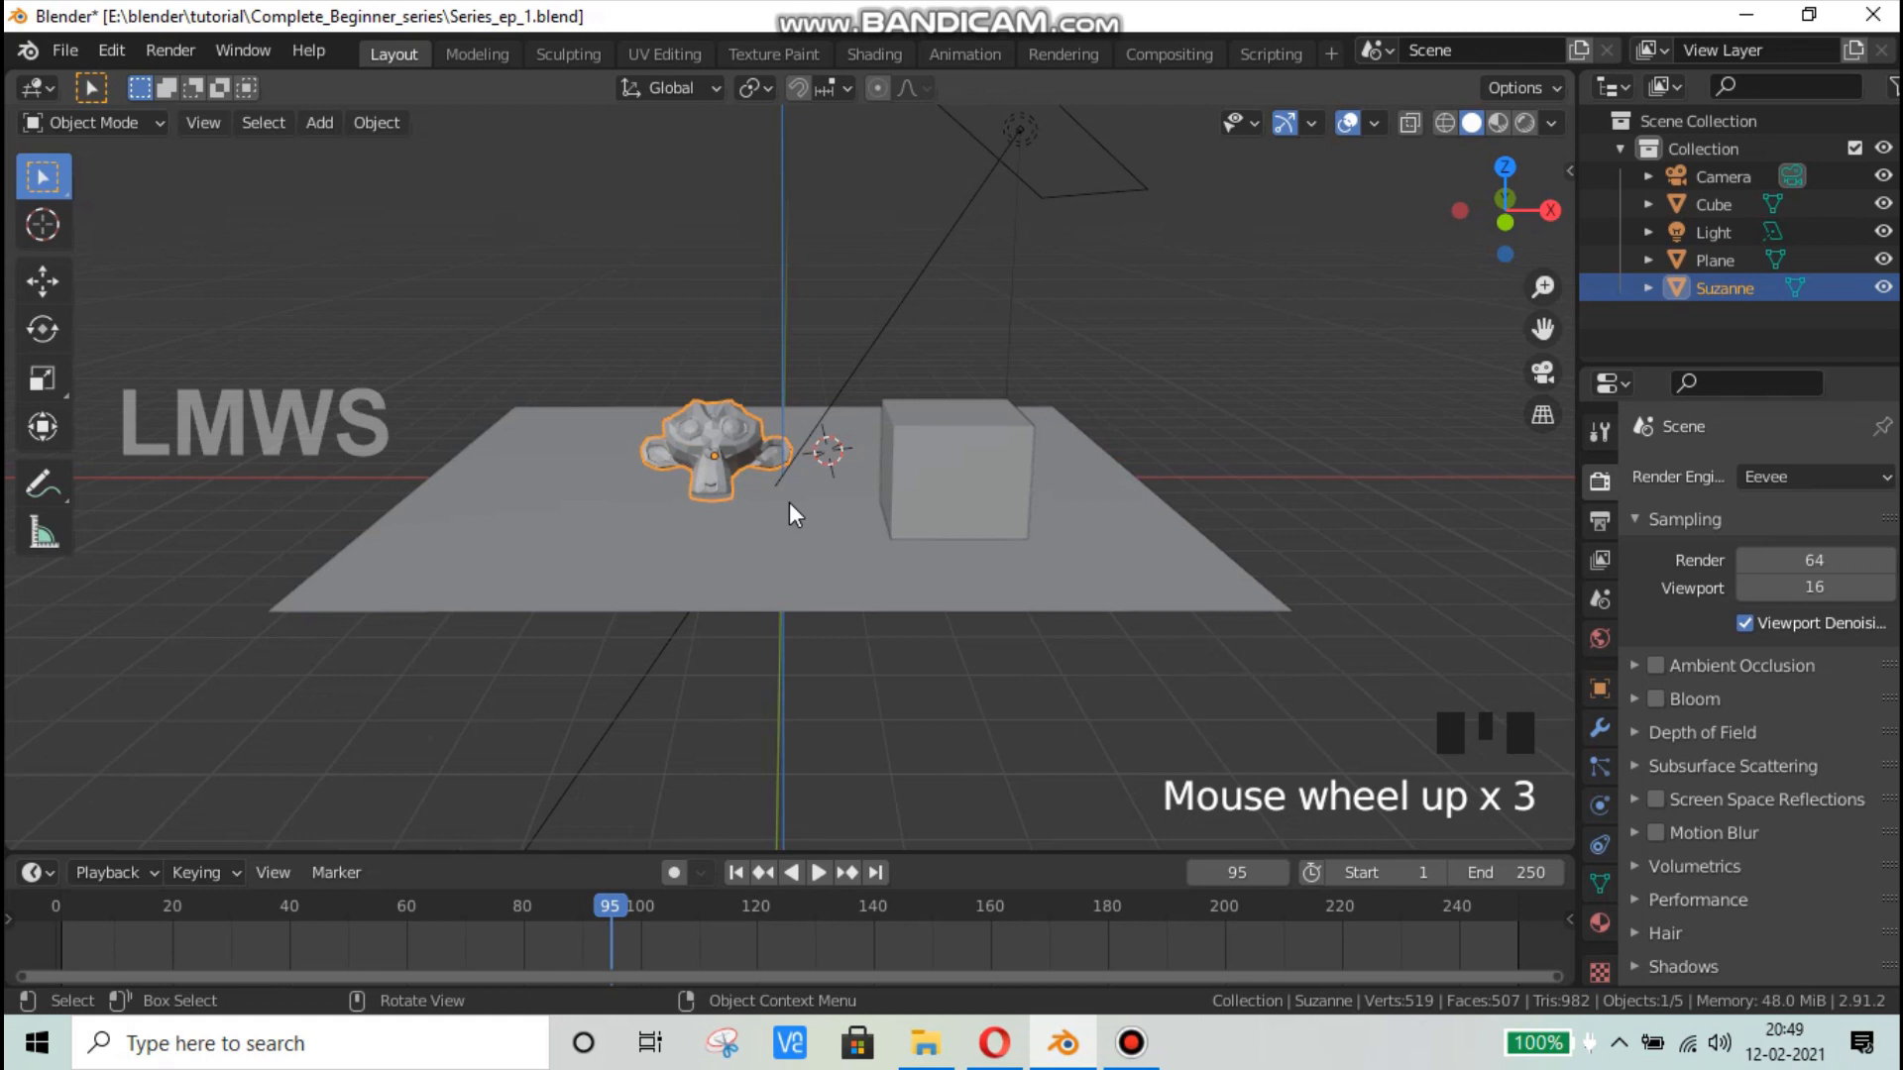
Step: Deselect the monkey and save the Blender file with Eevee as the render engine
click(1769, 474)
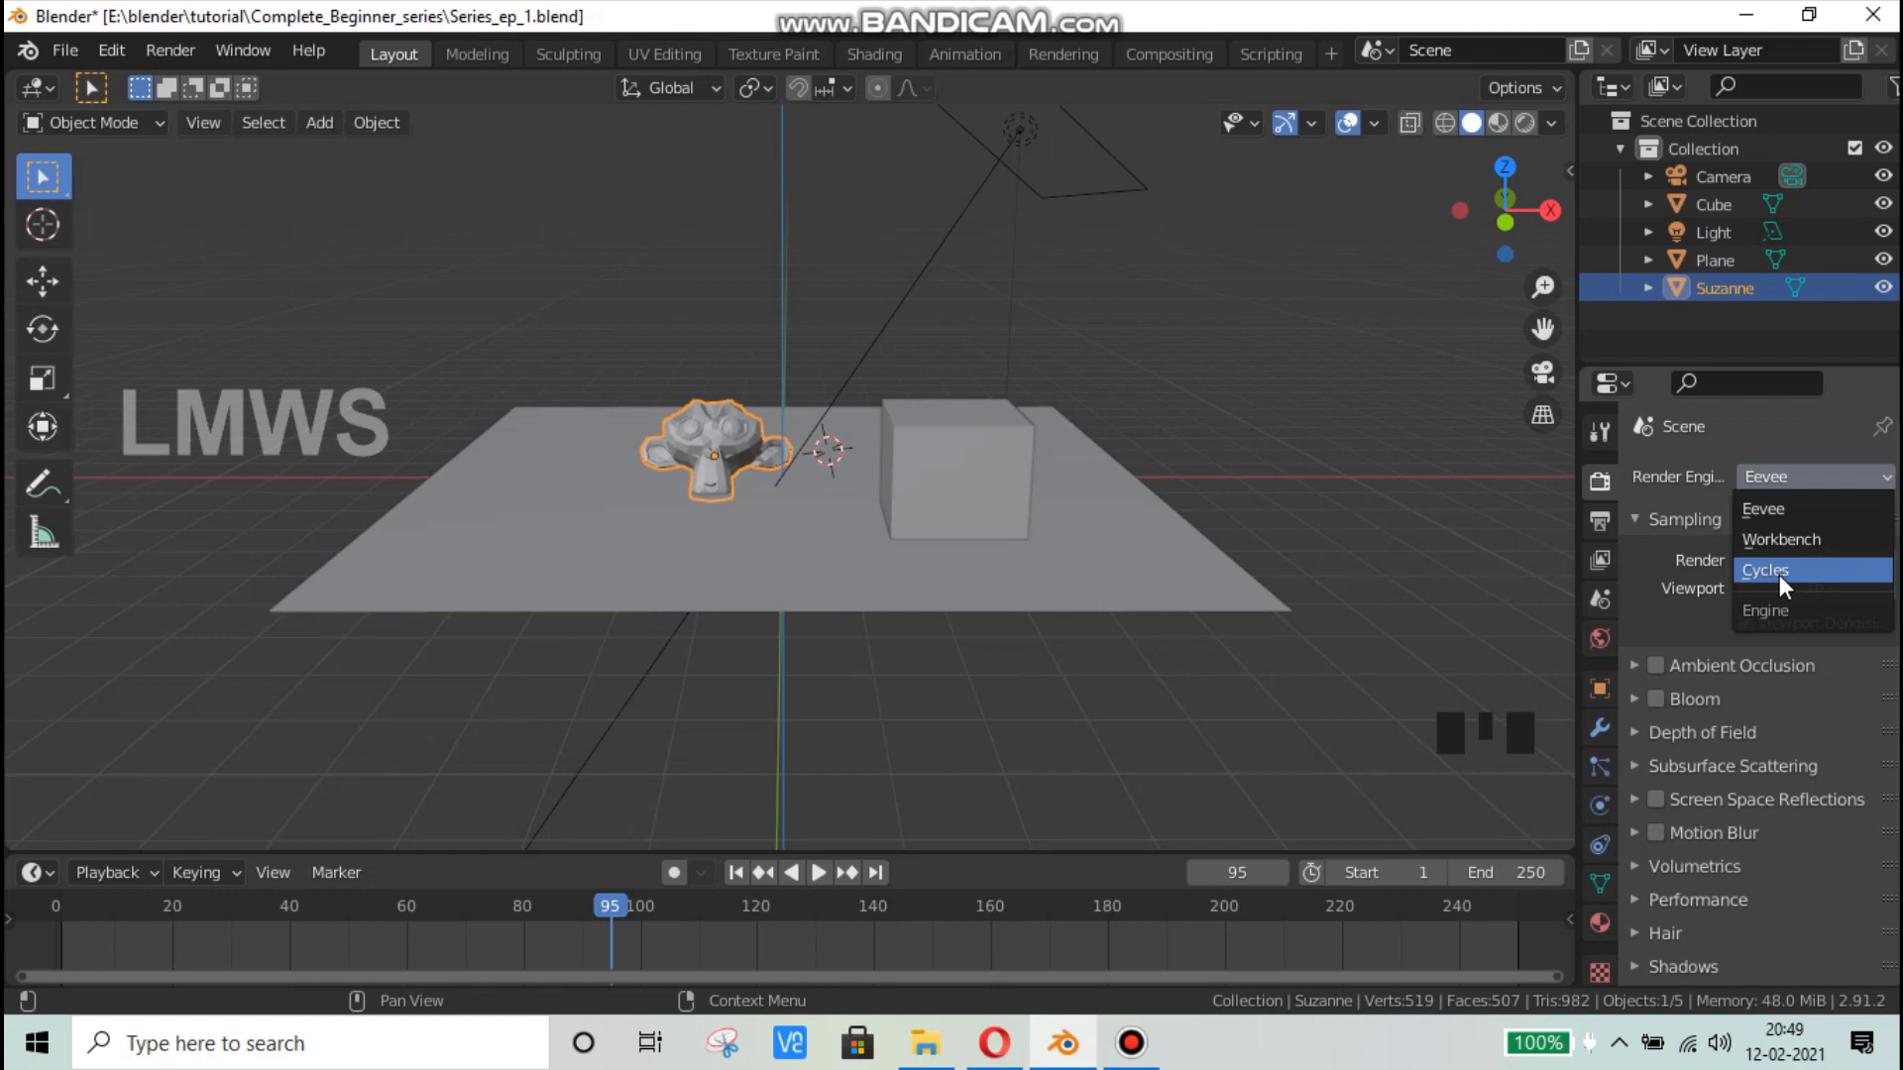
click(1189, 656)
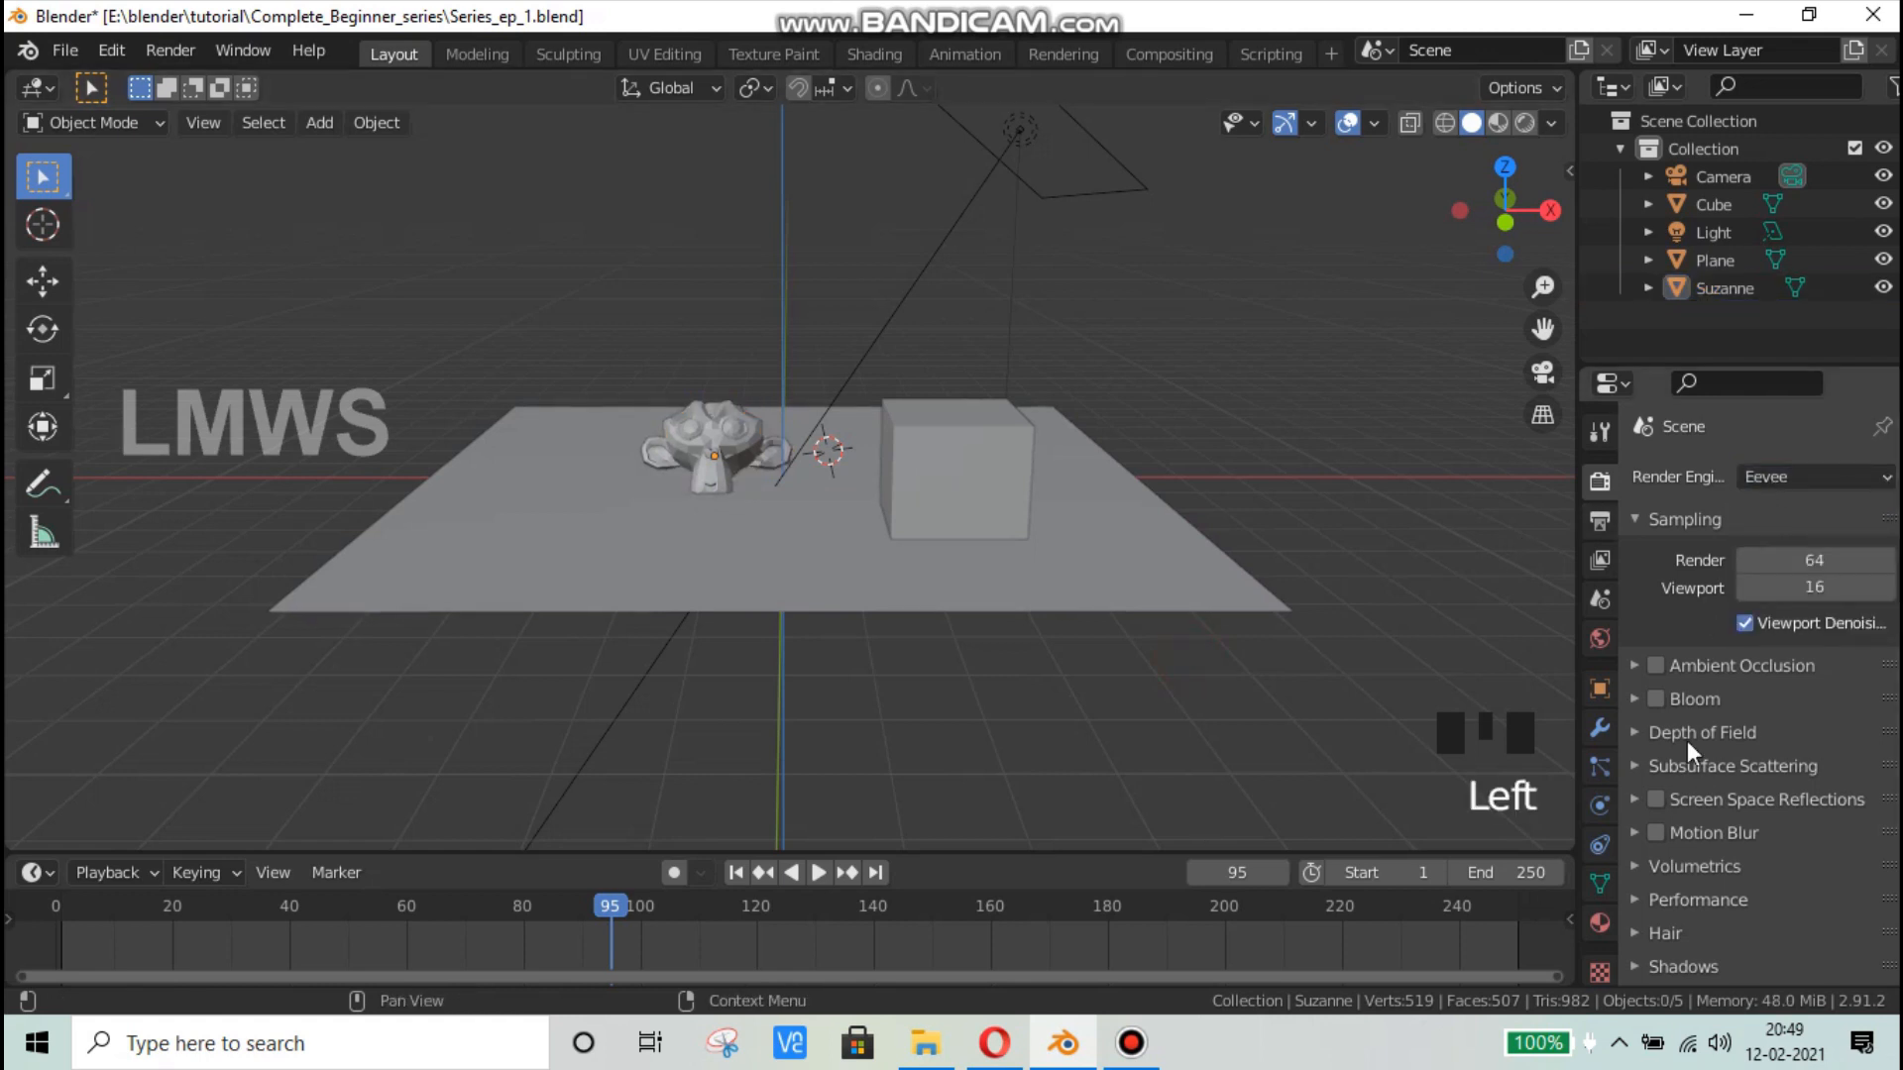
scroll(1671, 769, down, 2)
scroll(1671, 769, up, 4)
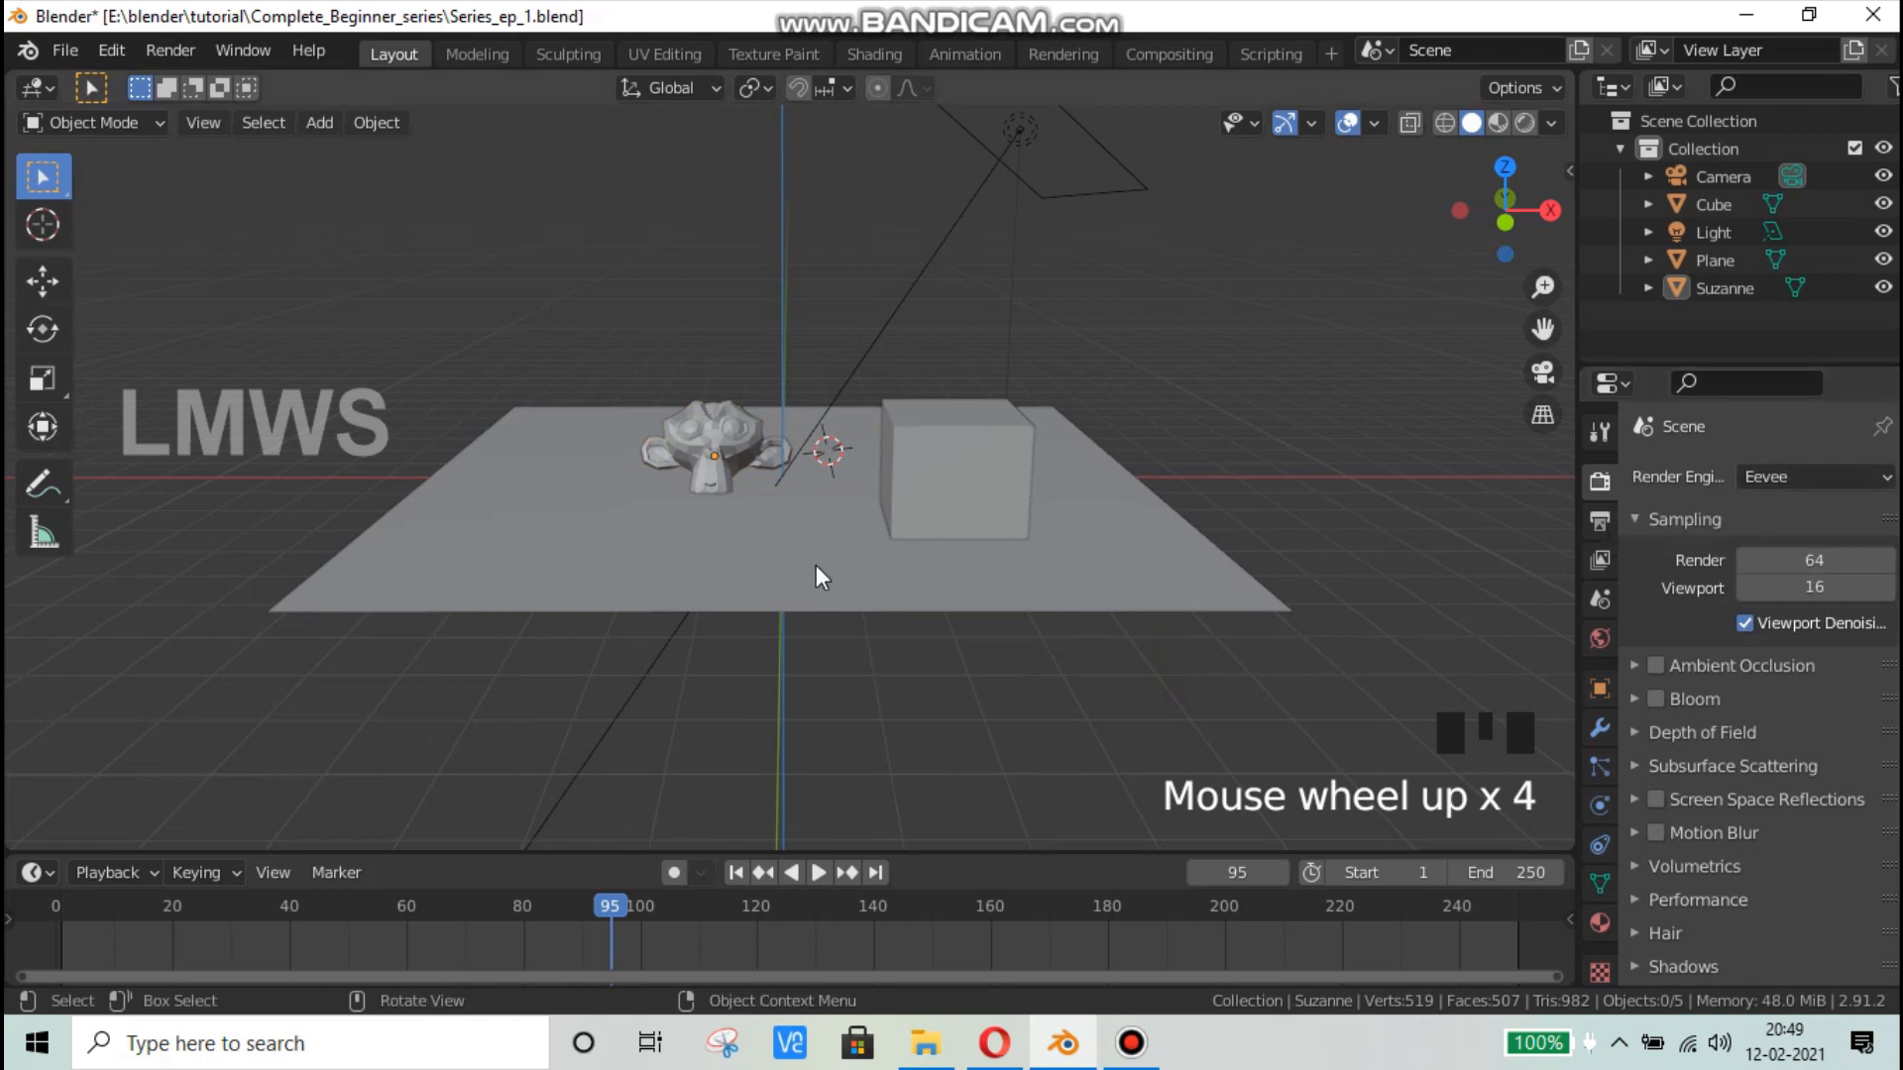
key(ctrl+s)
middle_drag(853, 620, 819, 626)
scroll(853, 621, up, 2)
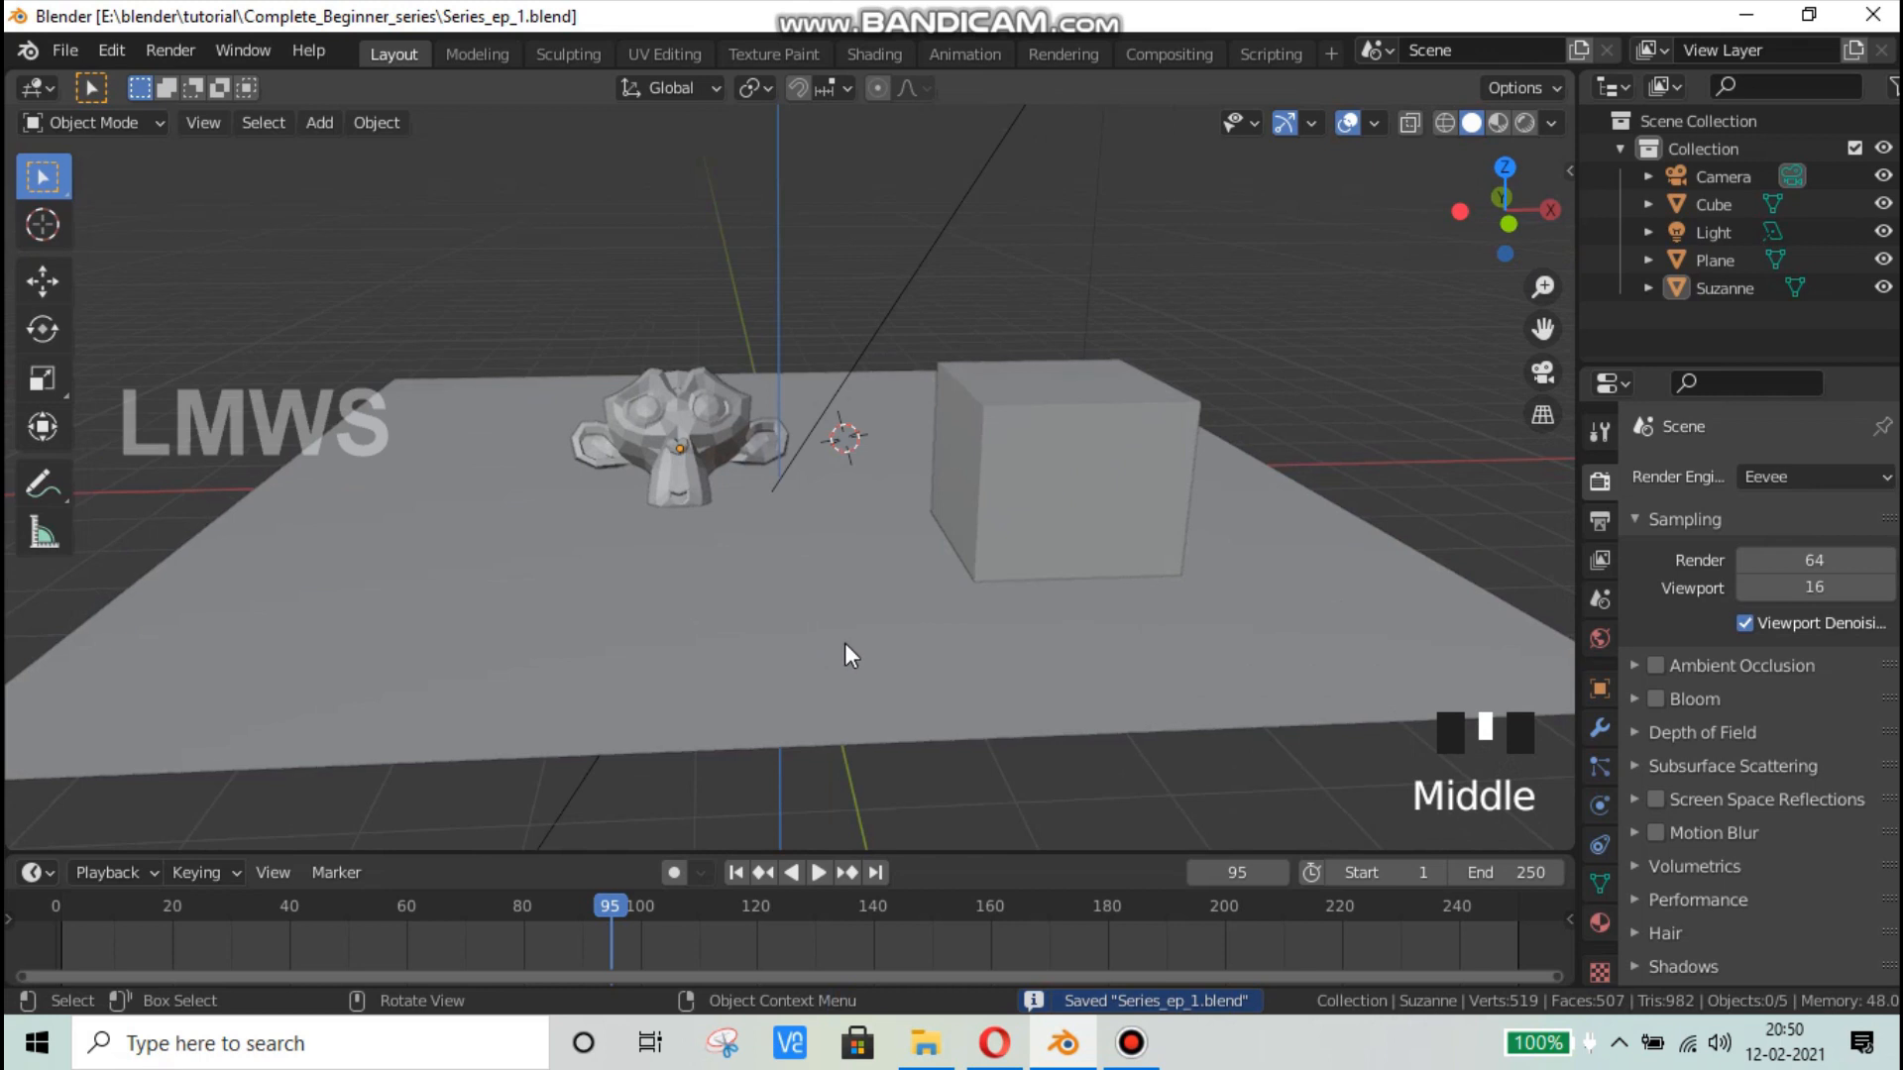
key(ctrl+s)
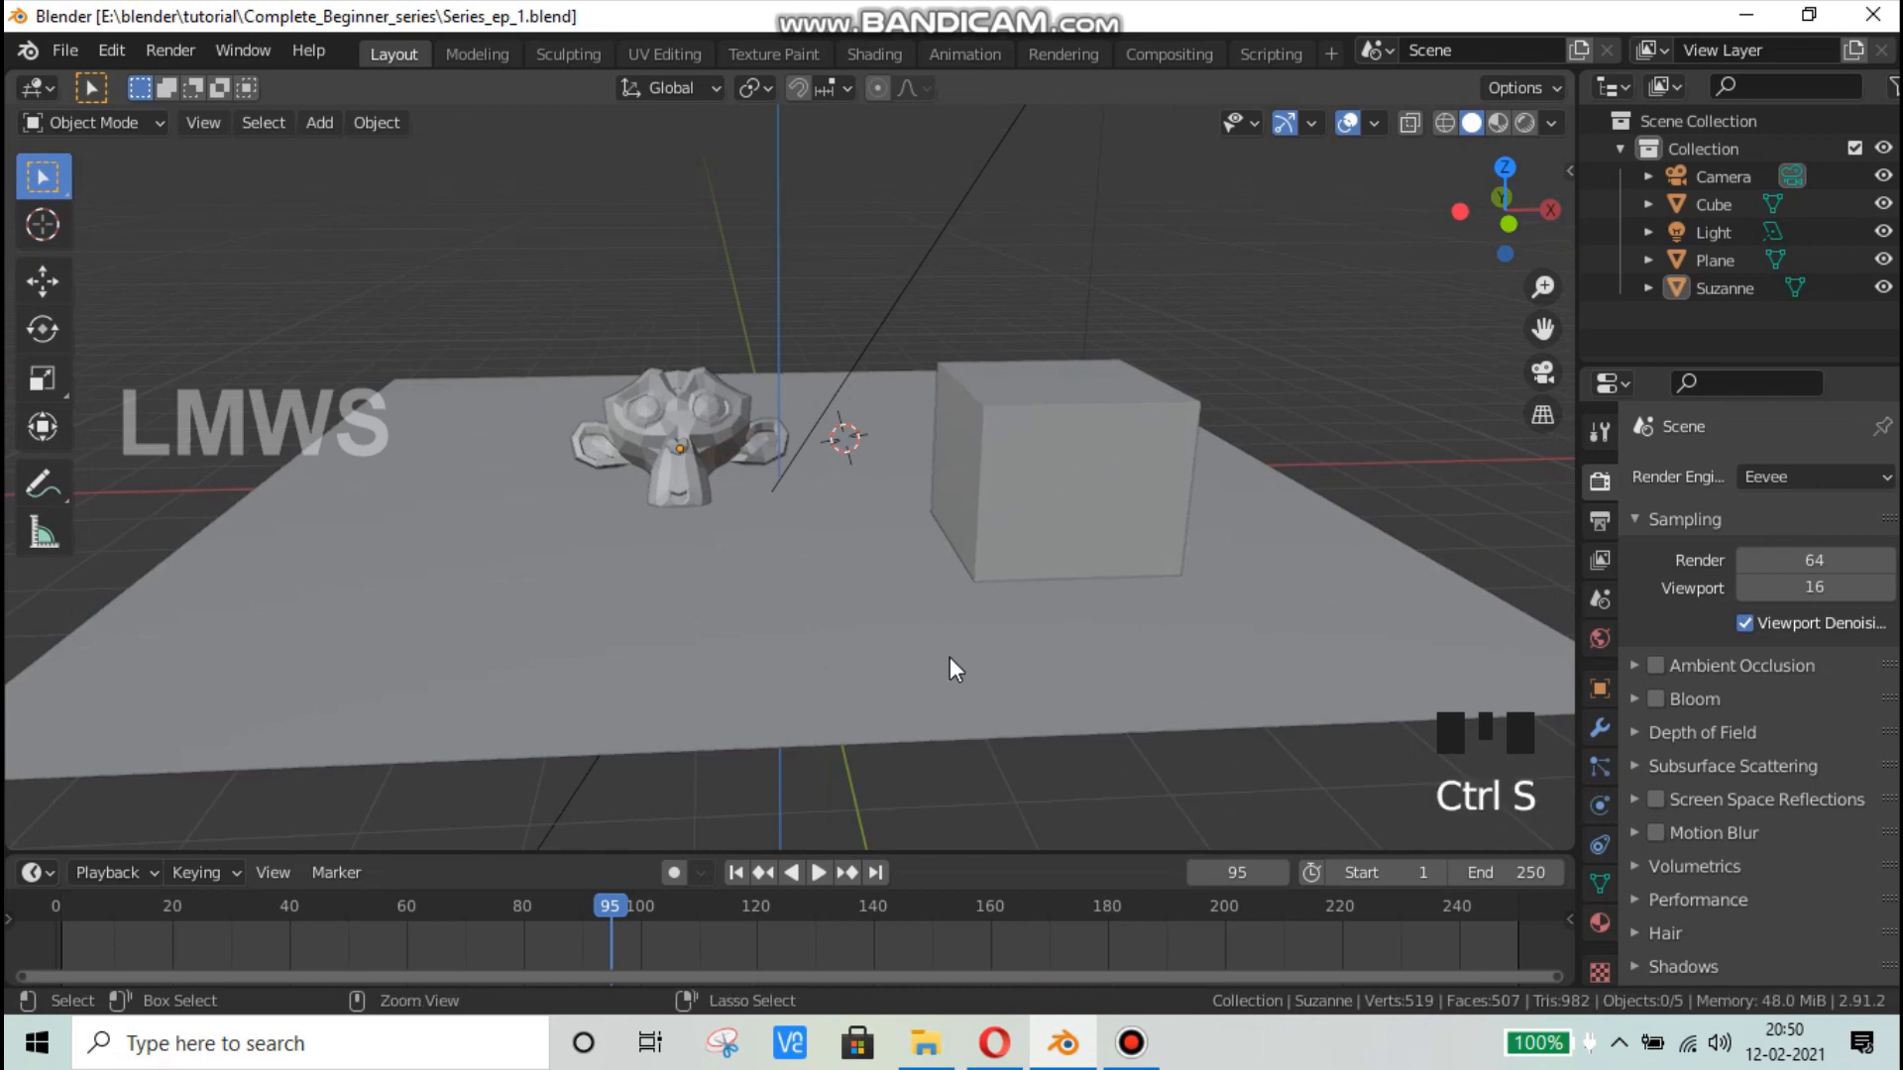
Step: Examine the Eevee render settings and the scene's output properties, including frame range and file format
click(1780, 479)
scroll(1655, 803, down, 3)
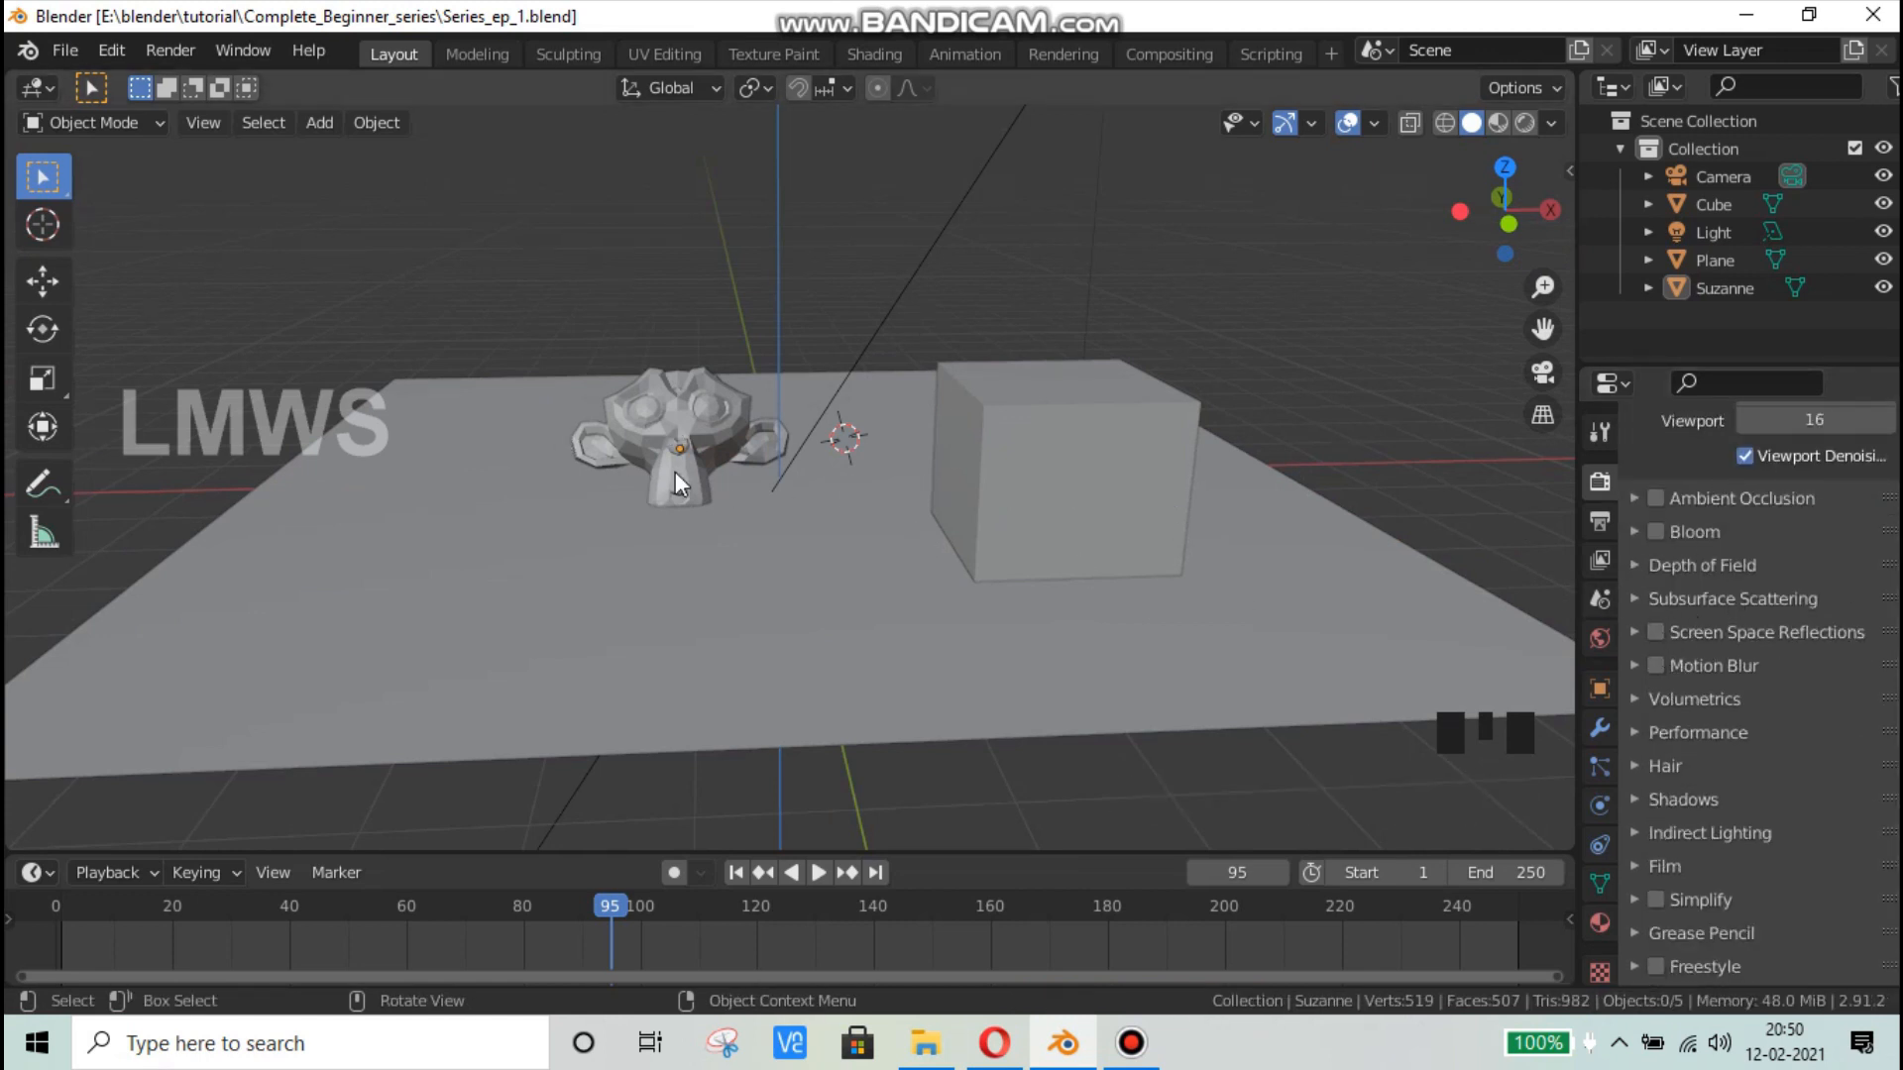
scroll(1865, 636, down, 6)
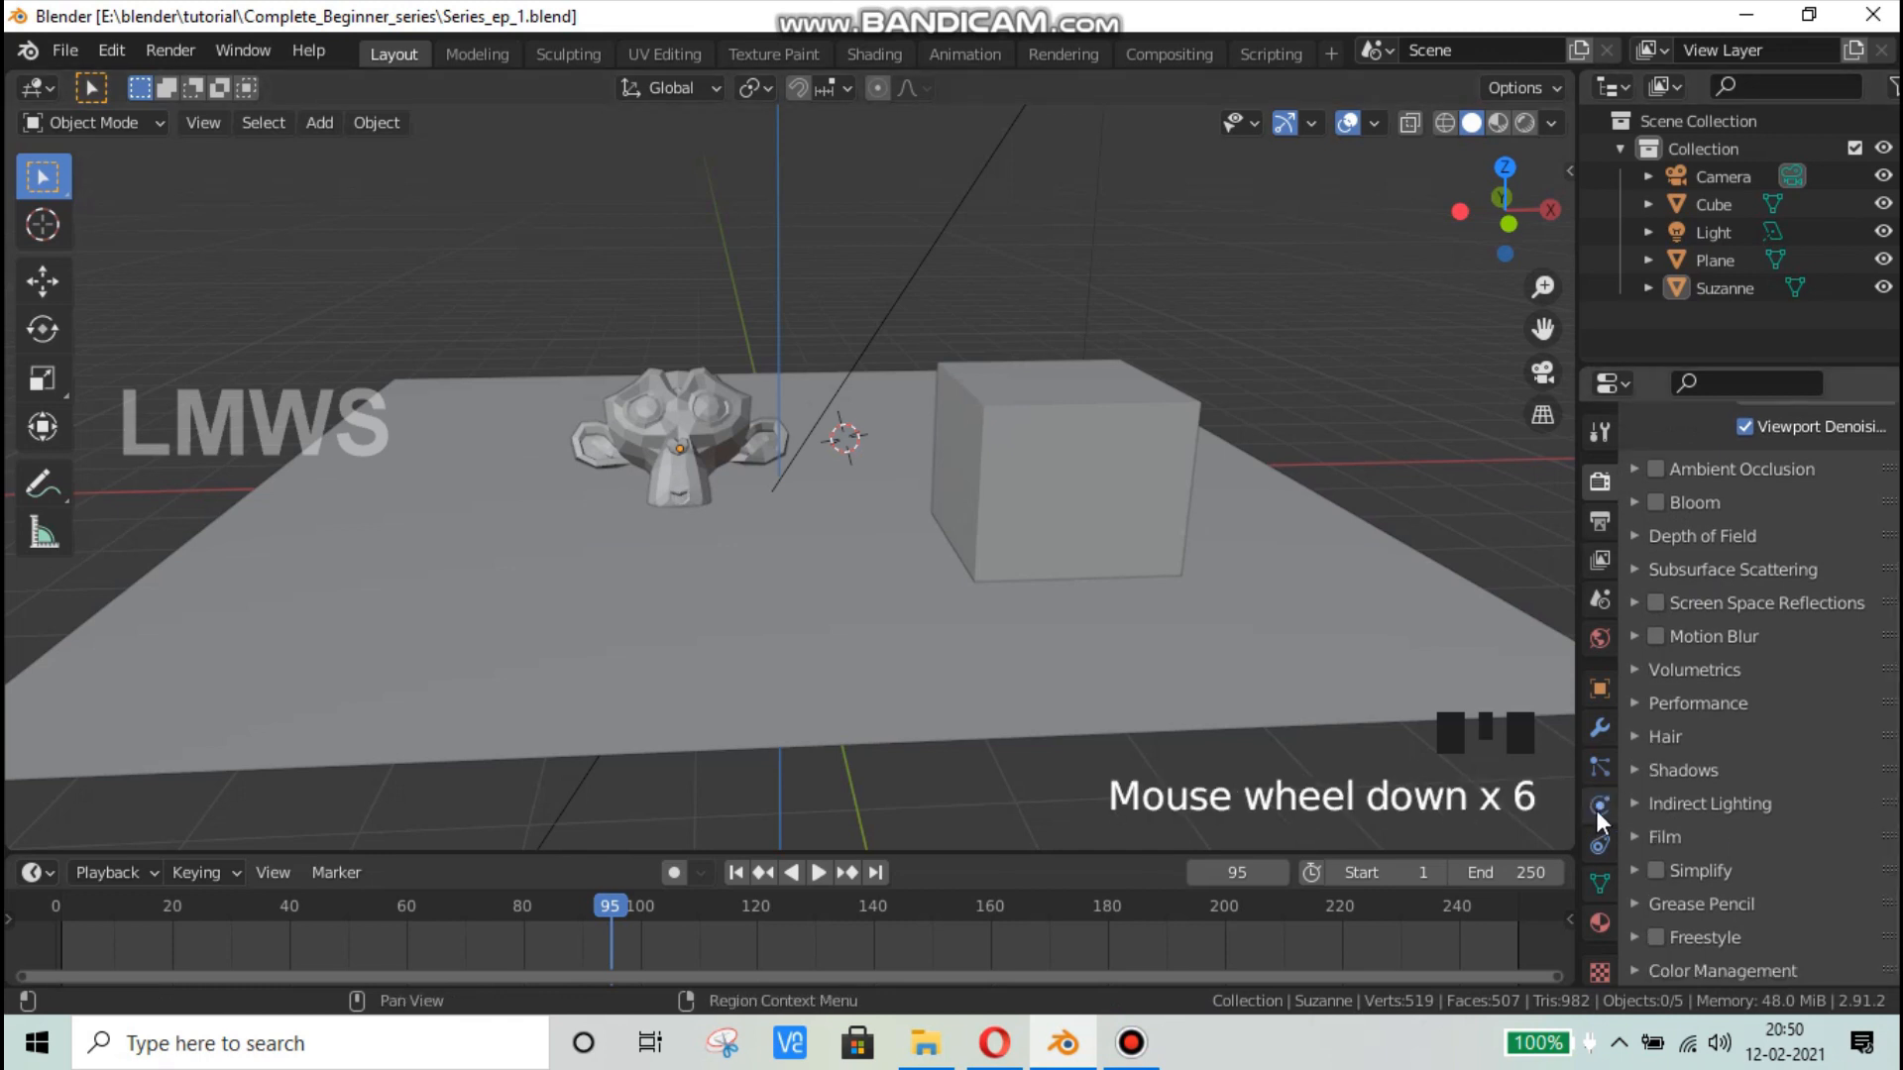
click(1597, 514)
click(1597, 528)
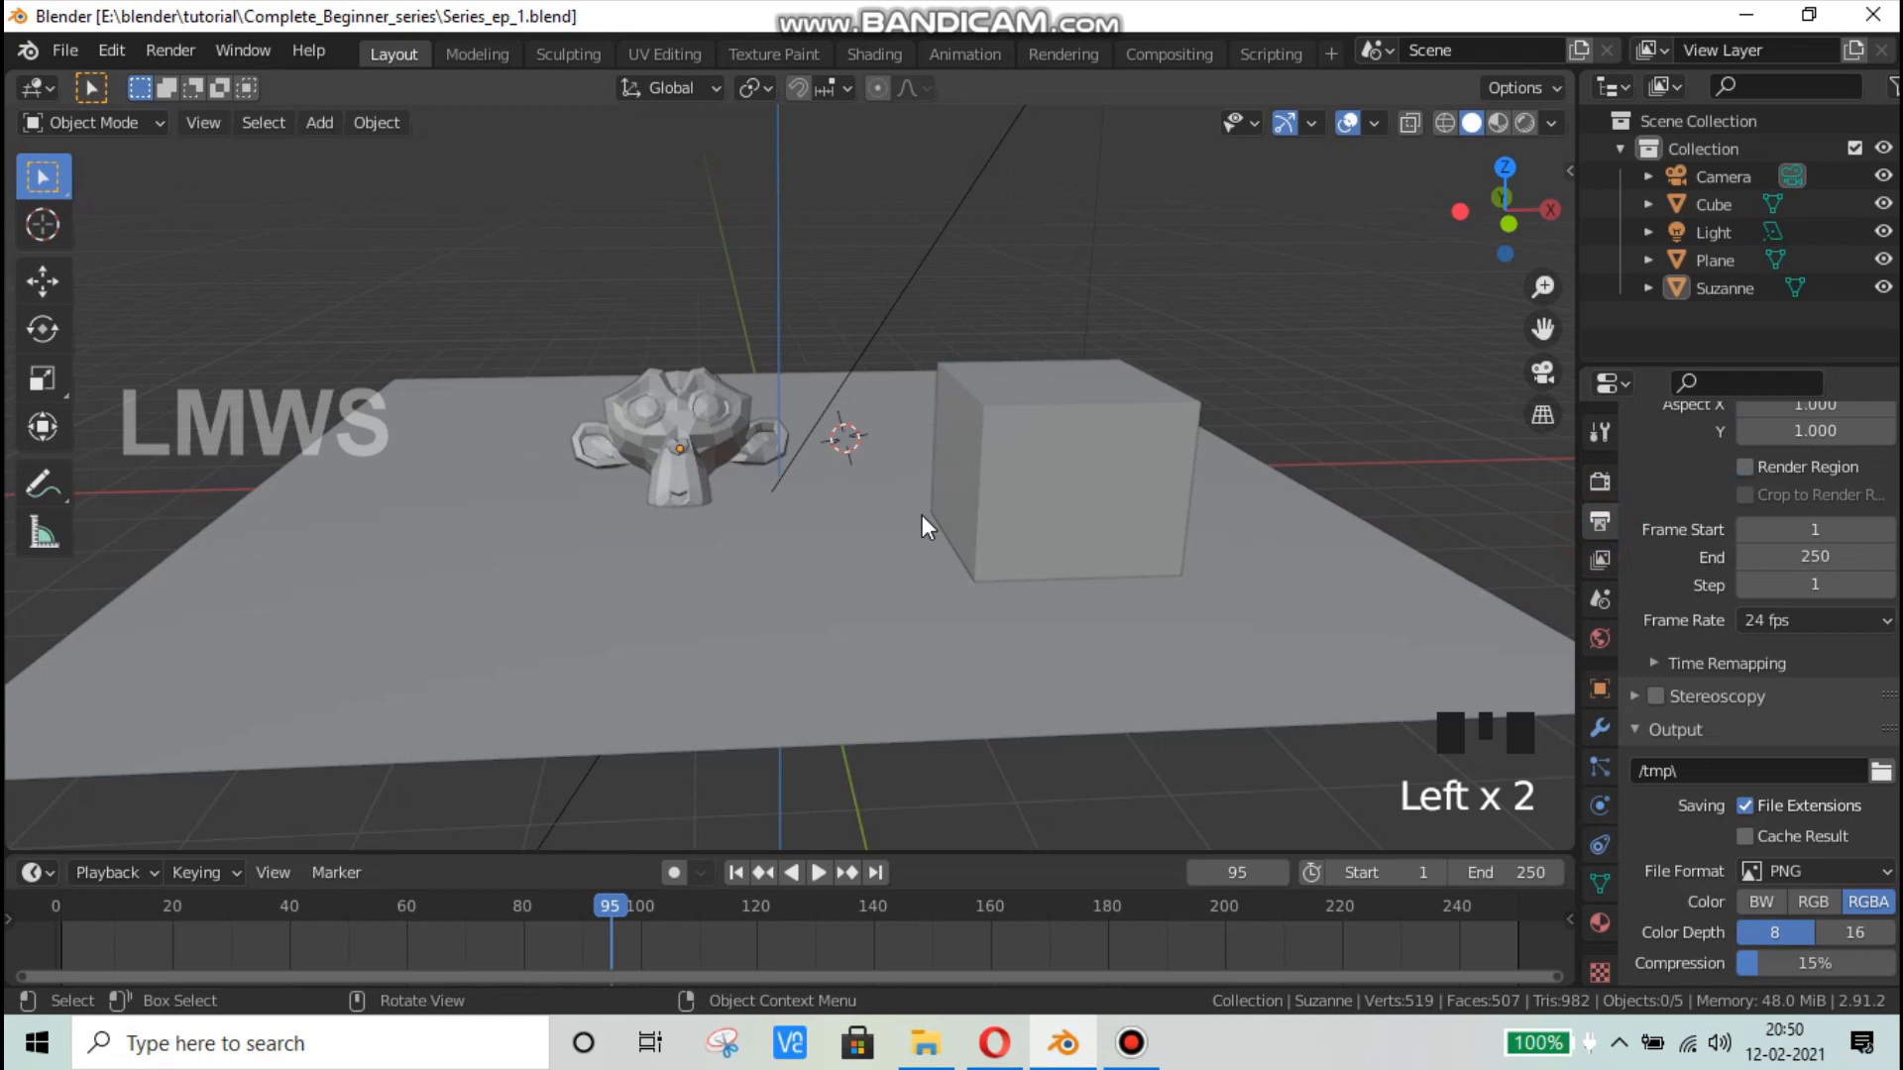
scroll(924, 515, down, 2)
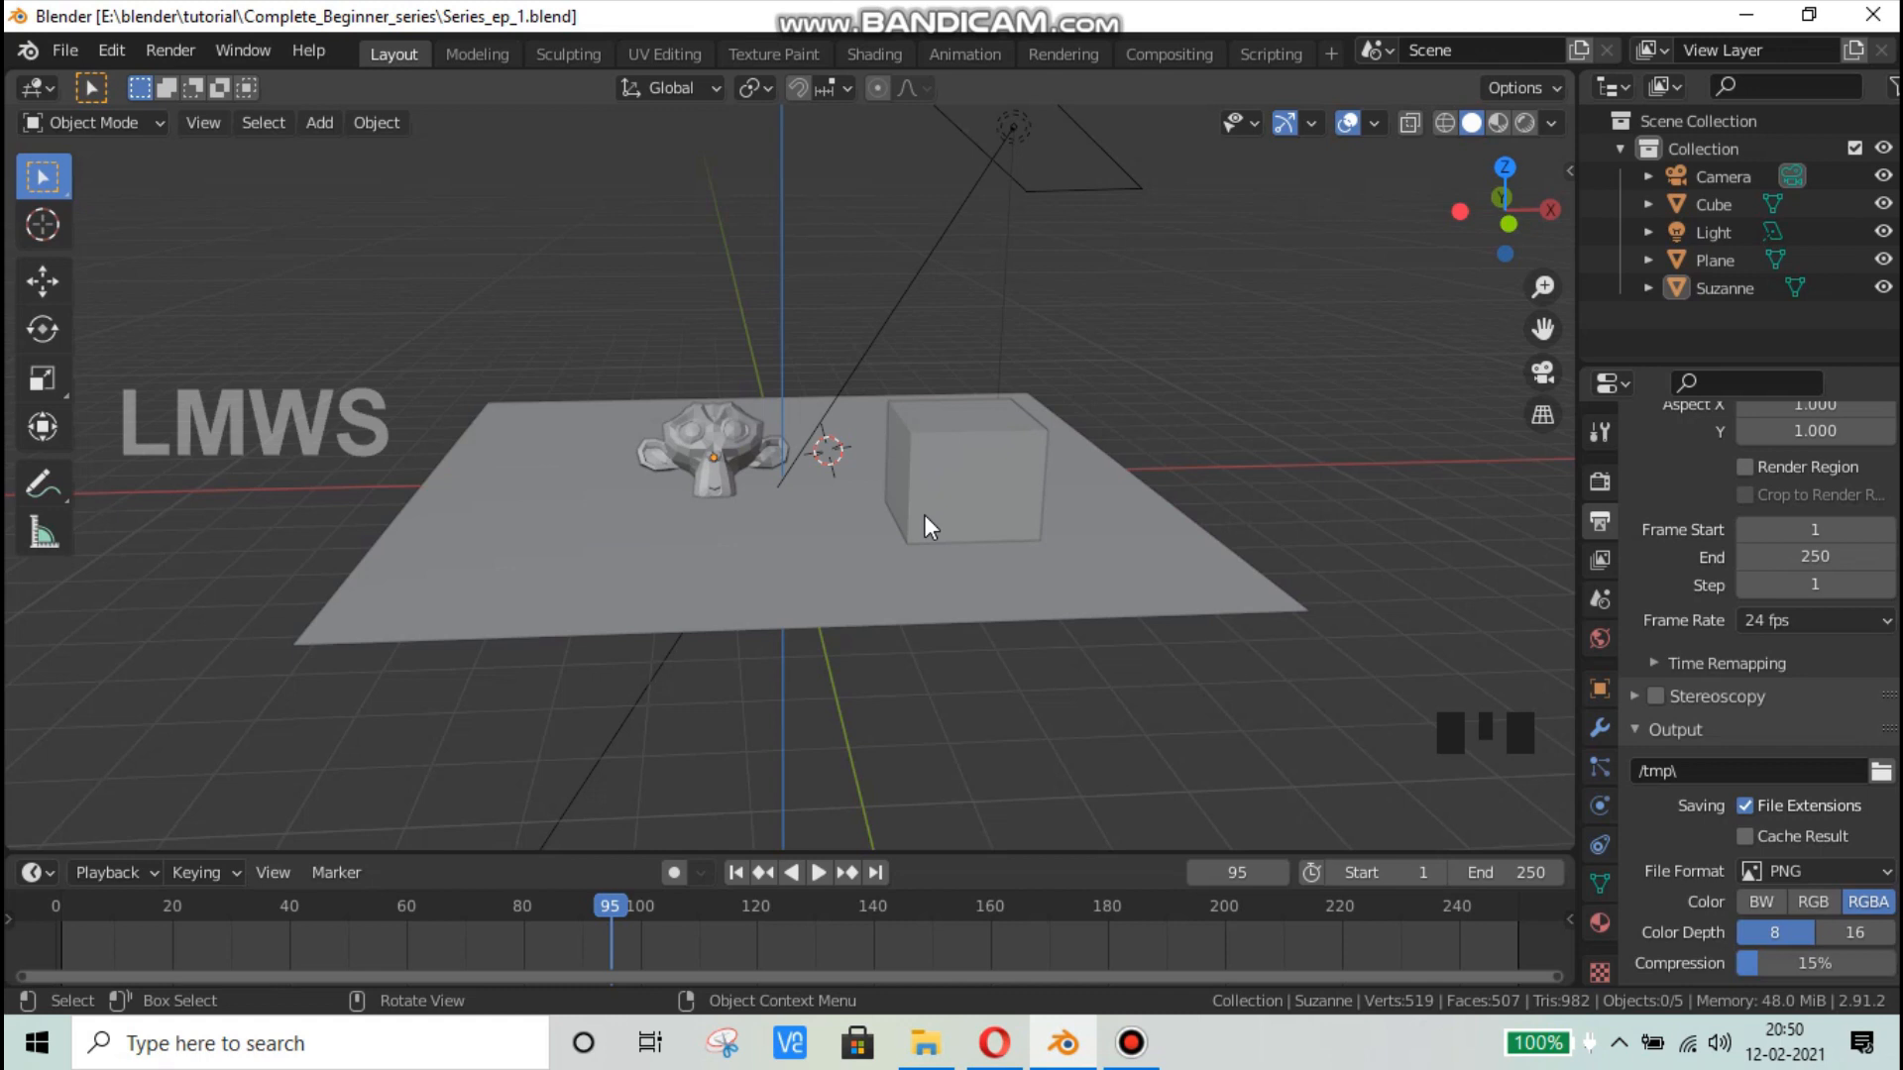
click(1131, 1042)
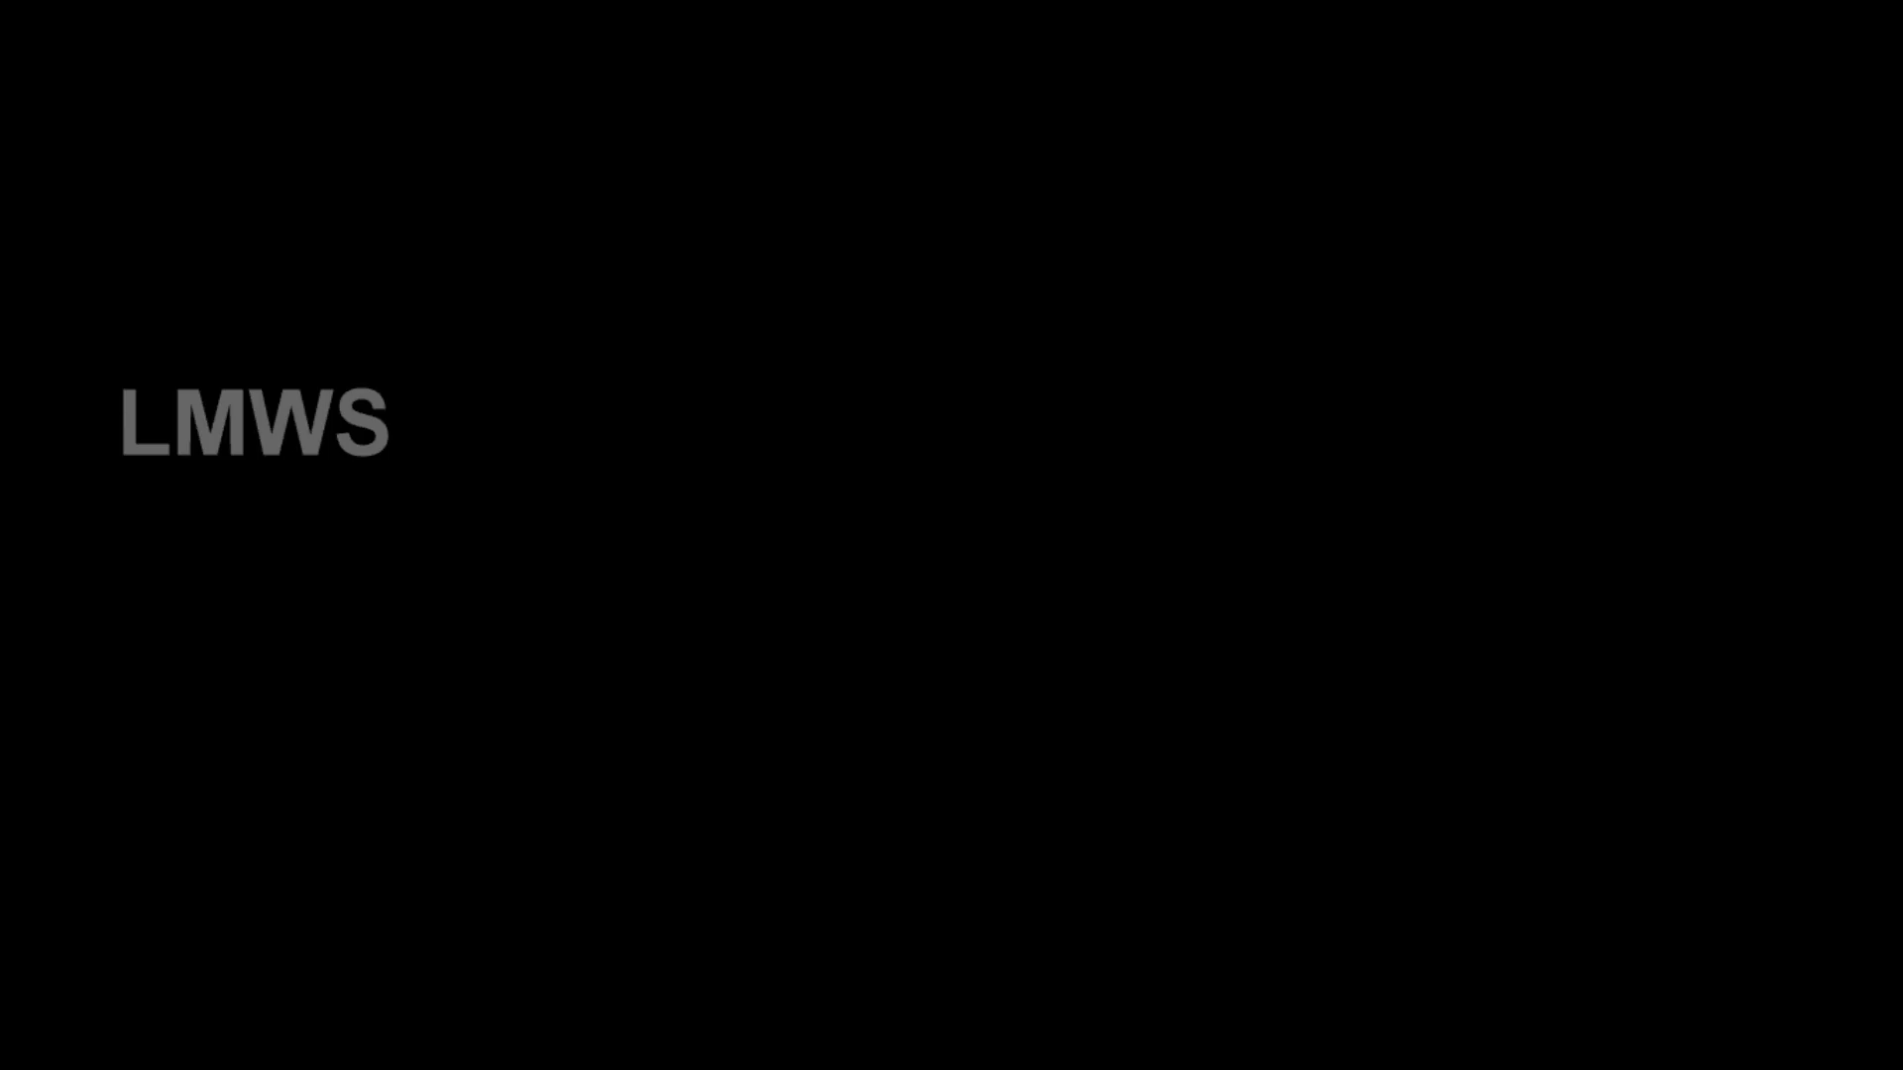